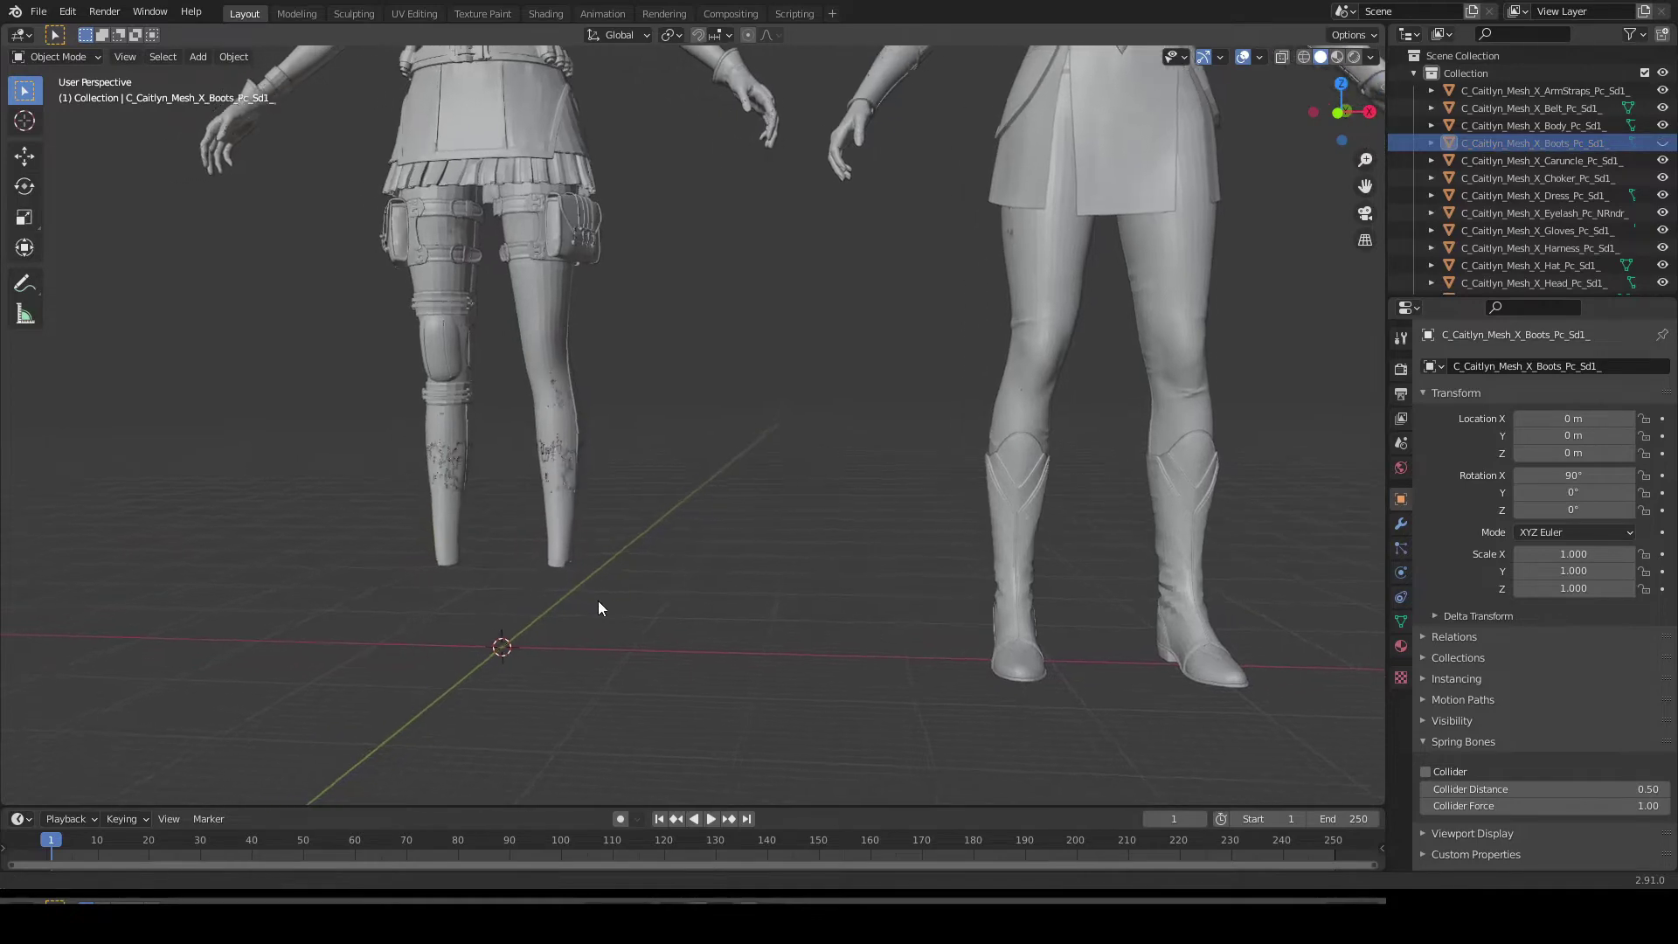
Hide the Lux character's boots and examine the bare feet and lower legs underneath
{"action": "left_click", "coordinate": [1020, 589]}
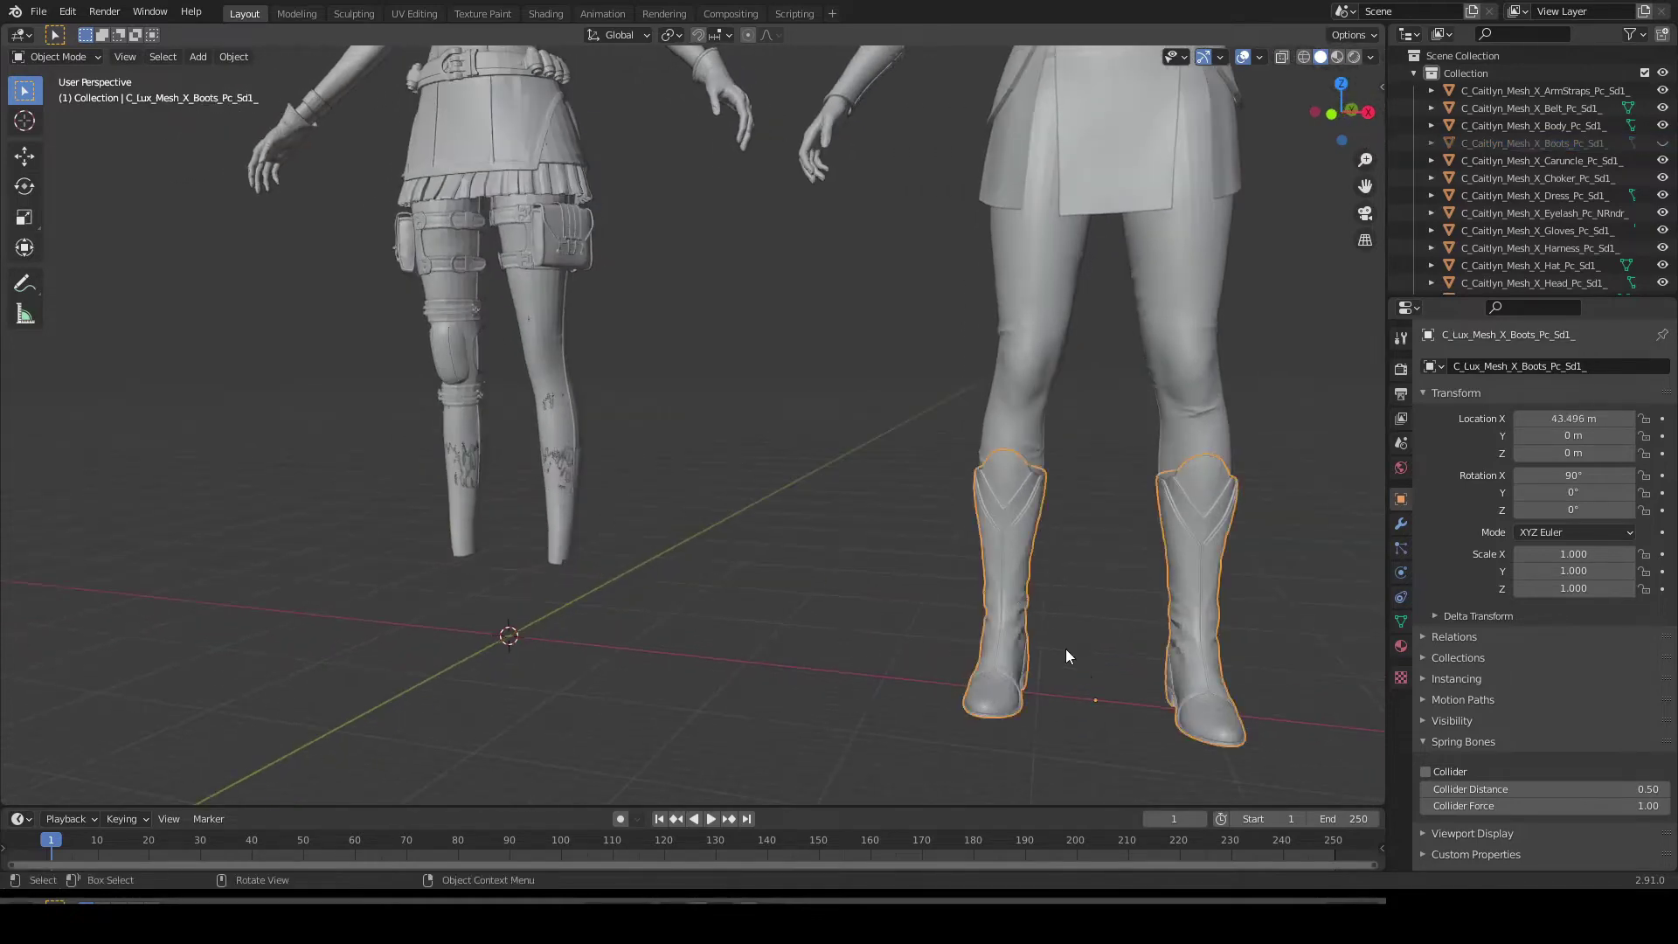
{"action": "key", "text": "h"}
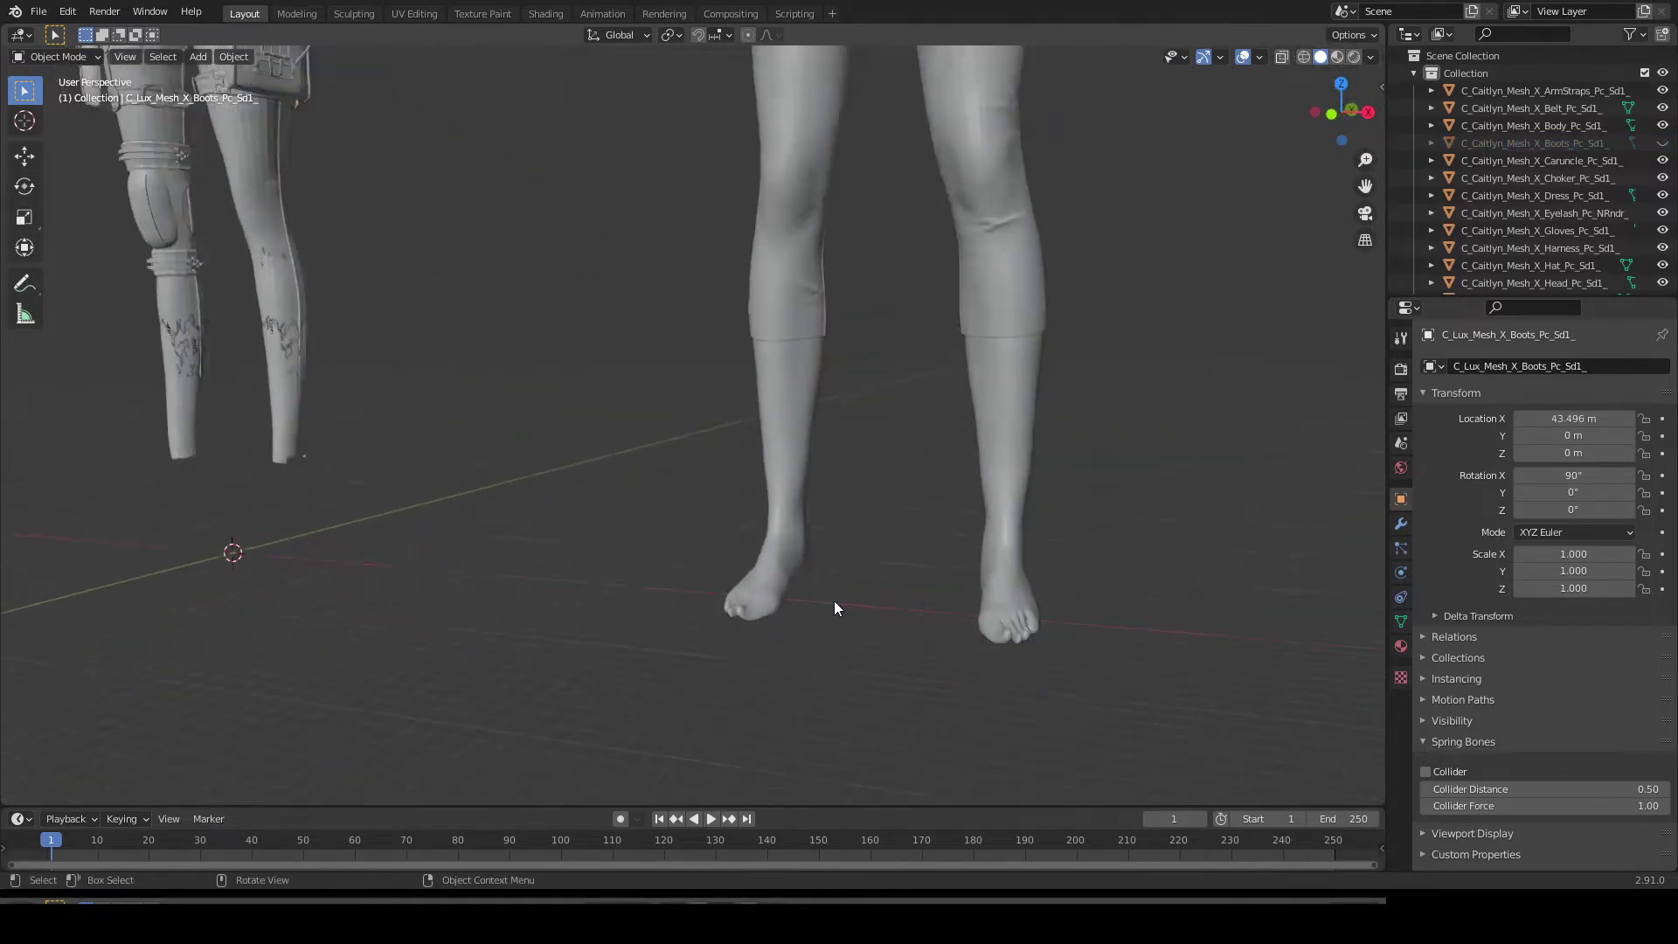
{"action": "middle_click_drag", "start_coordinate": [834, 601], "coordinate": [841, 679]}
{"action": "scroll", "coordinate": [999, 700], "scroll_direction": "up", "scroll_amount": 3}
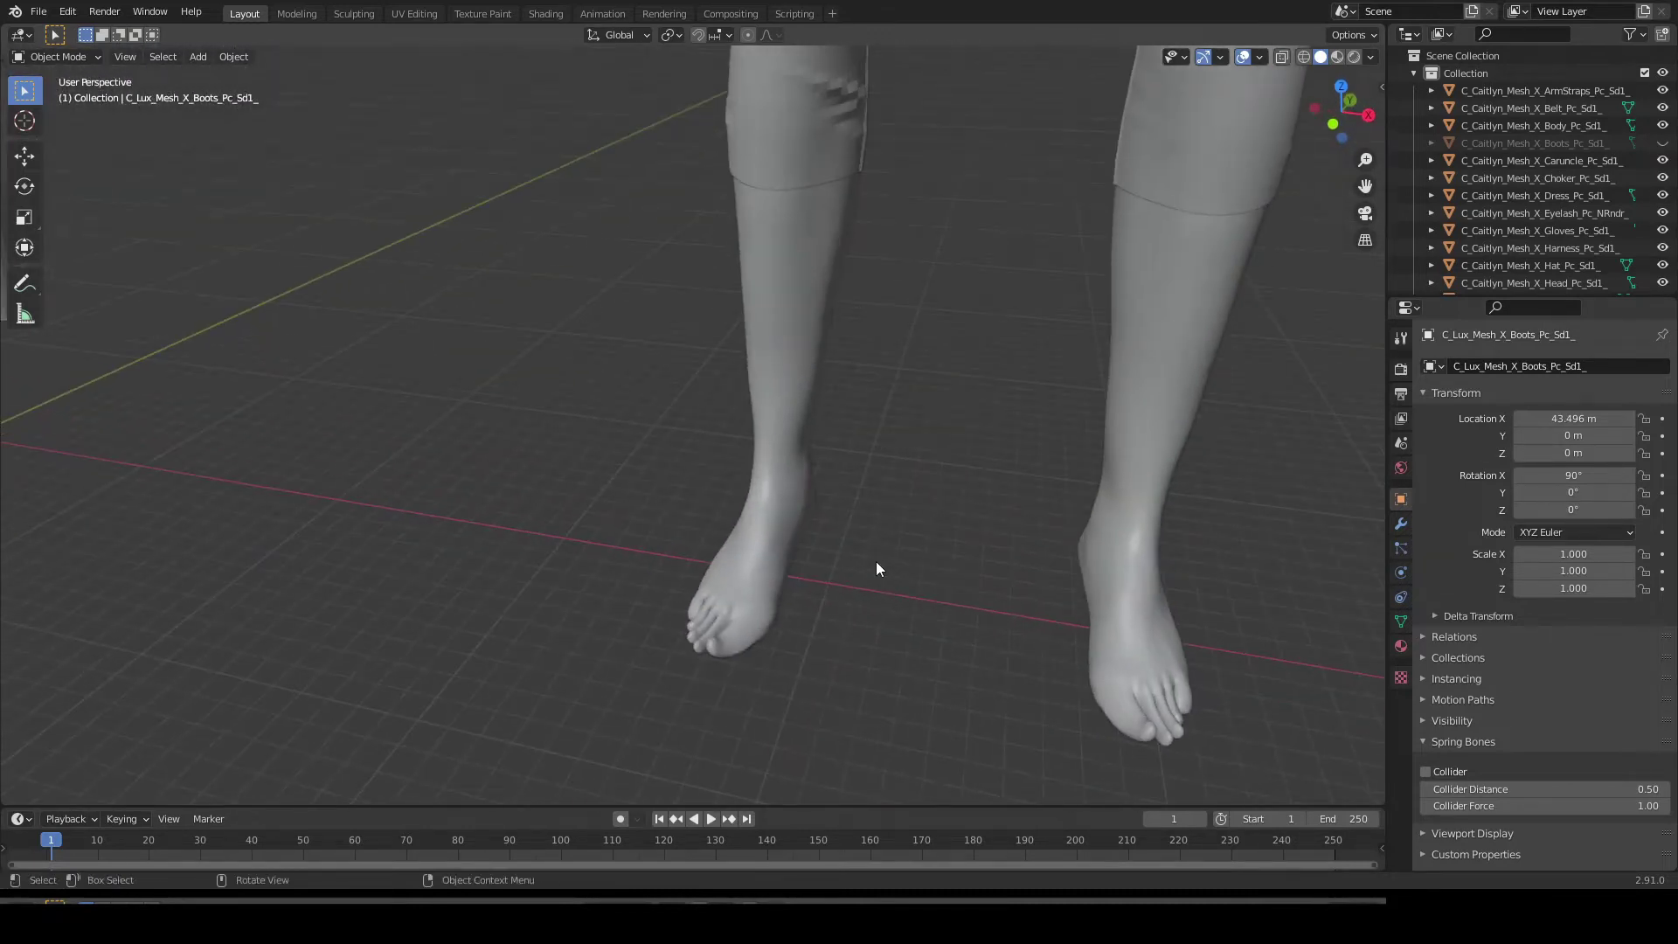
Unhide all hidden boots, deselect everything, and examine the footwear and legs of both characters
{"action": "key", "text": "alt+h"}
{"action": "key", "text": "alt+a"}
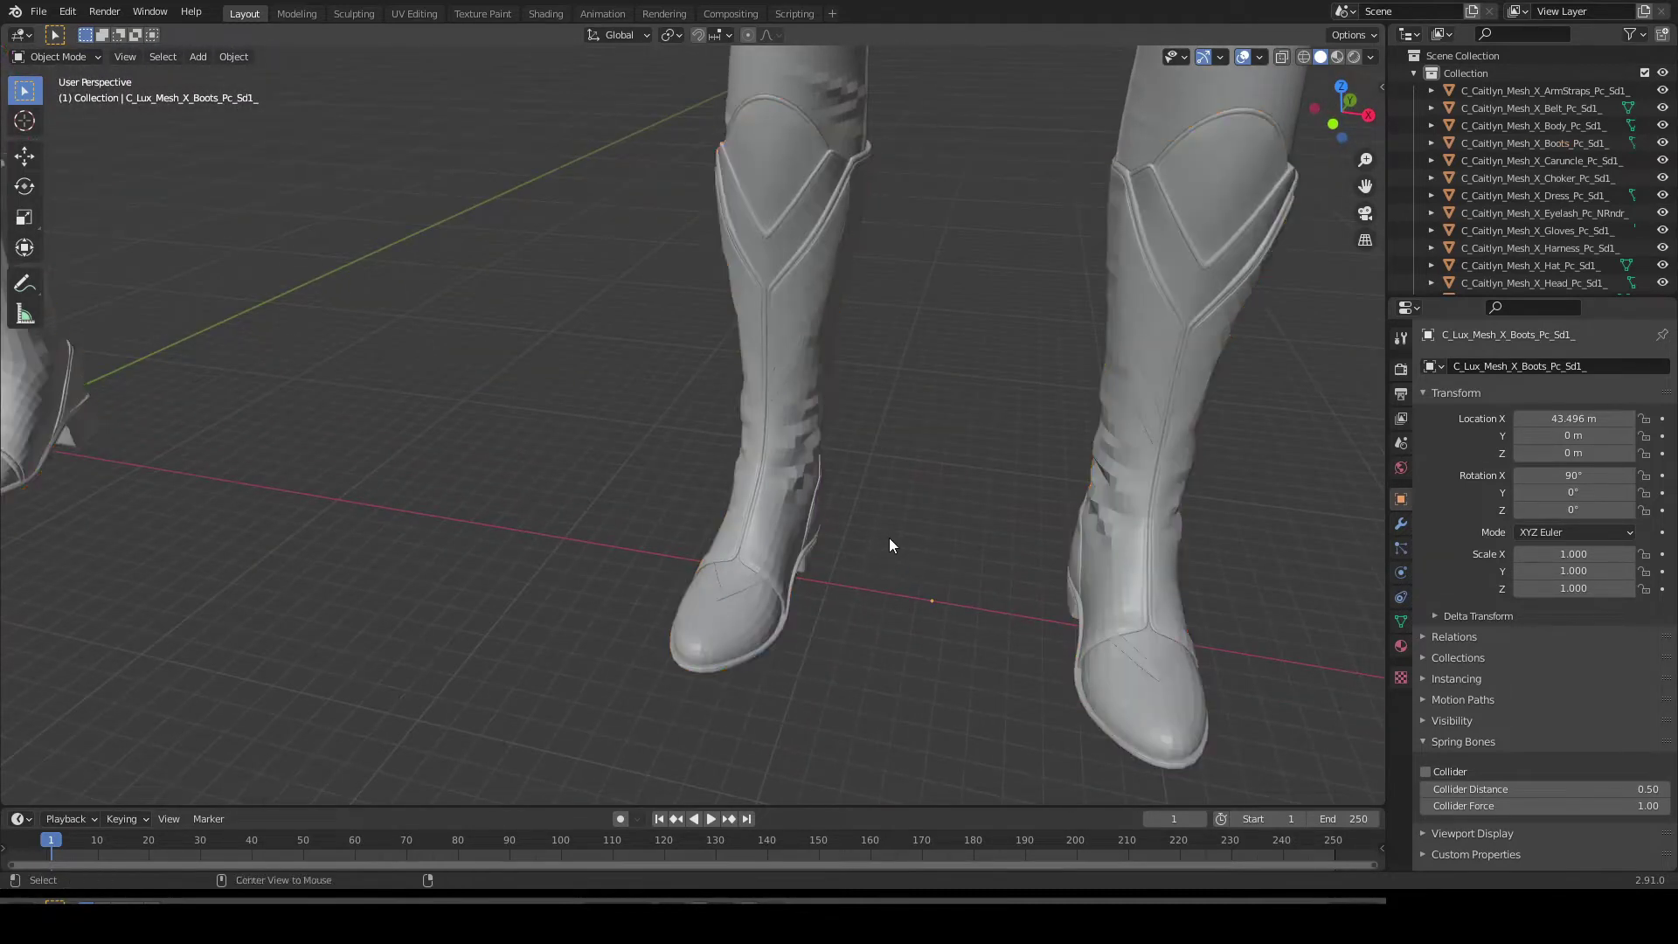
{"action": "scroll", "coordinate": [888, 538], "scroll_direction": "down", "scroll_amount": 5}
{"action": "middle_click_drag", "start_coordinate": [845, 444], "coordinate": [923, 574]}
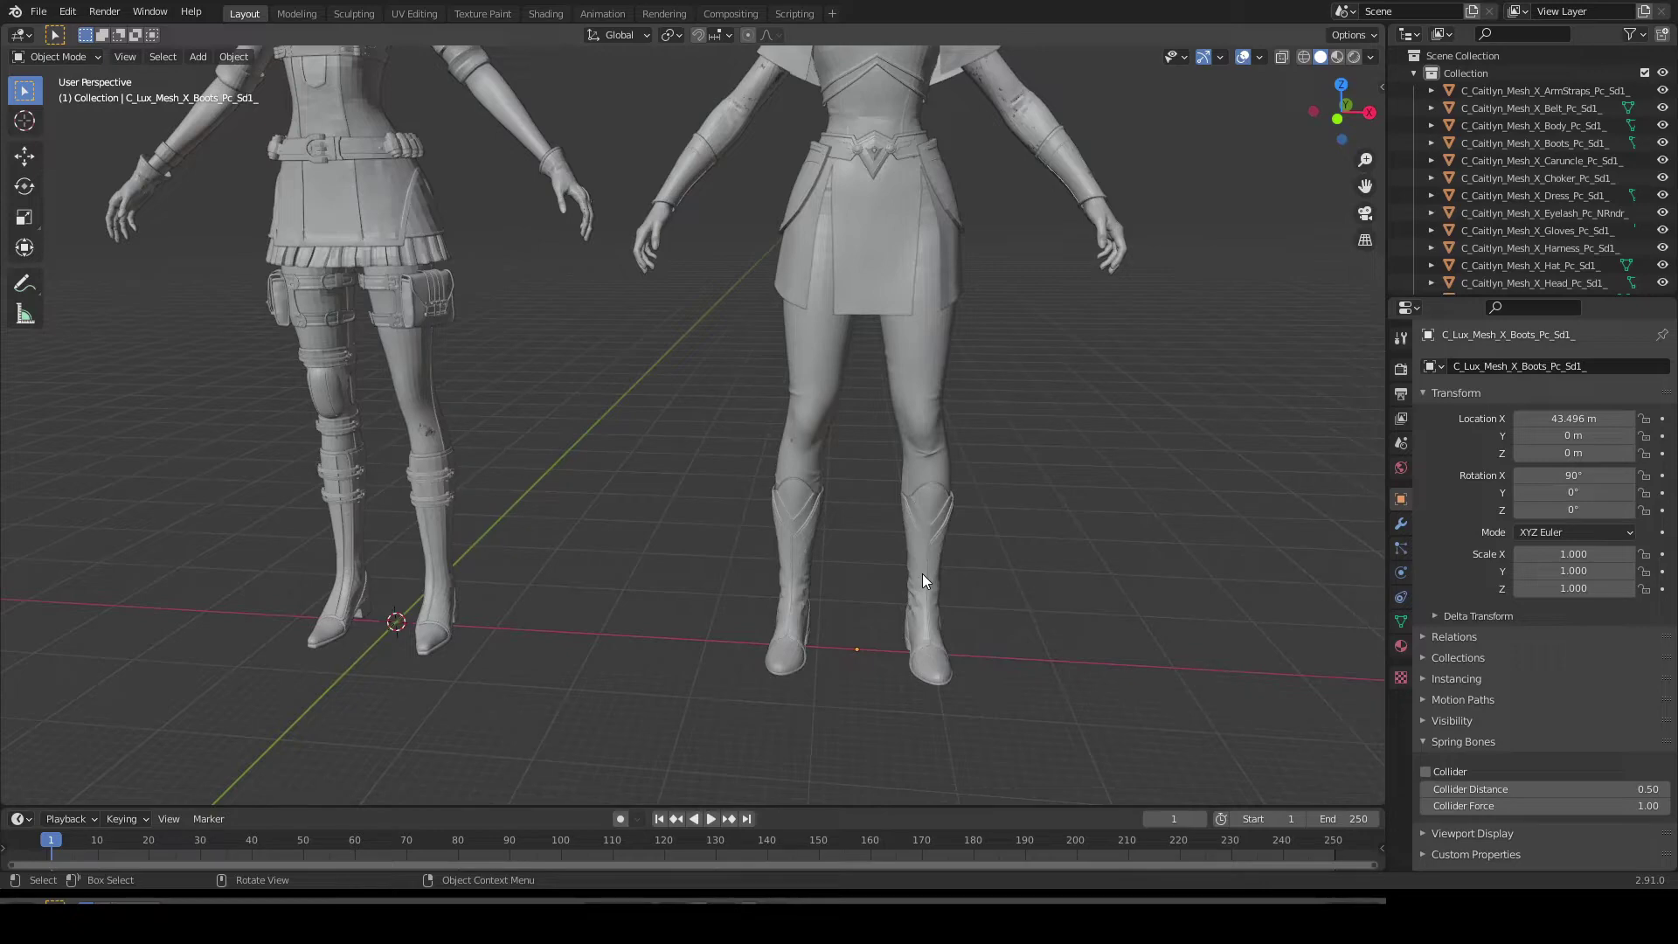
{"action": "middle_click_drag", "start_coordinate": [916, 569], "coordinate": [836, 646]}
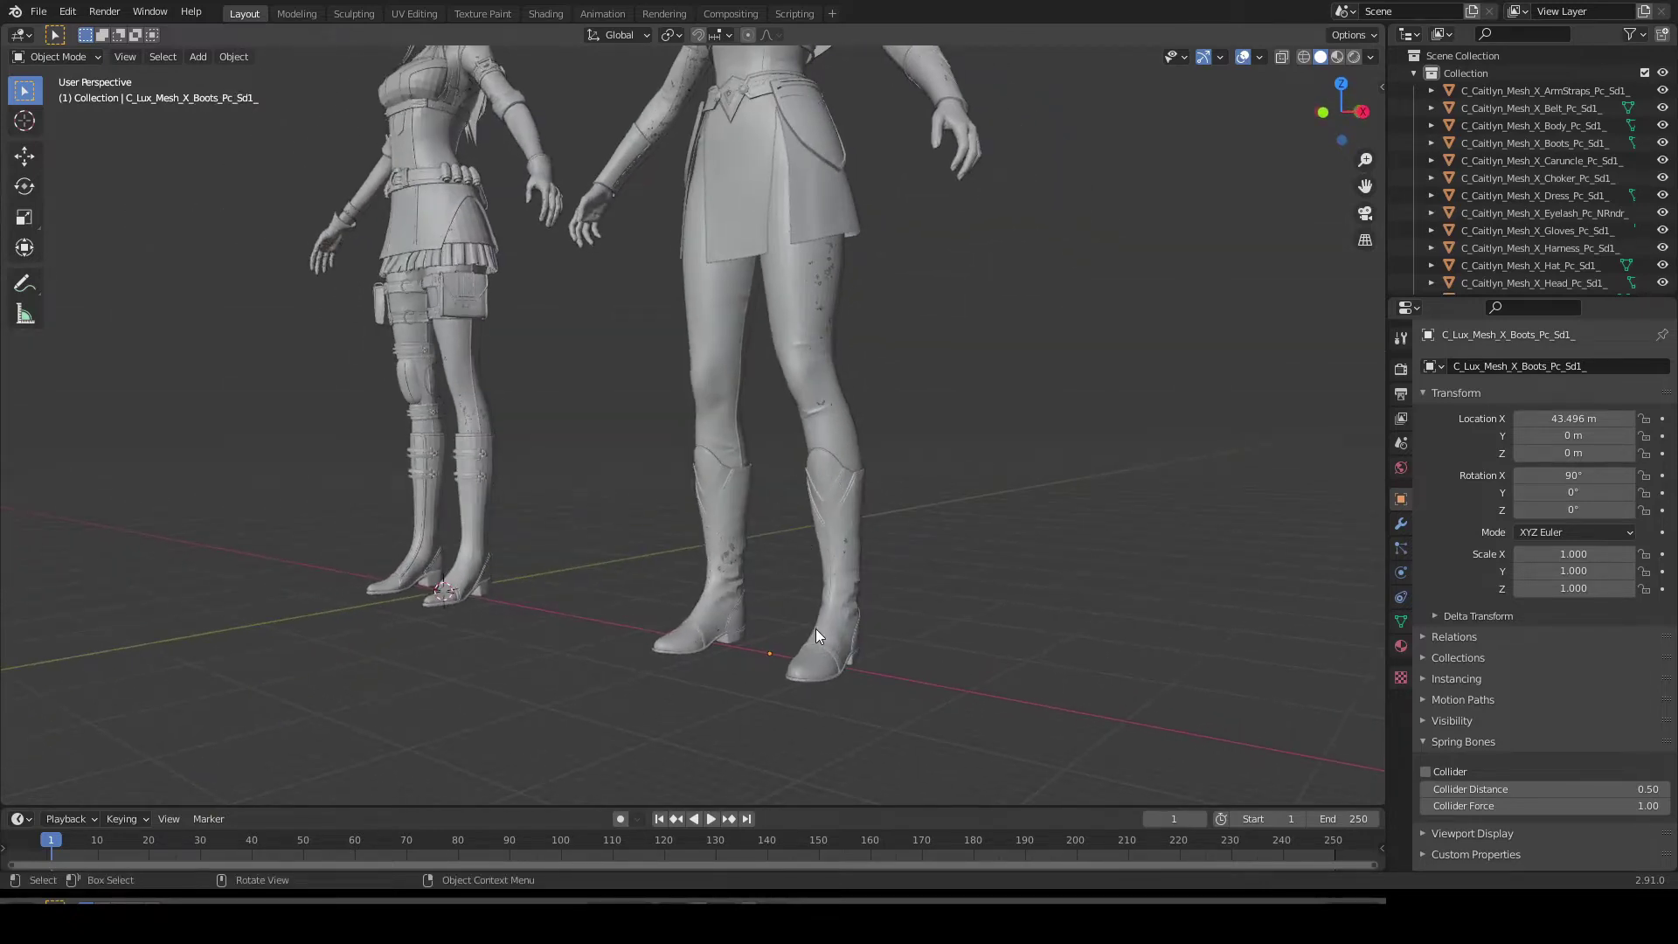
{"action": "middle_click_drag", "start_coordinate": [759, 633], "coordinate": [792, 638]}
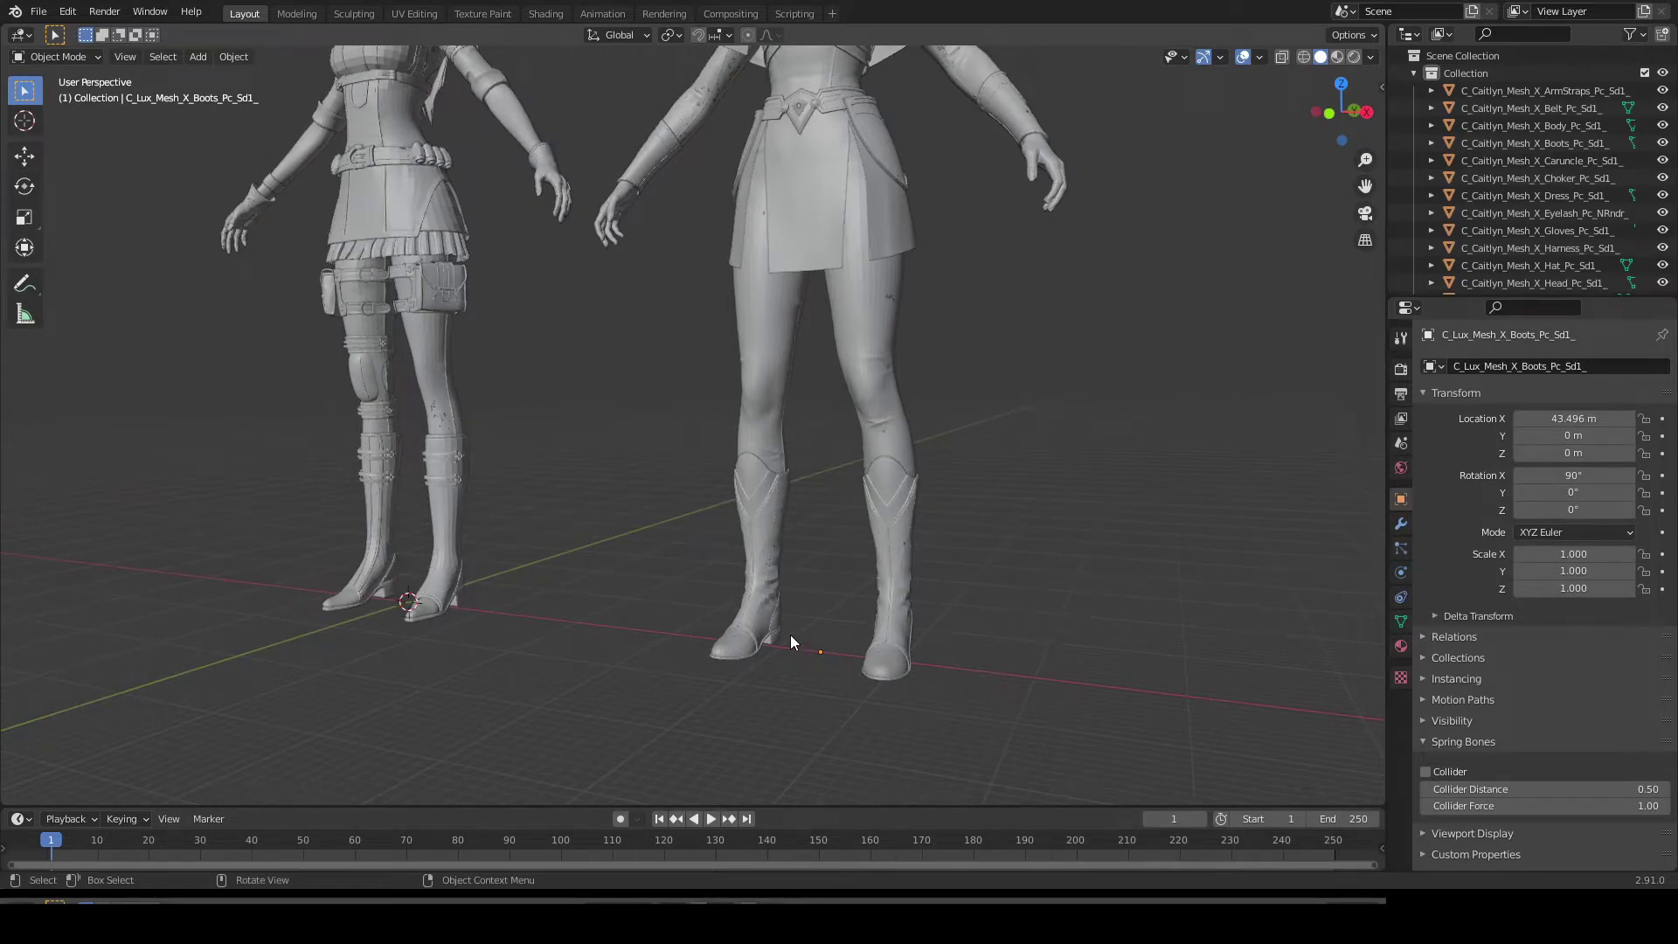
{"action": "scroll", "coordinate": [790, 634], "scroll_direction": "down", "scroll_amount": 5}
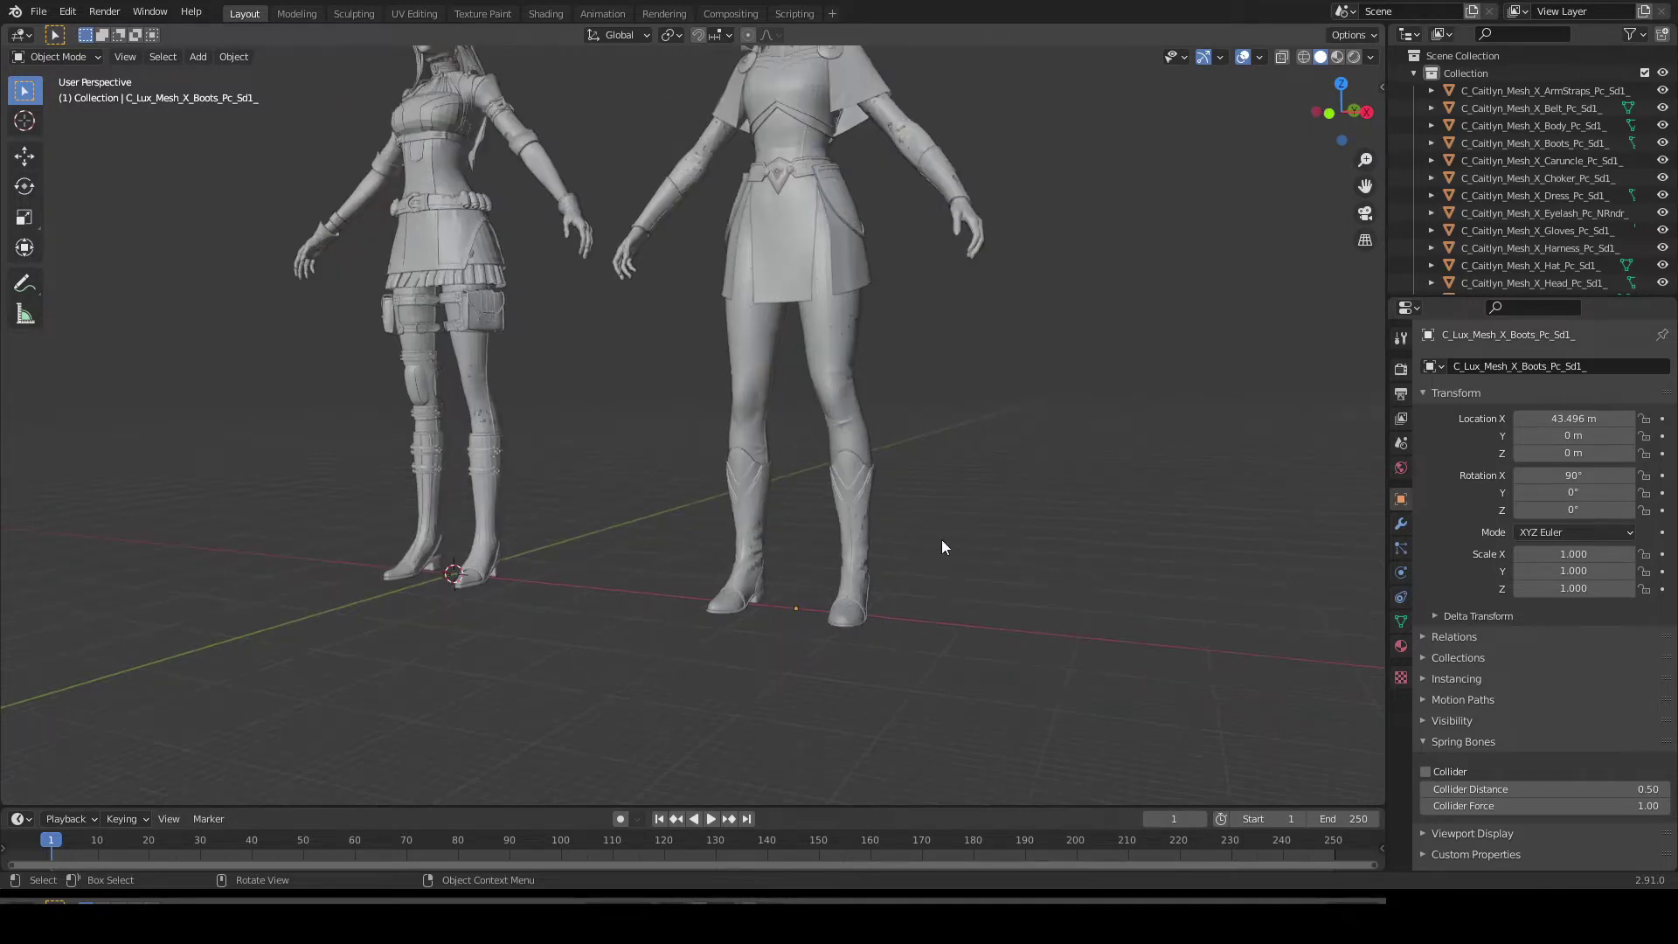
{"action": "middle_click_drag", "start_coordinate": [992, 672], "coordinate": [999, 616]}
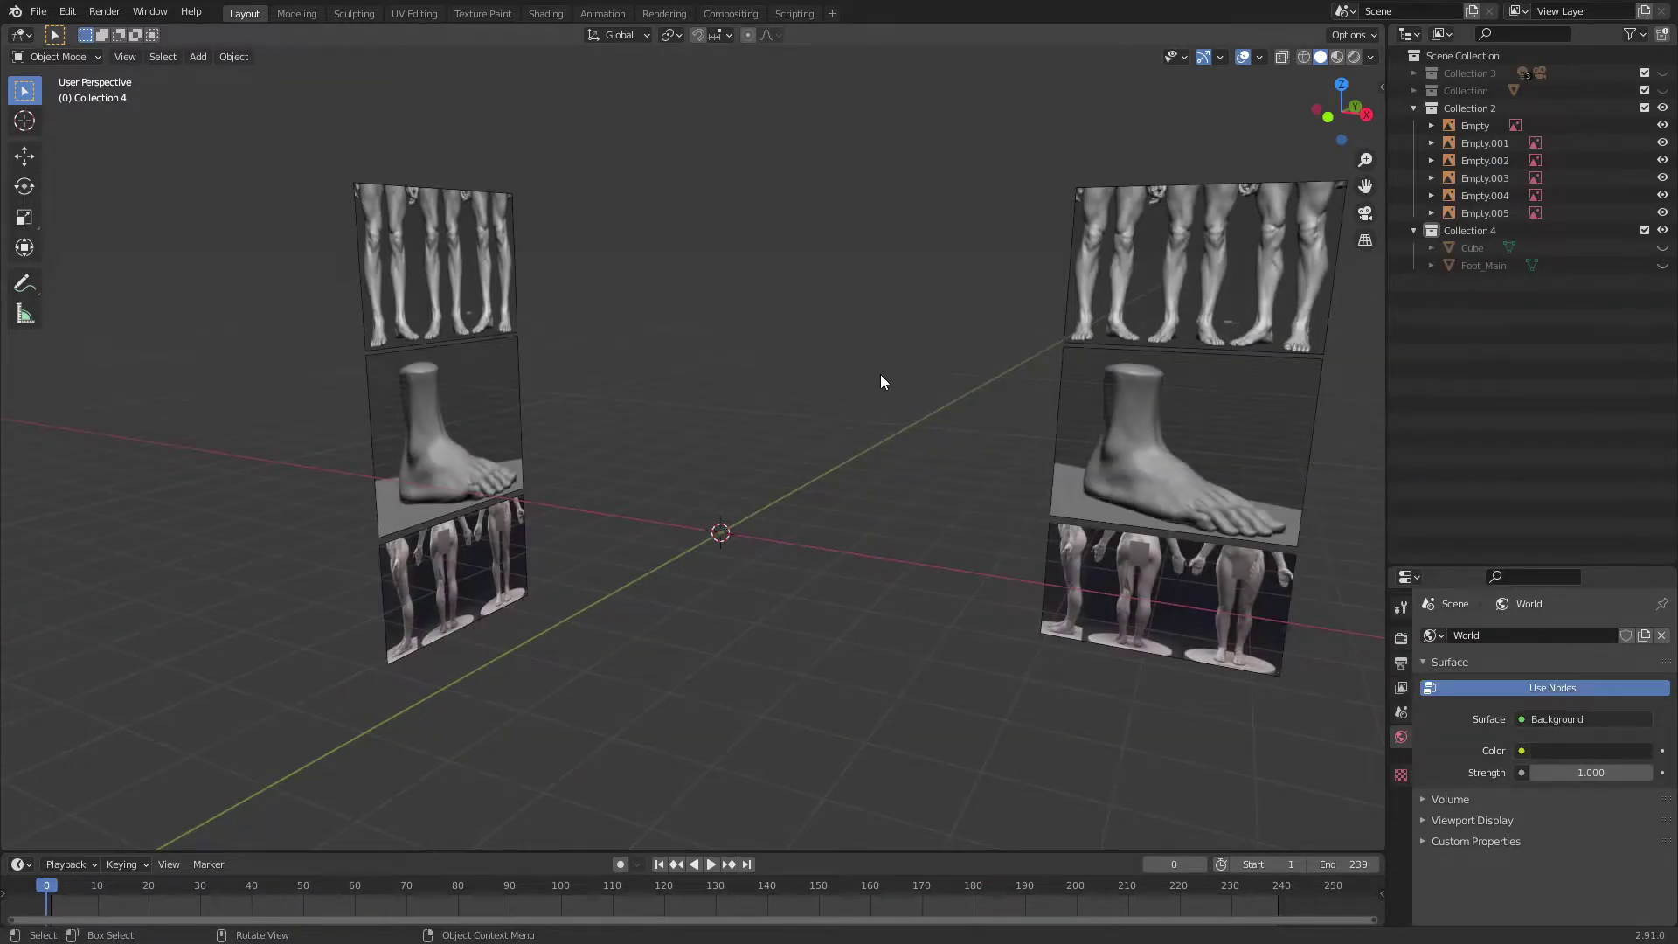
Add the front-view photo of a bare foot to the reference scene as a background image
{"action": "middle_click_drag", "start_coordinate": [858, 441], "coordinate": [892, 457], "text": "shift"}
{"action": "key", "text": "shift+a"}
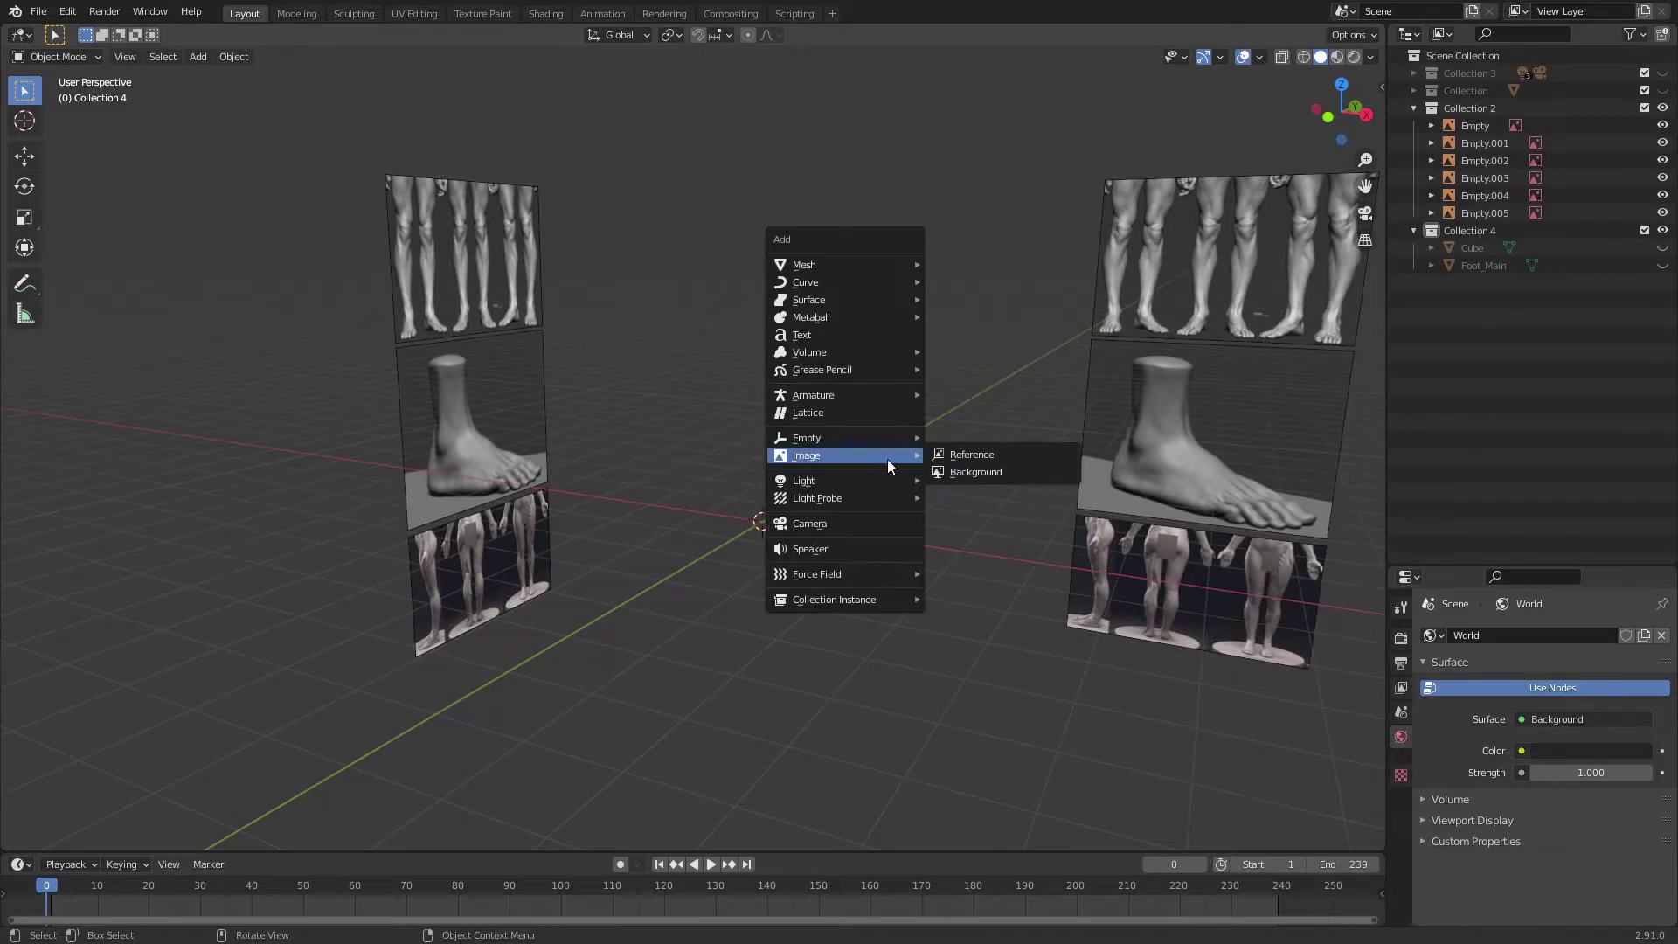
{"action": "mouse_move", "coordinate": [877, 457]}
{"action": "left_click", "coordinate": [959, 473]}
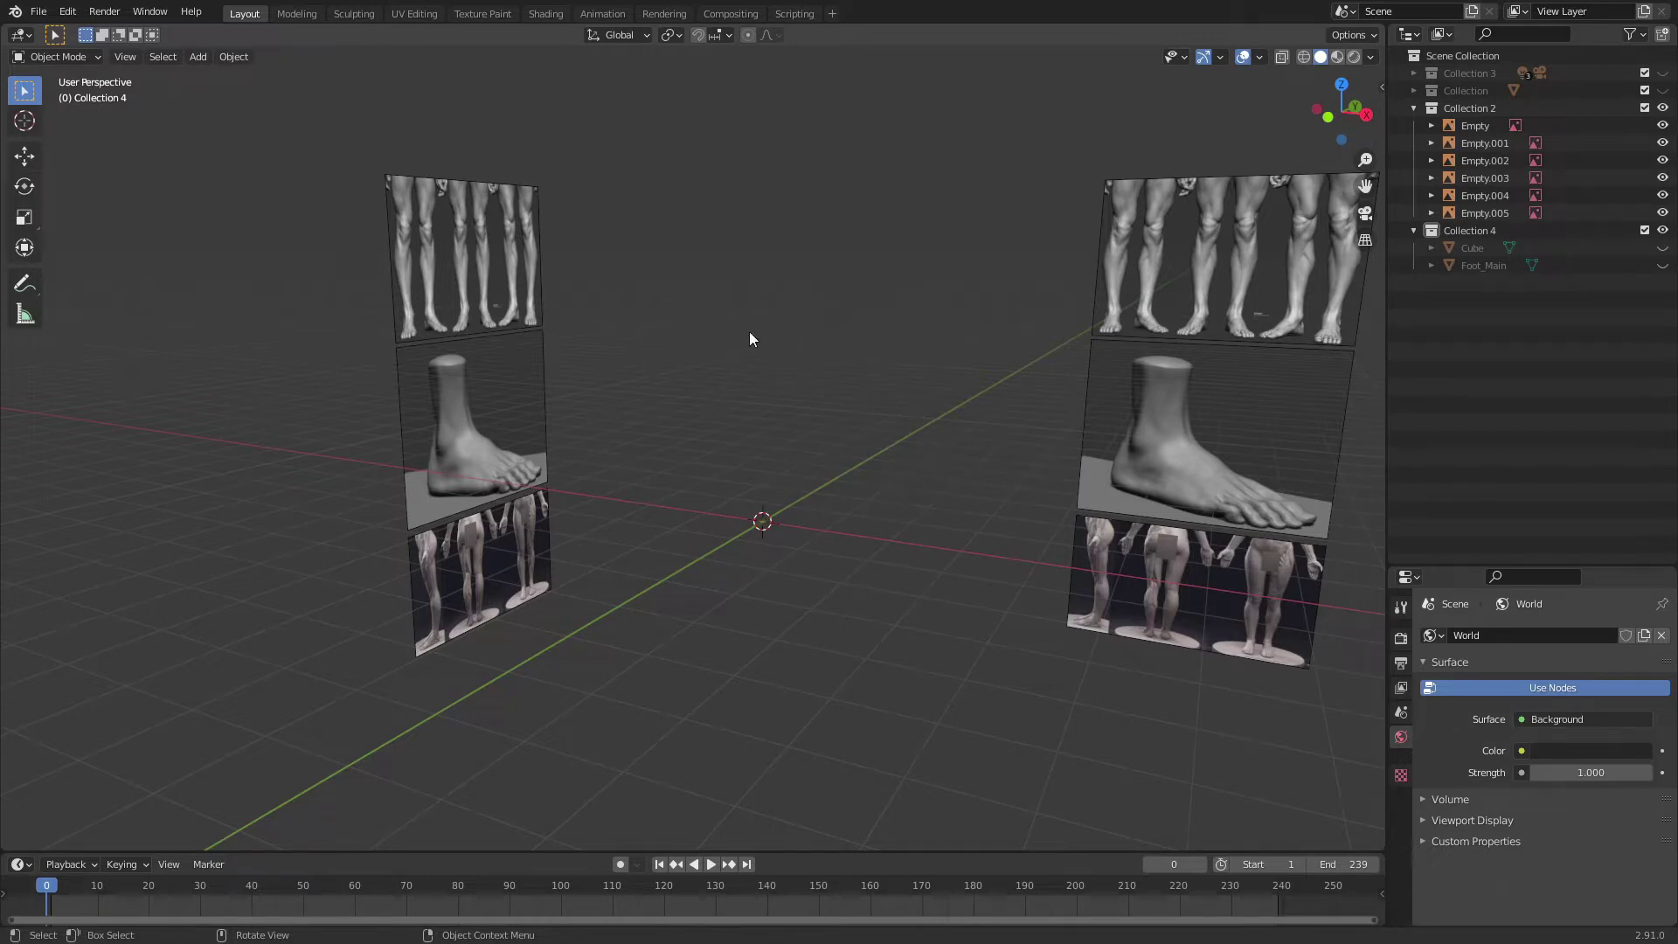
{"action": "left_click", "coordinate": [1196, 806]}
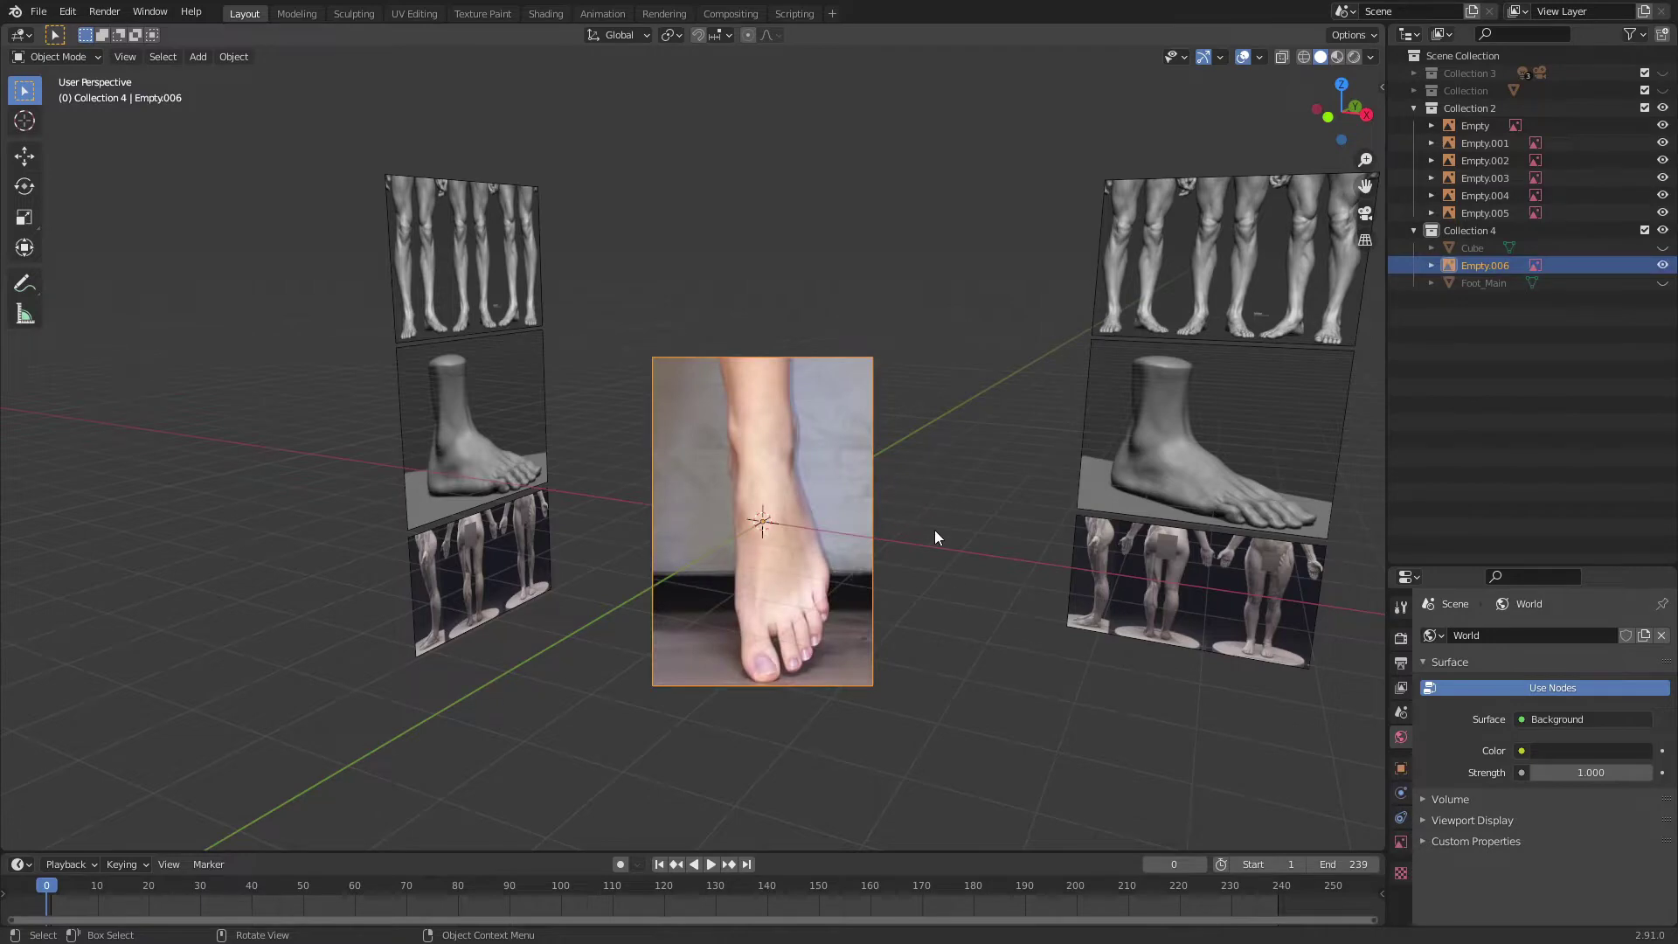
Turn on the Screencast Keys display for the viewport
{"action": "mouse_move", "coordinate": [962, 565]}
{"action": "middle_mouse_down"}
{"action": "mouse_move", "coordinate": [809, 637]}
{"action": "mouse_move", "coordinate": [757, 611]}
{"action": "mouse_move", "coordinate": [883, 553]}
{"action": "mouse_move", "coordinate": [932, 624]}
{"action": "mouse_move", "coordinate": [979, 550]}
{"action": "middle_mouse_up"}
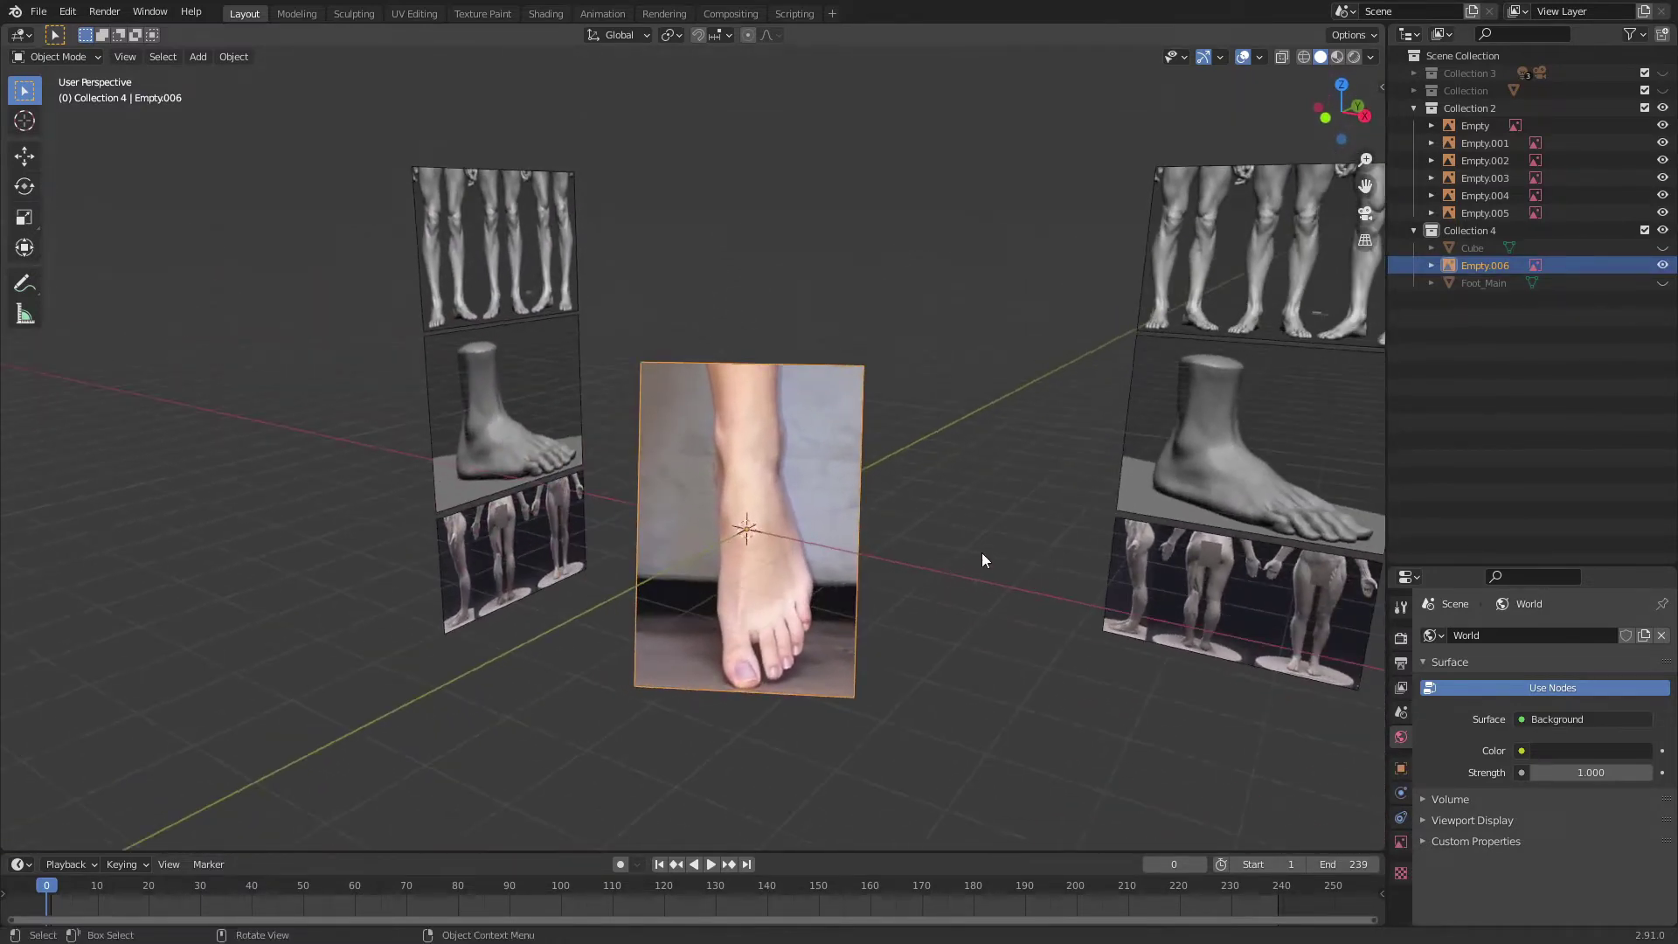
{"action": "key", "text": "n"}
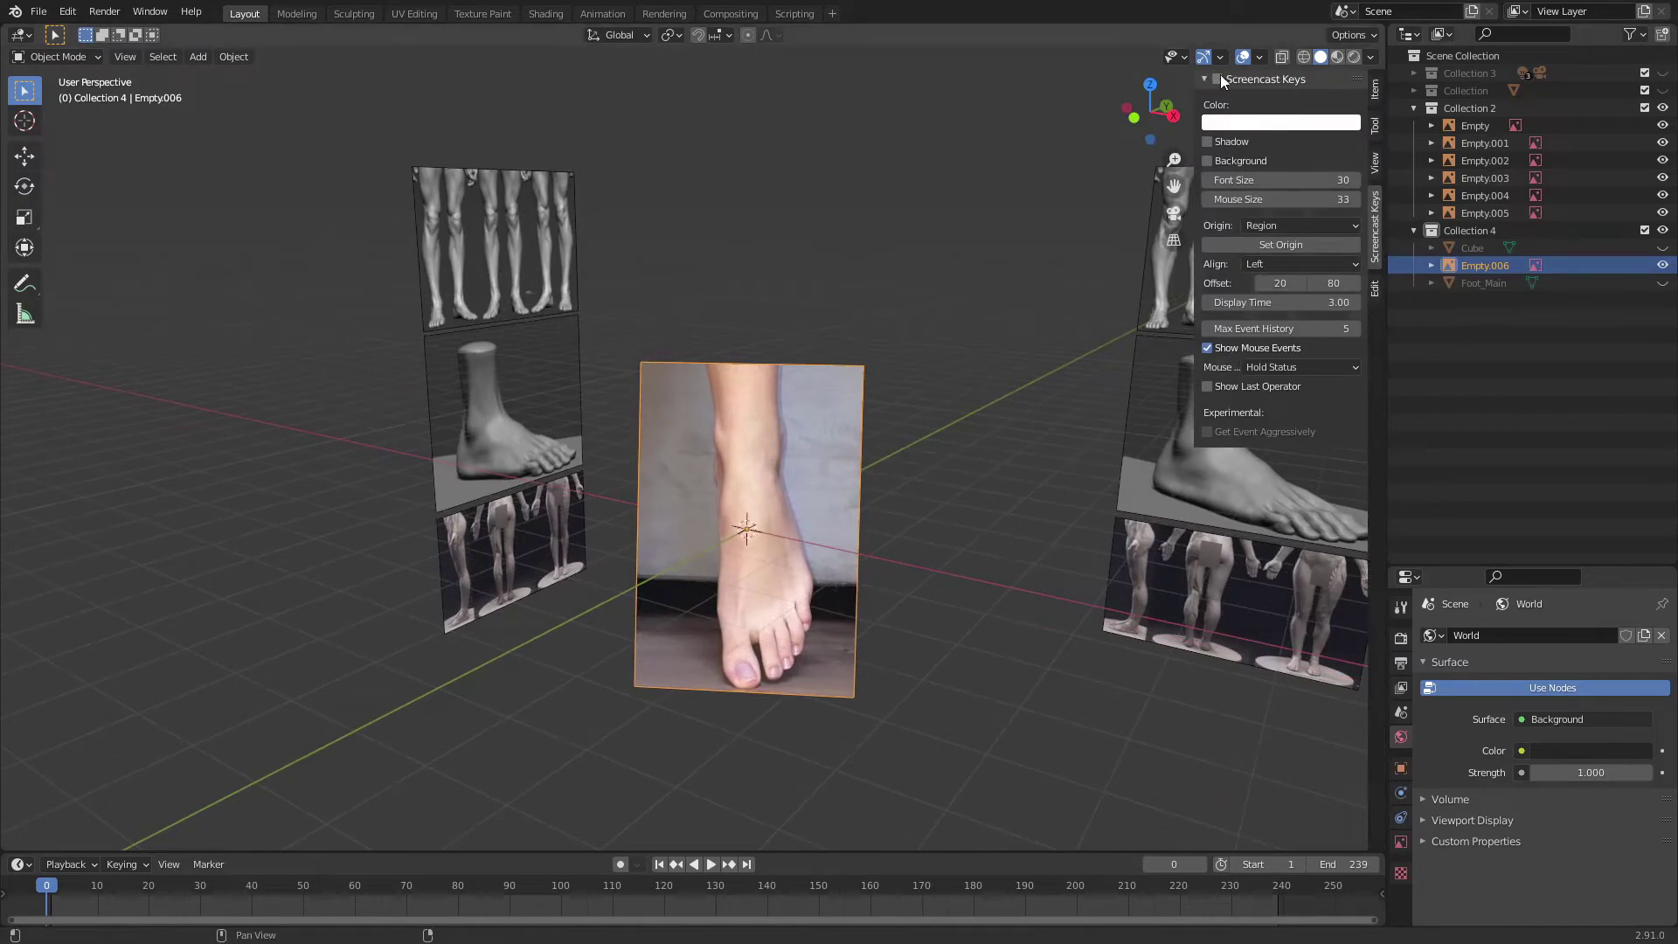
{"action": "key", "text": "n"}
{"action": "middle_click_drag", "start_coordinate": [380, 648], "coordinate": [428, 635]}
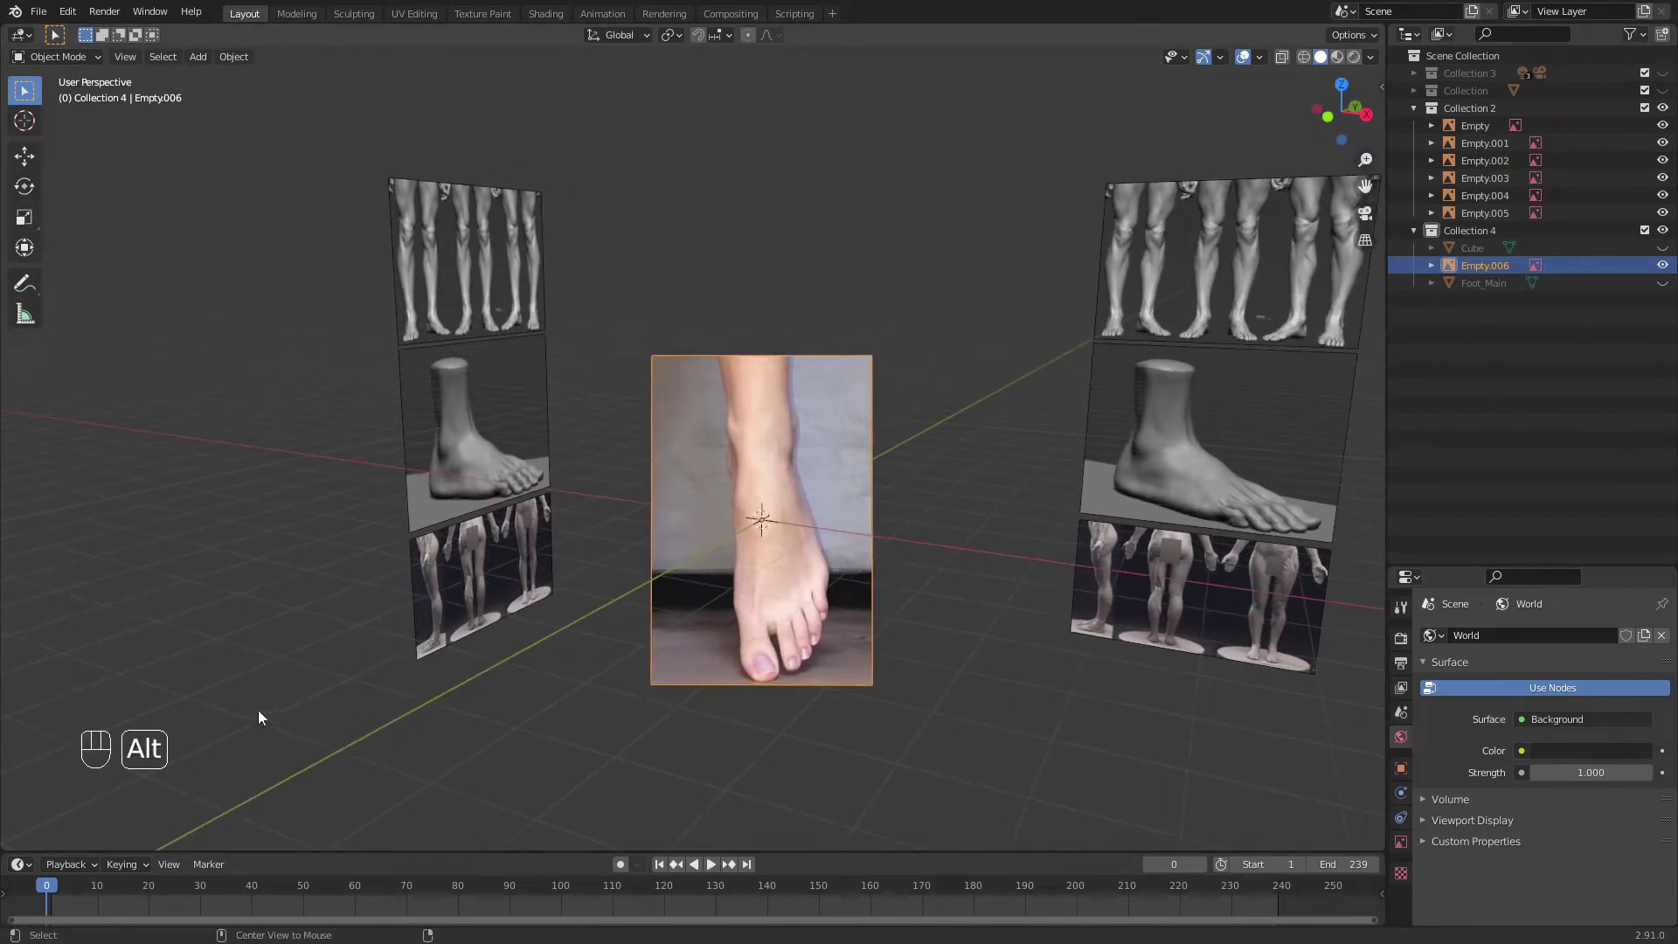
Clear the foot photo's rotation and location, and rotate it 90° about the global X axis
{"action": "key", "text": "alt+r"}
{"action": "key", "text": "alt+g"}
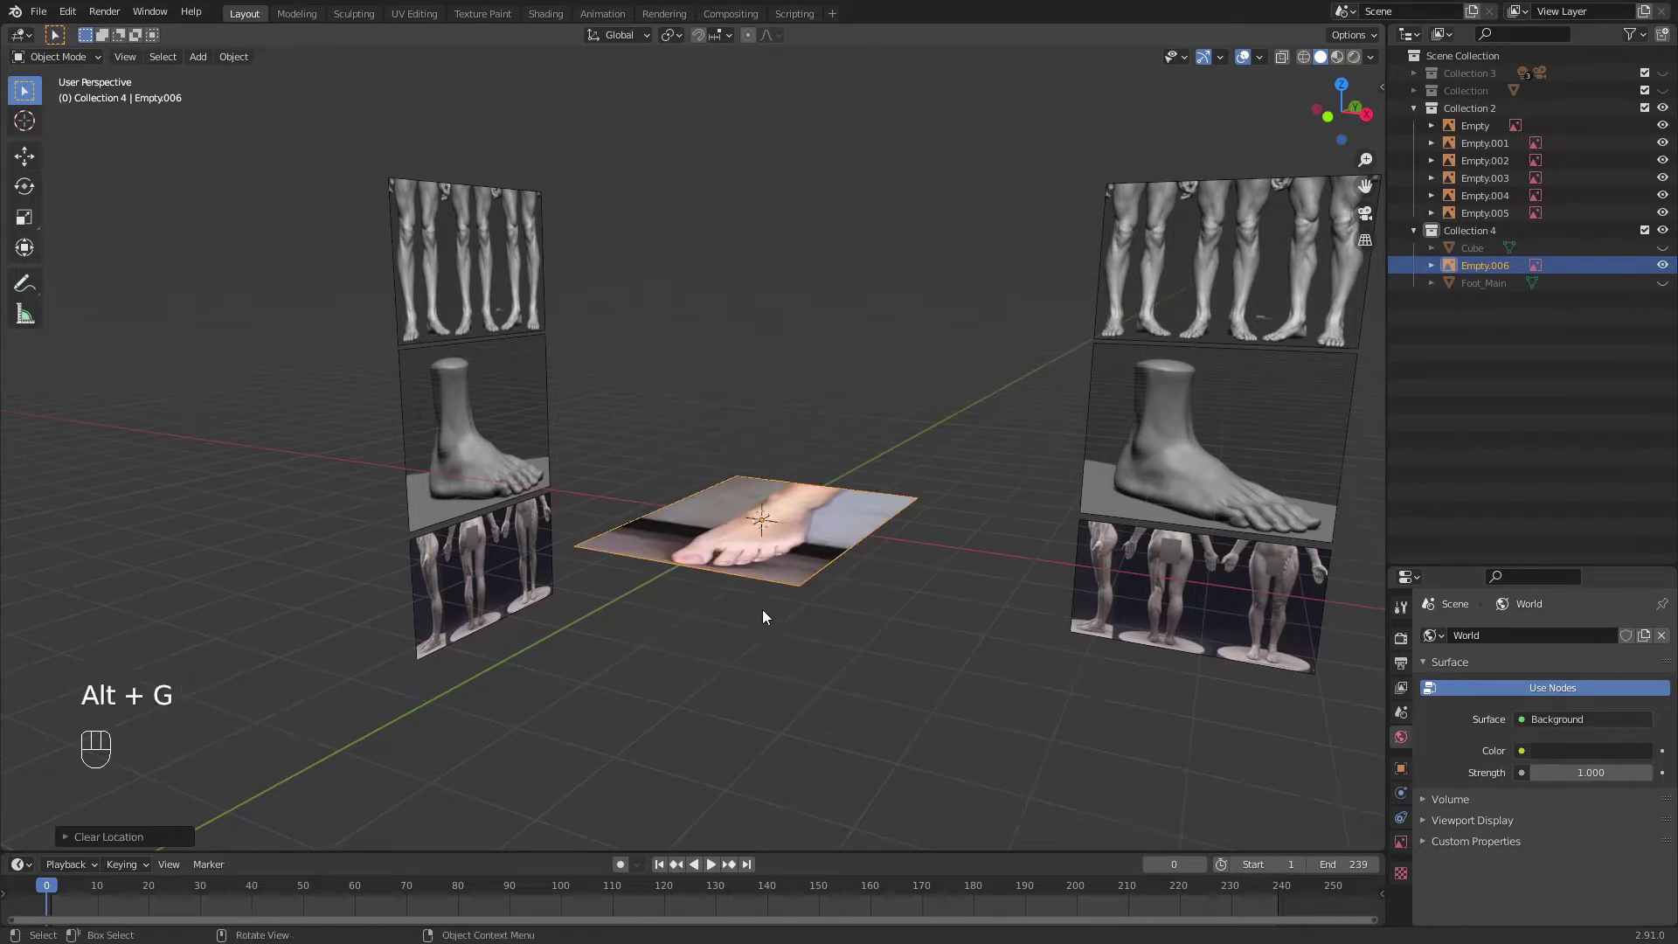
{"action": "key", "text": "r"}
{"action": "key", "text": "x"}
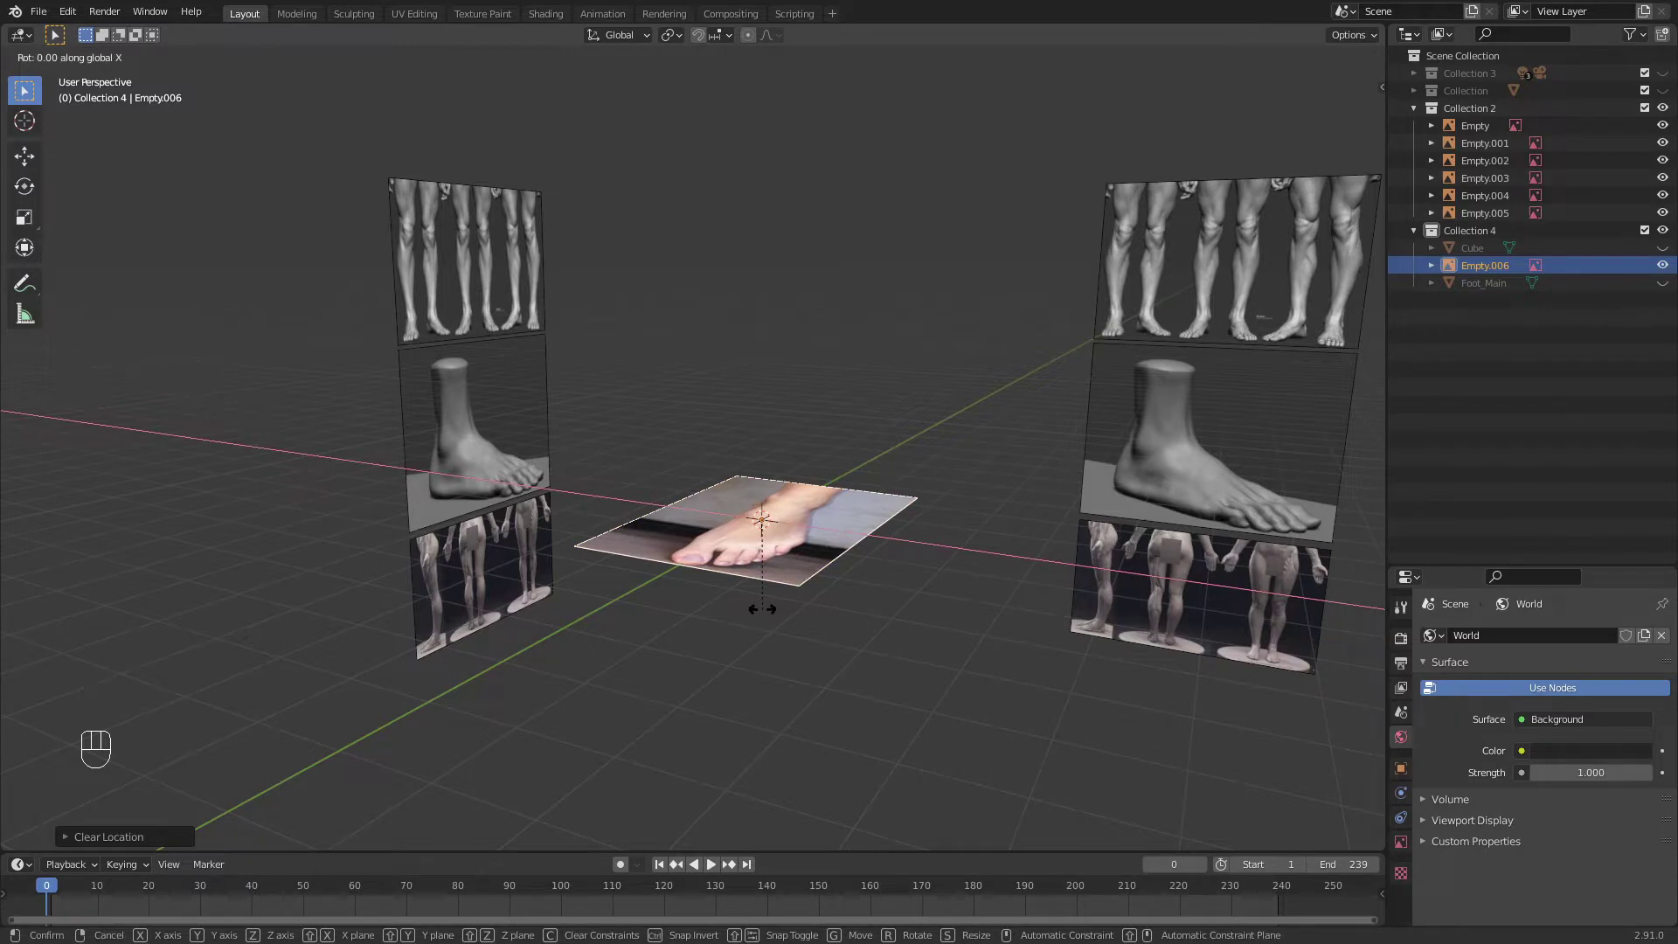
{"action": "type", "text": "903"}
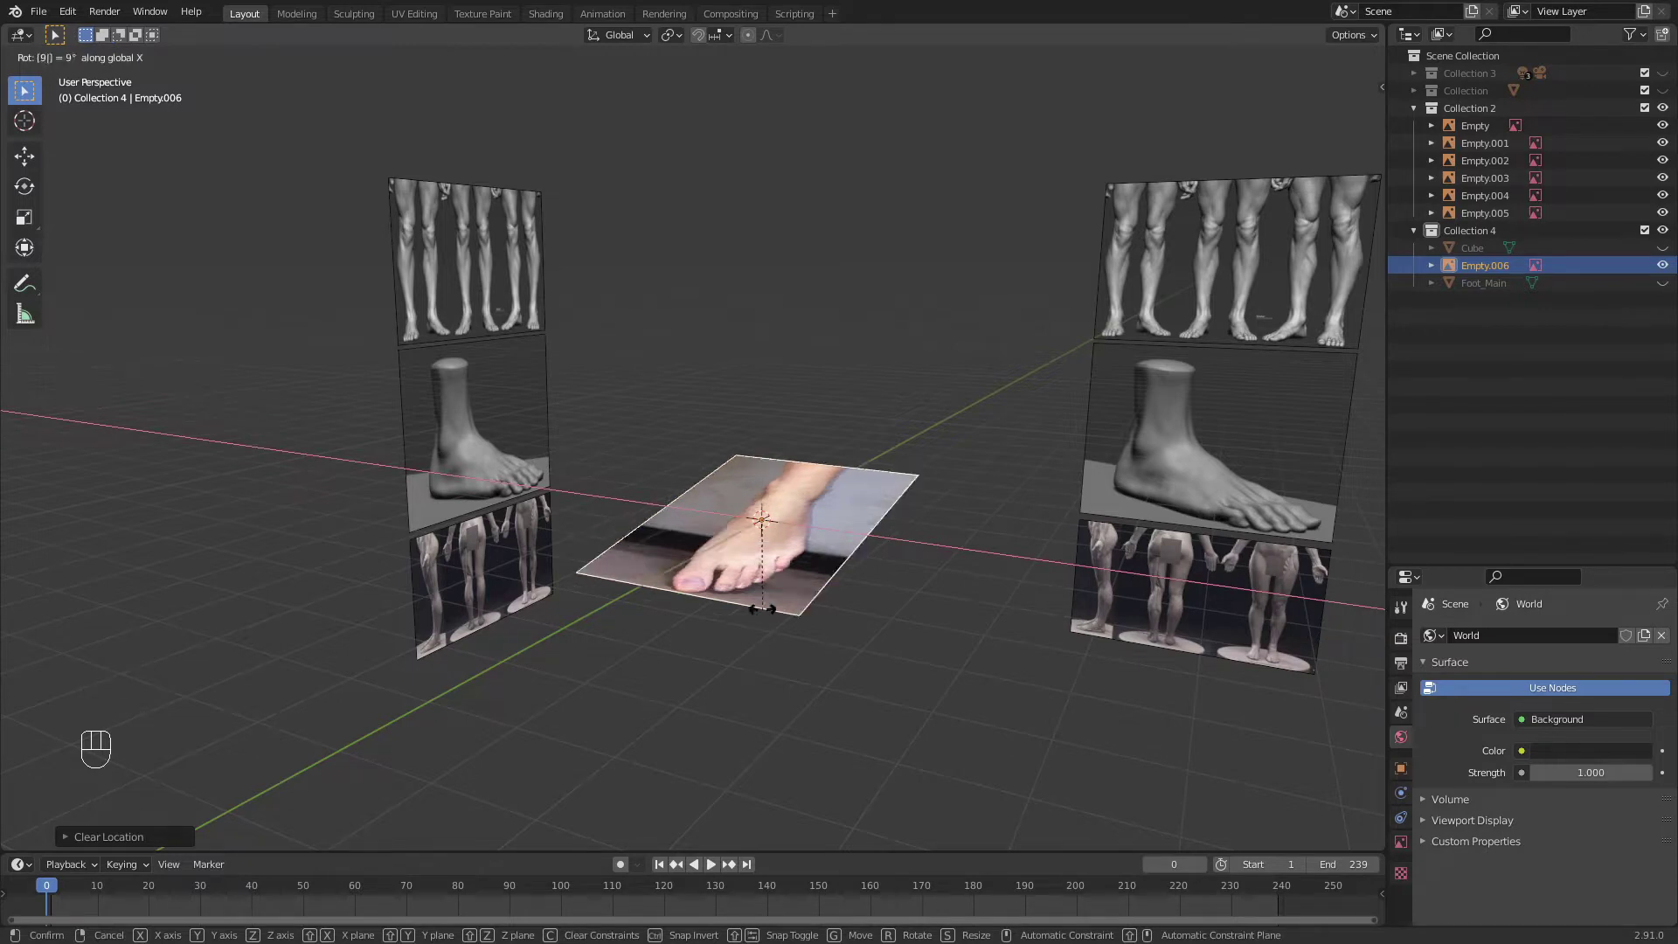
{"action": "key", "text": "BackSpace"}
{"action": "key", "text": "BackSpace"}
{"action": "key", "text": "BackSpace"}
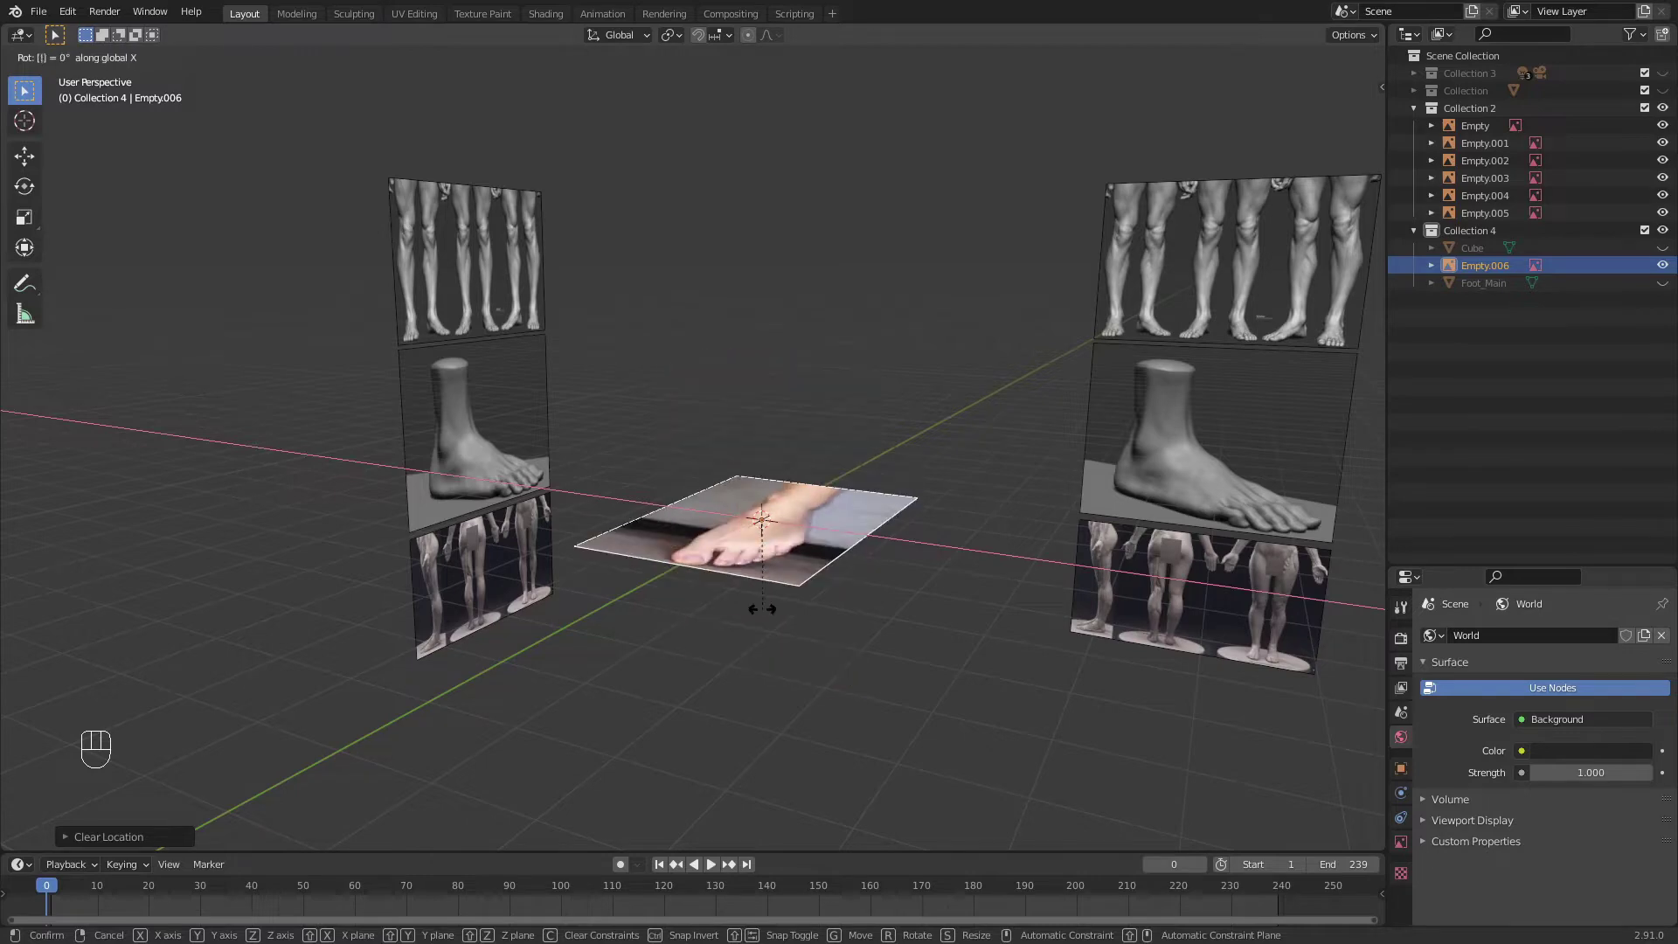
{"action": "type", "text": "90"}
{"action": "left_click", "coordinate": [762, 609]}
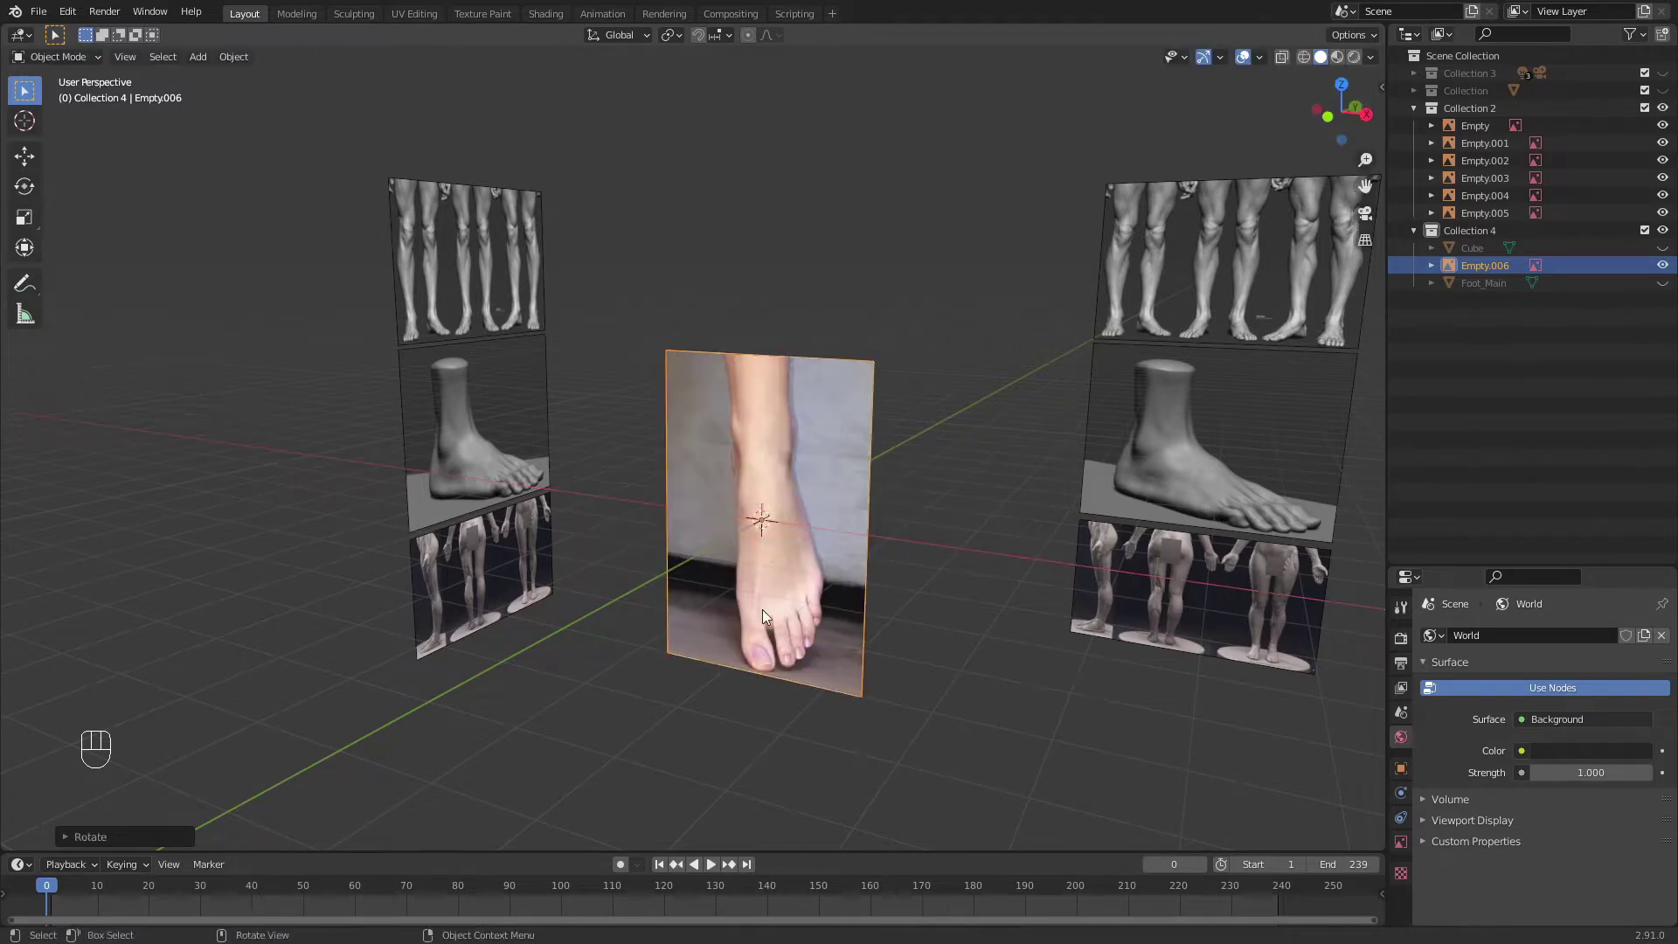
Move the foot photo back along the global Y axis by about 14 m
{"action": "middle_click_drag", "start_coordinate": [988, 461], "coordinate": [913, 626]}
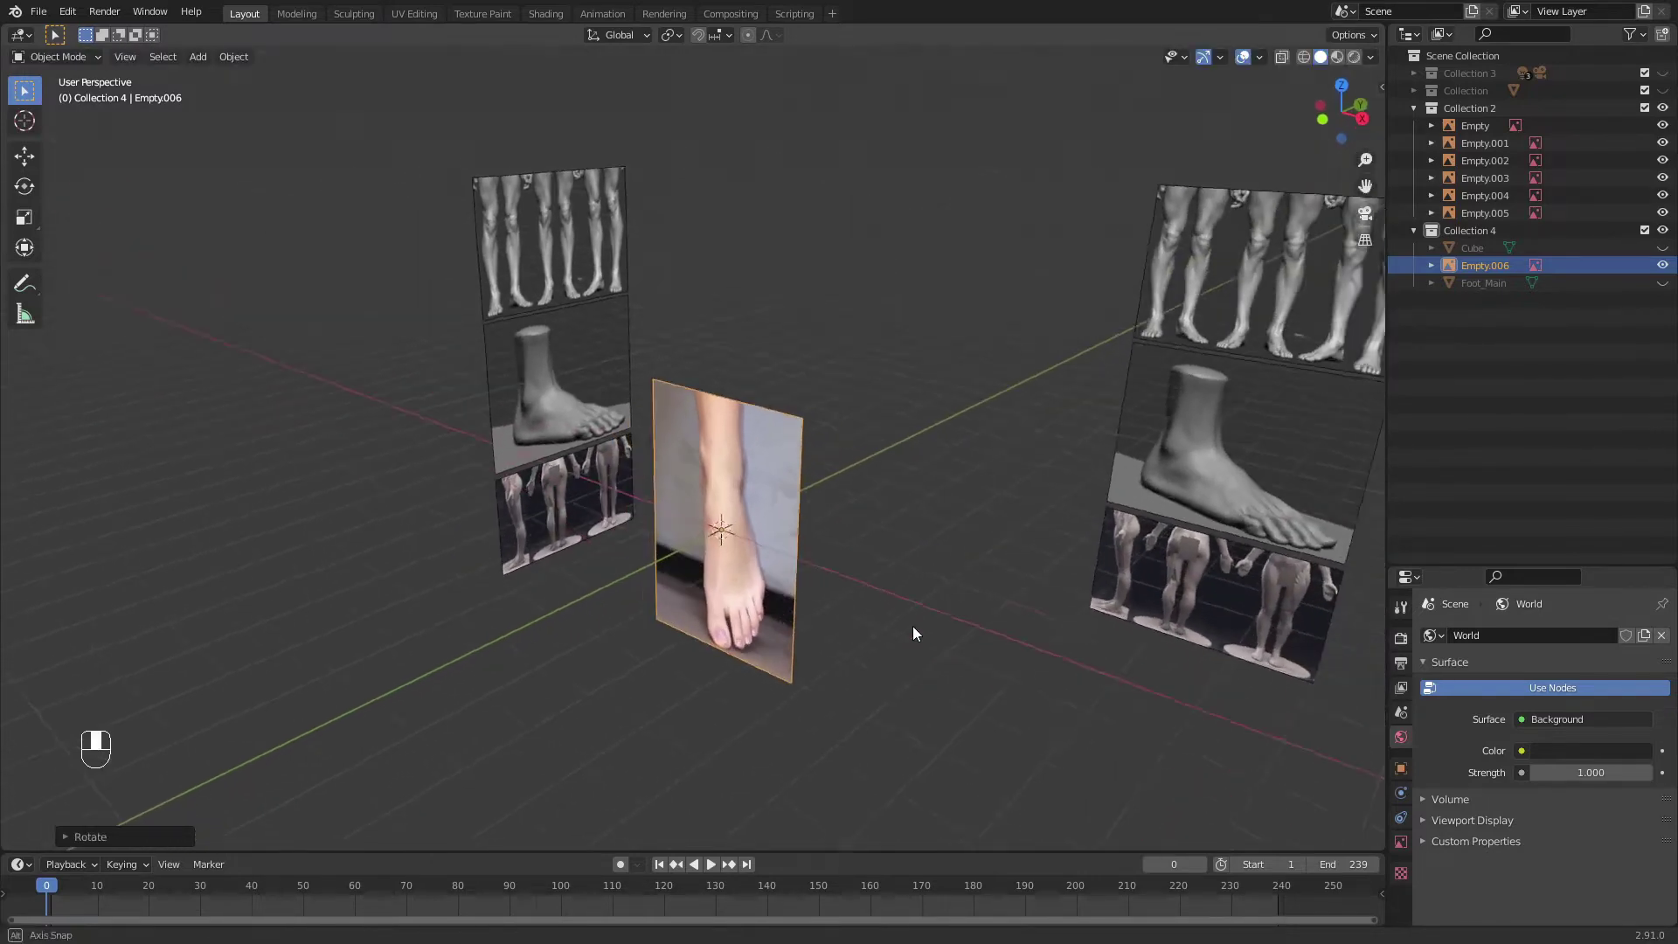
{"action": "key", "text": "g"}
{"action": "key", "text": "y"}
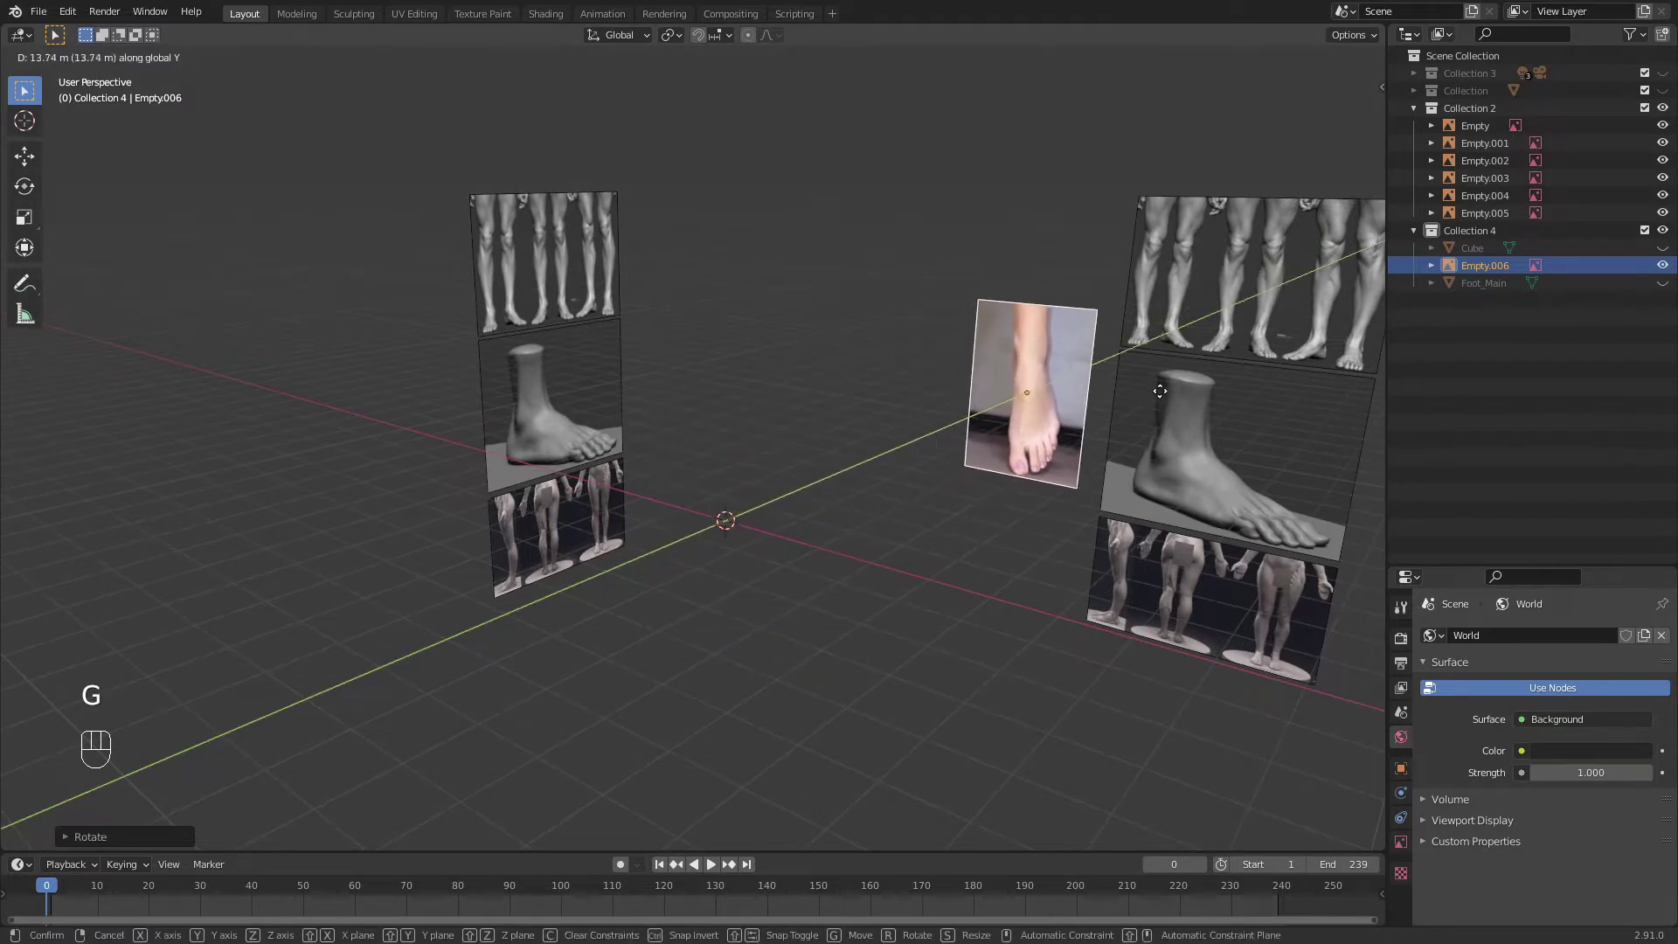
{"action": "left_click", "coordinate": [1160, 372]}
In front view, move the foot photo about 10 m along positive X, beside the sculpted foot reference image
{"action": "middle_click_drag", "start_coordinate": [1161, 372], "coordinate": [985, 467]}
{"action": "key", "text": "KP_1"}
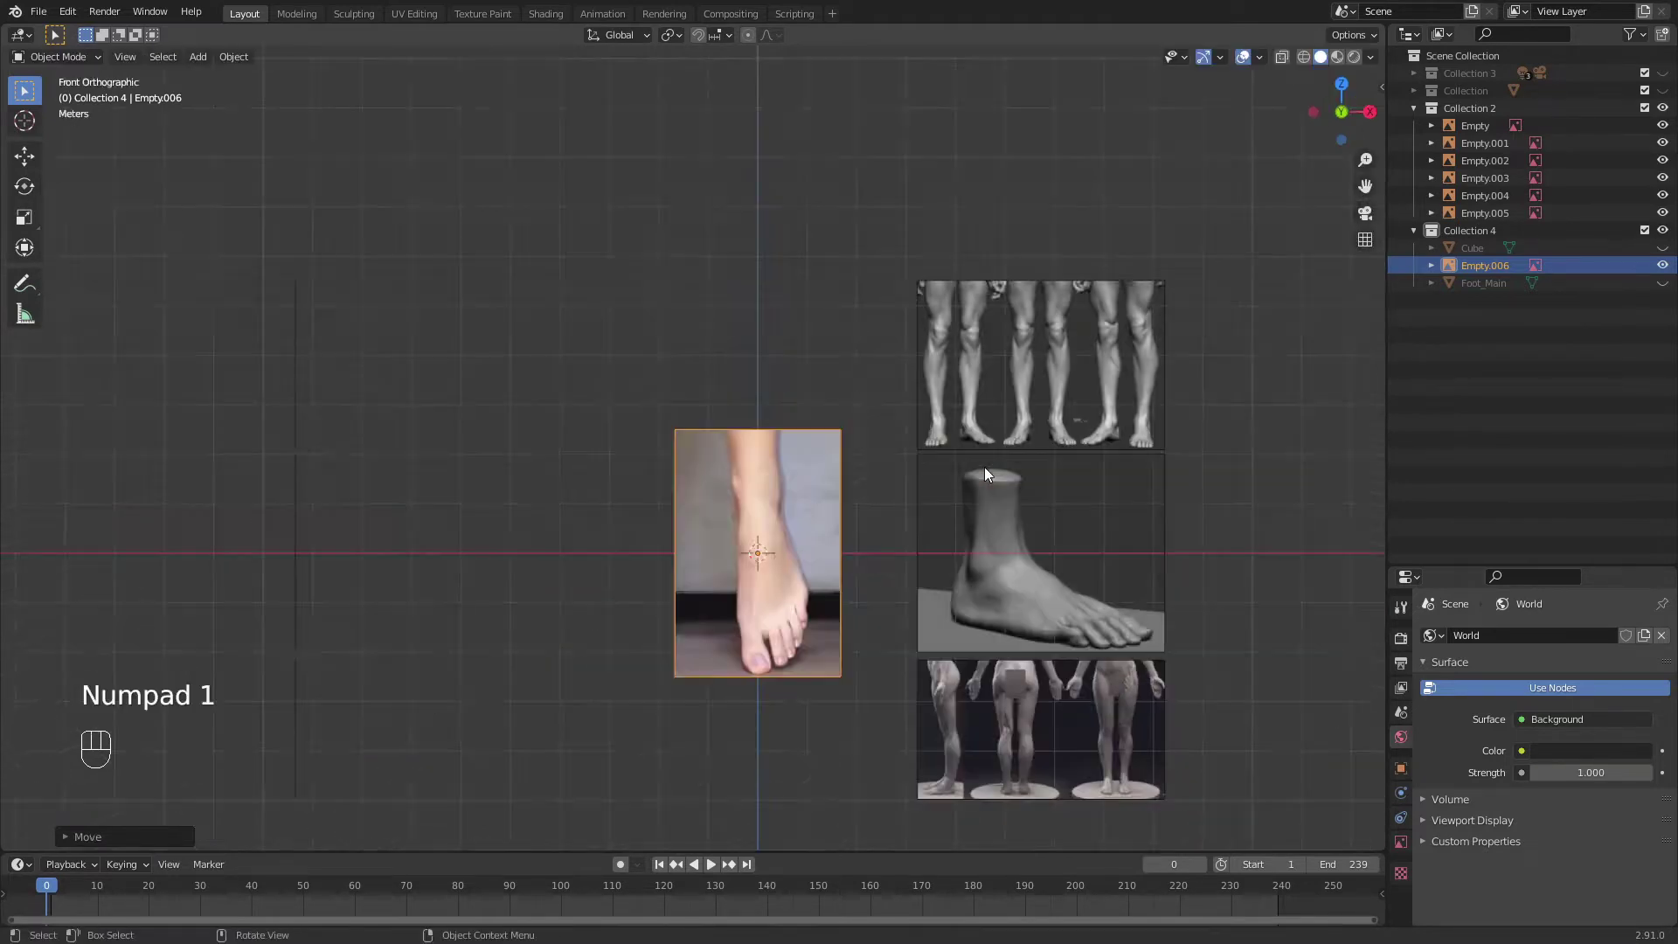
{"action": "key", "text": "g"}
{"action": "key", "text": "x"}
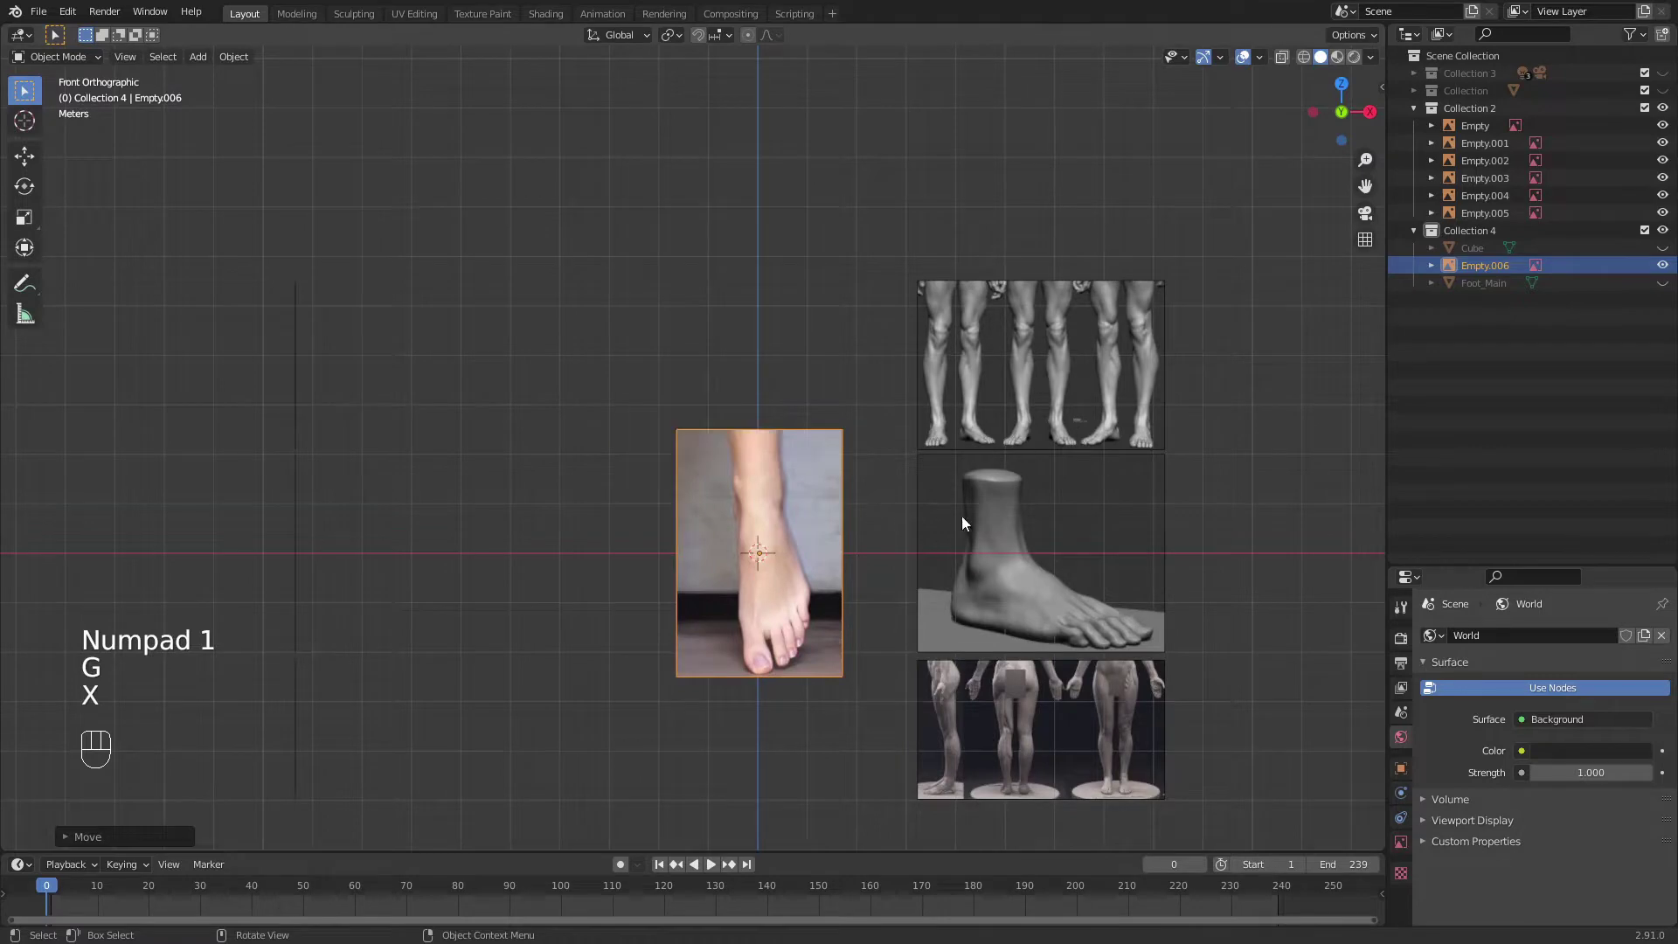
{"action": "key", "text": "g"}
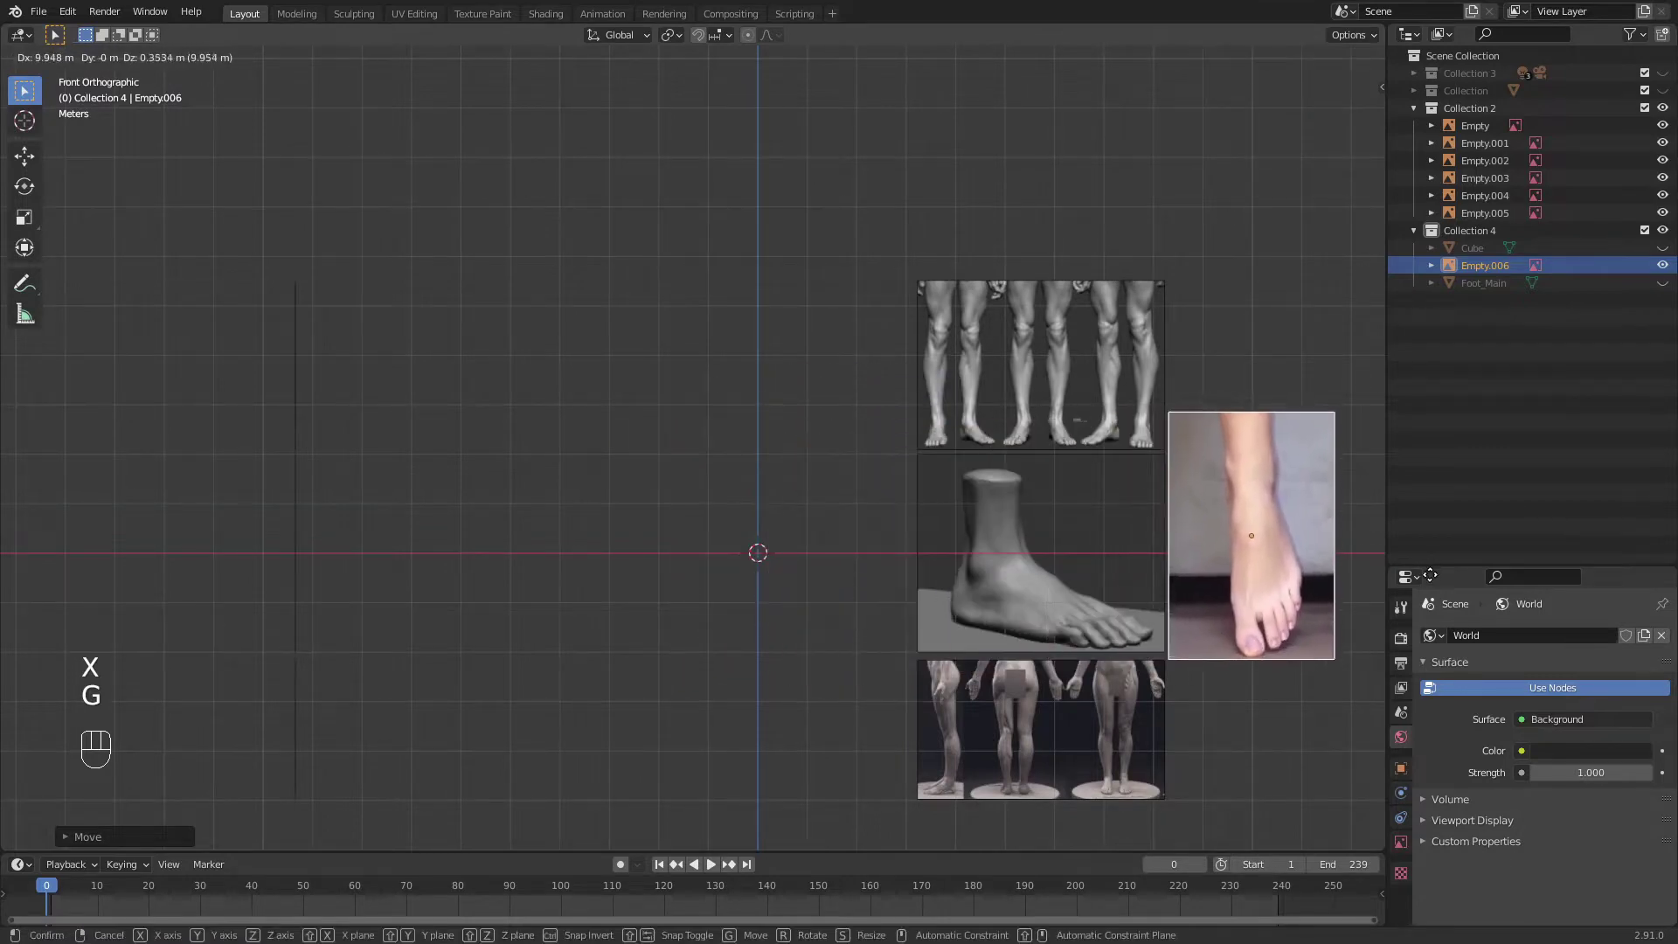
{"action": "left_click", "coordinate": [1408, 583]}
Shift the foot photo along the Y axis in line with the adjacent reference images, deselect it, and save the file
{"action": "middle_click_drag", "start_coordinate": [1093, 538], "coordinate": [869, 611], "text": "shift"}
{"action": "key", "text": "g"}
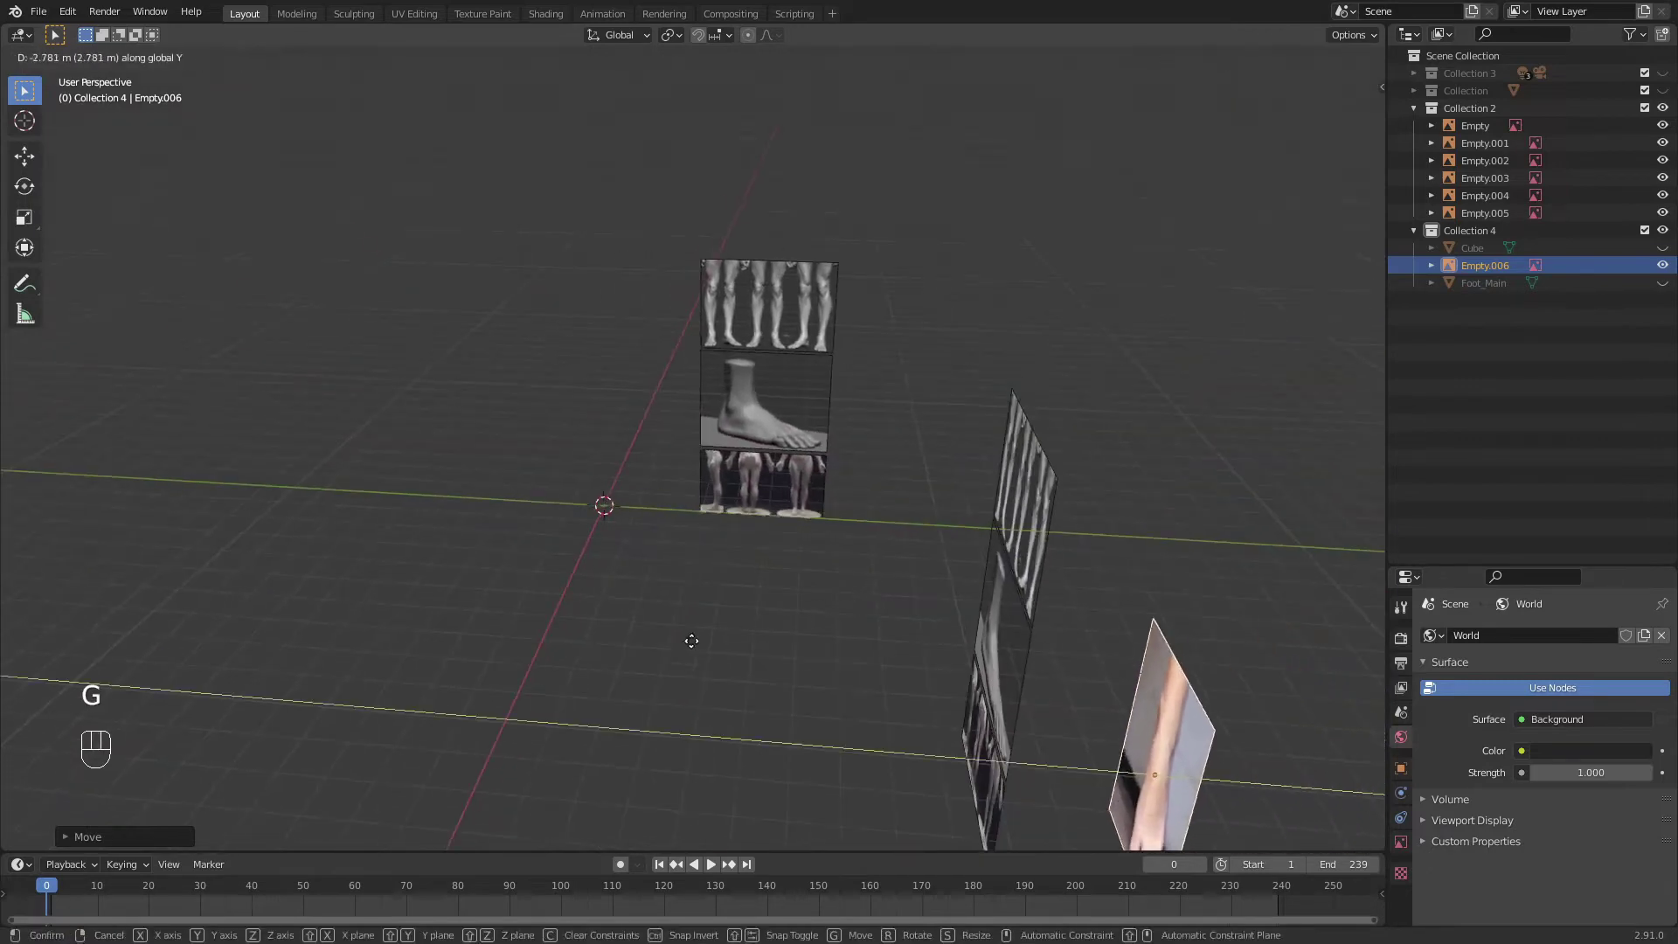
{"action": "left_click", "coordinate": [593, 657]}
{"action": "middle_click_drag", "start_coordinate": [592, 658], "coordinate": [794, 530]}
{"action": "key", "text": "alt+a"}
{"action": "key", "text": "ctrl+s"}
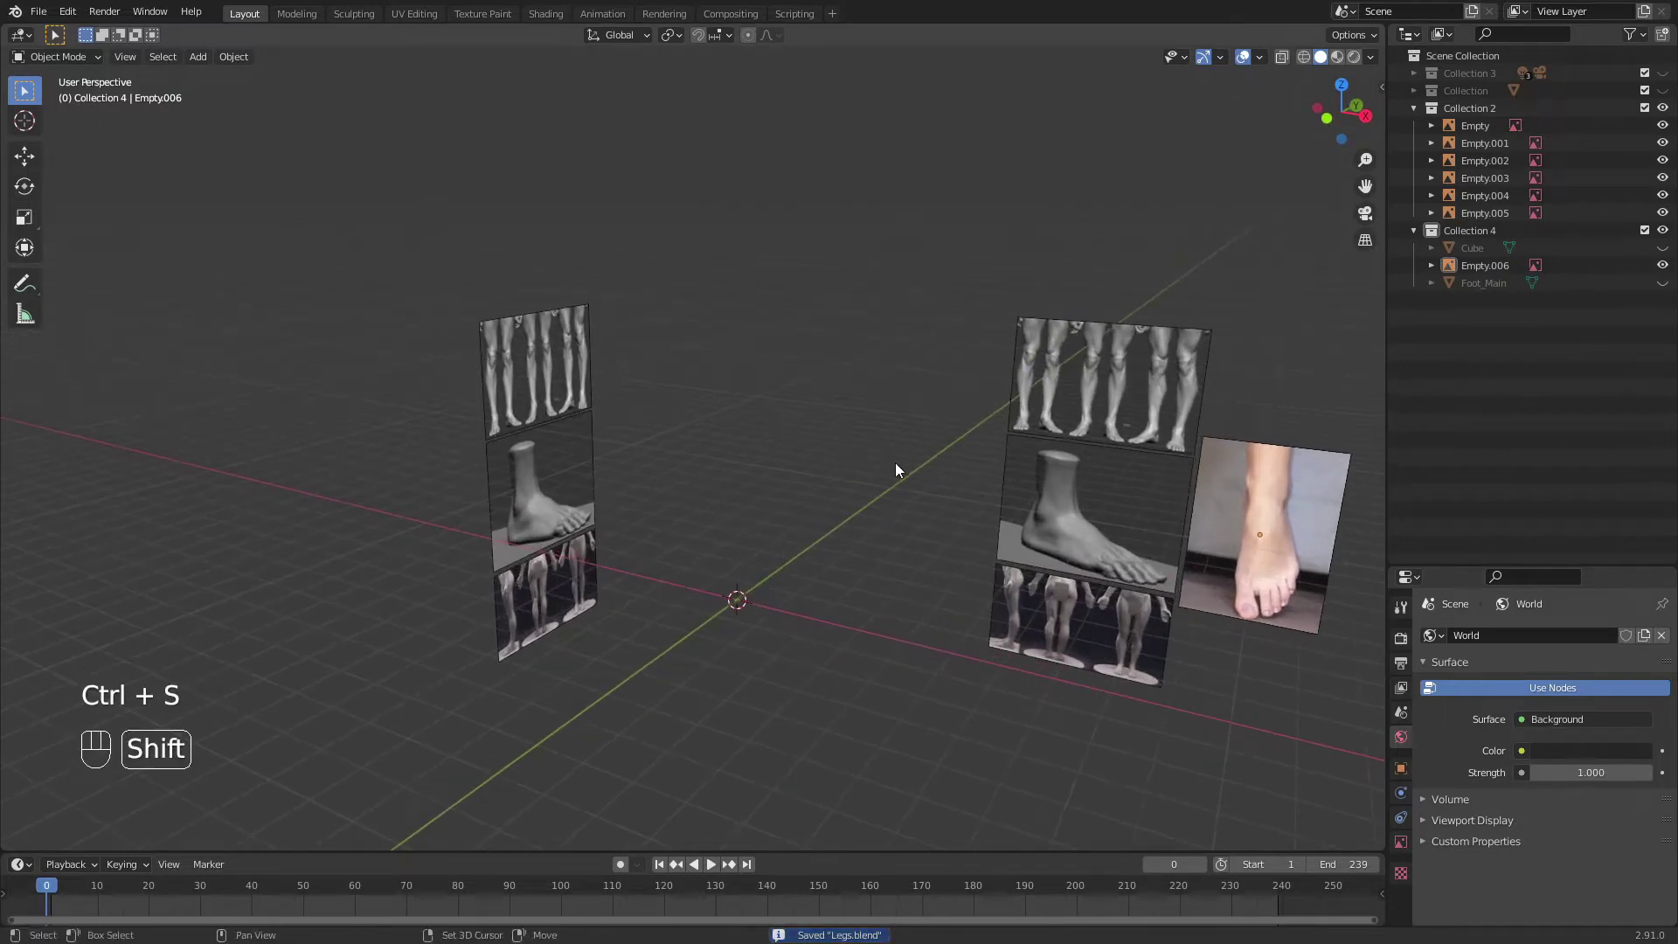
Add a cylinder at the origin and stretch it along the global Z axis to more than twice its height
{"action": "key", "text": "shift+a"}
{"action": "mouse_move", "coordinate": [817, 271]}
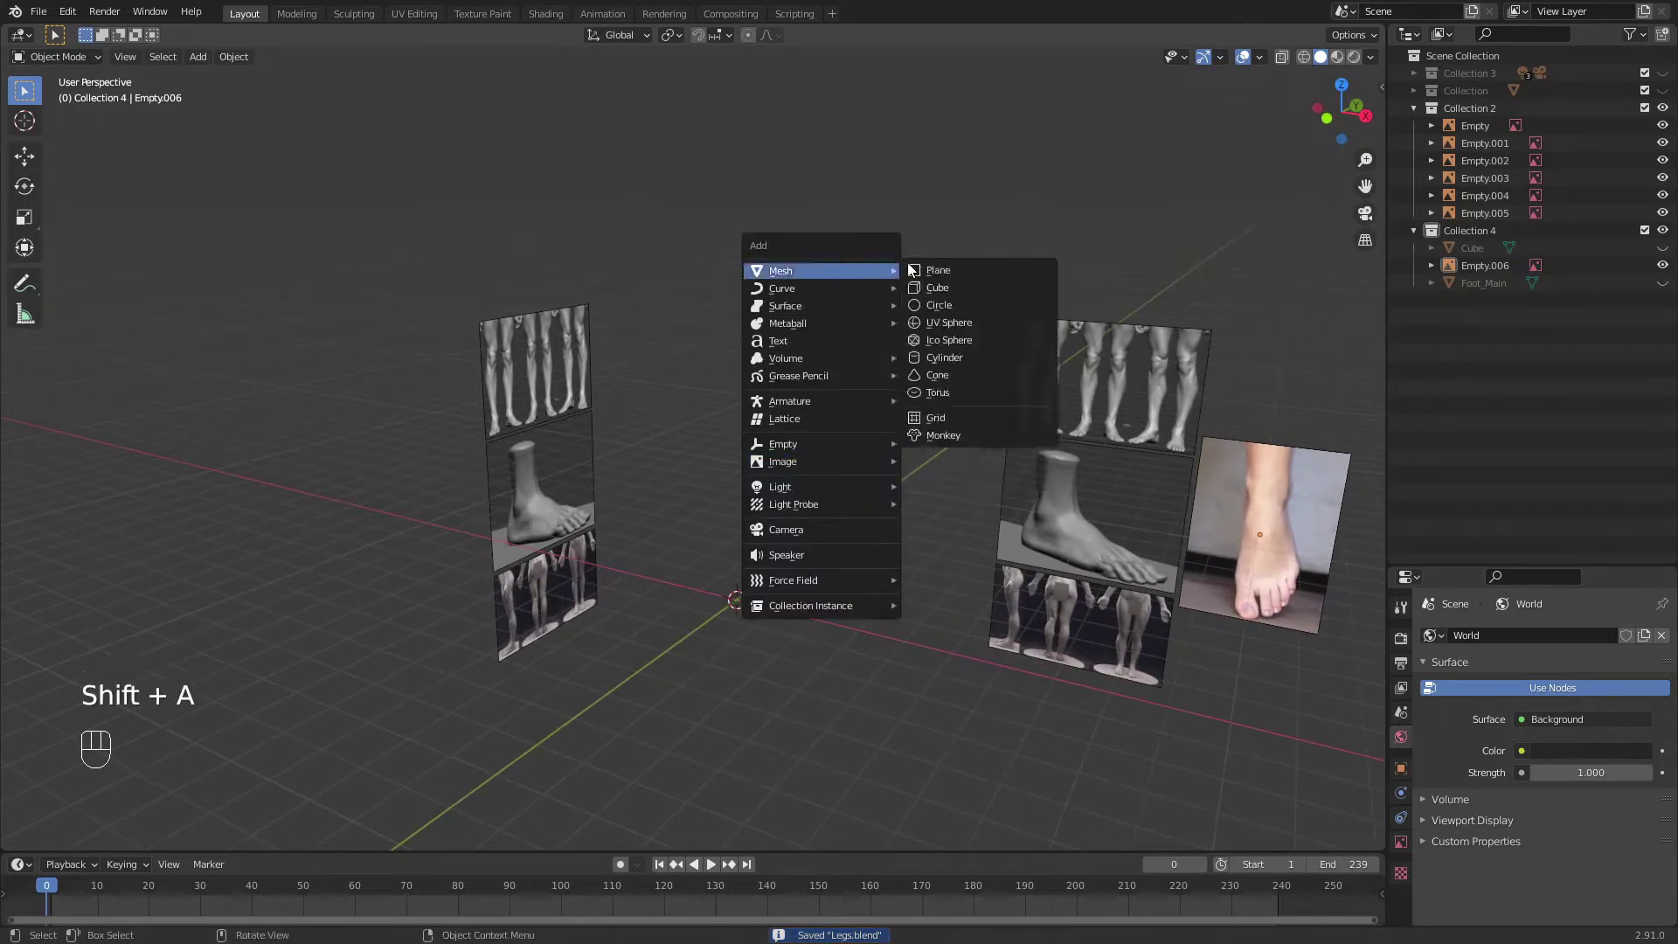
{"action": "left_click", "coordinate": [958, 357]}
{"action": "middle_click_drag", "start_coordinate": [907, 505], "coordinate": [870, 476]}
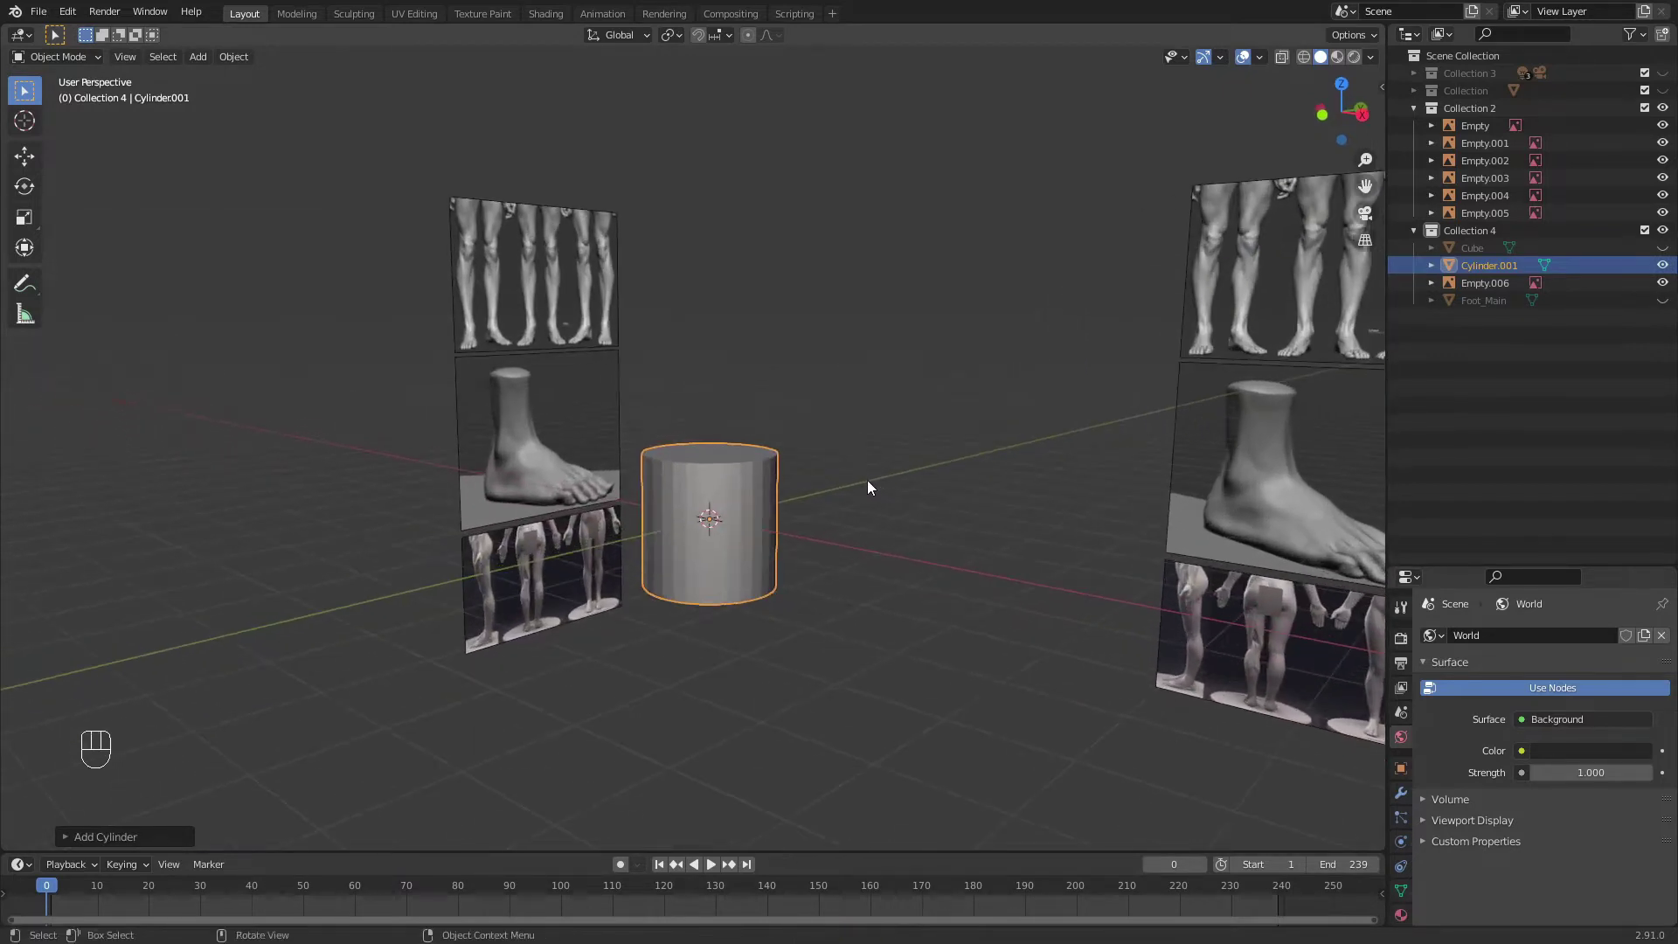
{"action": "key", "text": "s"}
{"action": "key", "text": "z"}
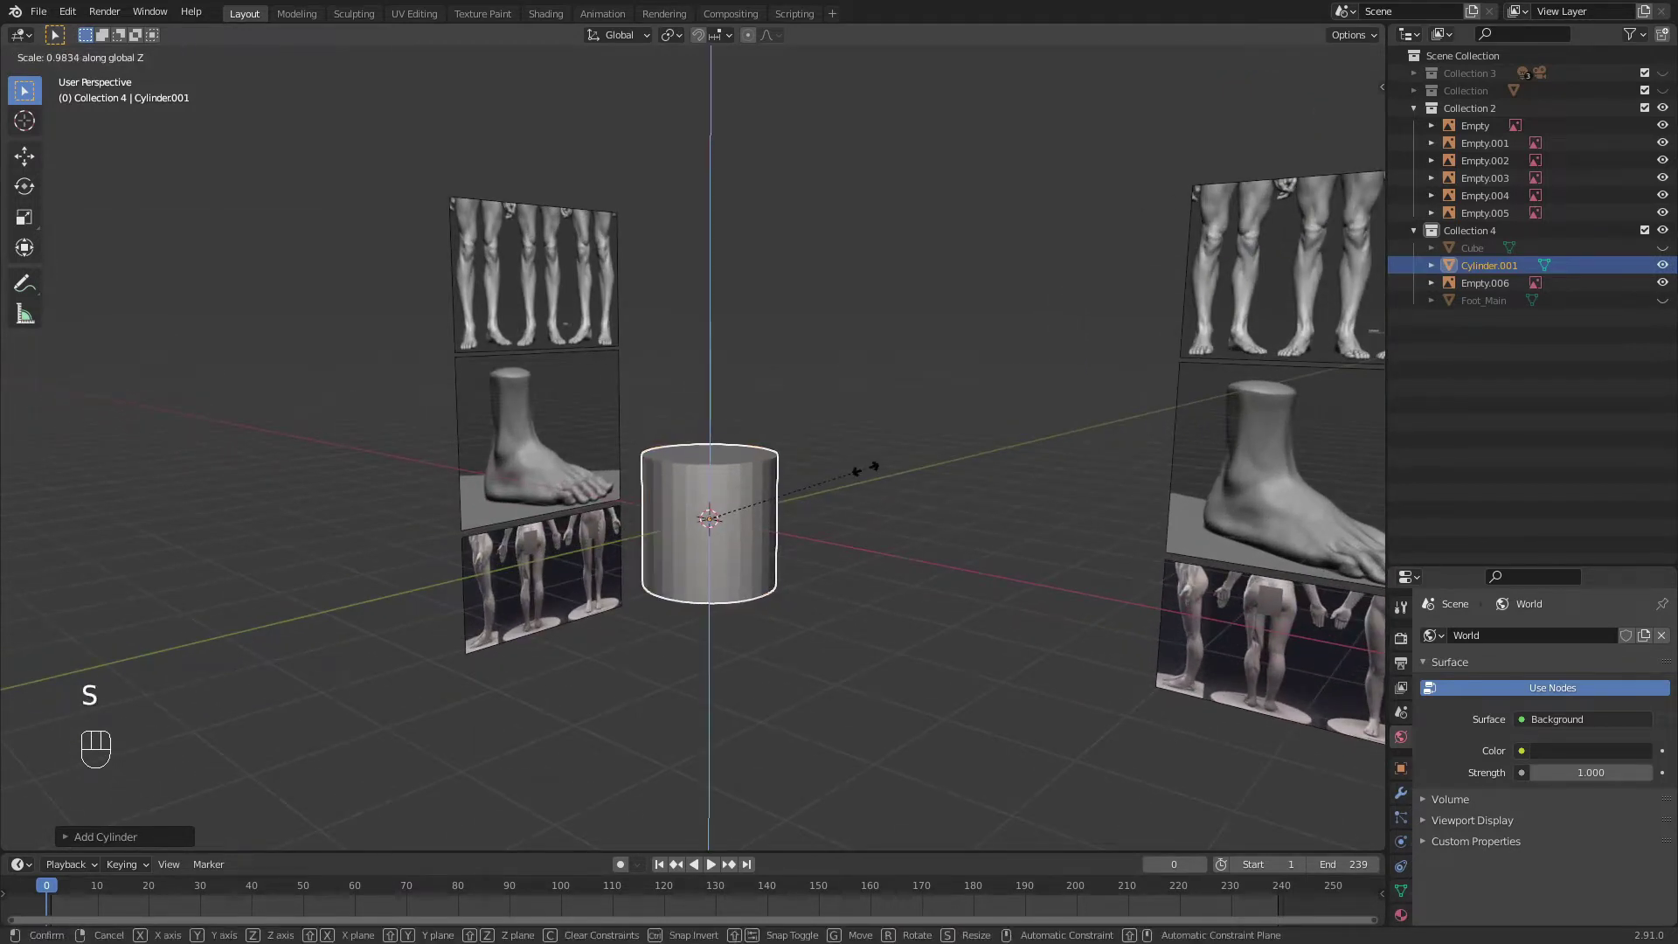
{"action": "left_click", "coordinate": [978, 181]}
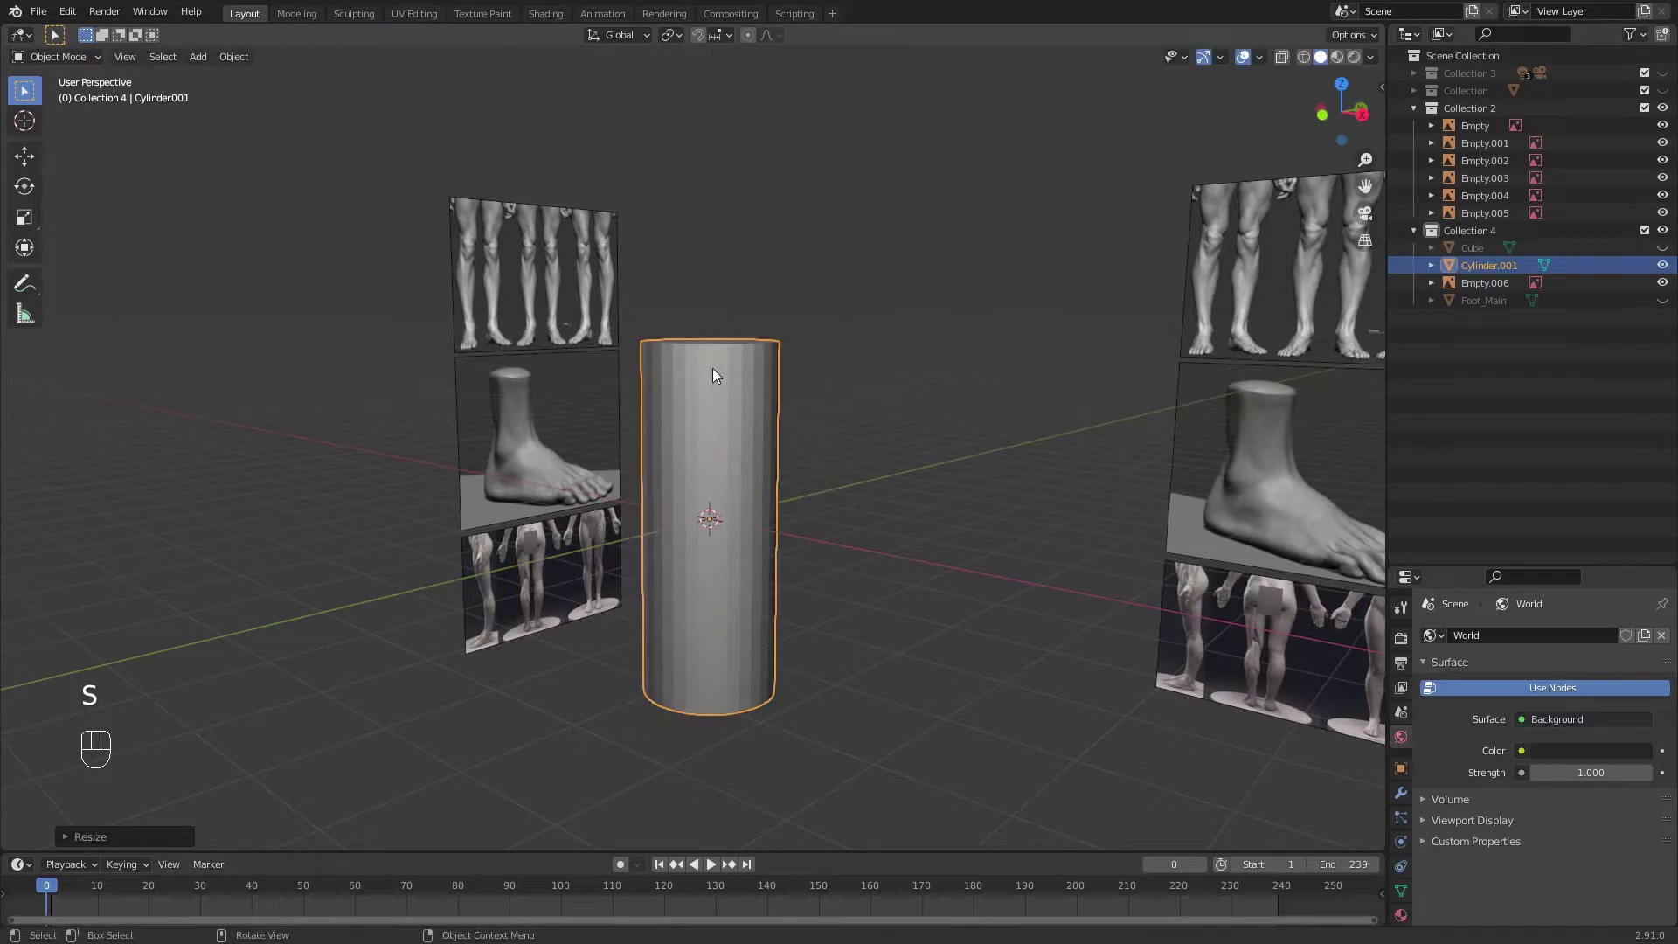
Rotate the cylinder about -90° in right view so it lies along the Y axis, and check it in front view
{"action": "key", "text": "KP_3"}
{"action": "middle_click_drag", "start_coordinate": [590, 507], "coordinate": [726, 511], "text": "shift"}
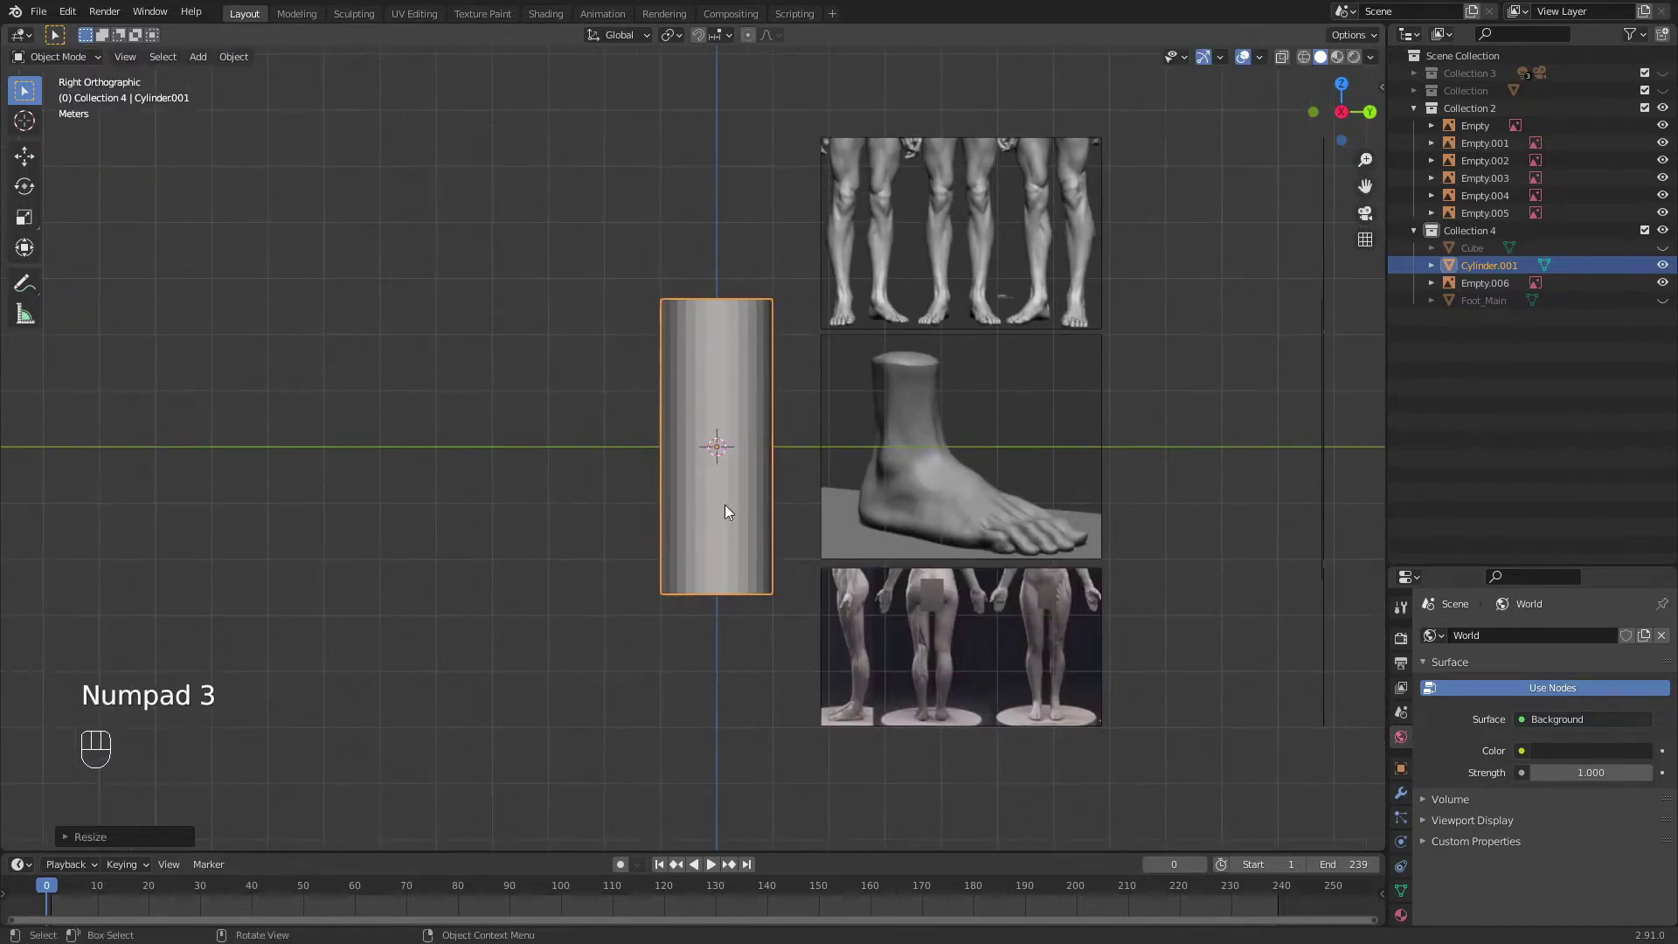
{"action": "key", "text": "r"}
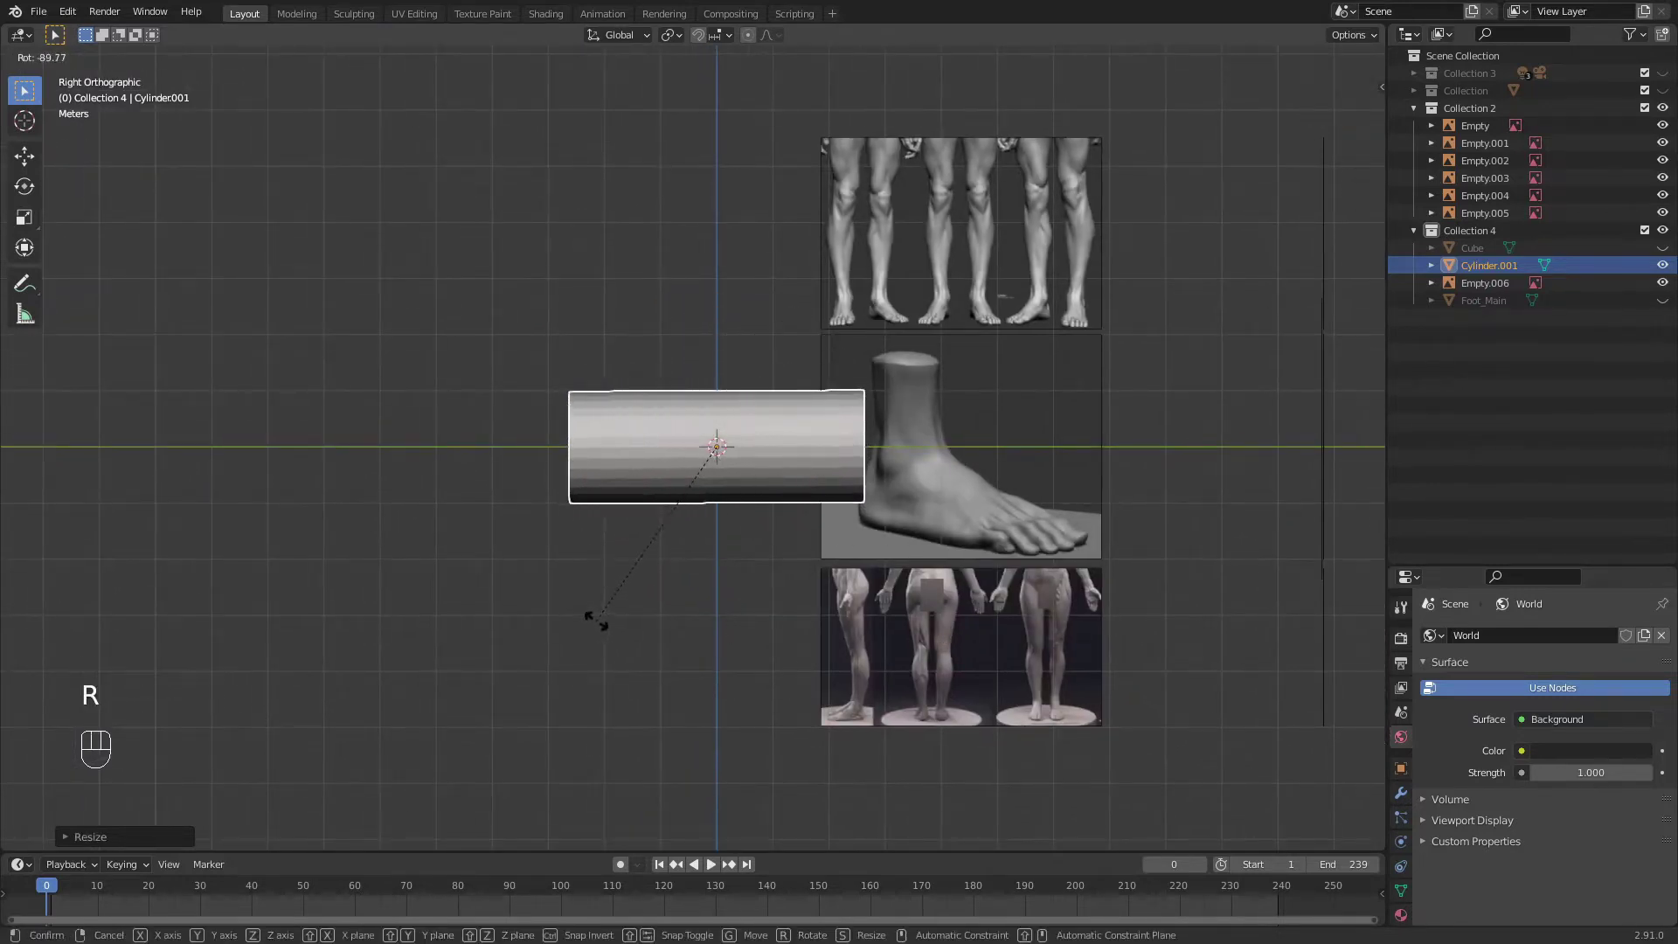
{"action": "left_click", "coordinate": [606, 627]}
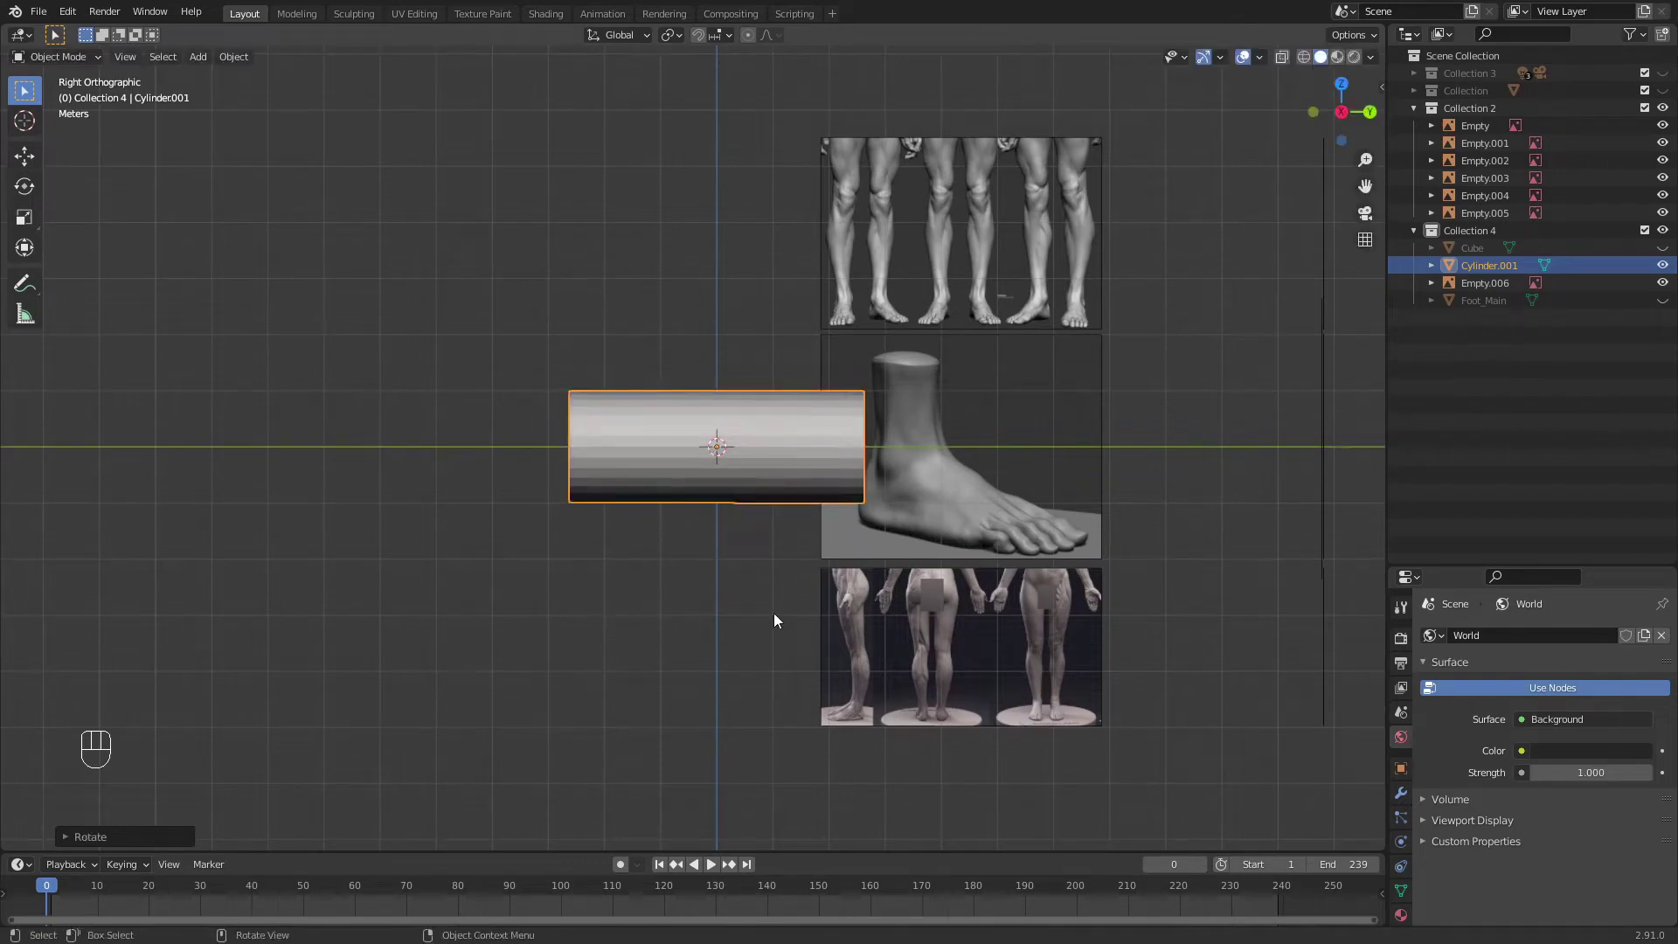
{"action": "key", "text": "KP_1"}
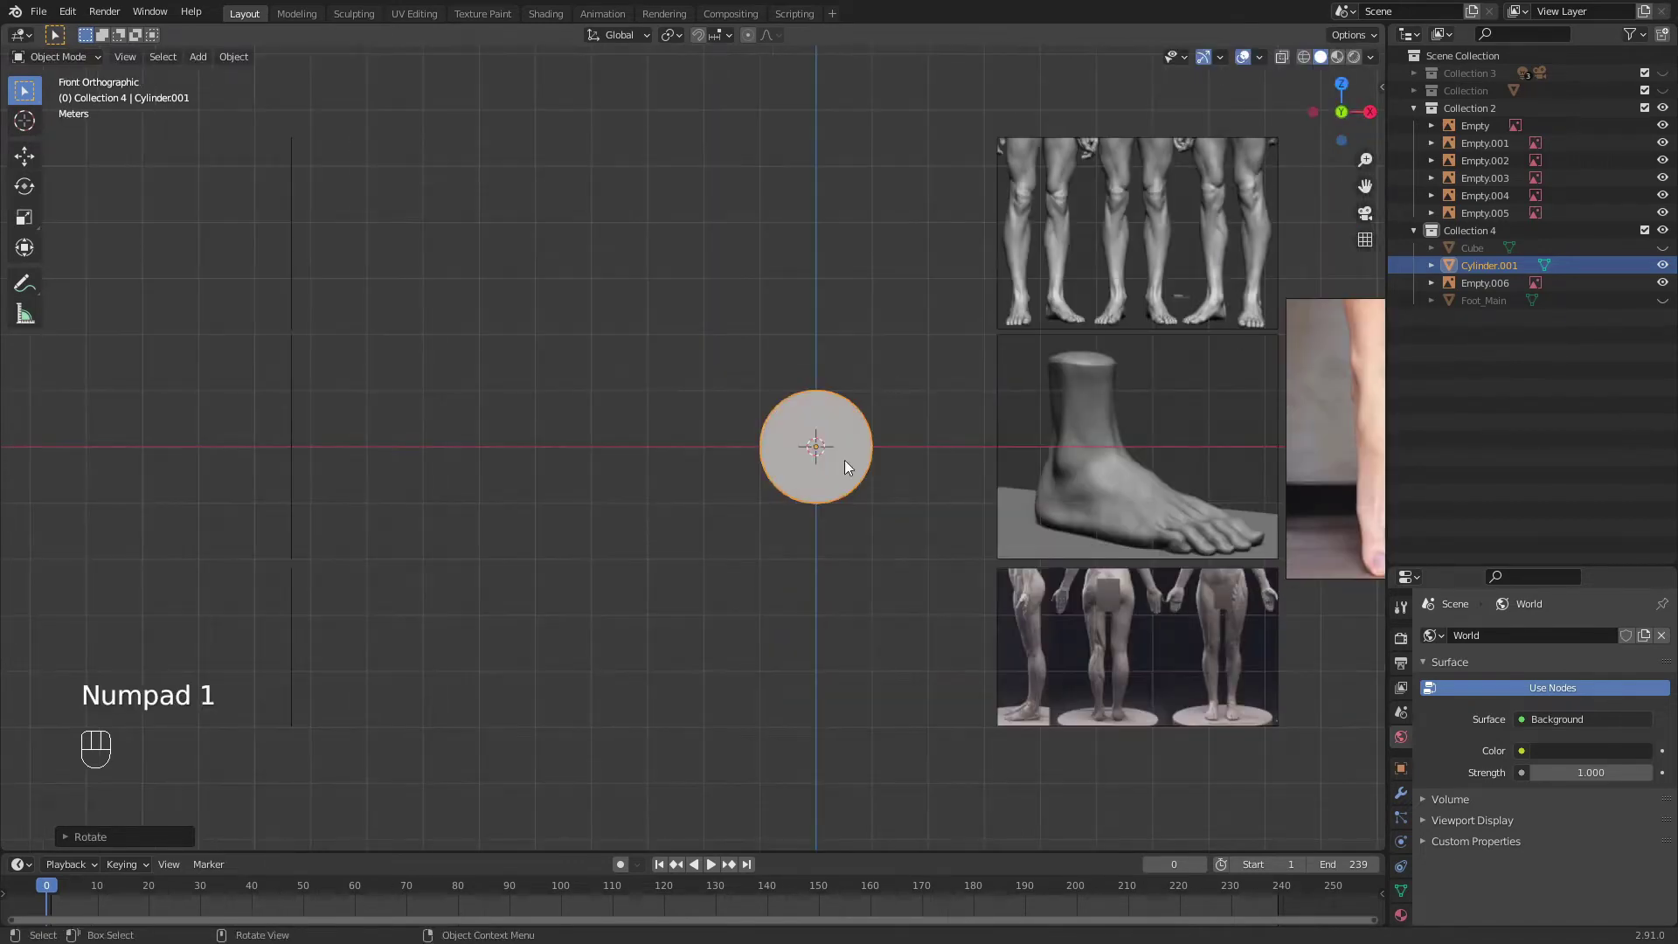
Scale the cylinder to about 1.38 times its width along the global X axis and apply all its transforms
{"action": "middle_click_drag", "start_coordinate": [844, 460], "coordinate": [738, 498]}
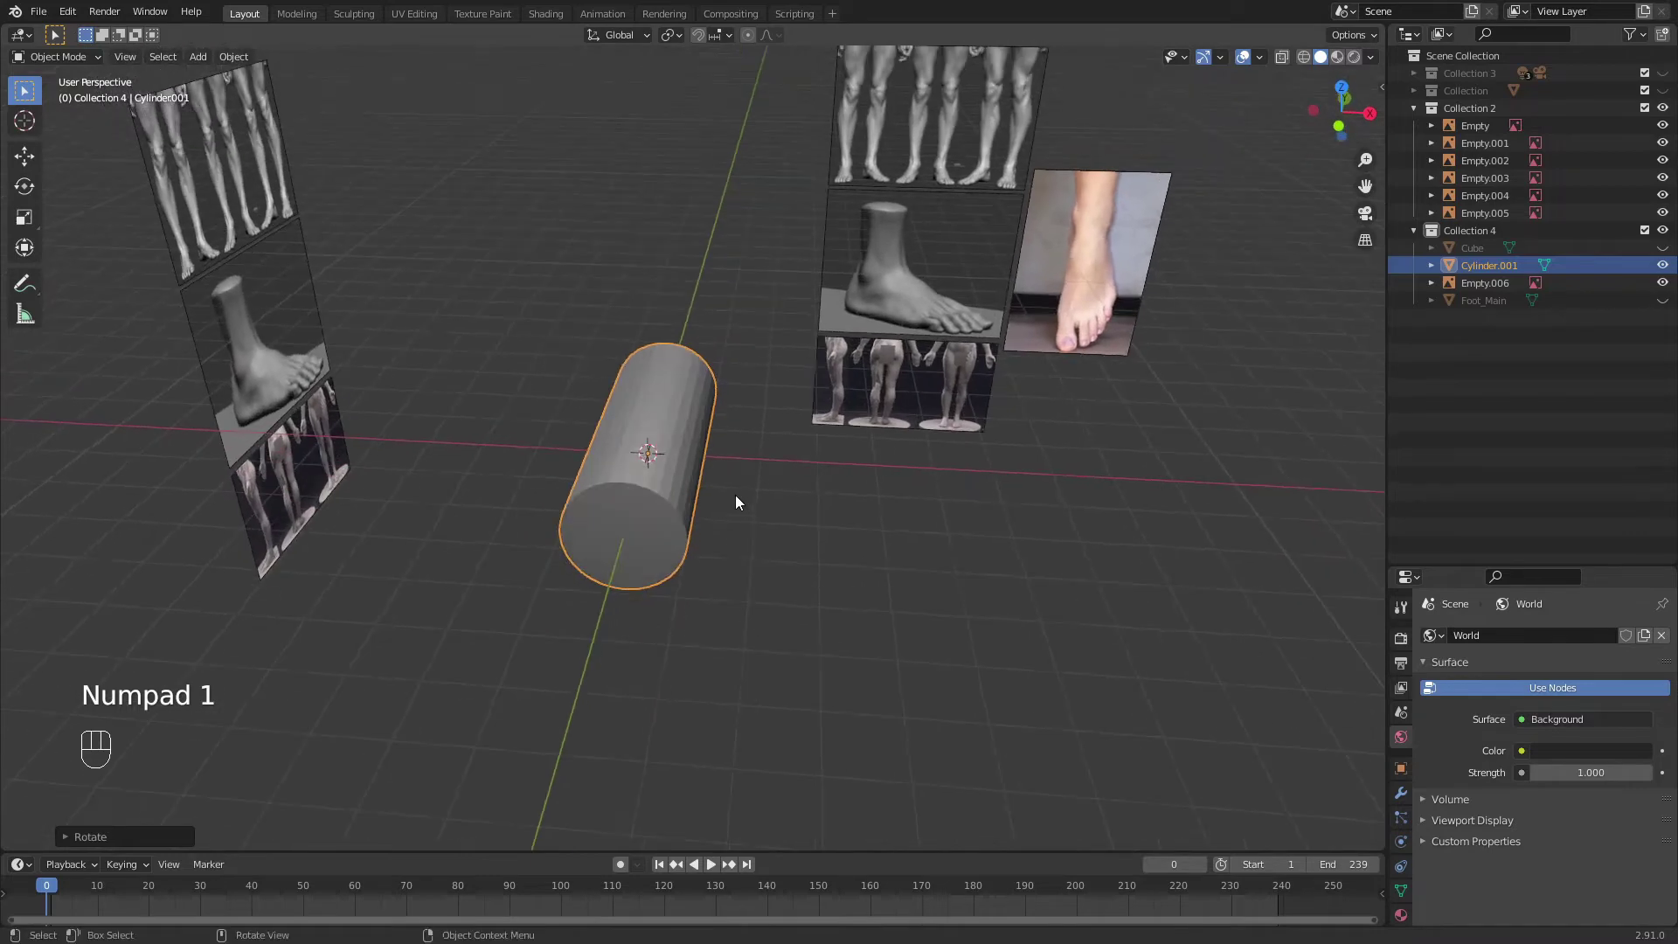
{"action": "key", "text": "s"}
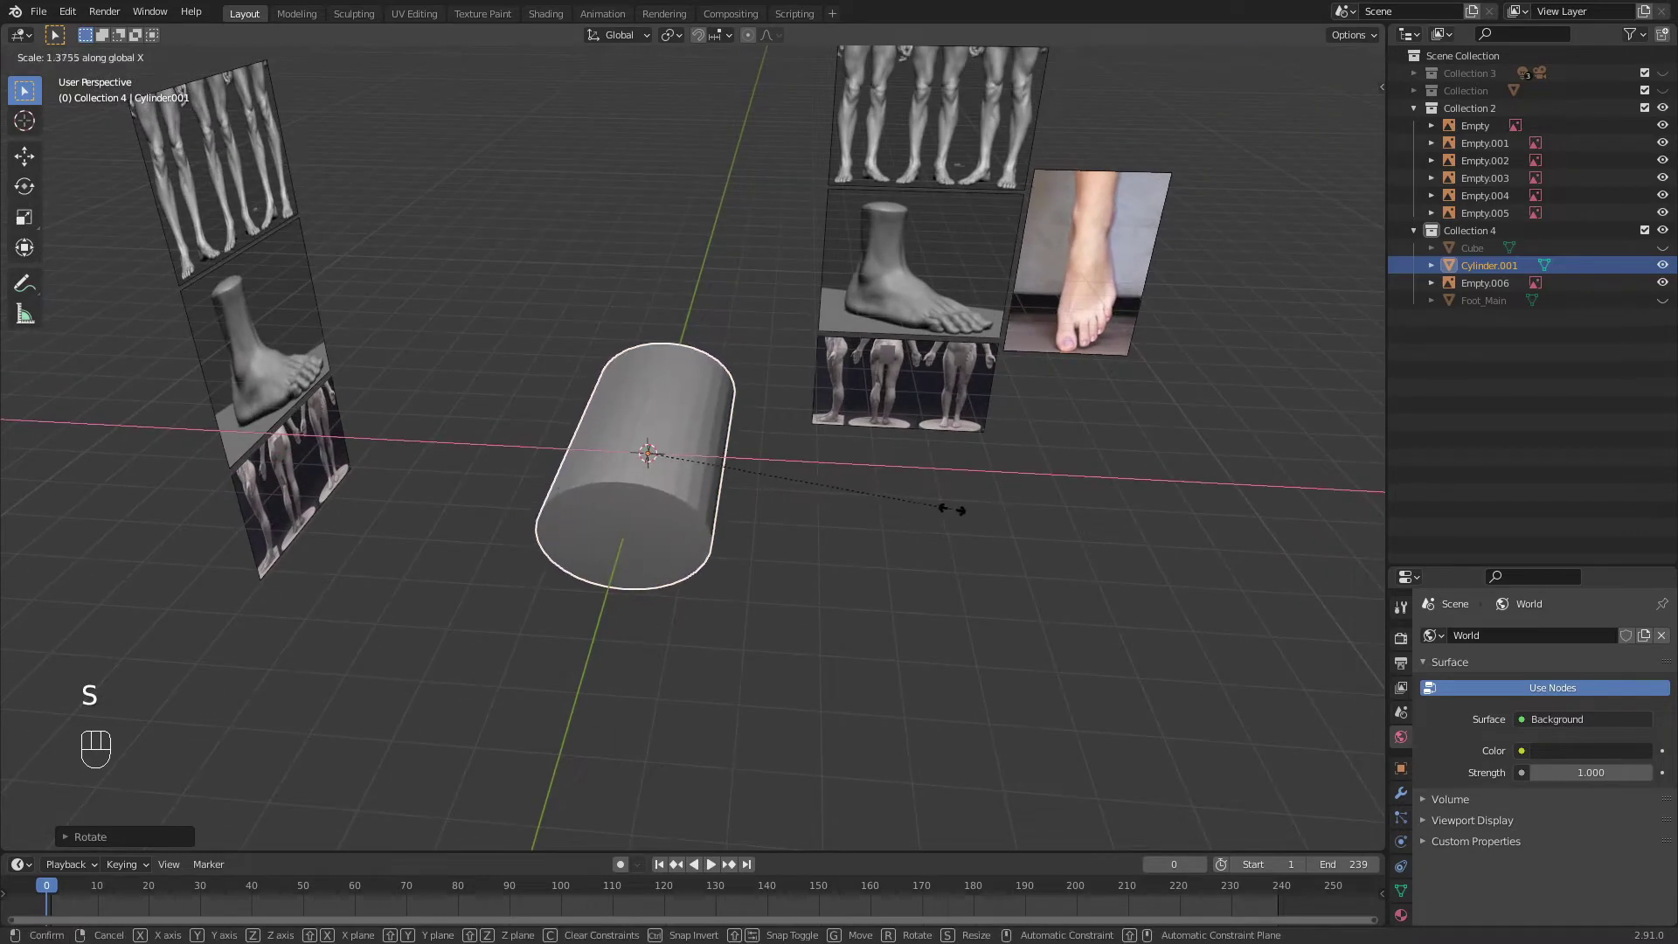
{"action": "left_click", "coordinate": [955, 514]}
{"action": "middle_click_drag", "start_coordinate": [955, 513], "coordinate": [895, 568]}
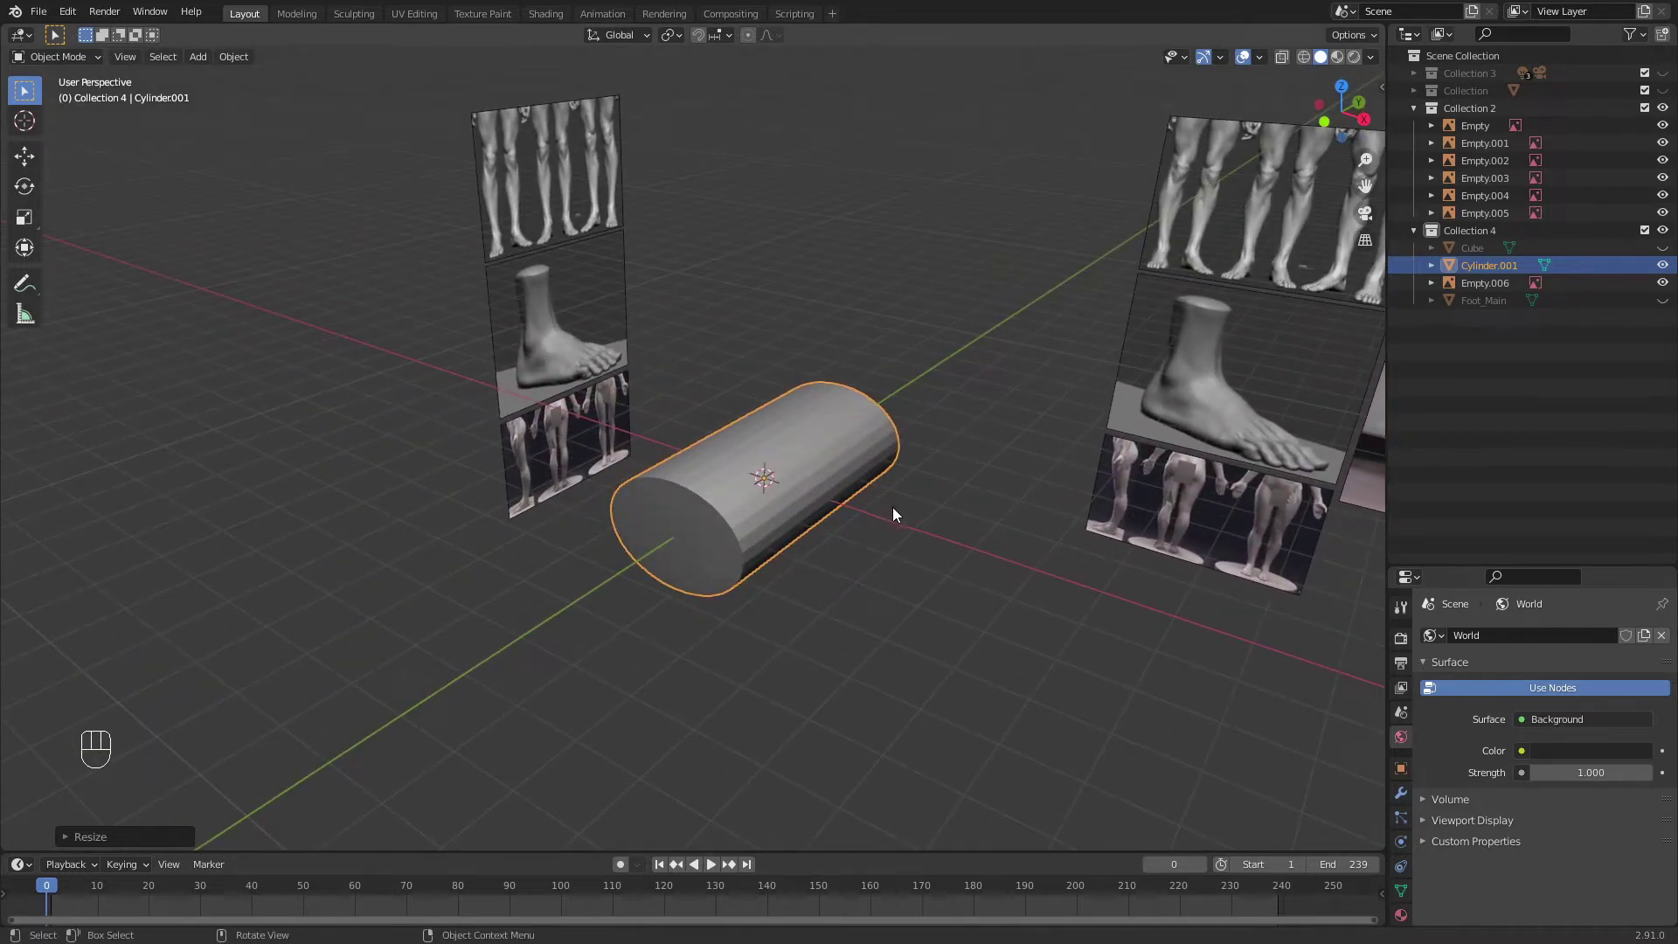
{"action": "key", "text": "ctrl+a"}
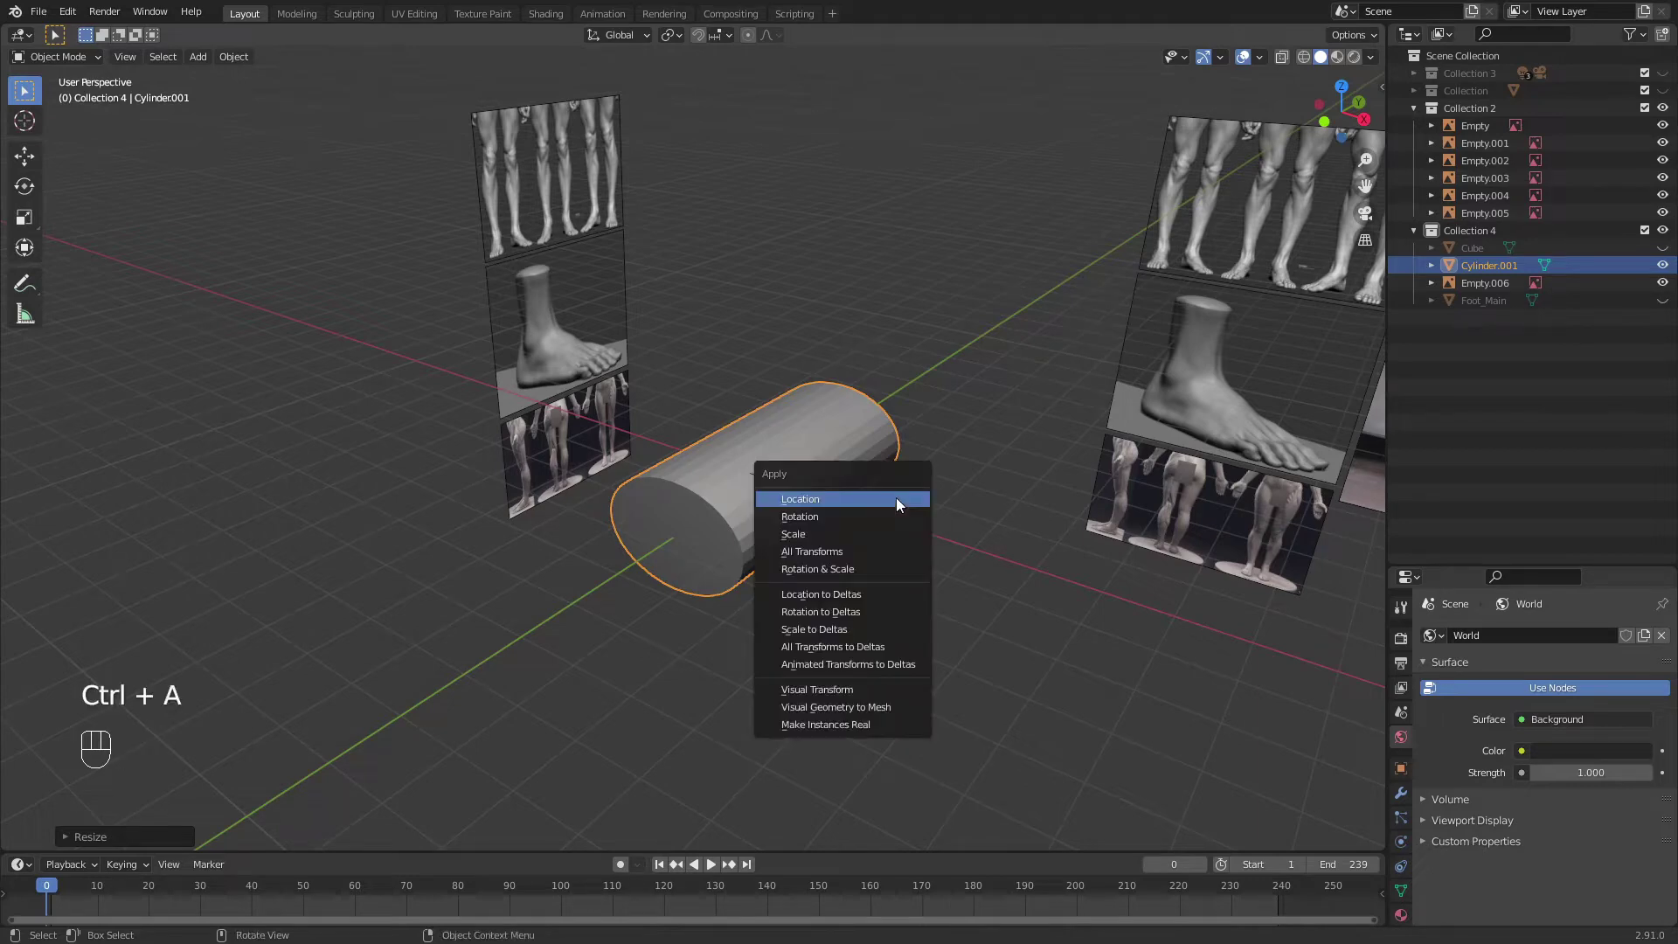
{"action": "left_click", "coordinate": [833, 552]}
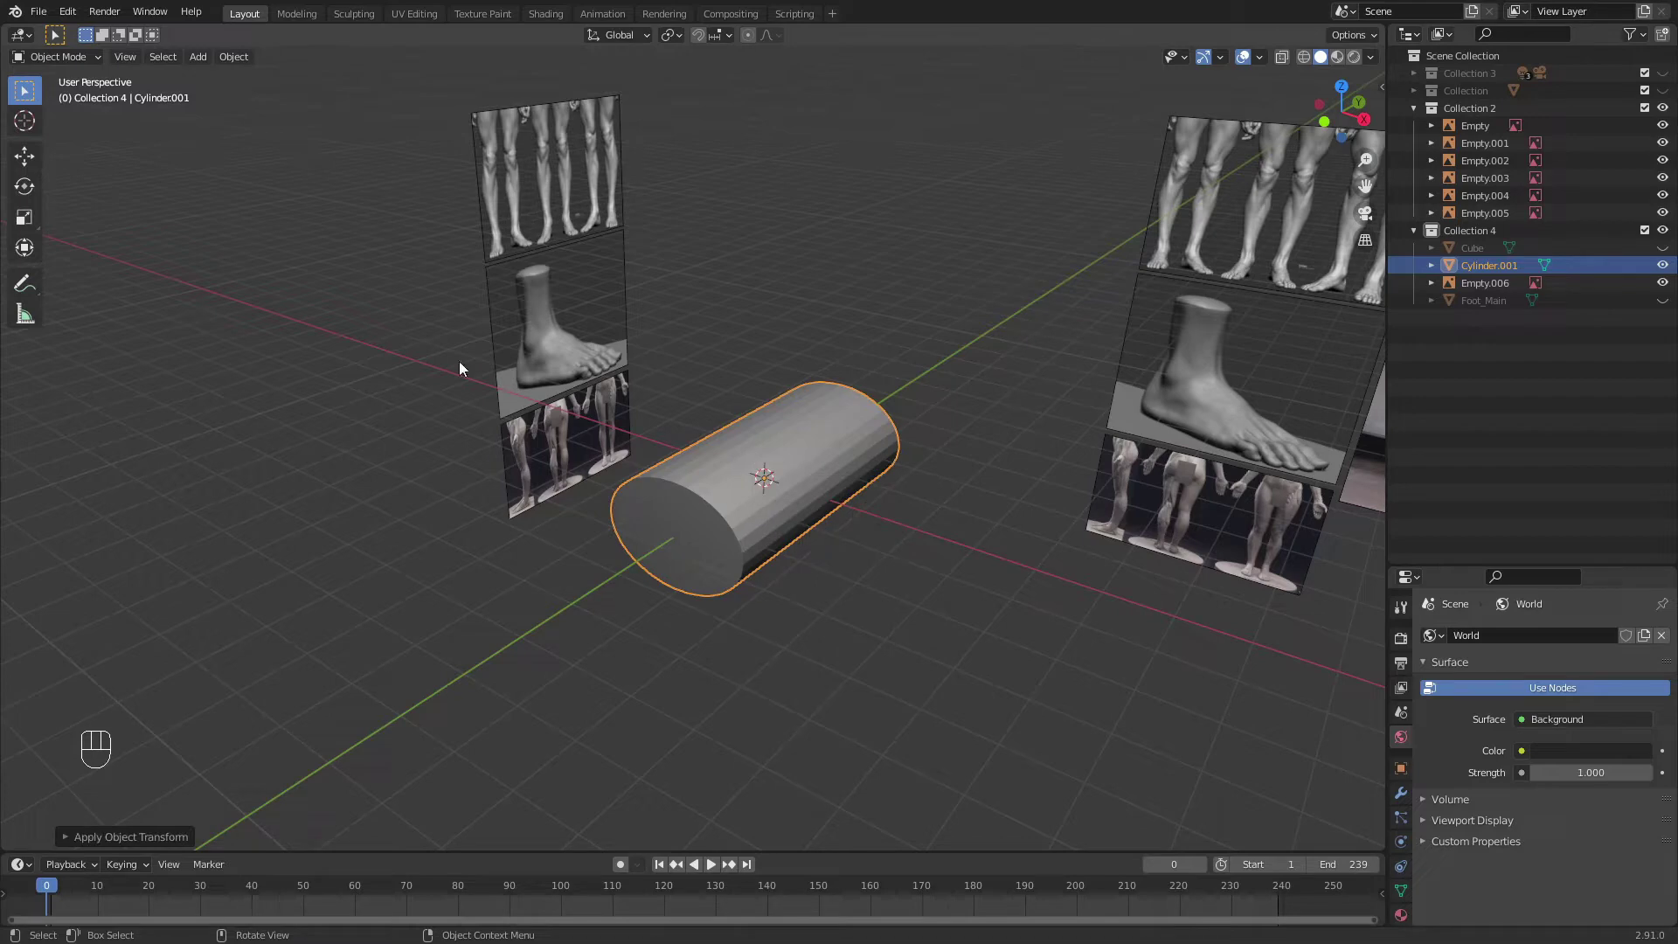
Switch to the Sculpting workspace and maximize the 3D viewport with the cylinder framed
{"action": "left_click", "coordinate": [354, 14]}
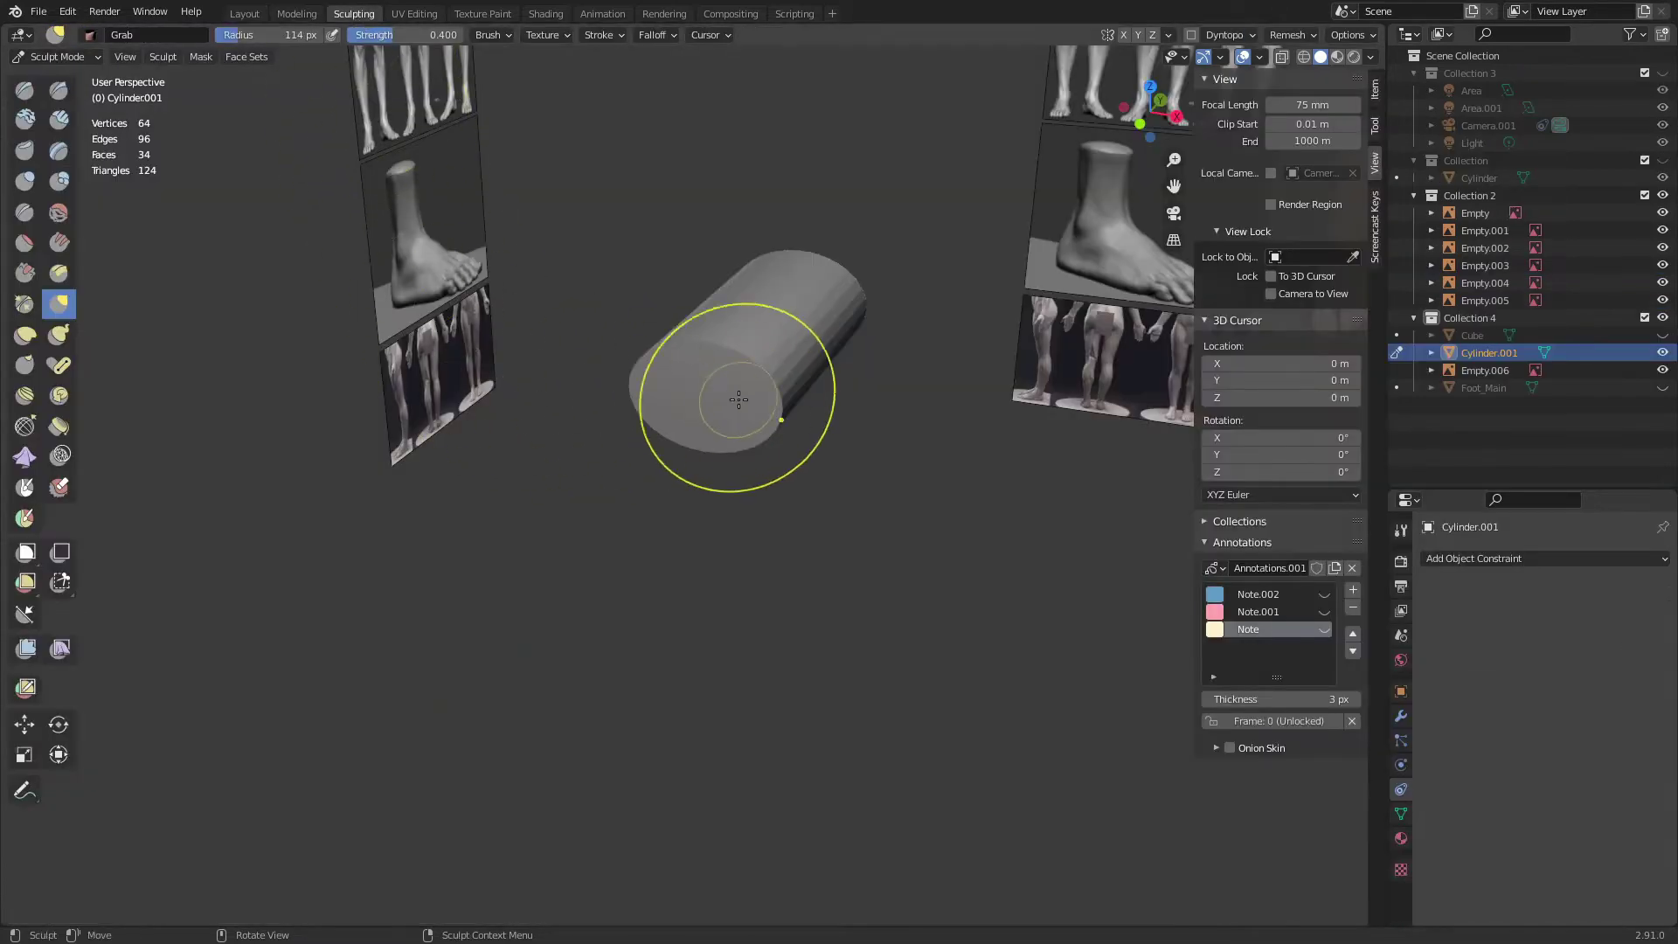
{"action": "middle_click_drag", "start_coordinate": [768, 393], "coordinate": [845, 581]}
{"action": "key", "text": "n"}
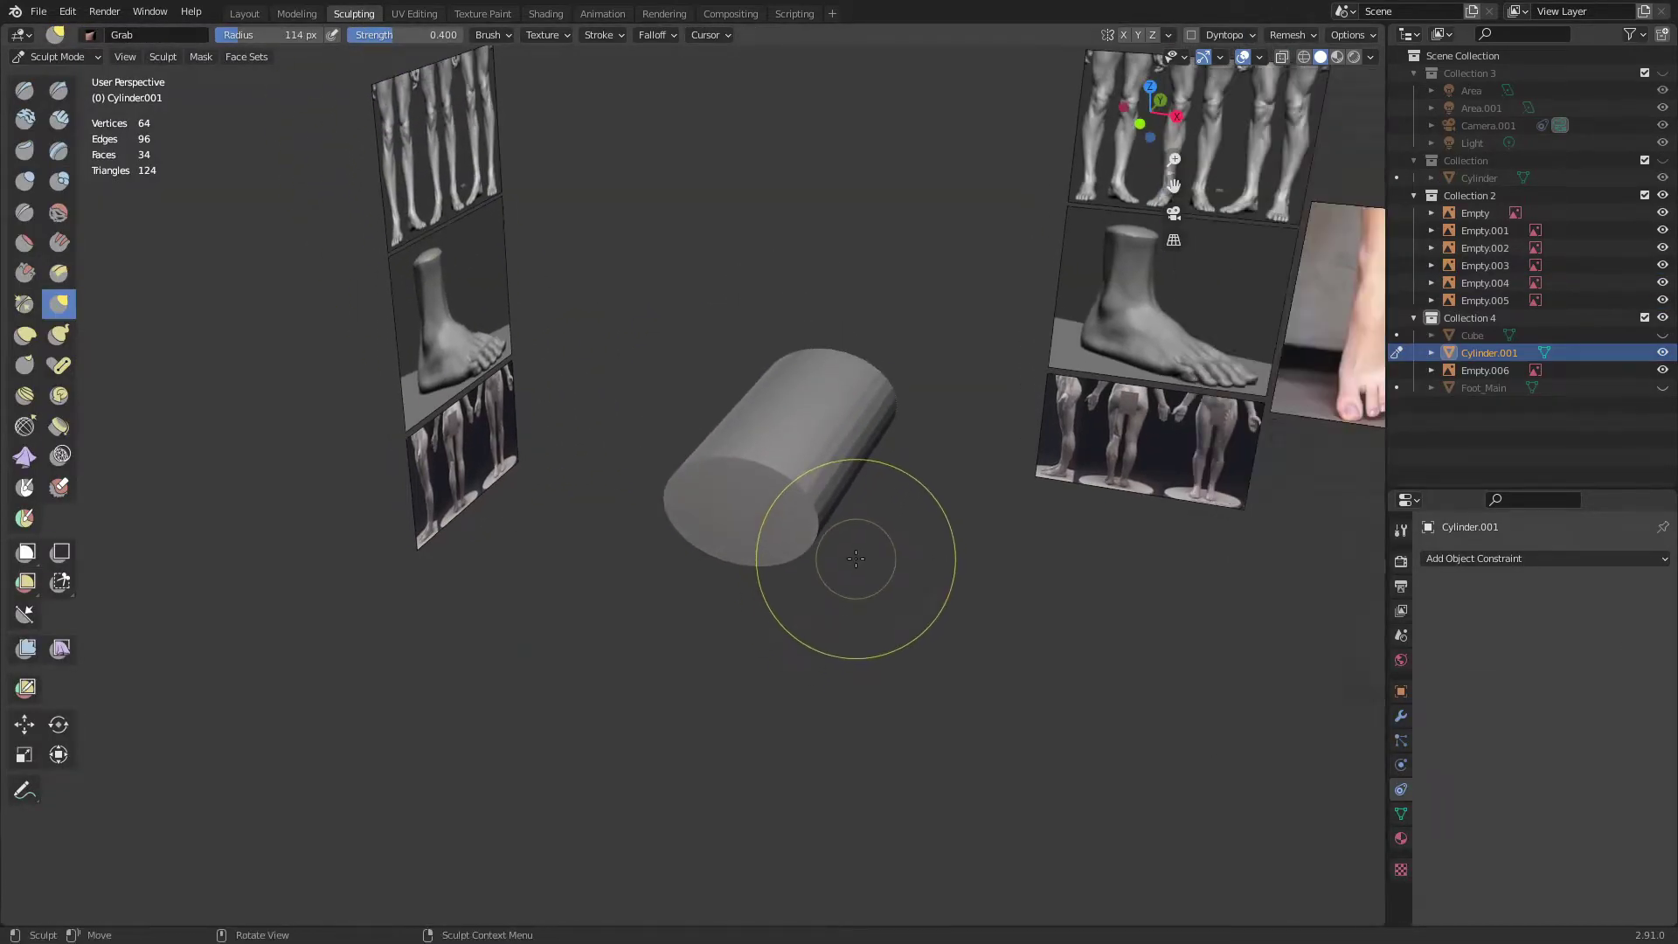
{"action": "key", "text": "ctrl+space"}
{"action": "middle_click_drag", "start_coordinate": [972, 503], "coordinate": [813, 598], "text": "shift"}
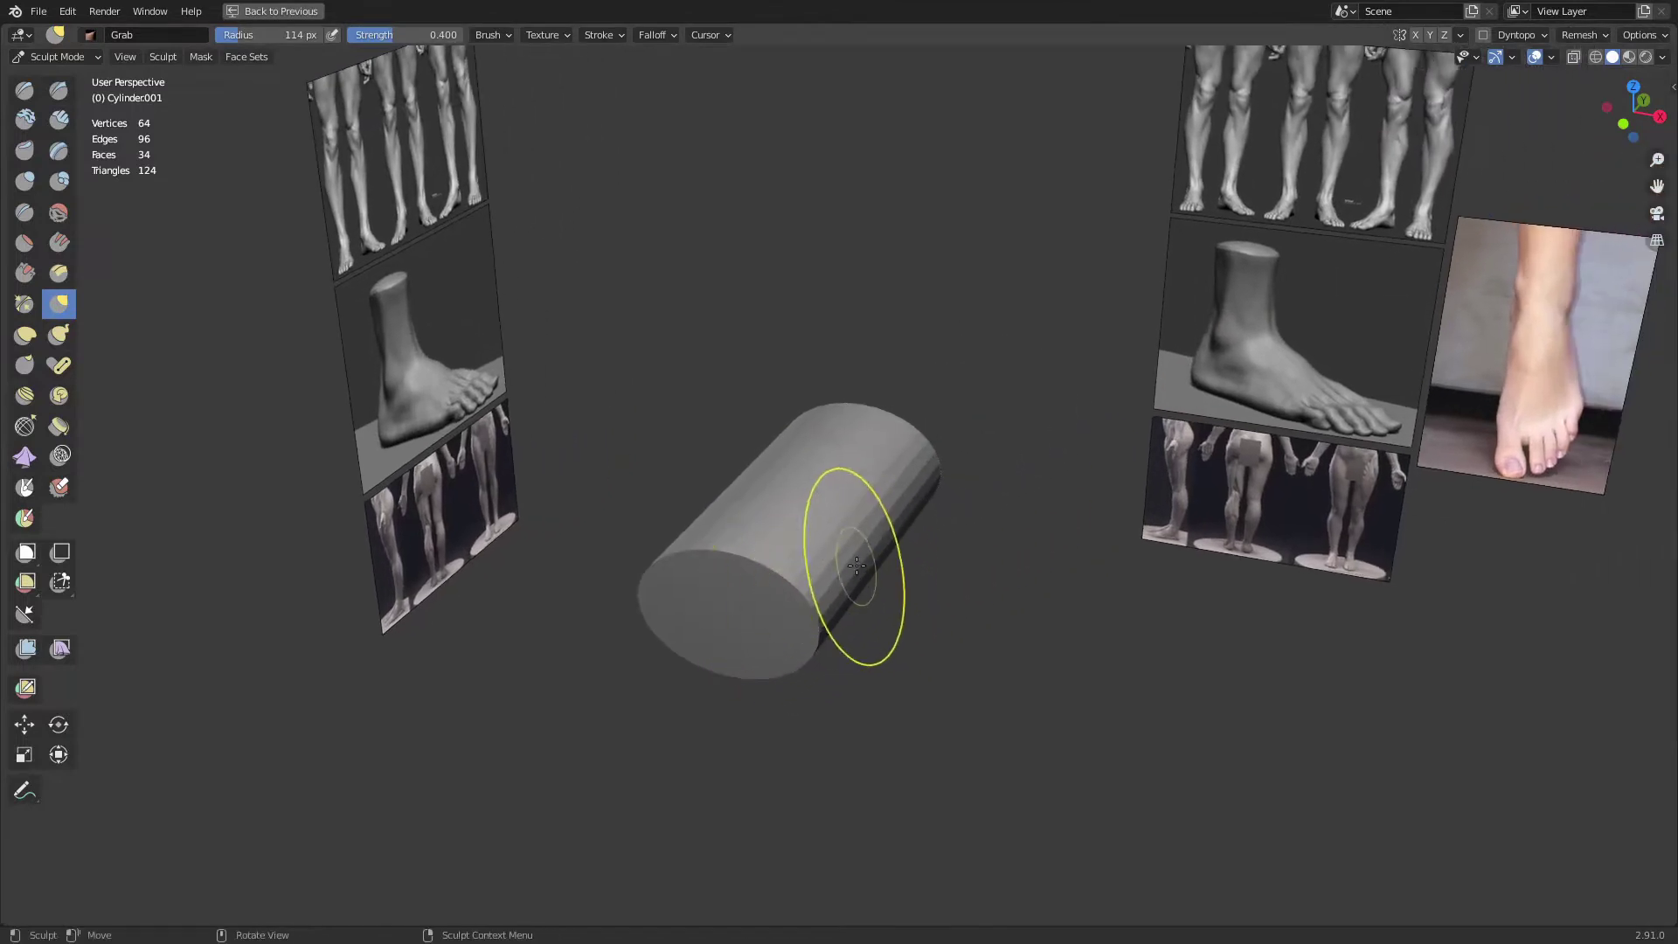
Set the Screencast Keys overlay's origin to the main 3D viewport
{"action": "key", "text": "n"}
{"action": "left_click", "coordinate": [1668, 218]}
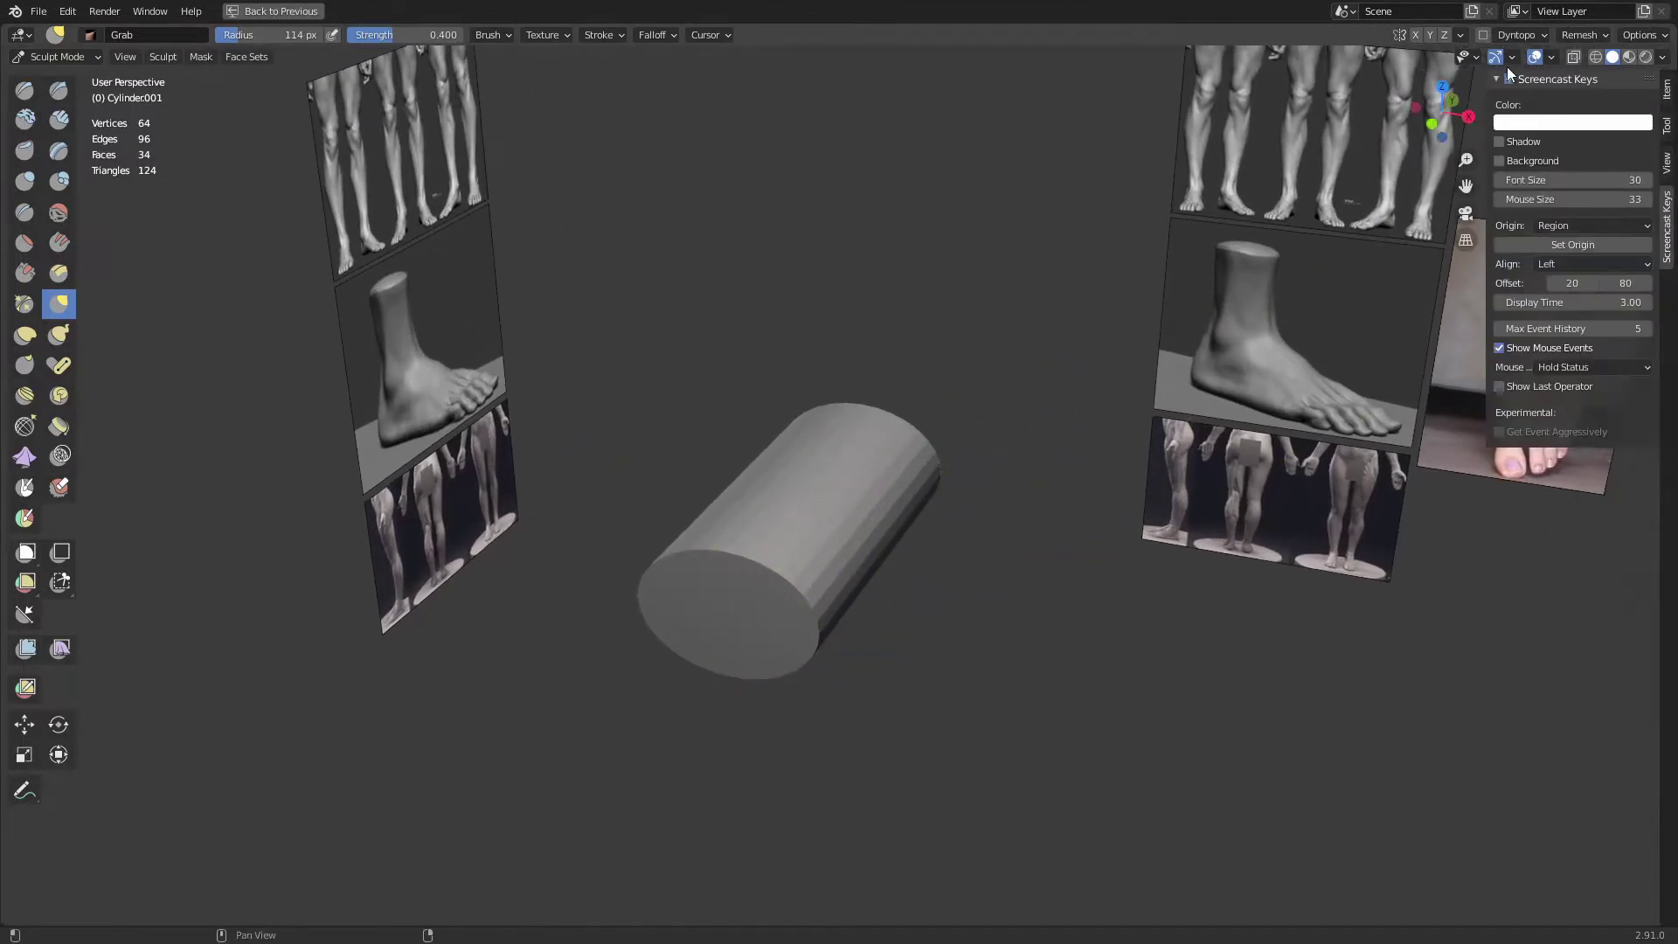
{"action": "left_click", "coordinate": [1556, 236]}
{"action": "left_click", "coordinate": [1087, 420]}
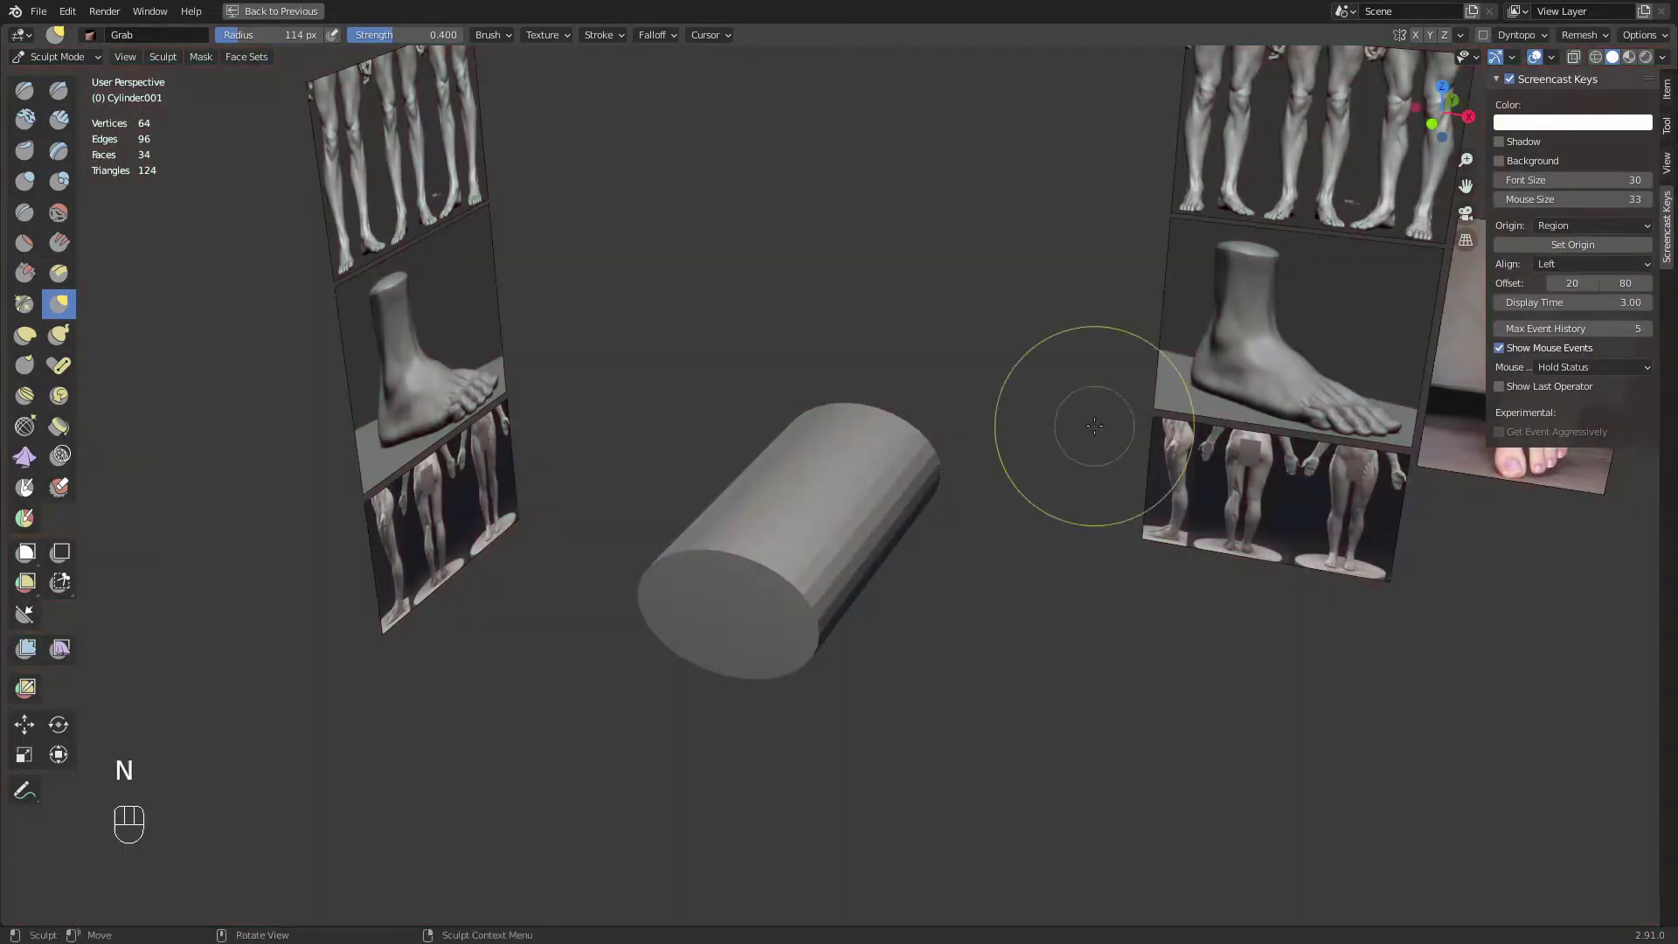
Delete the annotation layers Note, Note.001 and Note.002
{"action": "left_click", "coordinate": [1668, 164]}
{"action": "mouse_move", "coordinate": [1143, 524]}
{"action": "middle_mouse_down", "text": "shift"}
{"action": "mouse_move", "coordinate": [996, 458]}
{"action": "mouse_move", "coordinate": [1038, 538]}
{"action": "mouse_move", "coordinate": [1054, 528]}
{"action": "middle_mouse_up", "text": "shift"}
{"action": "left_click", "coordinate": [1642, 608]}
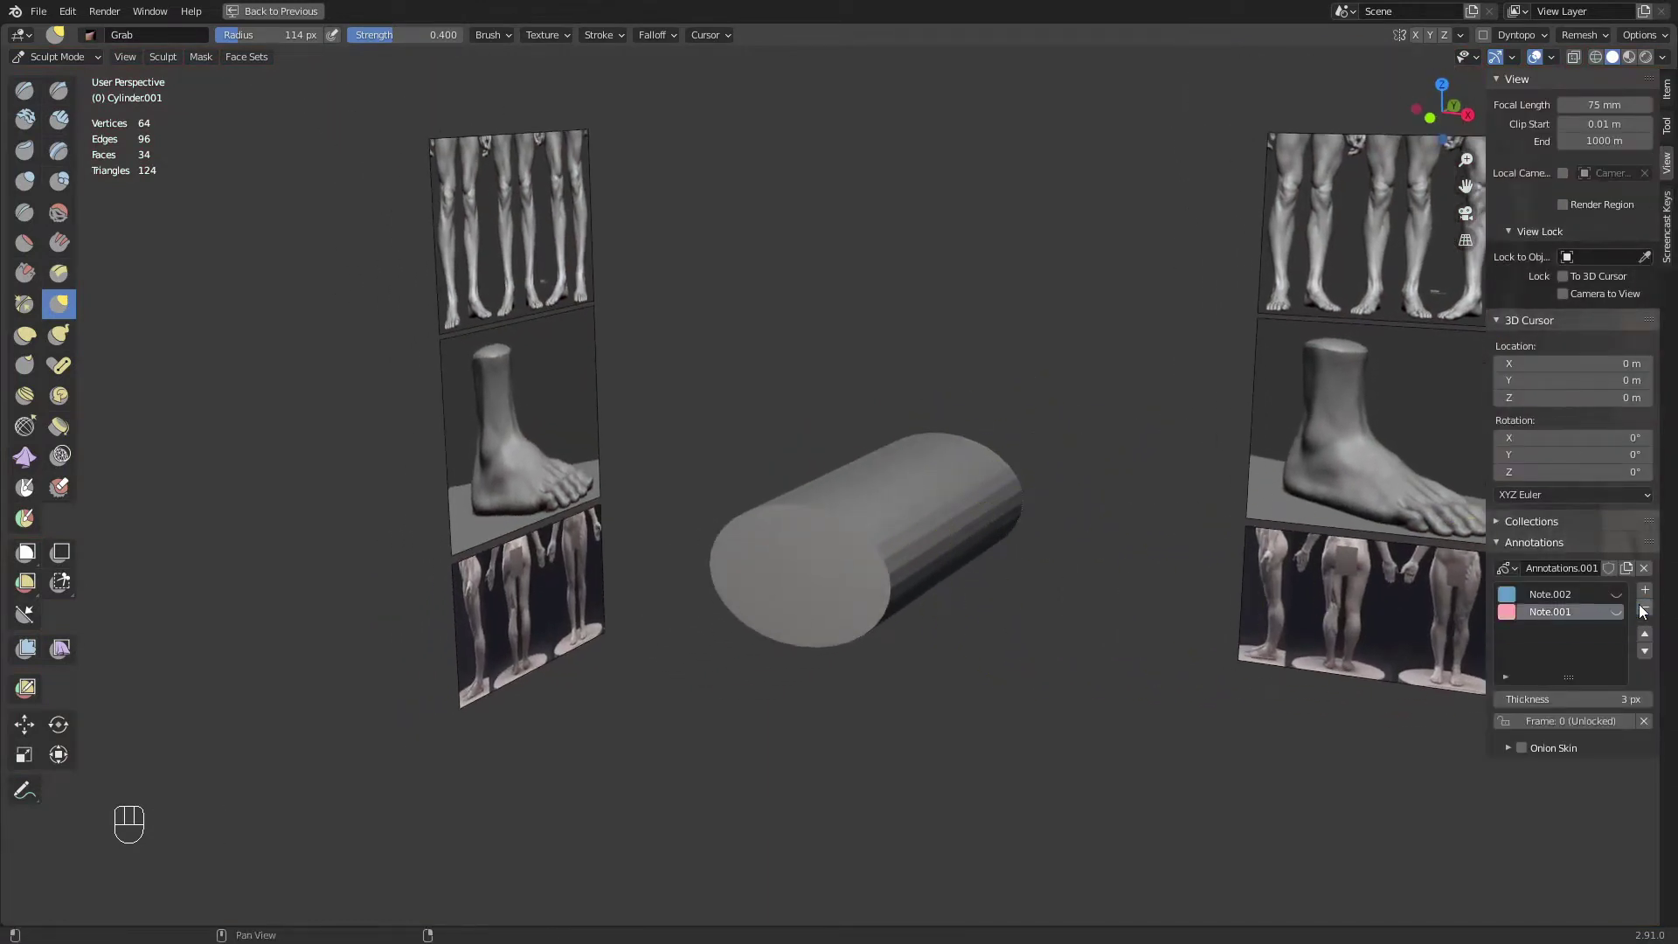
{"action": "left_click", "coordinate": [1642, 607]}
{"action": "left_click", "coordinate": [1647, 609]}
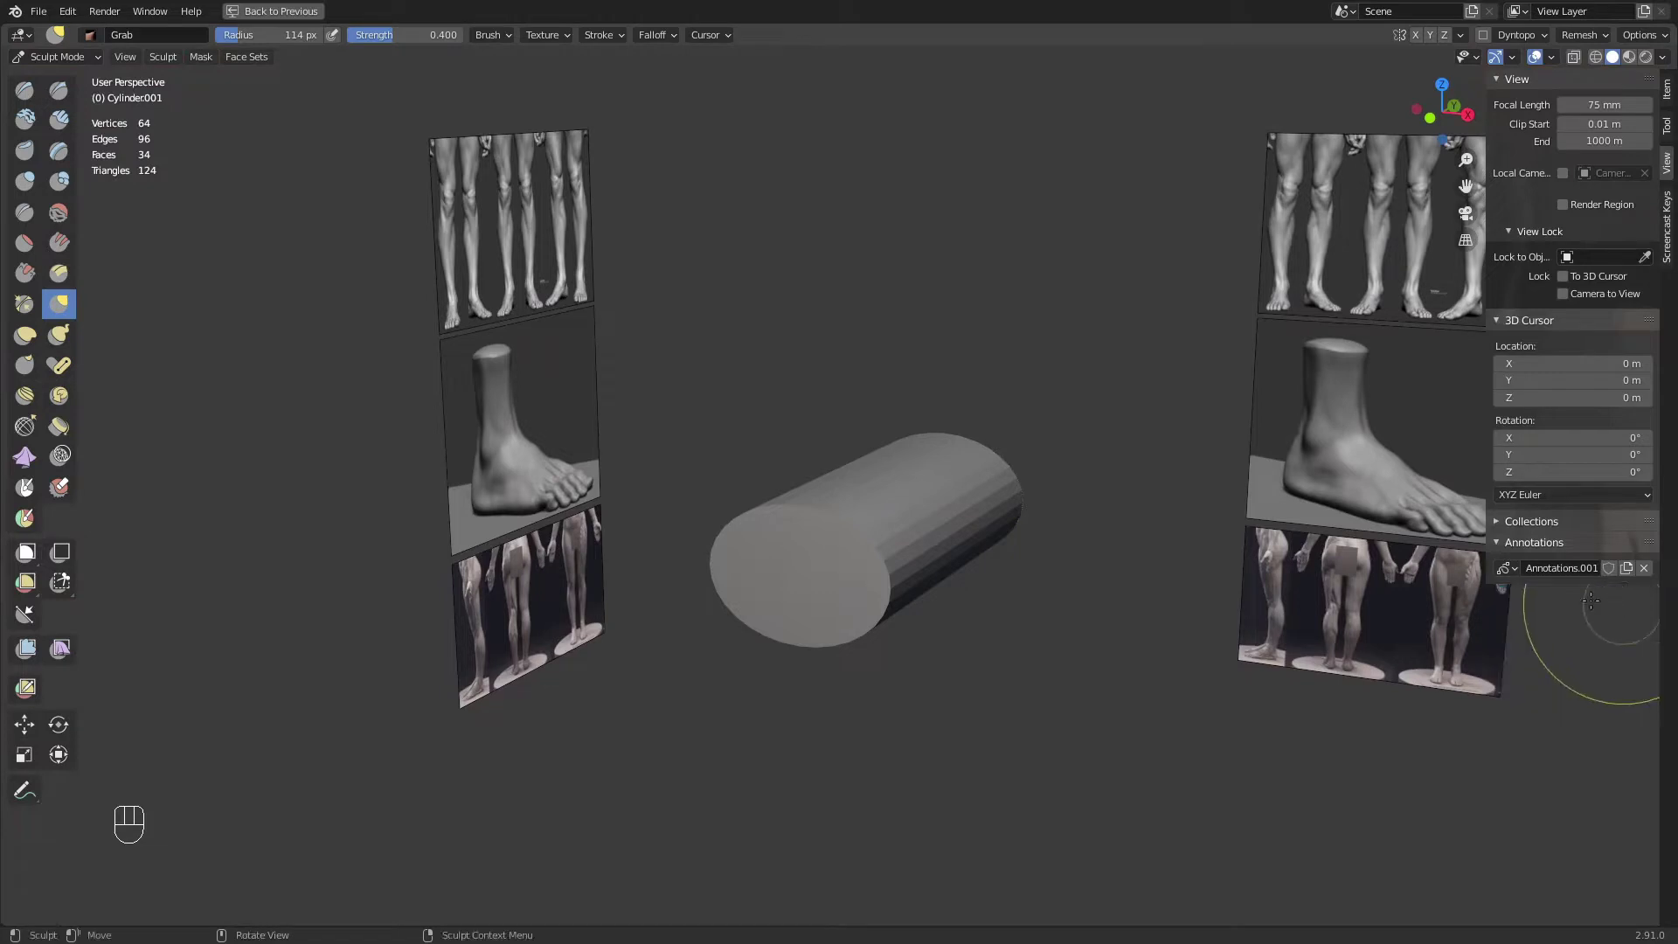
Display the brush settings, set the remesh voxel size to about 0.053, and voxel-remesh the cylinder
{"action": "left_click", "coordinate": [1657, 98]}
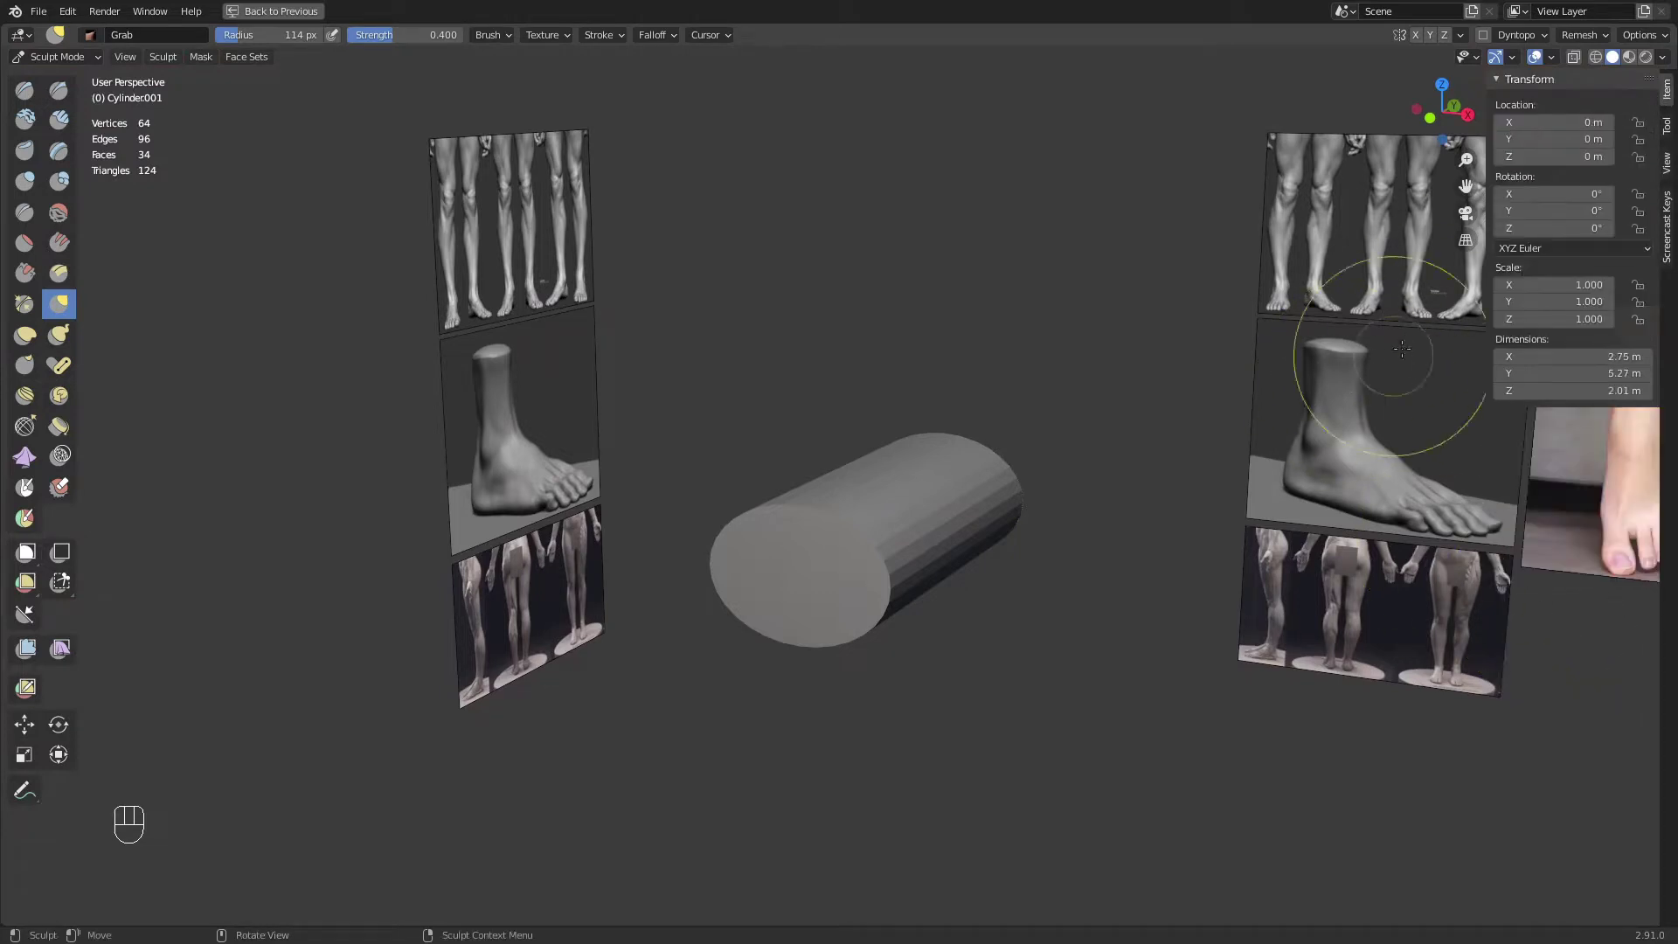
{"action": "left_click", "coordinate": [1667, 126]}
{"action": "middle_click_drag", "start_coordinate": [1122, 537], "coordinate": [1135, 480], "text": "shift"}
{"action": "middle_click_drag", "start_coordinate": [1078, 588], "coordinate": [1125, 488], "text": "ctrl"}
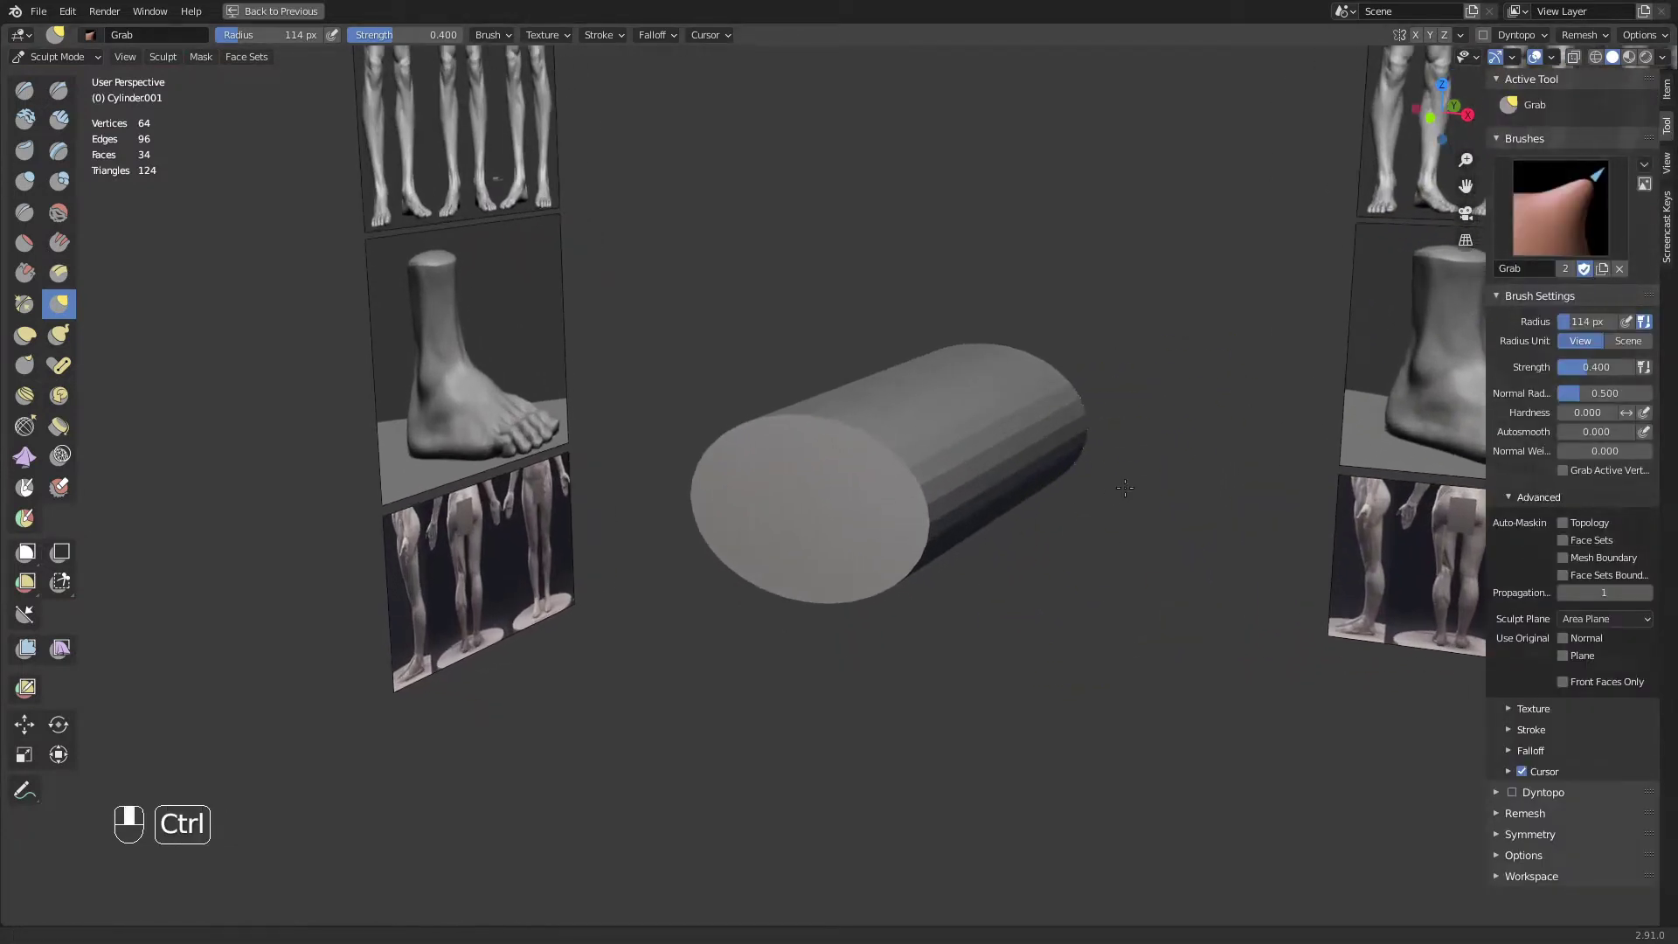
{"action": "key", "text": "shift+r"}
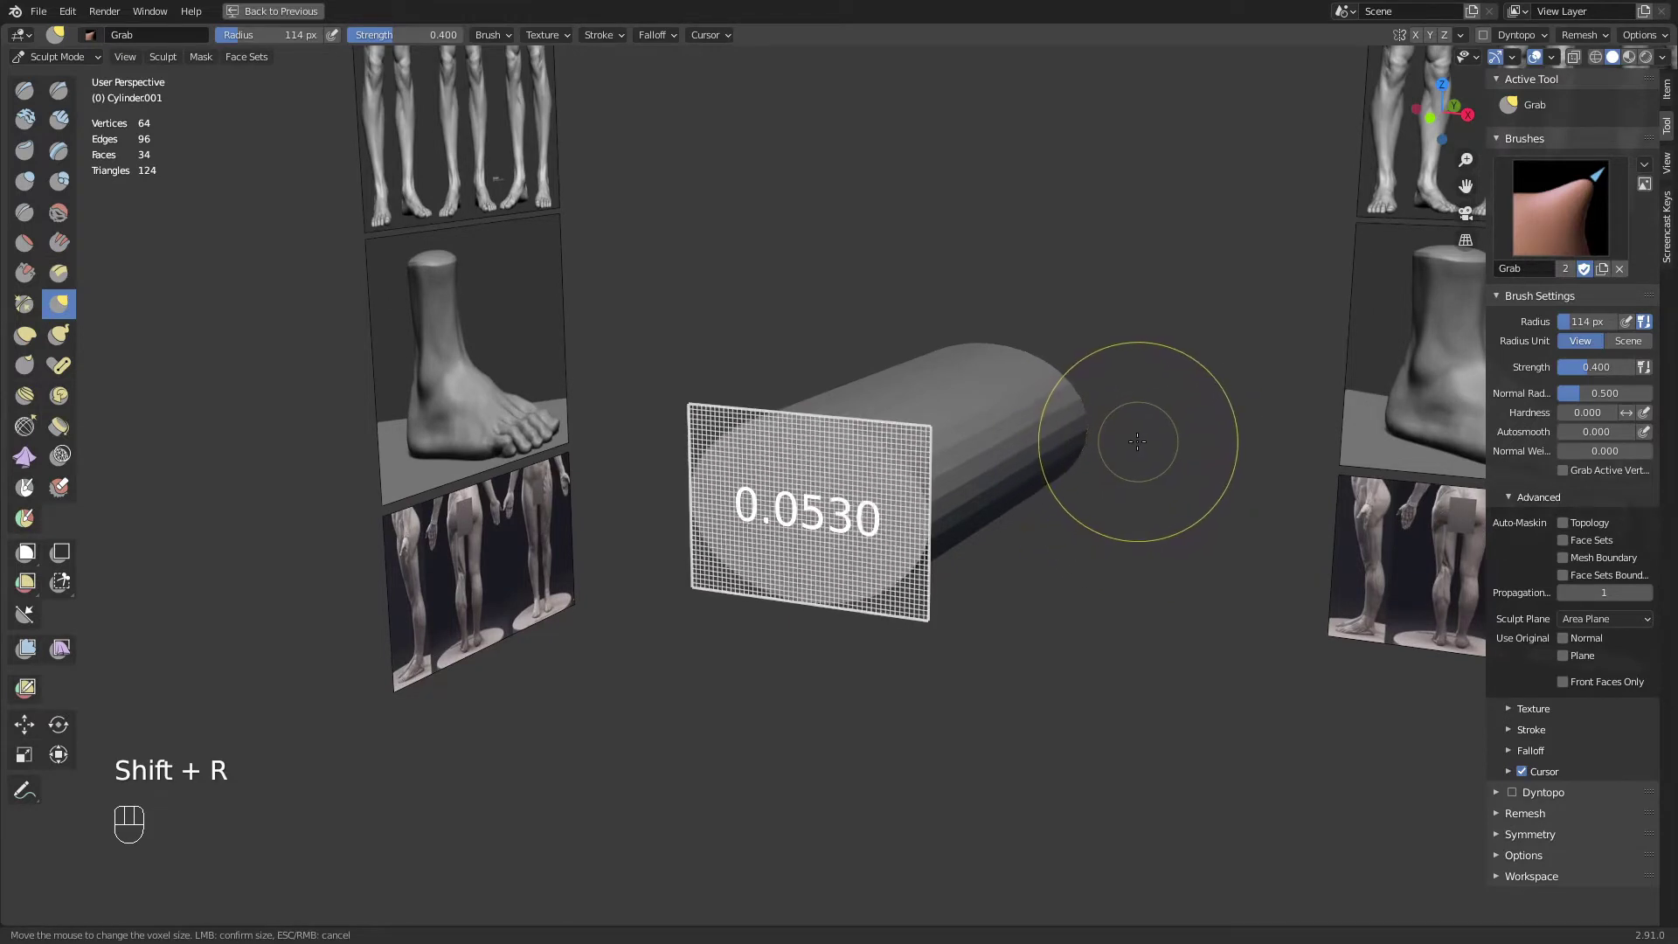
{"action": "left_click", "coordinate": [1137, 441]}
{"action": "key", "text": "ctrl+r"}
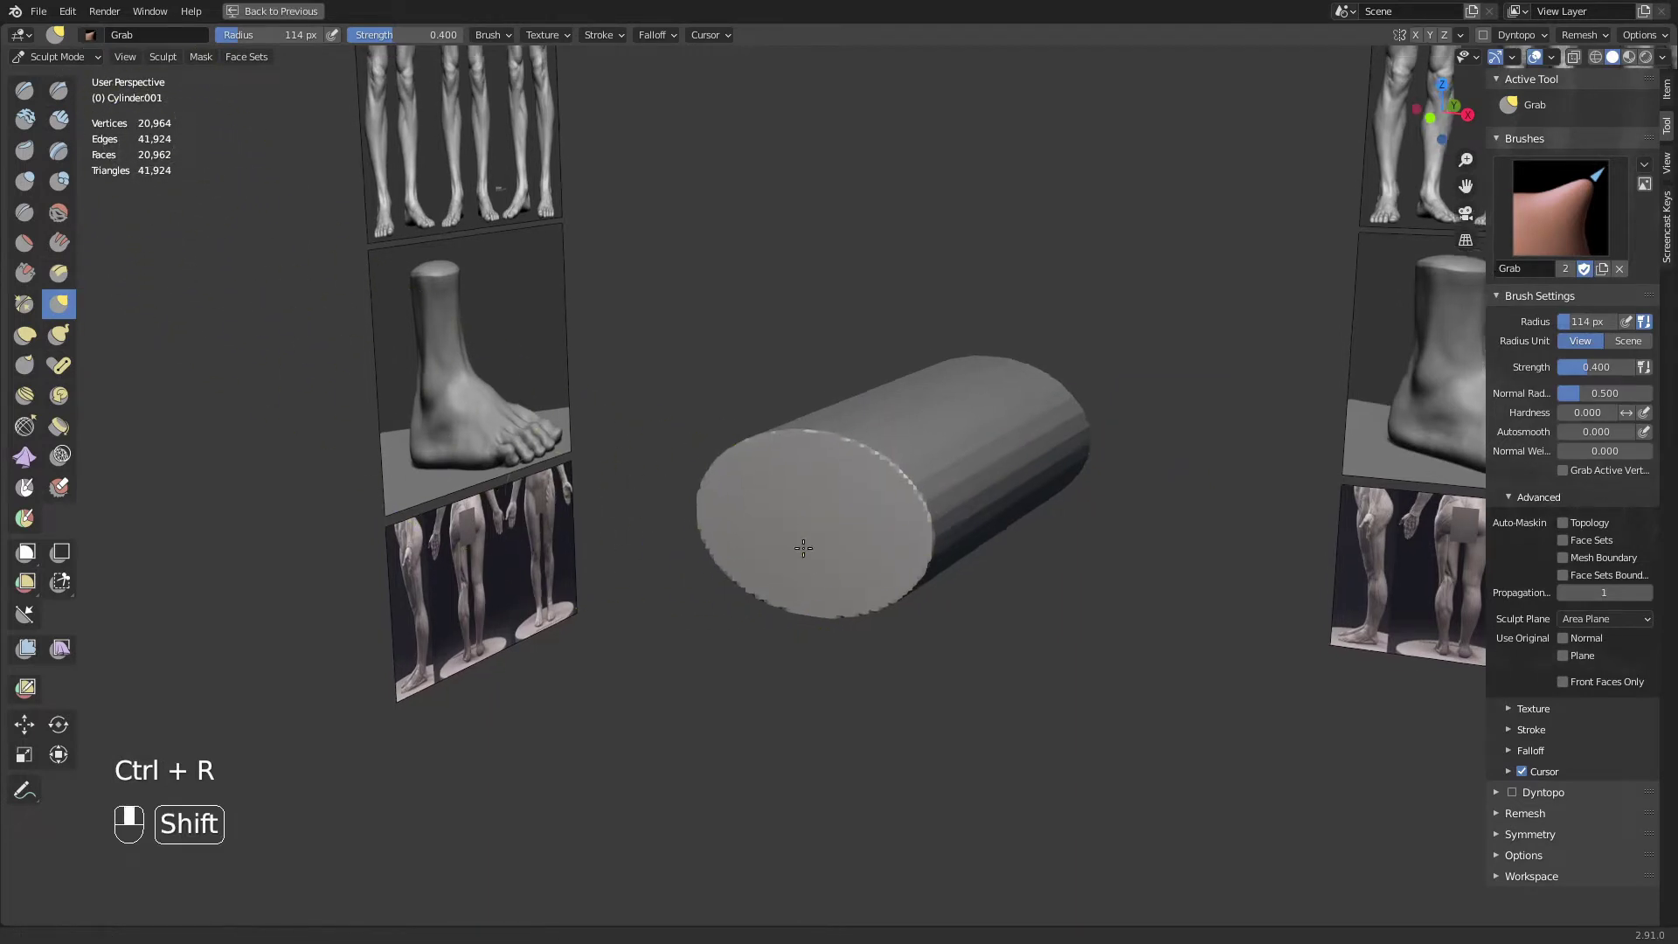
Smooth the rims at both ends of the cylinder and the faceting along its sides
{"action": "mouse_move", "coordinate": [801, 554]}
{"action": "middle_mouse_down", "text": "shift"}
{"action": "mouse_move", "coordinate": [842, 487]}
{"action": "mouse_move", "coordinate": [777, 568]}
{"action": "middle_mouse_up", "text": "shift"}
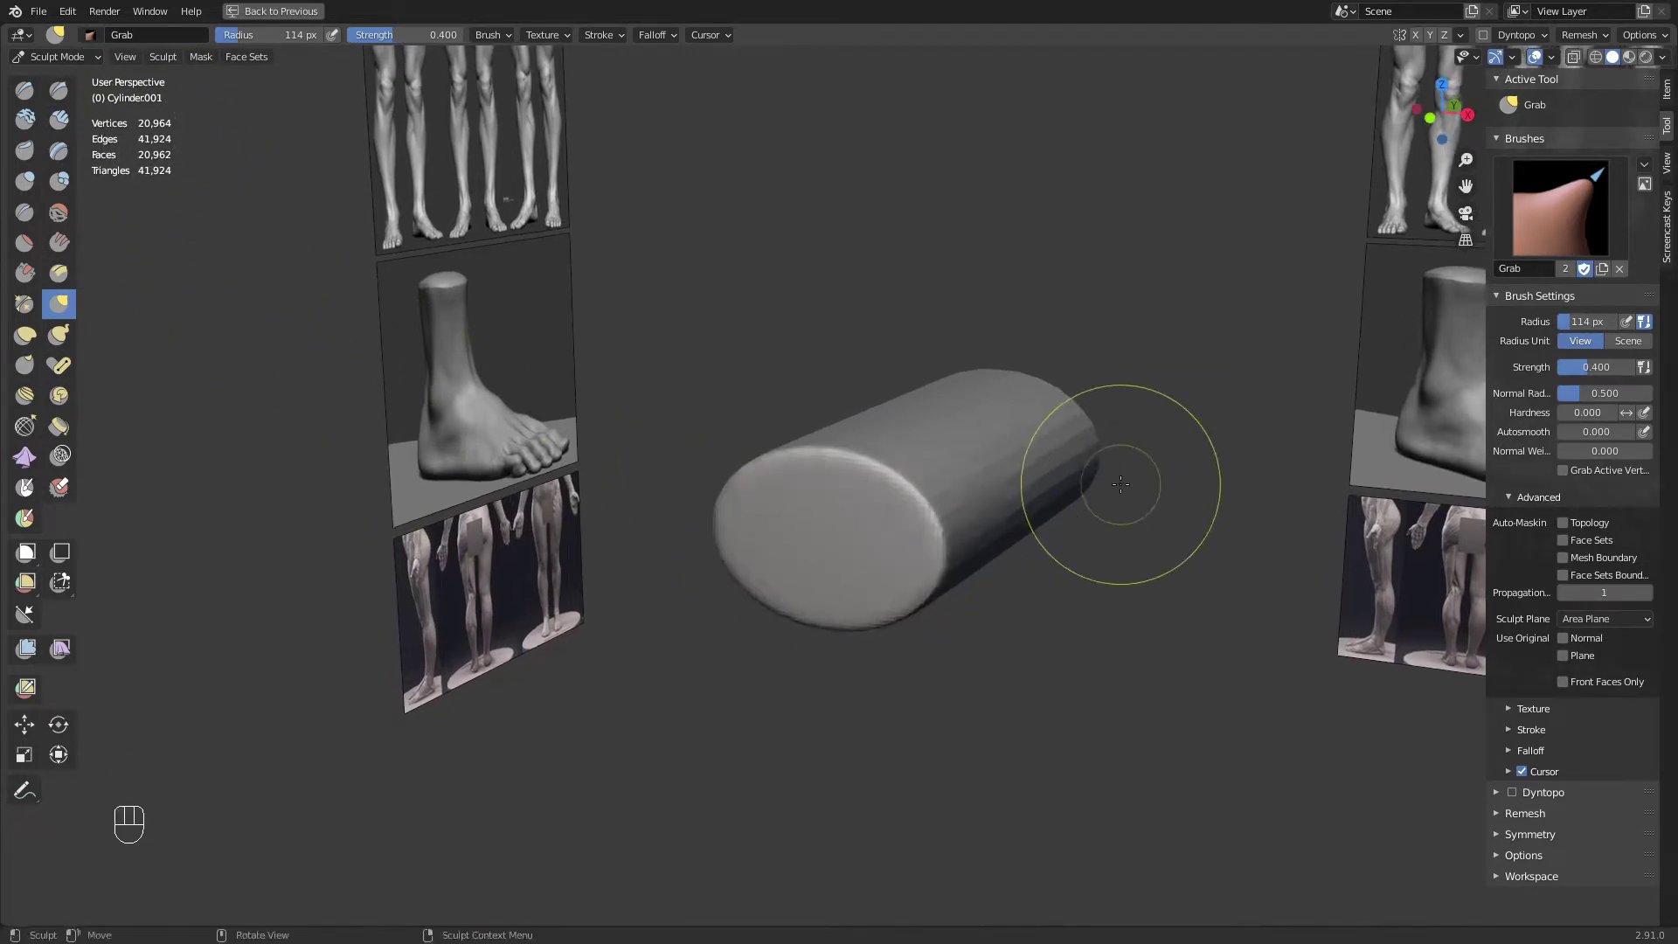
{"action": "mouse_move", "coordinate": [1087, 487]}
{"action": "middle_mouse_down"}
{"action": "mouse_move", "coordinate": [1075, 506]}
{"action": "mouse_move", "coordinate": [1092, 489]}
{"action": "middle_mouse_up"}
{"action": "middle_click_drag", "start_coordinate": [1240, 488], "coordinate": [798, 443]}
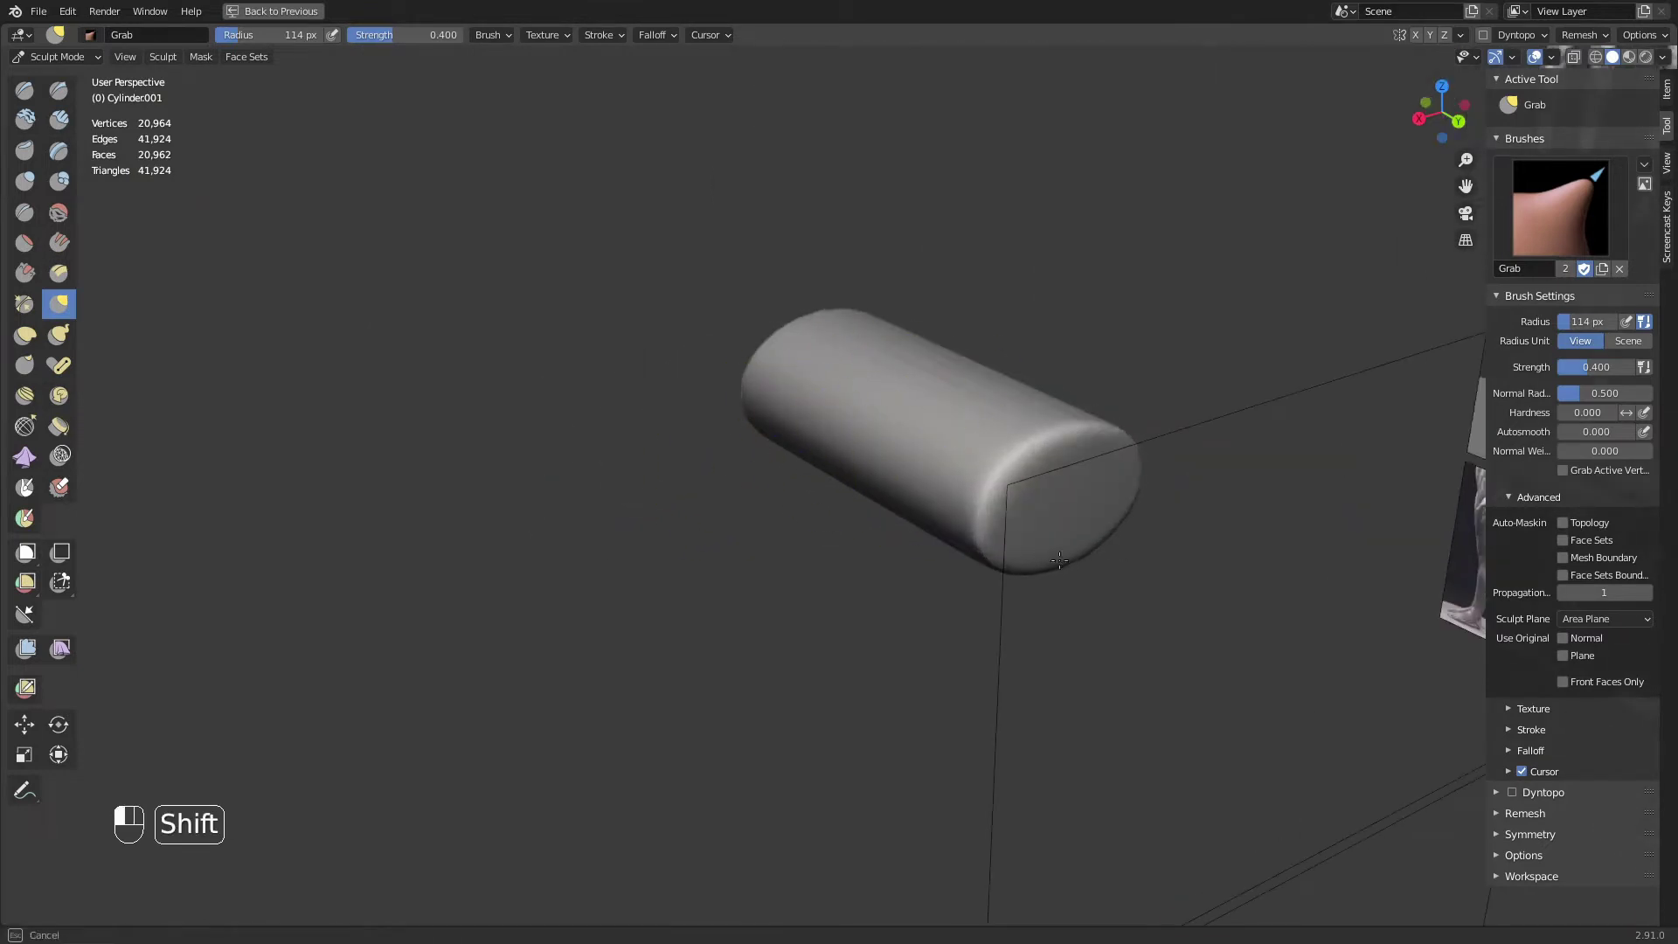
{"action": "middle_click_drag", "start_coordinate": [1059, 560], "coordinate": [963, 468]}
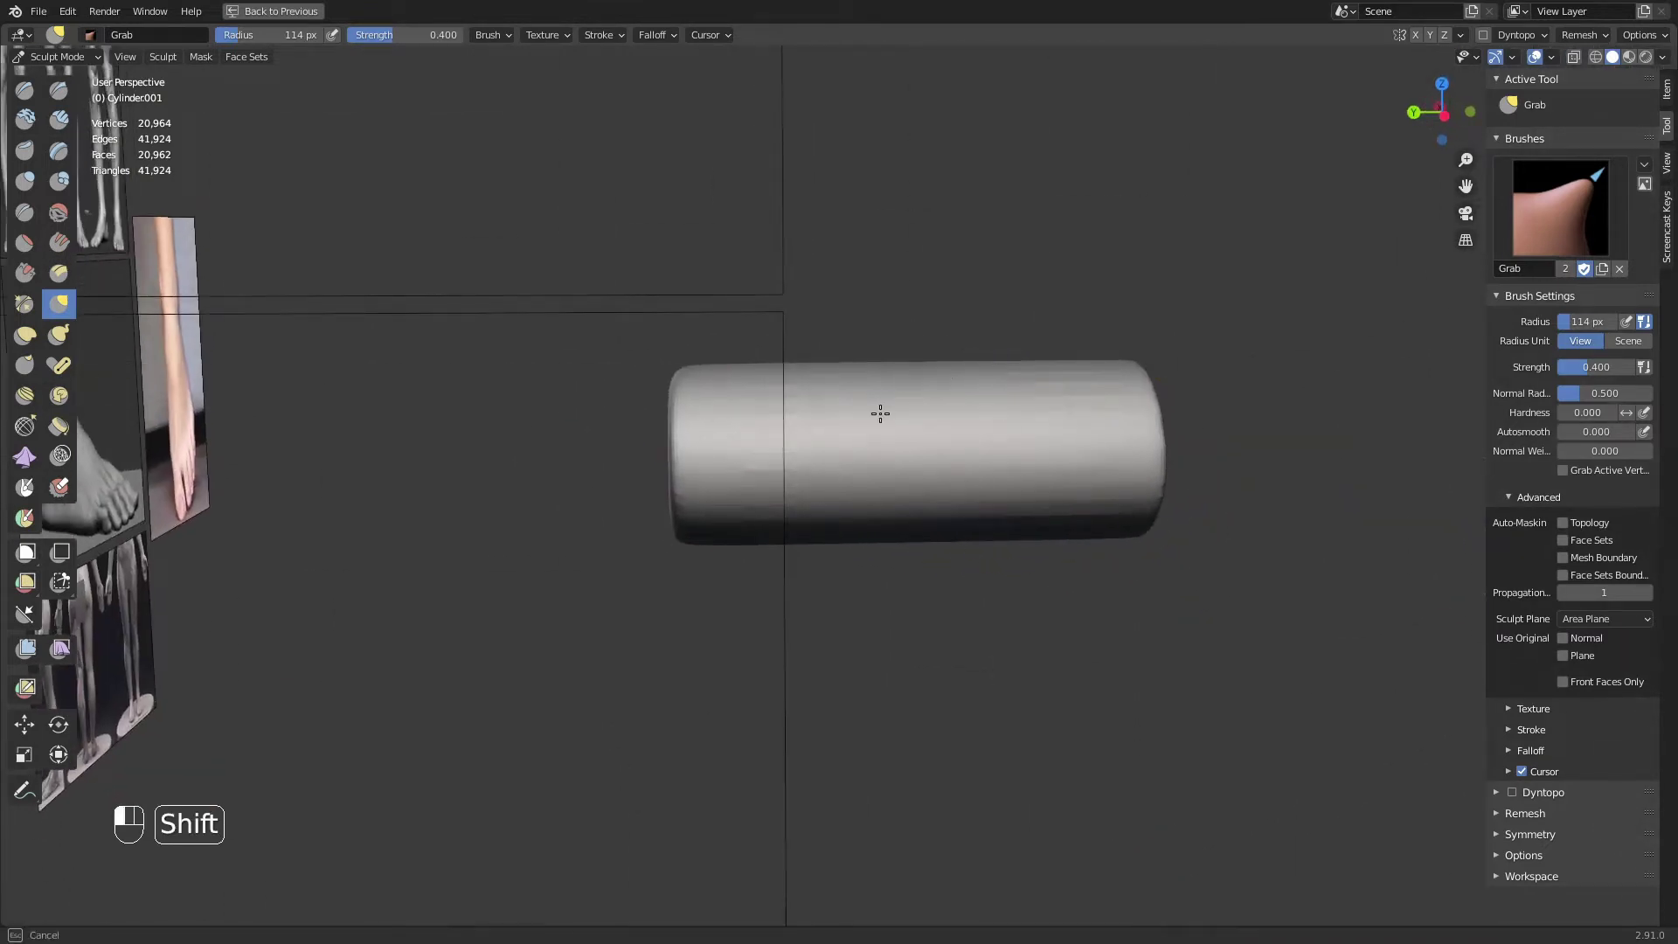
{"action": "left_click_drag", "start_coordinate": [798, 480], "coordinate": [734, 491], "text": "shift"}
{"action": "mouse_move", "coordinate": [727, 503]}
{"action": "middle_mouse_down"}
{"action": "mouse_move", "coordinate": [738, 528]}
{"action": "mouse_move", "coordinate": [989, 603]}
{"action": "mouse_move", "coordinate": [993, 664]}
{"action": "middle_mouse_up"}
{"action": "middle_click_drag", "start_coordinate": [774, 604], "coordinate": [791, 626]}
{"action": "left_click_drag", "start_coordinate": [743, 452], "coordinate": [607, 461], "text": "shift"}
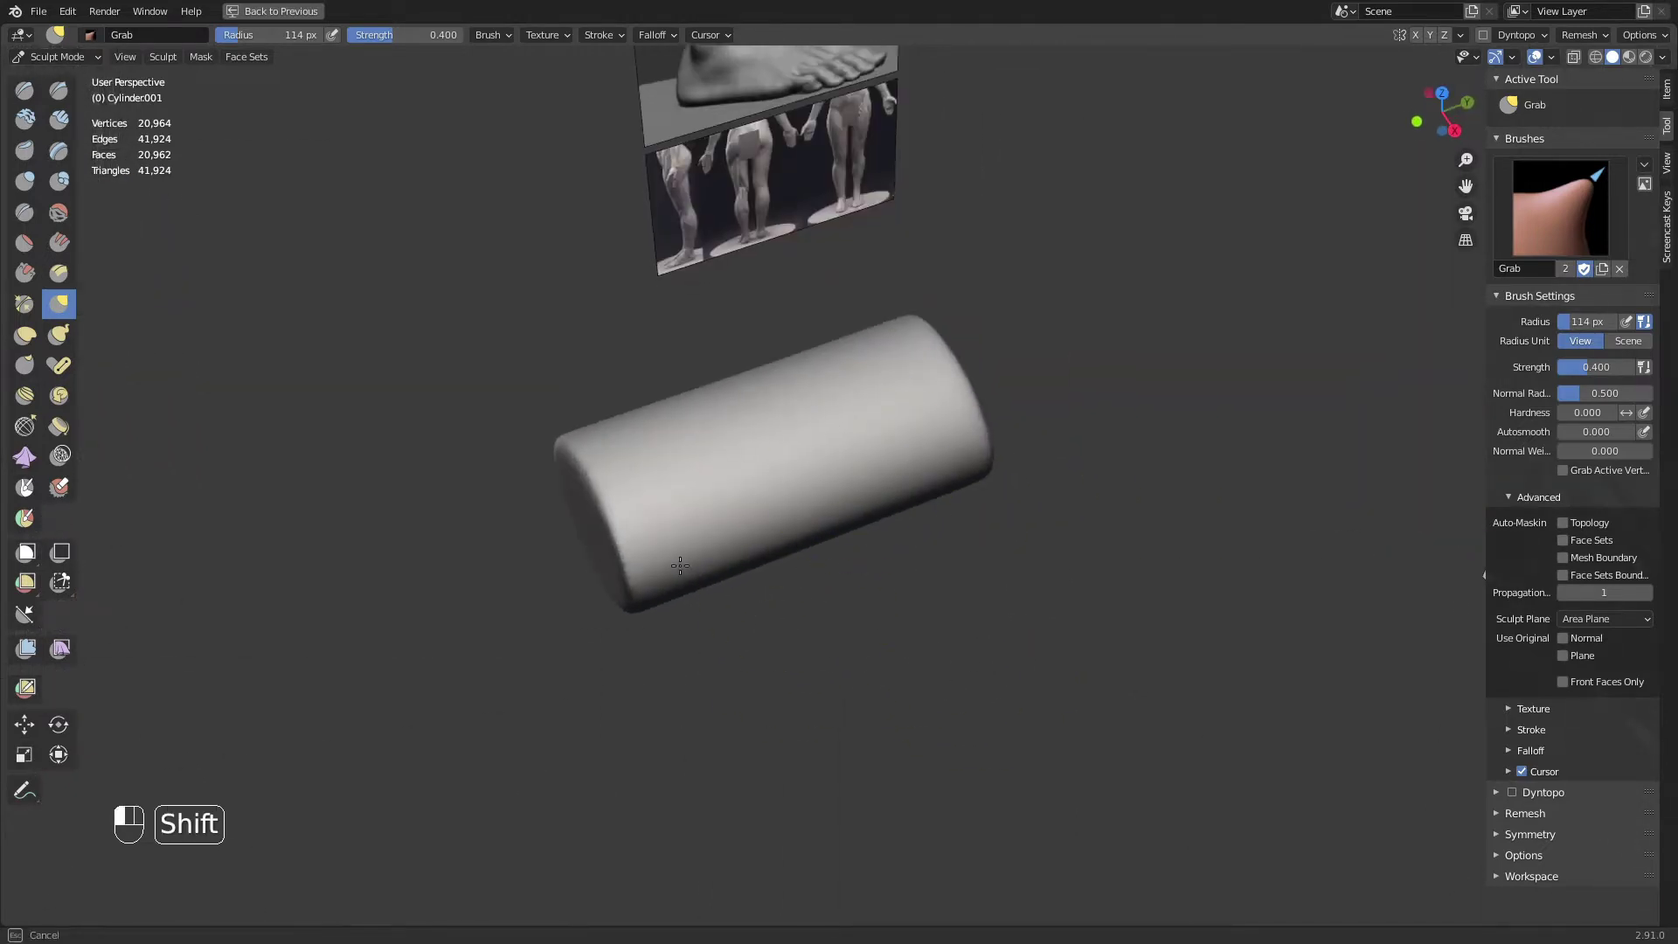
{"action": "middle_click_drag", "start_coordinate": [680, 565], "coordinate": [762, 548], "text": "shift"}
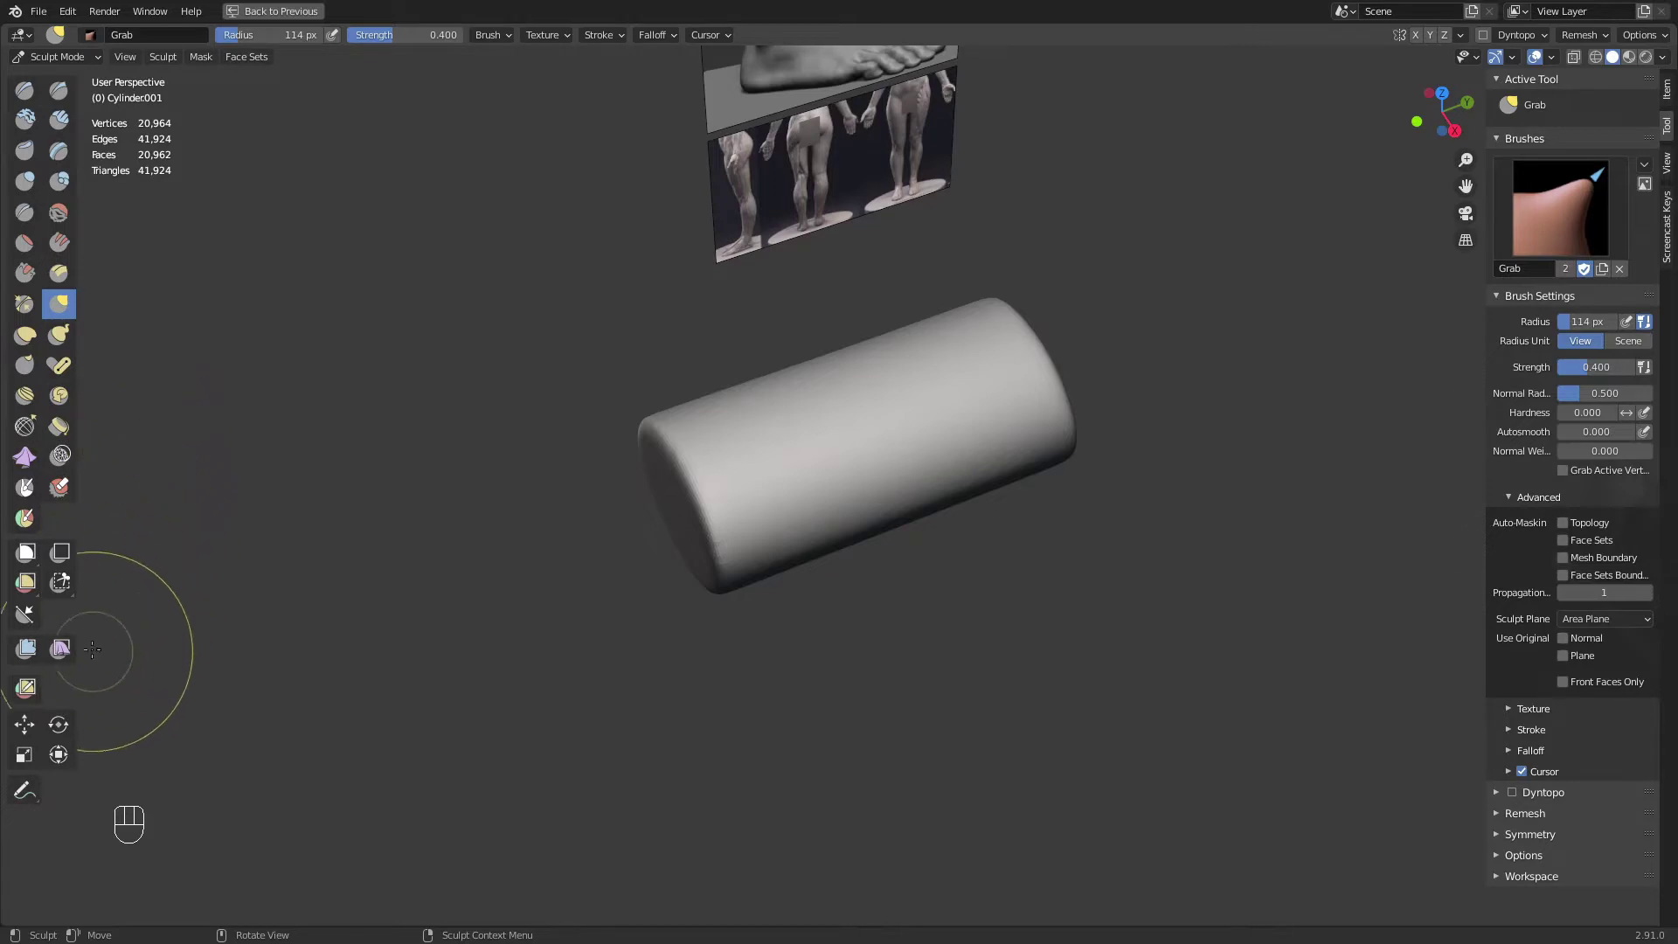
{"action": "left_click", "coordinate": [61, 553]}
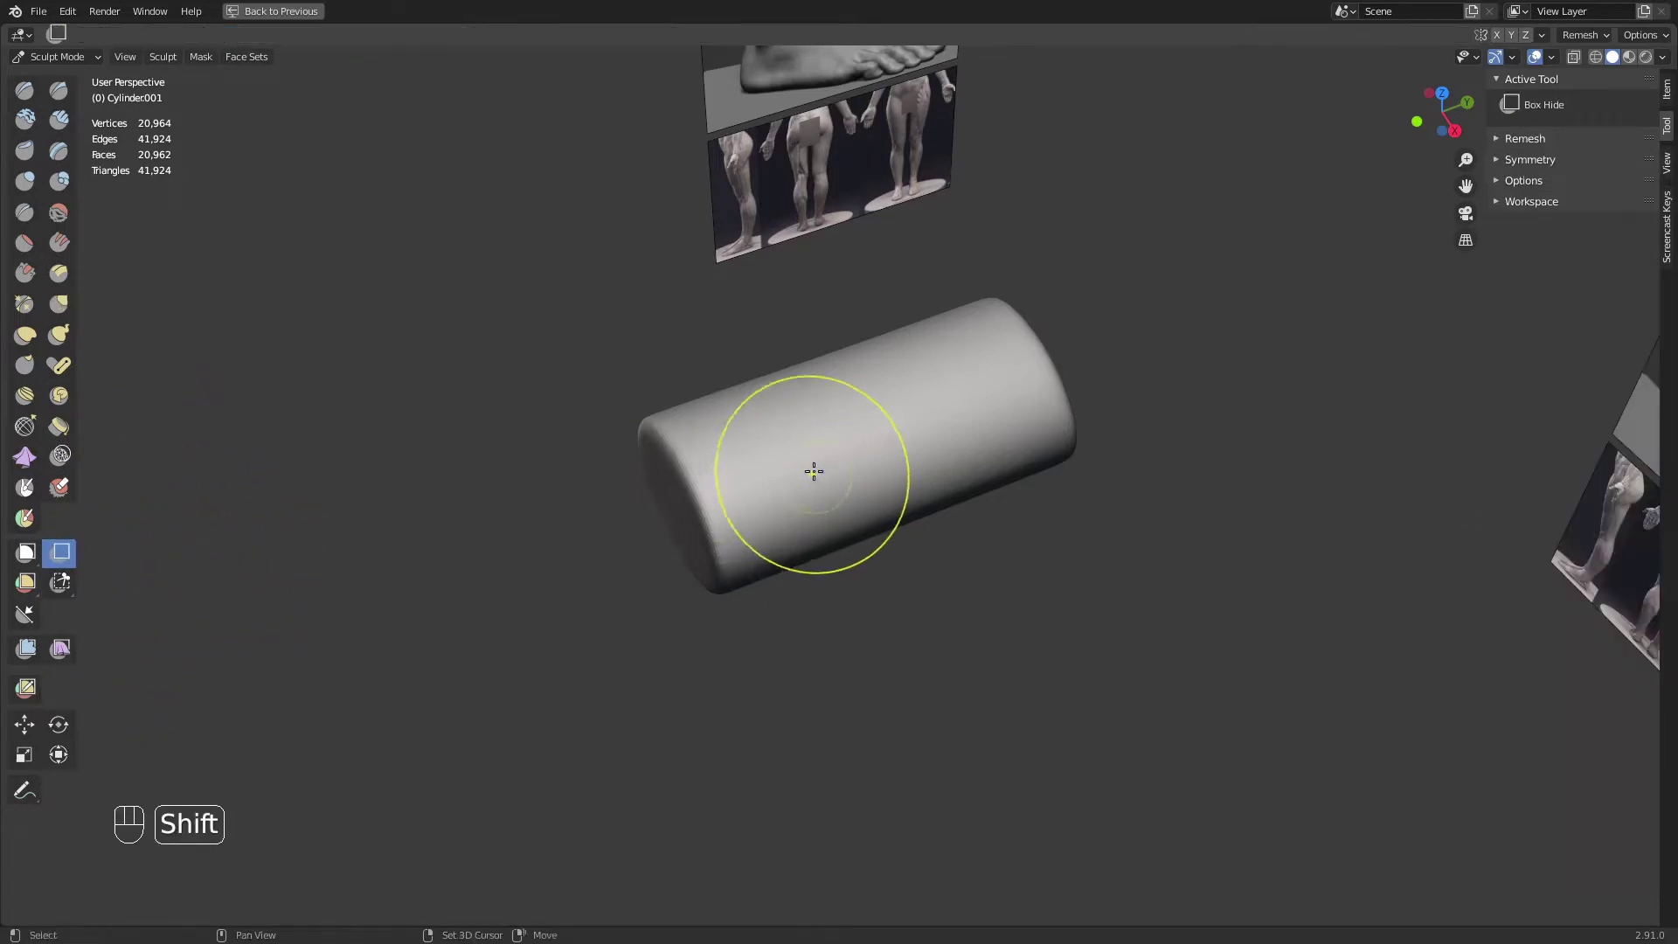
{"action": "left_click_drag", "start_coordinate": [786, 481], "coordinate": [708, 502], "text": "shift"}
{"action": "middle_click_drag", "start_coordinate": [720, 617], "coordinate": [713, 551], "text": "ctrl"}
{"action": "mouse_move", "coordinate": [527, 603]}
{"action": "left_mouse_down", "text": "shift"}
{"action": "mouse_move", "coordinate": [539, 592]}
{"action": "mouse_move", "coordinate": [476, 587]}
{"action": "mouse_move", "coordinate": [495, 565]}
{"action": "mouse_move", "coordinate": [501, 603]}
{"action": "mouse_move", "coordinate": [519, 557]}
{"action": "left_mouse_up", "text": "shift"}
{"action": "middle_click_drag", "start_coordinate": [549, 554], "coordinate": [663, 483], "text": "shift"}
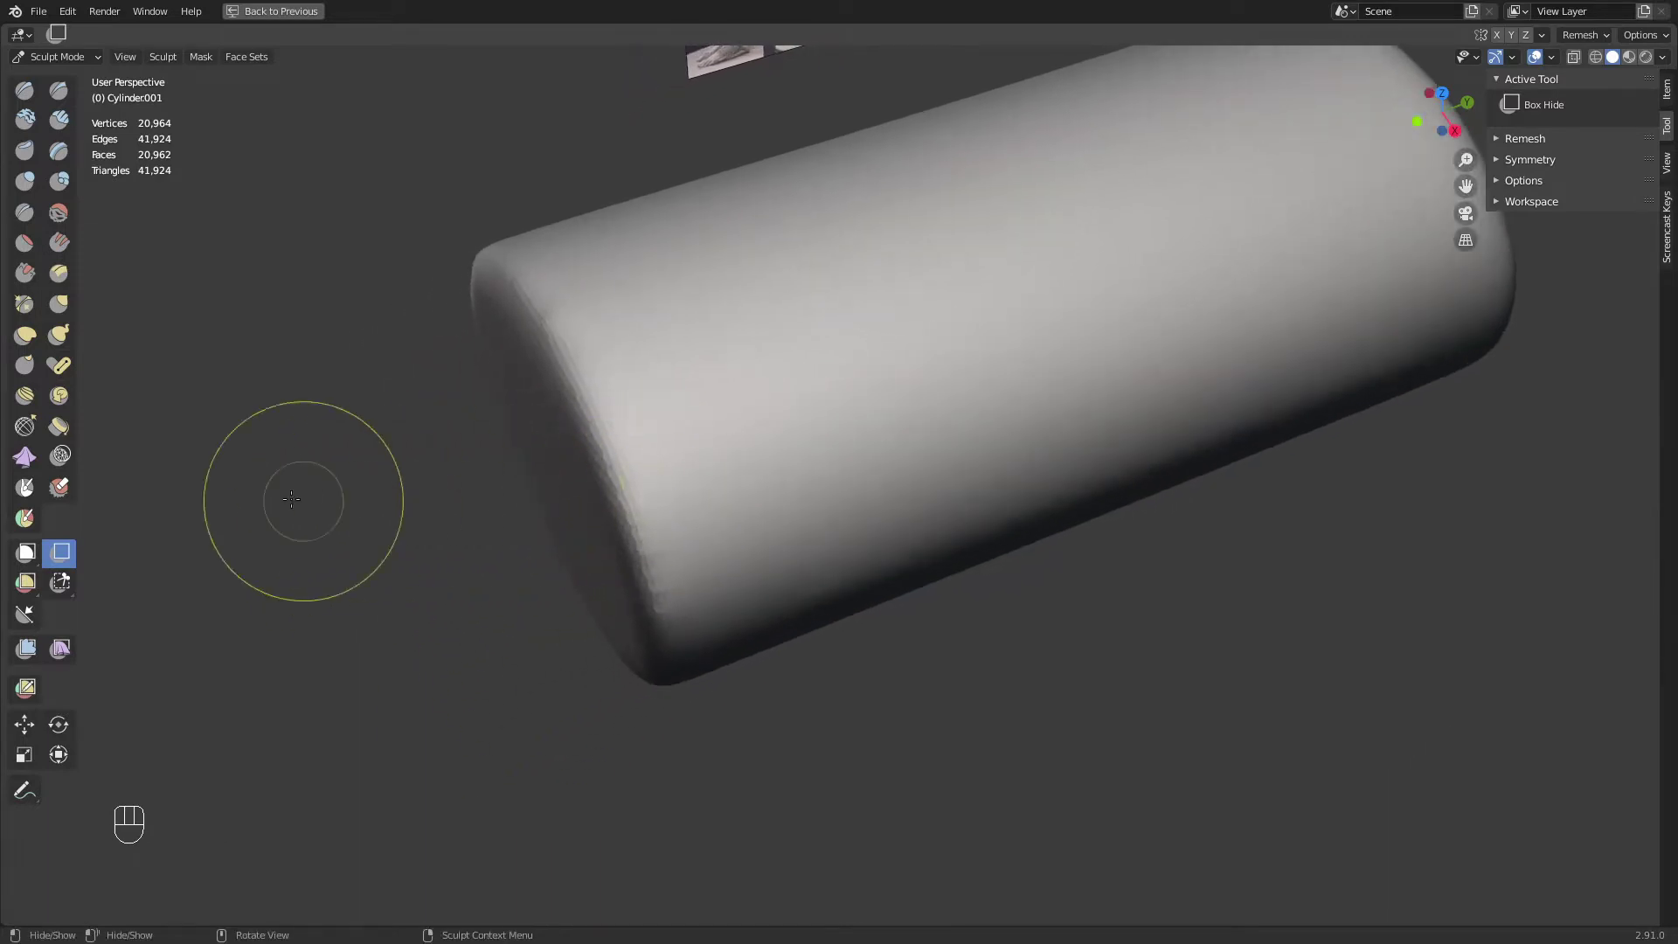
{"action": "key", "text": "g"}
{"action": "mouse_move", "coordinate": [637, 555]}
{"action": "left_mouse_down", "text": "shift"}
{"action": "mouse_move", "coordinate": [639, 619]}
{"action": "mouse_move", "coordinate": [649, 490]}
{"action": "left_mouse_up", "text": "shift"}
{"action": "key", "text": "ctrl+z"}
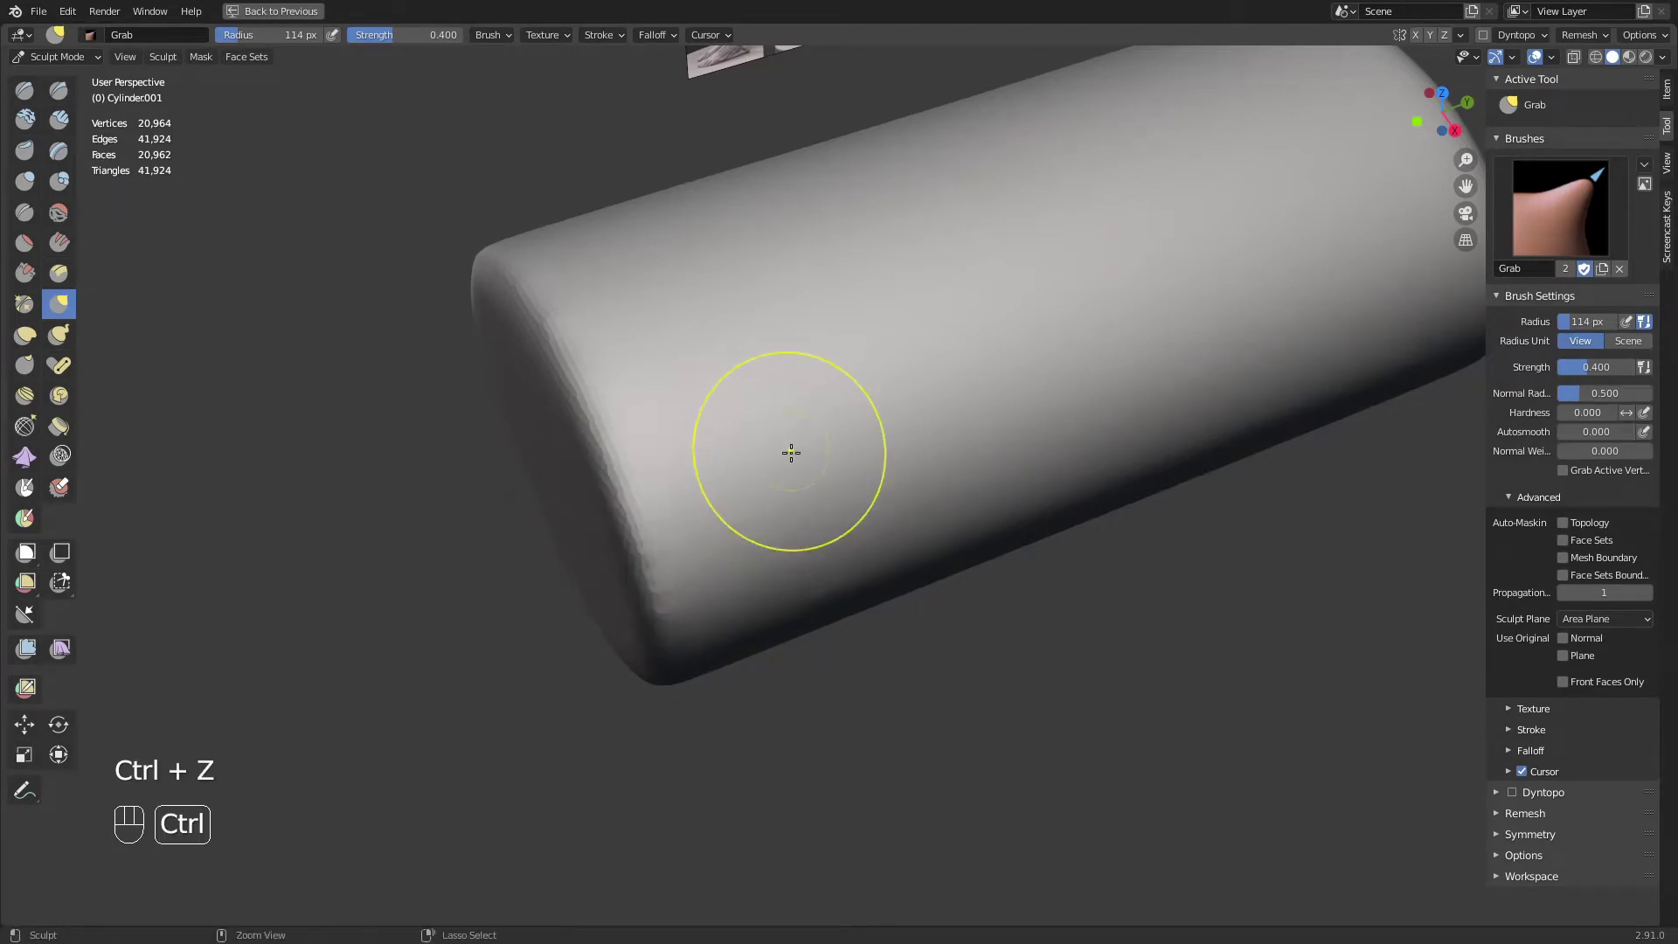
Show the whole cylinder in right view and enlarge the Grab brush radius to 204 px
{"action": "middle_click_drag", "start_coordinate": [790, 453], "coordinate": [766, 624], "text": "ctrl"}
{"action": "scroll", "coordinate": [815, 456], "scroll_direction": "down", "scroll_amount": 2}
{"action": "key", "text": "KP_3"}
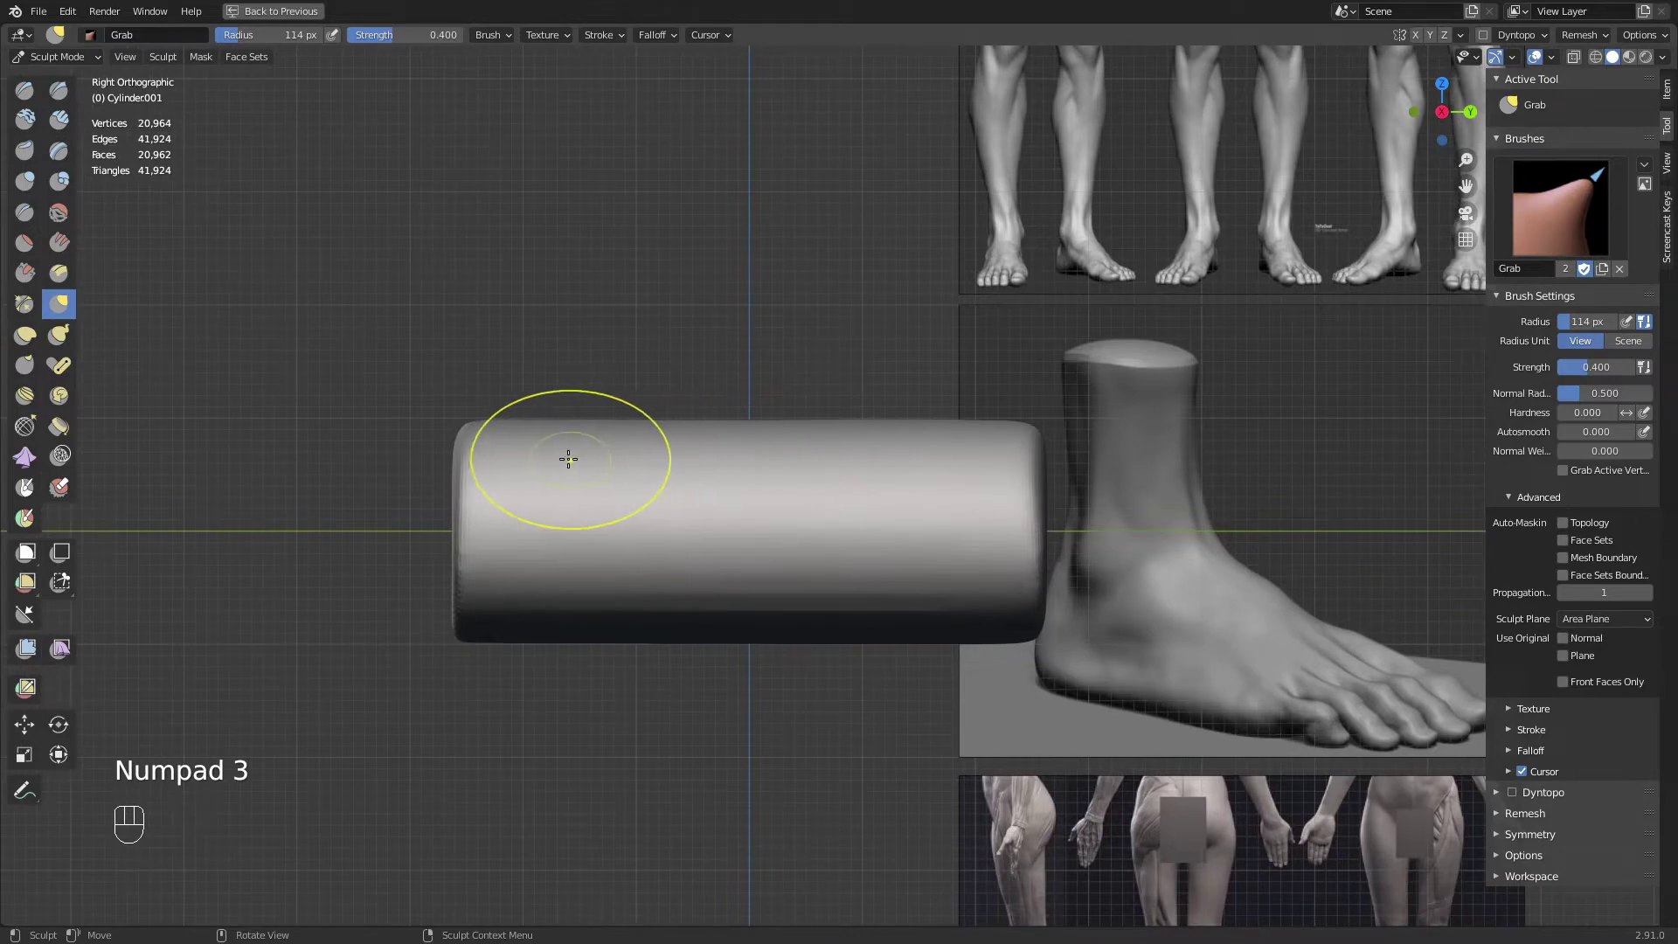
{"action": "key", "text": "g"}
{"action": "key", "text": "f"}
{"action": "left_click", "coordinate": [647, 472]}
{"action": "mouse_move", "coordinate": [647, 474]}
{"action": "middle_mouse_down", "text": "shift"}
{"action": "mouse_move", "coordinate": [758, 494]}
{"action": "mouse_move", "coordinate": [632, 495]}
{"action": "middle_mouse_up", "text": "shift"}
{"action": "key", "text": "f"}
{"action": "left_click", "coordinate": [674, 480]}
Frame the side-view foot in the lower reference image, create a new annotation set with a pale orange note layer, and activate the Annotate tool
{"action": "middle_click_drag", "start_coordinate": [999, 664], "coordinate": [805, 345], "text": "shift"}
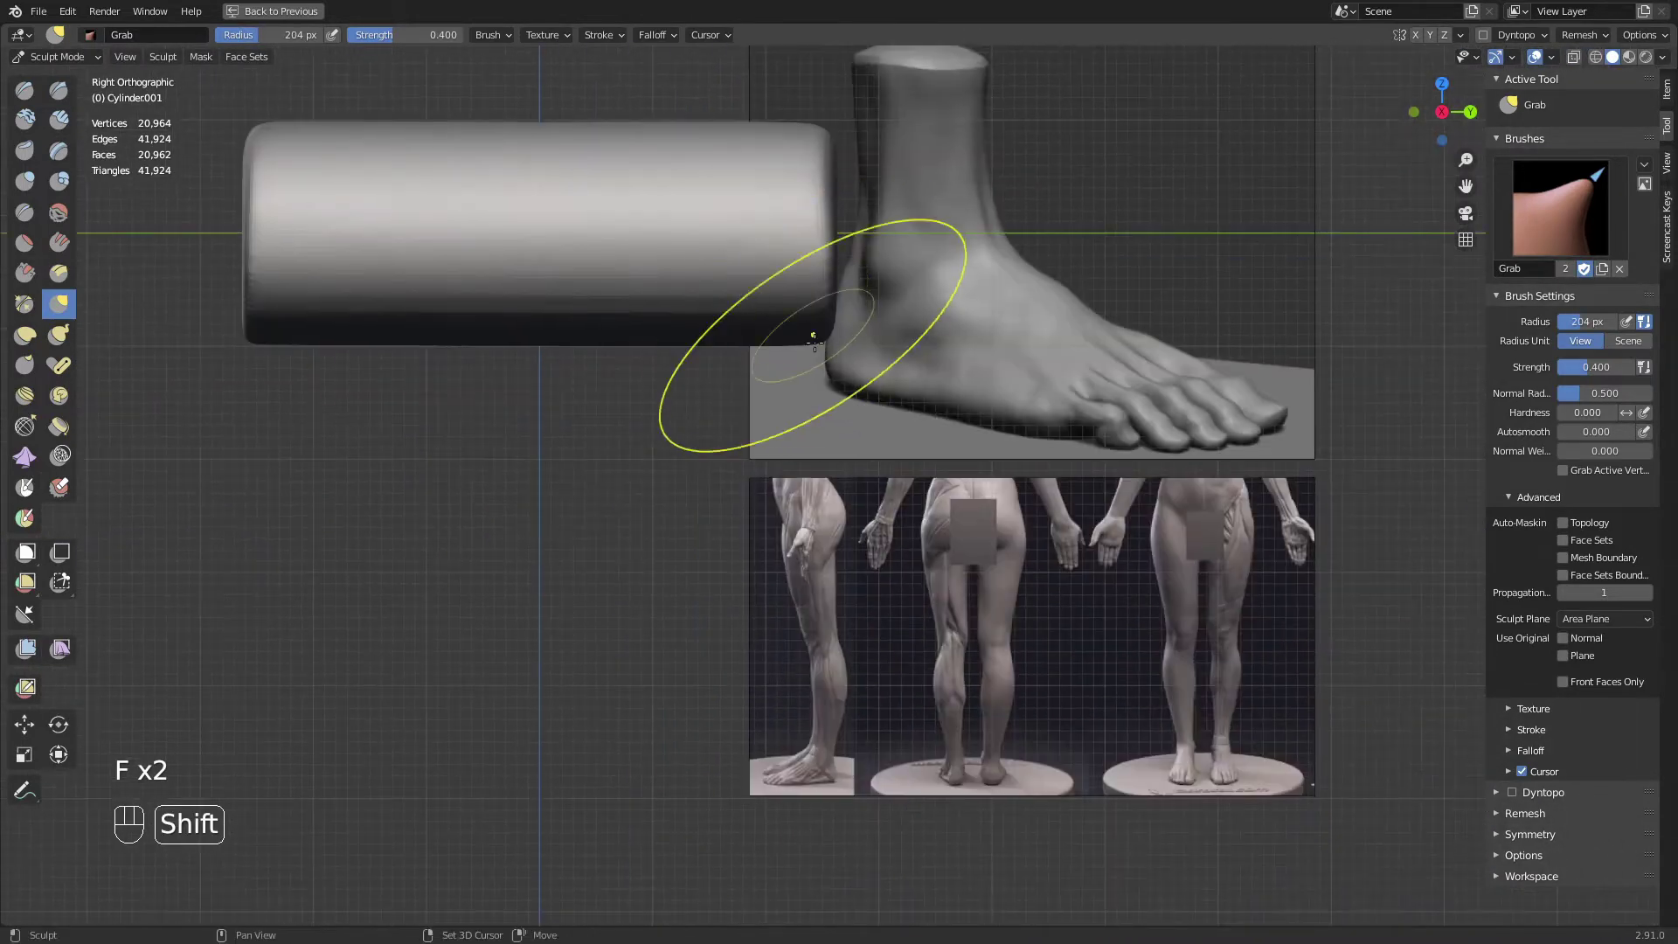
{"action": "middle_click_drag", "start_coordinate": [945, 552], "coordinate": [812, 570], "text": "shift"}
{"action": "middle_click_drag", "start_coordinate": [813, 649], "coordinate": [839, 517], "text": "ctrl"}
{"action": "middle_click_drag", "start_coordinate": [850, 514], "coordinate": [882, 543], "text": "shift"}
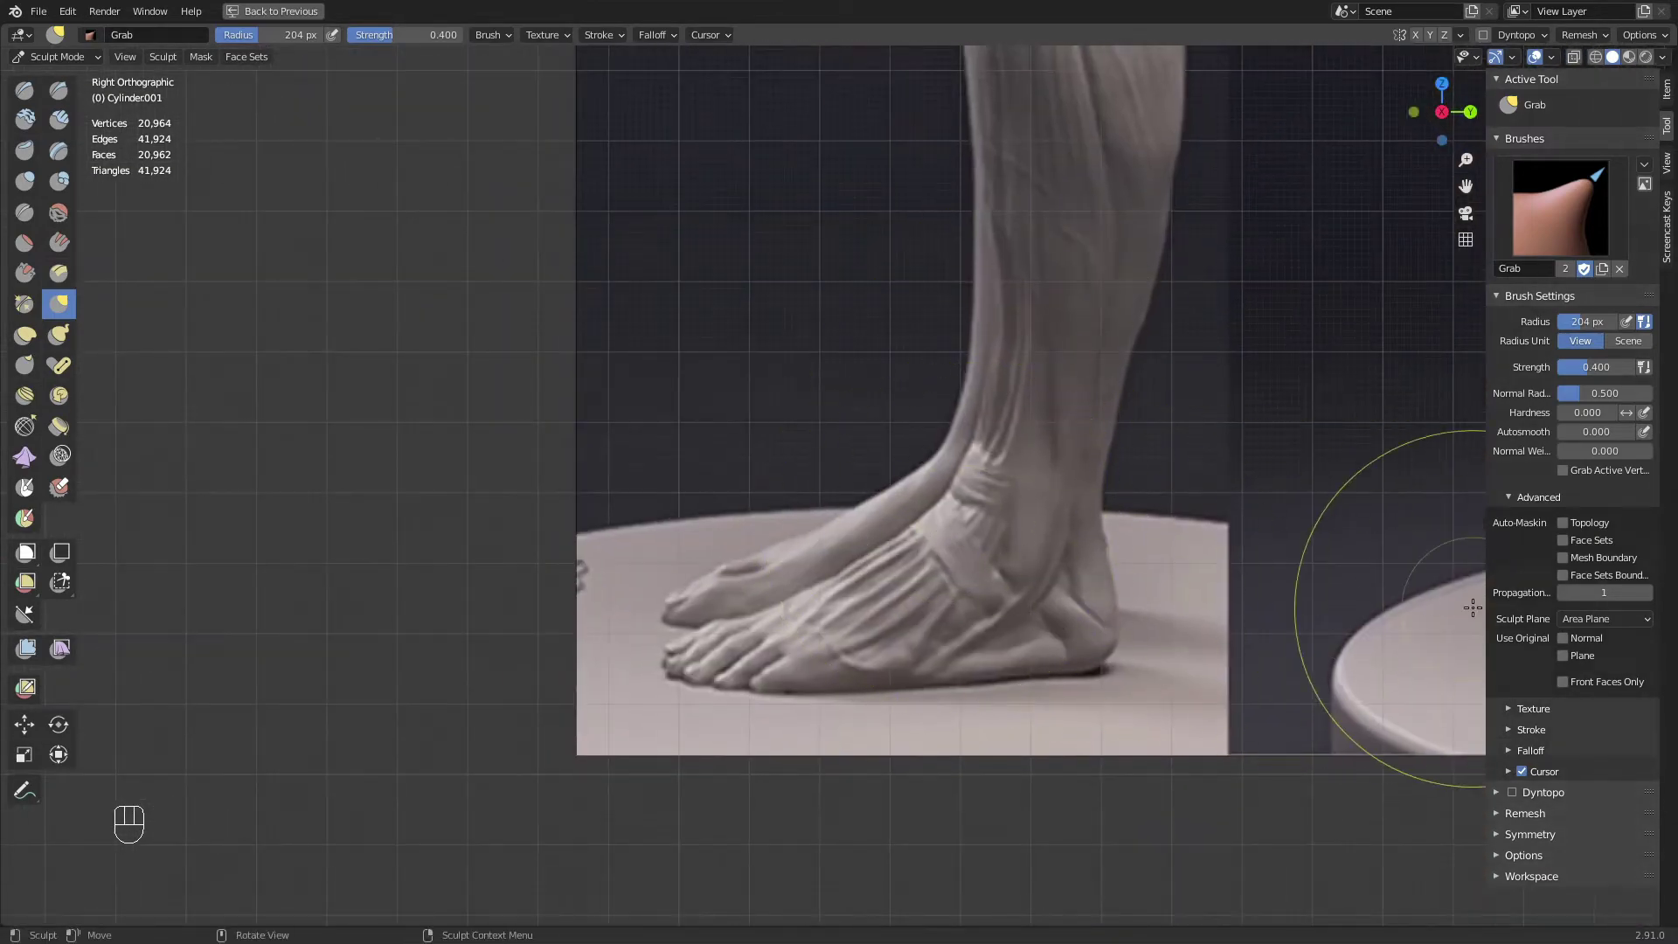
{"action": "left_click", "coordinate": [1670, 162]}
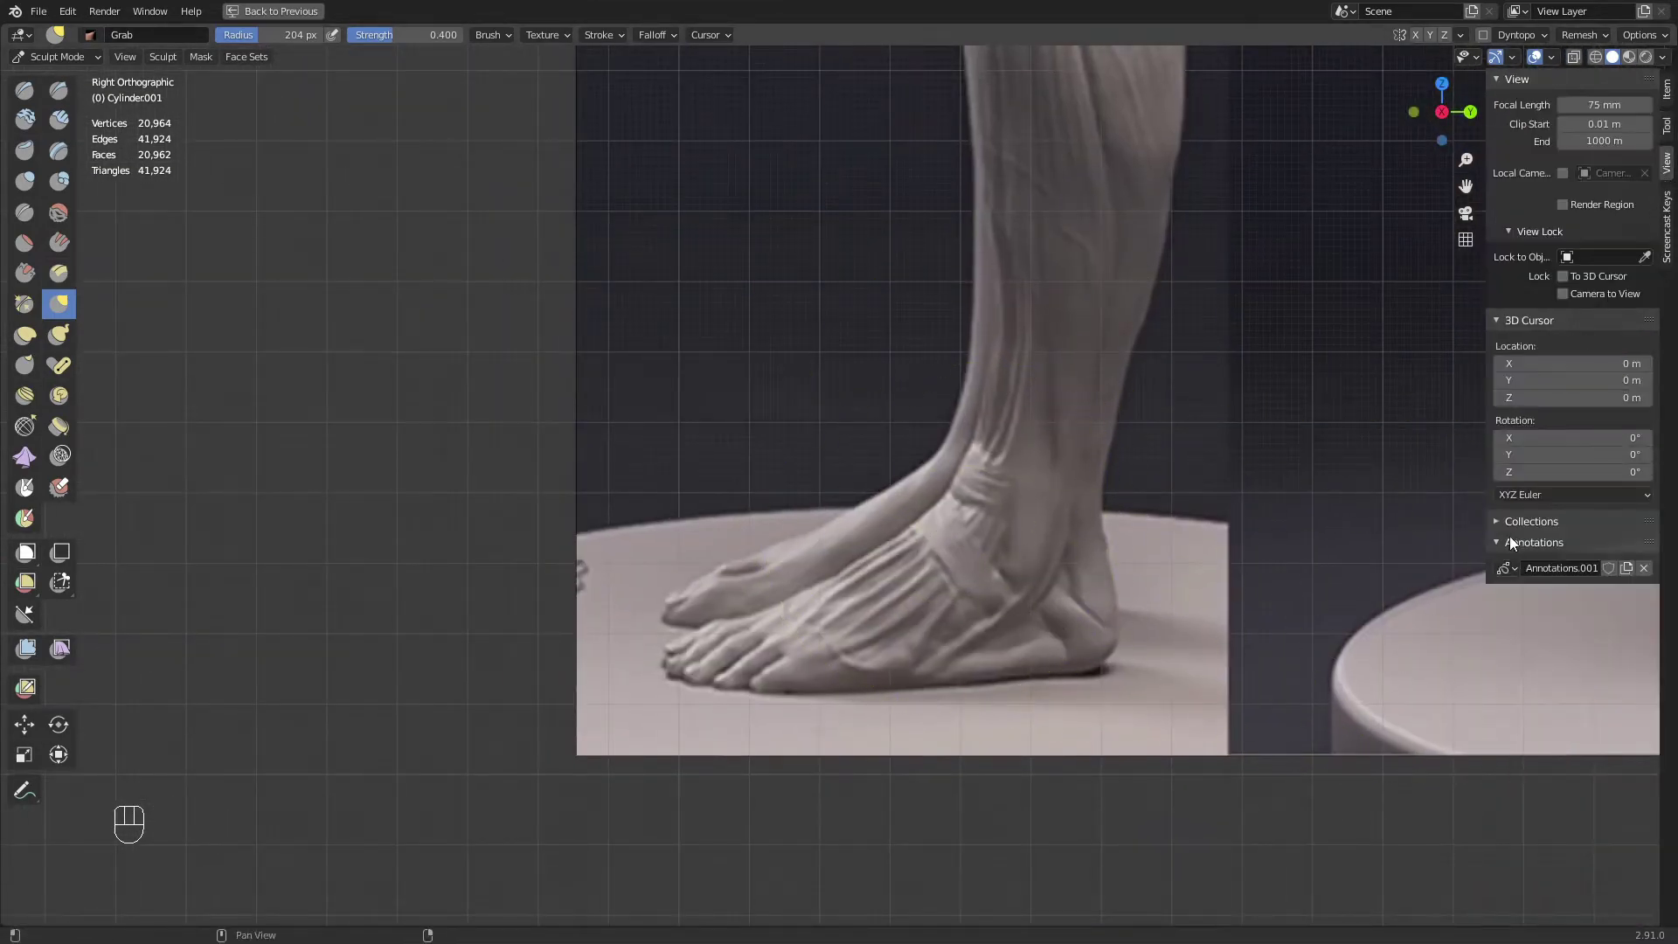
{"action": "left_click", "coordinate": [1626, 568]}
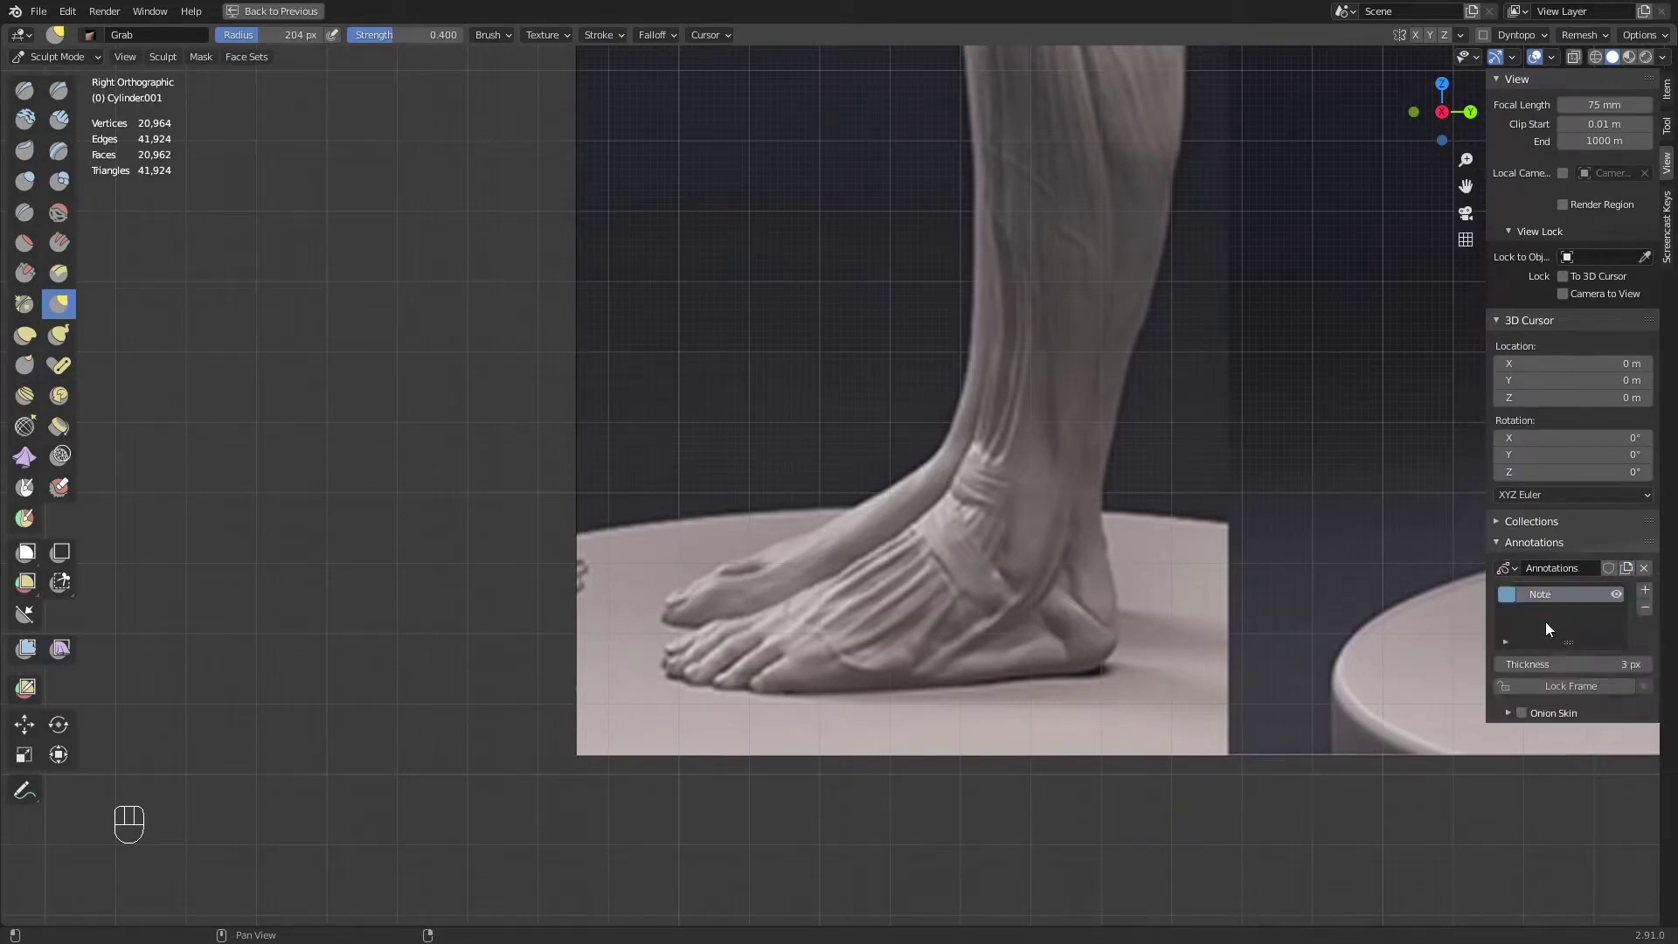
{"action": "left_click", "coordinate": [1508, 594]}
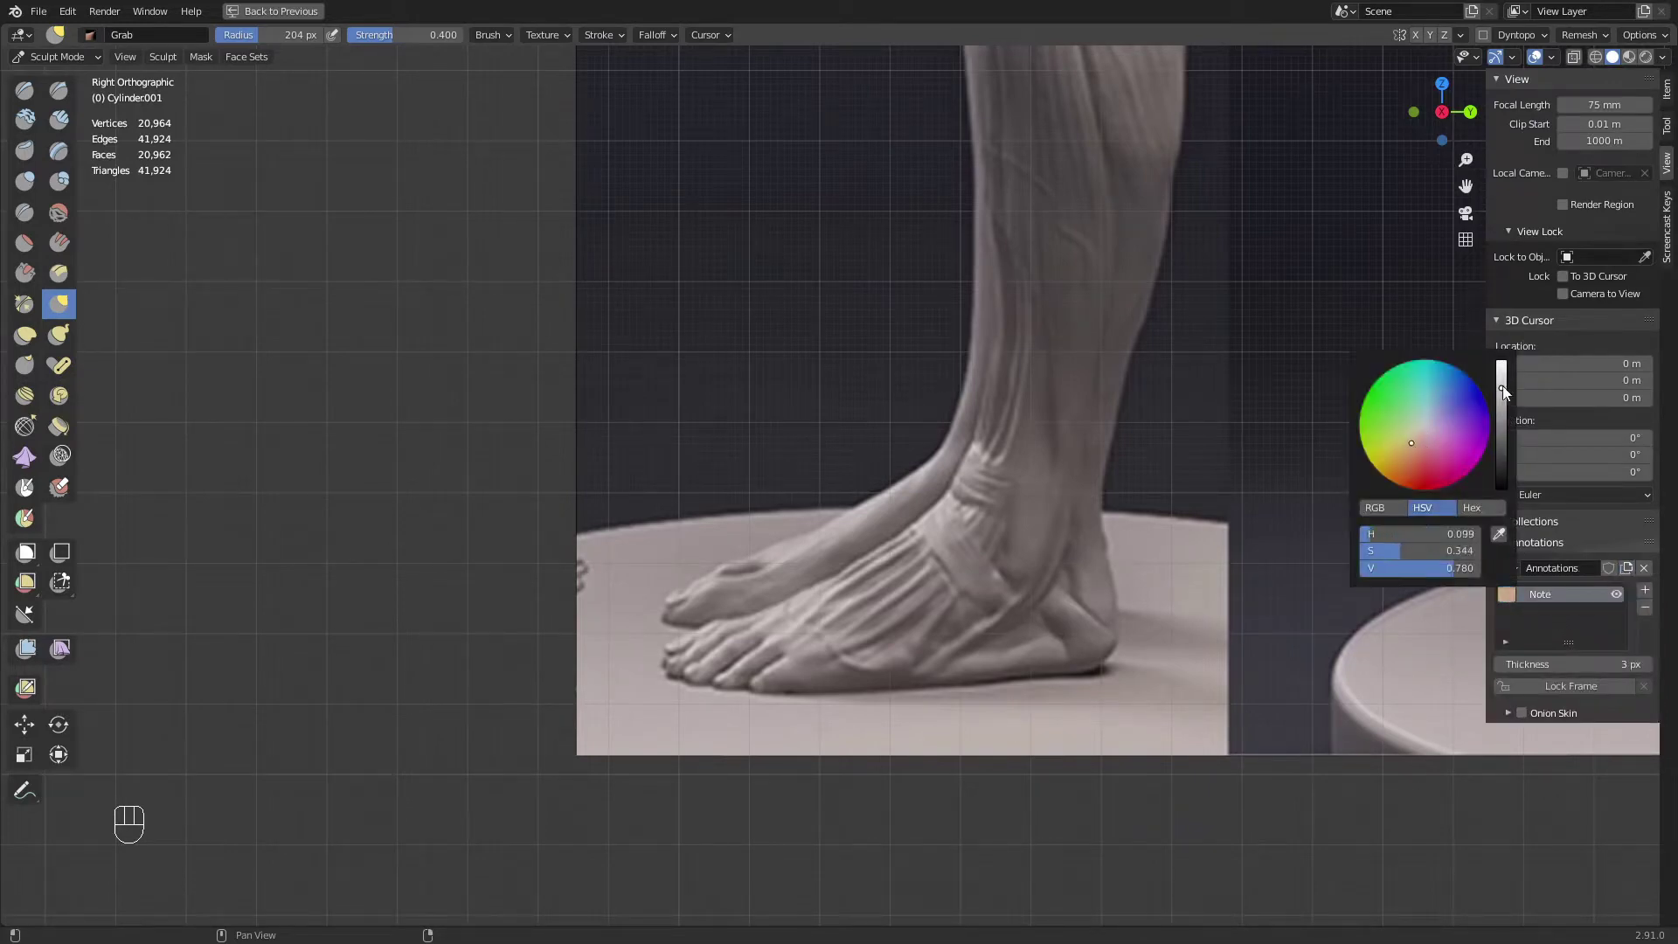
{"action": "left_click_drag", "start_coordinate": [1502, 385], "coordinate": [1503, 363]}
{"action": "left_click", "coordinate": [39, 785]}
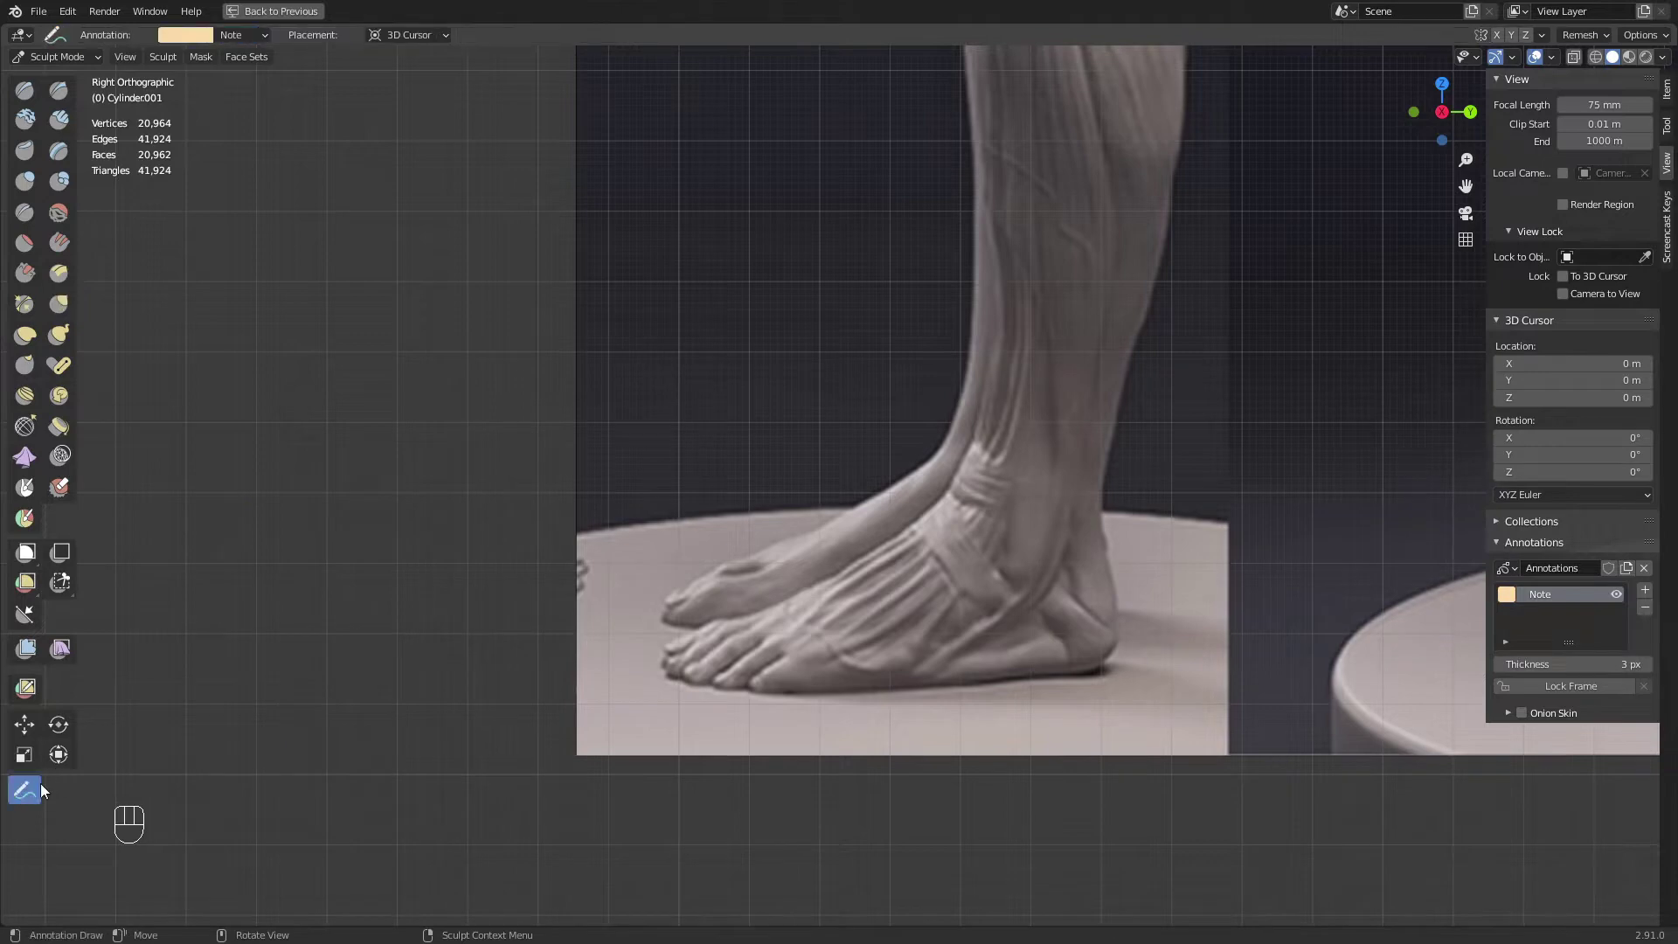
Trace the reference foot's profile from the front of the shin to the toes and from the calf down the heel
{"action": "key", "text": "f"}
{"action": "mouse_move", "coordinate": [988, 357]}
{"action": "left_mouse_down"}
{"action": "mouse_move", "coordinate": [936, 499]}
{"action": "mouse_move", "coordinate": [966, 411]}
{"action": "mouse_move", "coordinate": [988, 405]}
{"action": "mouse_move", "coordinate": [953, 481]}
{"action": "mouse_move", "coordinate": [820, 578]}
{"action": "left_mouse_up"}
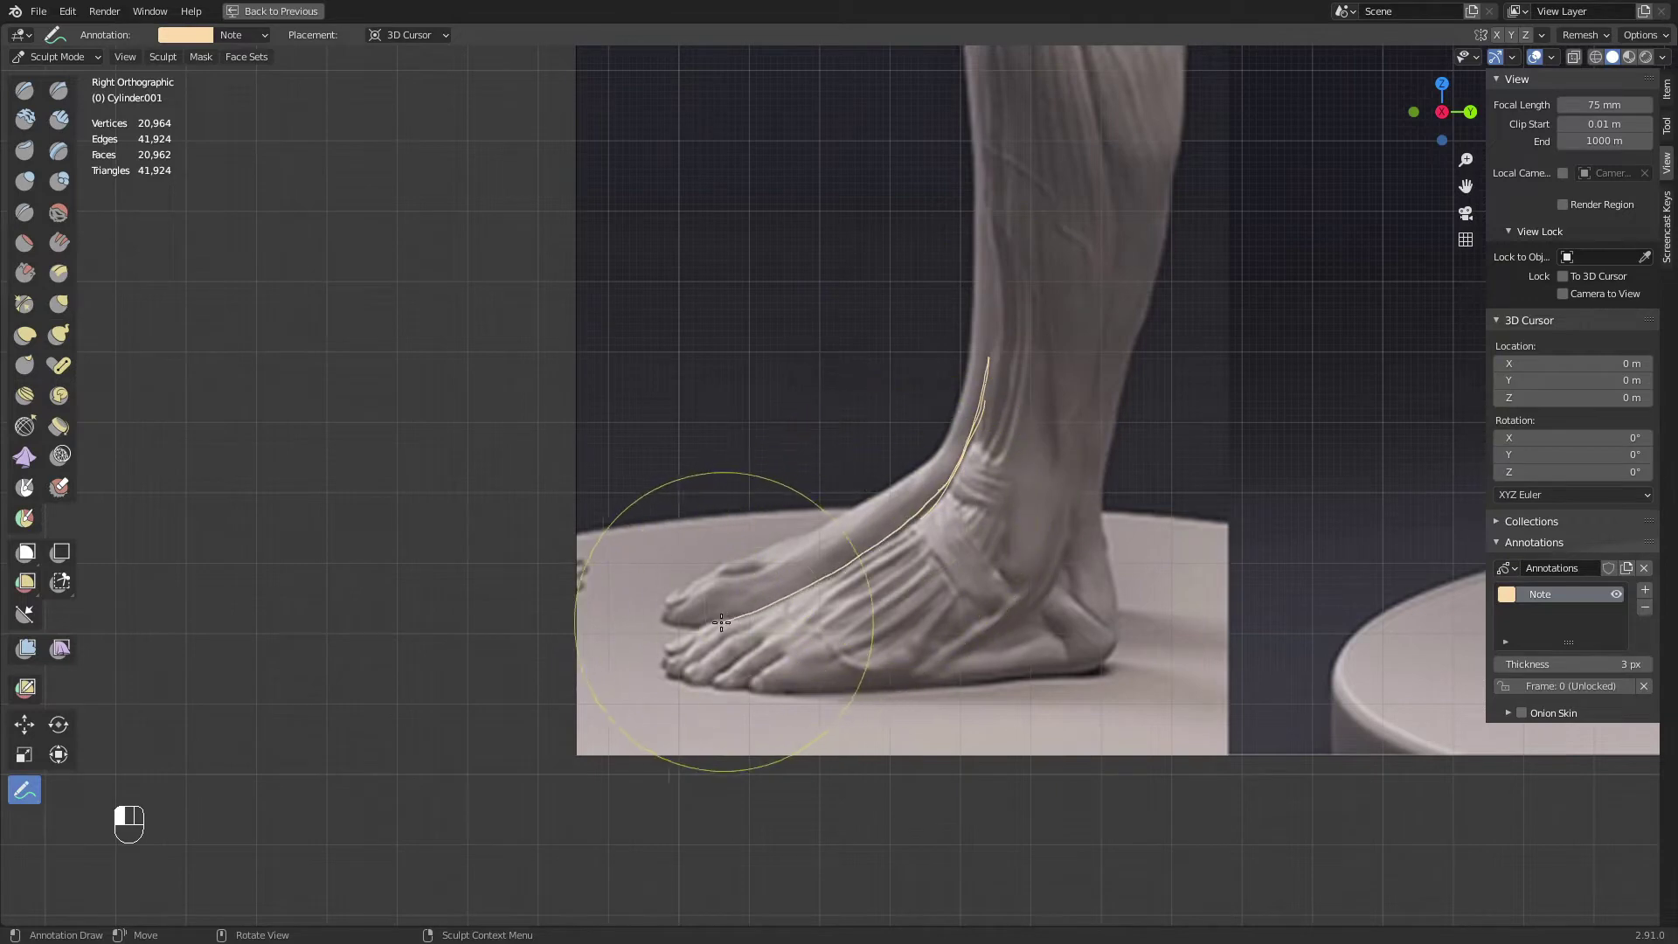
{"action": "left_click_drag", "start_coordinate": [678, 639], "coordinate": [666, 647]}
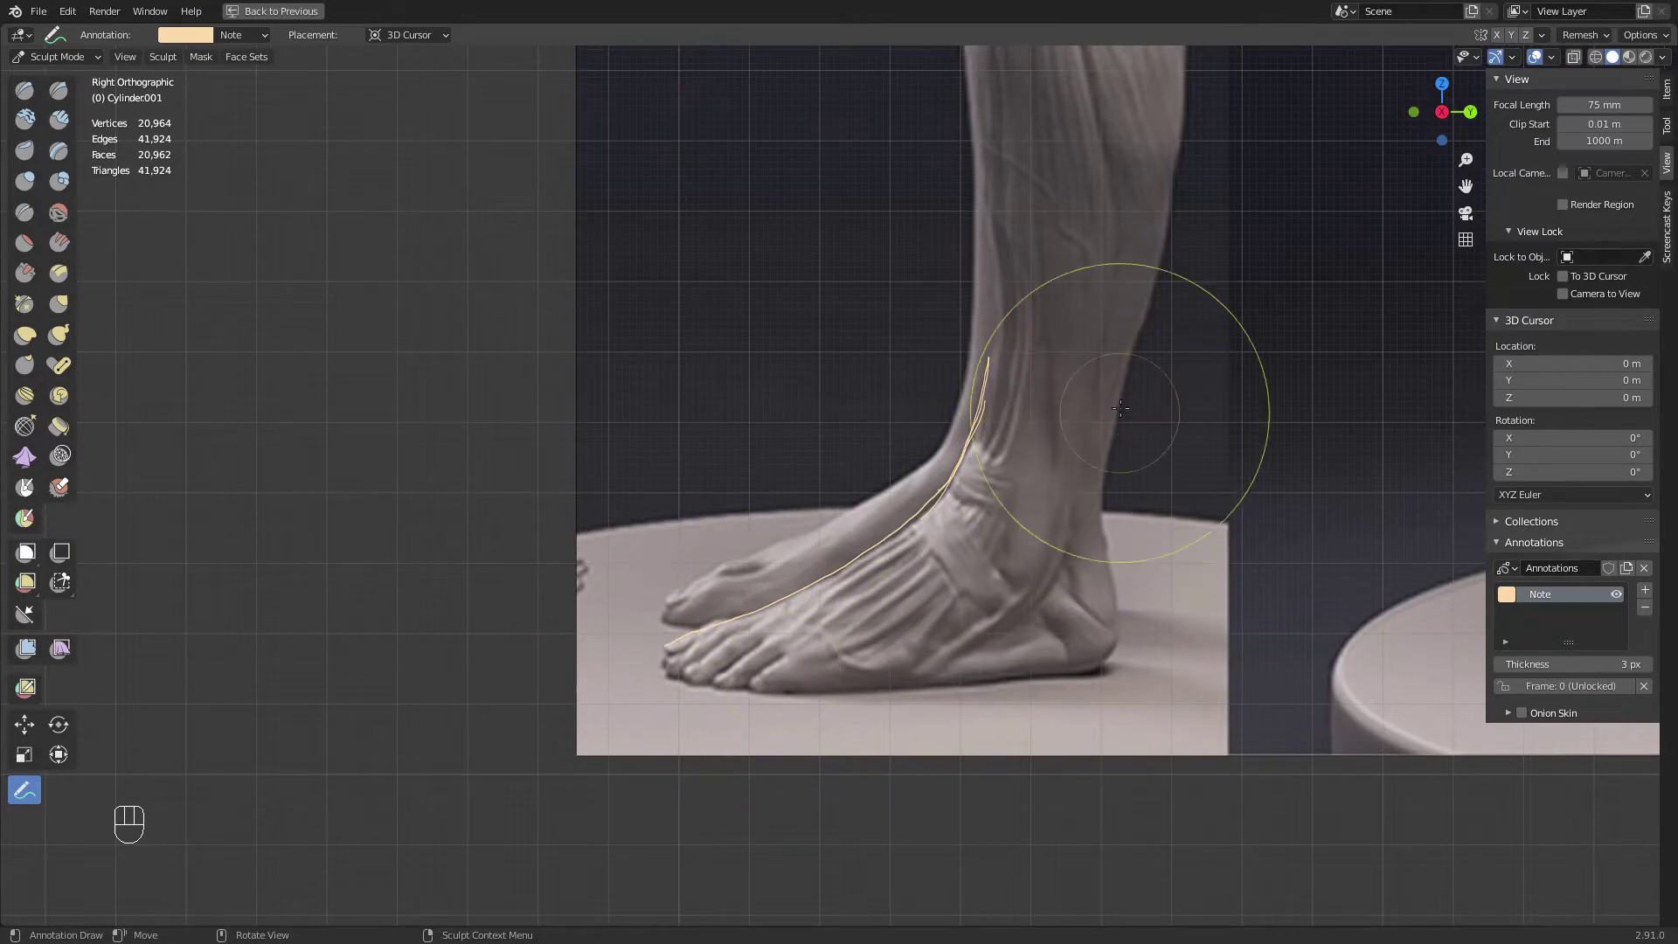
{"action": "left_click_drag", "start_coordinate": [1129, 359], "coordinate": [1101, 500]}
{"action": "left_click_drag", "start_coordinate": [1107, 443], "coordinate": [1100, 513]}
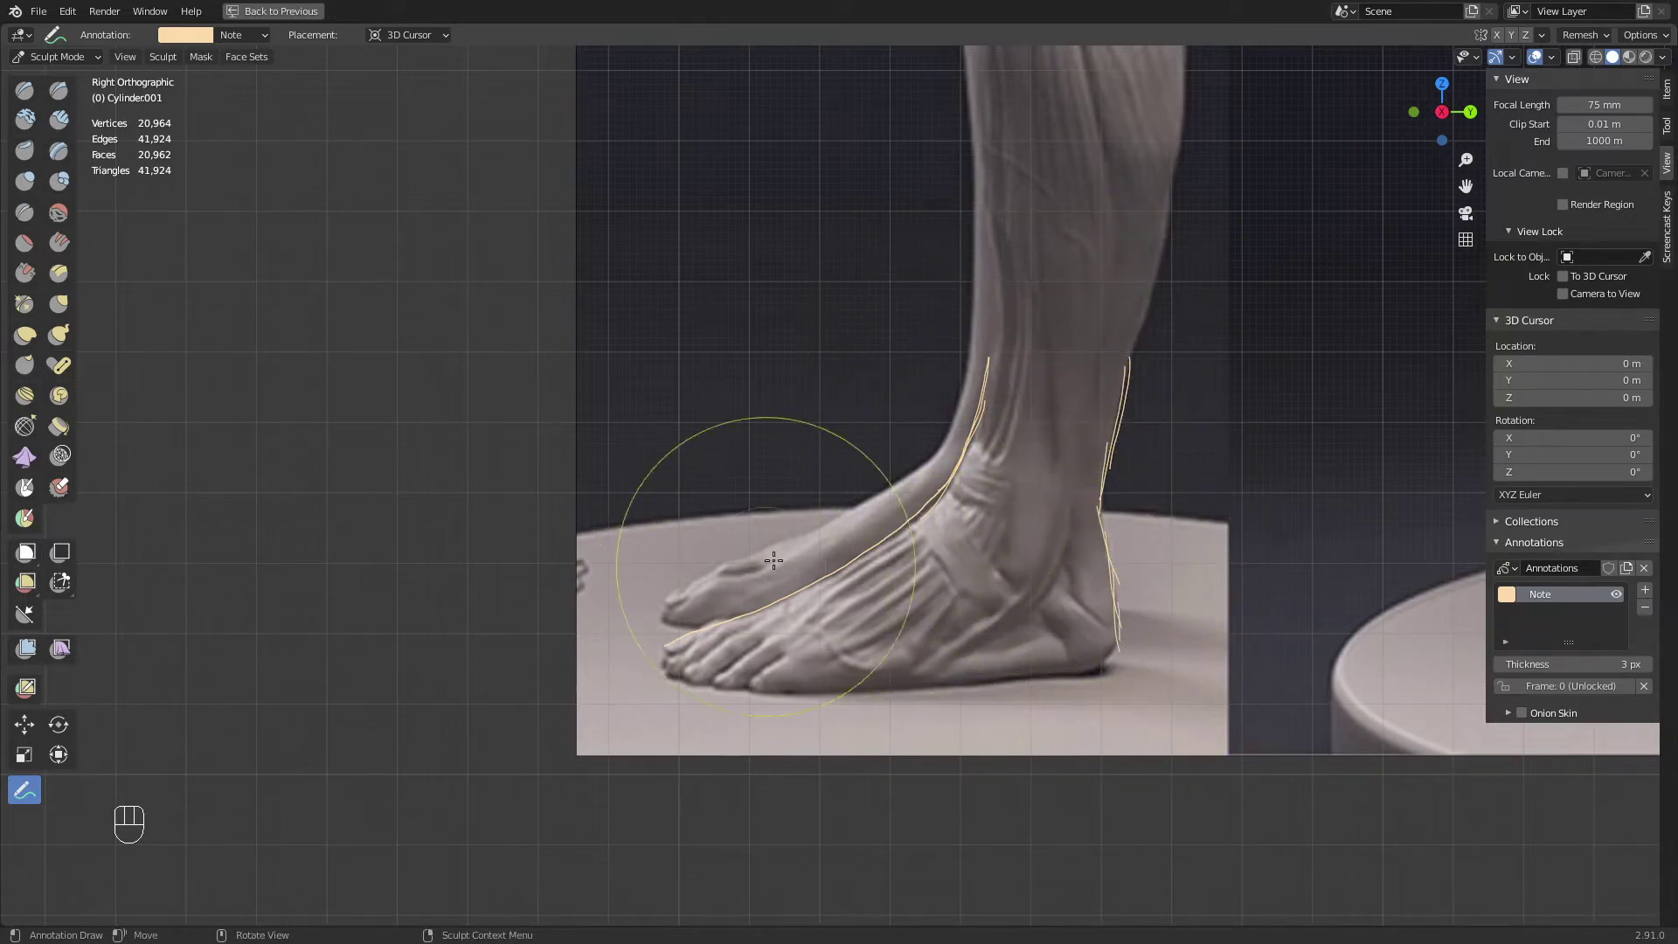
Return to the cylinder and, with the Grab brush at a radius of 269 px, push its upper edge down at the toe end
{"action": "middle_click_drag", "start_coordinate": [791, 218], "coordinate": [700, 450], "text": "ctrl"}
{"action": "mouse_move", "coordinate": [732, 519]}
{"action": "middle_mouse_down", "text": "shift"}
{"action": "mouse_move", "coordinate": [904, 783]}
{"action": "mouse_move", "coordinate": [854, 554]}
{"action": "middle_mouse_up", "text": "shift"}
{"action": "key", "text": "g"}
{"action": "key", "text": "f"}
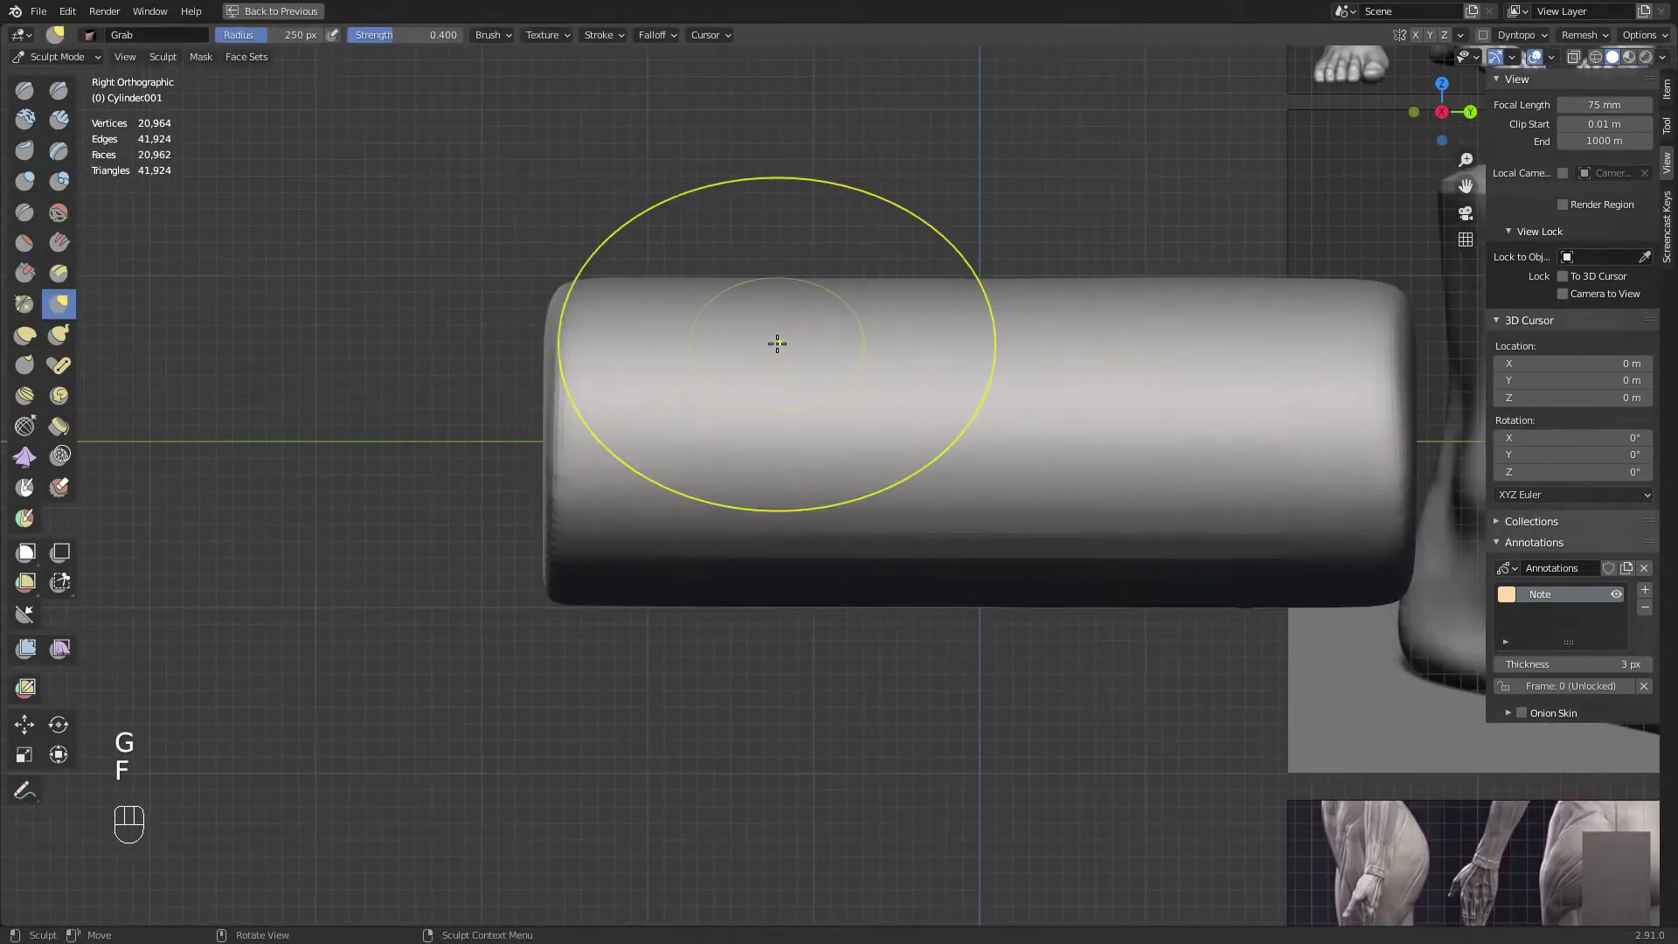
{"action": "key", "text": "f"}
{"action": "middle_click_drag", "start_coordinate": [619, 308], "coordinate": [618, 402], "text": "shift"}
{"action": "key", "text": "f"}
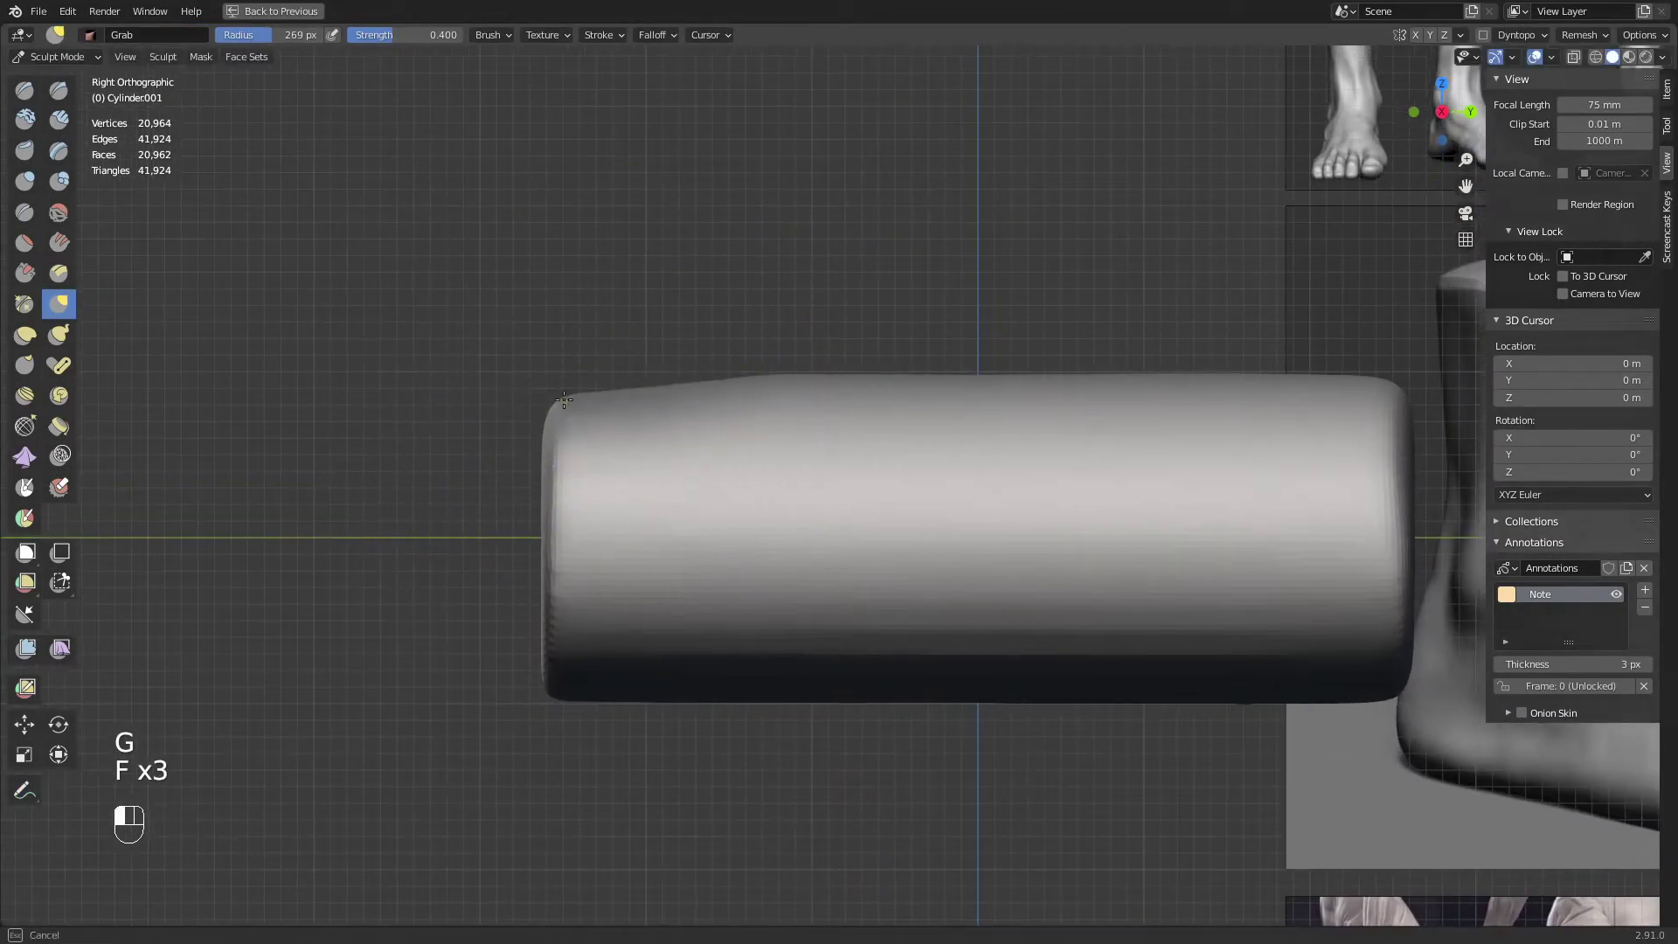
Set the Grab radius to 214 px and lower the upper rim of the toe end evenly on both sides
{"action": "middle_click_drag", "start_coordinate": [588, 498], "coordinate": [673, 512]}
{"action": "key", "text": "f"}
{"action": "key", "text": "f"}
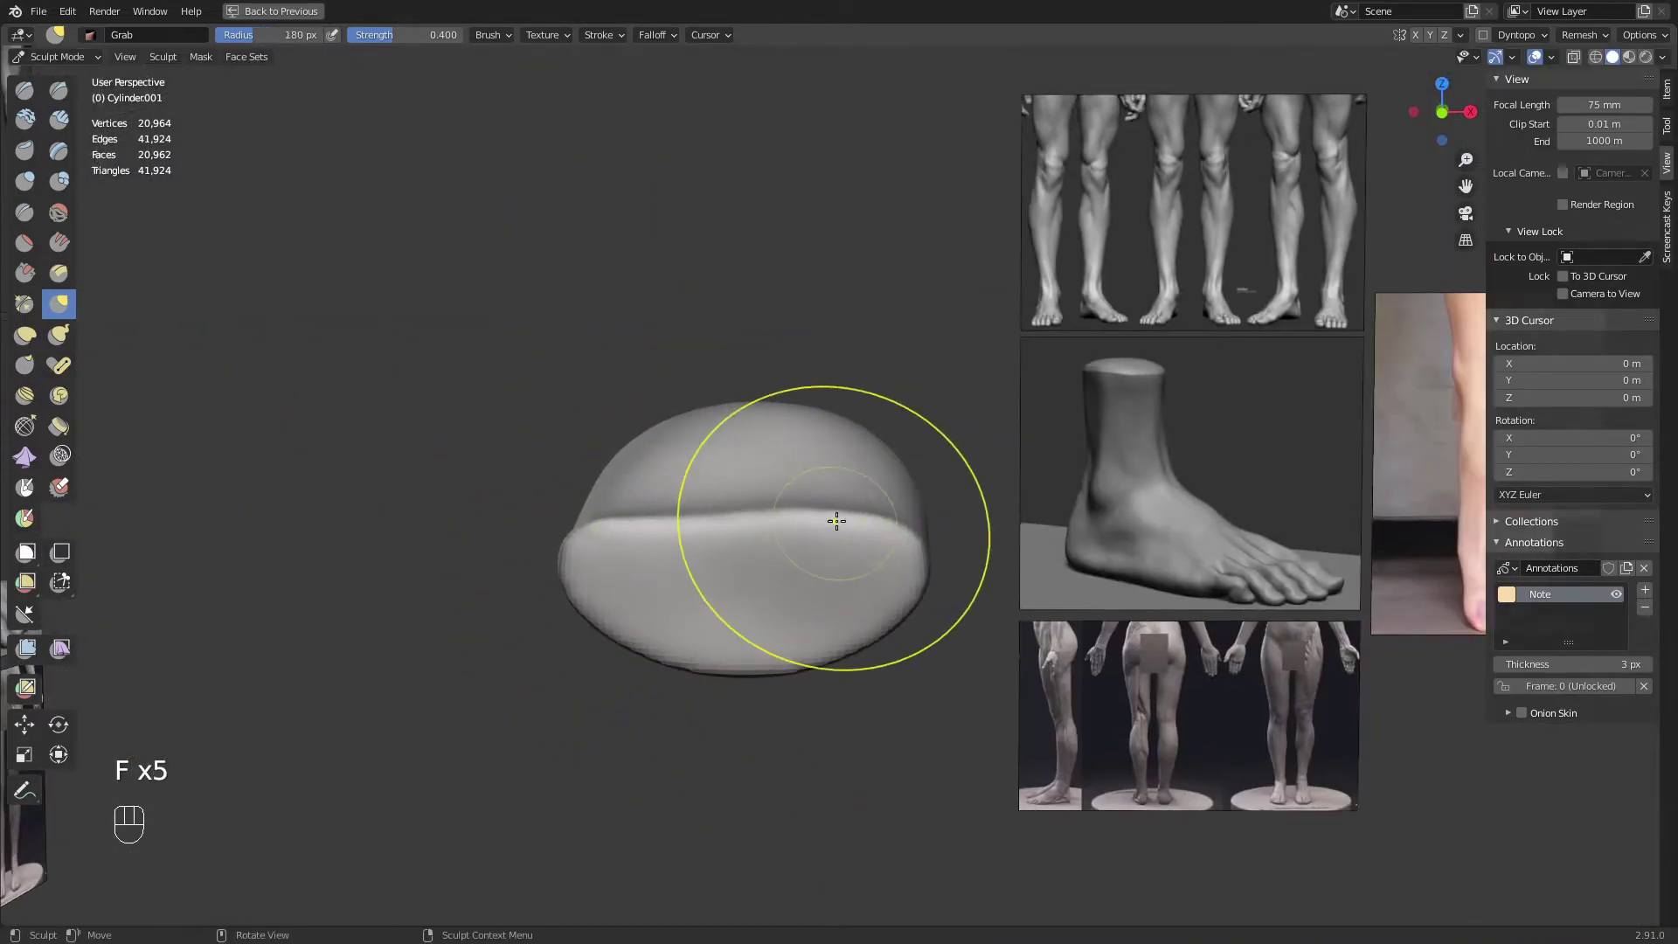
{"action": "key", "text": "f"}
{"action": "left_click", "coordinate": [715, 475]}
{"action": "left_click_drag", "start_coordinate": [627, 514], "coordinate": [626, 536]}
{"action": "left_click_drag", "start_coordinate": [839, 515], "coordinate": [846, 542]}
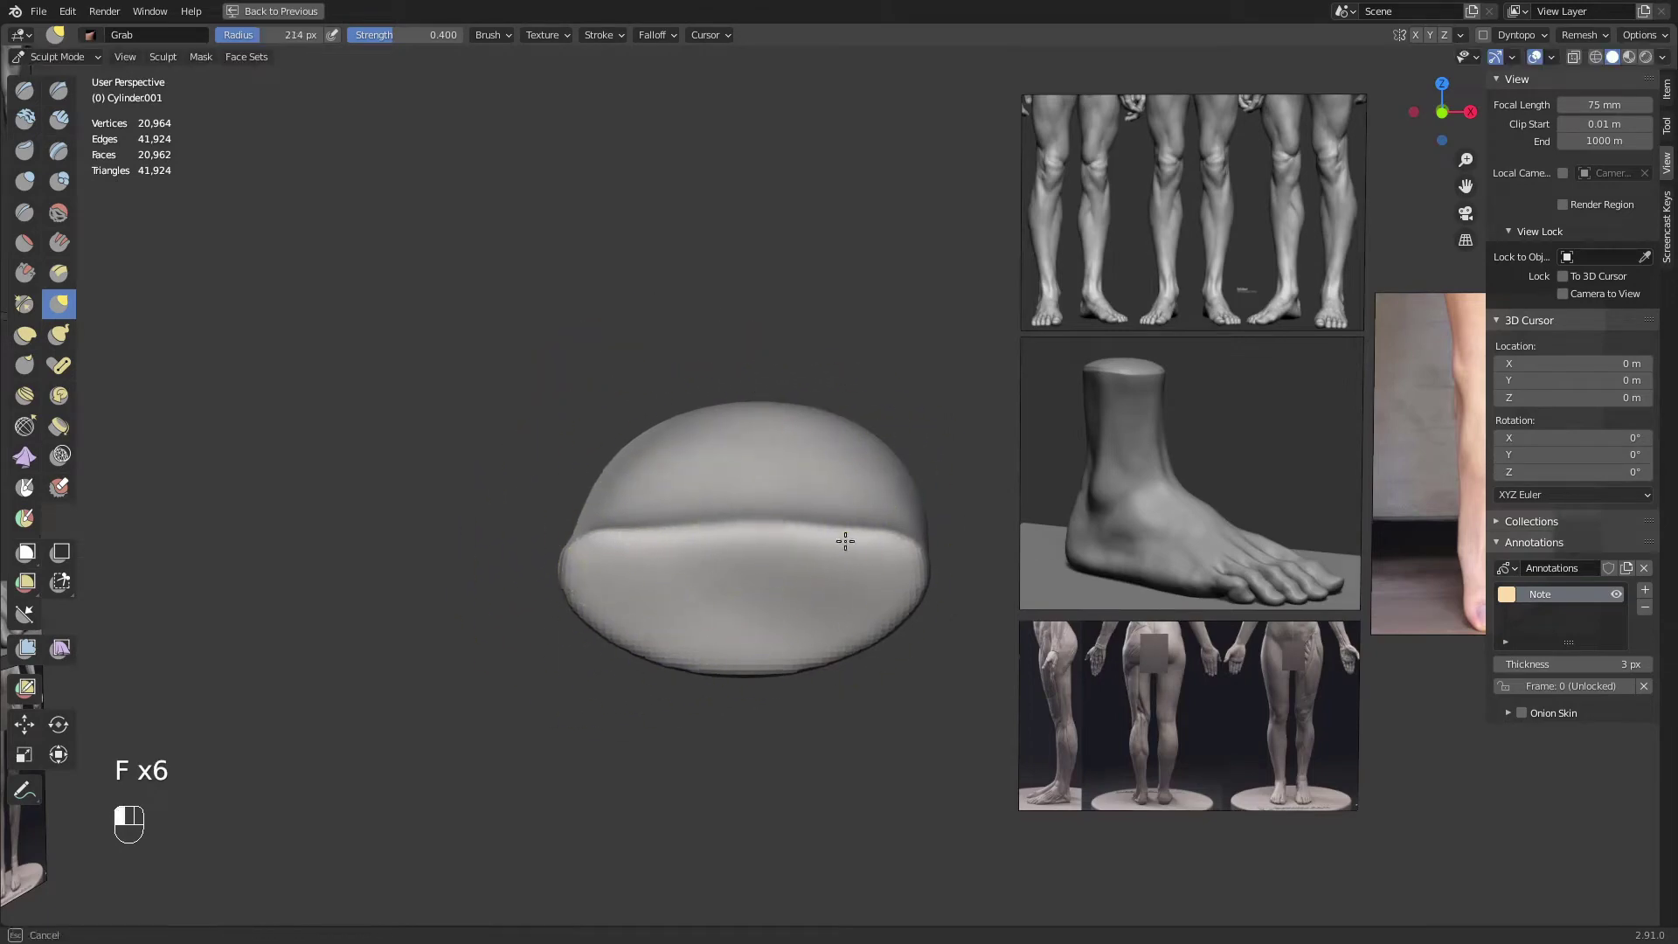
In right view, use Grab at a radius of 219 px to stretch the toe-end slope further back into a longer instep
{"action": "middle_click_drag", "start_coordinate": [722, 509], "coordinate": [581, 468]}
{"action": "key", "text": "KP_3"}
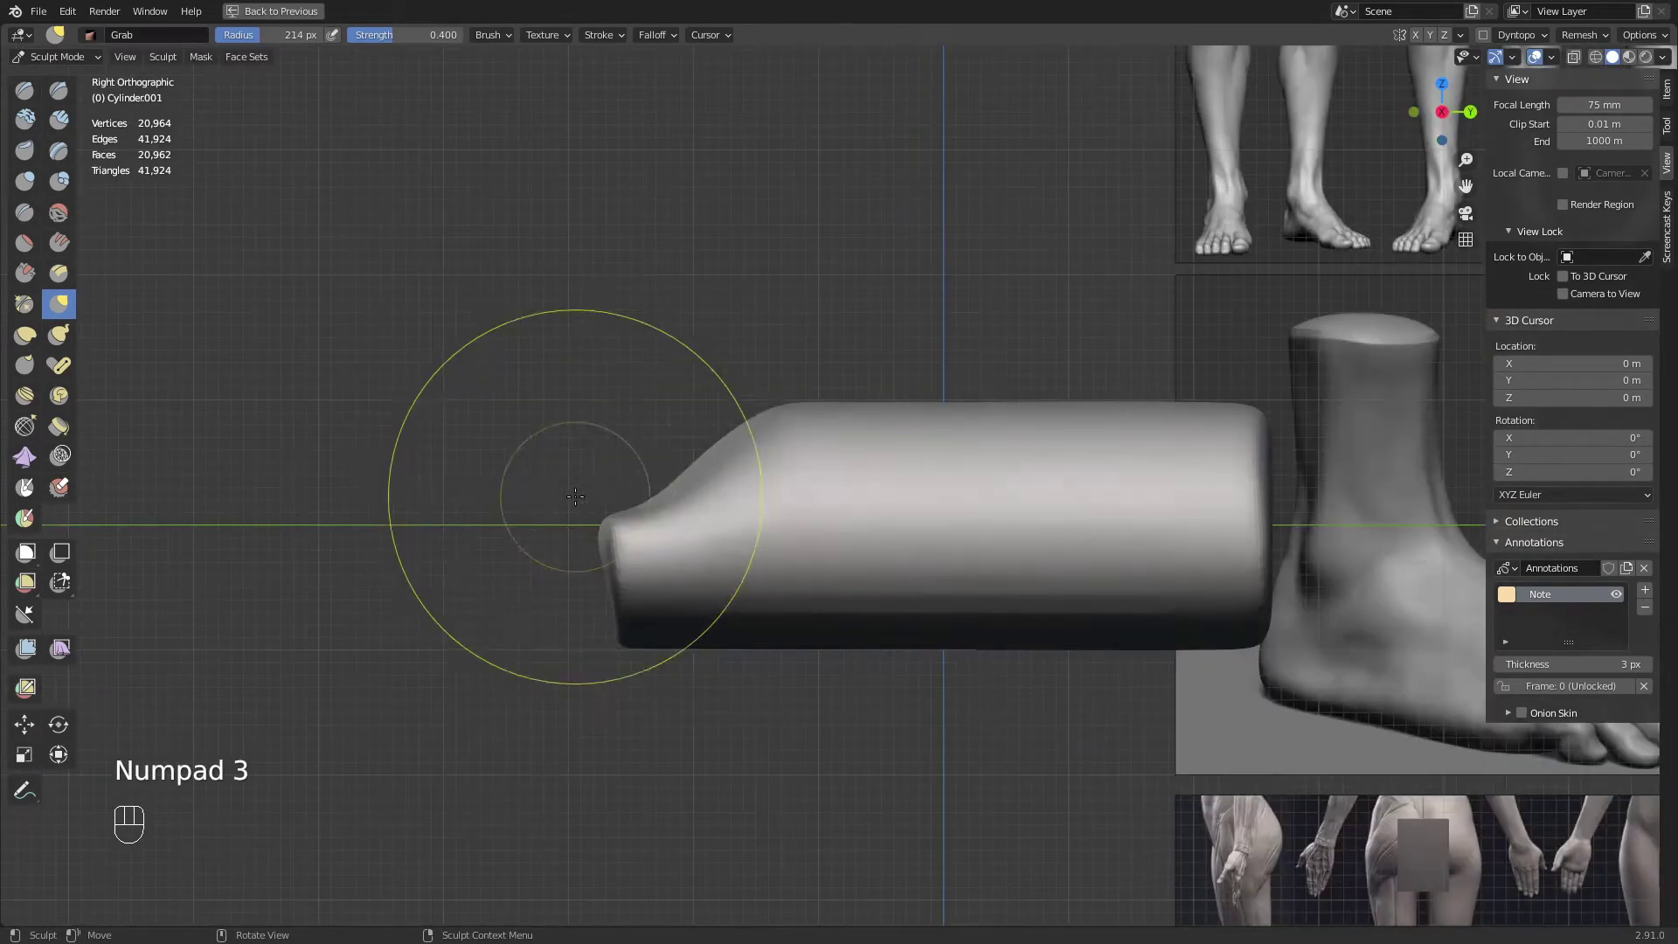
{"action": "key", "text": "f"}
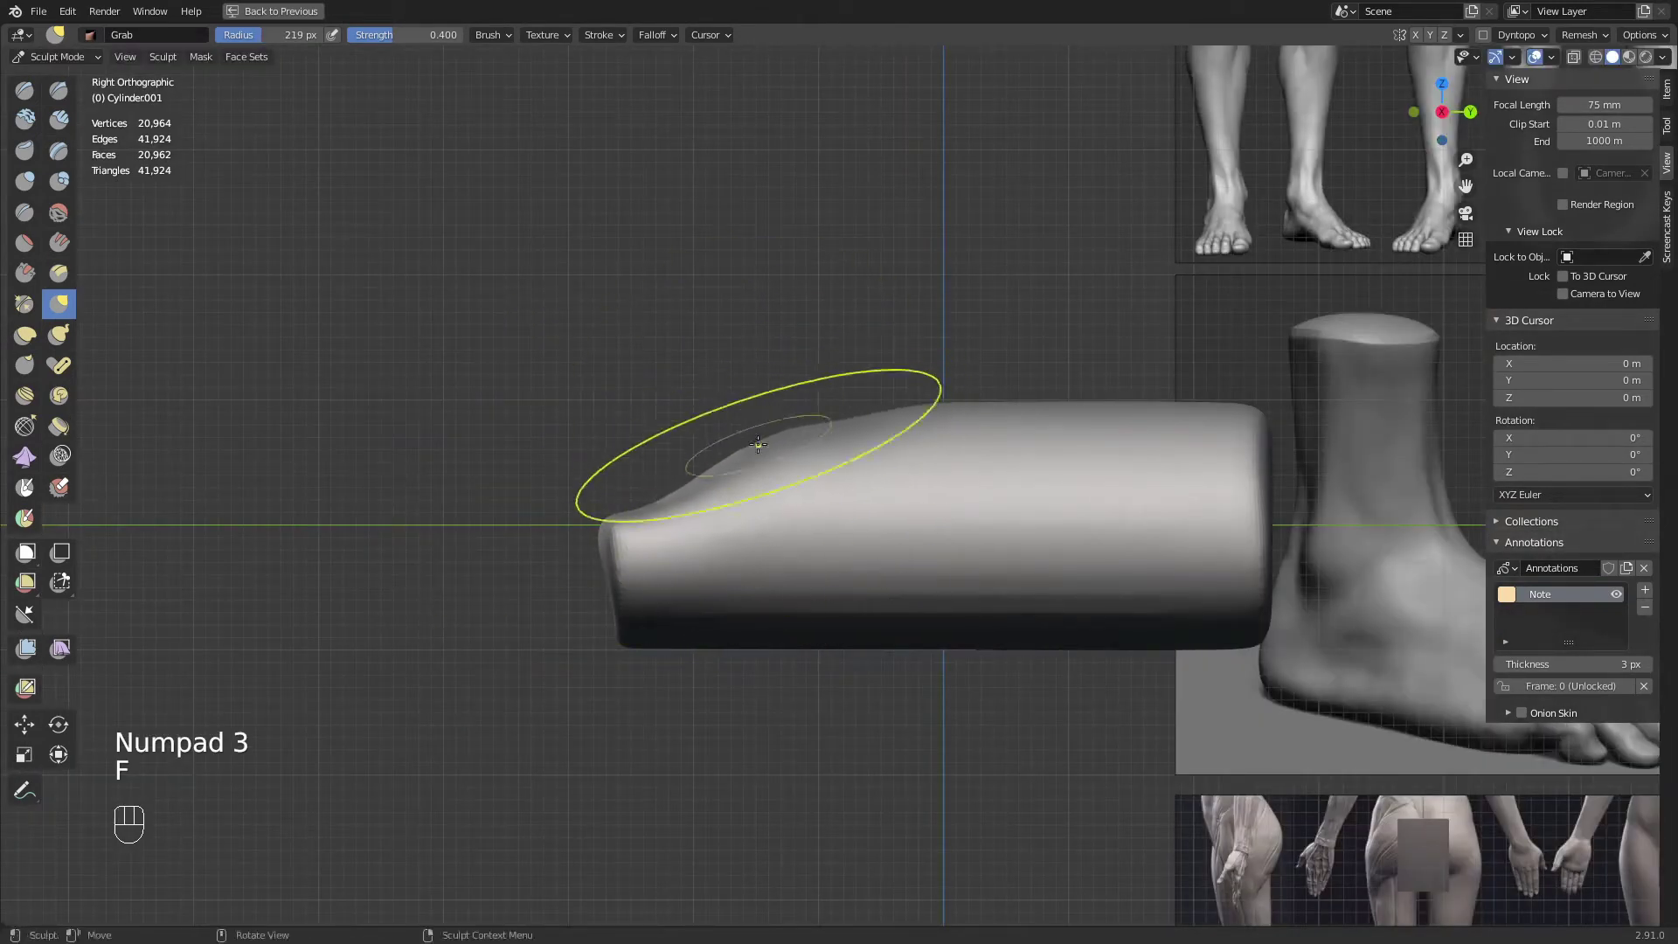
{"action": "left_click", "coordinate": [757, 451]}
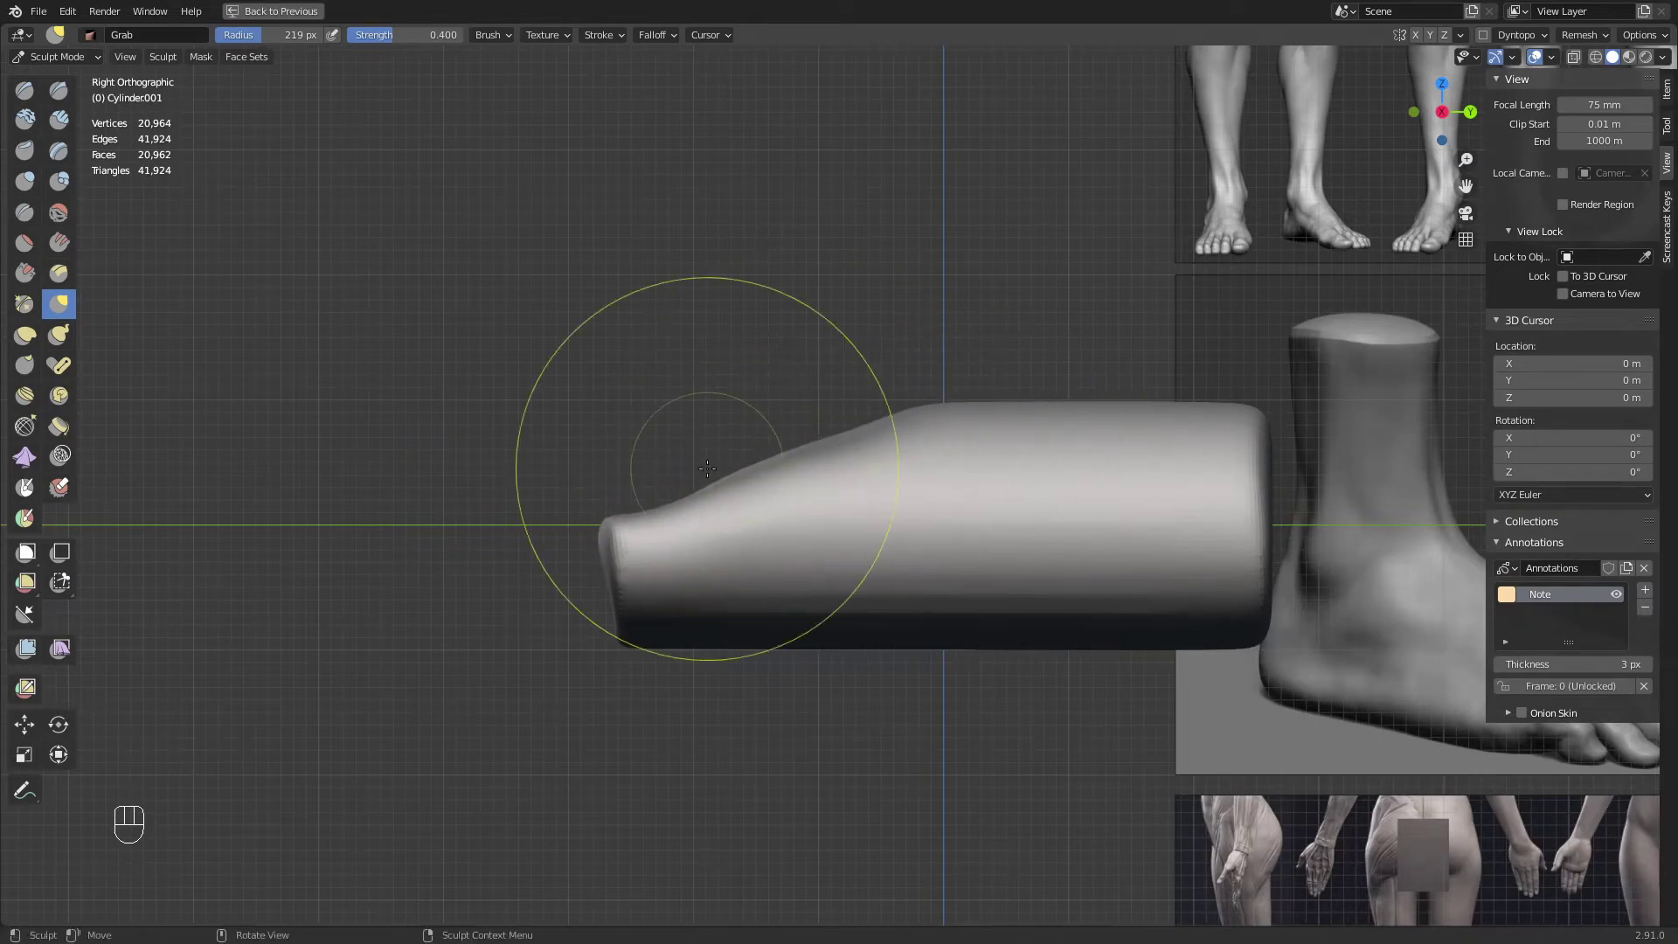
In front view, set the brush radius to 182 px and smooth across the sloping top of the foot
{"action": "key", "text": "KP_1"}
{"action": "key", "text": "f"}
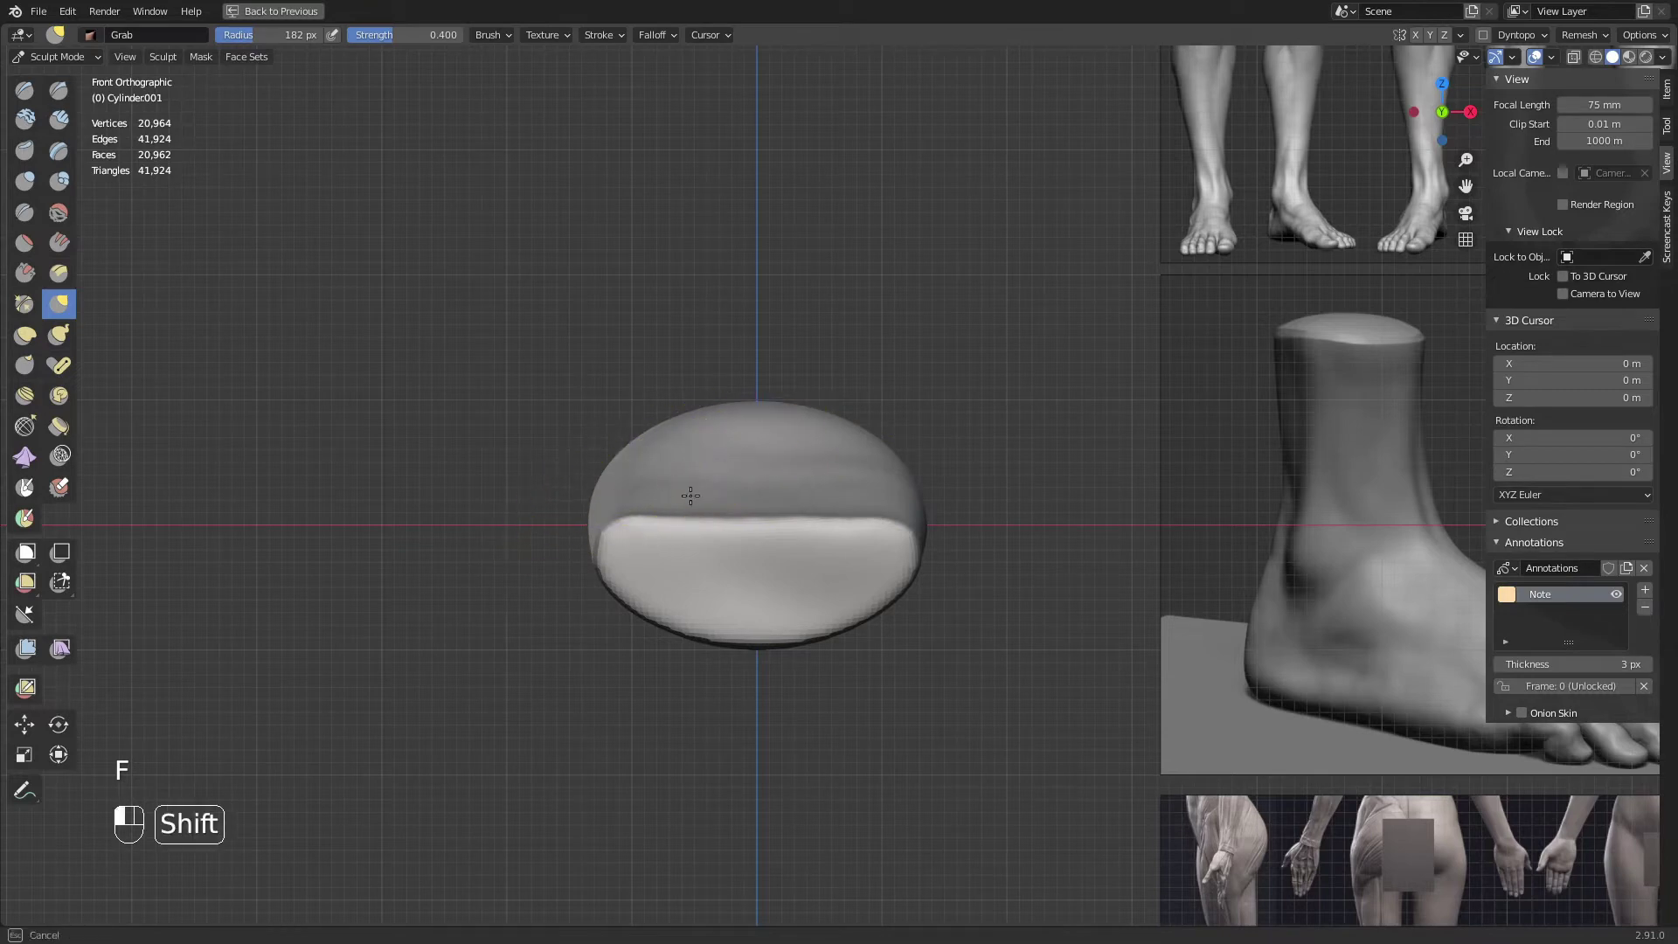
{"action": "mouse_move", "coordinate": [738, 451]}
{"action": "left_mouse_down", "text": "shift"}
{"action": "mouse_move", "coordinate": [854, 517]}
{"action": "mouse_move", "coordinate": [817, 487]}
{"action": "left_mouse_up", "text": "shift"}
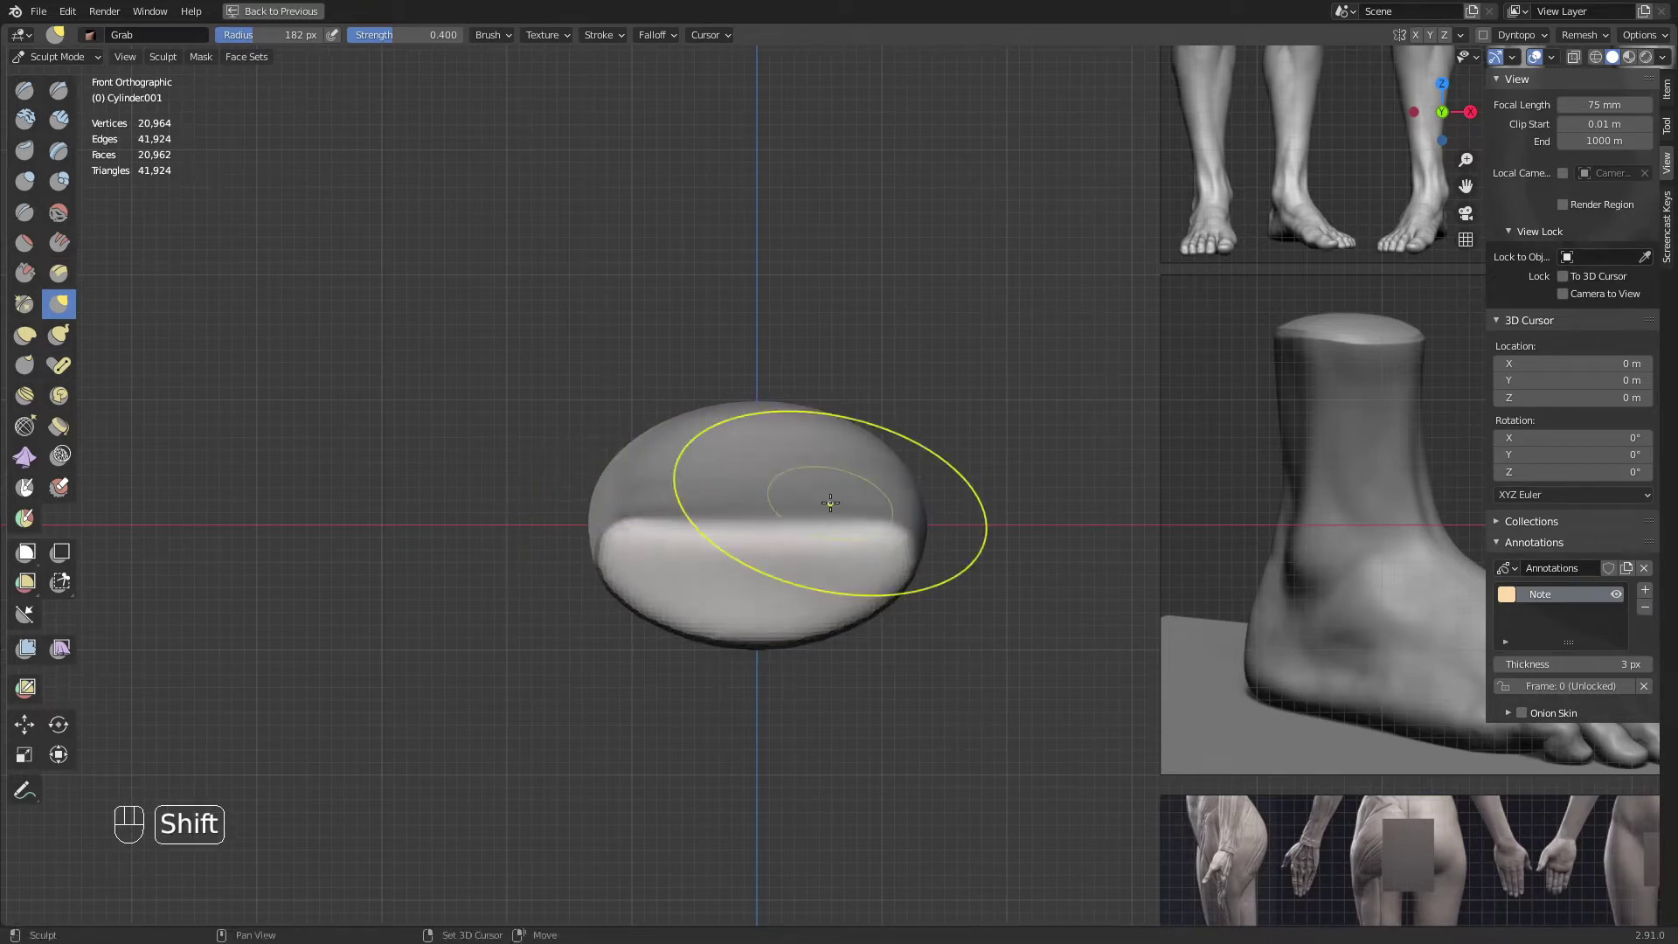
In right view, refine the instep slope towards the ankle with Grab, using radii of 220 px and 199 px
{"action": "key", "text": "KP_3"}
{"action": "key", "text": "KP_Decimal"}
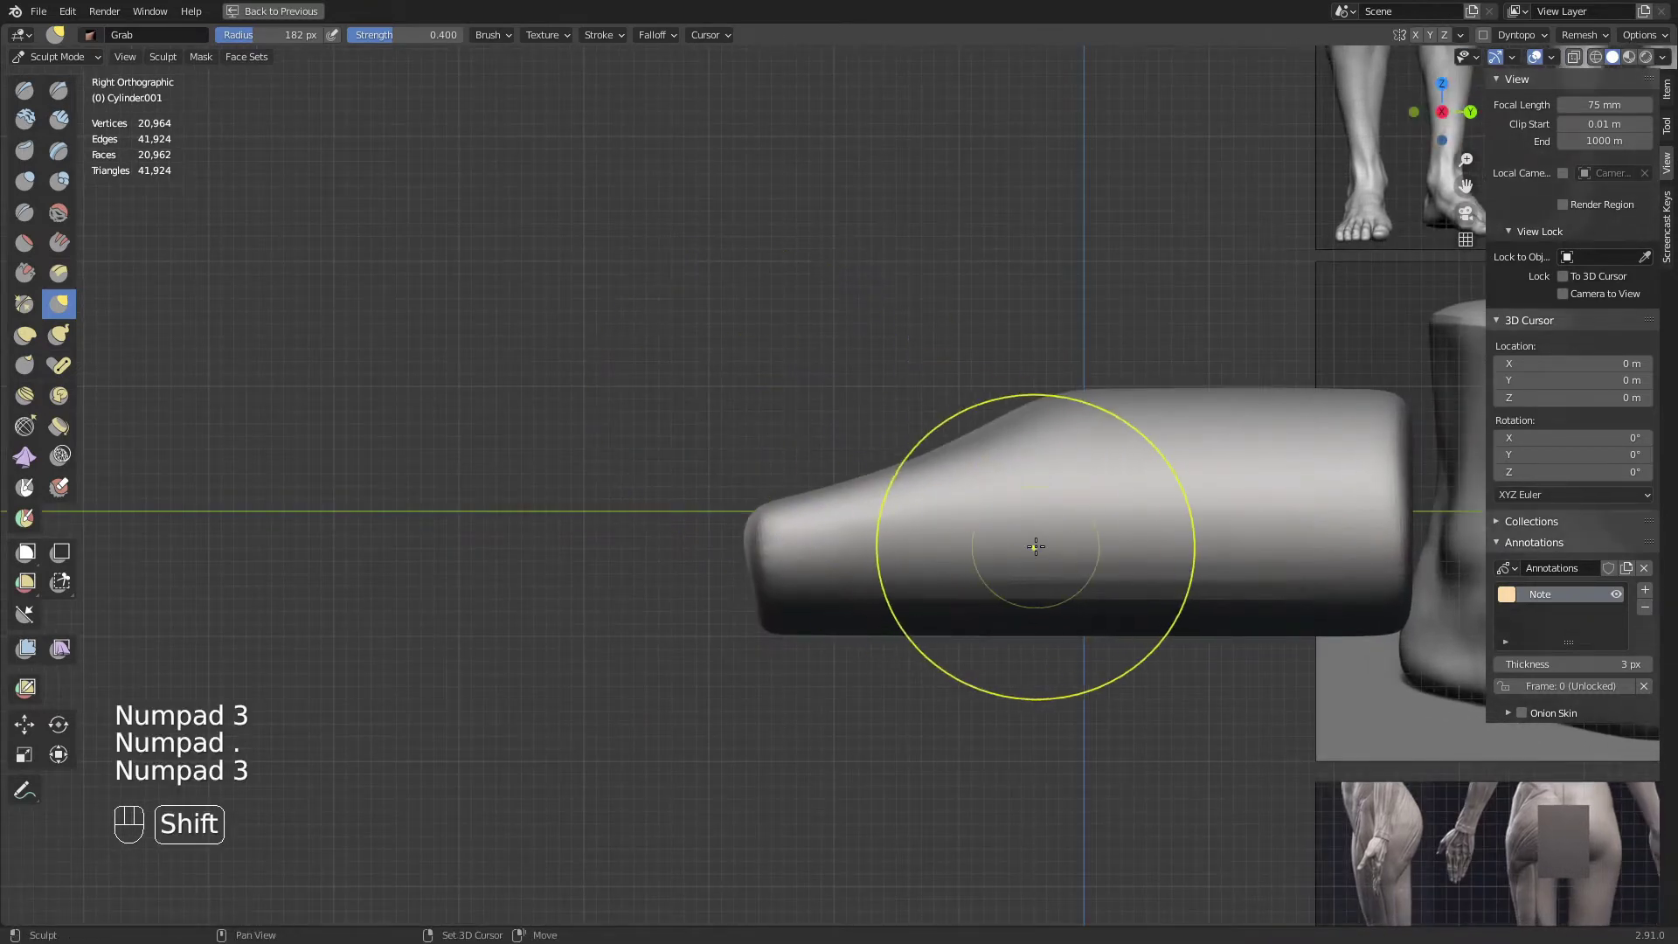
{"action": "middle_click_drag", "start_coordinate": [1034, 547], "coordinate": [711, 601], "text": "shift"}
{"action": "key", "text": "f"}
{"action": "left_click", "coordinate": [944, 446]}
{"action": "left_click_drag", "start_coordinate": [706, 456], "coordinate": [731, 465]}
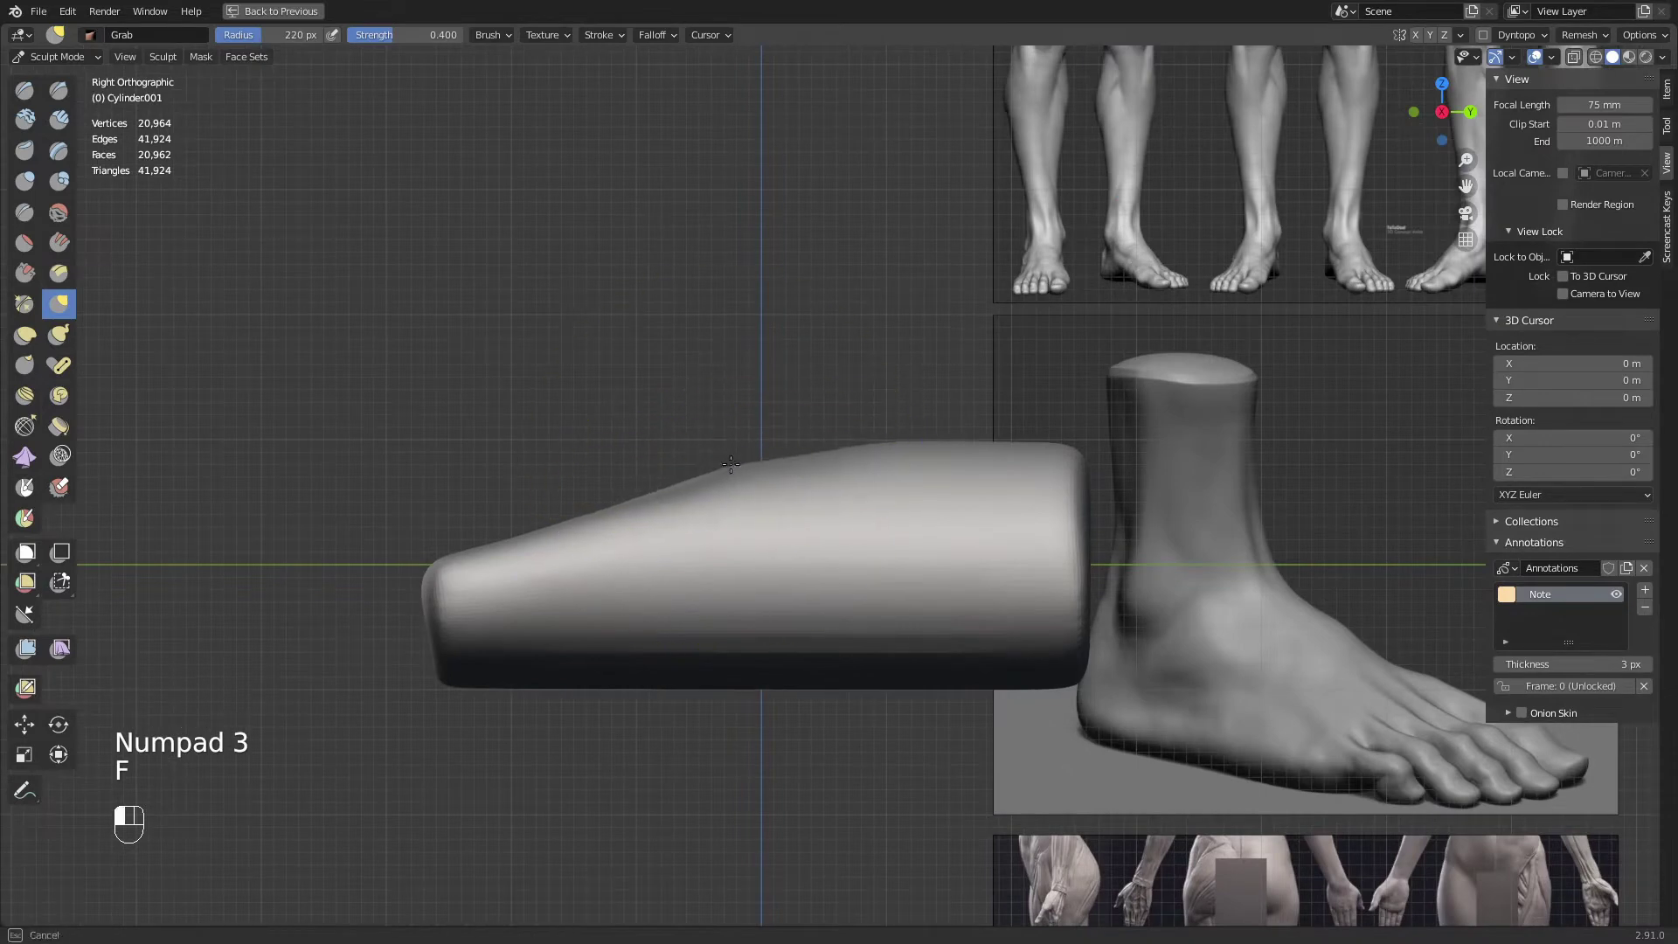
{"action": "left_click", "coordinate": [874, 450]}
{"action": "key", "text": "f"}
{"action": "left_click", "coordinate": [1032, 477]}
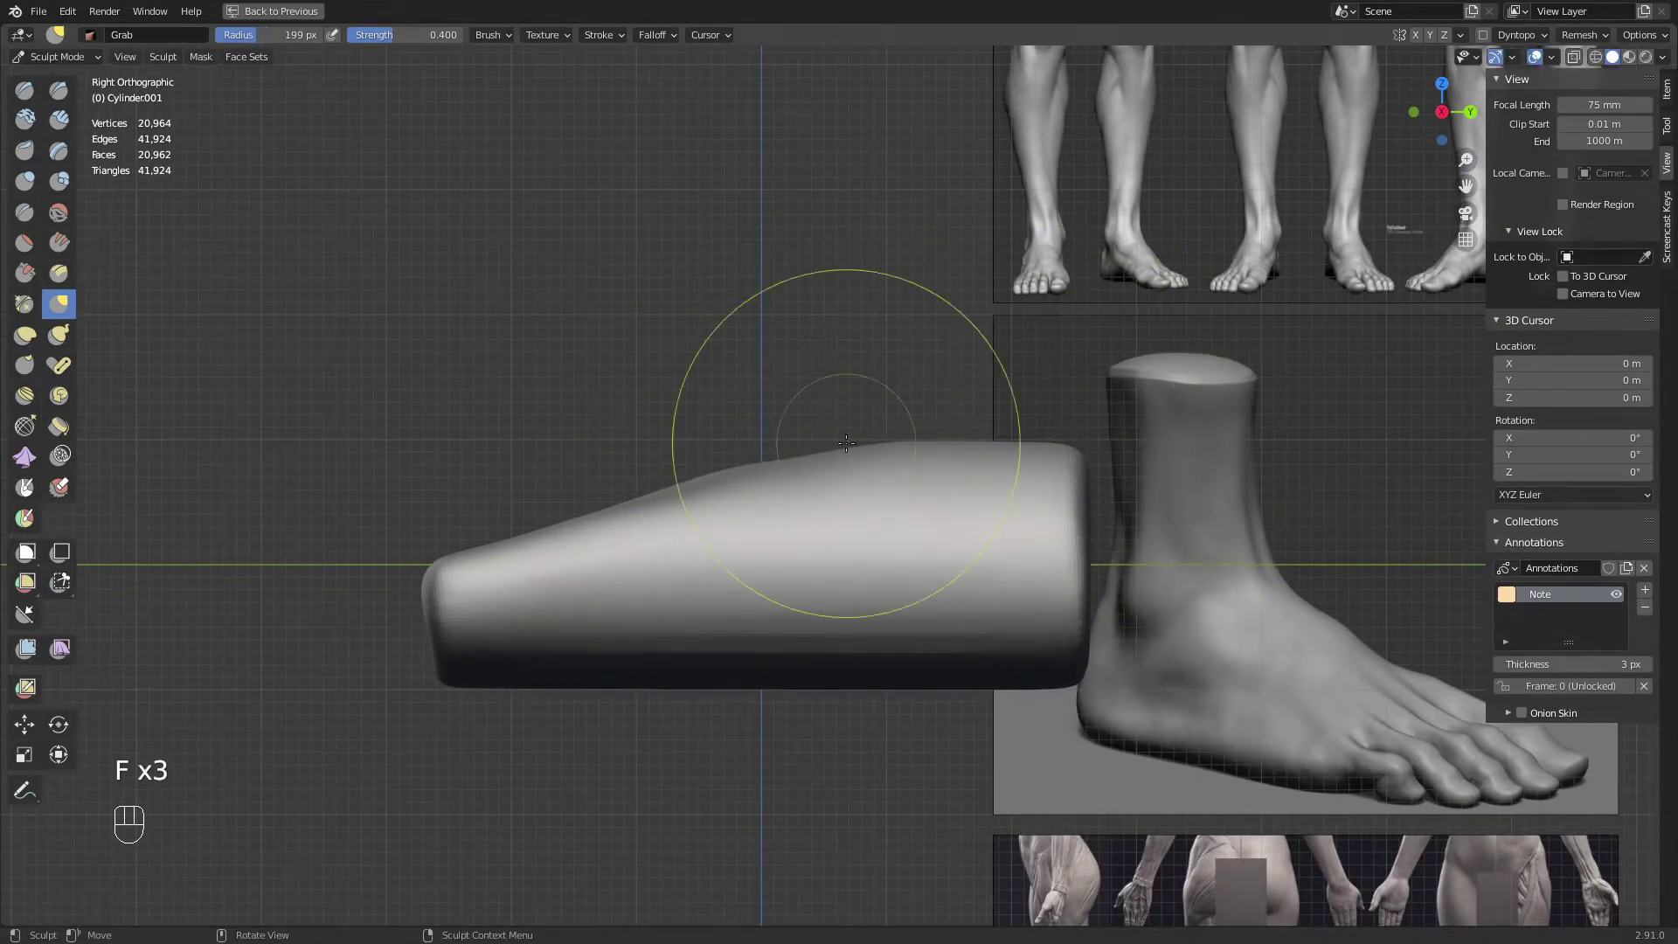
Smooth the foot's upper profile along the instep up to the ankle area
{"action": "middle_click_drag", "start_coordinate": [1075, 606], "coordinate": [1084, 589], "text": "shift"}
{"action": "middle_click_drag", "start_coordinate": [1040, 415], "coordinate": [972, 441], "text": "shift"}
{"action": "middle_click_drag", "start_coordinate": [751, 507], "coordinate": [737, 493], "text": "shift"}
{"action": "left_click_drag", "start_coordinate": [636, 483], "coordinate": [624, 484], "text": "shift"}
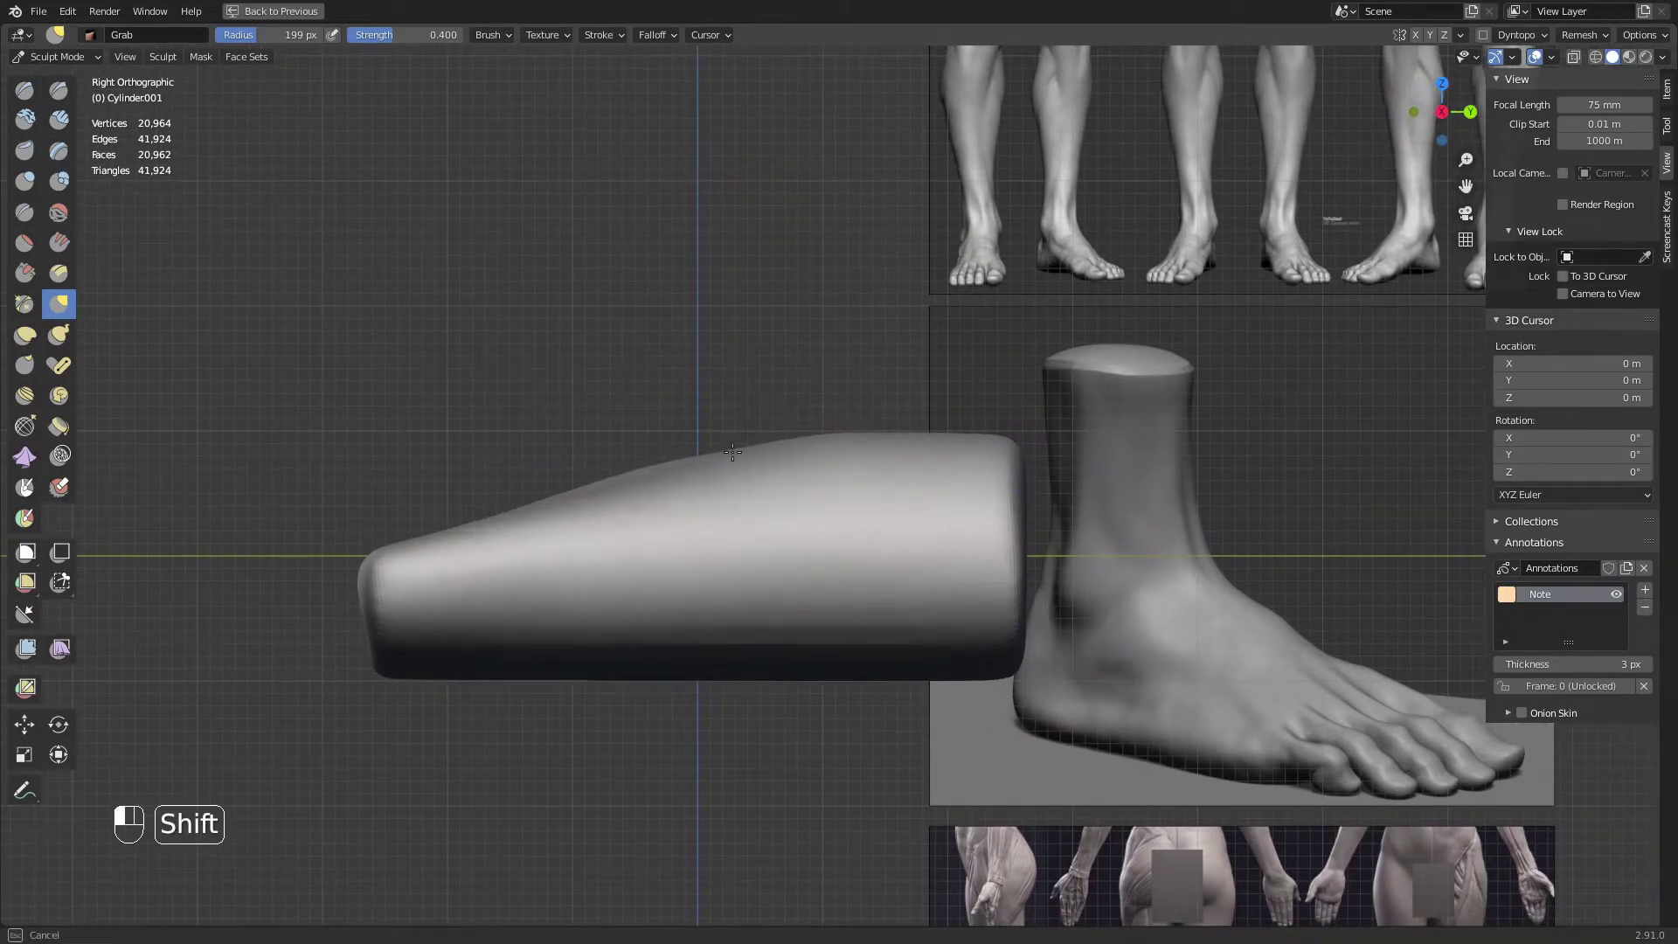
{"action": "middle_click_drag", "start_coordinate": [837, 514], "coordinate": [723, 480], "text": "shift"}
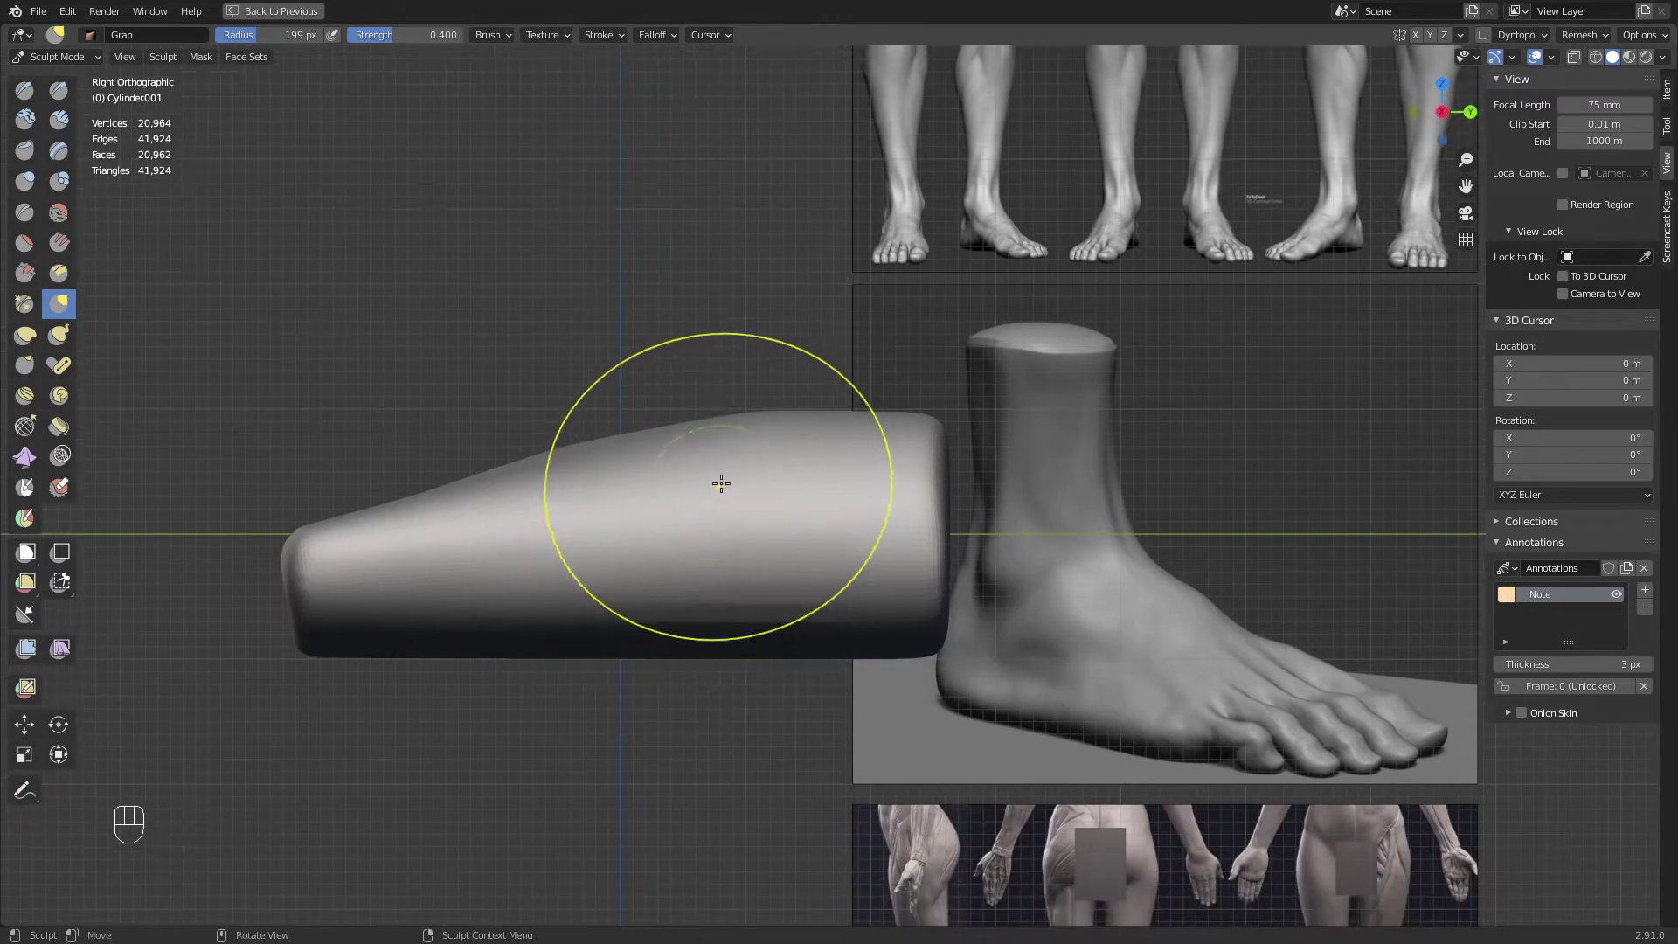
Box-mask the upper surface of the foot's rear half, where the ankle rises
{"action": "key", "text": "b"}
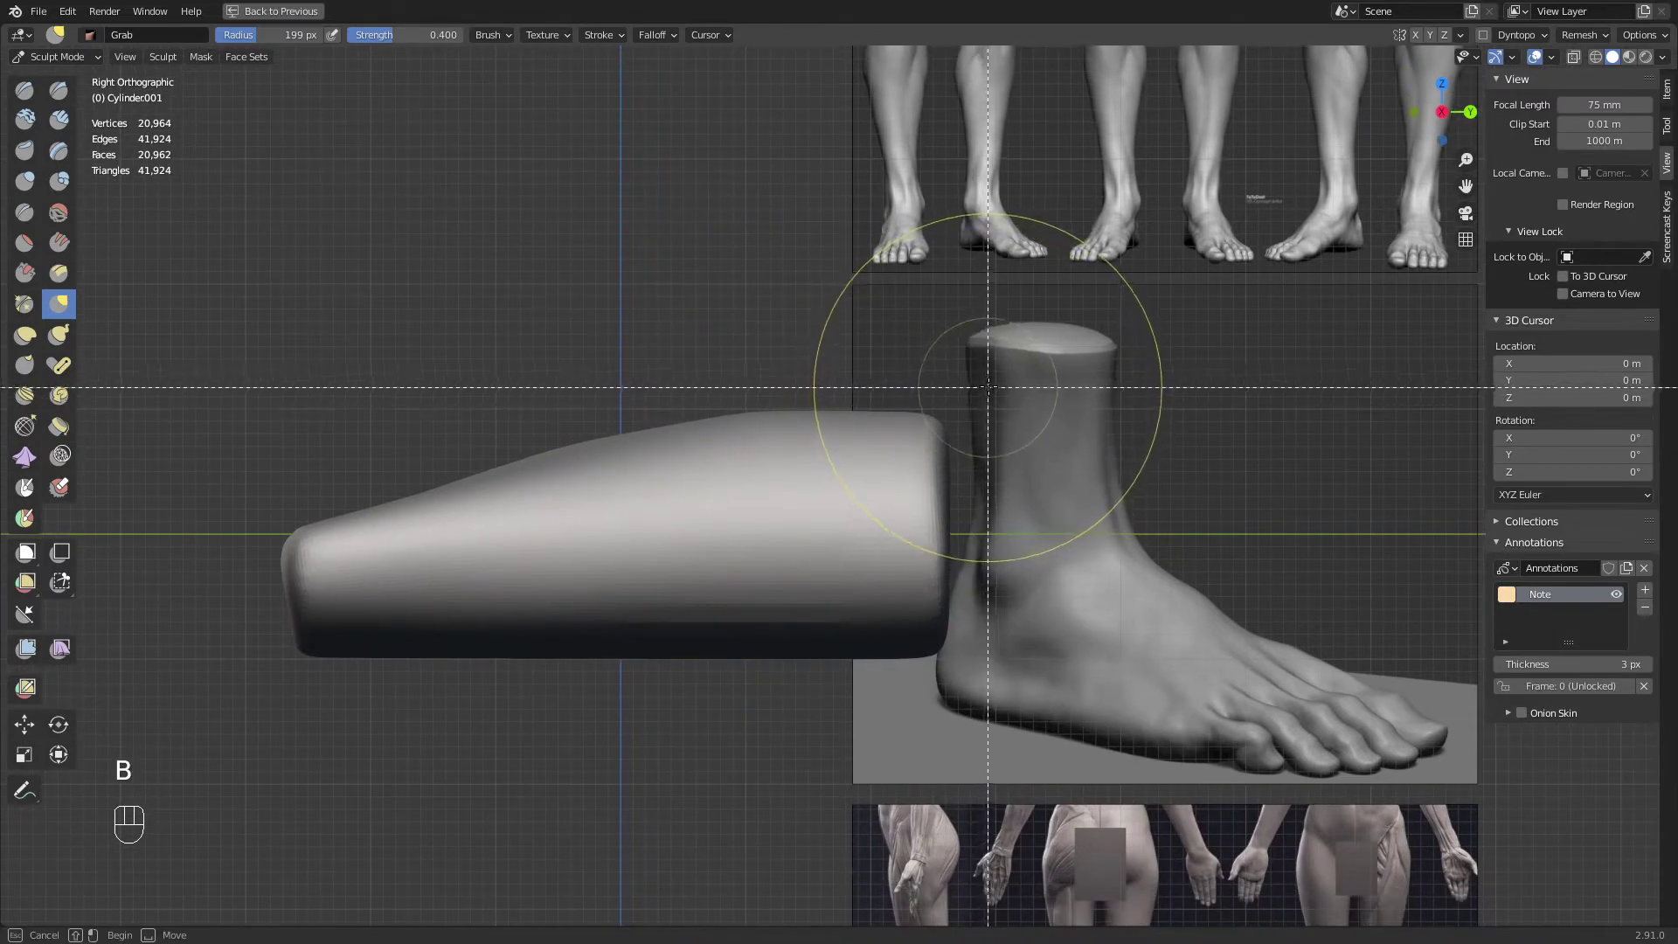
{"action": "left_click_drag", "start_coordinate": [948, 400], "coordinate": [626, 424]}
{"action": "middle_click_drag", "start_coordinate": [826, 531], "coordinate": [836, 591]}
{"action": "middle_click_drag", "start_coordinate": [836, 591], "coordinate": [806, 618], "text": "ctrl"}
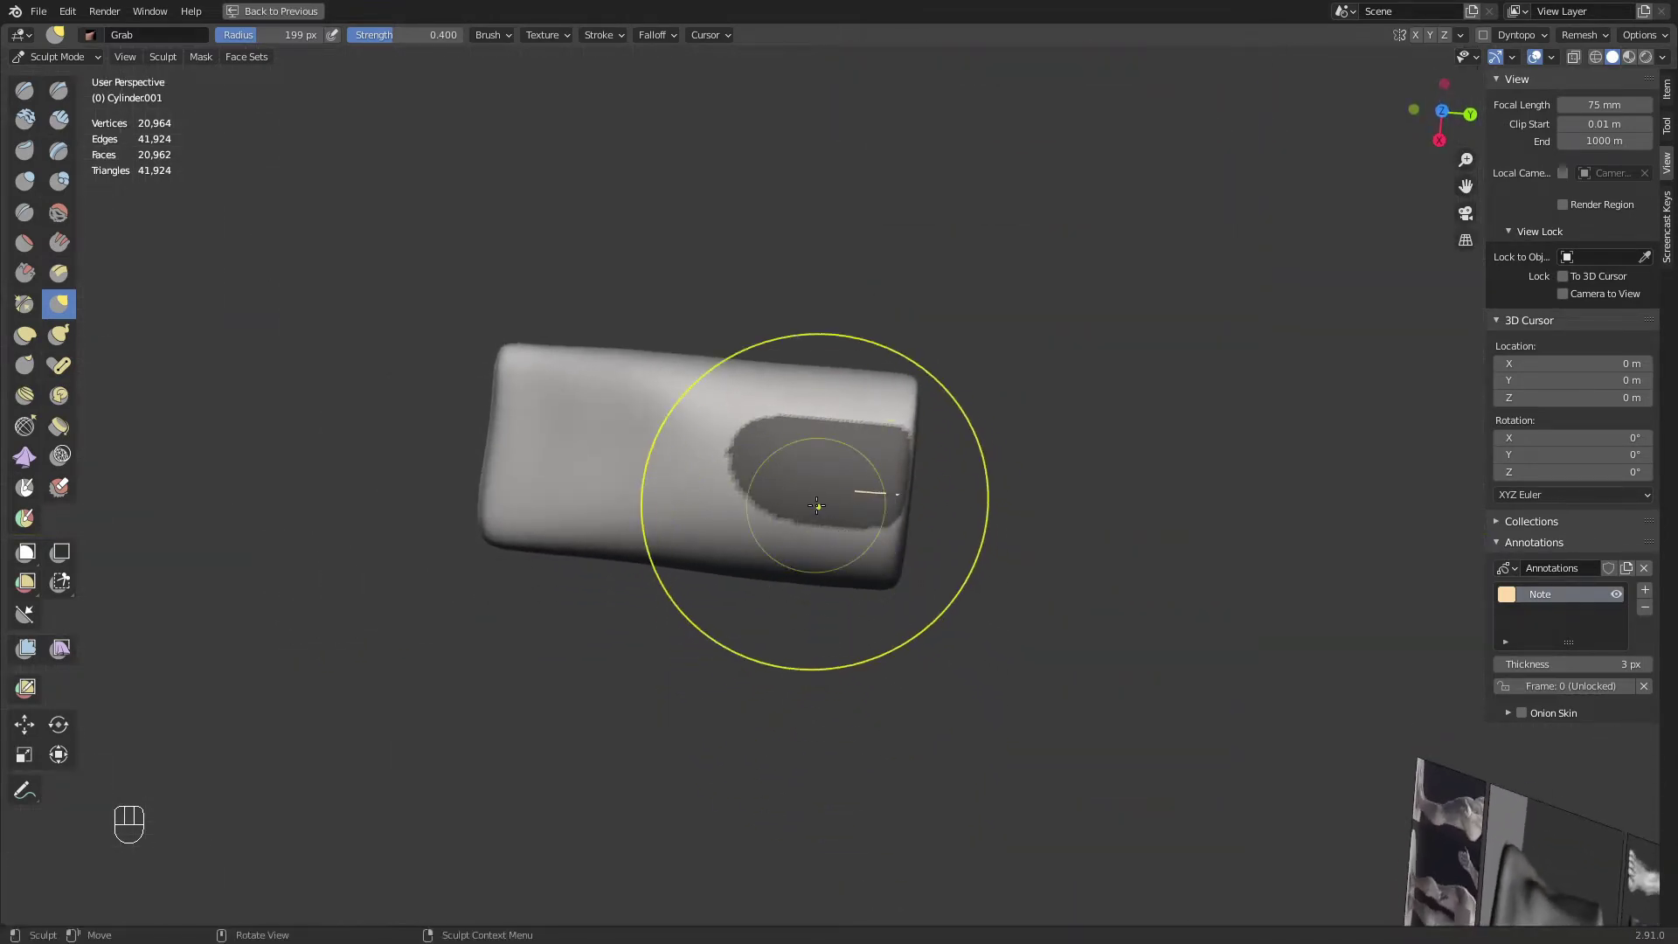
In top view, use the Mask brush at a radius of 151 px to widen the mask into a round area near the heel end
{"action": "key", "text": "KP_7"}
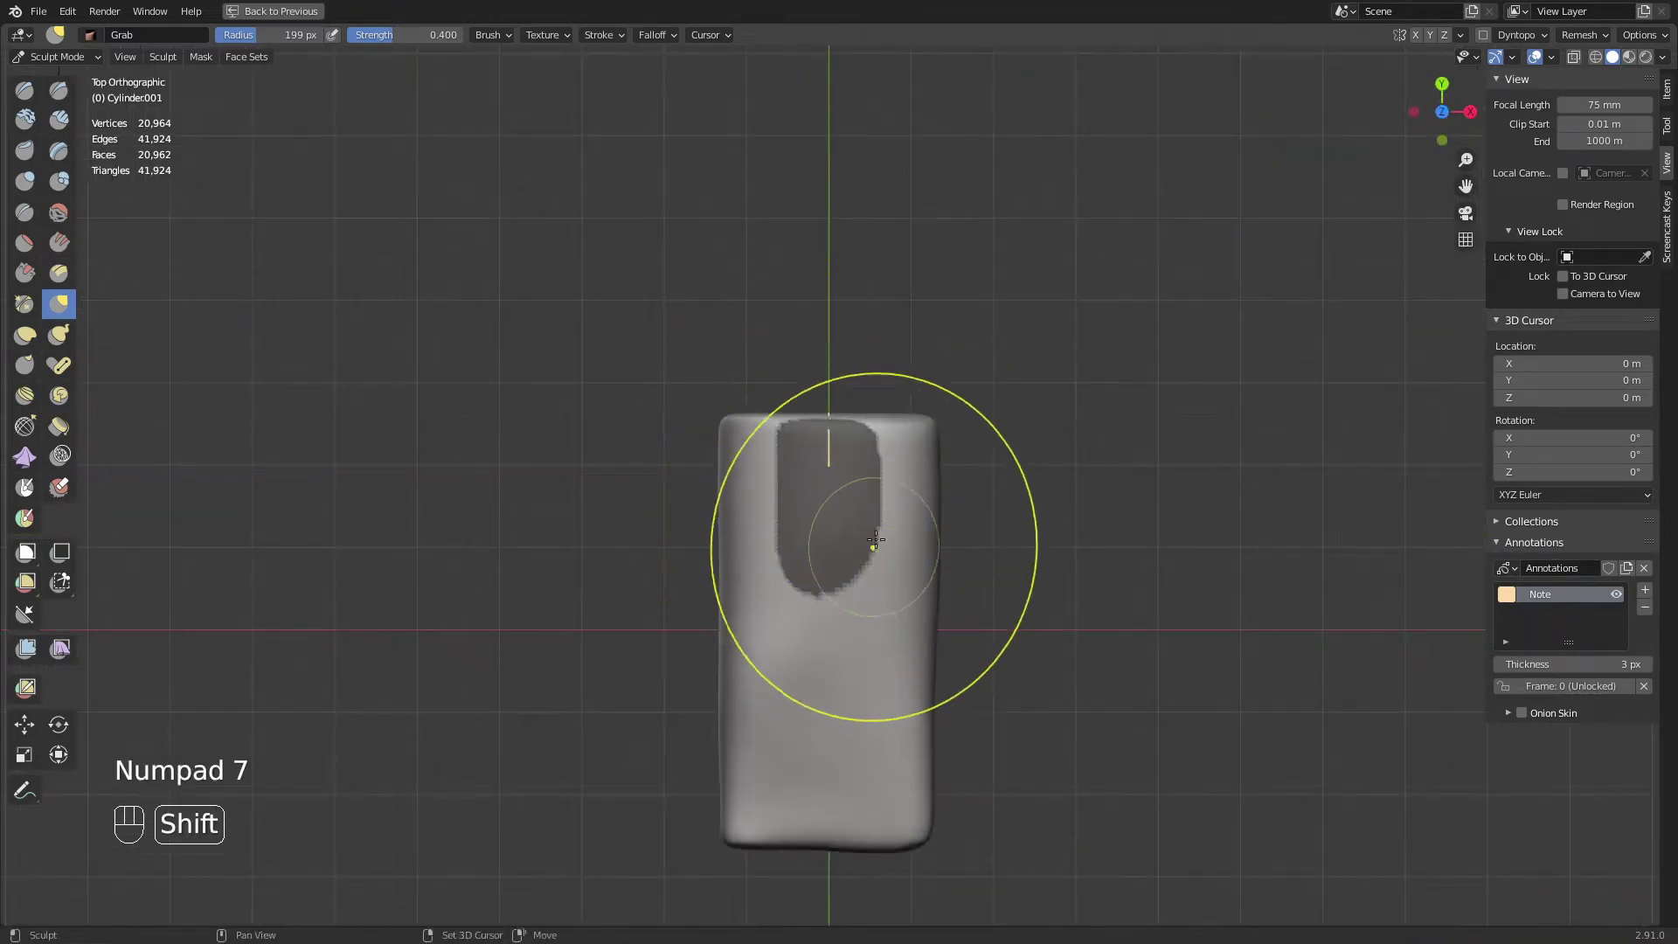
{"action": "middle_click_drag", "start_coordinate": [842, 548], "coordinate": [884, 513], "text": "ctrl"}
{"action": "key", "text": "m"}
{"action": "key", "text": "f"}
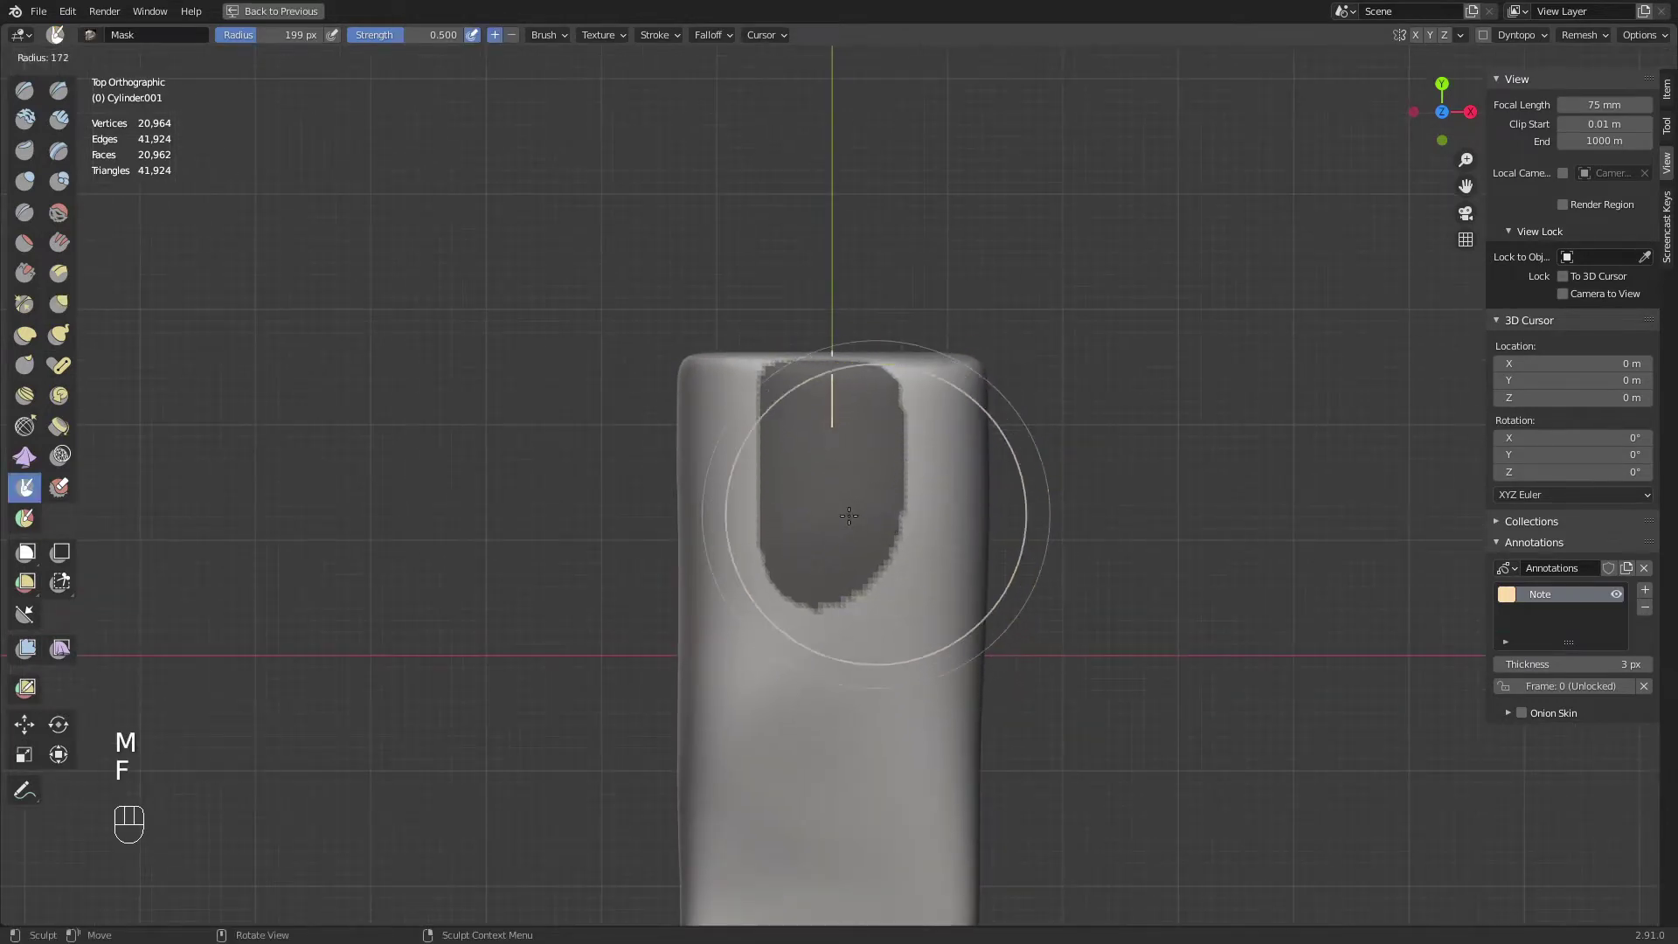
{"action": "left_click", "coordinate": [868, 499]}
{"action": "key", "text": "f"}
{"action": "left_click", "coordinate": [870, 499]}
{"action": "left_click_drag", "start_coordinate": [873, 499], "coordinate": [883, 498]}
{"action": "key", "text": "f"}
{"action": "left_click", "coordinate": [861, 439]}
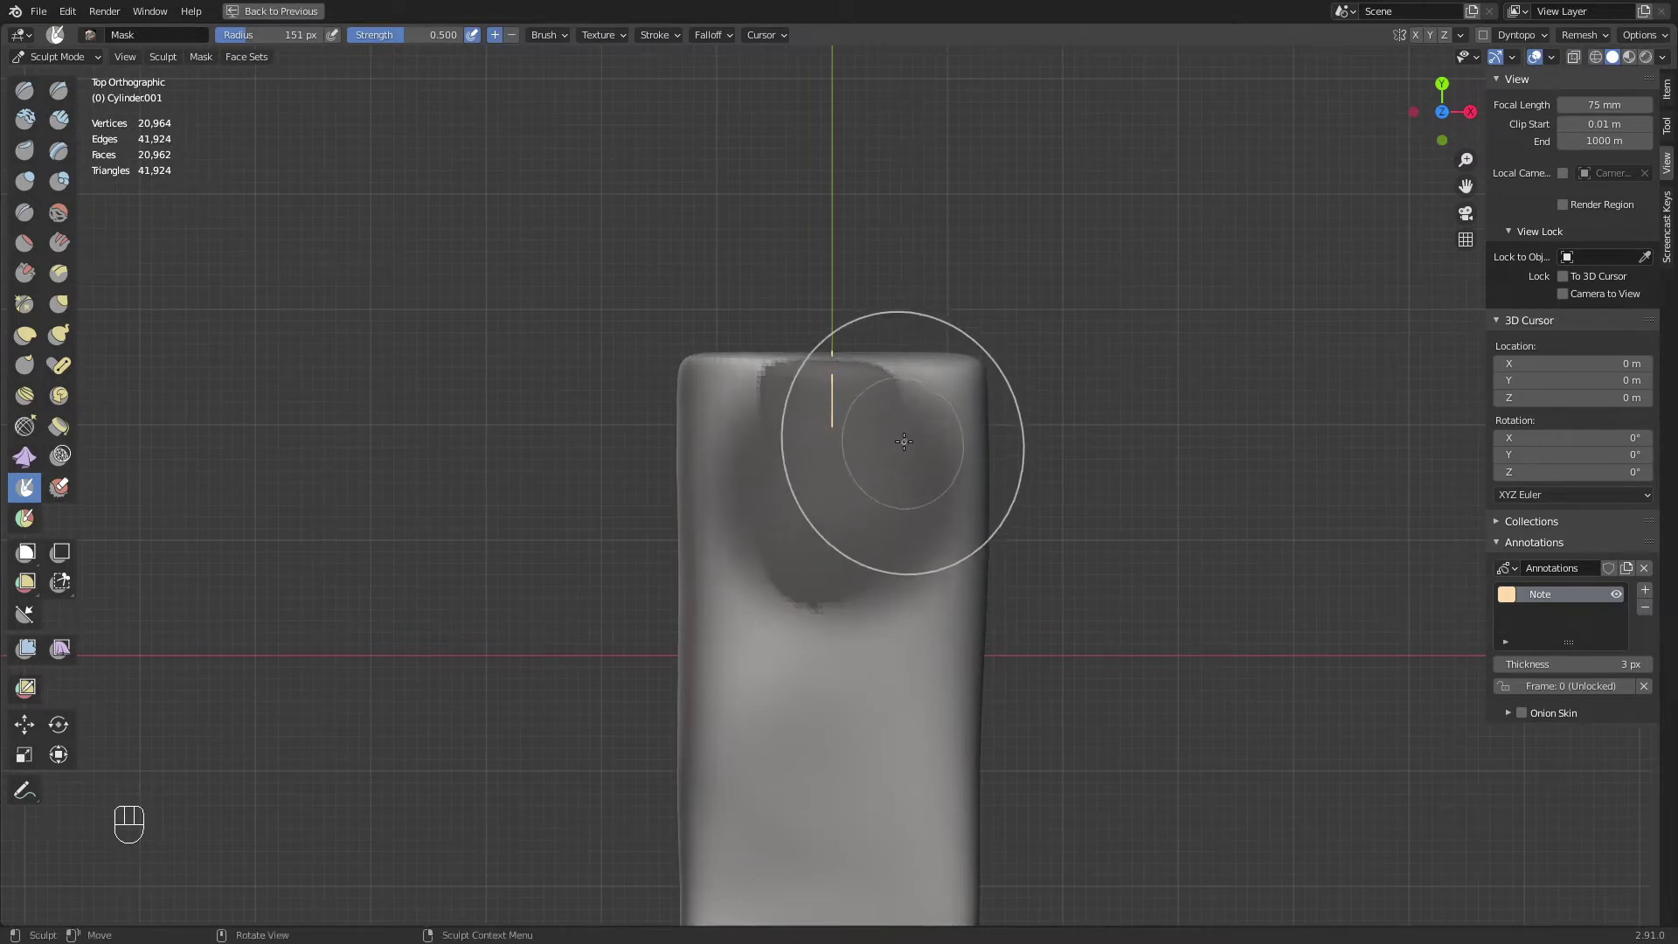
Sharpen the round ankle mask in several passes and refine its edge
{"action": "key", "text": "a"}
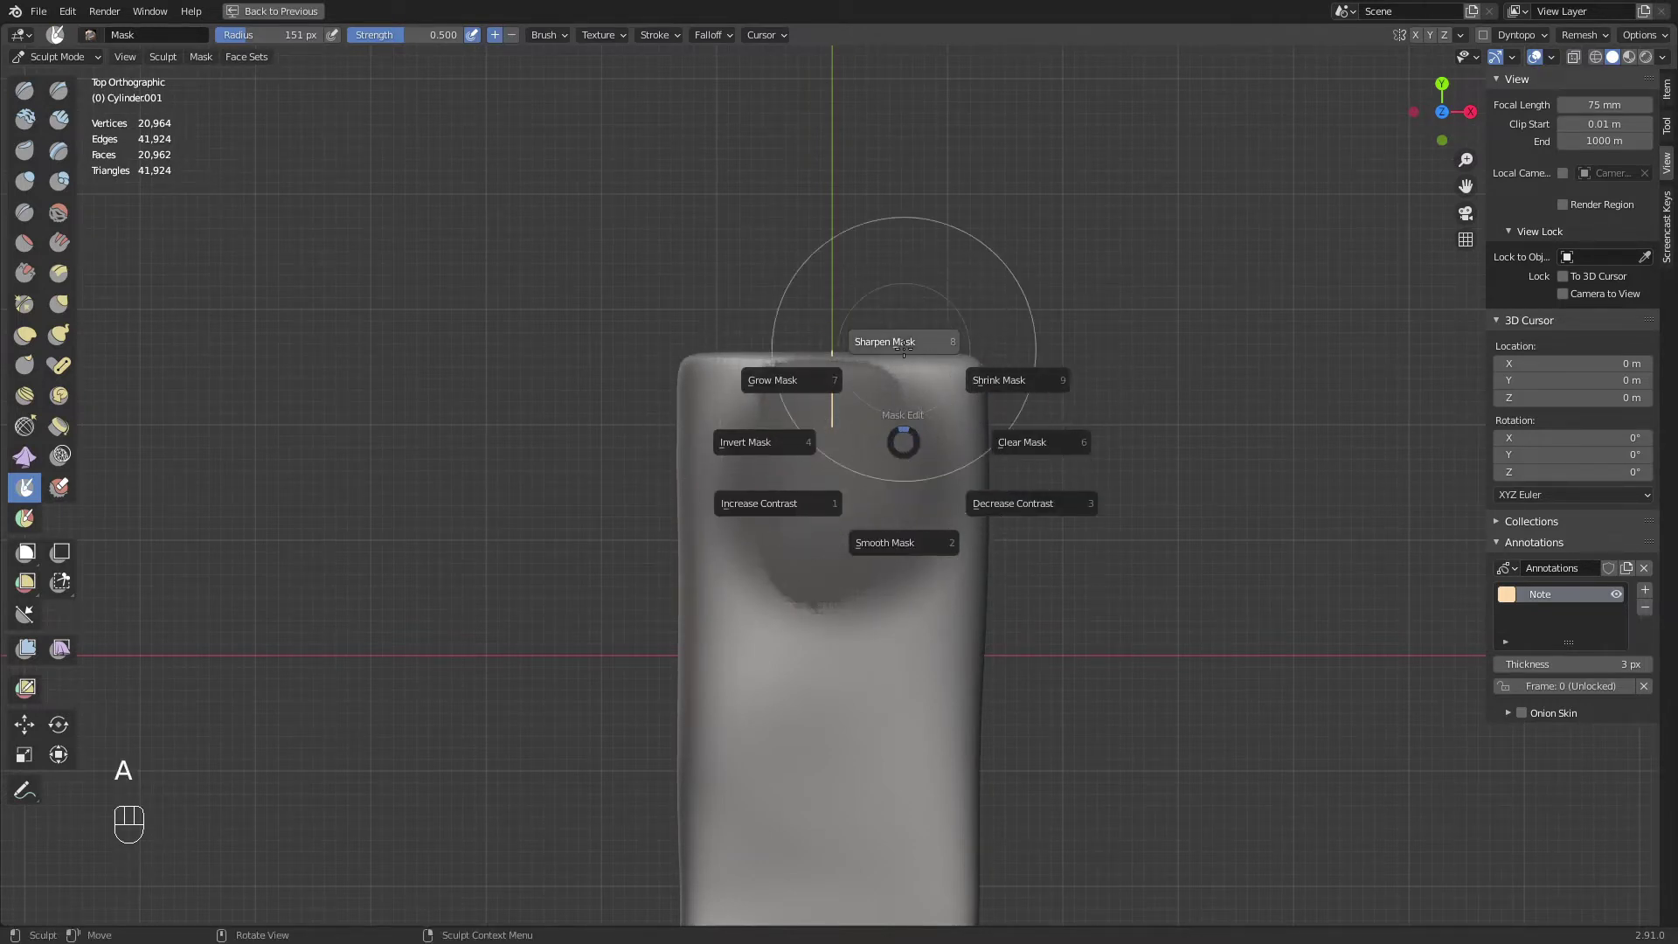
{"action": "key", "text": "a"}
{"action": "key", "text": "a"}
{"action": "key", "text": "a"}
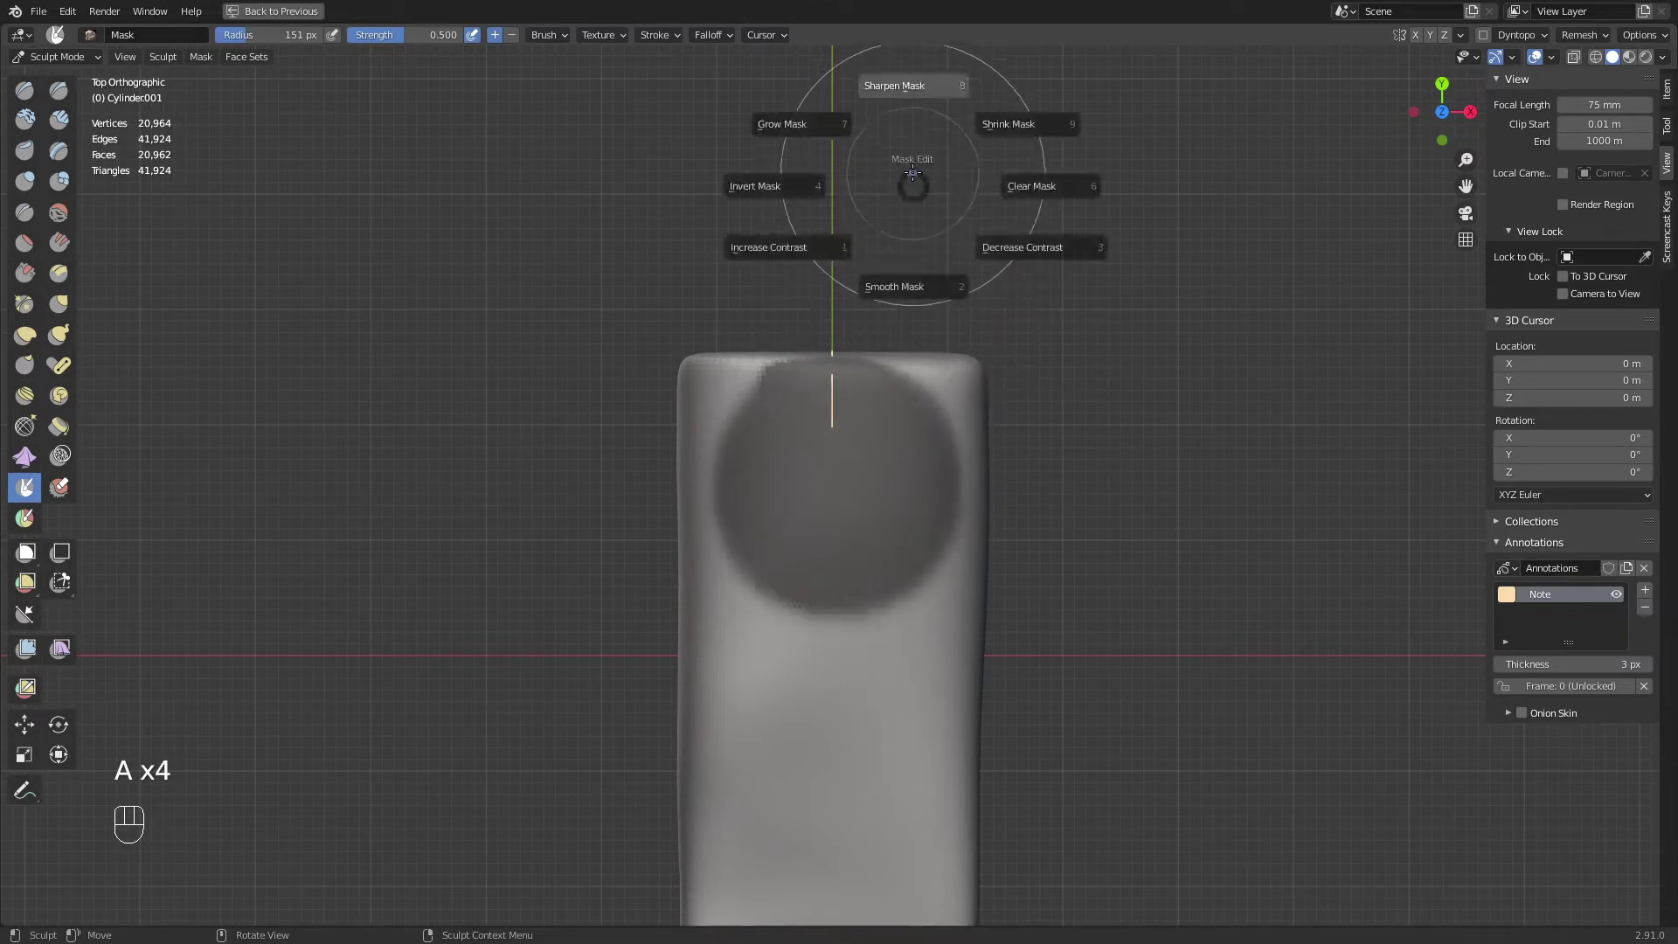
{"action": "key", "text": "a"}
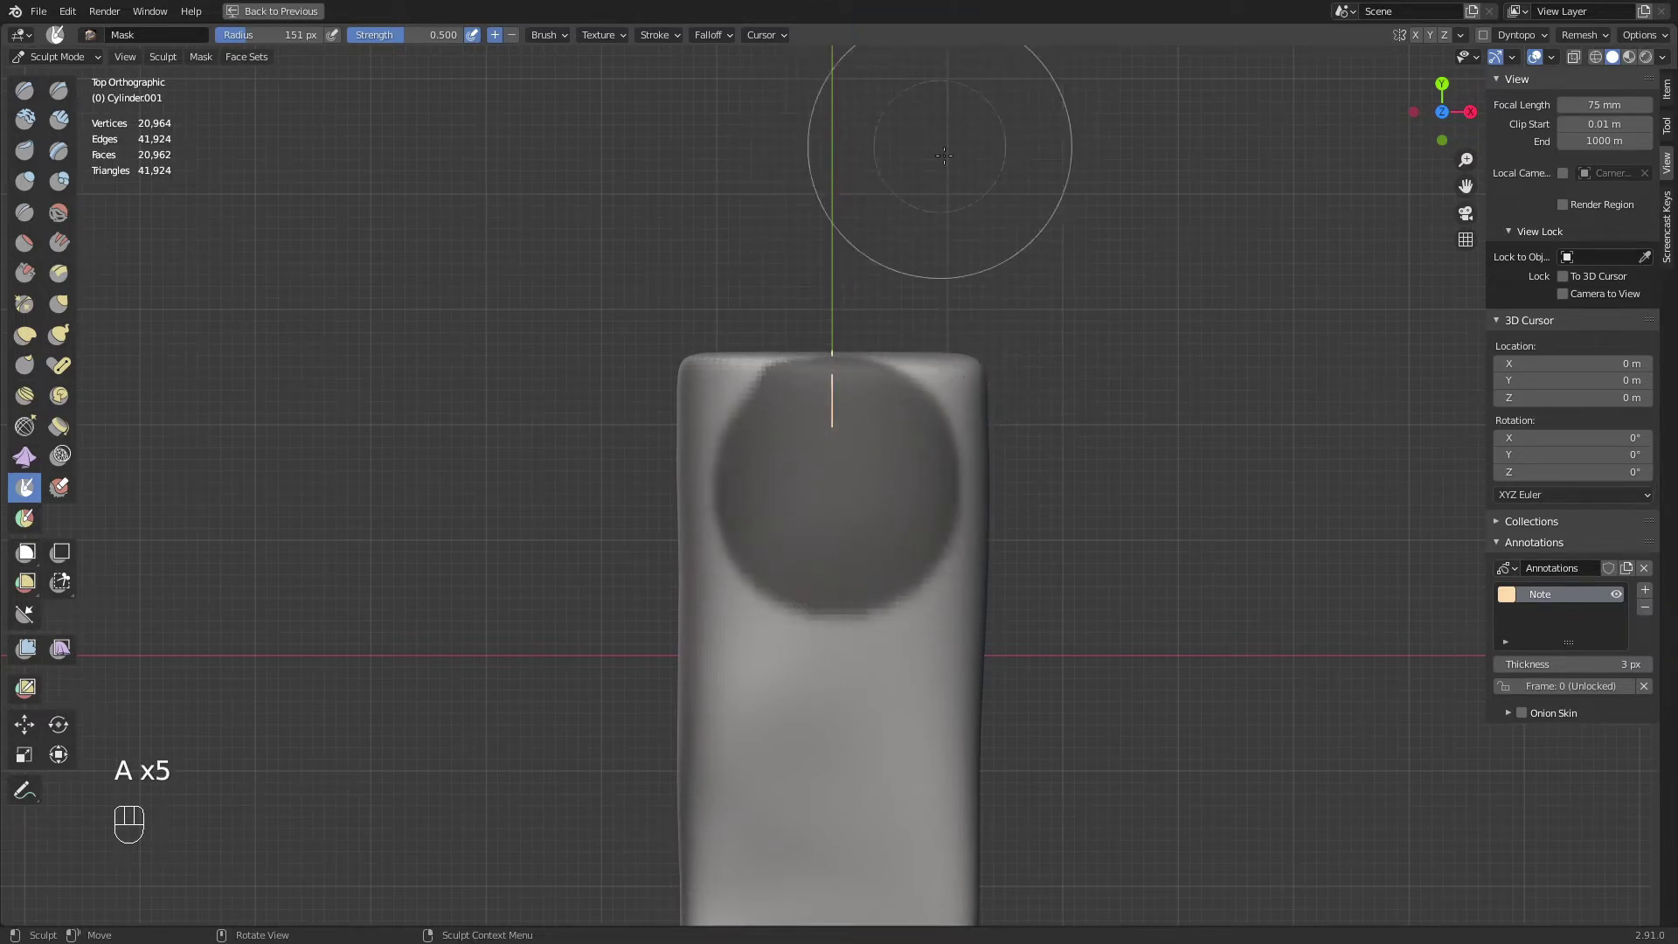
{"action": "key", "text": "a"}
{"action": "key", "text": "a"}
{"action": "key", "text": "a"}
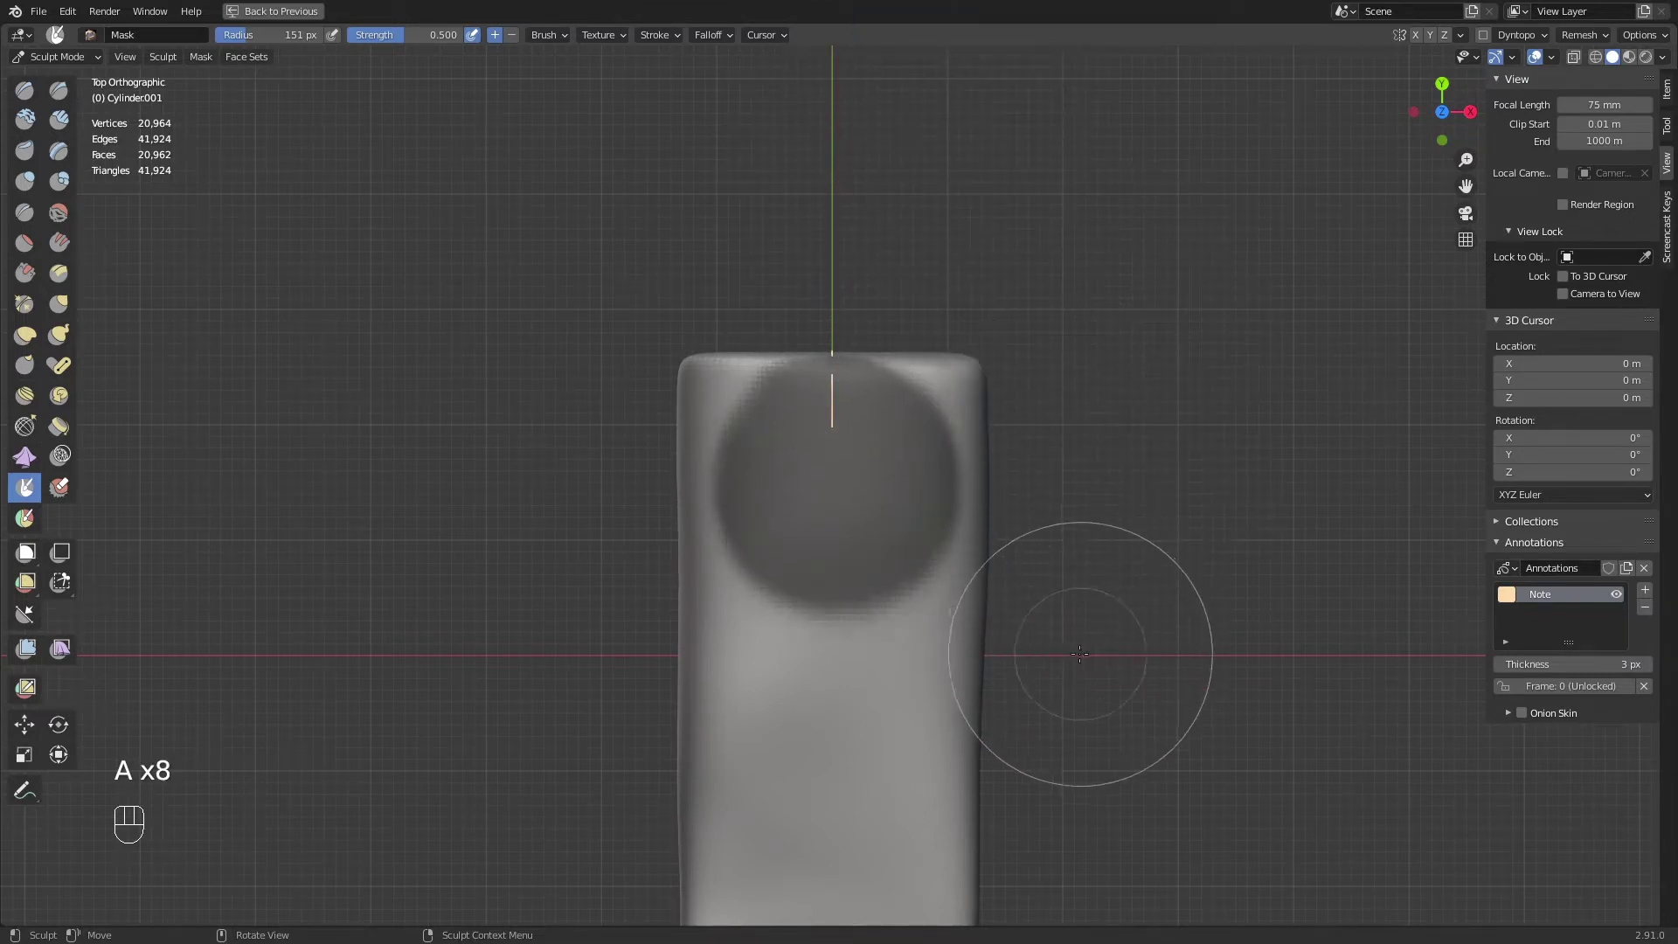
In right view, invert the mask and move the unmasked ankle area straight up to form a column above the heel
{"action": "middle_click_drag", "start_coordinate": [1081, 654], "coordinate": [1041, 644], "text": "ctrl"}
{"action": "key", "text": "KP_3"}
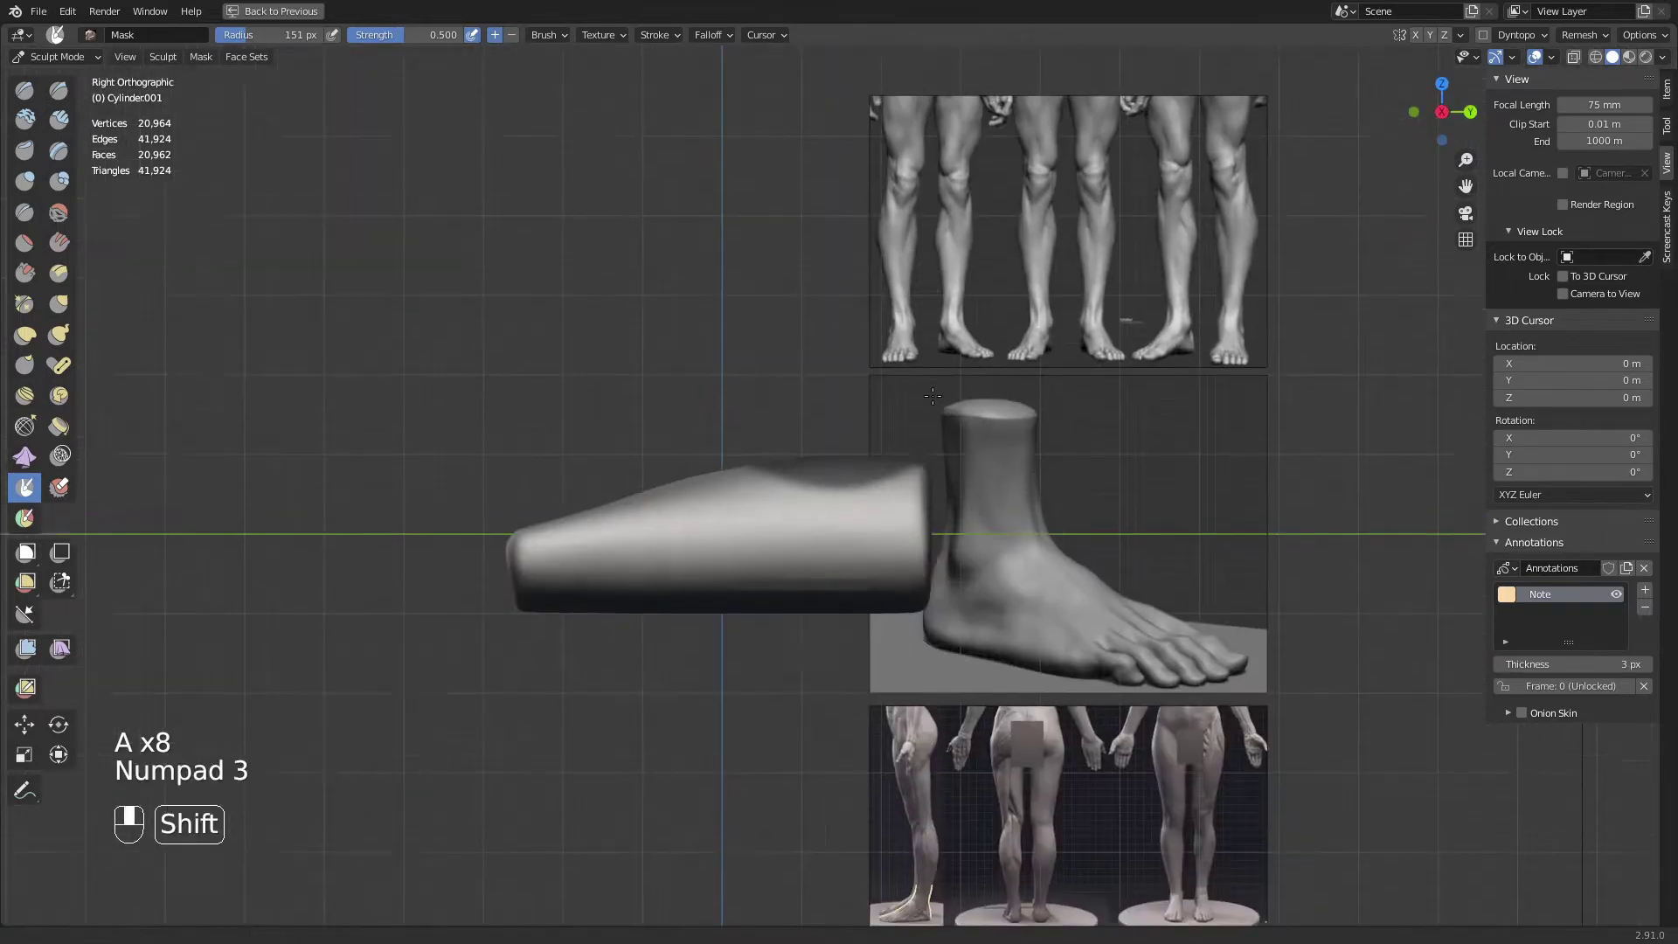
{"action": "middle_click_drag", "start_coordinate": [933, 396], "coordinate": [963, 442], "text": "ctrl"}
{"action": "key", "text": "a"}
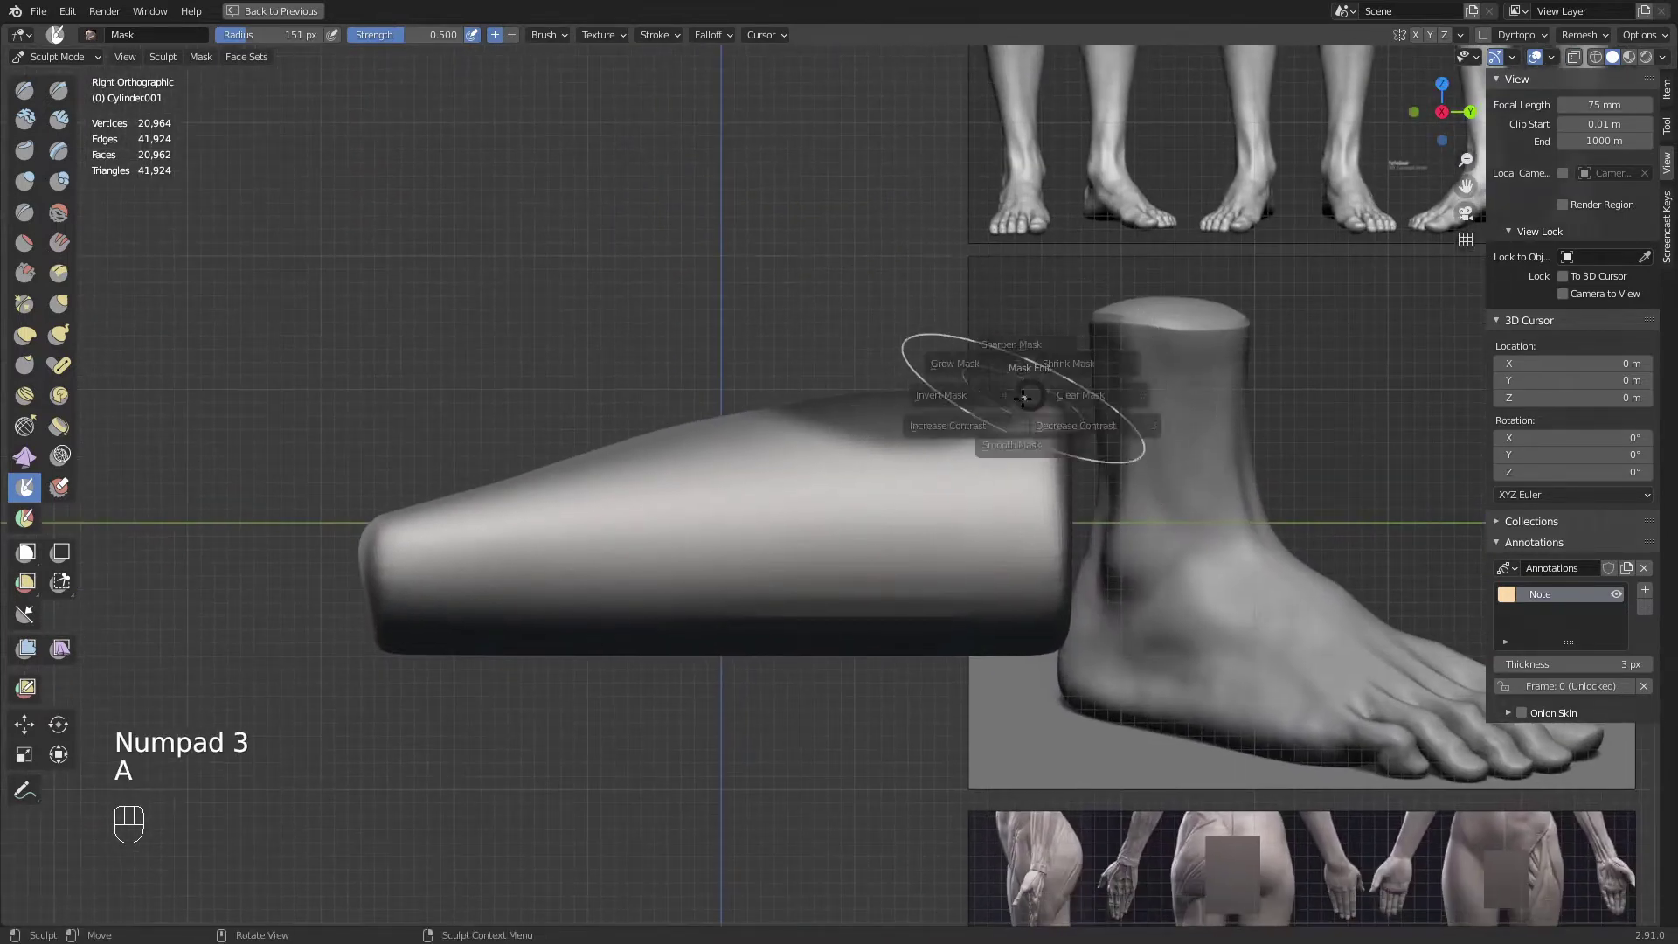
{"action": "left_click", "coordinate": [858, 396]}
{"action": "middle_click_drag", "start_coordinate": [660, 577], "coordinate": [650, 667], "text": "shift"}
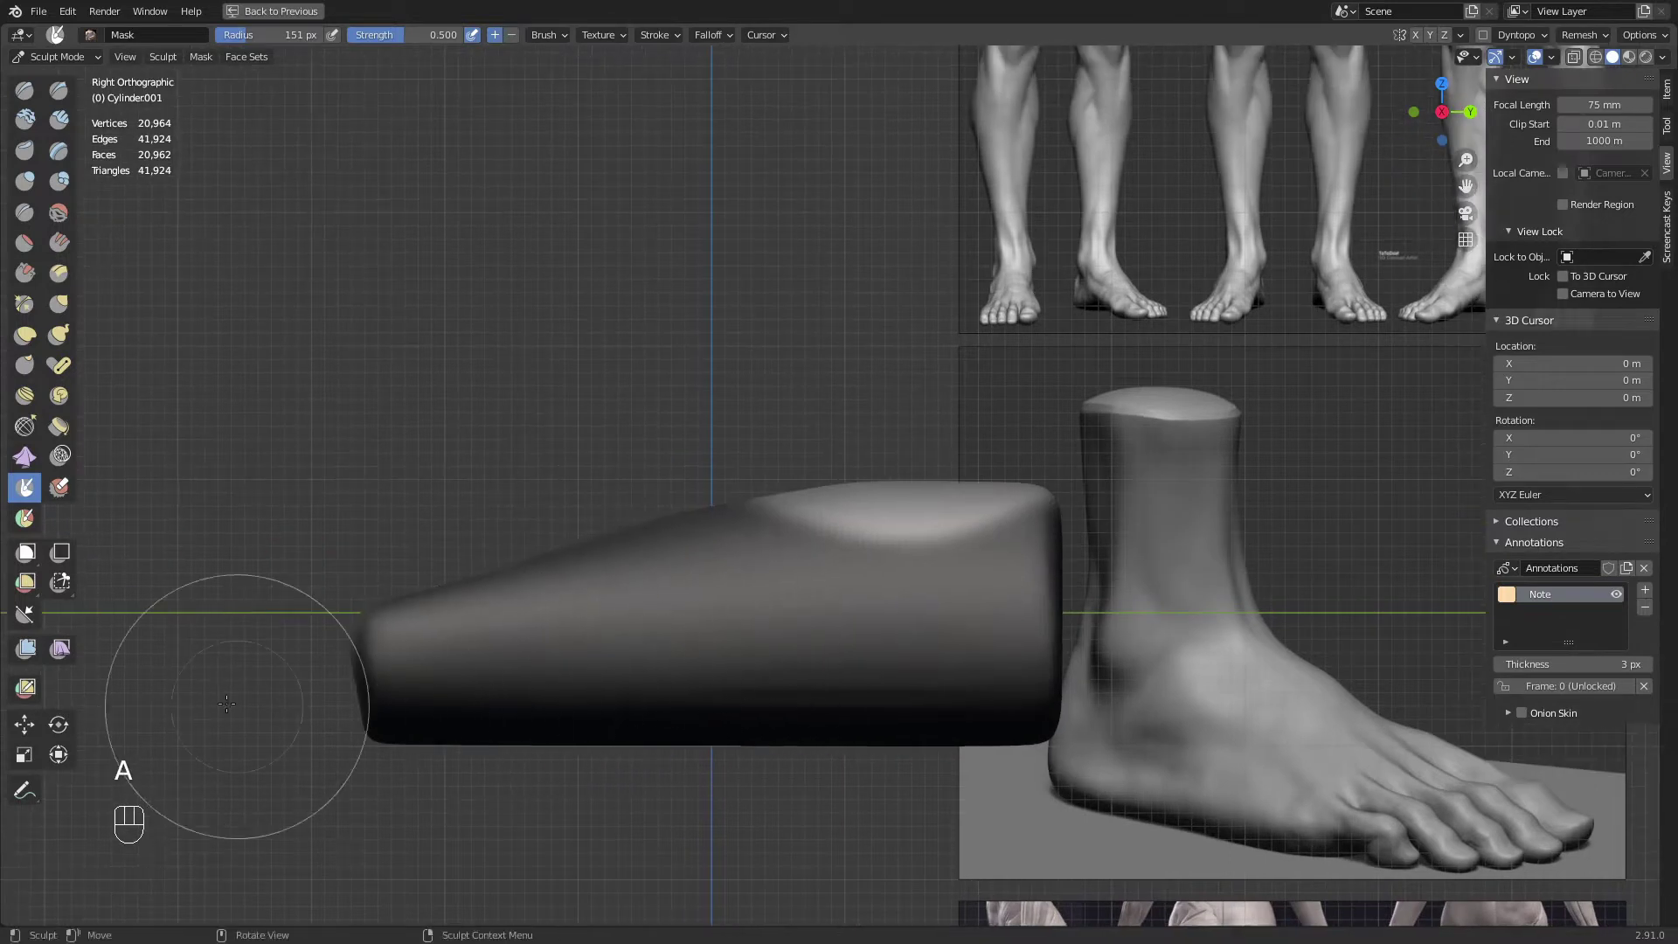
{"action": "left_click", "coordinate": [25, 724]}
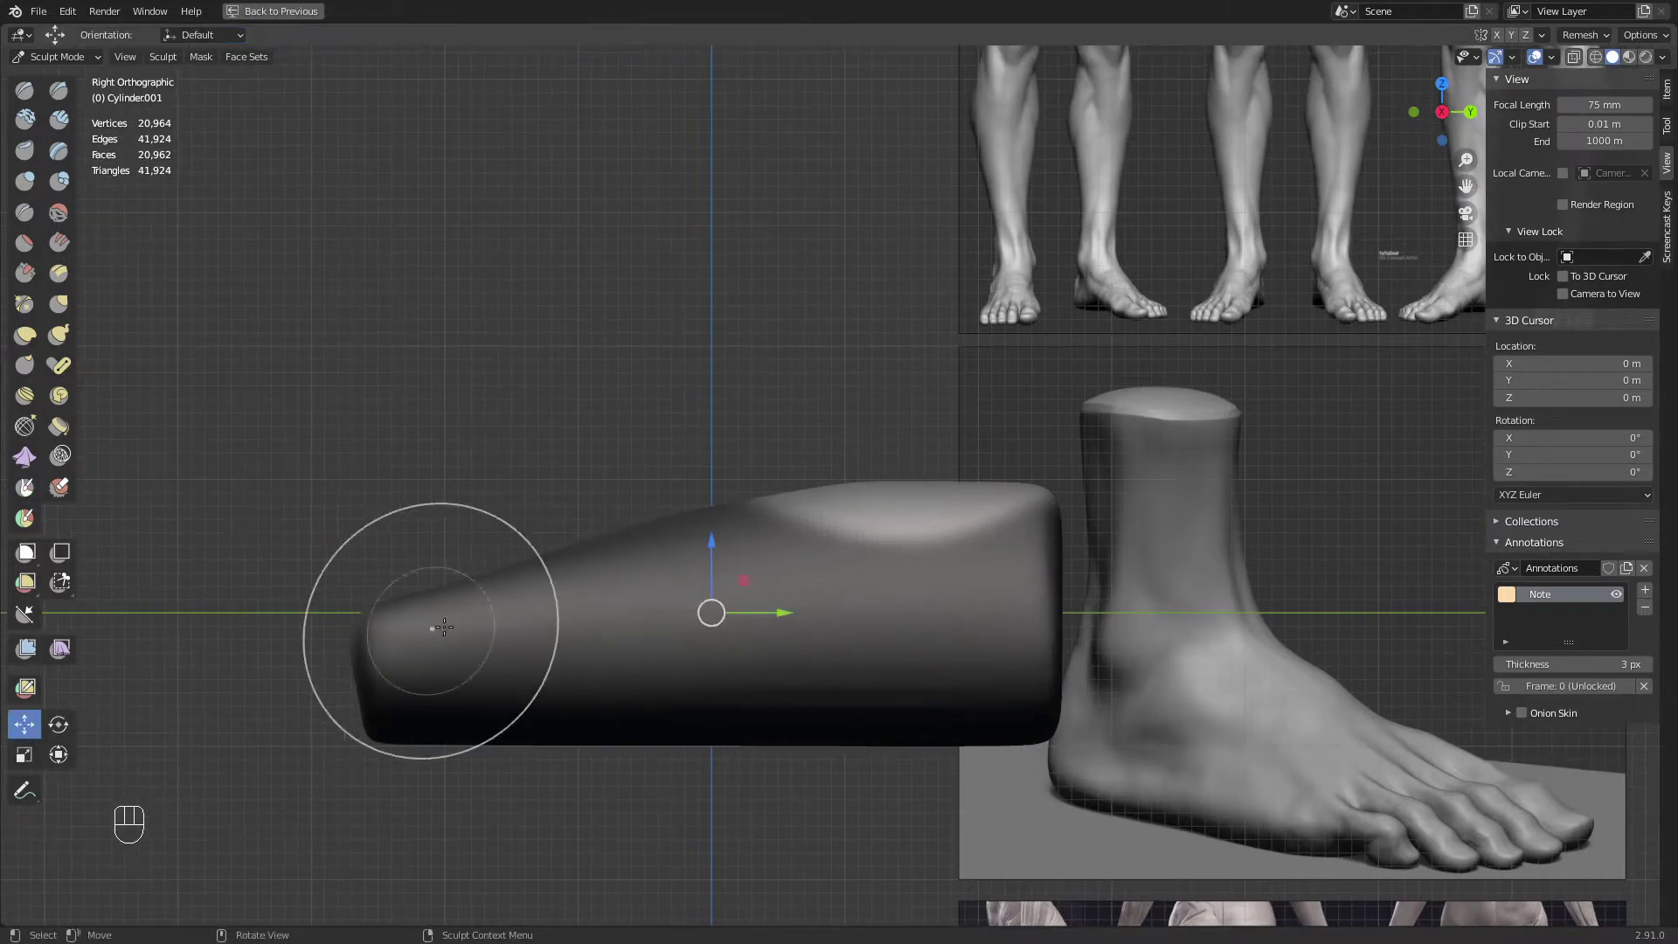
{"action": "left_click_drag", "start_coordinate": [711, 550], "coordinate": [717, 351]}
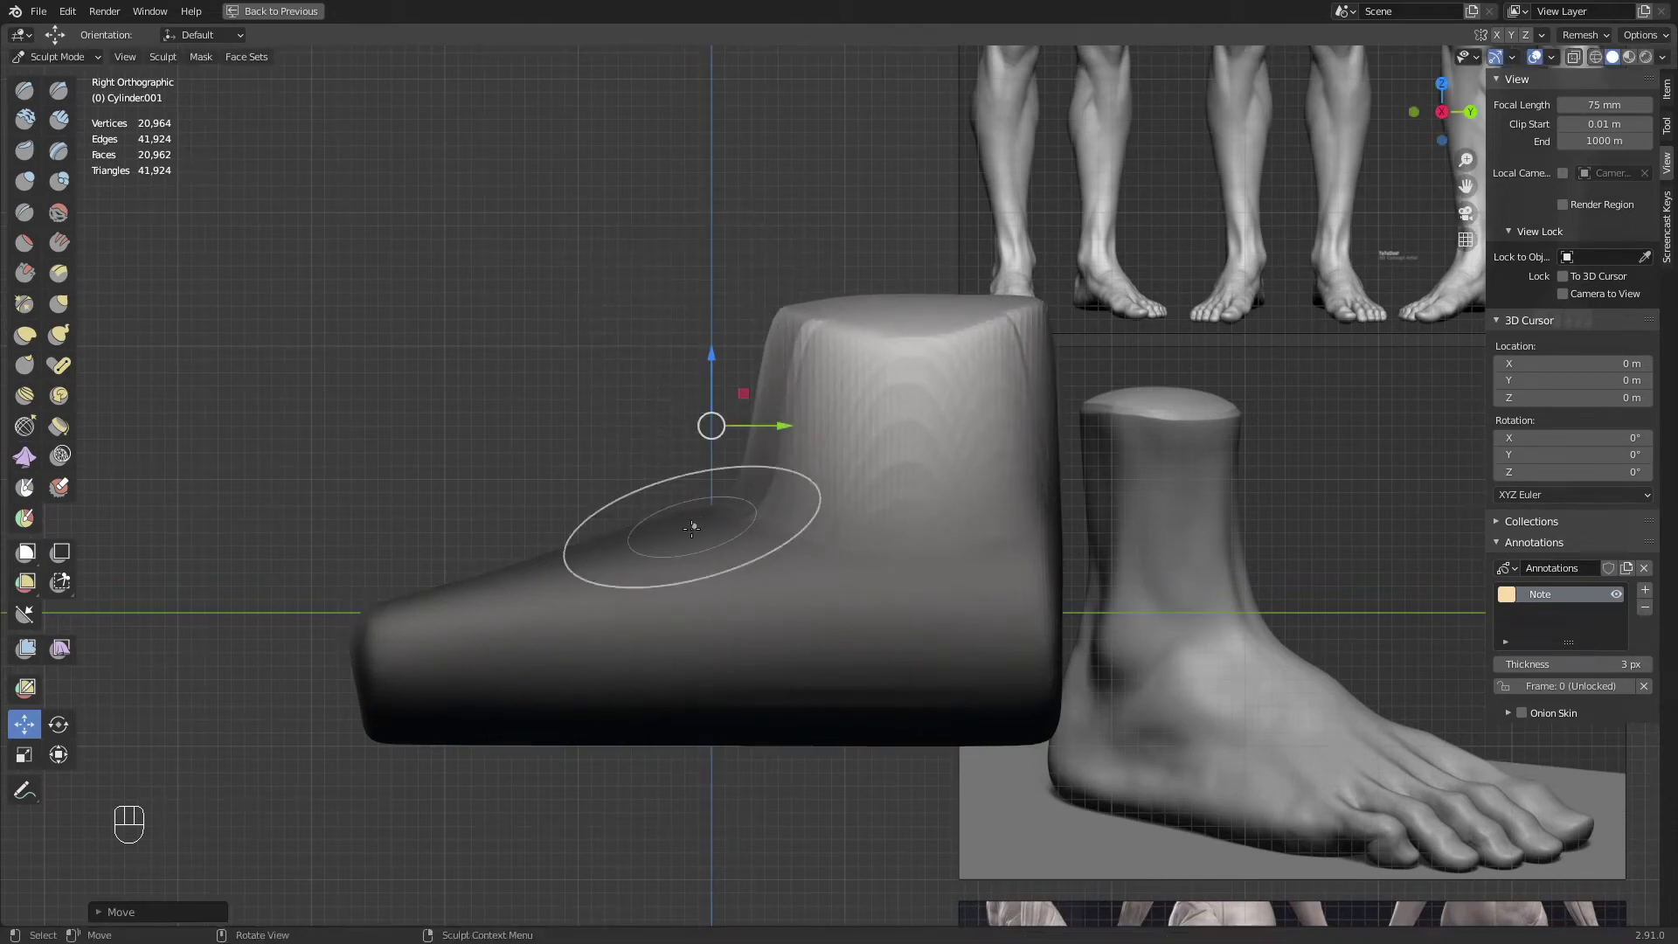
Set the pivot to the unmasked ankle area and scale it down along Z to flatten its top
{"action": "left_click", "coordinate": [168, 58]}
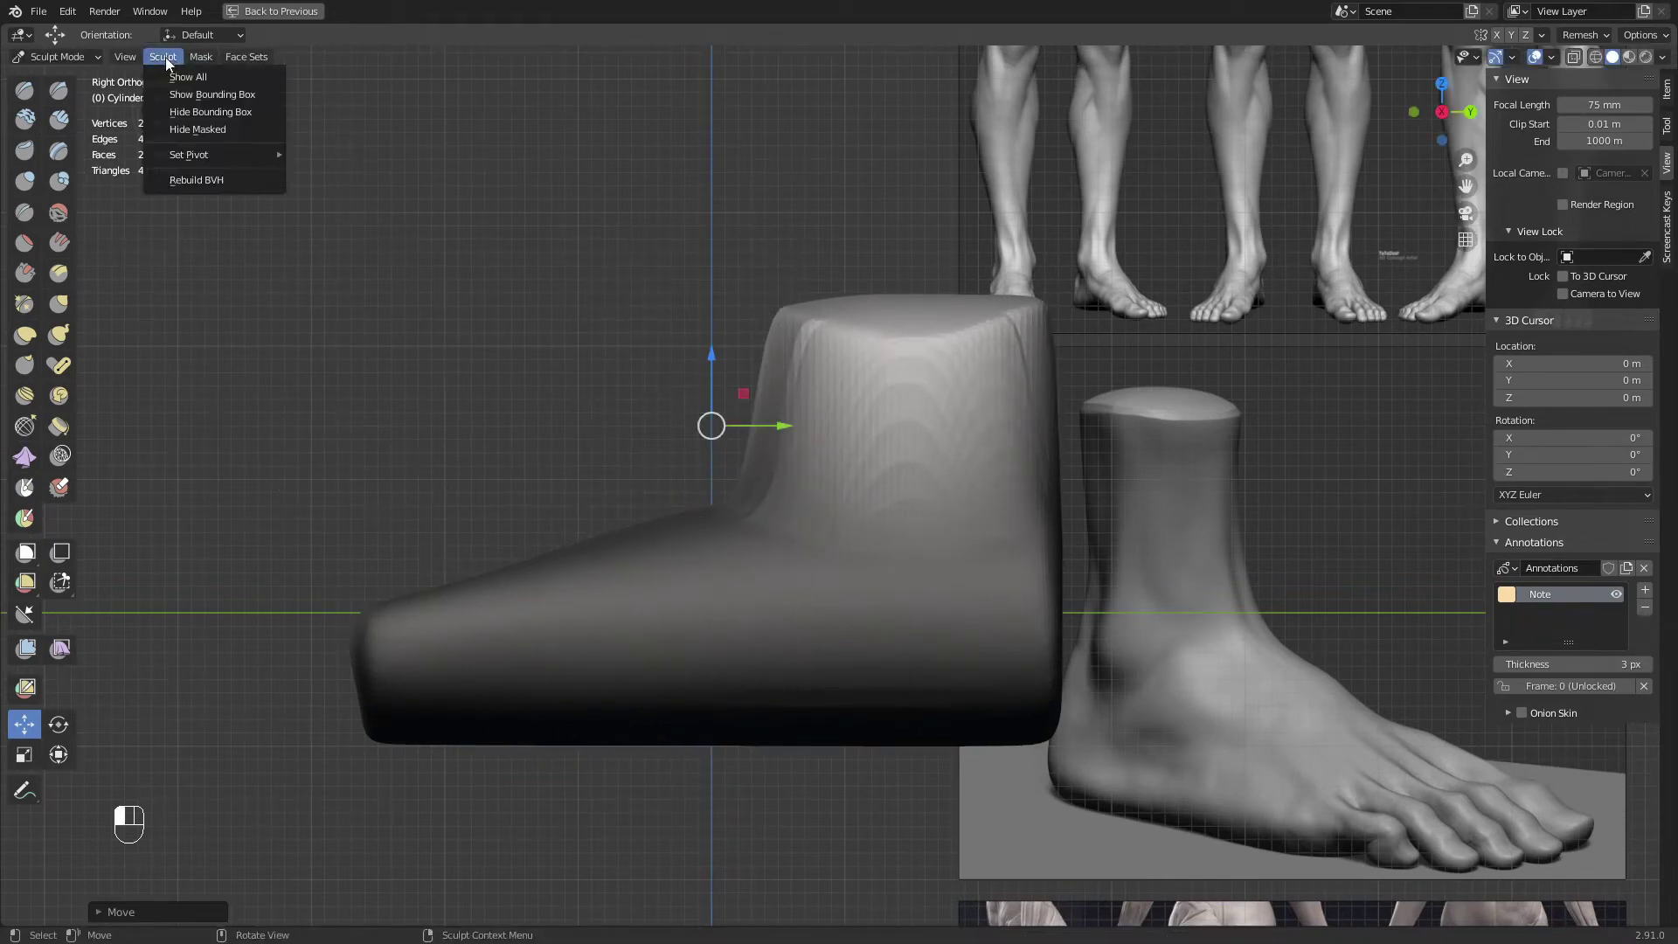
{"action": "mouse_move", "coordinate": [224, 150]}
{"action": "left_click", "coordinate": [340, 166]}
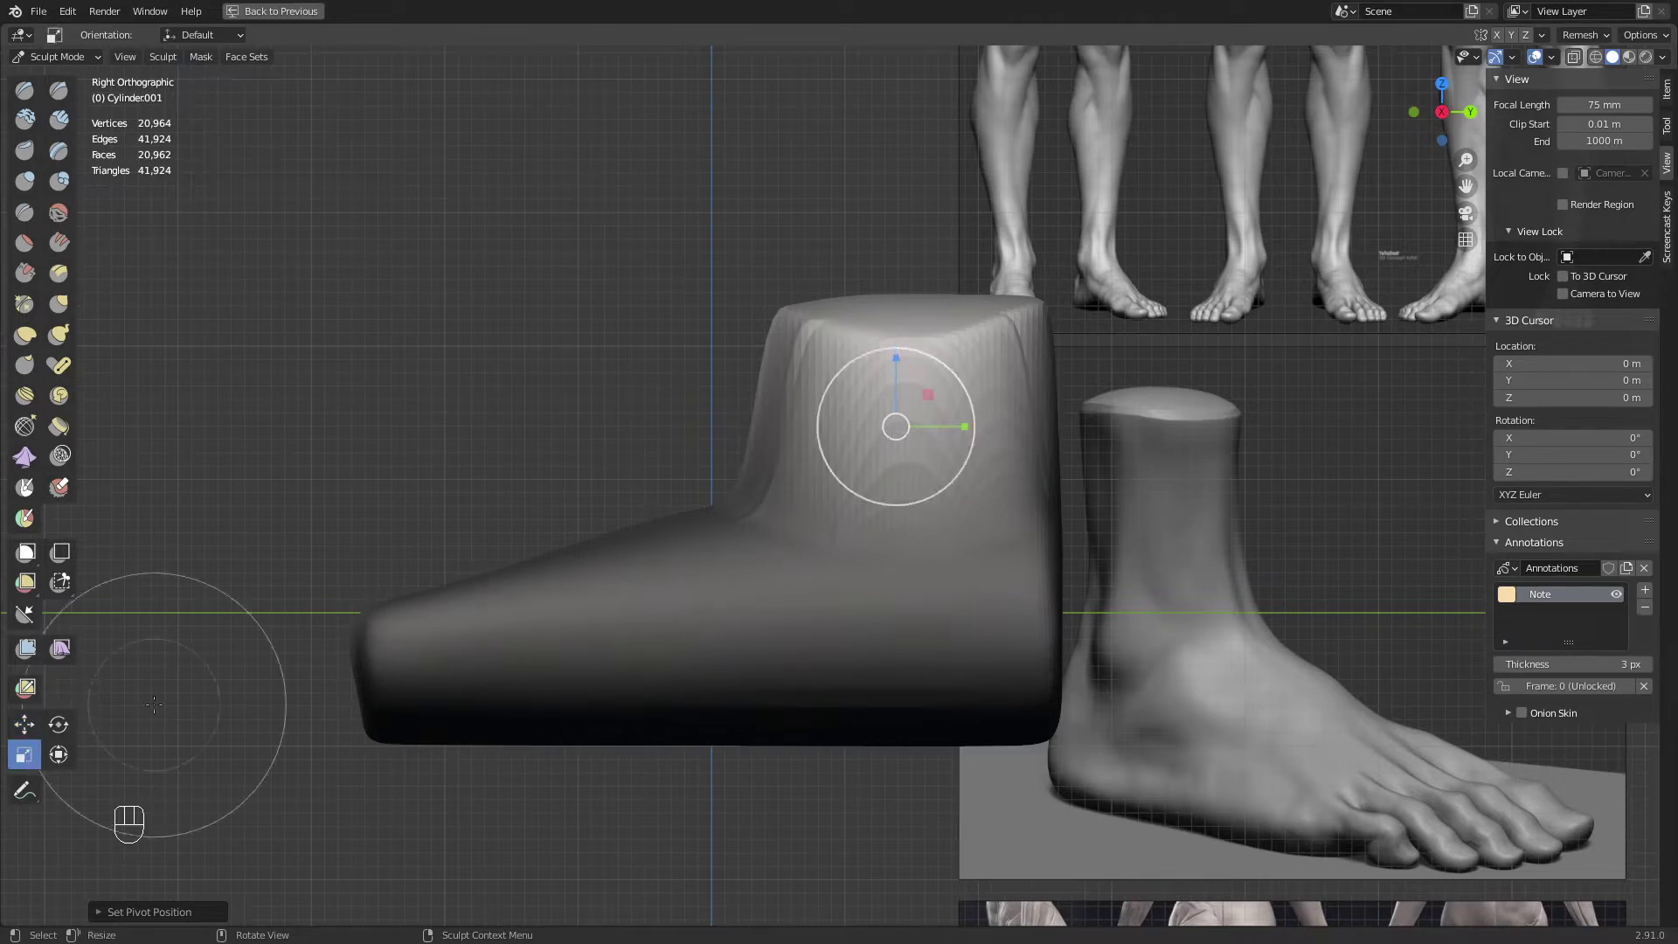
{"action": "left_click_drag", "start_coordinate": [891, 367], "coordinate": [896, 421]}
Move the flattened ankle top further up along Z and clear the mask
{"action": "left_click", "coordinate": [24, 724]}
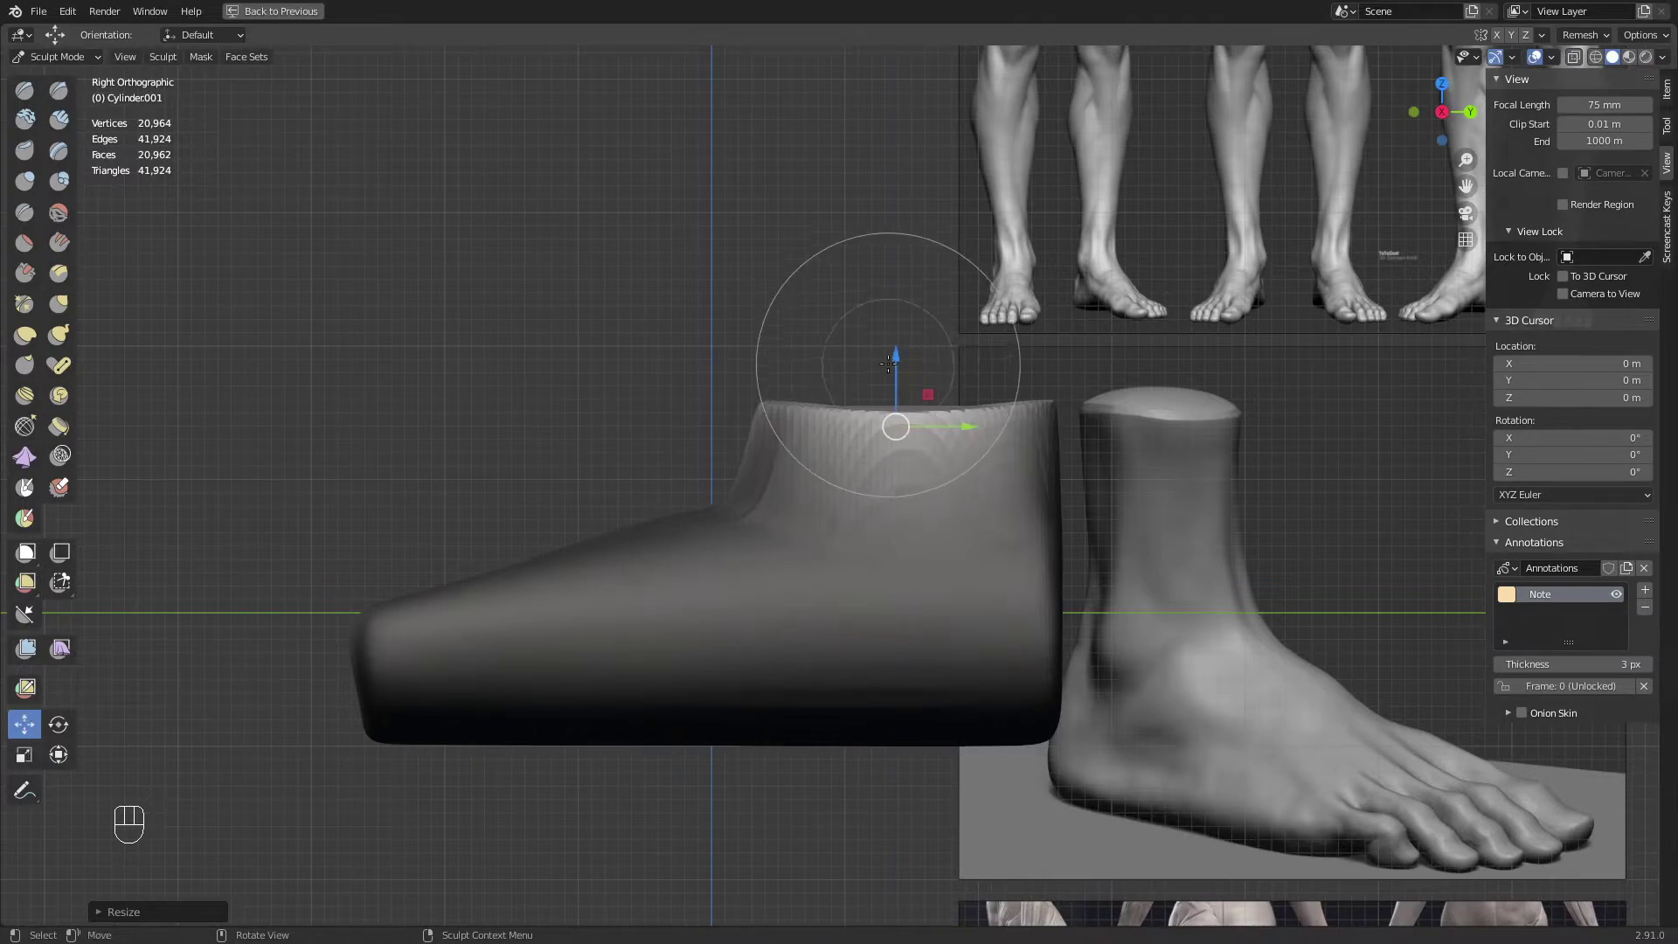
{"action": "mouse_move", "coordinate": [894, 361]}
{"action": "left_mouse_down"}
{"action": "mouse_move", "coordinate": [876, 301]}
{"action": "mouse_move", "coordinate": [910, 203]}
{"action": "left_mouse_up"}
{"action": "middle_click_drag", "start_coordinate": [857, 487], "coordinate": [878, 367], "text": "ctrl"}
{"action": "key", "text": "a"}
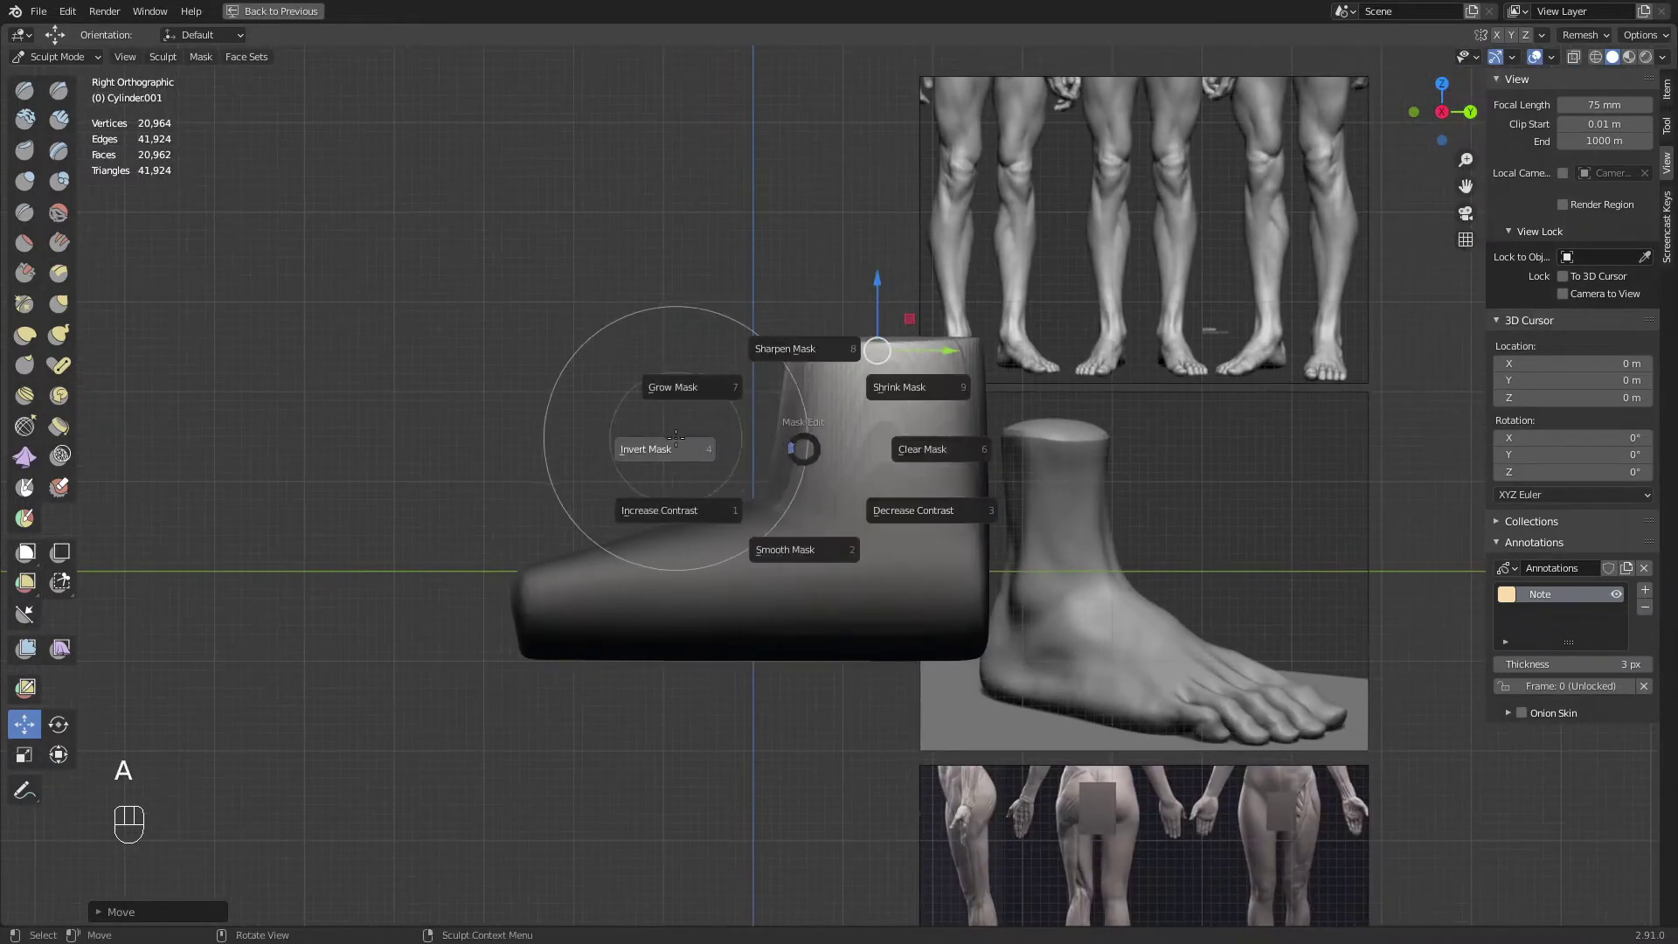
{"action": "left_click", "coordinate": [896, 446]}
With the Grab brush at a radius of 129 px, curve the front of the ankle back into the instep and smooth it
{"action": "key", "text": "g"}
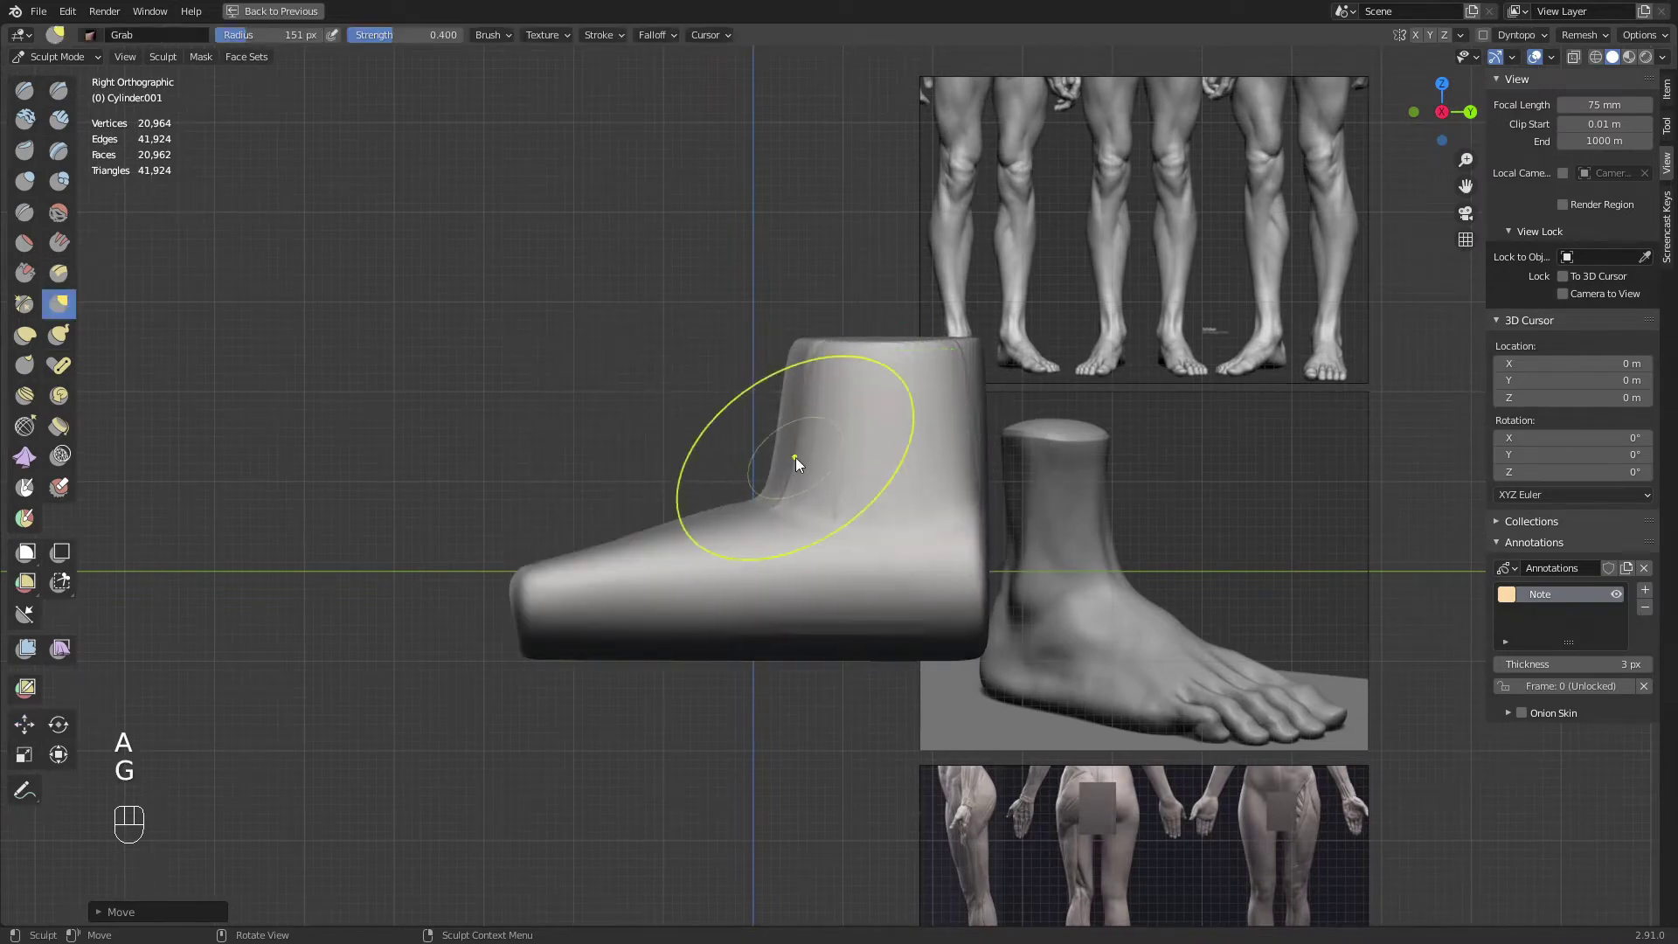
{"action": "key", "text": "f"}
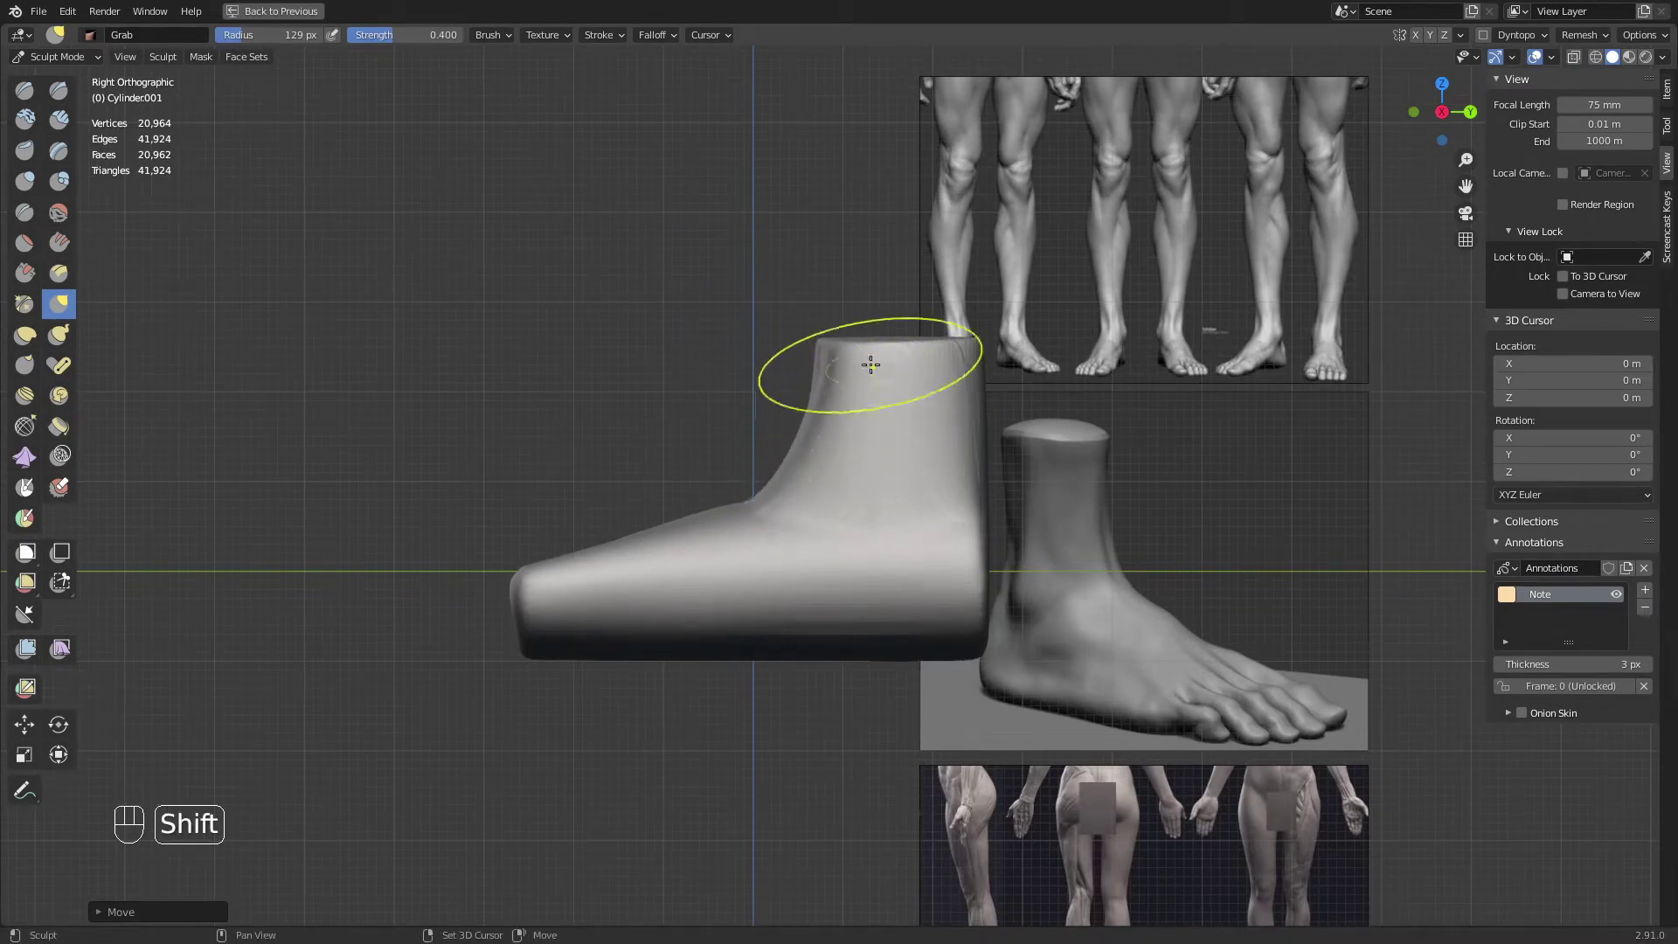
{"action": "middle_click_drag", "start_coordinate": [937, 517], "coordinate": [782, 567]}
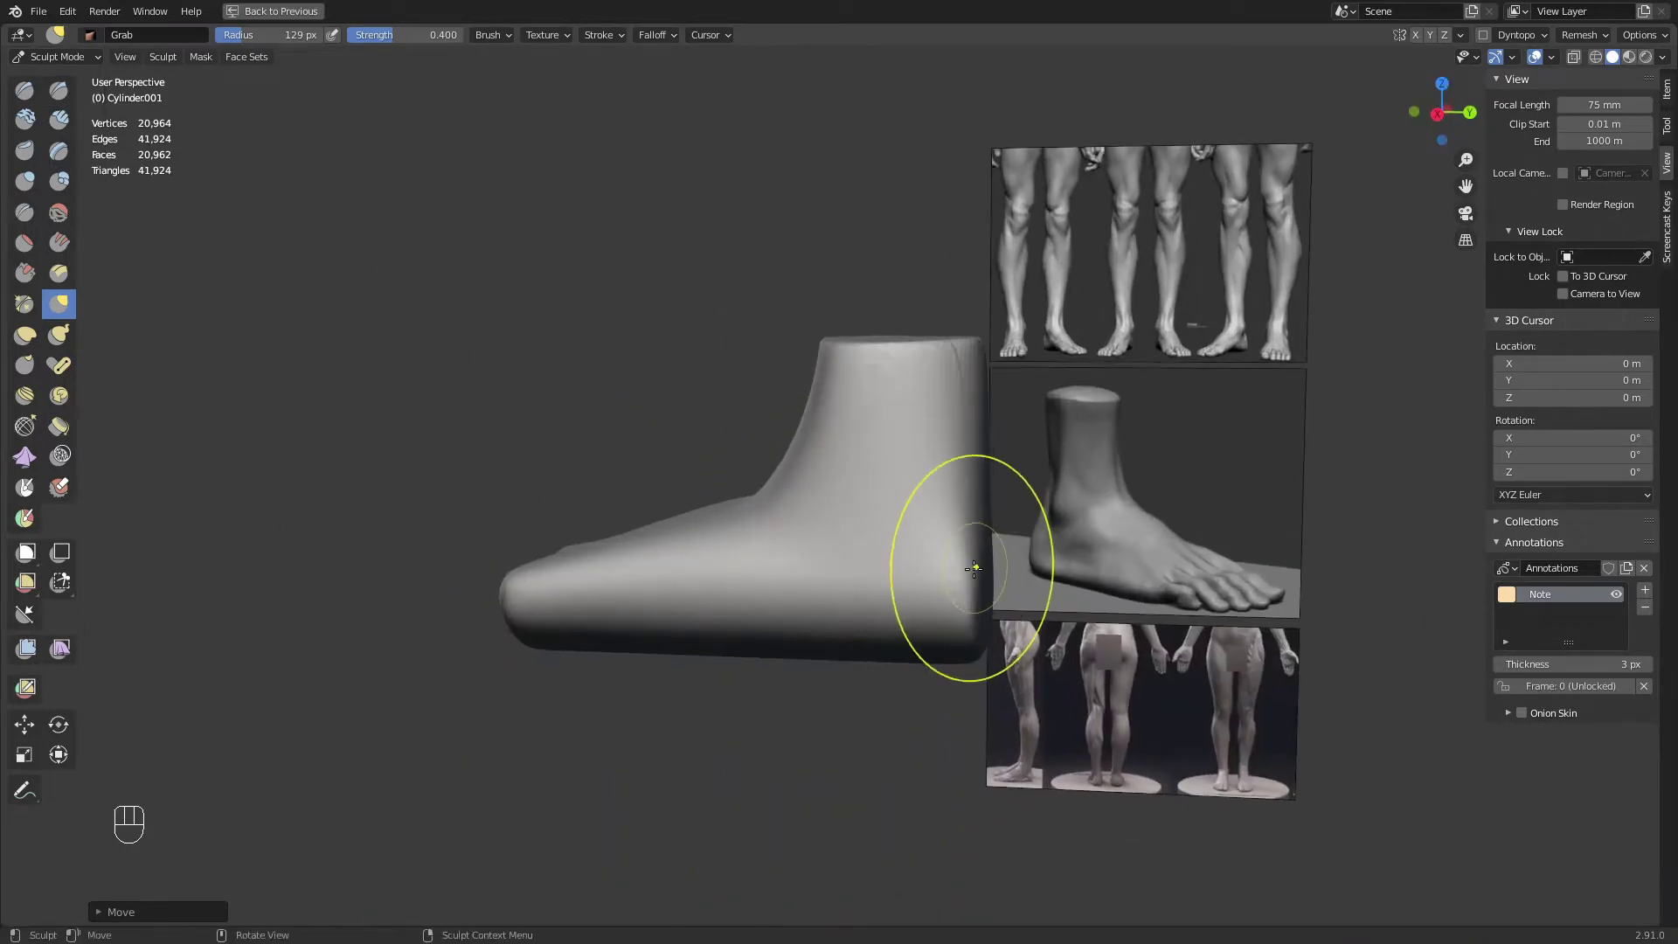
Remesh the foot to even out its stretched geometry and smooth the upper rim of the ankle
{"action": "middle_click_drag", "start_coordinate": [967, 554], "coordinate": [925, 571]}
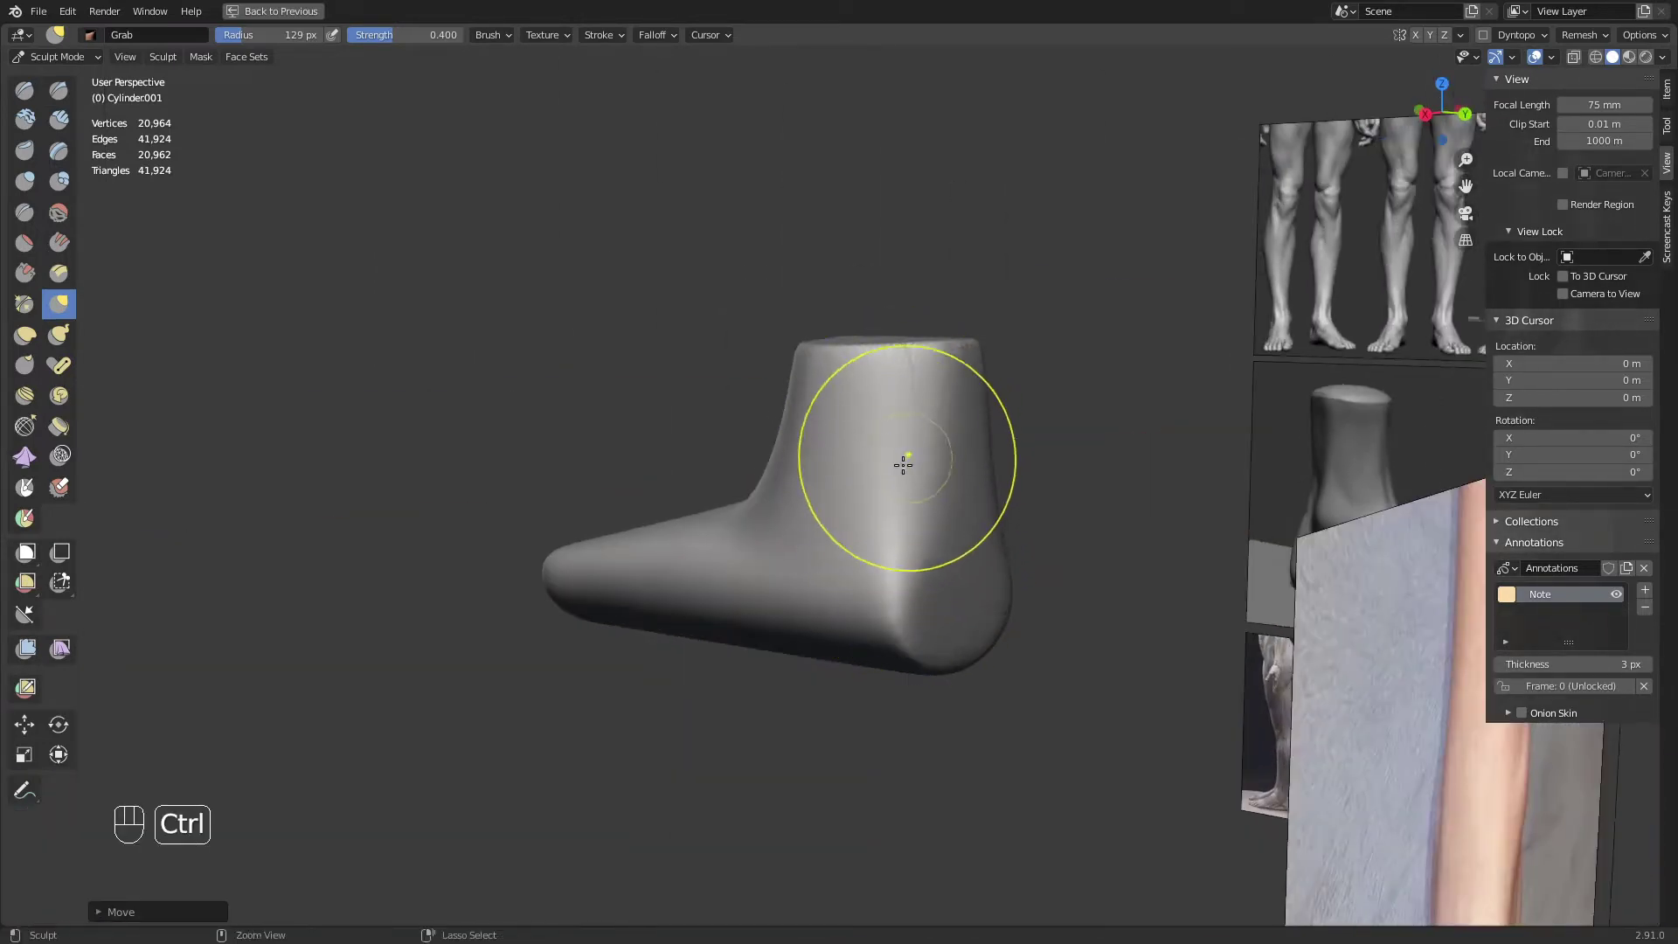
{"action": "key", "text": "ctrl+r"}
{"action": "middle_click_drag", "start_coordinate": [900, 450], "coordinate": [937, 498]}
{"action": "left_click_drag", "start_coordinate": [944, 407], "coordinate": [939, 400], "text": "shift"}
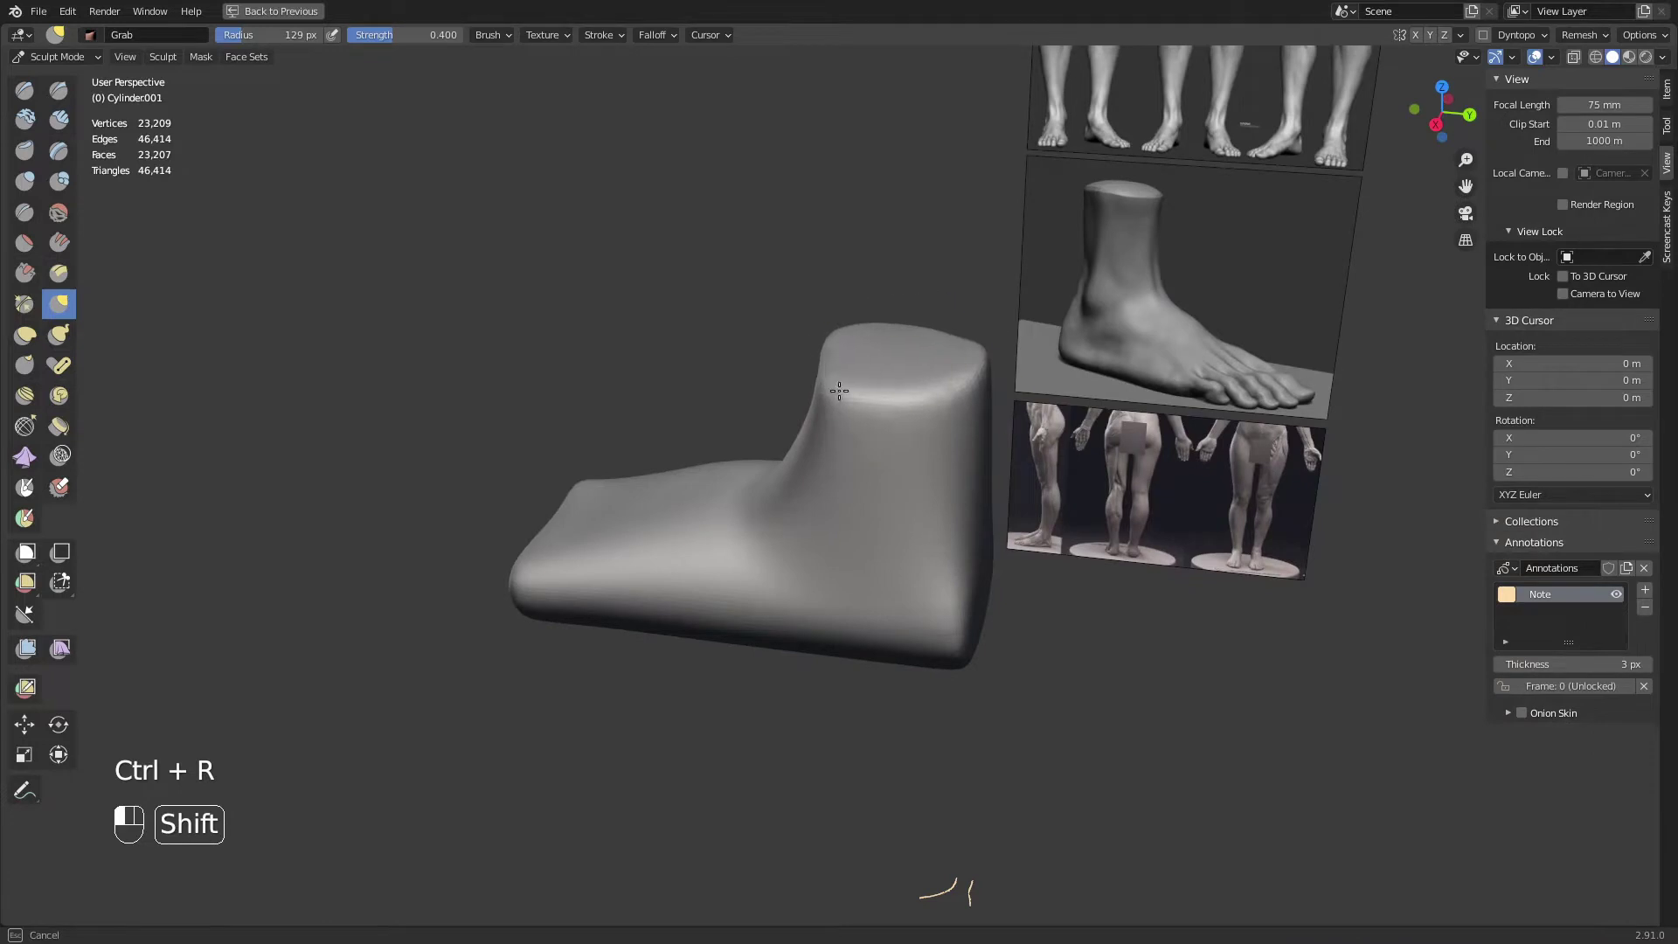
{"action": "middle_click_drag", "start_coordinate": [903, 434], "coordinate": [918, 449]}
{"action": "mouse_move", "coordinate": [798, 487]}
{"action": "middle_mouse_down"}
{"action": "mouse_move", "coordinate": [736, 434]}
{"action": "mouse_move", "coordinate": [806, 443]}
{"action": "middle_mouse_up"}
In right view, pull the upper front of the ankle back toward the heel with the Grab brush at about 144 px
{"action": "key", "text": "KP_3"}
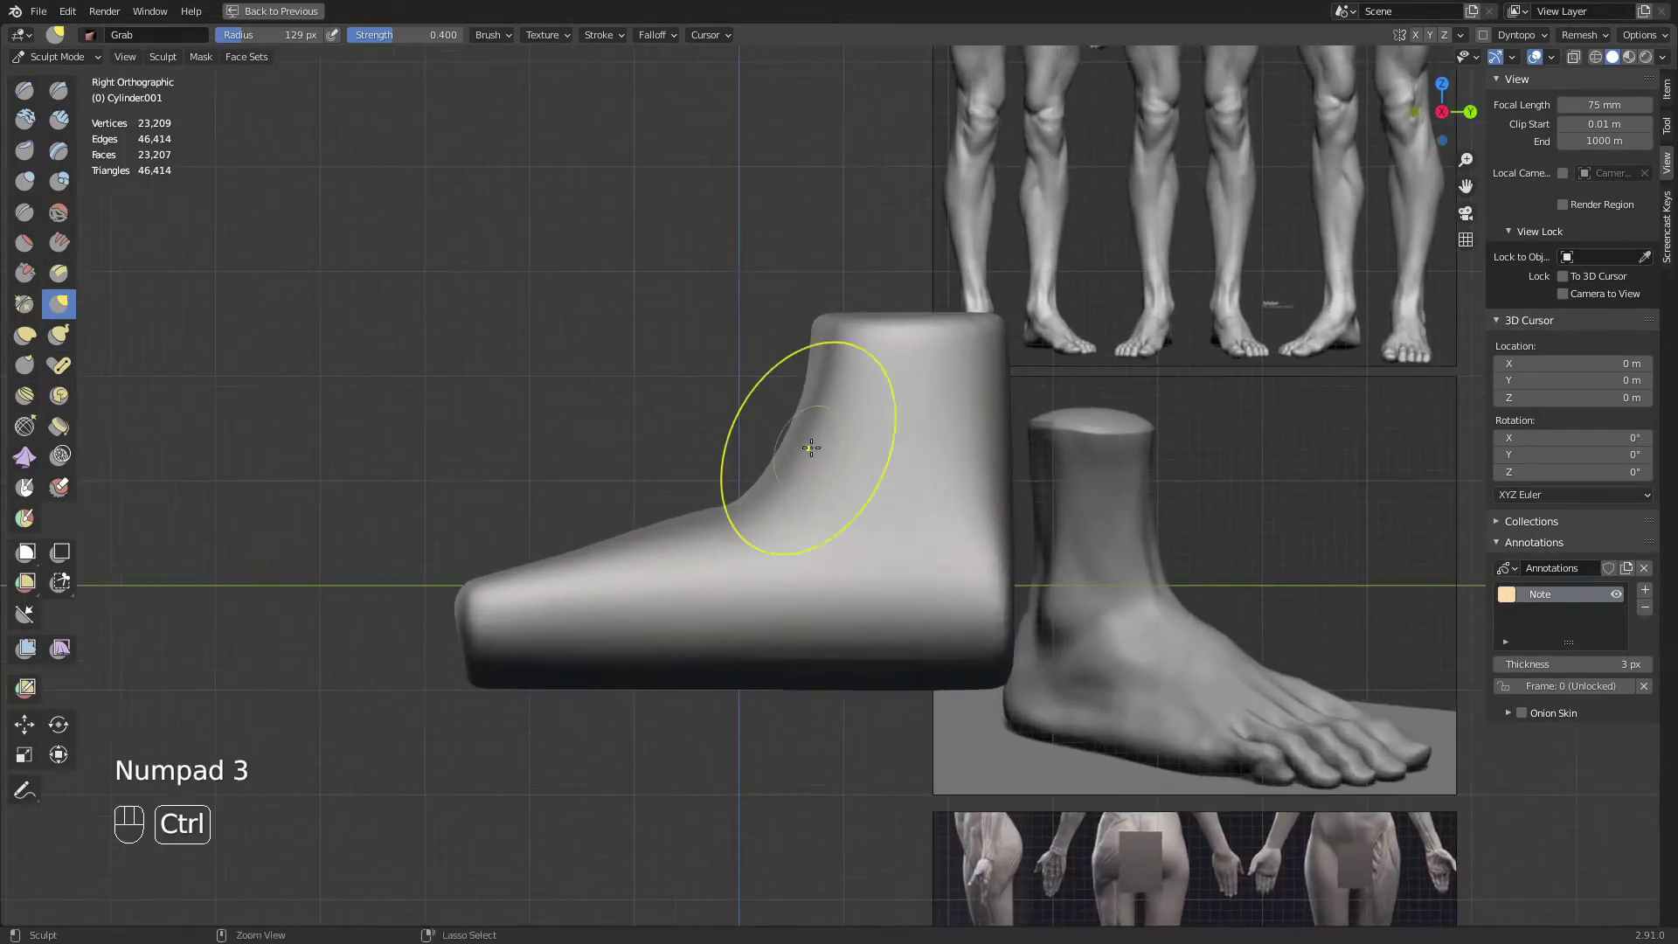
{"action": "key", "text": "g"}
{"action": "key", "text": "f"}
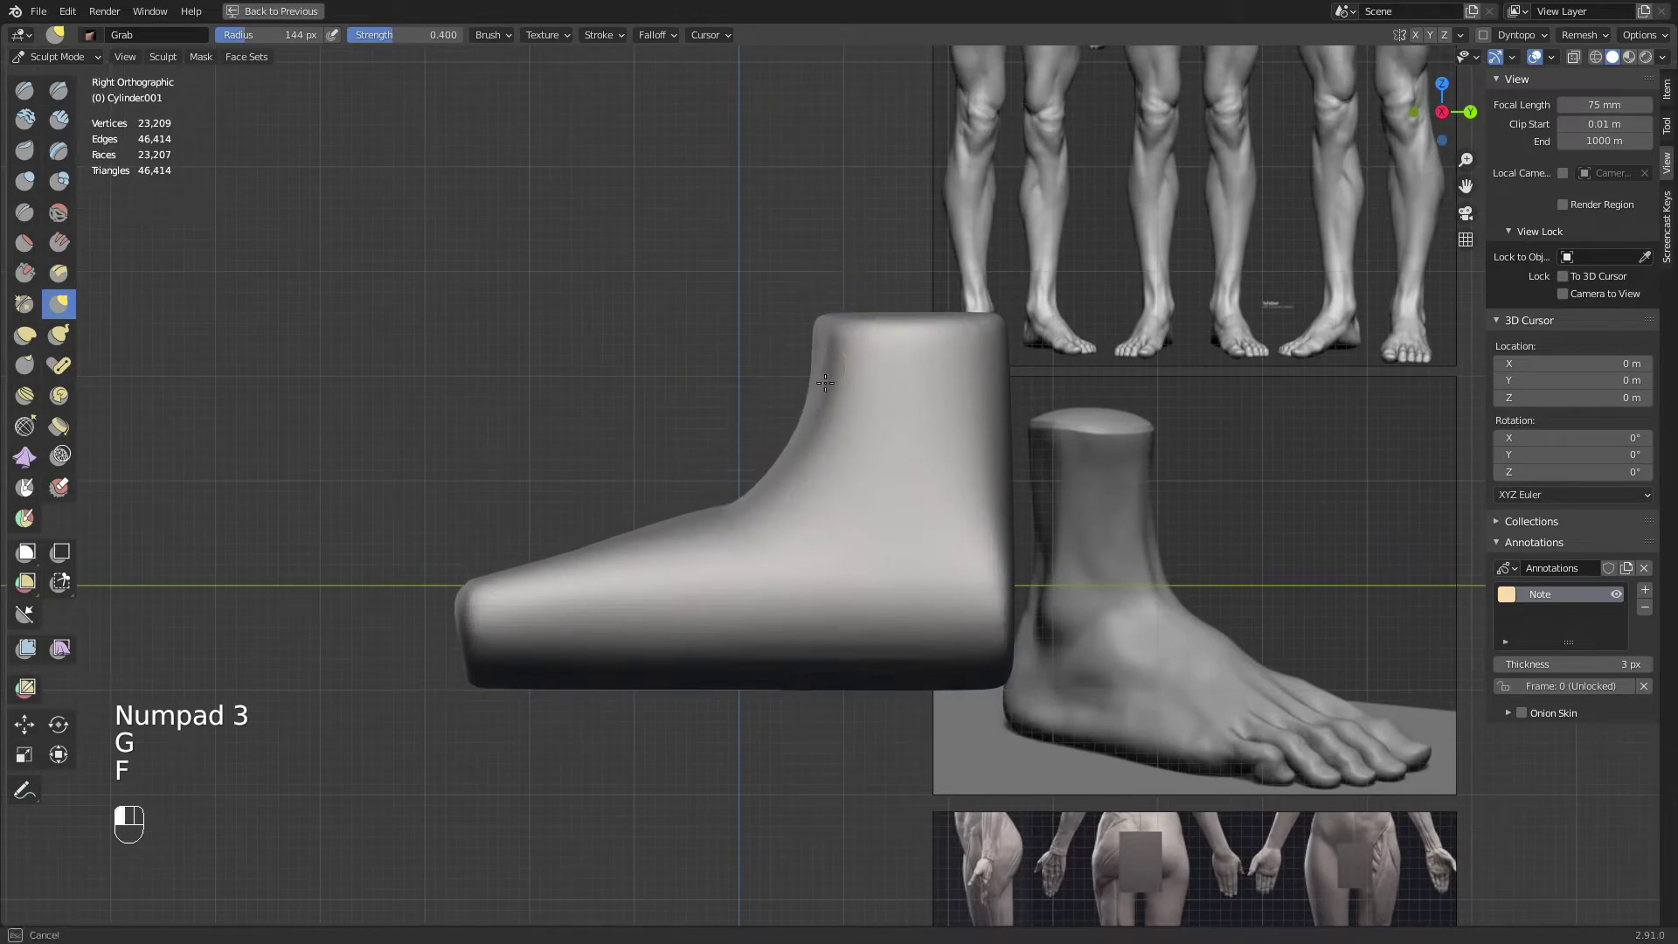
{"action": "left_click_drag", "start_coordinate": [825, 383], "coordinate": [829, 381]}
{"action": "left_click_drag", "start_coordinate": [824, 346], "coordinate": [837, 345]}
{"action": "mouse_move", "coordinate": [824, 330]}
{"action": "left_mouse_down"}
{"action": "mouse_move", "coordinate": [946, 306]}
{"action": "mouse_move", "coordinate": [853, 312]}
{"action": "left_mouse_up"}
{"action": "key", "text": "f"}
{"action": "left_click", "coordinate": [1046, 342]}
Nudge the bend between instep and ankle slightly upward and smooth the front of the ankle with a 127 px radius
{"action": "key", "text": "f"}
{"action": "left_click", "coordinate": [748, 477]}
{"action": "key", "text": "f"}
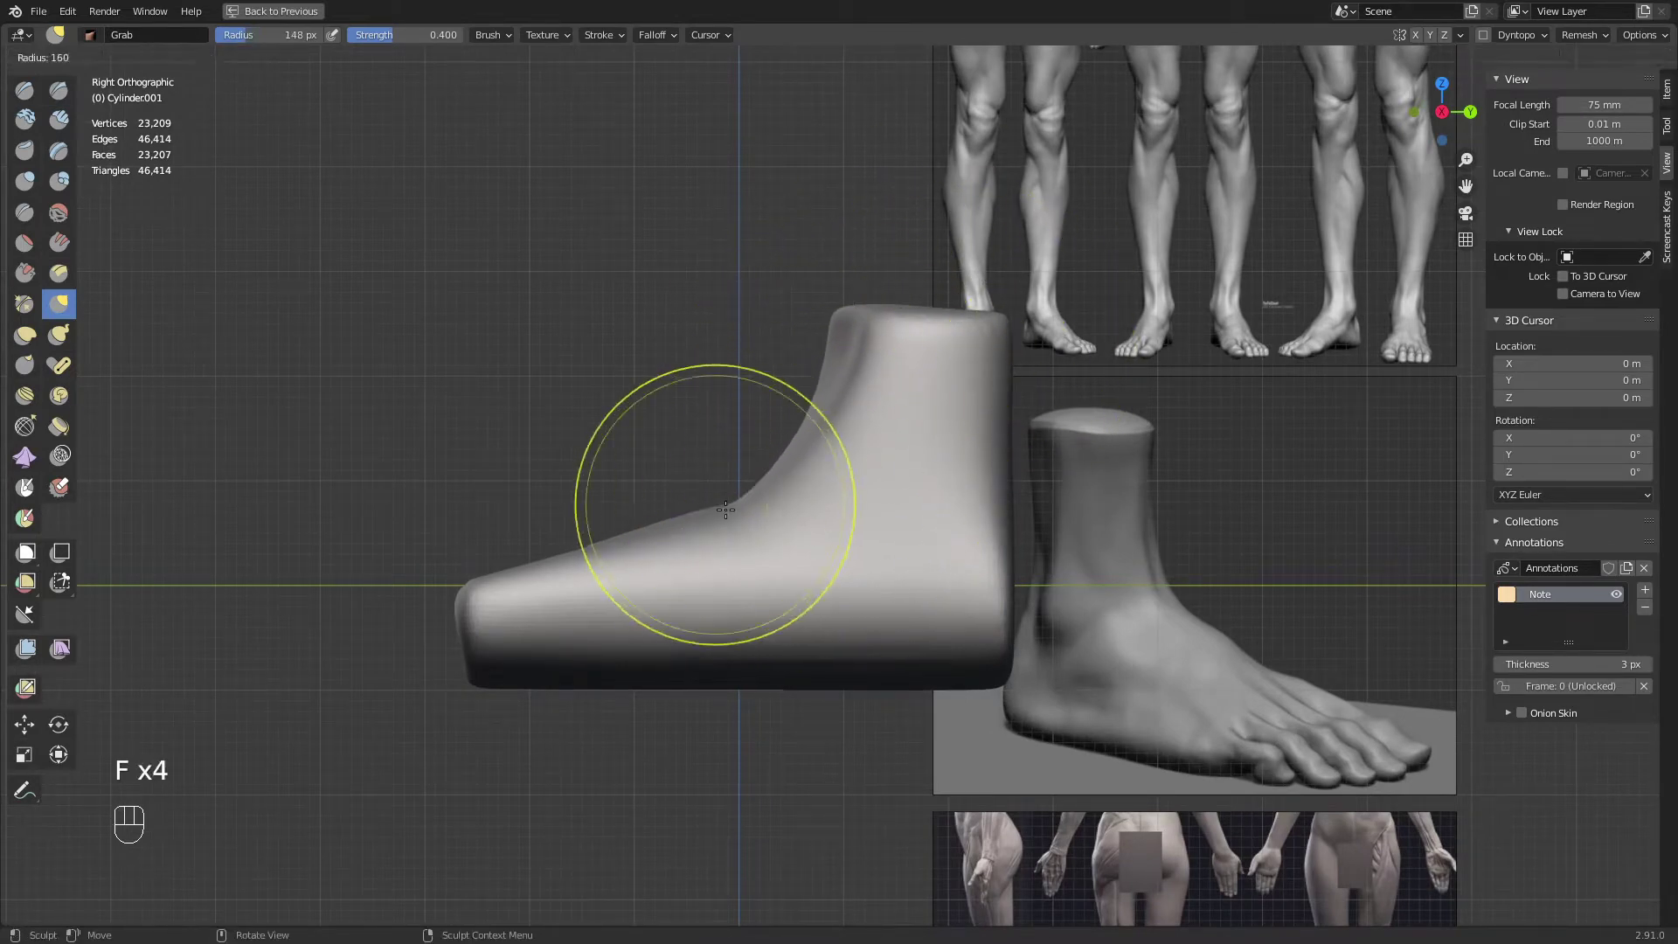
{"action": "left_click", "coordinate": [727, 510]}
{"action": "left_click_drag", "start_coordinate": [739, 501], "coordinate": [734, 493]}
{"action": "key", "text": "f"}
{"action": "left_click", "coordinate": [733, 476]}
{"action": "left_click_drag", "start_coordinate": [783, 430], "coordinate": [795, 458], "text": "shift"}
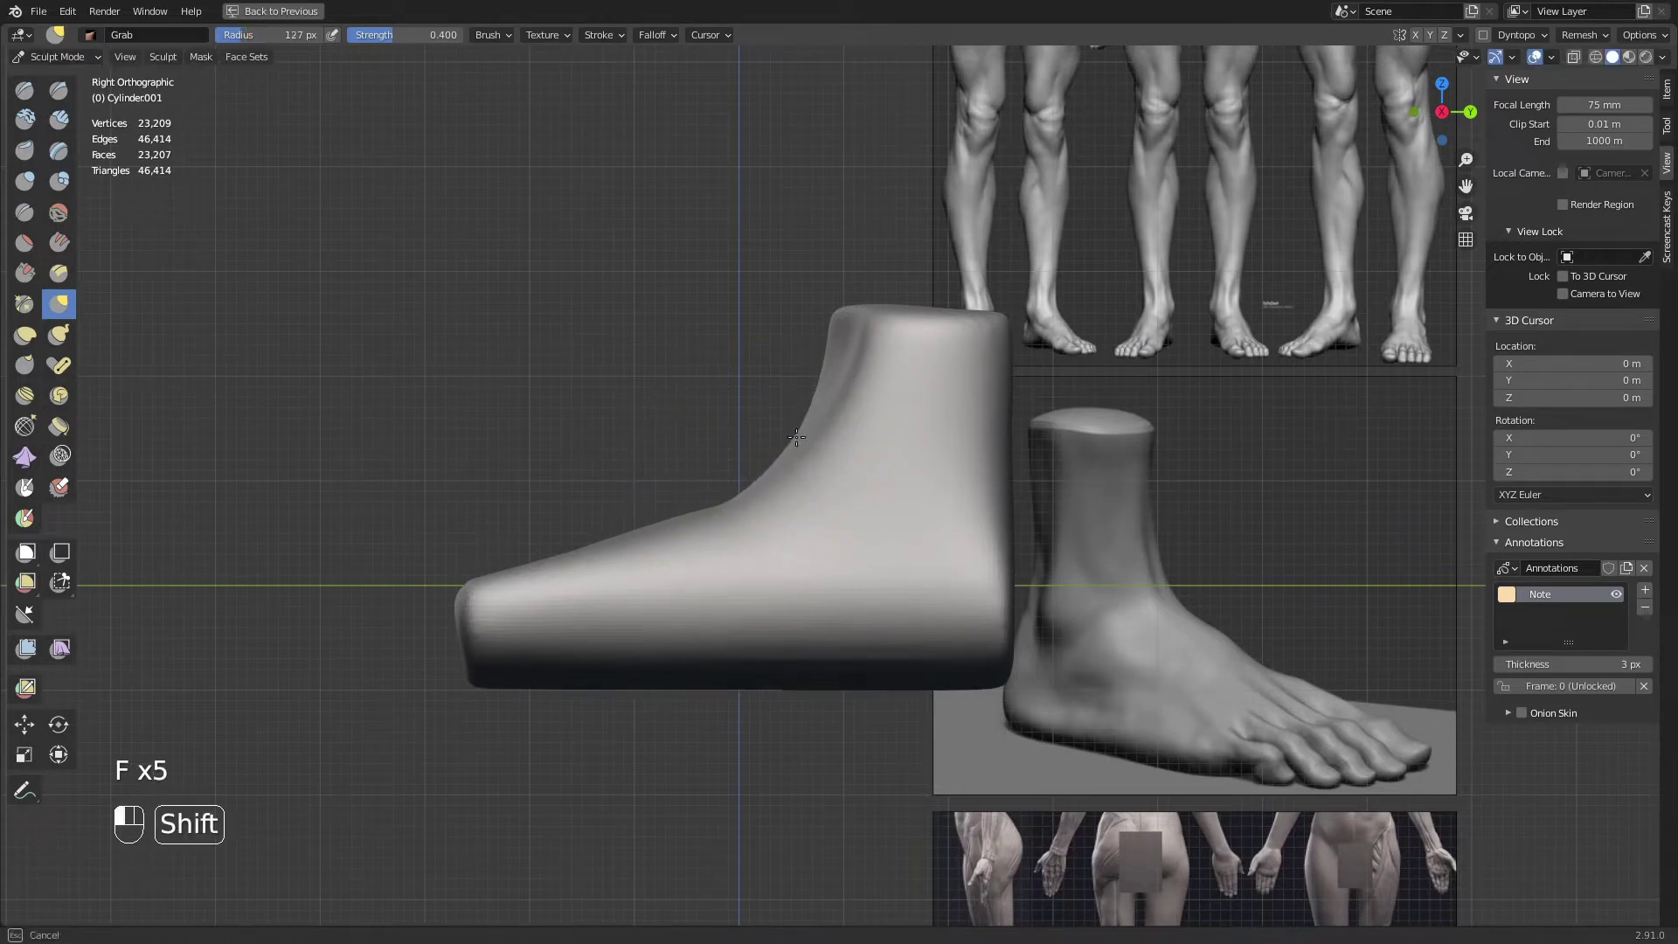
Examine the foot's shape from the side, top, bottom and front
{"action": "middle_click_drag", "start_coordinate": [501, 578], "coordinate": [670, 473], "text": "shift"}
{"action": "key", "text": "f"}
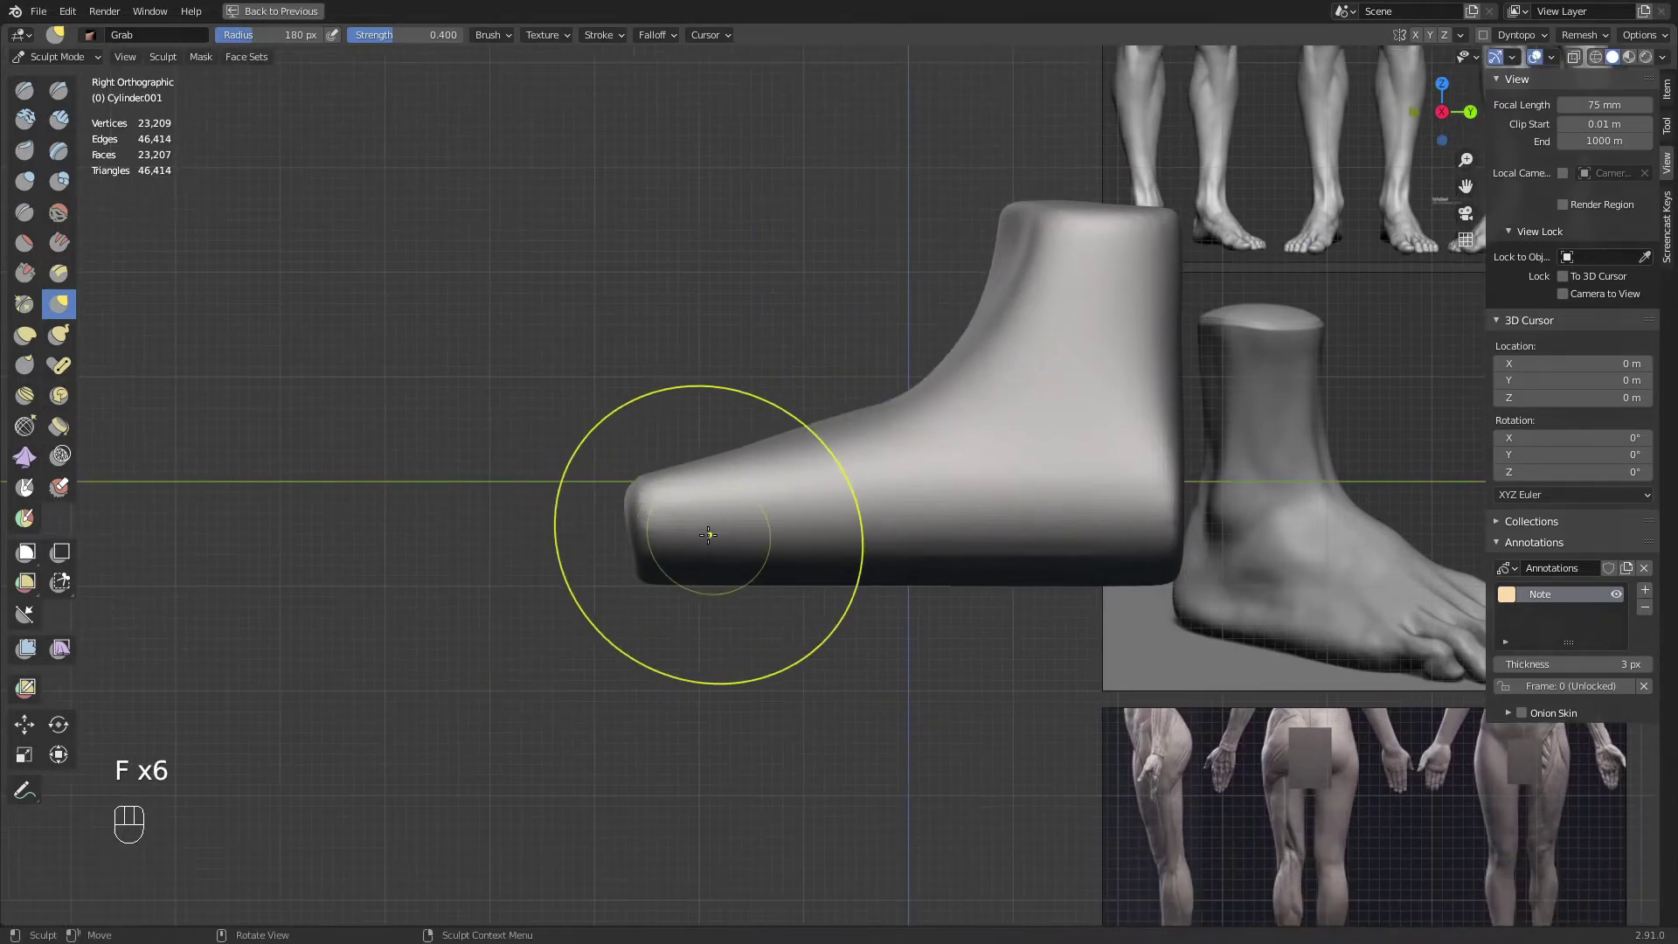
{"action": "left_click", "coordinate": [864, 528]}
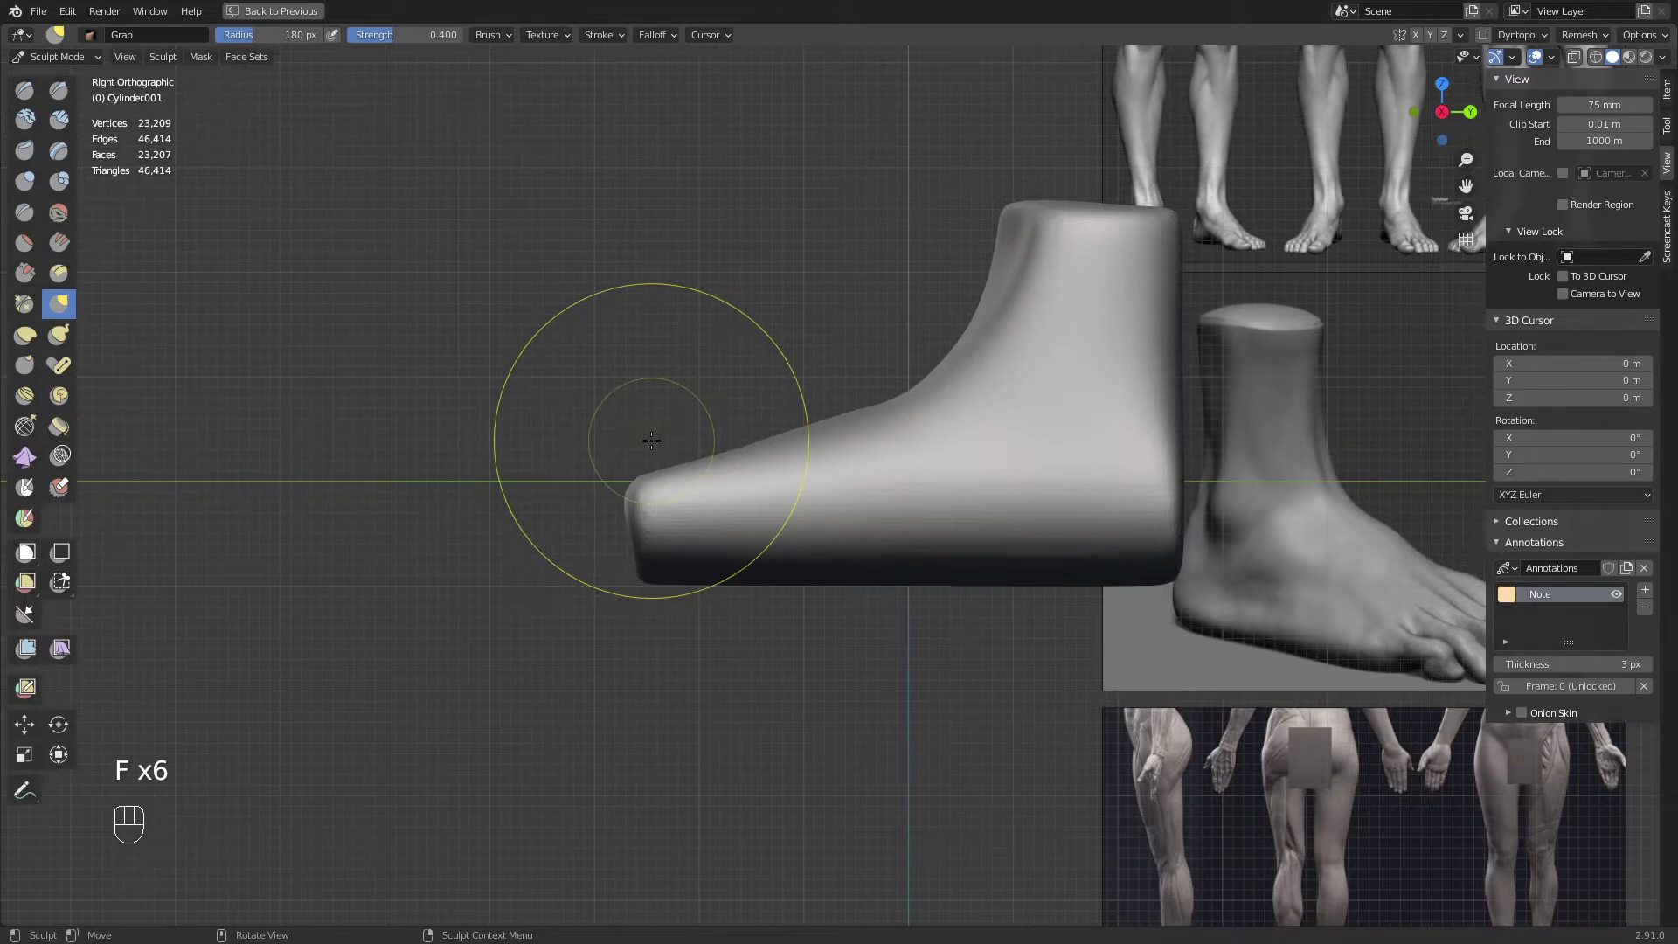
{"action": "key", "text": "KP_7"}
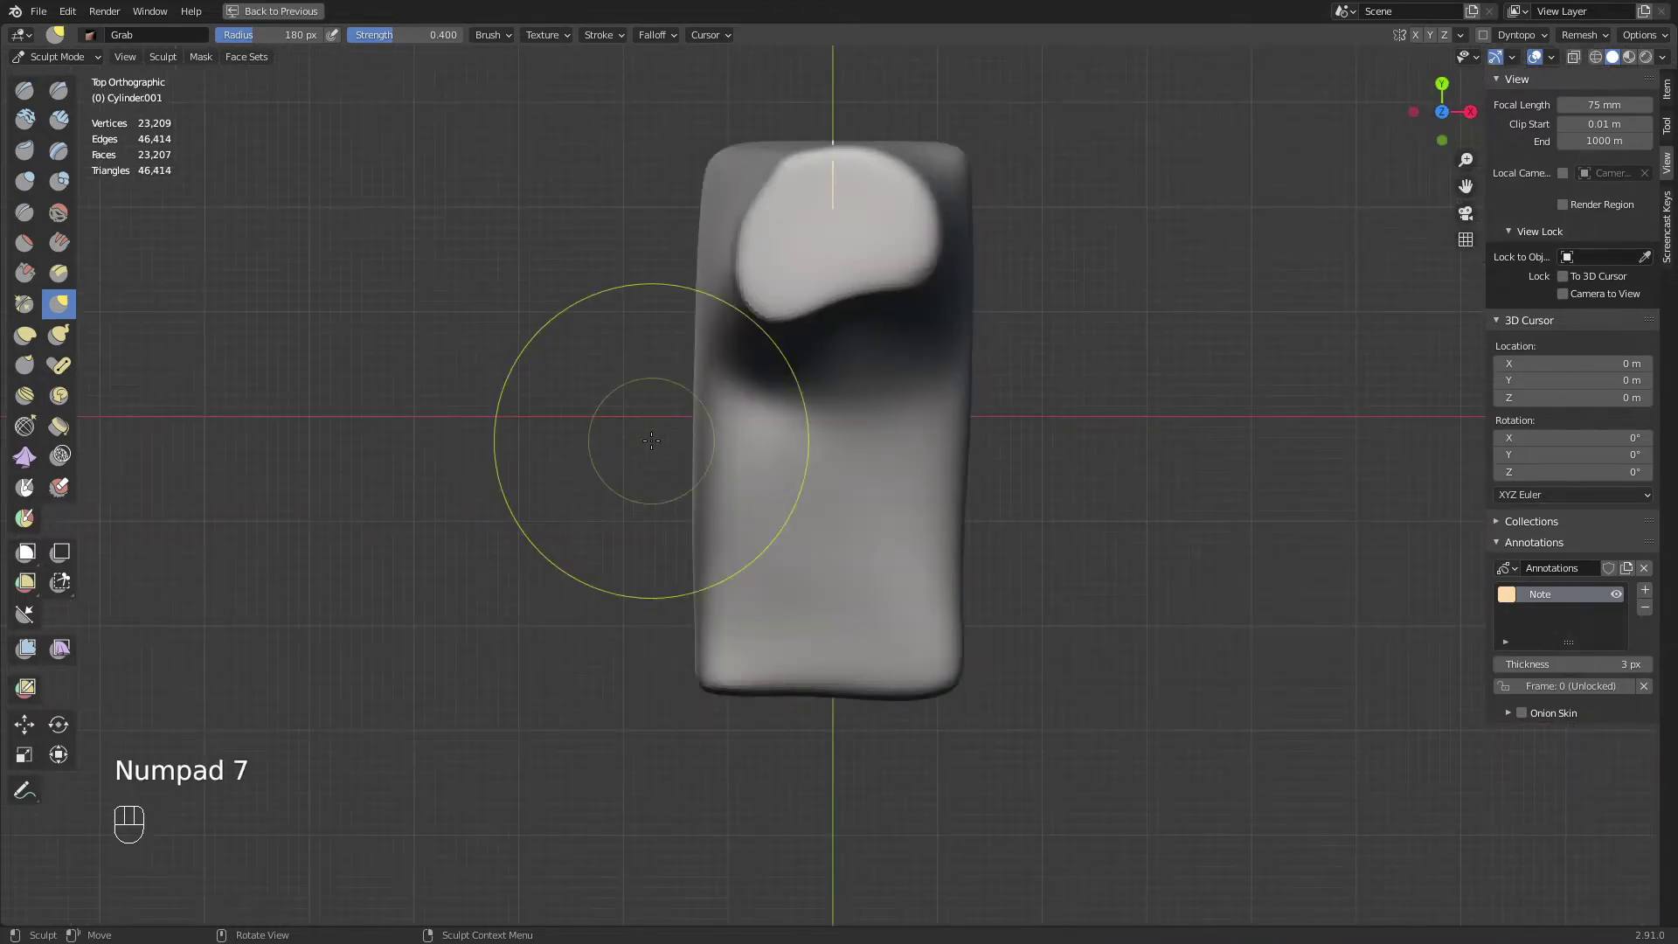
{"action": "key", "text": "KP_9"}
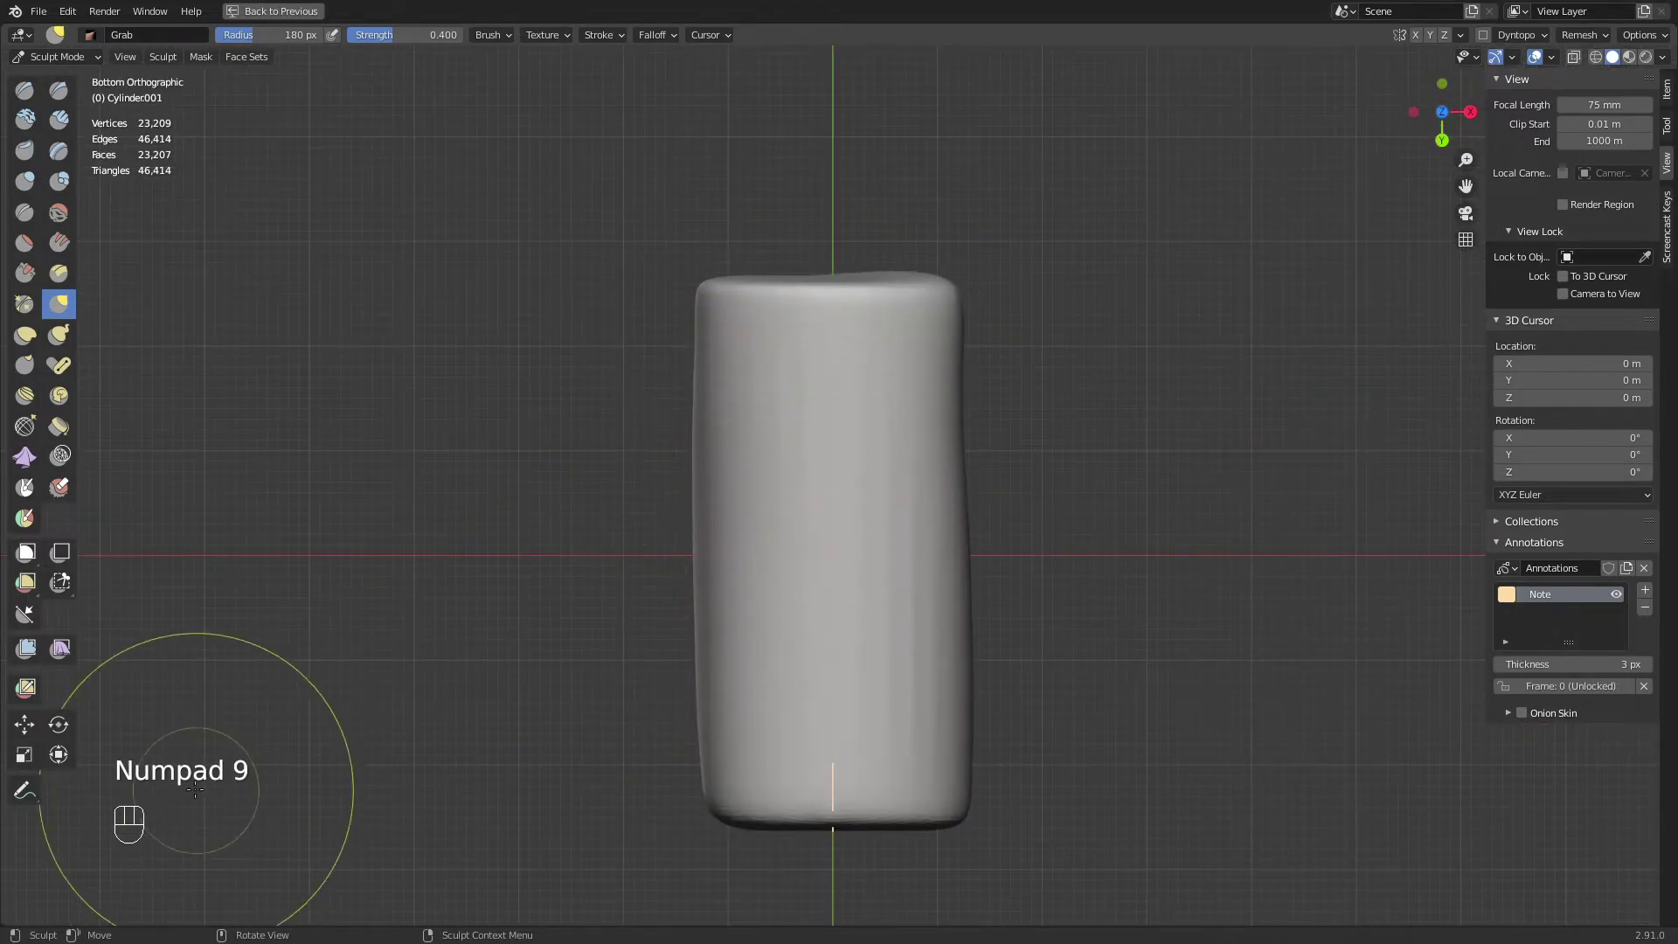
{"action": "middle_click_drag", "start_coordinate": [195, 791], "coordinate": [254, 871], "text": "shift"}
{"action": "key", "text": "g"}
{"action": "key", "text": "f"}
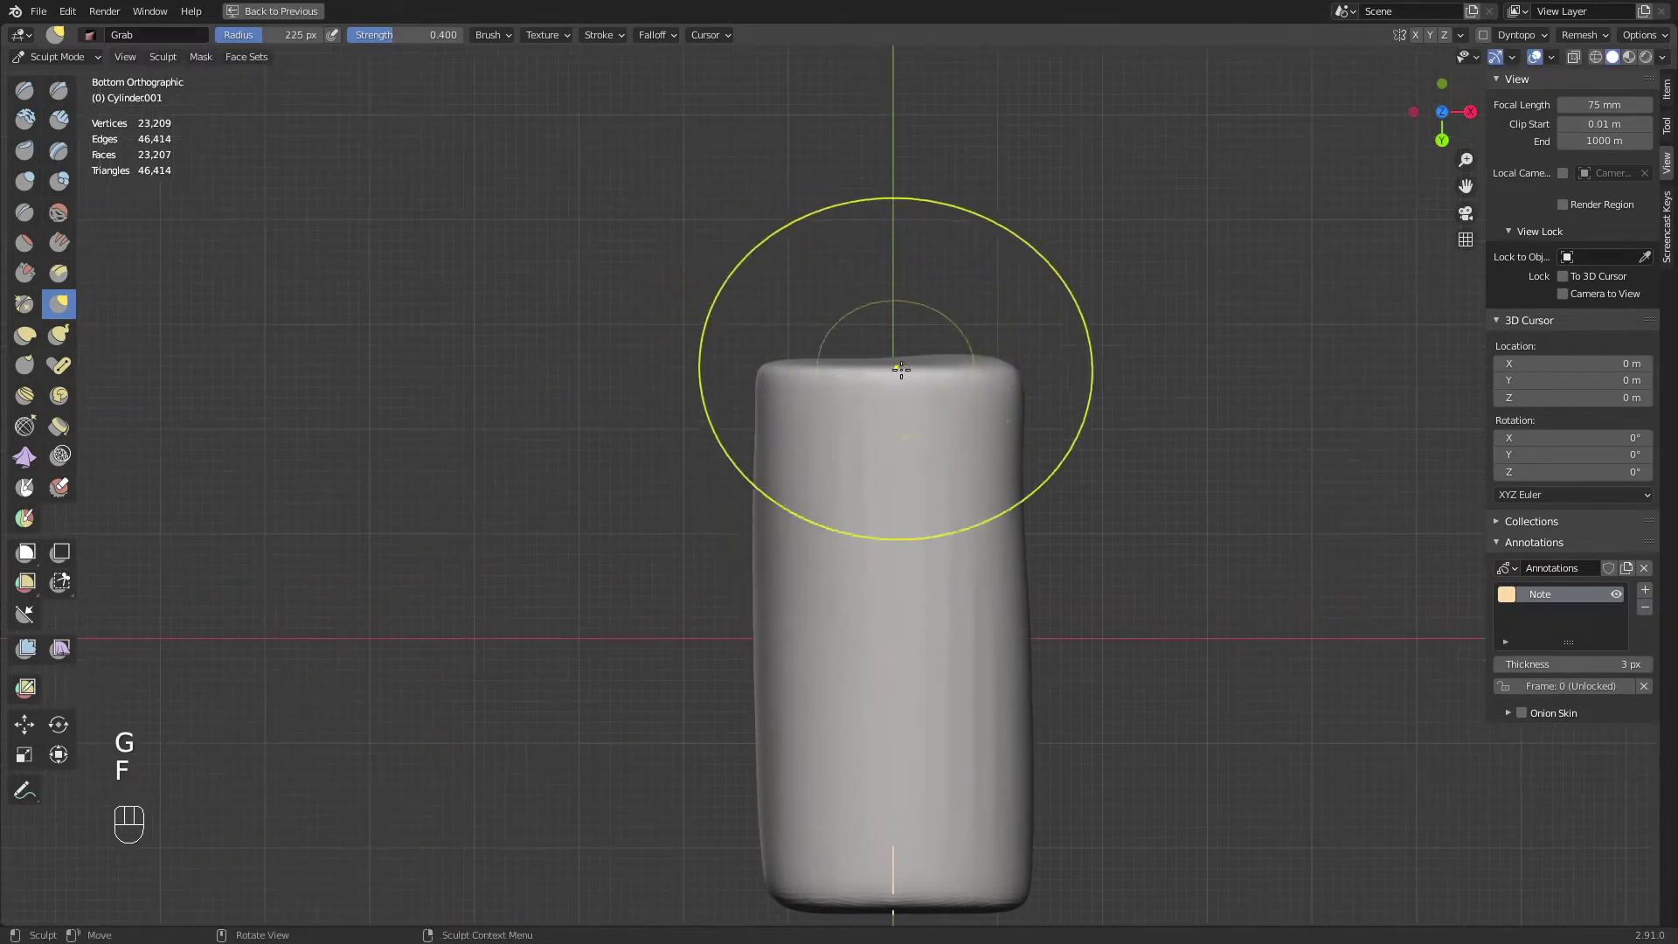
{"action": "key", "text": "f"}
{"action": "left_click", "coordinate": [875, 421]}
{"action": "middle_click_drag", "start_coordinate": [875, 421], "coordinate": [865, 387], "text": "shift"}
{"action": "middle_click_drag", "start_coordinate": [1098, 369], "coordinate": [1073, 575]}
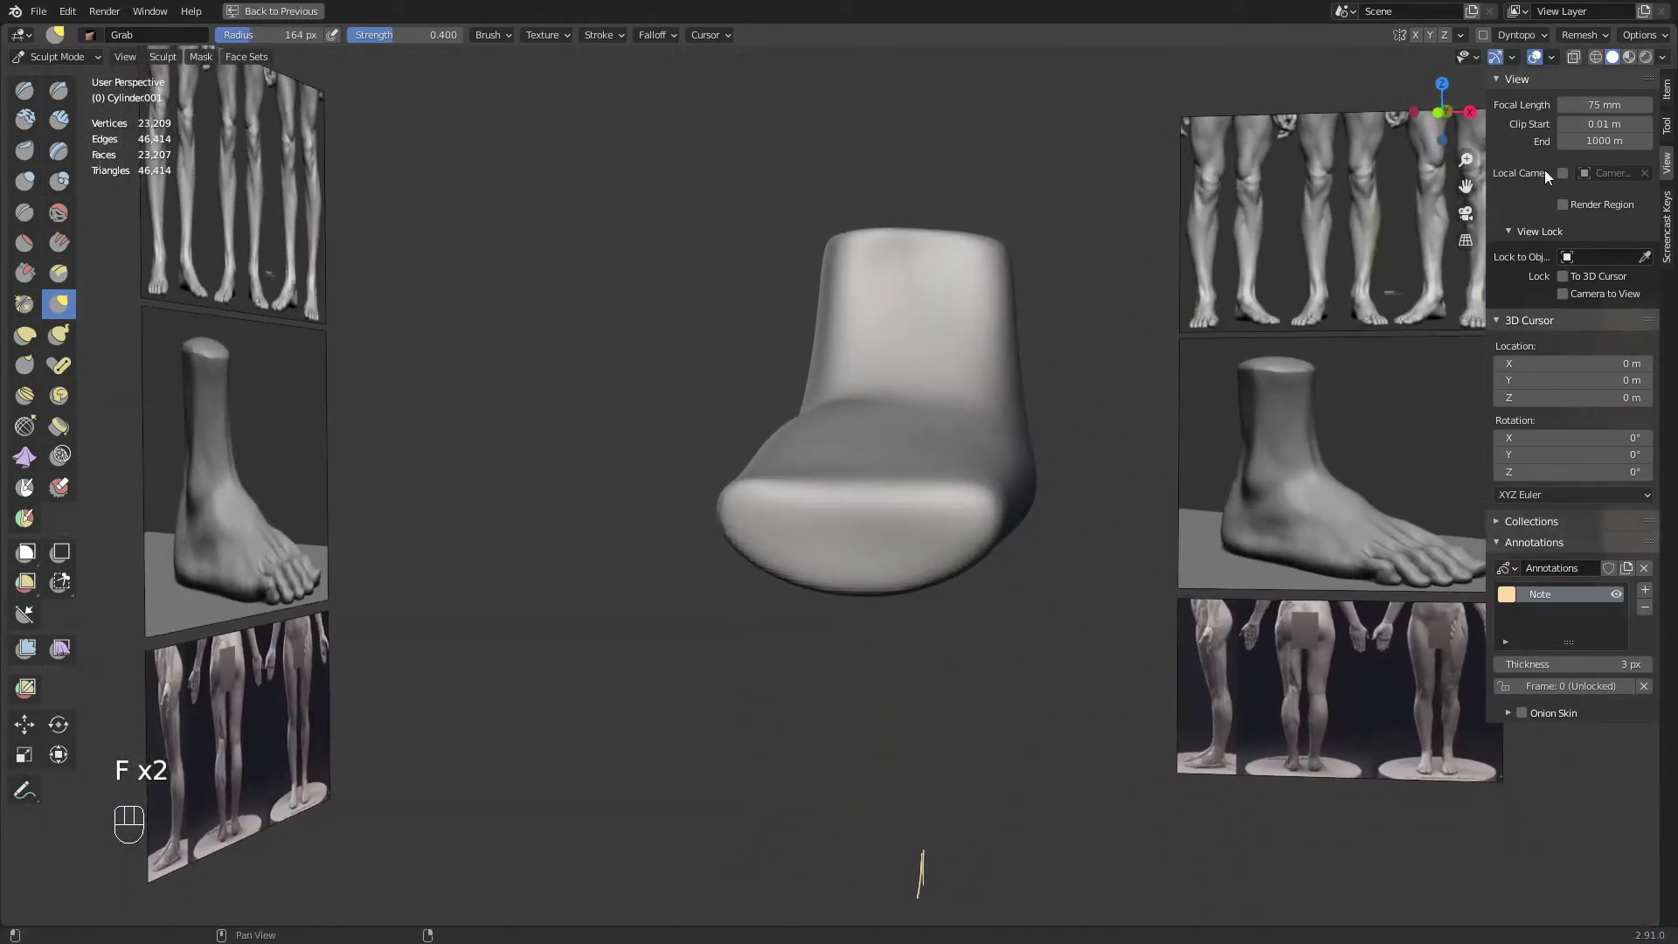
In bottom view, grab the toe end and extend its middle and big-toe corner forward, using a radius of about 173 px
{"action": "left_click", "coordinate": [1440, 139]}
{"action": "key", "text": "f"}
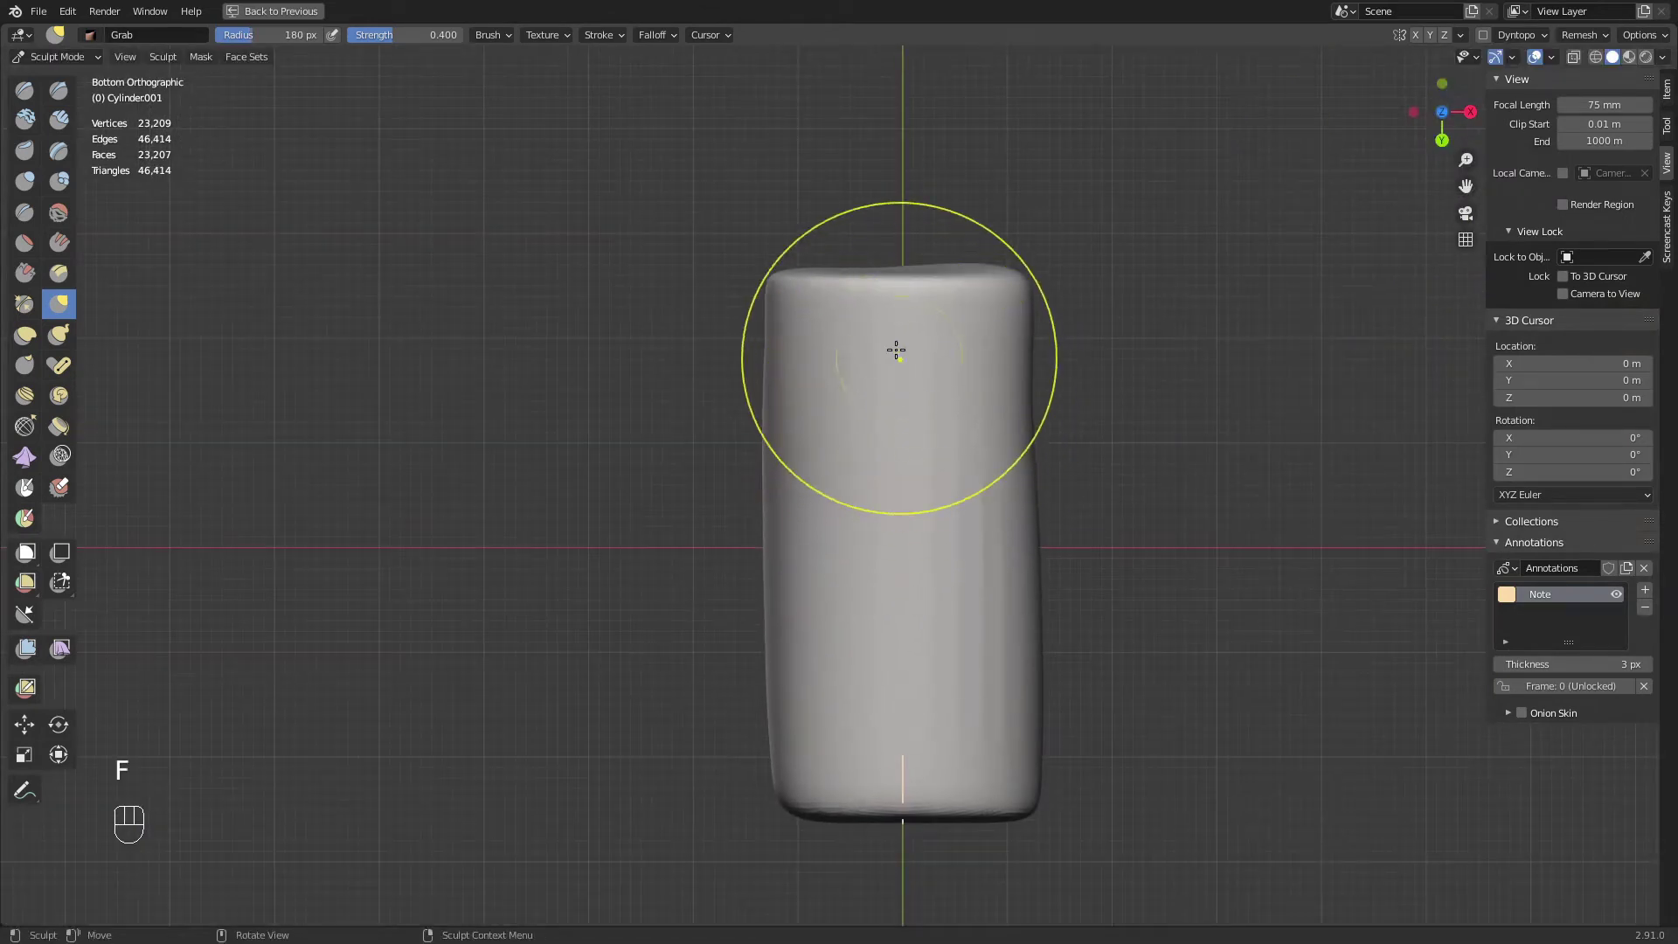
{"action": "key", "text": "f"}
{"action": "left_click", "coordinate": [844, 308]}
{"action": "mouse_move", "coordinate": [892, 306]}
{"action": "left_mouse_down"}
{"action": "mouse_move", "coordinate": [883, 290]}
{"action": "mouse_move", "coordinate": [969, 271]}
{"action": "left_mouse_up"}
{"action": "key", "text": "f"}
{"action": "left_click", "coordinate": [973, 285]}
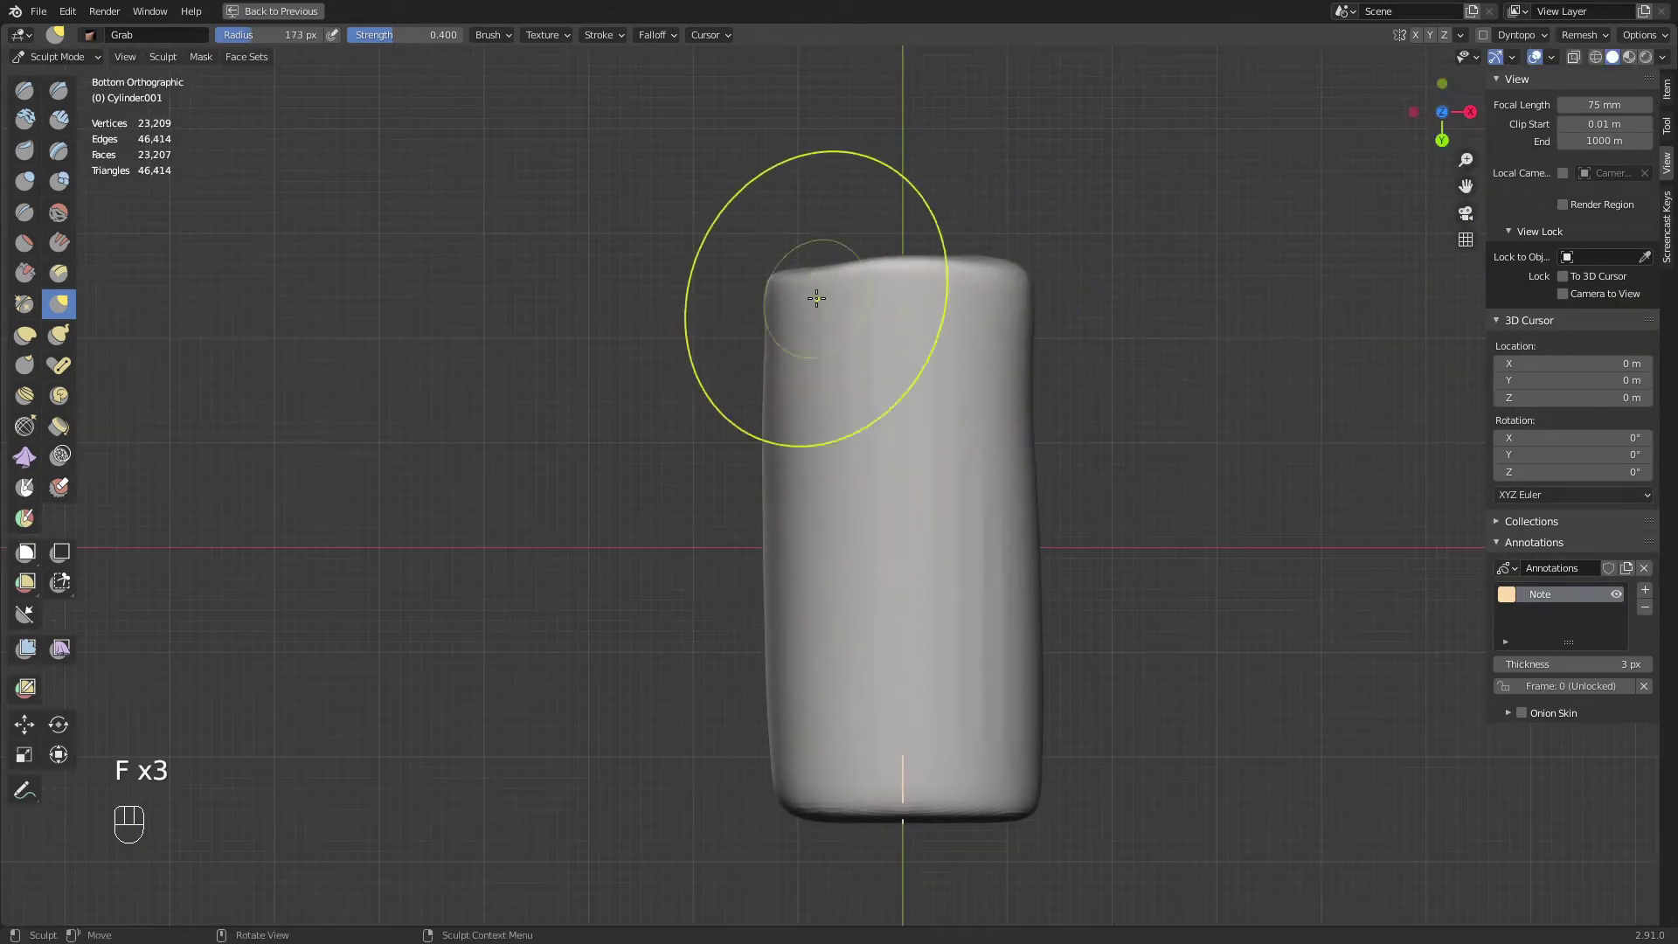
{"action": "left_click", "coordinate": [817, 298]}
{"action": "left_click_drag", "start_coordinate": [817, 299], "coordinate": [769, 271]}
Grab the big-toe side of the forefoot outward to widen it at the ball of the foot
{"action": "key", "text": "f"}
{"action": "left_click", "coordinate": [769, 332]}
{"action": "left_click_drag", "start_coordinate": [769, 332], "coordinate": [747, 374]}
{"action": "key", "text": "f"}
{"action": "left_click", "coordinate": [776, 473]}
{"action": "key", "text": "f"}
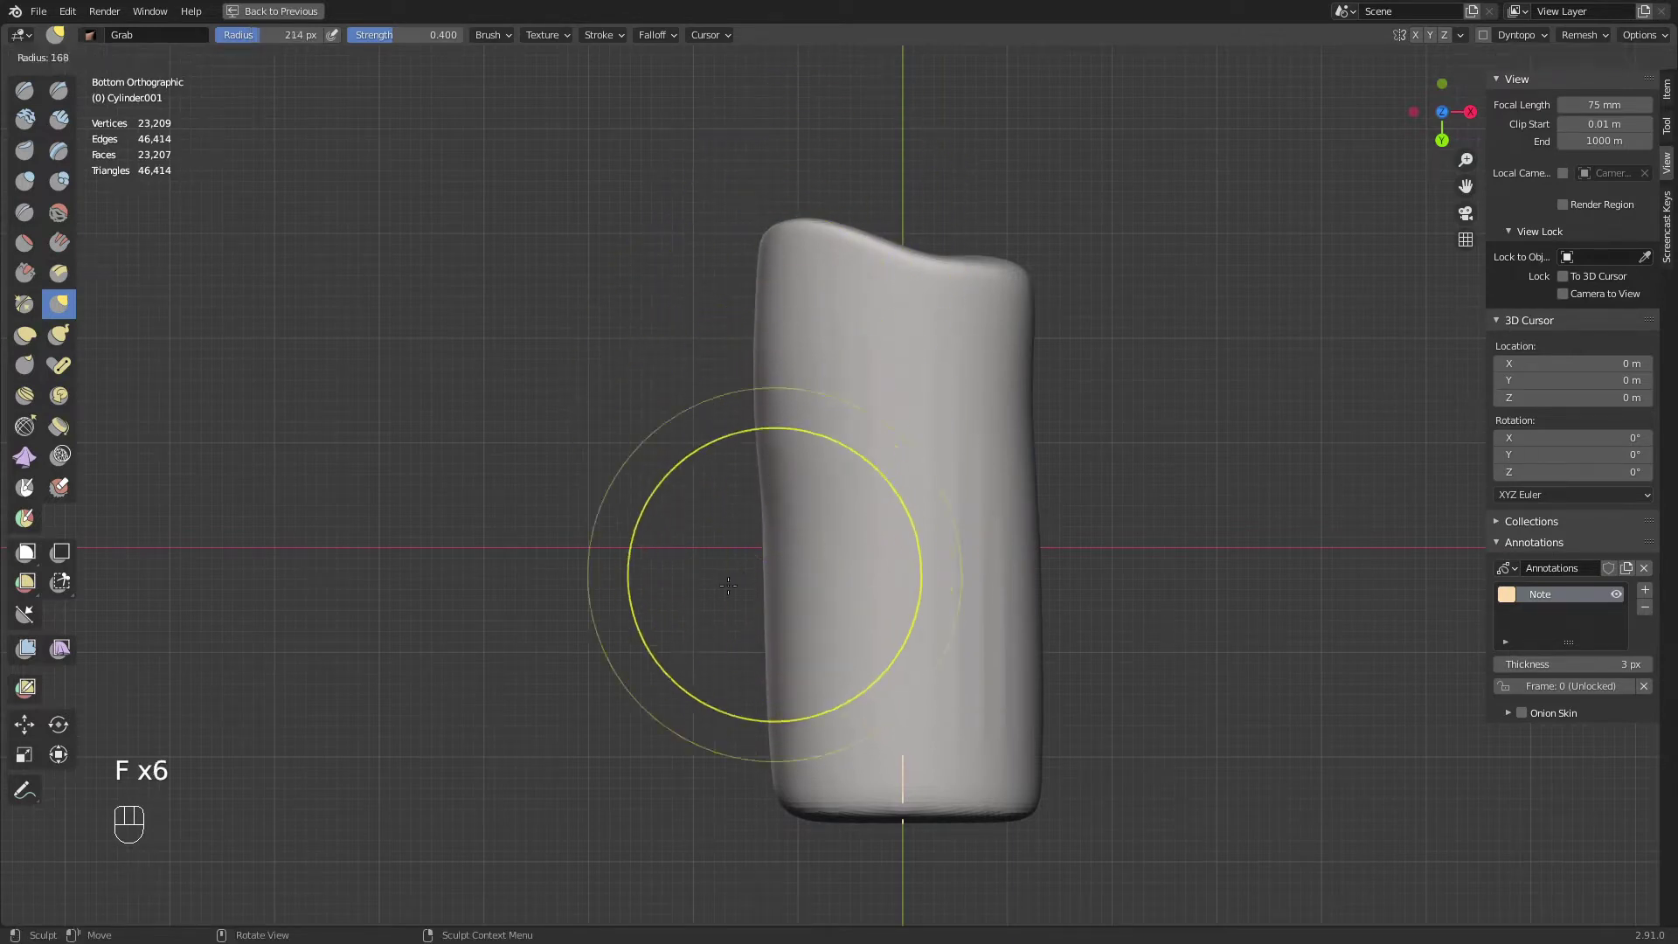
{"action": "left_click", "coordinate": [832, 509]}
{"action": "middle_click_drag", "start_coordinate": [857, 556], "coordinate": [788, 536], "text": "shift"}
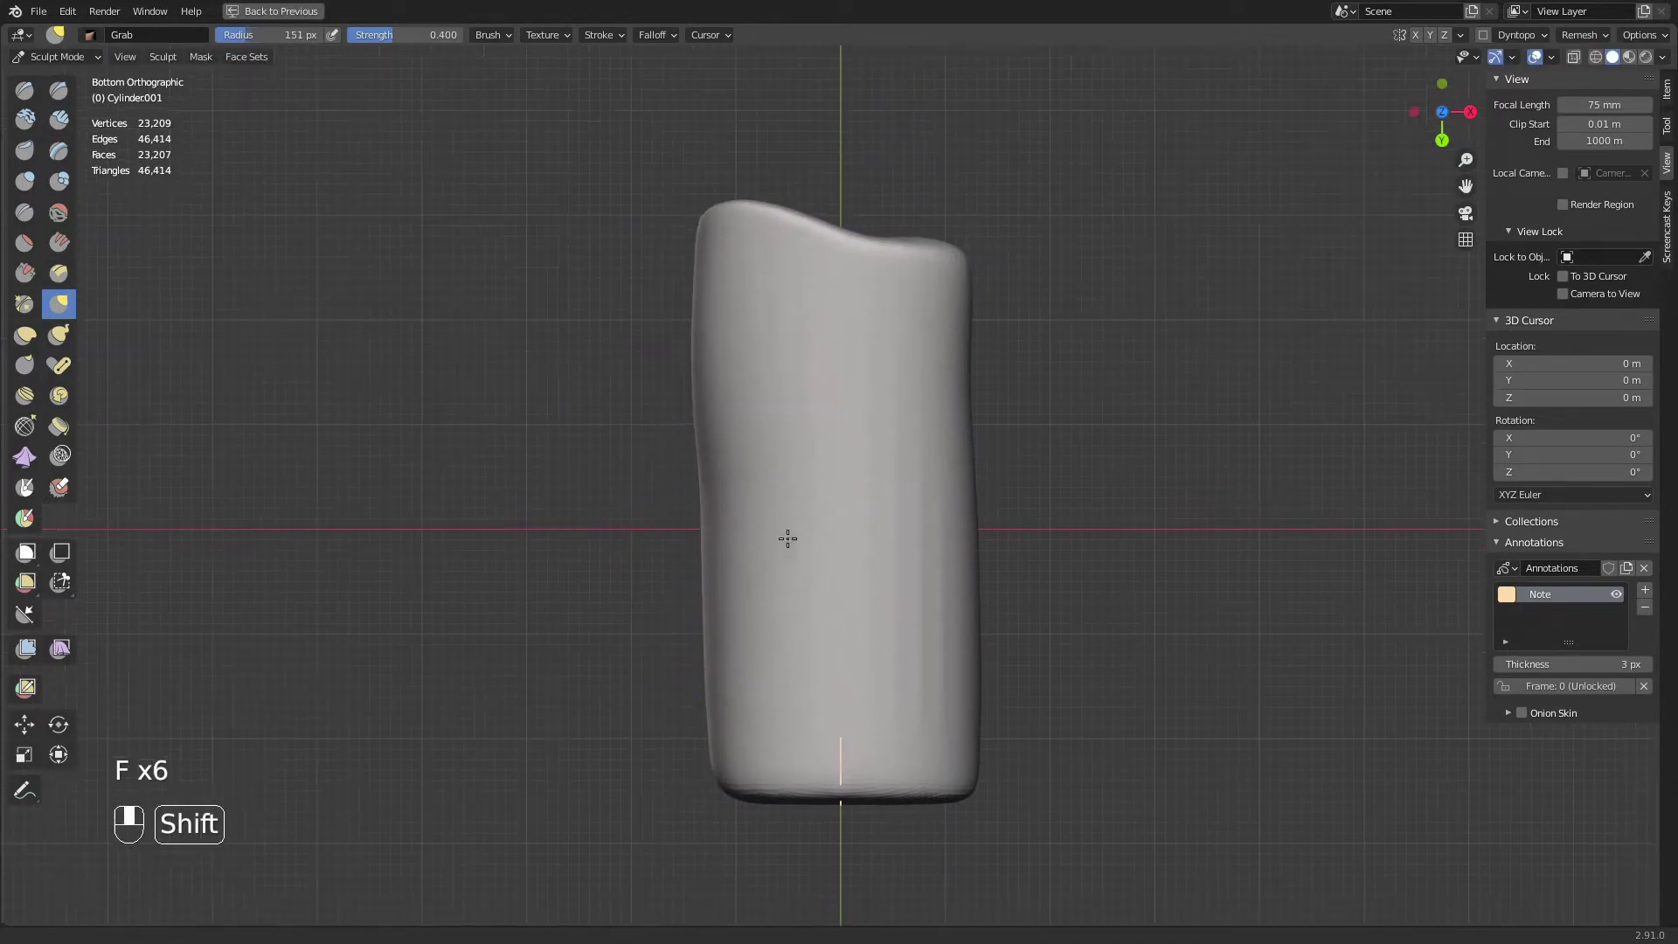
Annotate a sole outline over the foot with a short heel line, two sides widening toward the toes and a slanted toe line
{"action": "left_click", "coordinate": [33, 791]}
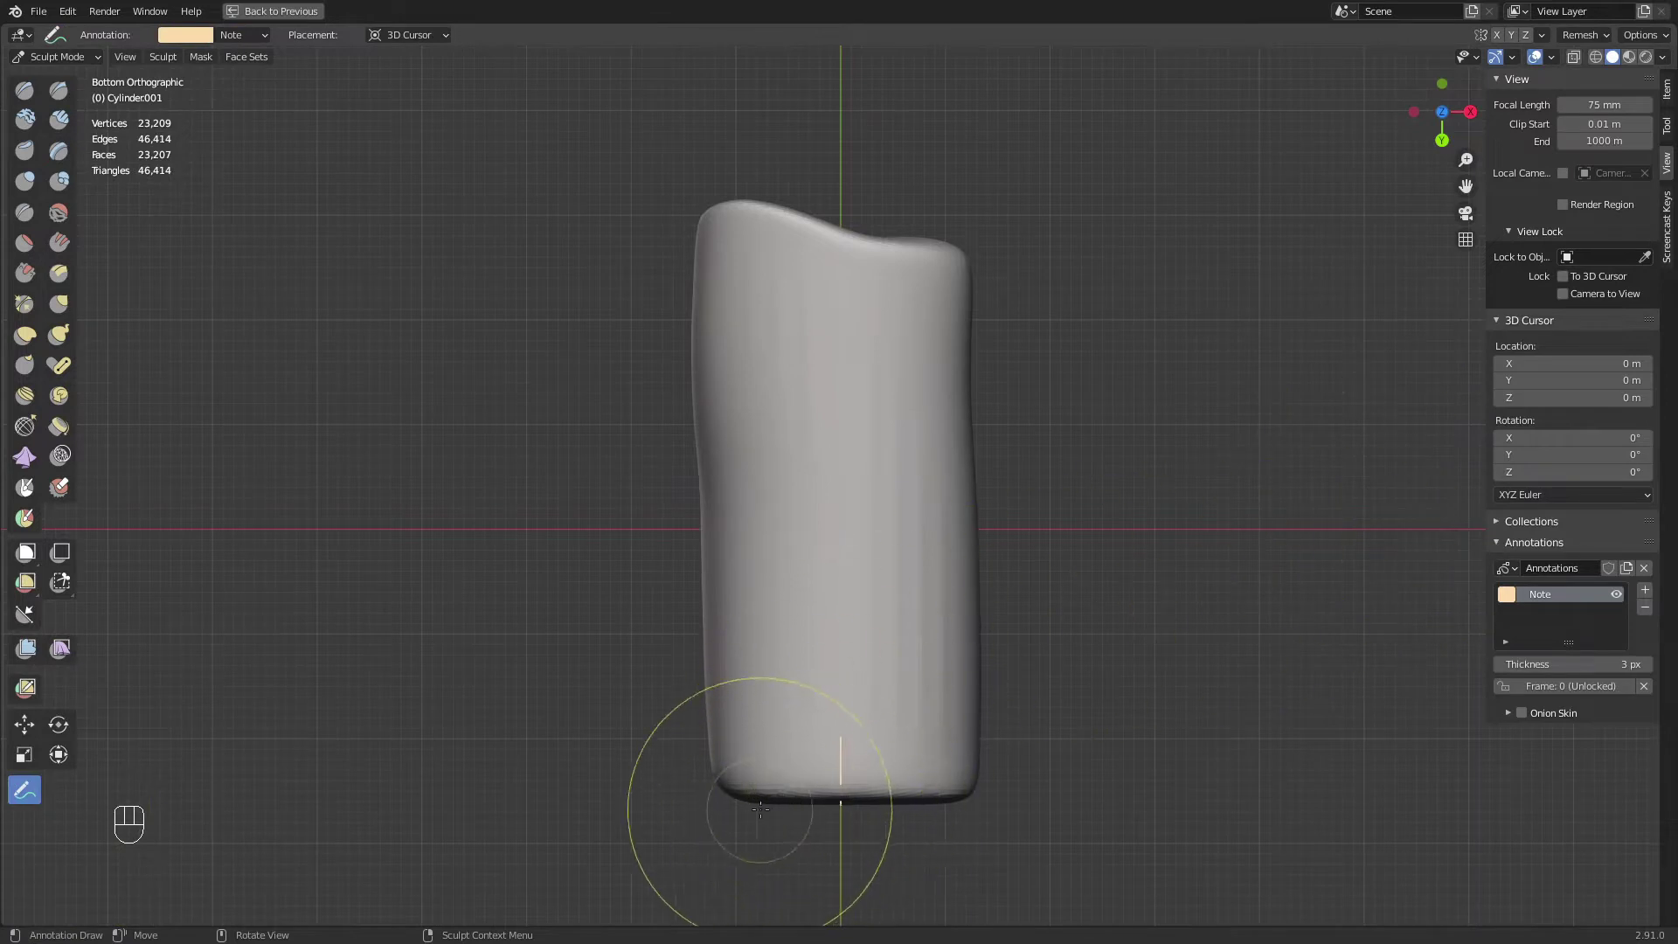
{"action": "mouse_move", "coordinate": [769, 802]}
{"action": "left_mouse_down"}
{"action": "mouse_move", "coordinate": [925, 788]}
{"action": "mouse_move", "coordinate": [962, 388]}
{"action": "left_mouse_up"}
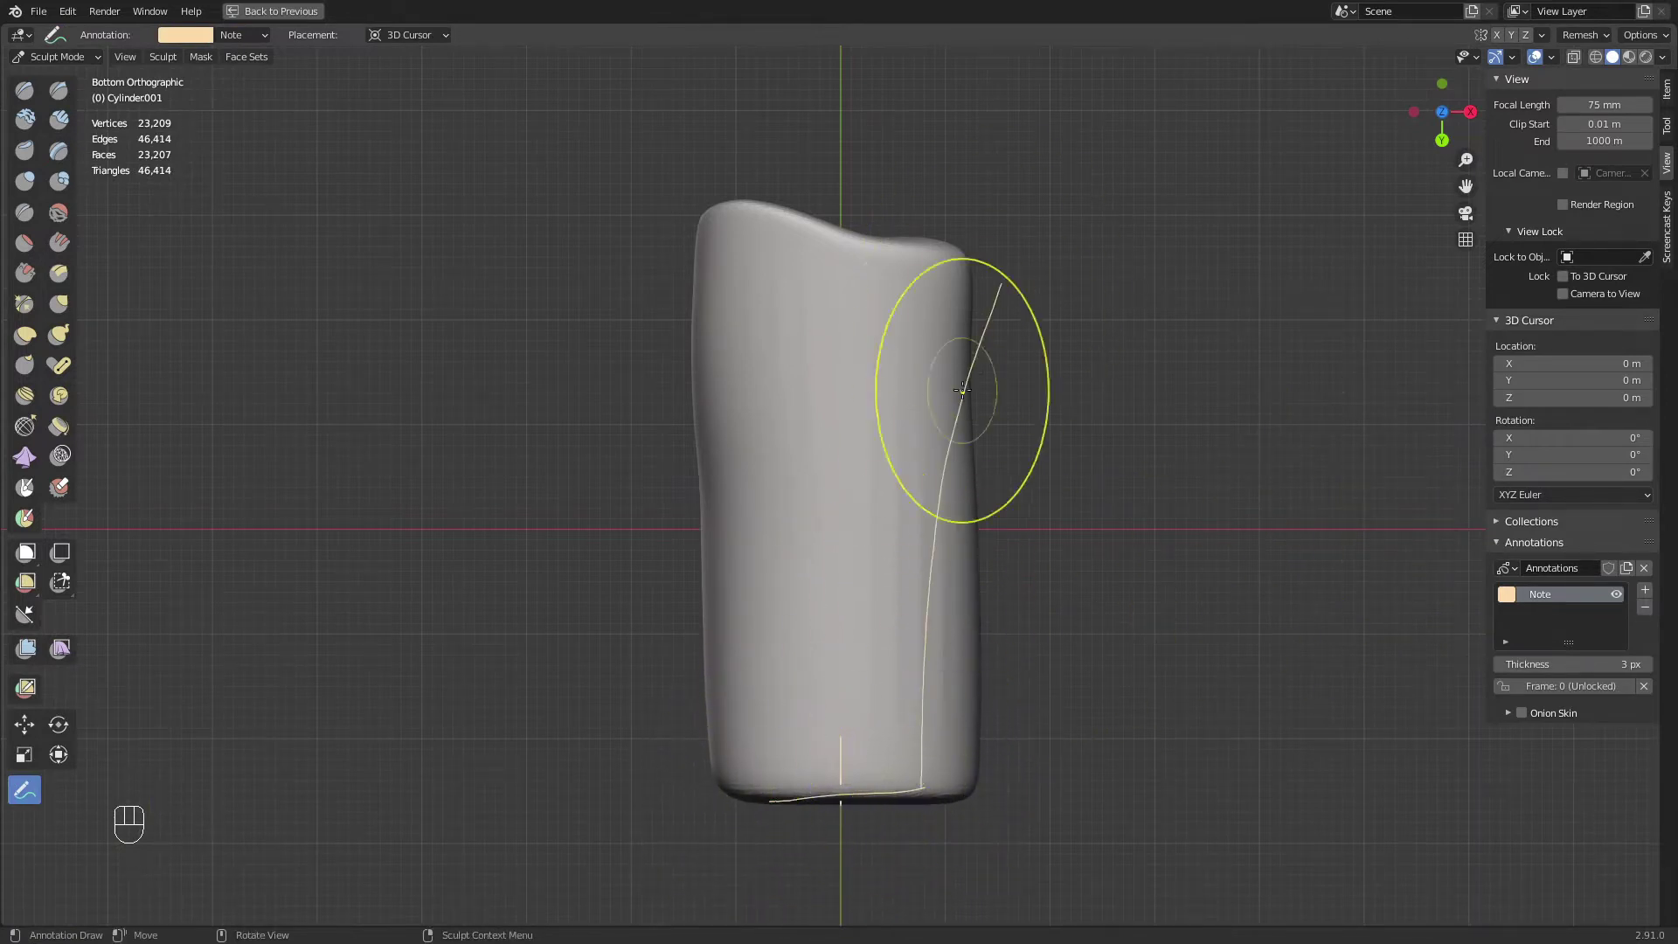
{"action": "key", "text": "ctrl+z"}
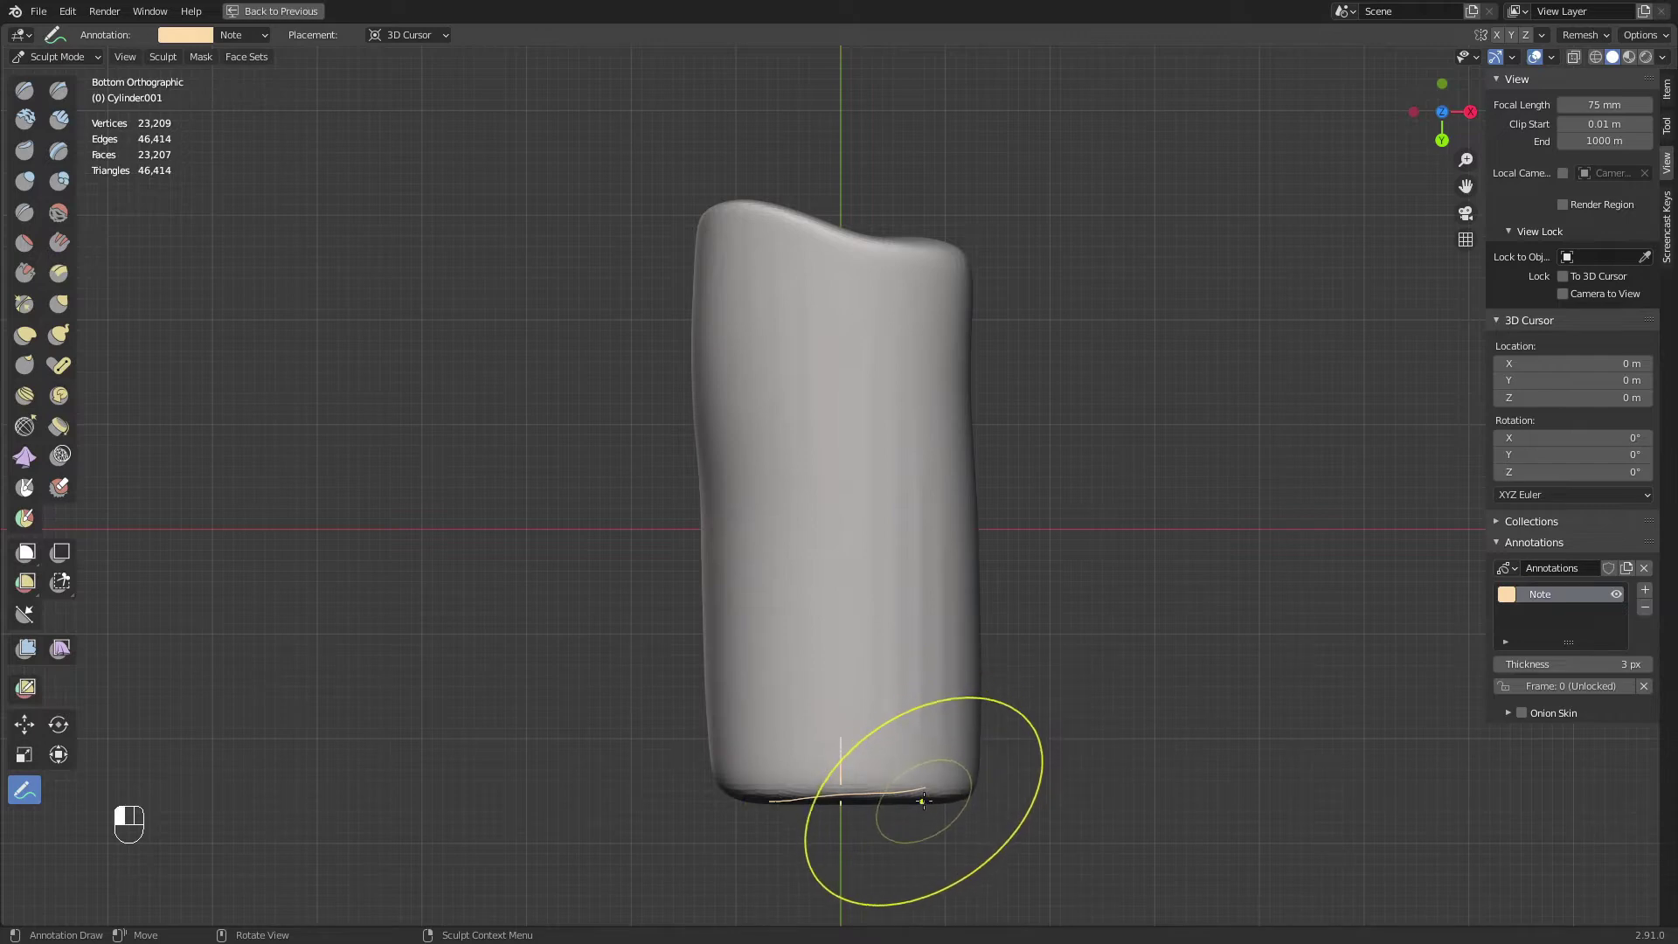
{"action": "left_click_drag", "start_coordinate": [922, 797], "coordinate": [994, 288]}
{"action": "mouse_move", "coordinate": [766, 798]}
{"action": "left_mouse_down"}
{"action": "mouse_move", "coordinate": [714, 258]}
{"action": "mouse_move", "coordinate": [1005, 413]}
{"action": "left_mouse_up"}
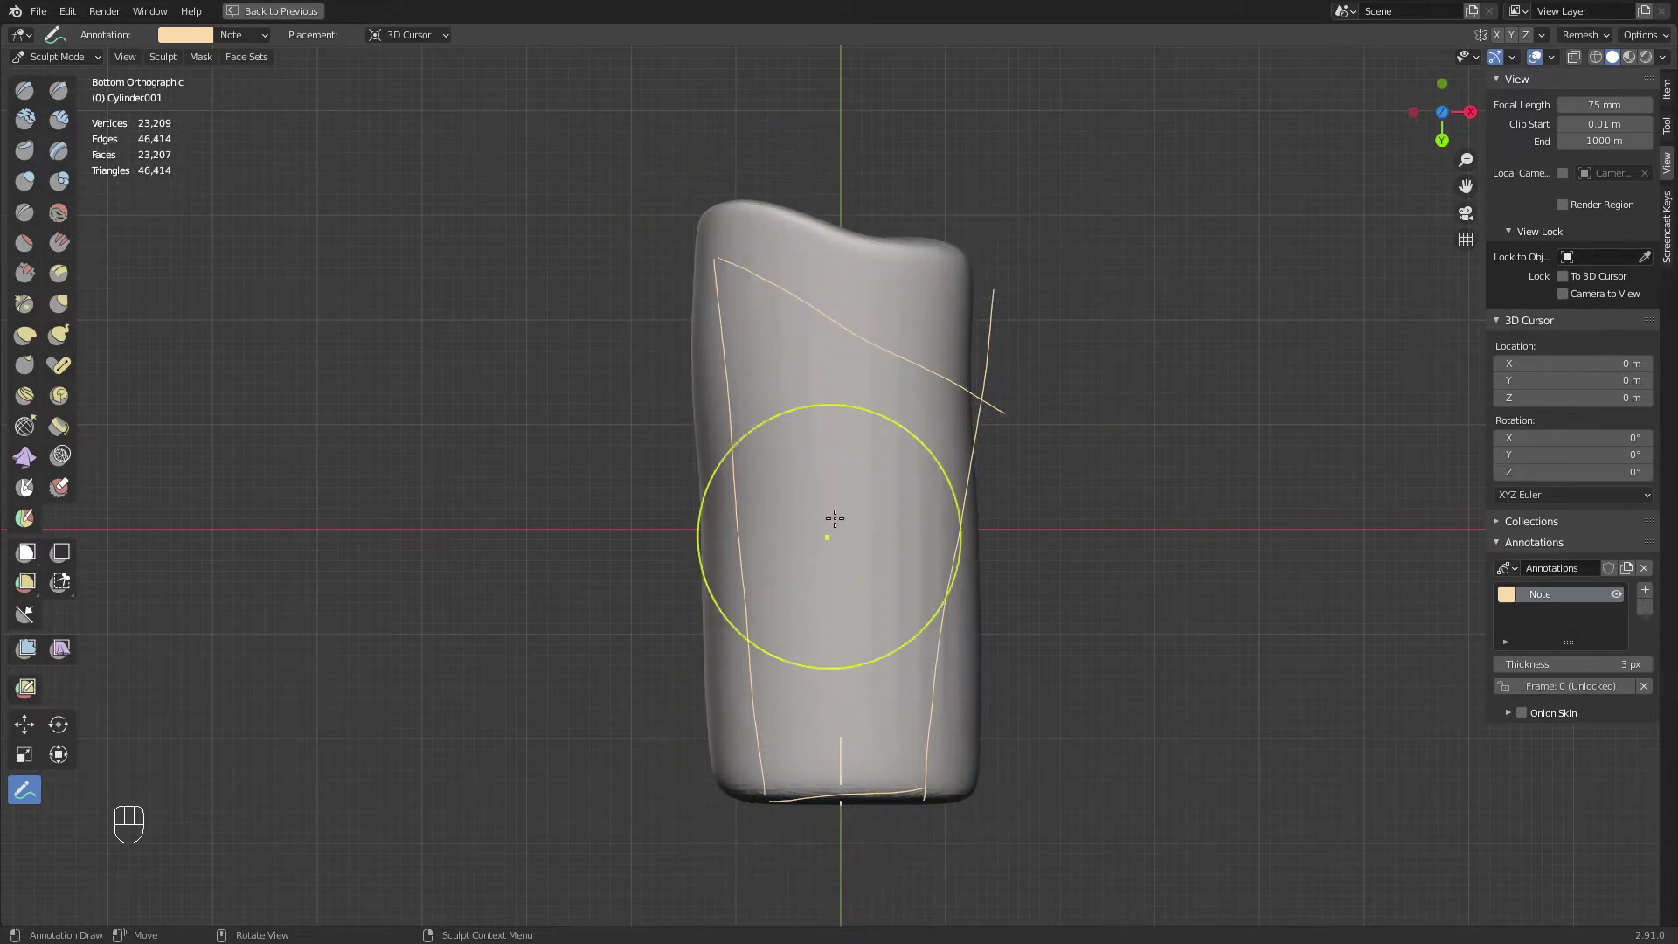
With the Grab brush at about 182 px, push both sides of the heel and midfoot inward to the annotated outline
{"action": "key", "text": "g"}
{"action": "key", "text": "f"}
{"action": "left_click_drag", "start_coordinate": [728, 771], "coordinate": [766, 767]}
{"action": "left_click_drag", "start_coordinate": [704, 670], "coordinate": [762, 717]}
{"action": "key", "text": "f"}
{"action": "left_click", "coordinate": [746, 720]}
{"action": "left_click_drag", "start_coordinate": [708, 572], "coordinate": [743, 573]}
{"action": "mouse_move", "coordinate": [997, 743]}
{"action": "left_mouse_down"}
{"action": "mouse_move", "coordinate": [969, 746]}
{"action": "mouse_move", "coordinate": [925, 670]}
{"action": "mouse_move", "coordinate": [966, 580]}
{"action": "mouse_move", "coordinate": [946, 522]}
{"action": "left_mouse_up"}
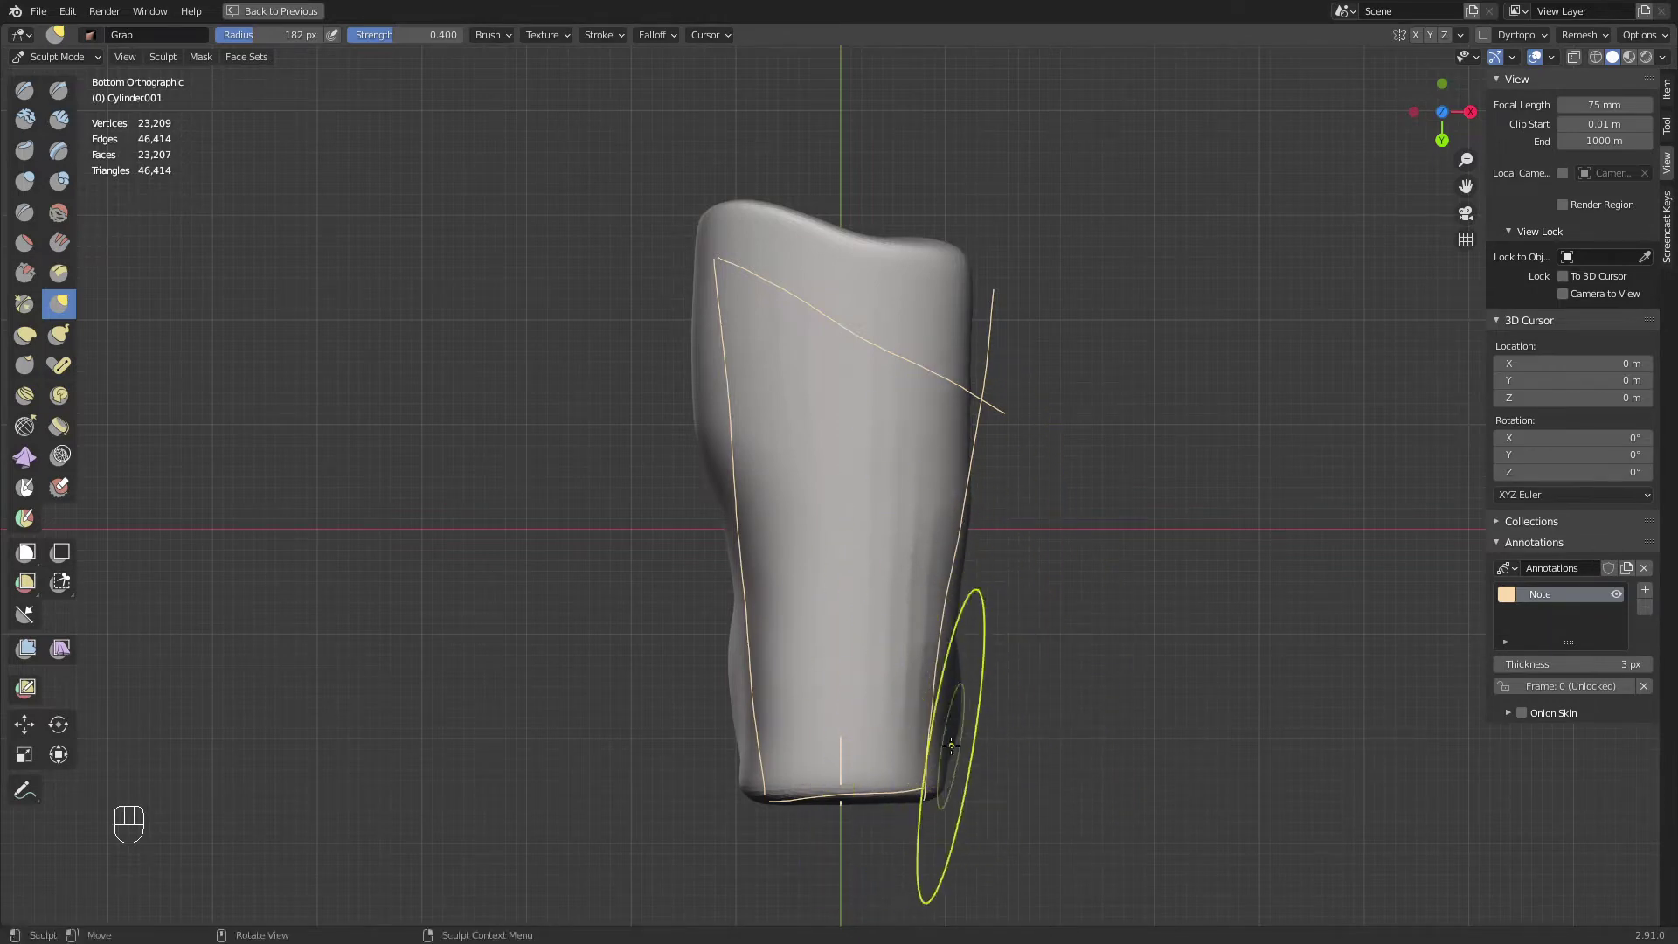
{"action": "left_click_drag", "start_coordinate": [955, 786], "coordinate": [918, 525]}
In front view, trace the inner and outer contours of the foot on the photo reference with annotation strokes
{"action": "middle_click_drag", "start_coordinate": [917, 524], "coordinate": [826, 681]}
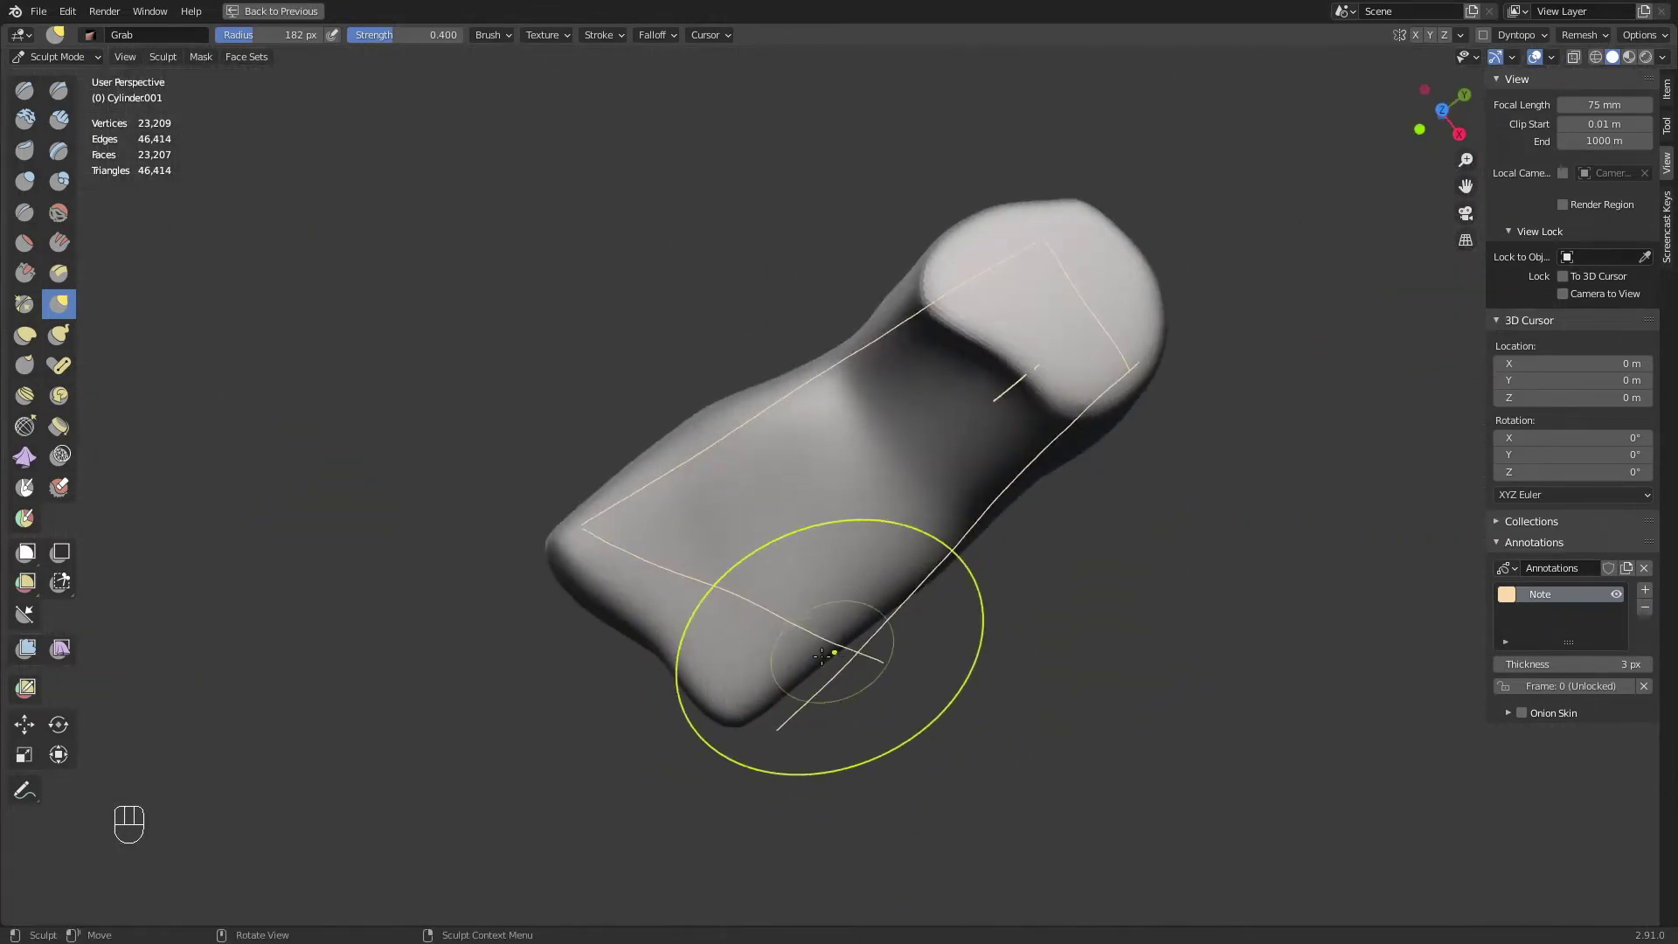
{"action": "mouse_move", "coordinate": [711, 704]}
{"action": "middle_mouse_down"}
{"action": "mouse_move", "coordinate": [655, 712]}
{"action": "mouse_move", "coordinate": [656, 647]}
{"action": "middle_mouse_up"}
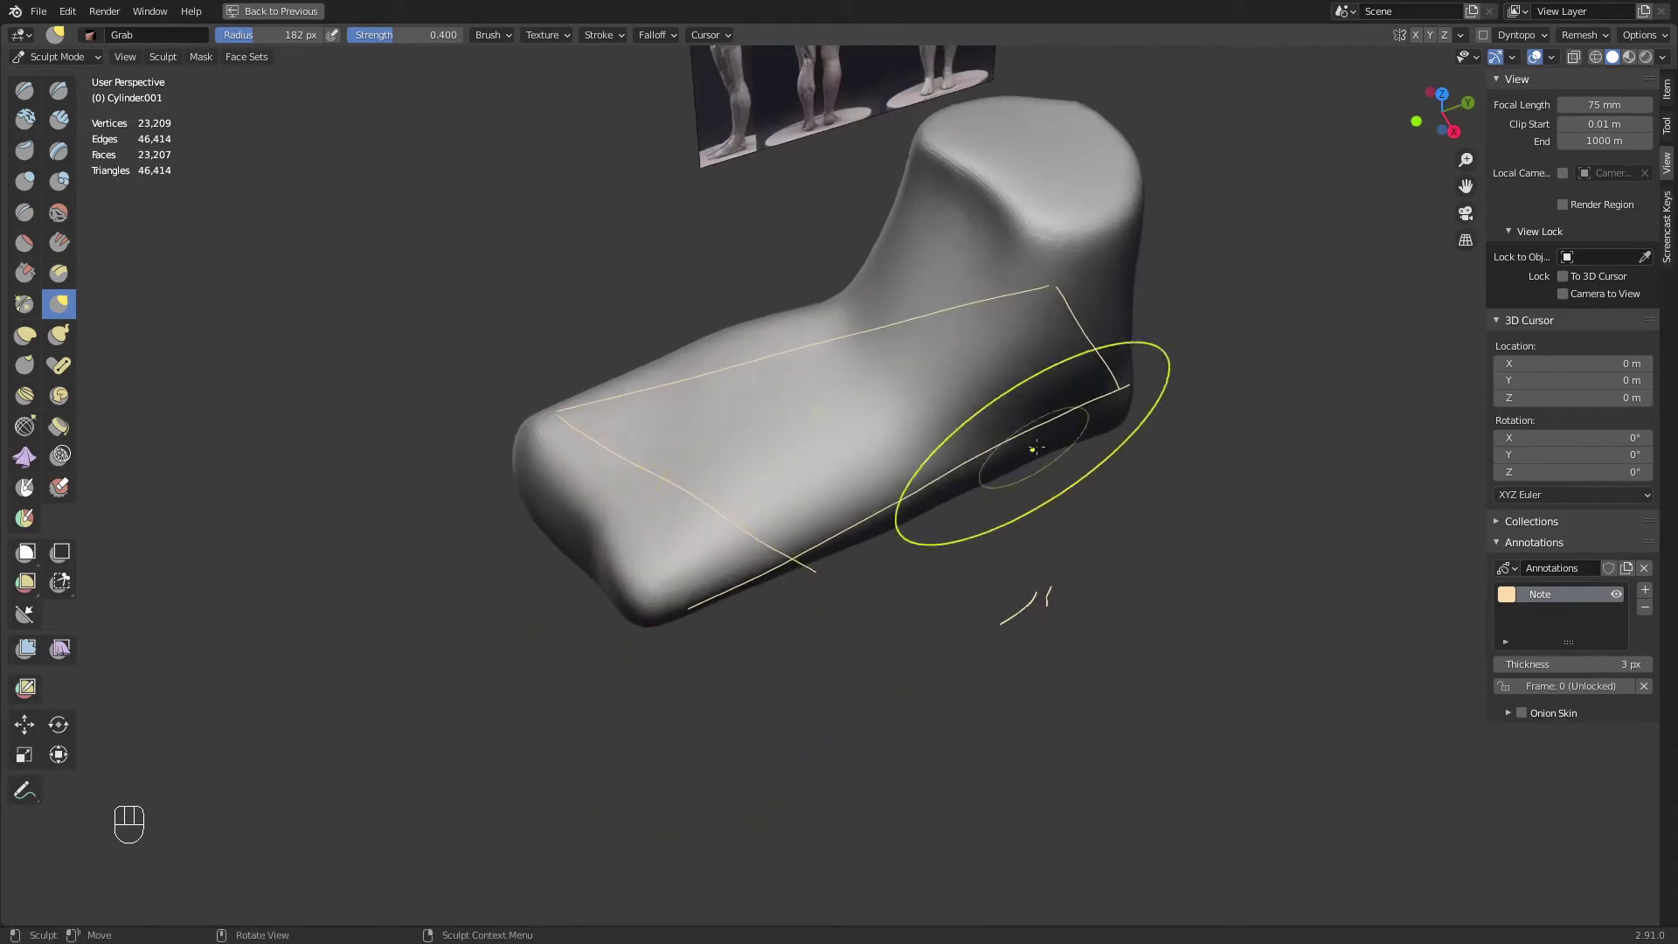
{"action": "middle_click_drag", "start_coordinate": [1031, 459], "coordinate": [1105, 504], "text": "shift"}
{"action": "mouse_move", "coordinate": [1145, 432]}
{"action": "middle_mouse_down", "text": "shift"}
{"action": "mouse_move", "coordinate": [958, 499]}
{"action": "mouse_move", "coordinate": [804, 602]}
{"action": "middle_mouse_up", "text": "shift"}
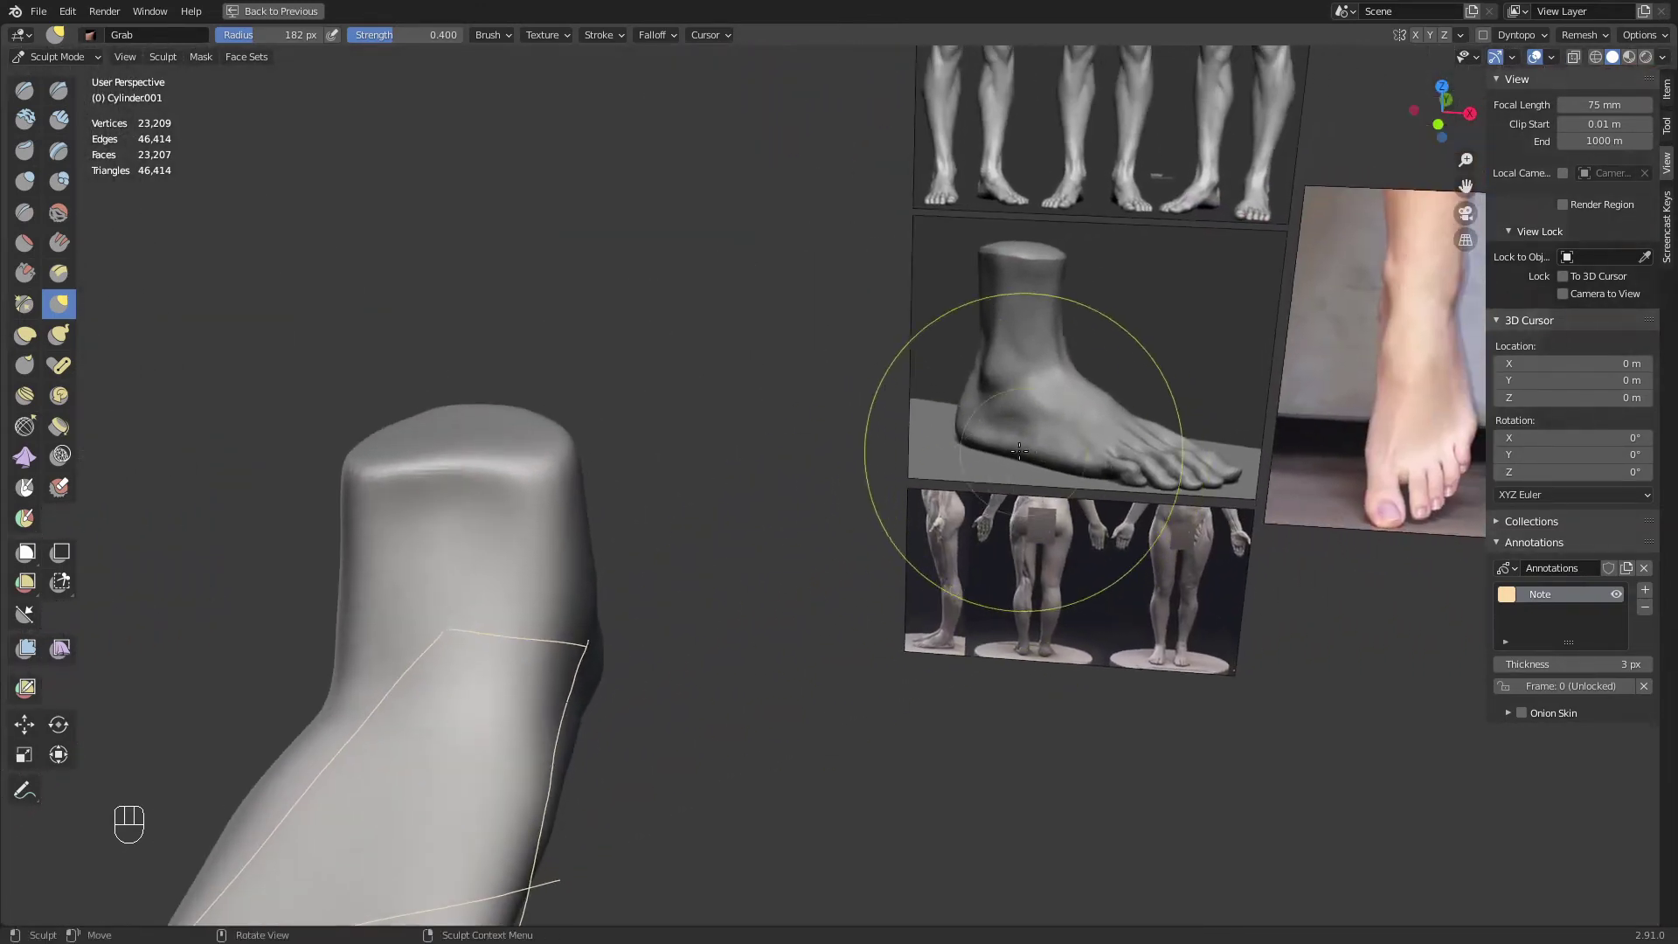
{"action": "mouse_move", "coordinate": [1071, 497]}
{"action": "middle_mouse_down", "text": "shift"}
{"action": "mouse_move", "coordinate": [1015, 523]}
{"action": "mouse_move", "coordinate": [752, 524]}
{"action": "mouse_move", "coordinate": [1031, 410]}
{"action": "middle_mouse_up", "text": "shift"}
{"action": "key", "text": "KP_1"}
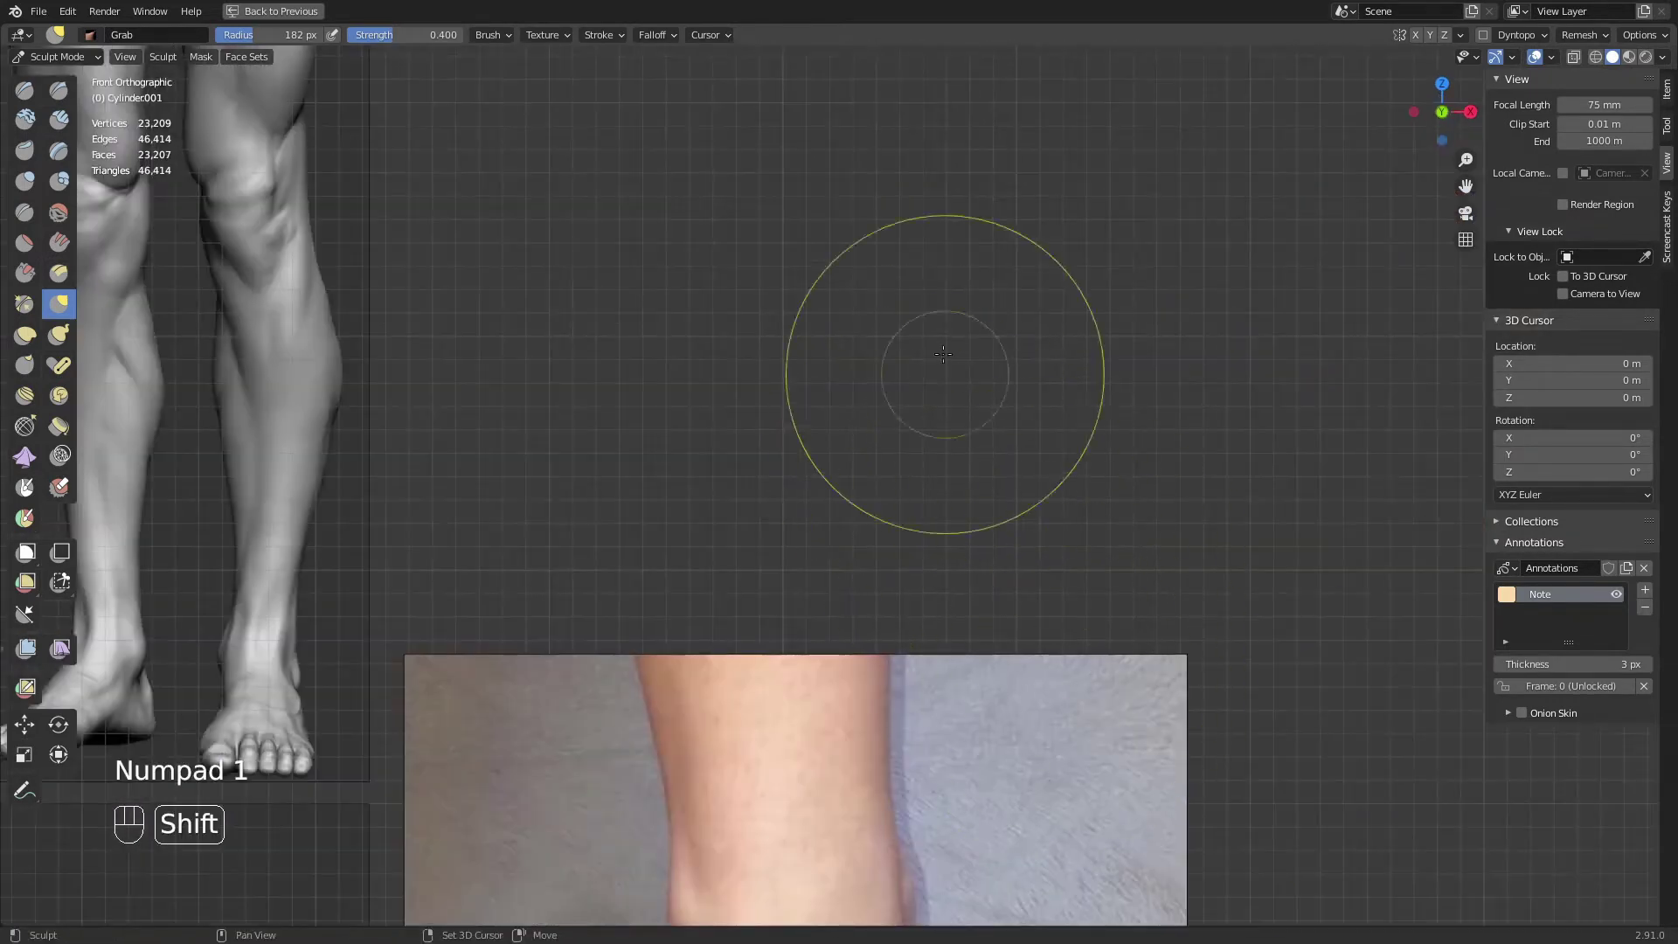
{"action": "middle_click_drag", "start_coordinate": [983, 883], "coordinate": [934, 485], "text": "shift"}
{"action": "scroll", "coordinate": [659, 646], "scroll_direction": "down", "scroll_amount": 1}
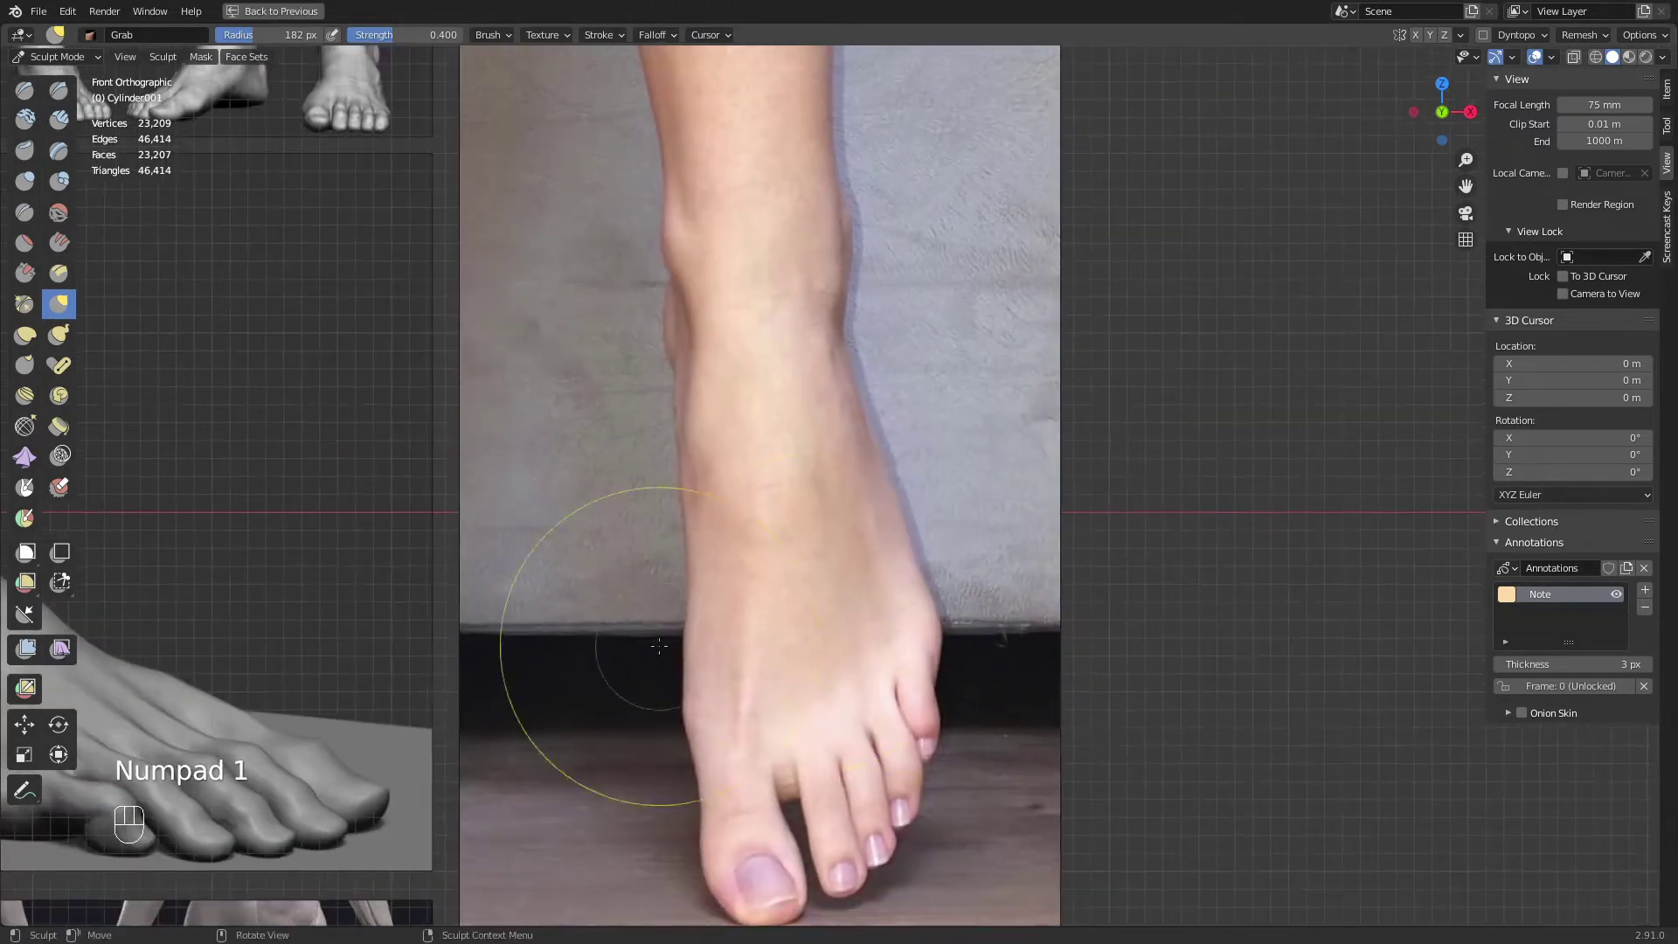
{"action": "left_click", "coordinate": [25, 791]}
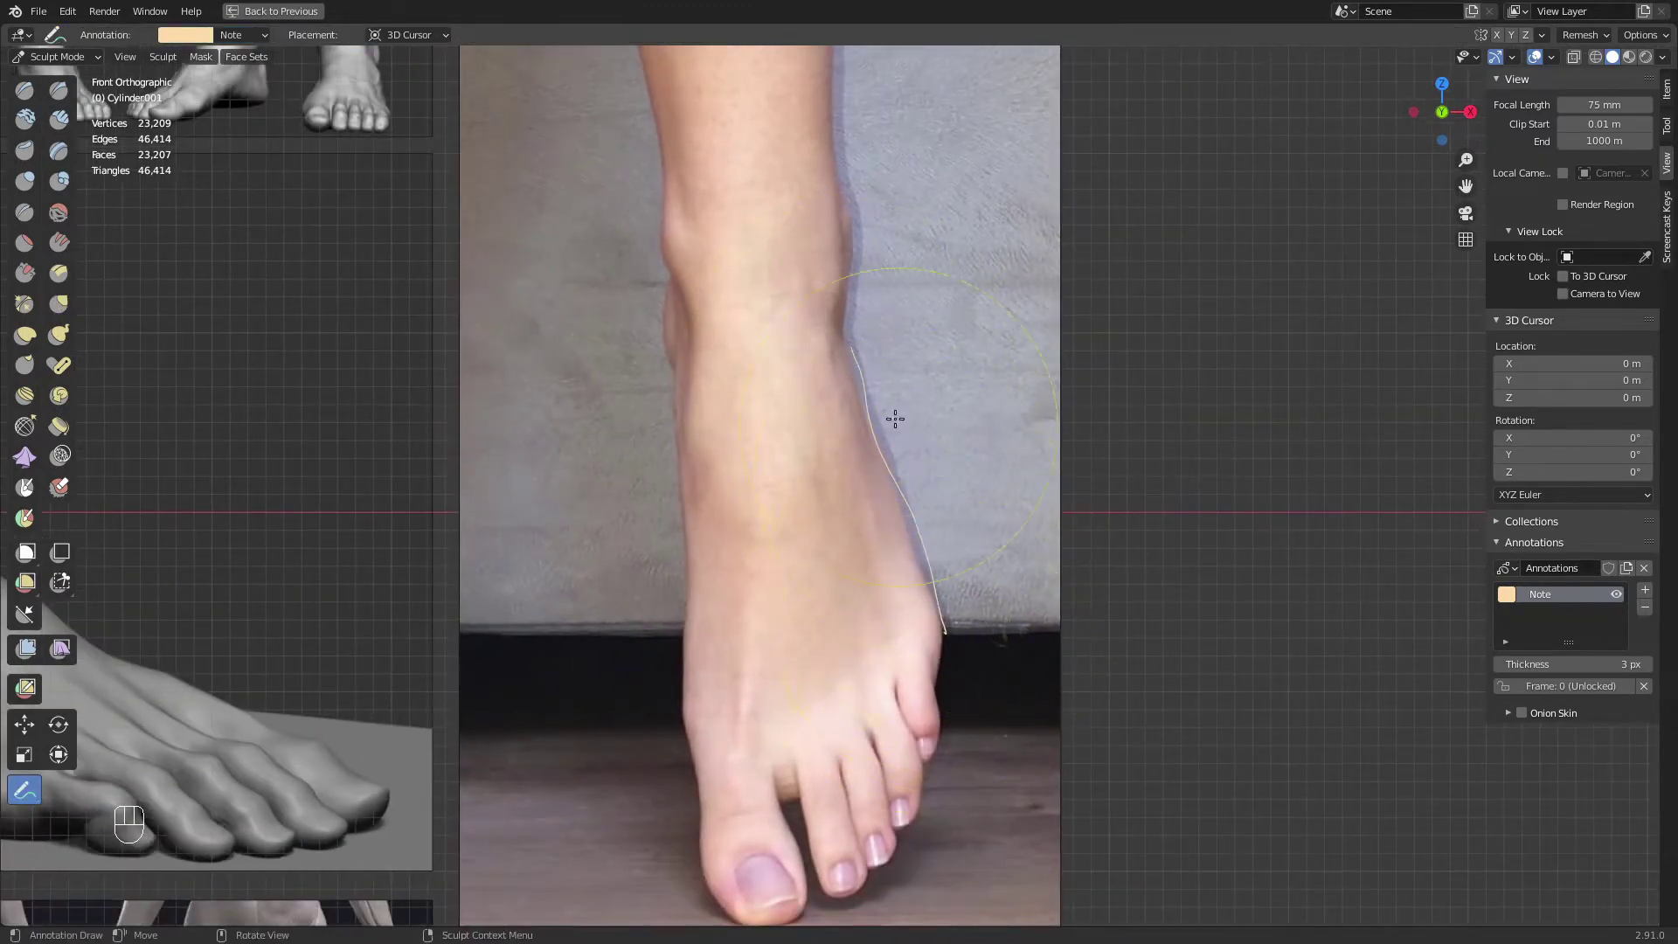
{"action": "middle_click_drag", "start_coordinate": [929, 577], "coordinate": [1000, 494], "text": "shift"}
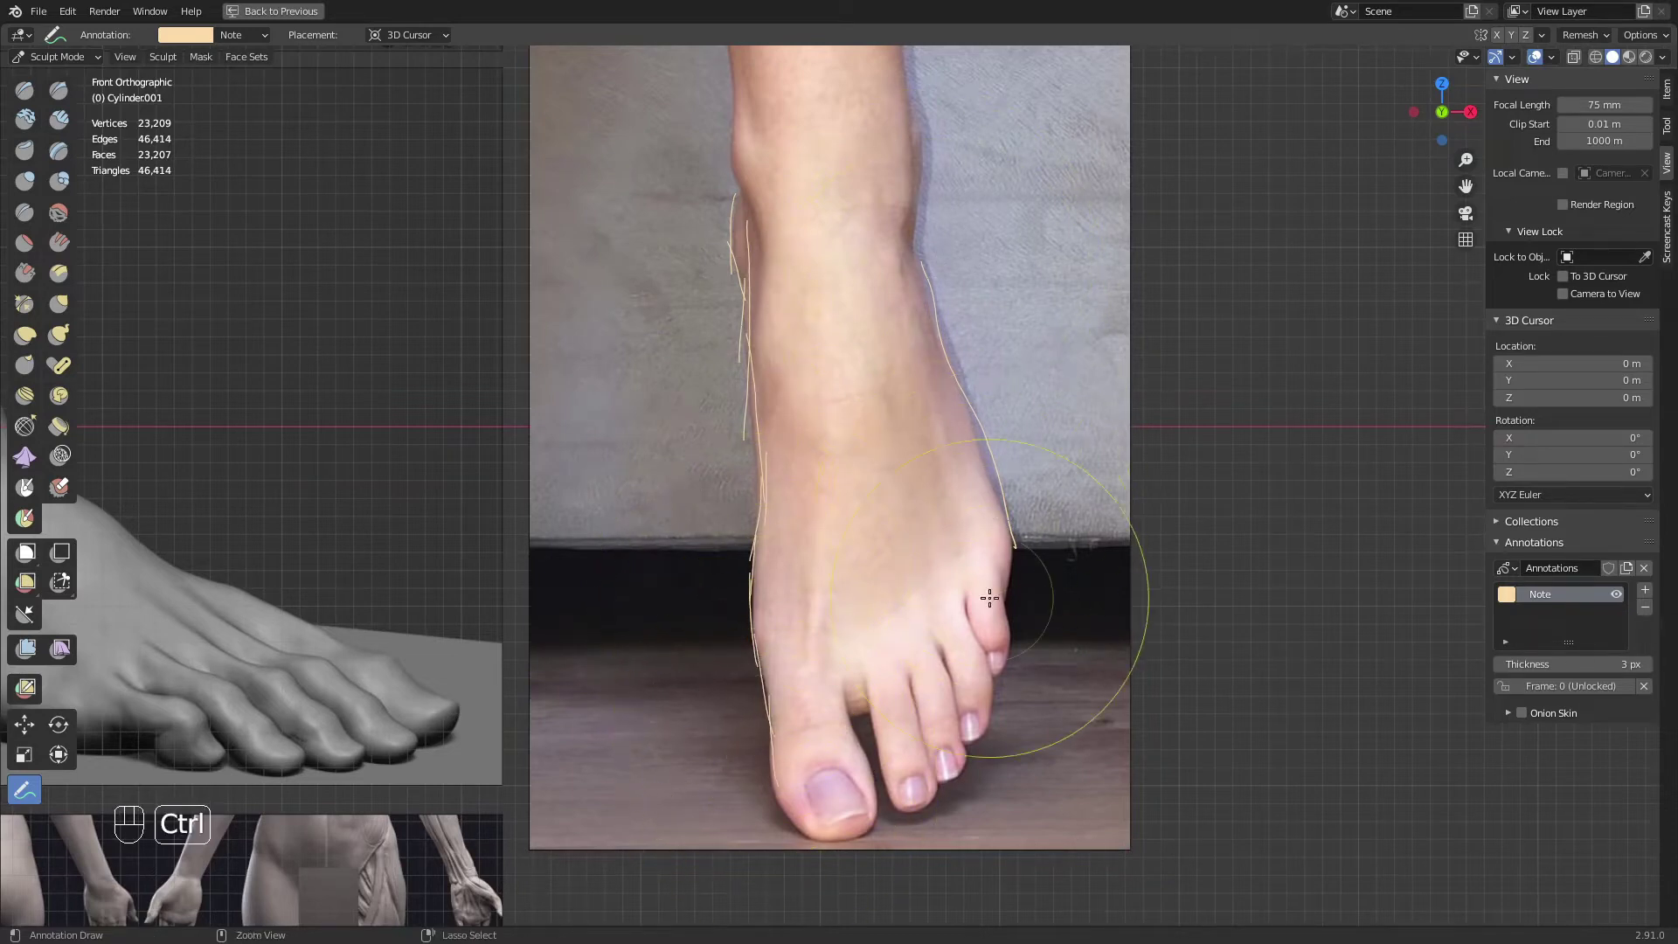
{"action": "middle_click_drag", "start_coordinate": [990, 598], "coordinate": [979, 708], "text": "ctrl"}
{"action": "middle_click_drag", "start_coordinate": [844, 434], "coordinate": [752, 655], "text": "ctrl"}
In top view, grab the little-toe side of the forefoot outward toward the annotated outline with a radius of about 192 px
{"action": "middle_click_drag", "start_coordinate": [612, 656], "coordinate": [649, 415], "text": "shift"}
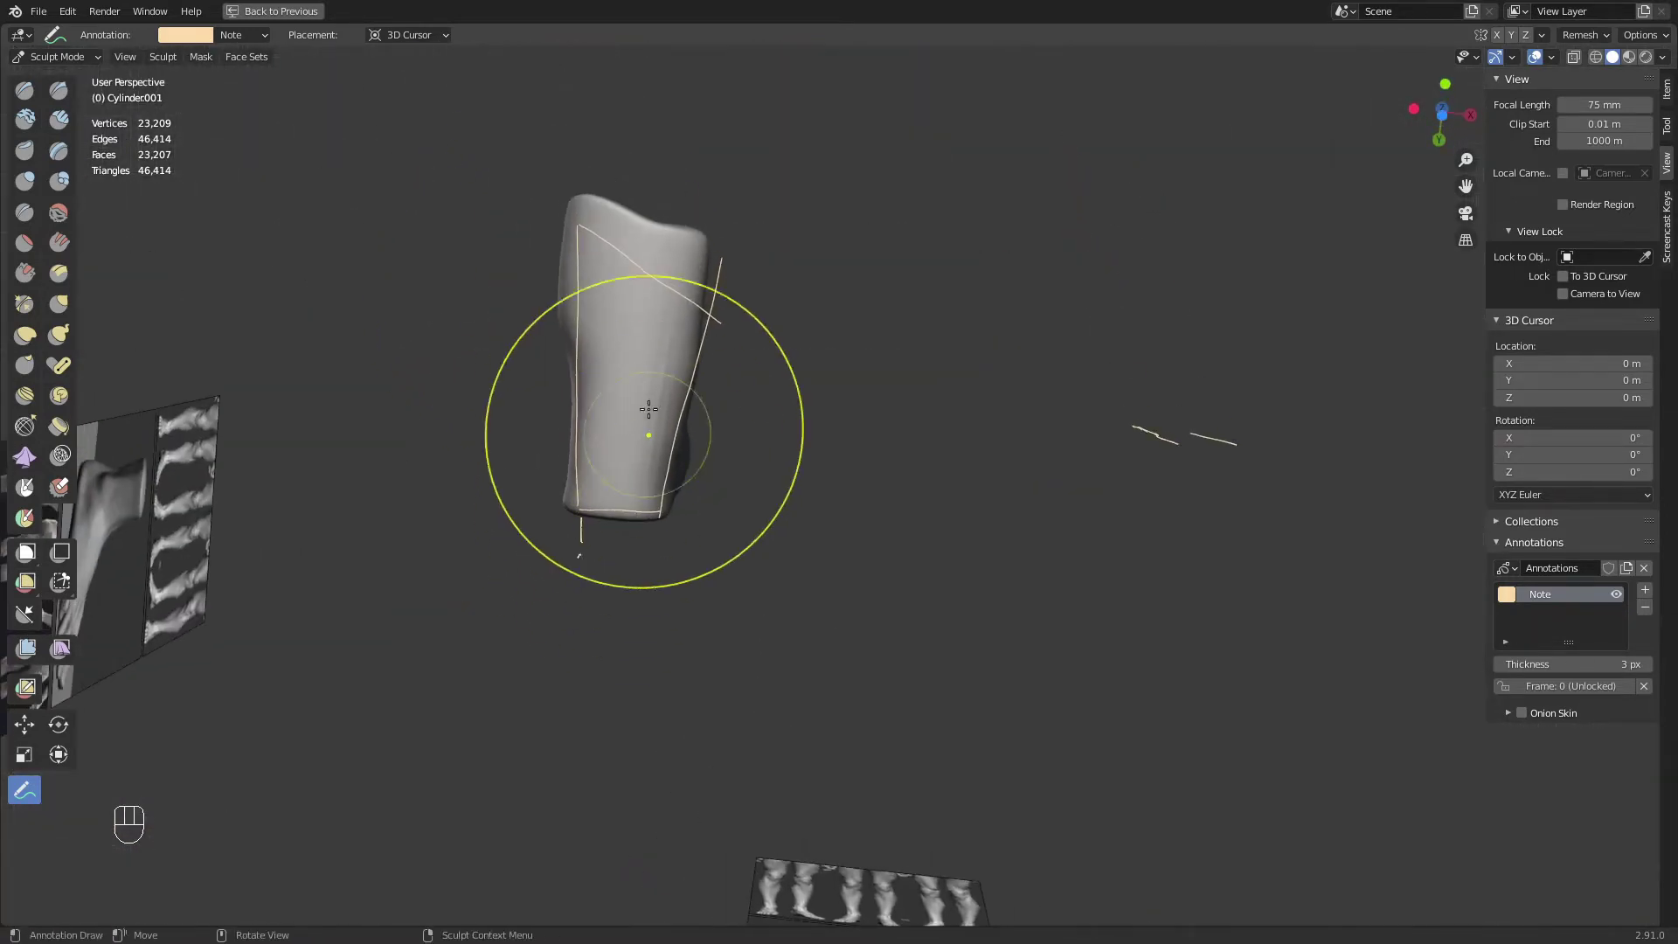
{"action": "key", "text": "KP_7"}
{"action": "middle_click_drag", "start_coordinate": [627, 709], "coordinate": [676, 585], "text": "shift"}
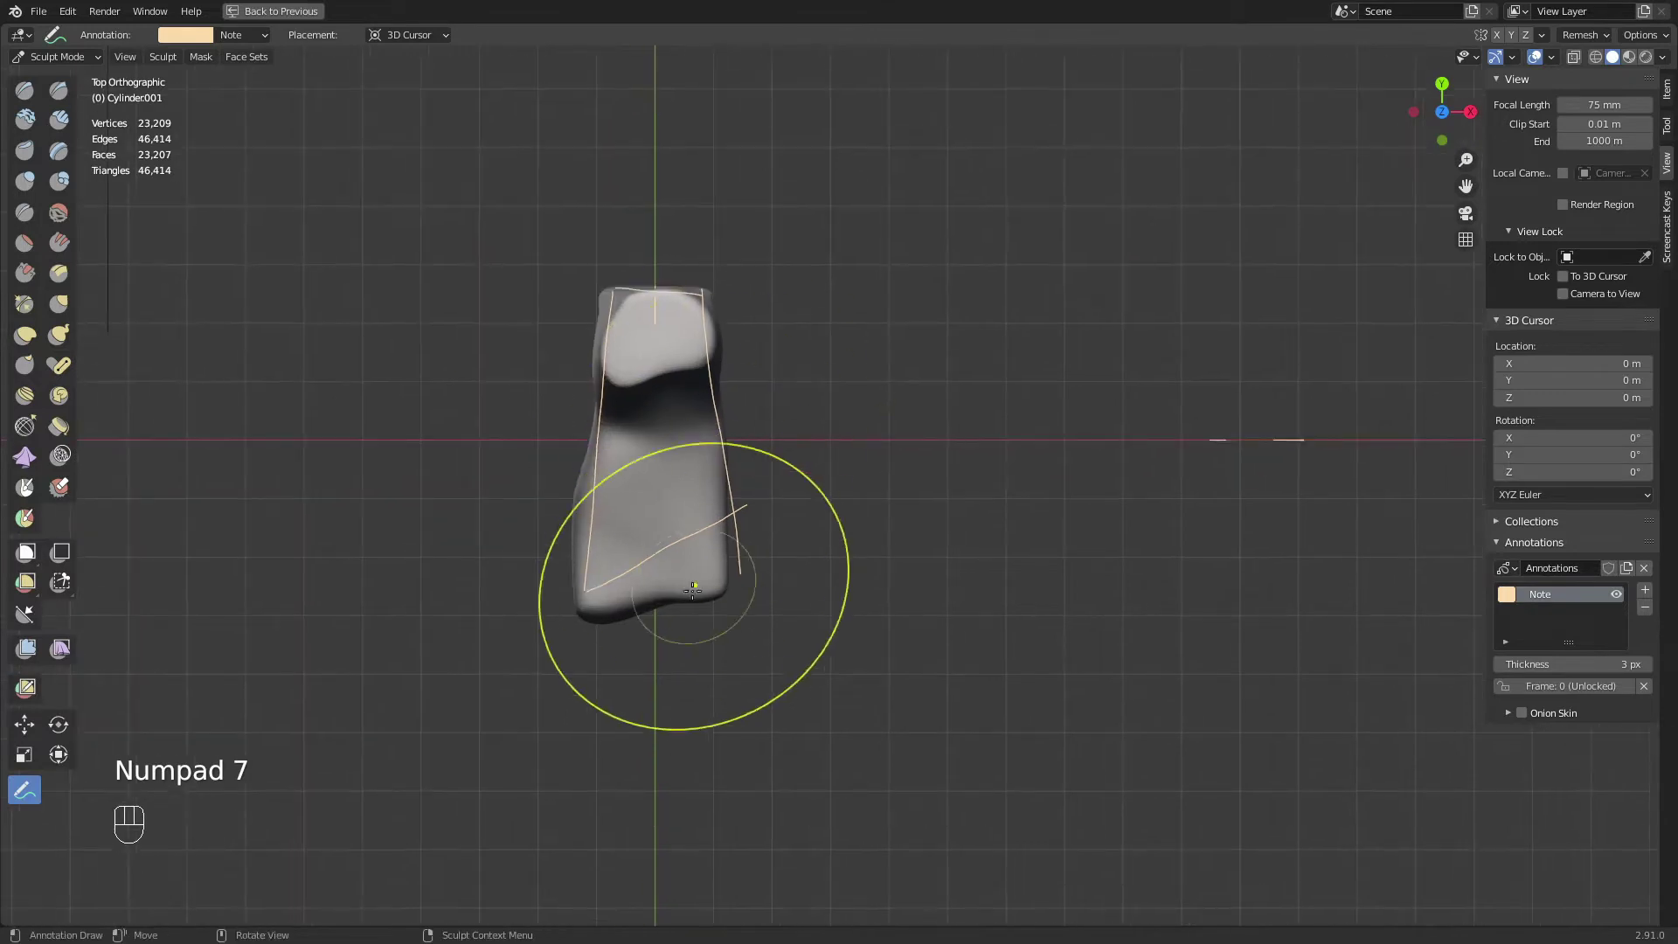
{"action": "scroll", "coordinate": [692, 591], "scroll_direction": "up", "scroll_amount": 4}
{"action": "key", "text": "g"}
{"action": "key", "text": "f"}
{"action": "left_click", "coordinate": [610, 642]}
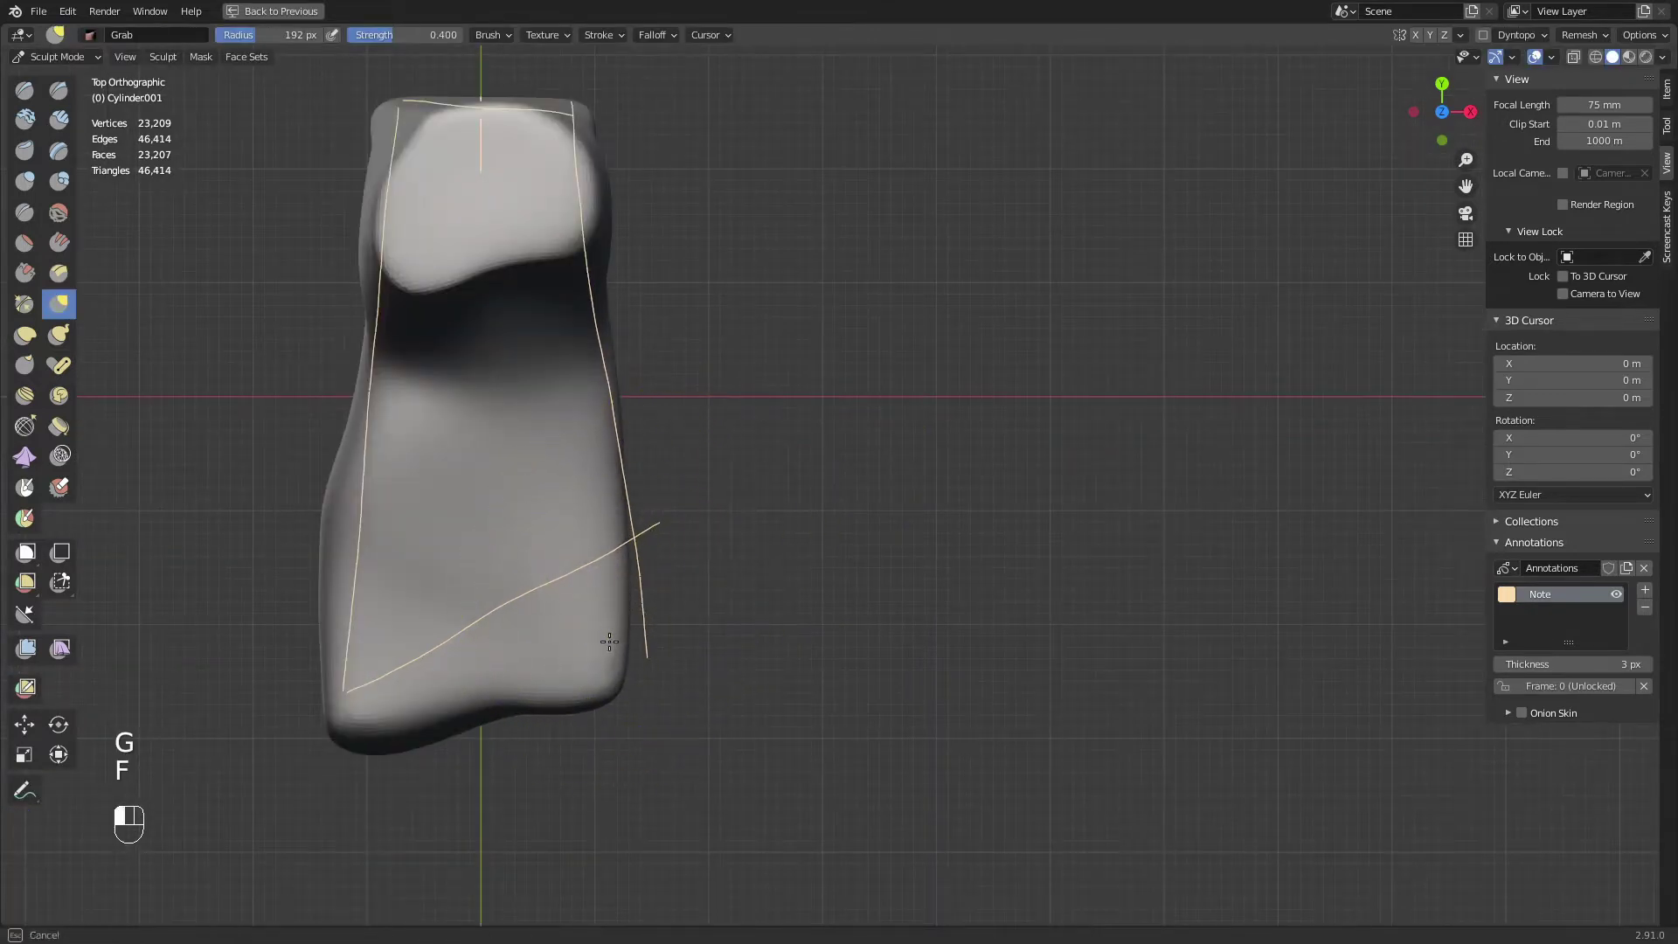
{"action": "key", "text": "f"}
{"action": "left_click", "coordinate": [616, 425]}
{"action": "middle_click_drag", "start_coordinate": [619, 423], "coordinate": [711, 629], "text": "shift"}
{"action": "key", "text": "f"}
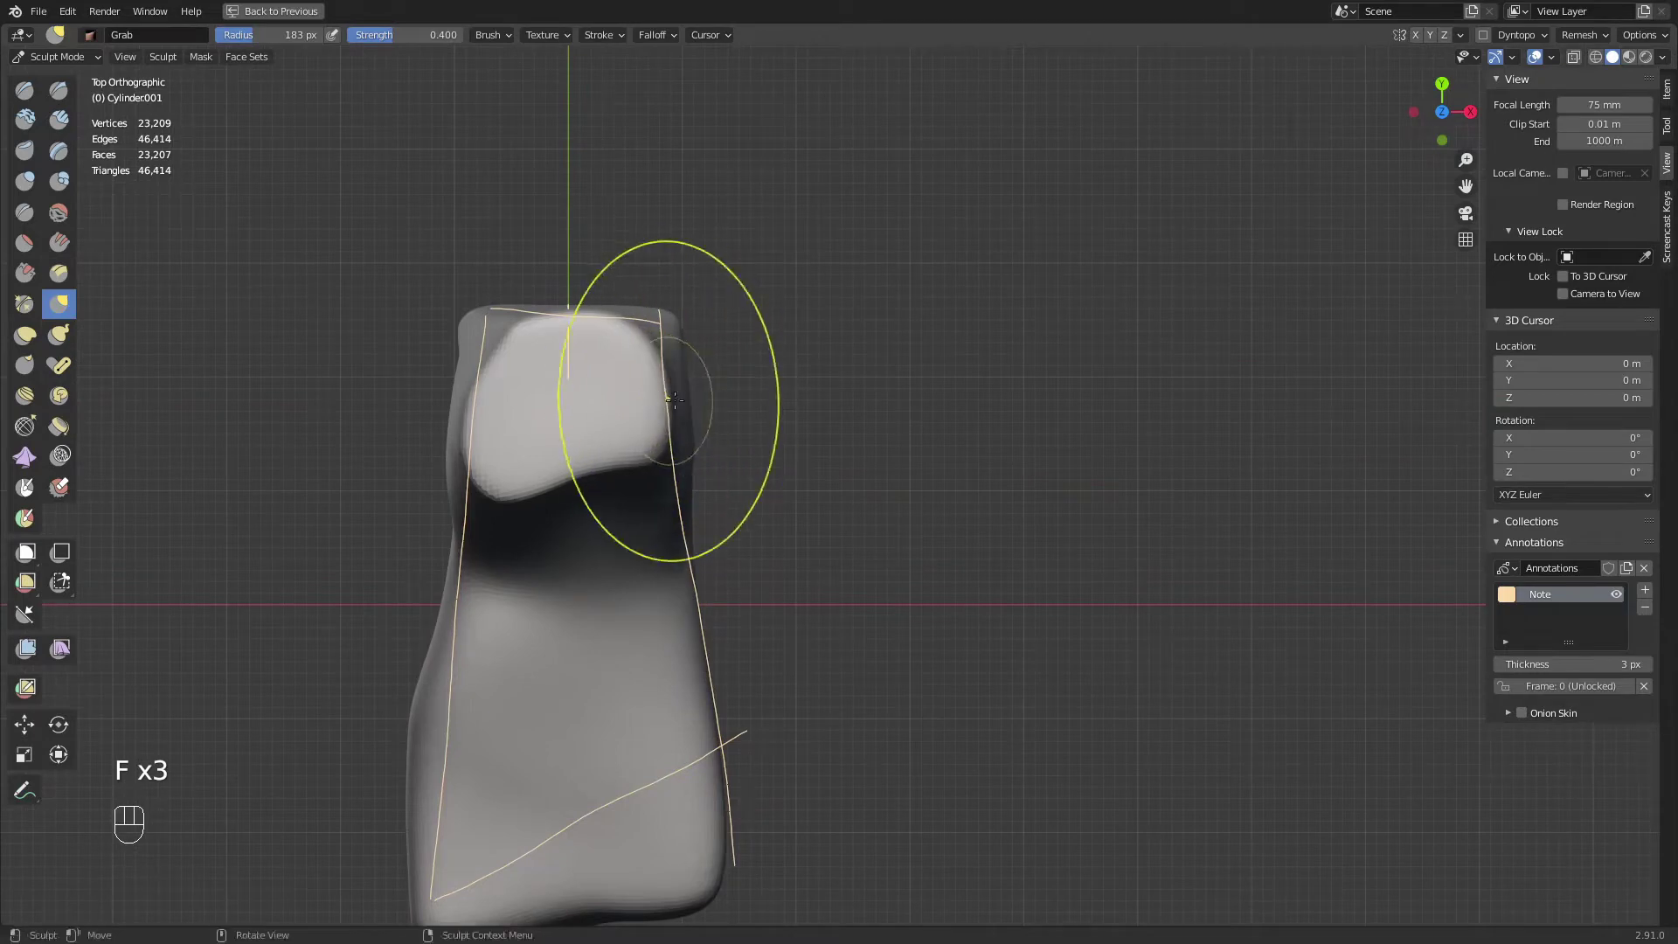
Adjust the big-toe side of the heel from behind with the Grab brush at about 122 px and check the sole outline
{"action": "mouse_move", "coordinate": [674, 401]}
{"action": "middle_mouse_down"}
{"action": "mouse_move", "coordinate": [655, 642]}
{"action": "mouse_move", "coordinate": [798, 513]}
{"action": "middle_mouse_up"}
{"action": "scroll", "coordinate": [656, 645], "scroll_direction": "down", "scroll_amount": 3}
{"action": "key", "text": "f"}
{"action": "left_click", "coordinate": [871, 532]}
{"action": "left_click_drag", "start_coordinate": [742, 525], "coordinate": [744, 513]}
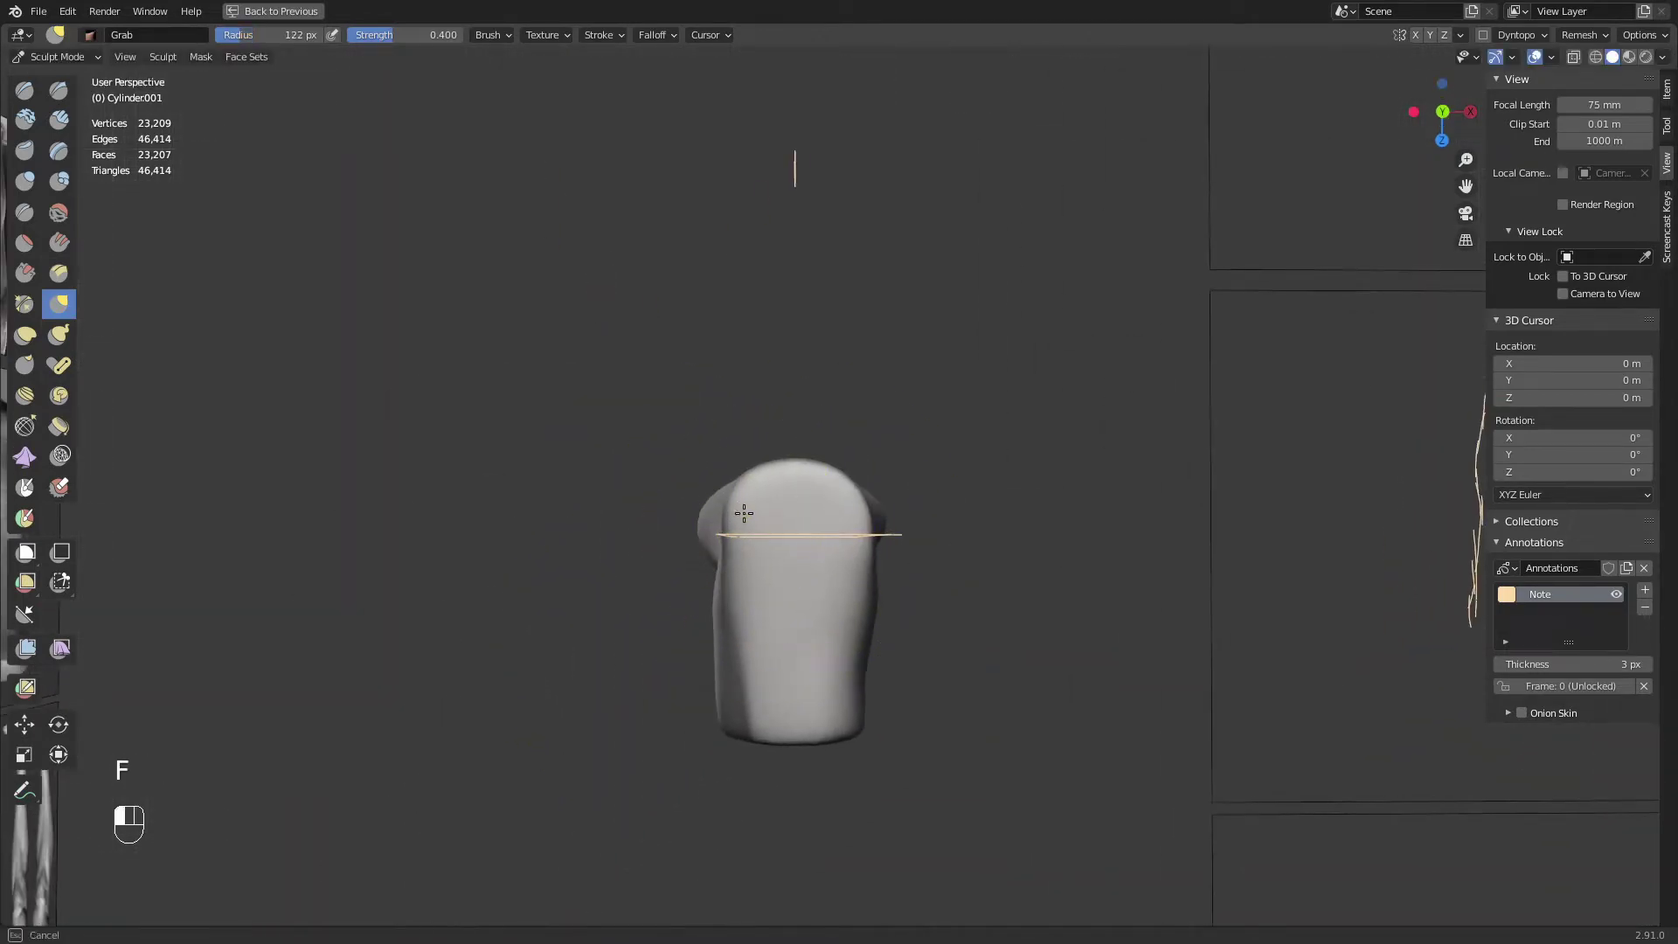
{"action": "middle_click_drag", "start_coordinate": [865, 553], "coordinate": [818, 545]}
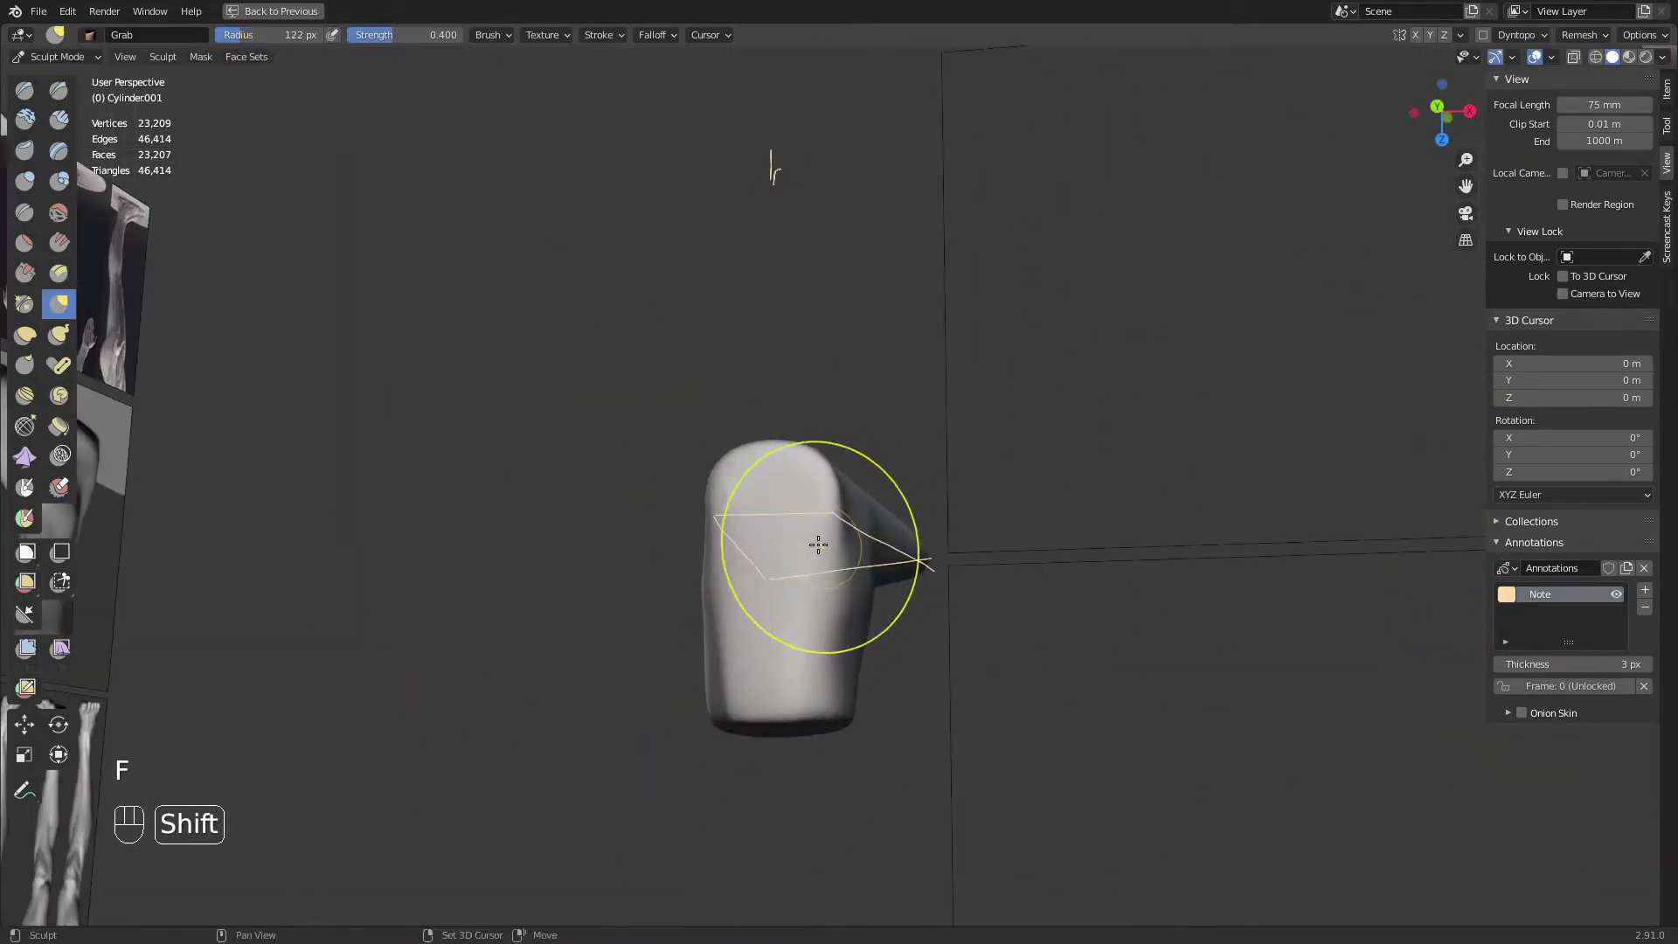
{"action": "middle_click_drag", "start_coordinate": [794, 459], "coordinate": [909, 469]}
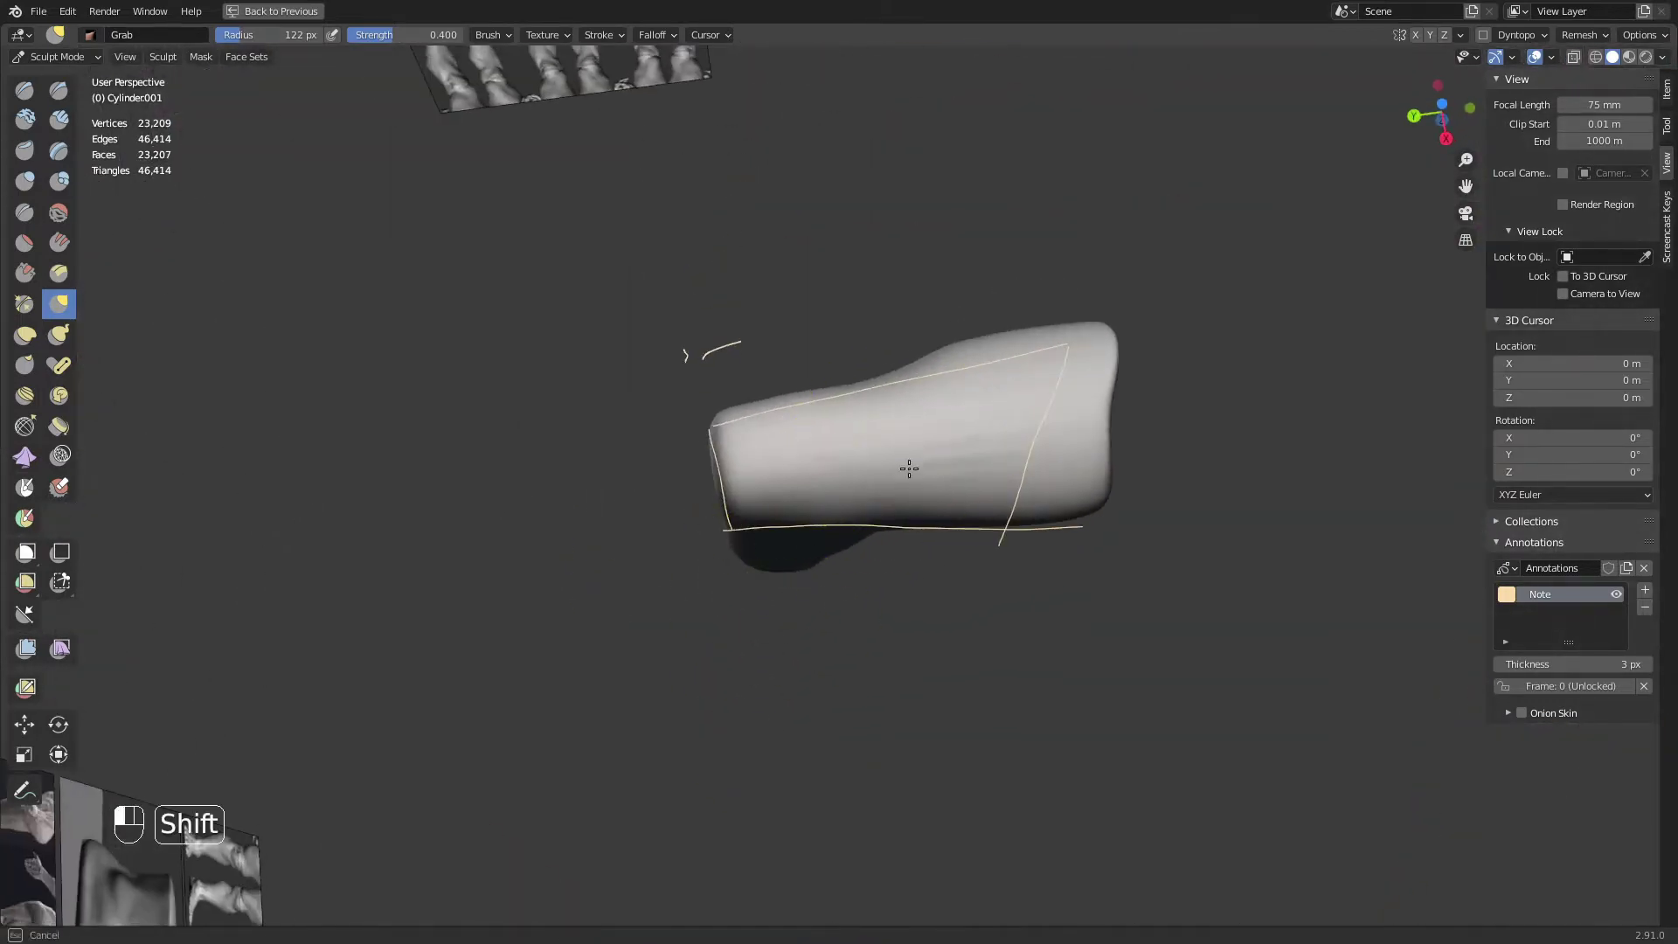
{"action": "key", "text": "KP_7"}
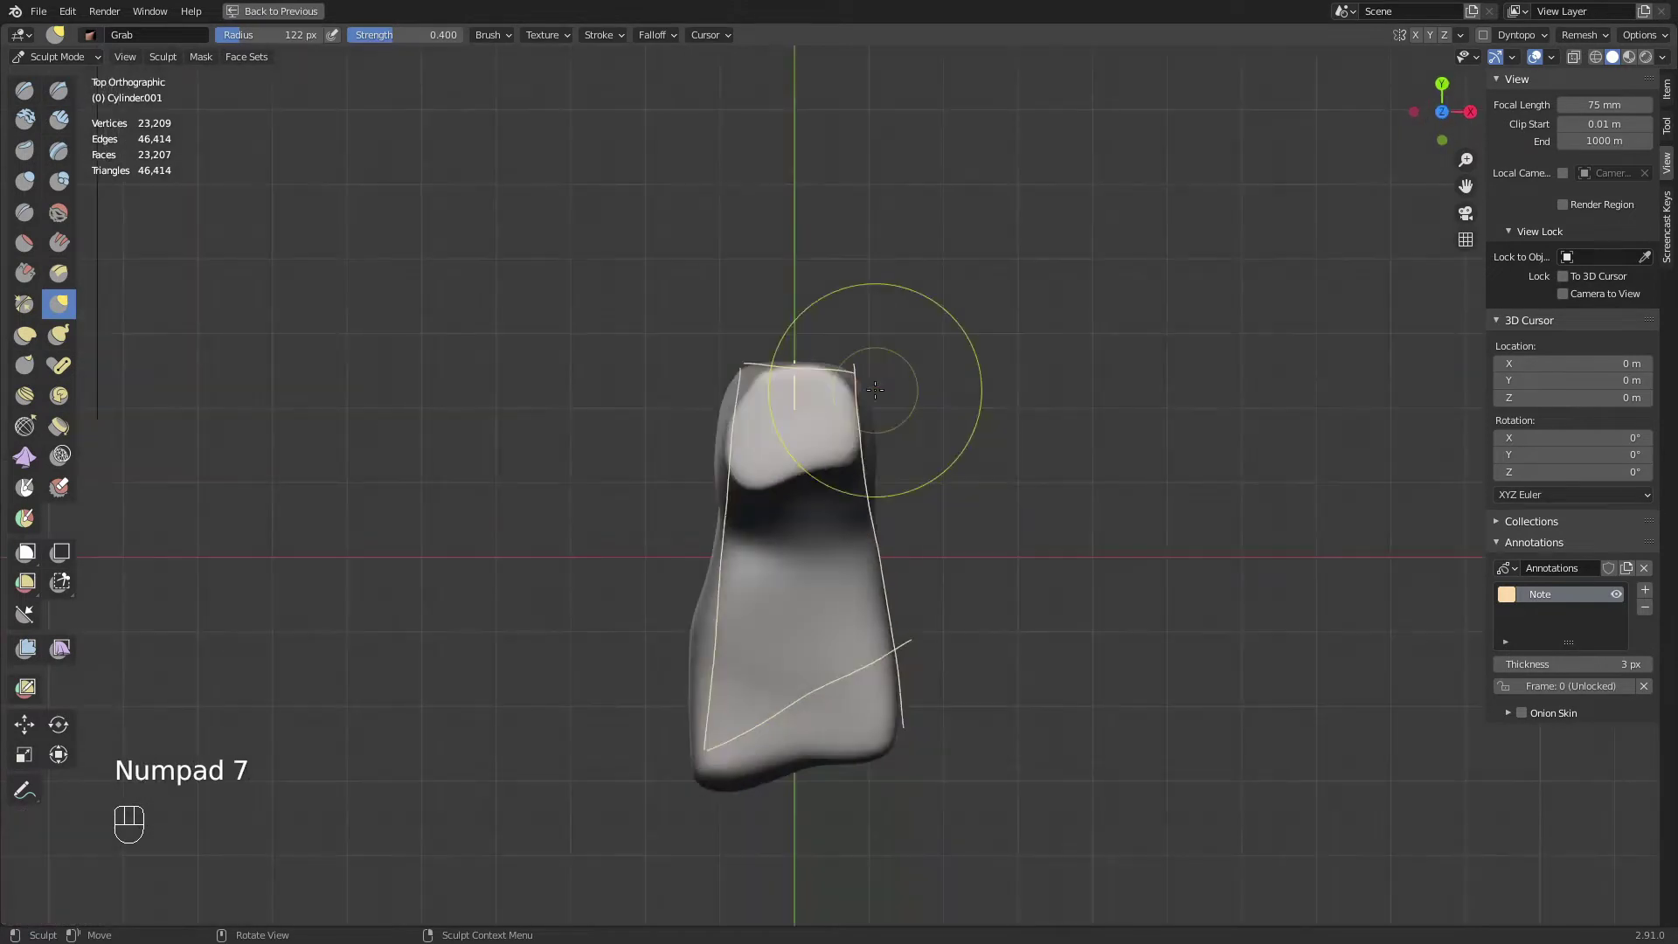
From below, grab the front toe edge into a straighter slant, with a brush radius of about 134 px
{"action": "key", "text": "g"}
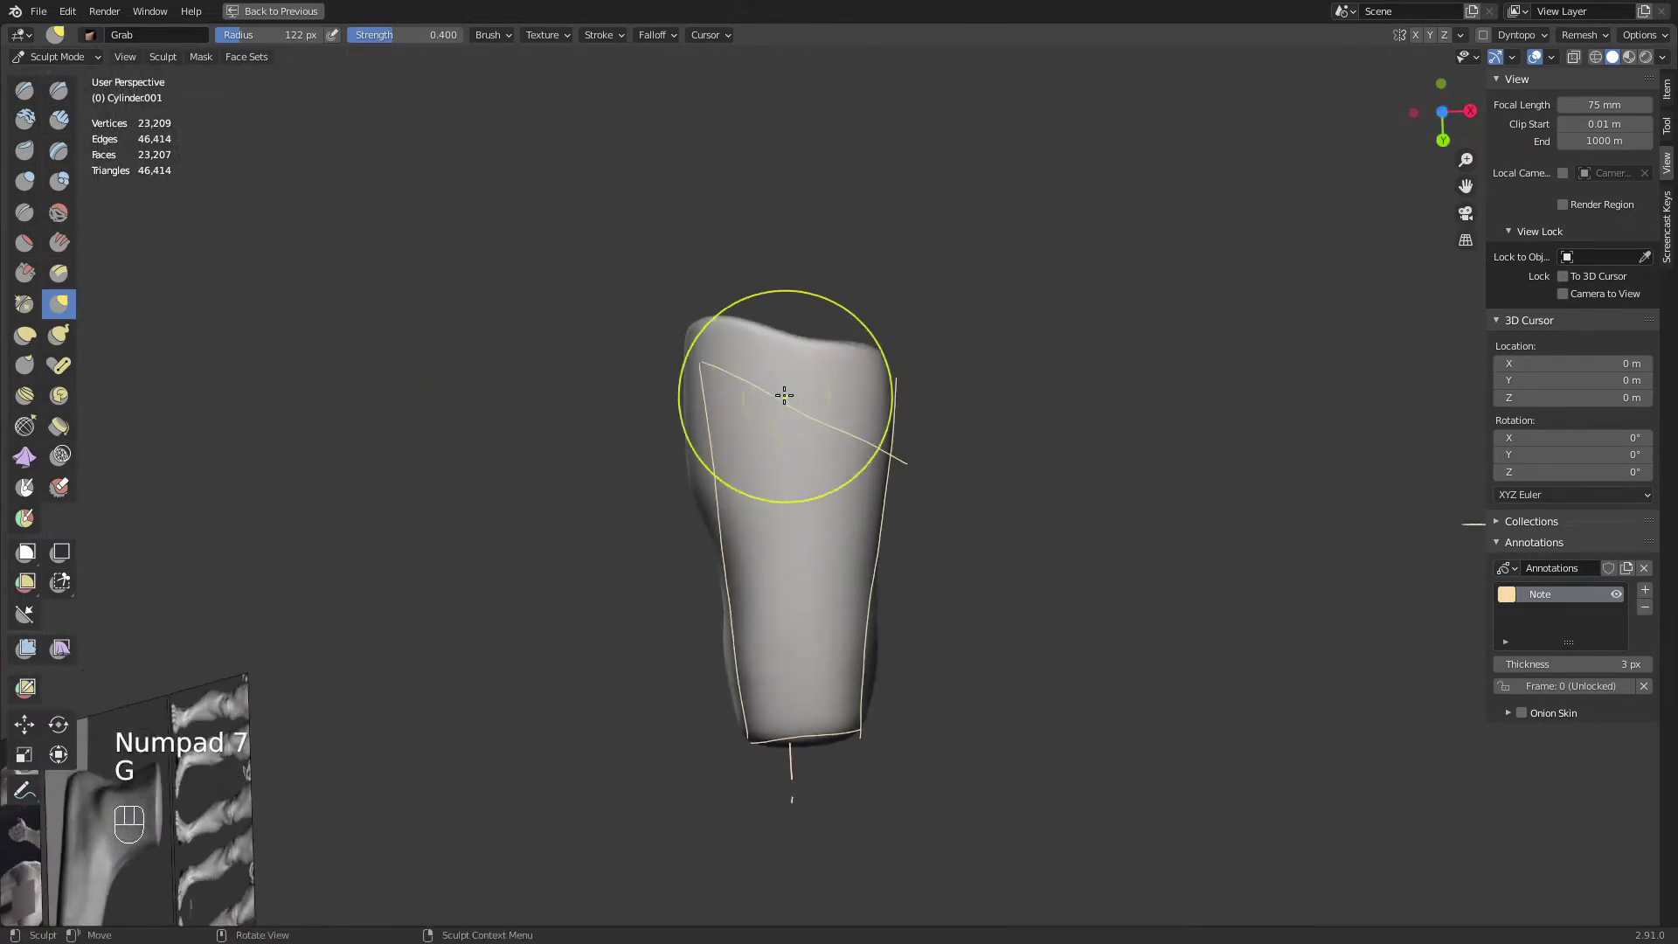
{"action": "key", "text": "f"}
{"action": "key", "text": "f"}
{"action": "mouse_move", "coordinate": [790, 347]}
{"action": "left_mouse_down"}
{"action": "mouse_move", "coordinate": [794, 331]}
{"action": "mouse_move", "coordinate": [735, 334]}
{"action": "left_mouse_up"}
{"action": "key", "text": "f"}
{"action": "left_click", "coordinate": [785, 340]}
{"action": "middle_click_drag", "start_coordinate": [735, 334], "coordinate": [840, 395]}
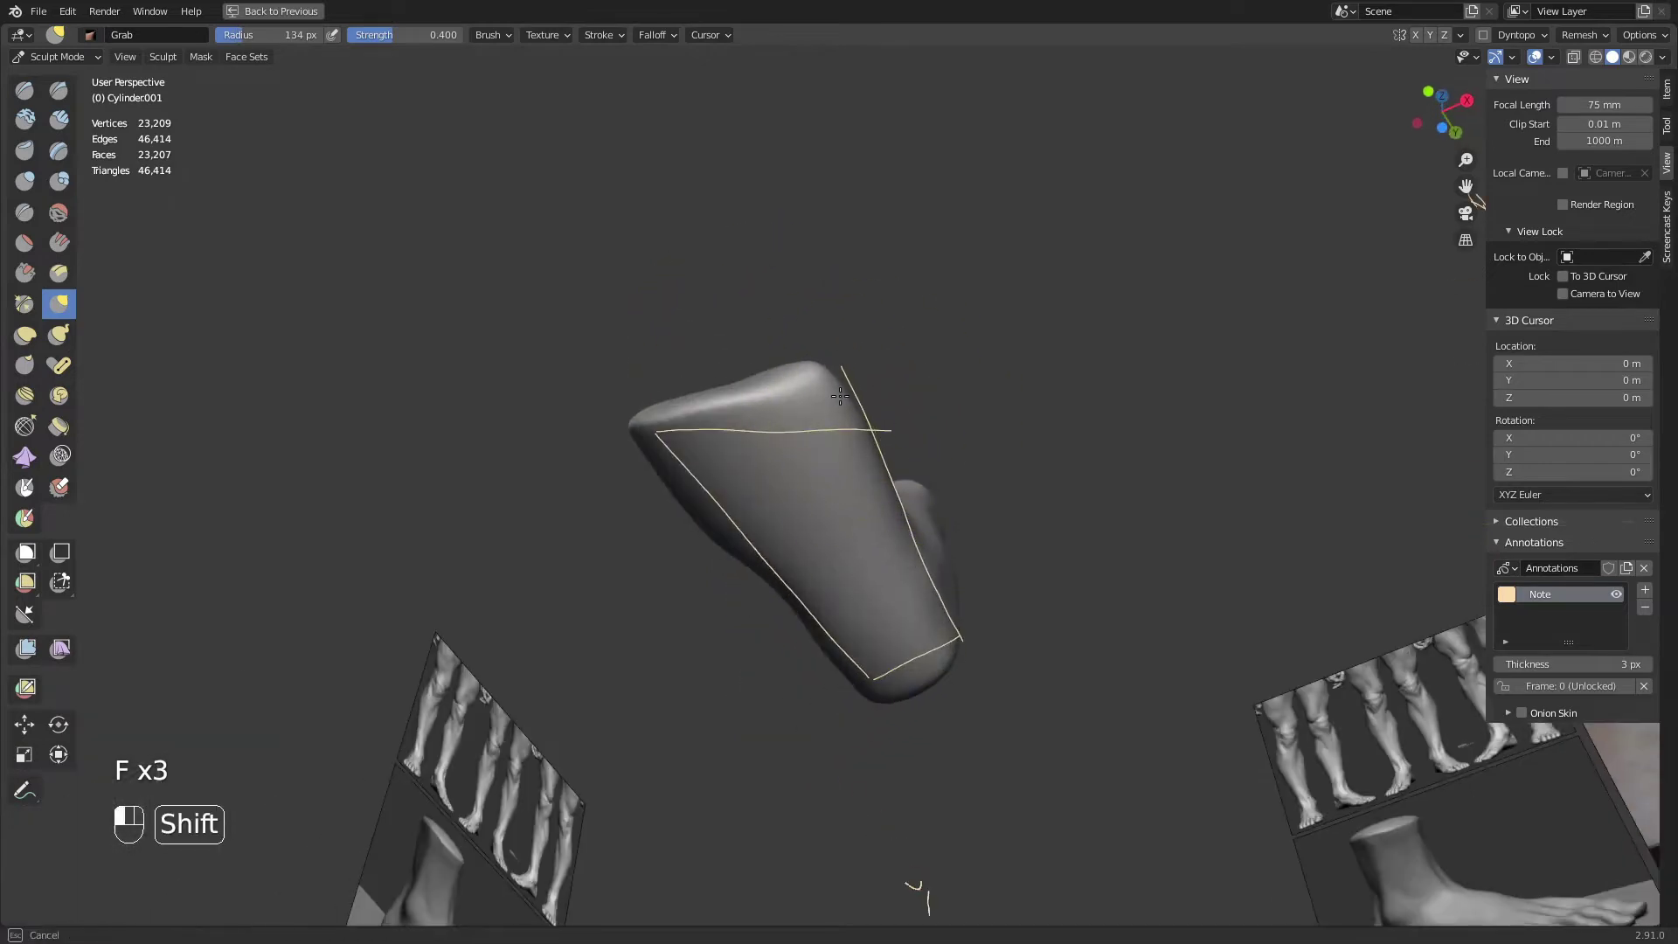
{"action": "middle_click_drag", "start_coordinate": [725, 407], "coordinate": [971, 501]}
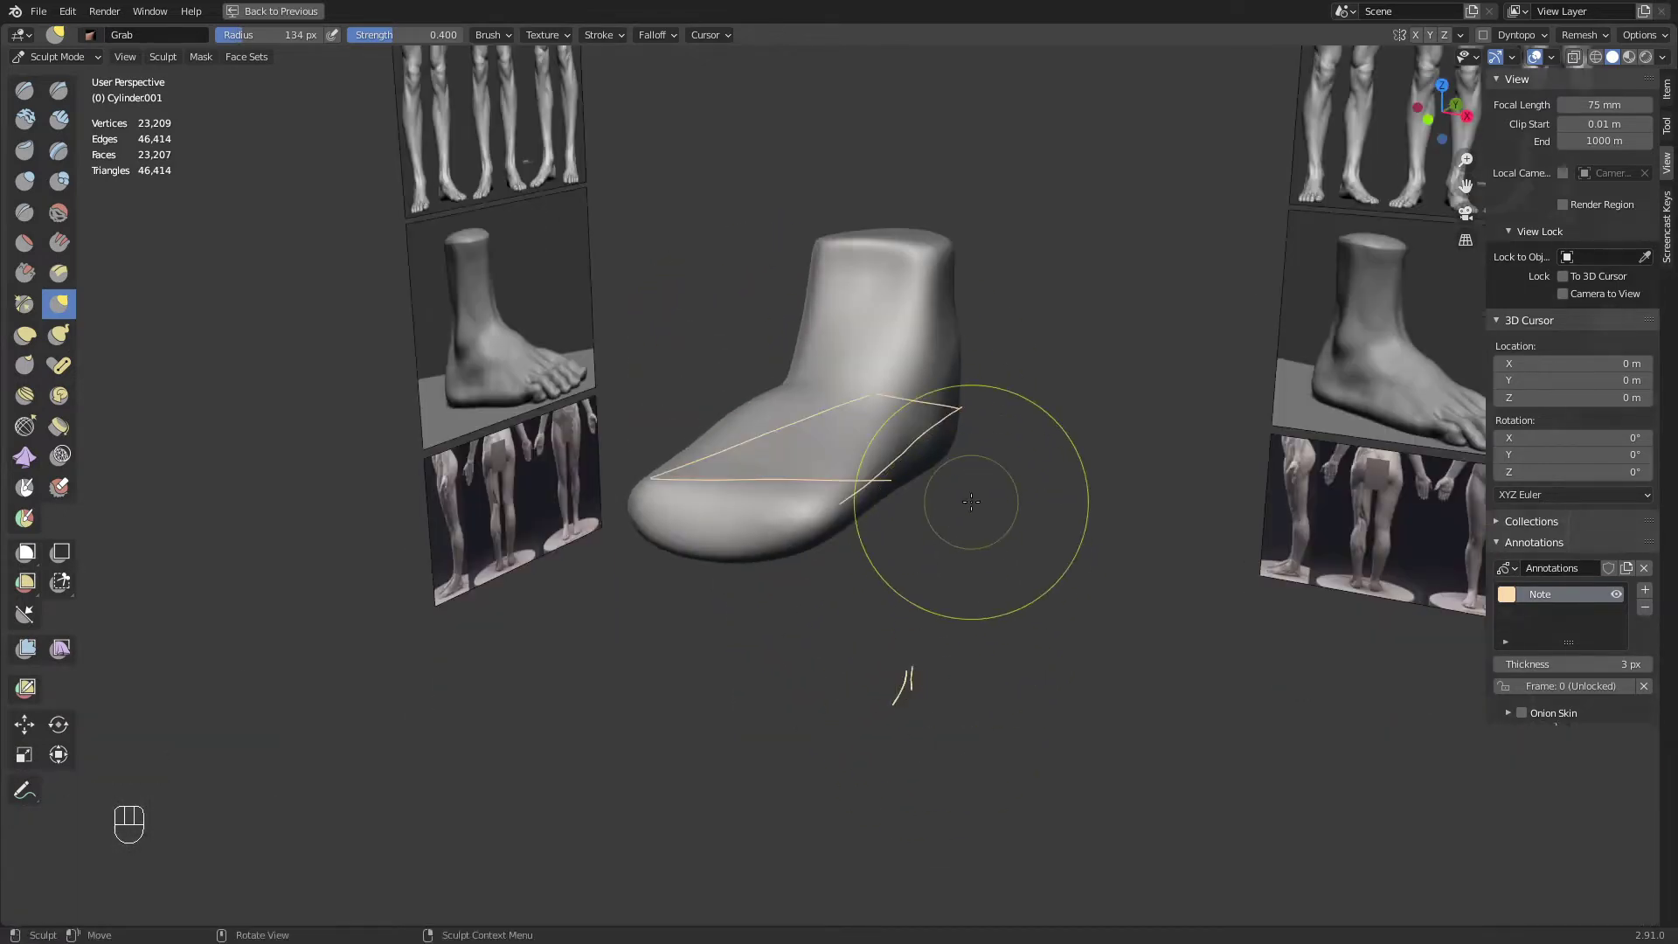
In front view, annotate the contour around the toe tips on the foot photo reference
{"action": "key", "text": "KP_7"}
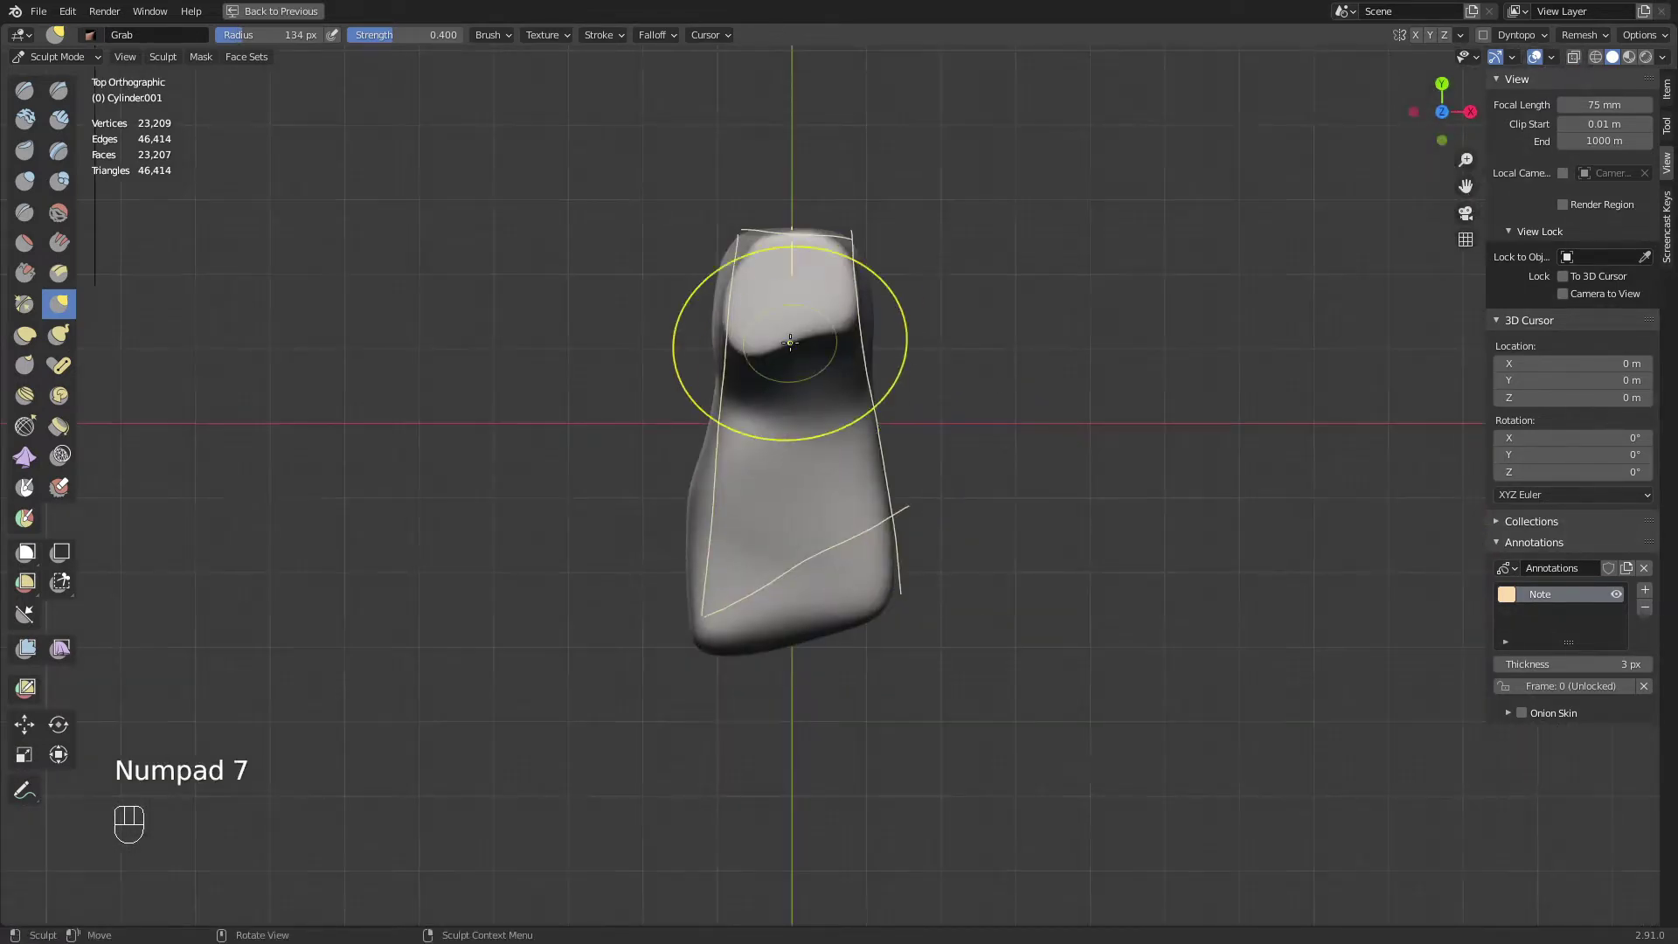
{"action": "key", "text": "KP_1"}
{"action": "middle_click_drag", "start_coordinate": [787, 327], "coordinate": [842, 394], "text": "shift"}
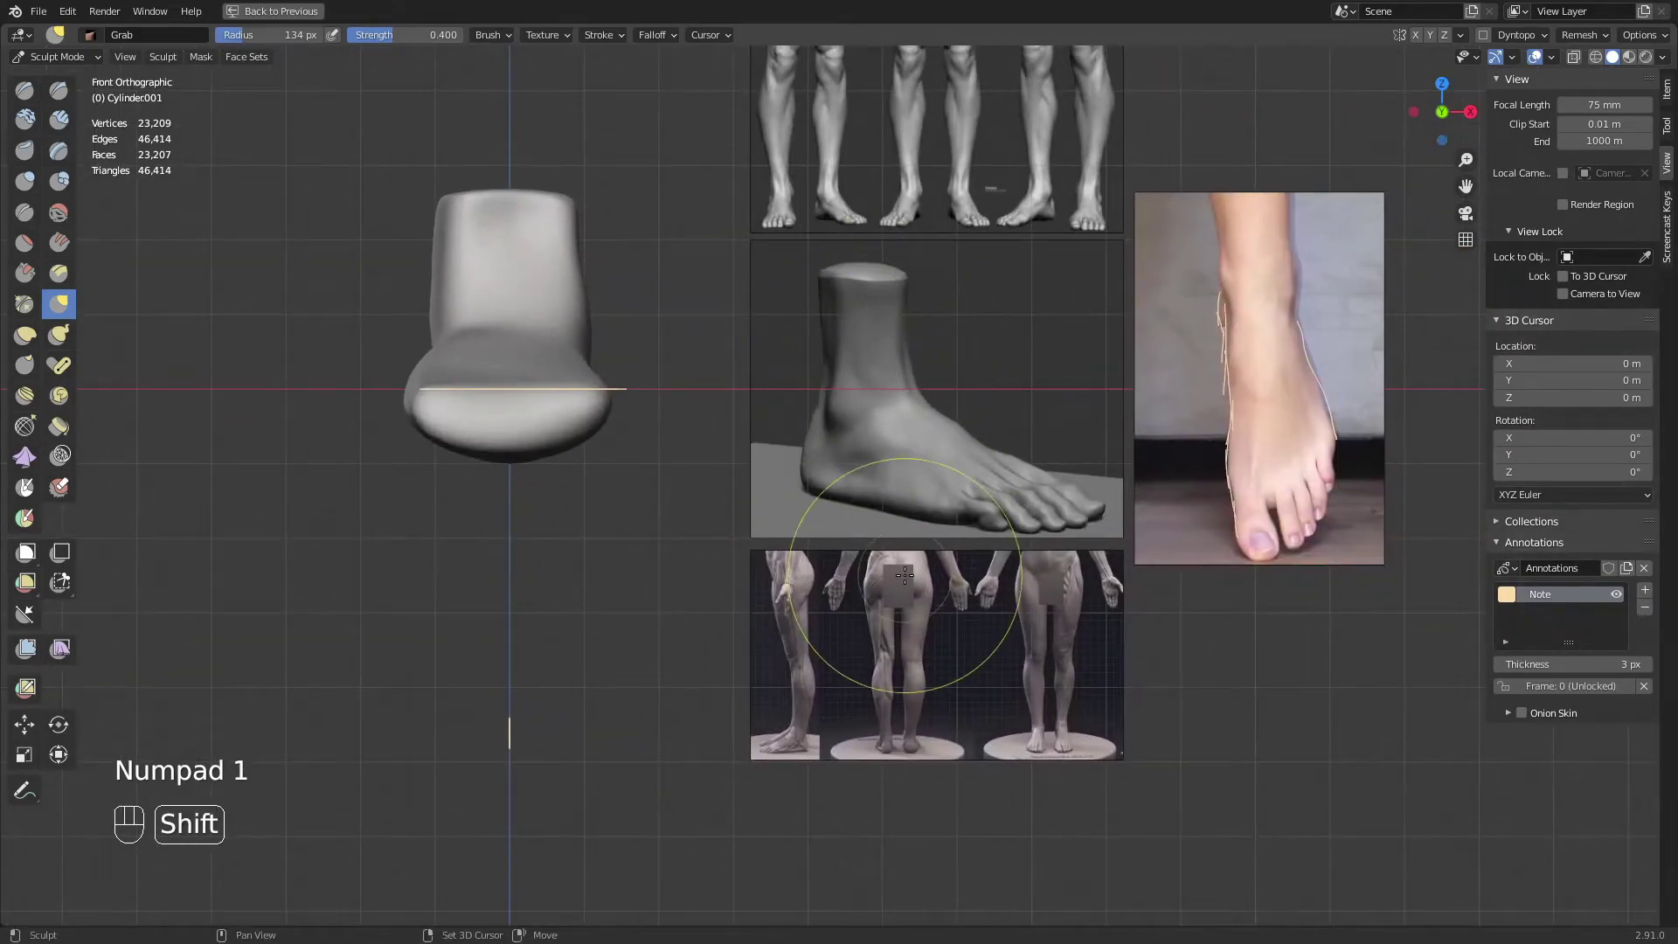
{"action": "middle_click_drag", "start_coordinate": [1184, 560], "coordinate": [900, 506], "text": "shift"}
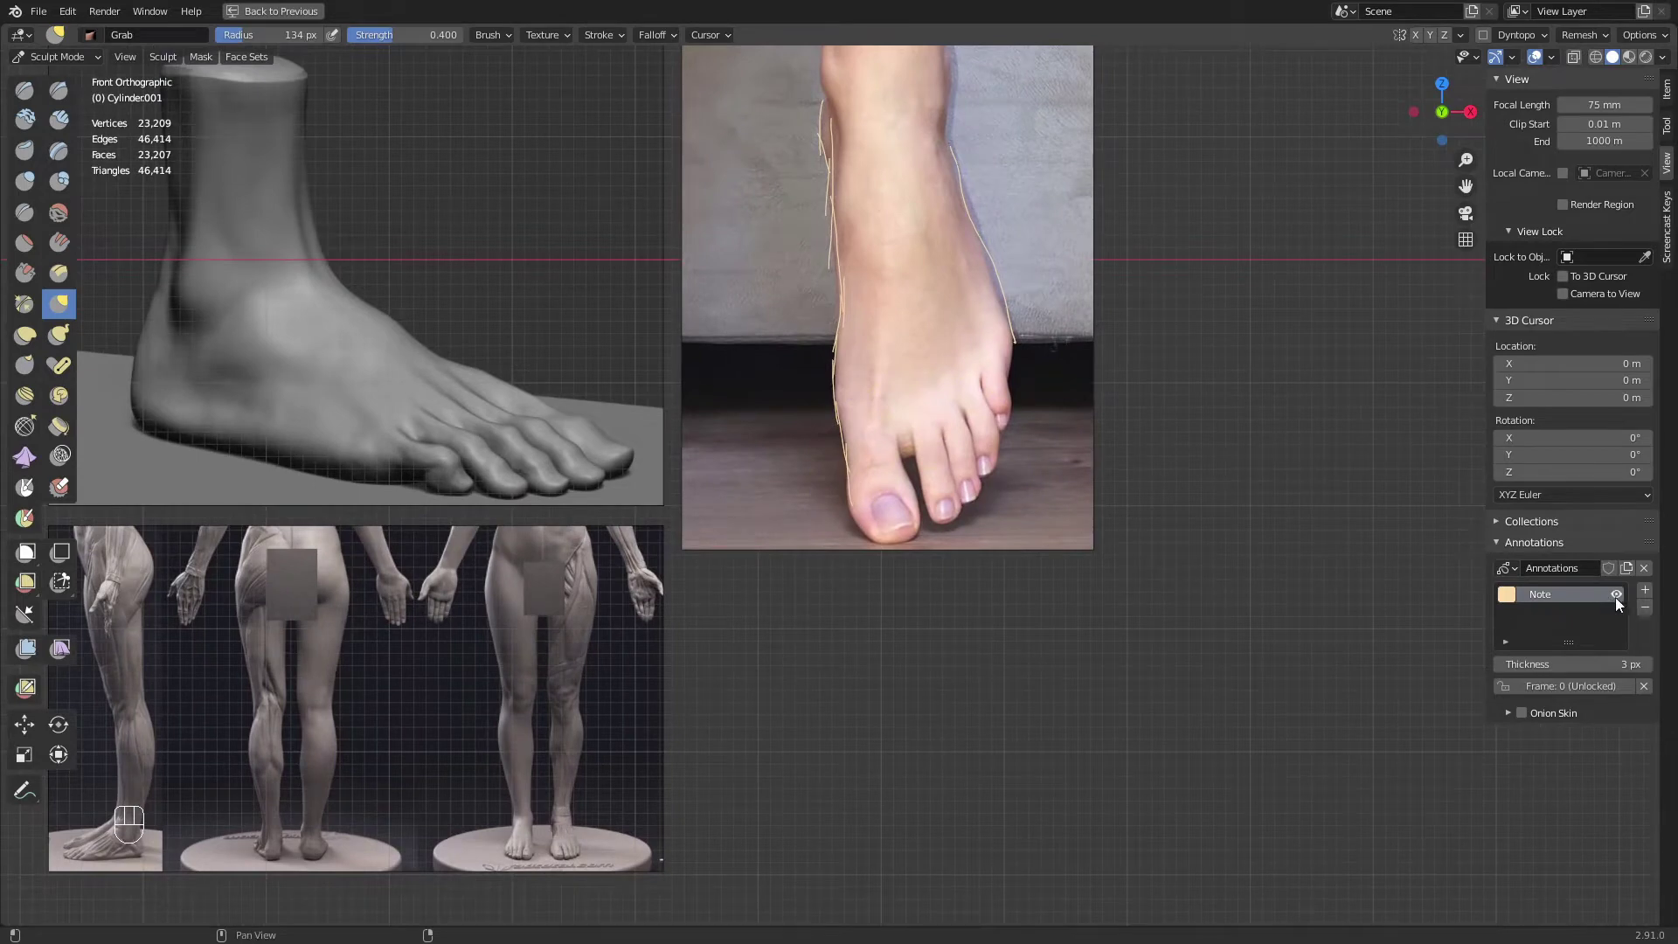
{"action": "left_click", "coordinate": [24, 793]}
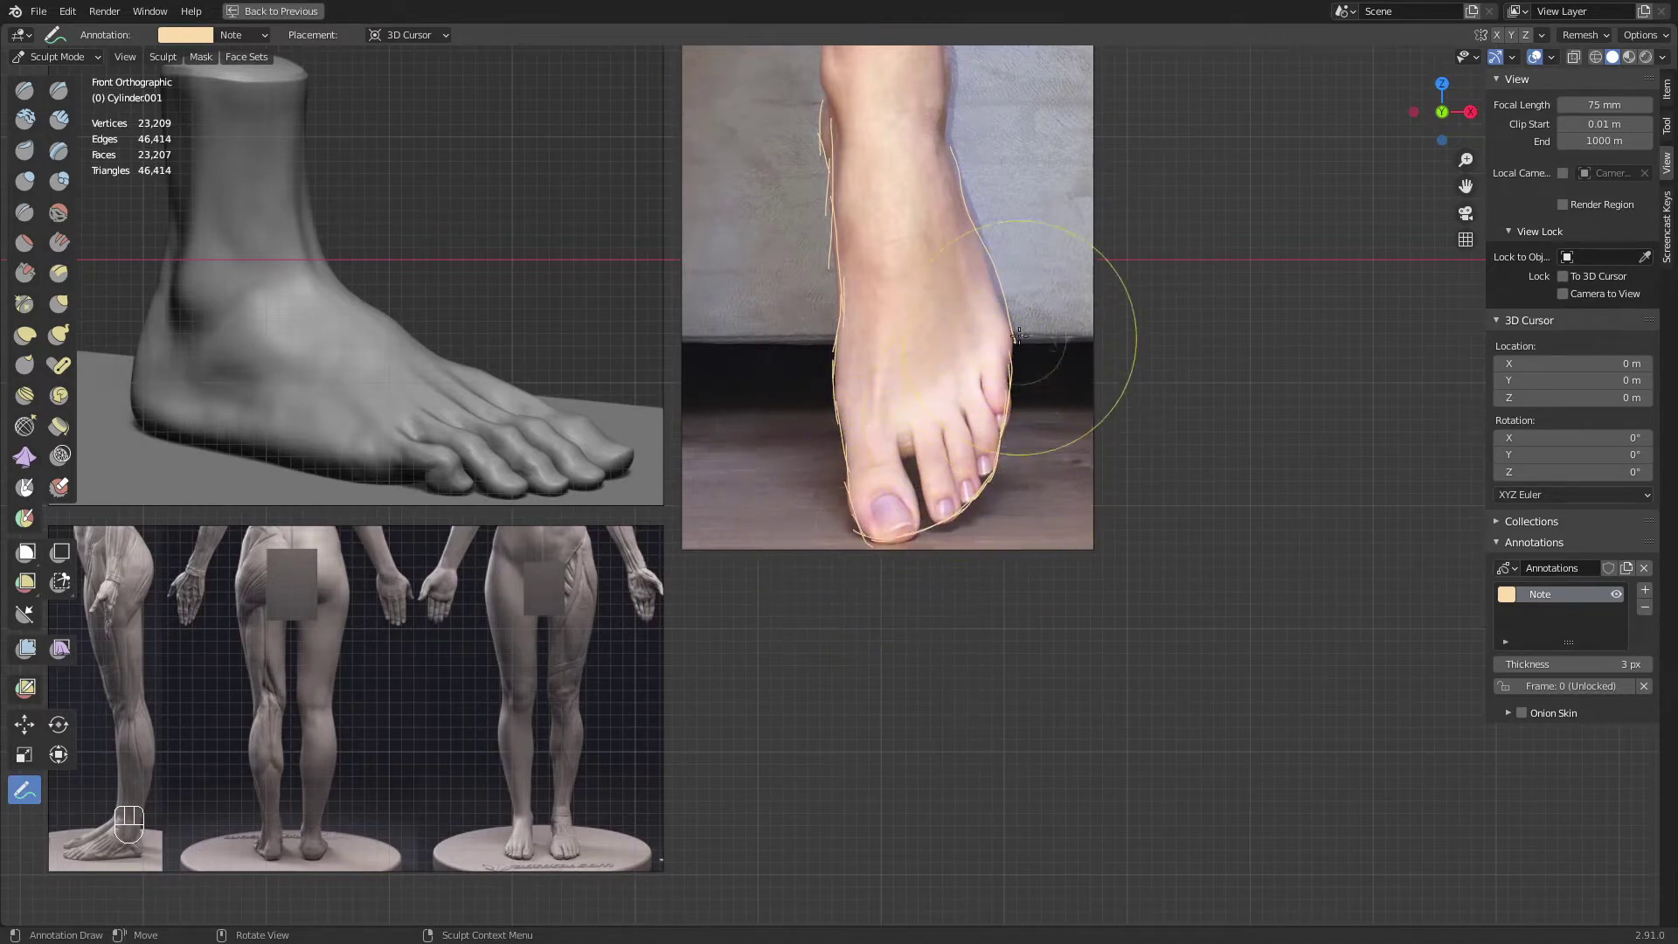
In top view, grab the big-toe end of the forefoot forward so the toe edge slants more strongly
{"action": "middle_click_drag", "start_coordinate": [877, 526], "coordinate": [753, 652], "text": "ctrl"}
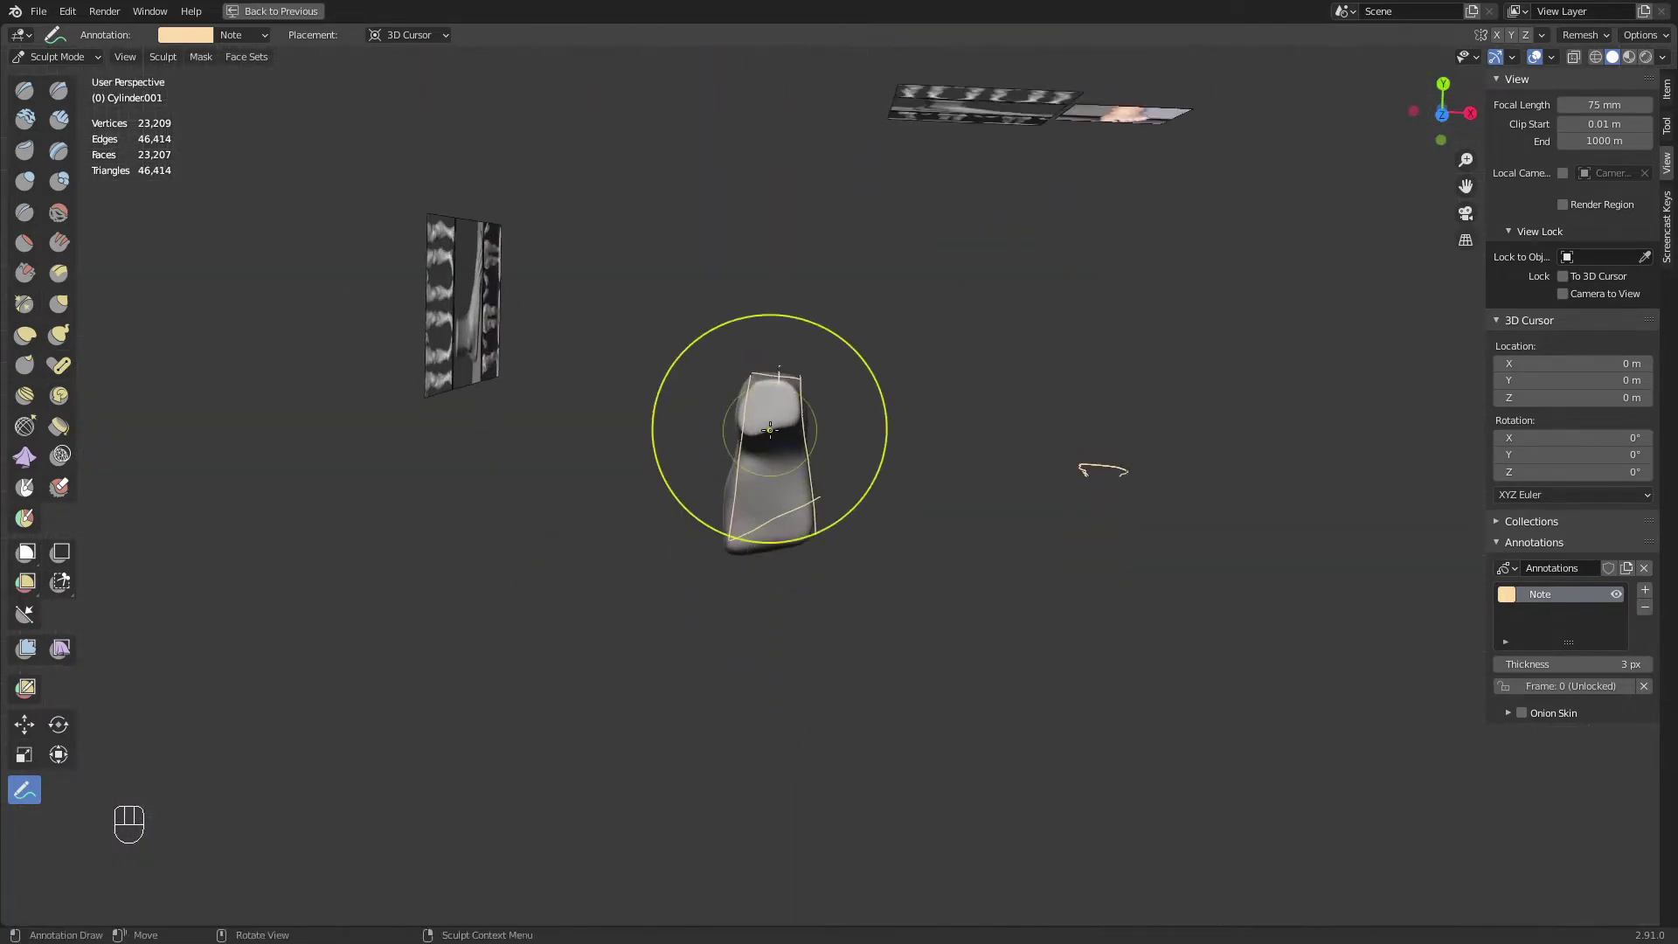
{"action": "key", "text": "KP_7"}
{"action": "middle_click_drag", "start_coordinate": [711, 704], "coordinate": [861, 503], "text": "ctrl"}
{"action": "middle_click_drag", "start_coordinate": [616, 731], "coordinate": [837, 553], "text": "shift"}
{"action": "key", "text": "g"}
{"action": "key", "text": "f"}
{"action": "left_click", "coordinate": [836, 553]}
{"action": "left_click_drag", "start_coordinate": [821, 553], "coordinate": [796, 587]}
{"action": "left_click_drag", "start_coordinate": [785, 575], "coordinate": [736, 622]}
Fill out the toe edge beside the big toe with a 181 px Grab brush and lengthen the big-toe tip at 173 px
{"action": "key", "text": "f"}
{"action": "left_click", "coordinate": [809, 583]}
{"action": "key", "text": "f"}
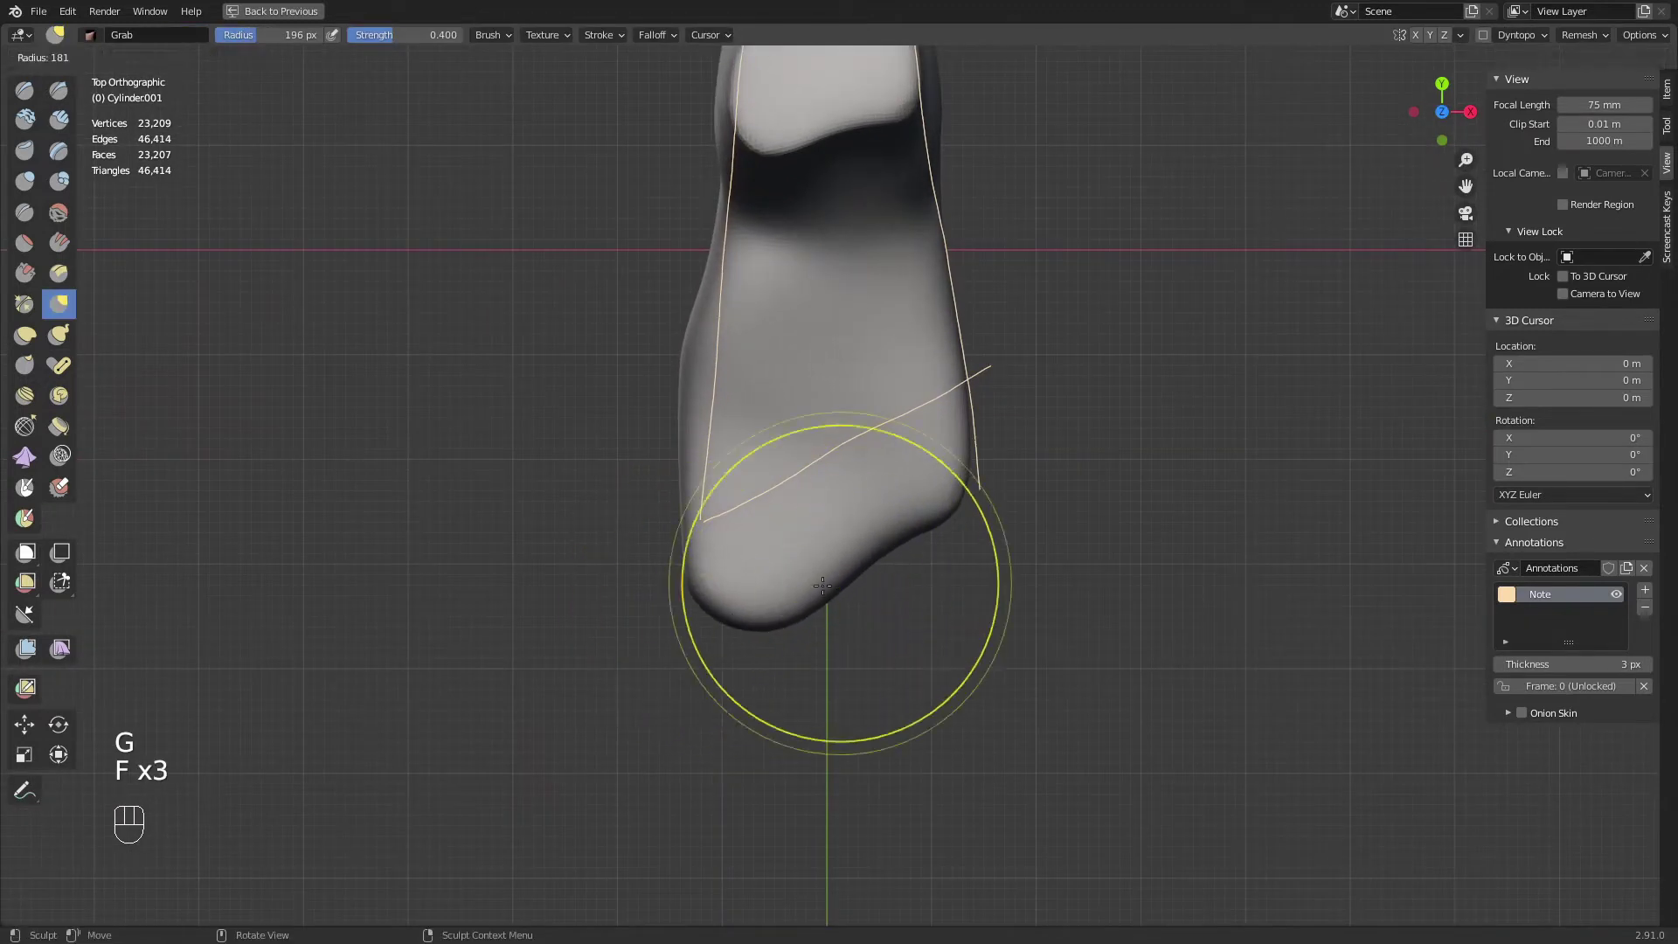
{"action": "left_click", "coordinate": [861, 547]}
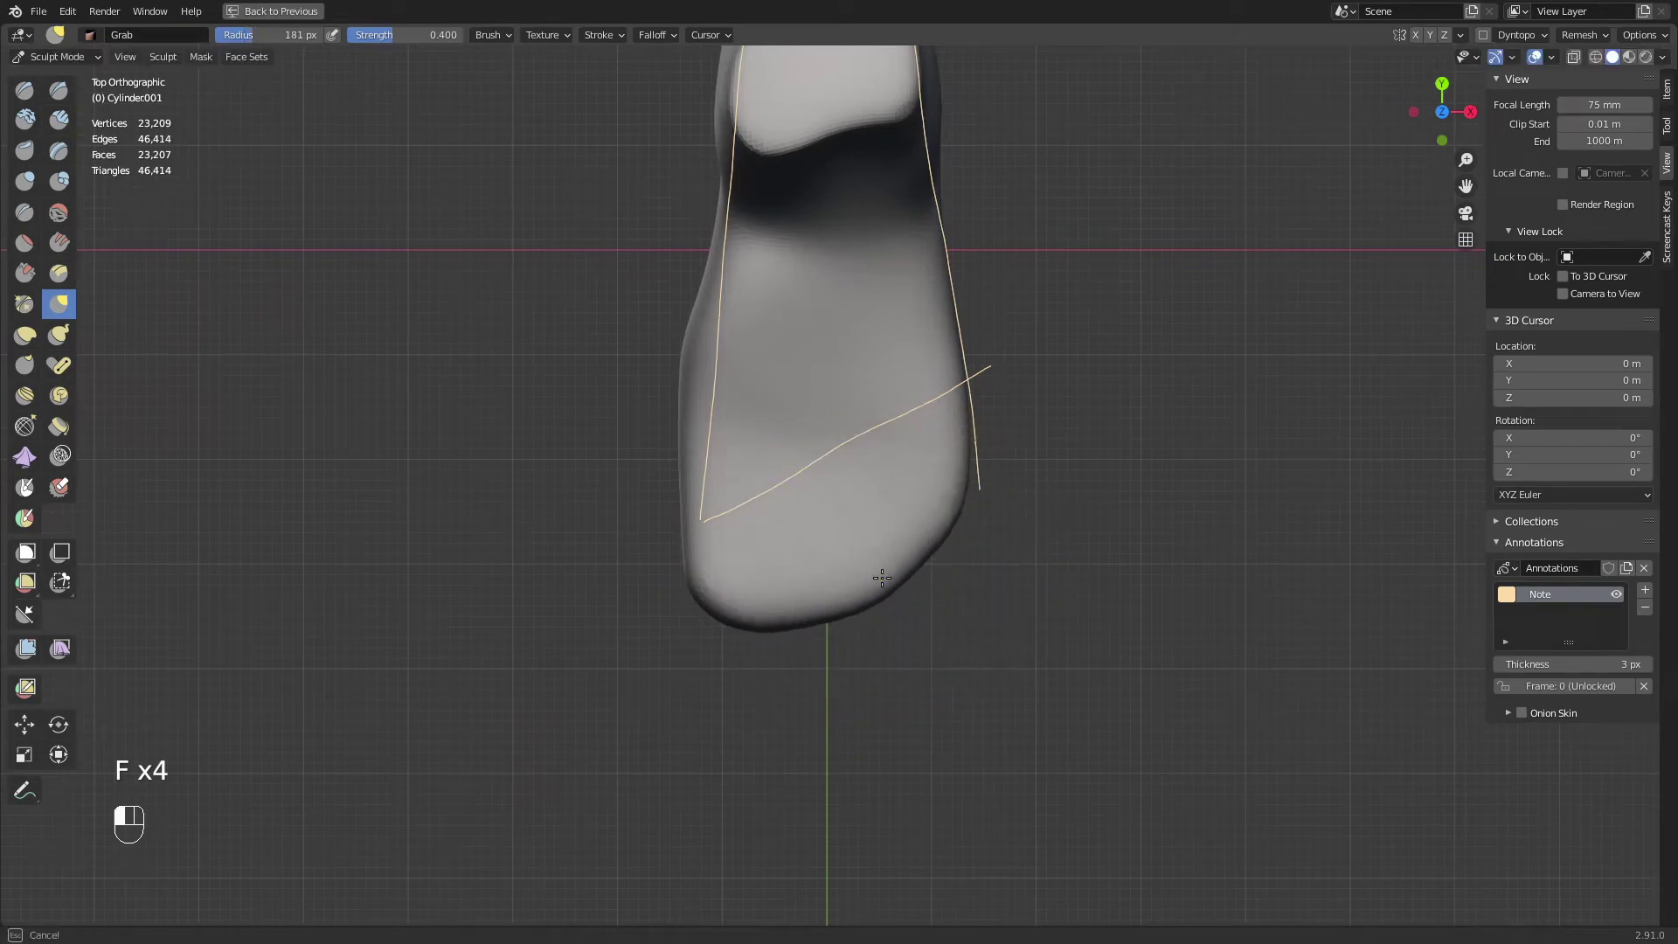
{"action": "key", "text": "f"}
{"action": "left_click", "coordinate": [749, 616]}
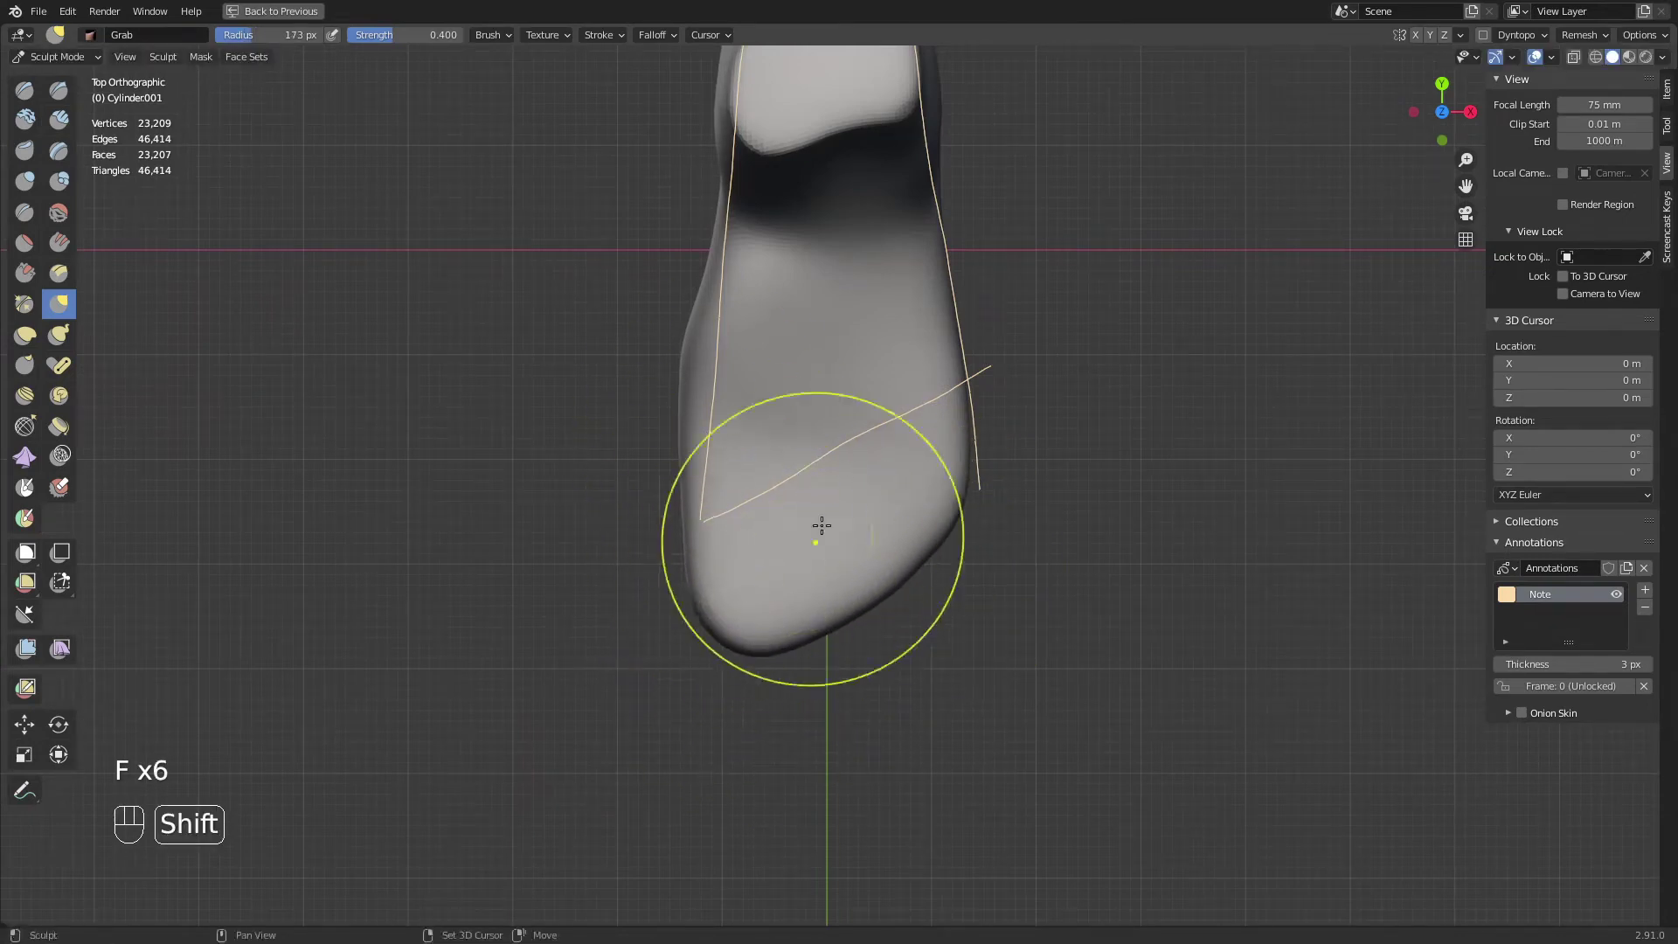
Reduce the brush radius to about 125 px and smooth the bulge on the big-toe side of the midfoot
{"action": "middle_click_drag", "start_coordinate": [917, 367], "coordinate": [905, 559], "text": "shift"}
{"action": "key", "text": "f"}
{"action": "left_click", "coordinate": [682, 547]}
{"action": "key", "text": "f"}
{"action": "left_click", "coordinate": [675, 550]}
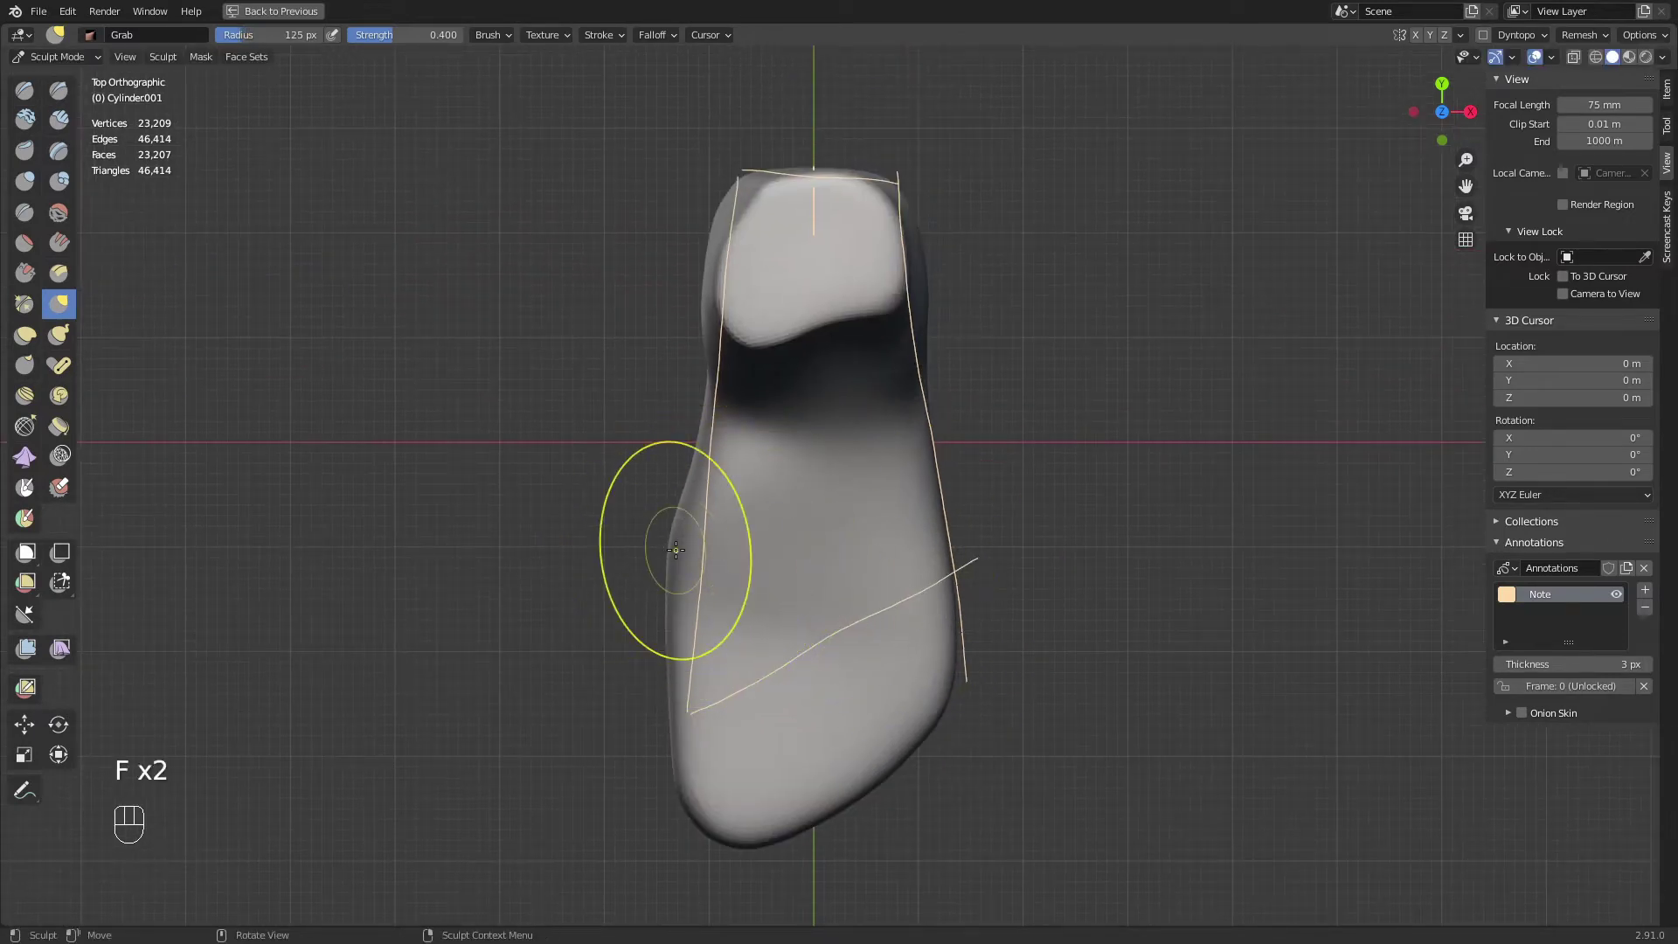
{"action": "mouse_move", "coordinate": [686, 528]}
{"action": "left_mouse_down", "text": "shift"}
{"action": "mouse_move", "coordinate": [710, 447]}
{"action": "mouse_move", "coordinate": [688, 565]}
{"action": "left_mouse_up", "text": "shift"}
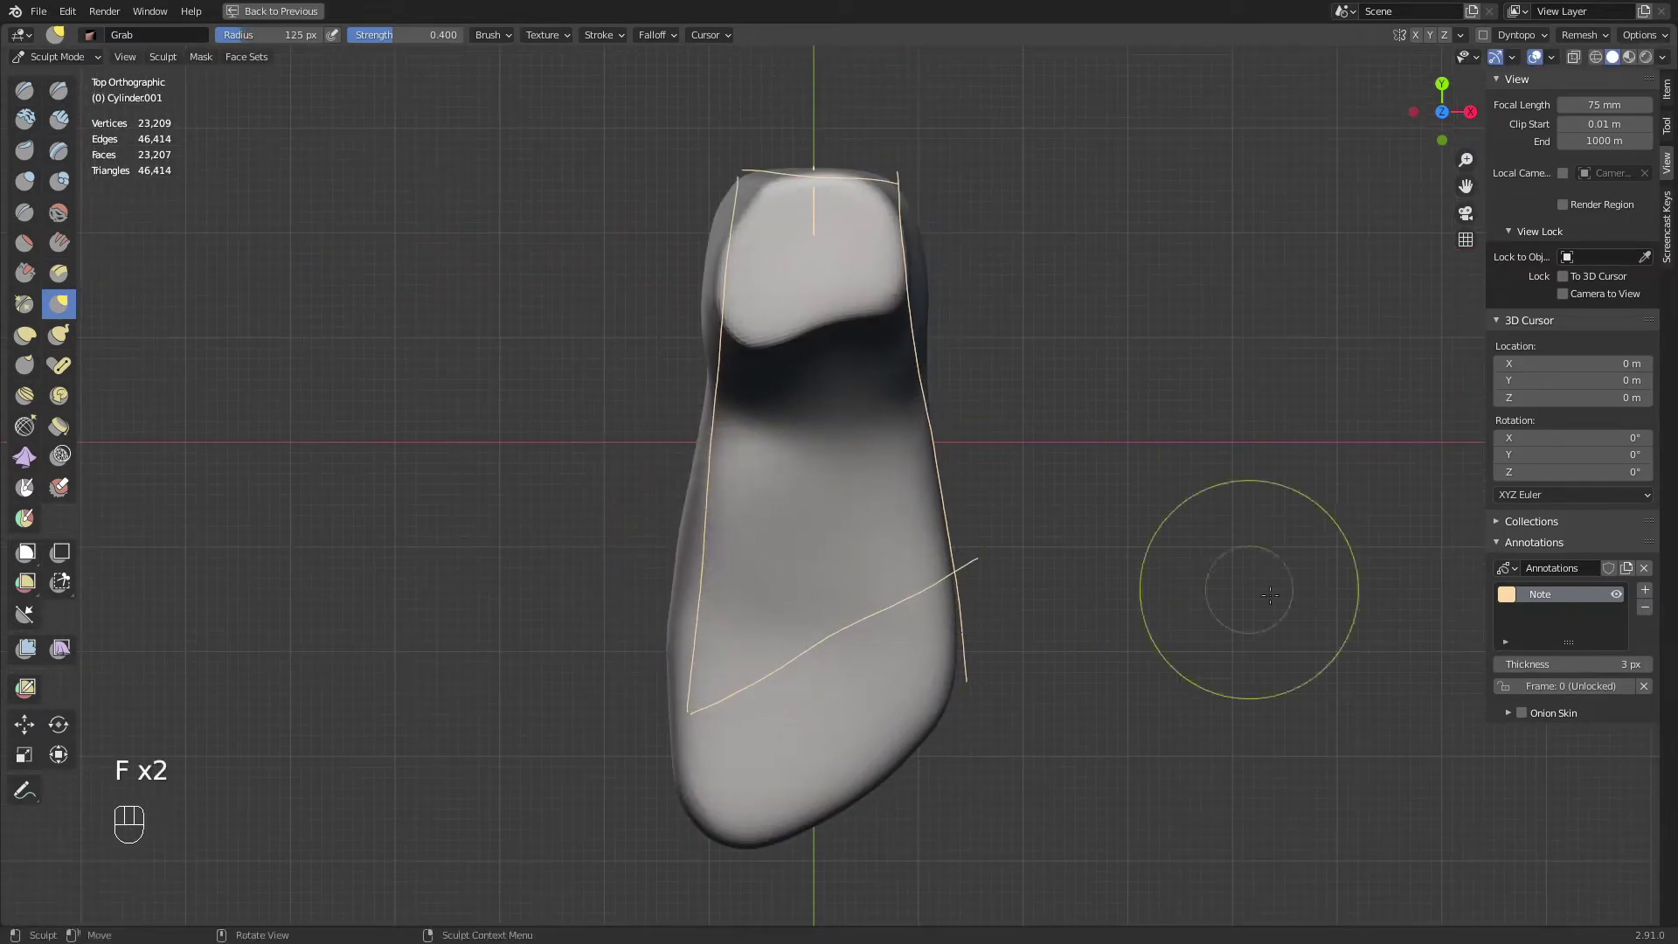
Hide the annotations and refine the big-toe side of the heel in top view with the Grab brush at about 130 px
{"action": "middle_click_drag", "start_coordinate": [722, 322], "coordinate": [737, 435], "text": "shift"}
{"action": "key", "text": "f"}
{"action": "left_click", "coordinate": [742, 434]}
{"action": "key", "text": "f"}
{"action": "left_click", "coordinate": [707, 430]}
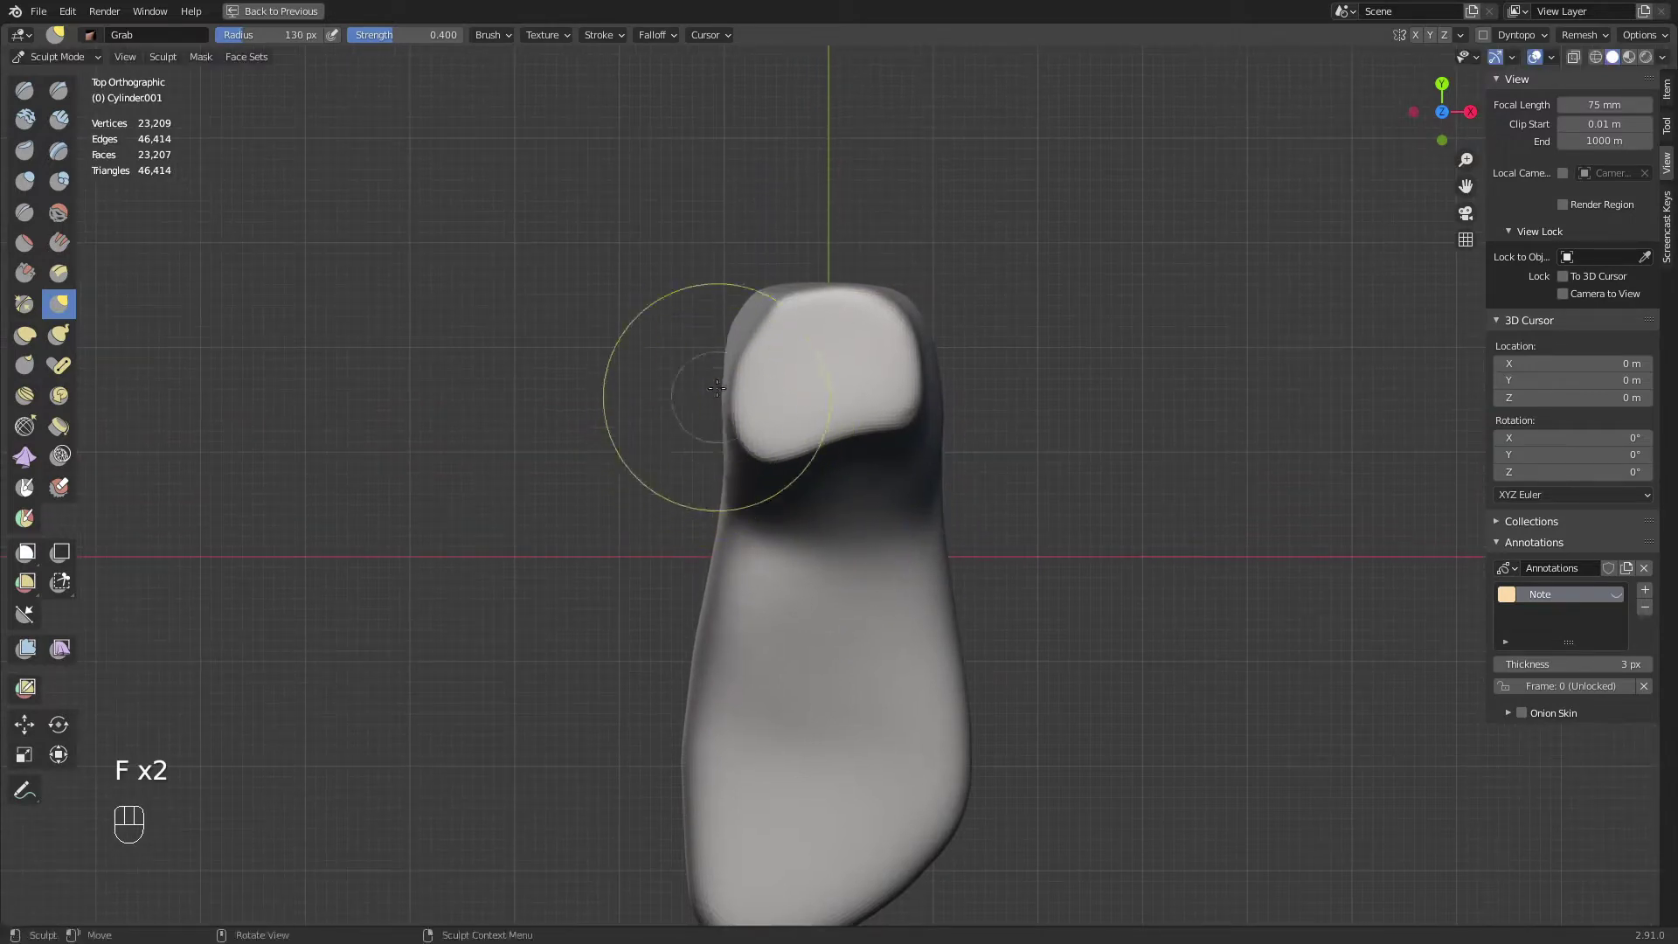
{"action": "key", "text": "f"}
{"action": "left_click", "coordinate": [734, 343]}
{"action": "middle_click_drag", "start_coordinate": [736, 343], "coordinate": [979, 379]}
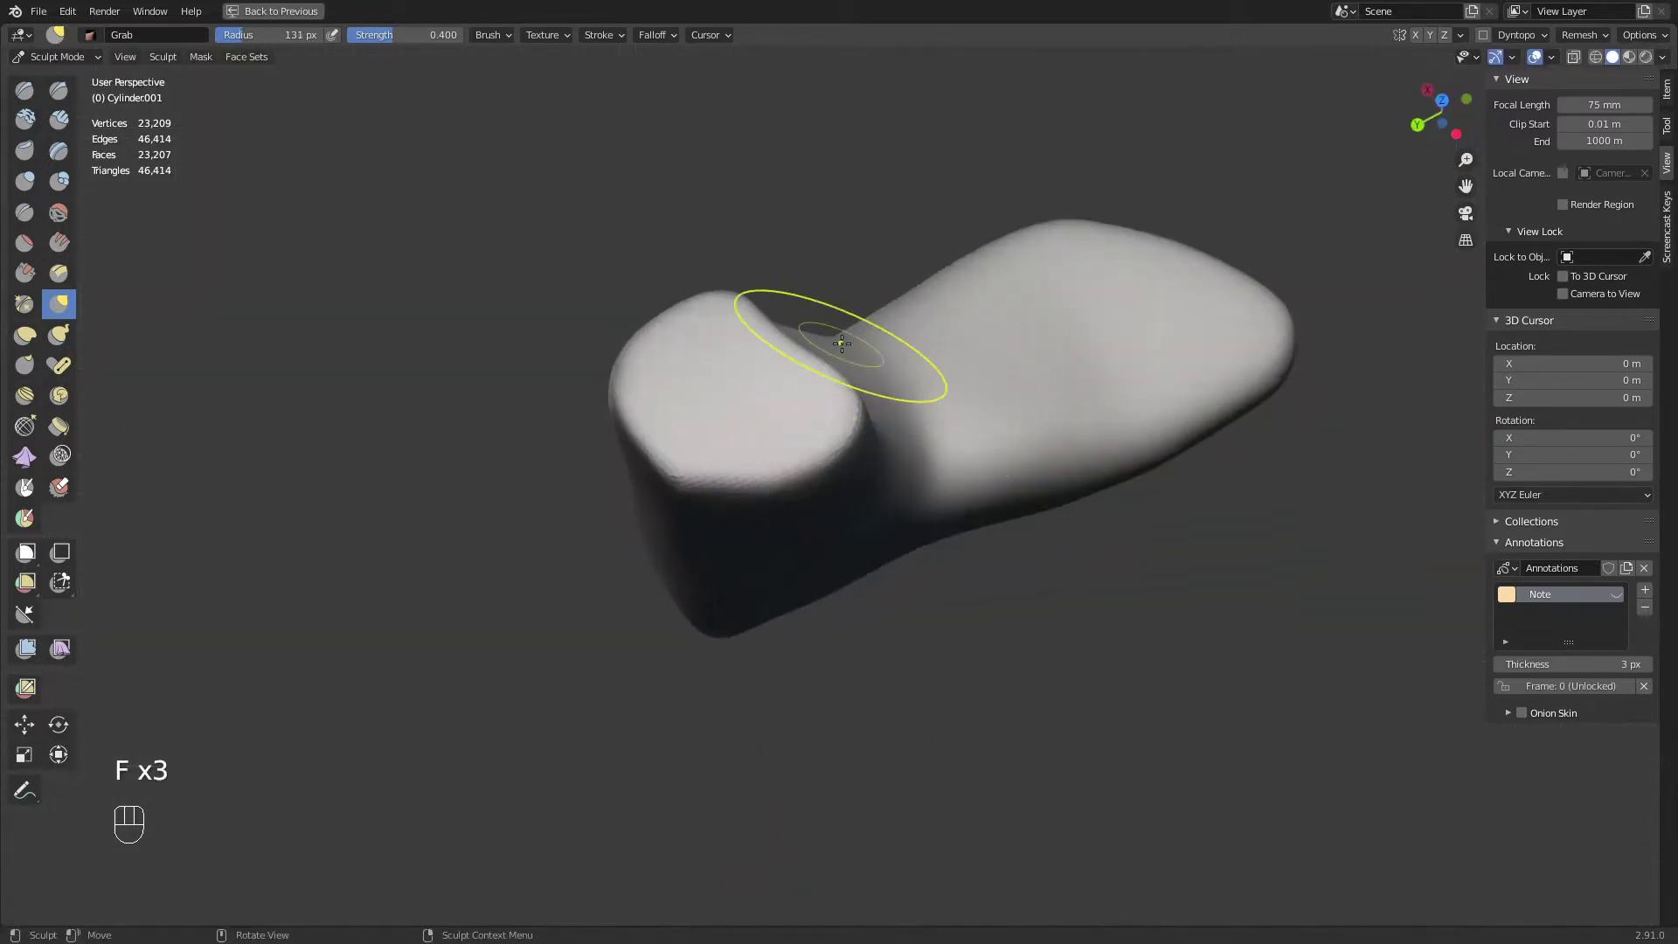
{"action": "middle_click_drag", "start_coordinate": [1214, 444], "coordinate": [1145, 352]}
{"action": "middle_click_drag", "start_coordinate": [1330, 185], "coordinate": [1290, 152]}
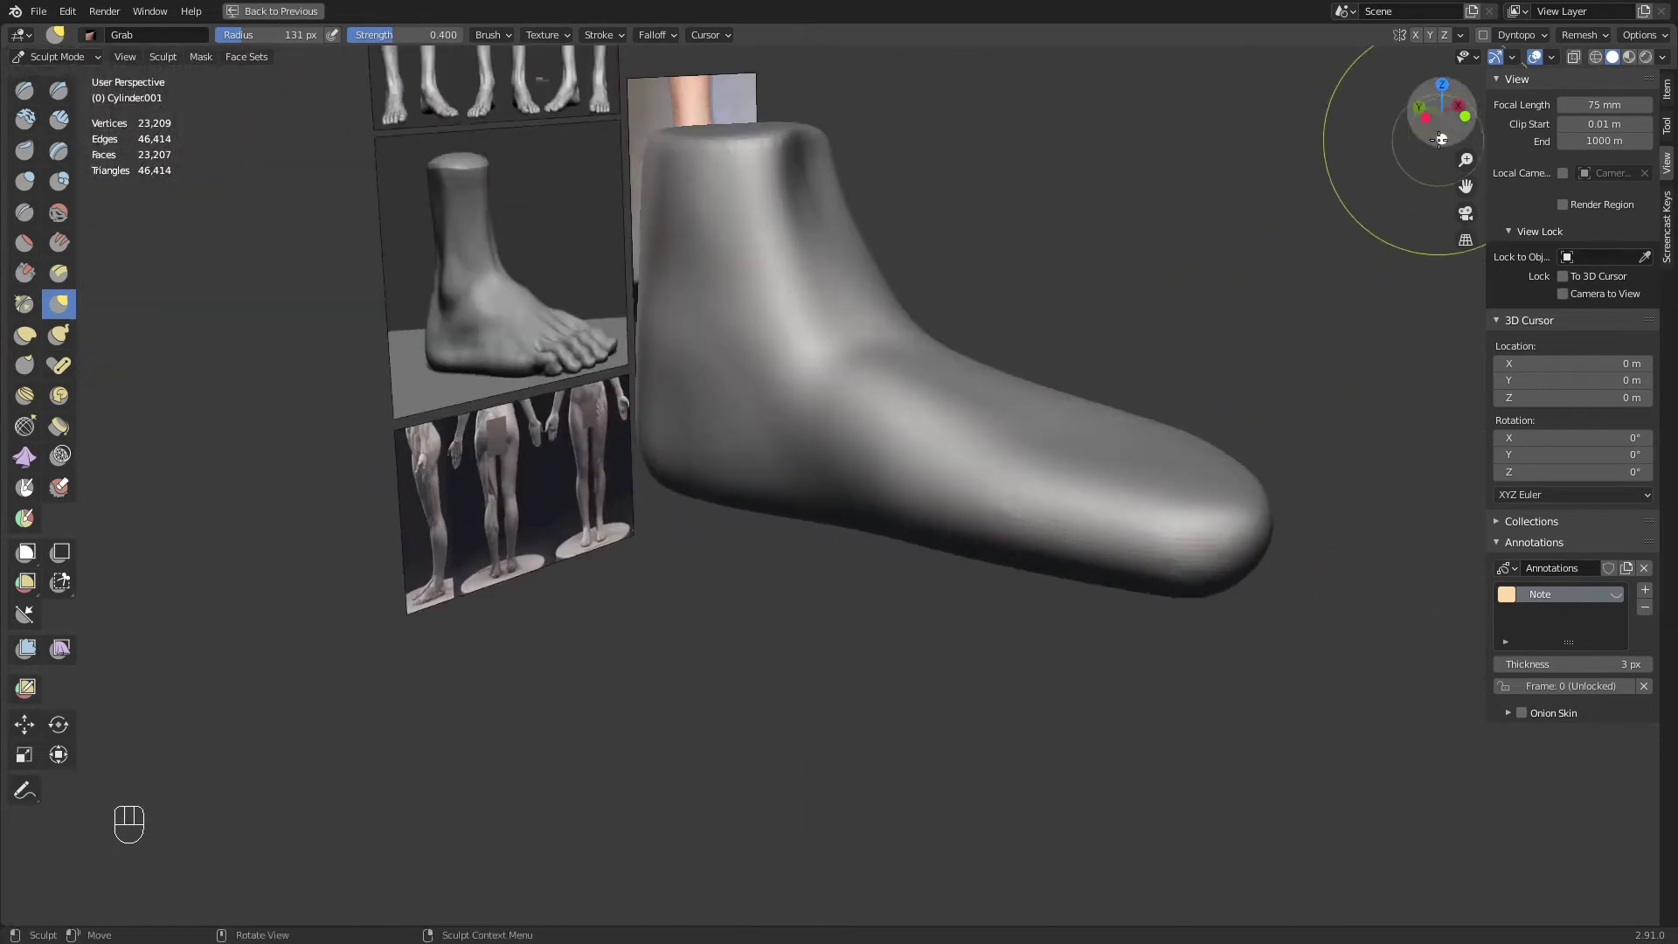
In bottom view, narrow the little-toe side of the heel and pull its back edge into a rounded curve with the Grab brush
{"action": "left_click", "coordinate": [1442, 139]}
{"action": "middle_click_drag", "start_coordinate": [875, 521], "coordinate": [922, 465], "text": "shift"}
{"action": "key", "text": "g"}
{"action": "key", "text": "f"}
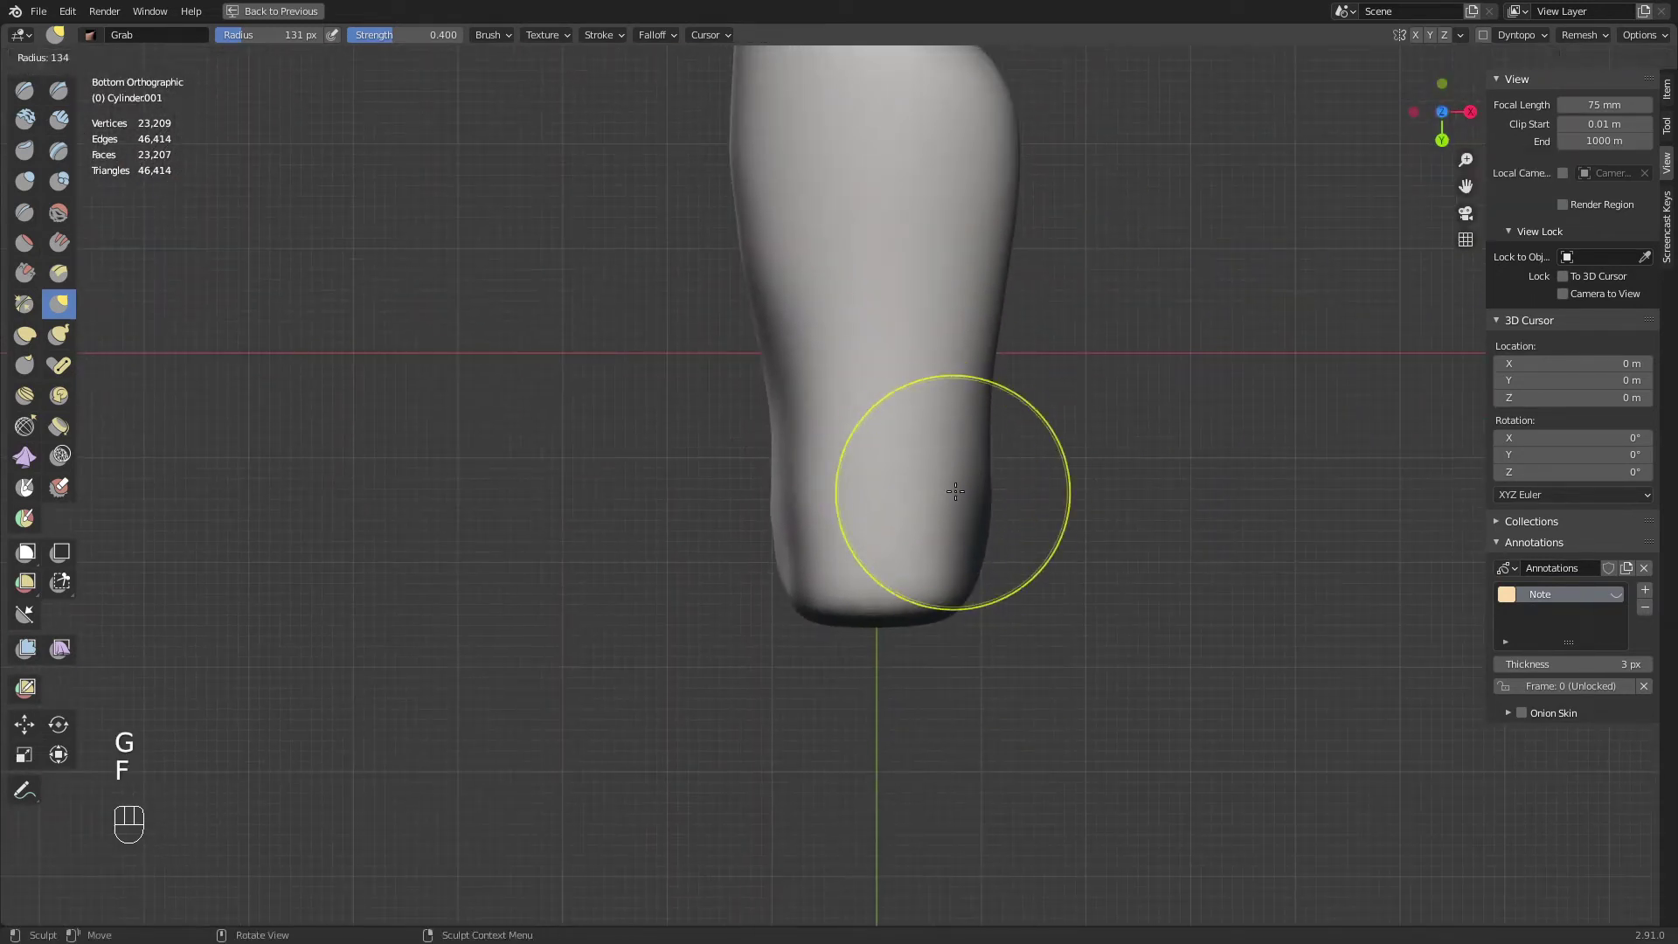
{"action": "left_click", "coordinate": [1092, 486]}
{"action": "left_click_drag", "start_coordinate": [986, 479], "coordinate": [972, 476]}
{"action": "key", "text": "f"}
{"action": "left_click", "coordinate": [832, 581]}
{"action": "key", "text": "f"}
{"action": "left_click", "coordinate": [904, 624]}
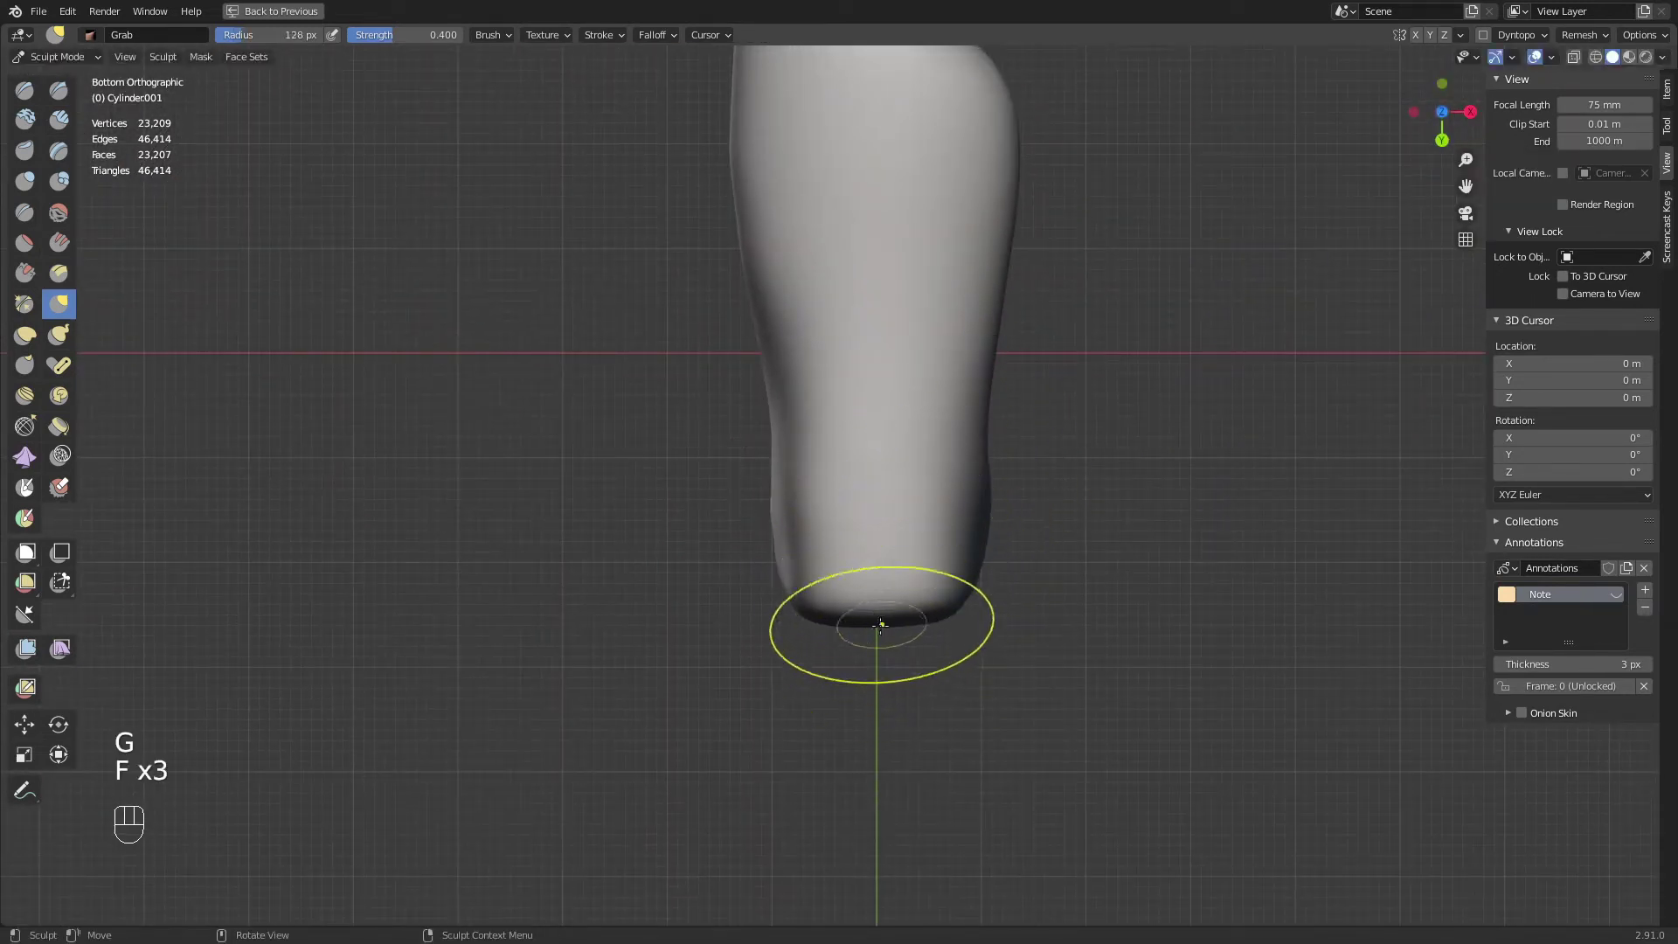
{"action": "mouse_move", "coordinate": [879, 624]}
{"action": "left_mouse_down"}
{"action": "mouse_move", "coordinate": [927, 623]}
{"action": "mouse_move", "coordinate": [839, 627]}
{"action": "left_mouse_up"}
{"action": "key", "text": "f"}
{"action": "left_click", "coordinate": [890, 625]}
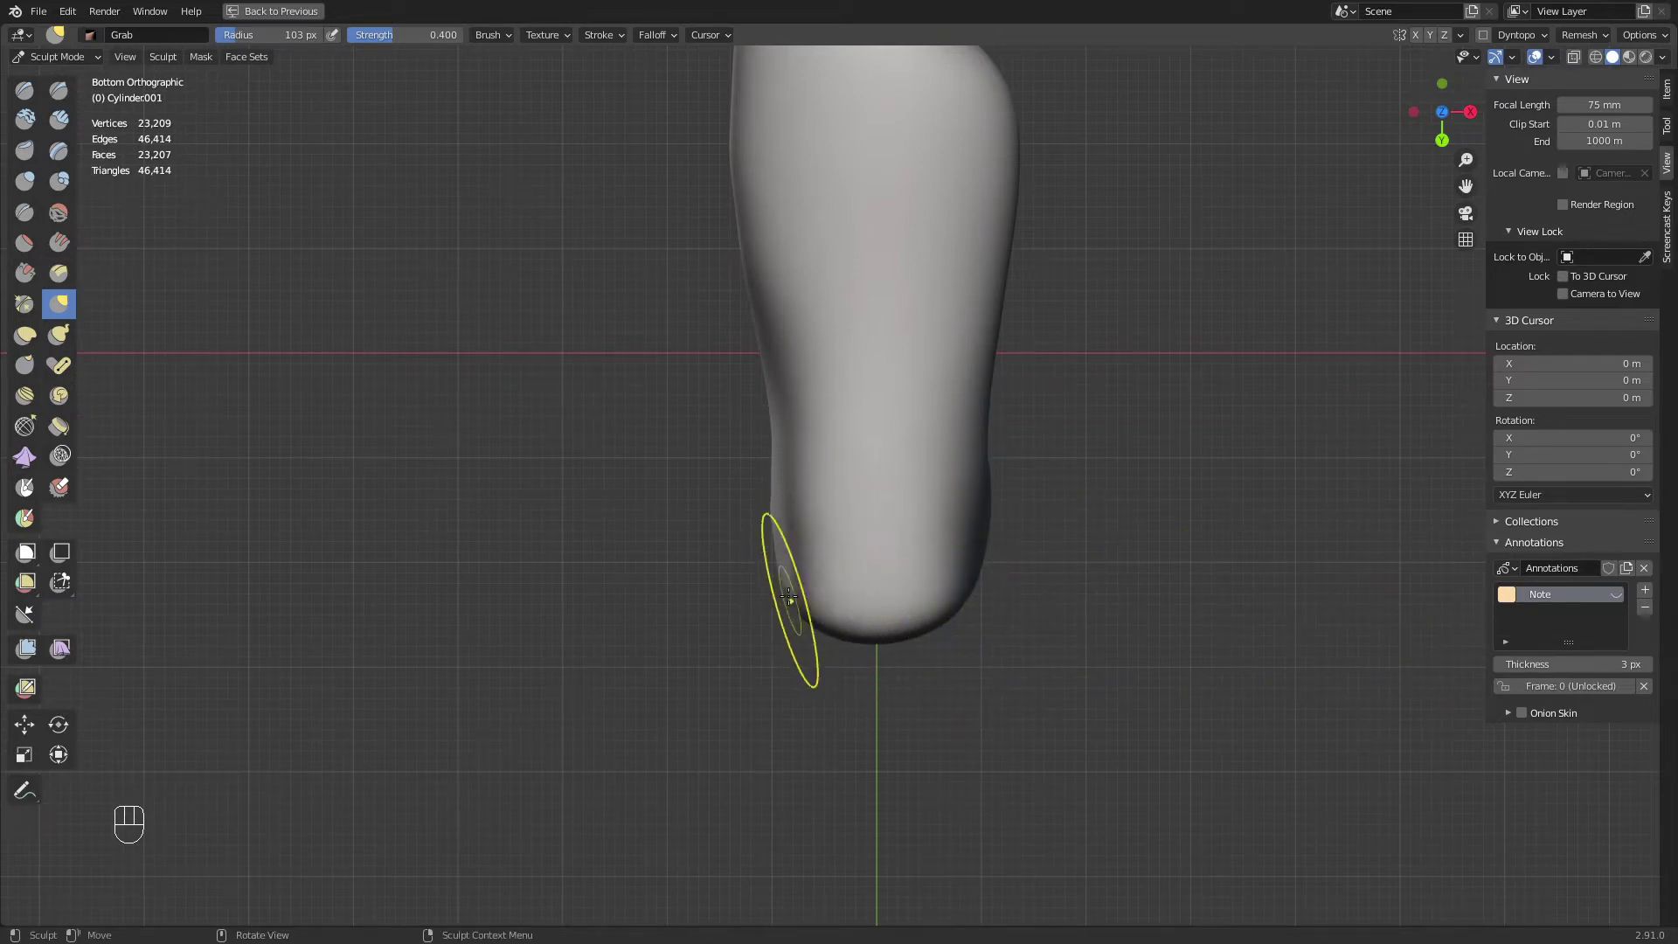
Grab both sides of the heel slightly inward in bottom view, starting with a radius of about 117 px
{"action": "key", "text": "f"}
{"action": "left_click_drag", "start_coordinate": [799, 554], "coordinate": [792, 556]}
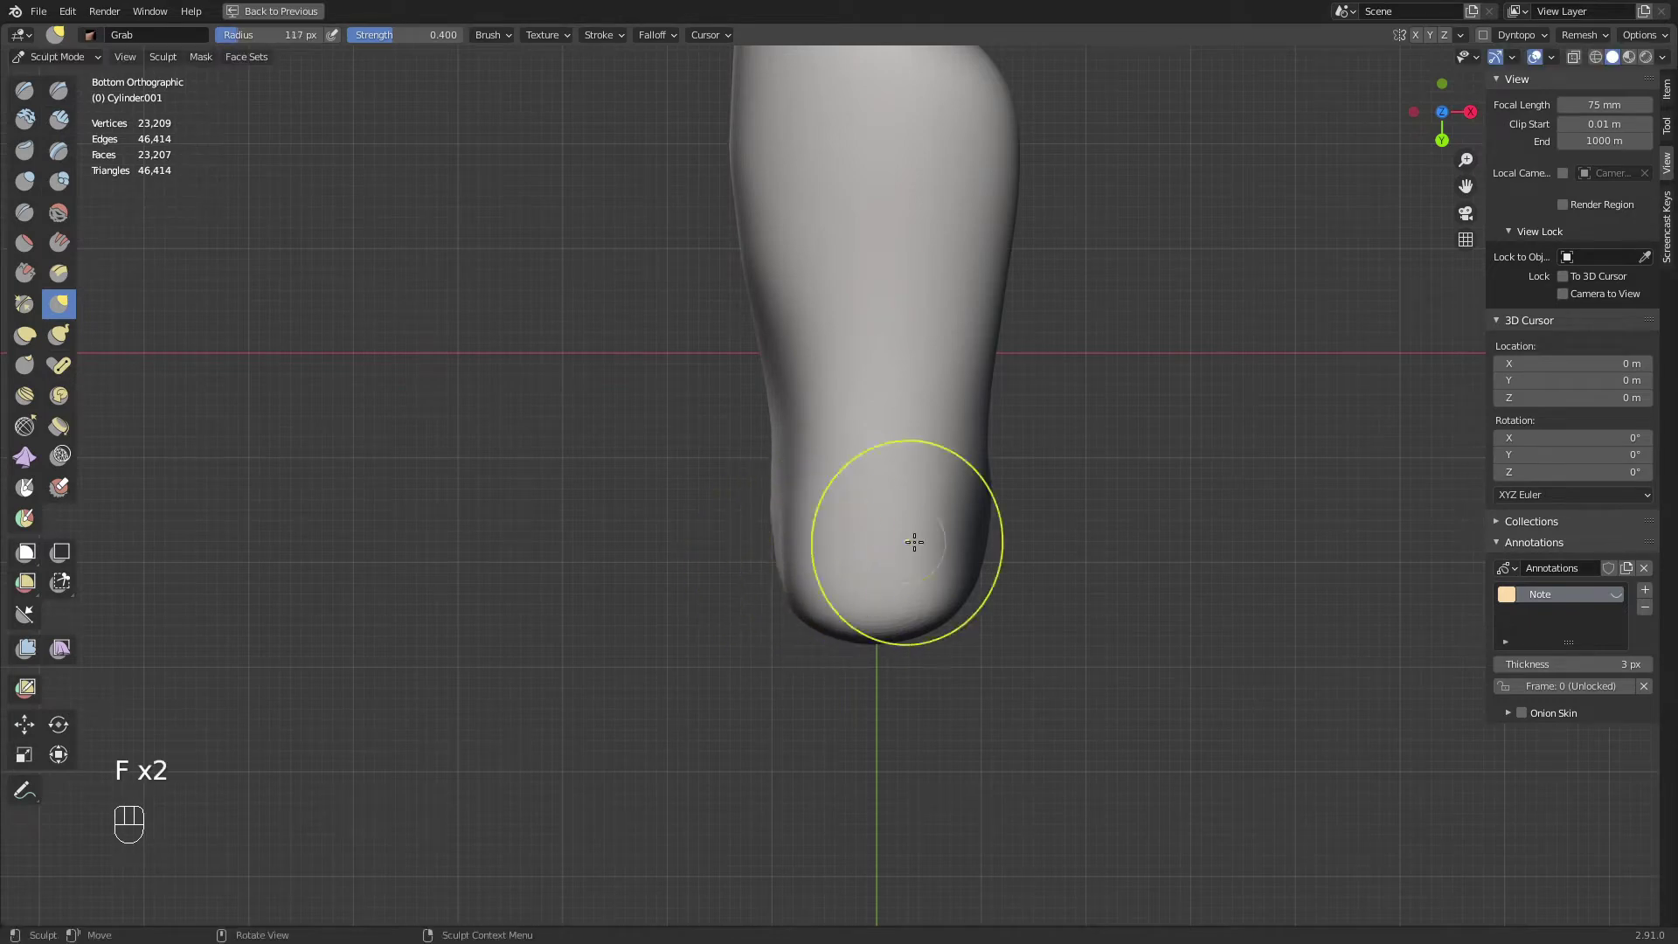
{"action": "key", "text": "f"}
{"action": "left_click", "coordinate": [1077, 540]}
{"action": "left_click_drag", "start_coordinate": [977, 528], "coordinate": [973, 523]}
{"action": "left_click_drag", "start_coordinate": [982, 408], "coordinate": [982, 414]}
Even out the little-toe side of the midfoot in bottom view with the Grab brush at about 168 px
{"action": "key", "text": "f"}
{"action": "left_click", "coordinate": [1014, 405]}
{"action": "middle_click_drag", "start_coordinate": [983, 415], "coordinate": [974, 533], "text": "shift"}
{"action": "key", "text": "f"}
{"action": "left_click", "coordinate": [1138, 464]}
{"action": "left_click_drag", "start_coordinate": [991, 426], "coordinate": [996, 424]}
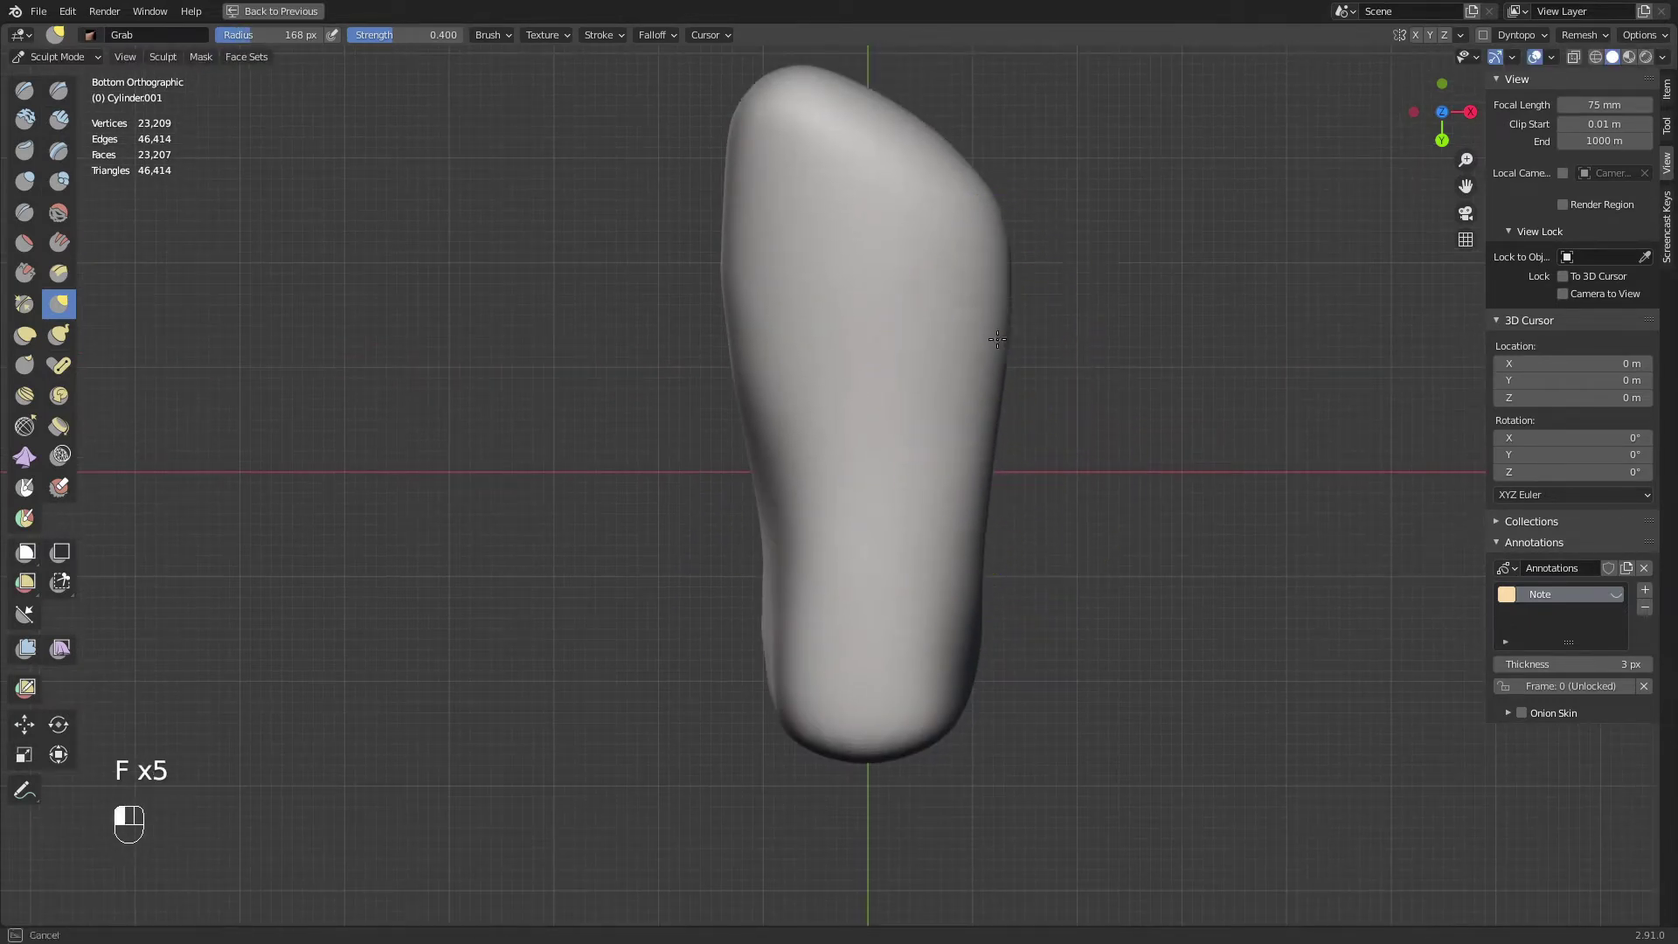
{"action": "left_click_drag", "start_coordinate": [976, 573], "coordinate": [972, 575]}
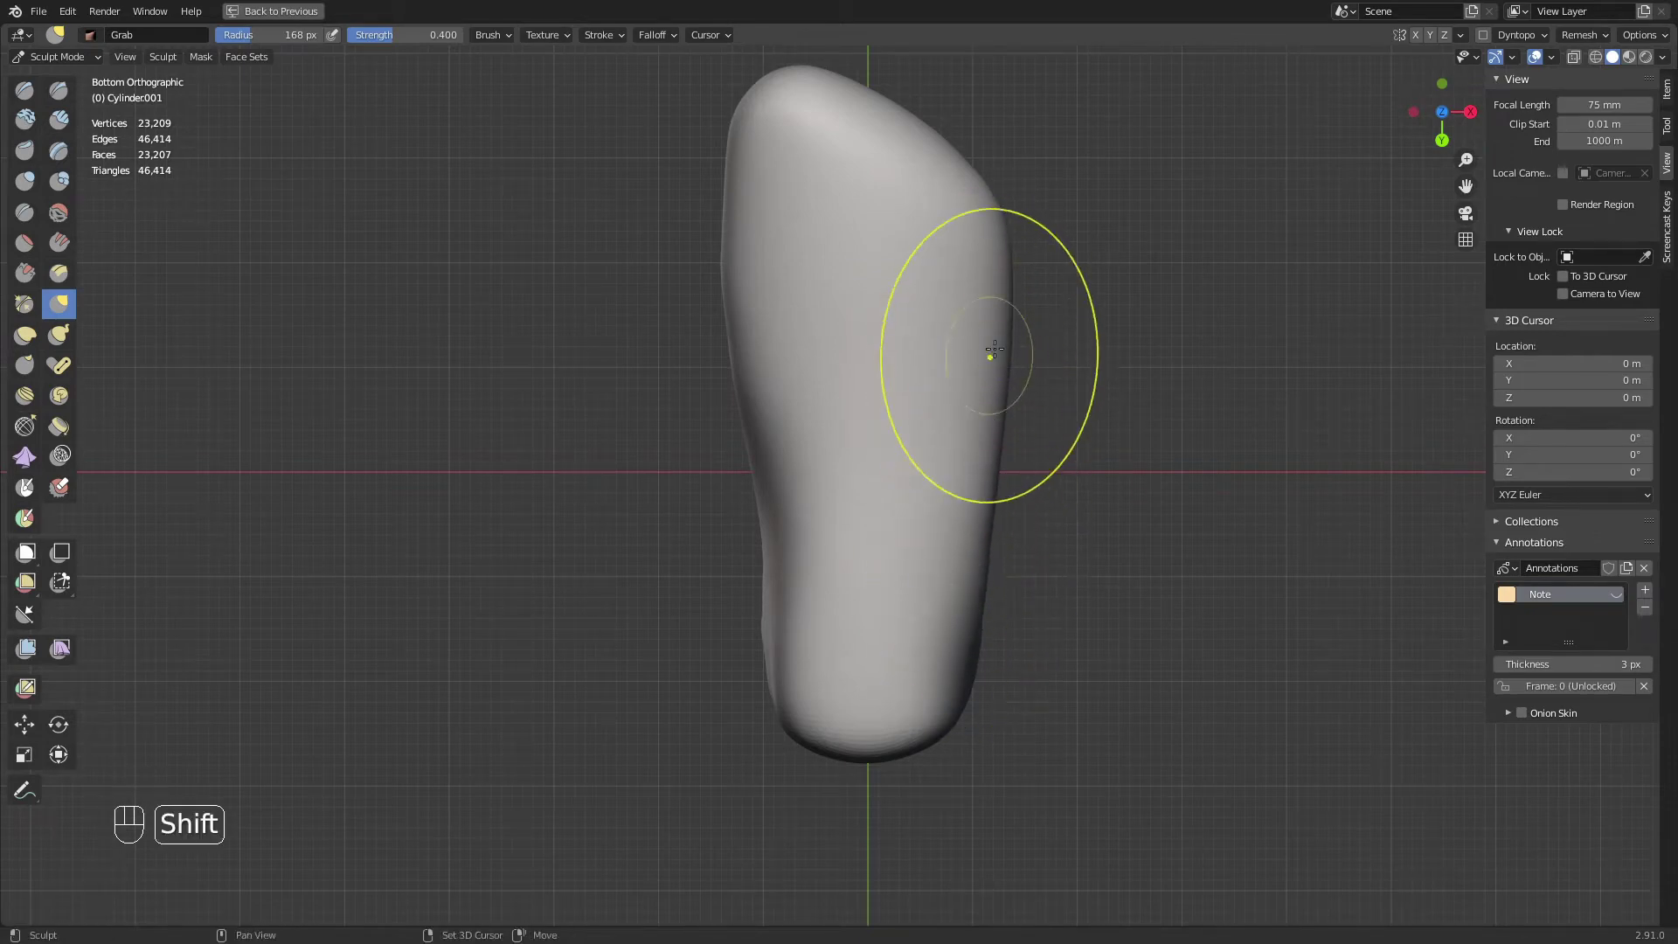
Smooth the sole's outer edge toward the heel and its inner edge up to the forefoot
{"action": "mouse_move", "coordinate": [989, 358]}
{"action": "left_mouse_down", "text": "shift"}
{"action": "mouse_move", "coordinate": [965, 648]}
{"action": "mouse_move", "coordinate": [944, 655]}
{"action": "left_mouse_up", "text": "shift"}
{"action": "mouse_move", "coordinate": [765, 599]}
{"action": "left_mouse_down", "text": "shift"}
{"action": "mouse_move", "coordinate": [769, 528]}
{"action": "mouse_move", "coordinate": [790, 611]}
{"action": "mouse_move", "coordinate": [865, 285]}
{"action": "mouse_move", "coordinate": [855, 154]}
{"action": "mouse_move", "coordinate": [883, 188]}
{"action": "left_mouse_up", "text": "shift"}
{"action": "mouse_move", "coordinate": [939, 280]}
{"action": "middle_mouse_down"}
{"action": "mouse_move", "coordinate": [906, 566]}
{"action": "mouse_move", "coordinate": [913, 533]}
{"action": "middle_mouse_up"}
{"action": "mouse_move", "coordinate": [914, 533]}
{"action": "middle_mouse_down", "text": "ctrl"}
{"action": "mouse_move", "coordinate": [918, 611]}
{"action": "mouse_move", "coordinate": [809, 457]}
{"action": "mouse_move", "coordinate": [841, 445]}
{"action": "mouse_move", "coordinate": [773, 398]}
{"action": "middle_mouse_up", "text": "ctrl"}
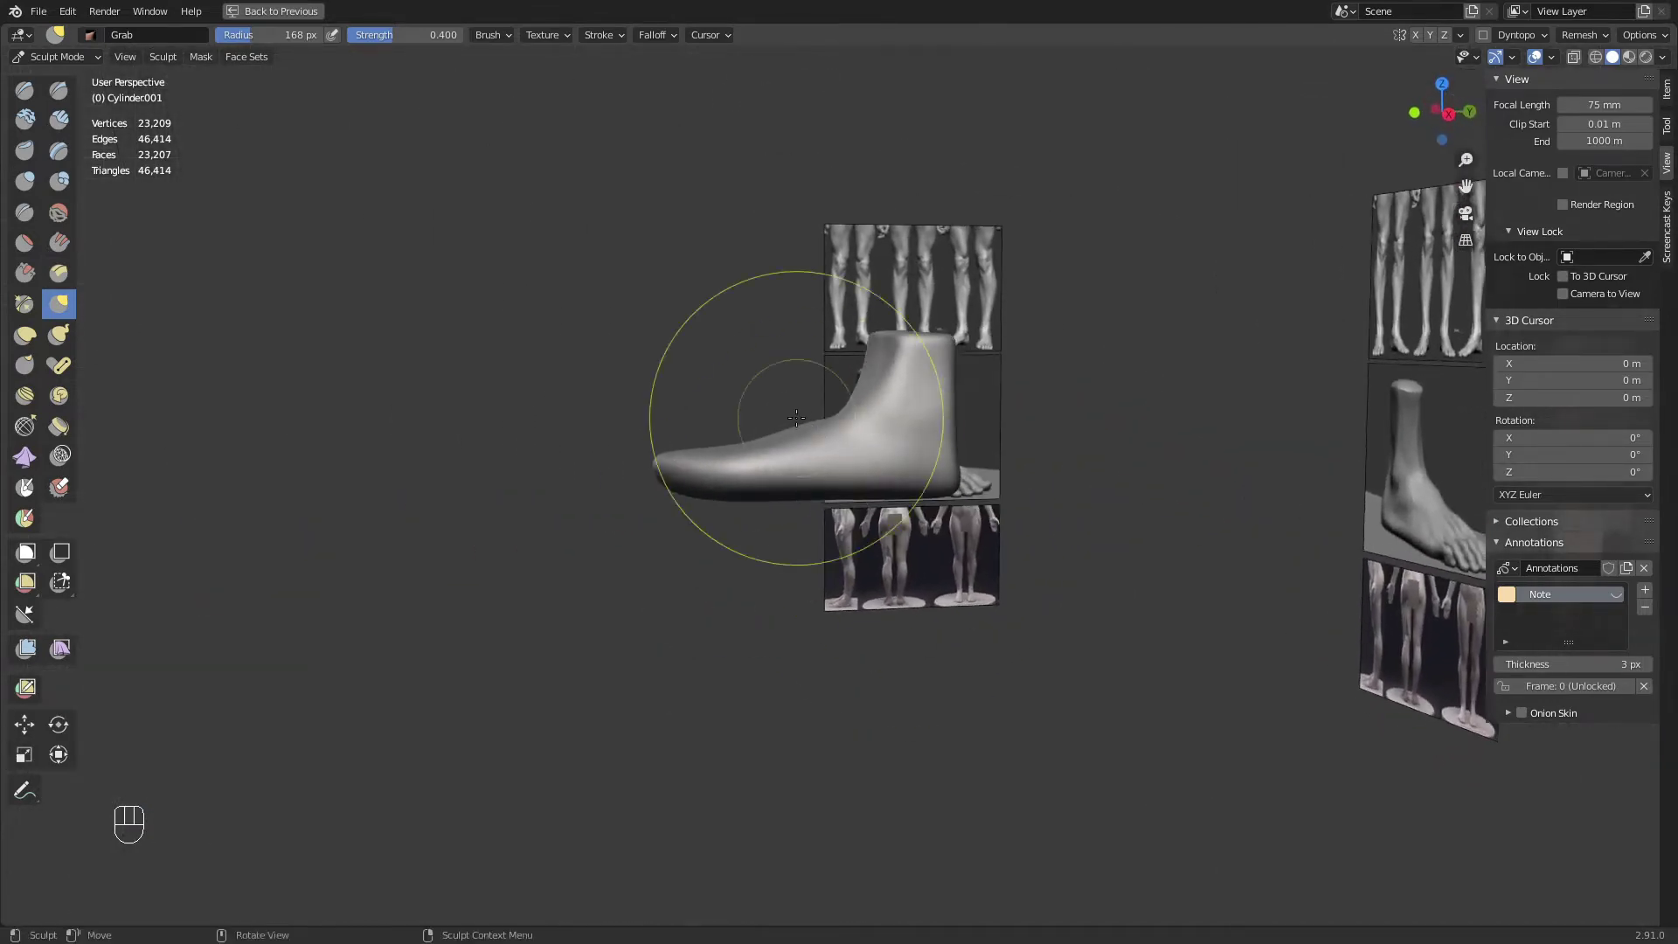
In right side view, grab the top of the foot outward to fill the instep slope, with a radius of about 170 px
{"action": "key", "text": "KP_3"}
{"action": "scroll", "coordinate": [916, 413], "scroll_direction": "up", "scroll_amount": 4}
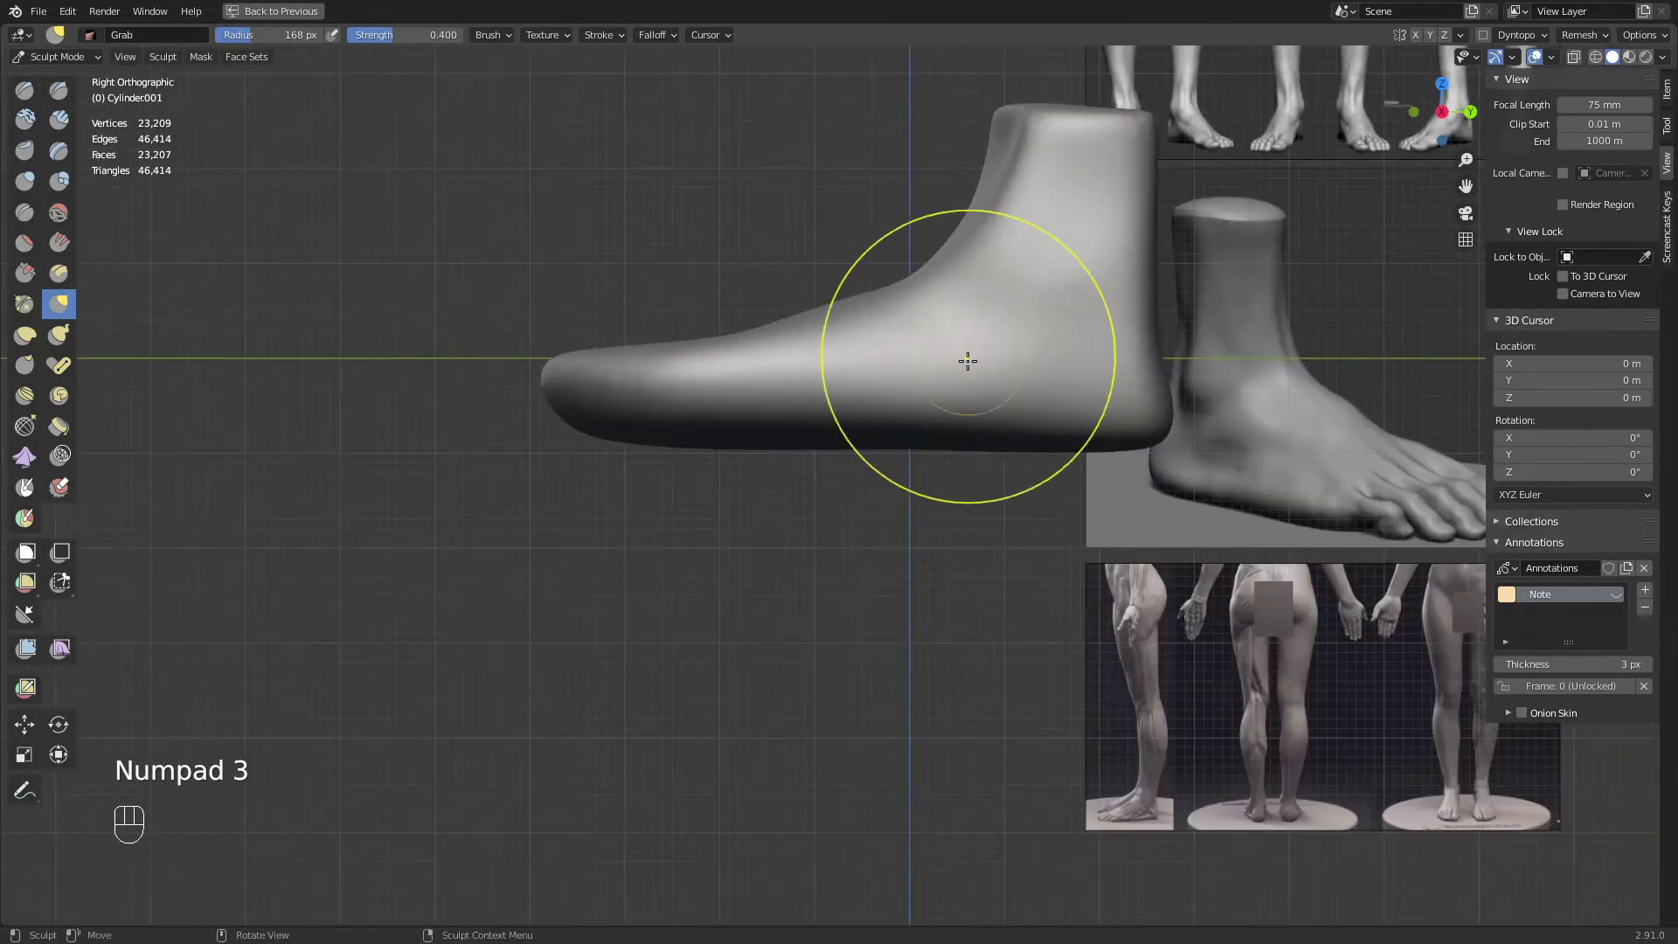
{"action": "middle_click_drag", "start_coordinate": [968, 268], "coordinate": [984, 361], "text": "shift"}
{"action": "key", "text": "g"}
{"action": "key", "text": "f"}
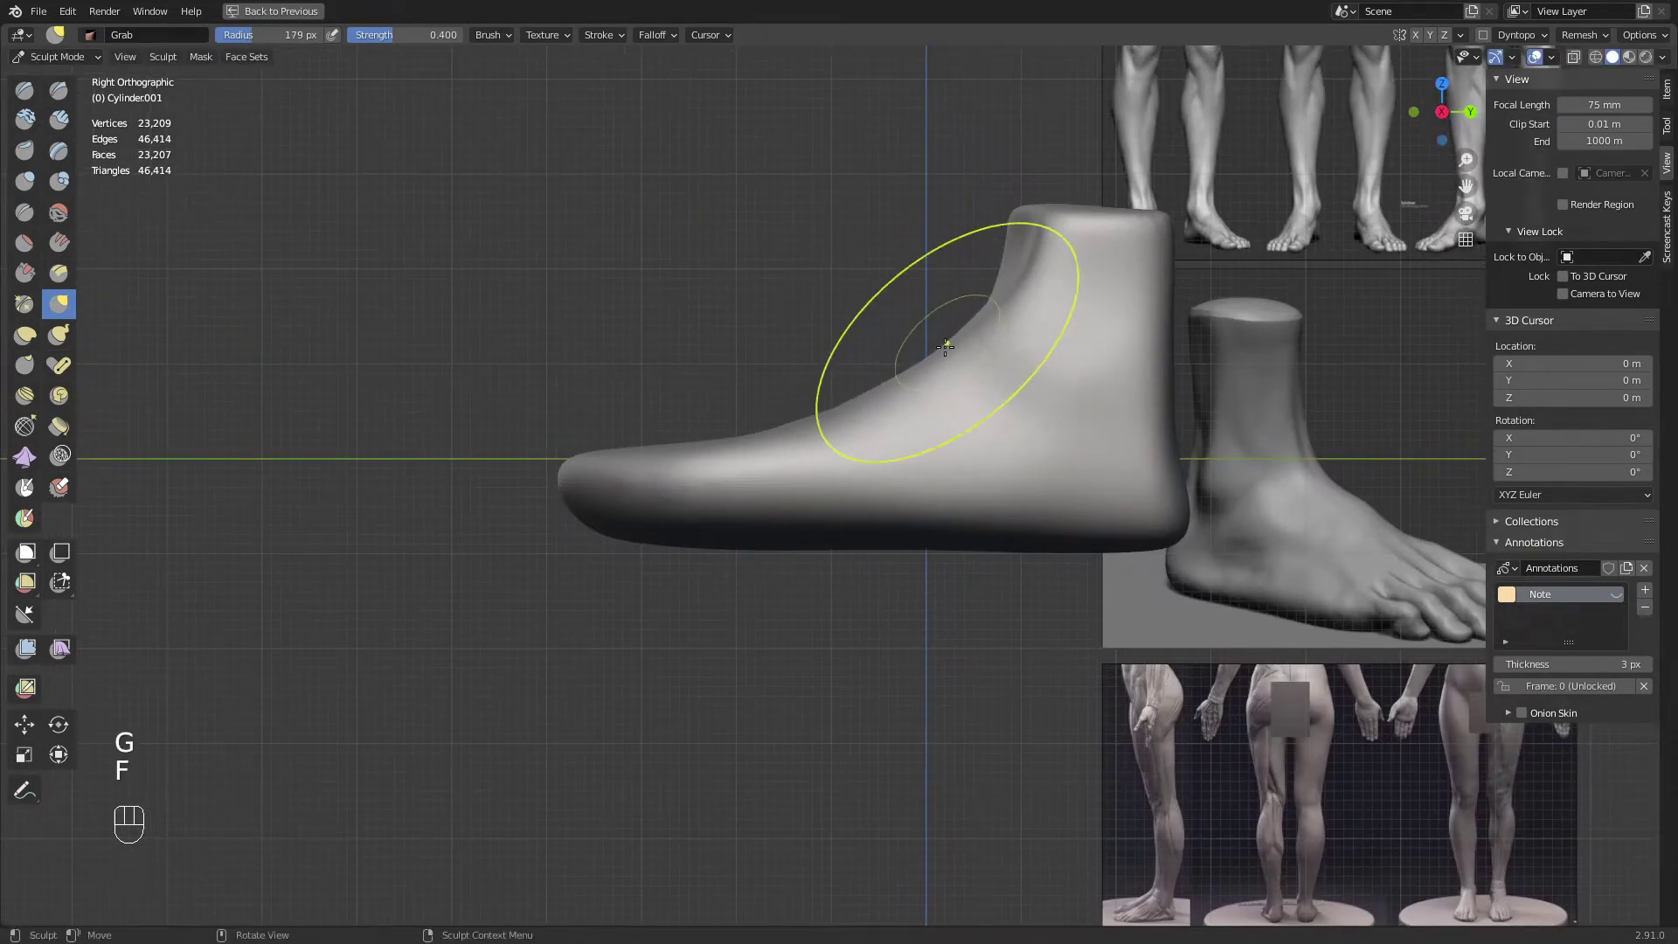
{"action": "key", "text": "f"}
{"action": "key", "text": "f"}
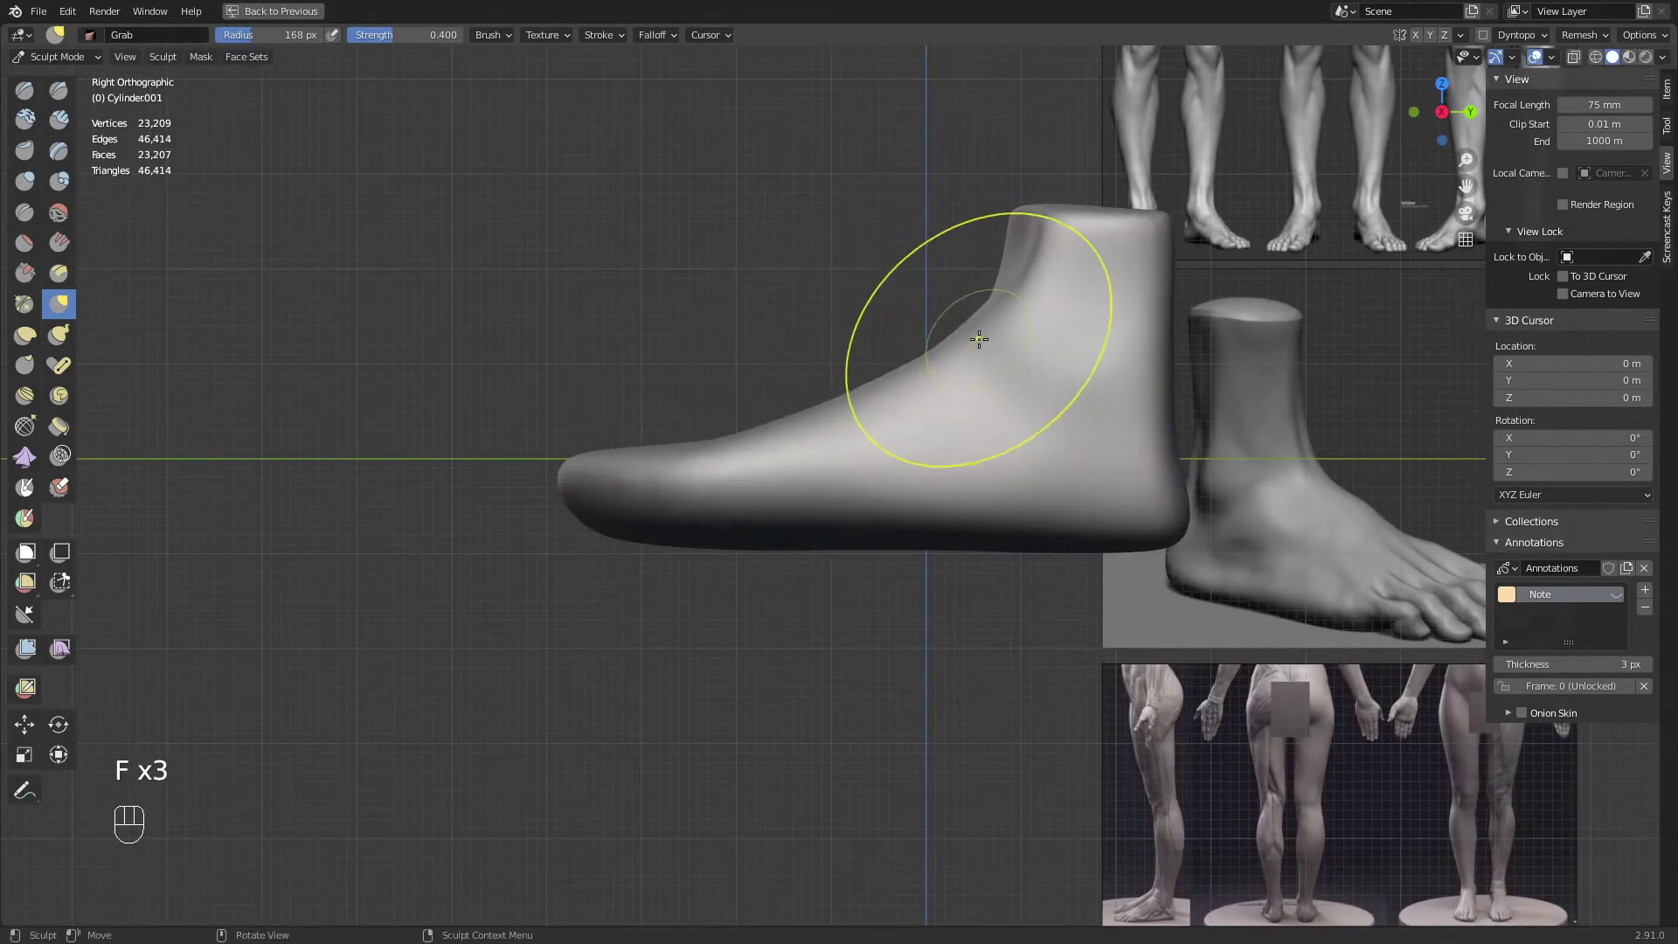
{"action": "key", "text": "f"}
{"action": "key", "text": "f"}
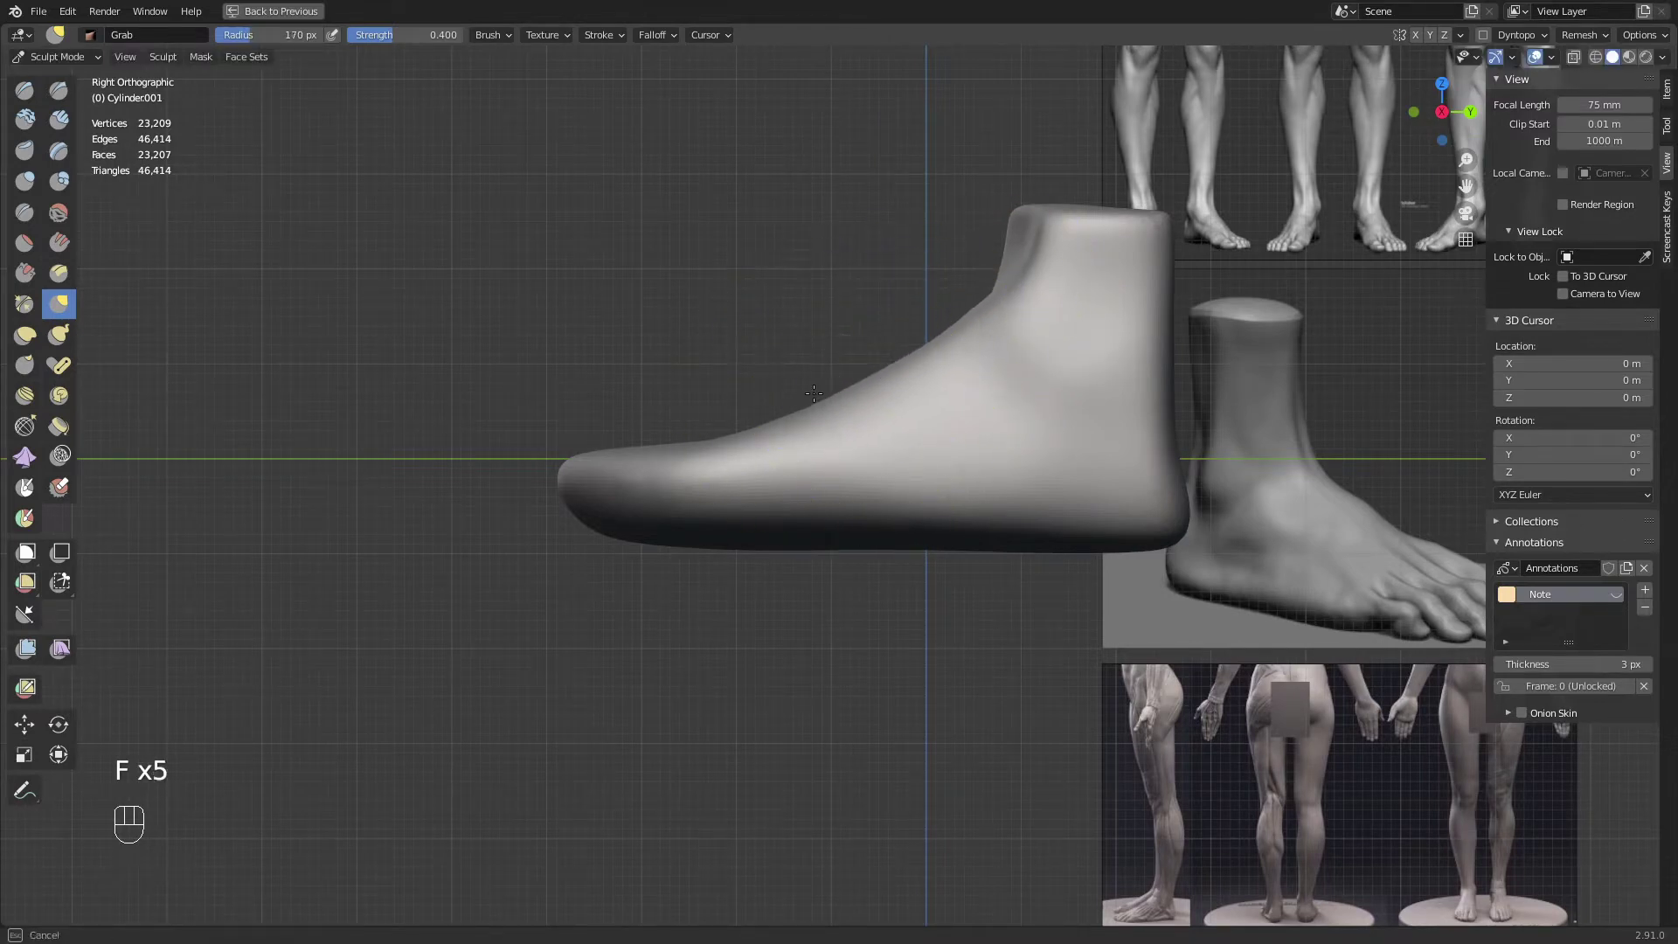
Refine the transition from instep to front of the ankle with a smaller Grab brush, reduced from 142 to 111 px
{"action": "key", "text": "f"}
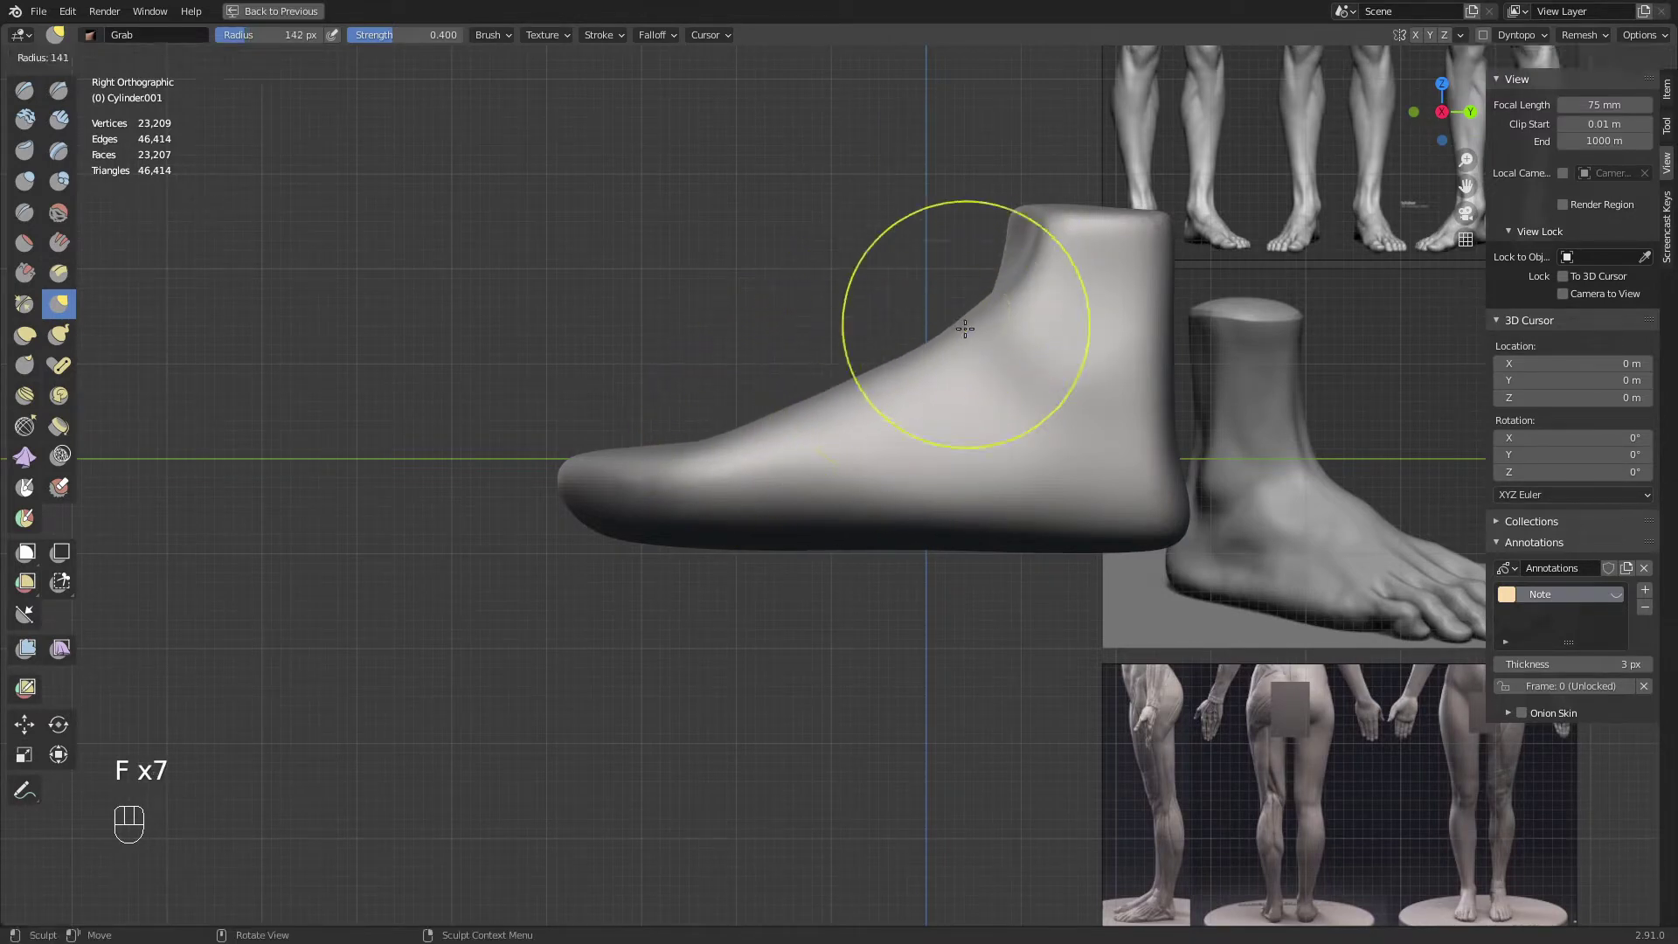
{"action": "left_click", "coordinate": [968, 323]}
{"action": "key", "text": "f"}
{"action": "middle_click_drag", "start_coordinate": [1136, 351], "coordinate": [965, 331], "text": "shift"}
{"action": "left_click", "coordinate": [1042, 348]}
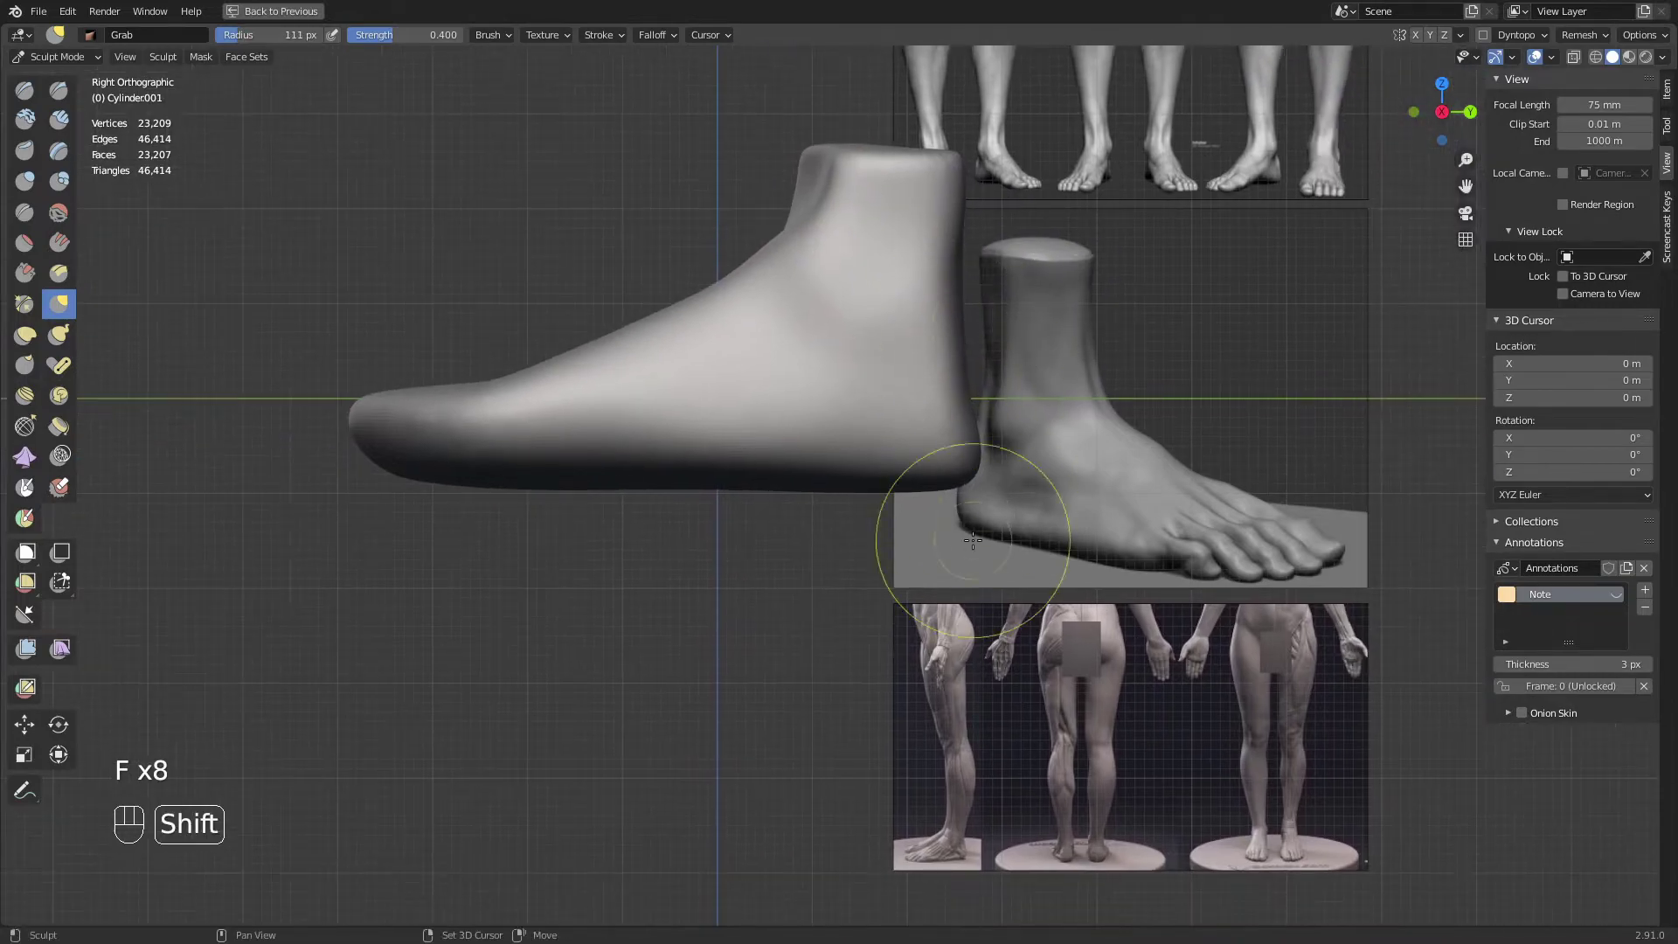
Show the annotations again and examine the traced instep, ankle and heel contours on the side-view leg reference
{"action": "middle_click_drag", "start_coordinate": [982, 577], "coordinate": [998, 337], "text": "shift"}
{"action": "scroll", "coordinate": [970, 554], "scroll_direction": "up", "scroll_amount": 6}
{"action": "middle_click_drag", "start_coordinate": [1092, 550], "coordinate": [599, 157], "text": "shift"}
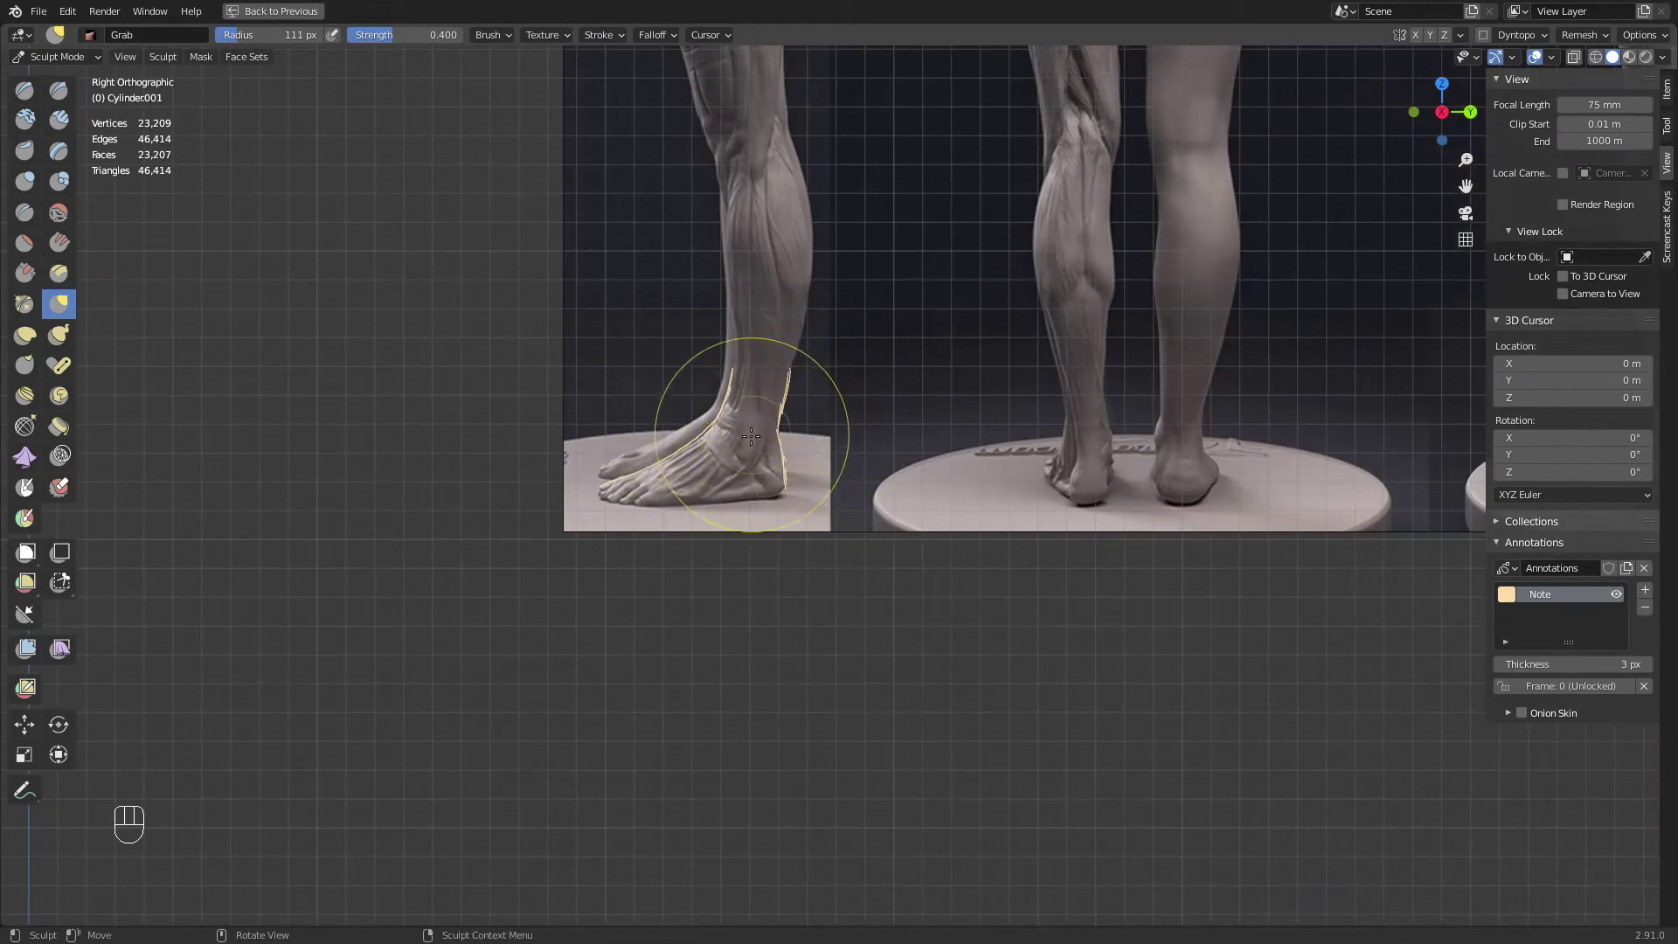
{"action": "mouse_move", "coordinate": [817, 595]}
{"action": "middle_mouse_down", "text": "ctrl"}
{"action": "mouse_move", "coordinate": [837, 469]}
{"action": "mouse_move", "coordinate": [813, 400]}
{"action": "middle_mouse_up", "text": "ctrl"}
{"action": "mouse_move", "coordinate": [765, 420]}
{"action": "middle_mouse_down", "text": "shift"}
{"action": "mouse_move", "coordinate": [831, 468]}
{"action": "mouse_move", "coordinate": [1085, 567]}
{"action": "middle_mouse_up", "text": "shift"}
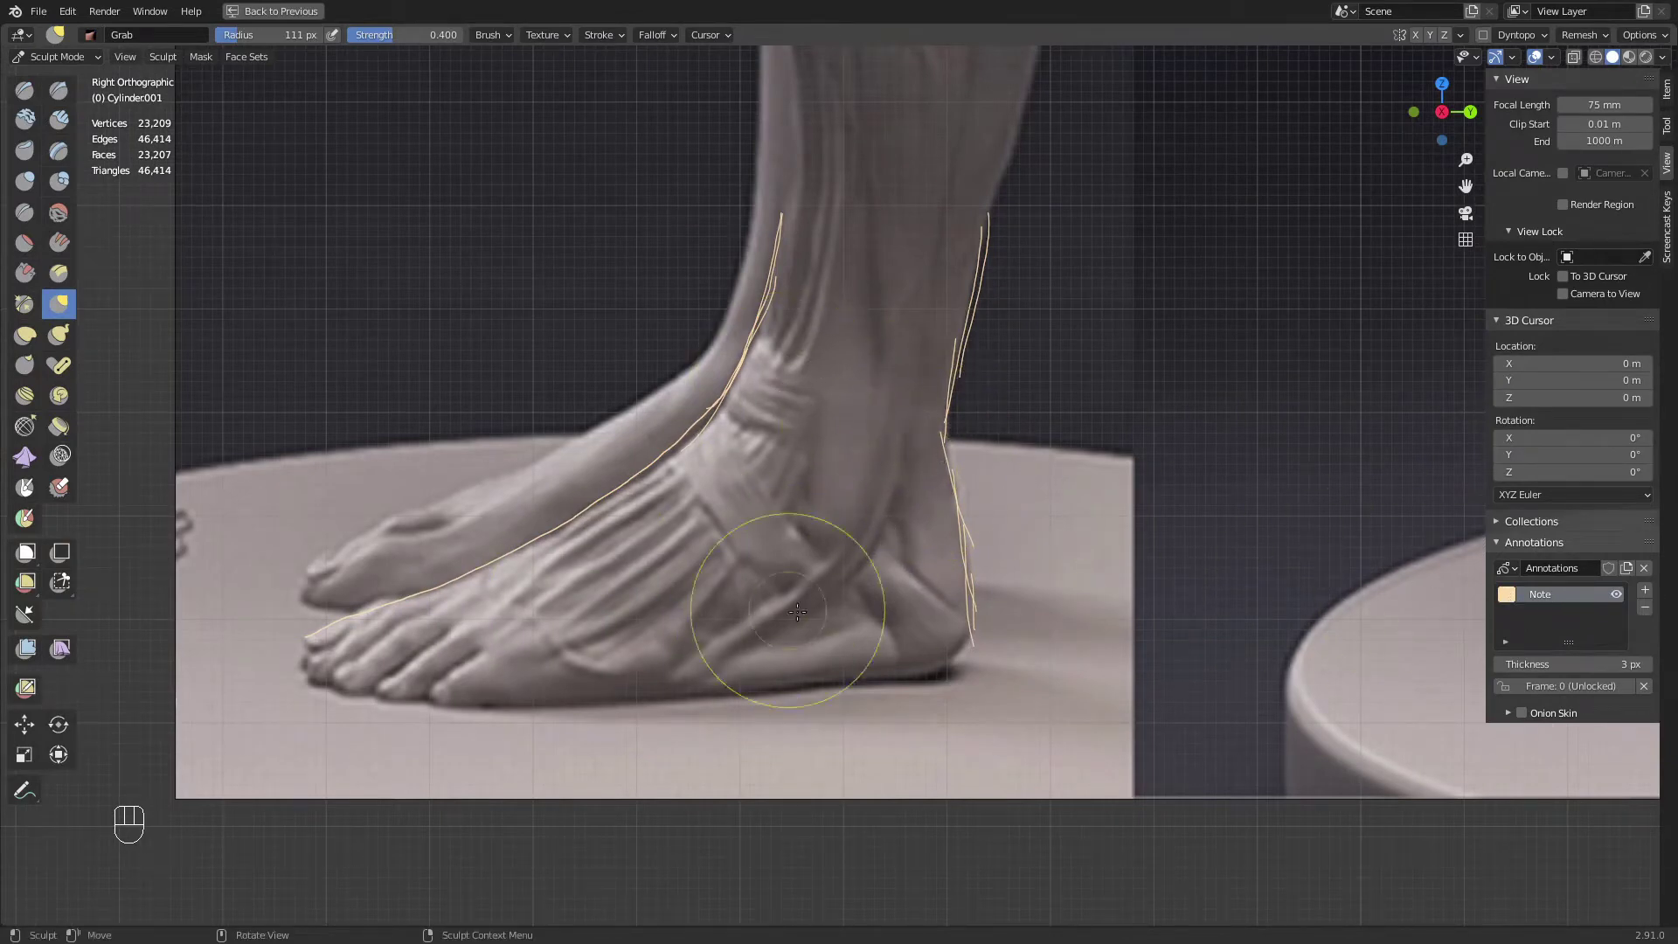
Annotate the ankle band on the side-view reference with two slanted lines and draw the matching slanted line across the model's ankle
{"action": "left_click", "coordinate": [24, 789]}
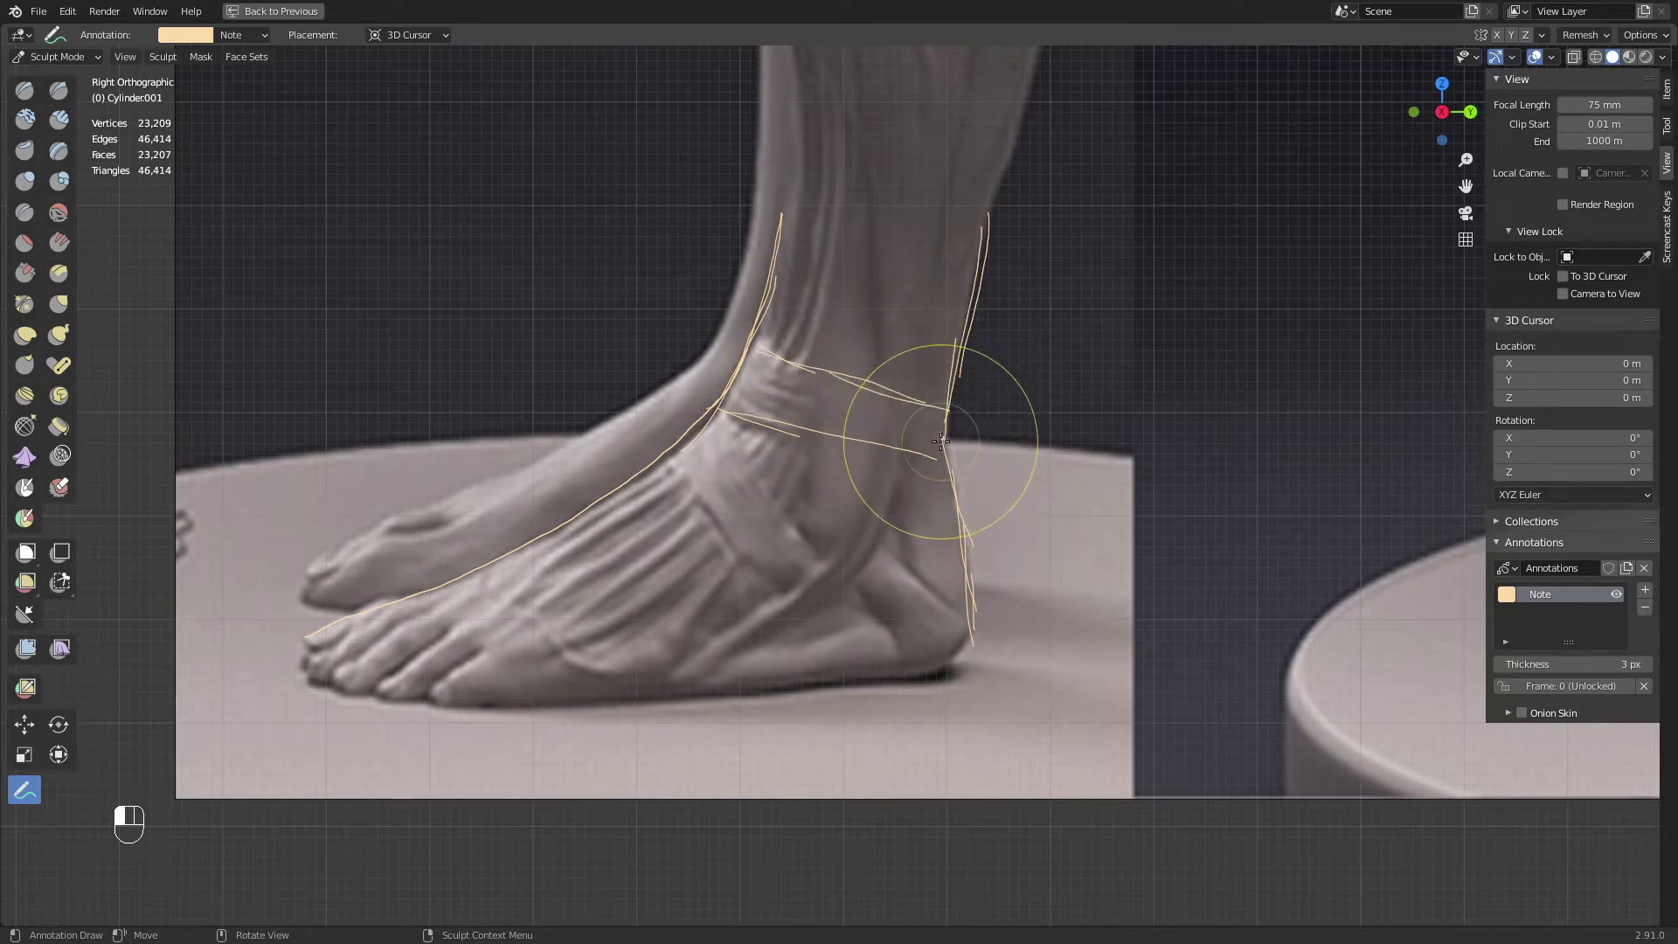
{"action": "mouse_move", "coordinate": [942, 432]}
{"action": "middle_mouse_down", "text": "ctrl"}
{"action": "mouse_move", "coordinate": [965, 330]}
{"action": "mouse_move", "coordinate": [880, 486]}
{"action": "mouse_move", "coordinate": [864, 466]}
{"action": "mouse_move", "coordinate": [831, 603]}
{"action": "mouse_move", "coordinate": [978, 338]}
{"action": "middle_mouse_up", "text": "ctrl"}
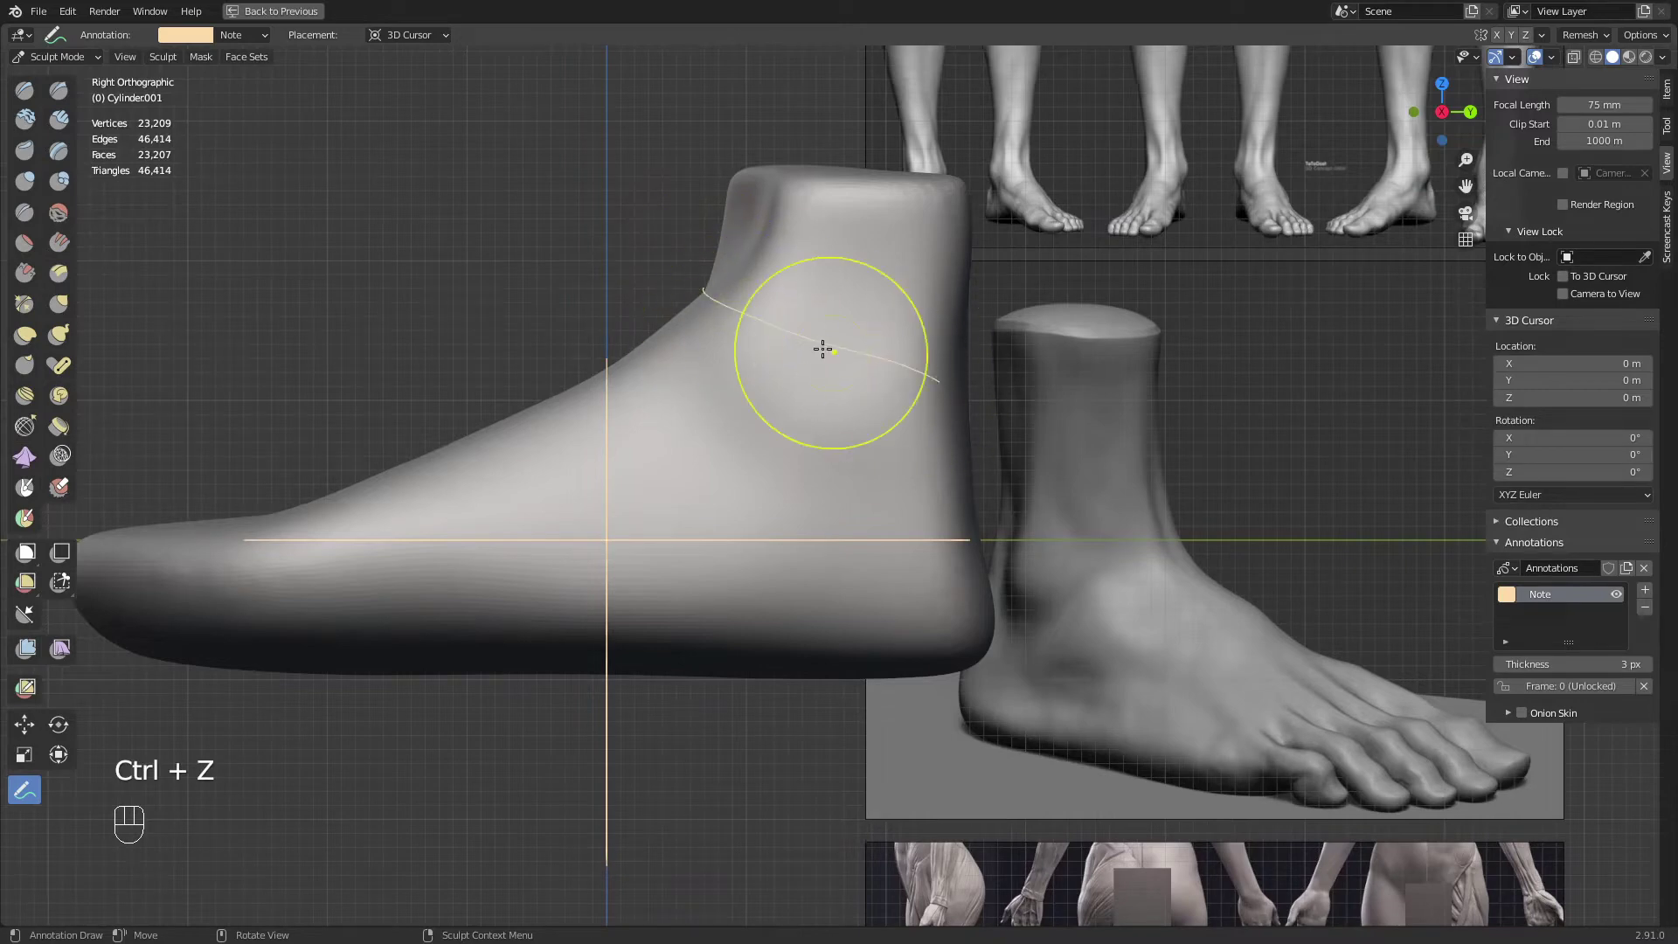
{"action": "mouse_move", "coordinate": [961, 390]}
{"action": "middle_mouse_down", "text": "ctrl"}
{"action": "mouse_move", "coordinate": [888, 498]}
{"action": "mouse_move", "coordinate": [918, 412]}
{"action": "mouse_move", "coordinate": [938, 402]}
{"action": "mouse_move", "coordinate": [919, 344]}
{"action": "middle_mouse_up", "text": "ctrl"}
{"action": "key", "text": "ctrl+z"}
{"action": "left_click_drag", "start_coordinate": [696, 290], "coordinate": [970, 372]}
Nudge the back of the ankle and the heel inward with the Grab brush, enlarging its radius to 123 px
{"action": "middle_click_drag", "start_coordinate": [965, 347], "coordinate": [936, 424], "text": "ctrl"}
{"action": "key", "text": "g"}
{"action": "key", "text": "f"}
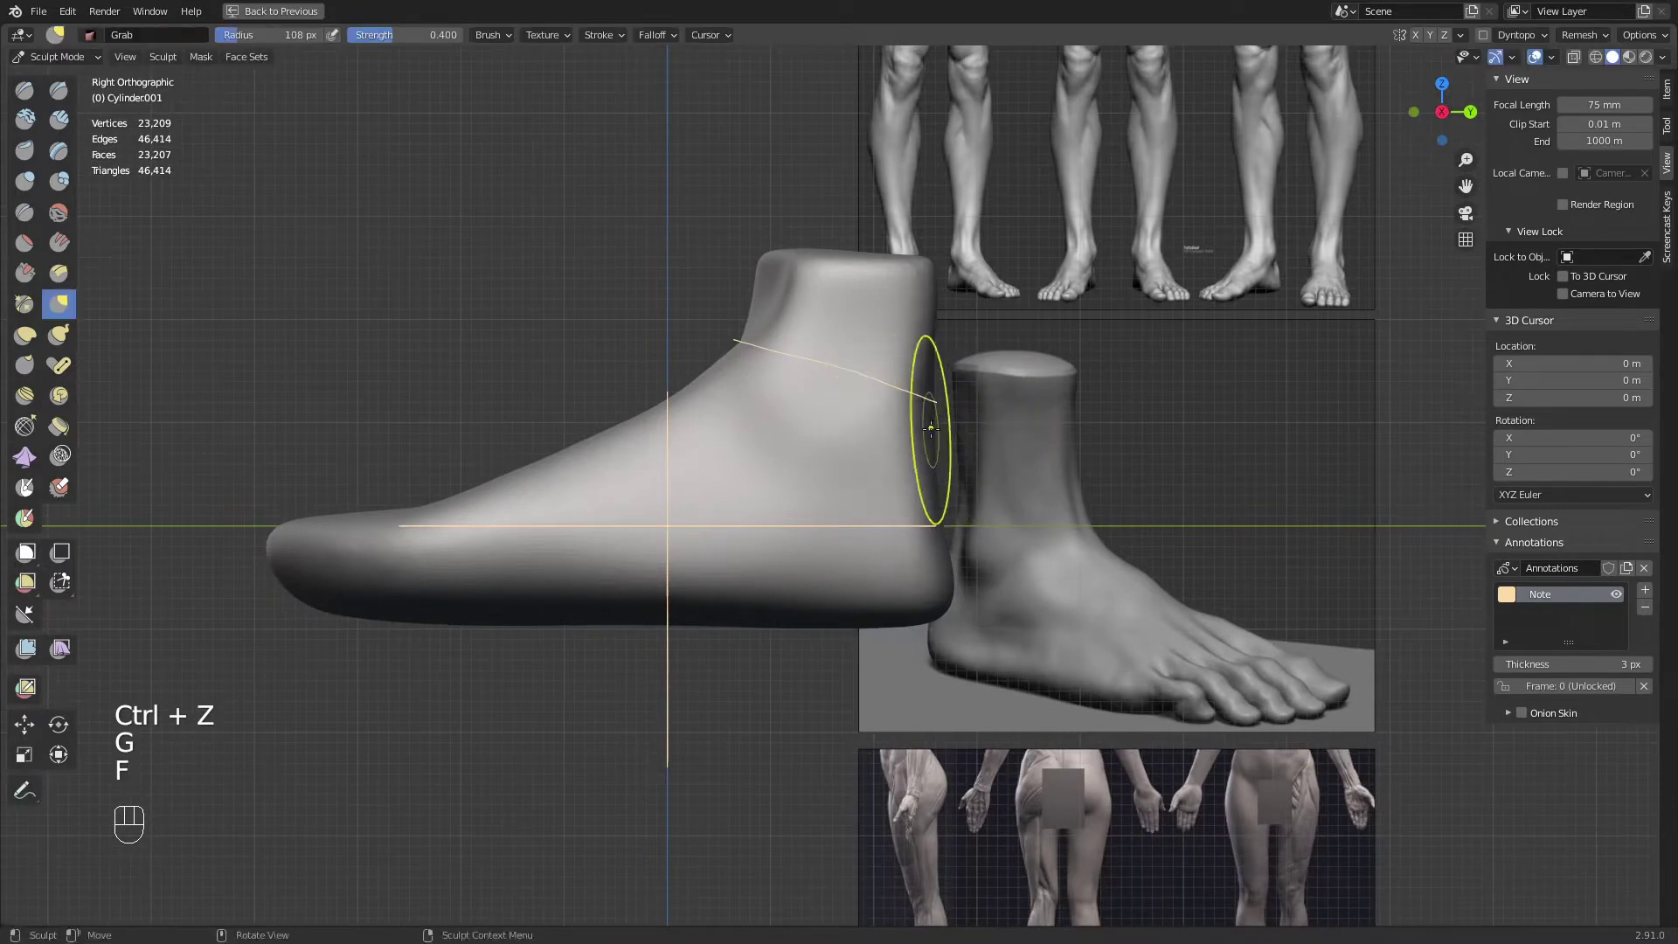
{"action": "left_click_drag", "start_coordinate": [931, 428], "coordinate": [924, 431]}
{"action": "left_click_drag", "start_coordinate": [935, 334], "coordinate": [938, 337]}
{"action": "key", "text": "f"}
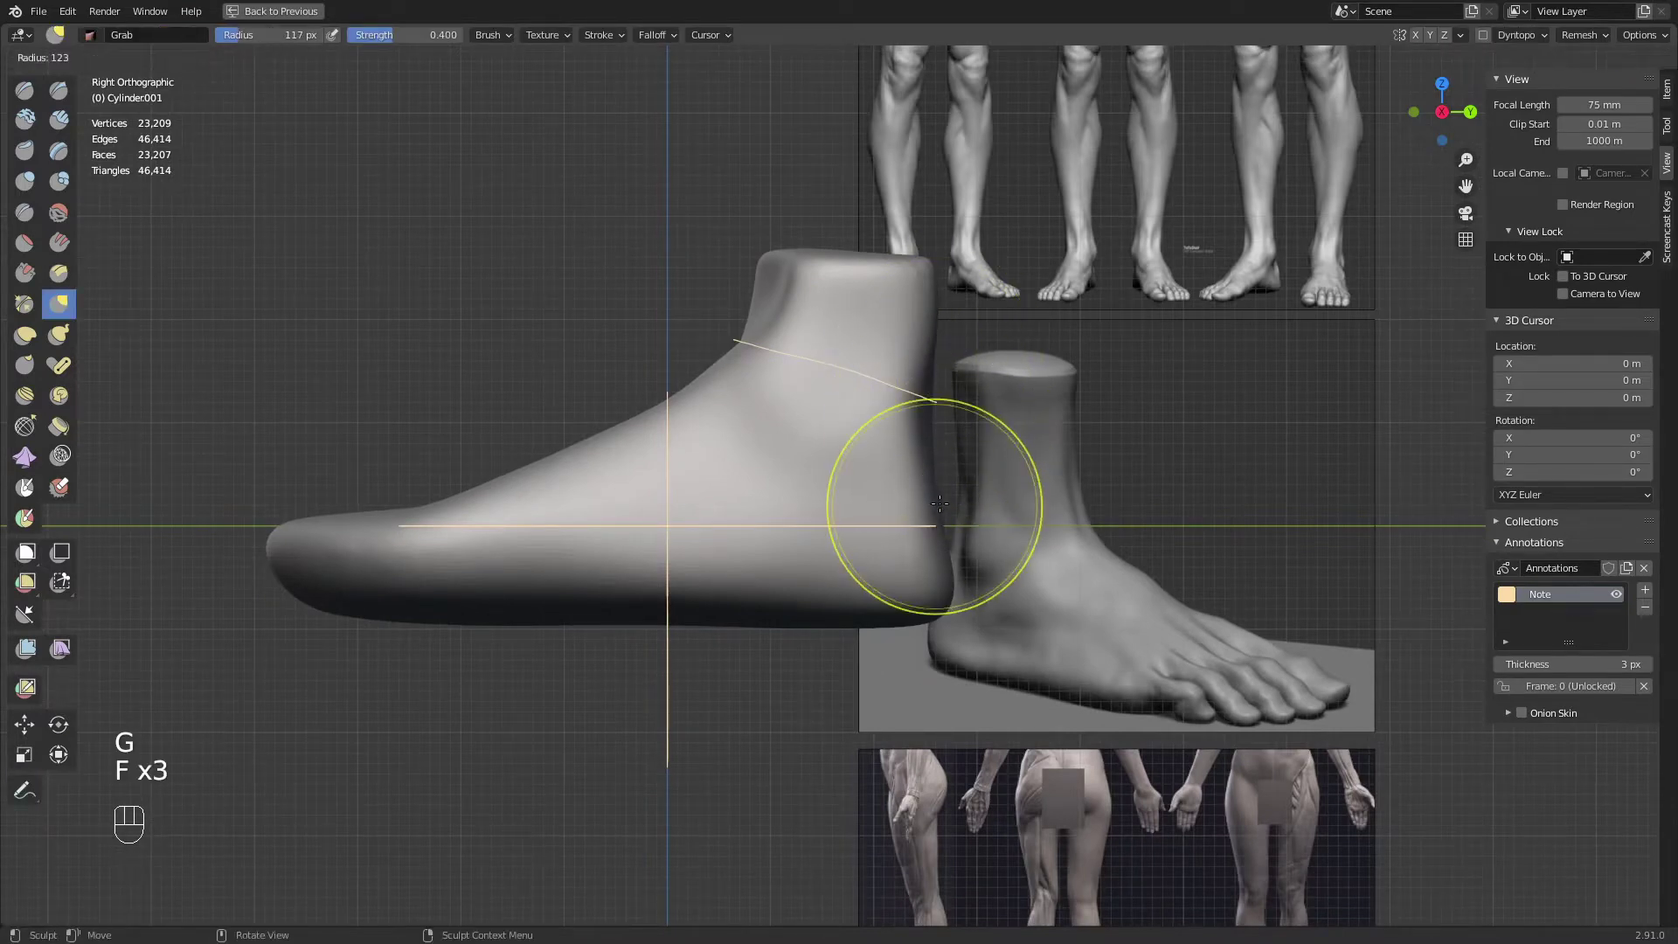
{"action": "left_click", "coordinate": [1040, 506]}
{"action": "left_click_drag", "start_coordinate": [951, 472], "coordinate": [947, 465]}
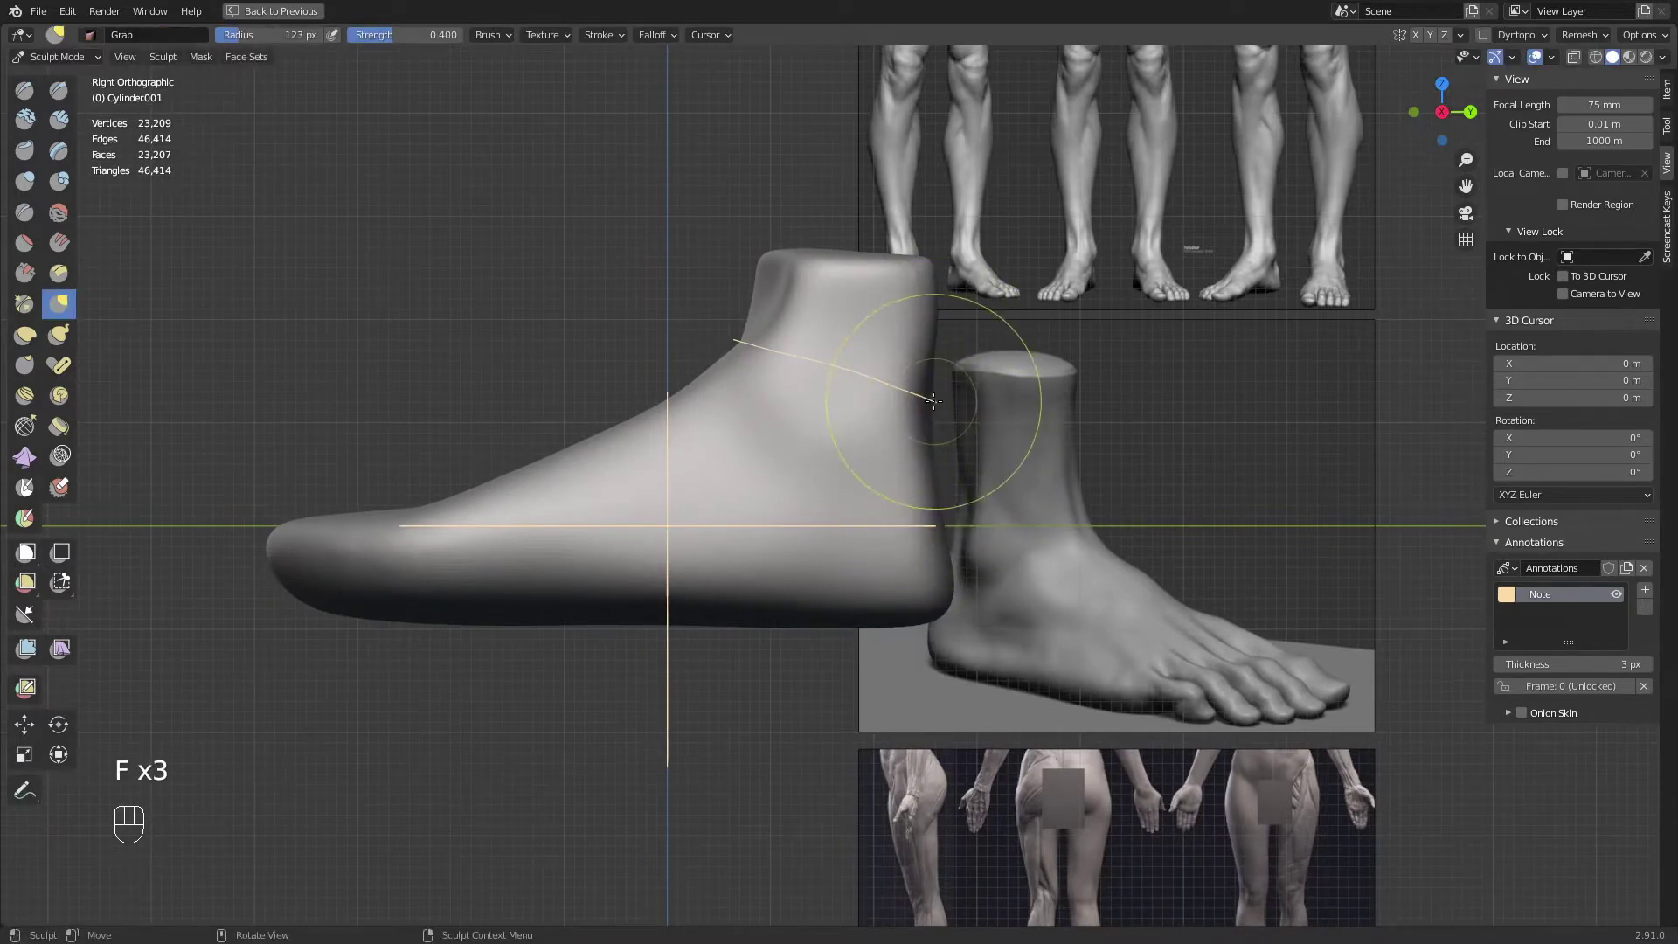
Hide the annotation layer and smooth the contour at the back of the ankle above the heel
{"action": "left_click", "coordinate": [1616, 594]}
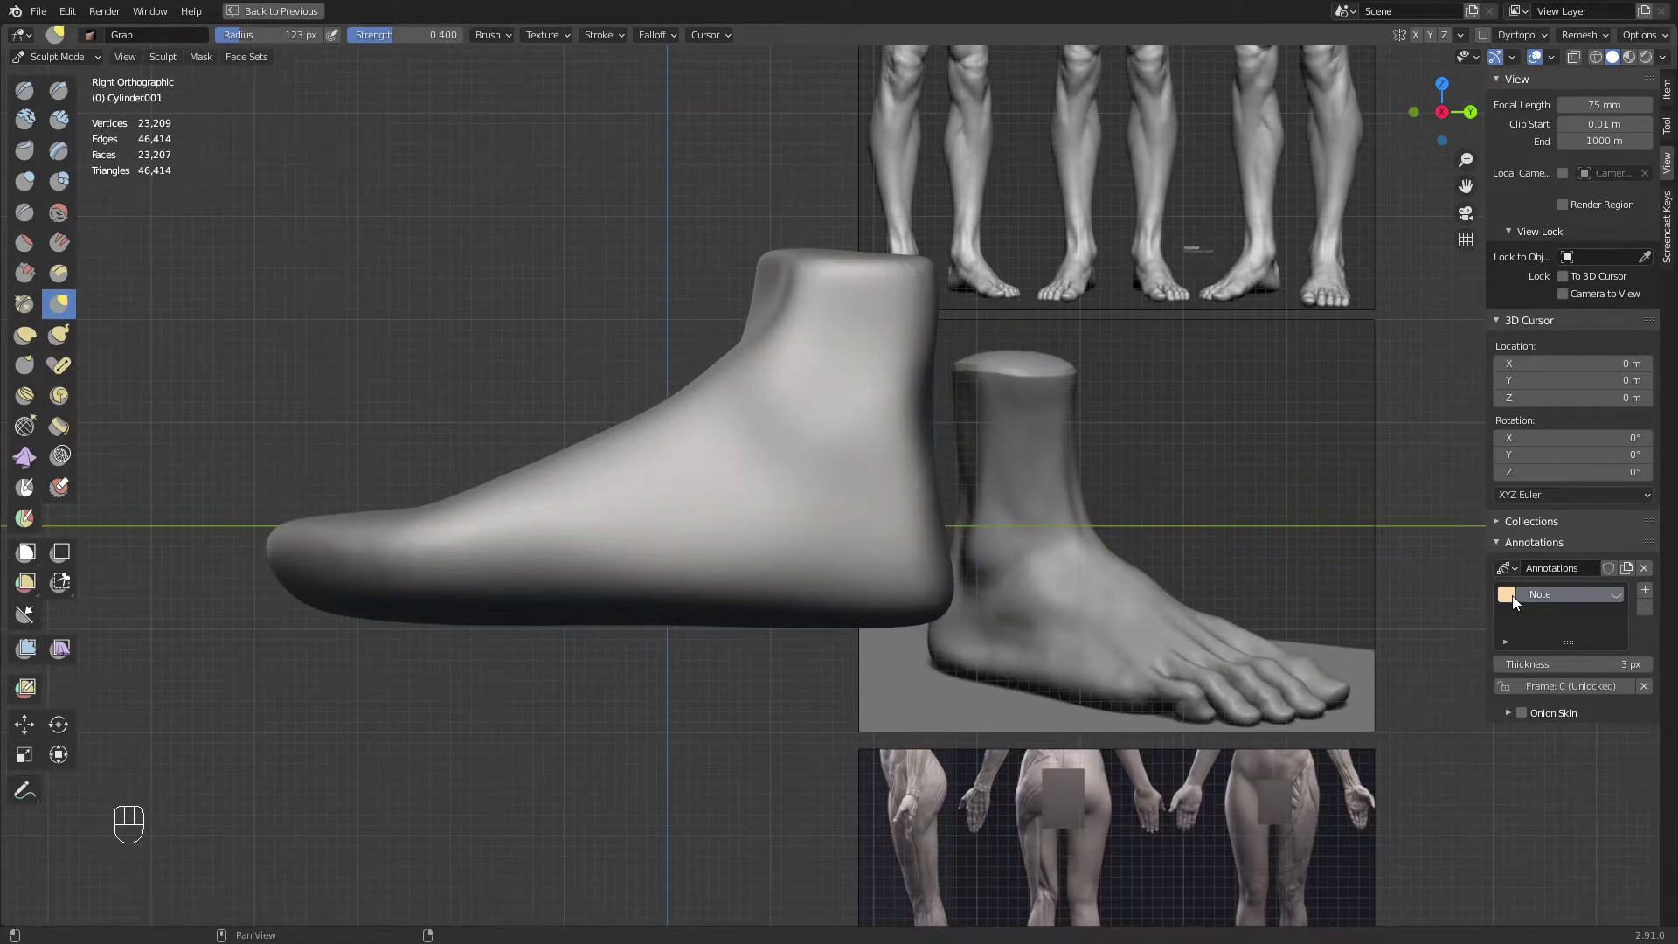
{"action": "middle_click_drag", "start_coordinate": [940, 462], "coordinate": [904, 519], "text": "shift"}
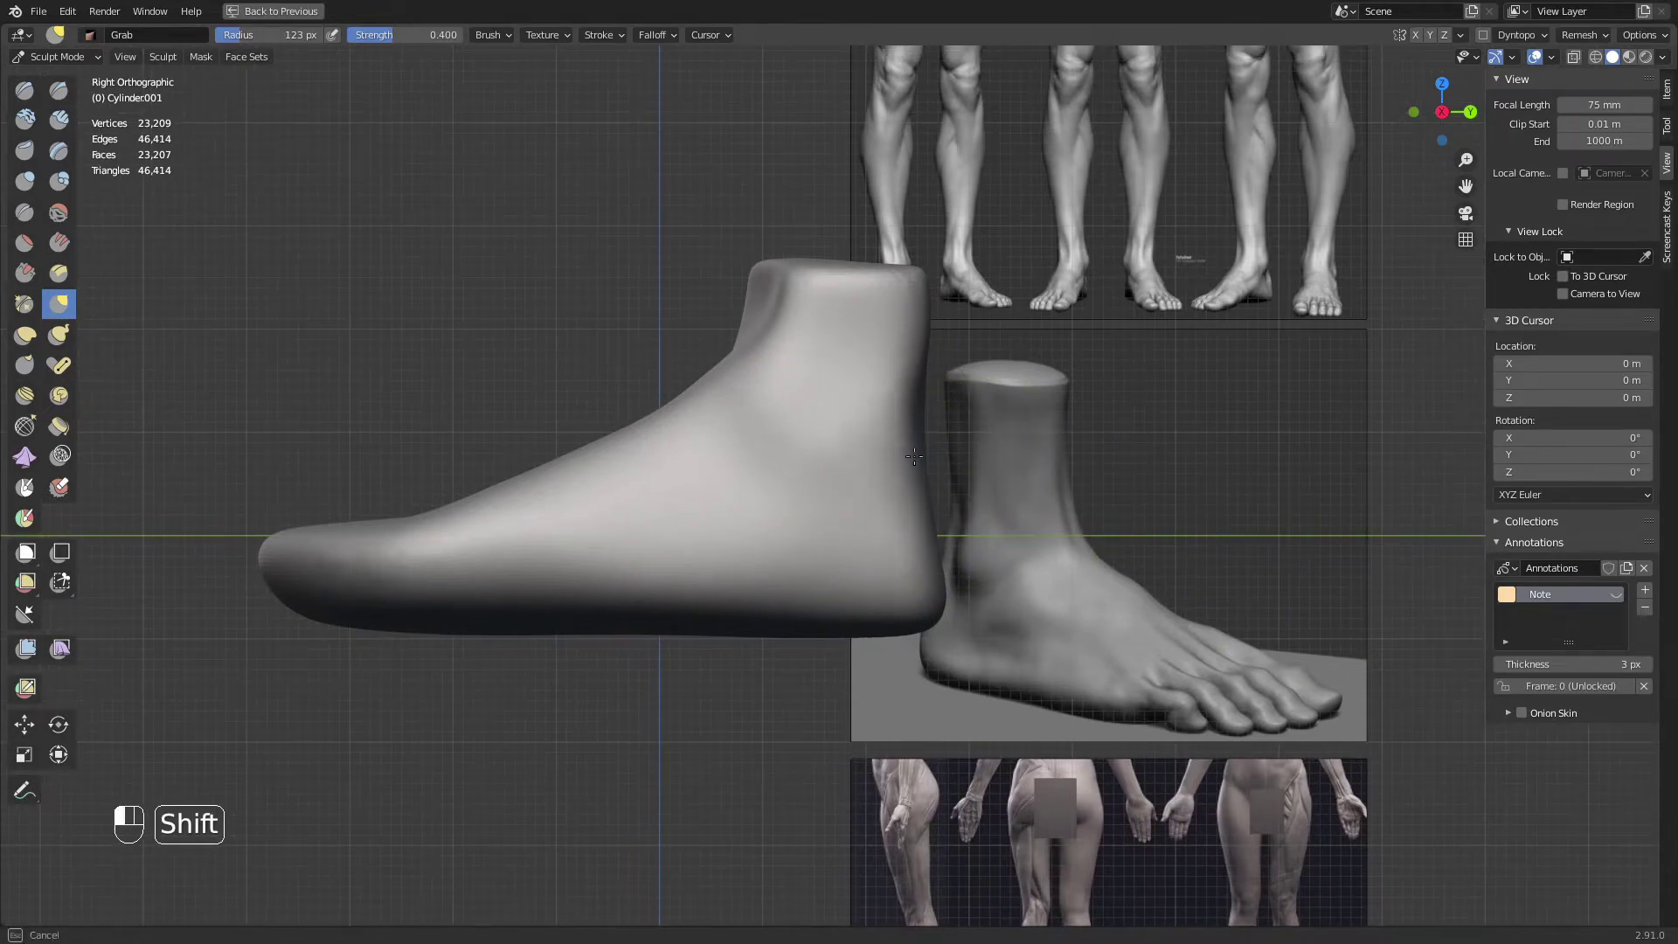
{"action": "left_click_drag", "start_coordinate": [914, 456], "coordinate": [903, 441], "text": "shift"}
{"action": "mouse_move", "coordinate": [909, 510]}
{"action": "middle_mouse_down"}
{"action": "mouse_move", "coordinate": [760, 528]}
{"action": "mouse_move", "coordinate": [795, 580]}
{"action": "mouse_move", "coordinate": [845, 588]}
{"action": "mouse_move", "coordinate": [900, 524]}
{"action": "middle_mouse_up"}
Show the annotations again and trace both sides of the Achilles tendon on the back-view leg reference
{"action": "key", "text": "KP_1"}
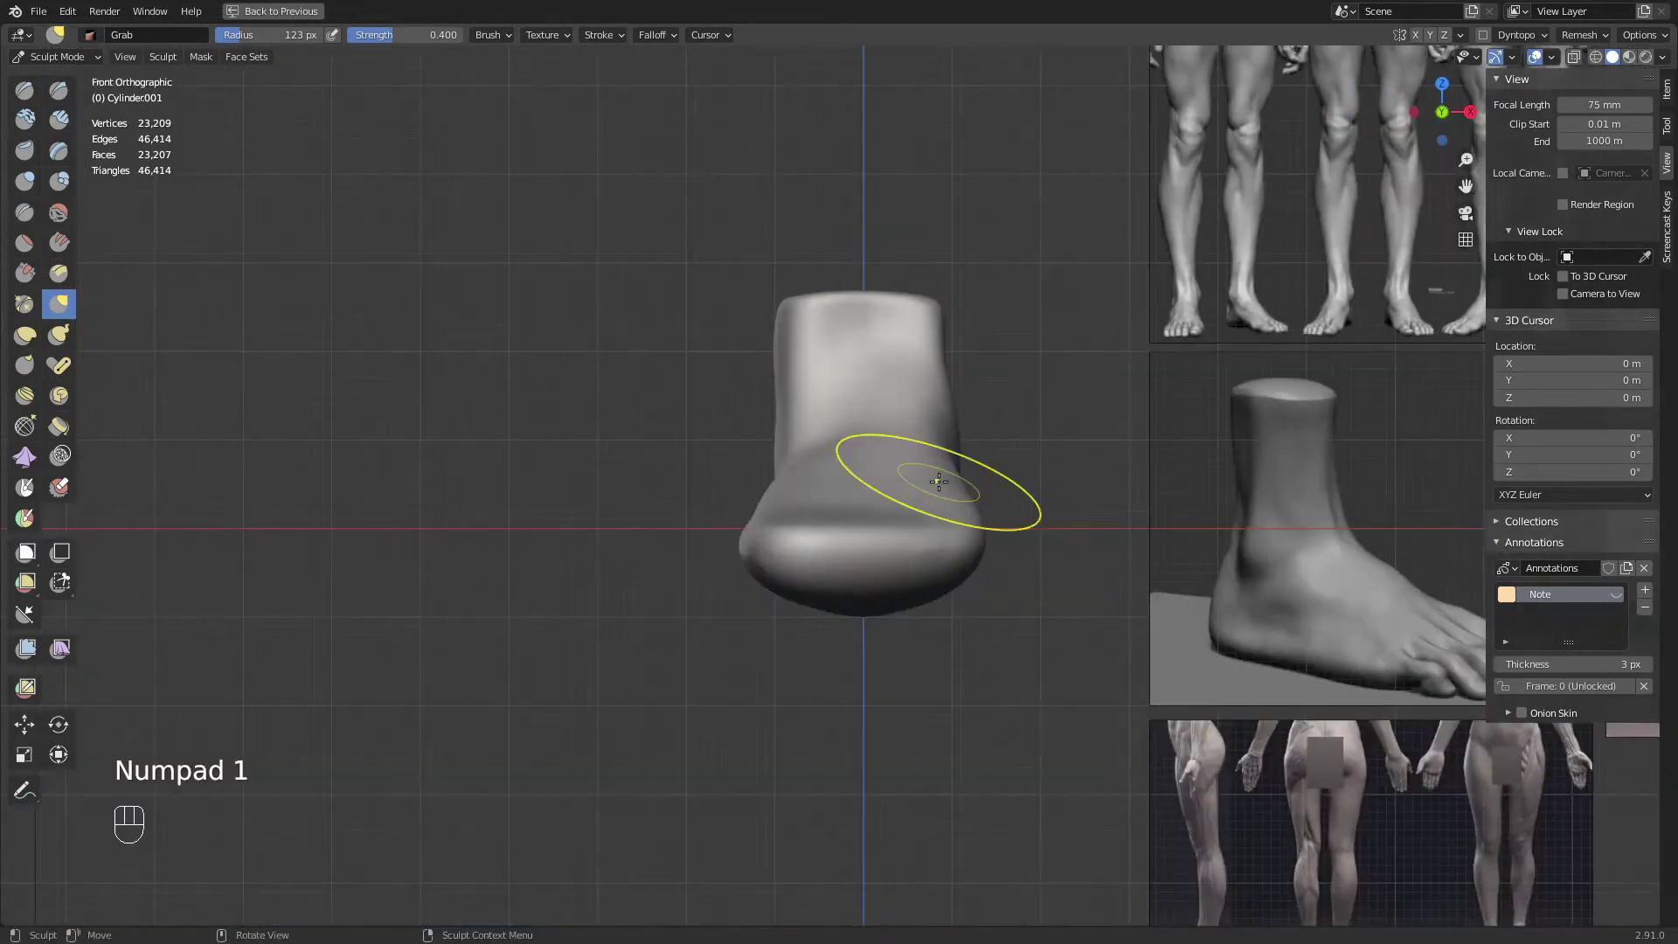
{"action": "middle_click_drag", "start_coordinate": [939, 482], "coordinate": [831, 442], "text": "shift"}
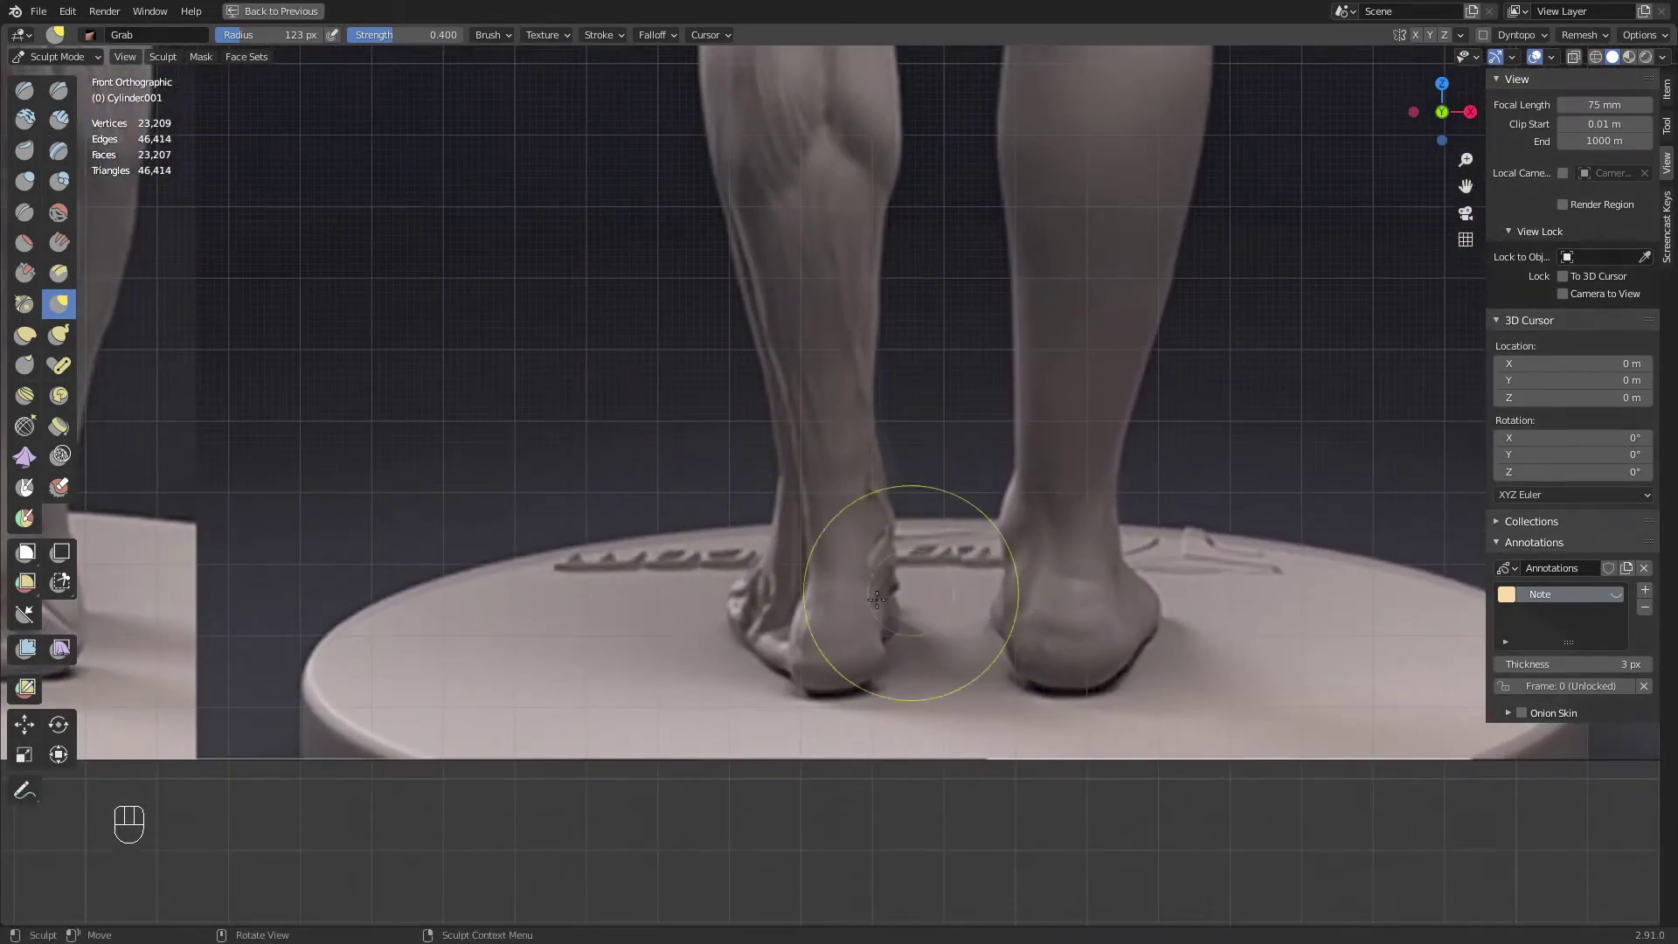
{"action": "left_click", "coordinate": [35, 785]}
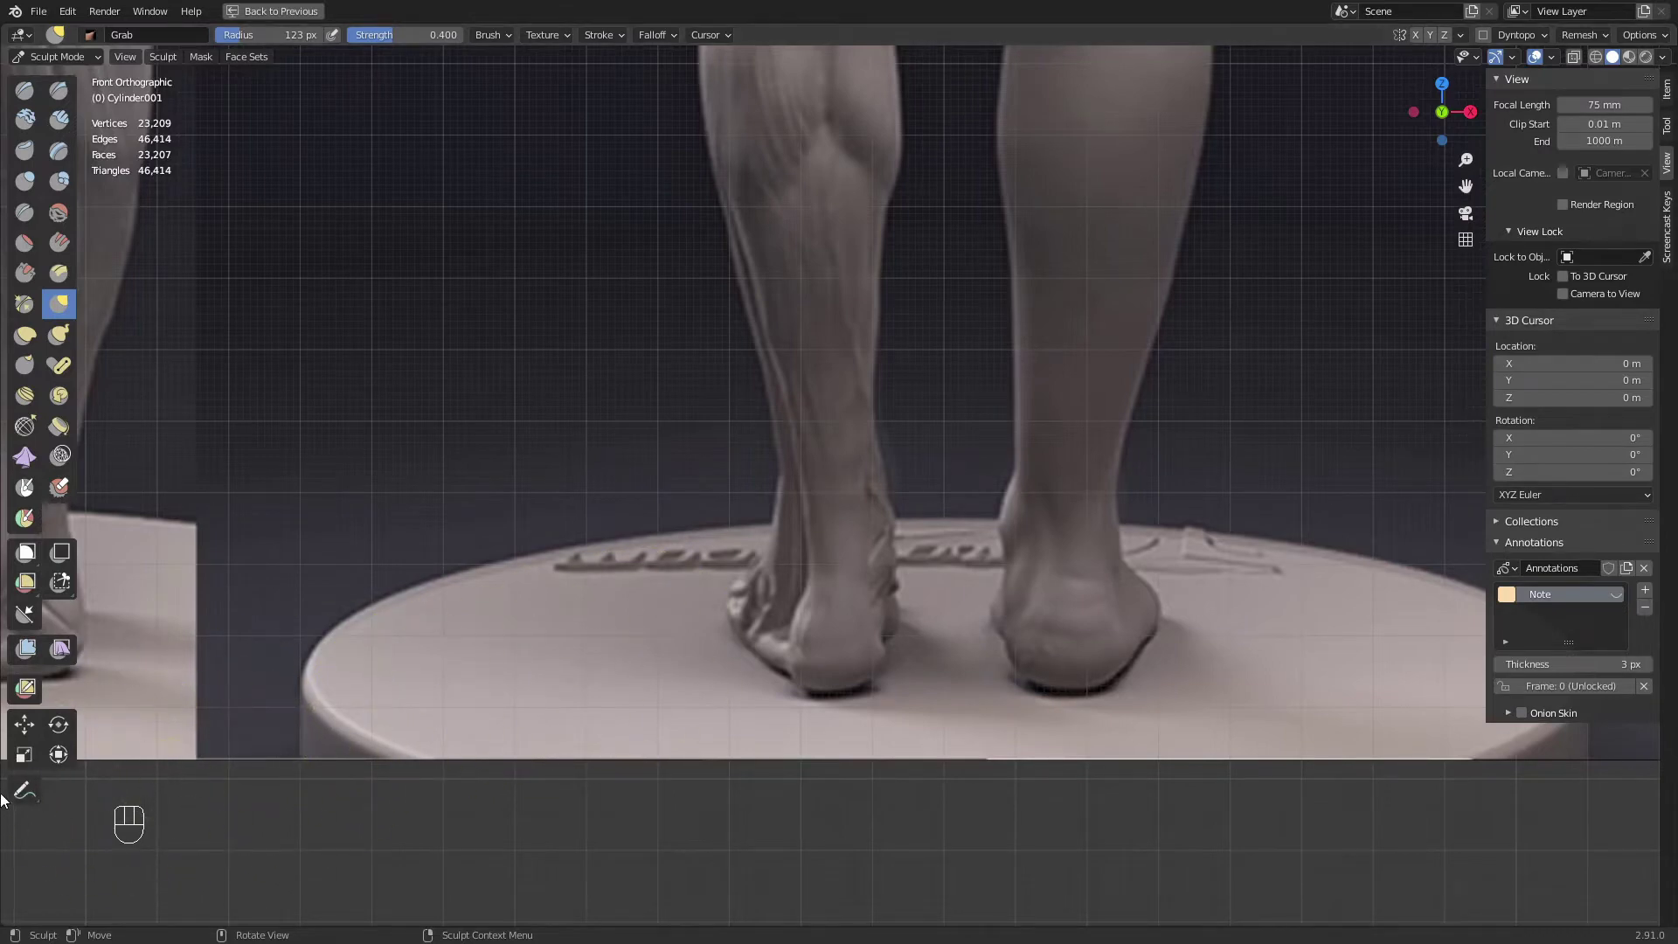
{"action": "left_click", "coordinate": [29, 788]}
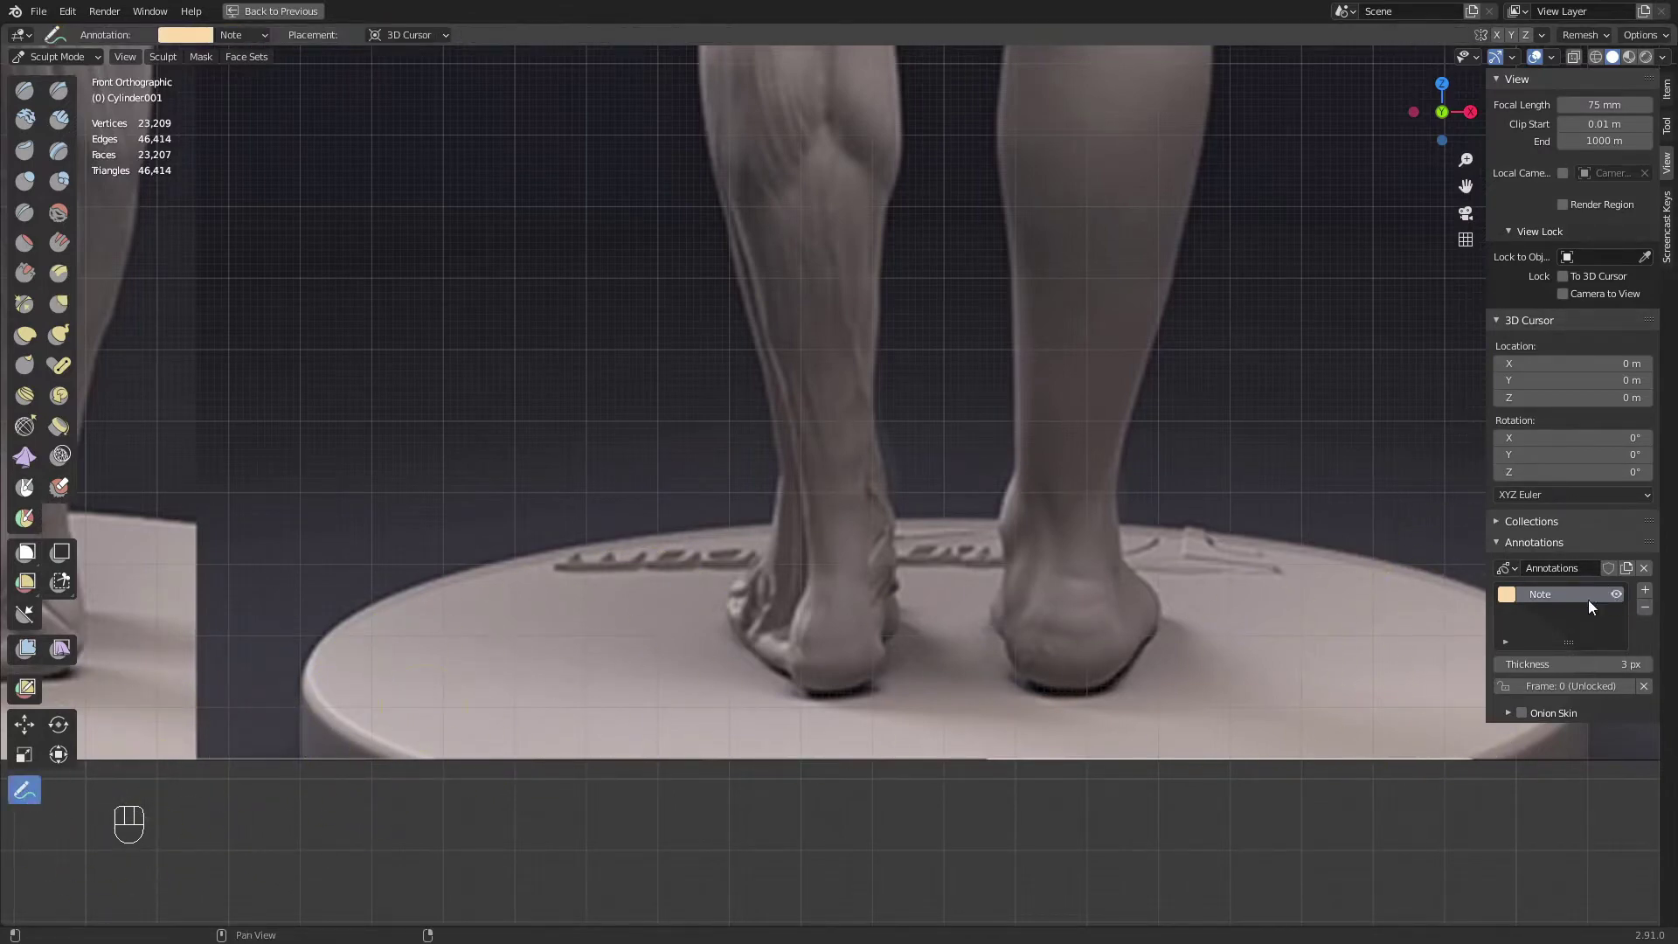
{"action": "key", "text": "f"}
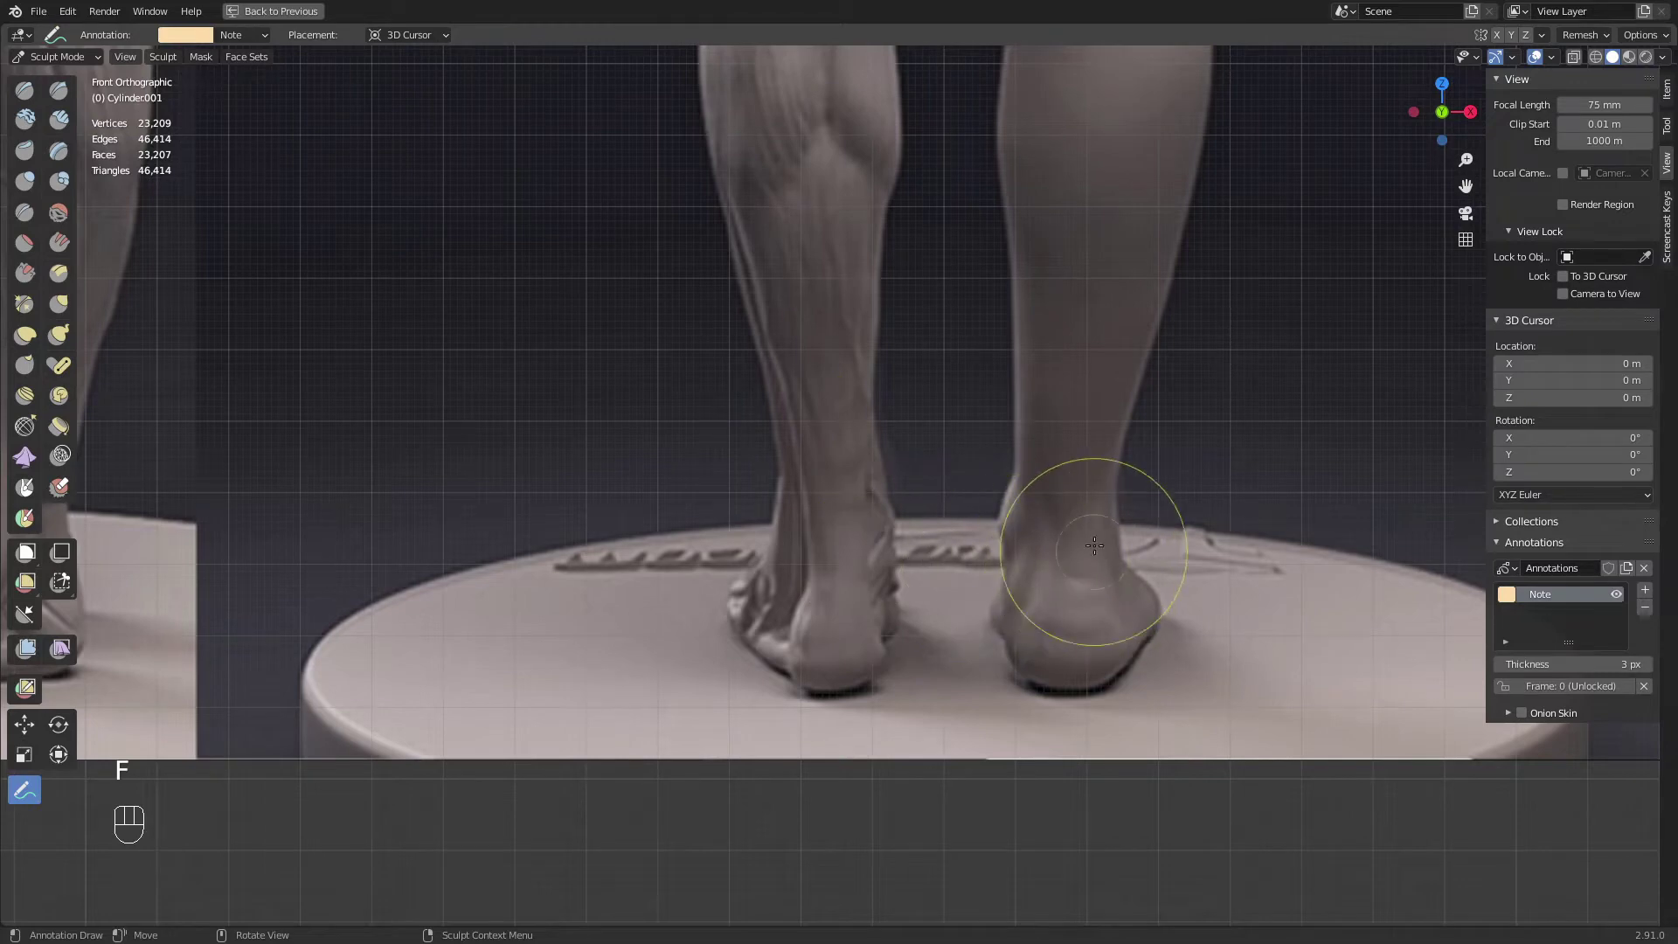
{"action": "middle_click_drag", "start_coordinate": [1110, 630], "coordinate": [958, 506], "text": "shift"}
{"action": "middle_click_drag", "start_coordinate": [906, 450], "coordinate": [880, 485], "text": "shift"}
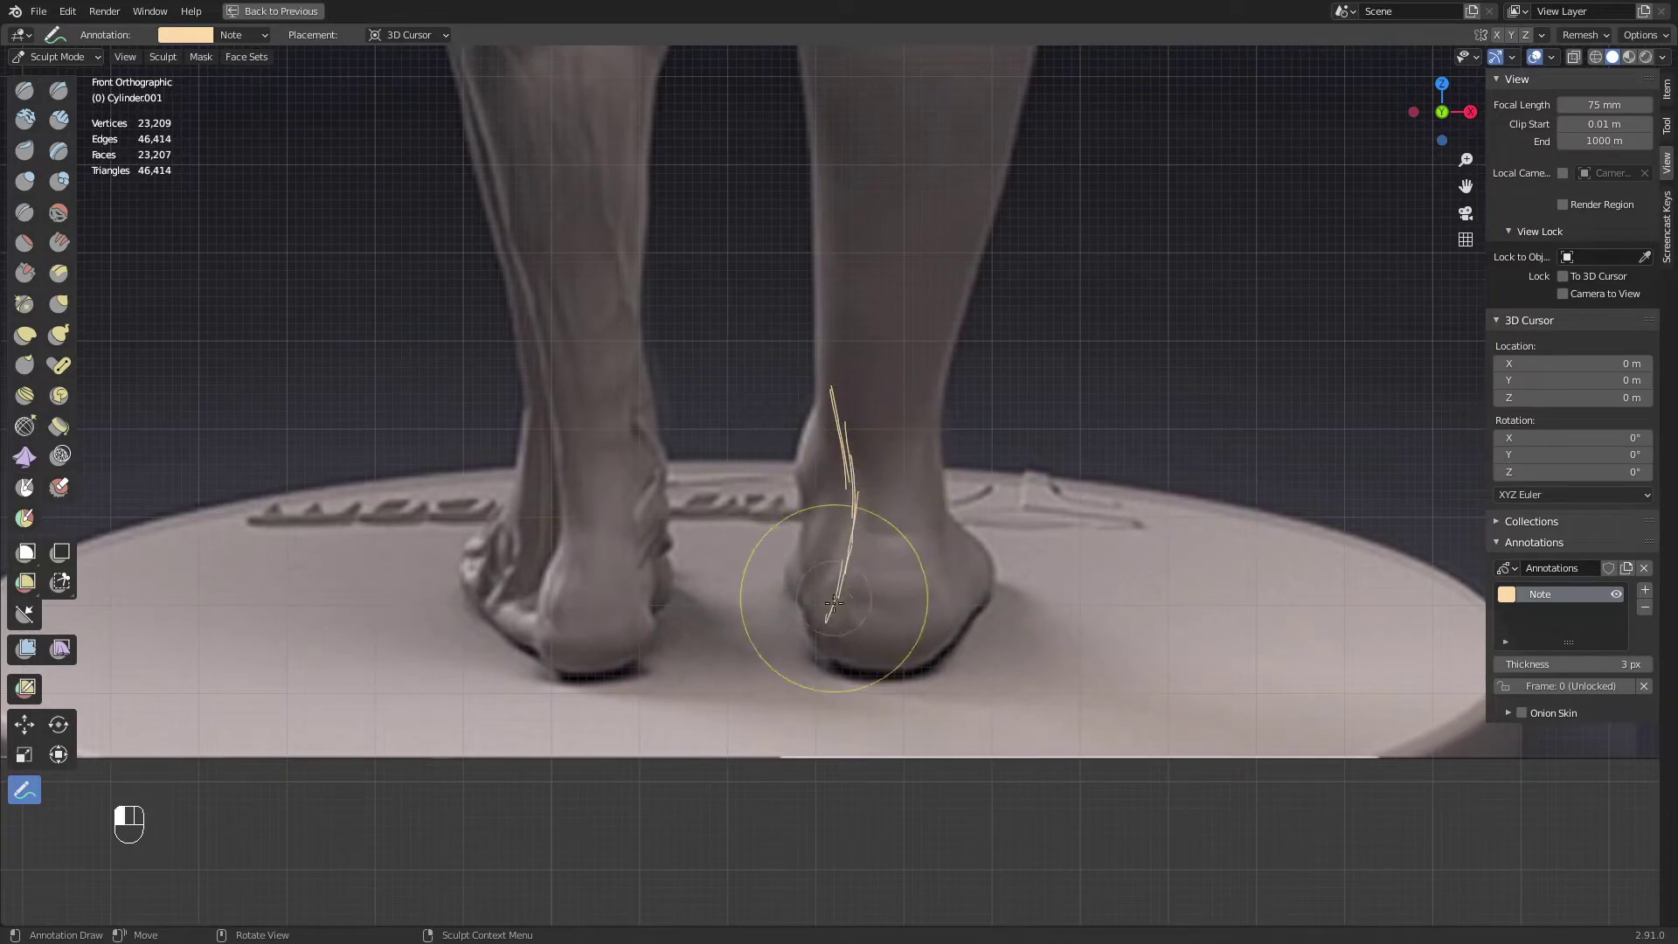
{"action": "left_click_drag", "start_coordinate": [821, 637], "coordinate": [853, 535]}
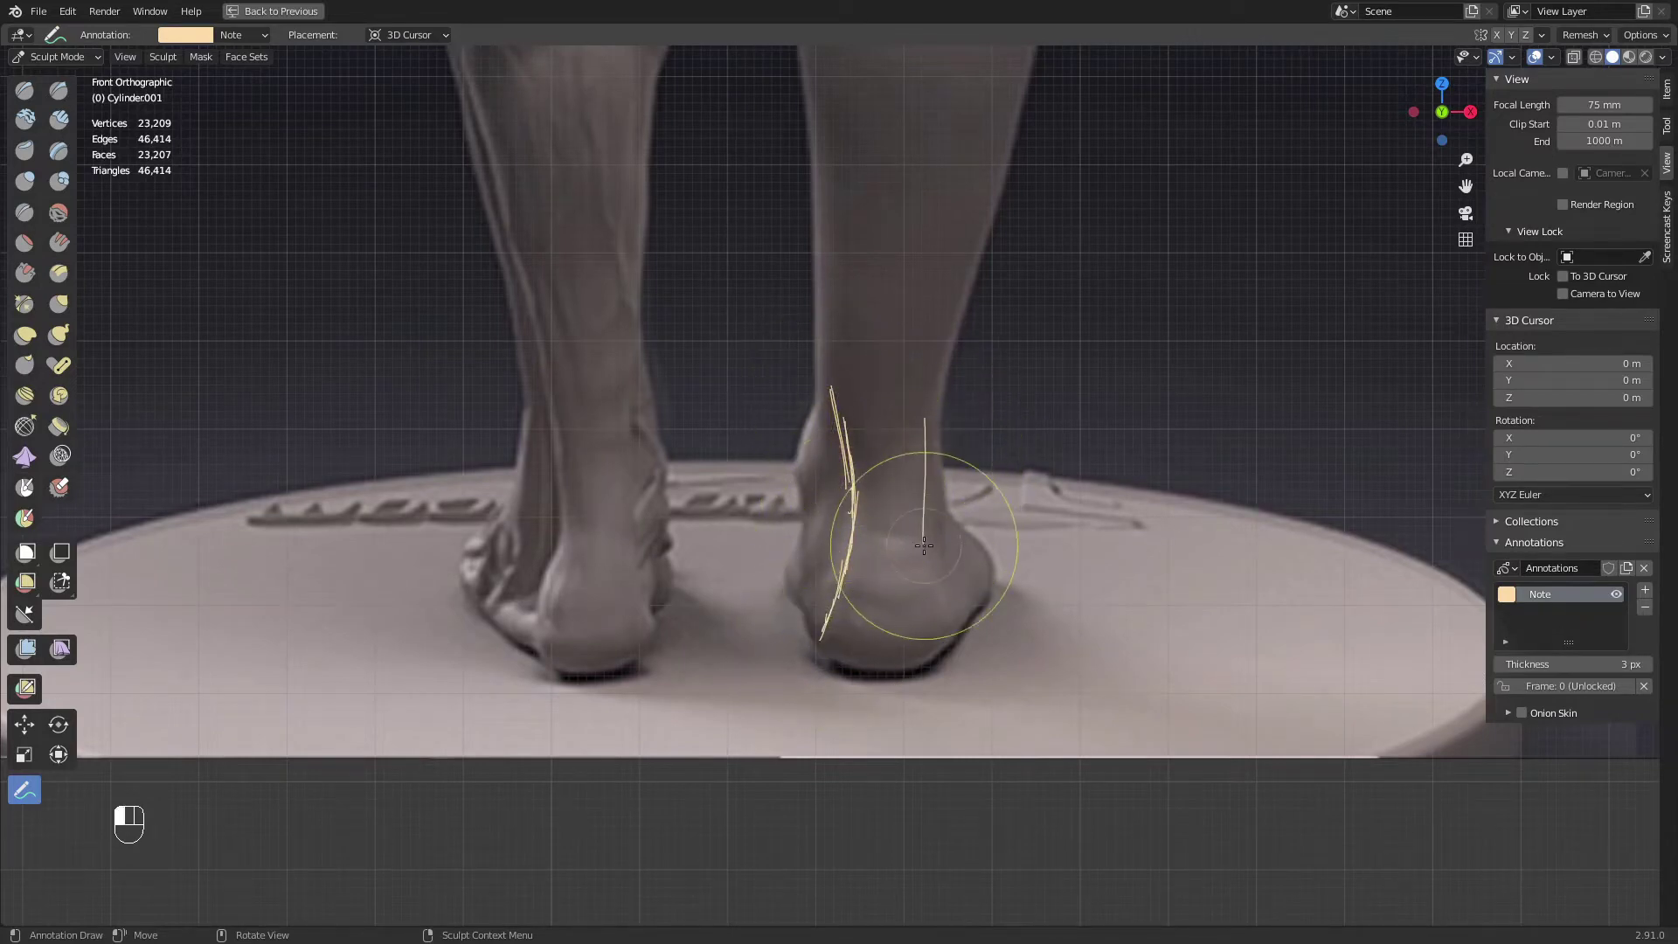
{"action": "left_click_drag", "start_coordinate": [933, 584], "coordinate": [941, 622]}
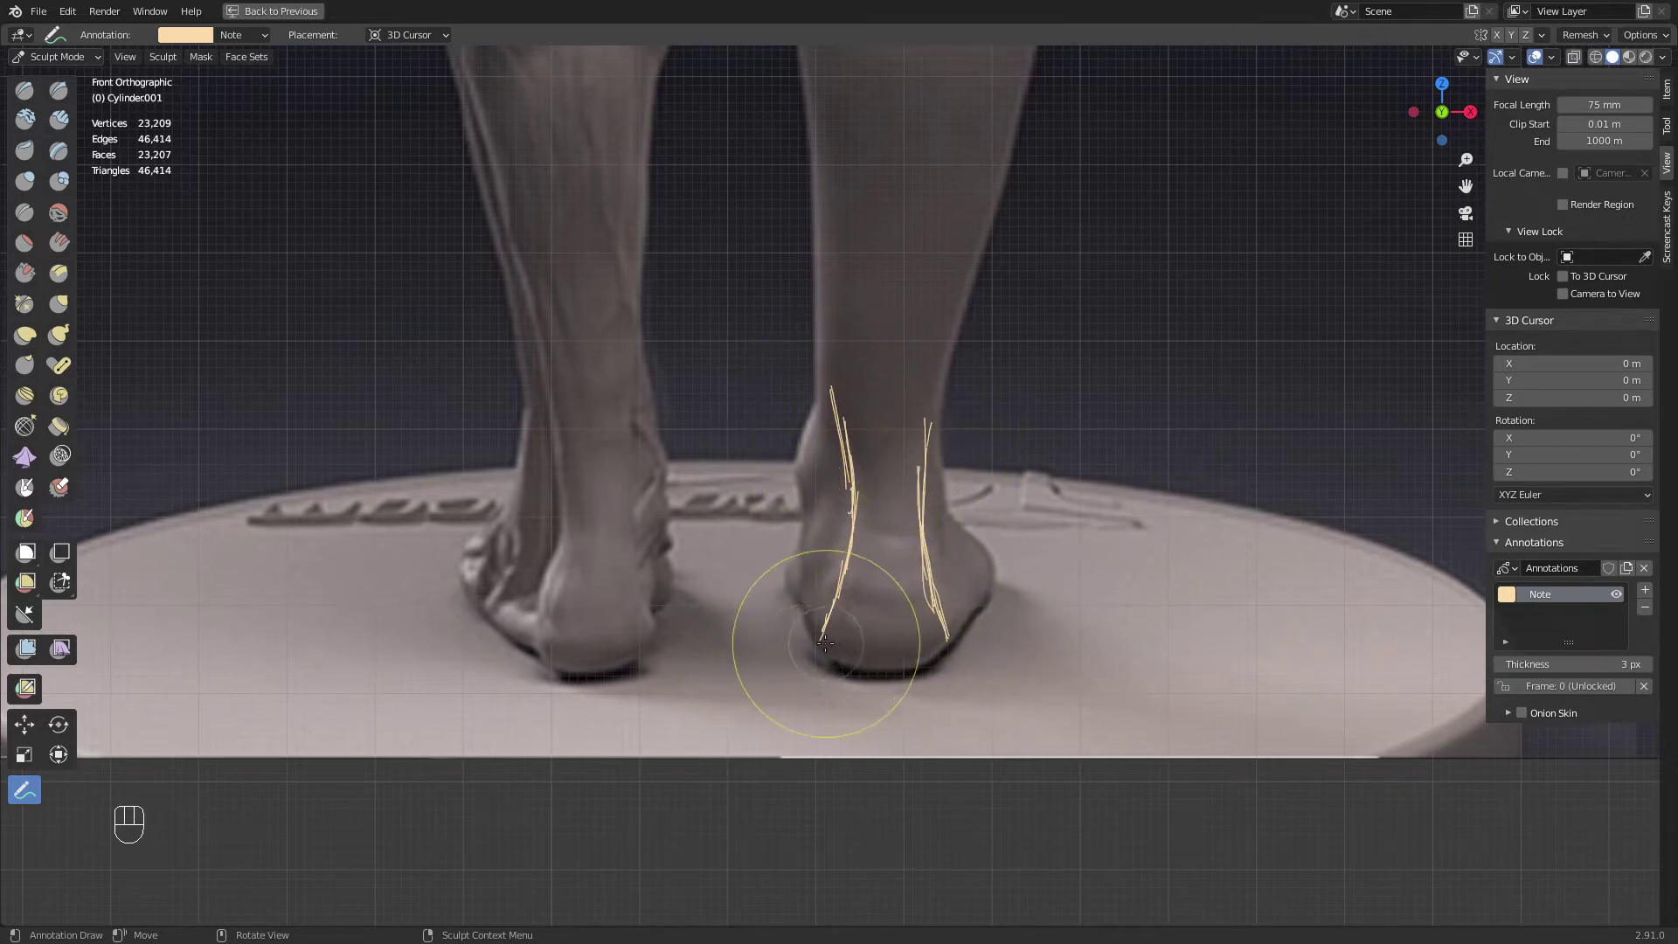
Close the traced tendon outline around the heel and across its upper end, and add curves along both outer sides of the ankle
{"action": "left_click_drag", "start_coordinate": [825, 643], "coordinate": [835, 647]}
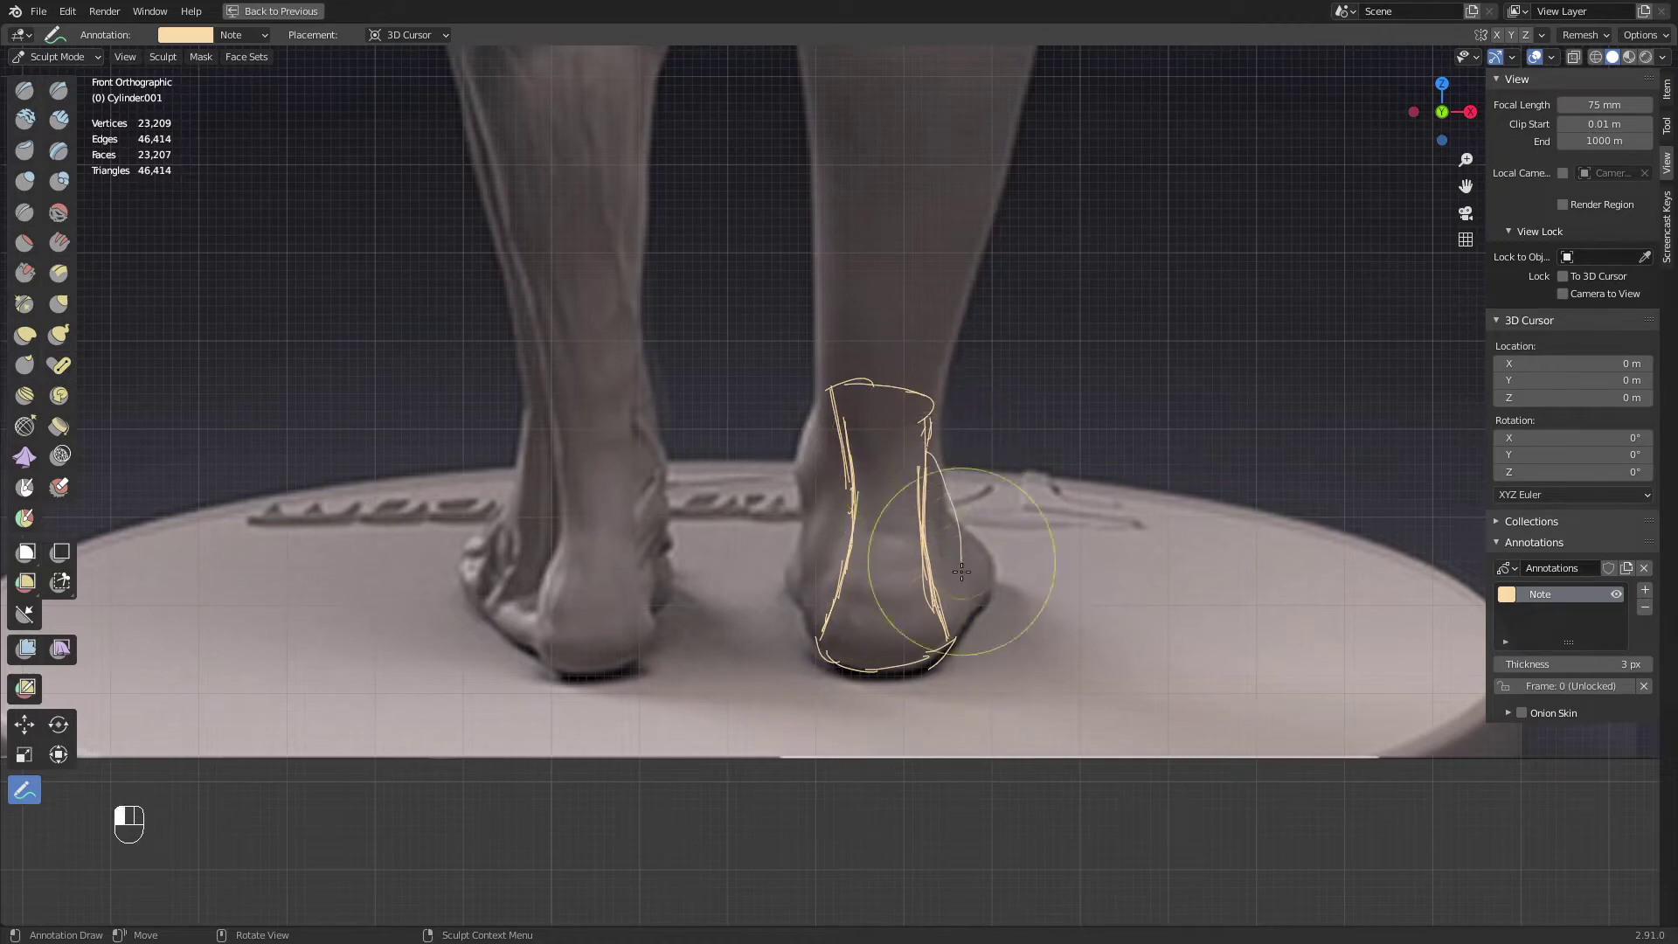
{"action": "key", "text": "ctrl+z"}
{"action": "left_click_drag", "start_coordinate": [933, 453], "coordinate": [963, 614]}
{"action": "left_click_drag", "start_coordinate": [811, 501], "coordinate": [812, 619]}
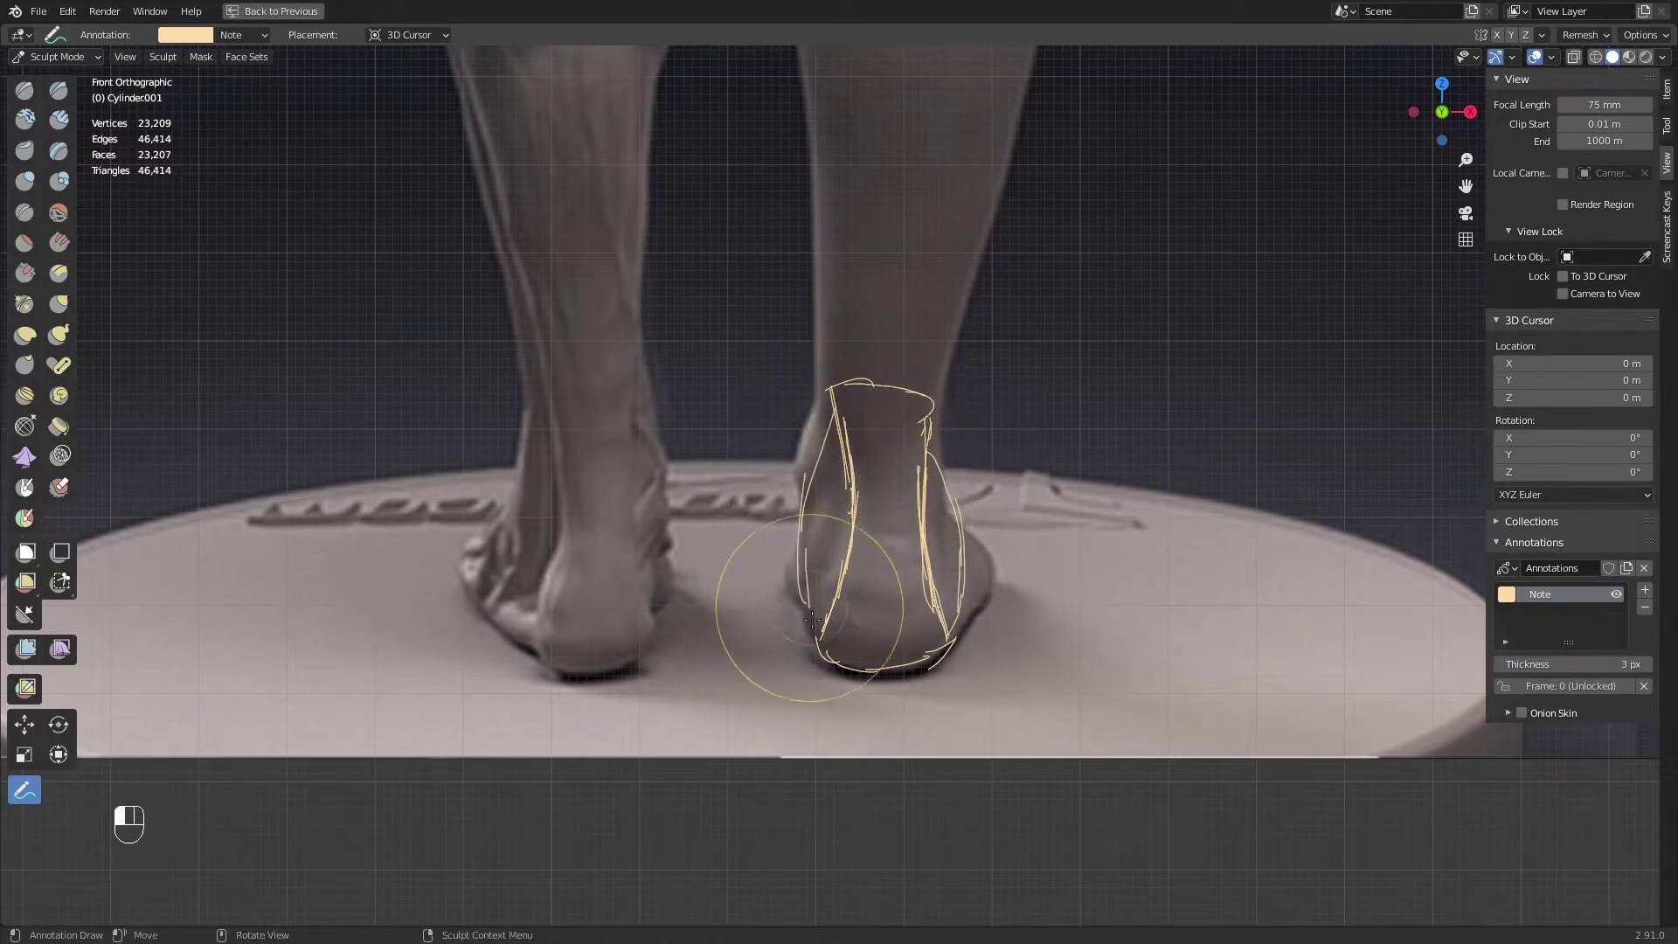
From behind the model, carve a vertical groove along the outer side of the Achilles tendon with the Clay Strips brush
{"action": "middle_click_drag", "start_coordinate": [822, 603], "coordinate": [813, 743], "text": "ctrl"}
{"action": "middle_click_drag", "start_coordinate": [805, 529], "coordinate": [791, 594], "text": "ctrl"}
{"action": "middle_click_drag", "start_coordinate": [750, 560], "coordinate": [1136, 638], "text": "shift"}
{"action": "middle_click_drag", "start_coordinate": [665, 507], "coordinate": [622, 754], "text": "ctrl"}
{"action": "middle_click_drag", "start_coordinate": [691, 342], "coordinate": [790, 562], "text": "shift"}
{"action": "middle_click_drag", "start_coordinate": [629, 372], "coordinate": [1014, 391]}
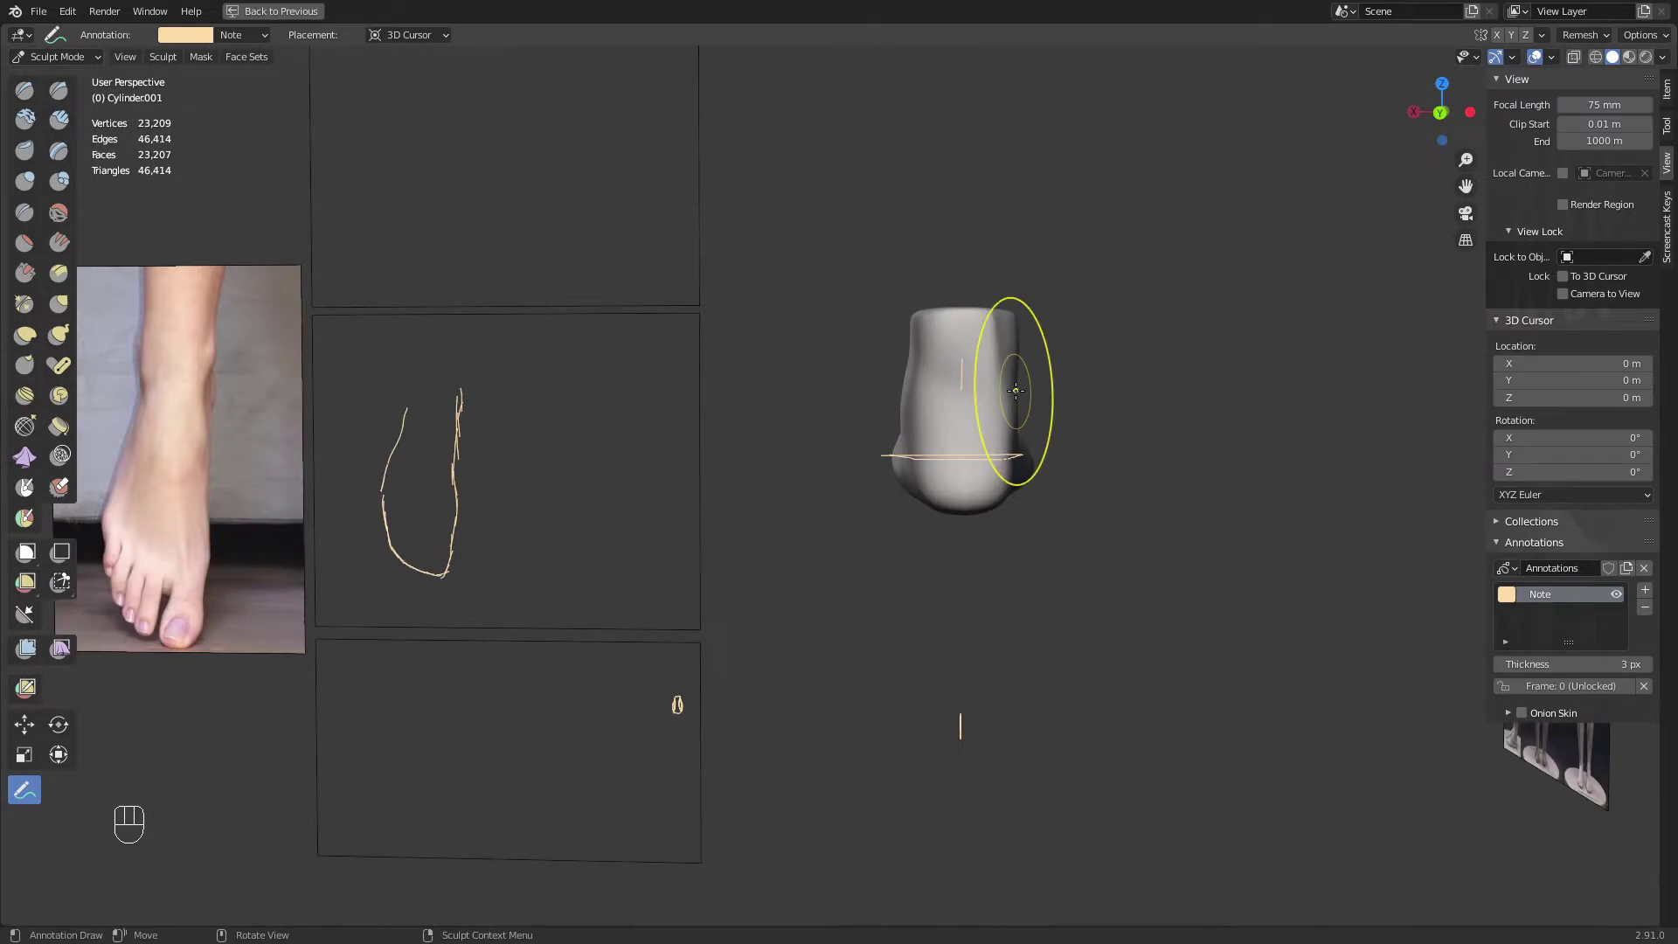
{"action": "key", "text": "KP_1"}
{"action": "key", "text": "KP_9"}
{"action": "middle_click_drag", "start_coordinate": [863, 375], "coordinate": [779, 292], "text": "ctrl"}
{"action": "middle_click_drag", "start_coordinate": [524, 506], "coordinate": [451, 510], "text": "shift"}
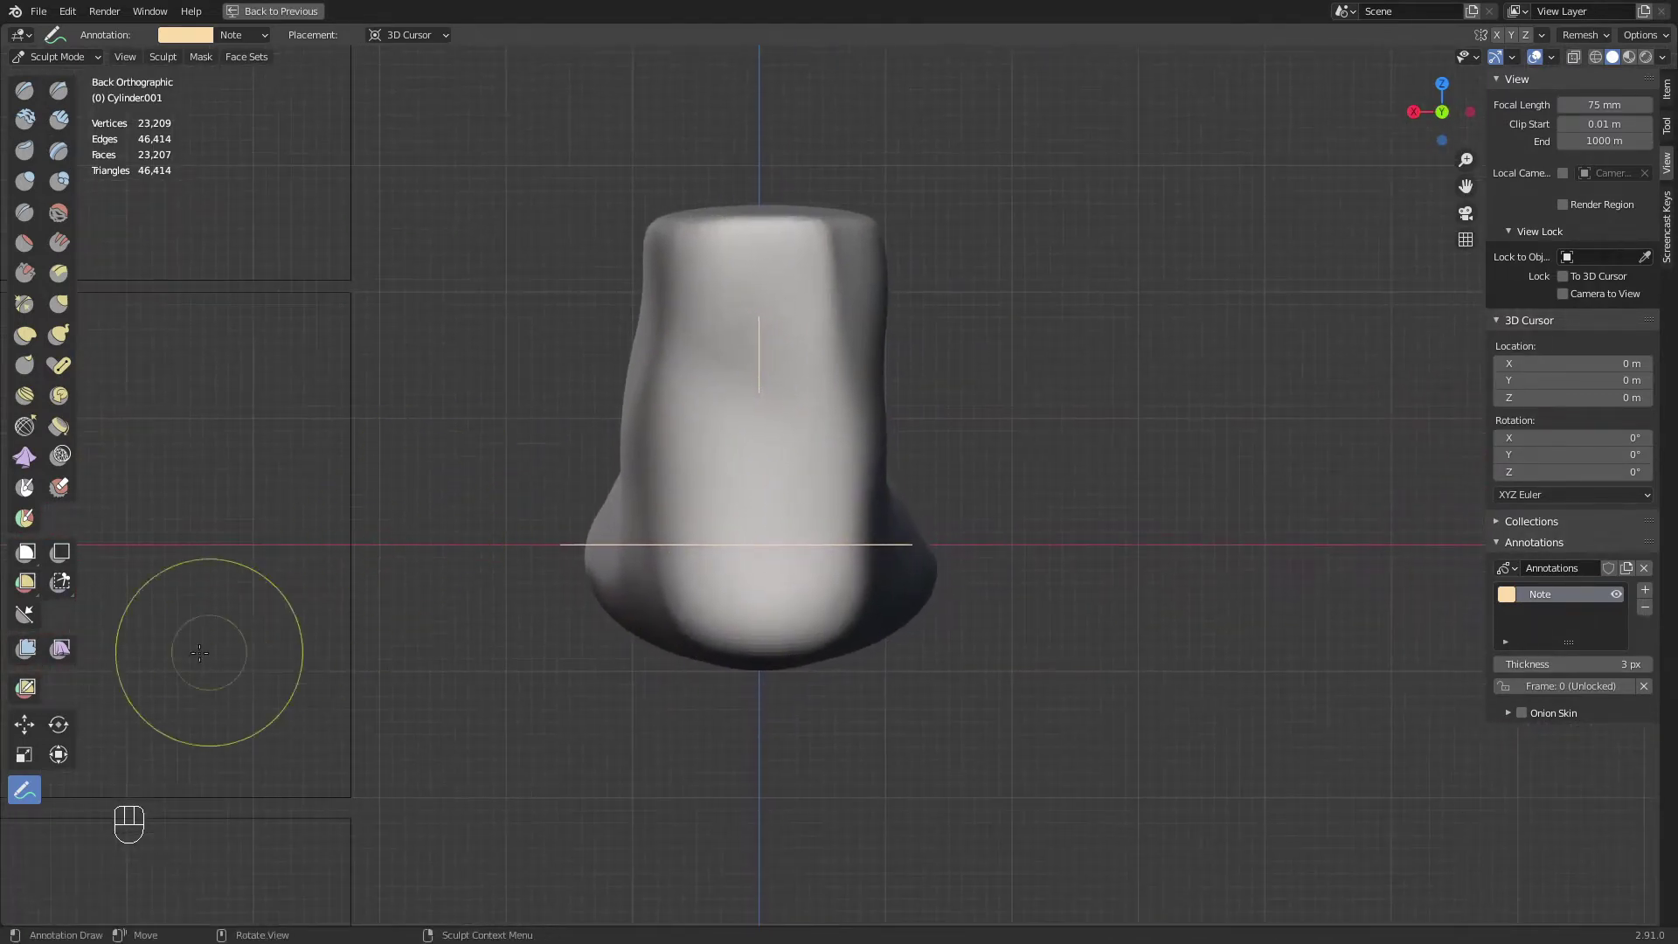
{"action": "key", "text": "q"}
{"action": "left_click", "coordinate": [614, 392]}
{"action": "key", "text": "f"}
{"action": "left_click", "coordinate": [612, 400]}
{"action": "mouse_move", "coordinate": [613, 402]}
{"action": "middle_mouse_down"}
{"action": "mouse_move", "coordinate": [766, 446]}
{"action": "mouse_move", "coordinate": [762, 494]}
{"action": "middle_mouse_up"}
{"action": "key", "text": "f"}
{"action": "left_click", "coordinate": [758, 451]}
{"action": "mouse_move", "coordinate": [758, 311]}
{"action": "left_mouse_down", "text": "ctrl"}
{"action": "mouse_move", "coordinate": [764, 482]}
{"action": "mouse_move", "coordinate": [756, 533]}
{"action": "mouse_move", "coordinate": [726, 562]}
{"action": "mouse_move", "coordinate": [757, 558]}
{"action": "left_mouse_up", "text": "ctrl"}
Deepen the groove beside the outer Achilles tendon with a 118 px Clay Strips brush and smooth it down toward the heel
{"action": "key", "text": "f"}
{"action": "left_click", "coordinate": [768, 390]}
{"action": "mouse_move", "coordinate": [768, 489]}
{"action": "middle_mouse_down"}
{"action": "mouse_move", "coordinate": [854, 457]}
{"action": "mouse_move", "coordinate": [612, 468]}
{"action": "mouse_move", "coordinate": [612, 482]}
{"action": "mouse_move", "coordinate": [647, 479]}
{"action": "middle_mouse_up"}
{"action": "mouse_move", "coordinate": [766, 293]}
{"action": "left_mouse_down", "text": "ctrl"}
{"action": "mouse_move", "coordinate": [775, 359]}
{"action": "mouse_move", "coordinate": [757, 414]}
{"action": "left_mouse_up", "text": "ctrl"}
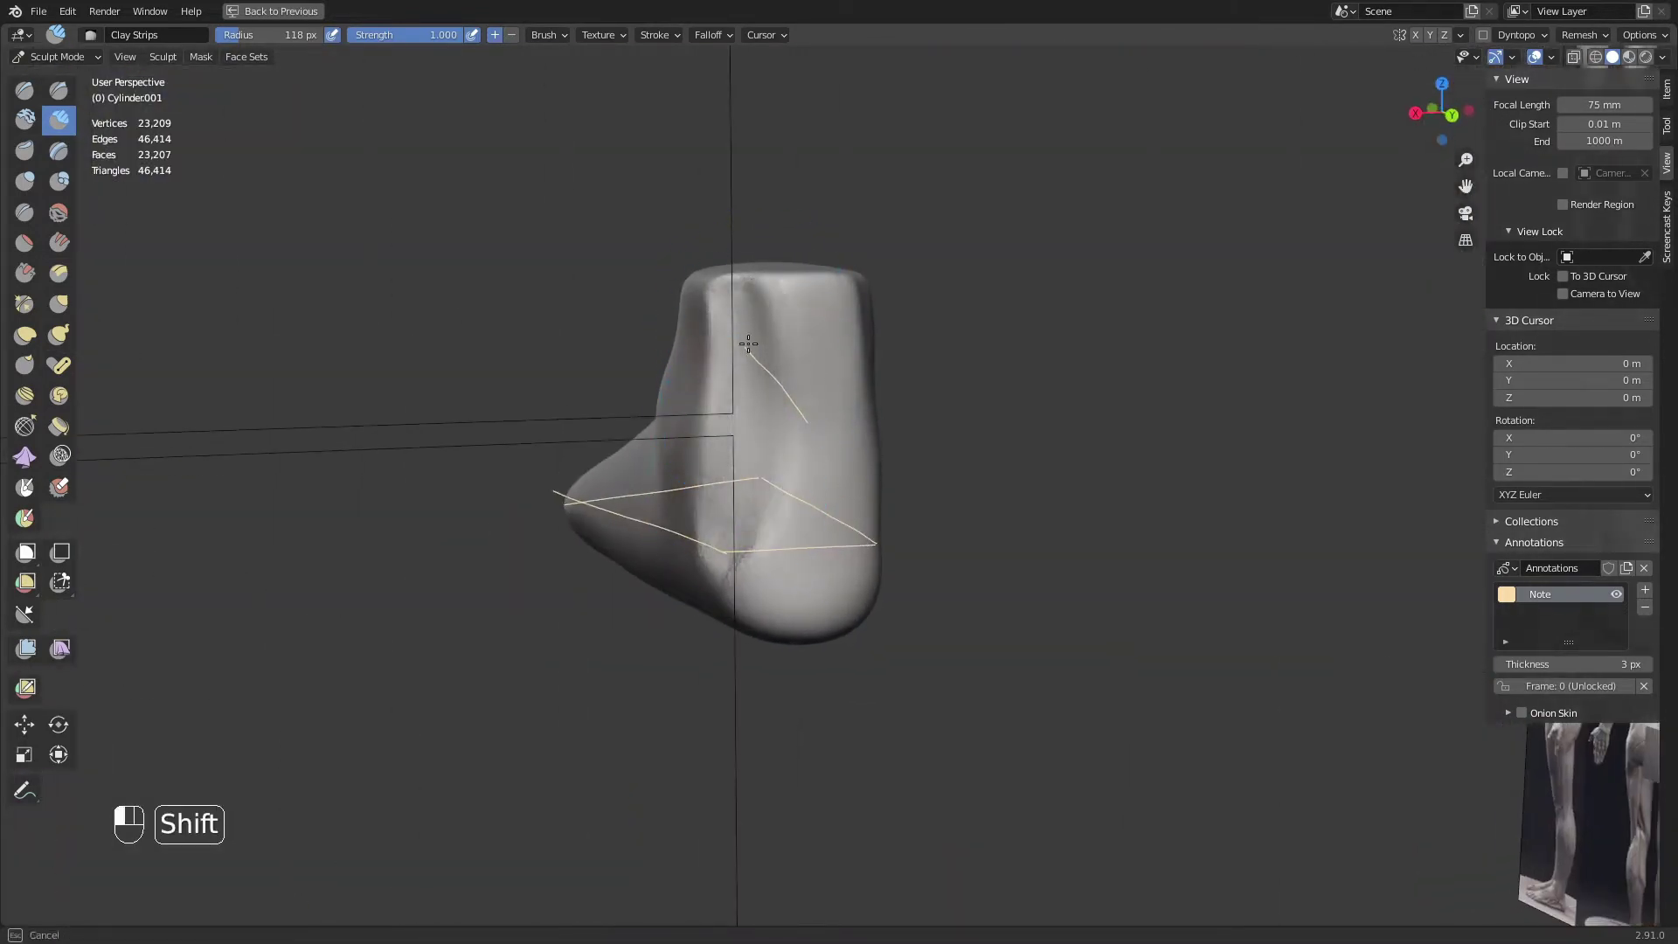
{"action": "left_click_drag", "start_coordinate": [749, 344], "coordinate": [723, 560], "text": "shift"}
Carve a matching vertical groove on the inner side of the ankle, from the leg's upper rim down to the heel
{"action": "middle_click_drag", "start_coordinate": [721, 560], "coordinate": [516, 533]}
{"action": "middle_click_drag", "start_coordinate": [774, 370], "coordinate": [854, 375]}
{"action": "left_click_drag", "start_coordinate": [820, 295], "coordinate": [846, 530], "text": "ctrl"}
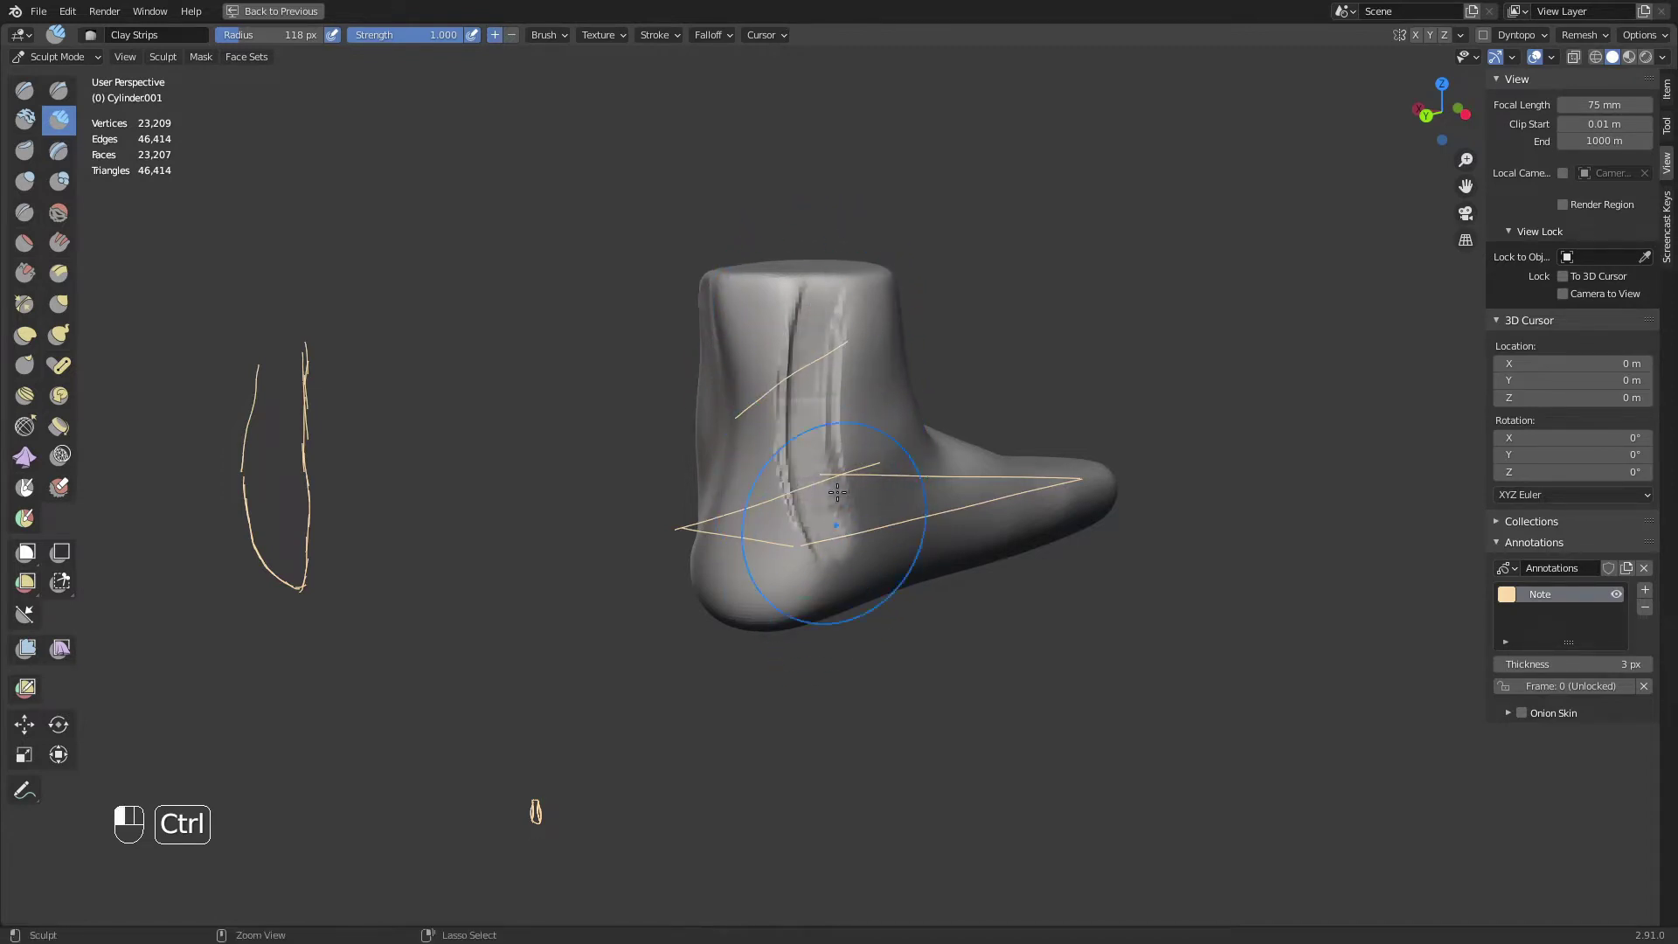
{"action": "middle_click_drag", "start_coordinate": [837, 492], "coordinate": [770, 341]}
{"action": "mouse_move", "coordinate": [726, 470]}
{"action": "middle_mouse_down"}
{"action": "mouse_move", "coordinate": [790, 357]}
{"action": "mouse_move", "coordinate": [779, 521]}
{"action": "middle_mouse_up"}
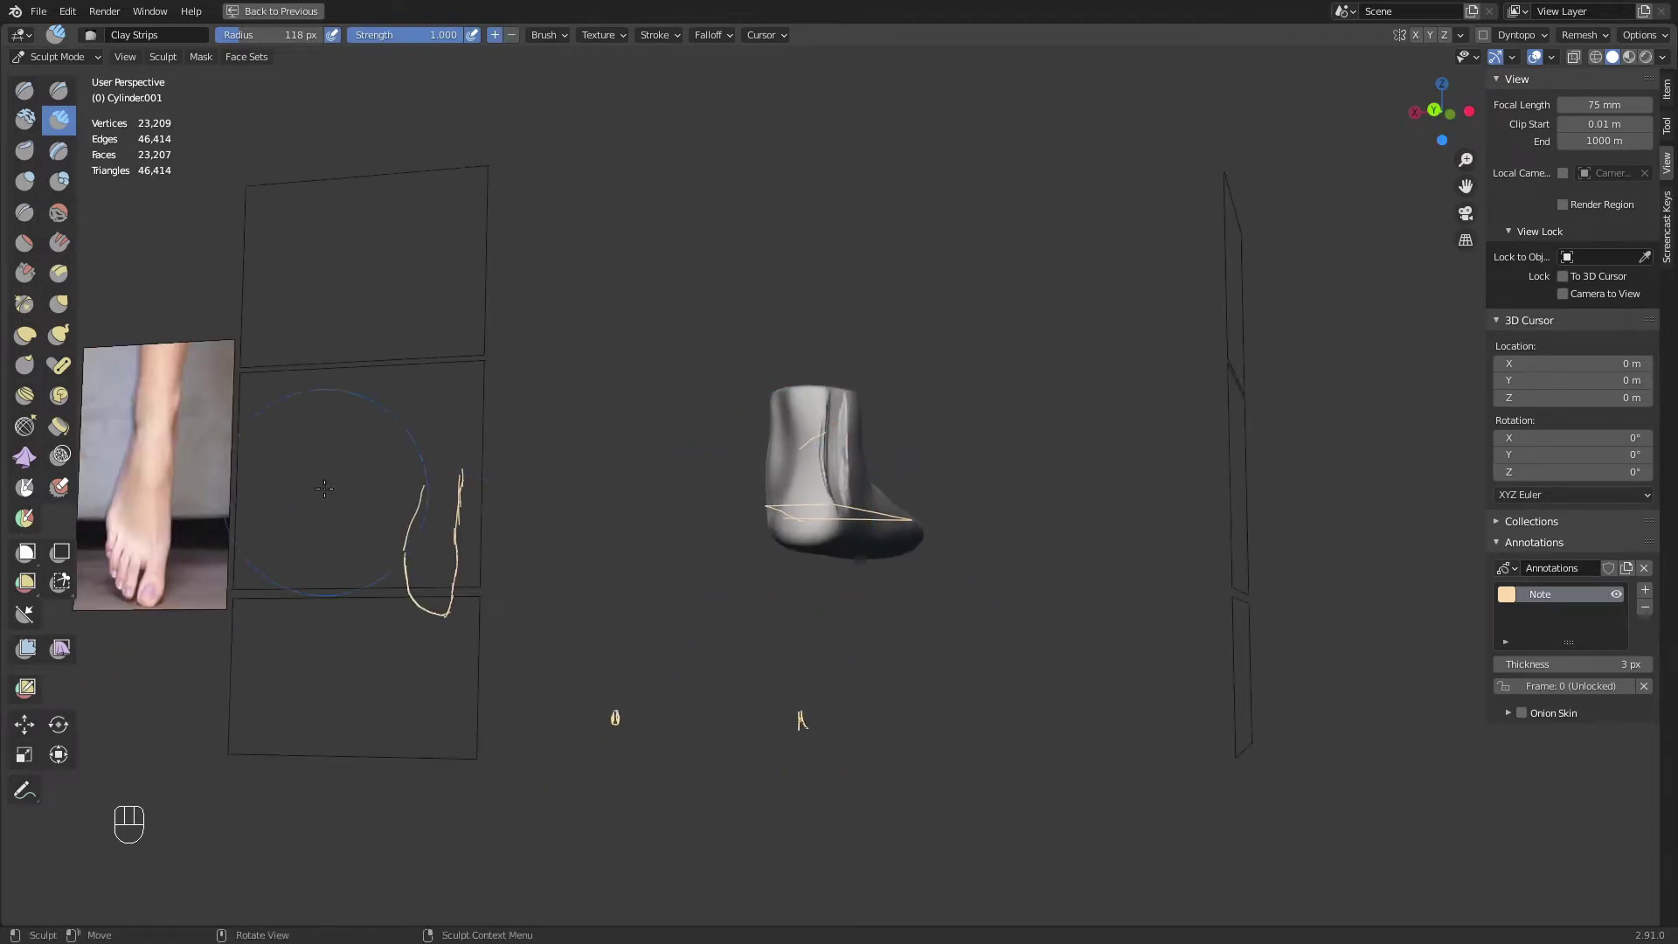
Carve the upper part of the inner ankle groove further and smooth the strokes along it
{"action": "middle_click_drag", "start_coordinate": [891, 514], "coordinate": [859, 336], "text": "ctrl"}
{"action": "left_click_drag", "start_coordinate": [854, 331], "coordinate": [828, 273], "text": "ctrl"}
{"action": "middle_click_drag", "start_coordinate": [822, 265], "coordinate": [829, 367], "text": "ctrl"}
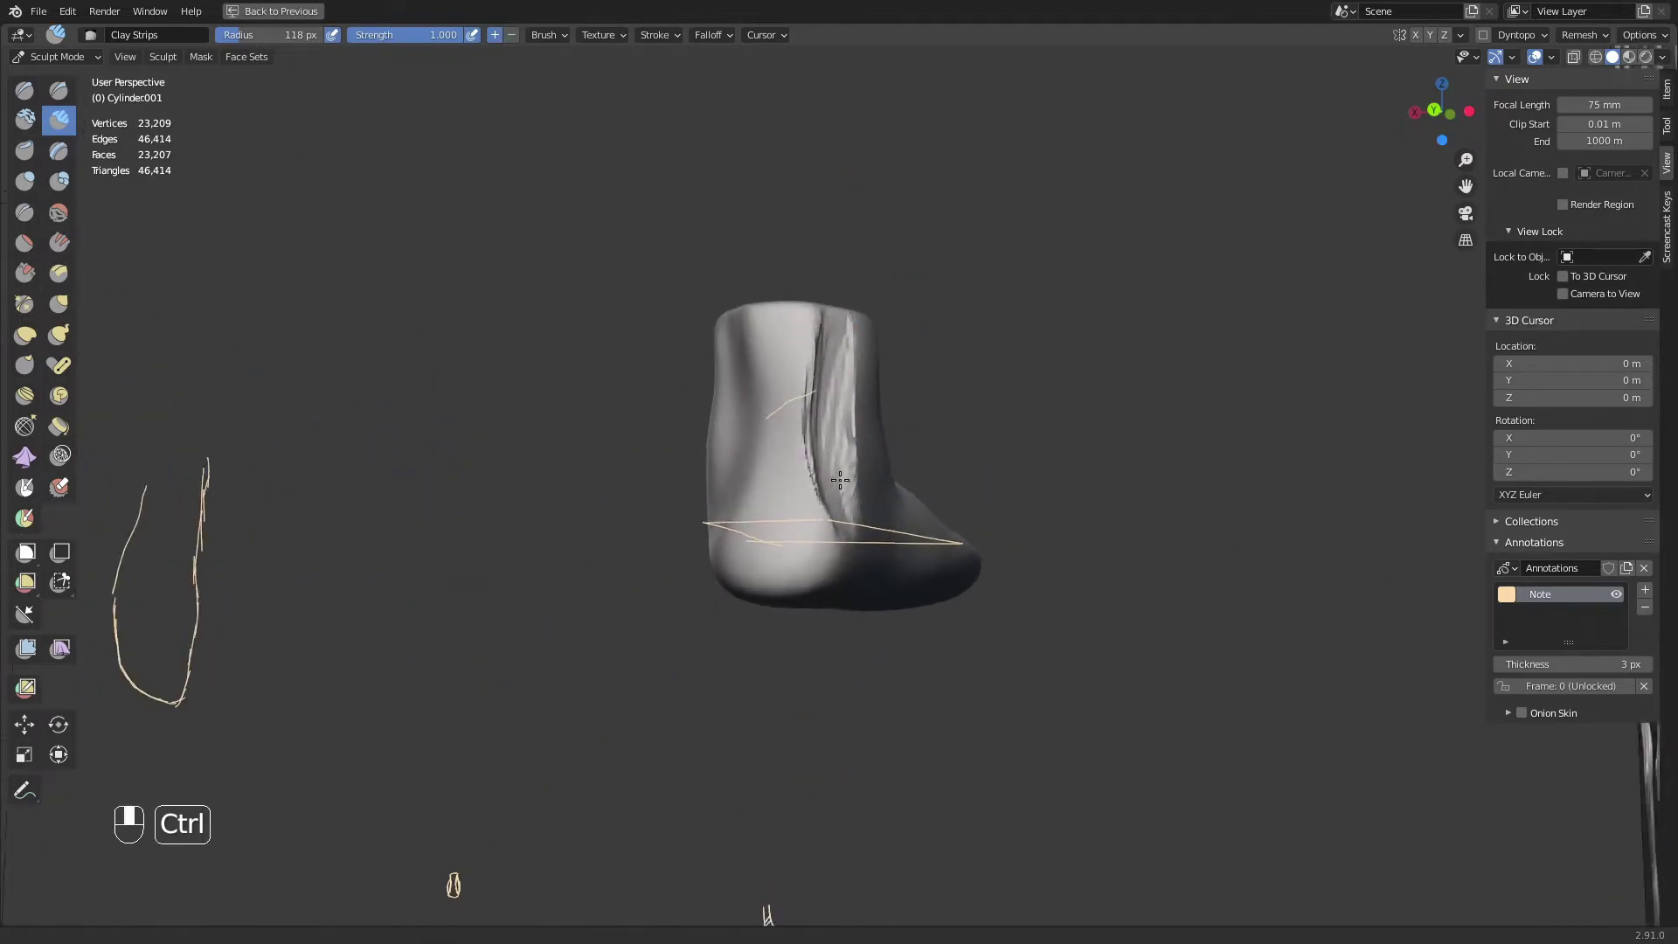
{"action": "middle_click_drag", "start_coordinate": [832, 432], "coordinate": [885, 462]}
{"action": "left_click_drag", "start_coordinate": [885, 460], "coordinate": [836, 410], "text": "shift"}
{"action": "left_click_drag", "start_coordinate": [855, 502], "coordinate": [862, 514], "text": "shift"}
Reduce the Clay Strips radius to 114 px and curve the inner groove forward beneath the ankle bone
{"action": "key", "text": "f"}
{"action": "mouse_move", "coordinate": [944, 498]}
{"action": "middle_mouse_down"}
{"action": "mouse_move", "coordinate": [844, 468]}
{"action": "mouse_move", "coordinate": [799, 337]}
{"action": "mouse_move", "coordinate": [831, 330]}
{"action": "middle_mouse_up"}
{"action": "left_click", "coordinate": [857, 469]}
{"action": "middle_click_drag", "start_coordinate": [818, 387], "coordinate": [776, 520]}
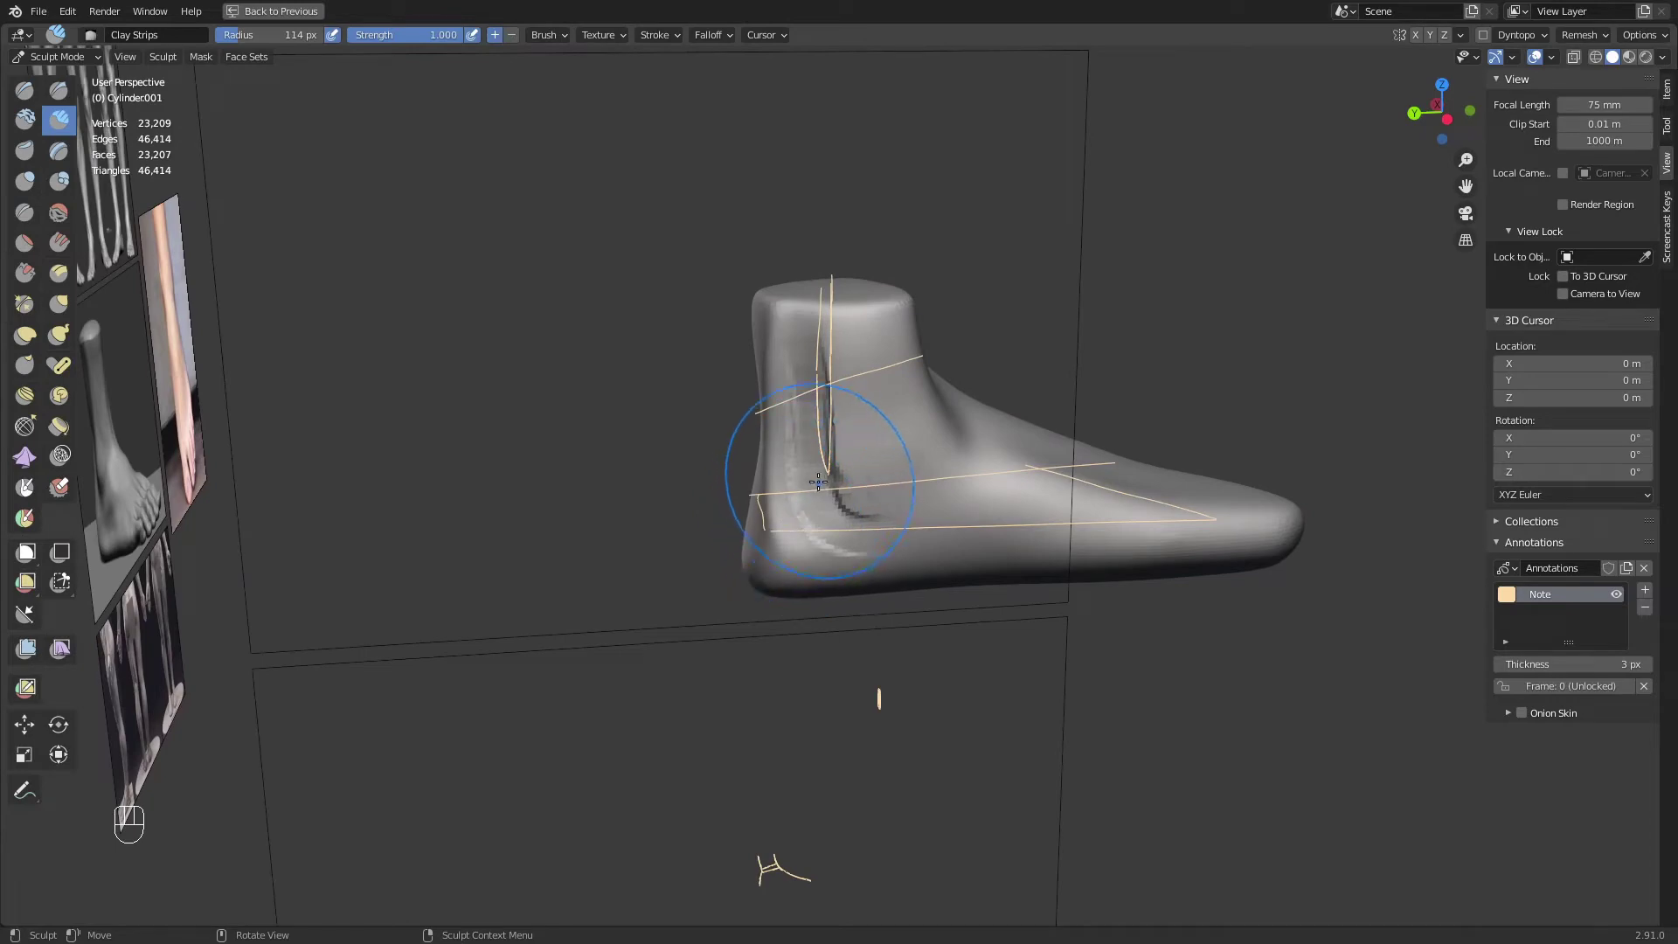
In front view, trace the Achilles tendon, heel and outer foot edge below the ankle bone on the large grey foot reference
{"action": "mouse_move", "coordinate": [832, 494]}
{"action": "middle_mouse_down"}
{"action": "mouse_move", "coordinate": [586, 391]}
{"action": "mouse_move", "coordinate": [490, 248]}
{"action": "mouse_move", "coordinate": [494, 175]}
{"action": "mouse_move", "coordinate": [595, 691]}
{"action": "mouse_move", "coordinate": [853, 496]}
{"action": "mouse_move", "coordinate": [832, 531]}
{"action": "mouse_move", "coordinate": [607, 591]}
{"action": "mouse_move", "coordinate": [858, 556]}
{"action": "mouse_move", "coordinate": [874, 536]}
{"action": "middle_mouse_up"}
{"action": "key", "text": "KP_1"}
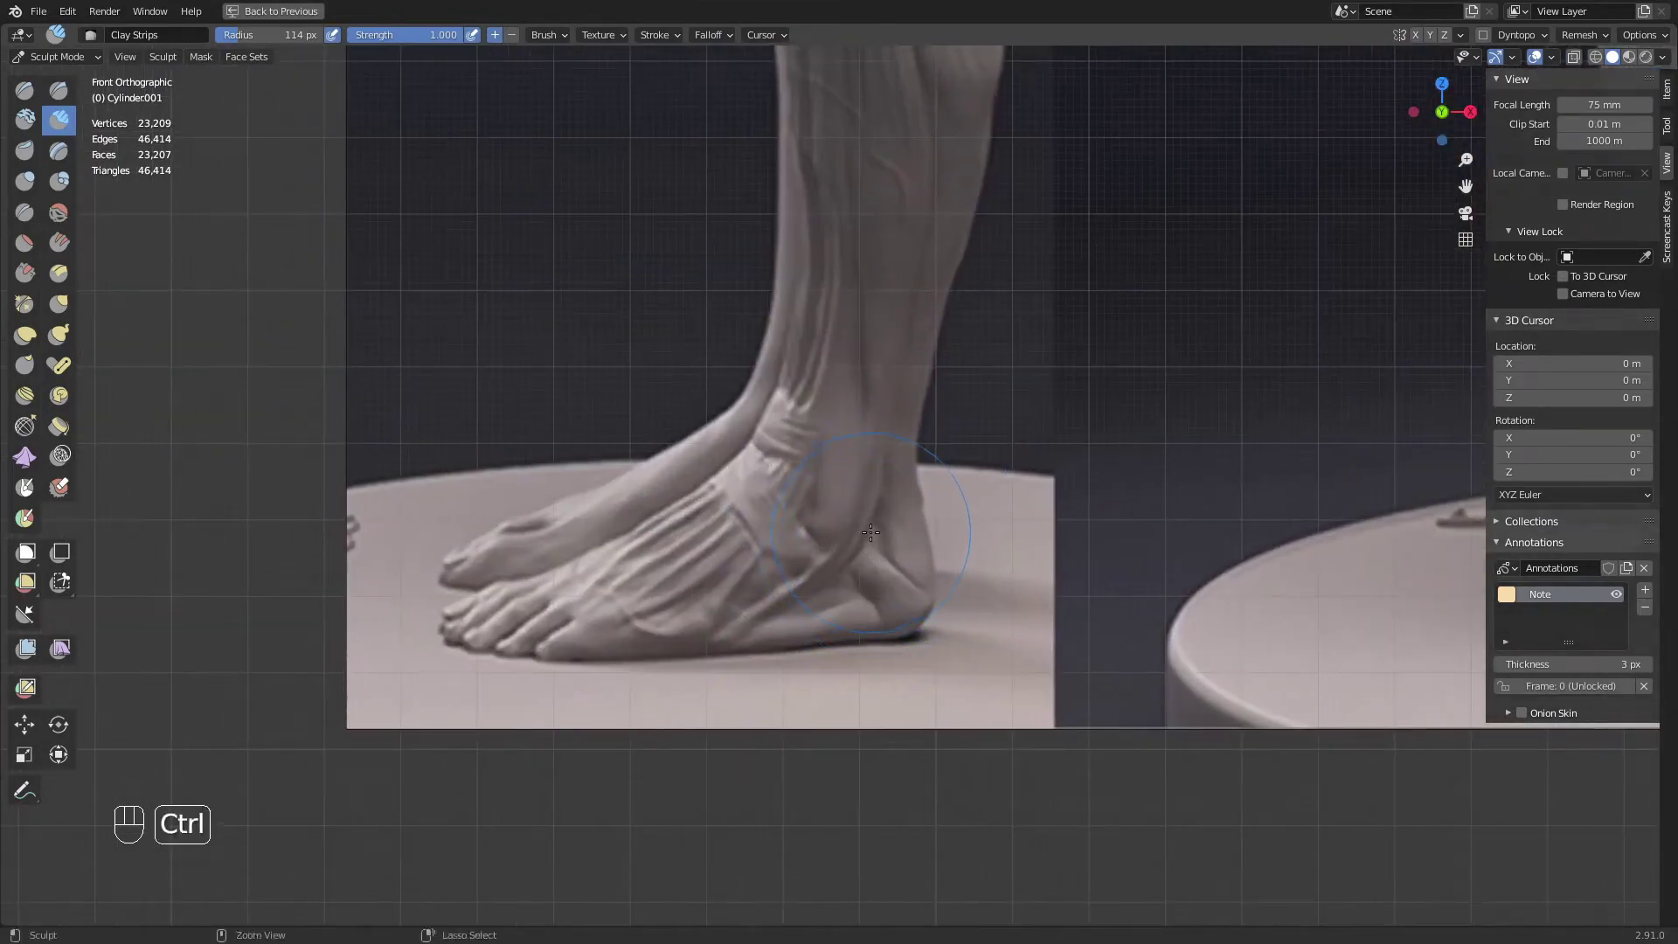
{"action": "middle_click_drag", "start_coordinate": [1052, 433], "coordinate": [1060, 692], "text": "ctrl"}
{"action": "mouse_move", "coordinate": [852, 526]}
{"action": "middle_mouse_down", "text": "shift"}
{"action": "mouse_move", "coordinate": [890, 590]}
{"action": "mouse_move", "coordinate": [869, 521]}
{"action": "middle_mouse_up", "text": "shift"}
{"action": "middle_click_drag", "start_coordinate": [1064, 513], "coordinate": [694, 474], "text": "shift"}
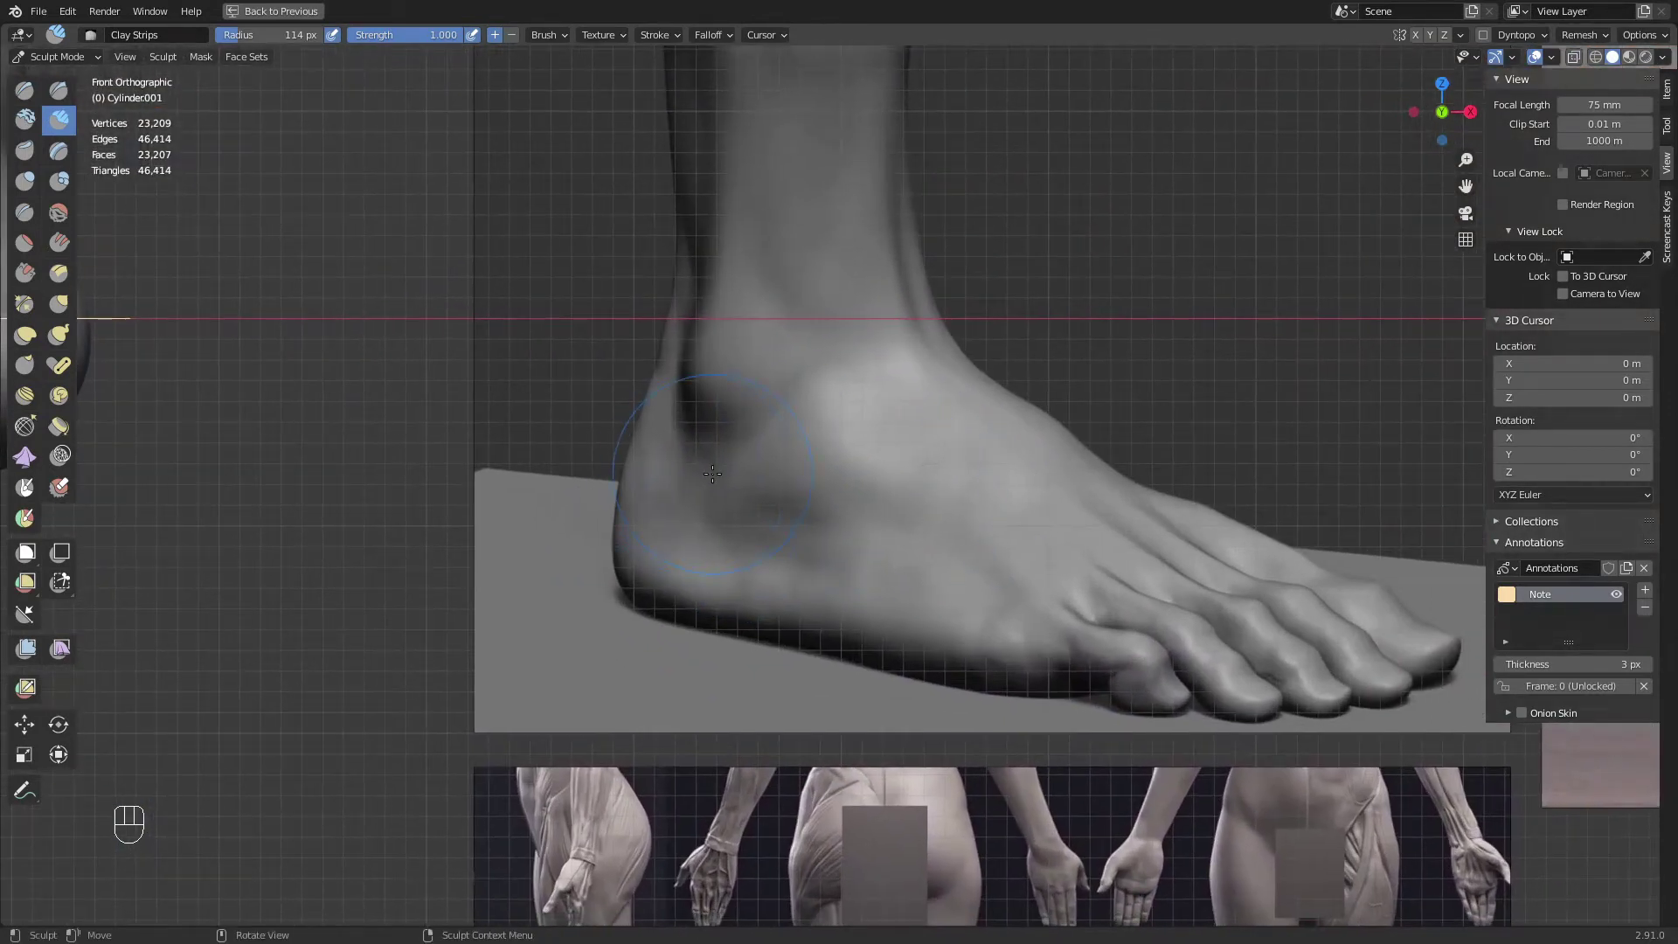
{"action": "left_click", "coordinate": [24, 791]}
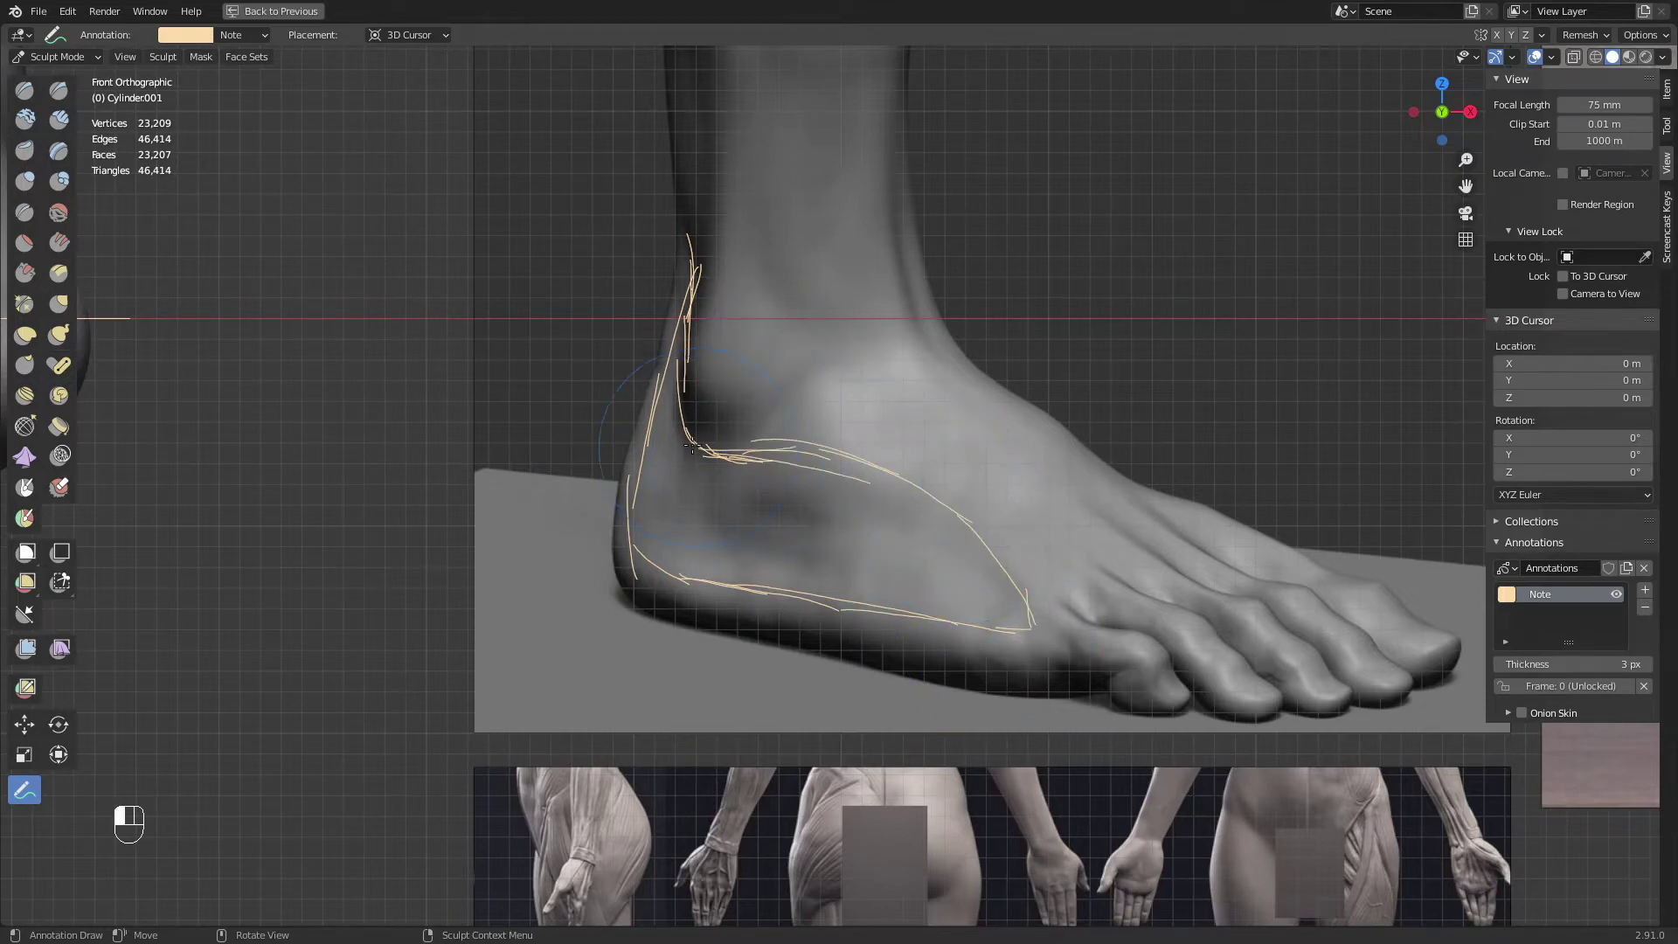
Outline the heel form on the middle foot of the grey legs reference, from the lower tendon around the heel
{"action": "middle_click_drag", "start_coordinate": [691, 448], "coordinate": [822, 622], "text": "ctrl"}
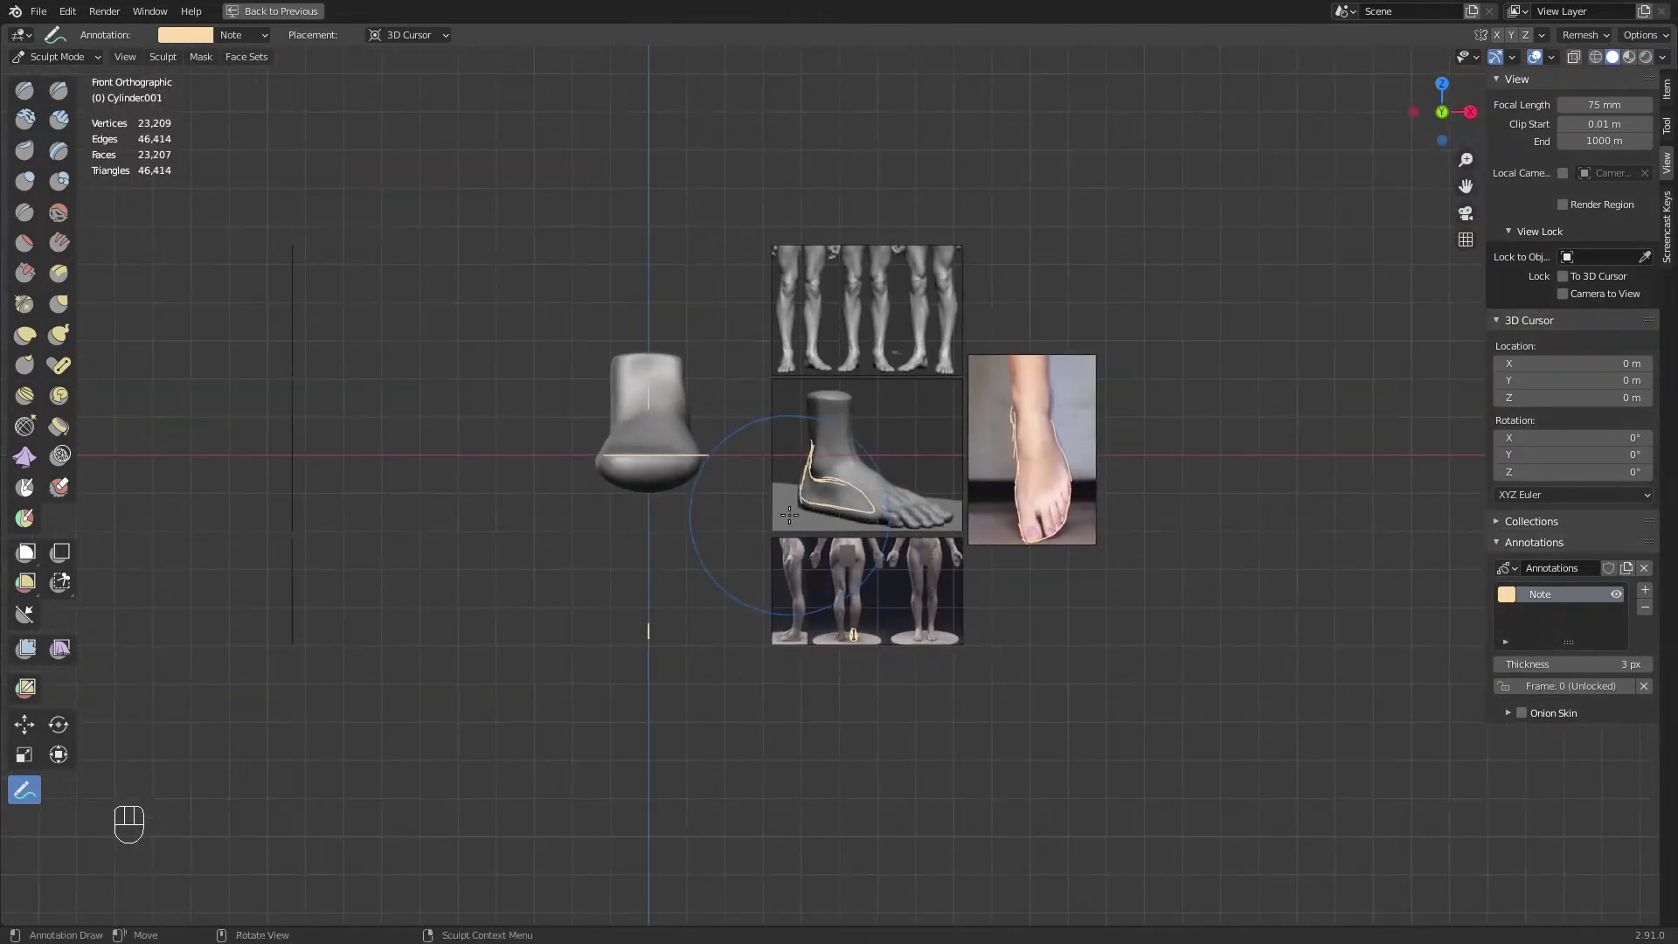
{"action": "middle_click_drag", "start_coordinate": [813, 499], "coordinate": [733, 591], "text": "shift"}
{"action": "mouse_move", "coordinate": [750, 551]}
{"action": "middle_mouse_down", "text": "ctrl"}
{"action": "mouse_move", "coordinate": [778, 463]}
{"action": "mouse_move", "coordinate": [898, 275]}
{"action": "mouse_move", "coordinate": [862, 319]}
{"action": "middle_mouse_up", "text": "ctrl"}
{"action": "left_click_drag", "start_coordinate": [887, 293], "coordinate": [851, 336]}
{"action": "mouse_move", "coordinate": [865, 324]}
{"action": "left_mouse_down"}
{"action": "mouse_move", "coordinate": [843, 346]}
{"action": "mouse_move", "coordinate": [844, 397]}
{"action": "left_mouse_up"}
{"action": "mouse_move", "coordinate": [842, 401]}
{"action": "left_mouse_down"}
{"action": "mouse_move", "coordinate": [893, 423]}
{"action": "mouse_move", "coordinate": [911, 409]}
{"action": "left_mouse_up"}
{"action": "left_click_drag", "start_coordinate": [900, 414], "coordinate": [906, 367]}
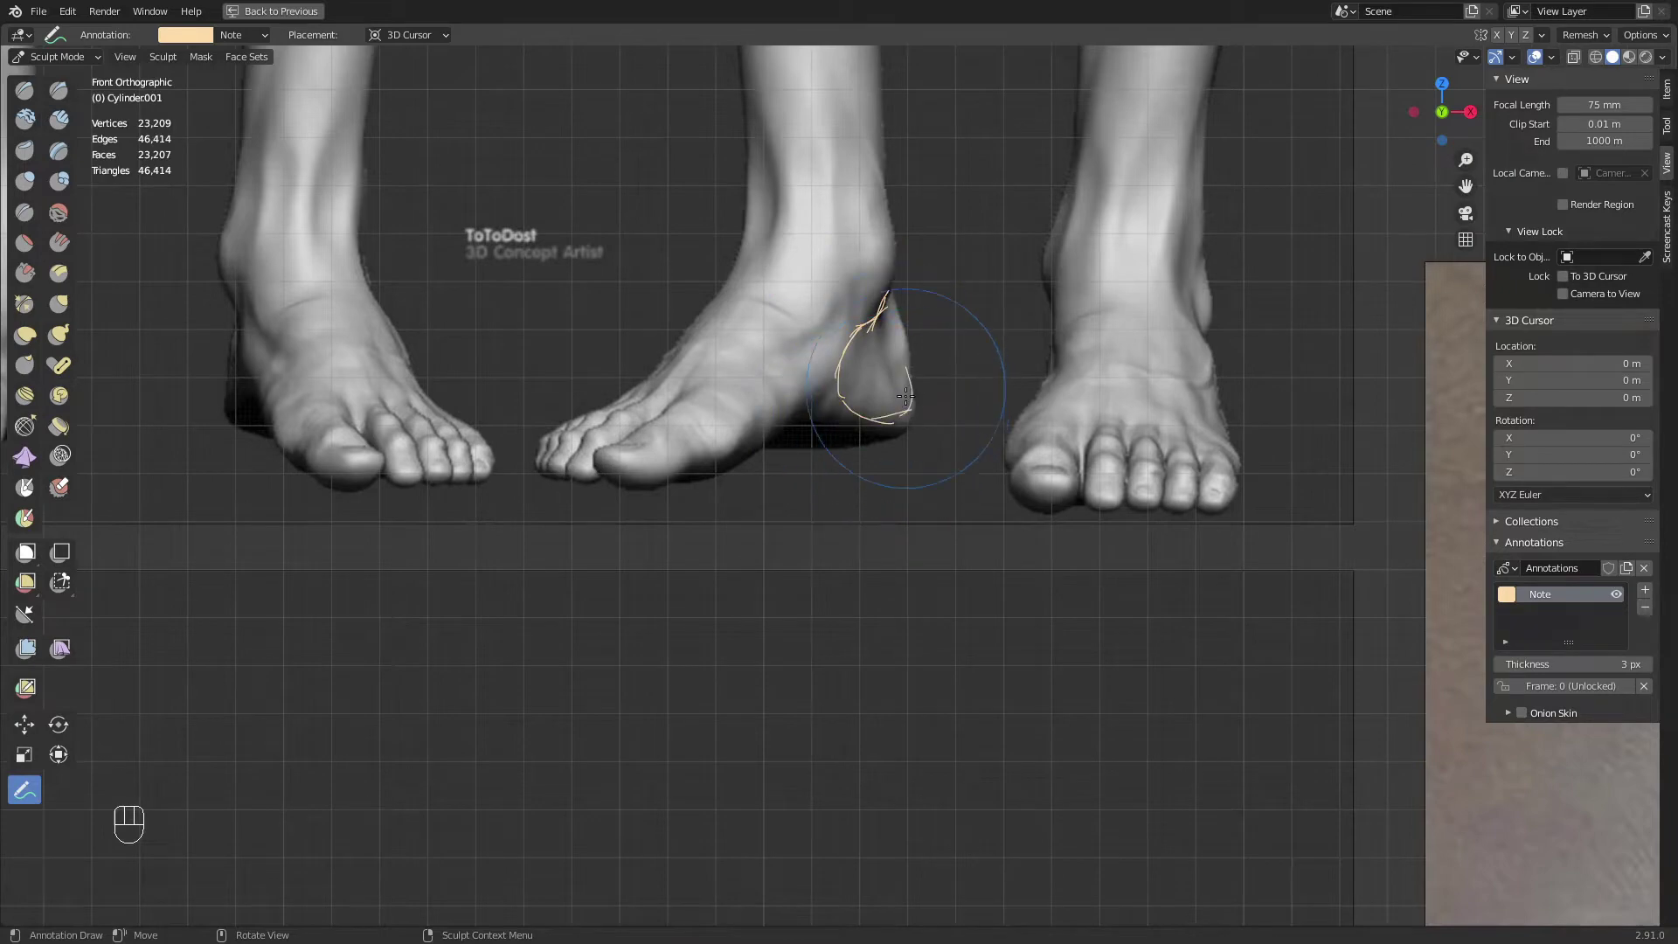
Carve curved Clay Strips strokes behind and below the outer ankle bone, with a radius of 100 px raised to 104 px
{"action": "middle_click_drag", "start_coordinate": [875, 284], "coordinate": [726, 542], "text": "ctrl"}
{"action": "middle_click_drag", "start_coordinate": [489, 629], "coordinate": [612, 524], "text": "shift"}
{"action": "mouse_move", "coordinate": [454, 536]}
{"action": "middle_mouse_down"}
{"action": "mouse_move", "coordinate": [844, 494]}
{"action": "mouse_move", "coordinate": [846, 475]}
{"action": "mouse_move", "coordinate": [874, 472]}
{"action": "mouse_move", "coordinate": [846, 494]}
{"action": "mouse_move", "coordinate": [889, 513]}
{"action": "middle_mouse_up"}
{"action": "key", "text": "q"}
{"action": "left_click", "coordinate": [839, 464]}
{"action": "key", "text": "f"}
{"action": "left_click", "coordinate": [888, 513]}
{"action": "key", "text": "f"}
{"action": "left_click", "coordinate": [882, 507]}
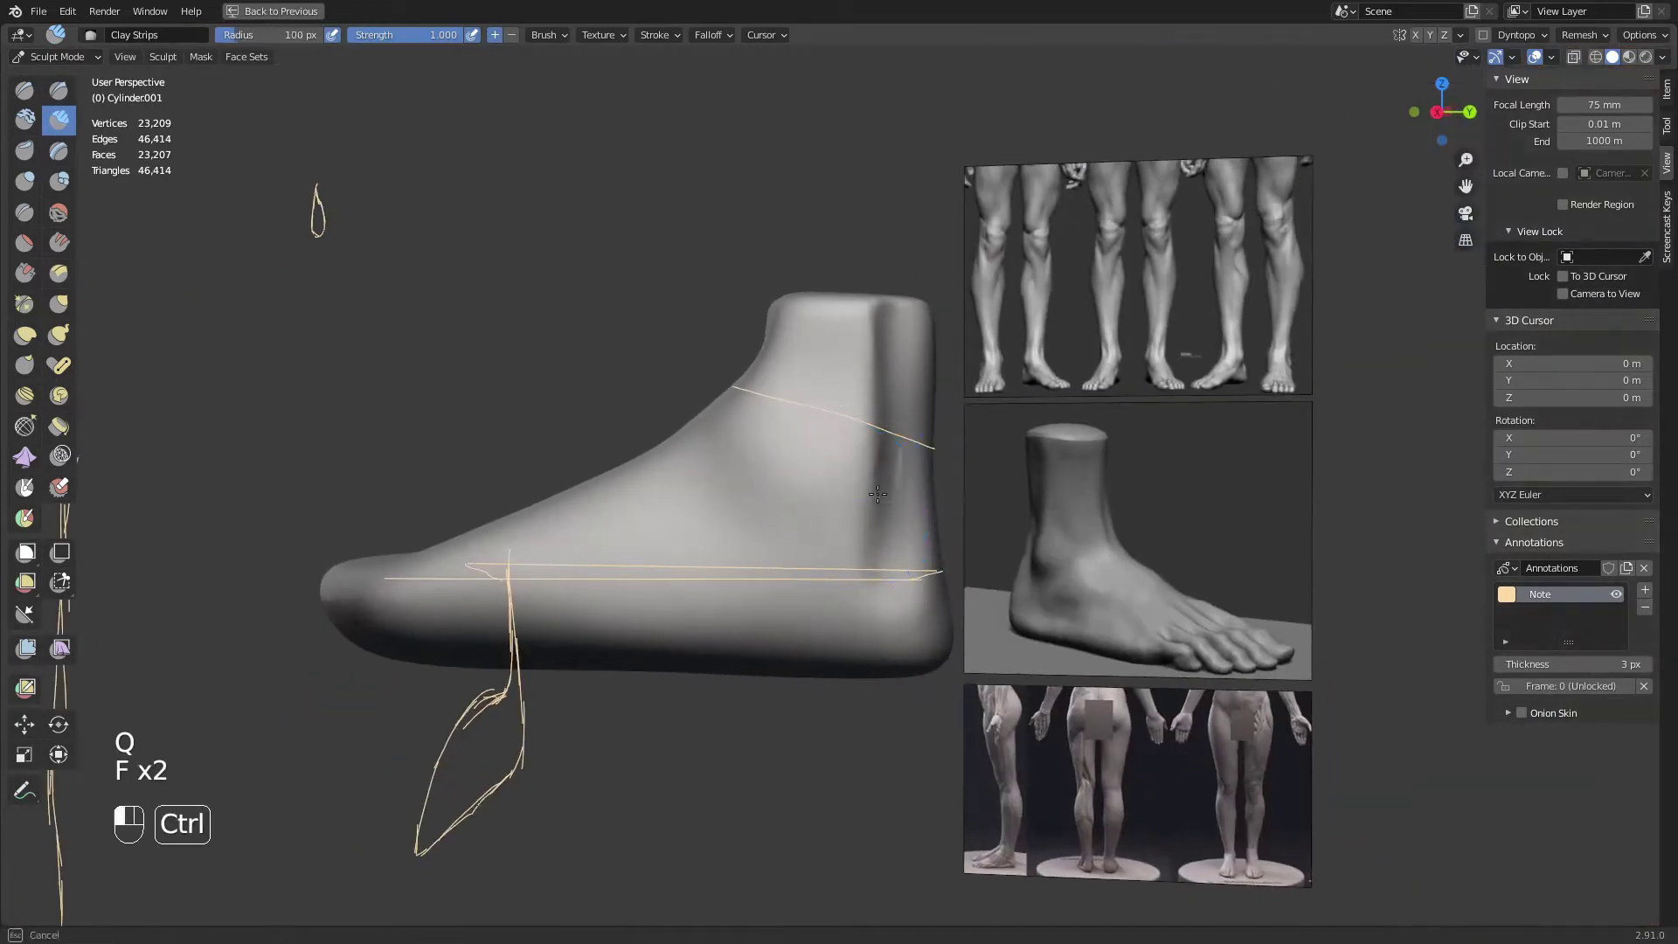
{"action": "mouse_move", "coordinate": [887, 485]}
{"action": "left_mouse_down", "text": "ctrl"}
{"action": "mouse_move", "coordinate": [817, 545]}
{"action": "mouse_move", "coordinate": [802, 536]}
{"action": "mouse_move", "coordinate": [824, 562]}
{"action": "mouse_move", "coordinate": [880, 549]}
{"action": "left_mouse_up", "text": "ctrl"}
{"action": "key", "text": "f"}
{"action": "left_click", "coordinate": [802, 543]}
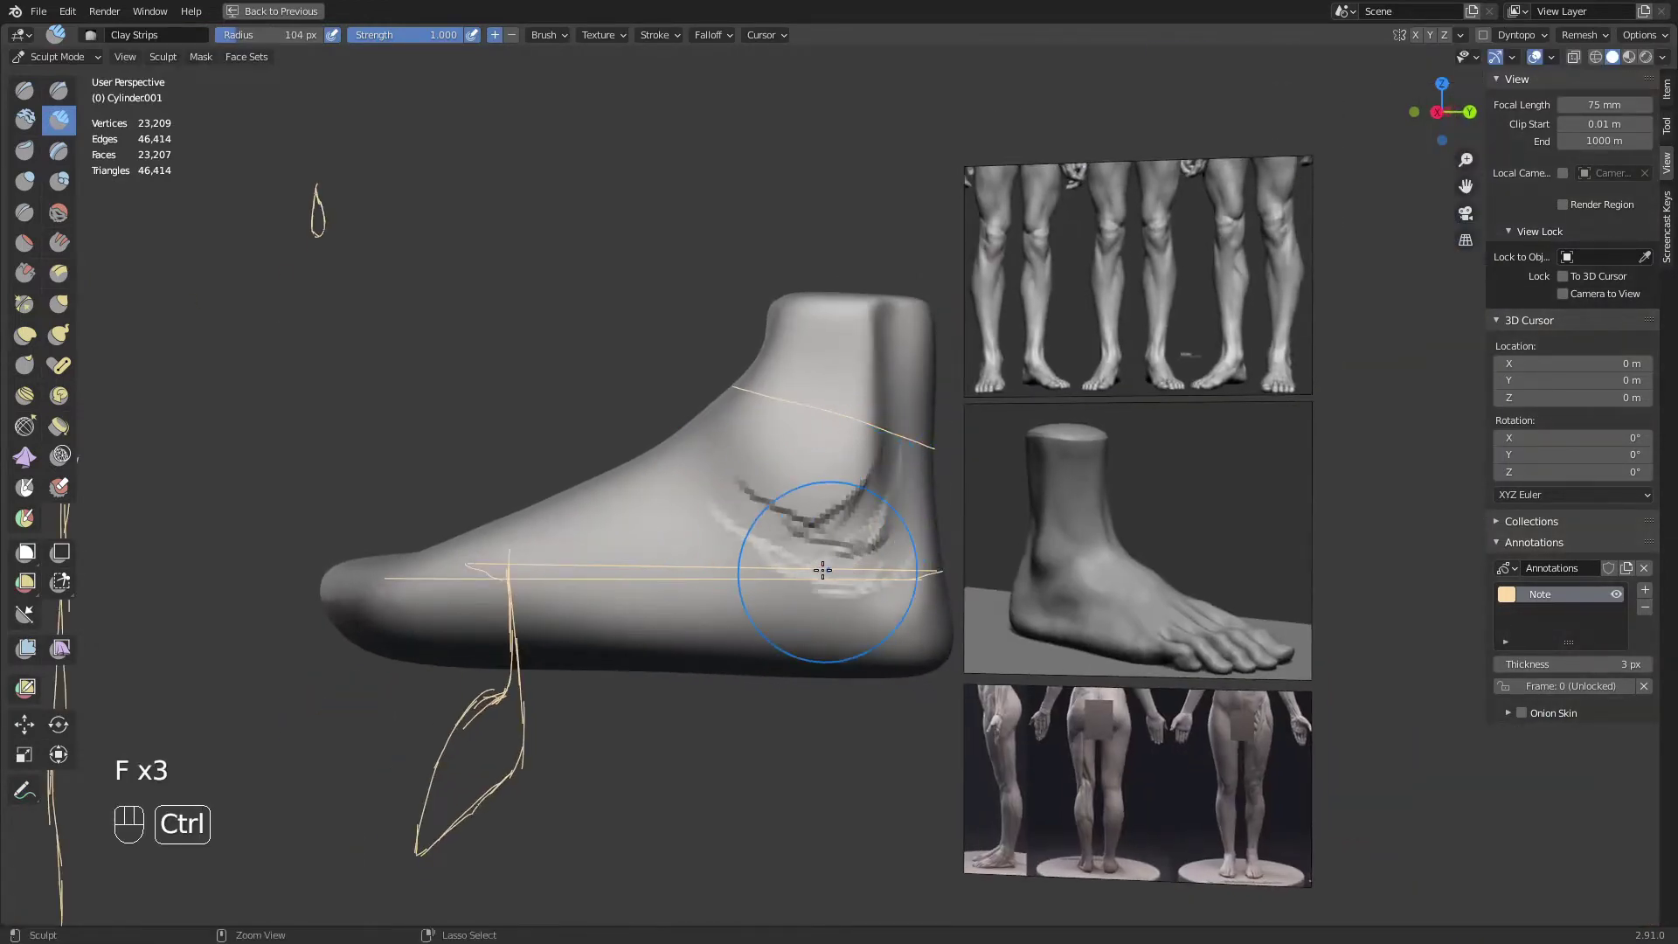
Enlarge the Clay Strips radius to 115 px and extend the carved hollow from below the outer ankle toward the midfoot
{"action": "key", "text": "f"}
{"action": "middle_click_drag", "start_coordinate": [821, 570], "coordinate": [879, 623]}
{"action": "left_click", "coordinate": [850, 596]}
{"action": "mouse_move", "coordinate": [852, 605]}
{"action": "left_mouse_down", "text": "ctrl"}
{"action": "mouse_move", "coordinate": [787, 603]}
{"action": "mouse_move", "coordinate": [746, 641]}
{"action": "left_mouse_up", "text": "ctrl"}
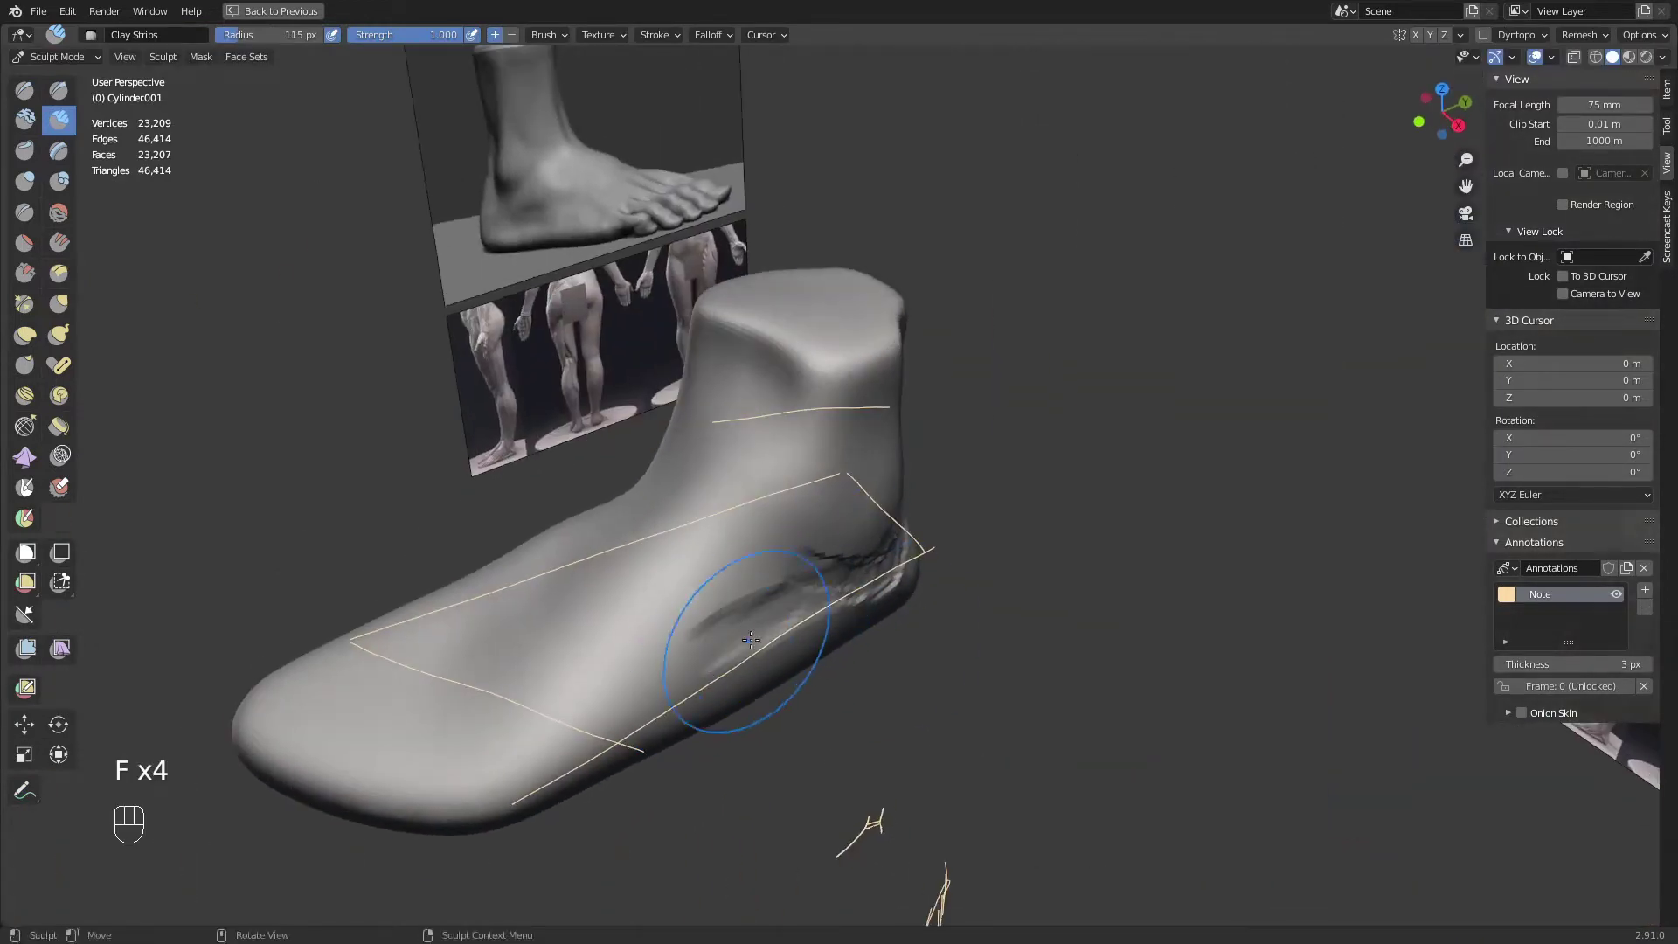
{"action": "middle_click_drag", "start_coordinate": [746, 640], "coordinate": [769, 549], "text": "shift"}
Carve long strokes above the foot's outer edge, between the forefoot and the heel, to separate the edge from the instep
{"action": "middle_click_drag", "start_coordinate": [769, 548], "coordinate": [739, 635]}
{"action": "left_click_drag", "start_coordinate": [570, 662], "coordinate": [727, 584], "text": "ctrl"}
{"action": "mouse_move", "coordinate": [704, 614]}
{"action": "middle_mouse_down"}
{"action": "mouse_move", "coordinate": [686, 533]}
{"action": "mouse_move", "coordinate": [607, 560]}
{"action": "middle_mouse_up"}
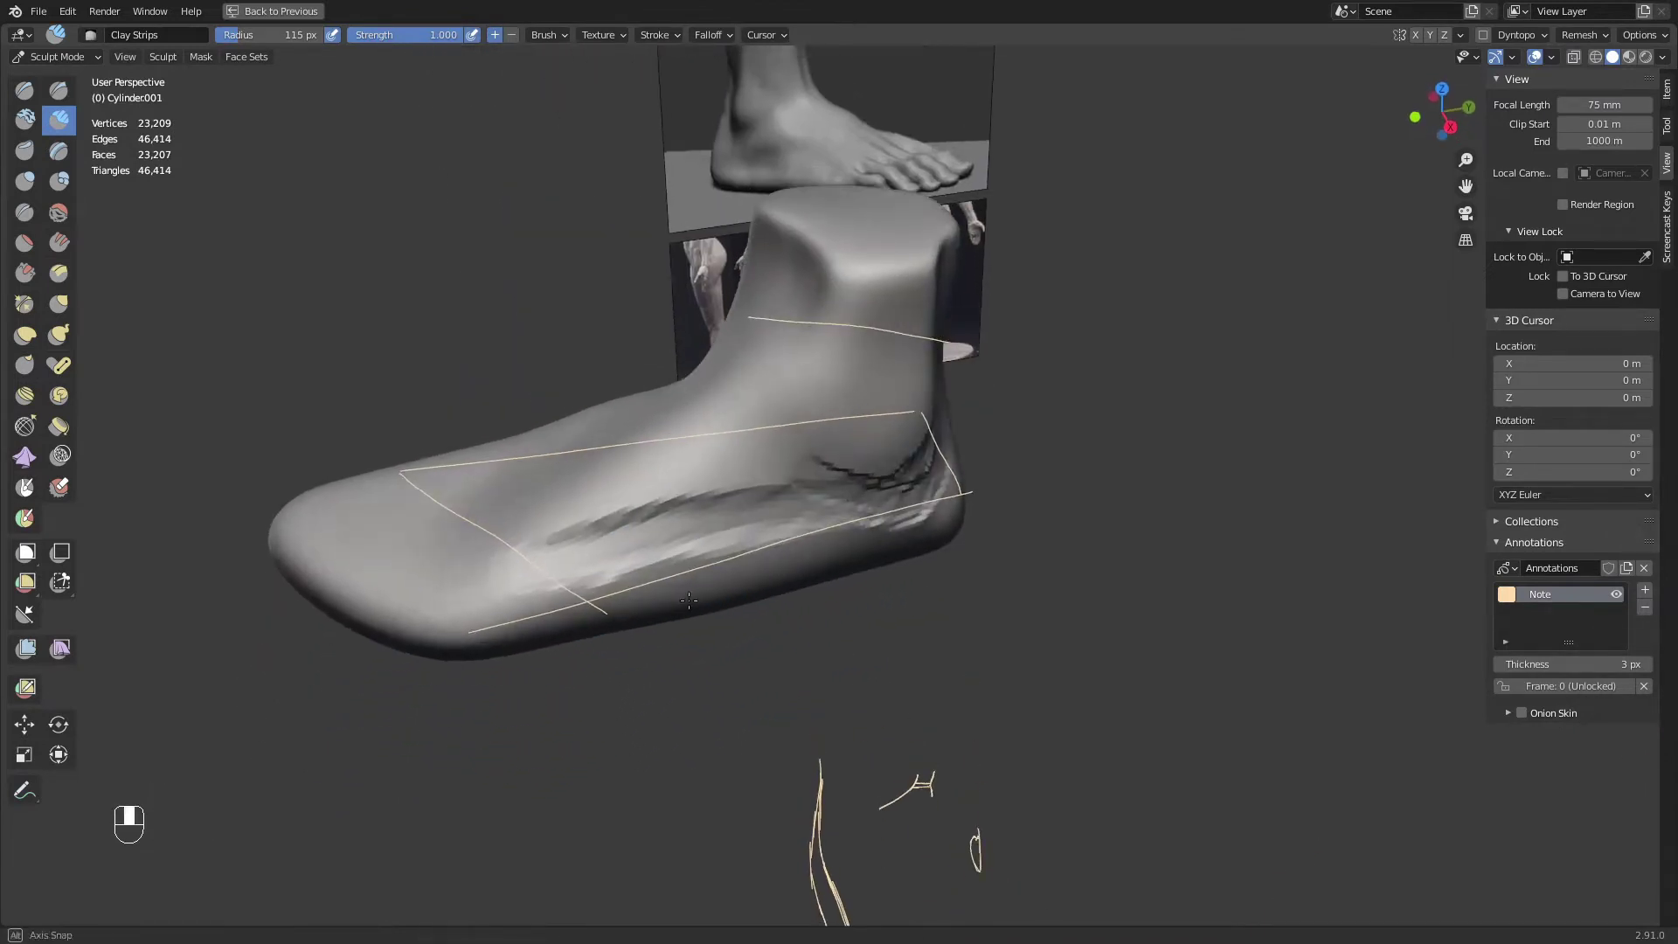
{"action": "left_click_drag", "start_coordinate": [570, 584], "coordinate": [813, 533], "text": "ctrl"}
{"action": "middle_click_drag", "start_coordinate": [634, 572], "coordinate": [618, 654]}
{"action": "left_click_drag", "start_coordinate": [568, 601], "coordinate": [799, 542], "text": "ctrl"}
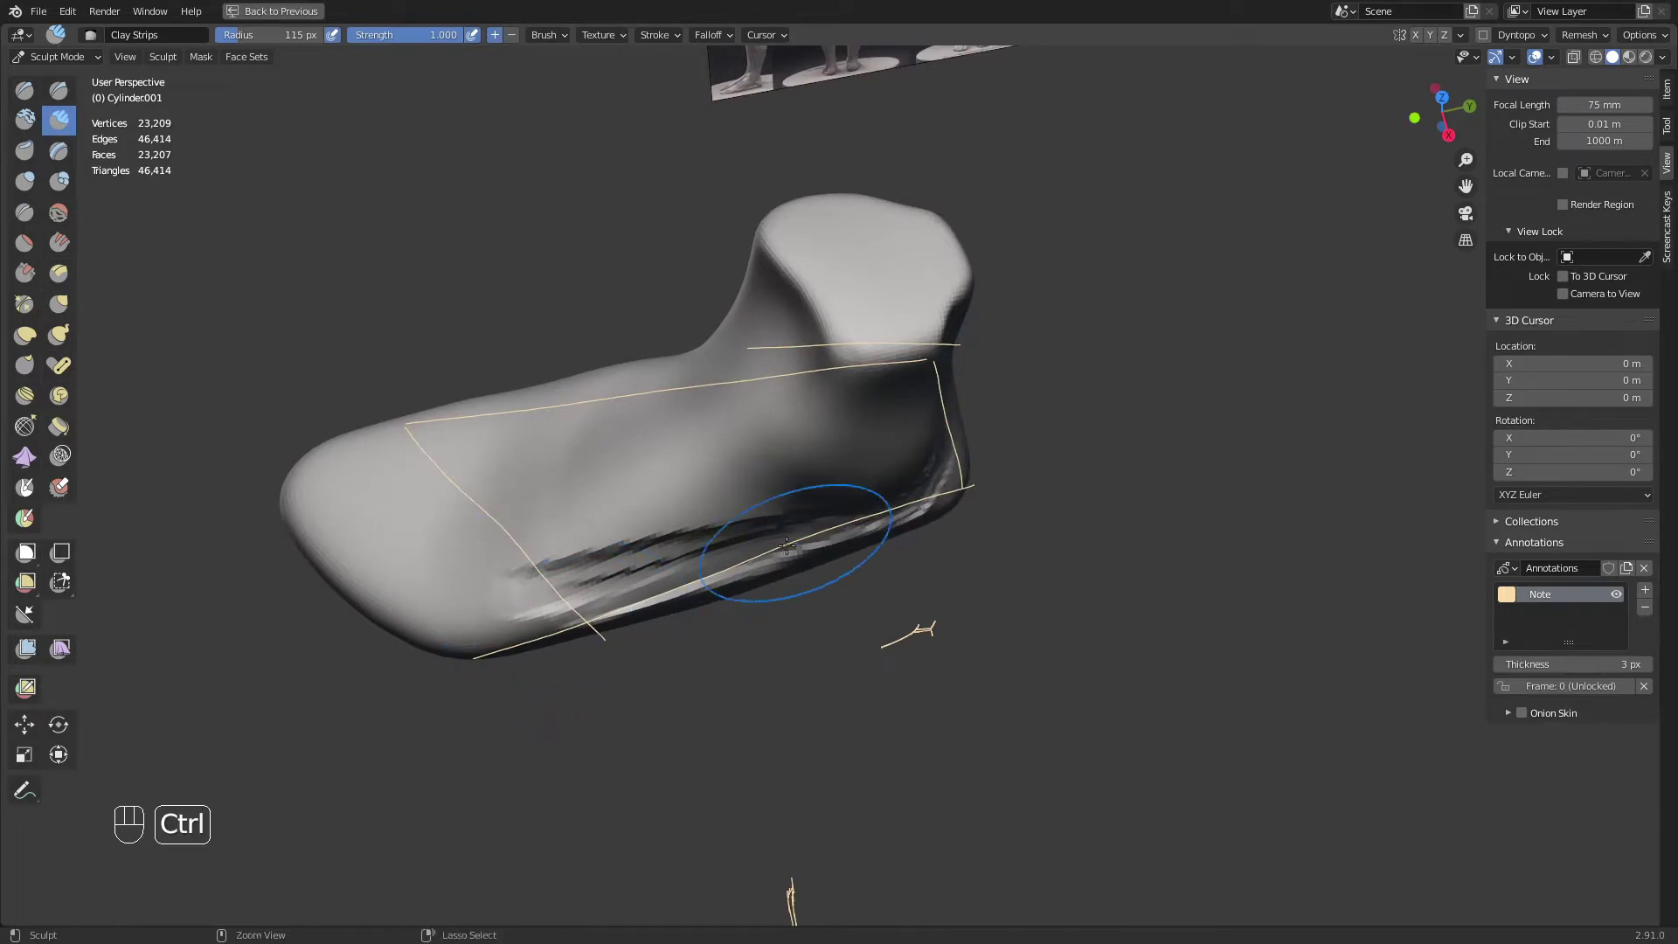
{"action": "left_click_drag", "start_coordinate": [651, 558], "coordinate": [852, 516], "text": "ctrl"}
Deepen the hollow below the outer ankle and carve one continuous stroke along the outer foot back to the heel
{"action": "middle_click_drag", "start_coordinate": [842, 549], "coordinate": [813, 420]}
{"action": "mouse_move", "coordinate": [778, 424]}
{"action": "left_mouse_down", "text": "ctrl"}
{"action": "mouse_move", "coordinate": [831, 435]}
{"action": "mouse_move", "coordinate": [831, 479]}
{"action": "mouse_move", "coordinate": [765, 488]}
{"action": "mouse_move", "coordinate": [812, 479]}
{"action": "left_mouse_up", "text": "ctrl"}
{"action": "middle_click_drag", "start_coordinate": [611, 536], "coordinate": [643, 587]}
{"action": "mouse_move", "coordinate": [566, 583]}
{"action": "left_mouse_down", "text": "ctrl"}
{"action": "mouse_move", "coordinate": [906, 525]}
{"action": "mouse_move", "coordinate": [667, 524]}
{"action": "mouse_move", "coordinate": [600, 554]}
{"action": "mouse_move", "coordinate": [933, 472]}
{"action": "left_mouse_up", "text": "ctrl"}
Smooth the carved strokes around the outer ankle and the outer side of the heel
{"action": "middle_click_drag", "start_coordinate": [933, 471], "coordinate": [753, 439]}
{"action": "mouse_move", "coordinate": [864, 432]}
{"action": "left_mouse_down", "text": "shift"}
{"action": "mouse_move", "coordinate": [881, 529]}
{"action": "mouse_move", "coordinate": [767, 492]}
{"action": "mouse_move", "coordinate": [778, 502]}
{"action": "left_mouse_up", "text": "shift"}
{"action": "mouse_move", "coordinate": [778, 503]}
{"action": "middle_mouse_down"}
{"action": "mouse_move", "coordinate": [852, 551]}
{"action": "mouse_move", "coordinate": [900, 535]}
{"action": "middle_mouse_up"}
{"action": "left_click_drag", "start_coordinate": [918, 524], "coordinate": [957, 502], "text": "shift"}
{"action": "mouse_move", "coordinate": [969, 500]}
{"action": "middle_mouse_down"}
{"action": "mouse_move", "coordinate": [866, 475]}
{"action": "mouse_move", "coordinate": [711, 487]}
{"action": "mouse_move", "coordinate": [674, 506]}
{"action": "mouse_move", "coordinate": [667, 543]}
{"action": "middle_mouse_up"}
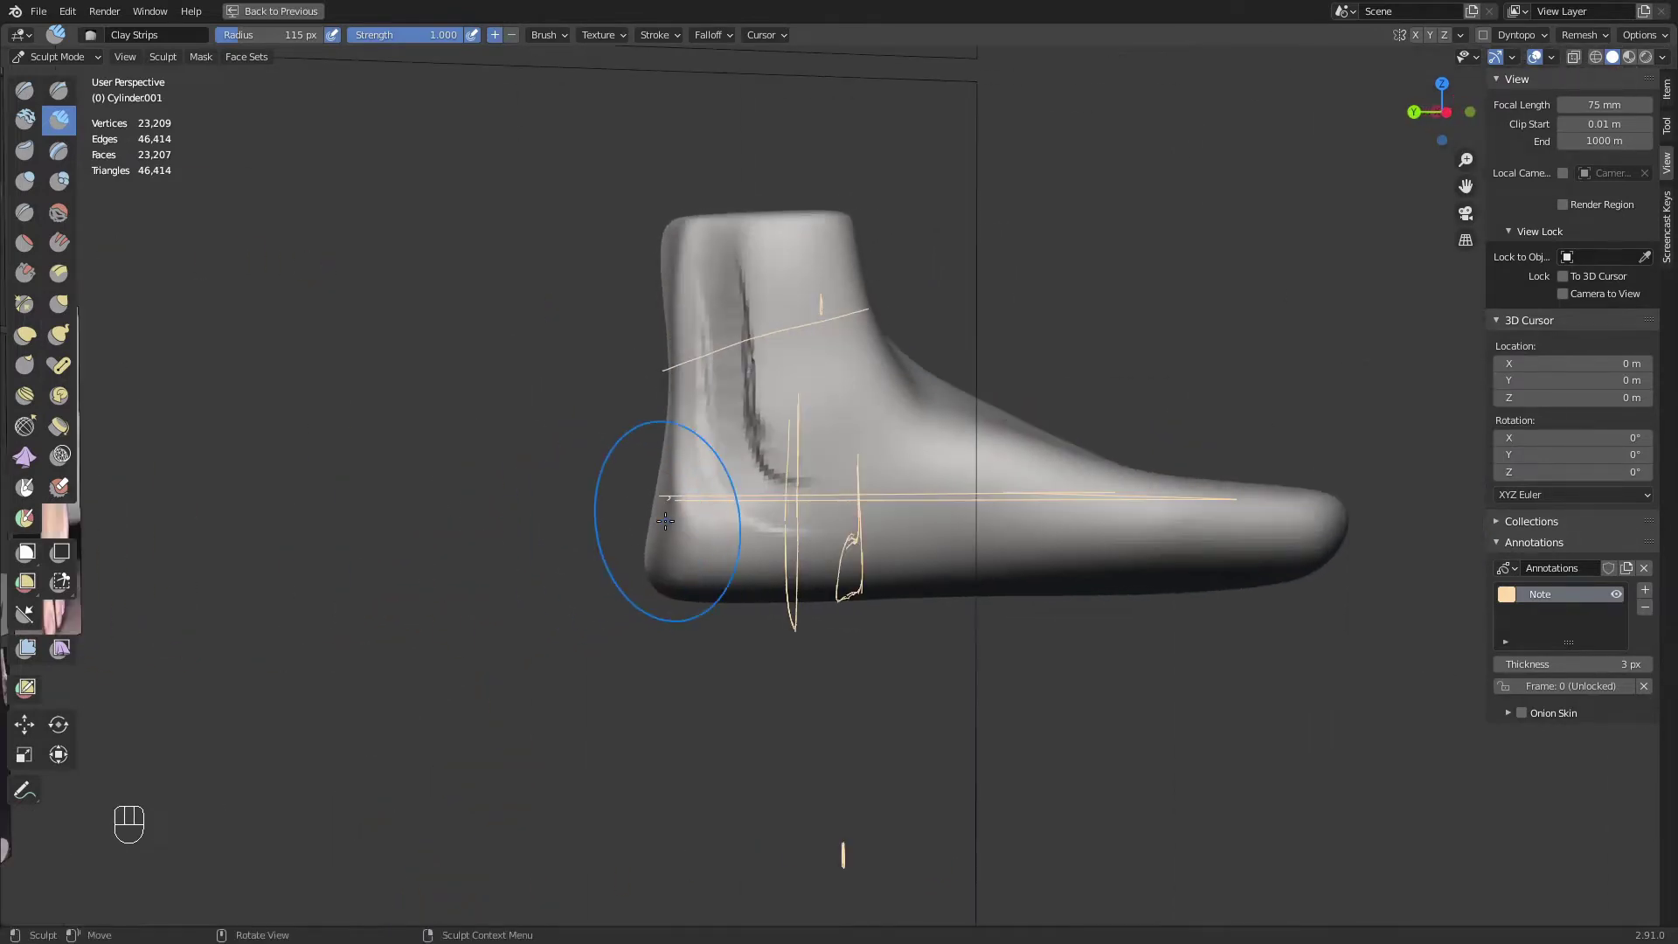
Carve the hollow behind and below the inner ankle with Clay Strips at a 101 px radius, and smooth the strokes
{"action": "key", "text": "f"}
{"action": "key", "text": "f"}
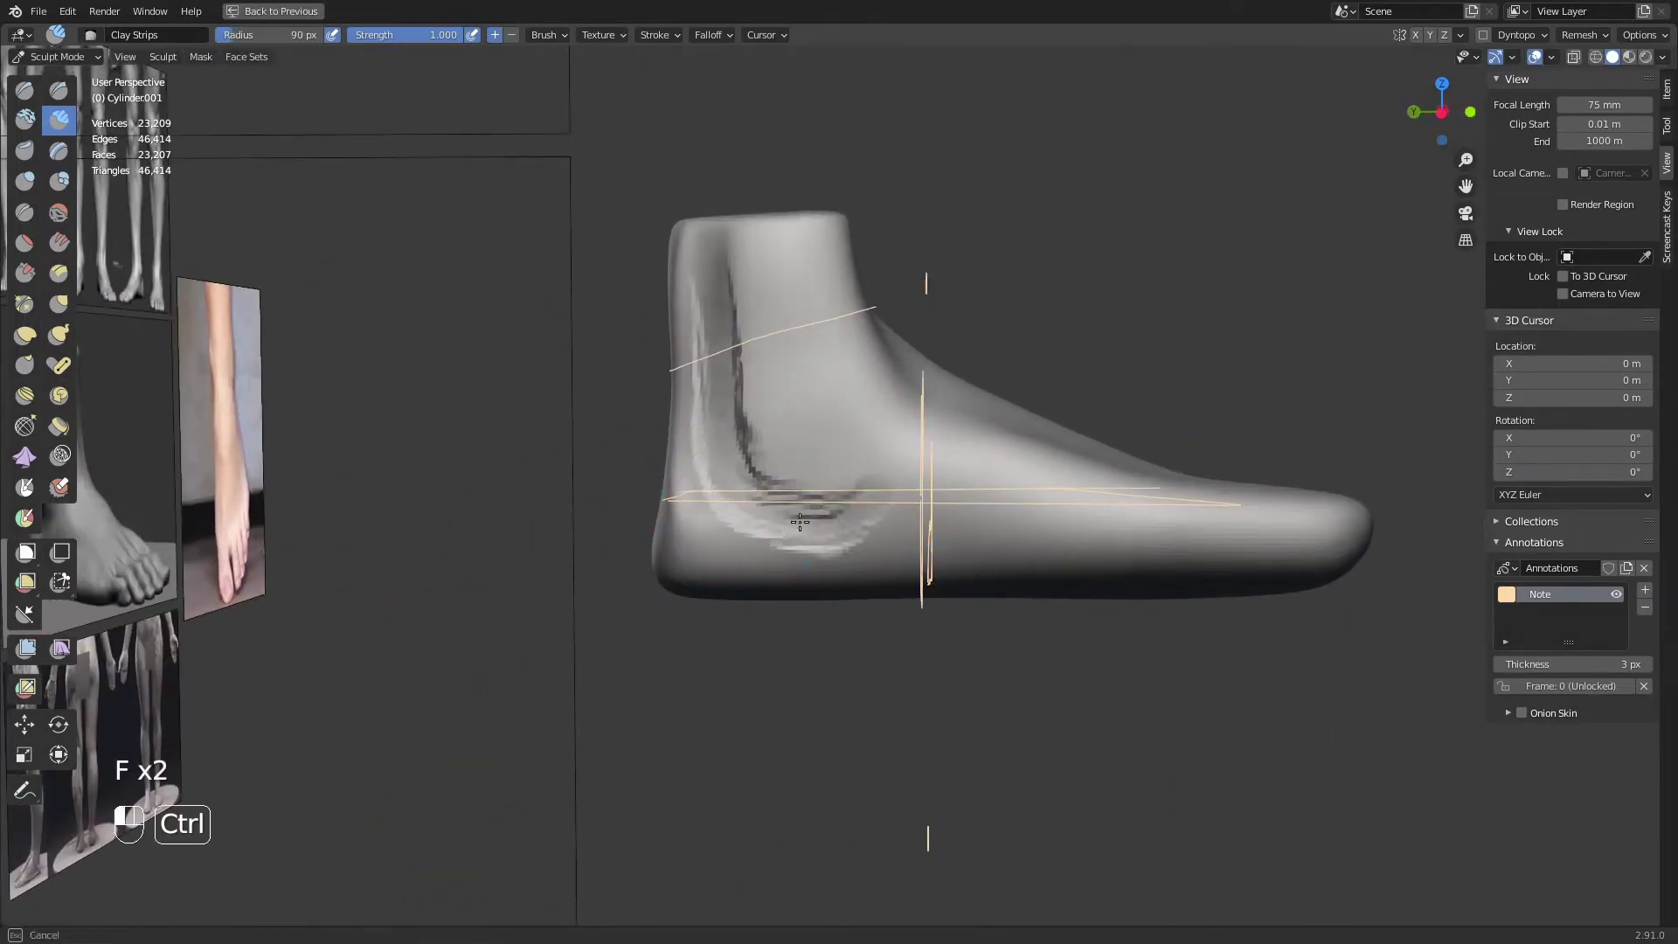
{"action": "mouse_move", "coordinate": [766, 520]}
{"action": "middle_mouse_down"}
{"action": "mouse_move", "coordinate": [774, 545]}
{"action": "mouse_move", "coordinate": [752, 493]}
{"action": "middle_mouse_up"}
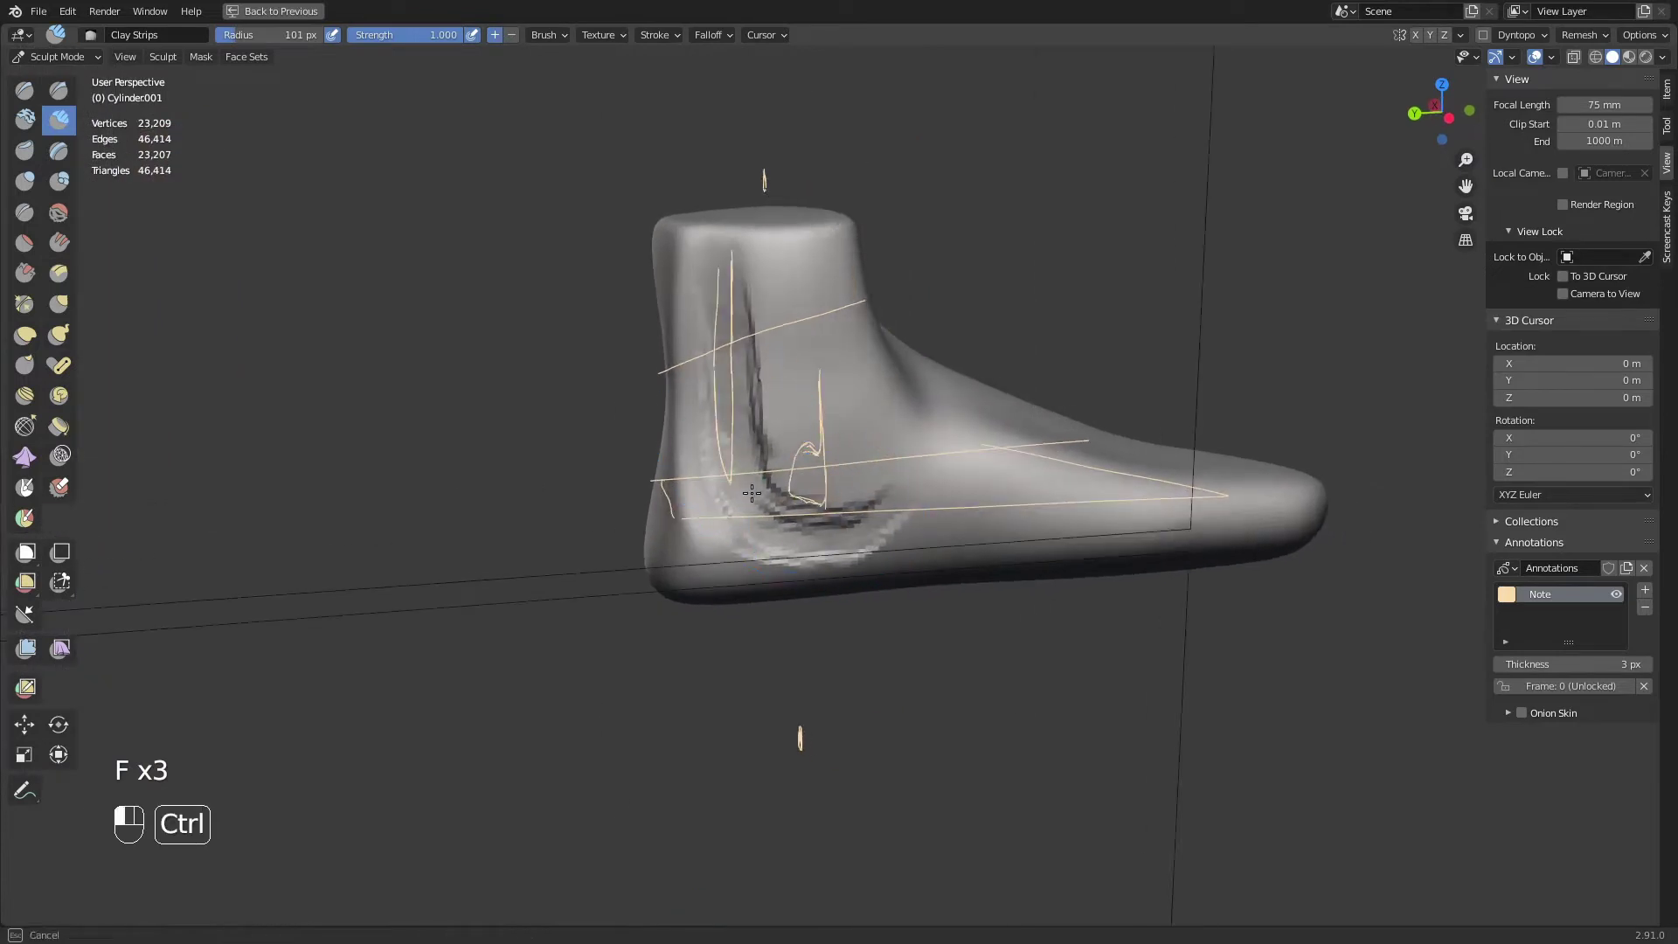
{"action": "middle_click_drag", "start_coordinate": [871, 525], "coordinate": [849, 495]}
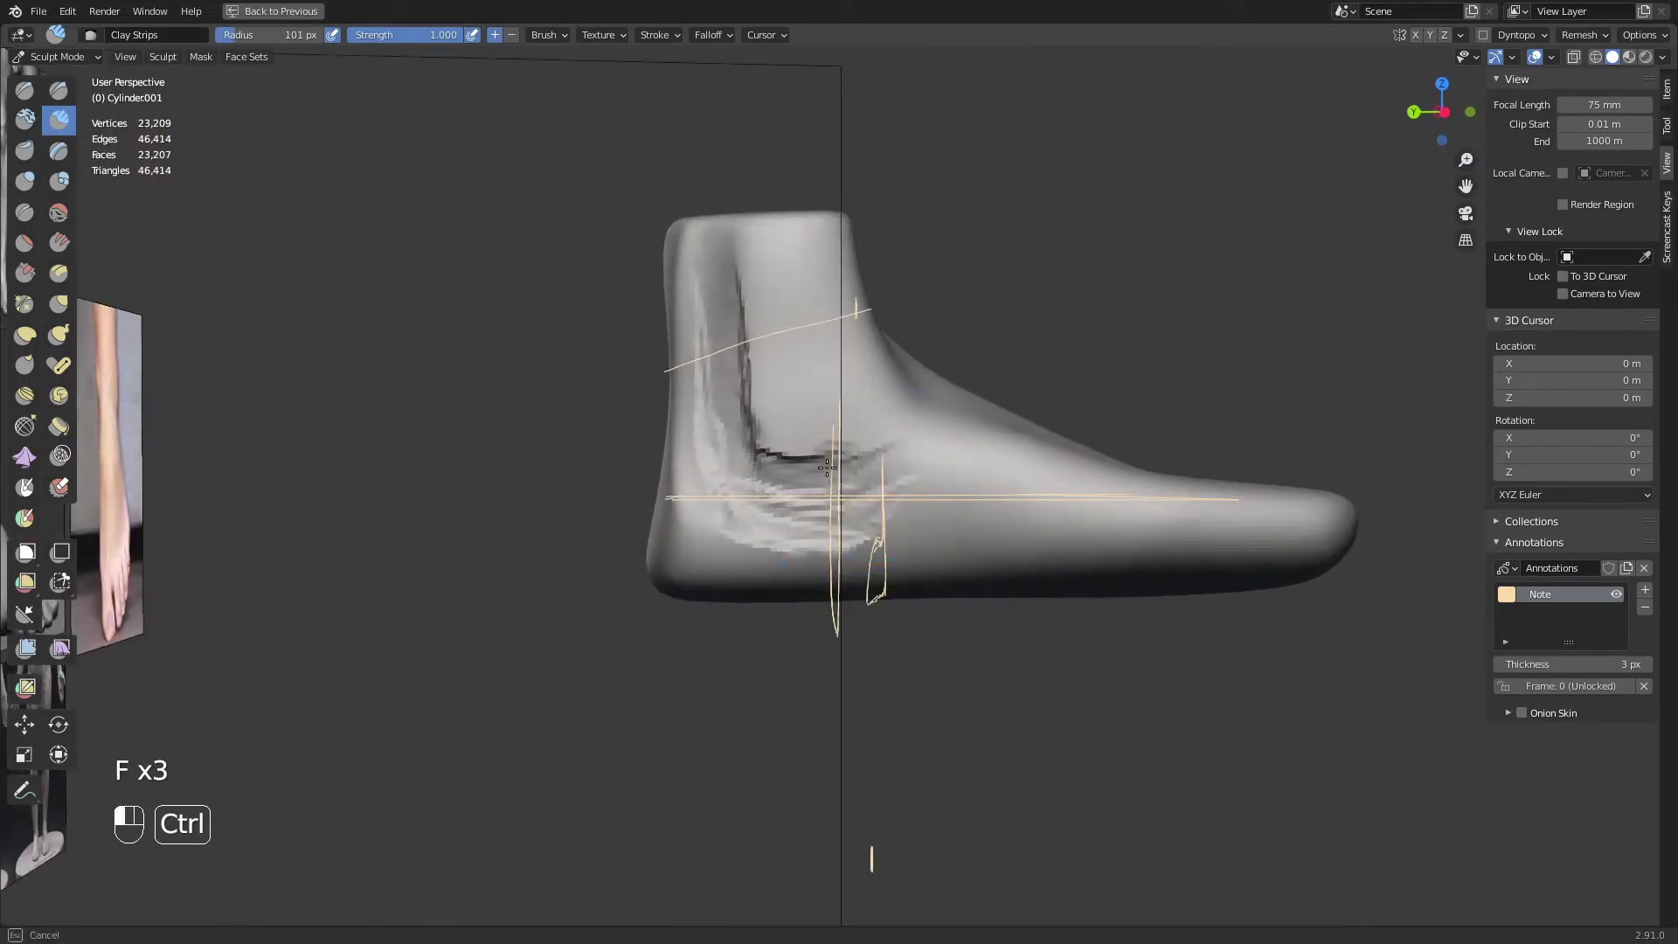
{"action": "middle_click_drag", "start_coordinate": [726, 506], "coordinate": [778, 480]}
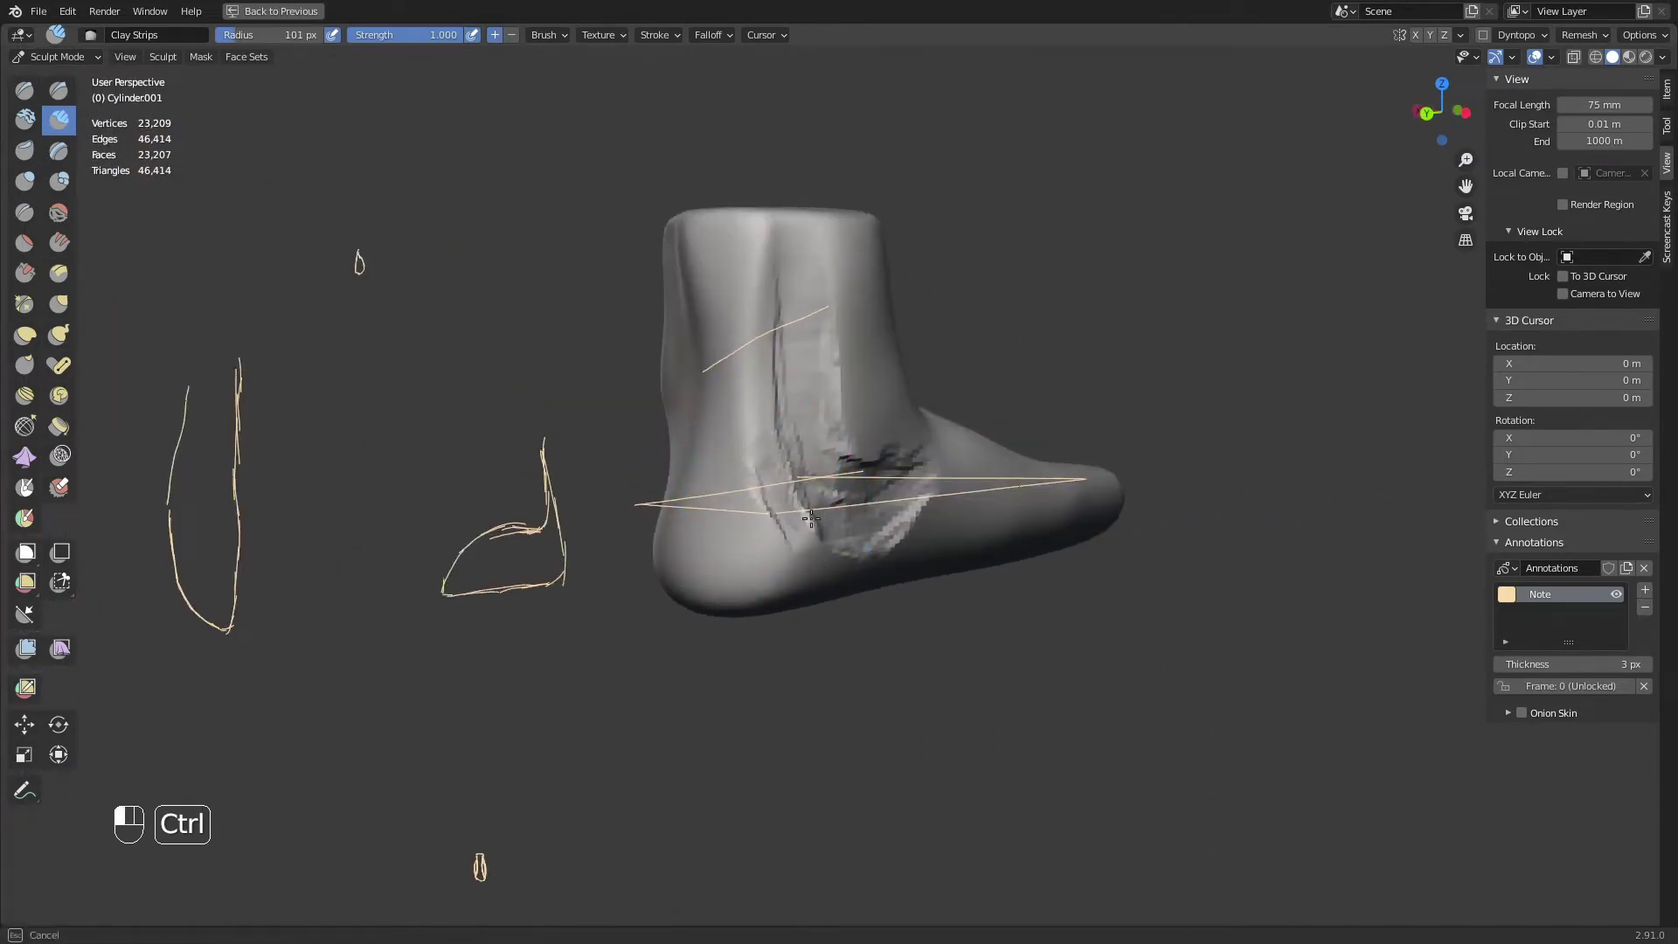
{"action": "left_click_drag", "start_coordinate": [812, 518], "coordinate": [817, 540], "text": "ctrl"}
{"action": "middle_click_drag", "start_coordinate": [830, 515], "coordinate": [773, 490]}
{"action": "left_click_drag", "start_coordinate": [787, 381], "coordinate": [776, 333], "text": "shift"}
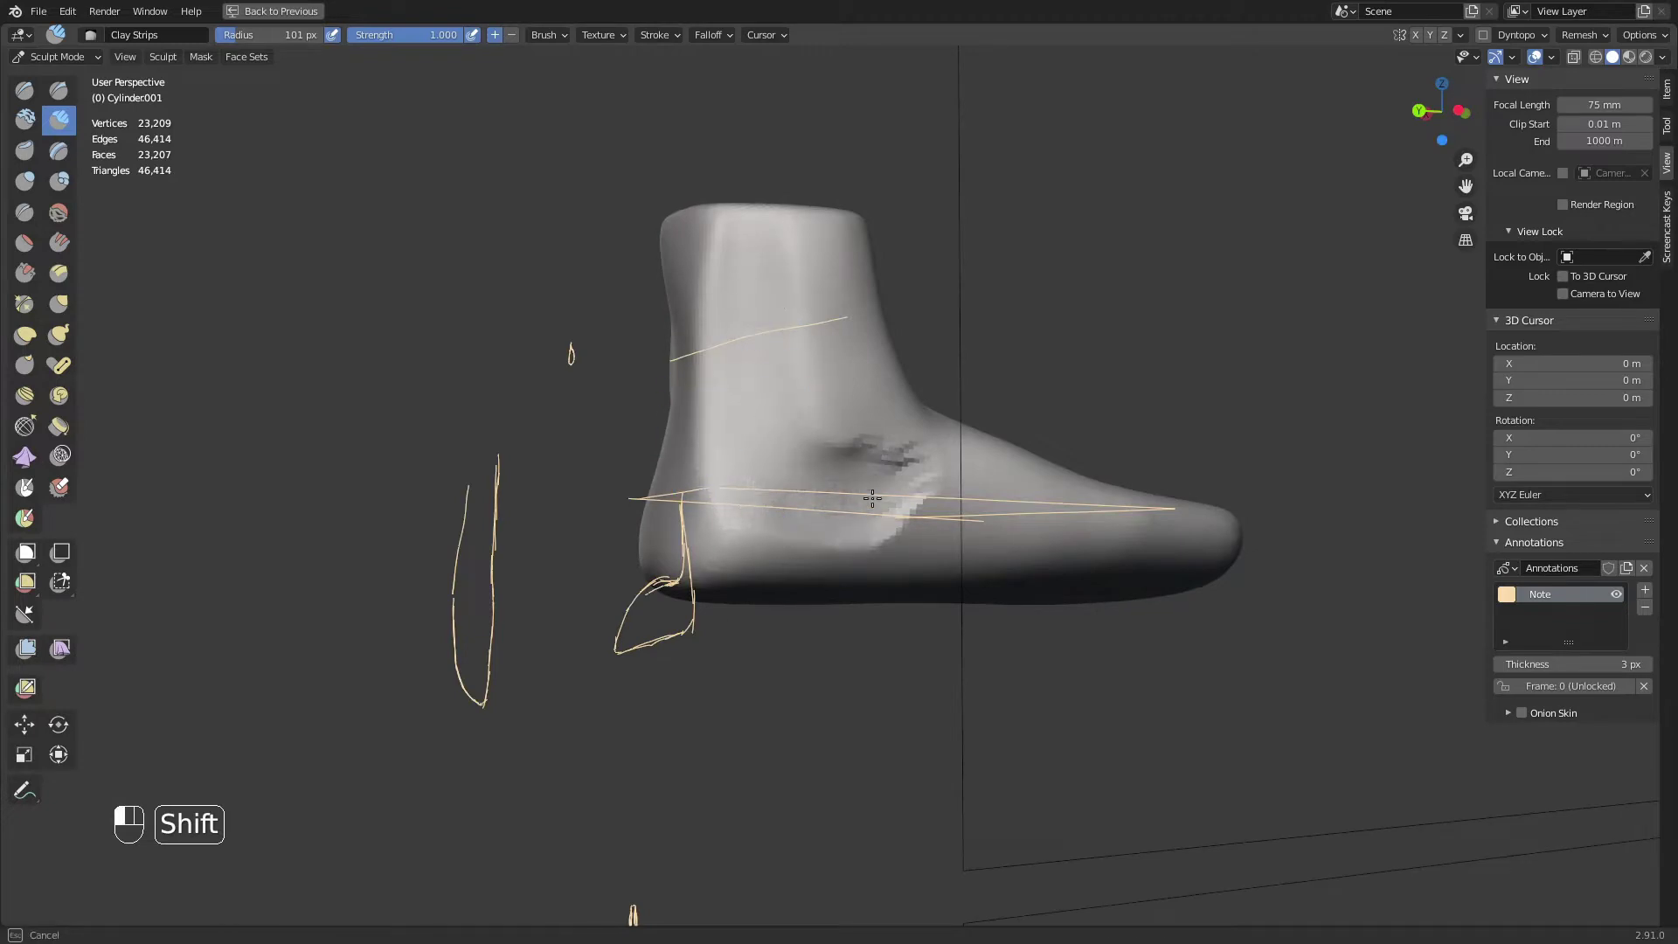
Outline the shadowed arch beneath the foot with an annotation on the multi-leg reference, just in front of the marked heel
{"action": "mouse_move", "coordinate": [917, 446]}
{"action": "middle_mouse_down"}
{"action": "mouse_move", "coordinate": [805, 487]}
{"action": "mouse_move", "coordinate": [875, 560]}
{"action": "mouse_move", "coordinate": [825, 580]}
{"action": "mouse_move", "coordinate": [873, 468]}
{"action": "mouse_move", "coordinate": [816, 480]}
{"action": "mouse_move", "coordinate": [1101, 461]}
{"action": "mouse_move", "coordinate": [1036, 448]}
{"action": "middle_mouse_up"}
{"action": "middle_click_drag", "start_coordinate": [1035, 447], "coordinate": [686, 612], "text": "shift"}
{"action": "middle_click_drag", "start_coordinate": [594, 402], "coordinate": [603, 594], "text": "shift"}
{"action": "middle_click_drag", "start_coordinate": [603, 595], "coordinate": [525, 350], "text": "ctrl"}
{"action": "mouse_move", "coordinate": [419, 284]}
{"action": "middle_mouse_down", "text": "shift"}
{"action": "mouse_move", "coordinate": [763, 370]}
{"action": "mouse_move", "coordinate": [731, 330]}
{"action": "middle_mouse_up", "text": "shift"}
{"action": "key", "text": "KP_1"}
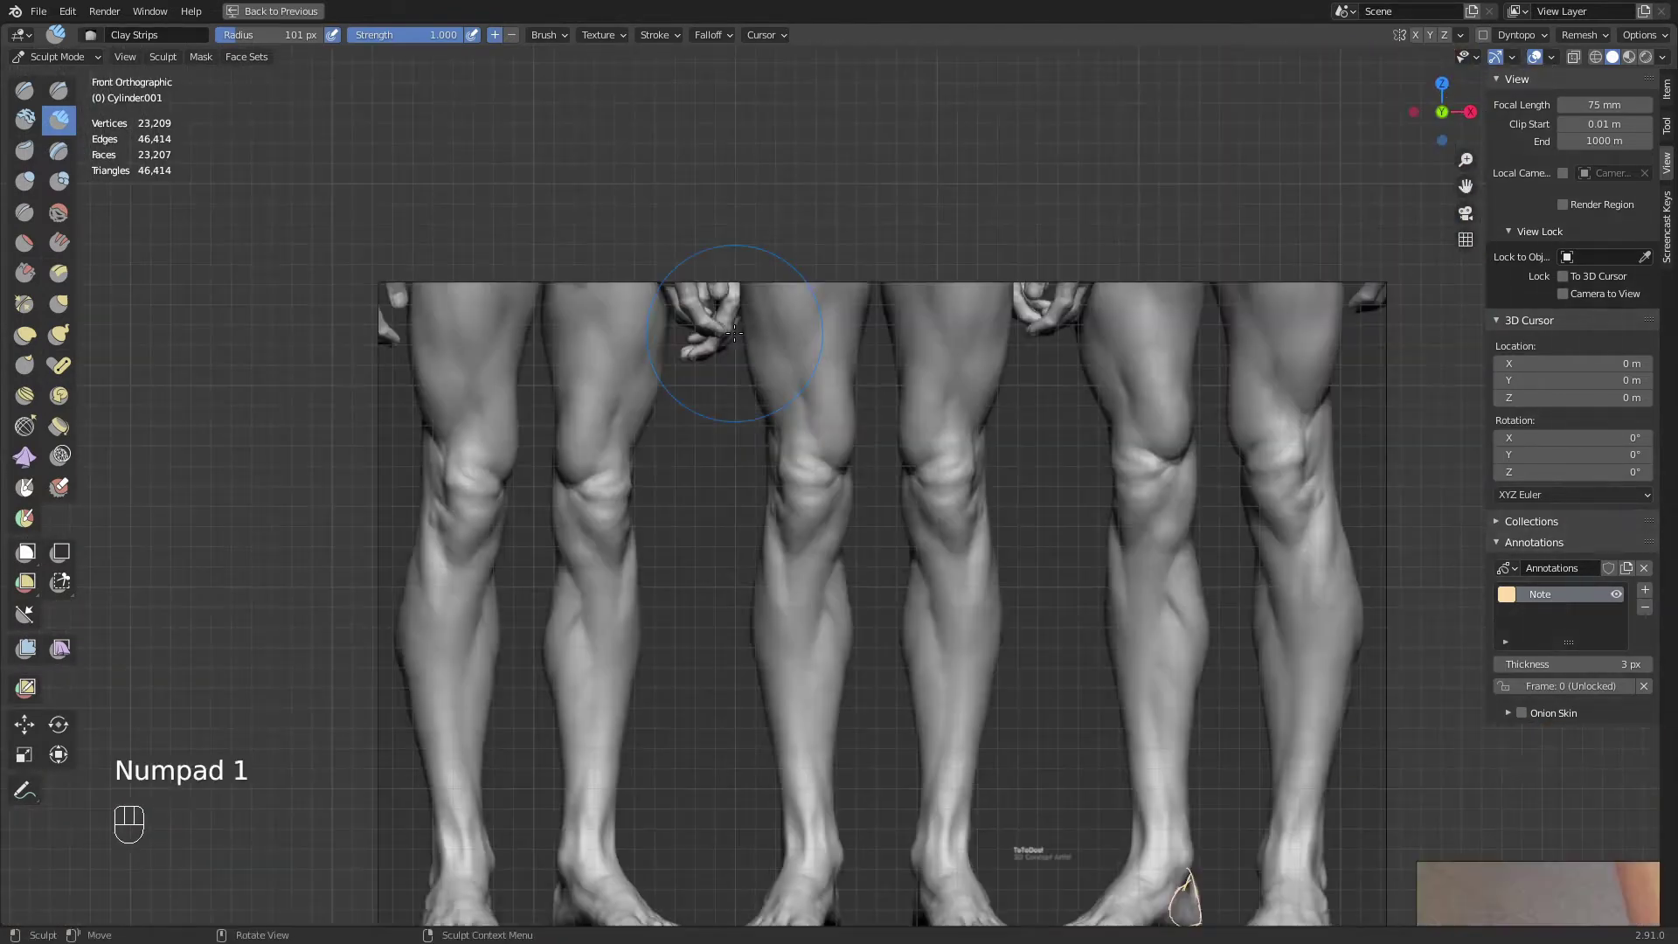
{"action": "mouse_move", "coordinate": [787, 717]}
{"action": "middle_mouse_down", "text": "shift"}
{"action": "mouse_move", "coordinate": [792, 425]}
{"action": "mouse_move", "coordinate": [438, 340]}
{"action": "middle_mouse_up", "text": "shift"}
{"action": "middle_click_drag", "start_coordinate": [438, 340], "coordinate": [445, 248], "text": "ctrl"}
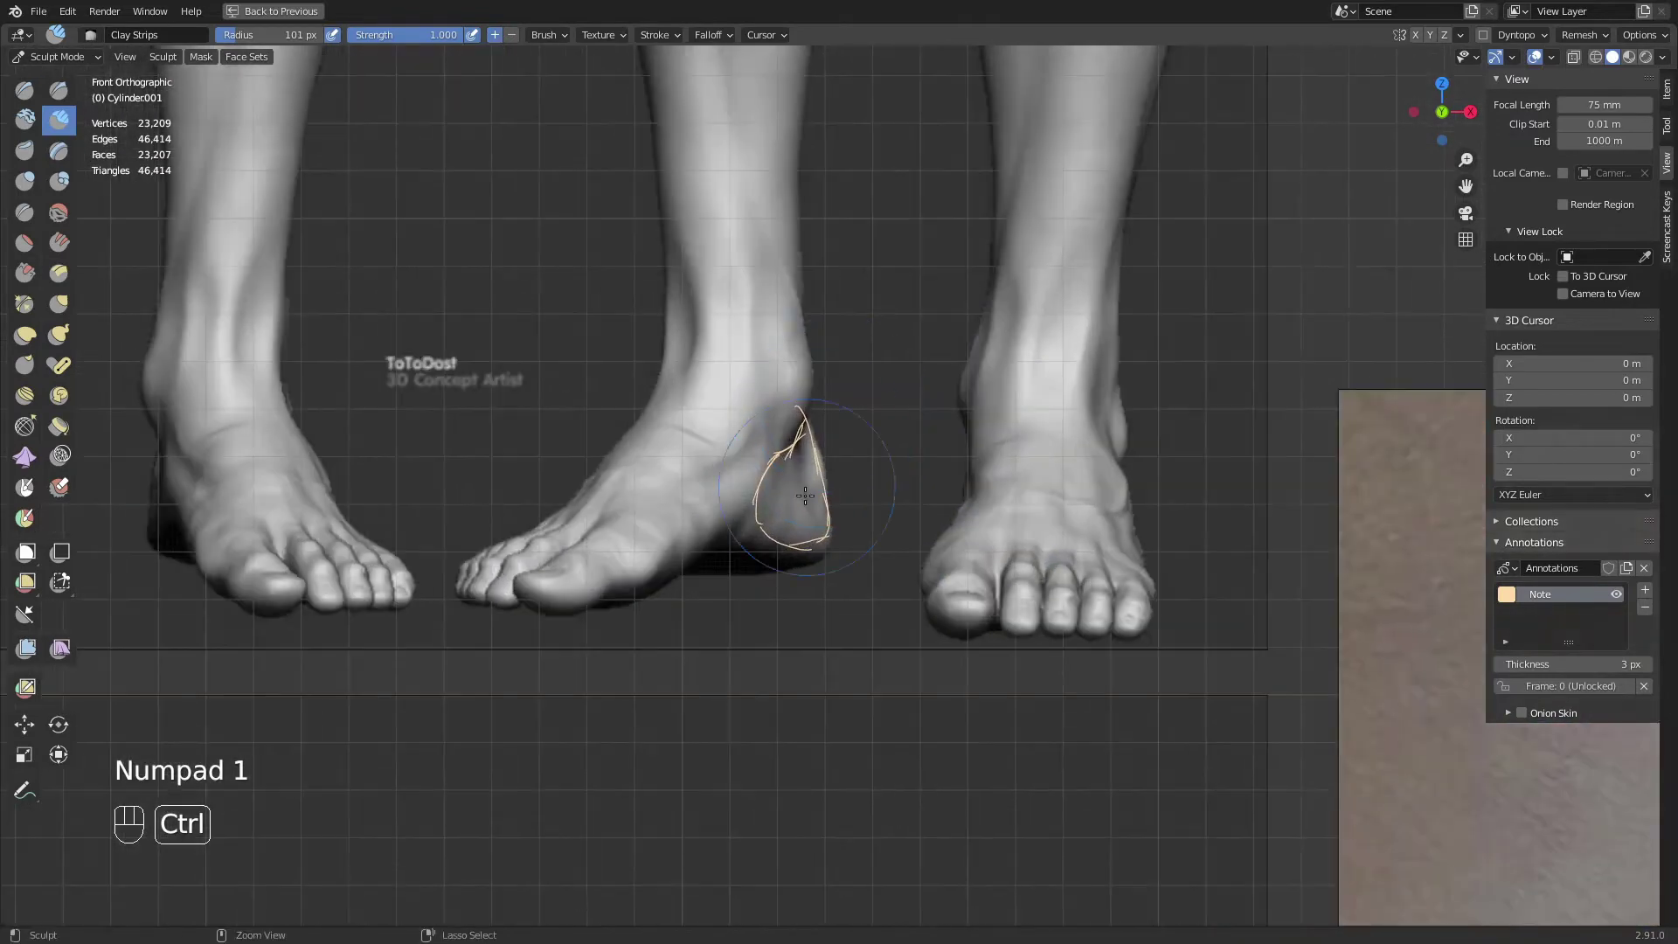
{"action": "middle_click_drag", "start_coordinate": [712, 655], "coordinate": [723, 564], "text": "ctrl"}
{"action": "middle_click_drag", "start_coordinate": [723, 564], "coordinate": [778, 514], "text": "shift"}
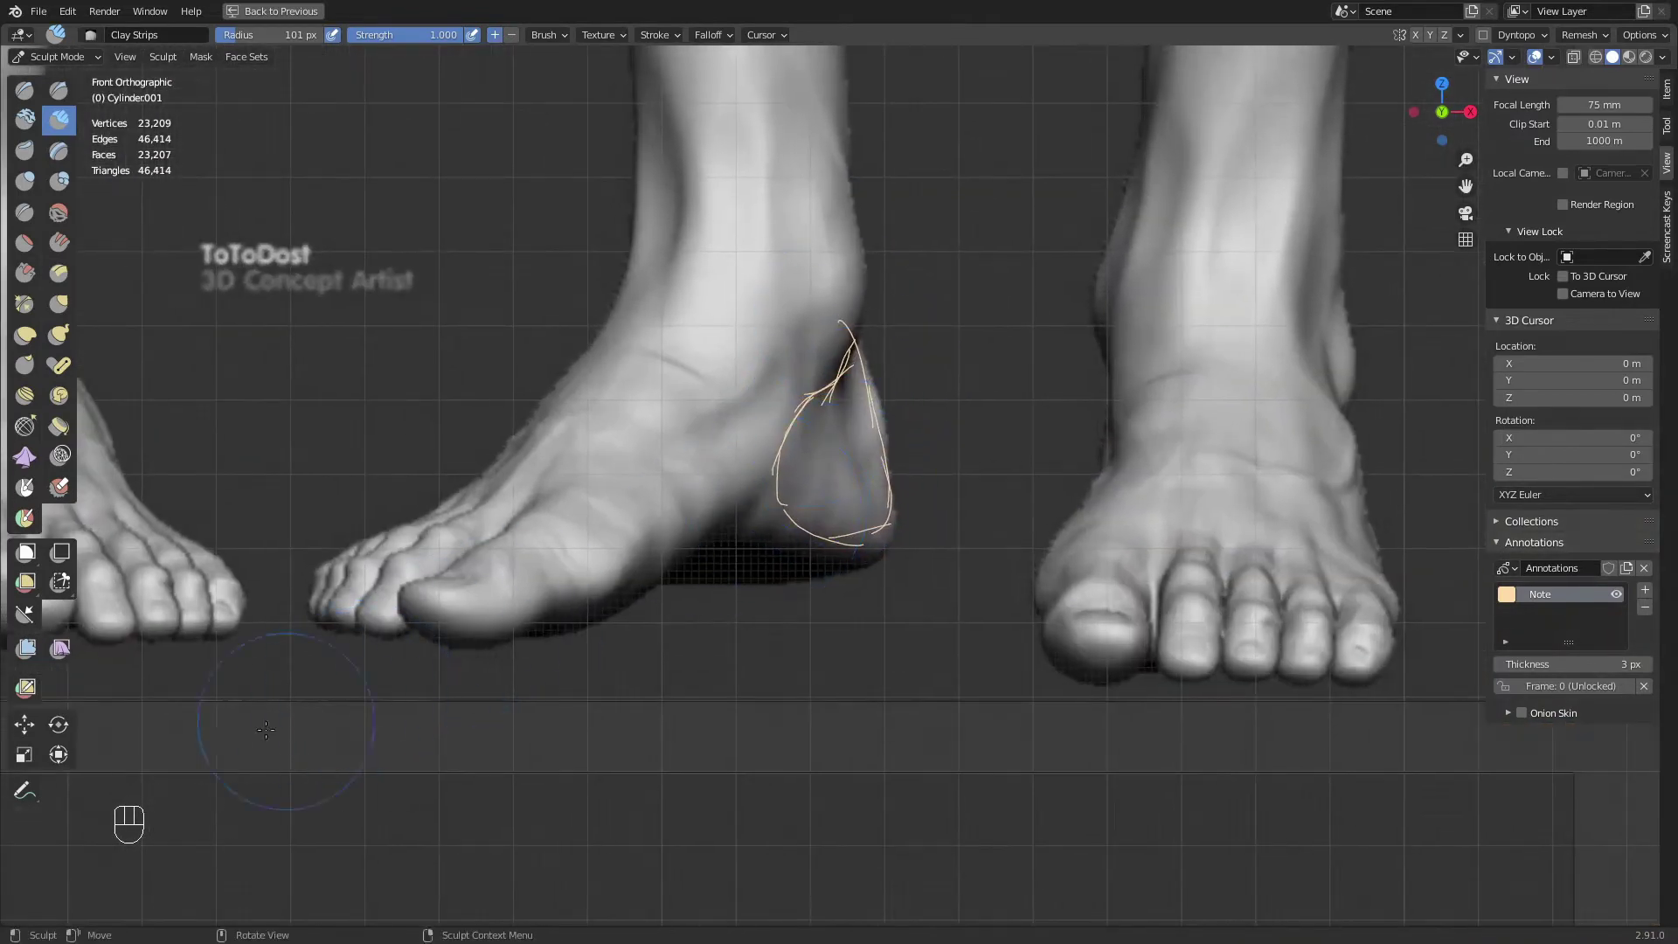
{"action": "left_click", "coordinate": [24, 792]}
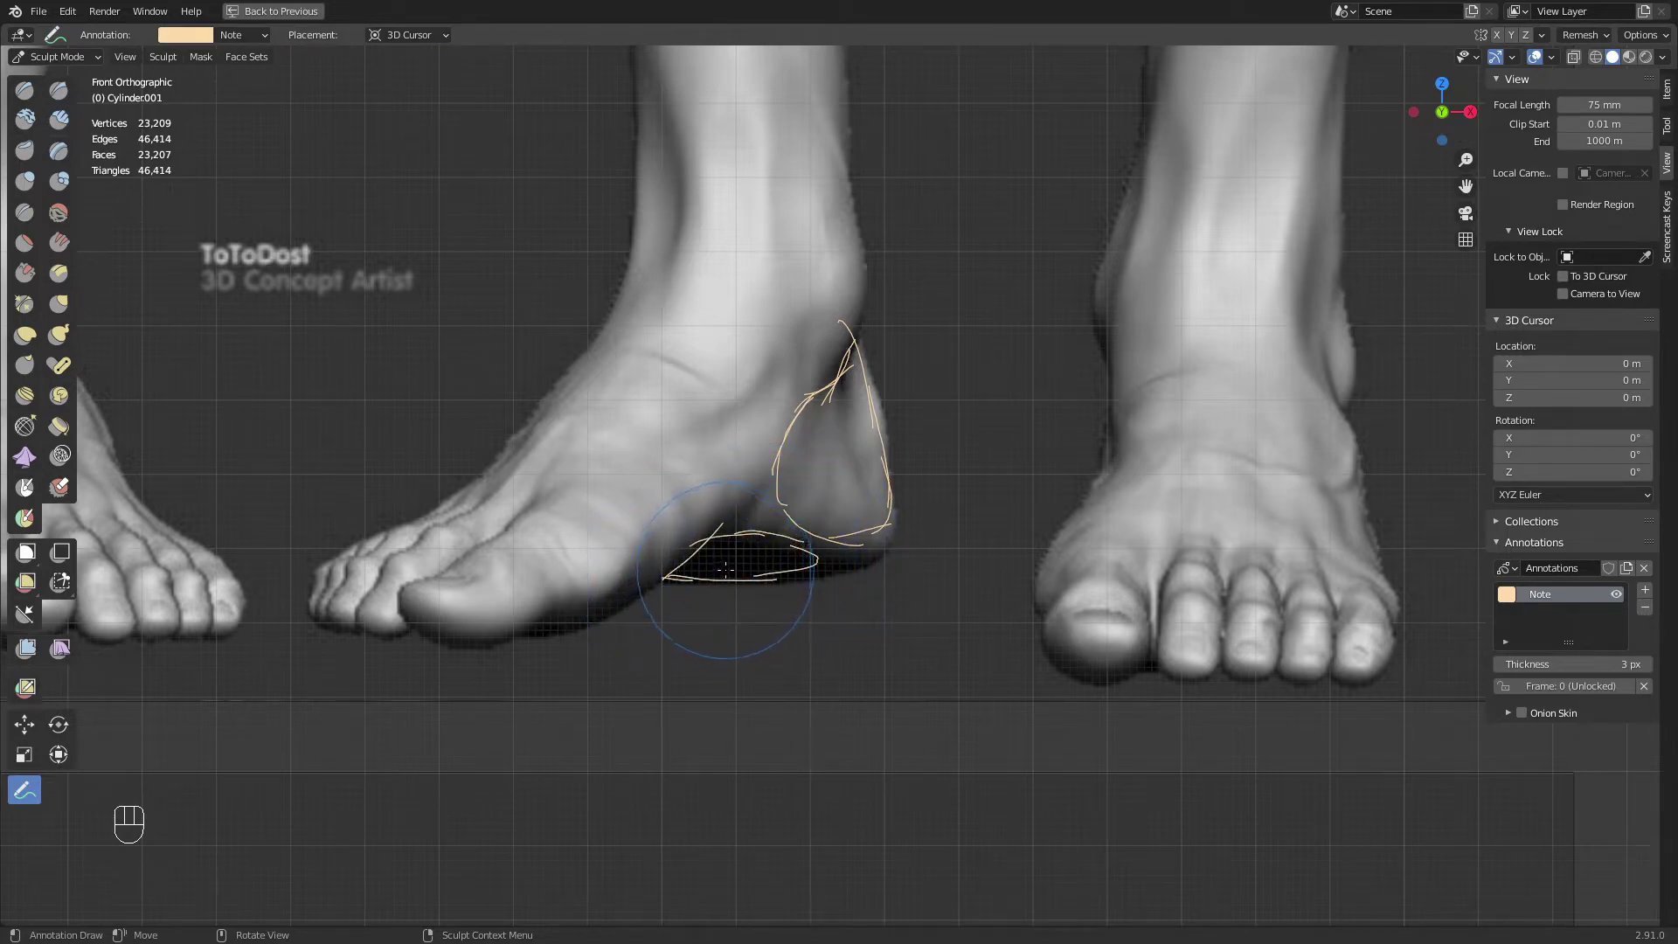
Switch to the Clay Strips brush for the foot's inner side and hide the Note annotation layer
{"action": "mouse_move", "coordinate": [788, 474]}
{"action": "middle_mouse_down", "text": "ctrl"}
{"action": "mouse_move", "coordinate": [790, 524]}
{"action": "mouse_move", "coordinate": [754, 572]}
{"action": "mouse_move", "coordinate": [880, 513]}
{"action": "mouse_move", "coordinate": [762, 669]}
{"action": "middle_mouse_up", "text": "ctrl"}
{"action": "middle_click_drag", "start_coordinate": [763, 668], "coordinate": [941, 498], "text": "shift"}
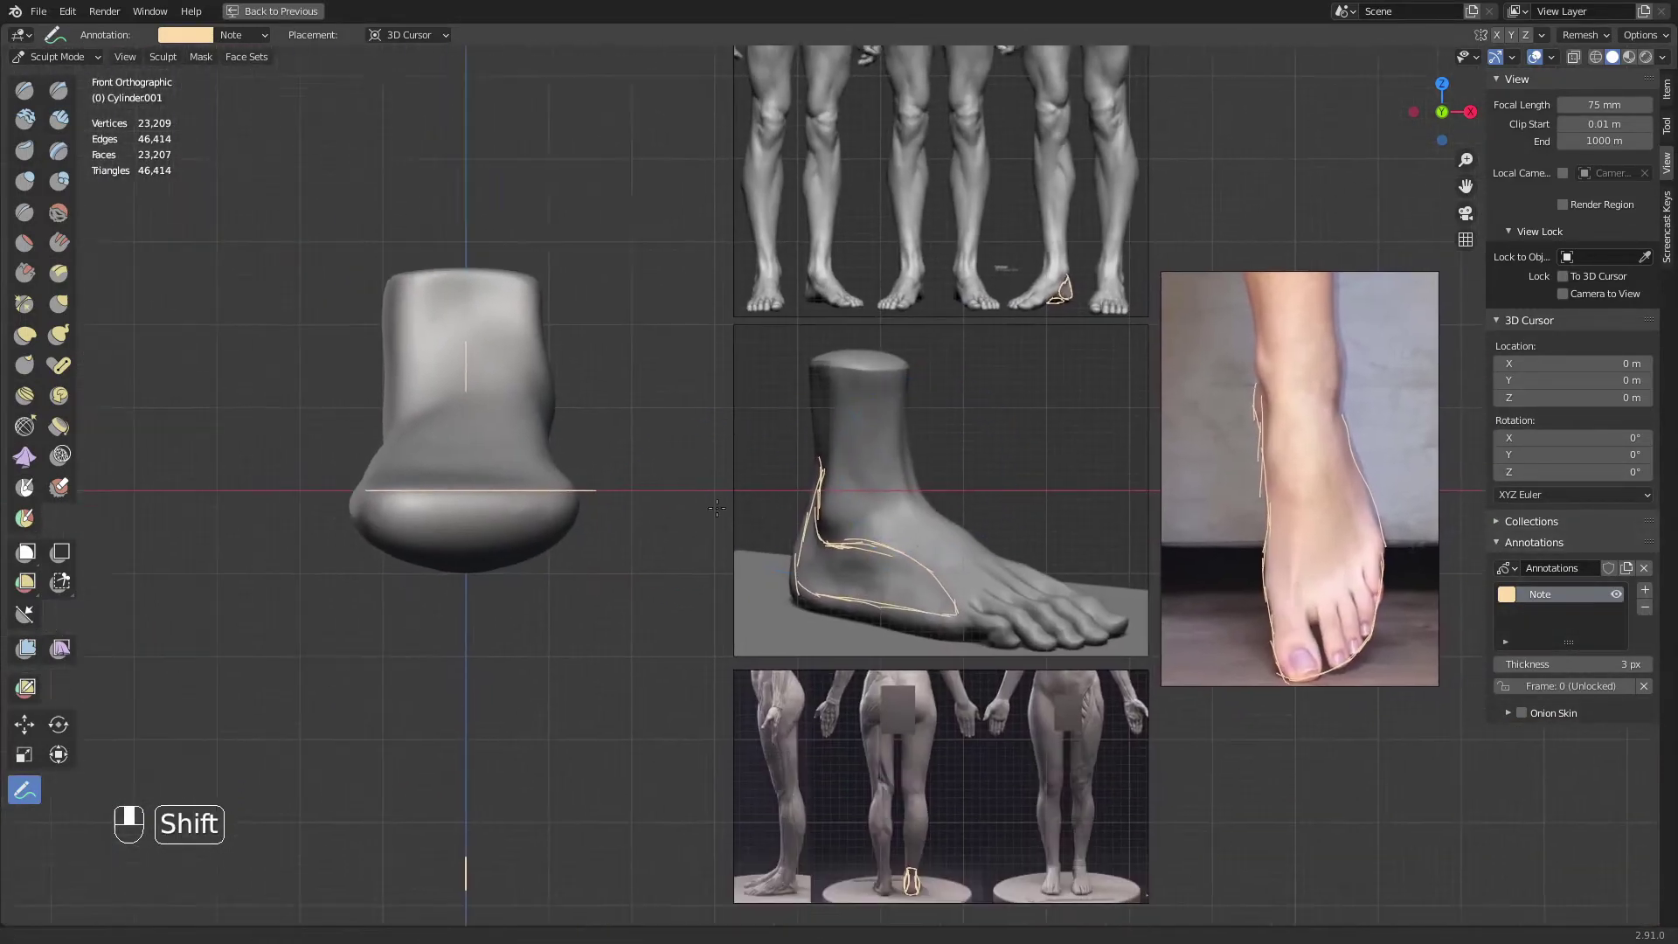
{"action": "middle_click_drag", "start_coordinate": [507, 549], "coordinate": [847, 414], "text": "shift"}
{"action": "middle_click_drag", "start_coordinate": [882, 437], "coordinate": [929, 371], "text": "ctrl"}
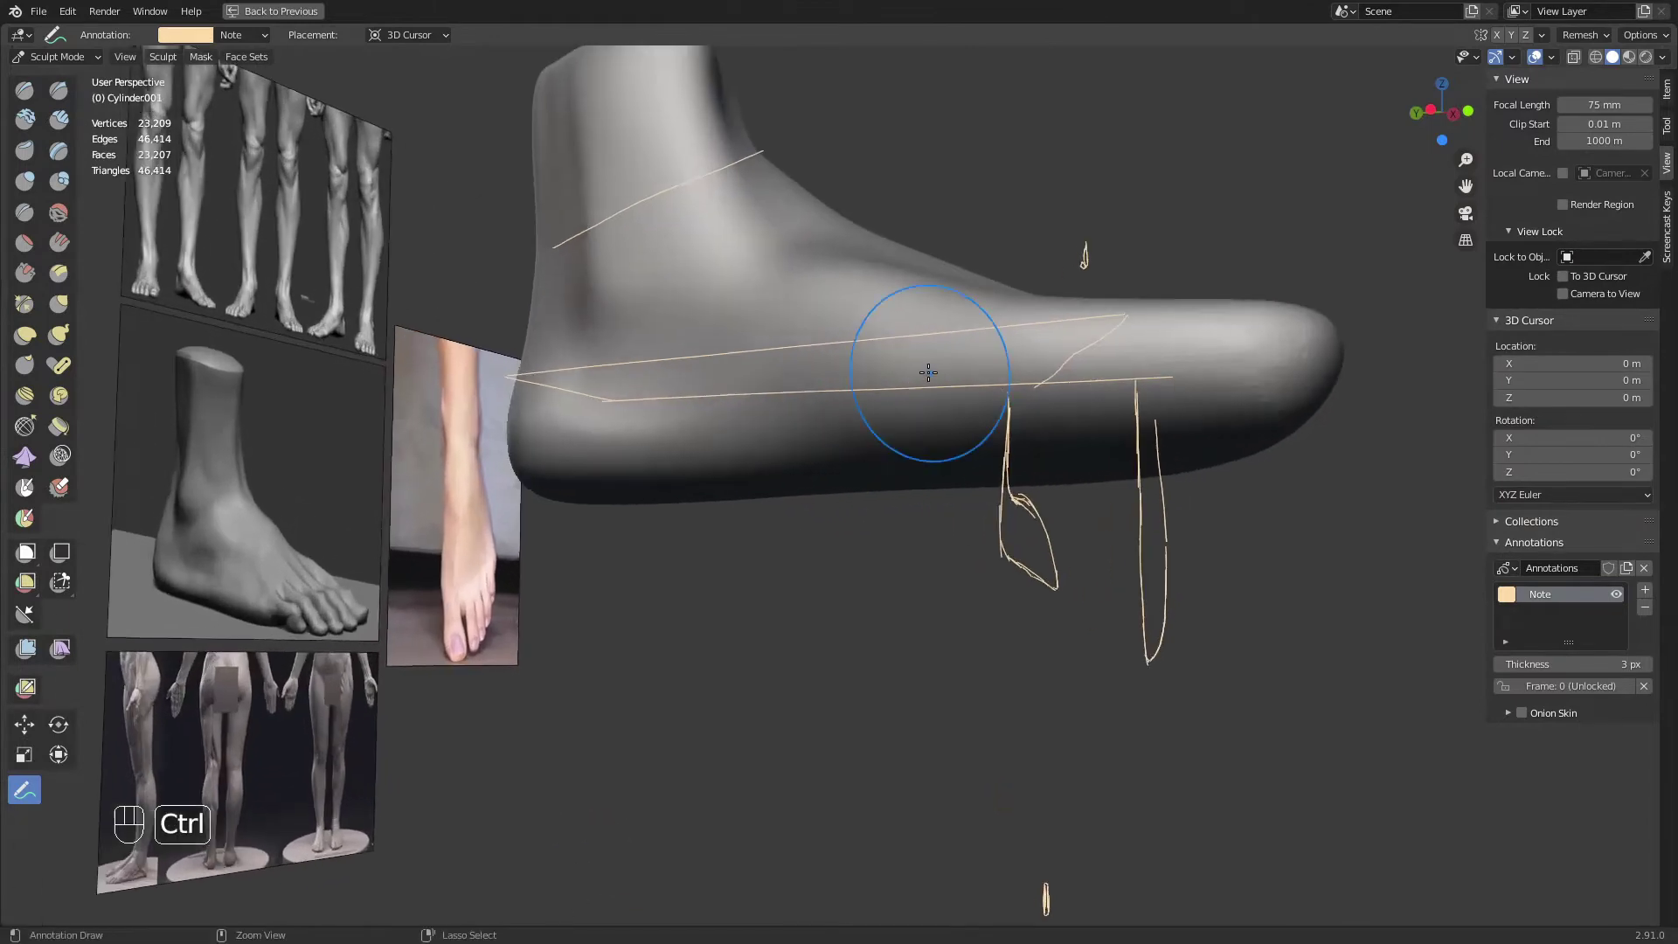
{"action": "key", "text": "q"}
{"action": "left_click", "coordinate": [881, 428]}
{"action": "mouse_move", "coordinate": [857, 461]}
{"action": "middle_mouse_down", "text": "shift"}
{"action": "mouse_move", "coordinate": [813, 521]}
{"action": "mouse_move", "coordinate": [759, 476]}
{"action": "mouse_move", "coordinate": [775, 523]}
{"action": "middle_mouse_up", "text": "shift"}
{"action": "middle_click_drag", "start_coordinate": [669, 412], "coordinate": [678, 479]}
{"action": "middle_click_drag", "start_coordinate": [731, 549], "coordinate": [659, 444]}
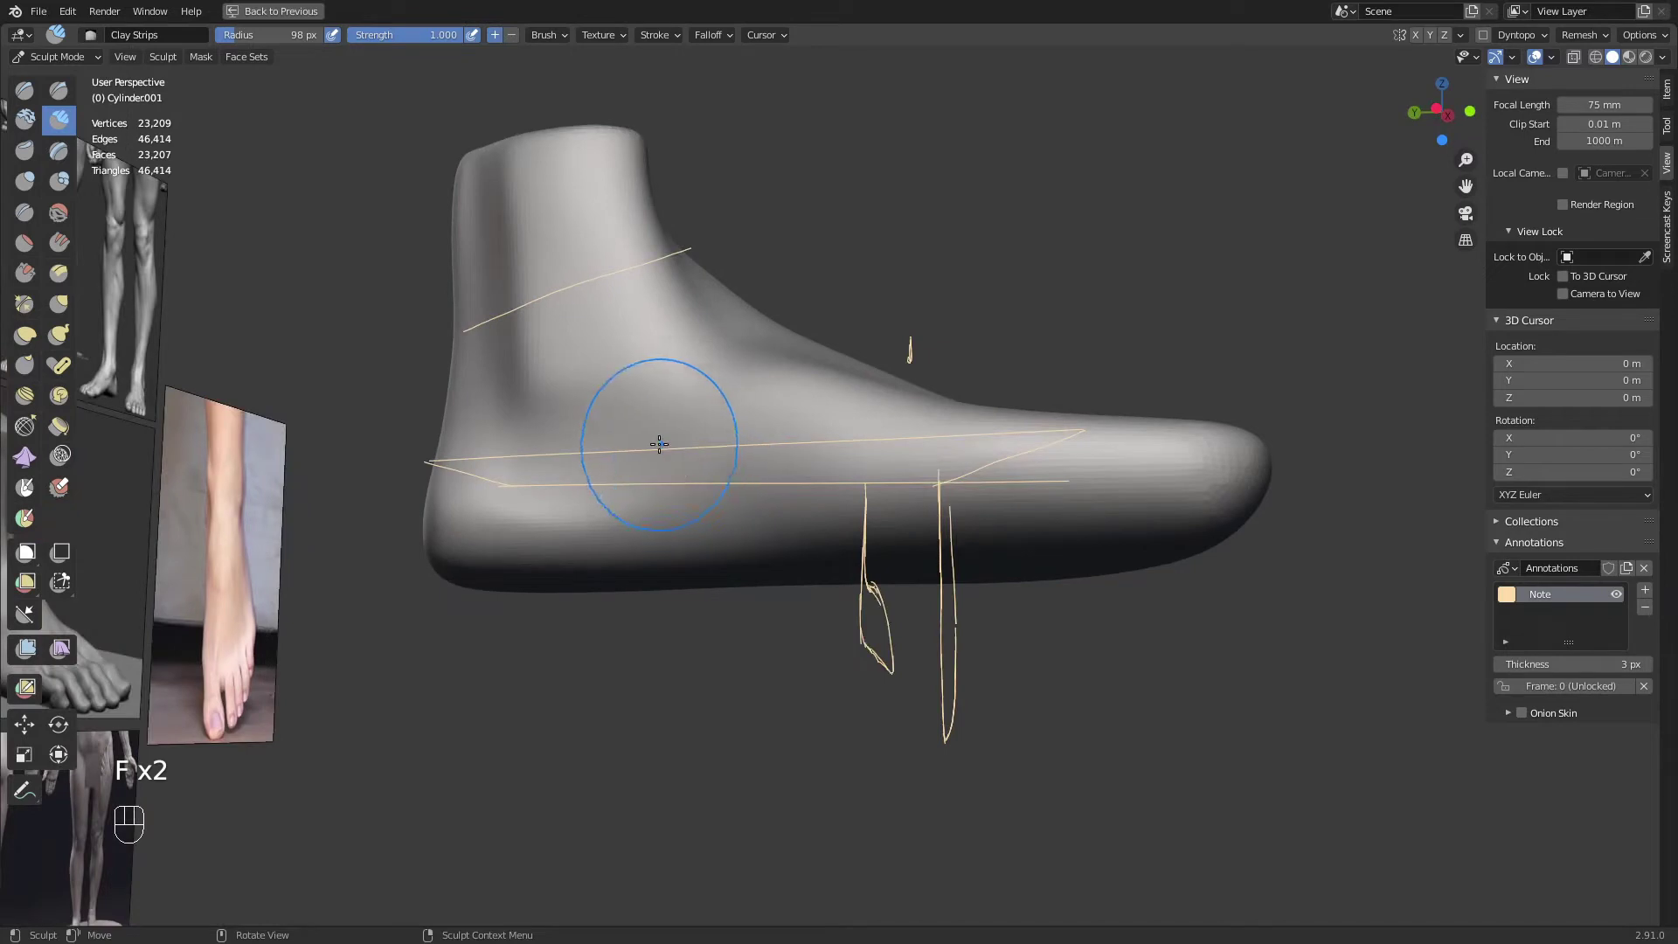
{"action": "left_click", "coordinate": [1616, 596]}
Carve the first arch strokes into the inner midfoot with Clay Strips, enlarging the brush radius from 116 to 134 px
{"action": "key", "text": "f"}
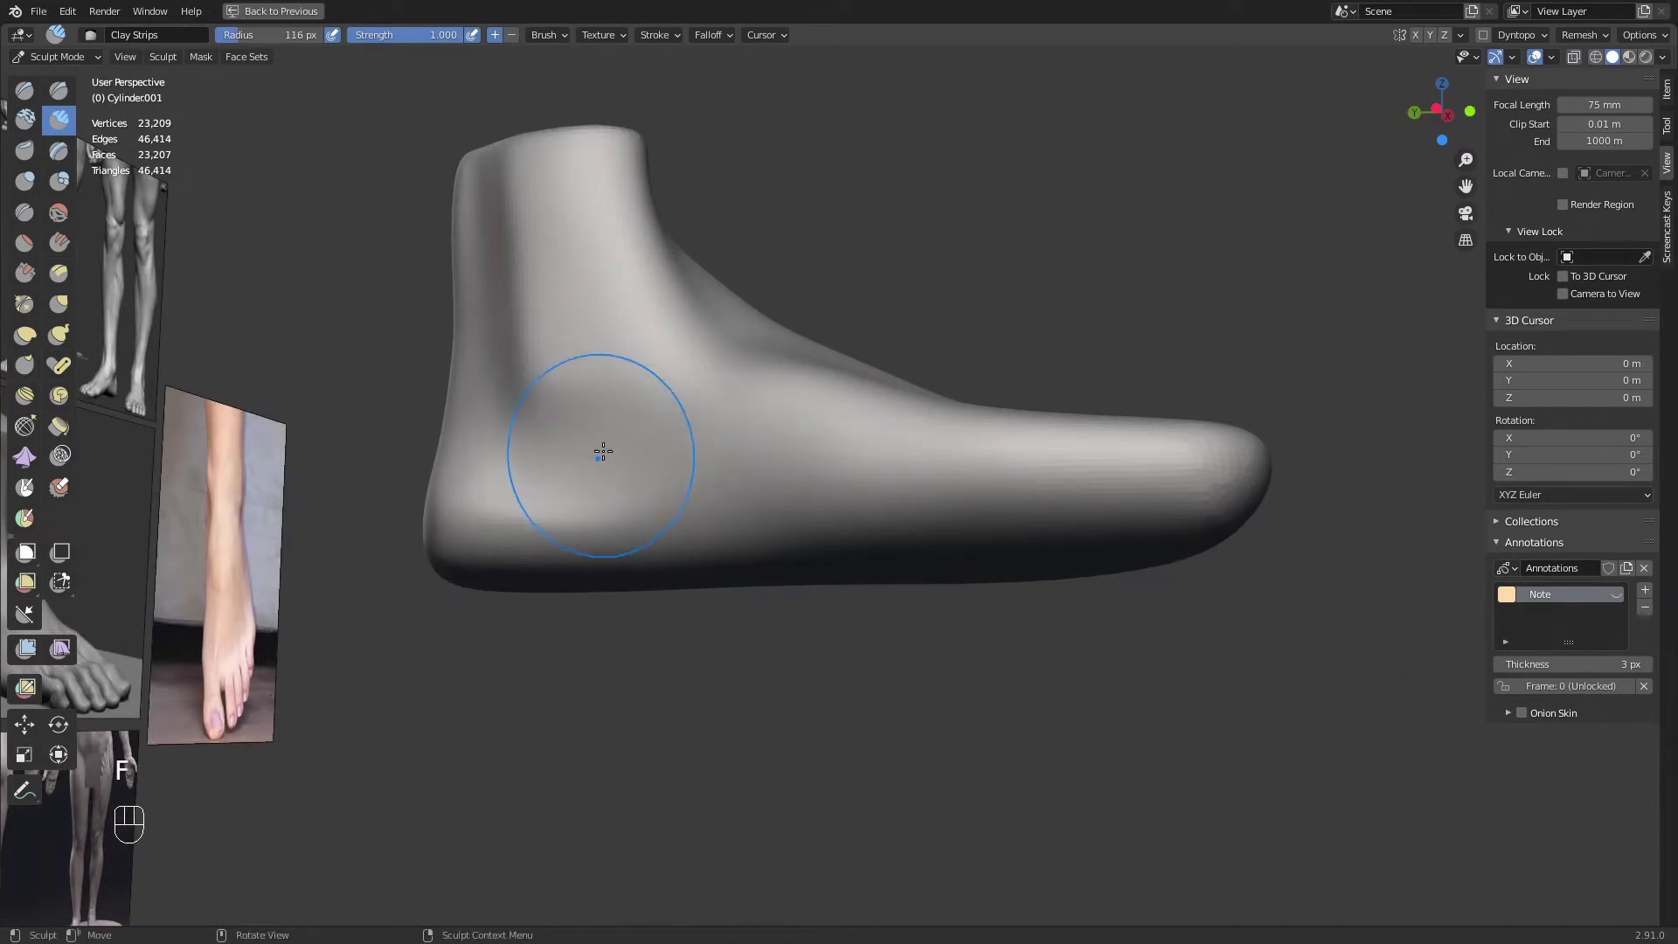
{"action": "key", "text": "ctrl"}
{"action": "left_click_drag", "start_coordinate": [738, 523], "coordinate": [753, 500], "text": "ctrl"}
{"action": "middle_click_drag", "start_coordinate": [754, 489], "coordinate": [771, 391]}
{"action": "key", "text": "f"}
{"action": "left_click", "coordinate": [732, 411]}
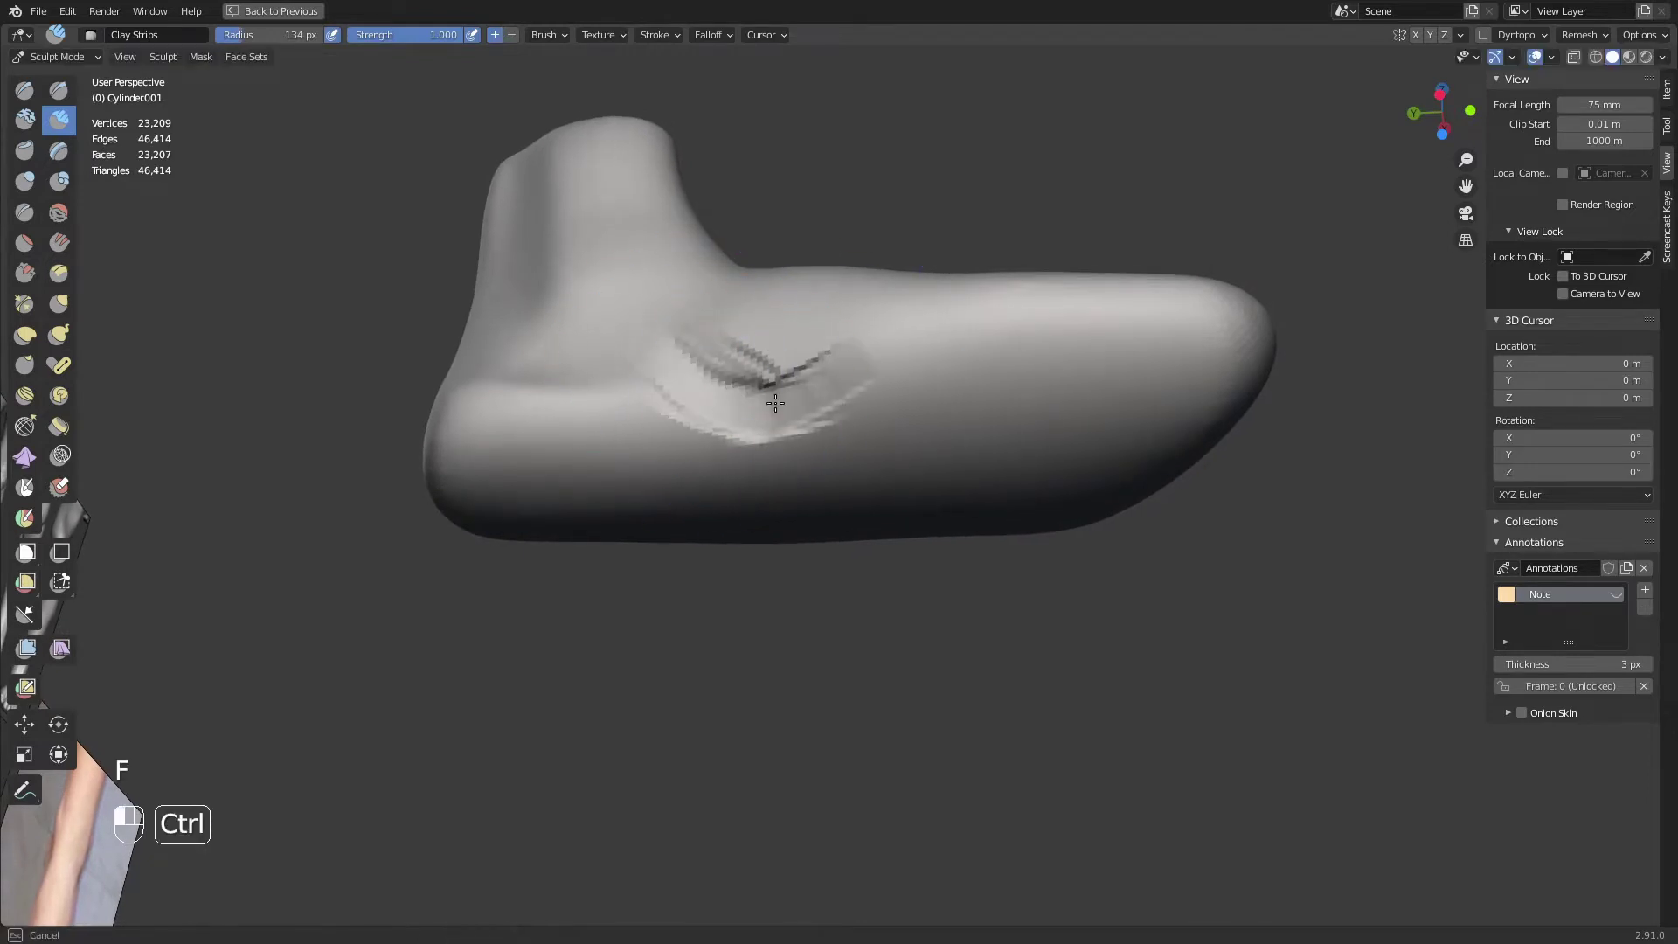
{"action": "left_click_drag", "start_coordinate": [753, 394], "coordinate": [826, 372], "text": "ctrl"}
Deepen and widen the arch hollow from the inner midfoot toward the sole, enlarging the Clay Strips radius to 143 px
{"action": "mouse_move", "coordinate": [821, 411]}
{"action": "middle_mouse_down"}
{"action": "mouse_move", "coordinate": [843, 408]}
{"action": "mouse_move", "coordinate": [808, 376]}
{"action": "middle_mouse_up"}
{"action": "key", "text": "f"}
{"action": "left_click", "coordinate": [822, 407]}
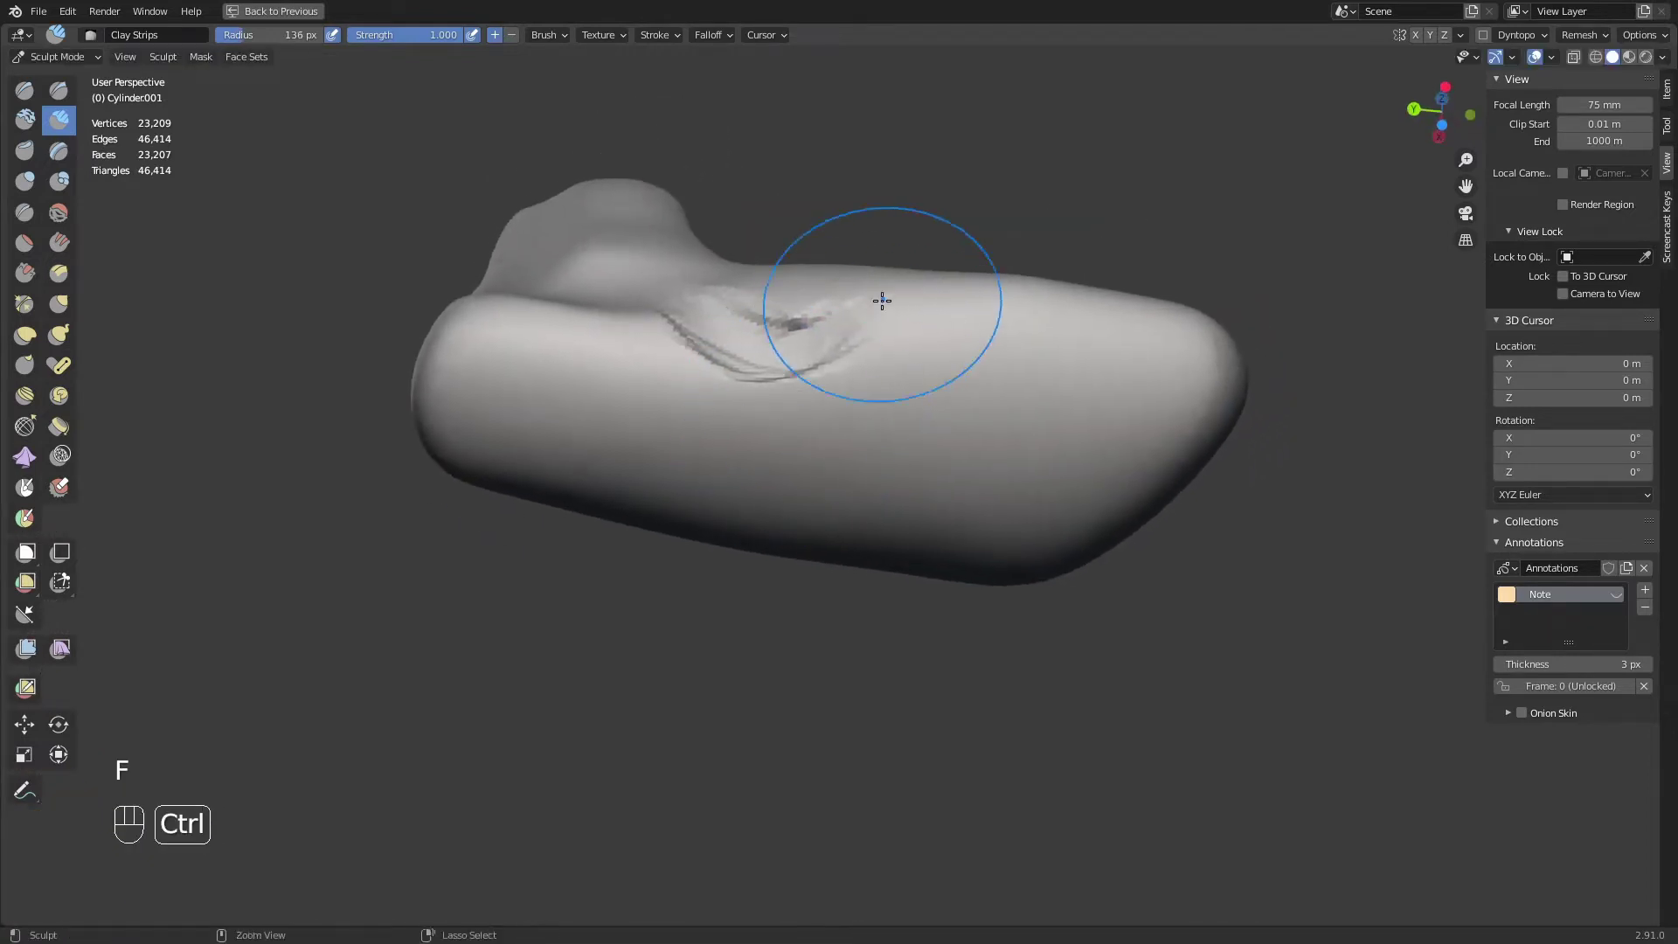
{"action": "mouse_move", "coordinate": [808, 308]}
{"action": "middle_mouse_down"}
{"action": "mouse_move", "coordinate": [813, 408]}
{"action": "mouse_move", "coordinate": [796, 364]}
{"action": "mouse_move", "coordinate": [645, 440]}
{"action": "mouse_move", "coordinate": [788, 483]}
{"action": "mouse_move", "coordinate": [798, 417]}
{"action": "mouse_move", "coordinate": [839, 405]}
{"action": "mouse_move", "coordinate": [803, 496]}
{"action": "middle_mouse_up"}
{"action": "left_click_drag", "start_coordinate": [803, 496], "coordinate": [770, 477], "text": "ctrl"}
{"action": "middle_click_drag", "start_coordinate": [766, 476], "coordinate": [733, 511]}
{"action": "key", "text": "f"}
{"action": "left_click", "coordinate": [805, 463]}
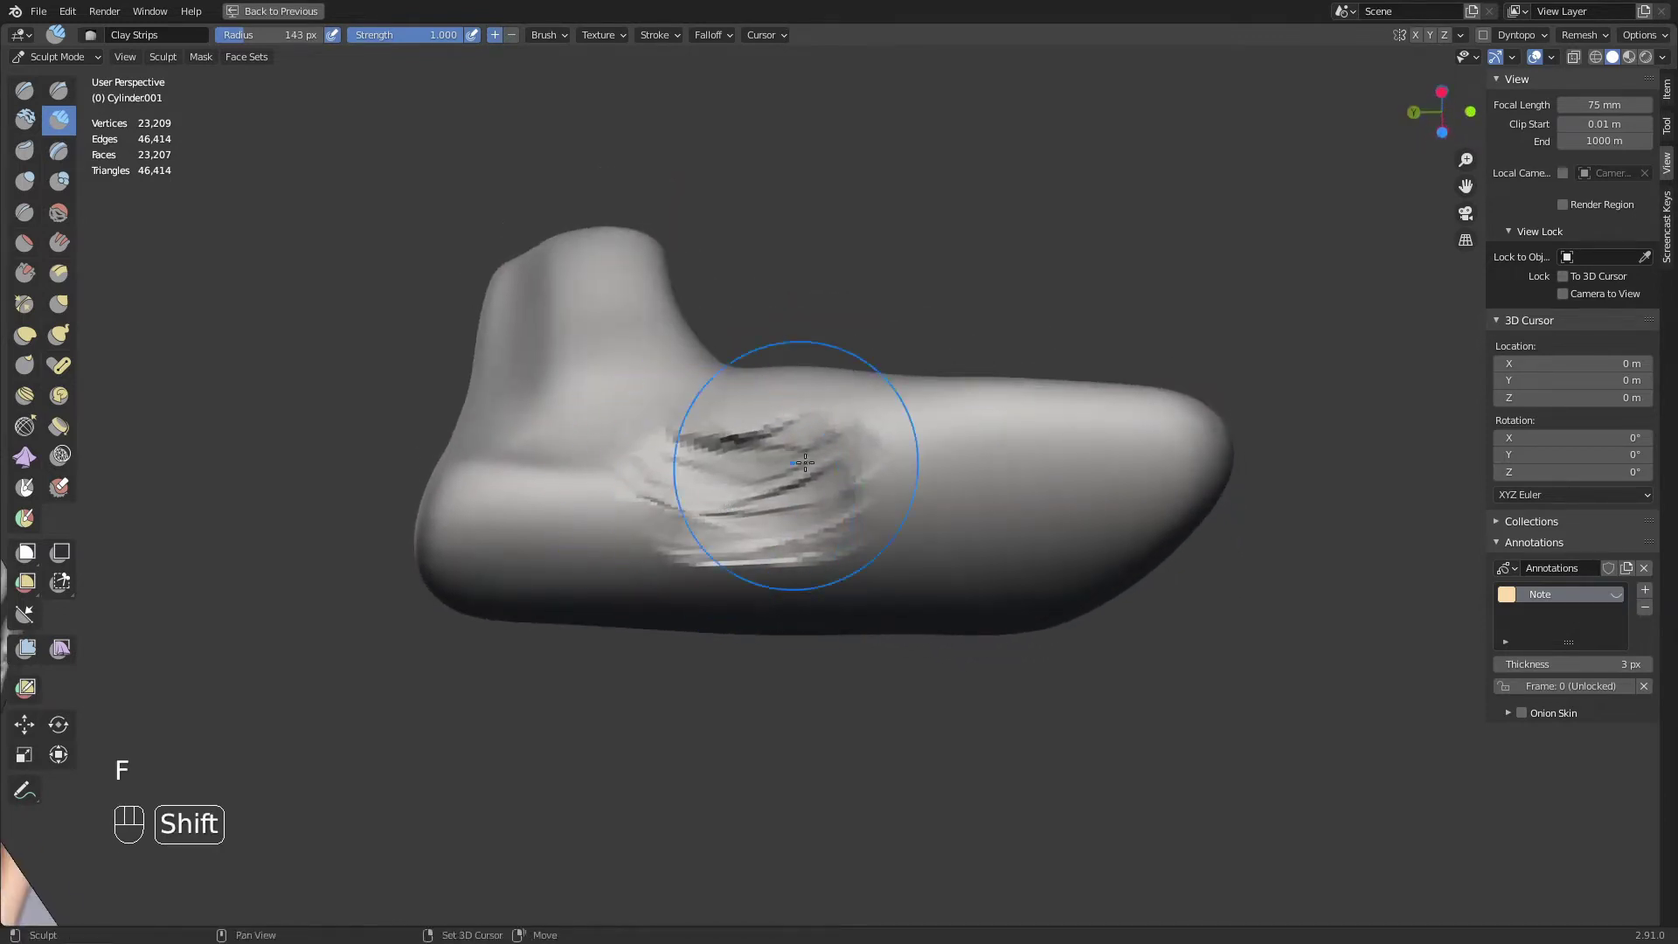
Smooth the carved arch into the surrounding sole and inner side of the foot, and reduce the brush radius to 99 px
{"action": "left_click_drag", "start_coordinate": [808, 509], "coordinate": [803, 500], "text": "shift"}
{"action": "mouse_move", "coordinate": [803, 516]}
{"action": "middle_mouse_down"}
{"action": "mouse_move", "coordinate": [795, 644]}
{"action": "mouse_move", "coordinate": [813, 603]}
{"action": "mouse_move", "coordinate": [846, 587]}
{"action": "mouse_move", "coordinate": [846, 499]}
{"action": "middle_mouse_up"}
{"action": "key", "text": "f"}
{"action": "left_click", "coordinate": [796, 493]}
{"action": "key", "text": "f"}
{"action": "mouse_move", "coordinate": [743, 527]}
{"action": "middle_mouse_down"}
{"action": "mouse_move", "coordinate": [787, 487]}
{"action": "mouse_move", "coordinate": [736, 393]}
{"action": "middle_mouse_up"}
{"action": "left_click", "coordinate": [751, 447]}
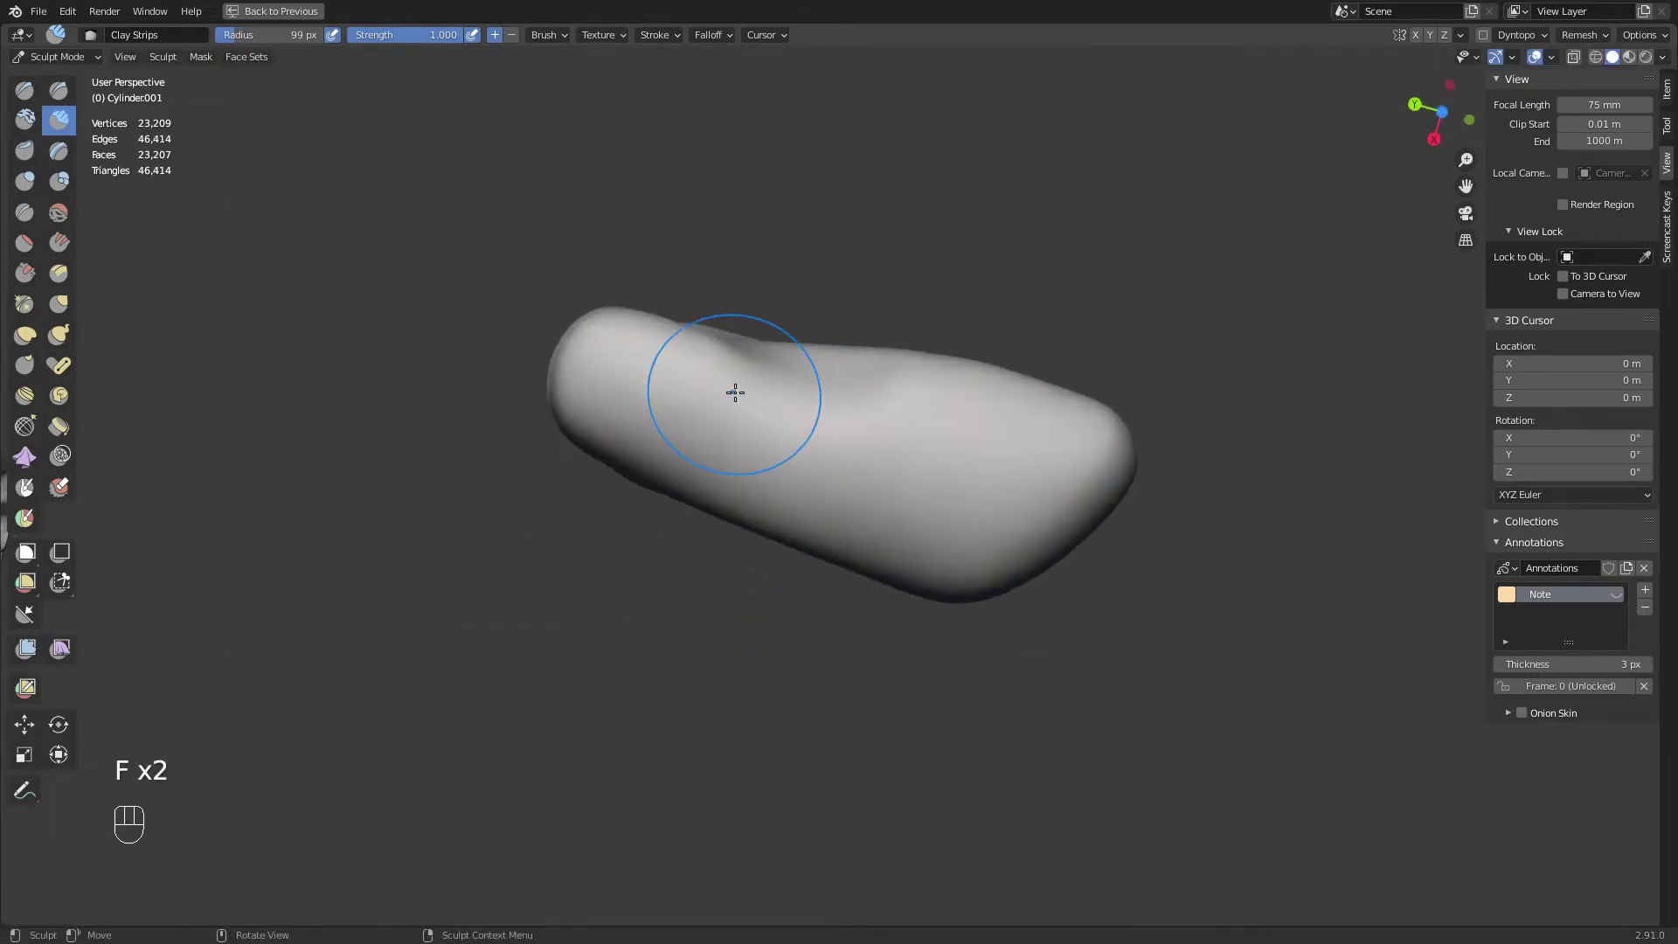
Round and extend the back of the heel from the bottom view with the Grab brush at a 124 px radius
{"action": "key", "text": "KP_7"}
{"action": "key", "text": "KP_9"}
{"action": "mouse_move", "coordinate": [654, 613]}
{"action": "middle_mouse_down", "text": "shift"}
{"action": "mouse_move", "coordinate": [760, 562]}
{"action": "mouse_move", "coordinate": [820, 600]}
{"action": "middle_mouse_up", "text": "shift"}
{"action": "key", "text": "g"}
{"action": "key", "text": "f"}
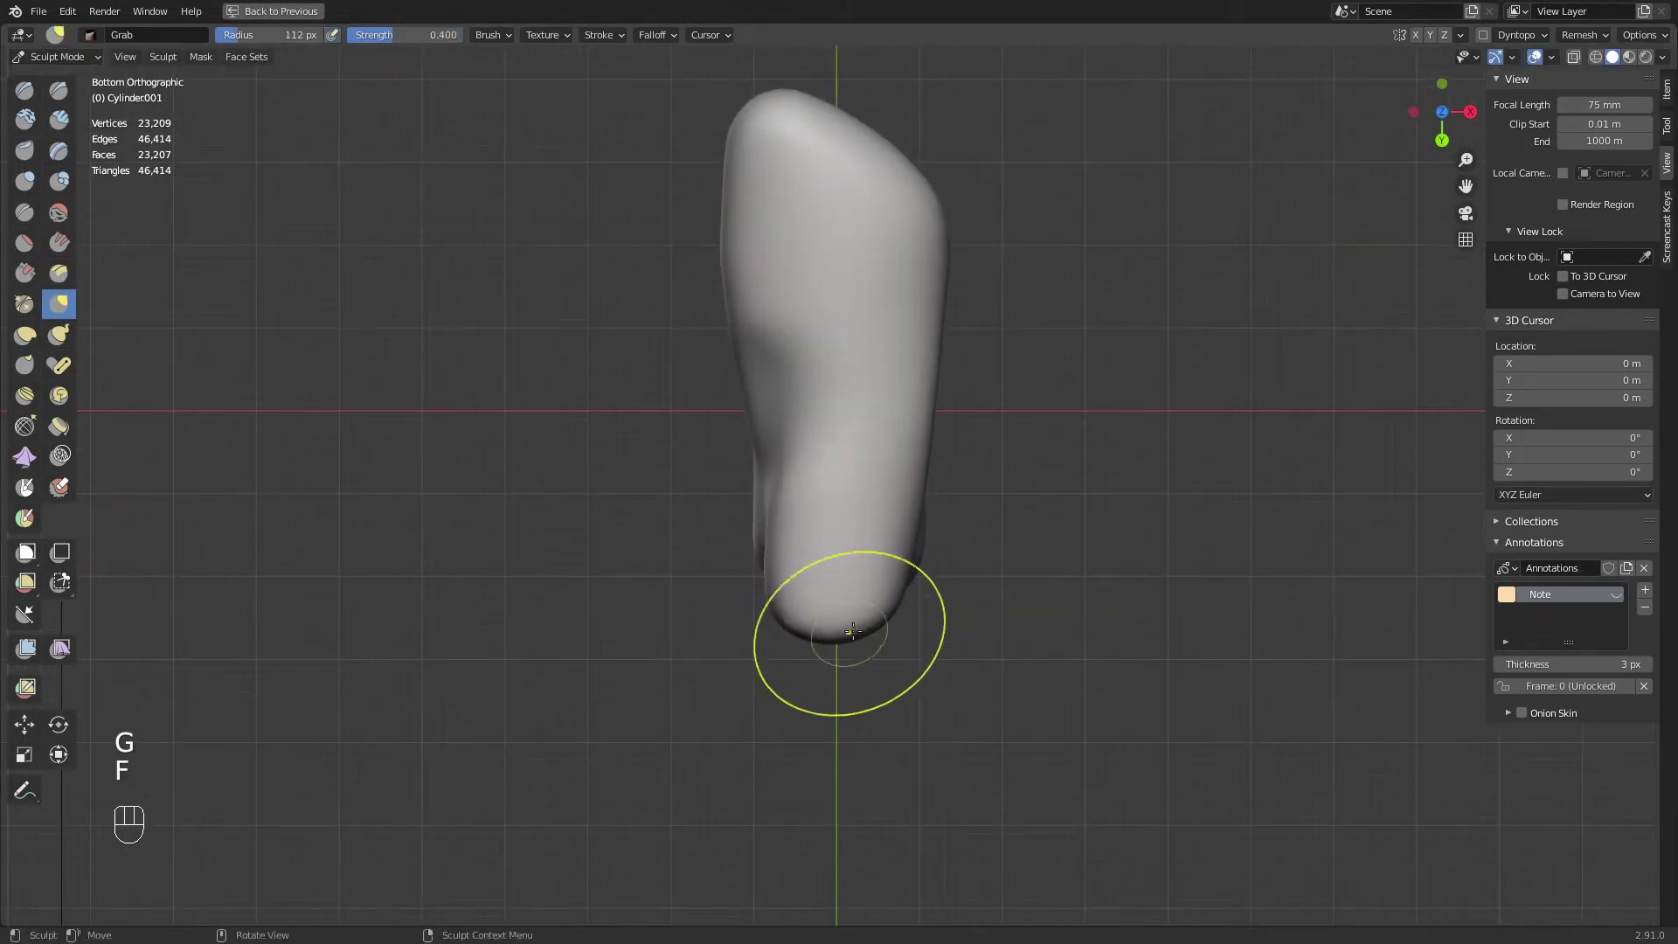
{"action": "left_click_drag", "start_coordinate": [790, 636], "coordinate": [832, 645]}
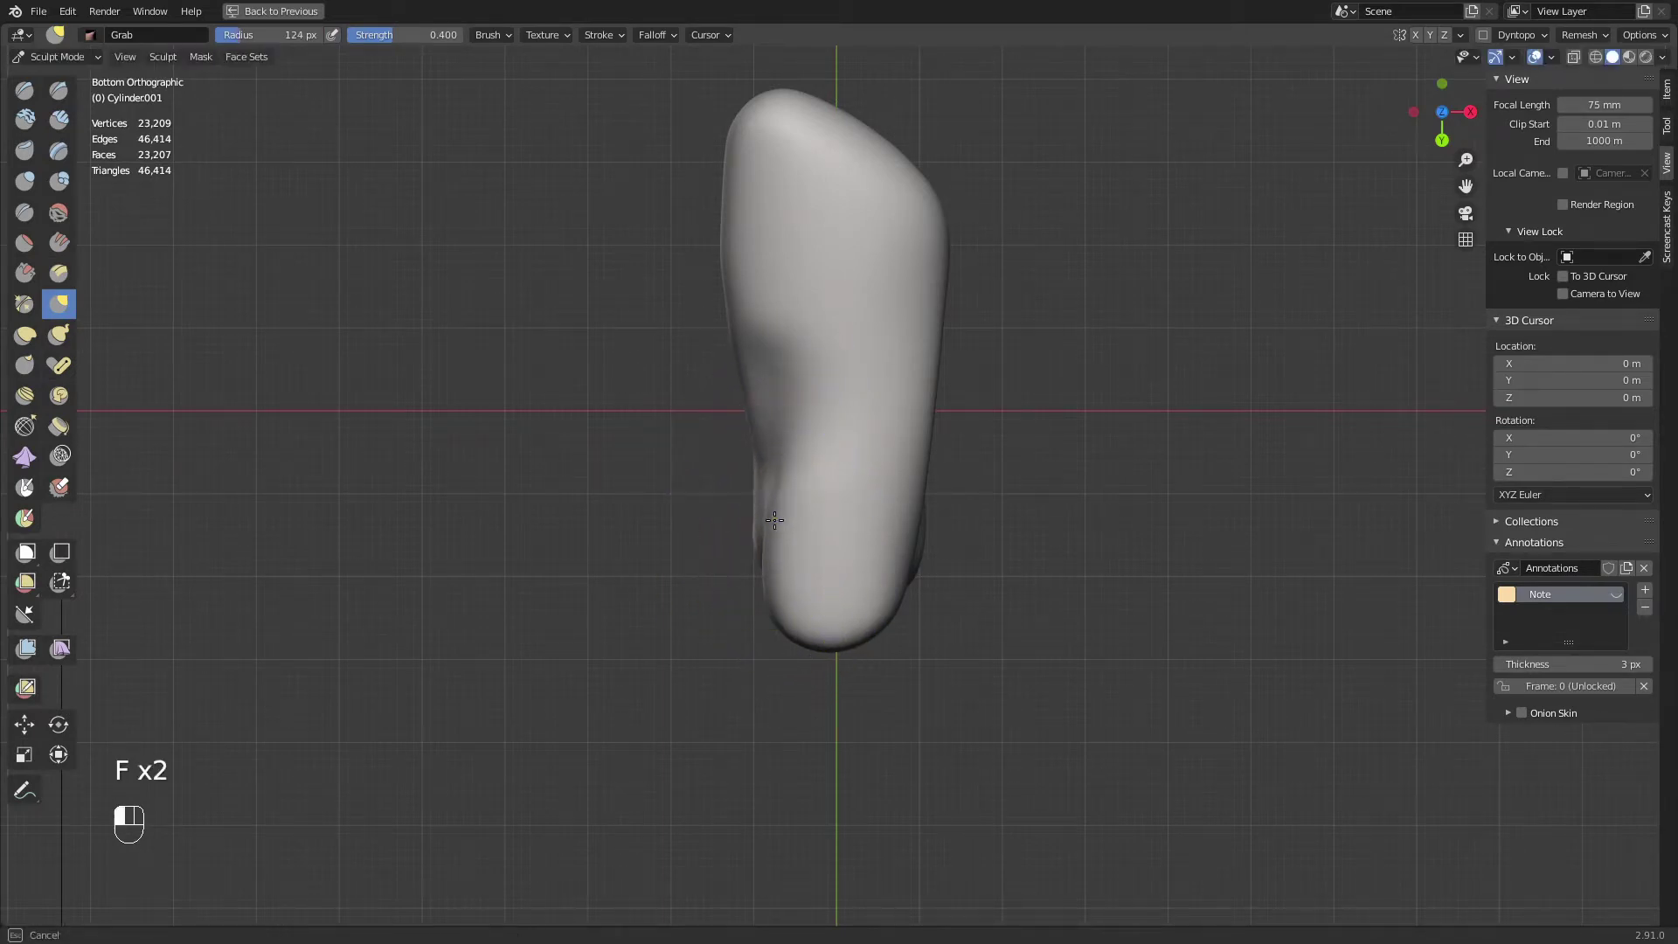
Set the Grab radius to 109 px and smooth the midfoot and forefoot contours from the top view
{"action": "middle_click_drag", "start_coordinate": [754, 385], "coordinate": [746, 457], "text": "shift"}
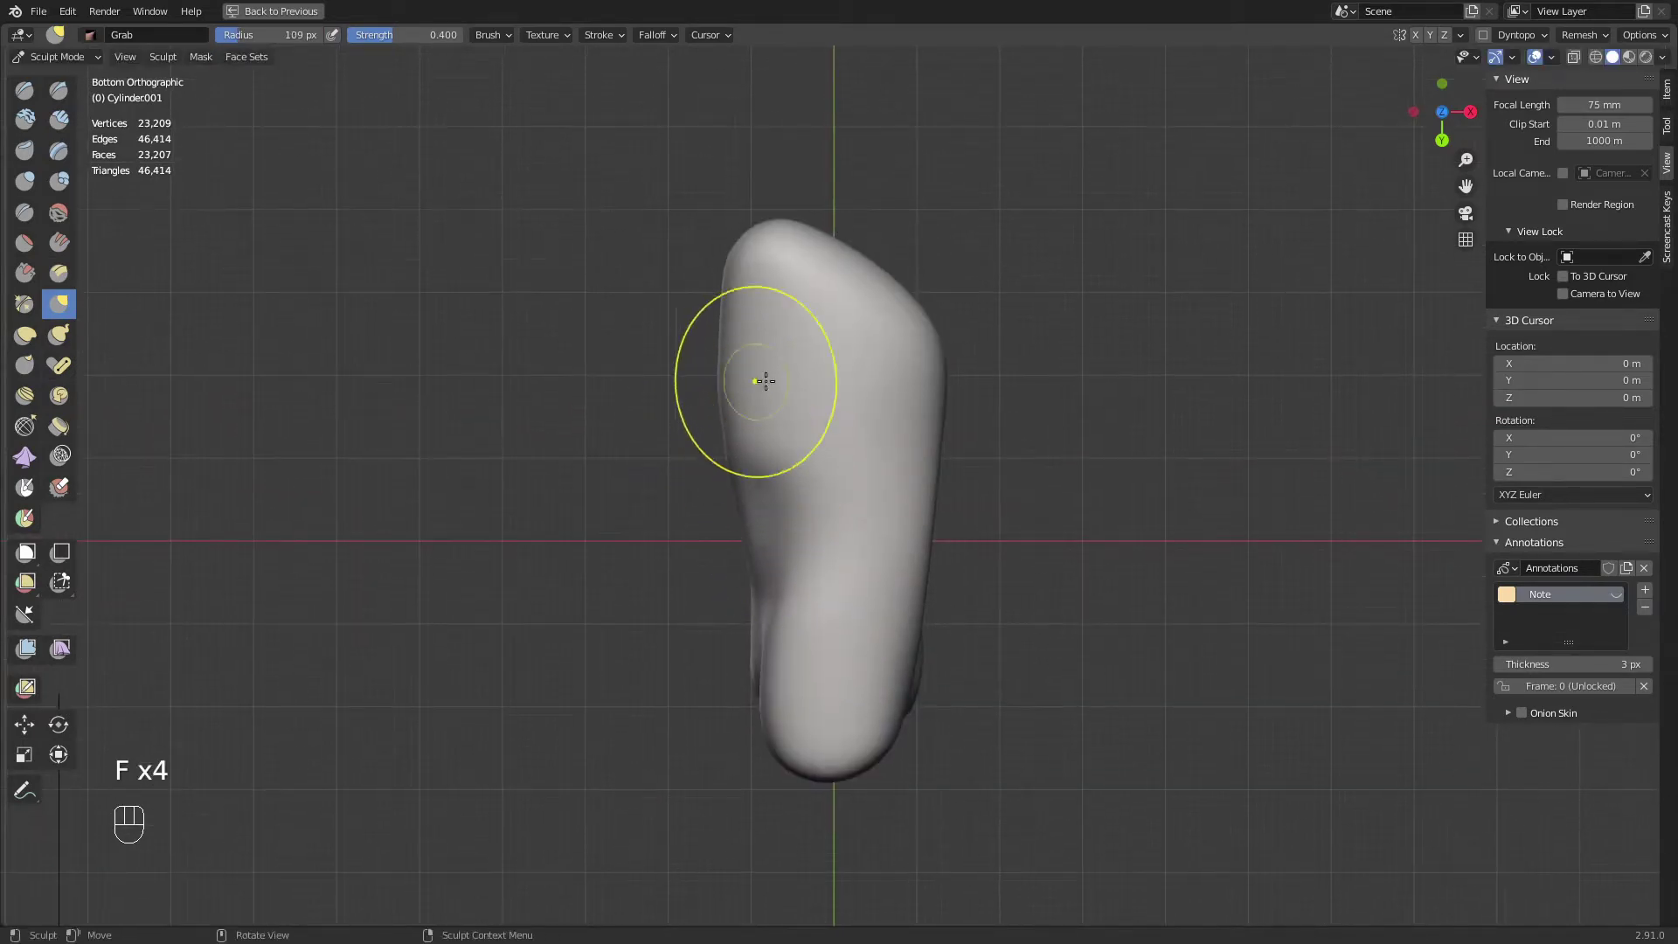
{"action": "key", "text": "KP_7"}
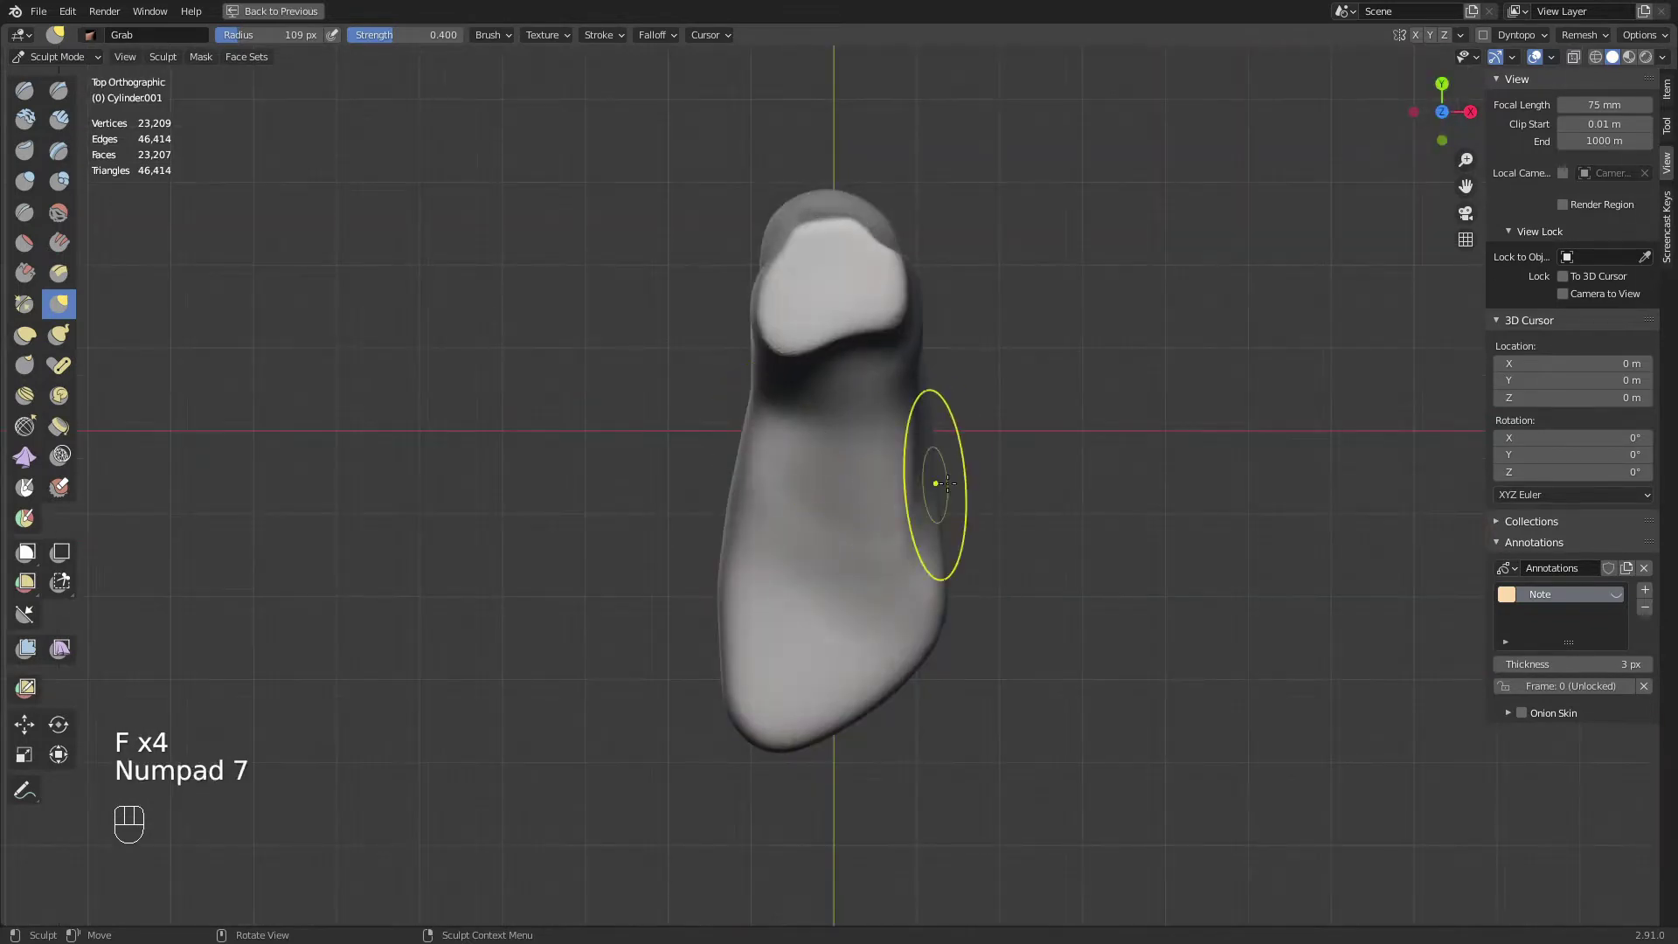
{"action": "left_click_drag", "start_coordinate": [937, 487], "coordinate": [885, 562], "text": "shift"}
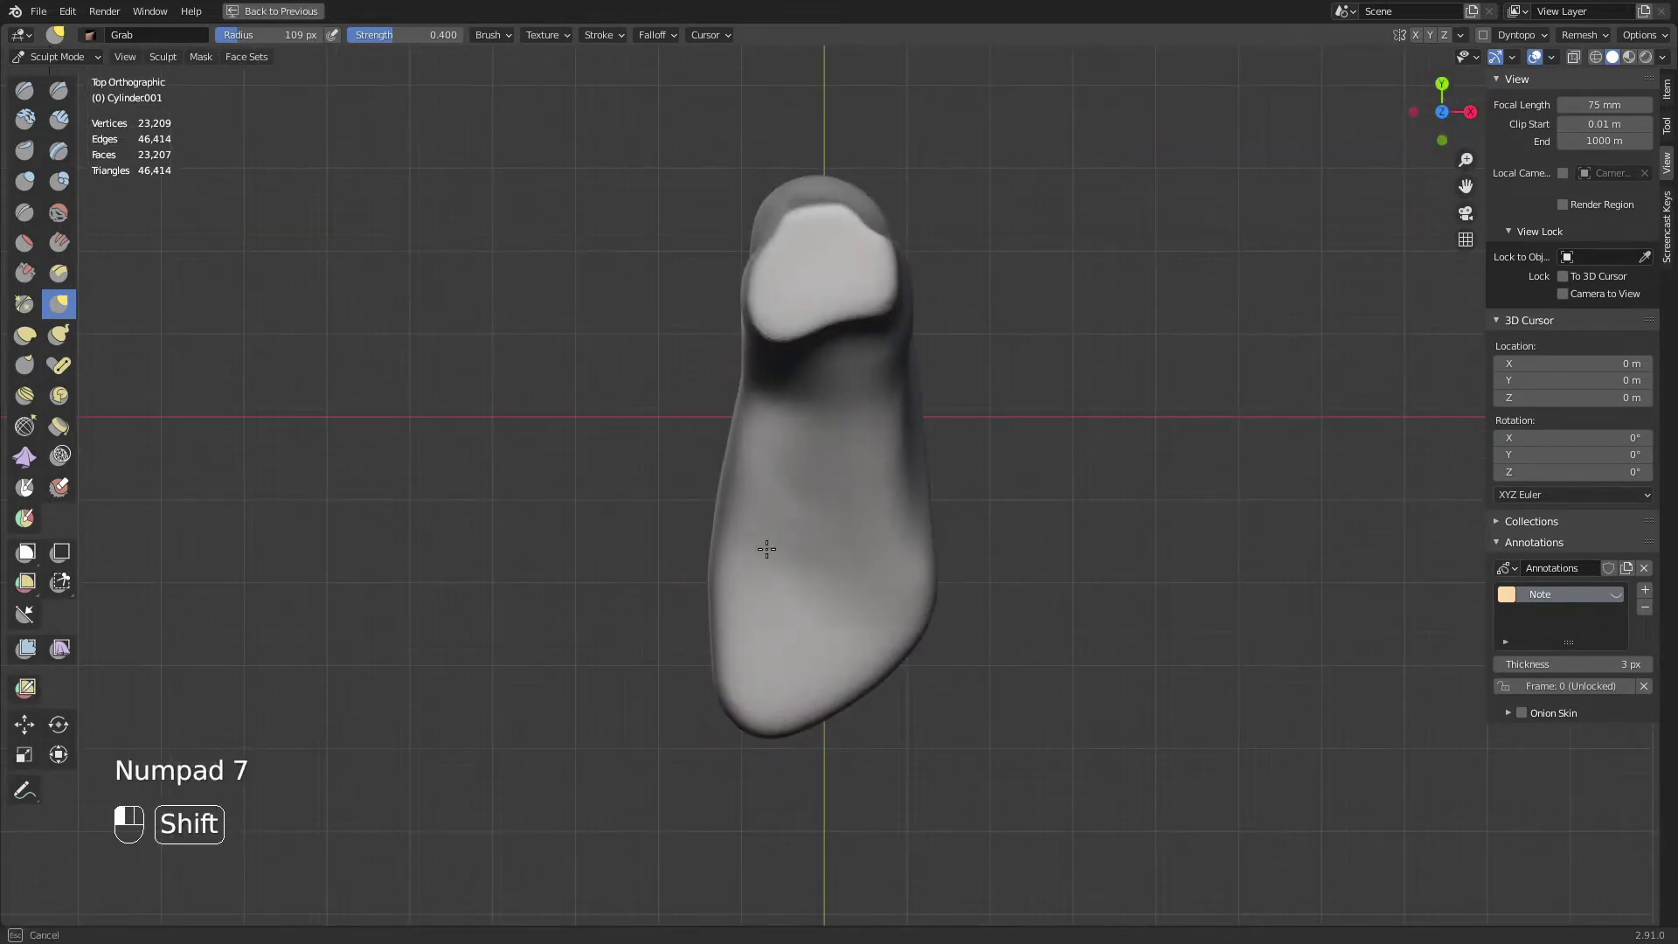
{"action": "left_click_drag", "start_coordinate": [722, 647], "coordinate": [794, 655], "text": "shift"}
Show the Note annotation layer and draw a curve across the instep down to the outer edge on the side-foot reference
{"action": "mouse_move", "coordinate": [899, 461]}
{"action": "middle_mouse_down"}
{"action": "mouse_move", "coordinate": [854, 420]}
{"action": "mouse_move", "coordinate": [883, 464]}
{"action": "mouse_move", "coordinate": [951, 463]}
{"action": "mouse_move", "coordinate": [956, 418]}
{"action": "middle_mouse_up"}
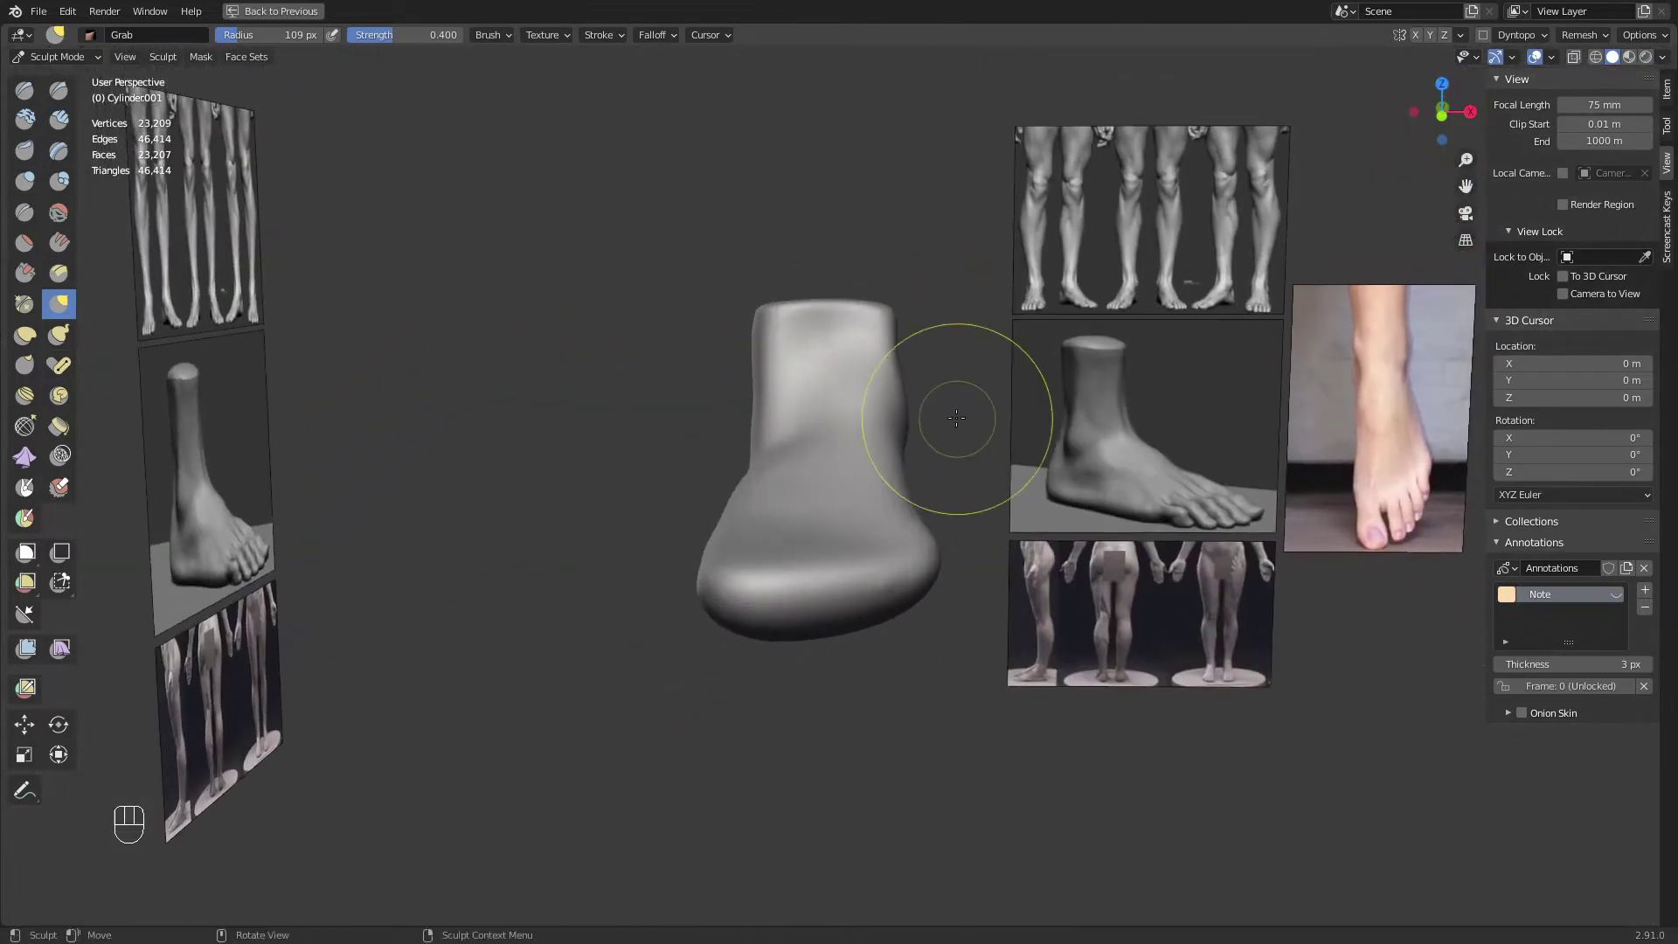
{"action": "key", "text": "KP_1"}
{"action": "middle_click_drag", "start_coordinate": [773, 551], "coordinate": [669, 446], "text": "ctrl"}
{"action": "mouse_move", "coordinate": [1030, 406]}
{"action": "middle_mouse_down", "text": "shift"}
{"action": "mouse_move", "coordinate": [1015, 481]}
{"action": "mouse_move", "coordinate": [1061, 449]}
{"action": "mouse_move", "coordinate": [874, 547]}
{"action": "mouse_move", "coordinate": [916, 532]}
{"action": "mouse_move", "coordinate": [928, 489]}
{"action": "middle_mouse_up", "text": "shift"}
{"action": "left_click", "coordinate": [21, 791]}
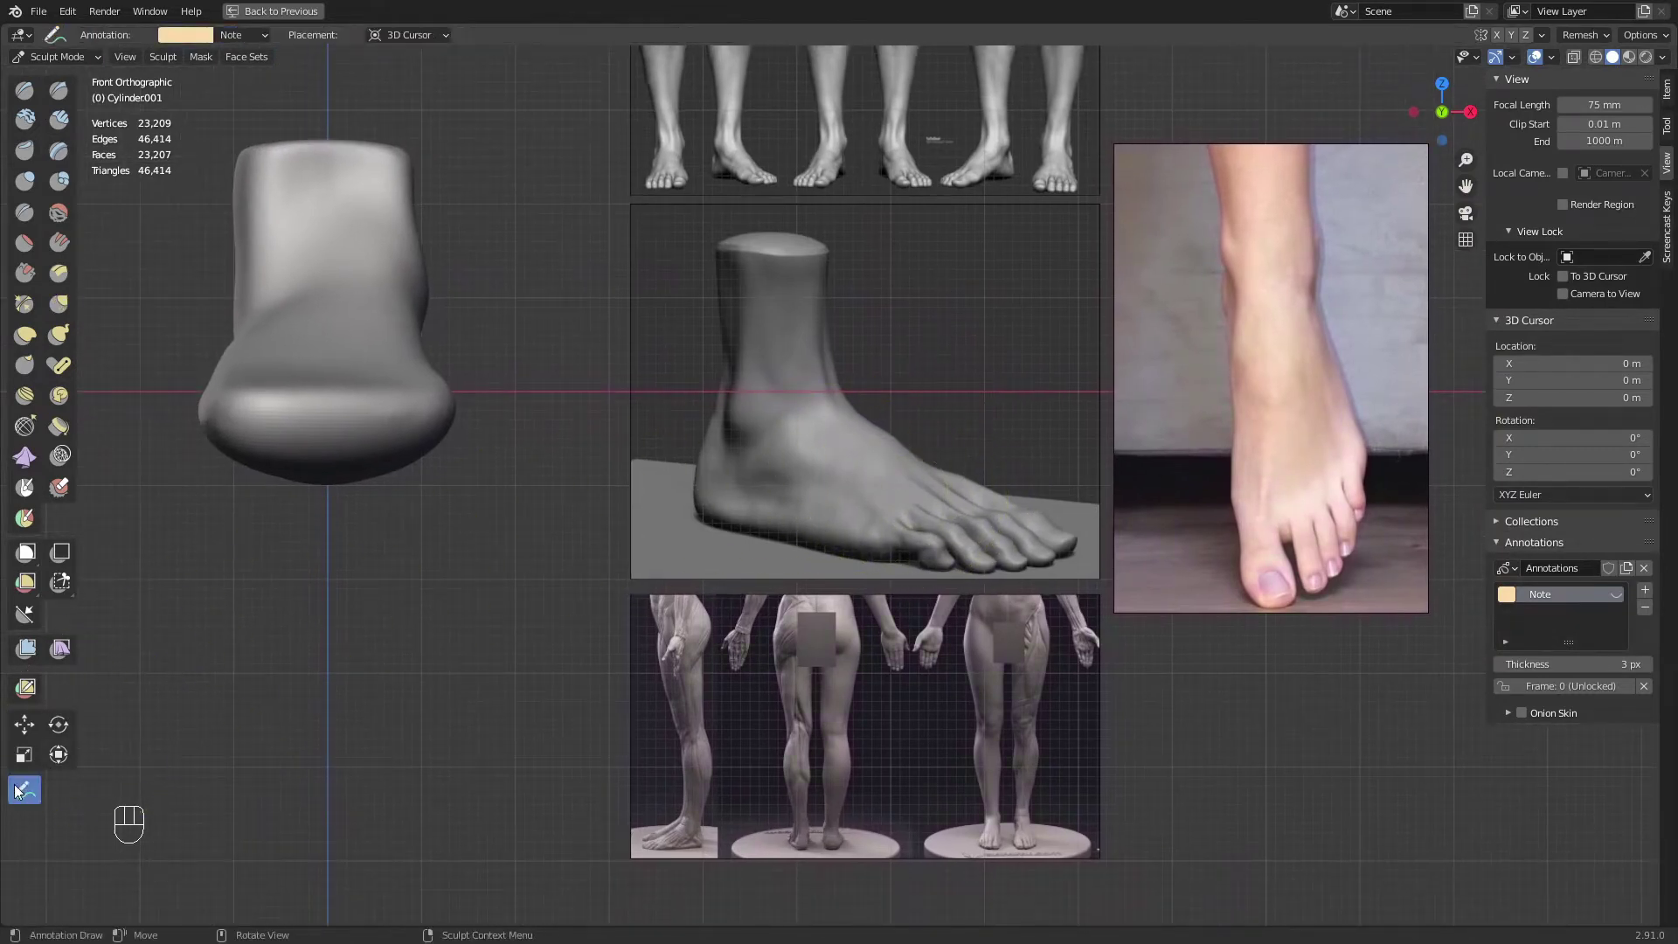
{"action": "middle_click_drag", "start_coordinate": [809, 511], "coordinate": [765, 597], "text": "shift"}
{"action": "middle_click_drag", "start_coordinate": [765, 597], "coordinate": [838, 504], "text": "ctrl"}
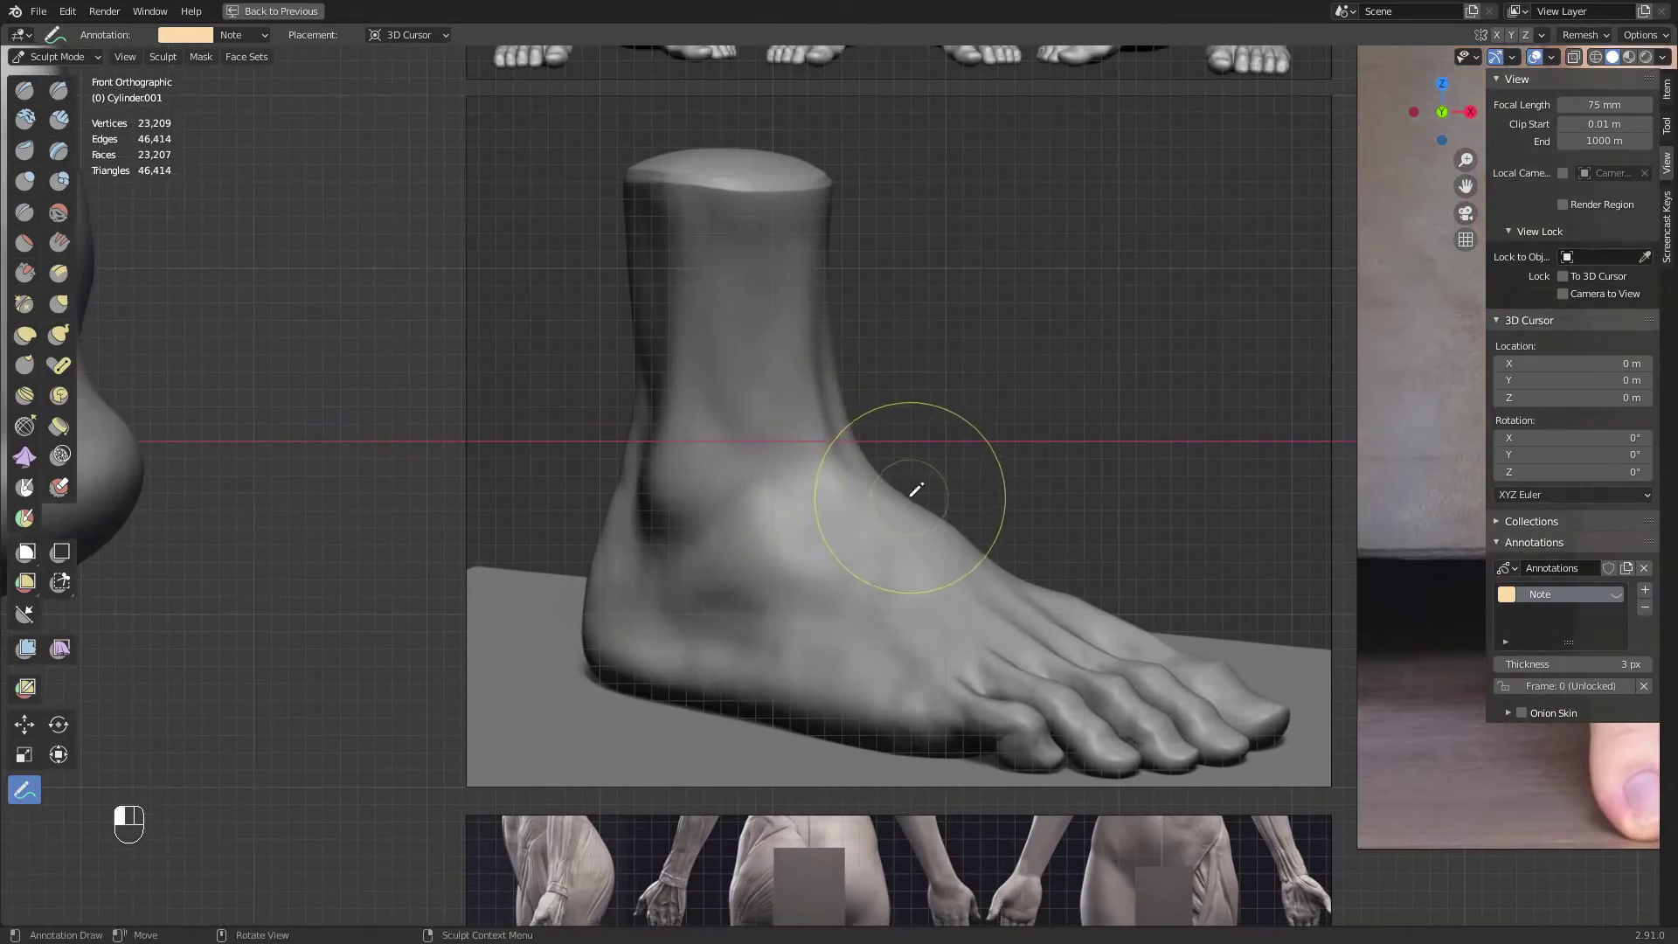
{"action": "left_click", "coordinate": [1616, 595]}
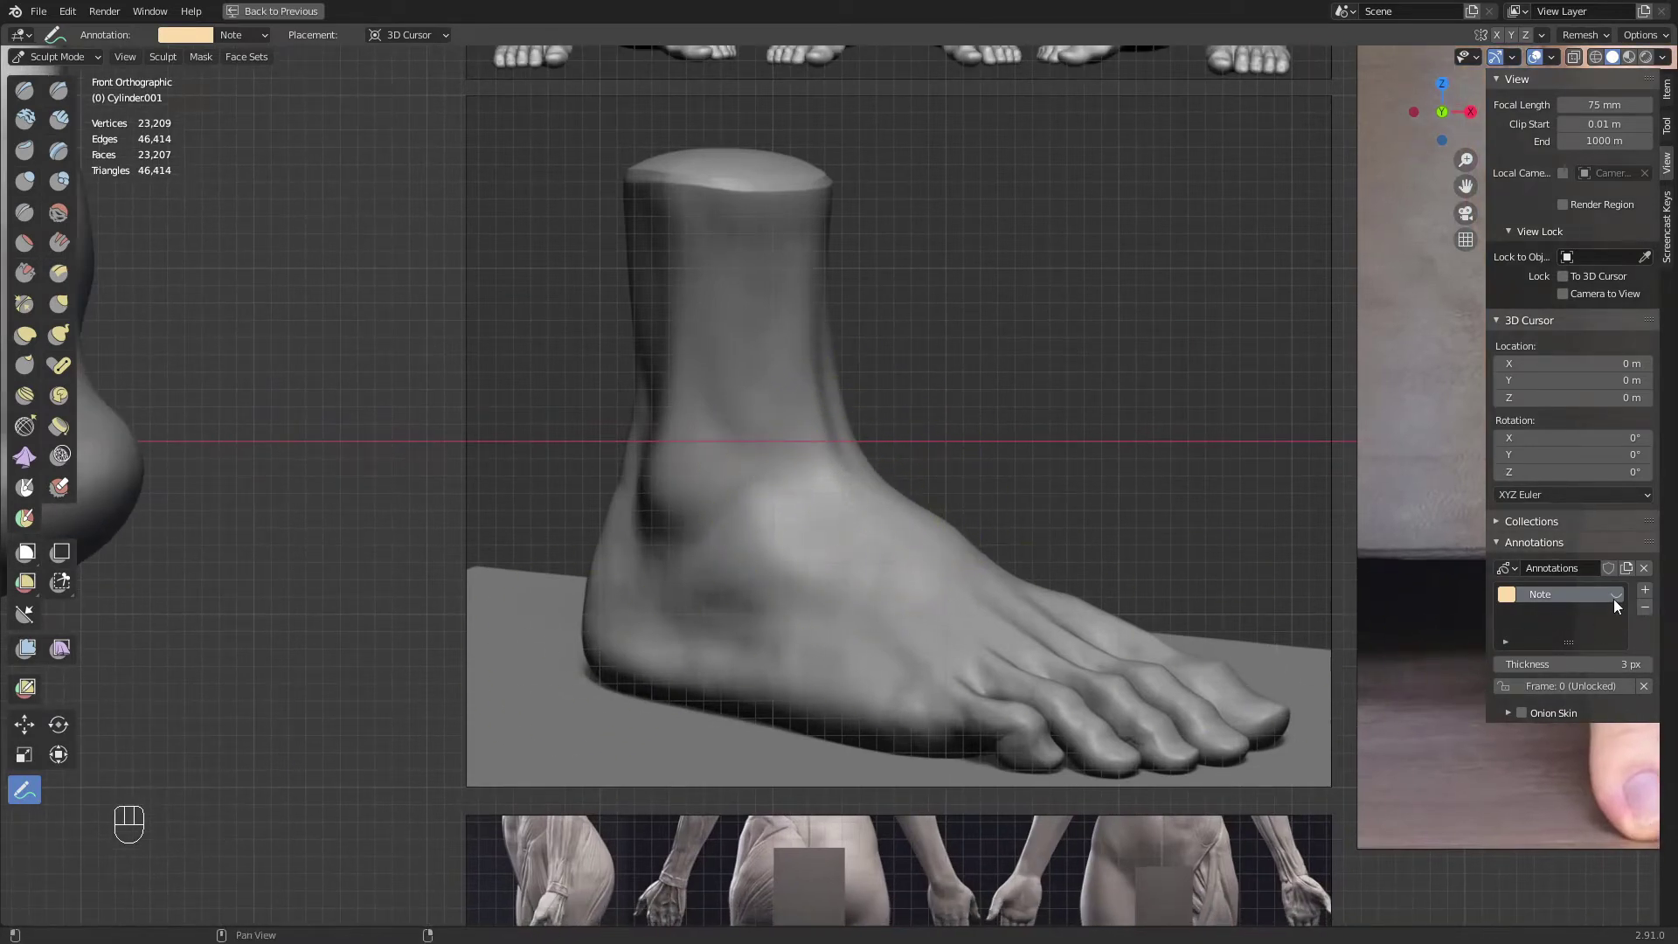
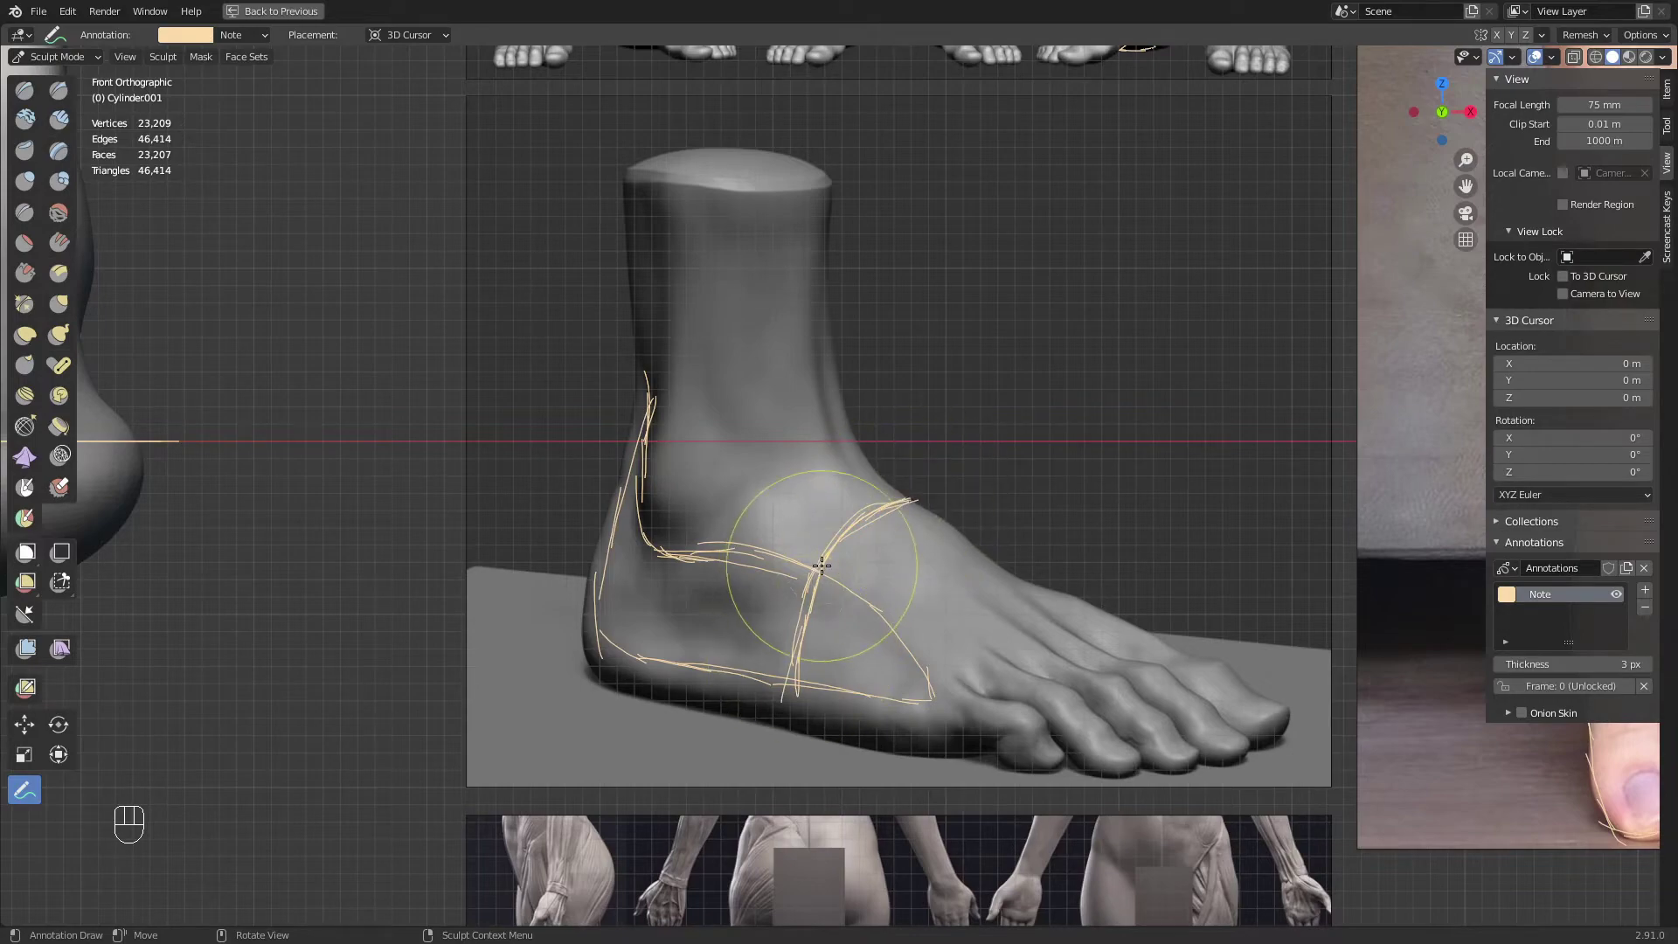
Hide the Note annotation layer again and switch to Clay Strips for the top of the model's foot
{"action": "middle_click_drag", "start_coordinate": [829, 557], "coordinate": [664, 821], "text": "ctrl"}
{"action": "middle_click_drag", "start_coordinate": [503, 470], "coordinate": [755, 552], "text": "shift"}
{"action": "middle_click_drag", "start_coordinate": [754, 552], "coordinate": [876, 470], "text": "ctrl"}
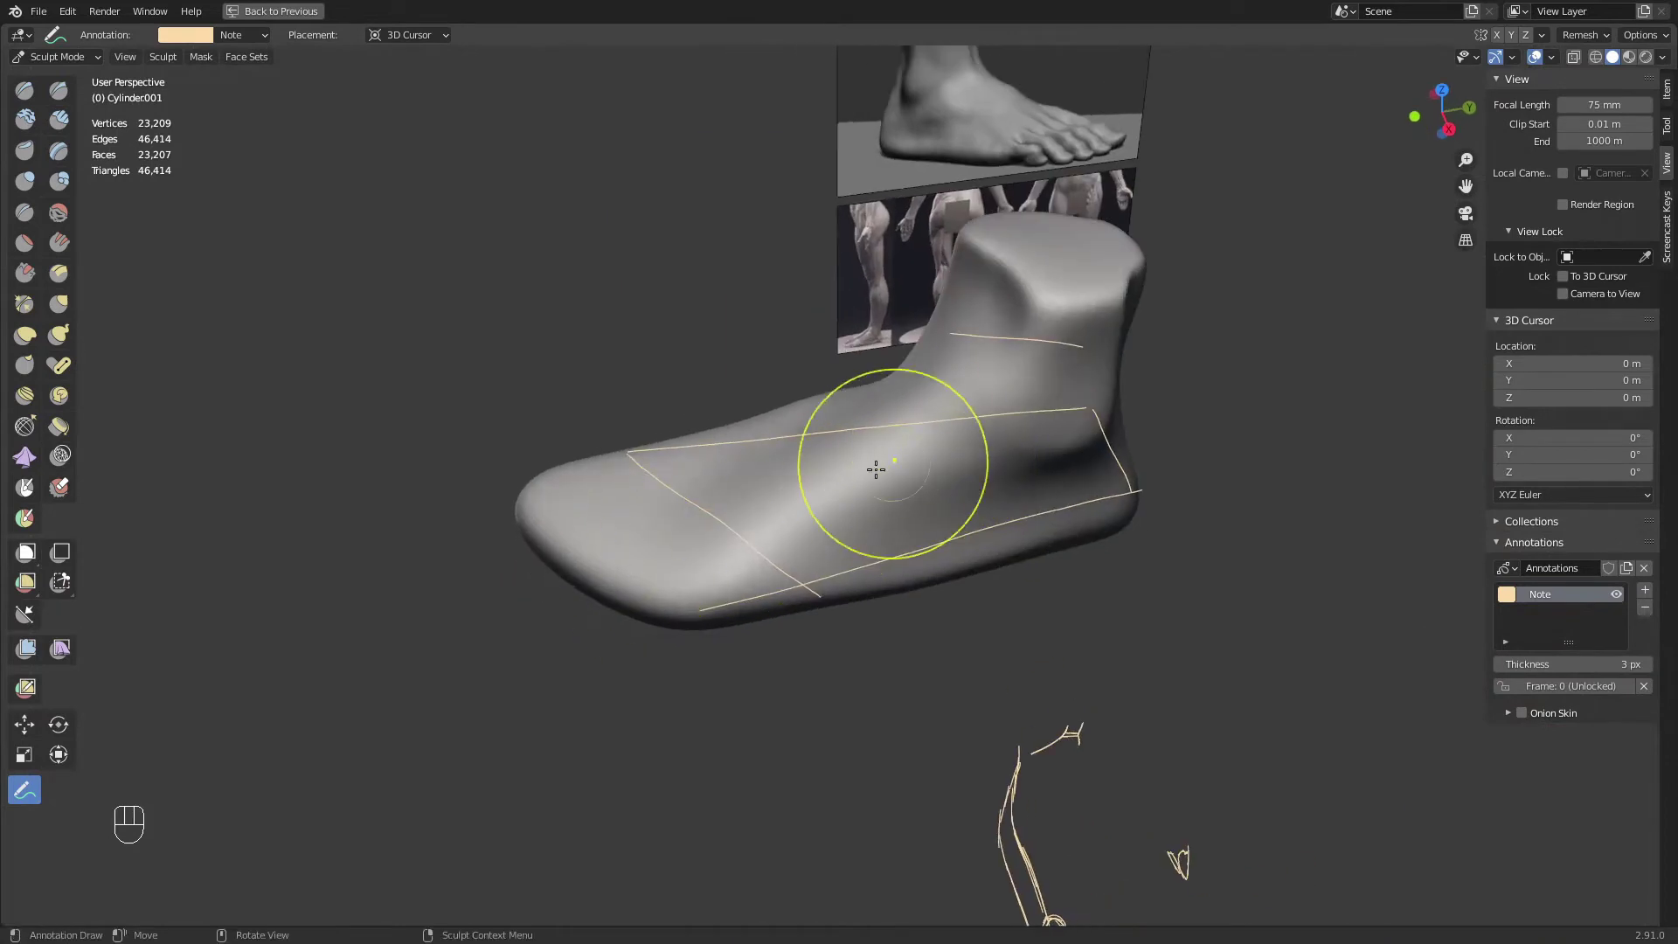
{"action": "mouse_move", "coordinate": [786, 541]}
{"action": "middle_mouse_down"}
{"action": "mouse_move", "coordinate": [743, 535]}
{"action": "mouse_move", "coordinate": [843, 487]}
{"action": "middle_mouse_up"}
{"action": "left_click", "coordinate": [1617, 594]}
{"action": "mouse_move", "coordinate": [916, 551]}
{"action": "middle_mouse_down", "text": "shift"}
{"action": "mouse_move", "coordinate": [952, 582]}
{"action": "mouse_move", "coordinate": [760, 528]}
{"action": "middle_mouse_up", "text": "shift"}
{"action": "left_click", "coordinate": [911, 557]}
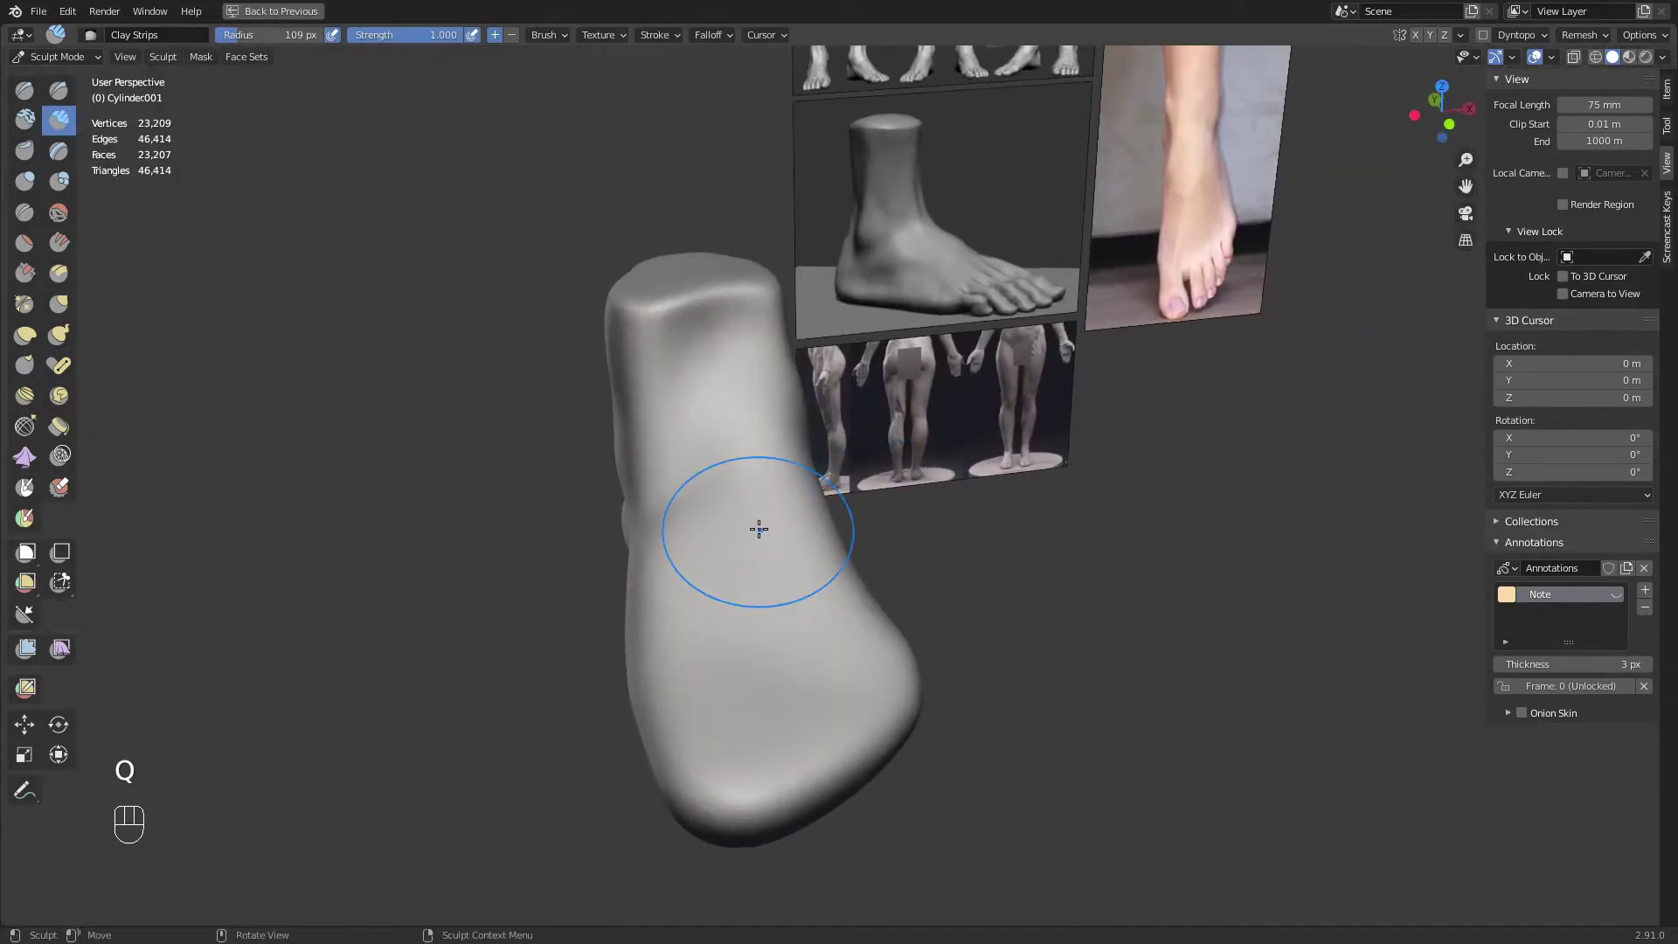
Reshape the instep profile from the right and left side views with the Grab brush, using radii of 167 and 158 px
{"action": "key", "text": "KP_3"}
{"action": "key", "text": "g"}
{"action": "key", "text": "f"}
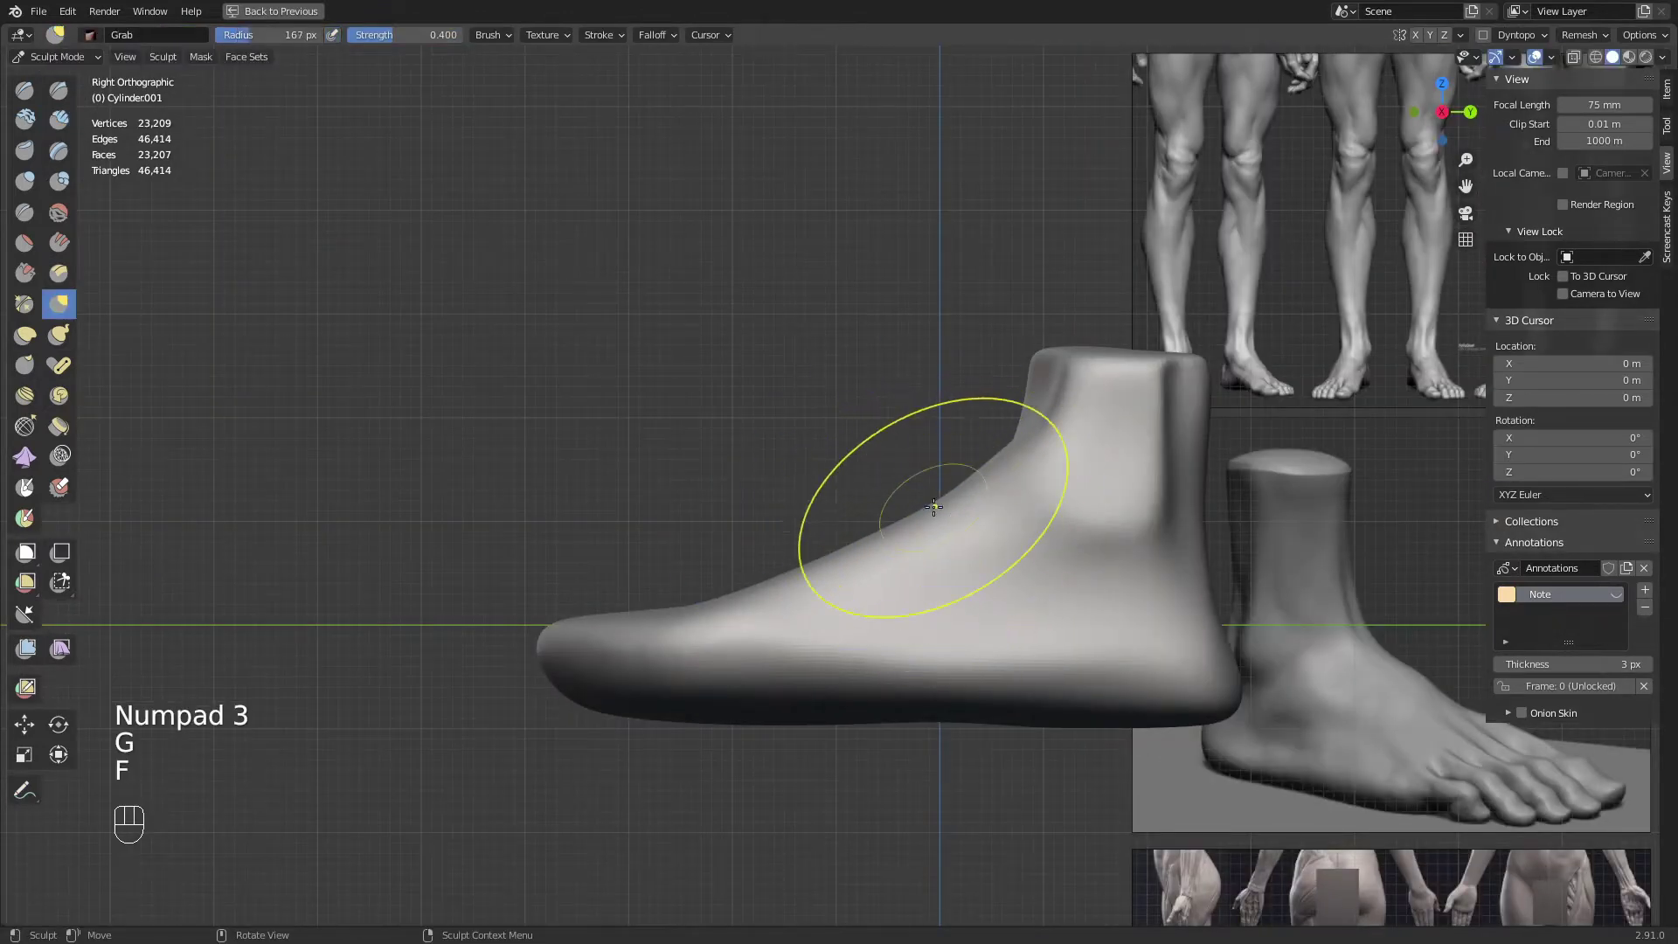
{"action": "middle_click_drag", "start_coordinate": [877, 505], "coordinate": [943, 556]}
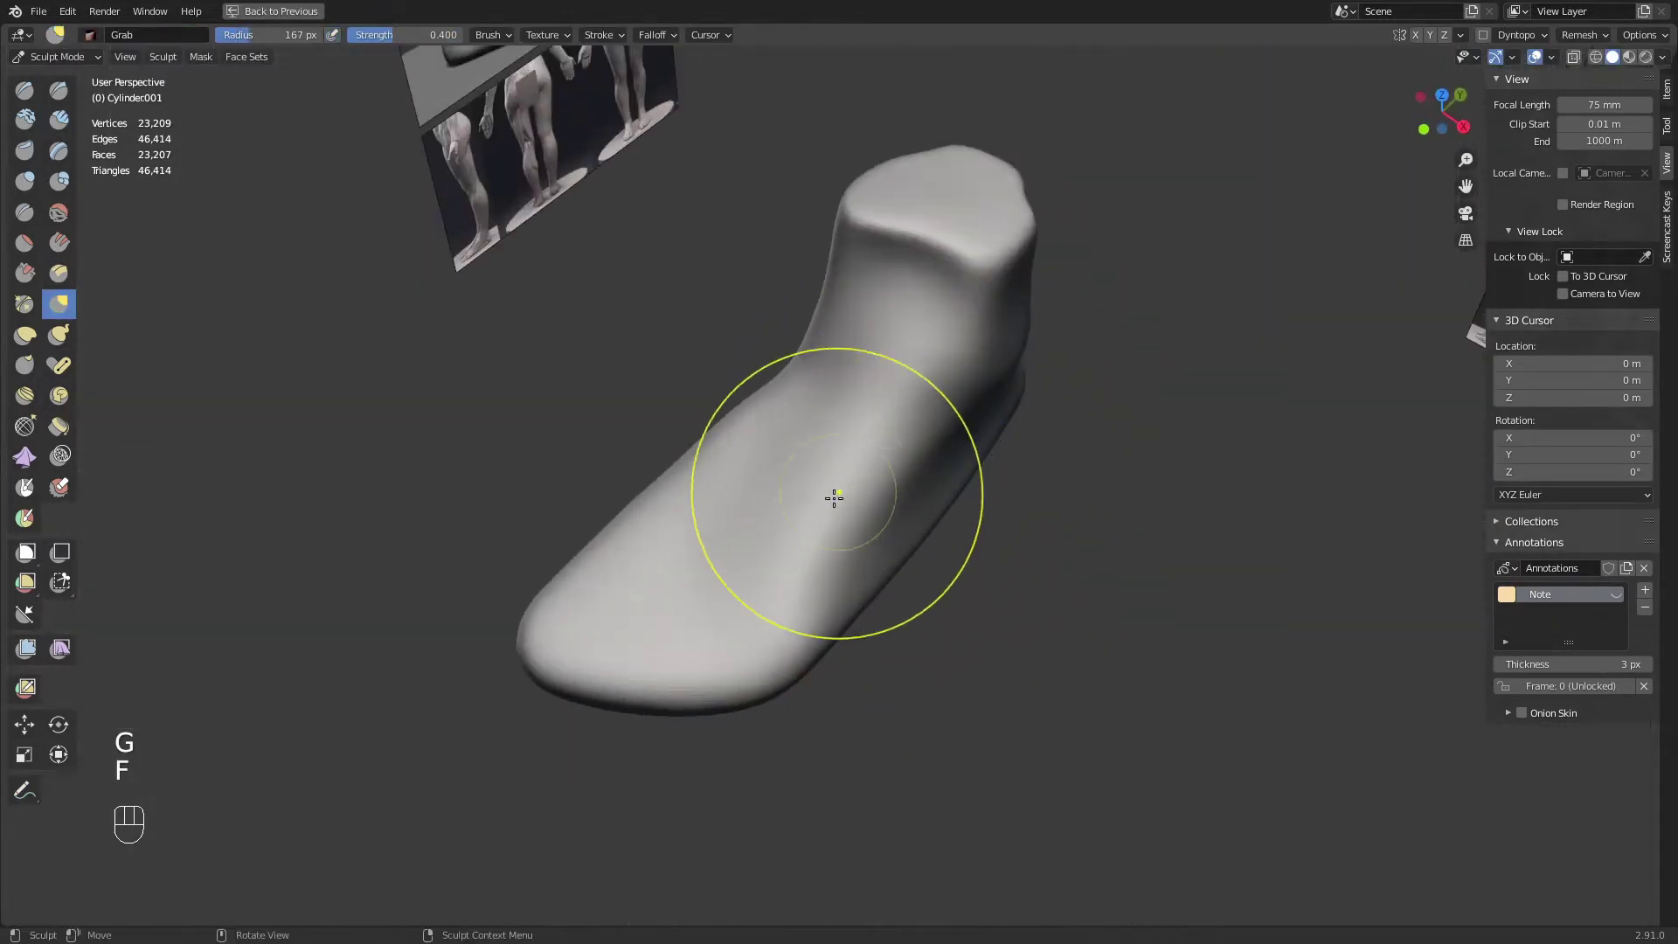
{"action": "mouse_move", "coordinate": [834, 499]}
{"action": "middle_mouse_down"}
{"action": "mouse_move", "coordinate": [884, 536]}
{"action": "mouse_move", "coordinate": [917, 516]}
{"action": "mouse_move", "coordinate": [894, 453]}
{"action": "middle_mouse_up"}
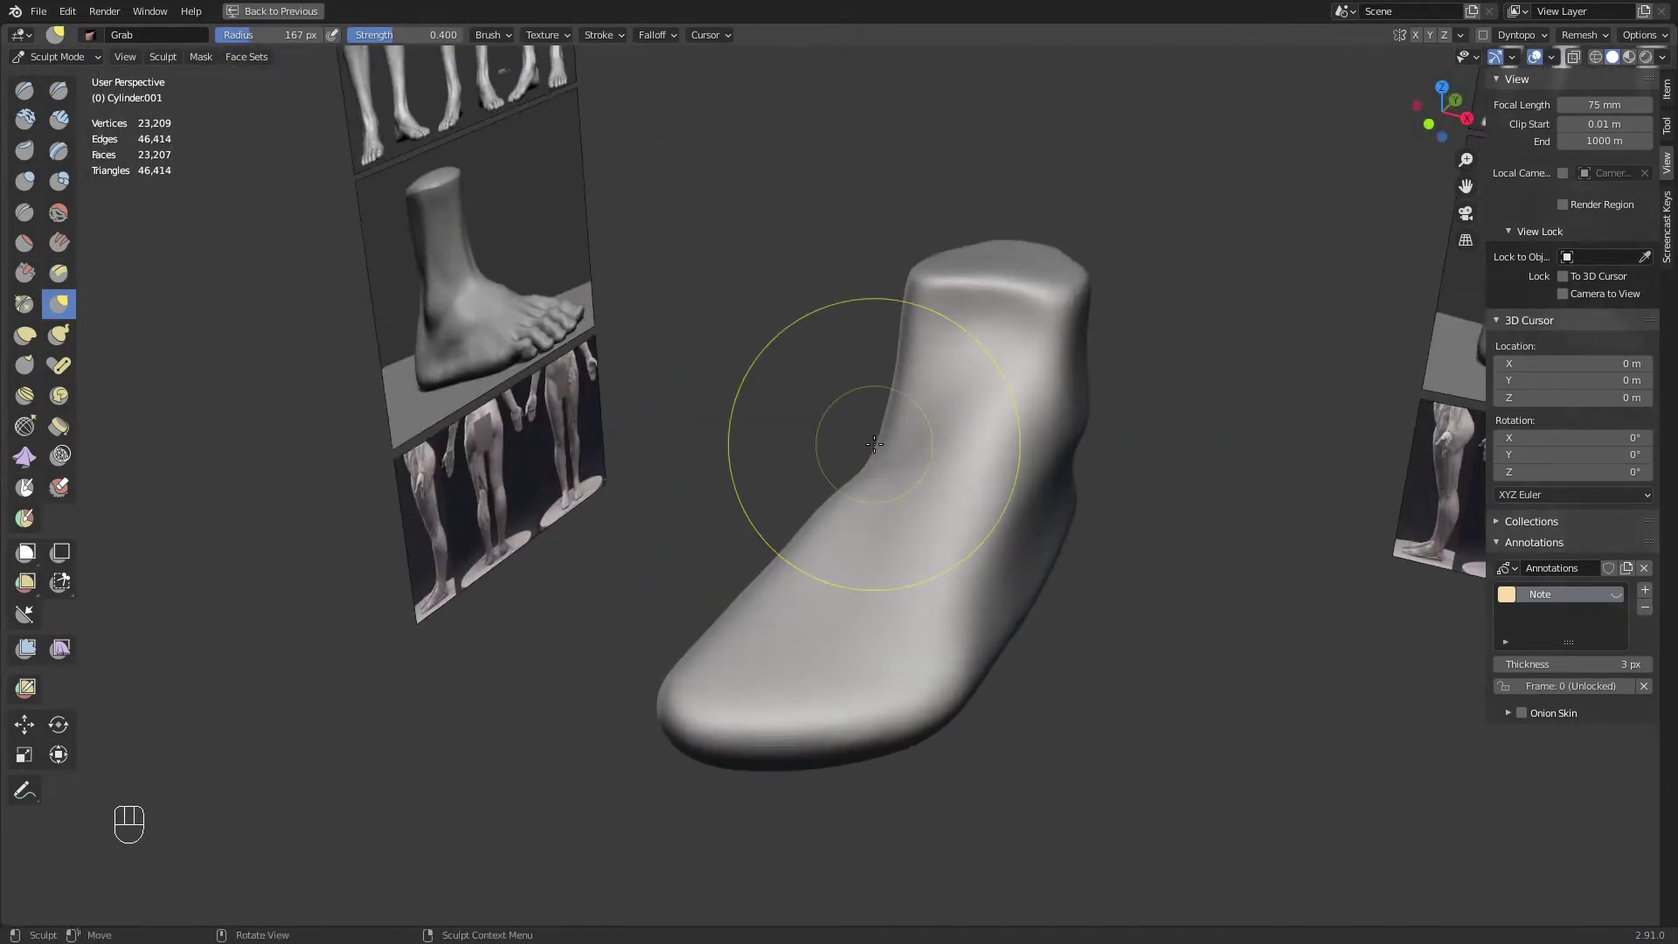
{"action": "key", "text": "KP_3"}
{"action": "key", "text": "KP_9"}
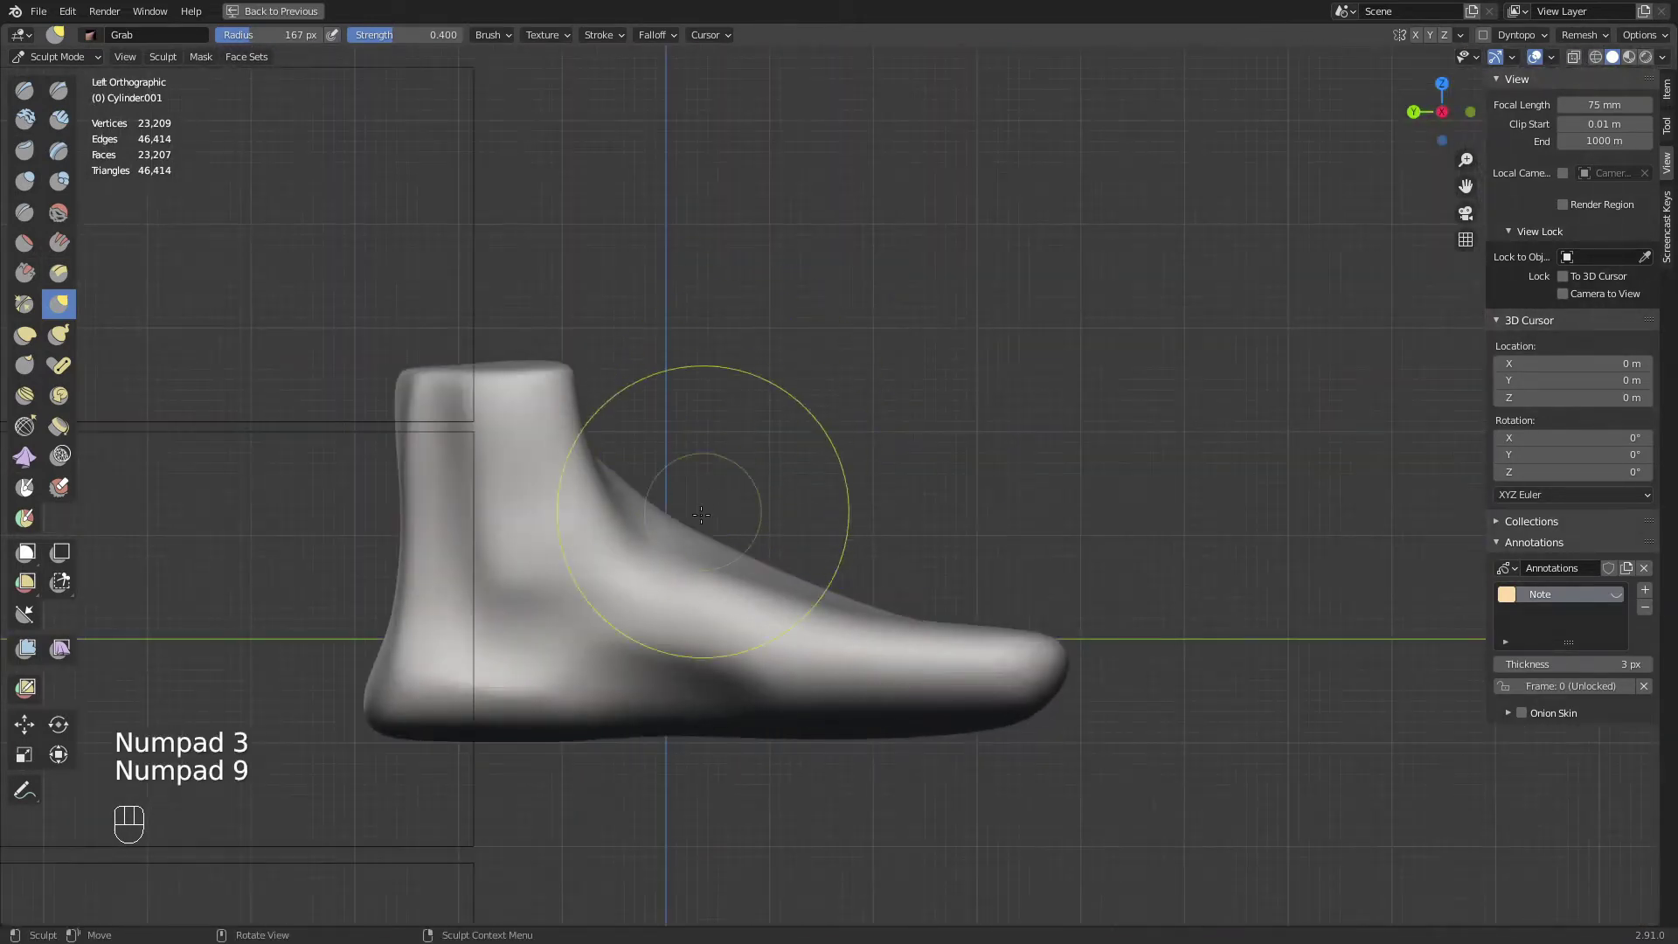
{"action": "key", "text": "f"}
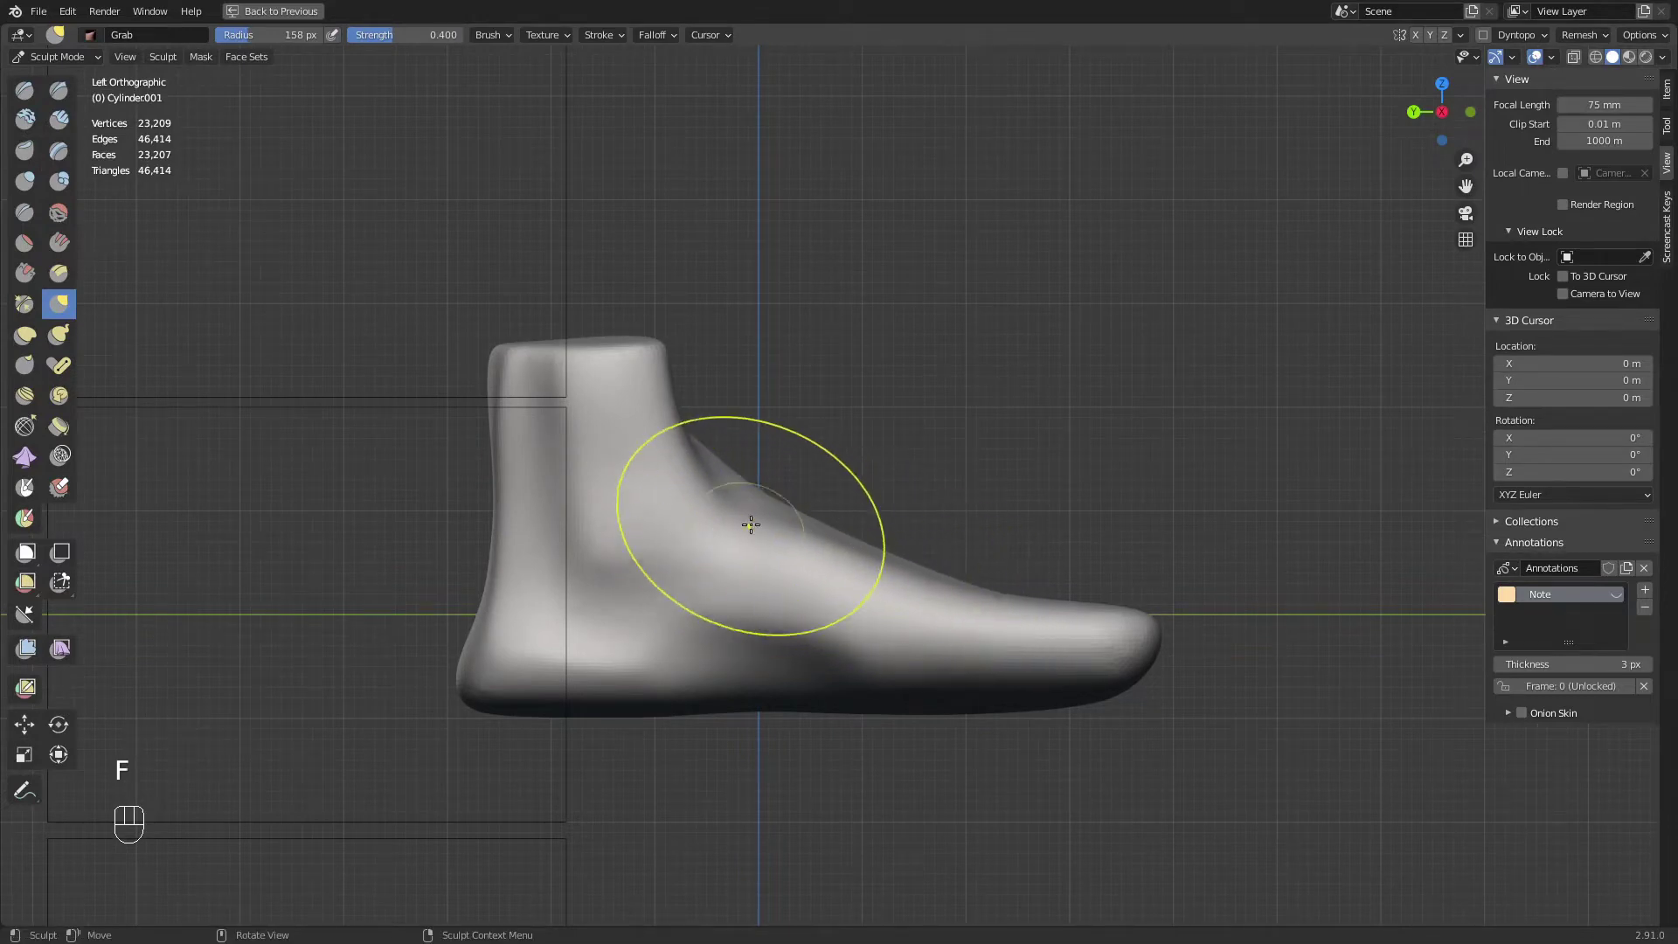
{"action": "left_click", "coordinate": [751, 525]}
Build up the top of the foot with Clay Strips at a 137 px radius, then smooth the strokes
{"action": "middle_click_drag", "start_coordinate": [751, 525], "coordinate": [630, 543]}
{"action": "key", "text": "q"}
{"action": "left_click", "coordinate": [743, 501]}
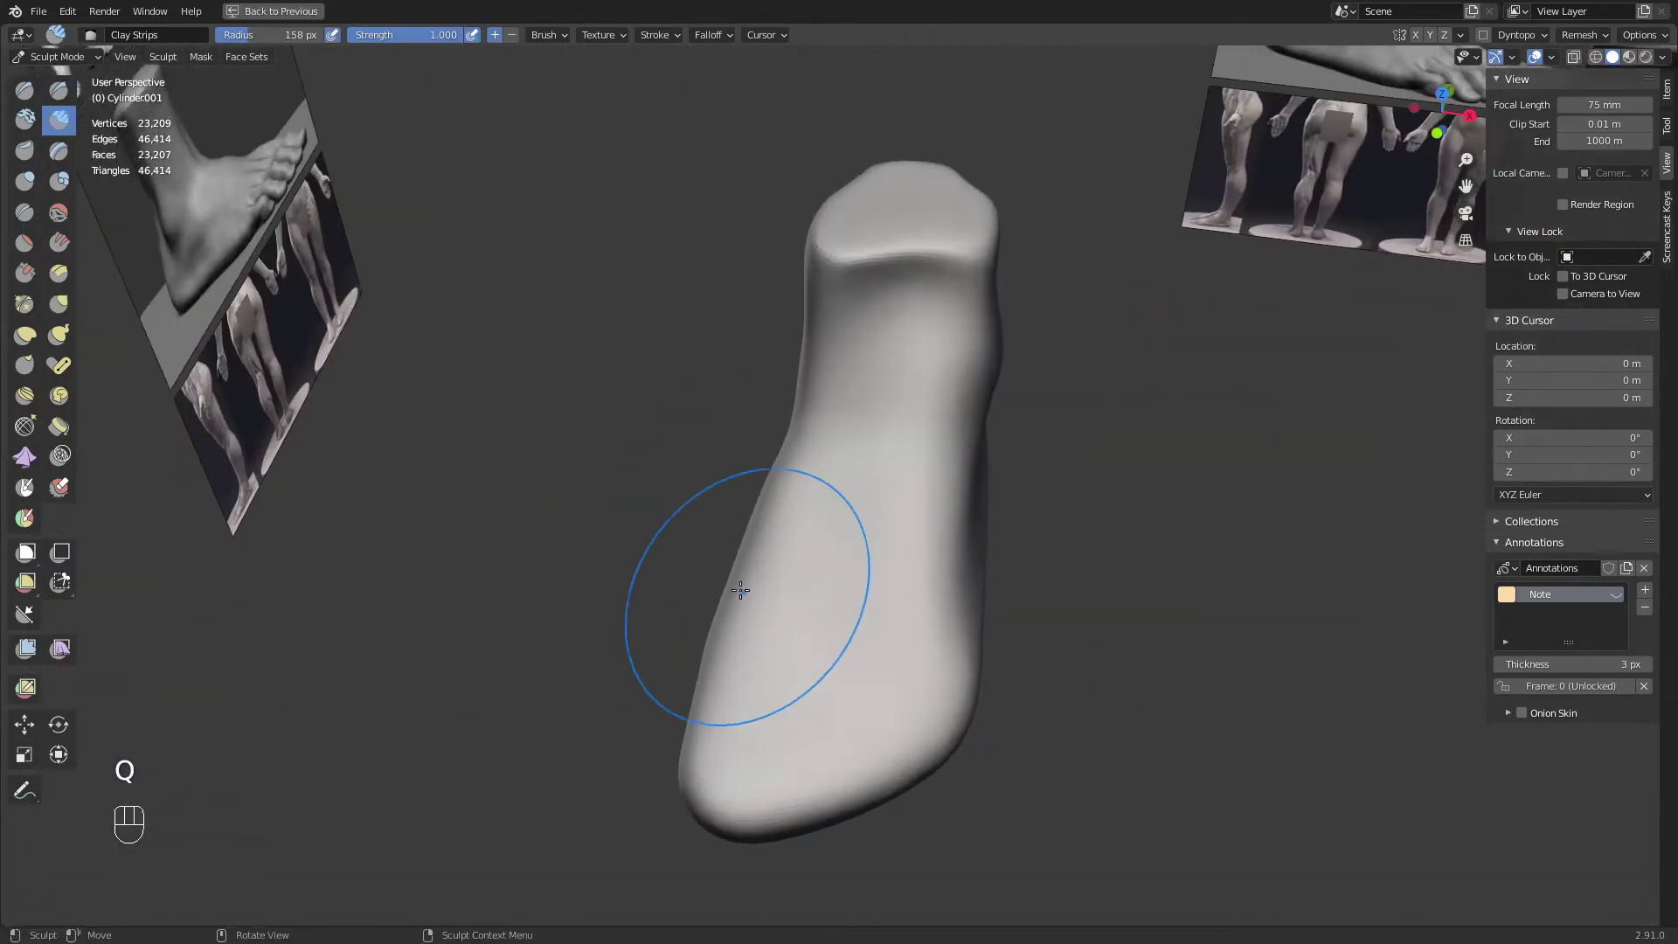
{"action": "key", "text": "f"}
{"action": "left_click", "coordinate": [724, 588]}
{"action": "mouse_move", "coordinate": [846, 392]}
{"action": "left_mouse_down"}
{"action": "mouse_move", "coordinate": [787, 563]}
{"action": "mouse_move", "coordinate": [791, 525]}
{"action": "left_mouse_up"}
{"action": "scroll", "coordinate": [791, 542], "scroll_direction": "down", "scroll_amount": 1}
{"action": "middle_click_drag", "start_coordinate": [791, 559], "coordinate": [806, 620]}
{"action": "left_click_drag", "start_coordinate": [844, 419], "coordinate": [787, 598]}
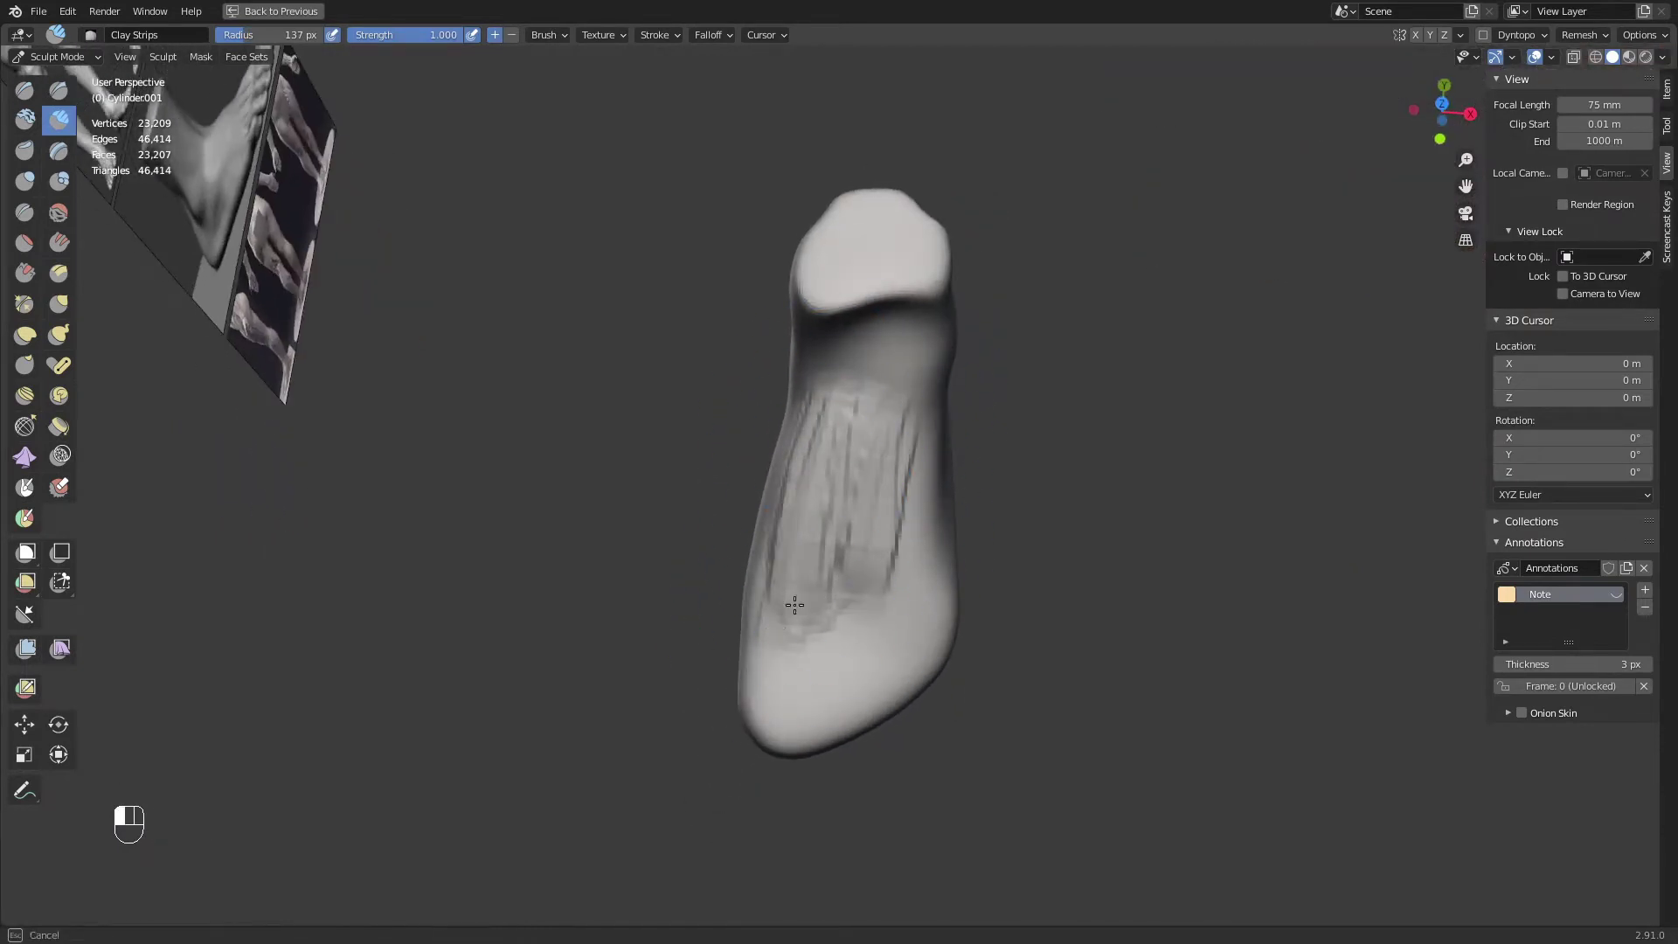
{"action": "mouse_move", "coordinate": [844, 596]}
{"action": "left_mouse_down"}
{"action": "mouse_move", "coordinate": [864, 446]}
{"action": "mouse_move", "coordinate": [861, 563]}
{"action": "left_mouse_up"}
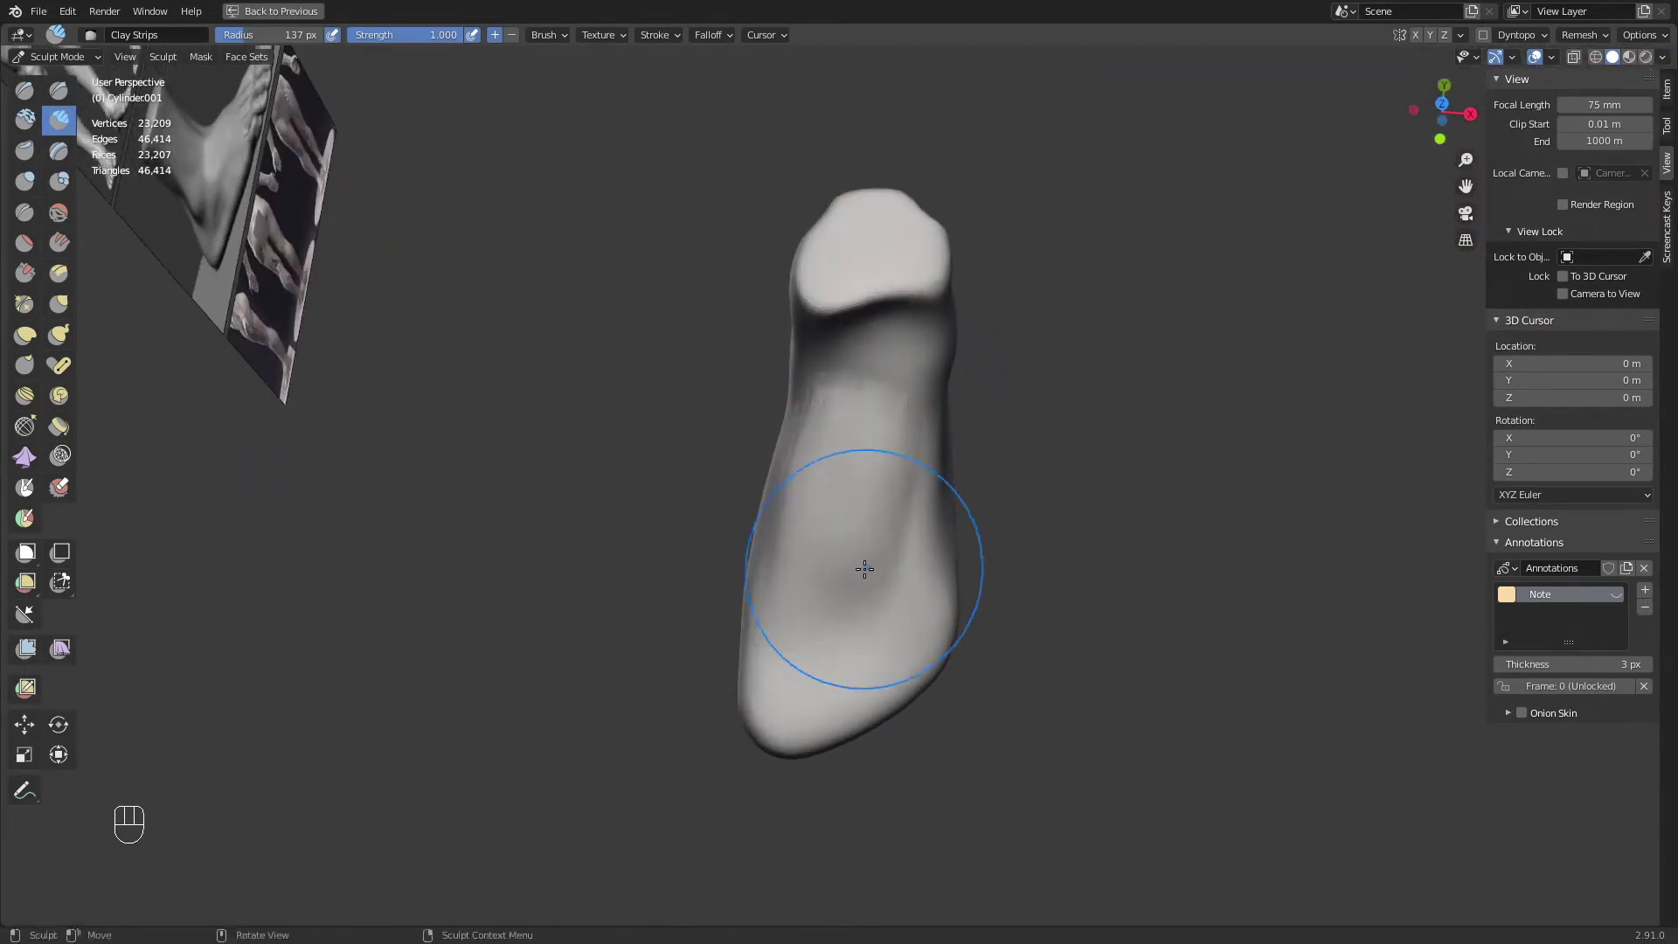
Show the Note annotation layer and draw a diagonal line across the ball of the foot on the front-foot photo reference
{"action": "mouse_move", "coordinate": [867, 572]}
{"action": "middle_mouse_down"}
{"action": "mouse_move", "coordinate": [898, 509]}
{"action": "mouse_move", "coordinate": [1010, 516]}
{"action": "middle_mouse_up"}
{"action": "mouse_move", "coordinate": [987, 588]}
{"action": "middle_mouse_down"}
{"action": "mouse_move", "coordinate": [918, 655]}
{"action": "mouse_move", "coordinate": [921, 547]}
{"action": "middle_mouse_up"}
{"action": "middle_click_drag", "start_coordinate": [912, 613], "coordinate": [1049, 918], "text": "shift"}
{"action": "middle_click_drag", "start_coordinate": [841, 305], "coordinate": [795, 283]}
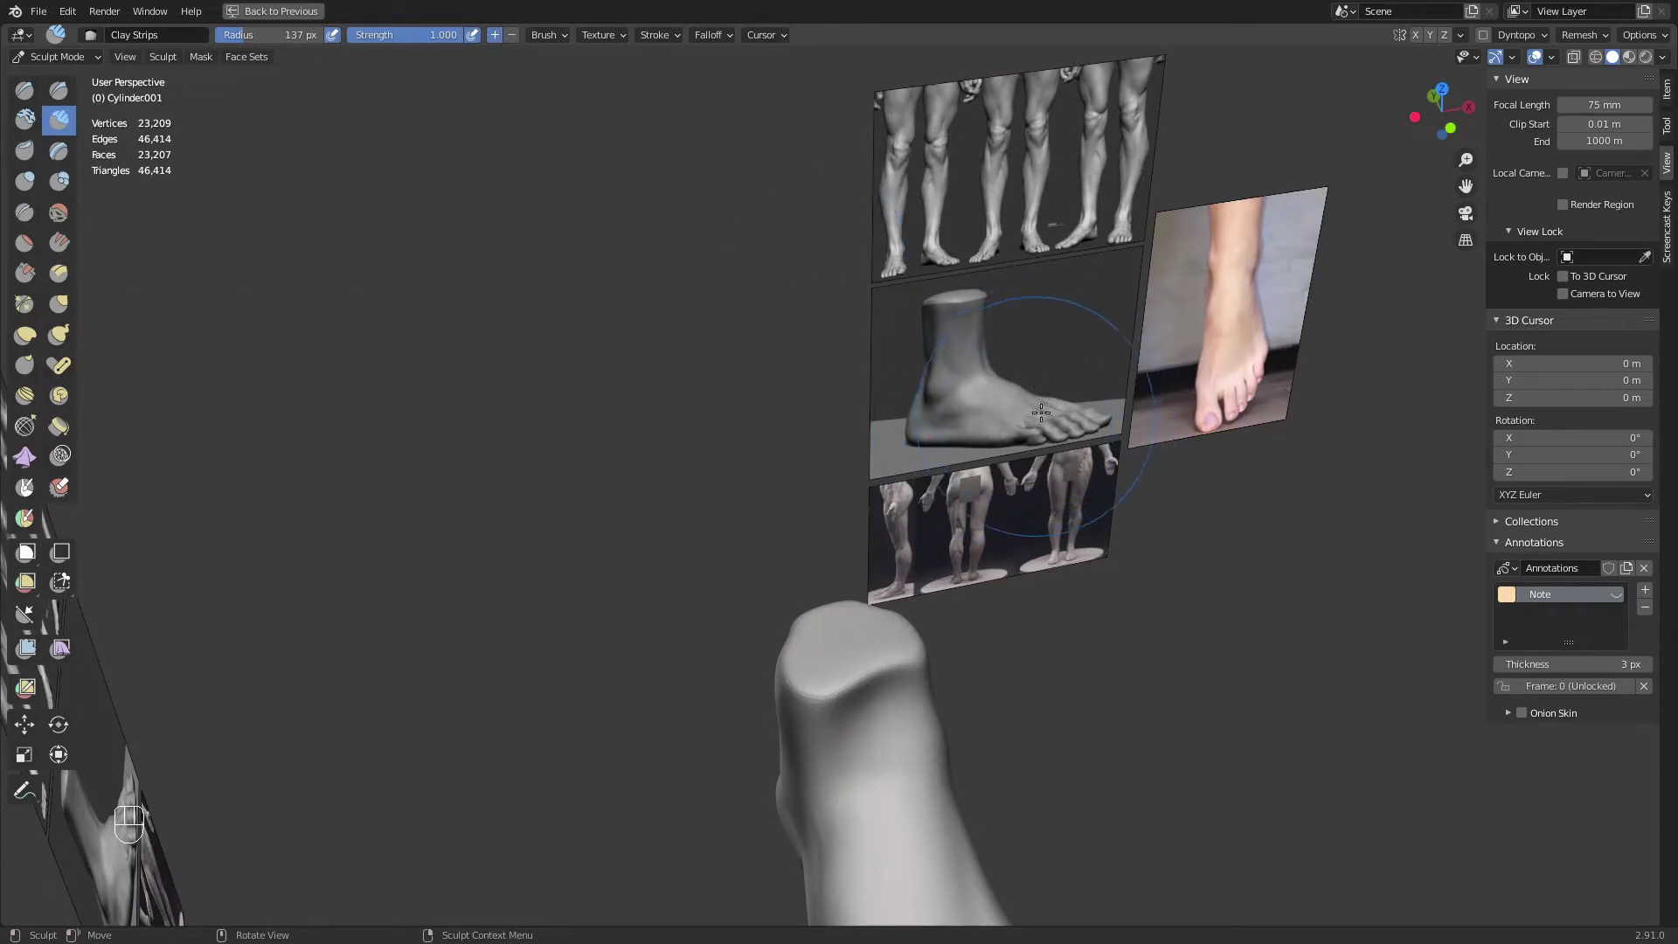
{"action": "middle_click_drag", "start_coordinate": [1244, 329], "coordinate": [868, 365], "text": "shift"}
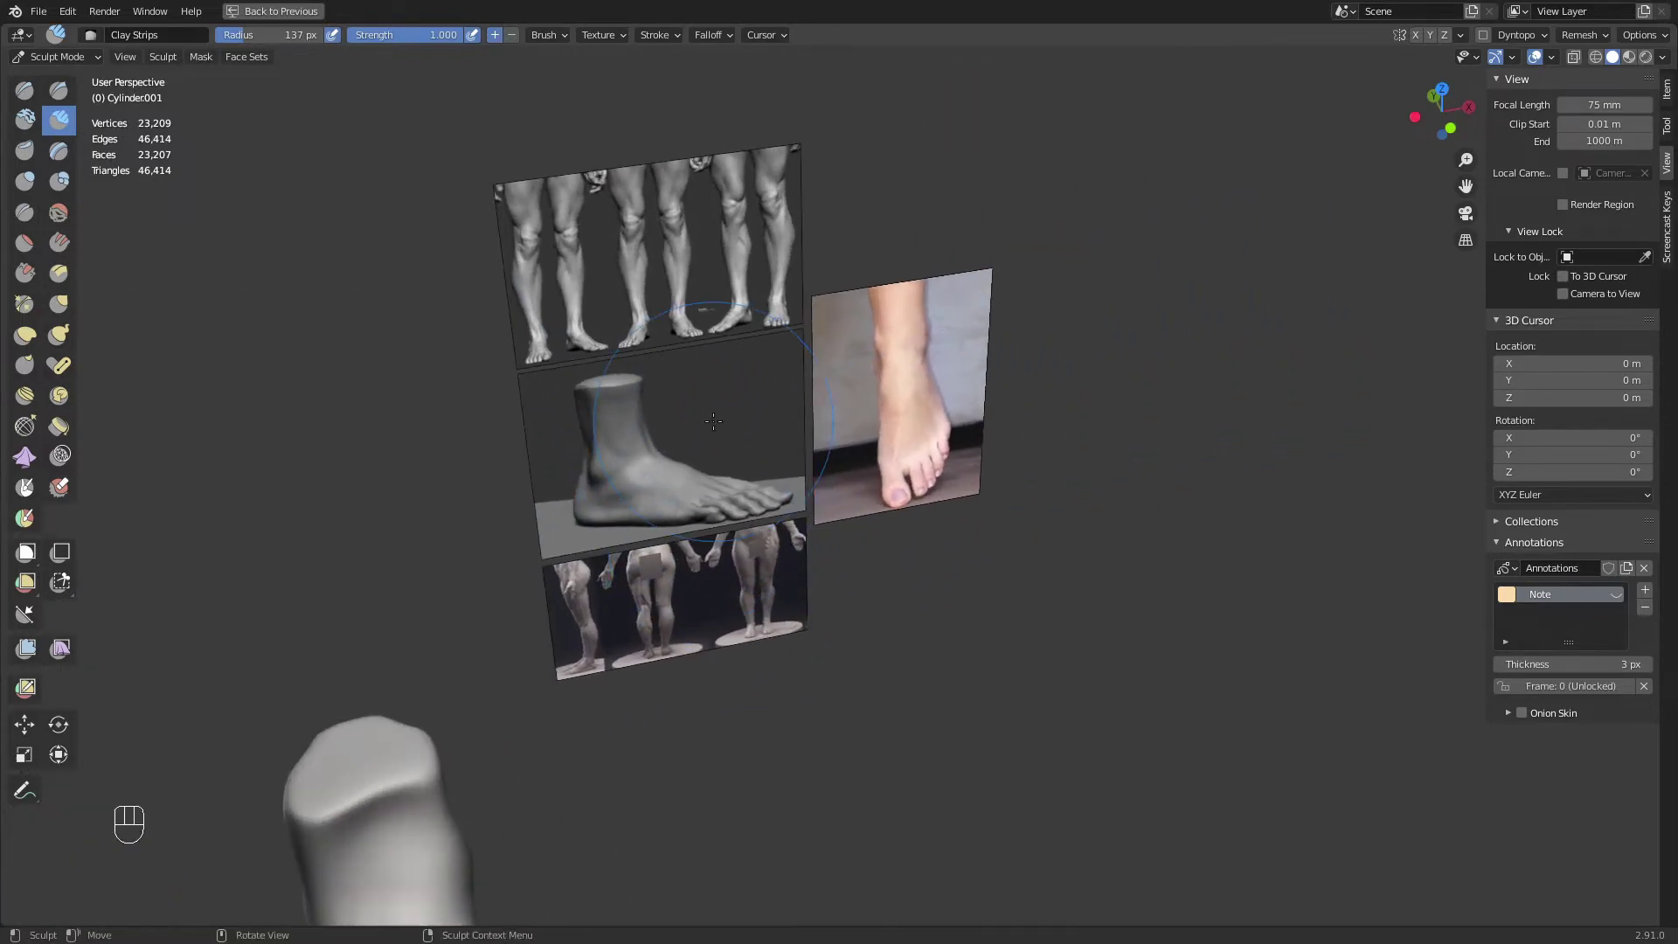
{"action": "key", "text": "KP_1"}
{"action": "middle_click_drag", "start_coordinate": [1084, 787], "coordinate": [760, 282], "text": "shift"}
{"action": "middle_click_drag", "start_coordinate": [892, 622], "coordinate": [892, 446], "text": "ctrl"}
{"action": "middle_click_drag", "start_coordinate": [920, 589], "coordinate": [907, 552], "text": "shift"}
{"action": "left_click", "coordinate": [1616, 595]}
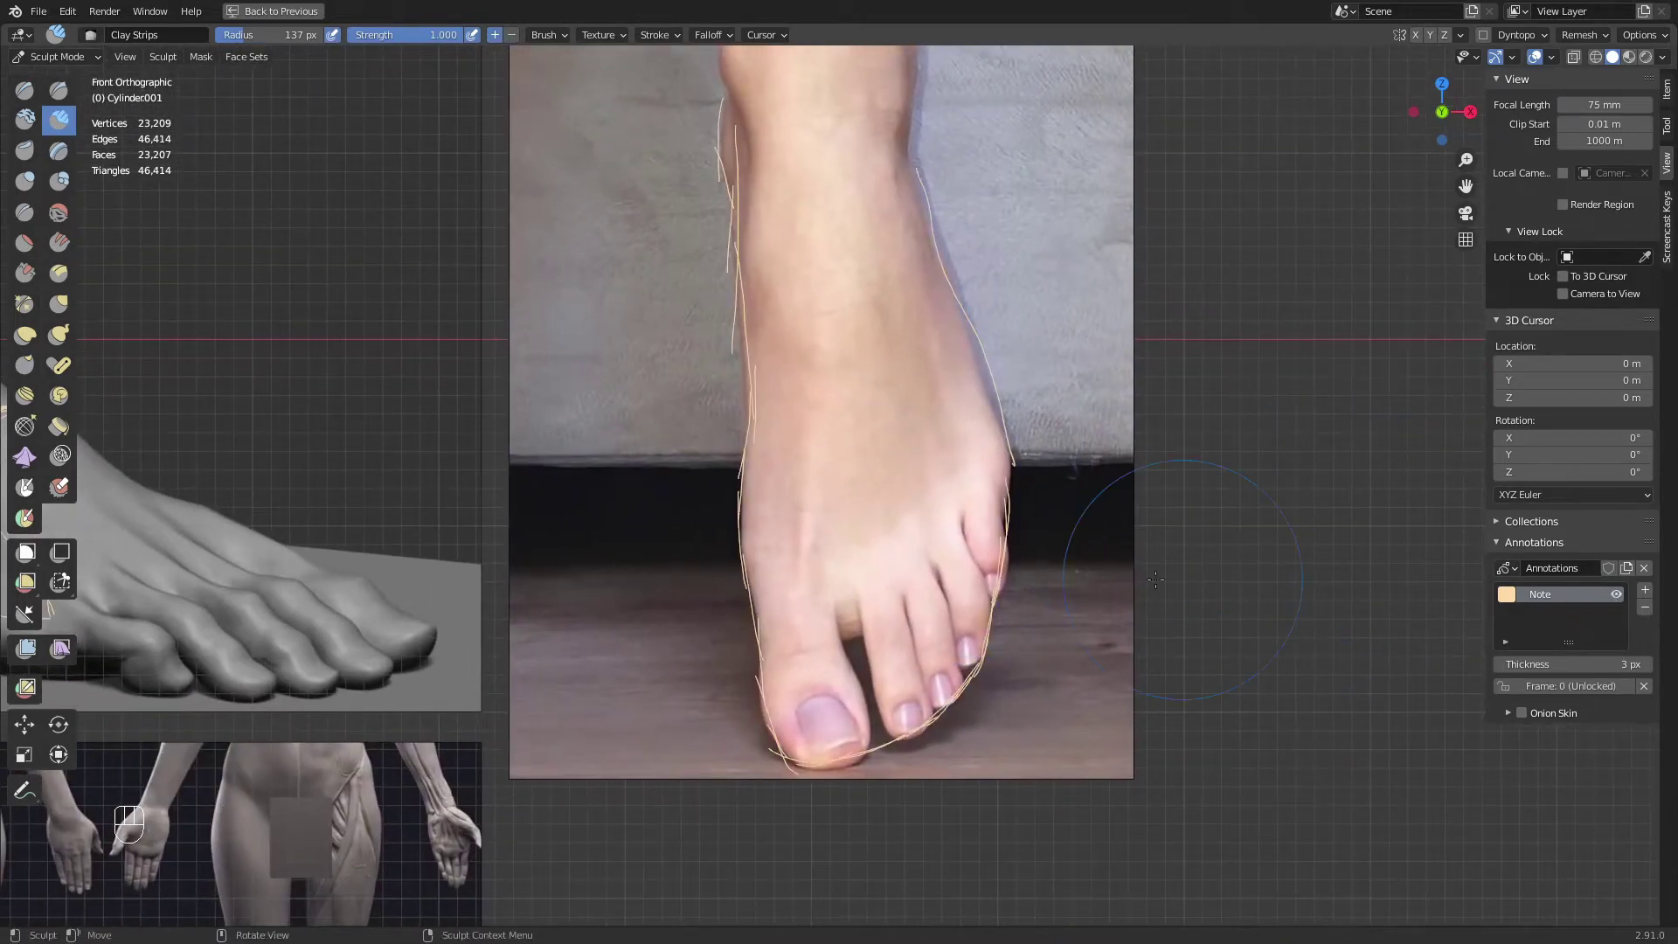
{"action": "left_click", "coordinate": [24, 790]}
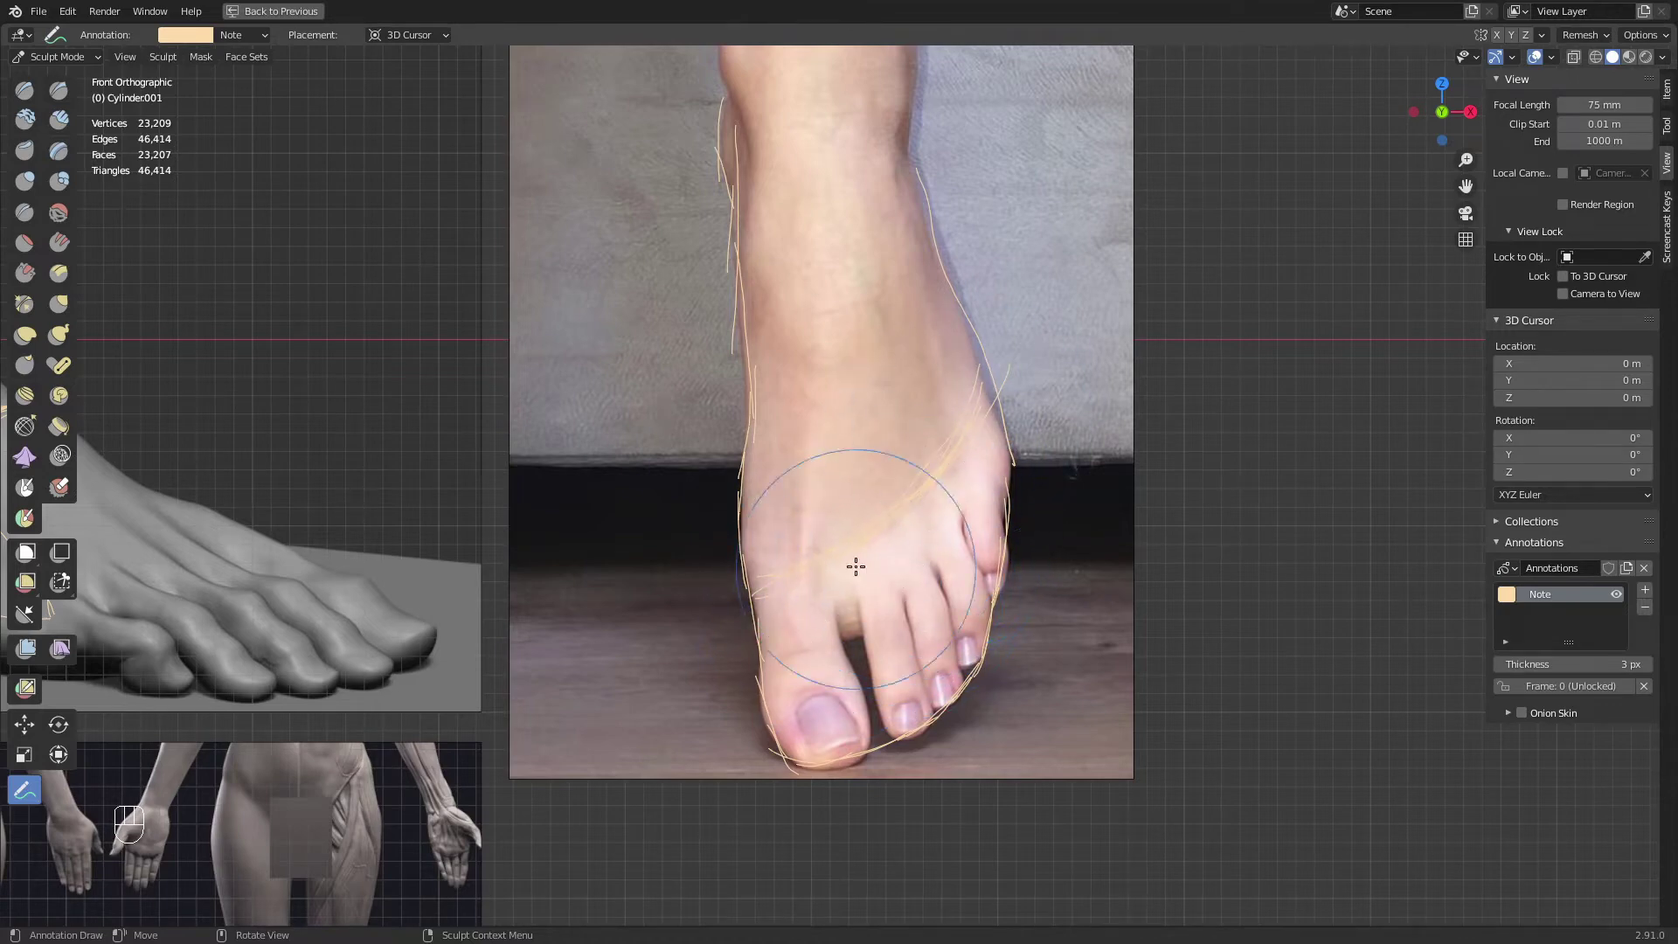
Hide the Note annotation layer again and view the model's foot straight from the top
{"action": "middle_click_drag", "start_coordinate": [846, 491], "coordinate": [769, 839], "text": "ctrl"}
{"action": "mouse_move", "coordinate": [484, 637]}
{"action": "middle_mouse_down", "text": "shift"}
{"action": "mouse_move", "coordinate": [848, 499]}
{"action": "mouse_move", "coordinate": [931, 682]}
{"action": "mouse_move", "coordinate": [999, 707]}
{"action": "middle_mouse_up", "text": "shift"}
{"action": "mouse_move", "coordinate": [822, 464]}
{"action": "middle_mouse_down"}
{"action": "mouse_move", "coordinate": [805, 621]}
{"action": "mouse_move", "coordinate": [793, 542]}
{"action": "mouse_move", "coordinate": [843, 465]}
{"action": "middle_mouse_up"}
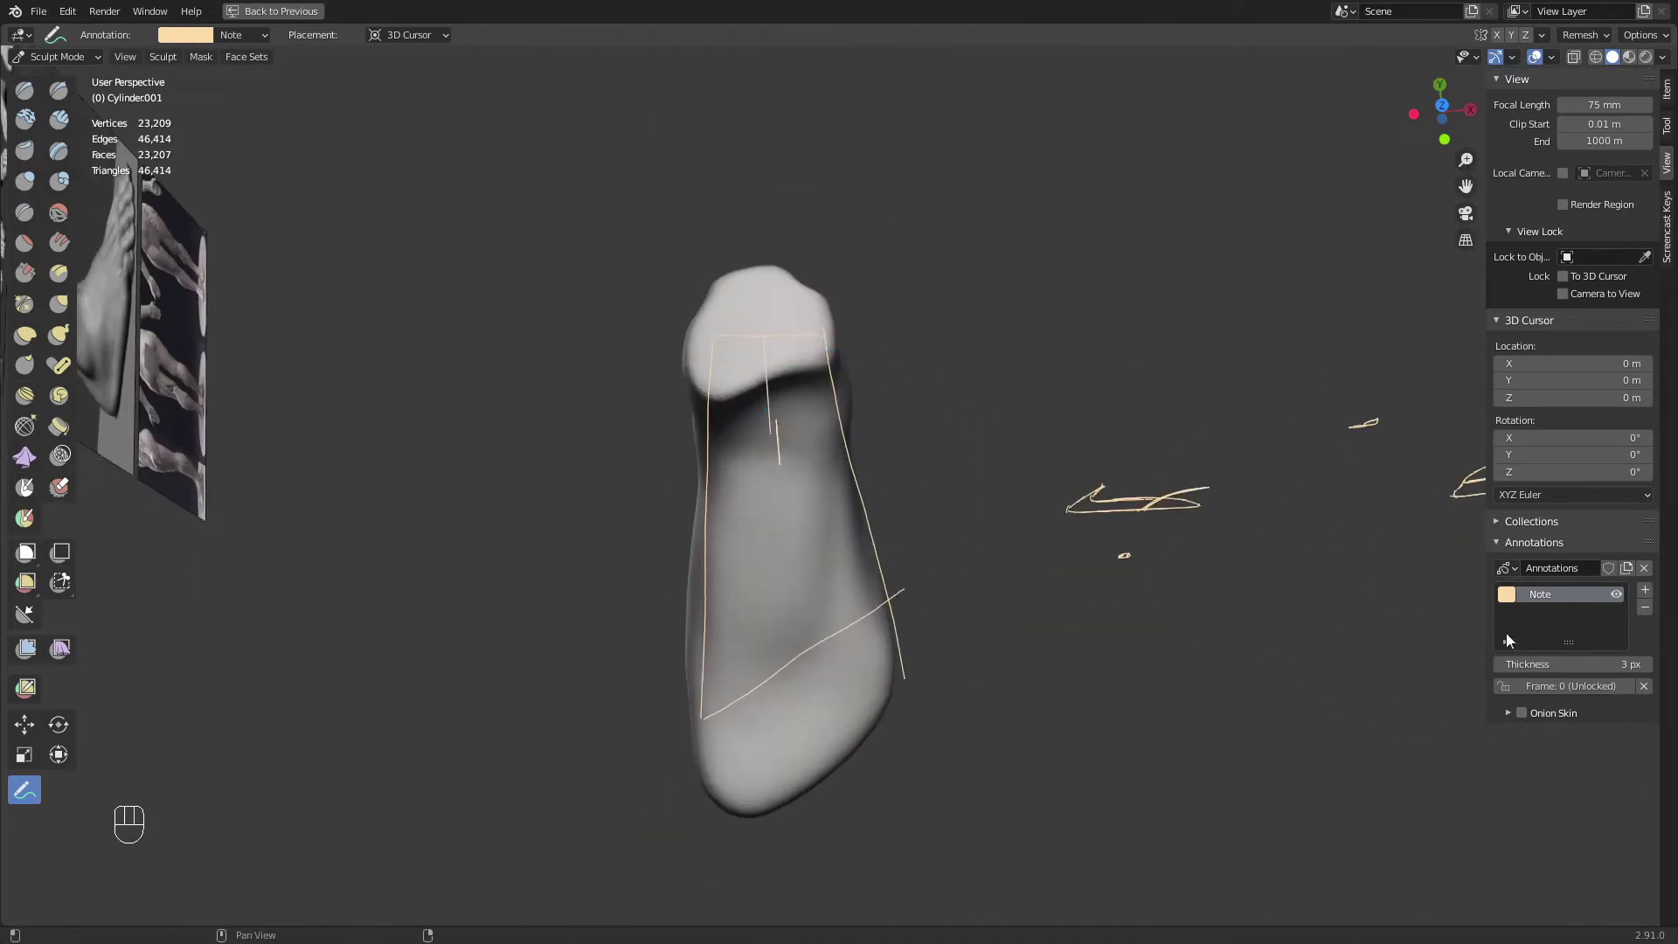
{"action": "left_click", "coordinate": [1616, 595]}
{"action": "key", "text": "KP_7"}
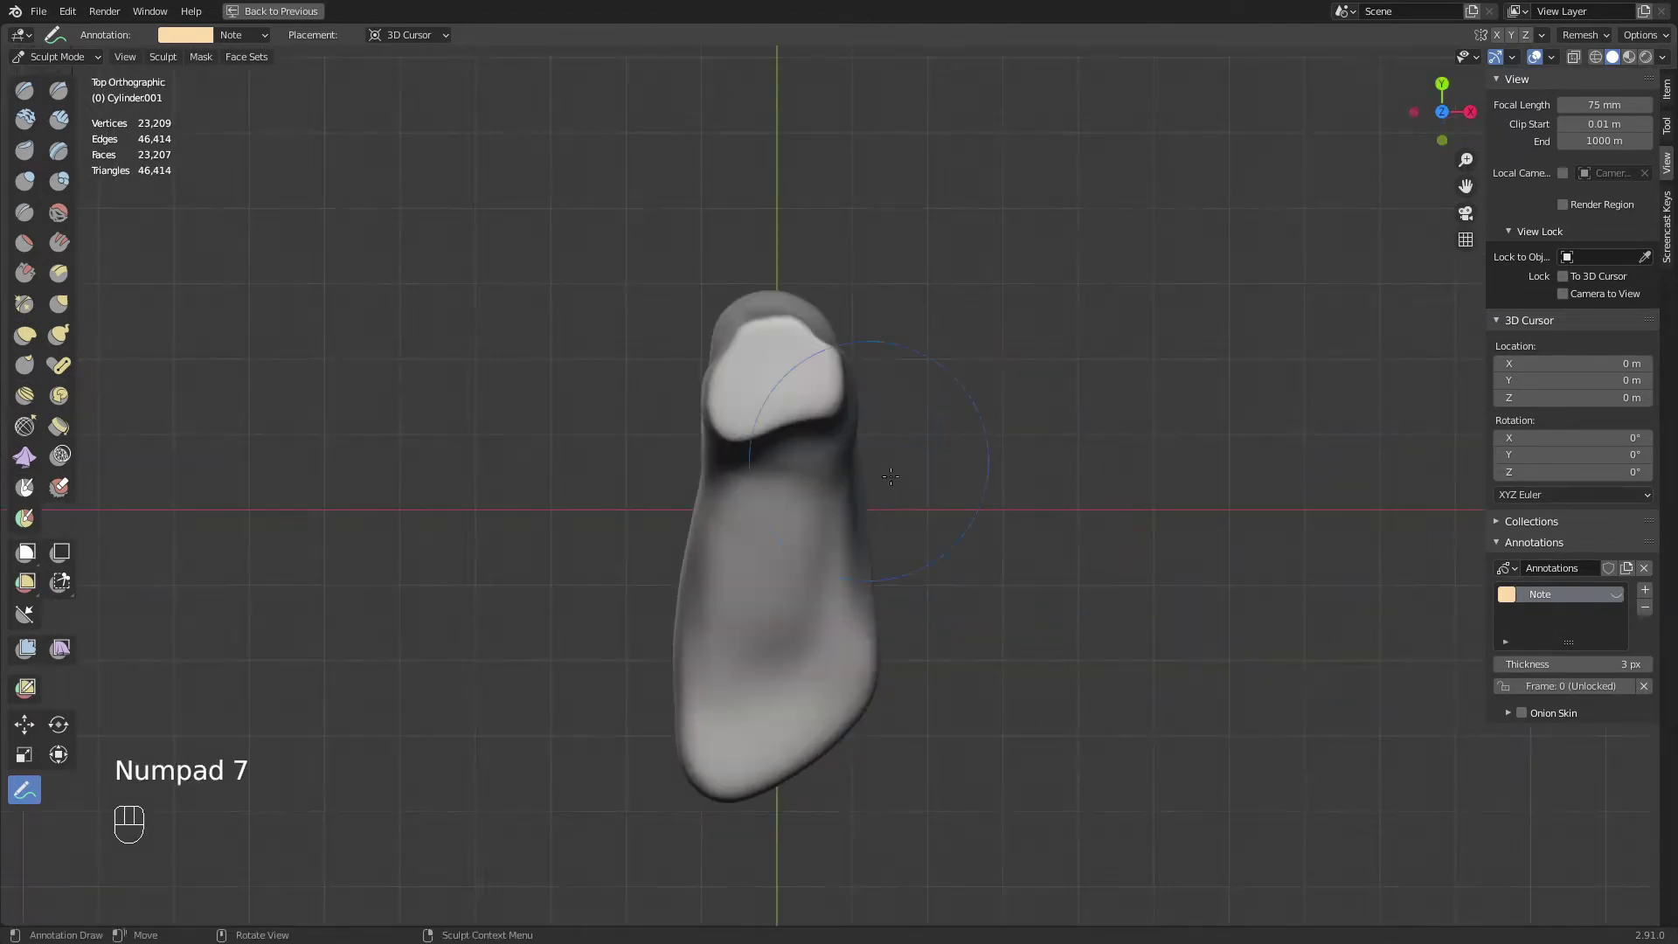
{"action": "middle_click_drag", "start_coordinate": [856, 533], "coordinate": [869, 421], "text": "shift"}
{"action": "mouse_move", "coordinate": [860, 568]}
{"action": "middle_mouse_down", "text": "ctrl"}
{"action": "mouse_move", "coordinate": [856, 474]}
{"action": "mouse_move", "coordinate": [876, 550]}
{"action": "mouse_move", "coordinate": [769, 500]}
{"action": "middle_mouse_up", "text": "ctrl"}
Carve down the outer side of the midfoot with subtractive Clay Strips strokes, using a 130 px radius
{"action": "key", "text": "q"}
{"action": "left_click", "coordinate": [856, 474]}
{"action": "key", "text": "f"}
{"action": "left_click", "coordinate": [763, 498]}
{"action": "left_click_drag", "start_coordinate": [930, 369], "coordinate": [887, 463], "text": "ctrl"}
{"action": "middle_click_drag", "start_coordinate": [894, 465], "coordinate": [820, 435]}
{"action": "key", "text": "f"}
{"action": "left_click", "coordinate": [856, 441]}
{"action": "left_click_drag", "start_coordinate": [1004, 418], "coordinate": [897, 505], "text": "ctrl"}
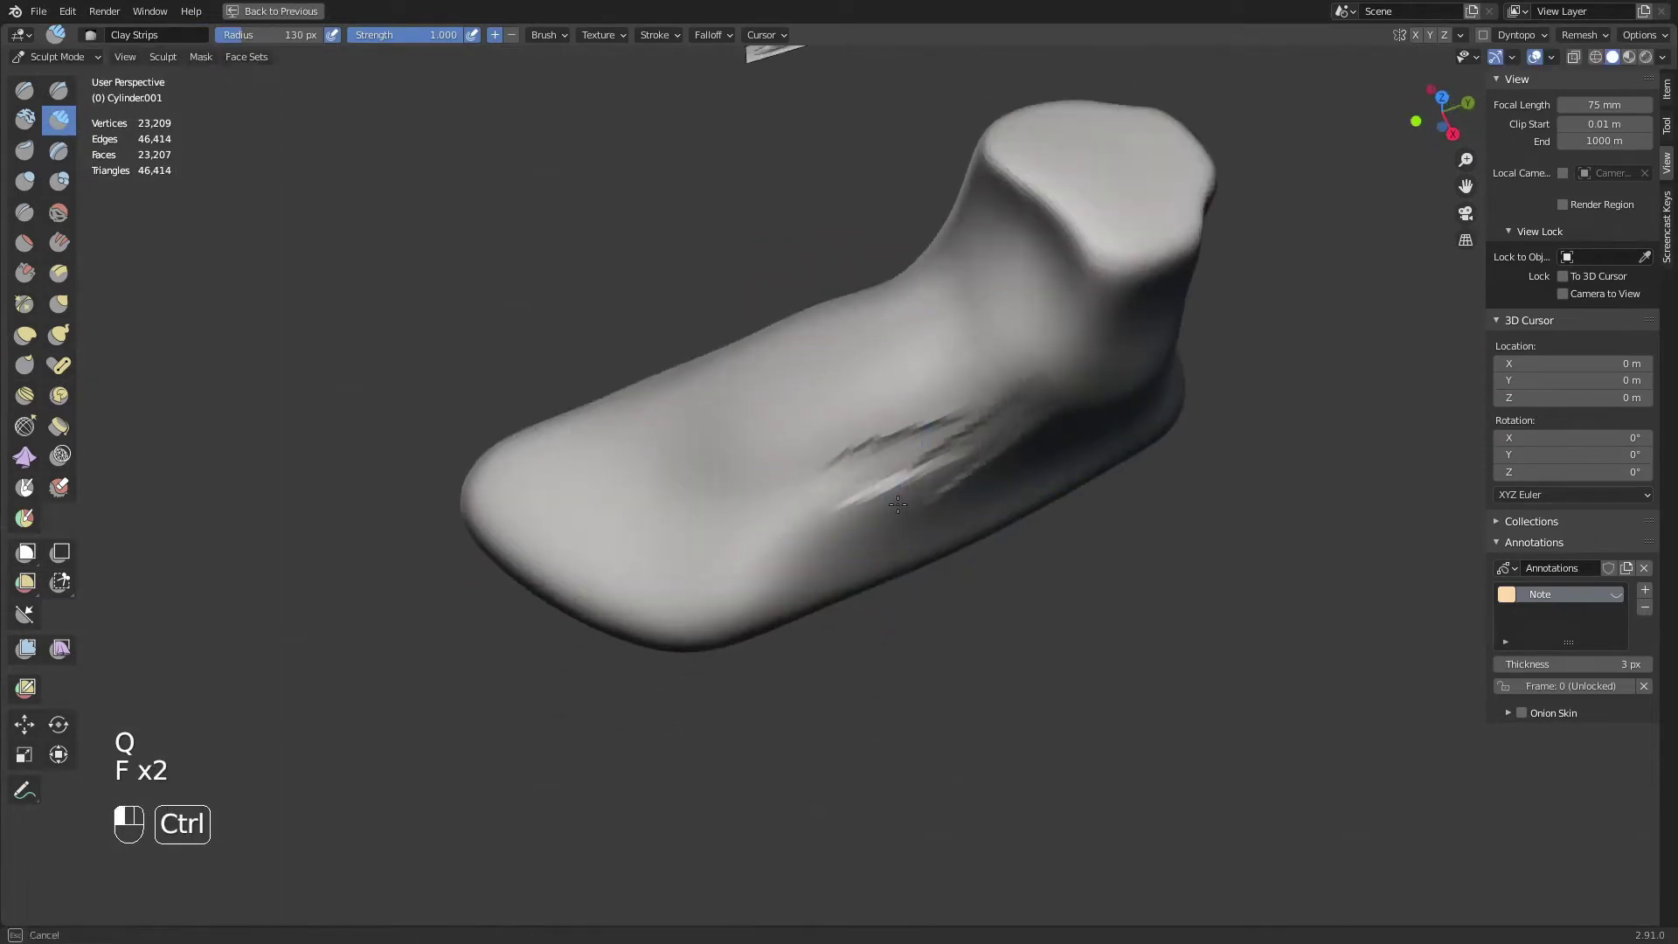
{"action": "left_click_drag", "start_coordinate": [806, 530], "coordinate": [794, 535], "text": "ctrl"}
{"action": "left_click_drag", "start_coordinate": [879, 498], "coordinate": [1040, 421], "text": "ctrl"}
Carve from the outer instep up to the ankle with Clay Strips at 132 px and smooth the area
{"action": "middle_click_drag", "start_coordinate": [1065, 411], "coordinate": [1117, 349]}
{"action": "key", "text": "f"}
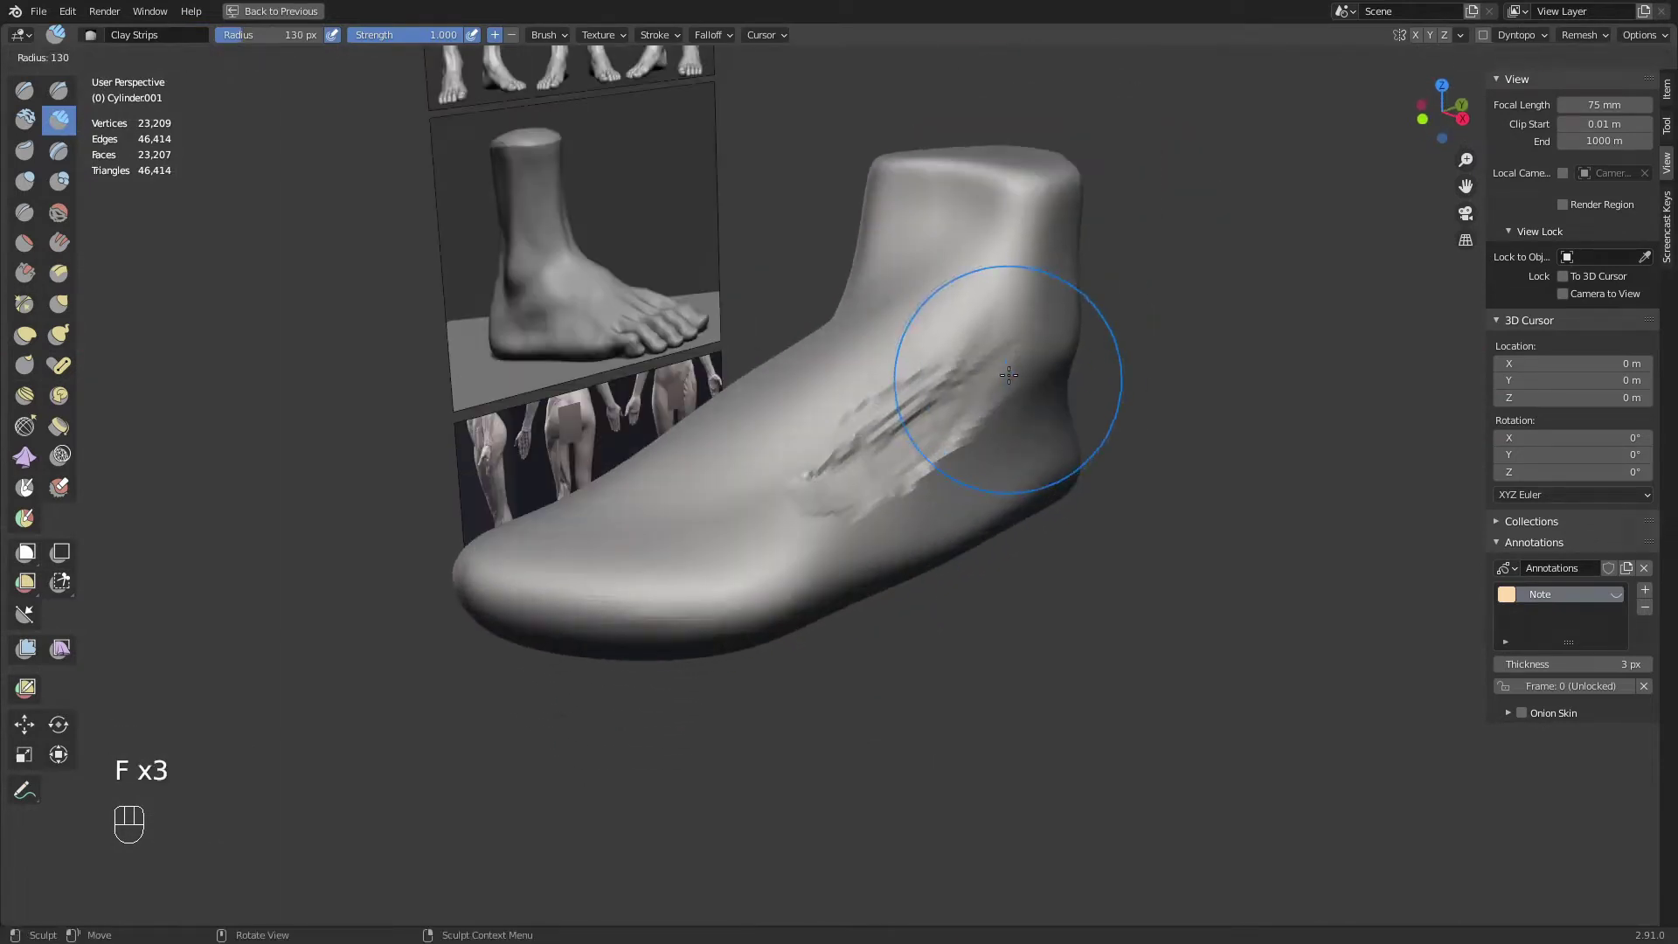
{"action": "left_click", "coordinate": [1124, 376]}
{"action": "left_click_drag", "start_coordinate": [950, 331], "coordinate": [869, 419], "text": "ctrl"}
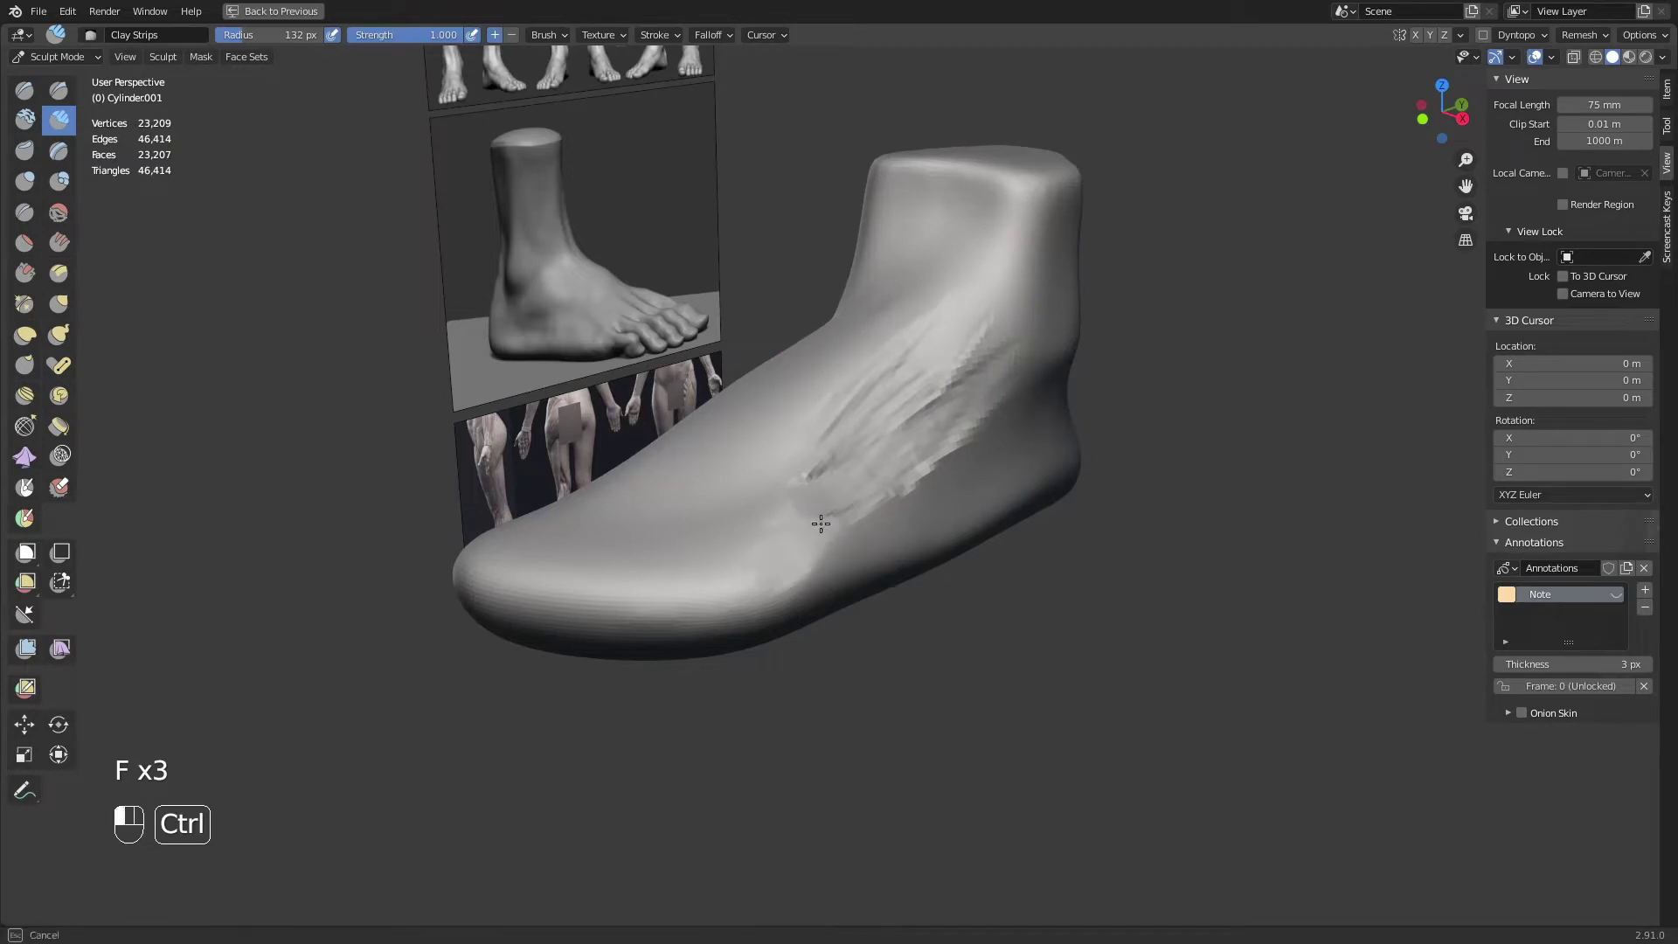
{"action": "mouse_move", "coordinate": [941, 463]}
{"action": "left_mouse_down", "text": "shift"}
{"action": "mouse_move", "coordinate": [918, 431]}
{"action": "mouse_move", "coordinate": [778, 463]}
{"action": "left_mouse_up", "text": "shift"}
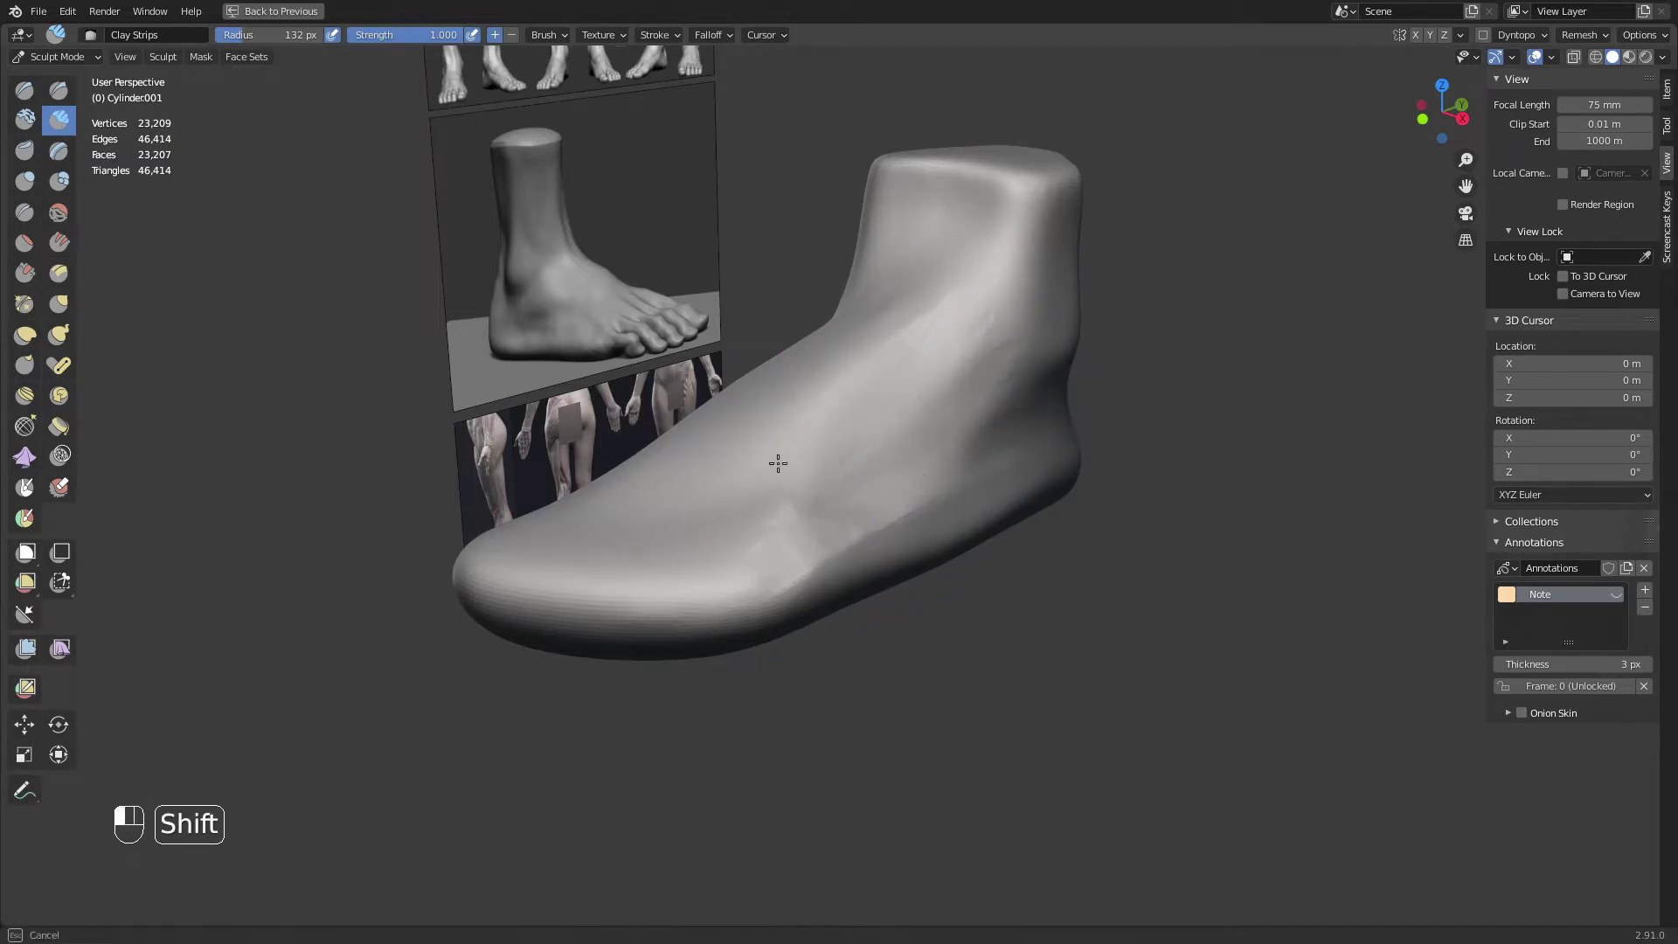
{"action": "left_click_drag", "start_coordinate": [1061, 391], "coordinate": [1063, 395], "text": "shift"}
Carve the area in front of the outer ankle with Clay Strips at 111 px and smooth it into the foot
{"action": "mouse_move", "coordinate": [1065, 421]}
{"action": "middle_mouse_down"}
{"action": "mouse_move", "coordinate": [1144, 404]}
{"action": "mouse_move", "coordinate": [1045, 423]}
{"action": "middle_mouse_up"}
{"action": "key", "text": "f"}
{"action": "left_click", "coordinate": [1026, 423]}
{"action": "left_click_drag", "start_coordinate": [983, 339], "coordinate": [972, 366], "text": "ctrl"}
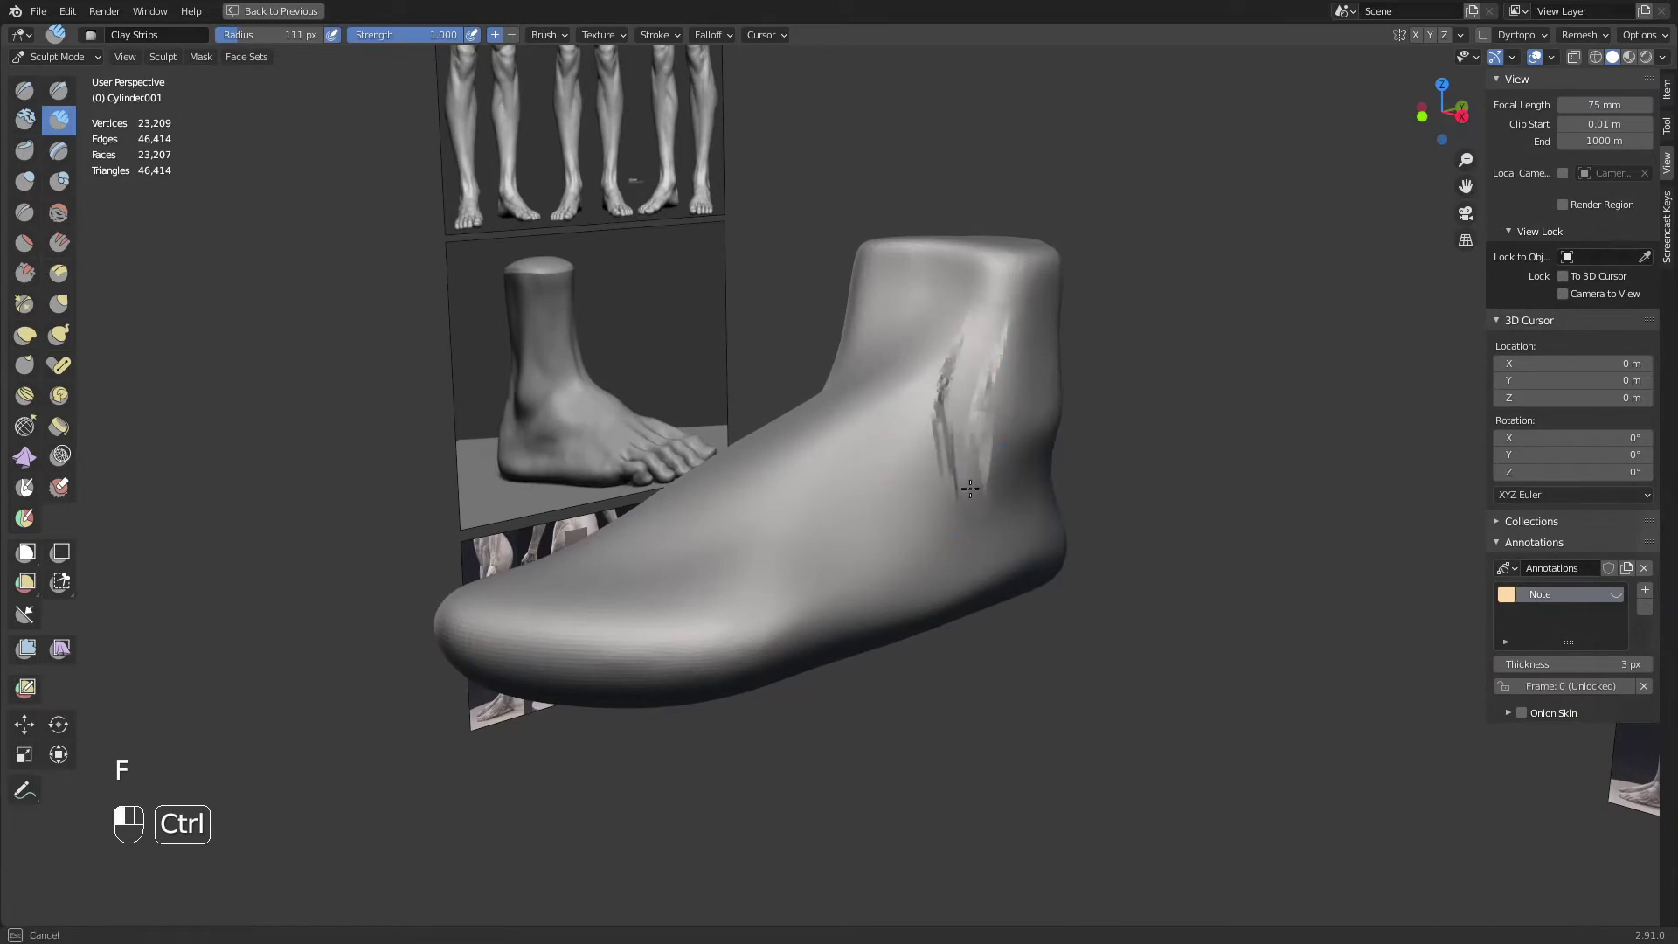
{"action": "mouse_move", "coordinate": [970, 489]}
{"action": "left_mouse_down", "text": "ctrl"}
{"action": "mouse_move", "coordinate": [941, 405]}
{"action": "mouse_move", "coordinate": [948, 516]}
{"action": "left_mouse_up", "text": "ctrl"}
{"action": "left_click_drag", "start_coordinate": [965, 376], "coordinate": [930, 468], "text": "shift"}
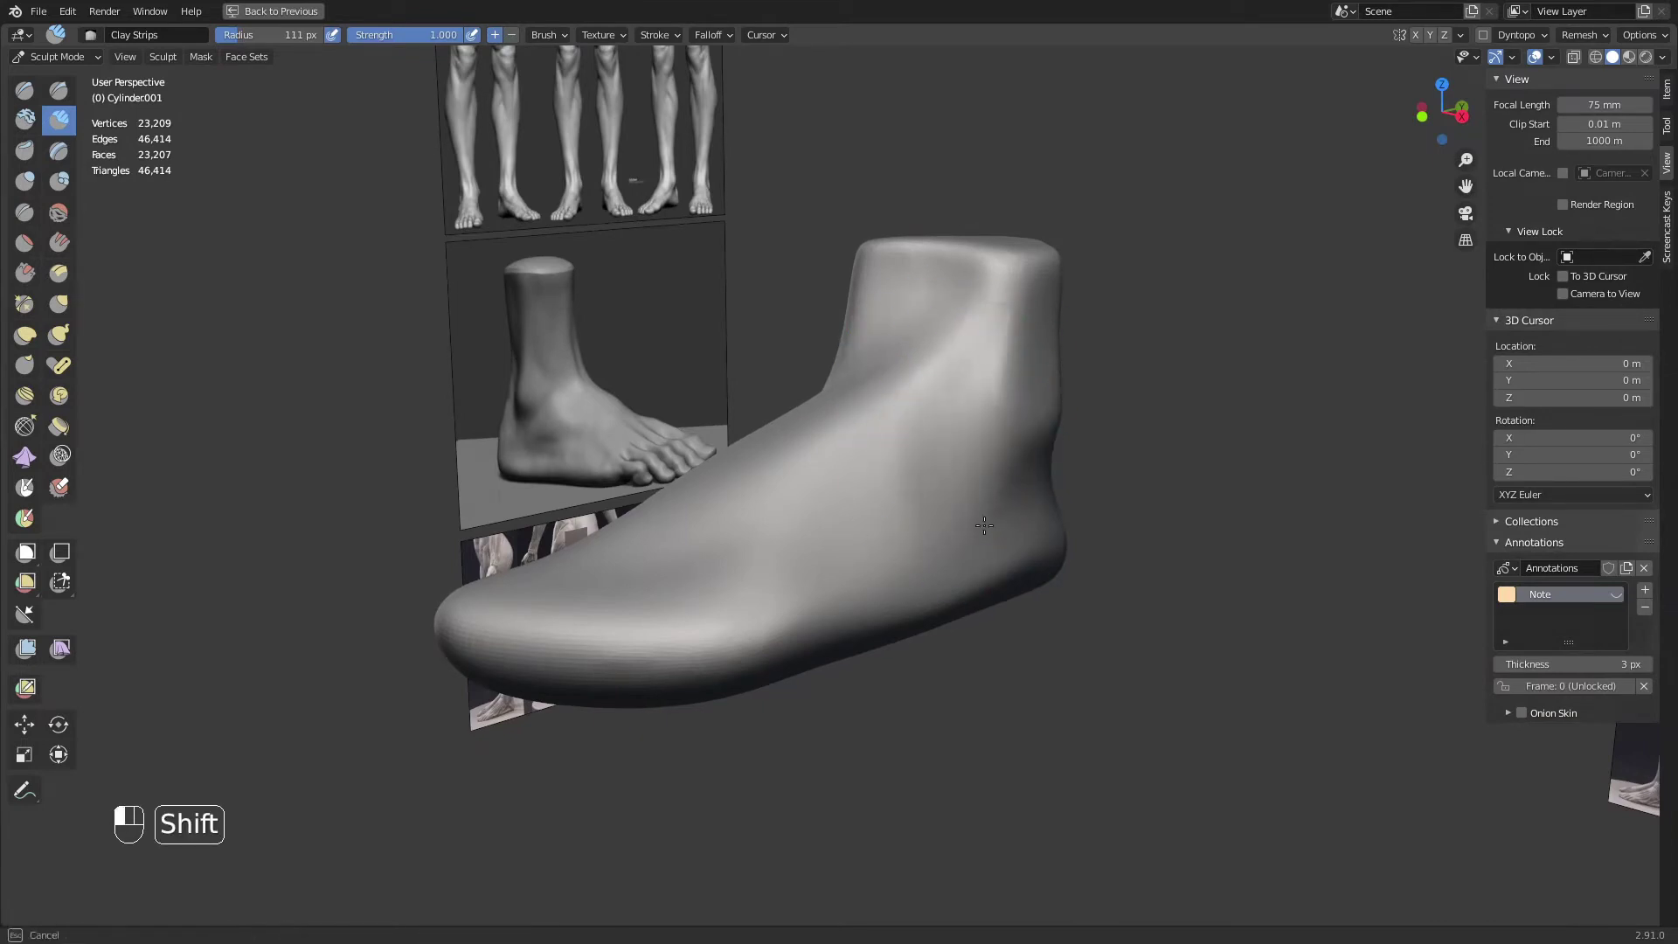
{"action": "middle_click_drag", "start_coordinate": [984, 525], "coordinate": [981, 592]}
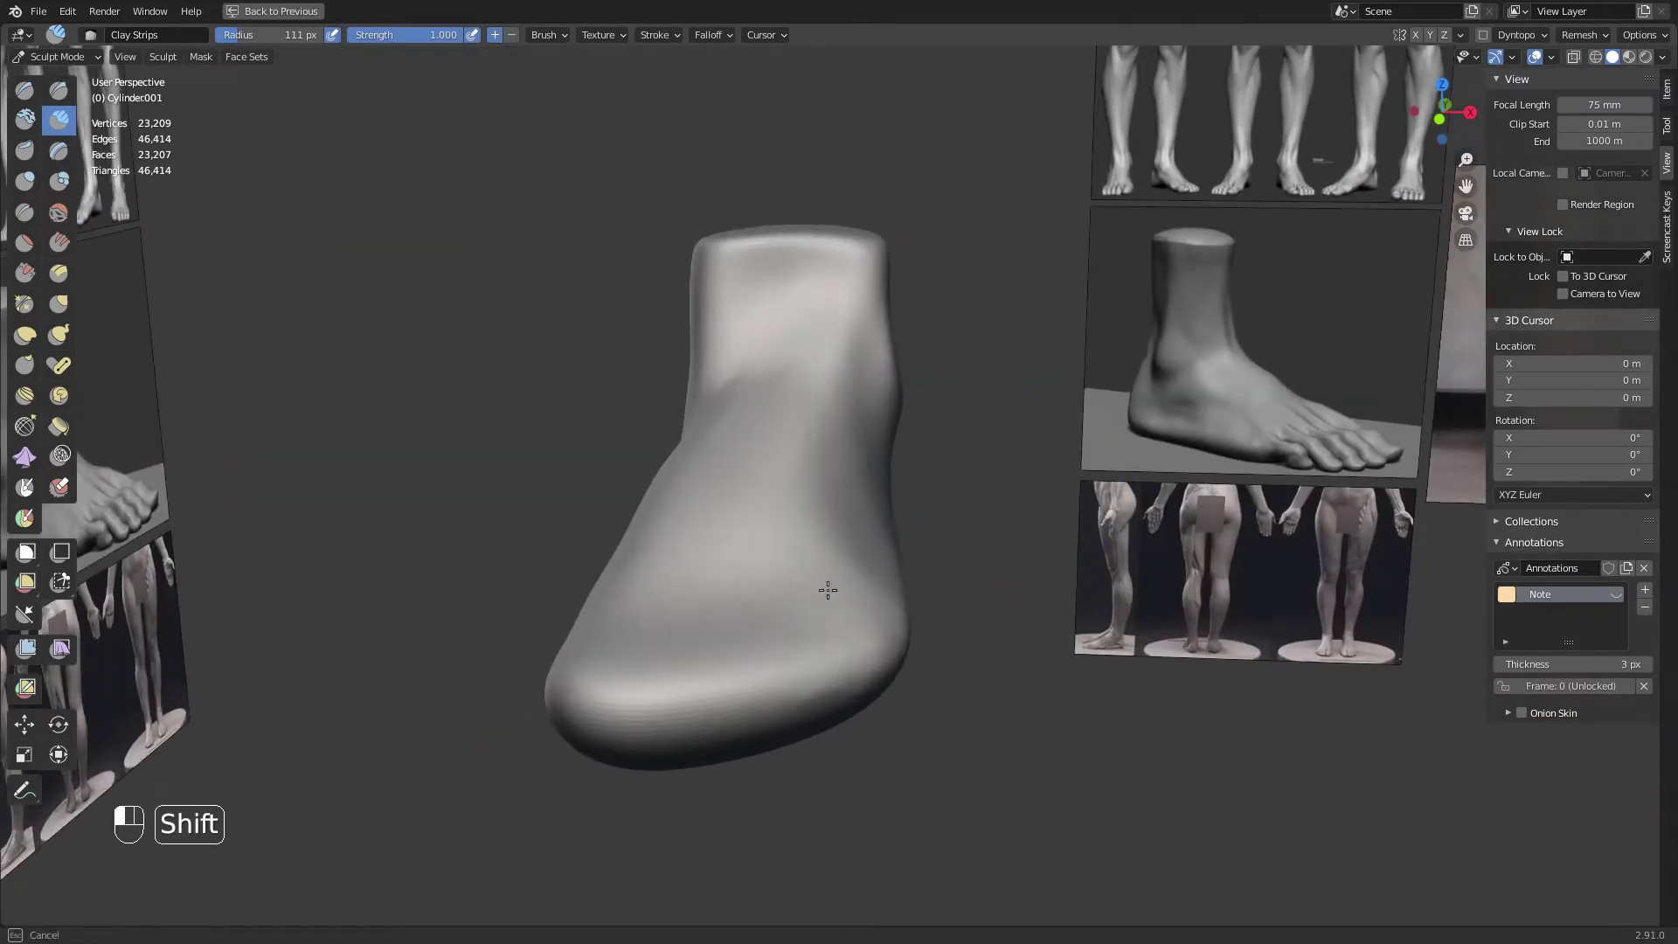
{"action": "middle_click_drag", "start_coordinate": [828, 591], "coordinate": [816, 618]}
Pull the toe end downward in the right side view with the Grab brush at a 214 px radius
{"action": "key", "text": "f"}
{"action": "left_click", "coordinate": [783, 645]}
{"action": "key", "text": "KP_1"}
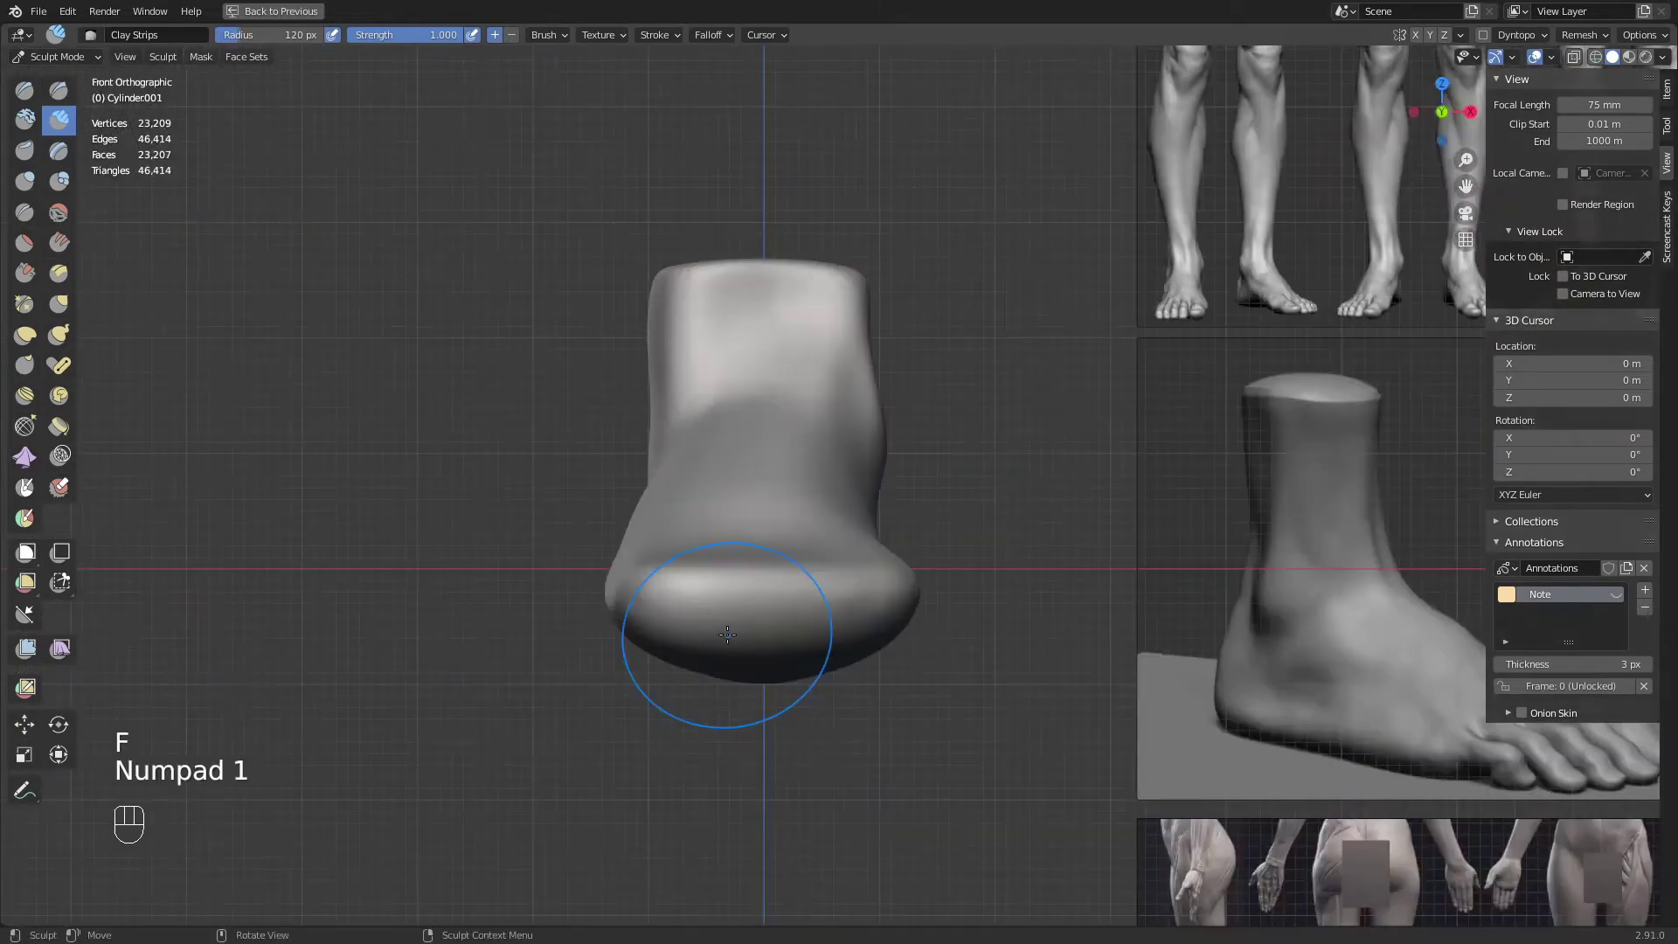
{"action": "key", "text": "KP_3"}
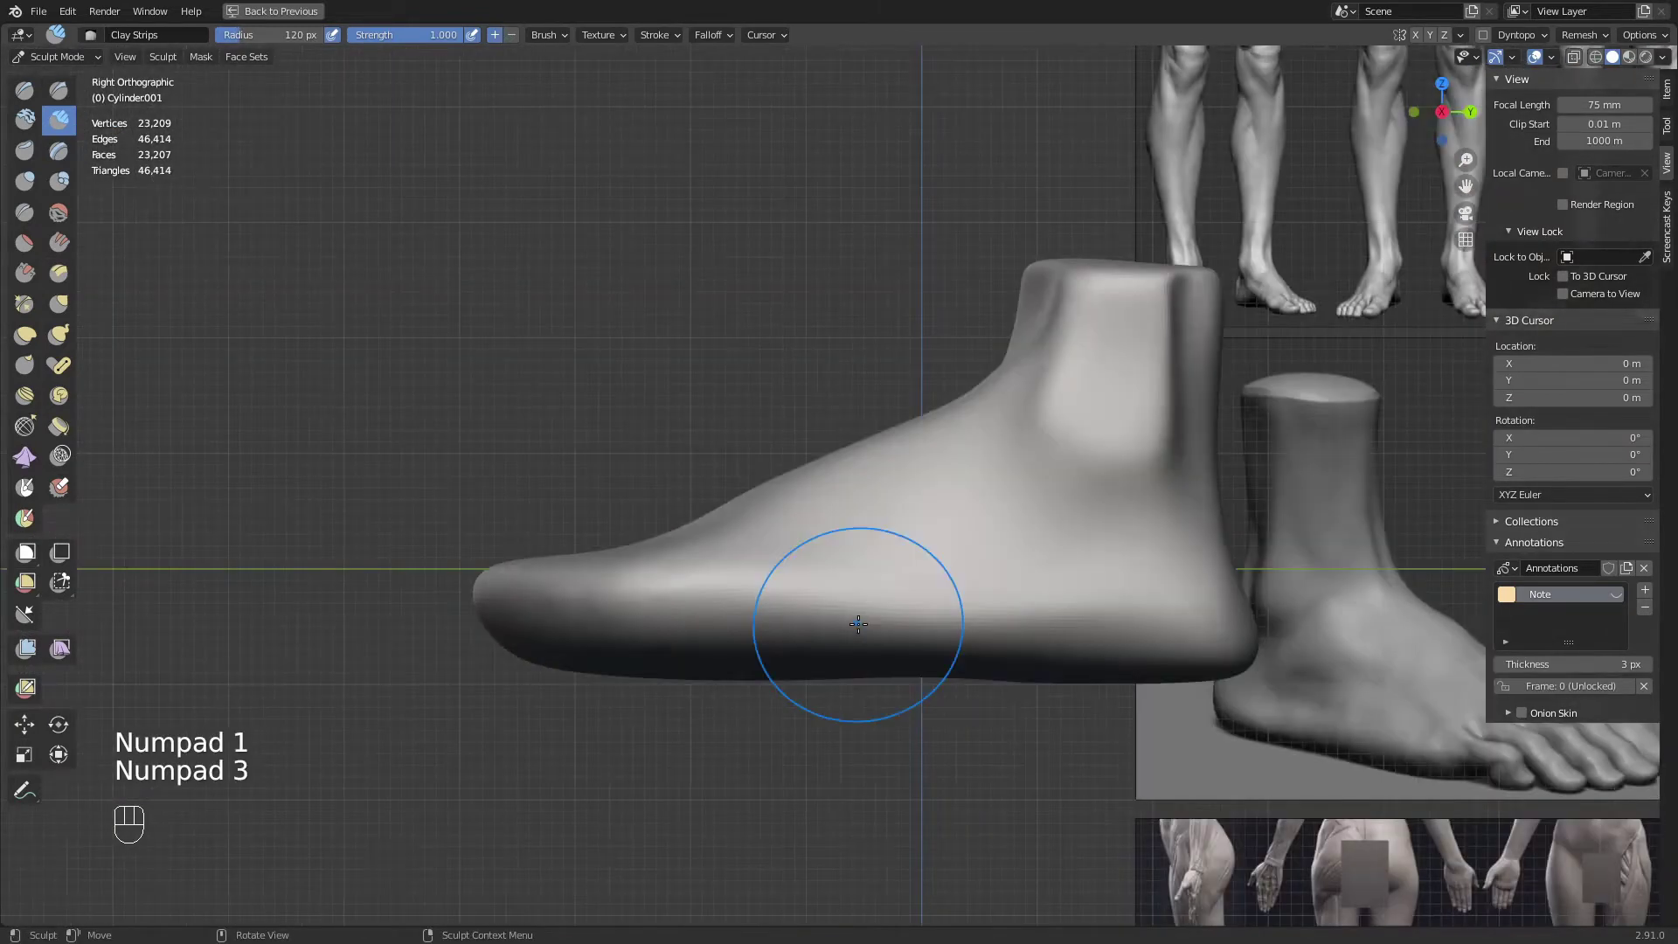
{"action": "middle_click_drag", "start_coordinate": [863, 618], "coordinate": [889, 510], "text": "shift"}
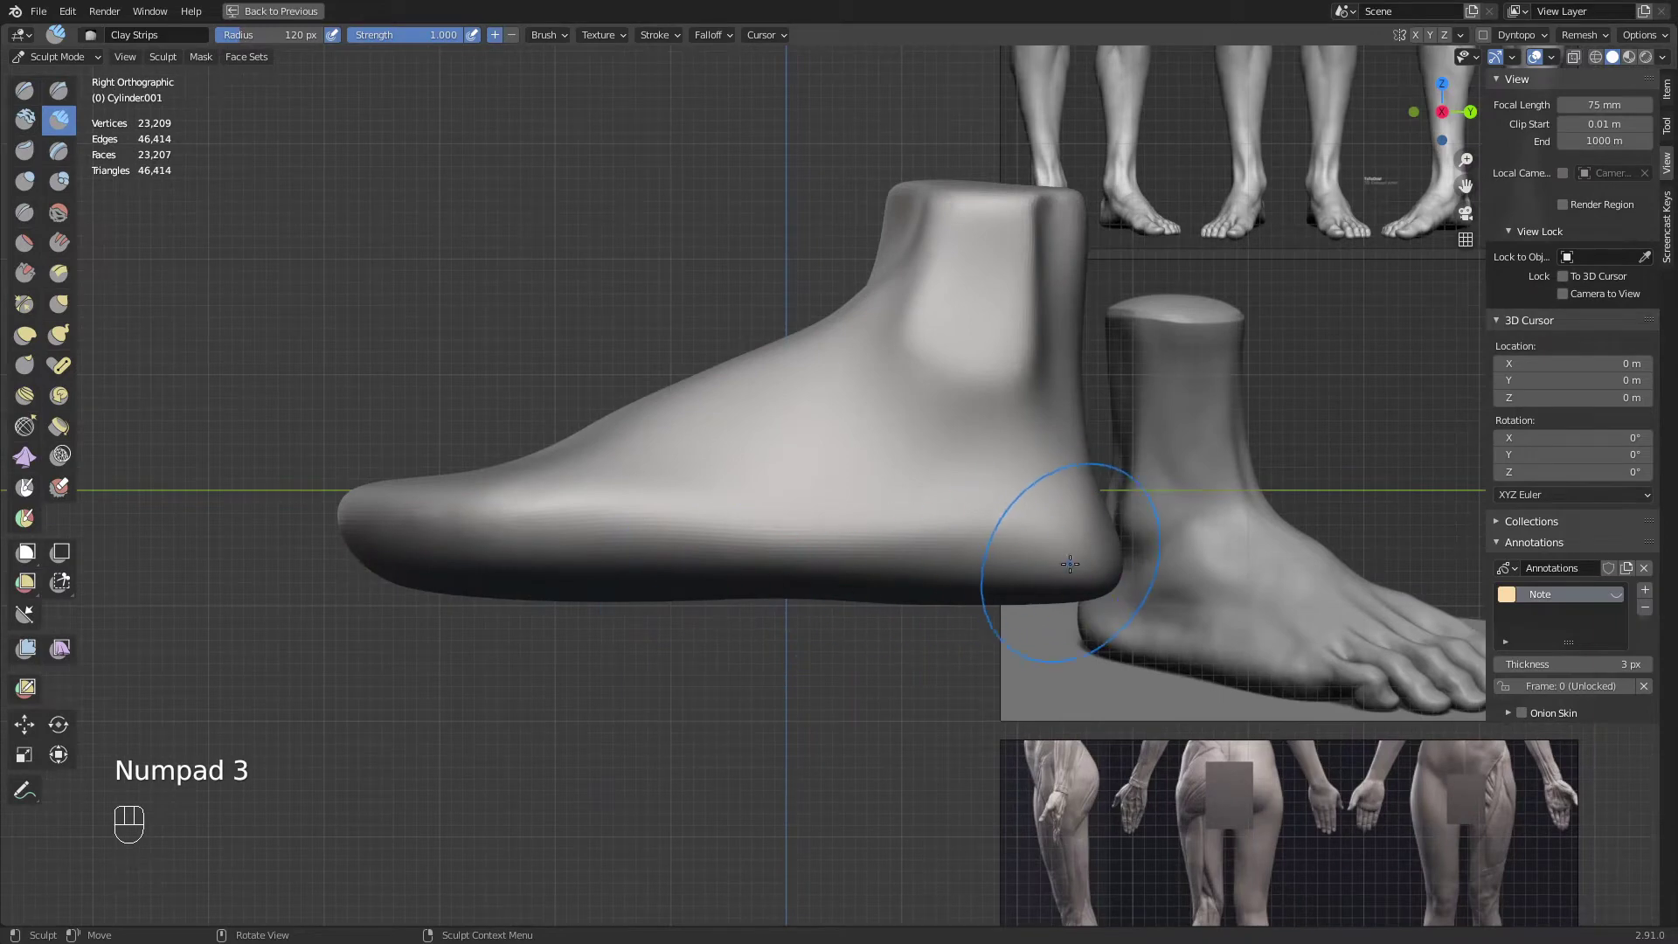
{"action": "scroll", "coordinate": [831, 560], "scroll_direction": "down", "scroll_amount": 1}
{"action": "key", "text": "g"}
{"action": "key", "text": "f"}
{"action": "key", "text": "f"}
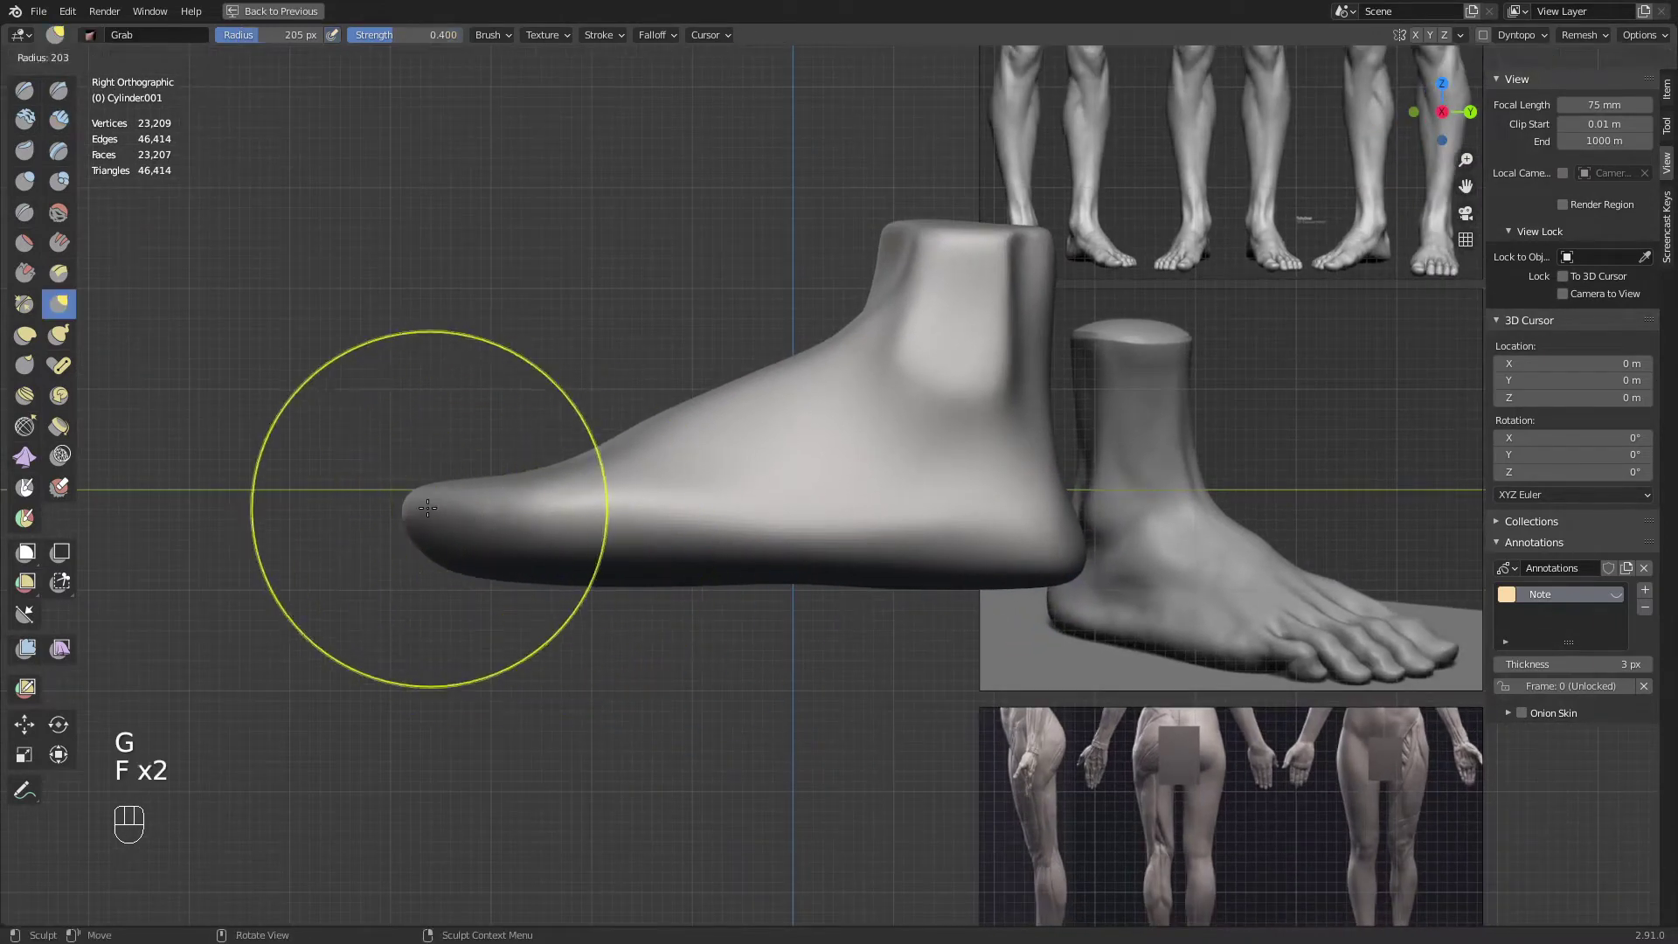
{"action": "left_click", "coordinate": [428, 508]}
{"action": "left_click_drag", "start_coordinate": [423, 516], "coordinate": [397, 527]}
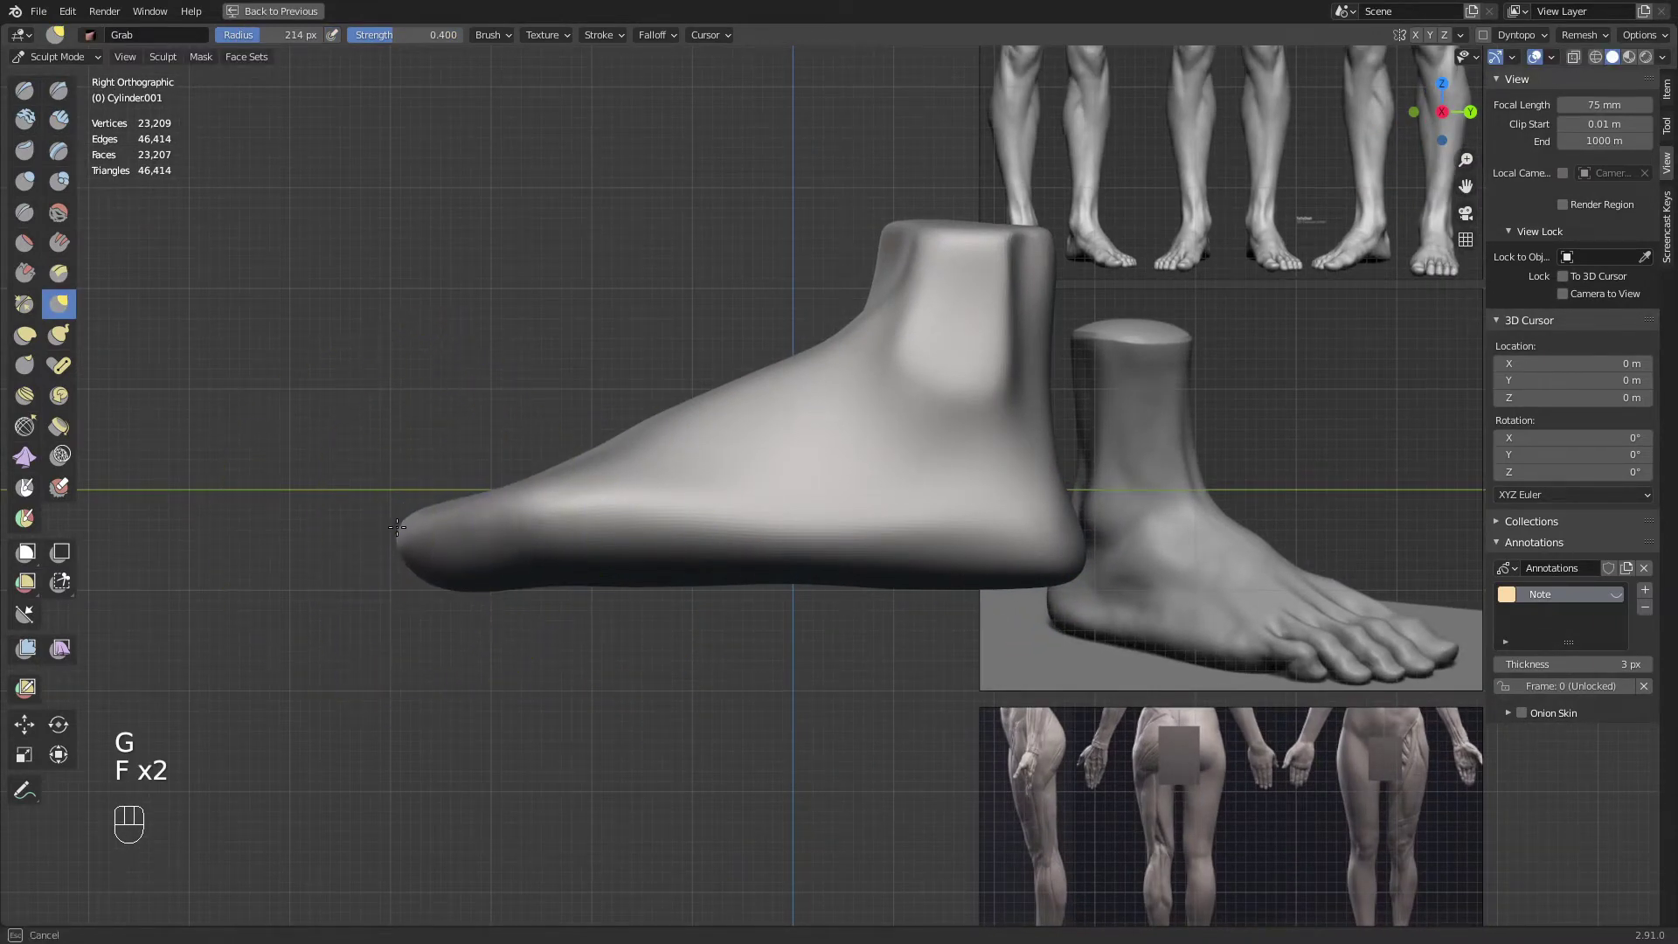
Adjust the outer sole line from forefoot to heel with the Grab brush, using radii of 191, 161 and 177 px
{"action": "key", "text": "f"}
{"action": "left_click", "coordinate": [463, 526]}
{"action": "mouse_move", "coordinate": [493, 543]}
{"action": "left_mouse_down"}
{"action": "mouse_move", "coordinate": [521, 501]}
{"action": "mouse_move", "coordinate": [586, 547]}
{"action": "left_mouse_up"}
{"action": "key", "text": "f"}
{"action": "left_click", "coordinate": [708, 532]}
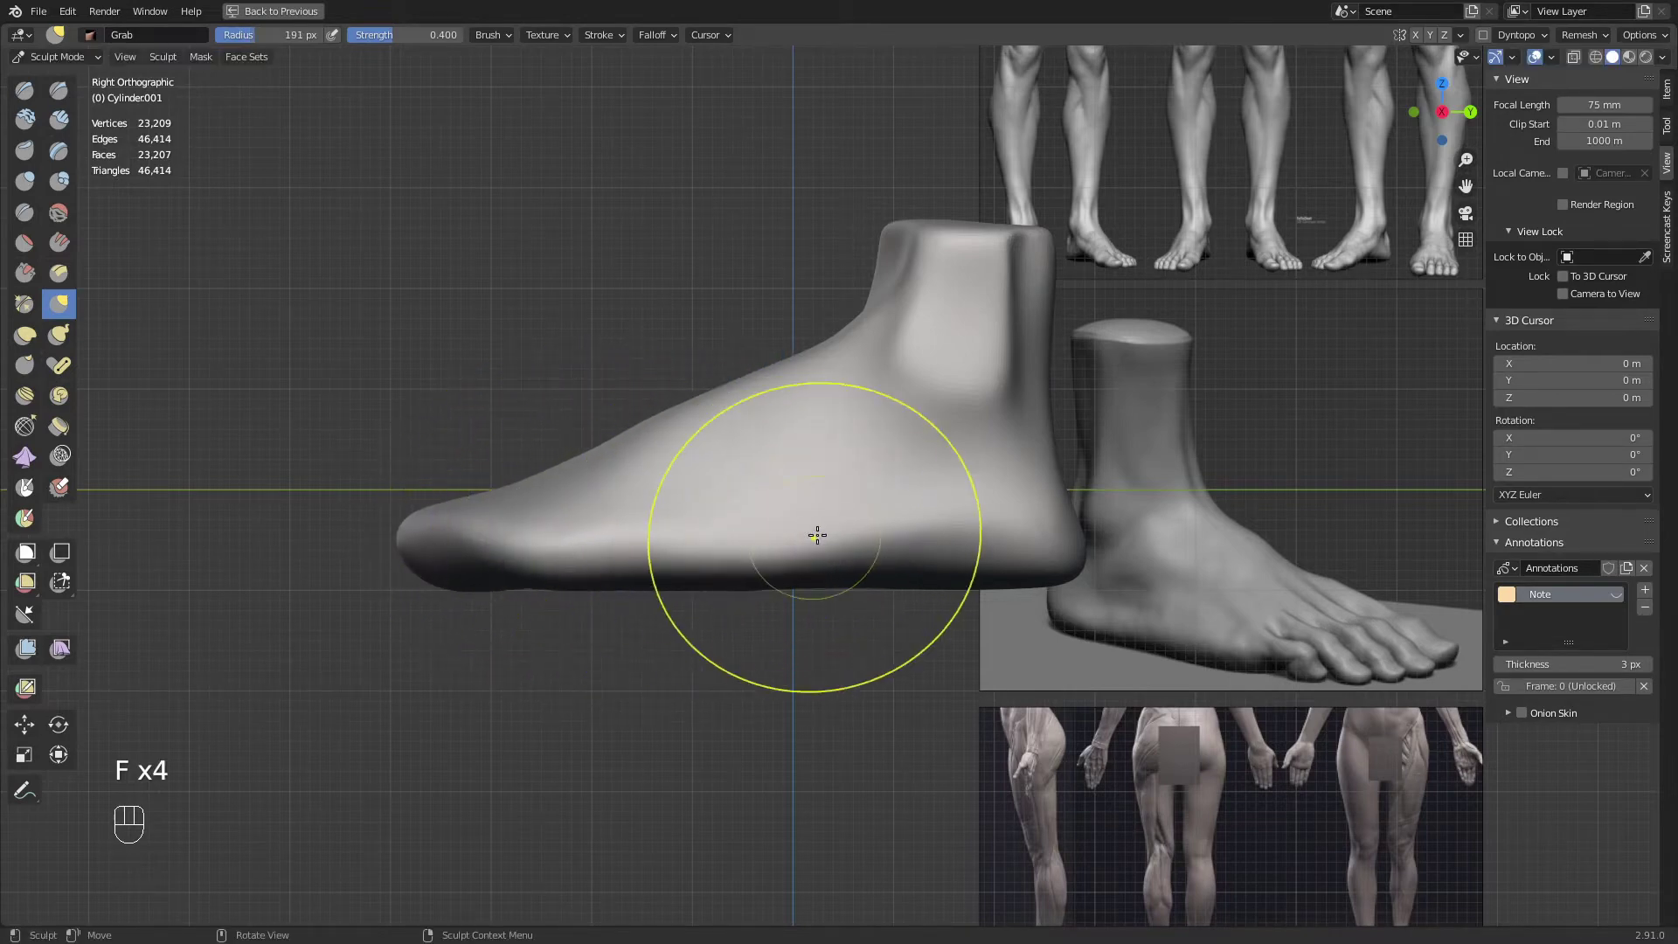
{"action": "key", "text": "f"}
{"action": "left_click", "coordinate": [919, 525]}
{"action": "key", "text": "f"}
{"action": "left_click", "coordinate": [912, 532]}
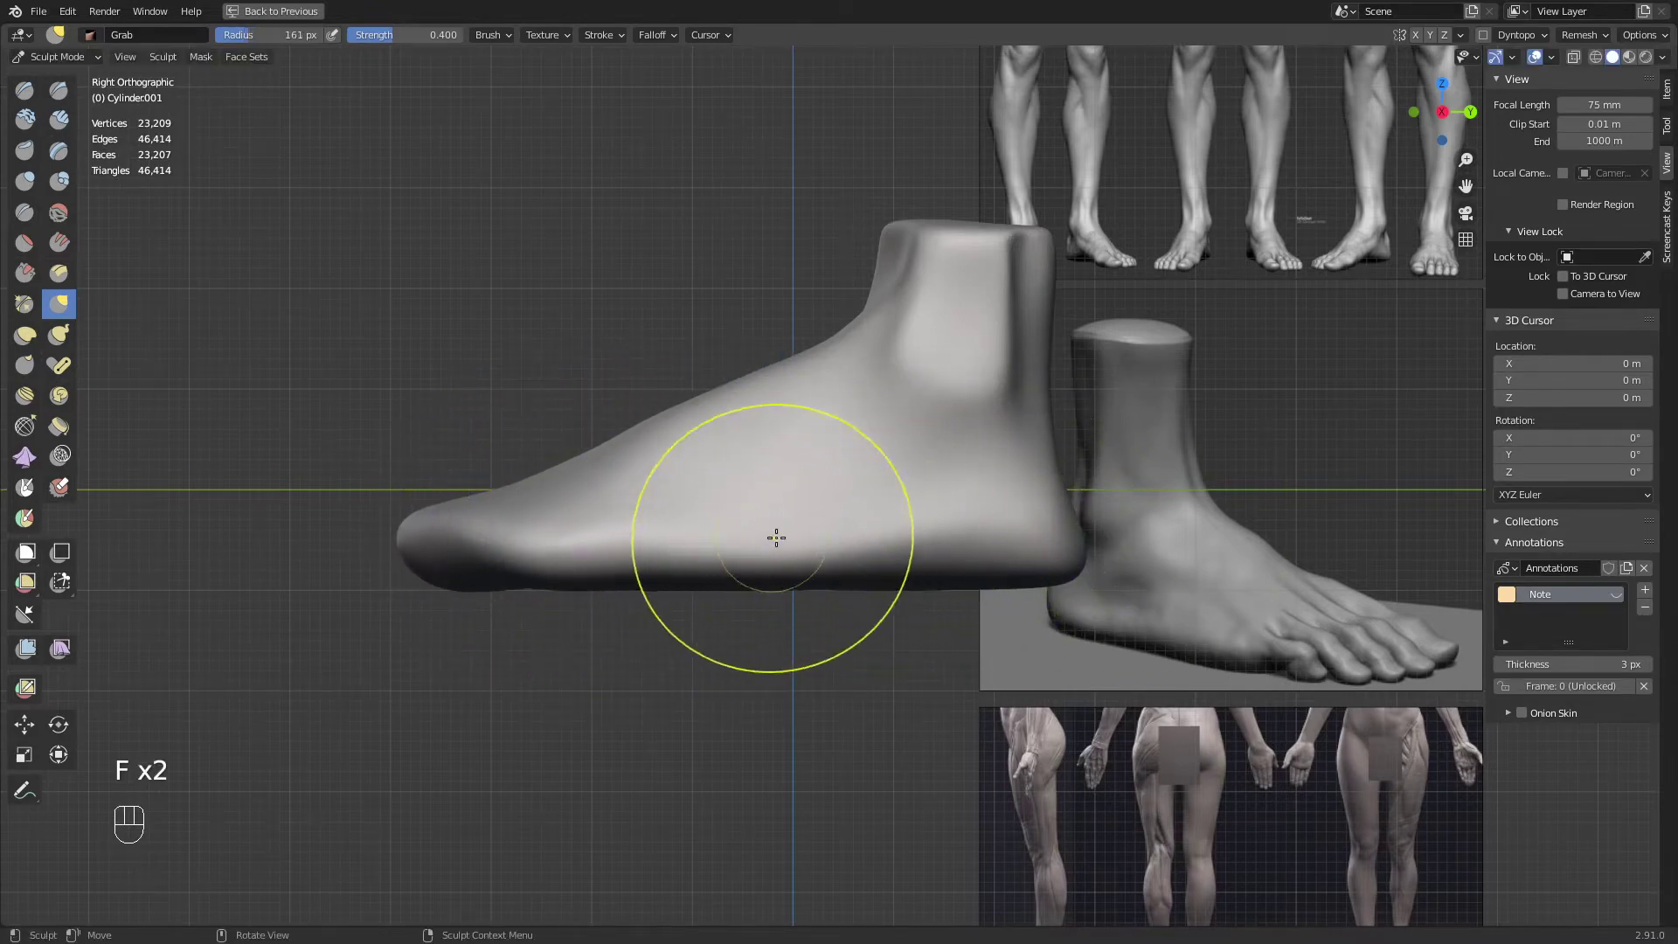
{"action": "key", "text": "f"}
{"action": "left_click", "coordinate": [908, 538]}
{"action": "mouse_move", "coordinate": [908, 539]}
{"action": "left_mouse_down"}
{"action": "mouse_move", "coordinate": [913, 552]}
{"action": "mouse_move", "coordinate": [947, 524]}
{"action": "mouse_move", "coordinate": [937, 550]}
{"action": "left_mouse_up"}
{"action": "key", "text": "f"}
{"action": "left_click", "coordinate": [949, 534]}
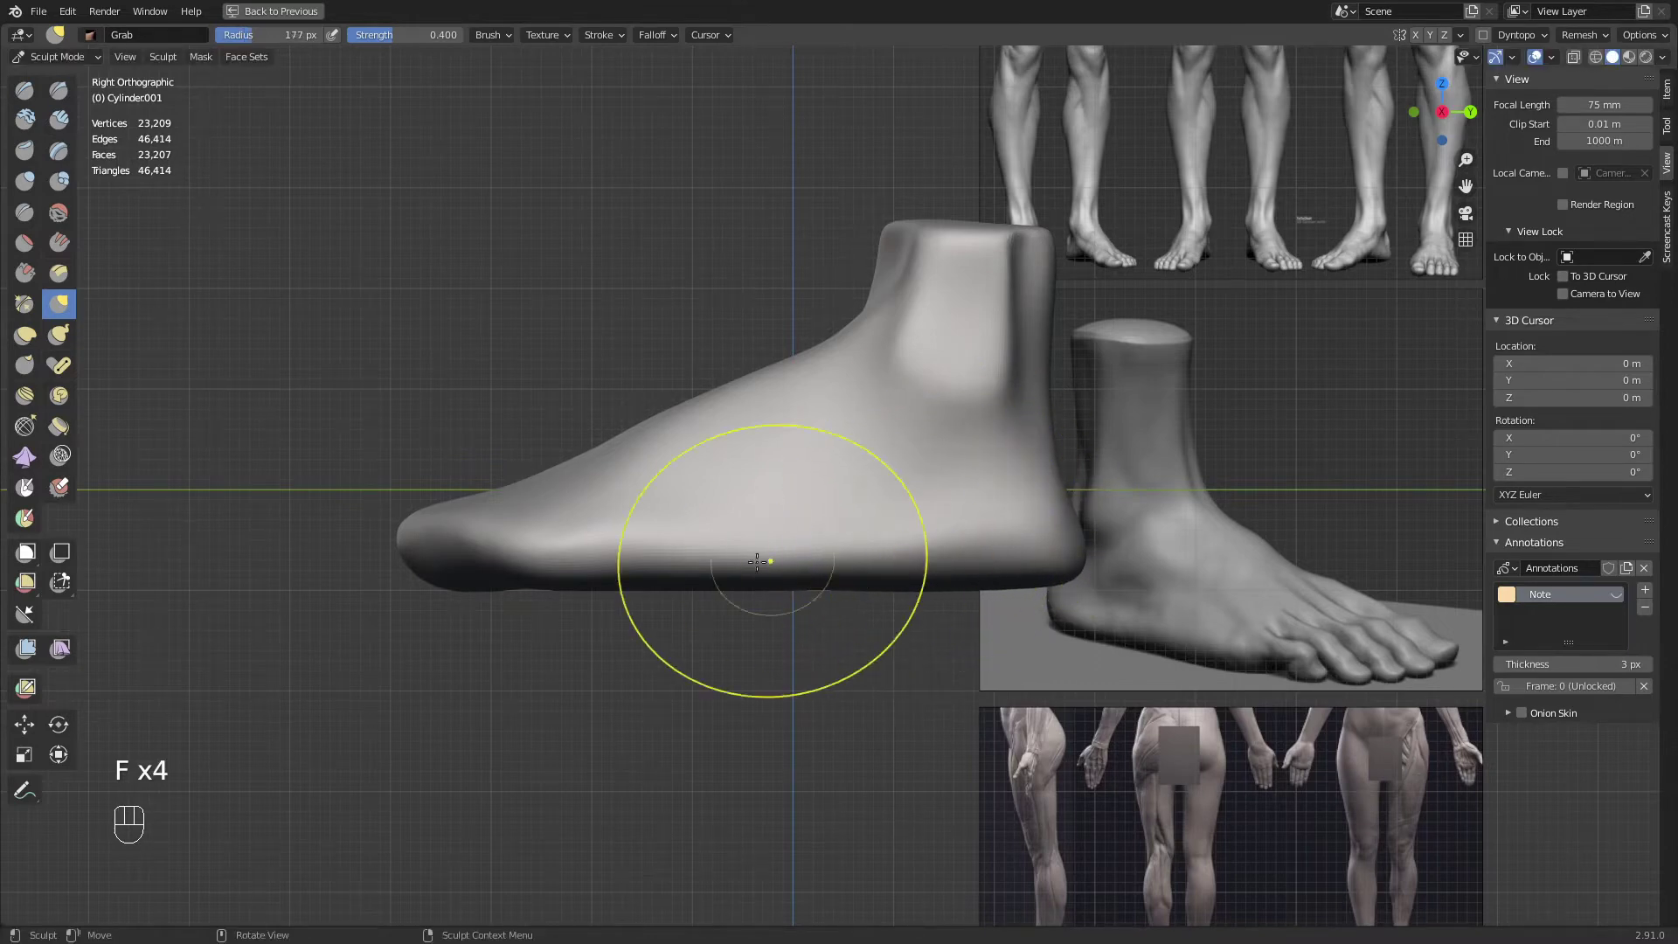
Refine the sole under the midfoot and push the toe pad area down with Grab at 157 and 150 px
{"action": "key", "text": "f"}
{"action": "left_click", "coordinate": [626, 547]}
{"action": "left_click_drag", "start_coordinate": [619, 549], "coordinate": [690, 549]}
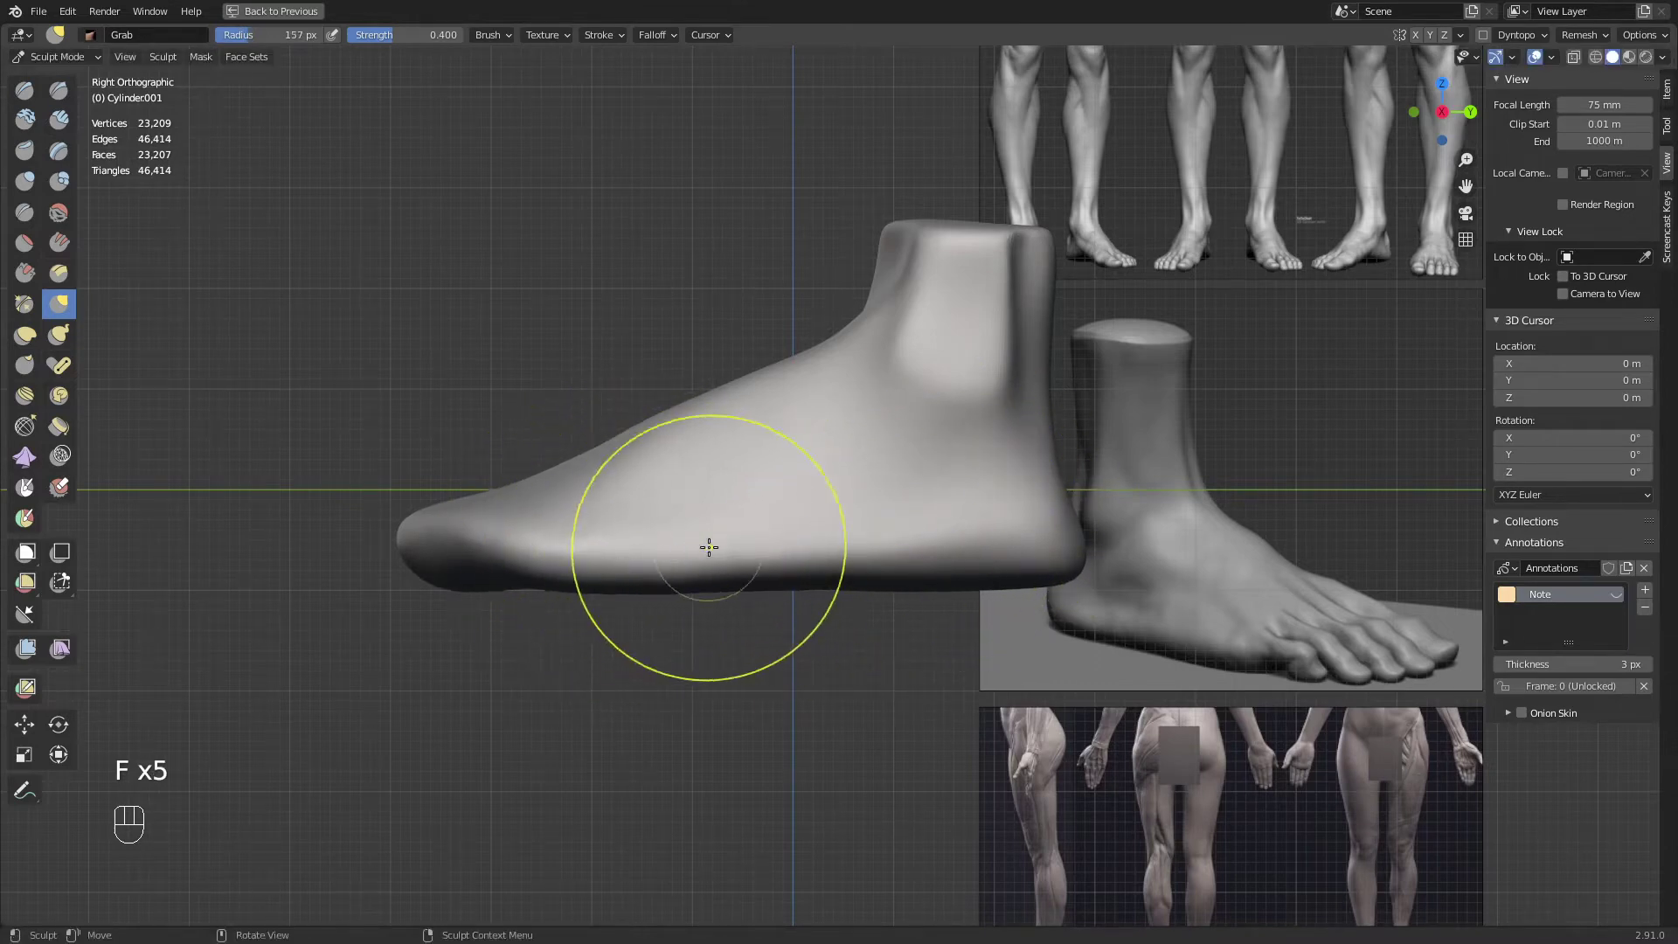
{"action": "key", "text": "f"}
{"action": "left_click", "coordinate": [752, 539]}
{"action": "key", "text": "f"}
{"action": "left_click", "coordinate": [451, 530]}
{"action": "left_click_drag", "start_coordinate": [445, 528], "coordinate": [448, 547]}
{"action": "left_click_drag", "start_coordinate": [497, 535], "coordinate": [492, 557]}
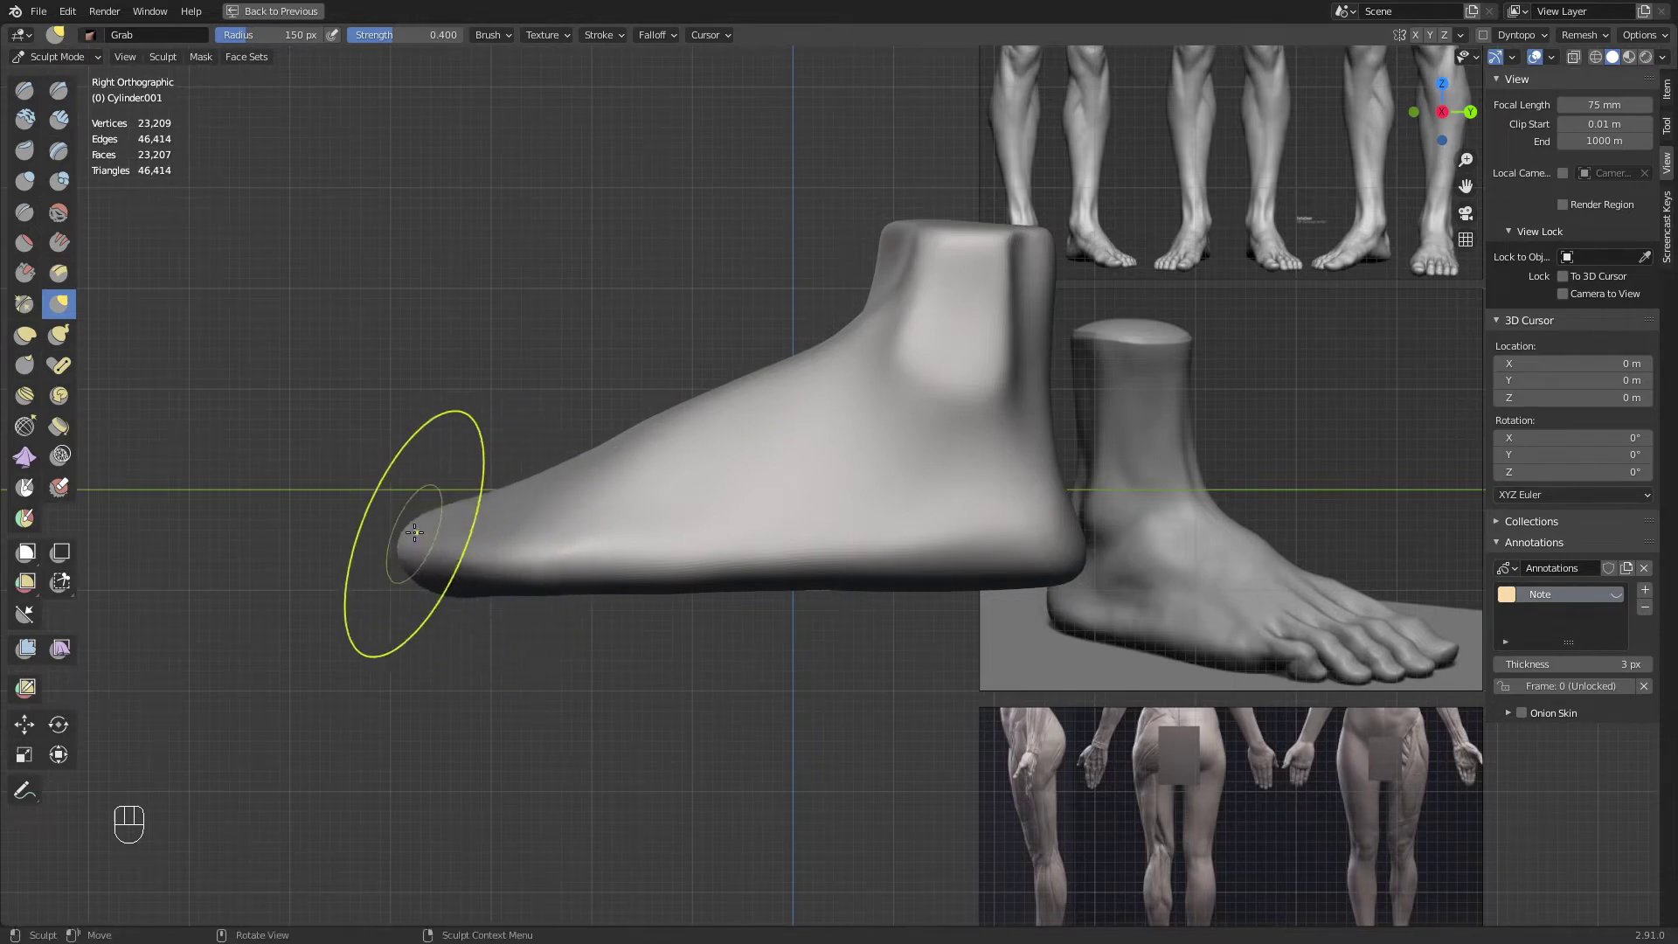
Shape the ball of the foot and lower the toe tip from the left side view with Grab at 153 px
{"action": "key", "text": "f"}
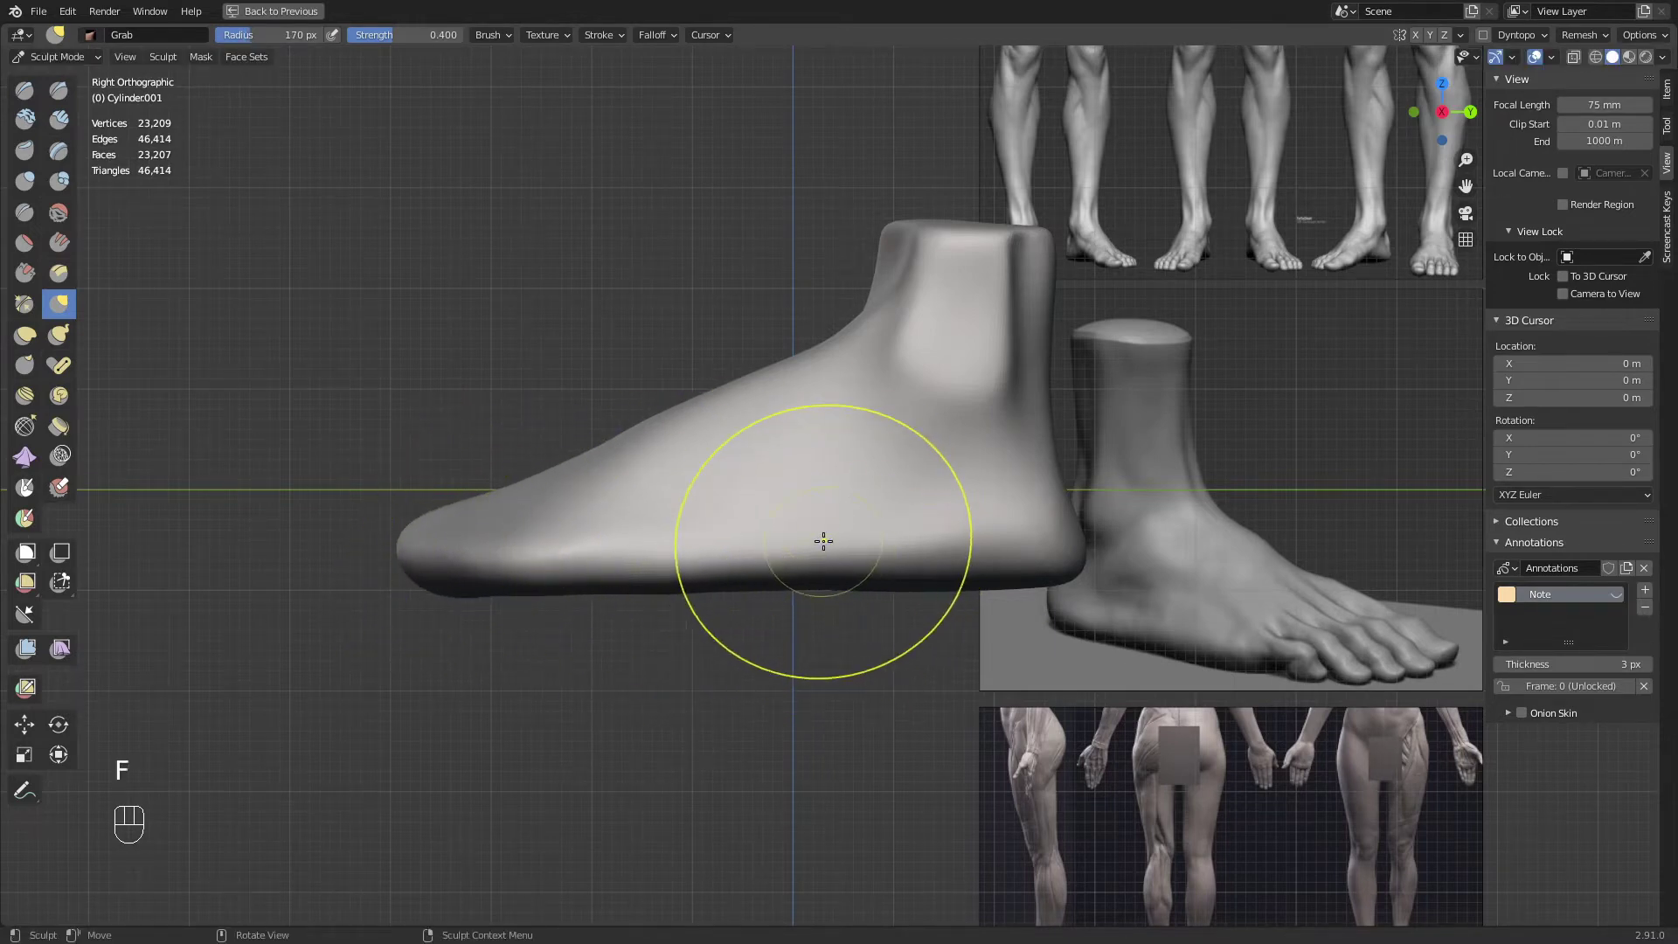
{"action": "left_click", "coordinate": [926, 533]}
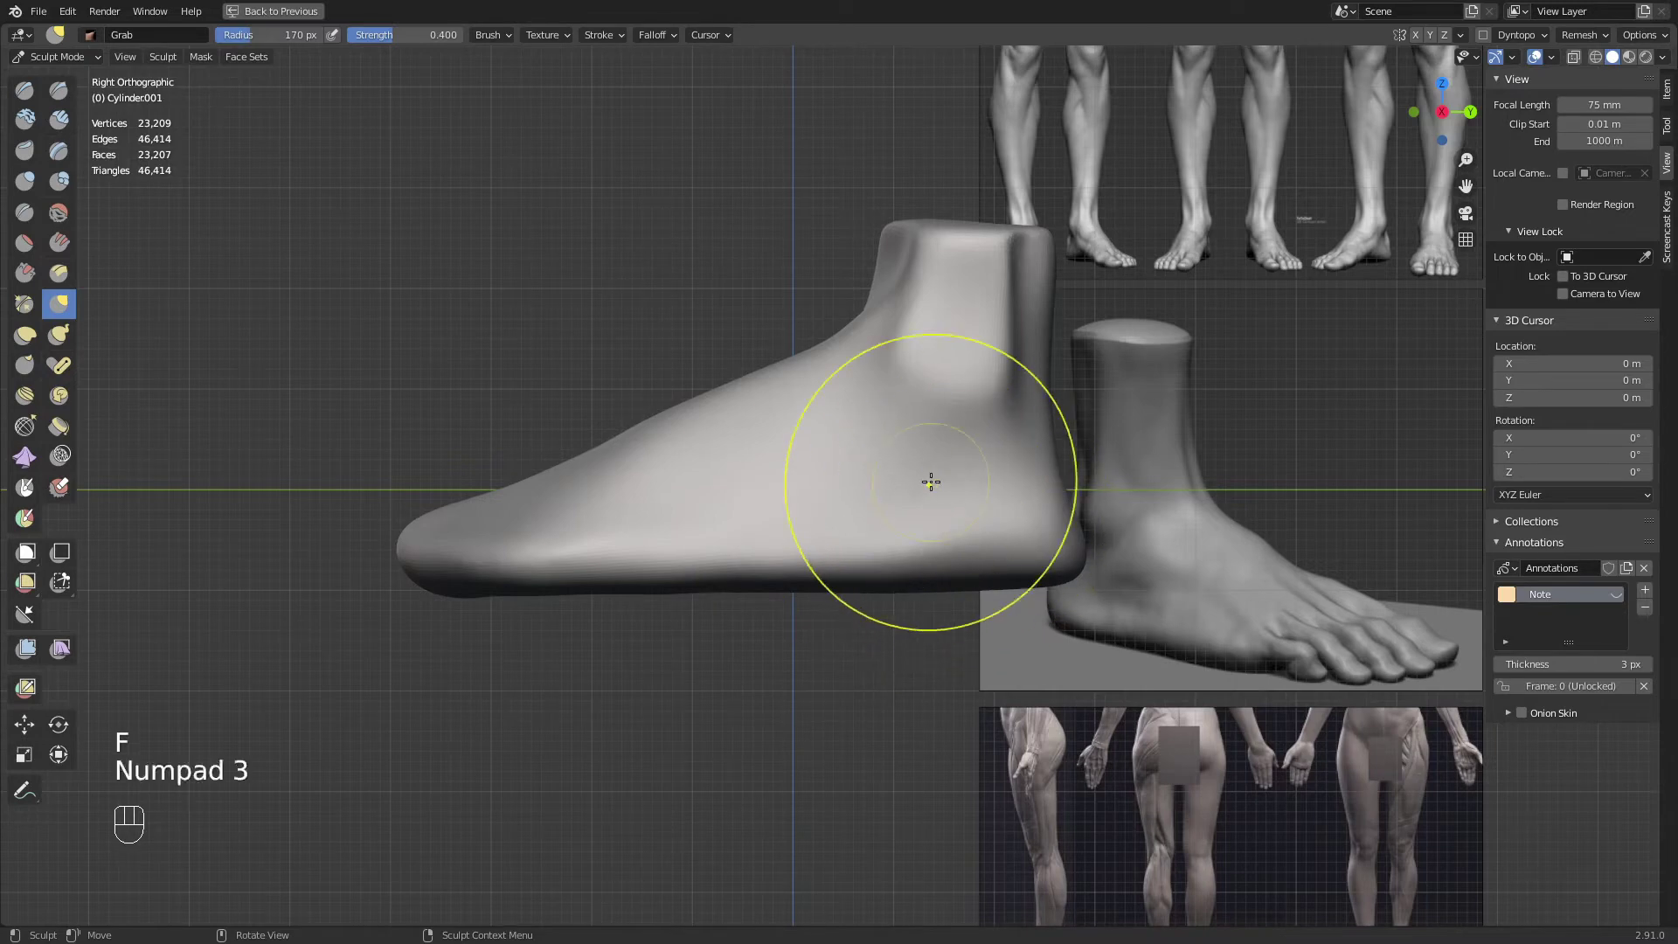
{"action": "key", "text": "KP_9"}
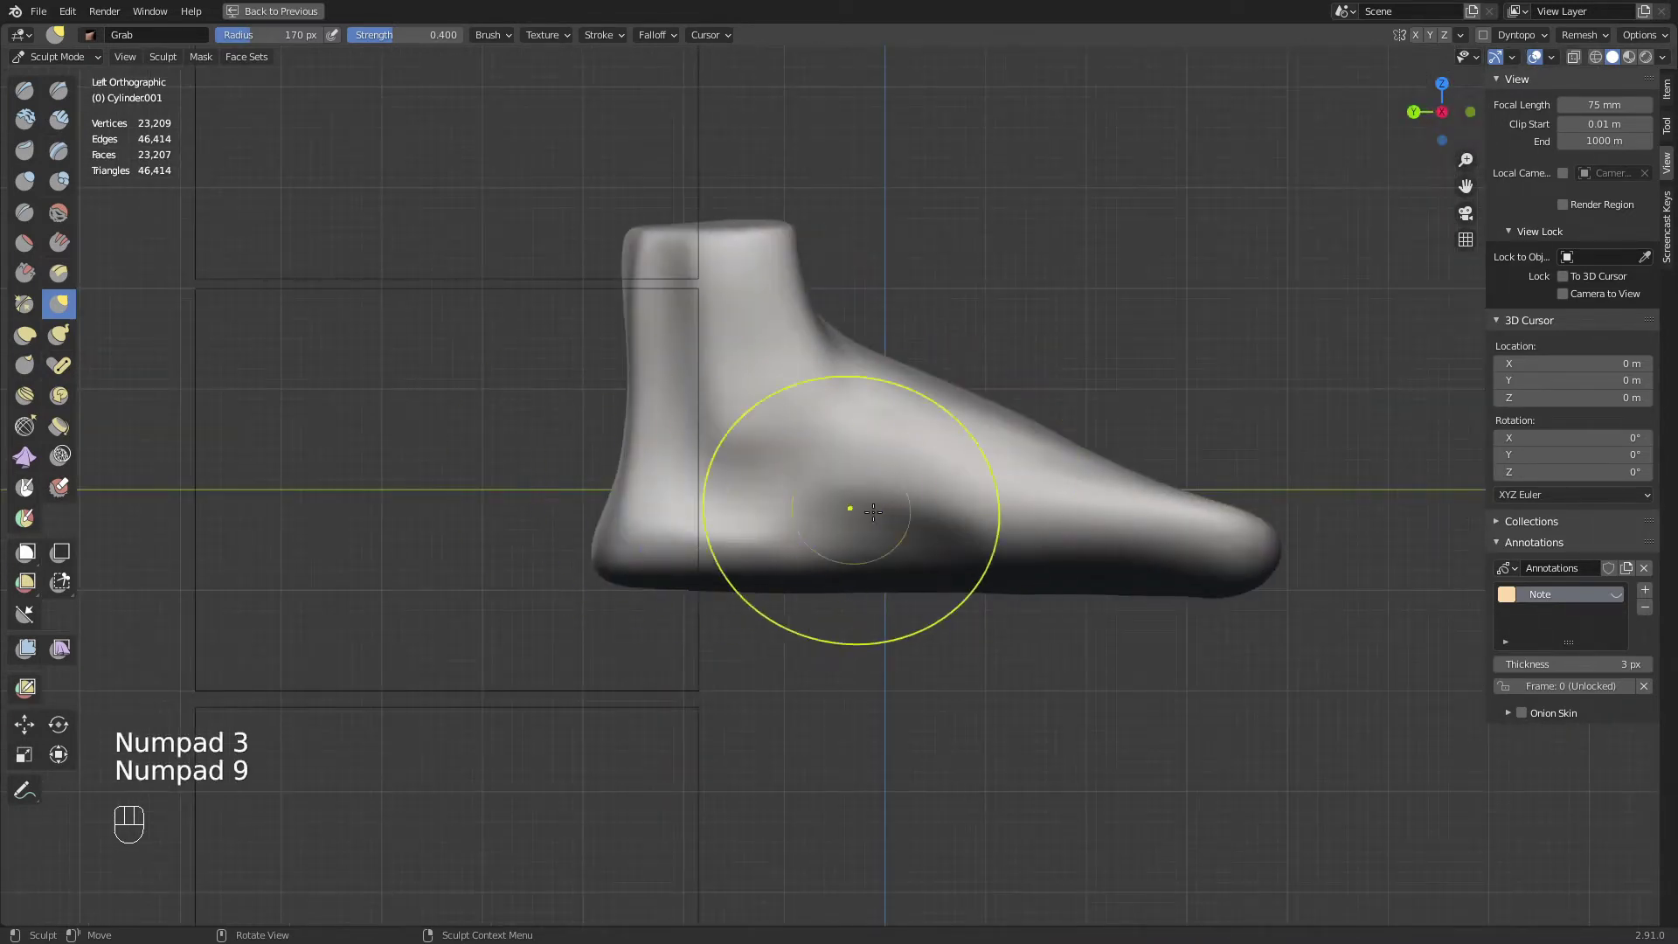
{"action": "key", "text": "f"}
{"action": "left_click", "coordinate": [1137, 548]}
{"action": "key", "text": "f"}
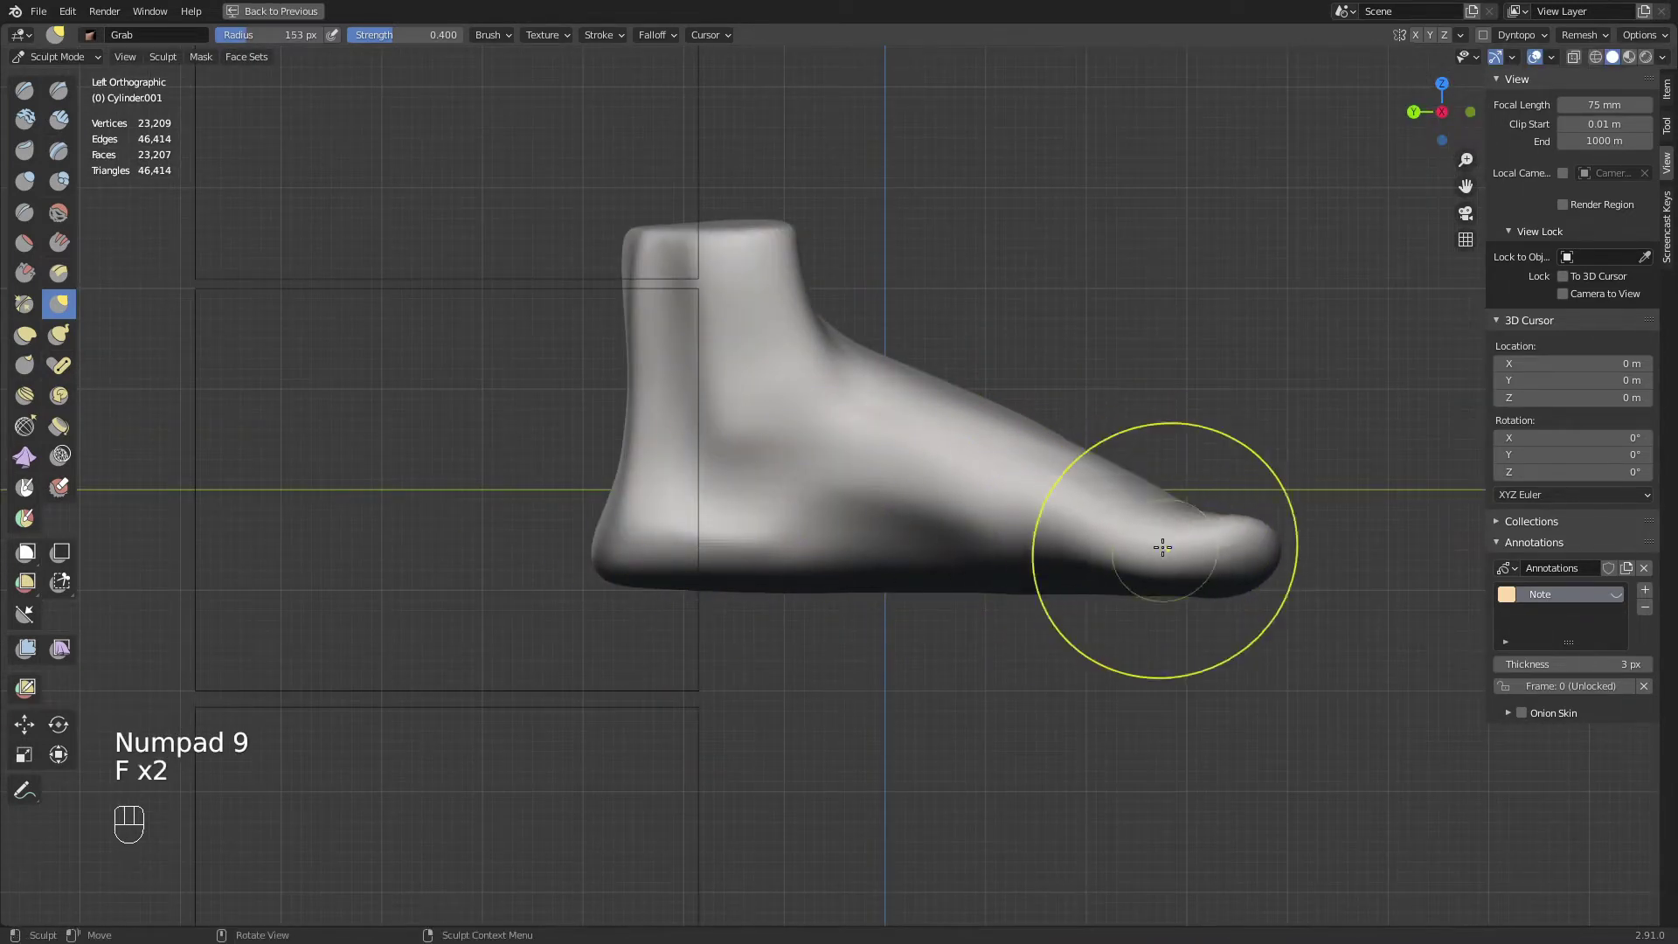
{"action": "left_click", "coordinate": [1049, 550]}
{"action": "mouse_move", "coordinate": [1018, 554]}
{"action": "left_mouse_down"}
{"action": "mouse_move", "coordinate": [1030, 581]}
{"action": "mouse_move", "coordinate": [1144, 577]}
{"action": "left_mouse_up"}
{"action": "left_click_drag", "start_coordinate": [1234, 533], "coordinate": [1263, 570]}
Adjust the inner arch and heel underside in the left side view with Grab at 162 px
{"action": "key", "text": "f"}
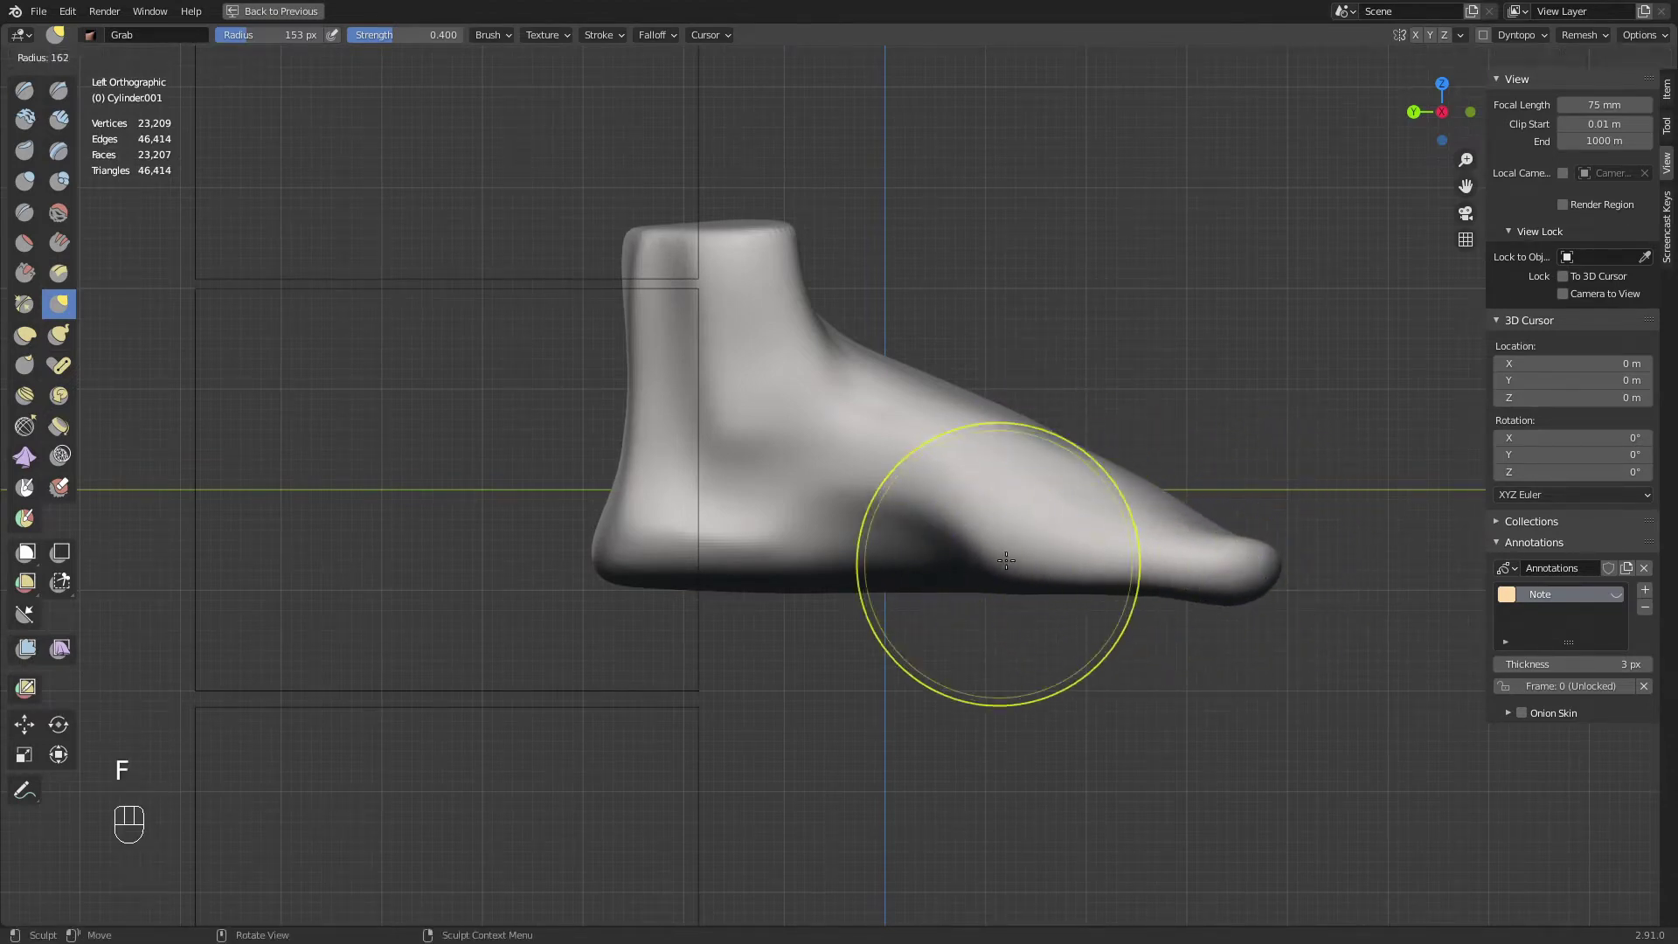
{"action": "left_click", "coordinate": [1138, 564]}
{"action": "left_click_drag", "start_coordinate": [927, 545], "coordinate": [910, 549]}
{"action": "left_click", "coordinate": [776, 562]}
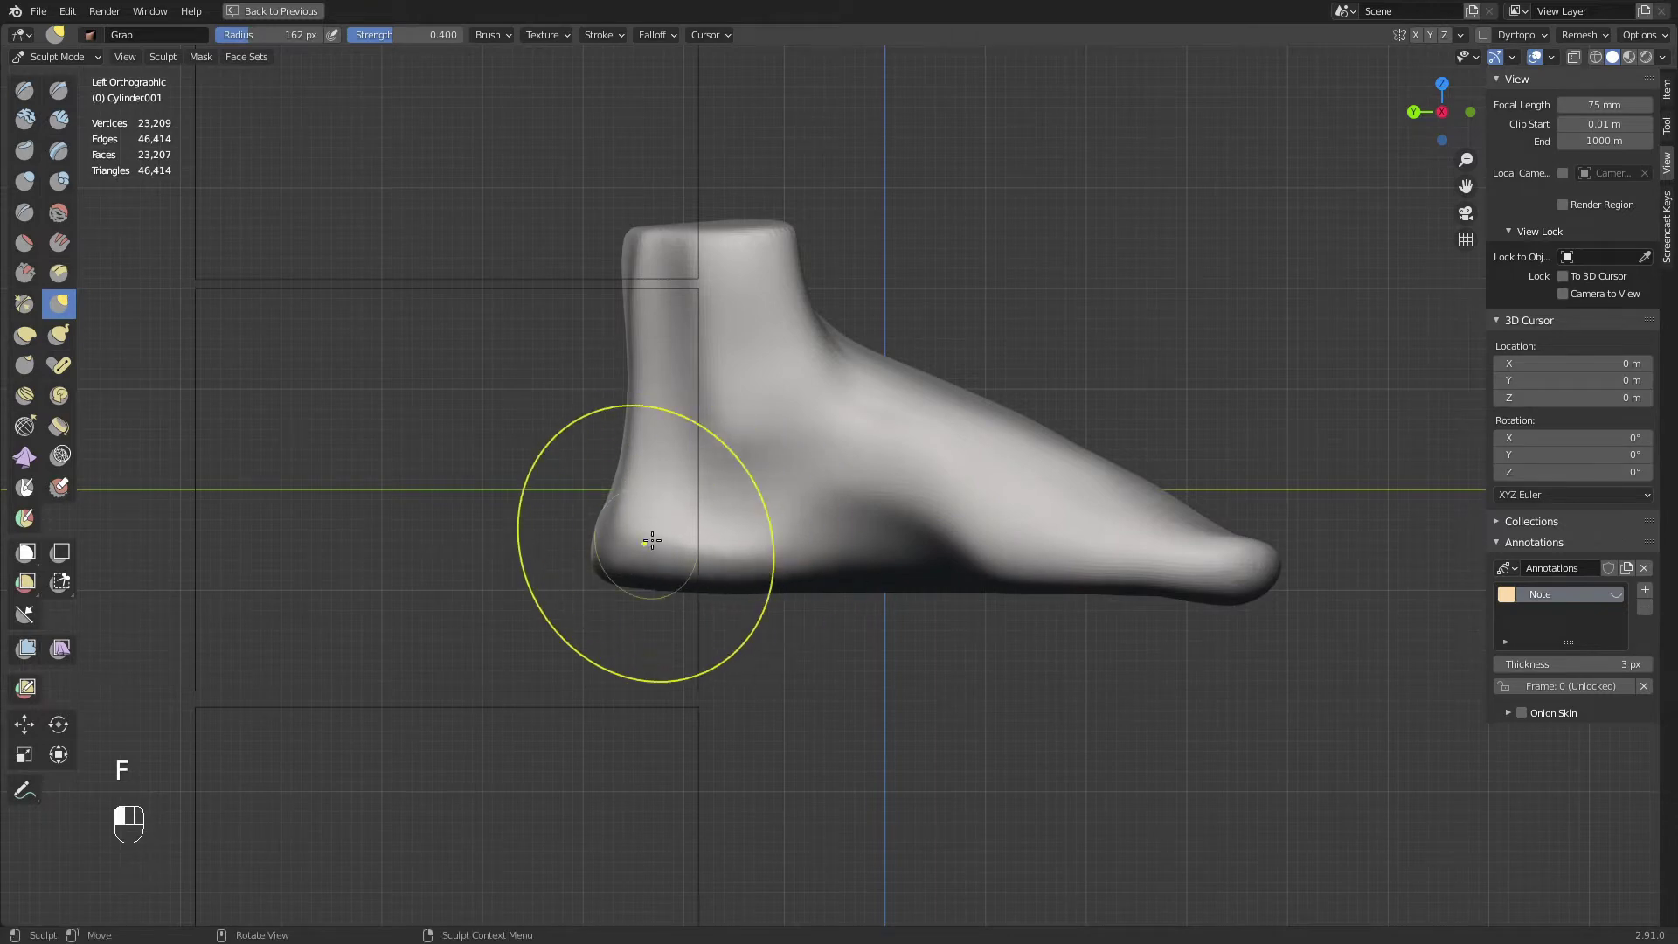
Reshape the upper profile from the instep down to the toes with Grab, ending at a 138 px radius
{"action": "key", "text": "f"}
{"action": "left_click", "coordinate": [1154, 483]}
{"action": "left_click_drag", "start_coordinate": [1153, 484], "coordinate": [1135, 511]}
{"action": "key", "text": "f"}
{"action": "left_click", "coordinate": [1050, 437]}
{"action": "left_click", "coordinate": [1044, 440]}
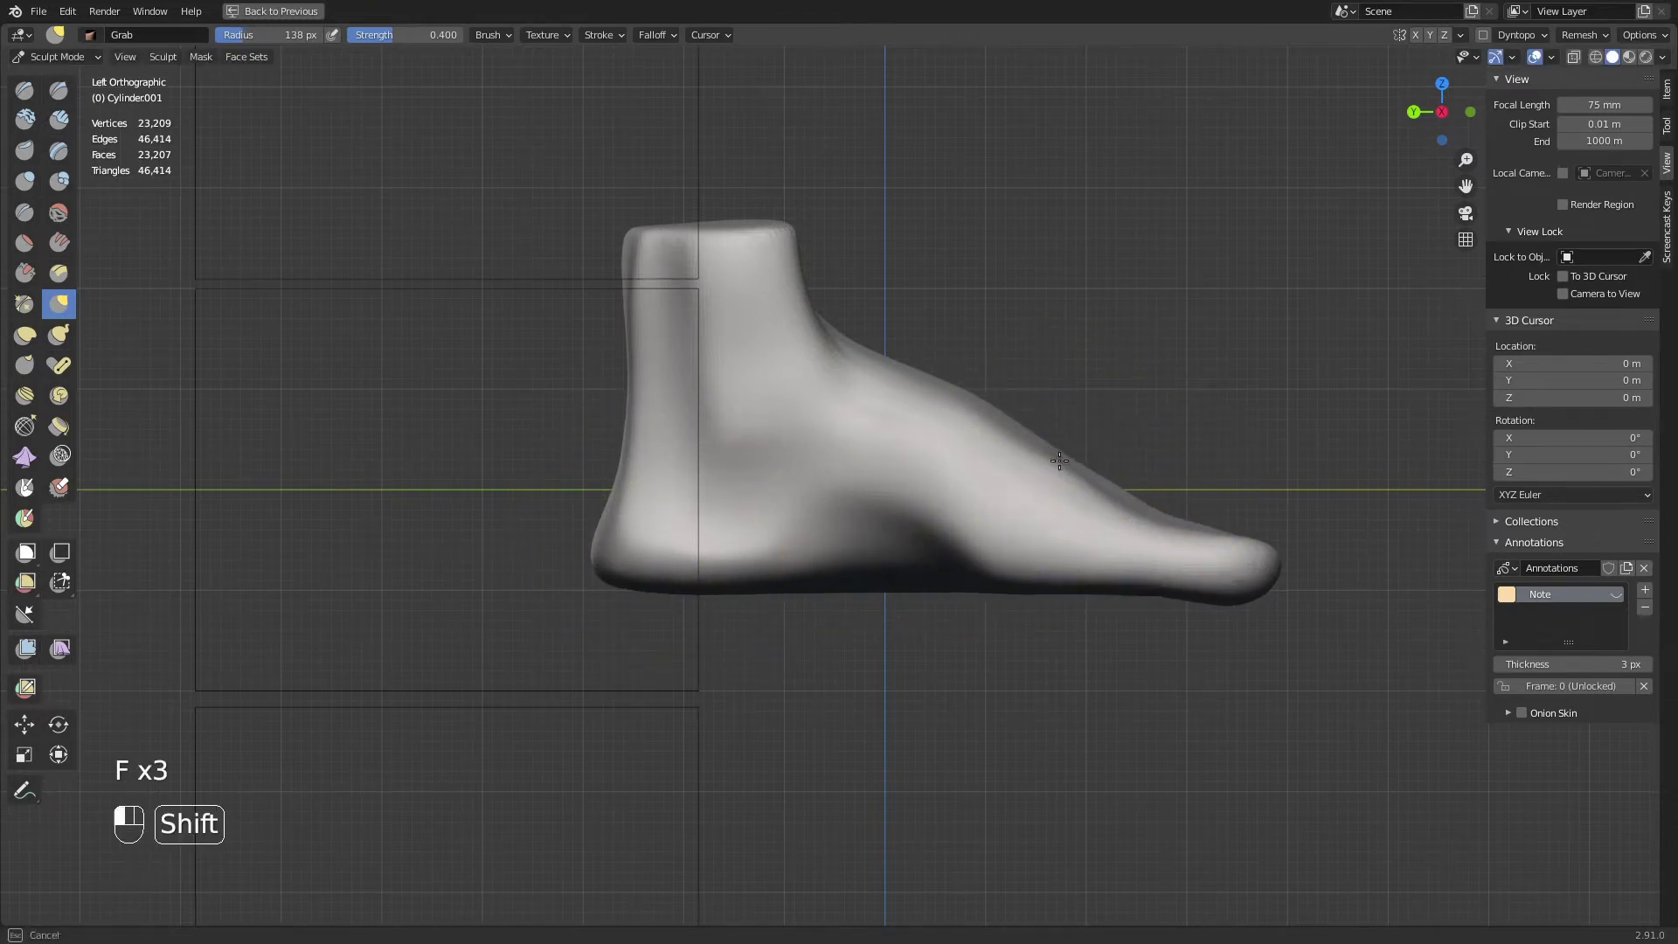
Smooth the instep and forefoot surface from several angles and set the Grab radius to 137 px
{"action": "middle_click_drag", "start_coordinate": [955, 440], "coordinate": [819, 526]}
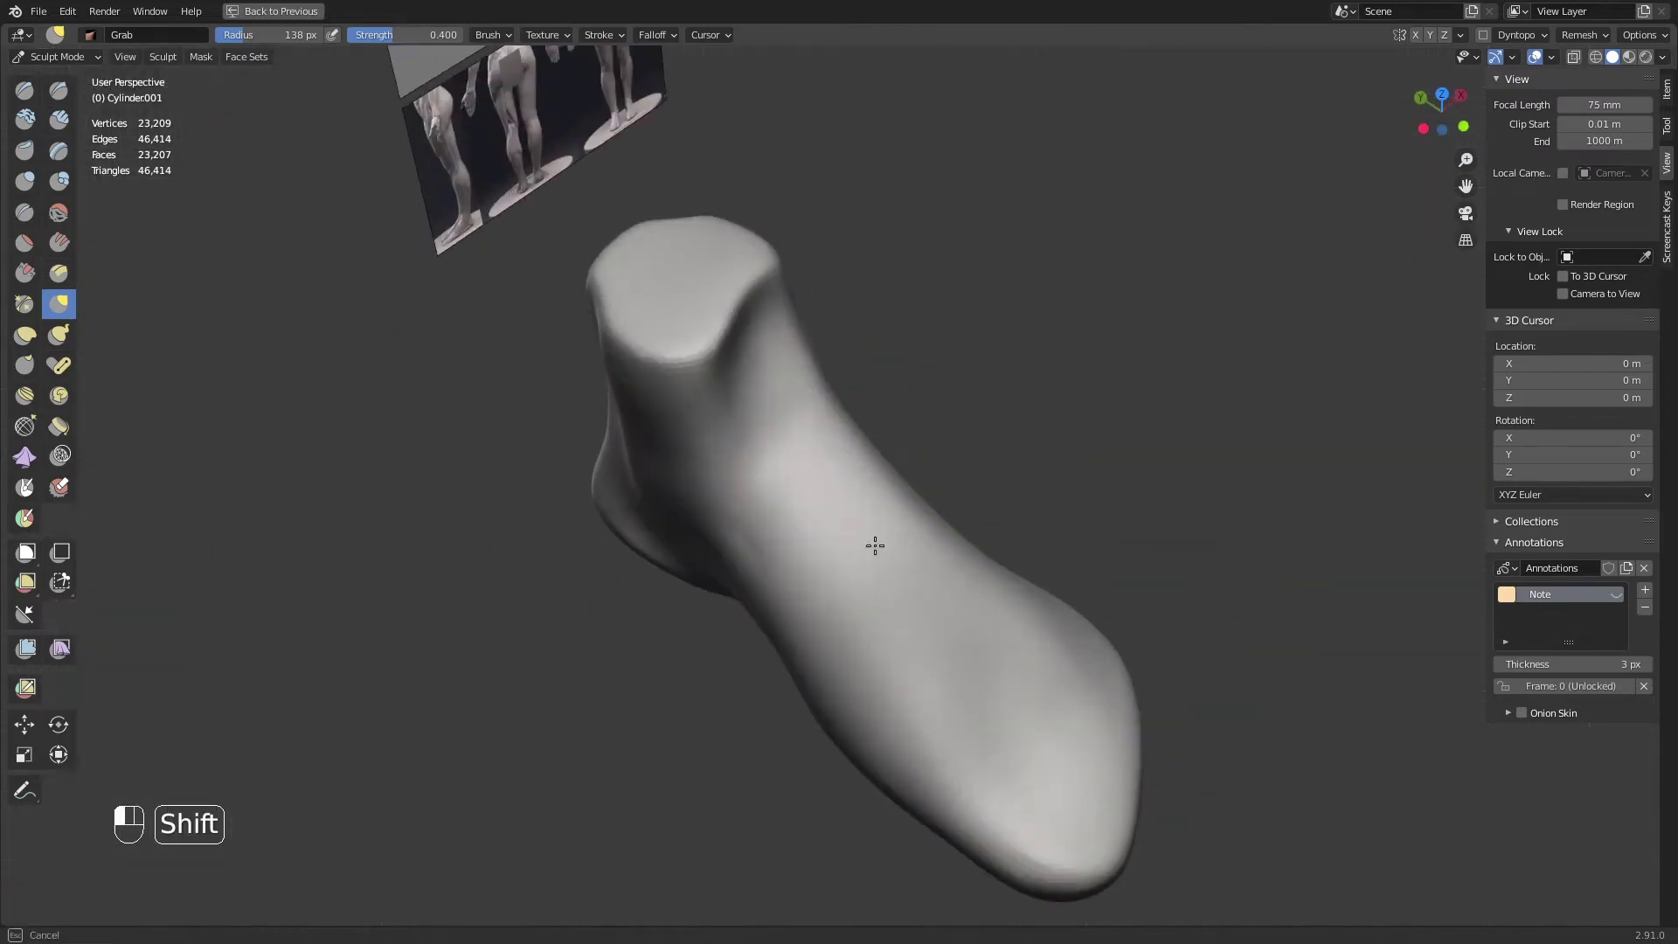
{"action": "middle_click_drag", "start_coordinate": [967, 412], "coordinate": [718, 638]}
{"action": "middle_click_drag", "start_coordinate": [759, 489], "coordinate": [764, 476]}
{"action": "mouse_move", "coordinate": [764, 476]}
{"action": "left_mouse_down", "text": "shift"}
{"action": "mouse_move", "coordinate": [779, 476]}
{"action": "mouse_move", "coordinate": [760, 480]}
{"action": "left_mouse_up", "text": "shift"}
{"action": "mouse_move", "coordinate": [760, 481]}
{"action": "middle_mouse_down"}
{"action": "mouse_move", "coordinate": [818, 481]}
{"action": "mouse_move", "coordinate": [816, 457]}
{"action": "mouse_move", "coordinate": [736, 459]}
{"action": "middle_mouse_up"}
{"action": "scroll", "coordinate": [821, 472], "scroll_direction": "up", "scroll_amount": 3}
{"action": "key", "text": "g"}
{"action": "key", "text": "f"}
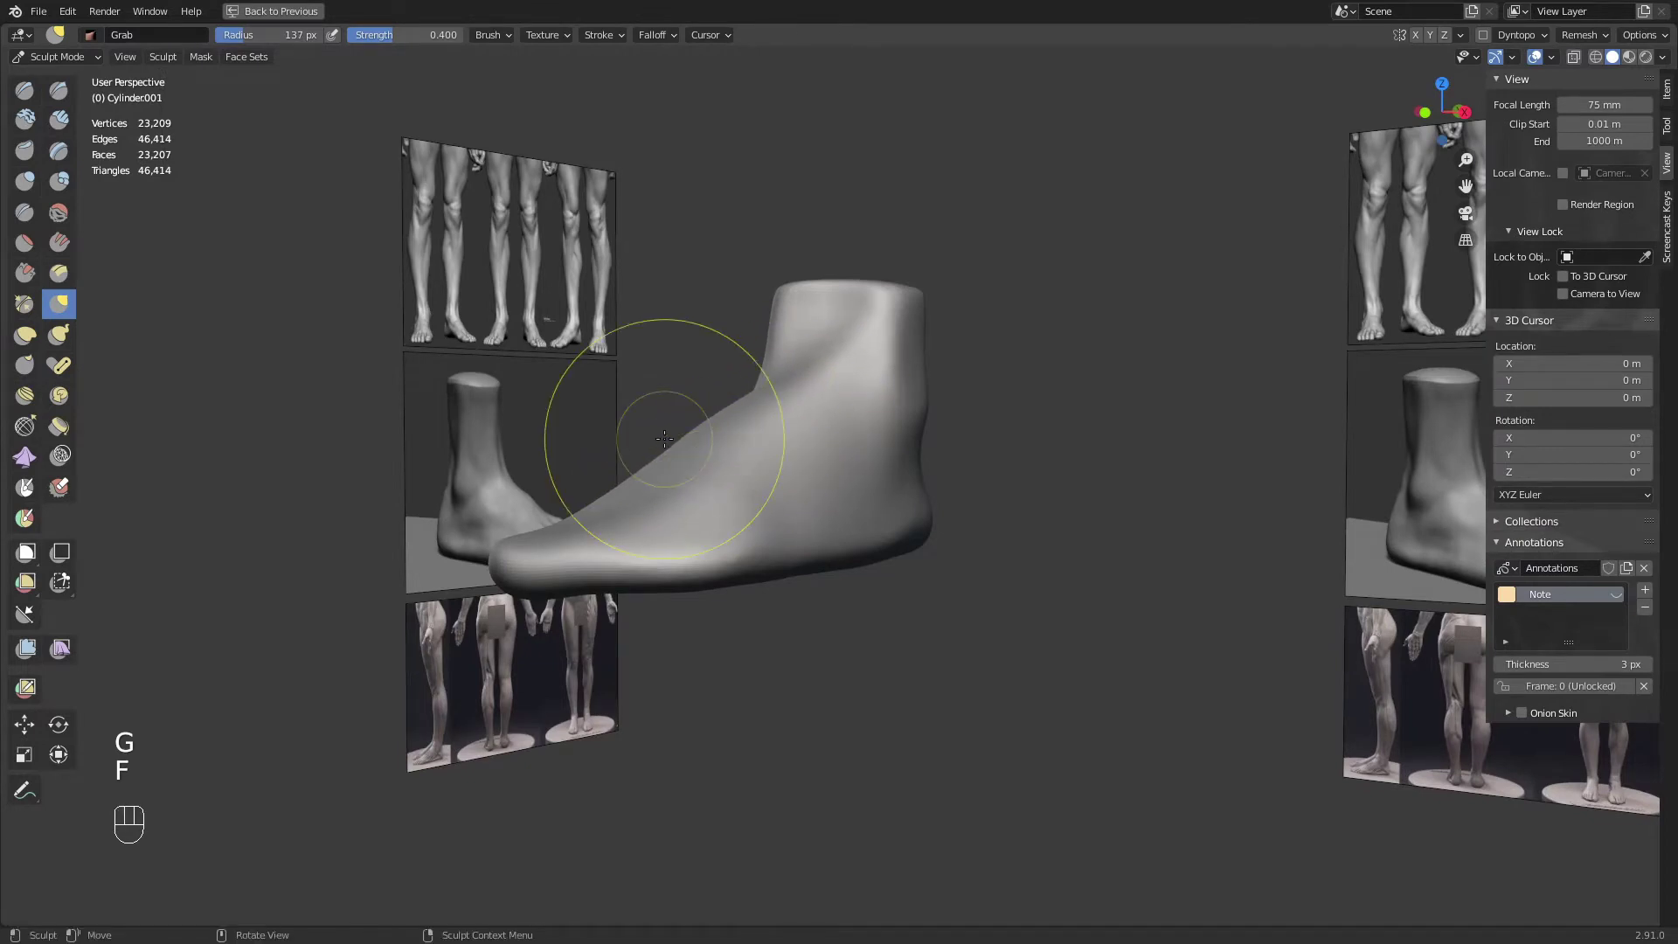
Smooth and refine the instep profile in the right side view, using Grab at 142 px and enlarging its radius to 172 px
{"action": "key", "text": "KP_3"}
{"action": "left_click_drag", "start_coordinate": [700, 472], "coordinate": [708, 480], "text": "shift"}
{"action": "key", "text": "f"}
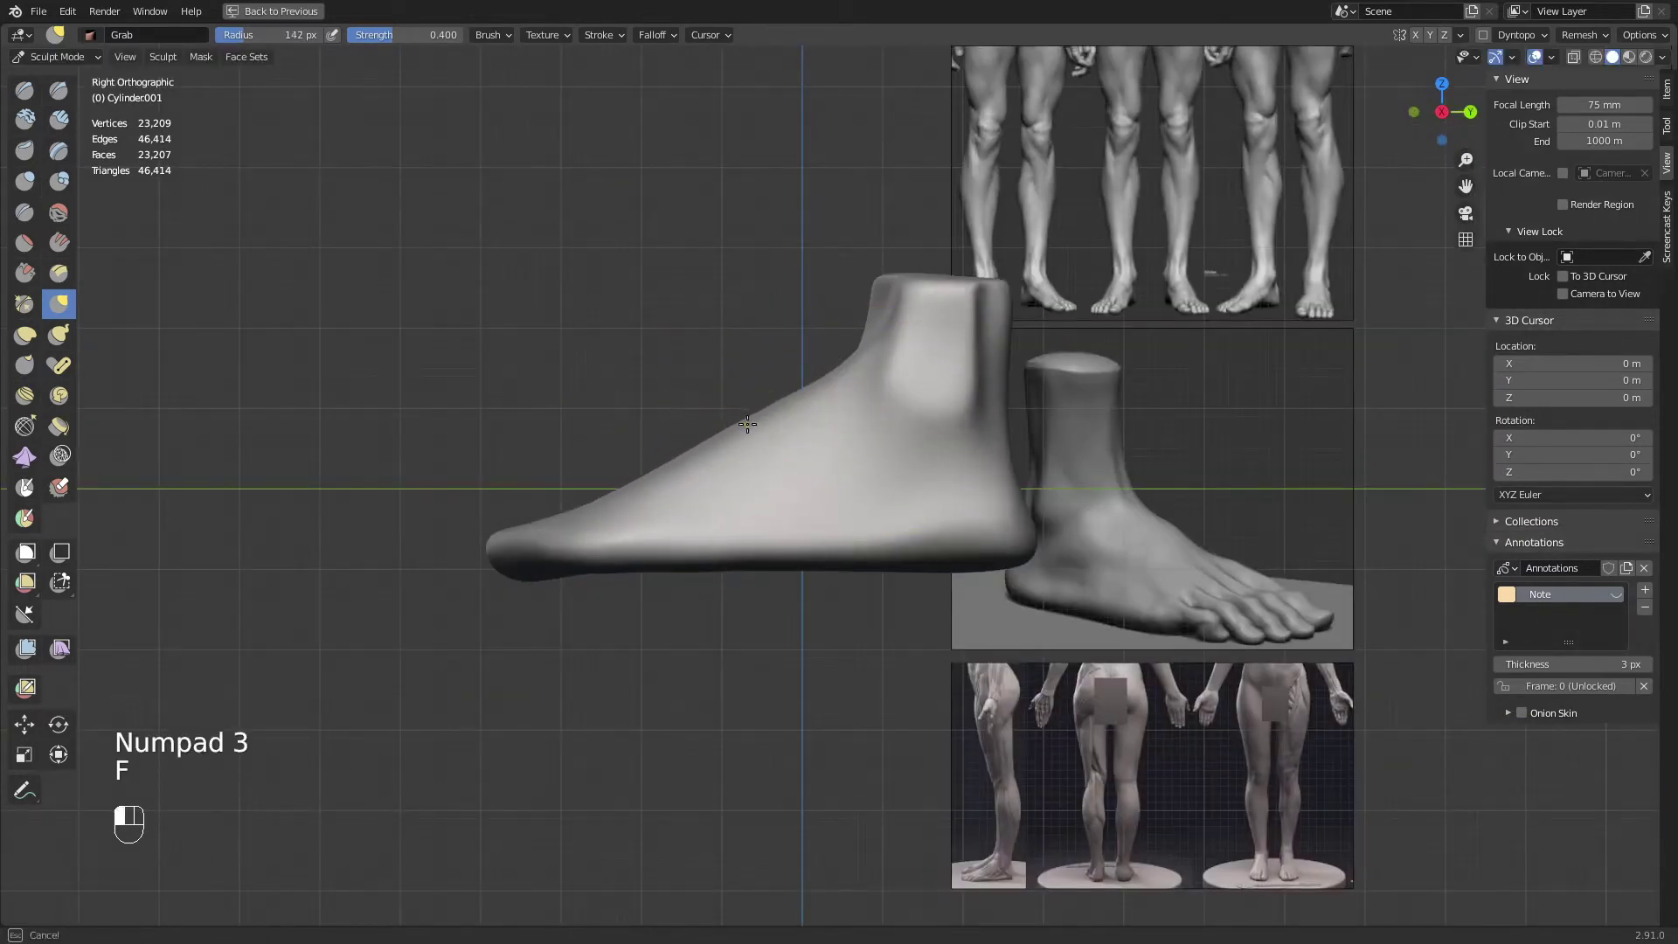
{"action": "left_click_drag", "start_coordinate": [748, 424], "coordinate": [749, 429]}
{"action": "key", "text": "f"}
{"action": "left_click", "coordinate": [765, 420]}
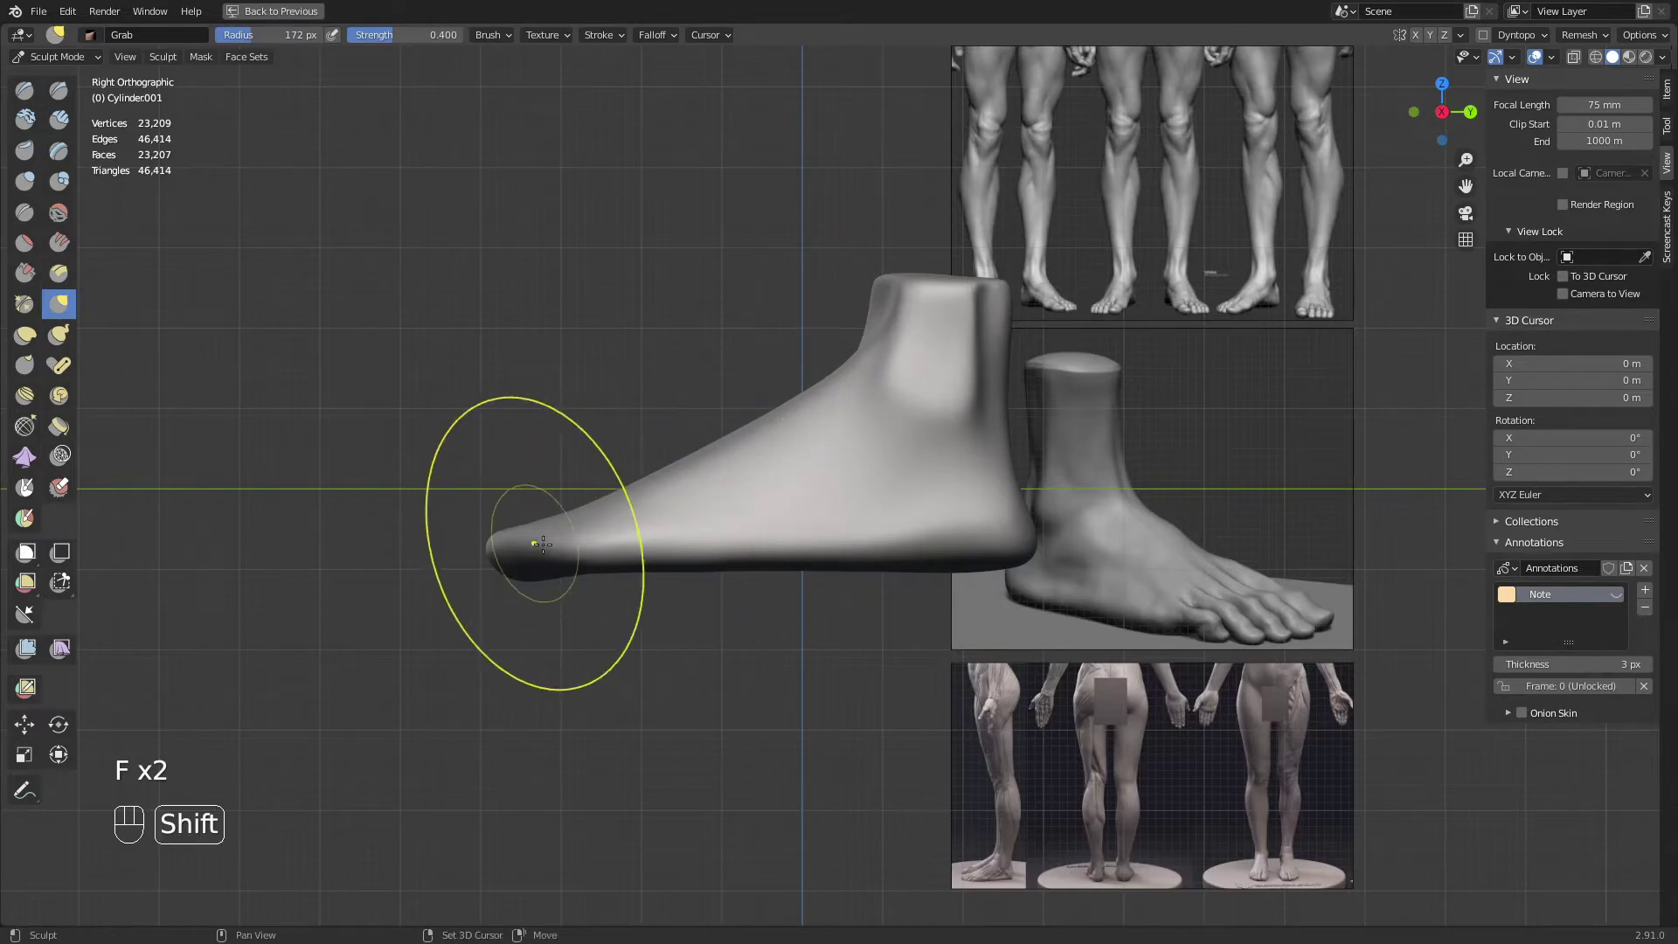
Adjust the underside of the toe tip in the right side view with Grab at a 141 px radius
{"action": "middle_click_drag", "start_coordinate": [542, 544], "coordinate": [791, 463], "text": "shift"}
{"action": "key", "text": "KP_1"}
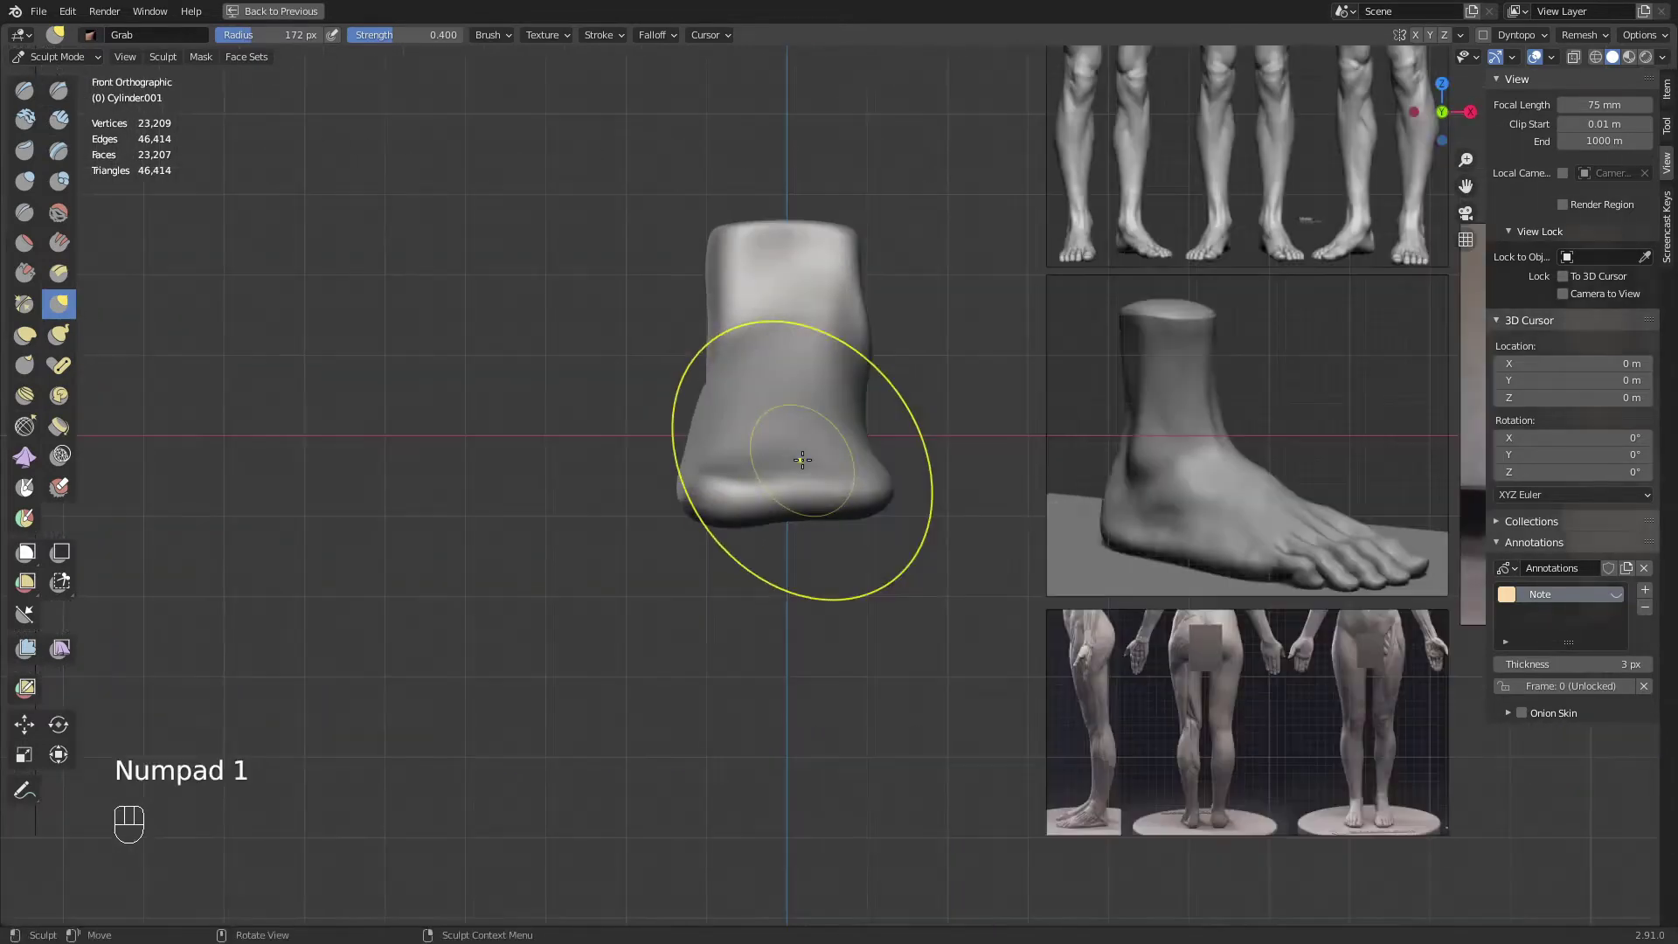
{"action": "key", "text": "KP_3"}
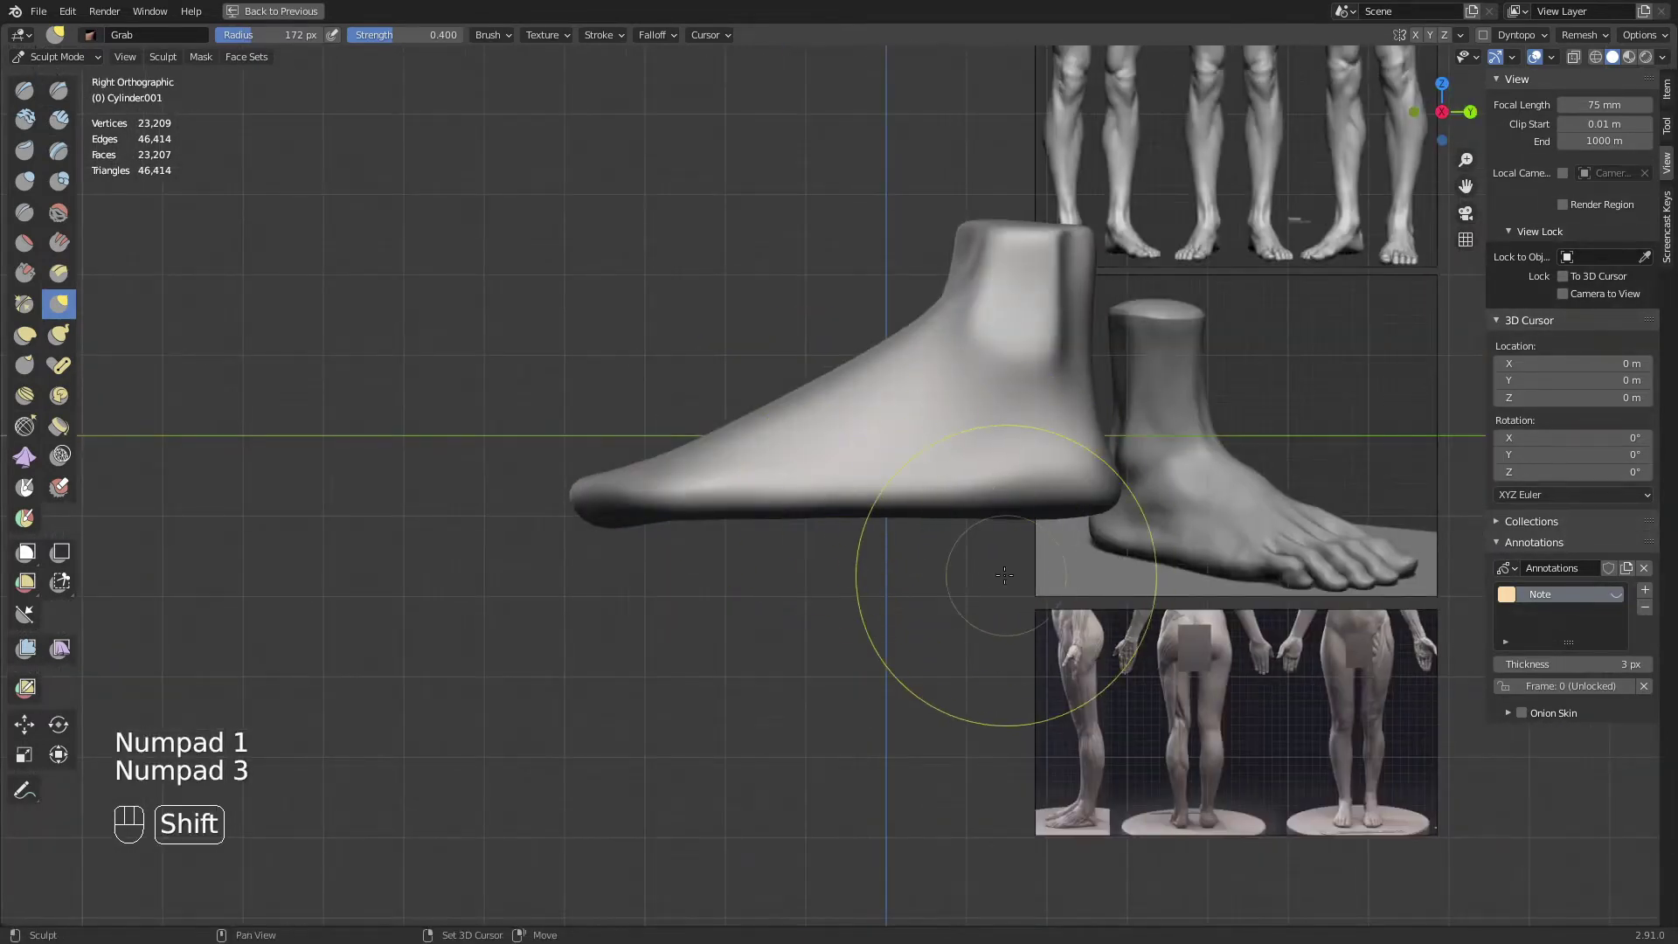
{"action": "middle_click_drag", "start_coordinate": [1011, 569], "coordinate": [947, 563], "text": "shift"}
{"action": "middle_click_drag", "start_coordinate": [948, 564], "coordinate": [940, 494], "text": "ctrl"}
{"action": "key", "text": "f"}
{"action": "left_click", "coordinate": [489, 566]}
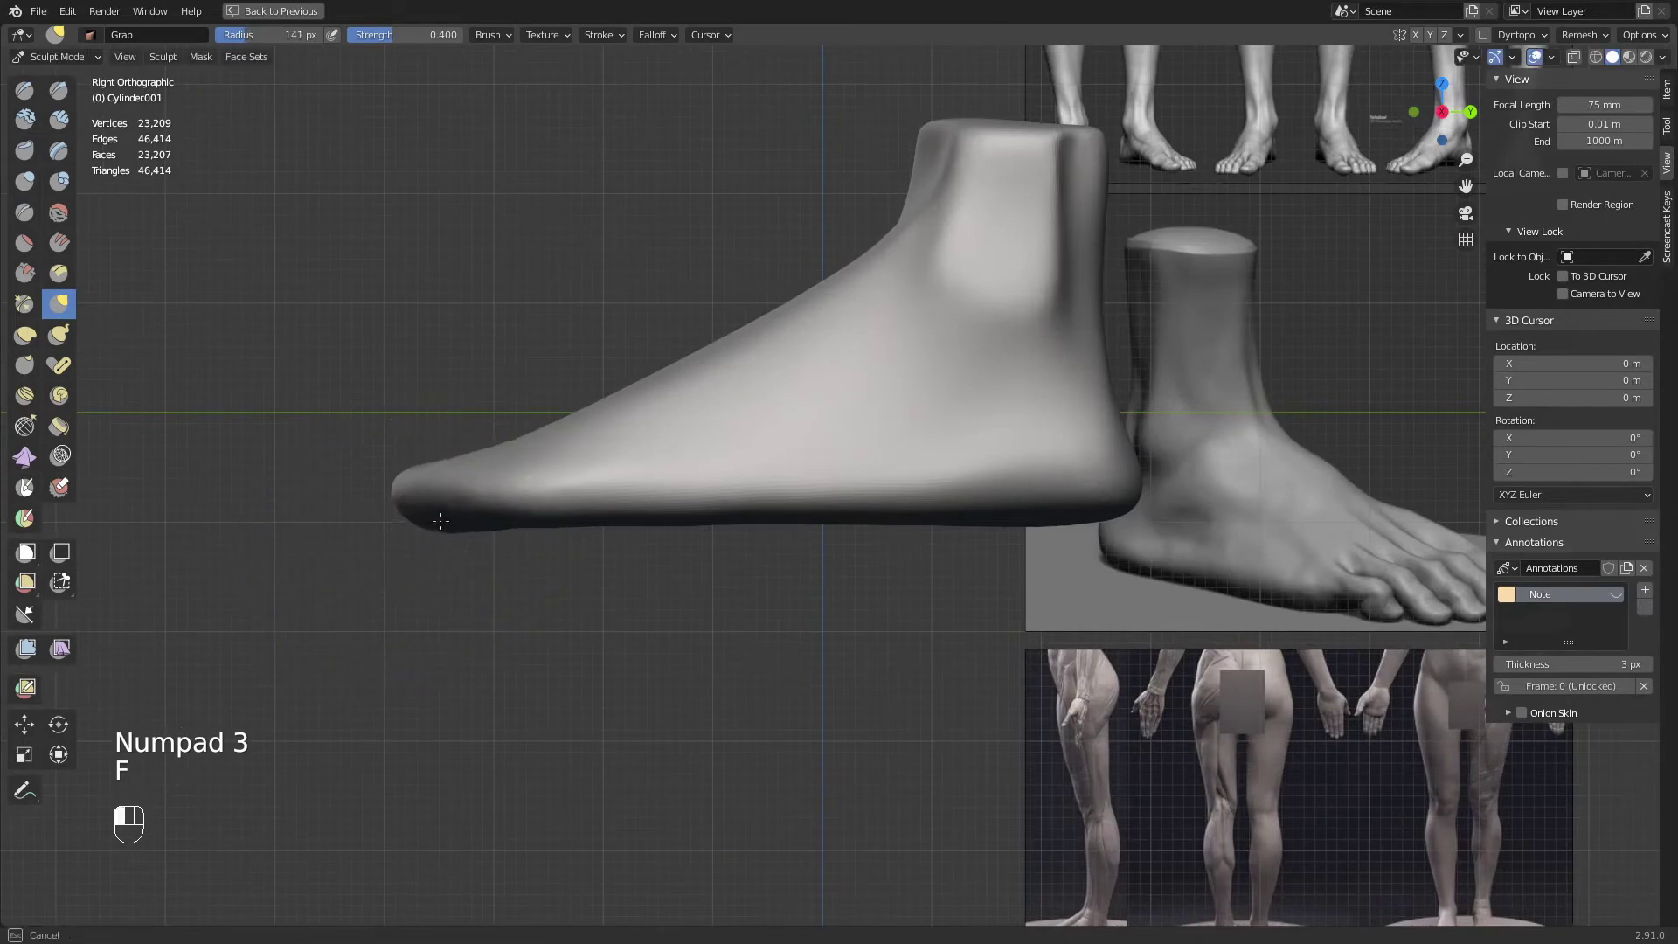
{"action": "left_click", "coordinate": [444, 520]}
{"action": "scroll", "coordinate": [1008, 507], "scroll_direction": "up", "scroll_amount": 1}
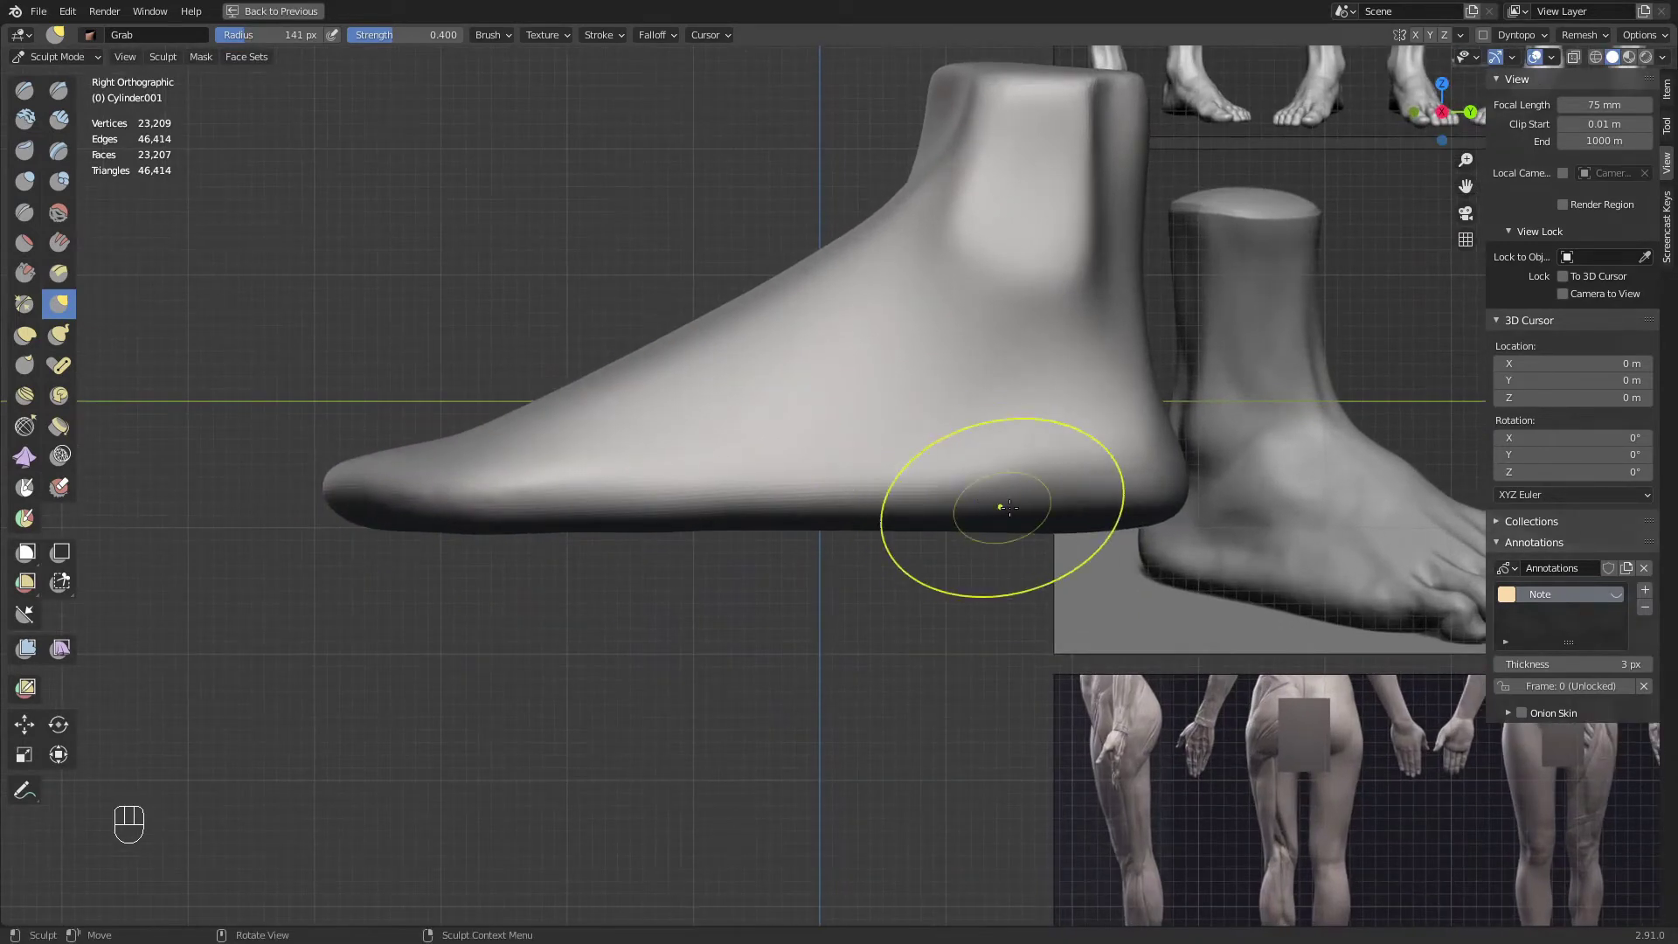
{"action": "middle_click_drag", "start_coordinate": [1103, 501], "coordinate": [1093, 578], "text": "ctrl"}
{"action": "middle_click_drag", "start_coordinate": [1093, 579], "coordinate": [1093, 529], "text": "shift"}
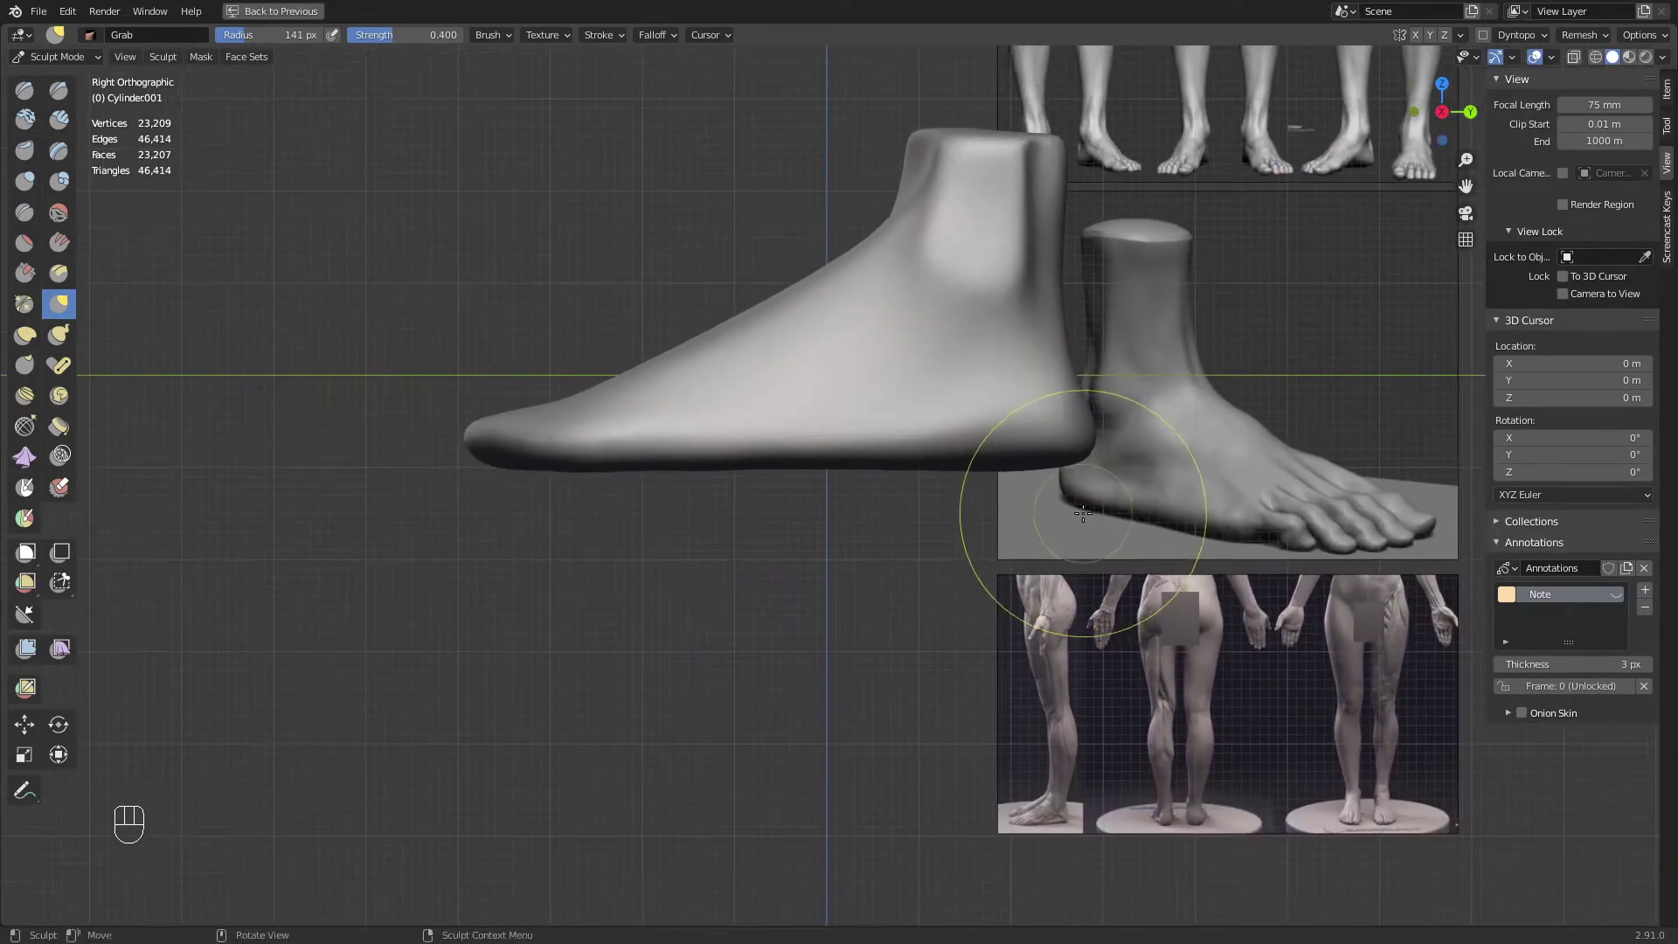
{"action": "middle_click_drag", "start_coordinate": [956, 589], "coordinate": [921, 585], "text": "shift"}
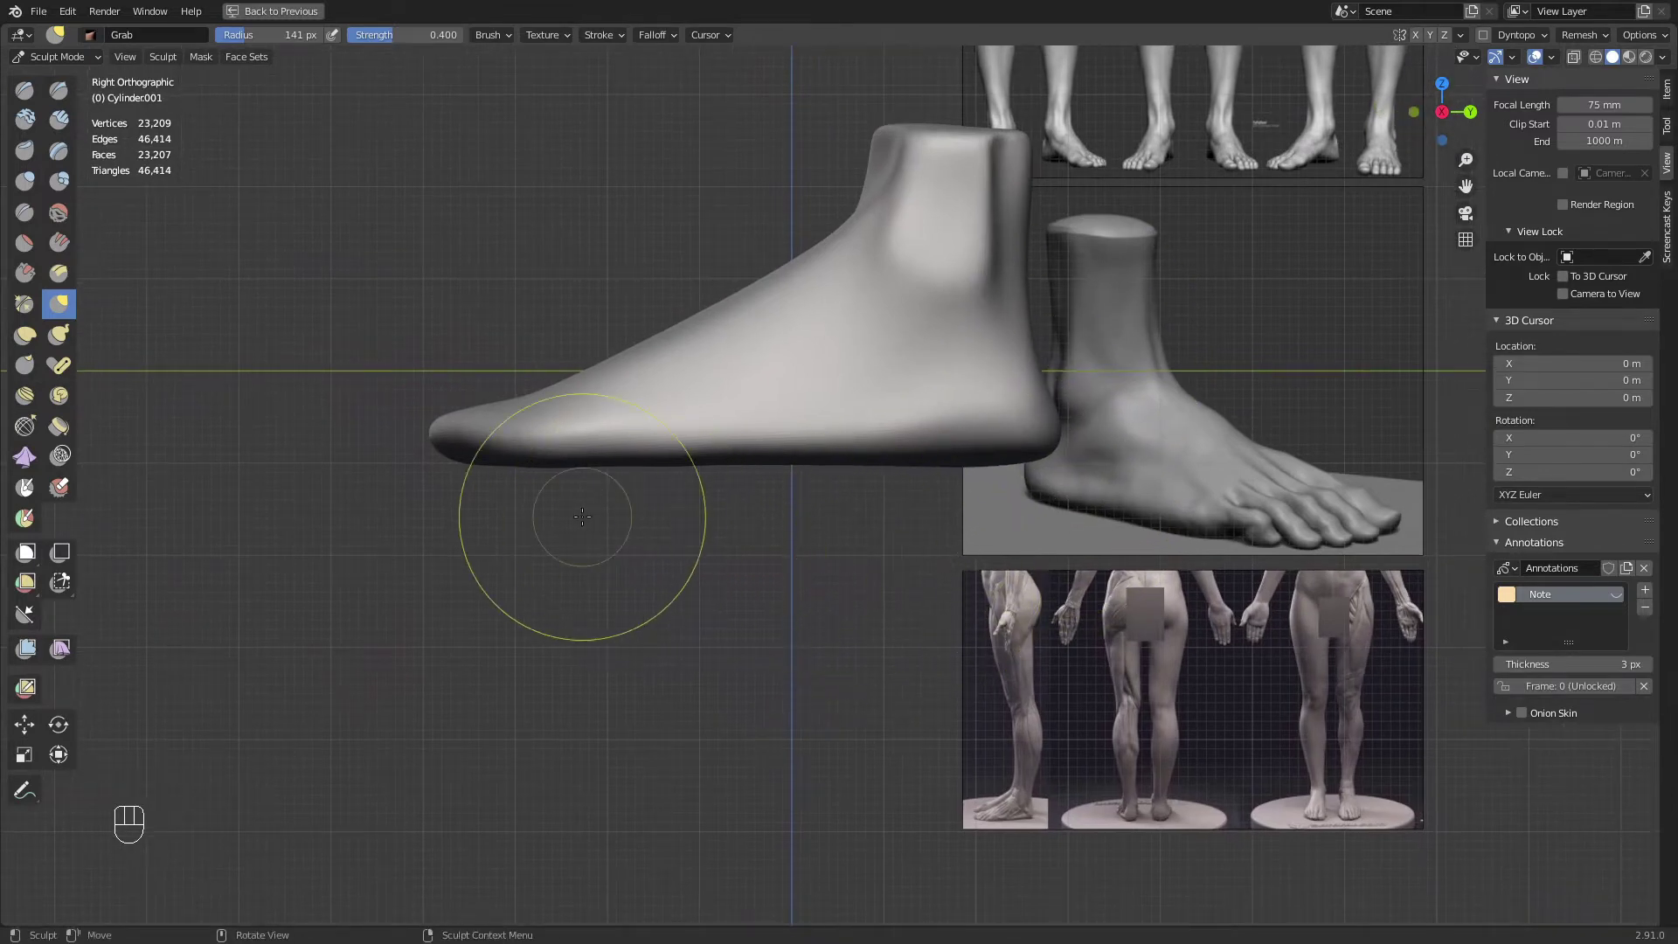
Box-mask the bottom strip of the foot along the whole sole and invert the mask
{"action": "key", "text": "b"}
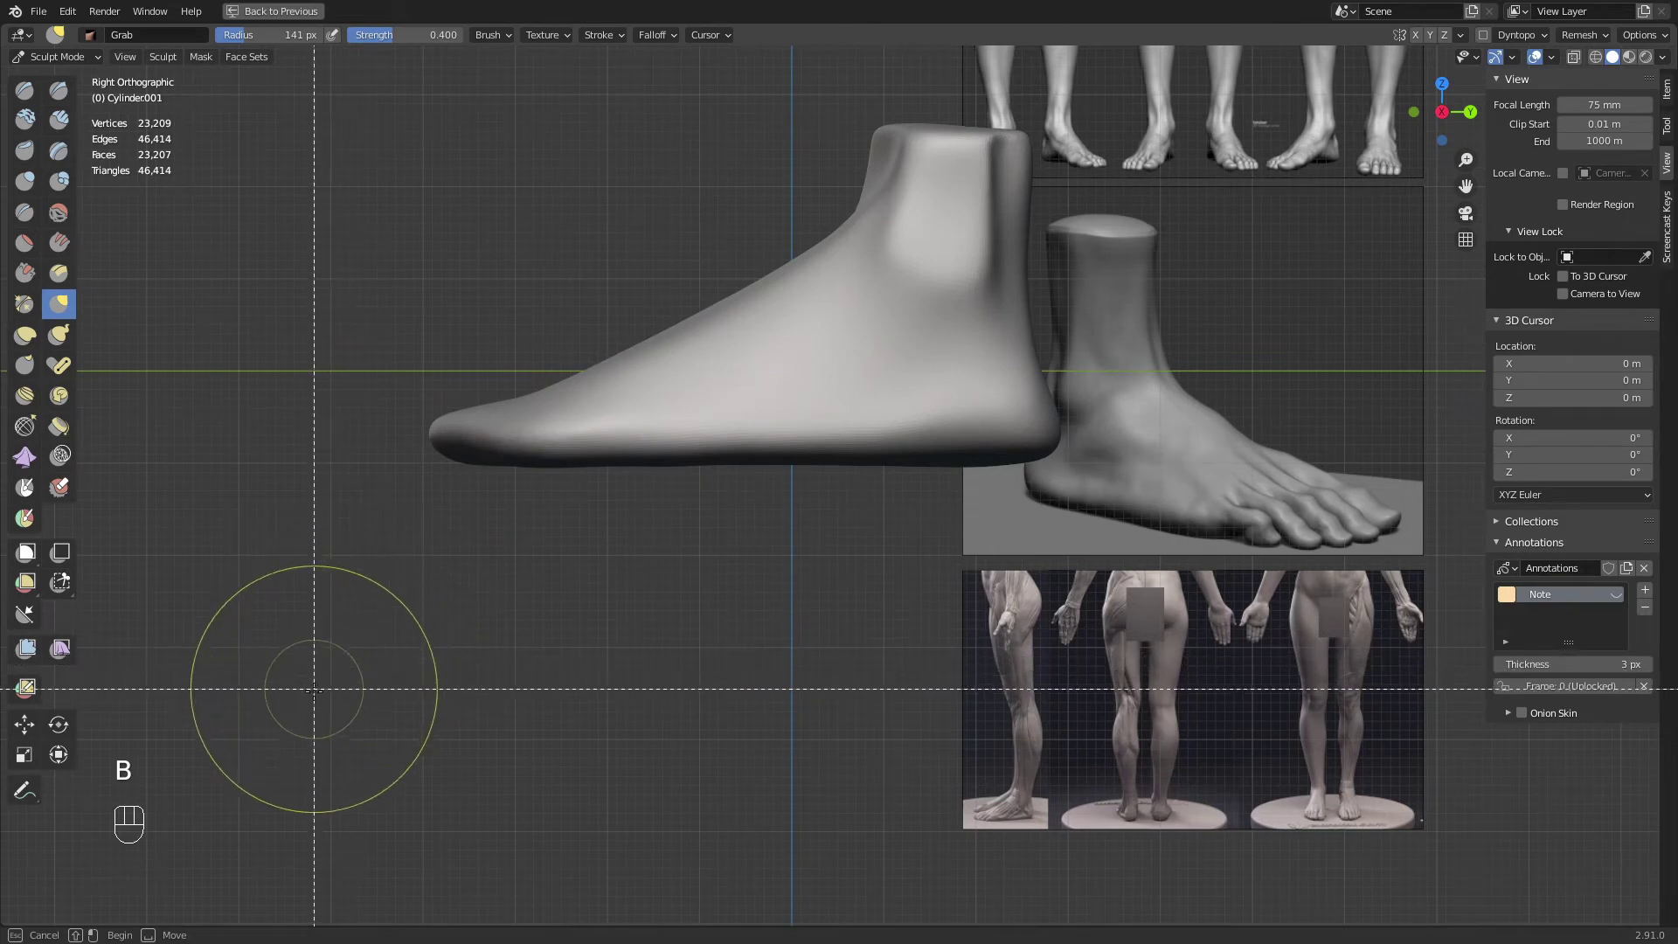
{"action": "mouse_move", "coordinate": [311, 706]}
{"action": "left_mouse_down"}
{"action": "mouse_move", "coordinate": [757, 427]}
{"action": "mouse_move", "coordinate": [1218, 524]}
{"action": "mouse_move", "coordinate": [1292, 457]}
{"action": "mouse_move", "coordinate": [1342, 451]}
{"action": "mouse_move", "coordinate": [1249, 452]}
{"action": "mouse_move", "coordinate": [1315, 472]}
{"action": "left_mouse_up"}
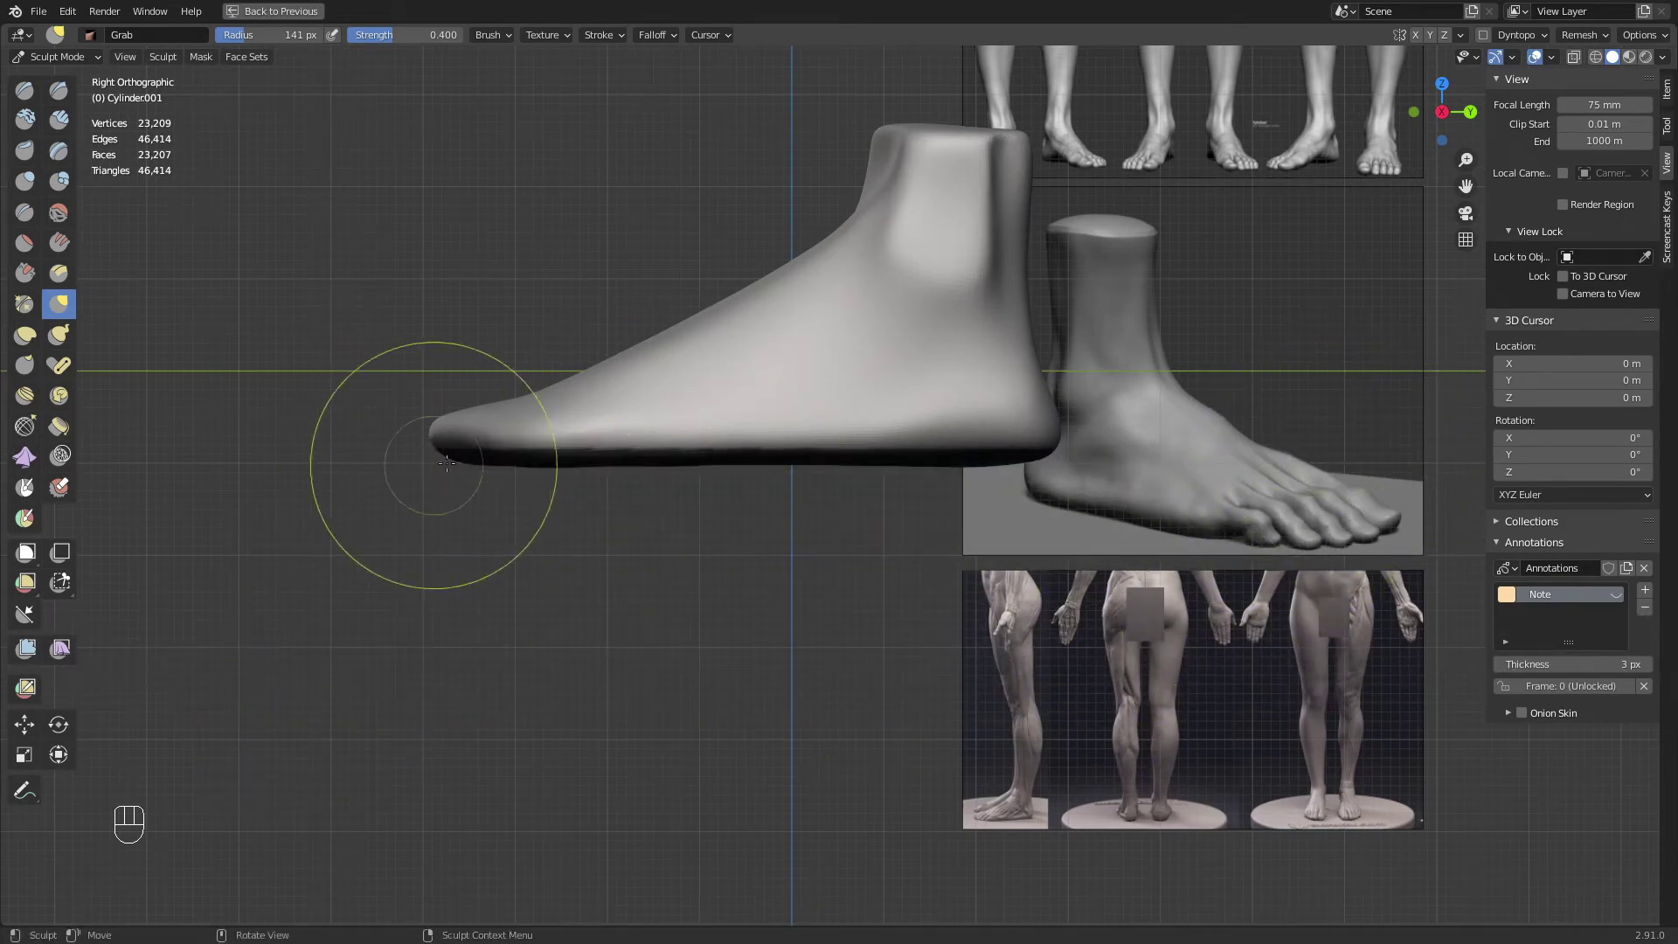
{"action": "middle_click_drag", "start_coordinate": [1071, 648], "coordinate": [1014, 603], "text": "ctrl"}
{"action": "key", "text": "a"}
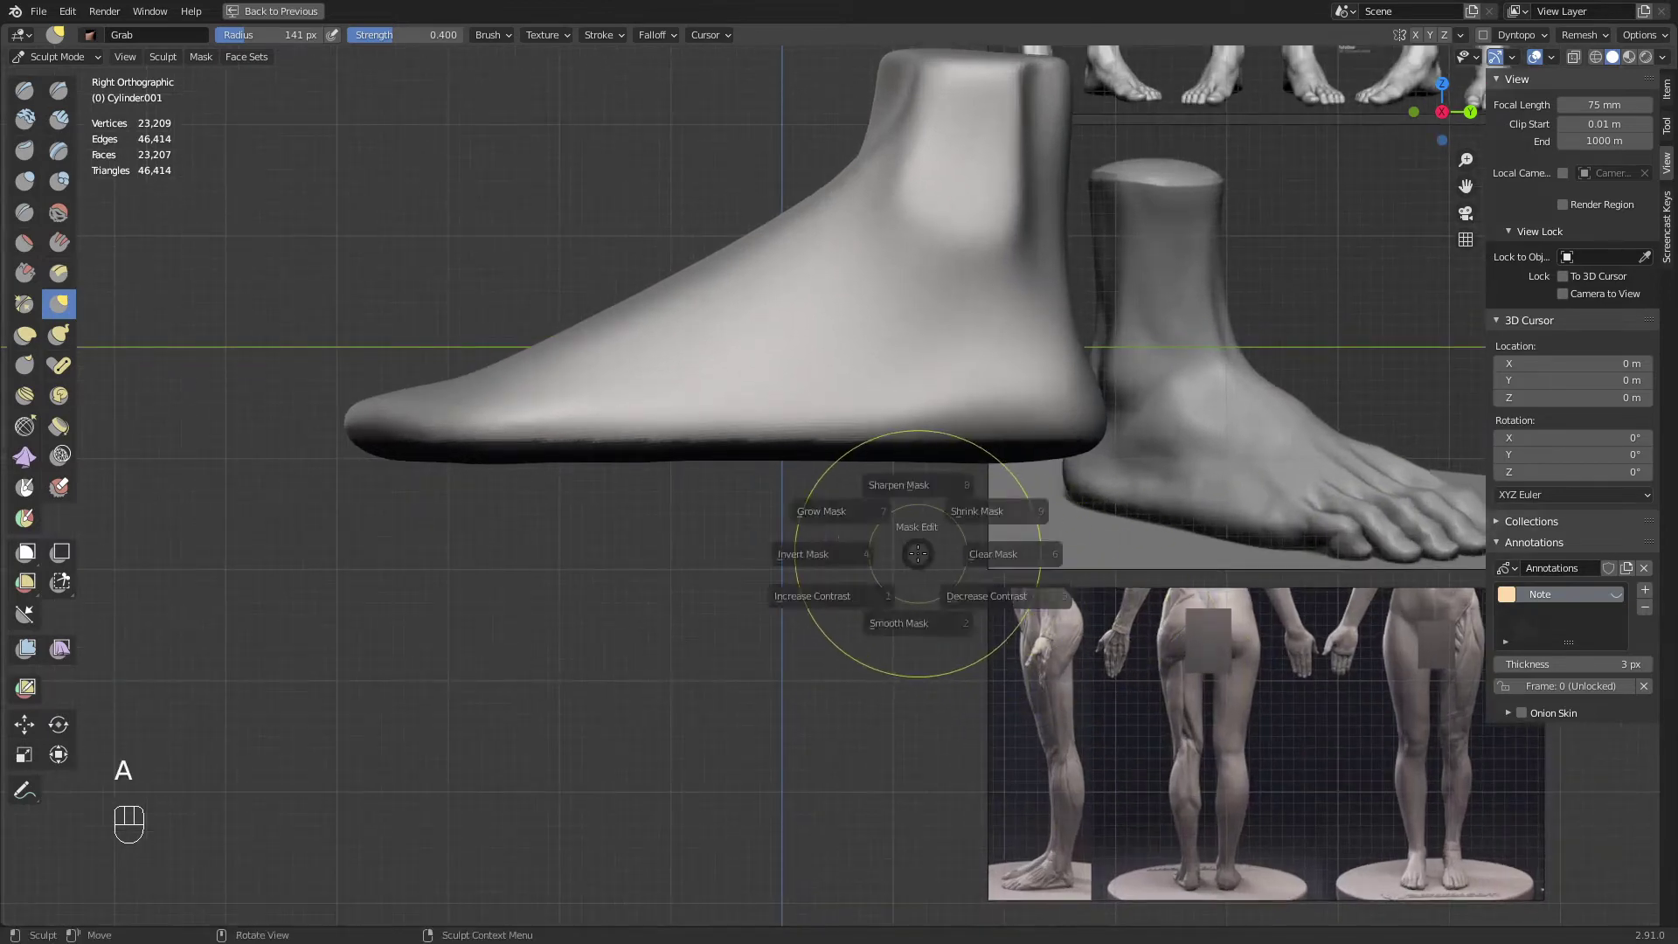
{"action": "left_click", "coordinate": [782, 551]}
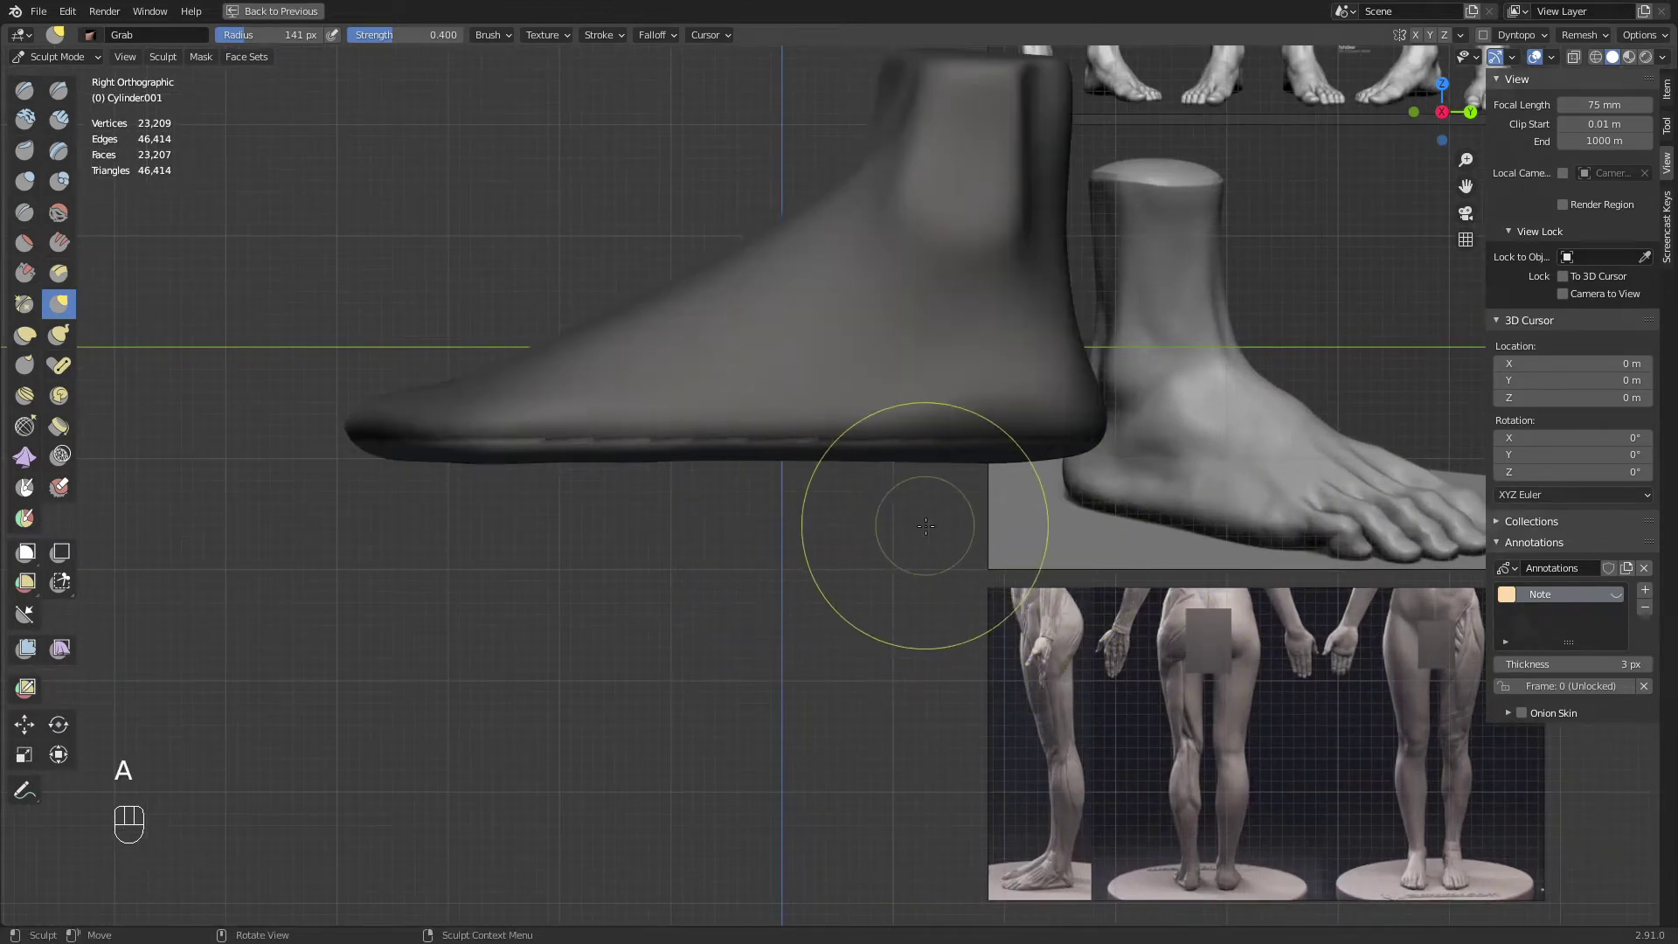
Clean up the mask border along the sole by alternating Smooth Mask and Sharpen Mask, finishing with Smooth Mask
{"action": "key", "text": "a"}
{"action": "left_click", "coordinate": [919, 628]}
{"action": "key", "text": "a"}
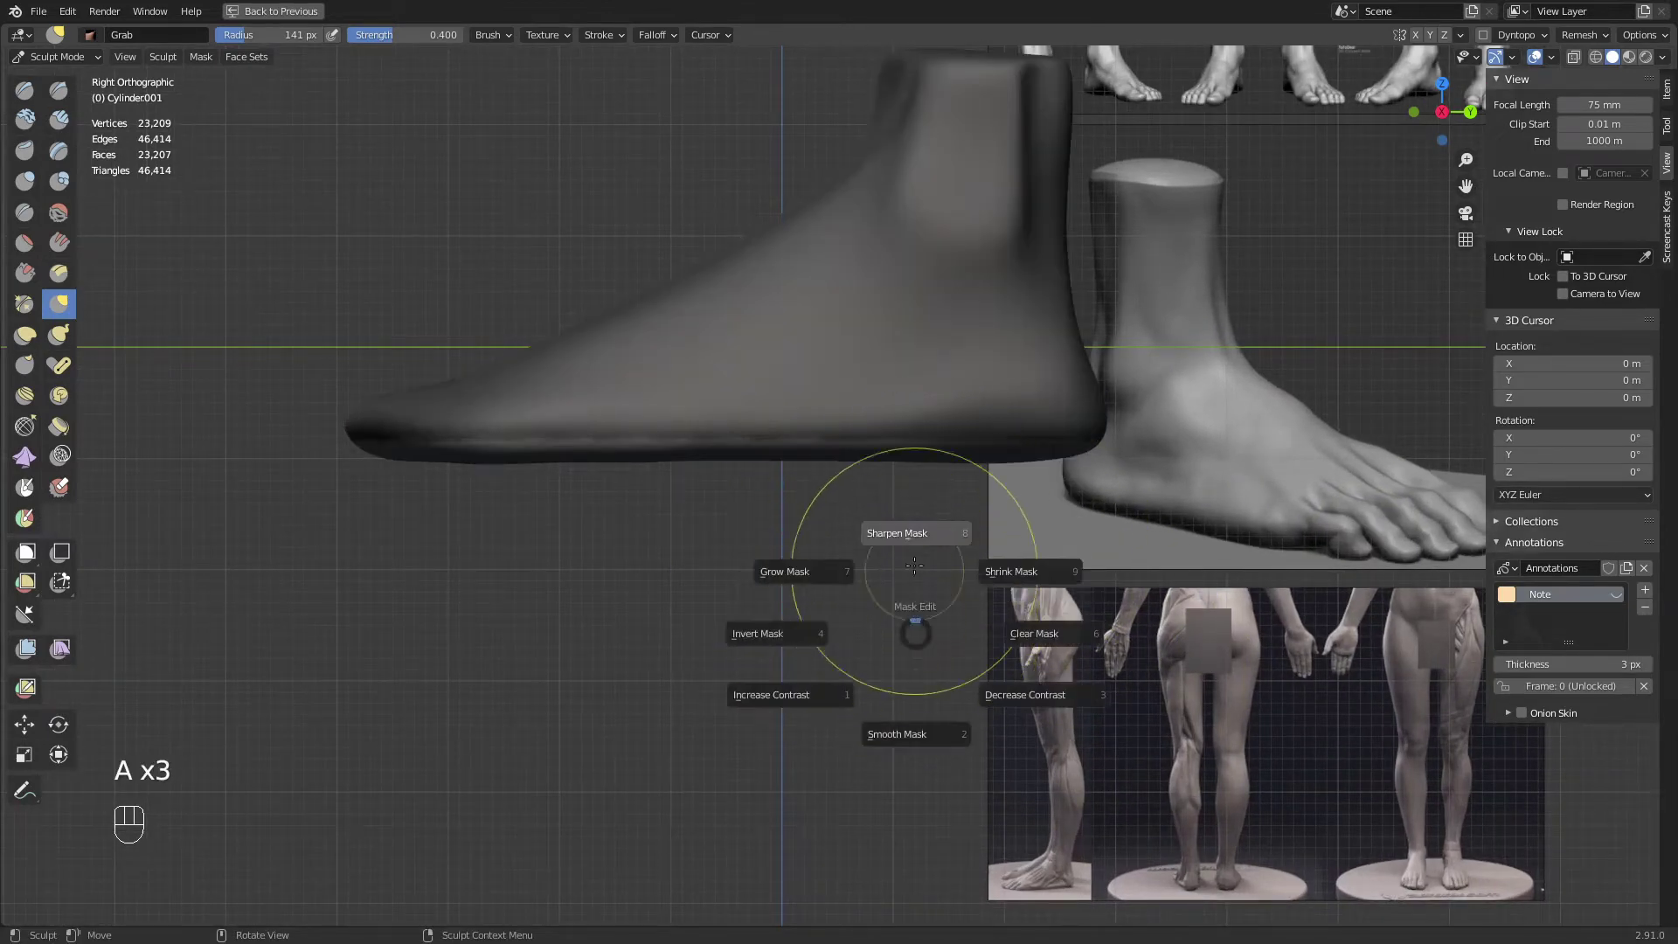
{"action": "left_click", "coordinate": [916, 531]}
{"action": "key", "text": "a"}
{"action": "left_click", "coordinate": [918, 594]}
{"action": "key", "text": "a"}
{"action": "left_click", "coordinate": [917, 446]}
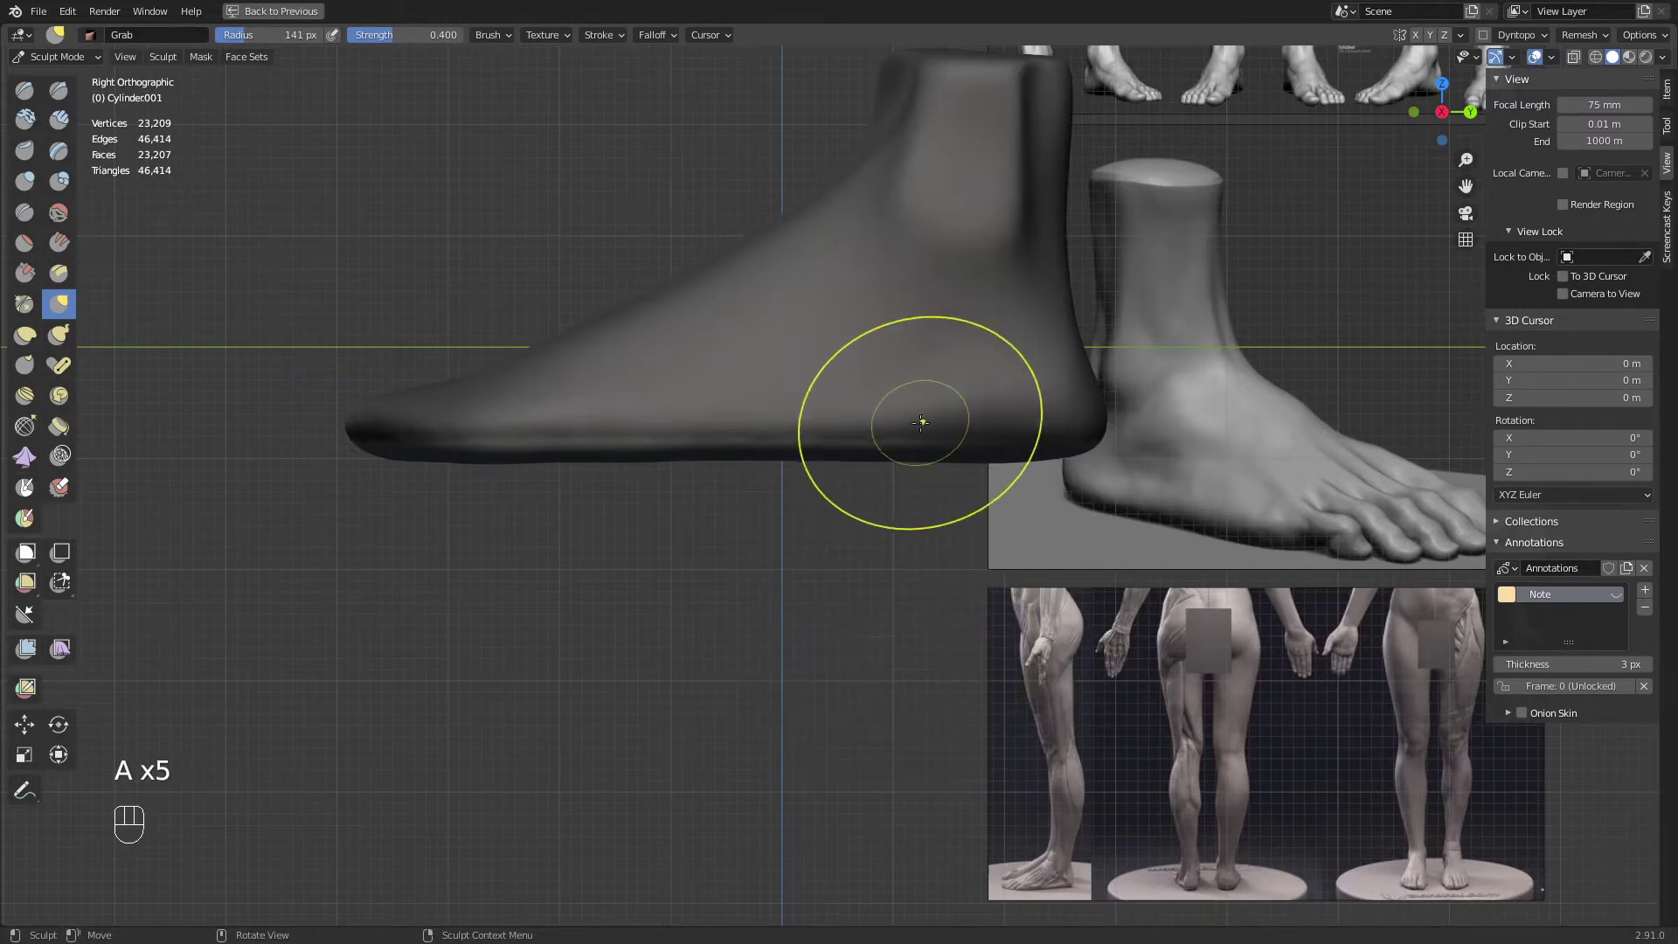
{"action": "key", "text": "a"}
{"action": "left_click", "coordinate": [918, 595]}
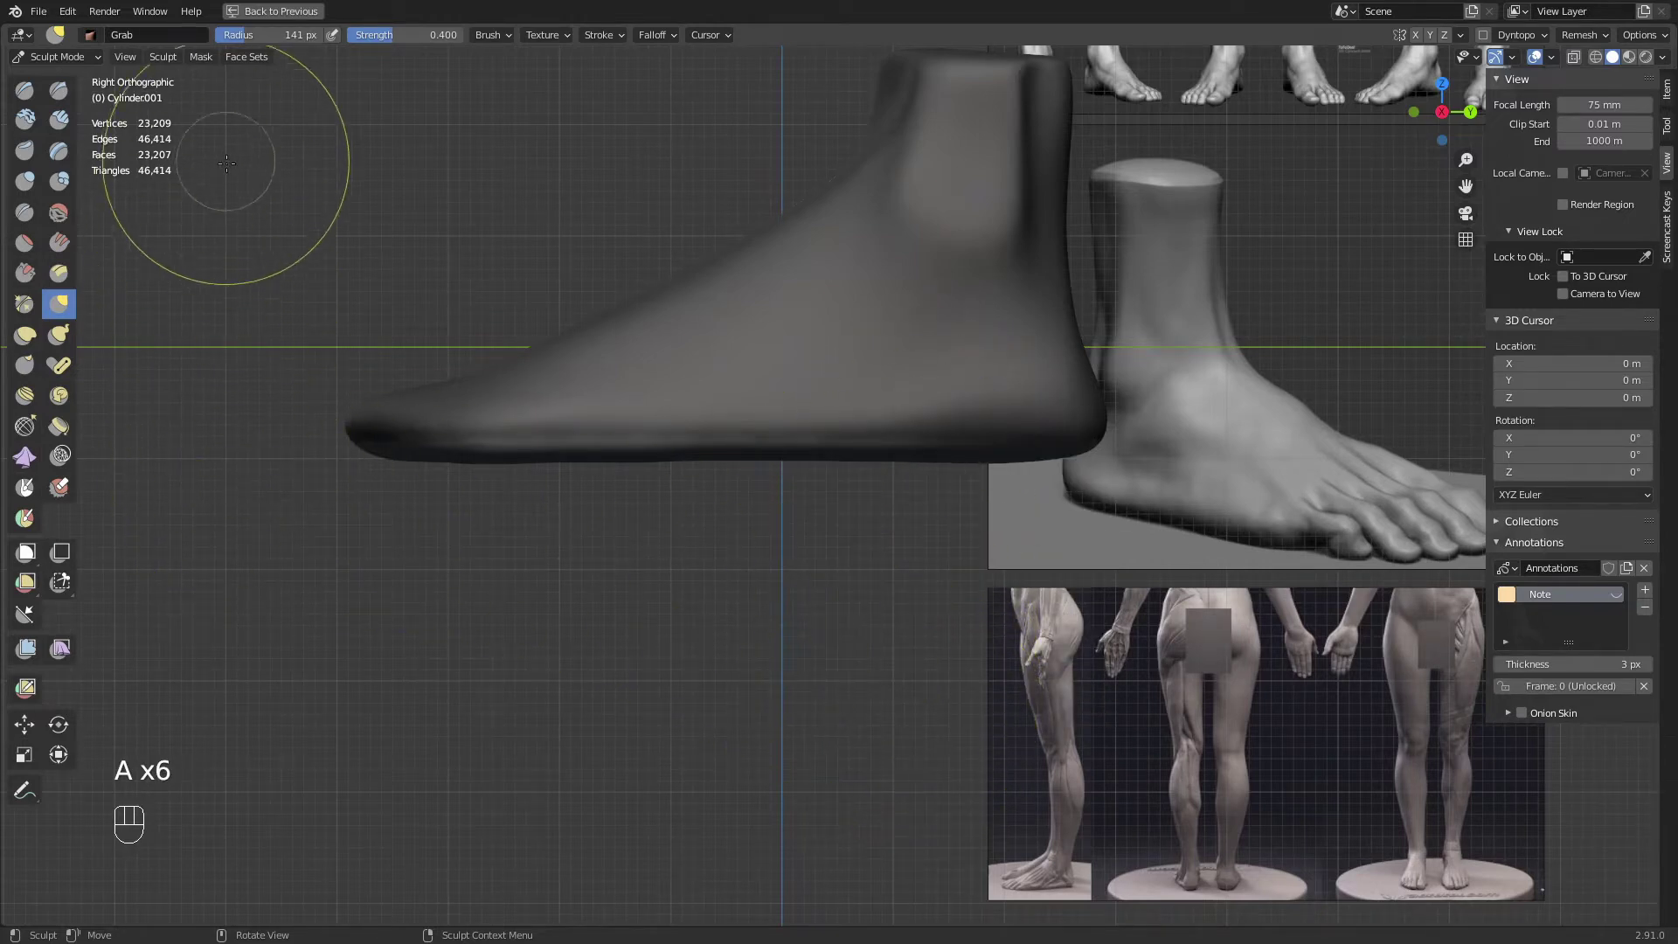
Move the unmasked sole slightly downward along the Z axis with the Move tool
{"action": "middle_click_drag", "start_coordinate": [275, 234], "coordinate": [238, 224], "text": "shift"}
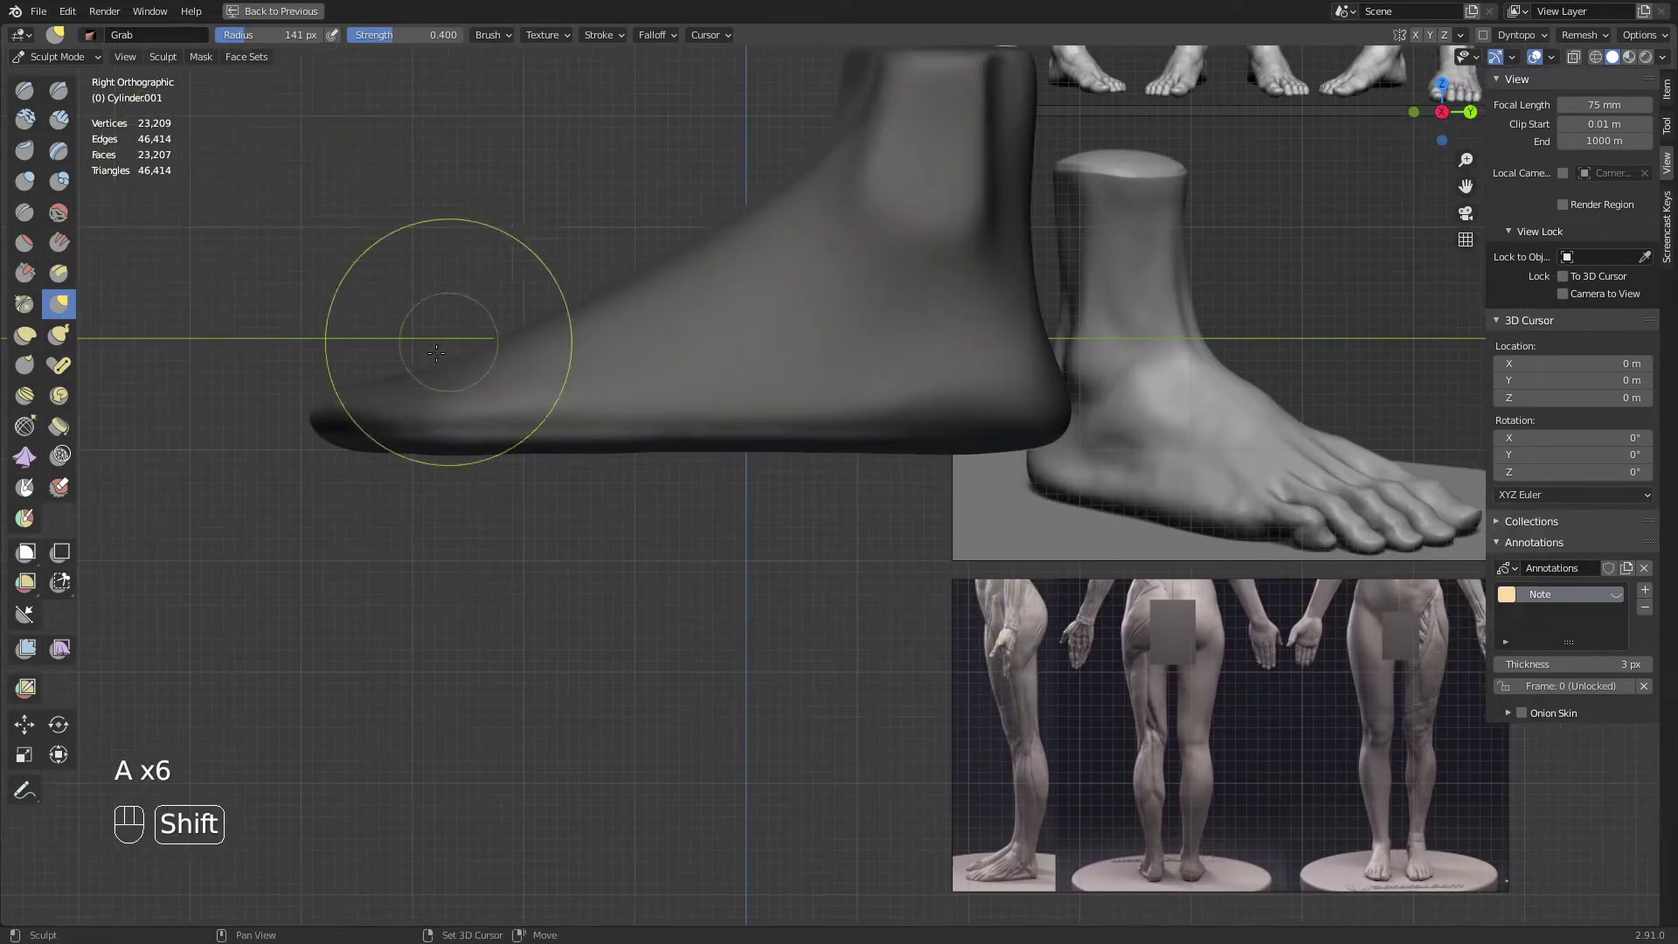
{"action": "left_click", "coordinate": [33, 731]}
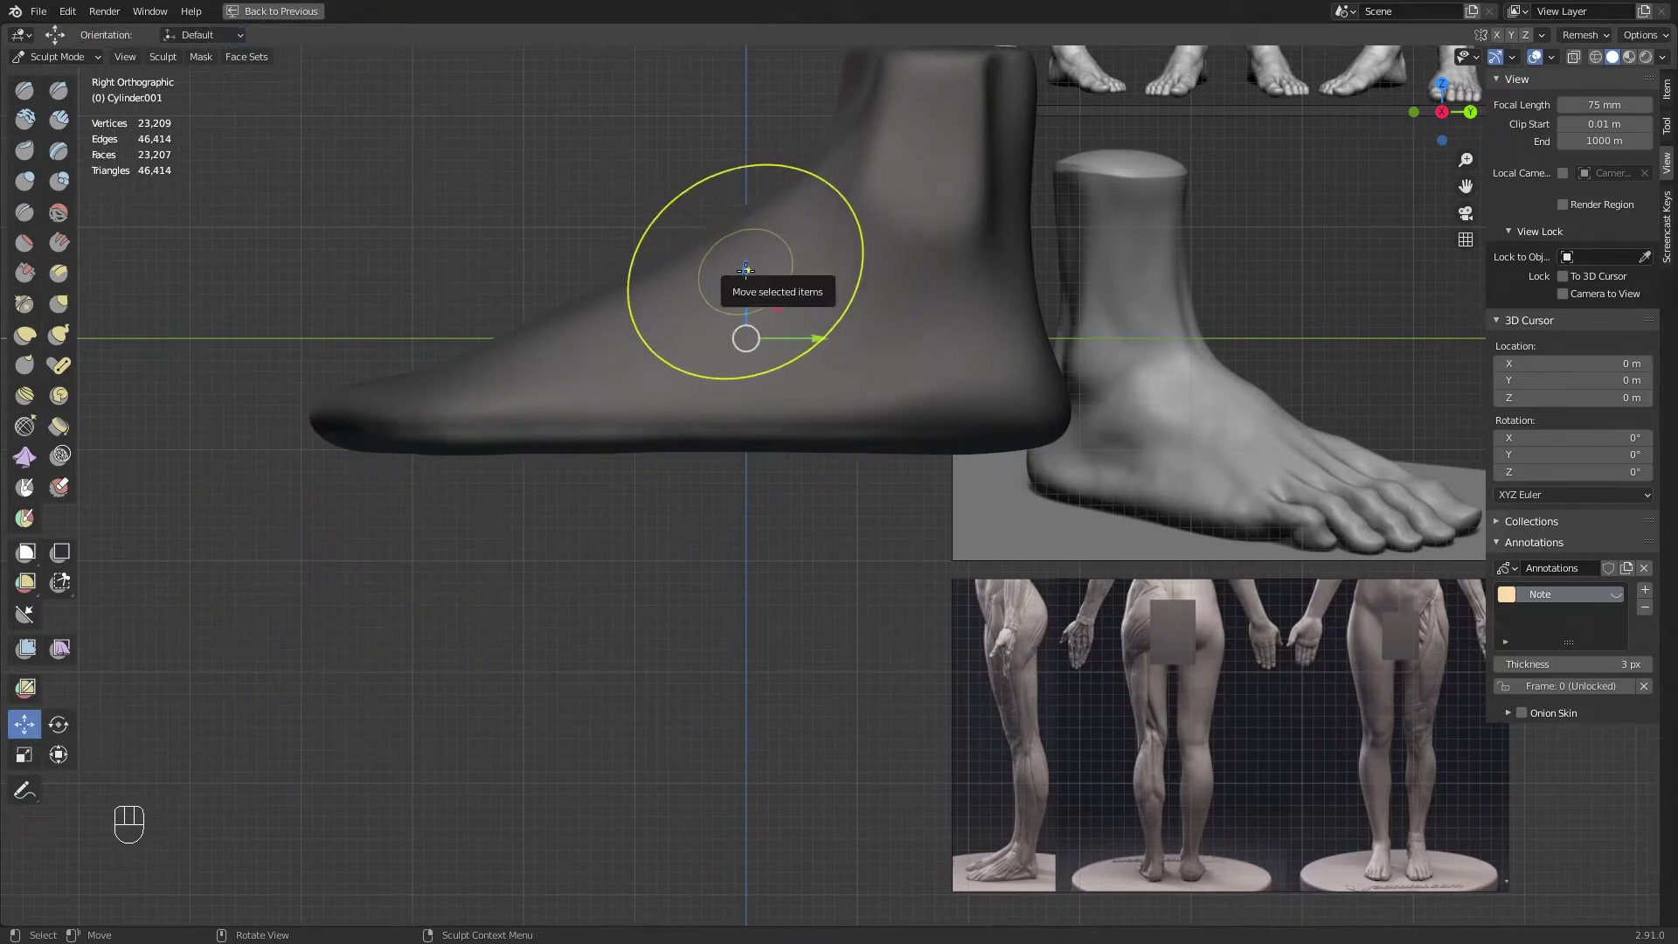
{"action": "left_click_drag", "start_coordinate": [746, 268], "coordinate": [744, 290]}
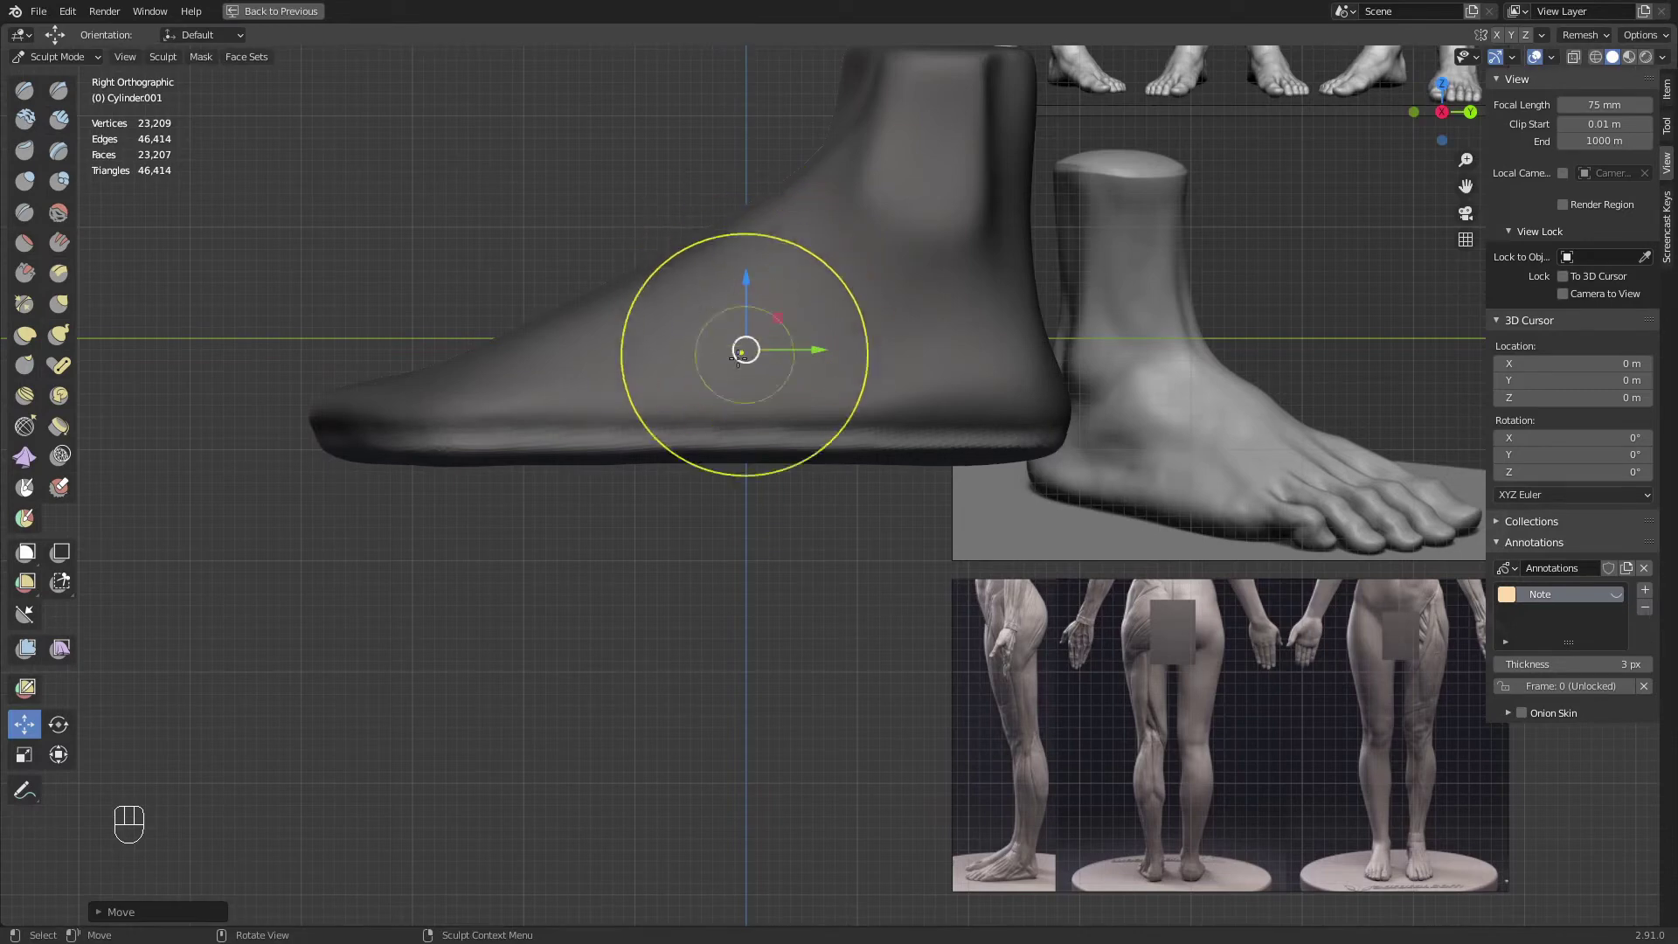
Set the sculpt pivot position onto the sole region of the foot
{"action": "left_click", "coordinate": [189, 61]}
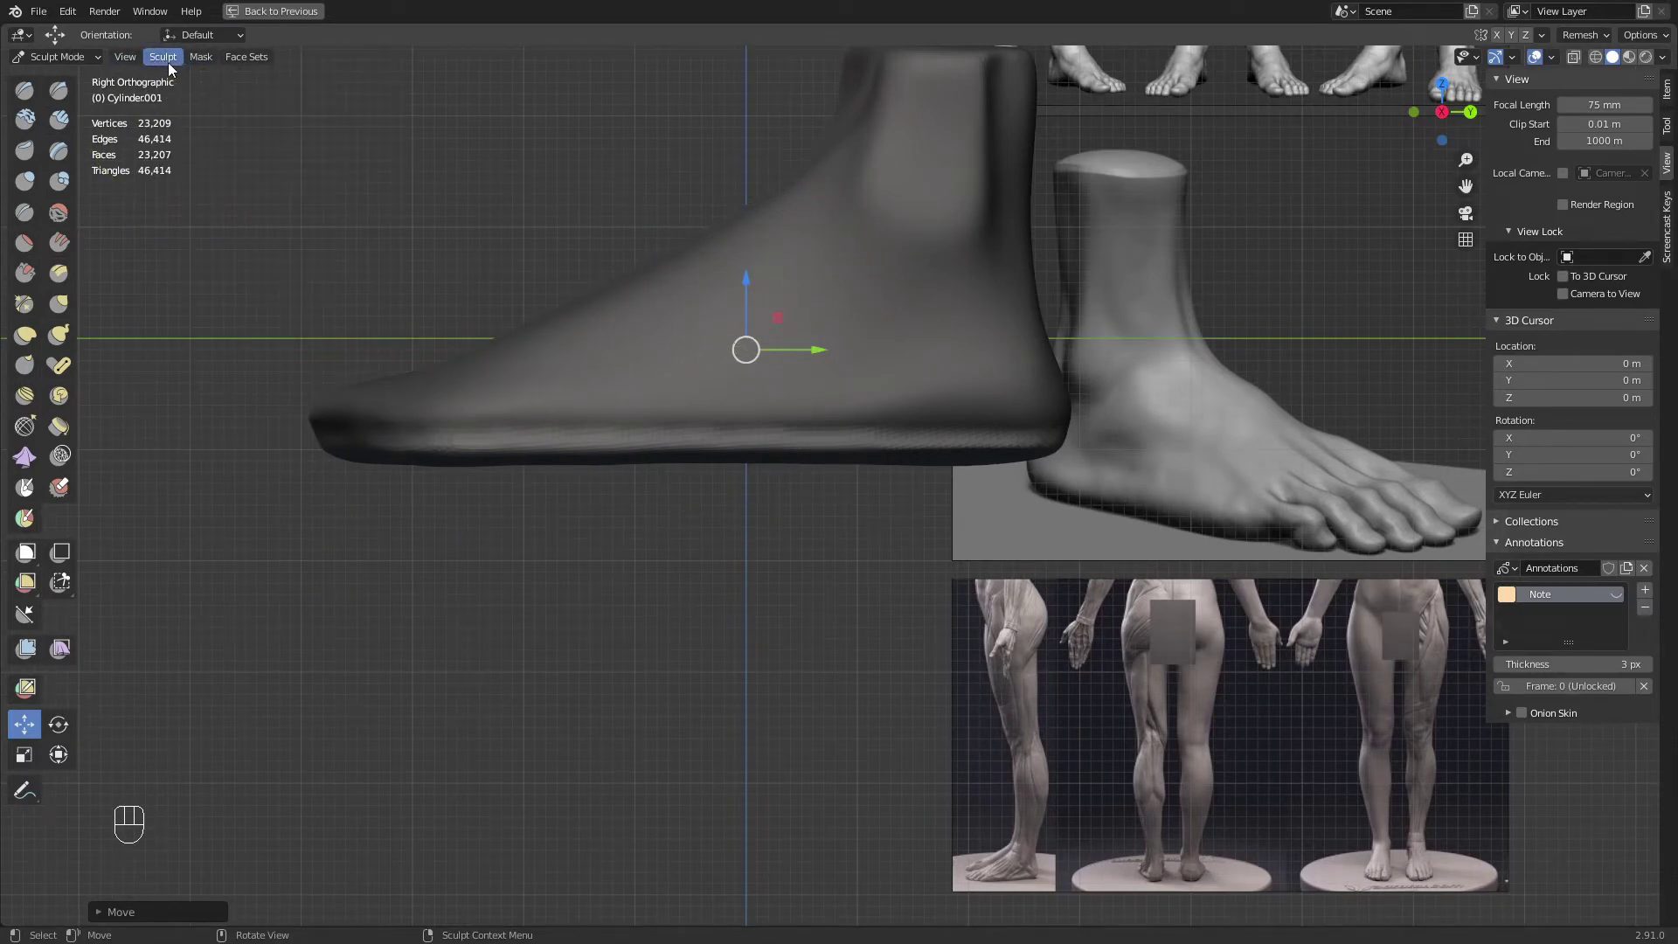
{"action": "left_click", "coordinate": [168, 61]}
{"action": "mouse_move", "coordinate": [227, 154]}
{"action": "left_click", "coordinate": [375, 187]}
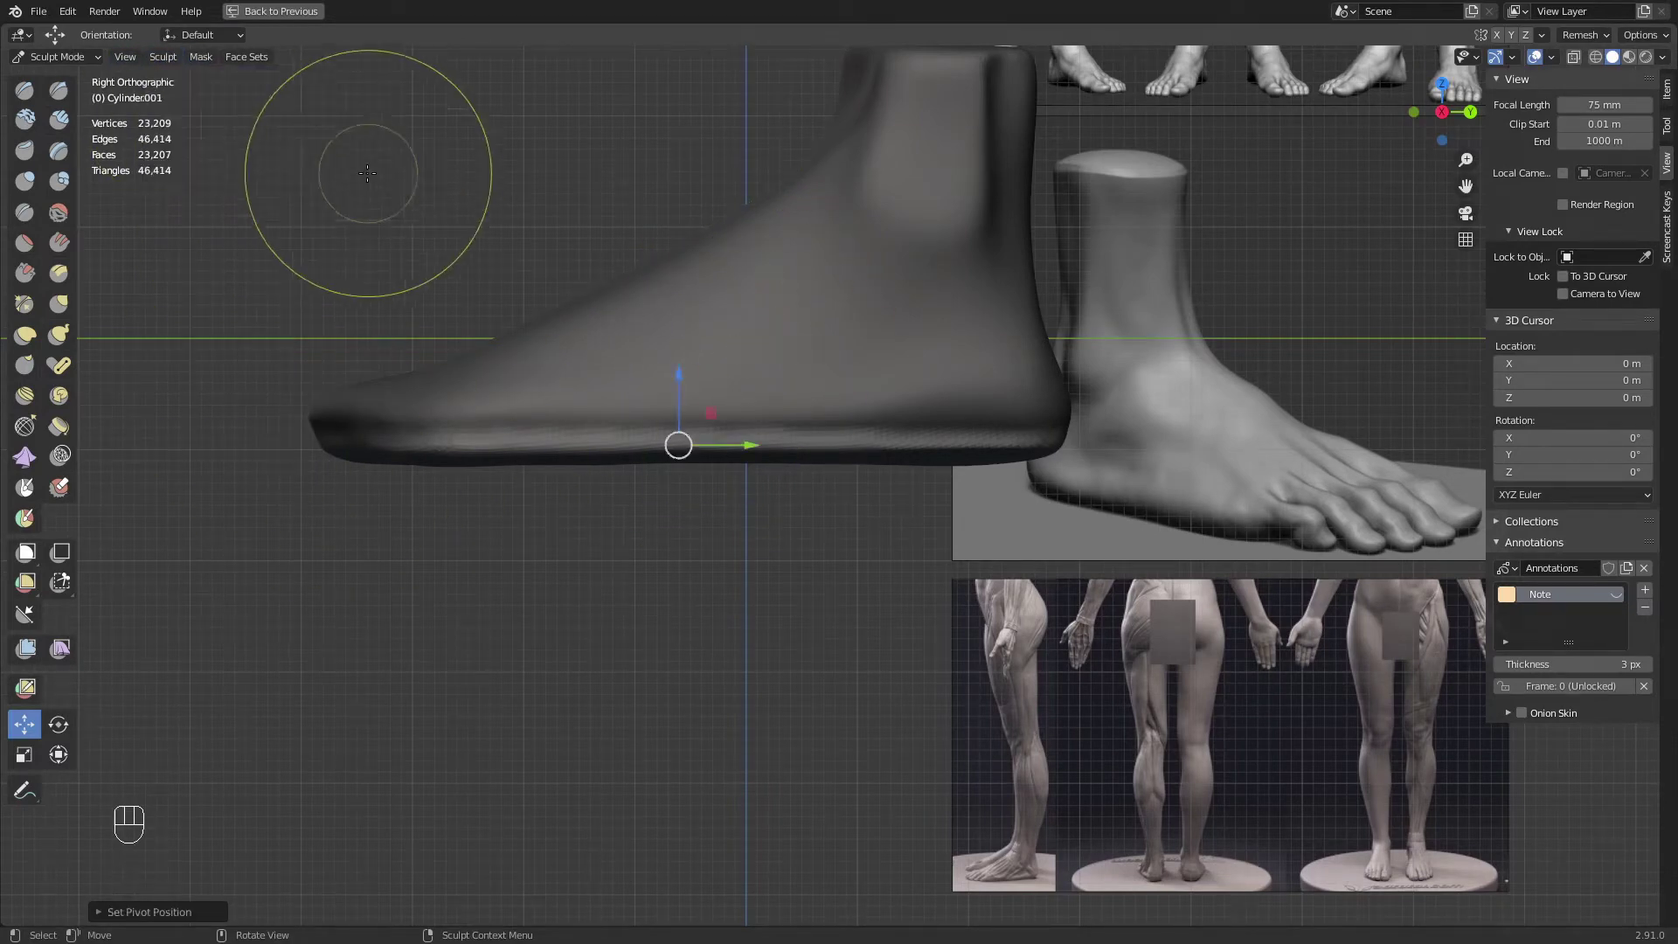
Flatten the unmasked sole by scaling it down along the Z axis, and clear the mask
{"action": "left_click", "coordinate": [26, 756]}
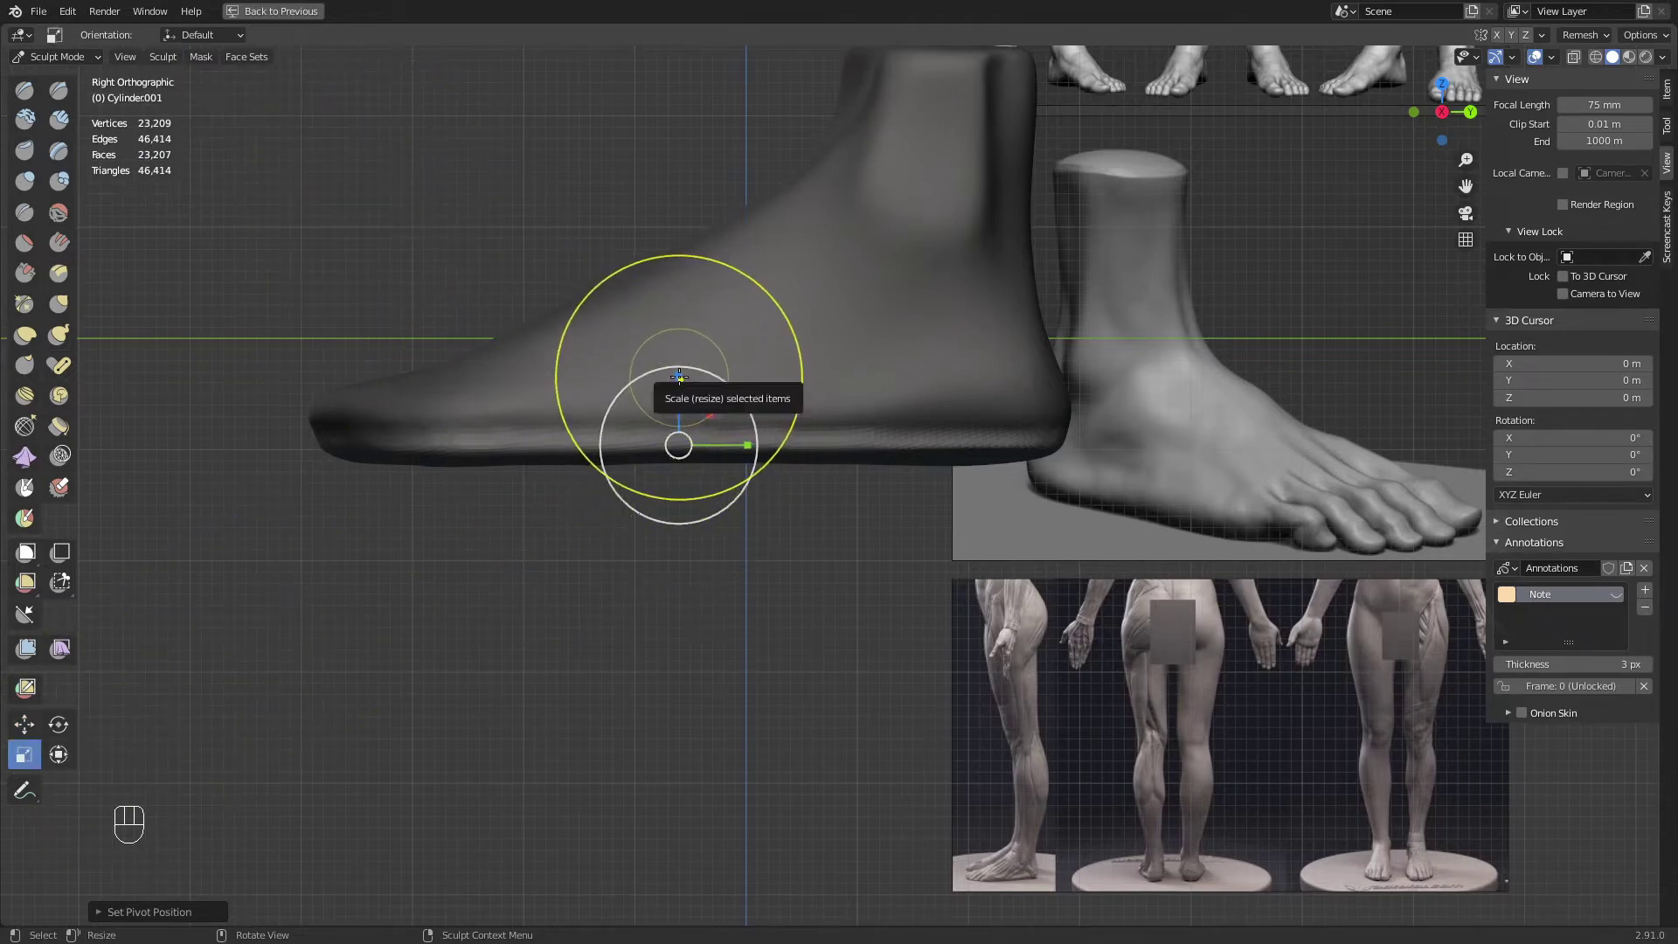
{"action": "left_click_drag", "start_coordinate": [682, 388], "coordinate": [679, 442]}
{"action": "middle_click_drag", "start_coordinate": [678, 443], "coordinate": [773, 376]}
{"action": "middle_click_drag", "start_coordinate": [774, 375], "coordinate": [762, 538], "text": "ctrl"}
{"action": "middle_click_drag", "start_coordinate": [762, 537], "coordinate": [843, 533]}
{"action": "key", "text": "a"}
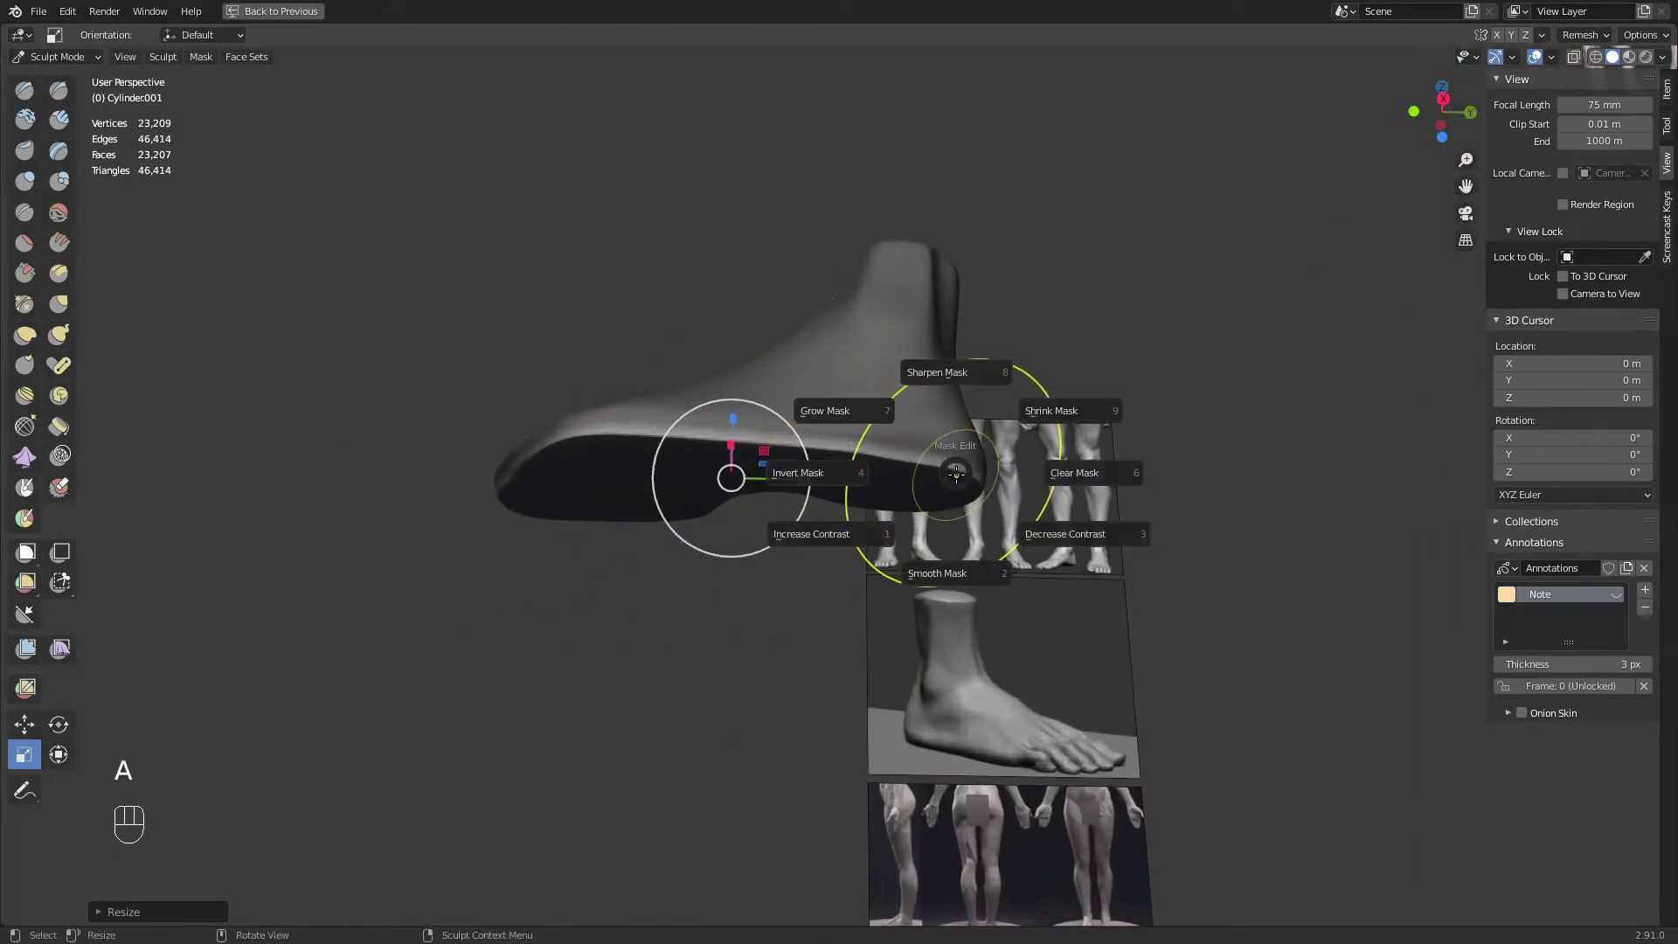
{"action": "left_click", "coordinate": [1019, 473]}
{"action": "middle_click_drag", "start_coordinate": [1032, 483], "coordinate": [869, 405]}
{"action": "key", "text": "q"}
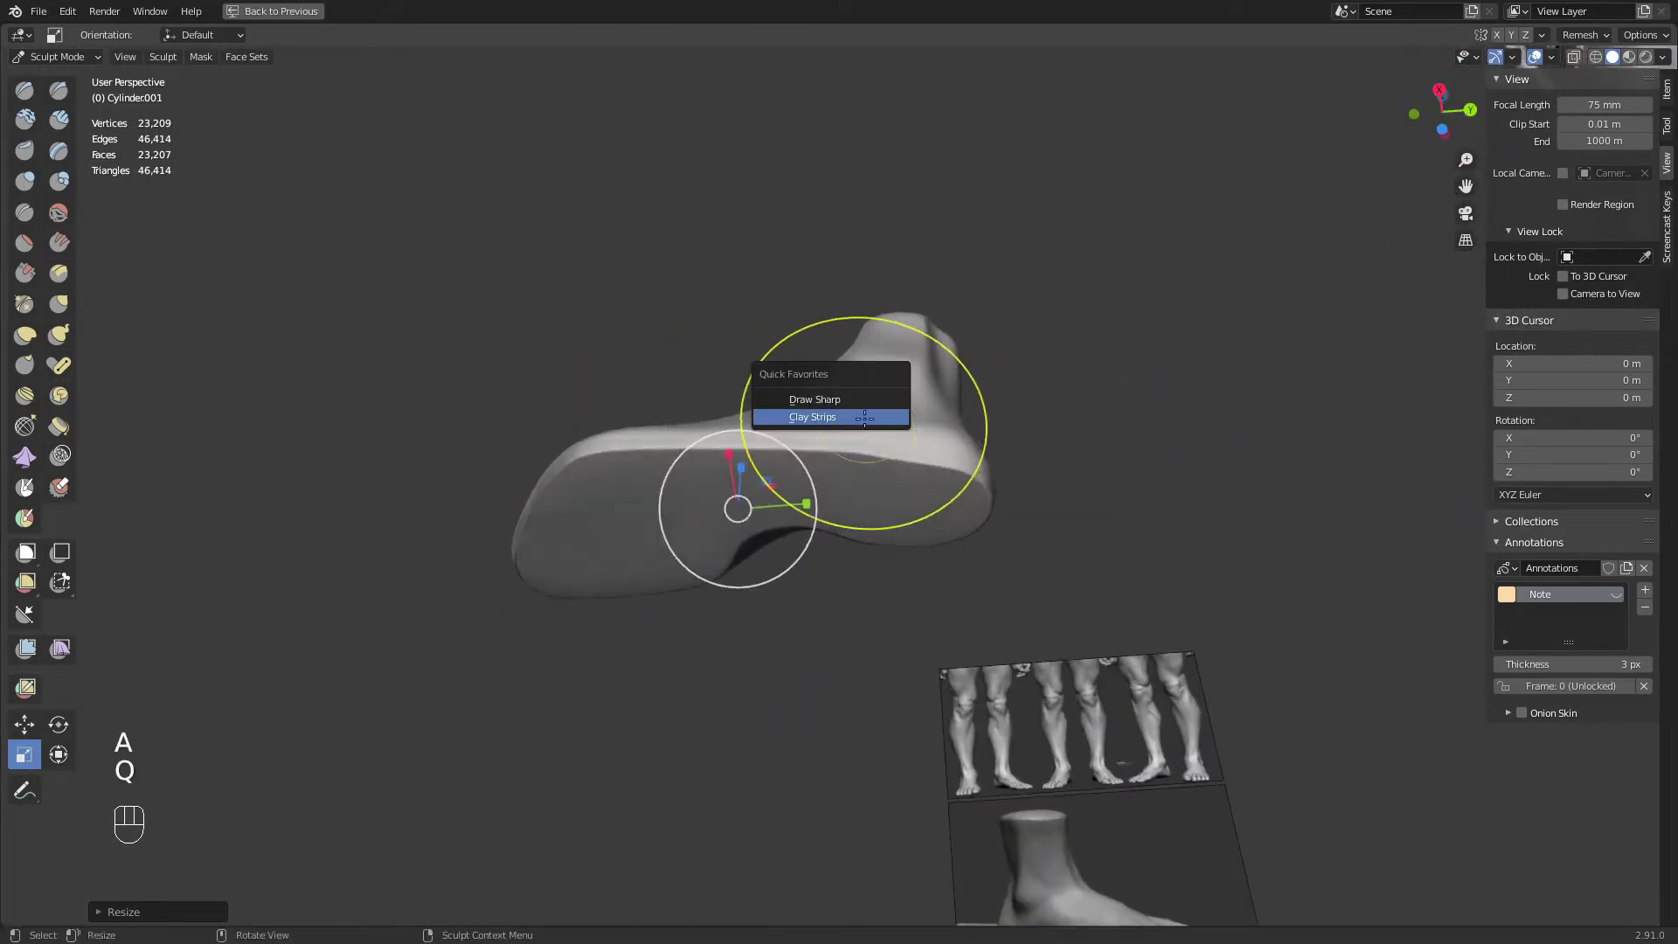
{"action": "key", "text": "s"}
{"action": "scroll", "coordinate": [786, 459], "scroll_direction": "down", "scroll_amount": 1}
{"action": "key", "text": "ctrl+z"}
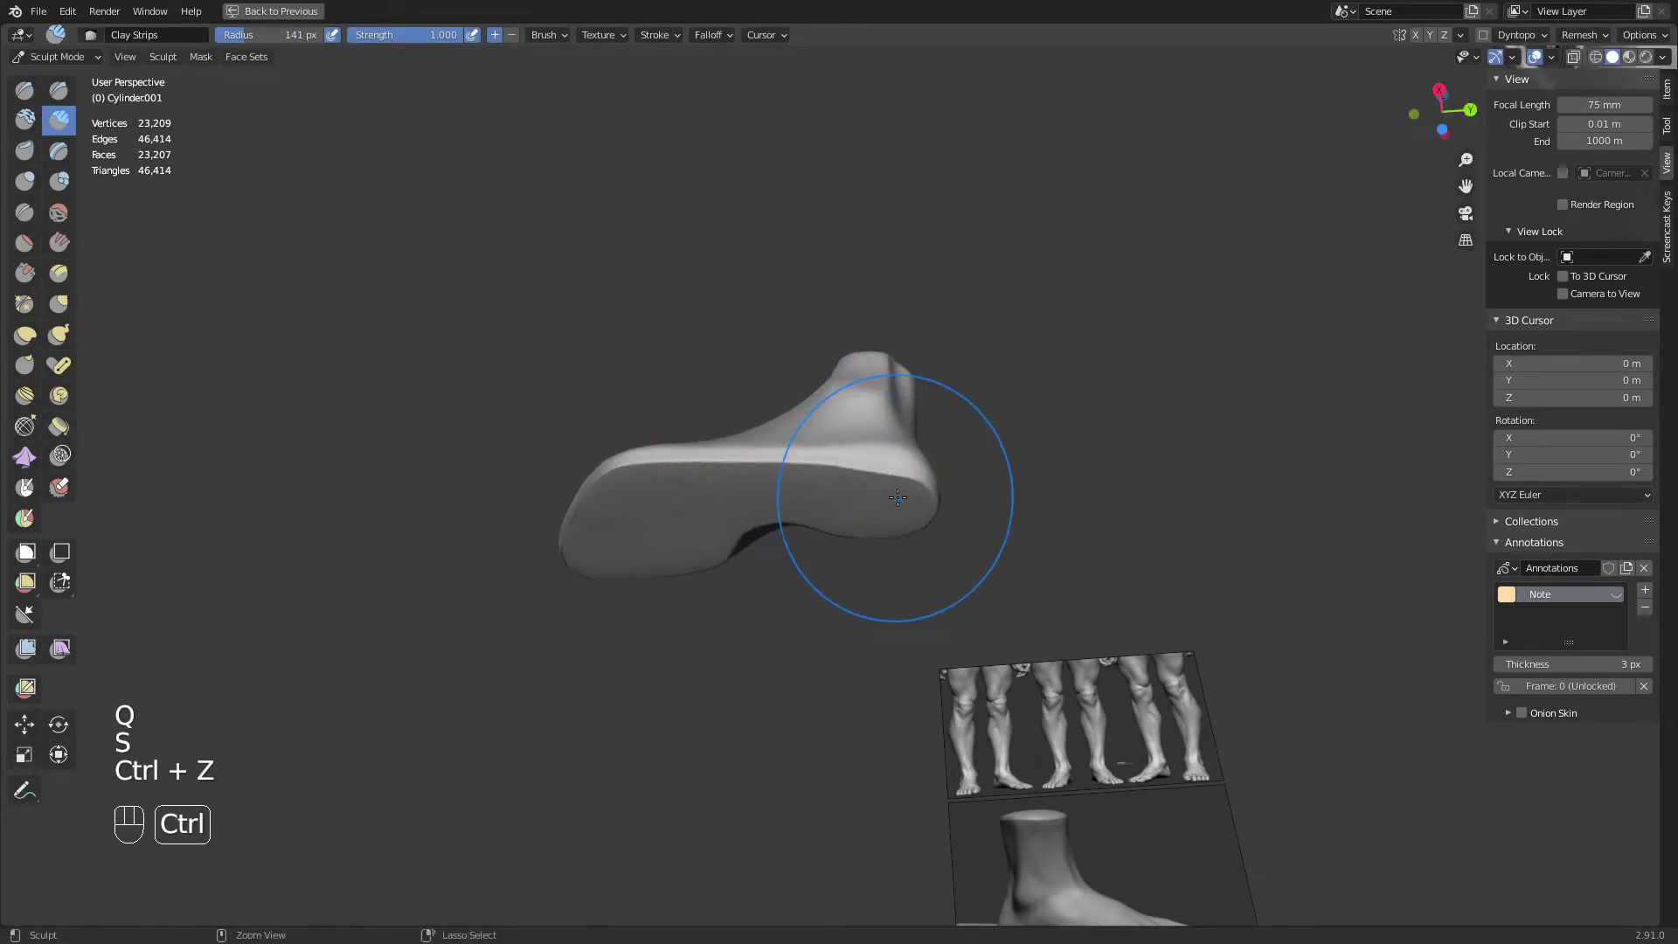
{"action": "key", "text": "ctrl+z"}
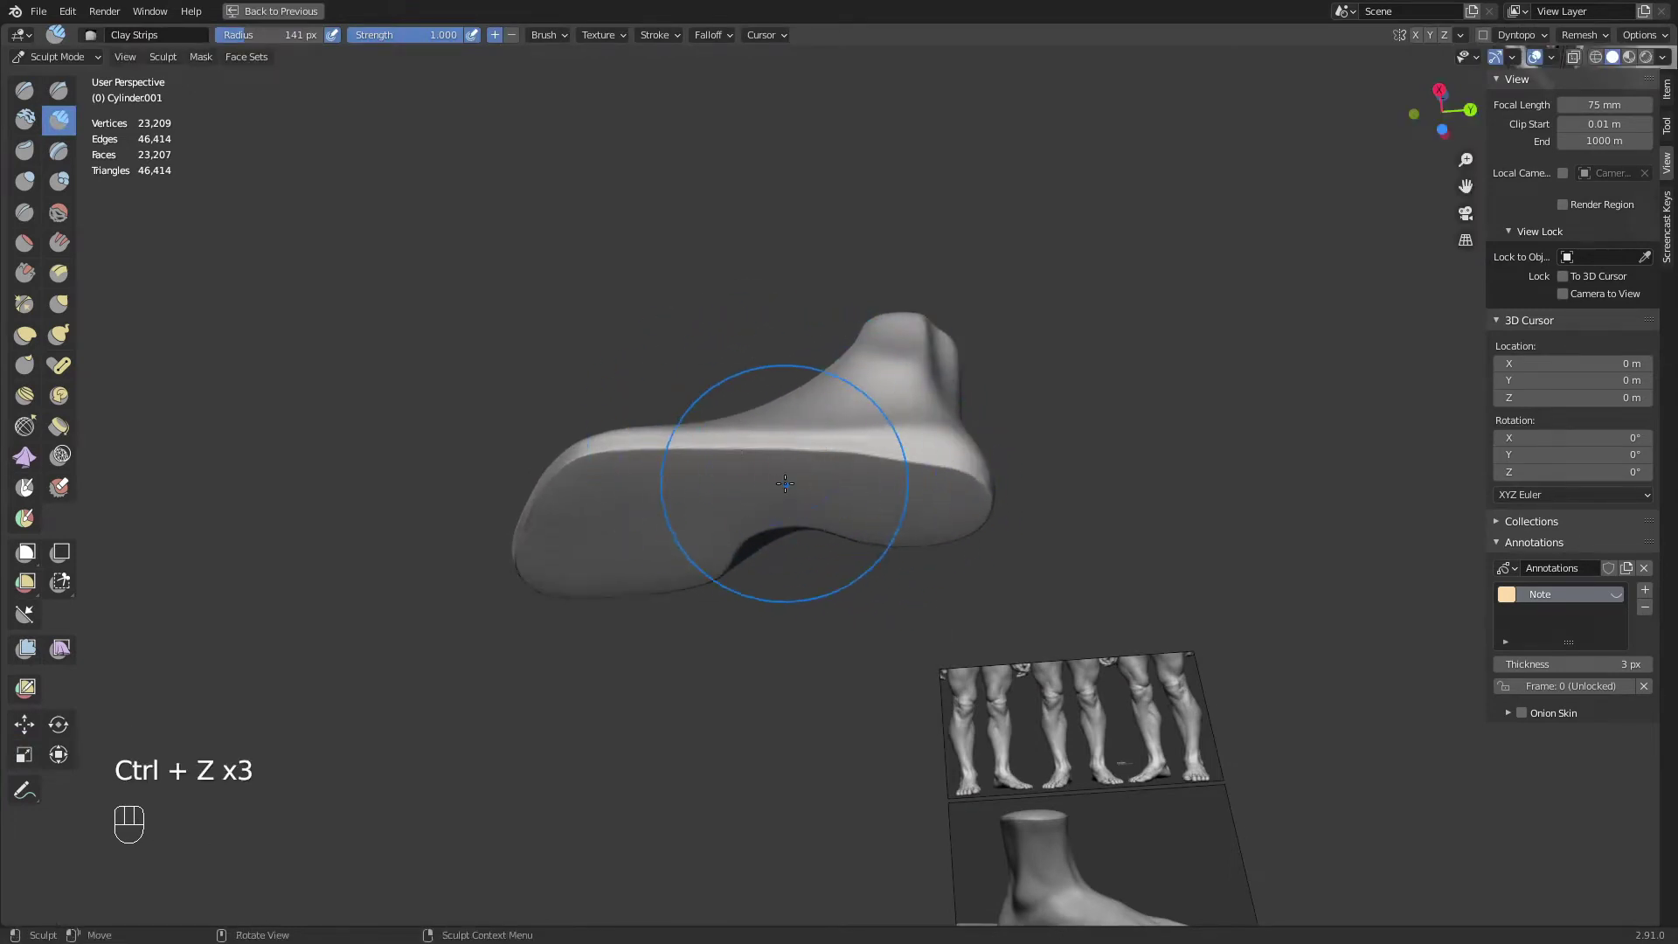
{"action": "left_click", "coordinate": [25, 724]}
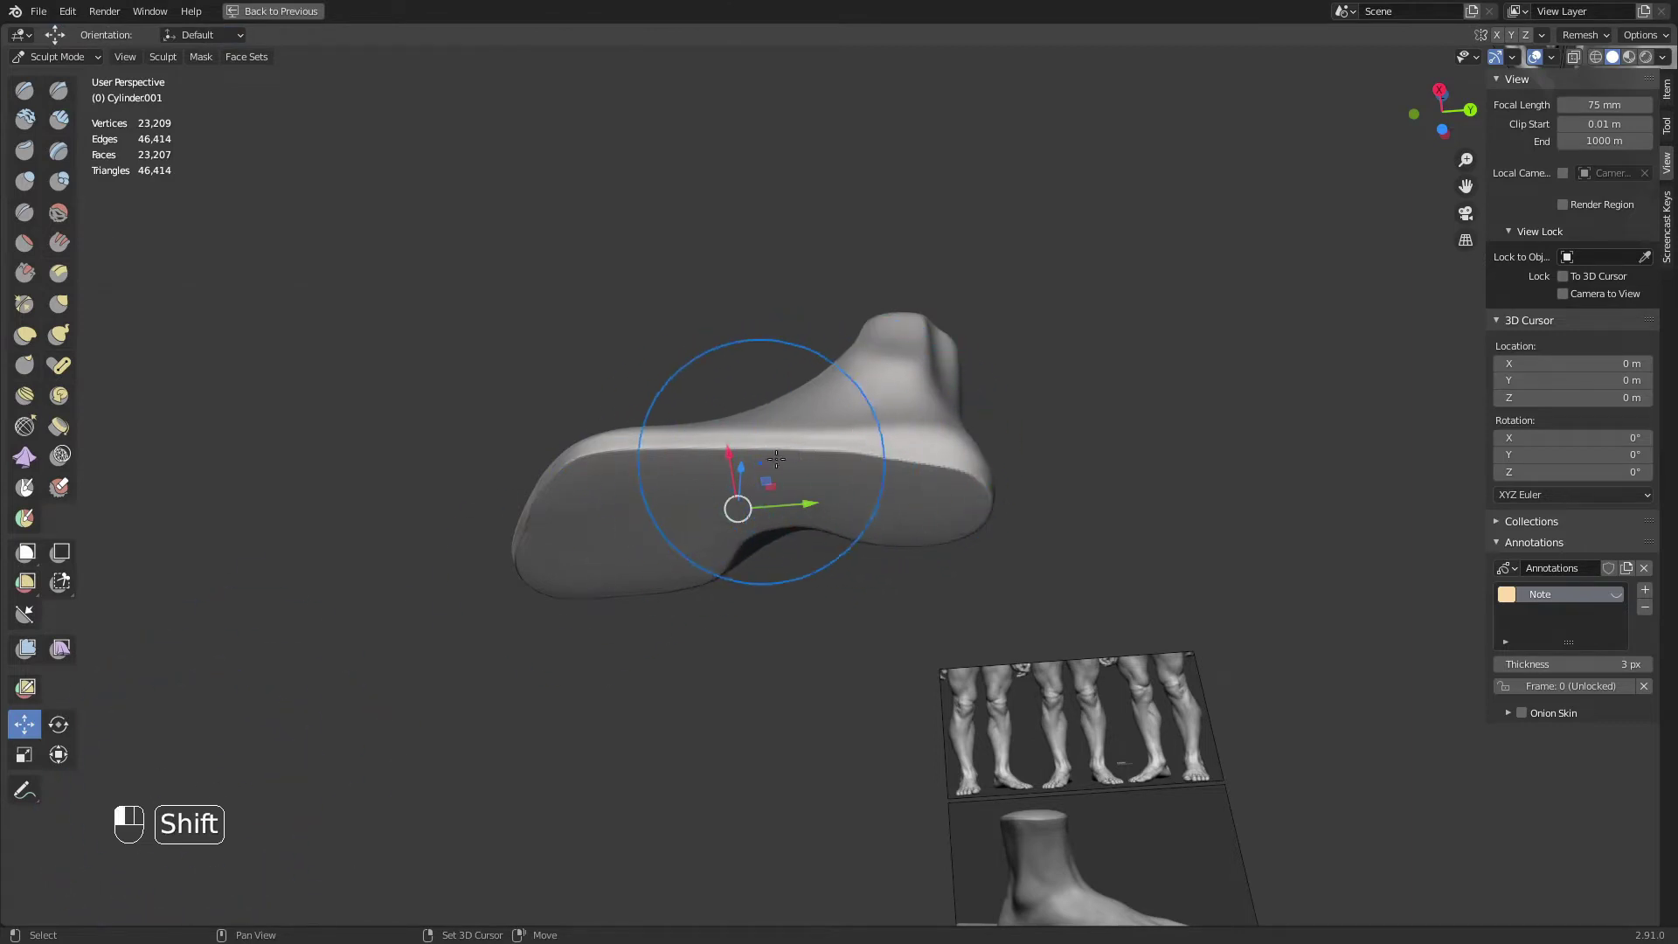
Smooth the hard rim between the flat sole and the side of the foot with Clay Strips at 85 px radius
{"action": "key", "text": "q"}
{"action": "left_click", "coordinate": [575, 436]}
{"action": "middle_click_drag", "start_coordinate": [706, 492], "coordinate": [706, 450], "text": "ctrl"}
{"action": "middle_click_drag", "start_coordinate": [699, 454], "coordinate": [693, 521]}
{"action": "key", "text": "f"}
{"action": "left_click", "coordinate": [731, 523]}
{"action": "left_click_drag", "start_coordinate": [731, 458], "coordinate": [647, 437], "text": "shift"}
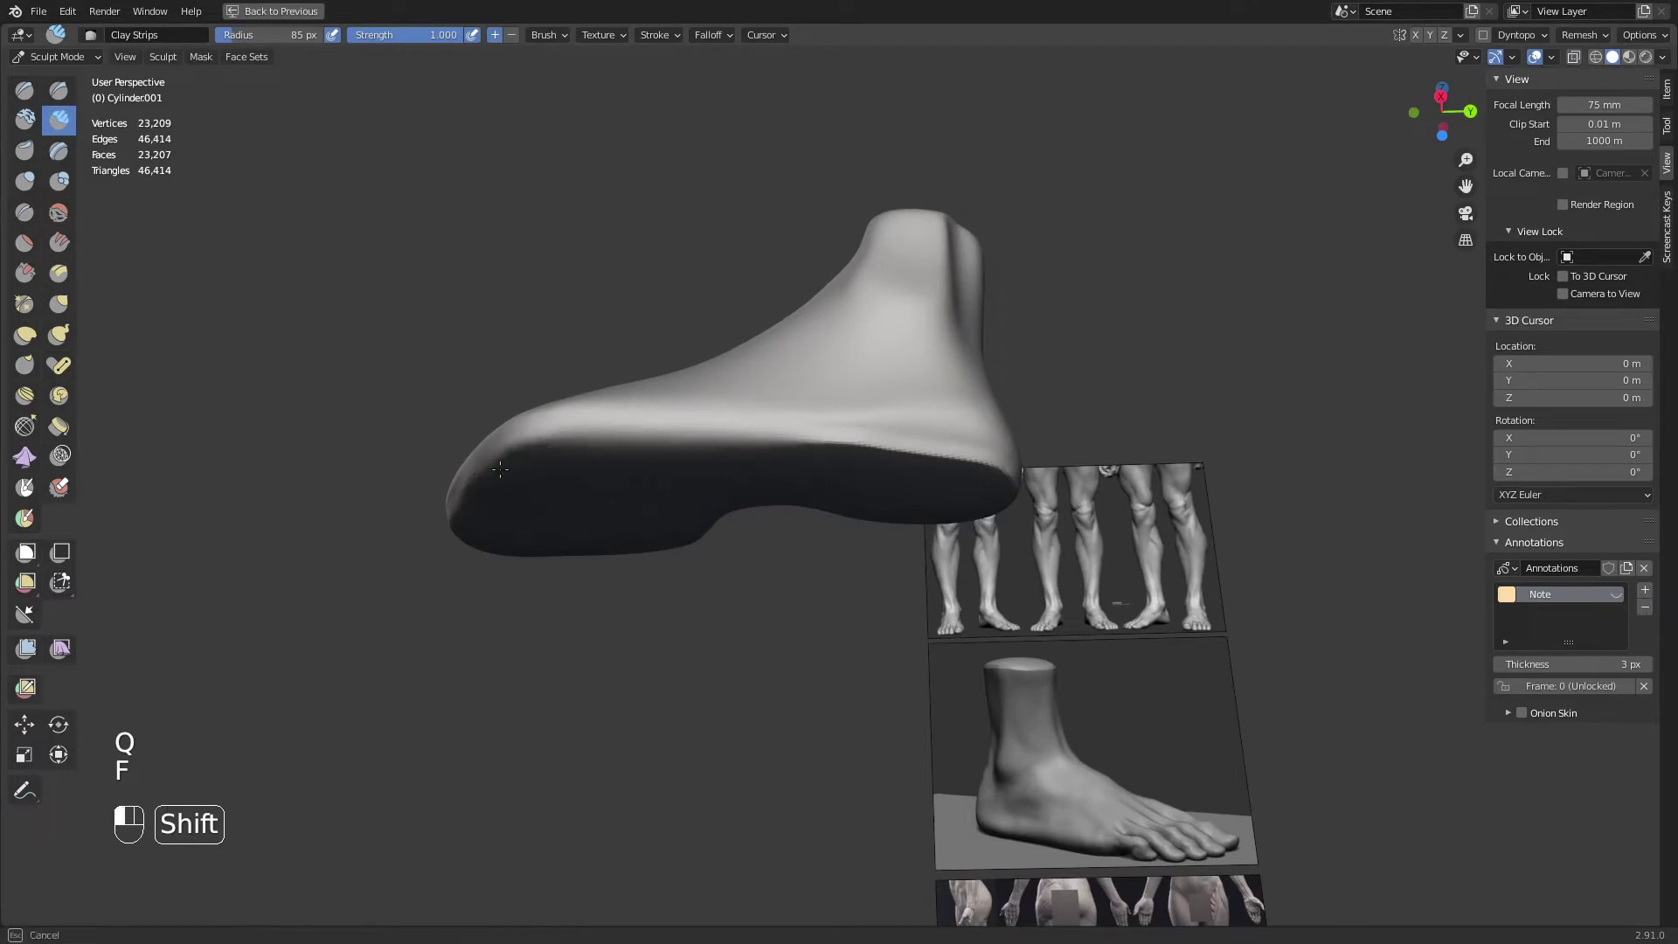
Smooth the underside and edge of the forefoot with a 110 px brush radius, checking the foot from several angles
{"action": "middle_click_drag", "start_coordinate": [588, 560], "coordinate": [584, 488]}
{"action": "key", "text": "f"}
{"action": "left_click", "coordinate": [606, 489]}
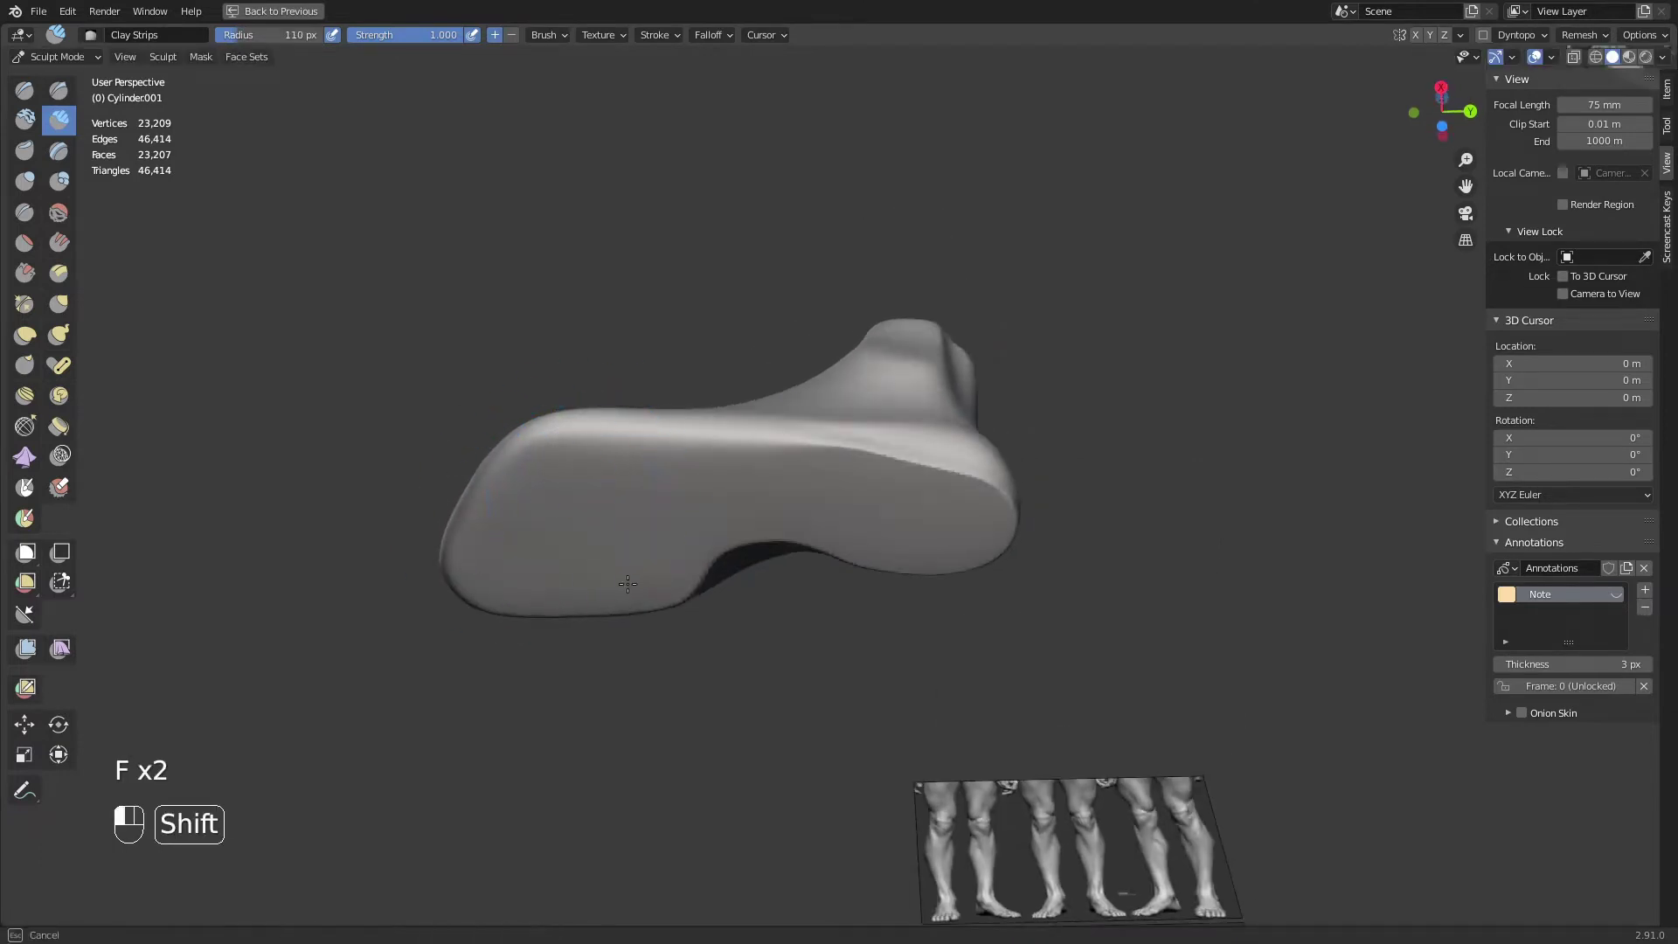
{"action": "middle_click_drag", "start_coordinate": [761, 468], "coordinate": [895, 417]}
{"action": "middle_click_drag", "start_coordinate": [707, 502], "coordinate": [743, 629]}
{"action": "middle_click_drag", "start_coordinate": [769, 559], "coordinate": [802, 676]}
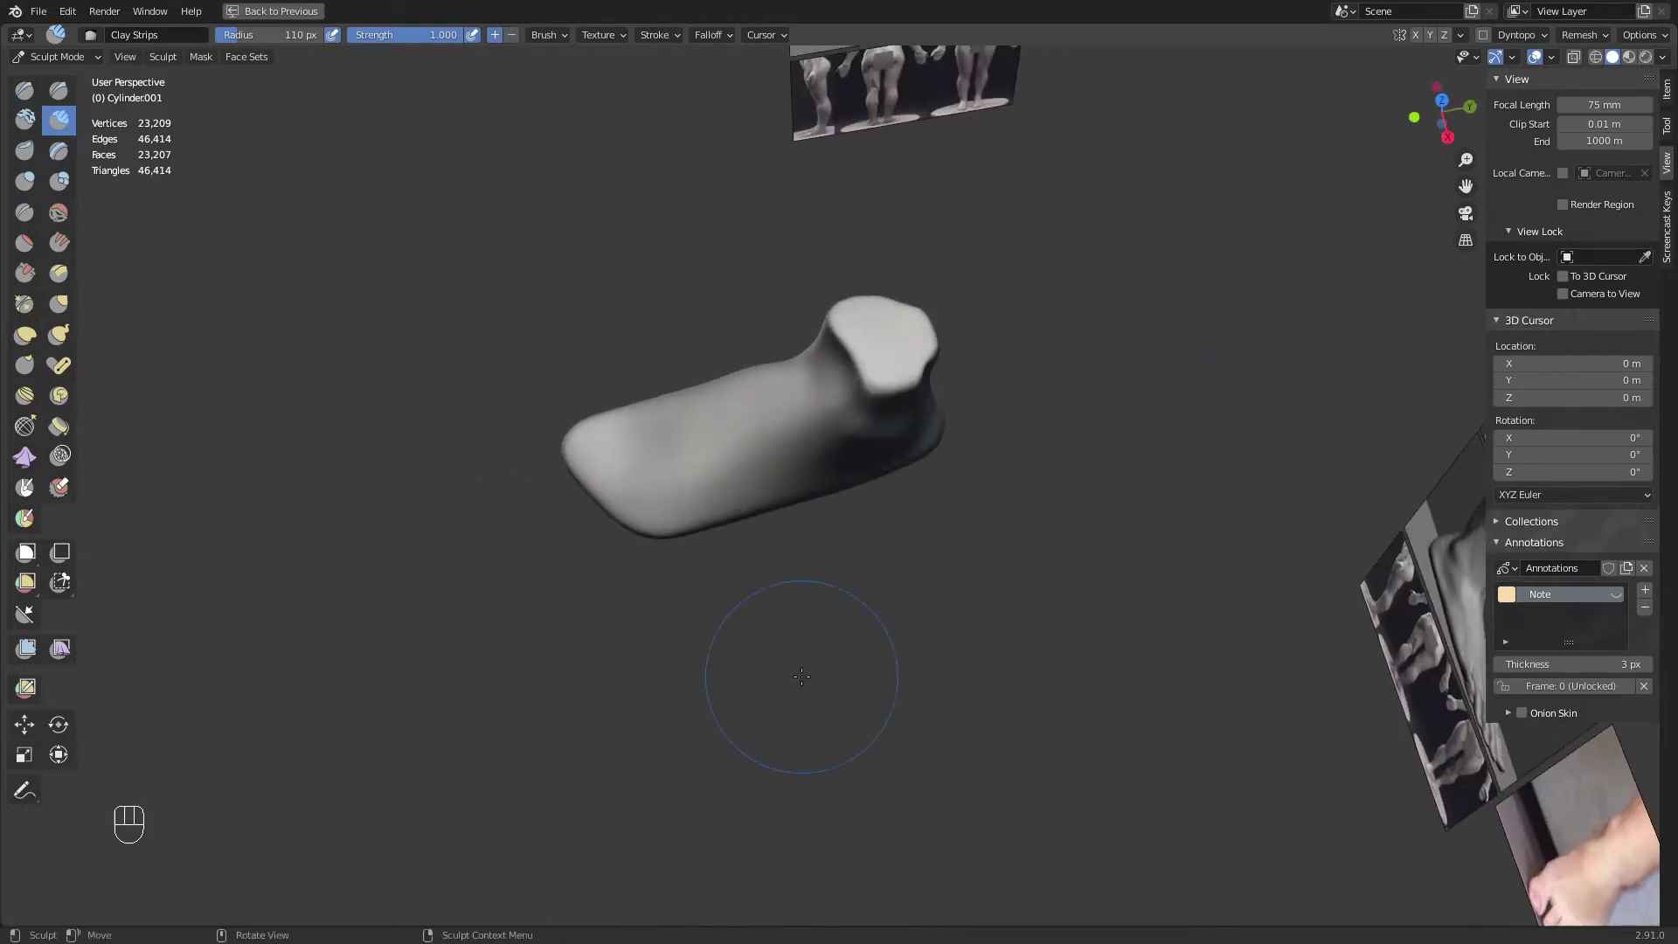
{"action": "middle_click_drag", "start_coordinate": [924, 508], "coordinate": [909, 398]}
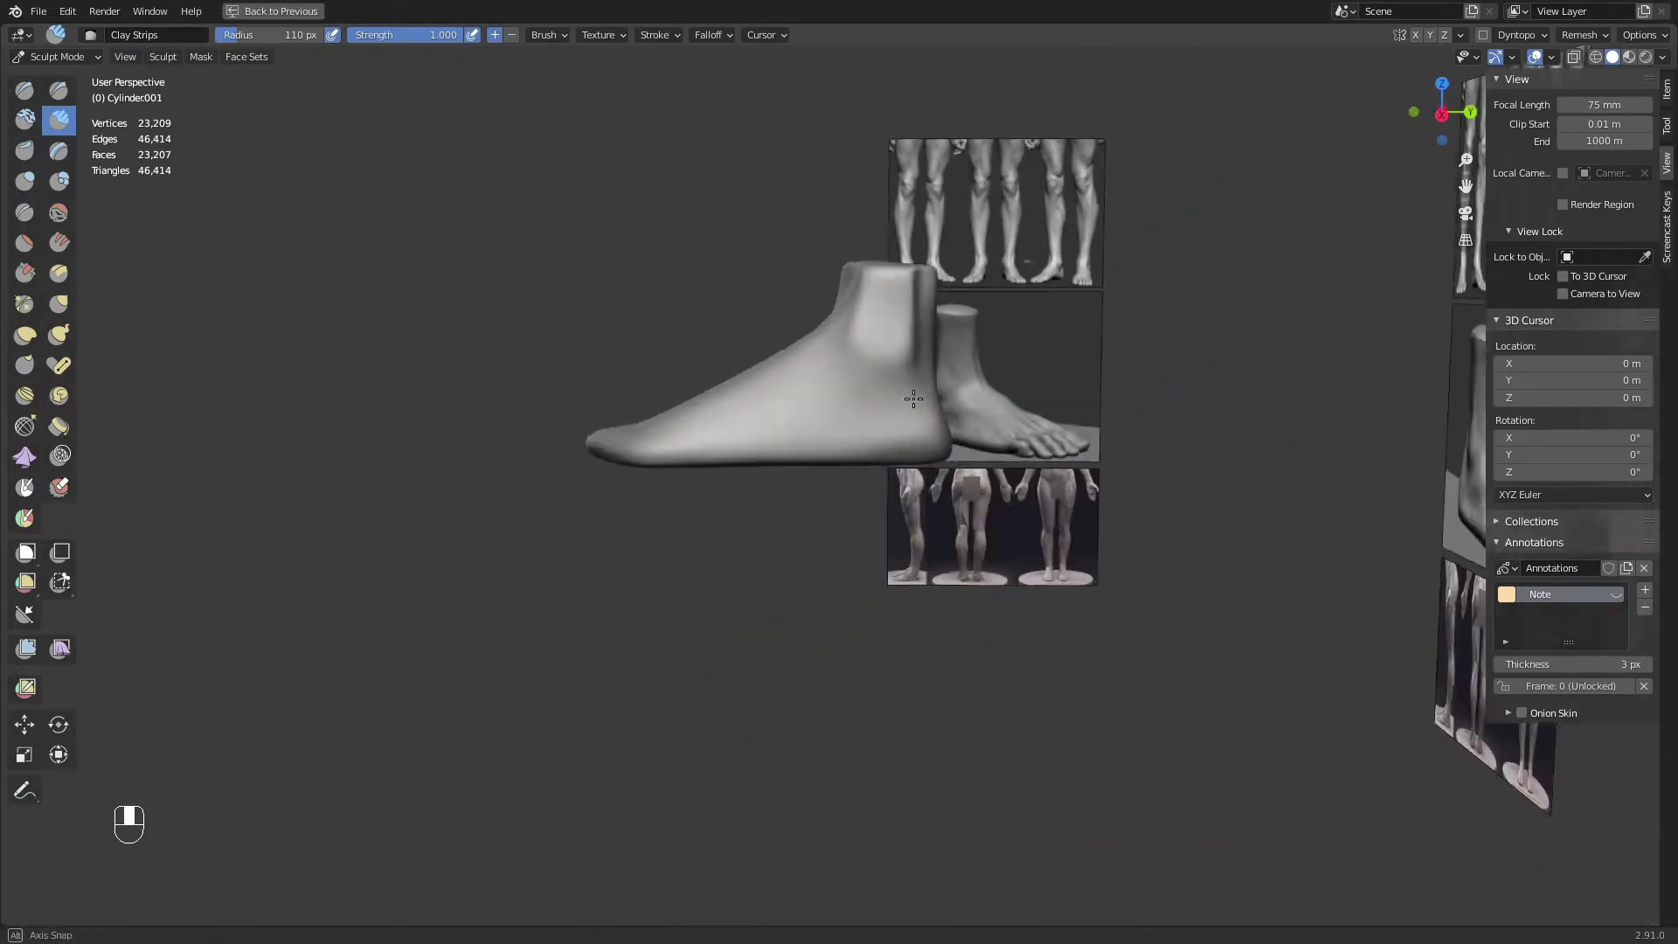
Switch to the Grab brush at a 144 px radius in the right side view
{"action": "key", "text": "KP_3"}
{"action": "middle_click_drag", "start_coordinate": [898, 506], "coordinate": [874, 536], "text": "ctrl"}
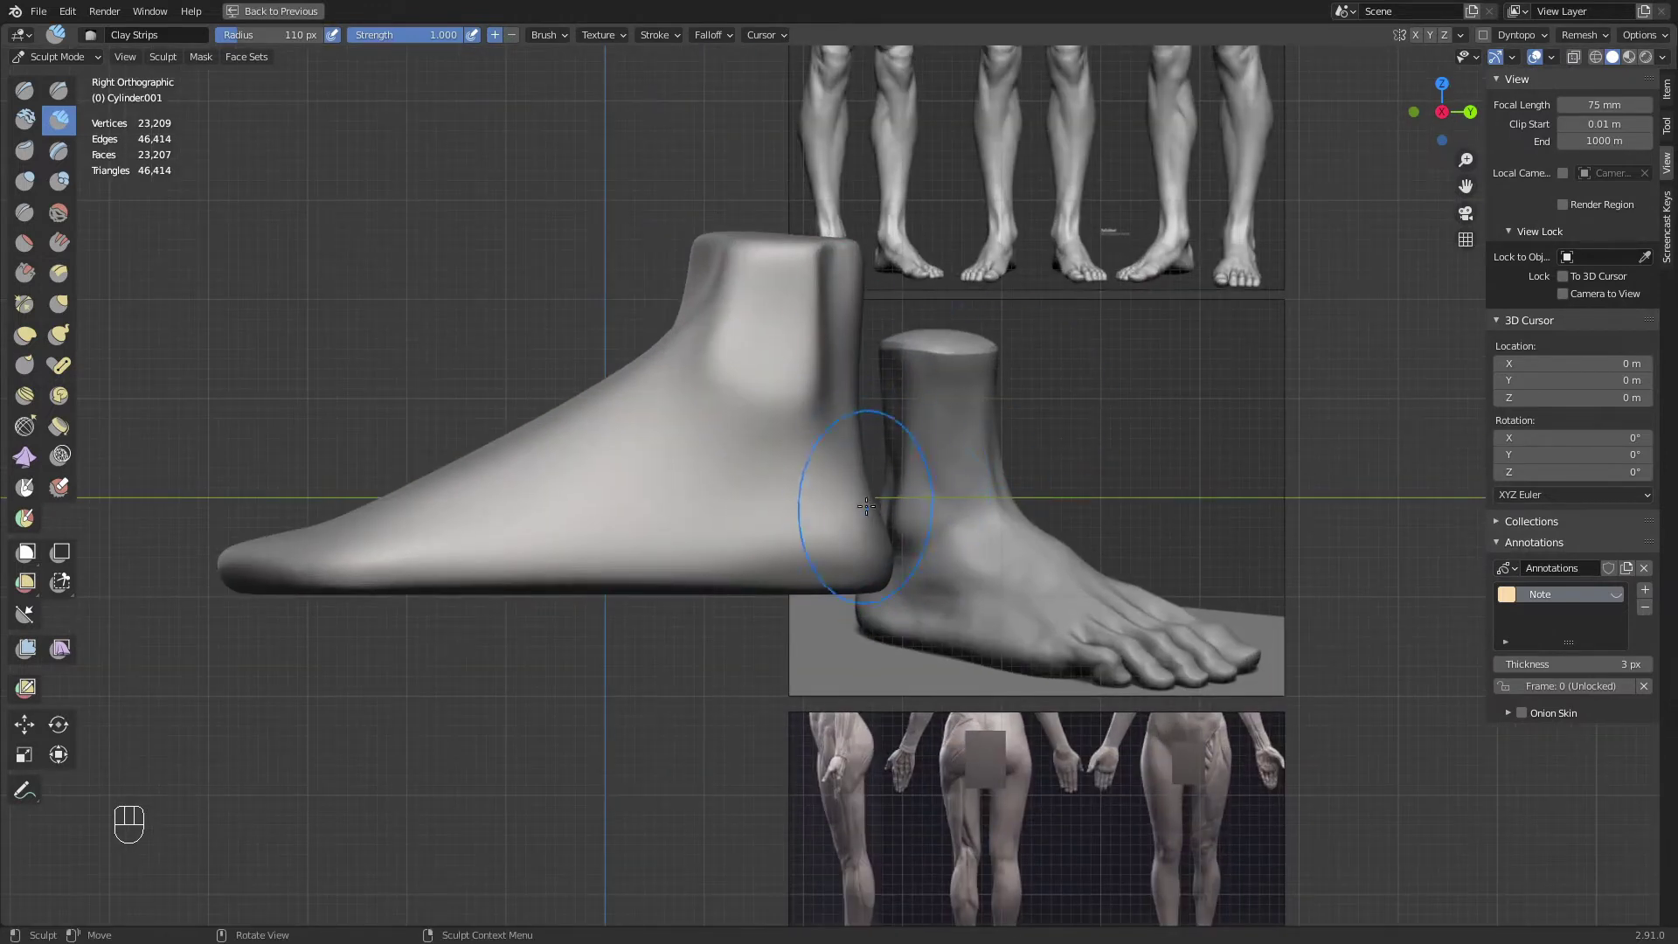
{"action": "key", "text": "g"}
{"action": "key", "text": "f"}
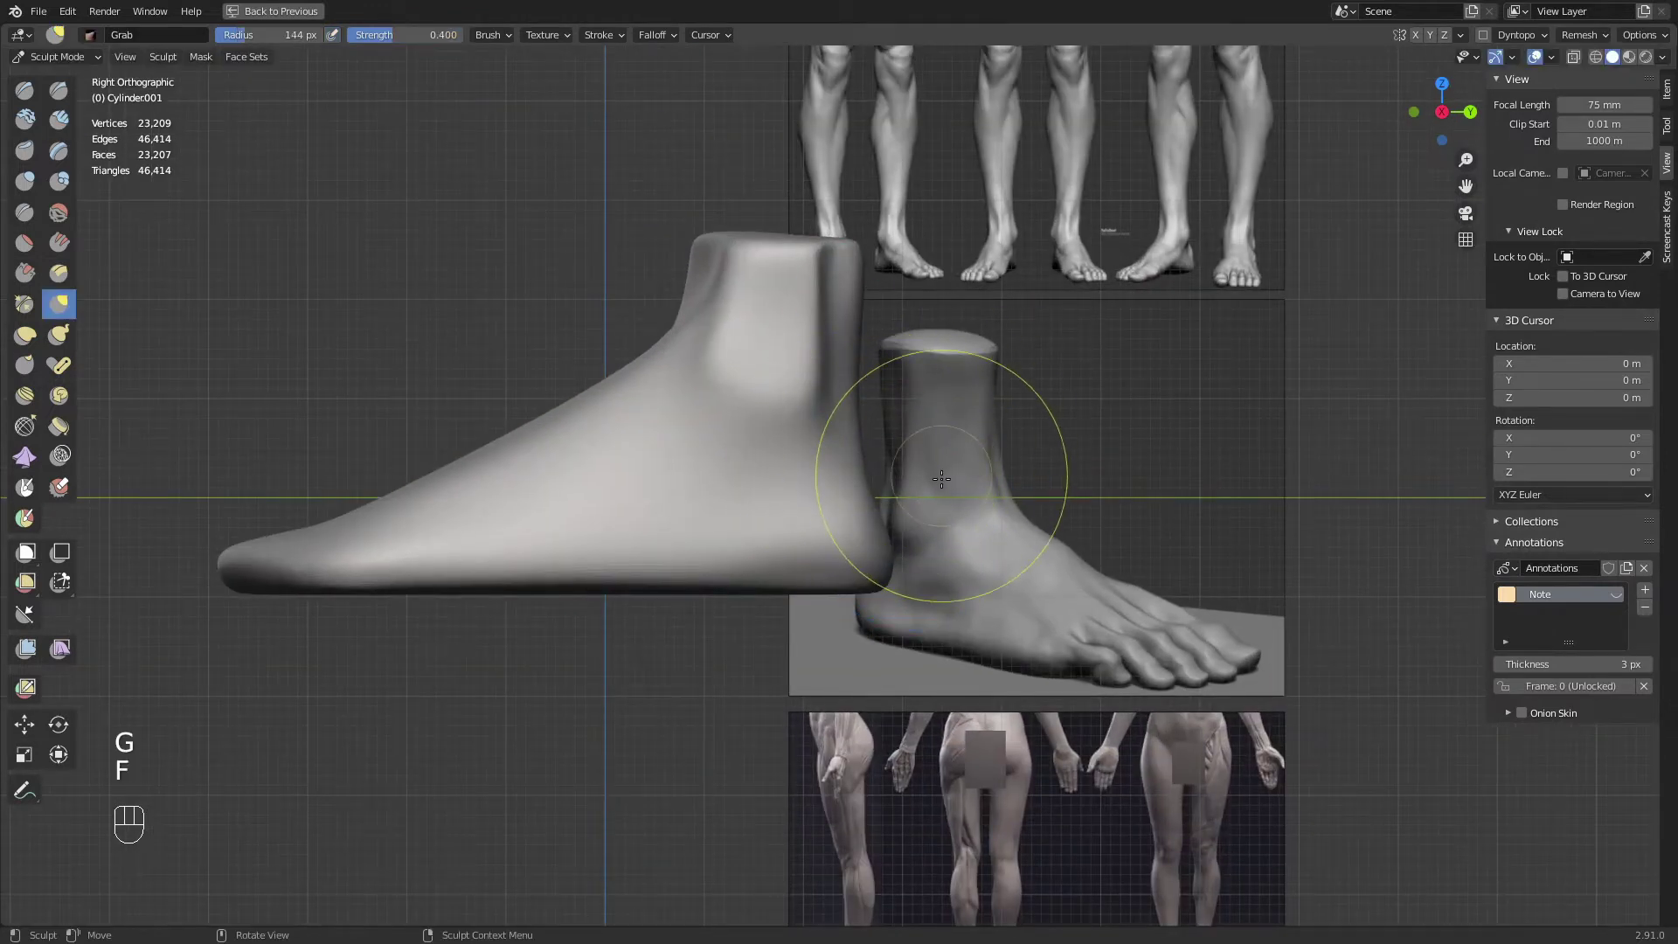
Activate the Annotate tool over the side-view anatomical leg reference and make the hidden Note annotation layer visible
{"action": "middle_click_drag", "start_coordinate": [940, 463], "coordinate": [959, 303], "text": "shift"}
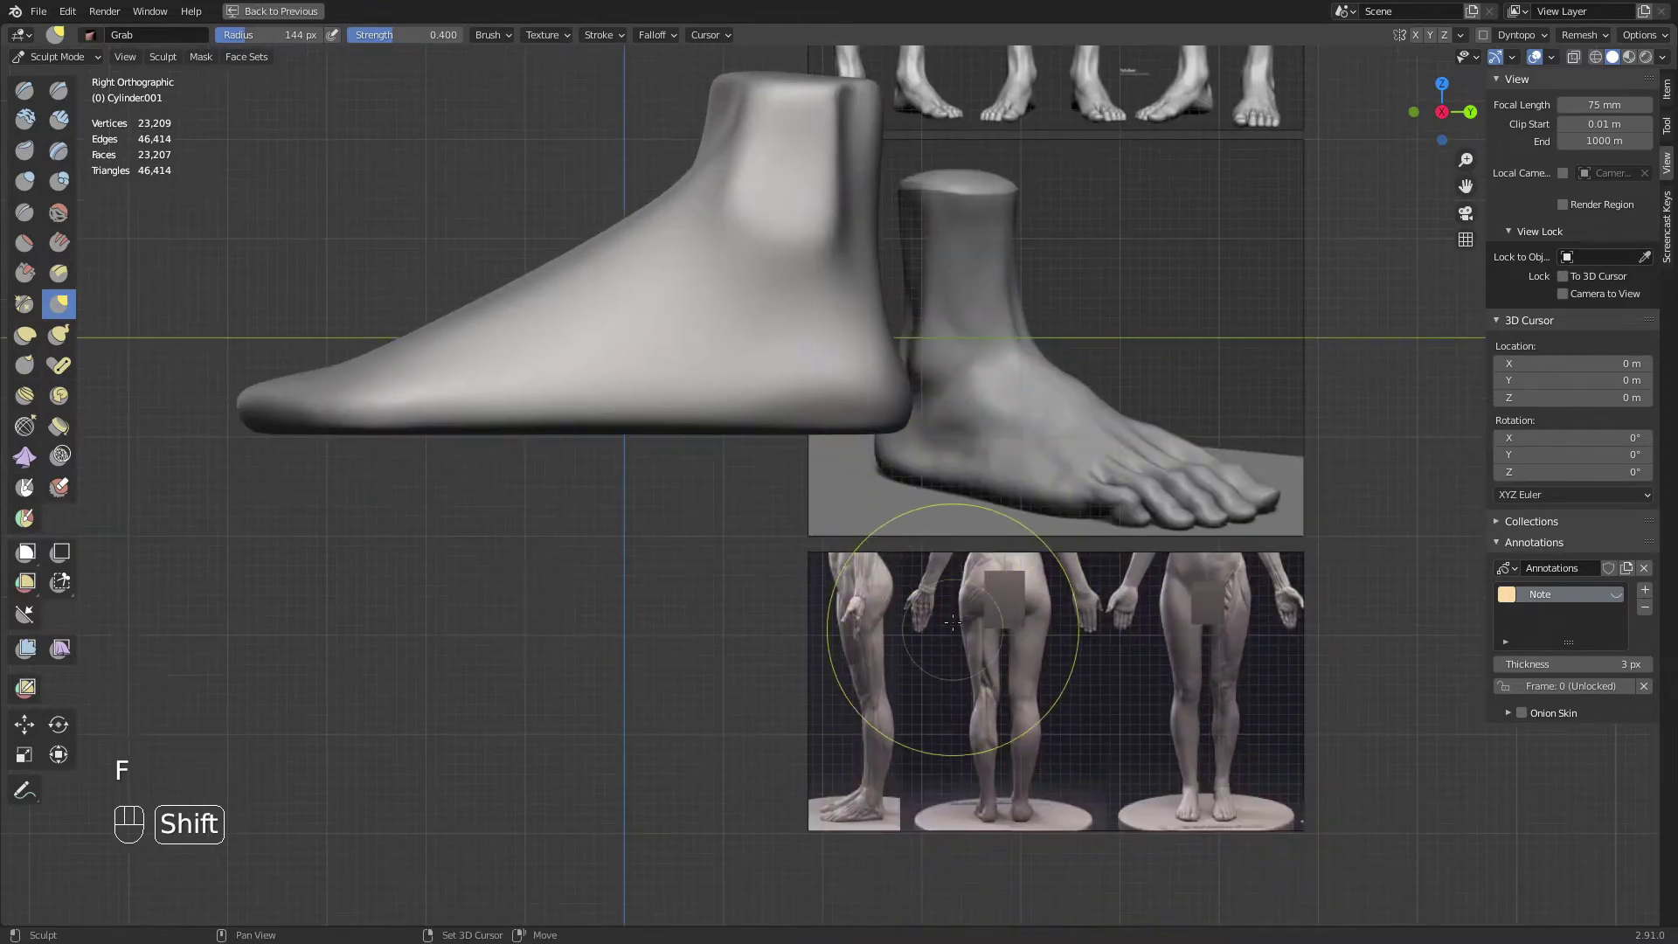
{"action": "middle_click_drag", "start_coordinate": [952, 622], "coordinate": [933, 577], "text": "ctrl"}
{"action": "middle_click_drag", "start_coordinate": [934, 577], "coordinate": [878, 521], "text": "shift"}
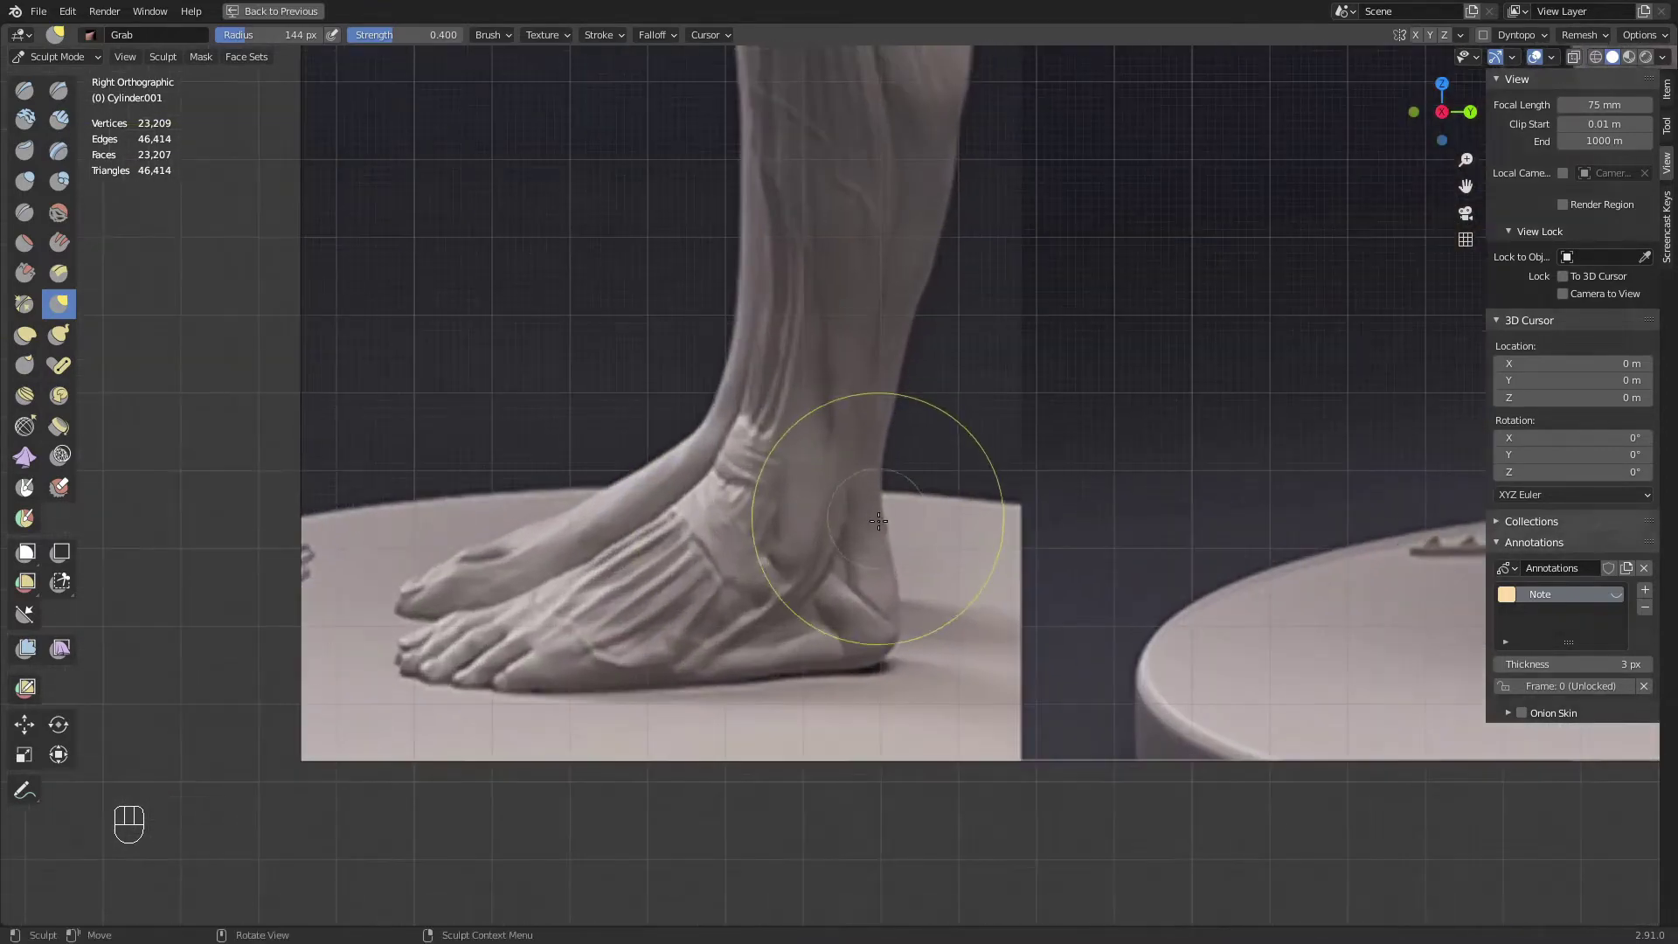
{"action": "left_click", "coordinate": [24, 790]}
{"action": "middle_click_drag", "start_coordinate": [674, 469], "coordinate": [835, 441], "text": "shift"}
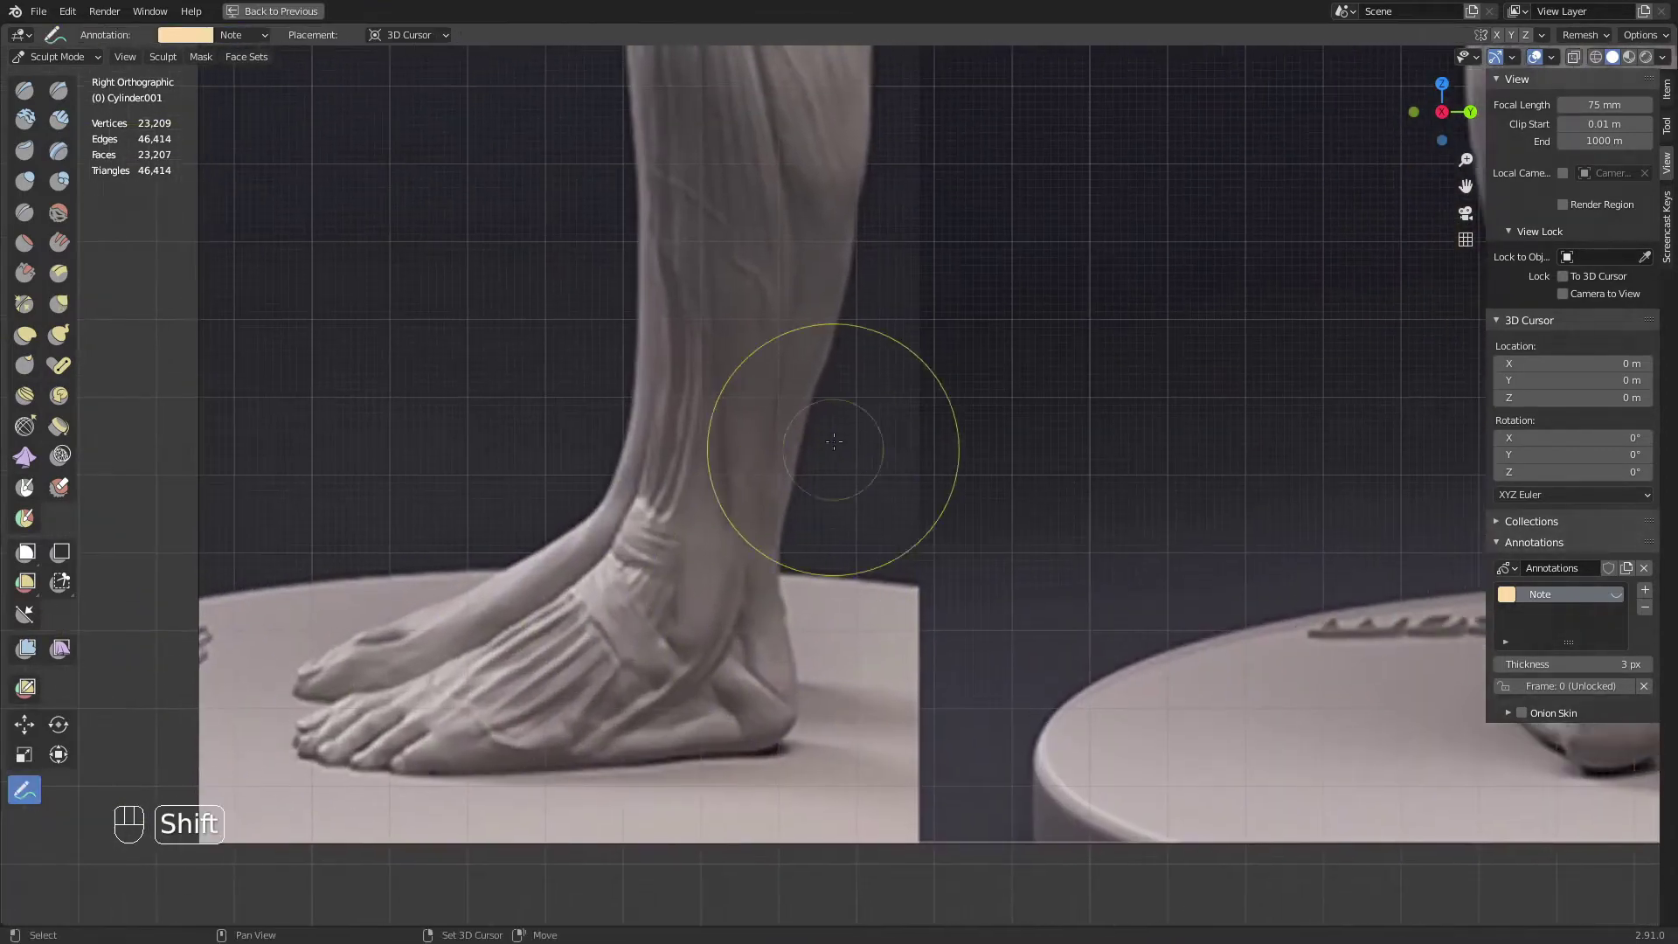
{"action": "left_click_drag", "start_coordinate": [820, 377], "coordinate": [805, 414]}
{"action": "middle_click_drag", "start_coordinate": [874, 453], "coordinate": [866, 525], "text": "shift"}
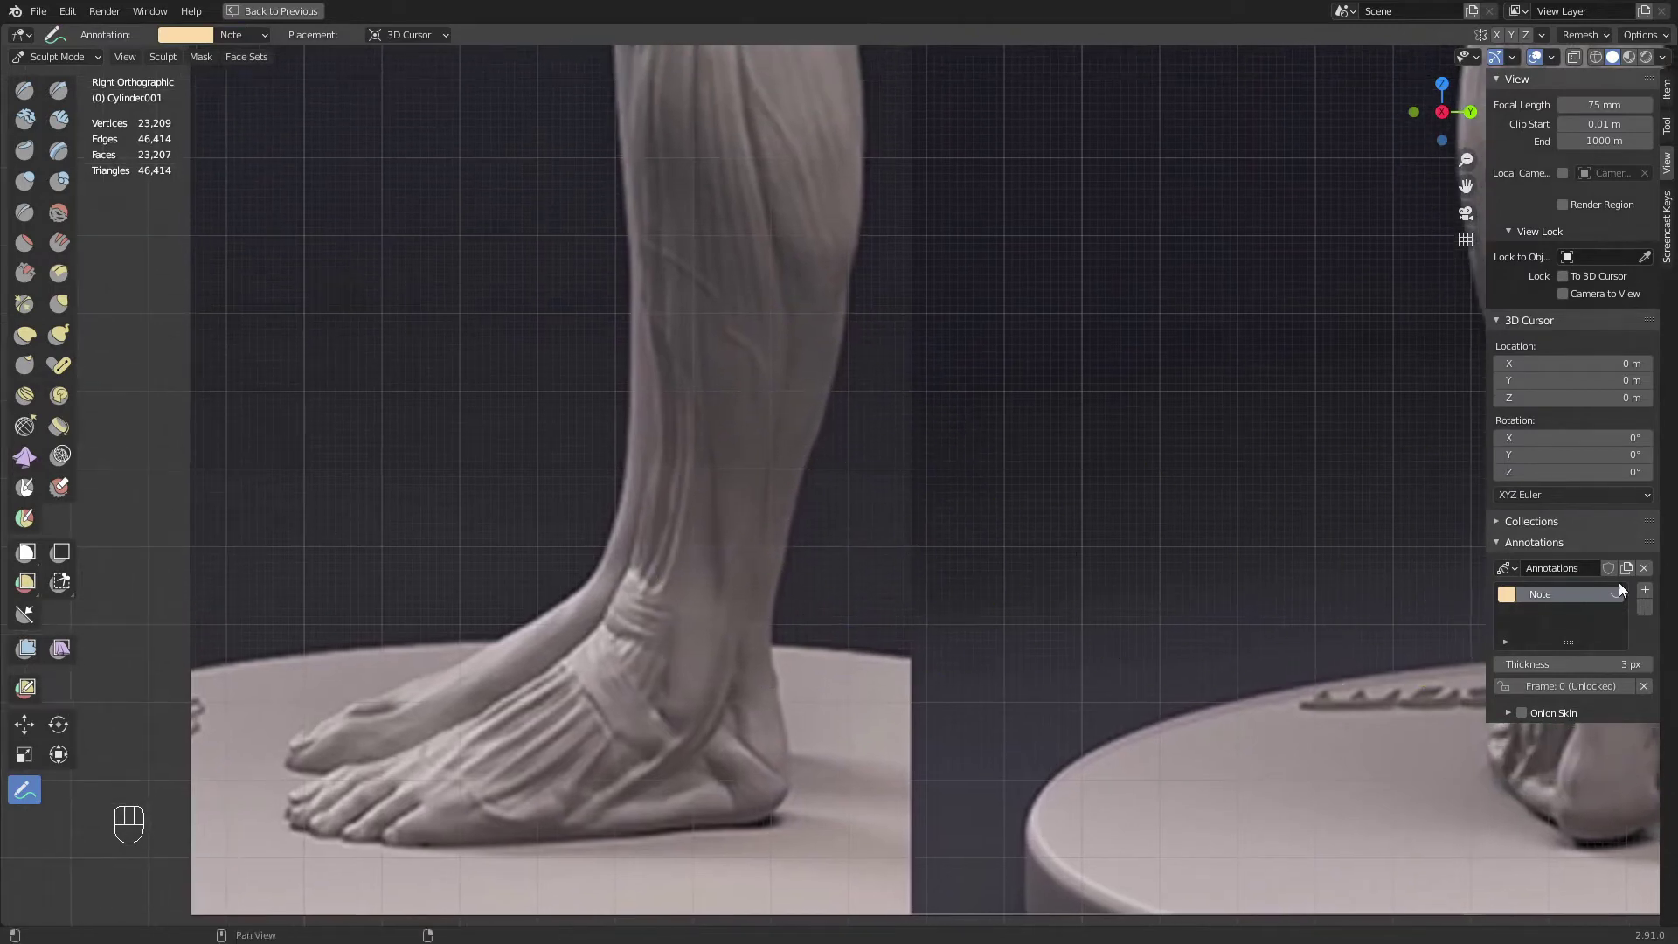
{"action": "left_click", "coordinate": [1616, 595]}
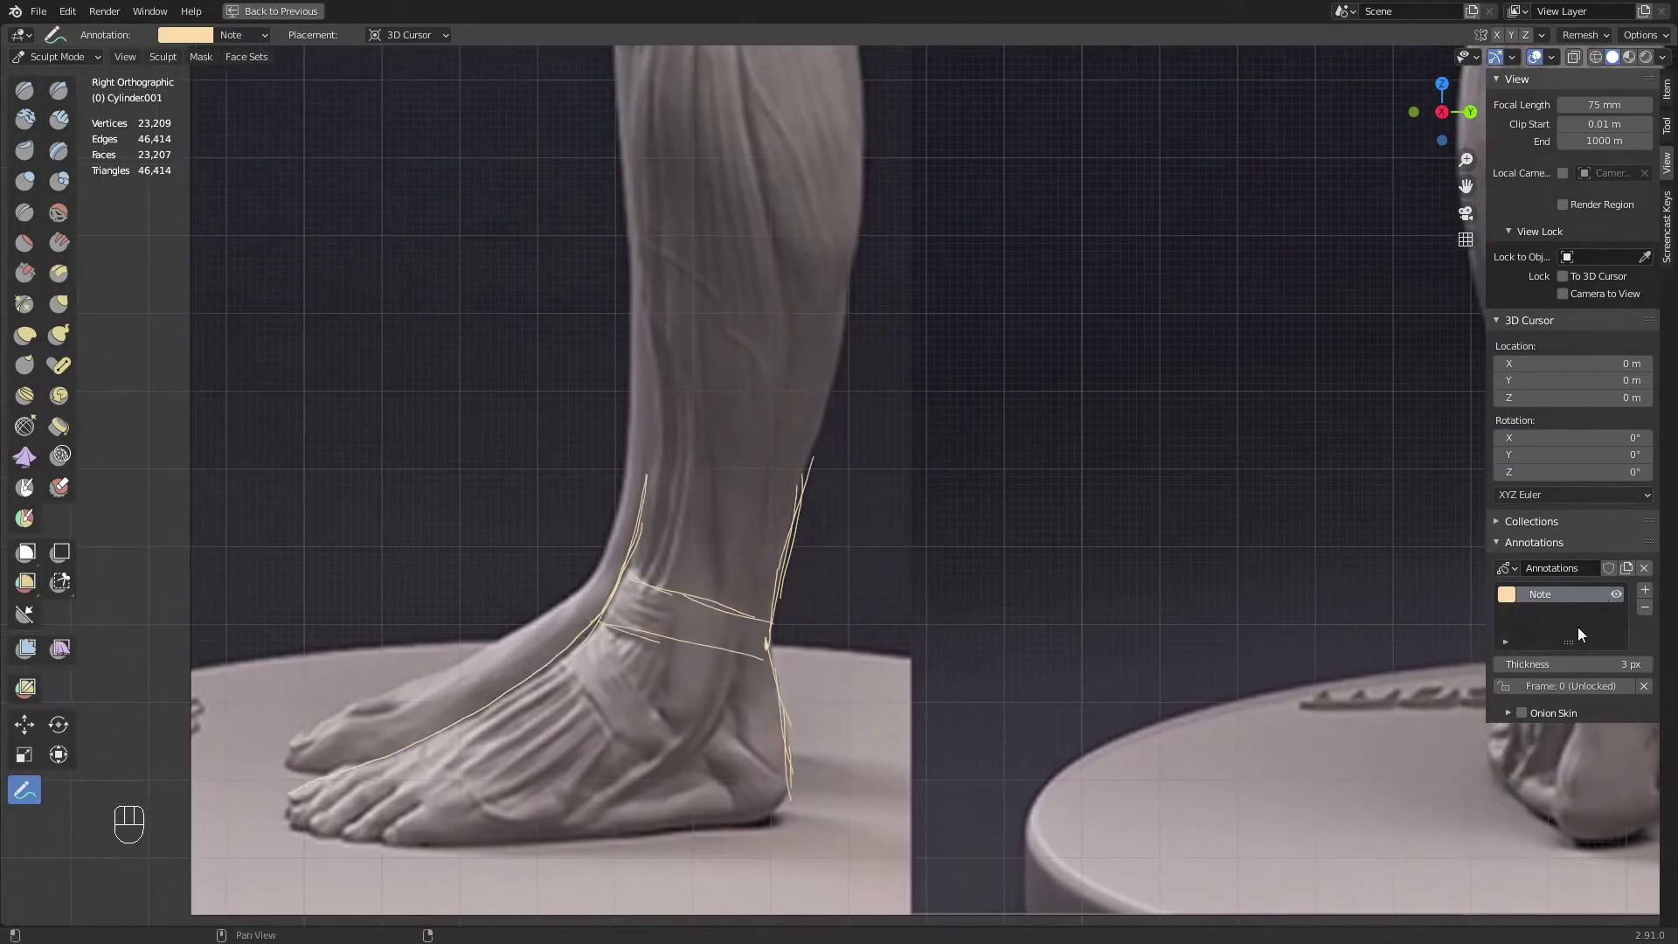
Add a second annotation layer, color it bright pink, and hide the original Note layer
{"action": "left_click", "coordinate": [1644, 591]}
{"action": "left_click", "coordinate": [1507, 594]}
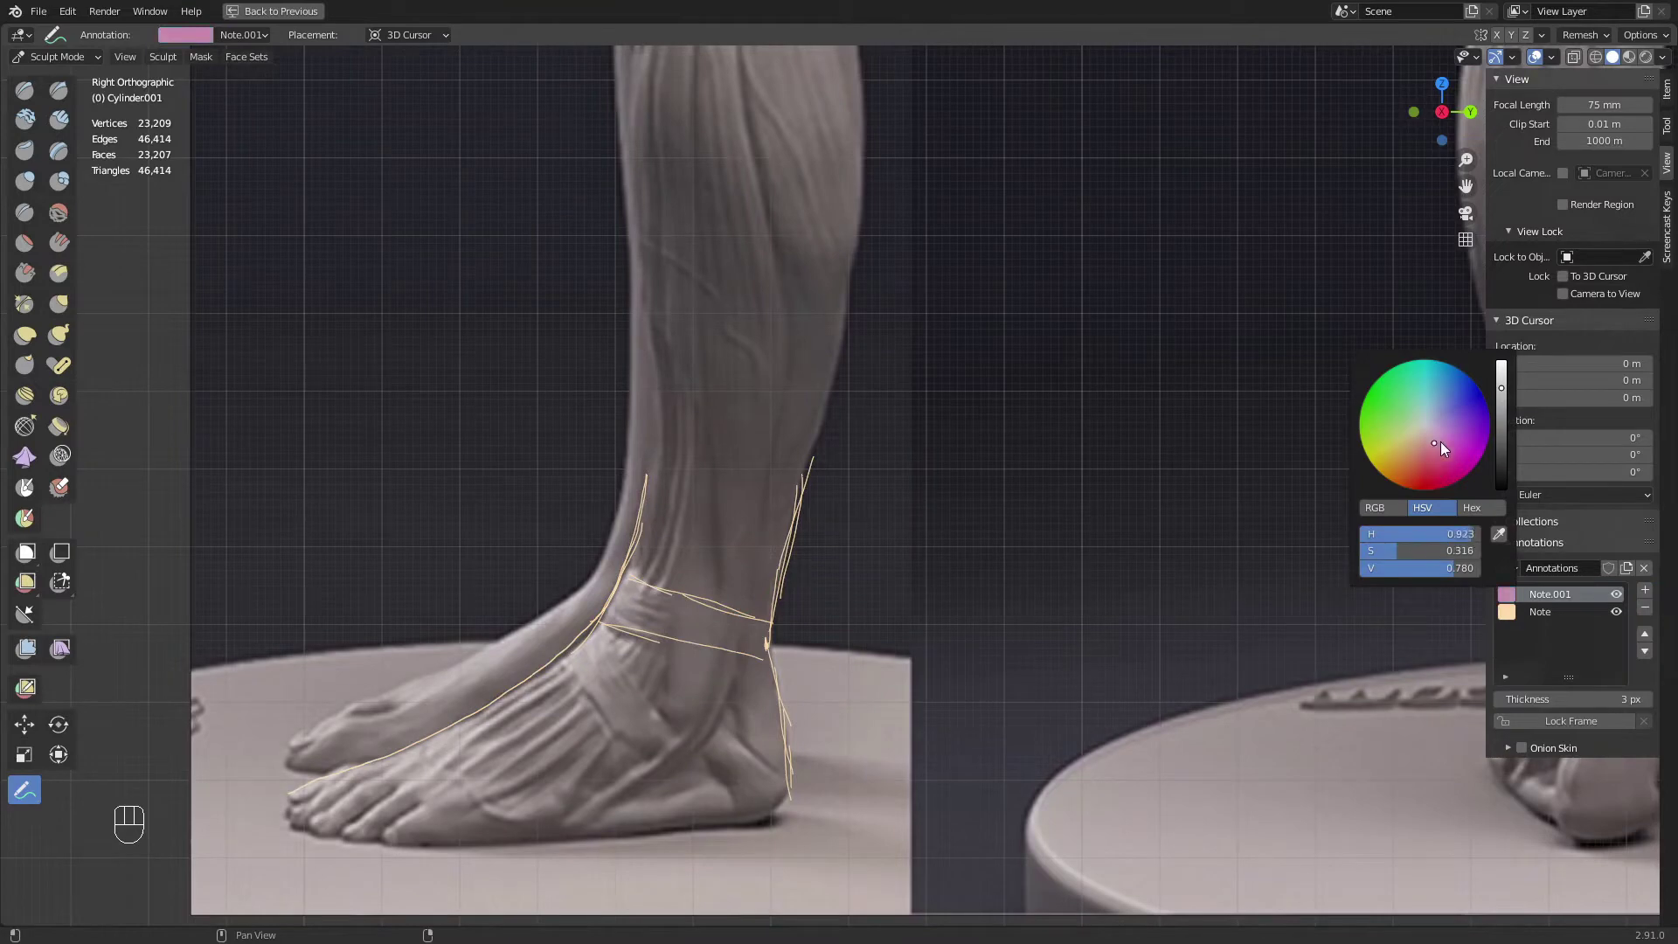
{"action": "left_click_drag", "start_coordinate": [1502, 406], "coordinate": [1503, 360]}
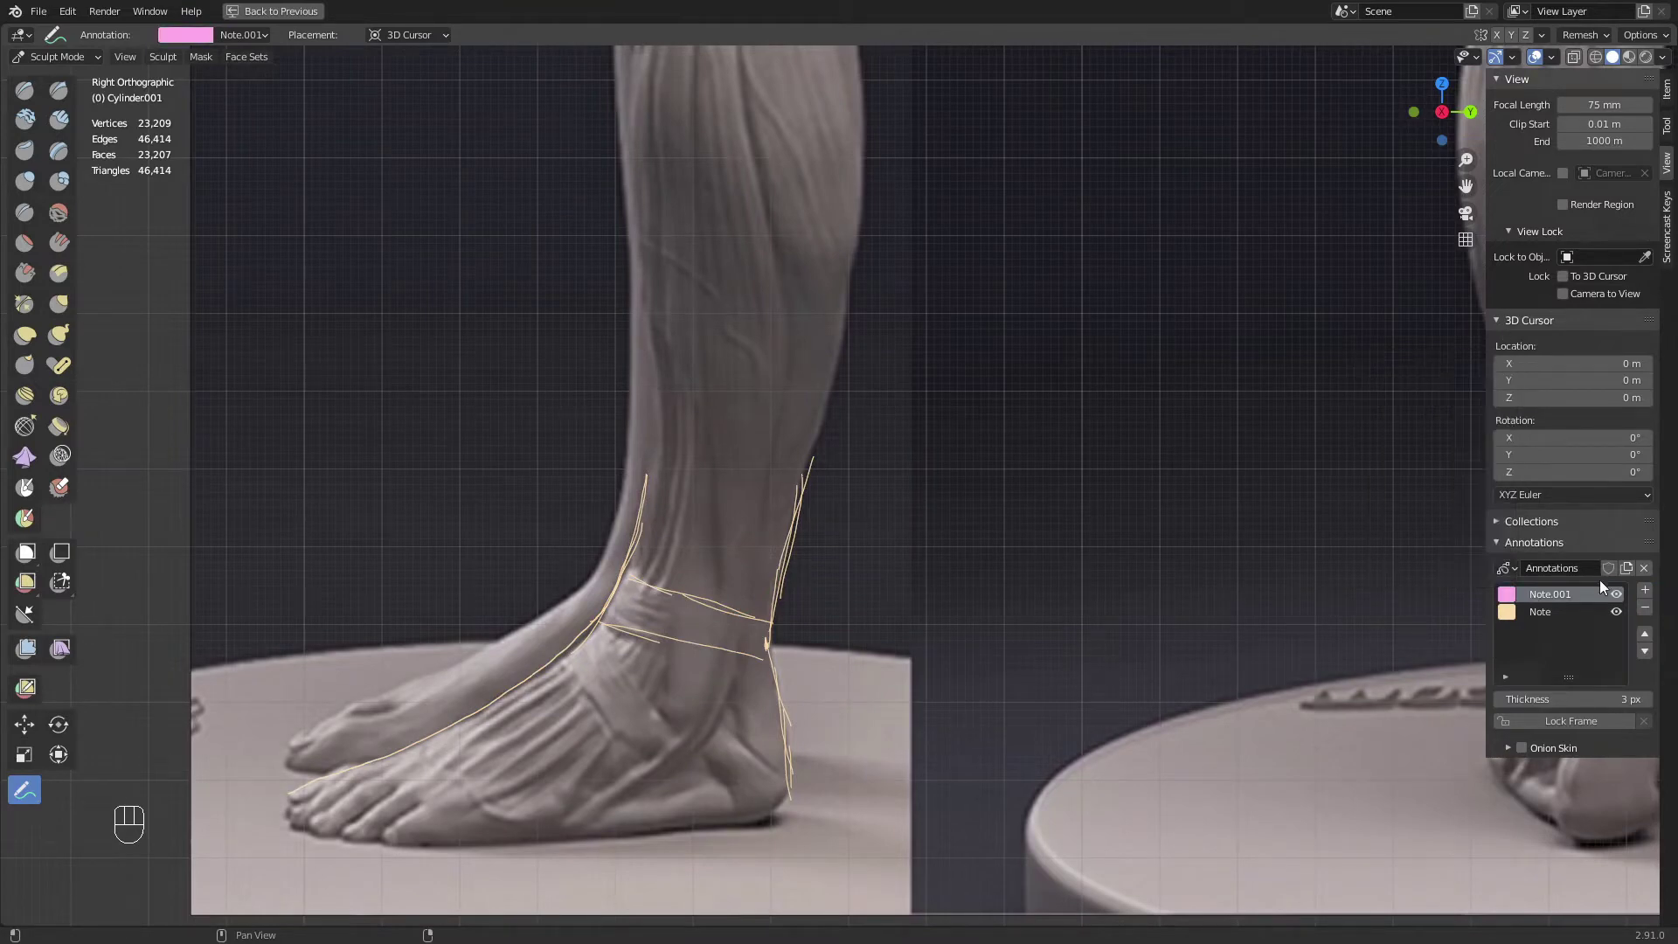
{"action": "left_click", "coordinate": [1616, 612]}
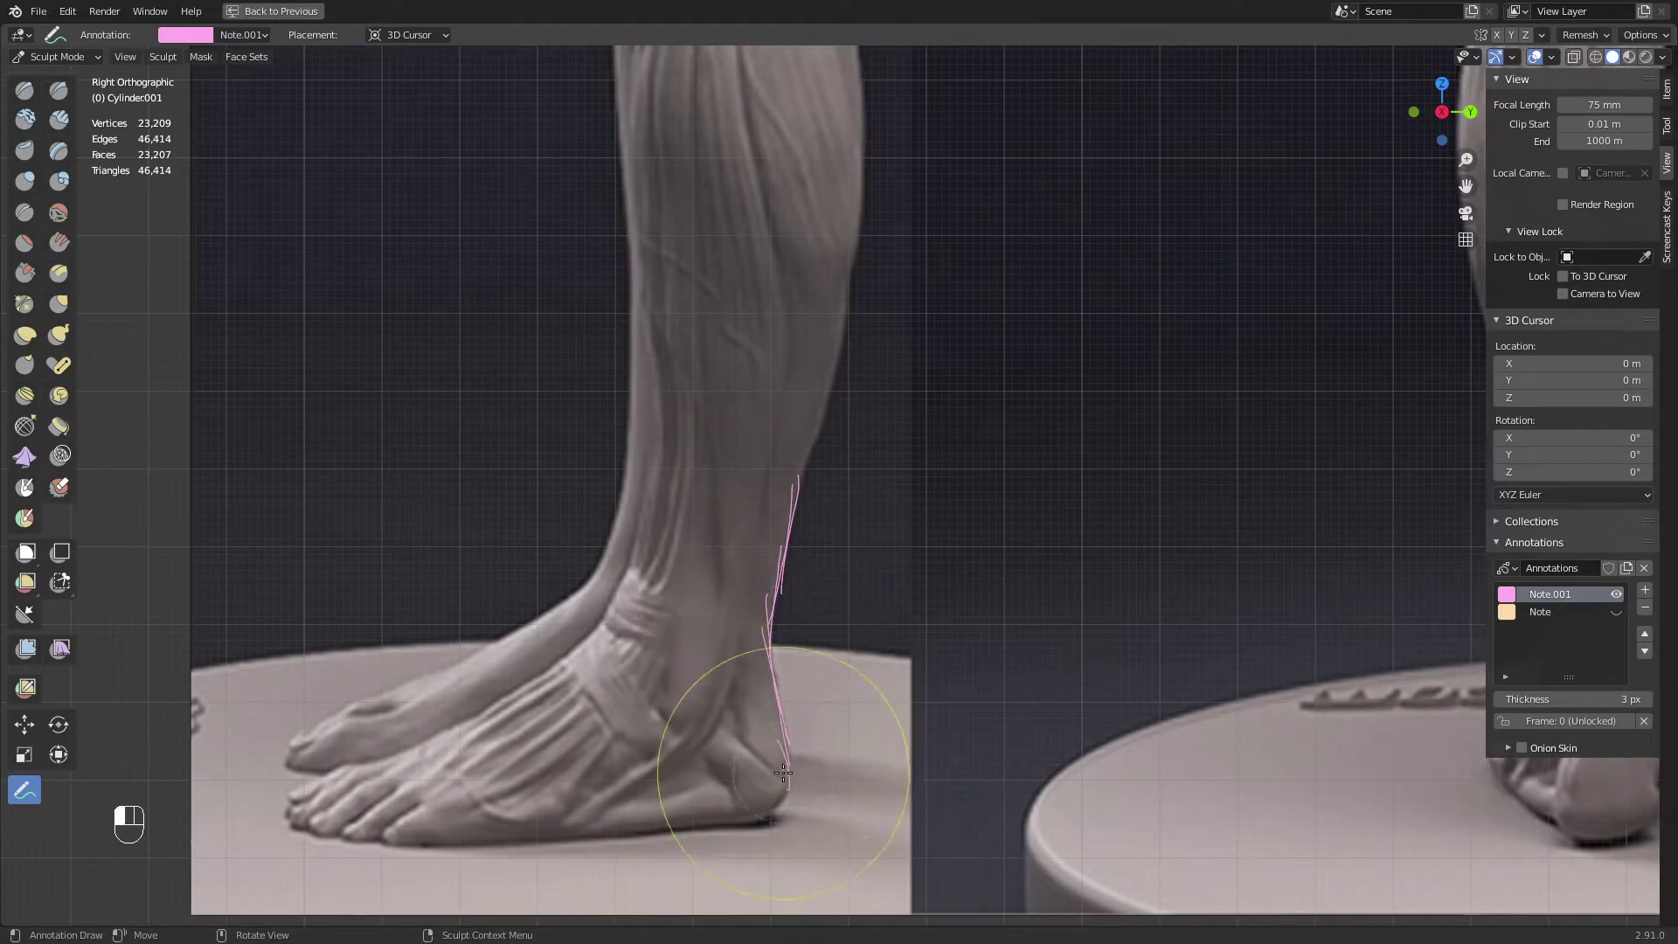
Trace the Achilles tendon and heel outline in pink on the side-view leg reference, and draw matching exaggerated curves behind it
{"action": "scroll", "coordinate": [804, 502], "scroll_direction": "down", "scroll_amount": 5}
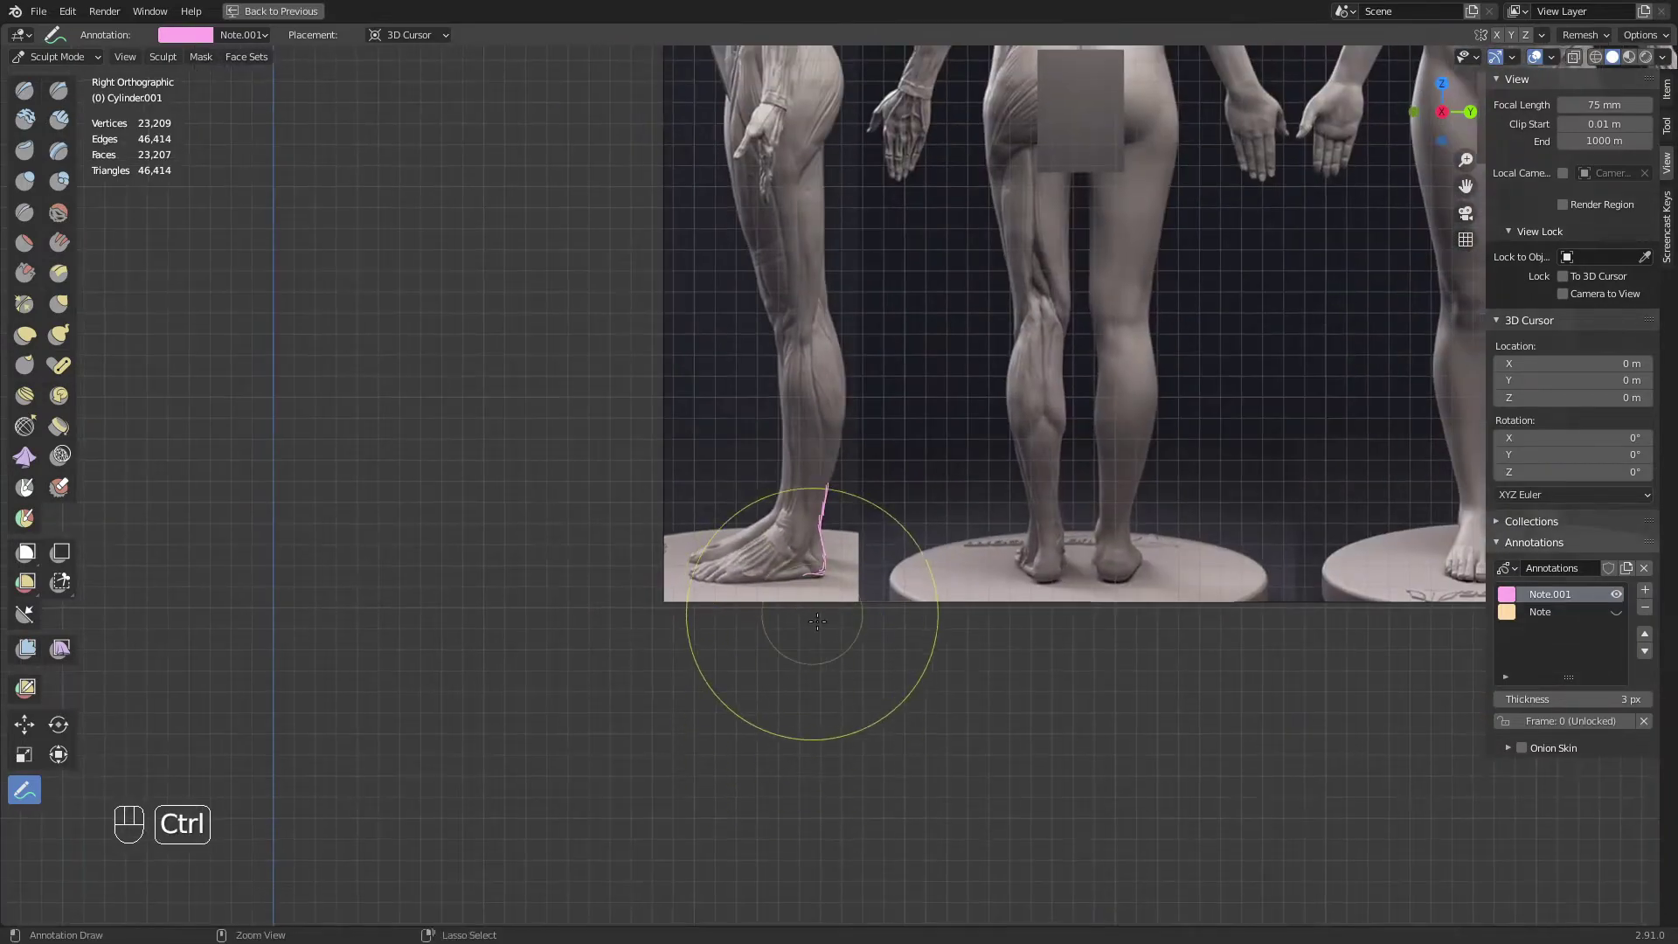
{"action": "scroll", "coordinate": [805, 659], "scroll_direction": "up", "scroll_amount": 5}
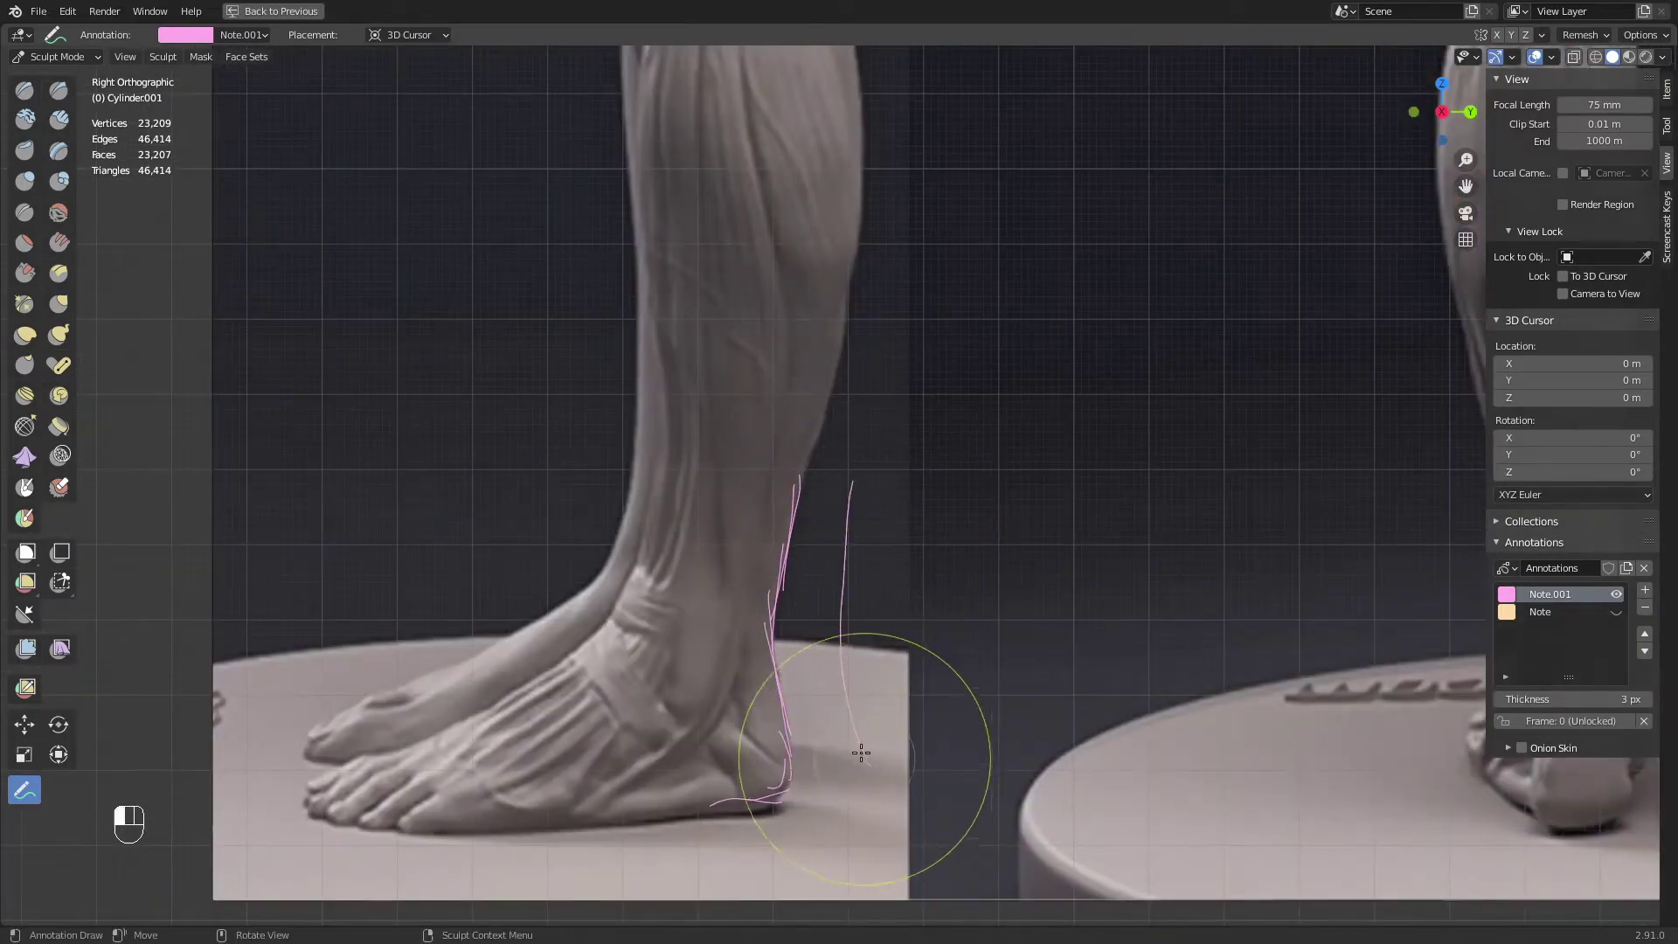
{"action": "left_click_drag", "start_coordinate": [861, 753], "coordinate": [829, 548]}
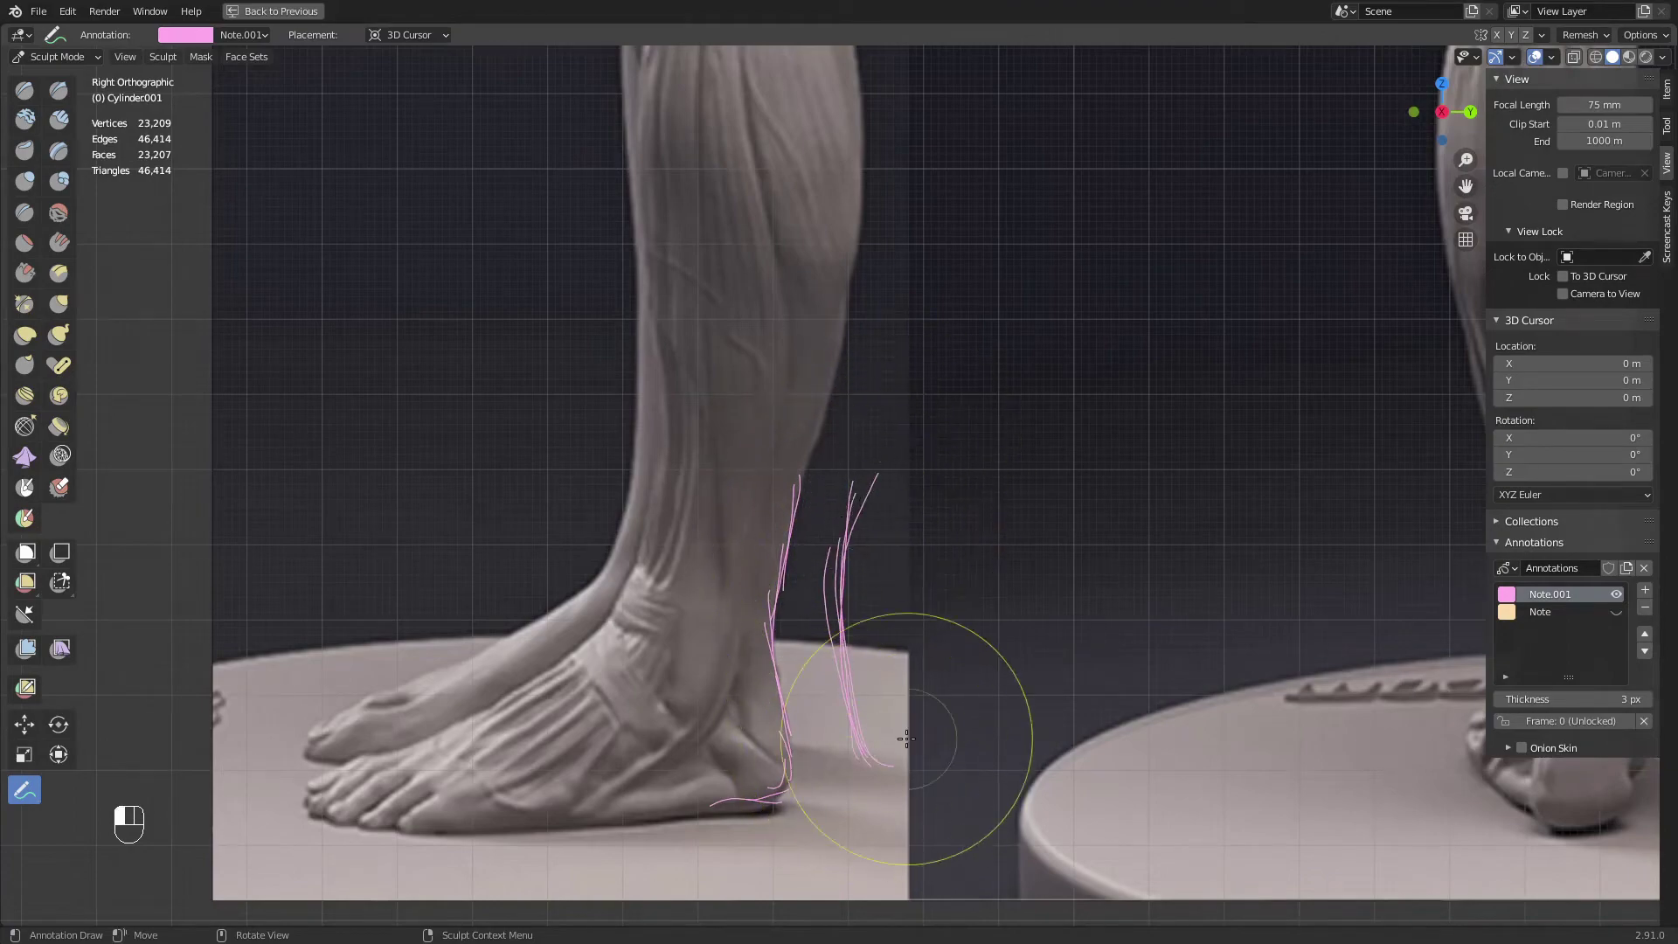
Reshape the back contour from the heel to the lower ankle with the Grab brush, using radii between about 132 and 148 px
{"action": "middle_click_drag", "start_coordinate": [905, 467], "coordinate": [855, 704], "text": "ctrl"}
{"action": "middle_click_drag", "start_coordinate": [874, 384], "coordinate": [876, 774], "text": "ctrl"}
{"action": "mouse_move", "coordinate": [890, 83]}
{"action": "middle_mouse_down", "text": "shift"}
{"action": "mouse_move", "coordinate": [935, 293]}
{"action": "mouse_move", "coordinate": [906, 618]}
{"action": "mouse_move", "coordinate": [863, 560]}
{"action": "middle_mouse_up", "text": "shift"}
{"action": "key", "text": "g"}
{"action": "key", "text": "f"}
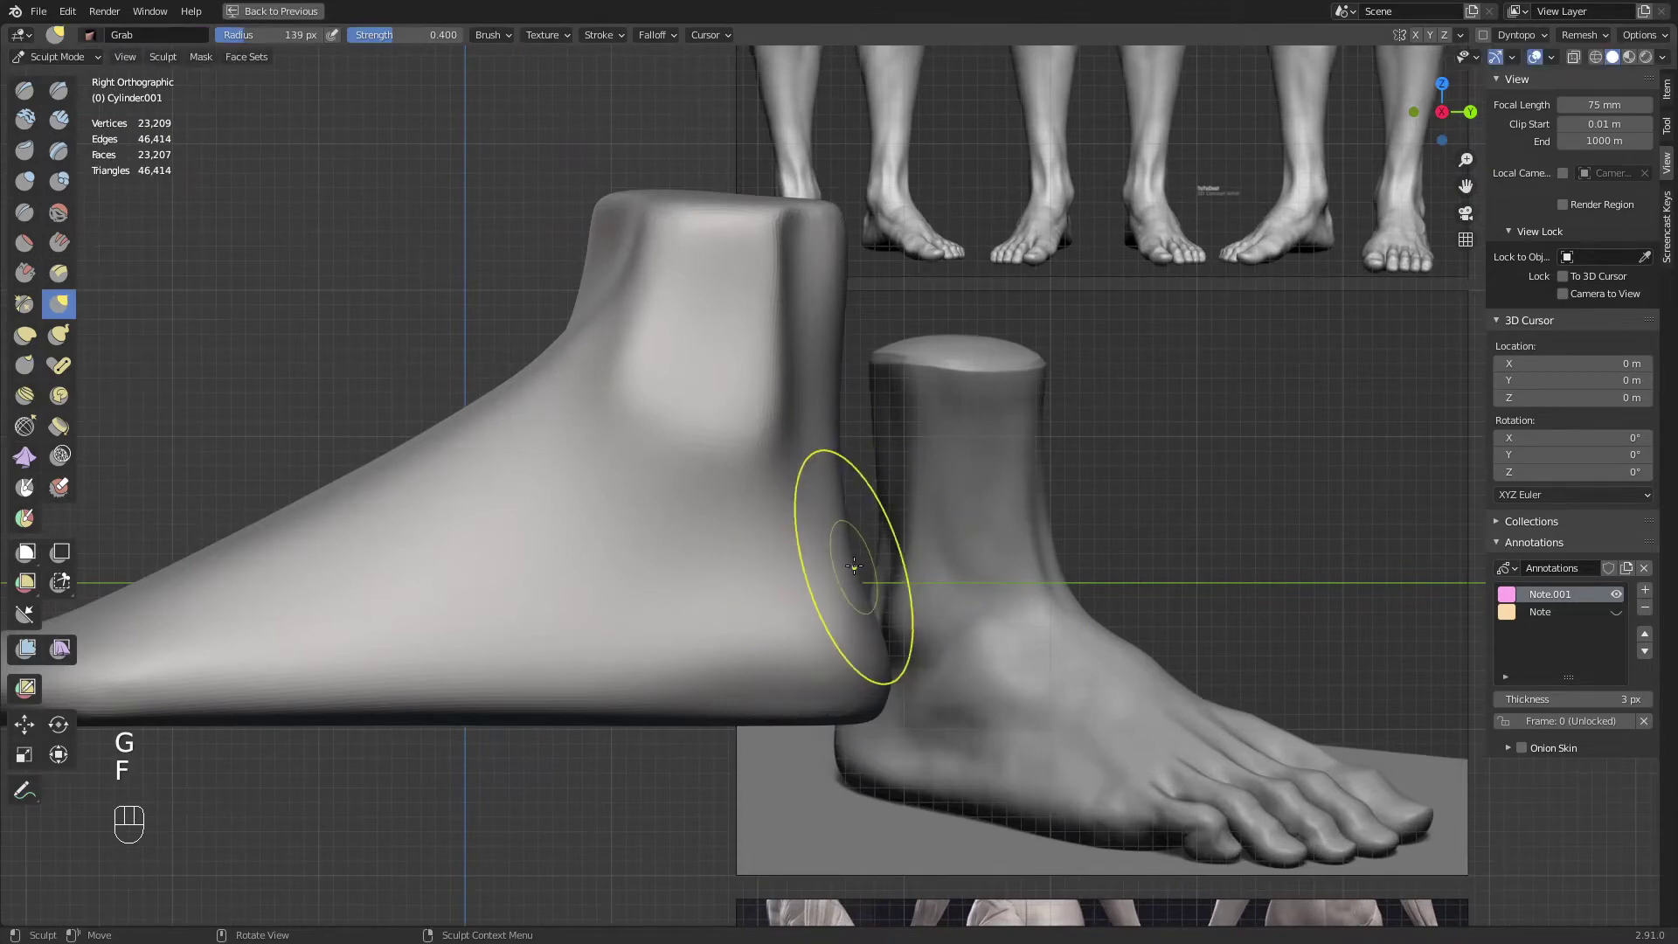
{"action": "key", "text": "f"}
{"action": "left_click", "coordinate": [849, 545]}
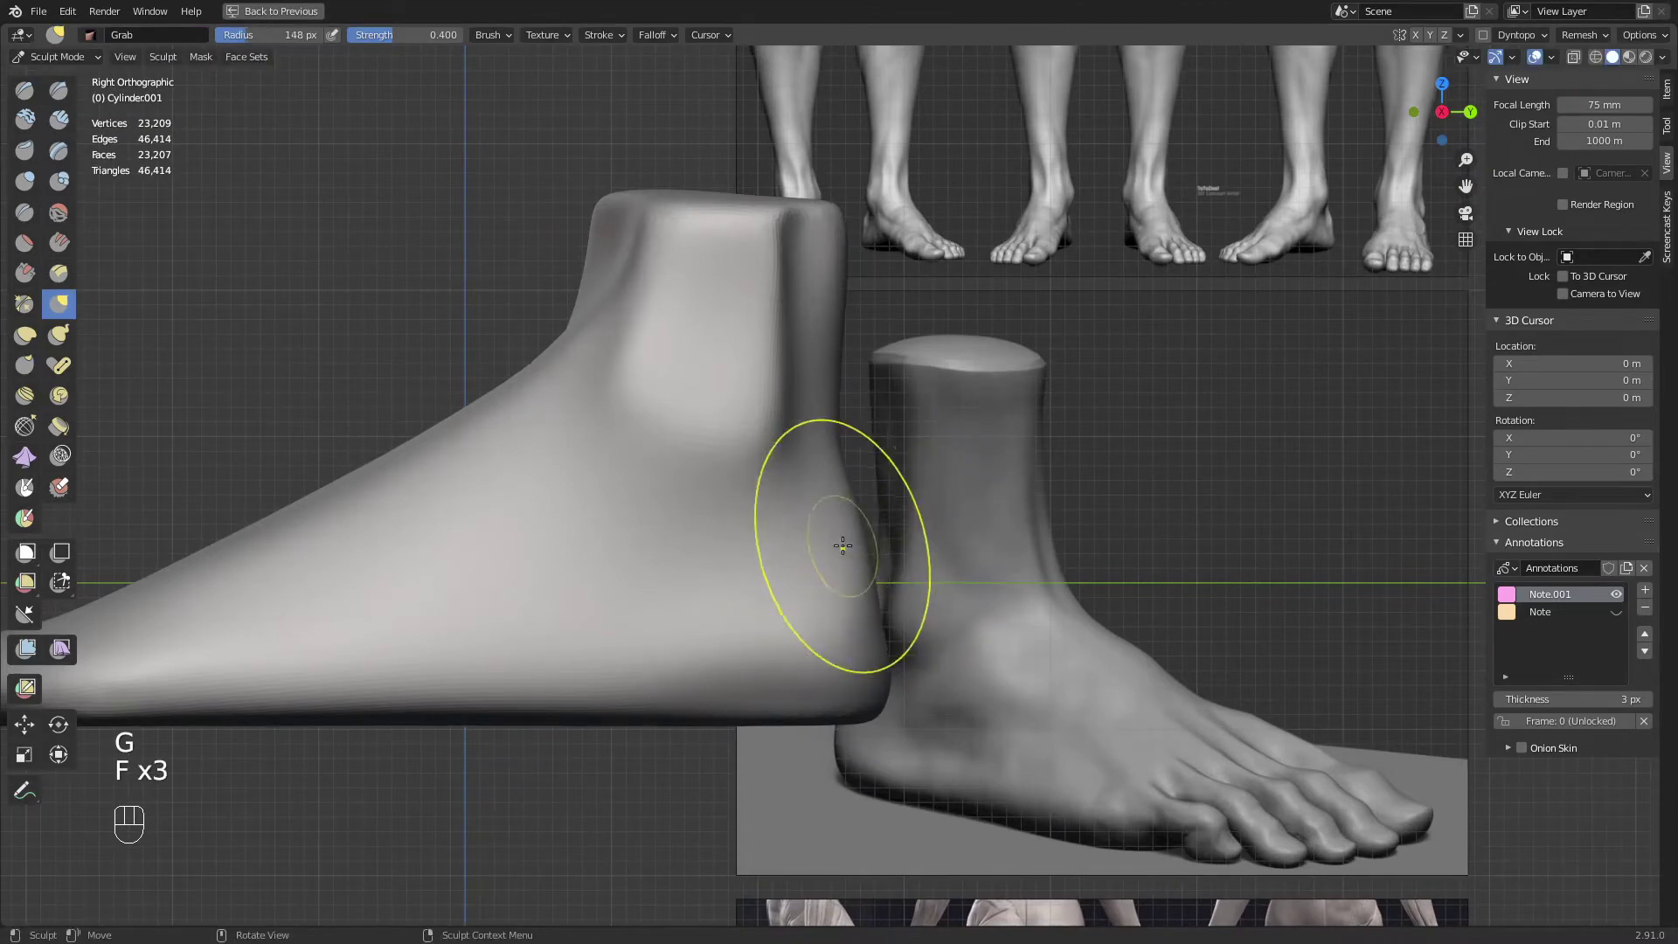
{"action": "key", "text": "f"}
{"action": "left_click", "coordinate": [877, 611]}
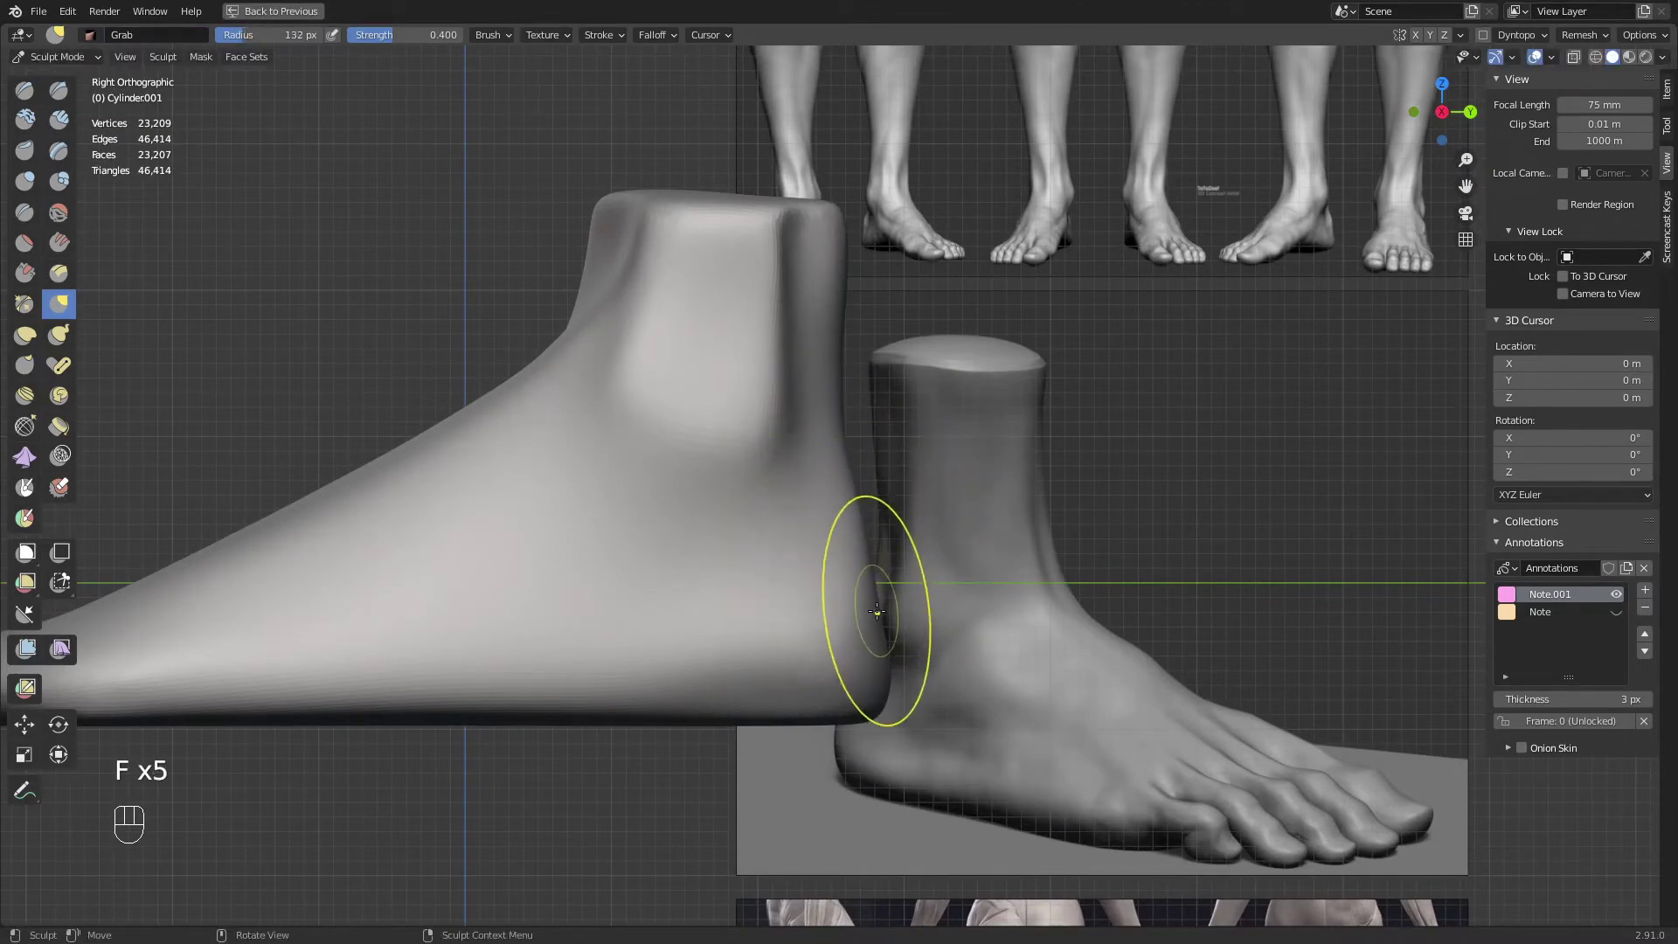
{"action": "key", "text": "f"}
{"action": "left_click", "coordinate": [861, 484]}
{"action": "left_click_drag", "start_coordinate": [849, 480], "coordinate": [856, 465]}
Pull the upper back of the ankle outward with the Grab brush at 188 px and 244 px radius, smoothing the tendon area
{"action": "key", "text": "f"}
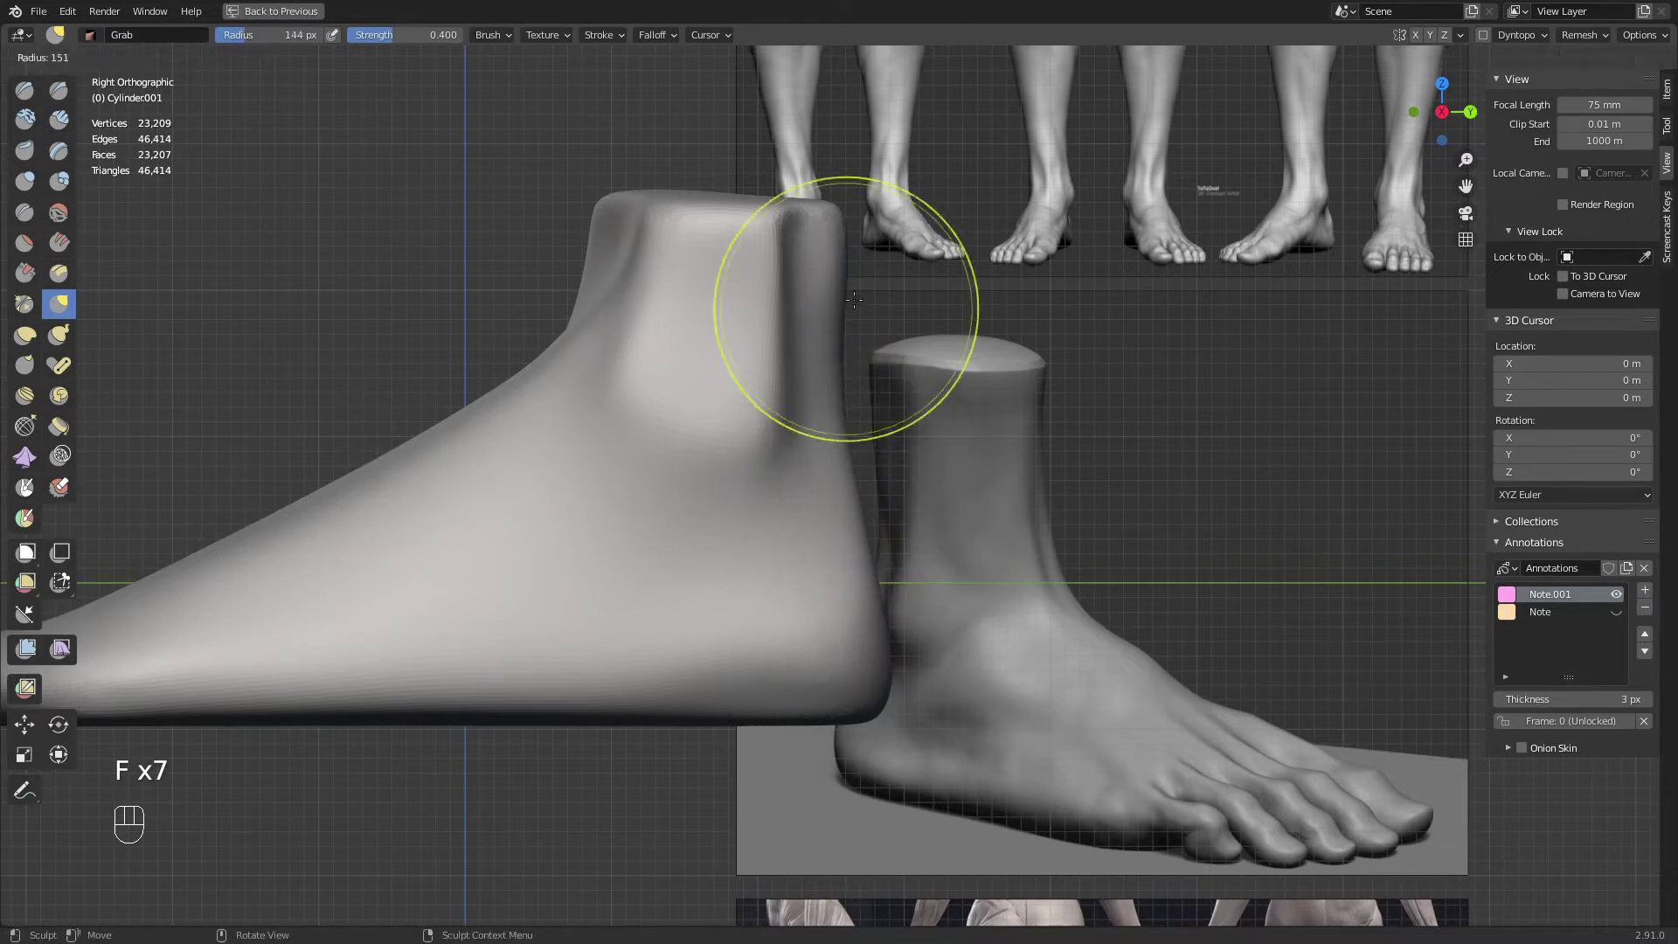
{"action": "left_click", "coordinate": [871, 306]}
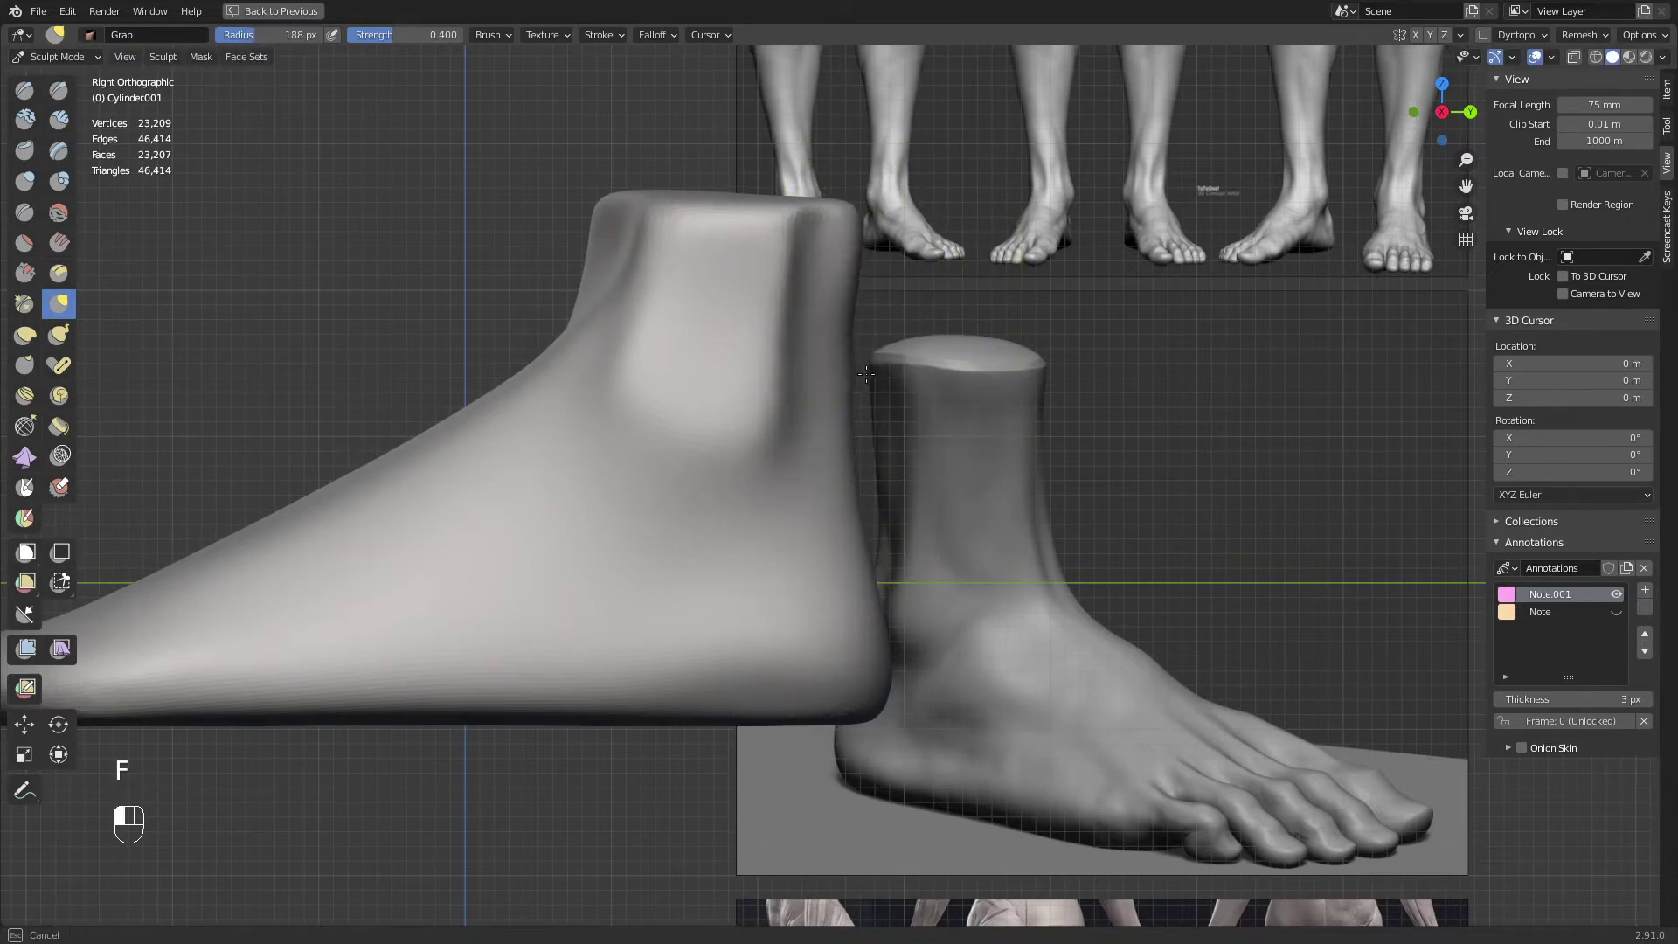
{"action": "middle_click_drag", "start_coordinate": [866, 374], "coordinate": [834, 490], "text": "ctrl"}
{"action": "left_click_drag", "start_coordinate": [826, 533], "coordinate": [827, 526], "text": "shift"}
{"action": "middle_click_drag", "start_coordinate": [828, 525], "coordinate": [844, 440], "text": "ctrl"}
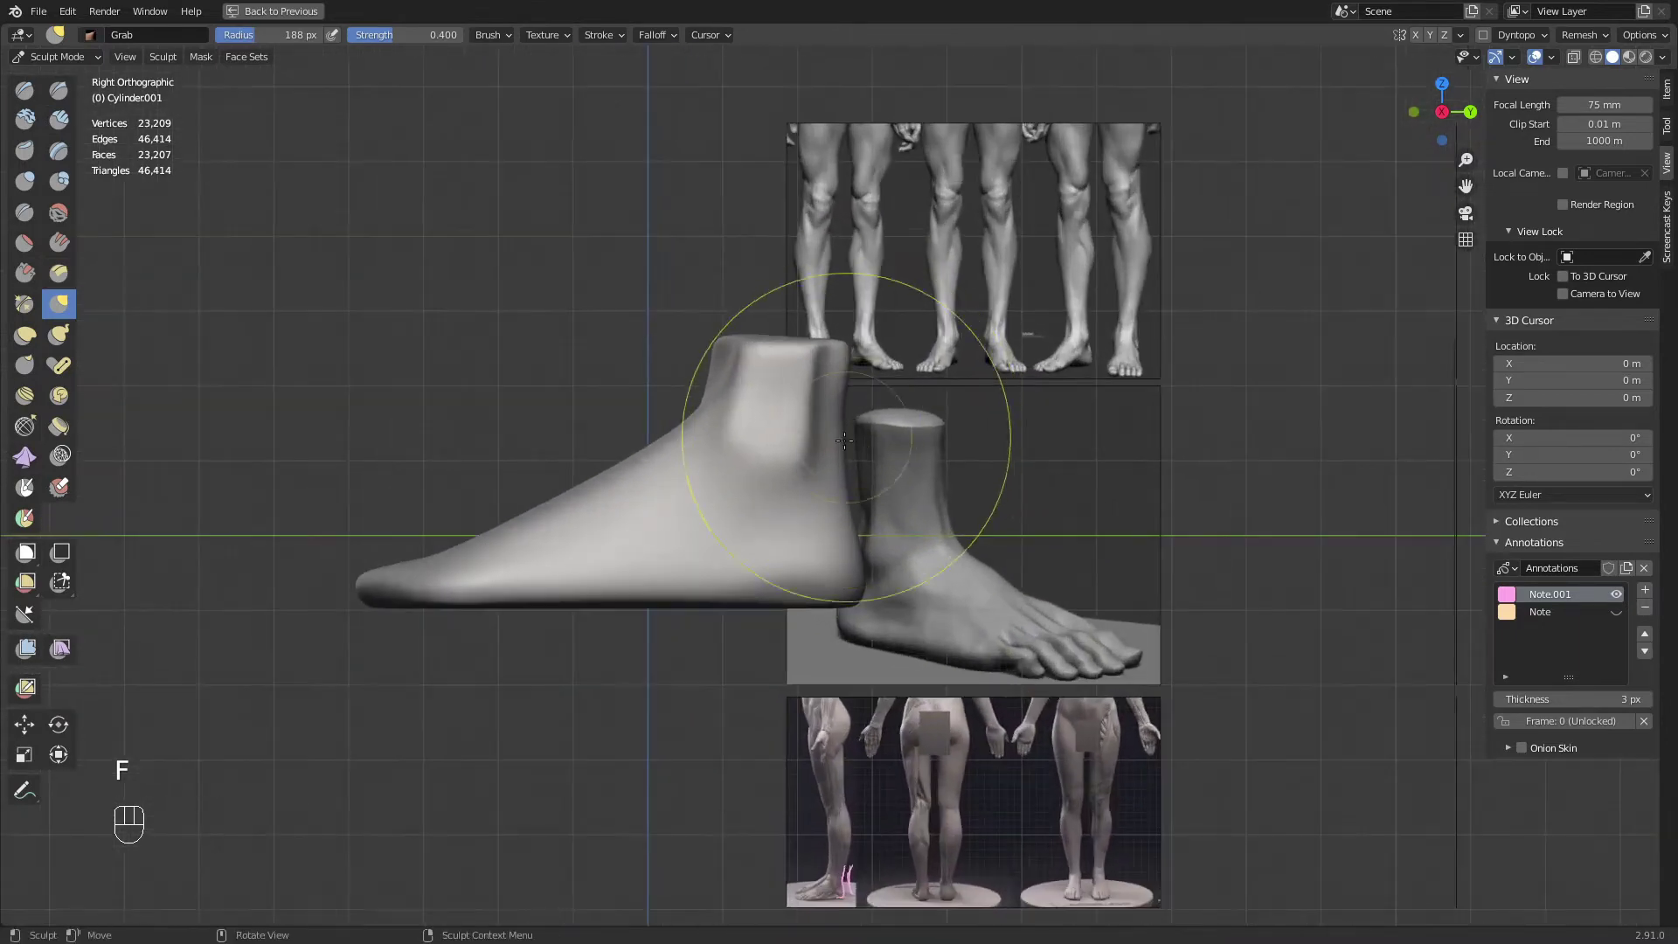
{"action": "key", "text": "f"}
{"action": "left_click", "coordinate": [778, 376]}
{"action": "left_click_drag", "start_coordinate": [820, 356], "coordinate": [834, 353]}
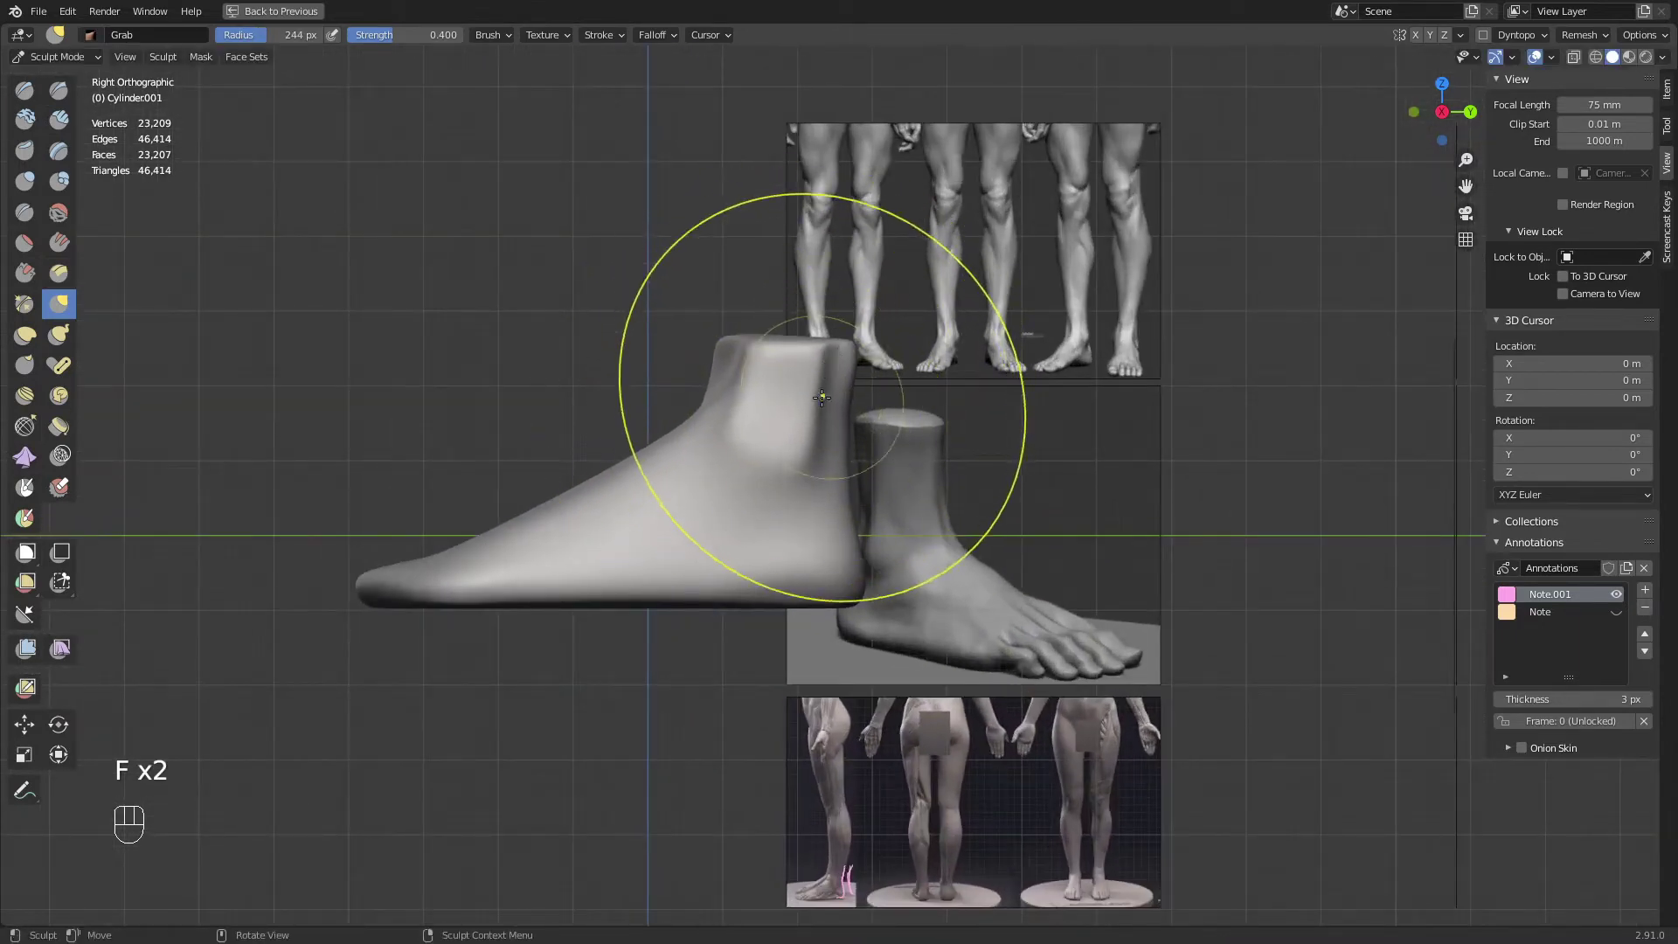
Set the brush radius to 187 px and smooth the ankle's side and the instep
{"action": "key", "text": "f"}
{"action": "left_click", "coordinate": [768, 399]}
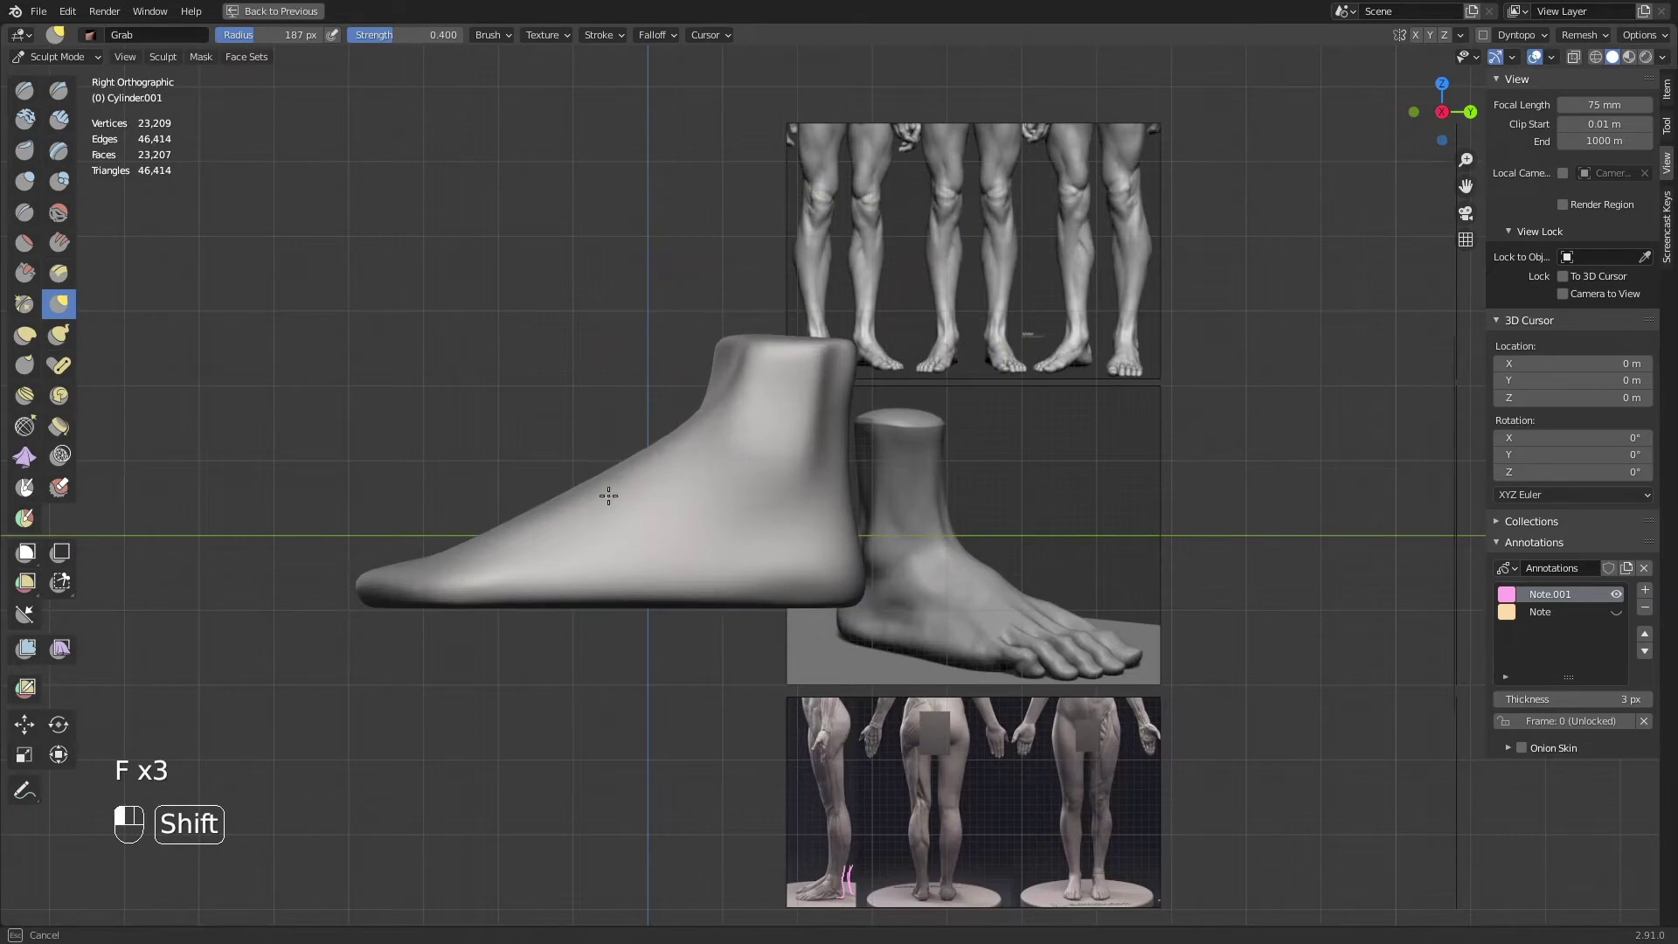
{"action": "left_click_drag", "start_coordinate": [609, 495], "coordinate": [687, 444], "text": "shift"}
Set the brush radius to 100 px and smooth the front of the ankle, the instep and the upper forefoot from several angles
{"action": "mouse_move", "coordinate": [686, 444]}
{"action": "middle_mouse_down"}
{"action": "mouse_move", "coordinate": [813, 558]}
{"action": "mouse_move", "coordinate": [806, 526]}
{"action": "middle_mouse_up"}
{"action": "mouse_move", "coordinate": [806, 526]}
{"action": "middle_mouse_down"}
{"action": "mouse_move", "coordinate": [867, 504]}
{"action": "mouse_move", "coordinate": [812, 564]}
{"action": "middle_mouse_up"}
{"action": "key", "text": "f"}
{"action": "left_click", "coordinate": [793, 505]}
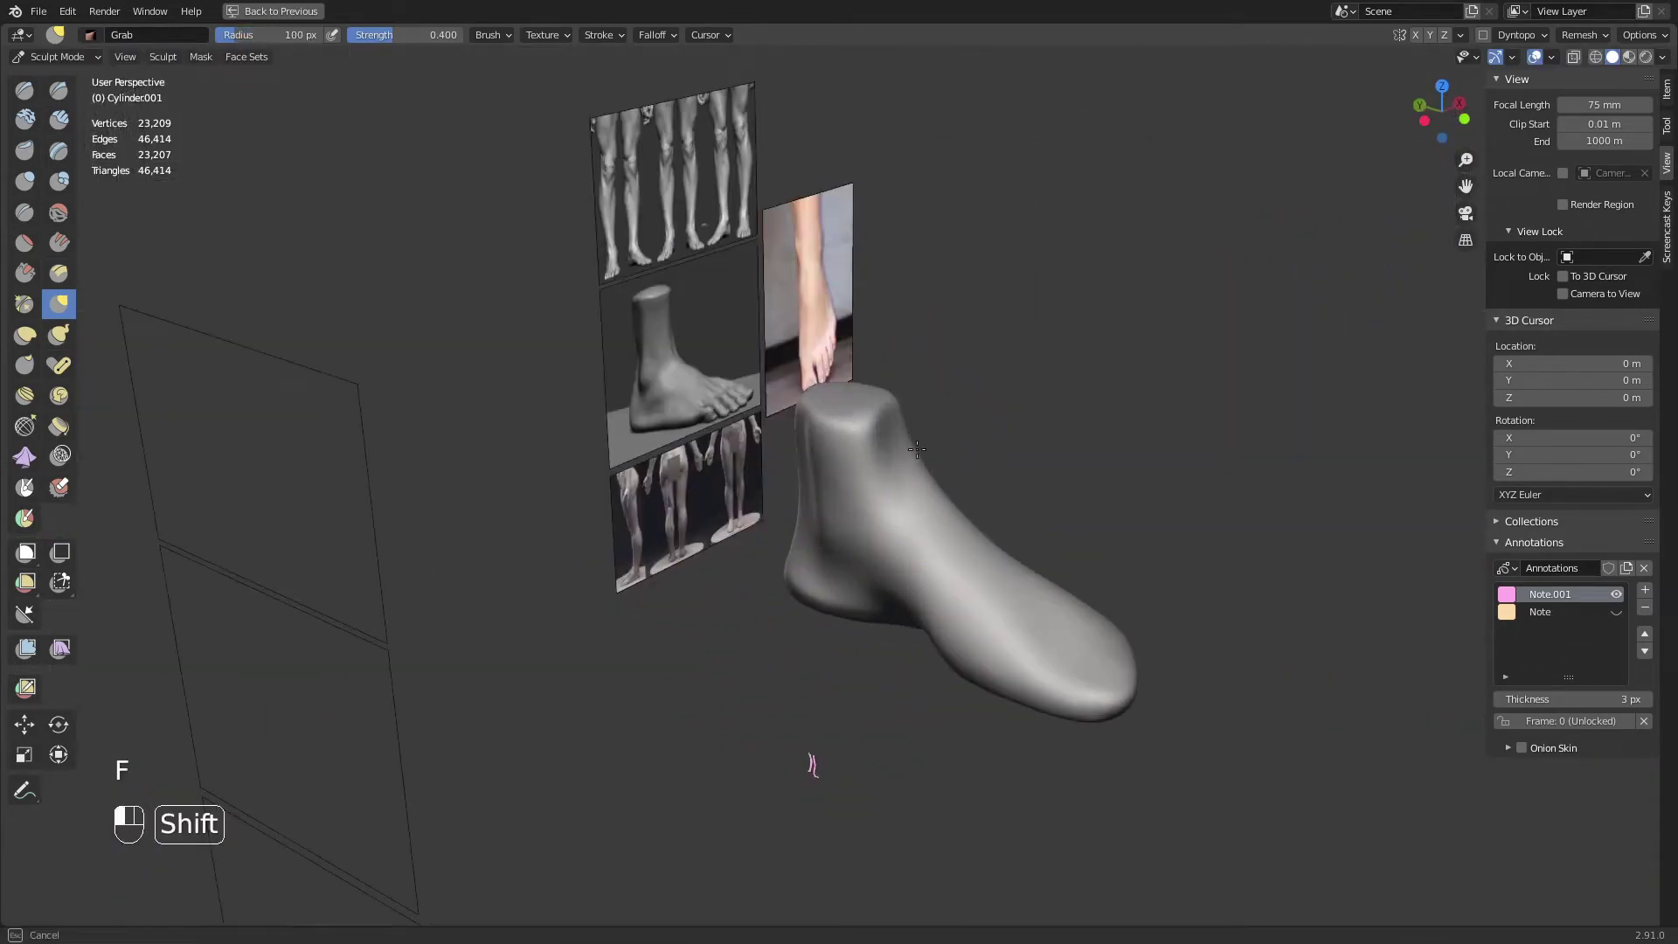
{"action": "left_click_drag", "start_coordinate": [917, 449], "coordinate": [909, 477], "text": "shift"}
{"action": "middle_click_drag", "start_coordinate": [883, 533], "coordinate": [952, 411]}
{"action": "middle_click_drag", "start_coordinate": [979, 445], "coordinate": [1045, 416]}
{"action": "mouse_move", "coordinate": [979, 515]}
{"action": "left_mouse_down", "text": "shift"}
{"action": "mouse_move", "coordinate": [900, 525]}
{"action": "mouse_move", "coordinate": [1032, 560]}
{"action": "left_mouse_up", "text": "shift"}
{"action": "middle_click_drag", "start_coordinate": [1103, 581], "coordinate": [874, 524], "text": "shift"}
{"action": "middle_click_drag", "start_coordinate": [874, 524], "coordinate": [839, 581]}
{"action": "left_click_drag", "start_coordinate": [974, 573], "coordinate": [1084, 566], "text": "shift"}
Trace the bulges of both ankle bones in pink on the front-view foot photo, keeping the original Note layer hidden
{"action": "middle_click_drag", "start_coordinate": [1097, 542], "coordinate": [768, 760]}
{"action": "key", "text": "KP_1"}
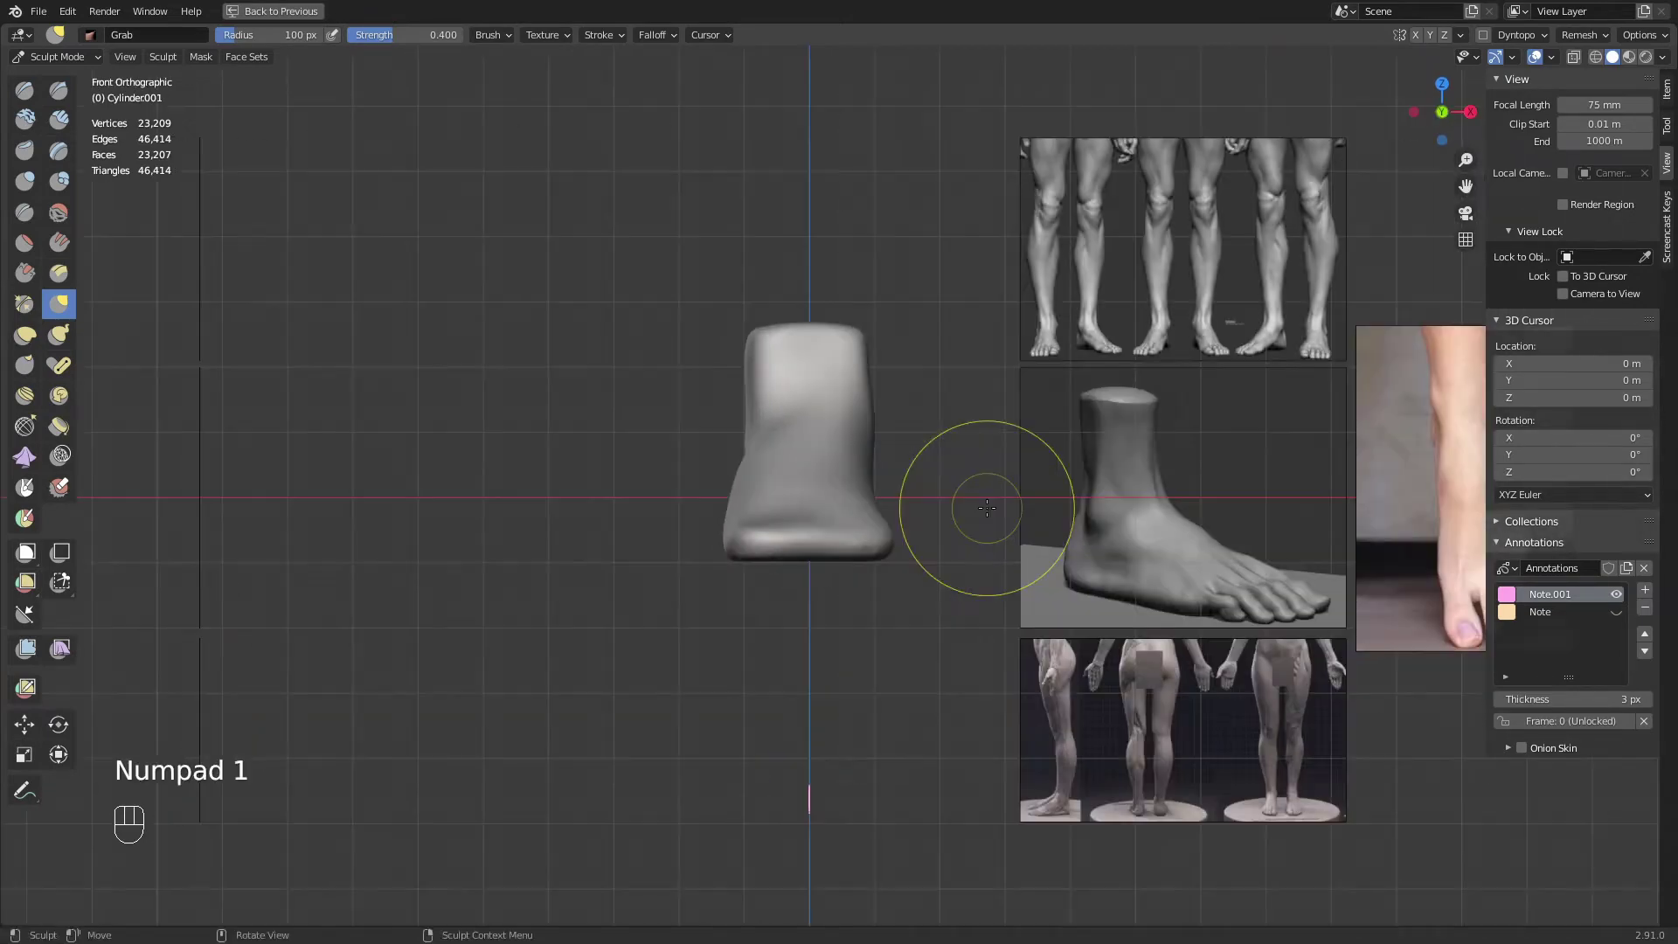
{"action": "middle_click_drag", "start_coordinate": [1086, 442], "coordinate": [798, 369], "text": "shift"}
{"action": "middle_click_drag", "start_coordinate": [922, 595], "coordinate": [966, 485], "text": "ctrl"}
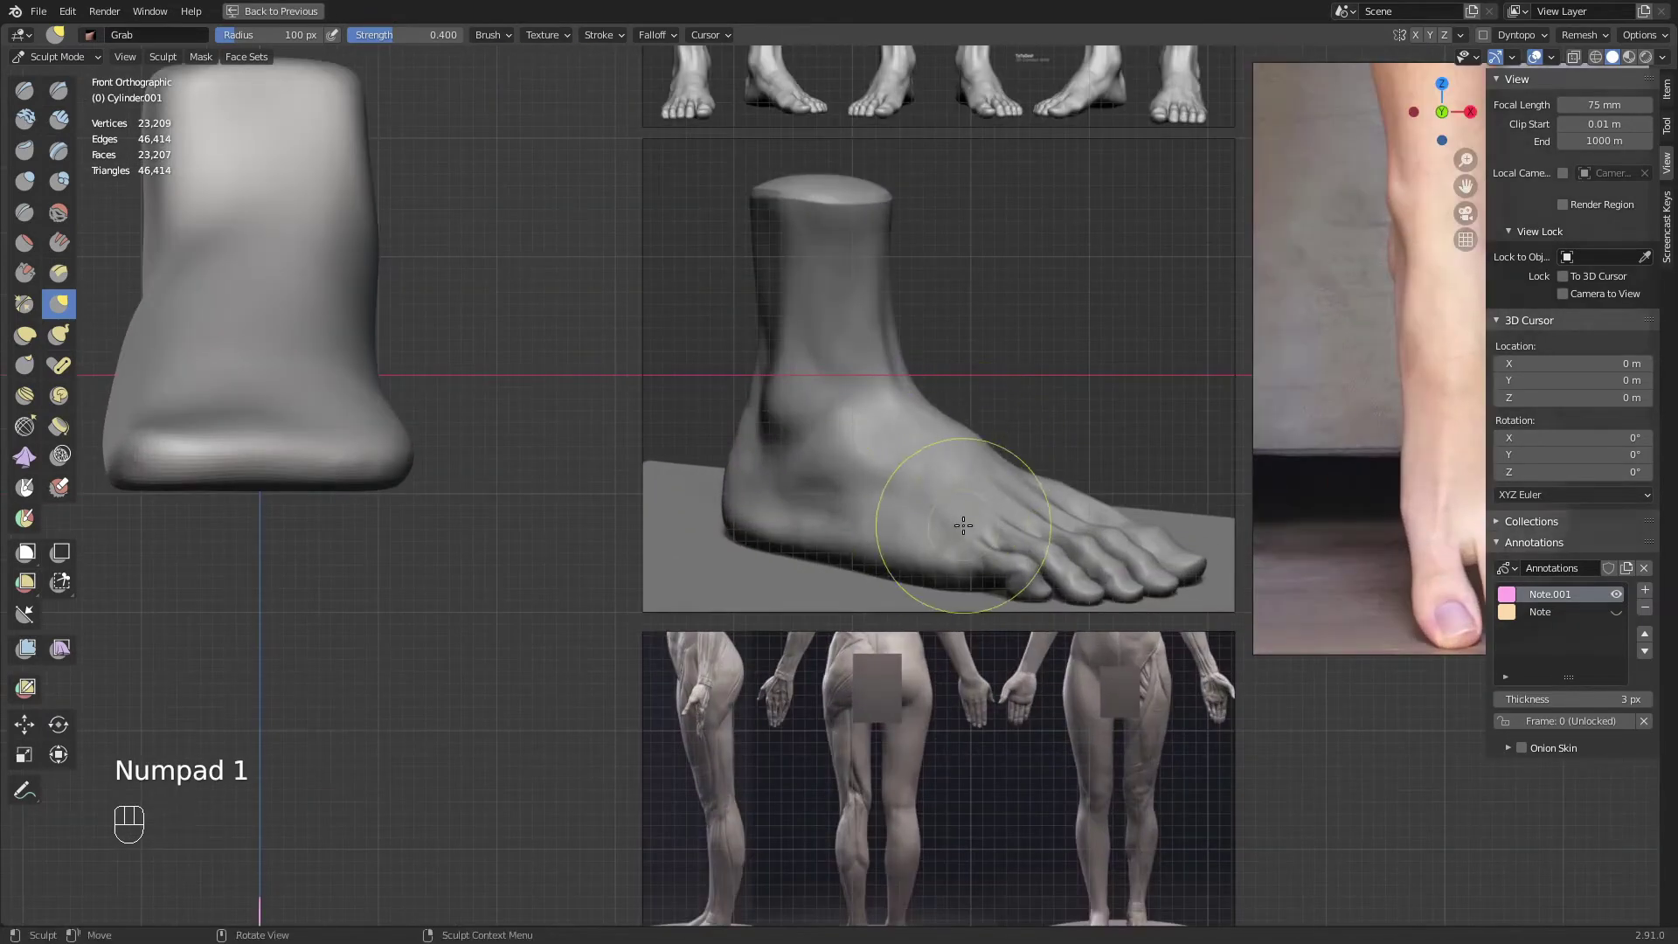
{"action": "middle_click_drag", "start_coordinate": [1180, 381], "coordinate": [697, 552], "text": "shift"}
{"action": "middle_click_drag", "start_coordinate": [1002, 444], "coordinate": [978, 381], "text": "ctrl"}
{"action": "middle_click_drag", "start_coordinate": [1132, 476], "coordinate": [985, 551], "text": "shift"}
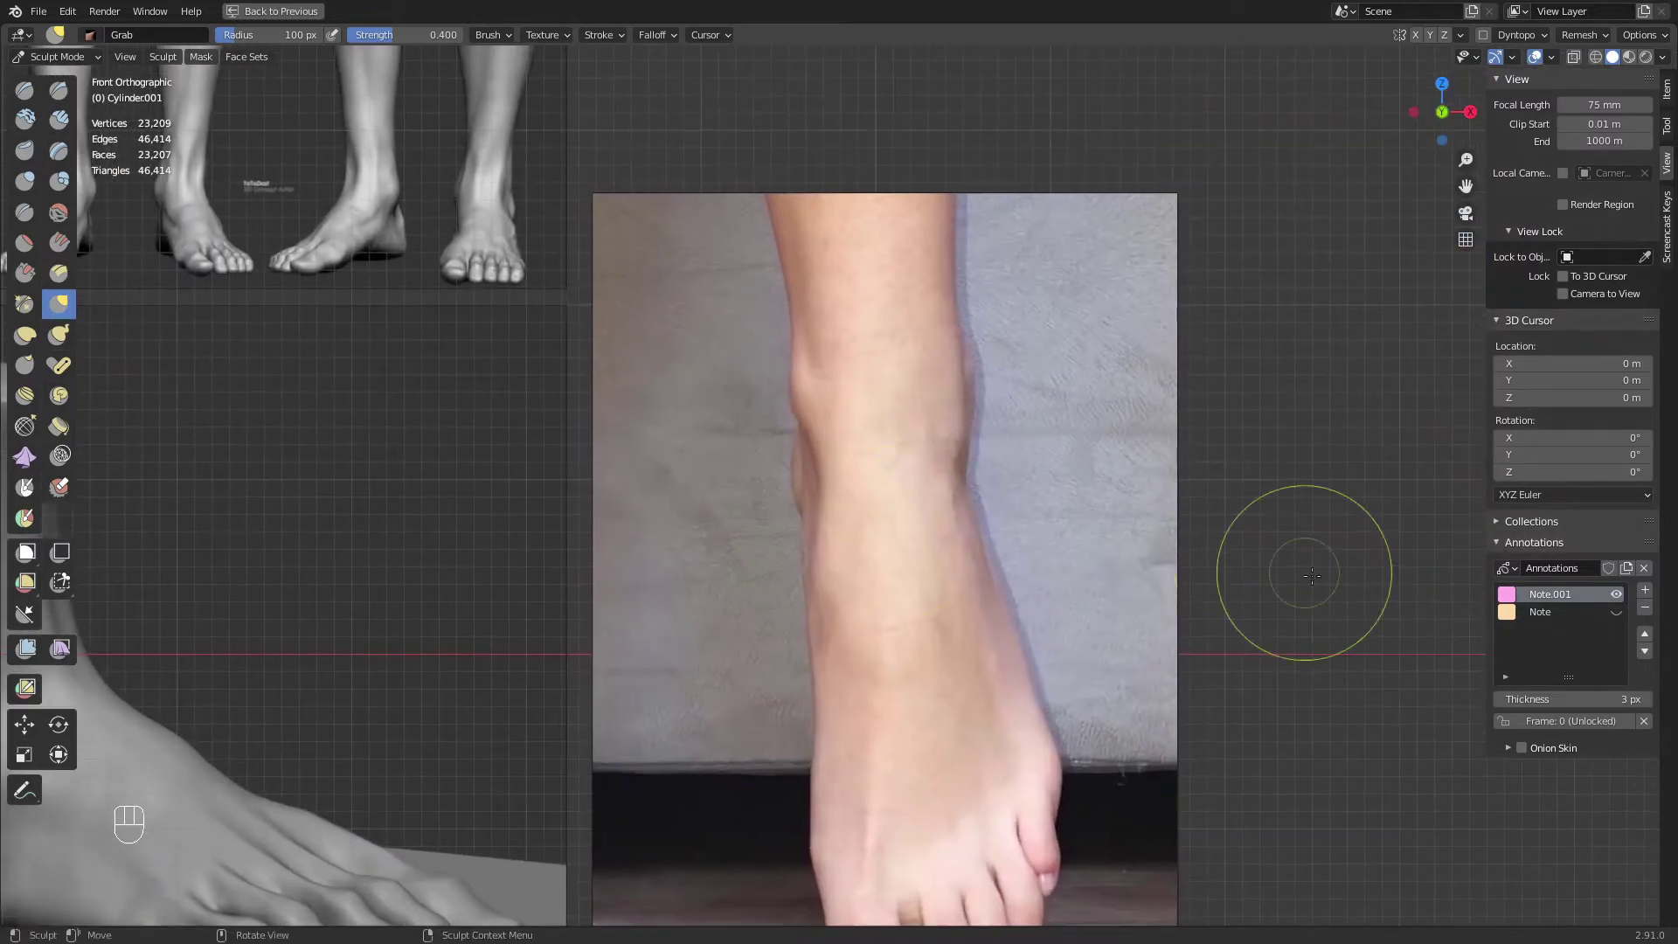
{"action": "left_click", "coordinate": [1616, 611]}
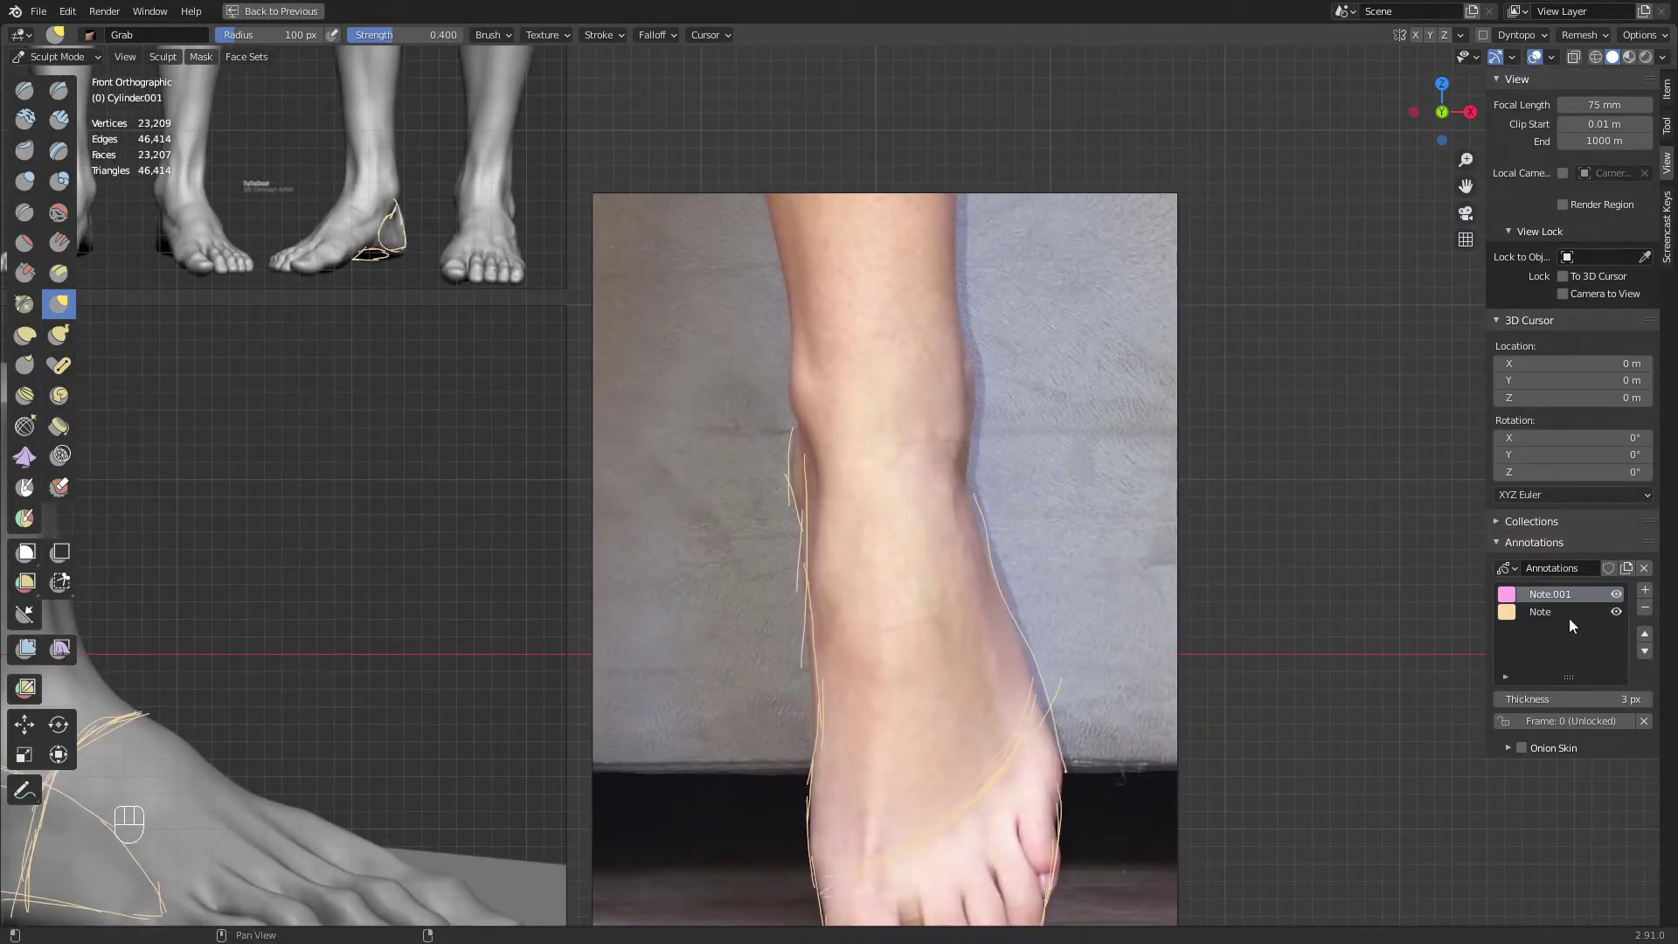
{"action": "left_click", "coordinate": [1616, 612]}
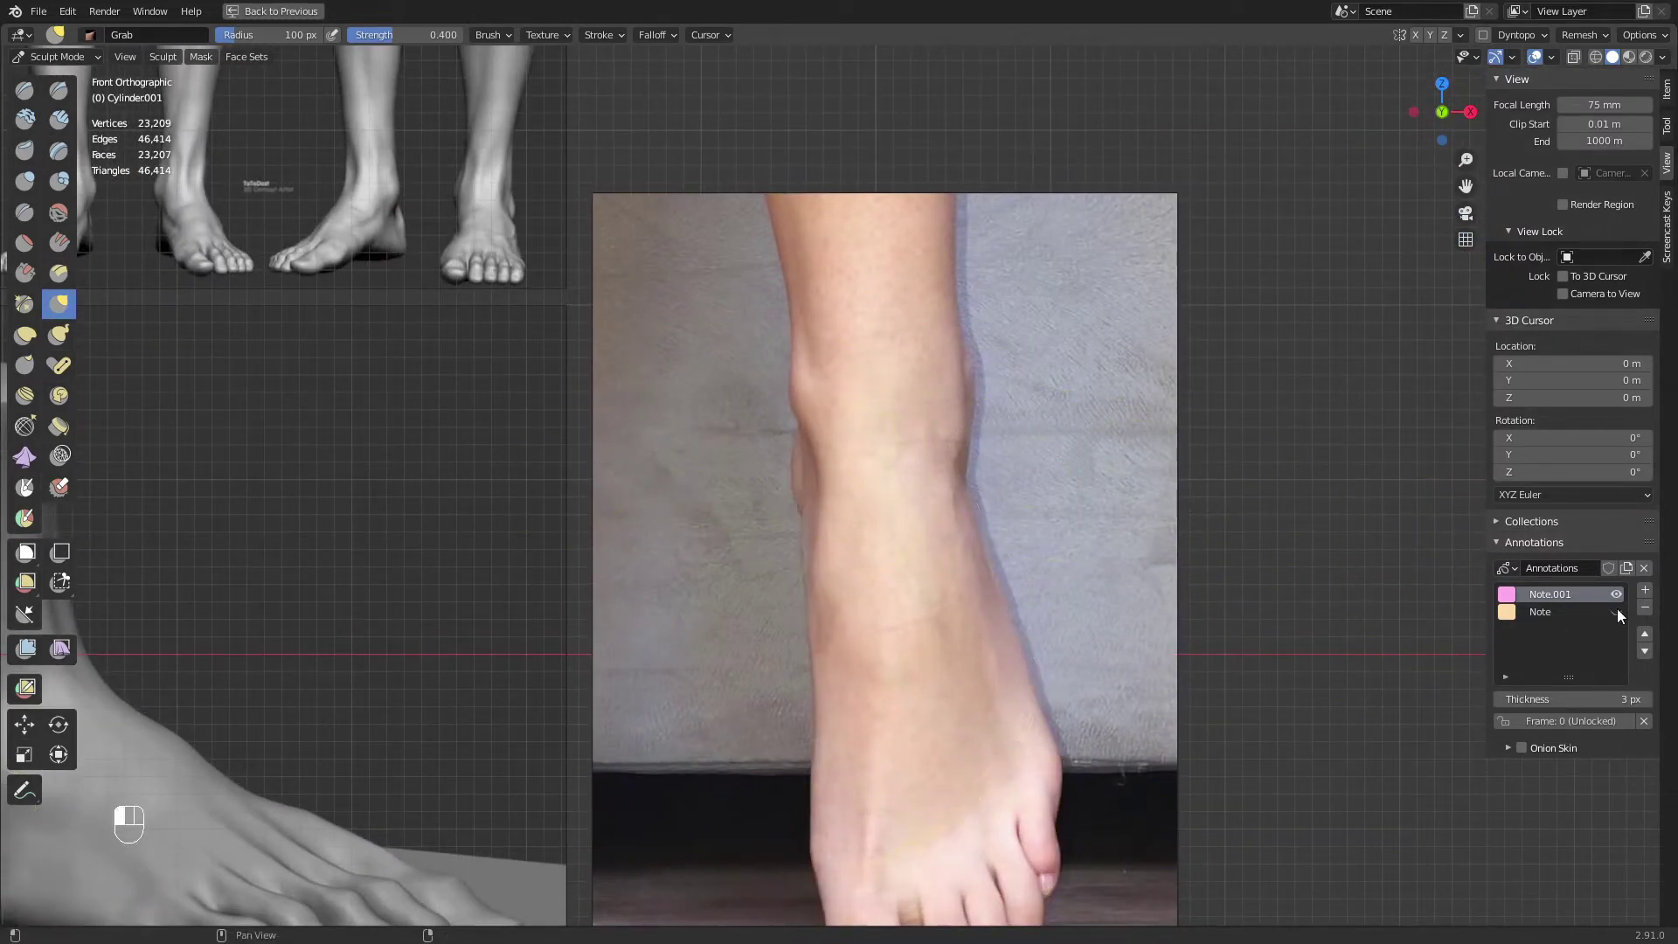
{"action": "left_click", "coordinate": [25, 791]}
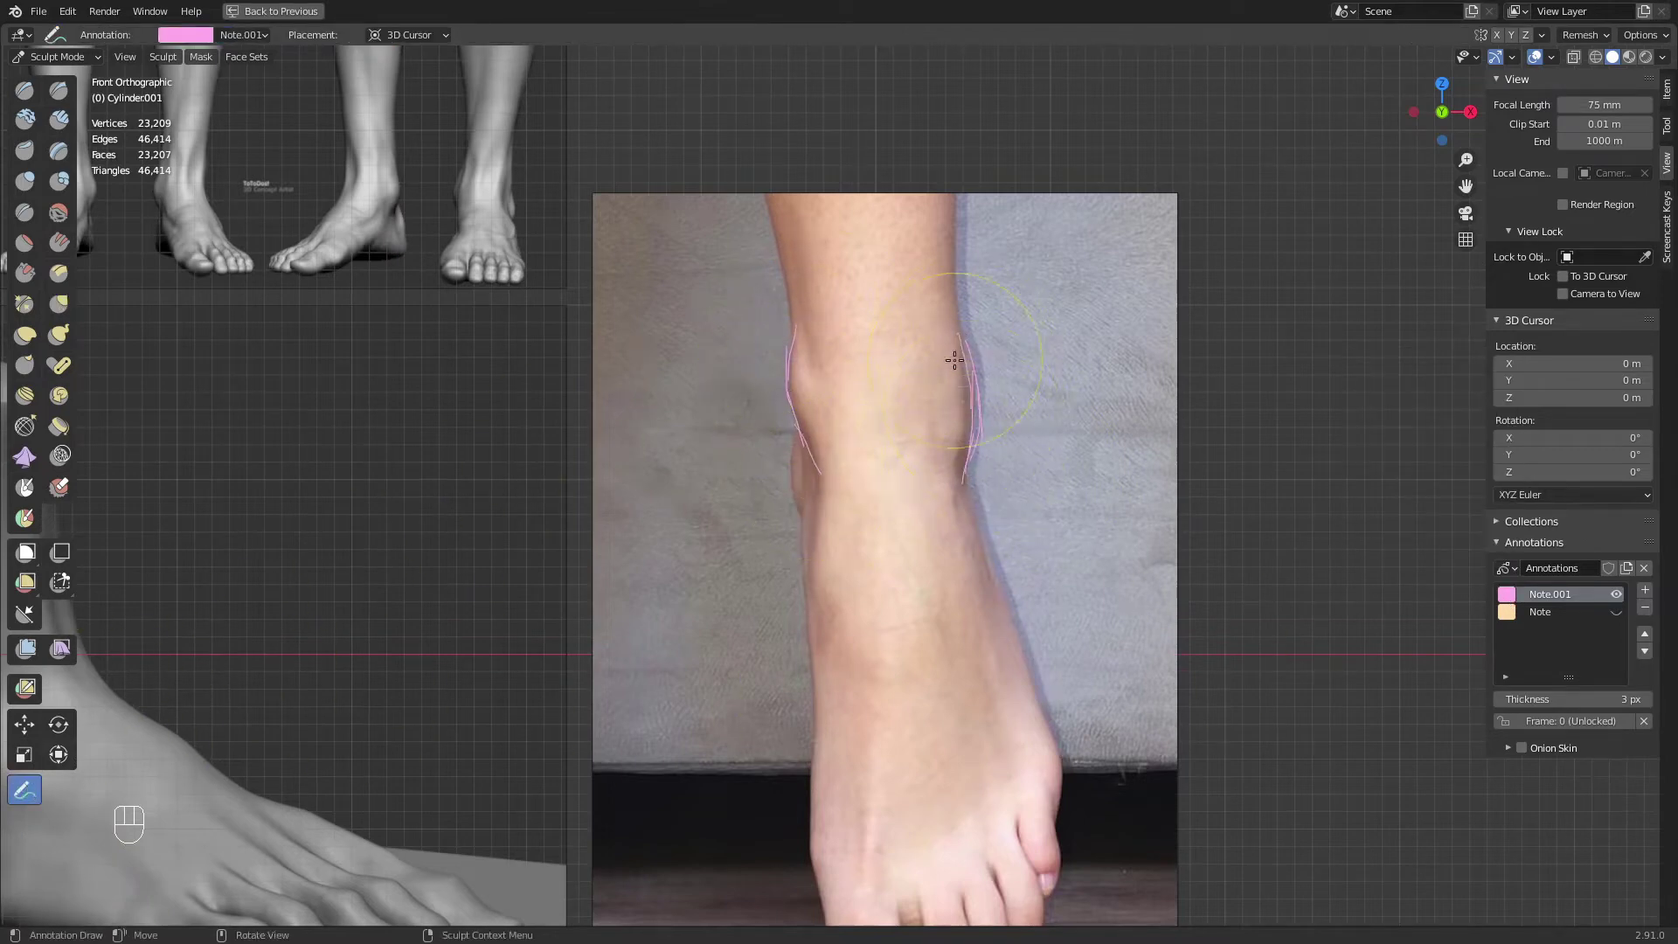
Trace the ankle bone bulges on both sides of the ankle in pink on the front-view standing statue reference
{"action": "middle_click_drag", "start_coordinate": [955, 360], "coordinate": [647, 486], "text": "ctrl"}
{"action": "middle_click_drag", "start_coordinate": [516, 445], "coordinate": [809, 544], "text": "shift"}
{"action": "middle_click_drag", "start_coordinate": [795, 542], "coordinate": [724, 417], "text": "ctrl"}
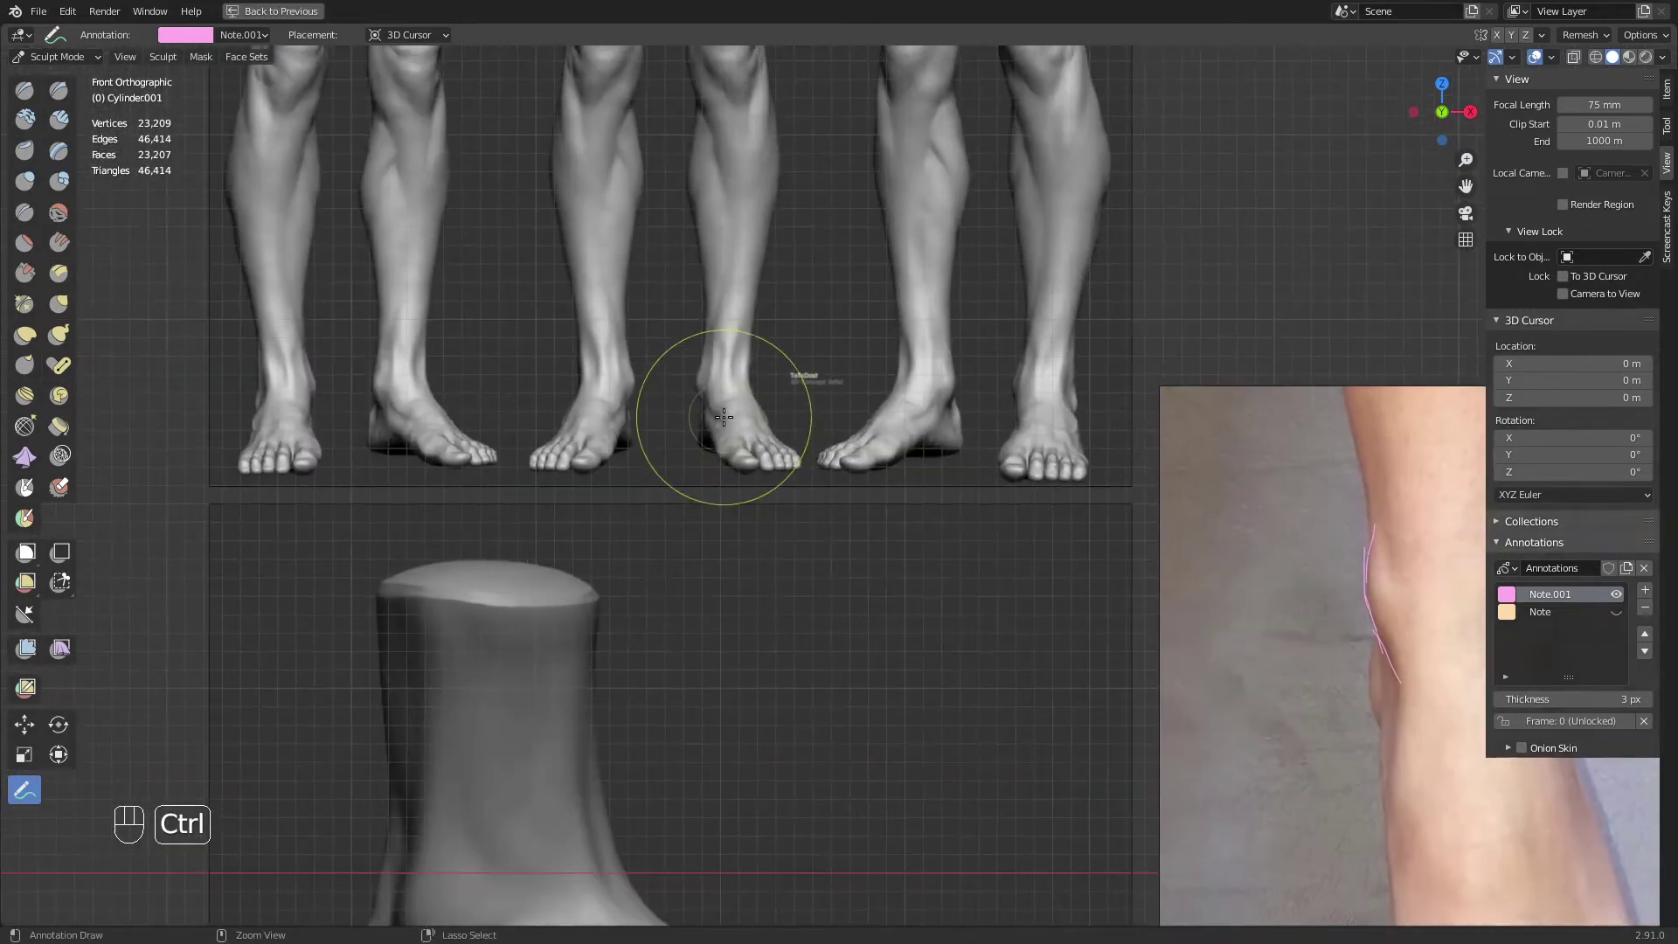
{"action": "middle_click_drag", "start_coordinate": [678, 487], "coordinate": [849, 52], "text": "shift"}
{"action": "middle_click_drag", "start_coordinate": [856, 516], "coordinate": [975, 376], "text": "ctrl"}
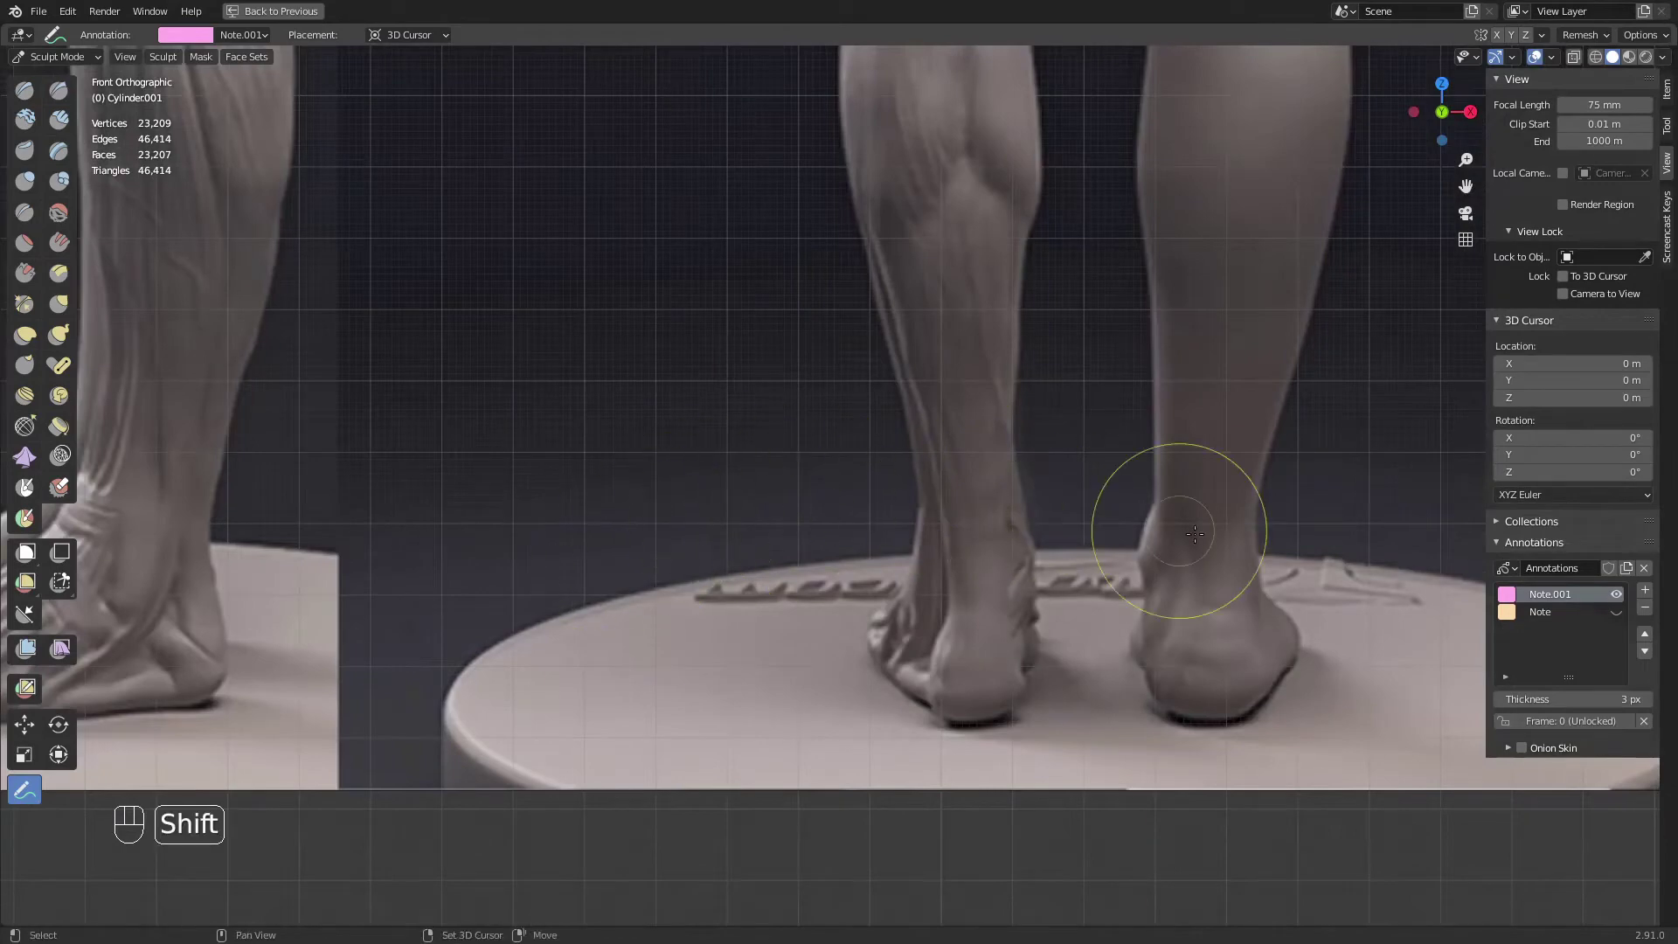
{"action": "middle_click_drag", "start_coordinate": [1195, 534], "coordinate": [973, 336], "text": "shift"}
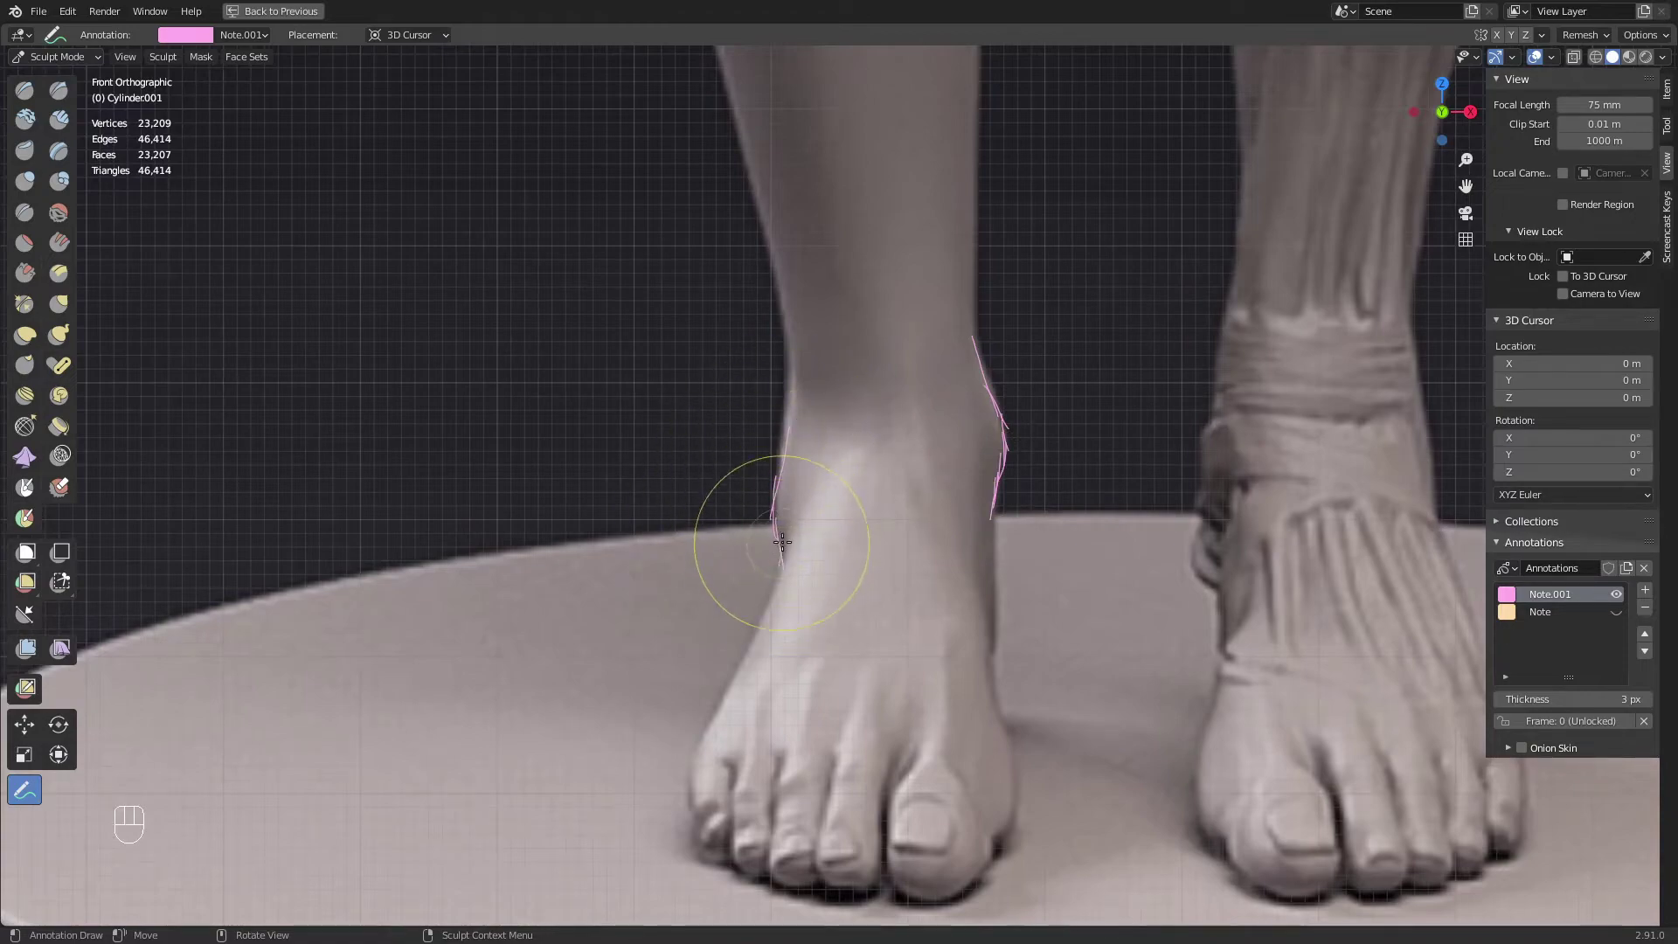
Switch back to the Grab brush in the front view and size it to about 145 px over the side of the sculpted ankle
{"action": "middle_click_drag", "start_coordinate": [778, 444], "coordinate": [757, 813], "text": "ctrl"}
{"action": "middle_click_drag", "start_coordinate": [612, 467], "coordinate": [1014, 542], "text": "shift"}
{"action": "mouse_move", "coordinate": [364, 352]}
{"action": "middle_mouse_down", "text": "shift"}
{"action": "mouse_move", "coordinate": [729, 453]}
{"action": "mouse_move", "coordinate": [1139, 917]}
{"action": "middle_mouse_up", "text": "shift"}
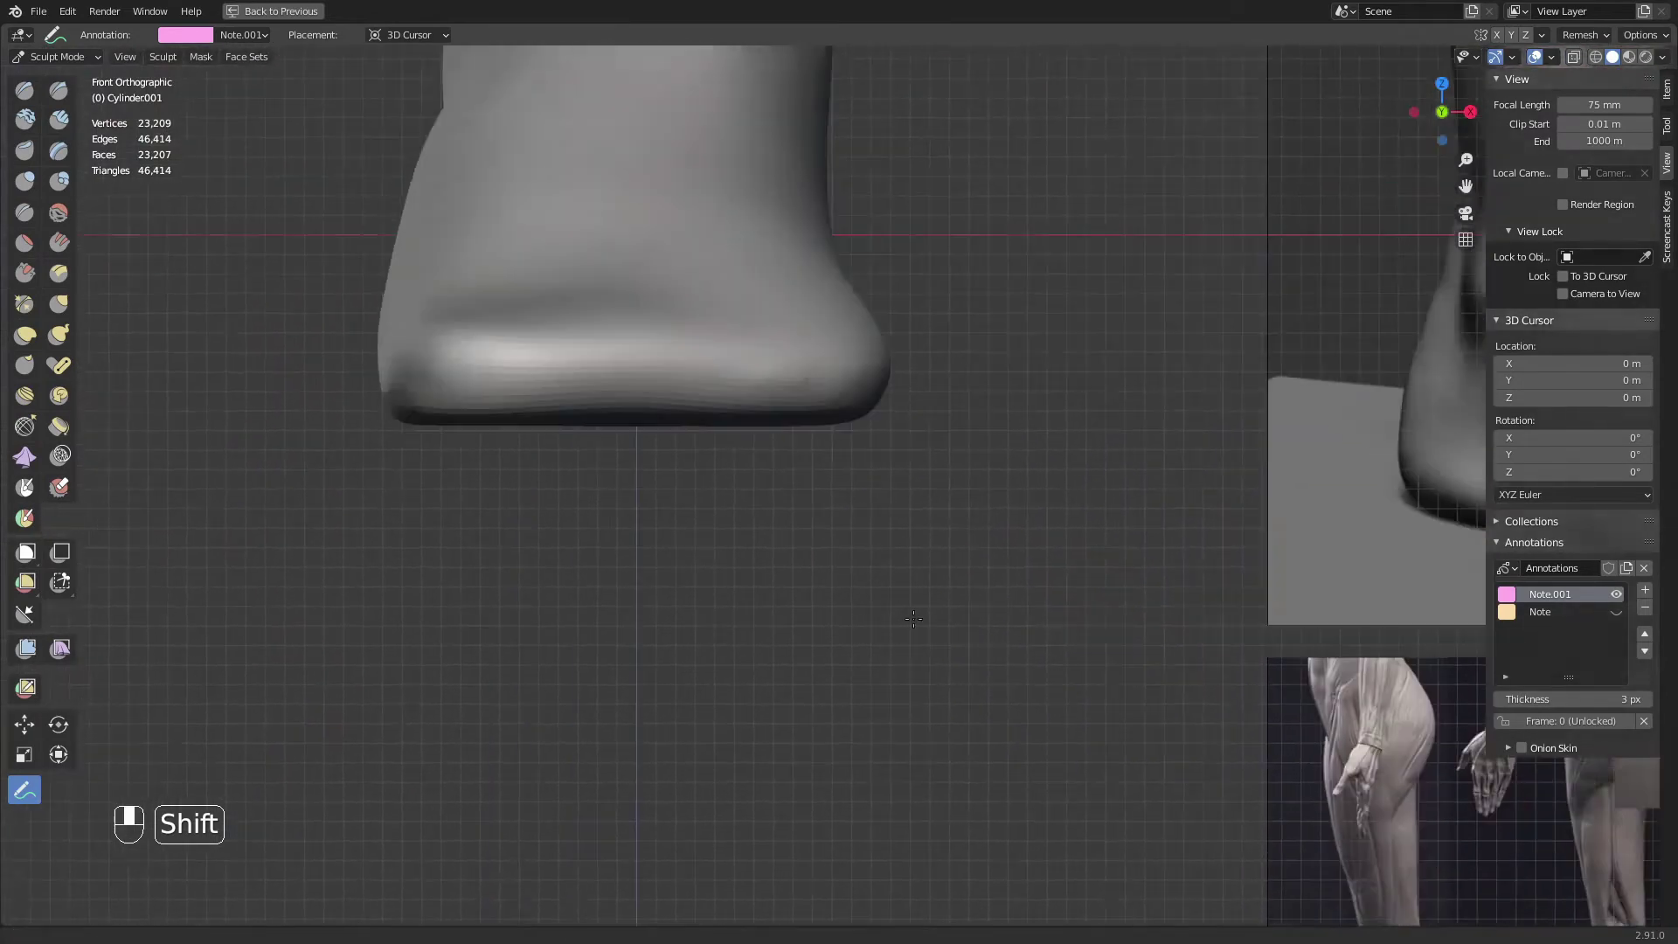
{"action": "middle_click_drag", "start_coordinate": [726, 300], "coordinate": [917, 678], "text": "shift"}
{"action": "mouse_move", "coordinate": [774, 326]}
{"action": "middle_mouse_down", "text": "ctrl"}
{"action": "mouse_move", "coordinate": [771, 390]}
{"action": "mouse_move", "coordinate": [872, 565]}
{"action": "middle_mouse_up", "text": "ctrl"}
{"action": "middle_click_drag", "start_coordinate": [826, 483], "coordinate": [814, 543], "text": "ctrl"}
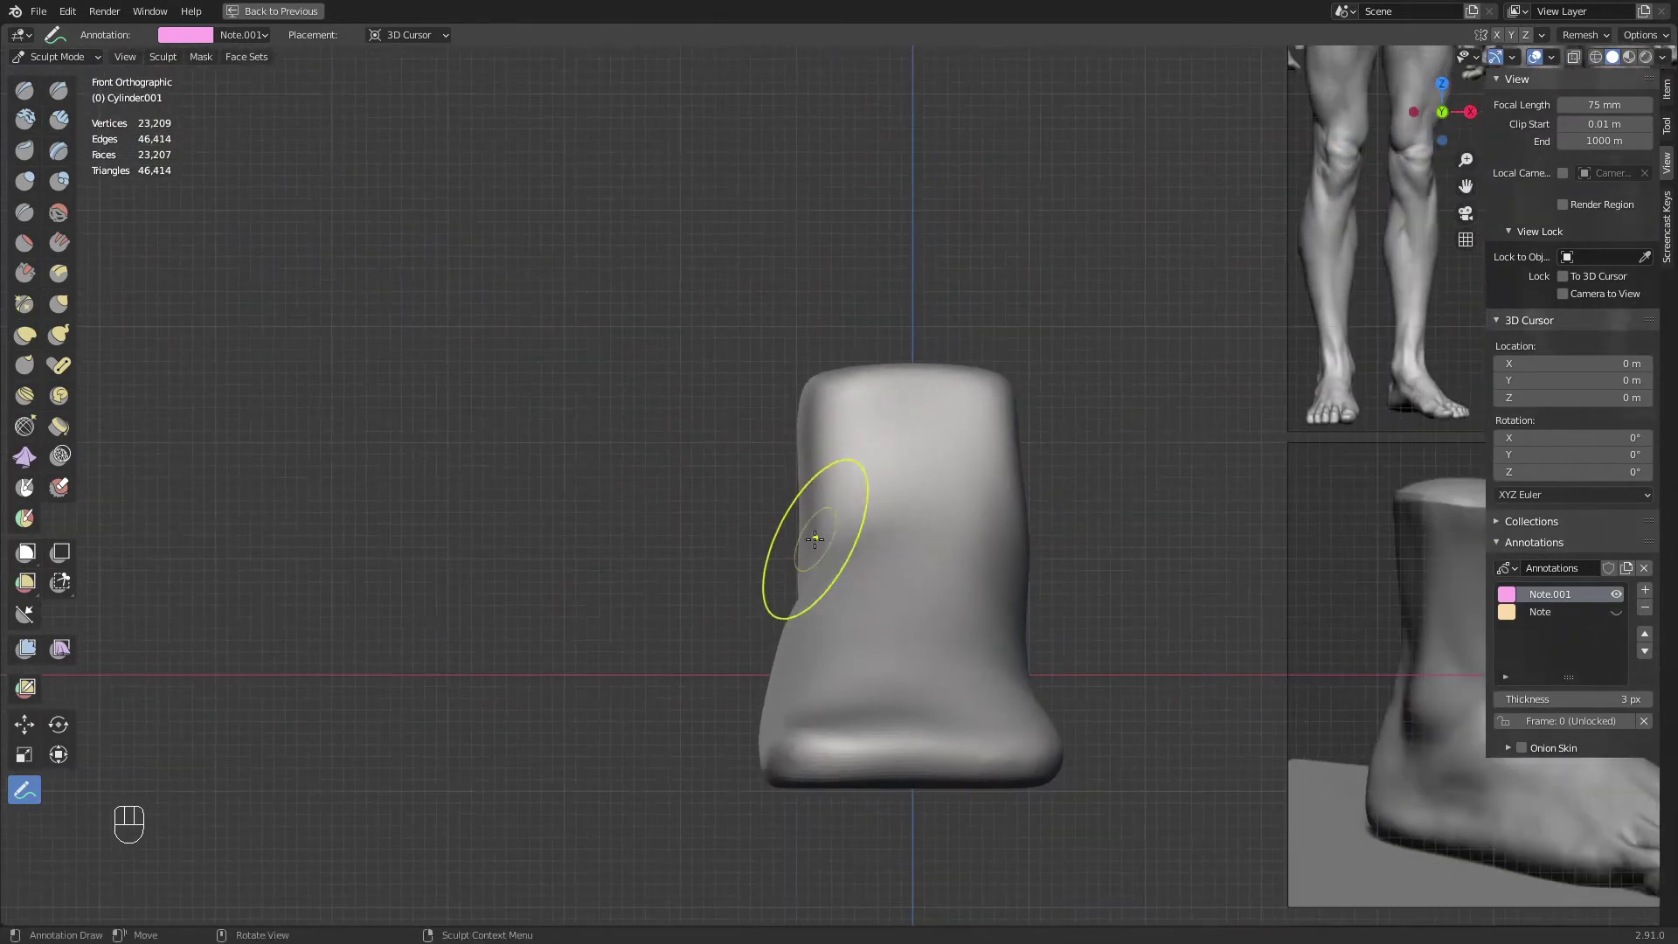
{"action": "key", "text": "f"}
{"action": "left_click", "coordinate": [913, 534]}
{"action": "key", "text": "g"}
{"action": "key", "text": "f"}
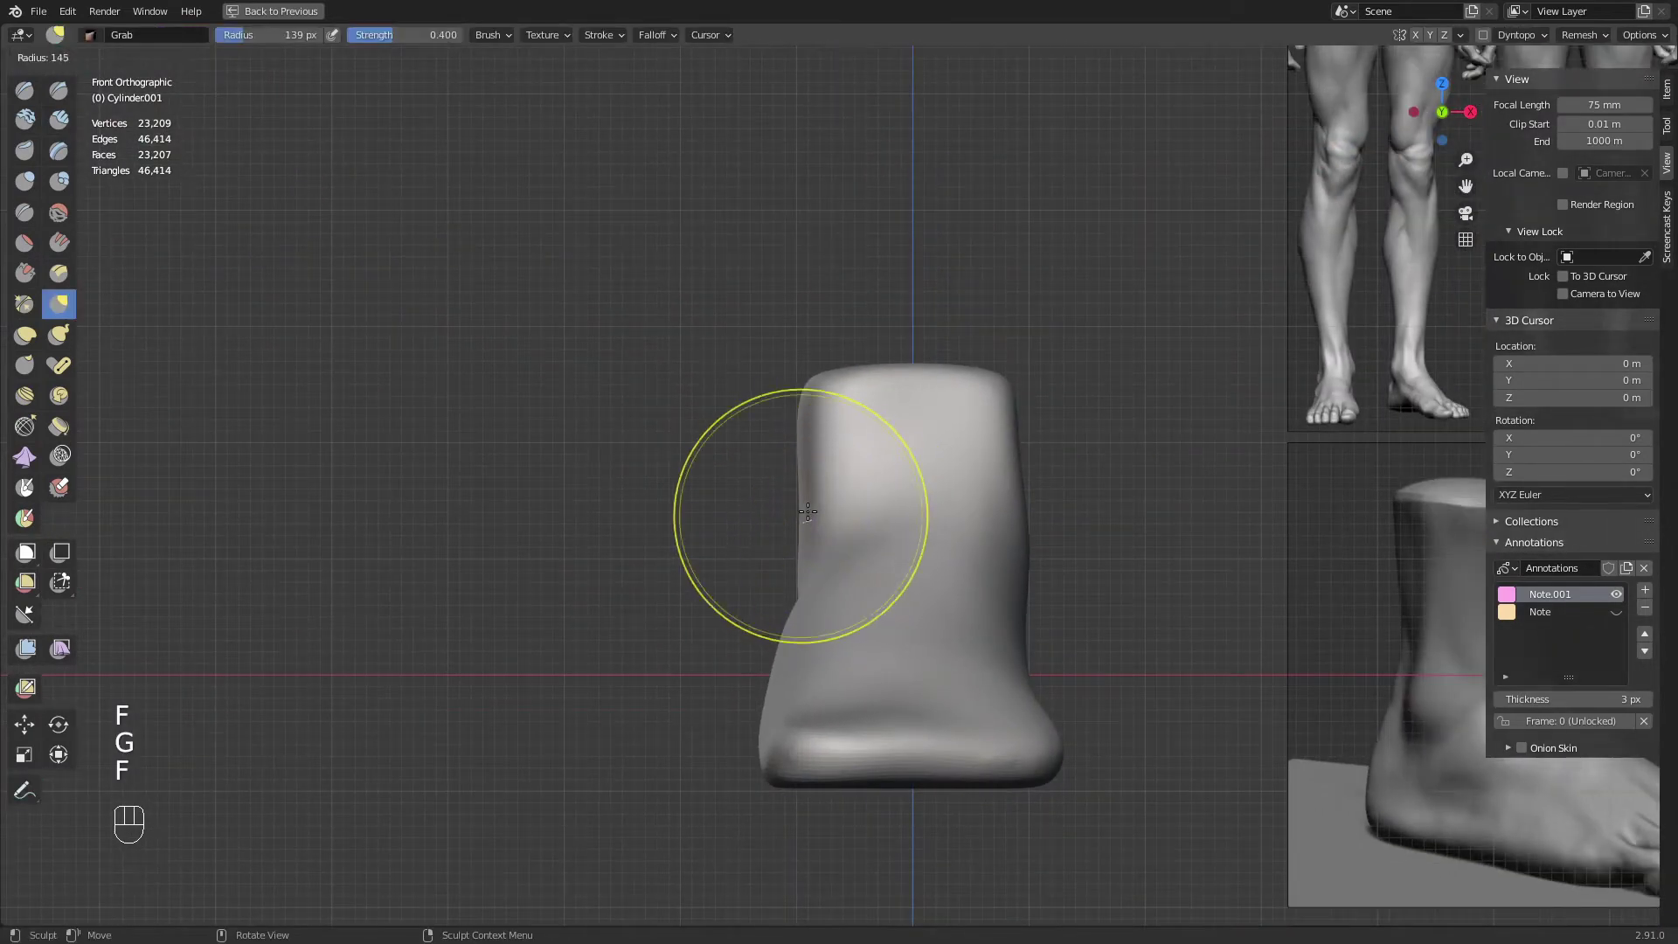
Slim the sides of the upper ankle in front view with the Grab brush at 152 px and smooth them
{"action": "left_click", "coordinate": [874, 507]}
{"action": "key", "text": "f"}
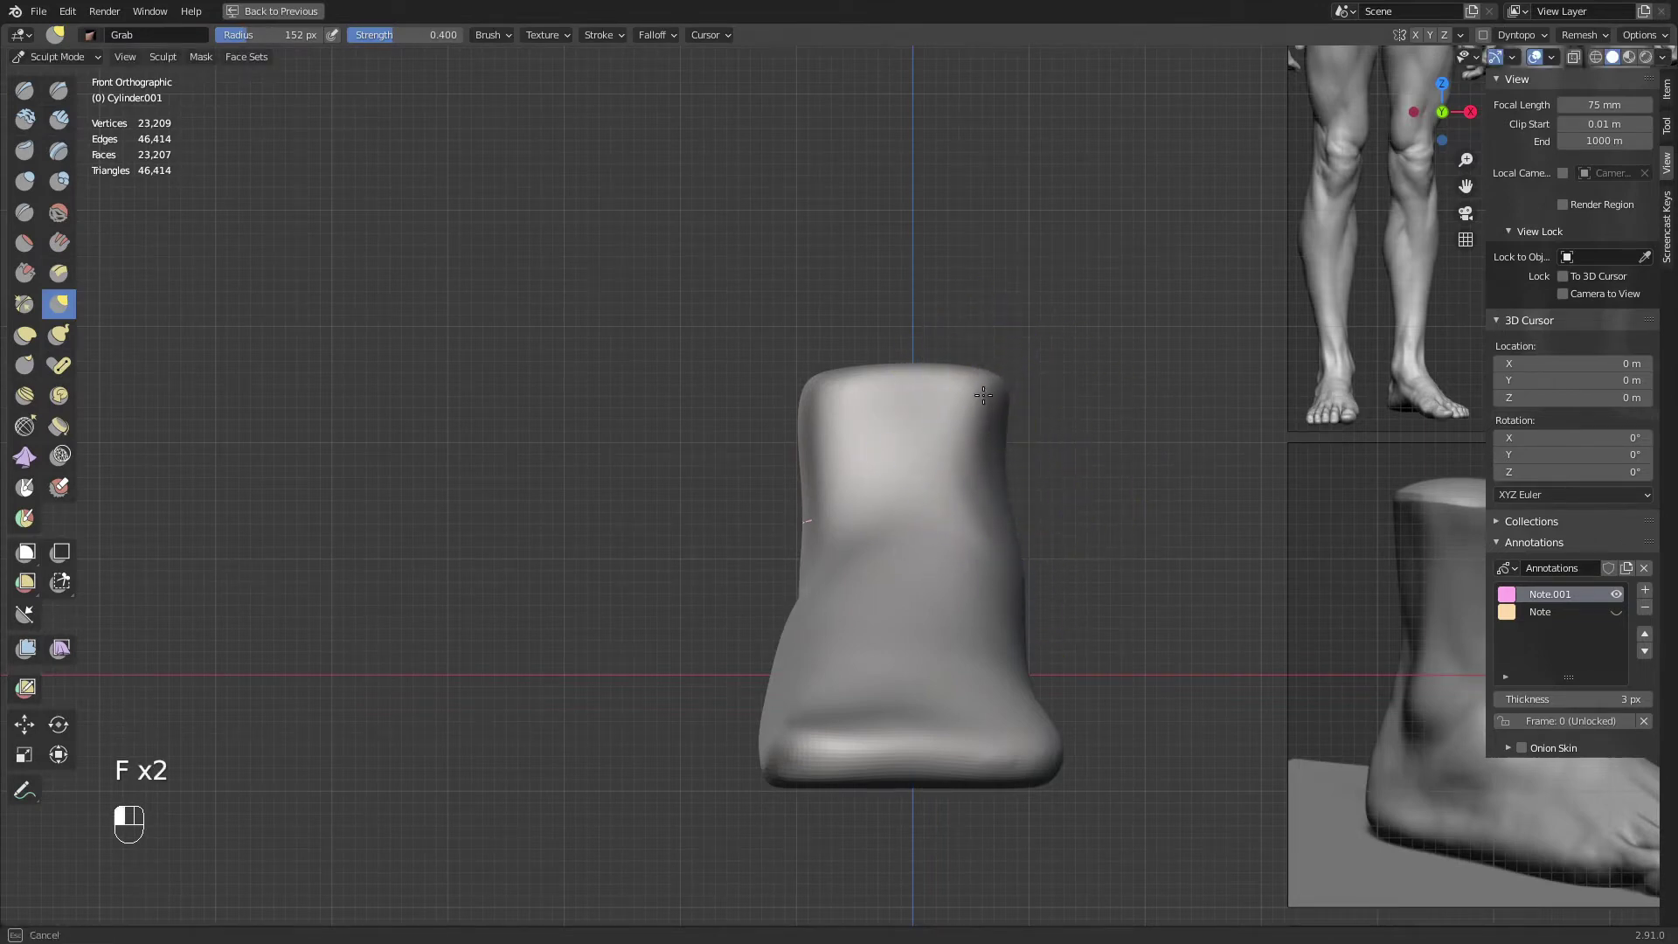
{"action": "left_click_drag", "start_coordinate": [828, 437], "coordinate": [834, 486], "text": "shift"}
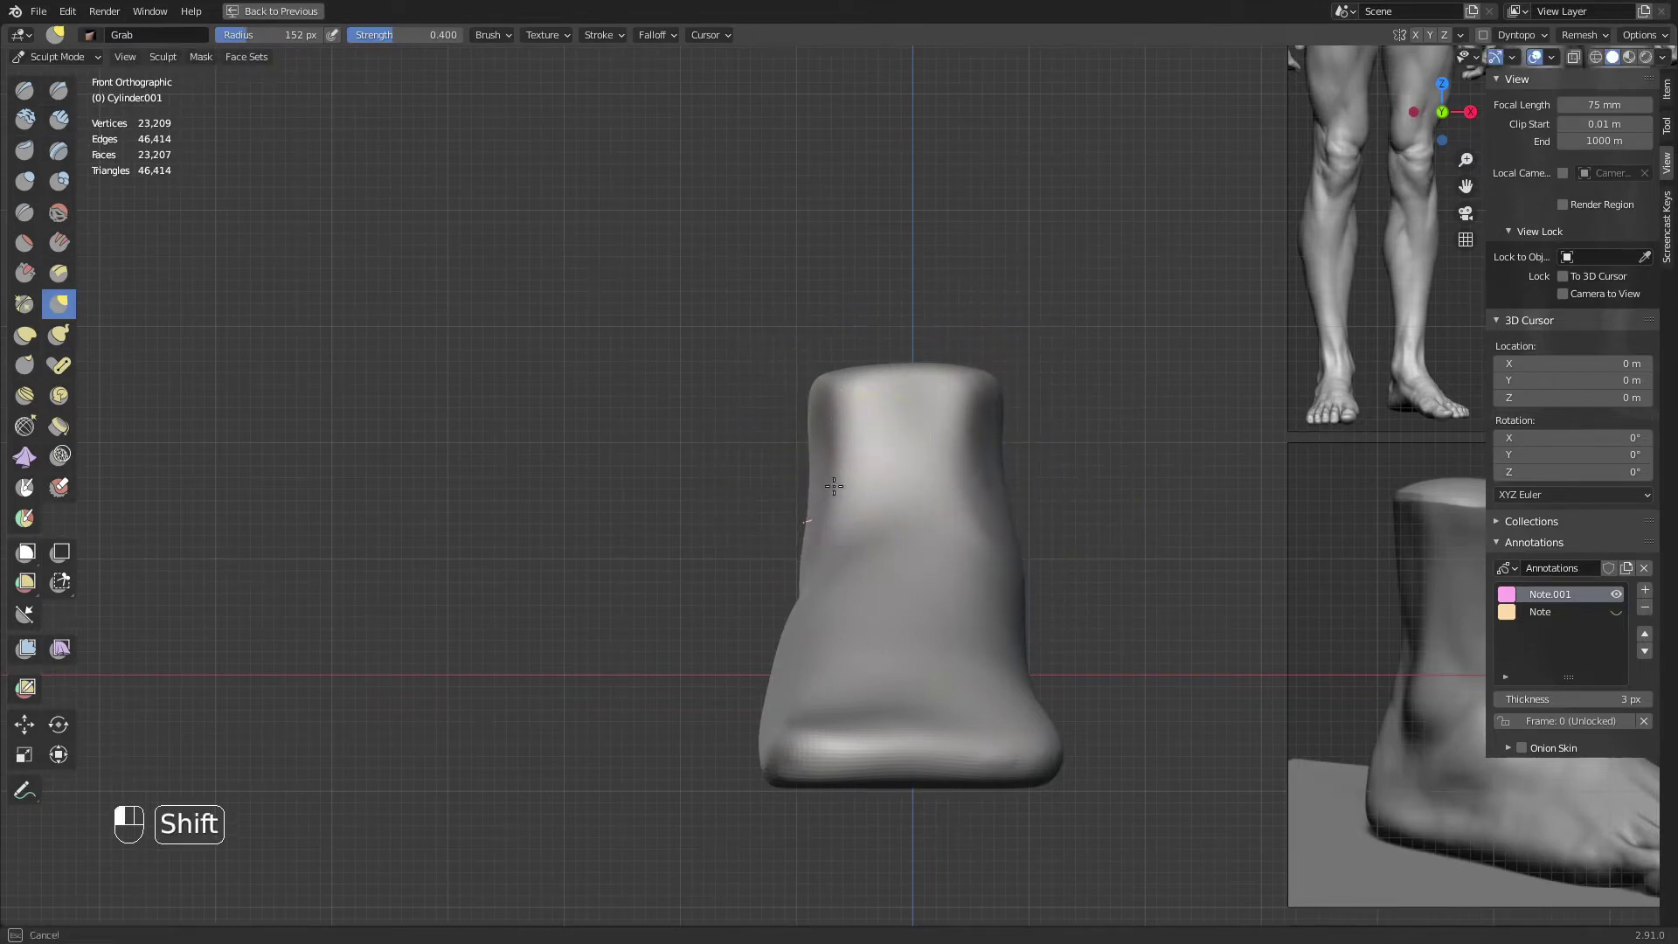
{"action": "left_click_drag", "start_coordinate": [991, 427], "coordinate": [988, 472], "text": "shift"}
Build up the inner ankle bone with the Clay Strips brush at 115 px and smooth the added volume
{"action": "middle_click_drag", "start_coordinate": [861, 445], "coordinate": [1038, 522]}
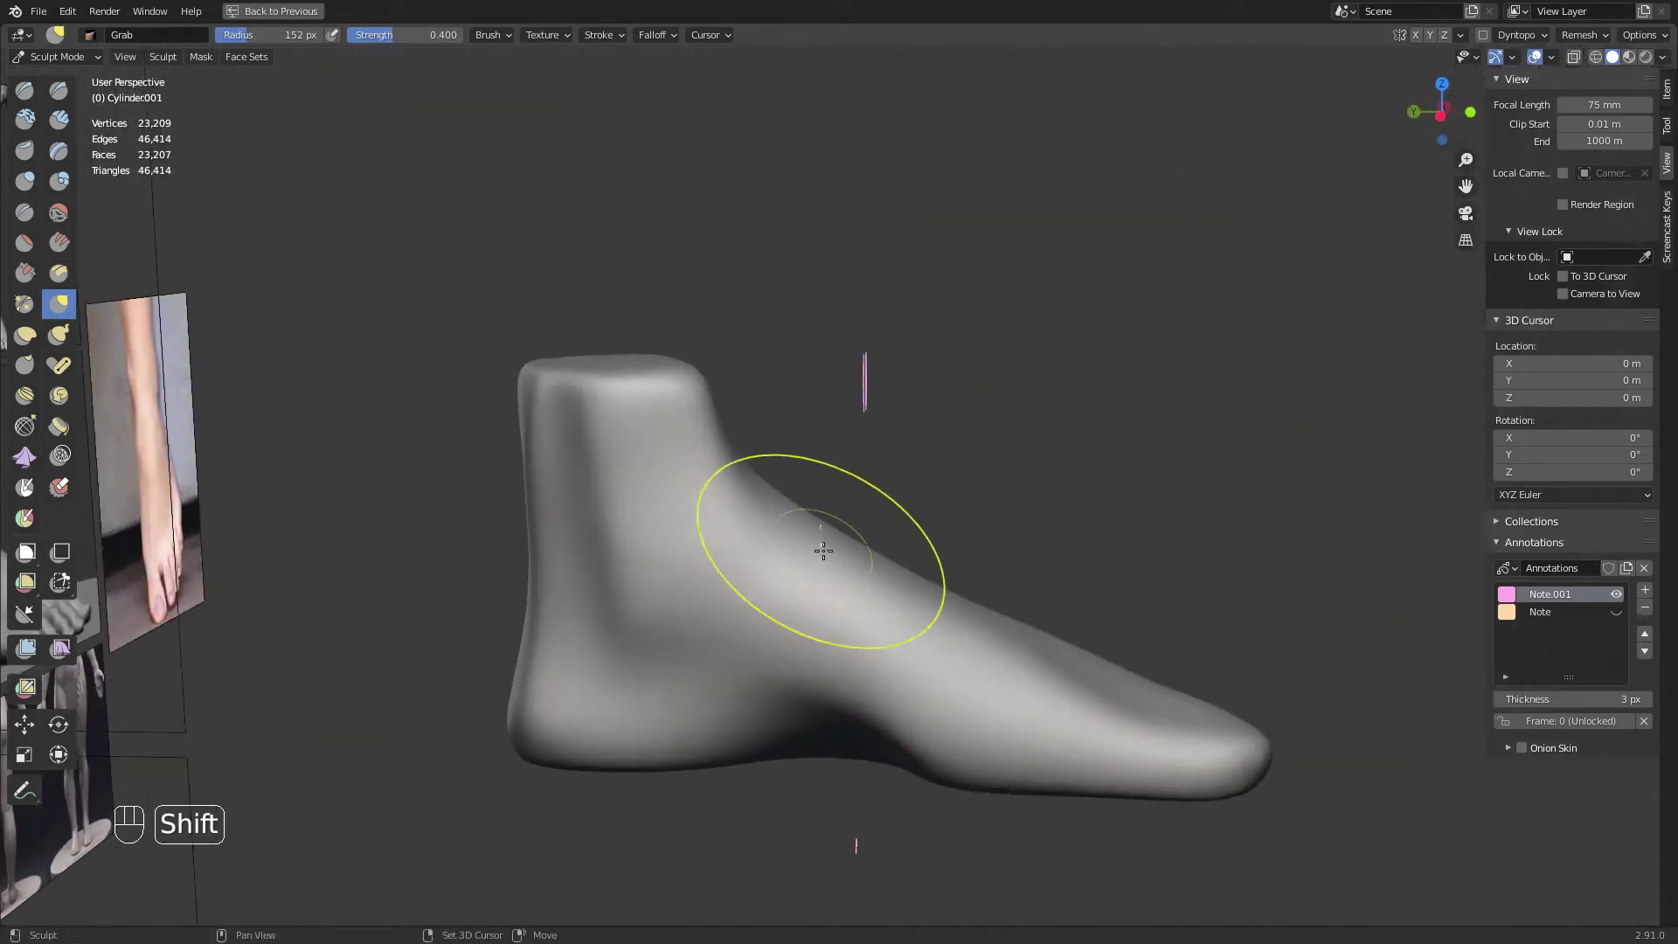
{"action": "middle_click_drag", "start_coordinate": [826, 549], "coordinate": [896, 495], "text": "shift"}
{"action": "key", "text": "q"}
{"action": "left_click", "coordinate": [893, 496]}
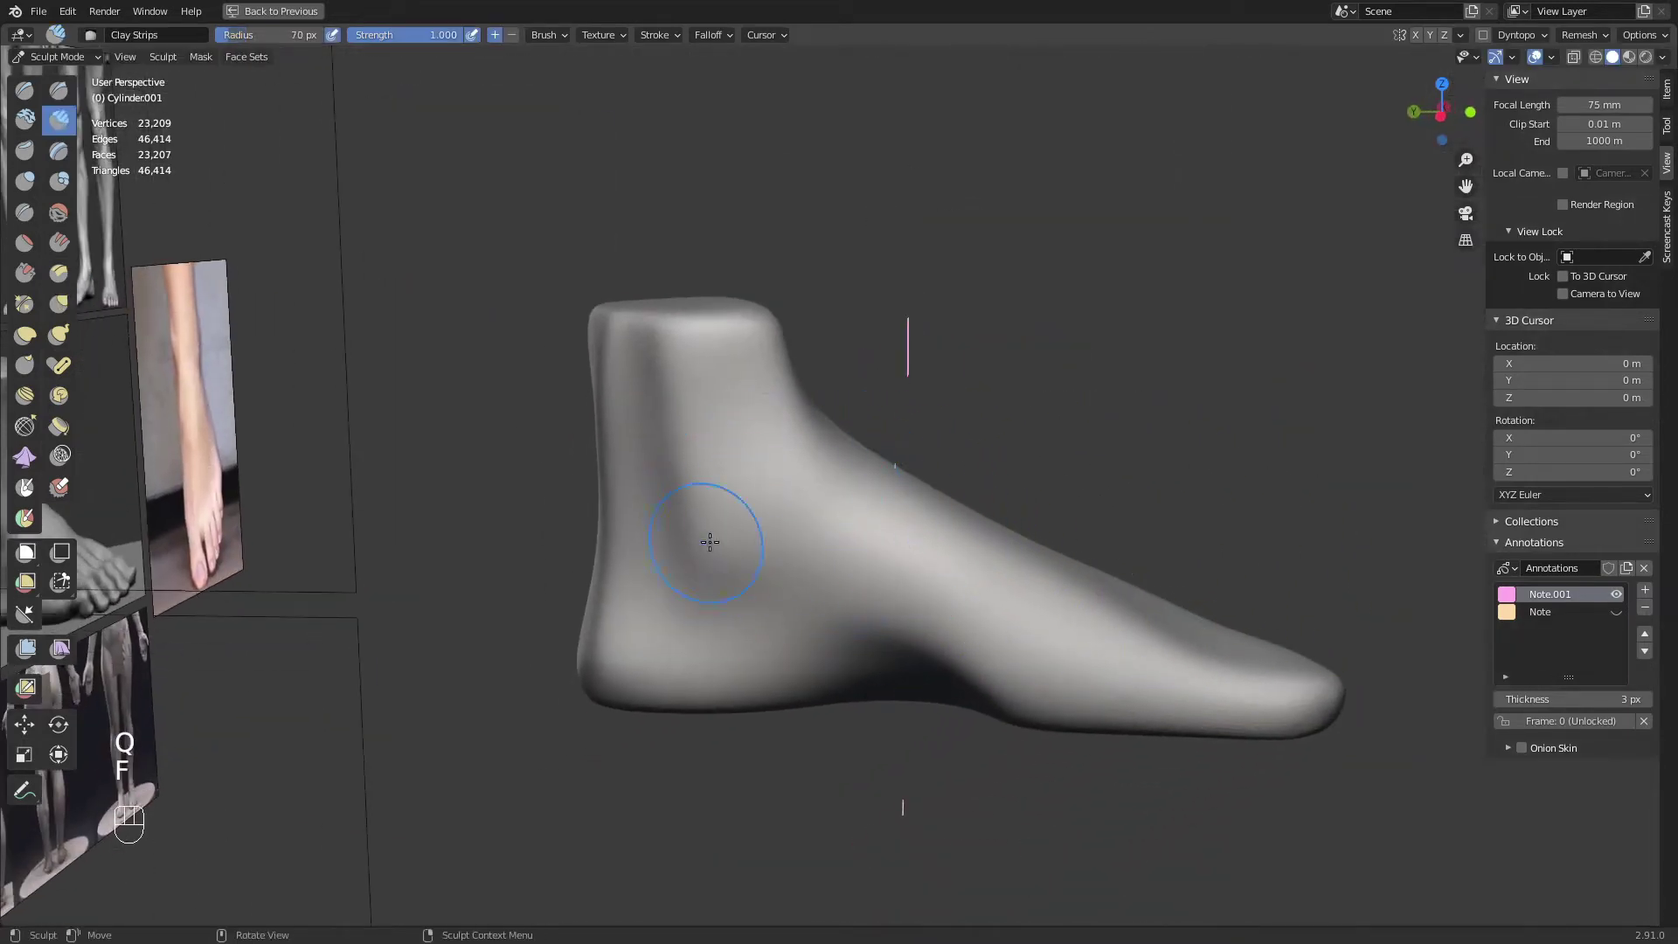
{"action": "key", "text": "f"}
{"action": "mouse_move", "coordinate": [710, 541]}
{"action": "middle_mouse_down"}
{"action": "mouse_move", "coordinate": [736, 516]}
{"action": "mouse_move", "coordinate": [682, 546]}
{"action": "middle_mouse_up"}
{"action": "left_click", "coordinate": [744, 518]}
{"action": "middle_click_drag", "start_coordinate": [613, 536], "coordinate": [815, 461]}
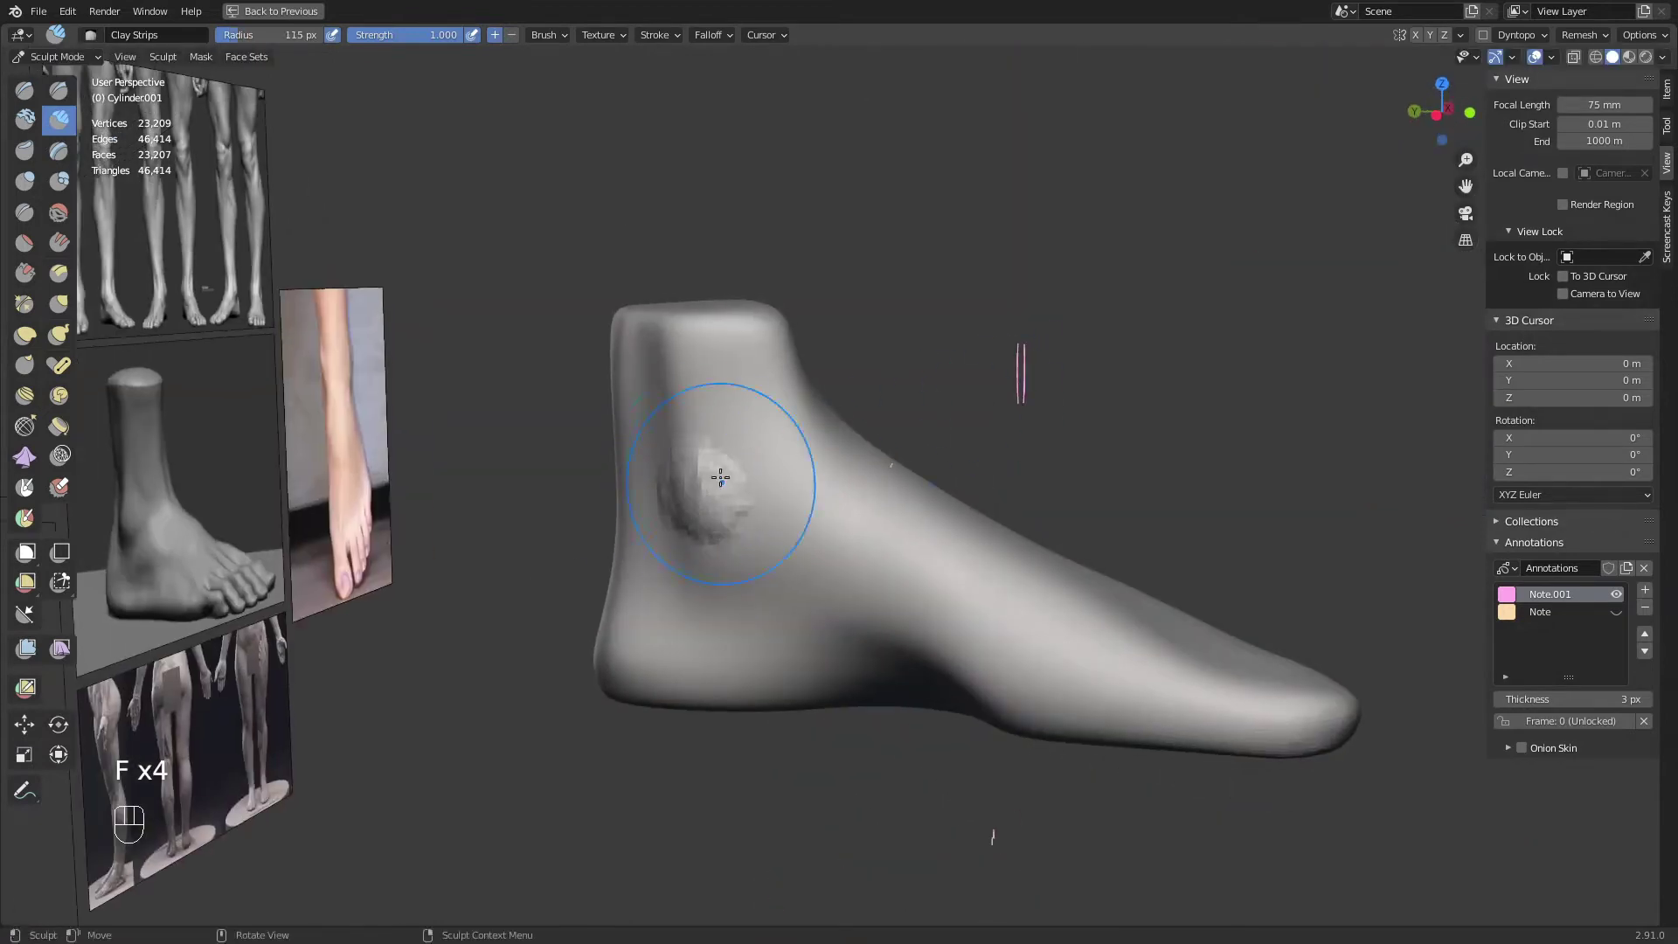
{"action": "left_click_drag", "start_coordinate": [720, 477], "coordinate": [703, 486]}
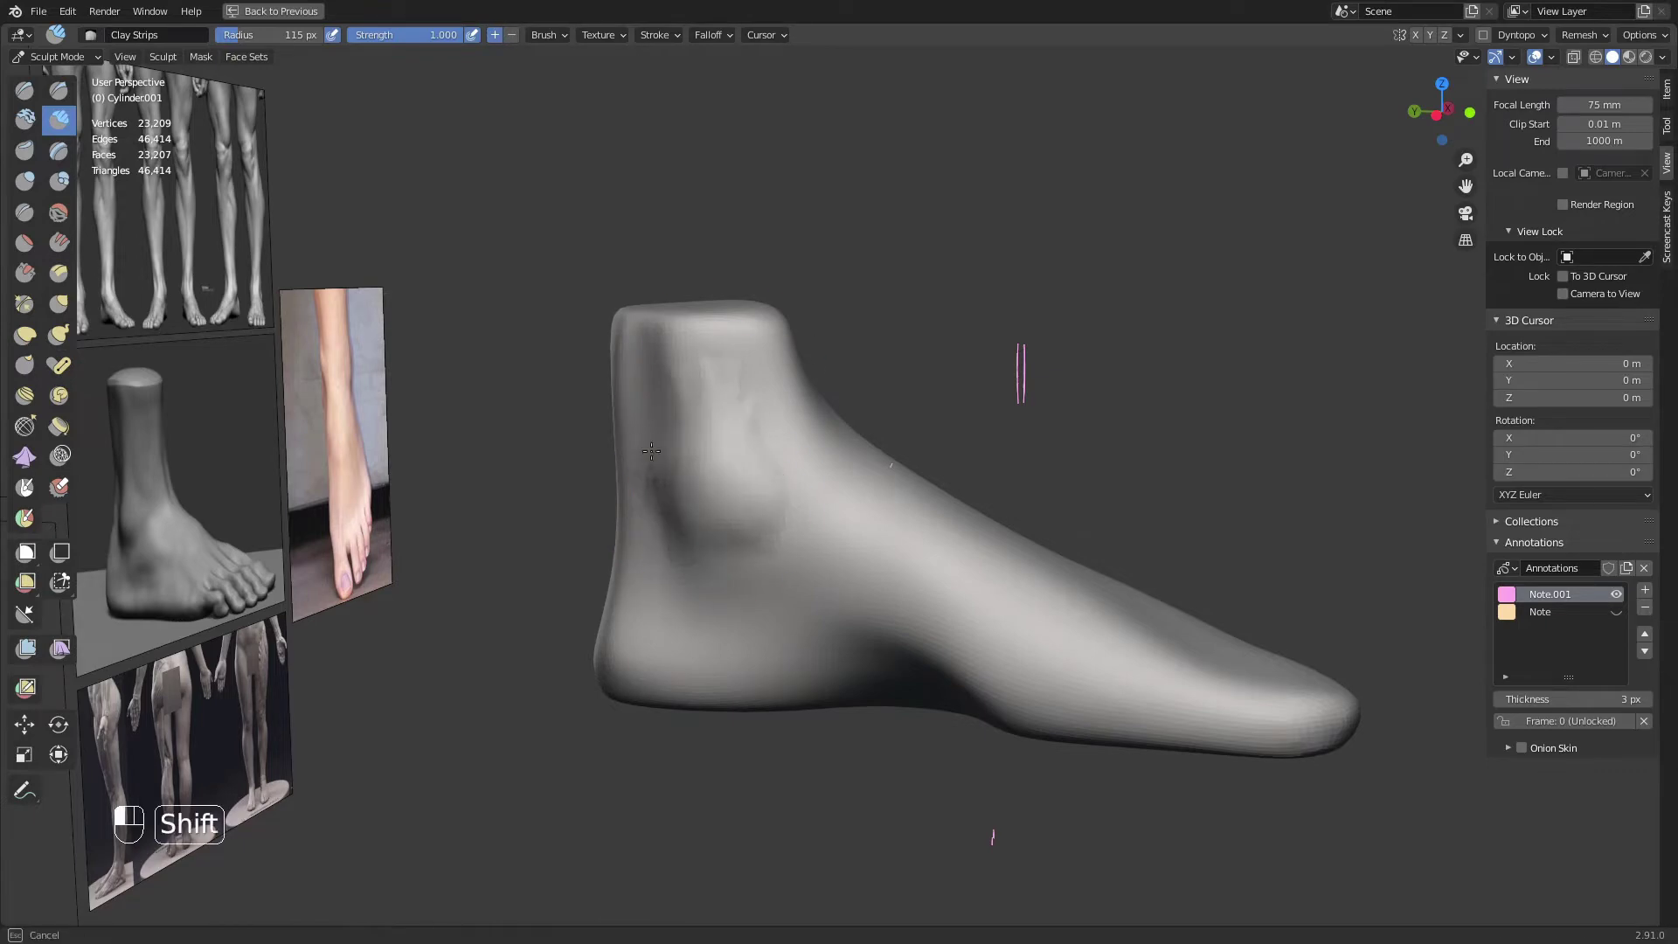
{"action": "left_click_drag", "start_coordinate": [750, 586], "coordinate": [759, 567], "text": "shift"}
Build up the outer ankle bone with Clay Strips and smooth its lower edge into the heel
{"action": "middle_click_drag", "start_coordinate": [778, 564], "coordinate": [586, 599]}
{"action": "scroll", "coordinate": [787, 573], "scroll_direction": "down", "scroll_amount": 2}
{"action": "middle_click_drag", "start_coordinate": [1040, 533], "coordinate": [929, 487]}
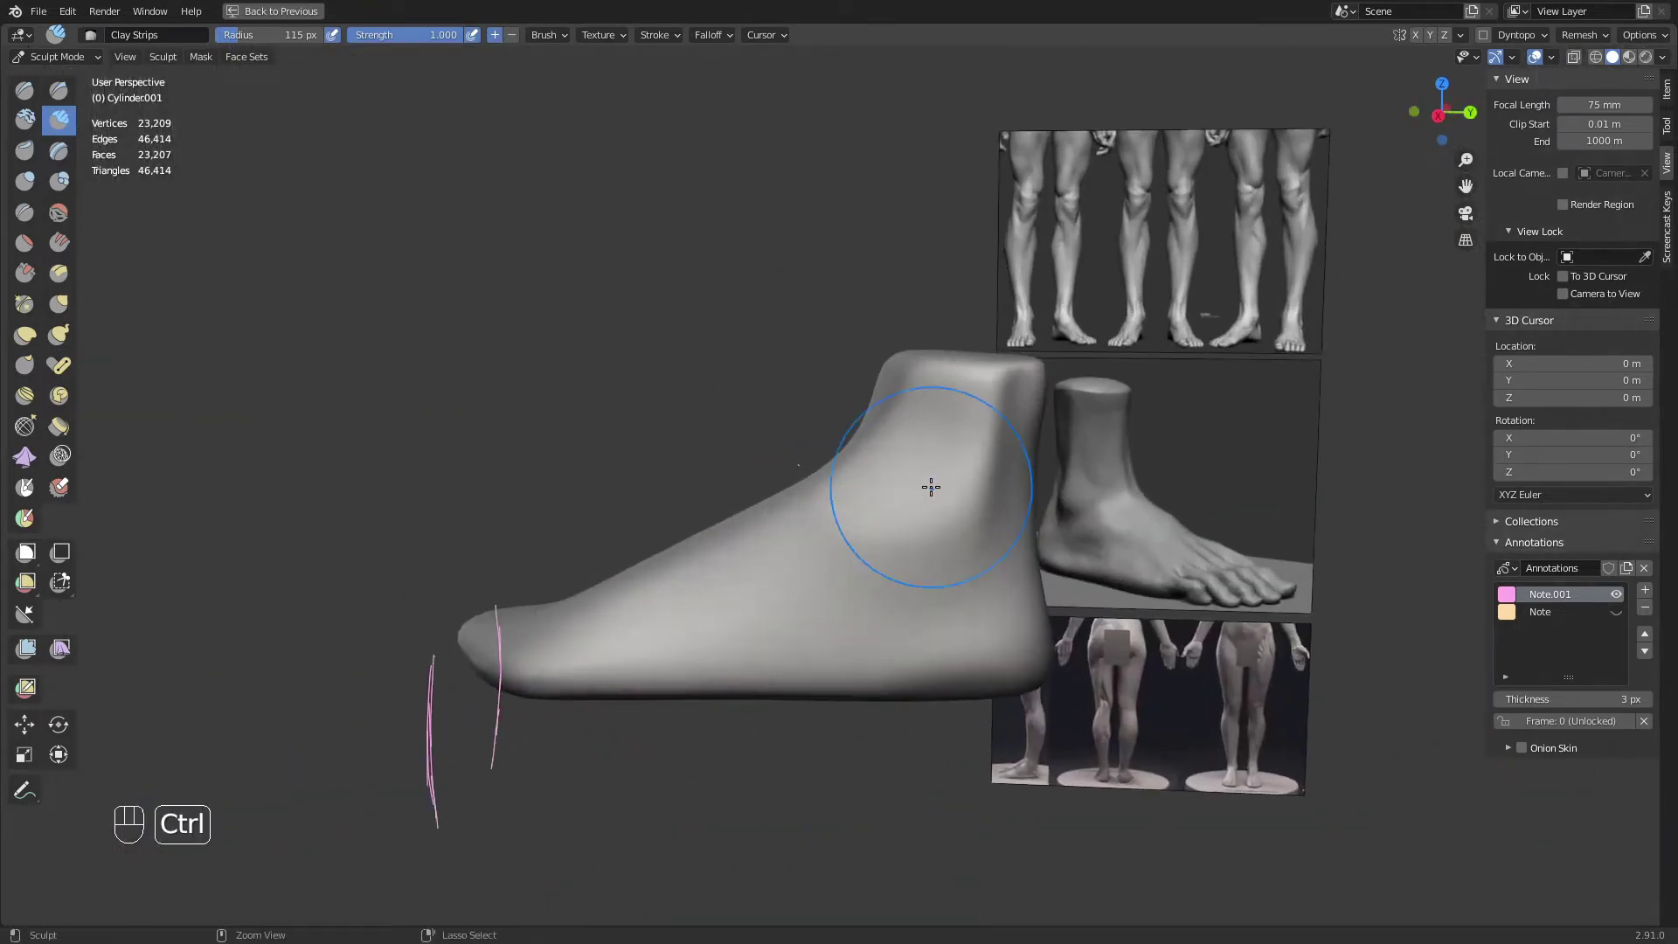
{"action": "mouse_move", "coordinate": [933, 532]}
{"action": "left_mouse_down"}
{"action": "mouse_move", "coordinate": [944, 514]}
{"action": "mouse_move", "coordinate": [987, 521]}
{"action": "left_mouse_up"}
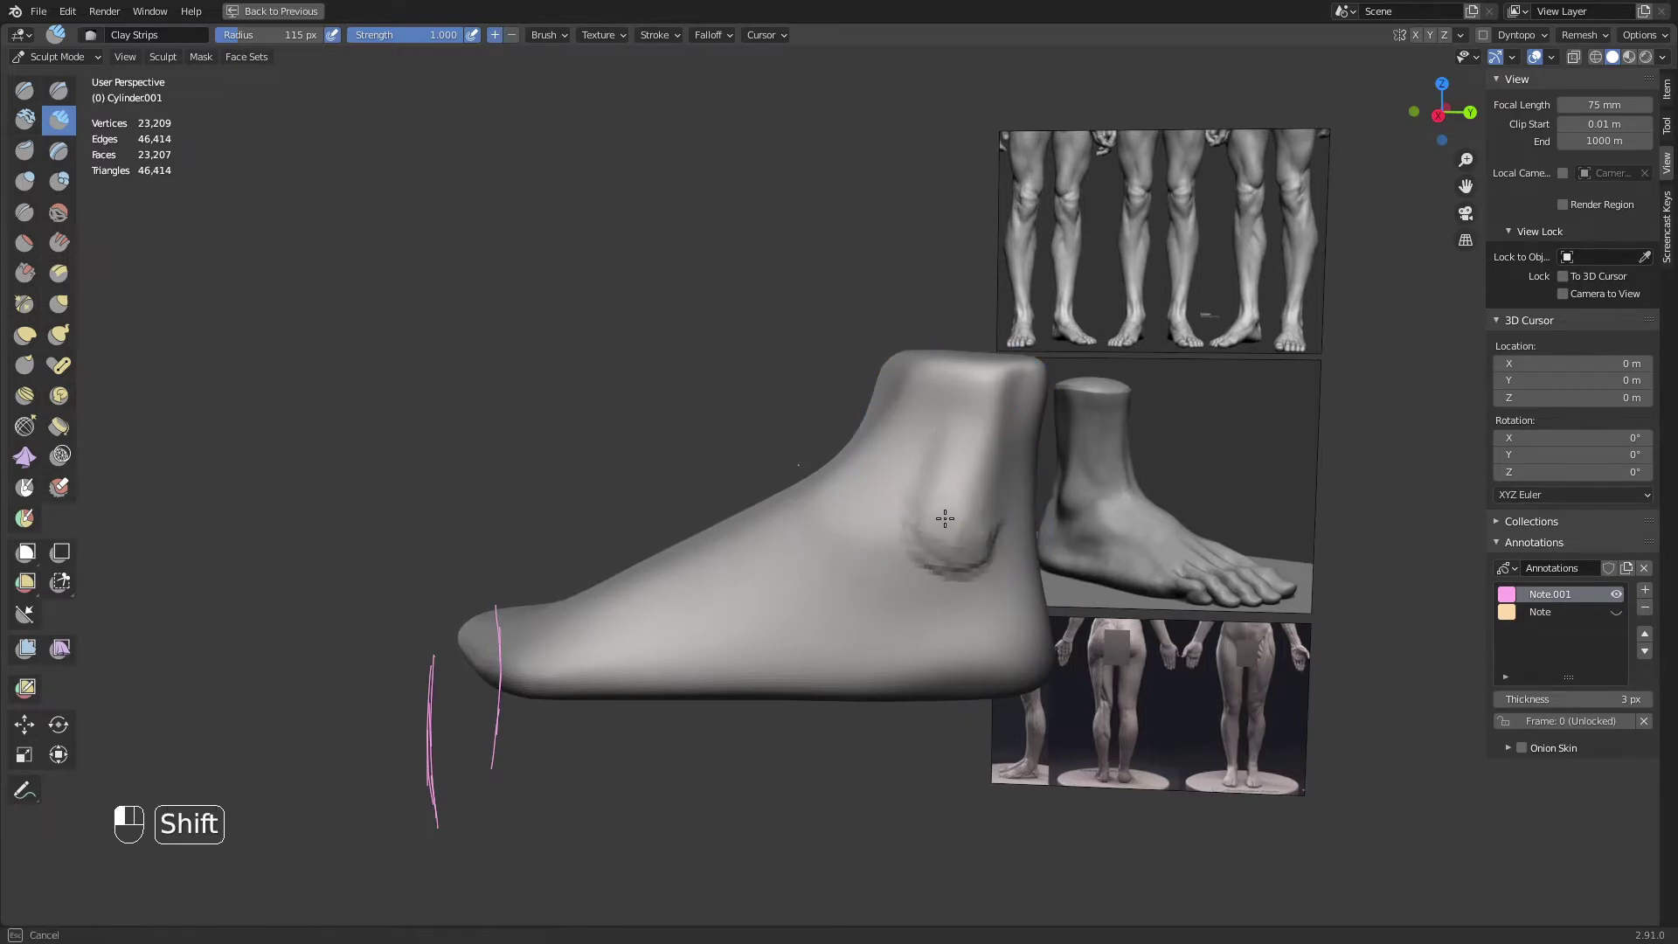
{"action": "left_click_drag", "start_coordinate": [913, 597], "coordinate": [928, 559], "text": "shift"}
Carve along the outer ankle bone with the Draw Sharp brush at 92 px
{"action": "mouse_move", "coordinate": [1014, 603]}
{"action": "middle_mouse_down", "text": "ctrl"}
{"action": "mouse_move", "coordinate": [1038, 543]}
{"action": "mouse_move", "coordinate": [937, 500]}
{"action": "middle_mouse_up", "text": "ctrl"}
{"action": "key", "text": "q"}
{"action": "left_click", "coordinate": [977, 521]}
{"action": "key", "text": "f"}
{"action": "left_click", "coordinate": [962, 506]}
{"action": "mouse_move", "coordinate": [887, 407]}
{"action": "left_mouse_down"}
{"action": "mouse_move", "coordinate": [873, 449]}
{"action": "mouse_move", "coordinate": [907, 544]}
{"action": "left_mouse_up"}
{"action": "middle_click_drag", "start_coordinate": [982, 421], "coordinate": [948, 480]}
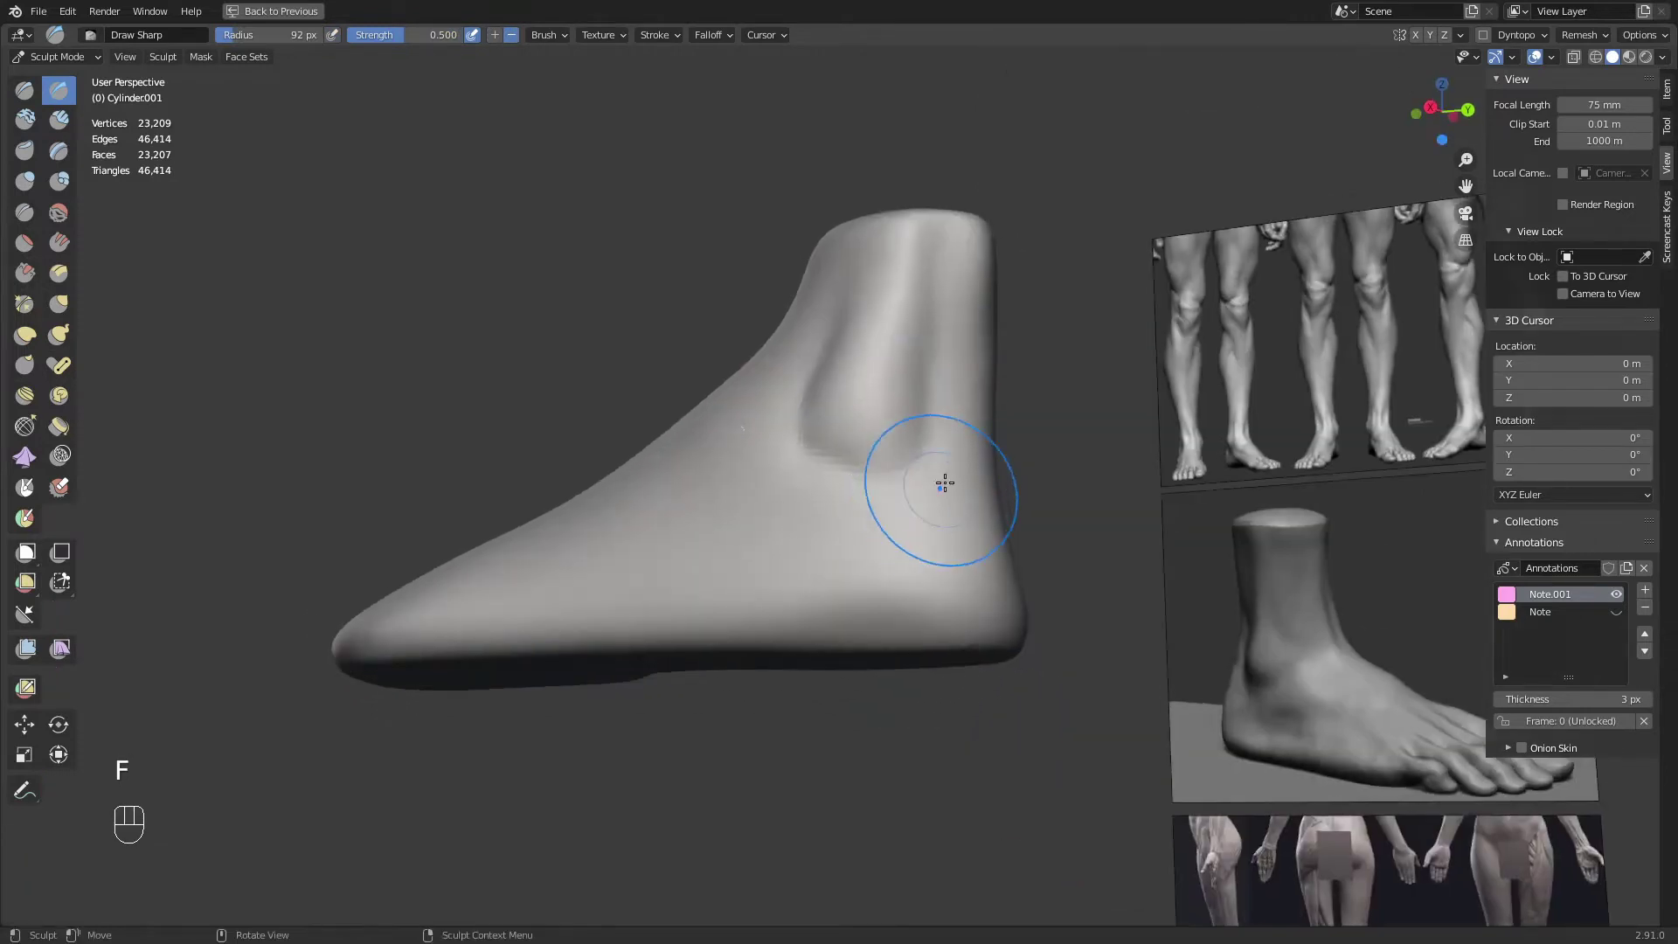
Define the edges of the outer ankle bone with the Crease brush at 74 px
{"action": "key", "text": "shift+c"}
{"action": "key", "text": "f"}
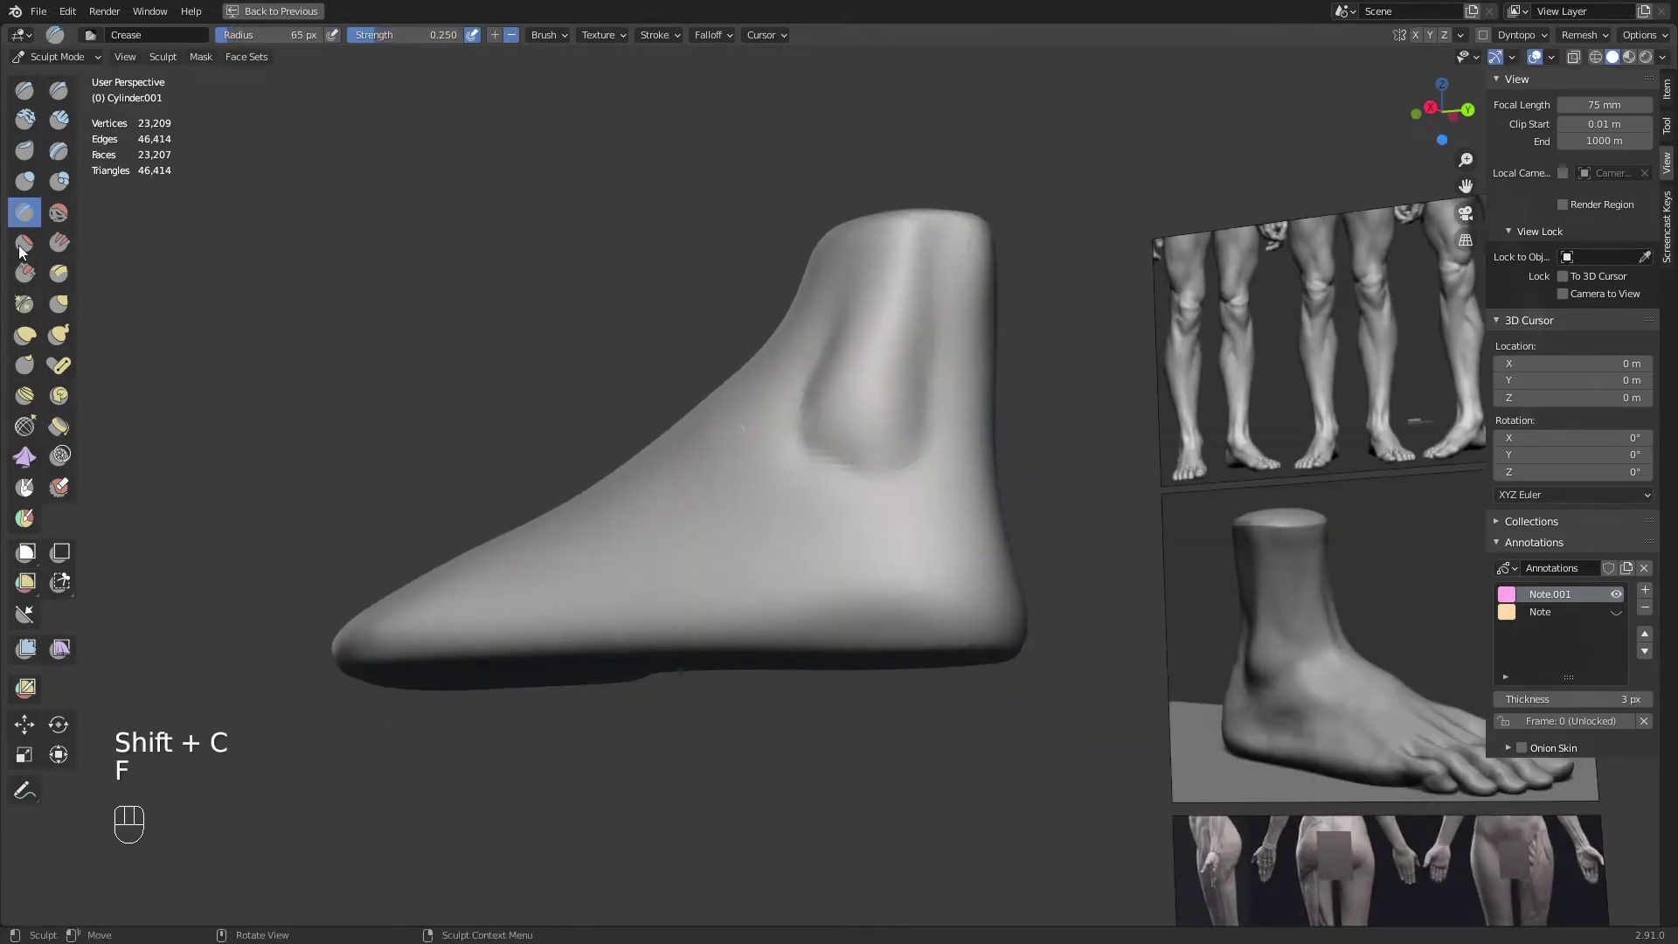
{"action": "key", "text": "f"}
{"action": "left_click", "coordinate": [942, 269]}
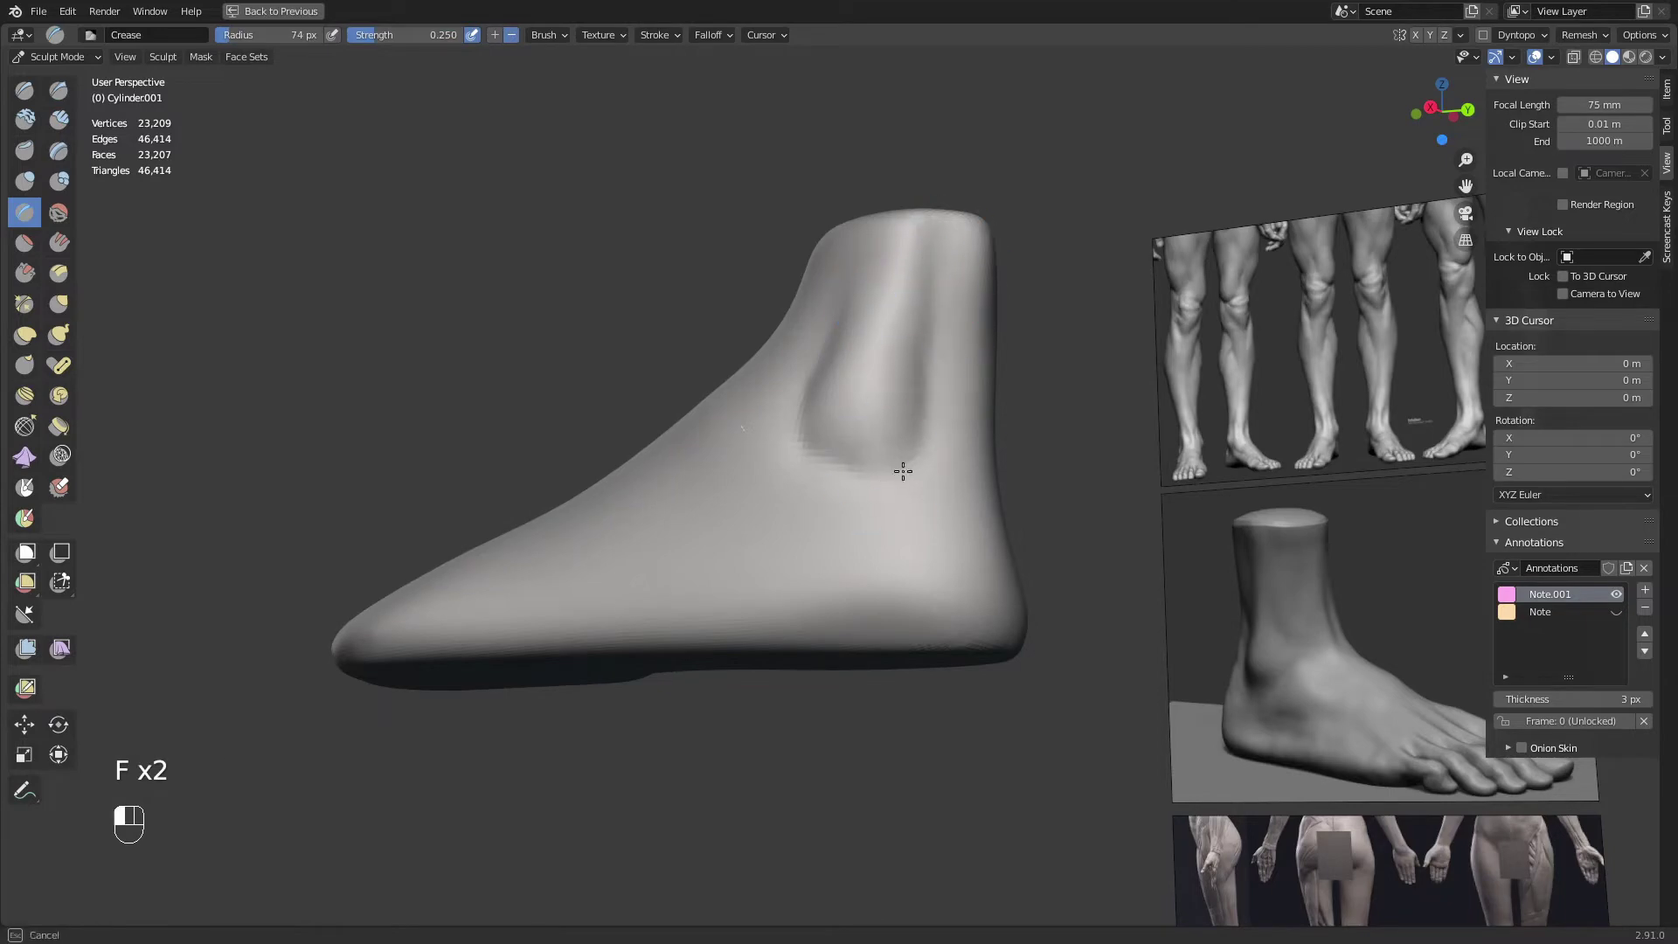
{"action": "middle_click_drag", "start_coordinate": [871, 478], "coordinate": [971, 404]}
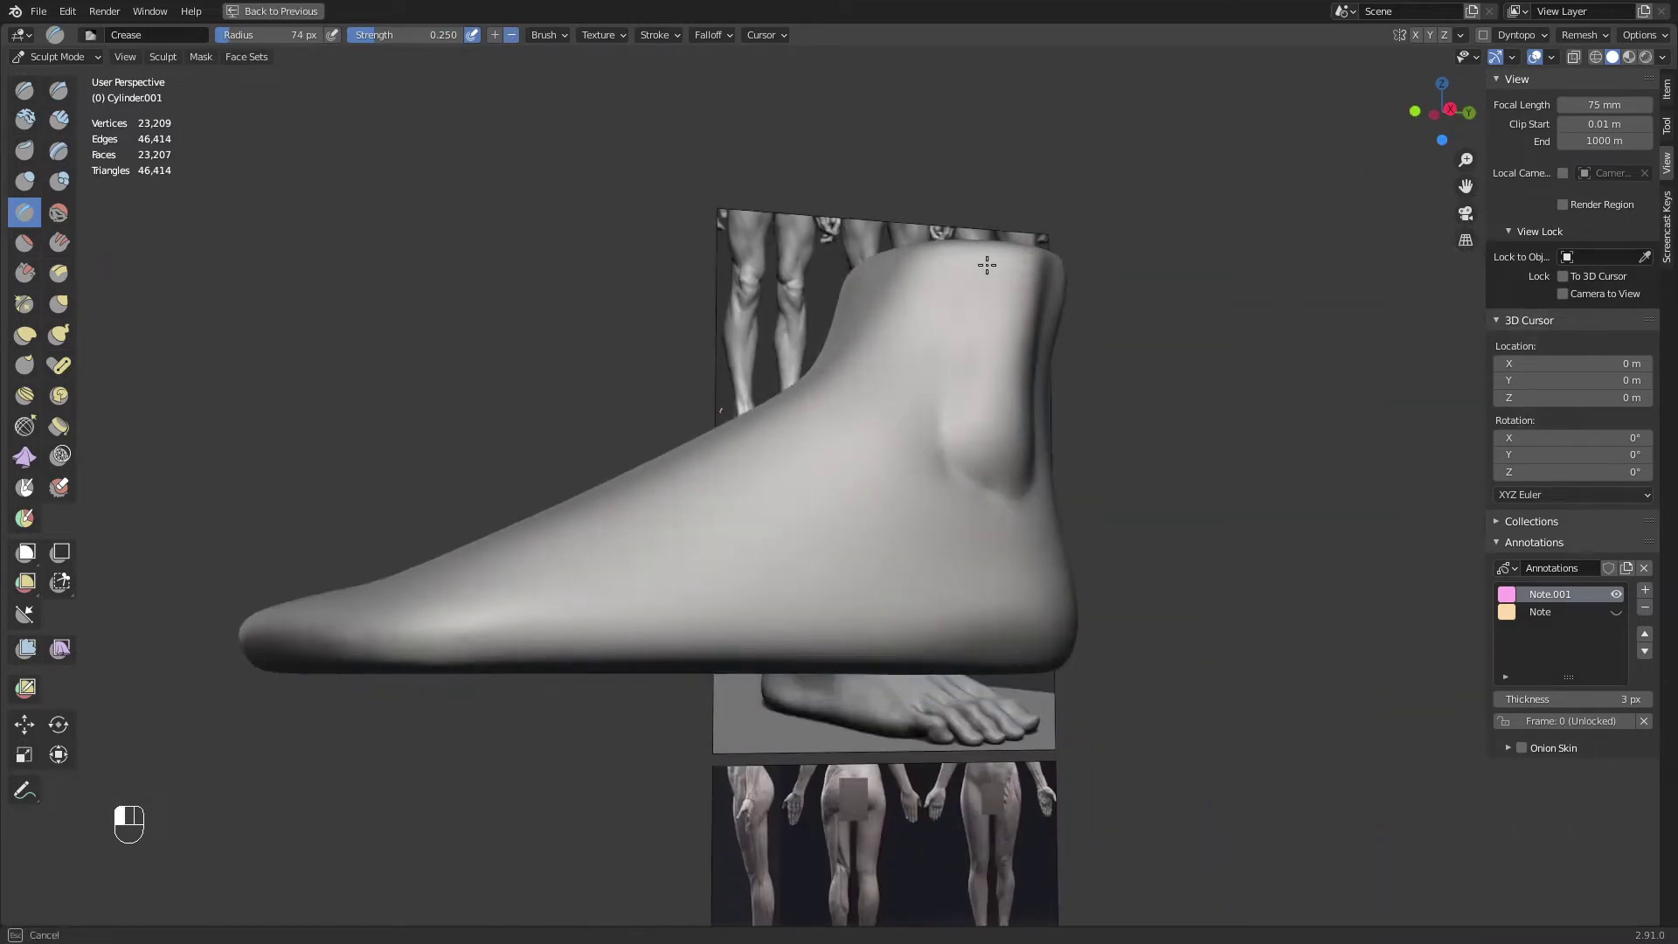
{"action": "middle_click_drag", "start_coordinate": [987, 265], "coordinate": [994, 448]}
{"action": "middle_click_drag", "start_coordinate": [1048, 537], "coordinate": [854, 522]}
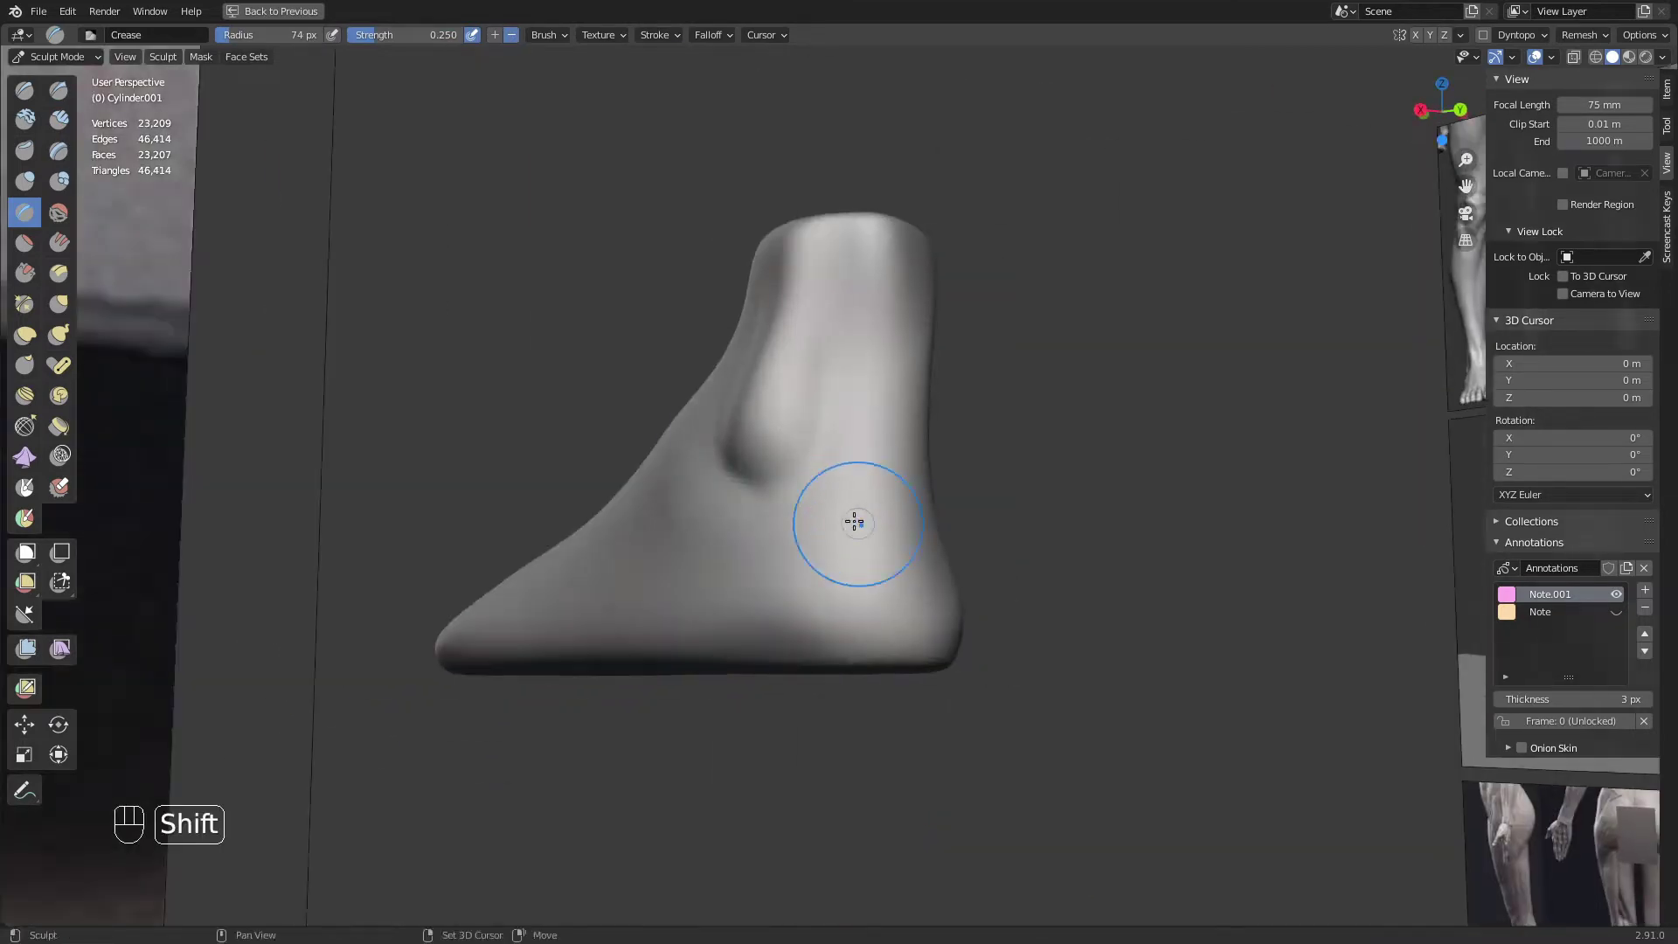
Soften the creased transitions around the outer ankle bone and the neighbouring ankle surface by smoothing
{"action": "middle_click_drag", "start_coordinate": [707, 446], "coordinate": [941, 450]}
{"action": "left_click_drag", "start_coordinate": [919, 456], "coordinate": [919, 461], "text": "shift"}
{"action": "mouse_move", "coordinate": [874, 445]}
{"action": "middle_mouse_down"}
{"action": "mouse_move", "coordinate": [909, 487]}
{"action": "mouse_move", "coordinate": [891, 450]}
{"action": "middle_mouse_up"}
{"action": "middle_click_drag", "start_coordinate": [791, 438], "coordinate": [829, 462]}
{"action": "left_click_drag", "start_coordinate": [826, 458], "coordinate": [816, 443], "text": "shift"}
Push the outer ankle's silhouette inward in front view with the Grab brush, following the foot reference photo
{"action": "key", "text": "KP_1"}
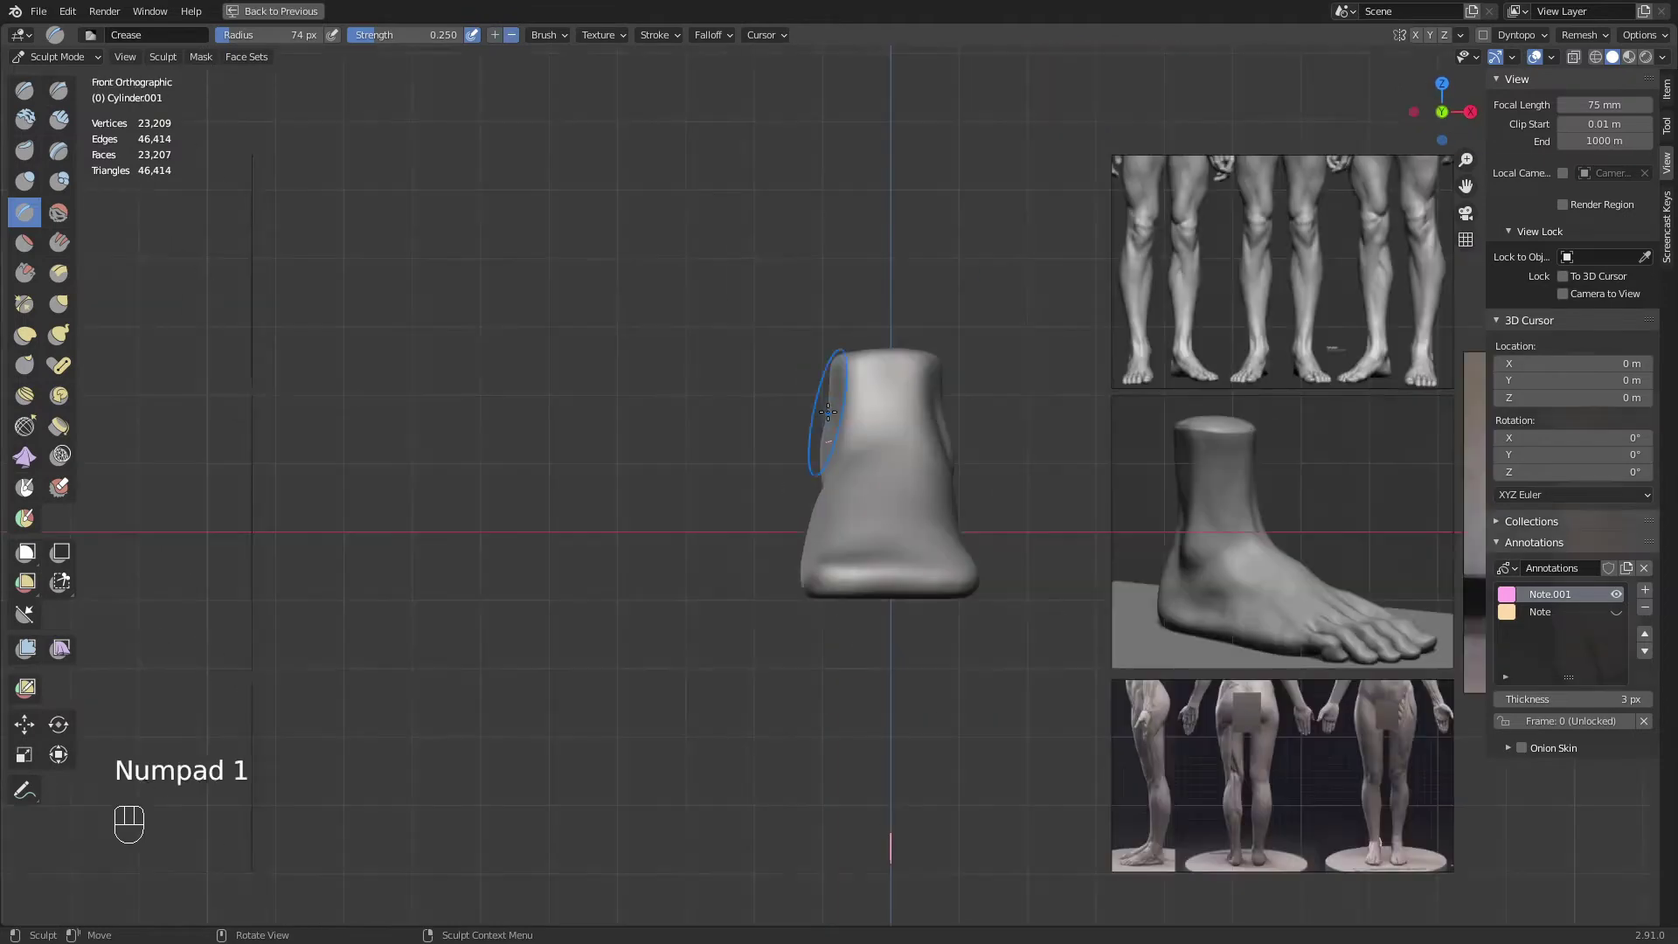
{"action": "middle_click_drag", "start_coordinate": [828, 411], "coordinate": [1249, 450], "text": "shift"}
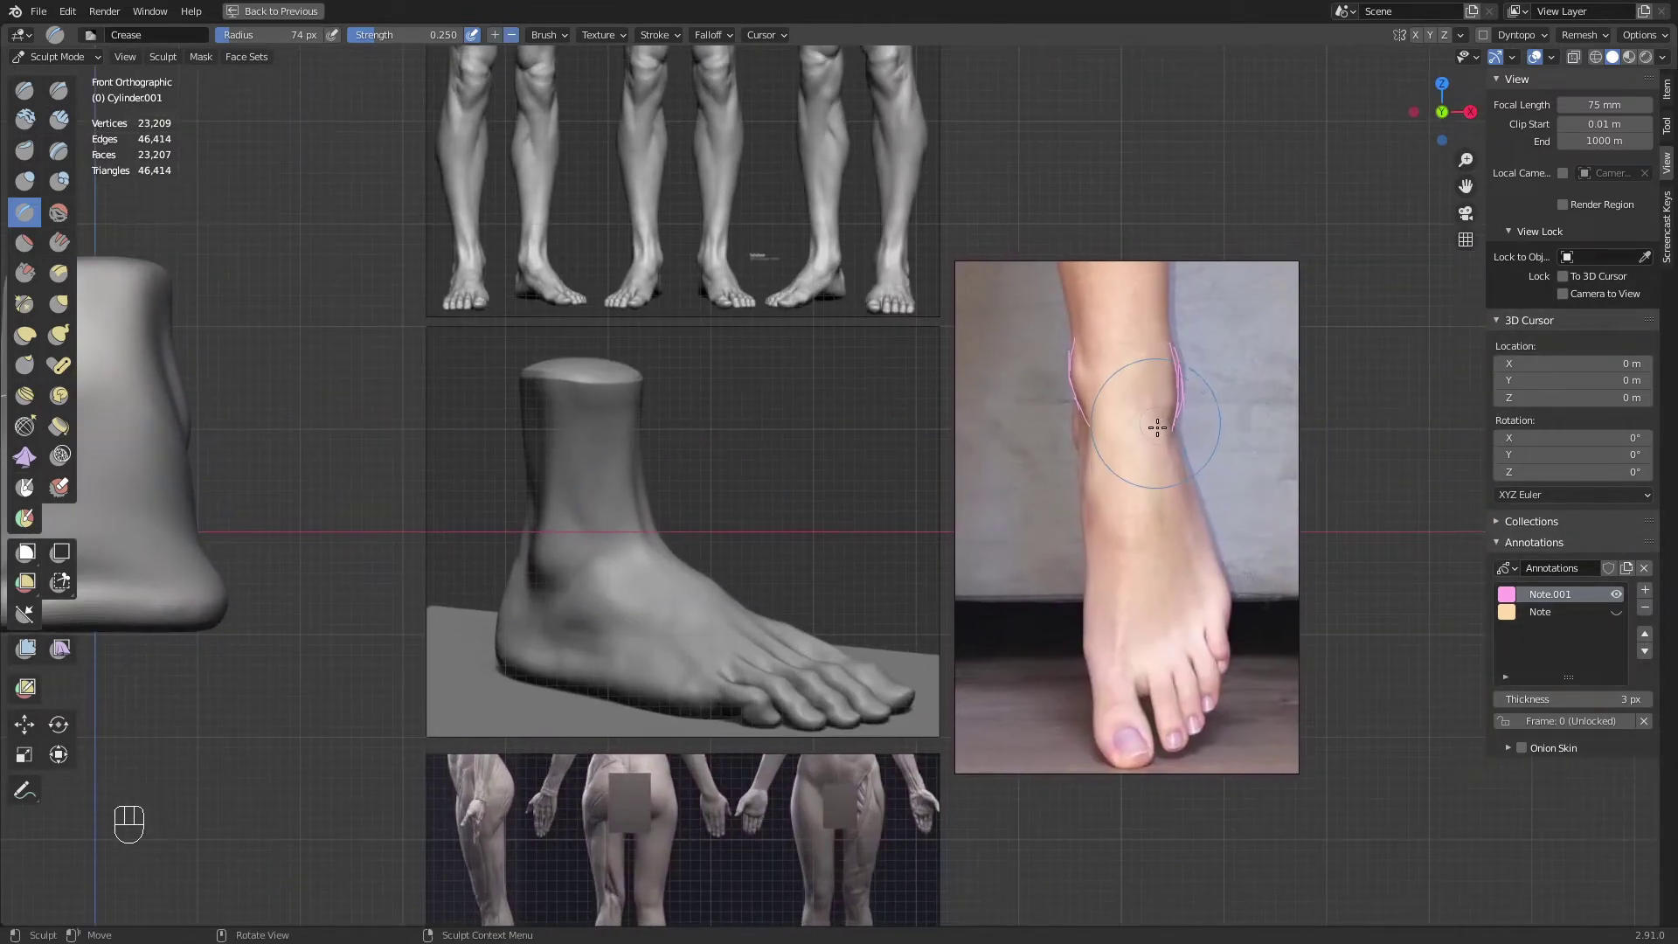
{"action": "middle_click_drag", "start_coordinate": [227, 447], "coordinate": [661, 477], "text": "shift"}
{"action": "key", "text": "g"}
{"action": "key", "text": "f"}
{"action": "left_click", "coordinate": [691, 486]}
{"action": "left_click_drag", "start_coordinate": [626, 484], "coordinate": [590, 473]}
{"action": "key", "text": "f"}
{"action": "left_click", "coordinate": [622, 467]}
Set the Grab brush radius to 99 px and smooth the transition from the outer ankle bone to the foot
{"action": "mouse_move", "coordinate": [643, 411]}
{"action": "middle_mouse_down"}
{"action": "mouse_move", "coordinate": [610, 522]}
{"action": "mouse_move", "coordinate": [566, 542]}
{"action": "mouse_move", "coordinate": [728, 529]}
{"action": "middle_mouse_up"}
{"action": "key", "text": "f"}
{"action": "key", "text": "f"}
{"action": "left_click", "coordinate": [709, 529]}
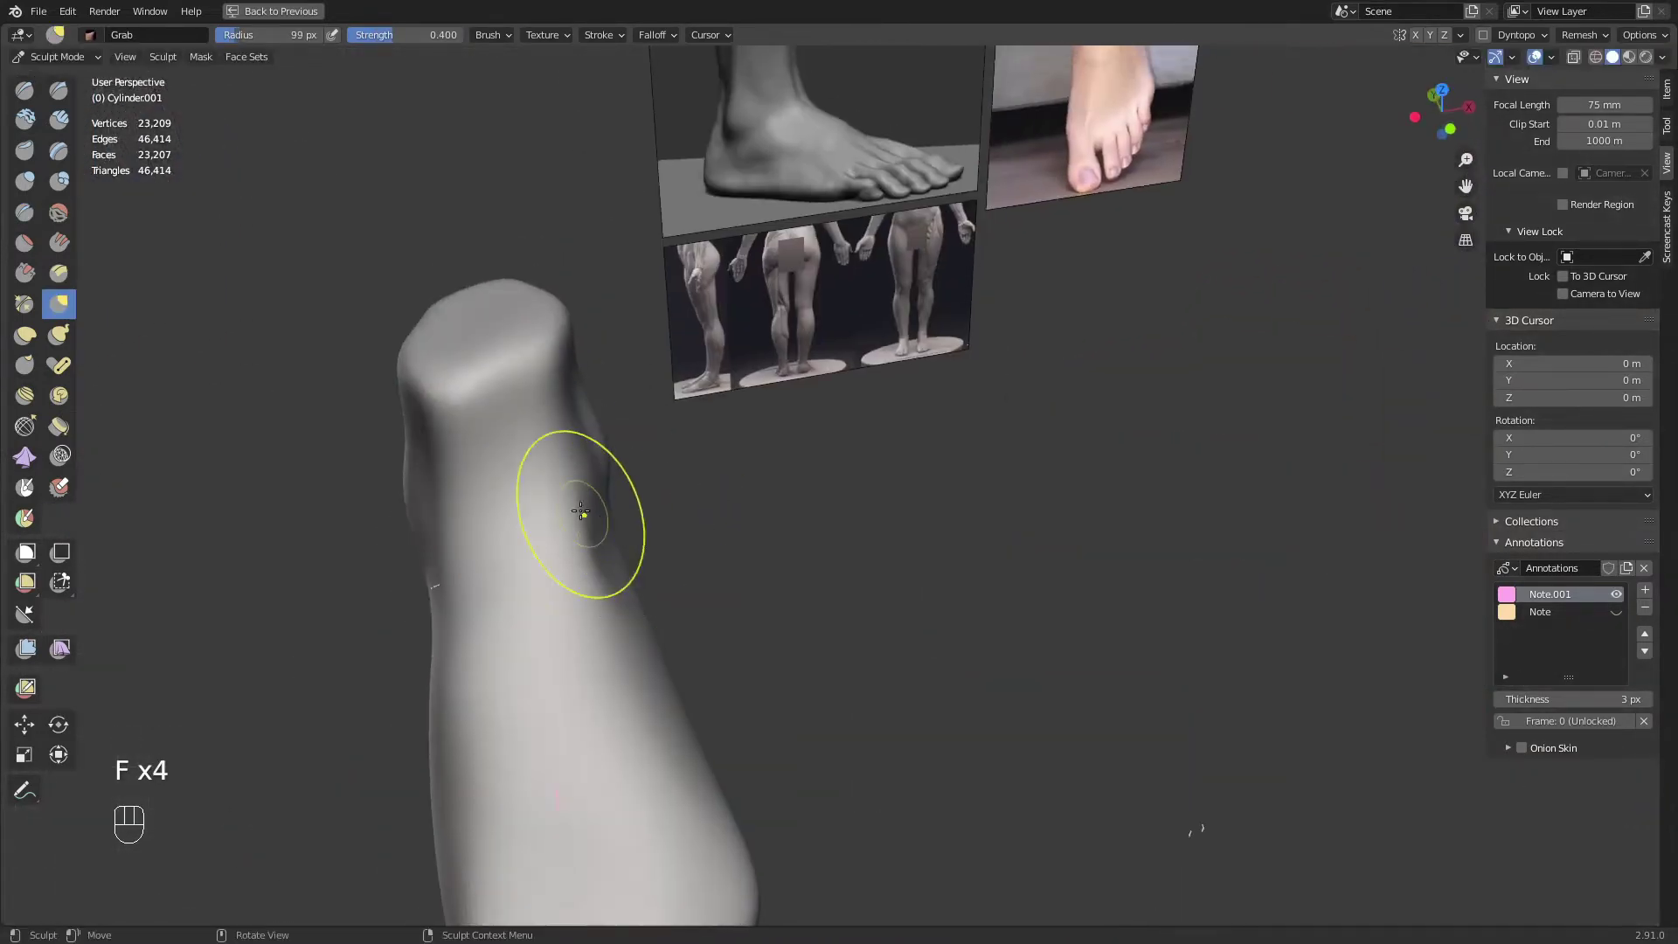
{"action": "middle_click_drag", "start_coordinate": [592, 512], "coordinate": [568, 475]}
{"action": "left_click_drag", "start_coordinate": [574, 520], "coordinate": [581, 516], "text": "shift"}
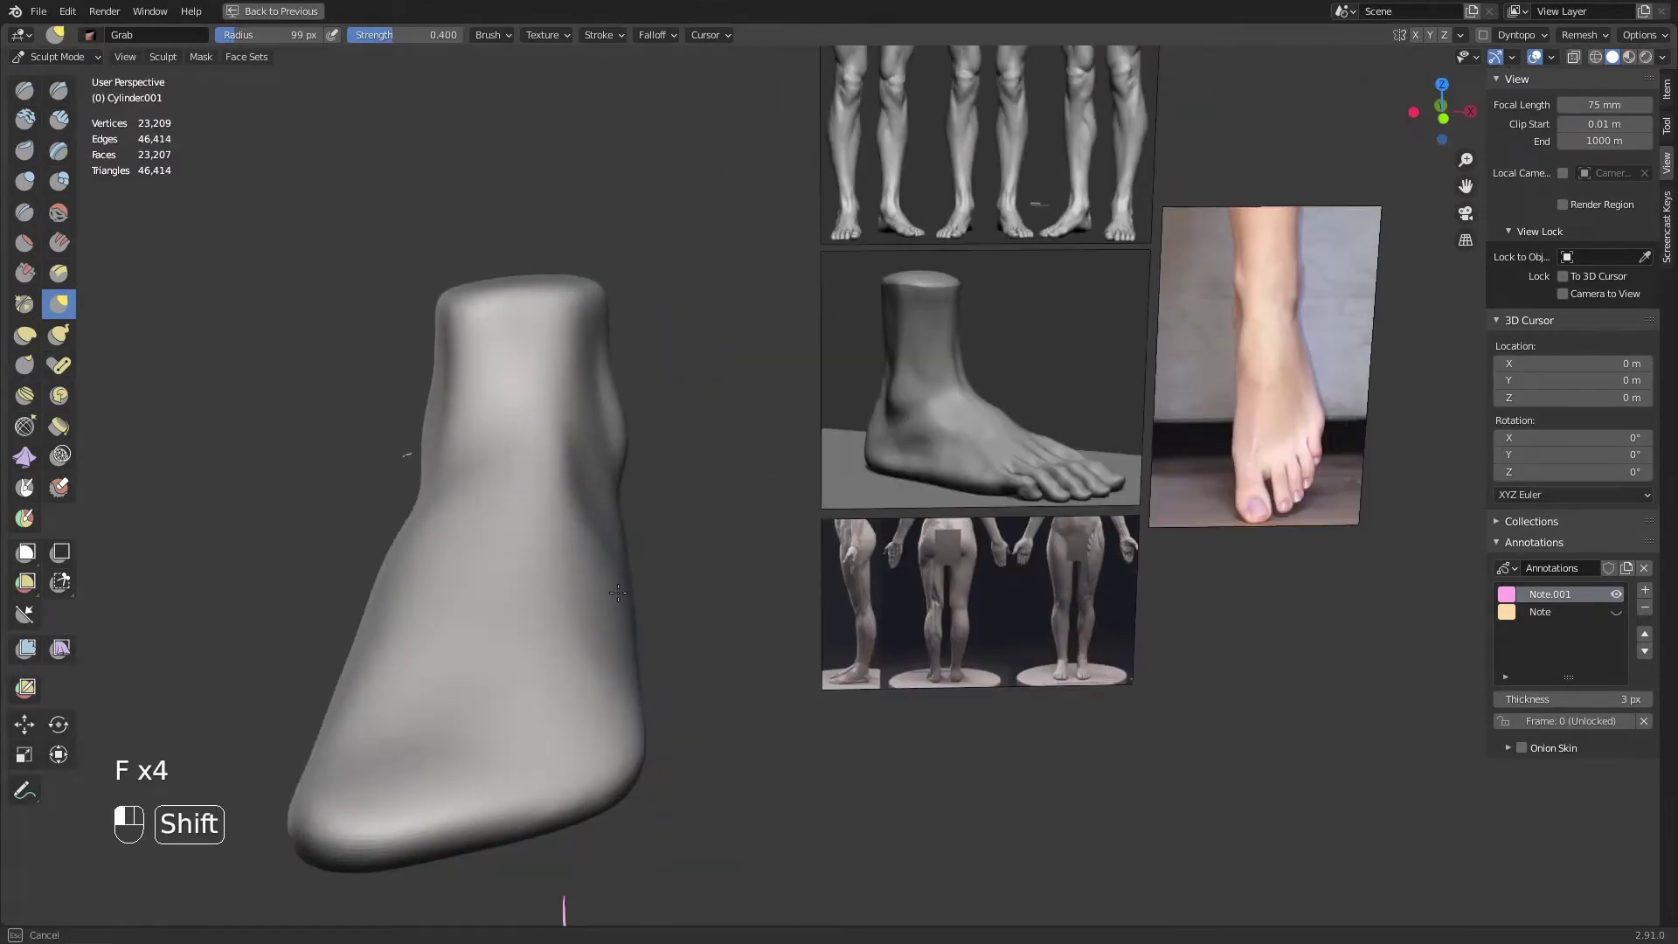
{"action": "middle_click_drag", "start_coordinate": [618, 594], "coordinate": [576, 501]}
Refine the ankle silhouette on both sides in back view with the Grab brush at about 132 px
{"action": "middle_click_drag", "start_coordinate": [762, 518], "coordinate": [858, 571], "text": "shift"}
{"action": "key", "text": "KP_1"}
{"action": "key", "text": "KP_9"}
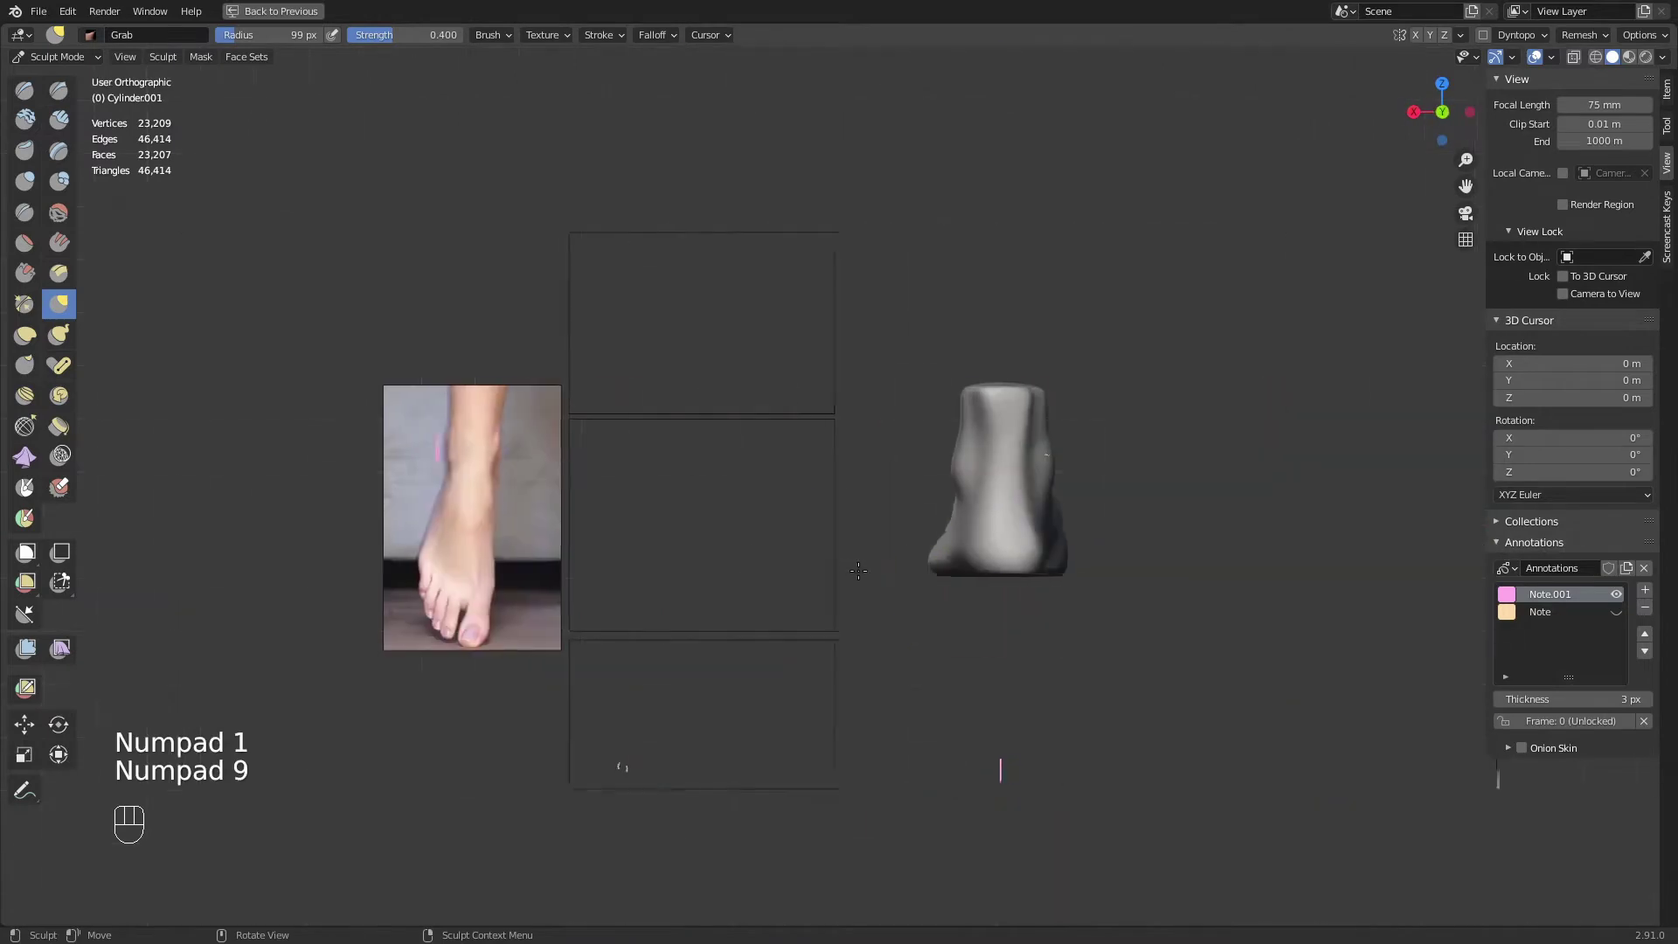
{"action": "mouse_move", "coordinate": [1031, 603]}
{"action": "middle_mouse_down", "text": "ctrl"}
{"action": "mouse_move", "coordinate": [1119, 466]}
{"action": "mouse_move", "coordinate": [907, 569]}
{"action": "mouse_move", "coordinate": [947, 525]}
{"action": "mouse_move", "coordinate": [886, 505]}
{"action": "middle_mouse_up", "text": "ctrl"}
{"action": "key", "text": "g"}
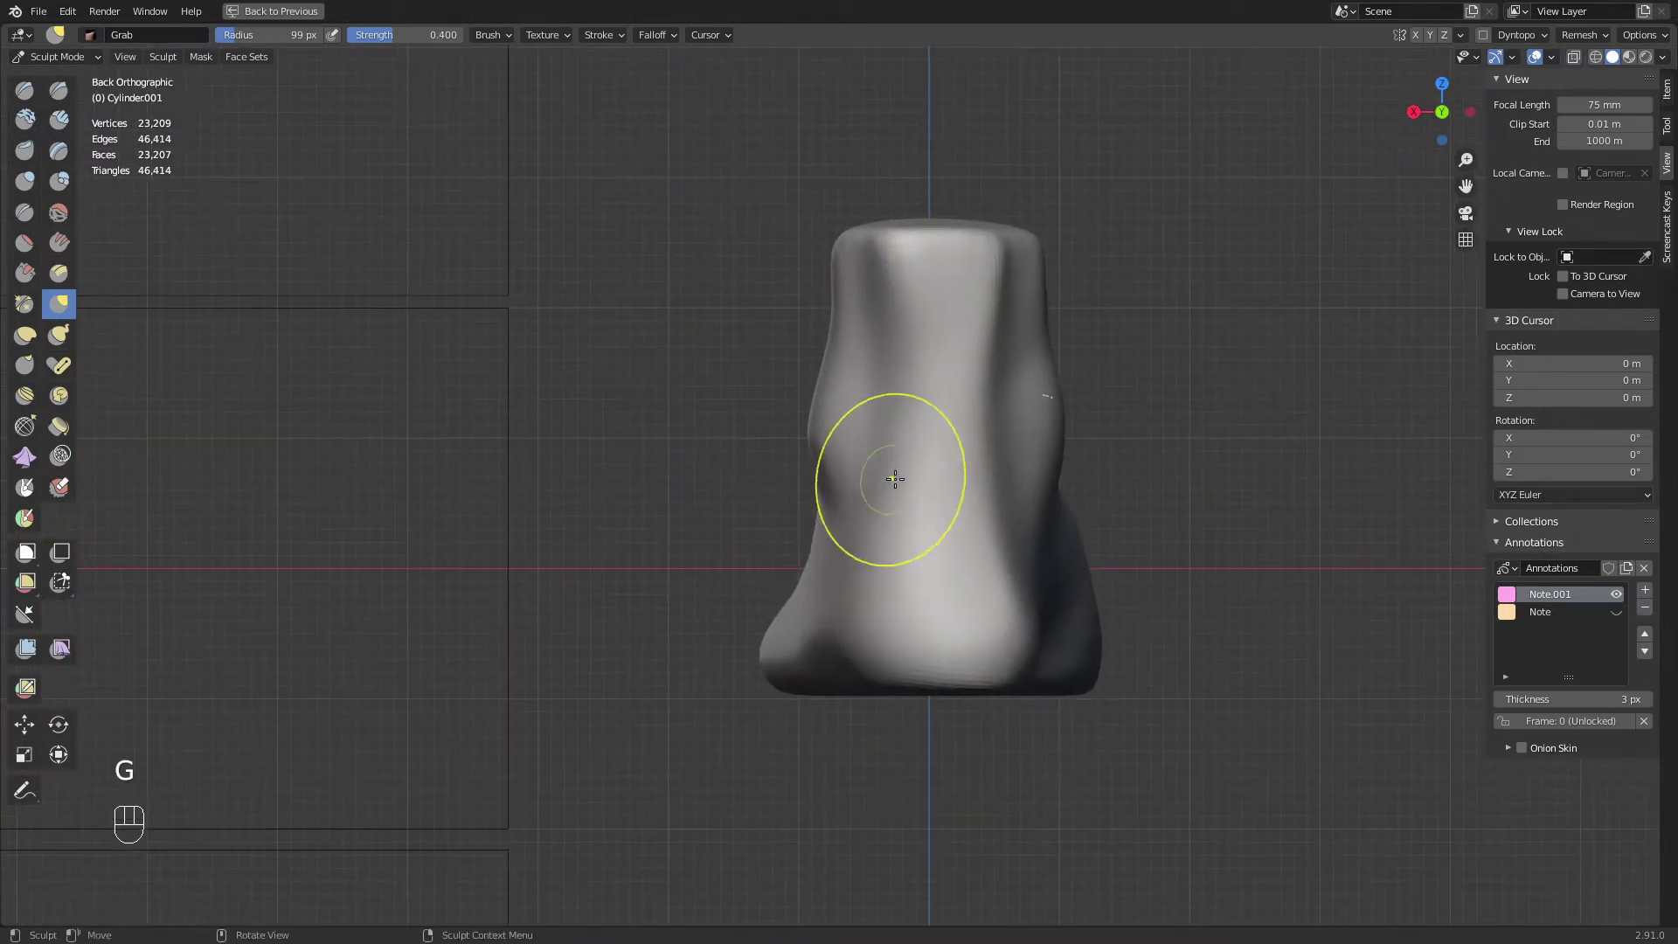
{"action": "key", "text": "f"}
{"action": "left_click", "coordinate": [878, 459]}
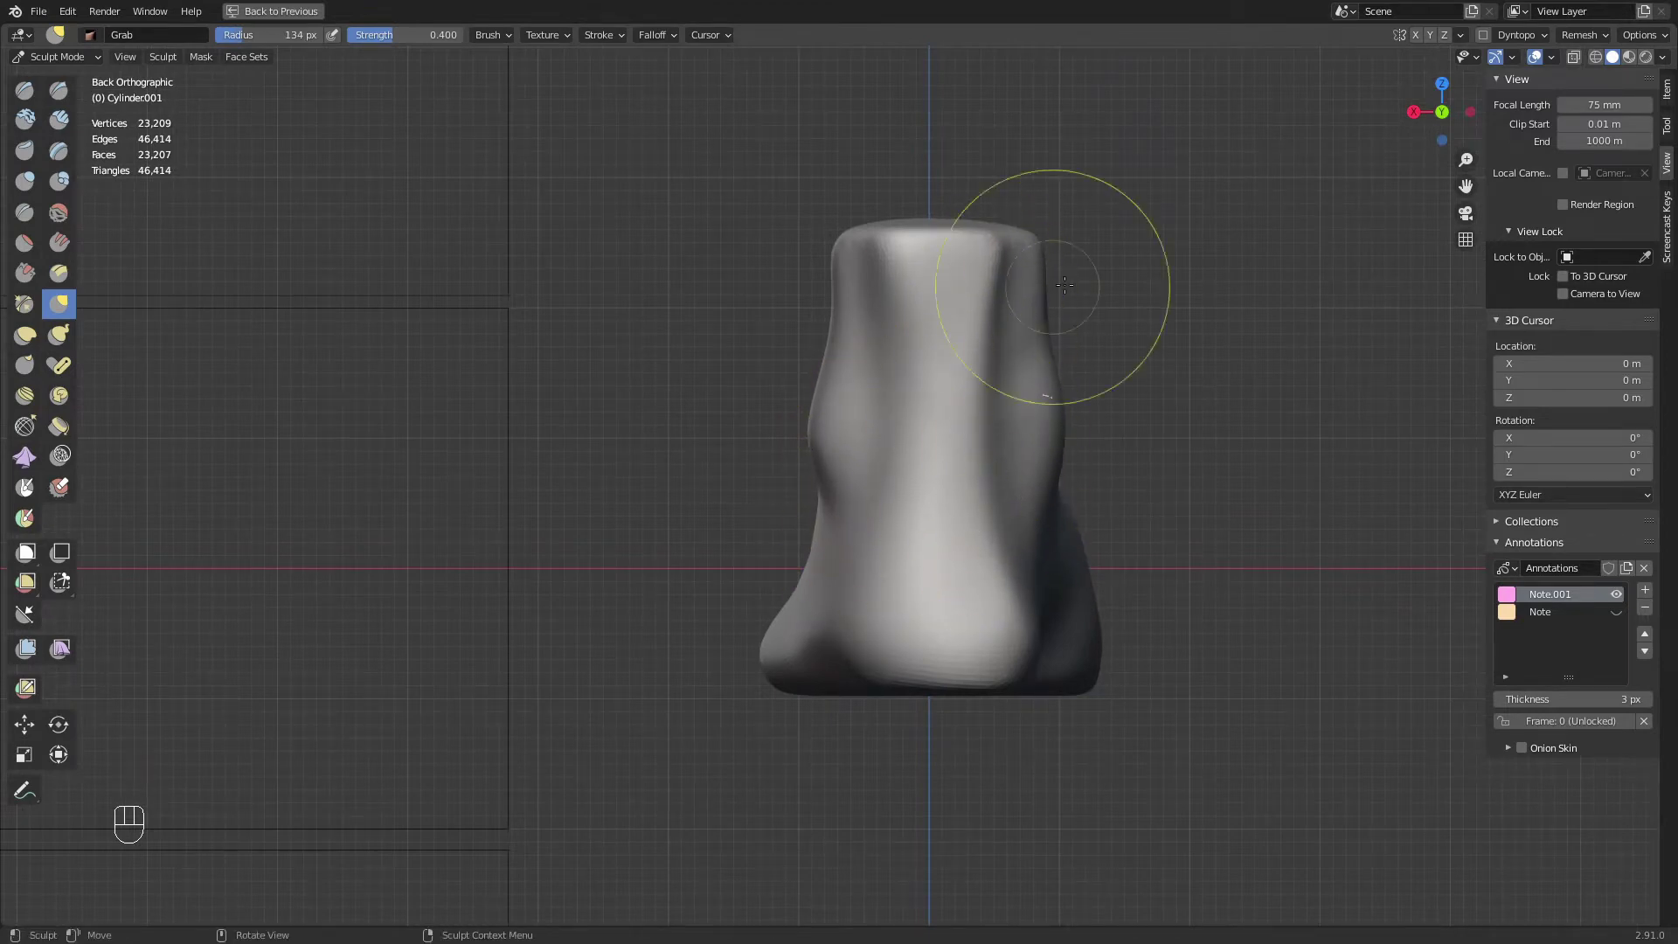
{"action": "key", "text": "f"}
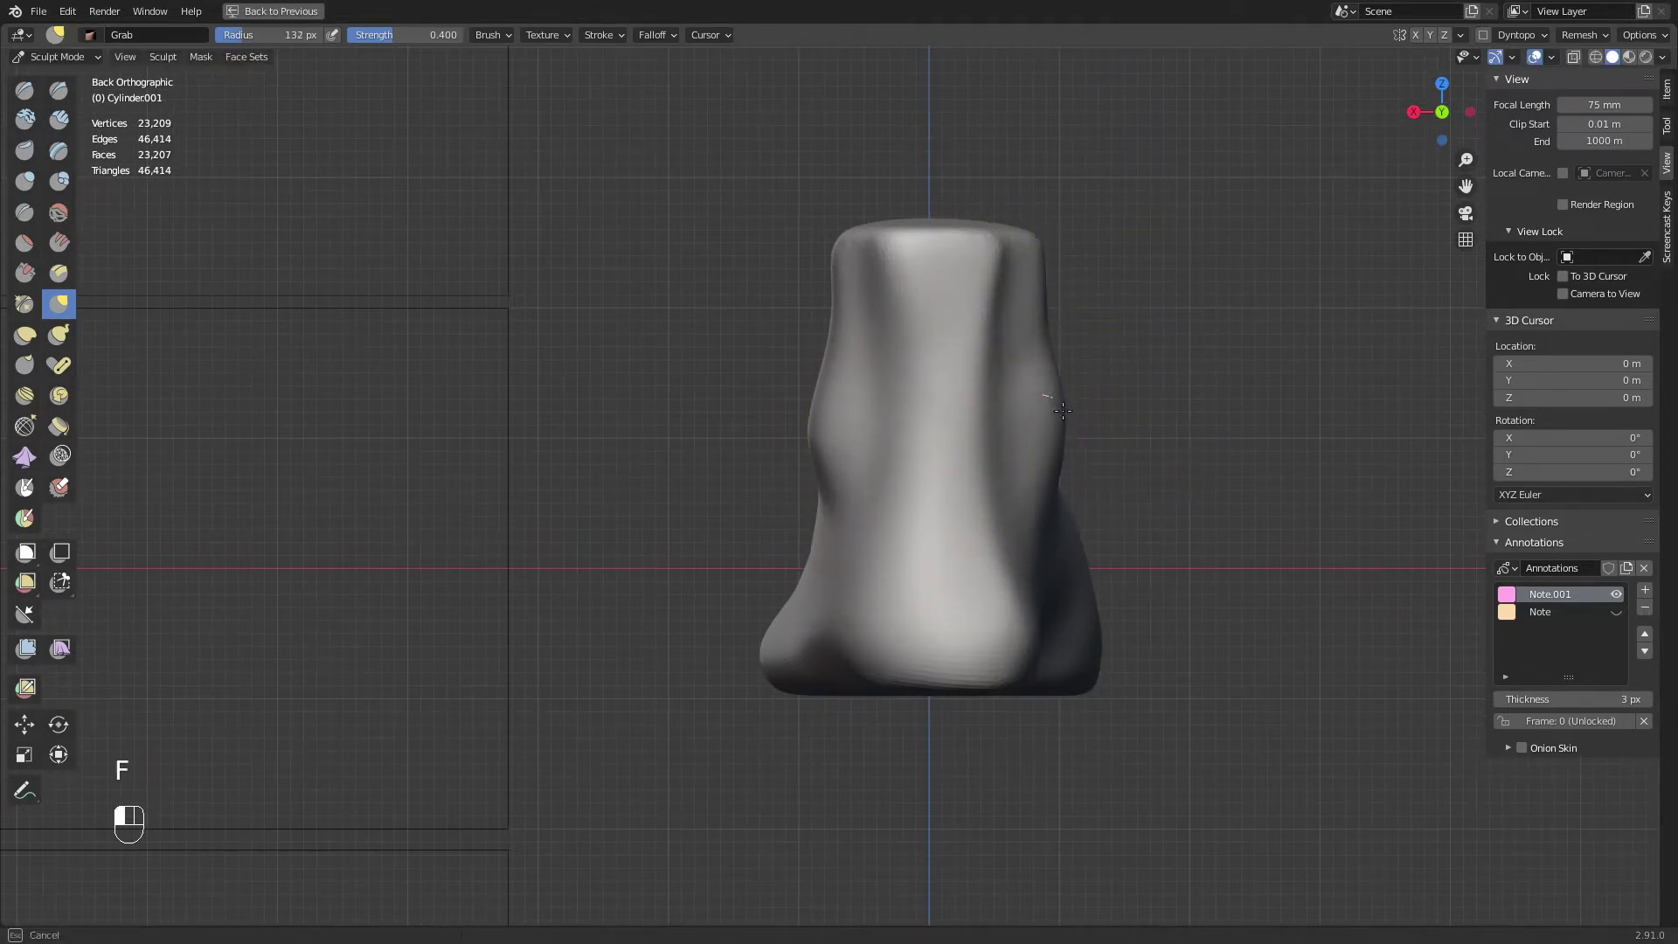
{"action": "left_click", "coordinate": [1063, 410]}
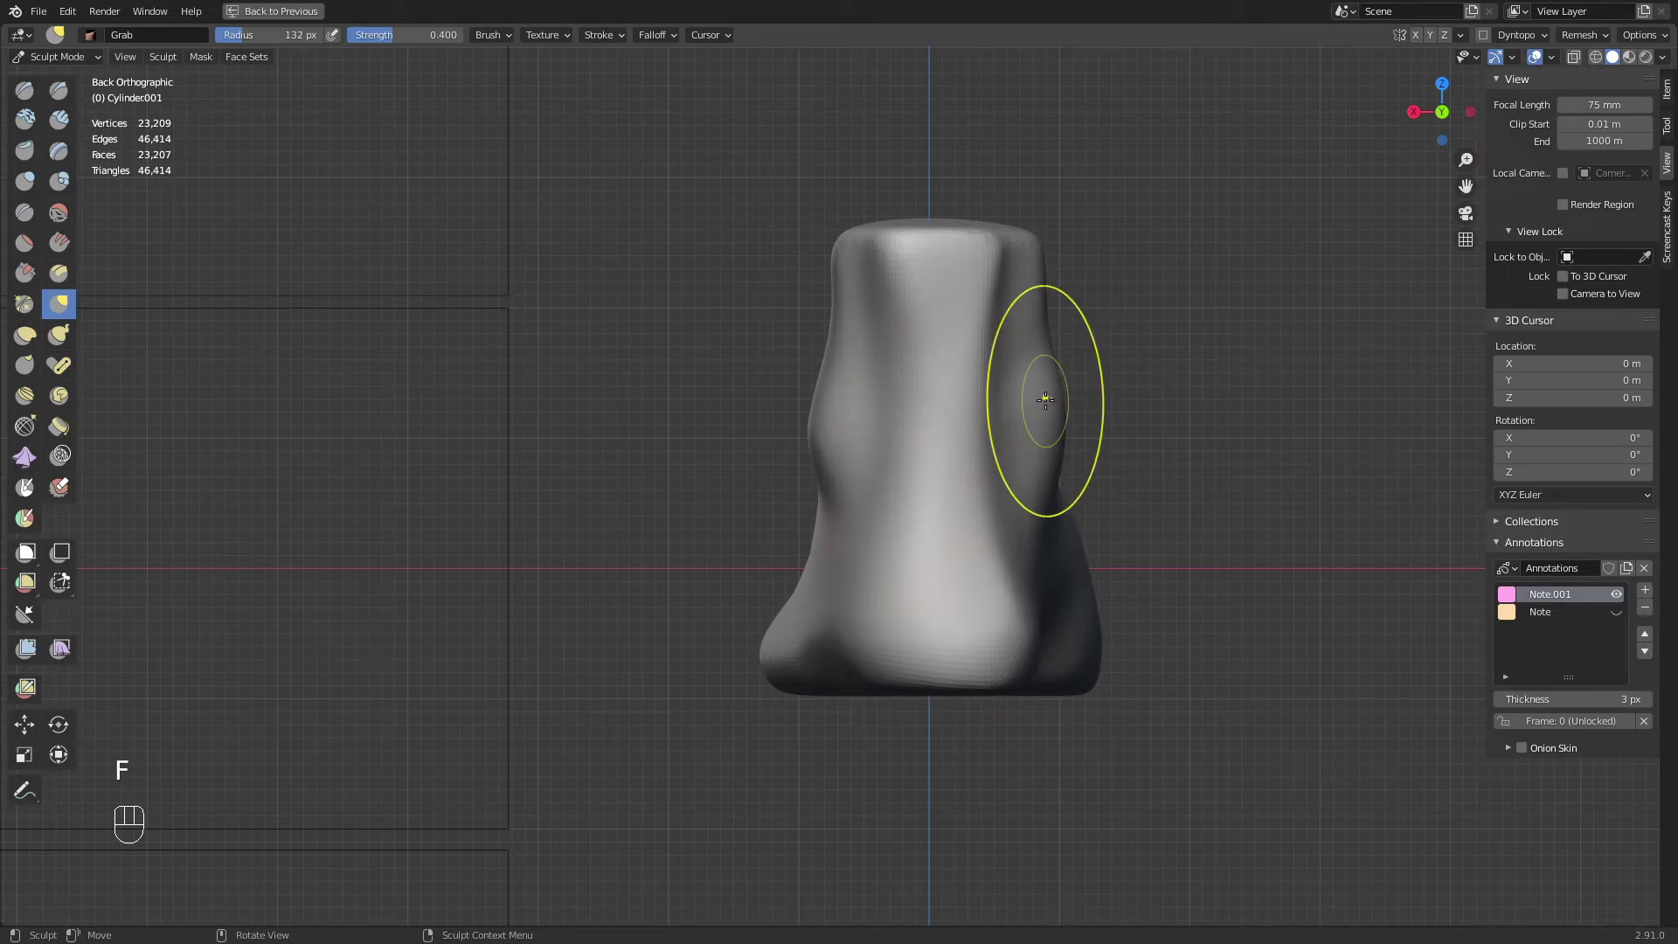
{"action": "left_click", "coordinate": [818, 450]}
Compare the ankle with the front reference photo and smooth the inner forefoot in top view
{"action": "middle_click_drag", "start_coordinate": [1034, 423], "coordinate": [957, 538], "text": "ctrl"}
{"action": "key", "text": "KP_1"}
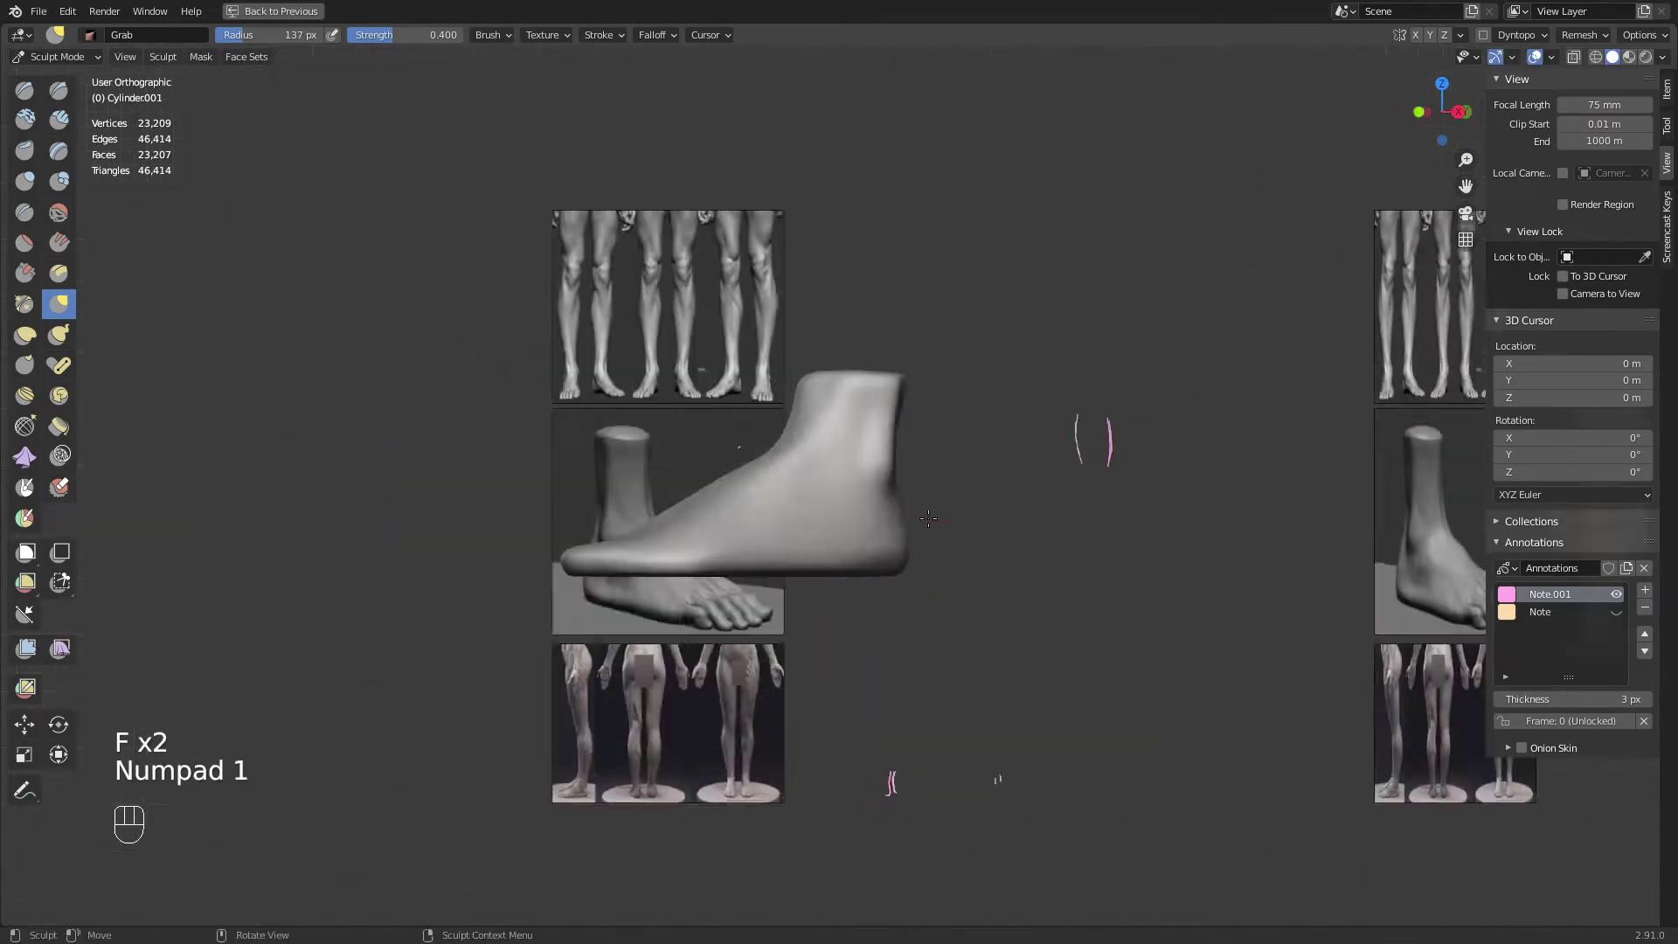
{"action": "mouse_move", "coordinate": [1090, 438]}
{"action": "middle_mouse_down", "text": "shift"}
{"action": "mouse_move", "coordinate": [888, 338]}
{"action": "mouse_move", "coordinate": [757, 487]}
{"action": "mouse_move", "coordinate": [812, 491]}
{"action": "mouse_move", "coordinate": [617, 516]}
{"action": "middle_mouse_up", "text": "shift"}
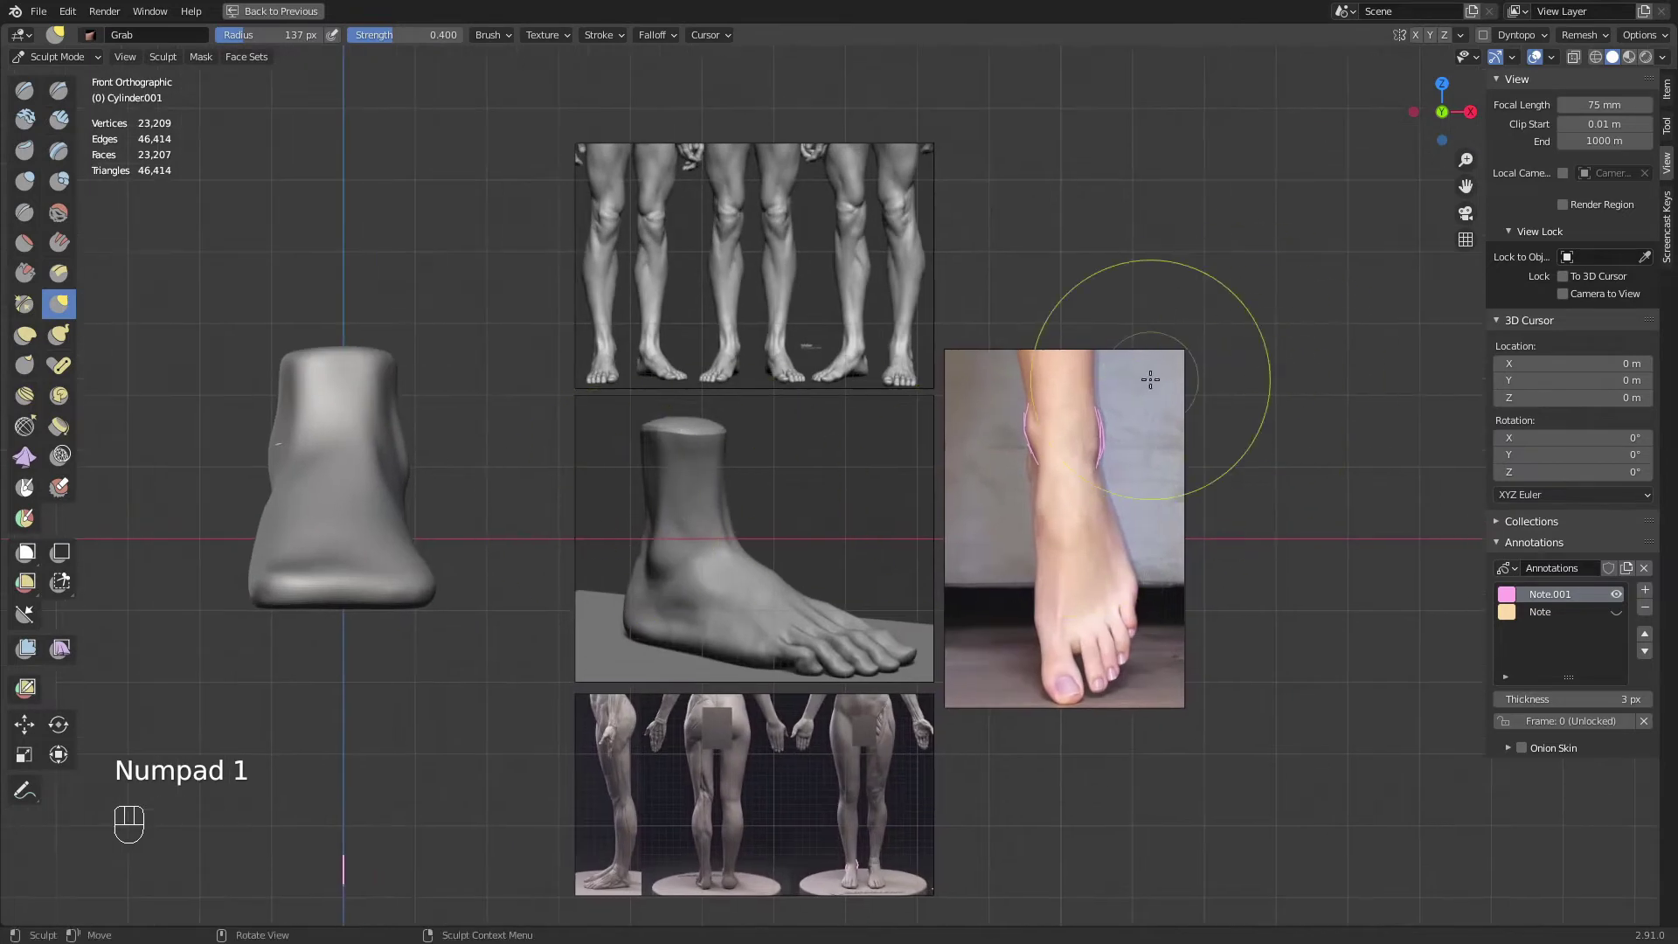
{"action": "middle_click_drag", "start_coordinate": [487, 562], "coordinate": [568, 656]}
{"action": "middle_click_drag", "start_coordinate": [568, 656], "coordinate": [574, 713], "text": "ctrl"}
{"action": "key", "text": "KP_7"}
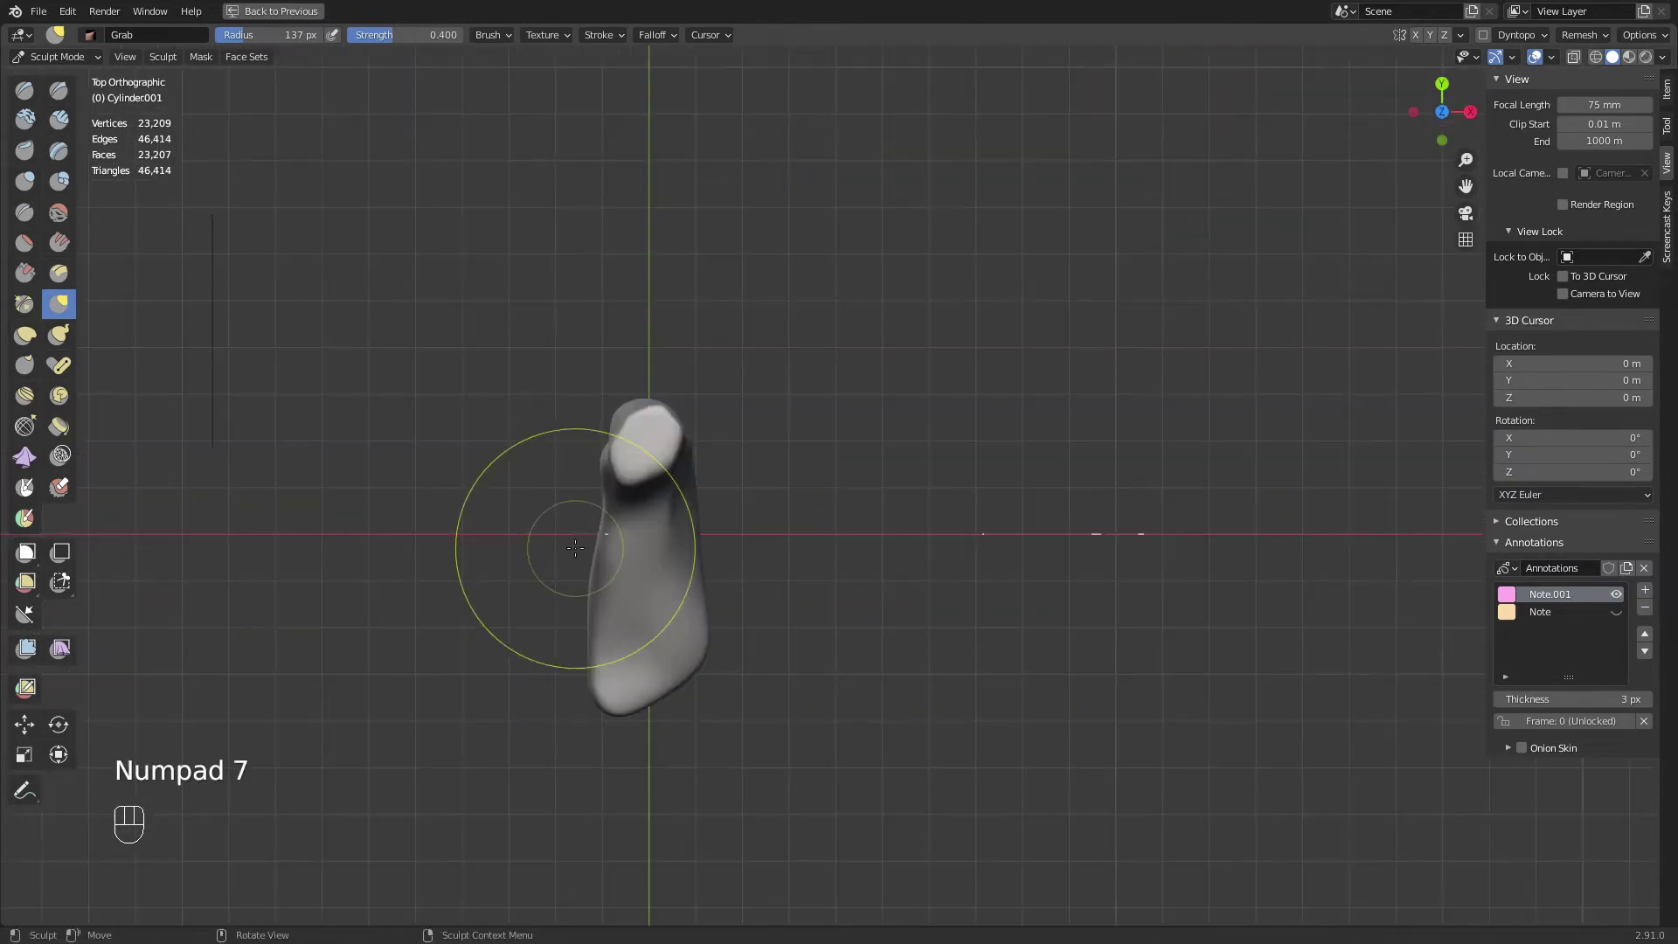
{"action": "mouse_move", "coordinate": [738, 555]}
{"action": "middle_mouse_down", "text": "shift"}
{"action": "mouse_move", "coordinate": [880, 370]}
{"action": "mouse_move", "coordinate": [878, 275]}
{"action": "middle_mouse_up", "text": "shift"}
{"action": "middle_click_drag", "start_coordinate": [727, 472], "coordinate": [799, 535], "text": "shift"}
{"action": "mouse_move", "coordinate": [725, 559]}
{"action": "left_mouse_down", "text": "shift"}
{"action": "mouse_move", "coordinate": [711, 558]}
{"action": "mouse_move", "coordinate": [720, 572]}
{"action": "left_mouse_up", "text": "shift"}
{"action": "middle_click_drag", "start_coordinate": [720, 568], "coordinate": [779, 682], "text": "shift"}
Reshape the inner edge of the midfoot in top view with the Grab brush, enlarging its radius to 172 px
{"action": "key", "text": "g"}
{"action": "key", "text": "f"}
{"action": "left_click", "coordinate": [757, 442]}
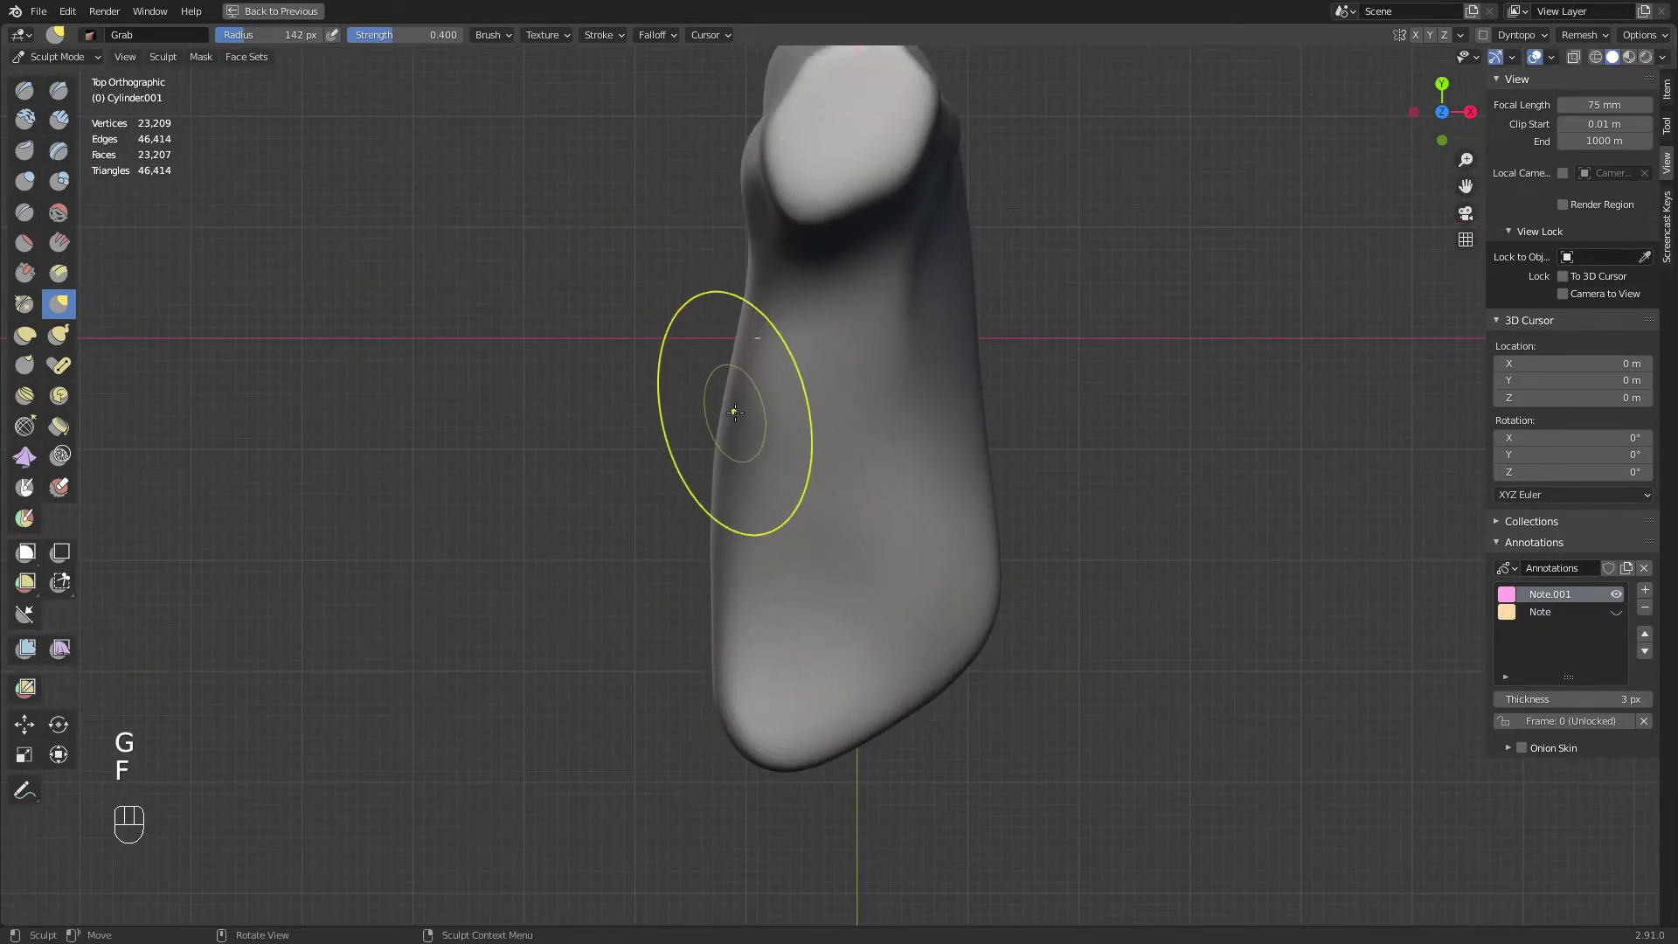
{"action": "key", "text": "f"}
{"action": "key", "text": "f"}
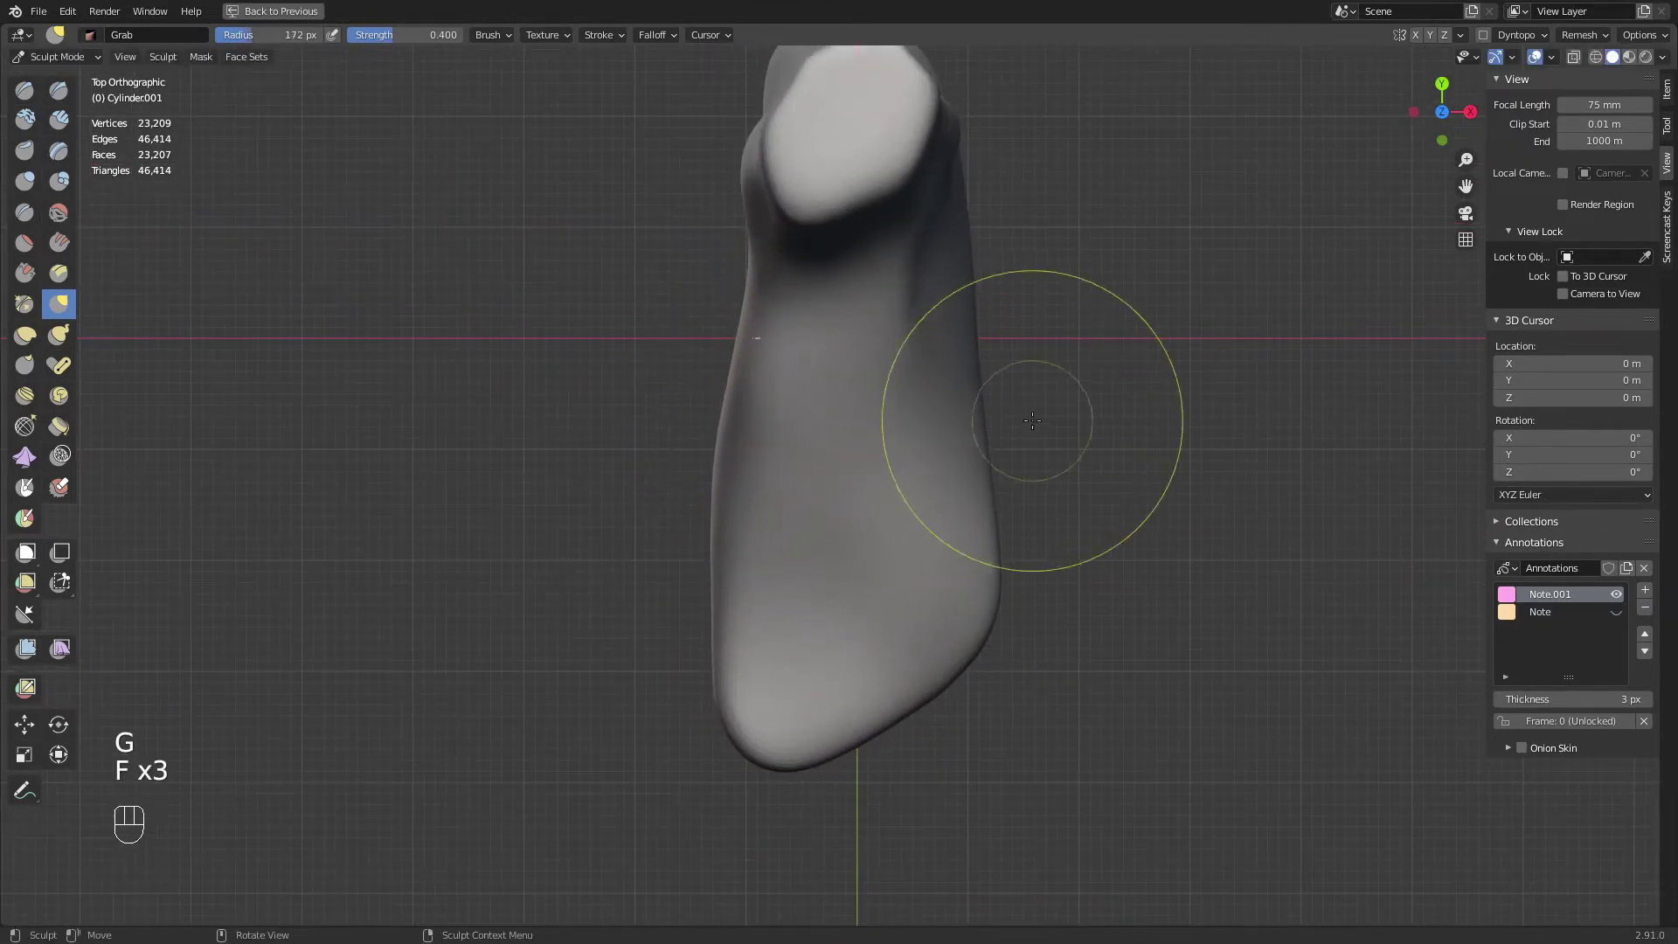
{"action": "left_click", "coordinate": [1182, 412]}
Pull the outer edge of the midfoot slightly outward in top view with the Grab brush at 195 px
{"action": "key", "text": "f"}
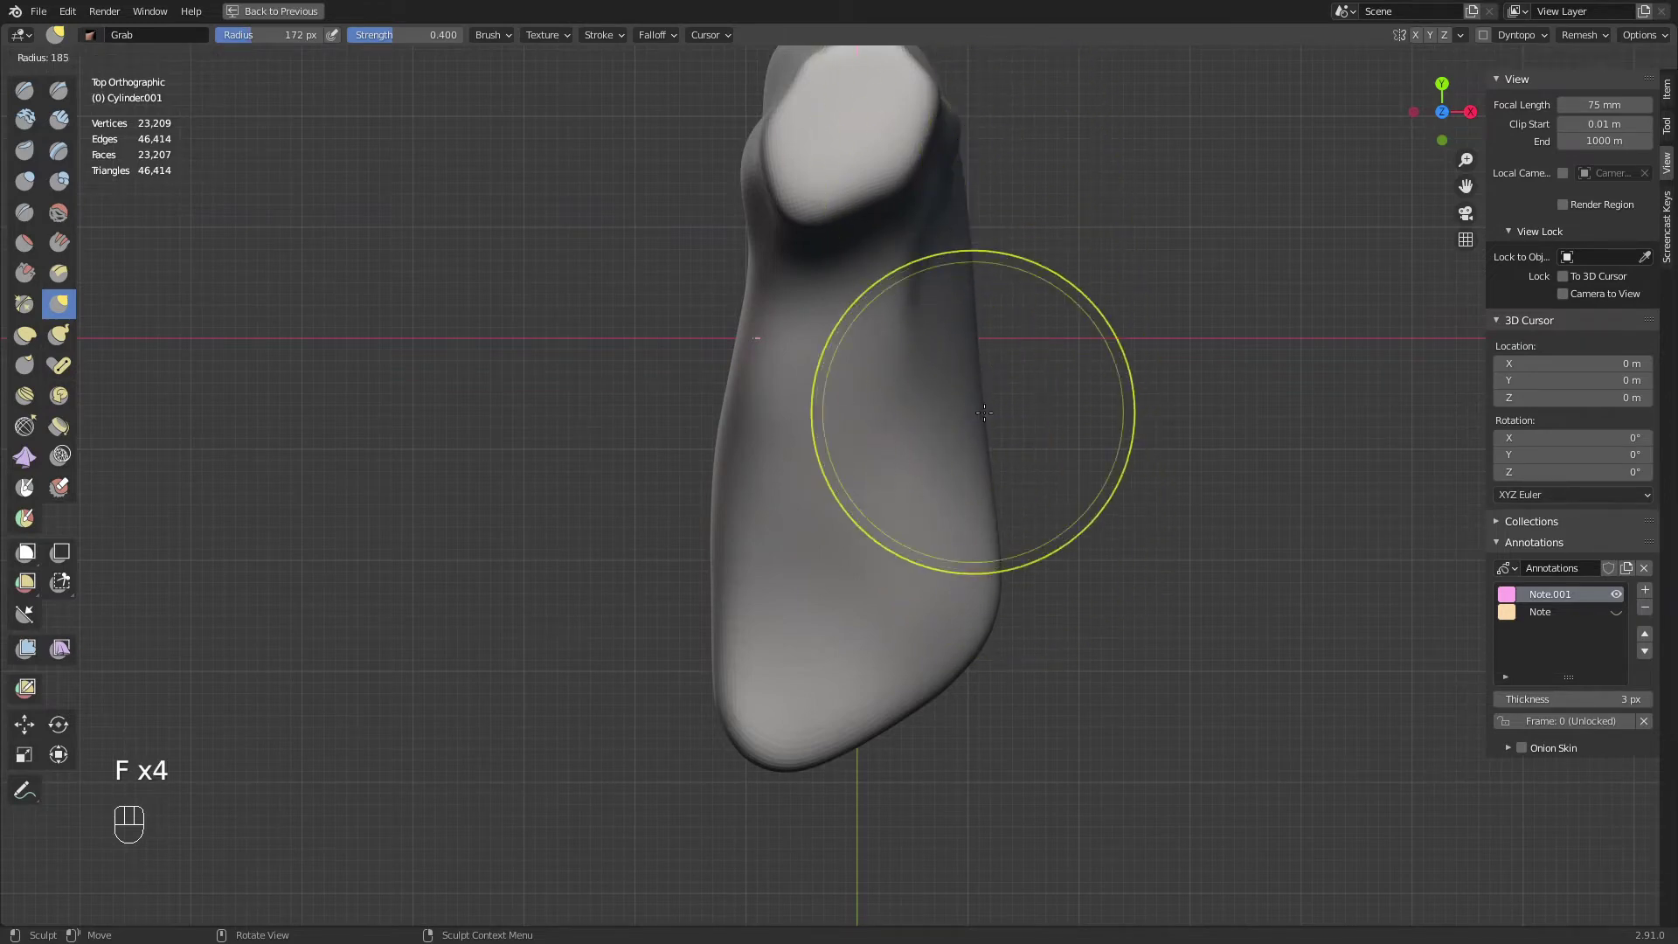
{"action": "left_click", "coordinate": [991, 421]}
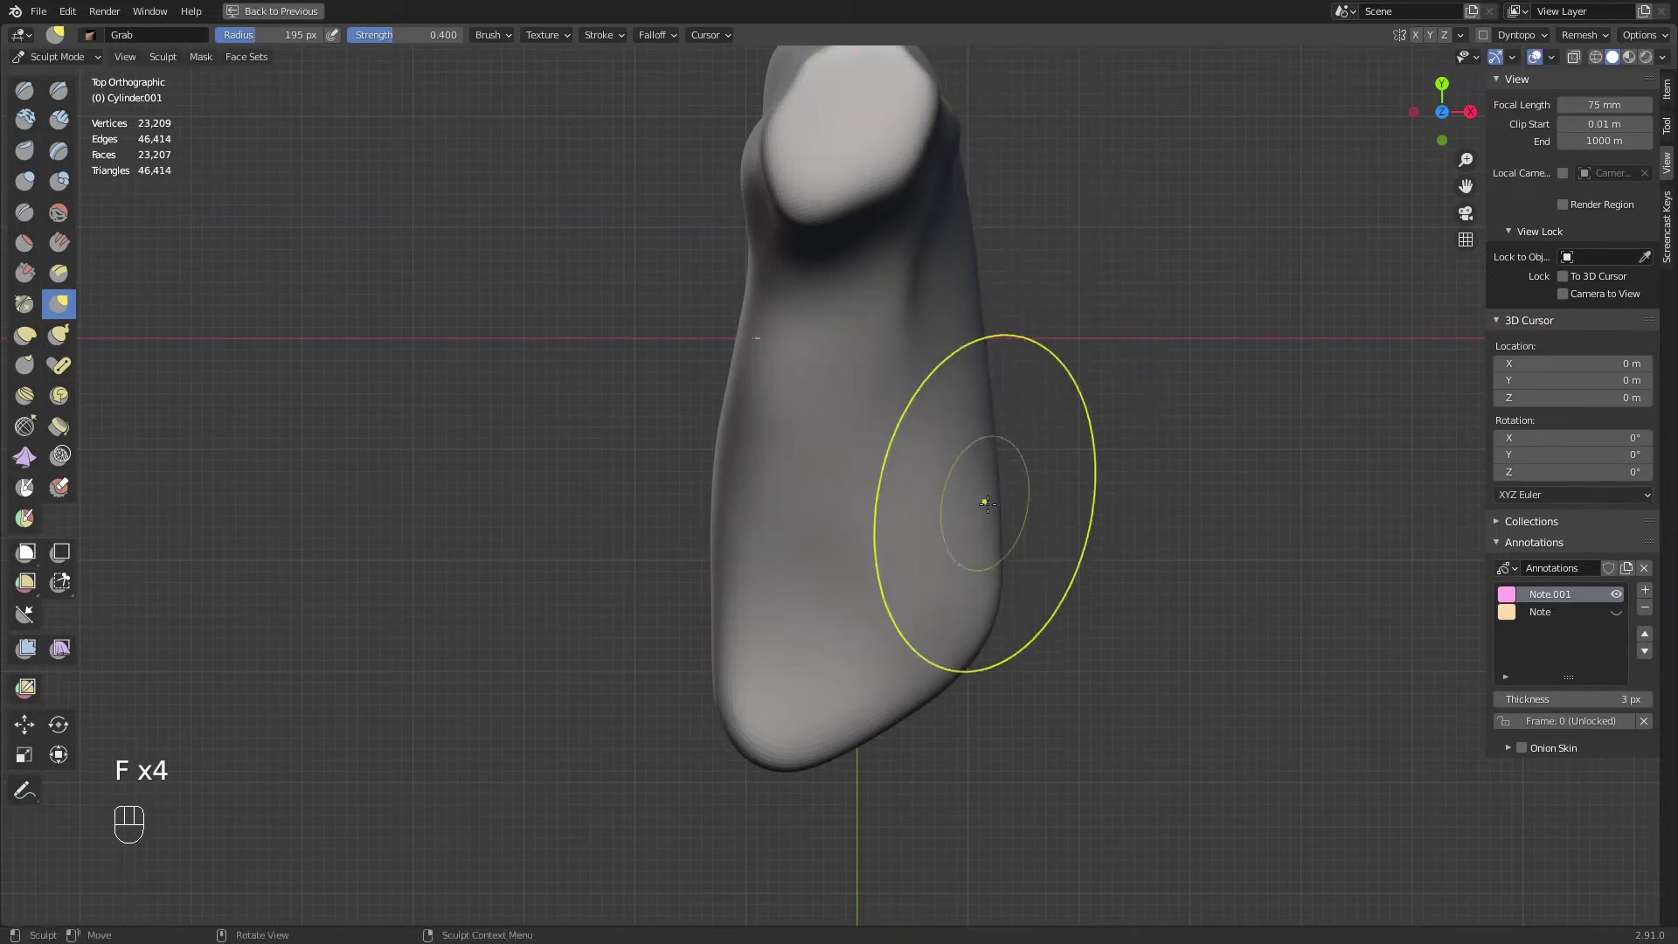
{"action": "key", "text": "f"}
{"action": "left_click", "coordinate": [962, 525]}
Reduce the brush radius to 50 px and smooth the outer side of the instep
{"action": "mouse_move", "coordinate": [902, 372]}
{"action": "middle_mouse_down"}
{"action": "mouse_move", "coordinate": [929, 341]}
{"action": "mouse_move", "coordinate": [936, 481]}
{"action": "middle_mouse_up"}
{"action": "middle_click_drag", "start_coordinate": [935, 480], "coordinate": [842, 528]}
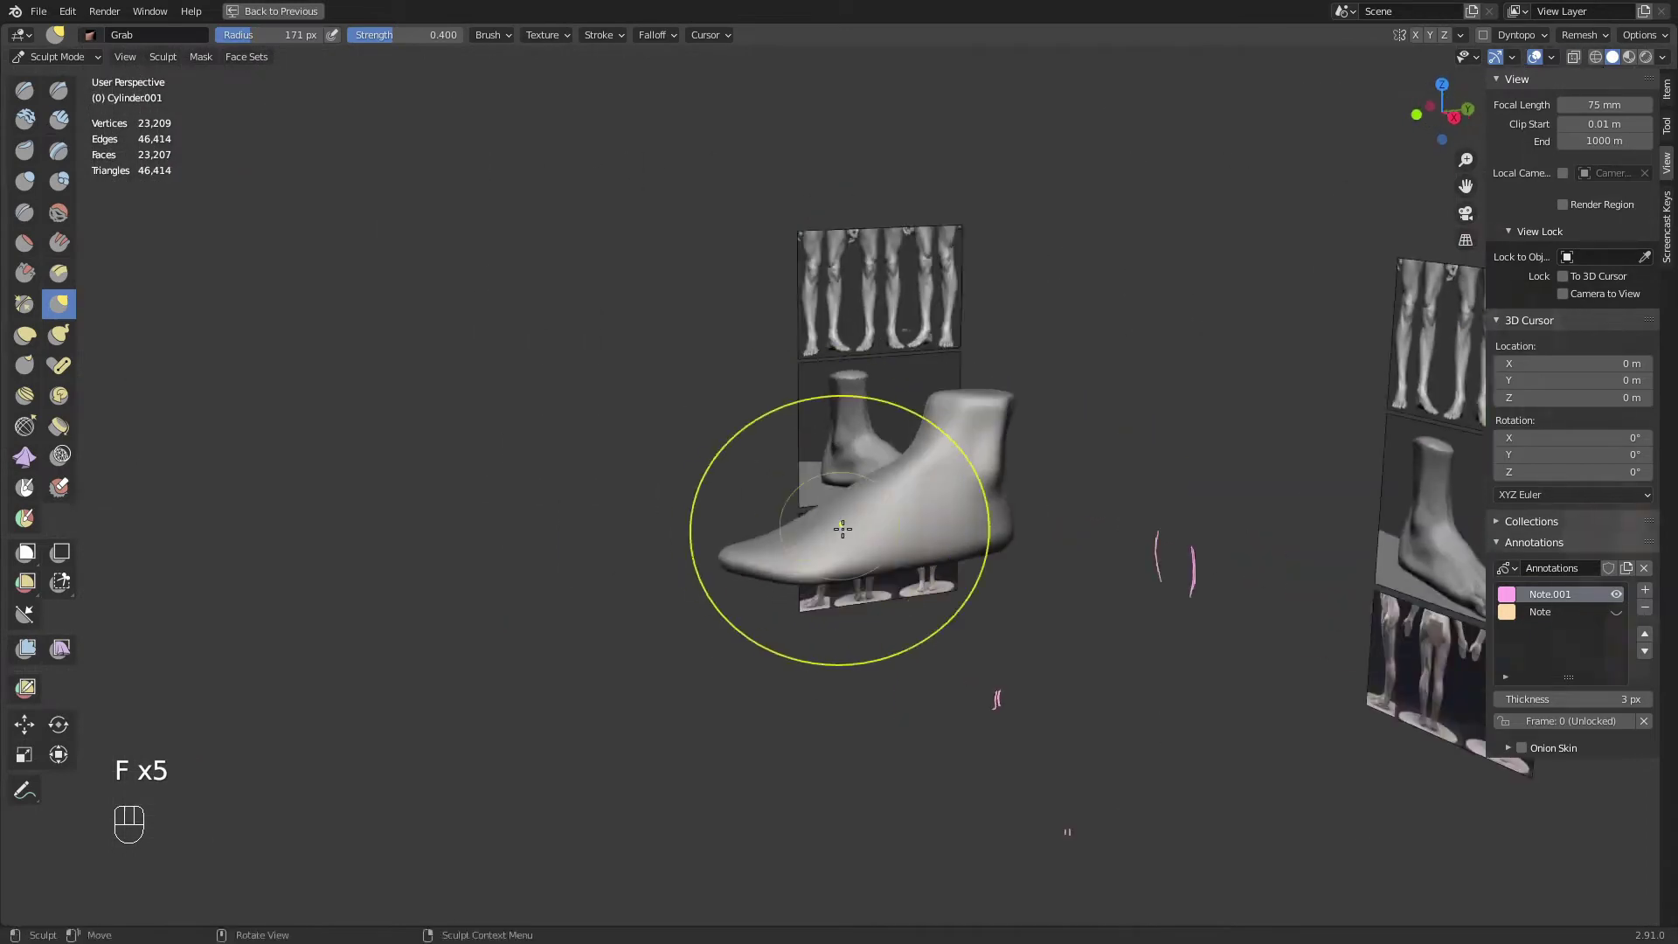
{"action": "key", "text": "f"}
{"action": "left_click", "coordinate": [737, 533]}
{"action": "left_click_drag", "start_coordinate": [889, 496], "coordinate": [898, 491], "text": "shift"}
{"action": "key", "text": "KP_3"}
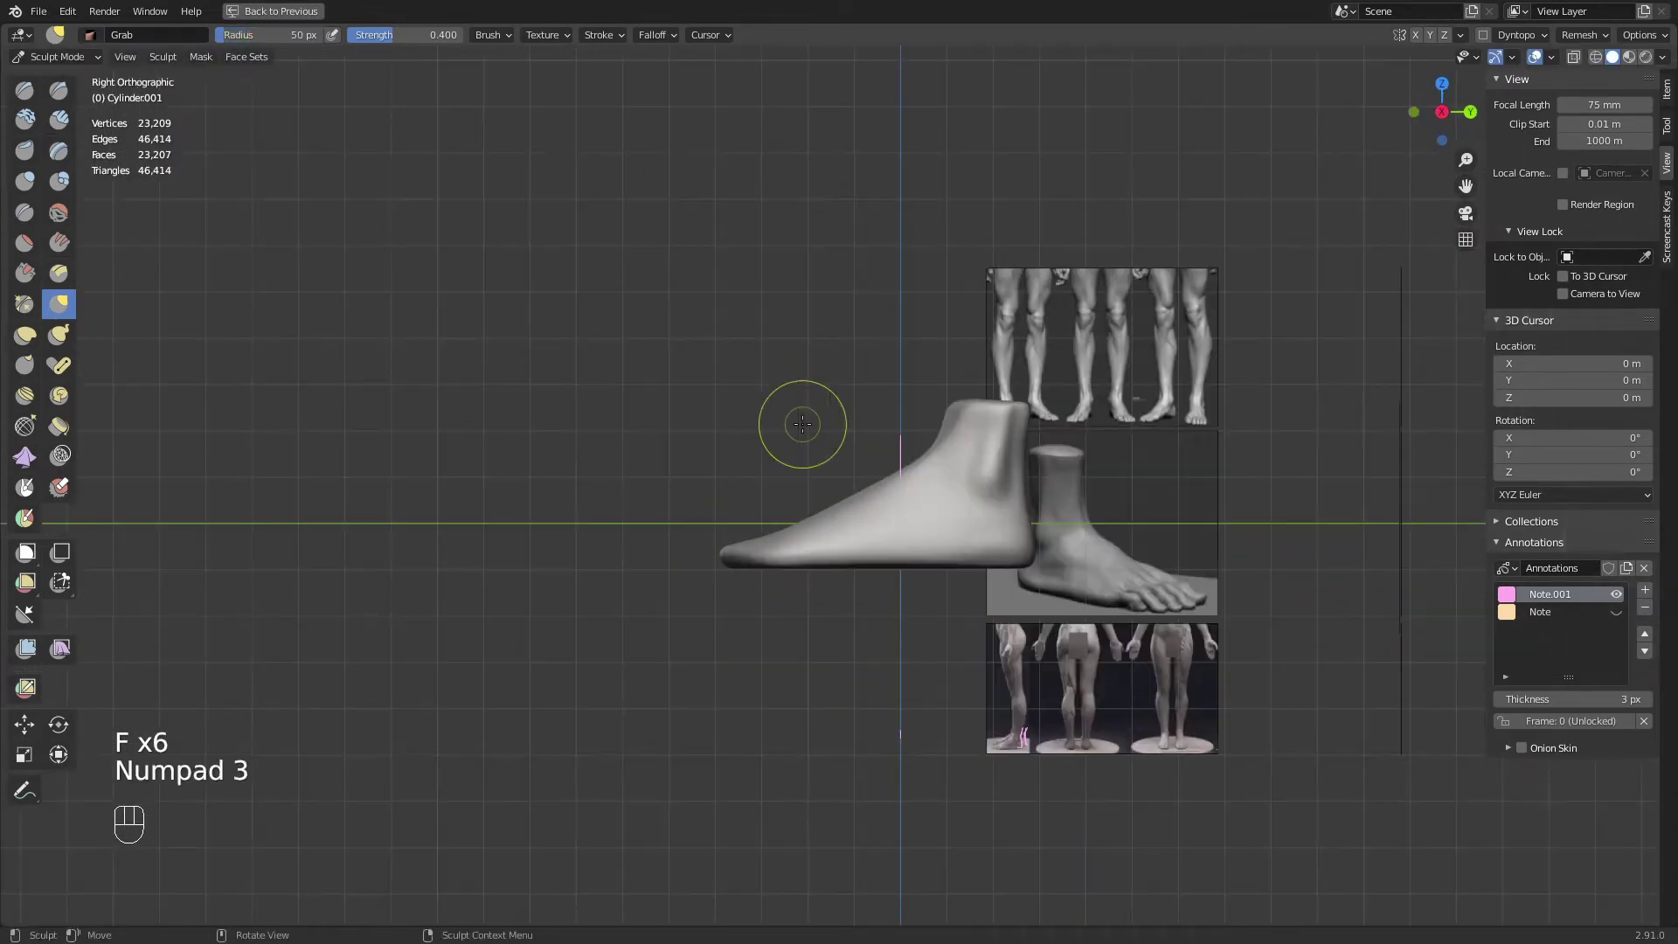
{"action": "mouse_move", "coordinate": [798, 423]}
{"action": "middle_mouse_down", "text": "ctrl"}
{"action": "mouse_move", "coordinate": [805, 487]}
{"action": "mouse_move", "coordinate": [985, 603]}
{"action": "mouse_move", "coordinate": [1218, 404]}
{"action": "mouse_move", "coordinate": [1137, 525]}
{"action": "mouse_move", "coordinate": [1176, 586]}
{"action": "mouse_move", "coordinate": [1022, 542]}
{"action": "mouse_move", "coordinate": [1021, 642]}
{"action": "middle_mouse_up", "text": "ctrl"}
{"action": "mouse_move", "coordinate": [1021, 642]}
{"action": "middle_mouse_down"}
{"action": "mouse_move", "coordinate": [991, 480]}
{"action": "mouse_move", "coordinate": [1018, 503]}
{"action": "middle_mouse_up"}
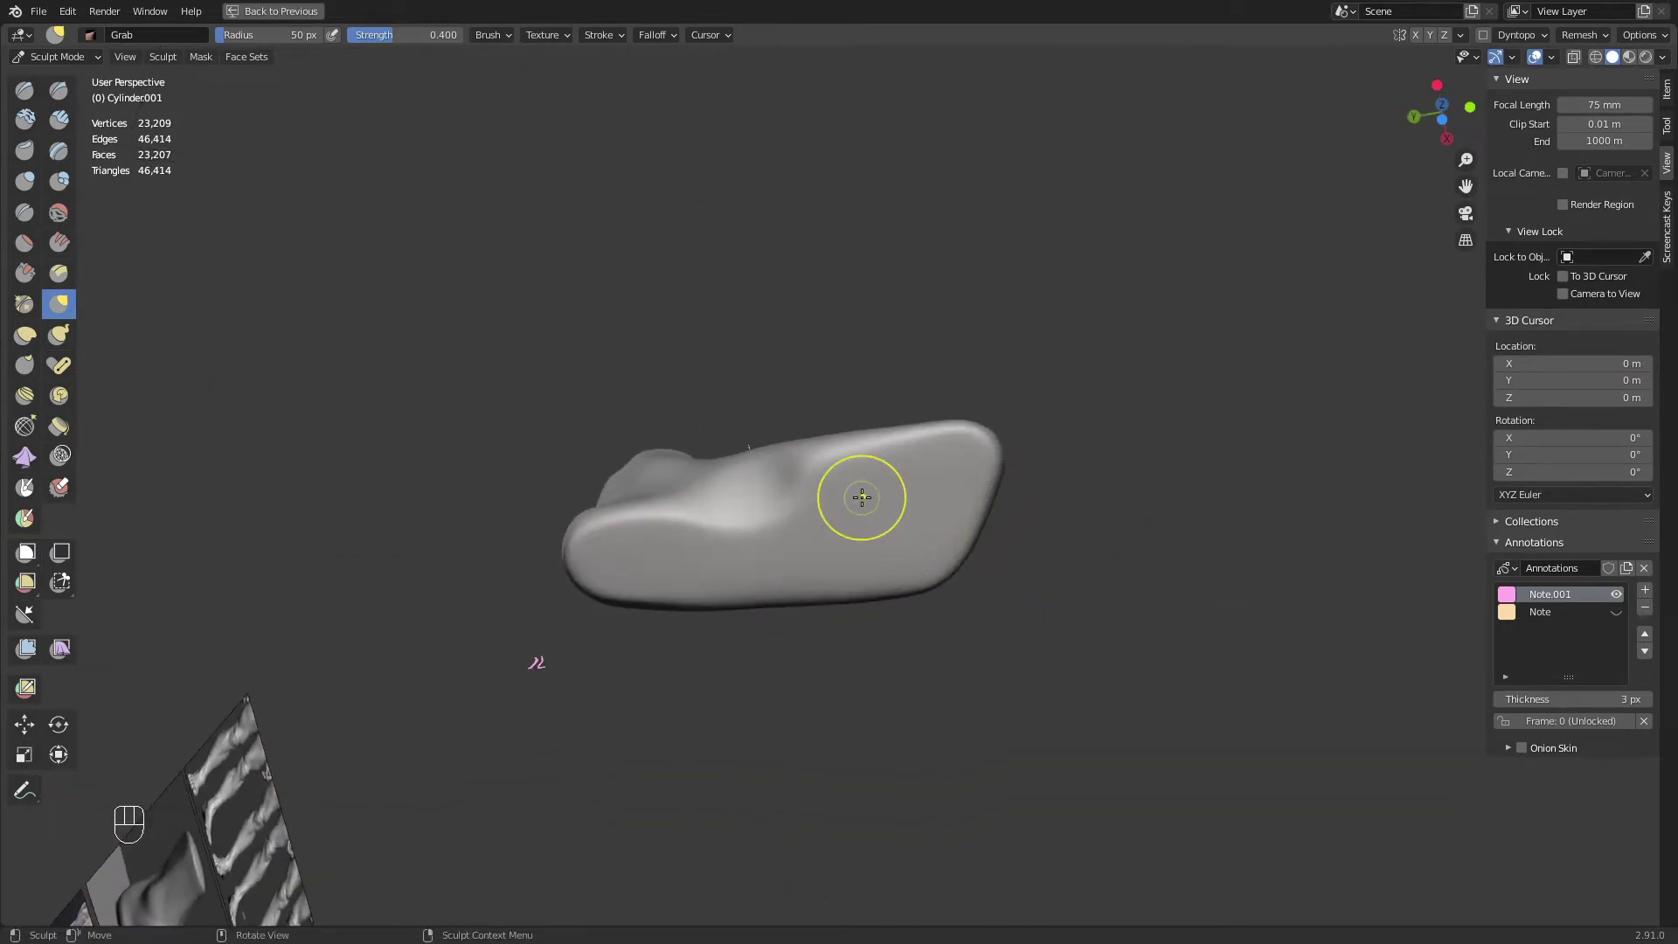
{"action": "key", "text": "KP_7"}
{"action": "key", "text": "KP_9"}
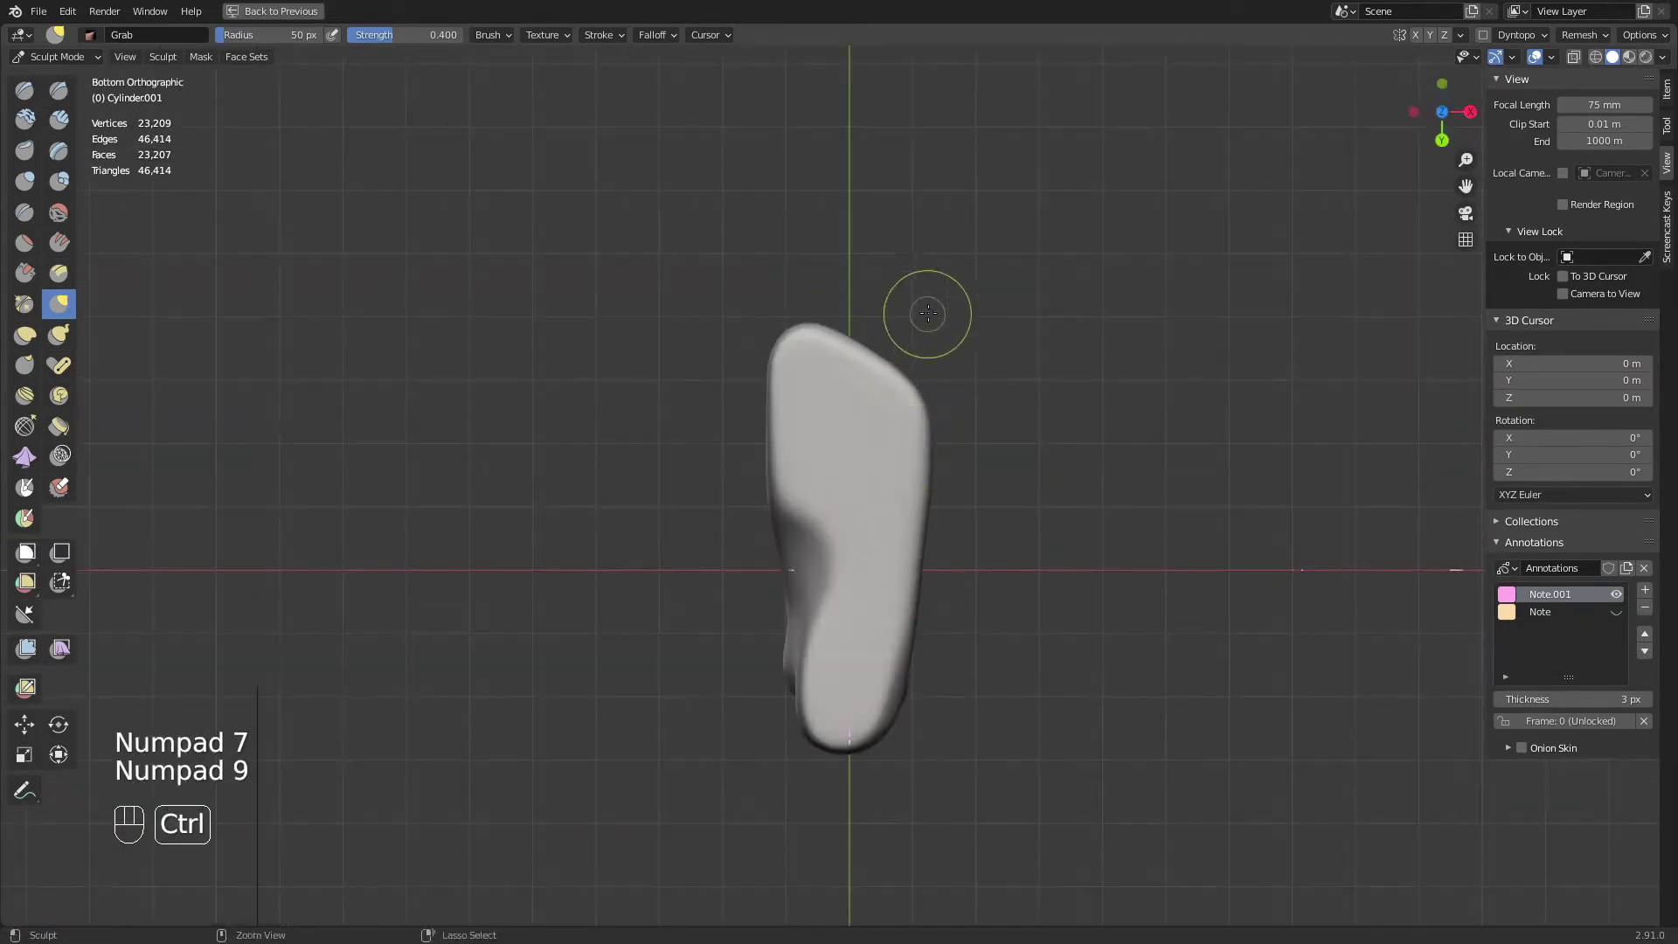
{"action": "key", "text": "ctrl+z"}
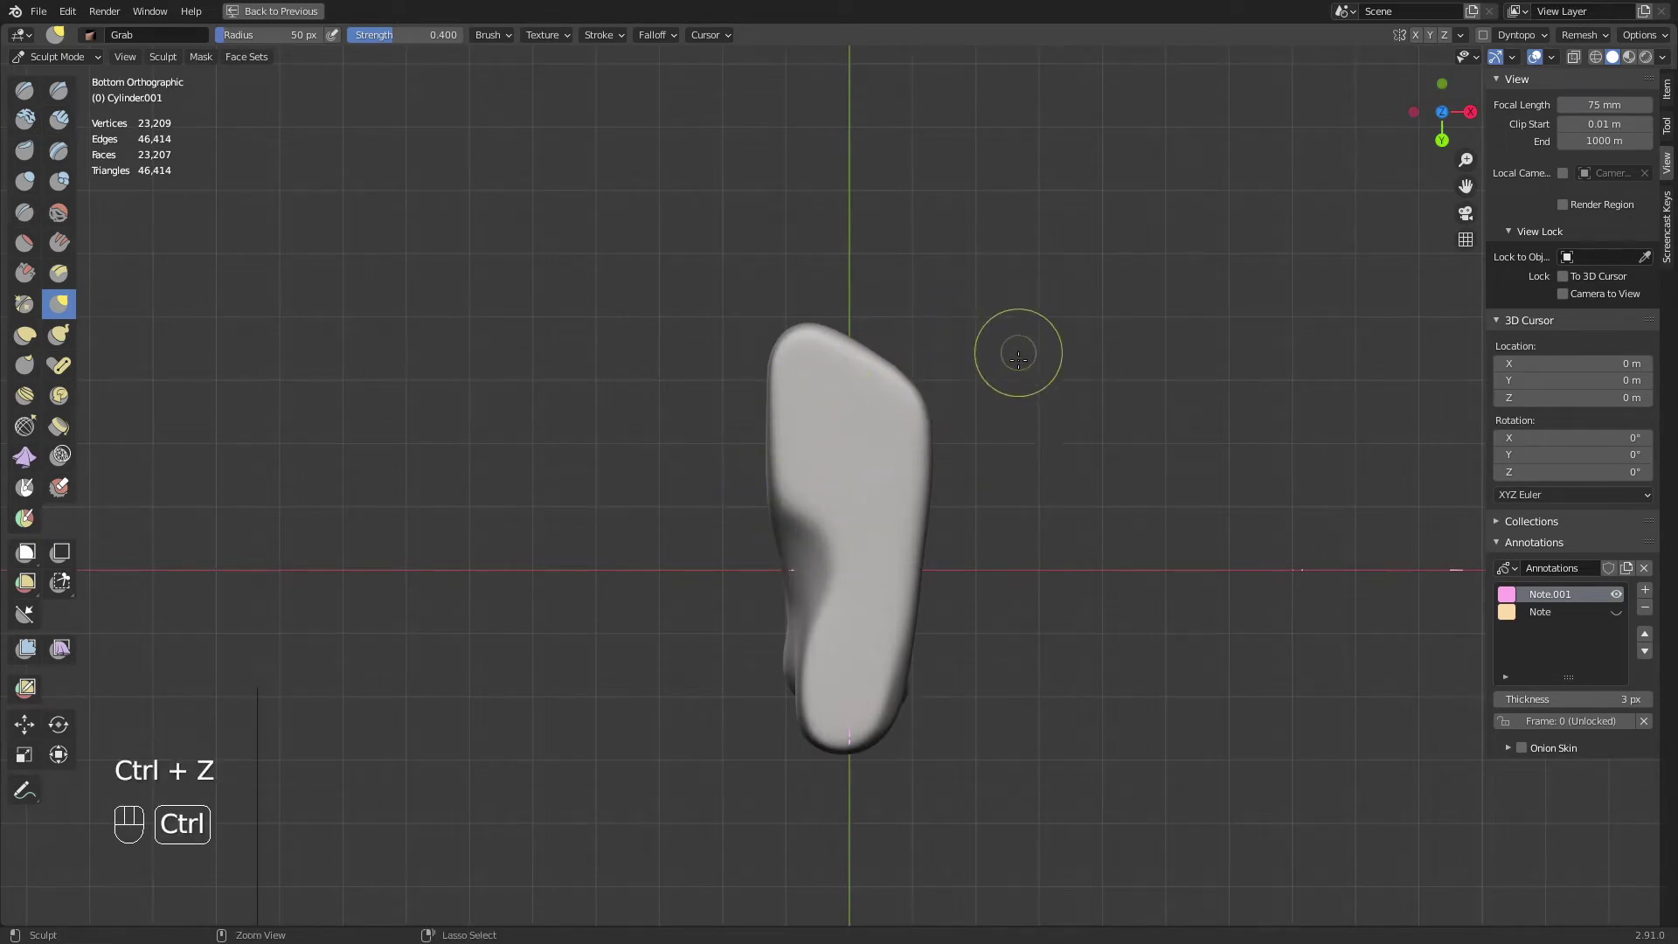
{"action": "middle_click_drag", "start_coordinate": [1011, 356], "coordinate": [898, 437], "text": "ctrl"}
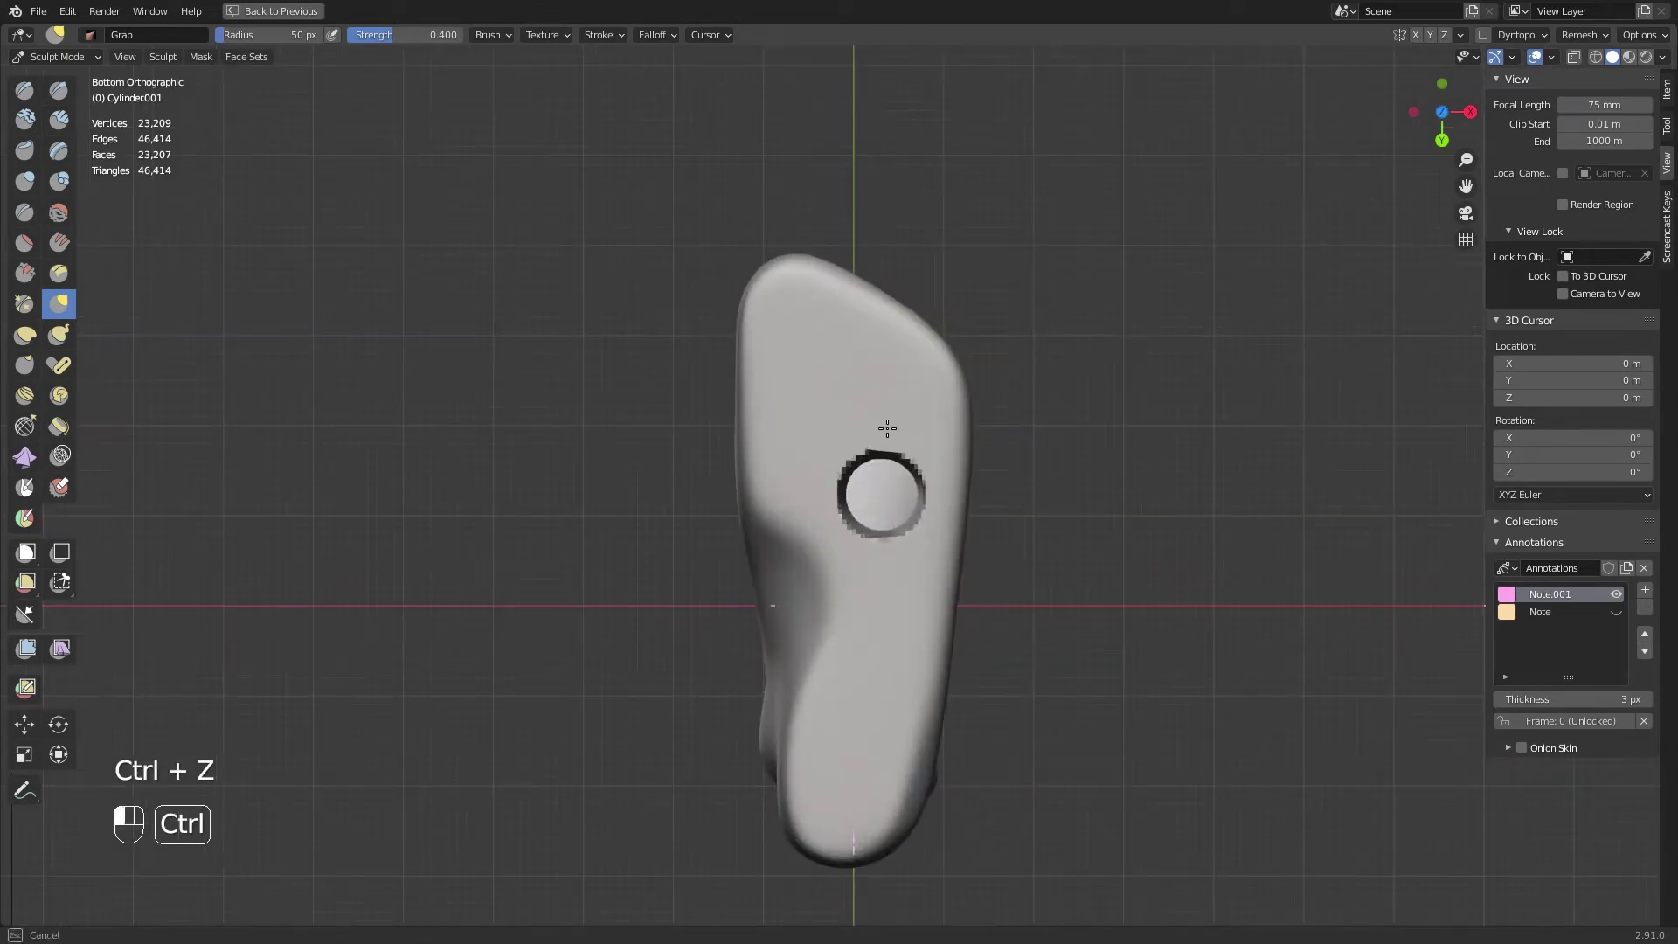
{"action": "left_click_drag", "start_coordinate": [887, 429], "coordinate": [888, 431]}
{"action": "mouse_move", "coordinate": [887, 430]}
{"action": "middle_mouse_down"}
{"action": "mouse_move", "coordinate": [914, 585]}
{"action": "mouse_move", "coordinate": [853, 449]}
{"action": "mouse_move", "coordinate": [737, 396]}
{"action": "middle_mouse_up"}
{"action": "key", "text": "ctrl+z"}
Pull the inner edge of the forefoot slightly outward in bottom view with the Grab brush at 144 px
{"action": "key", "text": "KP_7"}
{"action": "key", "text": "KP_9"}
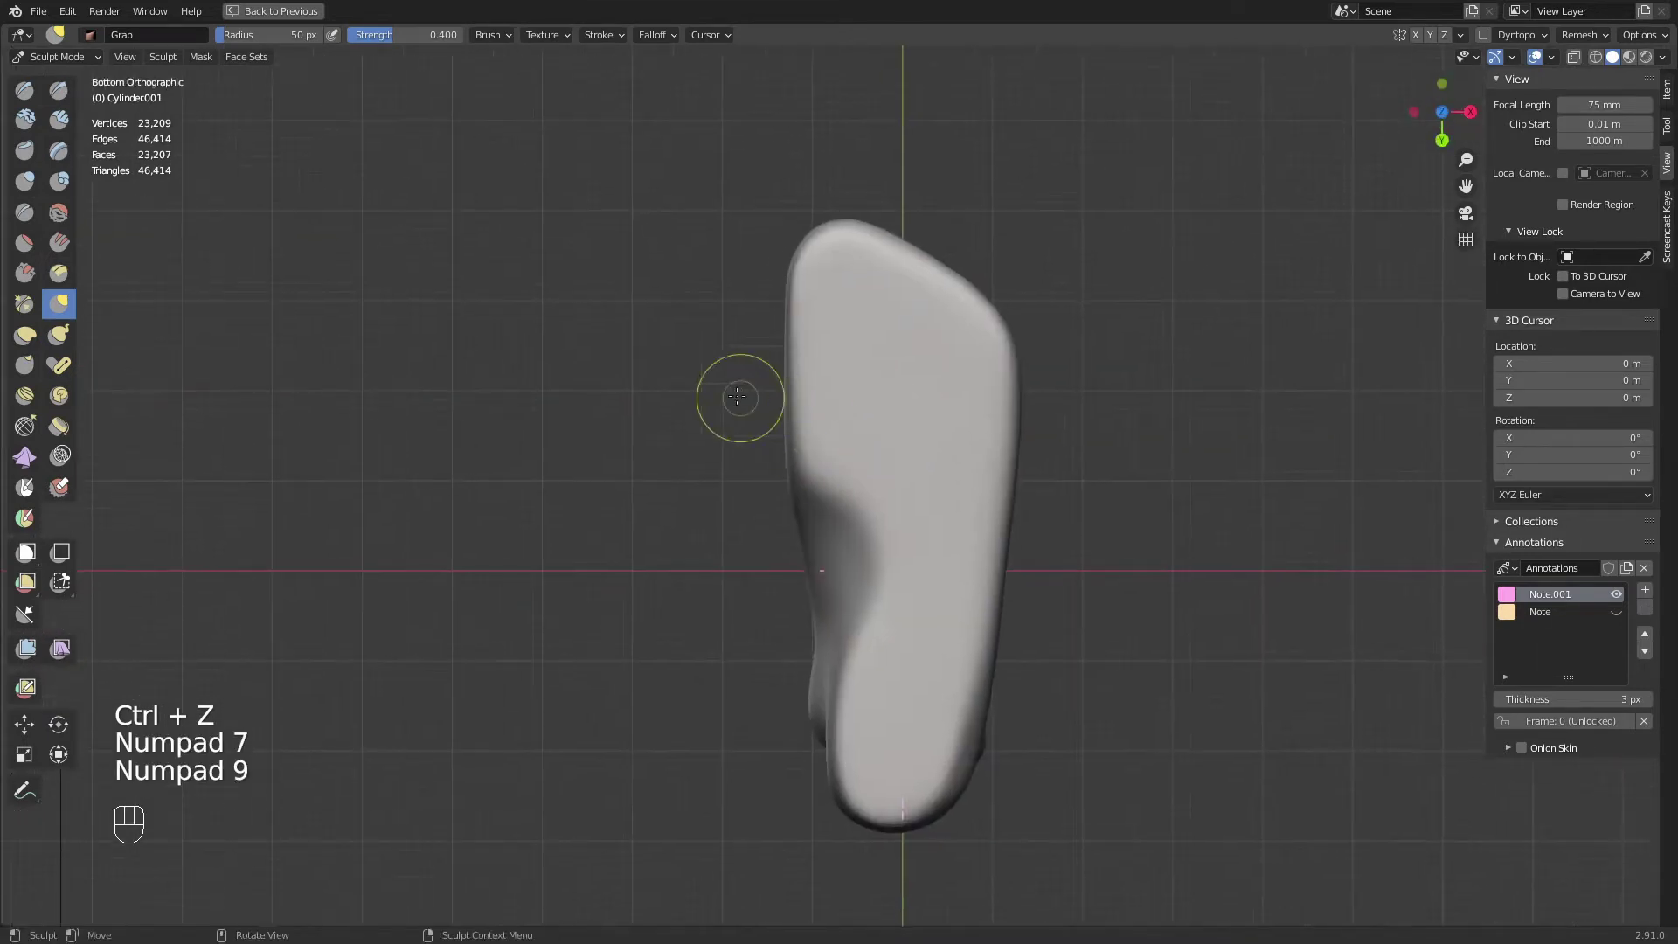
{"action": "key", "text": "g"}
{"action": "key", "text": "f"}
{"action": "key", "text": "f"}
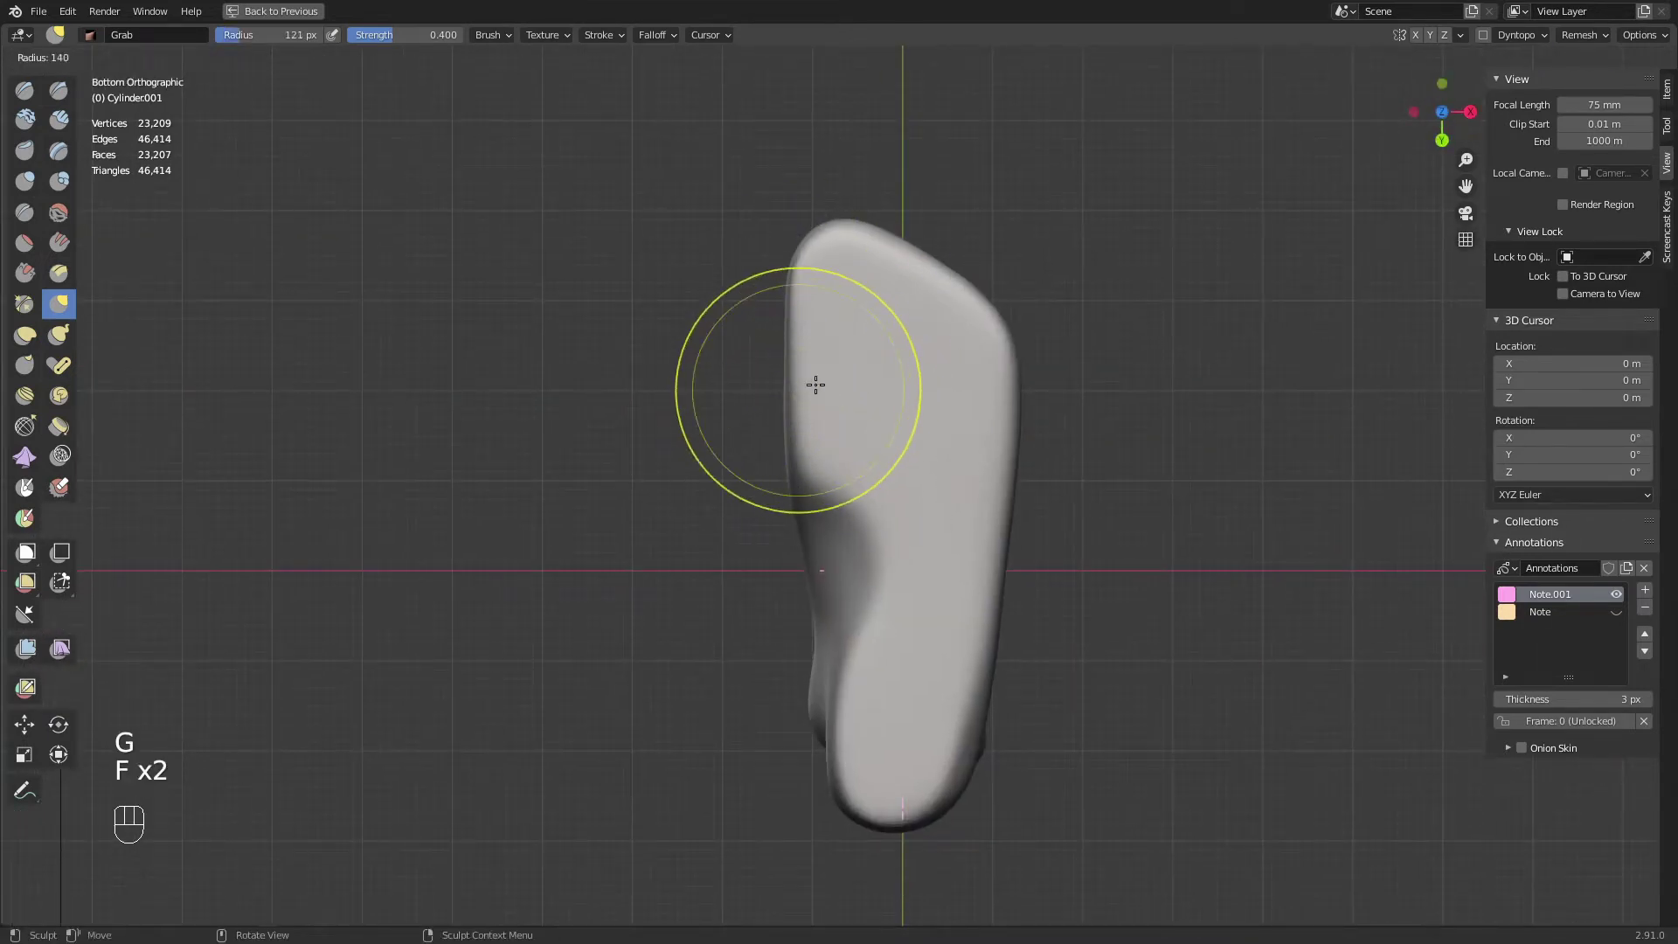
{"action": "left_click", "coordinate": [784, 390]}
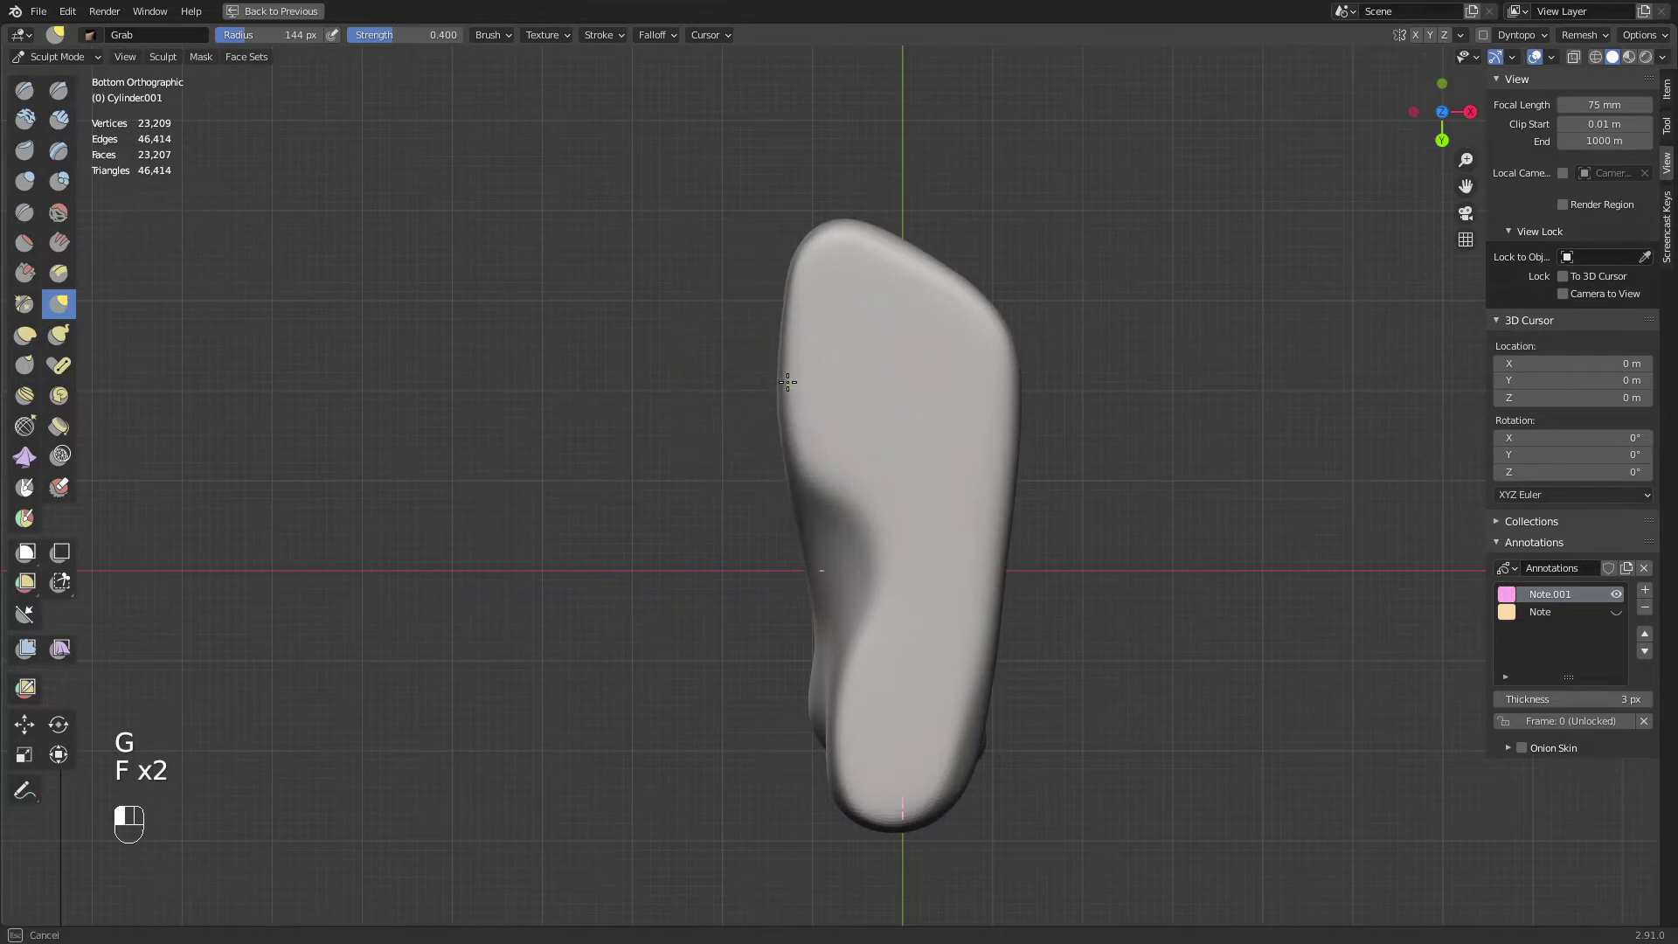
Set the brush radius to 118 px and smooth the inner edge of the sole from the ball of the foot to the heel
{"action": "key", "text": "f"}
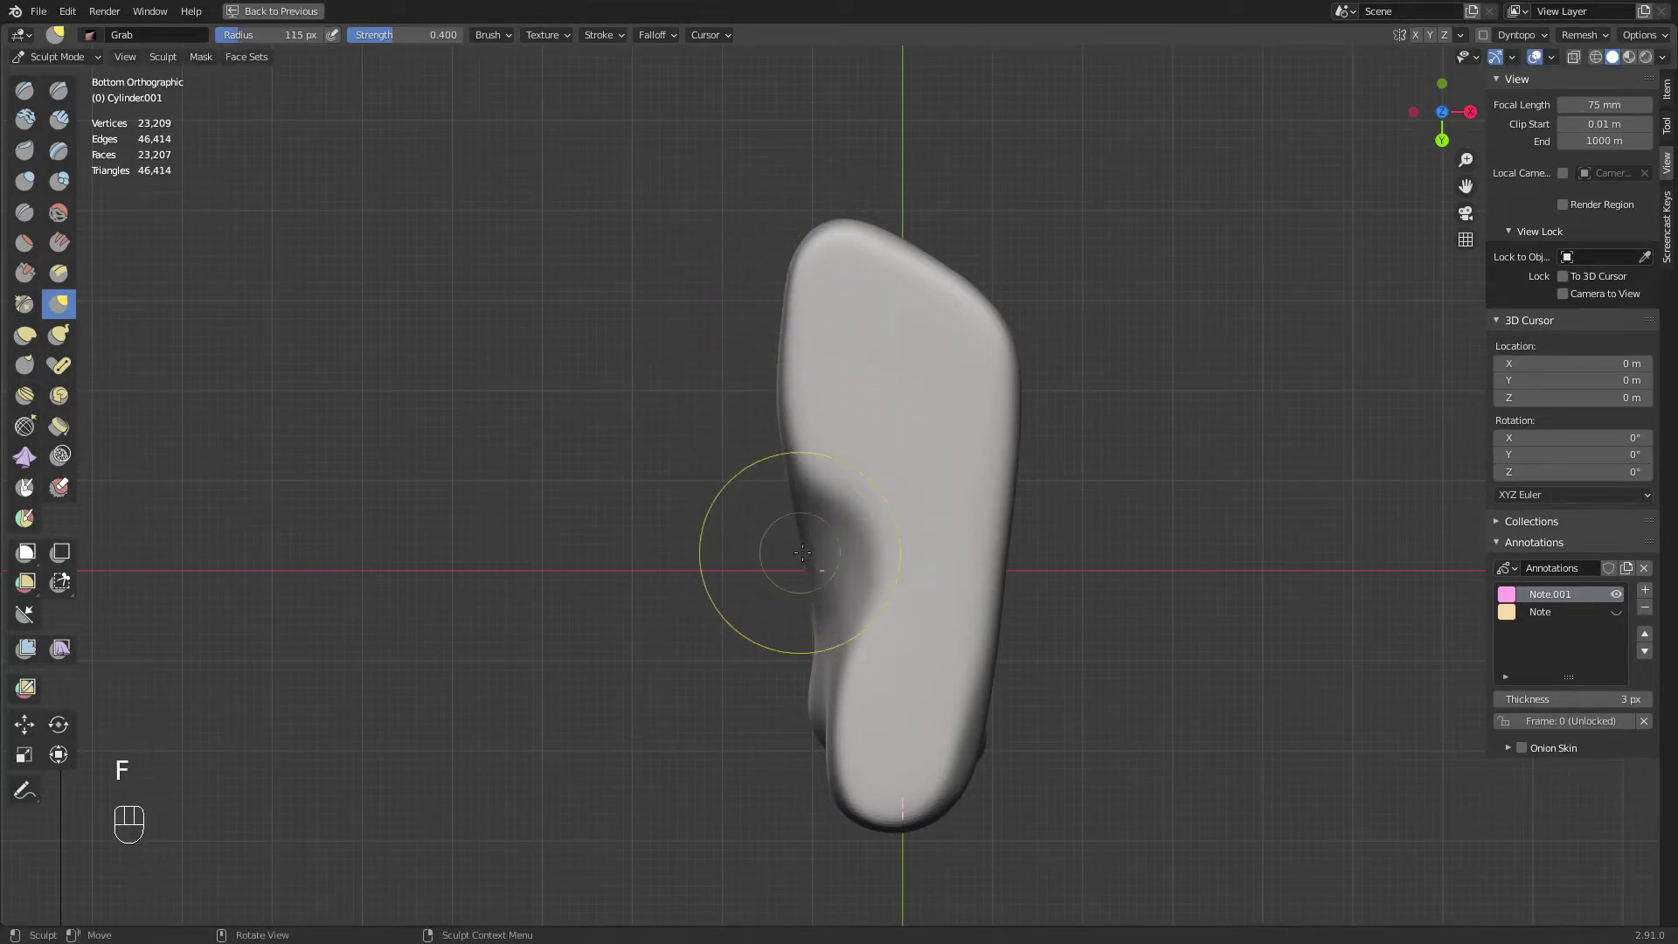
{"action": "left_click", "coordinate": [795, 551]}
{"action": "key", "text": "f"}
{"action": "left_click", "coordinate": [820, 473]}
{"action": "left_click_drag", "start_coordinate": [784, 418], "coordinate": [803, 449], "text": "shift"}
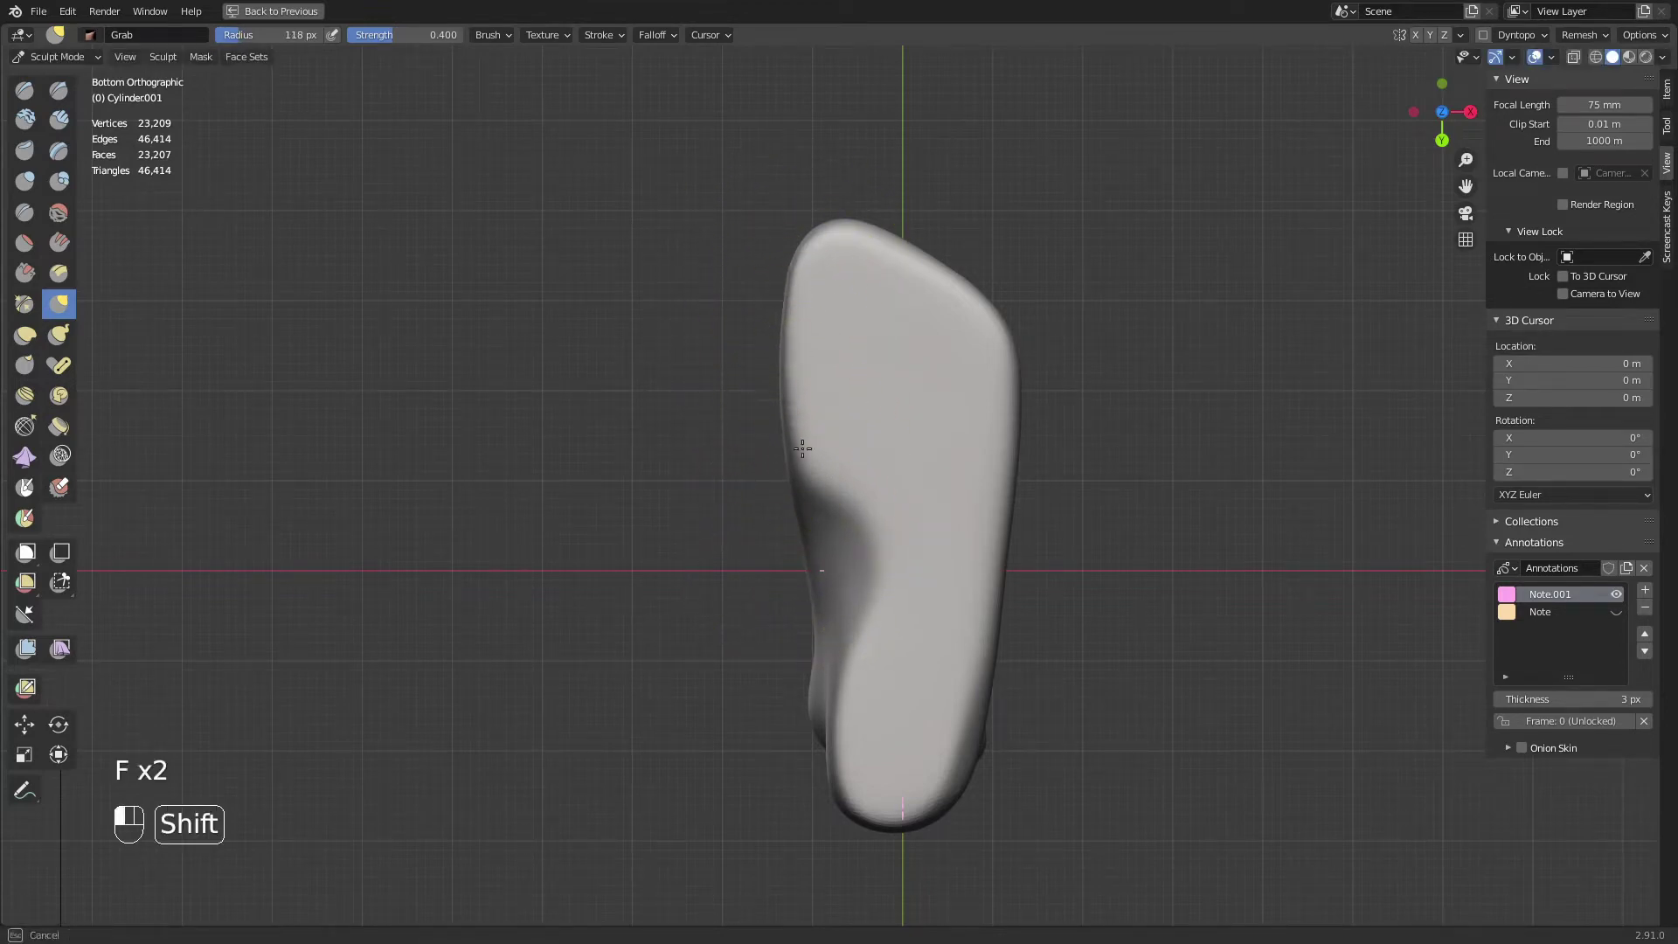
{"action": "left_click_drag", "start_coordinate": [853, 708], "coordinate": [853, 707], "text": "shift"}
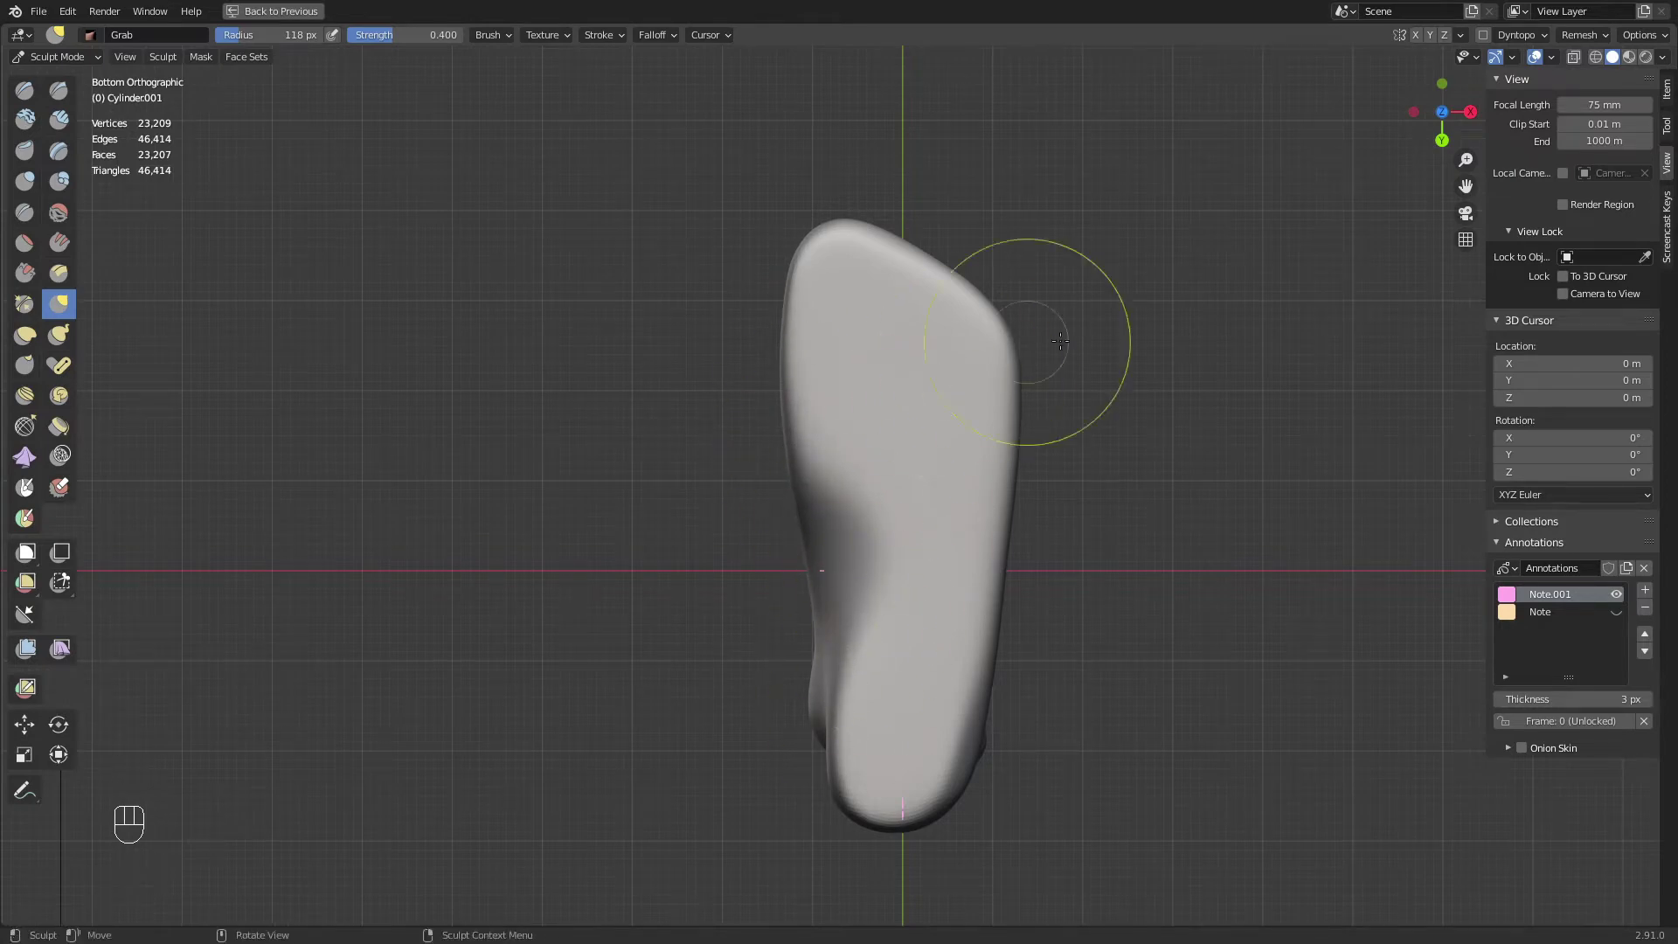
Carve a curved groove across the sole behind the toes with Draw Sharp at 53 px and sharpen it with Crease at 66 px
{"action": "key", "text": "q"}
{"action": "left_click", "coordinate": [903, 430]}
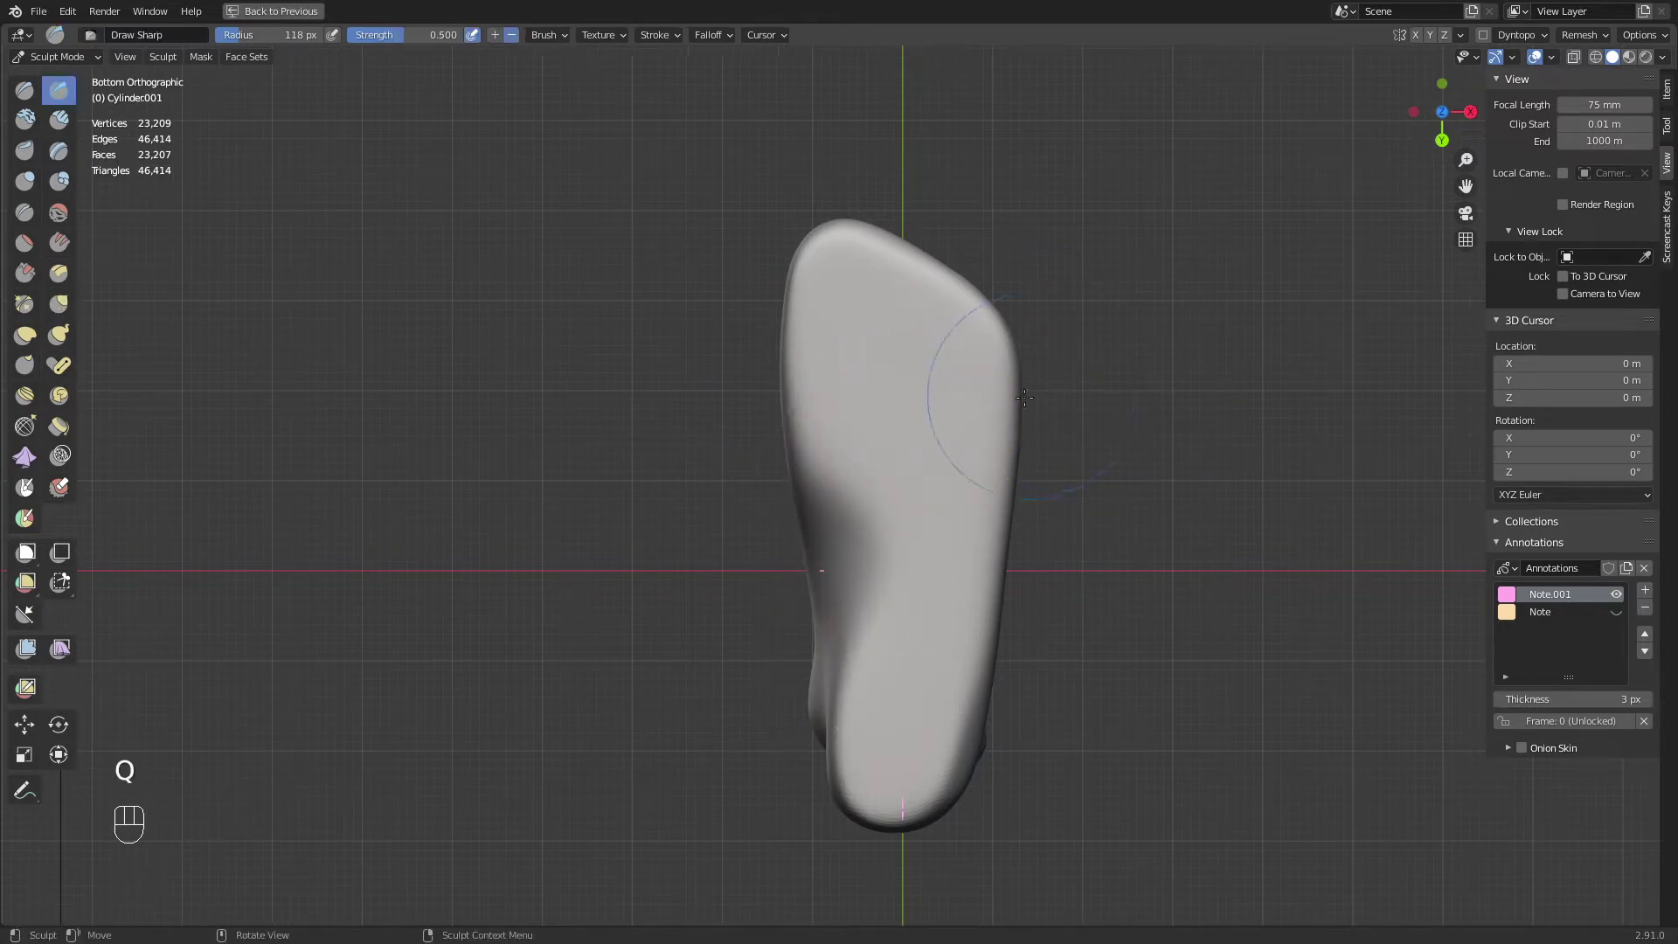
{"action": "key", "text": "q"}
{"action": "left_click", "coordinate": [885, 391]}
{"action": "key", "text": "f"}
{"action": "left_click", "coordinate": [882, 378]}
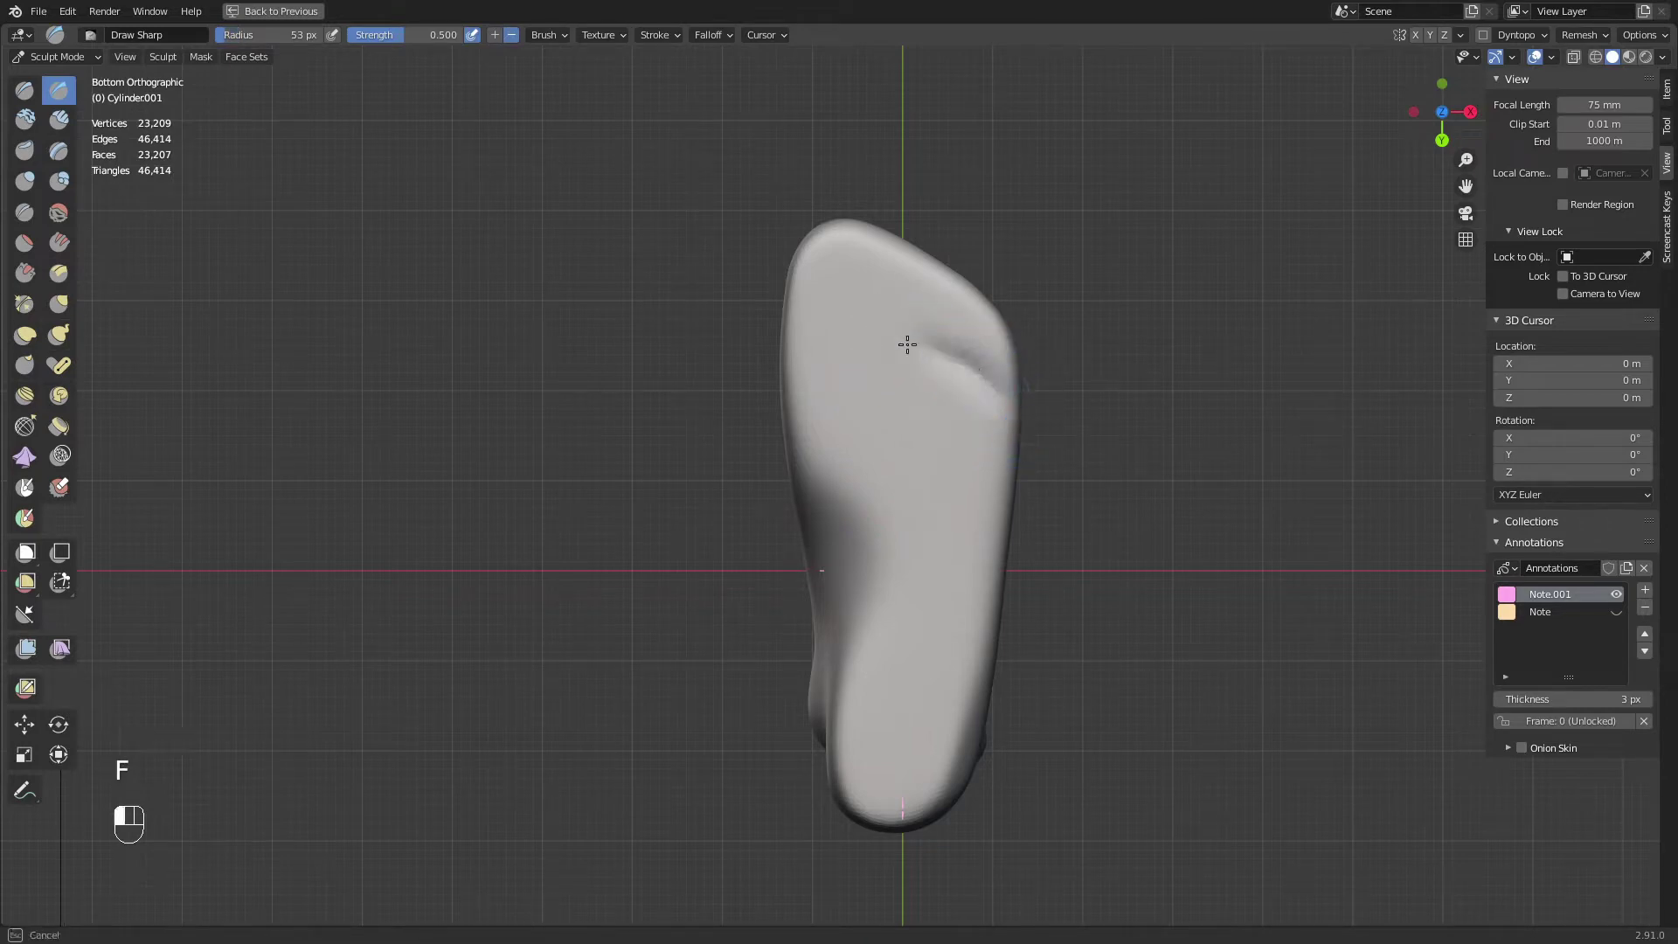
{"action": "left_click_drag", "start_coordinate": [908, 344], "coordinate": [795, 344]}
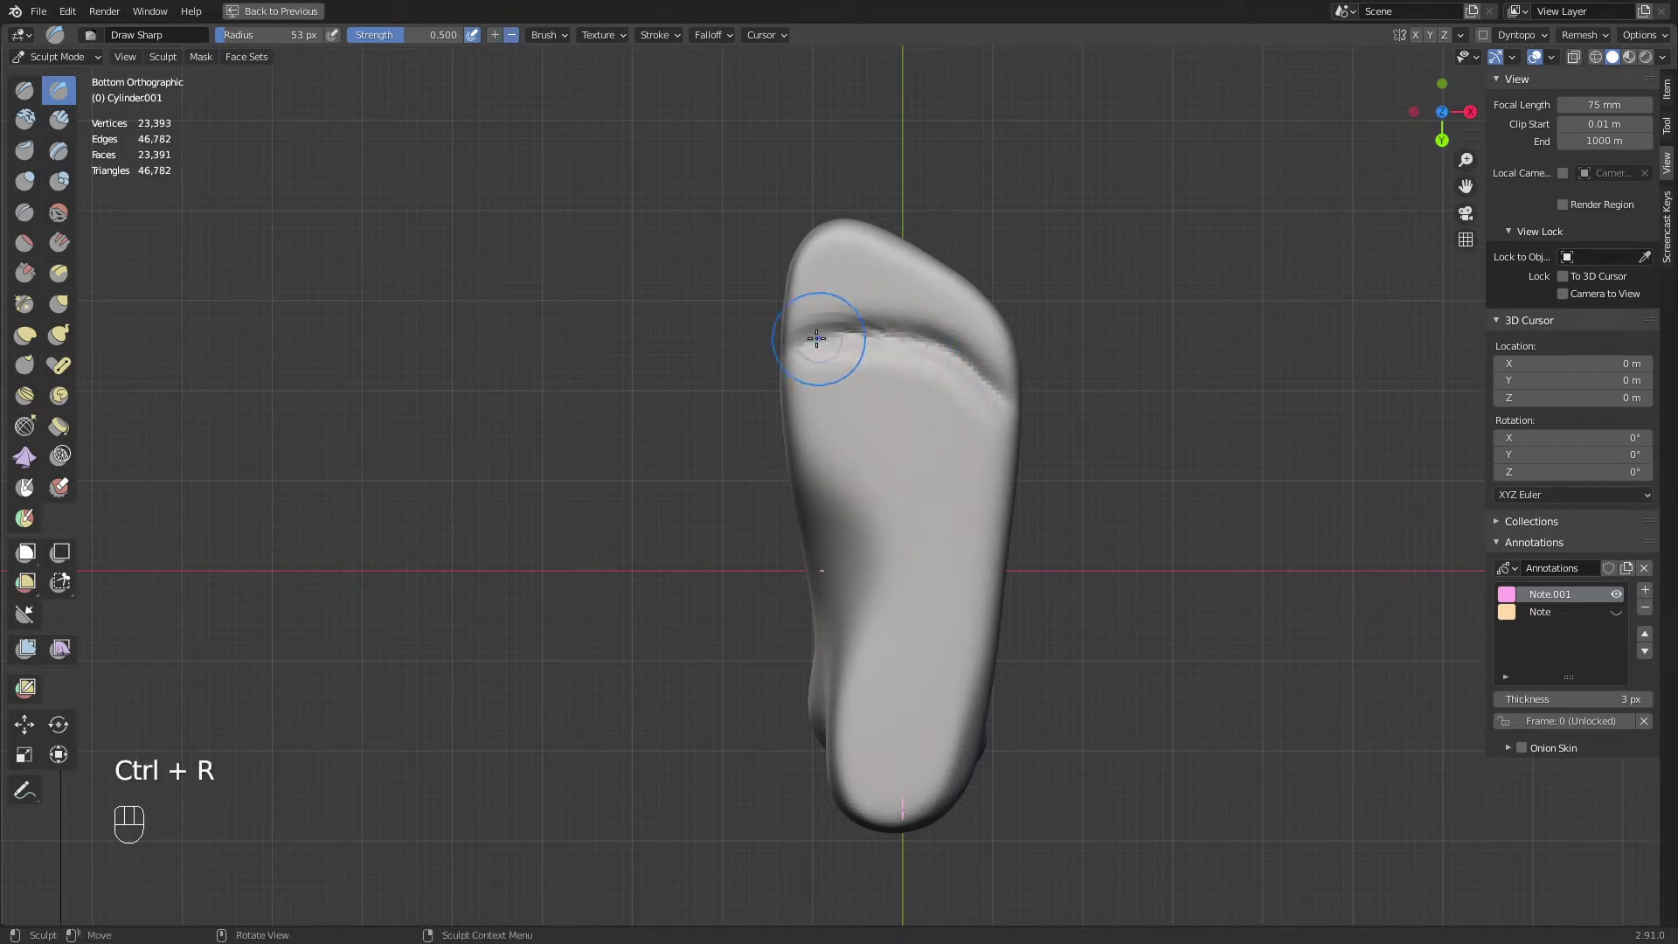
{"action": "key", "text": "shift+c"}
{"action": "key", "text": "f"}
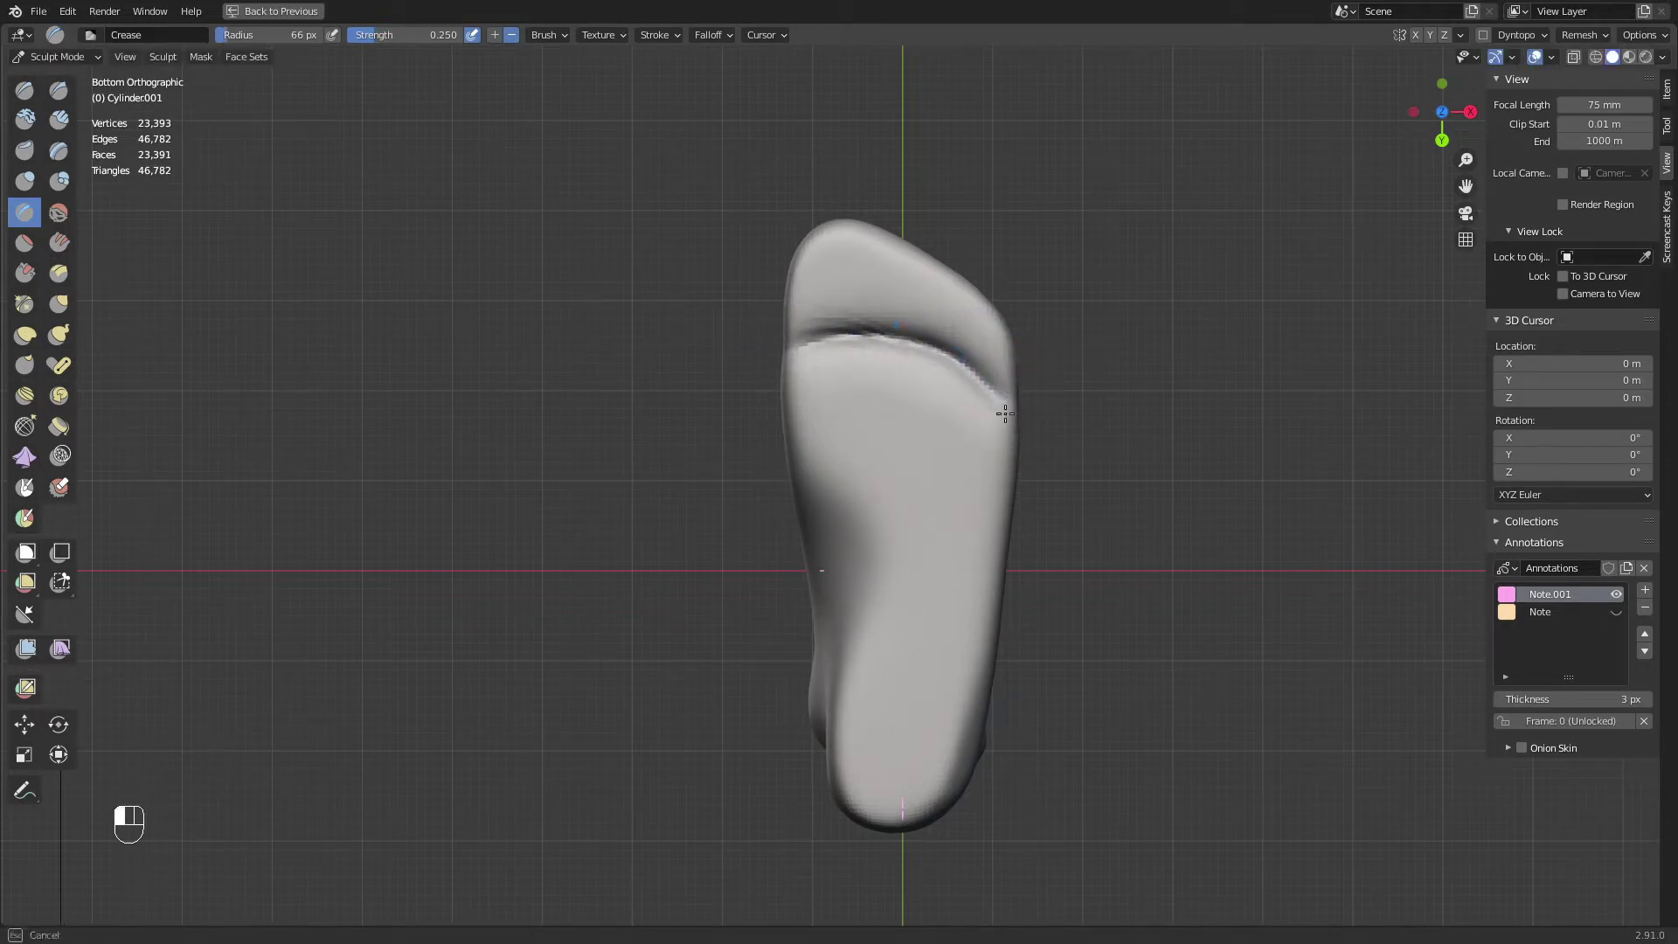
Build up the inner side of the ball of the foot with the Clay Strips brush at 93 px
{"action": "middle_click_drag", "start_coordinate": [942, 356], "coordinate": [884, 345], "text": "shift"}
{"action": "key", "text": "q"}
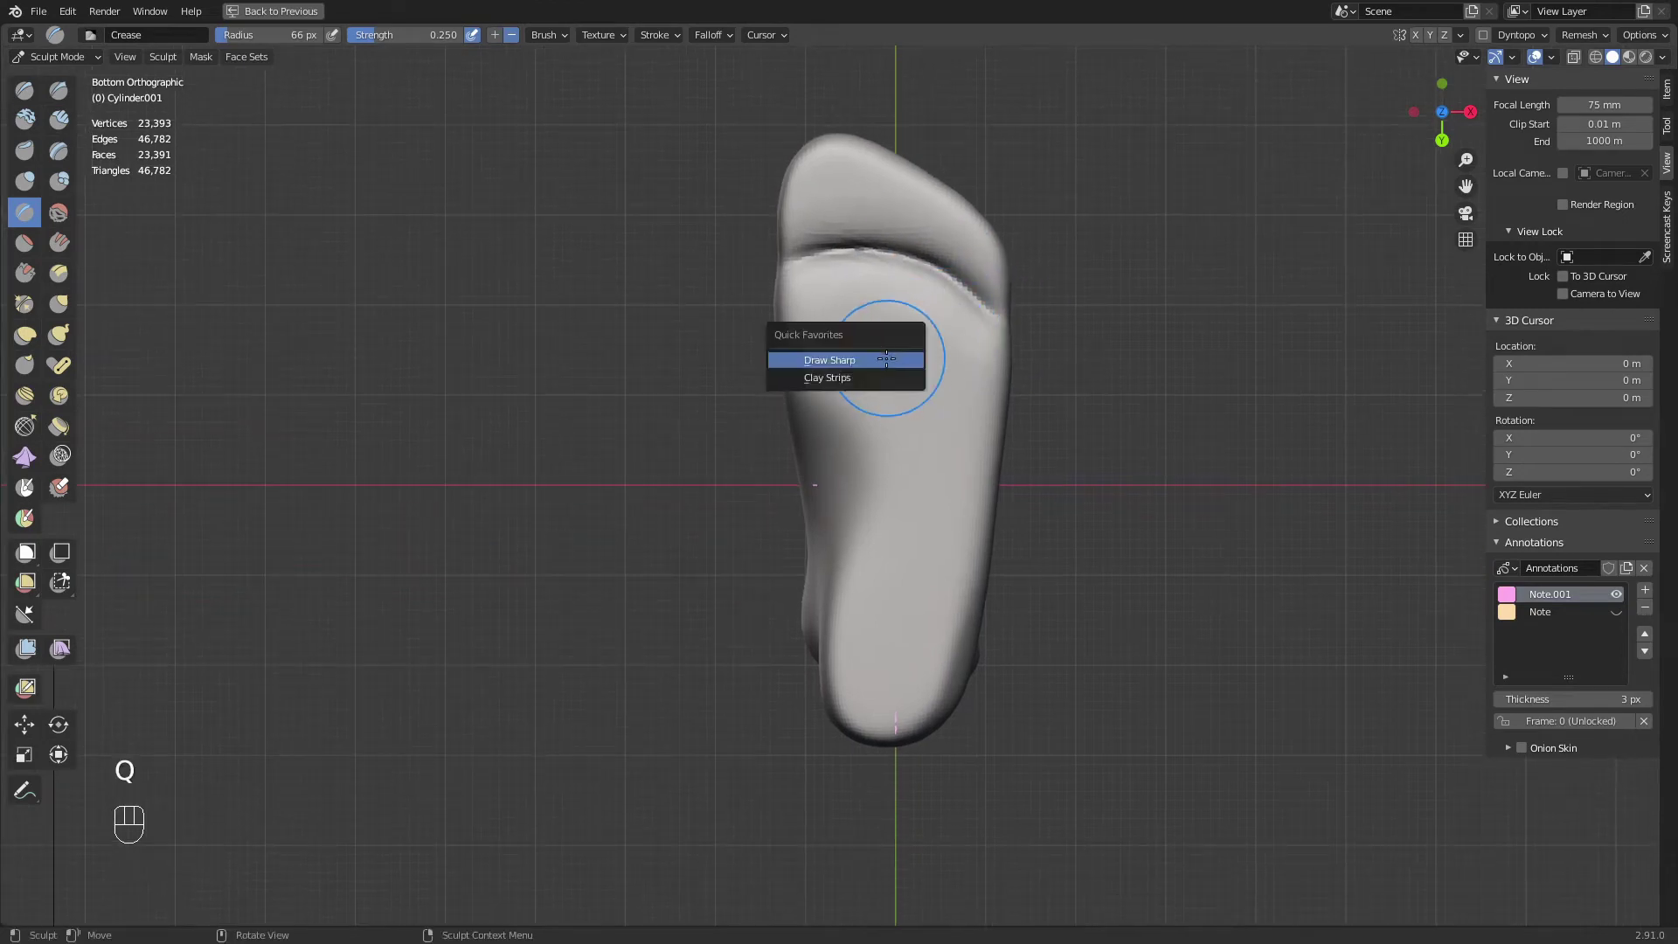
{"action": "left_click", "coordinate": [839, 381]}
{"action": "key", "text": "f"}
{"action": "left_click", "coordinate": [817, 349]}
{"action": "left_click_drag", "start_coordinate": [812, 302], "coordinate": [817, 424]}
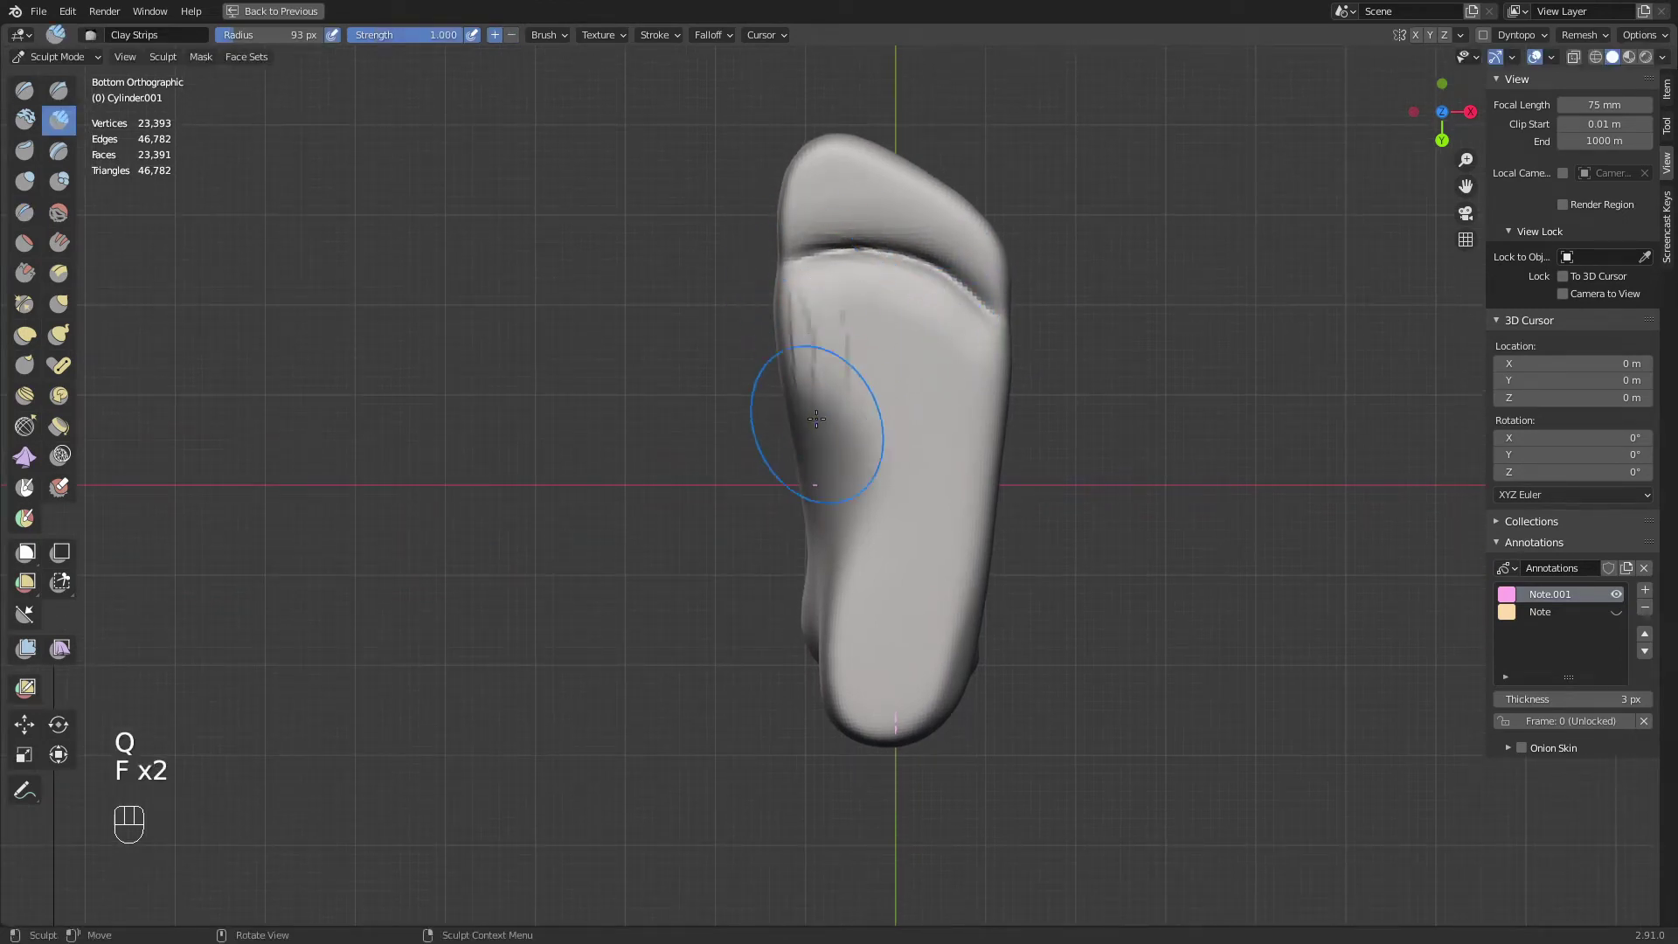
Enlarge the Clay Strips radius to 123 px, add more volume to the ball of the foot and smooth the sole
{"action": "key", "text": "f"}
{"action": "left_click", "coordinate": [817, 276]}
{"action": "key", "text": "f"}
{"action": "left_click", "coordinate": [874, 344]}
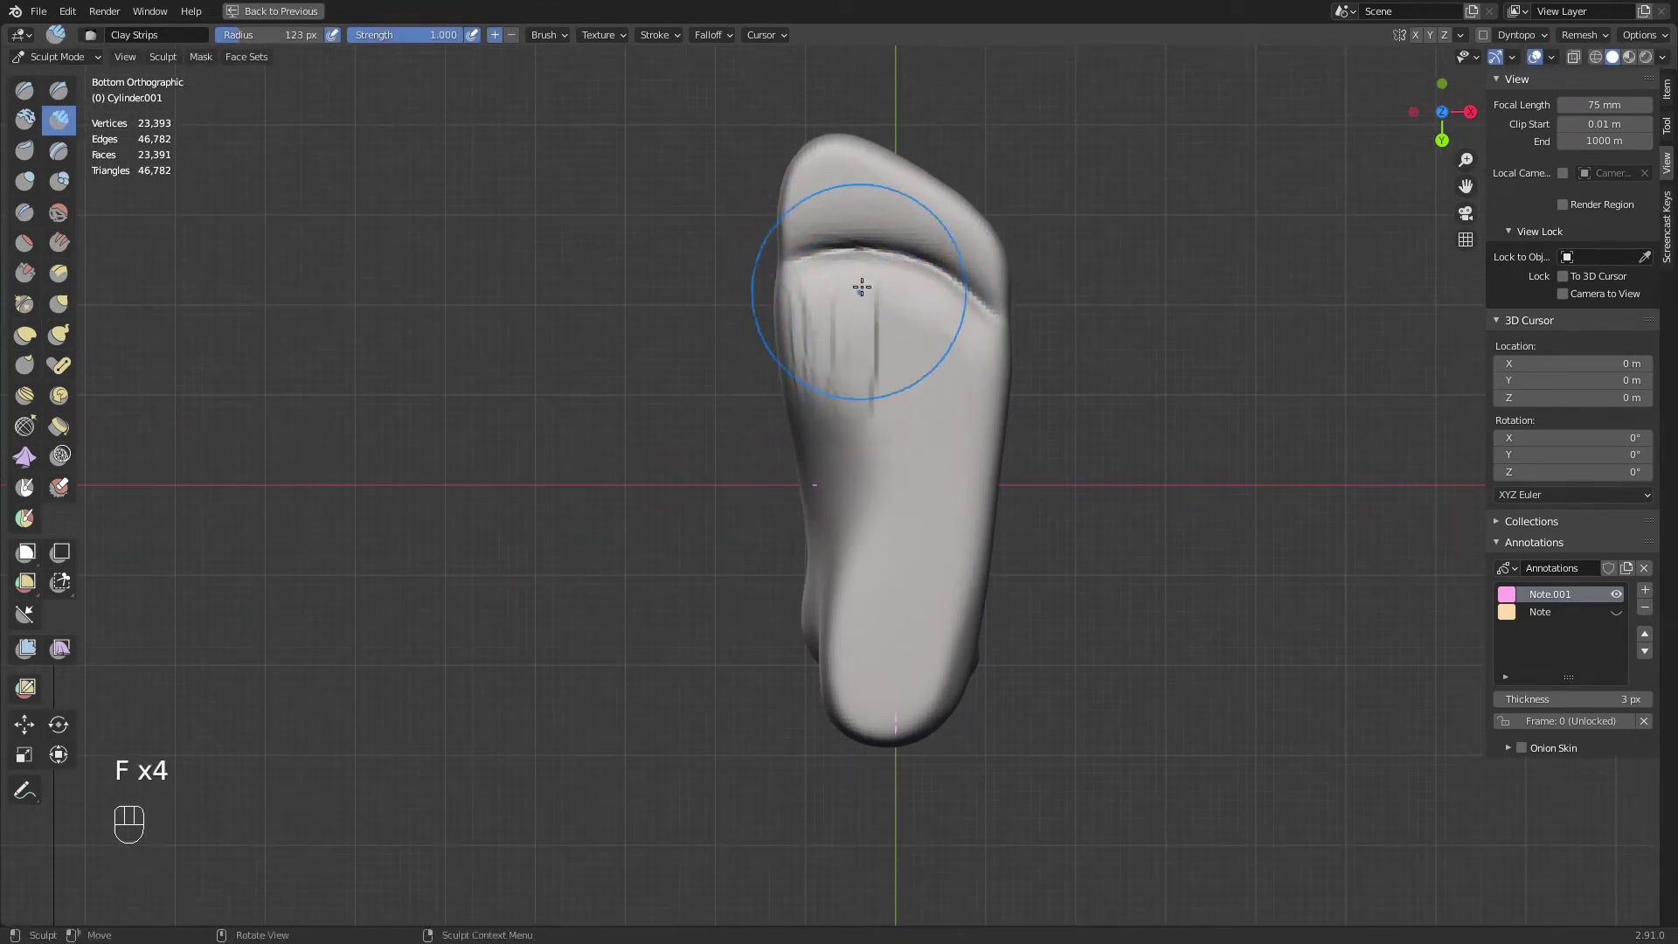
{"action": "mouse_move", "coordinate": [862, 285]}
{"action": "left_mouse_down"}
{"action": "mouse_move", "coordinate": [882, 367]}
{"action": "mouse_move", "coordinate": [861, 543]}
{"action": "mouse_move", "coordinate": [823, 303]}
{"action": "left_mouse_up"}
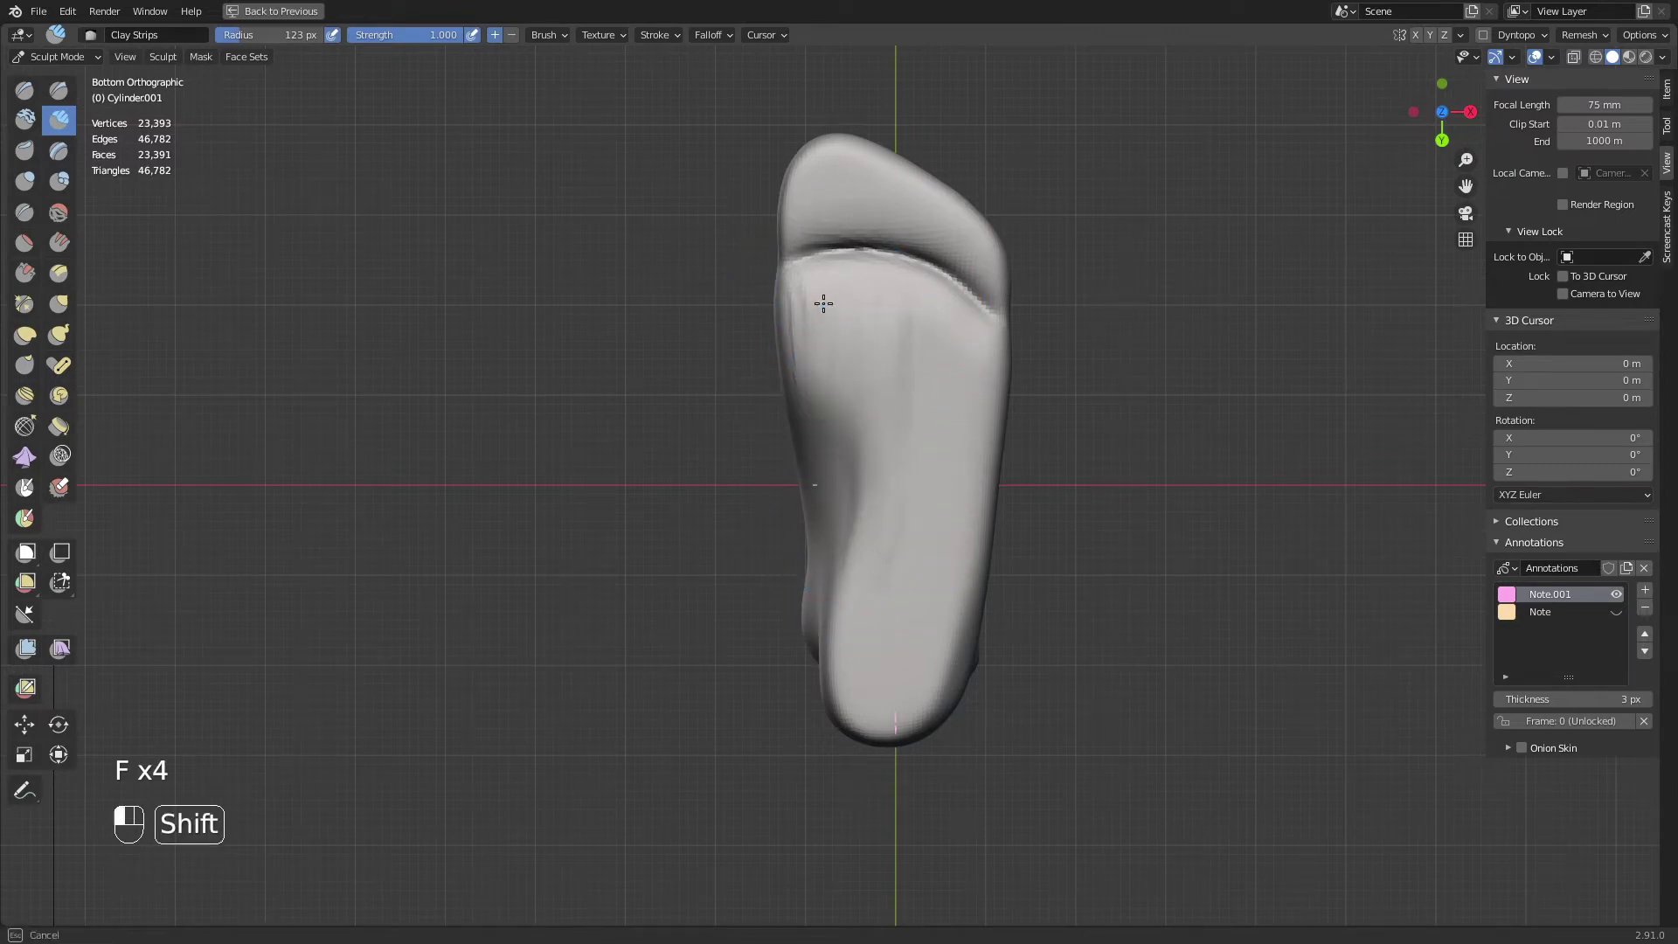
{"action": "left_click_drag", "start_coordinate": [877, 601], "coordinate": [907, 411], "text": "shift"}
Build up the outer sole and heel with Clay Strips at 110 px and smooth the strokes
{"action": "key", "text": "f"}
{"action": "left_click", "coordinate": [918, 350]}
{"action": "mouse_move", "coordinate": [944, 315]}
{"action": "left_mouse_down"}
{"action": "mouse_move", "coordinate": [951, 411]}
{"action": "mouse_move", "coordinate": [921, 315]}
{"action": "mouse_move", "coordinate": [923, 517]}
{"action": "left_mouse_up"}
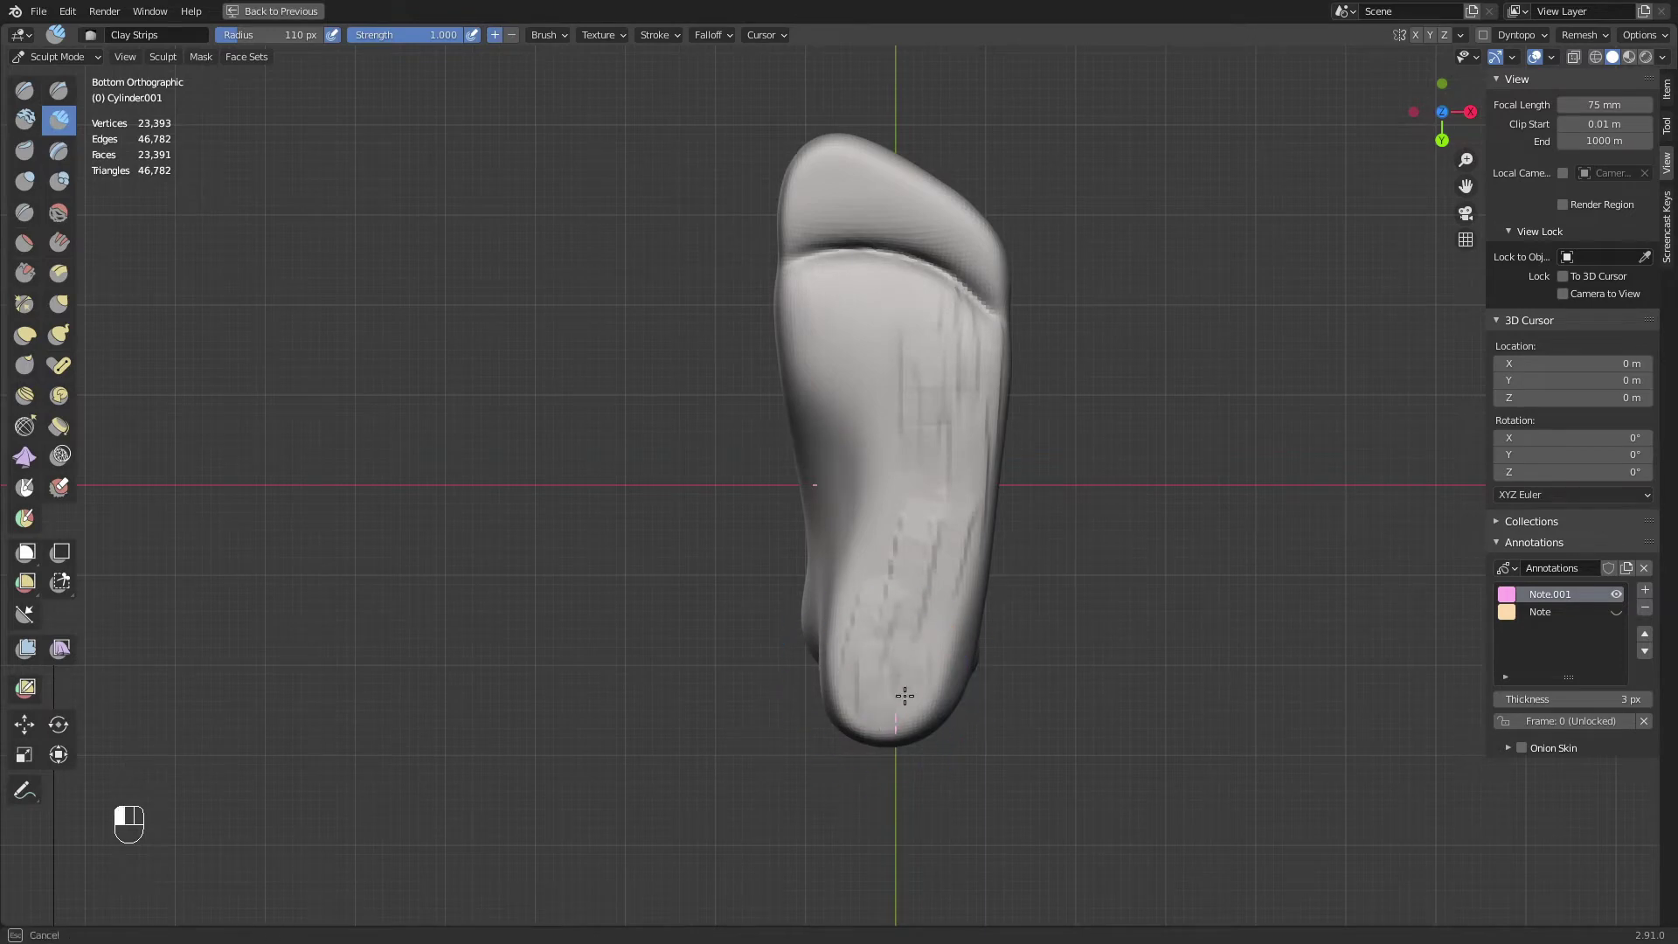
{"action": "mouse_move", "coordinate": [905, 696]}
{"action": "left_mouse_down", "text": "shift"}
{"action": "mouse_move", "coordinate": [877, 697]}
{"action": "mouse_move", "coordinate": [900, 542]}
{"action": "mouse_move", "coordinate": [947, 442]}
{"action": "mouse_move", "coordinate": [906, 561]}
{"action": "left_mouse_up", "text": "shift"}
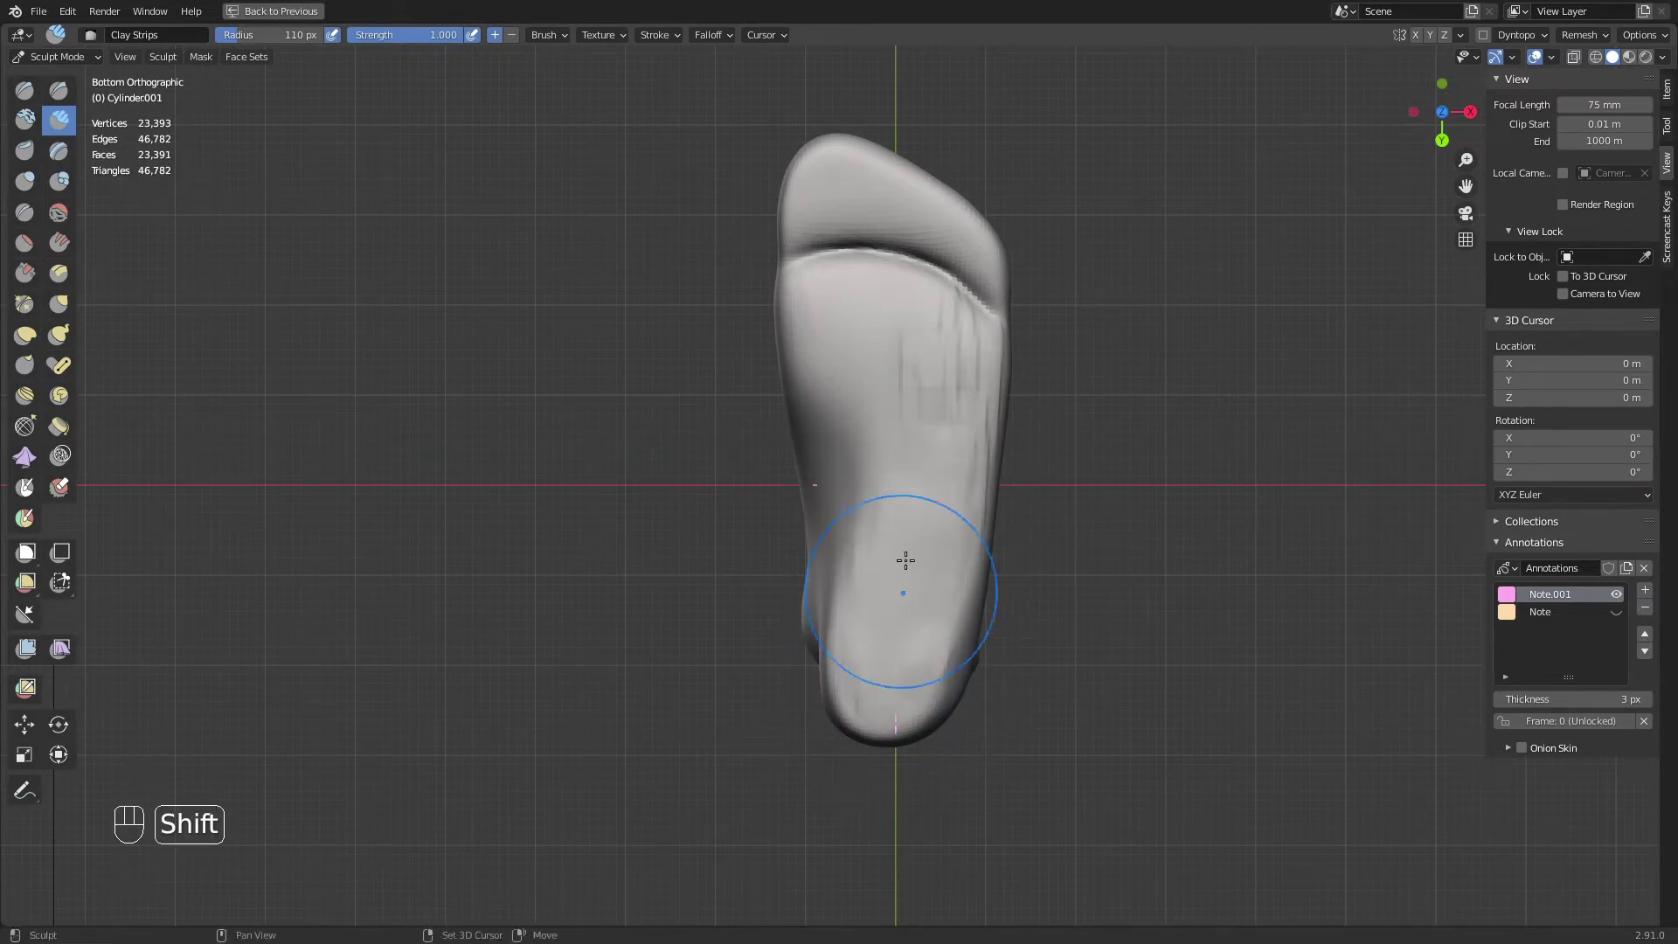
{"action": "left_click_drag", "start_coordinate": [927, 334], "coordinate": [962, 432], "text": "shift"}
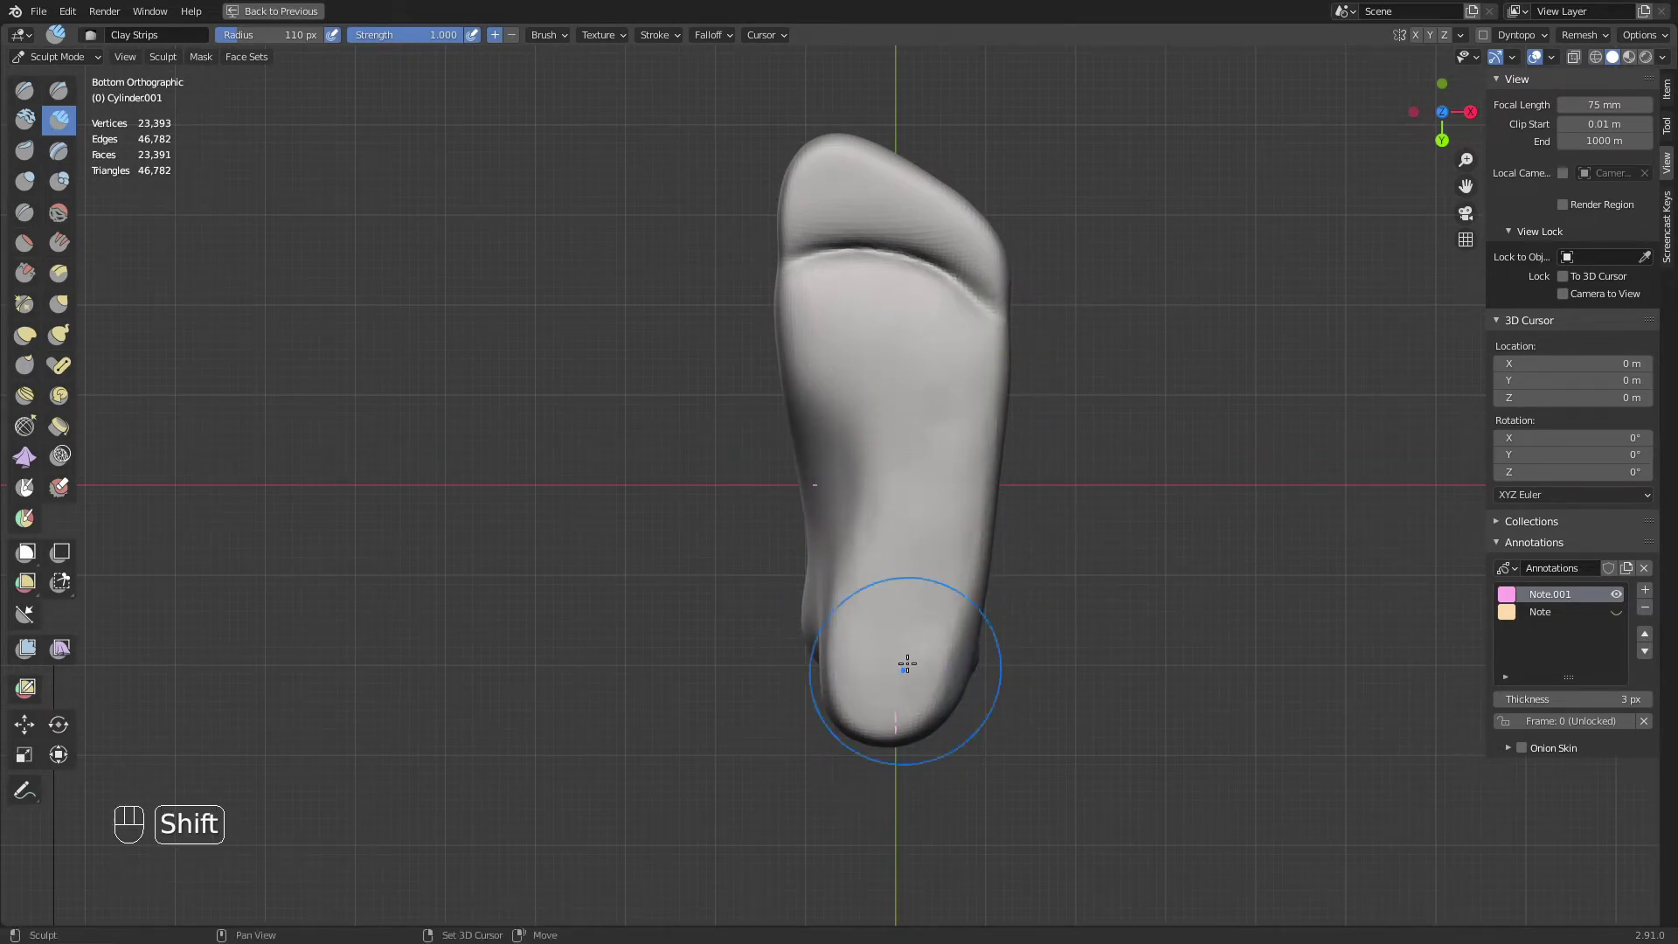
Adjust the inner ankle bone in front view with the Grab brush at 106 px
{"action": "middle_click_drag", "start_coordinate": [949, 417], "coordinate": [727, 546]}
{"action": "key", "text": "KP_1"}
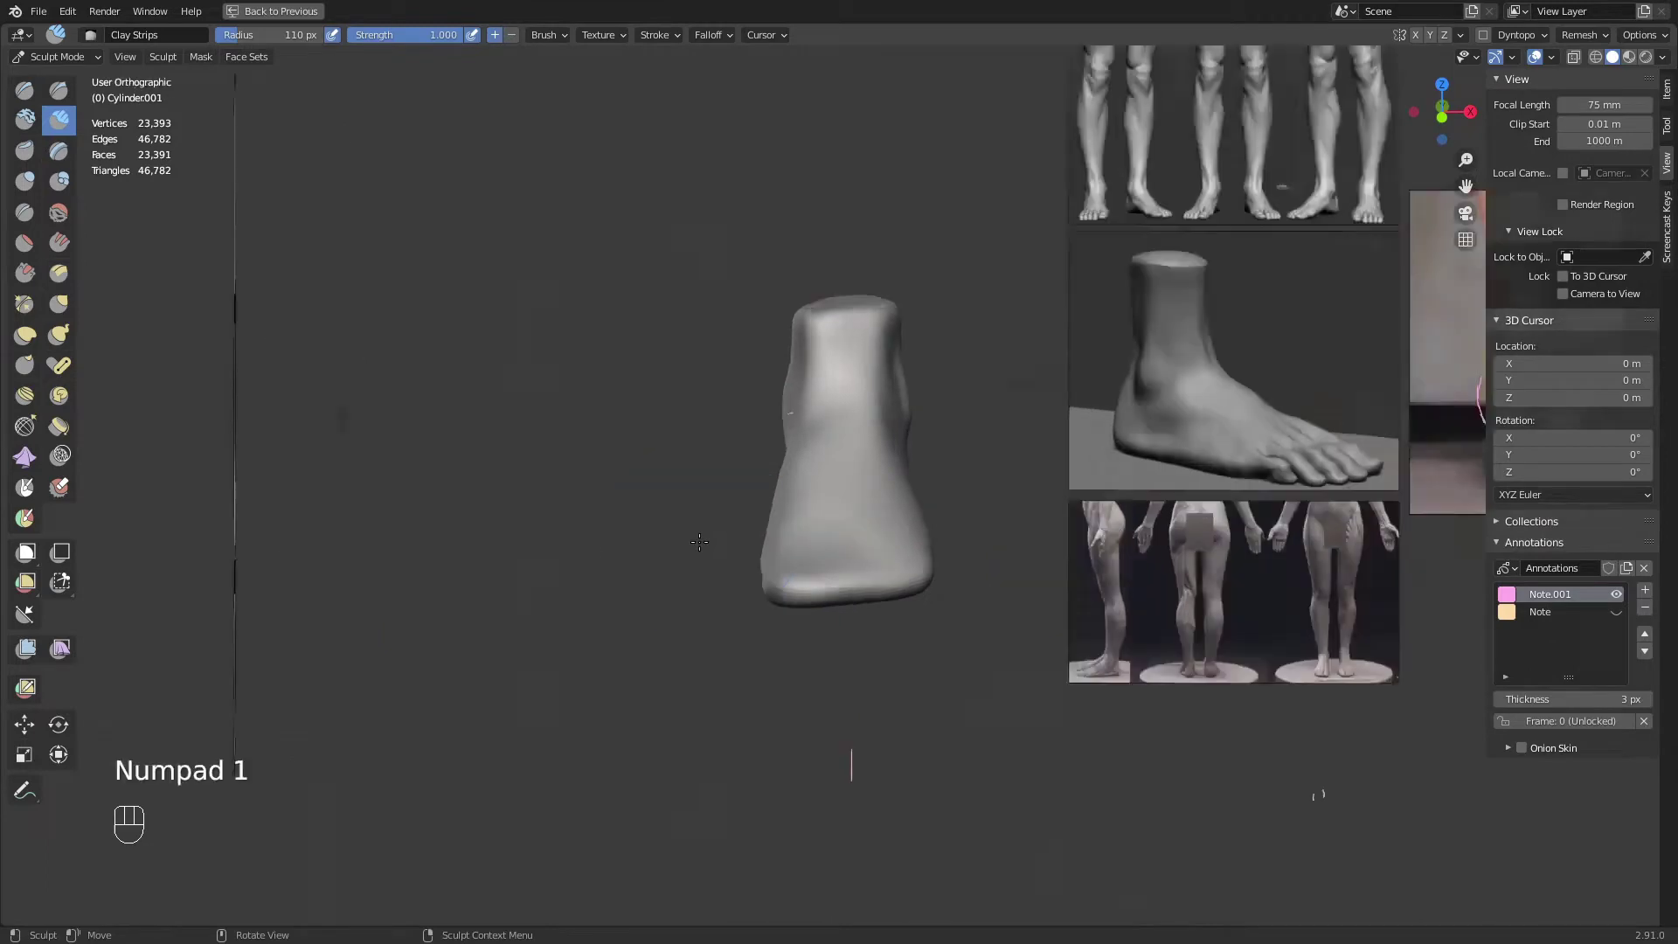
{"action": "middle_click_drag", "start_coordinate": [883, 474], "coordinate": [909, 393], "text": "ctrl"}
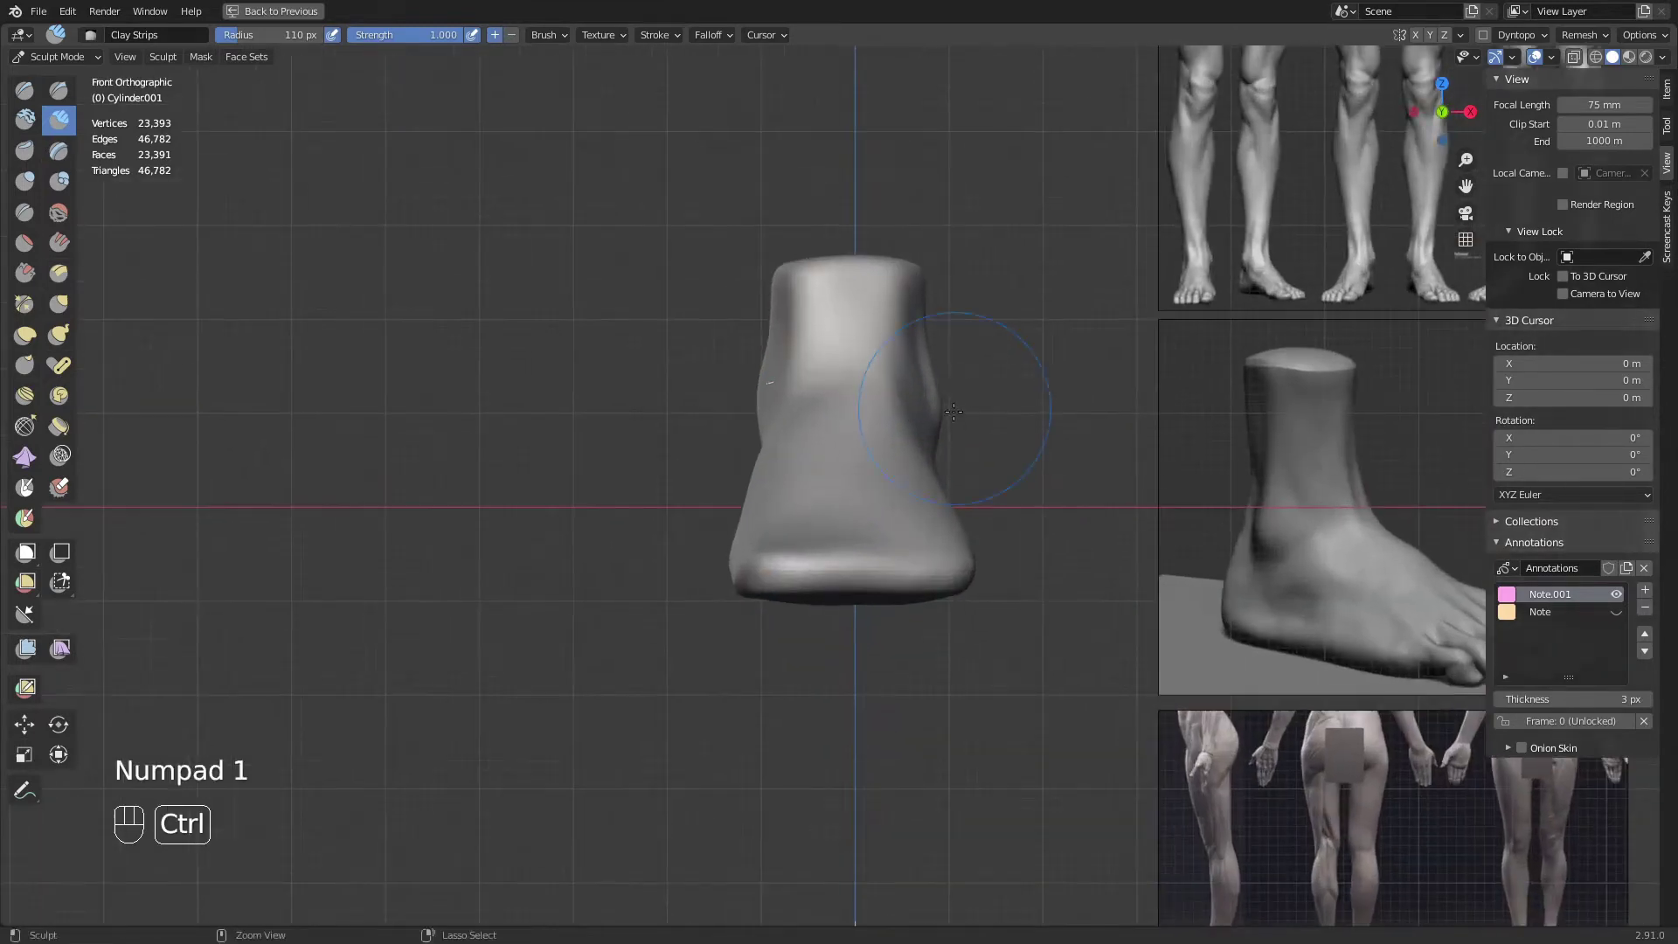
{"action": "key", "text": "g"}
{"action": "key", "text": "f"}
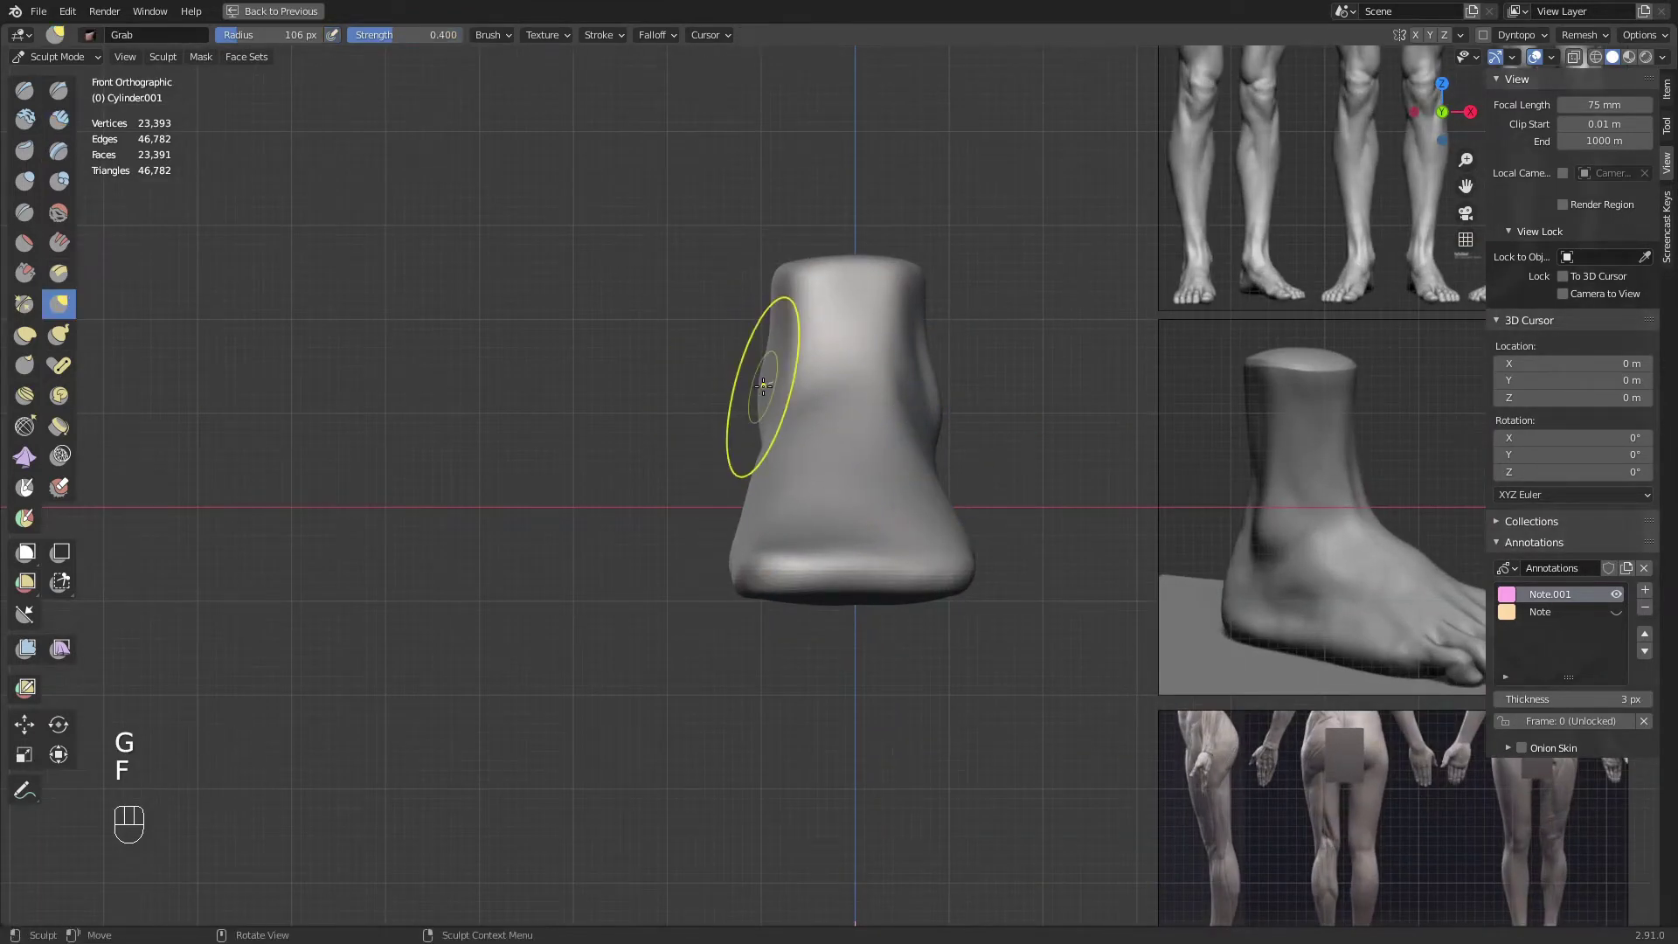
{"action": "left_click_drag", "start_coordinate": [757, 372], "coordinate": [764, 383]}
Set the Grab brush radius to 103 px and lightly smooth the foot surface
{"action": "mouse_move", "coordinate": [700, 419]}
{"action": "middle_mouse_down"}
{"action": "mouse_move", "coordinate": [861, 437]}
{"action": "mouse_move", "coordinate": [839, 444]}
{"action": "middle_mouse_up"}
{"action": "key", "text": "f"}
{"action": "left_click", "coordinate": [699, 459]}
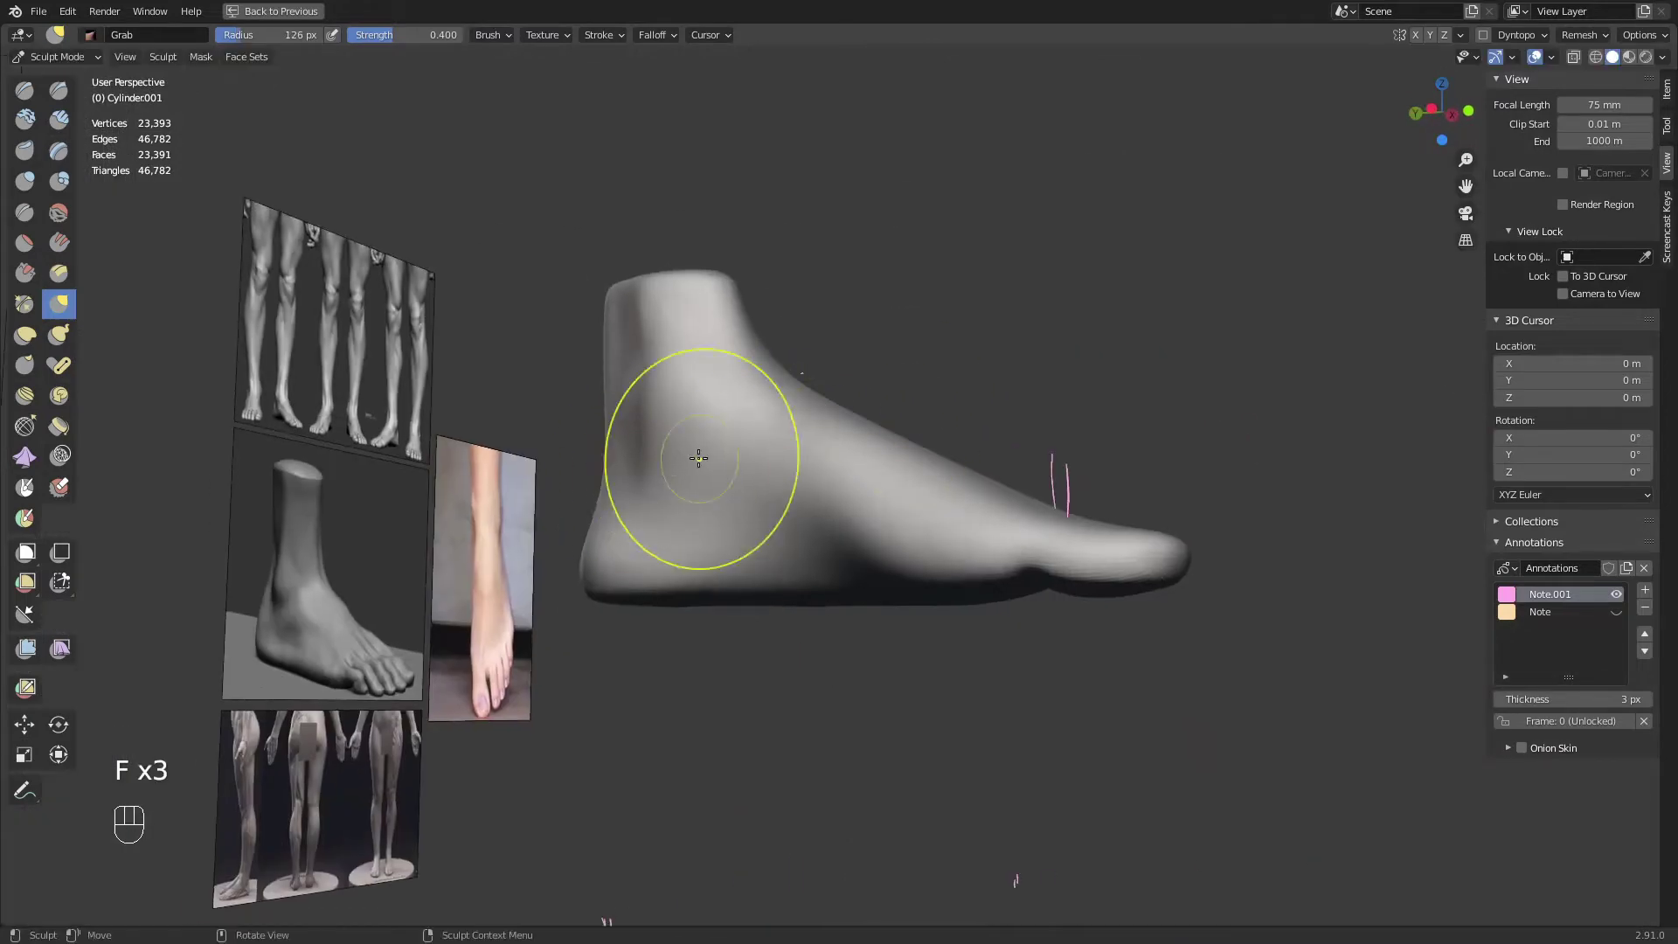
{"action": "mouse_move", "coordinate": [675, 456]}
{"action": "middle_mouse_down"}
{"action": "mouse_move", "coordinate": [675, 491]}
{"action": "mouse_move", "coordinate": [1049, 469]}
{"action": "mouse_move", "coordinate": [985, 433]}
{"action": "mouse_move", "coordinate": [991, 585]}
{"action": "mouse_move", "coordinate": [970, 603]}
{"action": "mouse_move", "coordinate": [1004, 562]}
{"action": "mouse_move", "coordinate": [1041, 603]}
{"action": "mouse_move", "coordinate": [854, 591]}
{"action": "mouse_move", "coordinate": [864, 647]}
{"action": "mouse_move", "coordinate": [867, 560]}
{"action": "middle_mouse_up"}
{"action": "key", "text": "f"}
{"action": "key", "text": "f"}
{"action": "left_click", "coordinate": [983, 415]}
{"action": "scroll", "coordinate": [921, 600], "scroll_direction": "up", "scroll_amount": 2}
{"action": "left_click_drag", "start_coordinate": [754, 541], "coordinate": [752, 540], "text": "shift"}
Check the foot's overall shape against the references and save the file Legs.blend
{"action": "mouse_move", "coordinate": [813, 568]}
{"action": "middle_mouse_down"}
{"action": "mouse_move", "coordinate": [980, 622]}
{"action": "mouse_move", "coordinate": [730, 685]}
{"action": "mouse_move", "coordinate": [892, 644]}
{"action": "mouse_move", "coordinate": [966, 581]}
{"action": "mouse_move", "coordinate": [1001, 605]}
{"action": "mouse_move", "coordinate": [981, 599]}
{"action": "mouse_move", "coordinate": [1040, 553]}
{"action": "middle_mouse_up"}
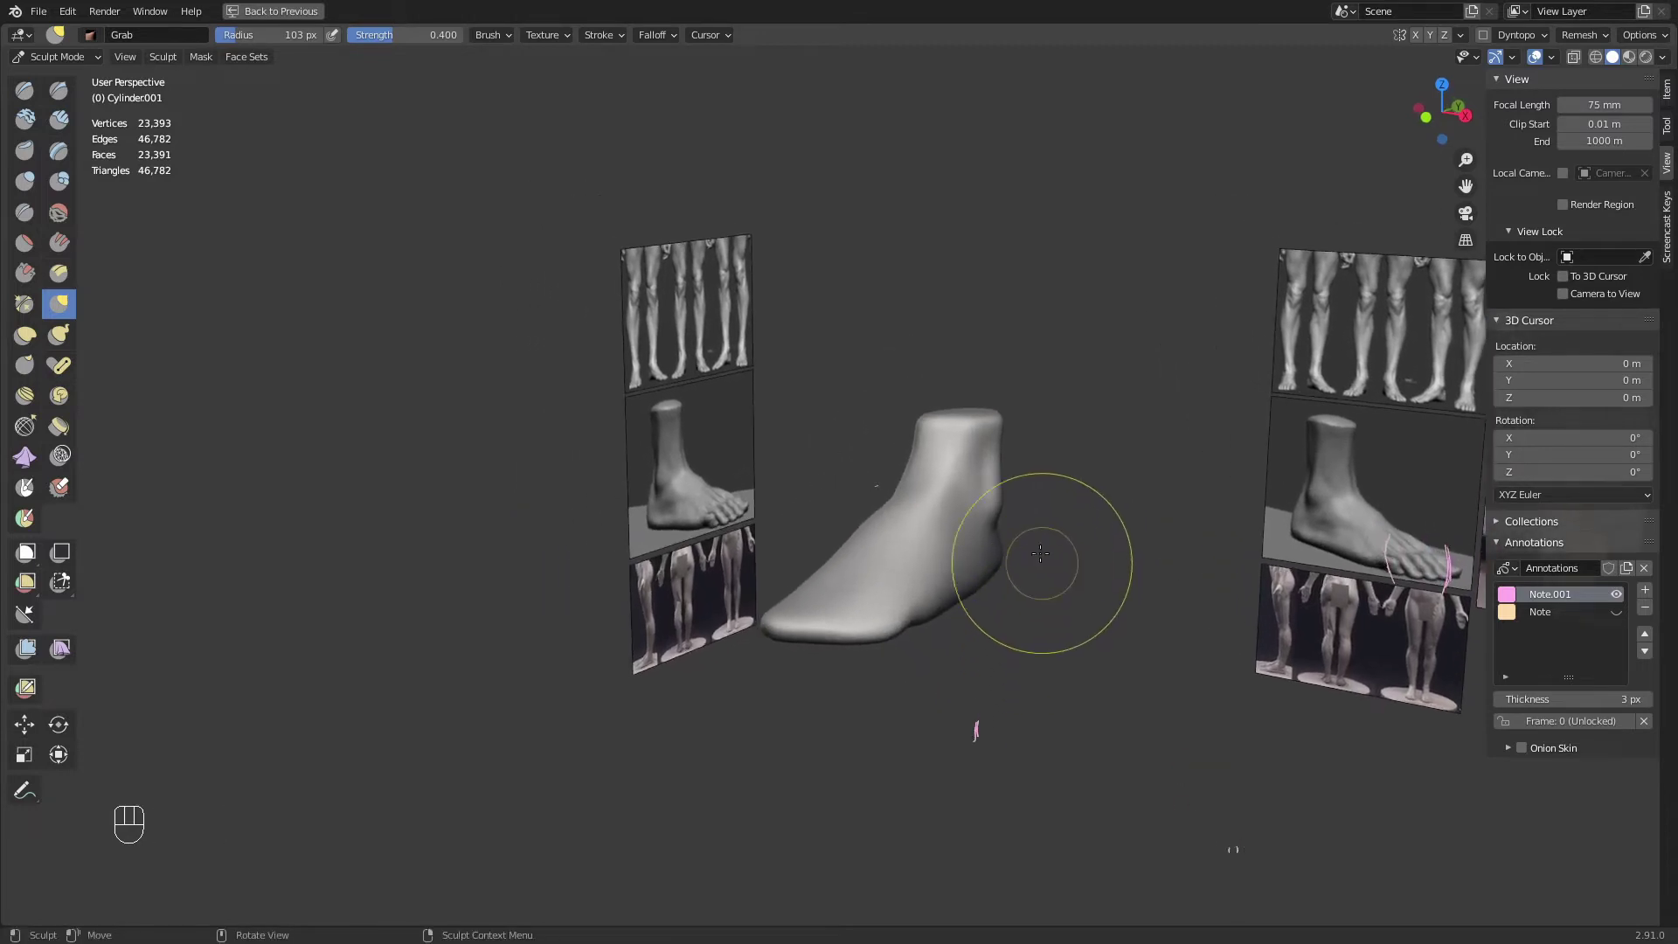
{"action": "middle_click_drag", "start_coordinate": [842, 476], "coordinate": [927, 662]}
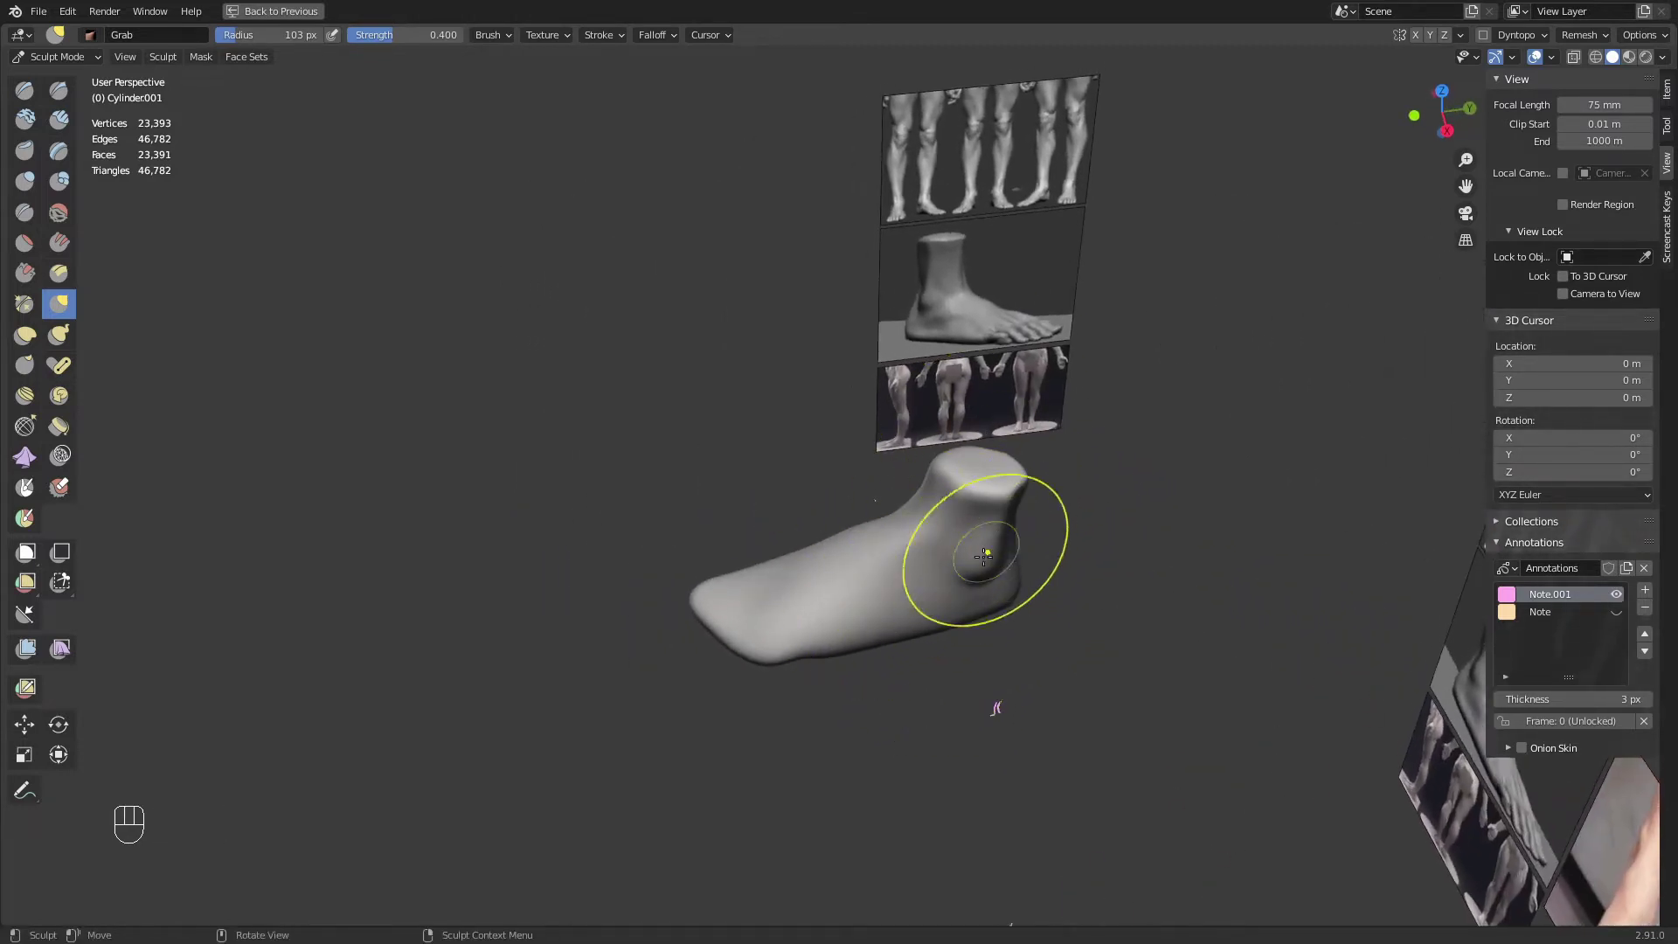
{"action": "middle_click_drag", "start_coordinate": [984, 556], "coordinate": [1000, 551]}
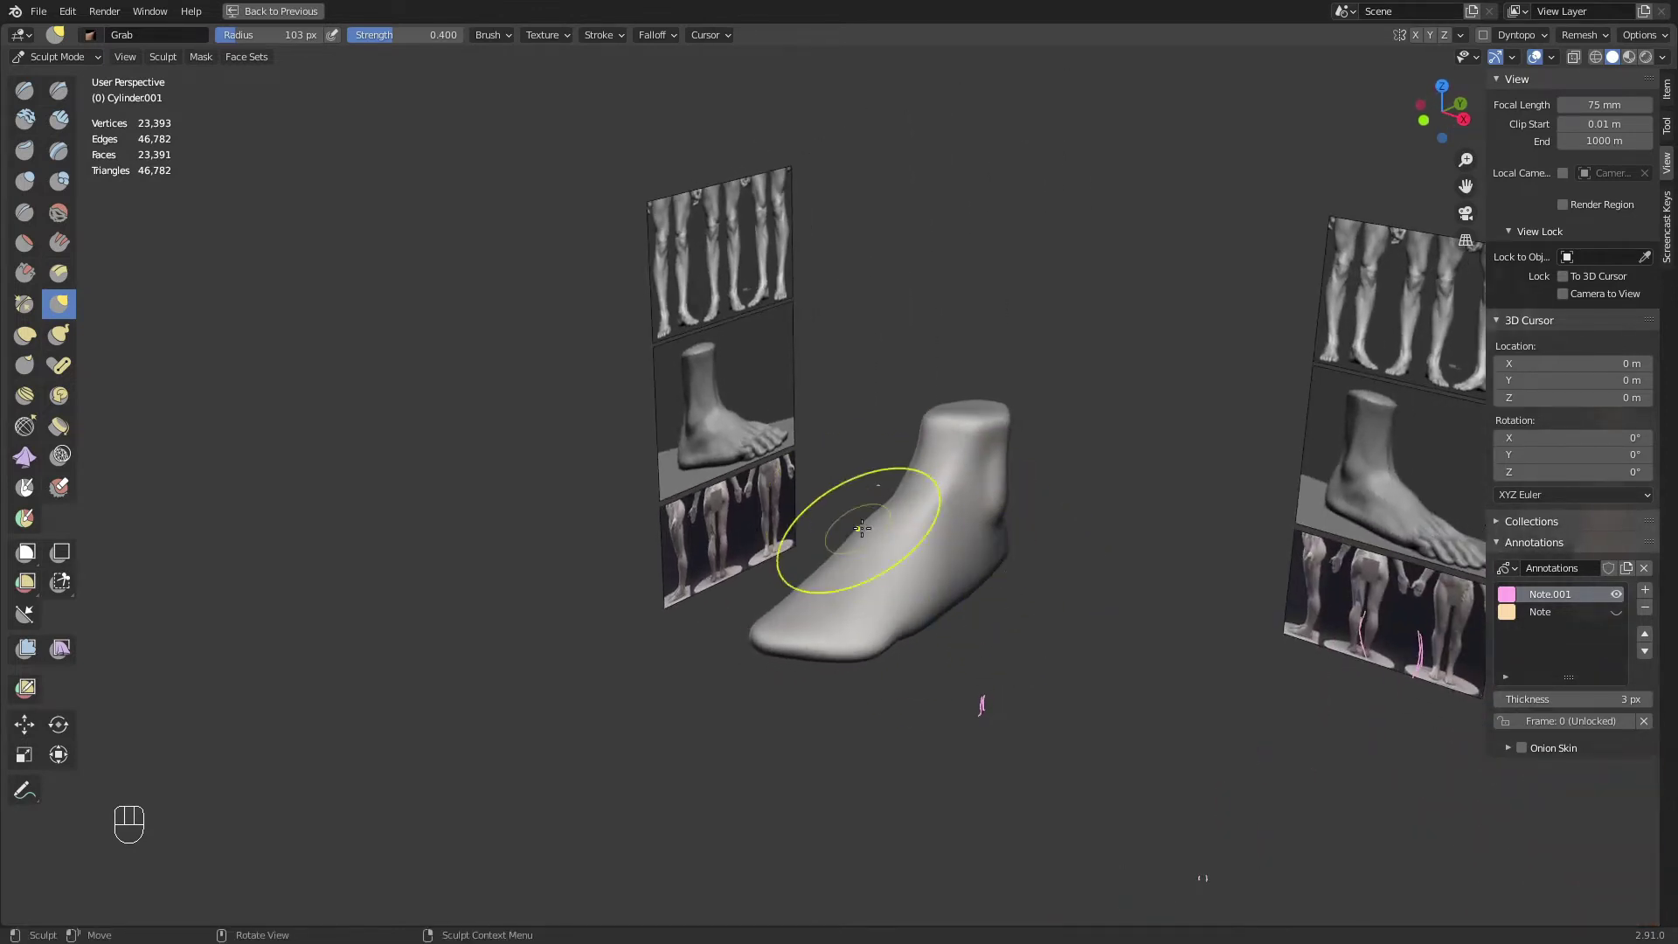
{"action": "mouse_move", "coordinate": [915, 538]}
{"action": "middle_mouse_down"}
{"action": "mouse_move", "coordinate": [966, 560]}
{"action": "mouse_move", "coordinate": [875, 562]}
{"action": "mouse_move", "coordinate": [952, 590]}
{"action": "mouse_move", "coordinate": [973, 569]}
{"action": "mouse_move", "coordinate": [910, 618]}
{"action": "mouse_move", "coordinate": [737, 557]}
{"action": "mouse_move", "coordinate": [749, 611]}
{"action": "mouse_move", "coordinate": [860, 336]}
{"action": "middle_mouse_up"}
{"action": "mouse_move", "coordinate": [860, 336]}
{"action": "left_mouse_down", "text": "shift"}
{"action": "mouse_move", "coordinate": [837, 313]}
{"action": "mouse_move", "coordinate": [900, 343]}
{"action": "left_mouse_up", "text": "shift"}
{"action": "middle_click_drag", "start_coordinate": [900, 343], "coordinate": [918, 600]}
{"action": "key", "text": "ctrl+s"}
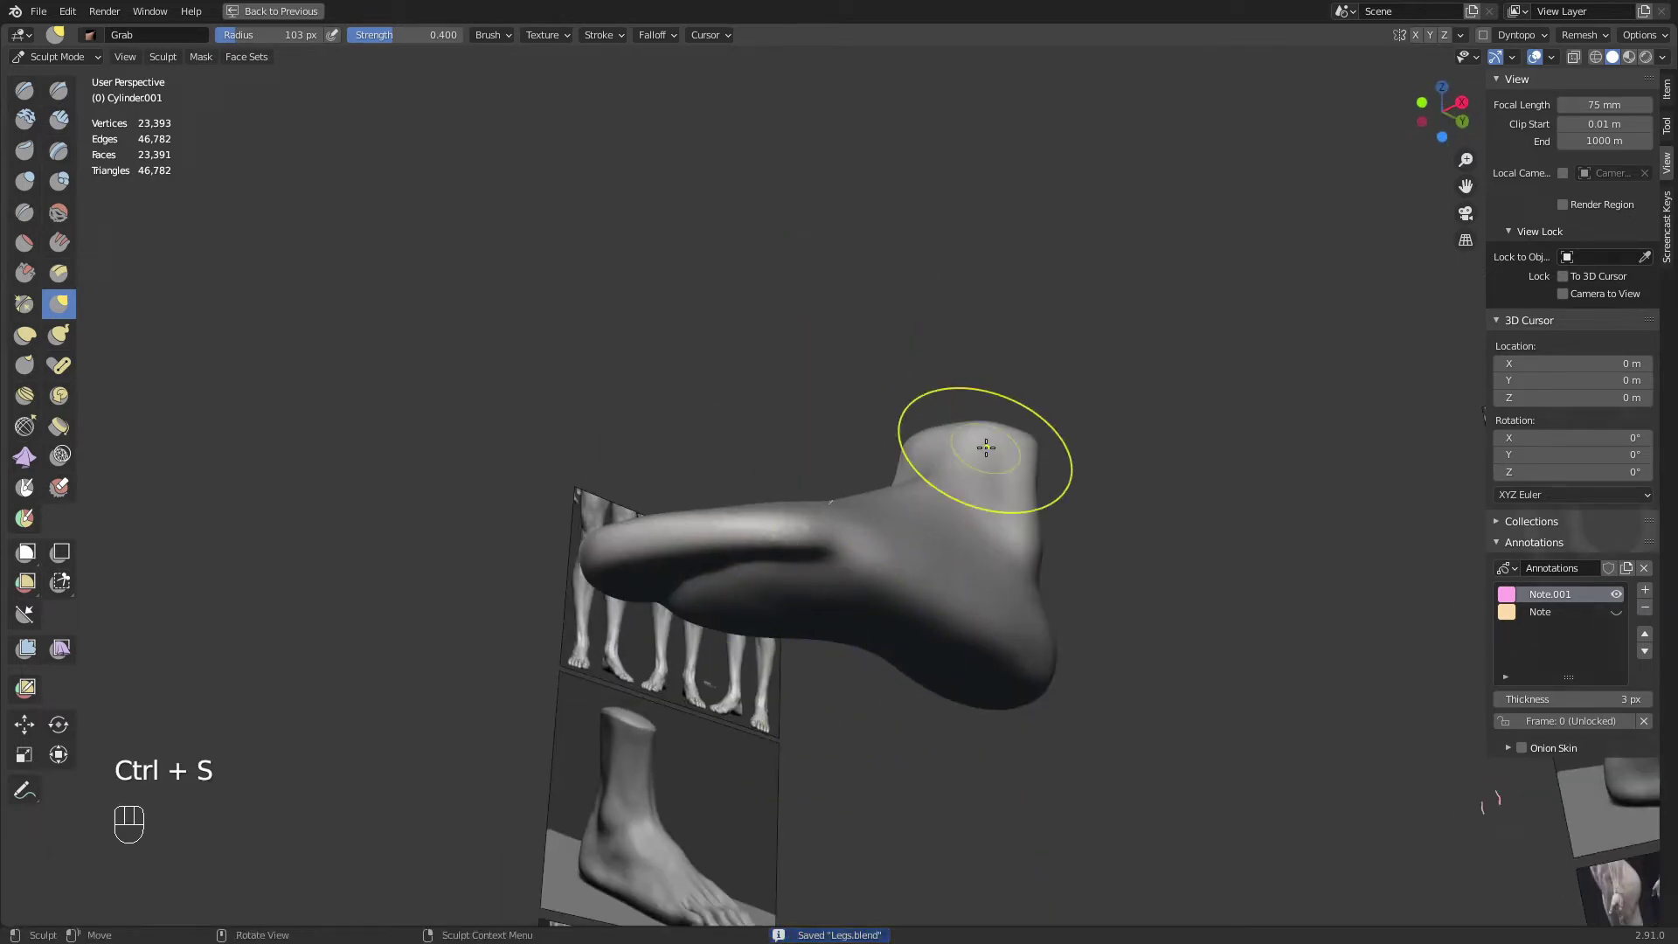
Mask the toe area in front of the sole crease with a lasso mask in bottom view
{"action": "mouse_move", "coordinate": [986, 447]}
{"action": "middle_mouse_down"}
{"action": "mouse_move", "coordinate": [831, 644]}
{"action": "mouse_move", "coordinate": [982, 641]}
{"action": "mouse_move", "coordinate": [1005, 510]}
{"action": "middle_mouse_up"}
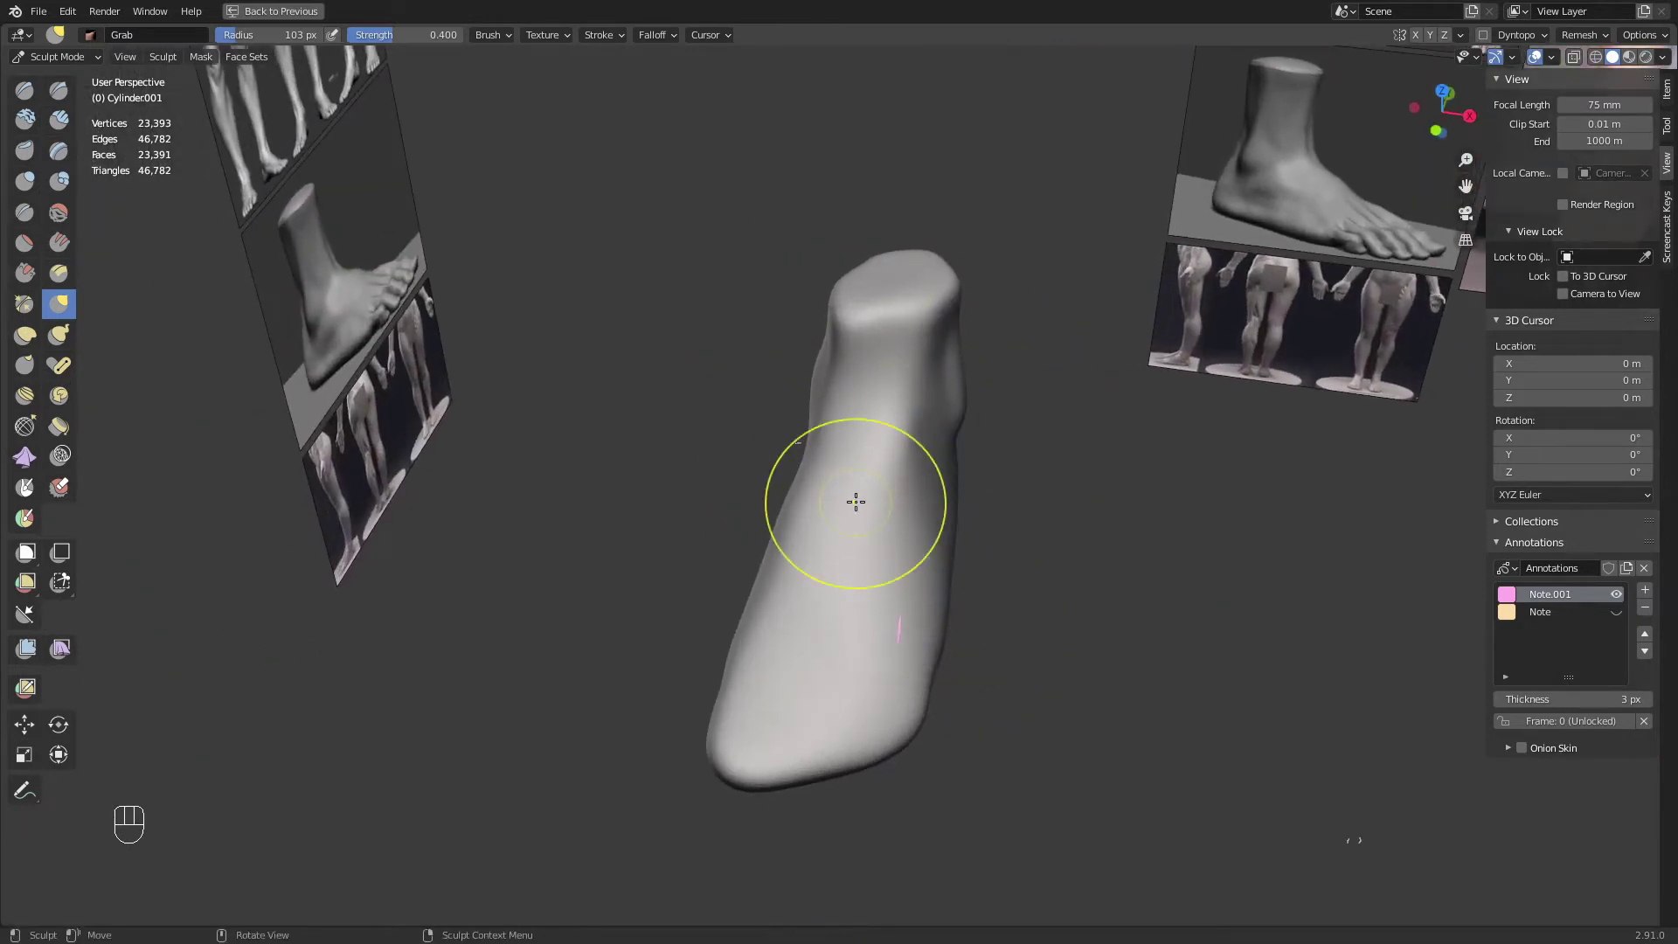
{"action": "middle_click_drag", "start_coordinate": [958, 567], "coordinate": [856, 525]}
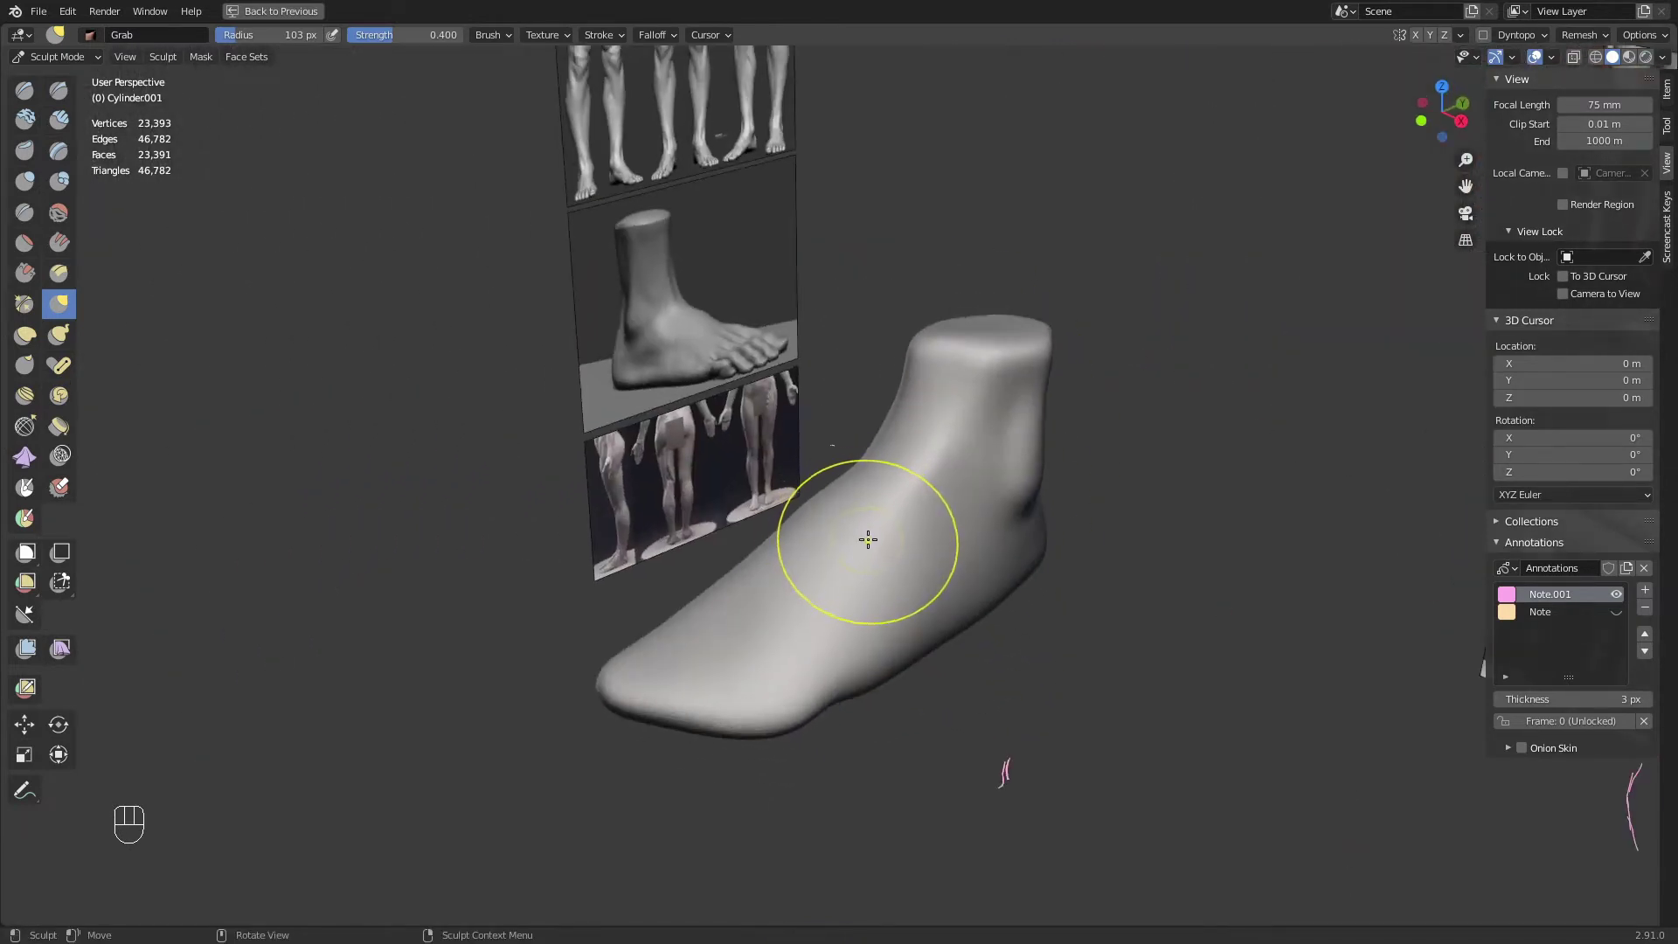
{"action": "mouse_move", "coordinate": [923, 472]}
{"action": "middle_mouse_down"}
{"action": "mouse_move", "coordinate": [775, 516]}
{"action": "mouse_move", "coordinate": [839, 478]}
{"action": "mouse_move", "coordinate": [776, 560]}
{"action": "mouse_move", "coordinate": [990, 394]}
{"action": "mouse_move", "coordinate": [869, 453]}
{"action": "mouse_move", "coordinate": [824, 300]}
{"action": "middle_mouse_up"}
{"action": "key", "text": "KP_7"}
{"action": "key", "text": "KP_9"}
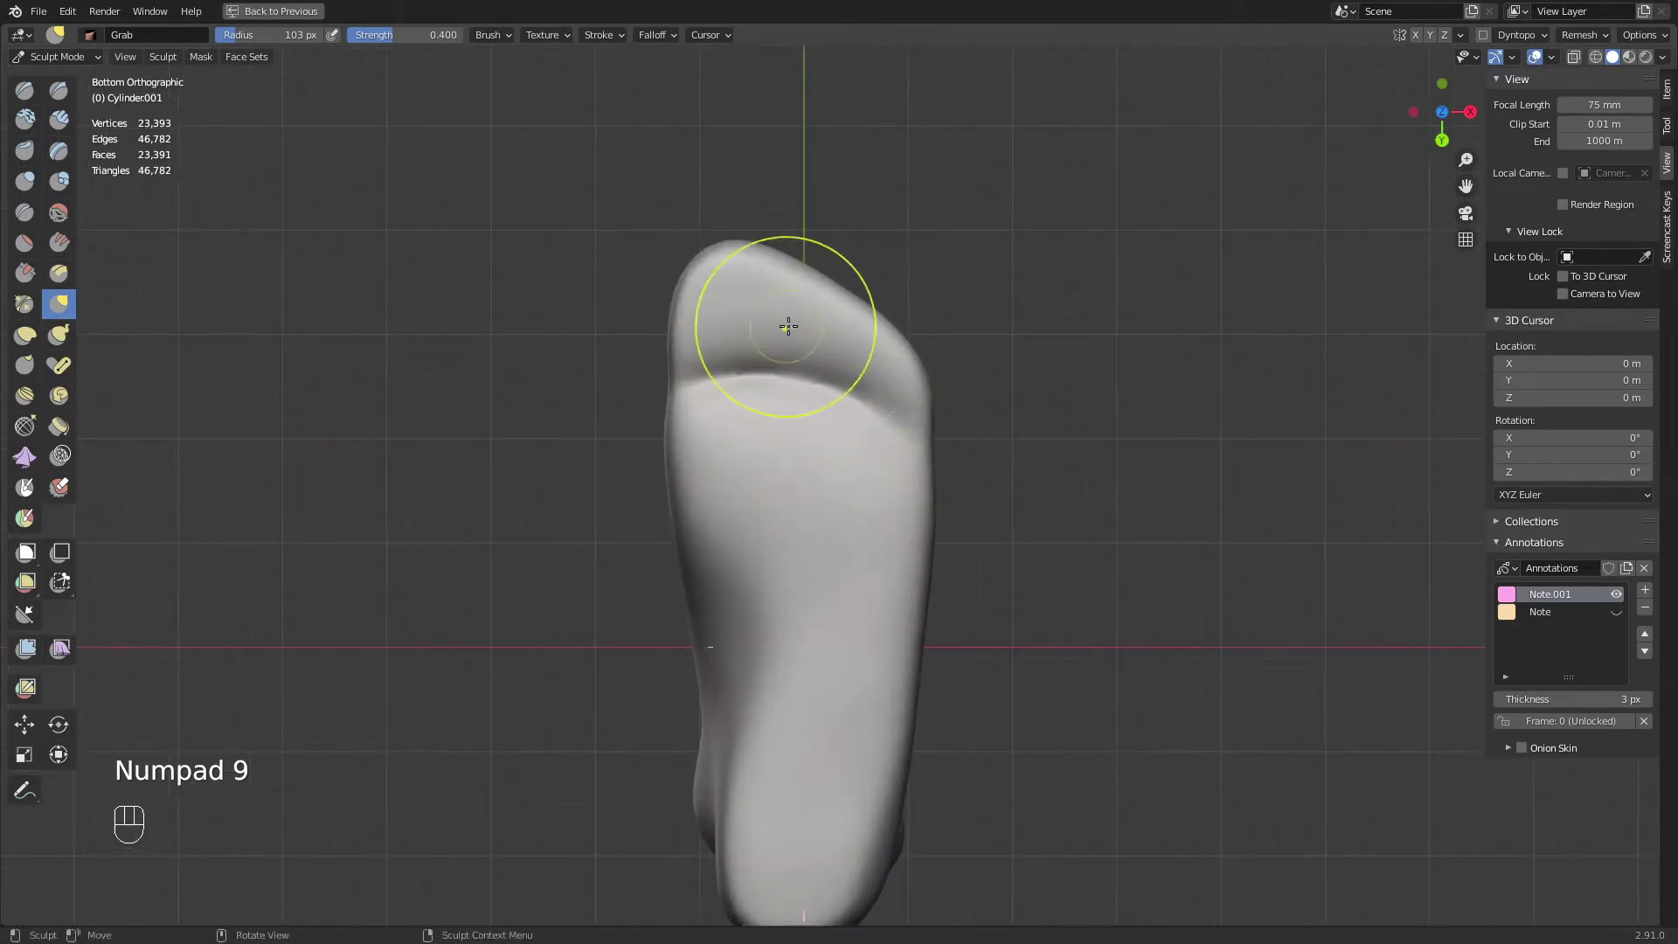
{"action": "middle_click_drag", "start_coordinate": [946, 476], "coordinate": [978, 470], "text": "shift"}
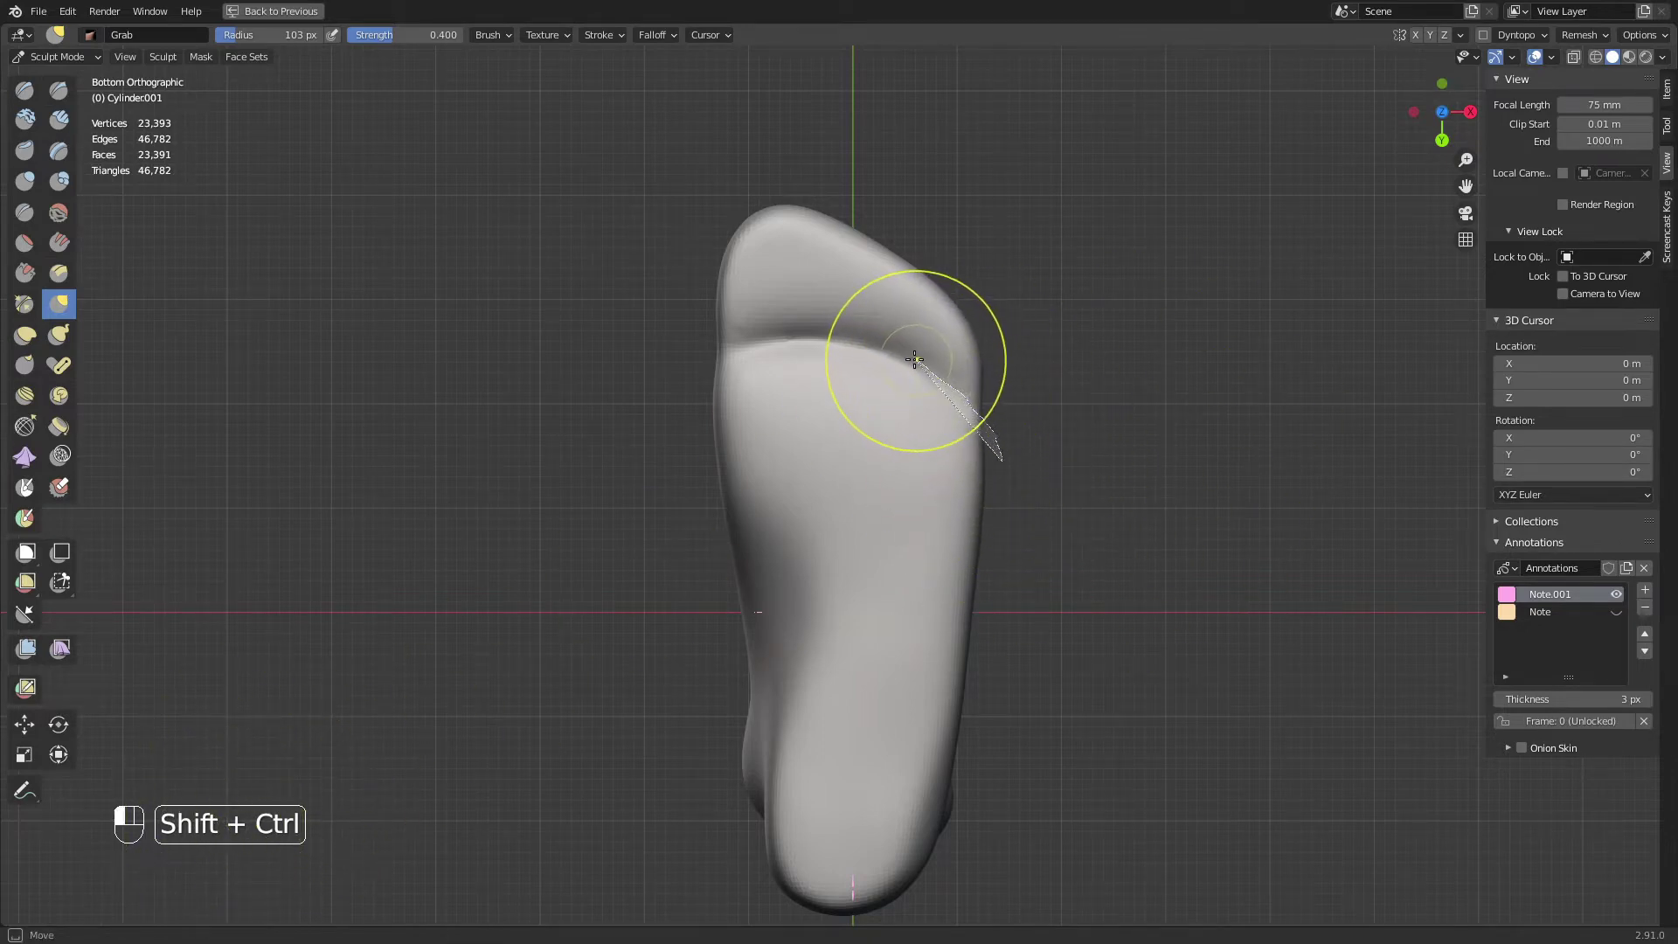
{"action": "mouse_move", "coordinate": [914, 359]}
{"action": "left_mouse_down", "text": "ctrl+shift"}
{"action": "mouse_move", "coordinate": [818, 336]}
{"action": "mouse_move", "coordinate": [738, 350]}
{"action": "mouse_move", "coordinate": [611, 297]}
{"action": "mouse_move", "coordinate": [1162, 149]}
{"action": "mouse_move", "coordinate": [1285, 337]}
{"action": "mouse_move", "coordinate": [1363, 402]}
{"action": "left_mouse_up", "text": "ctrl+shift"}
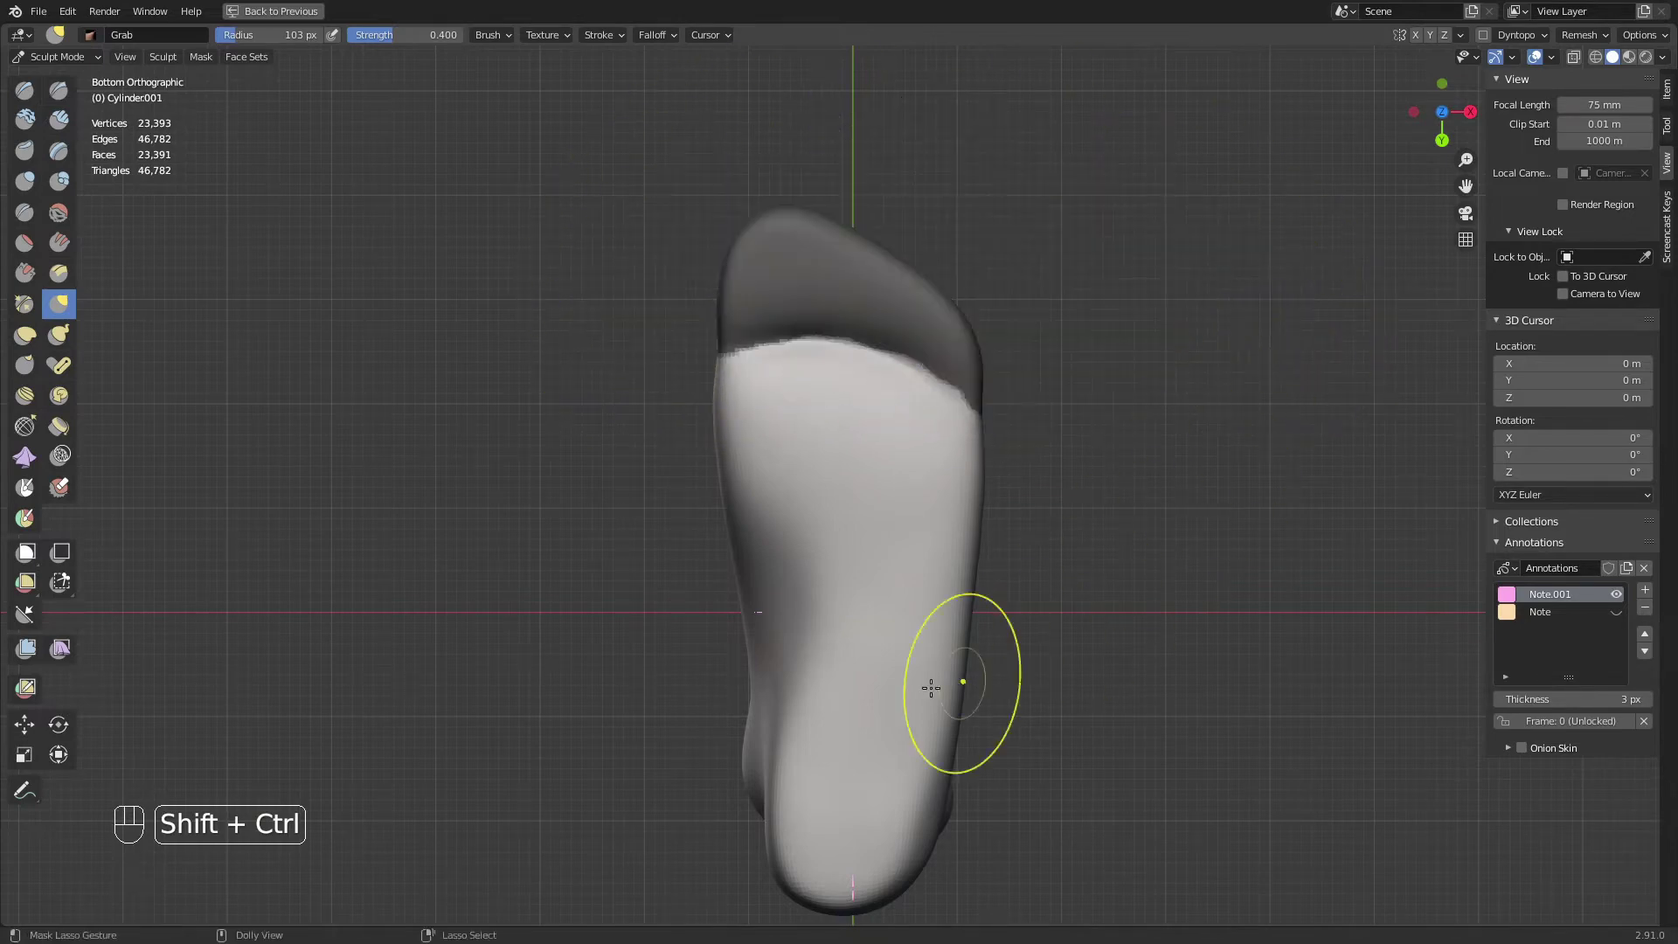
Soften the boundary of the toe mask with Smooth Mask
{"action": "key", "text": "a"}
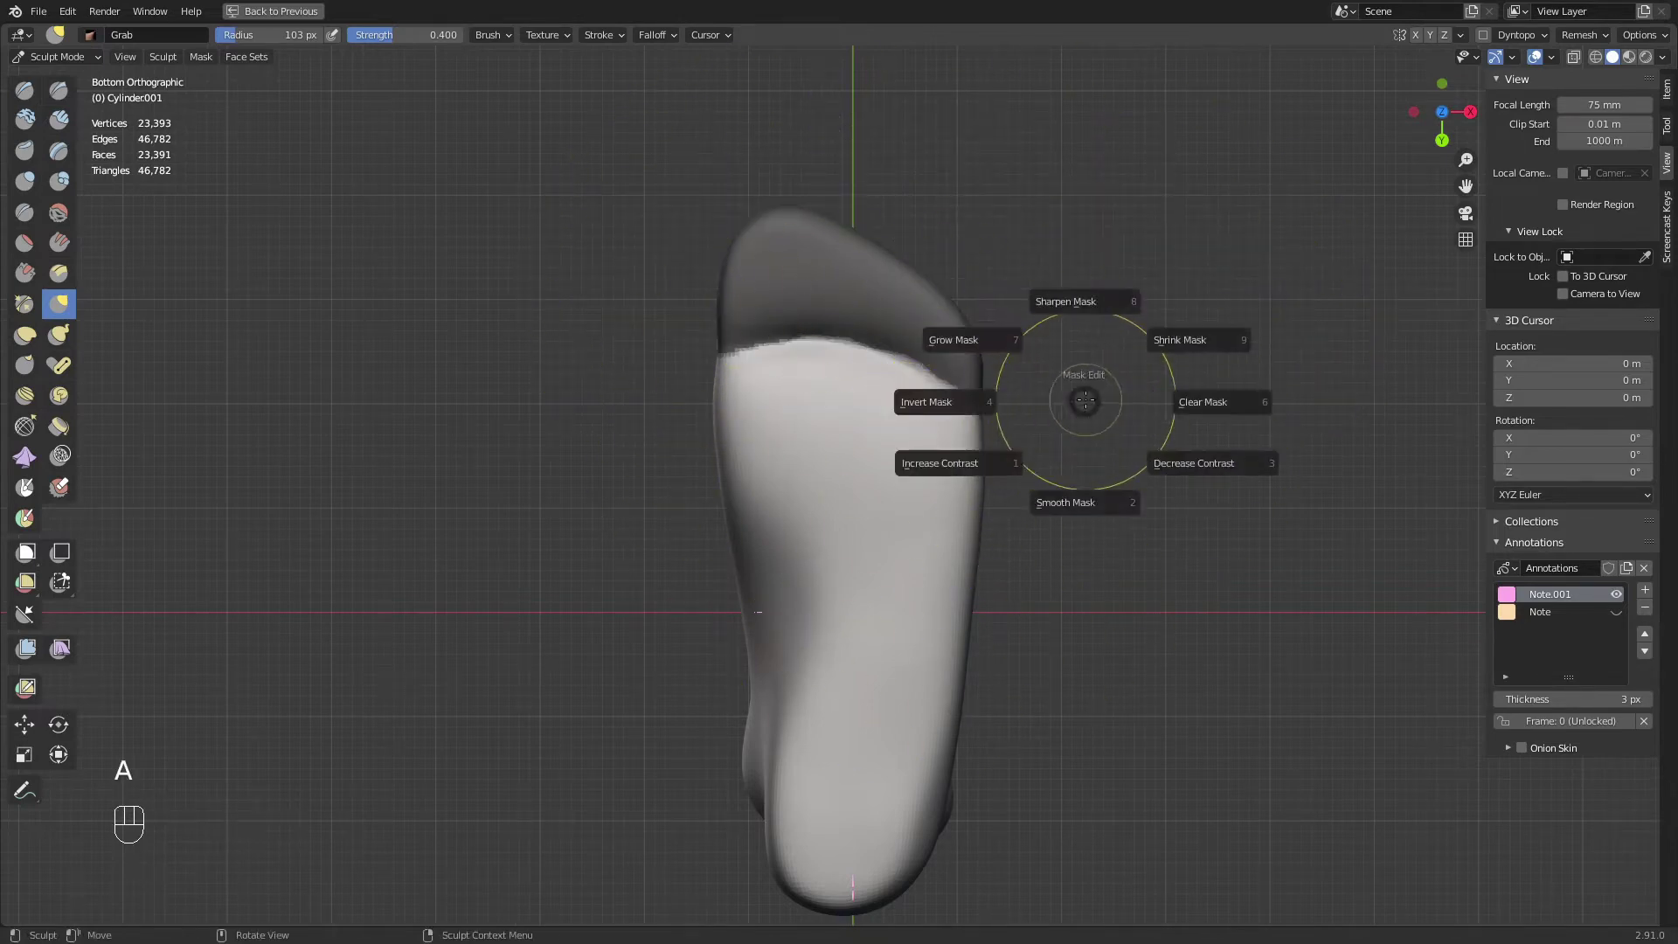
{"action": "key", "text": "a"}
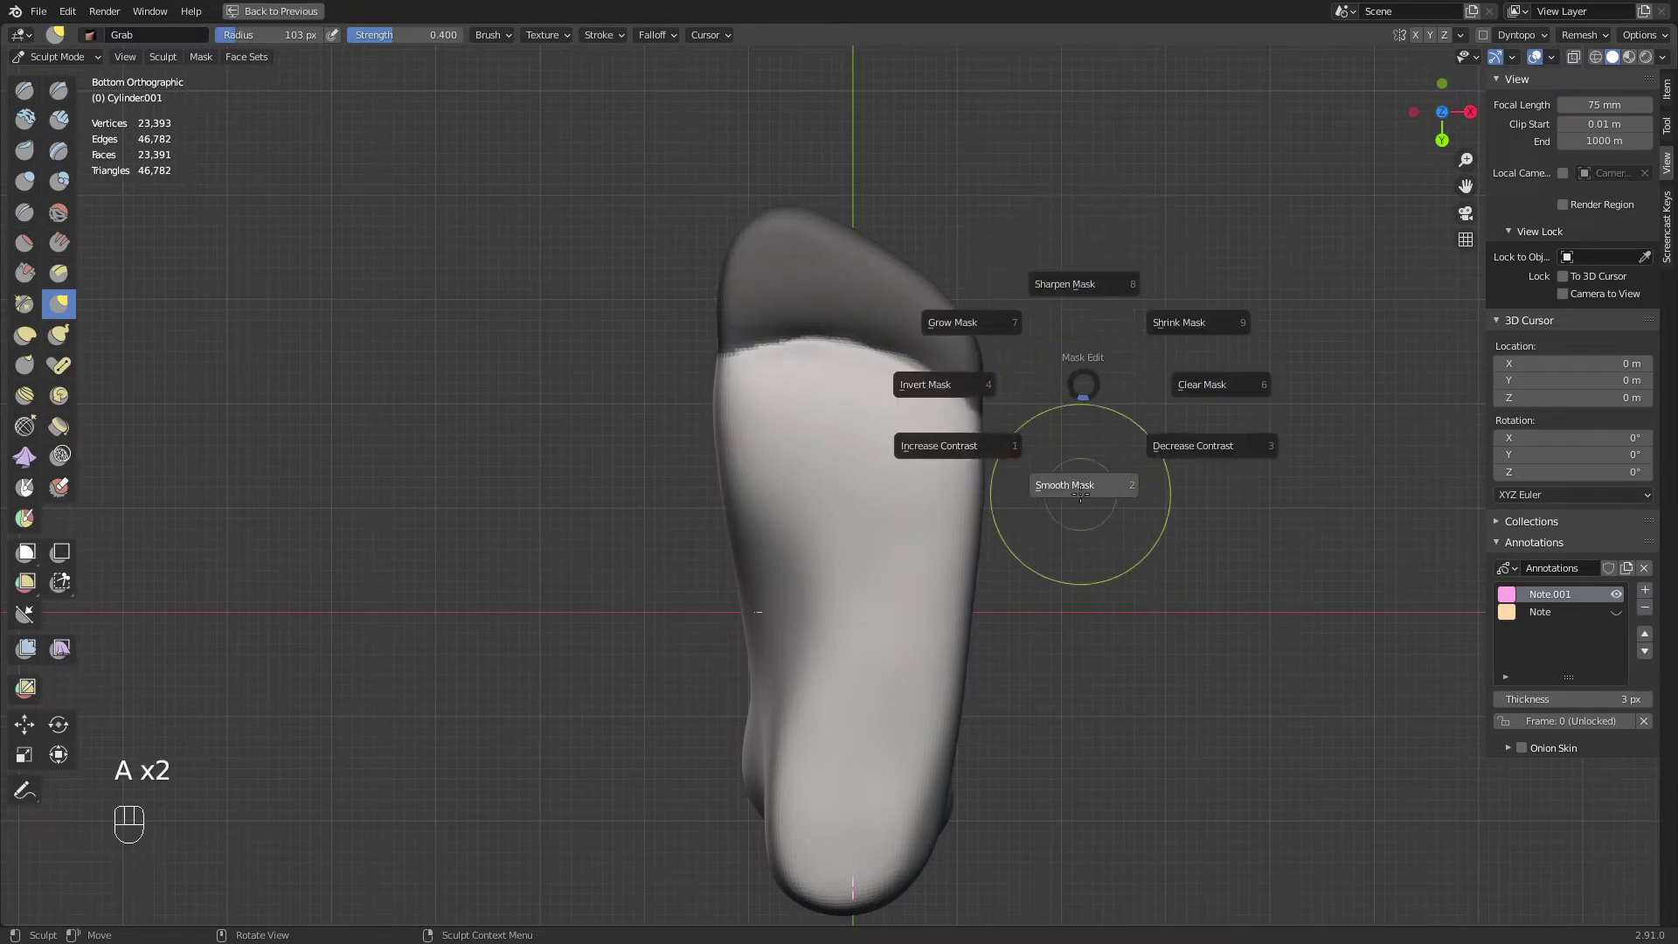
{"action": "key", "text": "a"}
{"action": "key", "text": "a"}
{"action": "key", "text": "a"}
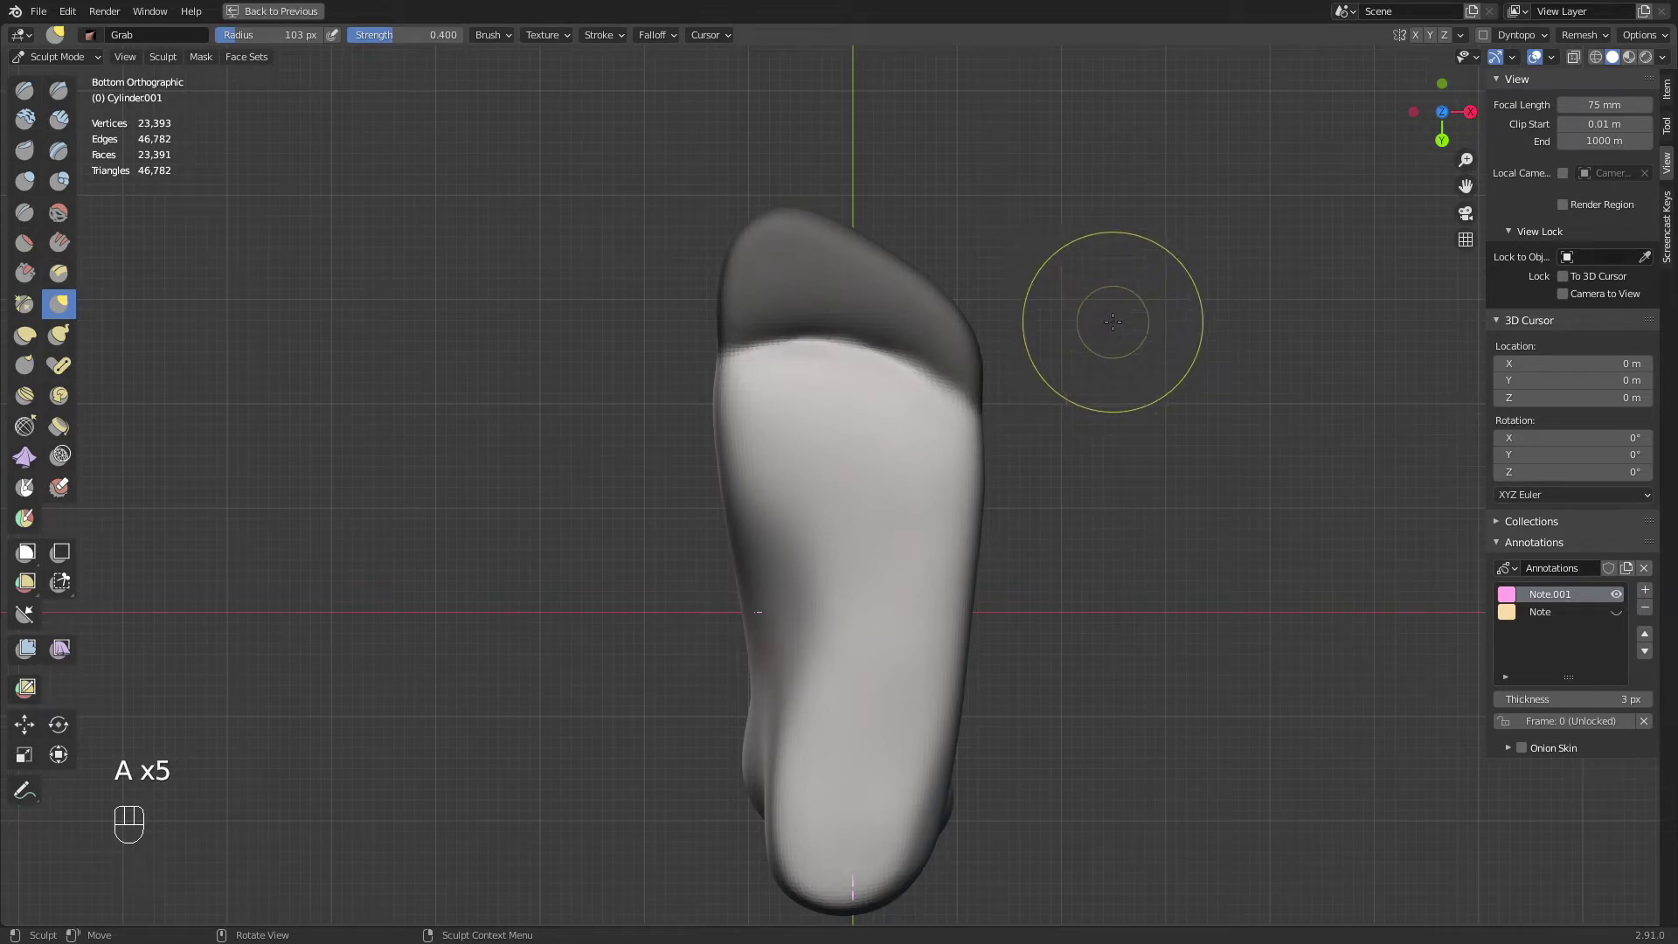
Refine the toe mask's boundary with Sharpen Mask and repeated mask edits
{"action": "key", "text": "a"}
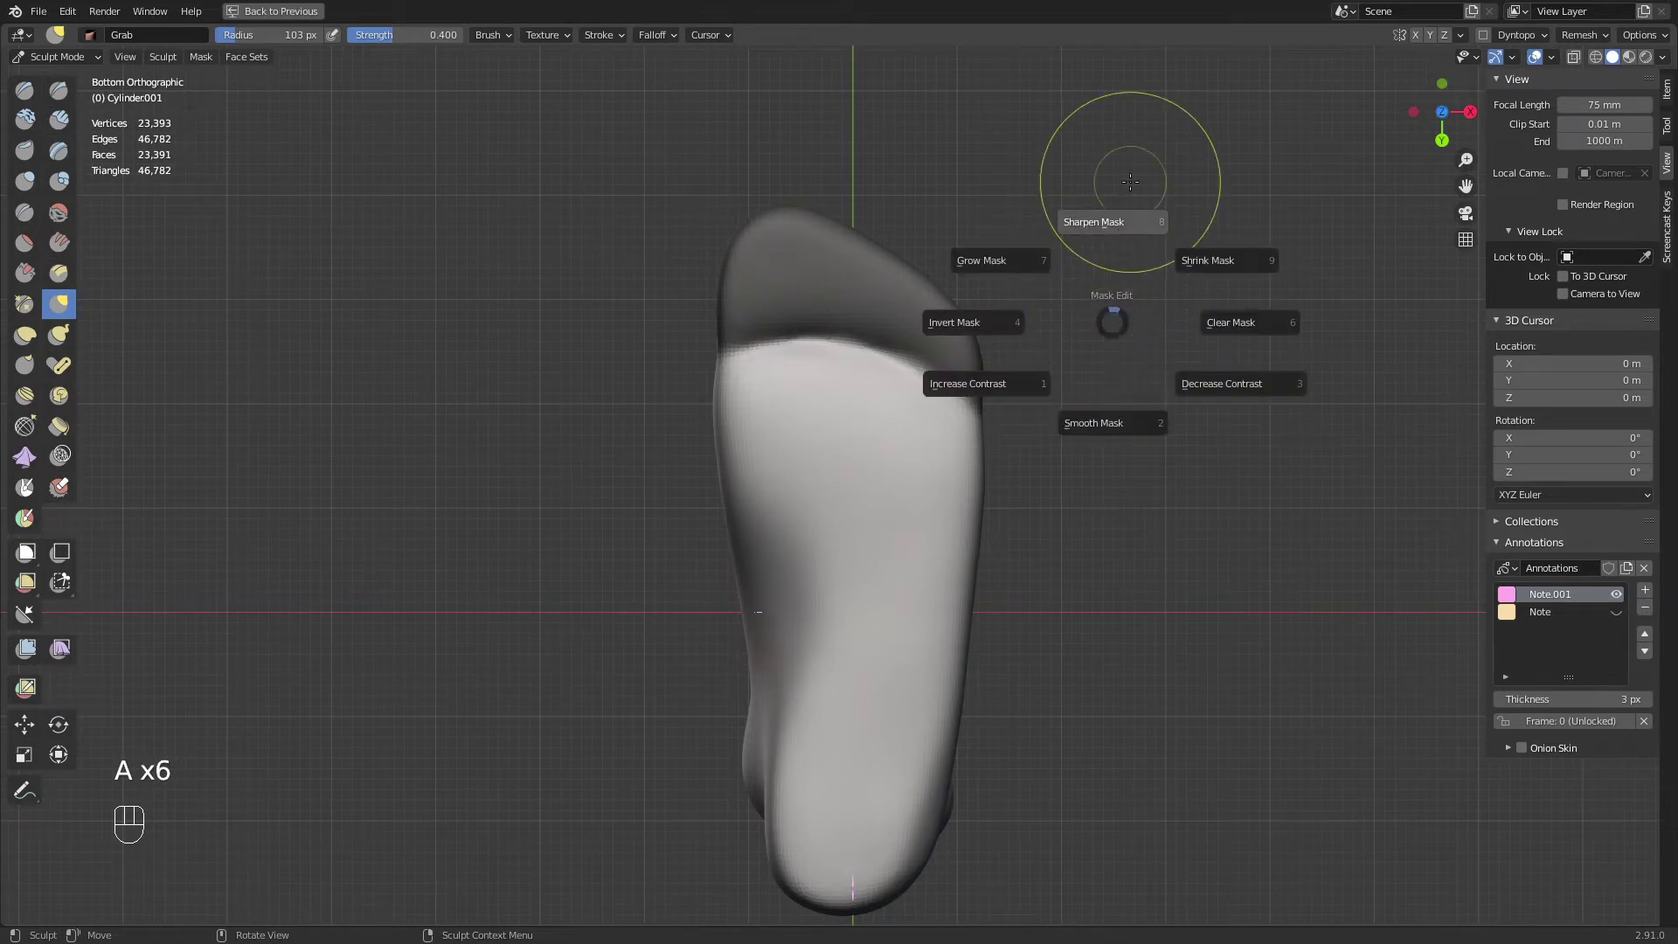
{"action": "left_click", "coordinate": [1130, 182]}
{"action": "key", "text": "a"}
{"action": "key", "text": "a"}
{"action": "key", "text": "a"}
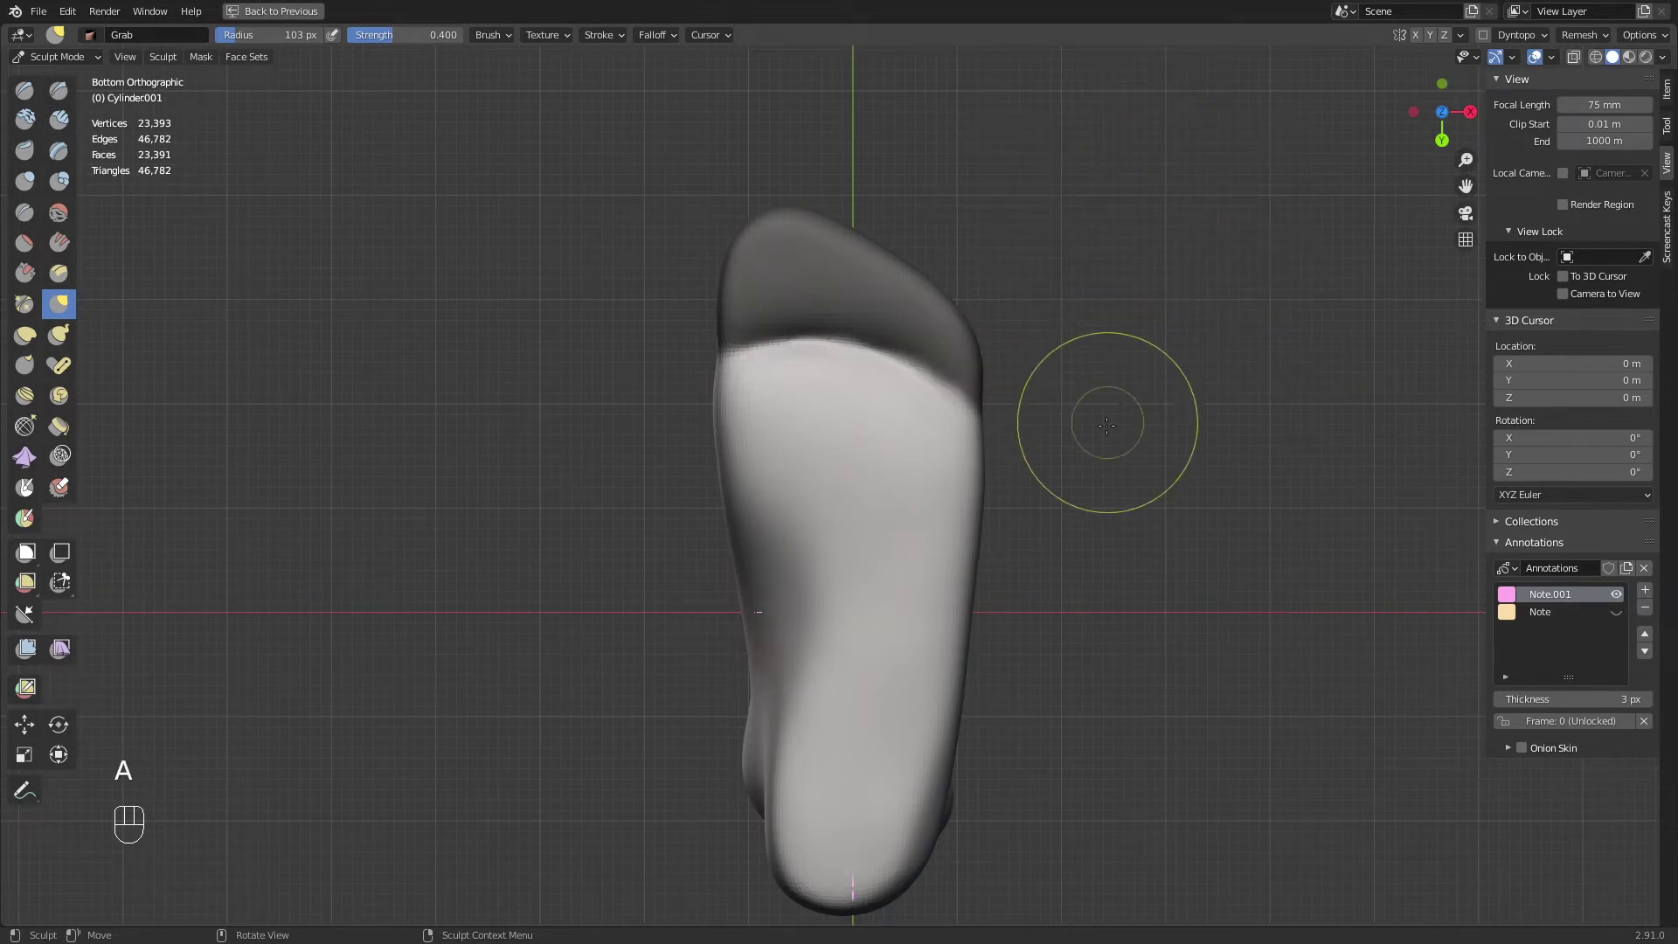
{"action": "key", "text": "a"}
{"action": "key", "text": "a"}
{"action": "key", "text": "a"}
{"action": "key", "text": "a"}
{"action": "key", "text": "a"}
{"action": "key", "text": "a"}
{"action": "key", "text": "a"}
{"action": "key", "text": "a"}
{"action": "key", "text": "a"}
{"action": "key", "text": "a"}
{"action": "key", "text": "a"}
{"action": "key", "text": "a"}
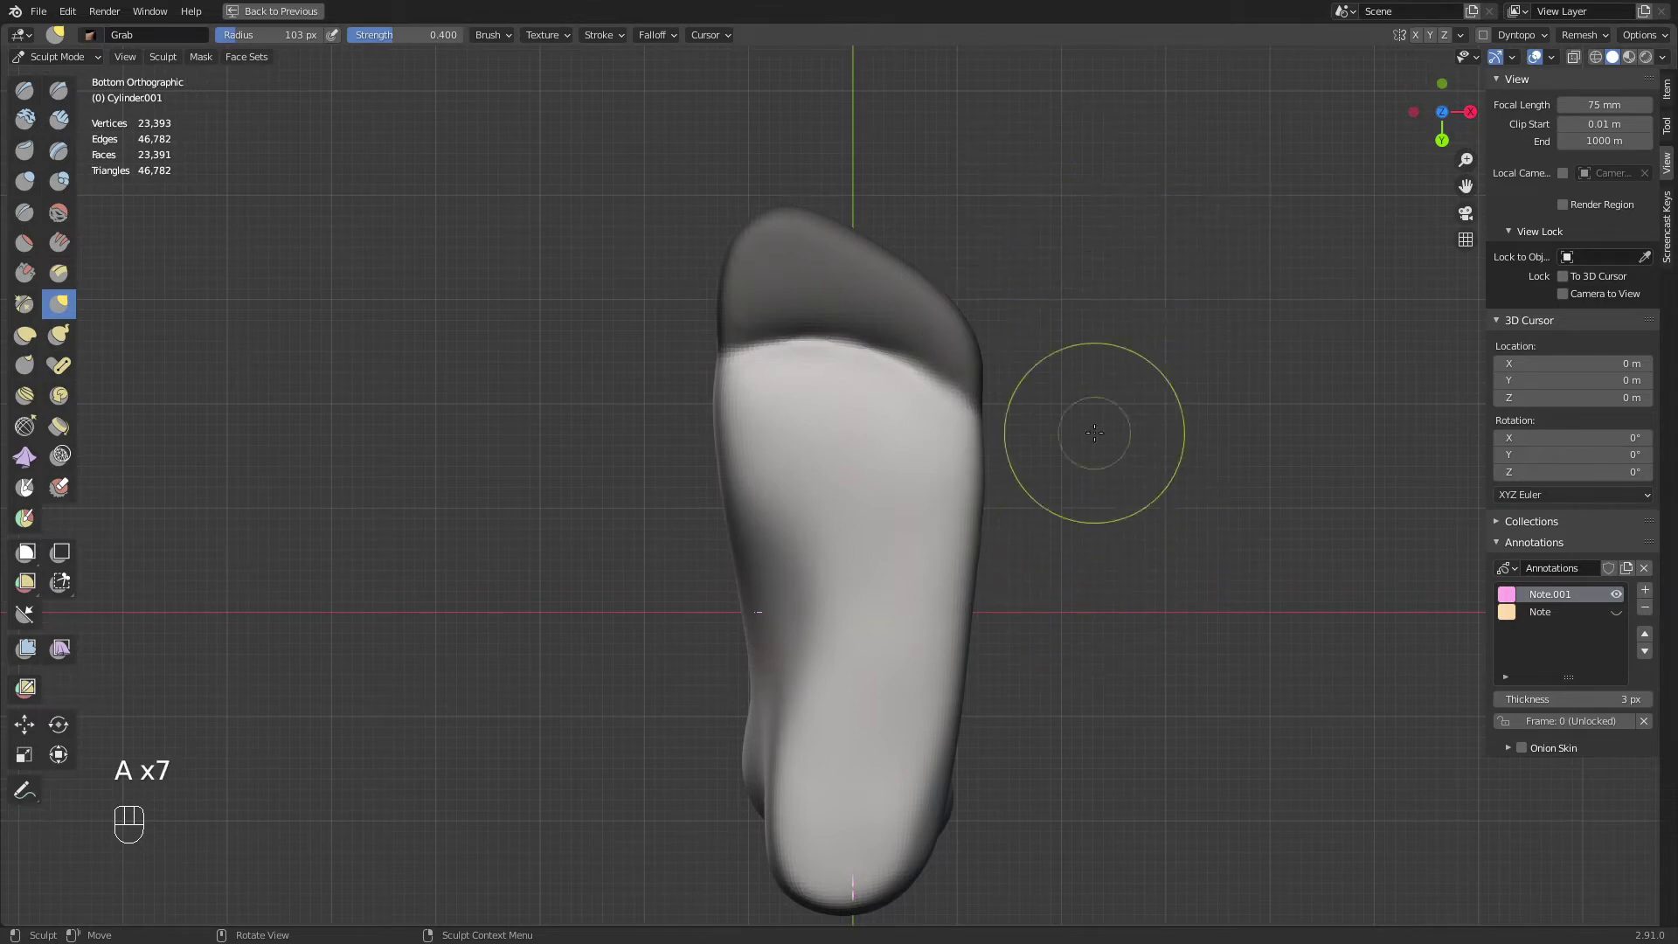
Check the toe mask from below, above and the front of the foot, and save the file Legs.blend
{"action": "middle_click_drag", "start_coordinate": [1004, 367], "coordinate": [847, 318]}
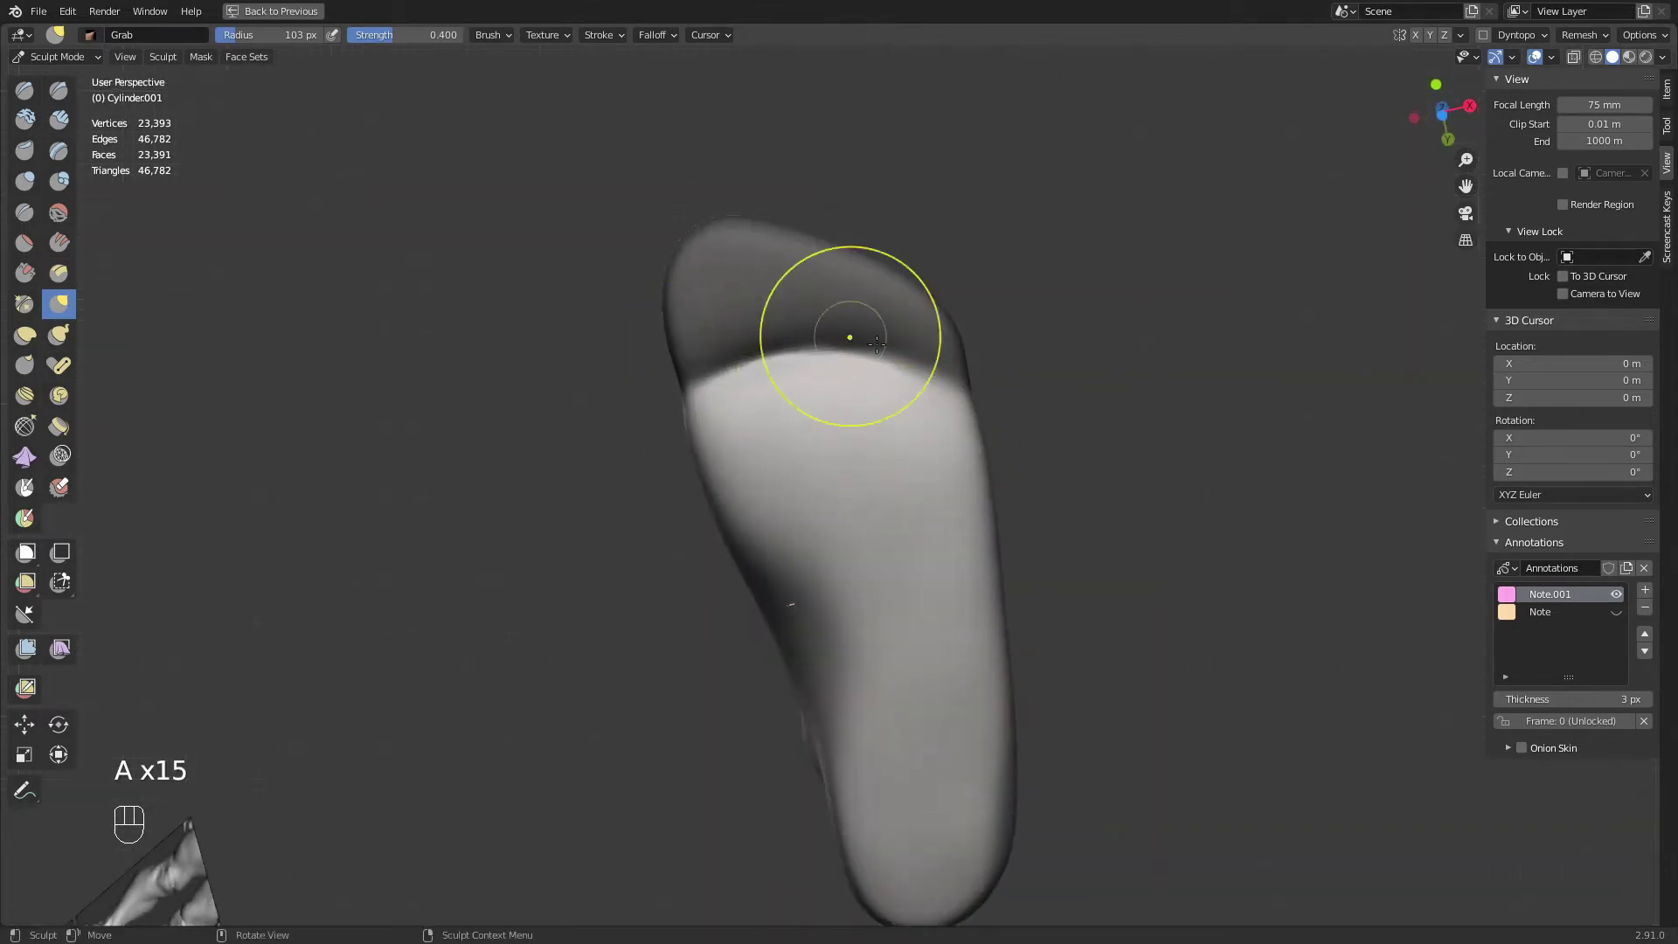
{"action": "mouse_move", "coordinate": [729, 335]}
{"action": "middle_mouse_down"}
{"action": "mouse_move", "coordinate": [832, 318]}
{"action": "mouse_move", "coordinate": [952, 412]}
{"action": "mouse_move", "coordinate": [1166, 776]}
{"action": "mouse_move", "coordinate": [830, 615]}
{"action": "mouse_move", "coordinate": [900, 569]}
{"action": "middle_mouse_up"}
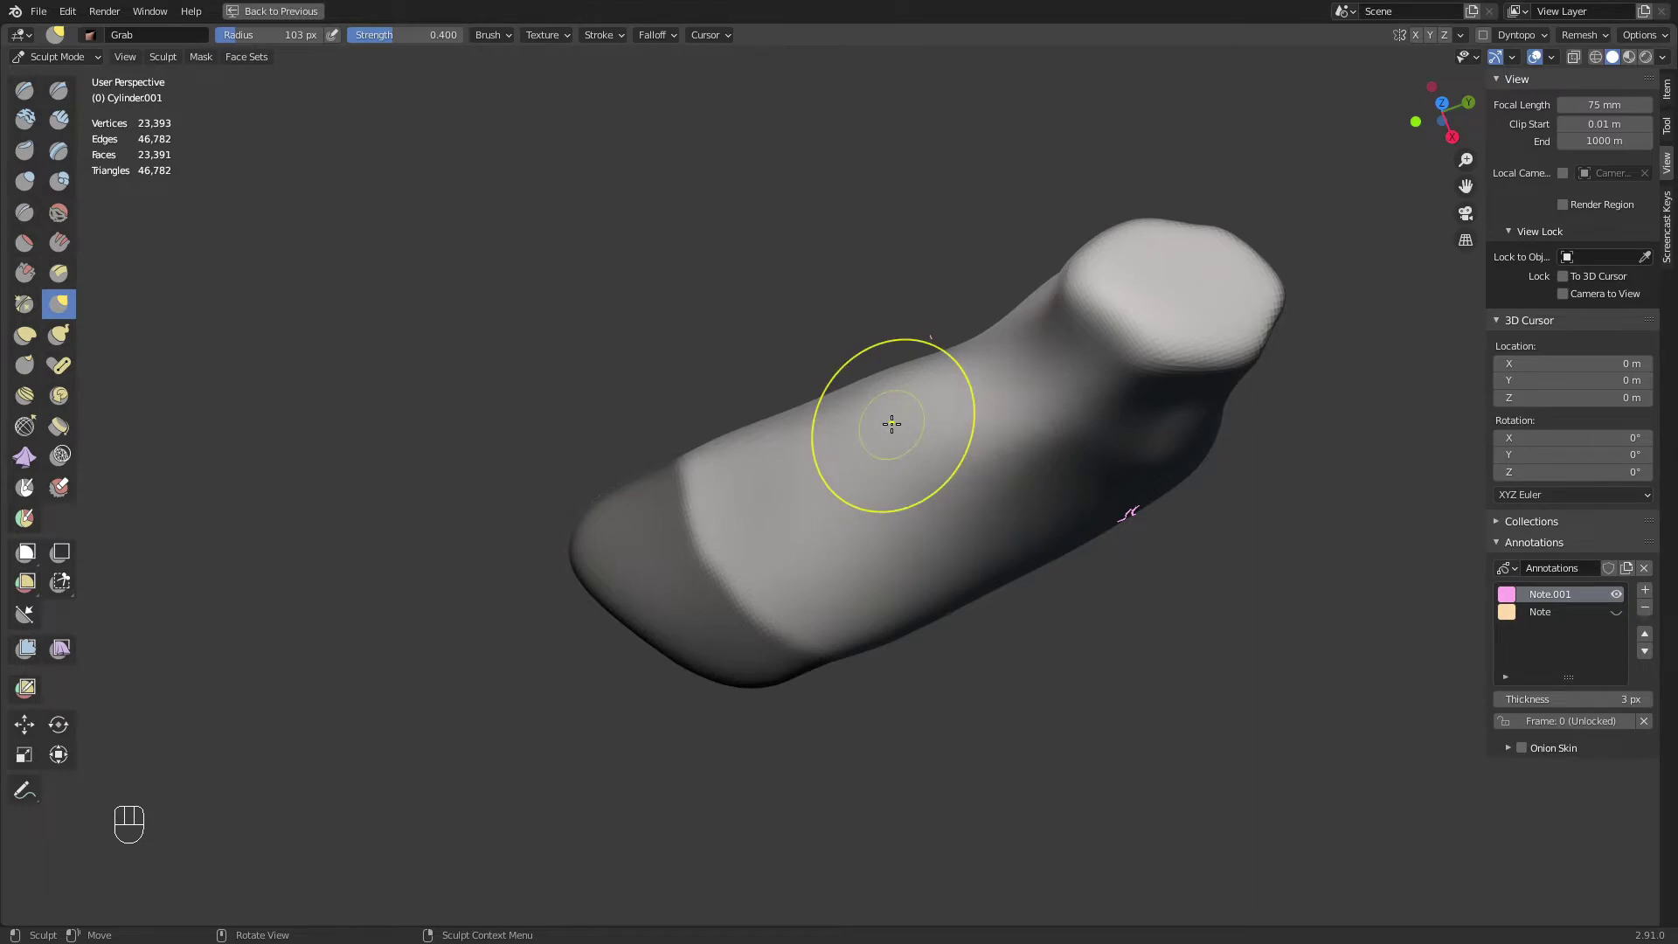
{"action": "key", "text": "KP_7"}
{"action": "key", "text": "KP_0"}
{"action": "key", "text": "KP_0"}
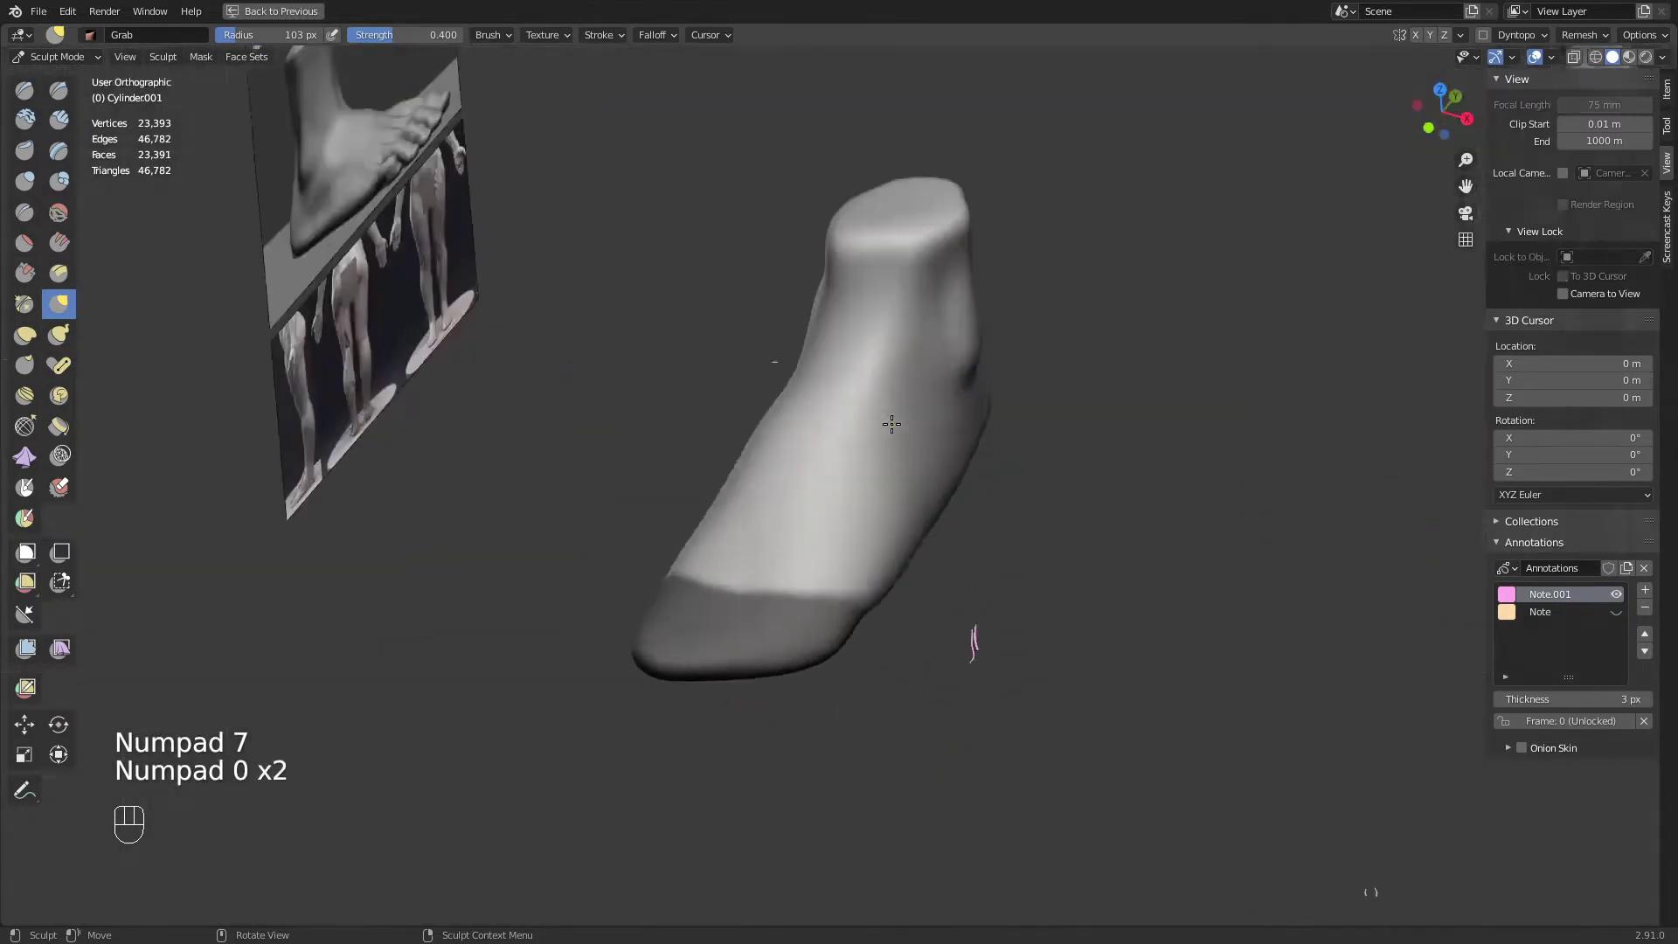
{"action": "key", "text": "KP_1"}
{"action": "middle_click_drag", "start_coordinate": [891, 424], "coordinate": [899, 457]}
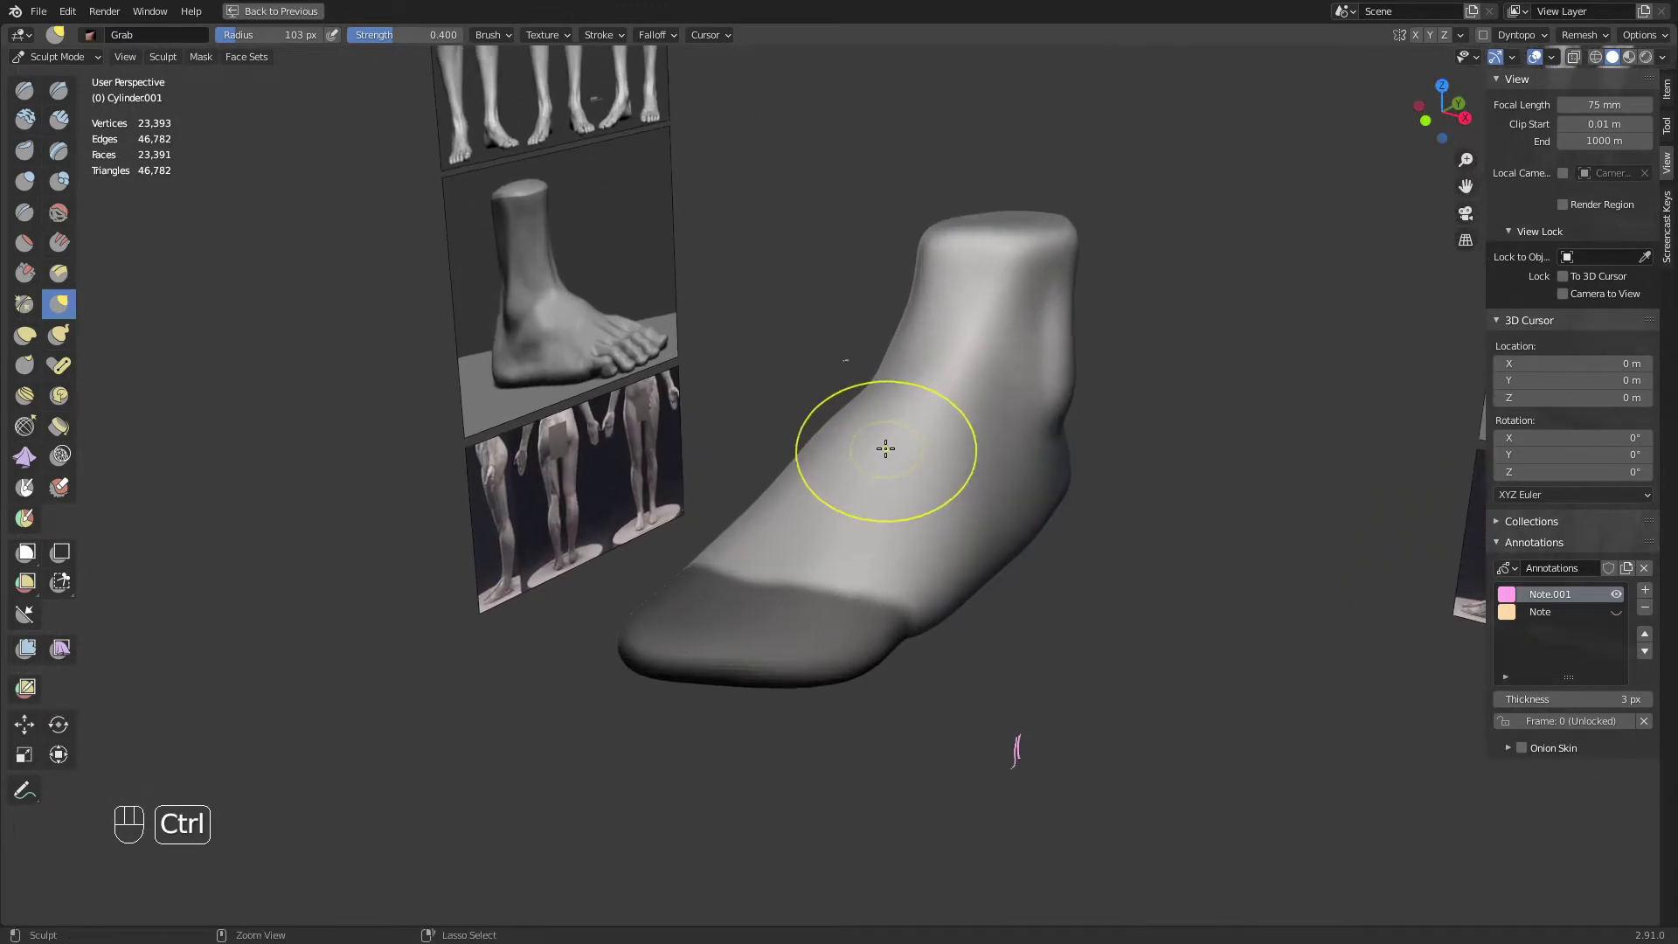
{"action": "key", "text": "ctrl+s"}
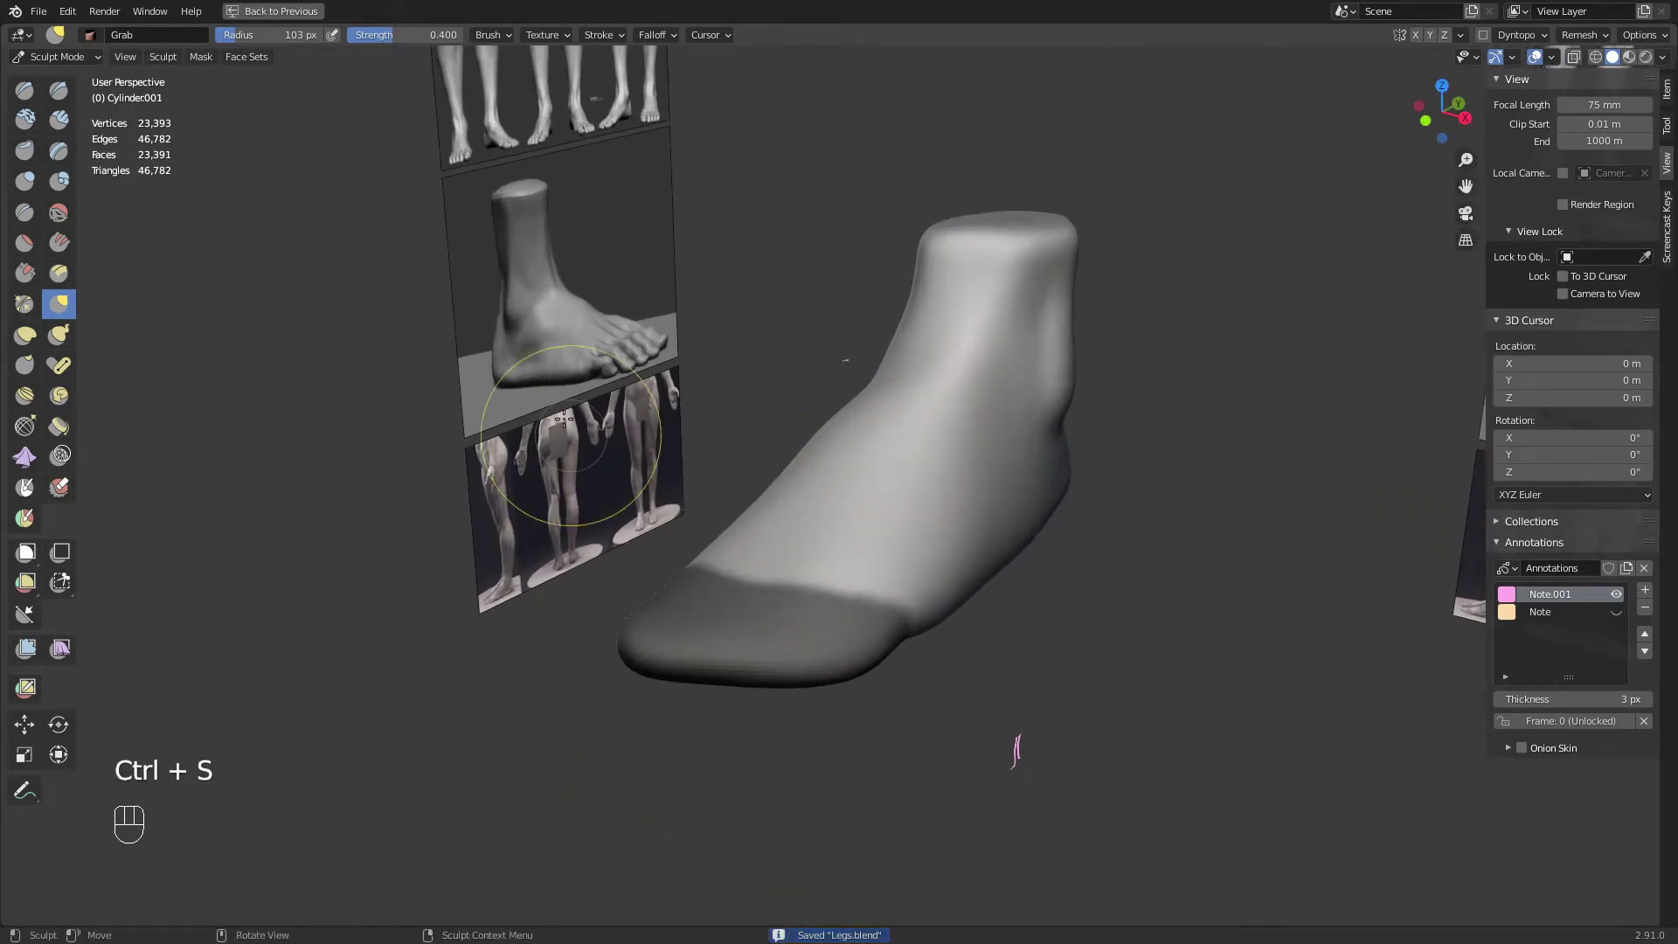
Cut off the masked toe area of the foot with Mask Slice and Fill Holes
{"action": "left_click", "coordinate": [165, 57]}
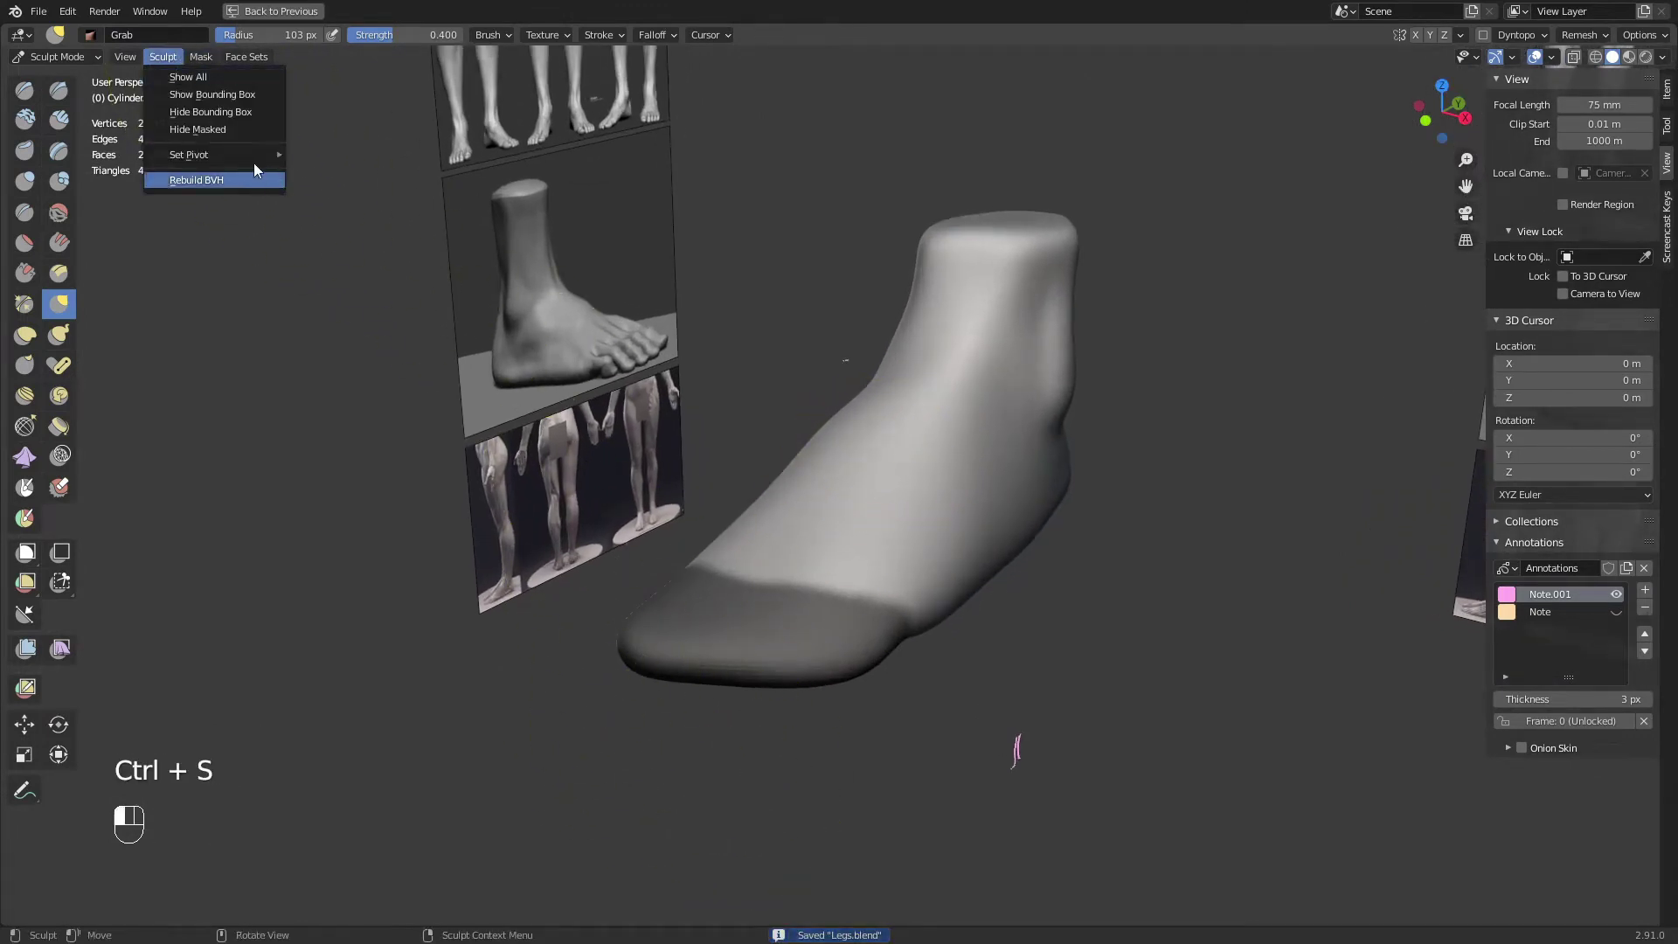
{"action": "left_click", "coordinate": [201, 59]}
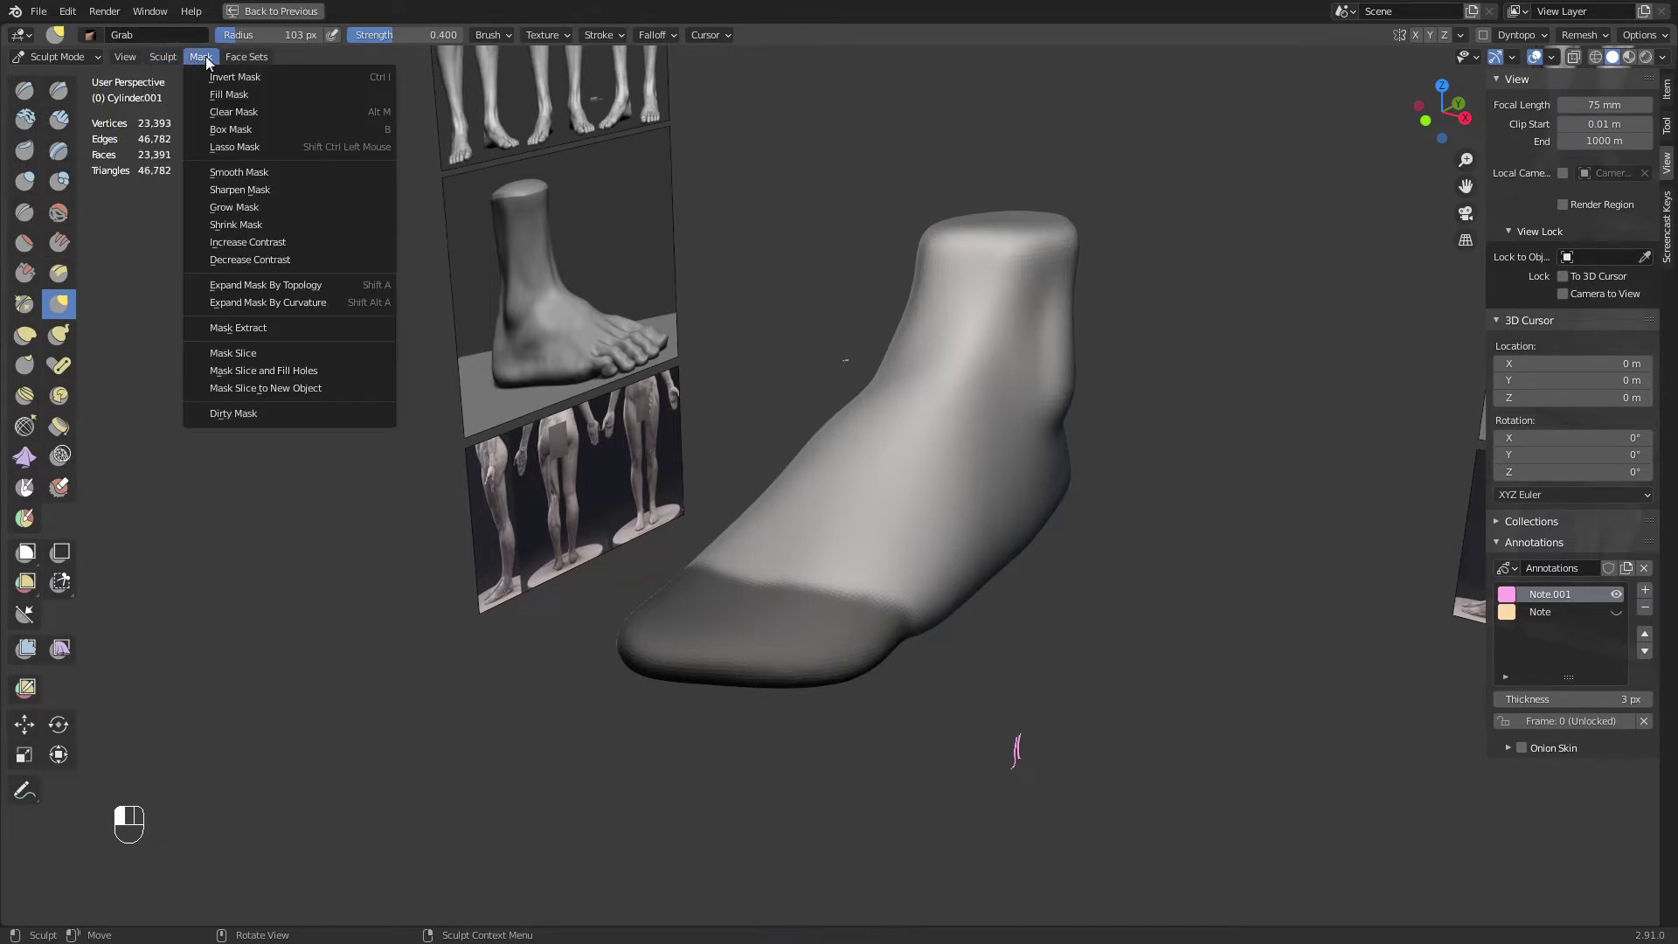
{"action": "left_click", "coordinate": [297, 370]}
{"action": "middle_click_drag", "start_coordinate": [505, 431], "coordinate": [1007, 337]}
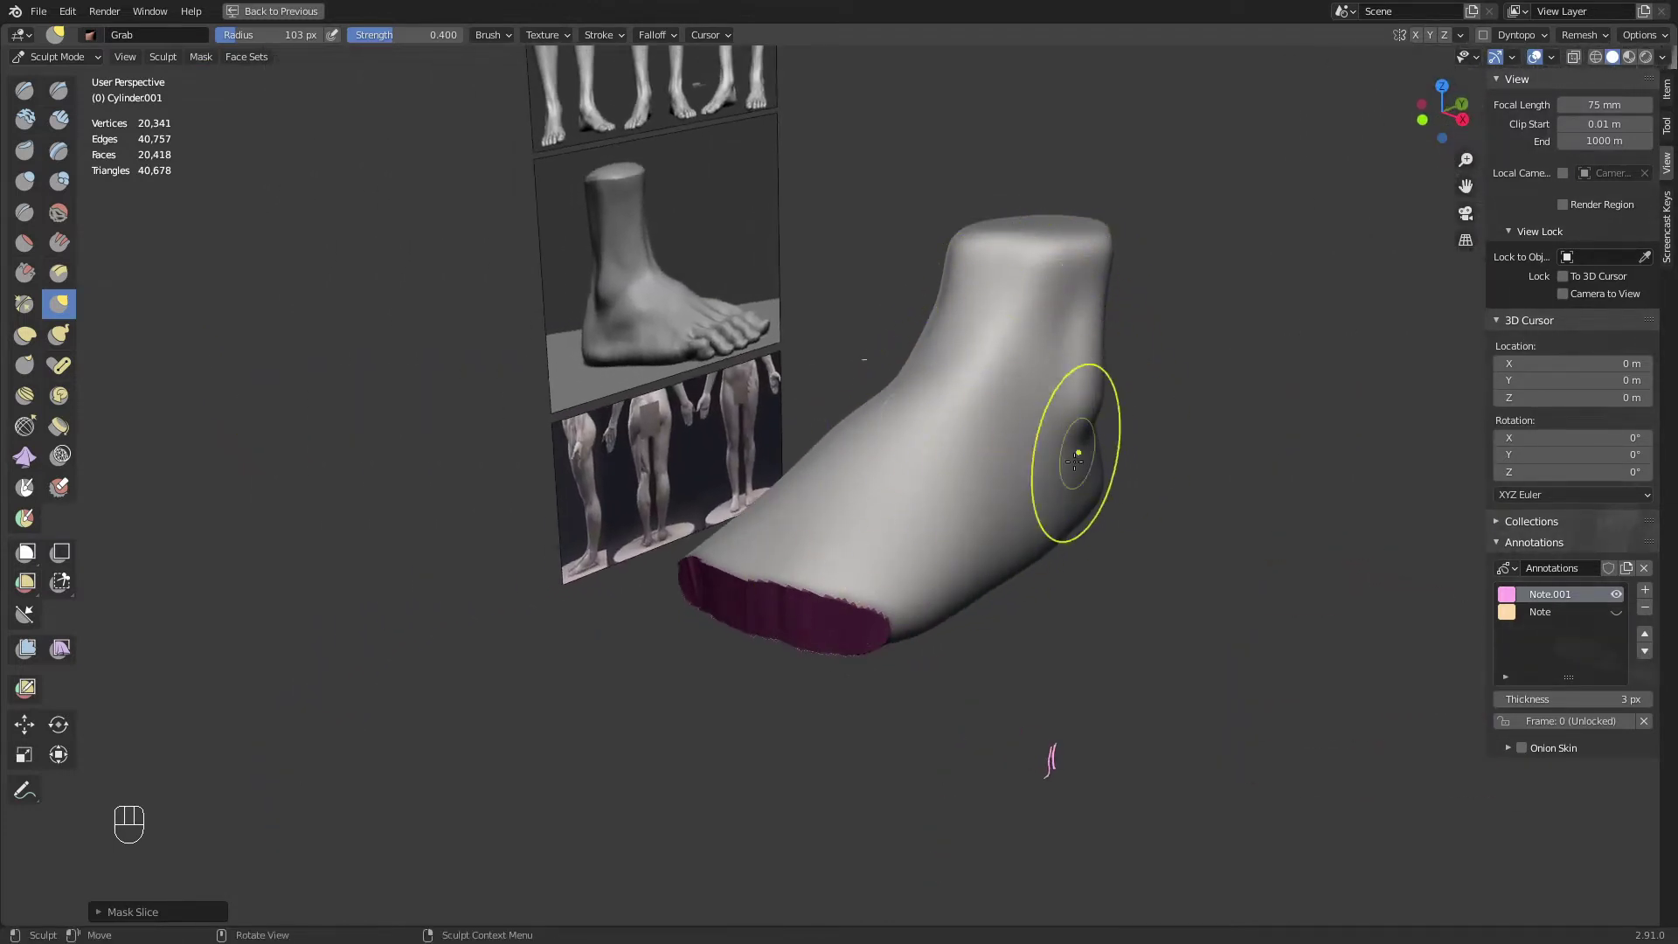
{"action": "mouse_move", "coordinate": [1076, 449]}
{"action": "middle_mouse_down", "text": "shift"}
{"action": "mouse_move", "coordinate": [895, 516]}
{"action": "mouse_move", "coordinate": [959, 505]}
{"action": "middle_mouse_up", "text": "shift"}
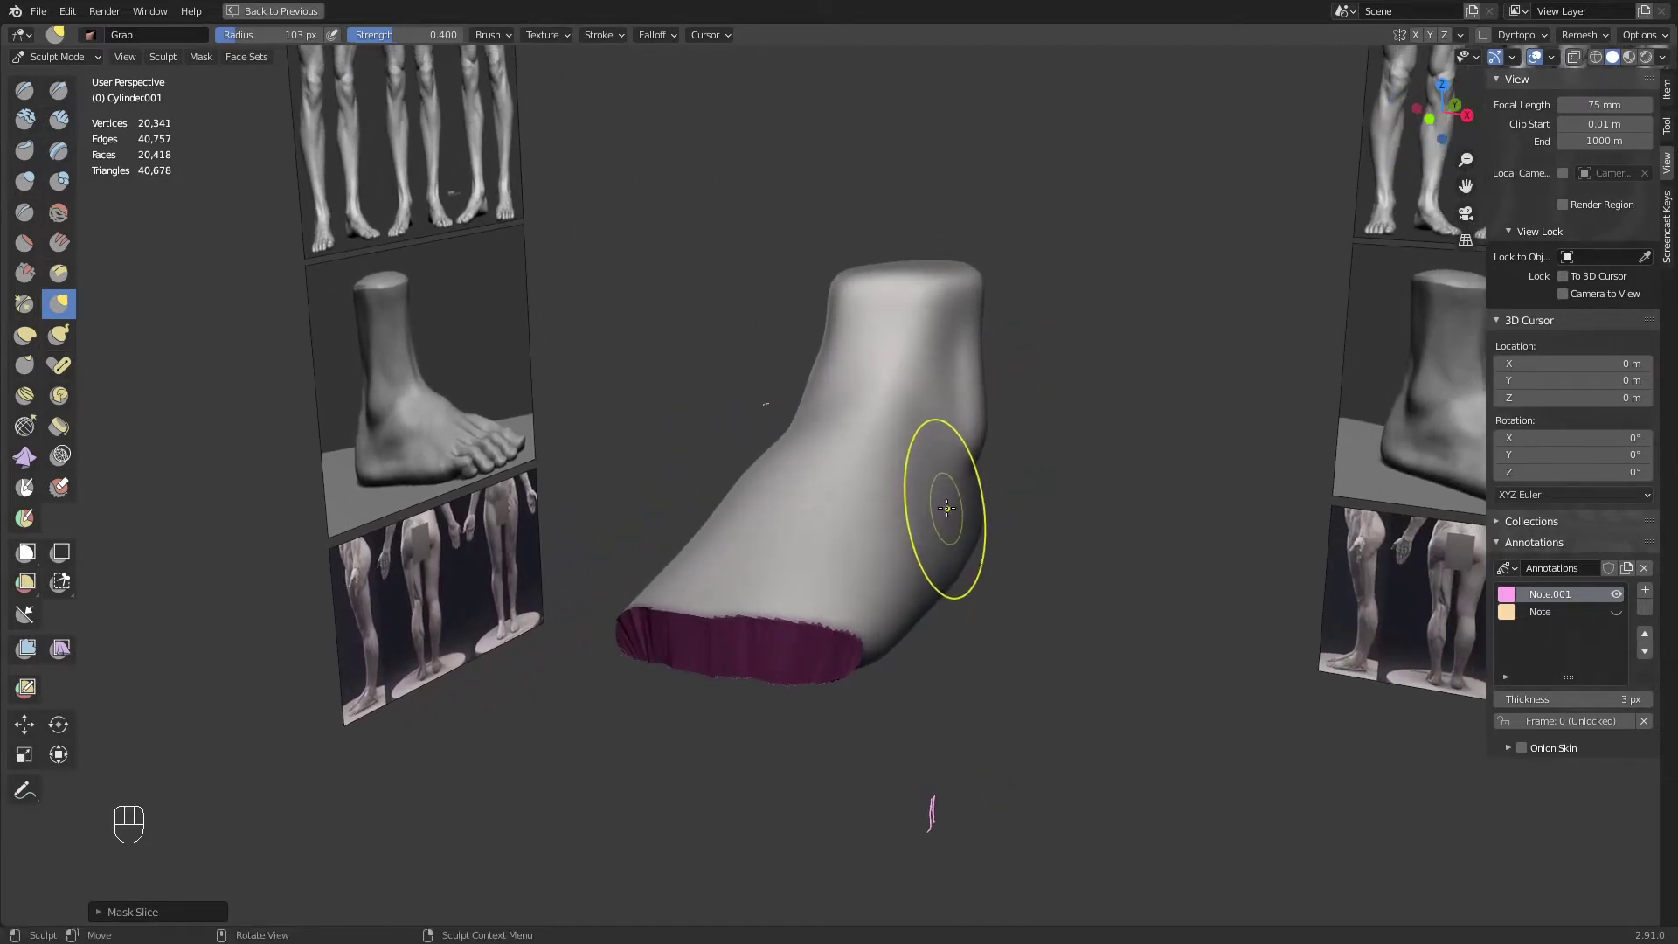
Clear the remaining mask and voxel-remesh the sliced foot
{"action": "key", "text": "a"}
{"action": "left_click", "coordinate": [1057, 491]}
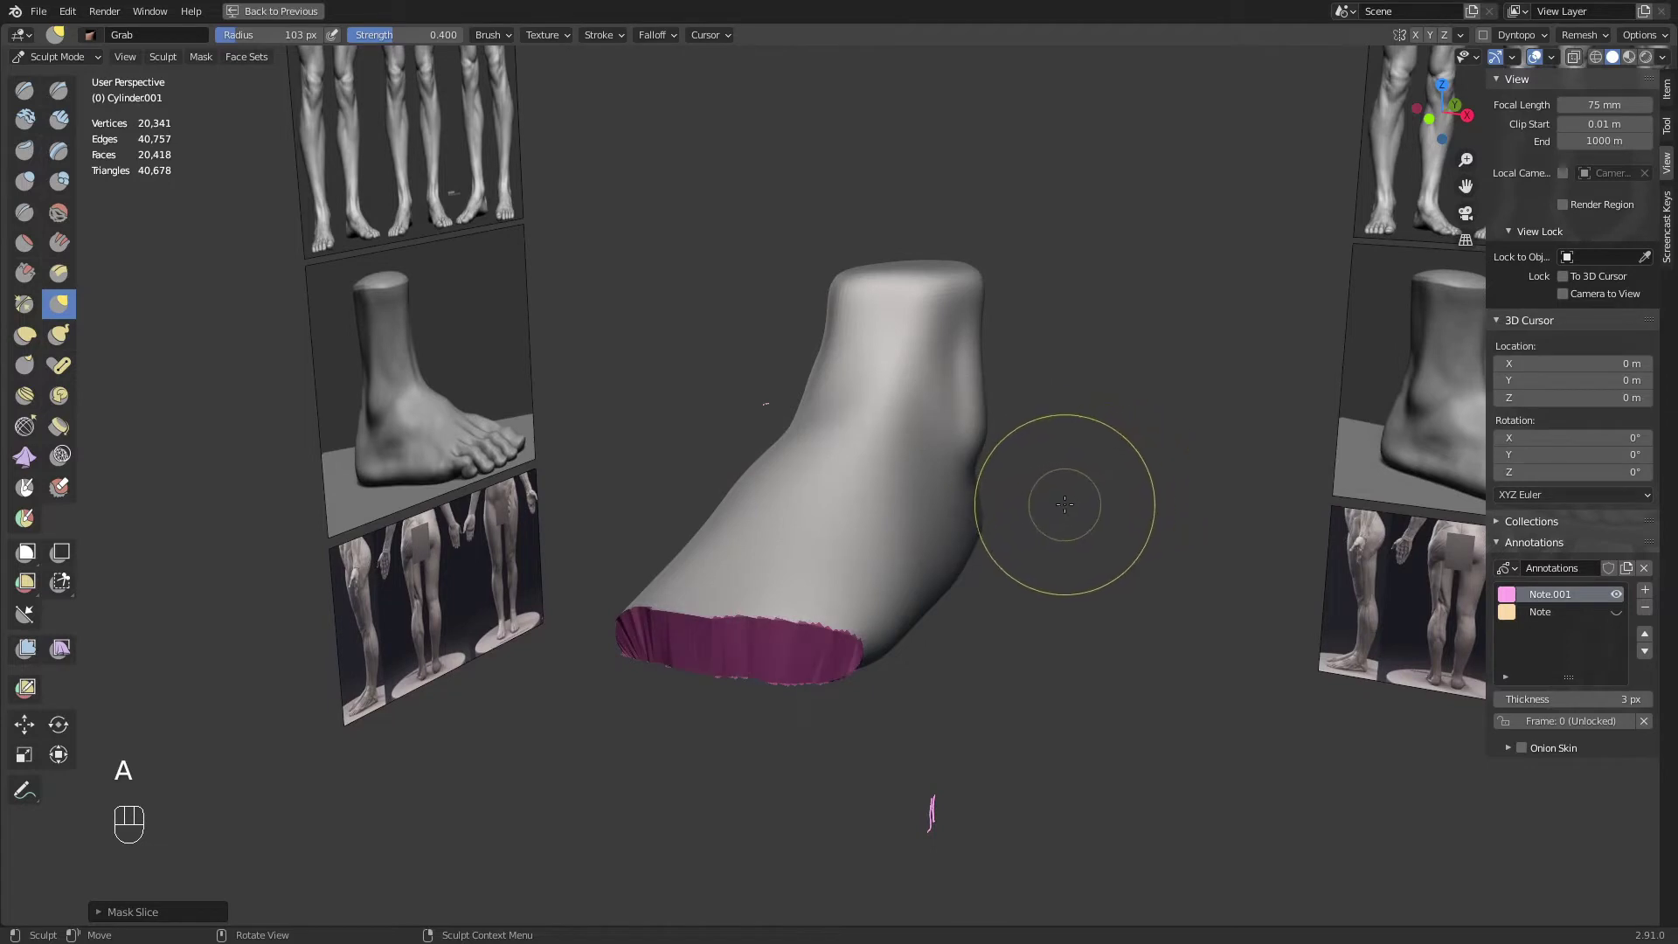
{"action": "key", "text": "ctrl+r"}
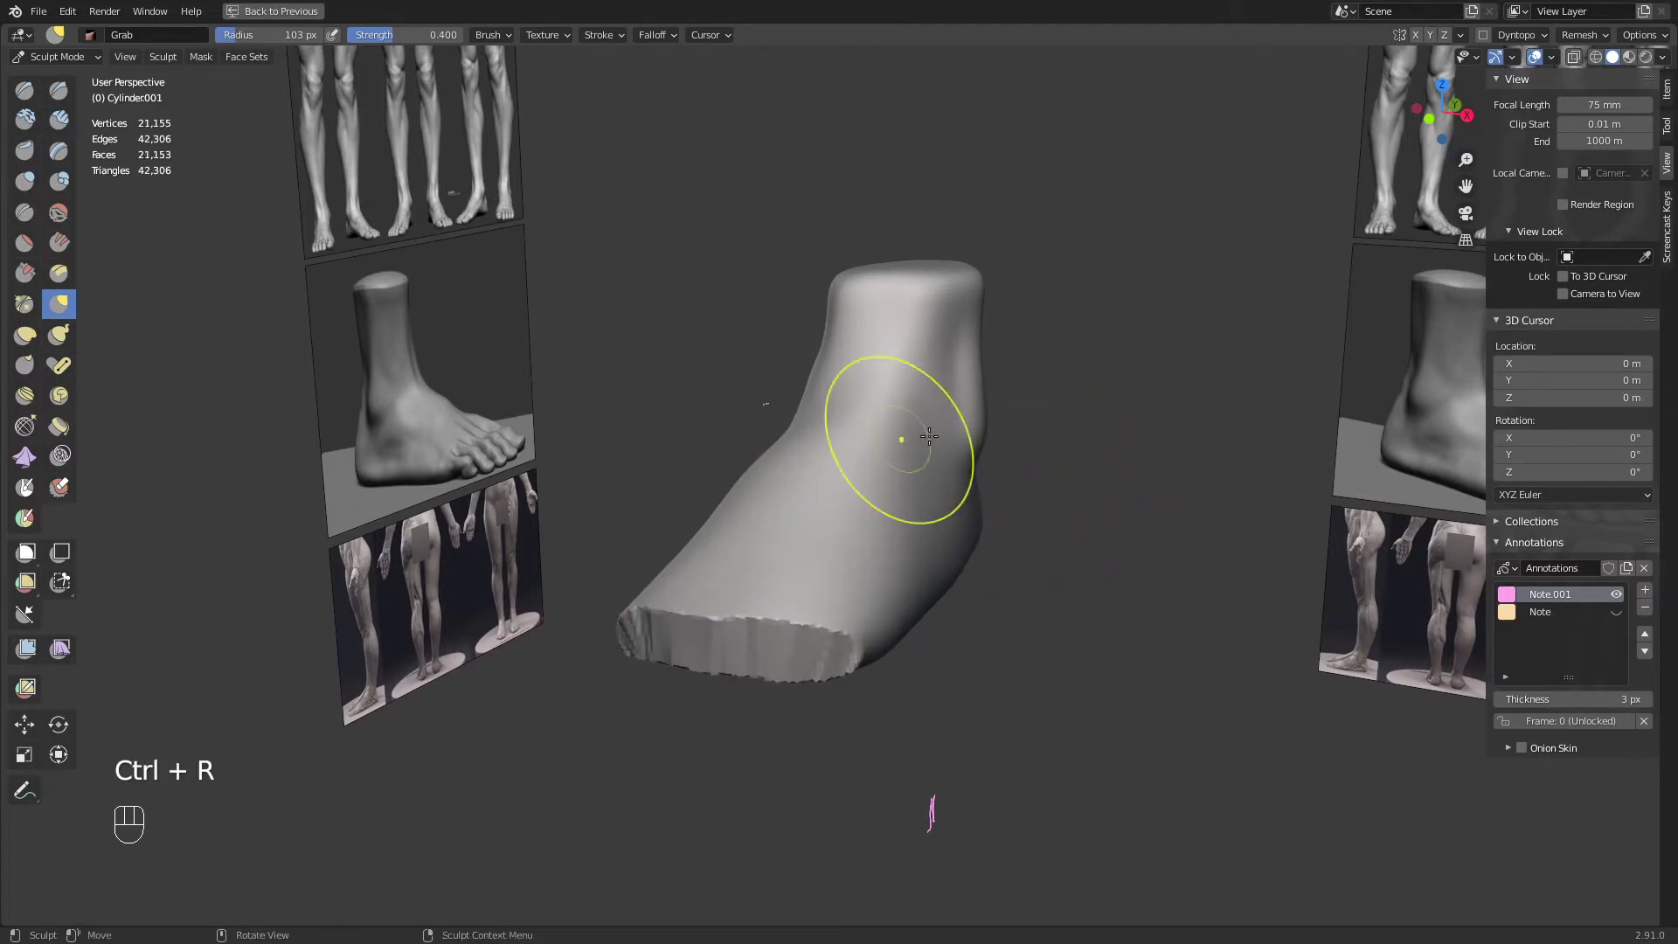
Try skin-toned, bluish grey and reddish matcaps on the foot
{"action": "left_click", "coordinate": [1662, 58]}
{"action": "left_click", "coordinate": [1543, 184]}
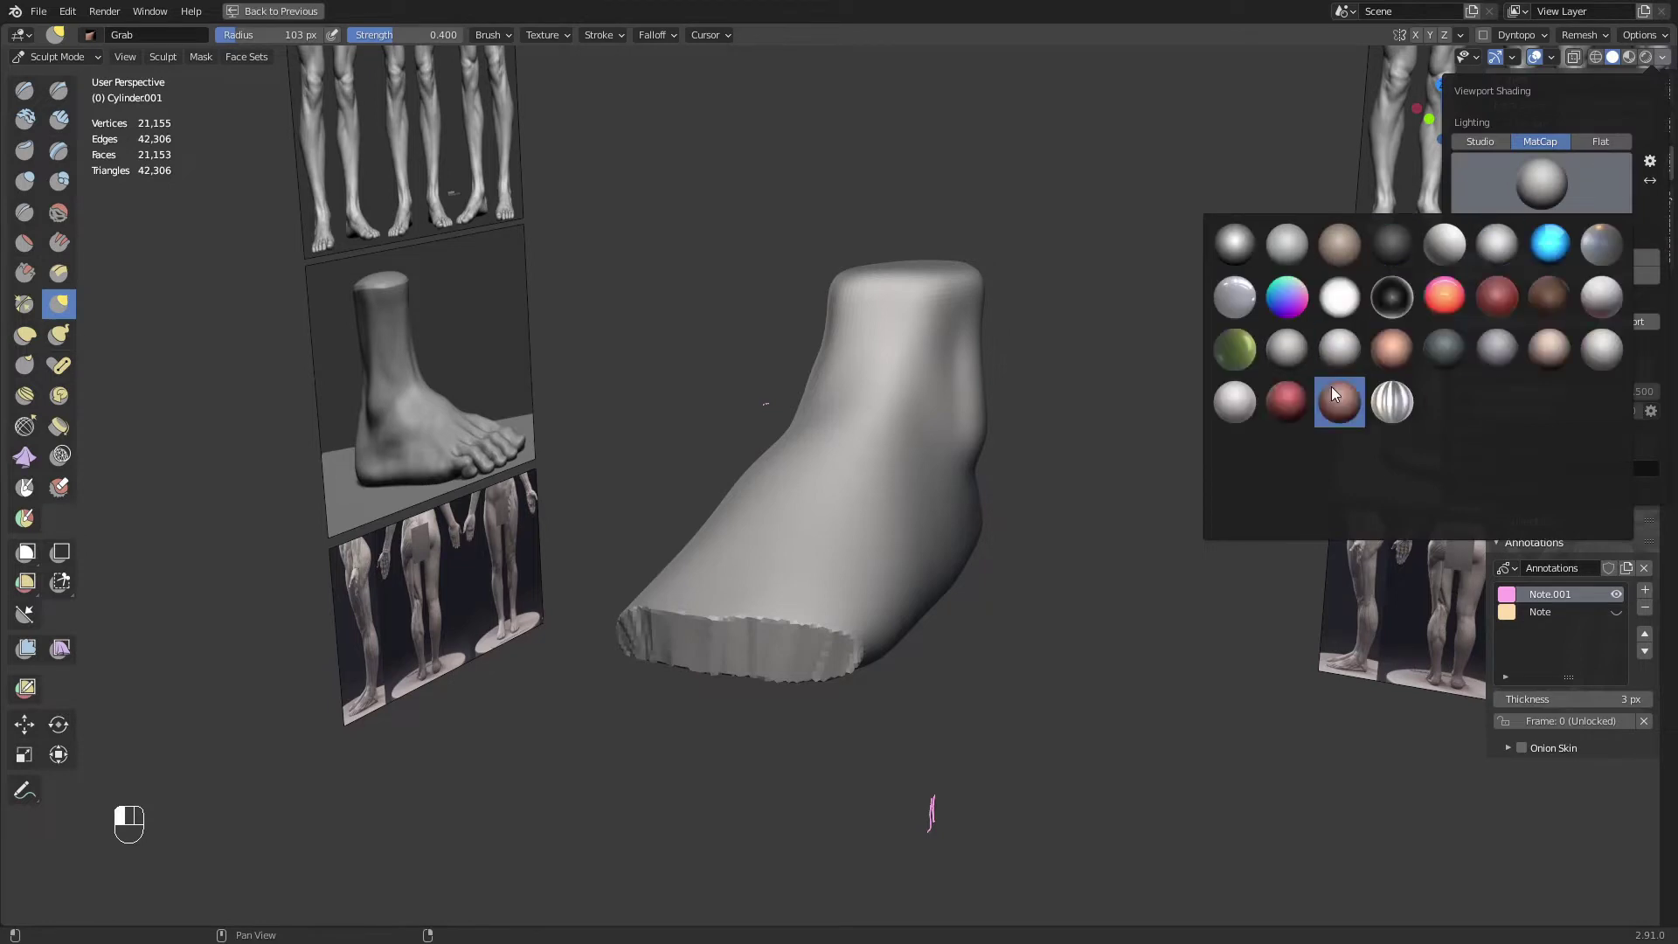
{"action": "left_click", "coordinate": [1297, 352]}
{"action": "left_click", "coordinate": [1507, 206]}
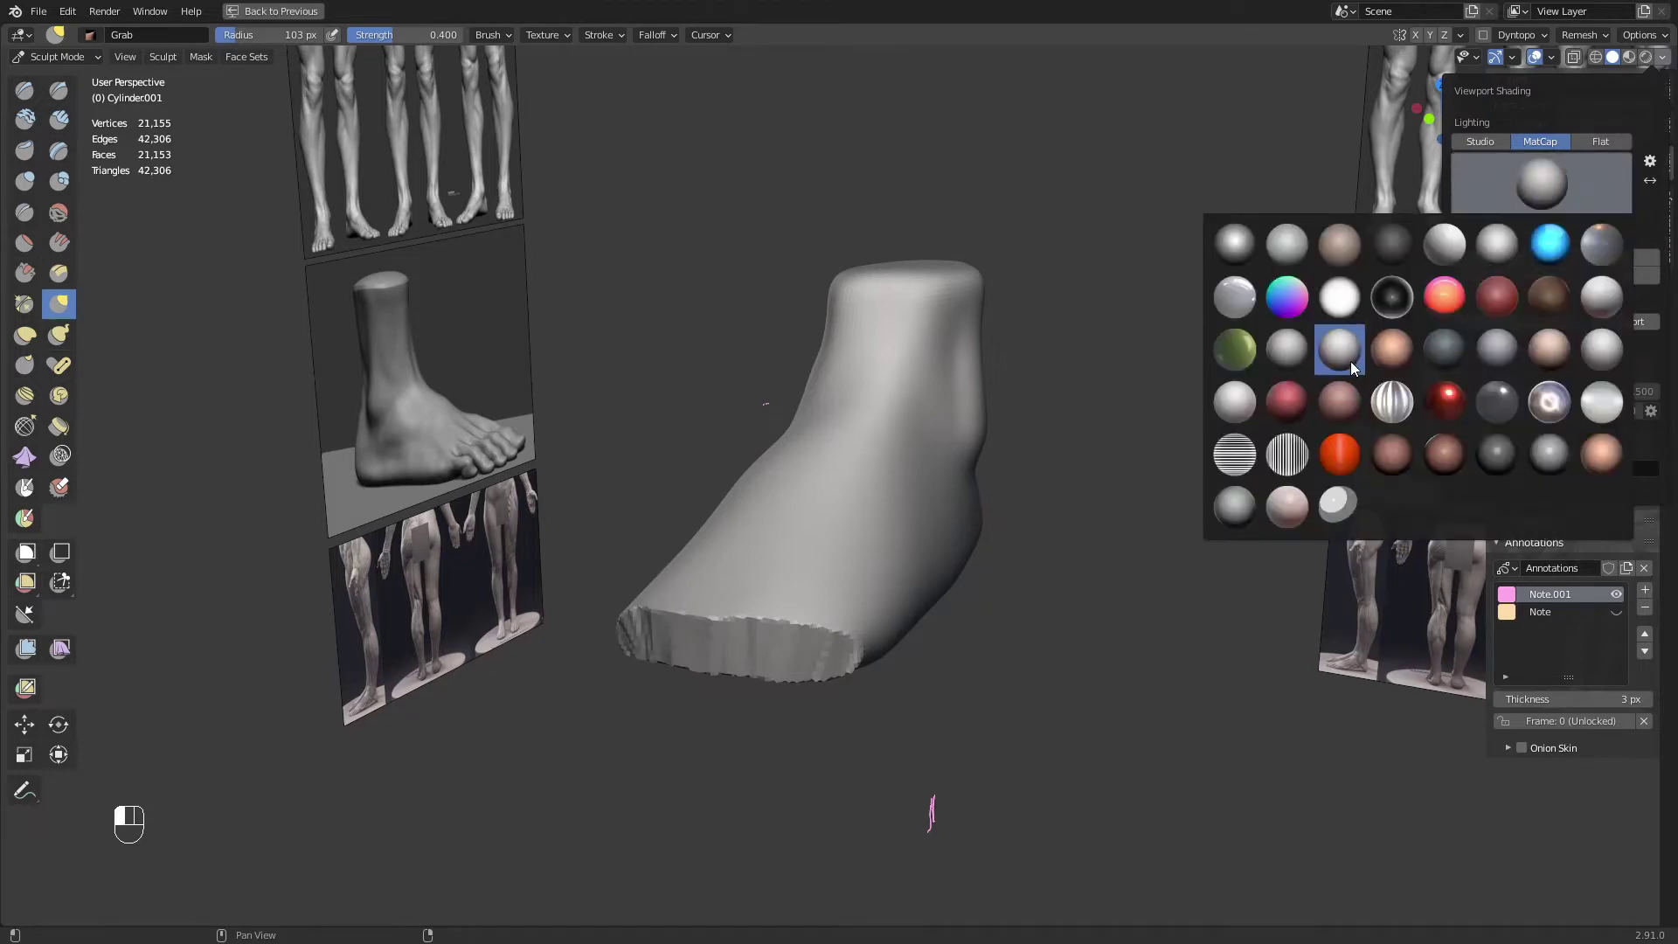
{"action": "left_click", "coordinate": [1544, 348]}
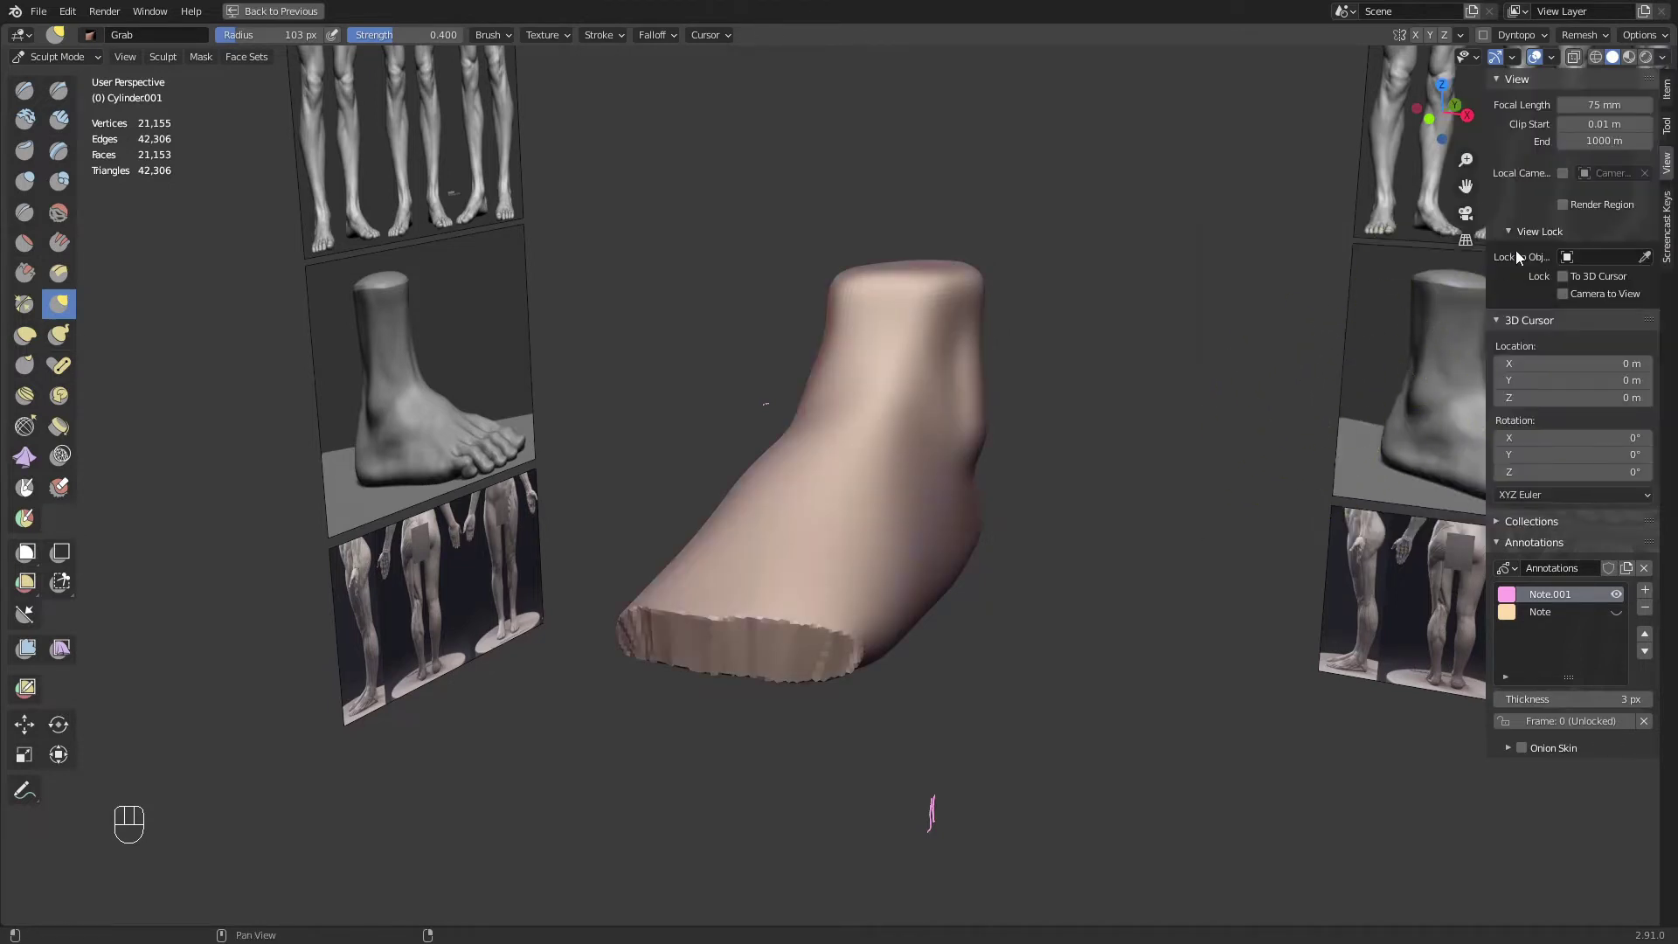
{"action": "left_click", "coordinate": [1663, 57]}
{"action": "left_click", "coordinate": [1539, 188]}
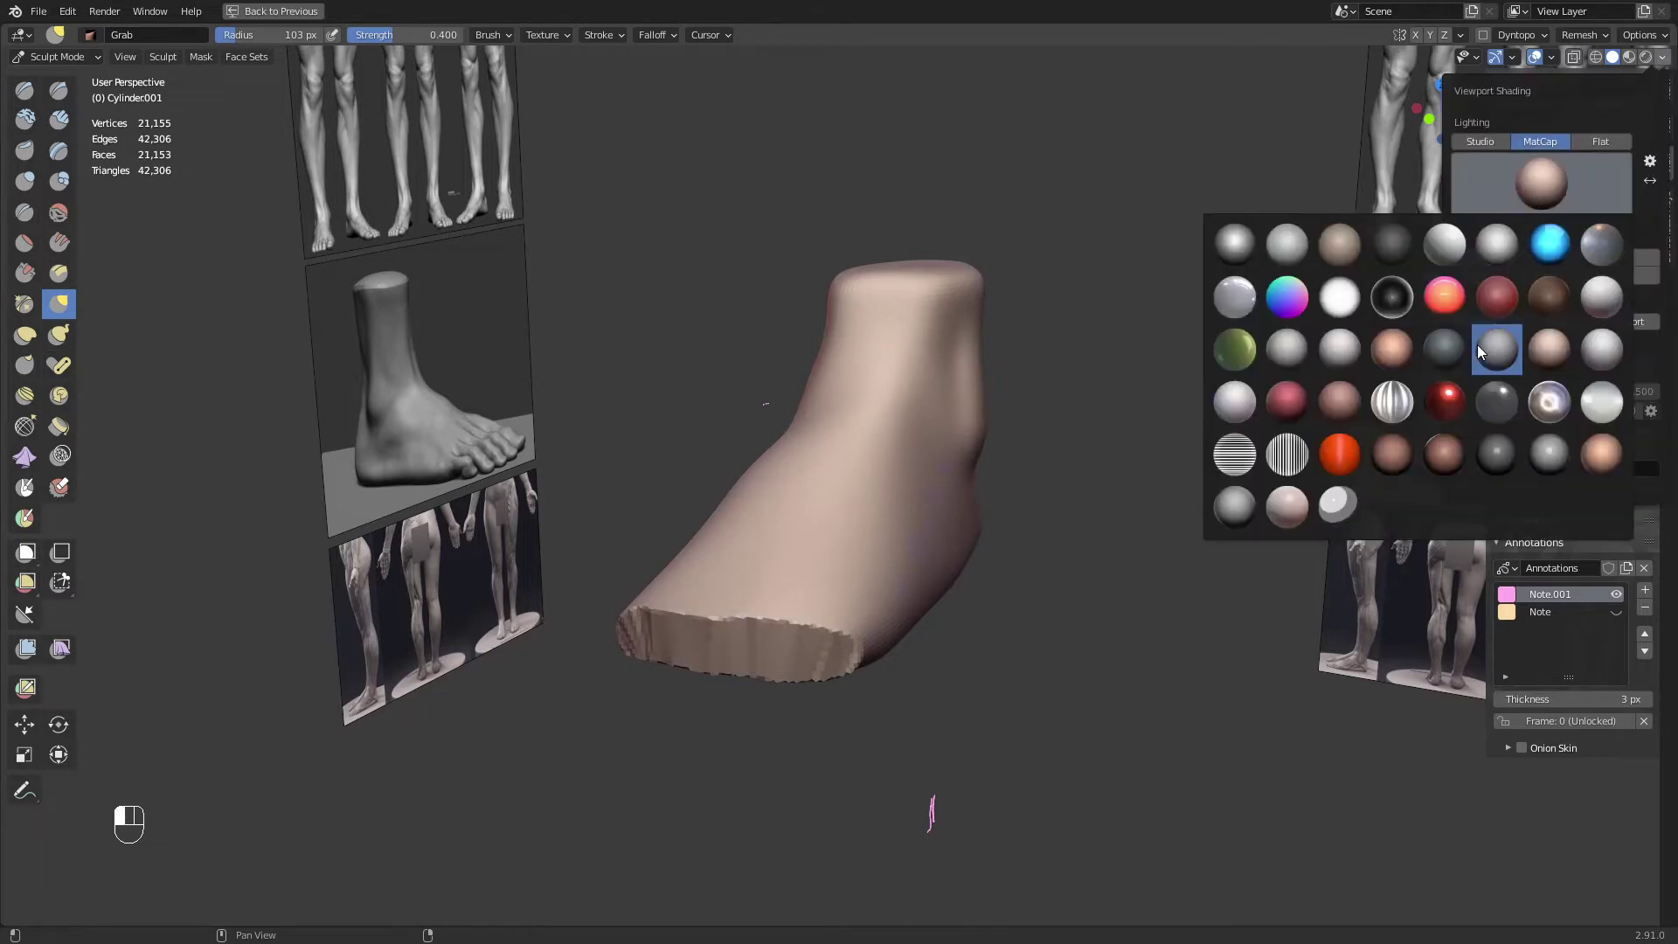
{"action": "left_click", "coordinate": [1487, 344]}
{"action": "left_click", "coordinate": [1505, 208]}
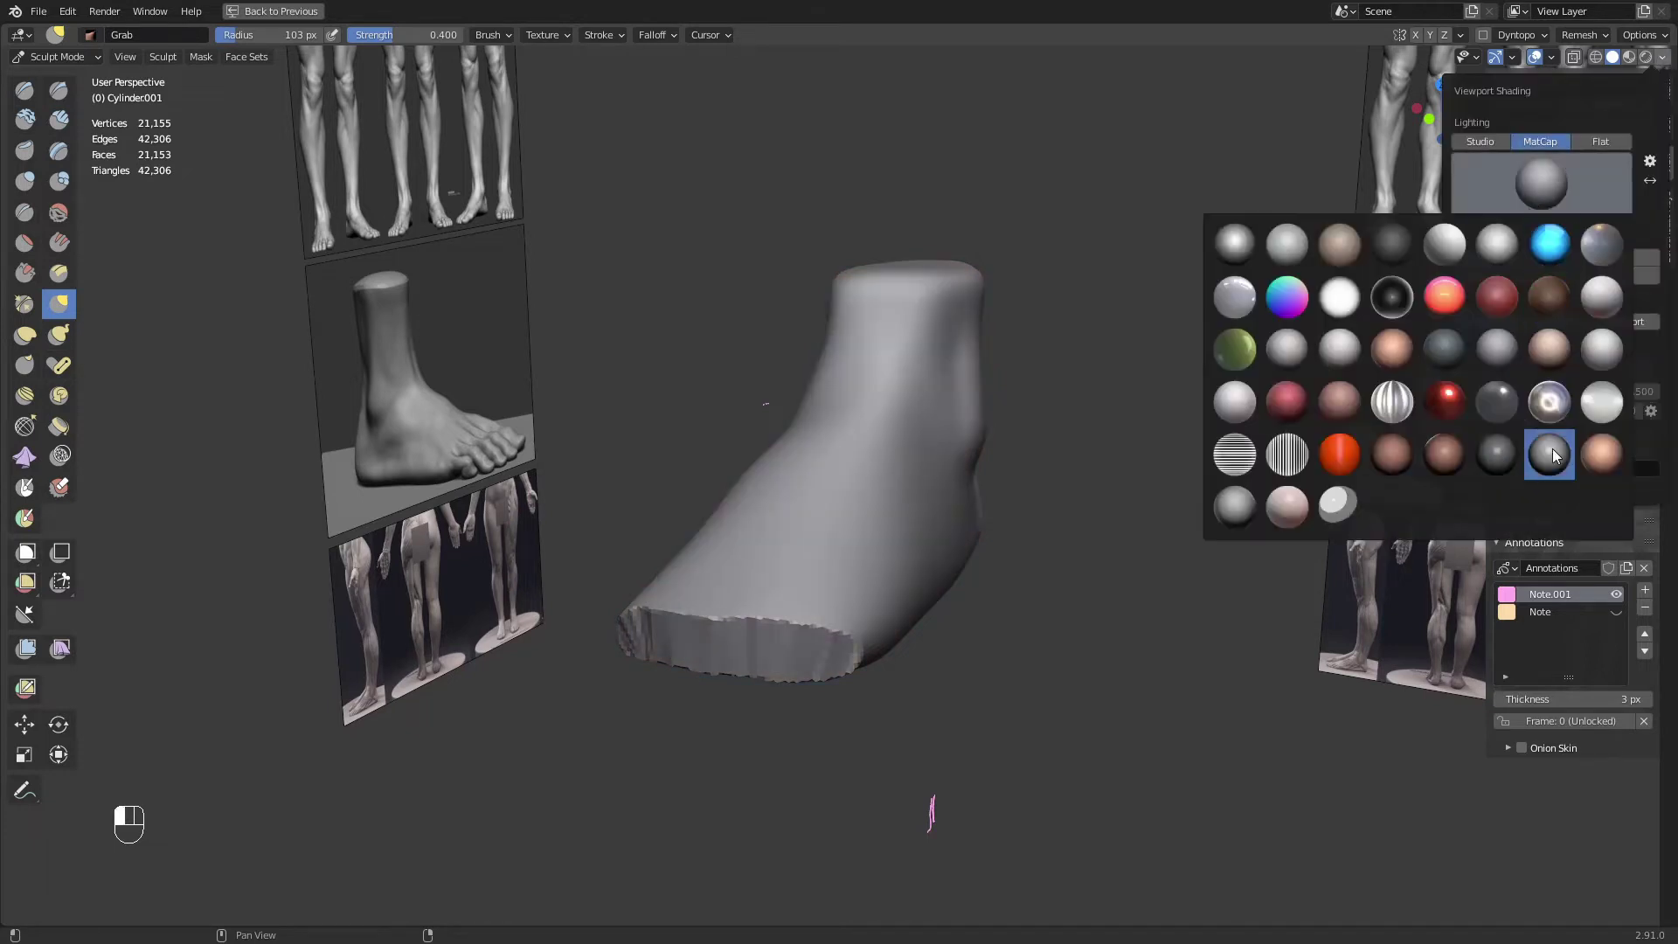
{"action": "left_click", "coordinate": [1336, 404]}
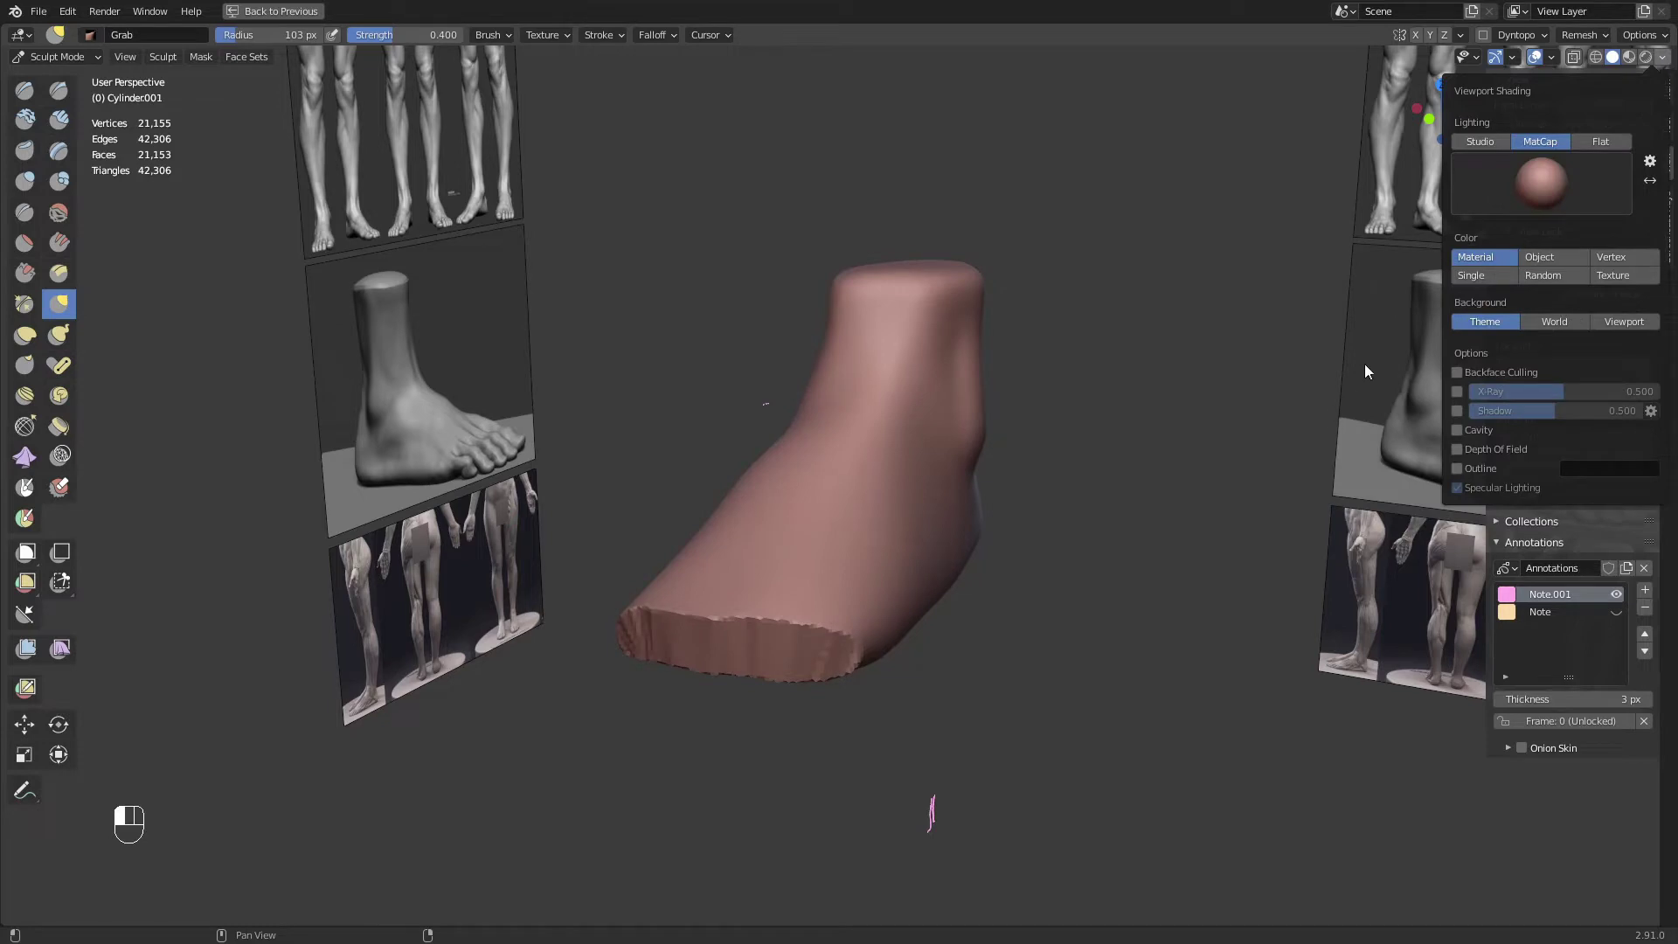
{"action": "mouse_move", "coordinate": [1298, 385]}
{"action": "middle_mouse_down"}
{"action": "mouse_move", "coordinate": [1237, 397]}
{"action": "mouse_move", "coordinate": [1288, 407]}
{"action": "middle_mouse_up"}
Compare light matcaps on the foot and apply the neutral whitish one
{"action": "left_click", "coordinate": [1662, 57]}
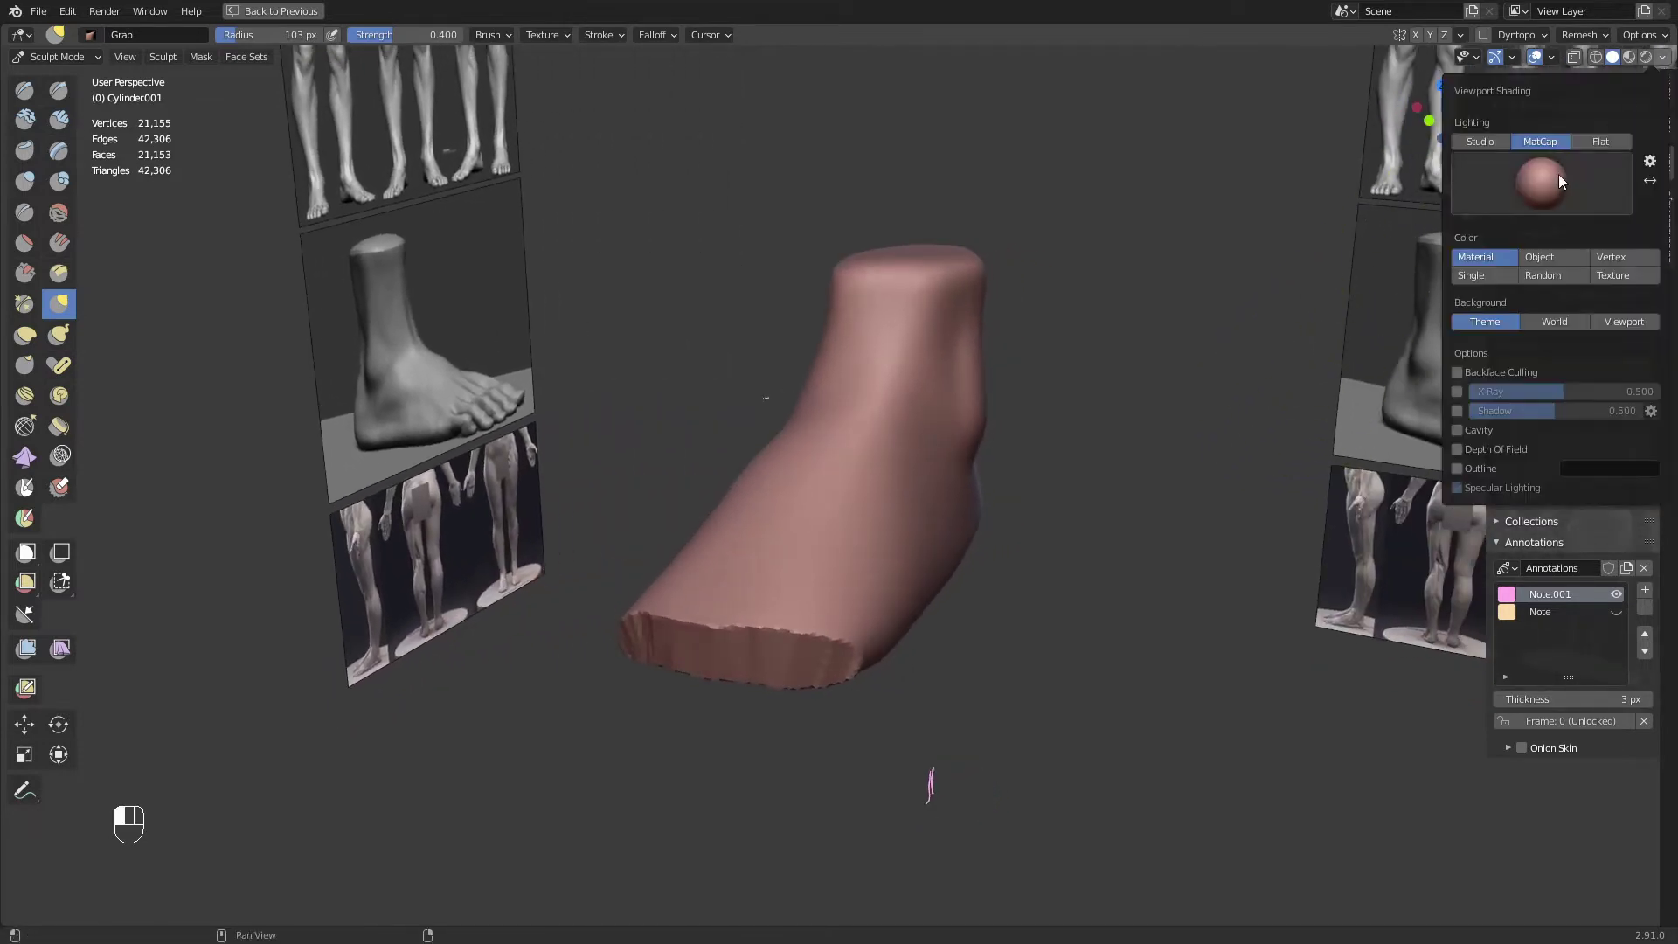
{"action": "left_click", "coordinate": [1543, 184]}
{"action": "left_click", "coordinate": [1245, 403]}
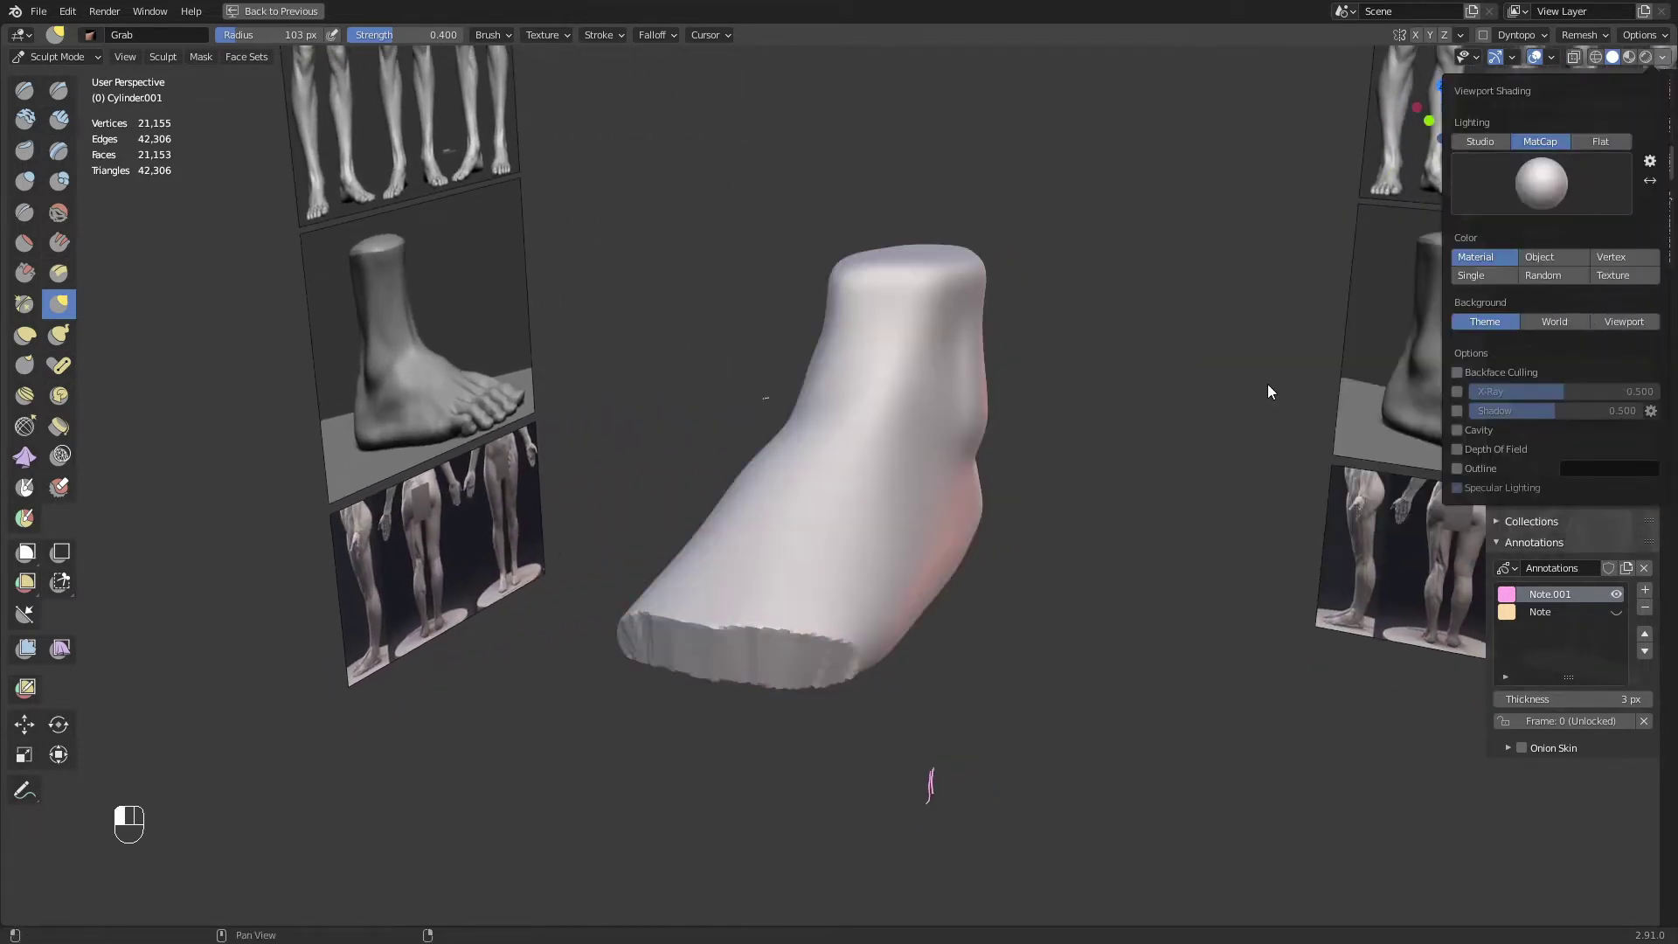
{"action": "left_click", "coordinate": [1543, 181]}
{"action": "left_click", "coordinate": [1563, 348]}
{"action": "mouse_move", "coordinate": [1067, 442]}
{"action": "middle_mouse_down"}
{"action": "mouse_move", "coordinate": [982, 454]}
{"action": "mouse_move", "coordinate": [1054, 460]}
{"action": "middle_mouse_up"}
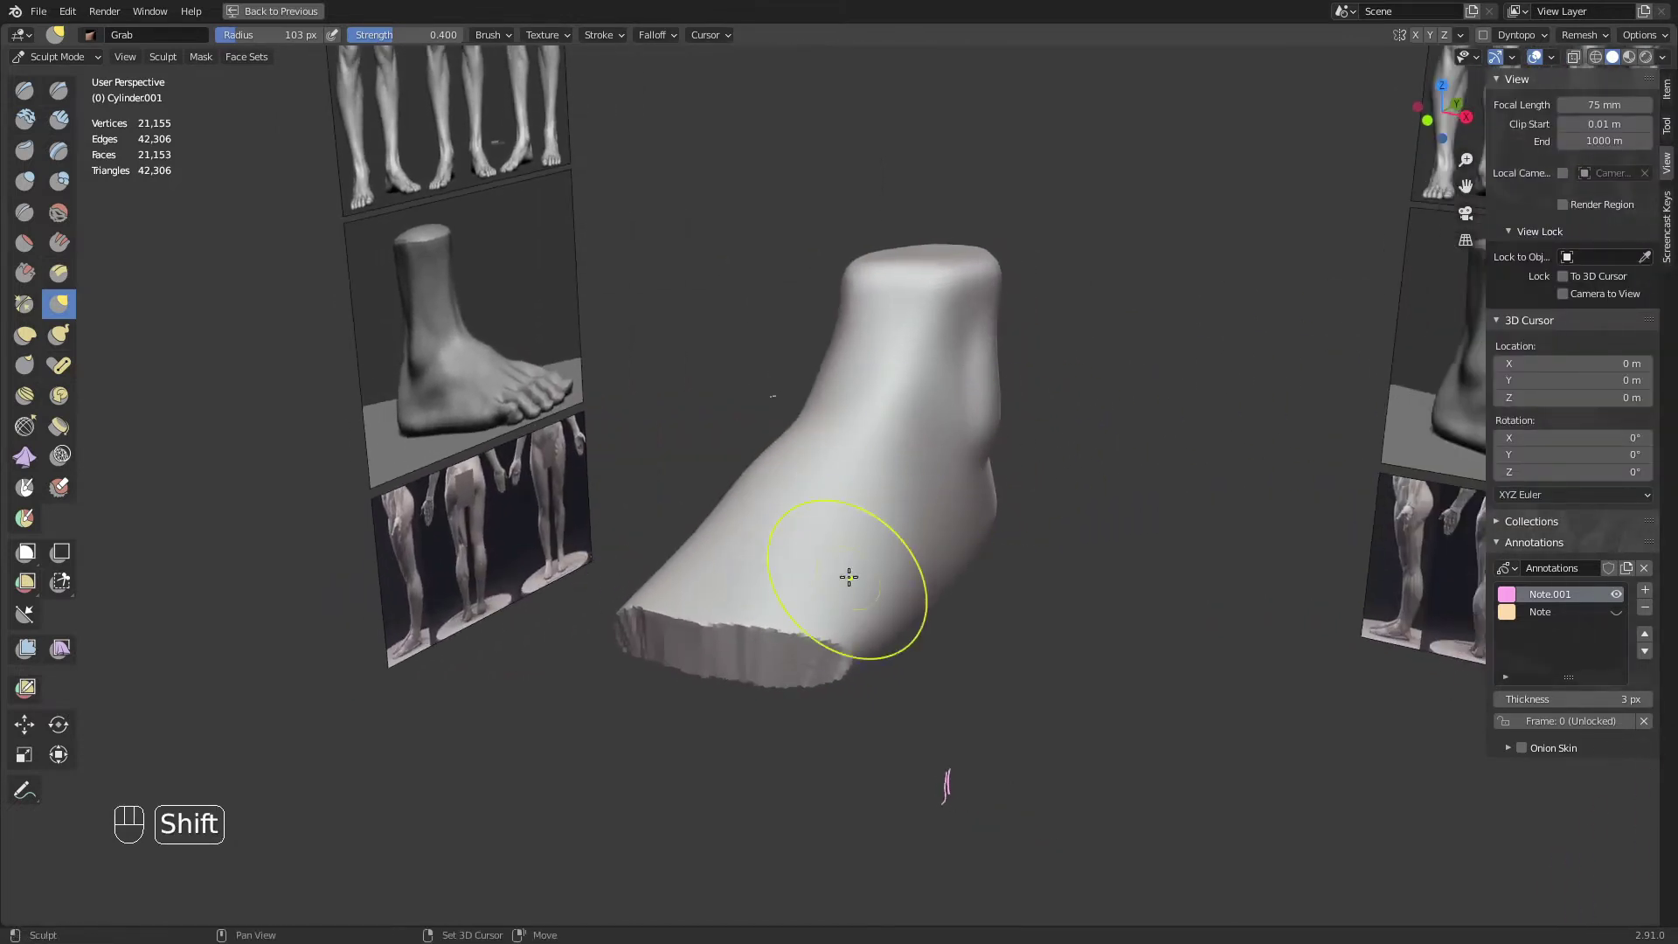
Switch the viewport shading colour to Single with a light grey of value about 0.804
{"action": "left_click", "coordinate": [1665, 58]}
{"action": "left_click", "coordinate": [1490, 278]}
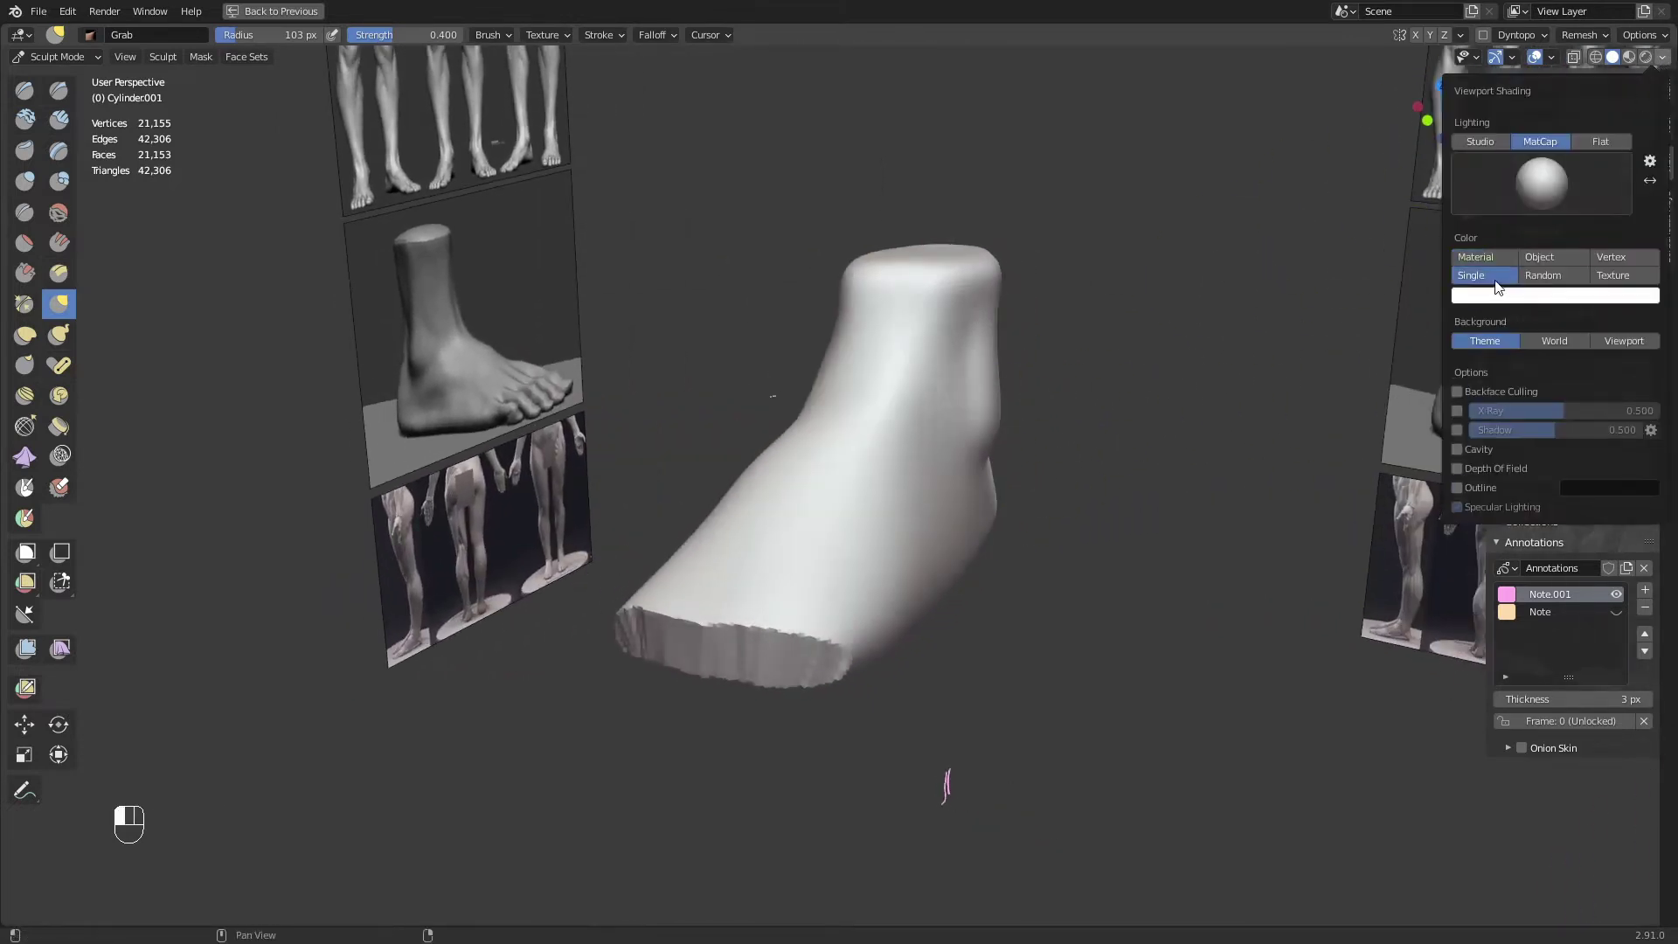
{"action": "left_click", "coordinate": [1537, 297]}
{"action": "left_click", "coordinate": [1647, 88]}
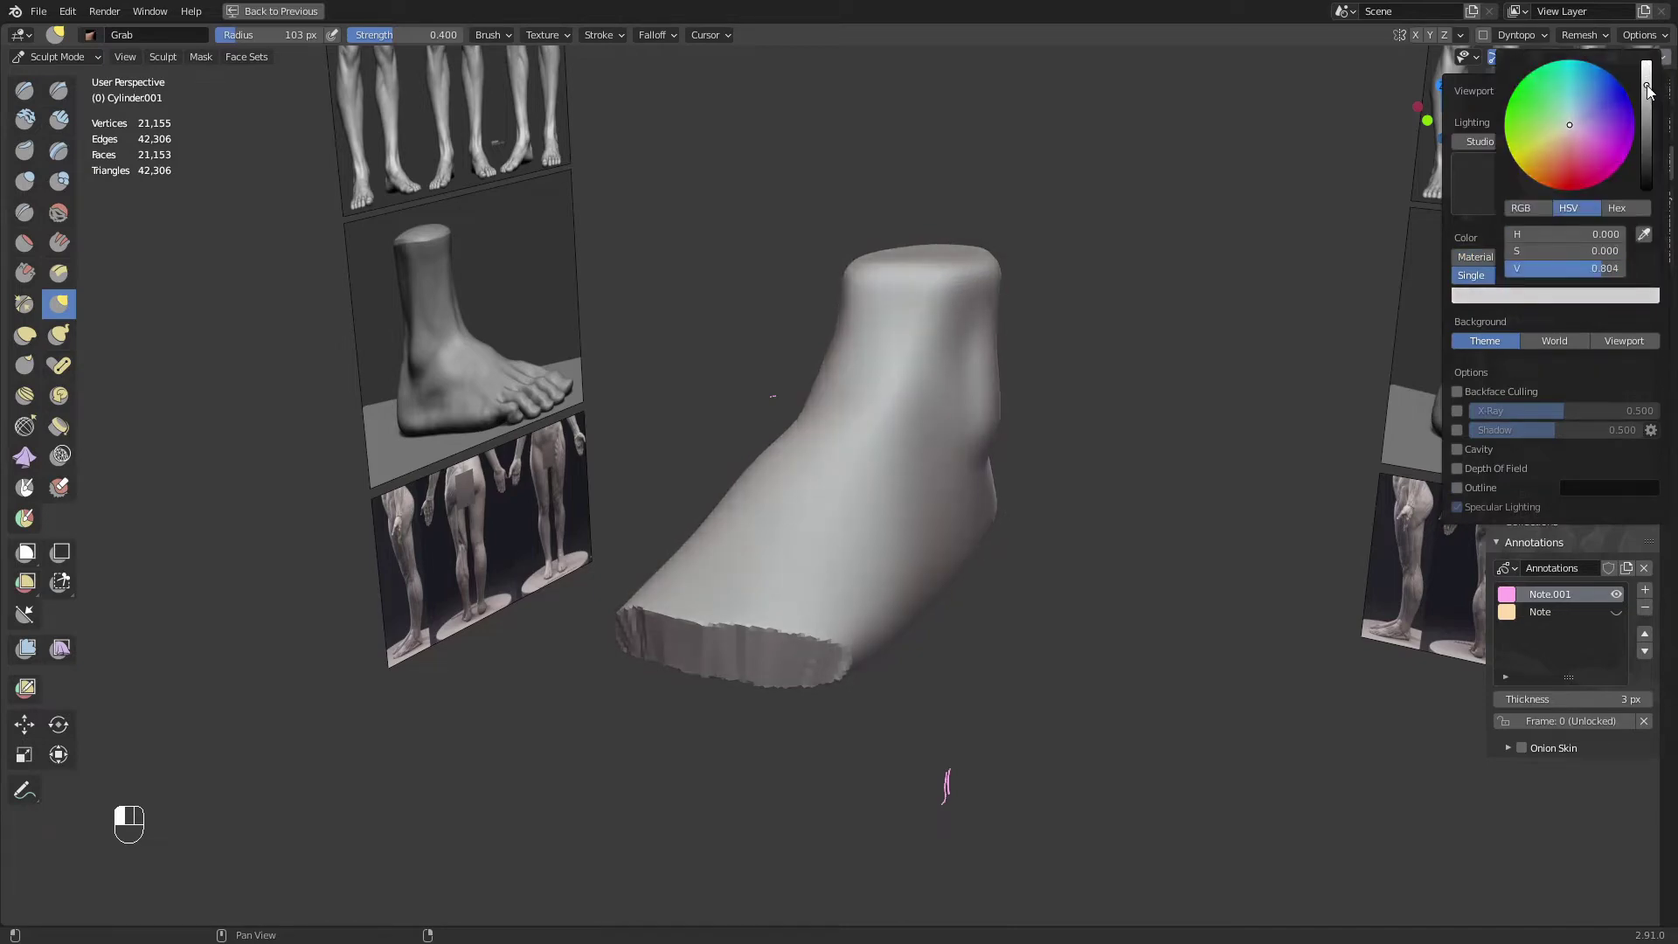
{"action": "middle_click_drag", "start_coordinate": [1258, 498], "coordinate": [1221, 565]}
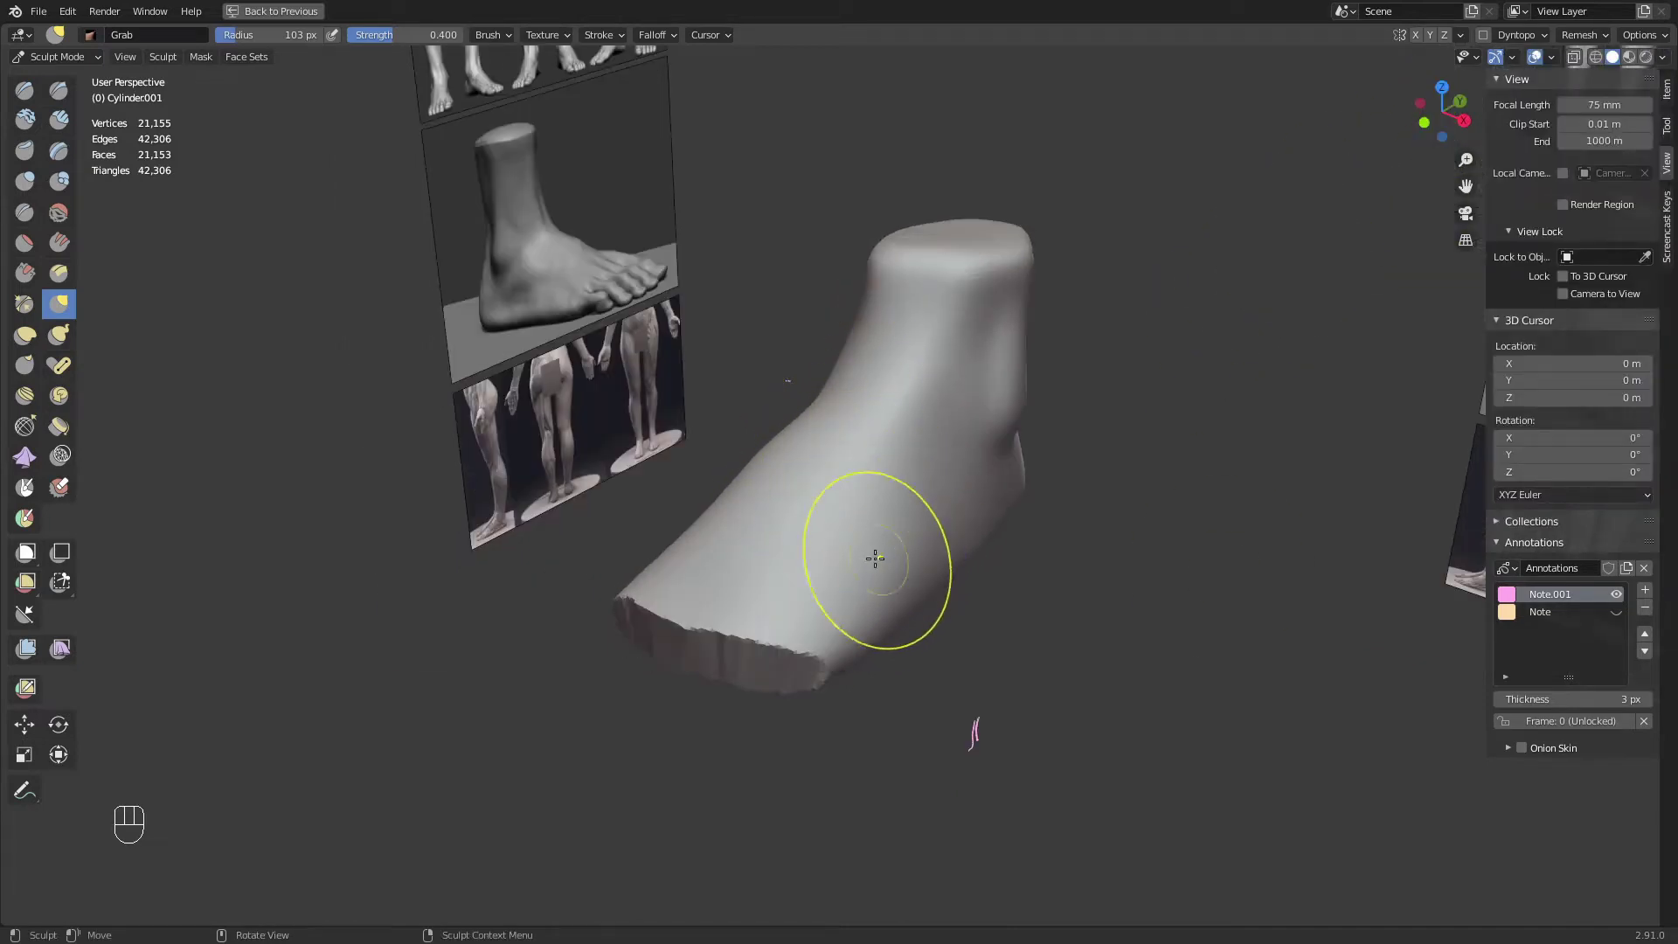
Smooth the jagged cut edge at the front of the foot and inspect it from below
{"action": "mouse_move", "coordinate": [877, 558]}
{"action": "middle_mouse_down"}
{"action": "mouse_move", "coordinate": [914, 518]}
{"action": "mouse_move", "coordinate": [918, 600]}
{"action": "middle_mouse_up"}
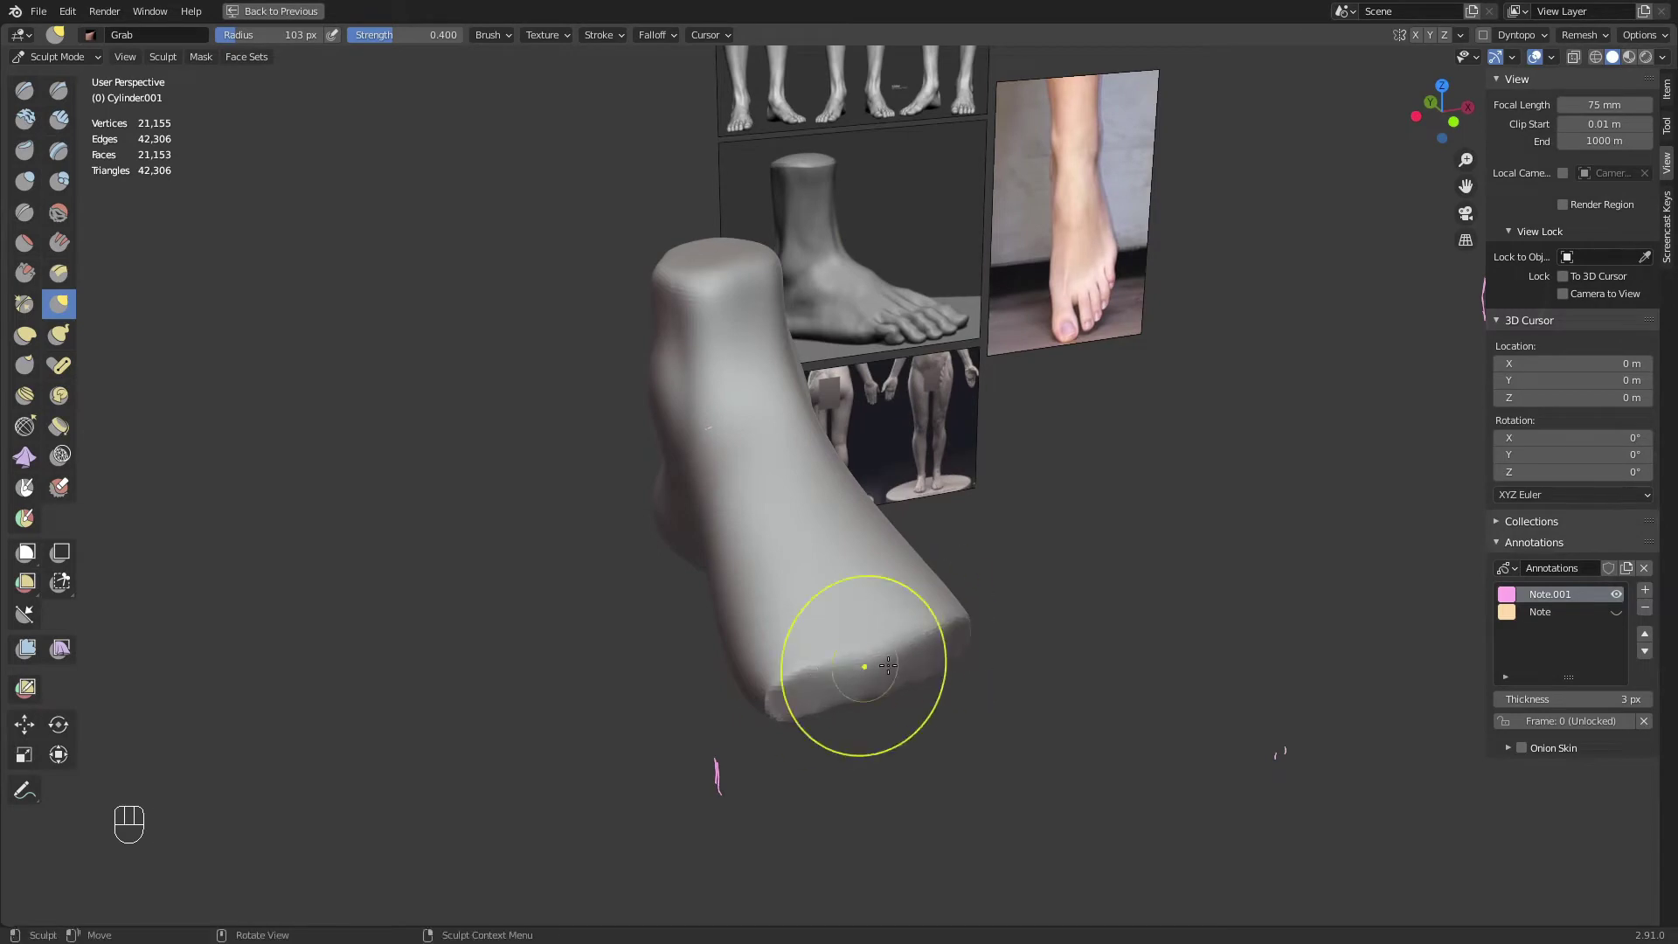
{"action": "middle_click_drag", "start_coordinate": [861, 674], "coordinate": [758, 586], "text": "shift"}
{"action": "mouse_move", "coordinate": [758, 586]}
{"action": "left_mouse_down", "text": "shift"}
{"action": "mouse_move", "coordinate": [880, 603]}
{"action": "mouse_move", "coordinate": [696, 596]}
{"action": "mouse_move", "coordinate": [890, 582]}
{"action": "mouse_move", "coordinate": [900, 596]}
{"action": "left_mouse_up", "text": "shift"}
{"action": "mouse_move", "coordinate": [942, 637]}
{"action": "middle_mouse_down"}
{"action": "mouse_move", "coordinate": [865, 592]}
{"action": "mouse_move", "coordinate": [1005, 483]}
{"action": "mouse_move", "coordinate": [787, 554]}
{"action": "middle_mouse_up"}
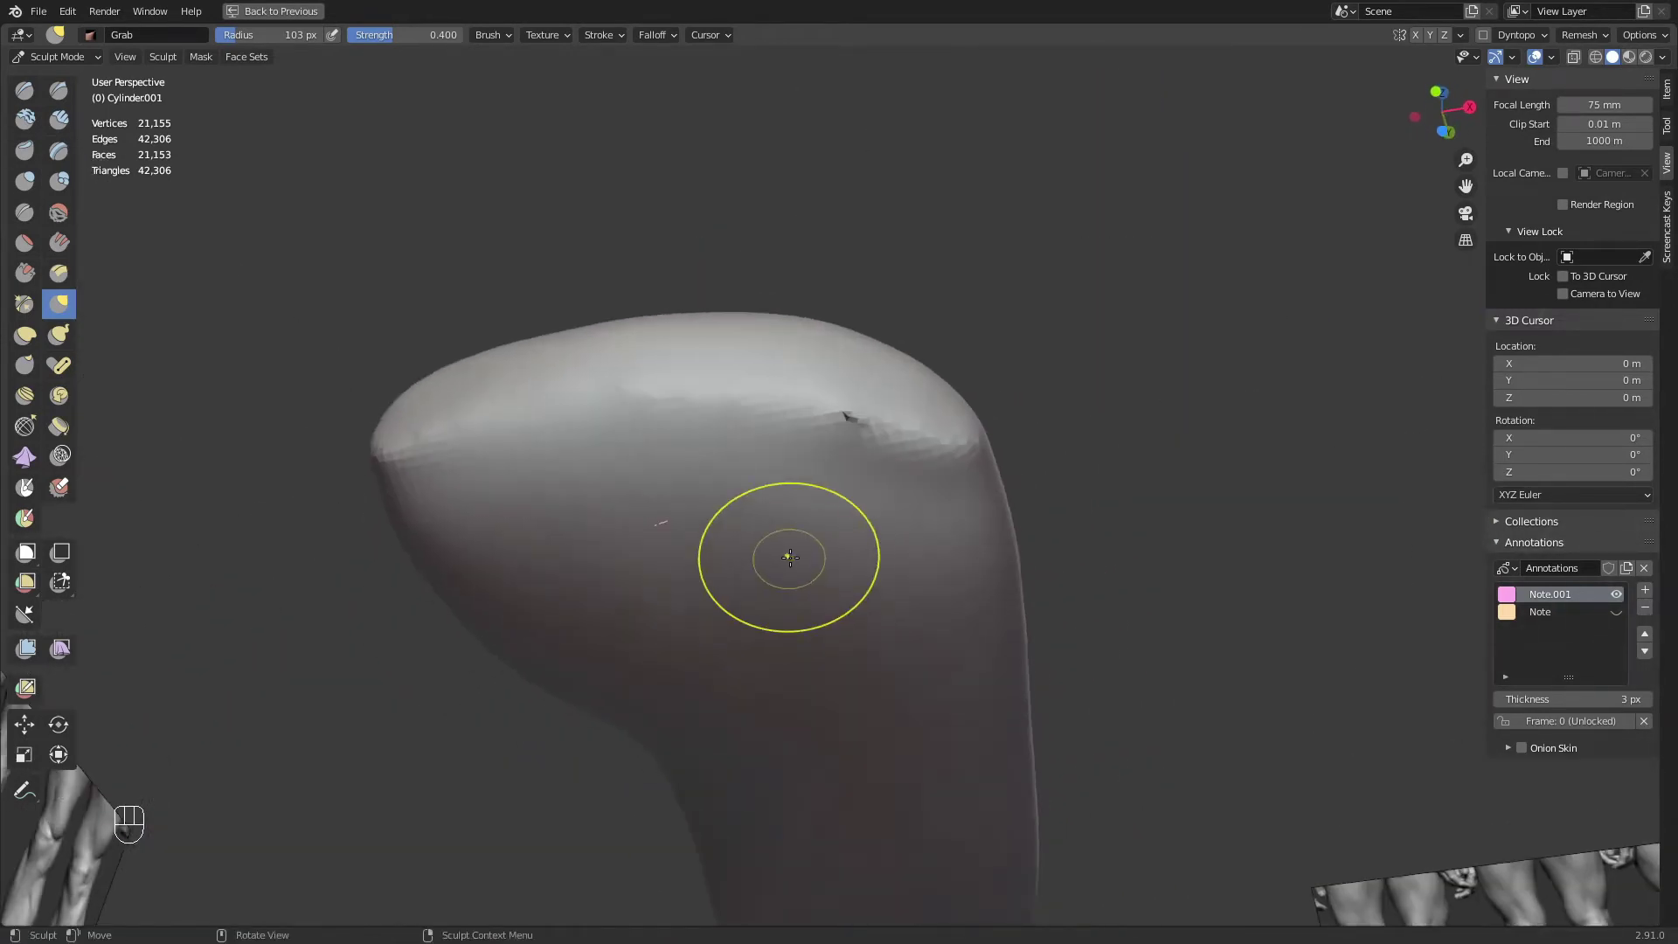
{"action": "middle_click_drag", "start_coordinate": [826, 412], "coordinate": [789, 488]}
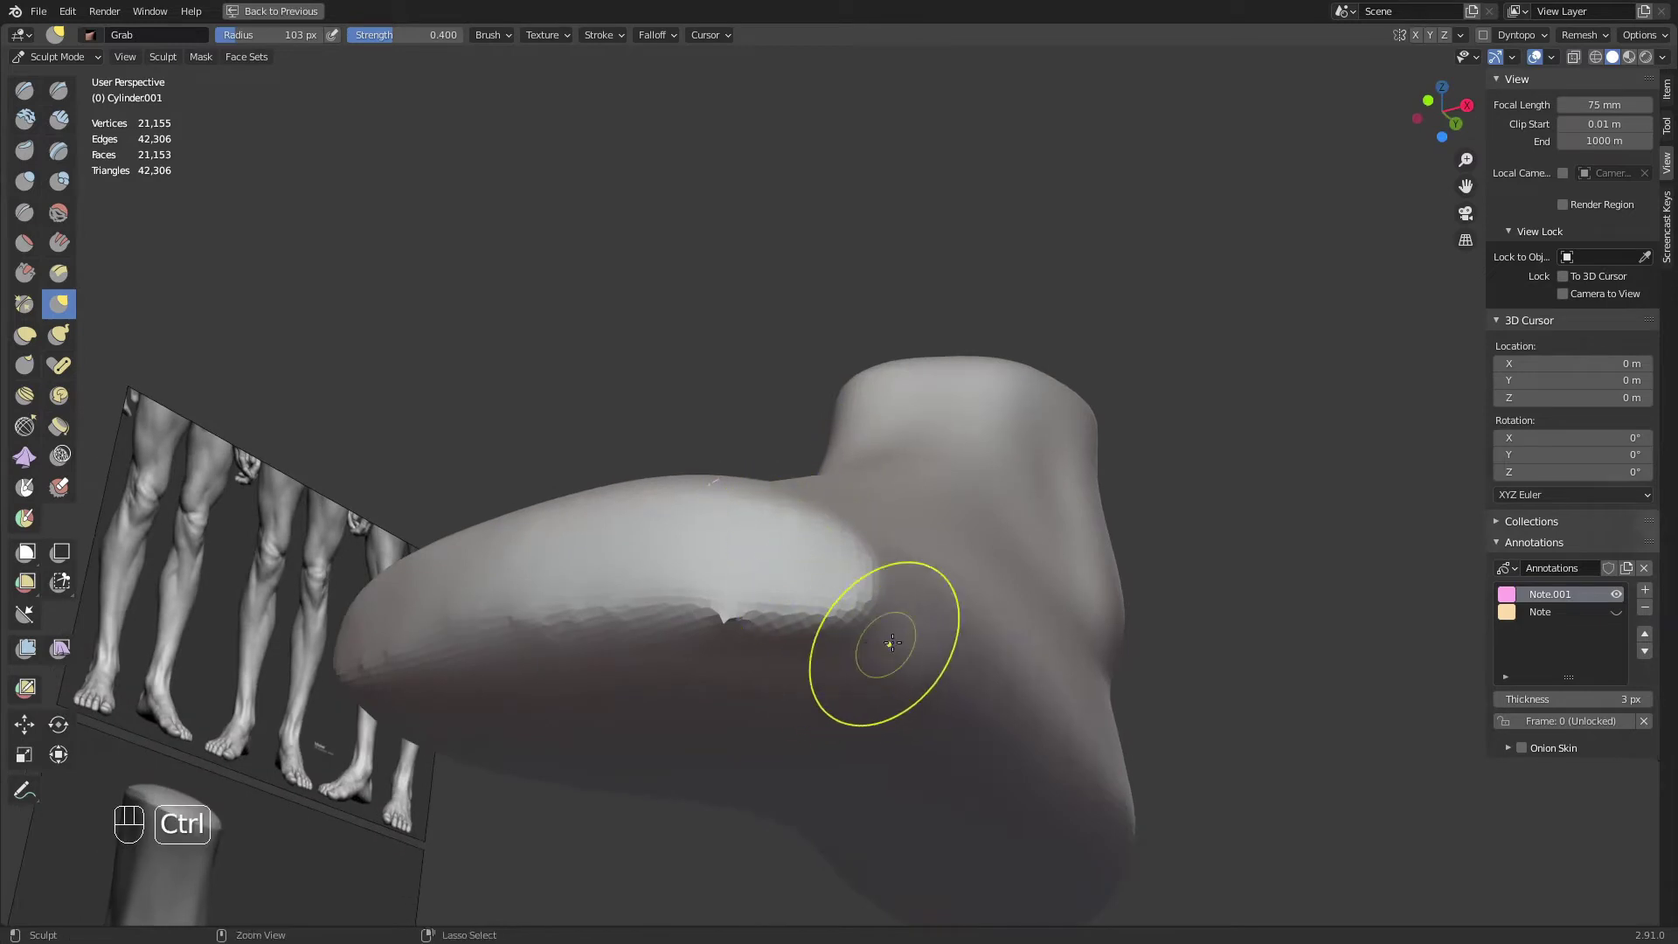
Voxel-remesh the foot again and smooth its blunt front end and upper surface
{"action": "key", "text": "ctrl+r"}
{"action": "left_click_drag", "start_coordinate": [827, 622], "coordinate": [599, 636], "text": "shift"}
{"action": "mouse_move", "coordinate": [600, 636]}
{"action": "middle_mouse_down"}
{"action": "mouse_move", "coordinate": [738, 760]}
{"action": "mouse_move", "coordinate": [798, 760]}
{"action": "middle_mouse_up"}
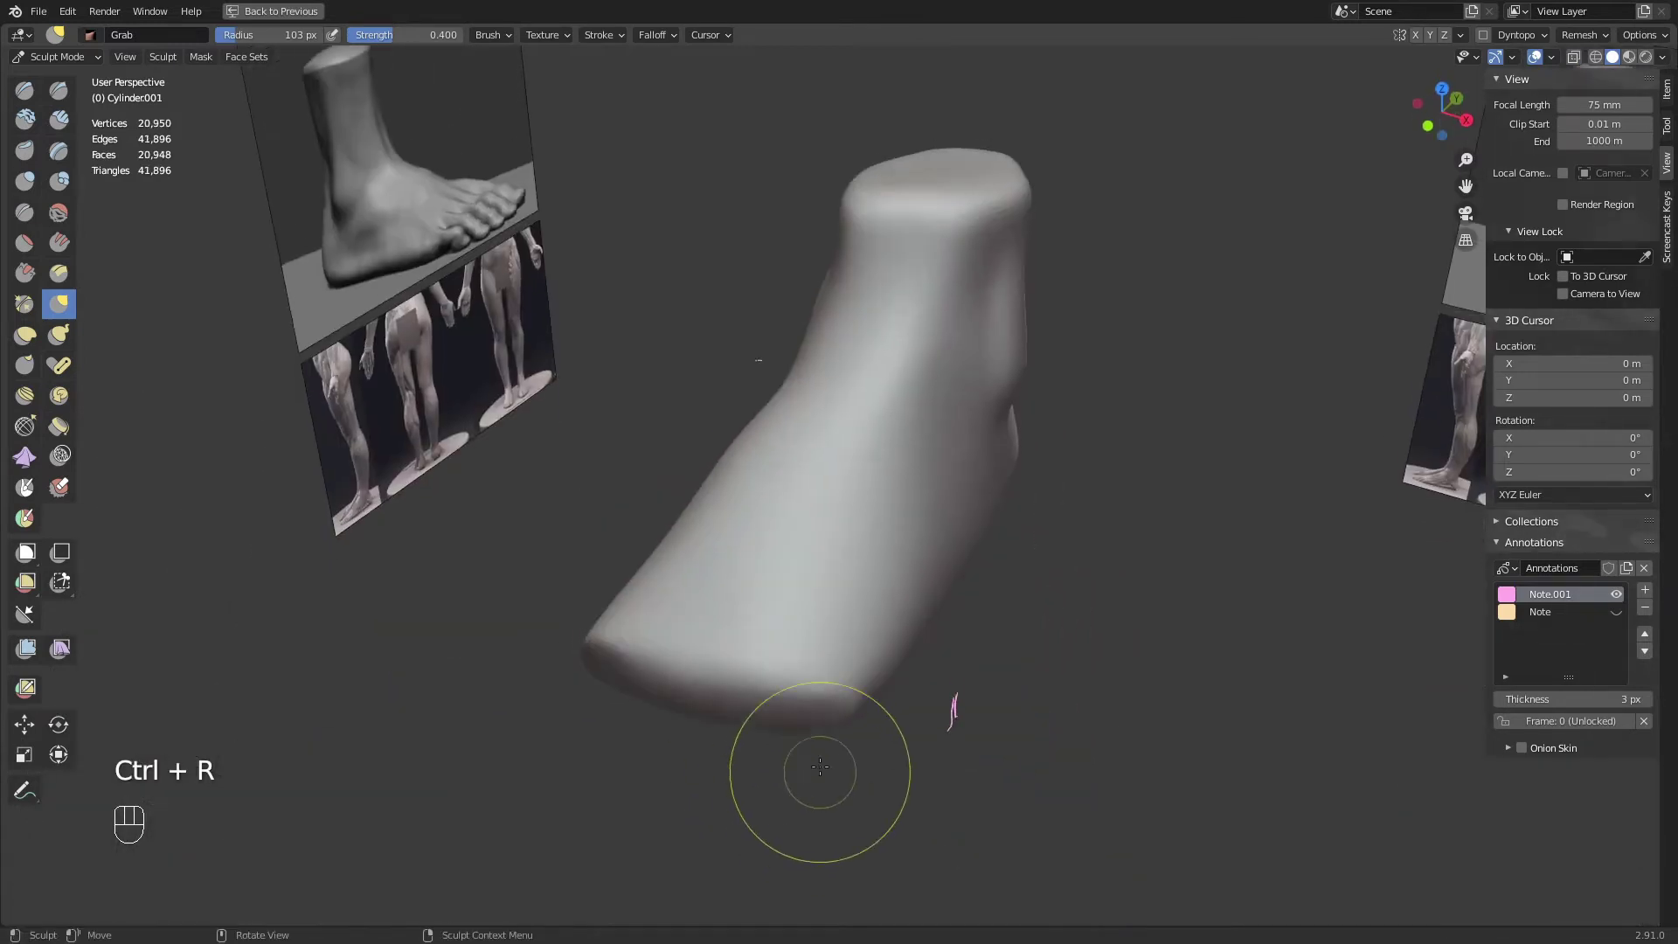
{"action": "left_click_drag", "start_coordinate": [829, 664], "coordinate": [656, 631], "text": "shift"}
{"action": "middle_click_drag", "start_coordinate": [656, 631], "coordinate": [759, 522]}
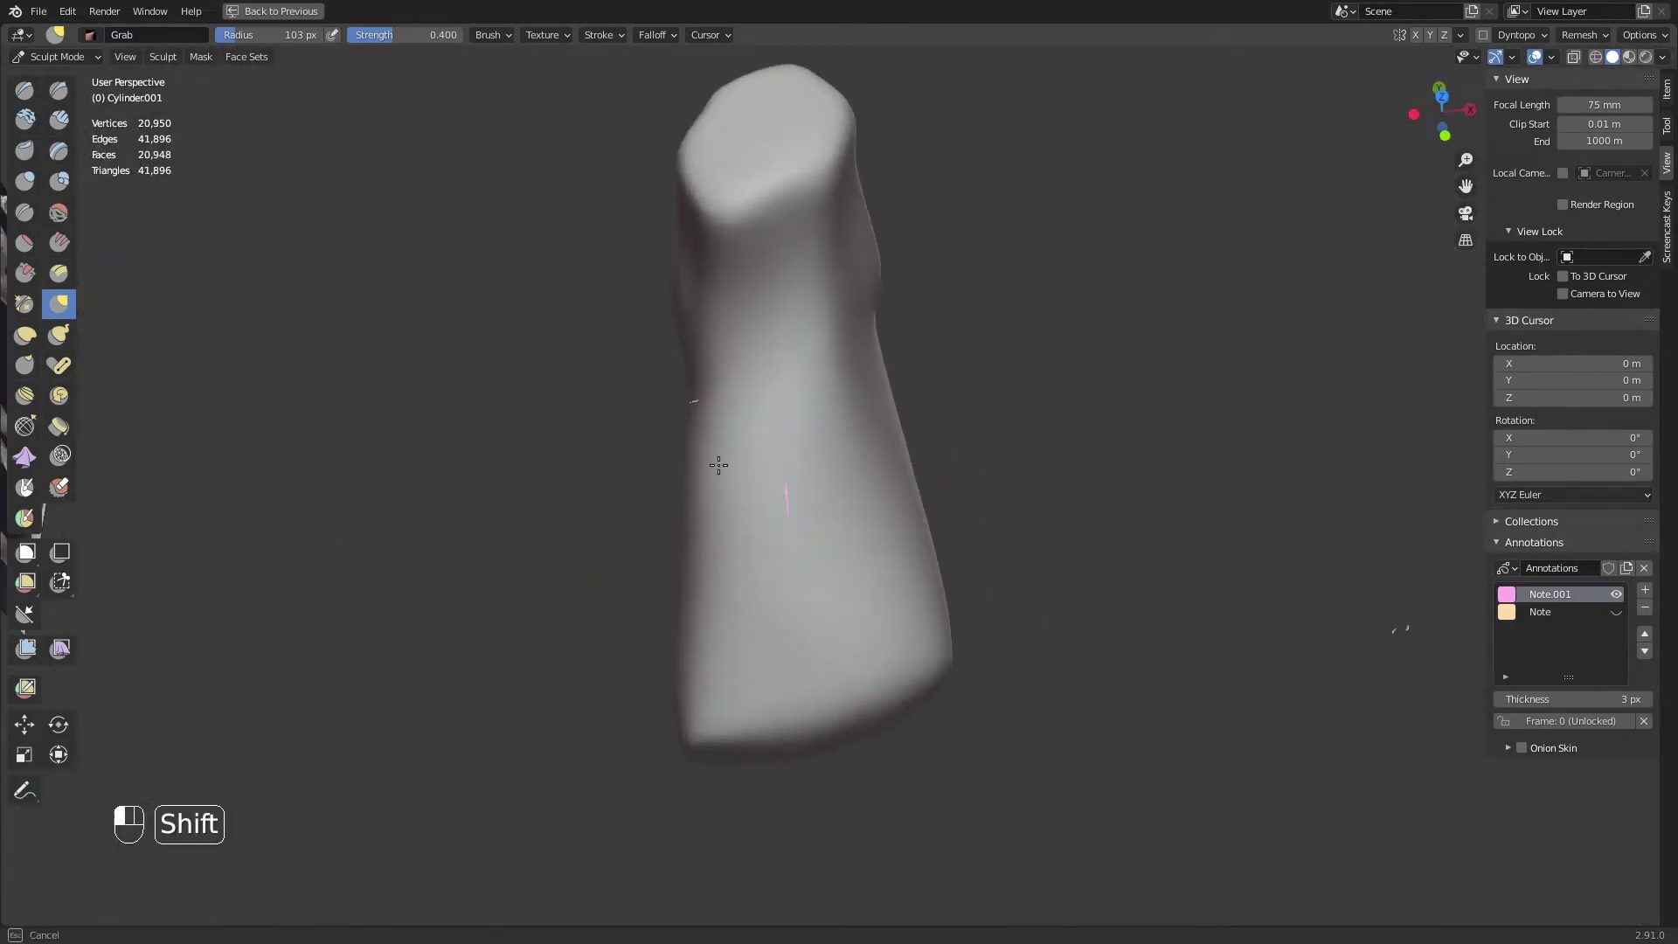
{"action": "left_click_drag", "start_coordinate": [855, 516], "coordinate": [846, 588], "text": "shift"}
{"action": "middle_click_drag", "start_coordinate": [846, 587], "coordinate": [652, 505]}
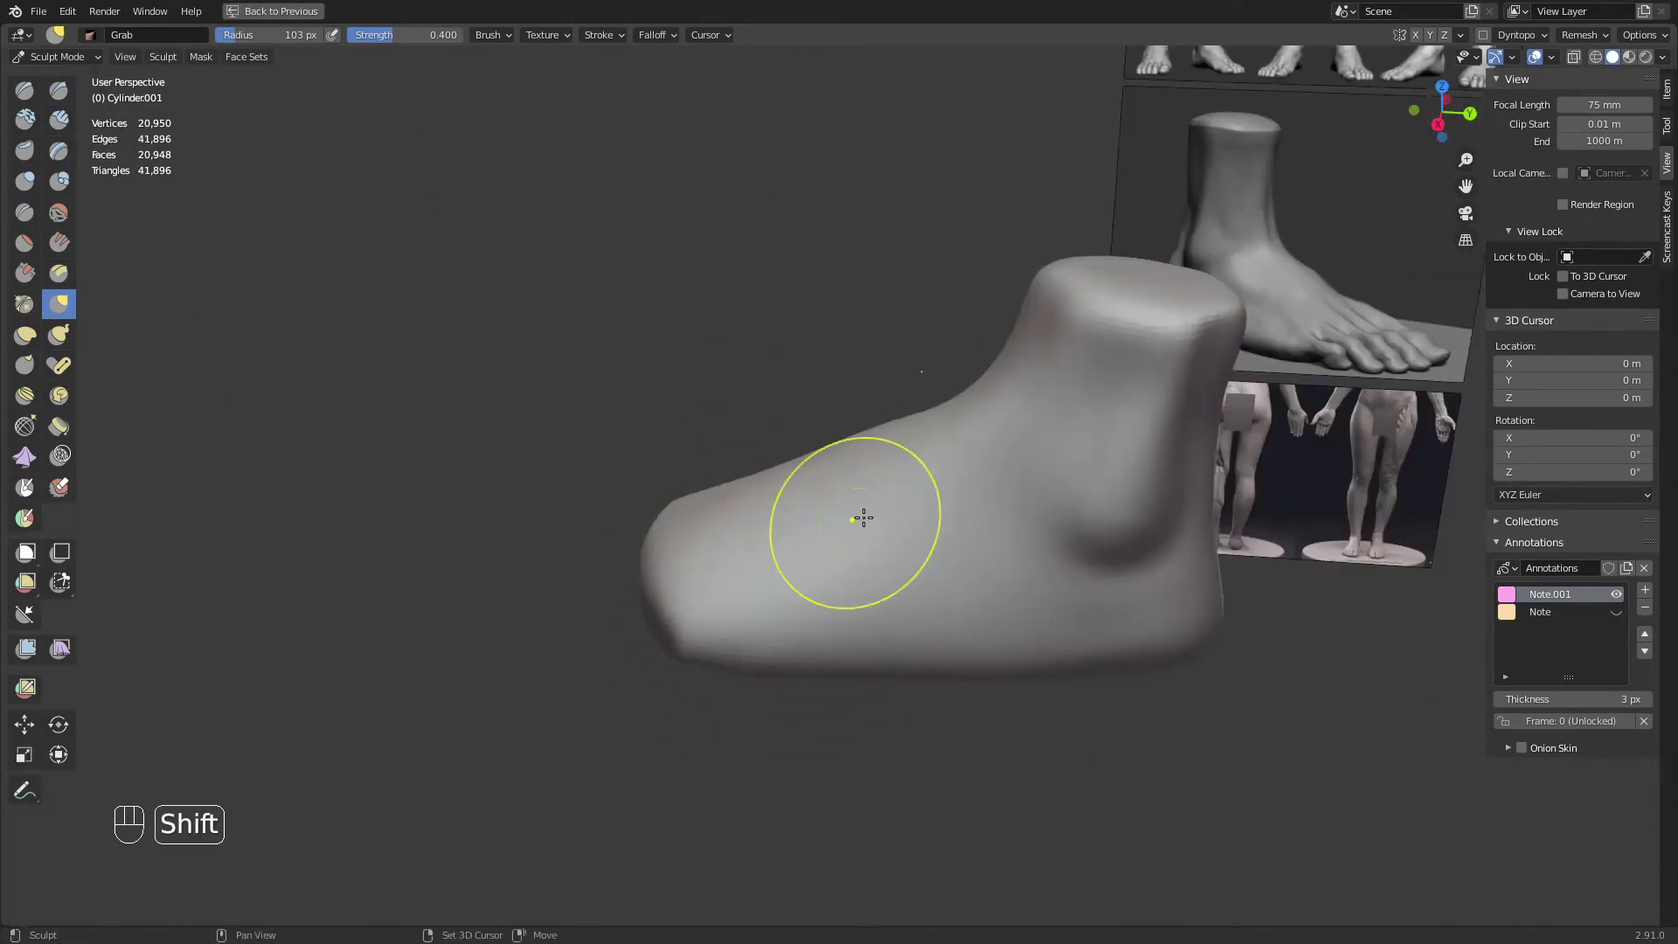
Smooth the side and front surface of the foot and save the file
{"action": "left_click_drag", "start_coordinate": [862, 517], "coordinate": [743, 603], "text": "shift"}
{"action": "middle_click_drag", "start_coordinate": [700, 635], "coordinate": [716, 609]}
{"action": "left_click_drag", "start_coordinate": [717, 609], "coordinate": [660, 647], "text": "shift"}
{"action": "mouse_move", "coordinate": [660, 646]}
{"action": "middle_mouse_down"}
{"action": "mouse_move", "coordinate": [825, 609]}
{"action": "mouse_move", "coordinate": [864, 567]}
{"action": "middle_mouse_up"}
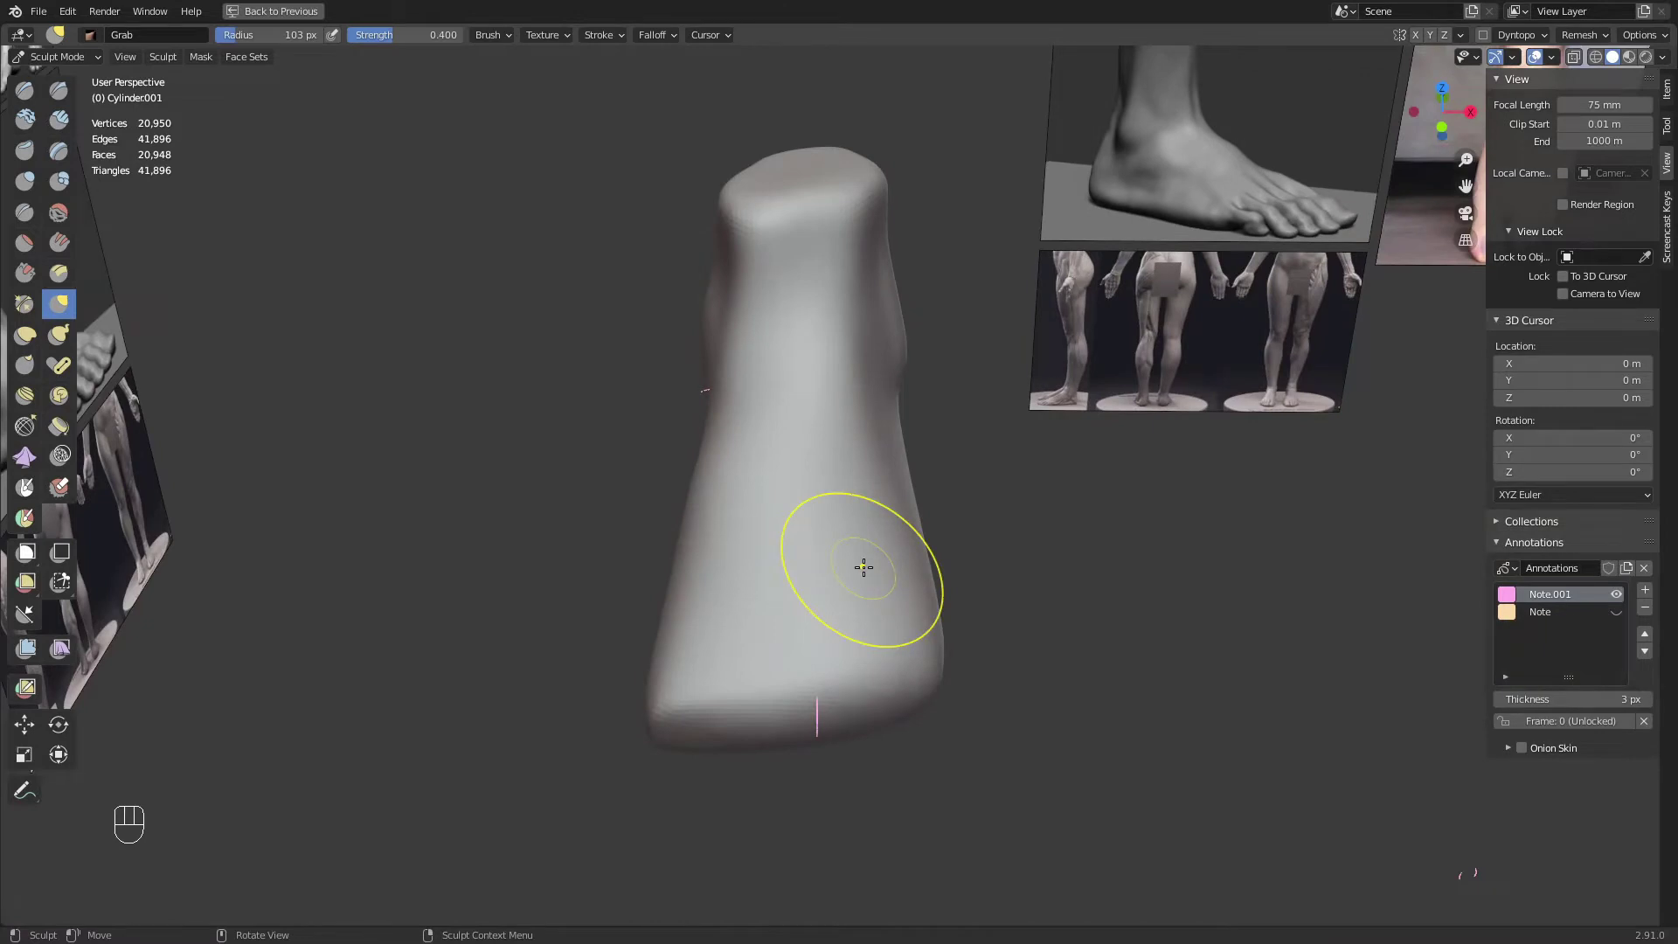
{"action": "key", "text": "KP_7"}
{"action": "key", "text": "ctrl+5"}
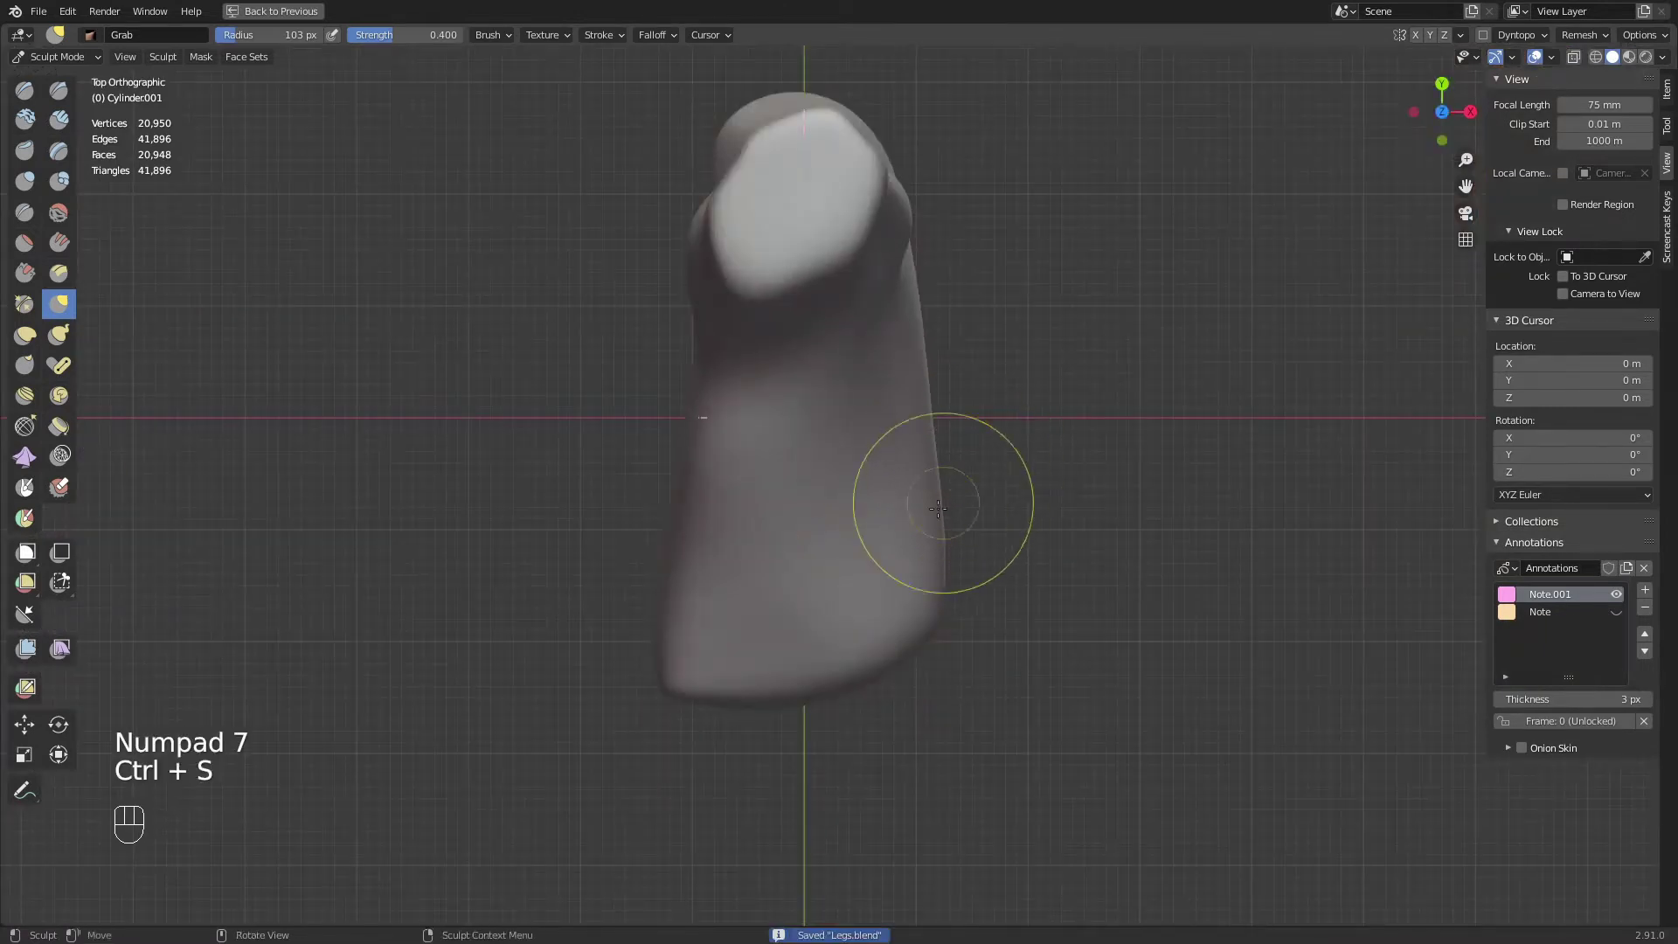
{"action": "middle_click_drag", "start_coordinate": [955, 465], "coordinate": [891, 645], "text": "shift"}
{"action": "key", "text": "ctrl+s"}
Lasso-mask the forefoot except its big-toe strip from above, and pull the unmasked strip forward with Grab into a big toe
{"action": "key", "text": "KP_7"}
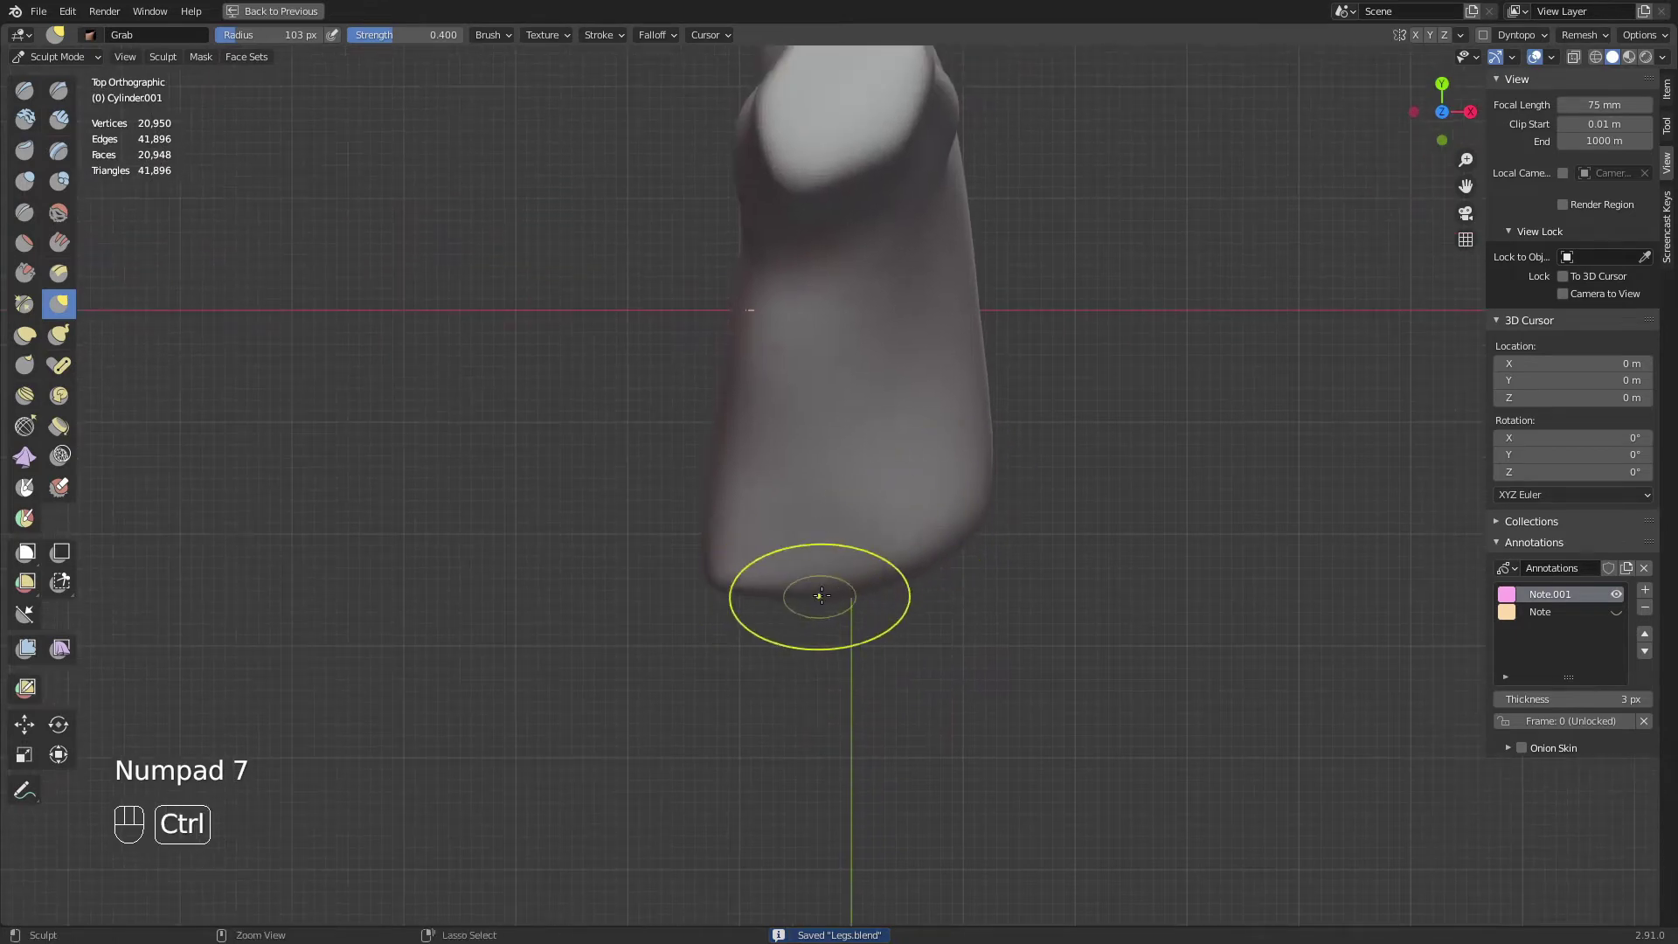
{"action": "mouse_move", "coordinate": [800, 638]}
{"action": "left_mouse_down", "text": "ctrl+shift"}
{"action": "mouse_move", "coordinate": [1192, 588]}
{"action": "mouse_move", "coordinate": [910, 344]}
{"action": "mouse_move", "coordinate": [813, 375]}
{"action": "mouse_move", "coordinate": [850, 426]}
{"action": "left_mouse_up", "text": "ctrl+shift"}
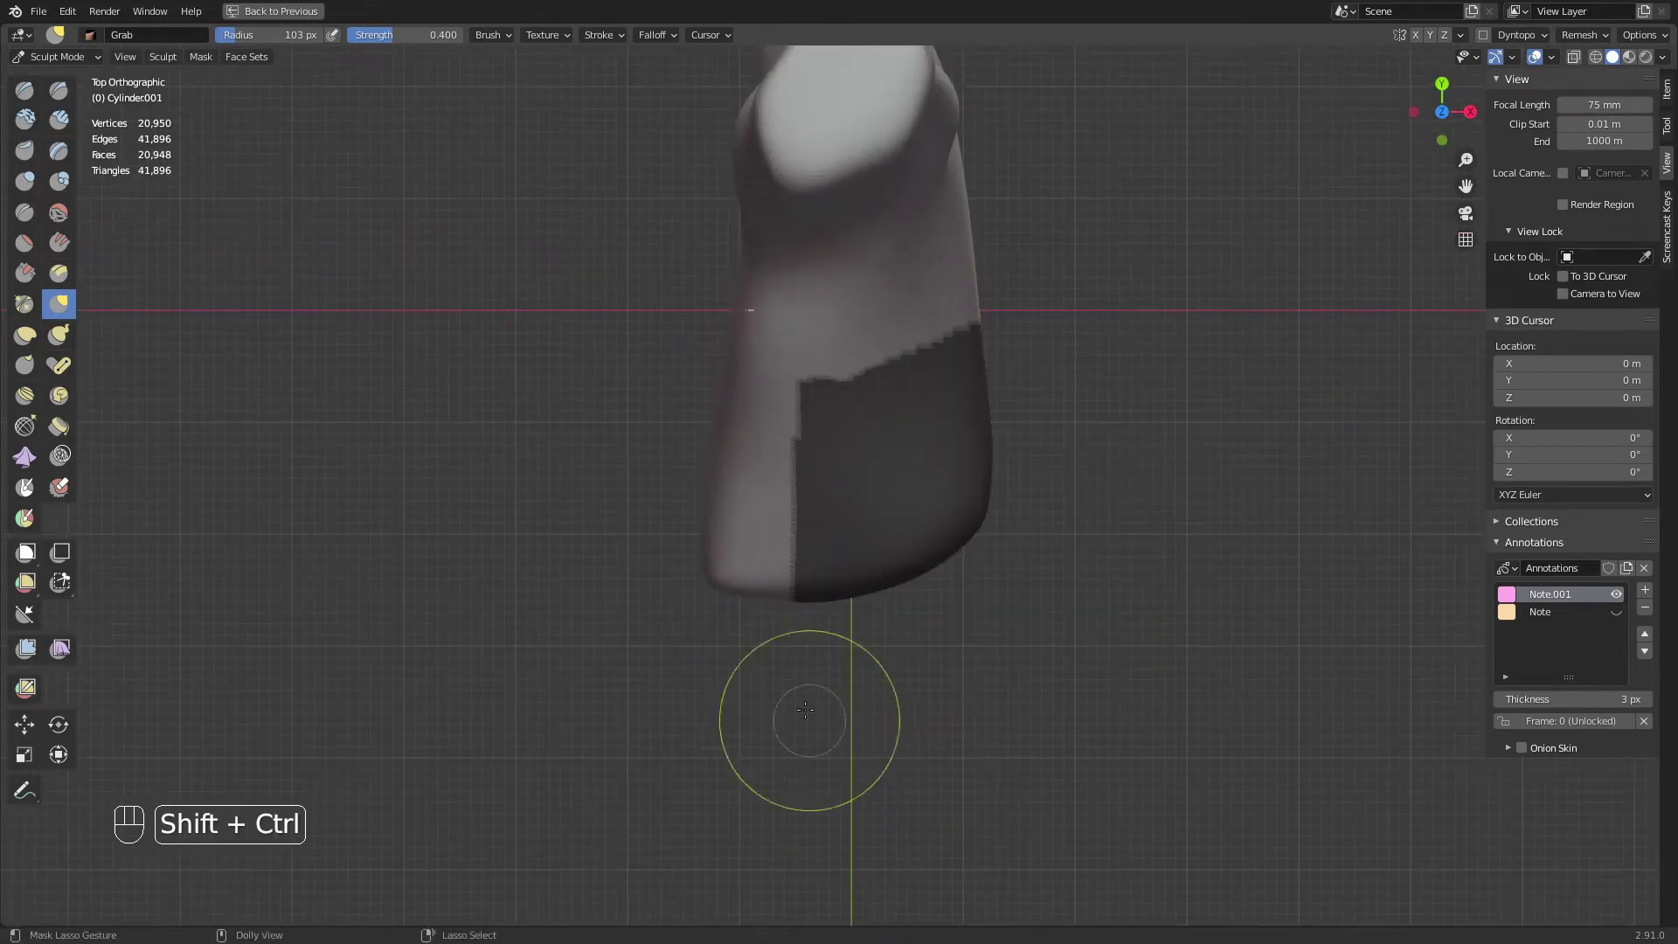
{"action": "key", "text": "g"}
{"action": "key", "text": "f"}
{"action": "left_click", "coordinate": [751, 600]}
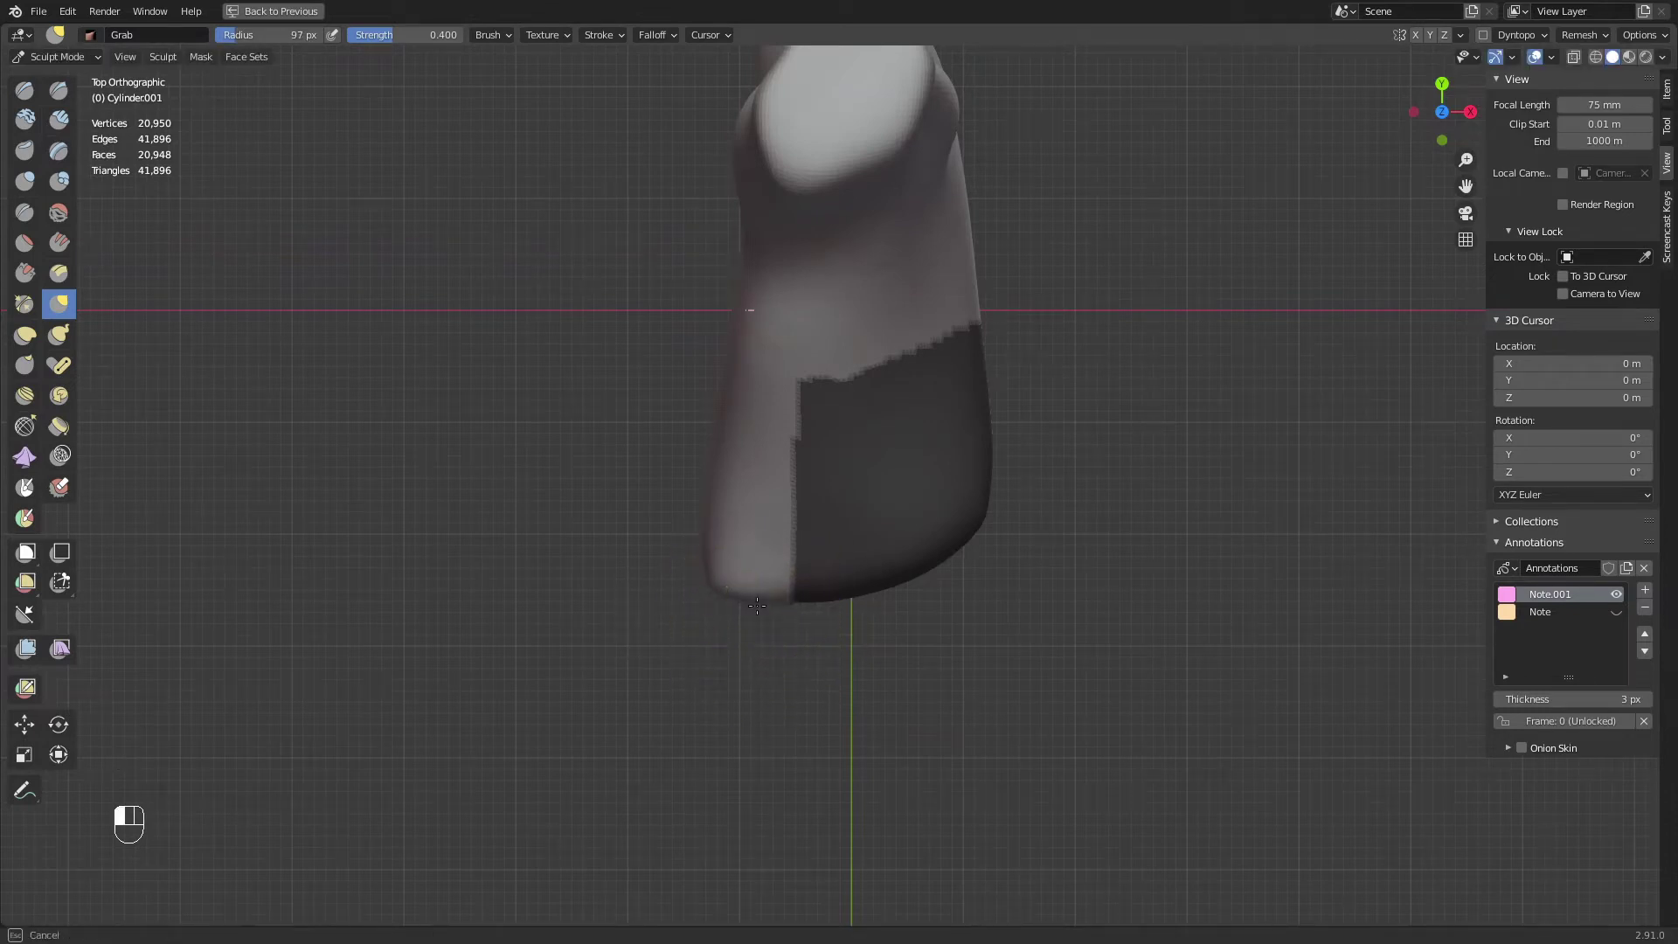
{"action": "key", "text": "f"}
{"action": "left_click", "coordinate": [775, 626]}
{"action": "mouse_move", "coordinate": [750, 622]}
{"action": "left_mouse_down"}
{"action": "mouse_move", "coordinate": [739, 662]}
{"action": "mouse_move", "coordinate": [779, 660]}
{"action": "mouse_move", "coordinate": [732, 671]}
{"action": "mouse_move", "coordinate": [788, 670]}
{"action": "left_mouse_up"}
{"action": "key", "text": "f"}
{"action": "left_click", "coordinate": [833, 663]}
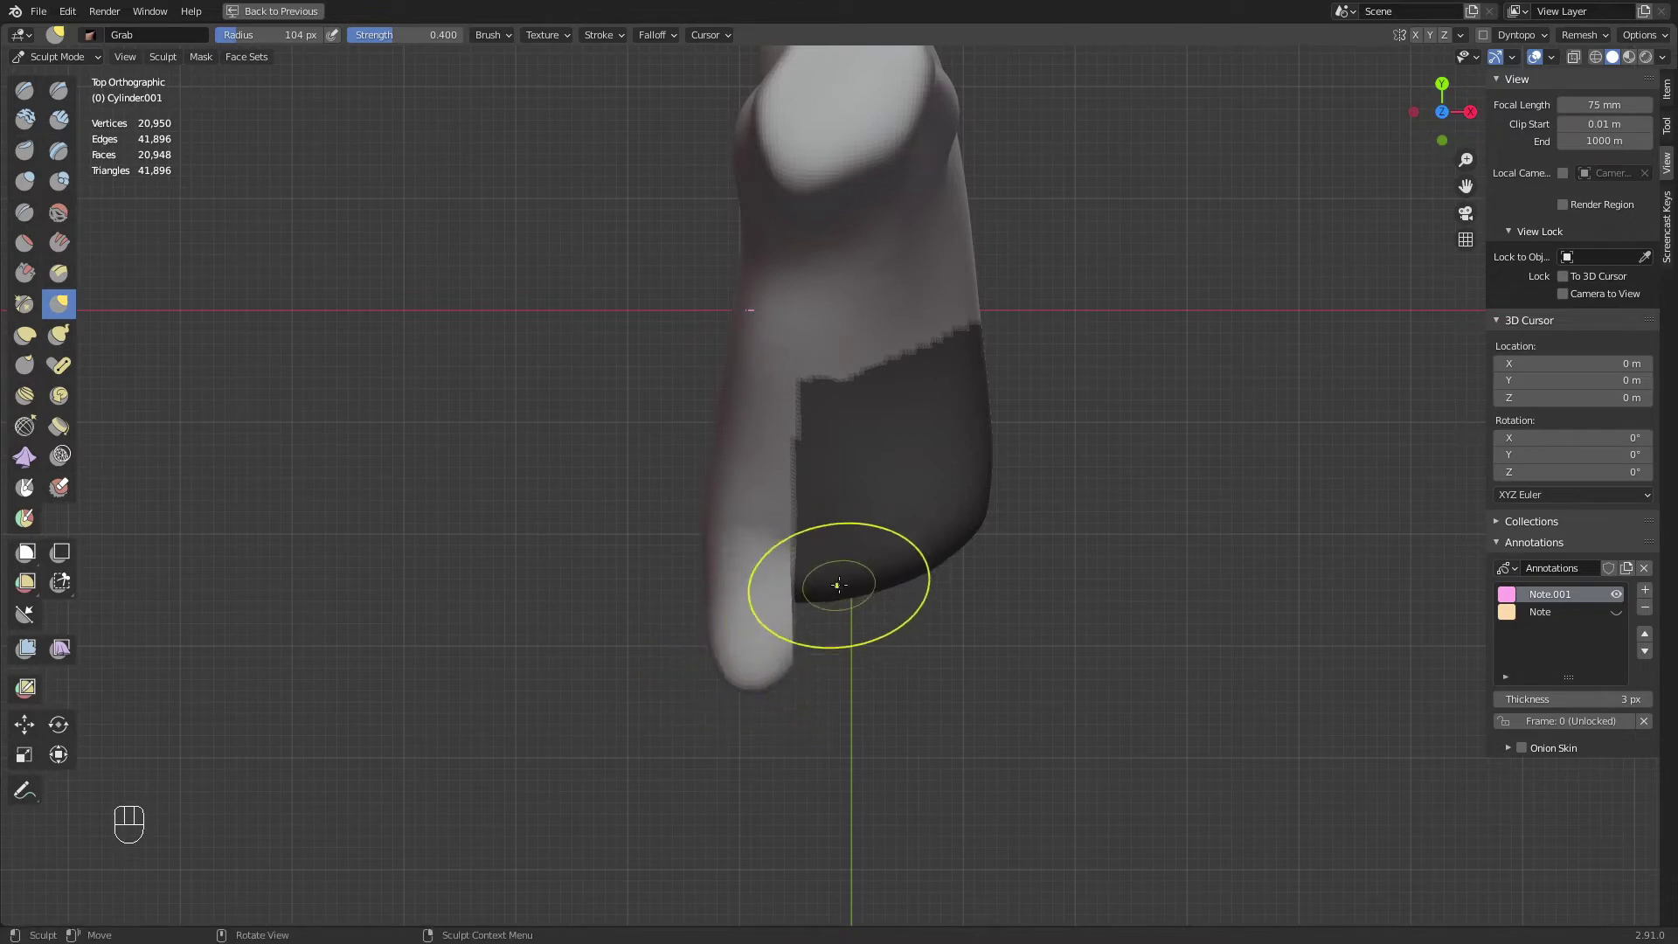
In Object Mode, duplicate the front-view foot photo and move the copy along the X axis to the foot
{"action": "key", "text": "KP_1"}
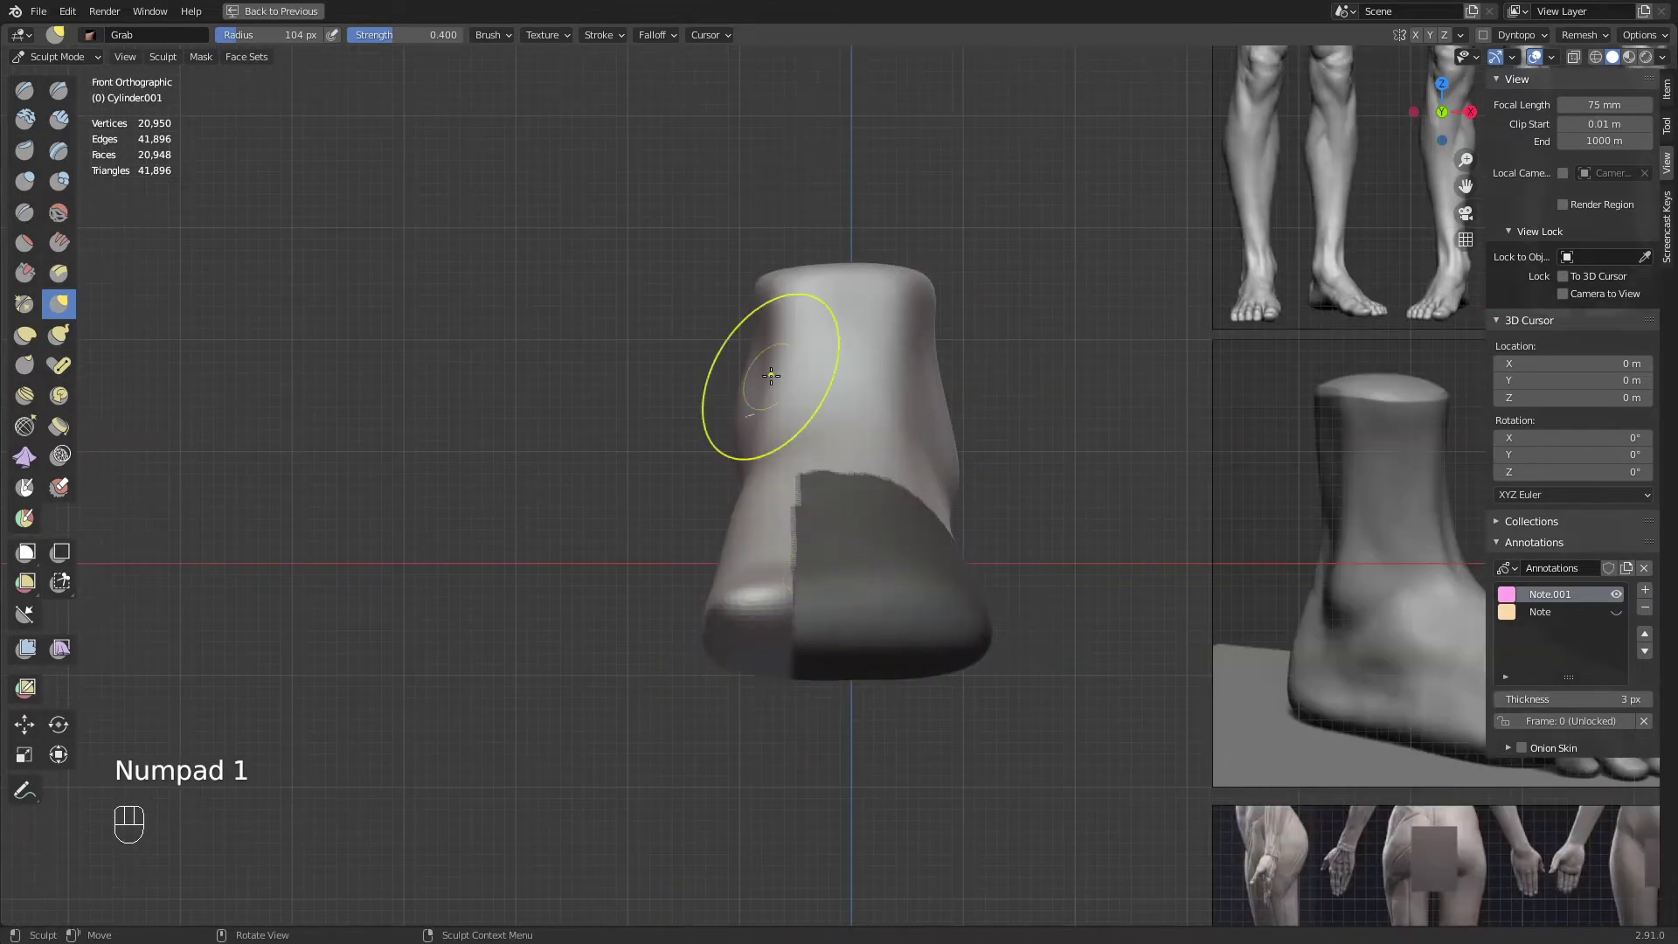
{"action": "left_click", "coordinate": [62, 58]}
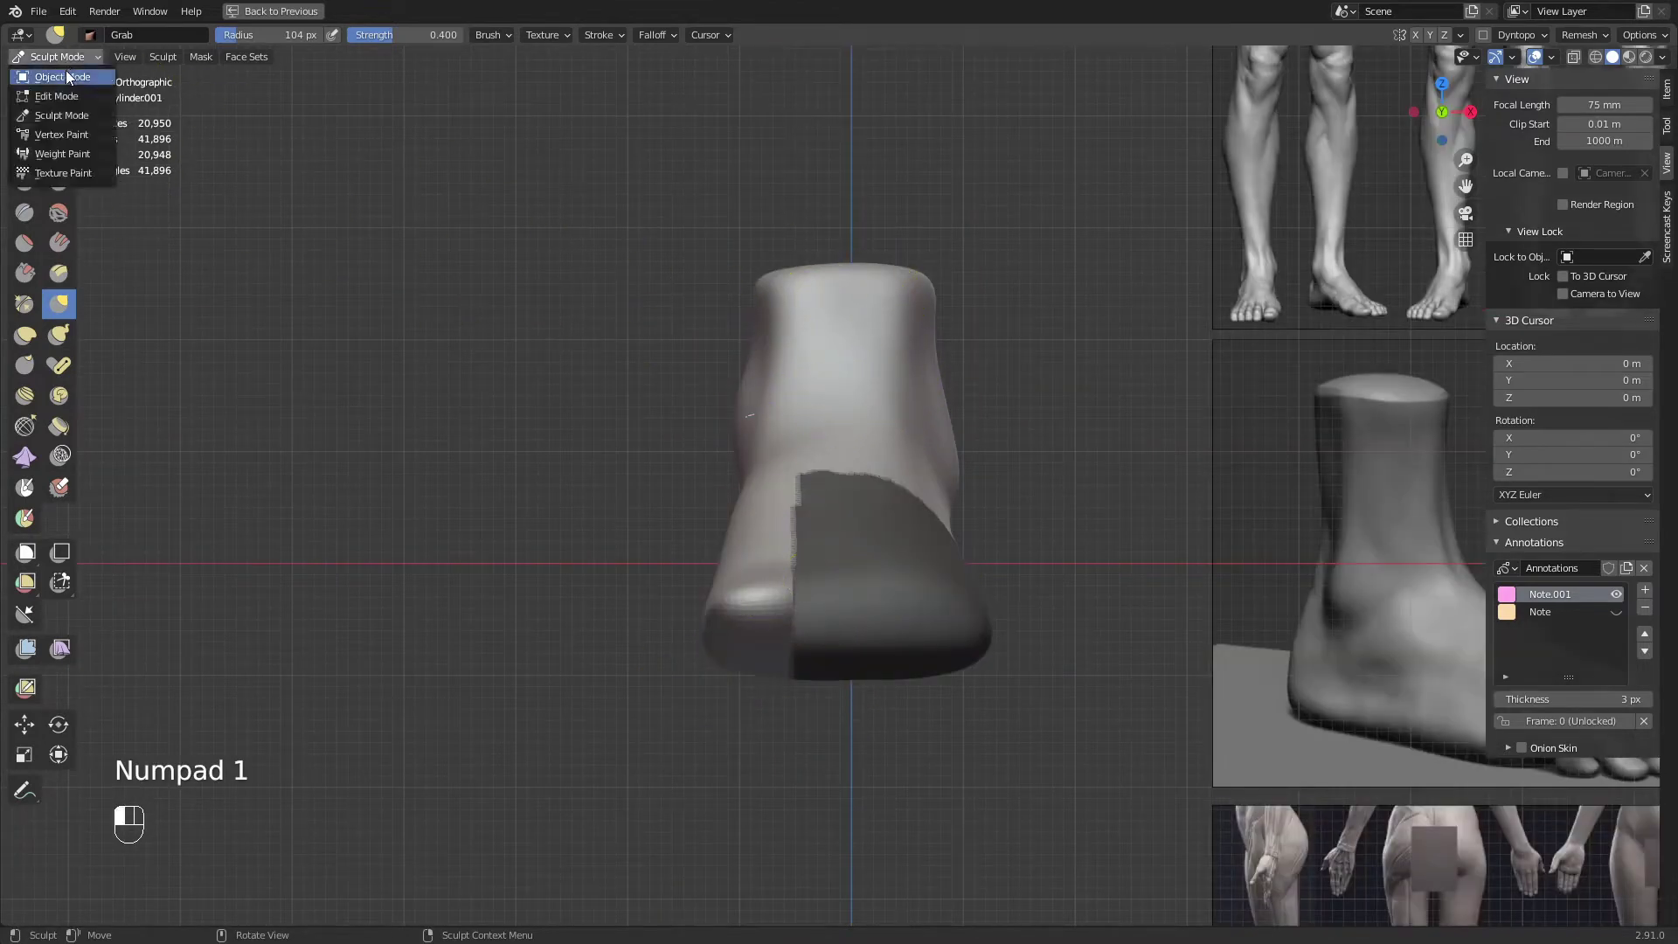
{"action": "left_click", "coordinate": [63, 77]}
{"action": "middle_click_drag", "start_coordinate": [918, 432], "coordinate": [752, 425], "text": "shift"}
{"action": "middle_click_drag", "start_coordinate": [752, 425], "coordinate": [1100, 542], "text": "ctrl"}
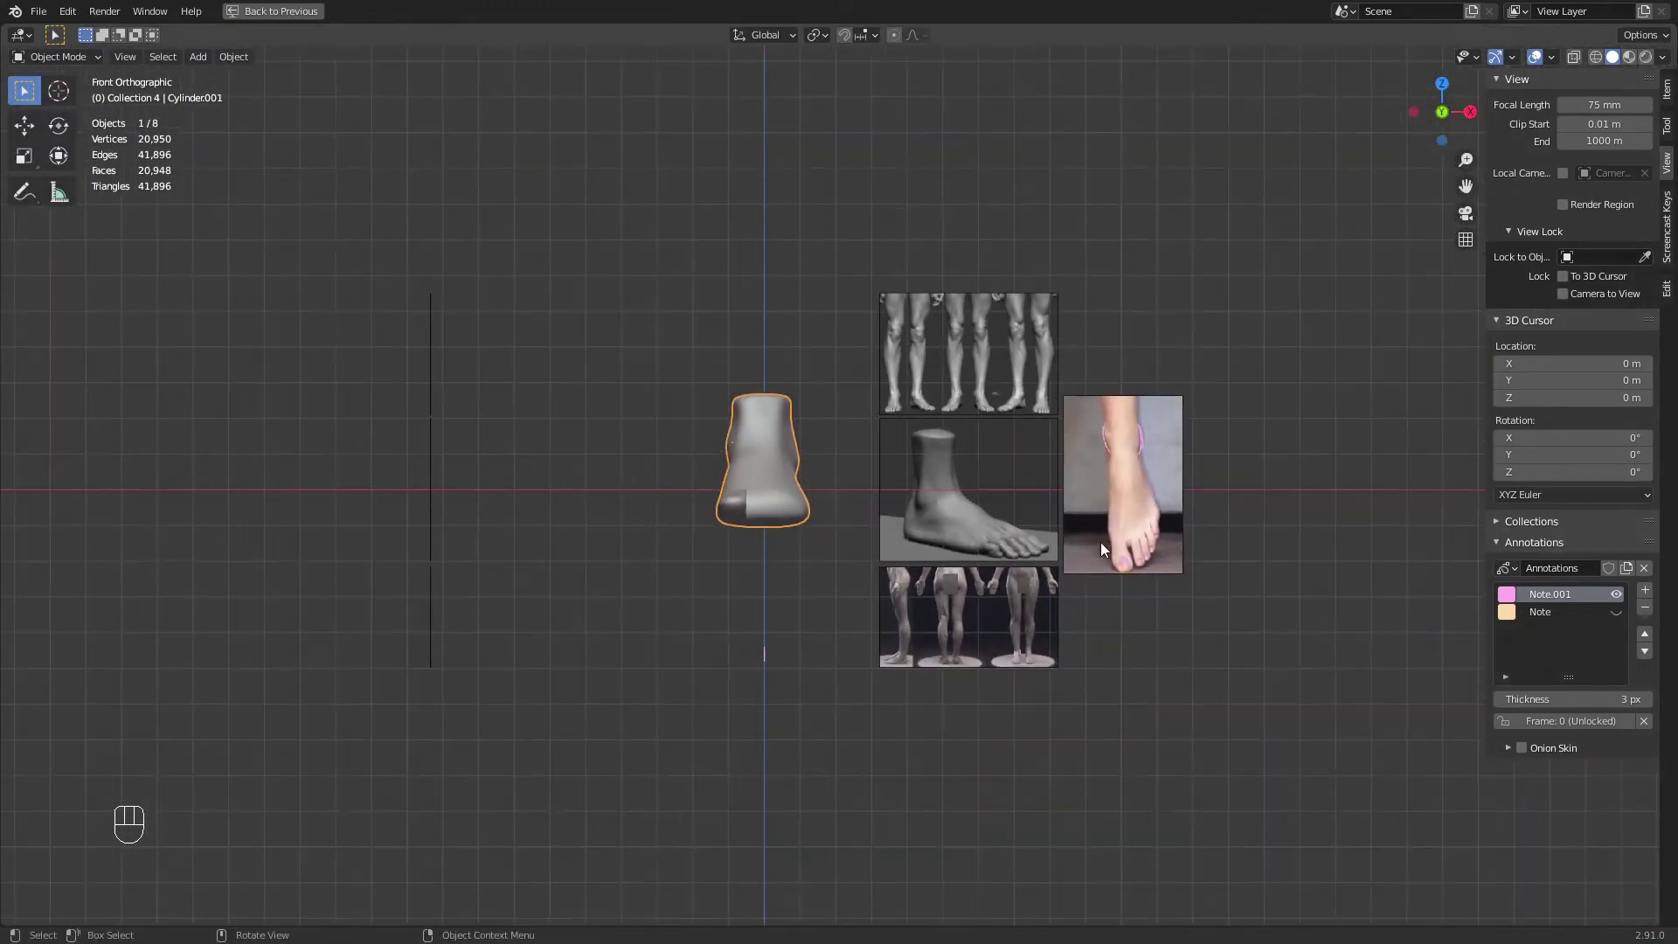
{"action": "left_click", "coordinate": [1103, 567]}
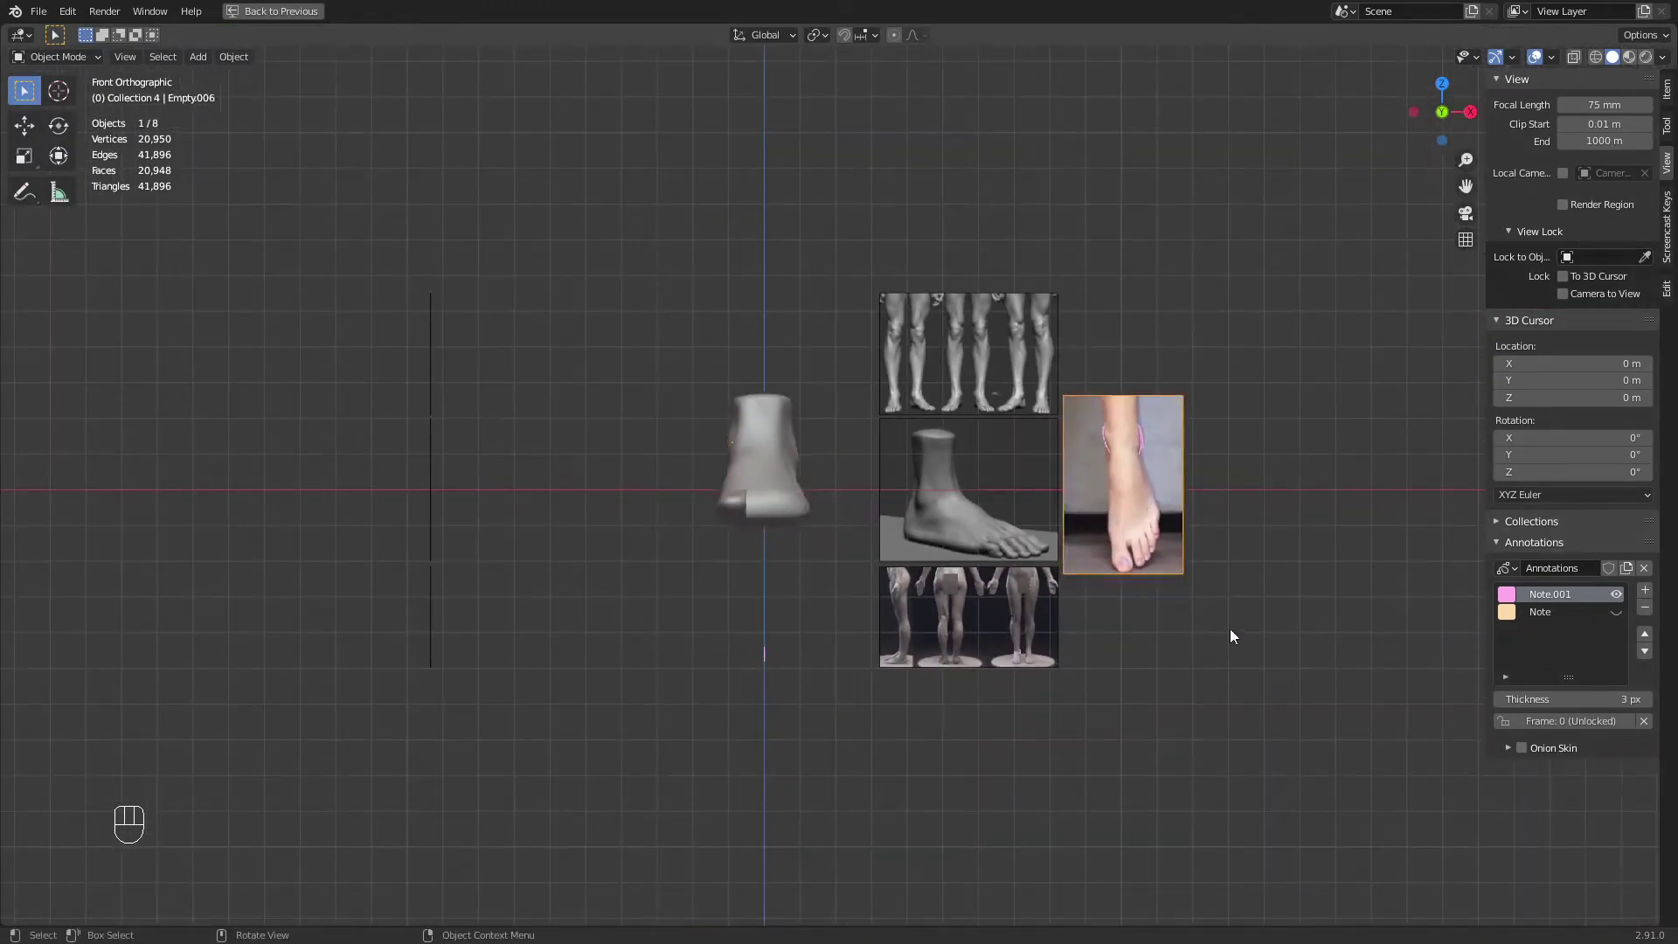
{"action": "key", "text": "shift+d"}
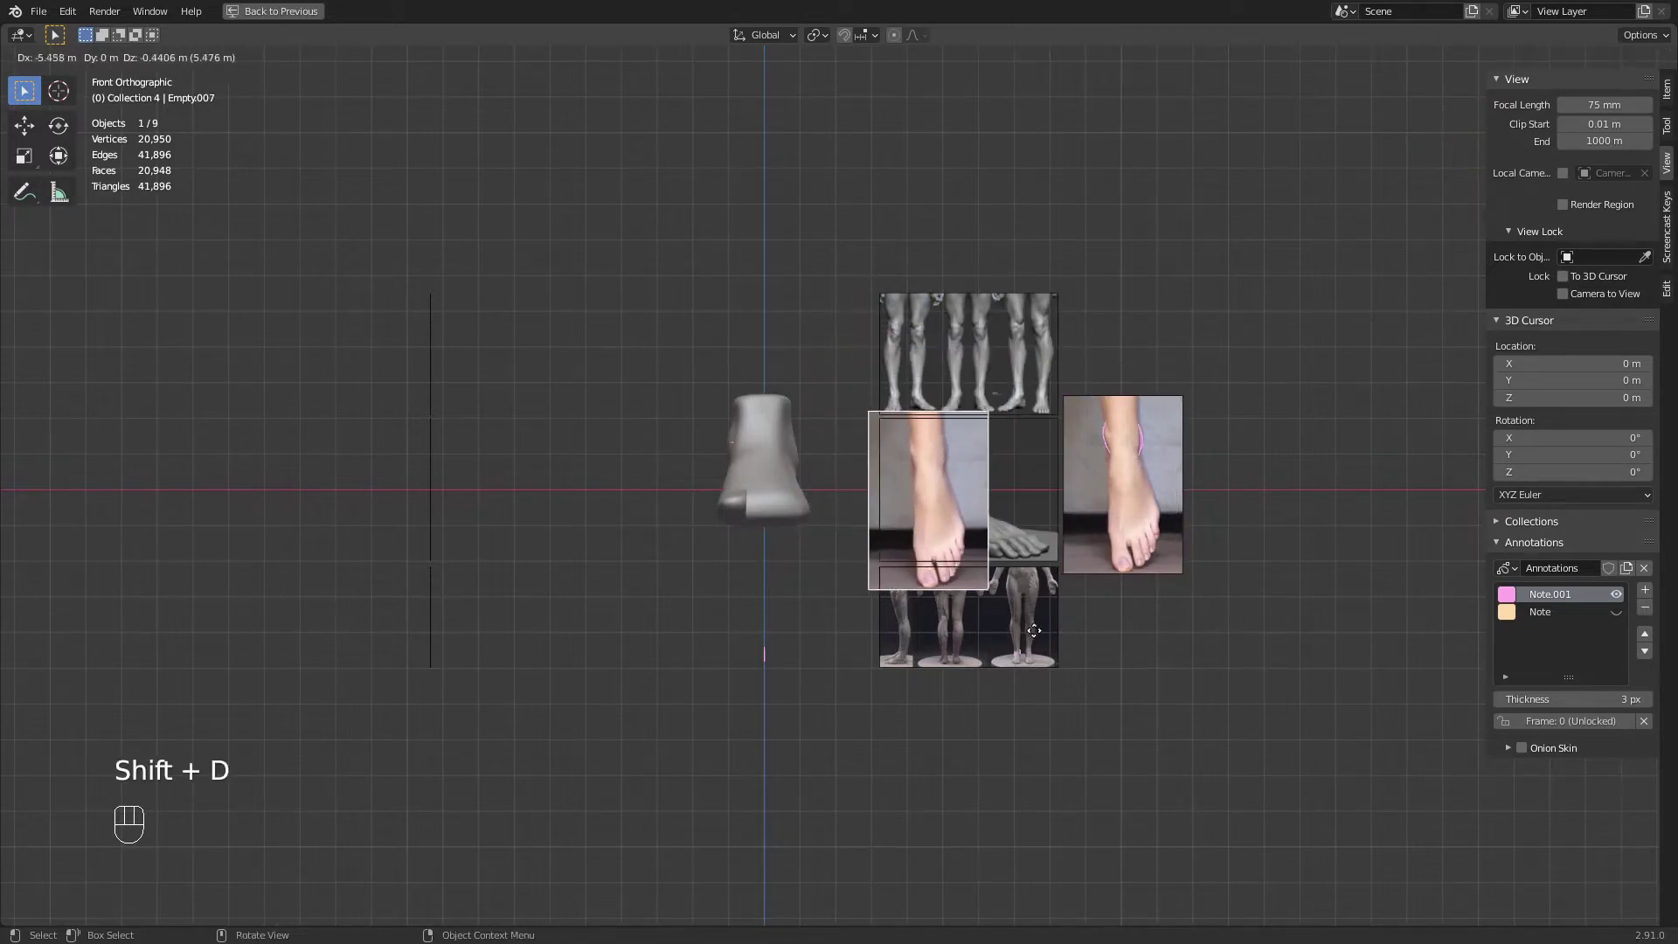
{"action": "key", "text": "x"}
{"action": "left_click", "coordinate": [879, 645]}
Lower the photo copy along the Z axis beneath the foot and rotate it in side view to lie flat
{"action": "key", "text": "g"}
{"action": "key", "text": "z"}
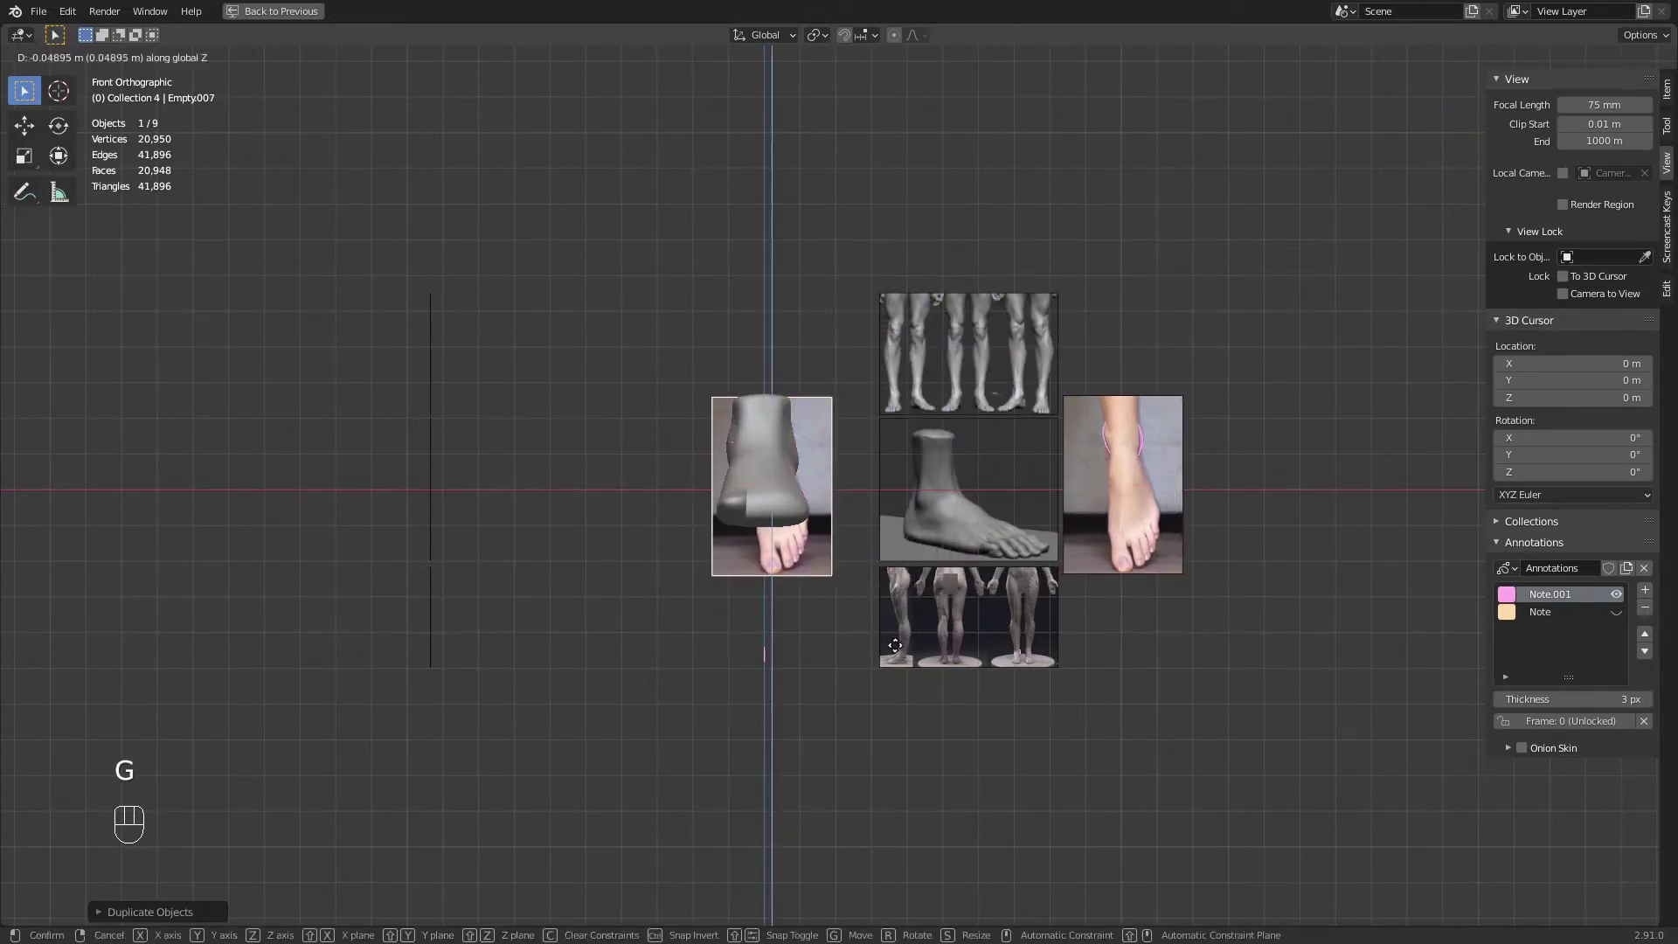
{"action": "left_click", "coordinate": [878, 881]}
{"action": "middle_click_drag", "start_coordinate": [898, 704], "coordinate": [933, 588], "text": "shift"}
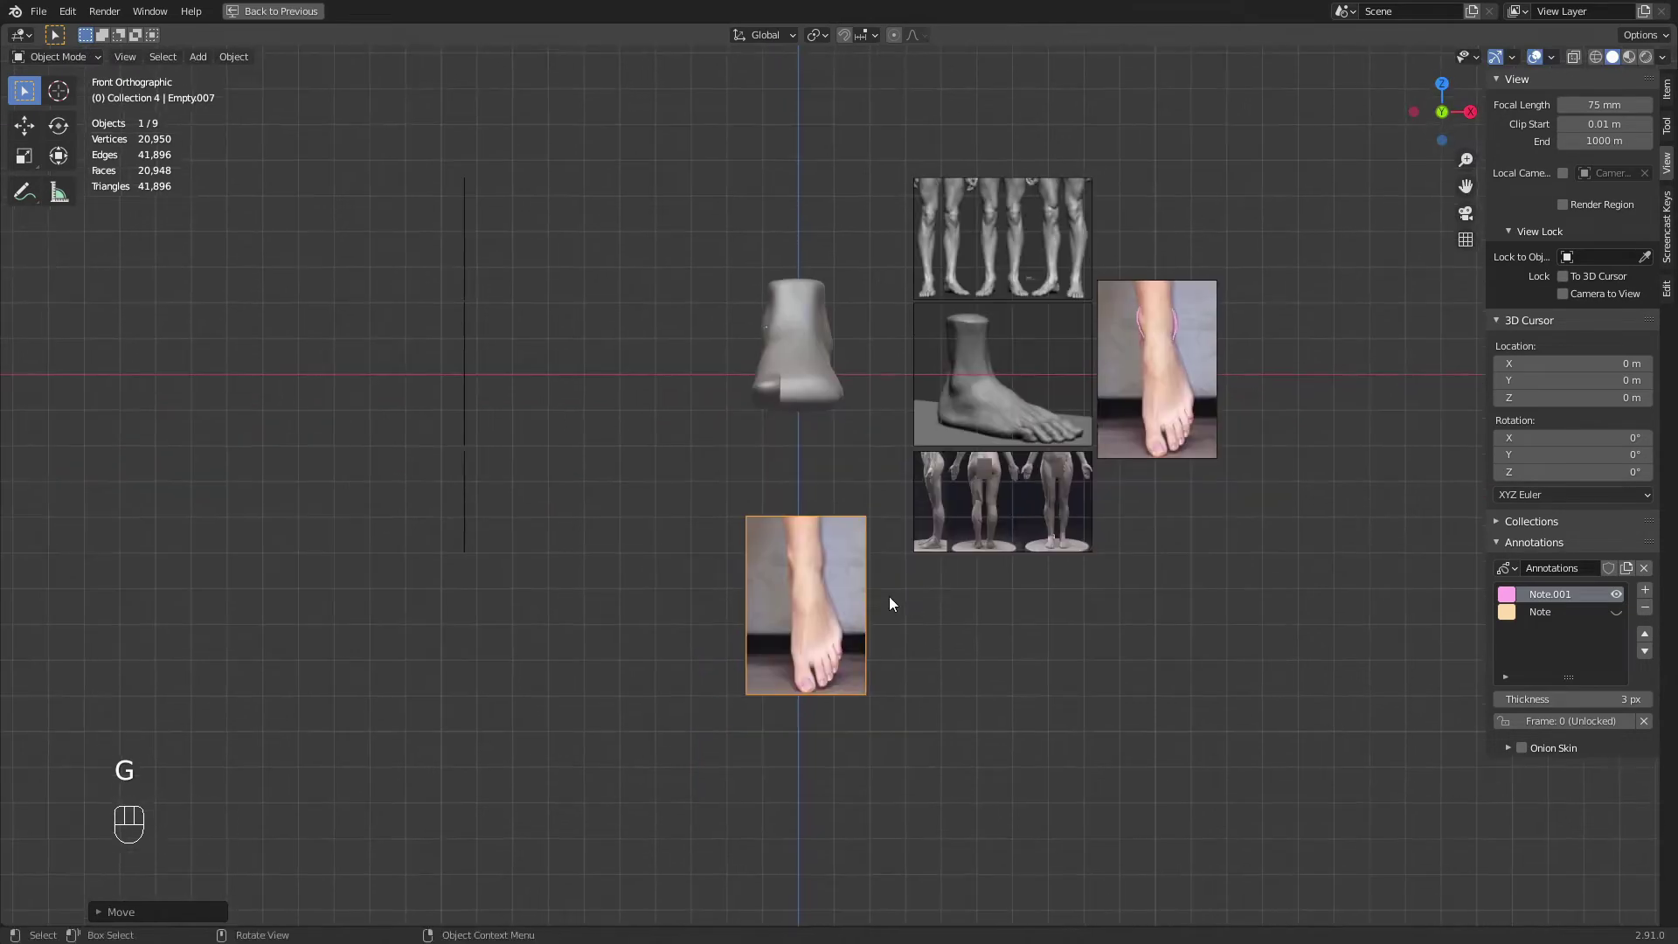
{"action": "key", "text": "KP_3"}
{"action": "key", "text": "r"}
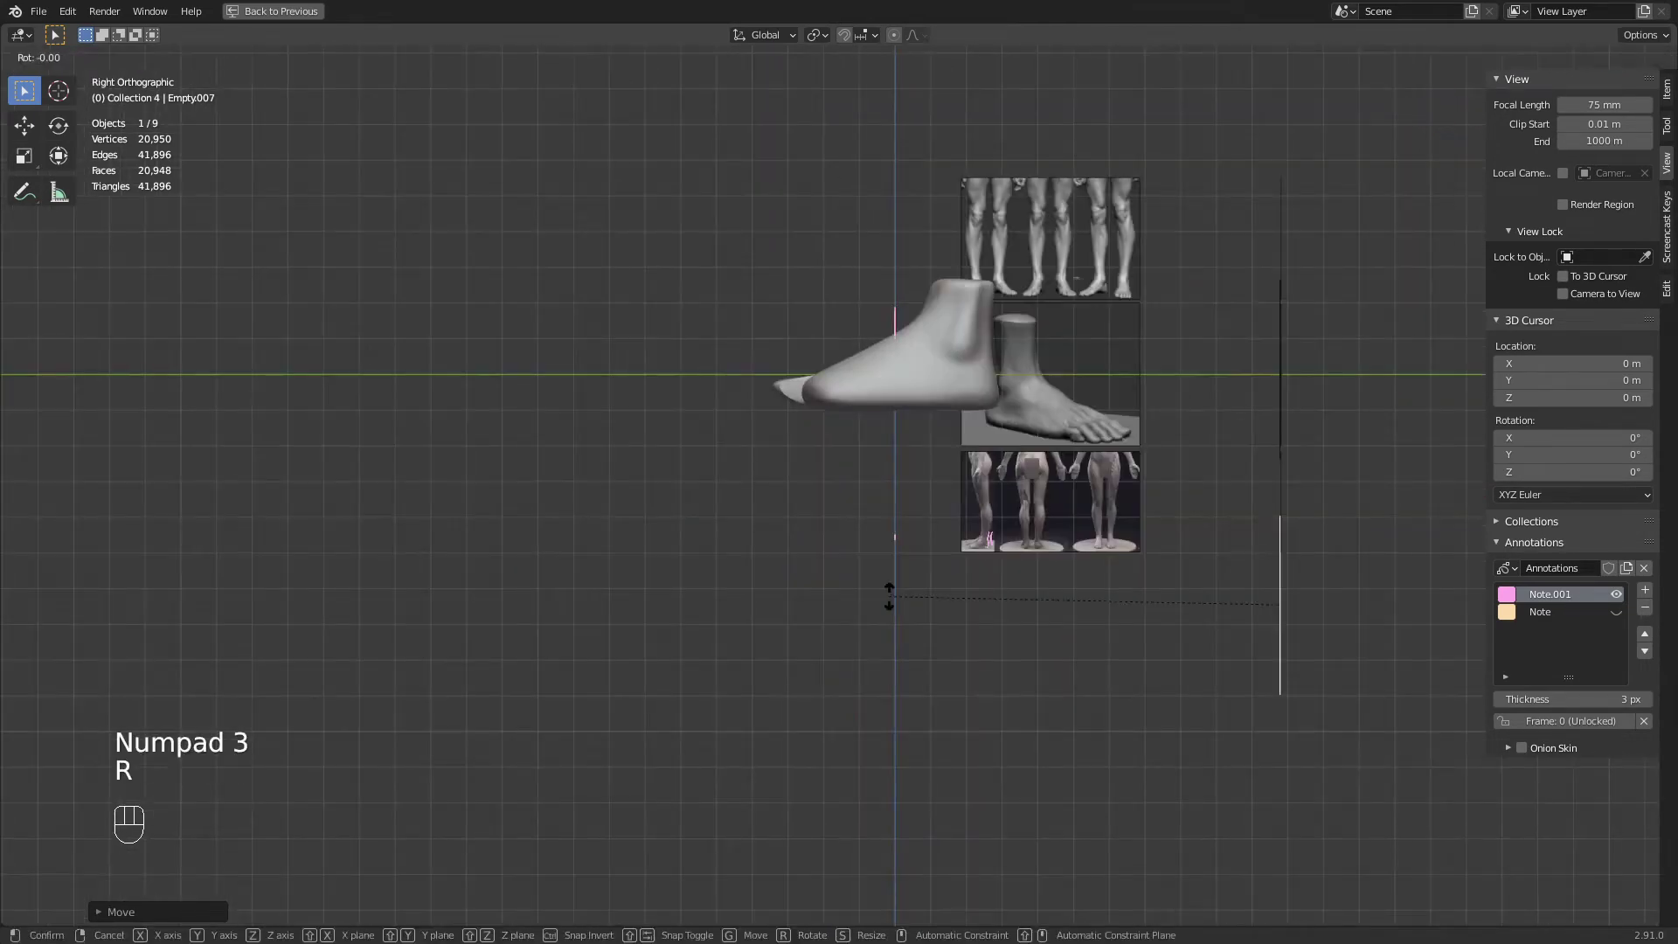
{"action": "left_click", "coordinate": [889, 596]}
{"action": "middle_click_drag", "start_coordinate": [889, 596], "coordinate": [739, 678]}
{"action": "key", "text": "KP_7"}
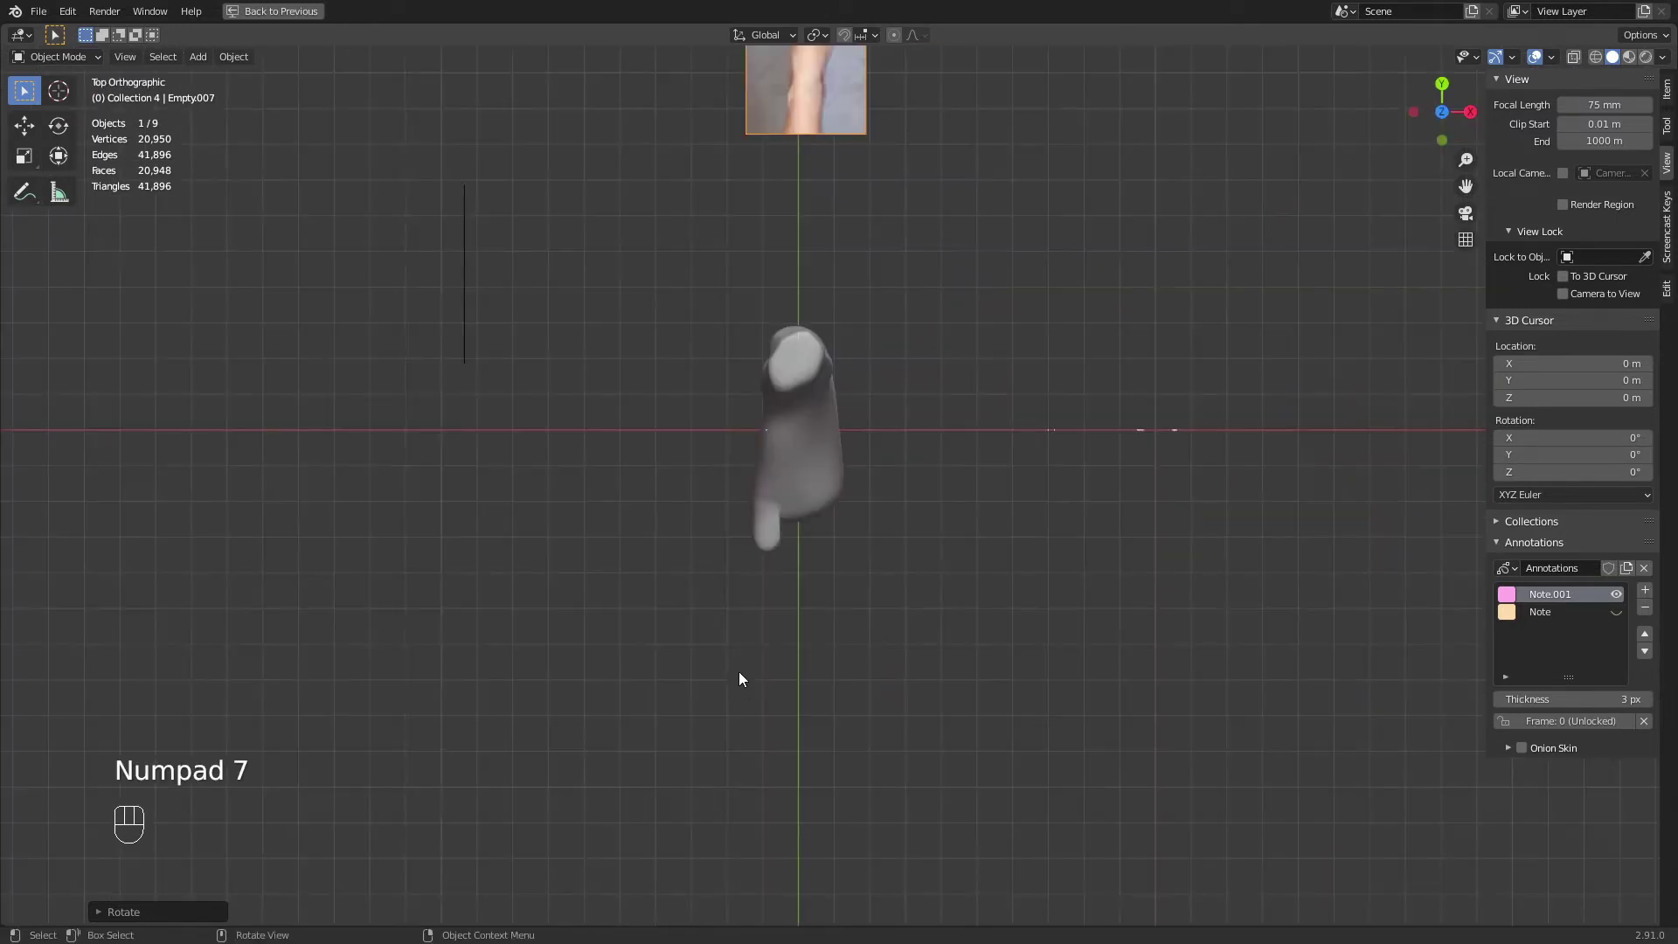
Move the photo copy next to the foot in top view and rotate it 180 degrees
{"action": "key", "text": "g"}
{"action": "key", "text": "g"}
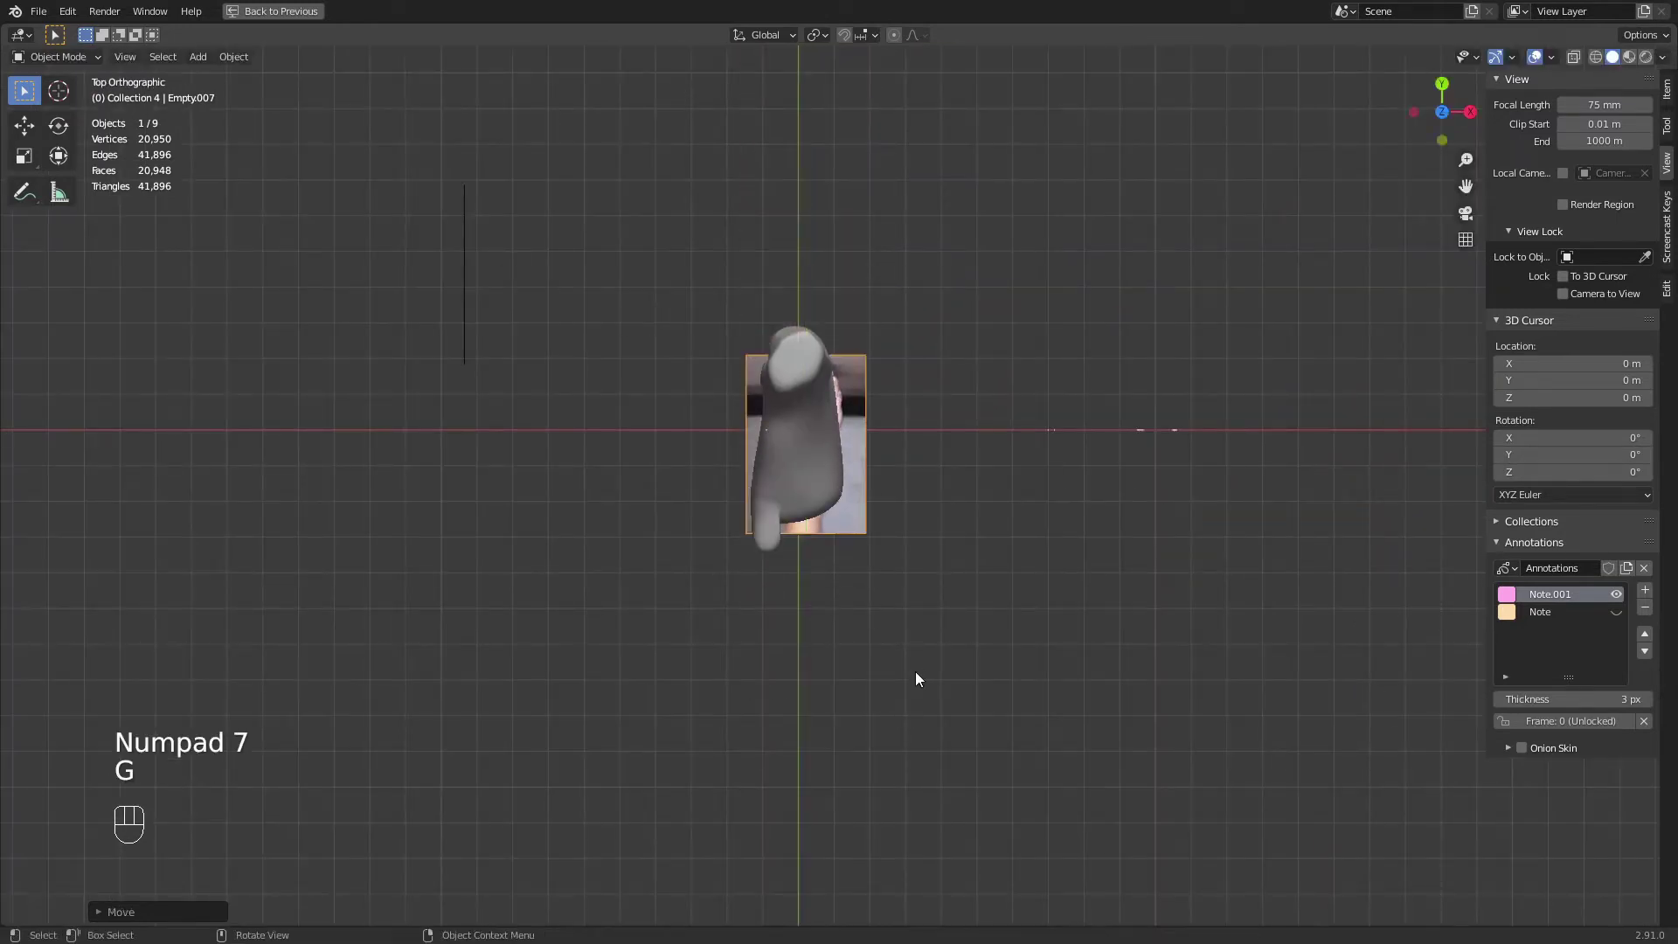
{"action": "left_click", "coordinate": [972, 643]}
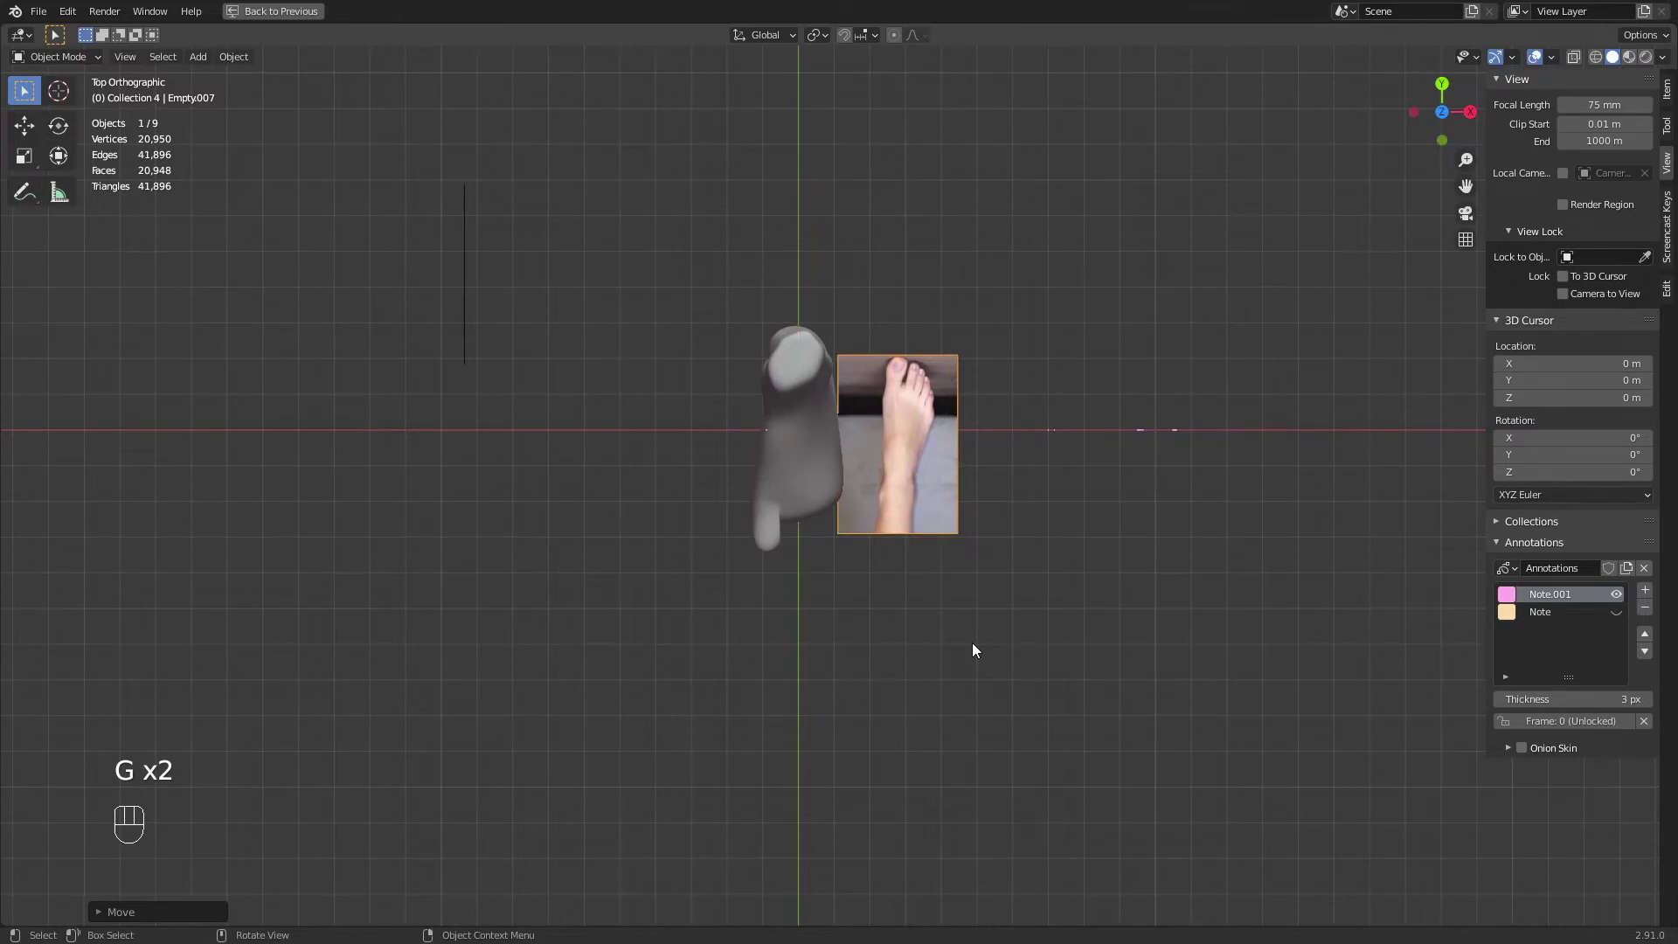
{"action": "type", "text": "r180"}
{"action": "key", "text": "Return"}
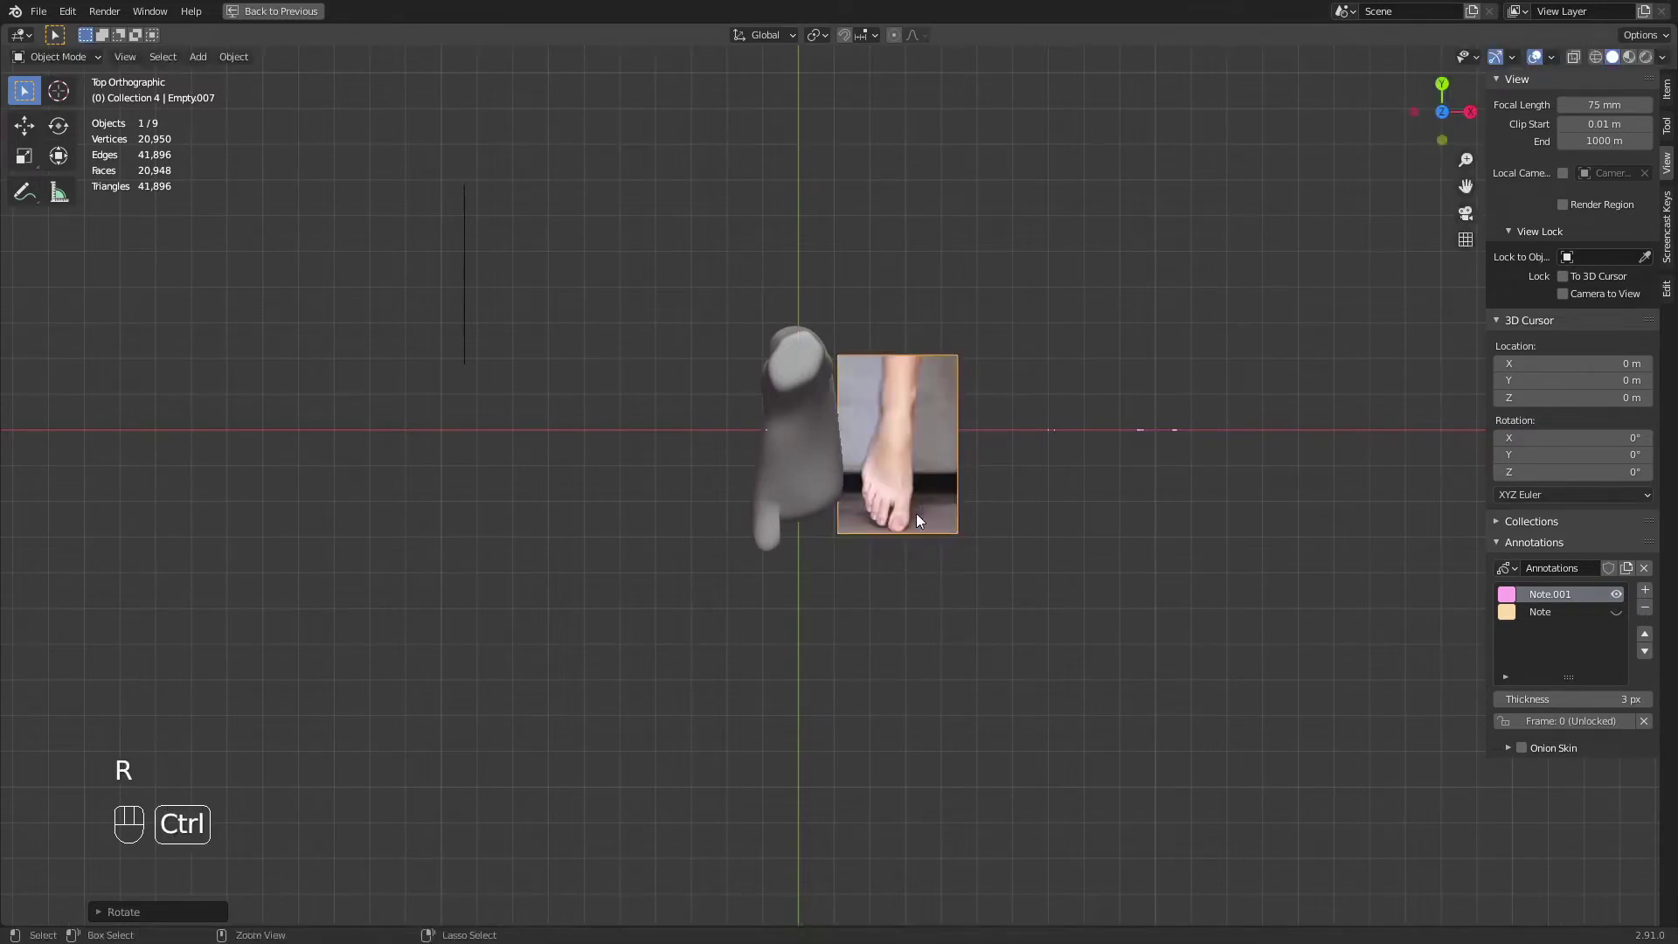
Scale the photo copy up to roughly match the sculpted foot and shift it slightly away from the mesh
{"action": "middle_click_drag", "start_coordinate": [916, 513], "coordinate": [975, 660], "text": "ctrl"}
{"action": "key", "text": "s"}
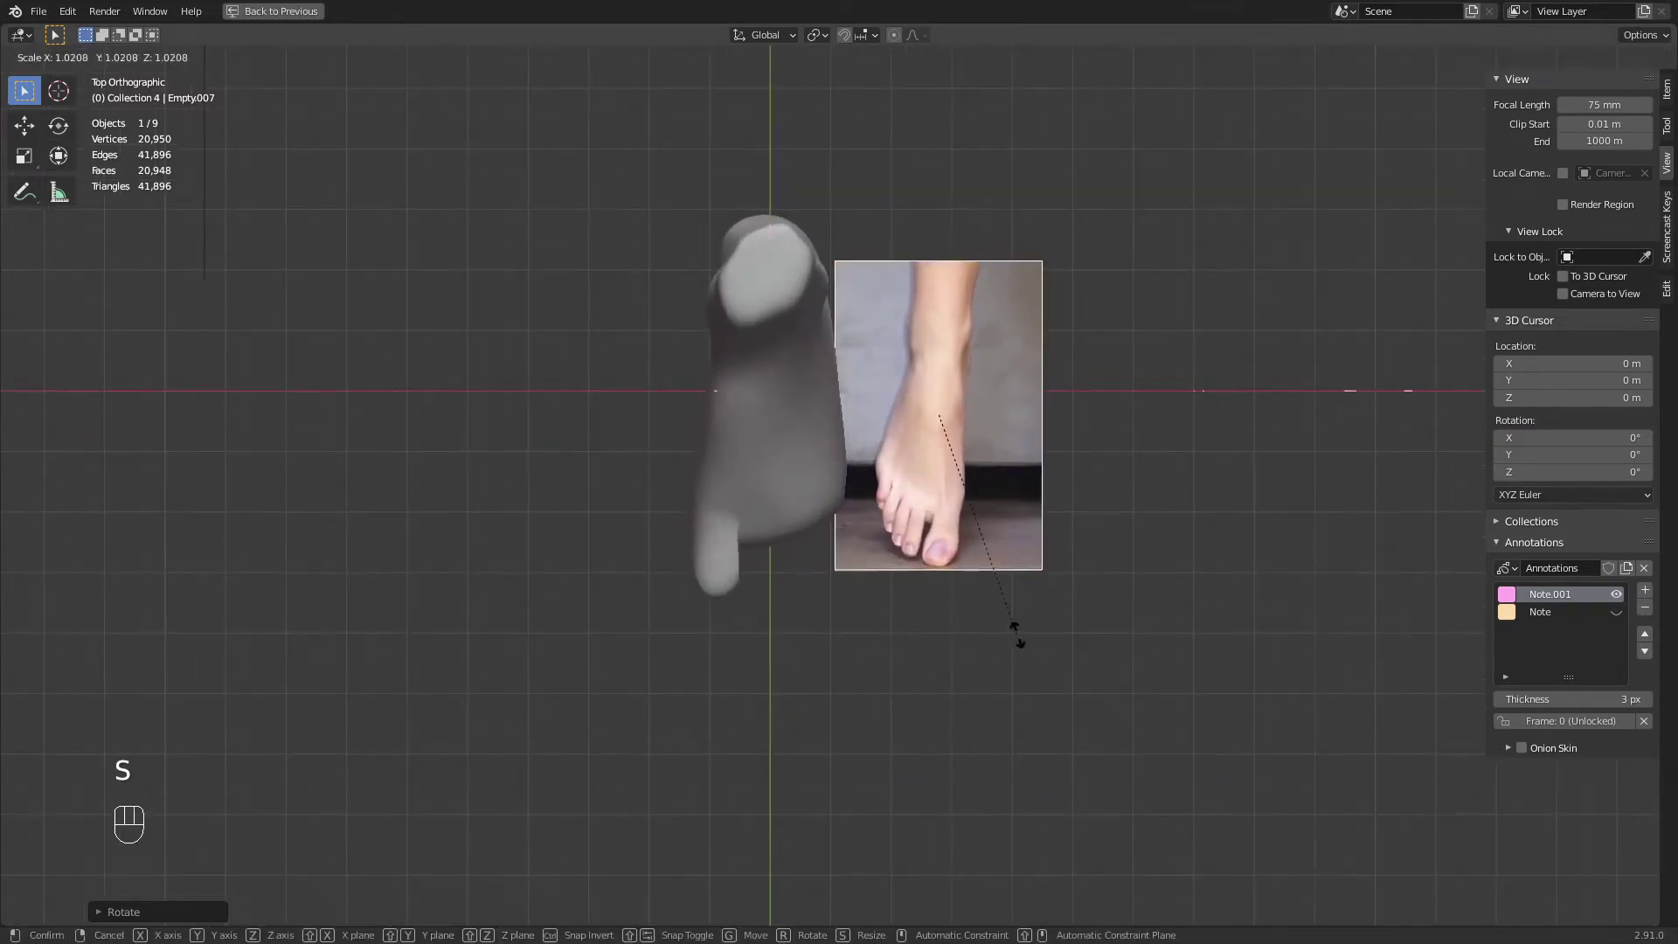
{"action": "left_click", "coordinate": [1044, 653]}
{"action": "key", "text": "g"}
{"action": "left_click", "coordinate": [1106, 657]}
Mirror the photo copy along the X axis so its big toe lies on the sculpt's big-toe side
{"action": "key", "text": "ctrl+m"}
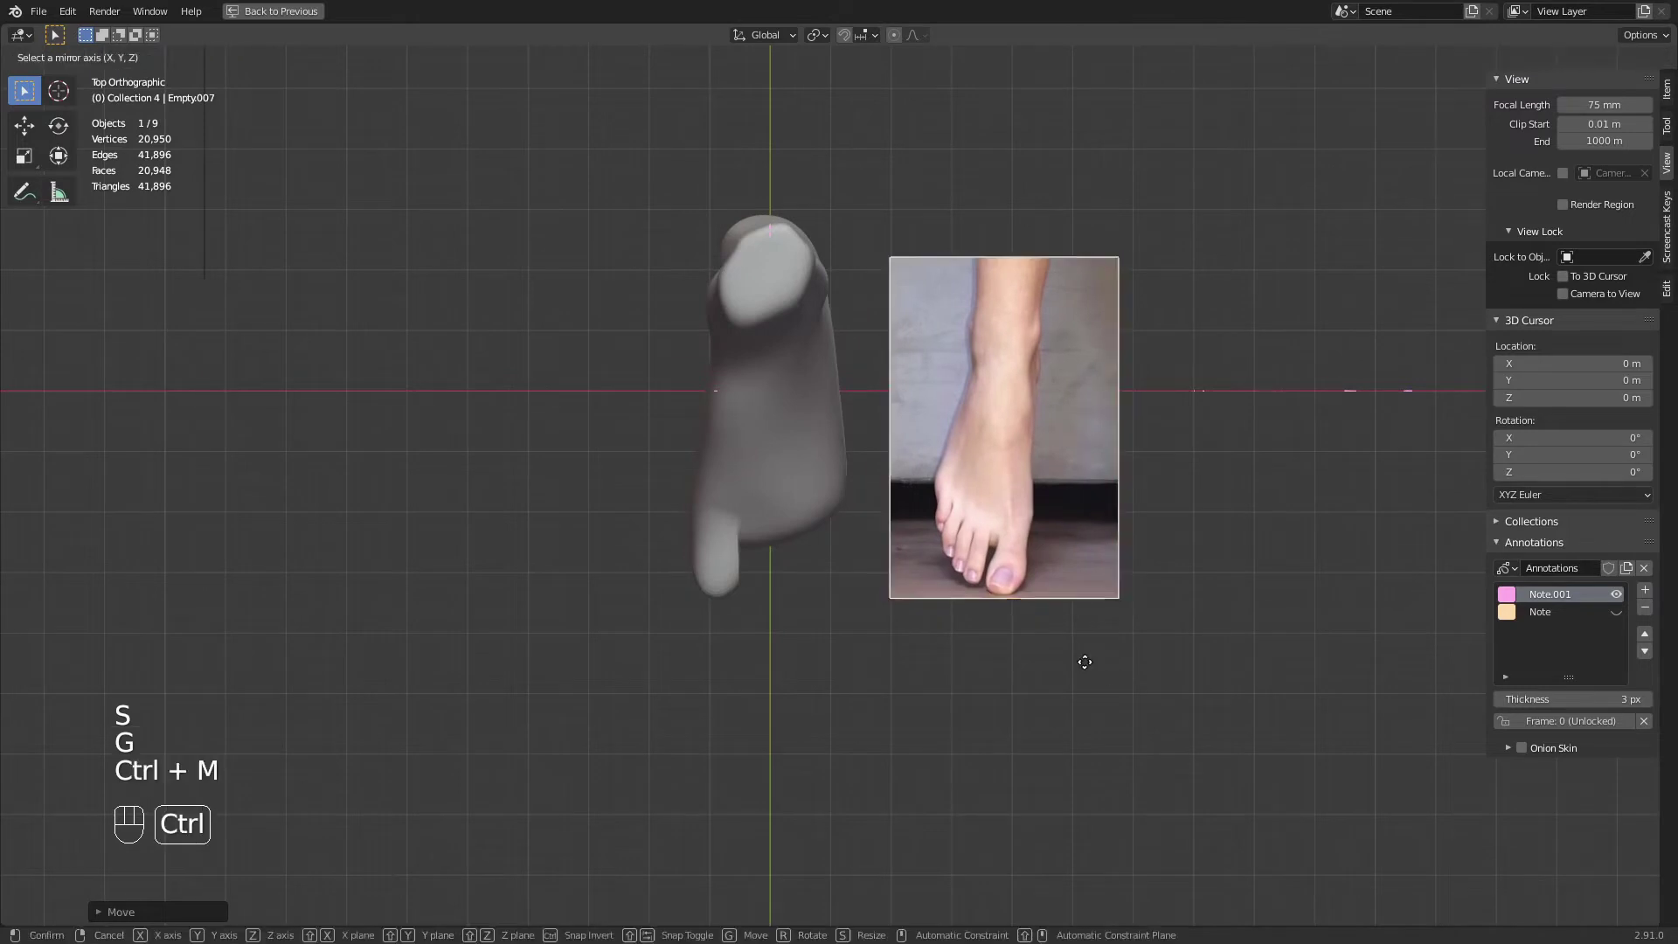
{"action": "key", "text": "x"}
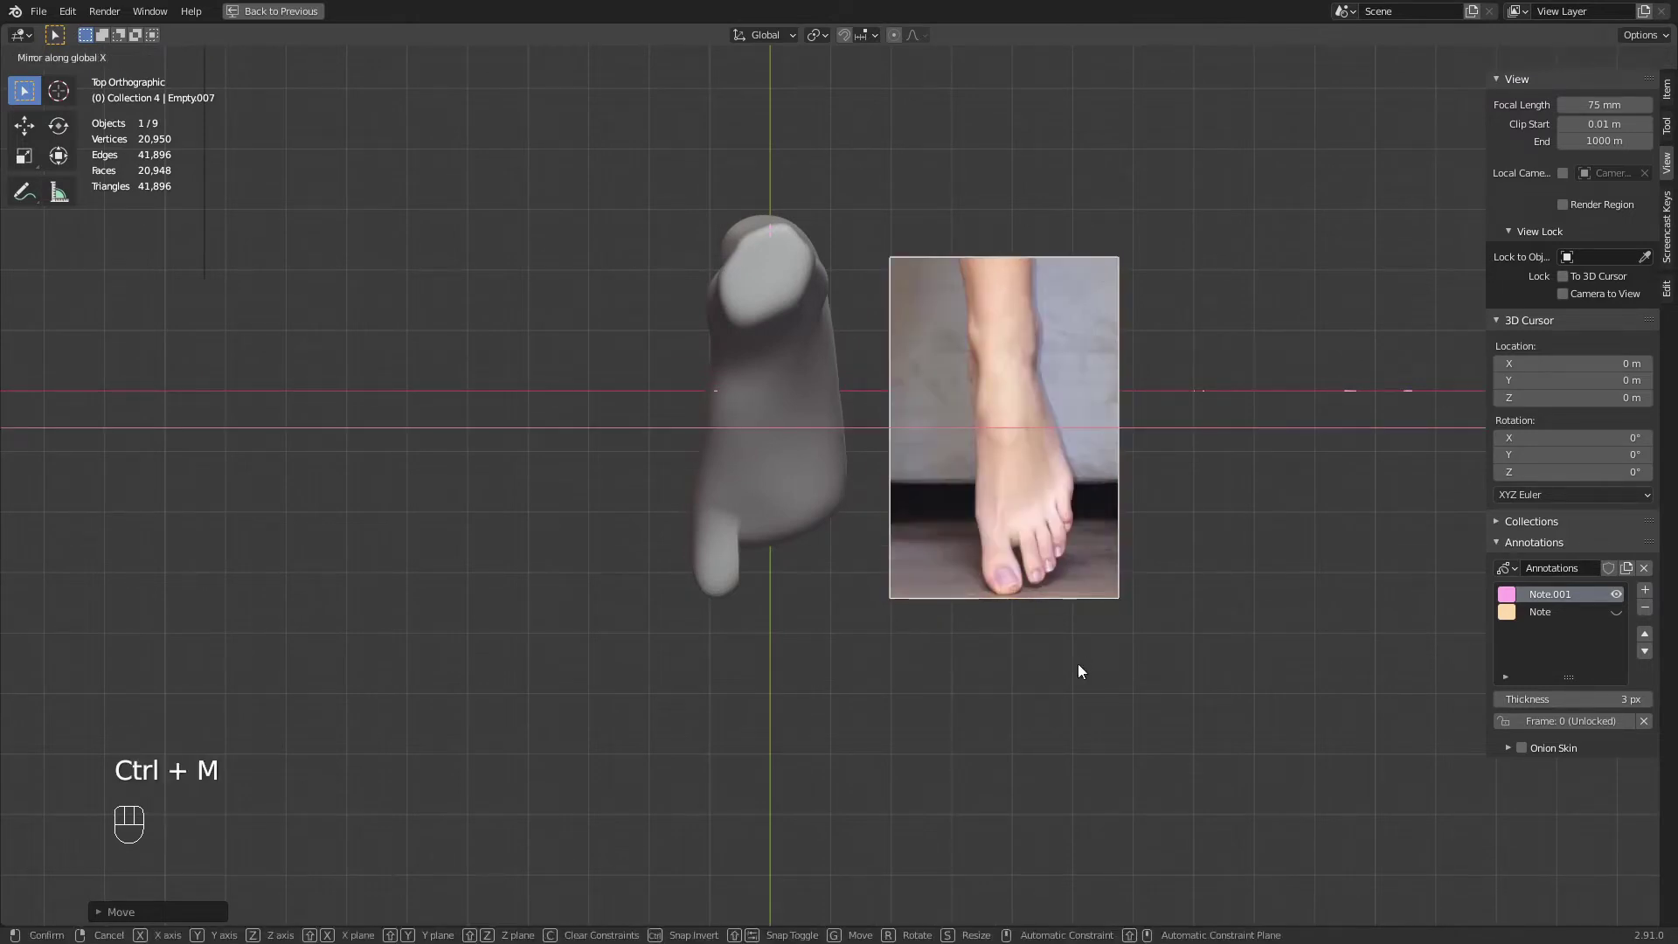
{"action": "left_click", "coordinate": [1064, 562]}
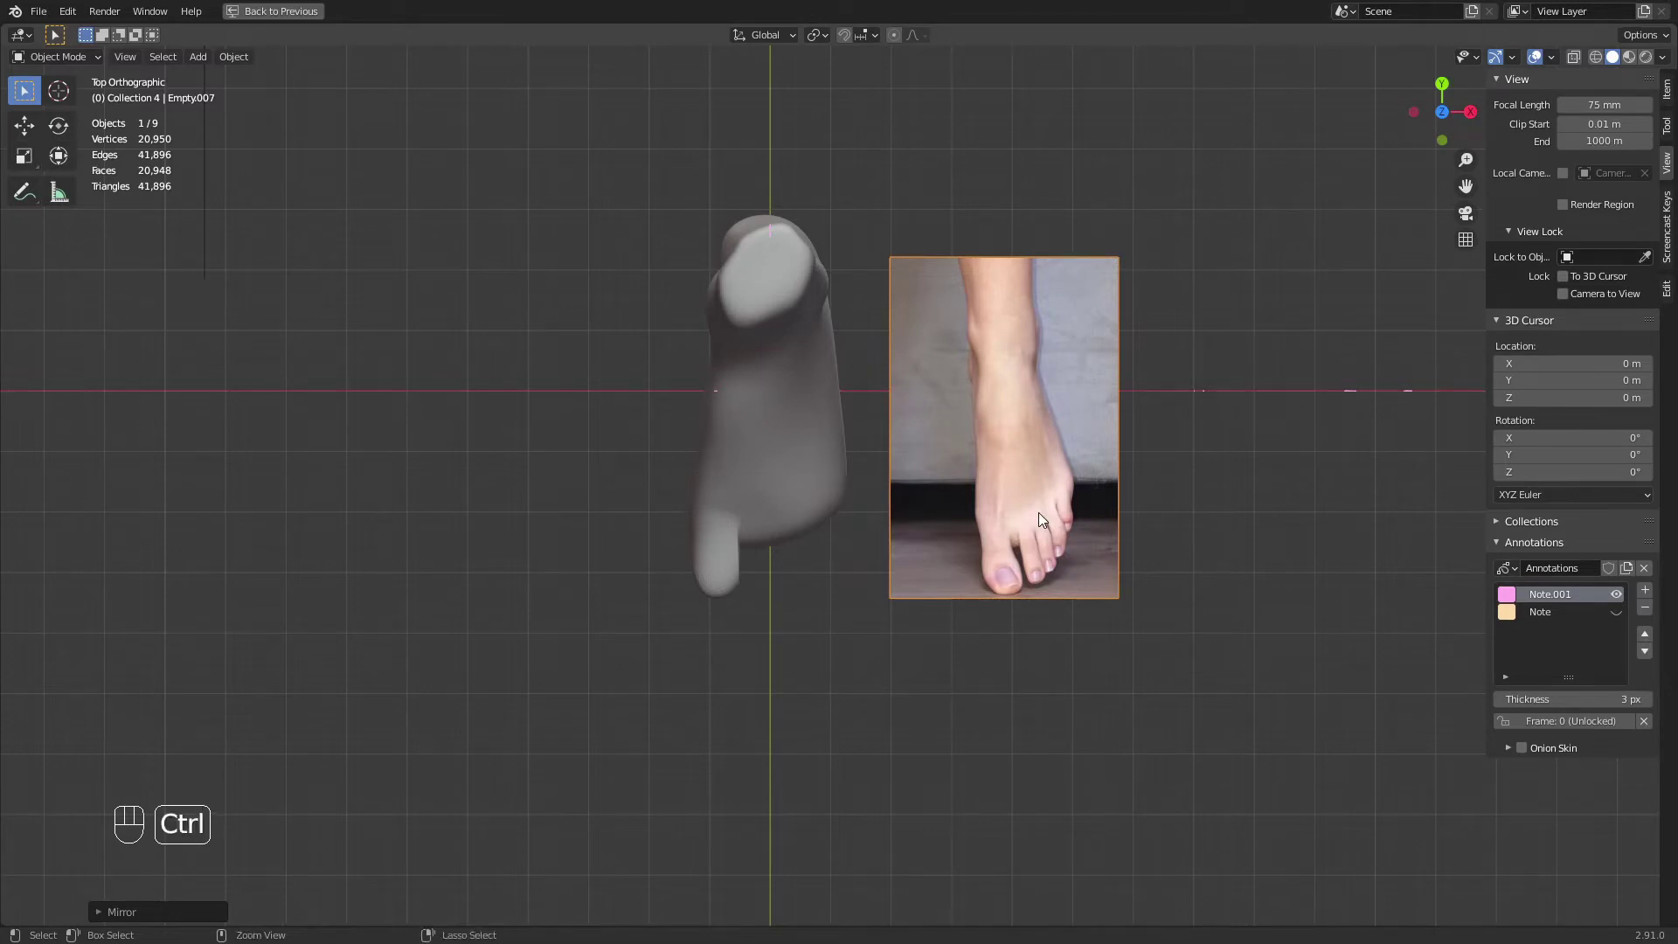
Mirror the photo copy along the X axis once more and undo that second mirroring
{"action": "key", "text": "ctrl+m"}
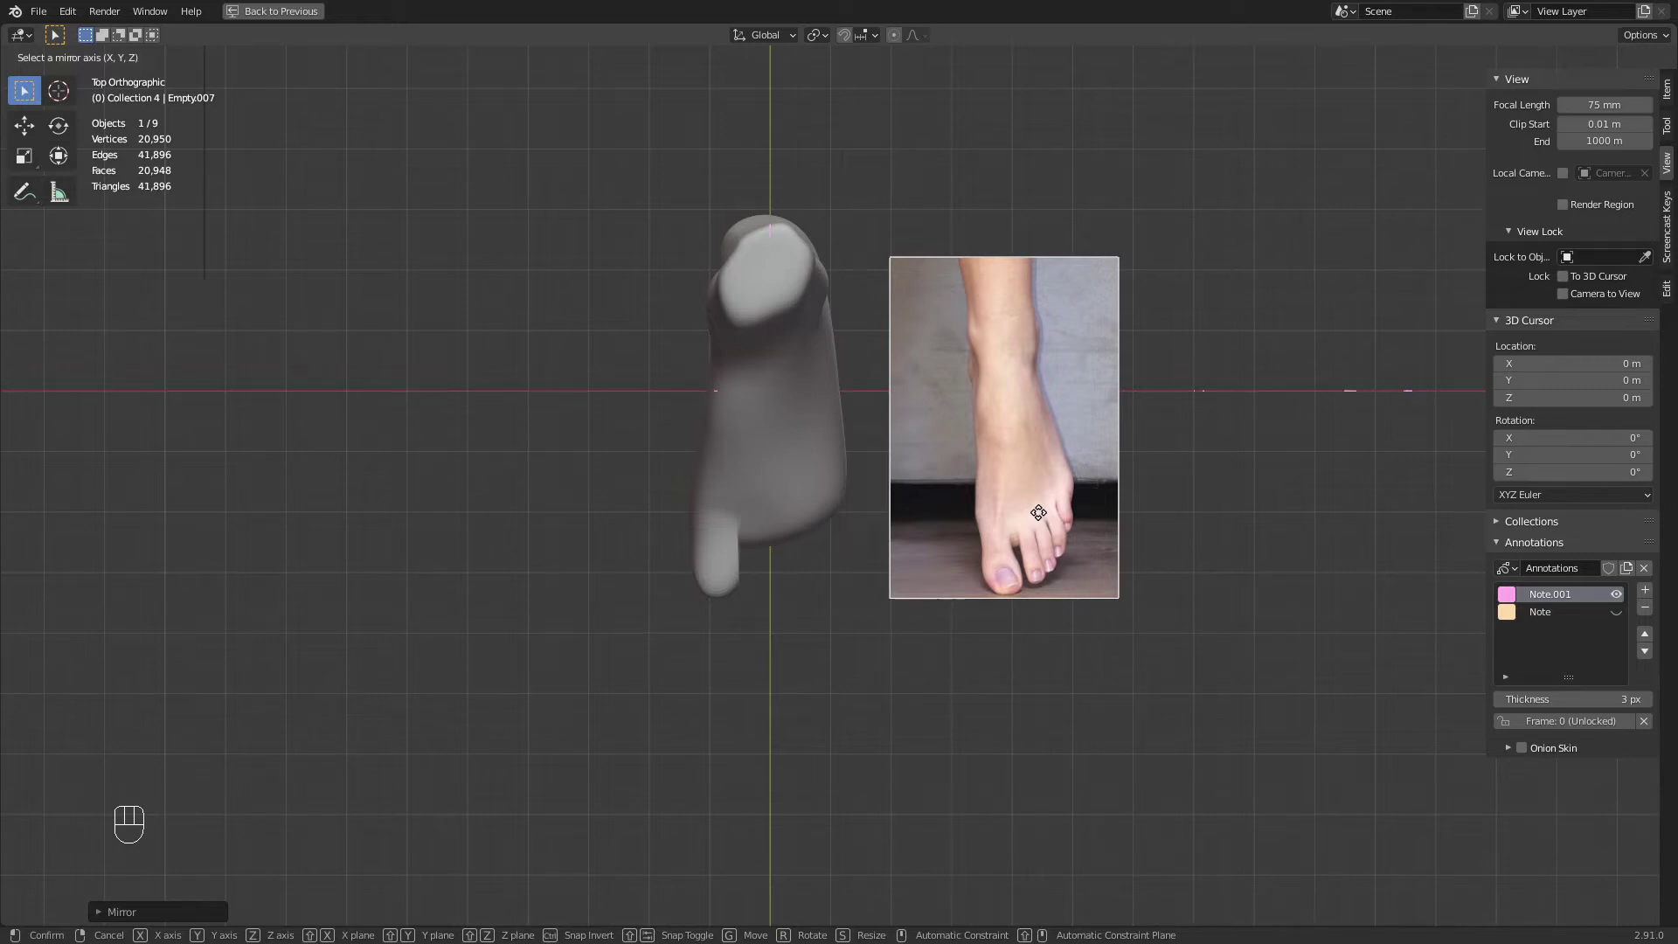
{"action": "key", "text": "x"}
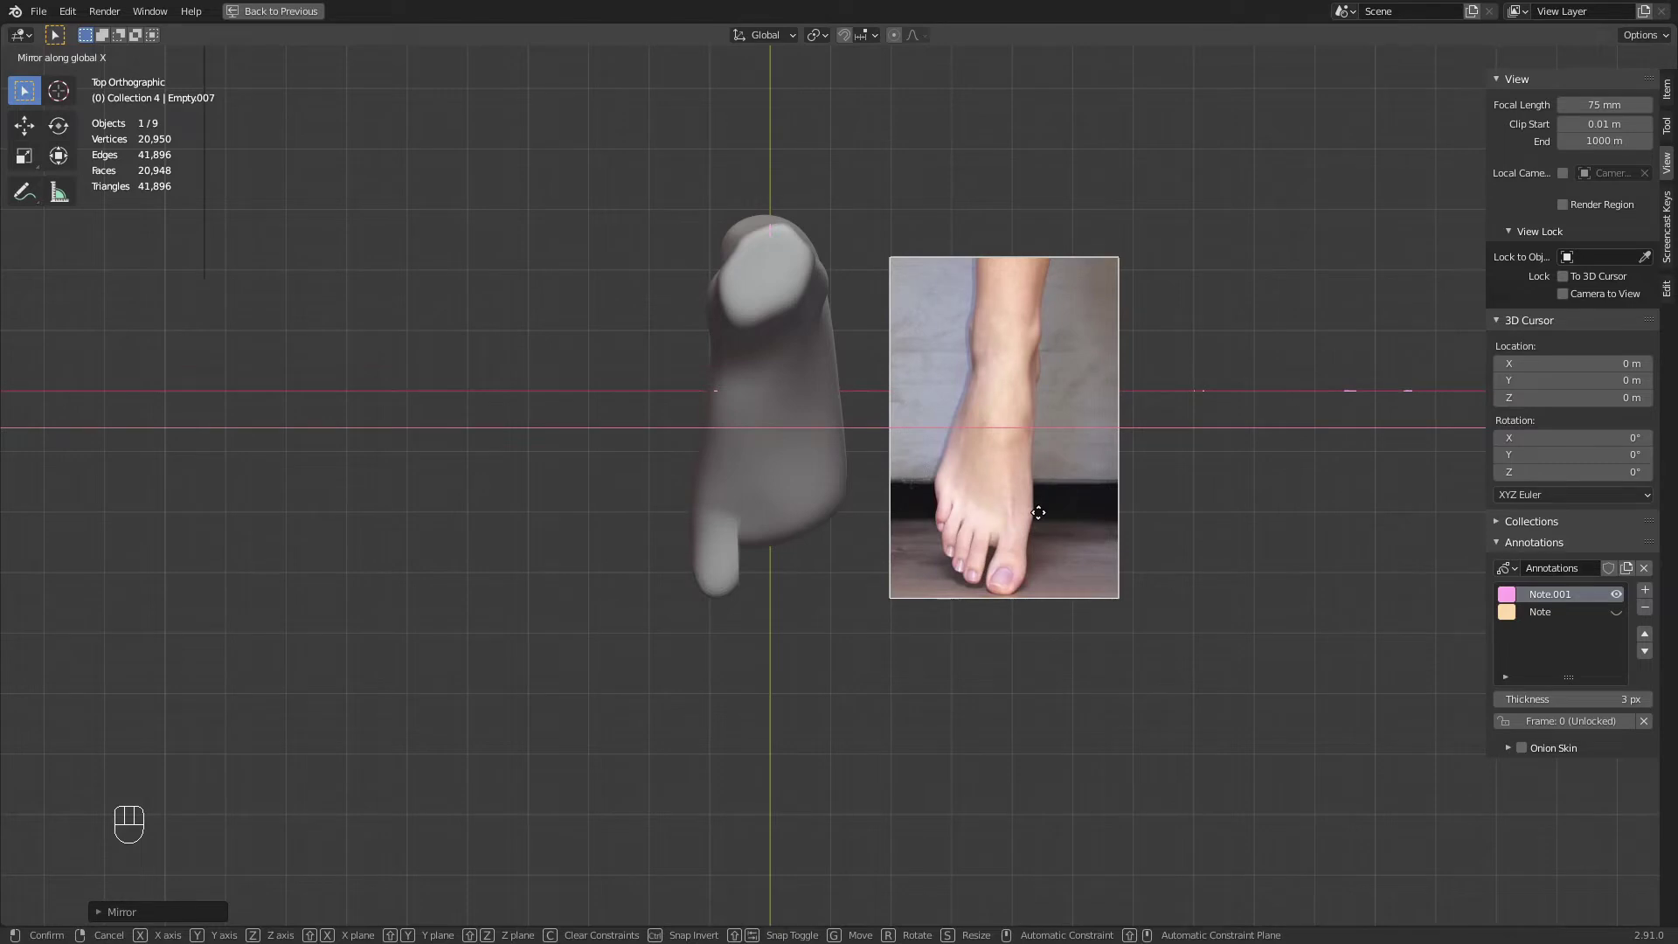
{"action": "left_click", "coordinate": [1179, 488]}
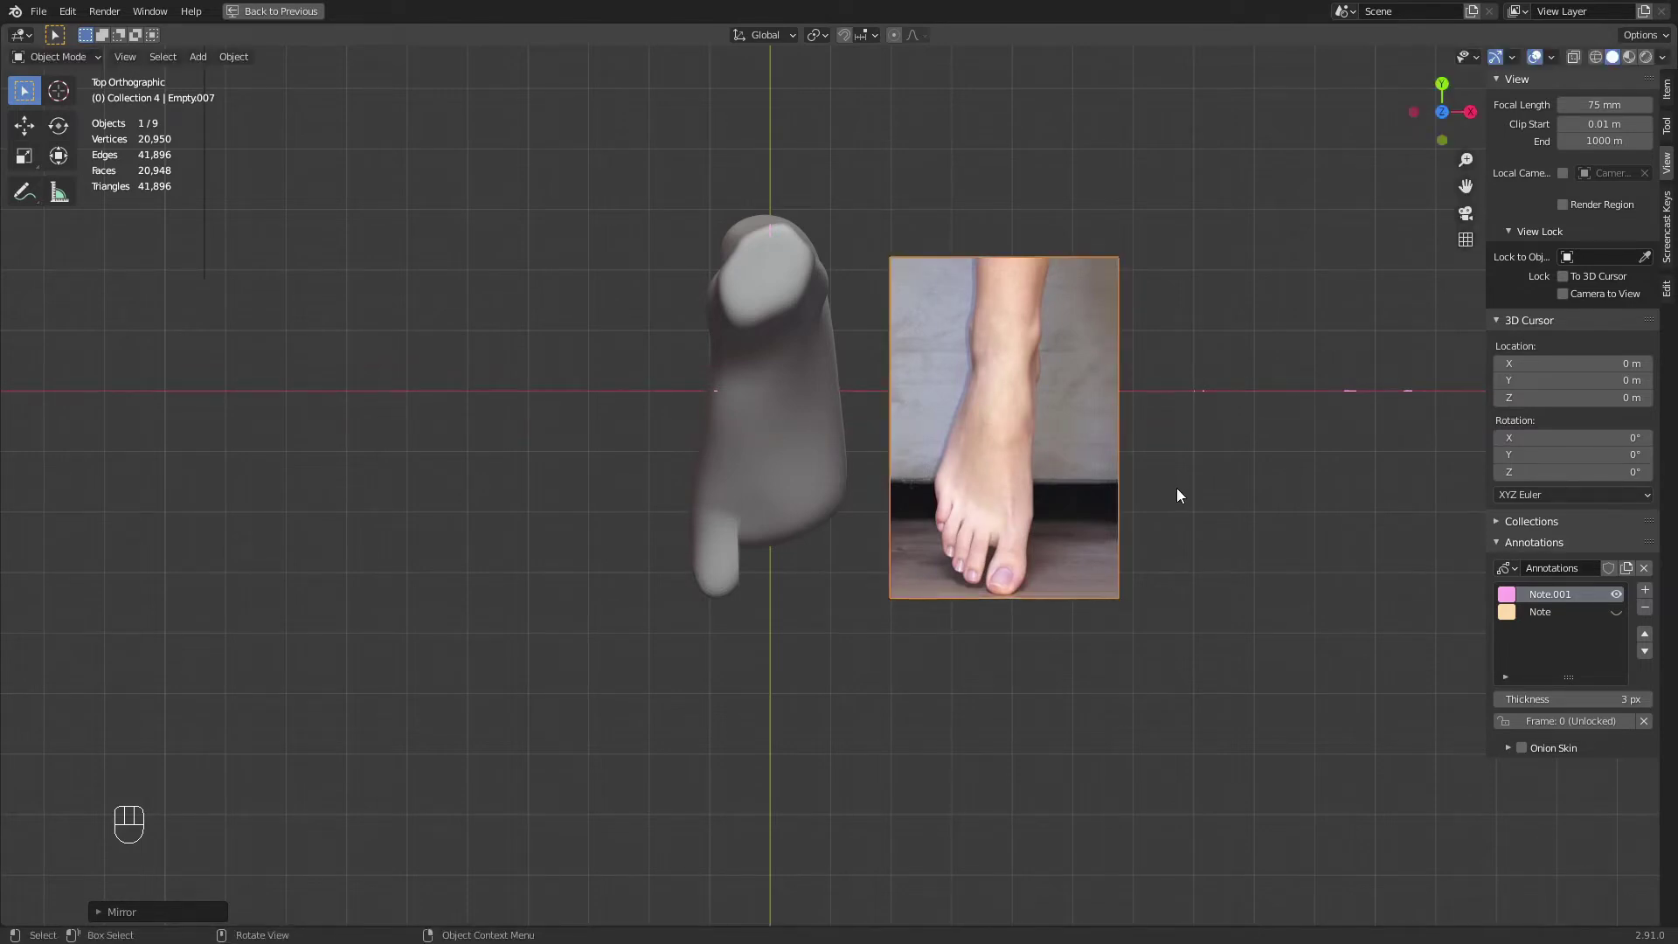
{"action": "key", "text": "ctrl+z"}
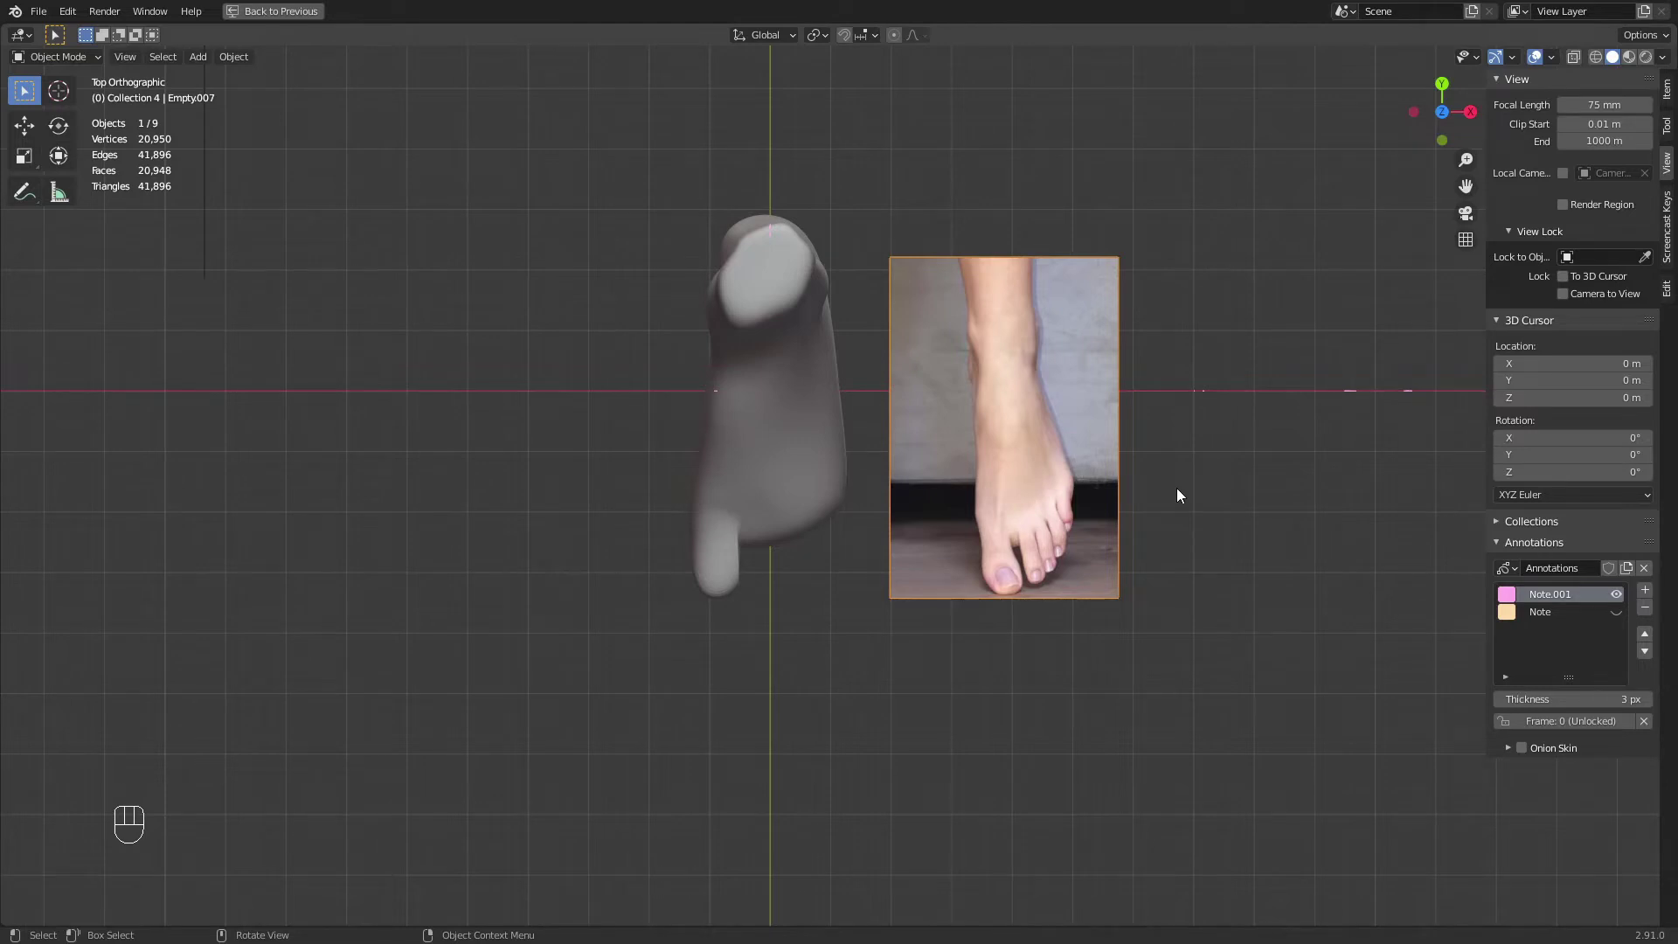
Select the foot mesh and return it to Sculpt Mode, framing its forefoot beside the photo in top view
{"action": "middle_click_drag", "start_coordinate": [967, 464], "coordinate": [742, 379]}
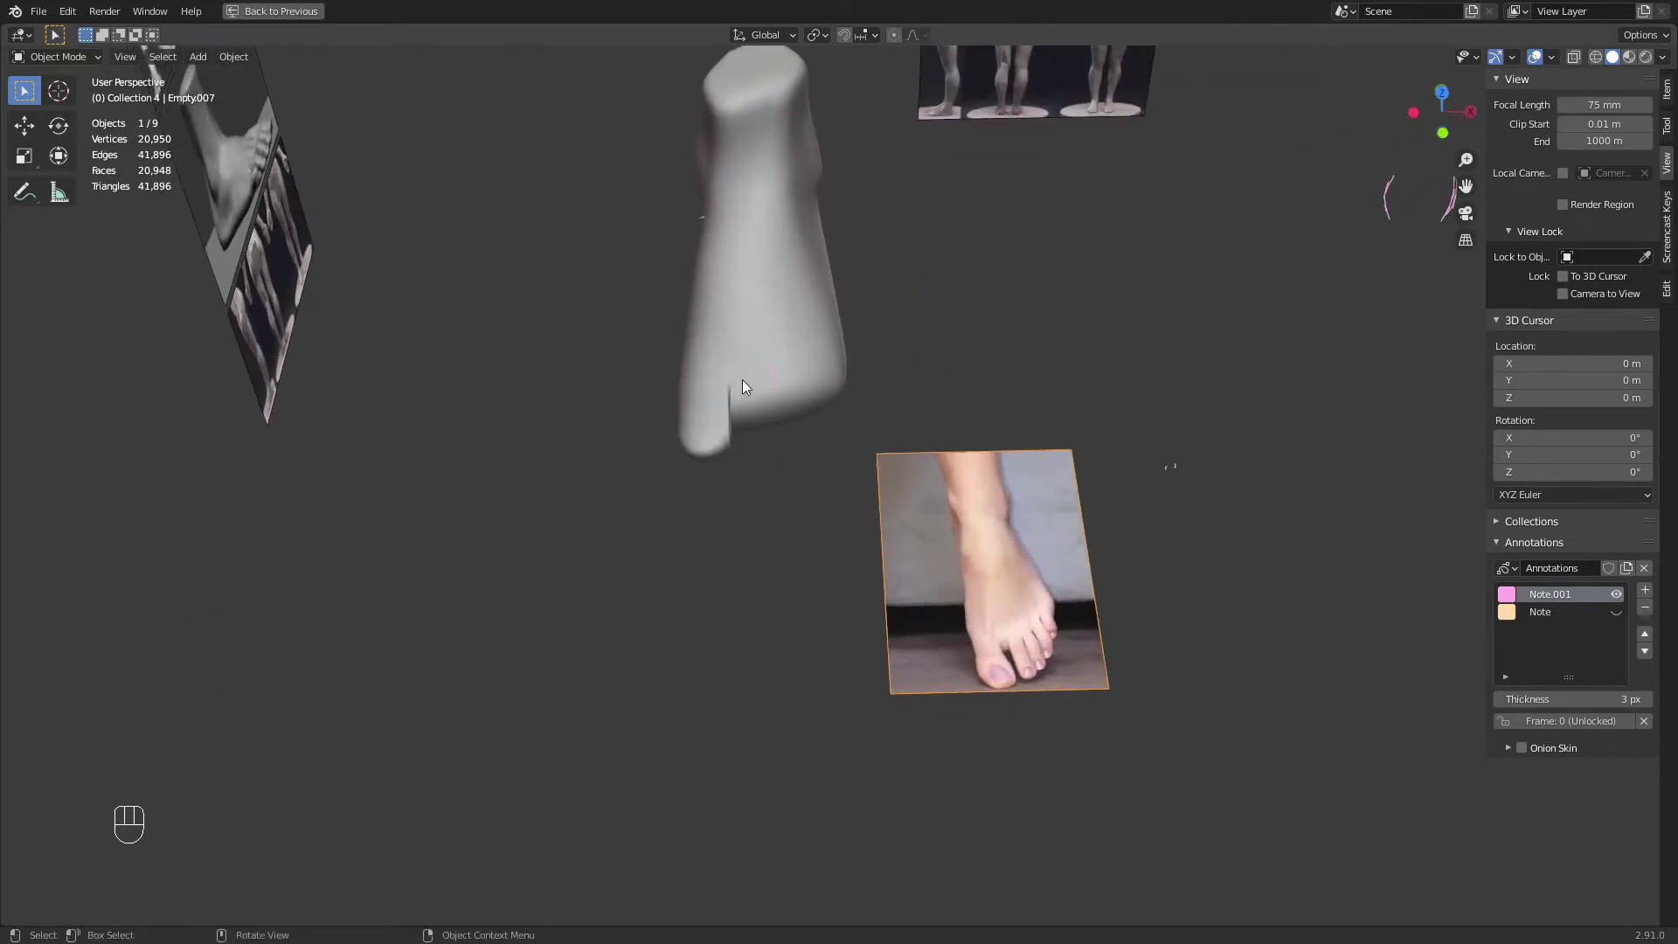
{"action": "left_click", "coordinate": [758, 409]}
{"action": "key", "text": "KP_7"}
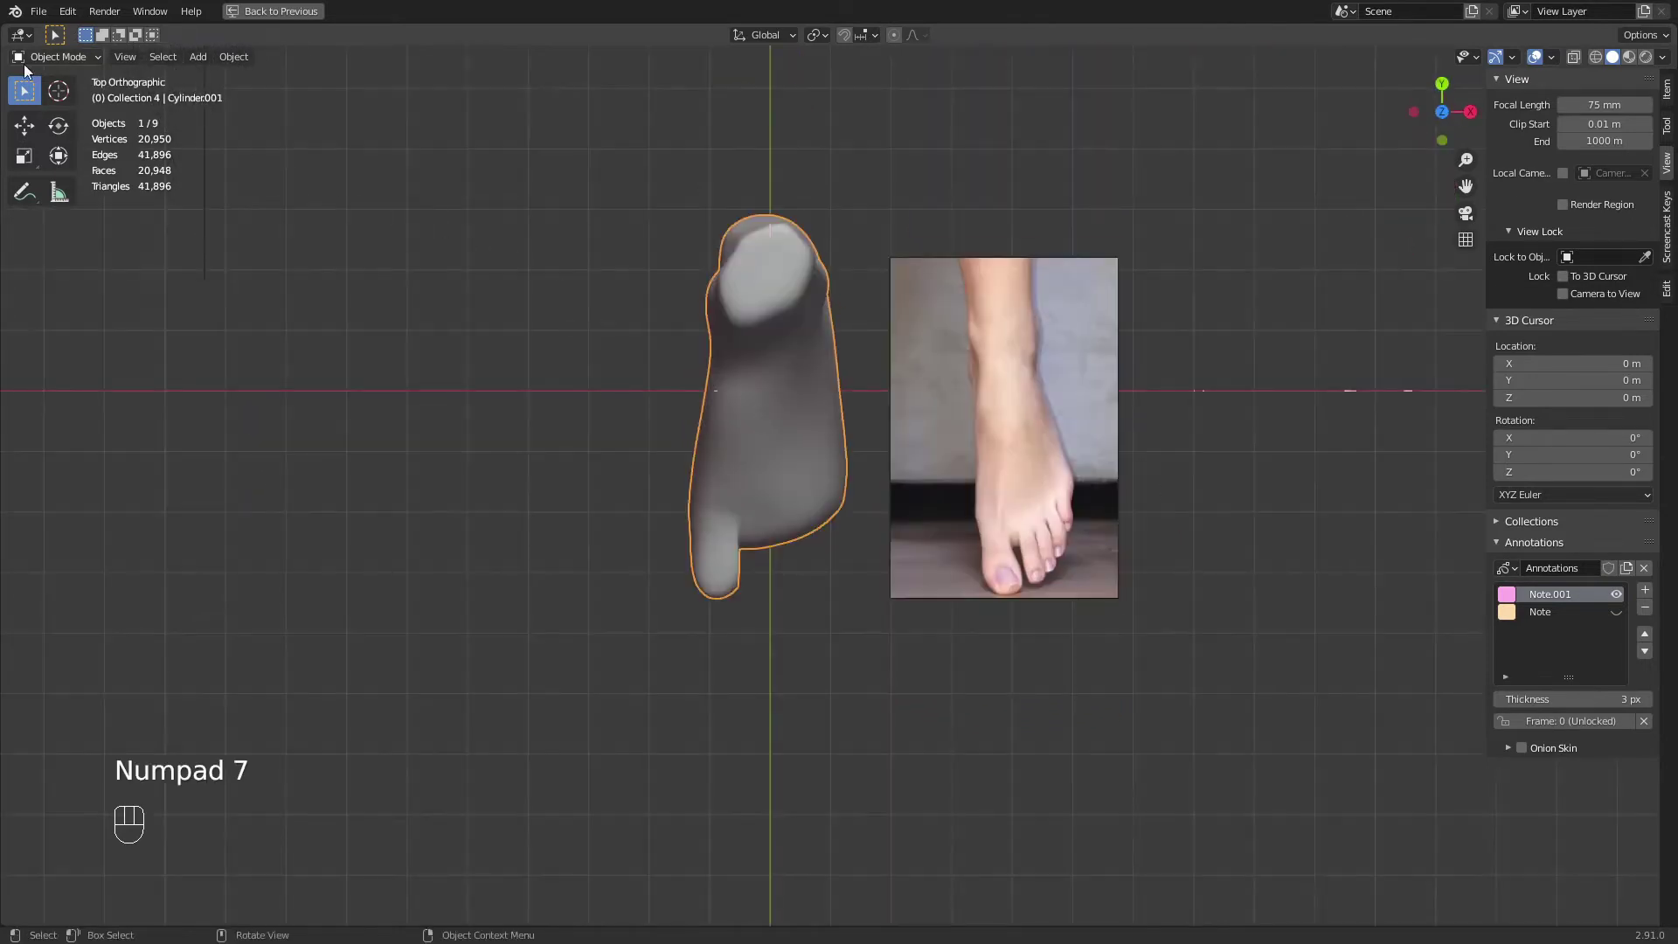
{"action": "left_click", "coordinate": [66, 56]}
{"action": "left_click", "coordinate": [72, 113]}
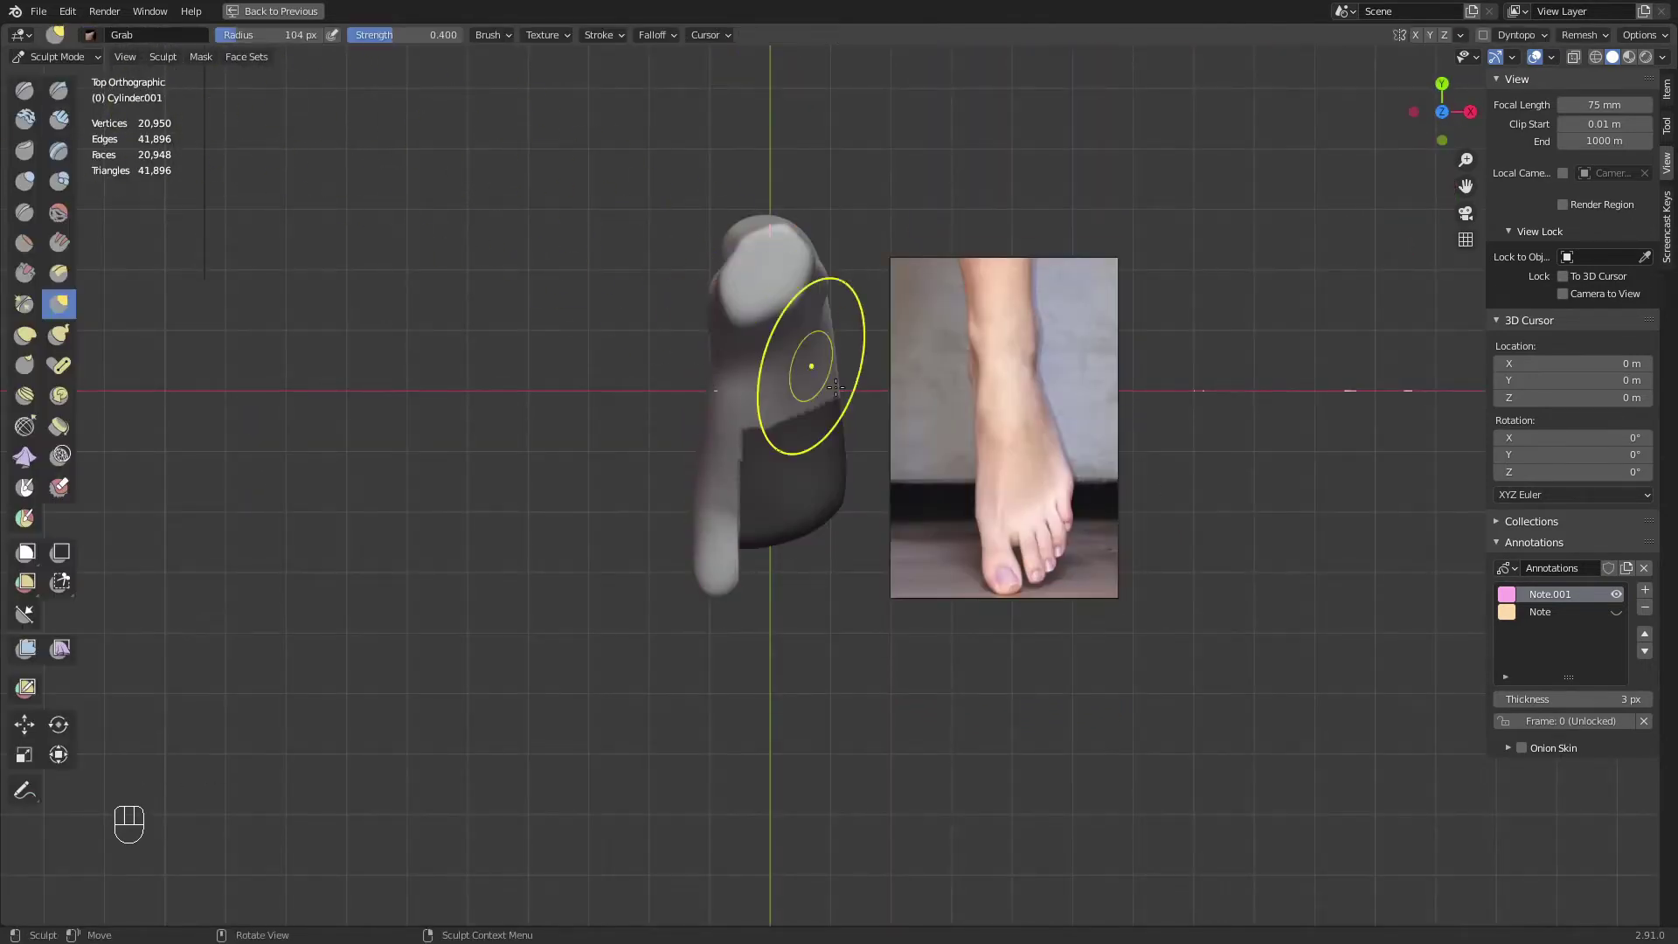
{"action": "mouse_move", "coordinate": [799, 364]}
{"action": "middle_mouse_down", "text": "ctrl"}
{"action": "mouse_move", "coordinate": [948, 468]}
{"action": "mouse_move", "coordinate": [813, 554]}
{"action": "mouse_move", "coordinate": [959, 542]}
{"action": "middle_mouse_up", "text": "ctrl"}
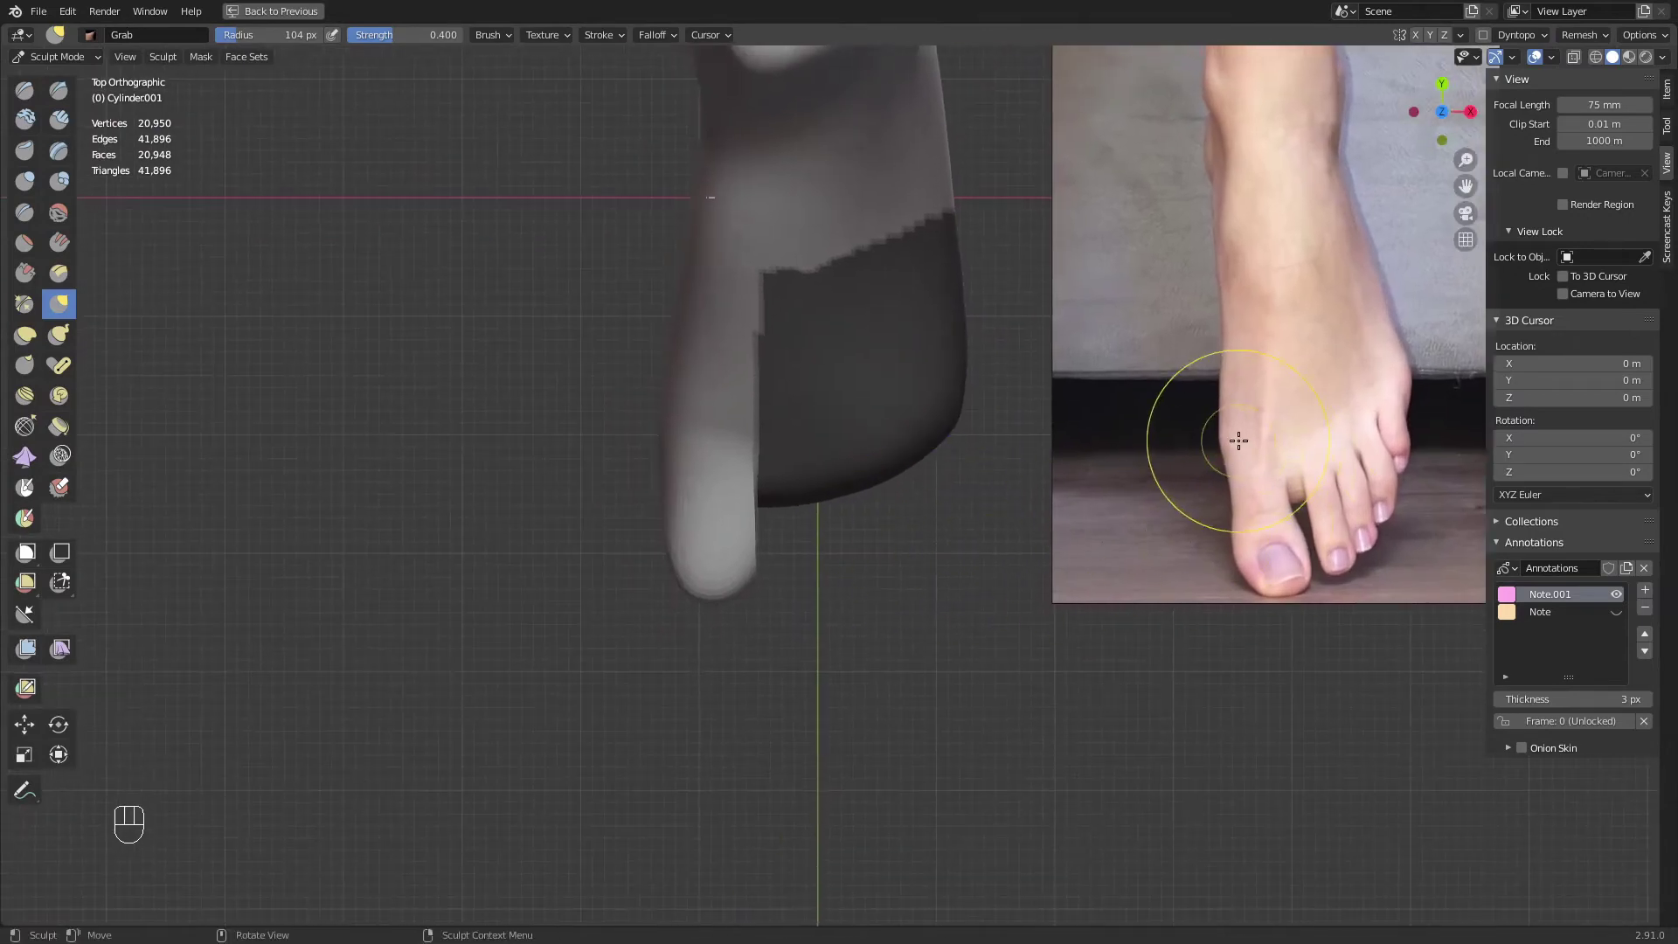
{"action": "middle_click_drag", "start_coordinate": [1241, 494], "coordinate": [1143, 580], "text": "shift"}
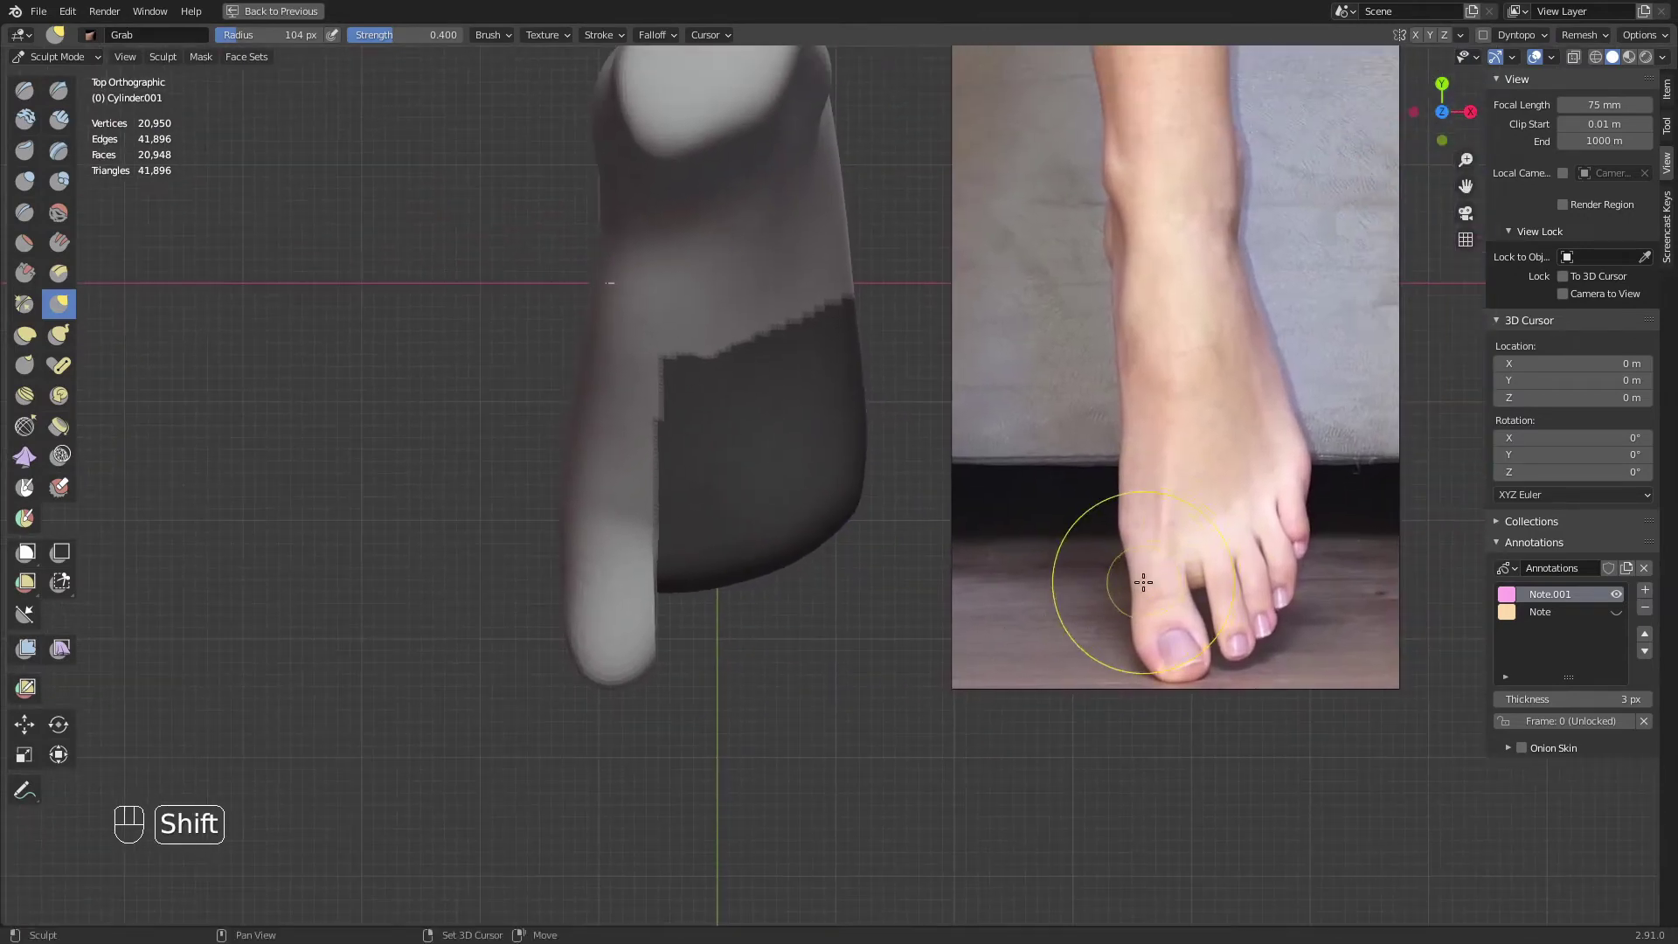
Lengthen the big toe and push its tip slightly inward with the Grab brush to match the photo
{"action": "key", "text": "g"}
{"action": "key", "text": "f"}
{"action": "left_click", "coordinate": [614, 601]}
{"action": "left_click_drag", "start_coordinate": [632, 664], "coordinate": [639, 704]}
{"action": "left_click_drag", "start_coordinate": [583, 689], "coordinate": [564, 689]}
{"action": "left_click_drag", "start_coordinate": [558, 662], "coordinate": [554, 665]}
Refine the big toe's inner contour and tip with Grab, reduce the brush to 95 px, and smooth the edge beside the mask
{"action": "key", "text": "f"}
{"action": "left_click", "coordinate": [562, 603]}
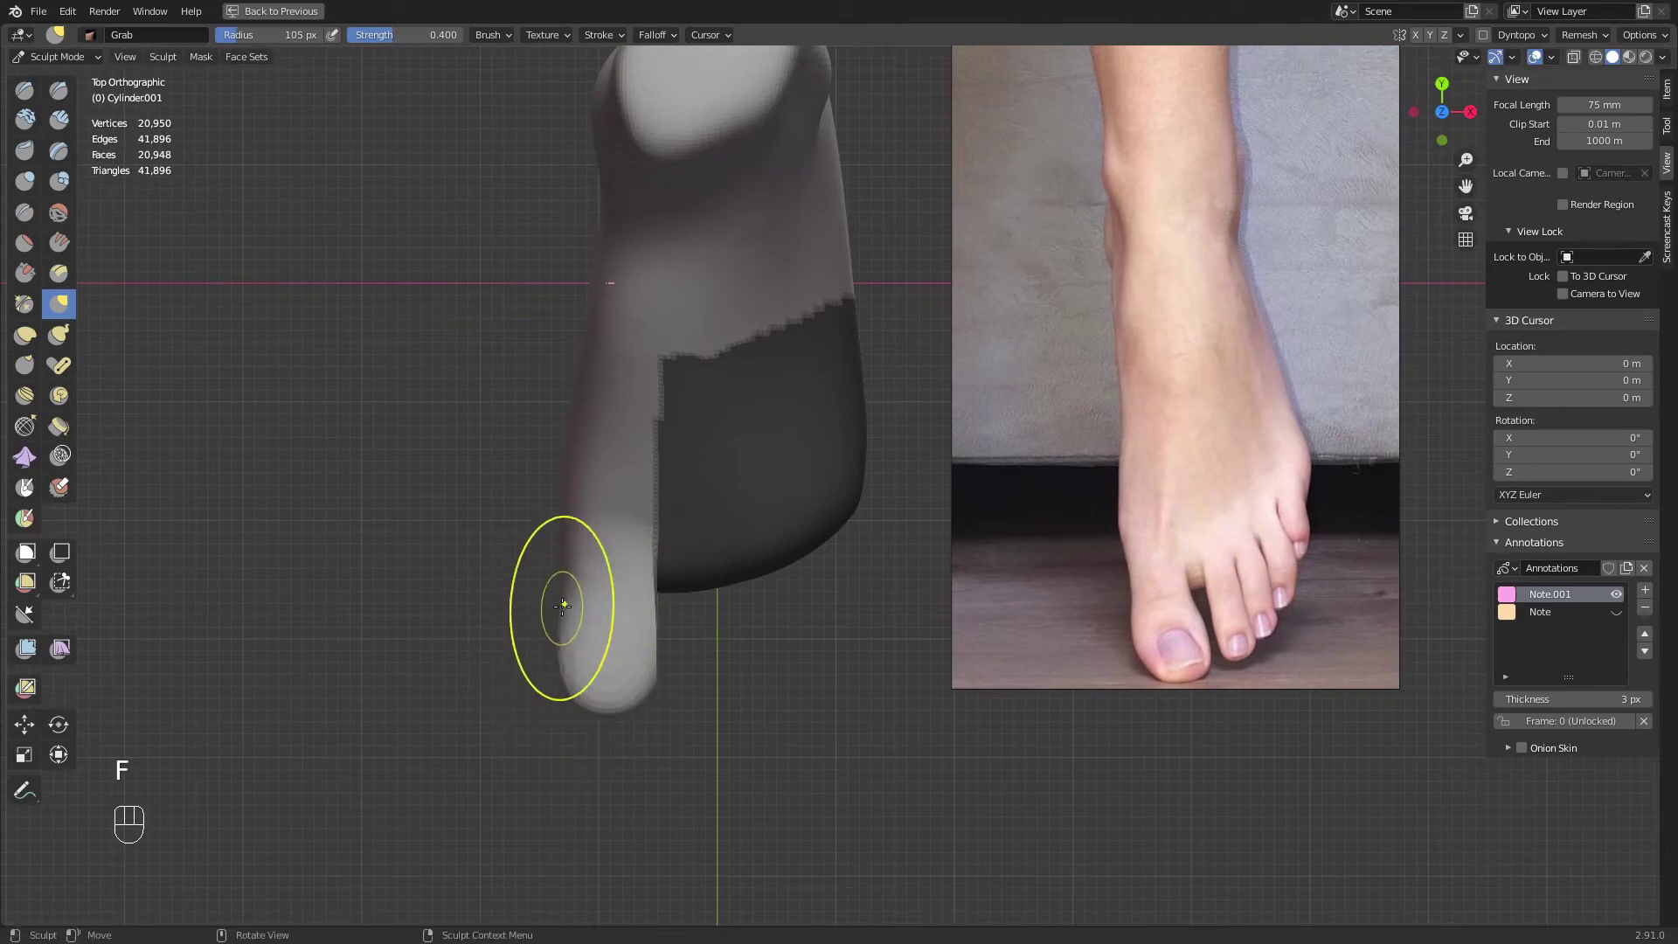
{"action": "left_click_drag", "start_coordinate": [563, 604], "coordinate": [569, 607]}
{"action": "left_click_drag", "start_coordinate": [576, 694], "coordinate": [583, 690]}
{"action": "key", "text": "f"}
{"action": "left_click", "coordinate": [651, 654]}
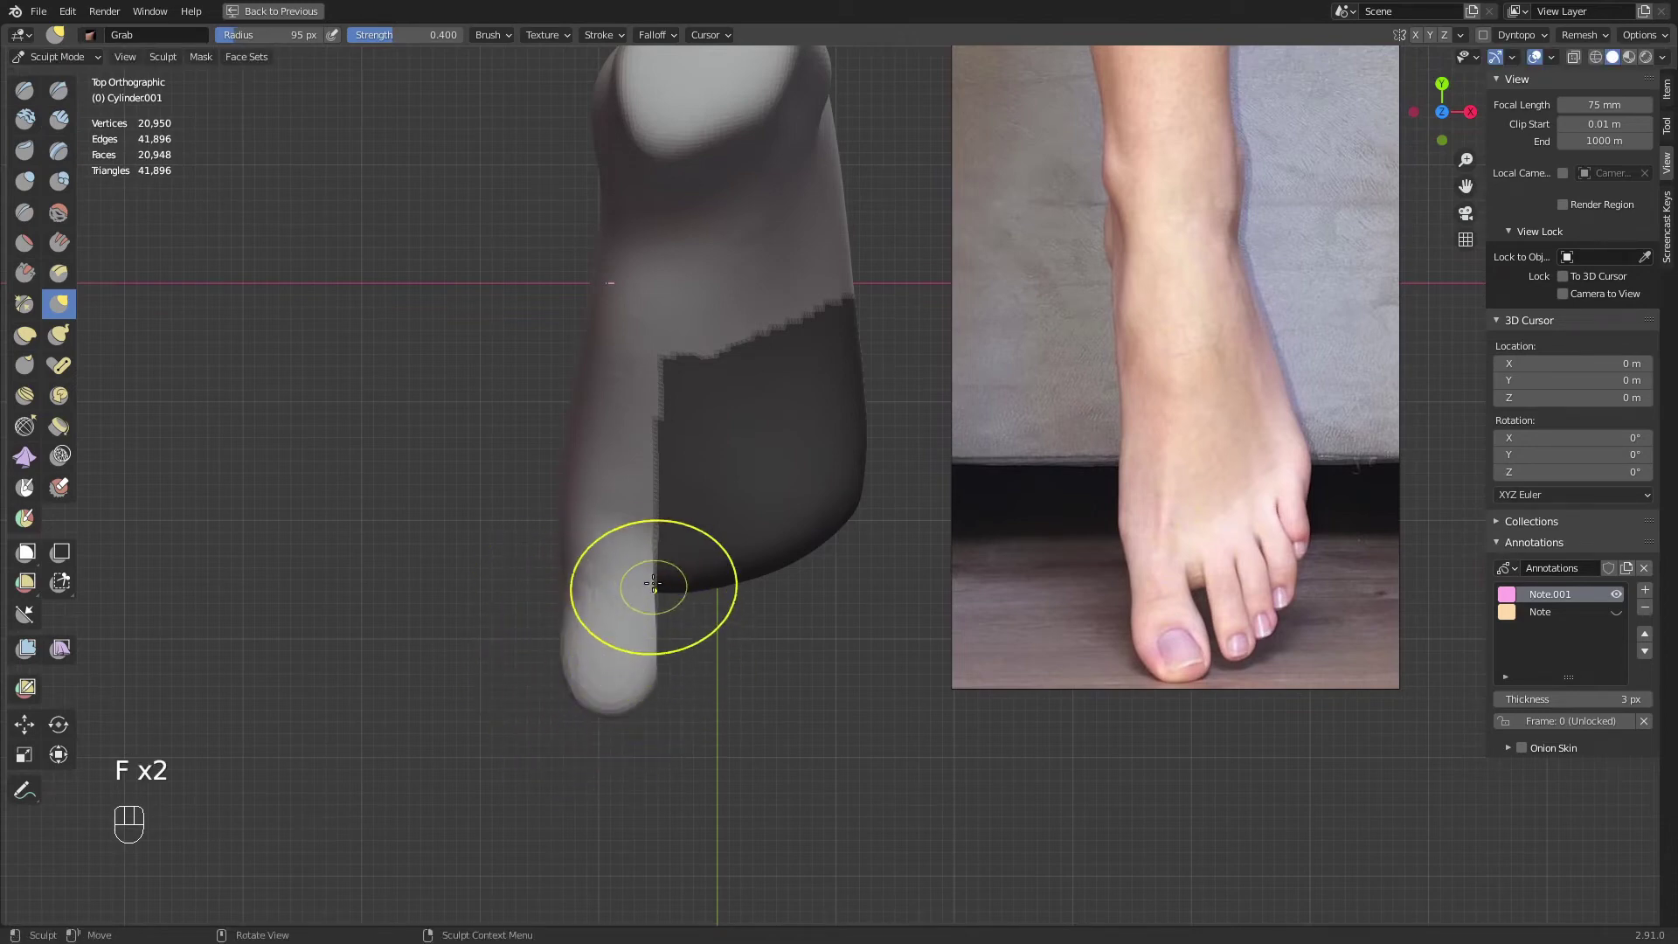
{"action": "left_click_drag", "start_coordinate": [649, 602], "coordinate": [652, 640], "text": "shift"}
Clear the mask from the forefoot and inspect the new big toe from the front and side
{"action": "mouse_move", "coordinate": [655, 642]}
{"action": "middle_mouse_down"}
{"action": "mouse_move", "coordinate": [564, 568]}
{"action": "mouse_move", "coordinate": [704, 485]}
{"action": "mouse_move", "coordinate": [756, 551]}
{"action": "middle_mouse_up"}
{"action": "middle_click_drag", "start_coordinate": [756, 551], "coordinate": [778, 519], "text": "ctrl"}
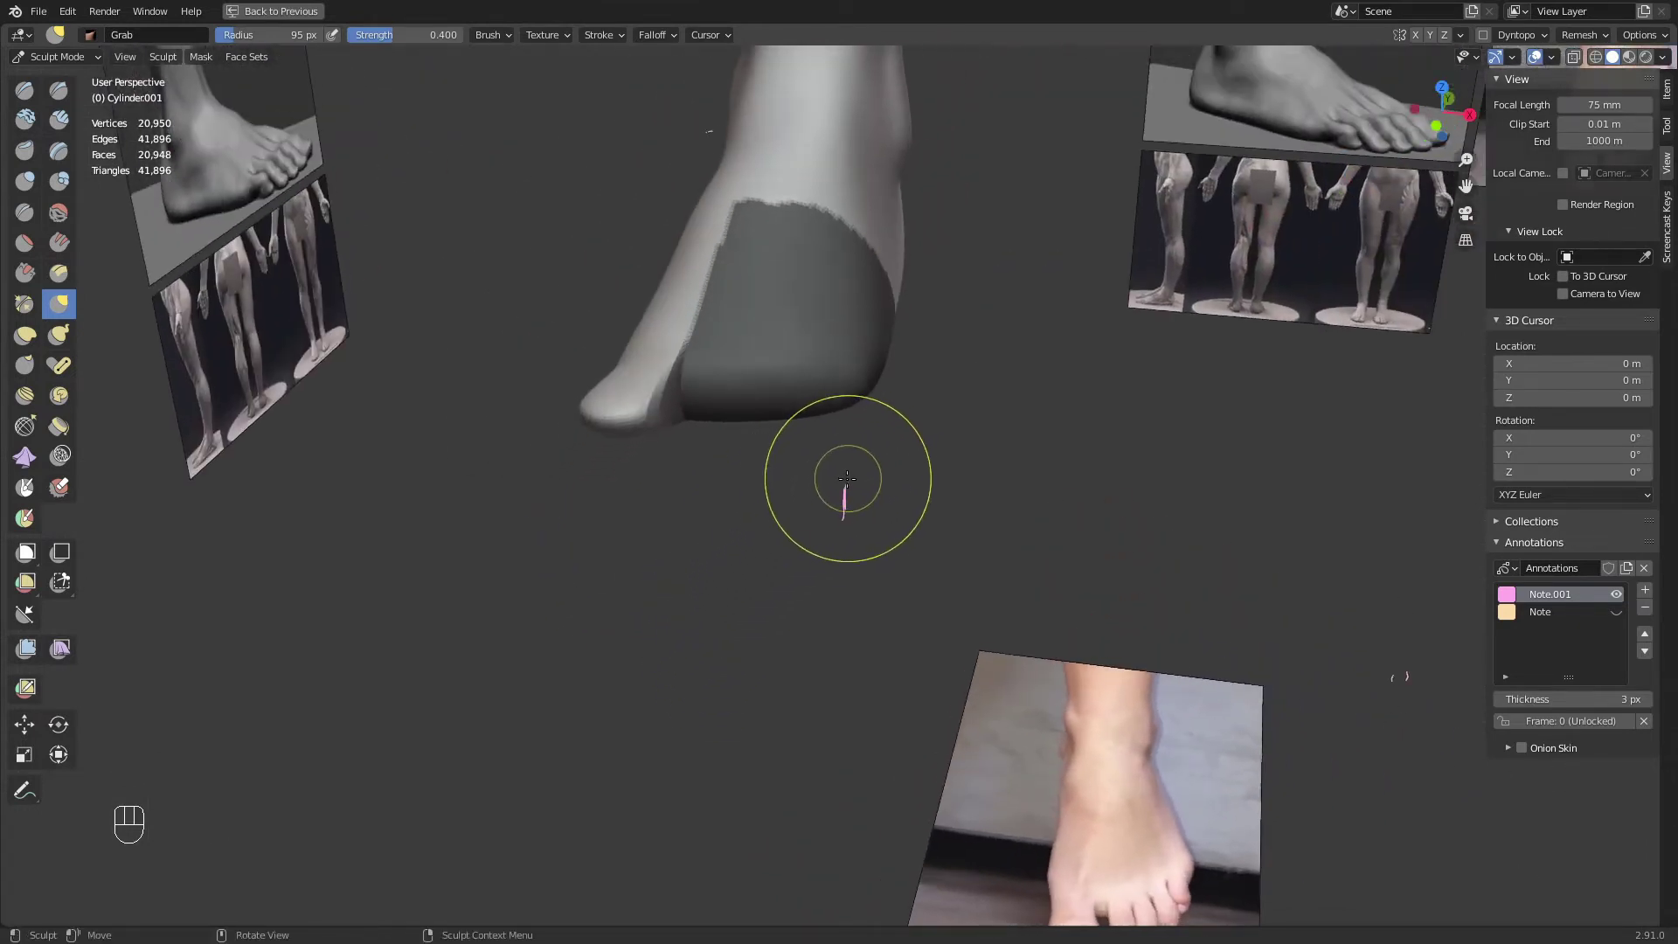
{"action": "key", "text": "a"}
{"action": "left_click", "coordinate": [957, 480]}
{"action": "mouse_move", "coordinate": [957, 480]}
{"action": "middle_mouse_down"}
{"action": "mouse_move", "coordinate": [847, 516]}
{"action": "mouse_move", "coordinate": [813, 490]}
{"action": "middle_mouse_up"}
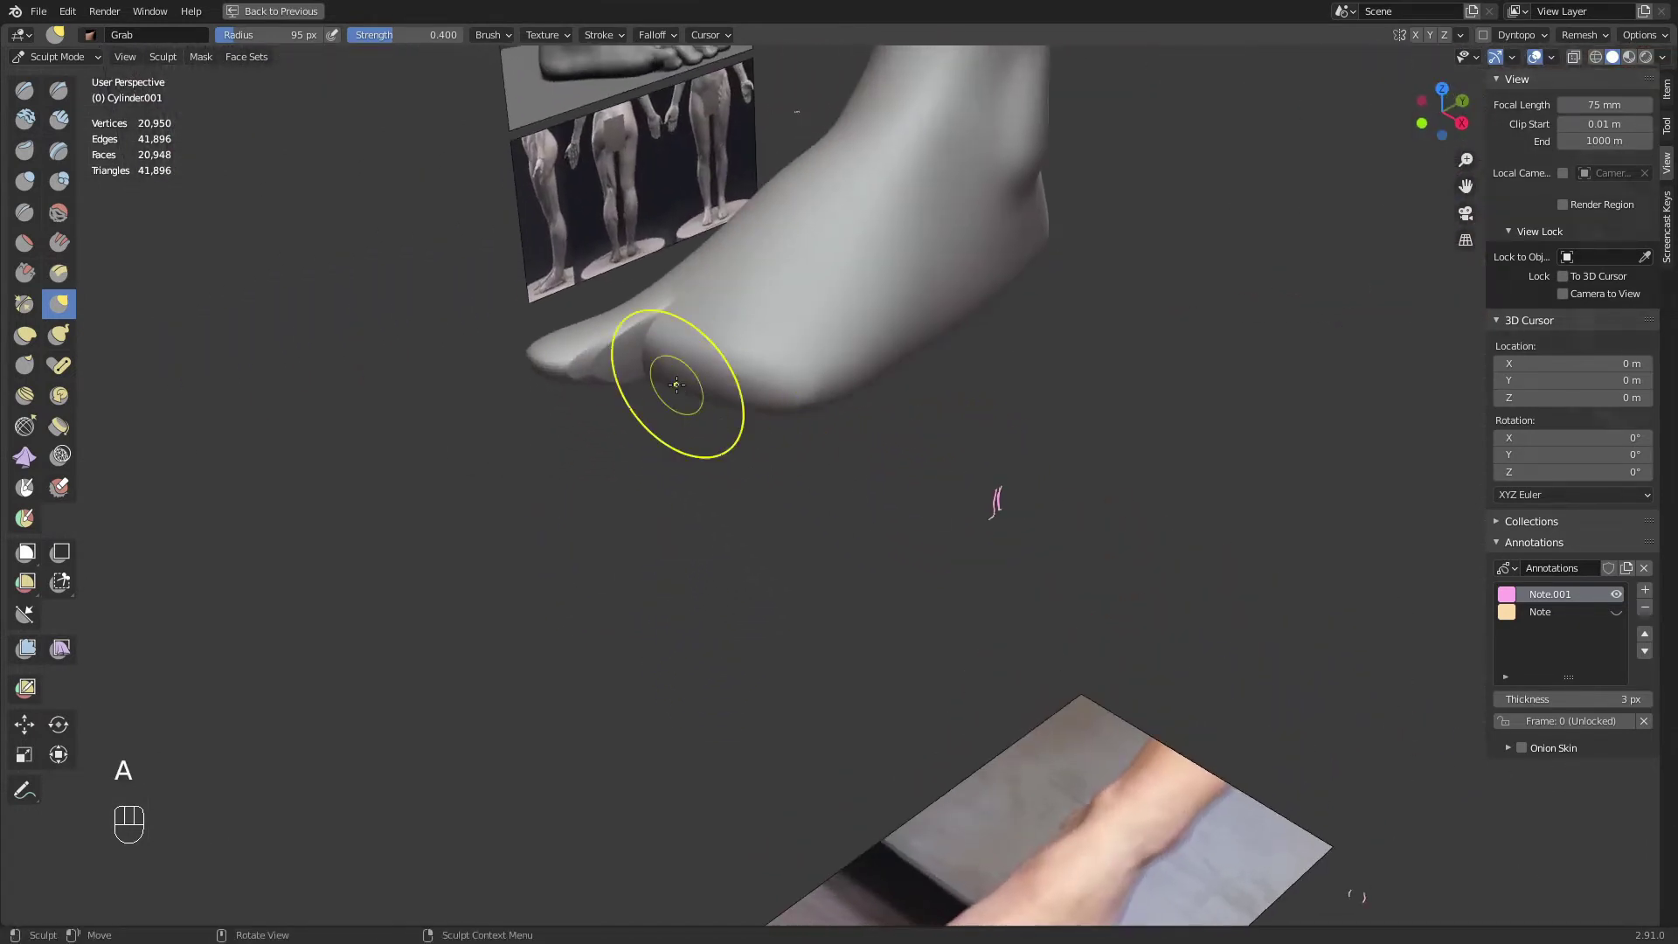
Remesh the foot, reduce the brush to 55 px, and smooth the crease between the big toe and the forefoot
{"action": "key", "text": "ctrl+r"}
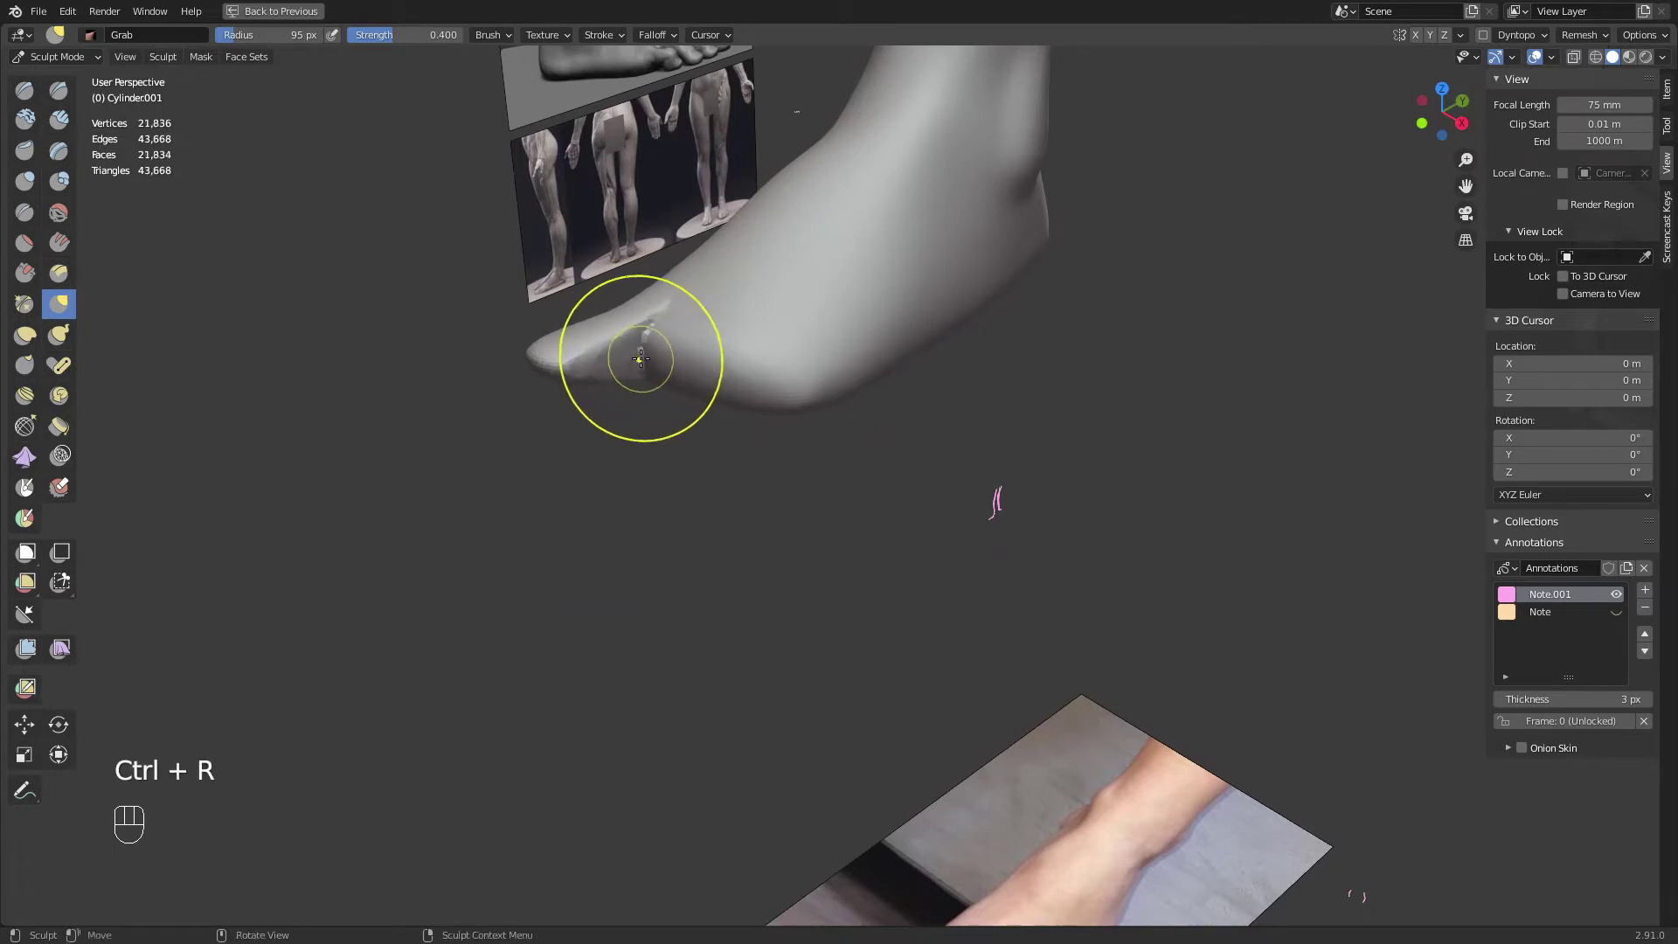
{"action": "middle_click_drag", "start_coordinate": [641, 359], "coordinate": [738, 449], "text": "shift"}
{"action": "key", "text": "f"}
{"action": "left_click", "coordinate": [737, 367]}
{"action": "left_click_drag", "start_coordinate": [730, 372], "coordinate": [724, 390], "text": "shift"}
{"action": "middle_click_drag", "start_coordinate": [724, 390], "coordinate": [753, 313]}
{"action": "left_click_drag", "start_coordinate": [757, 382], "coordinate": [722, 385], "text": "shift"}
{"action": "middle_click_drag", "start_coordinate": [723, 438], "coordinate": [641, 463]}
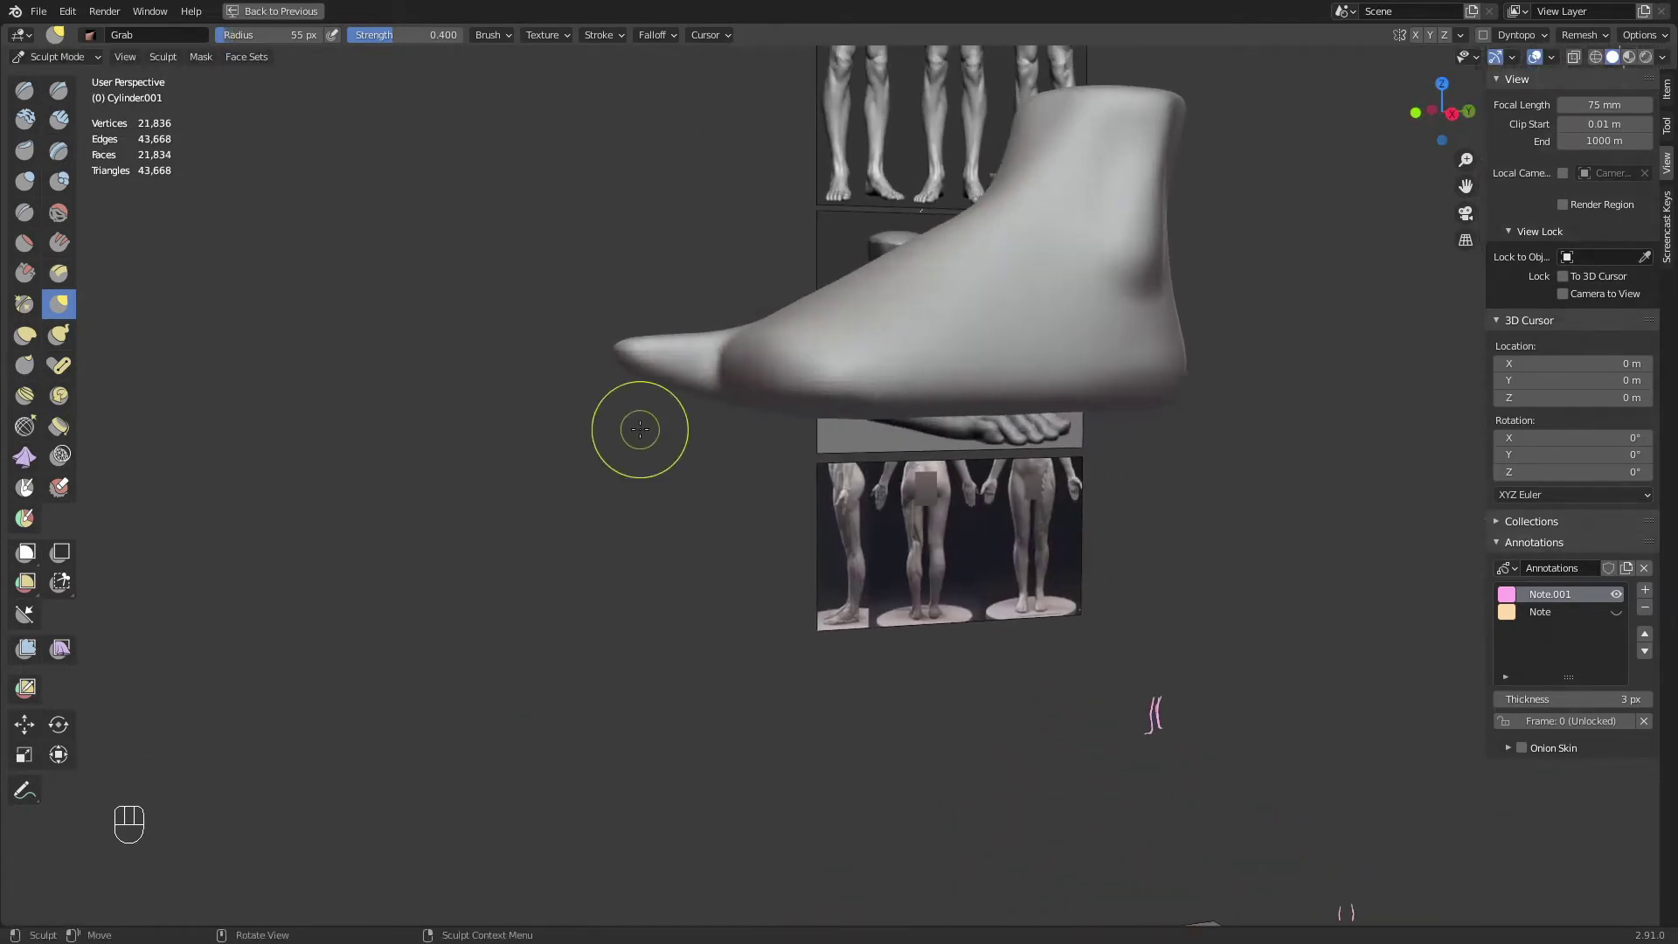
Bend the big toe downward toward the sole level in right view using the Grab brush at 171 px
{"action": "key", "text": "KP_3"}
{"action": "middle_click_drag", "start_coordinate": [790, 347], "coordinate": [793, 430], "text": "shift"}
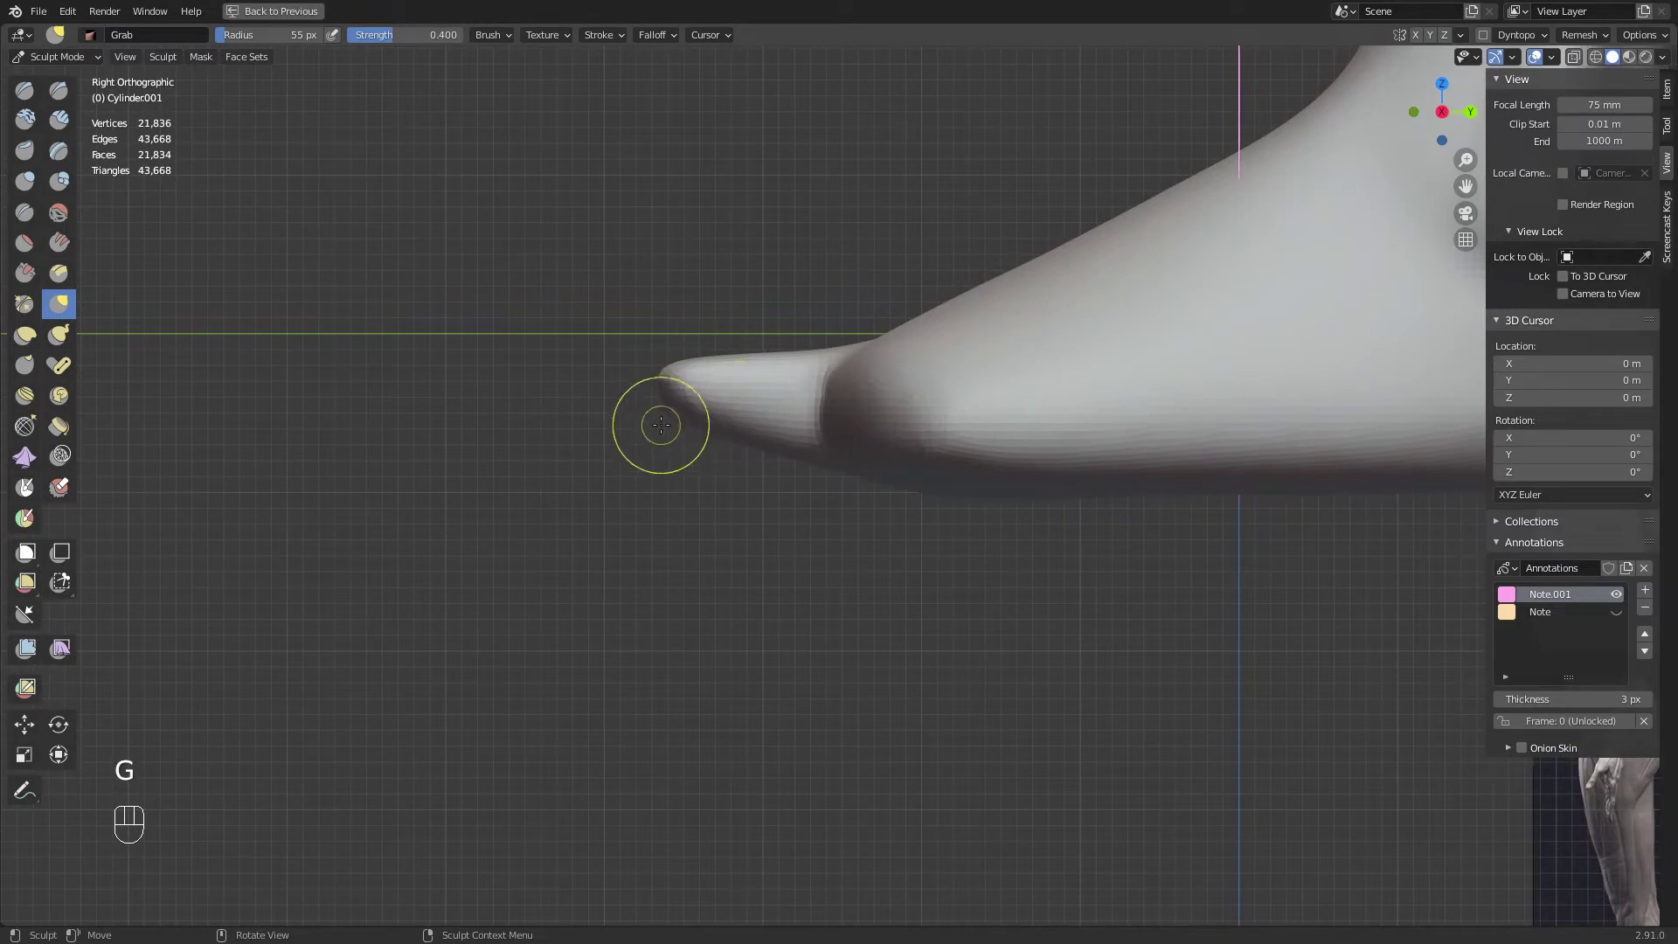
{"action": "key", "text": "f"}
{"action": "left_click", "coordinate": [696, 413]}
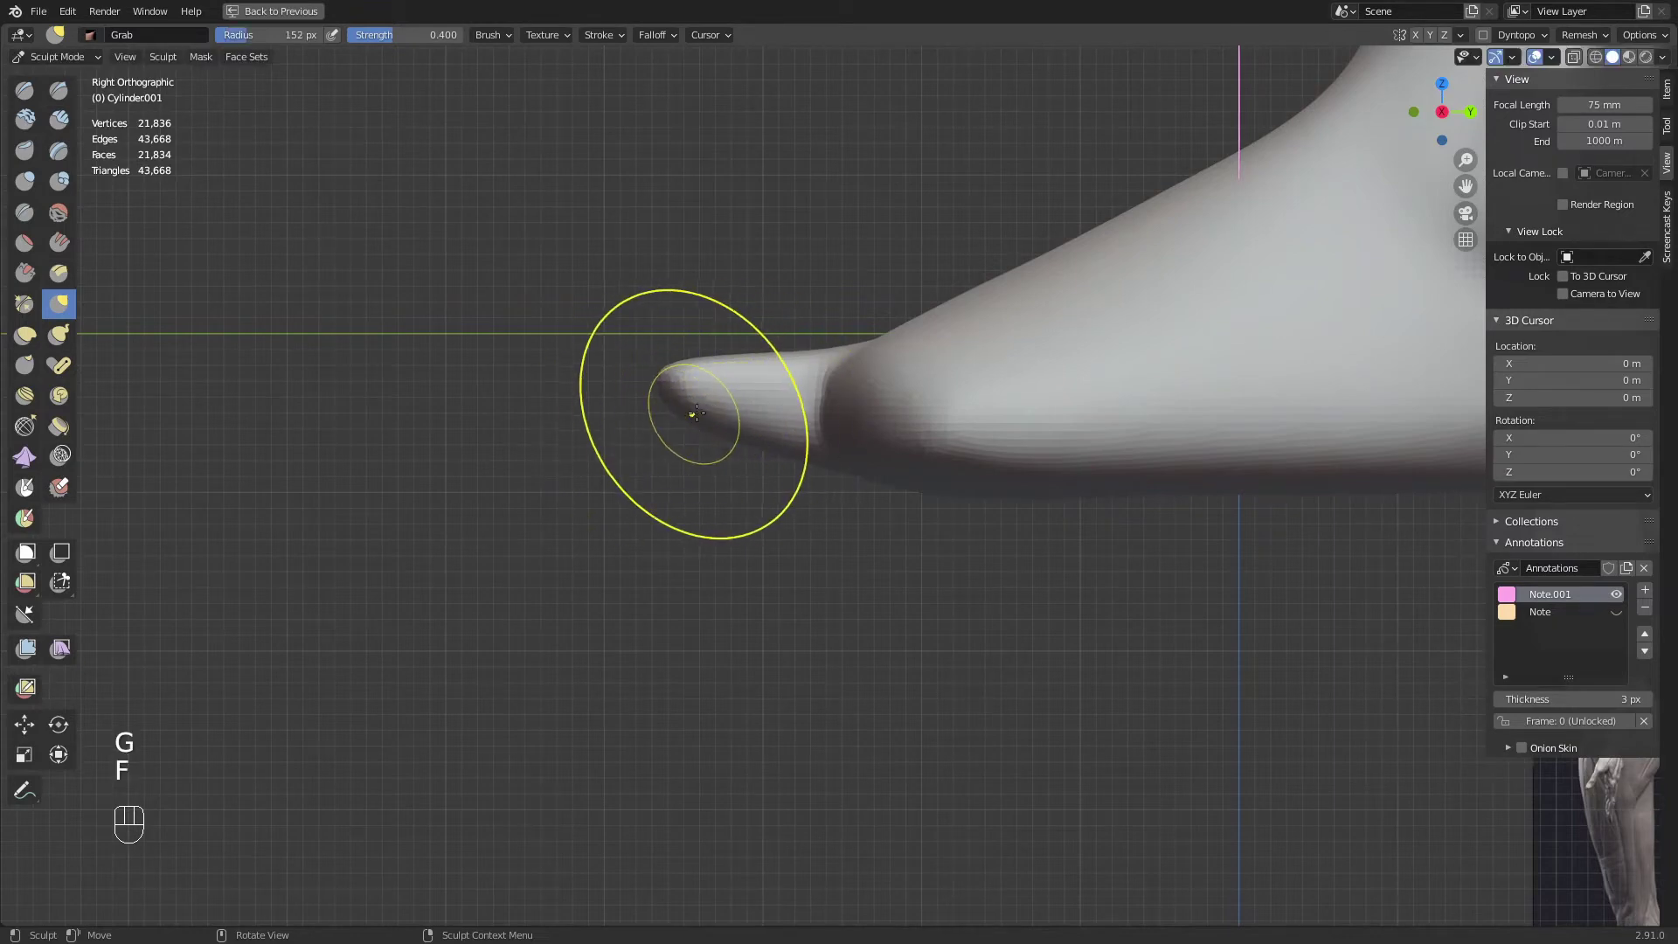
{"action": "key", "text": "f"}
{"action": "left_click", "coordinate": [678, 456]}
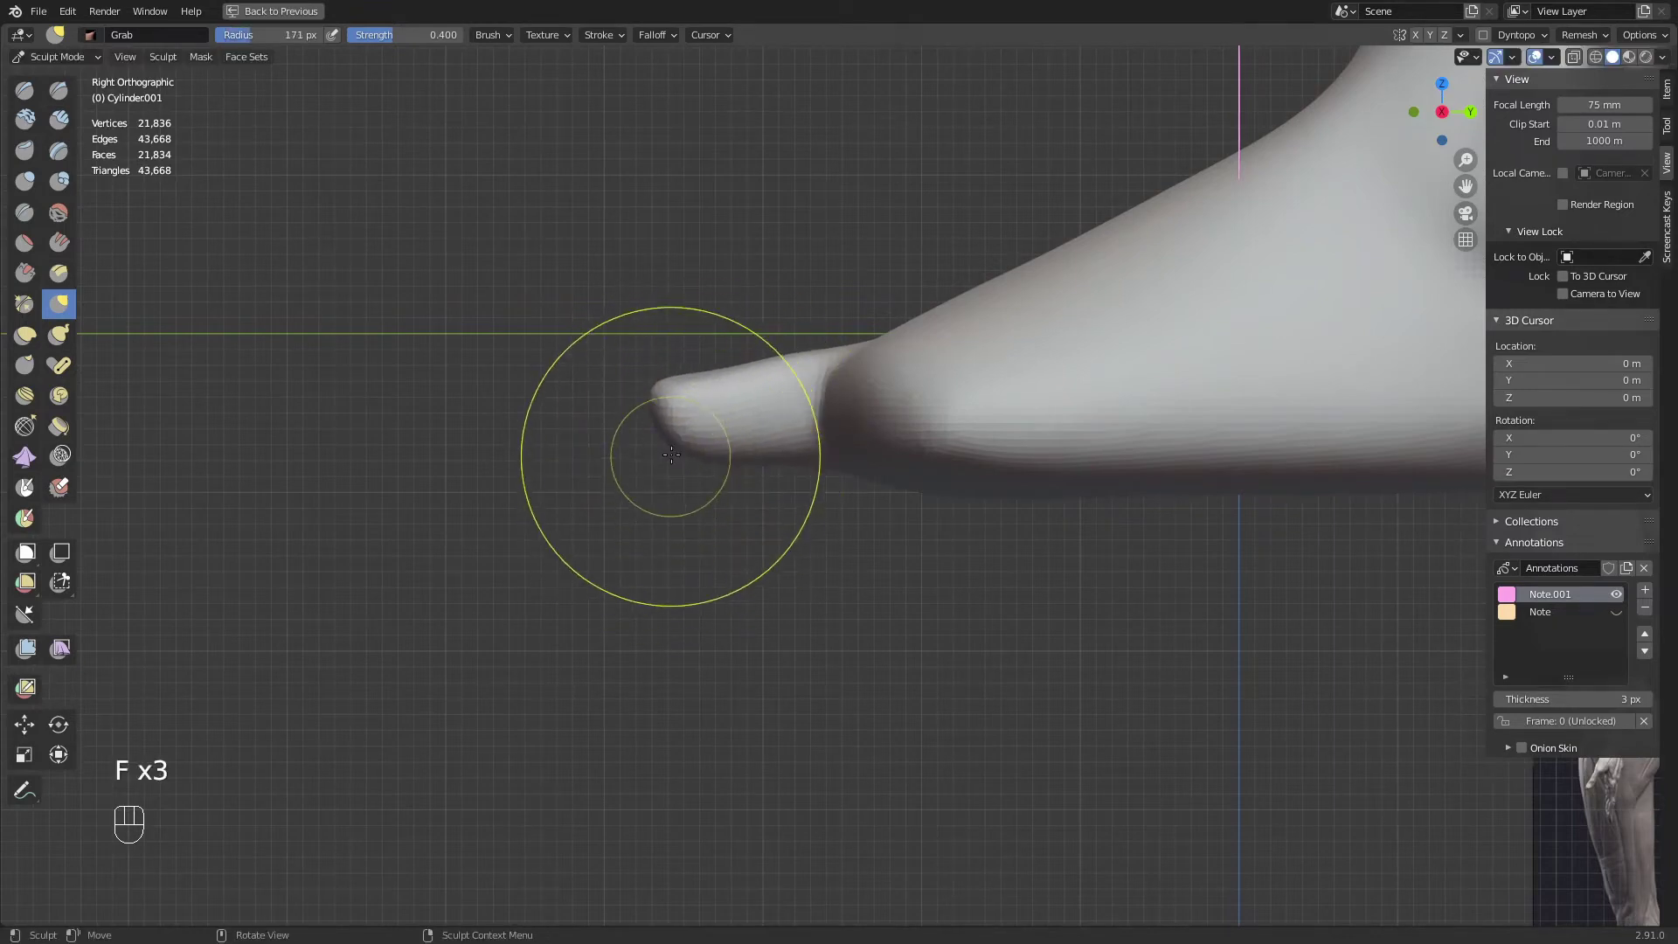
{"action": "mouse_move", "coordinate": [672, 454]}
{"action": "left_mouse_down"}
{"action": "mouse_move", "coordinate": [696, 454]}
{"action": "mouse_move", "coordinate": [667, 428]}
{"action": "left_mouse_up"}
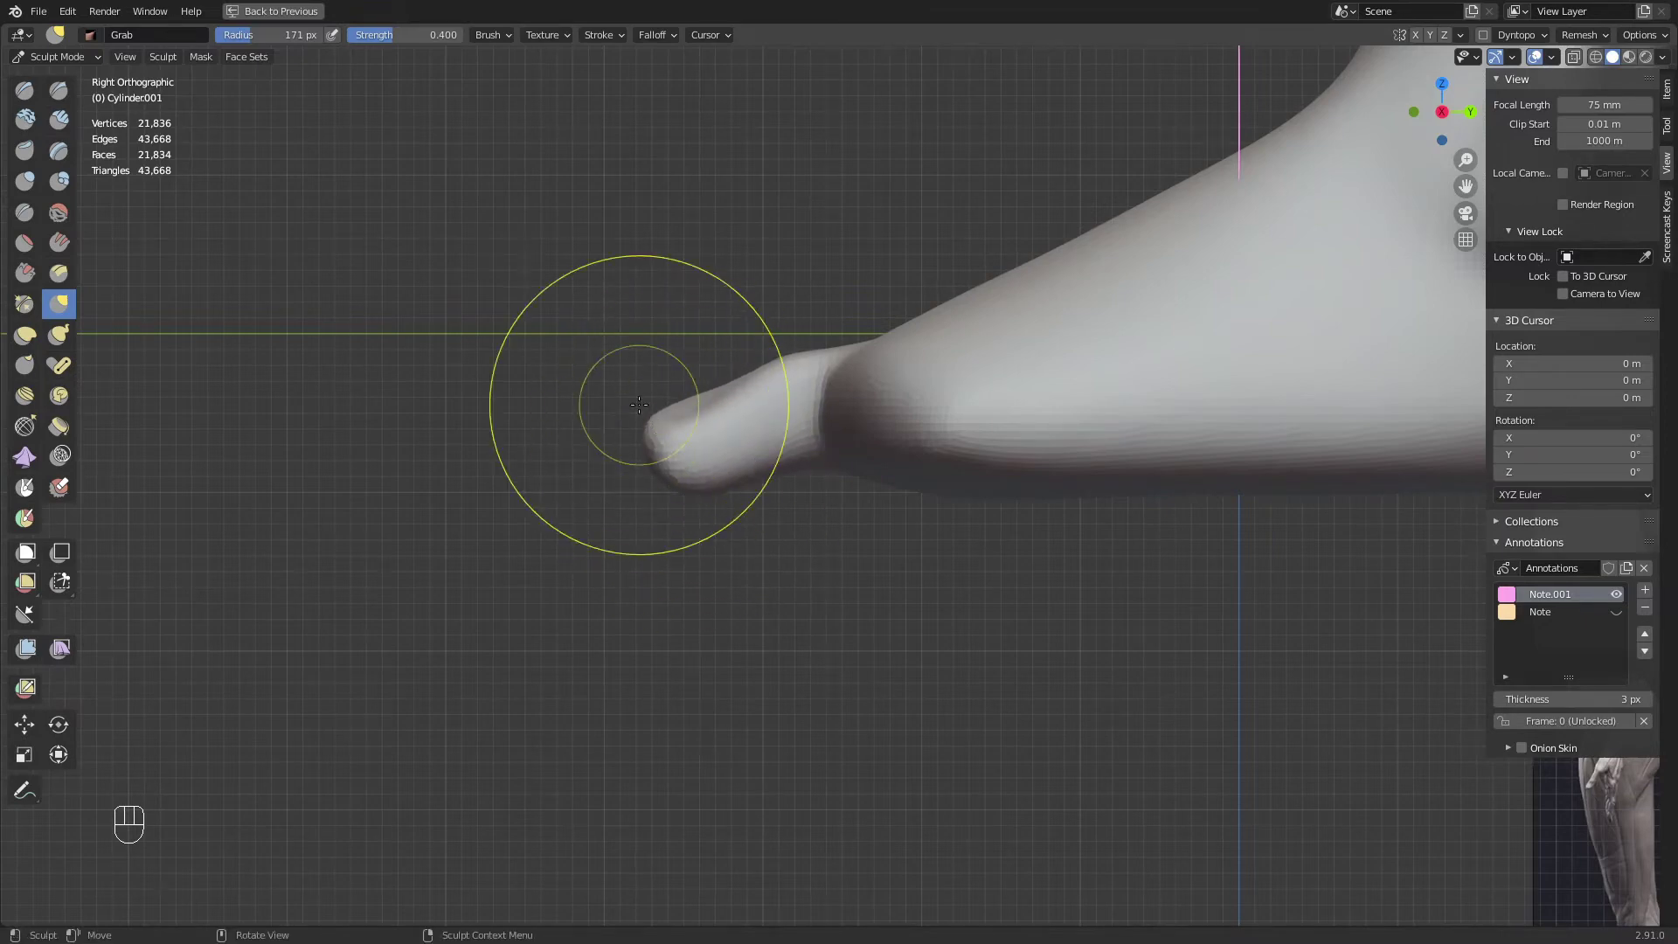
Reshape the big toe's outer side and underside with the Grab brush in front view
{"action": "key", "text": "KP_1"}
{"action": "key", "text": "f"}
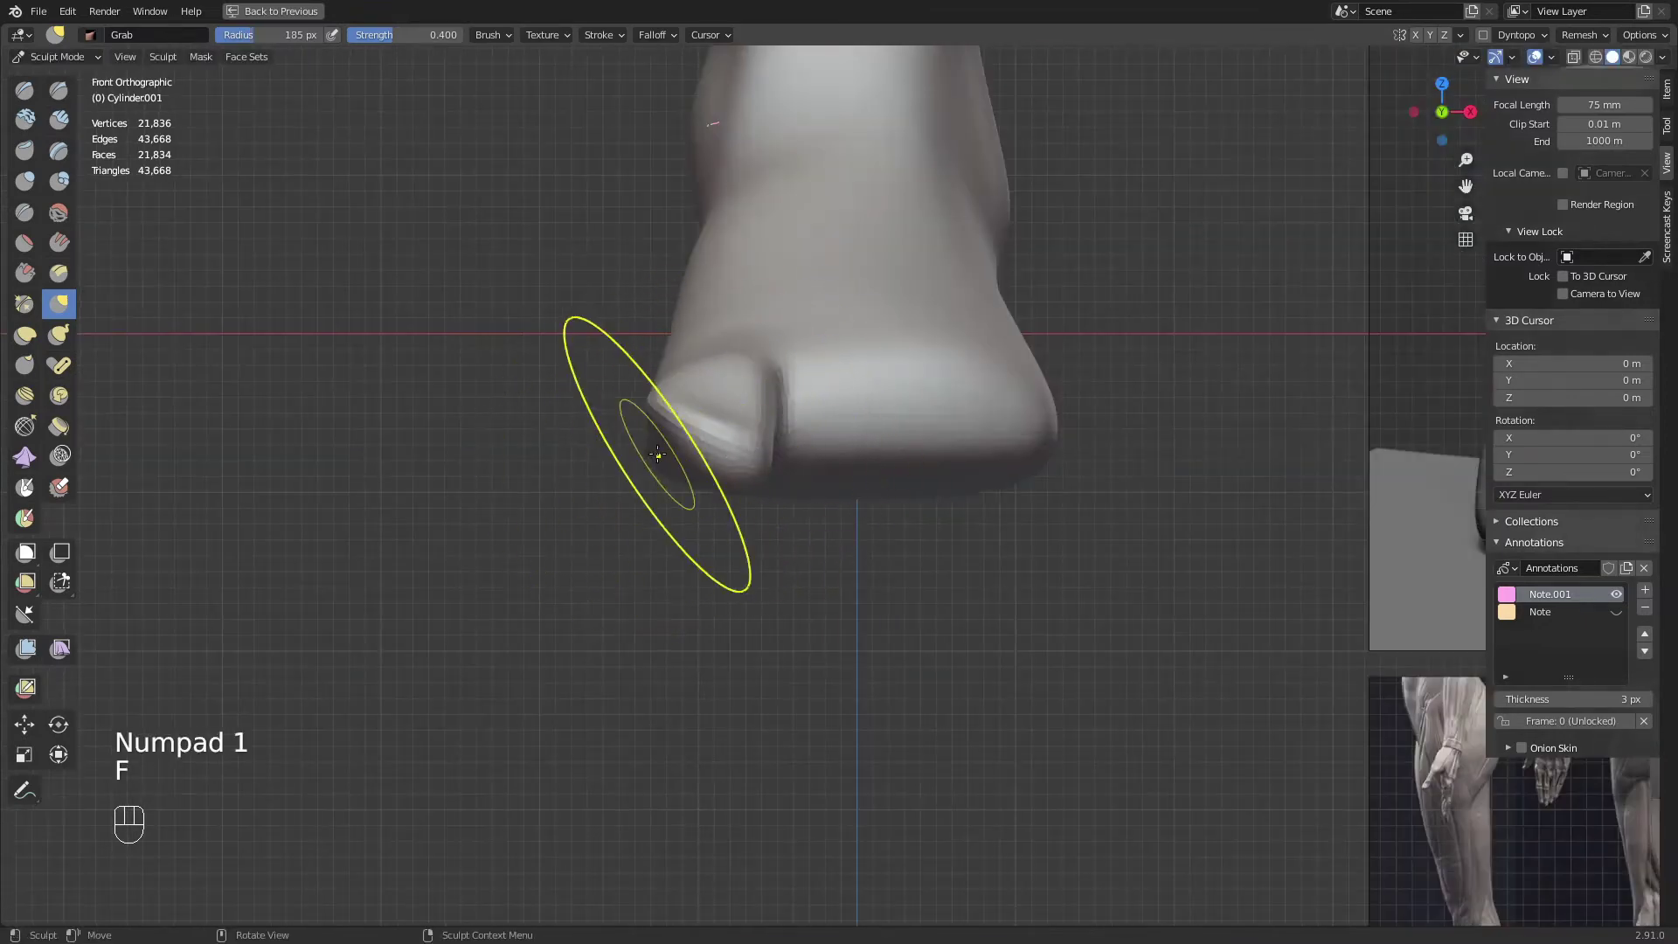
{"action": "key", "text": "f"}
{"action": "left_click", "coordinate": [662, 438]}
{"action": "left_click_drag", "start_coordinate": [662, 440], "coordinate": [654, 455]}
{"action": "mouse_move", "coordinate": [761, 458]}
{"action": "left_mouse_down"}
{"action": "mouse_move", "coordinate": [662, 437]}
{"action": "mouse_move", "coordinate": [671, 422]}
{"action": "left_mouse_up"}
{"action": "key", "text": "f"}
{"action": "left_click", "coordinate": [722, 499]}
Adjust the big toe's underside and tip in right view with the Grab brush at 213 px
{"action": "key", "text": "KP_3"}
{"action": "key", "text": "f"}
{"action": "left_click", "coordinate": [677, 426]}
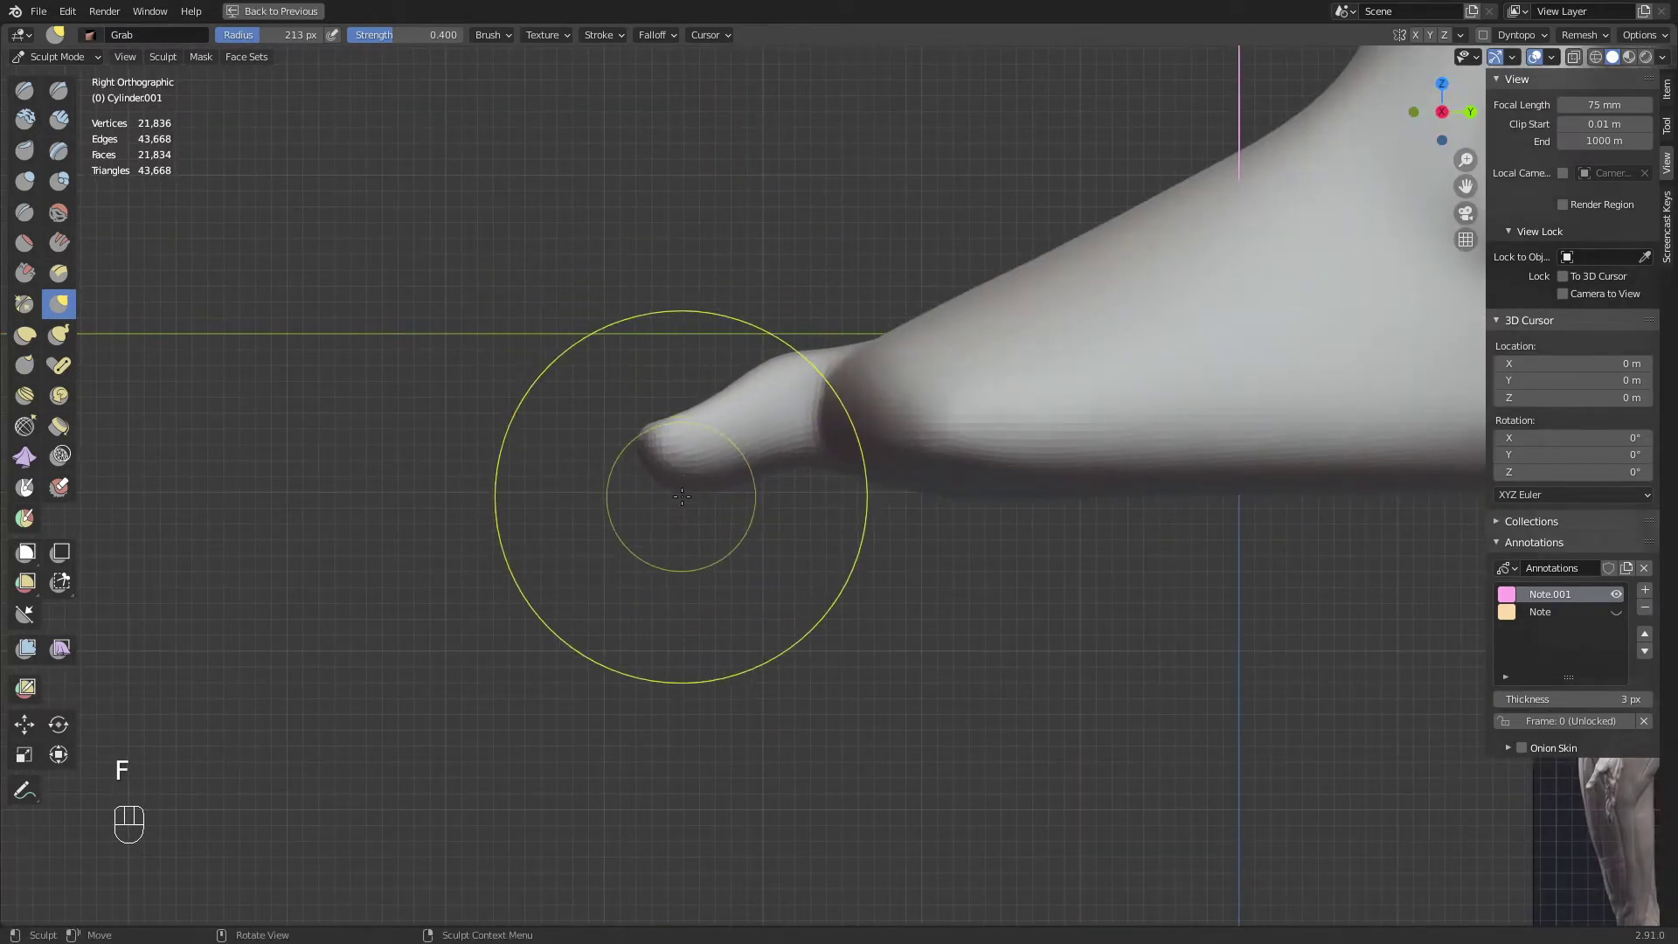
{"action": "left_click_drag", "start_coordinate": [671, 490], "coordinate": [684, 494]}
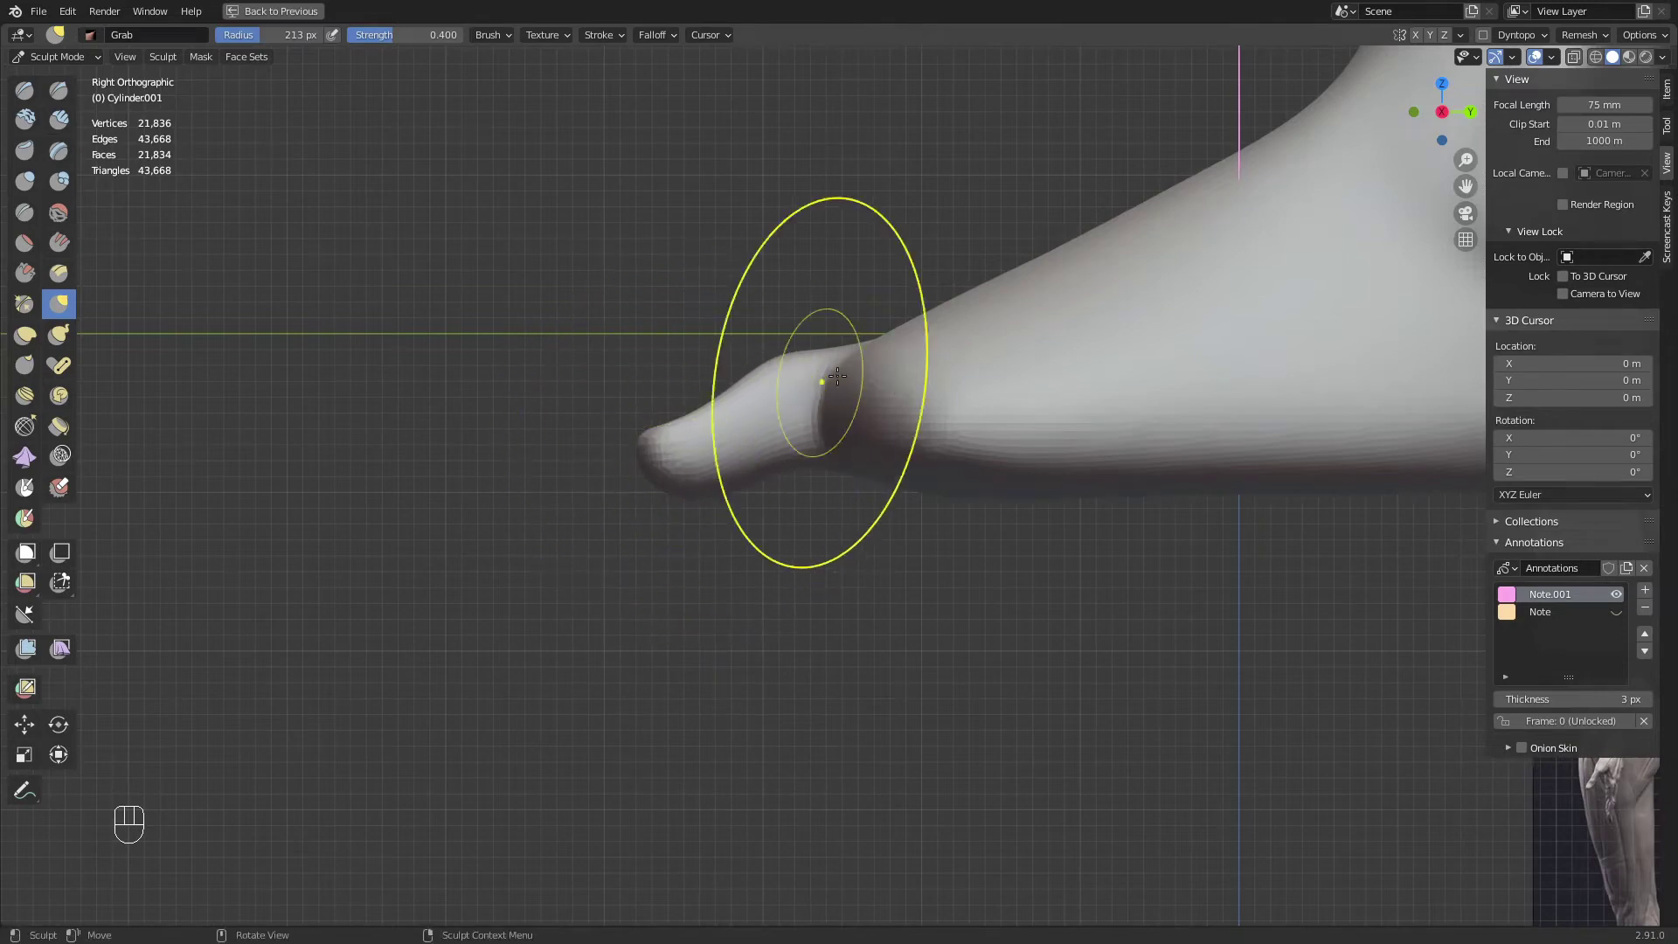
Switch the viewport shading to the dark blue-grey matcap and reduce the Grab brush to 158 px
{"action": "left_click", "coordinate": [1660, 58]}
{"action": "left_click", "coordinate": [1547, 183]}
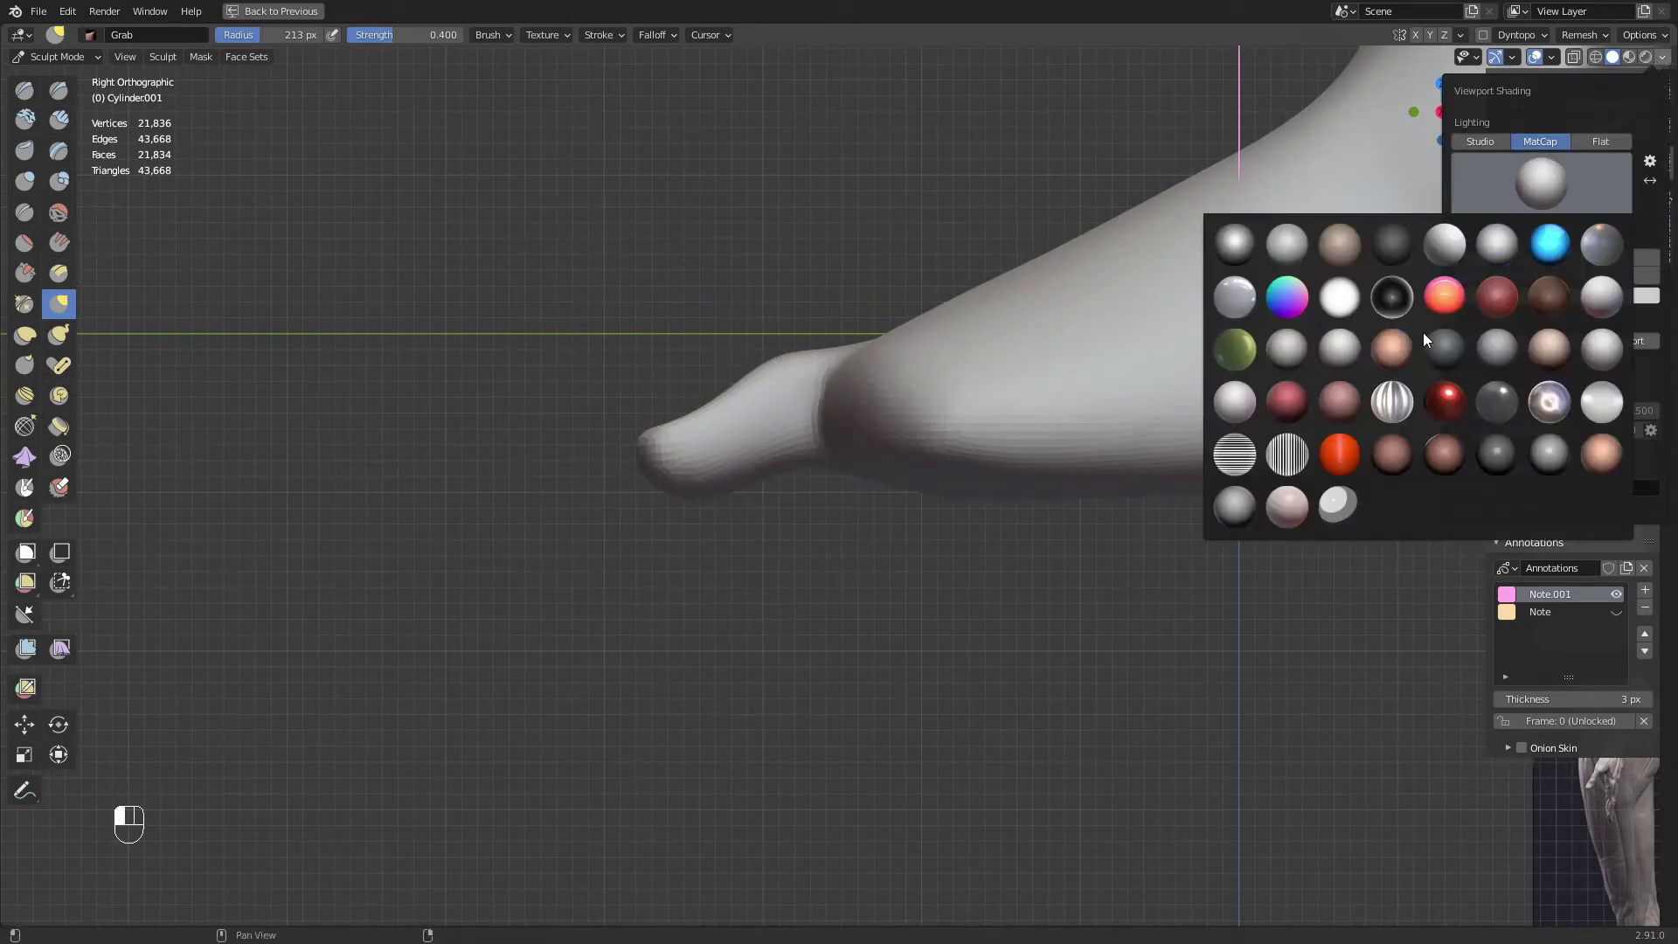
{"action": "left_click", "coordinate": [1442, 353]}
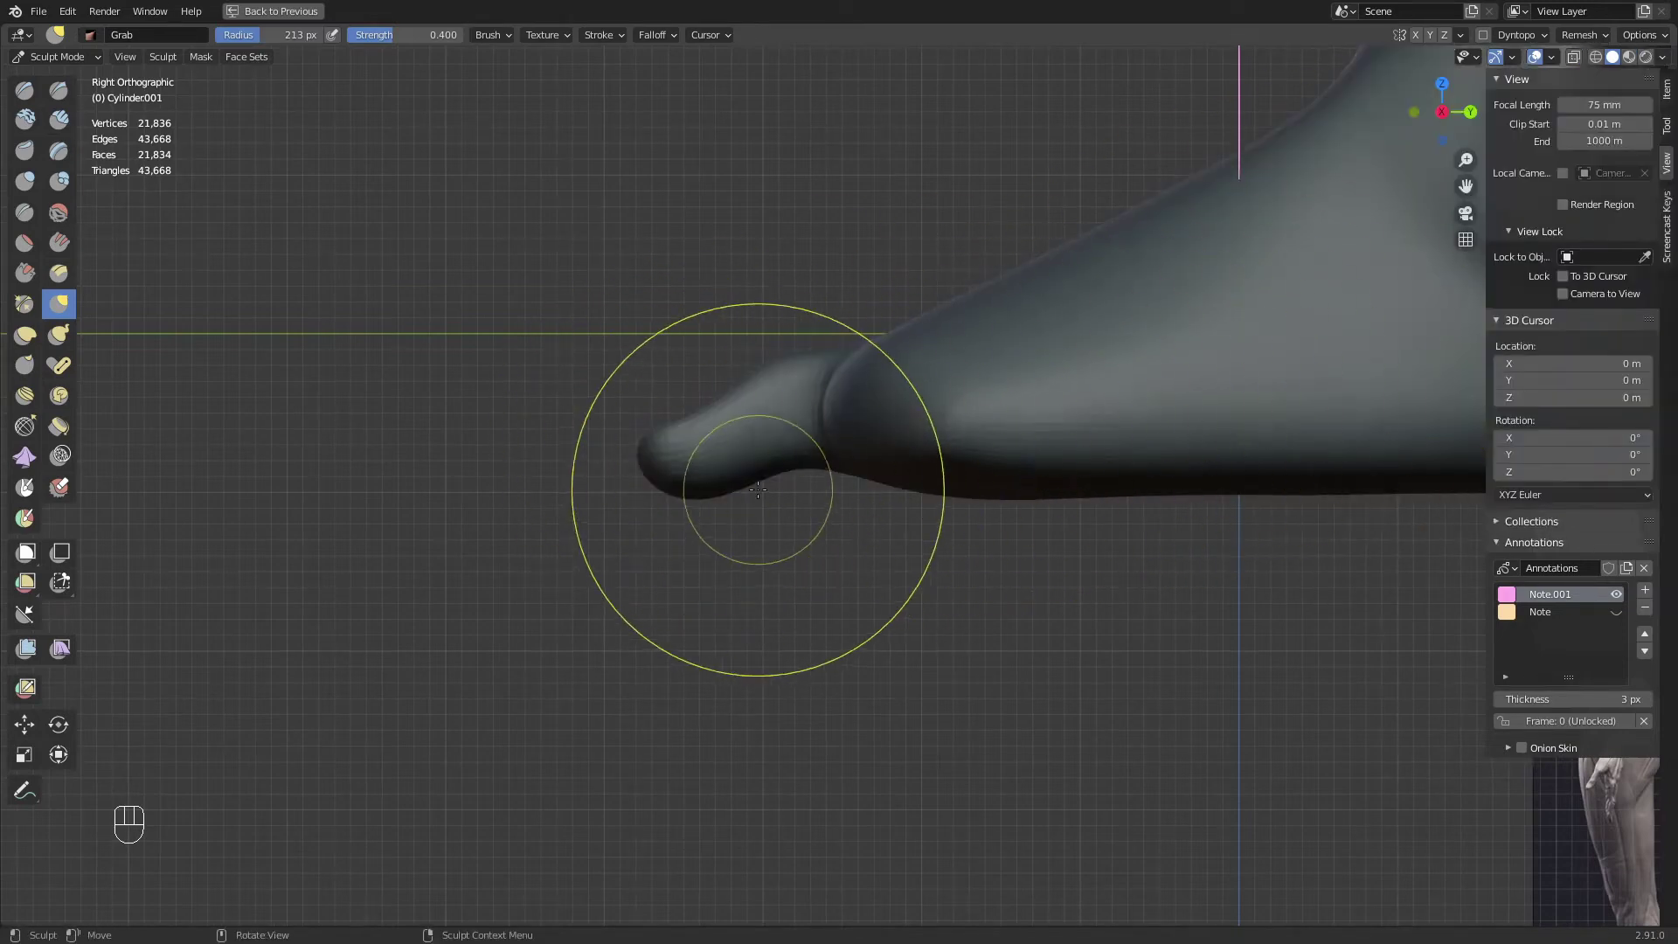
{"action": "key", "text": "f"}
{"action": "key", "text": "f"}
{"action": "left_click", "coordinate": [846, 494]}
{"action": "left_click", "coordinate": [1661, 58]}
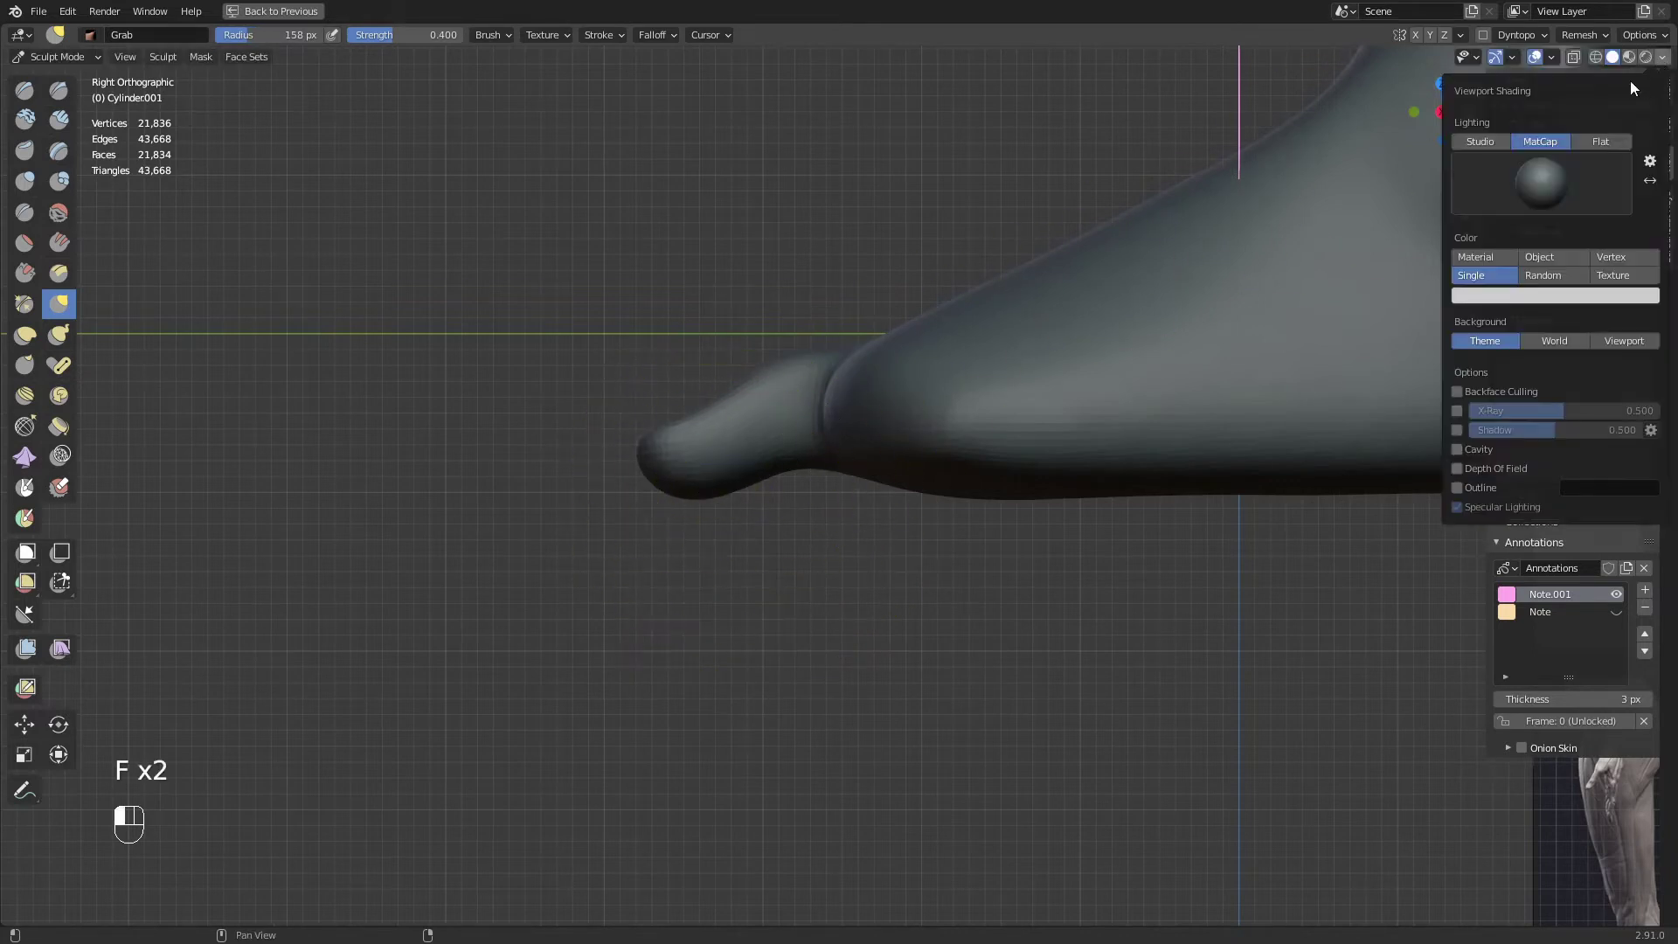
{"action": "left_click", "coordinate": [1467, 257]}
Refine the big toe's tip and upper profile in right view with Grab, ending with a 95 px brush
{"action": "key", "text": "f"}
{"action": "left_click", "coordinate": [693, 489]}
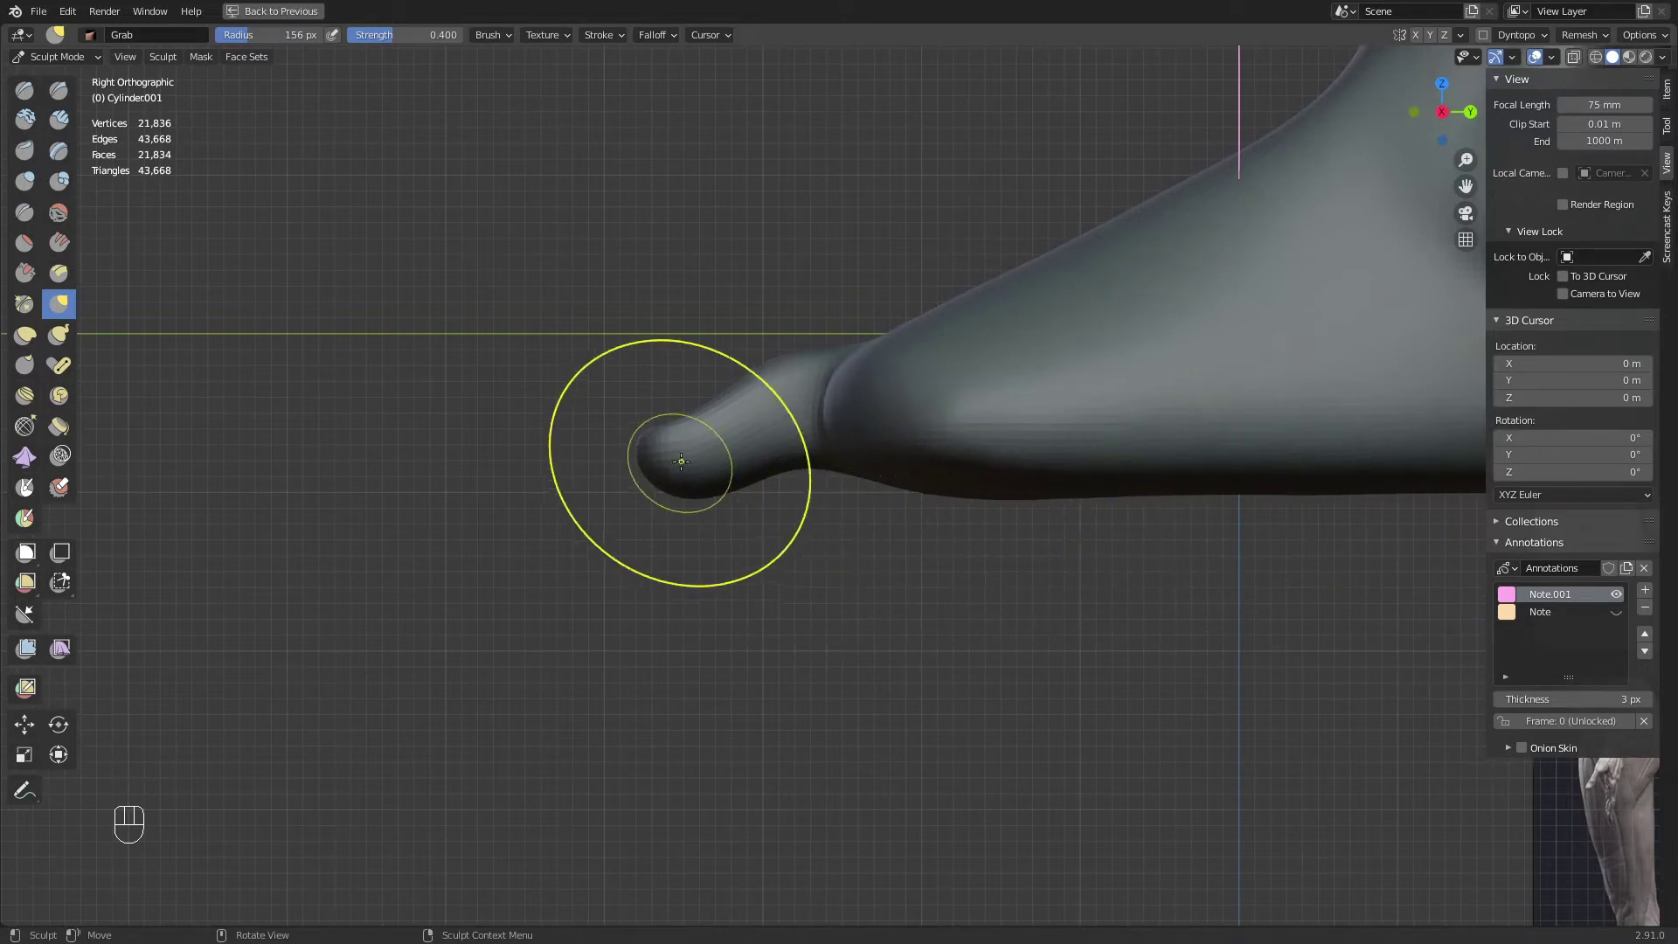
{"action": "key", "text": "f"}
{"action": "left_click", "coordinate": [725, 393]}
{"action": "key", "text": "f"}
{"action": "left_click", "coordinate": [735, 416]}
Round out the big toe's tip in top view using the Grab brush at 126 px
{"action": "middle_click_drag", "start_coordinate": [736, 416], "coordinate": [793, 477]}
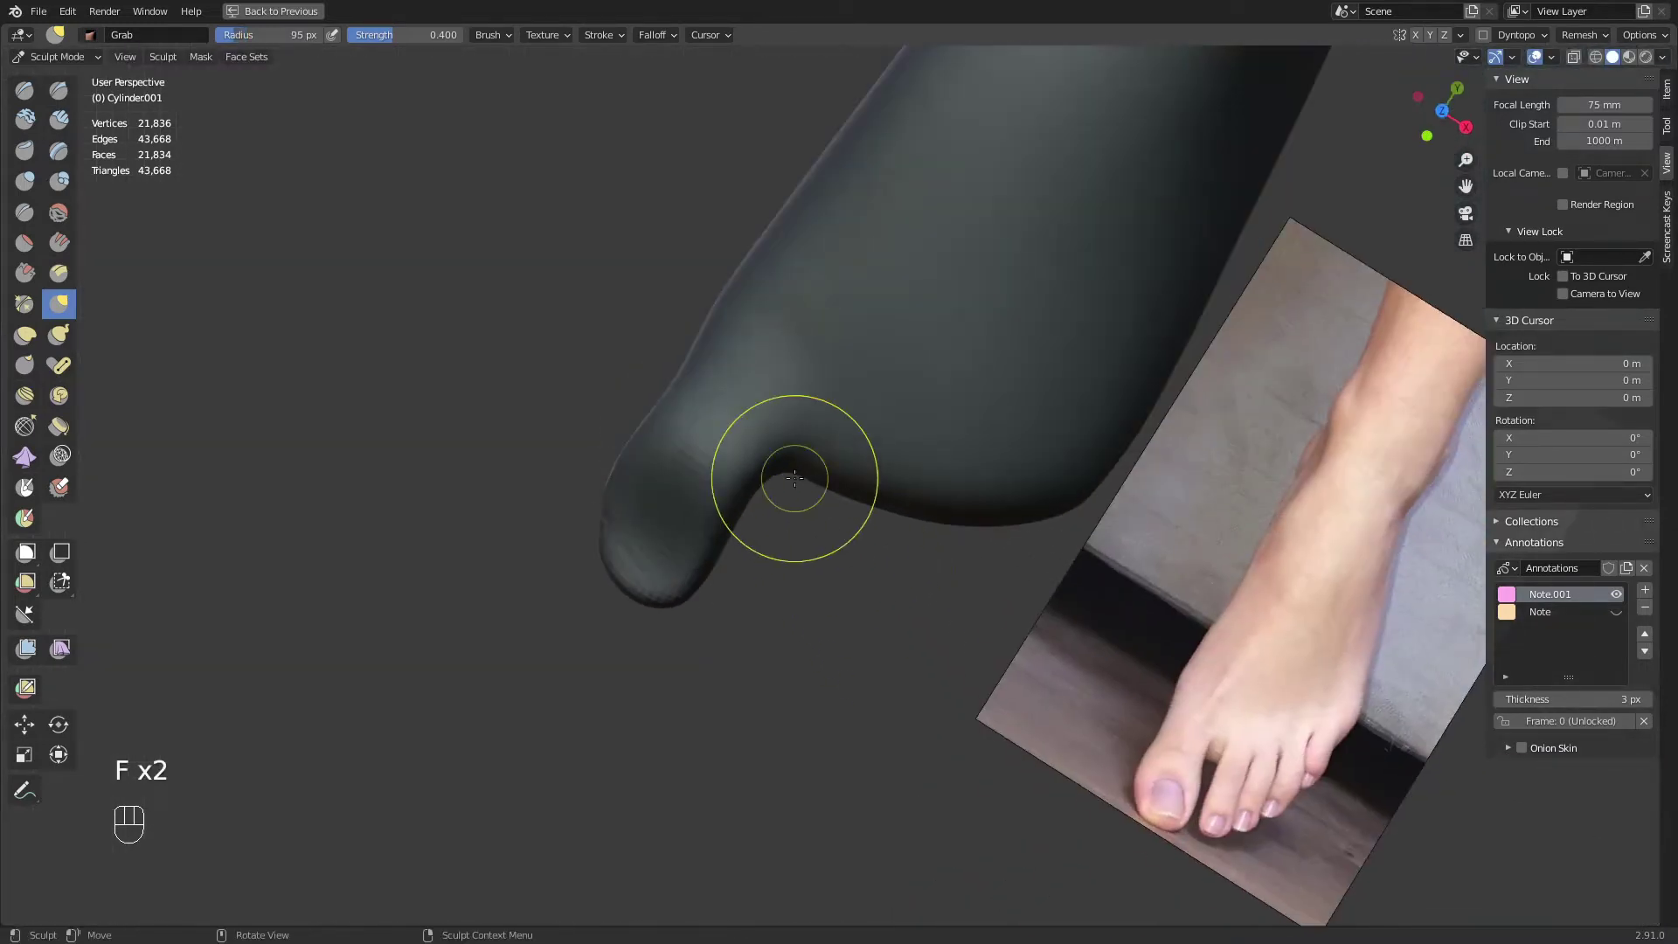
{"action": "key", "text": "KP_7"}
{"action": "key", "text": "f"}
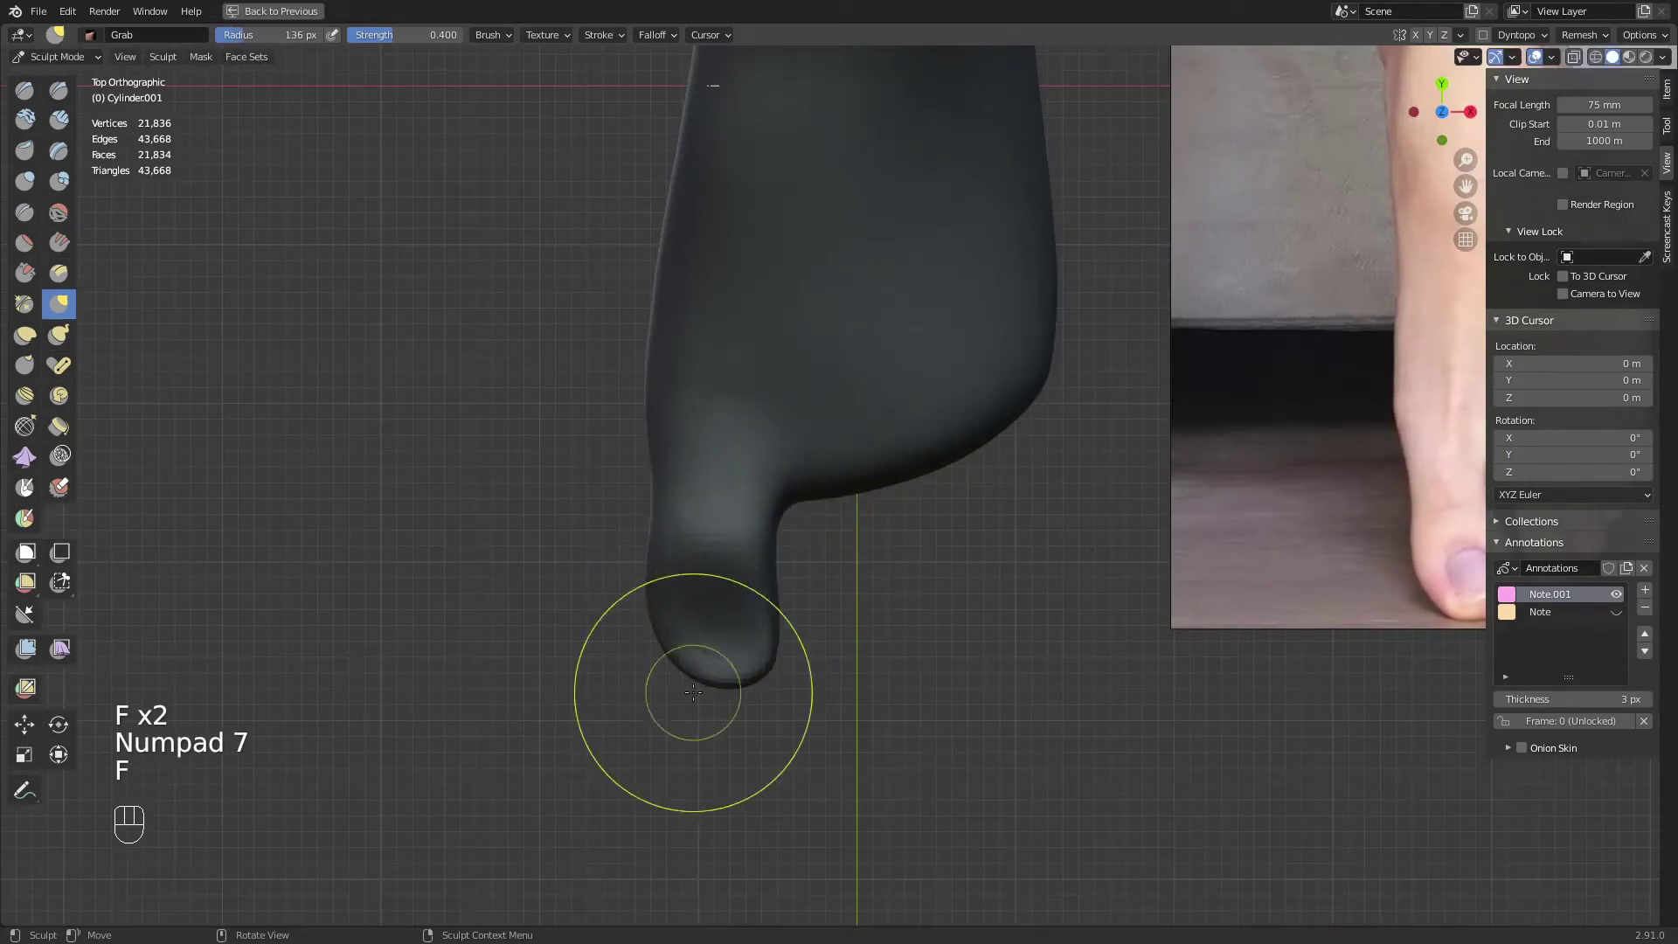
{"action": "key", "text": "f"}
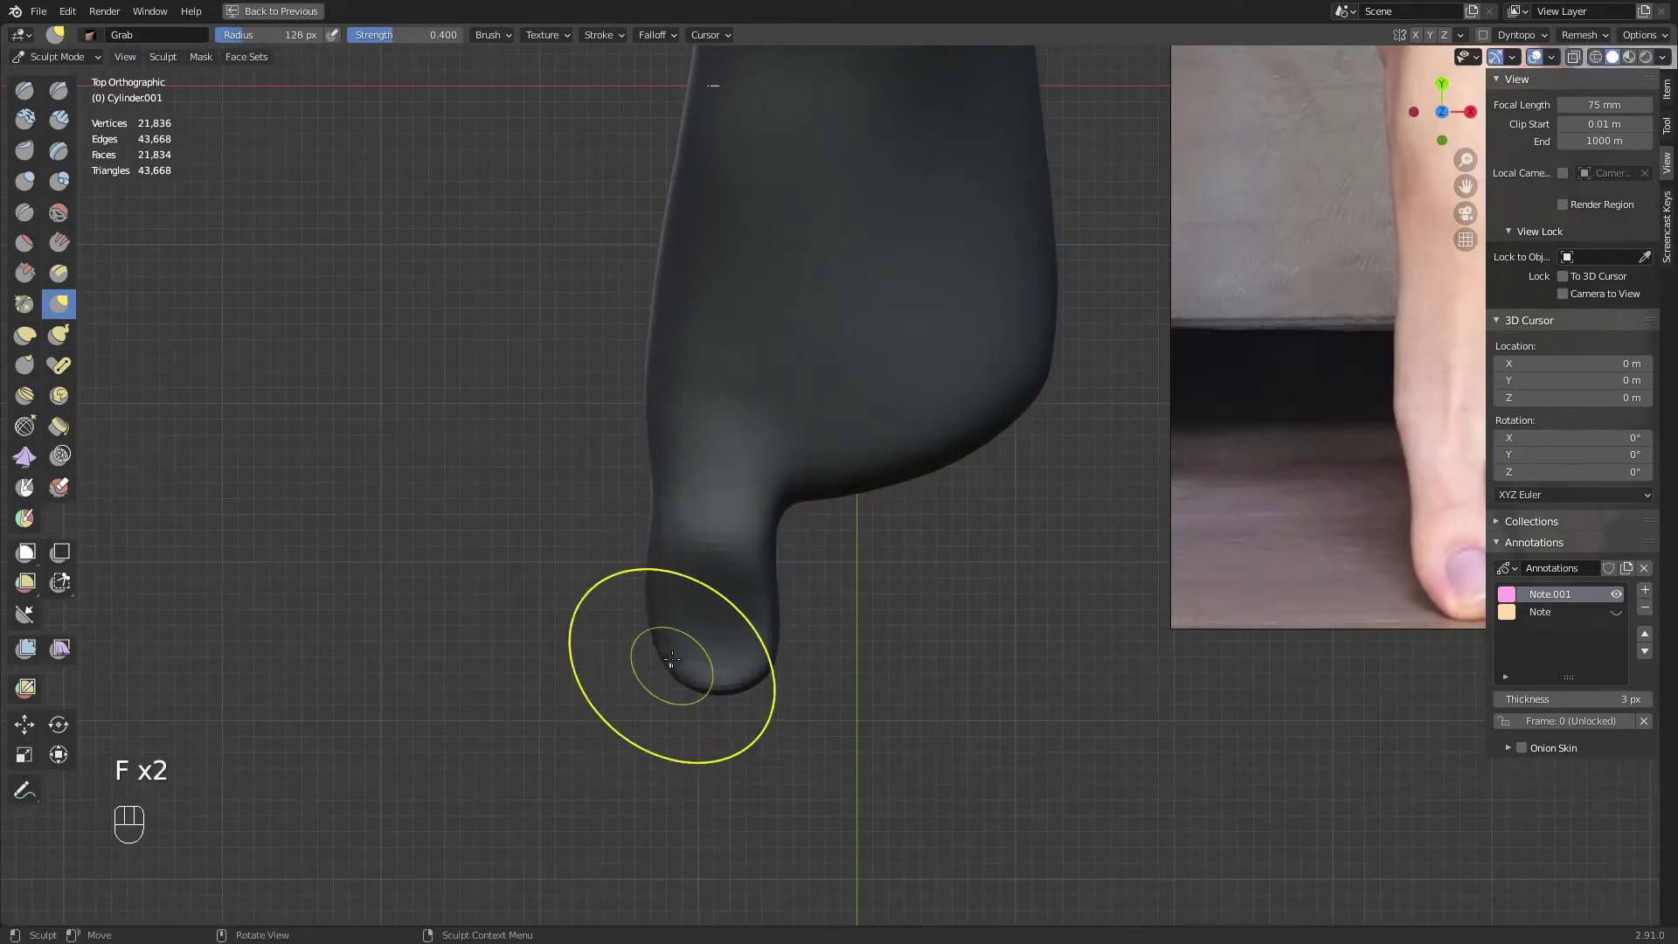
Switch to the Clay Strips brush at 51 px and start working the top of the big toe
{"action": "key", "text": "q"}
{"action": "left_click", "coordinate": [708, 571]}
{"action": "key", "text": "f"}
{"action": "left_click", "coordinate": [690, 570]}
{"action": "key", "text": "f"}
{"action": "left_click", "coordinate": [686, 569]}
{"action": "middle_click_drag", "start_coordinate": [686, 570], "coordinate": [697, 503]}
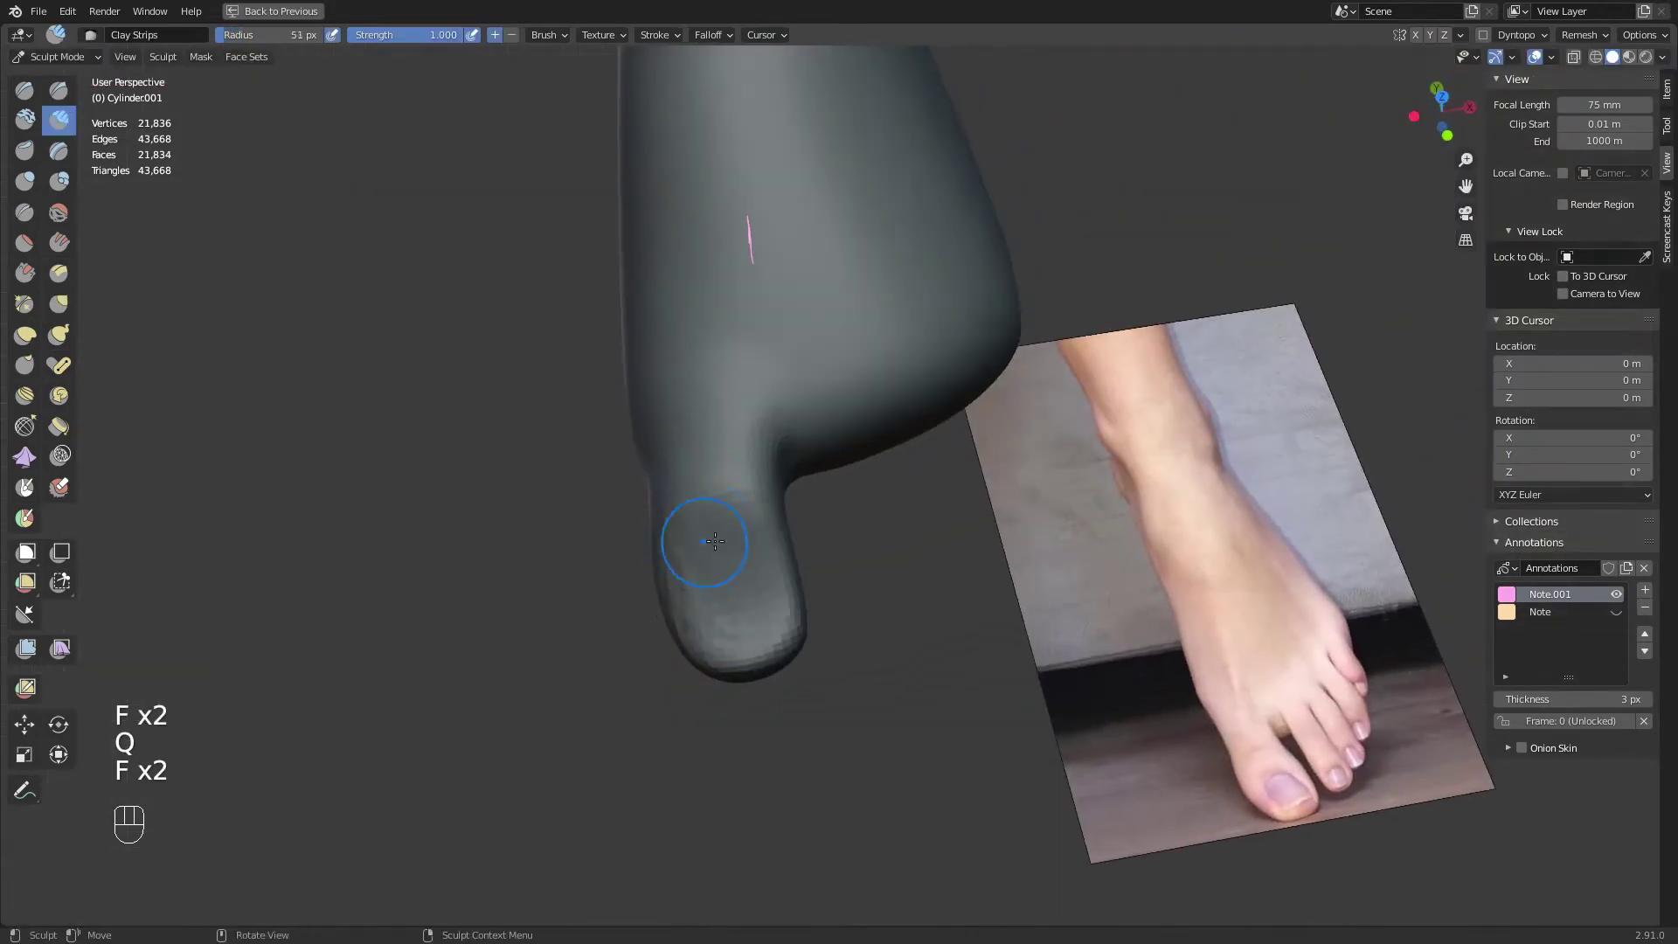
Outline the big toe's tip and nail and the next two toe tips on the top-view photo, using the Note annotation layer
{"action": "mouse_move", "coordinate": [1236, 743]}
{"action": "middle_mouse_down", "text": "shift"}
{"action": "mouse_move", "coordinate": [1121, 665]}
{"action": "mouse_move", "coordinate": [936, 600]}
{"action": "mouse_move", "coordinate": [875, 556]}
{"action": "mouse_move", "coordinate": [797, 599]}
{"action": "mouse_move", "coordinate": [874, 454]}
{"action": "middle_mouse_up", "text": "shift"}
{"action": "key", "text": "KP_7"}
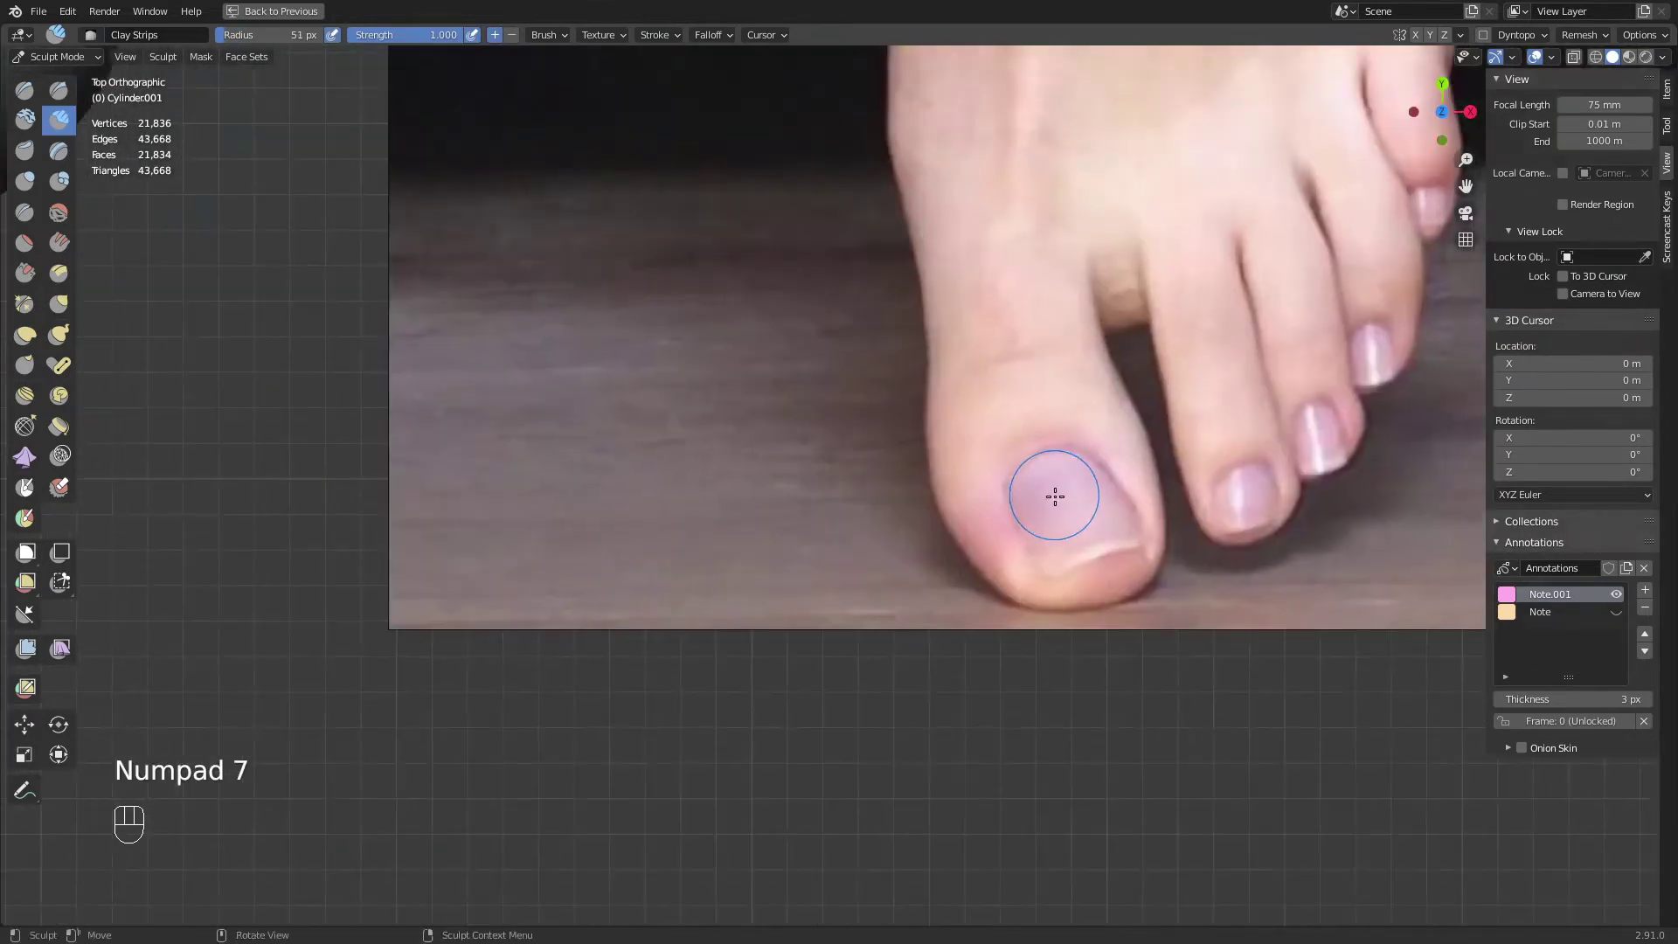
{"action": "middle_click_drag", "start_coordinate": [995, 515], "coordinate": [788, 592], "text": "shift"}
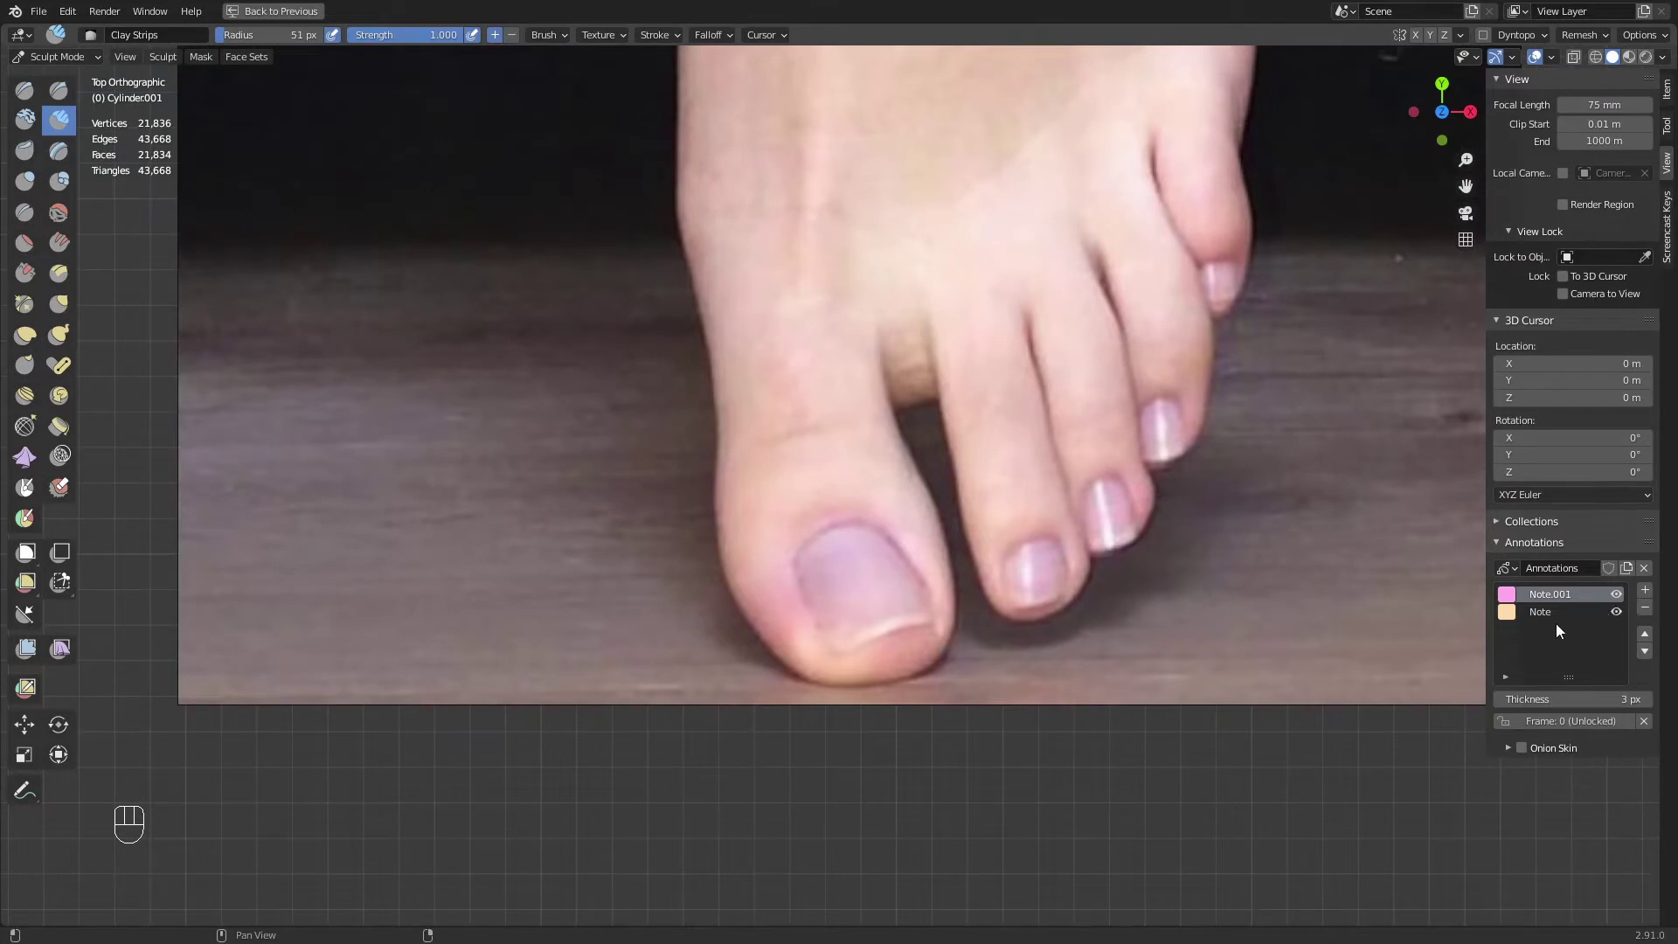
{"action": "left_click", "coordinate": [24, 791]}
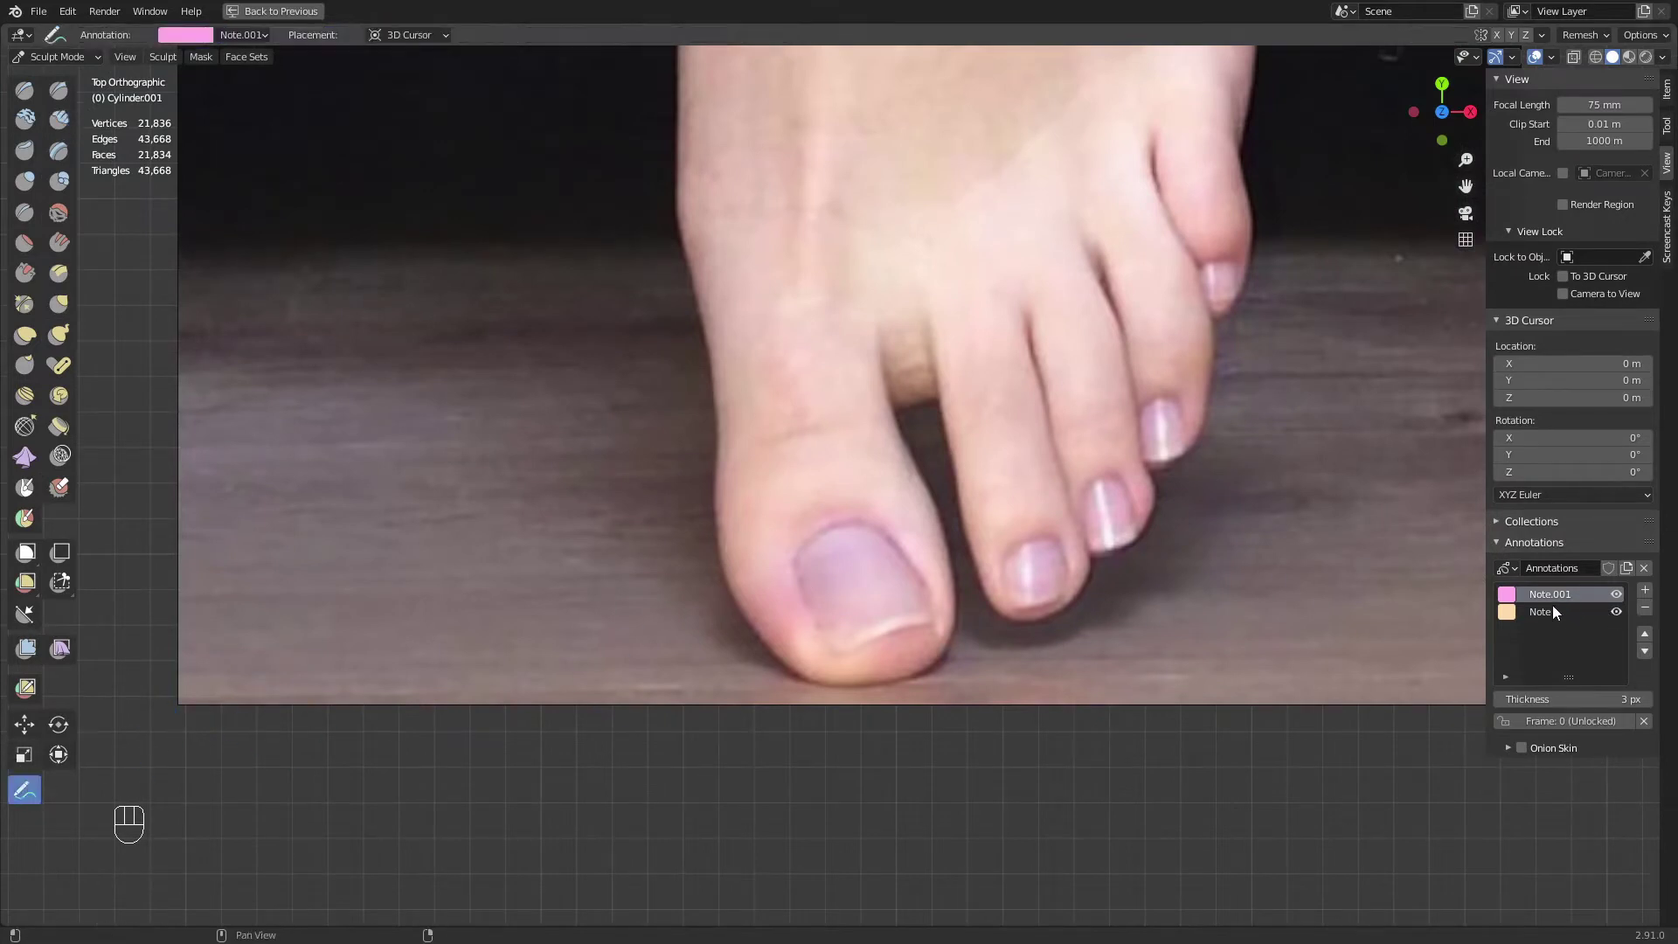
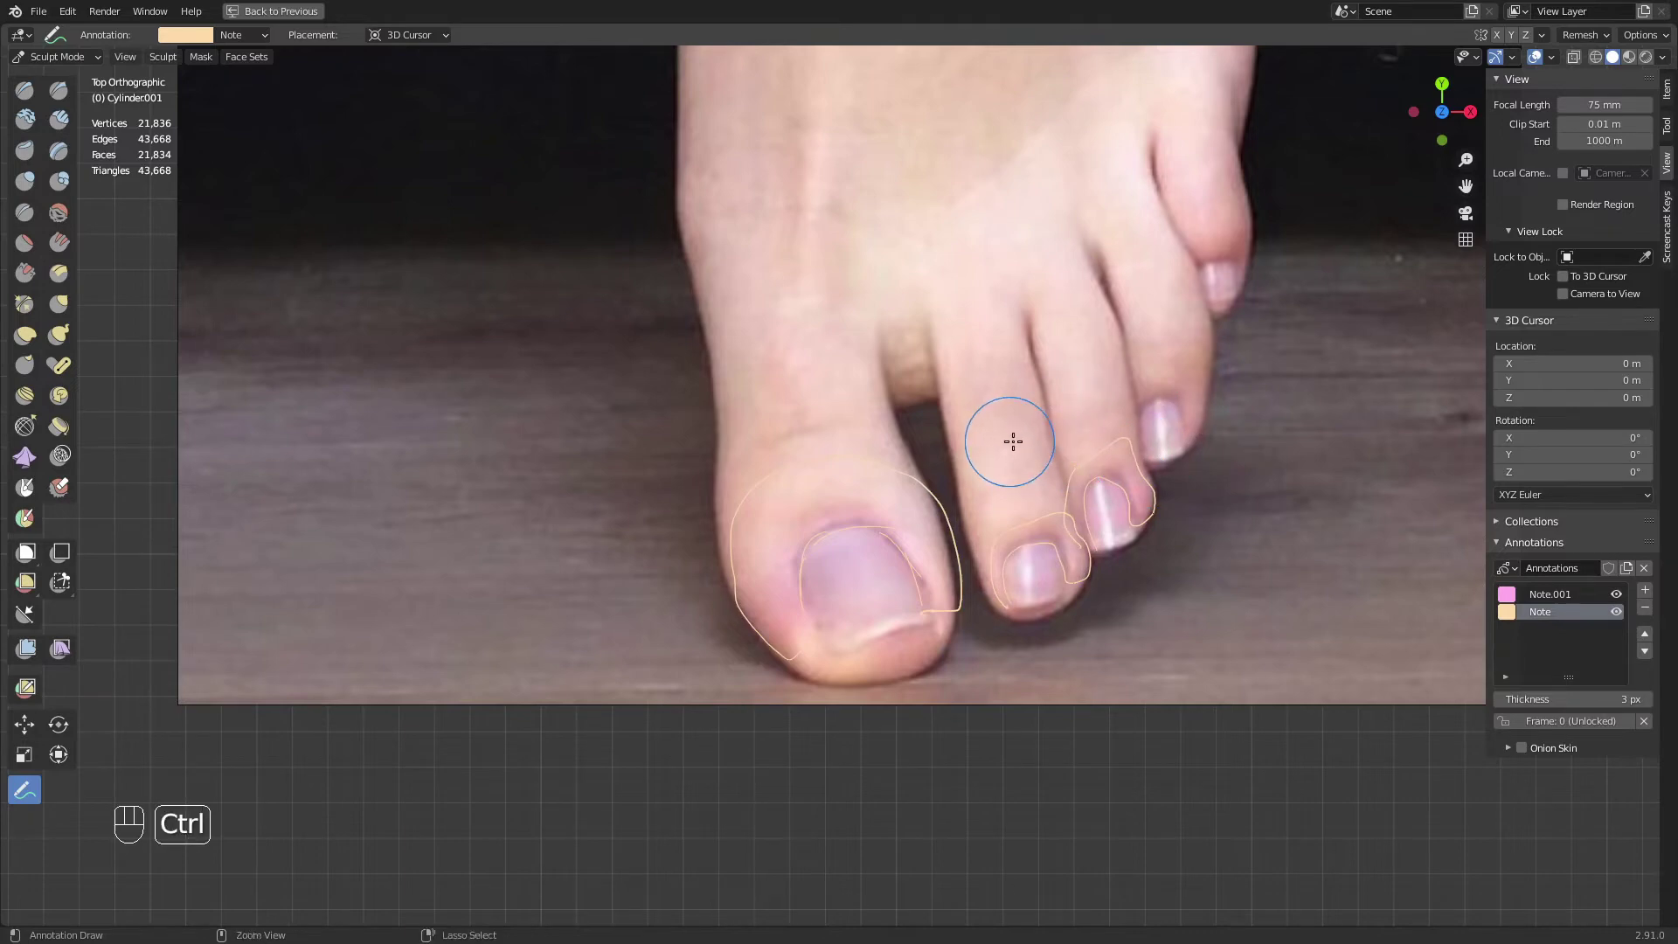
Return to the foot with the Clay Strips brush and hide both annotation layers
{"action": "mouse_move", "coordinate": [1012, 443]}
{"action": "middle_mouse_down", "text": "ctrl"}
{"action": "mouse_move", "coordinate": [874, 743]}
{"action": "mouse_move", "coordinate": [769, 857]}
{"action": "middle_mouse_up", "text": "ctrl"}
{"action": "mouse_move", "coordinate": [454, 651]}
{"action": "middle_mouse_down", "text": "shift"}
{"action": "mouse_move", "coordinate": [740, 751]}
{"action": "mouse_move", "coordinate": [693, 603]}
{"action": "mouse_move", "coordinate": [874, 424]}
{"action": "mouse_move", "coordinate": [909, 418]}
{"action": "middle_mouse_up", "text": "shift"}
{"action": "key", "text": "q"}
{"action": "left_click", "coordinate": [866, 425]}
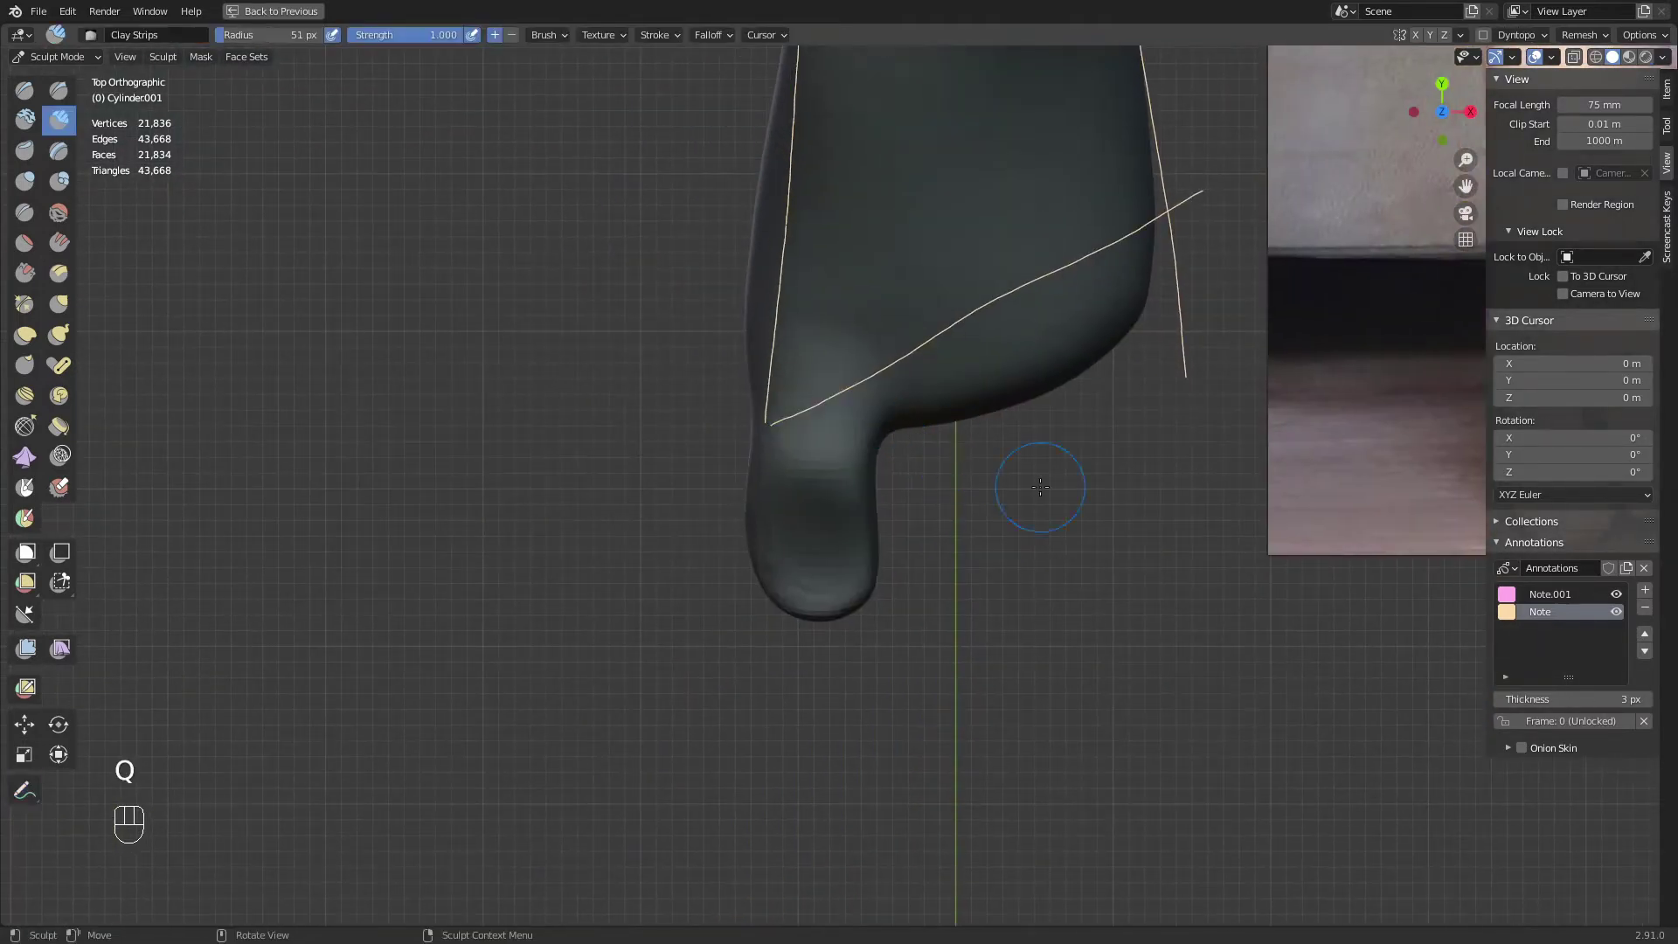
{"action": "left_click", "coordinate": [1617, 611]}
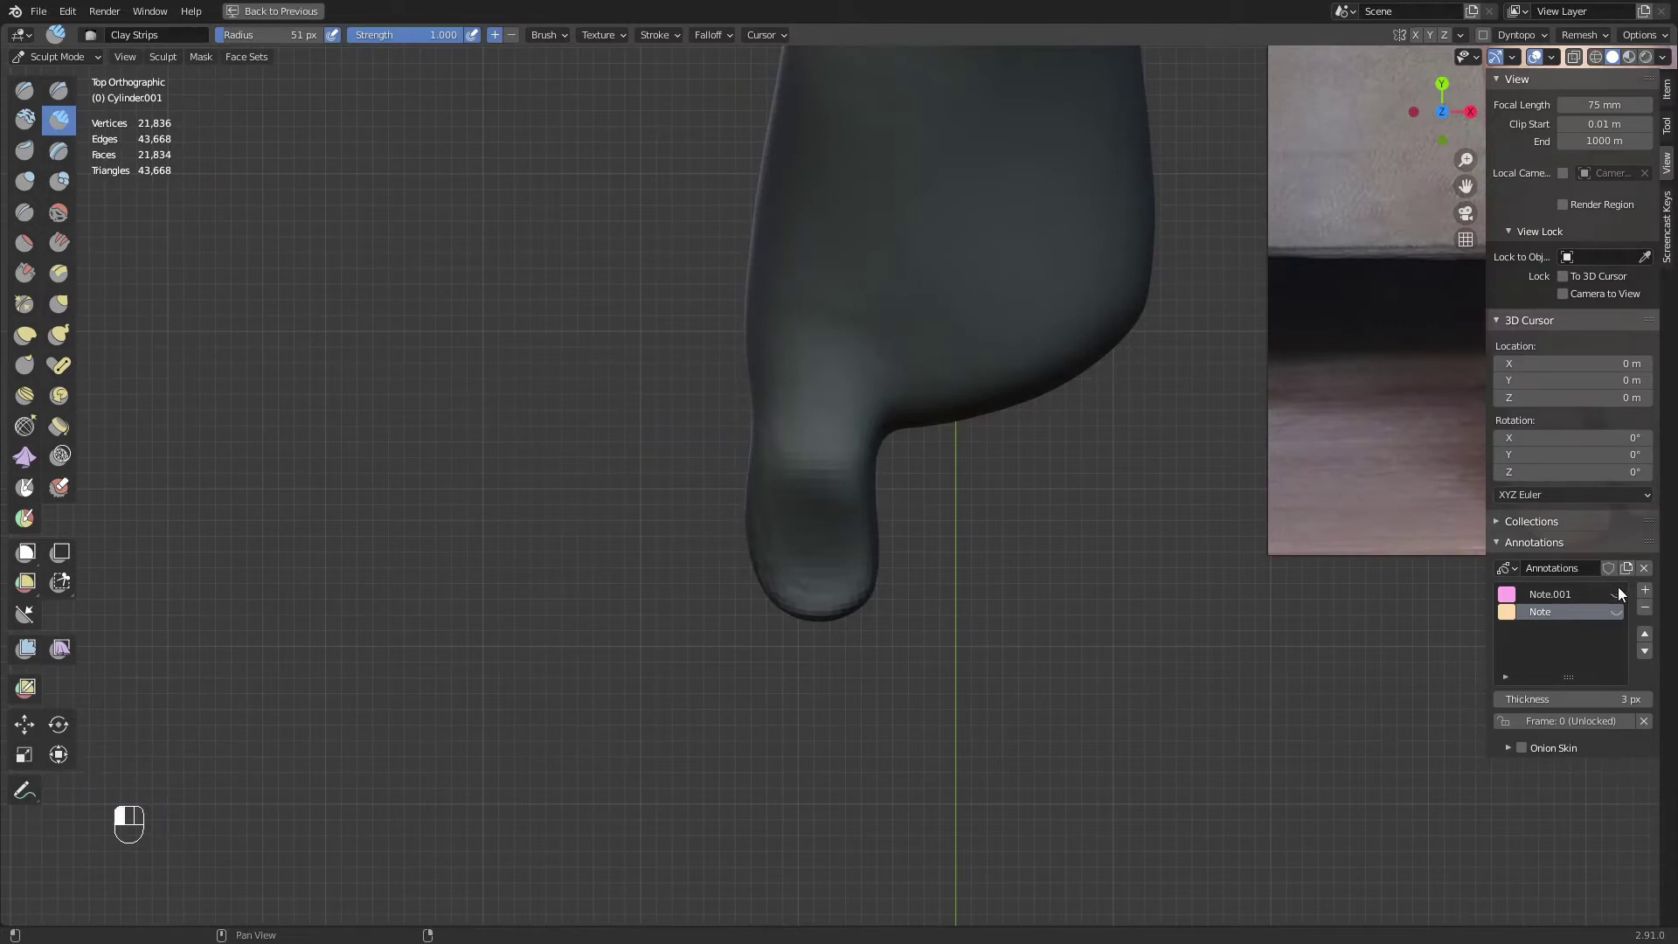
Build up the flesh along the side of the big toe's nail area with Clay Strips, ending at 57 px
{"action": "middle_click_drag", "start_coordinate": [1005, 612], "coordinate": [1075, 524]}
{"action": "mouse_move", "coordinate": [808, 542]}
{"action": "middle_mouse_down", "text": "shift"}
{"action": "mouse_move", "coordinate": [760, 600]}
{"action": "mouse_move", "coordinate": [769, 507]}
{"action": "middle_mouse_up", "text": "shift"}
{"action": "key", "text": "f"}
{"action": "left_click", "coordinate": [807, 498]}
{"action": "left_click_drag", "start_coordinate": [722, 546], "coordinate": [736, 466]}
{"action": "key", "text": "f"}
{"action": "left_click", "coordinate": [757, 536]}
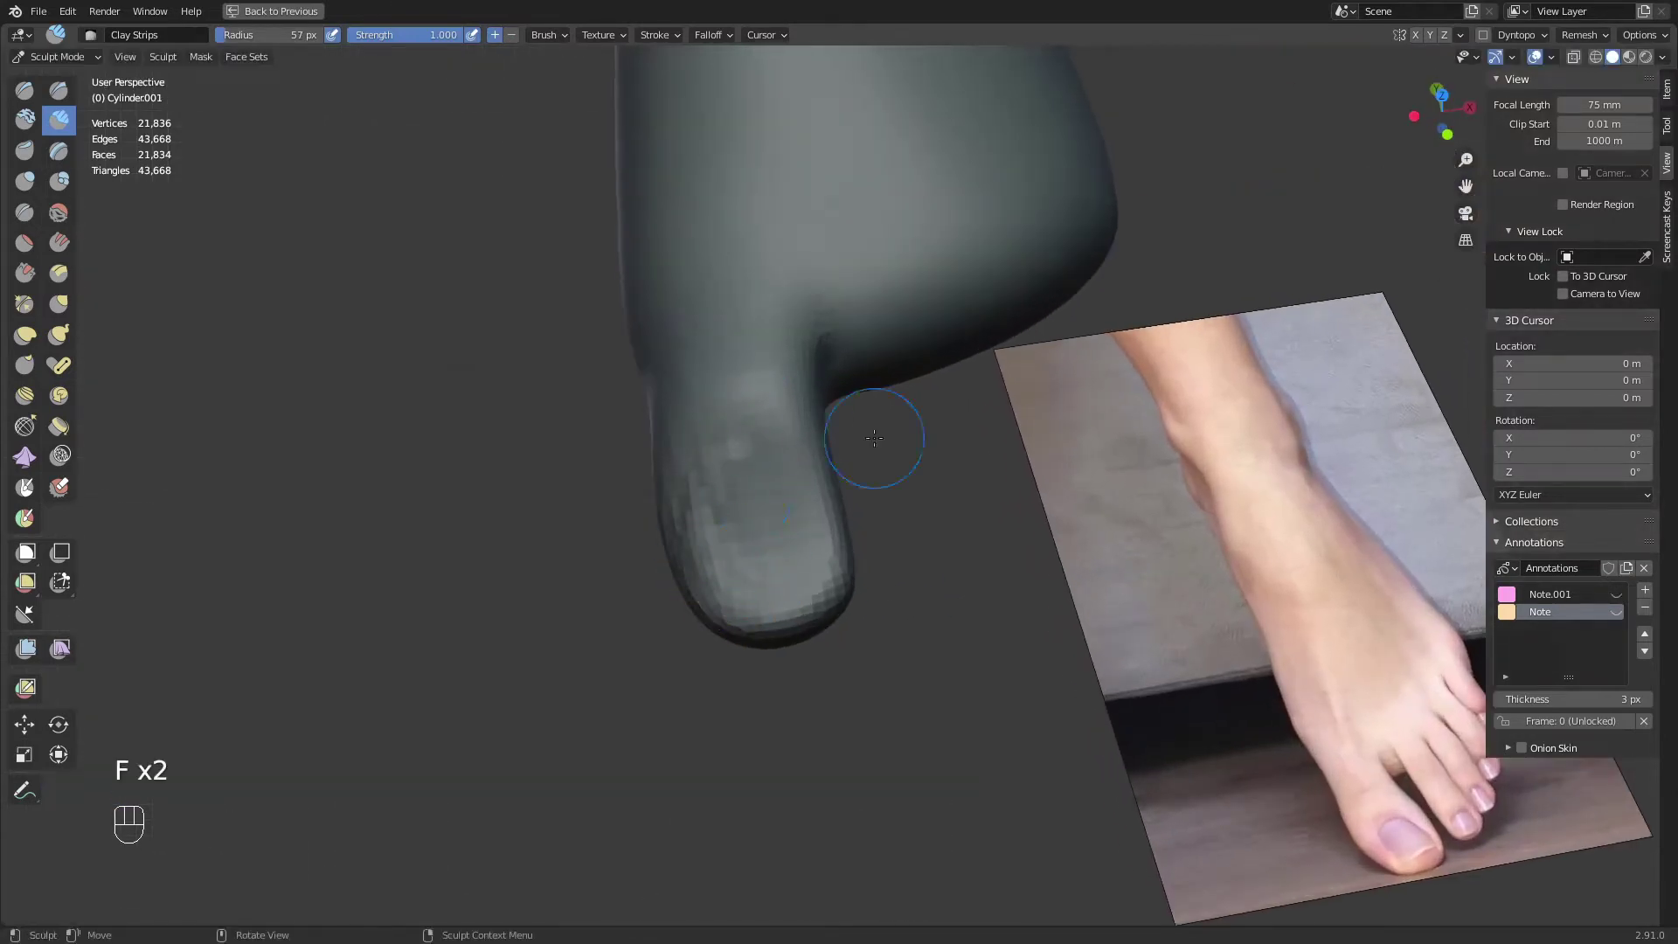
Remesh the foot and form the fold behind the big toe's nail bed with Clay Strips at 81 px
{"action": "key", "text": "ctrl+r"}
{"action": "middle_click_drag", "start_coordinate": [724, 514], "coordinate": [773, 500]}
{"action": "key", "text": "f"}
{"action": "left_click", "coordinate": [775, 573]}
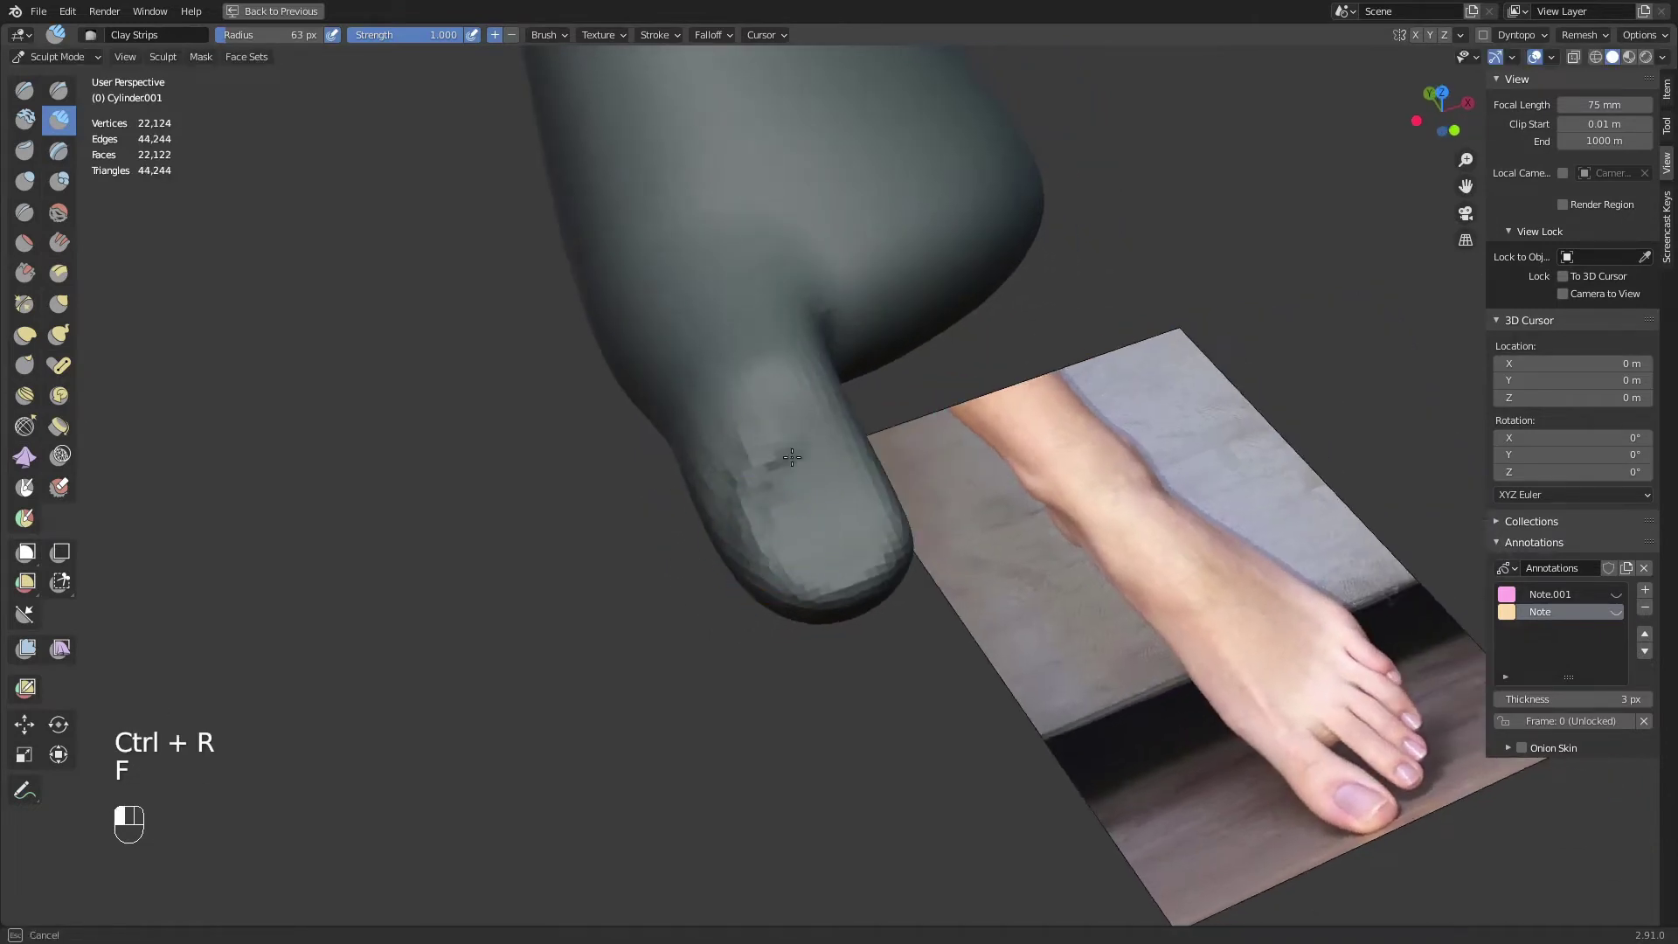
{"action": "left_click_drag", "start_coordinate": [753, 485], "coordinate": [733, 505]}
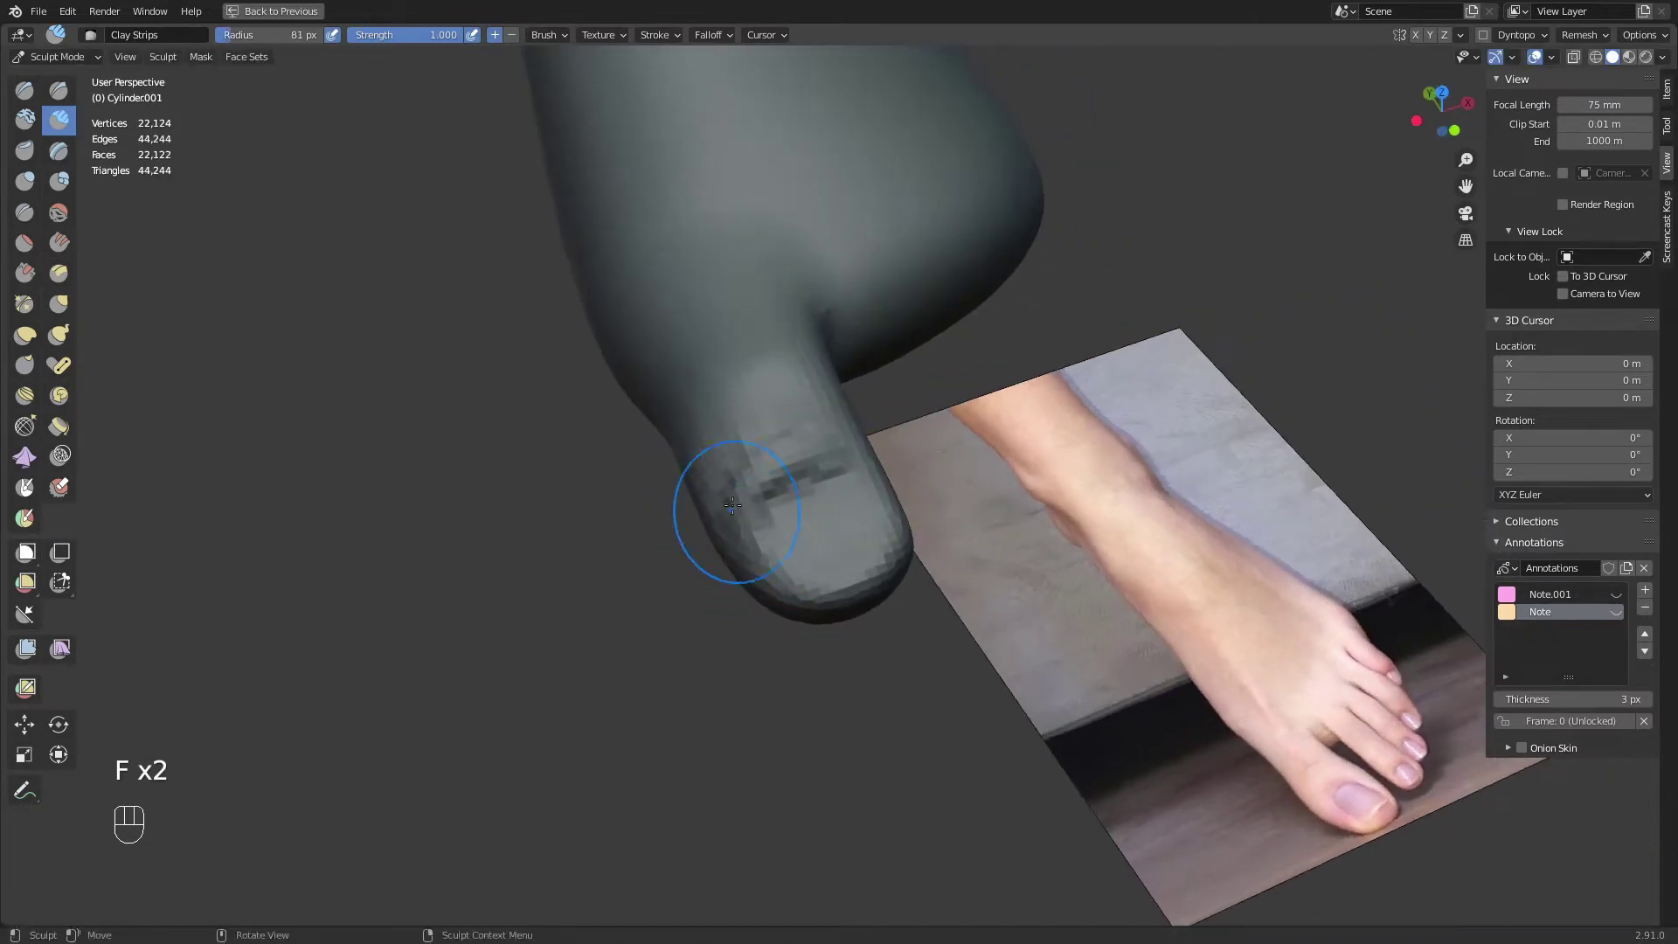
{"action": "middle_click_drag", "start_coordinate": [769, 434], "coordinate": [775, 487]}
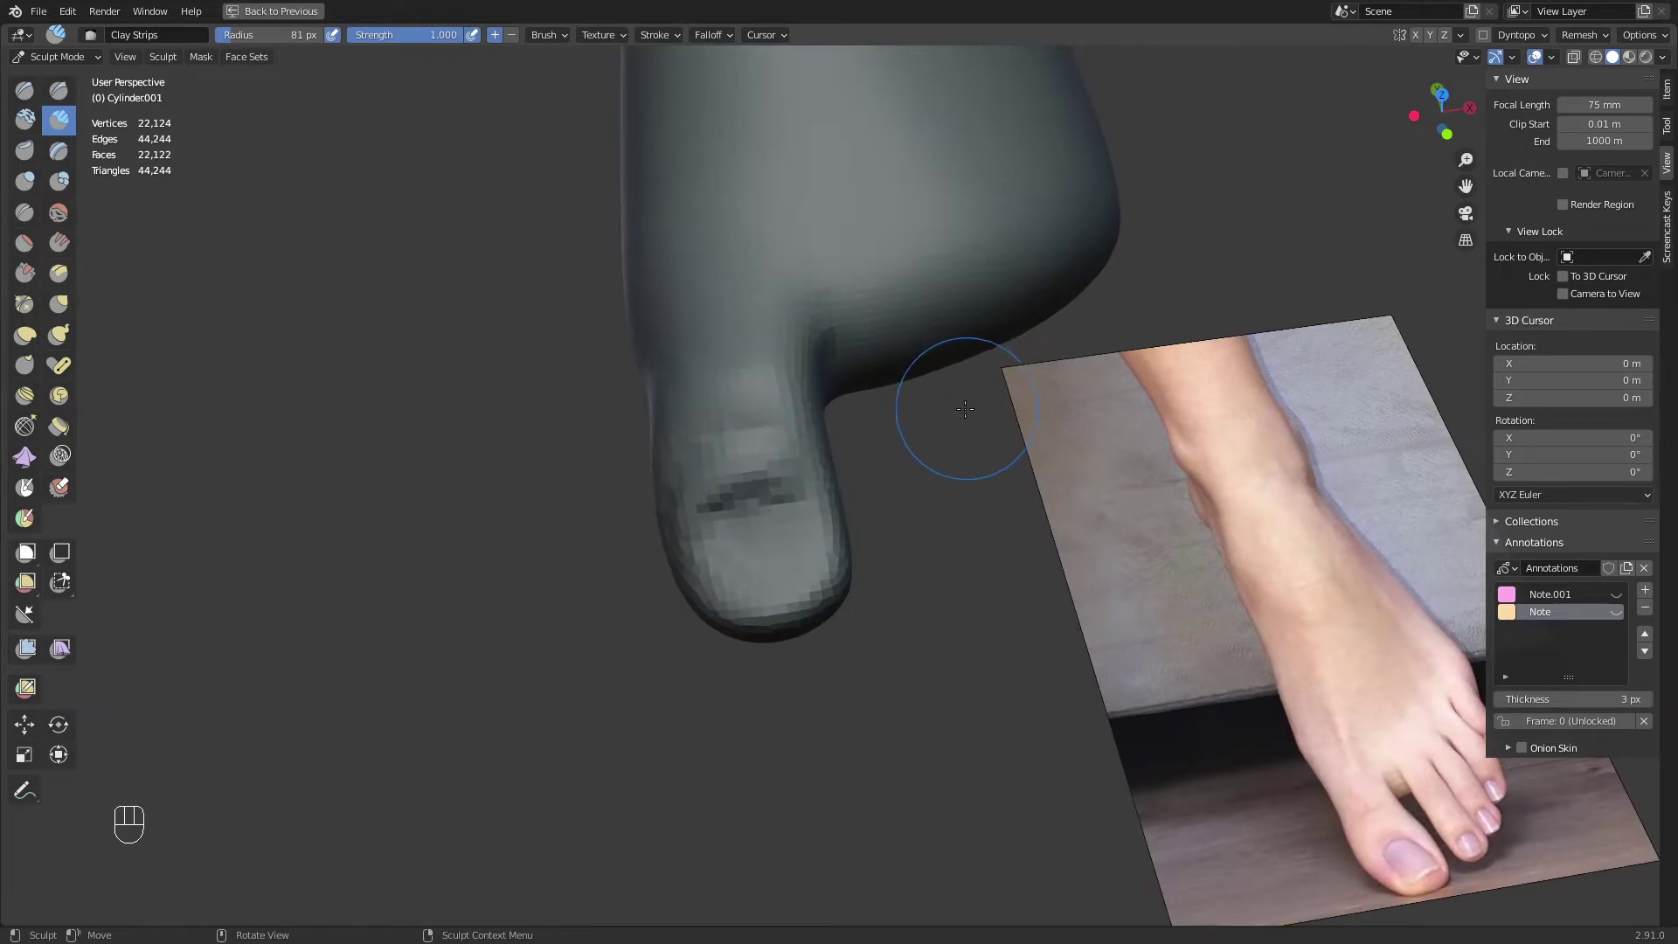
{"action": "key", "text": "shift+r"}
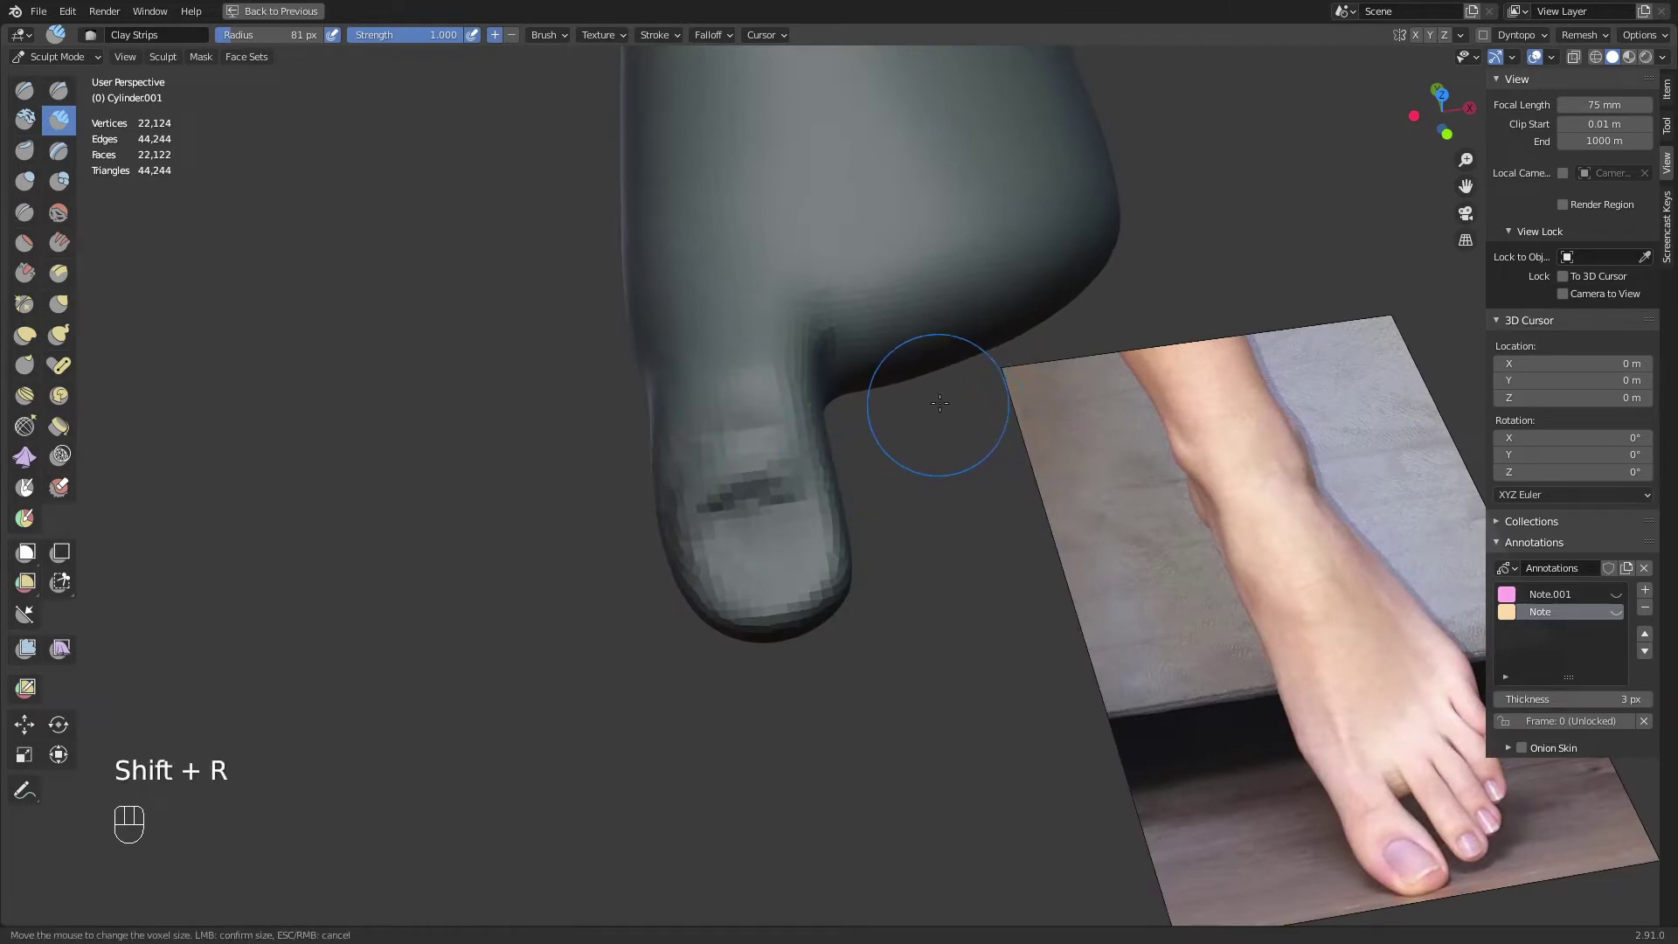
{"action": "key", "text": "ctrl"}
{"action": "right_click", "coordinate": [1002, 423]}
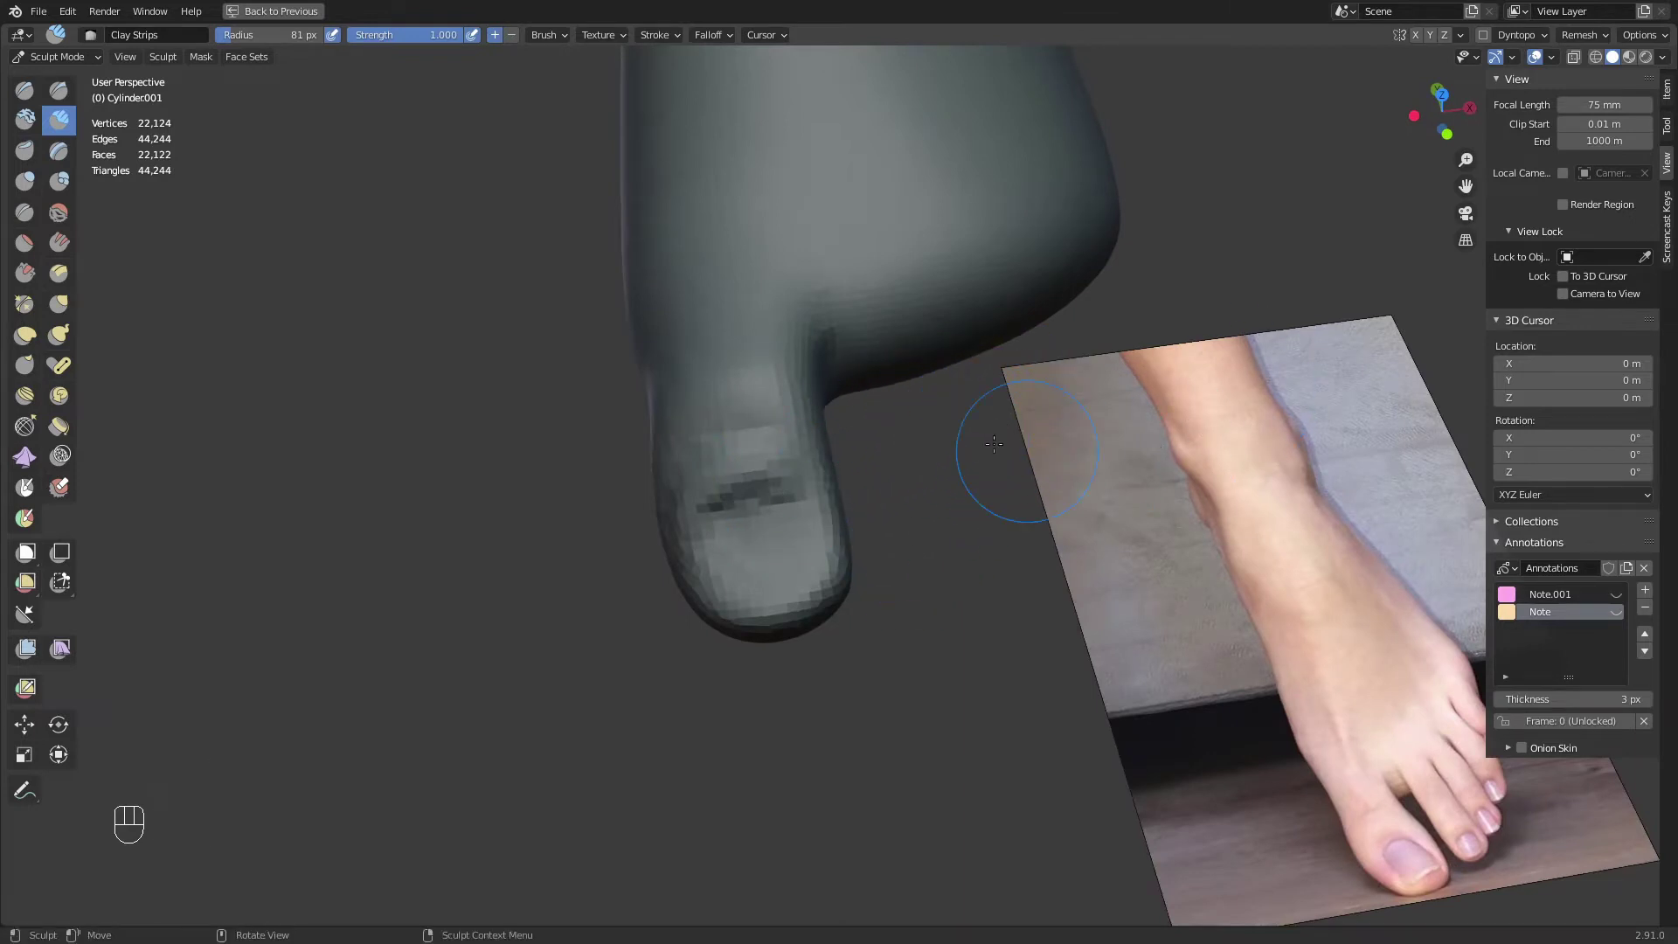
{"action": "middle_click_drag", "start_coordinate": [1037, 351], "coordinate": [950, 498], "text": "ctrl"}
{"action": "key", "text": "shift+r"}
{"action": "left_click", "coordinate": [965, 473]}
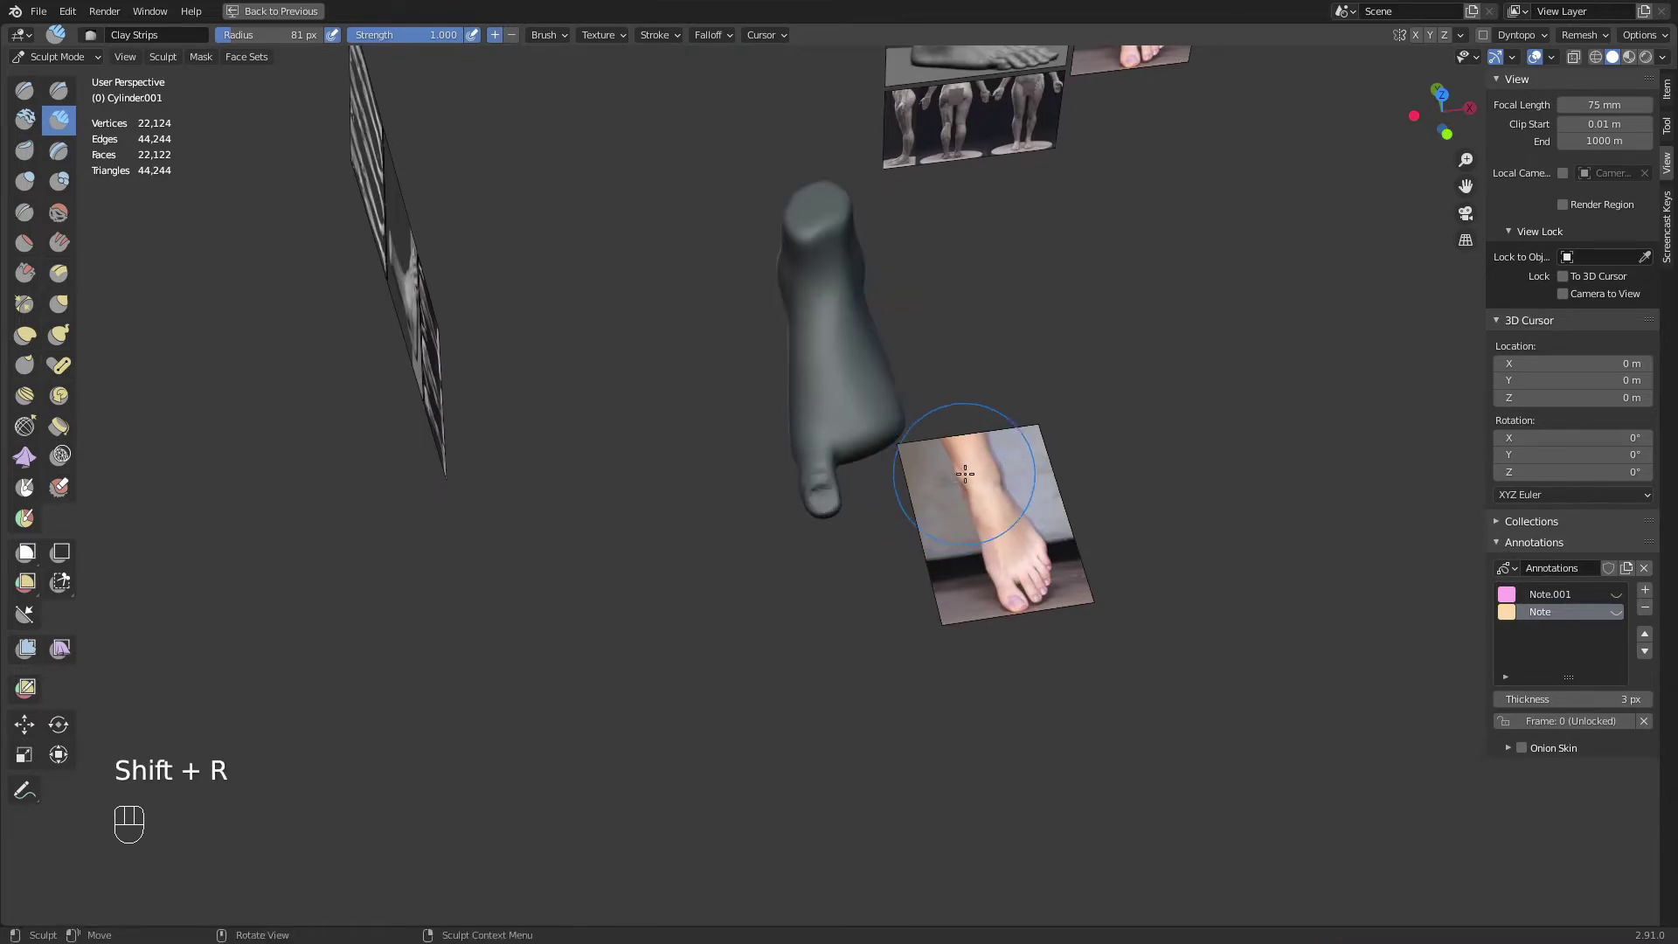
Set a finer voxel size for the foot and remesh it at the higher resolution
{"action": "middle_click_drag", "start_coordinate": [937, 420], "coordinate": [968, 517], "text": "shift"}
{"action": "key", "text": "shift+r"}
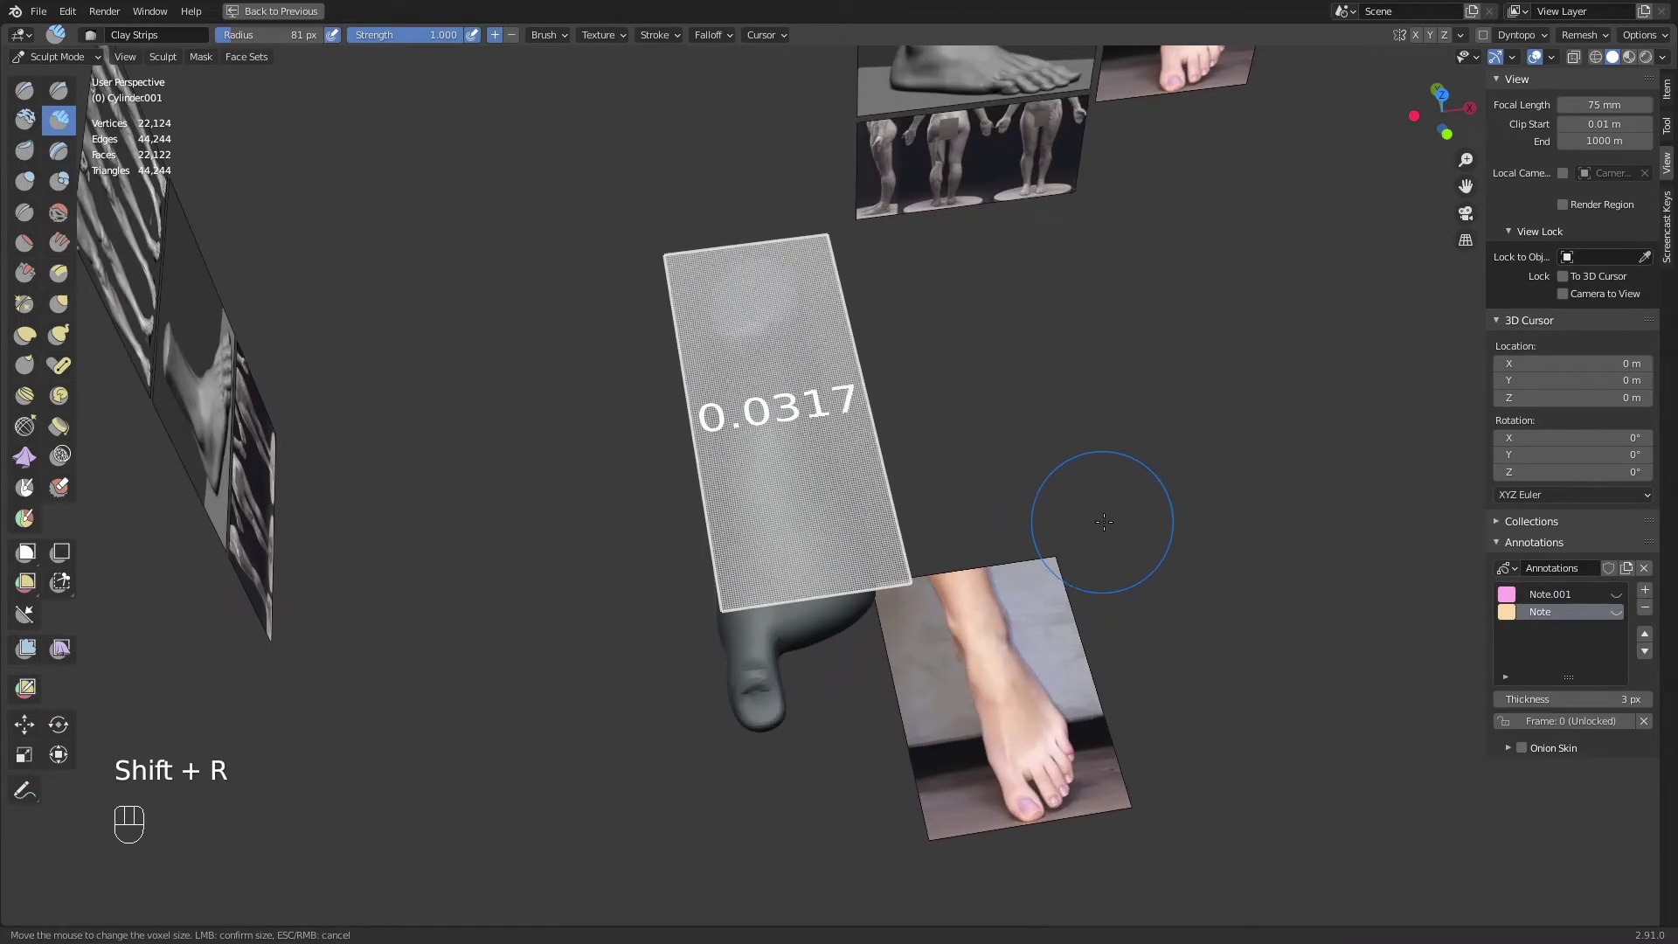
{"action": "left_click", "coordinate": [1152, 515]}
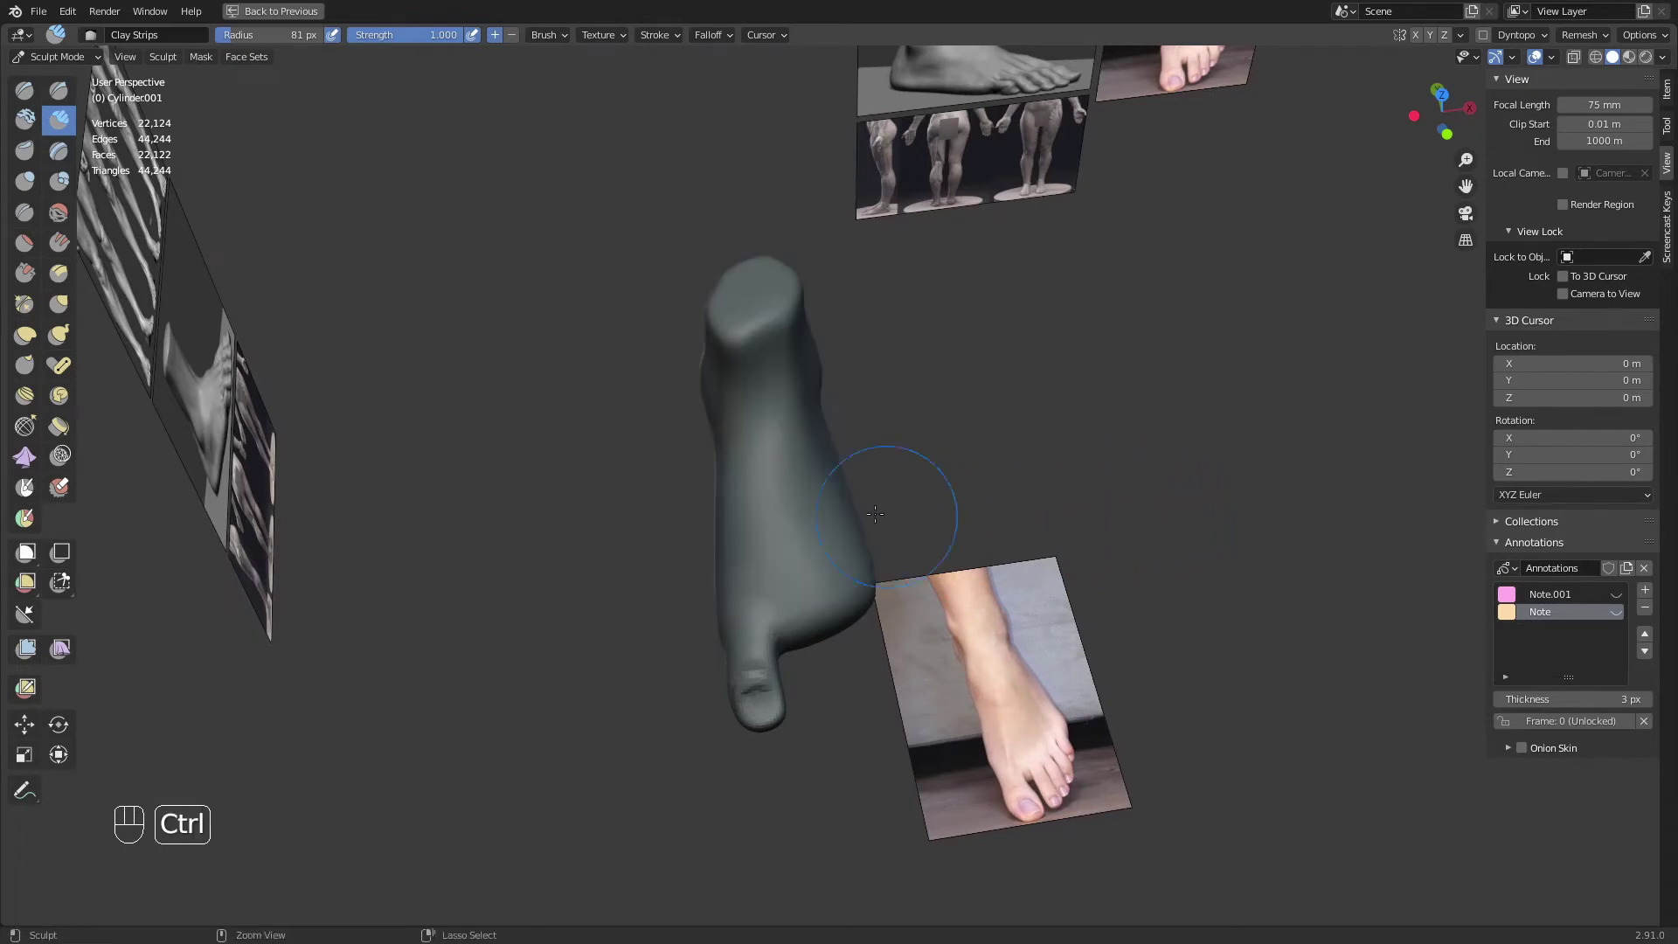
{"action": "key", "text": "ctrl+r"}
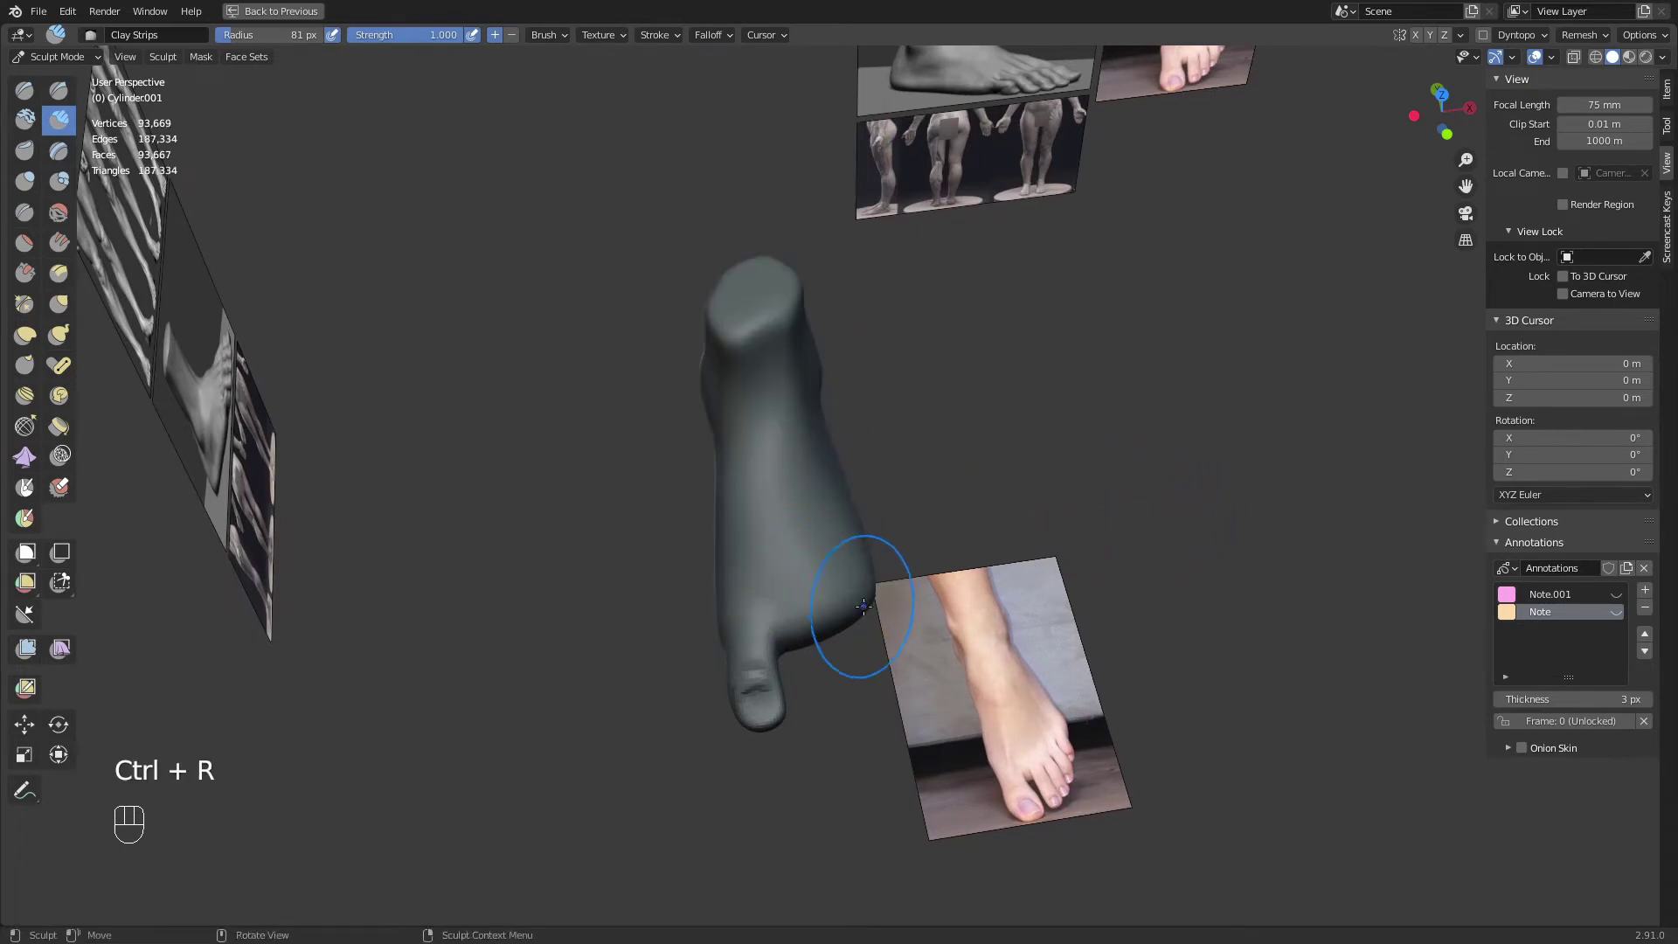
Smooth the fold behind the big toe's nail bed and the surface around it
{"action": "middle_click_drag", "start_coordinate": [822, 640], "coordinate": [890, 560], "text": "shift"}
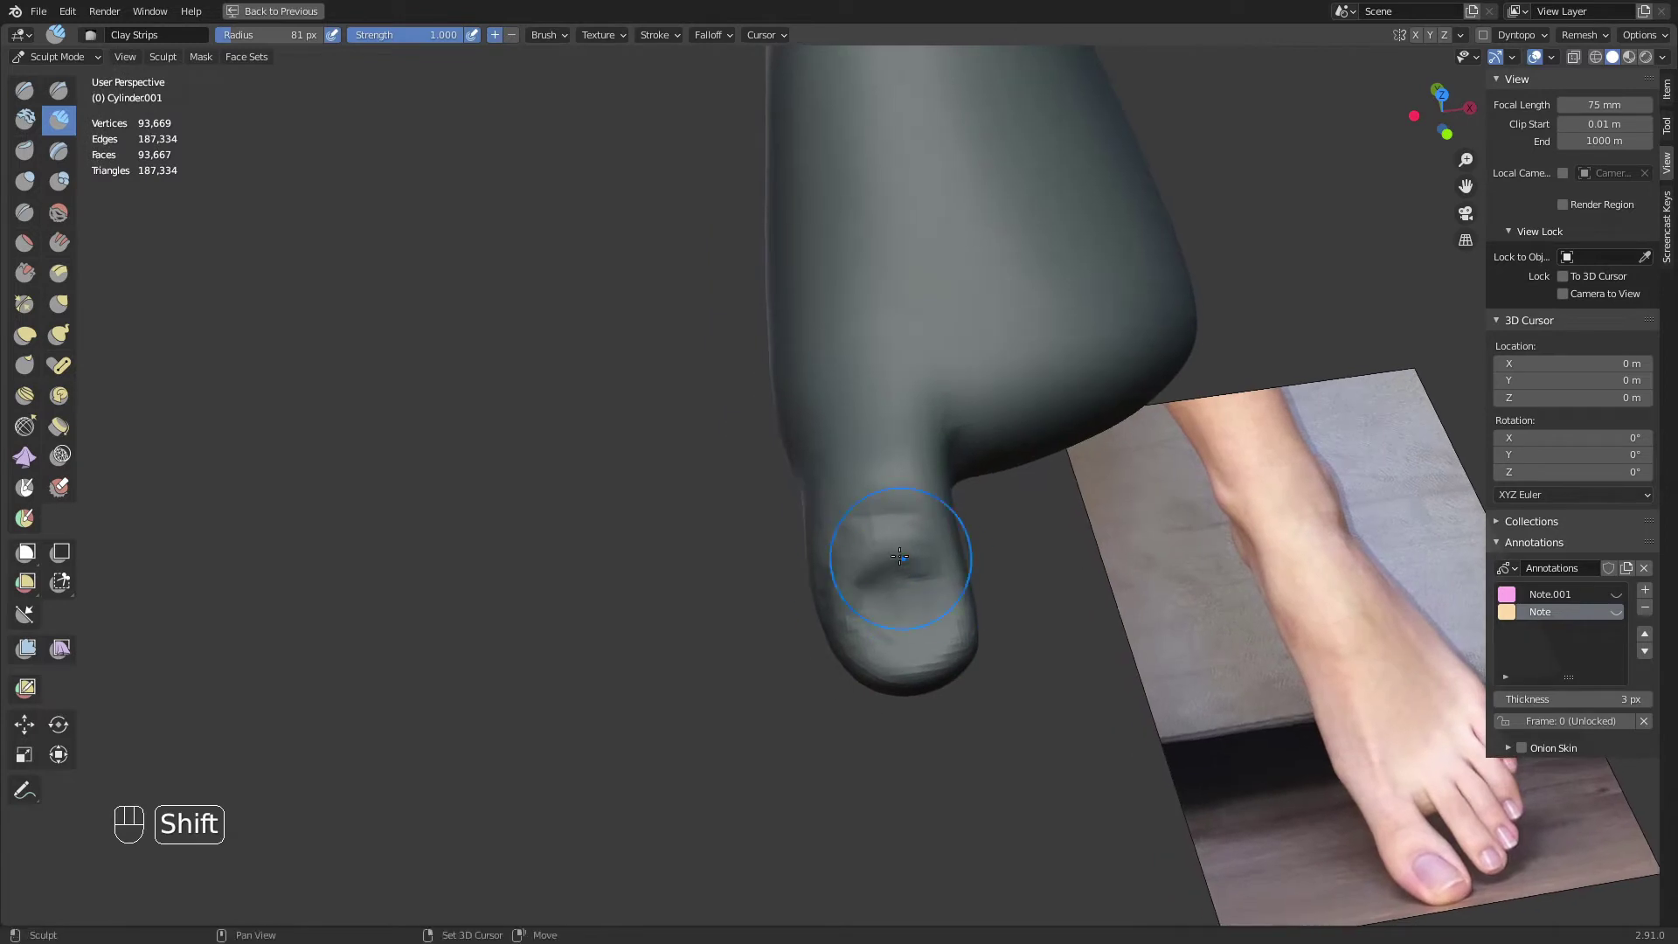
{"action": "left_click_drag", "start_coordinate": [884, 566], "coordinate": [871, 529], "text": "shift"}
{"action": "middle_click_drag", "start_coordinate": [861, 553], "coordinate": [942, 480]}
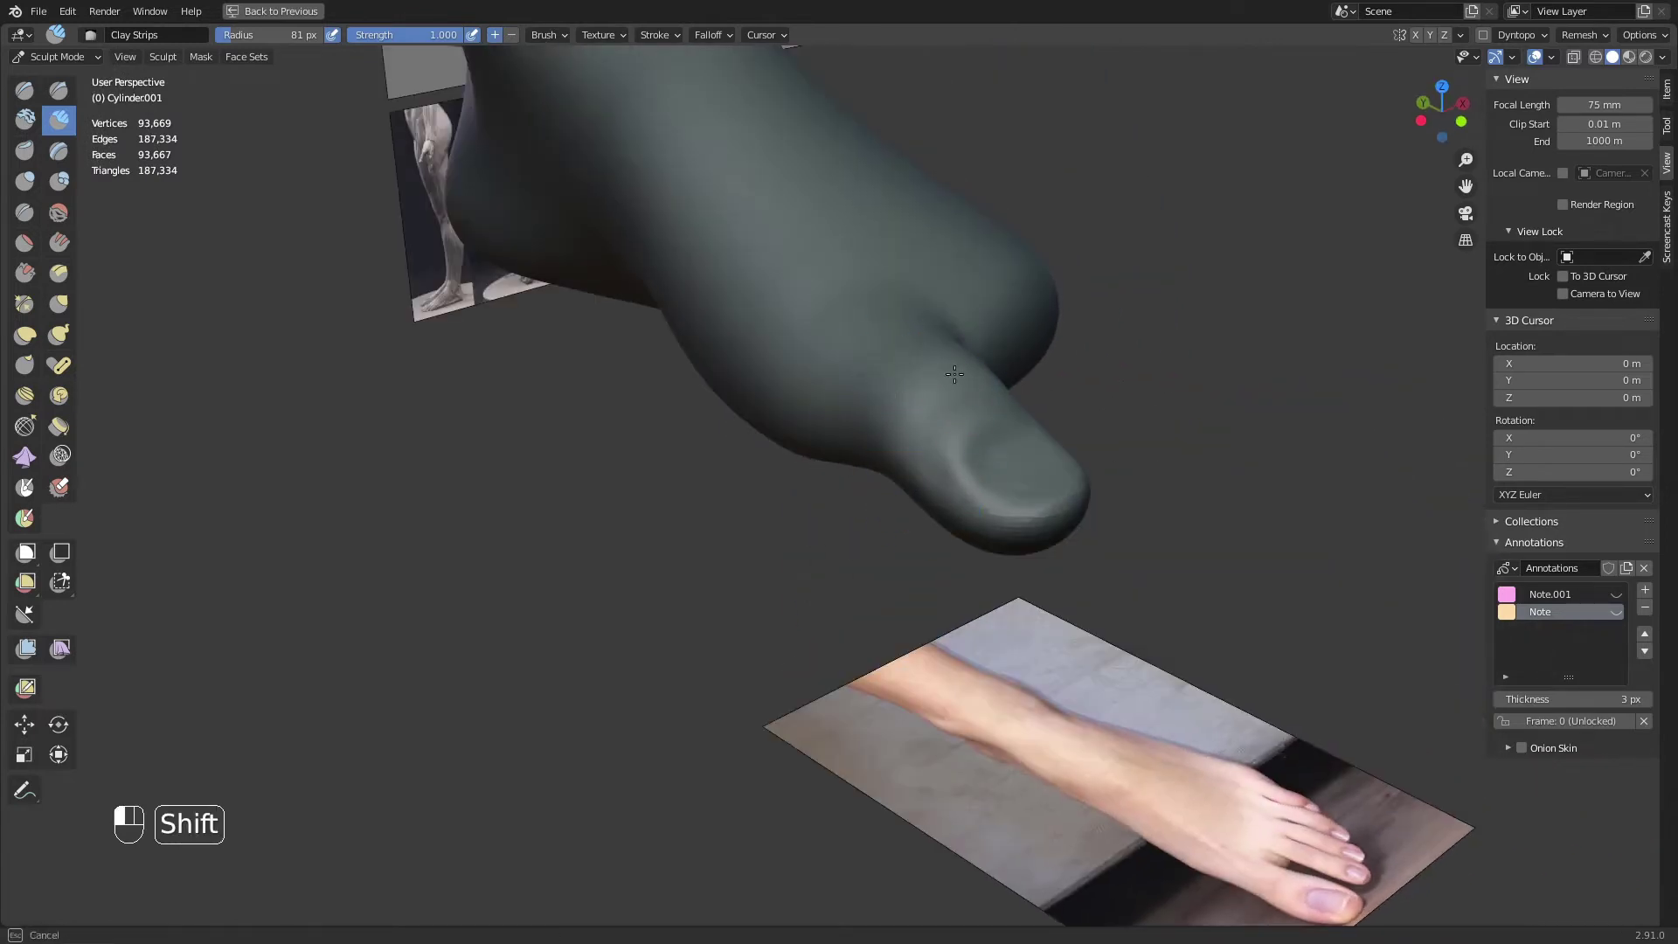
{"action": "middle_click_drag", "start_coordinate": [954, 375], "coordinate": [685, 423], "text": "shift"}
Pull the underside of the big toe into a fuller pad in side view with the Grab brush at 100 px
{"action": "key", "text": "KP_3"}
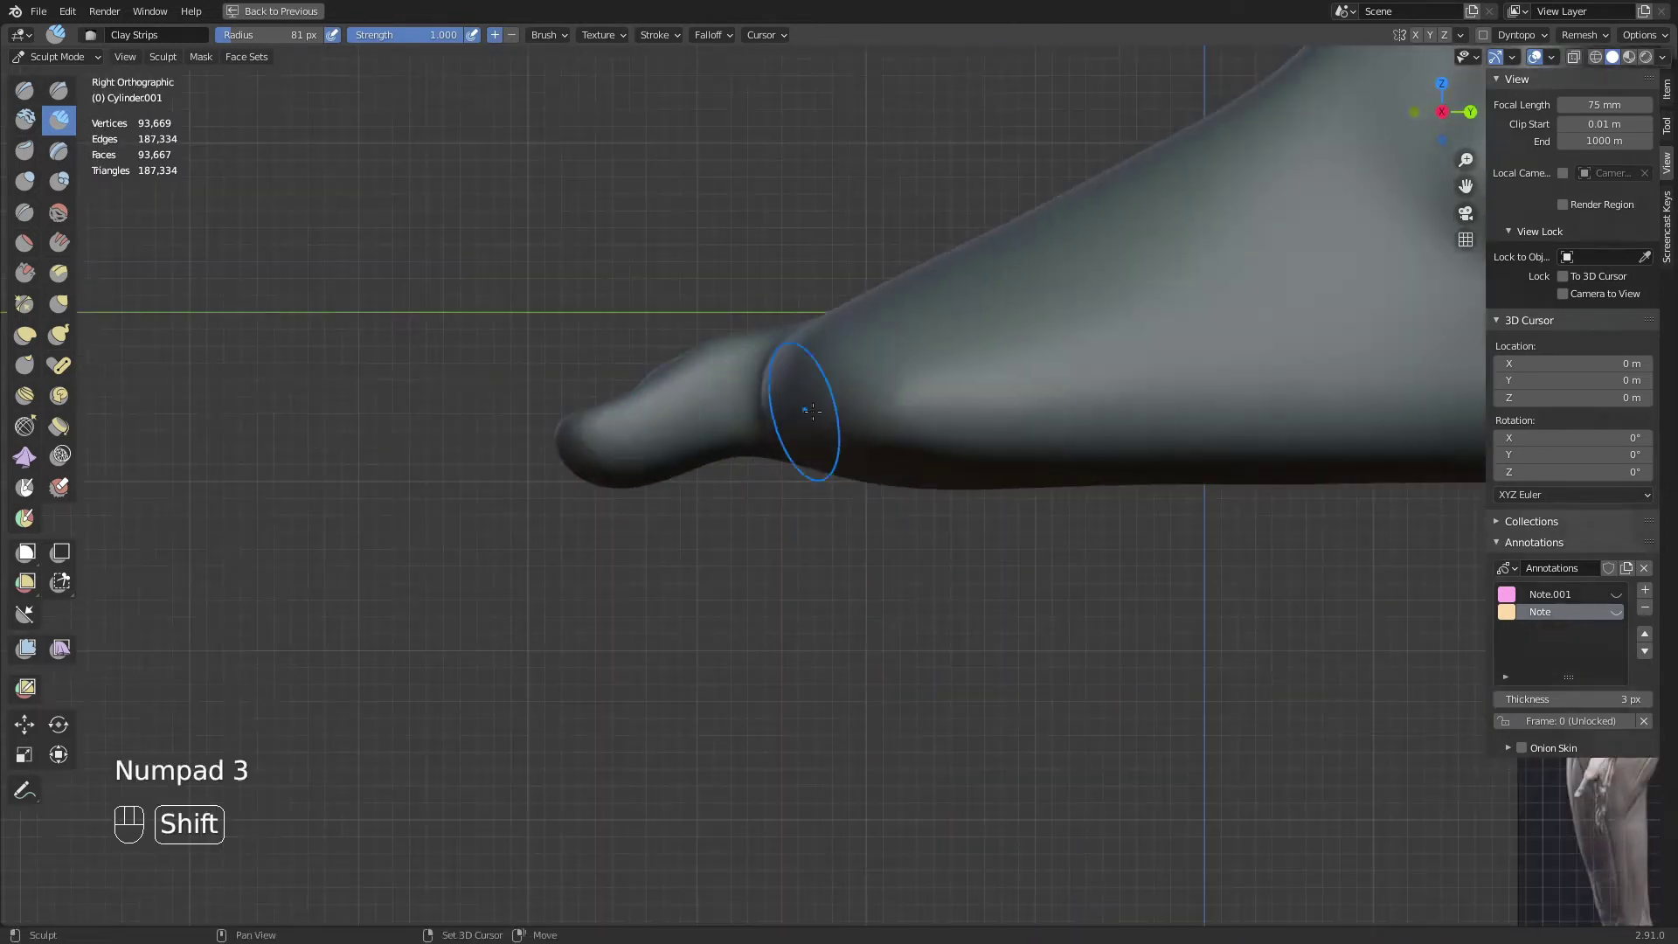
{"action": "middle_click_drag", "start_coordinate": [812, 411], "coordinate": [805, 355], "text": "shift"}
{"action": "key", "text": "f"}
{"action": "left_click_drag", "start_coordinate": [795, 346], "coordinate": [874, 343]}
{"action": "middle_click_drag", "start_coordinate": [870, 358], "coordinate": [854, 446], "text": "ctrl"}
{"action": "key", "text": "f"}
{"action": "left_click", "coordinate": [857, 451]}
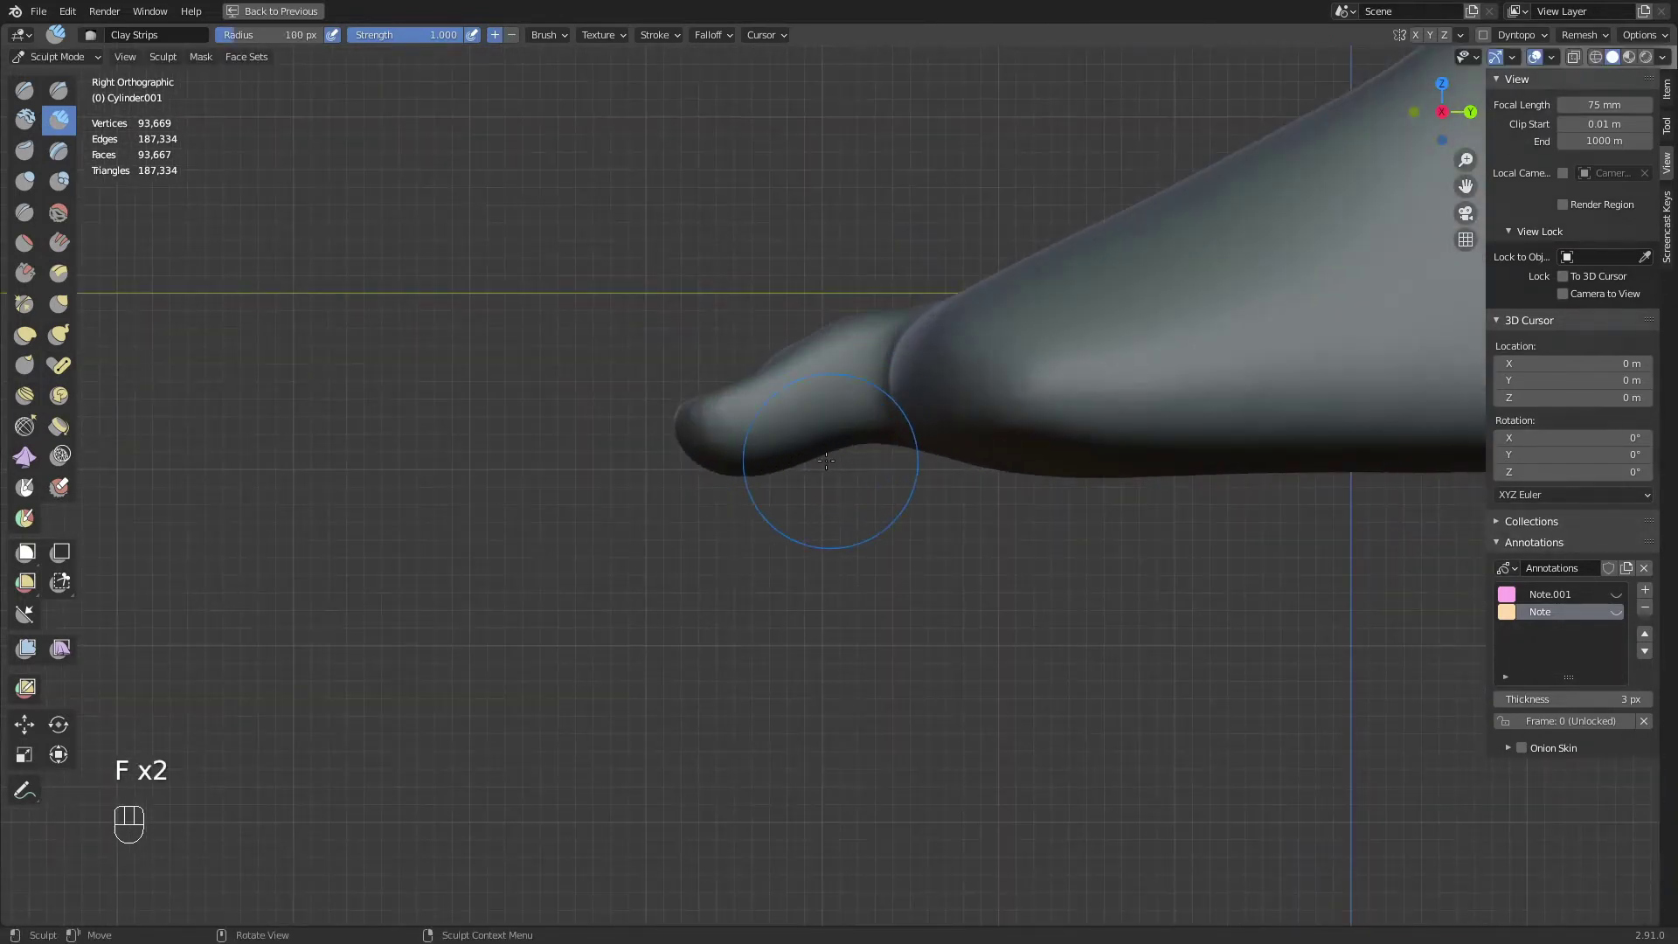
{"action": "key", "text": "g"}
{"action": "left_click_drag", "start_coordinate": [836, 460], "coordinate": [796, 480]}
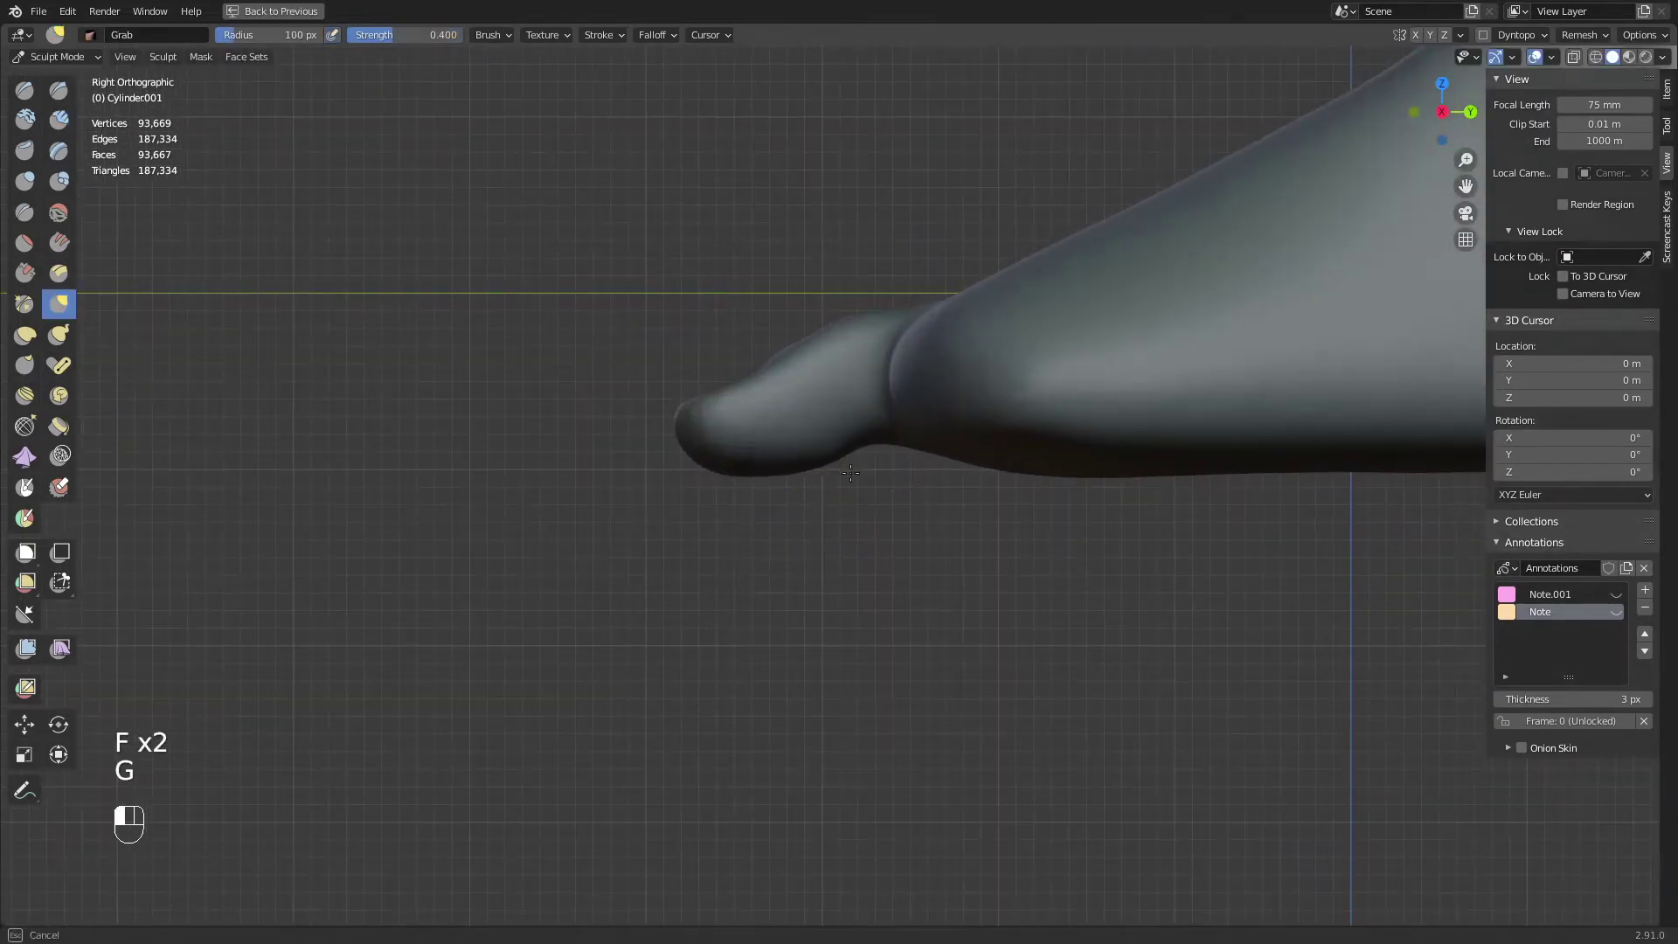
{"action": "key", "text": "f"}
{"action": "left_click", "coordinate": [796, 480]}
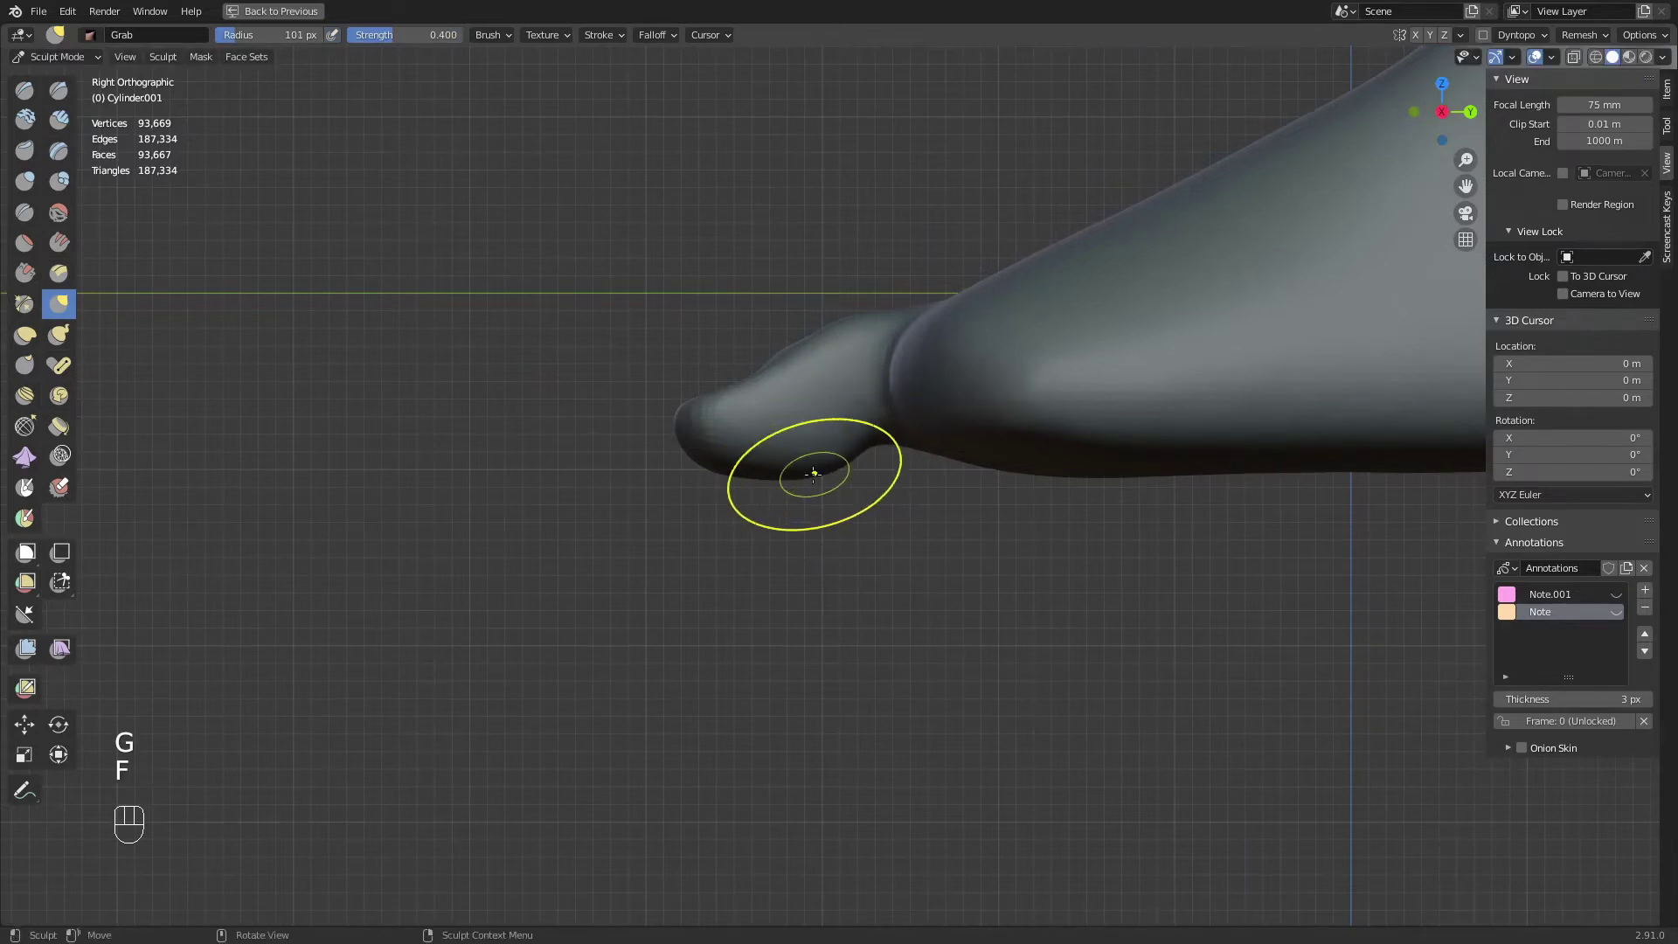
Compare the foot's front, top and sole outline with the foot sculpt and photo references
{"action": "scroll", "coordinate": [790, 461], "scroll_direction": "down", "scroll_amount": 5}
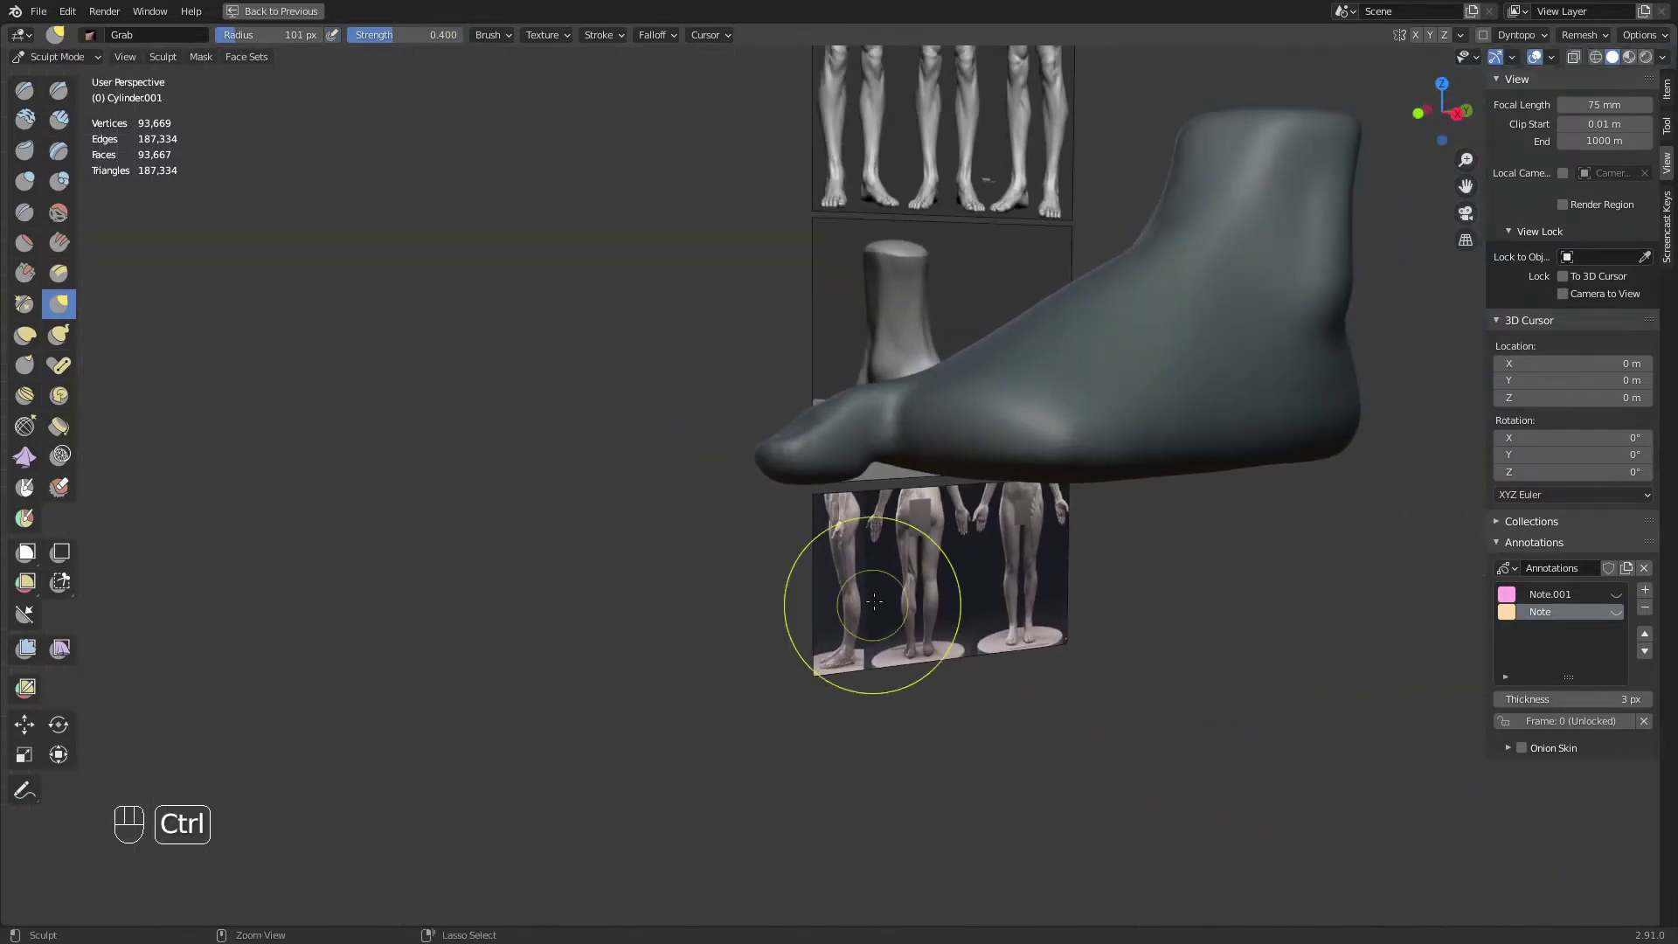
{"action": "key", "text": "KP_1"}
{"action": "middle_click_drag", "start_coordinate": [1165, 513], "coordinate": [674, 412], "text": "shift"}
{"action": "middle_click_drag", "start_coordinate": [767, 379], "coordinate": [899, 494], "text": "shift"}
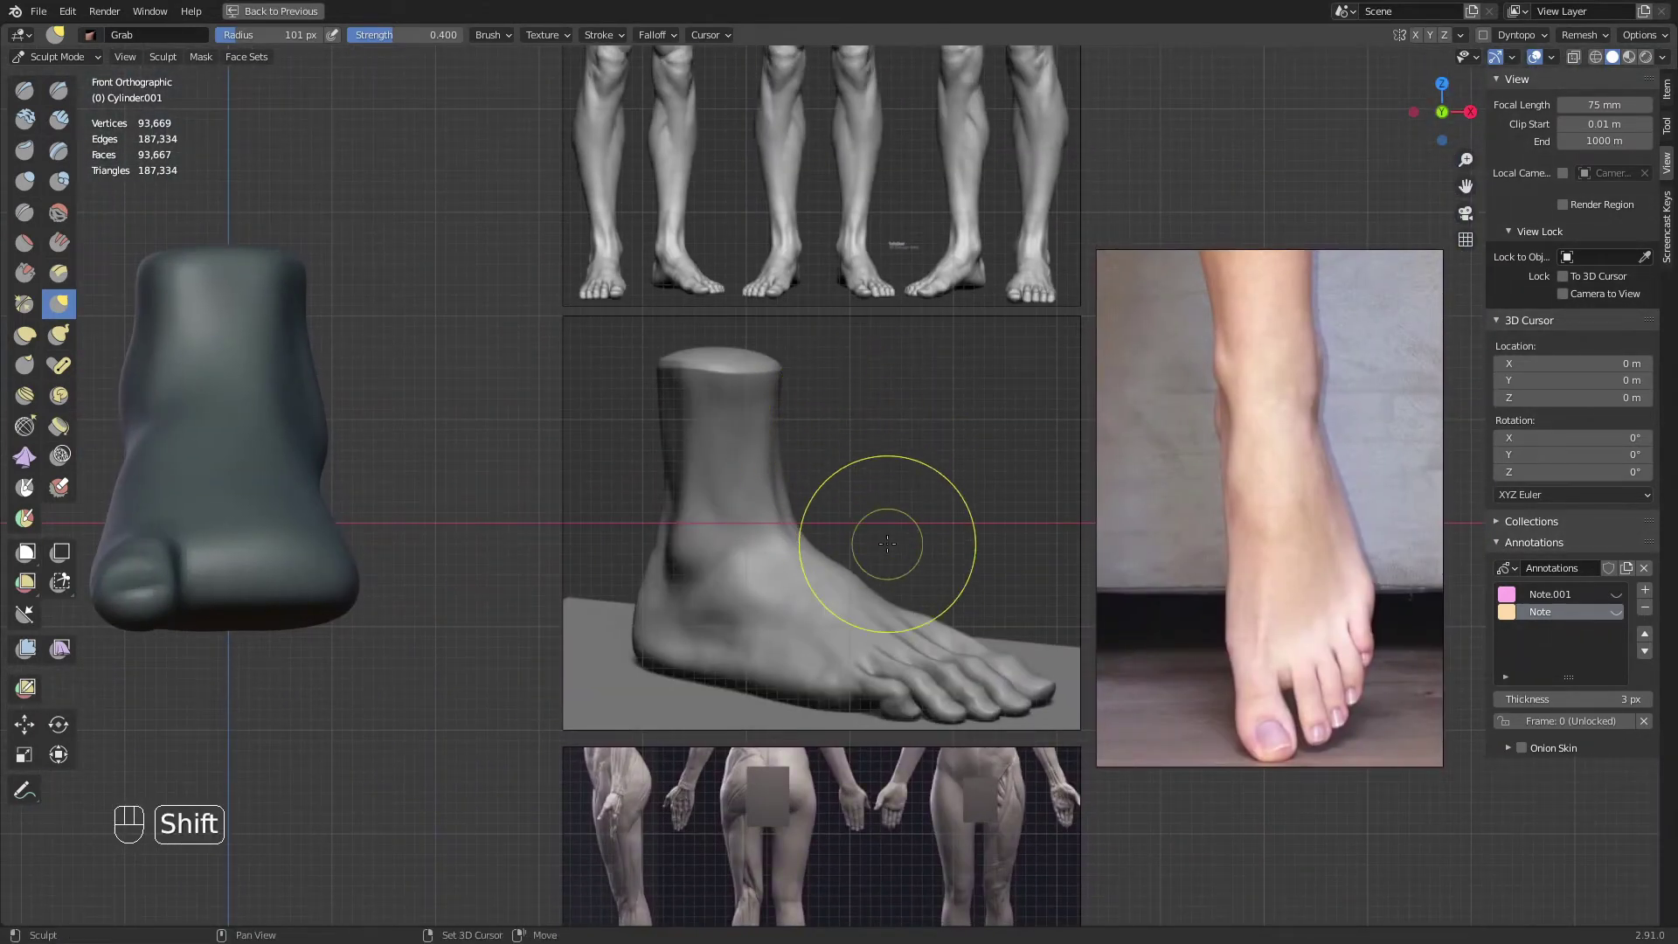
{"action": "mouse_move", "coordinate": [928, 675]}
{"action": "middle_mouse_down", "text": "shift"}
{"action": "mouse_move", "coordinate": [899, 457]}
{"action": "mouse_move", "coordinate": [775, 502]}
{"action": "middle_mouse_up", "text": "shift"}
{"action": "middle_click_drag", "start_coordinate": [846, 371], "coordinate": [1161, 592], "text": "shift"}
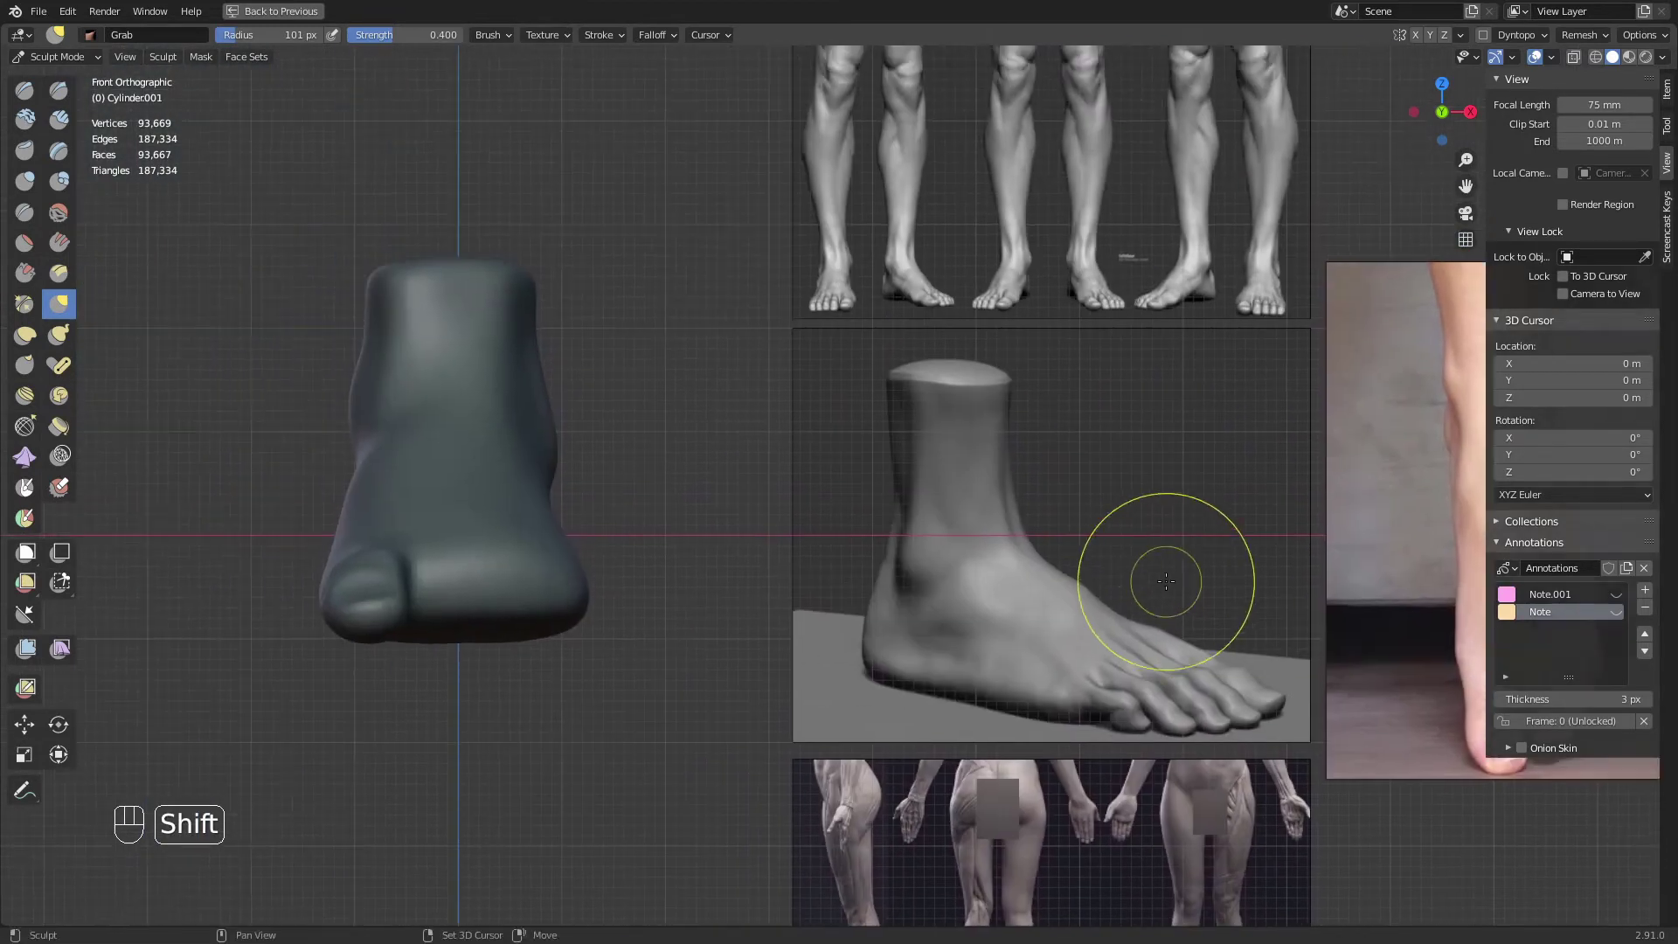
{"action": "middle_click_drag", "start_coordinate": [1062, 473], "coordinate": [1045, 284]}
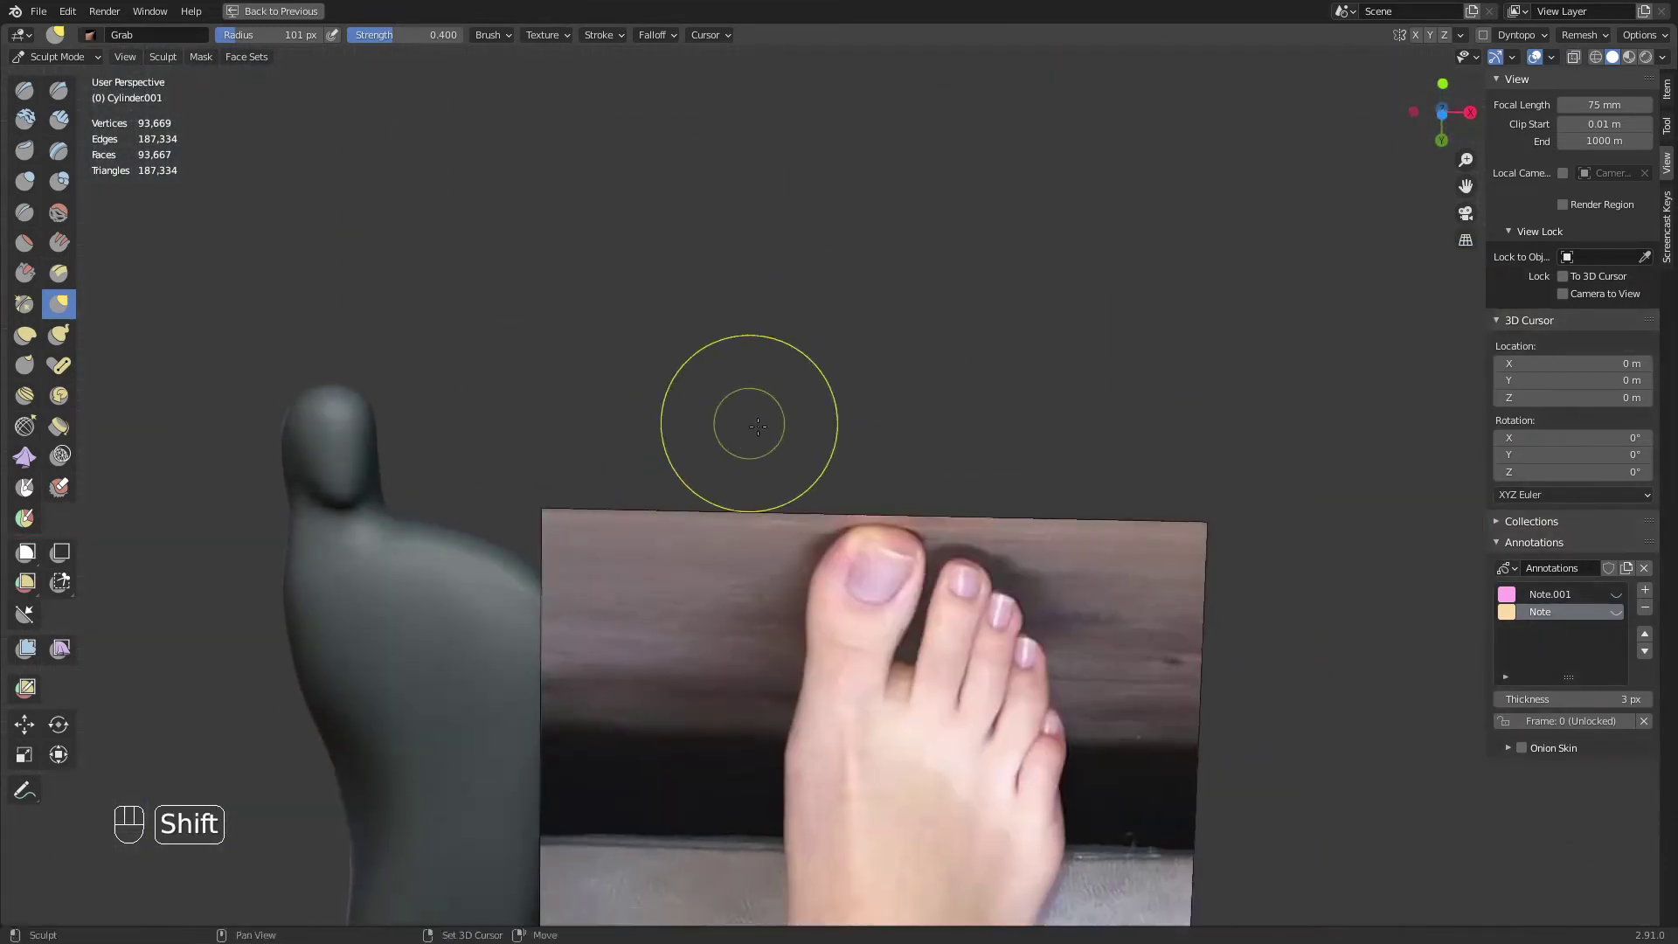
{"action": "middle_click_drag", "start_coordinate": [750, 425], "coordinate": [1120, 304], "text": "shift"}
{"action": "middle_click_drag", "start_coordinate": [848, 469], "coordinate": [733, 453], "text": "shift"}
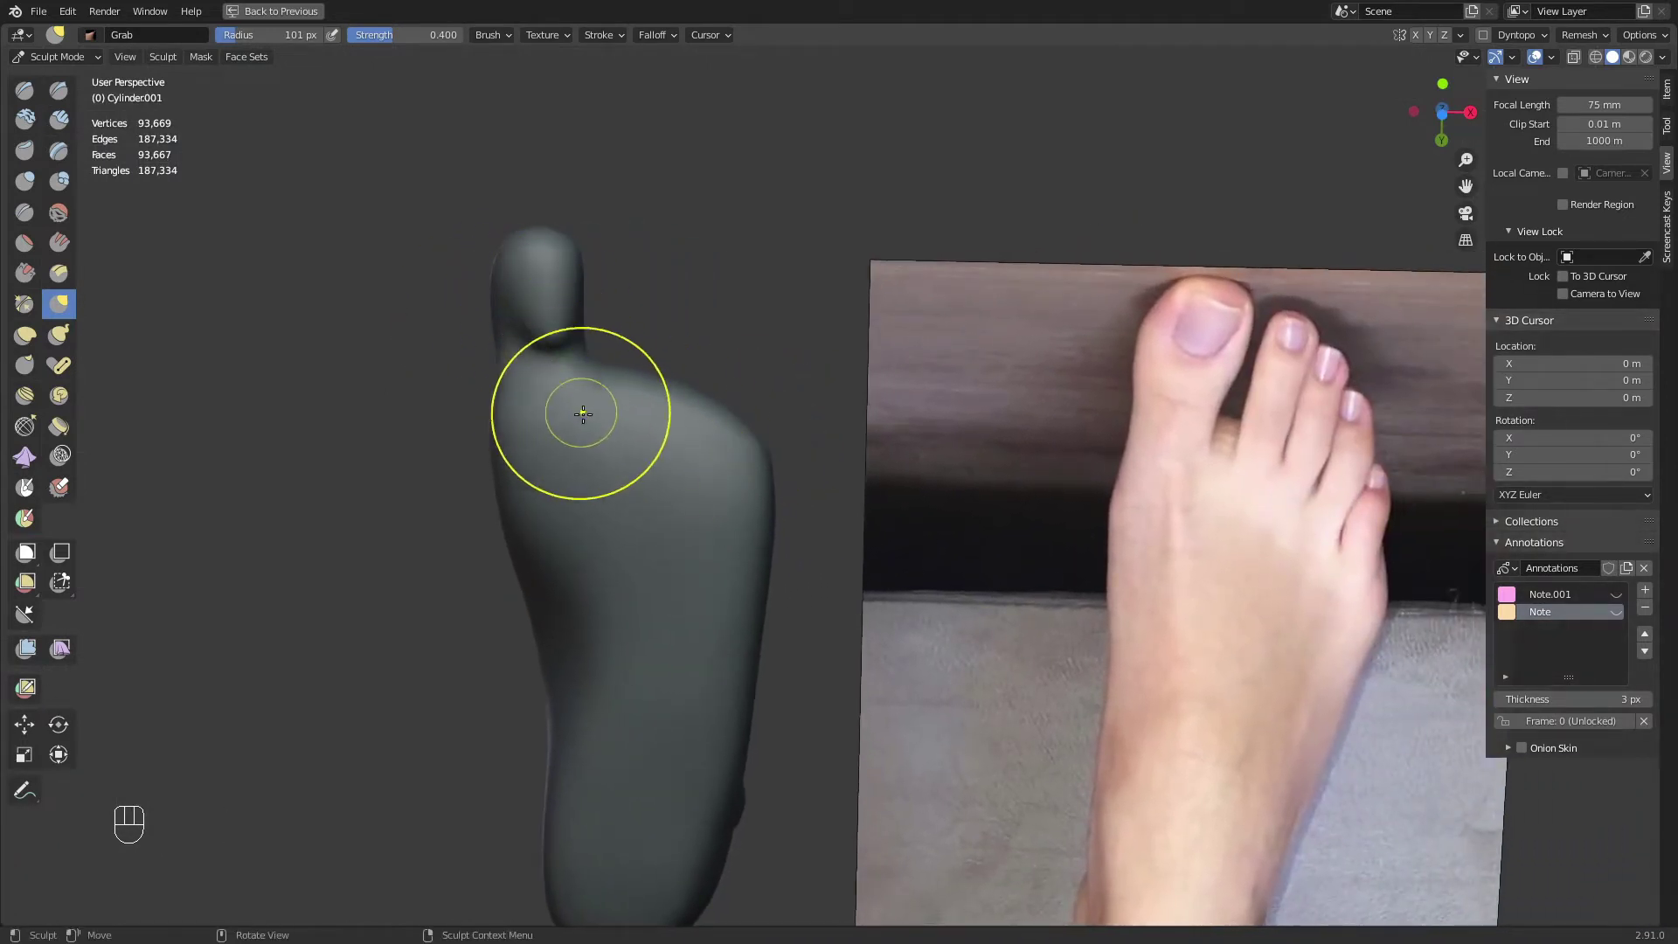
{"action": "mouse_move", "coordinate": [580, 411]}
{"action": "middle_mouse_down"}
{"action": "mouse_move", "coordinate": [771, 401]}
{"action": "mouse_move", "coordinate": [753, 472]}
{"action": "middle_mouse_up"}
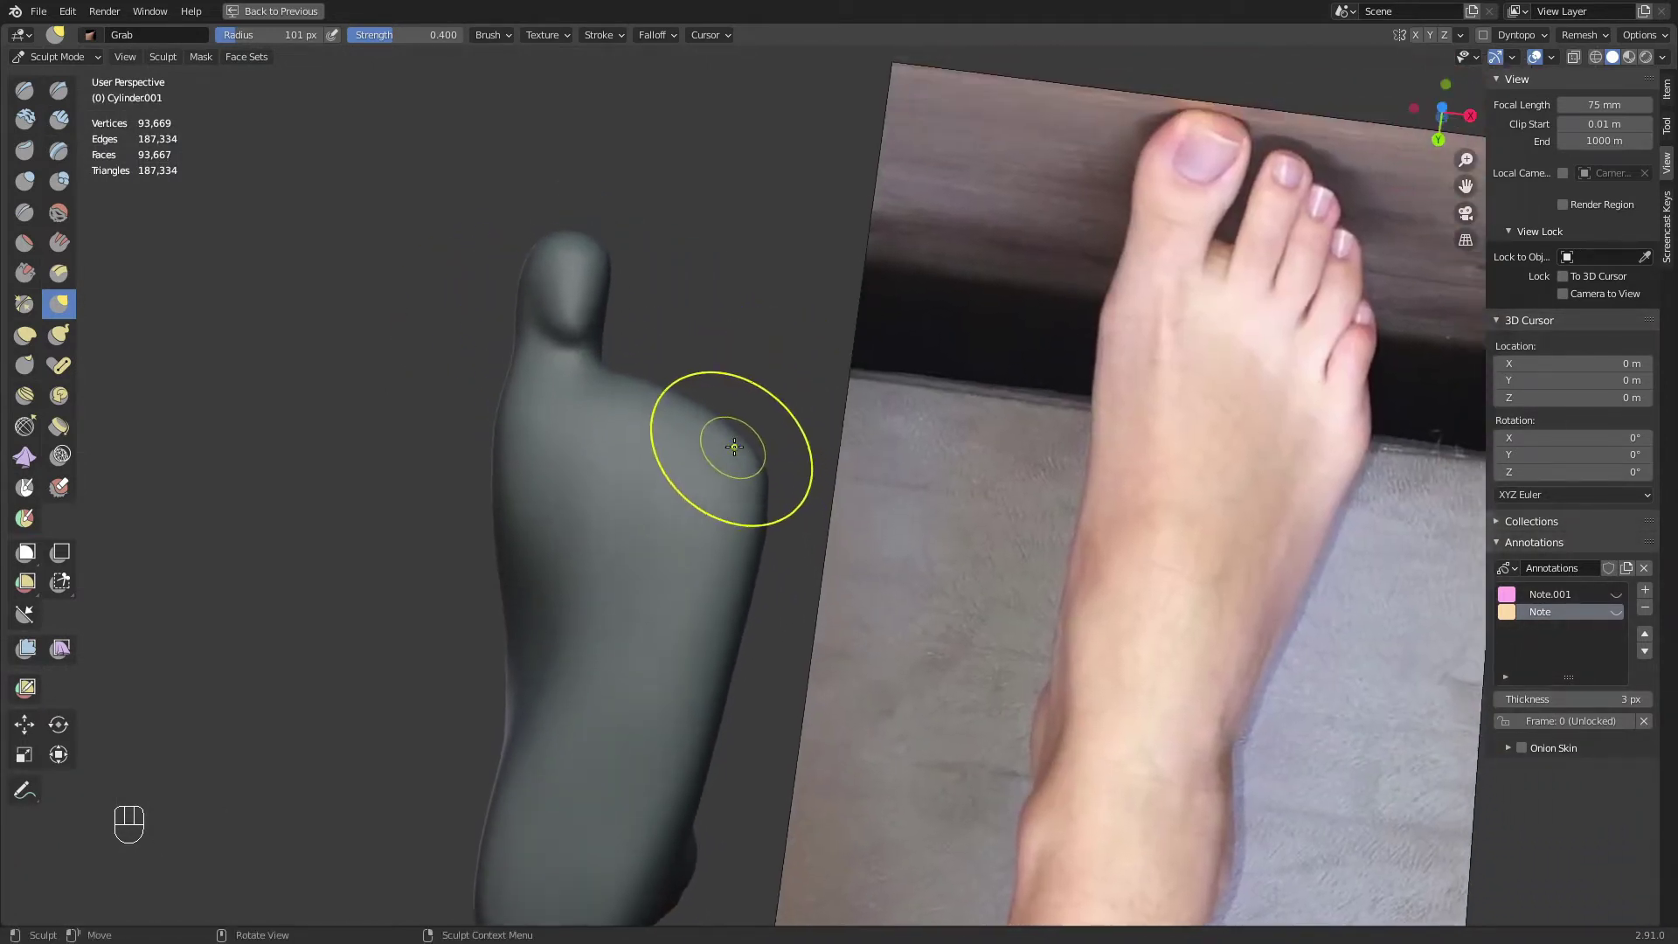
Cut a crease across the underside of the big toe's base with the Crease brush at 21 px
{"action": "key", "text": "f"}
{"action": "left_click", "coordinate": [601, 402]}
{"action": "mouse_move", "coordinate": [572, 407]}
{"action": "middle_mouse_down", "text": "ctrl"}
{"action": "mouse_move", "coordinate": [761, 514]}
{"action": "mouse_move", "coordinate": [705, 427]}
{"action": "middle_mouse_up", "text": "ctrl"}
{"action": "key", "text": "shift+c"}
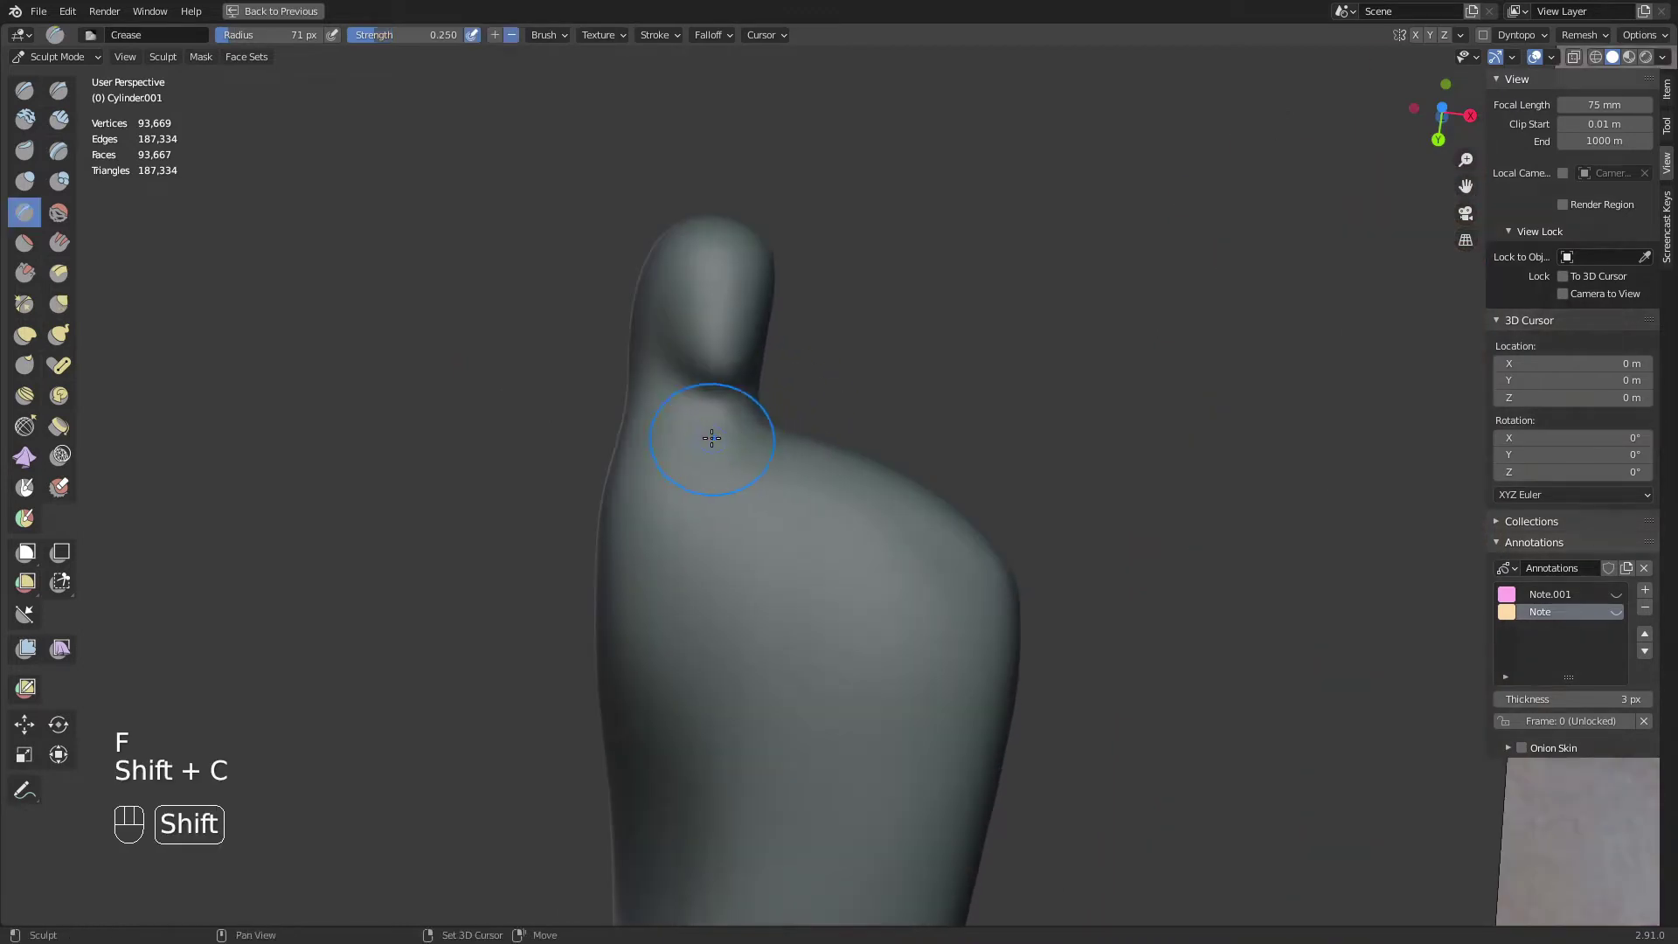
{"action": "key", "text": "f"}
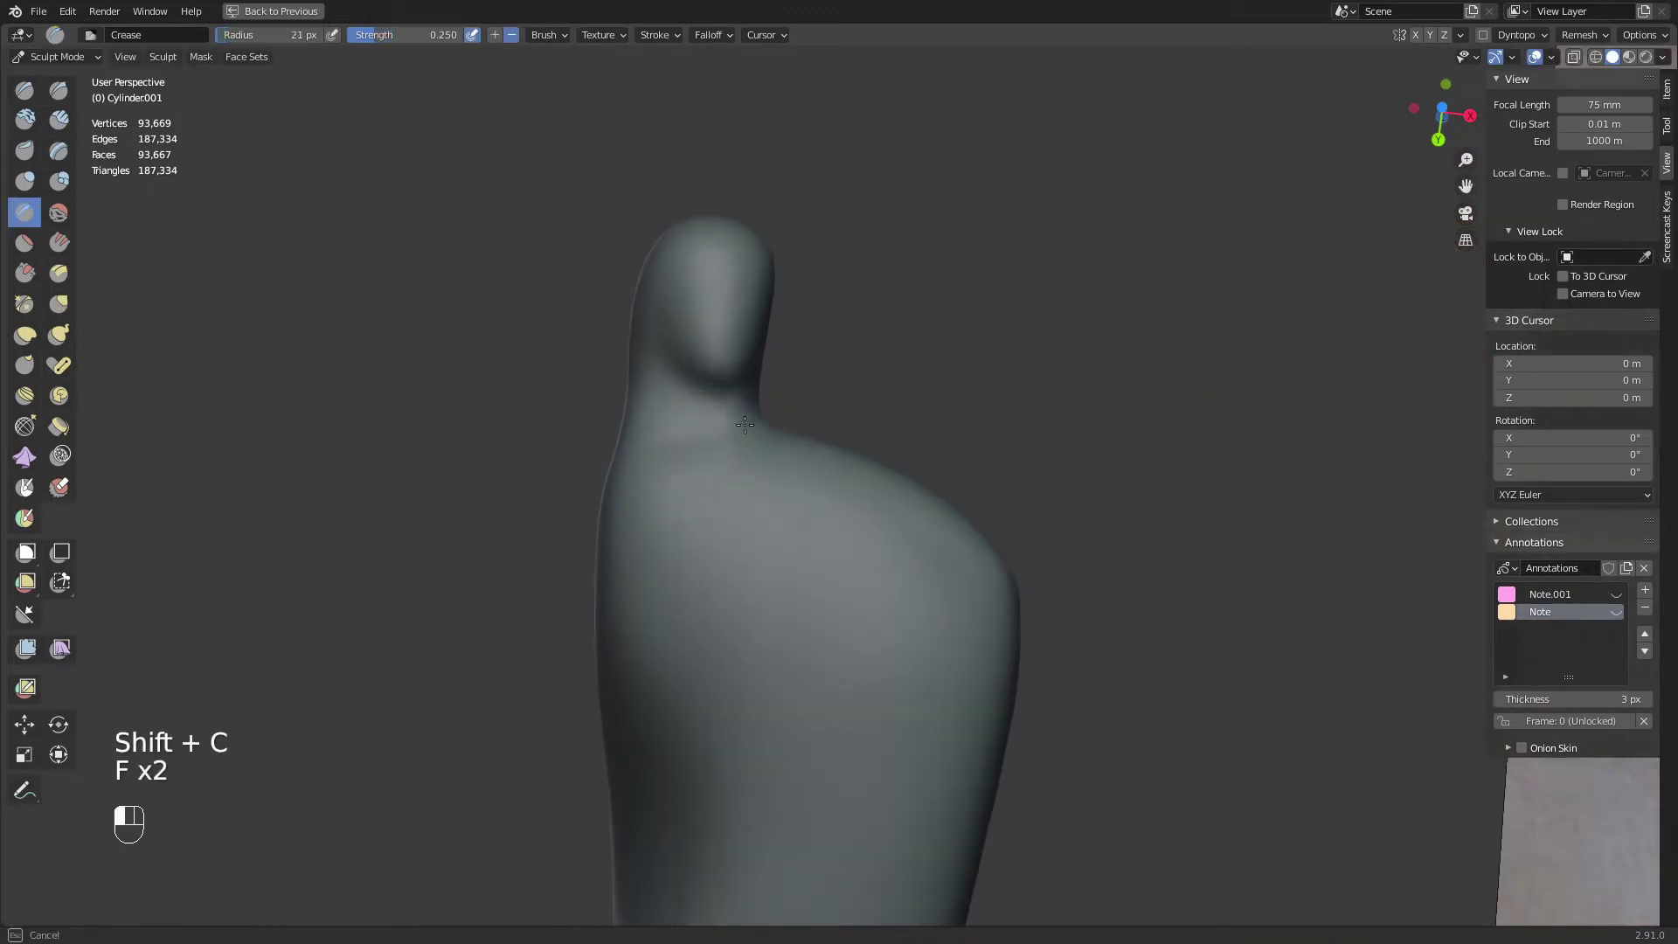
{"action": "key", "text": "b"}
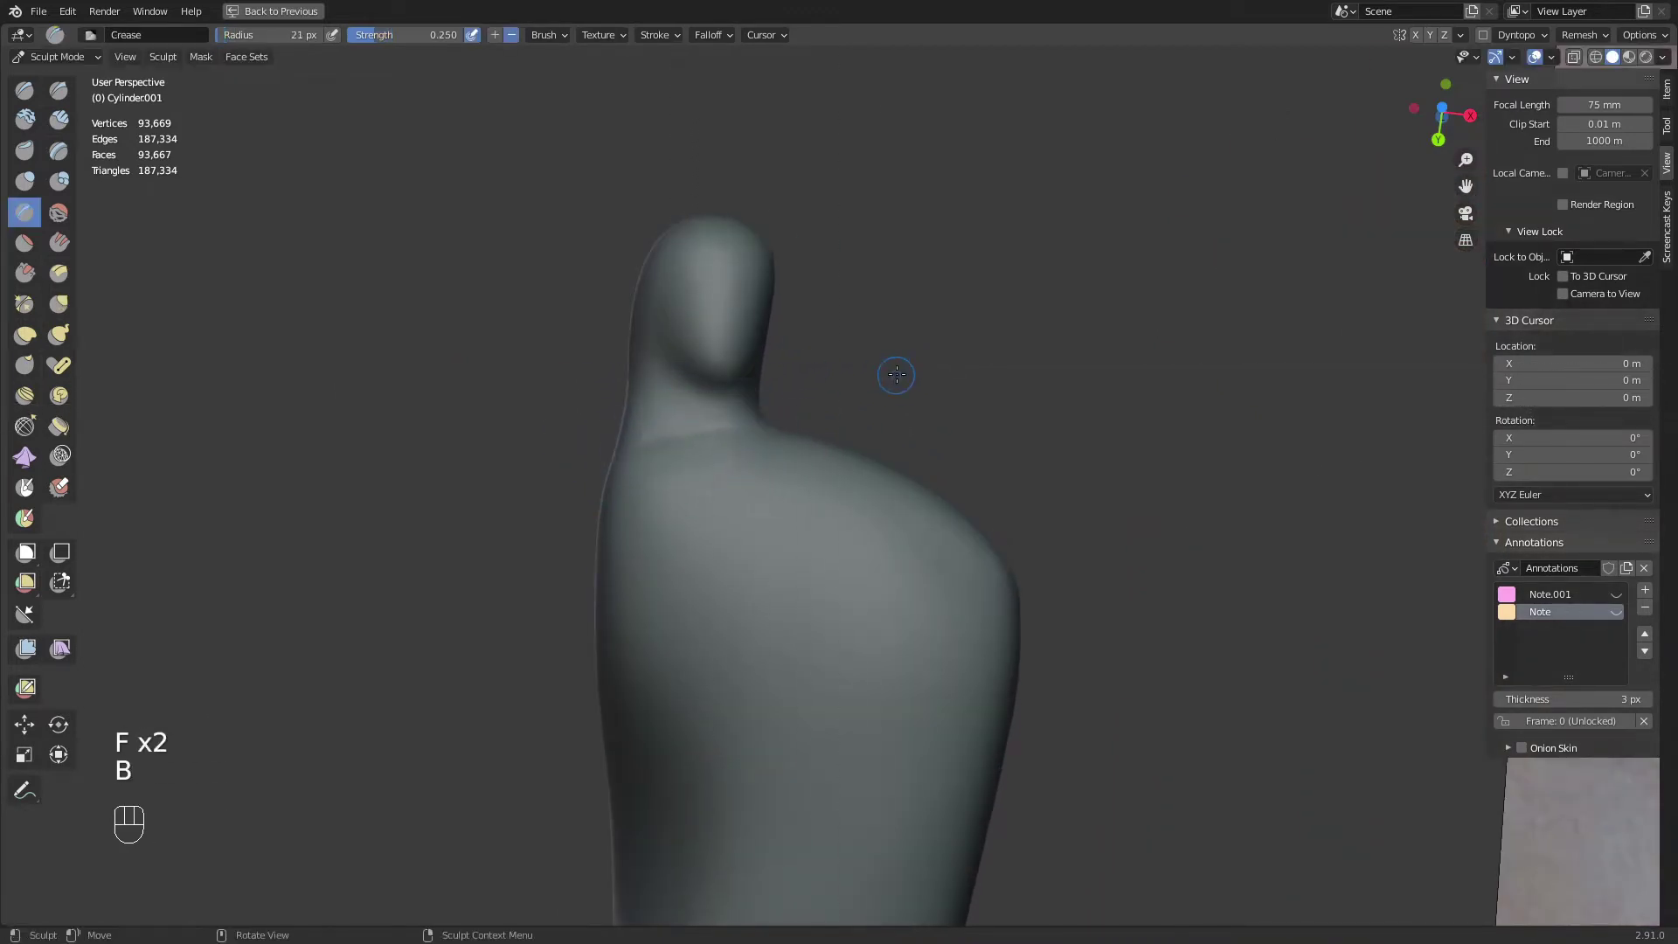
Build up the pad on the underside of the big toe with Clay Strips at 95 px
{"action": "key", "text": "q"}
{"action": "left_click", "coordinate": [800, 368]}
{"action": "key", "text": "f"}
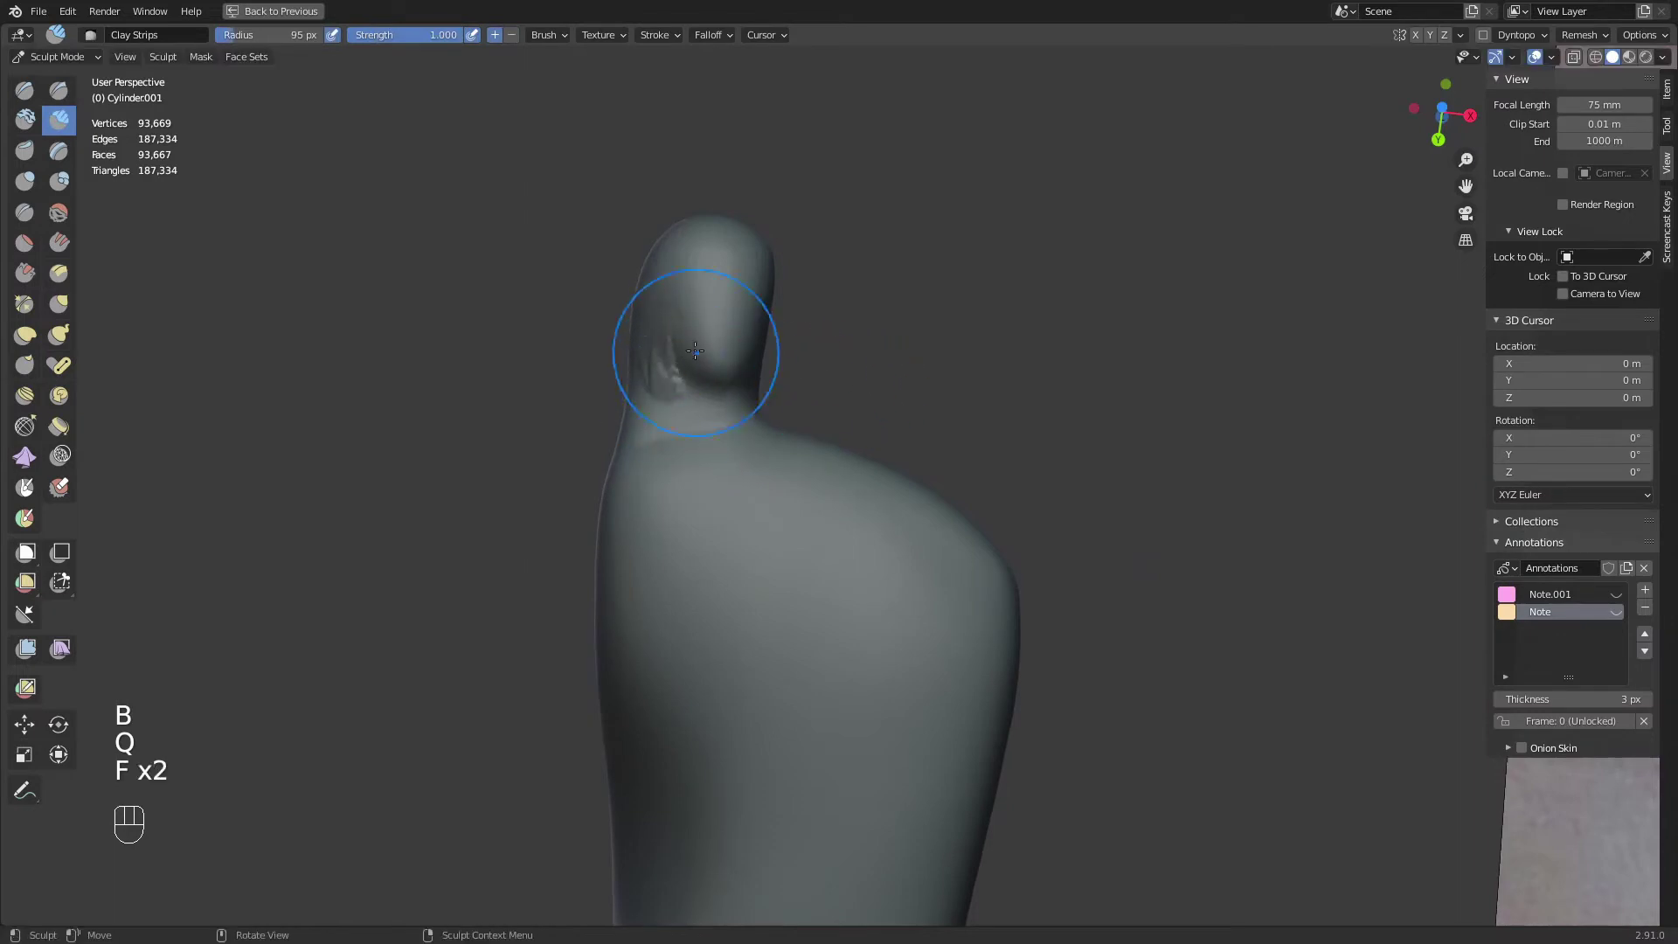
{"action": "left_click_drag", "start_coordinate": [695, 350], "coordinate": [692, 385]}
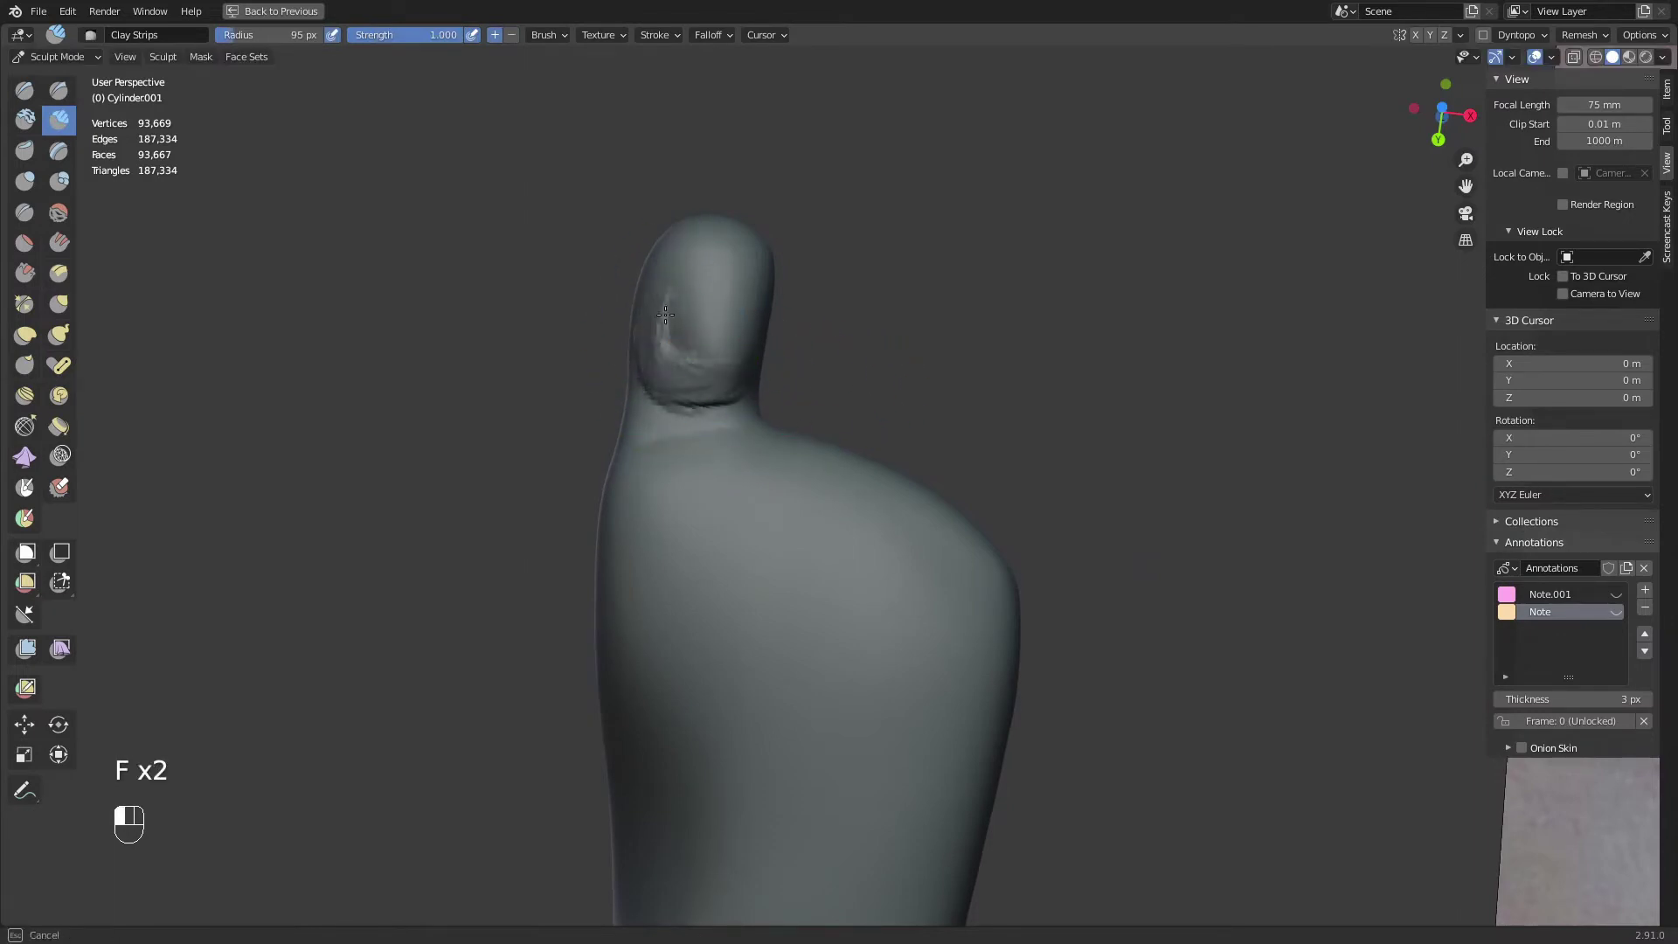
{"action": "mouse_move", "coordinate": [666, 315]}
{"action": "left_mouse_down"}
{"action": "mouse_move", "coordinate": [673, 280]}
{"action": "mouse_move", "coordinate": [700, 359]}
{"action": "mouse_move", "coordinate": [656, 389]}
{"action": "left_mouse_up"}
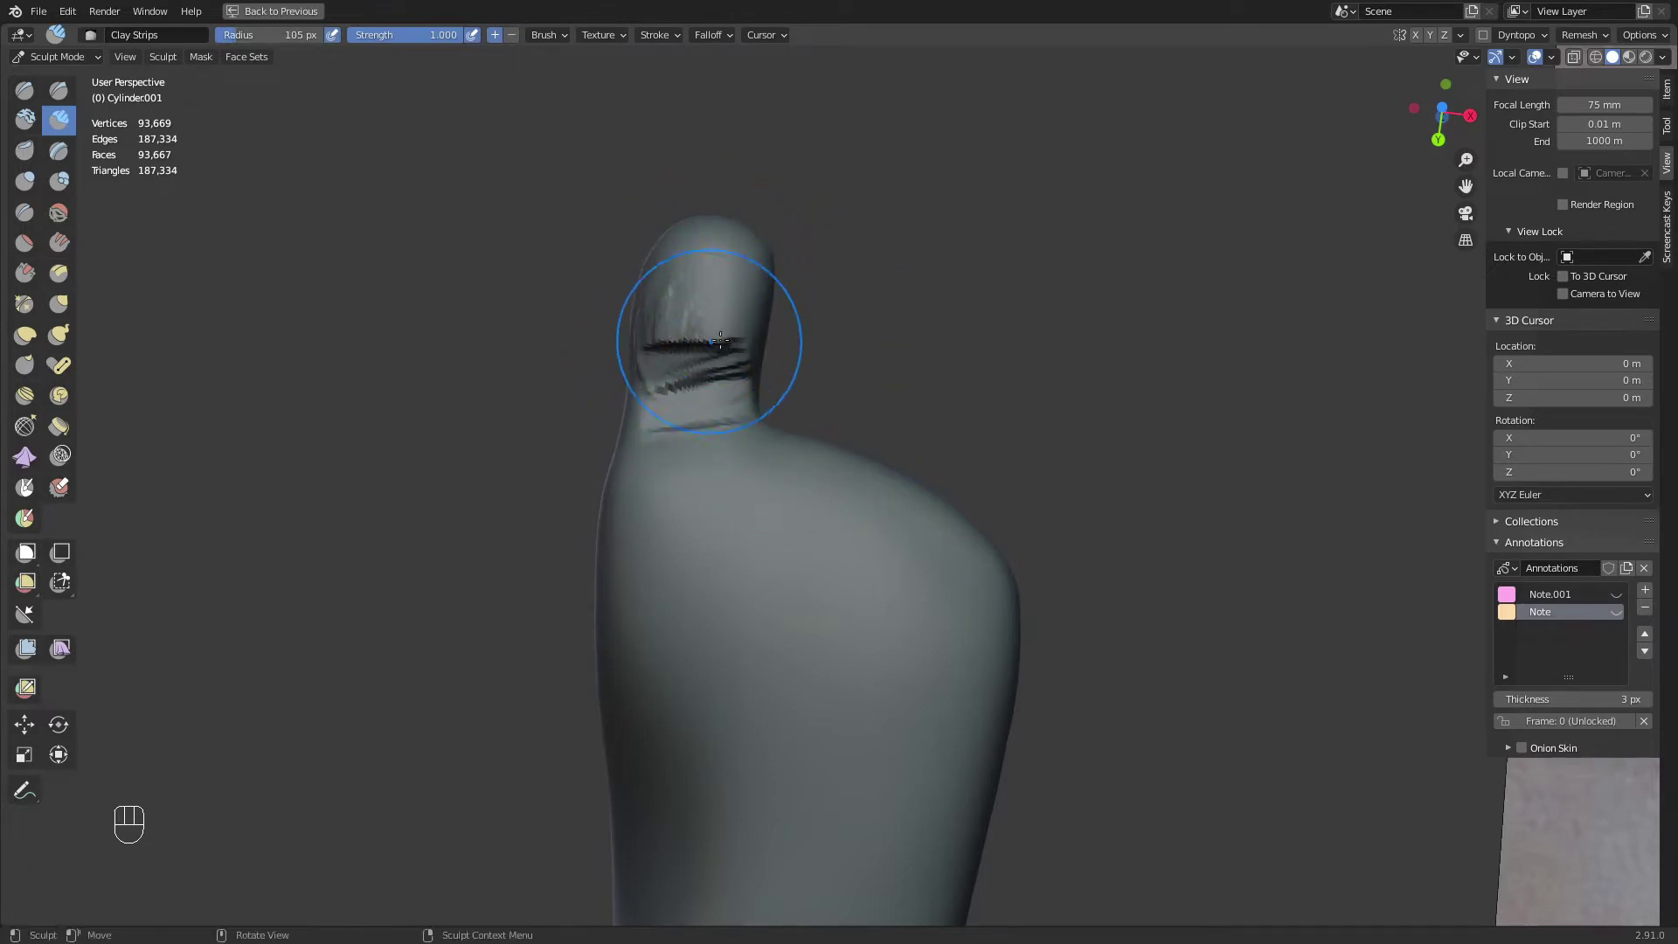
Undo the last three strokes on the big toe's pad and smooth the crease at its base
{"action": "key", "text": "ctrl+z"}
{"action": "key", "text": "ctrl+z"}
{"action": "key", "text": "ctrl+z"}
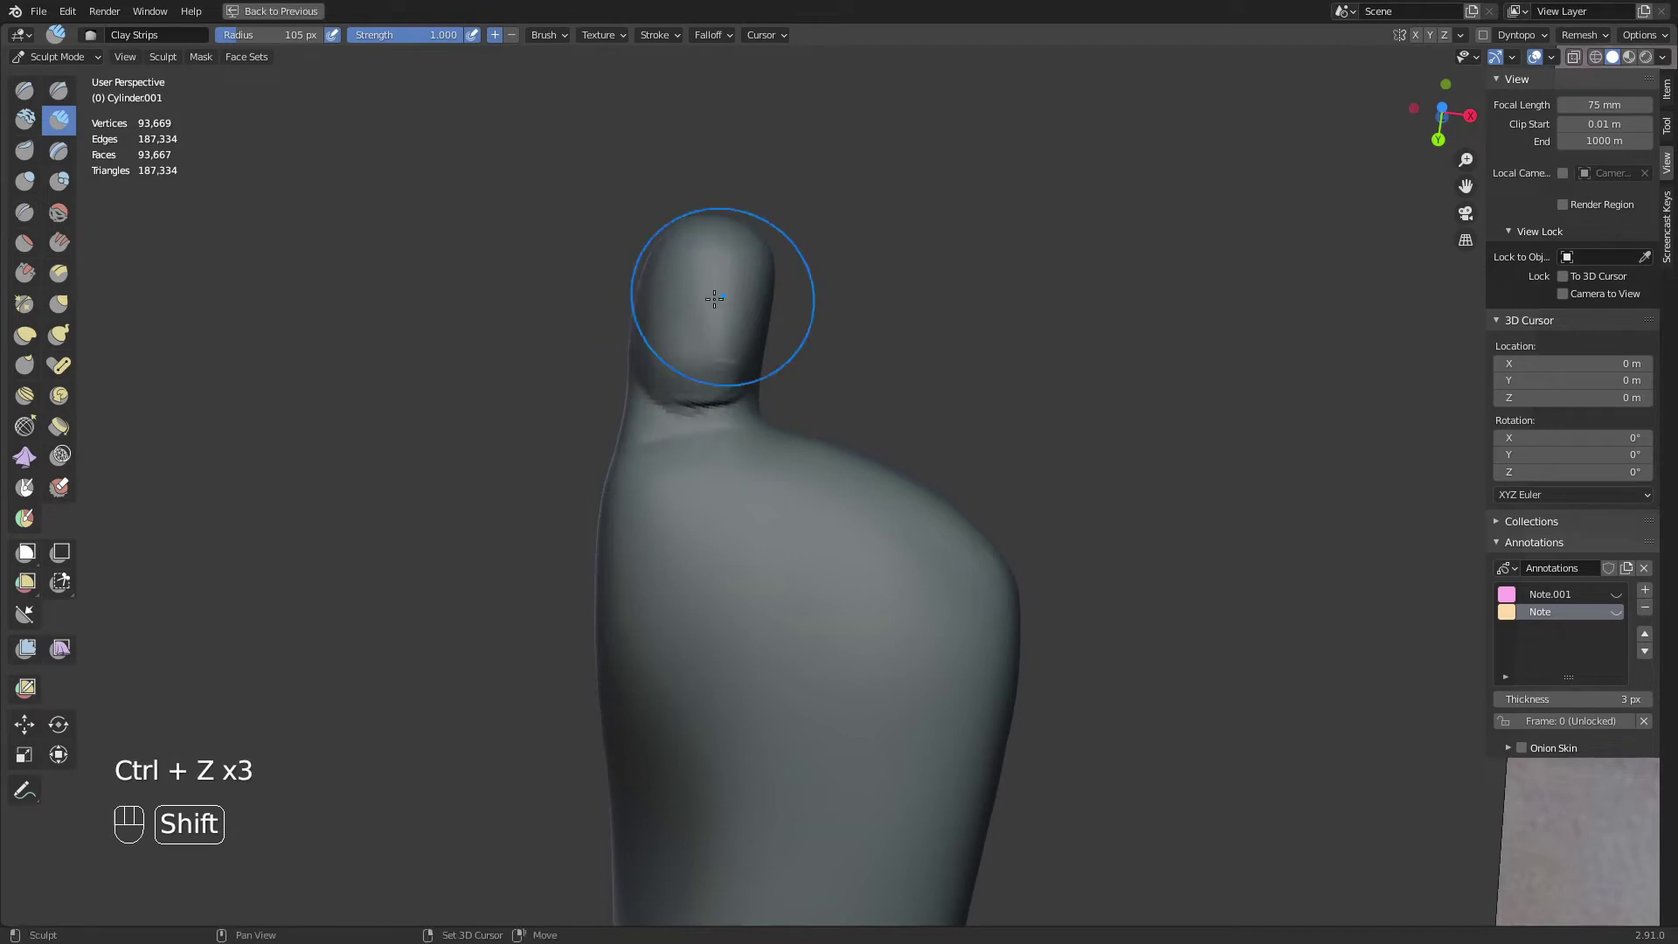
{"action": "left_click_drag", "start_coordinate": [707, 399], "coordinate": [678, 414], "text": "shift"}
{"action": "middle_click_drag", "start_coordinate": [629, 358], "coordinate": [667, 348]}
{"action": "mouse_move", "coordinate": [625, 420]}
{"action": "left_mouse_down"}
{"action": "mouse_move", "coordinate": [647, 440]}
{"action": "mouse_move", "coordinate": [691, 437]}
{"action": "mouse_move", "coordinate": [649, 440]}
{"action": "left_mouse_up"}
Examine the shape and spacing of the toes in the side-view foot sculpt and the foot photo
{"action": "mouse_move", "coordinate": [641, 454]}
{"action": "middle_mouse_down"}
{"action": "mouse_move", "coordinate": [869, 375]}
{"action": "mouse_move", "coordinate": [817, 405]}
{"action": "mouse_move", "coordinate": [817, 270]}
{"action": "mouse_move", "coordinate": [803, 329]}
{"action": "middle_mouse_up"}
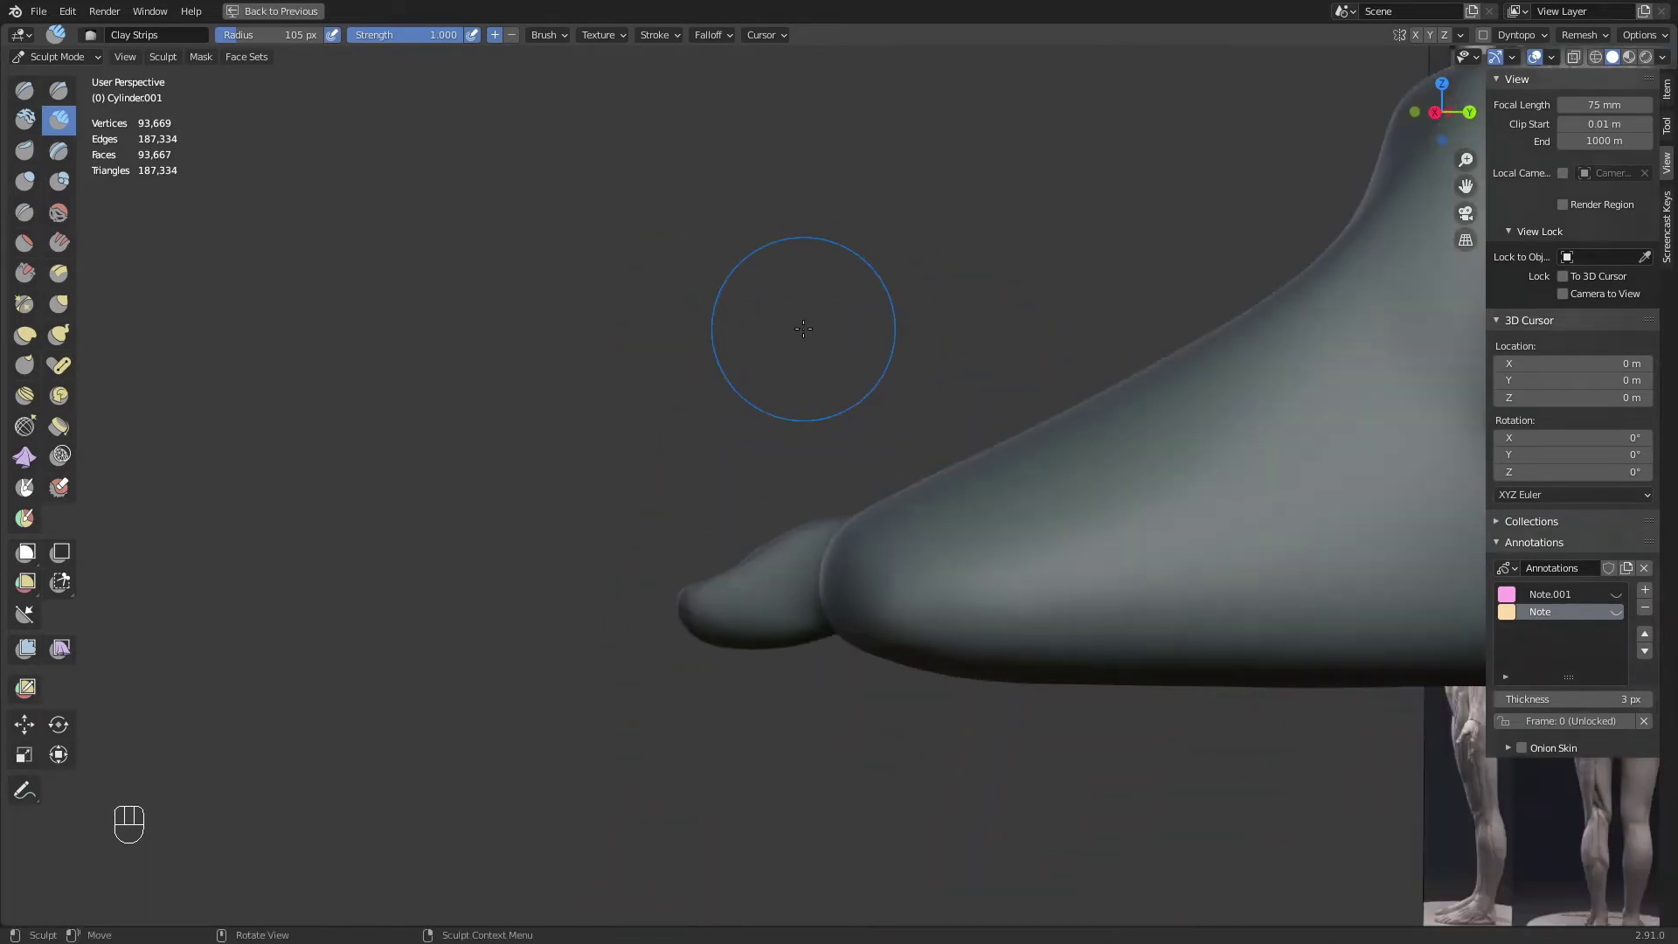
{"action": "key", "text": "KP_1"}
{"action": "middle_click_drag", "start_coordinate": [1197, 549], "coordinate": [790, 416], "text": "shift"}
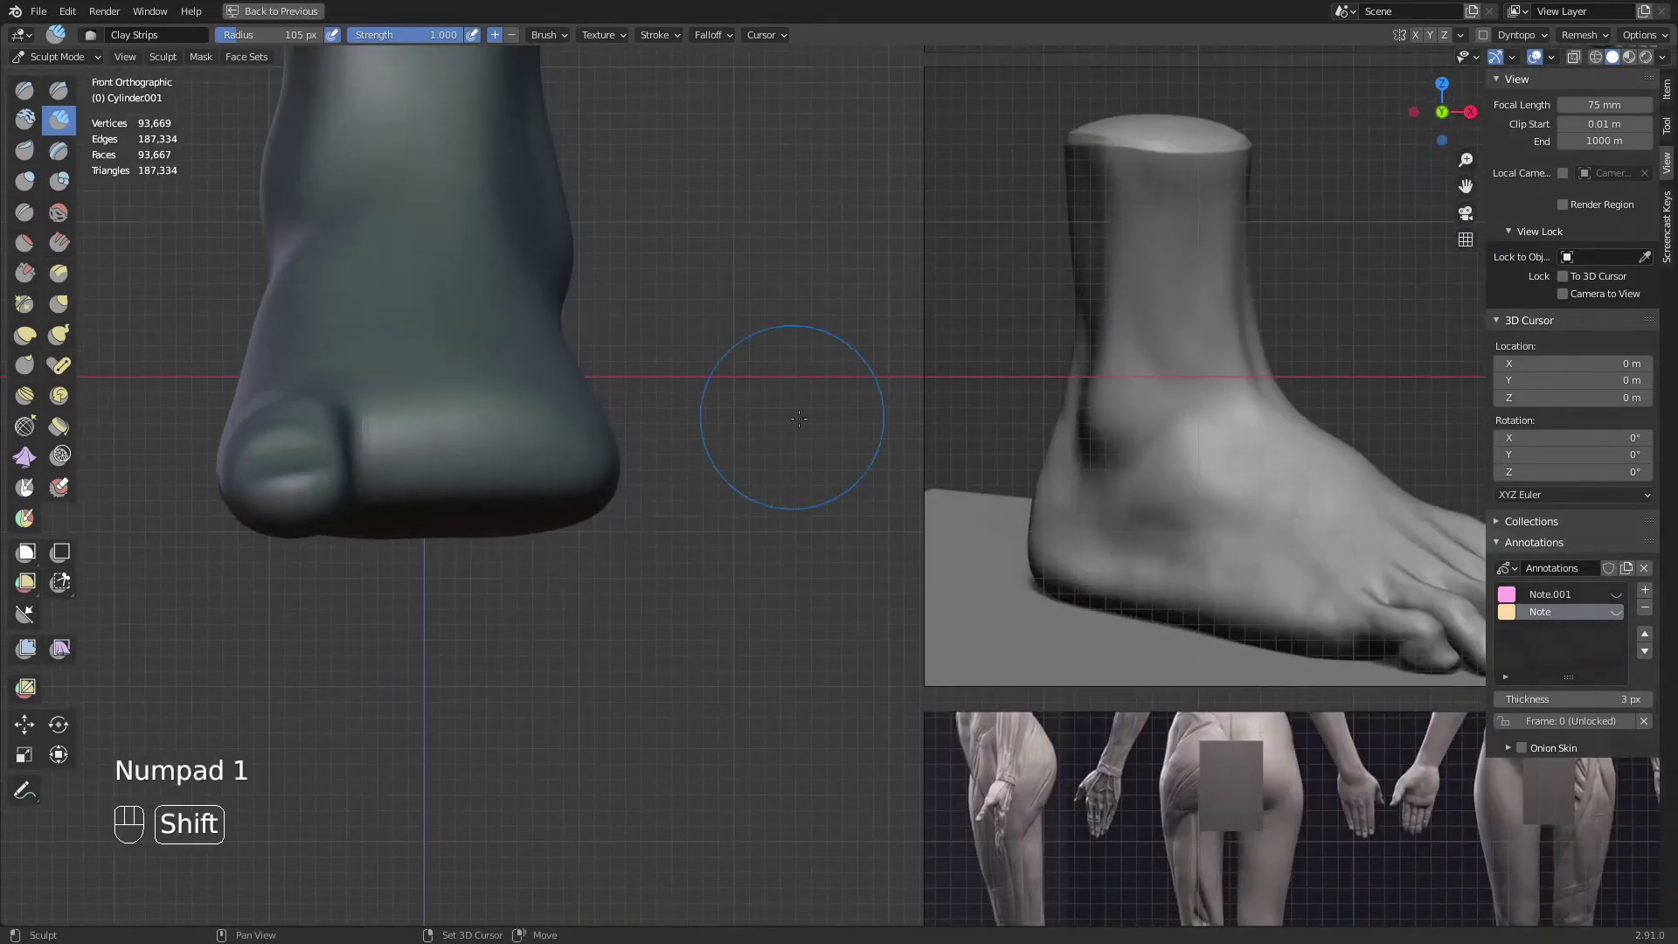
{"action": "middle_click_drag", "start_coordinate": [1139, 487], "coordinate": [772, 421], "text": "shift"}
{"action": "mouse_move", "coordinate": [1190, 522]}
{"action": "middle_mouse_down", "text": "shift"}
{"action": "mouse_move", "coordinate": [974, 449]}
{"action": "mouse_move", "coordinate": [1028, 444]}
{"action": "middle_mouse_up", "text": "shift"}
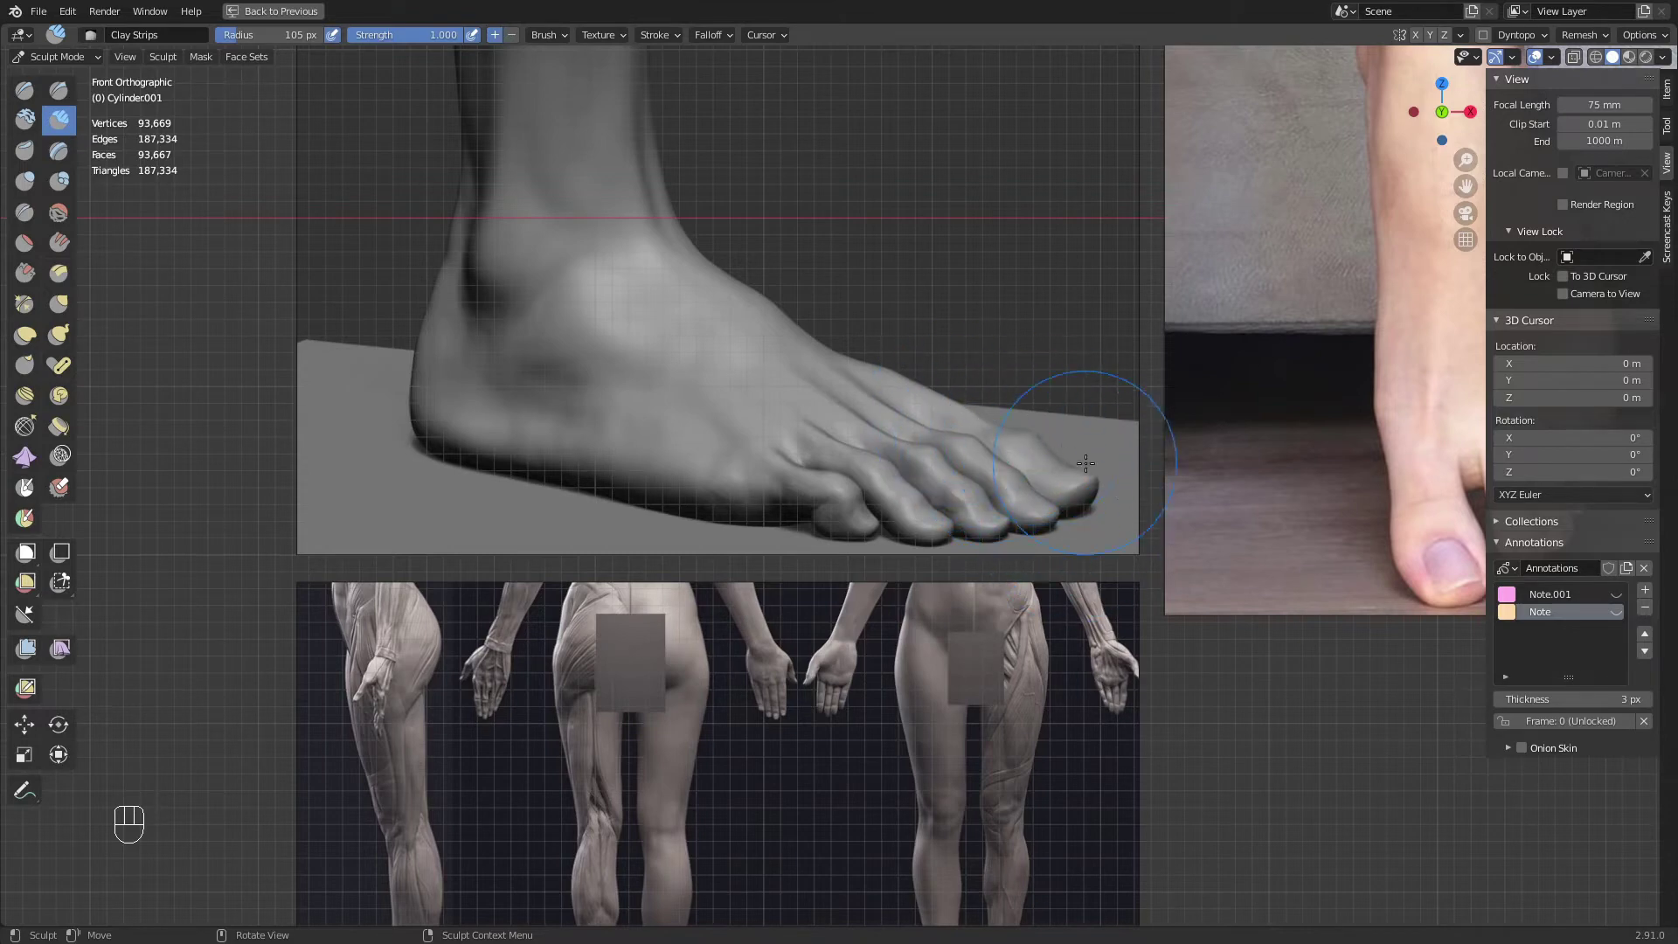
{"action": "middle_click_drag", "start_coordinate": [1023, 438], "coordinate": [822, 515], "text": "shift"}
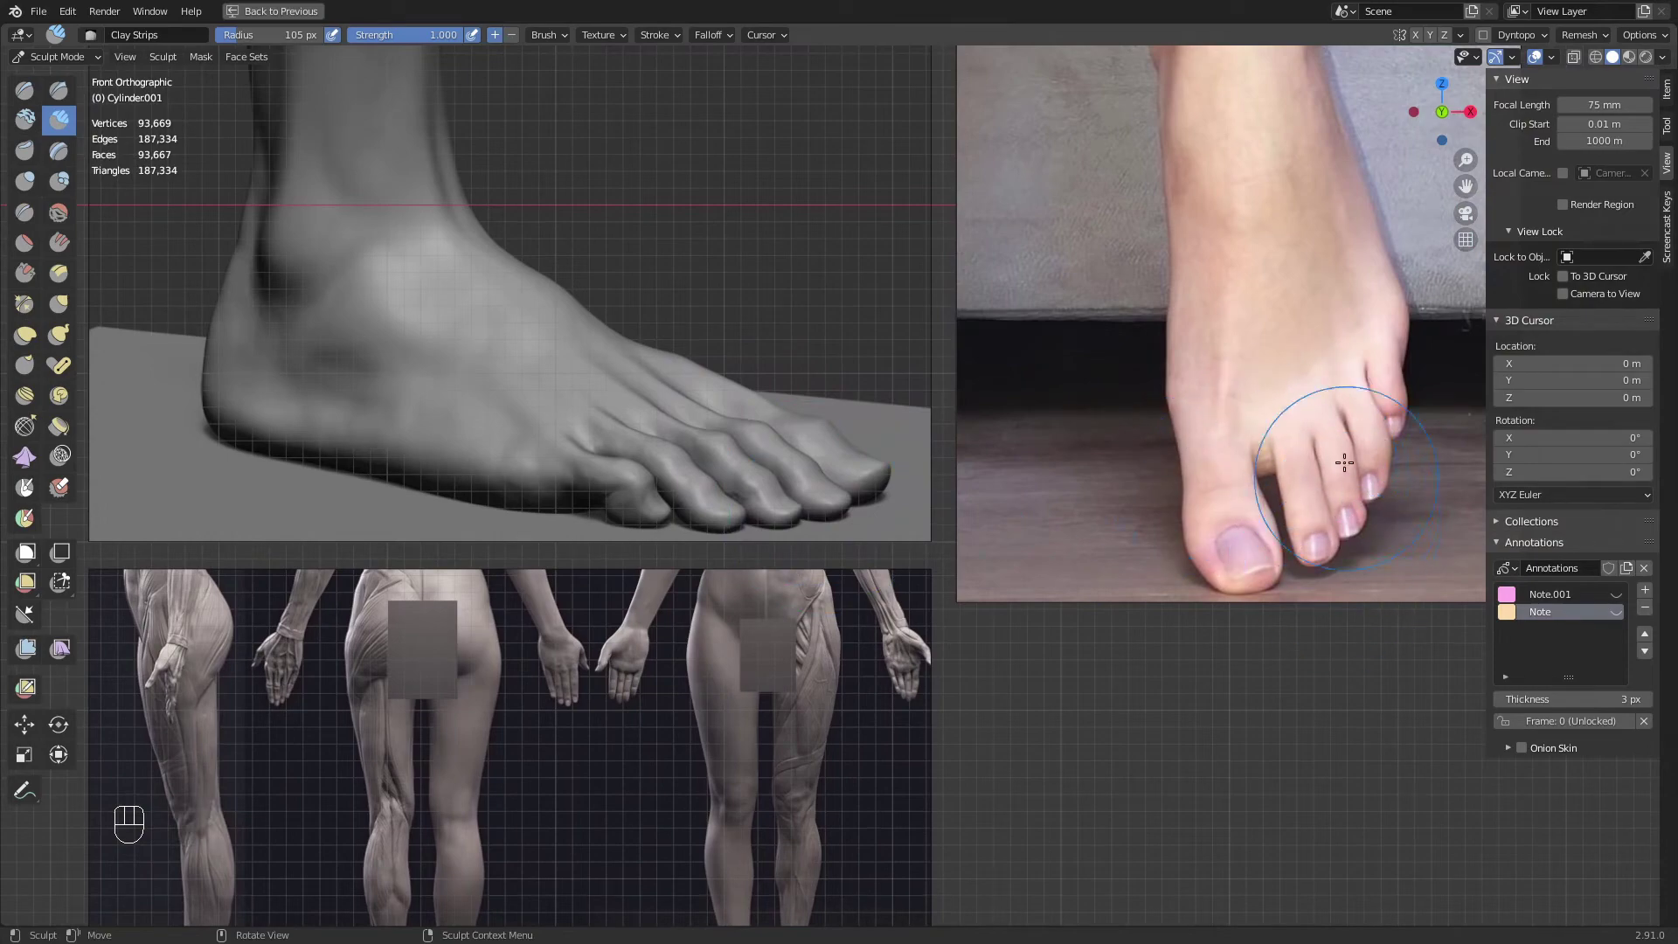
{"action": "middle_click_drag", "start_coordinate": [879, 711], "coordinate": [1022, 569], "text": "shift"}
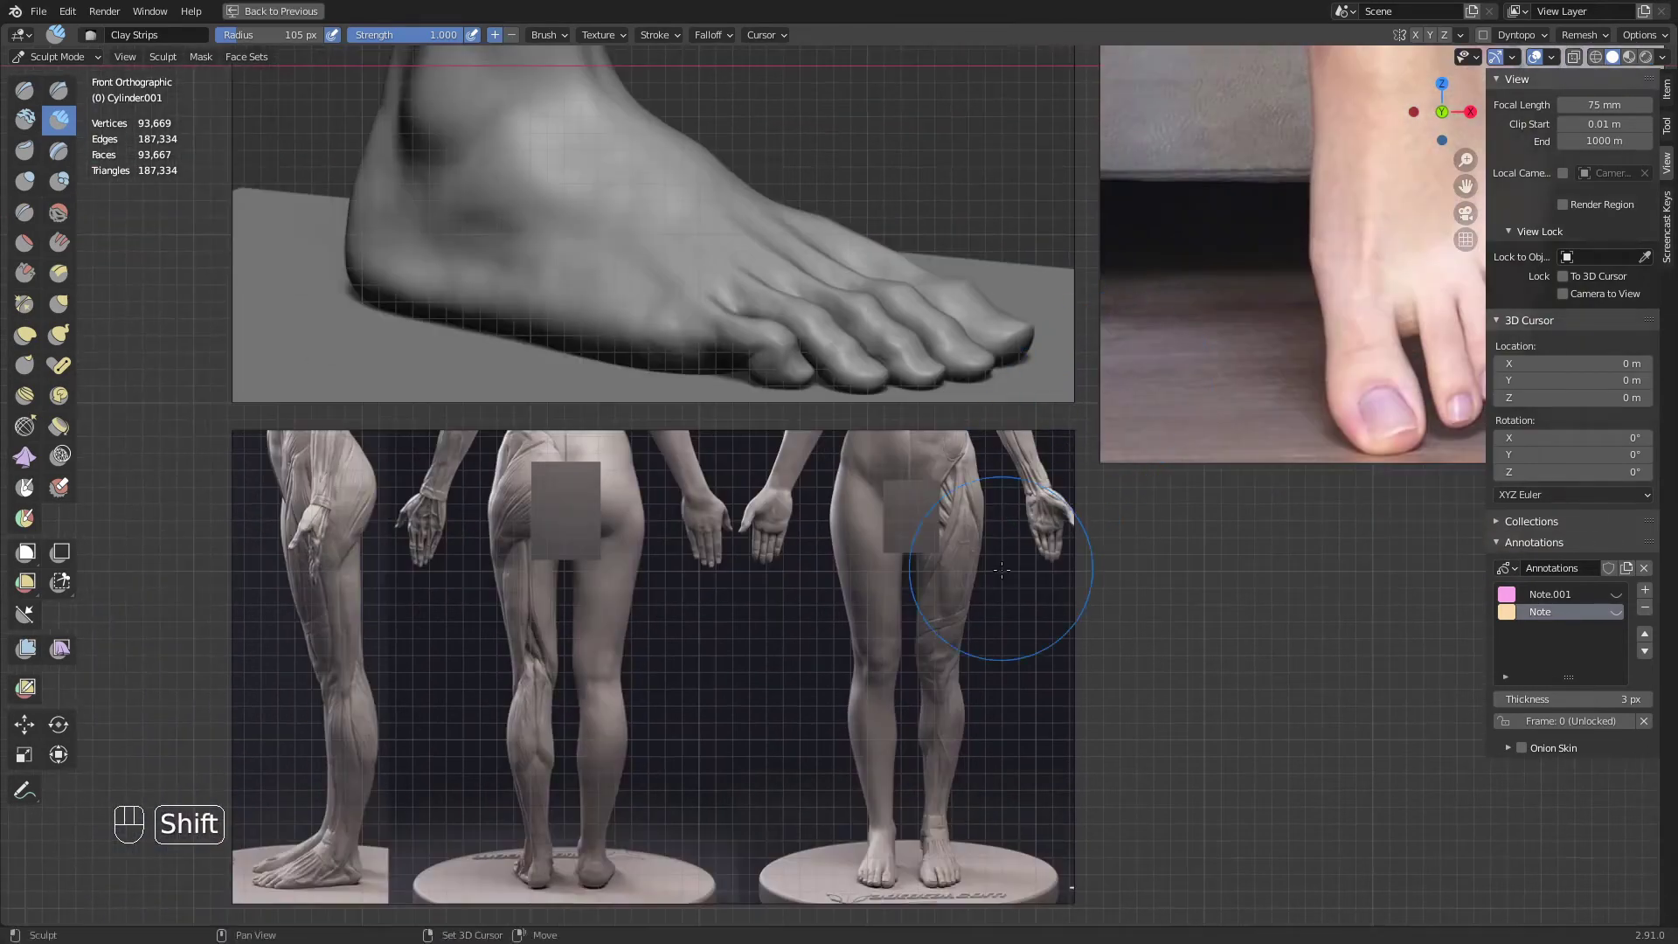
Study the toe profiles on the feet of the side-view anatomical figure reference
{"action": "mouse_move", "coordinate": [743, 831]}
{"action": "middle_mouse_down", "text": "shift"}
{"action": "mouse_move", "coordinate": [817, 579]}
{"action": "mouse_move", "coordinate": [944, 447]}
{"action": "middle_mouse_up", "text": "shift"}
{"action": "middle_click_drag", "start_coordinate": [516, 543], "coordinate": [486, 449], "text": "ctrl"}
{"action": "middle_click_drag", "start_coordinate": [286, 525], "coordinate": [1088, 486], "text": "shift"}
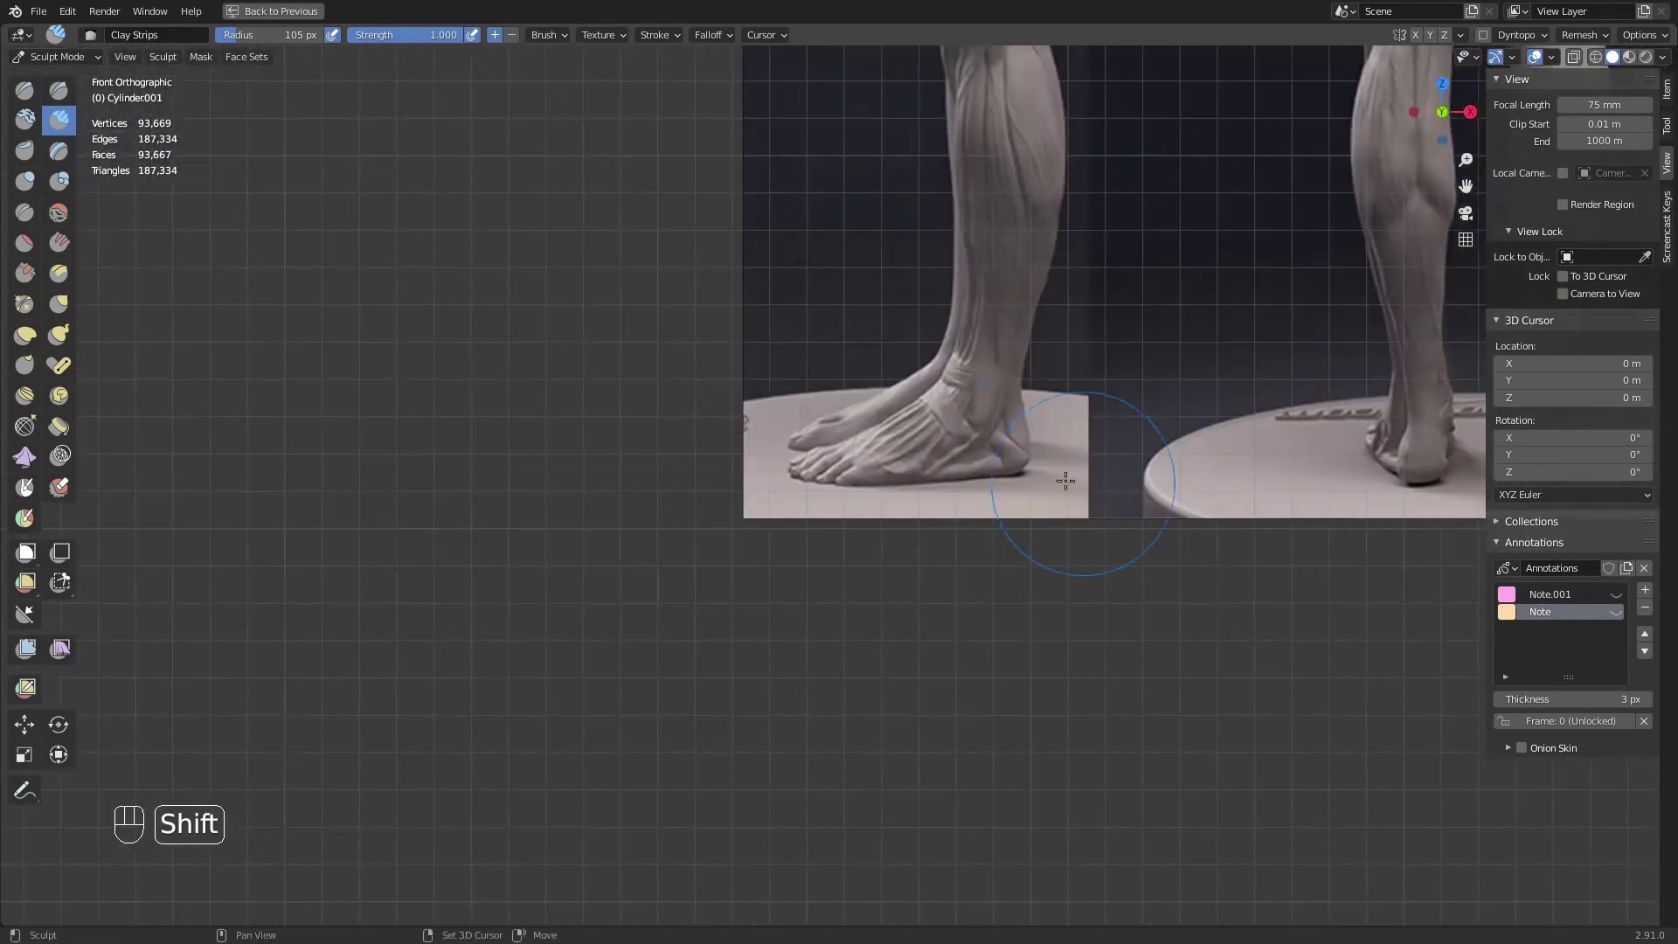
{"action": "middle_click_drag", "start_coordinate": [866, 529], "coordinate": [836, 415], "text": "ctrl"}
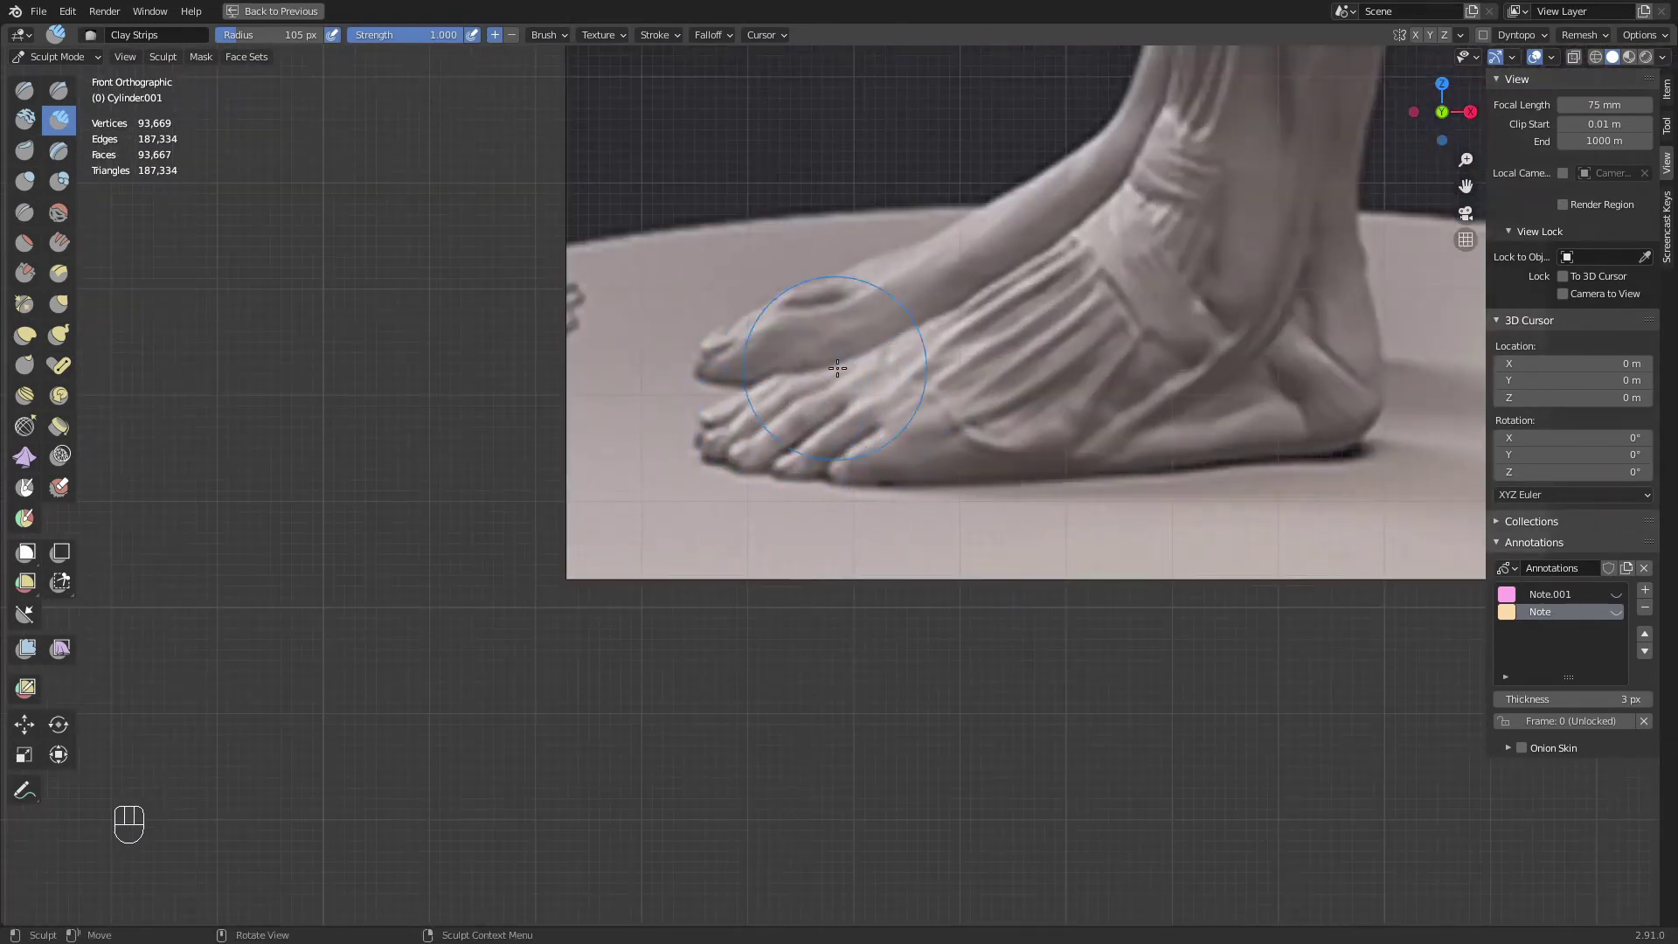
{"action": "middle_click_drag", "start_coordinate": [757, 320], "coordinate": [749, 494], "text": "shift"}
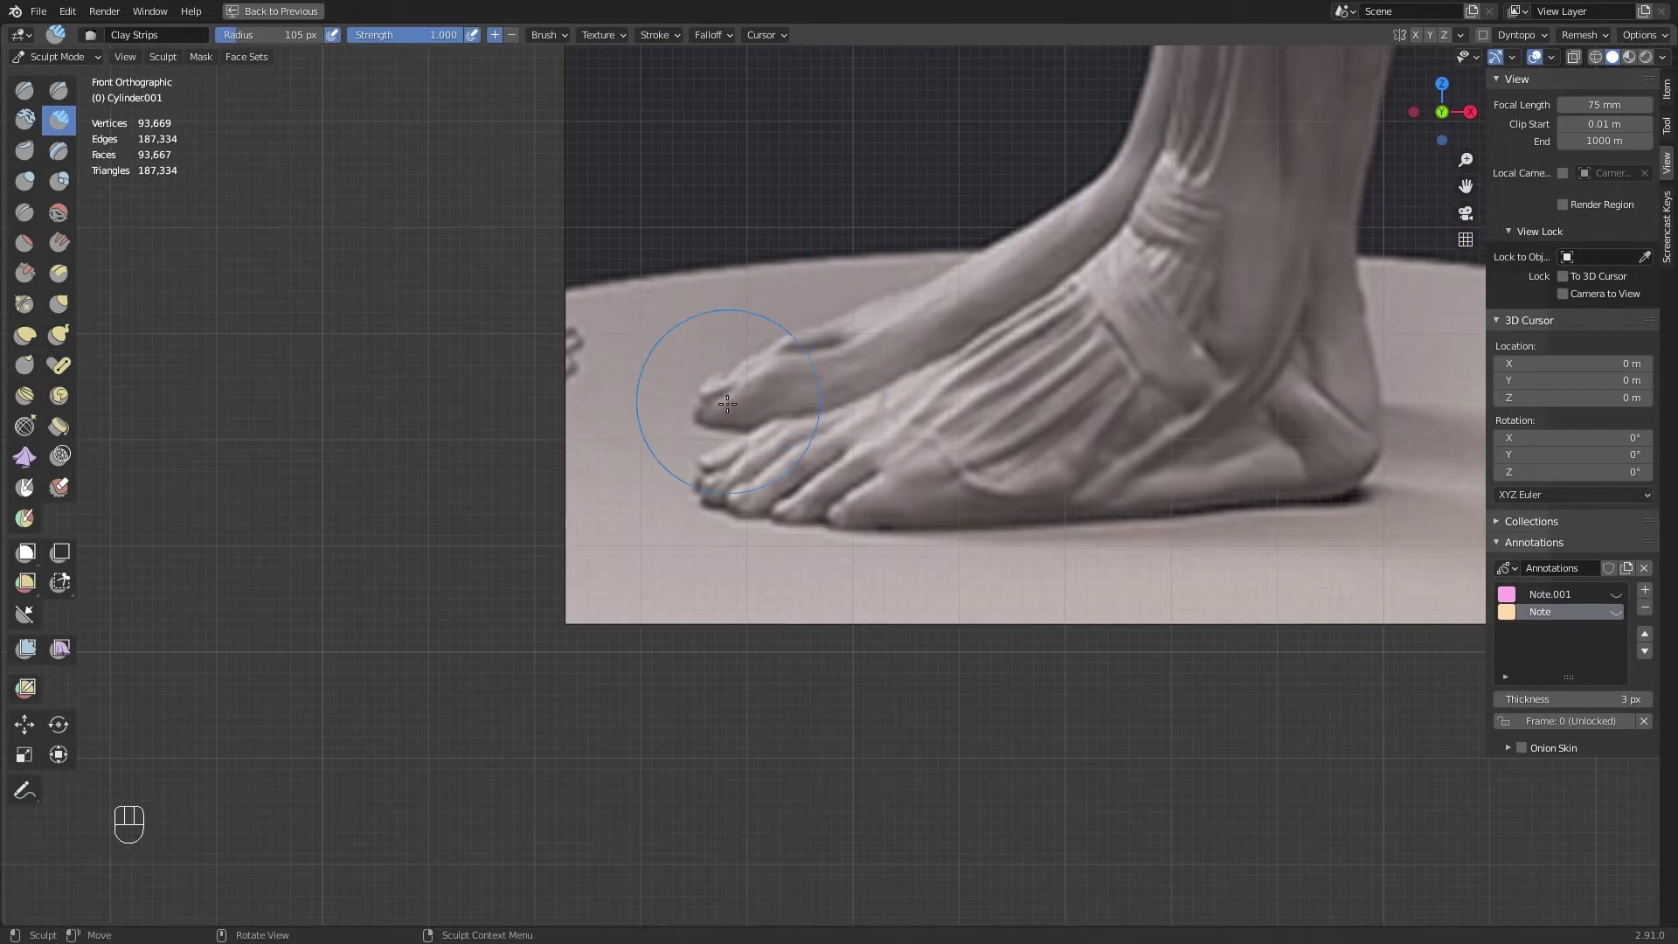
{"action": "middle_click_drag", "start_coordinate": [727, 404], "coordinate": [731, 502], "text": "ctrl"}
{"action": "middle_click_drag", "start_coordinate": [741, 376], "coordinate": [778, 560], "text": "ctrl"}
{"action": "mouse_move", "coordinate": [800, 302]}
{"action": "middle_mouse_down", "text": "ctrl"}
{"action": "mouse_move", "coordinate": [777, 409]}
{"action": "mouse_move", "coordinate": [913, 445]}
{"action": "middle_mouse_up", "text": "ctrl"}
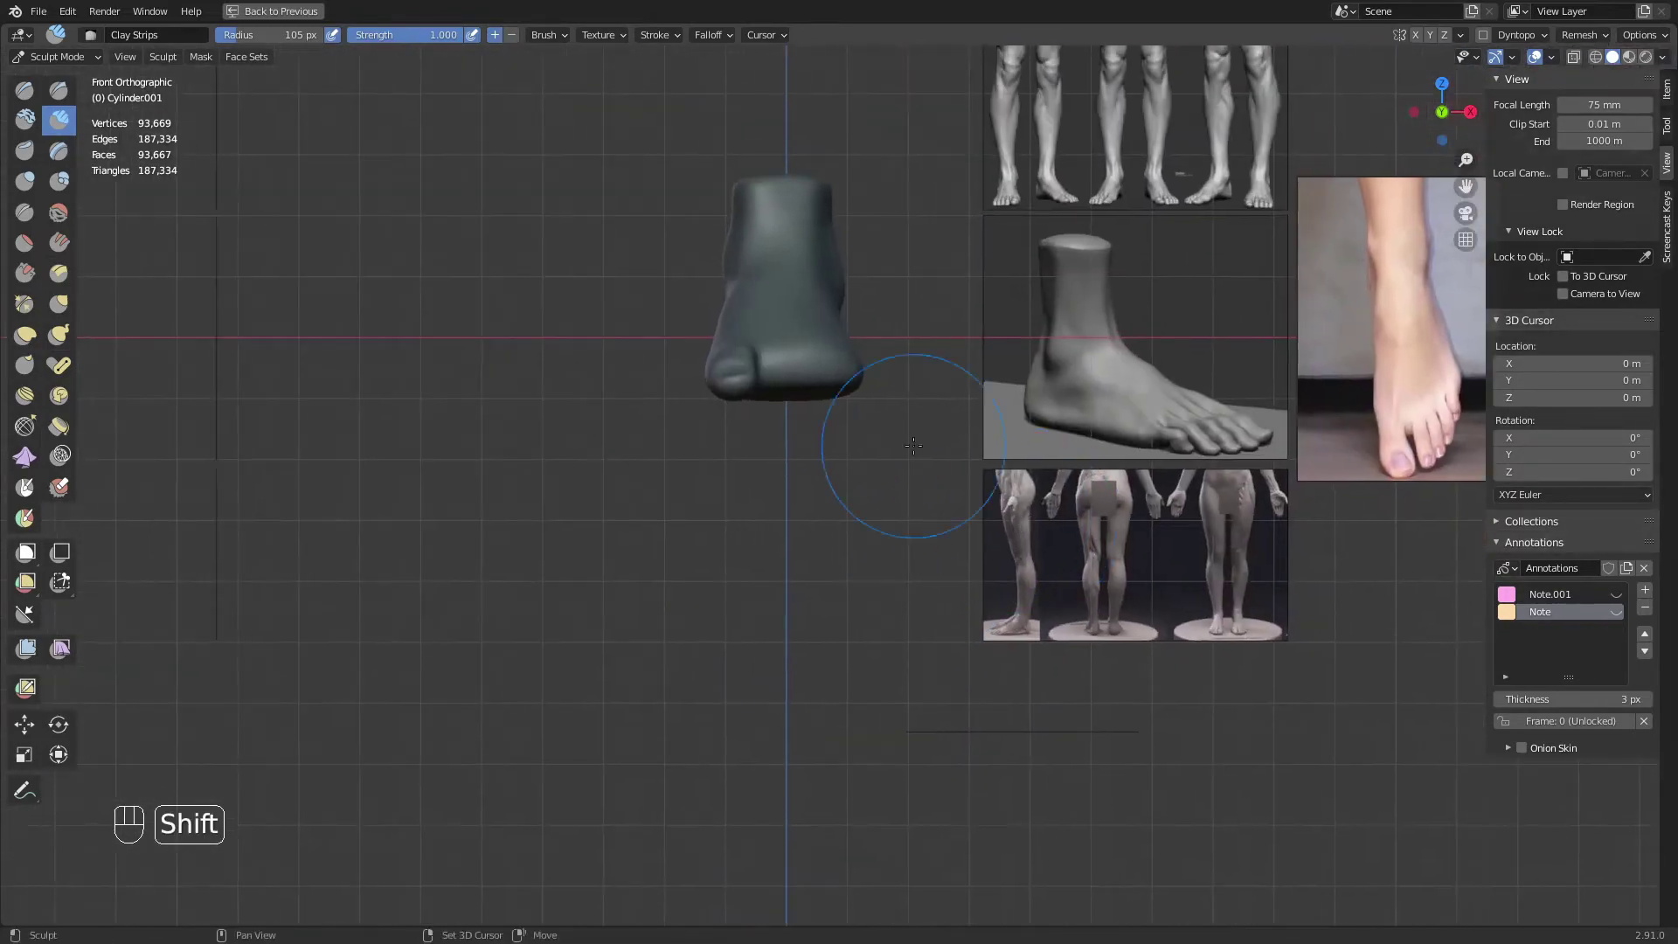
Raise the top of the big toe behind the nail area with Clay Strips in side view, undoing one stroke
{"action": "middle_click_drag", "start_coordinate": [740, 391], "coordinate": [786, 280], "text": "ctrl"}
{"action": "middle_click_drag", "start_coordinate": [549, 179], "coordinate": [910, 386], "text": "shift"}
{"action": "key", "text": "KP_3"}
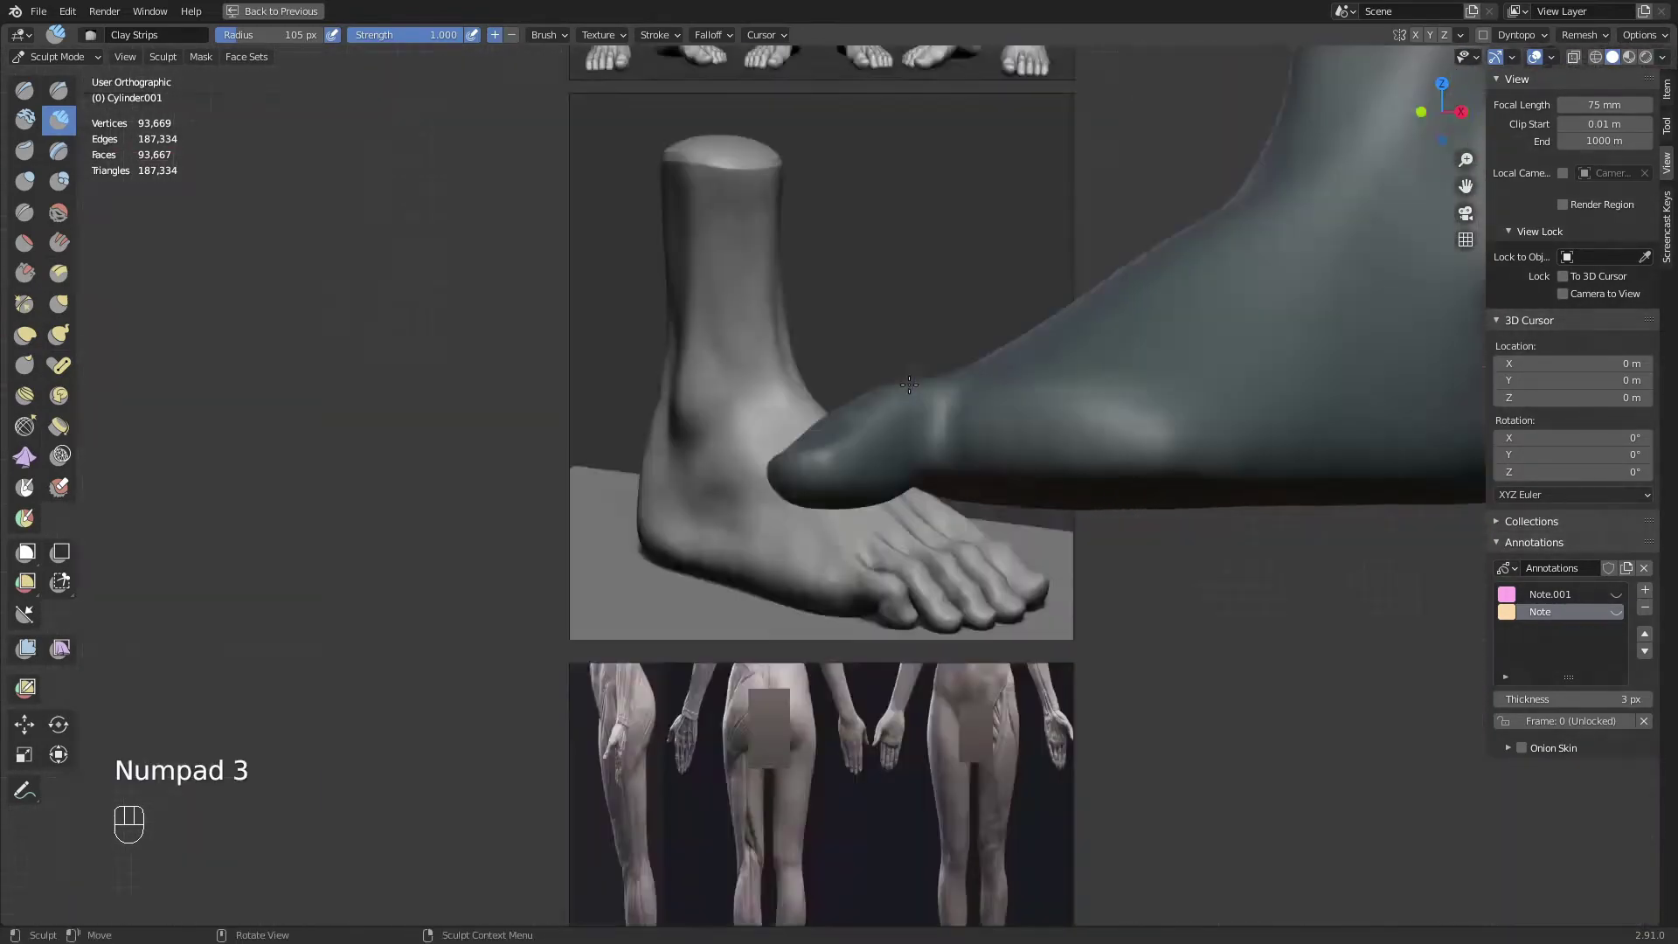
{"action": "middle_click_drag", "start_coordinate": [813, 401], "coordinate": [989, 414], "text": "shift"}
{"action": "middle_click_drag", "start_coordinate": [988, 419], "coordinate": [986, 381], "text": "ctrl"}
{"action": "key", "text": "f"}
{"action": "left_click", "coordinate": [997, 376]}
{"action": "key", "text": "f"}
{"action": "left_click", "coordinate": [969, 386]}
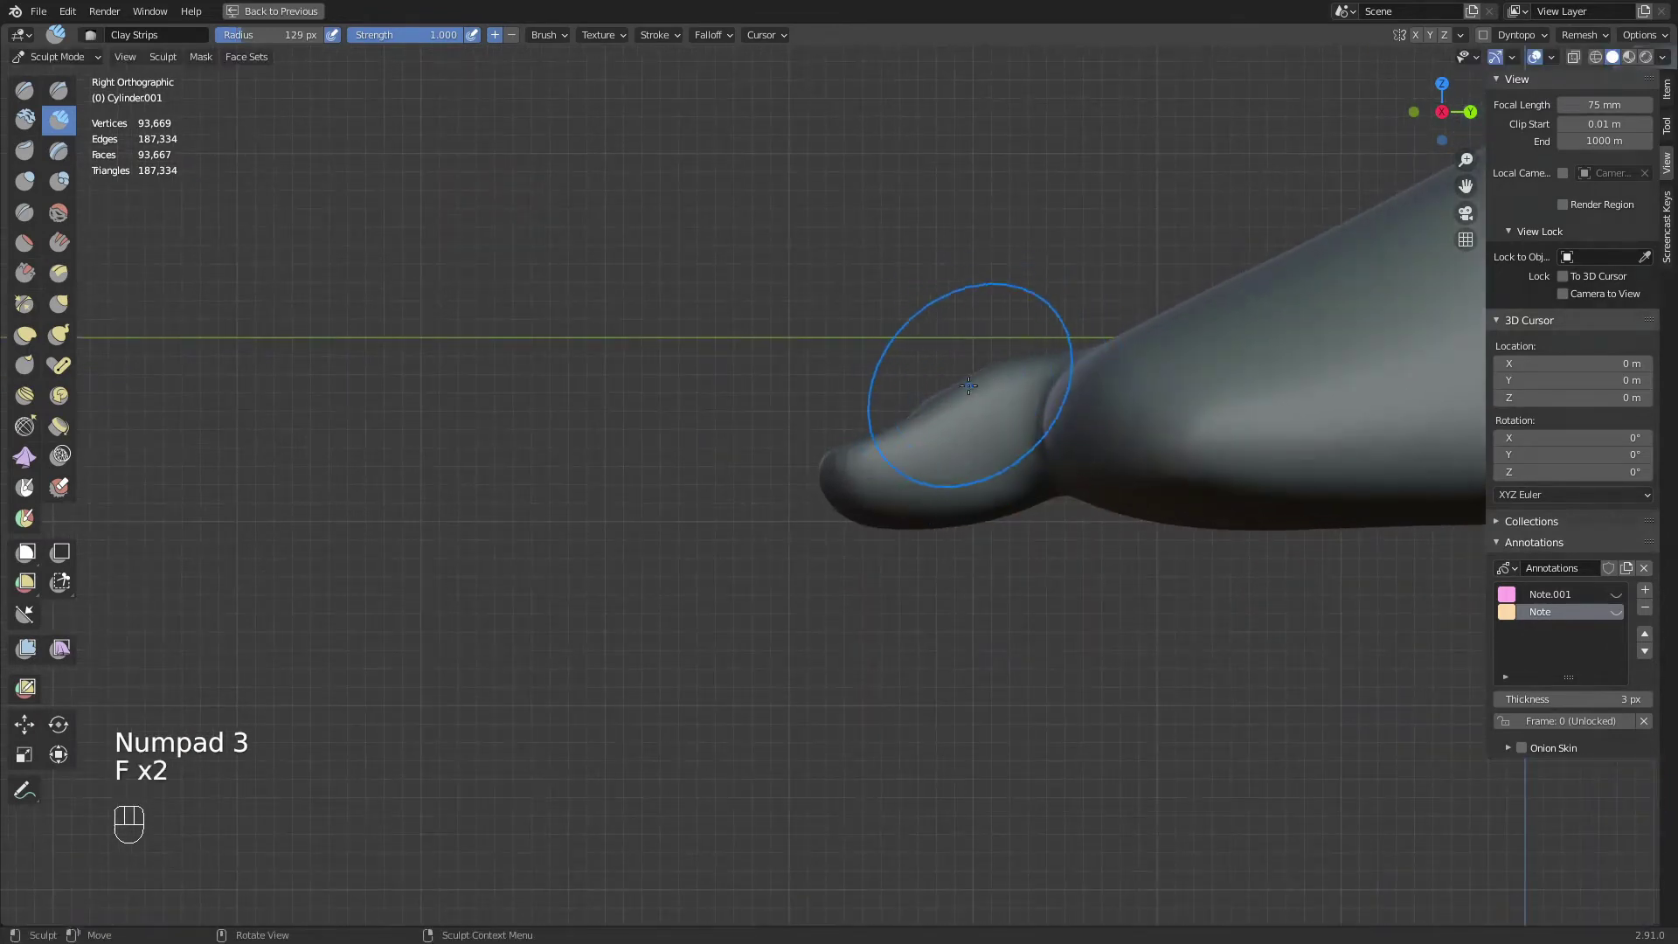
{"action": "key", "text": "ctrl+z"}
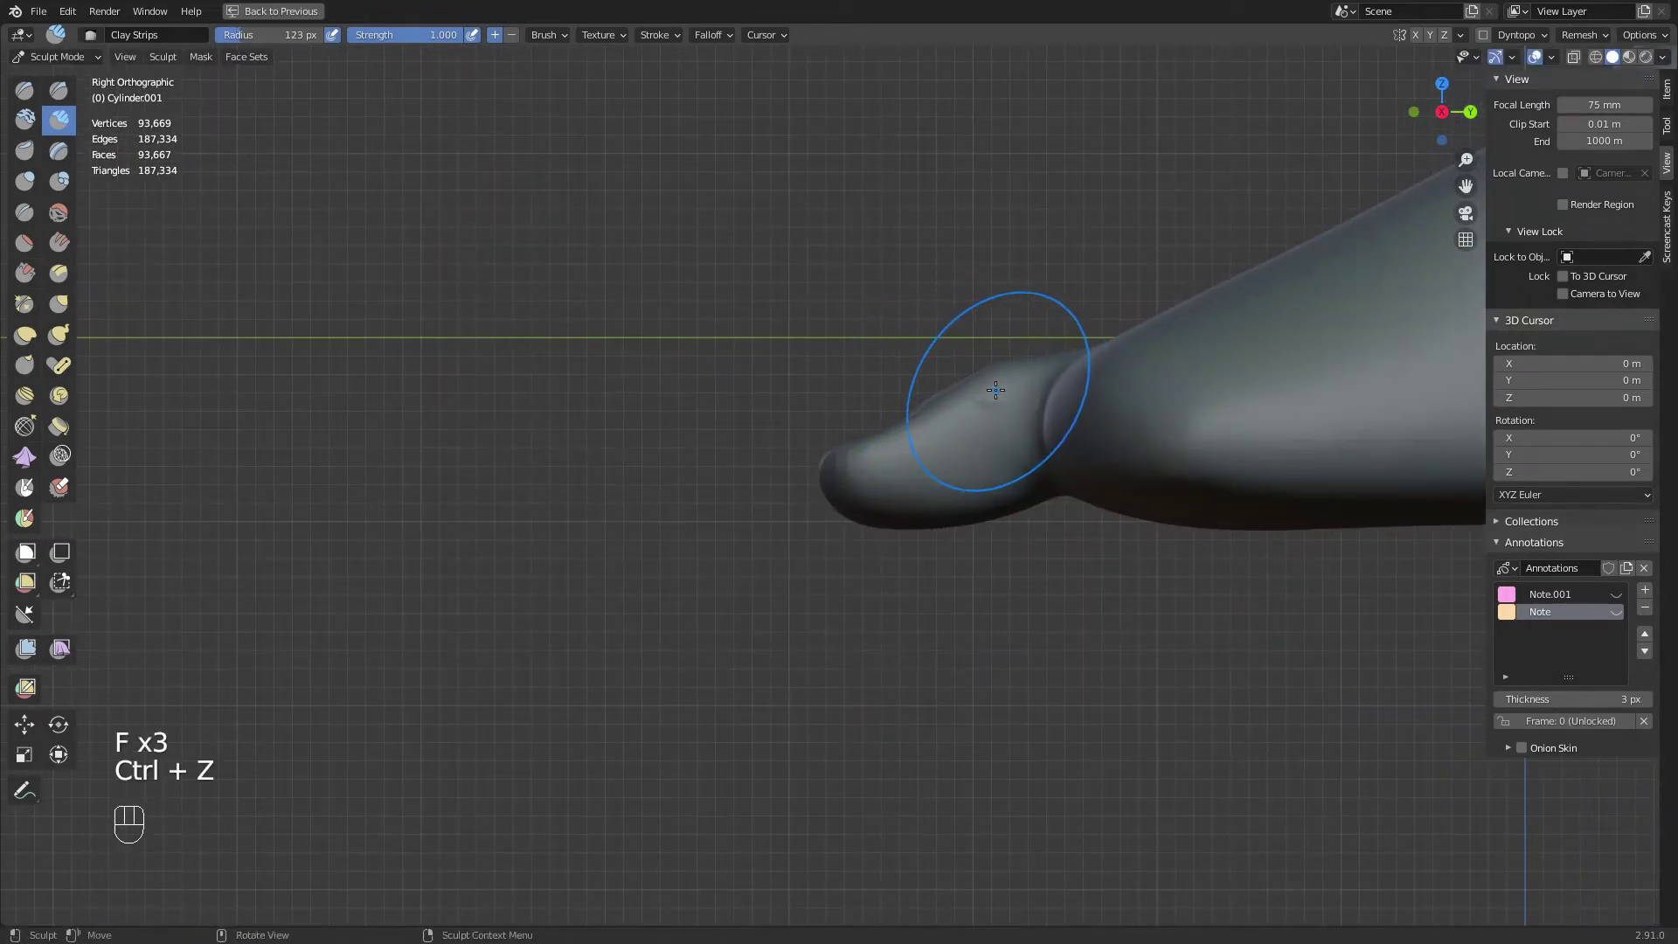
Define the fold behind the big toe's nail bed with Clay Strips at 97 px
{"action": "mouse_move", "coordinate": [979, 393]}
{"action": "middle_mouse_down"}
{"action": "mouse_move", "coordinate": [957, 472]}
{"action": "mouse_move", "coordinate": [988, 516]}
{"action": "middle_mouse_up"}
{"action": "key", "text": "q"}
{"action": "left_click", "coordinate": [956, 488]}
{"action": "key", "text": "f"}
{"action": "left_click", "coordinate": [1067, 564]}
{"action": "left_click_drag", "start_coordinate": [1005, 537], "coordinate": [1021, 578]}
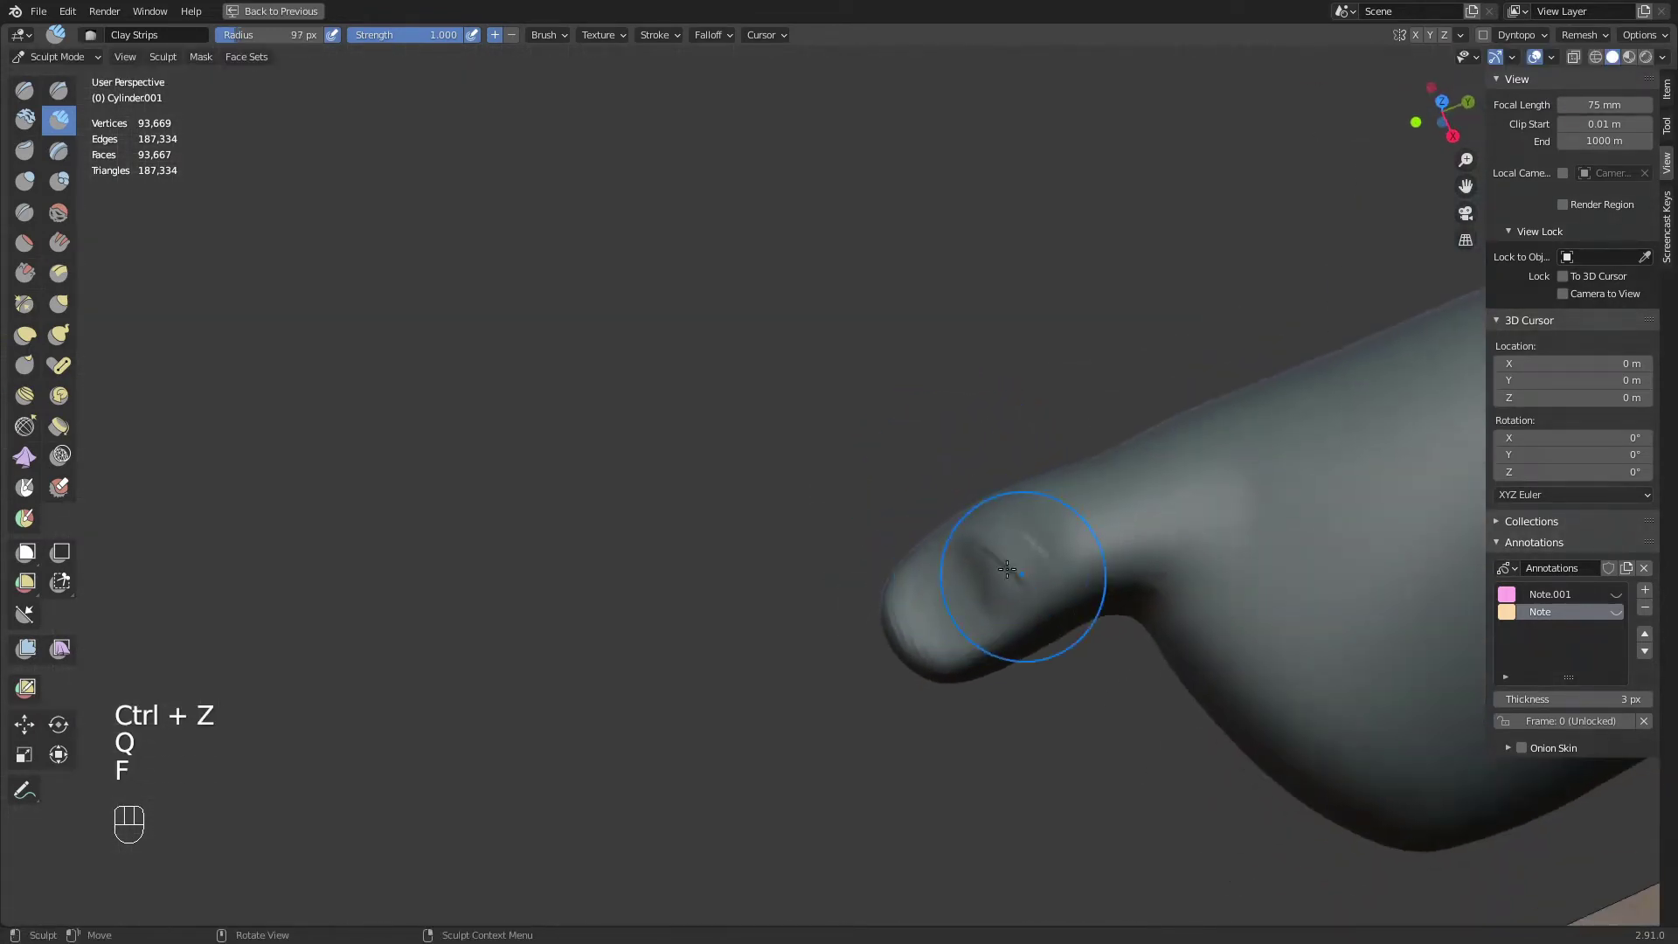
{"action": "middle_click_drag", "start_coordinate": [1025, 577], "coordinate": [1073, 603]}
Build up the flesh behind and beside the big toe's nail bed with Clay Strips at 93 px
{"action": "key", "text": "f"}
{"action": "left_click", "coordinate": [981, 461]}
{"action": "mouse_move", "coordinate": [981, 460]}
{"action": "middle_mouse_down"}
{"action": "mouse_move", "coordinate": [1031, 524]}
{"action": "mouse_move", "coordinate": [971, 551]}
{"action": "mouse_move", "coordinate": [1002, 542]}
{"action": "middle_mouse_up"}
{"action": "key", "text": "f"}
{"action": "mouse_move", "coordinate": [856, 500]}
{"action": "middle_mouse_down"}
{"action": "mouse_move", "coordinate": [894, 491]}
{"action": "mouse_move", "coordinate": [854, 484]}
{"action": "mouse_move", "coordinate": [833, 433]}
{"action": "middle_mouse_up"}
{"action": "left_click", "coordinate": [879, 489]}
{"action": "key", "text": "f"}
{"action": "left_click", "coordinate": [852, 481]}
{"action": "middle_click_drag", "start_coordinate": [786, 575], "coordinate": [863, 483]}
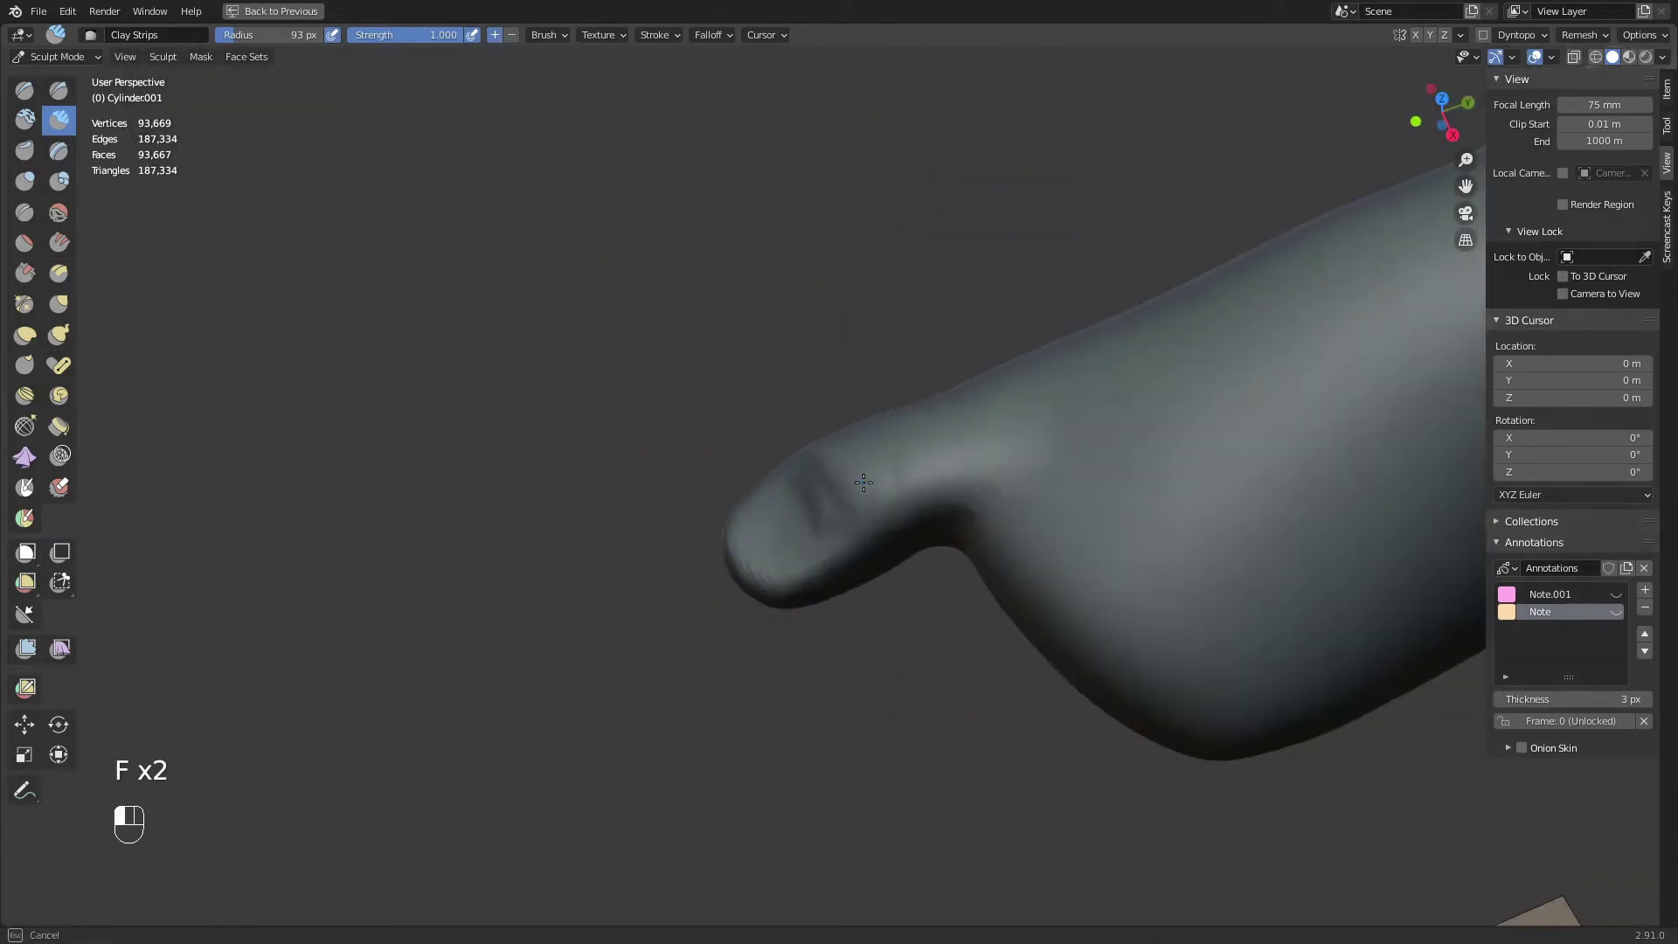
Carve the recess along the side of the big toe's nail bed with inverted Clay Strips
{"action": "key", "text": "f"}
{"action": "left_click", "coordinate": [837, 525]}
{"action": "mouse_move", "coordinate": [865, 569]}
{"action": "middle_mouse_down"}
{"action": "mouse_move", "coordinate": [848, 538]}
{"action": "mouse_move", "coordinate": [898, 578]}
{"action": "middle_mouse_up"}
{"action": "key", "text": "f"}
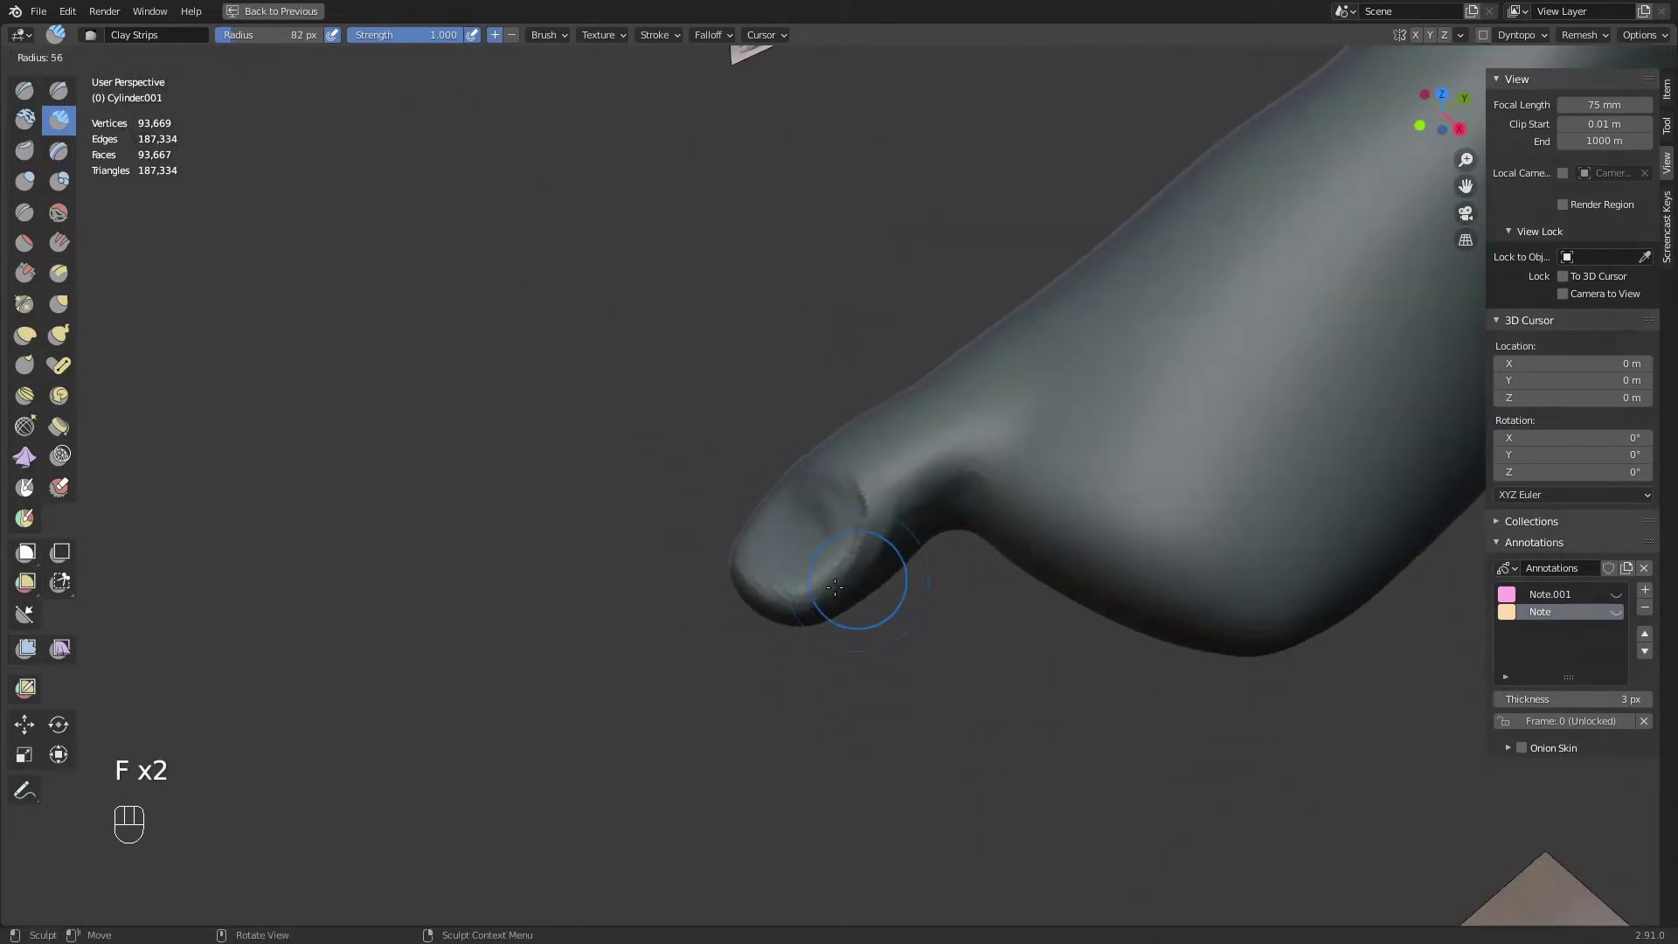
{"action": "left_click", "coordinate": [905, 581]}
{"action": "left_click_drag", "start_coordinate": [861, 520], "coordinate": [806, 598], "text": "ctrl"}
Carve the big toe's nail bed deeper with inverted Clay Strips at 68 px
{"action": "key", "text": "f"}
{"action": "left_click", "coordinate": [893, 571]}
{"action": "middle_click_drag", "start_coordinate": [806, 600], "coordinate": [938, 615]}
{"action": "key", "text": "f"}
{"action": "left_click", "coordinate": [914, 614]}
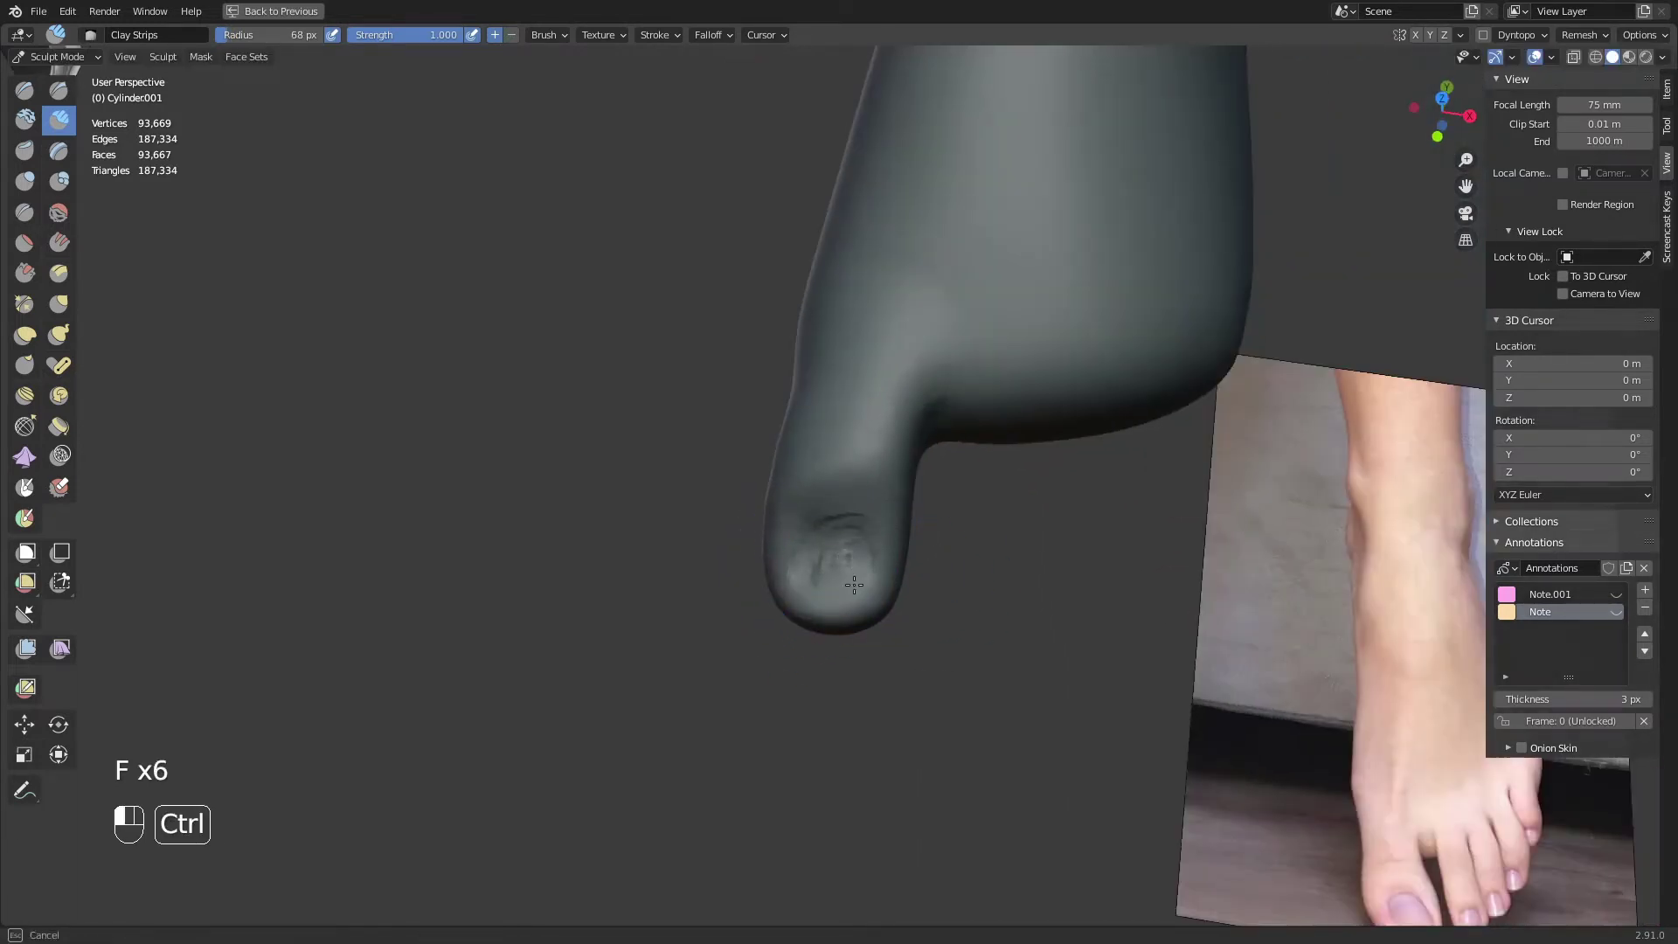
{"action": "left_click_drag", "start_coordinate": [839, 592], "coordinate": [865, 594], "text": "ctrl"}
{"action": "middle_click_drag", "start_coordinate": [872, 599], "coordinate": [899, 565]}
Define the sides and back rim of the big toe's nail bed with Clay Strips at 79 and 86 px
{"action": "key", "text": "f"}
{"action": "left_click", "coordinate": [911, 567]}
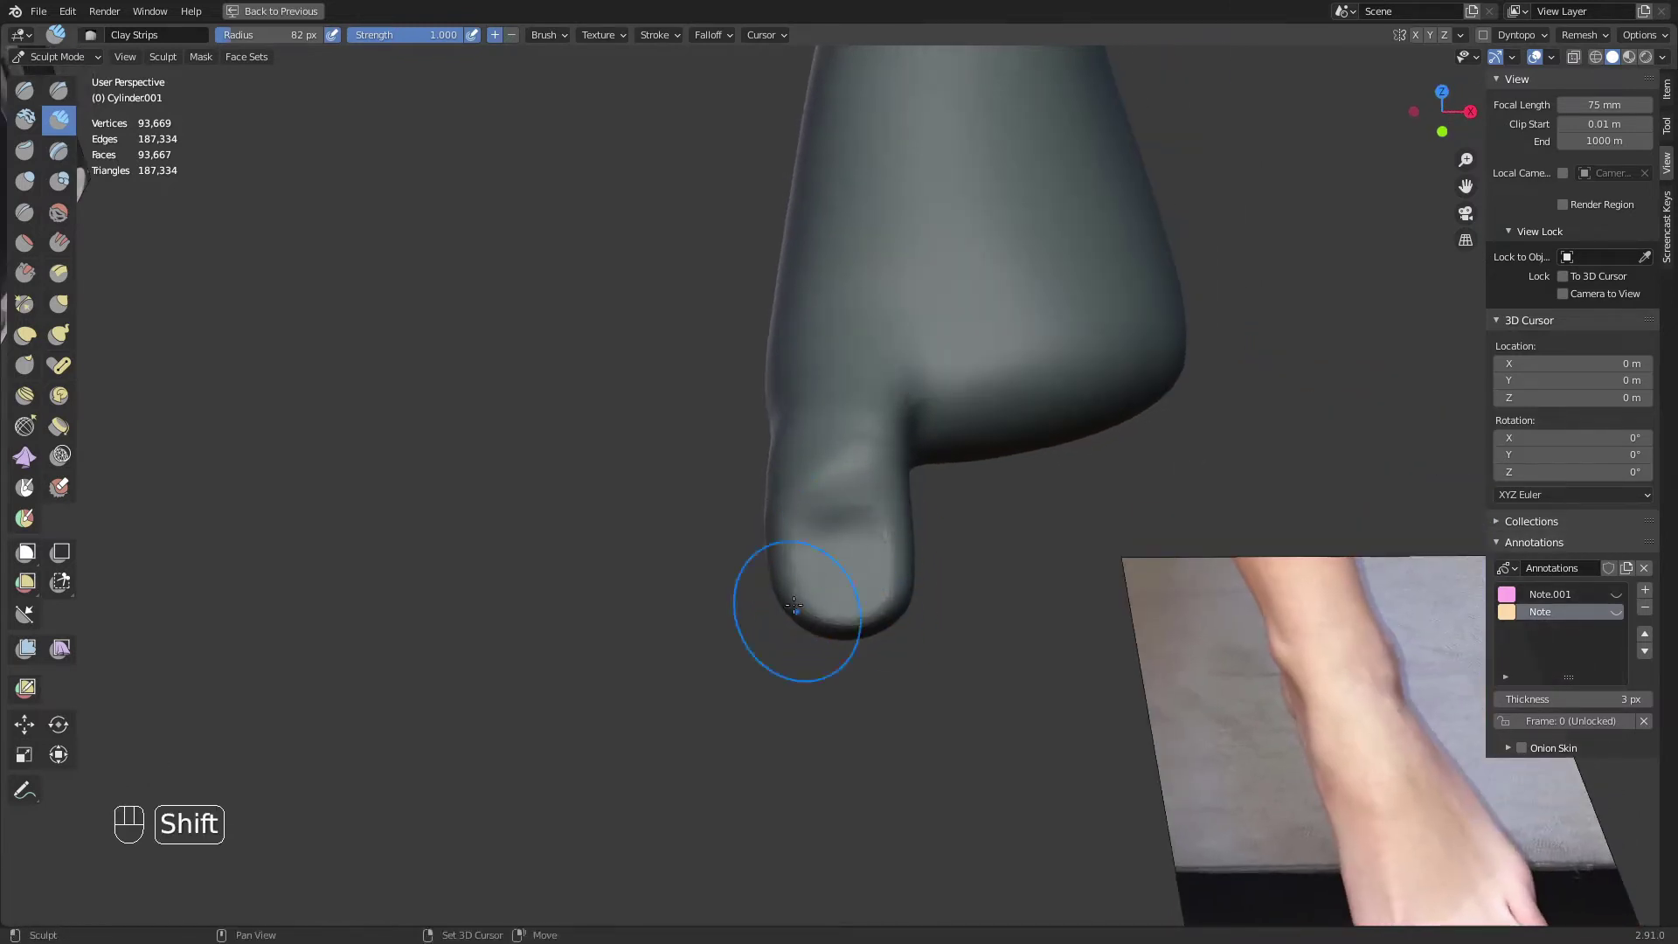
{"action": "middle_click_drag", "start_coordinate": [794, 605], "coordinate": [792, 599]}
{"action": "key", "text": "f"}
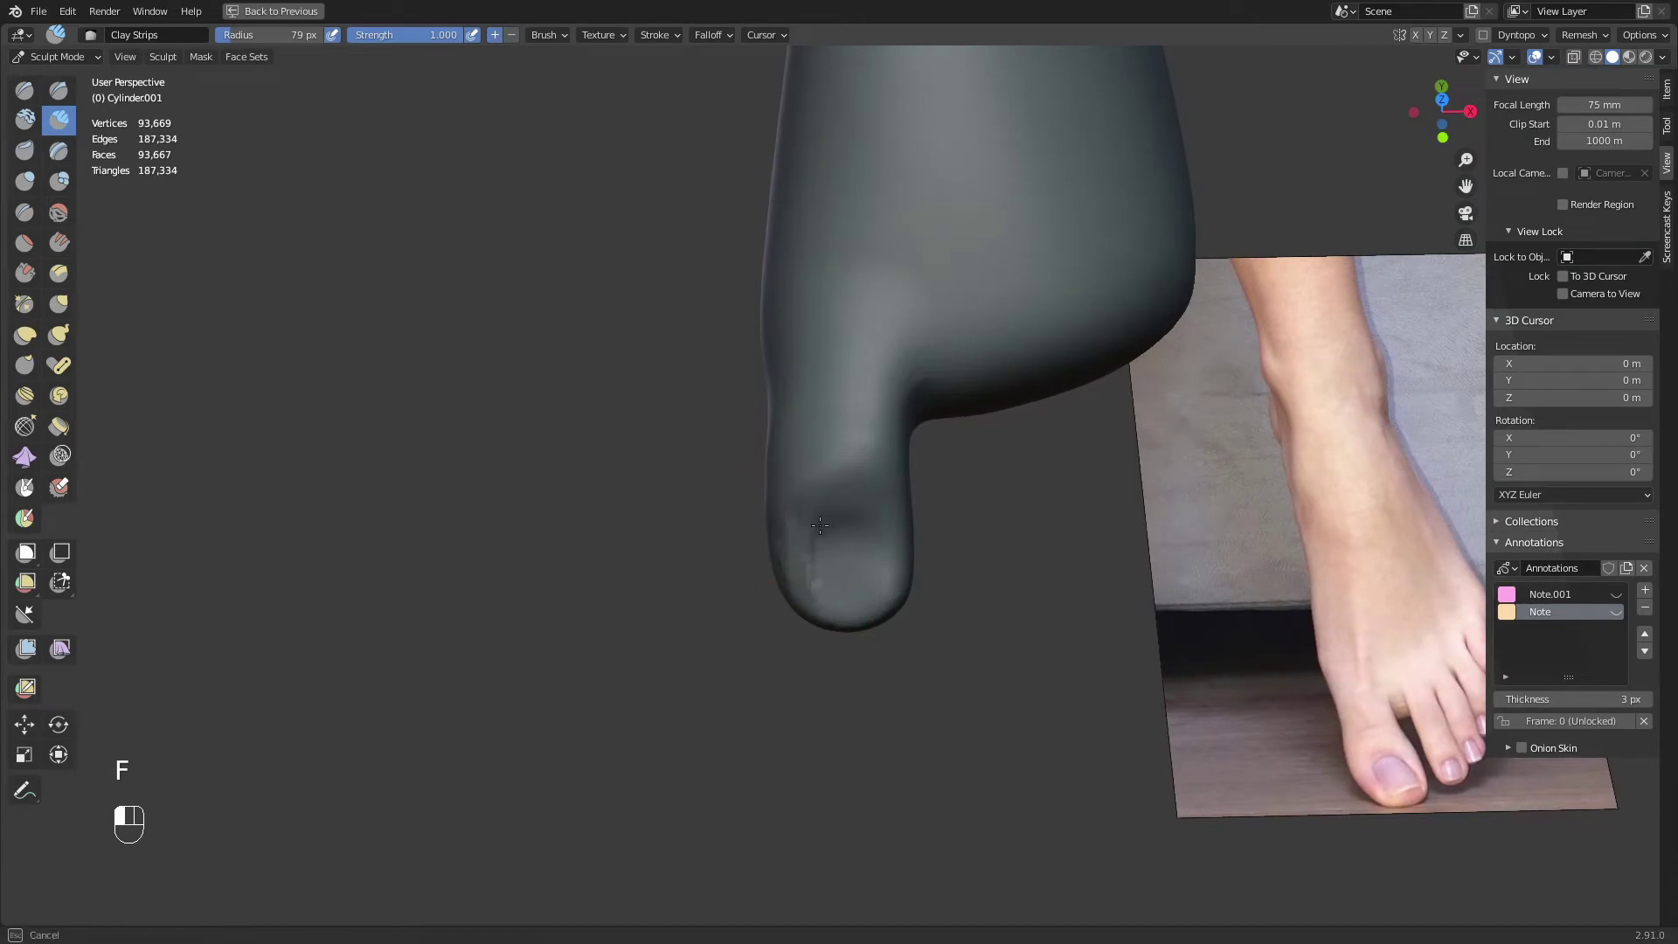
{"action": "left_click_drag", "start_coordinate": [792, 531], "coordinate": [794, 550]}
{"action": "key", "text": "f"}
{"action": "left_click", "coordinate": [818, 588]}
{"action": "mouse_move", "coordinate": [812, 524]}
{"action": "middle_mouse_down"}
{"action": "mouse_move", "coordinate": [816, 568]}
{"action": "mouse_move", "coordinate": [720, 513]}
{"action": "mouse_move", "coordinate": [859, 501]}
{"action": "mouse_move", "coordinate": [814, 515]}
{"action": "mouse_move", "coordinate": [884, 535]}
{"action": "middle_mouse_up"}
{"action": "middle_click_drag", "start_coordinate": [854, 610], "coordinate": [972, 656]}
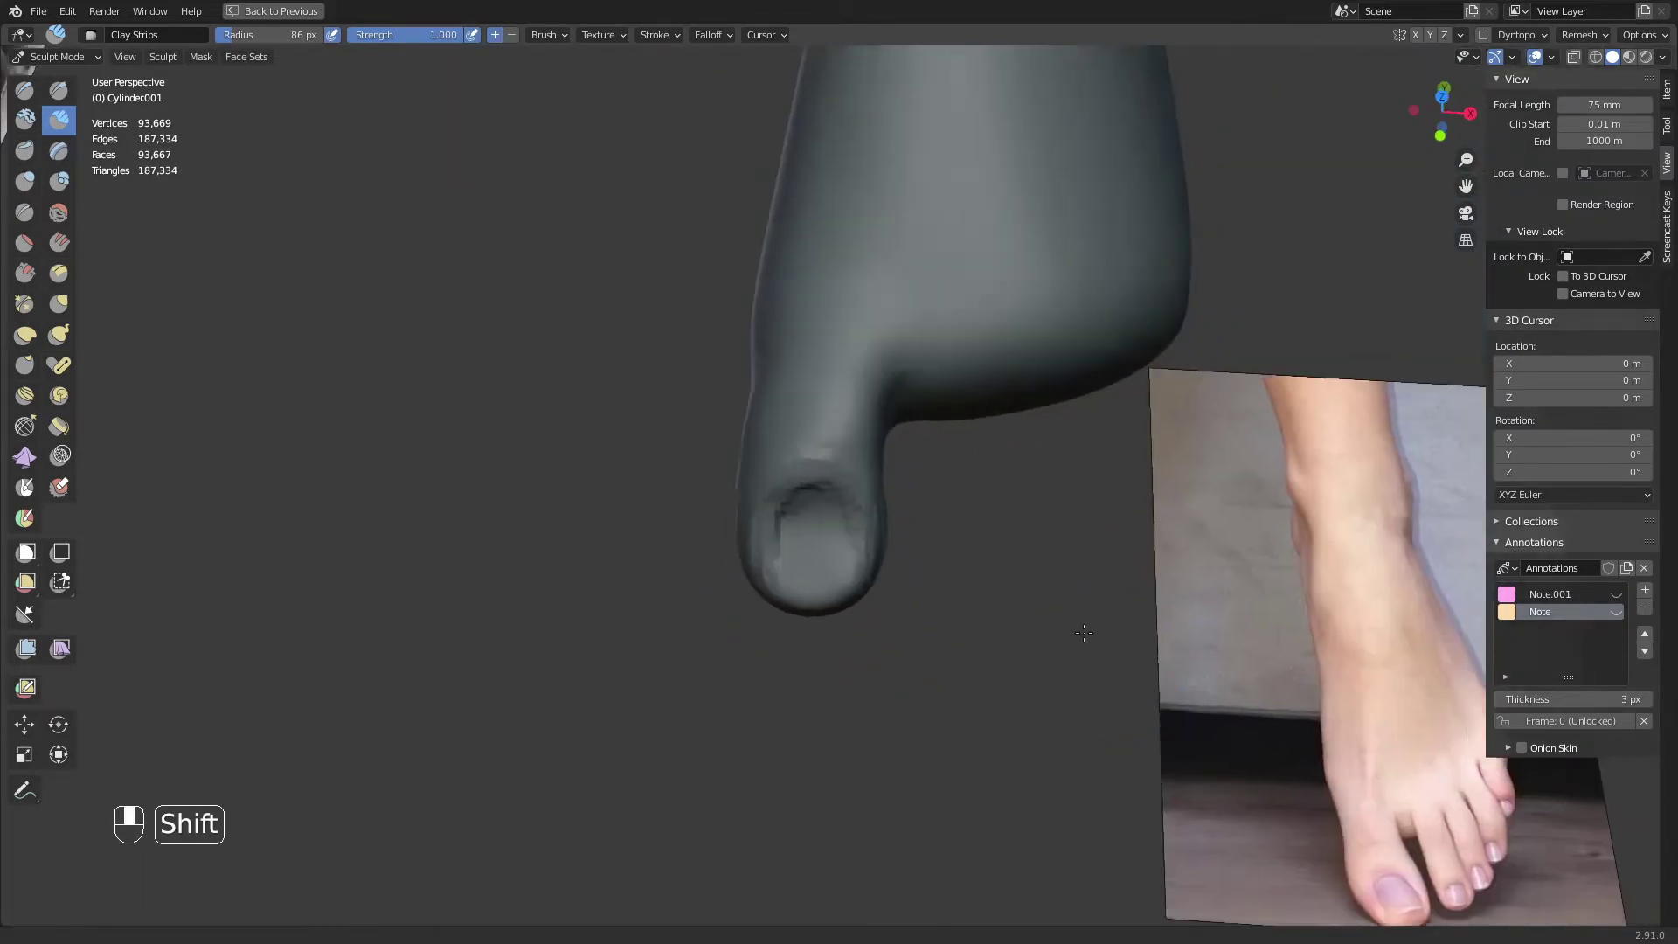
Compare the big toe with the foot reference photo and smooth its nail bed
{"action": "middle_click_drag", "start_coordinate": [1090, 630], "coordinate": [673, 451], "text": "shift"}
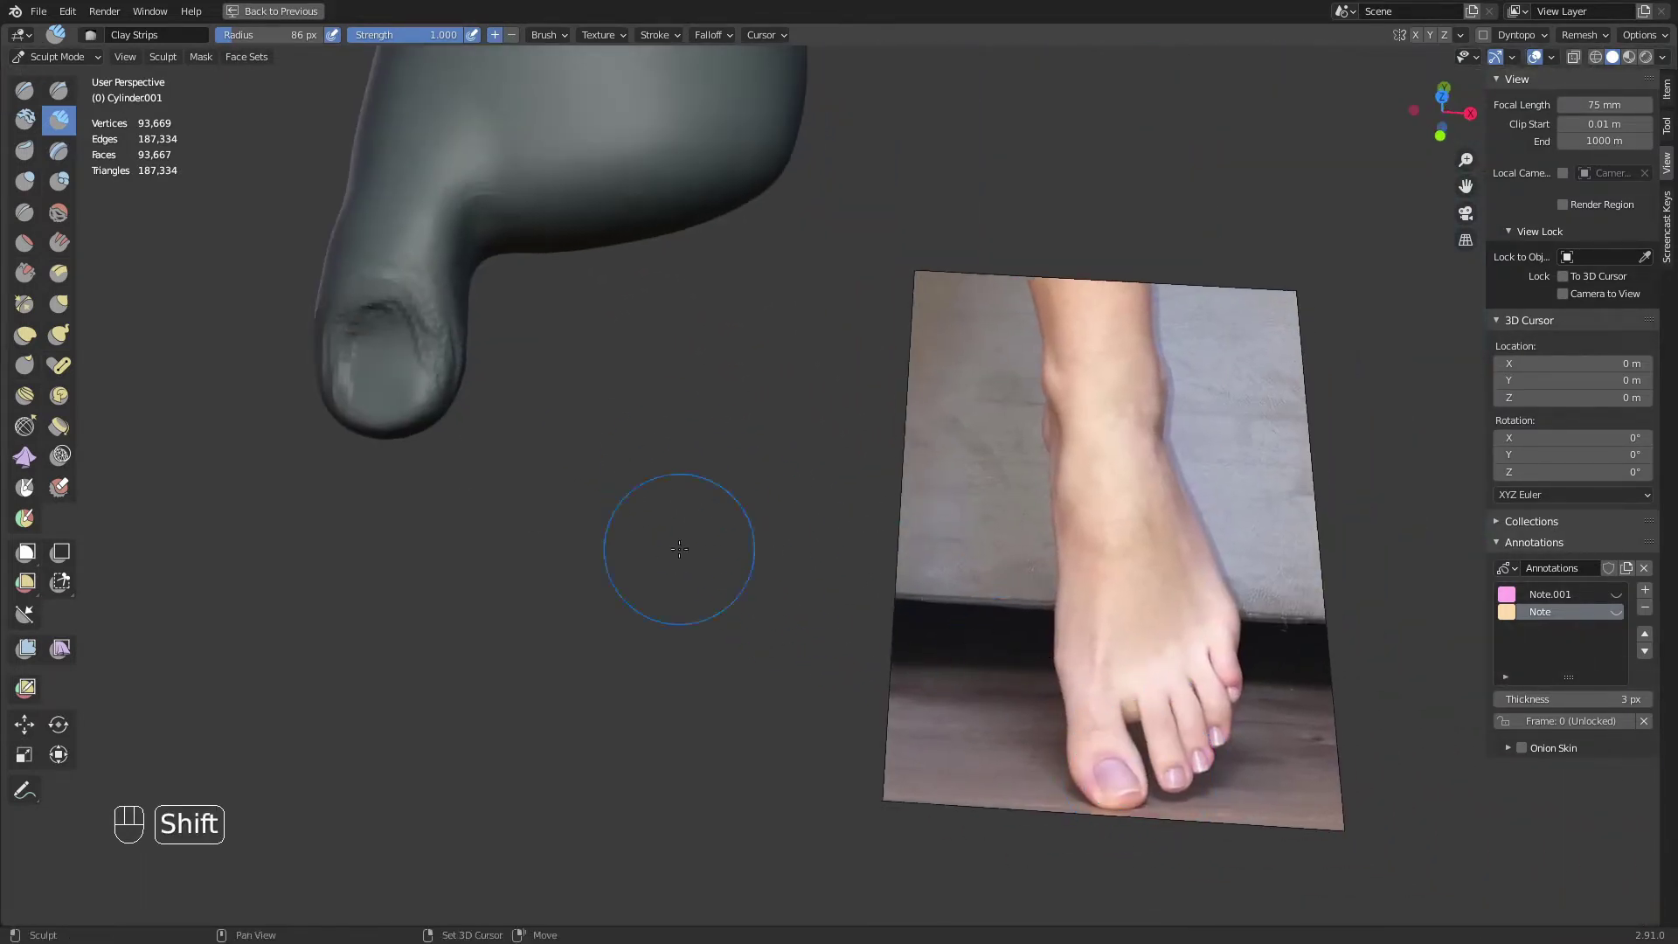
{"action": "middle_click_drag", "start_coordinate": [678, 547], "coordinate": [861, 699], "text": "shift"}
{"action": "middle_click_drag", "start_coordinate": [861, 699], "coordinate": [760, 647]}
{"action": "left_click_drag", "start_coordinate": [623, 487], "coordinate": [628, 466], "text": "shift"}
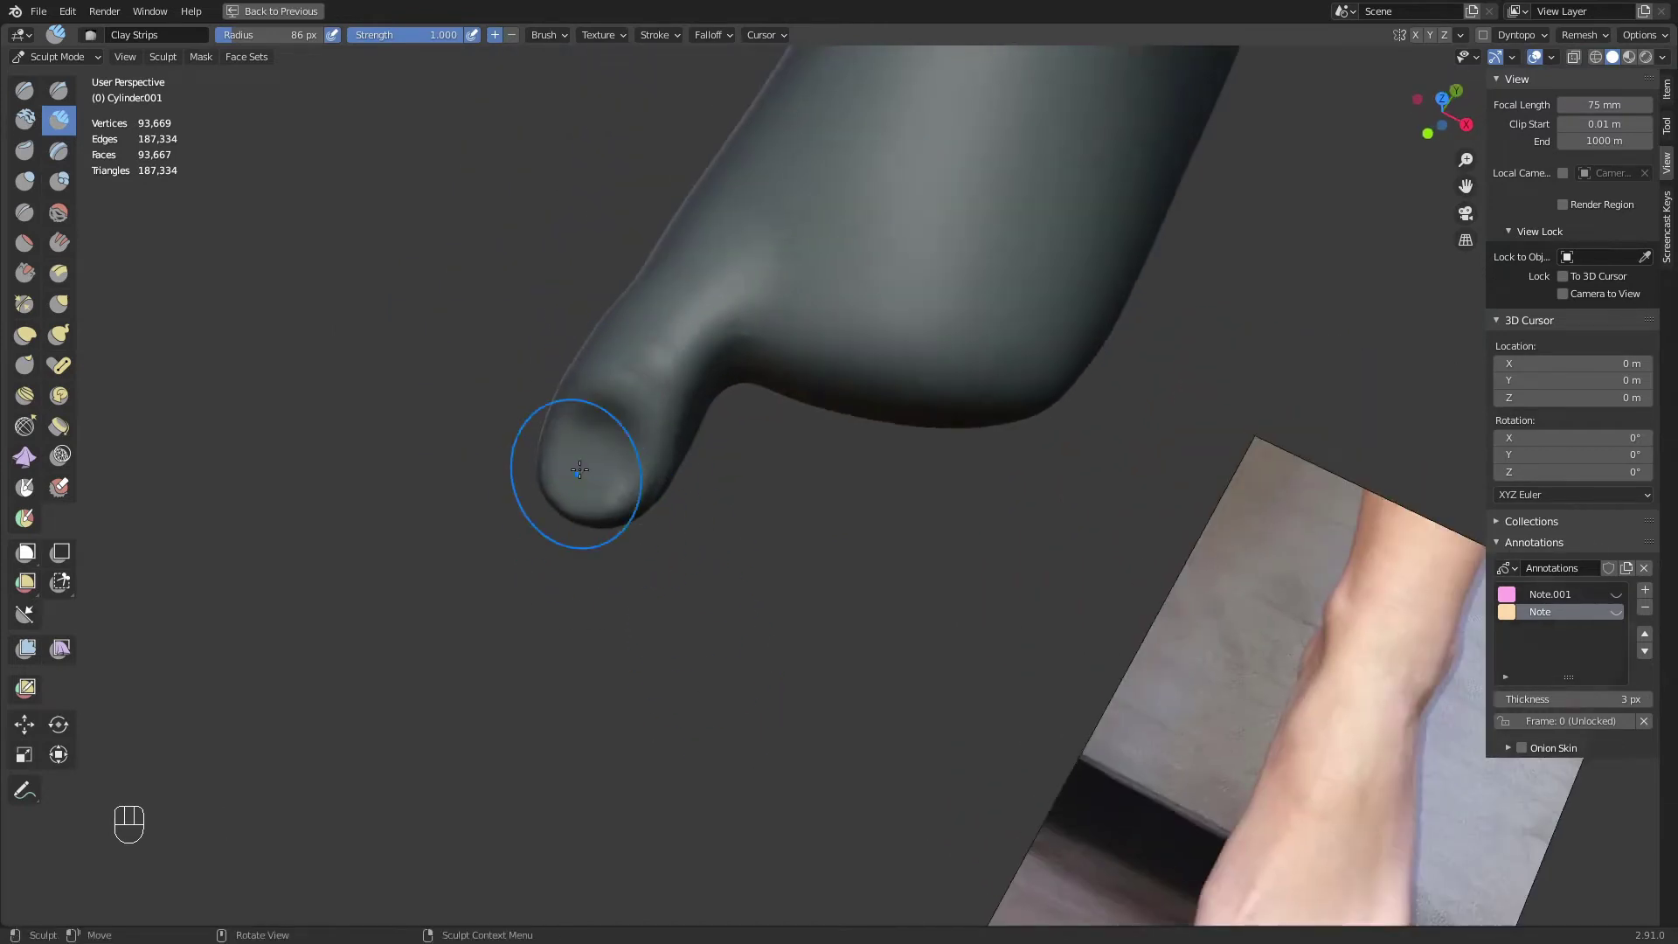
Adjust the base of the big toe in top view with Grab at 112 px, checking its shape against the reference photo
{"action": "mouse_move", "coordinate": [581, 469]}
{"action": "middle_mouse_down"}
{"action": "mouse_move", "coordinate": [705, 525]}
{"action": "mouse_move", "coordinate": [722, 493]}
{"action": "mouse_move", "coordinate": [730, 595]}
{"action": "middle_mouse_up"}
{"action": "key", "text": "KP_7"}
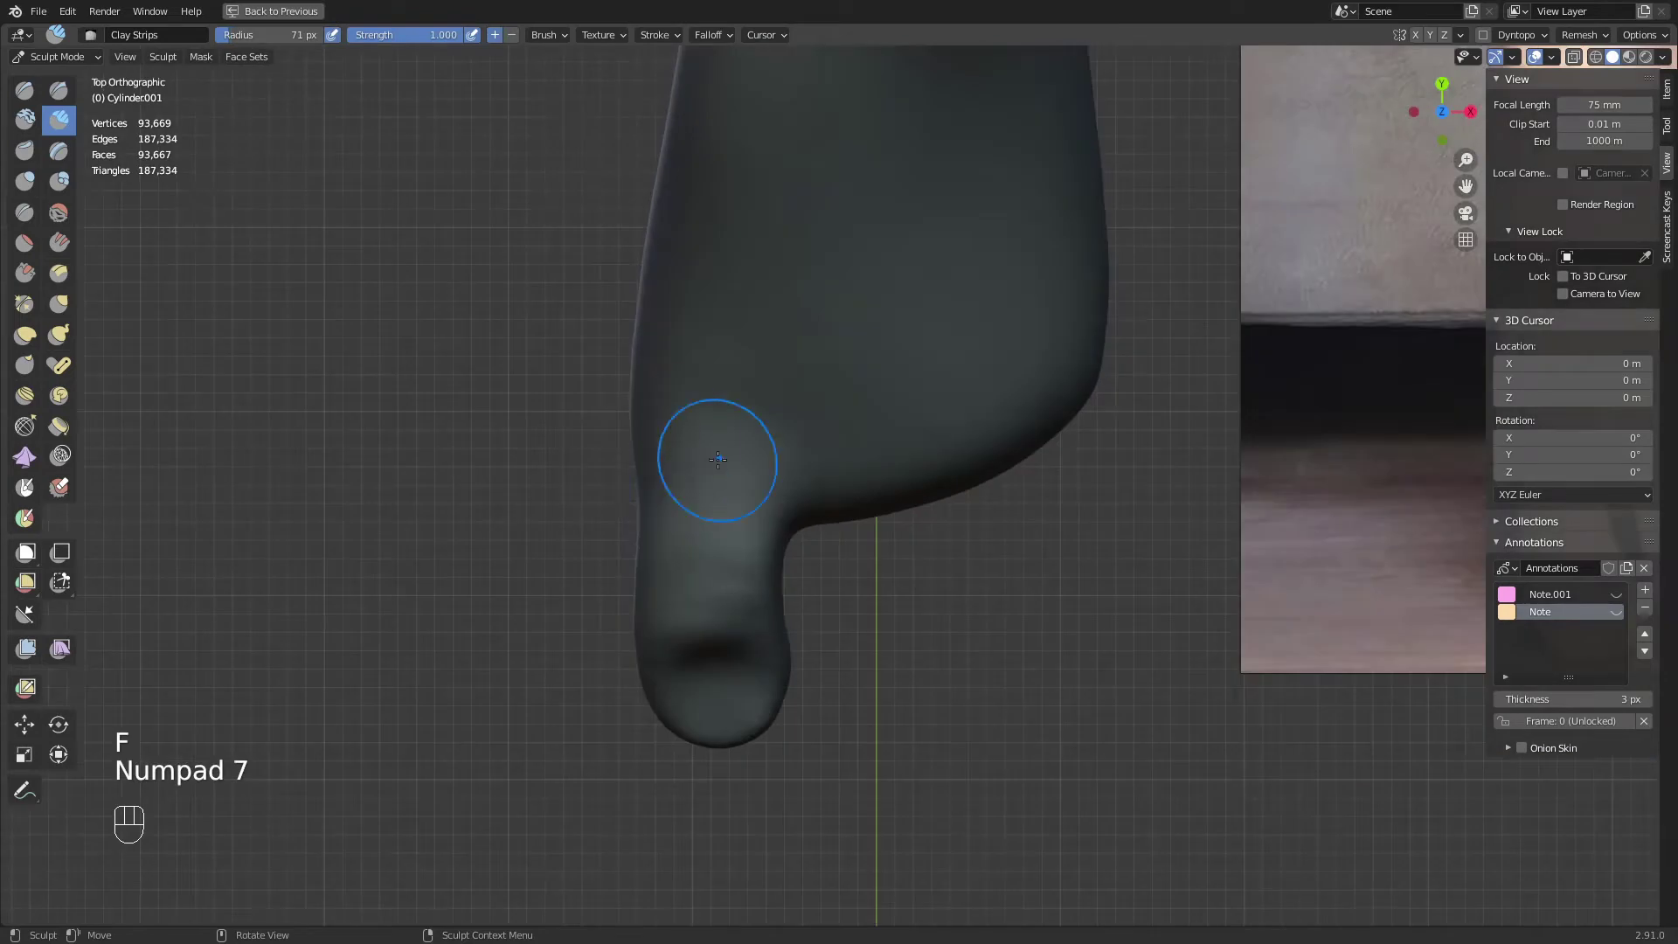
{"action": "key", "text": "g"}
{"action": "key", "text": "f"}
{"action": "left_click", "coordinate": [798, 427]}
{"action": "key", "text": "f"}
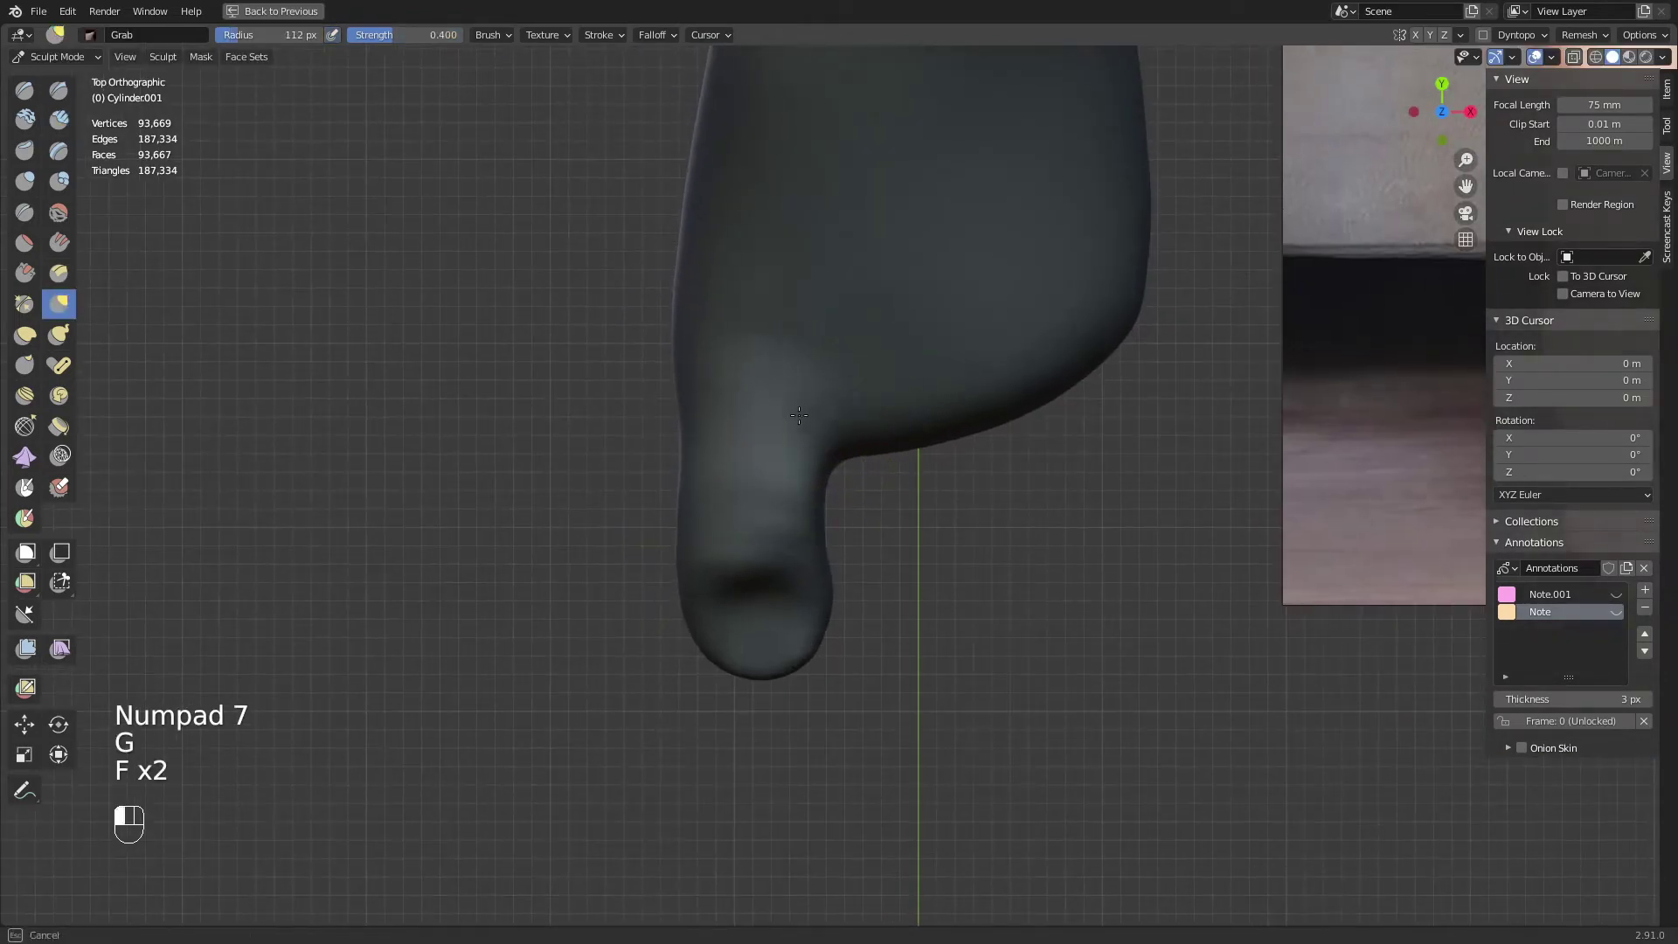
{"action": "middle_click_drag", "start_coordinate": [850, 510], "coordinate": [640, 564], "text": "shift"}
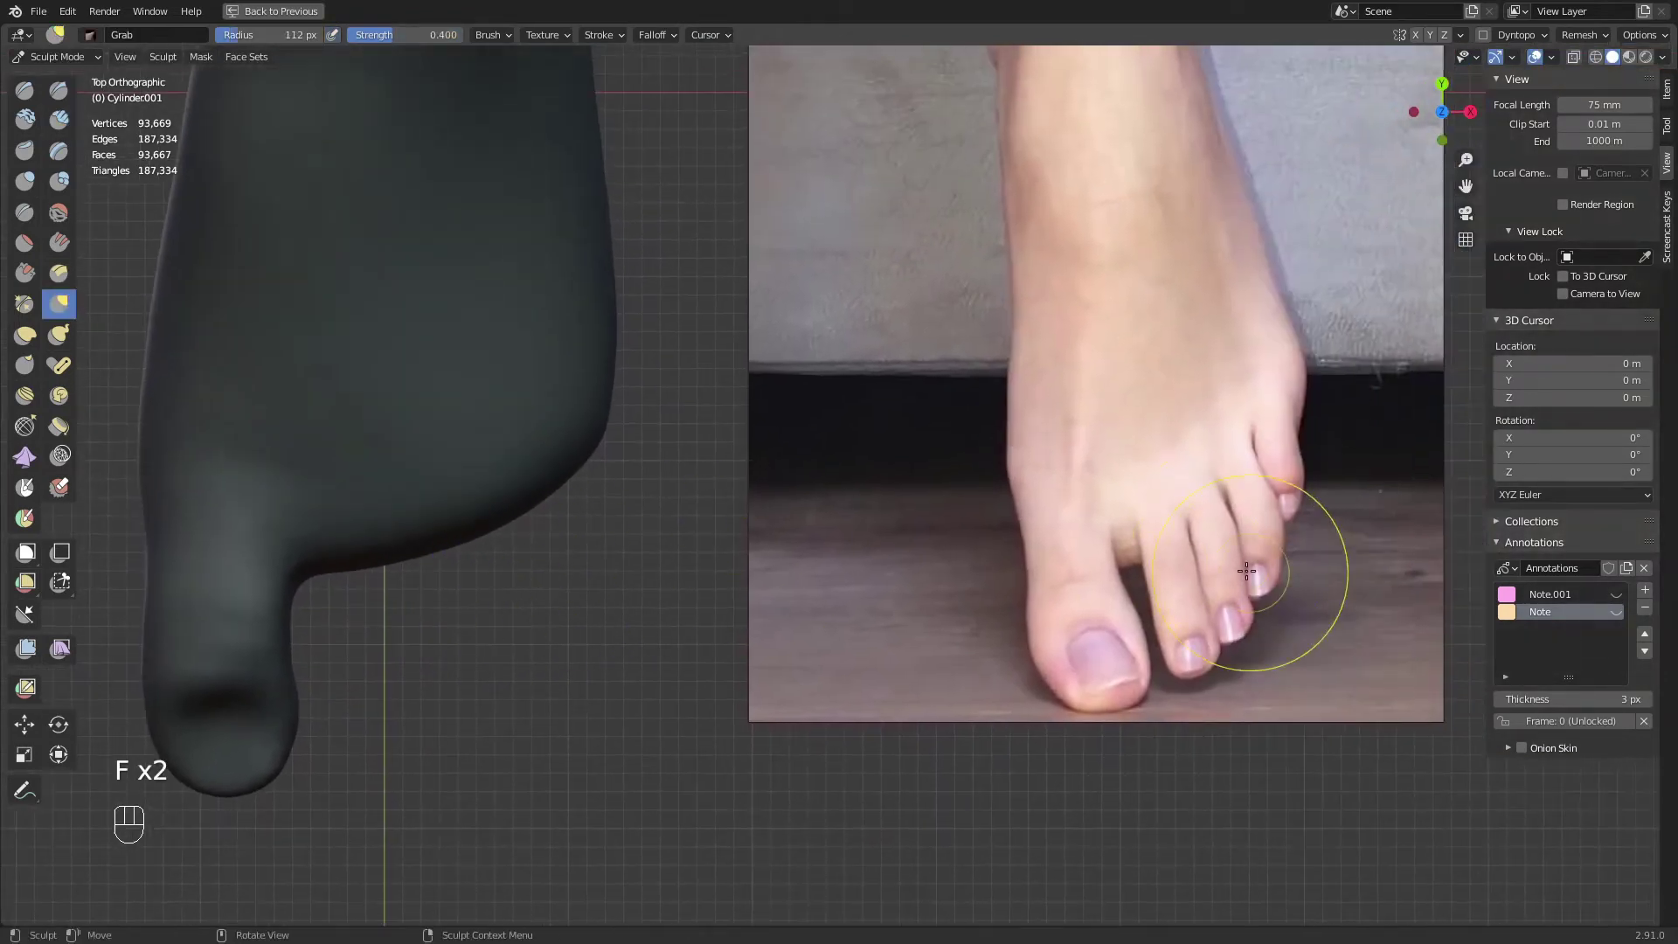
{"action": "middle_click_drag", "start_coordinate": [245, 607], "coordinate": [693, 522], "text": "shift"}
{"action": "key", "text": "f"}
{"action": "left_click", "coordinate": [668, 522]}
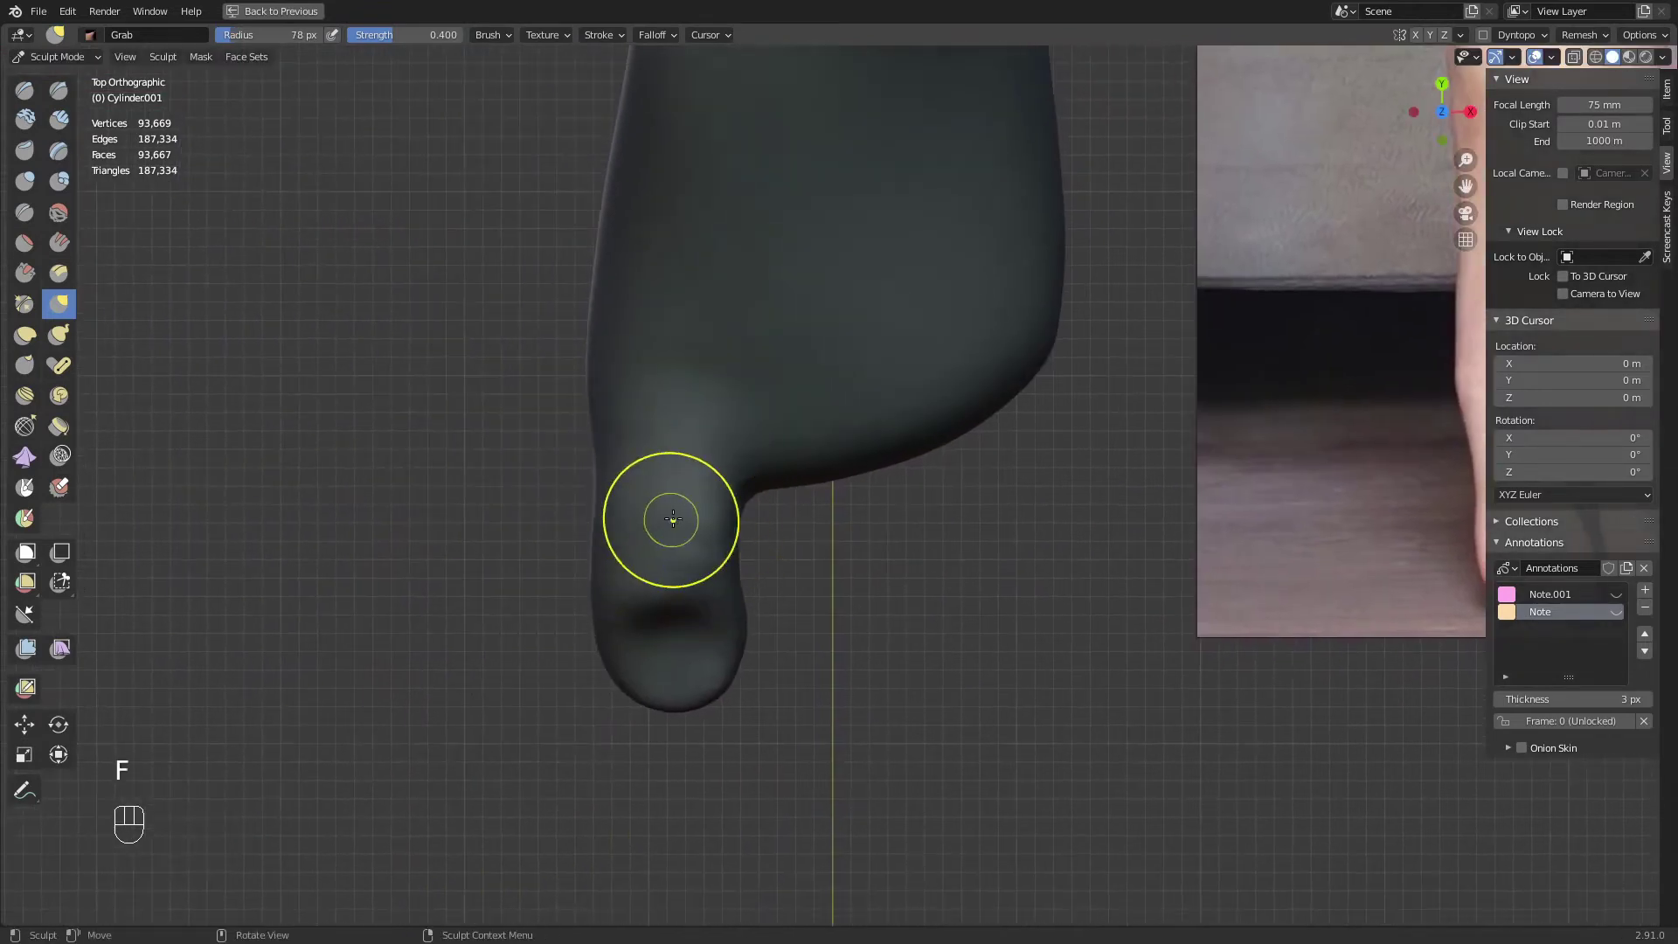
Try to fill the web beside the big toe's base with Grab at 110 px and undo the stroke
{"action": "key", "text": "f"}
{"action": "left_click", "coordinate": [823, 502]}
{"action": "left_click_drag", "start_coordinate": [736, 504], "coordinate": [839, 503]}
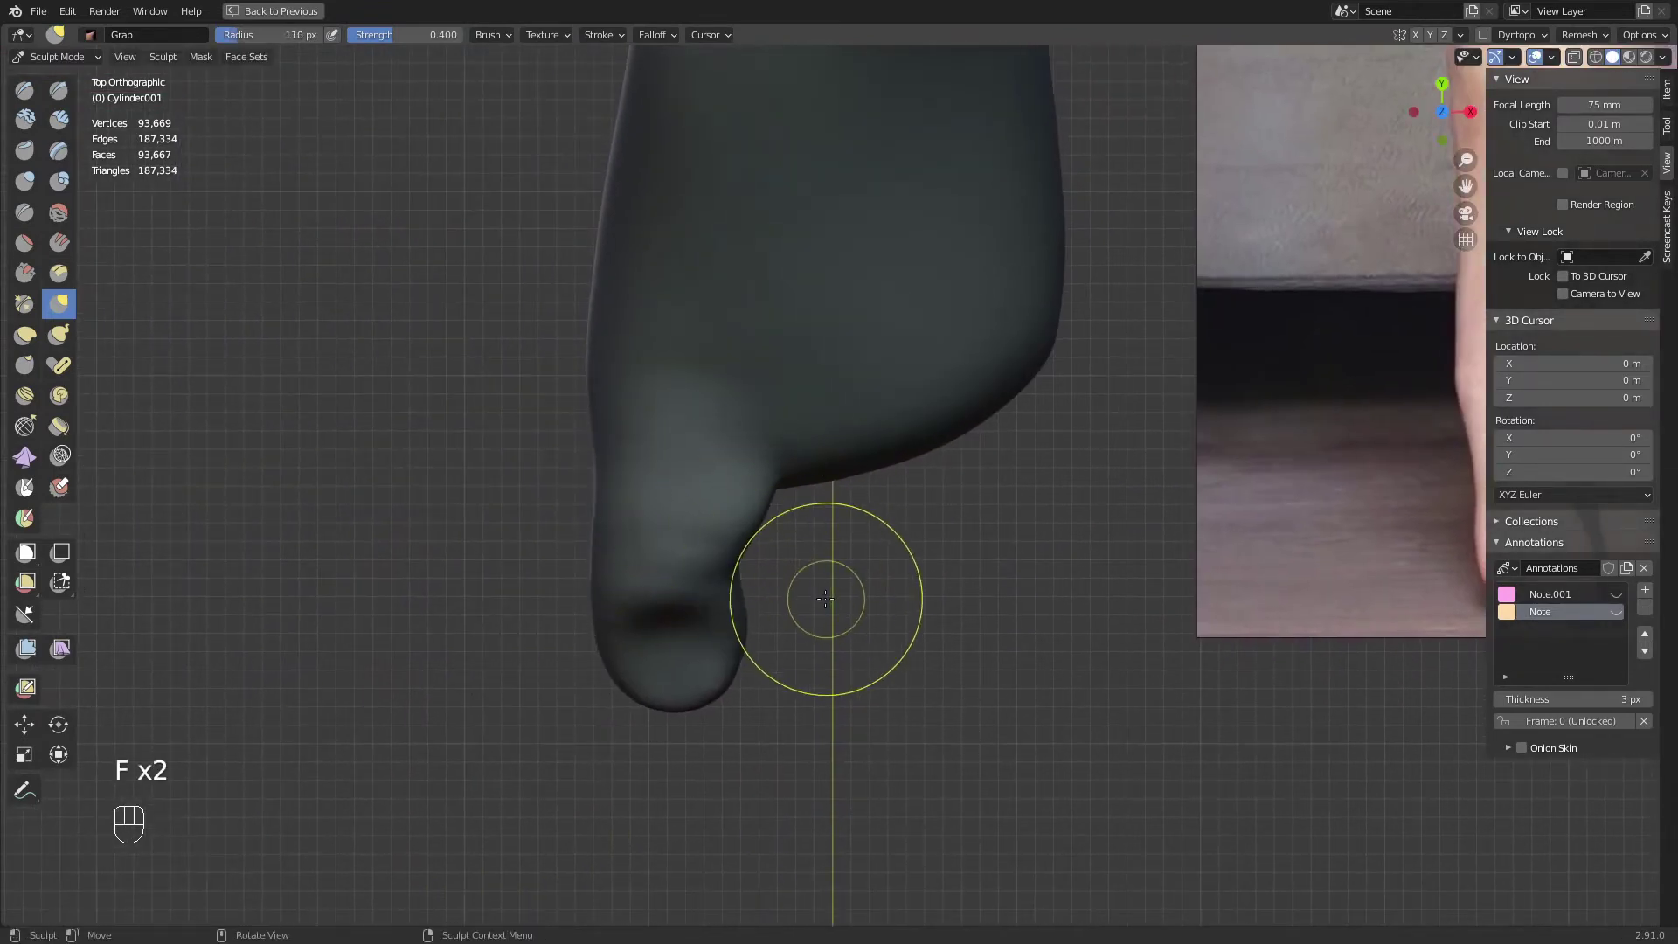
{"action": "key", "text": "ctrl+z"}
Refine the edge of the big toe's base facing the other toes with Grab at 81 px in top view
{"action": "key", "text": "f"}
{"action": "left_click", "coordinate": [701, 507]}
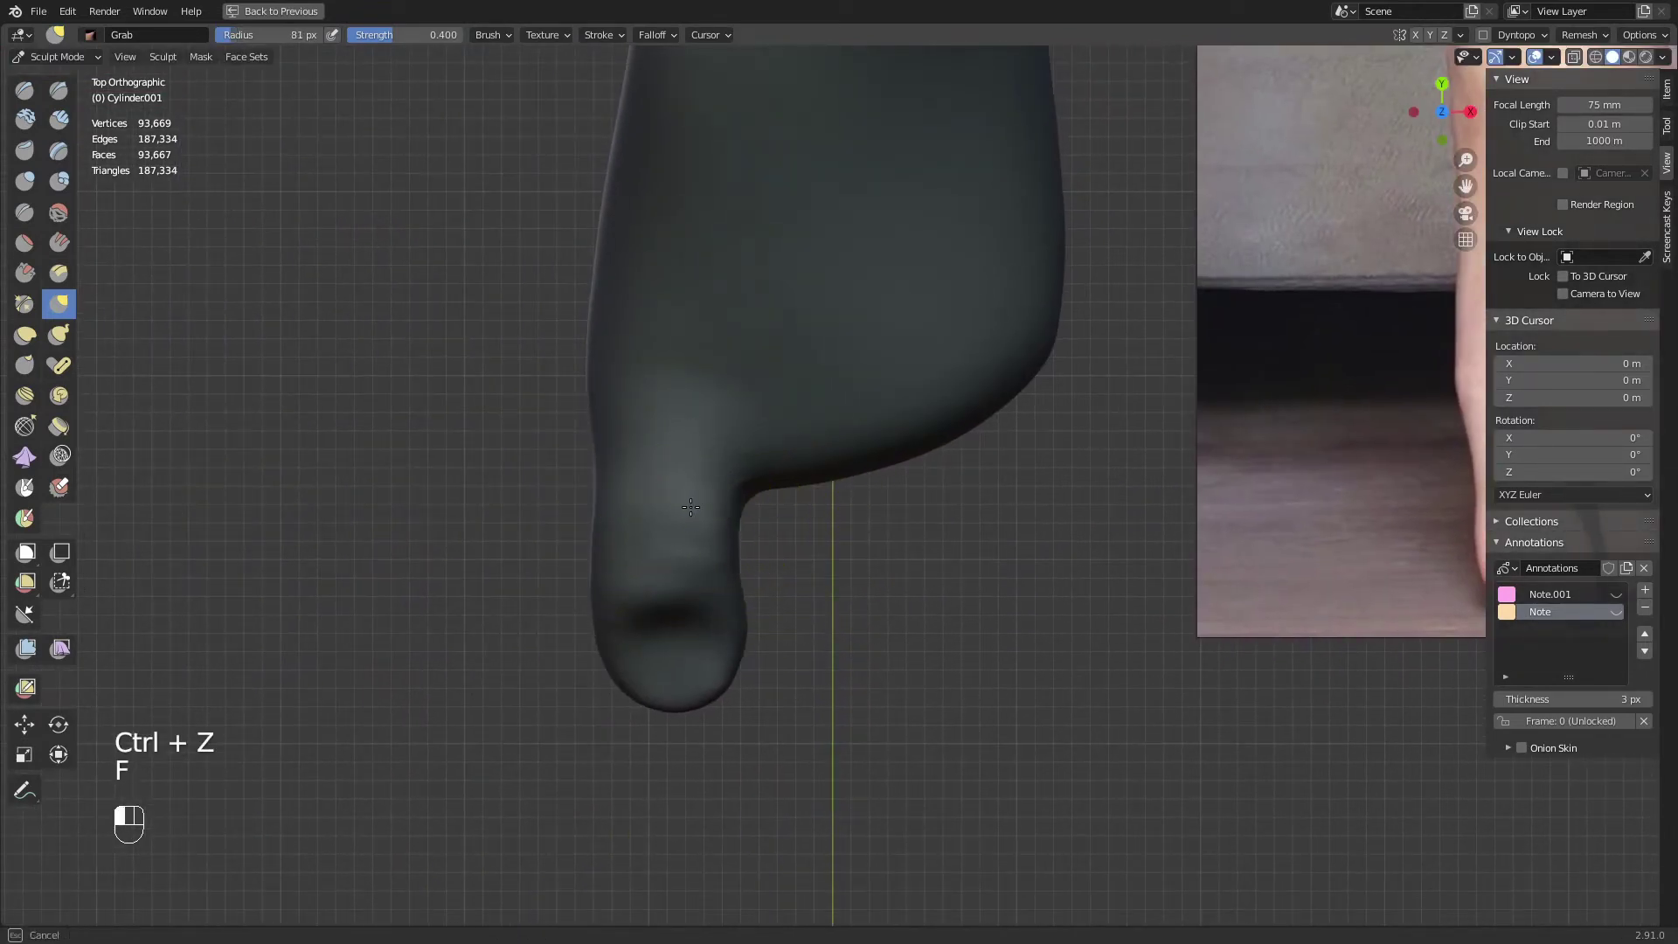
{"action": "mouse_move", "coordinate": [691, 507]}
{"action": "left_mouse_down", "text": "shift"}
{"action": "mouse_move", "coordinate": [739, 456]}
{"action": "mouse_move", "coordinate": [755, 497]}
{"action": "mouse_move", "coordinate": [697, 511]}
{"action": "mouse_move", "coordinate": [724, 486]}
{"action": "left_mouse_up", "text": "shift"}
{"action": "key", "text": "f"}
{"action": "left_click", "coordinate": [844, 487]}
{"action": "middle_click_drag", "start_coordinate": [721, 561], "coordinate": [847, 438], "text": "shift"}
Smooth the top of the big toe behind the nail bed
{"action": "middle_click_drag", "start_coordinate": [989, 579], "coordinate": [801, 402]}
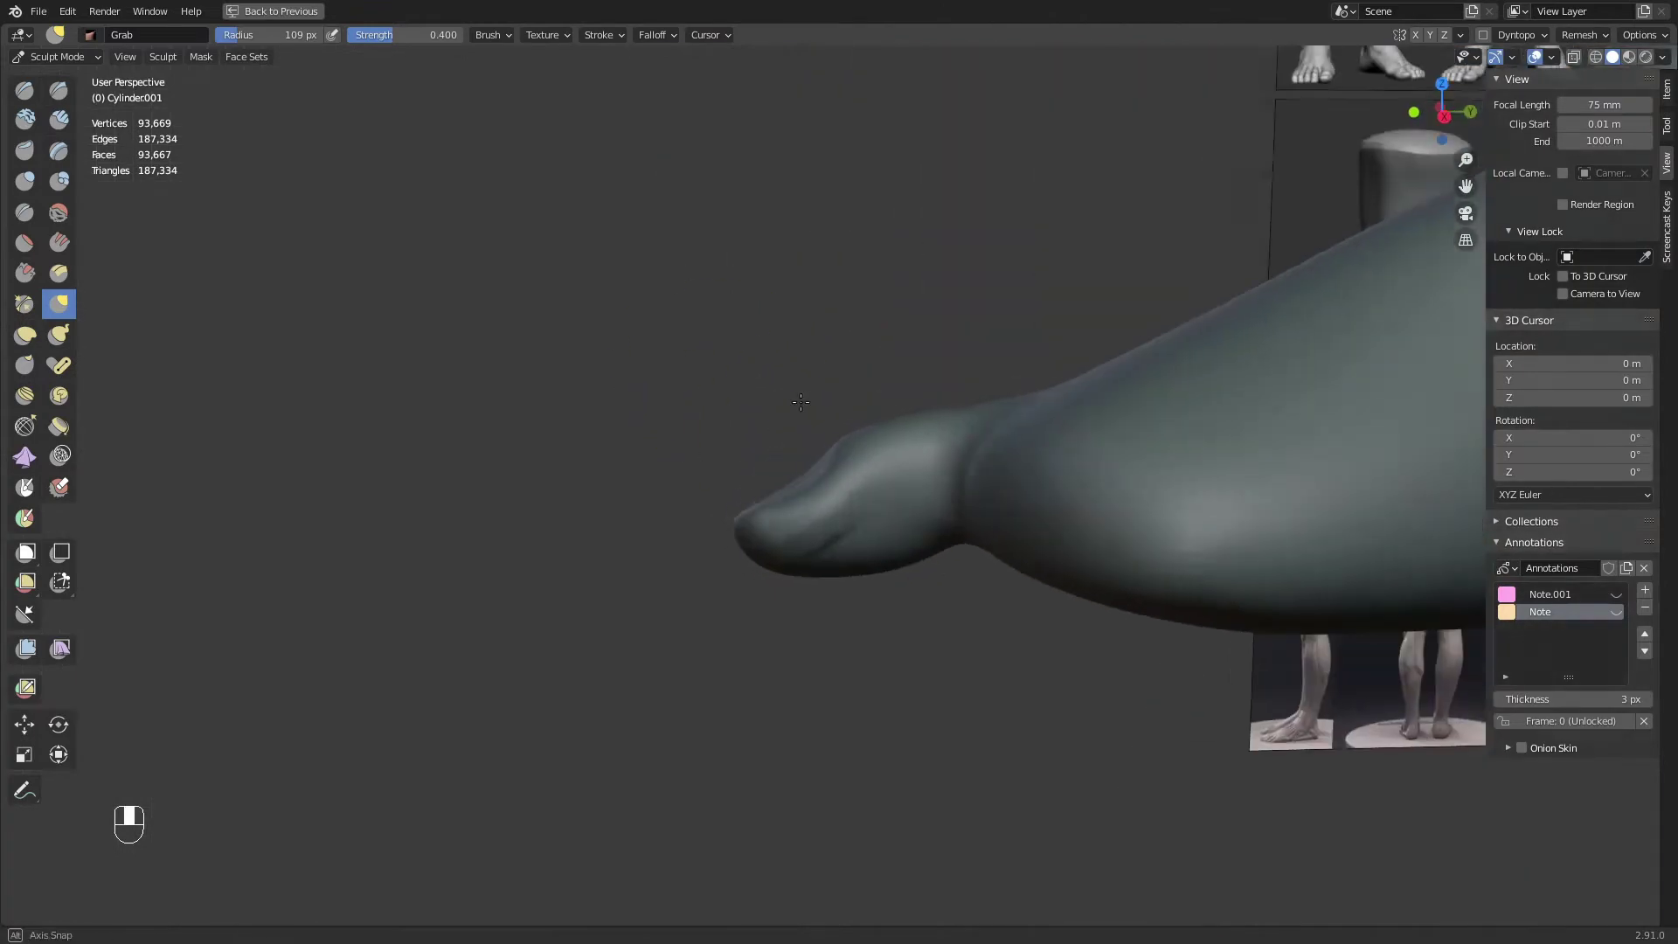
{"action": "left_click_drag", "start_coordinate": [830, 472], "coordinate": [852, 529], "text": "shift"}
{"action": "middle_click_drag", "start_coordinate": [808, 589], "coordinate": [873, 528]}
{"action": "mouse_move", "coordinate": [717, 428]}
{"action": "middle_mouse_down"}
{"action": "mouse_move", "coordinate": [722, 455]}
{"action": "mouse_move", "coordinate": [848, 536]}
{"action": "mouse_move", "coordinate": [784, 562]}
{"action": "middle_mouse_up"}
Fill out the big toe's nail surface with Clay Strips at 81 and 93 px, and smooth the strokes
{"action": "key", "text": "q"}
{"action": "left_click", "coordinate": [823, 534]}
{"action": "key", "text": "f"}
{"action": "left_click", "coordinate": [754, 581]}
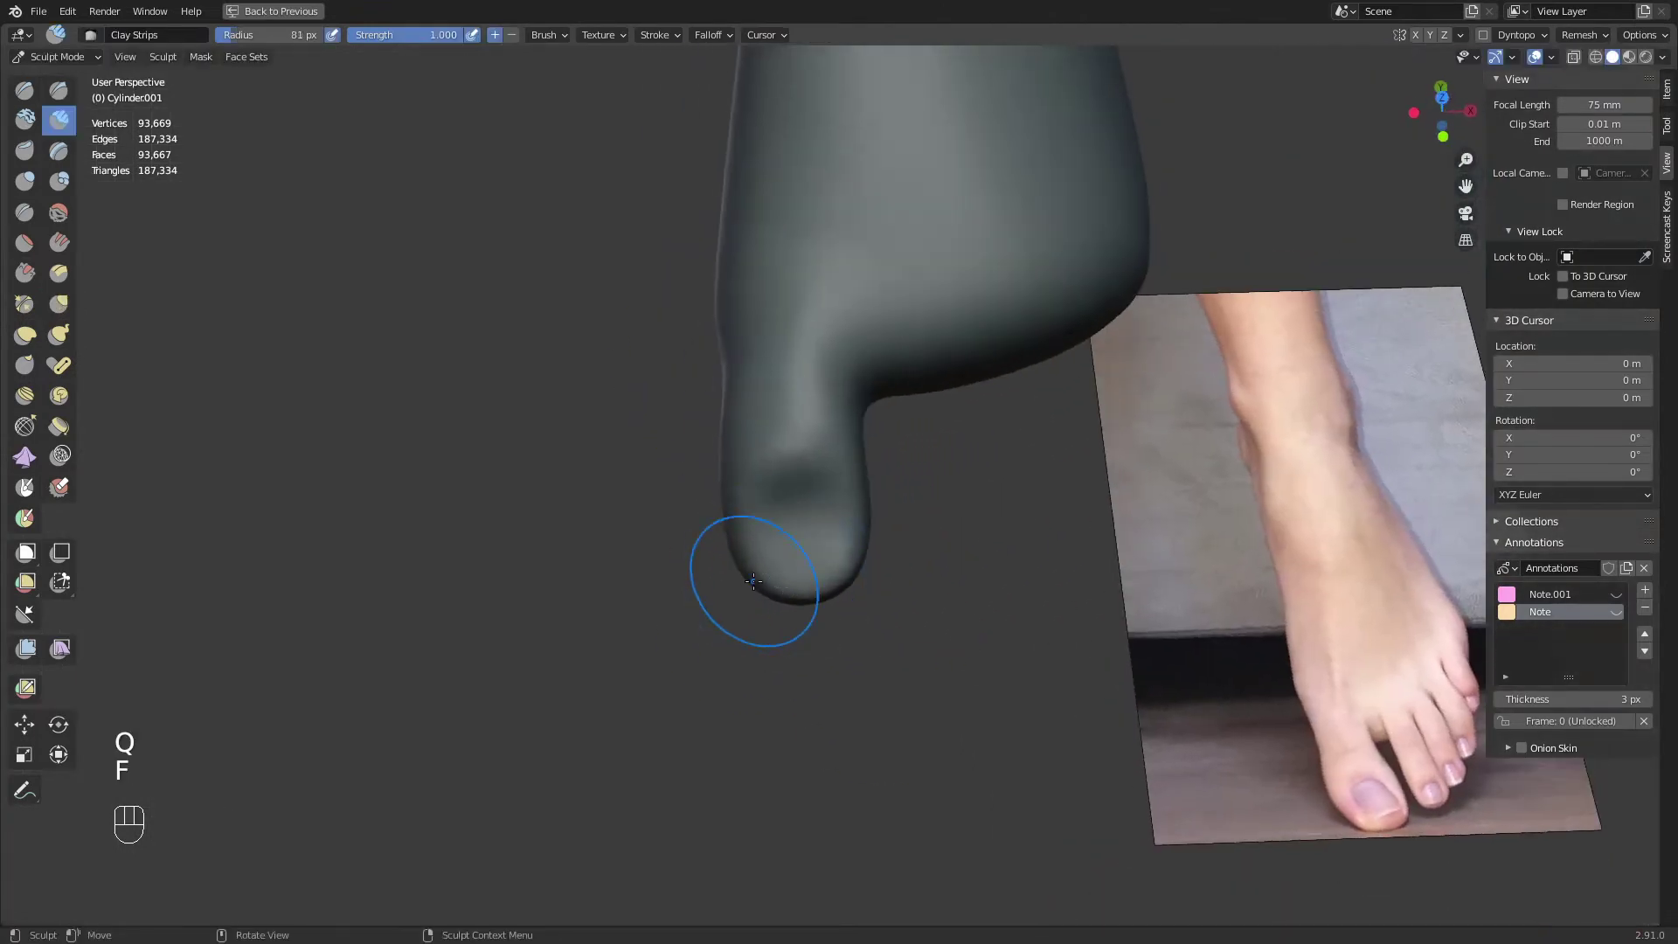
{"action": "left_click_drag", "start_coordinate": [774, 522], "coordinate": [774, 556]}
{"action": "mouse_move", "coordinate": [796, 516]}
{"action": "left_mouse_down"}
{"action": "mouse_move", "coordinate": [799, 549]}
{"action": "mouse_move", "coordinate": [778, 565]}
{"action": "left_mouse_up"}
{"action": "key", "text": "f"}
{"action": "left_click", "coordinate": [791, 533]}
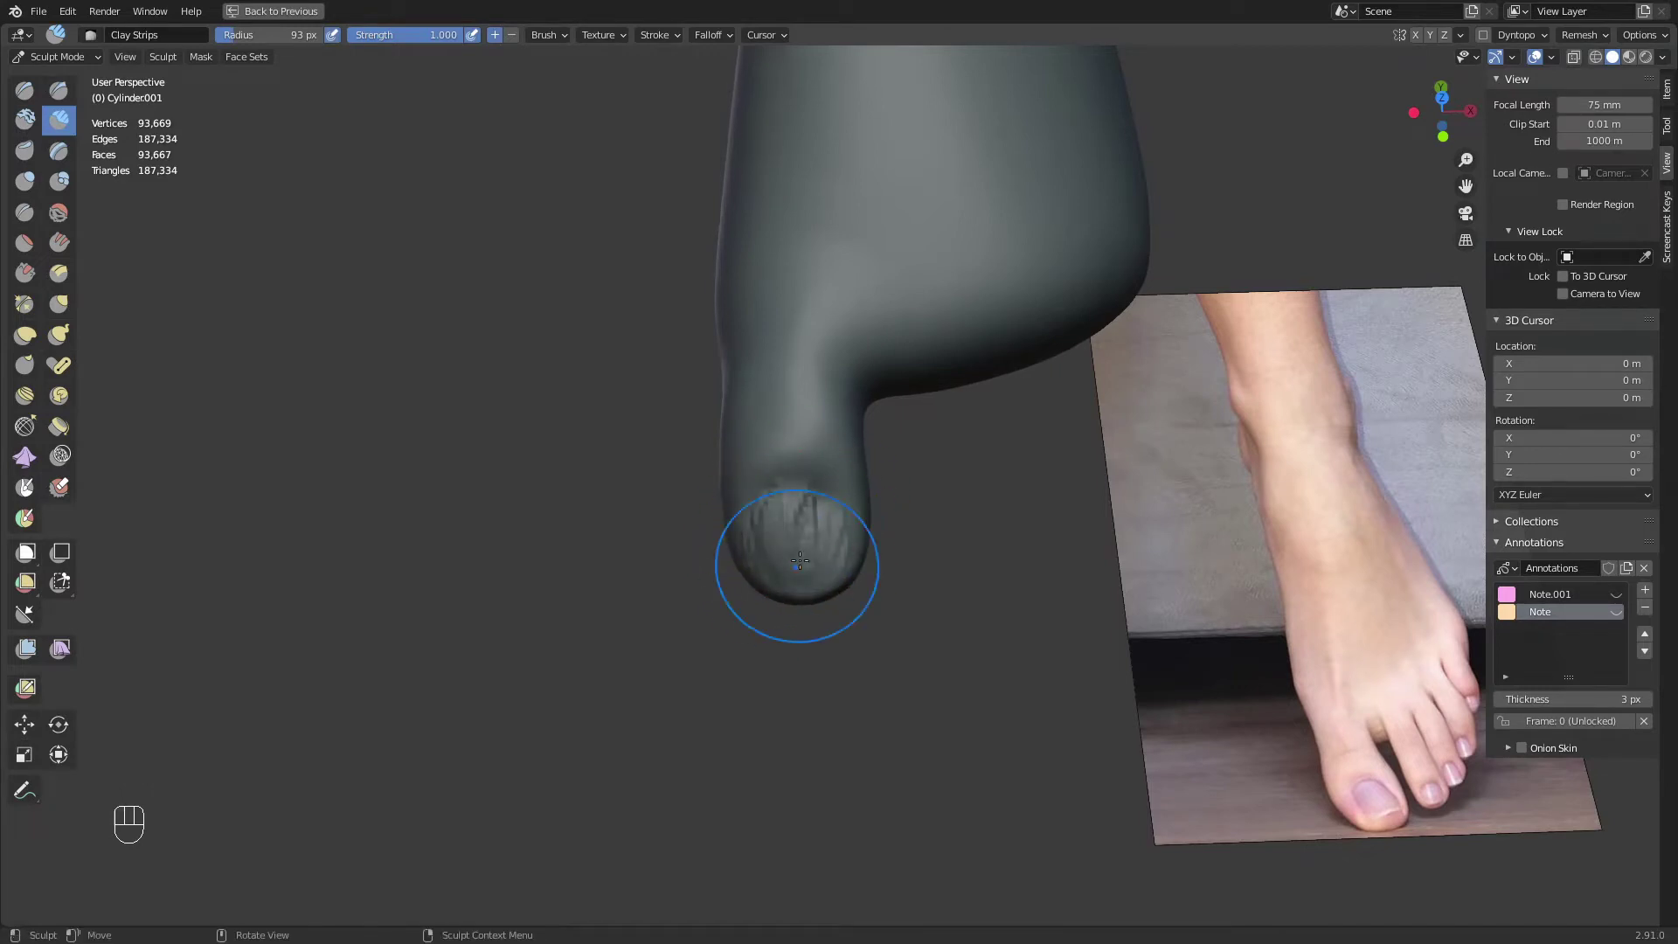
{"action": "left_click_drag", "start_coordinate": [800, 560], "coordinate": [846, 513], "text": "shift"}
{"action": "middle_click_drag", "start_coordinate": [746, 511], "coordinate": [644, 475]}
{"action": "key", "text": "KP_3"}
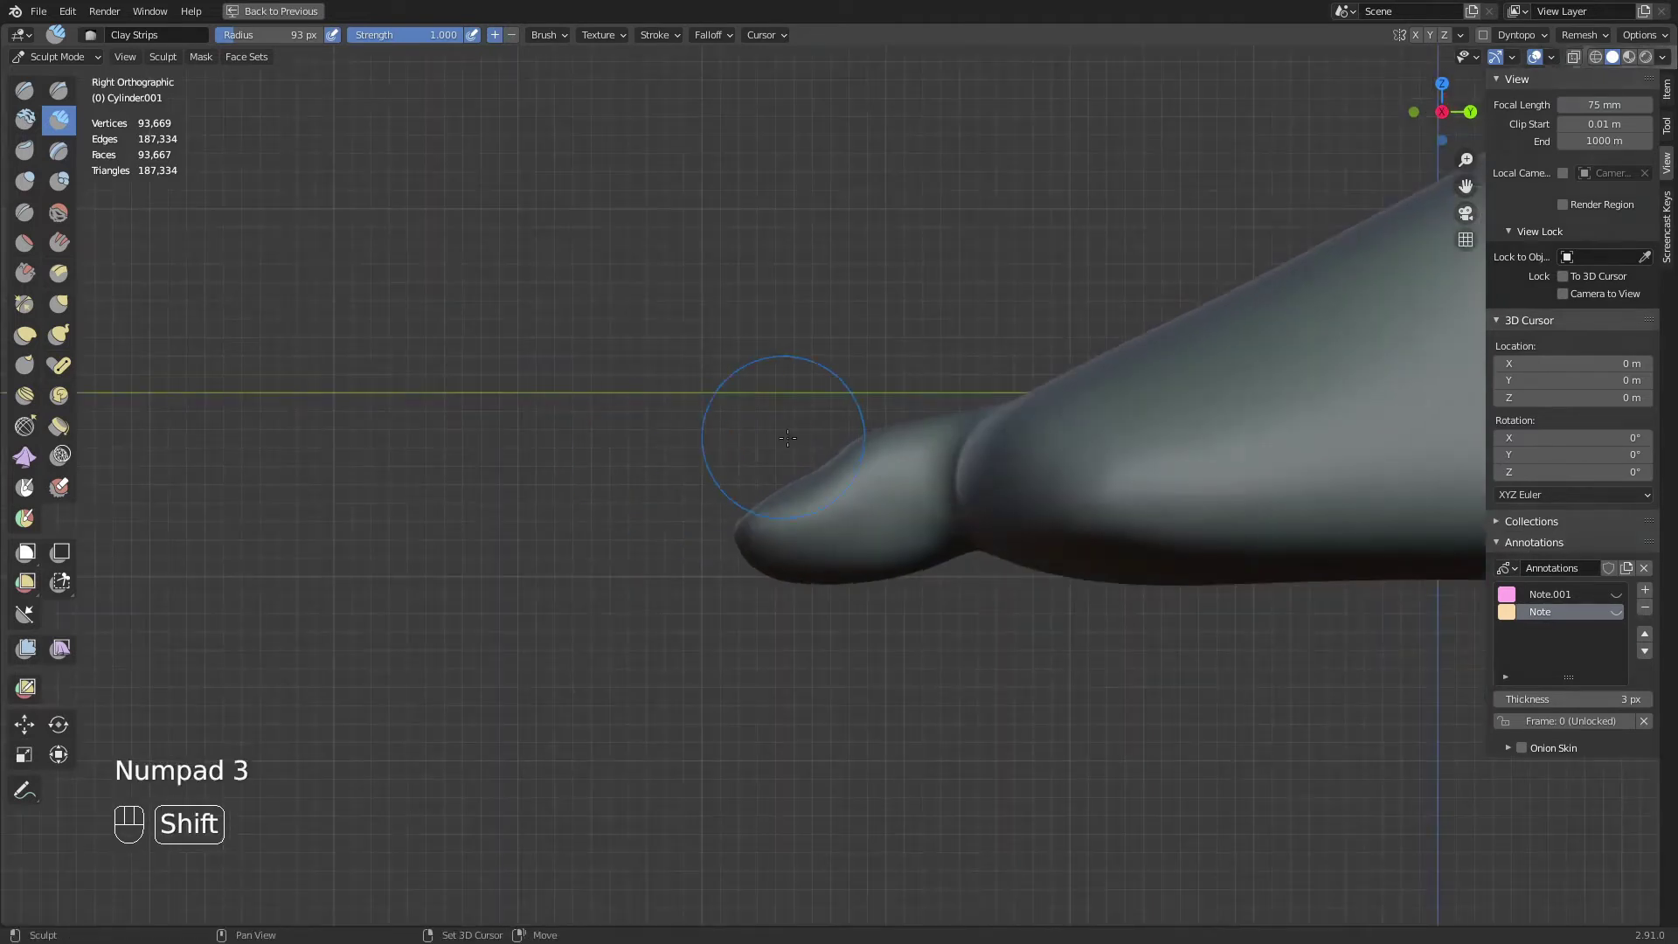
{"action": "middle_click_drag", "start_coordinate": [797, 472], "coordinate": [877, 480], "text": "shift"}
{"action": "key", "text": "g"}
{"action": "key", "text": "f"}
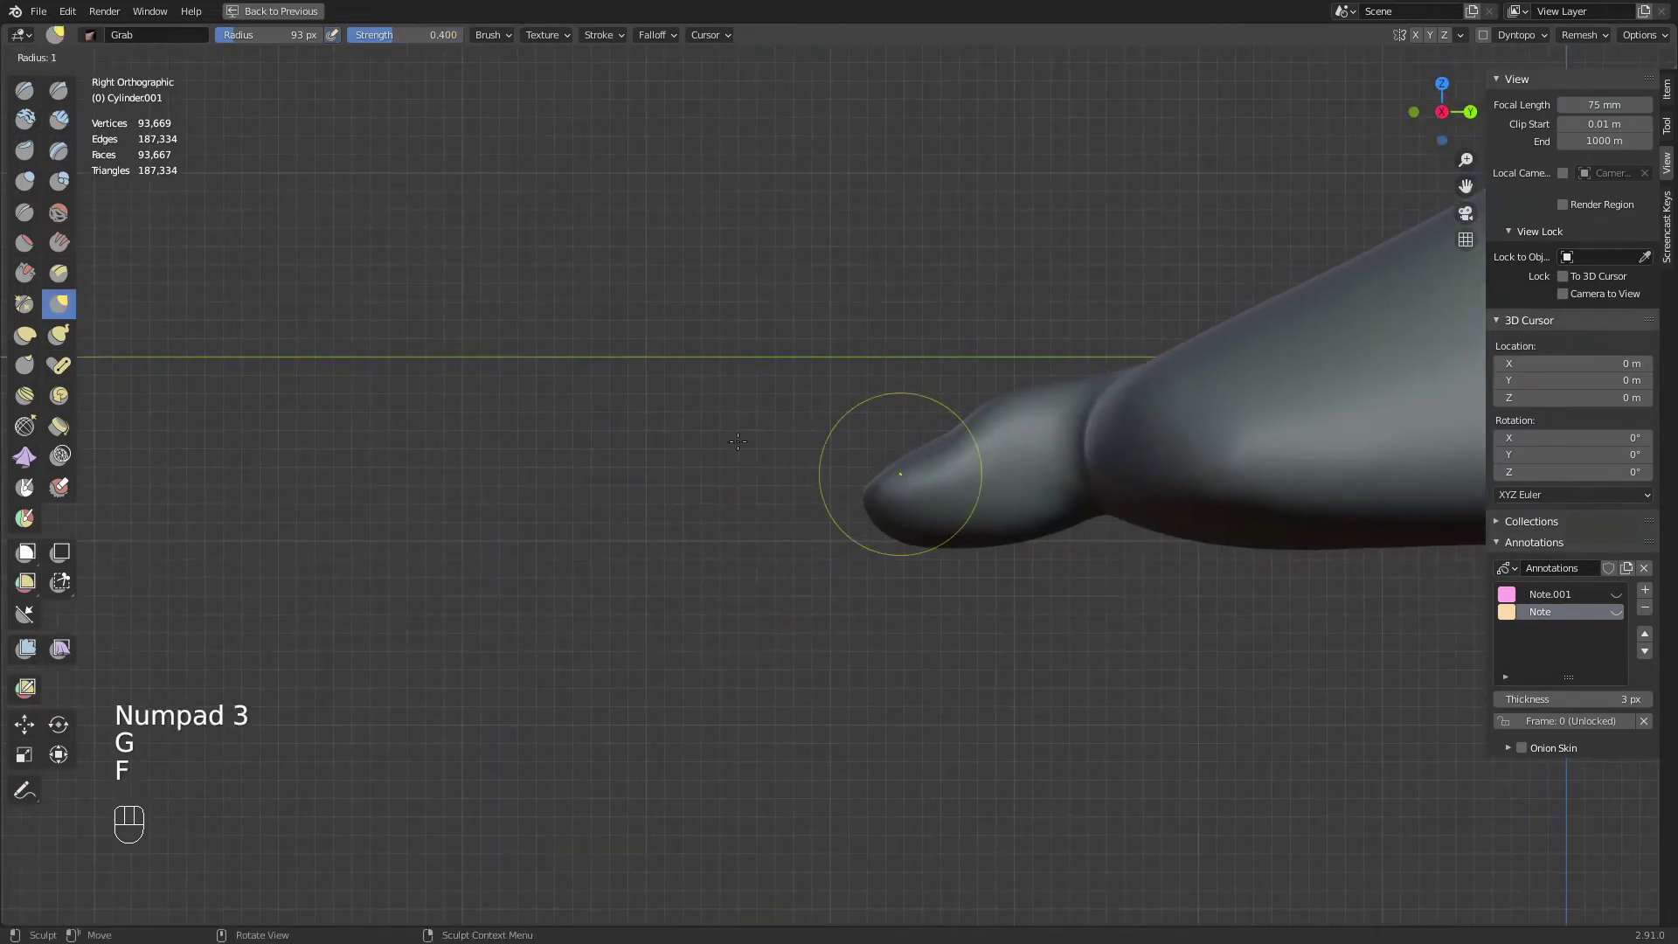
{"action": "type", "text": "1"}
{"action": "key", "text": "Return"}
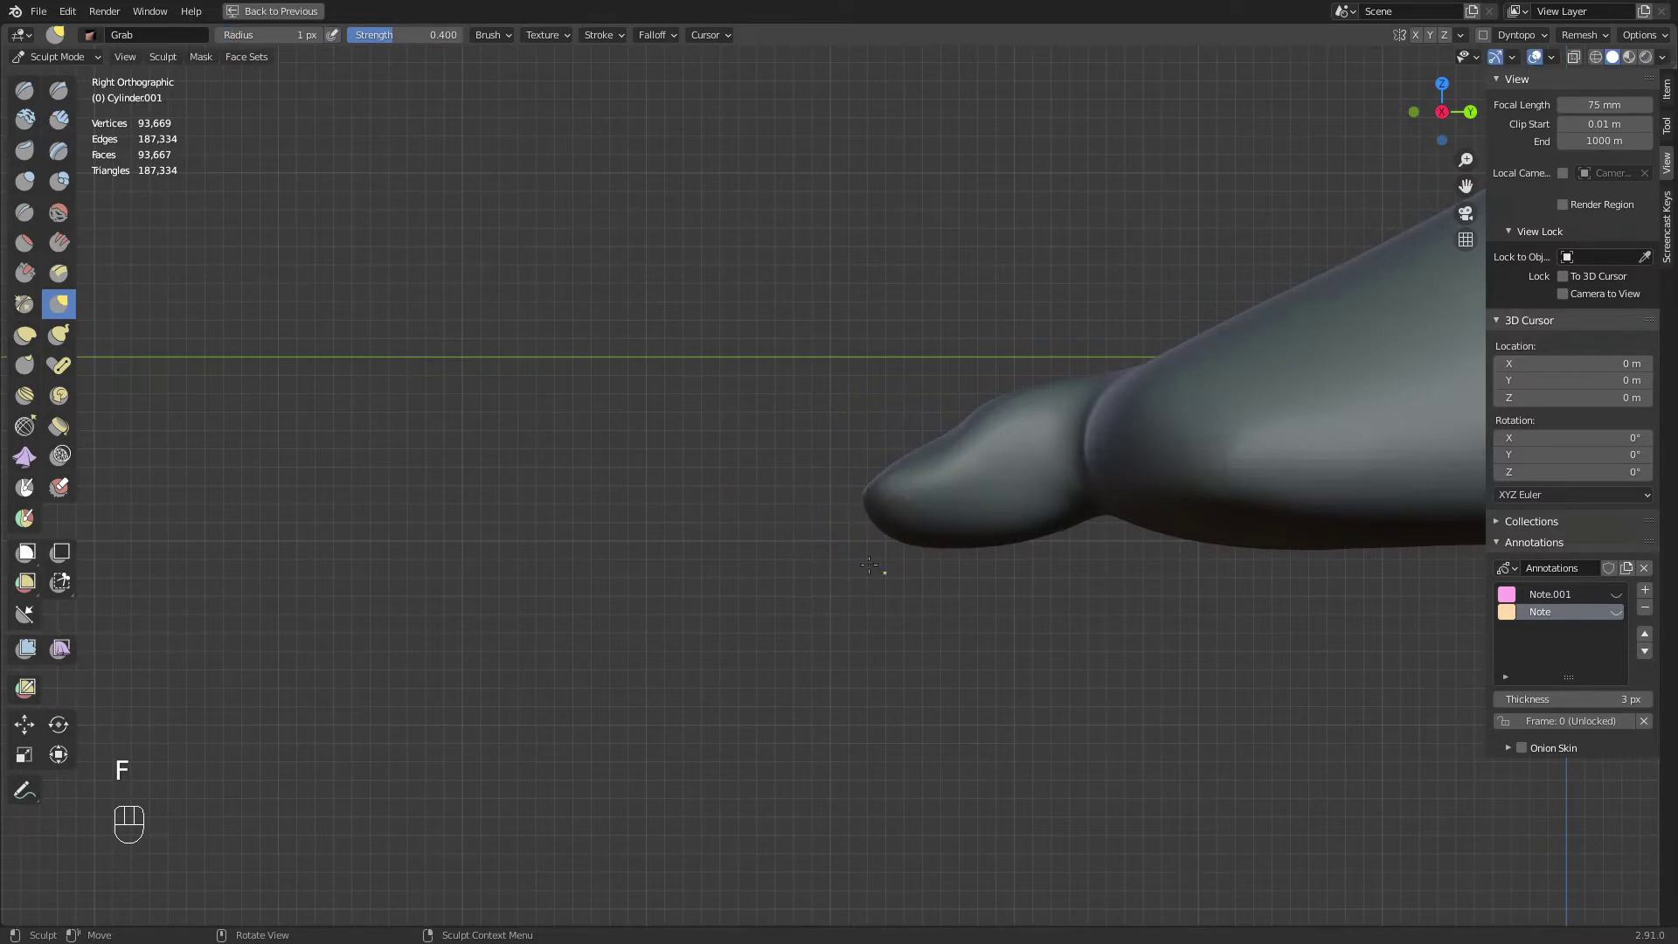
Reshape the tip of the big toe in front view with Grab at 115 px
{"action": "key", "text": "KP_1"}
{"action": "key", "text": "f"}
{"action": "left_click", "coordinate": [956, 463]}
{"action": "middle_click_drag", "start_coordinate": [815, 489], "coordinate": [903, 500], "text": "shift"}
{"action": "middle_click_drag", "start_coordinate": [897, 525], "coordinate": [896, 474], "text": "ctrl"}
{"action": "key", "text": "g"}
{"action": "key", "text": "f"}
{"action": "key", "text": "f"}
{"action": "left_click", "coordinate": [922, 479]}
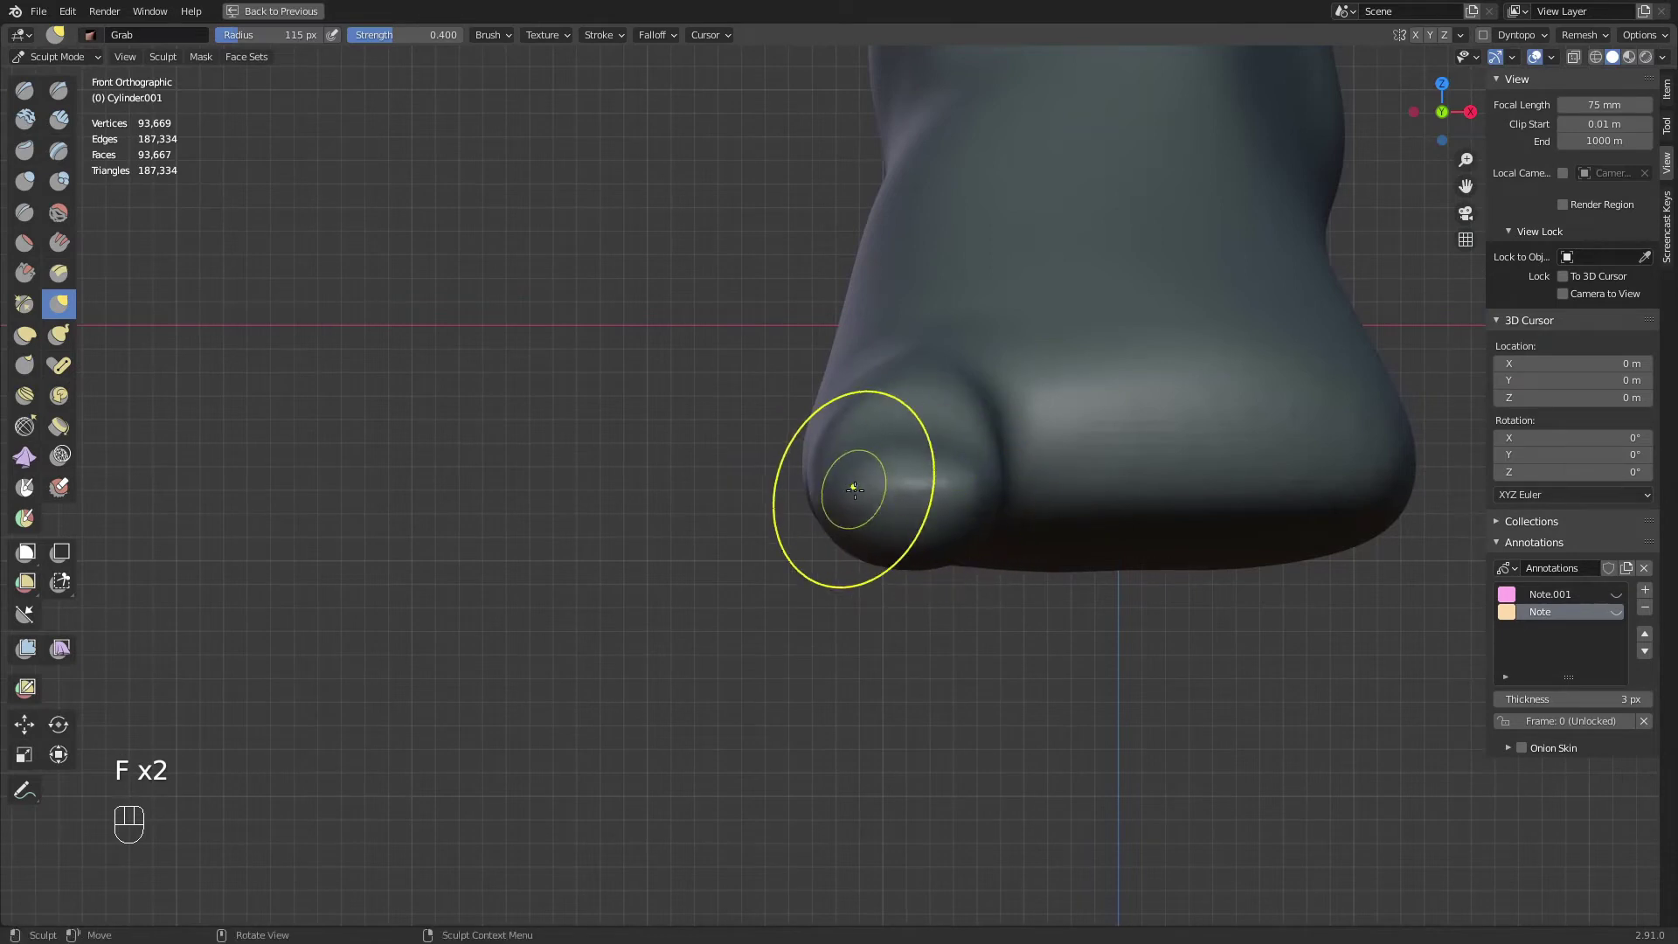
Taper the underside of the big toe's tip in side view by pulling it backward with Grab
{"action": "key", "text": "KP_3"}
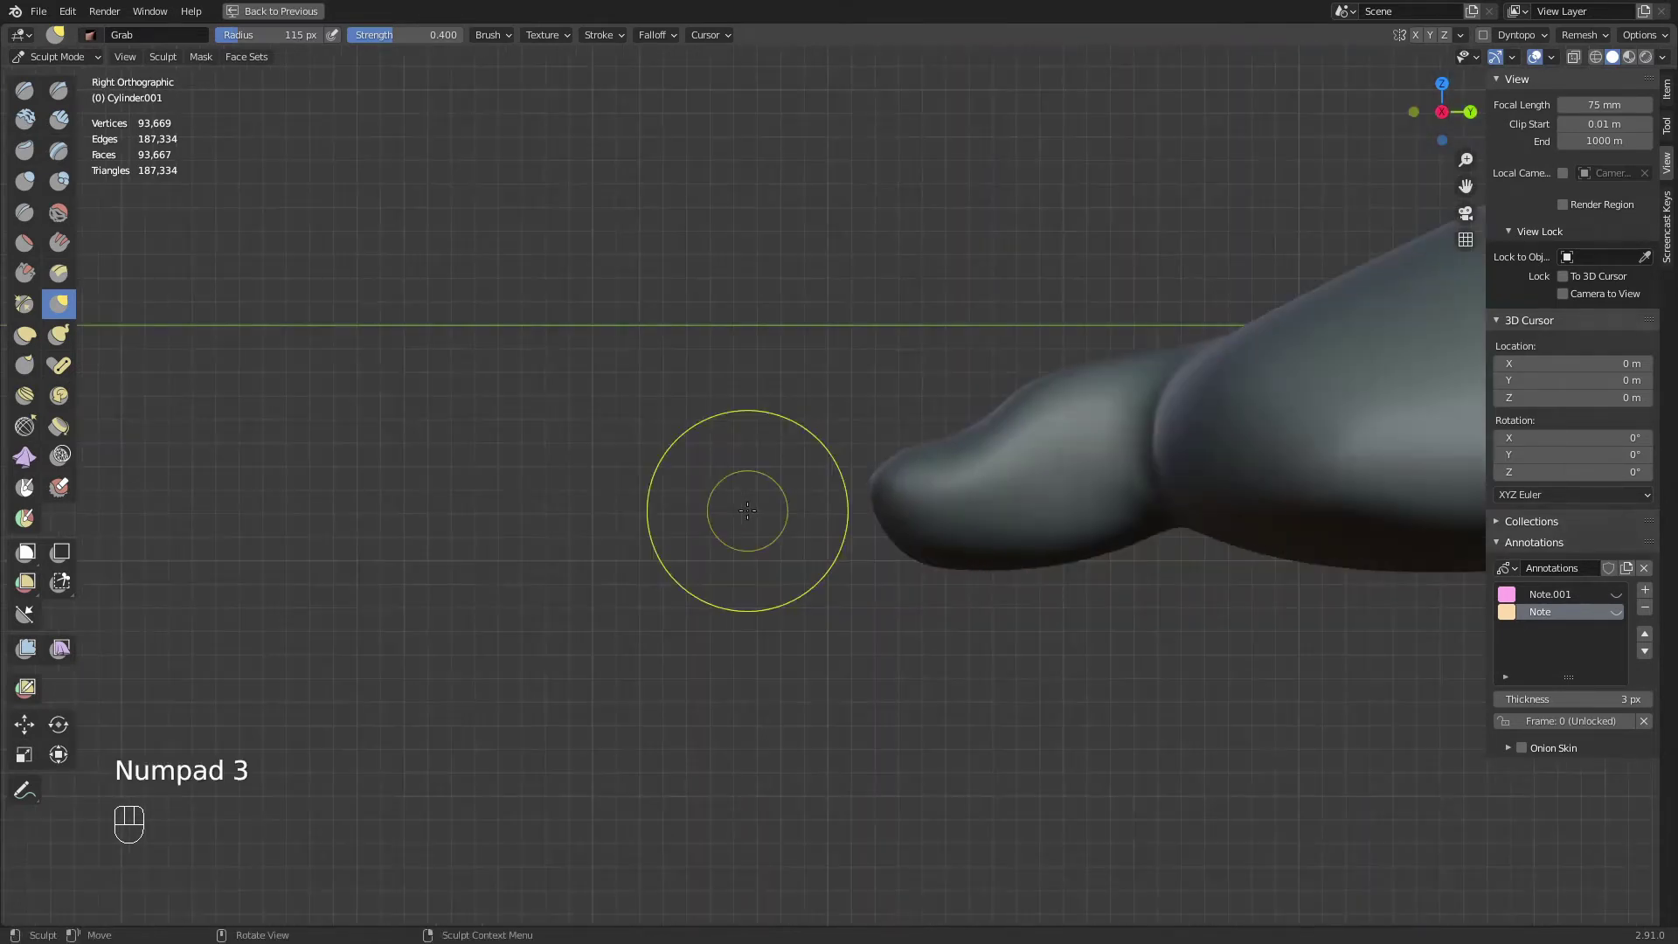
{"action": "key", "text": "f"}
{"action": "key", "text": "f"}
{"action": "left_click", "coordinate": [917, 449]}
{"action": "key", "text": "f"}
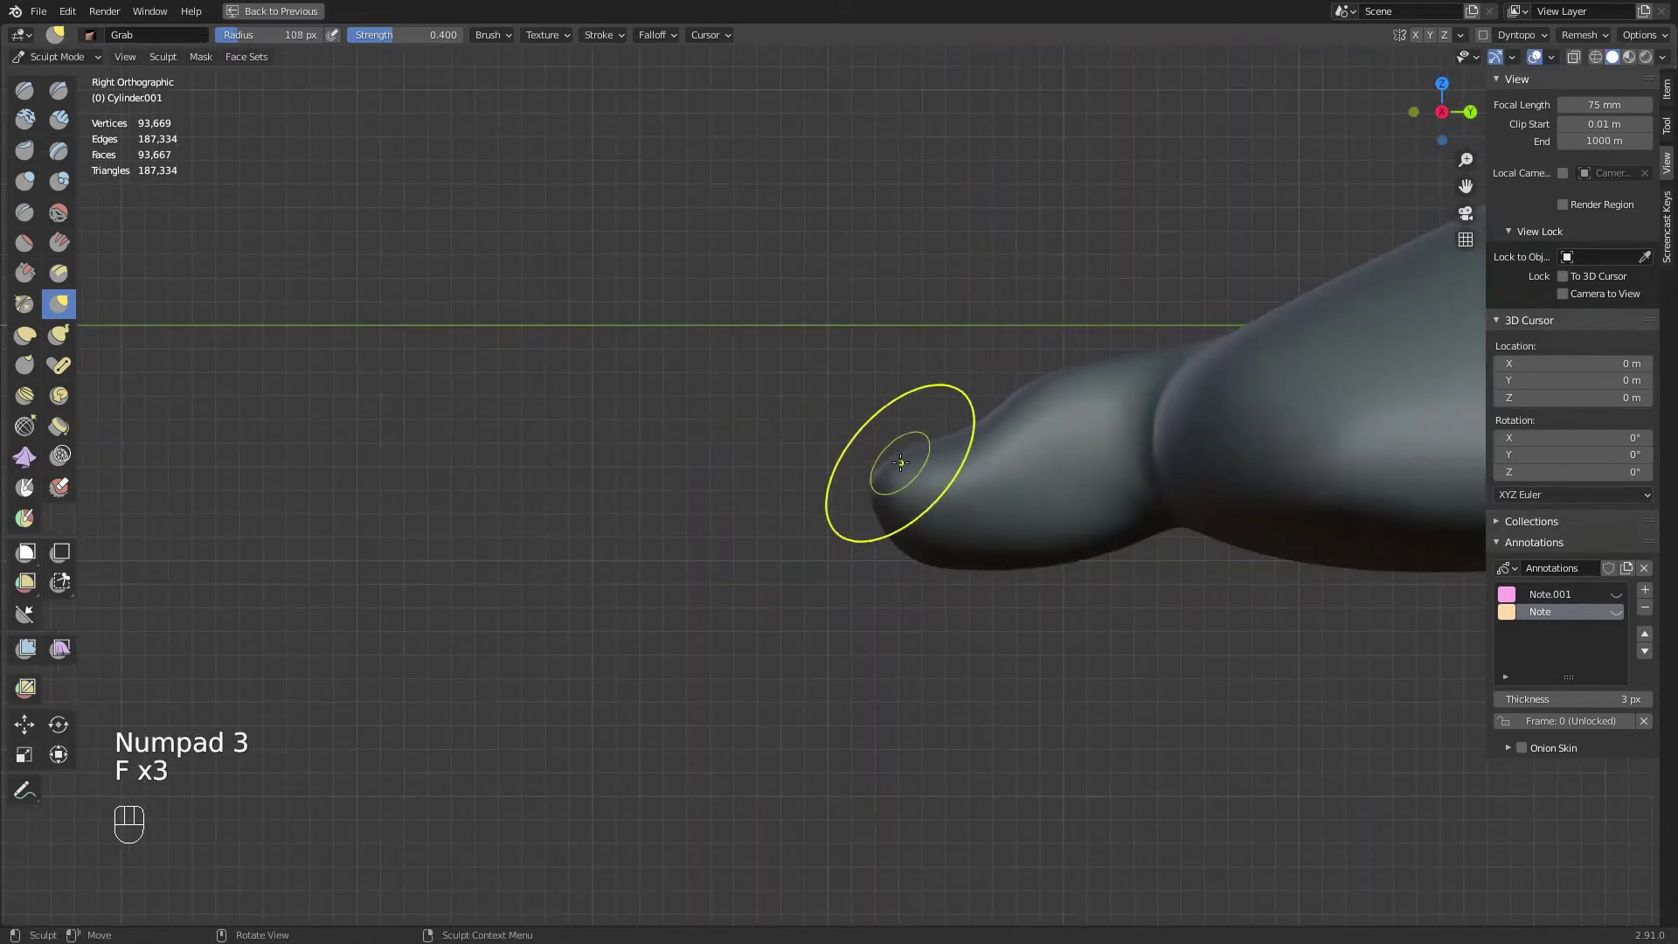
{"action": "key", "text": "f"}
{"action": "left_click", "coordinate": [973, 555]}
{"action": "key", "text": "f"}
{"action": "left_click", "coordinate": [892, 567]}
{"action": "mouse_move", "coordinate": [911, 556]}
{"action": "left_mouse_down"}
{"action": "mouse_move", "coordinate": [907, 520]}
{"action": "mouse_move", "coordinate": [988, 566]}
{"action": "left_mouse_up"}
Pull the big toe's lower pad slightly forward and down with Grab in side view
{"action": "middle_click_drag", "start_coordinate": [1074, 564], "coordinate": [1000, 524], "text": "shift"}
{"action": "key", "text": "f"}
{"action": "left_click", "coordinate": [1028, 520]}
{"action": "left_click_drag", "start_coordinate": [1016, 517], "coordinate": [970, 529]}
Try to square off the lower front of the big toe's tip with Grab at 121 px and undo the stroke
{"action": "key", "text": "f"}
{"action": "left_click", "coordinate": [811, 529]}
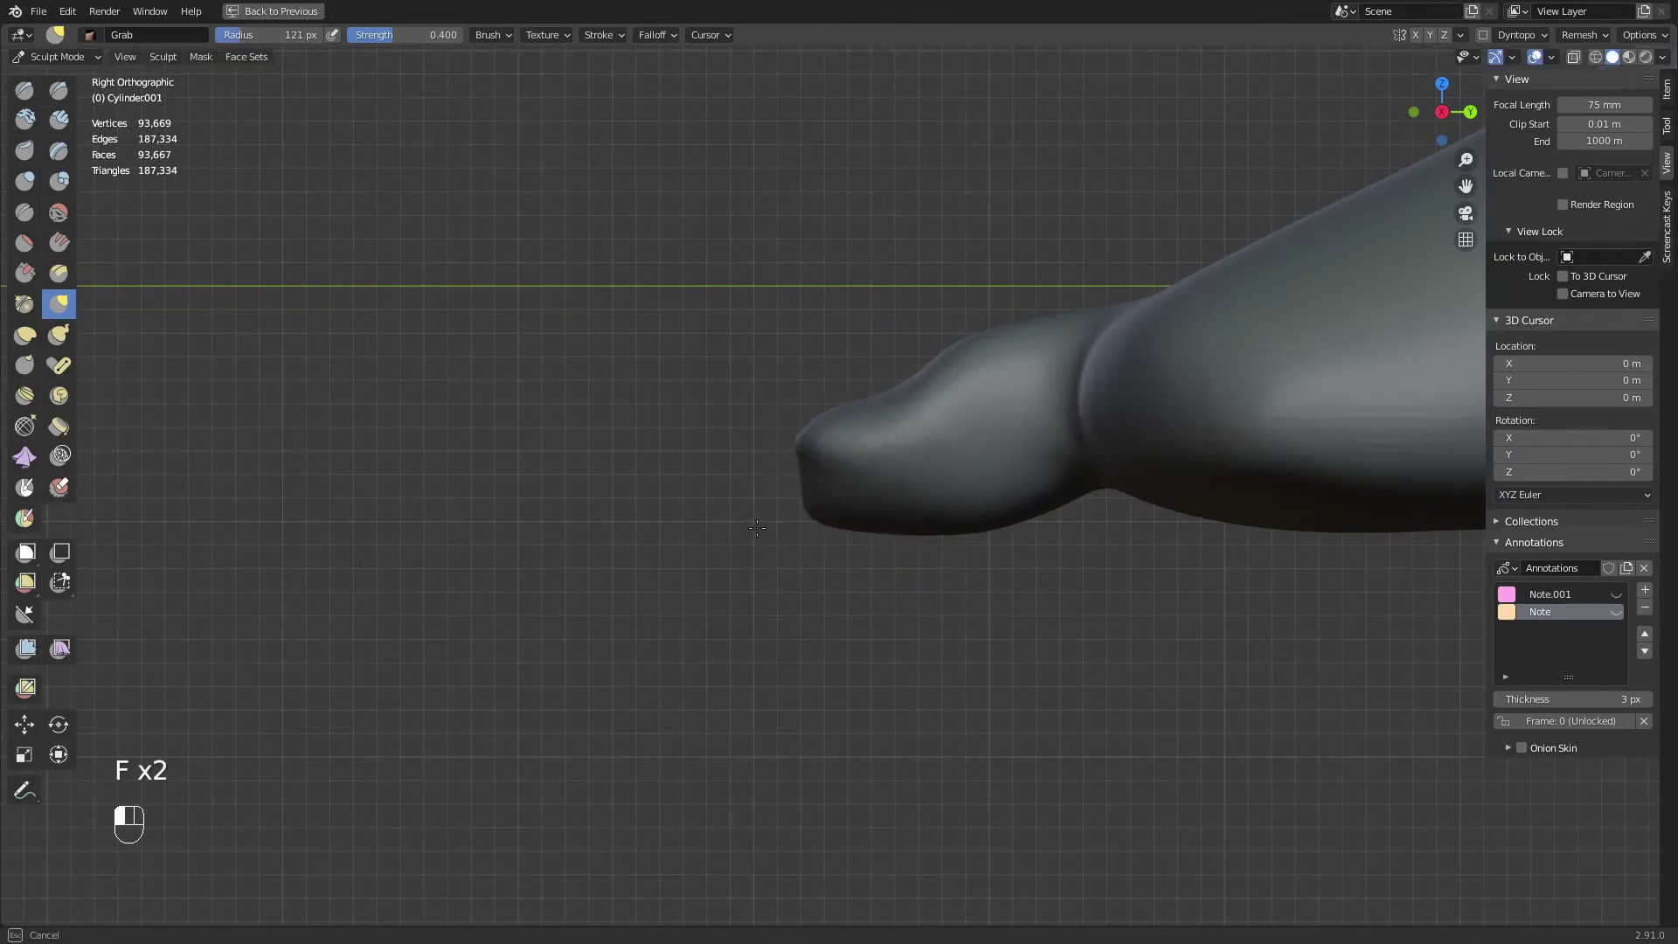
{"action": "key", "text": "ctrl+z"}
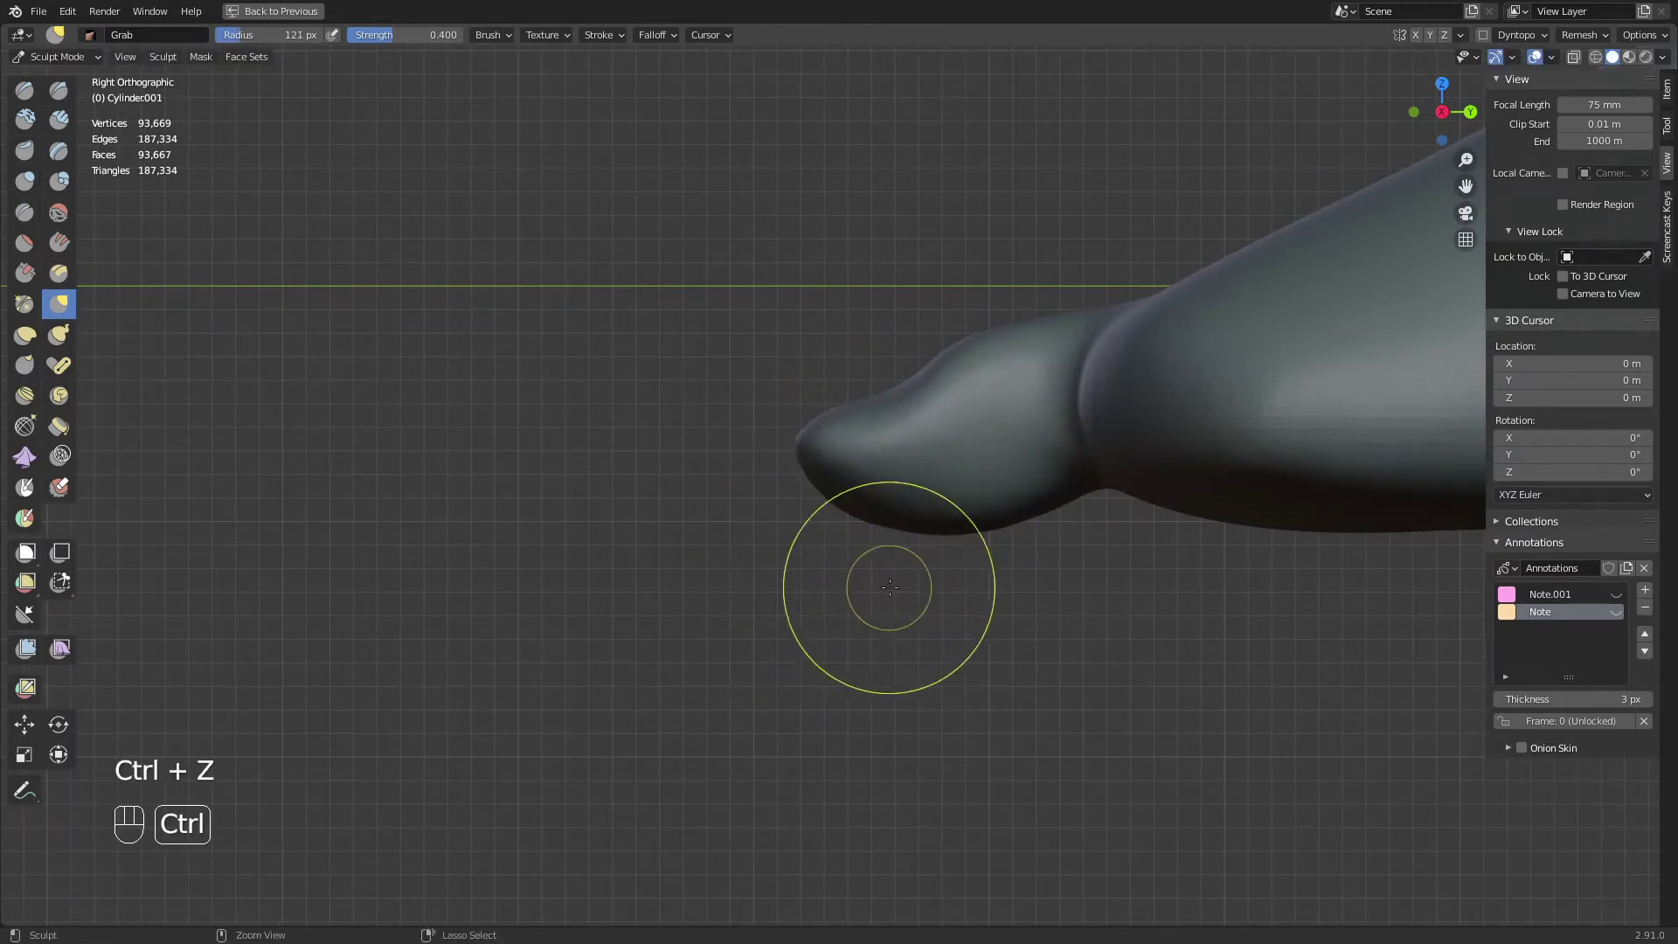
Lower the top of the big toe's joint near the foot with Grab at 155 px in side view
{"action": "key", "text": "f"}
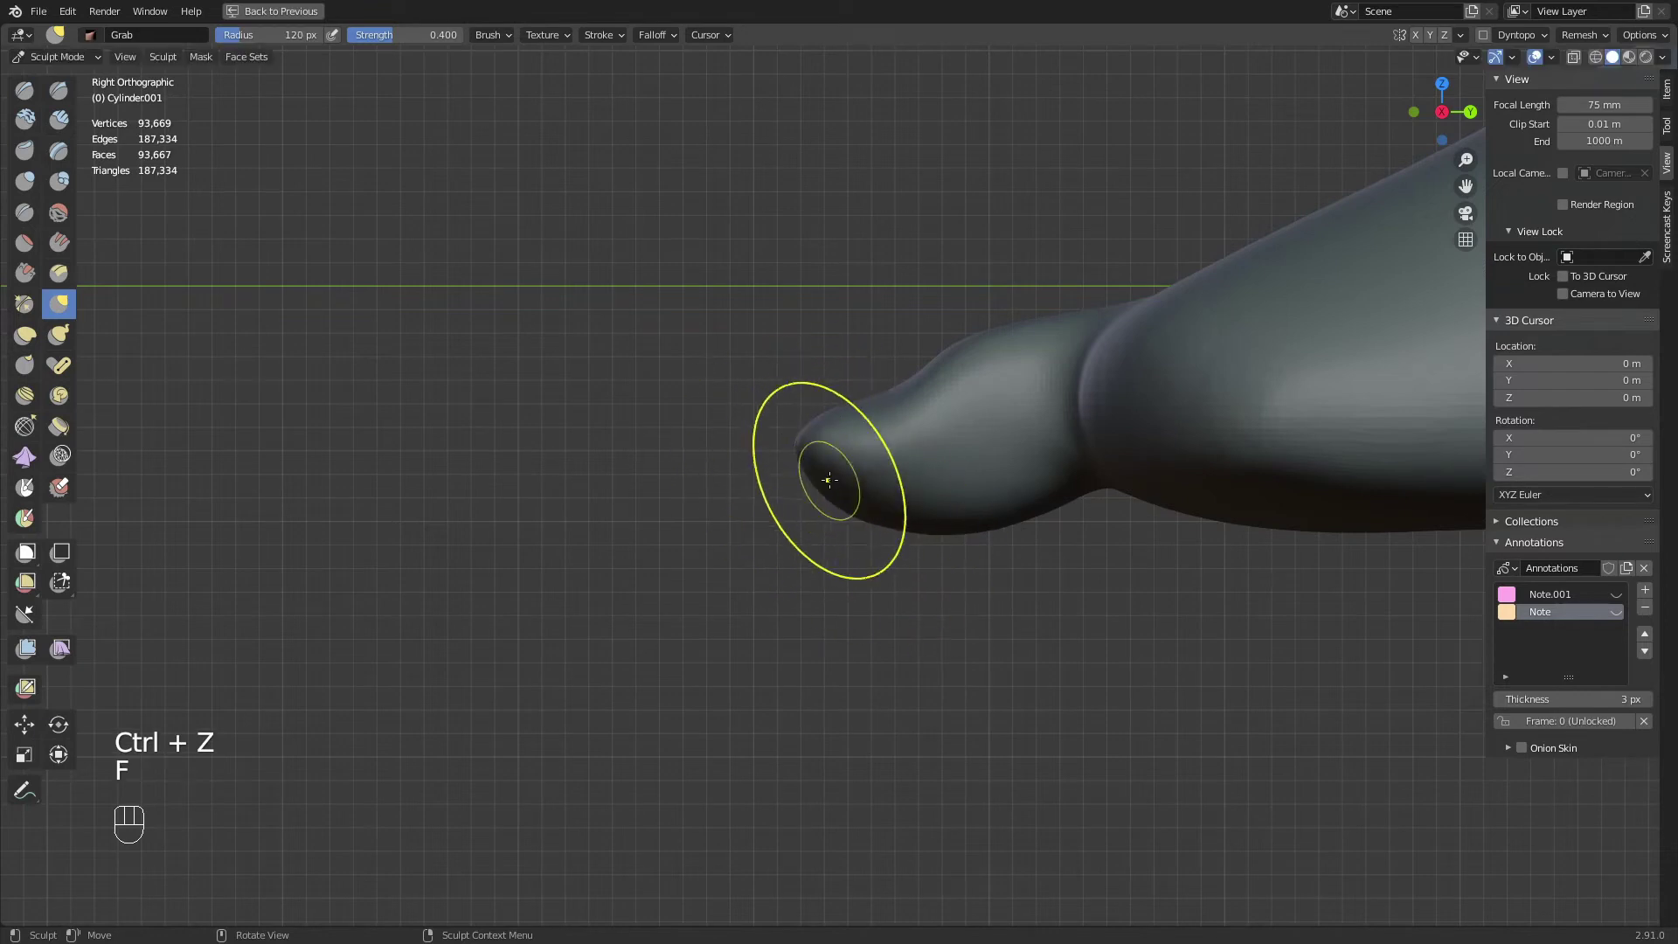
{"action": "key", "text": "f"}
{"action": "left_click", "coordinate": [1103, 341]}
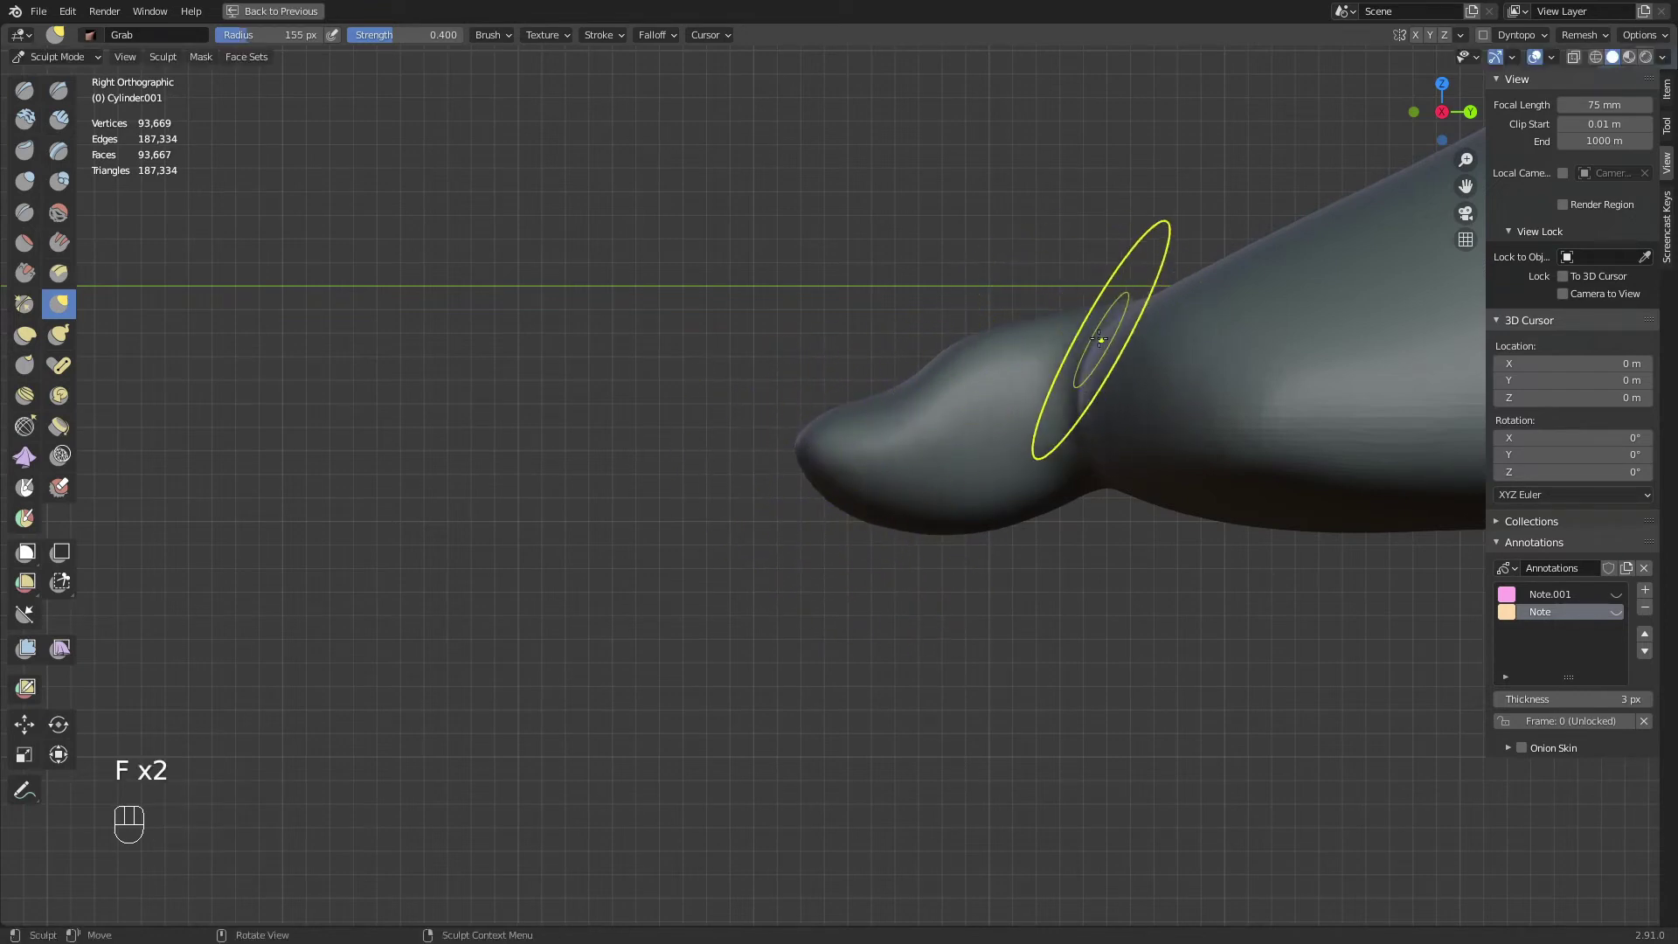
{"action": "left_click_drag", "start_coordinate": [1052, 320], "coordinate": [1025, 345]}
{"action": "key", "text": "f"}
{"action": "left_click", "coordinate": [984, 340]}
Adjust the contour of the big toe's base and underside with Grab at 115 px in side view
{"action": "key", "text": "f"}
{"action": "left_click", "coordinate": [1140, 331]}
{"action": "key", "text": "f"}
{"action": "left_click", "coordinate": [1190, 526]}
{"action": "key", "text": "f"}
{"action": "left_click", "coordinate": [997, 526]}
{"action": "middle_click_drag", "start_coordinate": [1155, 551], "coordinate": [1086, 491], "text": "shift"}
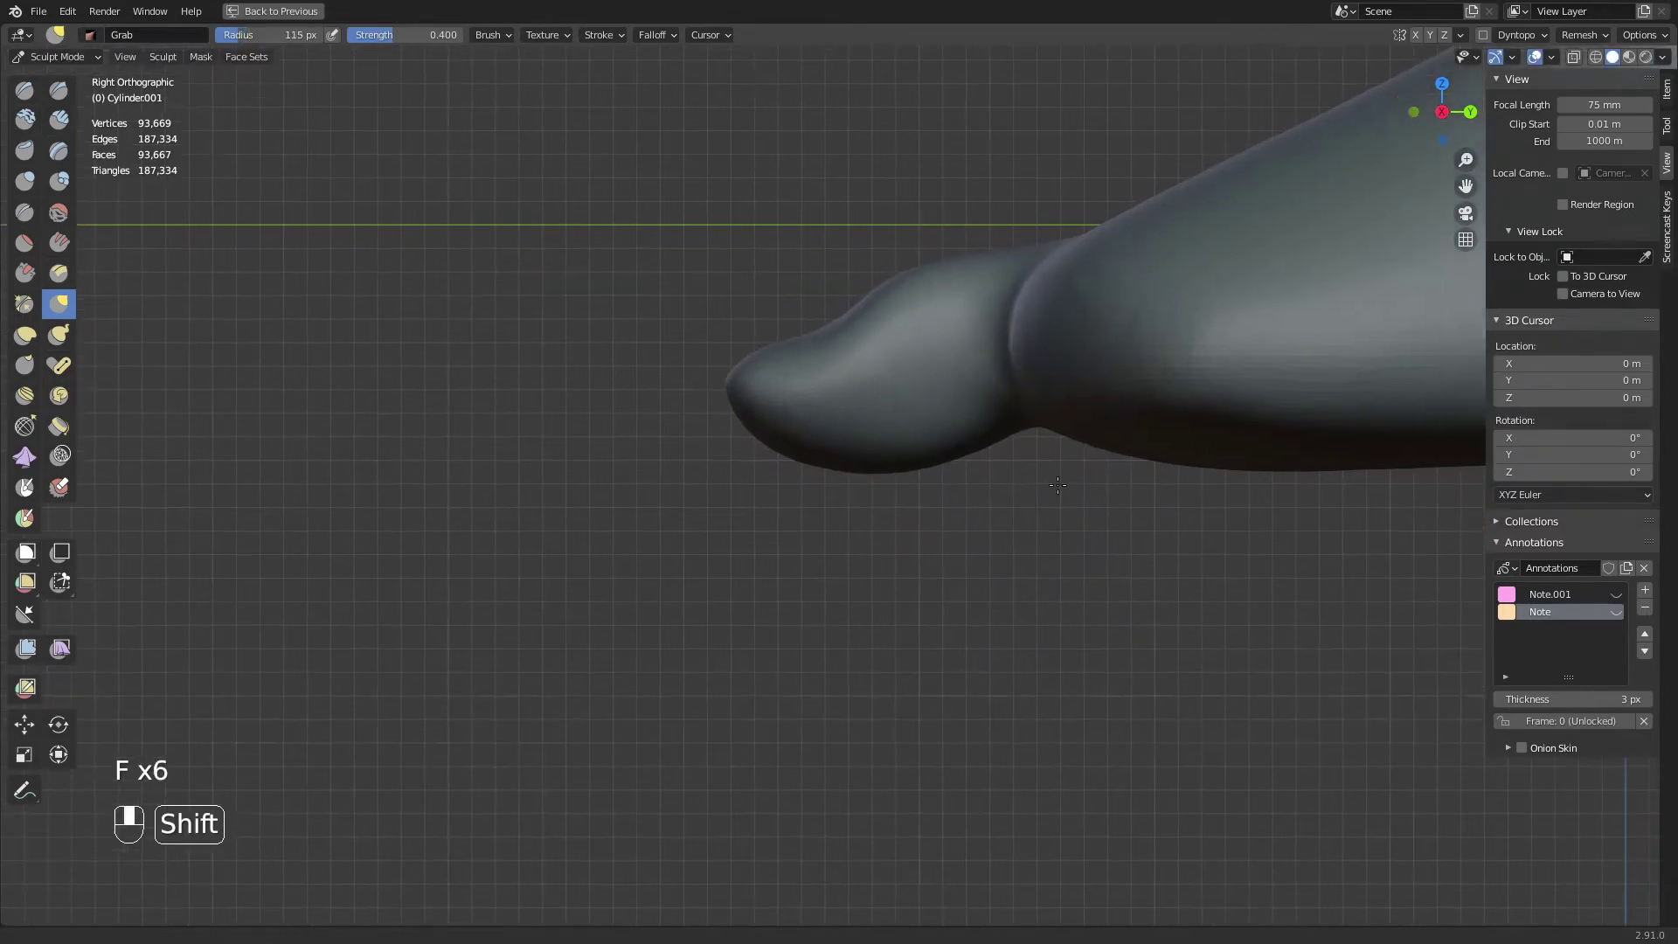
Cut the crease between the big toe and the forefoot with Draw Sharp at 74 px
{"action": "key", "text": "f"}
{"action": "scroll", "coordinate": [1123, 538], "scroll_direction": "down", "scroll_amount": 3}
{"action": "mouse_move", "coordinate": [989, 415]}
{"action": "middle_mouse_down"}
{"action": "mouse_move", "coordinate": [1048, 509]}
{"action": "mouse_move", "coordinate": [971, 562]}
{"action": "mouse_move", "coordinate": [956, 489]}
{"action": "middle_mouse_up"}
{"action": "key", "text": "q"}
{"action": "left_click", "coordinate": [926, 455]}
{"action": "key", "text": "f"}
{"action": "left_click", "coordinate": [957, 485]}
{"action": "middle_click_drag", "start_coordinate": [1019, 558], "coordinate": [1043, 475], "text": "shift"}
{"action": "key", "text": "f"}
{"action": "left_click", "coordinate": [1051, 476]}
{"action": "left_click_drag", "start_coordinate": [1056, 394], "coordinate": [1012, 514]}
{"action": "middle_click_drag", "start_coordinate": [1022, 508], "coordinate": [722, 462], "text": "shift"}
Check the toe gap against the reference photo in top view and extend the crease with Draw Sharp at 71 px
{"action": "key", "text": "KP_1"}
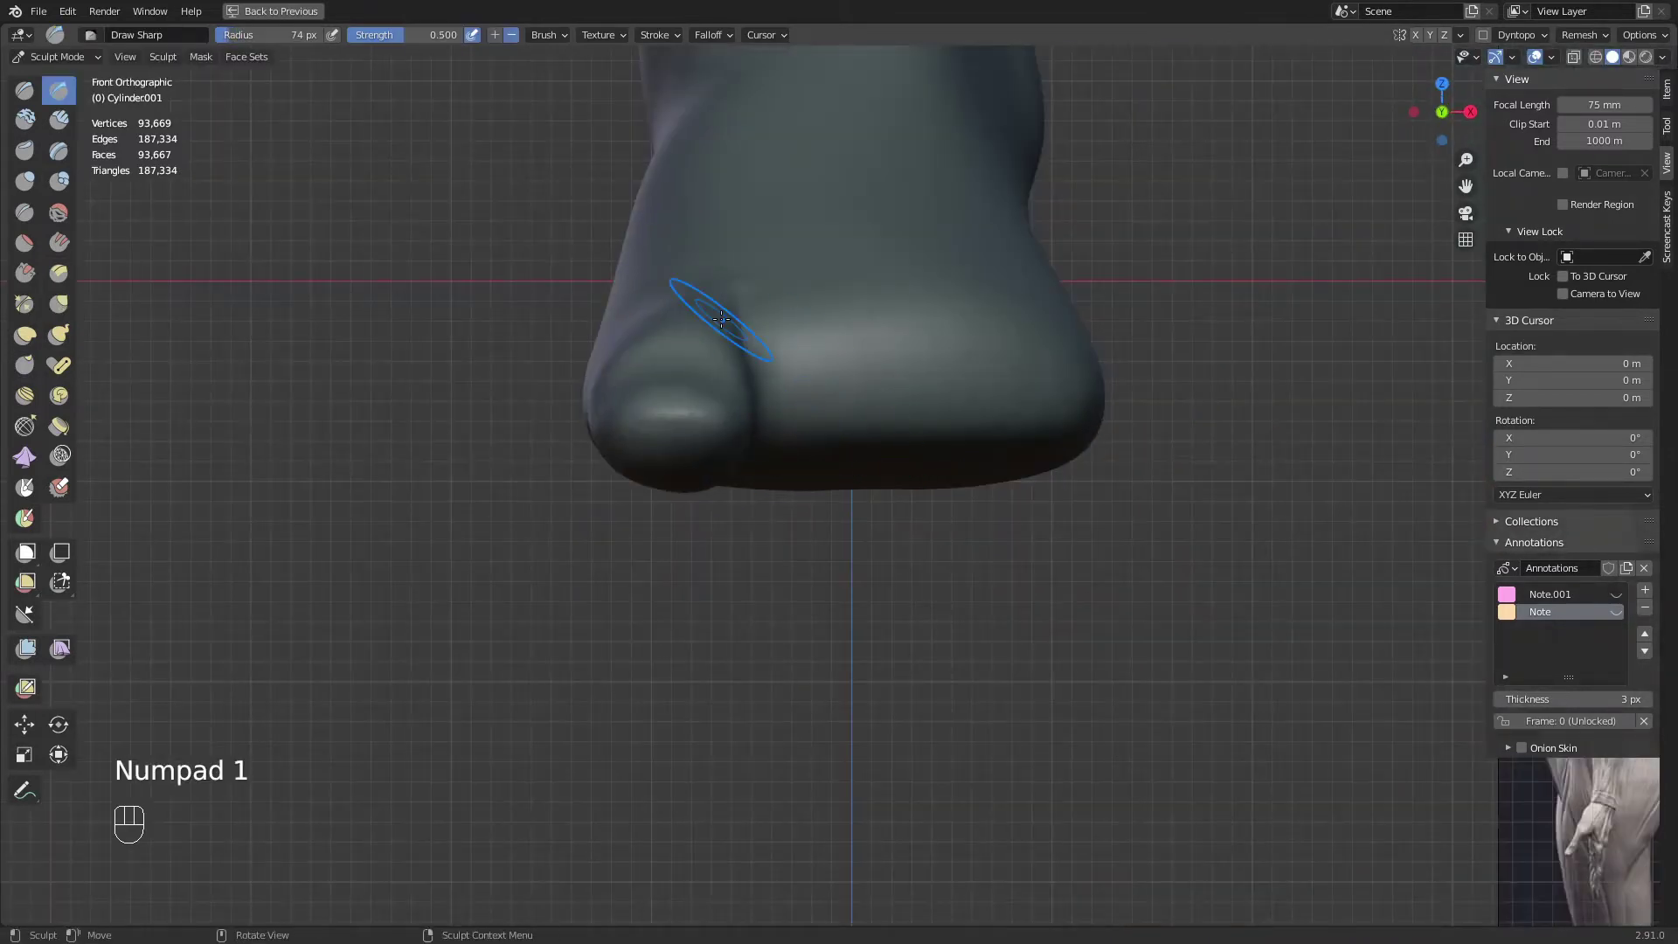
{"action": "key", "text": "KP_7"}
{"action": "mouse_move", "coordinate": [721, 319]}
{"action": "middle_mouse_down", "text": "shift"}
{"action": "mouse_move", "coordinate": [560, 367]}
{"action": "mouse_move", "coordinate": [559, 582]}
{"action": "middle_mouse_up", "text": "shift"}
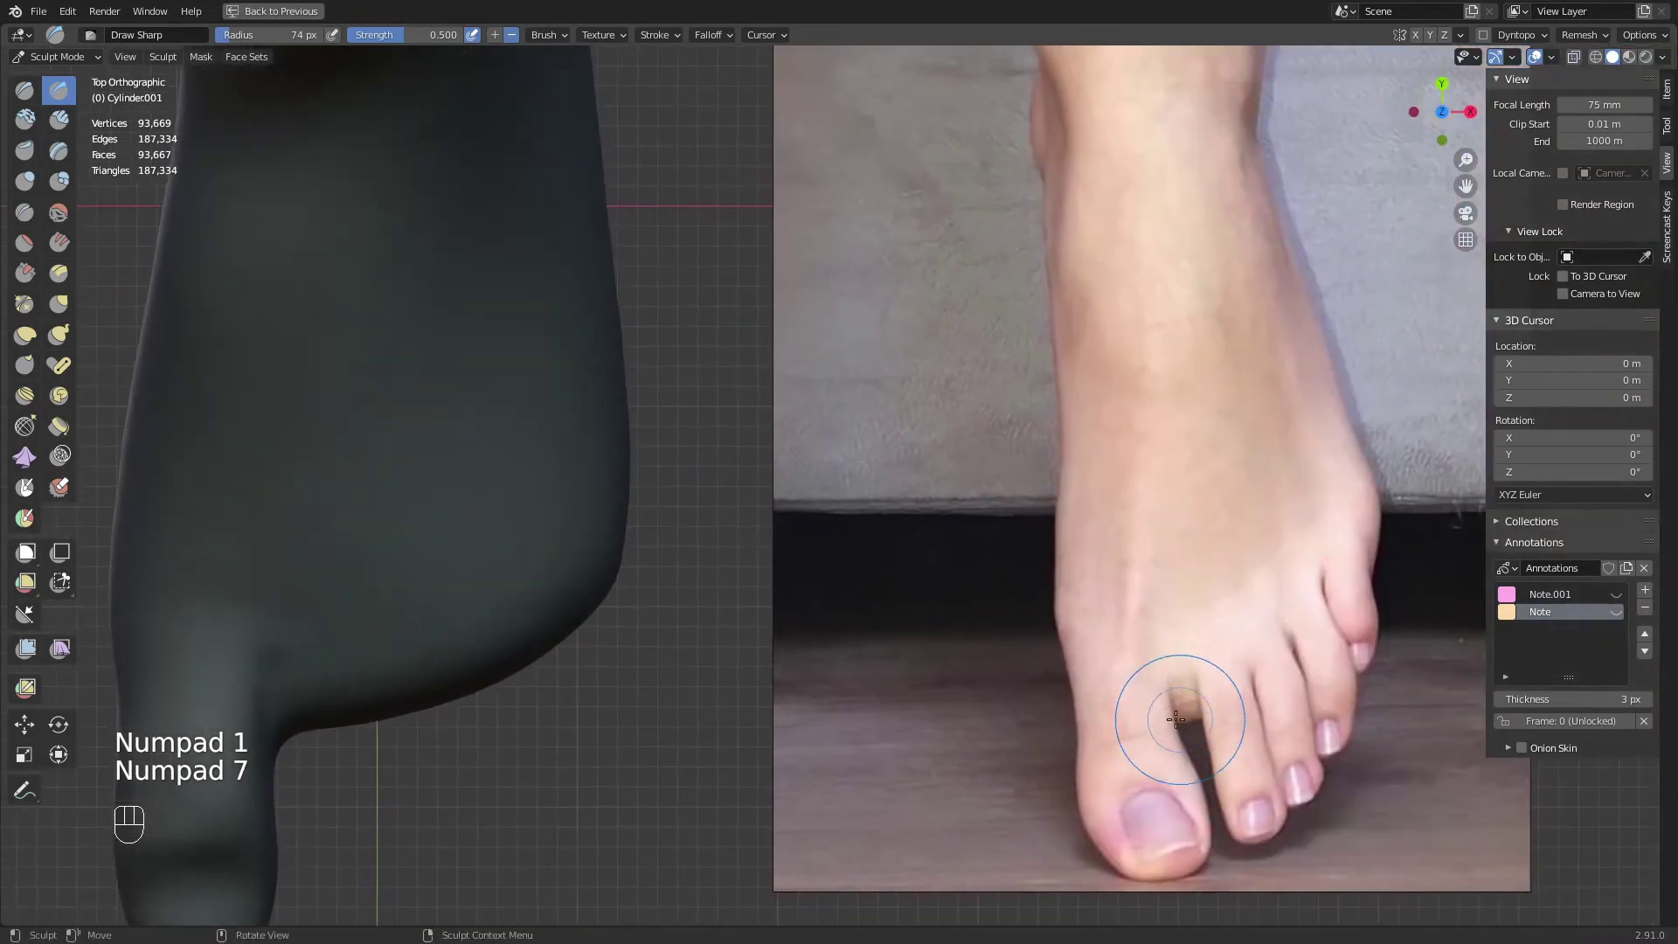
{"action": "middle_click_drag", "start_coordinate": [718, 704], "coordinate": [998, 481], "text": "shift"}
{"action": "mouse_move", "coordinate": [1424, 487]}
{"action": "middle_mouse_down", "text": "shift"}
{"action": "mouse_move", "coordinate": [1314, 491]}
{"action": "mouse_move", "coordinate": [1514, 566]}
{"action": "middle_mouse_up", "text": "shift"}
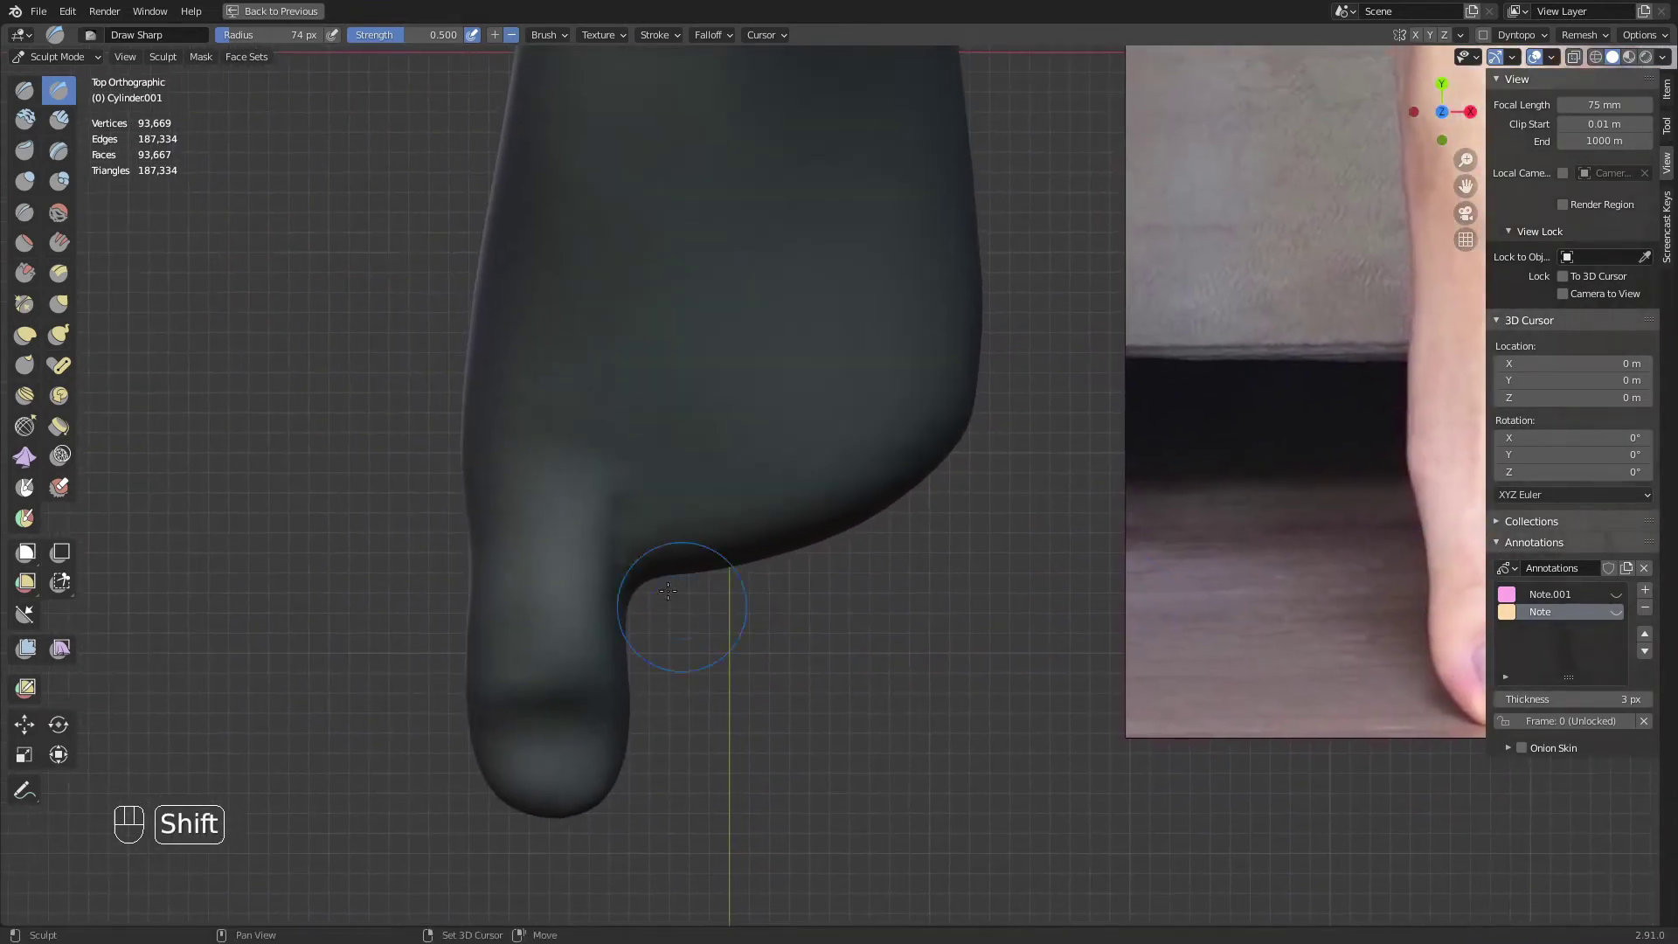
{"action": "key", "text": "f"}
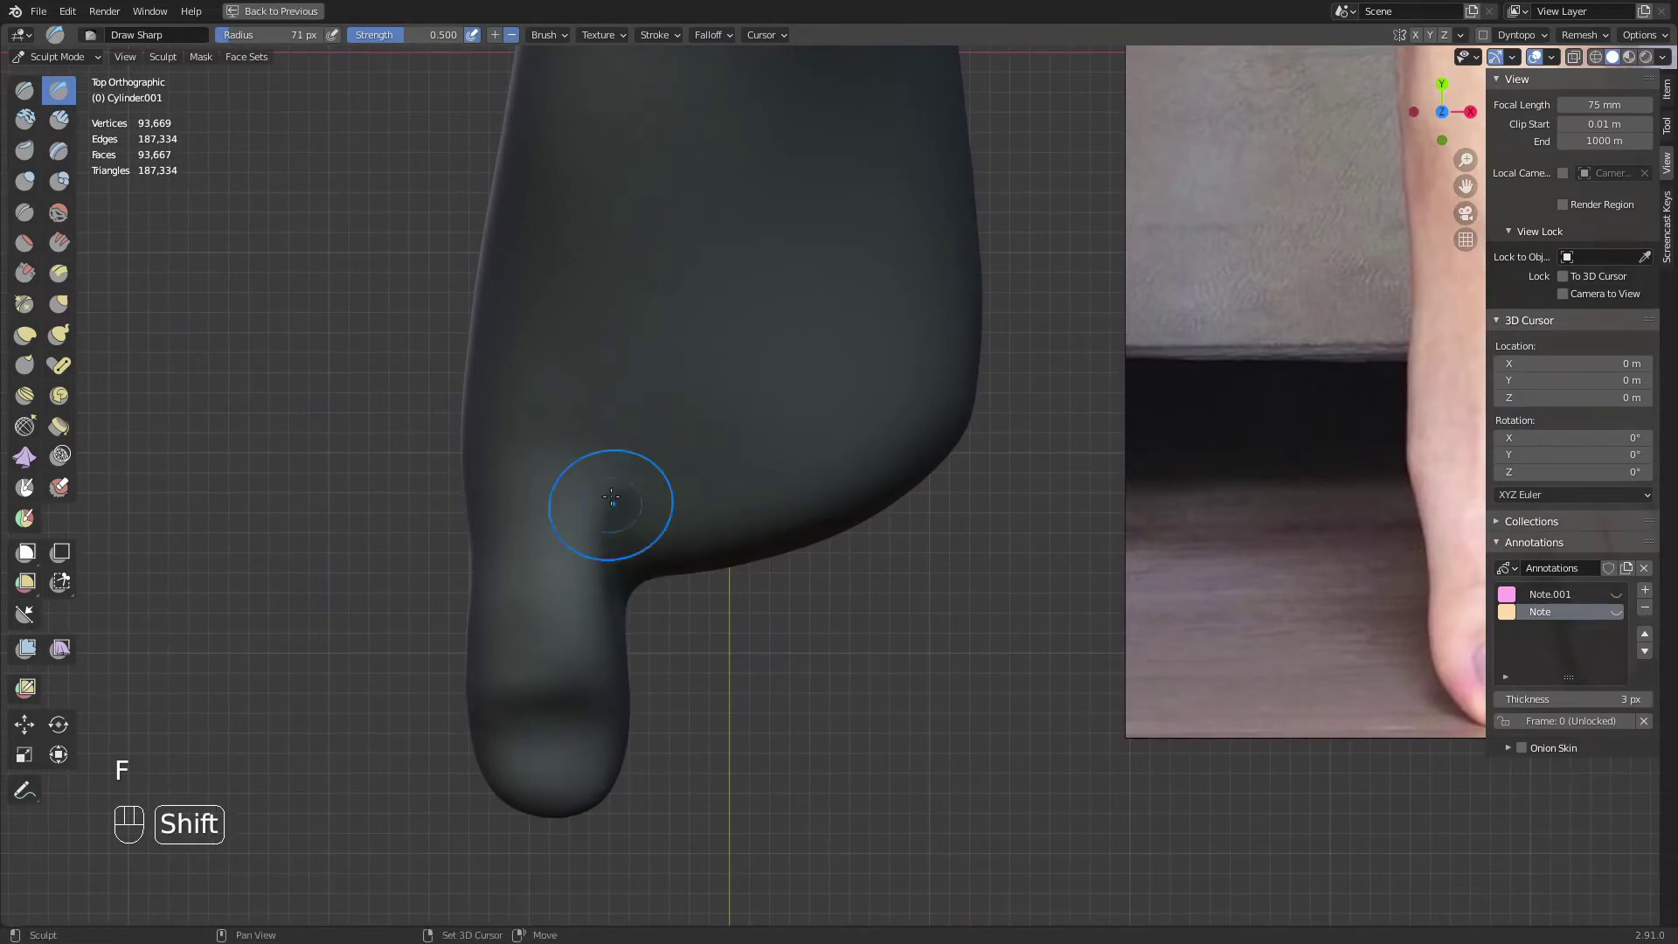
Switch to the Crease brush and smooth the crease beside the big toe's base
{"action": "key", "text": "shift+c"}
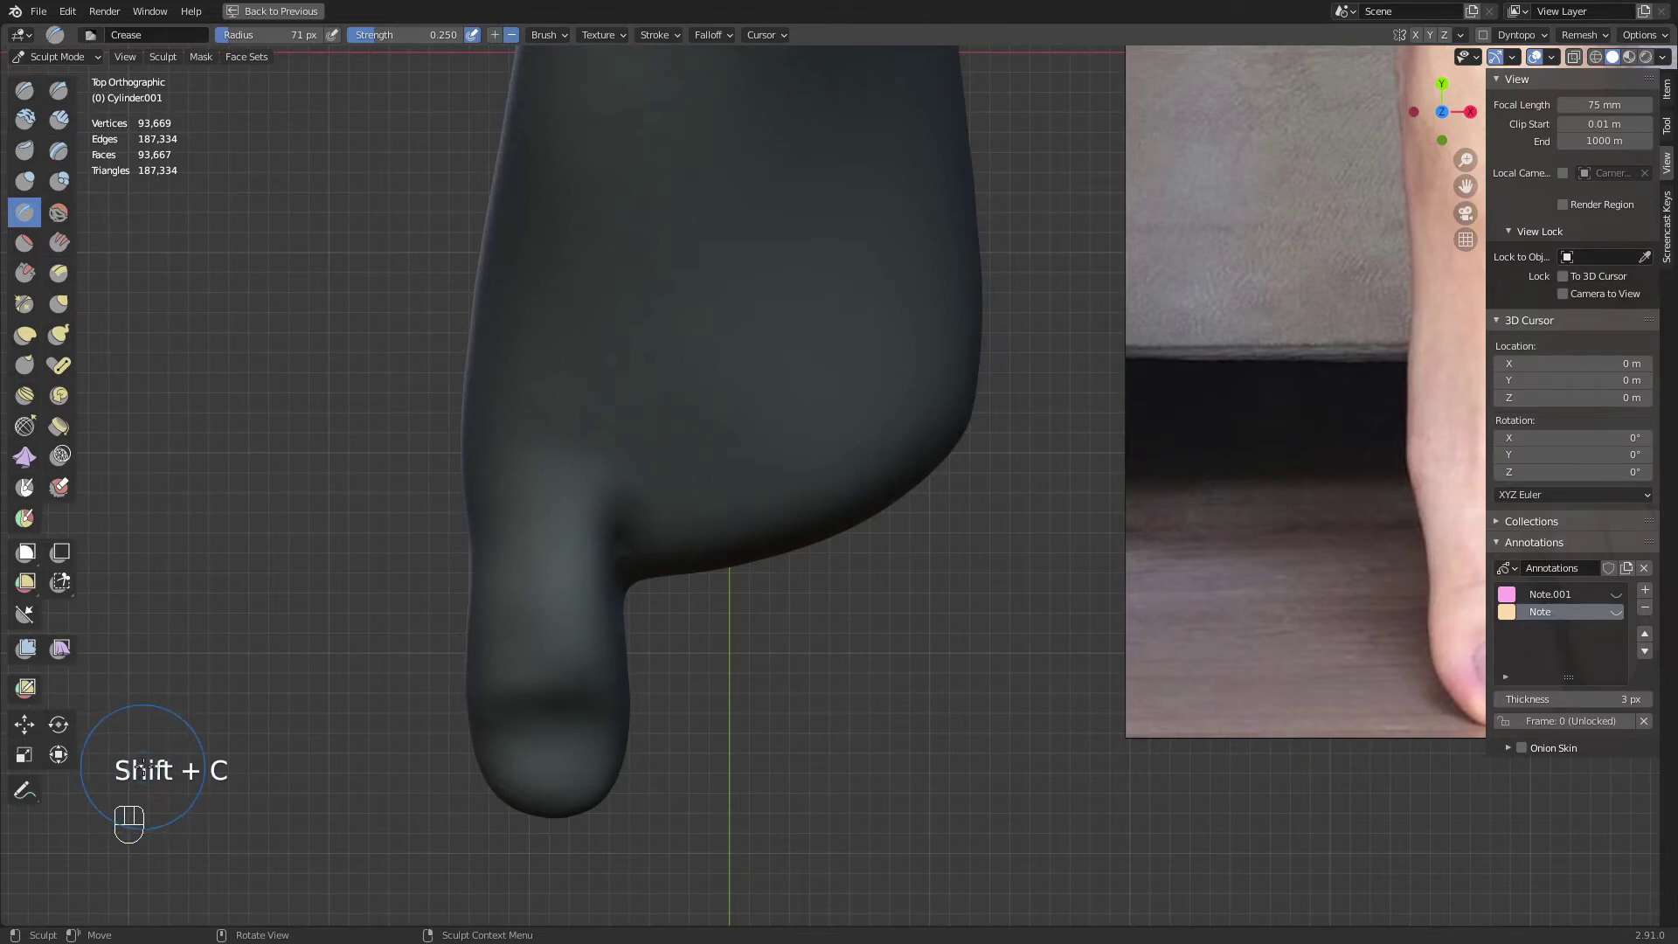
{"action": "key", "text": "shift+c"}
{"action": "key", "text": "shift"}
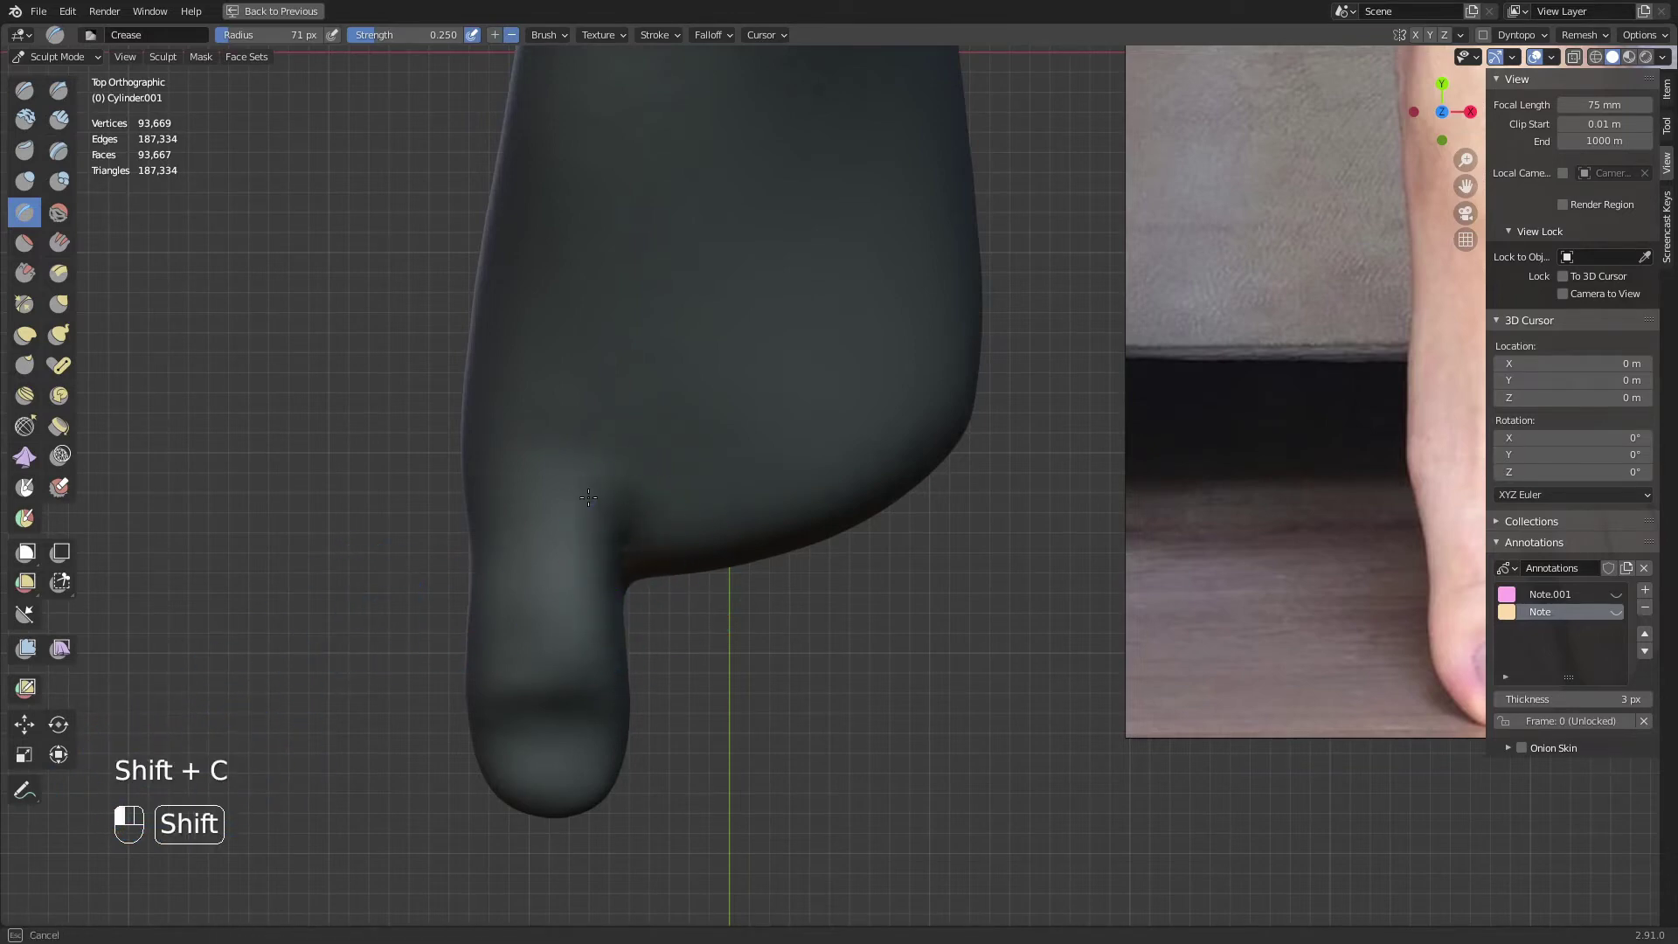
{"action": "left_click_drag", "start_coordinate": [589, 498], "coordinate": [601, 547], "text": "shift"}
Push in the medial side of the big toe behind the nail with Grab in top view
{"action": "key", "text": "g"}
{"action": "key", "text": "f"}
{"action": "left_click", "coordinate": [548, 615]}
{"action": "left_click_drag", "start_coordinate": [461, 615], "coordinate": [470, 616]}
{"action": "mouse_move", "coordinate": [584, 534]}
{"action": "middle_mouse_down", "text": "ctrl"}
{"action": "mouse_move", "coordinate": [637, 606]}
{"action": "mouse_move", "coordinate": [680, 540]}
{"action": "middle_mouse_up", "text": "ctrl"}
Refine the outline of the big toe's side and tip with Grab at 72 and 94 px in top view
{"action": "key", "text": "f"}
{"action": "left_click", "coordinate": [632, 598]}
{"action": "key", "text": "f"}
{"action": "left_click", "coordinate": [631, 609]}
{"action": "key", "text": "f"}
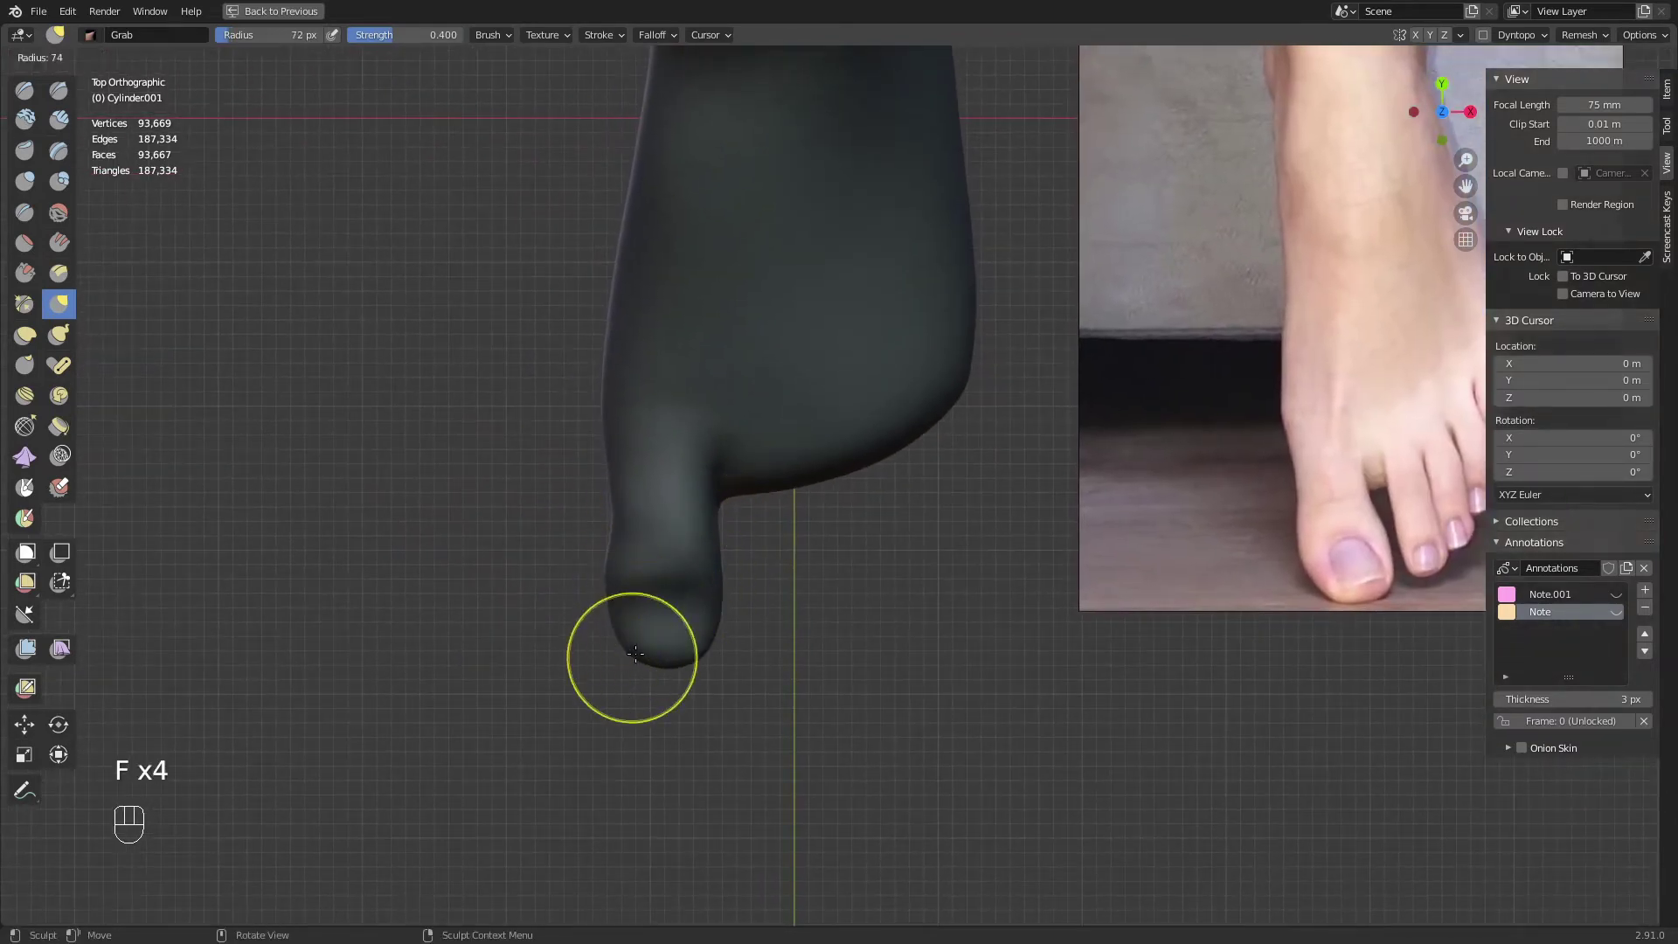
{"action": "left_click", "coordinate": [628, 660]}
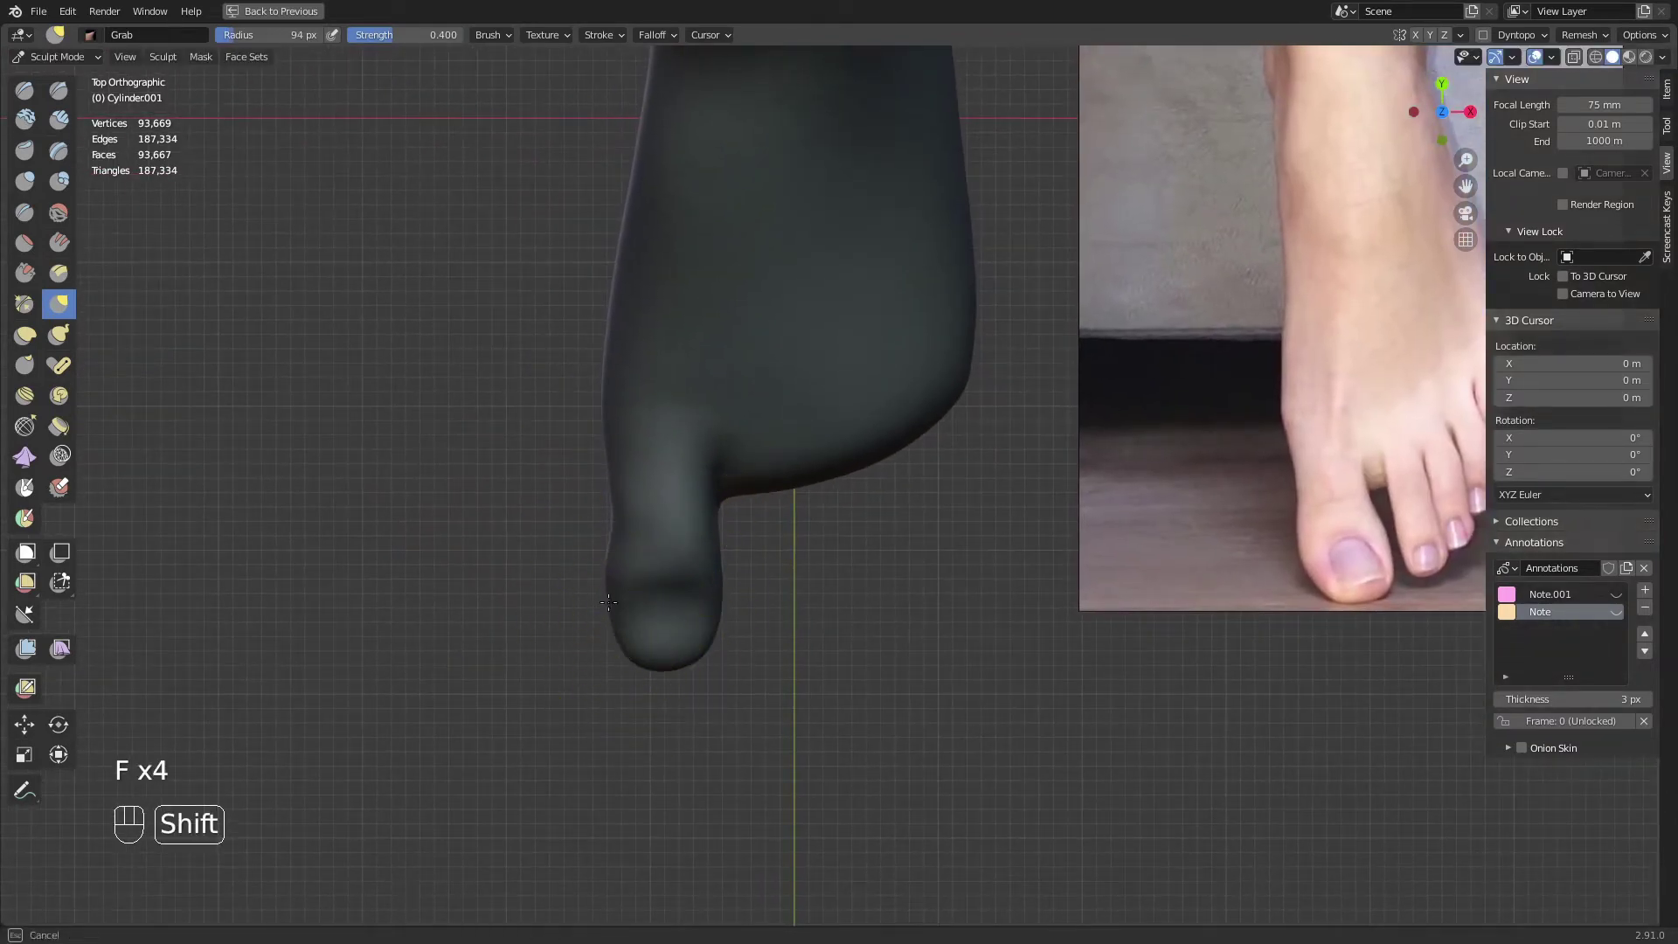
{"action": "middle_click_drag", "start_coordinate": [753, 505], "coordinate": [824, 437]}
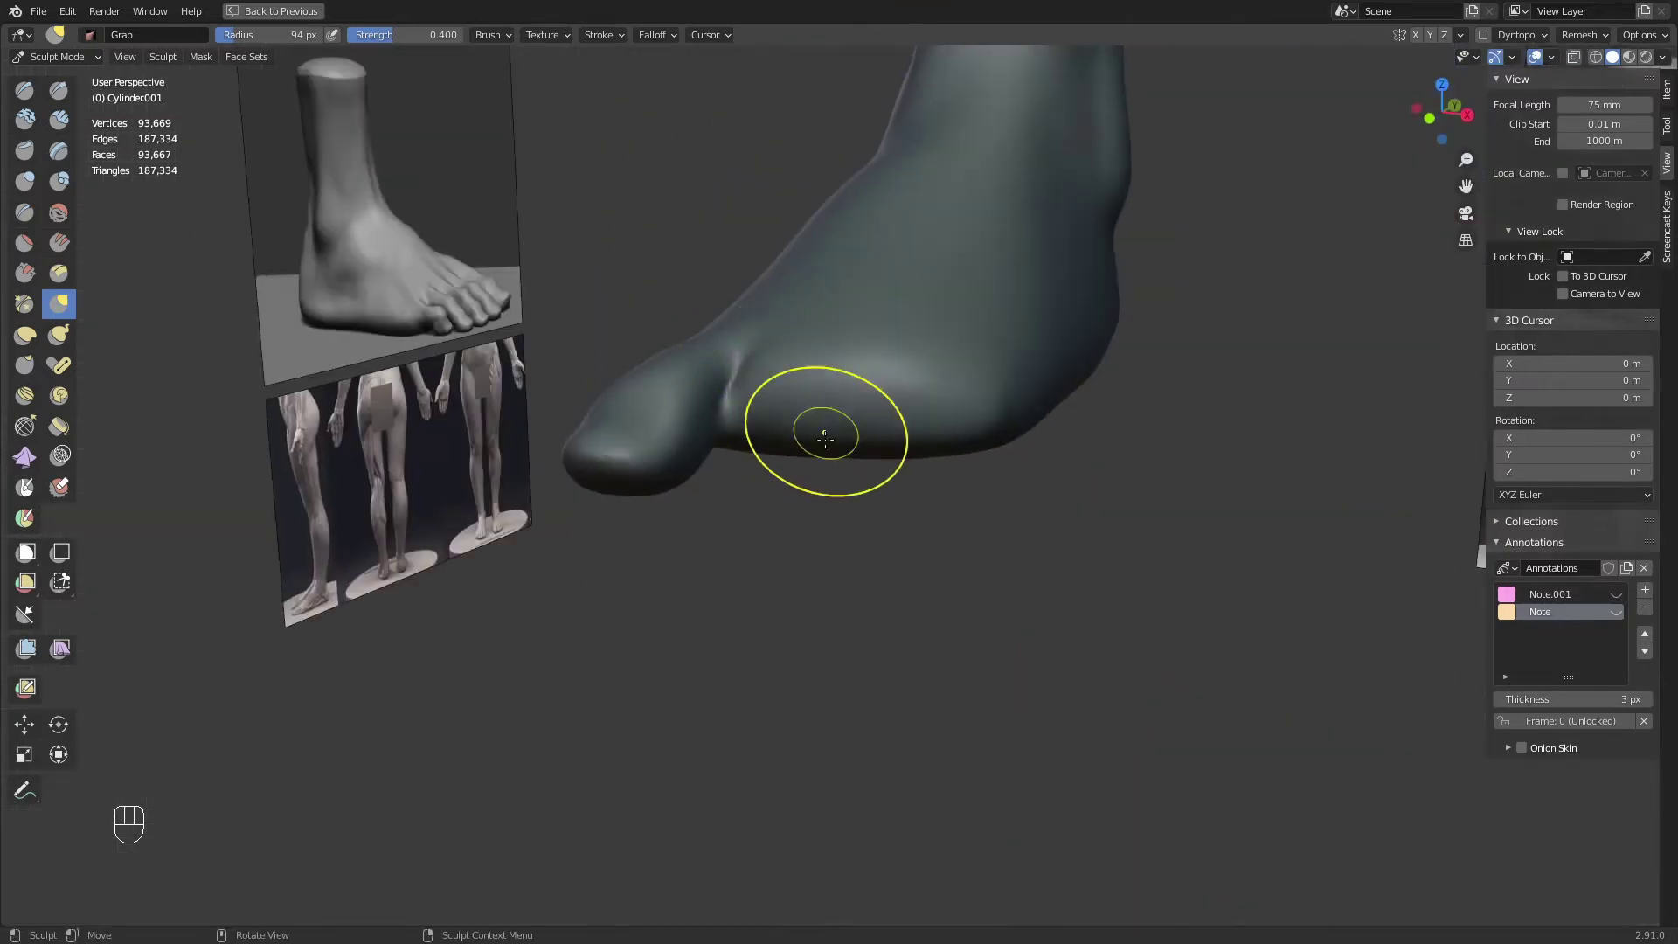
Start building up the underside of the big toe with Clay Strips at 117 px in bottom view
{"action": "middle_click_drag", "start_coordinate": [712, 340], "coordinate": [928, 401]}
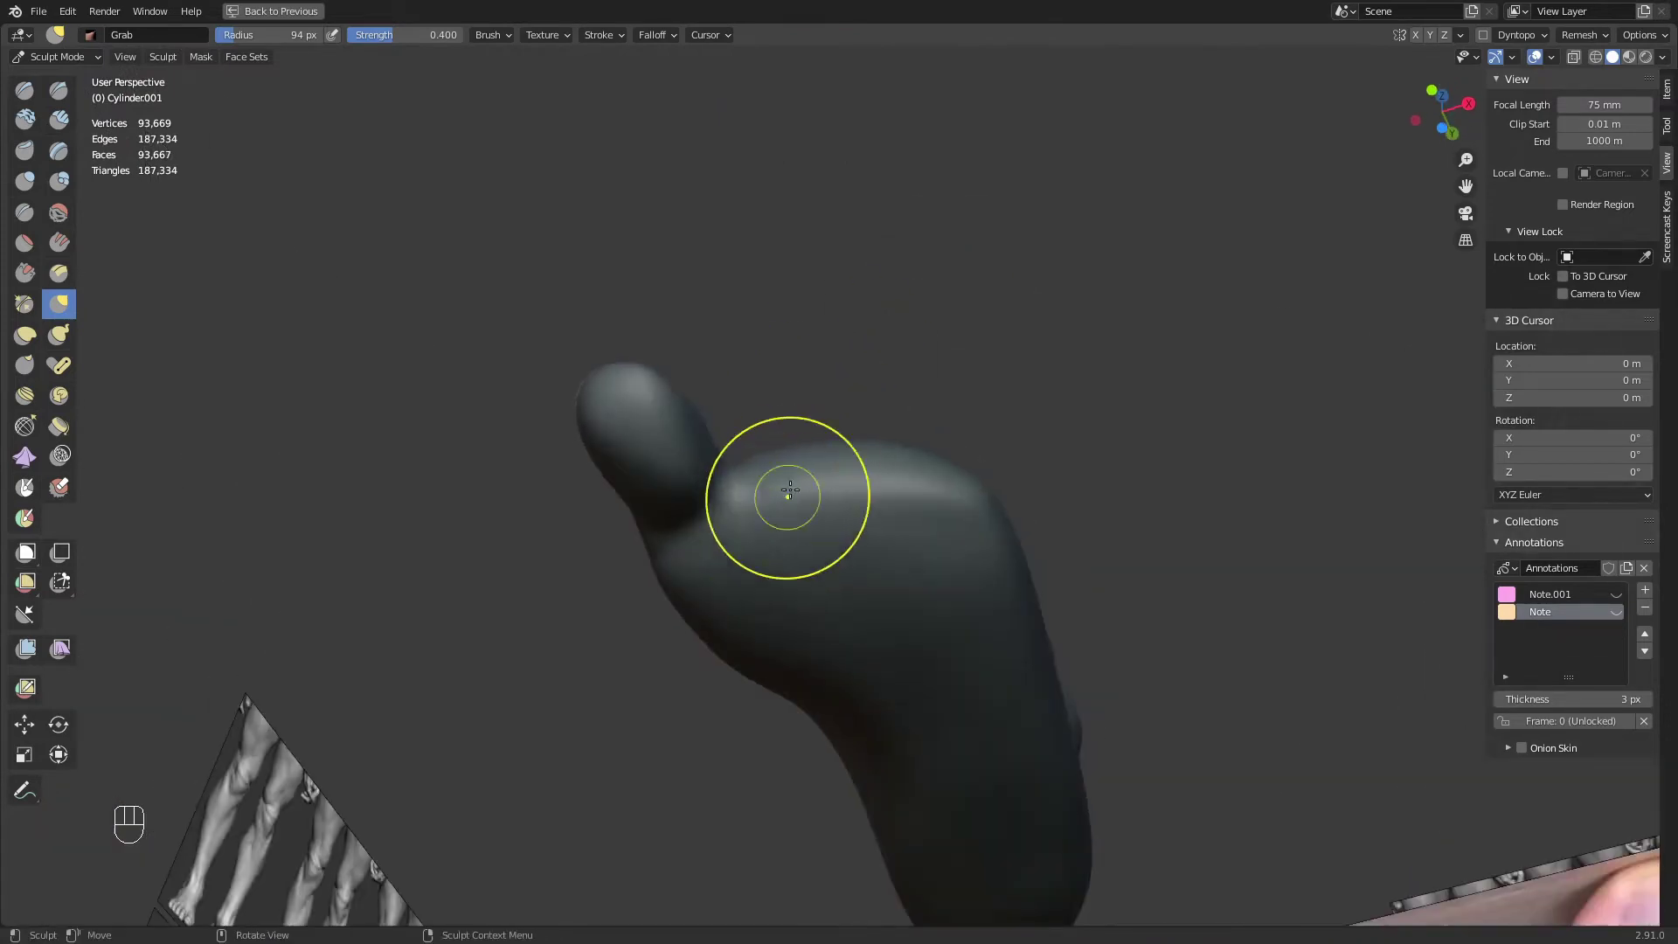
{"action": "mouse_move", "coordinate": [790, 491]}
{"action": "middle_mouse_down"}
{"action": "mouse_move", "coordinate": [638, 438]}
{"action": "mouse_move", "coordinate": [738, 345]}
{"action": "mouse_move", "coordinate": [738, 288]}
{"action": "mouse_move", "coordinate": [860, 364]}
{"action": "mouse_move", "coordinate": [826, 545]}
{"action": "mouse_move", "coordinate": [797, 505]}
{"action": "middle_mouse_up"}
{"action": "key", "text": "KP_7"}
{"action": "key", "text": "KP_9"}
{"action": "key", "text": "KP_7"}
{"action": "key", "text": "KP_9"}
{"action": "key", "text": "q"}
{"action": "left_click", "coordinate": [806, 506]}
{"action": "key", "text": "f"}
{"action": "left_click", "coordinate": [765, 502]}
{"action": "key", "text": "f"}
{"action": "left_click", "coordinate": [796, 367]}
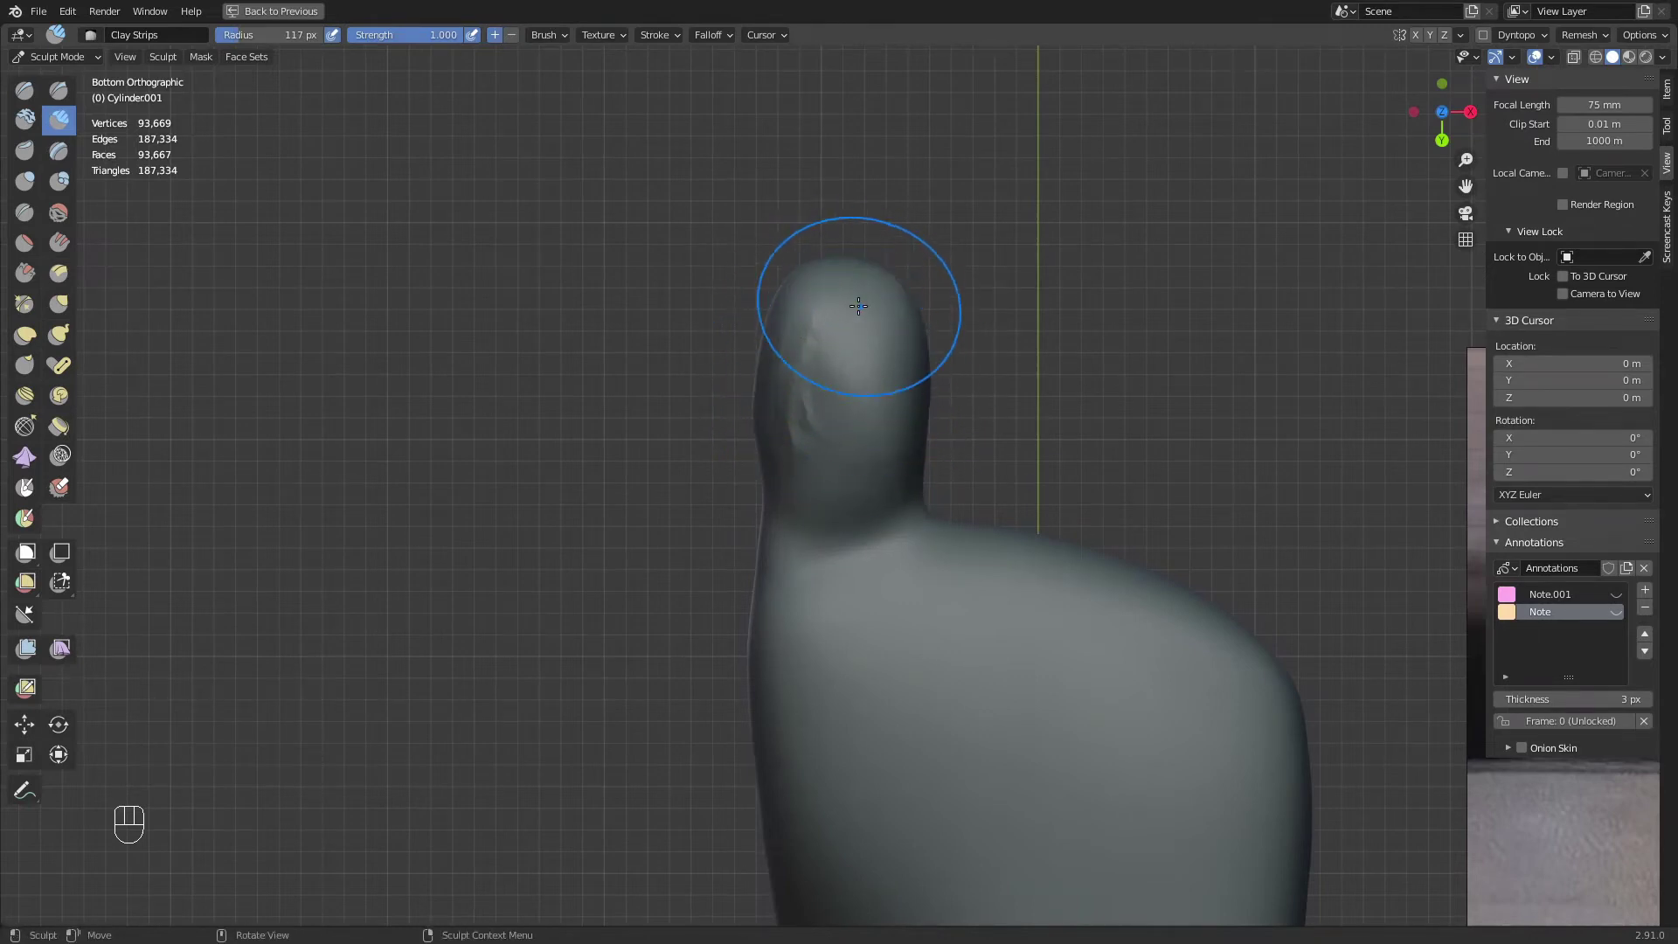
Add volume along the big toe's pad with Clay Strips at 127 px and smooth the strokes
{"action": "key", "text": "f"}
{"action": "left_click", "coordinate": [775, 413]}
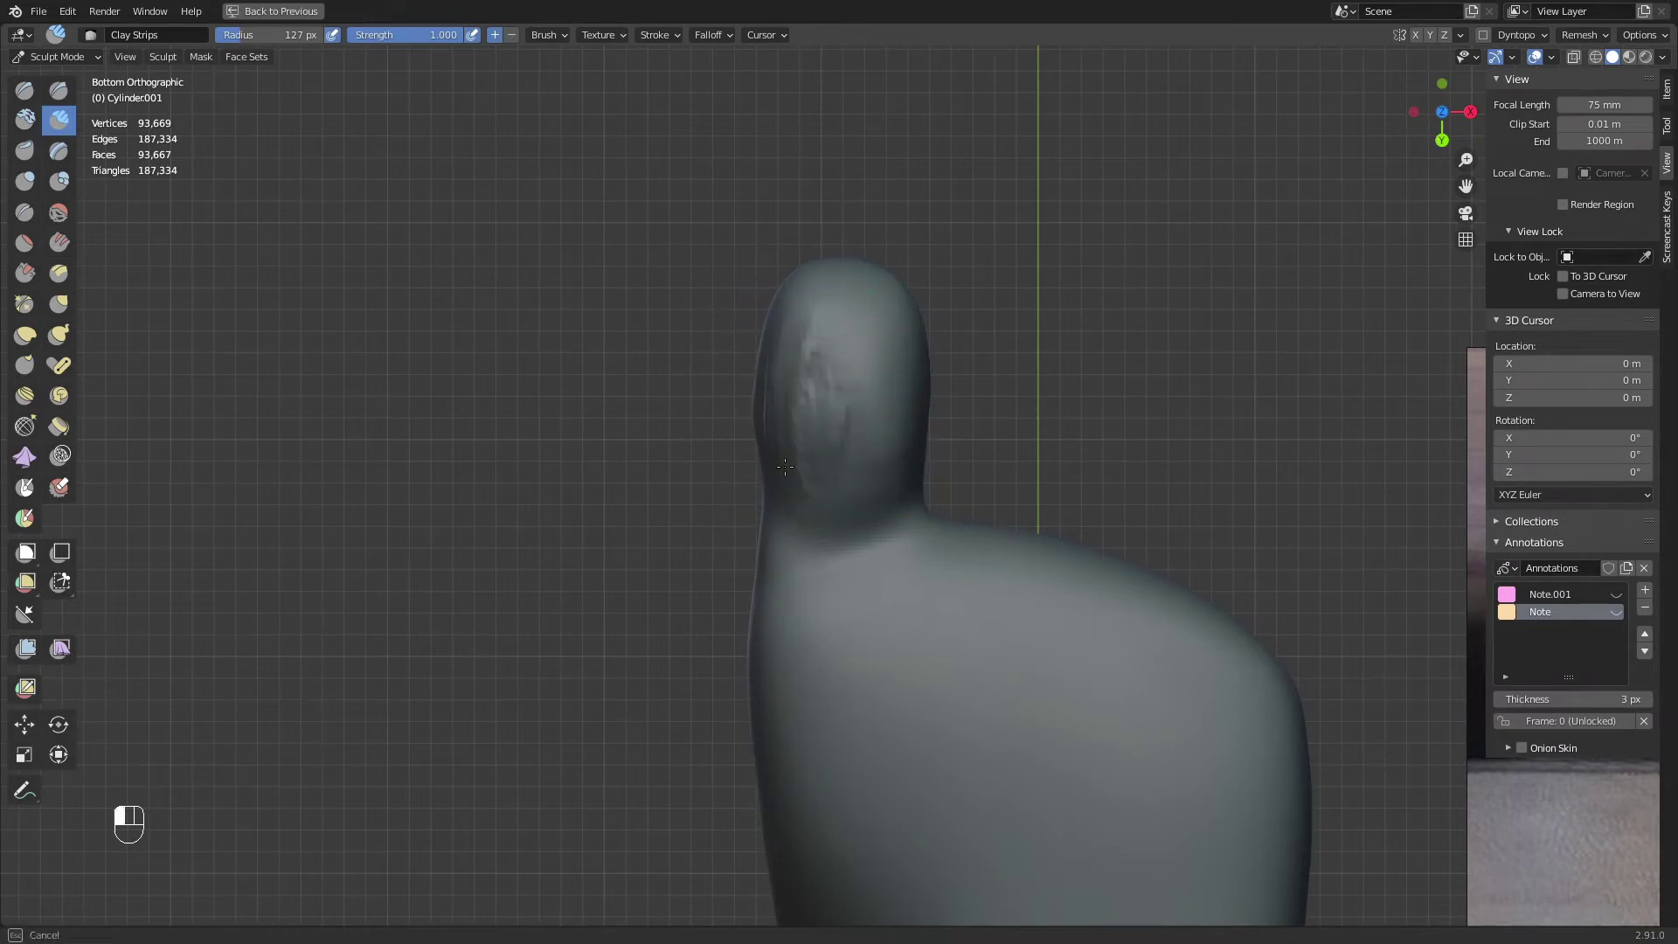
{"action": "mouse_move", "coordinate": [833, 469]}
{"action": "left_mouse_down"}
{"action": "mouse_move", "coordinate": [895, 341]}
{"action": "mouse_move", "coordinate": [900, 411]}
{"action": "left_mouse_up"}
{"action": "mouse_move", "coordinate": [839, 428]}
{"action": "left_mouse_down", "text": "shift"}
{"action": "mouse_move", "coordinate": [836, 362]}
{"action": "mouse_move", "coordinate": [784, 371]}
{"action": "mouse_move", "coordinate": [791, 395]}
{"action": "left_mouse_up", "text": "shift"}
{"action": "left_click_drag", "start_coordinate": [809, 521], "coordinate": [813, 526]}
{"action": "mouse_move", "coordinate": [848, 367]}
{"action": "left_mouse_down", "text": "shift"}
{"action": "mouse_move", "coordinate": [810, 375]}
{"action": "mouse_move", "coordinate": [844, 357]}
{"action": "left_mouse_up", "text": "shift"}
{"action": "mouse_move", "coordinate": [834, 441]}
{"action": "left_mouse_down", "text": "shift"}
{"action": "mouse_move", "coordinate": [877, 412]}
{"action": "mouse_move", "coordinate": [861, 516]}
{"action": "left_mouse_up", "text": "shift"}
Carve a crease across the underside of the big toe's base with Draw Sharp at 76 px and smooth it
{"action": "key", "text": "f"}
{"action": "left_click", "coordinate": [832, 516]}
{"action": "key", "text": "f"}
{"action": "left_click", "coordinate": [826, 498]}
{"action": "key", "text": "f"}
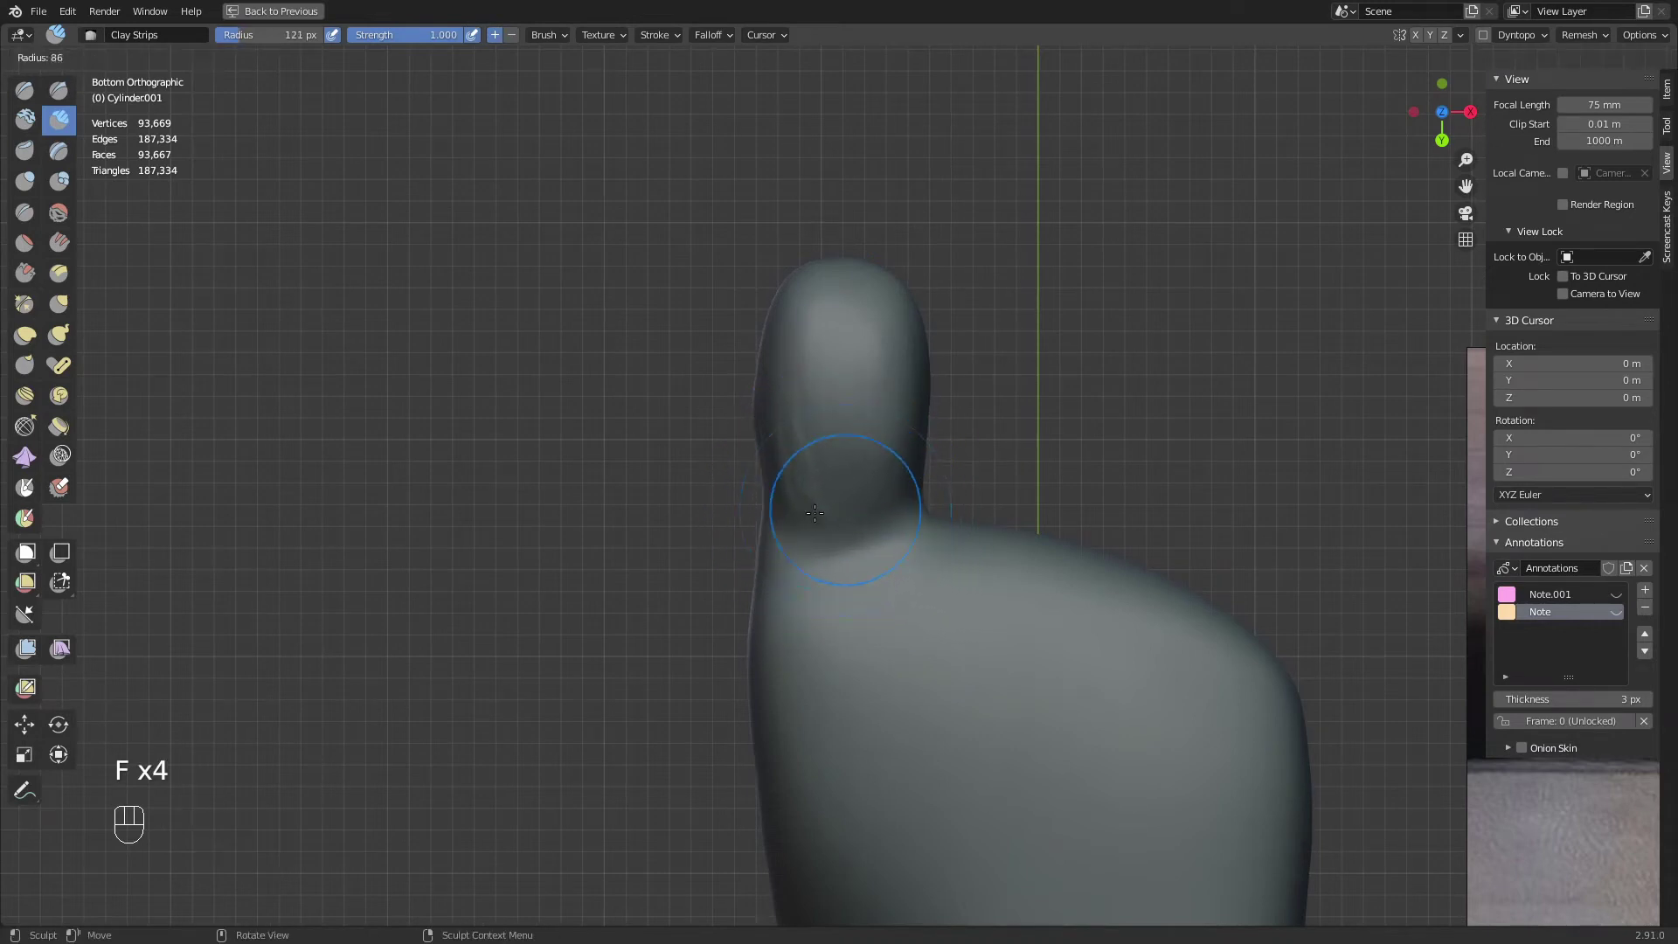
{"action": "left_click", "coordinate": [815, 513]}
{"action": "key", "text": "shift+c"}
{"action": "key", "text": "q"}
{"action": "left_click", "coordinate": [792, 502]}
{"action": "key", "text": "f"}
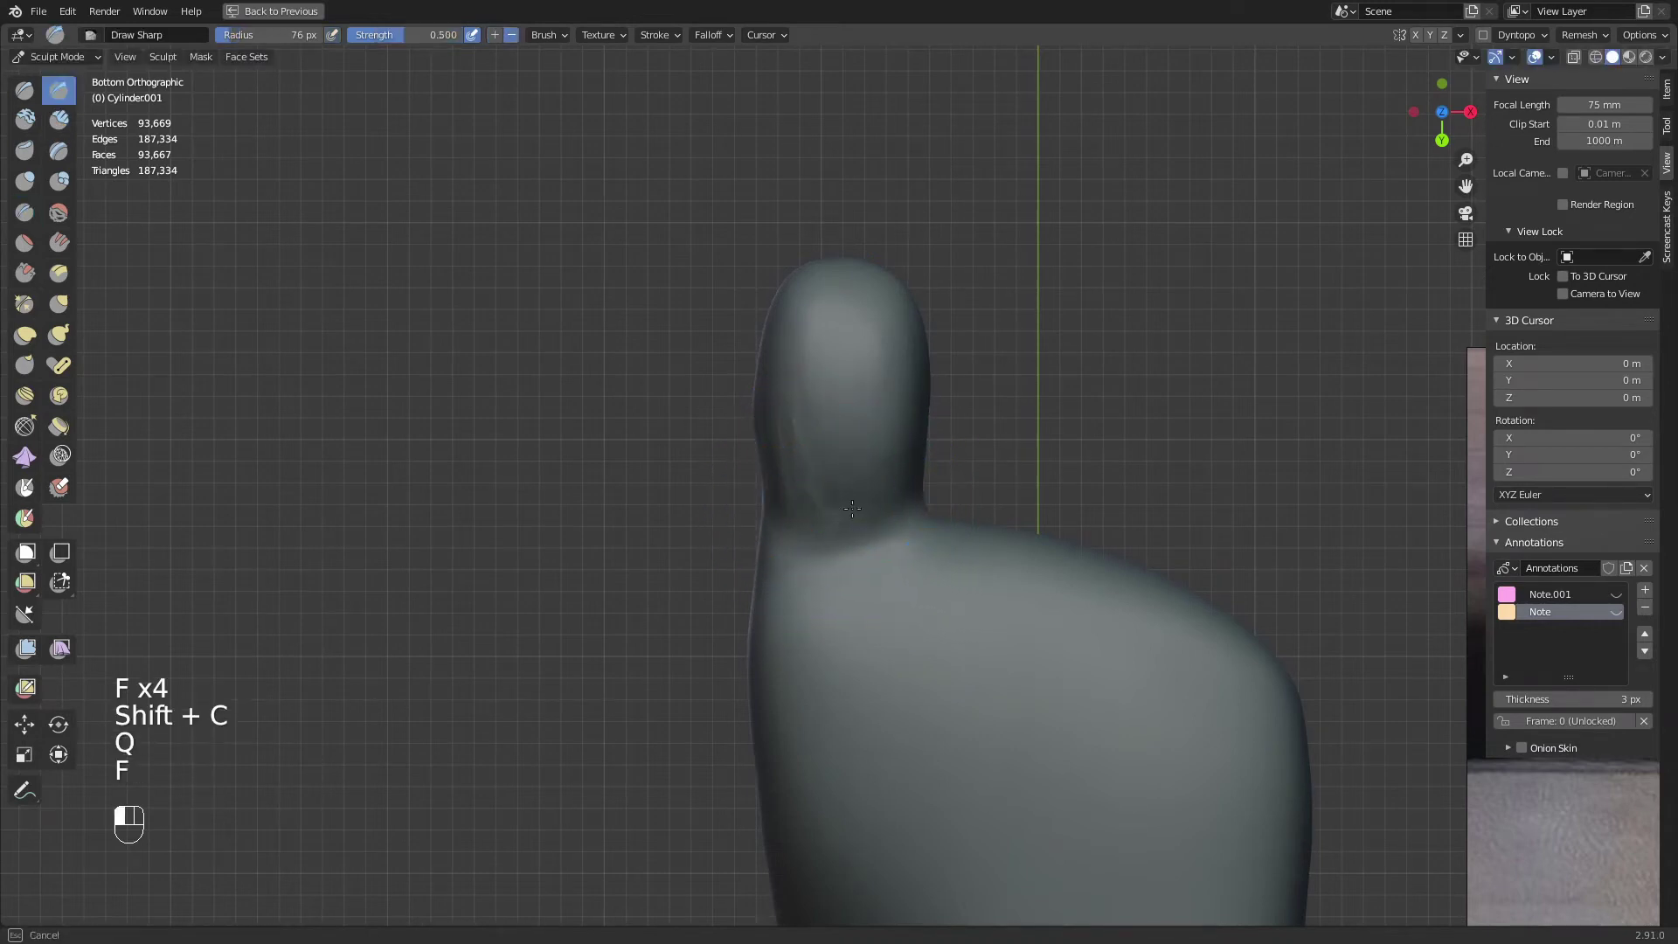
{"action": "mouse_move", "coordinate": [852, 509]}
{"action": "left_mouse_down"}
{"action": "mouse_move", "coordinate": [886, 476]}
{"action": "mouse_move", "coordinate": [800, 513]}
{"action": "left_mouse_up"}
{"action": "left_click_drag", "start_coordinate": [813, 514], "coordinate": [861, 510], "text": "shift"}
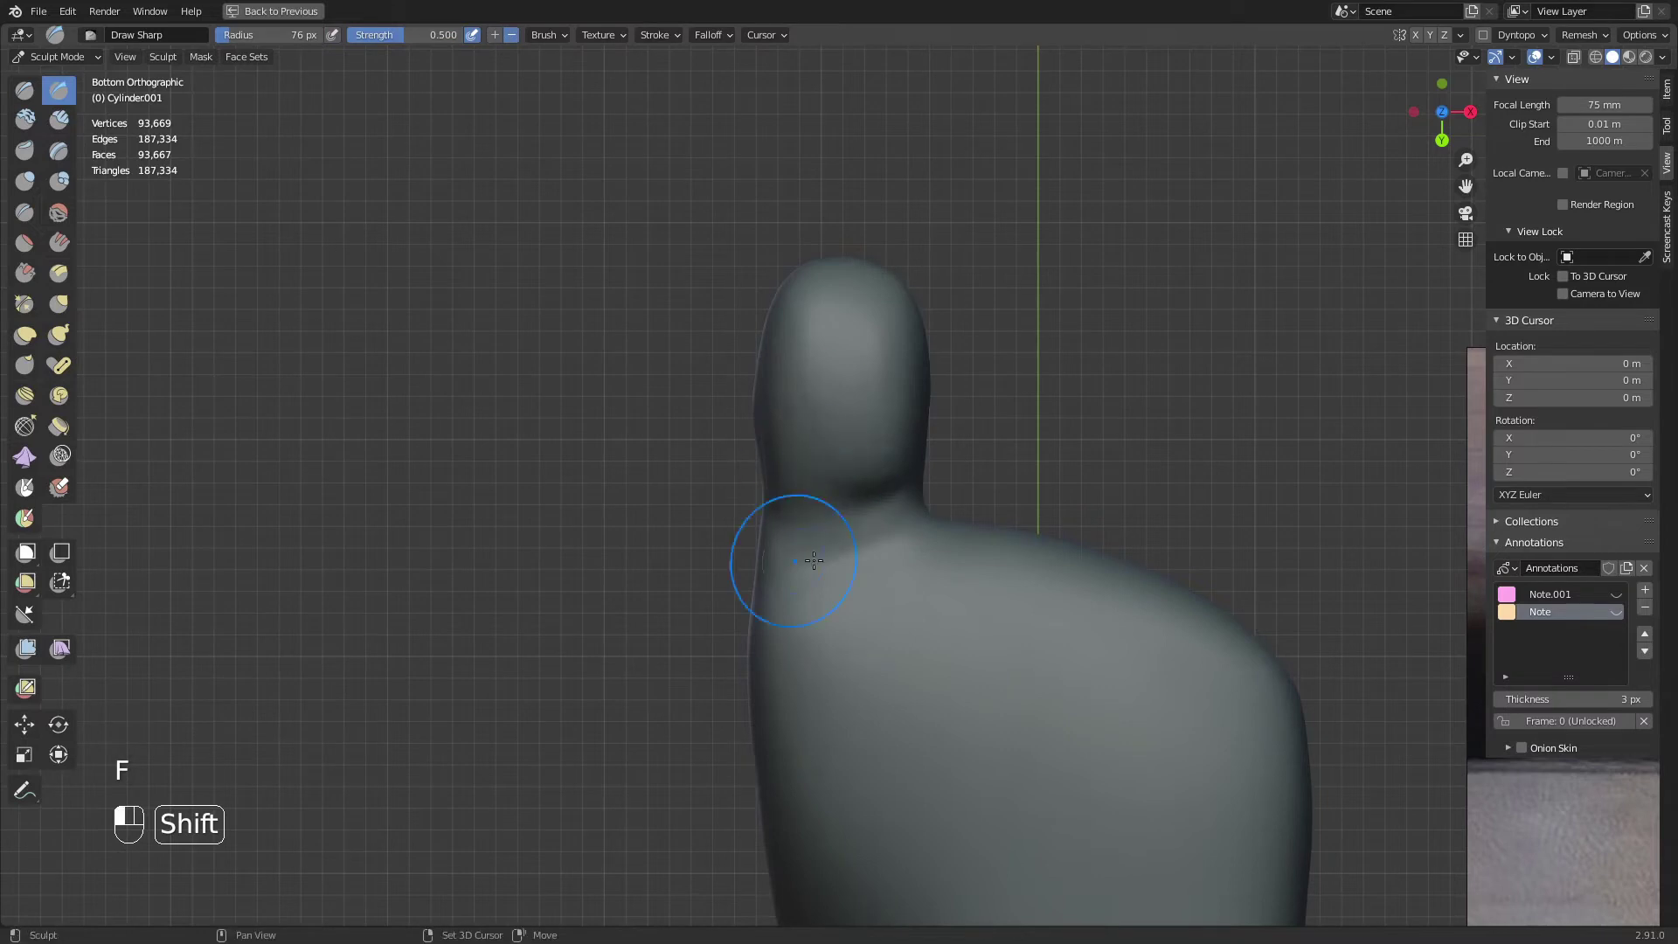
Refine the outline of the big toe's base and ball with Grab at 110 and 116 px in bottom view, and save the file
{"action": "middle_click_drag", "start_coordinate": [877, 624], "coordinate": [899, 507], "text": "shift"}
{"action": "key", "text": "g"}
{"action": "key", "text": "f"}
{"action": "left_click", "coordinate": [892, 494]}
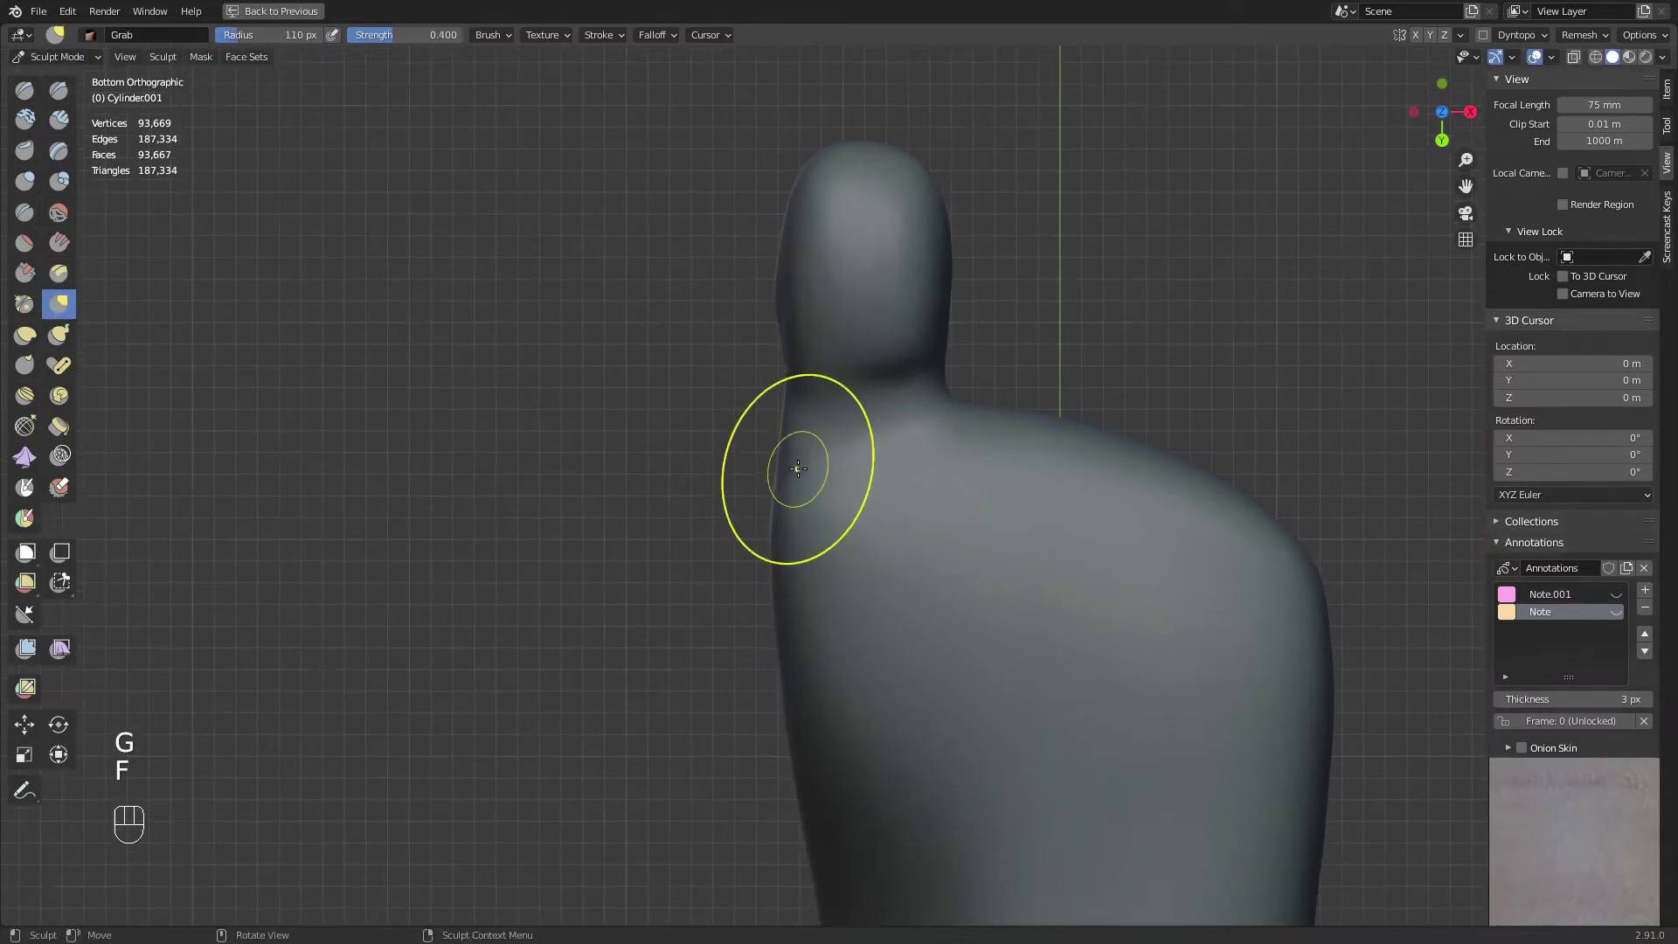
{"action": "key", "text": "f"}
{"action": "left_click", "coordinate": [803, 451]}
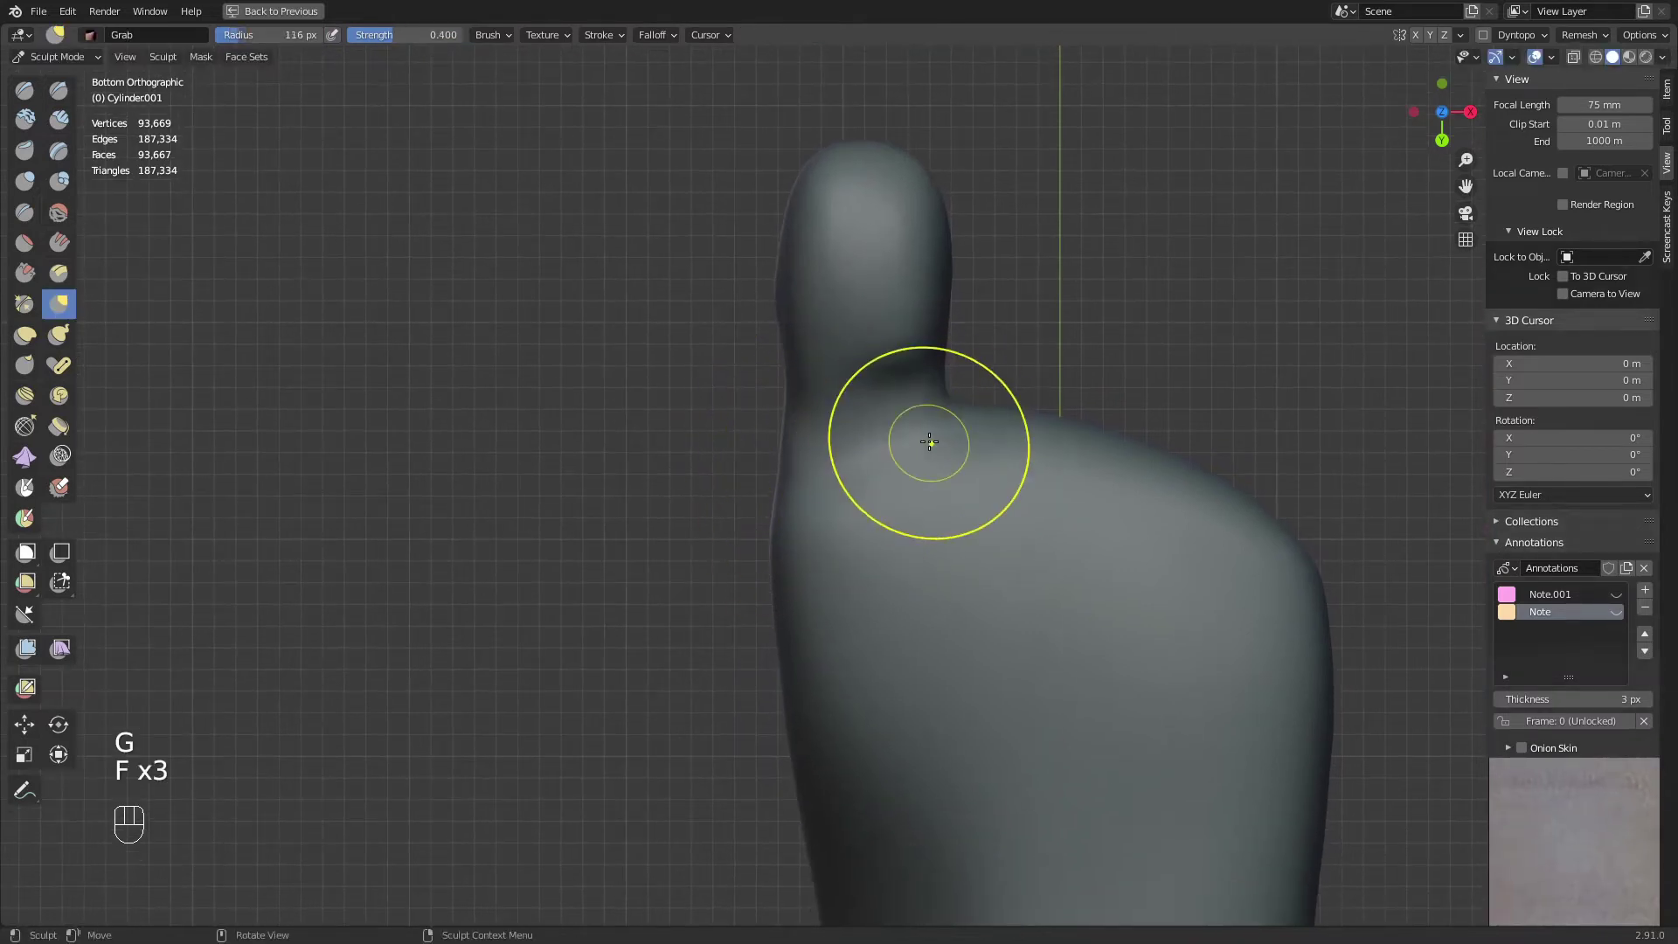
{"action": "mouse_move", "coordinate": [806, 379]}
{"action": "left_mouse_down", "text": "shift"}
{"action": "mouse_move", "coordinate": [802, 321]}
{"action": "mouse_move", "coordinate": [798, 359]}
{"action": "left_mouse_up", "text": "shift"}
{"action": "scroll", "coordinate": [926, 450], "scroll_direction": "down", "scroll_amount": 7}
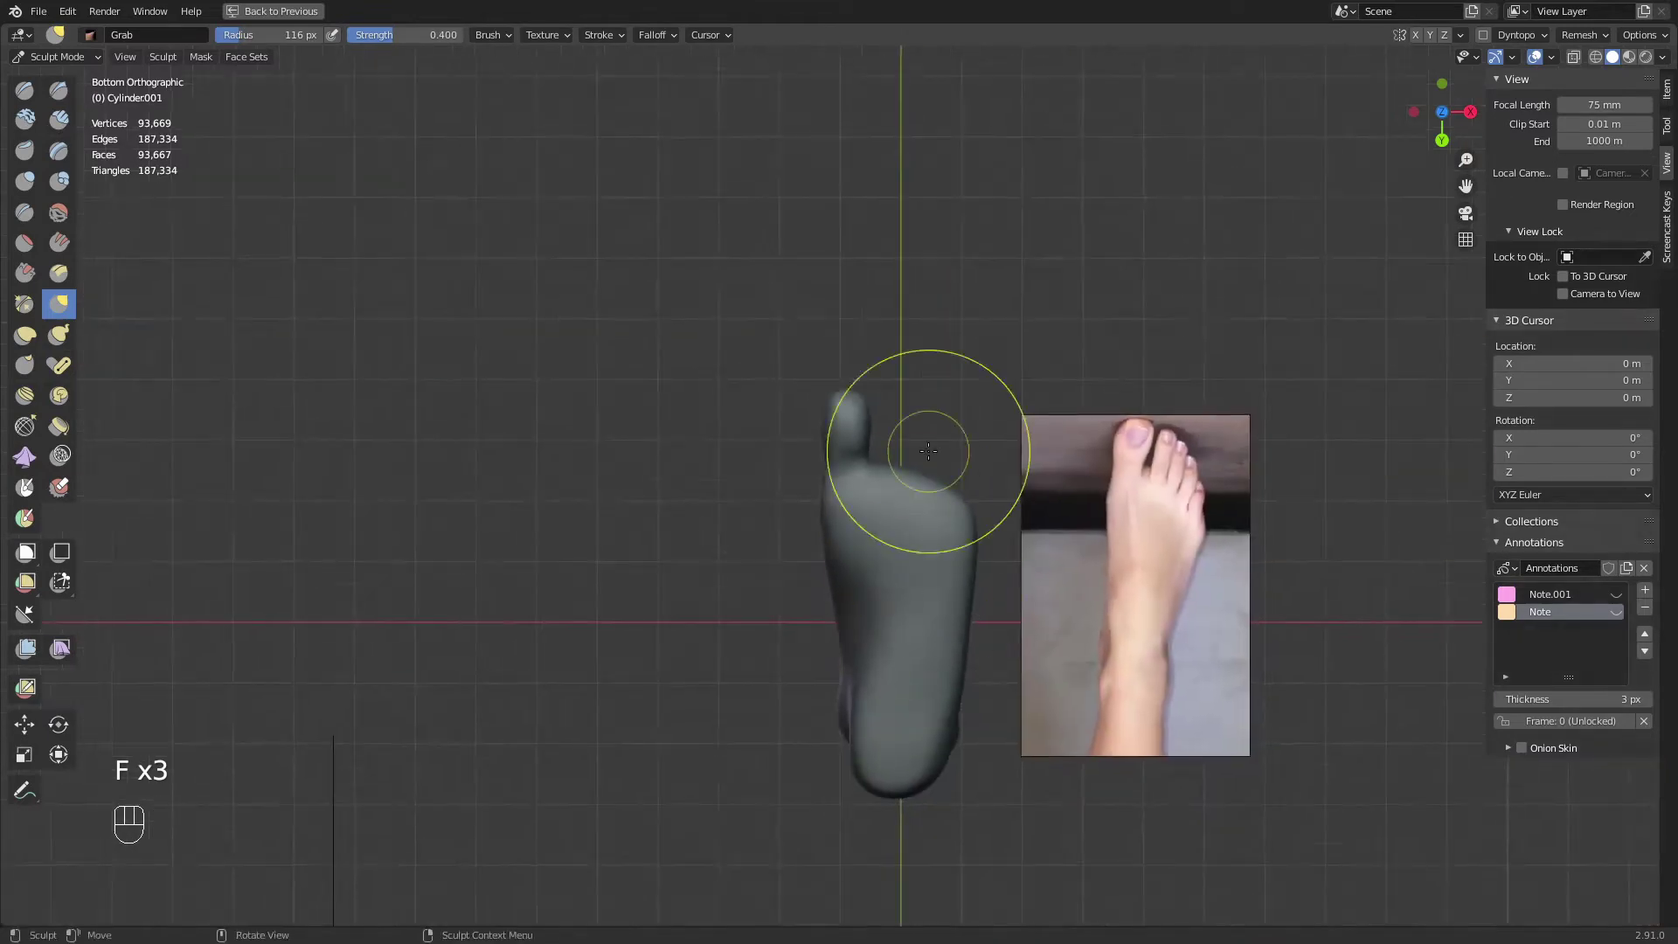
{"action": "mouse_move", "coordinate": [922, 384]}
{"action": "middle_mouse_down"}
{"action": "mouse_move", "coordinate": [909, 569]}
{"action": "mouse_move", "coordinate": [858, 618]}
{"action": "mouse_move", "coordinate": [803, 631]}
{"action": "middle_mouse_up"}
{"action": "mouse_move", "coordinate": [892, 601]}
{"action": "middle_mouse_down", "text": "shift"}
{"action": "mouse_move", "coordinate": [839, 757]}
{"action": "mouse_move", "coordinate": [950, 560]}
{"action": "mouse_move", "coordinate": [871, 485]}
{"action": "mouse_move", "coordinate": [813, 612]}
{"action": "mouse_move", "coordinate": [680, 537]}
{"action": "mouse_move", "coordinate": [790, 483]}
{"action": "middle_mouse_up", "text": "shift"}
{"action": "key", "text": "ctrl+s"}
Adjust the top of the forefoot beside the big toe with Grab at 110 px and smooth it
{"action": "key", "text": "KP_1"}
{"action": "key", "text": "g"}
{"action": "key", "text": "f"}
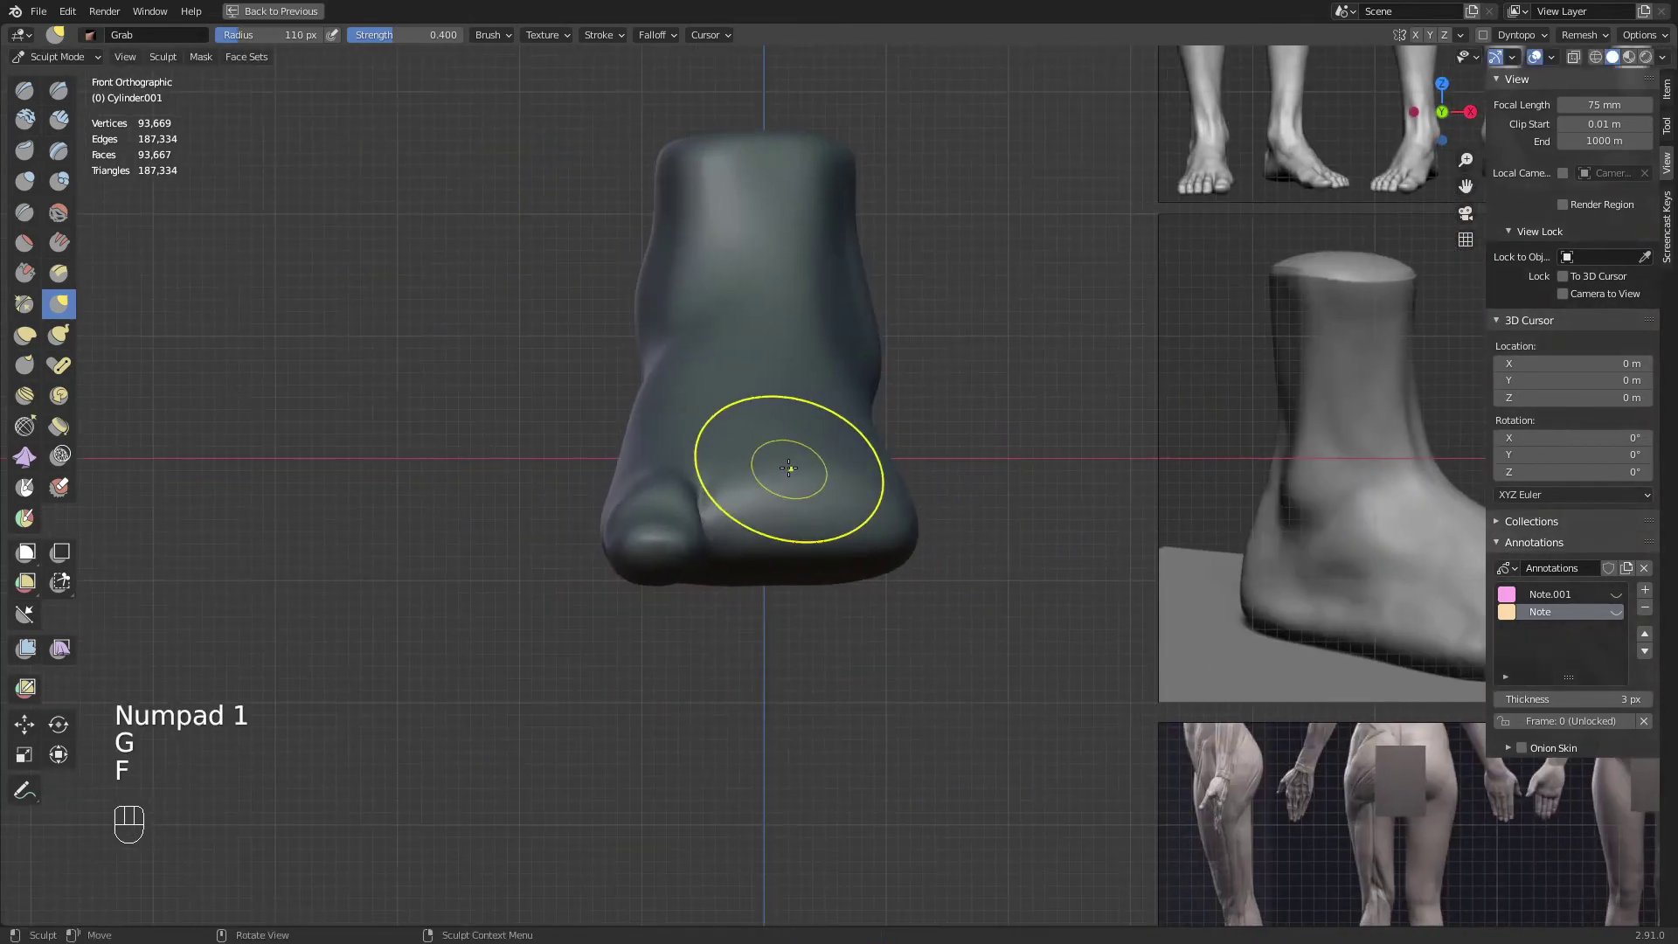
{"action": "left_click", "coordinate": [819, 472]}
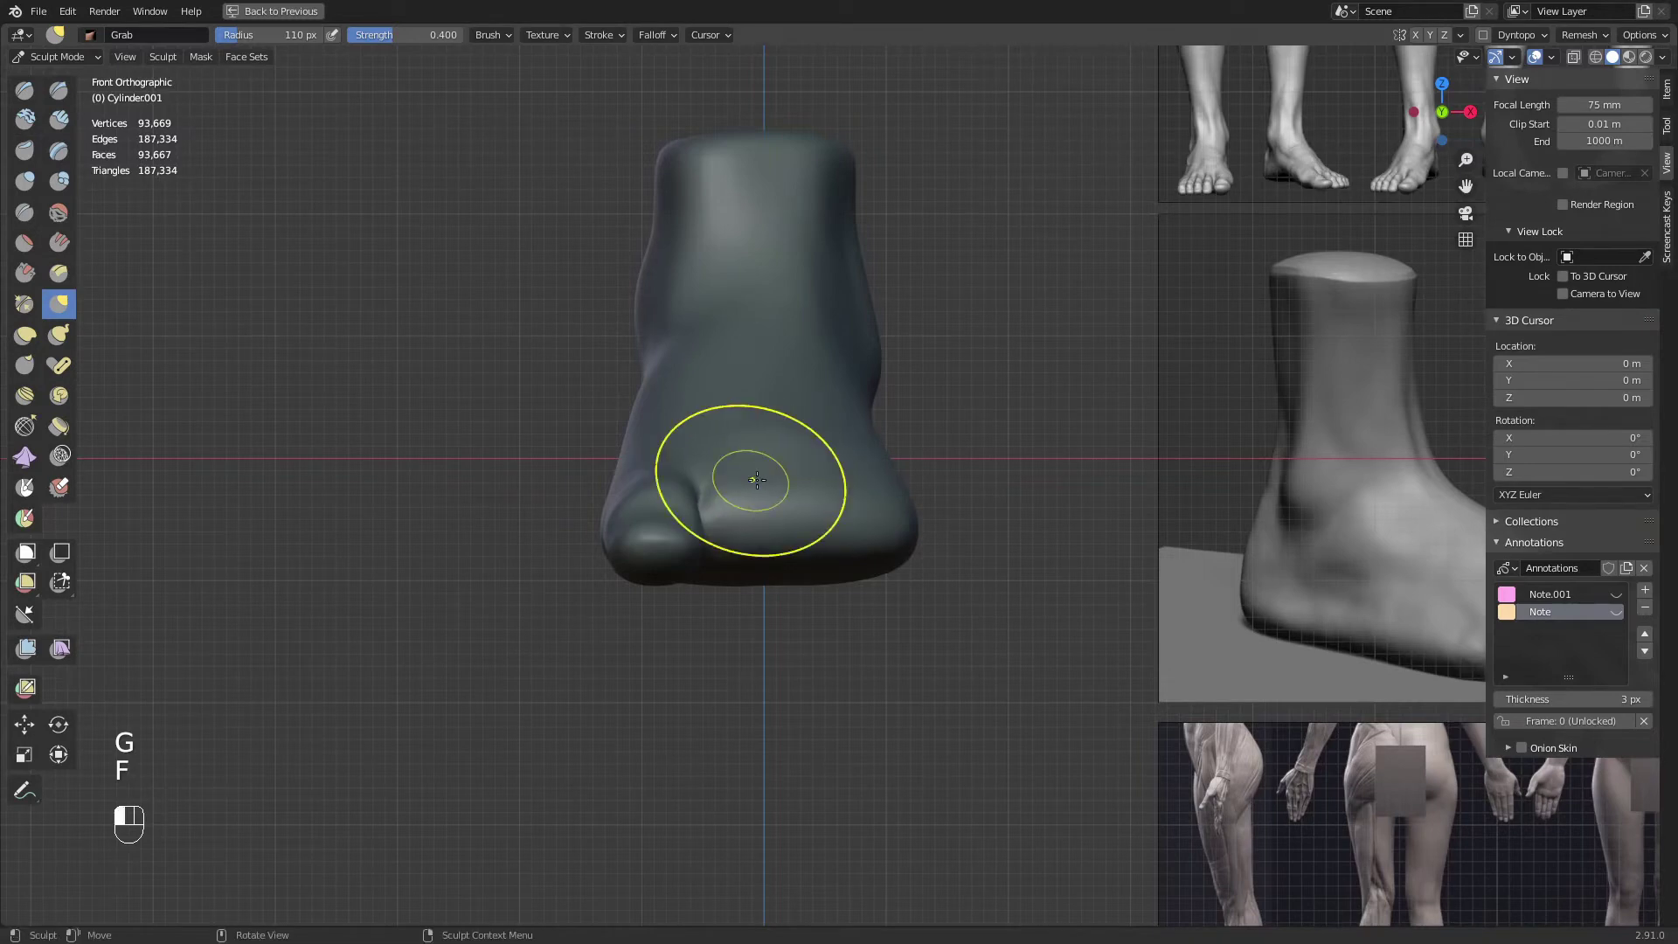
{"action": "middle_click_drag", "start_coordinate": [861, 484], "coordinate": [637, 478]}
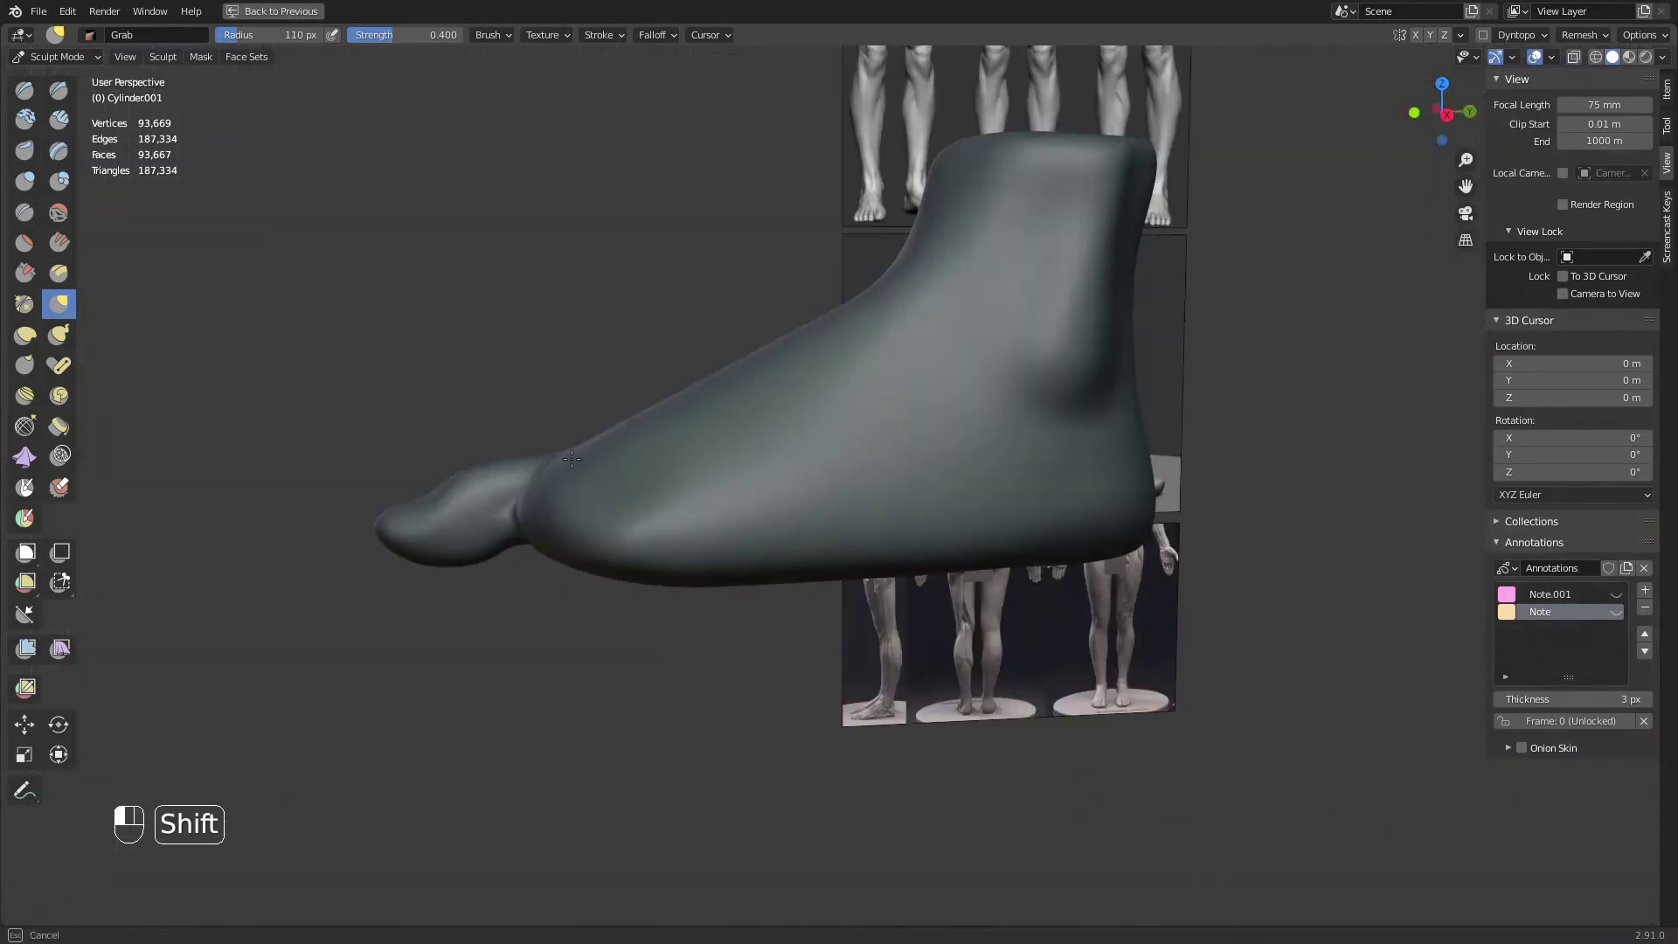
{"action": "left_click_drag", "start_coordinate": [572, 459], "coordinate": [642, 440], "text": "shift"}
Refine the forefoot's front edge behind the big toe with Grab at 129 px in right view
{"action": "key", "text": "KP_3"}
{"action": "middle_click_drag", "start_coordinate": [629, 423], "coordinate": [937, 502], "text": "shift"}
{"action": "key", "text": "f"}
{"action": "left_click", "coordinate": [955, 502]}
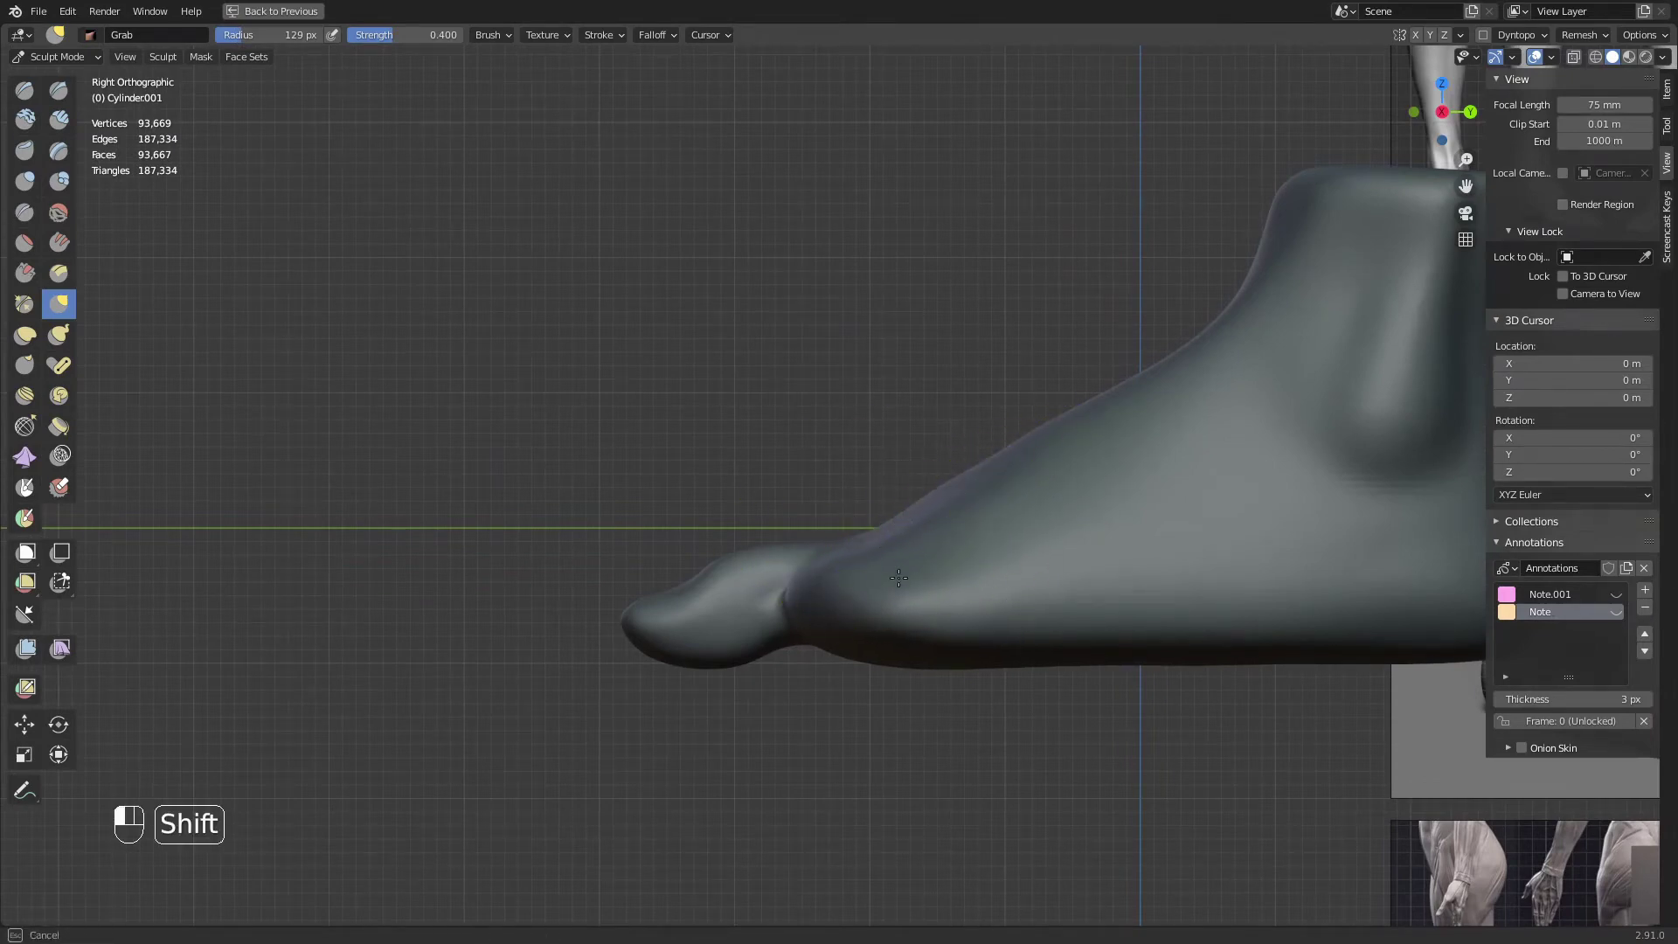
Paint a round mask with the Mask brush at 84 px on the forefoot's front face, next to the big toe
{"action": "key", "text": "KP_1"}
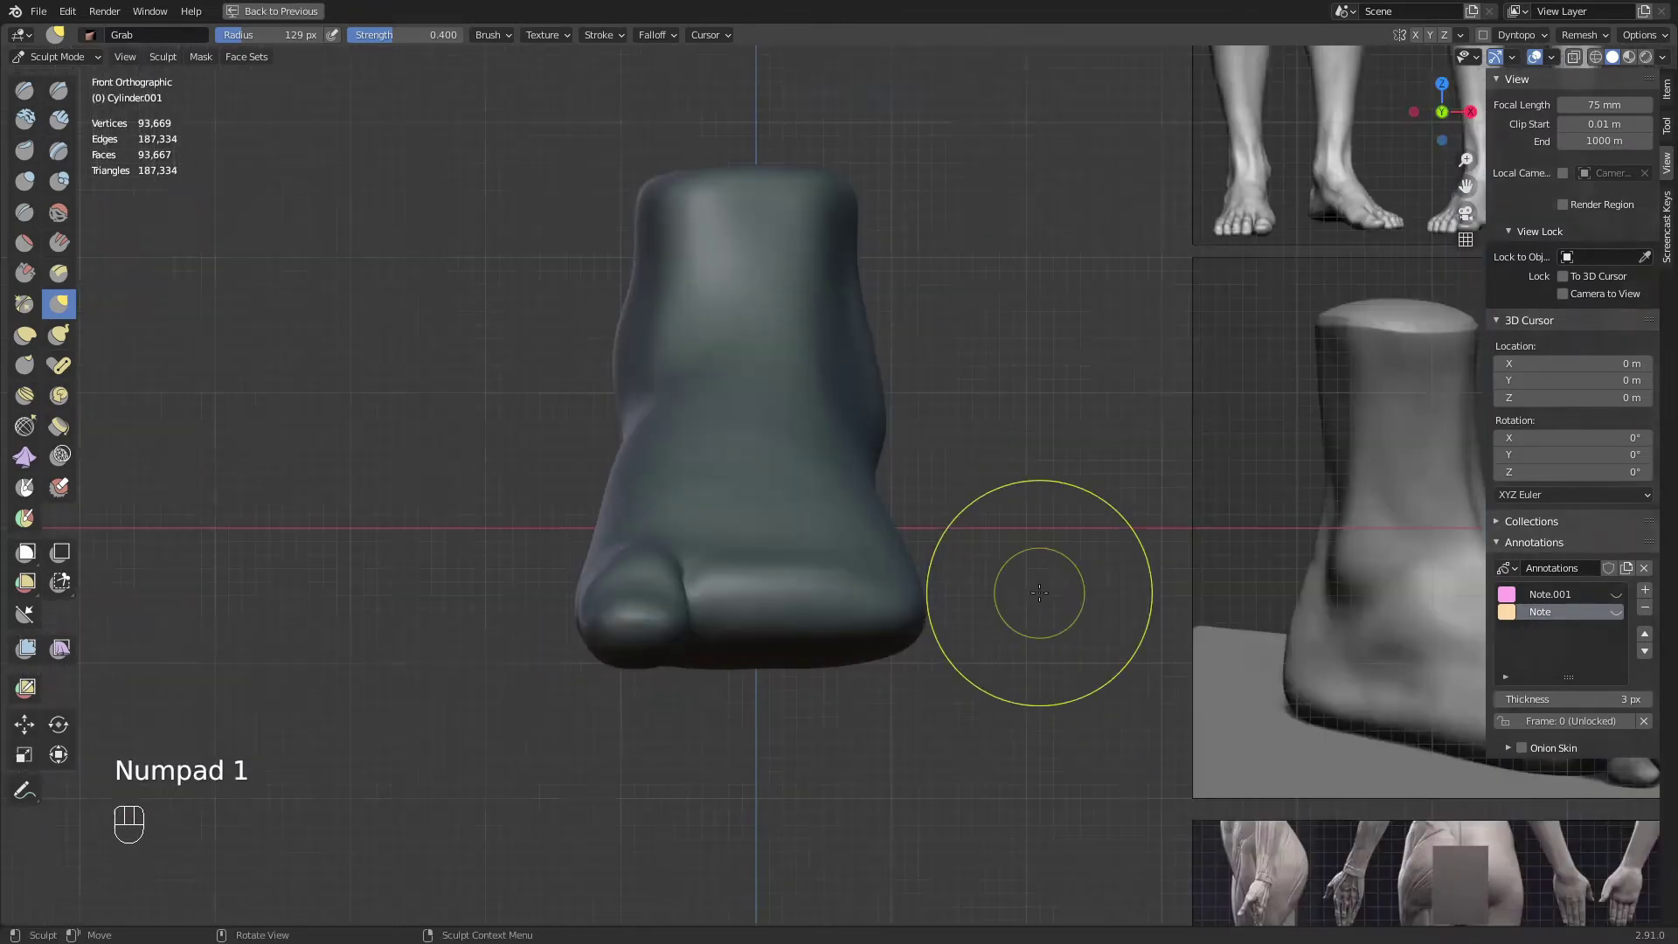
{"action": "middle_click_drag", "start_coordinate": [727, 437], "coordinate": [808, 287], "text": "shift"}
{"action": "middle_click_drag", "start_coordinate": [847, 499], "coordinate": [899, 404], "text": "ctrl"}
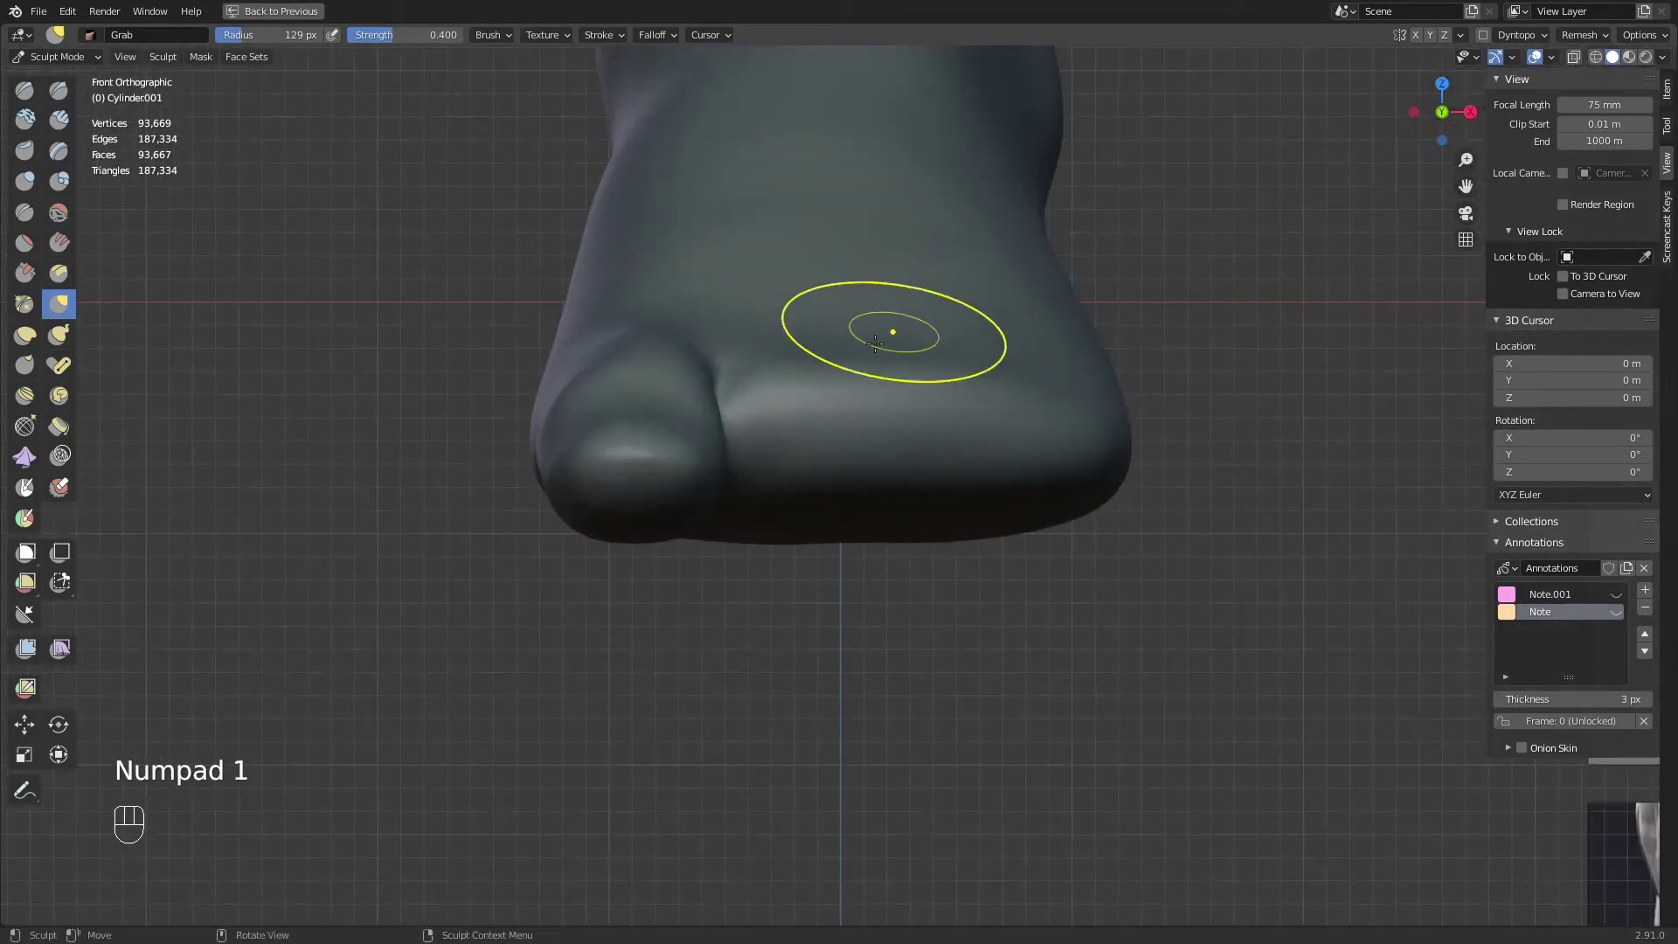
{"action": "key", "text": "m"}
{"action": "key", "text": "f"}
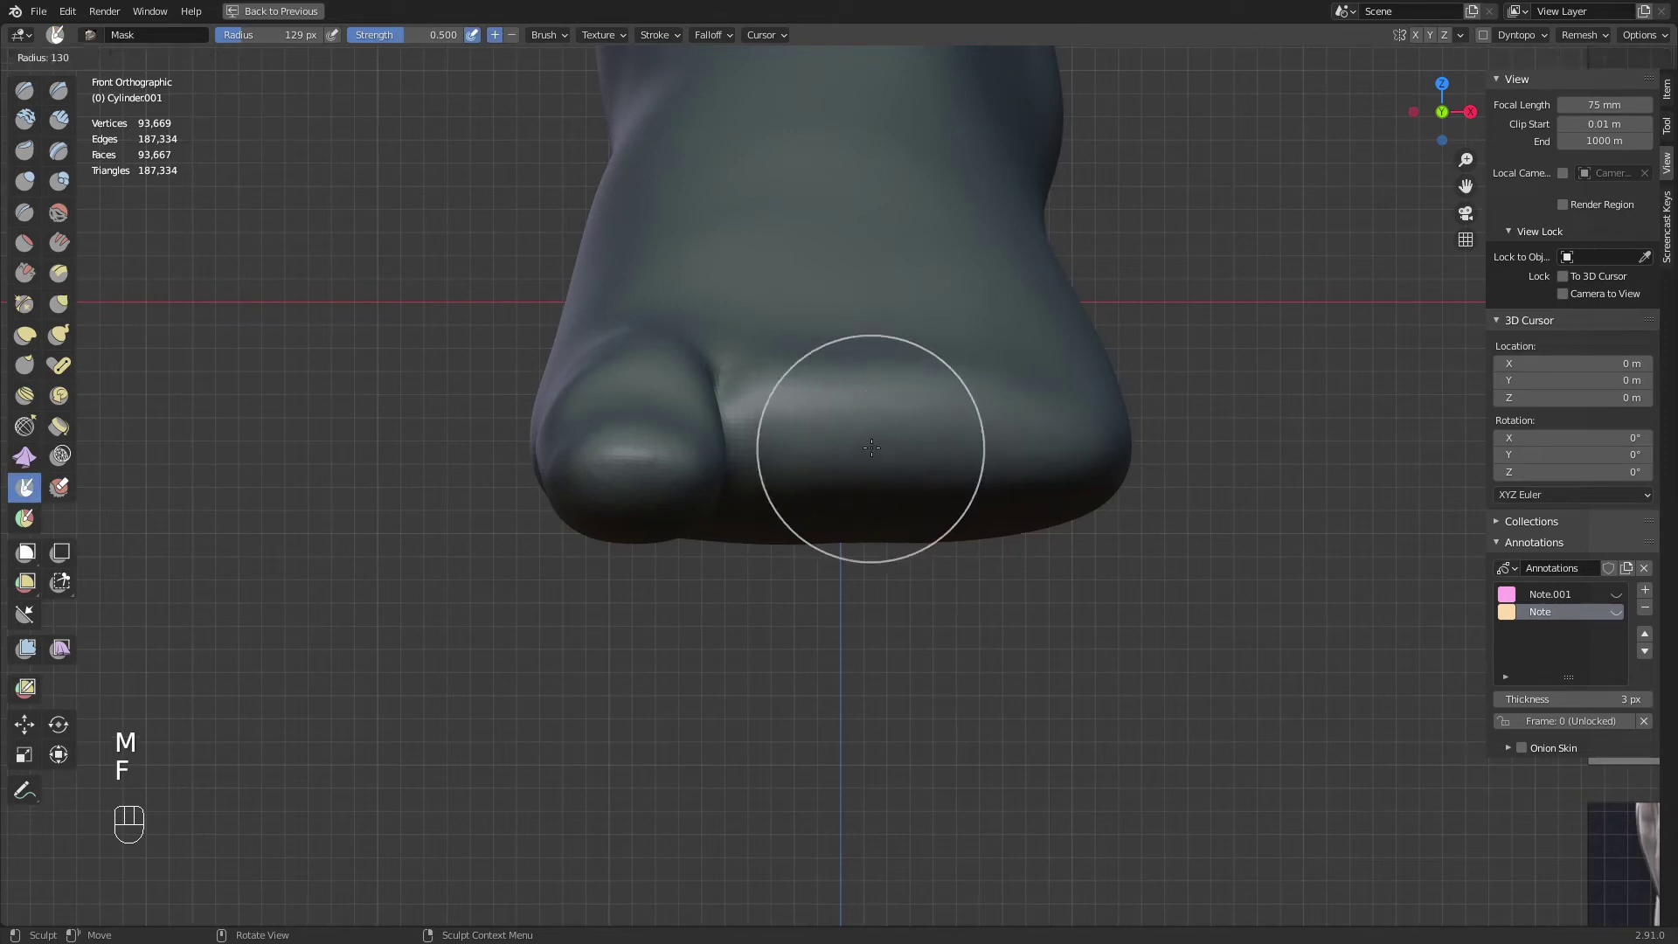
{"action": "left_click", "coordinate": [849, 453]}
{"action": "middle_click_drag", "start_coordinate": [802, 491], "coordinate": [738, 476]}
{"action": "key", "text": "f"}
{"action": "left_click", "coordinate": [837, 464]}
{"action": "key", "text": "f"}
{"action": "left_click", "coordinate": [689, 472]}
{"action": "key", "text": "f"}
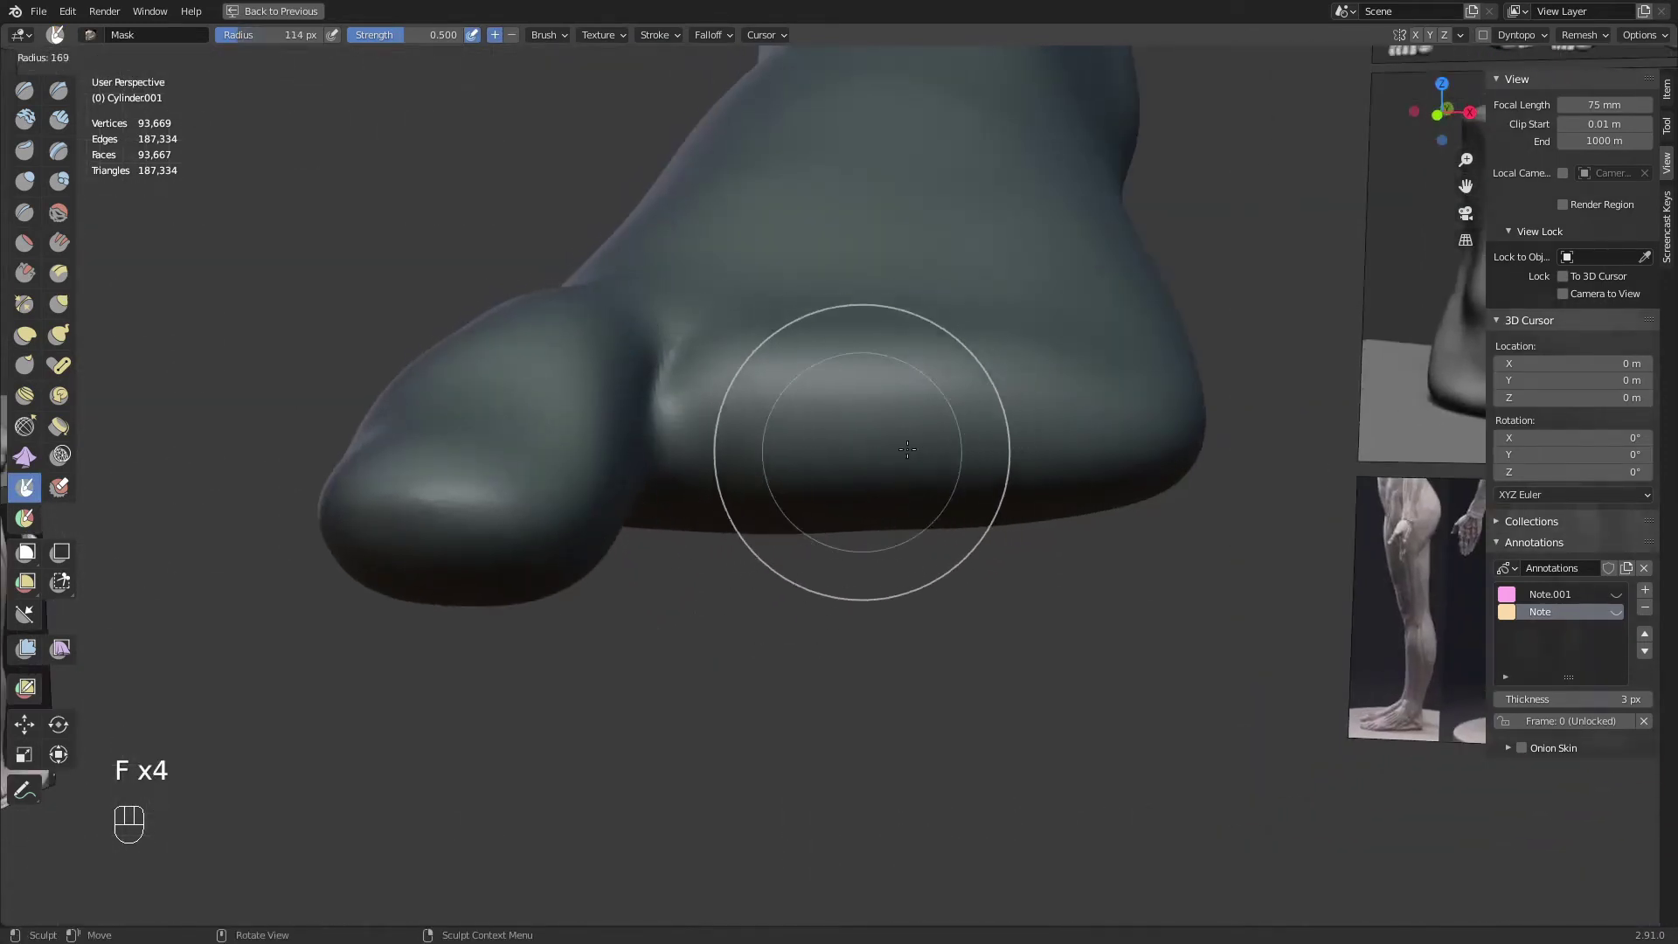
{"action": "key", "text": "f"}
{"action": "left_click", "coordinate": [743, 453]}
{"action": "key", "text": "f"}
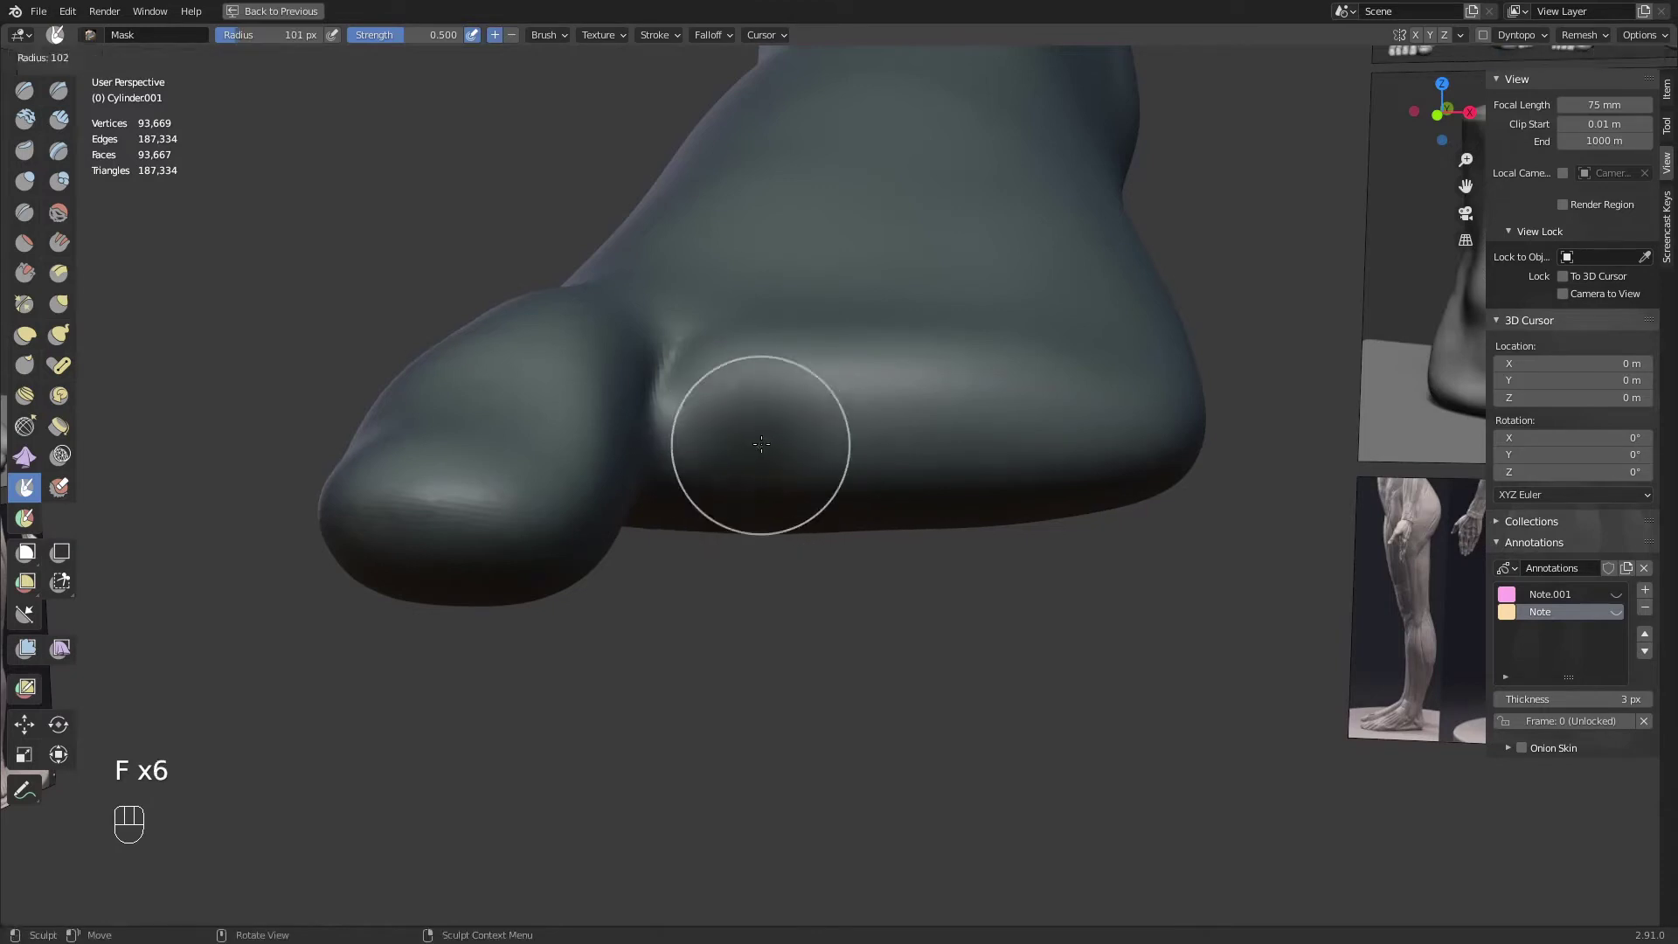
{"action": "left_click", "coordinate": [759, 447]}
{"action": "left_click_drag", "start_coordinate": [754, 450], "coordinate": [756, 454]}
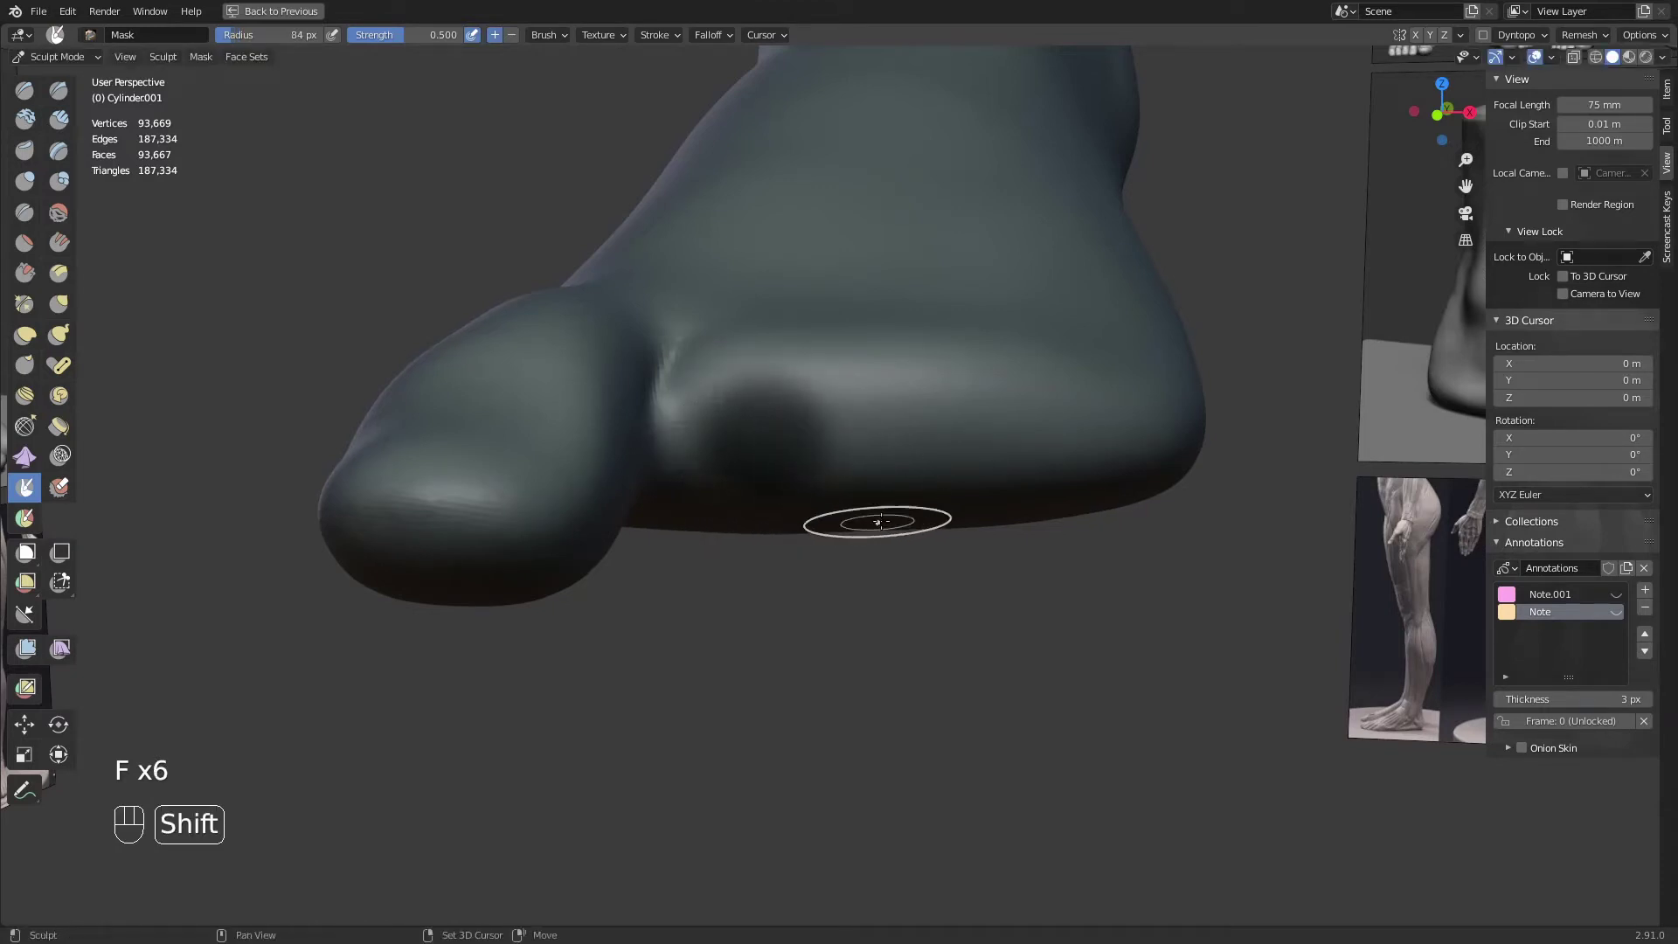
Sharpen the edge of the round mask beside the big toe
{"action": "middle_click_drag", "start_coordinate": [877, 525], "coordinate": [908, 492], "text": "shift"}
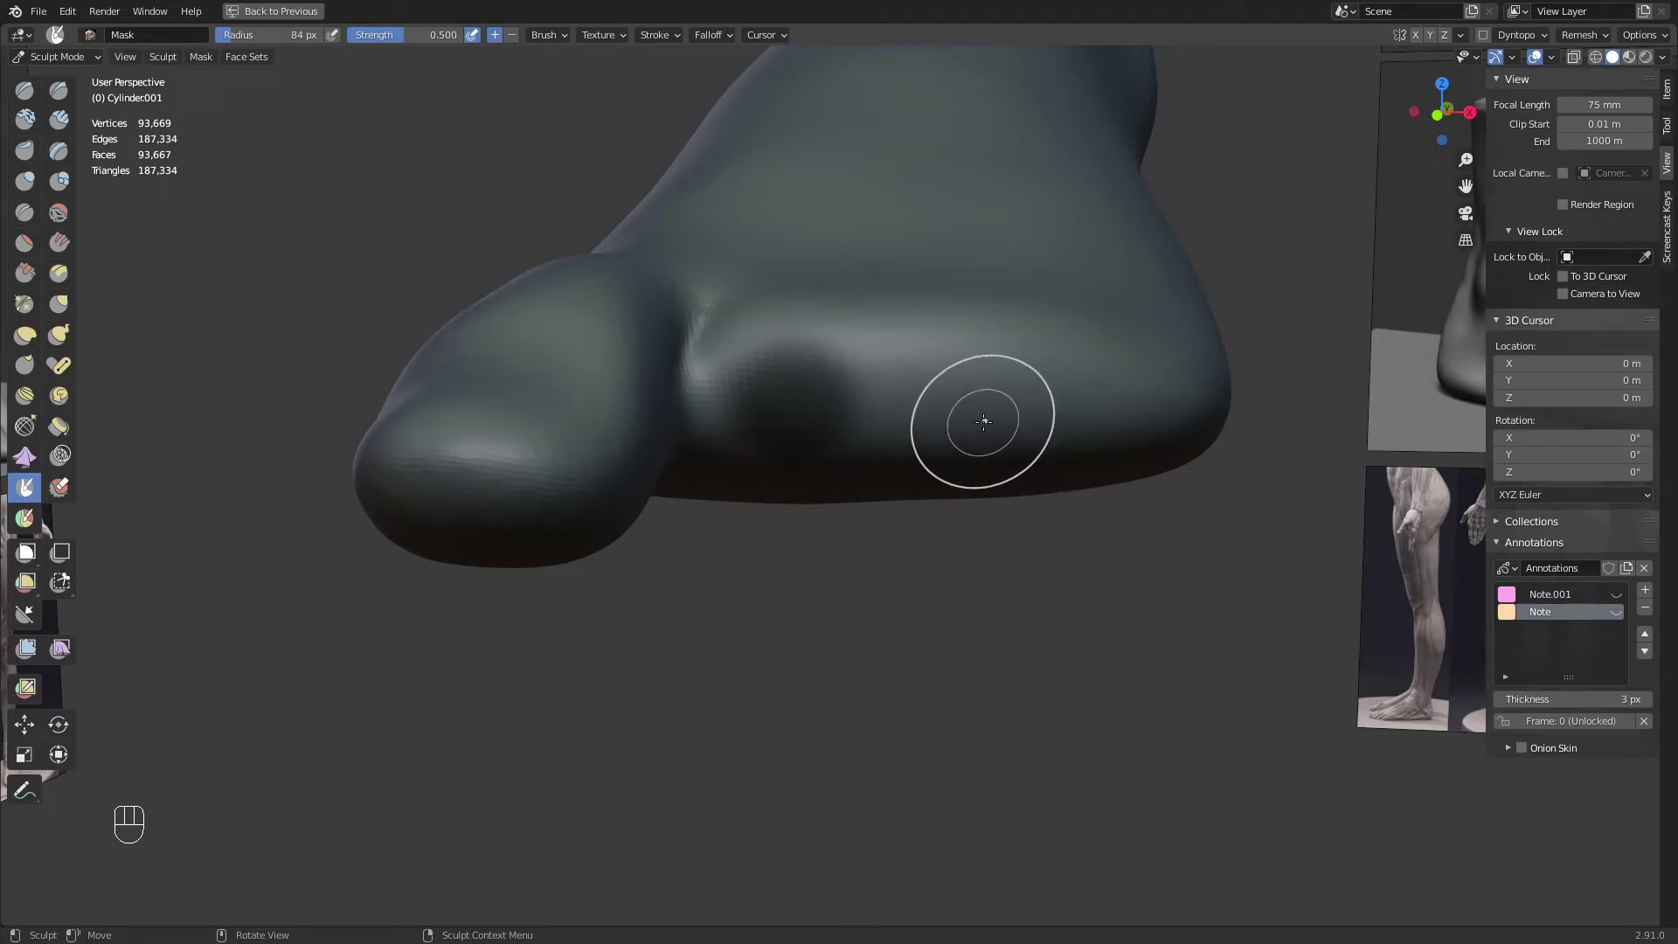
{"action": "key", "text": "a"}
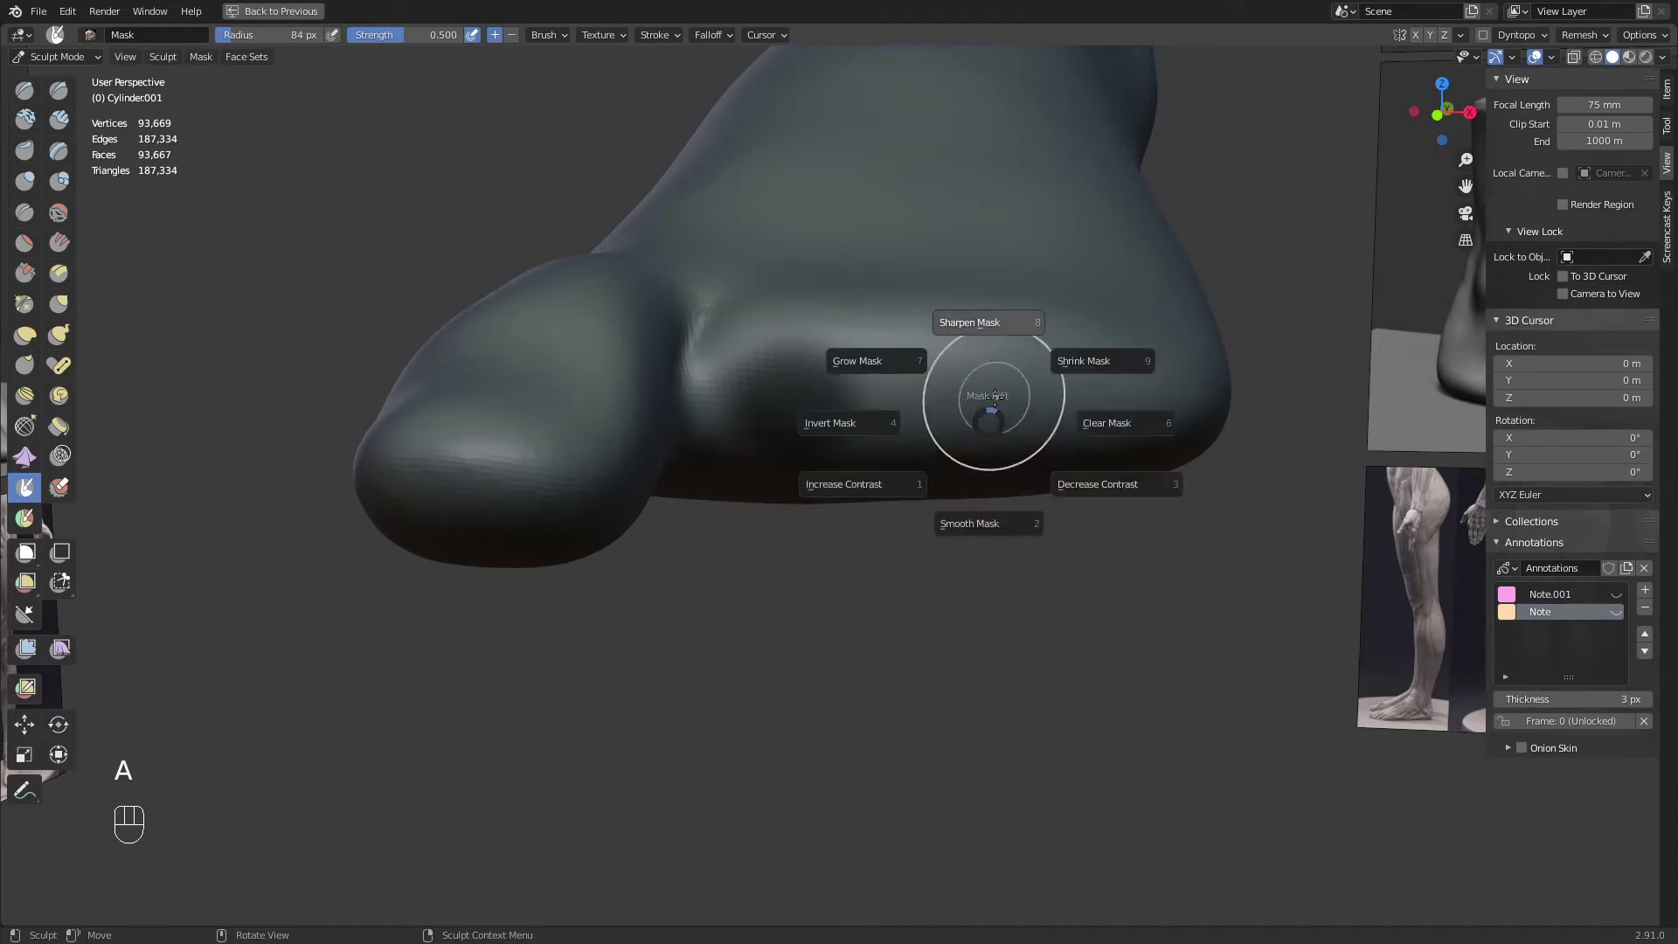
{"action": "key", "text": "a"}
{"action": "key", "text": "a"}
{"action": "key", "text": "a"}
{"action": "key", "text": "a"}
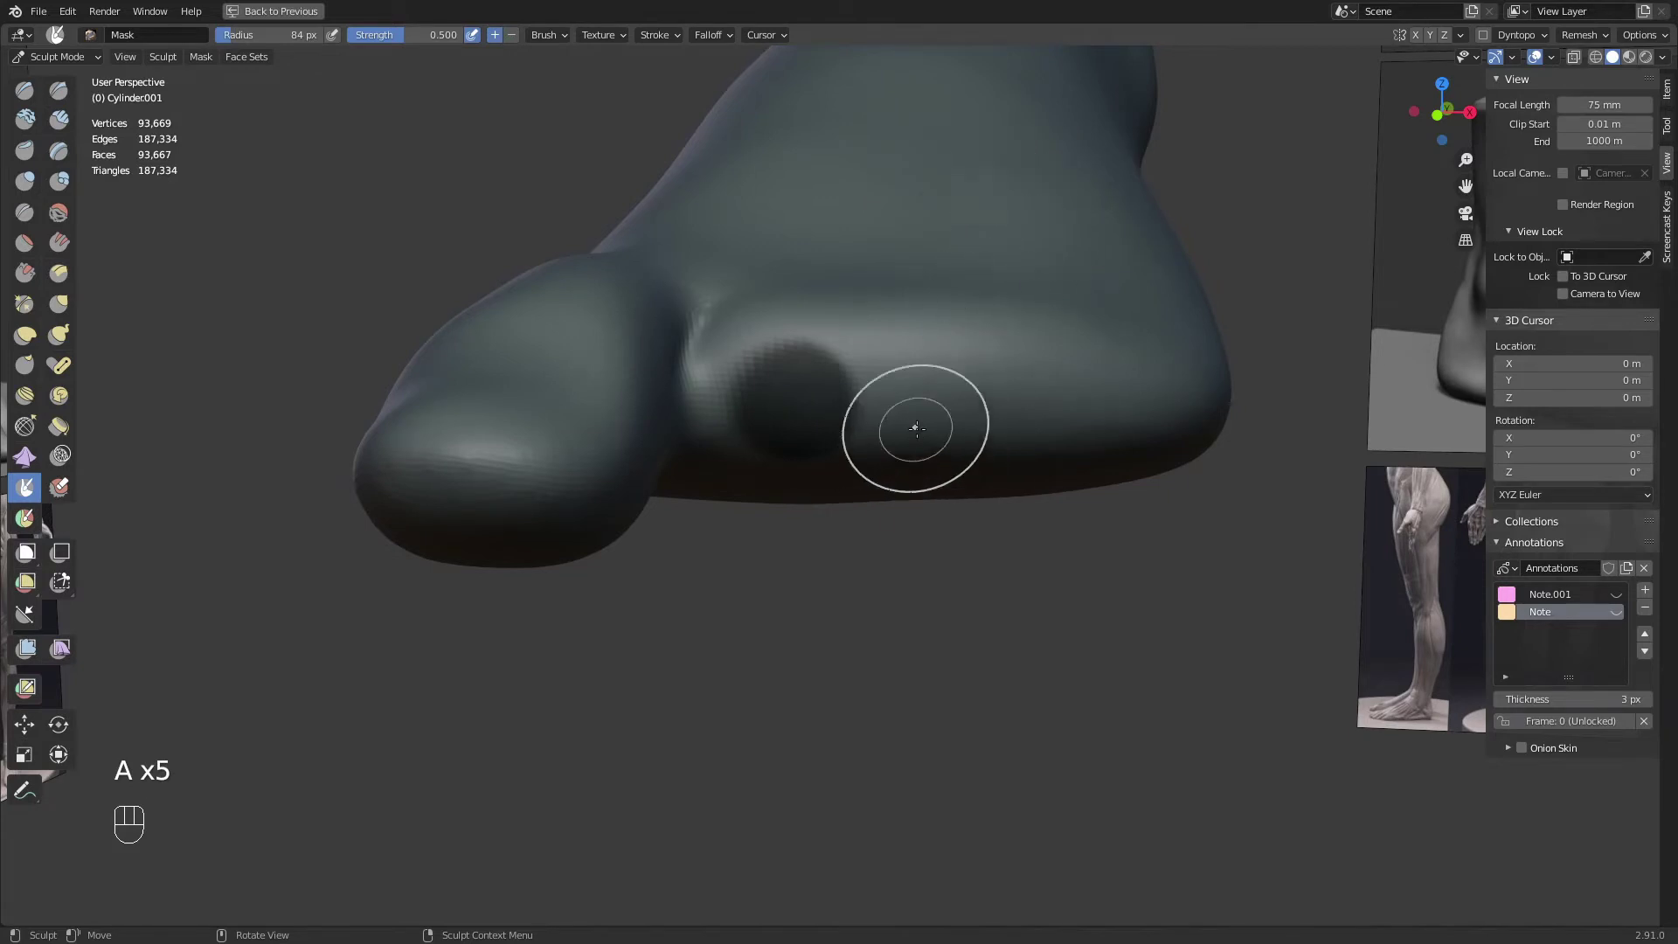
{"action": "middle_click_drag", "start_coordinate": [916, 425], "coordinate": [923, 360]}
{"action": "middle_click_drag", "start_coordinate": [900, 486], "coordinate": [888, 514]}
Grow the round mask beside the big toe and refine its edge
{"action": "key", "text": "a"}
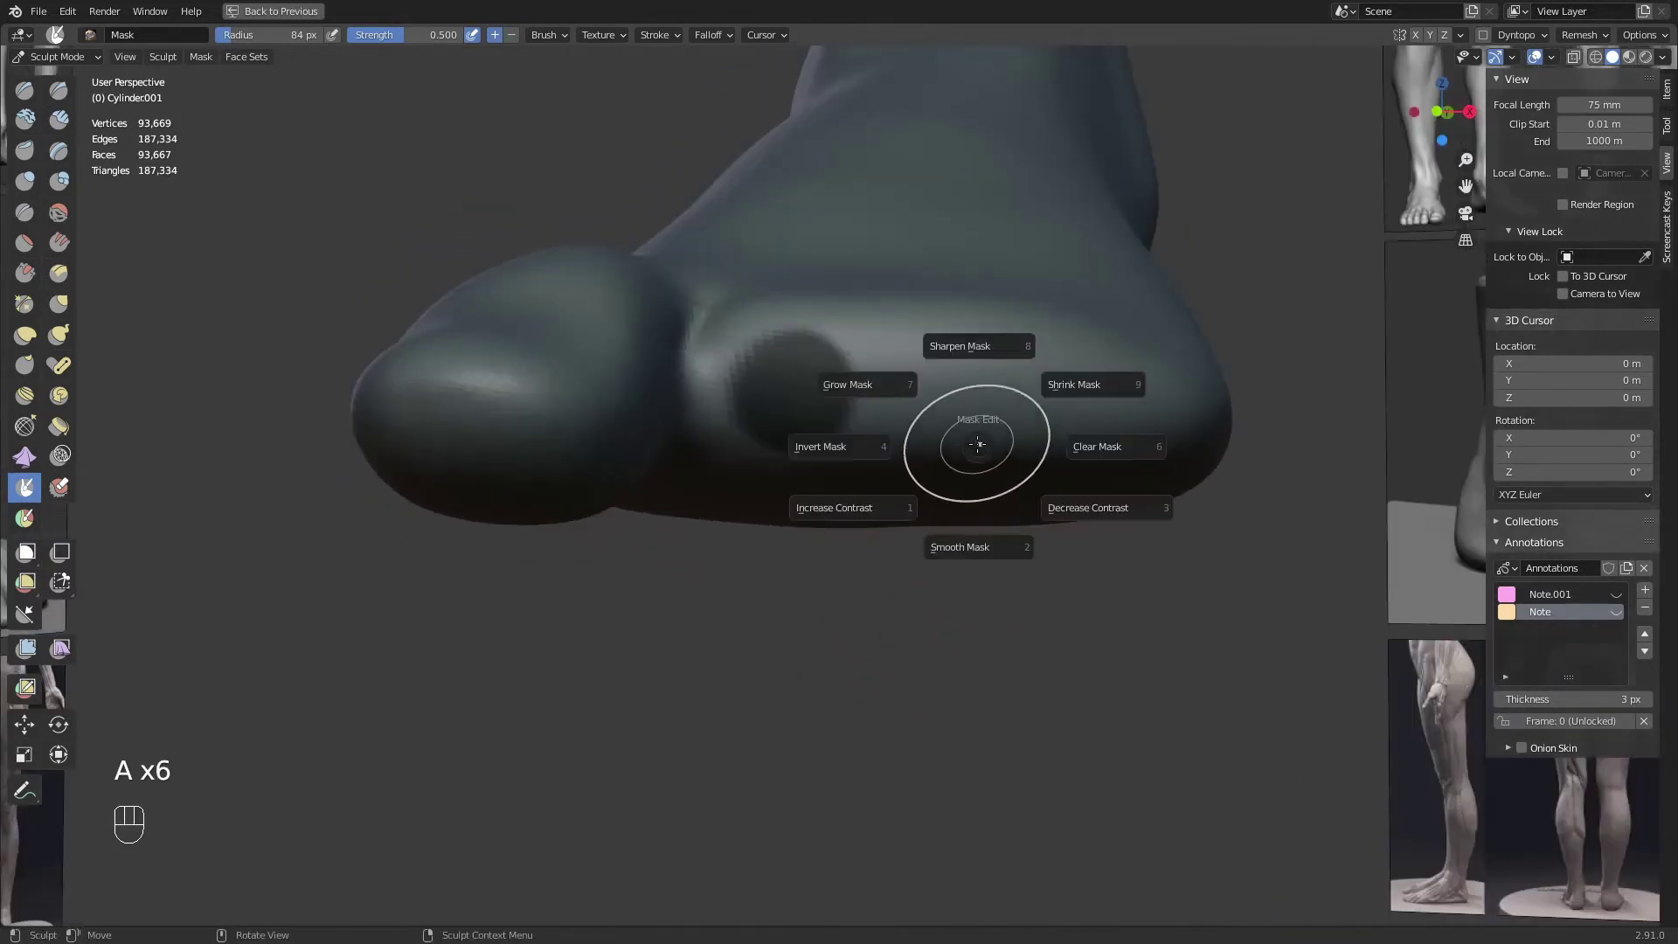
{"action": "left_click", "coordinate": [897, 387]}
{"action": "key", "text": "a"}
{"action": "mouse_move", "coordinate": [874, 350]}
{"action": "middle_mouse_down"}
{"action": "mouse_move", "coordinate": [975, 398]}
{"action": "mouse_move", "coordinate": [975, 500]}
{"action": "mouse_move", "coordinate": [935, 582]}
{"action": "middle_mouse_up"}
{"action": "key", "text": "a"}
{"action": "left_click", "coordinate": [1088, 345]}
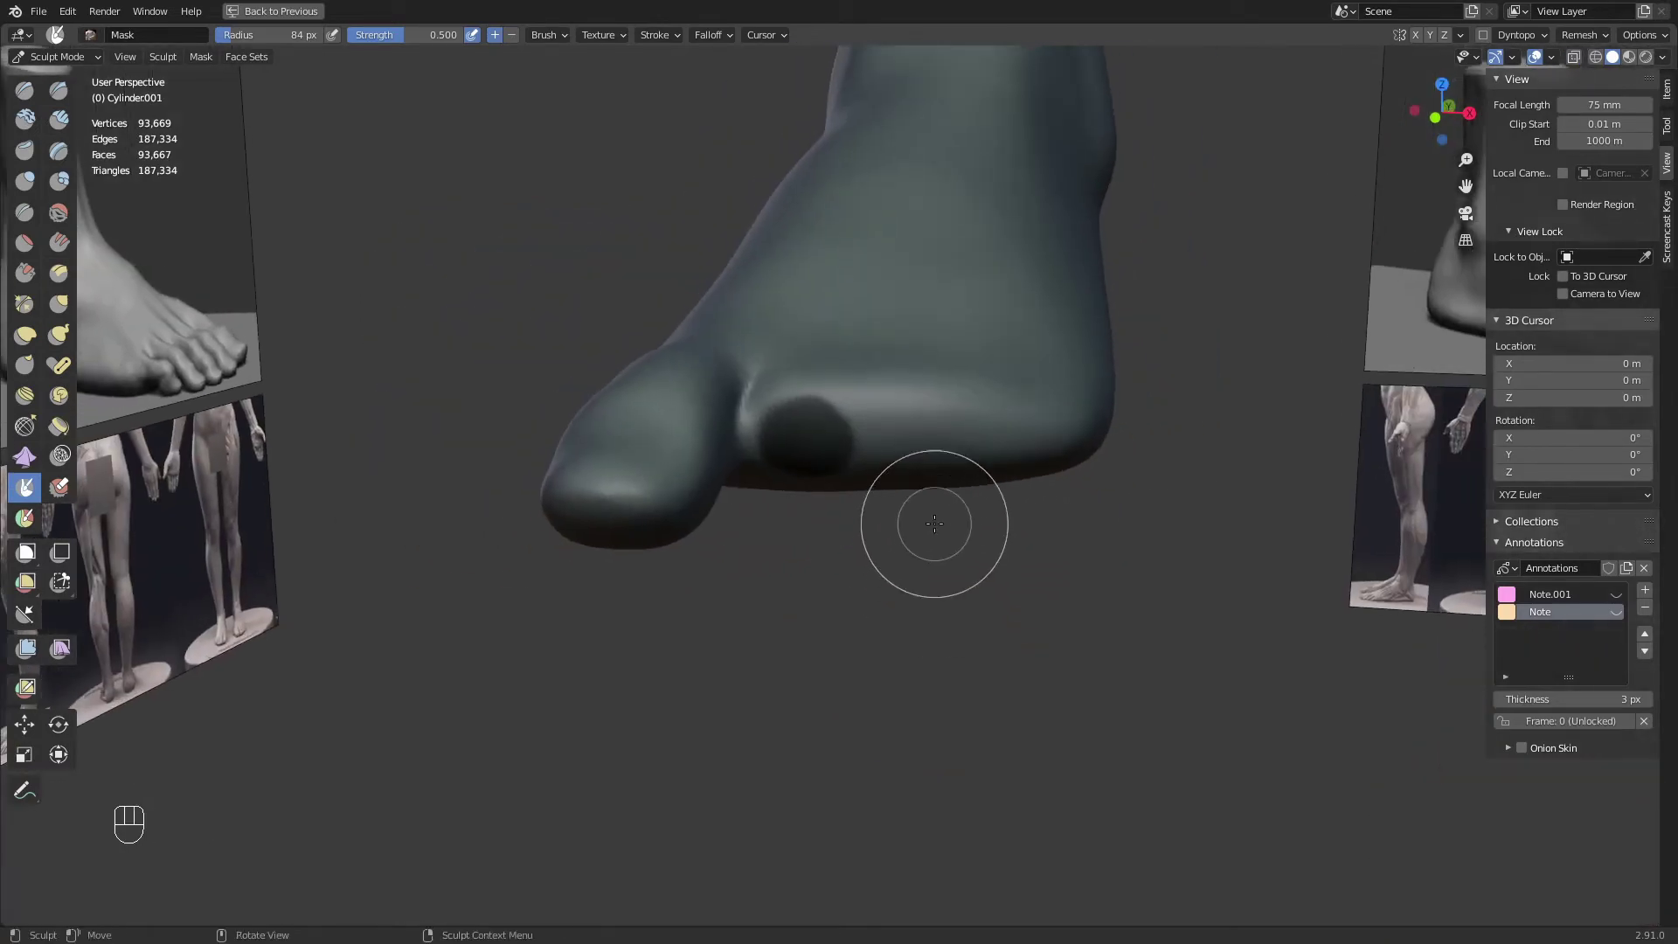
Invert the mask so only the round patch is editable, and switch to the Move tool
{"action": "key", "text": "a"}
{"action": "left_click", "coordinate": [830, 506]}
{"action": "middle_click_drag", "start_coordinate": [833, 508], "coordinate": [369, 653], "text": "ctrl"}
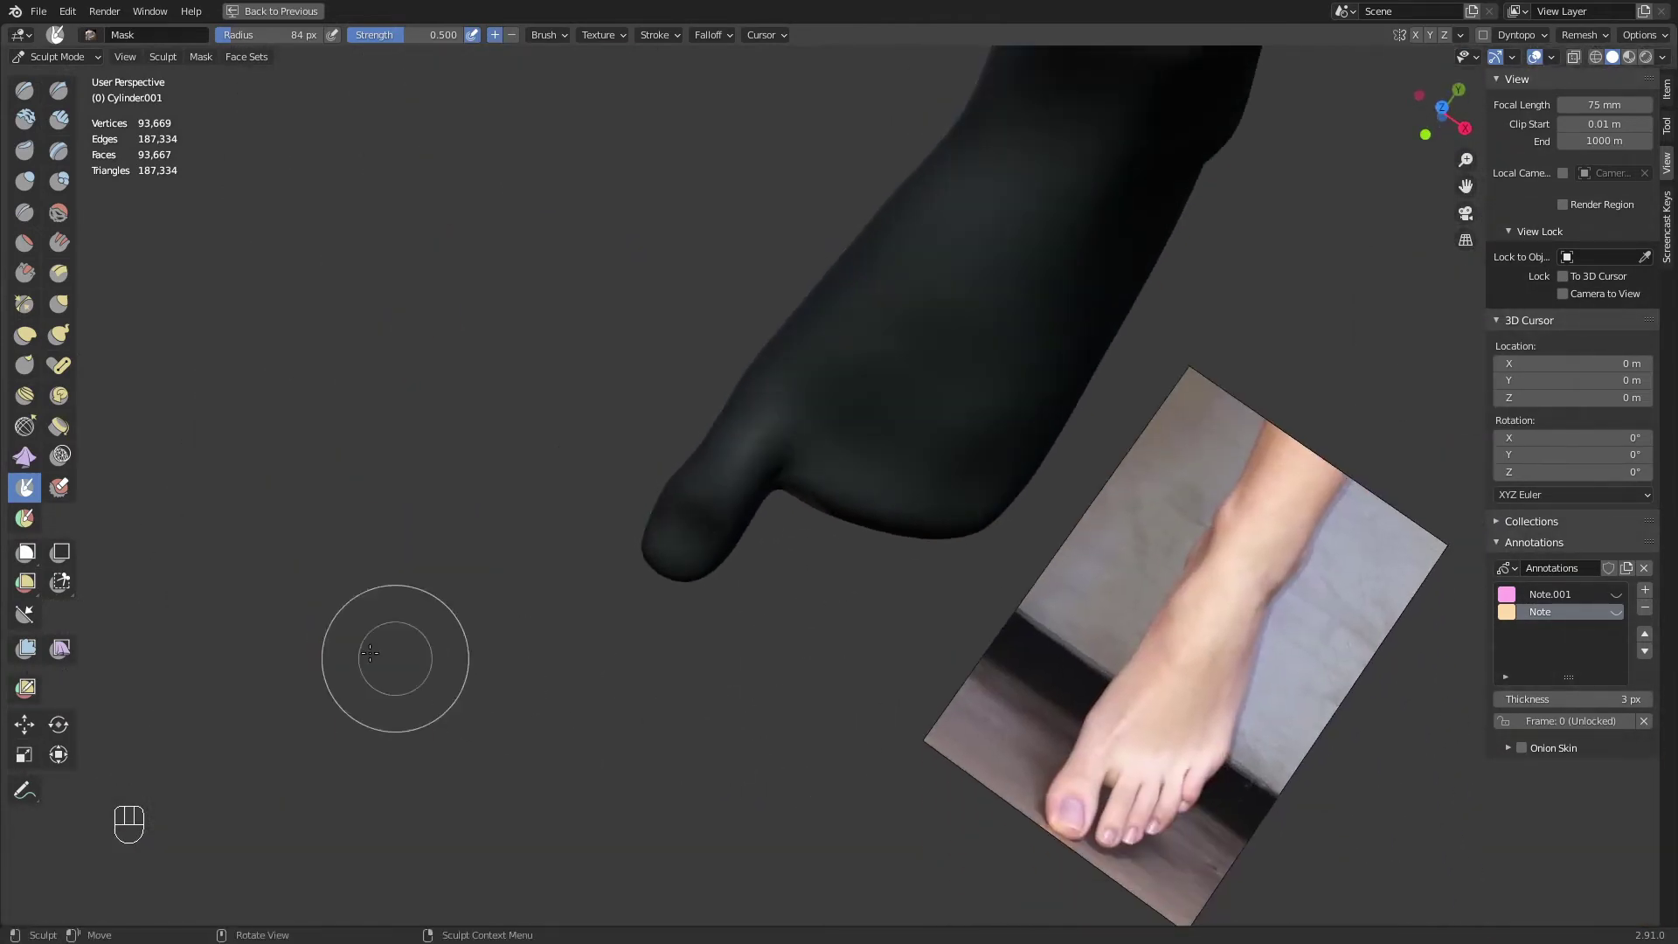
{"action": "left_click", "coordinate": [24, 726]}
{"action": "middle_click_drag", "start_coordinate": [562, 611], "coordinate": [1012, 449]}
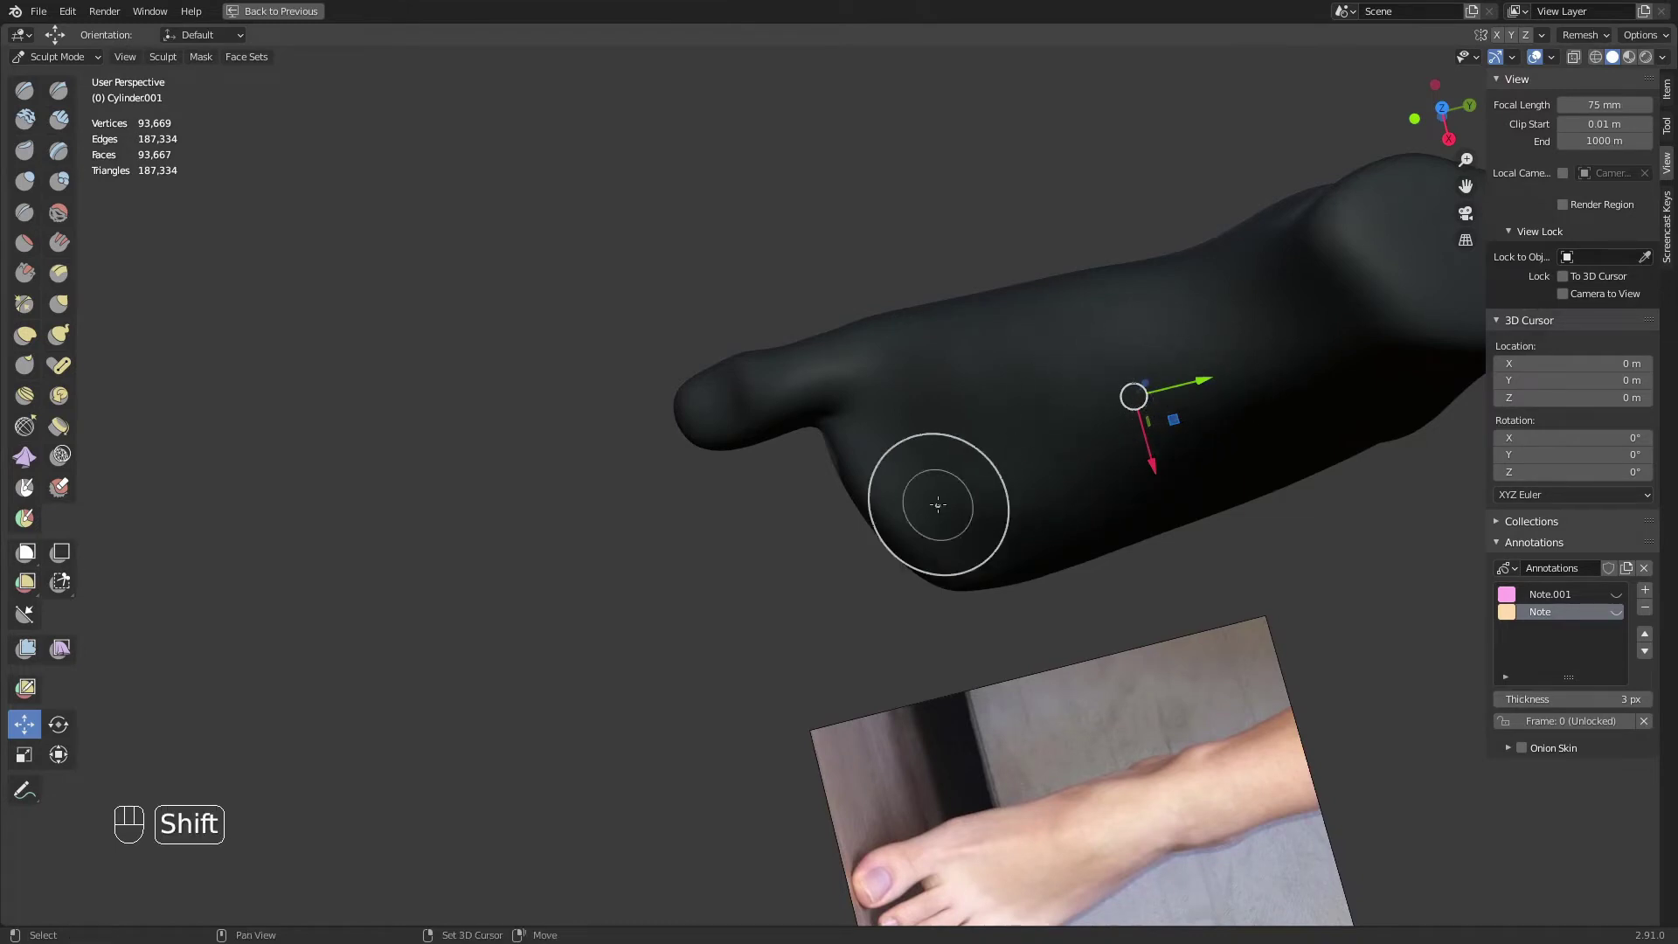
{"action": "middle_click_drag", "start_coordinate": [796, 475], "coordinate": [833, 474], "text": "shift"}
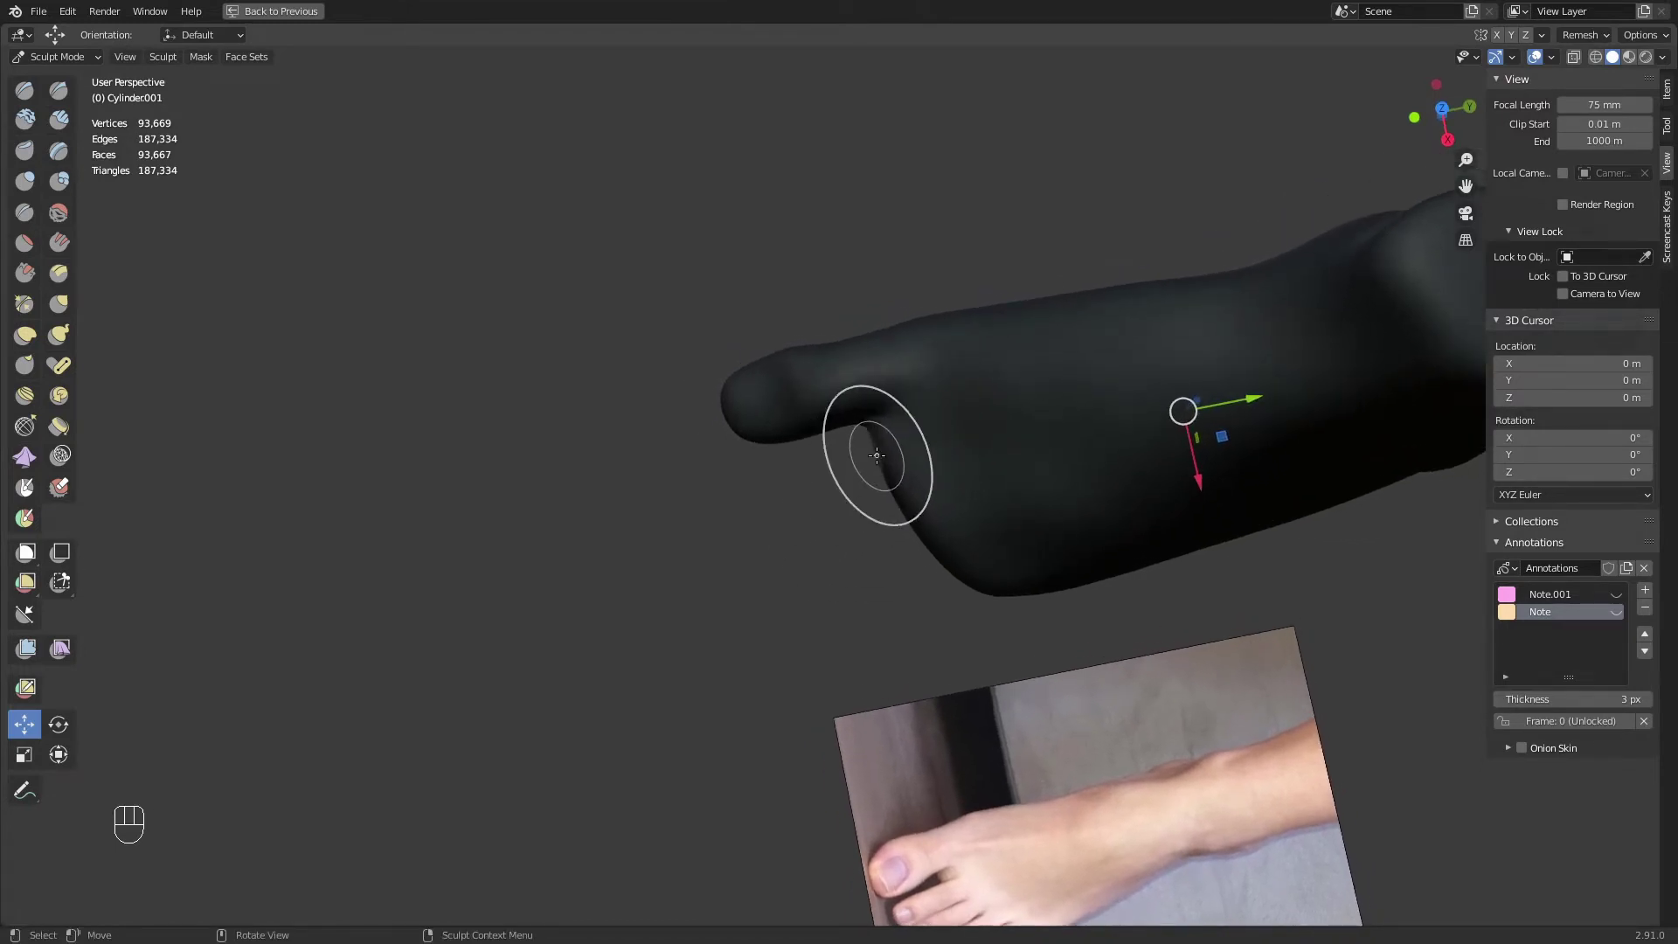
Try pulling the unmasked patch forward as a second toe with Move, and undo each attempt
{"action": "left_click_drag", "start_coordinate": [877, 455], "coordinate": [739, 486]}
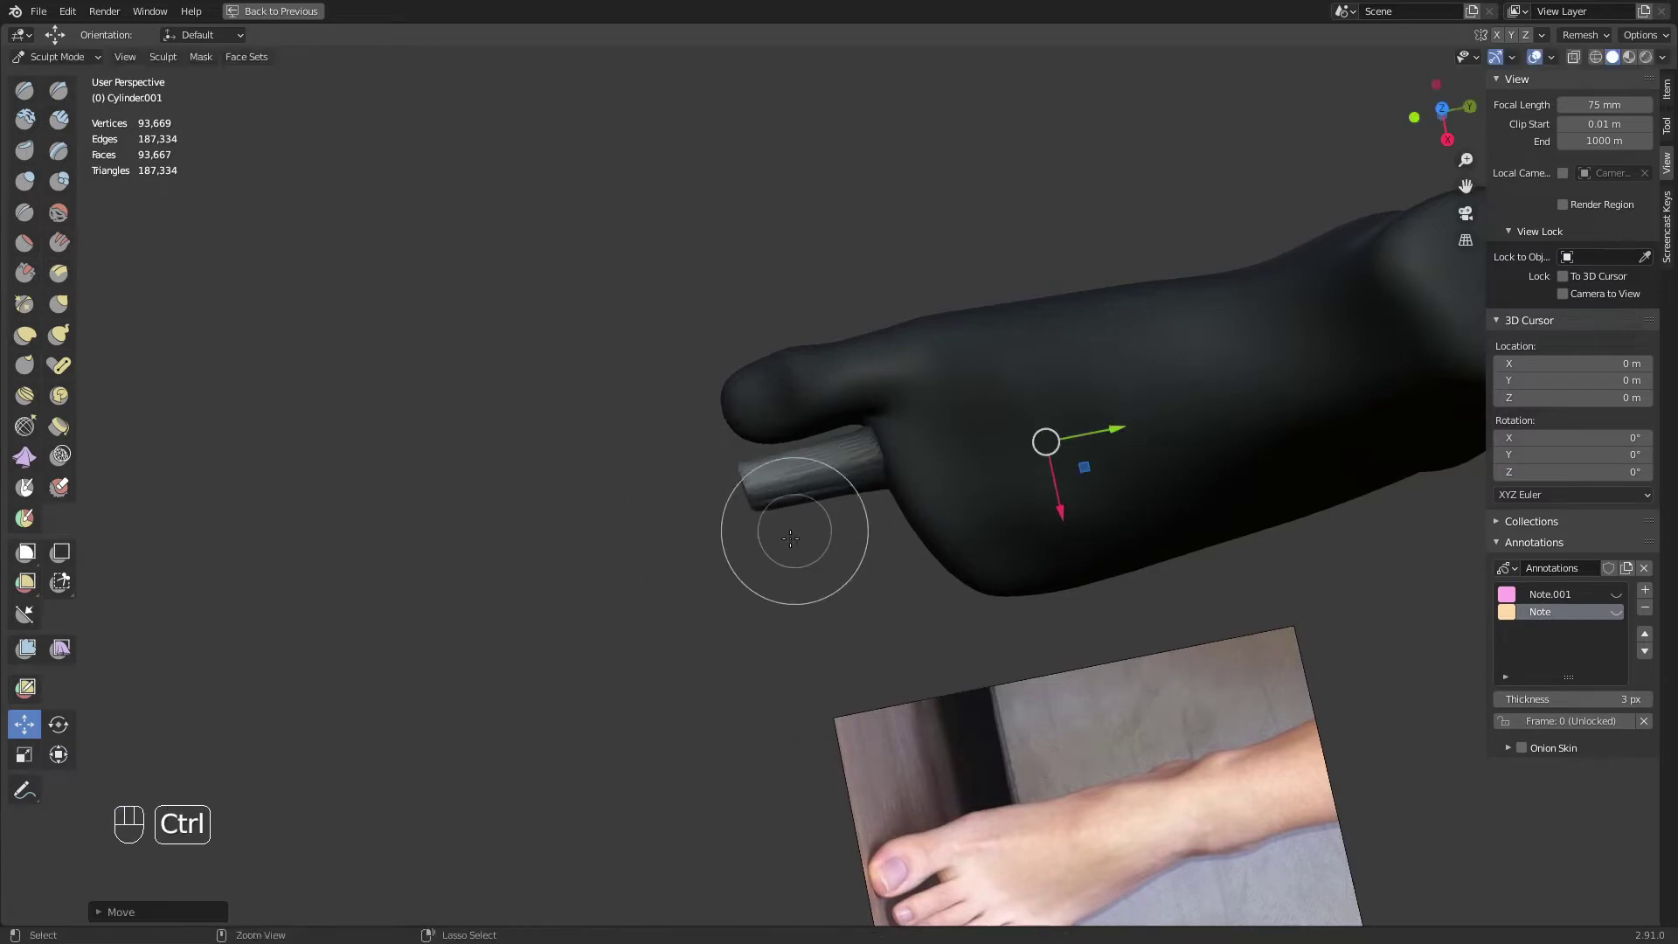
{"action": "key", "text": "ctrl+z"}
{"action": "key", "text": "ctrl+z"}
{"action": "left_click_drag", "start_coordinate": [674, 588], "coordinate": [494, 643]}
{"action": "key", "text": "ctrl+z"}
{"action": "key", "text": "ctrl+z"}
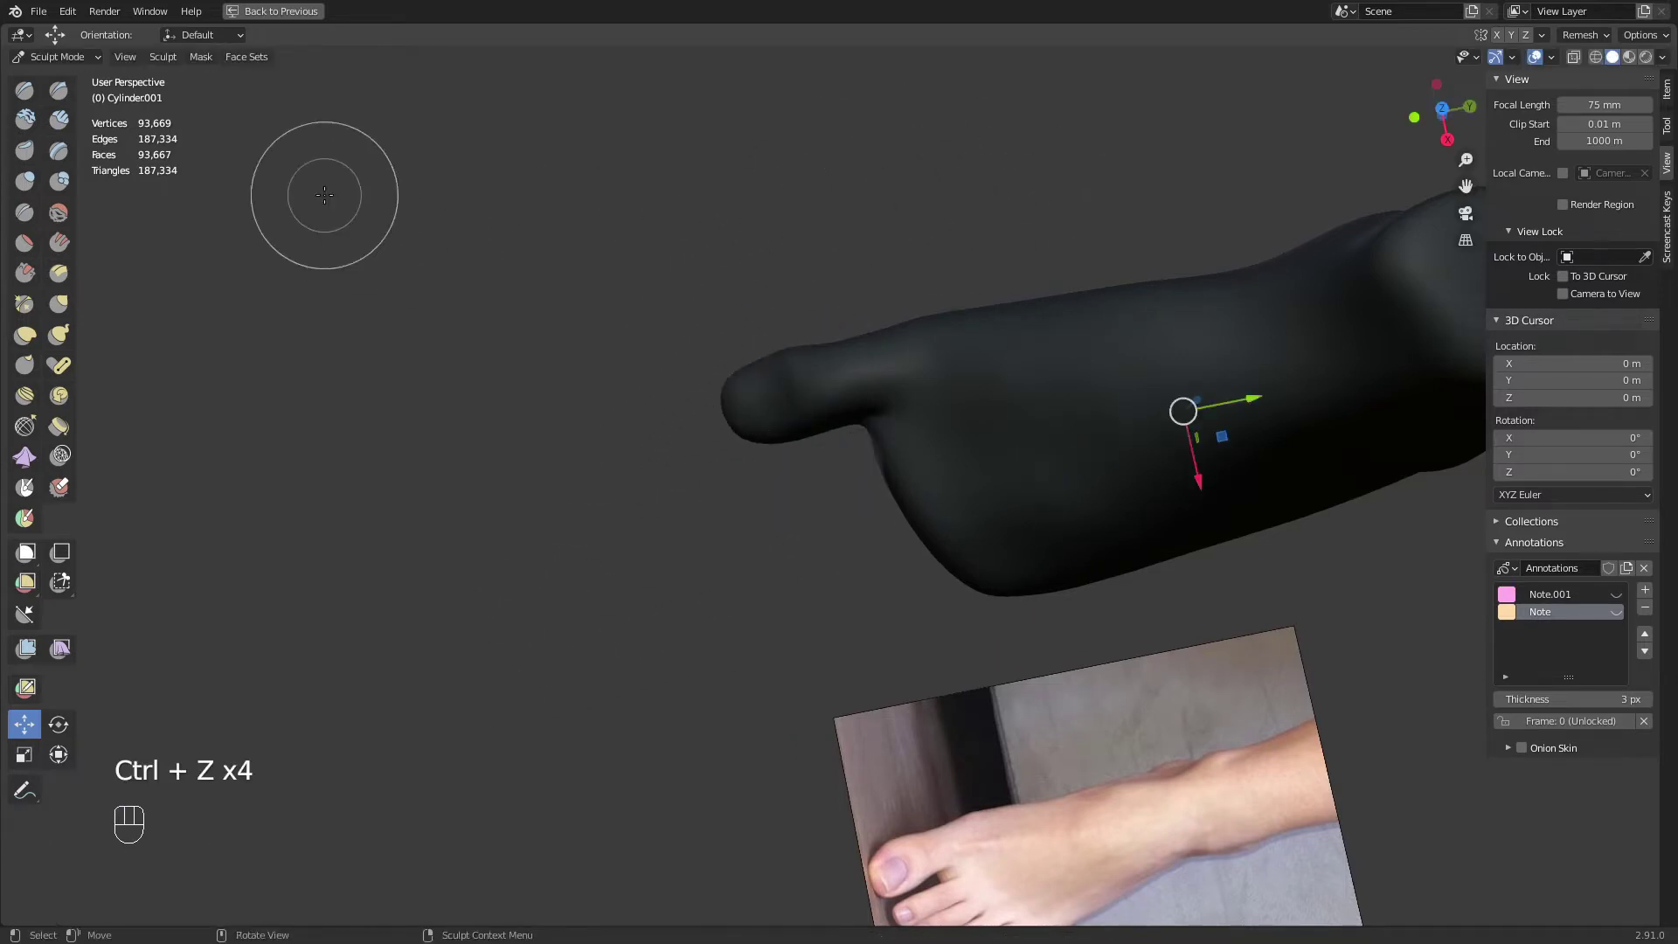
{"action": "left_click_drag", "start_coordinate": [299, 144], "coordinate": [188, 164]}
{"action": "key", "text": "ctrl+z"}
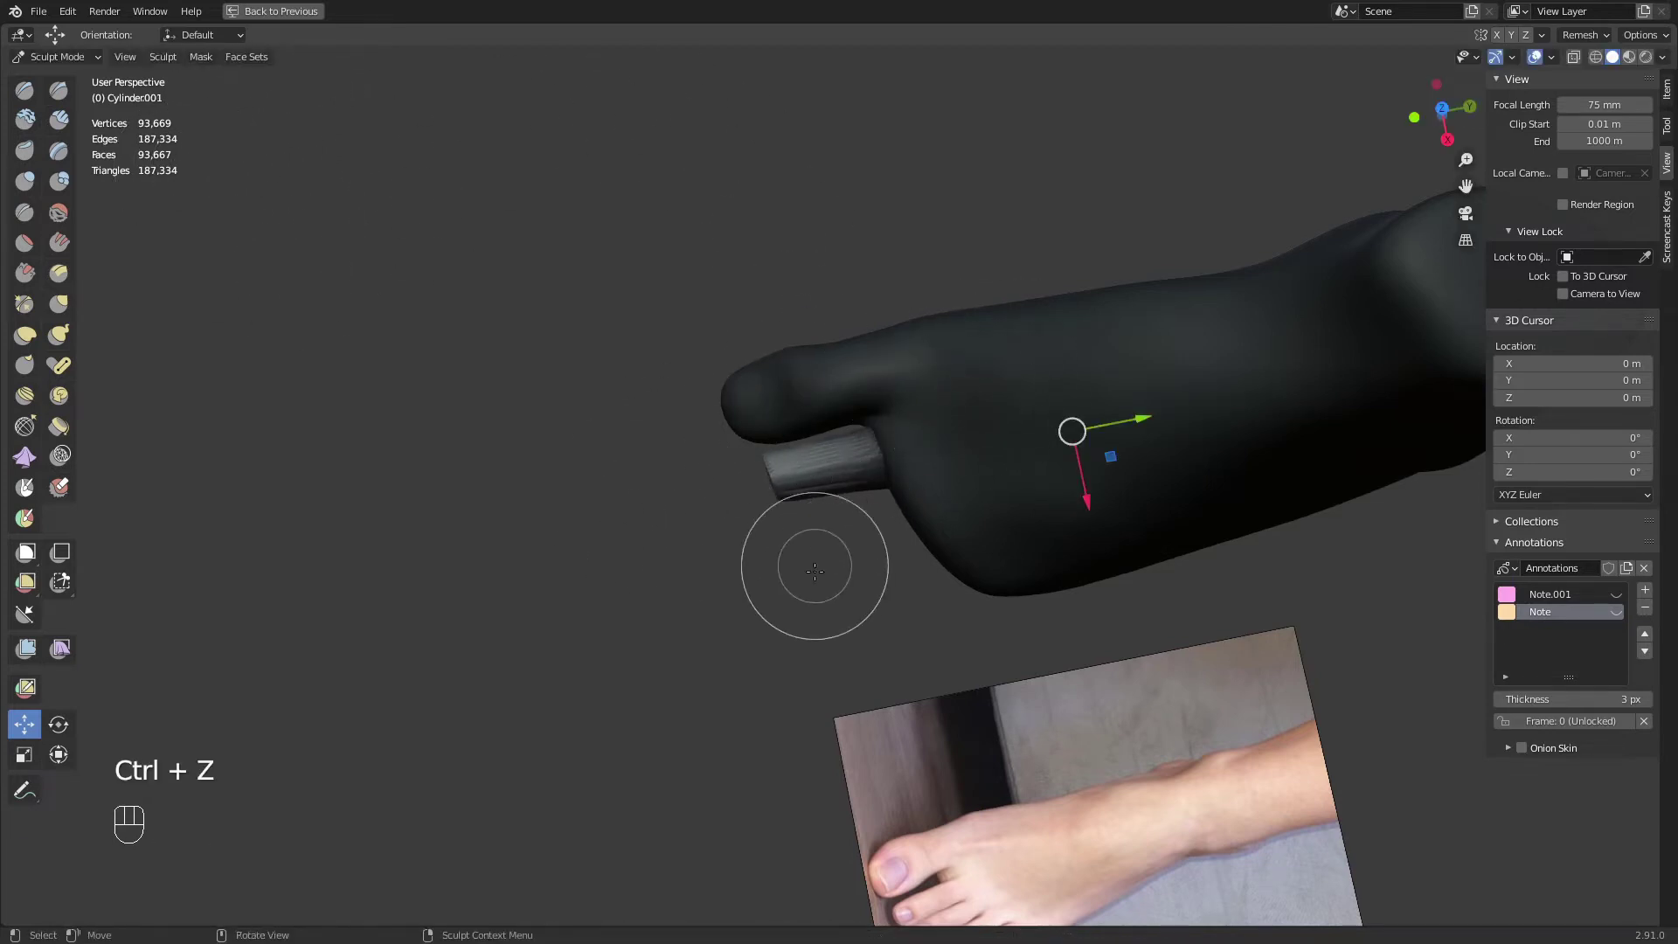
{"action": "key", "text": "ctrl+z"}
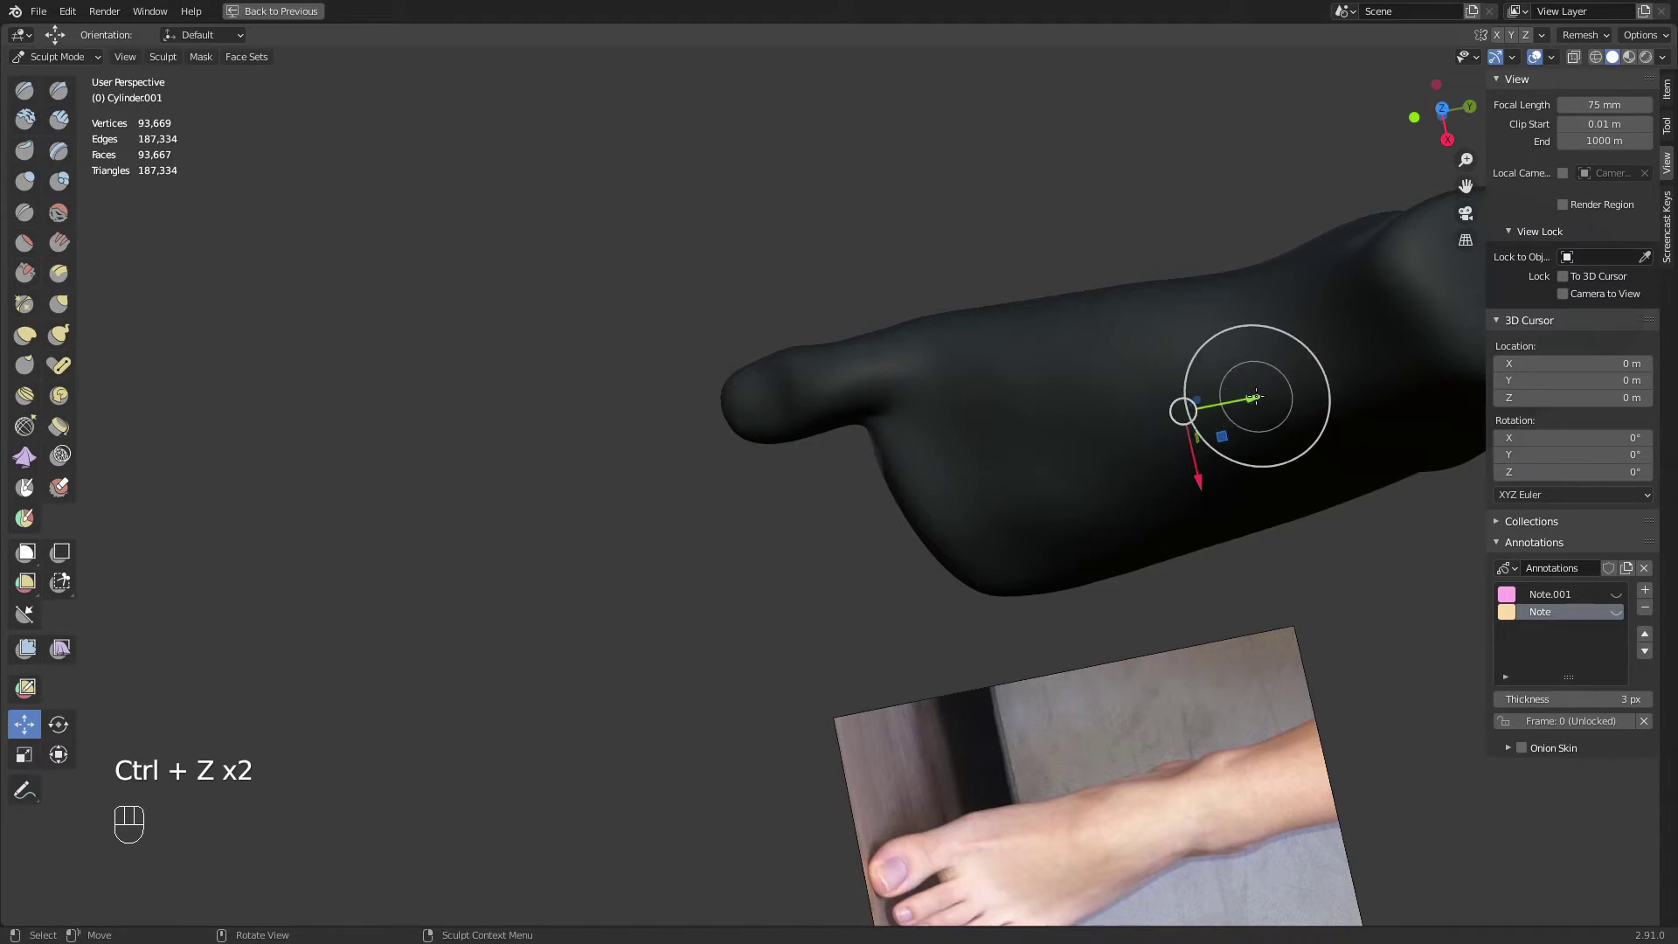
{"action": "left_click_drag", "start_coordinate": [1256, 396], "coordinate": [1211, 392]}
{"action": "key", "text": "ctrl+z"}
{"action": "key", "text": "ctrl+z"}
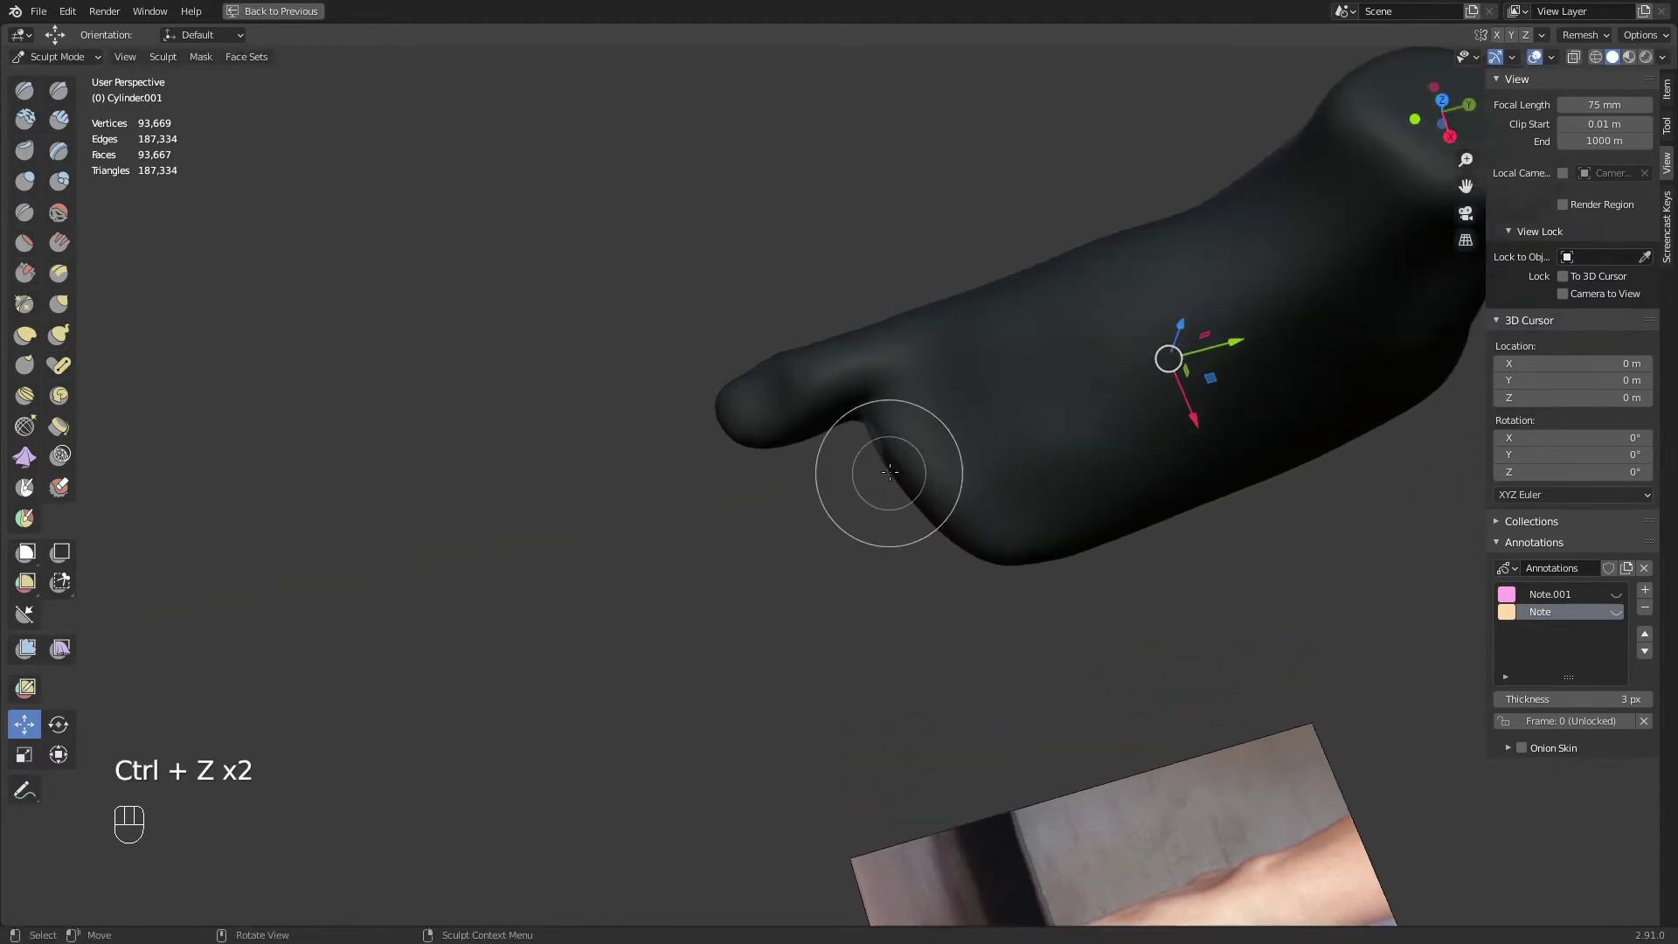
Pull the unmasked patch forward as a second toe with Move, and lower its tip in right view
{"action": "left_click_drag", "start_coordinate": [887, 479], "coordinate": [758, 486]}
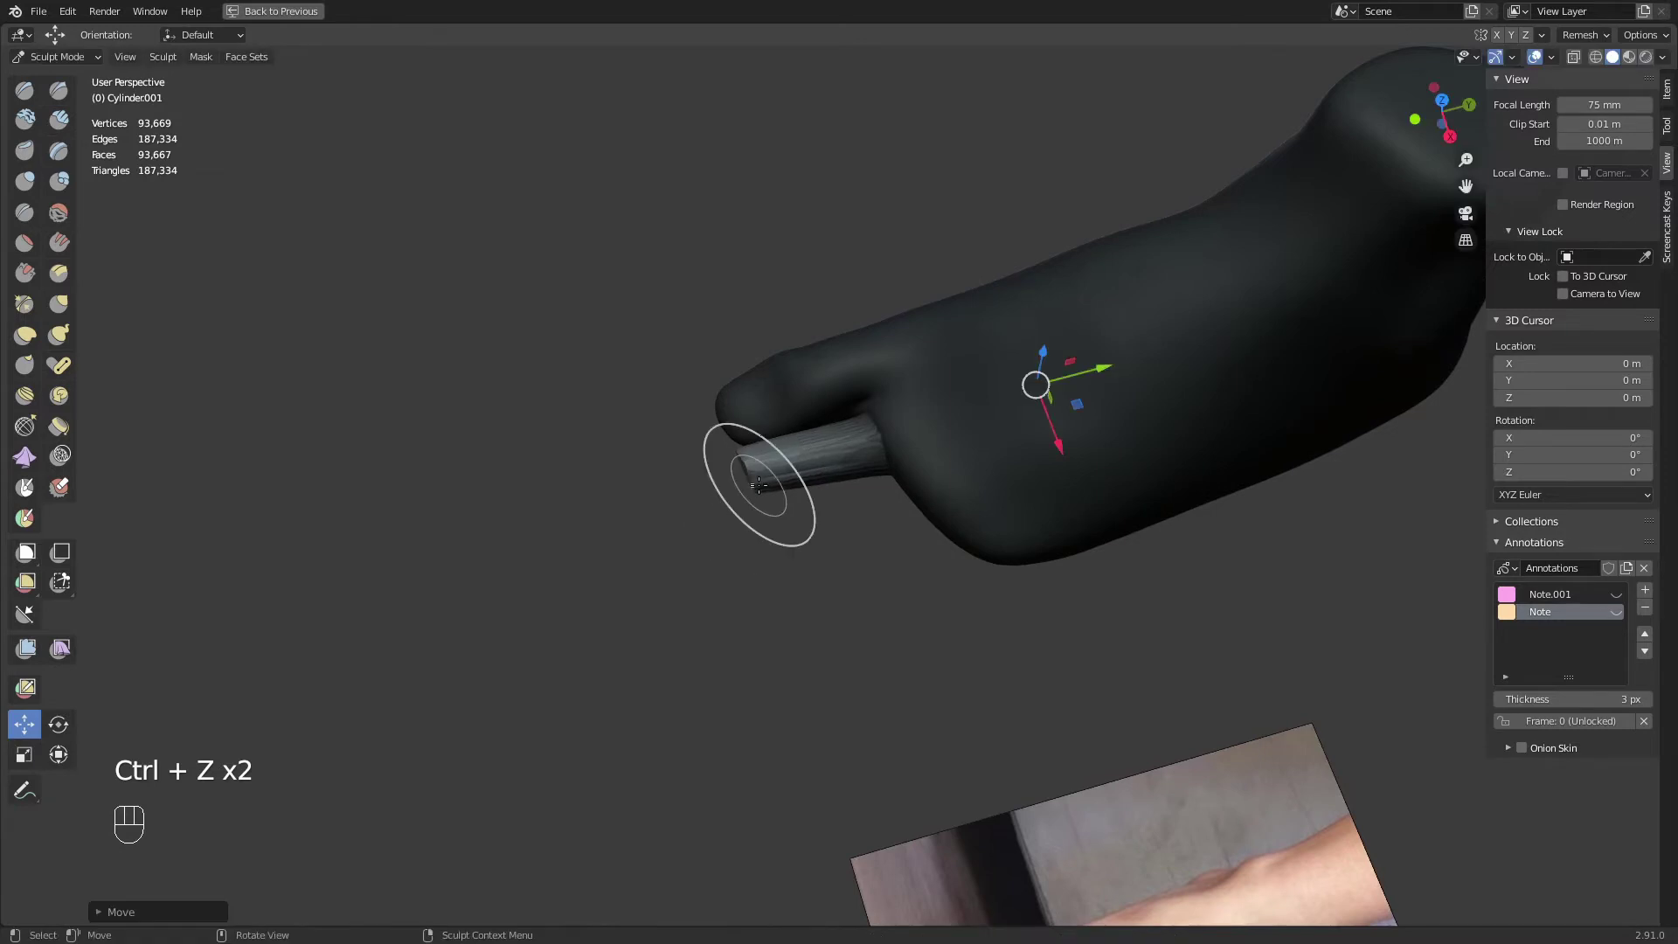
{"action": "key", "text": "KP_3"}
{"action": "middle_click_drag", "start_coordinate": [750, 488], "coordinate": [911, 517], "text": "ctrl"}
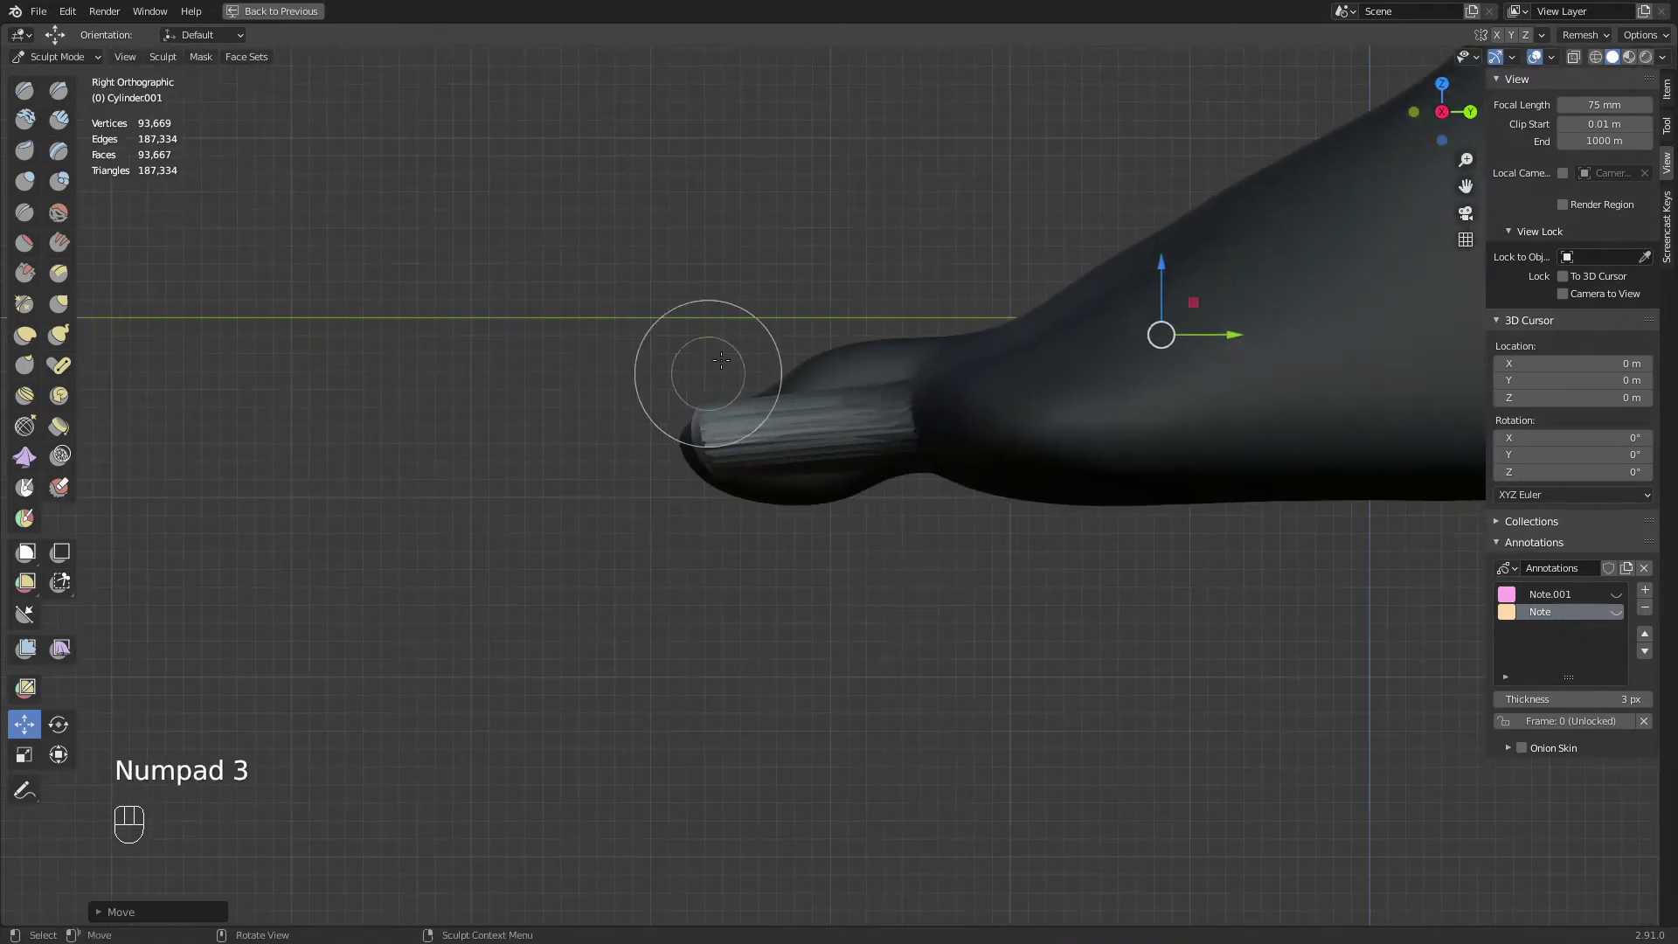
{"action": "left_click_drag", "start_coordinate": [736, 483], "coordinate": [750, 499]}
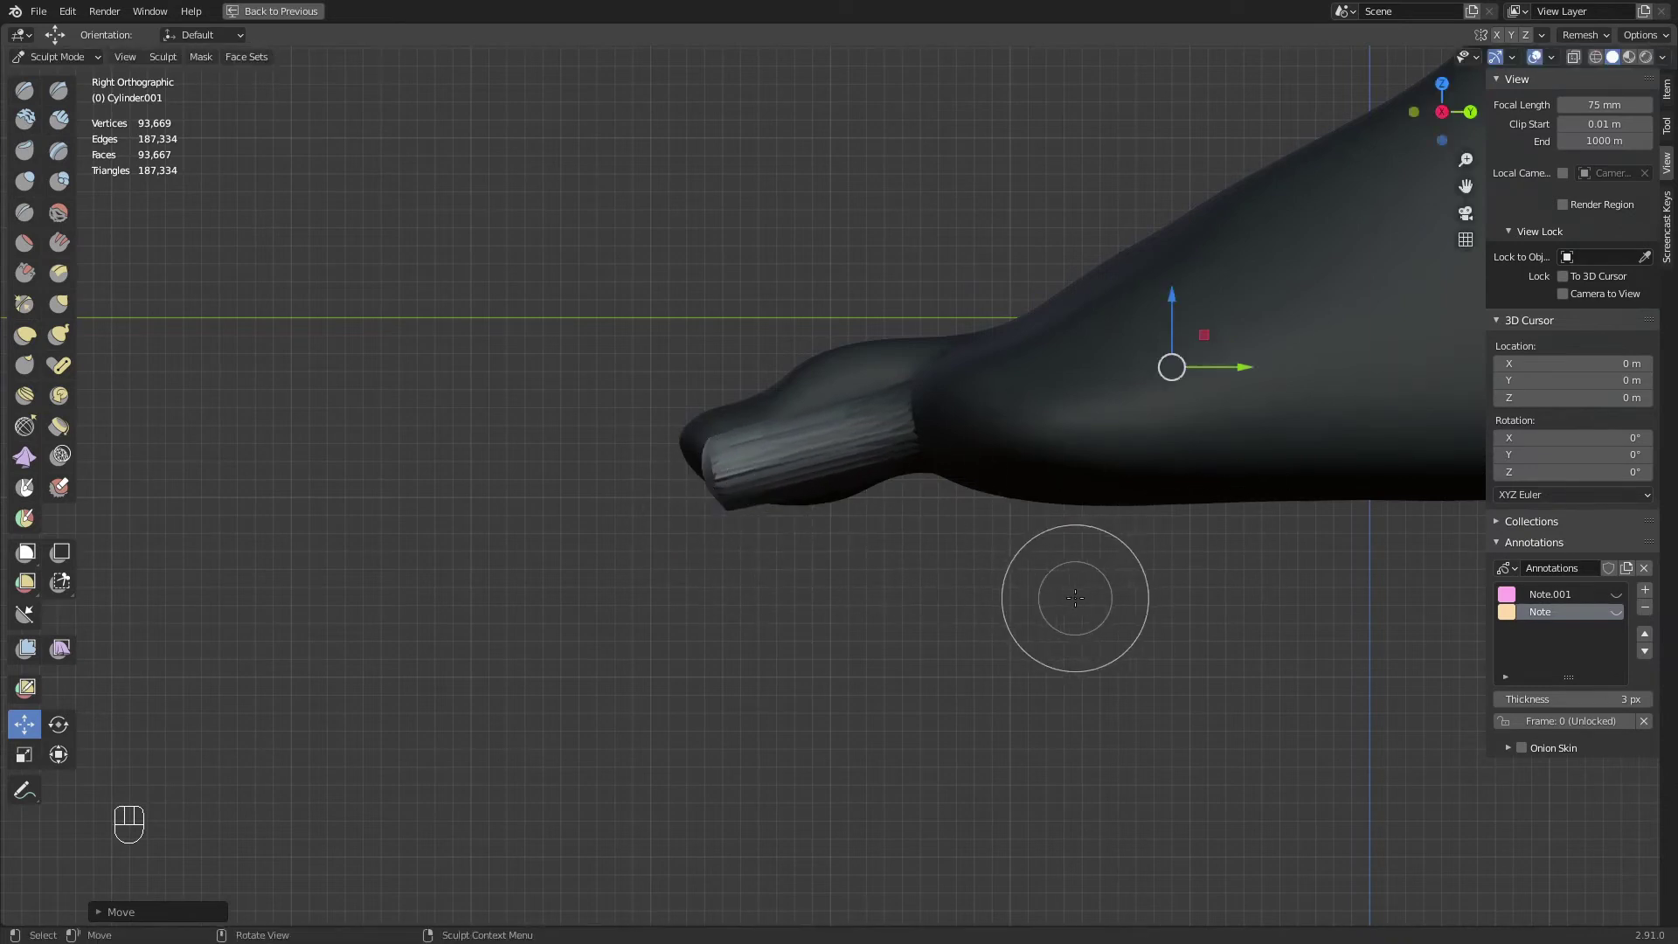
{"action": "key", "text": "a"}
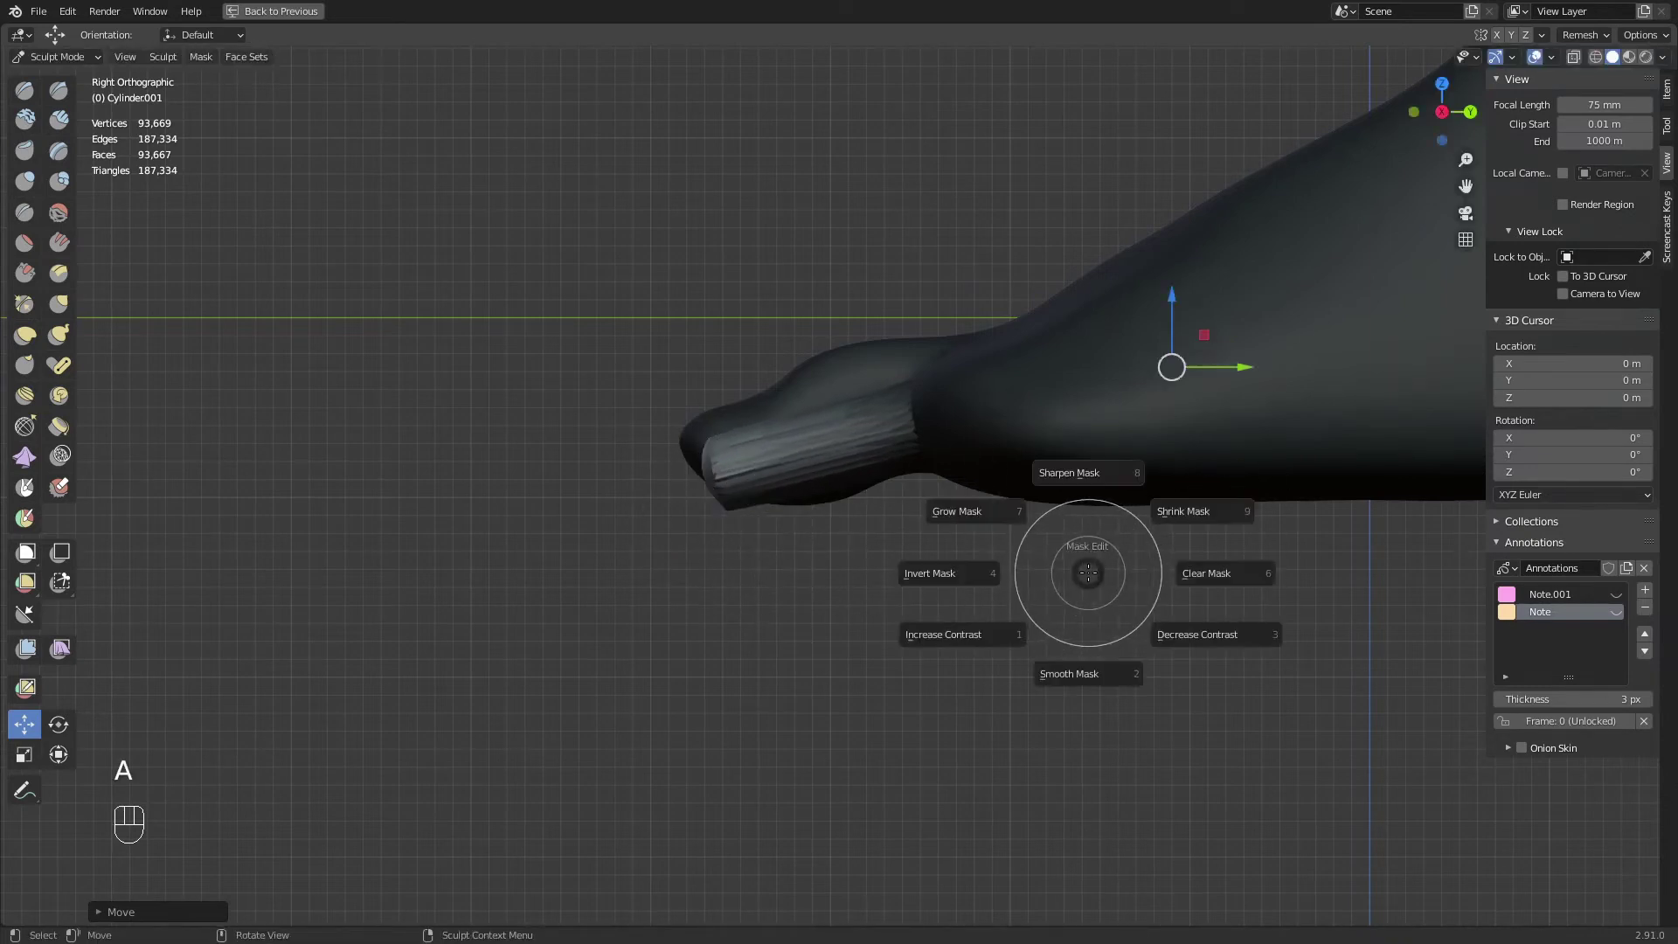
{"action": "left_click", "coordinate": [1224, 574]}
{"action": "middle_click_drag", "start_coordinate": [967, 449], "coordinate": [762, 560], "text": "ctrl"}
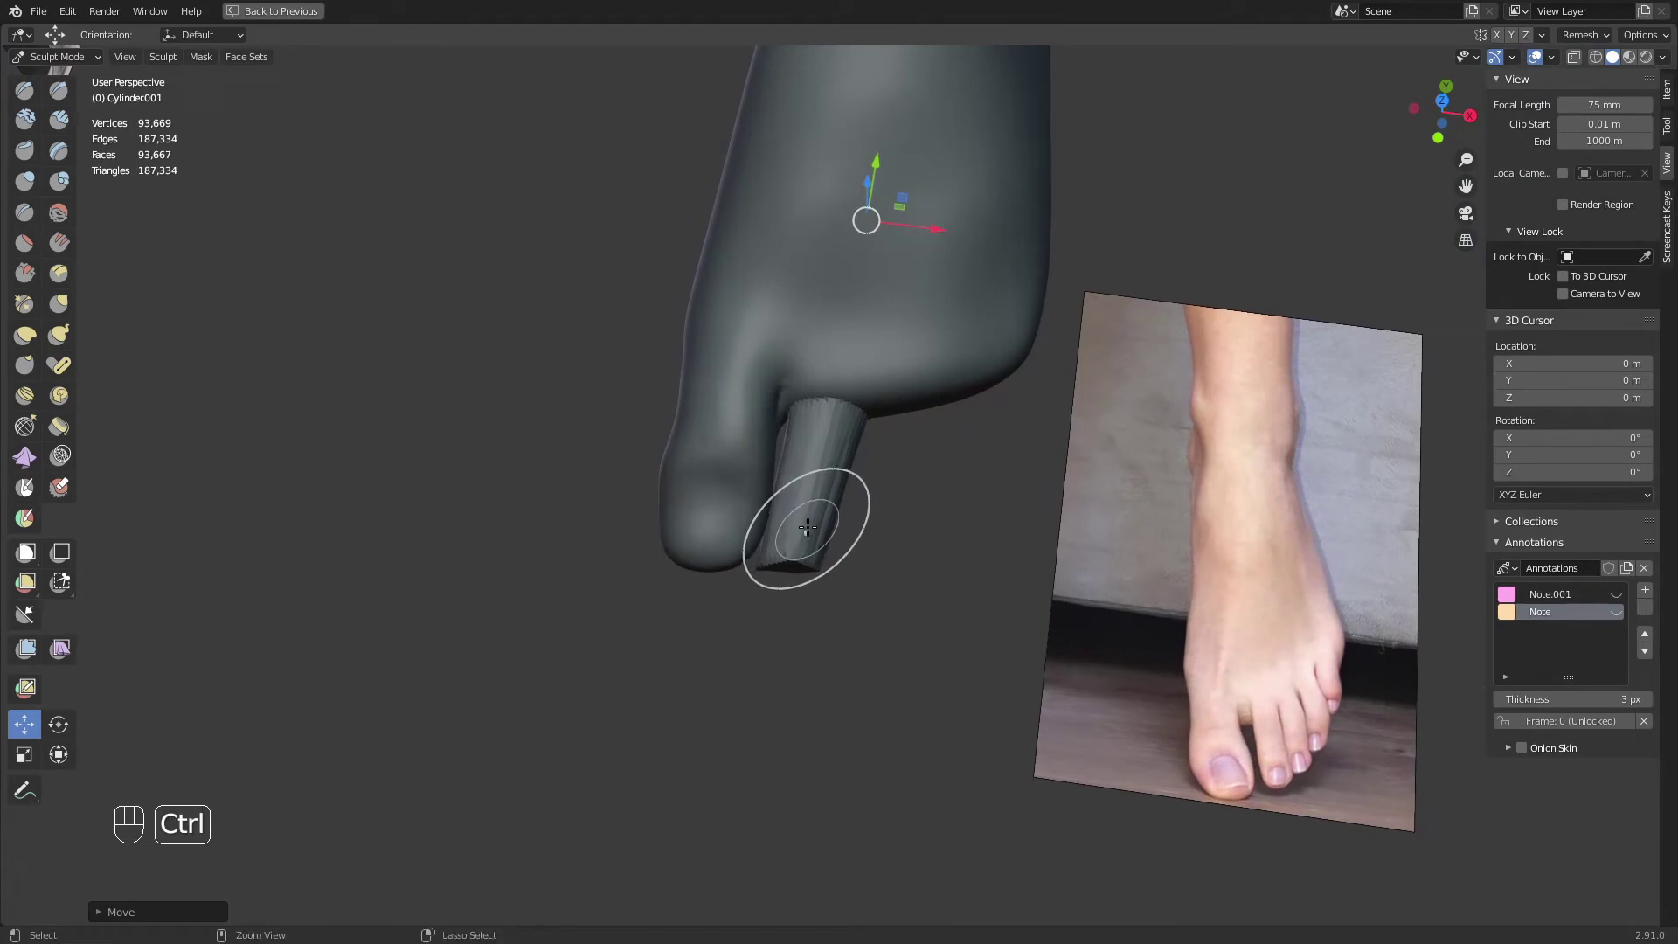
{"action": "key", "text": "ctrl+z"}
Shift the second toe's tip sideways away from the big toe with Move in top view, and clear the mask
{"action": "key", "text": "KP_7"}
{"action": "middle_click_drag", "start_coordinate": [738, 454], "coordinate": [835, 498], "text": "shift"}
{"action": "mouse_move", "coordinate": [835, 498]}
{"action": "left_mouse_down"}
{"action": "mouse_move", "coordinate": [884, 487]}
{"action": "mouse_move", "coordinate": [861, 496]}
{"action": "left_mouse_up"}
{"action": "middle_click_drag", "start_coordinate": [861, 496], "coordinate": [904, 563], "text": "shift"}
{"action": "left_click_drag", "start_coordinate": [889, 558], "coordinate": [894, 556]}
{"action": "middle_click_drag", "start_coordinate": [894, 556], "coordinate": [900, 596], "text": "shift"}
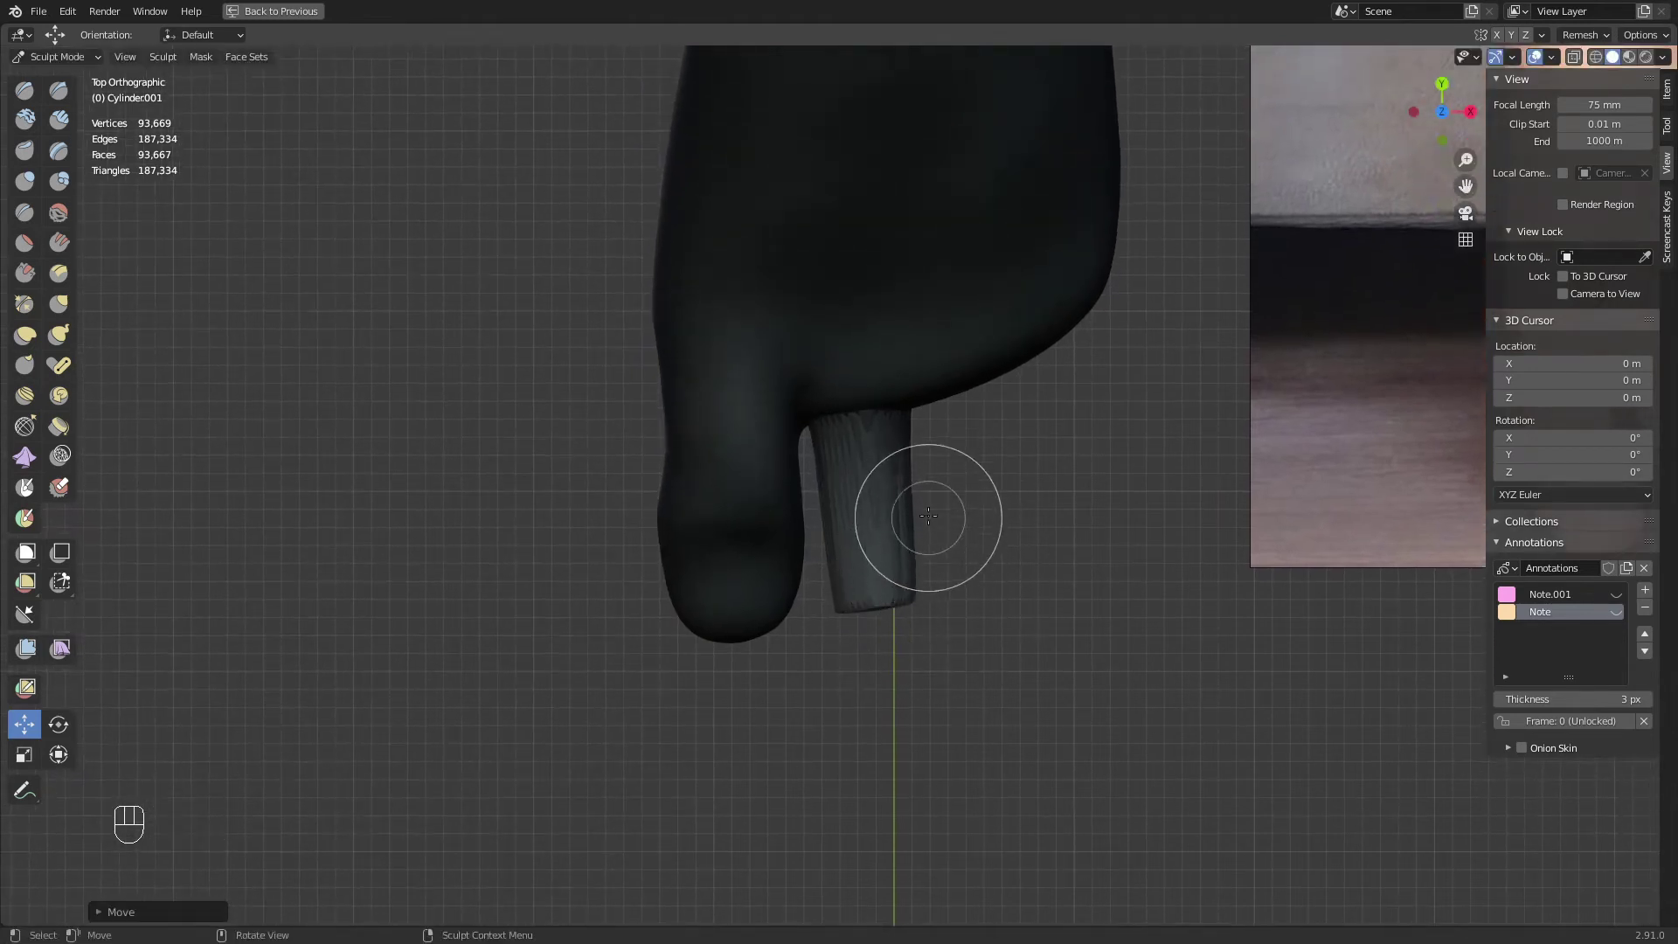
{"action": "key", "text": "a"}
{"action": "left_click", "coordinate": [1131, 479]}
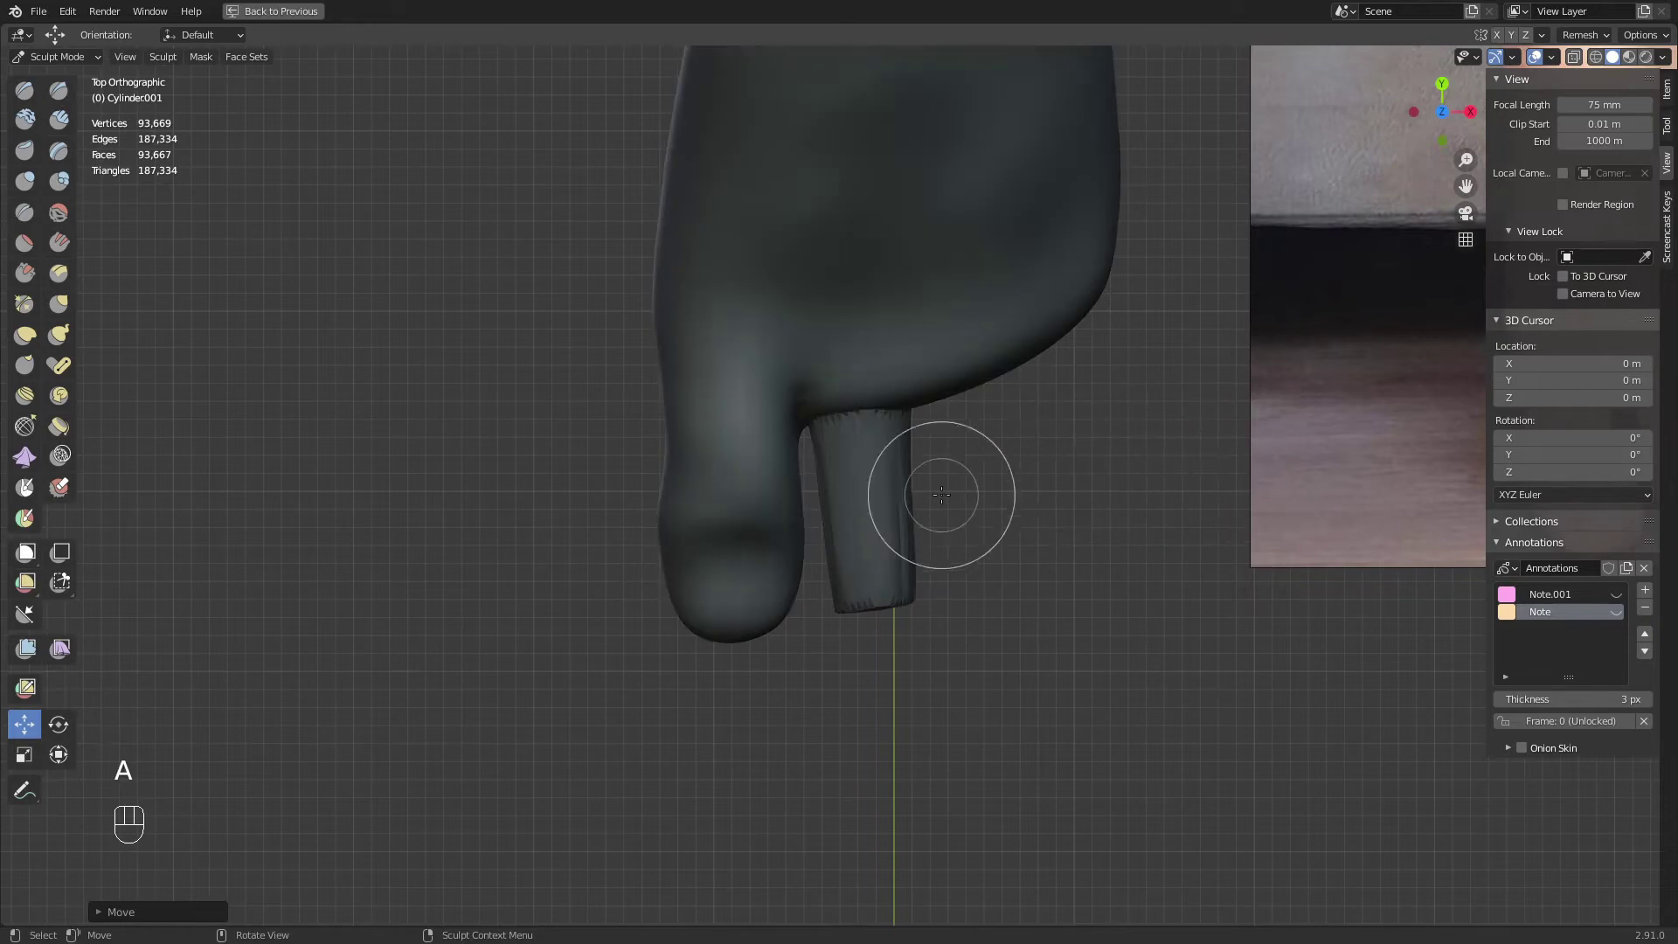
Reshape the second toe's base beside the big toe with the Grab brush at 113 px radius
{"action": "mouse_move", "coordinate": [836, 479]}
{"action": "middle_mouse_down", "text": "shift"}
{"action": "mouse_move", "coordinate": [869, 440]}
{"action": "mouse_move", "coordinate": [866, 366]}
{"action": "middle_mouse_up", "text": "shift"}
{"action": "key", "text": "g"}
{"action": "key", "text": "f"}
{"action": "left_click", "coordinate": [892, 306]}
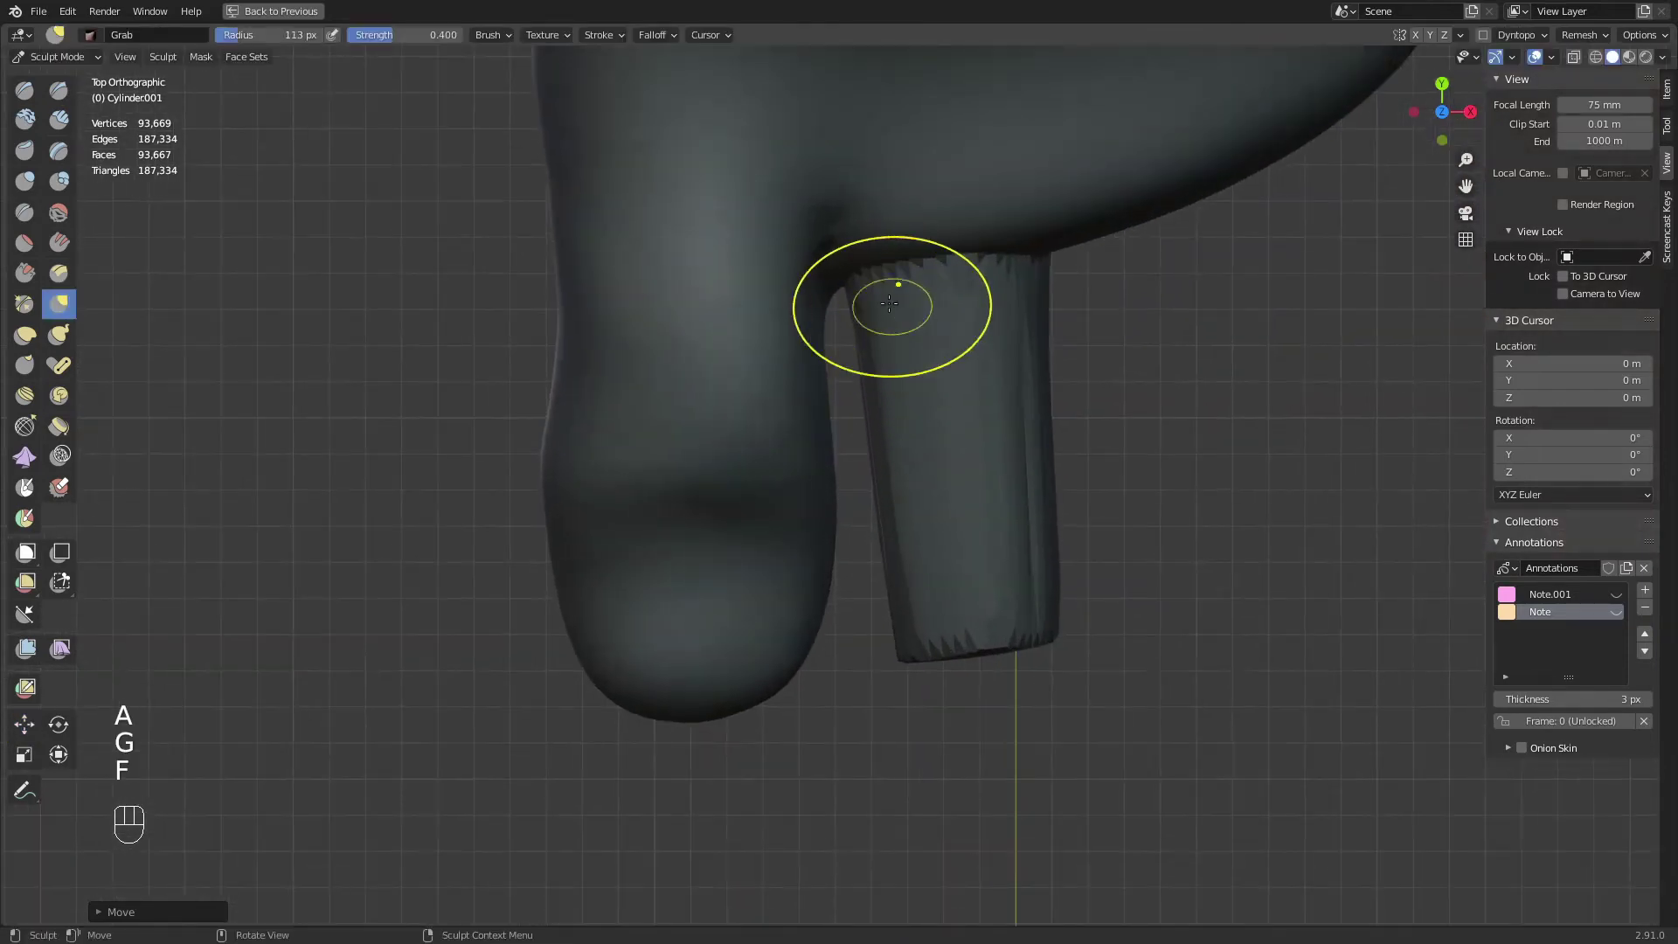
{"action": "left_click_drag", "start_coordinate": [892, 307], "coordinate": [860, 295]}
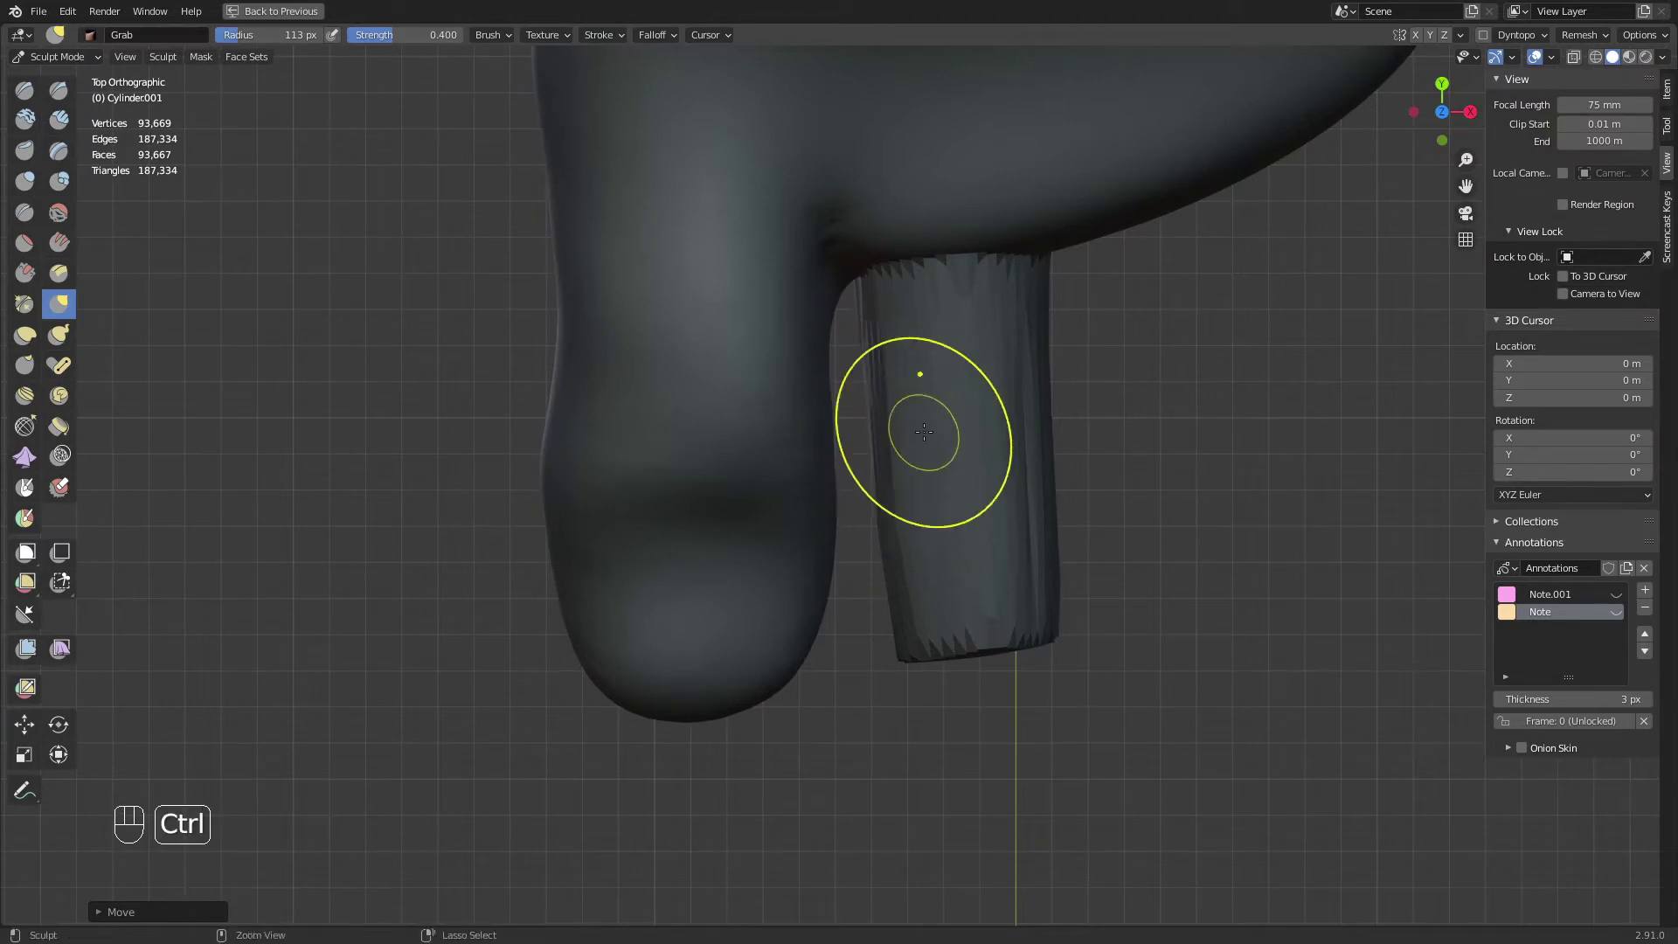
{"action": "middle_click_drag", "start_coordinate": [924, 431], "coordinate": [992, 419], "text": "ctrl"}
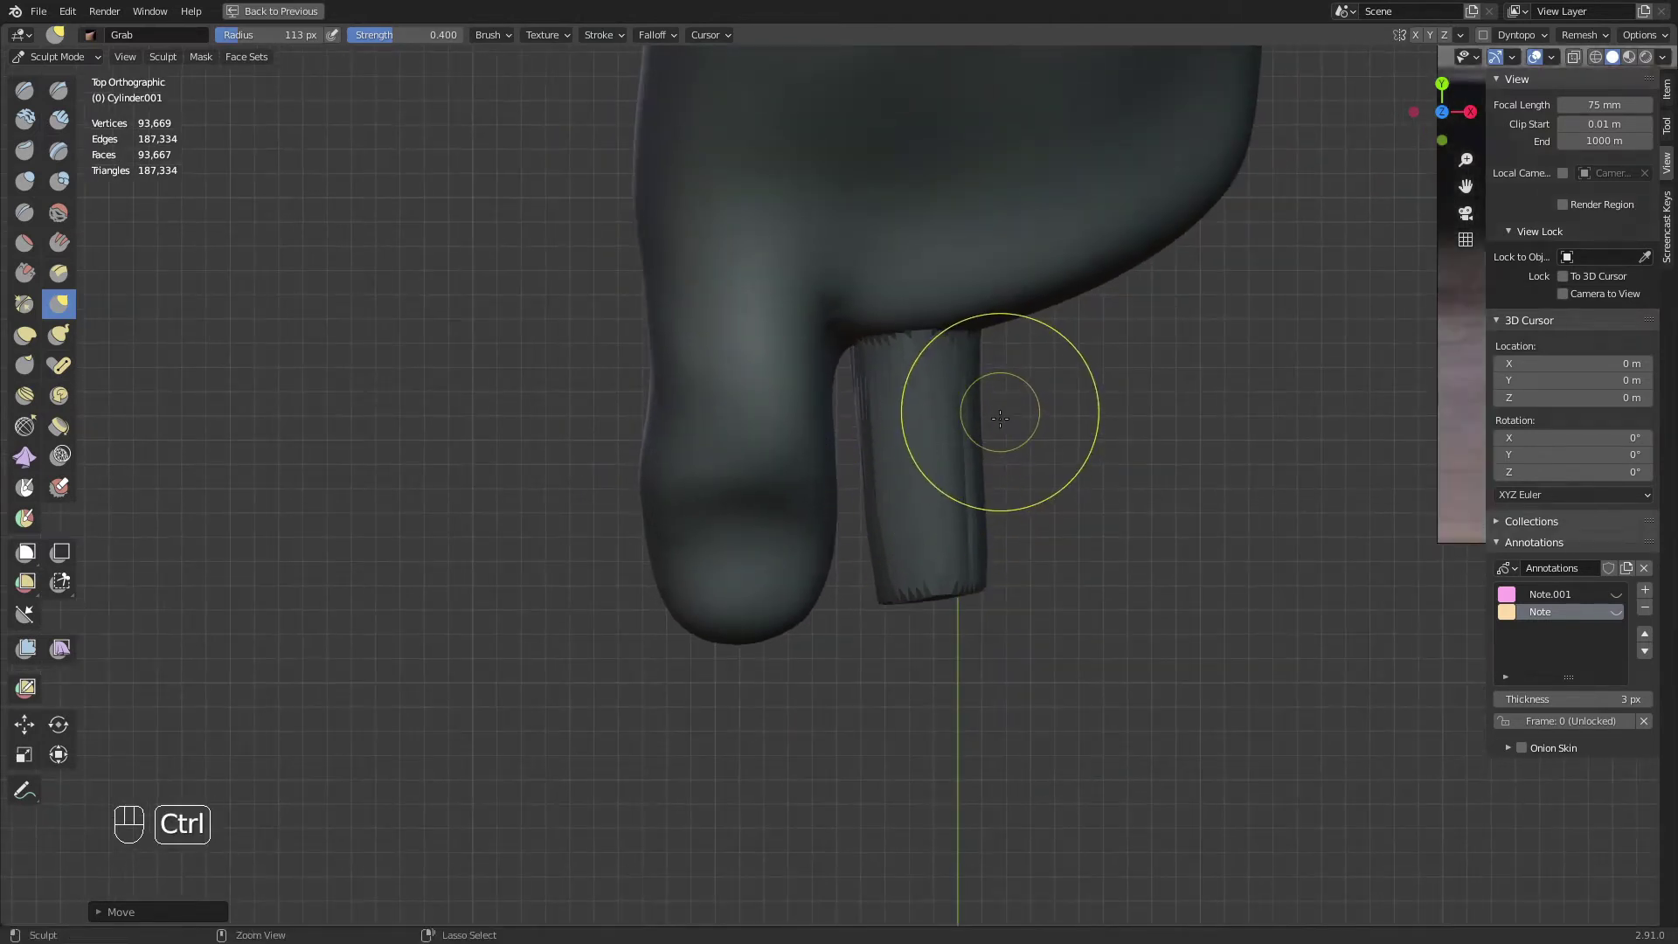
Remesh the foot and save the file
{"action": "key", "text": "ctrl+r"}
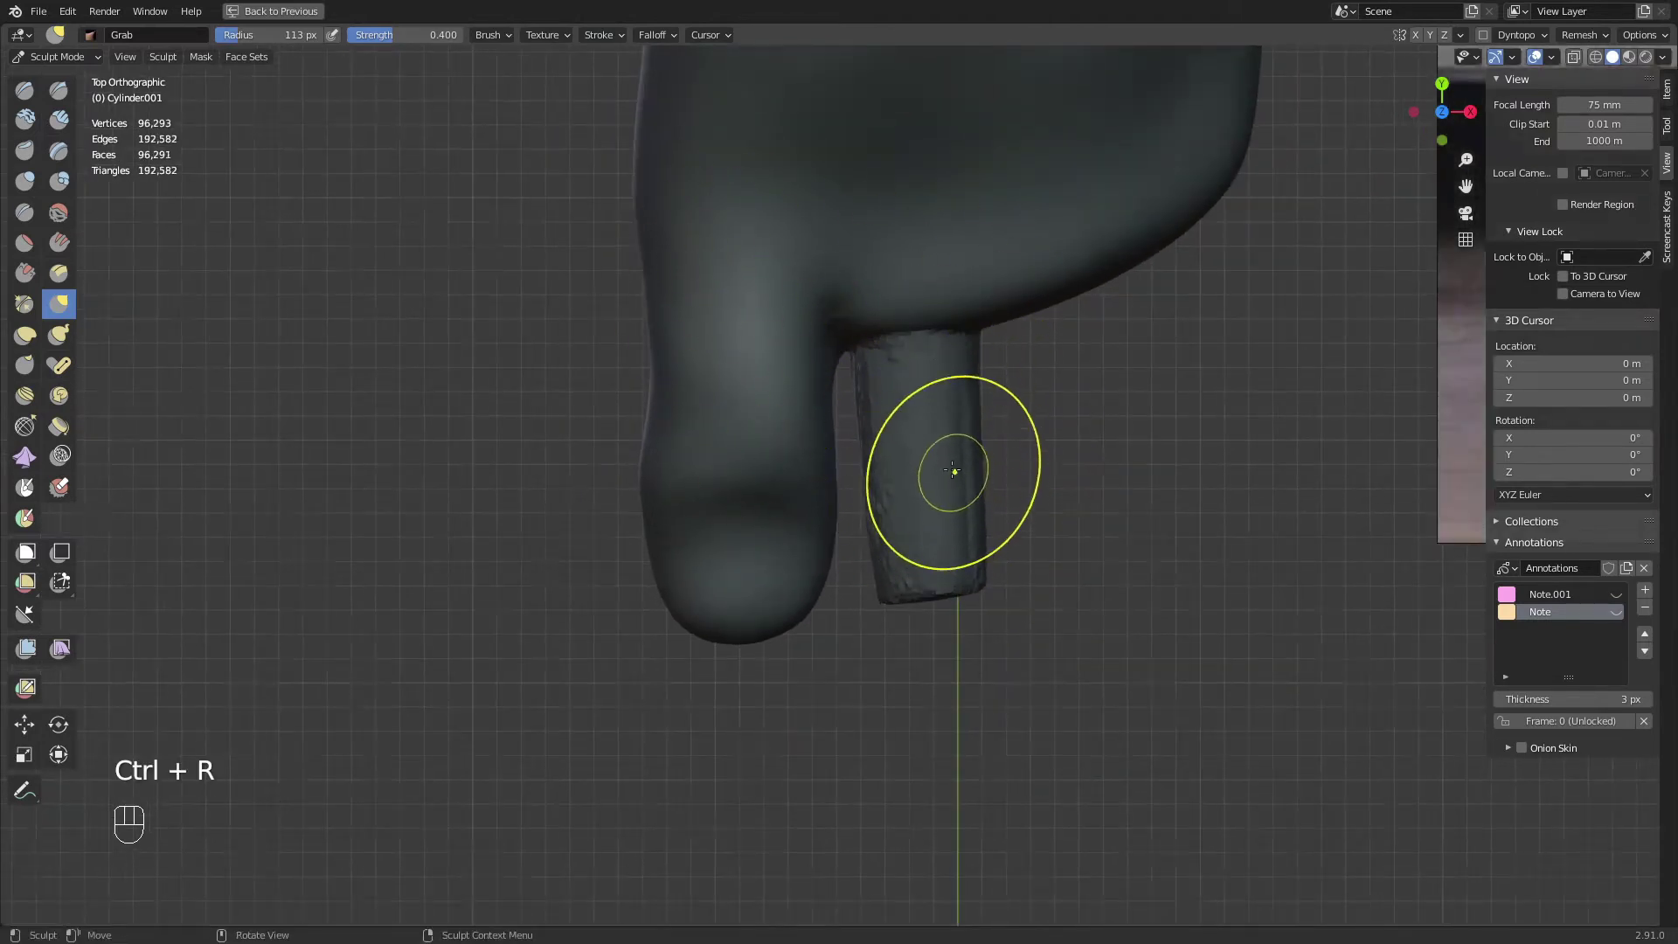
{"action": "mouse_move", "coordinate": [952, 470]}
{"action": "middle_mouse_down"}
{"action": "mouse_move", "coordinate": [1016, 455]}
{"action": "mouse_move", "coordinate": [938, 411]}
{"action": "middle_mouse_up"}
{"action": "key", "text": "ctrl"}
{"action": "key", "text": "ctrl+s"}
Smooth the second toe on its upper side, underside and tip
{"action": "mouse_move", "coordinate": [963, 325]}
{"action": "left_mouse_down", "text": "shift"}
{"action": "mouse_move", "coordinate": [902, 521]}
{"action": "mouse_move", "coordinate": [899, 625]}
{"action": "left_mouse_up", "text": "shift"}
{"action": "mouse_move", "coordinate": [899, 624]}
{"action": "middle_mouse_down"}
{"action": "mouse_move", "coordinate": [937, 371]}
{"action": "mouse_move", "coordinate": [924, 297]}
{"action": "middle_mouse_up"}
{"action": "left_click_drag", "start_coordinate": [932, 381], "coordinate": [954, 524], "text": "shift"}
{"action": "mouse_move", "coordinate": [949, 582]}
{"action": "middle_mouse_down"}
{"action": "mouse_move", "coordinate": [951, 537]}
{"action": "mouse_move", "coordinate": [950, 582]}
{"action": "middle_mouse_up"}
{"action": "left_click_drag", "start_coordinate": [905, 496], "coordinate": [905, 392], "text": "shift"}
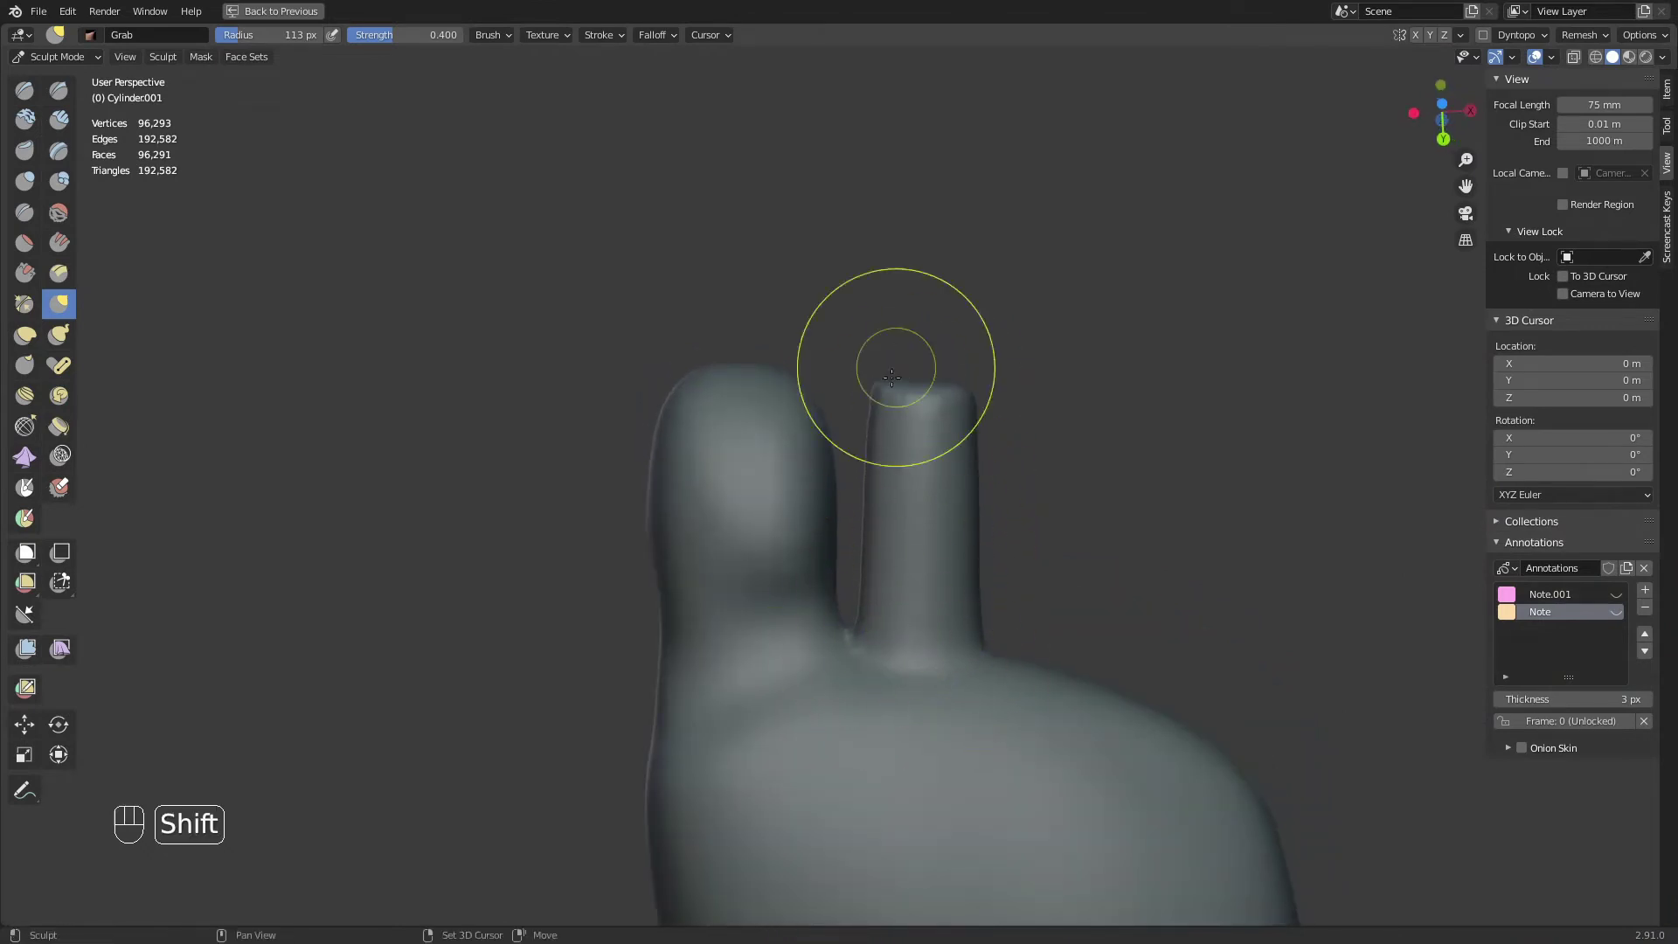
{"action": "middle_click_drag", "start_coordinate": [988, 509], "coordinate": [970, 743]}
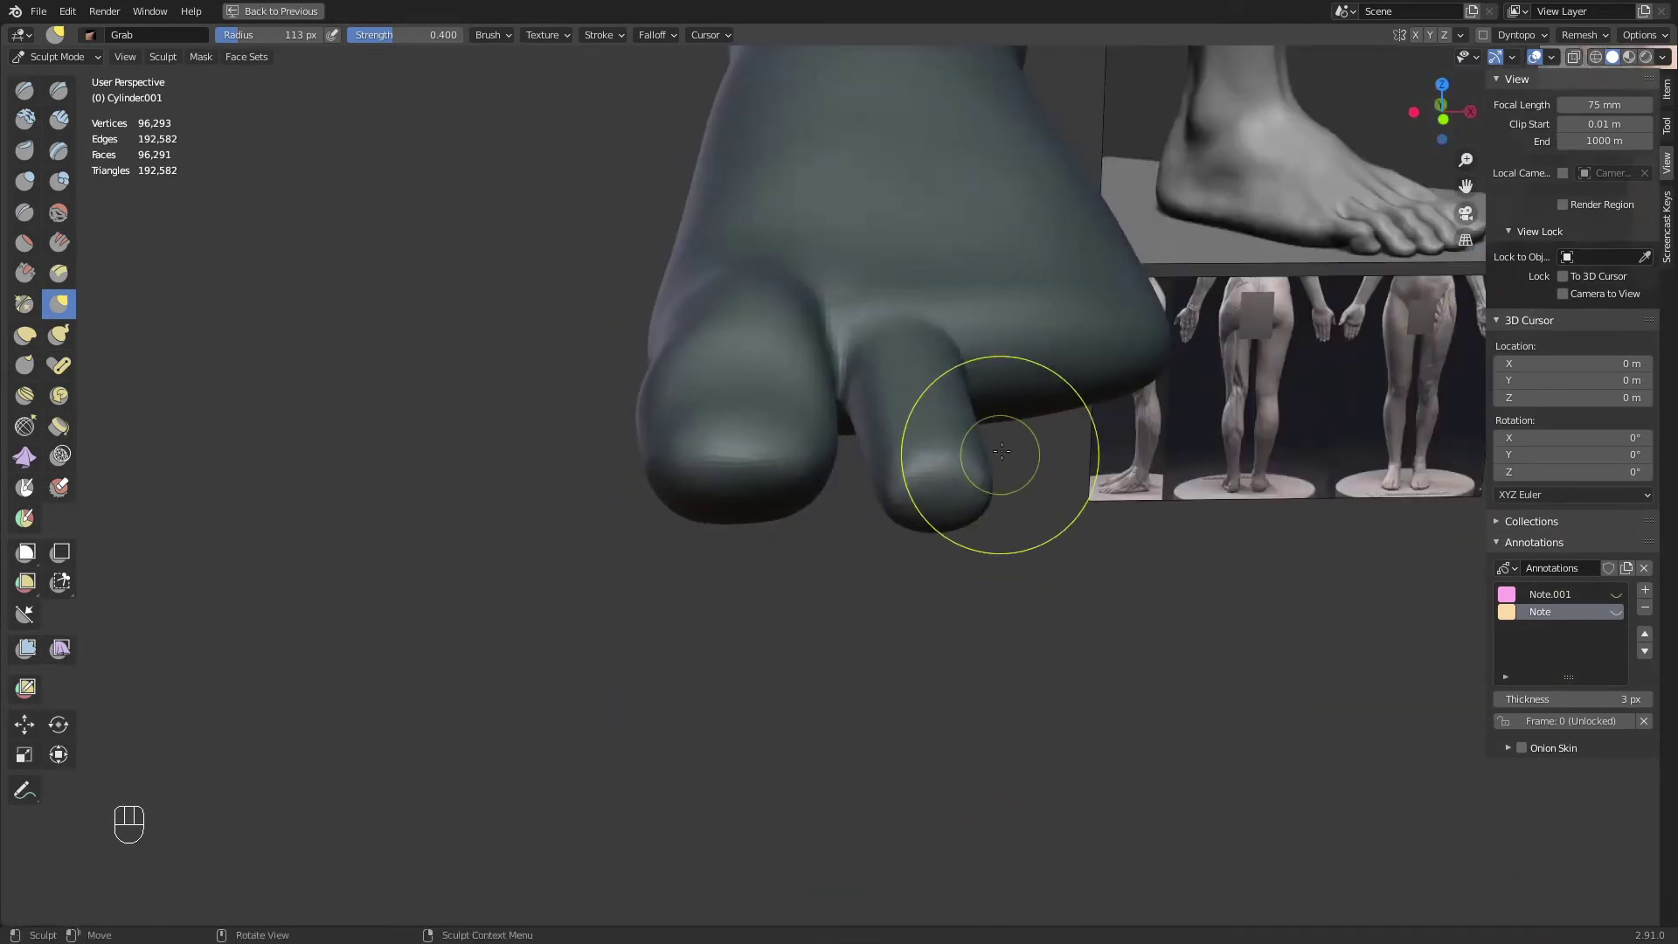
Show the Note annotation layer and outline the second toe's base, tip and both sides with Annotate in top view
{"action": "key", "text": "KP_7"}
{"action": "mouse_move", "coordinate": [907, 366]}
{"action": "middle_mouse_down", "text": "ctrl"}
{"action": "mouse_move", "coordinate": [974, 487]}
{"action": "mouse_move", "coordinate": [817, 547]}
{"action": "middle_mouse_up", "text": "ctrl"}
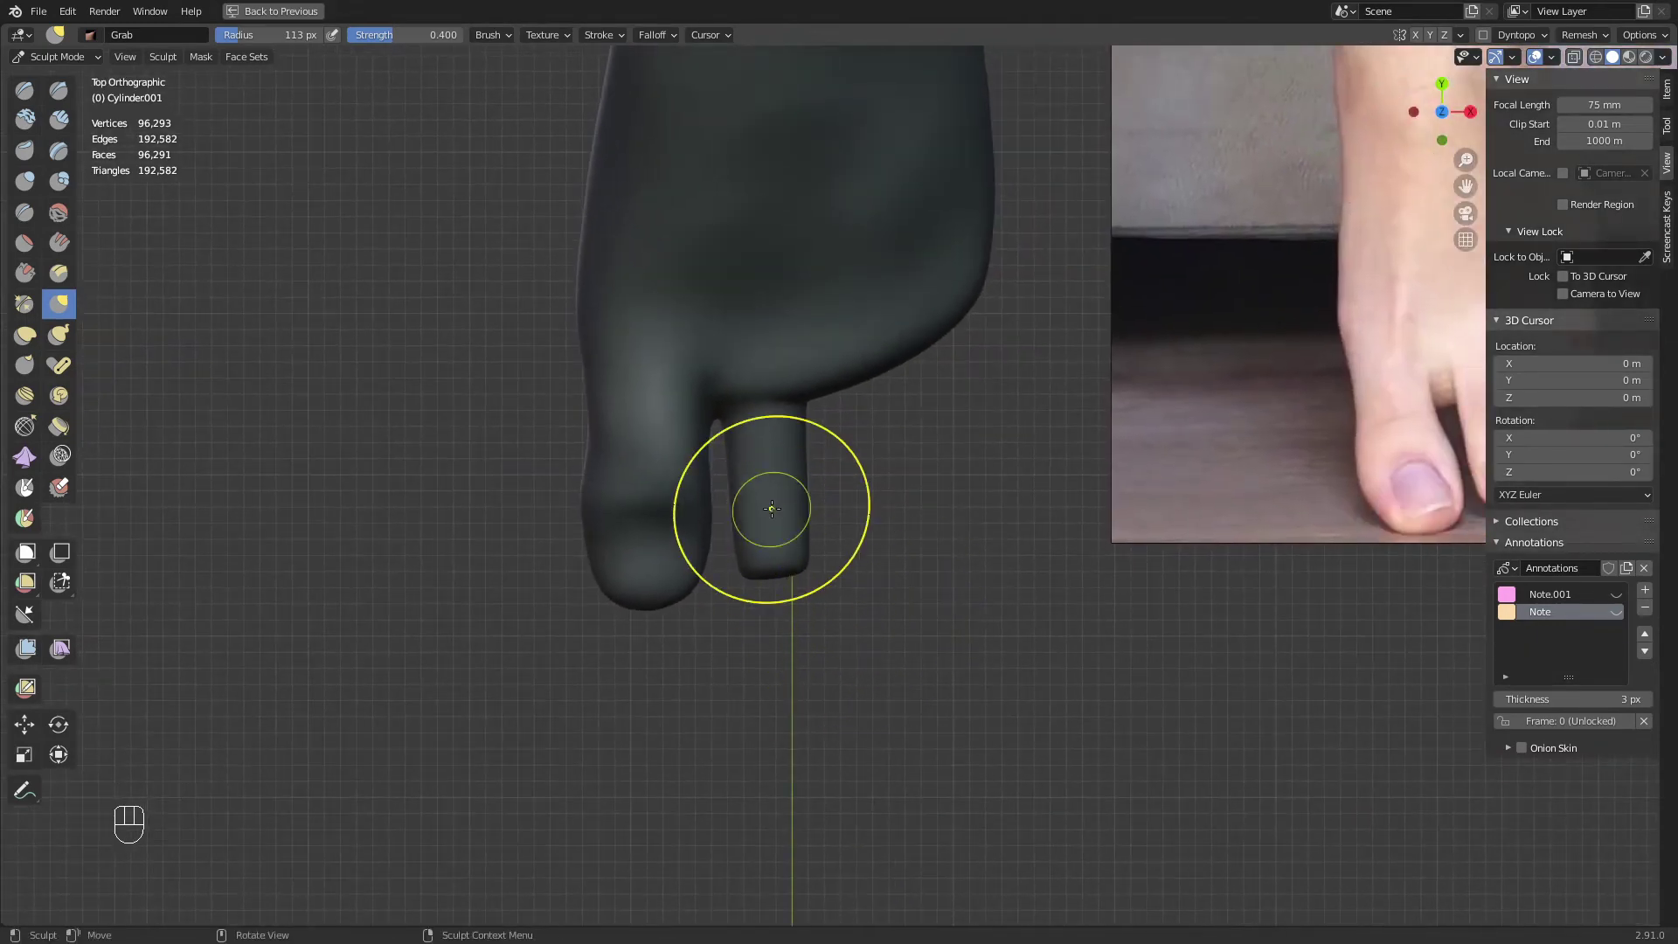
{"action": "left_click", "coordinate": [24, 790]}
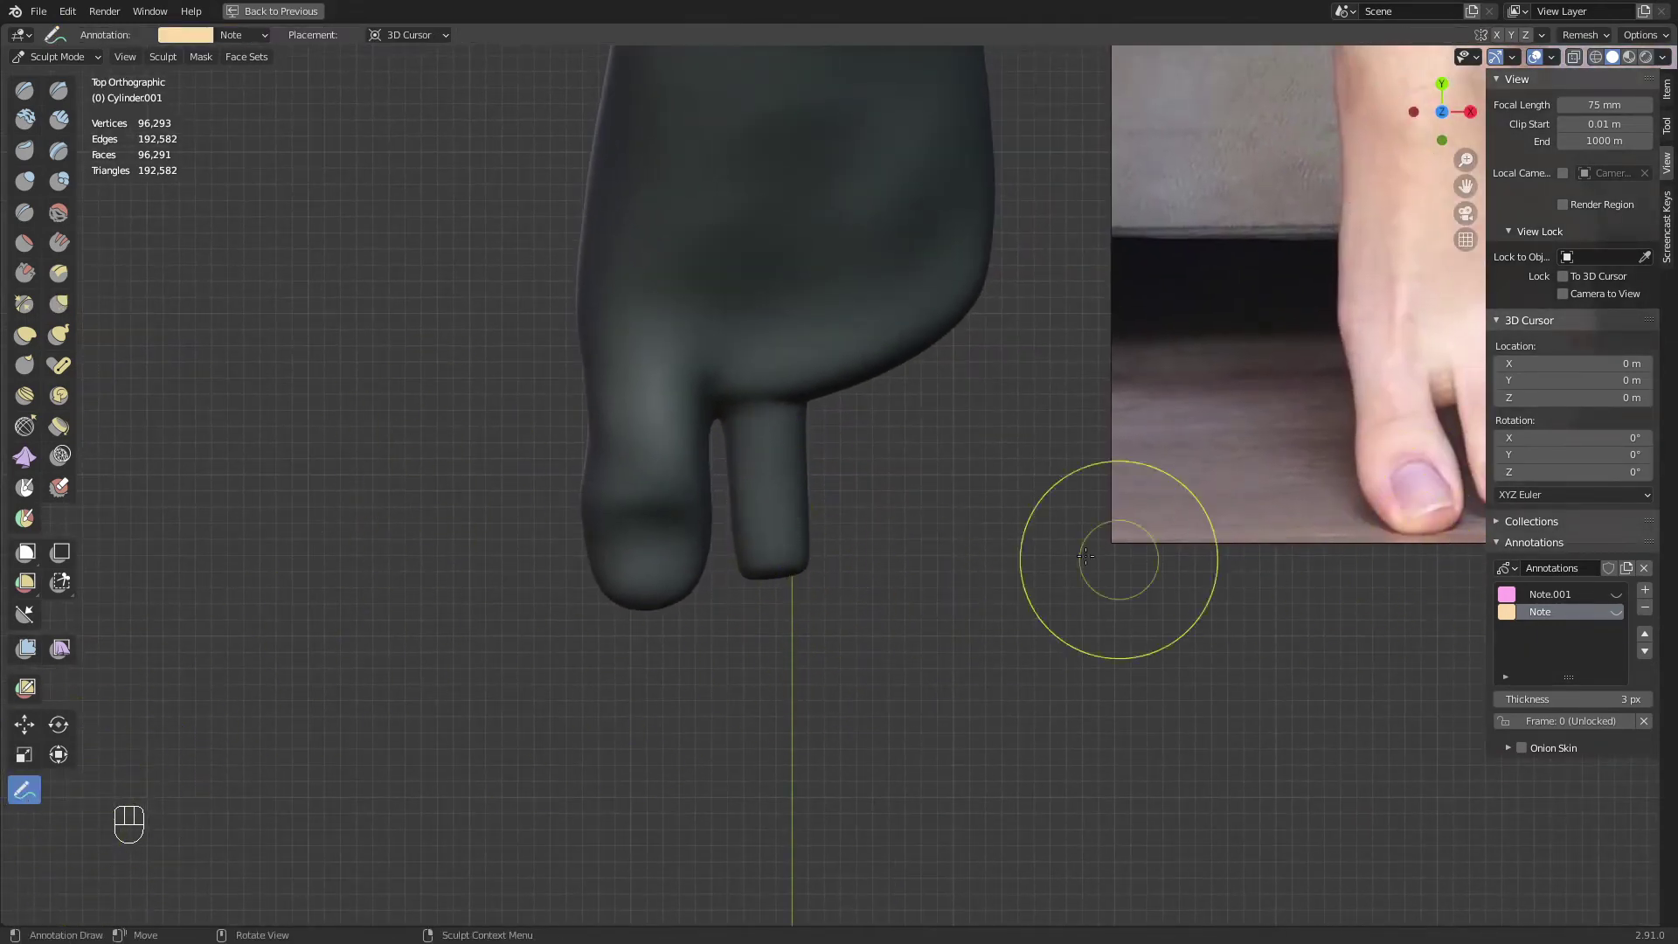
{"action": "middle_click_drag", "start_coordinate": [771, 481], "coordinate": [745, 428], "text": "ctrl"}
{"action": "key", "text": "f"}
{"action": "left_click", "coordinate": [713, 434]}
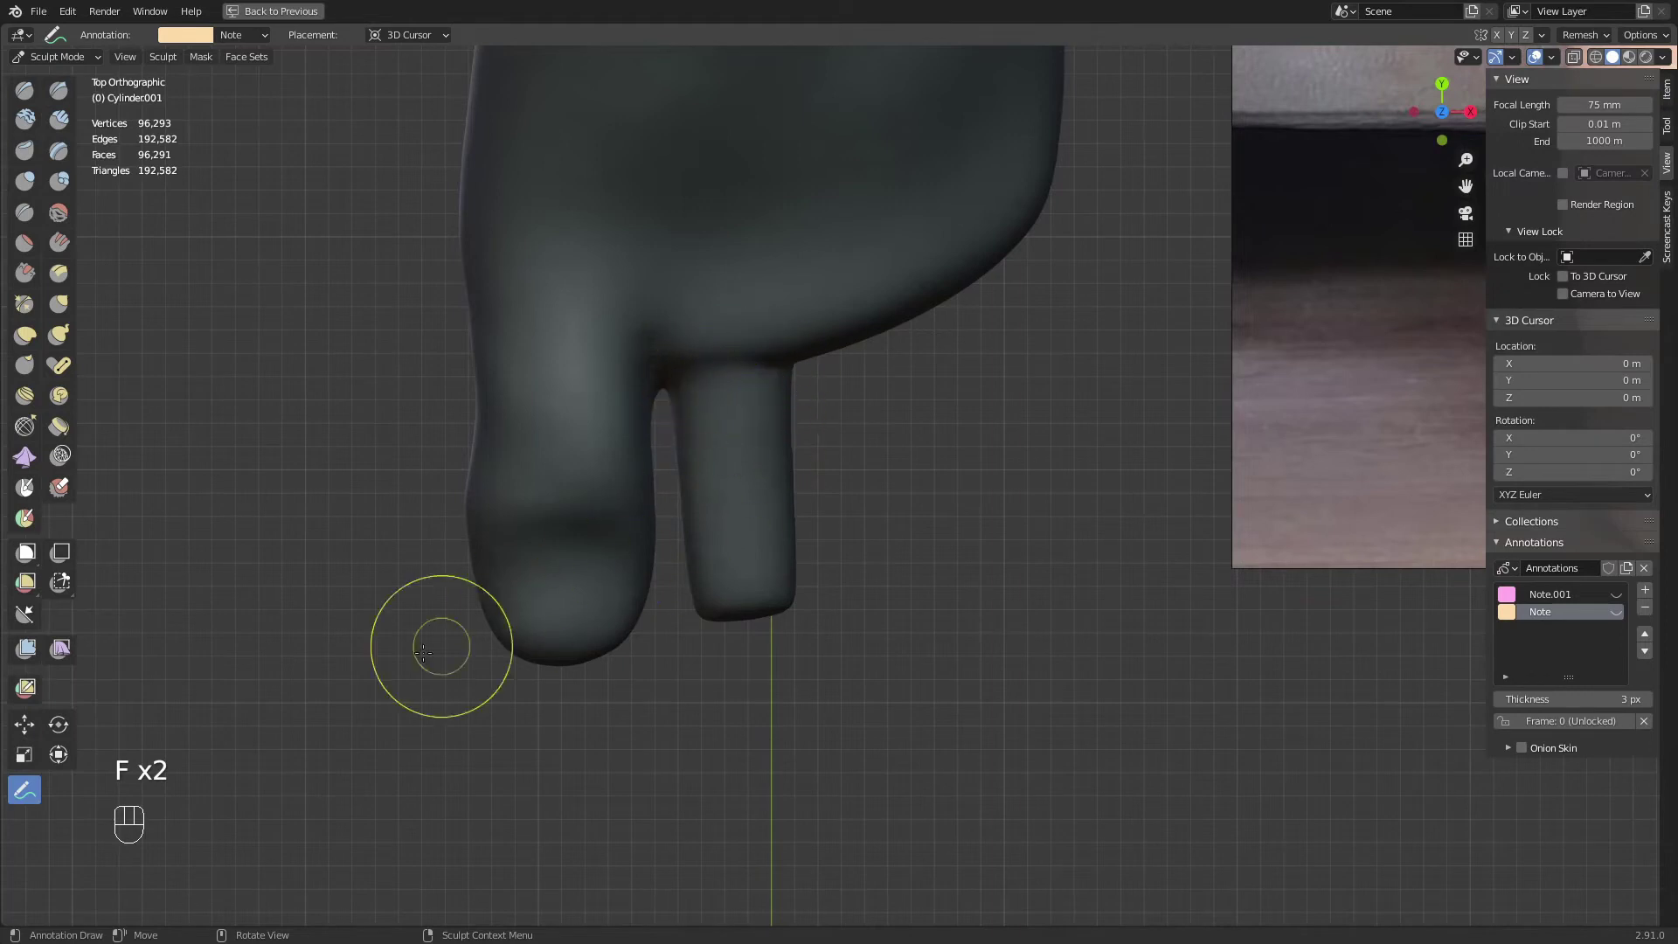
{"action": "left_click", "coordinate": [1616, 612]}
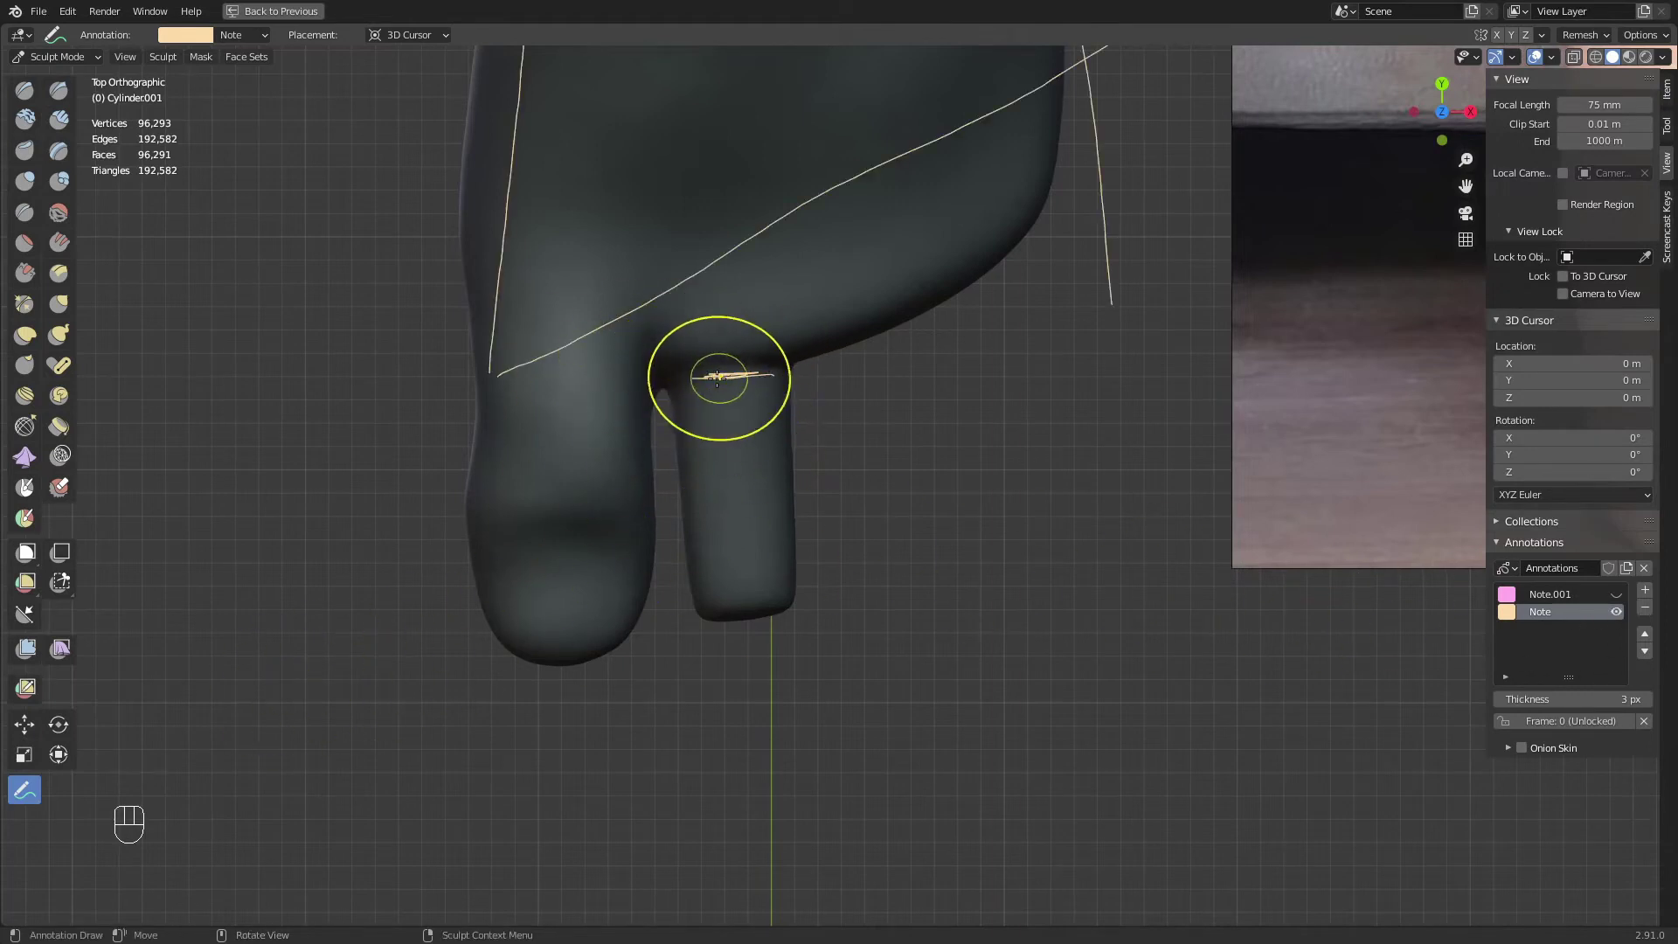
{"action": "left_click_drag", "start_coordinate": [682, 373], "coordinate": [691, 378]}
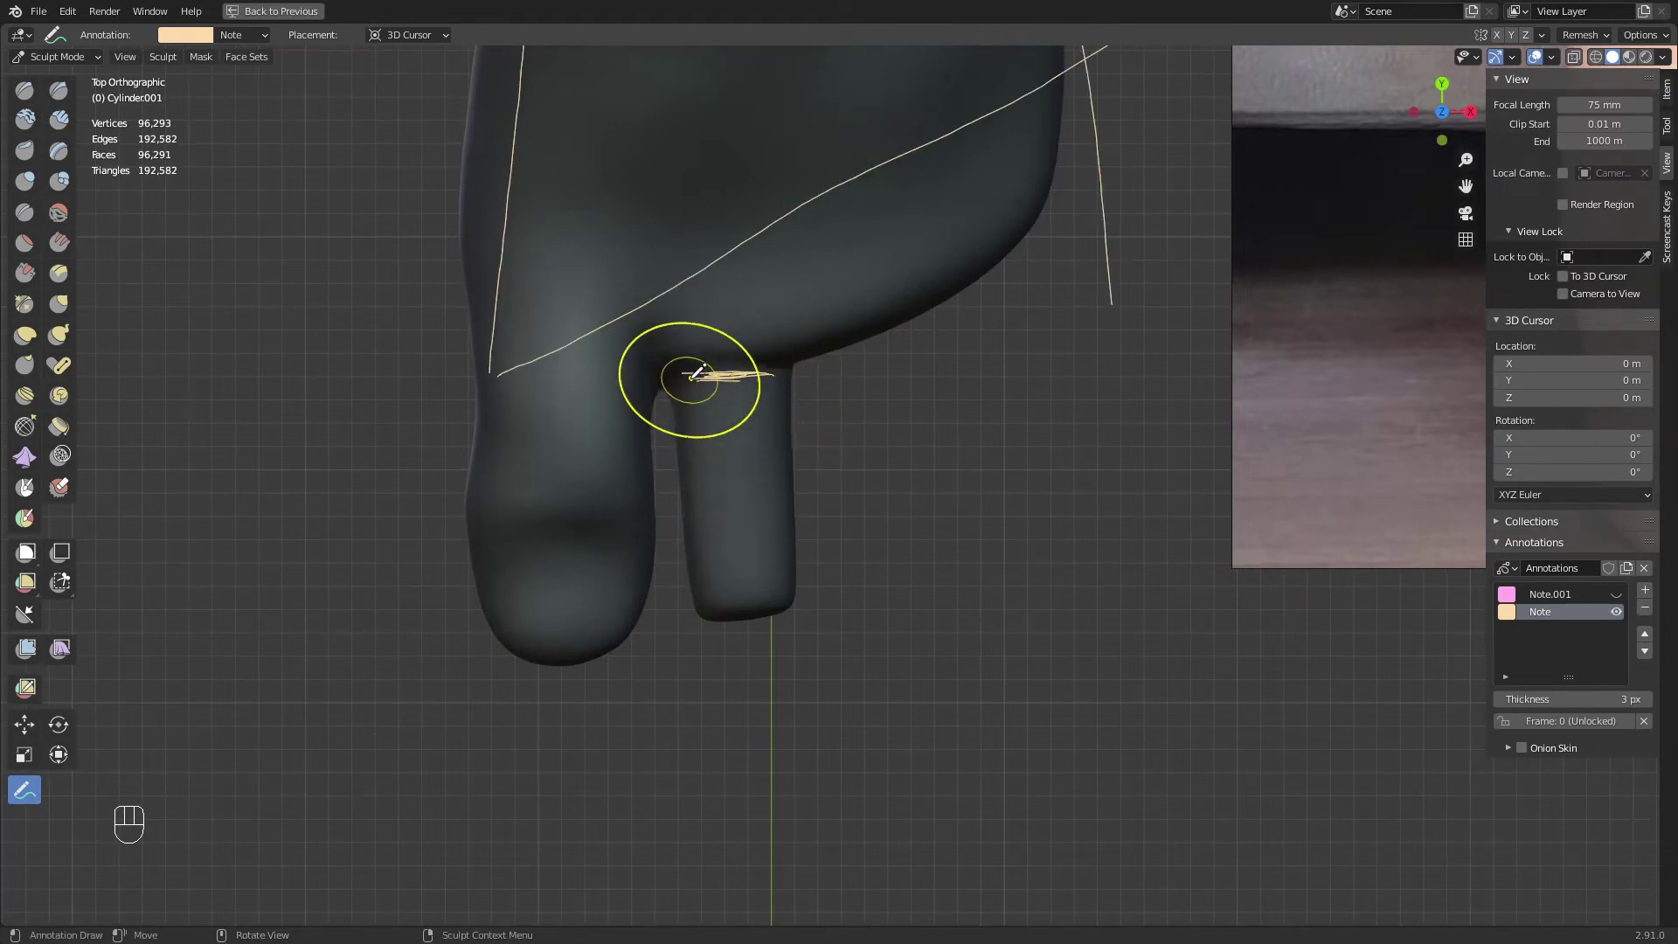
{"action": "mouse_move", "coordinate": [707, 614]}
{"action": "left_mouse_down"}
{"action": "mouse_move", "coordinate": [750, 612]}
{"action": "mouse_move", "coordinate": [712, 600]}
{"action": "left_mouse_up"}
{"action": "left_click_drag", "start_coordinate": [691, 374], "coordinate": [698, 633]}
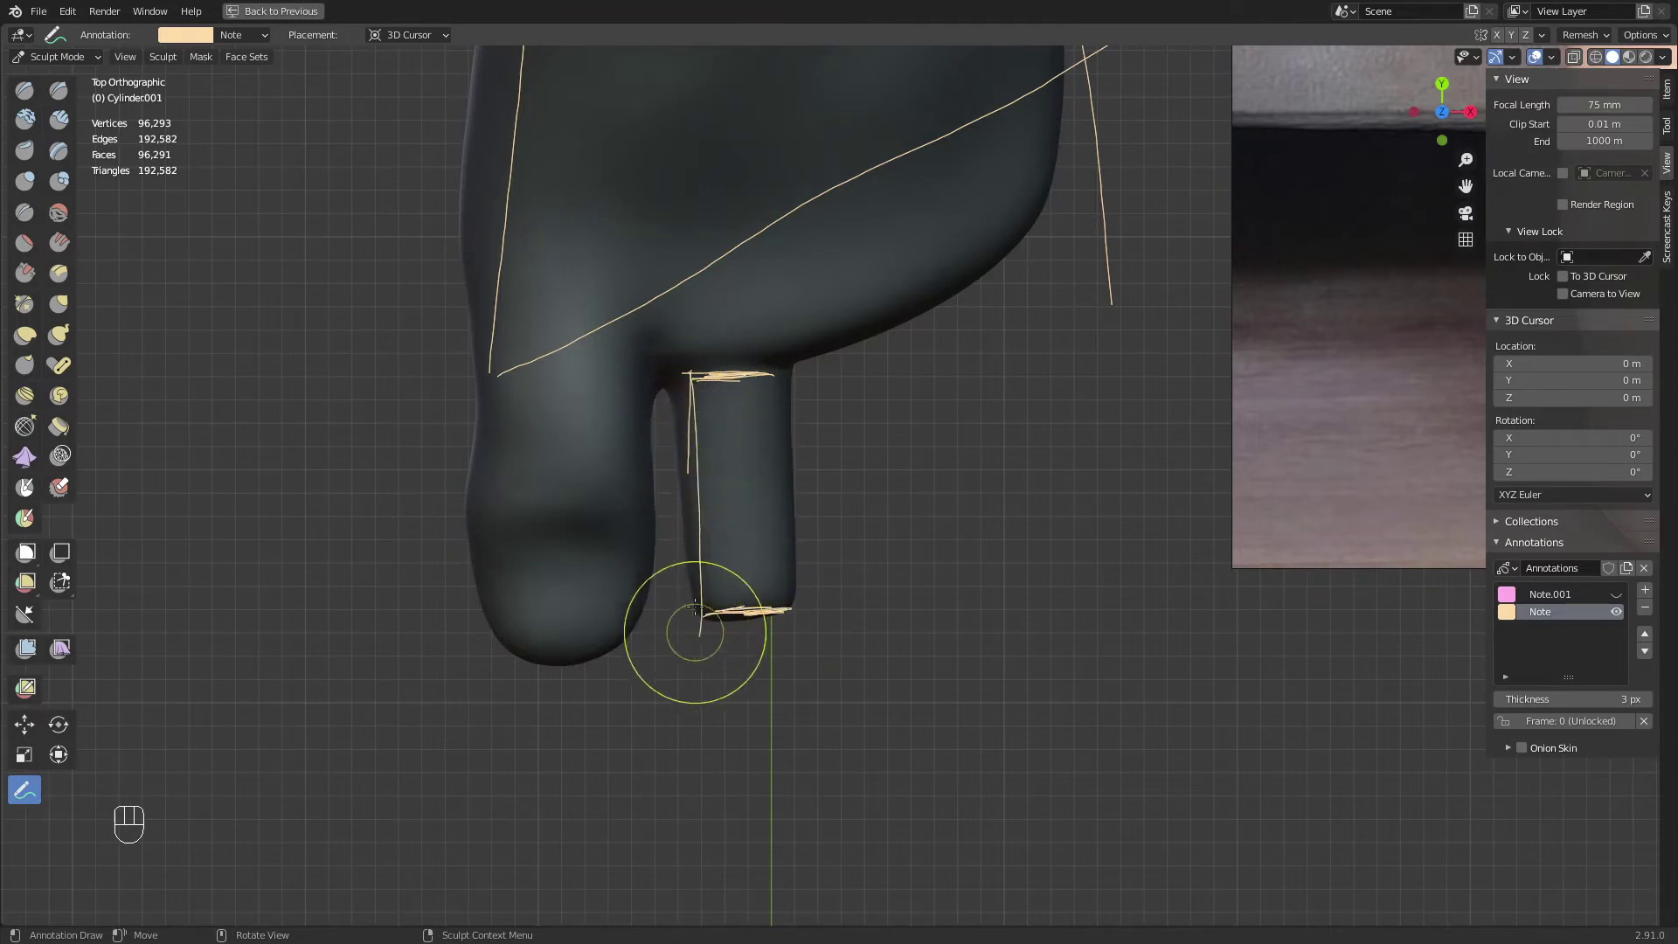
{"action": "left_click_drag", "start_coordinate": [767, 383], "coordinate": [792, 609]}
Hide the Note annotation layer and widen the second toe's tip on both sides with the Grab brush
{"action": "key", "text": "g"}
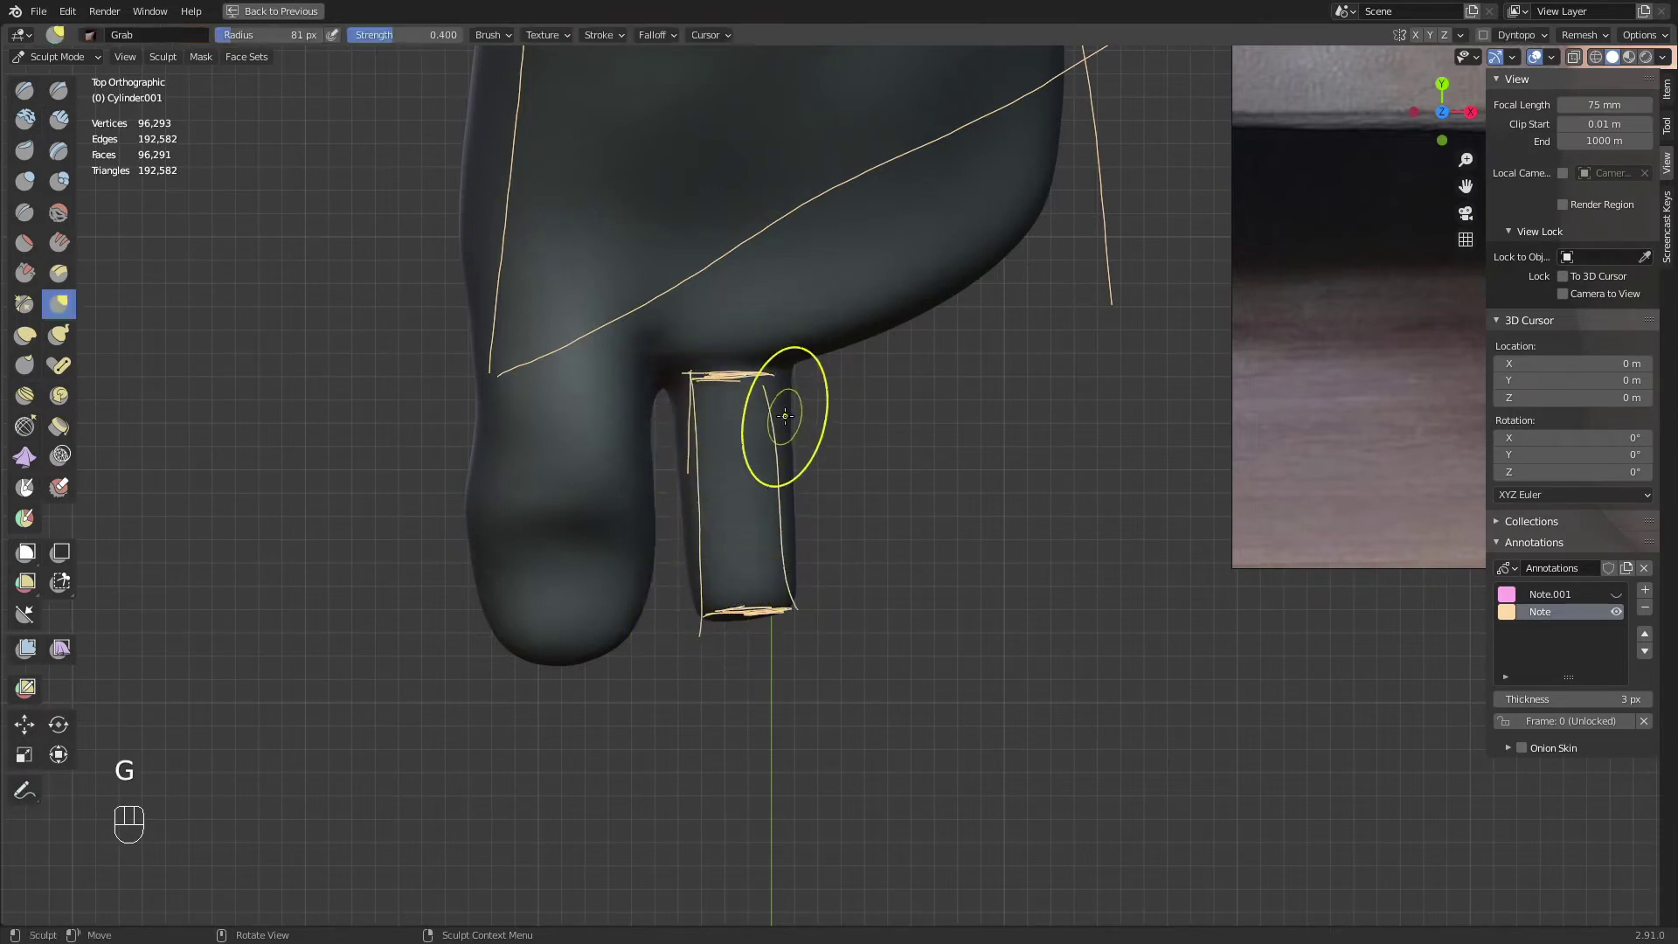
{"action": "key", "text": "f"}
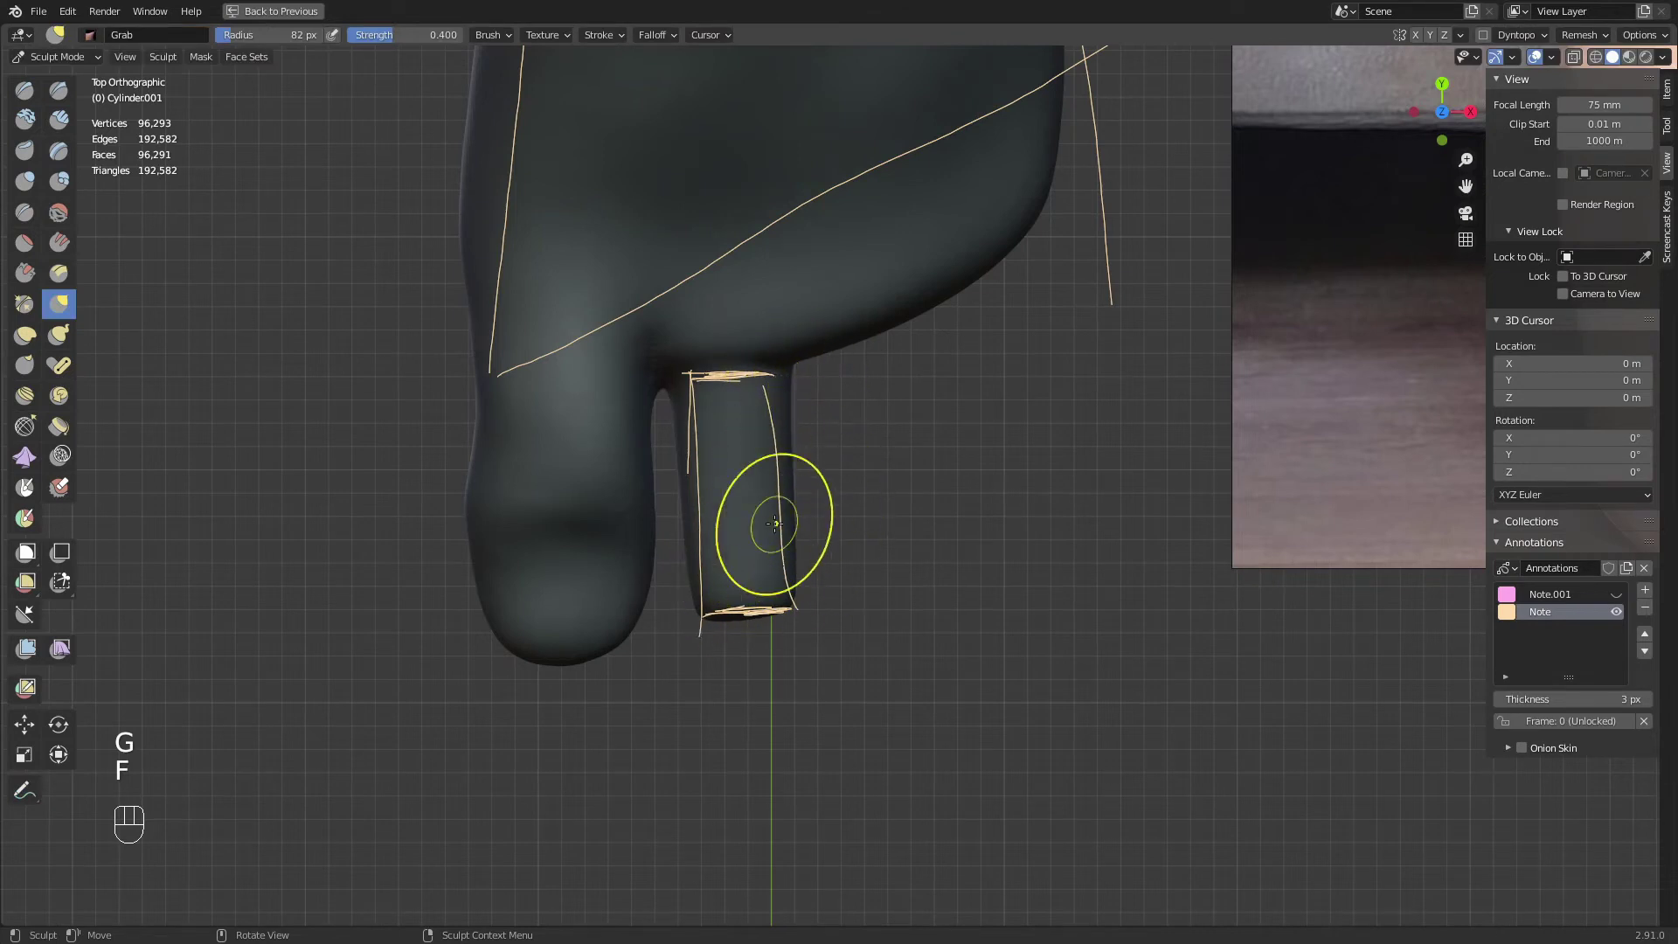
{"action": "left_click", "coordinate": [1615, 612]}
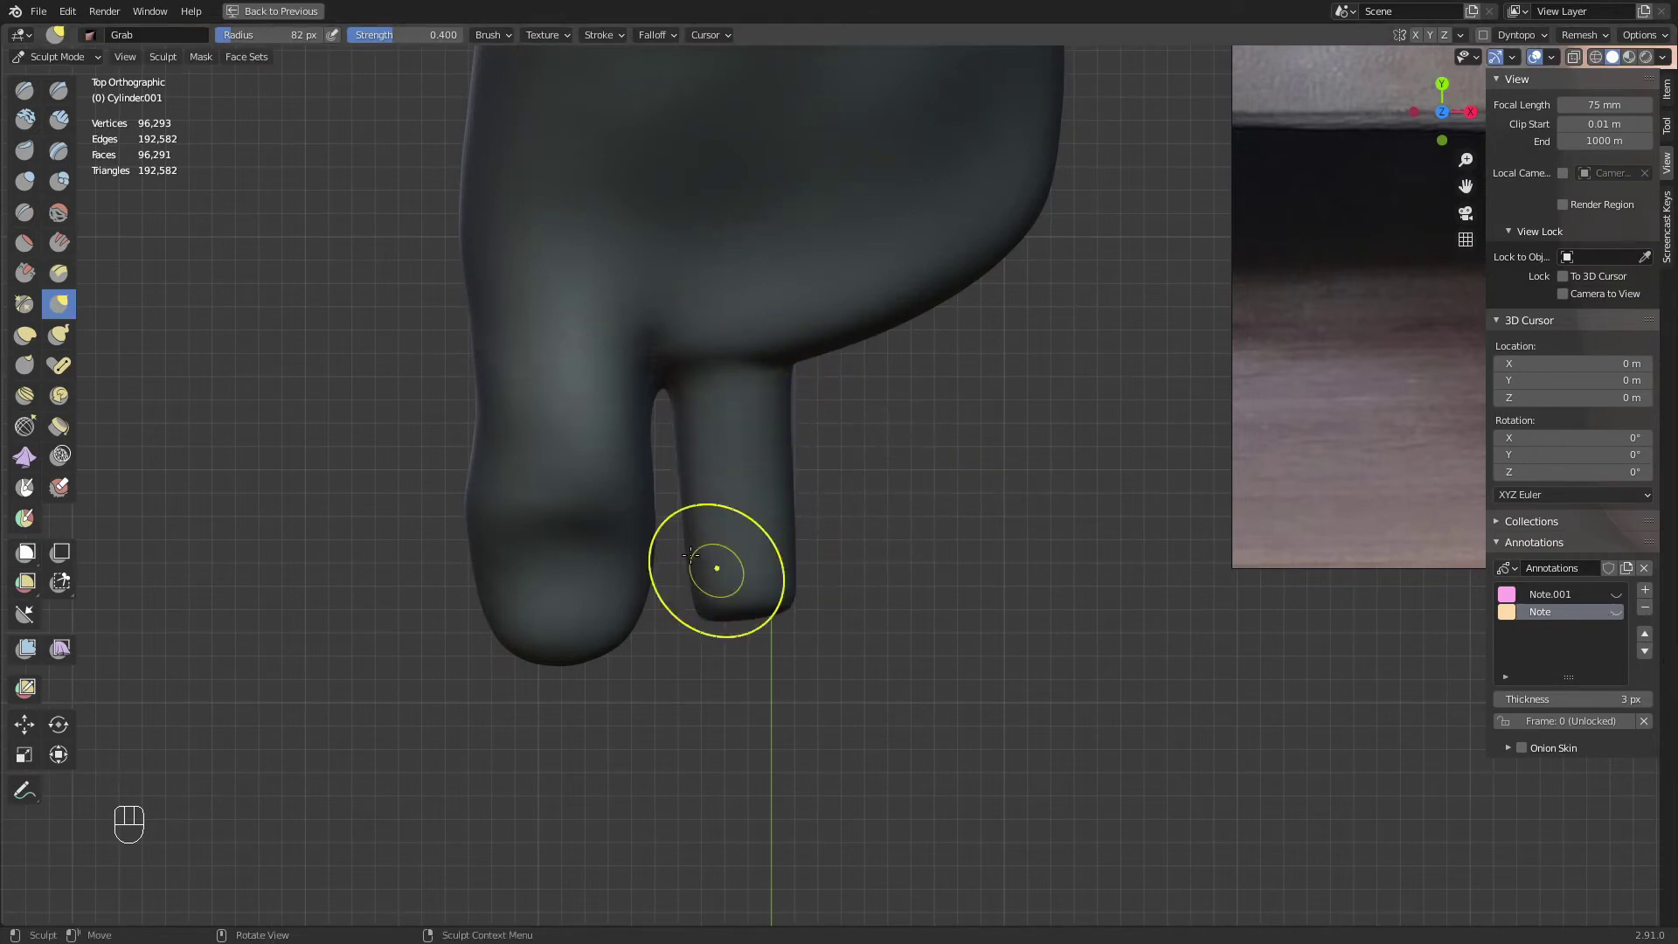
{"action": "left_click_drag", "start_coordinate": [792, 554], "coordinate": [812, 560]}
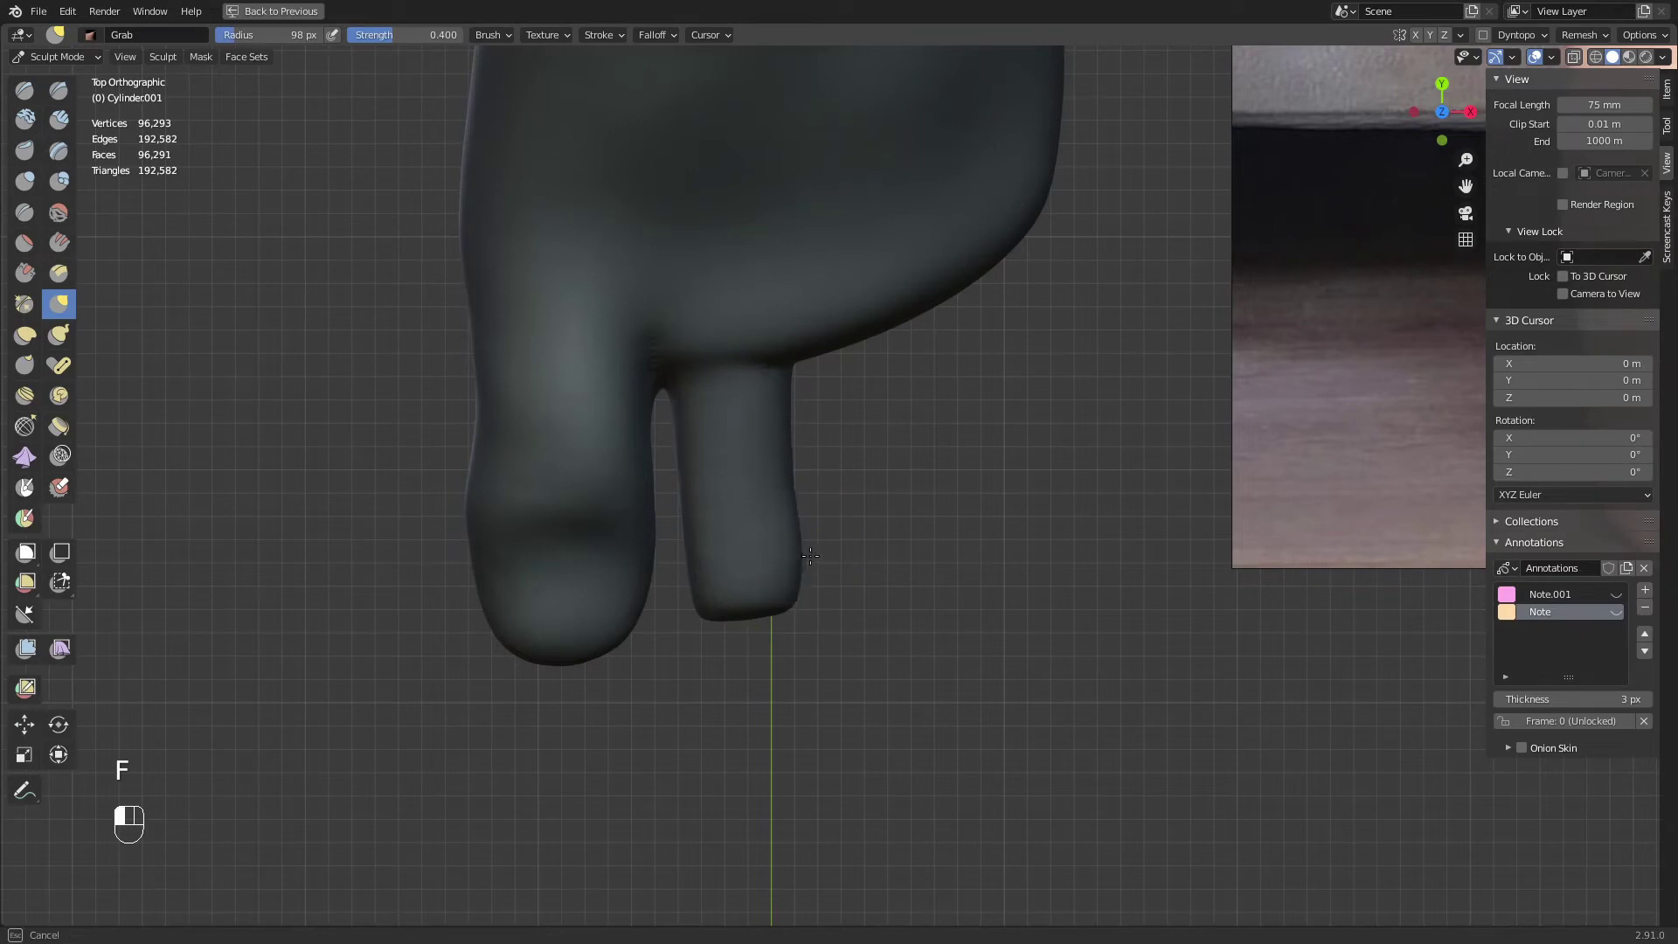
{"action": "key", "text": "f"}
{"action": "left_click", "coordinate": [791, 559]}
{"action": "left_click_drag", "start_coordinate": [692, 567], "coordinate": [685, 568]}
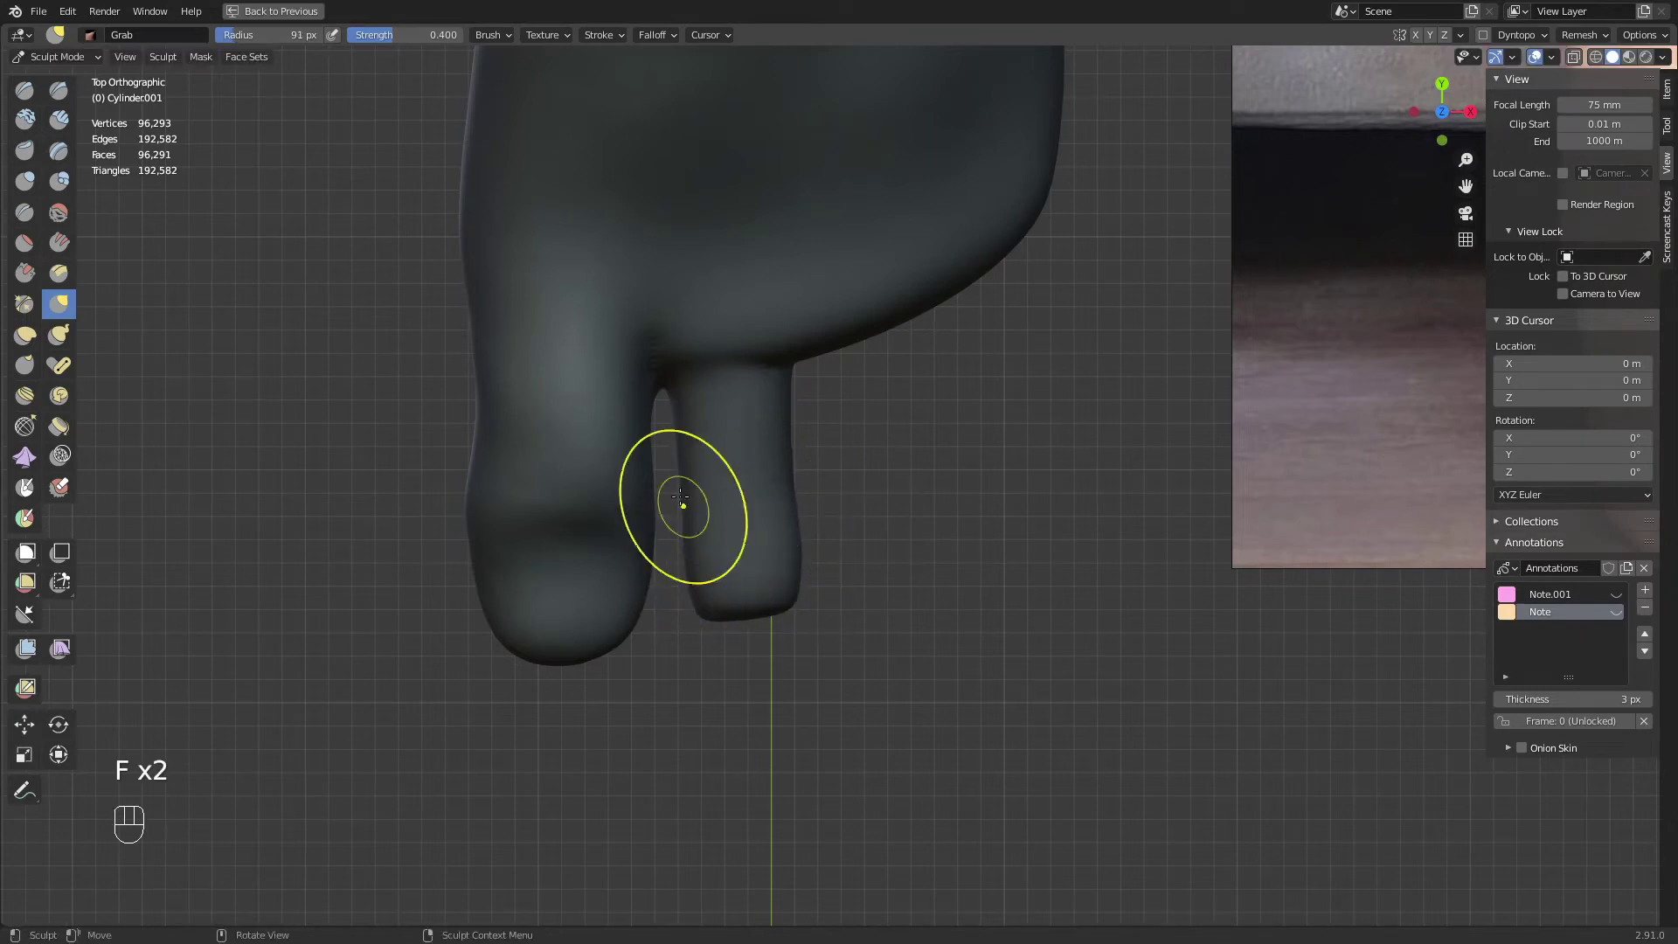
Mask the big toe with a lasso in top view and set the Grab brush radius to about 119 px
{"action": "middle_click_drag", "start_coordinate": [751, 404], "coordinate": [763, 432], "text": "shift"}
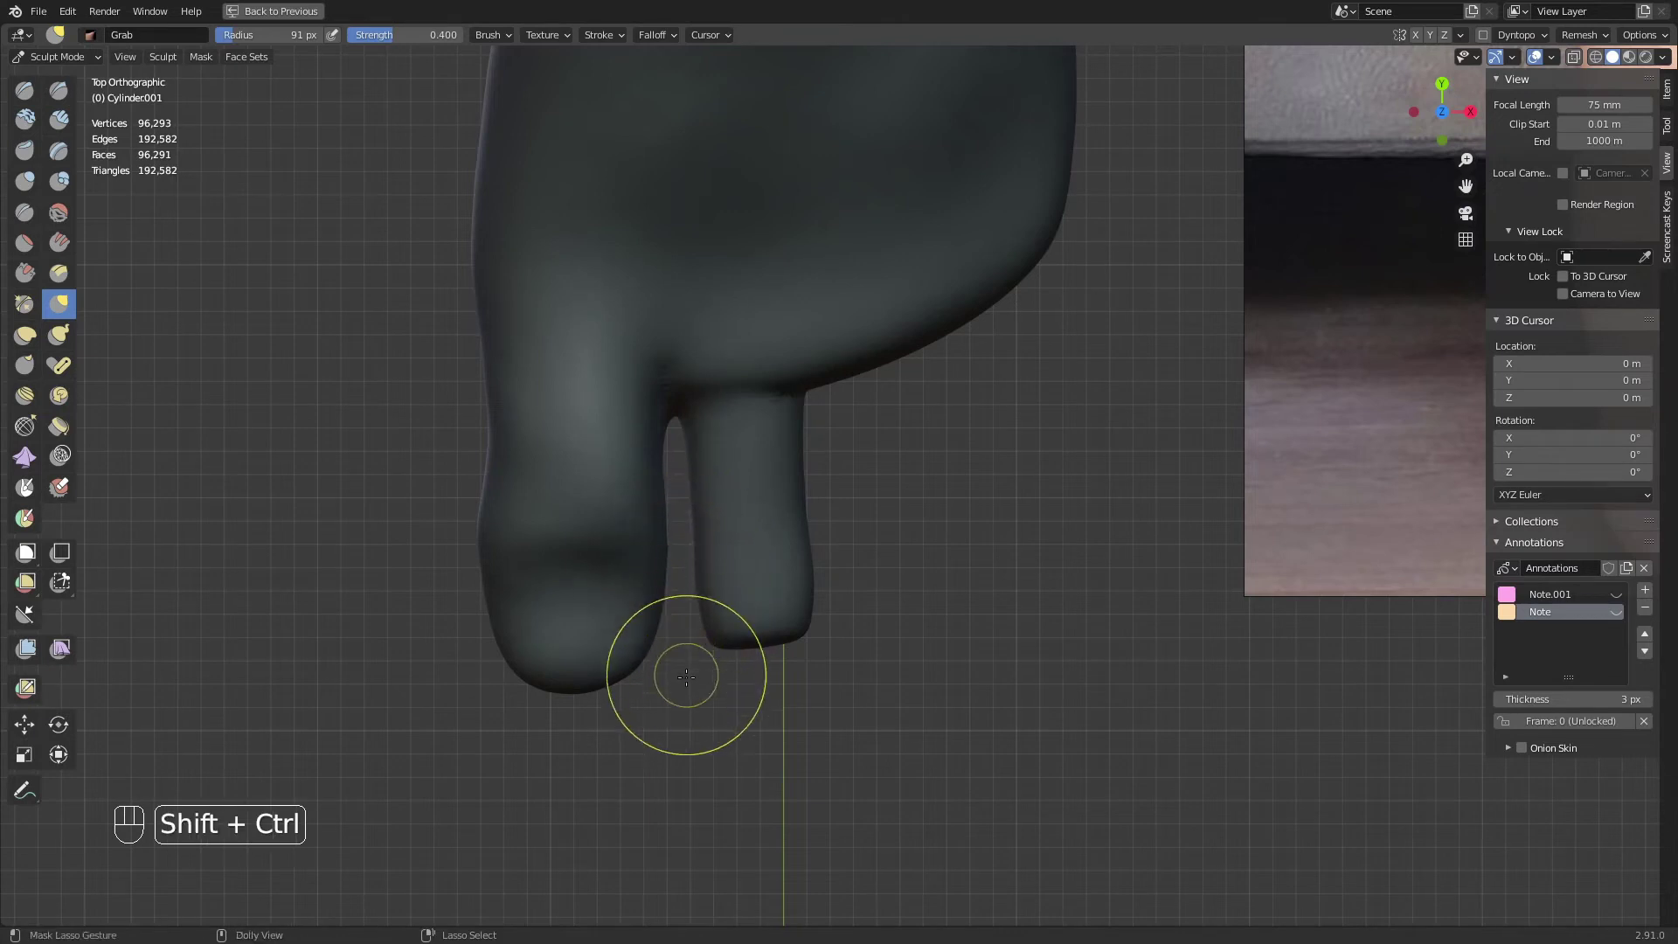
{"action": "mouse_move", "coordinate": [686, 727]}
{"action": "left_mouse_down", "text": "ctrl+shift"}
{"action": "mouse_move", "coordinate": [401, 240]}
{"action": "mouse_move", "coordinate": [673, 237]}
{"action": "mouse_move", "coordinate": [655, 247]}
{"action": "left_mouse_up", "text": "ctrl+shift"}
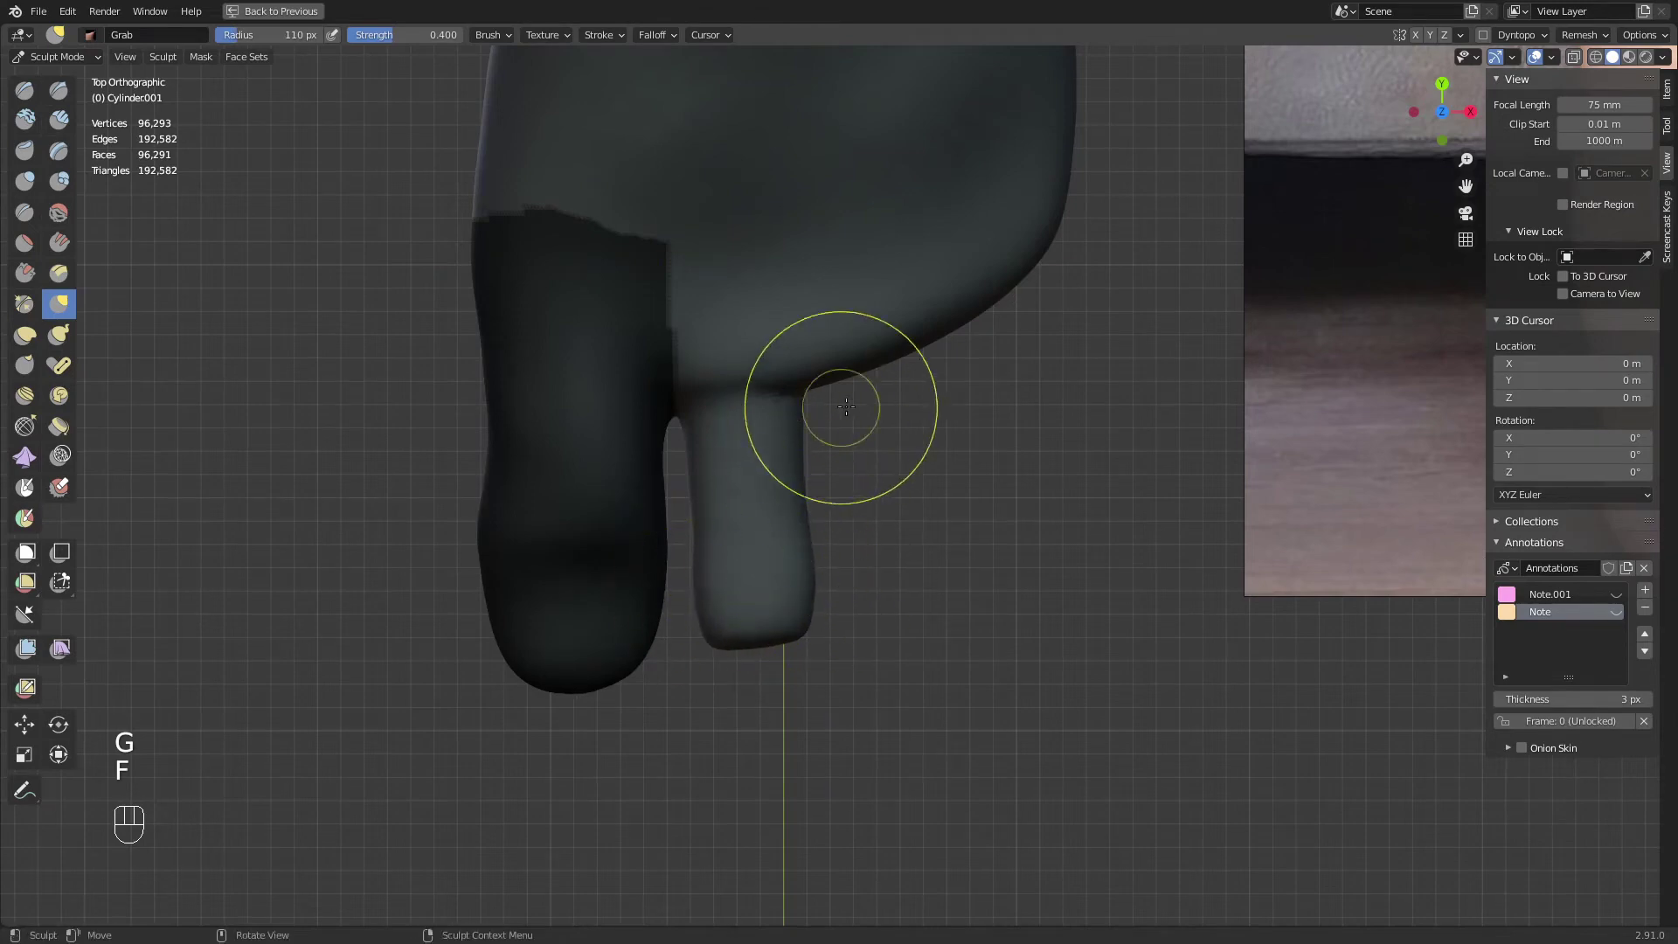
{"action": "key", "text": "f"}
{"action": "left_click", "coordinate": [826, 408]}
{"action": "key", "text": "f"}
{"action": "left_click", "coordinate": [795, 349]}
Pull the underside of the second toe's tip down into a rounded pad with Grab in right view
{"action": "mouse_move", "coordinate": [795, 349]}
{"action": "middle_mouse_down"}
{"action": "mouse_move", "coordinate": [734, 554]}
{"action": "mouse_move", "coordinate": [727, 455]}
{"action": "mouse_move", "coordinate": [802, 489]}
{"action": "middle_mouse_up"}
{"action": "key", "text": "KP_3"}
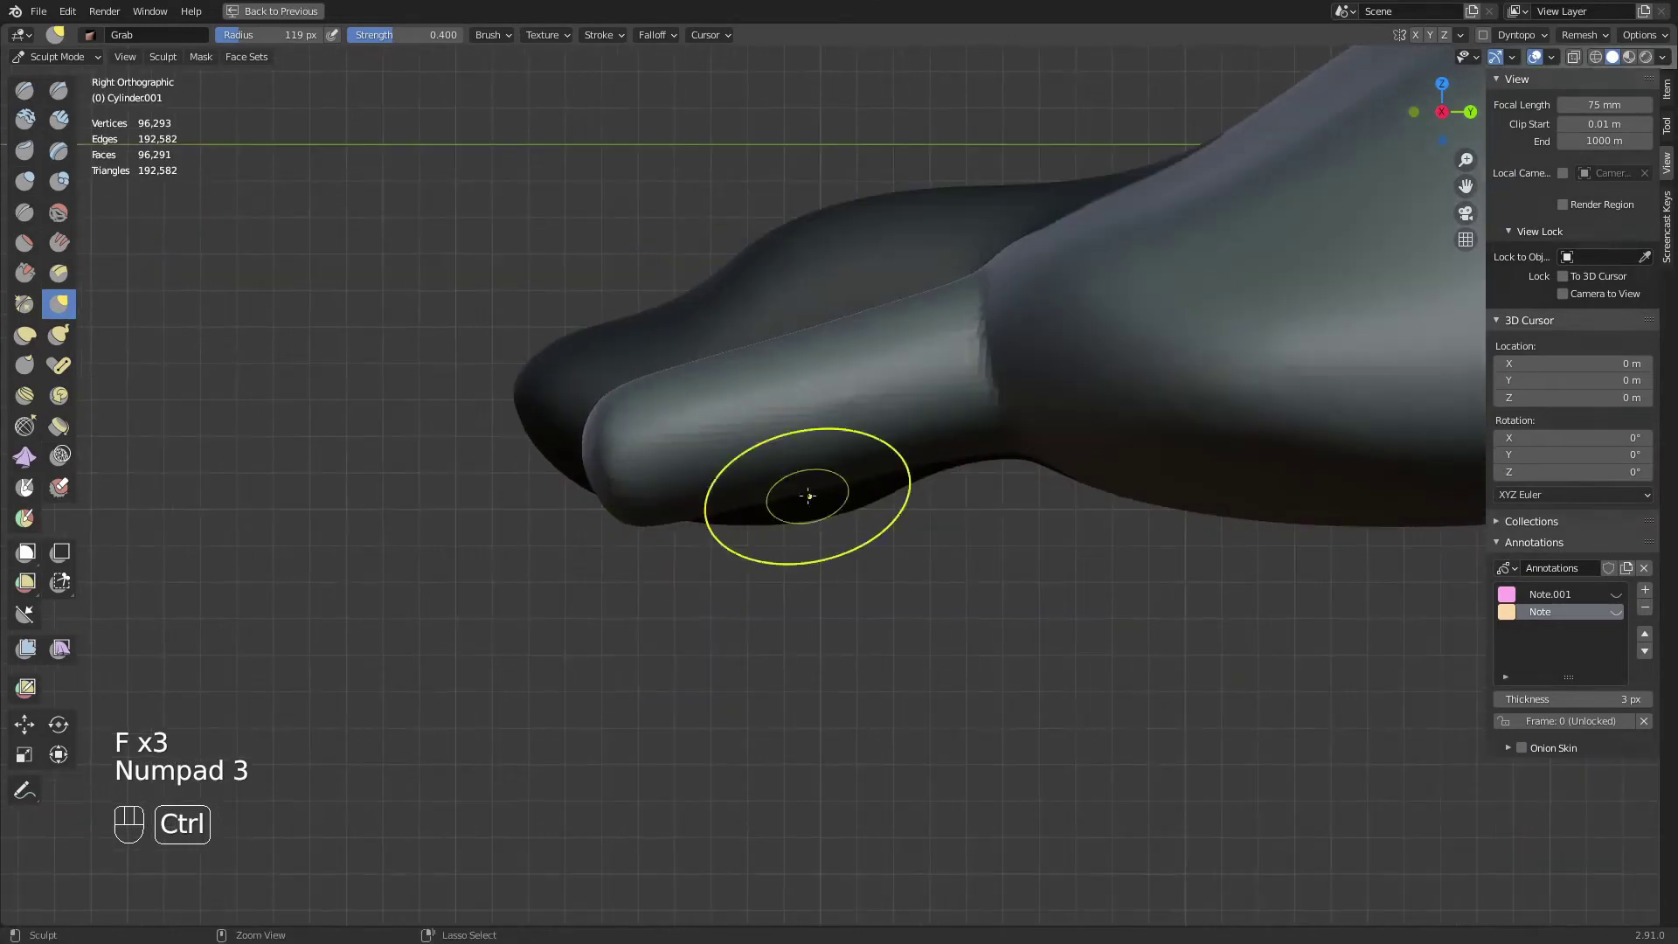
{"action": "key", "text": "f"}
{"action": "left_click", "coordinate": [797, 512]}
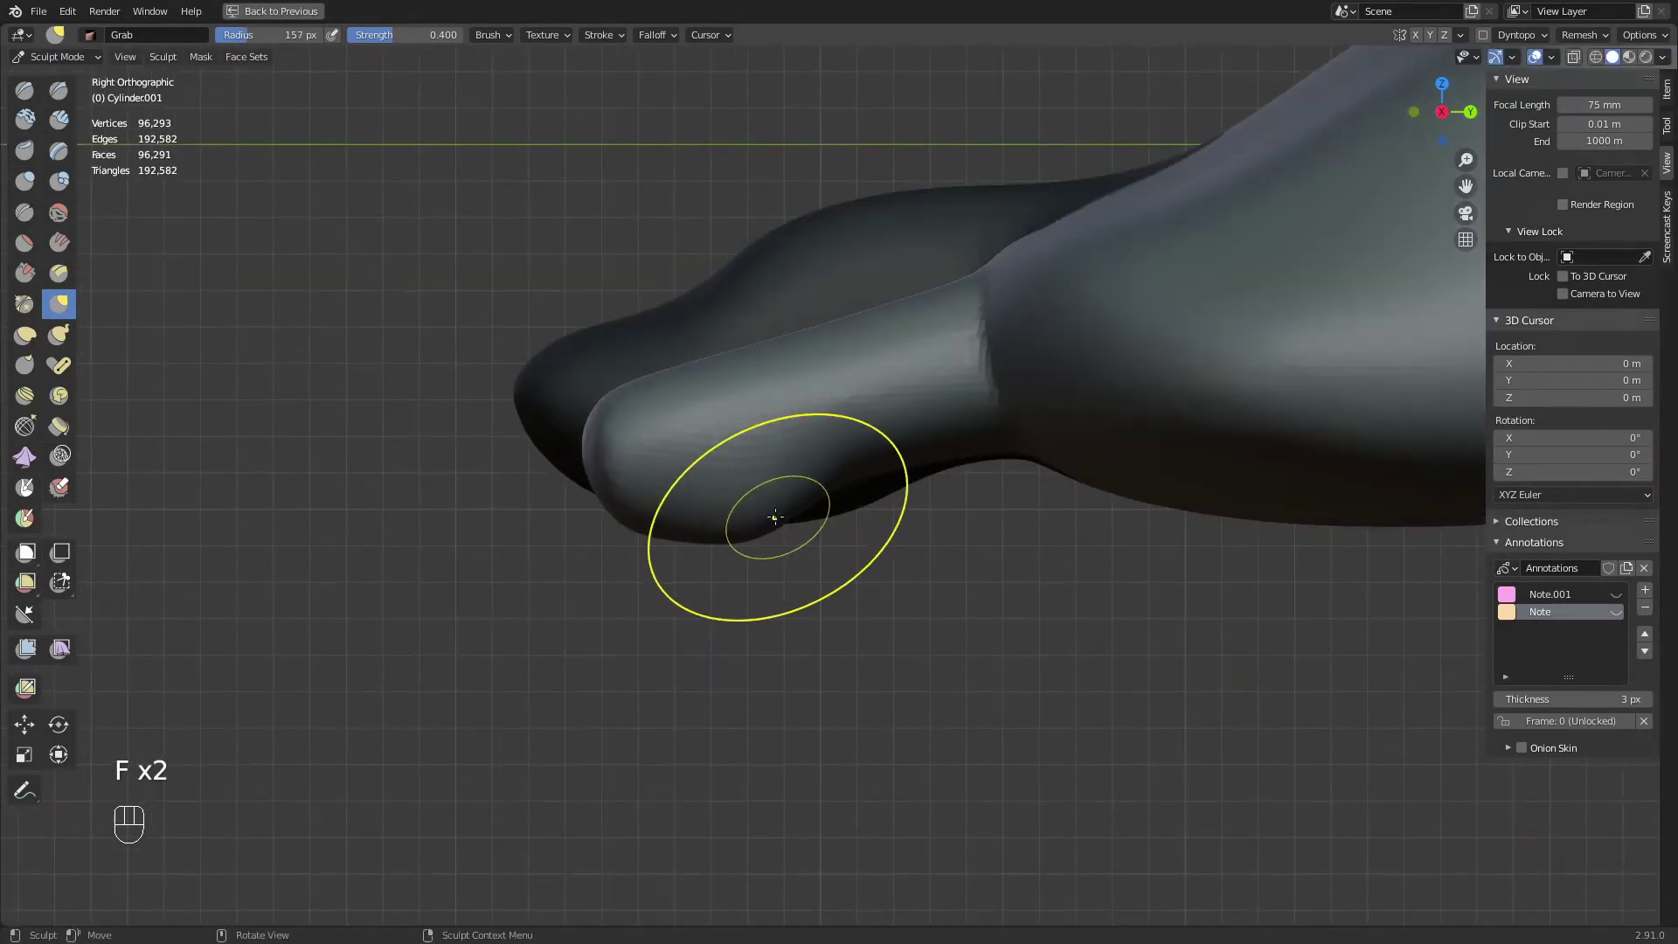
{"action": "key", "text": "f"}
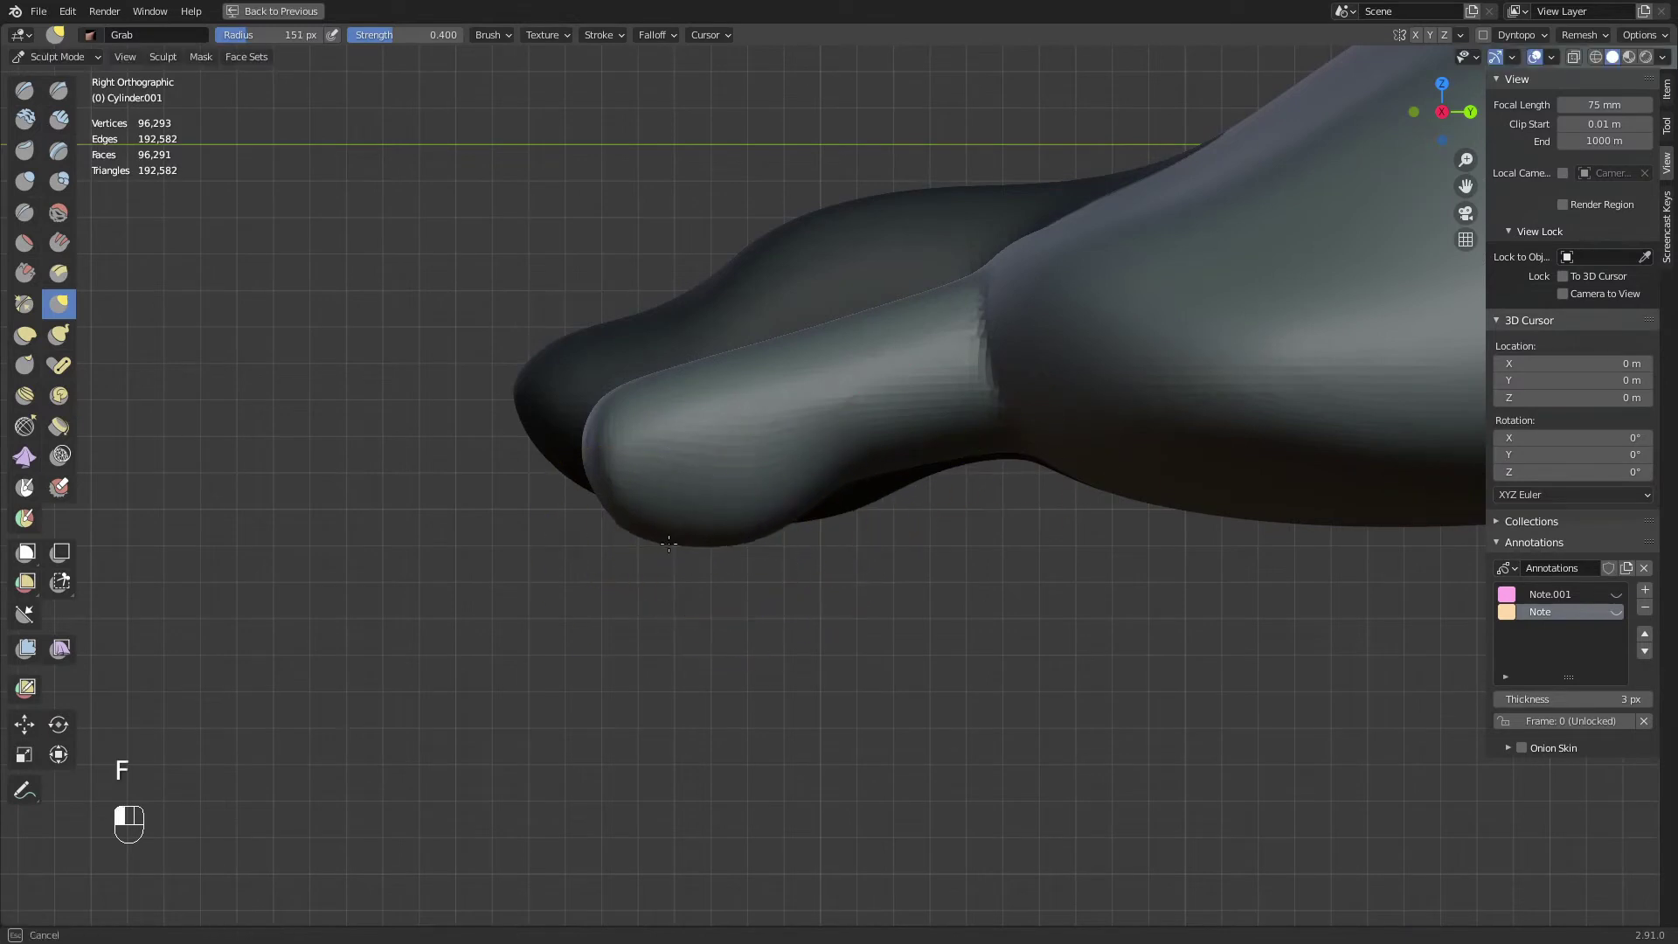
{"action": "key", "text": "f"}
{"action": "key", "text": "f"}
{"action": "key", "text": "f"}
{"action": "left_click_drag", "start_coordinate": [1073, 494], "coordinate": [1083, 492]}
{"action": "left_click", "coordinate": [1098, 479]}
Adjust the Grab brush to a 150 px radius for the top of the second toe
{"action": "key", "text": "f"}
{"action": "left_click", "coordinate": [808, 348]}
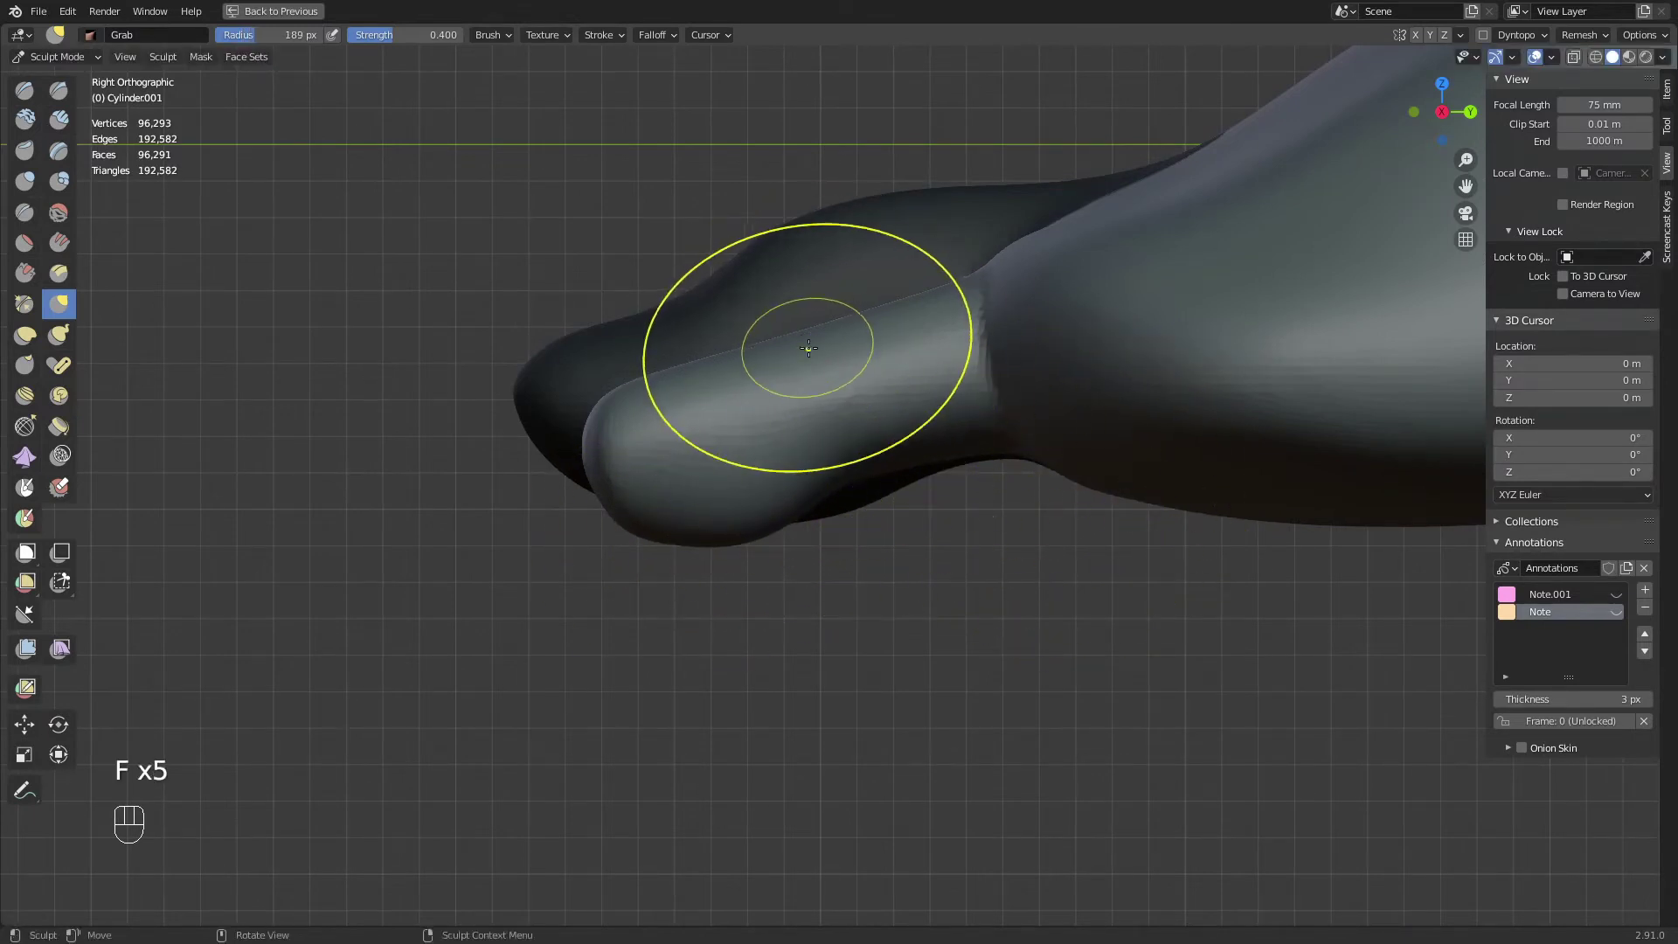
{"action": "key", "text": "f"}
{"action": "left_click", "coordinate": [789, 357]}
{"action": "key", "text": "f"}
{"action": "left_click", "coordinate": [790, 346]}
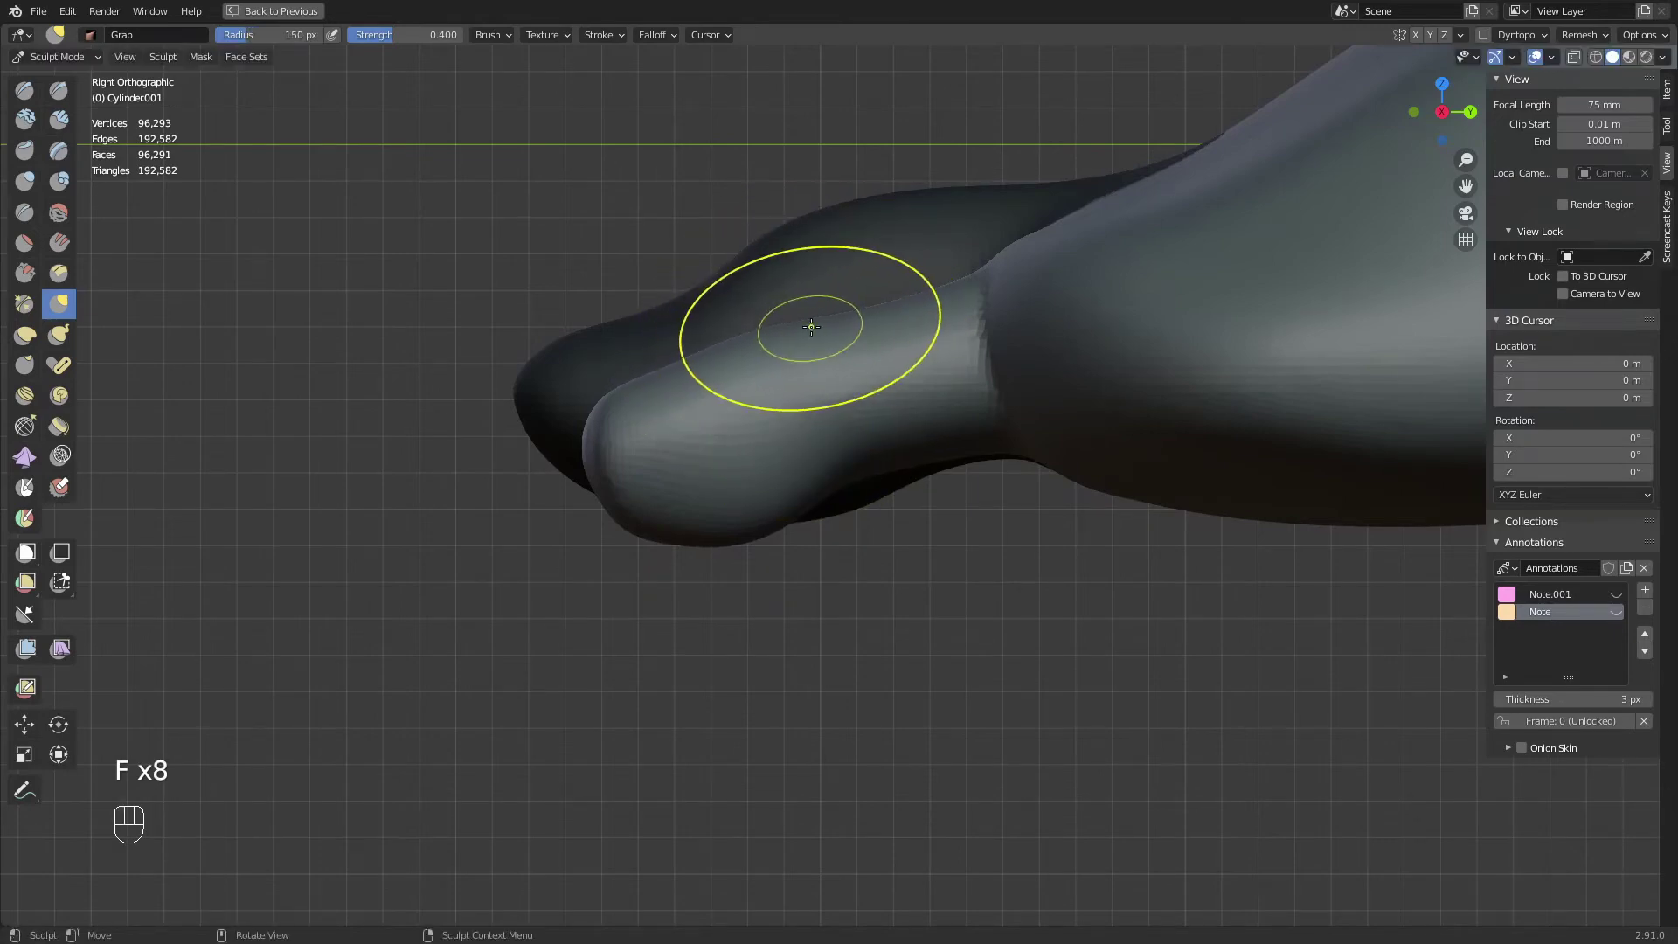
Examine the shape of the smaller toes on the reference foot image in front view
{"action": "mouse_move", "coordinate": [811, 326]}
{"action": "middle_mouse_down"}
{"action": "mouse_move", "coordinate": [850, 379]}
{"action": "mouse_move", "coordinate": [968, 353]}
{"action": "mouse_move", "coordinate": [506, 224]}
{"action": "mouse_move", "coordinate": [800, 533]}
{"action": "mouse_move", "coordinate": [620, 530]}
{"action": "middle_mouse_up"}
{"action": "key", "text": "KP_1"}
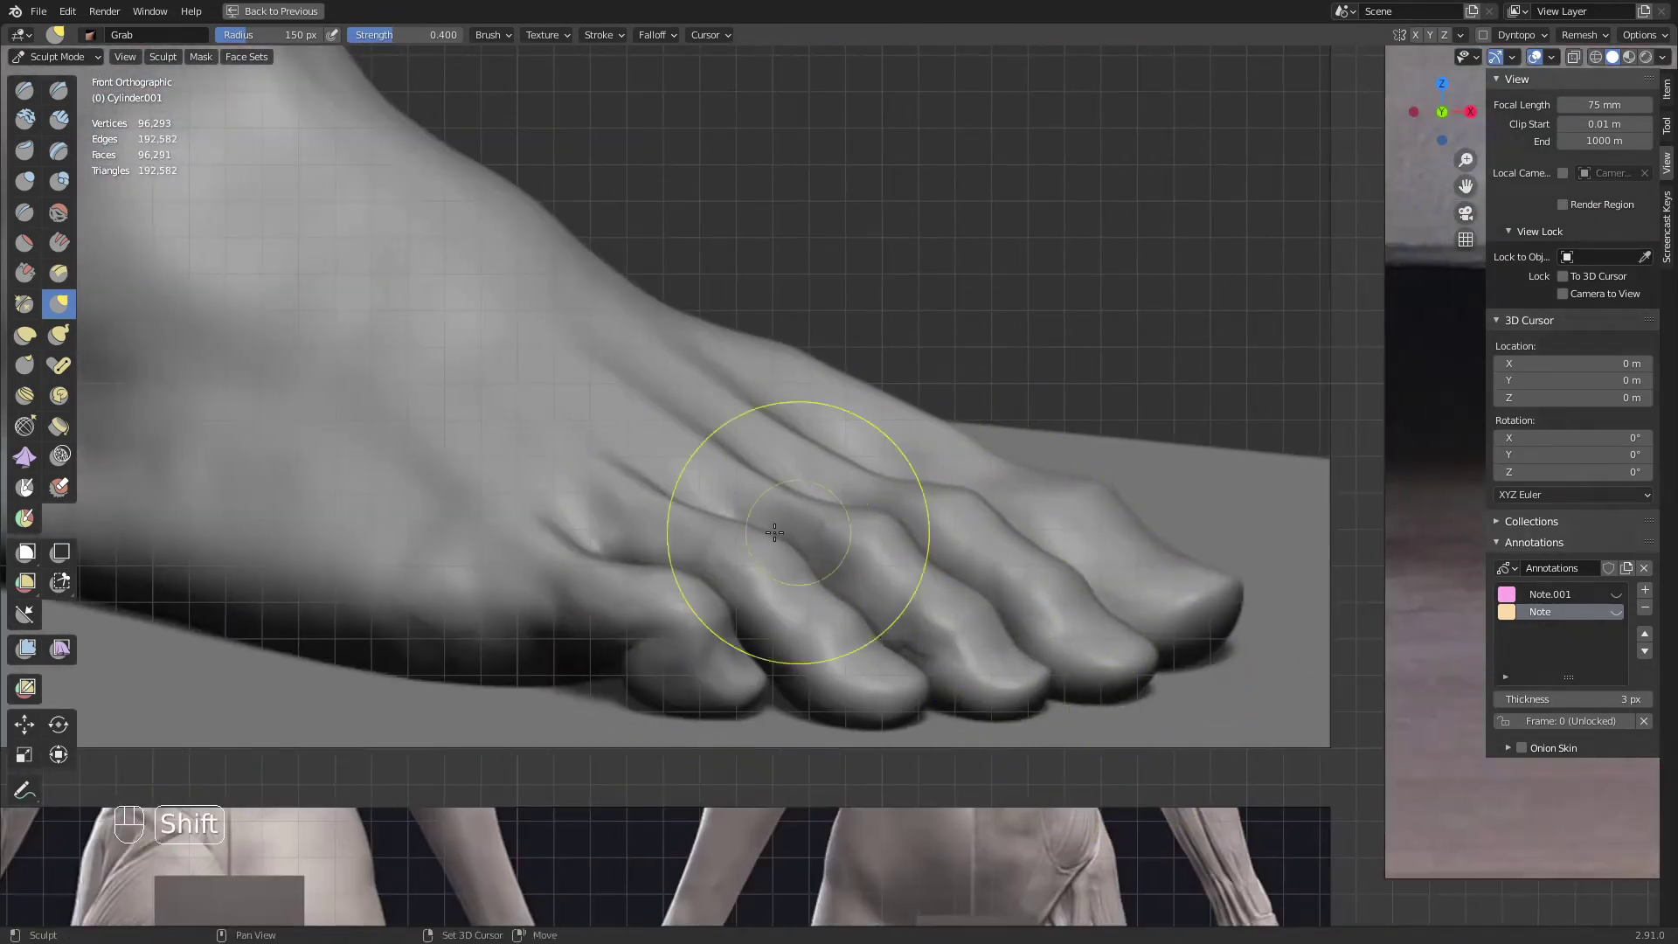
{"action": "scroll", "coordinate": [787, 498], "scroll_direction": "down", "scroll_amount": 3}
{"action": "scroll", "coordinate": [674, 525], "scroll_direction": "down", "scroll_amount": 2}
{"action": "middle_click_drag", "start_coordinate": [674, 525], "coordinate": [763, 554], "text": "shift"}
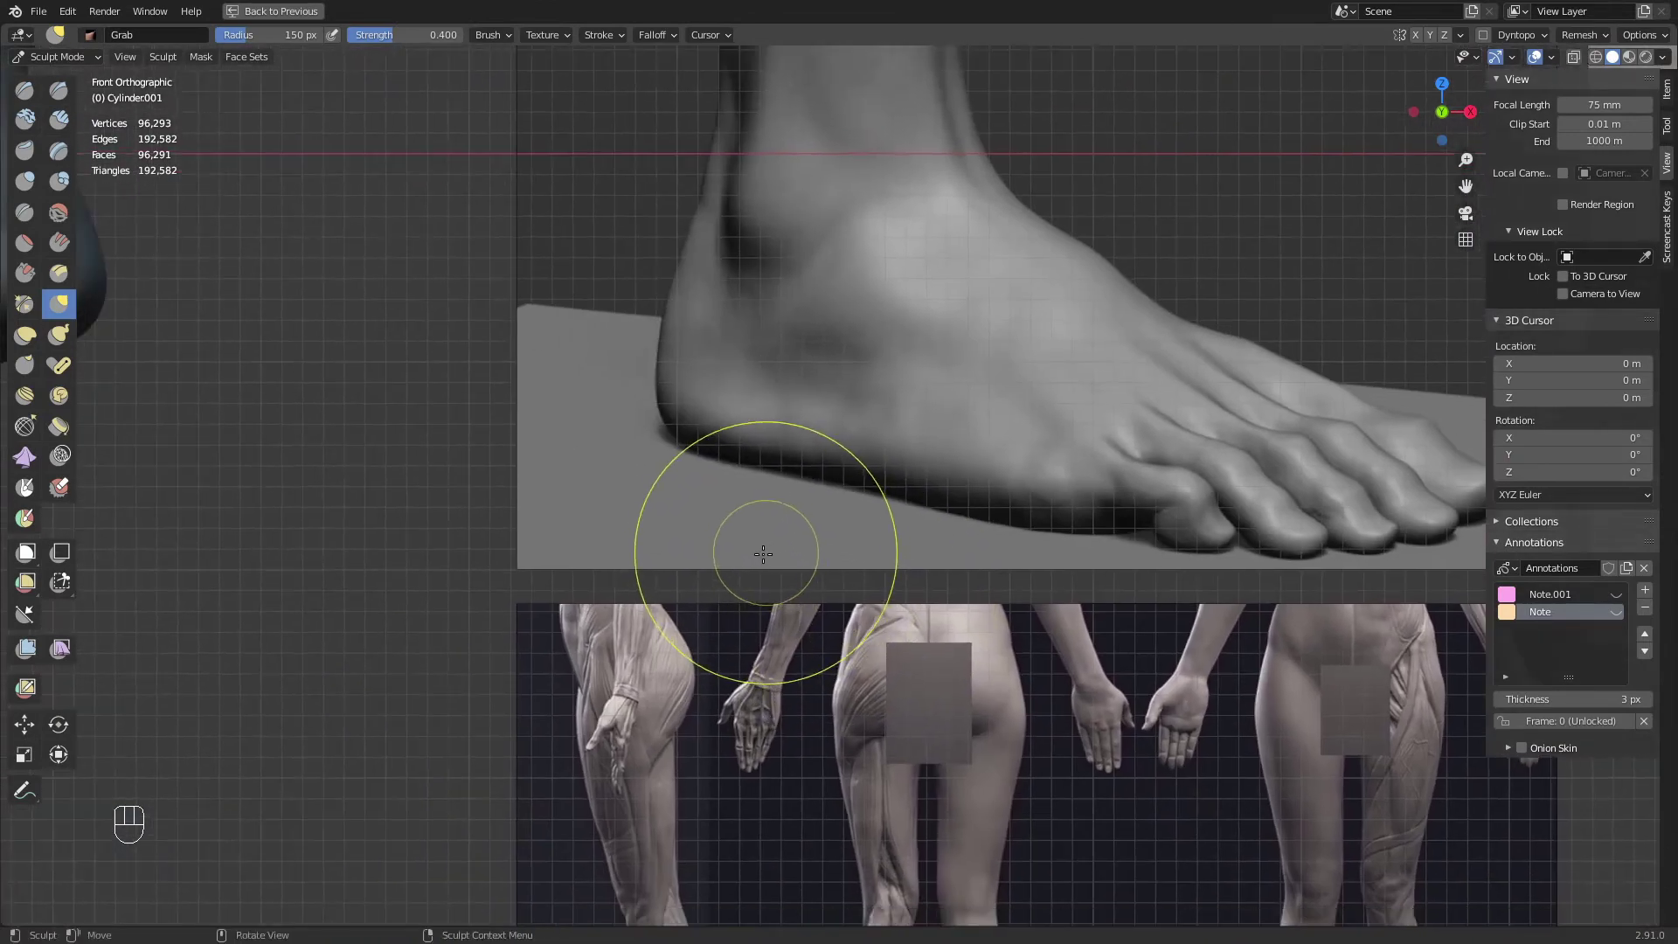
{"action": "middle_click_drag", "start_coordinate": [648, 551], "coordinate": [990, 545], "text": "shift"}
{"action": "middle_click_drag", "start_coordinate": [854, 606], "coordinate": [768, 442]}
Adjust and smooth the top of the second toe near its base in right view, using a Grab radius of about 120 to 133 px
{"action": "key", "text": "KP_3"}
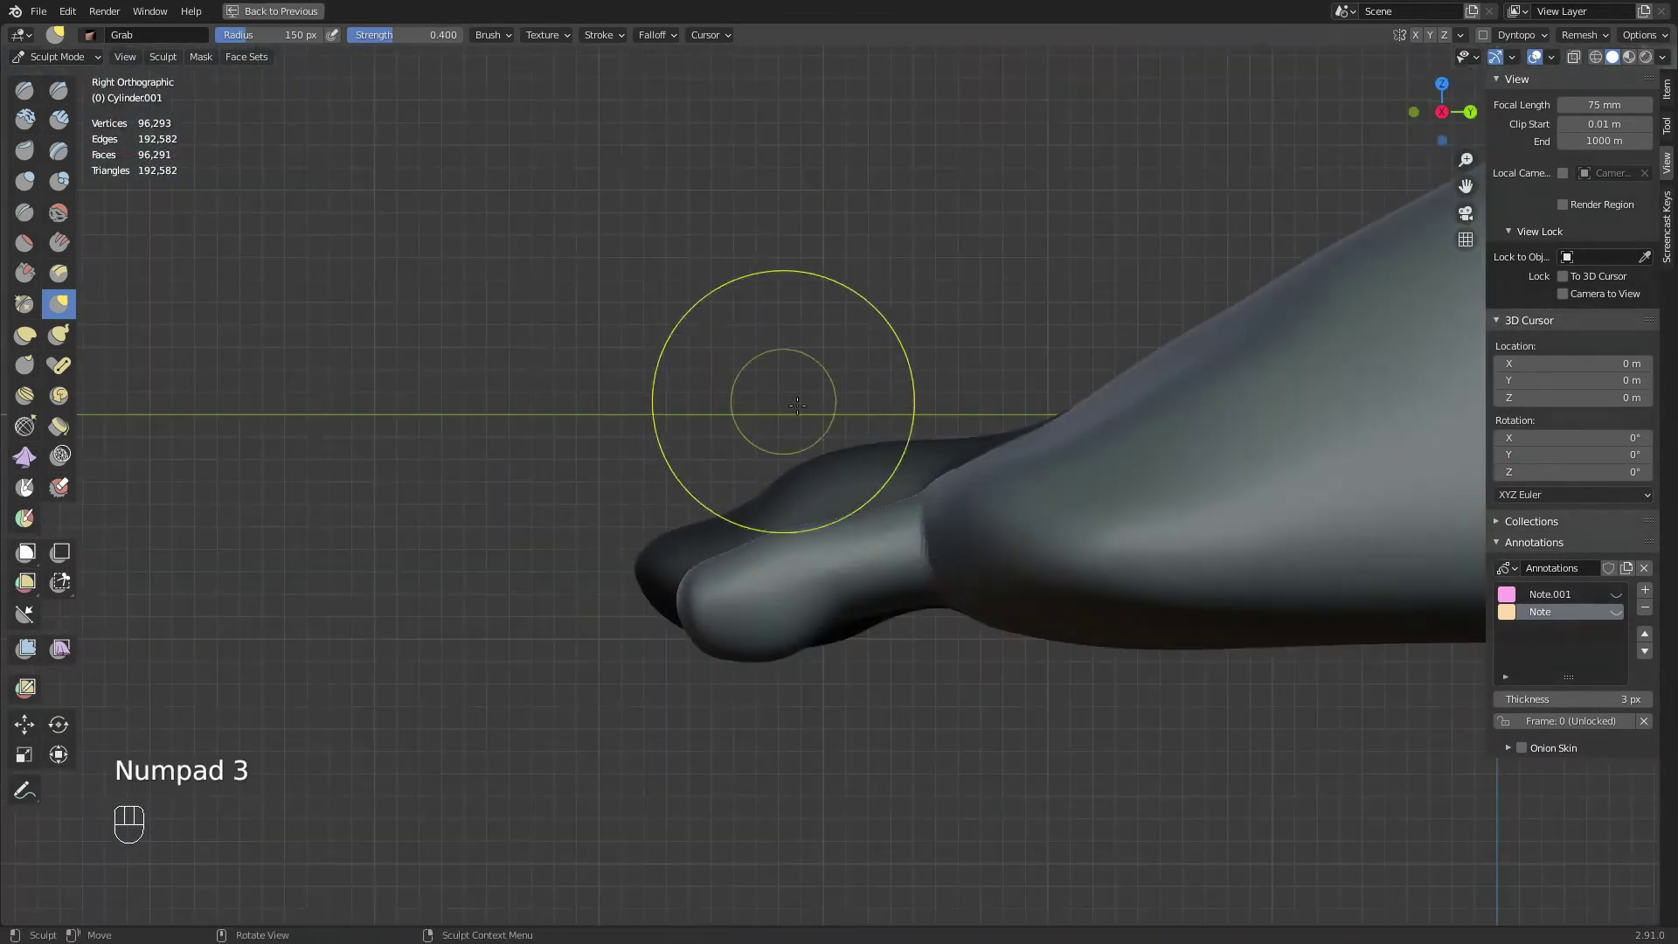
{"action": "scroll", "coordinate": [944, 486], "scroll_direction": "up", "scroll_amount": 3}
{"action": "key", "text": "f"}
{"action": "left_click", "coordinate": [1021, 476]}
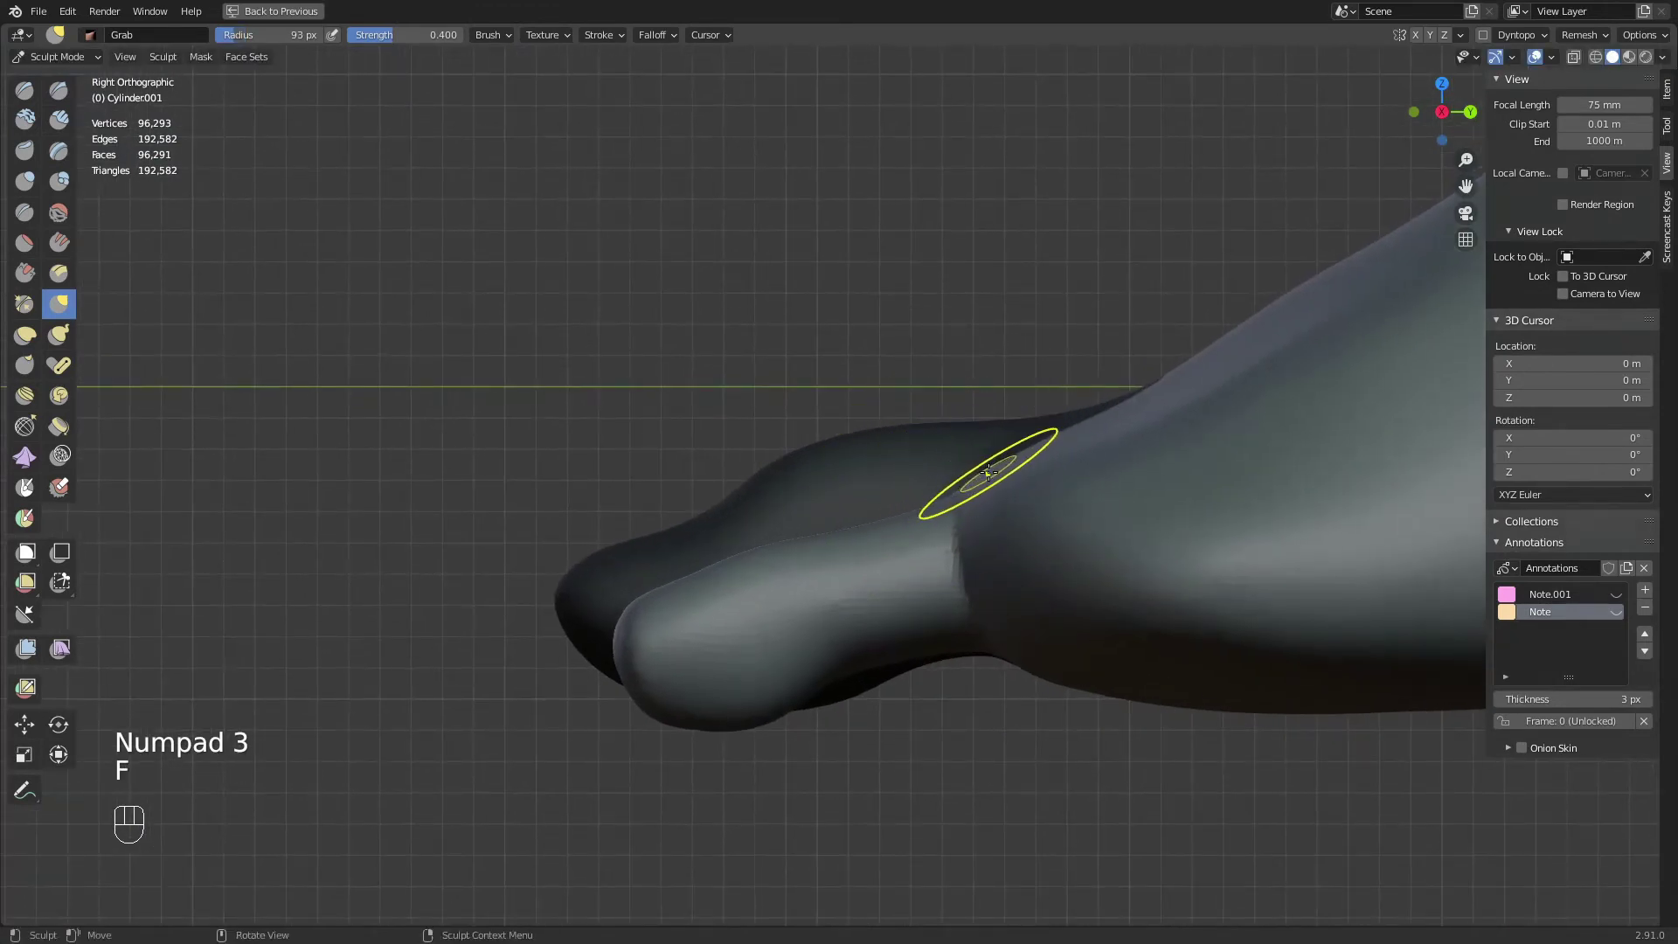
{"action": "key", "text": "f"}
{"action": "key", "text": "f"}
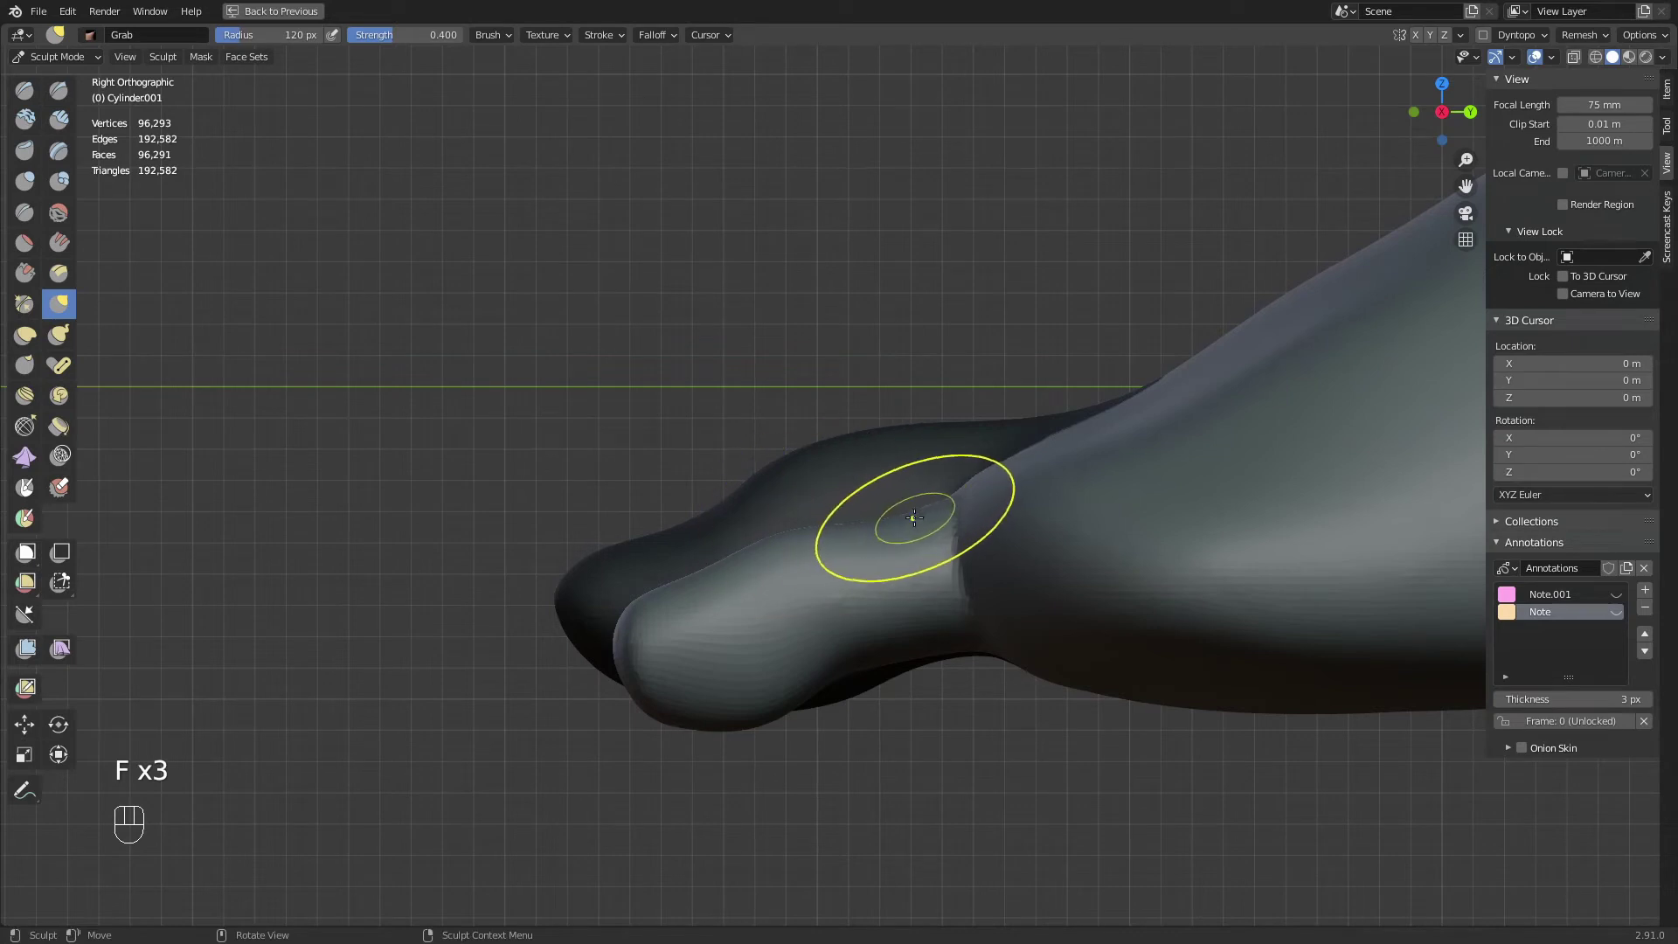
{"action": "left_click_drag", "start_coordinate": [931, 507], "coordinate": [848, 532], "text": "shift"}
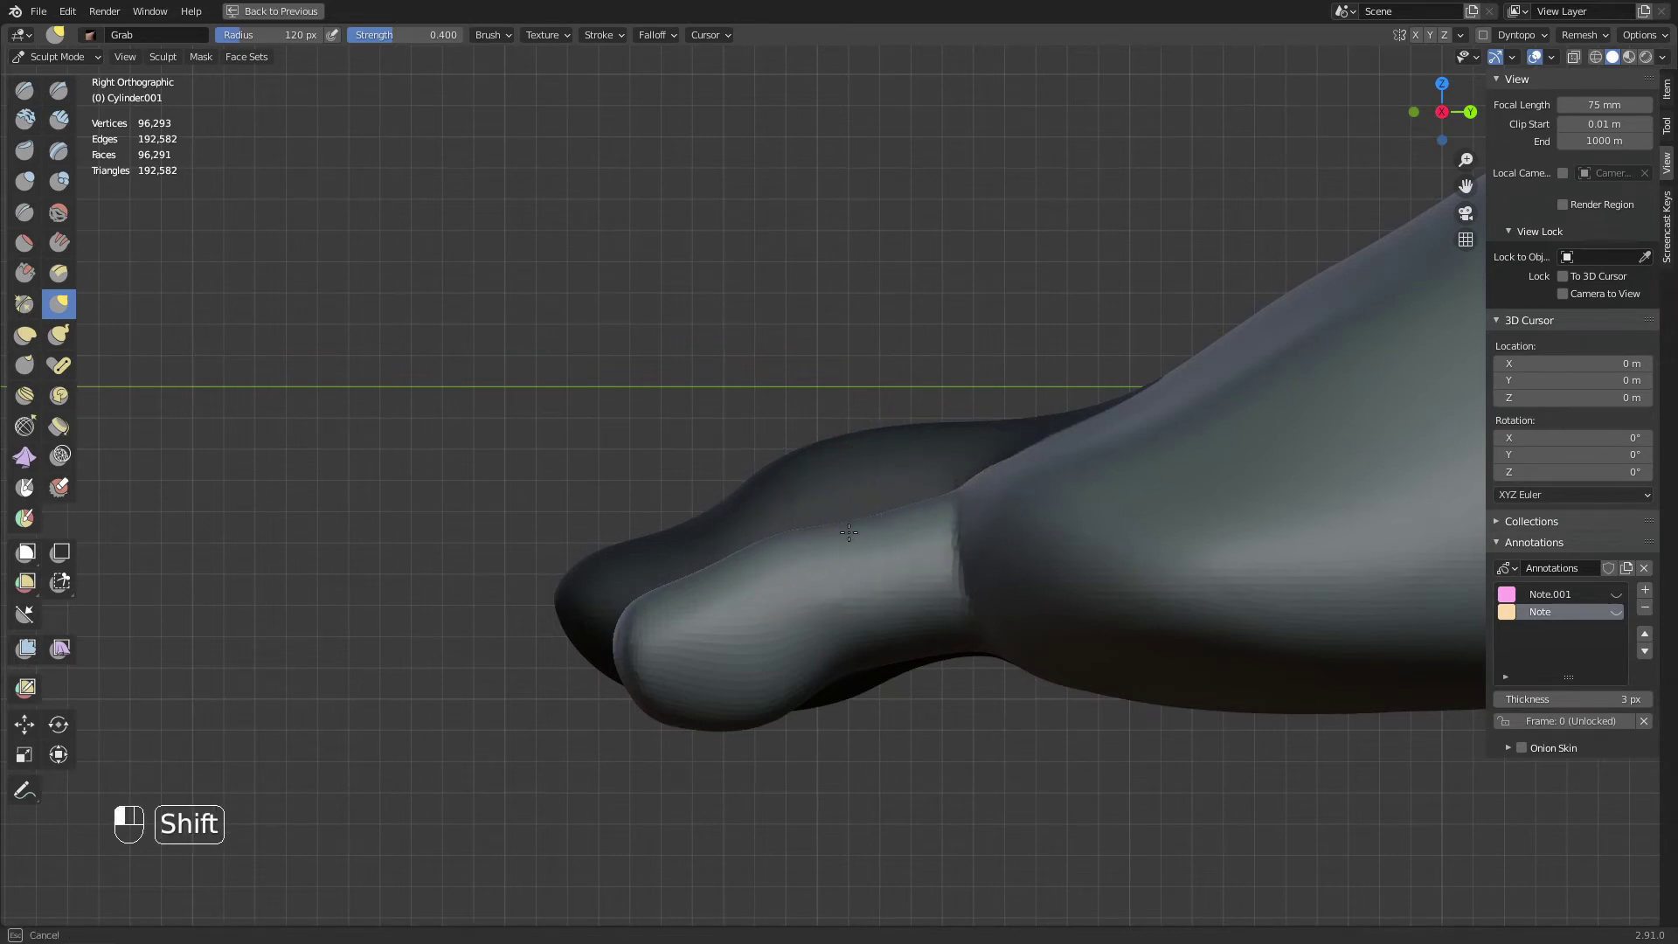
{"action": "key", "text": "f"}
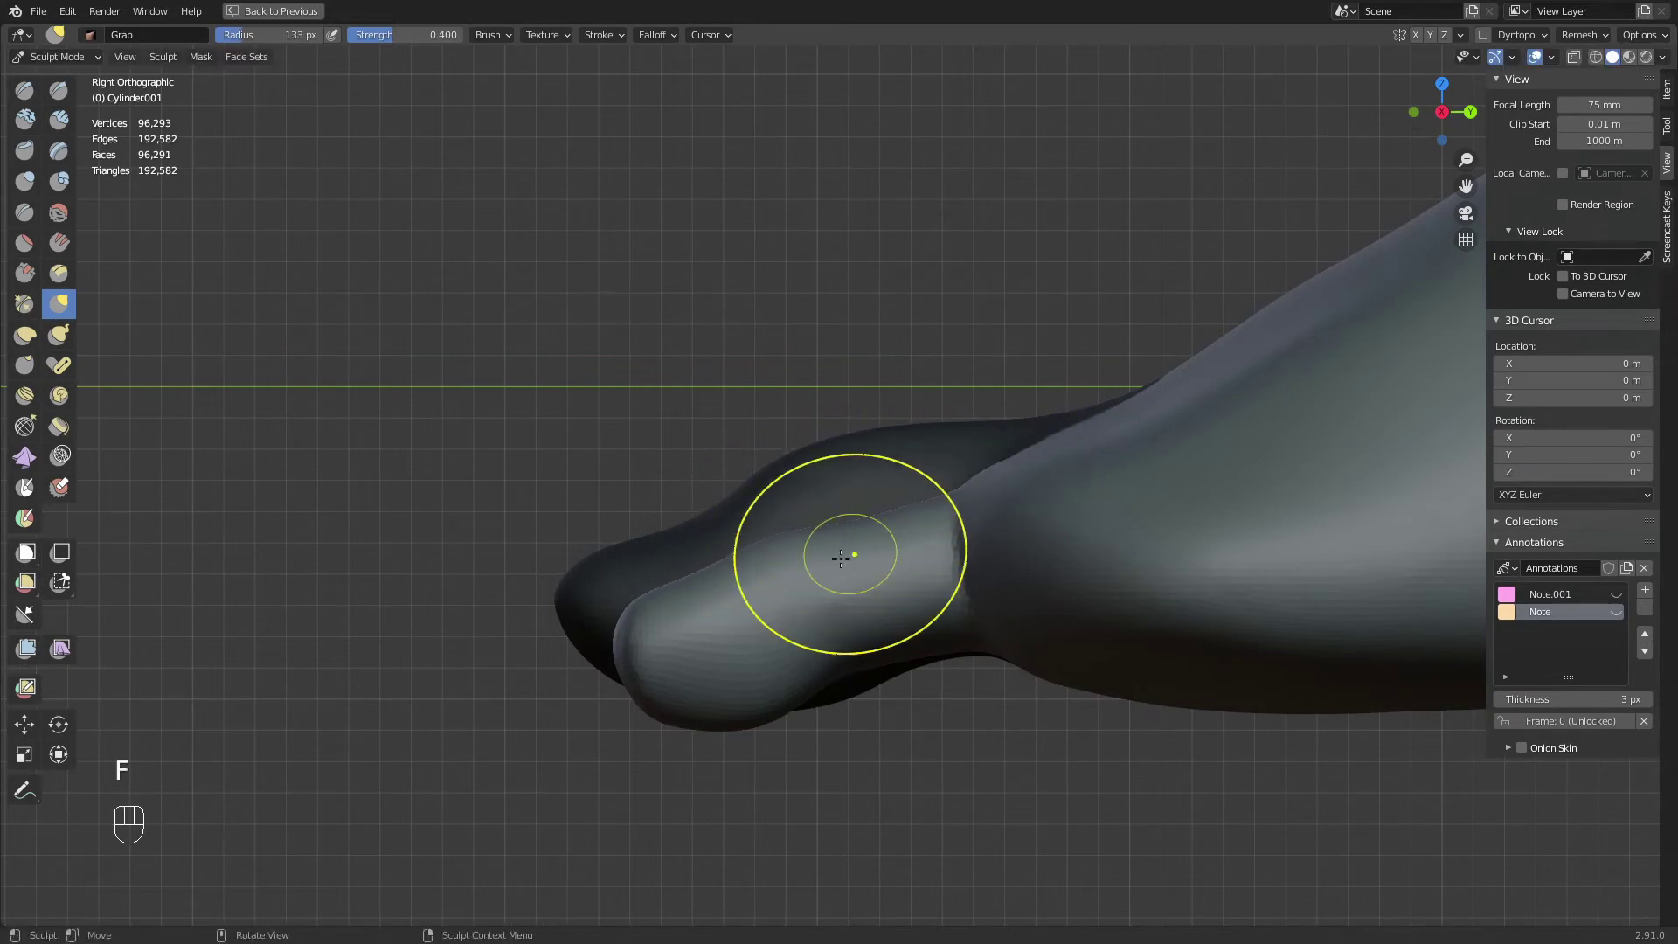
{"action": "key", "text": "f"}
{"action": "left_click", "coordinate": [893, 500]}
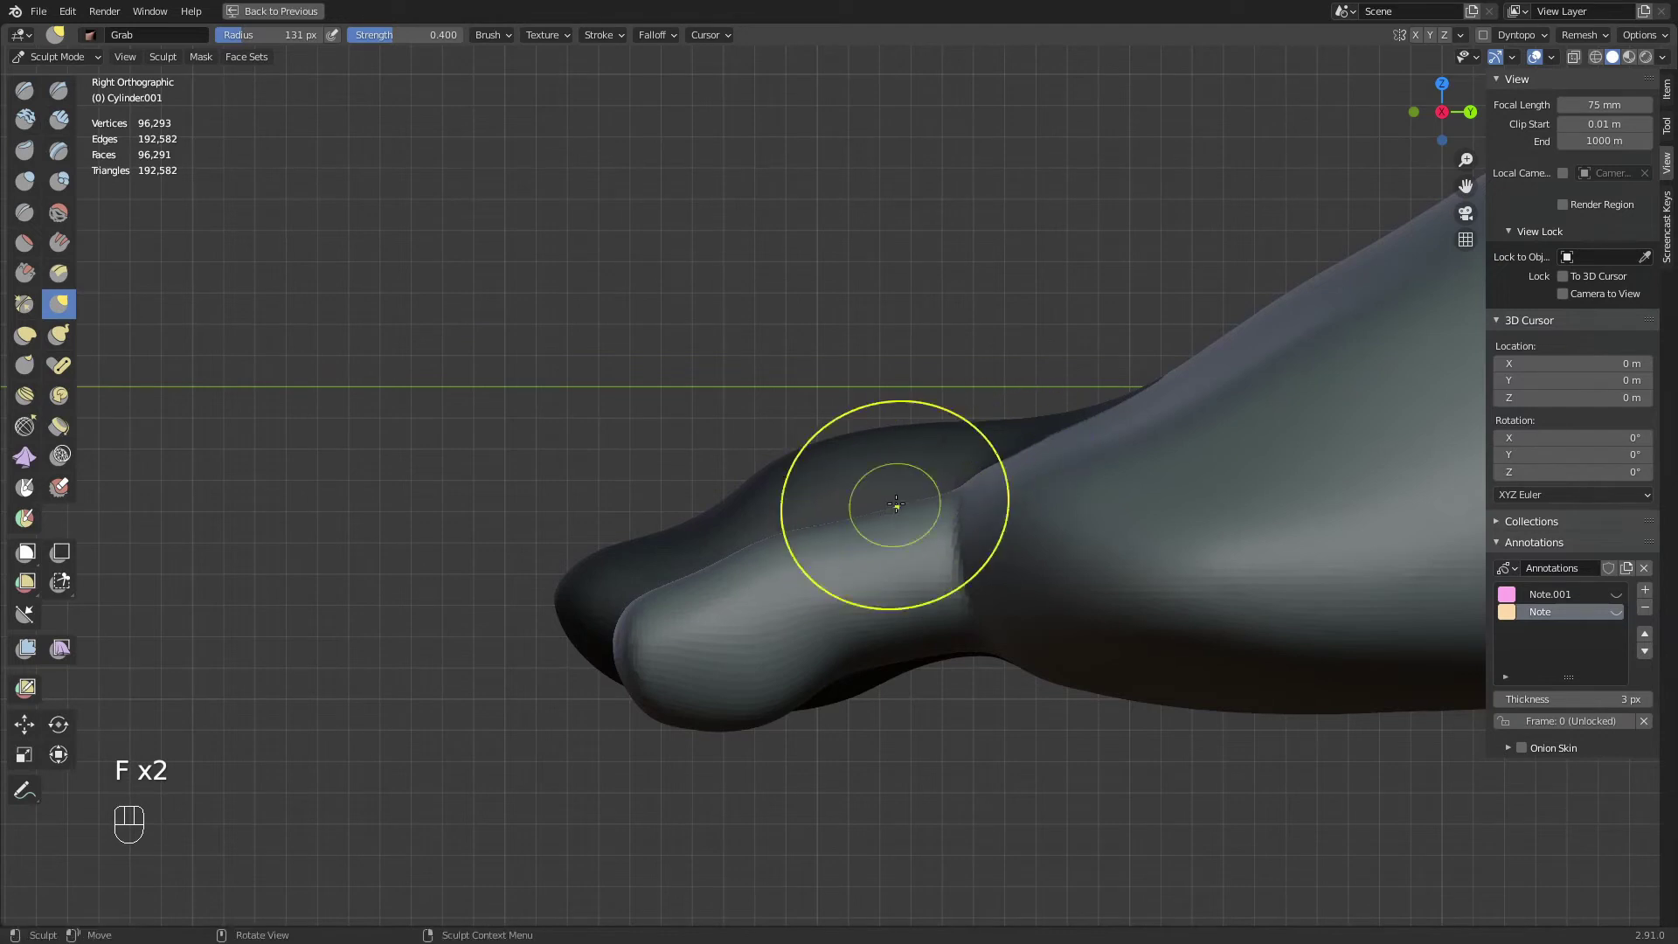
Refine the profile of the second toe's tip in right view with Grab at a radius of about 126 px
{"action": "middle_click_drag", "start_coordinate": [739, 577], "coordinate": [814, 500], "text": "shift"}
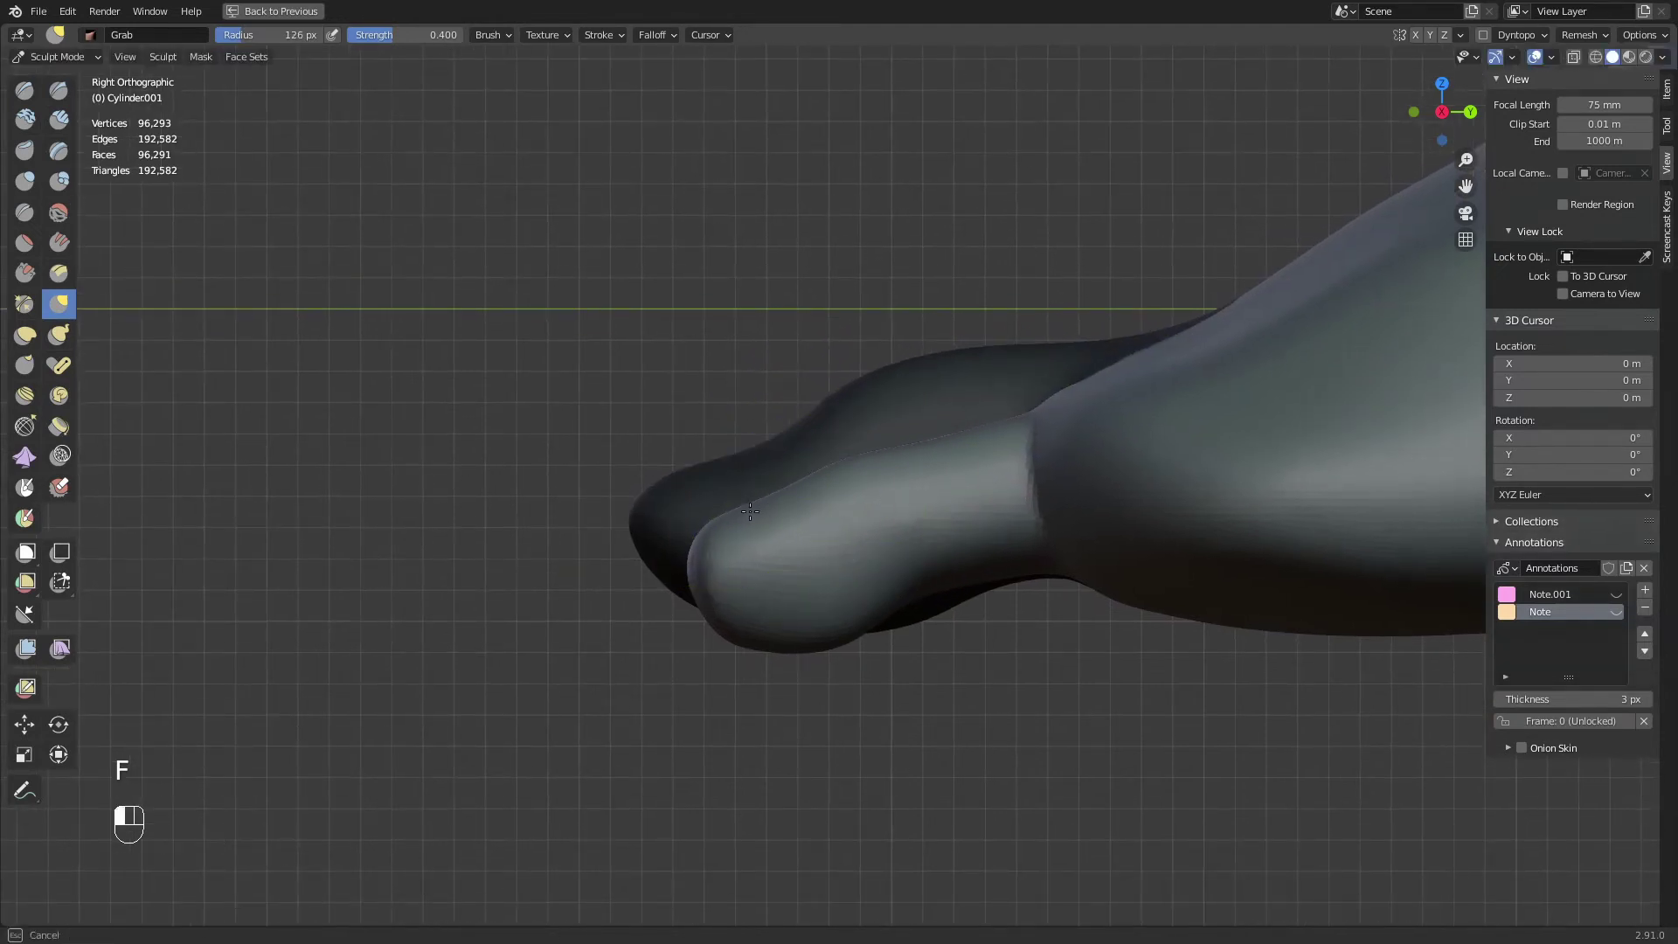
{"action": "middle_click_drag", "start_coordinate": [756, 631], "coordinate": [803, 540], "text": "shift"}
{"action": "key", "text": "f"}
{"action": "left_click", "coordinate": [804, 542]}
{"action": "left_click_drag", "start_coordinate": [805, 542], "coordinate": [850, 543]}
{"action": "key", "text": "f"}
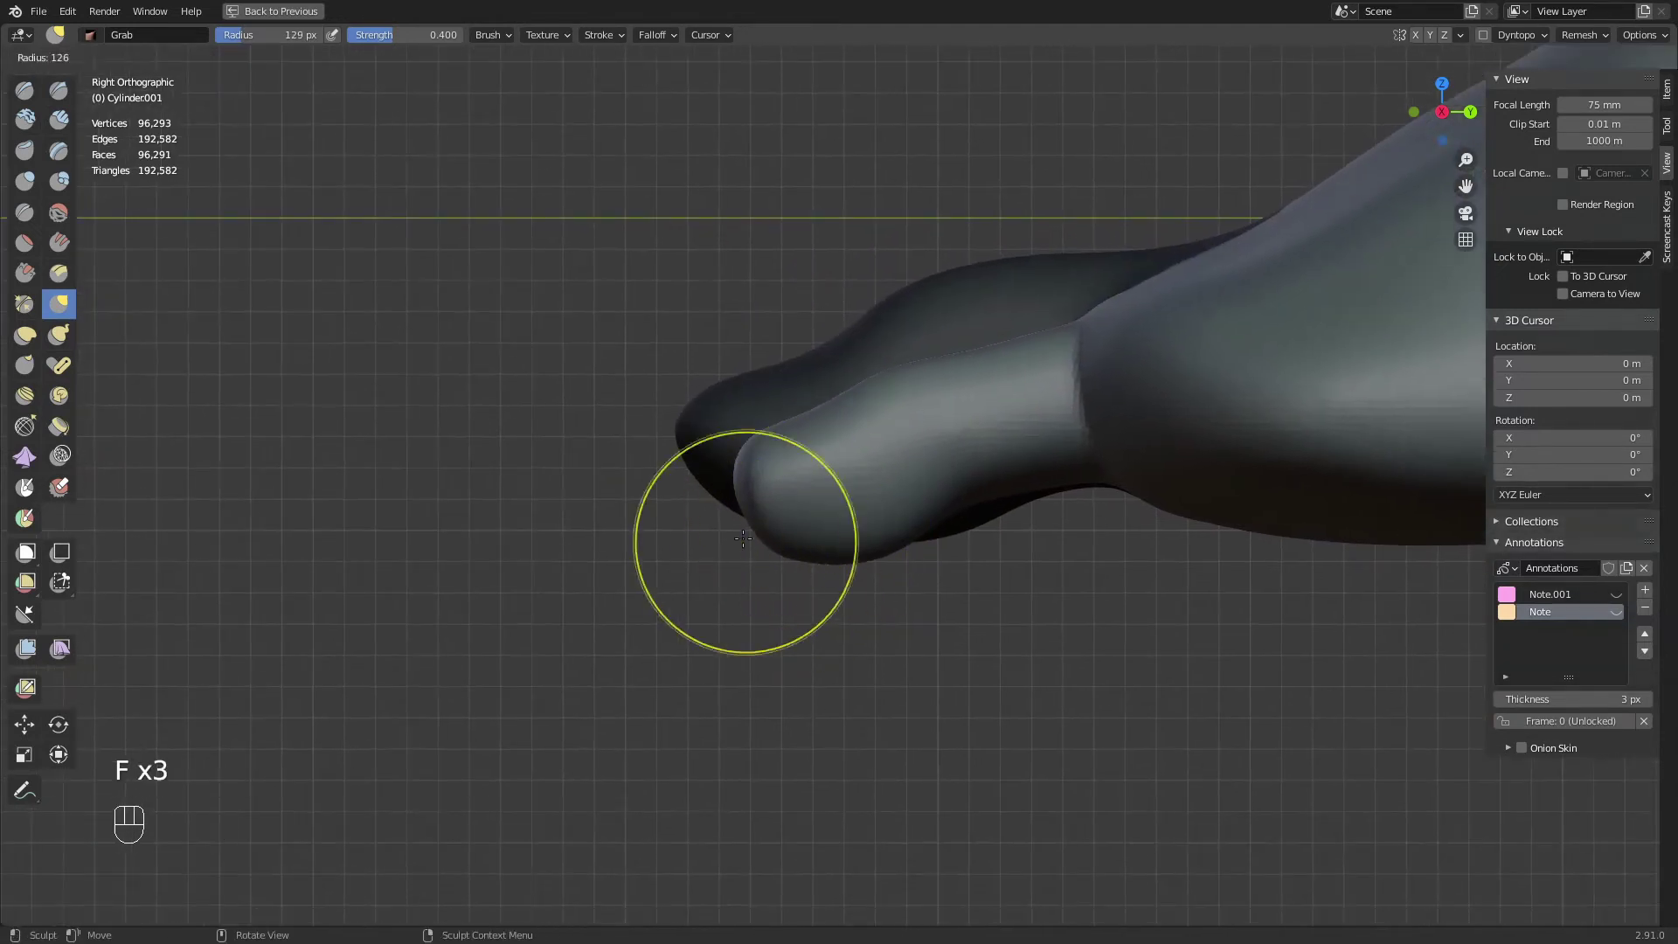
{"action": "left_click", "coordinate": [852, 543]}
{"action": "middle_click_drag", "start_coordinate": [731, 495], "coordinate": [743, 657]}
{"action": "middle_click_drag", "start_coordinate": [746, 548], "coordinate": [759, 649], "text": "shift"}
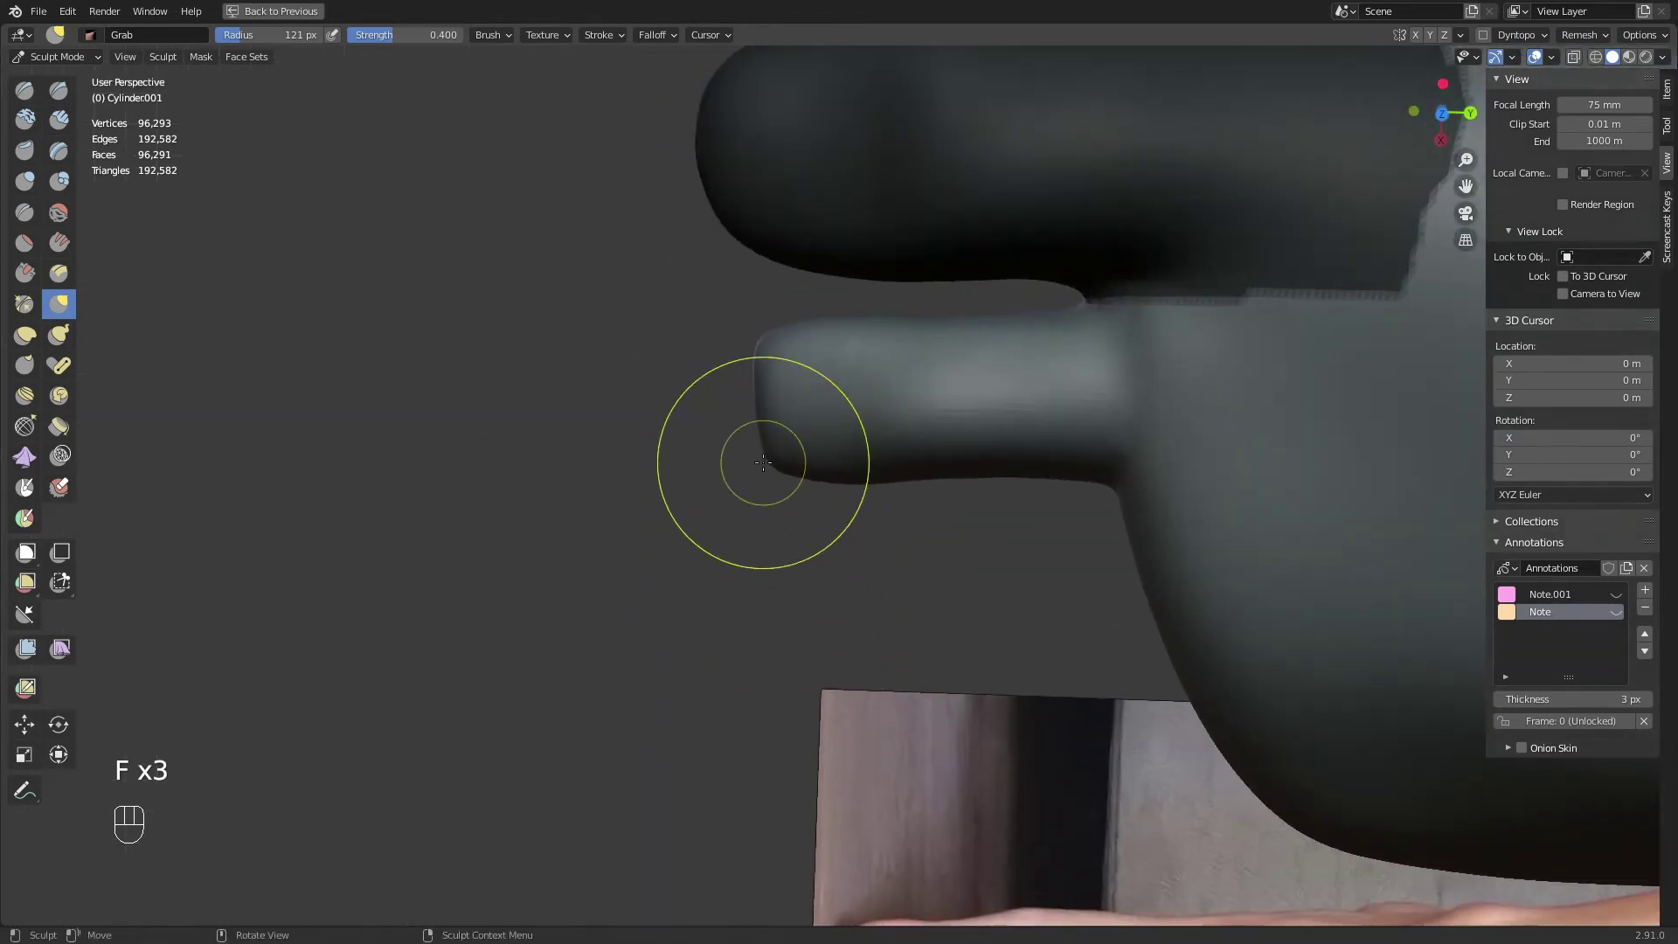
Round off the second toe's blunt tip in top view with Grab at a radius of about 101 to 112 px
{"action": "key", "text": "KP_7"}
{"action": "key", "text": "f"}
{"action": "left_click", "coordinate": [787, 550]}
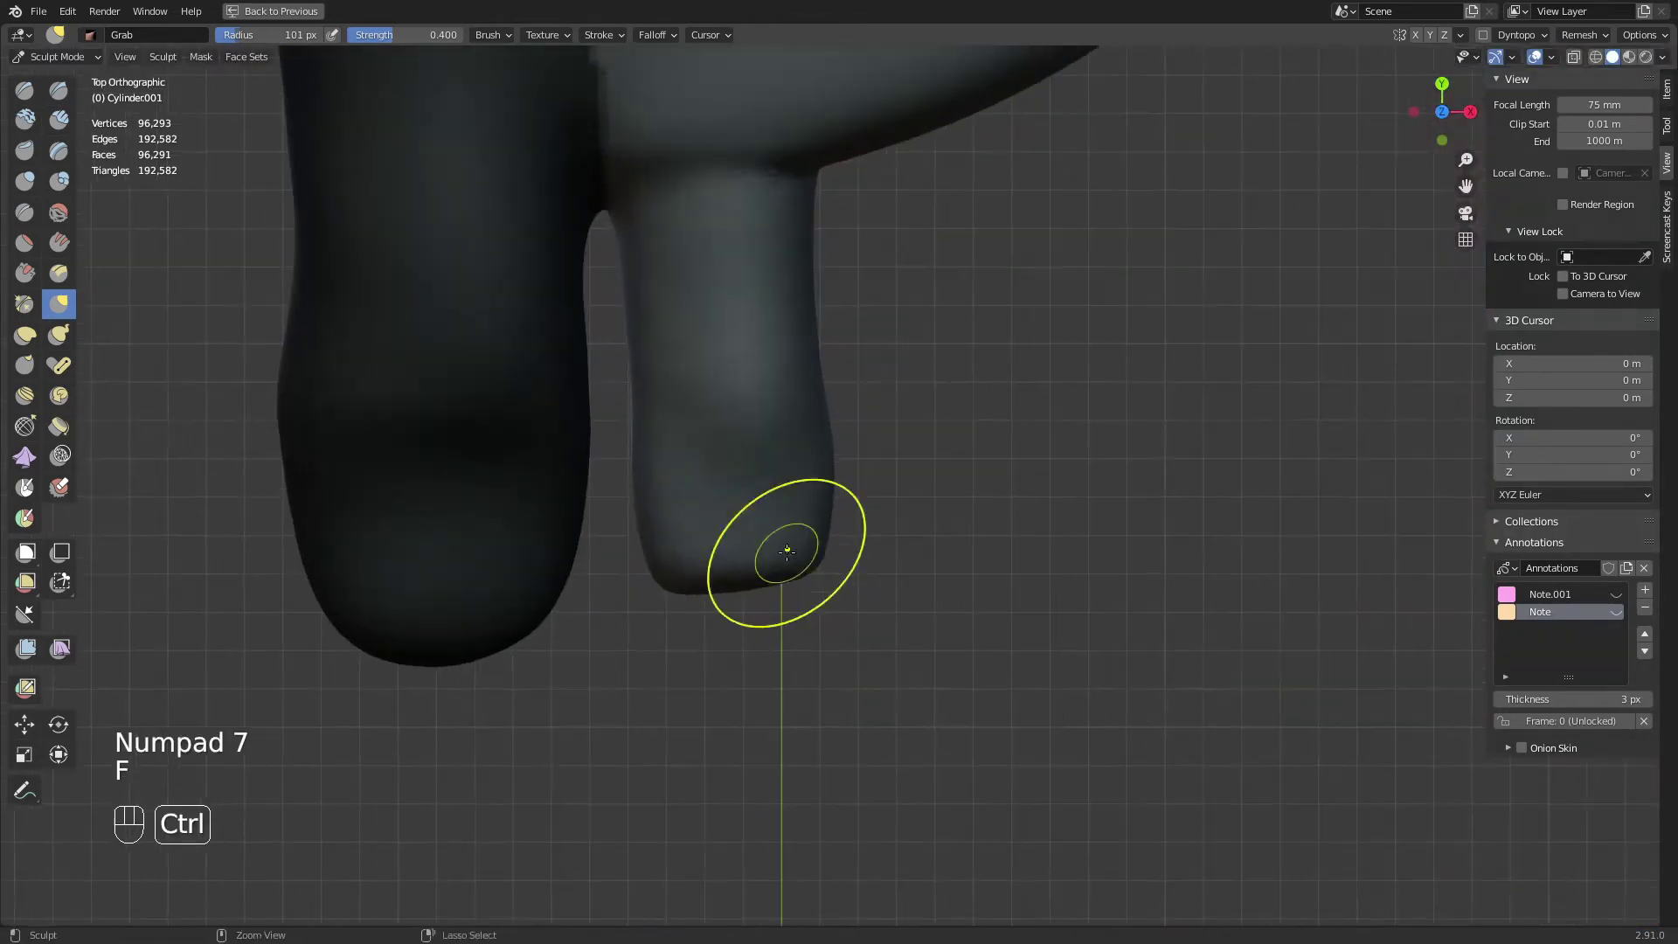
{"action": "key", "text": "f"}
{"action": "left_click", "coordinate": [747, 596]}
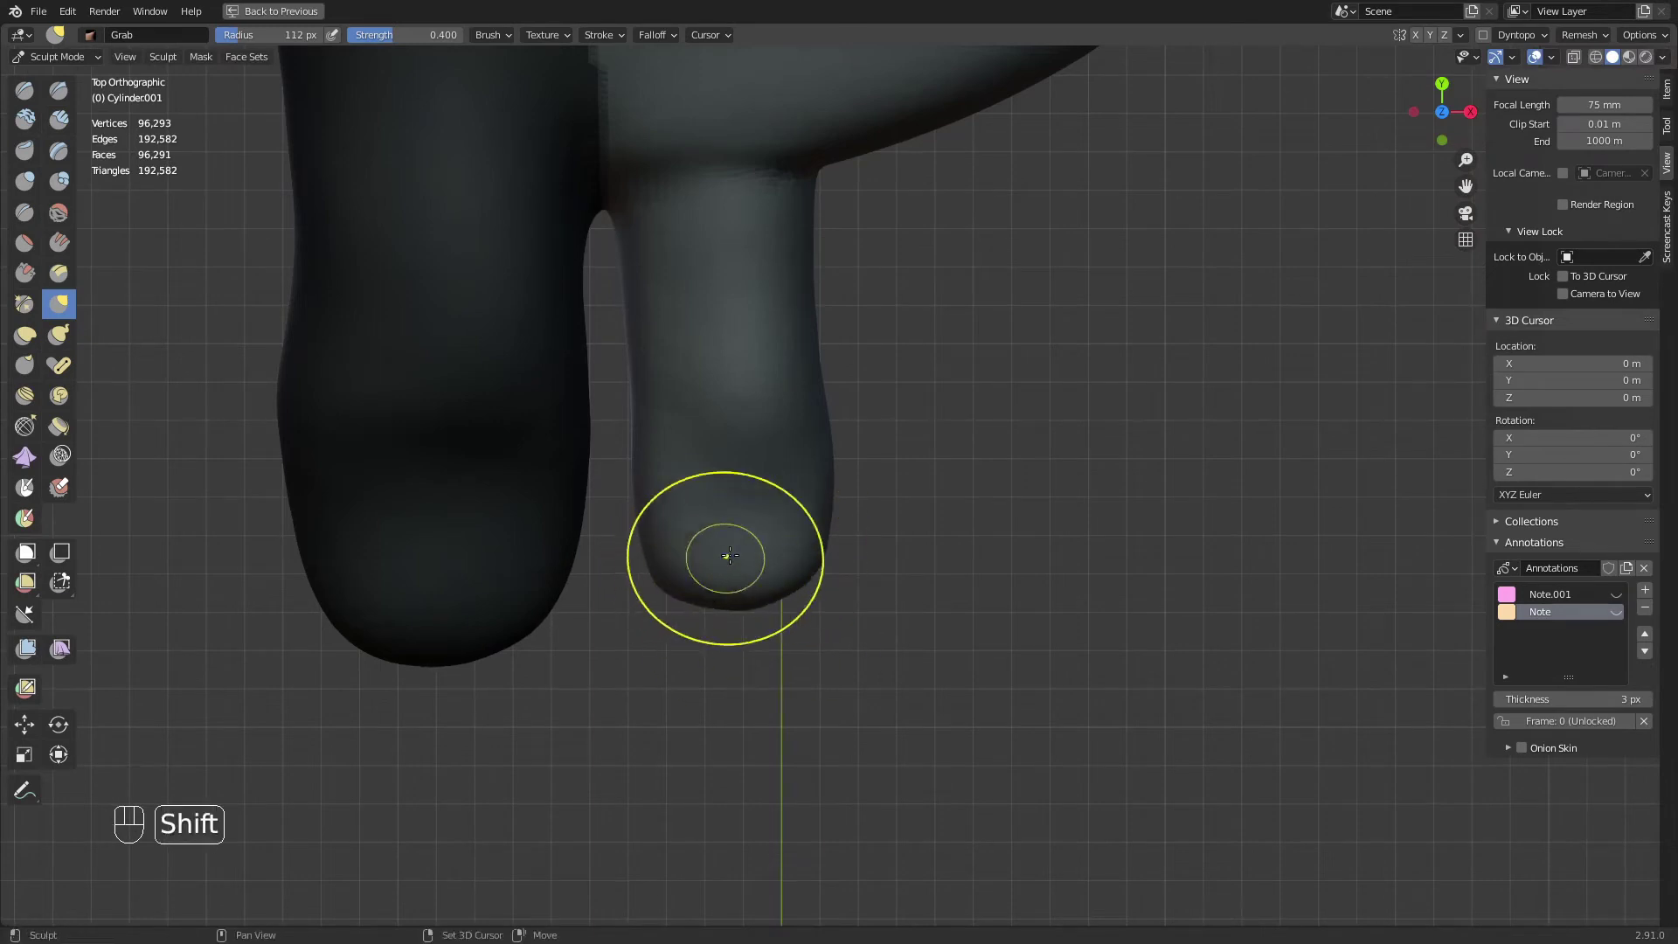
Adjust the second toe's edge facing the big toe in top view with Grab at a 140 px radius
{"action": "key", "text": "f"}
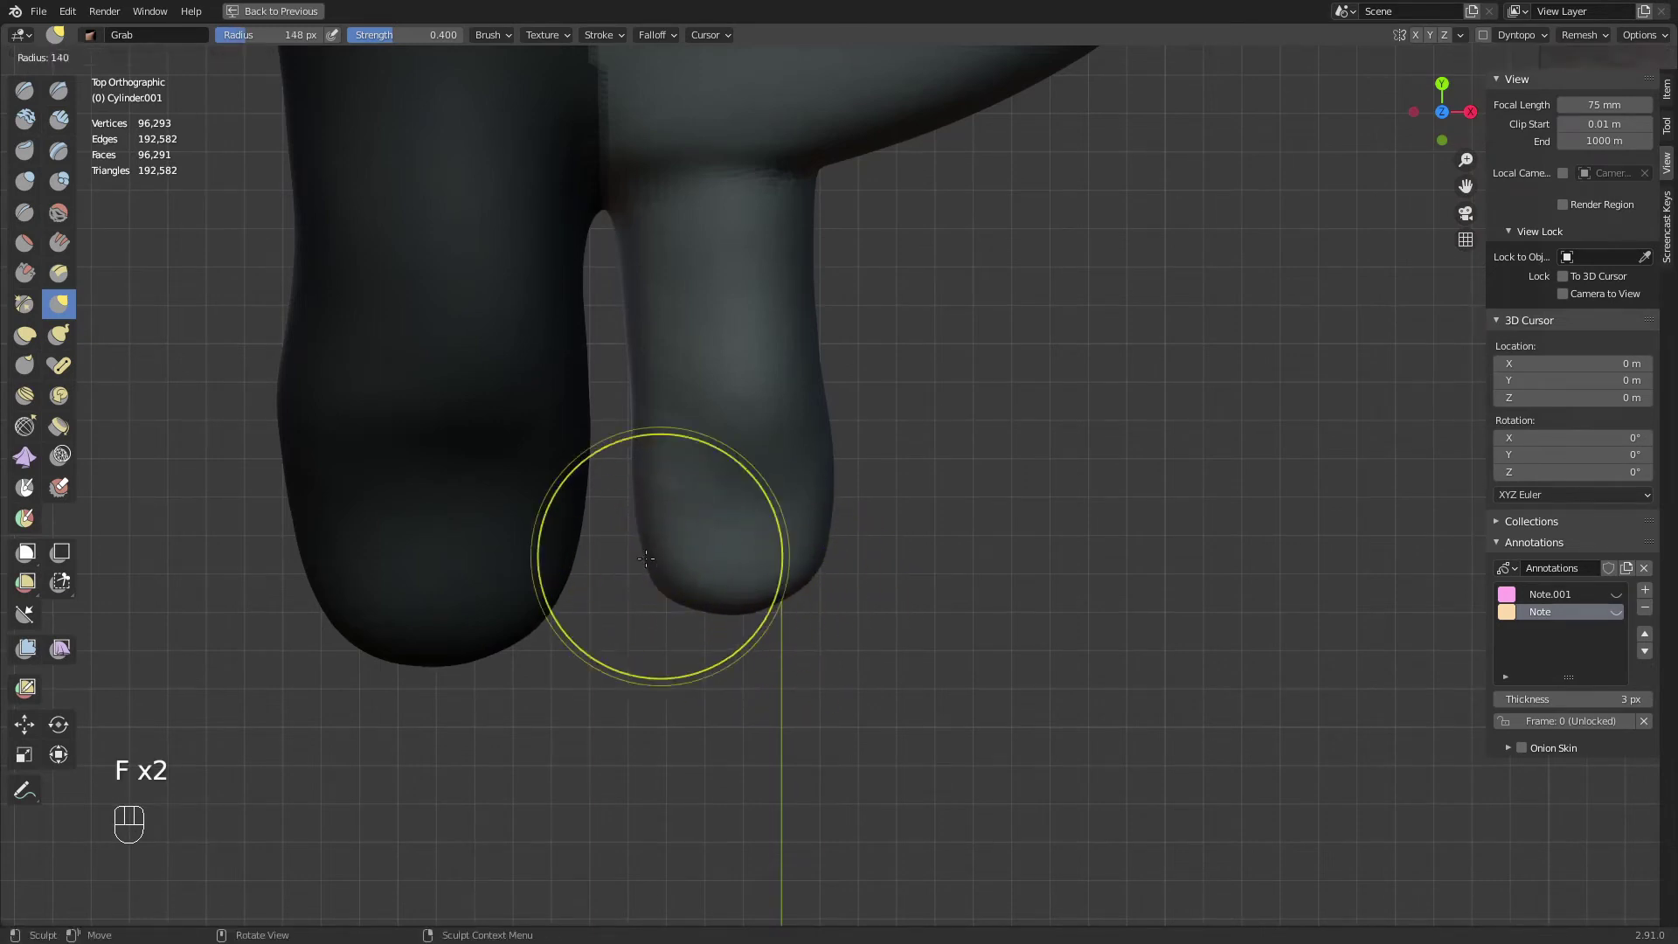
{"action": "left_click", "coordinate": [641, 530]}
{"action": "left_click_drag", "start_coordinate": [633, 522], "coordinate": [637, 523]}
{"action": "key", "text": "f"}
{"action": "left_click", "coordinate": [646, 477]}
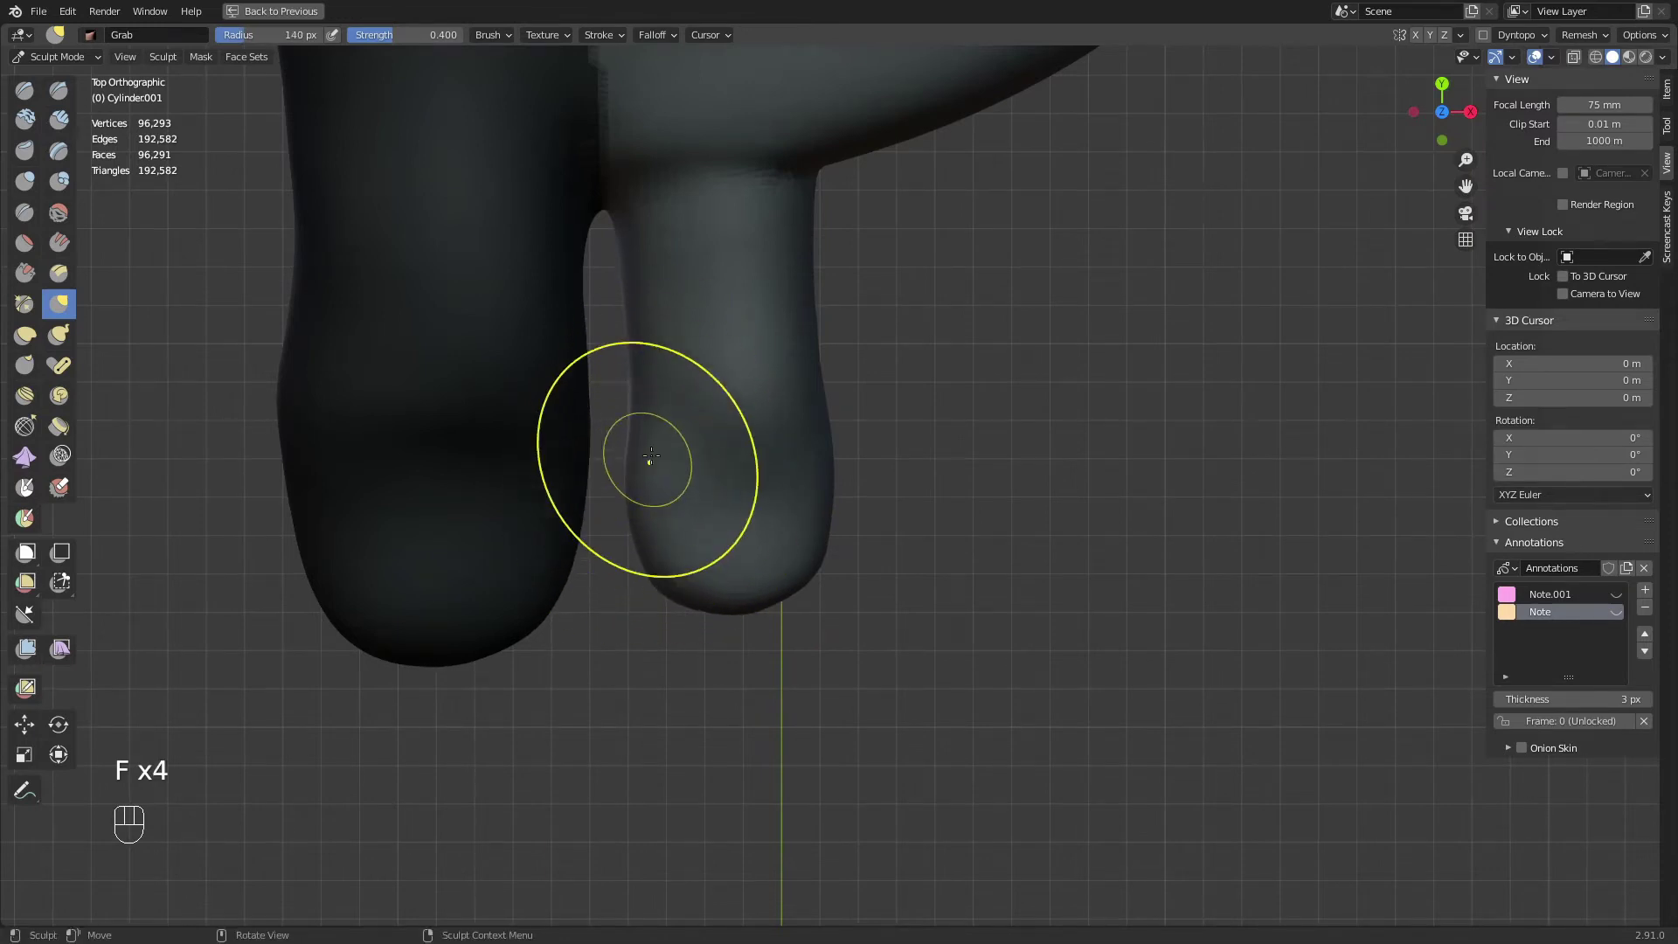
{"action": "middle_click_drag", "start_coordinate": [648, 460], "coordinate": [639, 543], "text": "shift"}
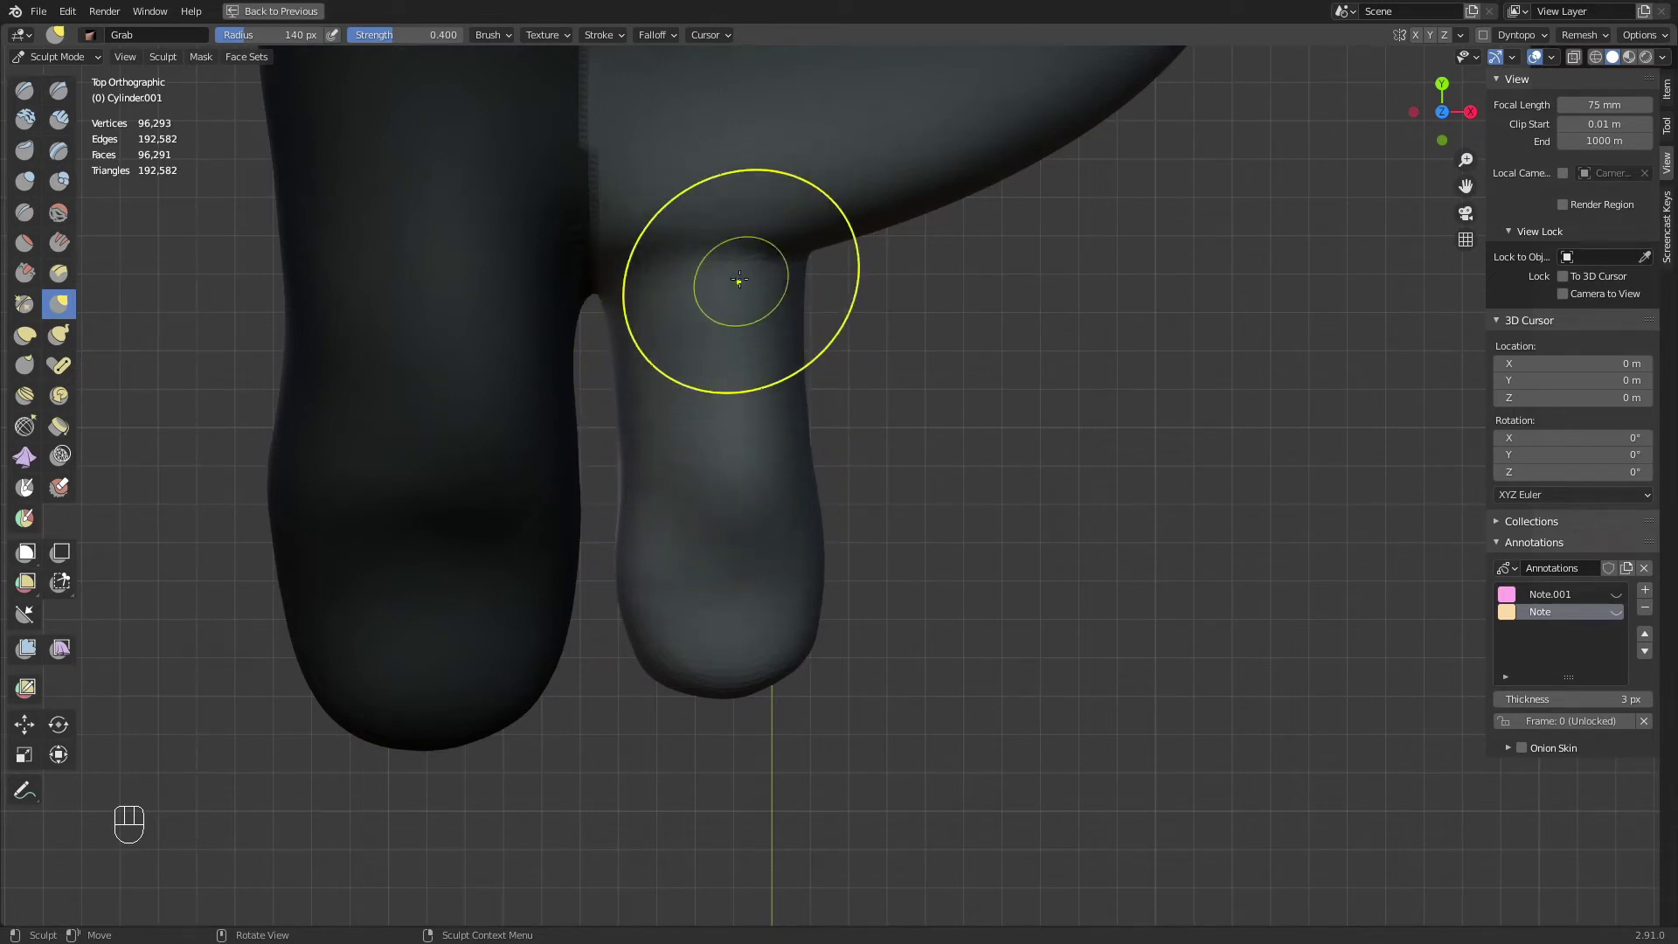
Build up the top of the second toe with Clay Strips at a 130 px radius and smooth the area near its tip
{"action": "key", "text": "q"}
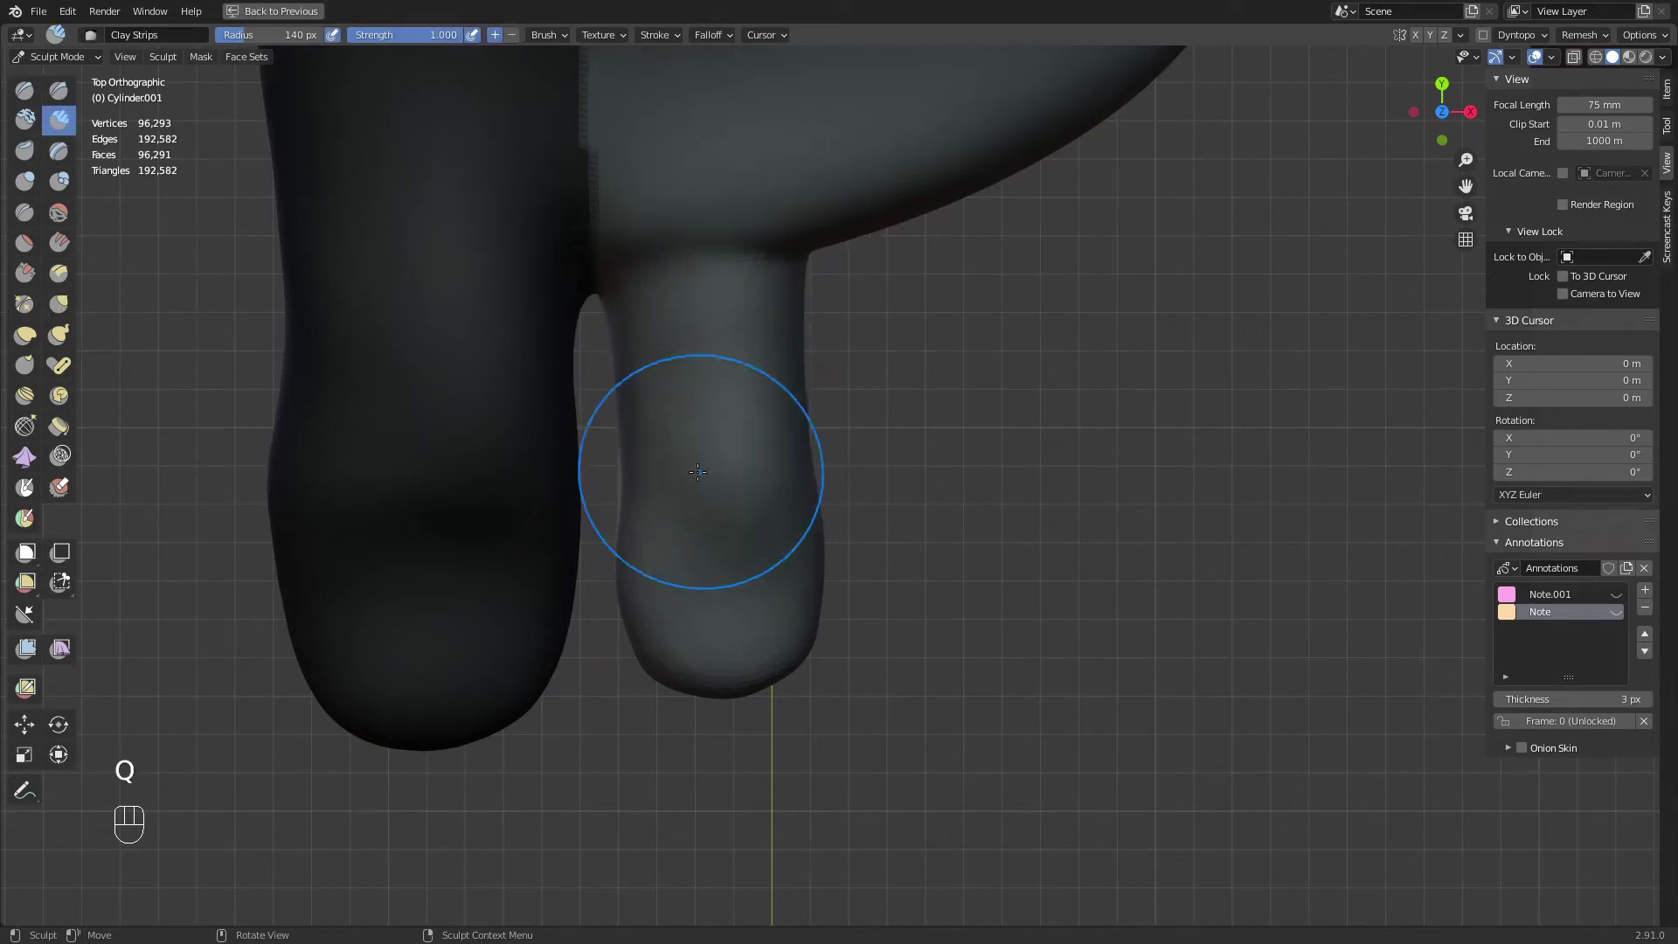
{"action": "key", "text": "f"}
{"action": "mouse_move", "coordinate": [680, 324]}
{"action": "left_mouse_down"}
{"action": "mouse_move", "coordinate": [678, 448]}
{"action": "mouse_move", "coordinate": [638, 402]}
{"action": "left_mouse_up"}
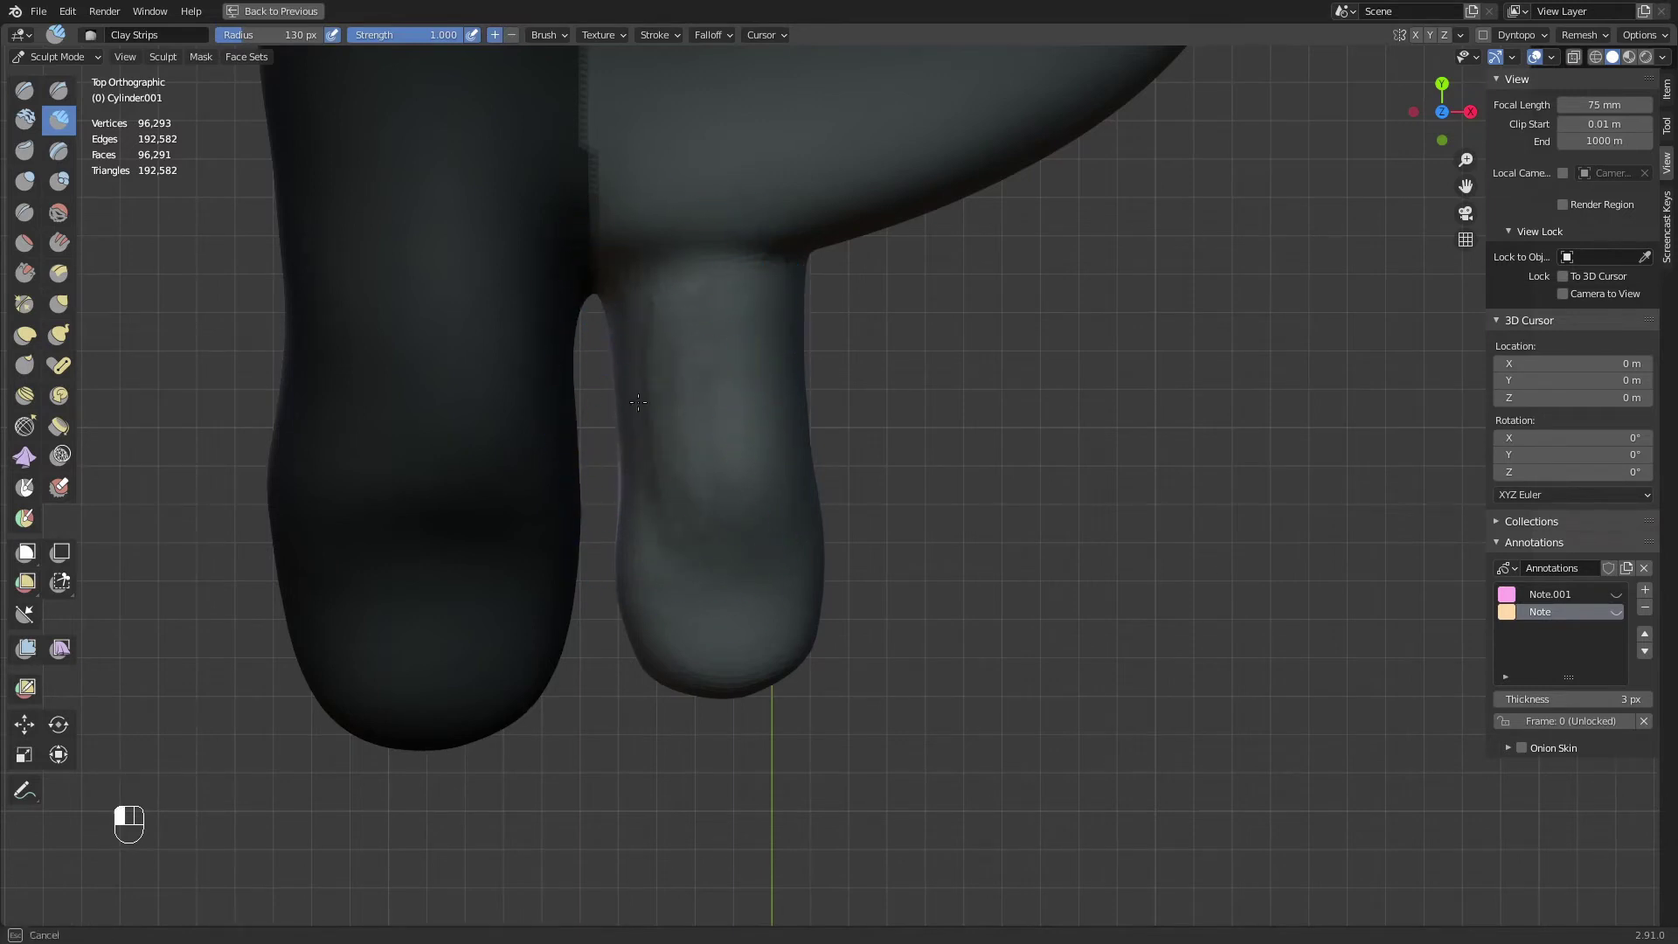
{"action": "left_click_drag", "start_coordinate": [710, 592], "coordinate": [675, 573], "text": "shift"}
{"action": "middle_click_drag", "start_coordinate": [674, 573], "coordinate": [713, 476], "text": "shift"}
{"action": "key", "text": "f"}
{"action": "left_click", "coordinate": [698, 479]}
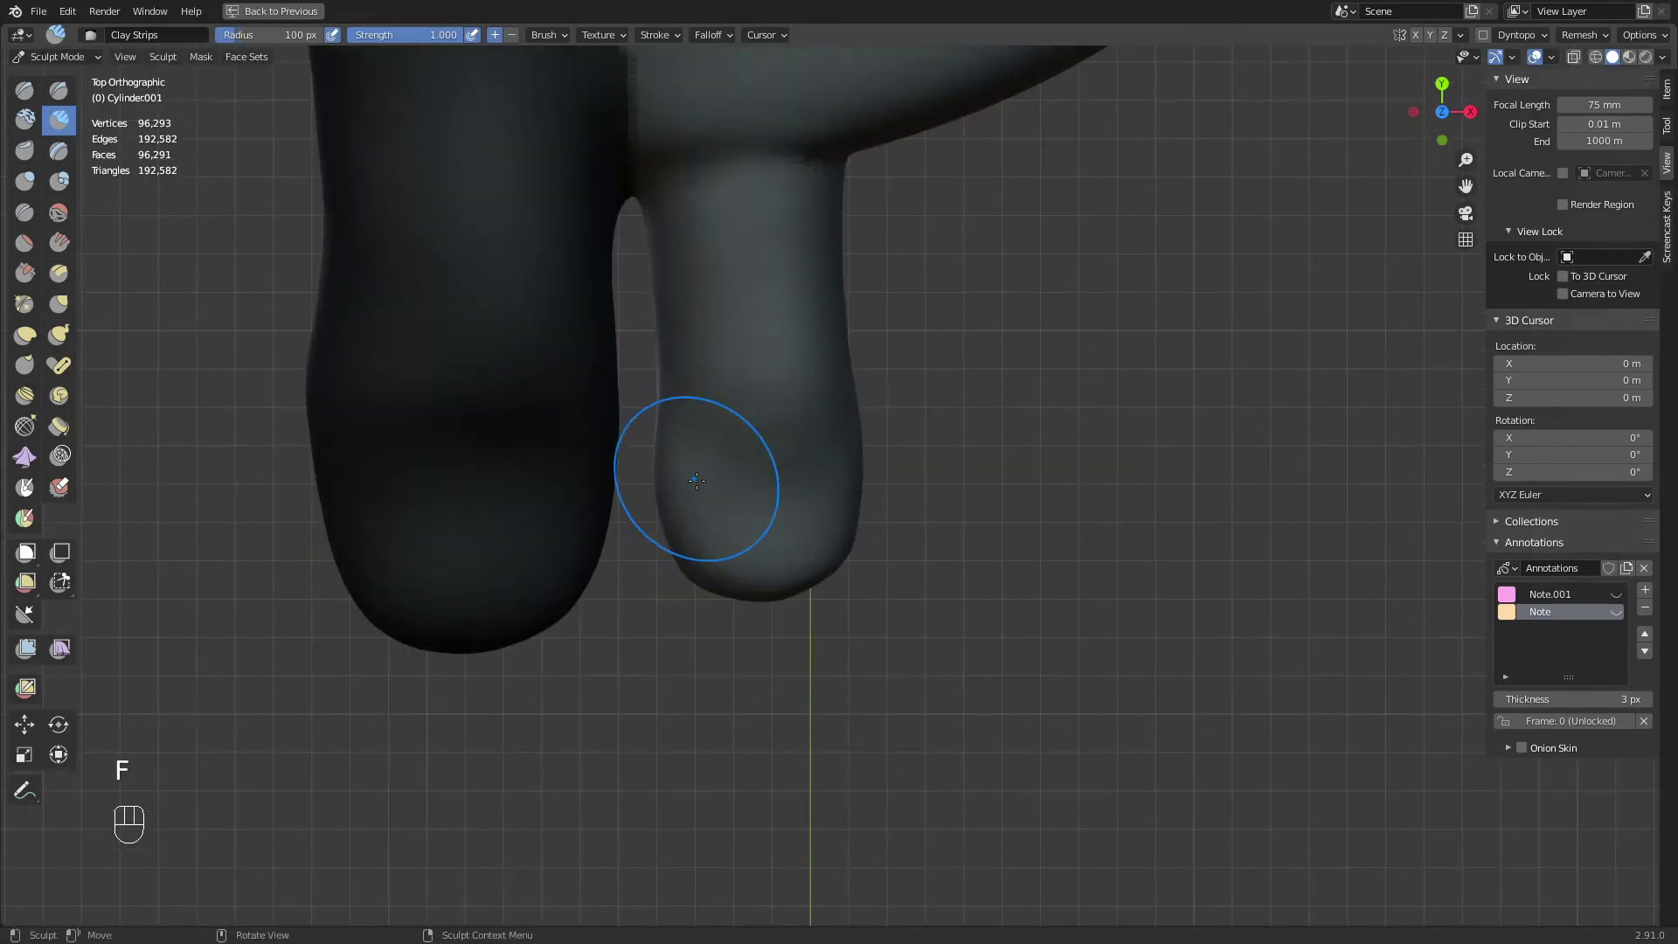
{"action": "key", "text": "f"}
{"action": "left_click", "coordinate": [665, 538]}
Examine the toenail shapes on the reference foot photo, temporarily showing the Note annotation layer
{"action": "middle_click_drag", "start_coordinate": [996, 516], "coordinate": [521, 337], "text": "shift"}
{"action": "middle_click_drag", "start_coordinate": [1034, 473], "coordinate": [405, 691], "text": "shift"}
{"action": "middle_click_drag", "start_coordinate": [1312, 380], "coordinate": [1019, 562], "text": "shift"}
{"action": "left_click", "coordinate": [1616, 612]}
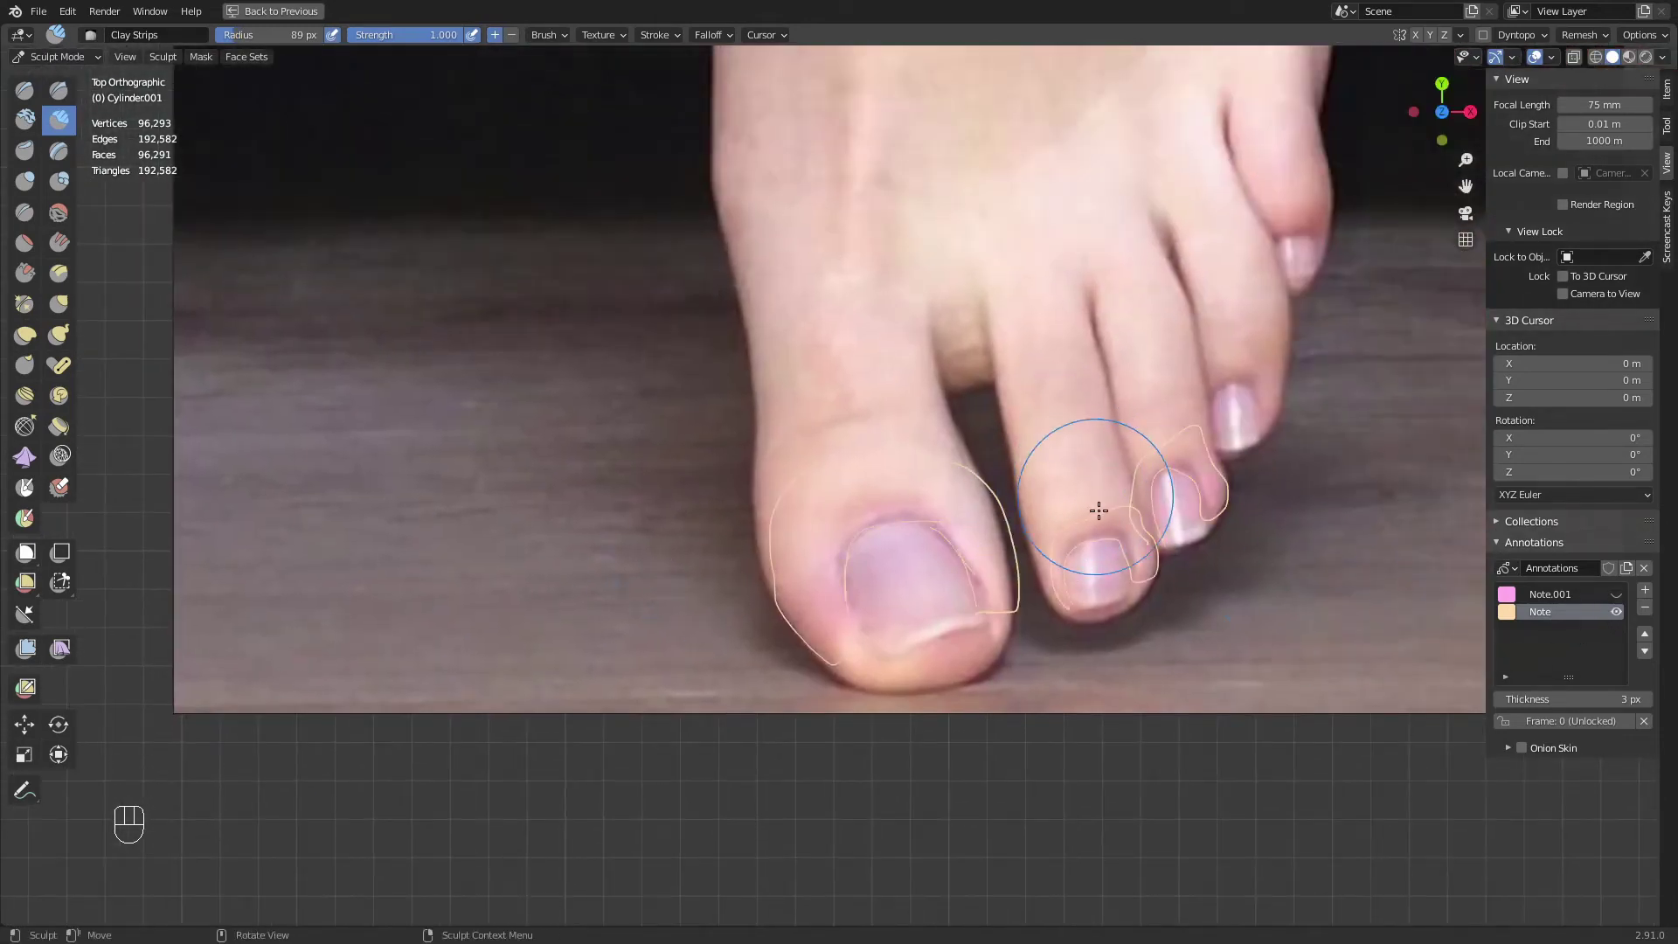
{"action": "left_click", "coordinate": [1616, 612]}
{"action": "mouse_move", "coordinate": [1487, 616]}
{"action": "middle_mouse_down", "text": "shift"}
{"action": "mouse_move", "coordinate": [1008, 461]}
{"action": "mouse_move", "coordinate": [533, 412]}
{"action": "mouse_move", "coordinate": [700, 564]}
{"action": "mouse_move", "coordinate": [671, 625]}
{"action": "mouse_move", "coordinate": [659, 604]}
{"action": "middle_mouse_up", "text": "shift"}
Outline the inner side and back of the second toe's nail bed with Clay Strips at an 80 px radius
{"action": "key", "text": "f"}
{"action": "left_click", "coordinate": [680, 615]}
{"action": "middle_click_drag", "start_coordinate": [660, 604], "coordinate": [659, 589]}
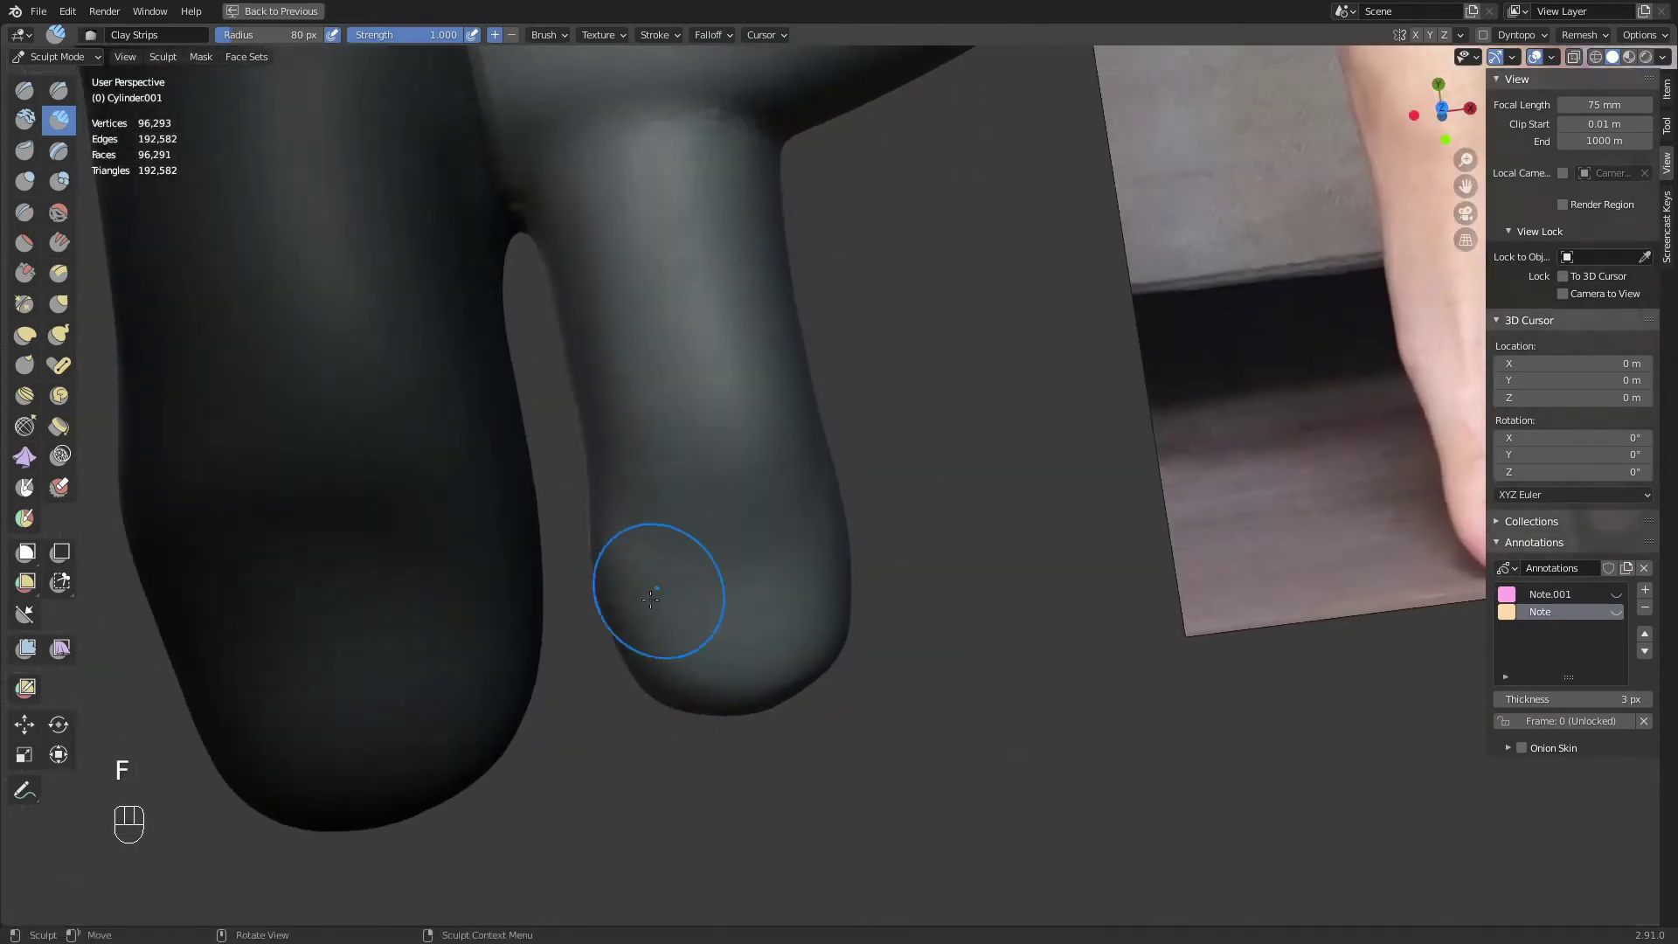
{"action": "key", "text": "f"}
{"action": "mouse_move", "coordinate": [660, 654]}
{"action": "left_mouse_down"}
{"action": "mouse_move", "coordinate": [653, 510]}
{"action": "mouse_move", "coordinate": [685, 480]}
{"action": "mouse_move", "coordinate": [627, 501]}
{"action": "left_mouse_up"}
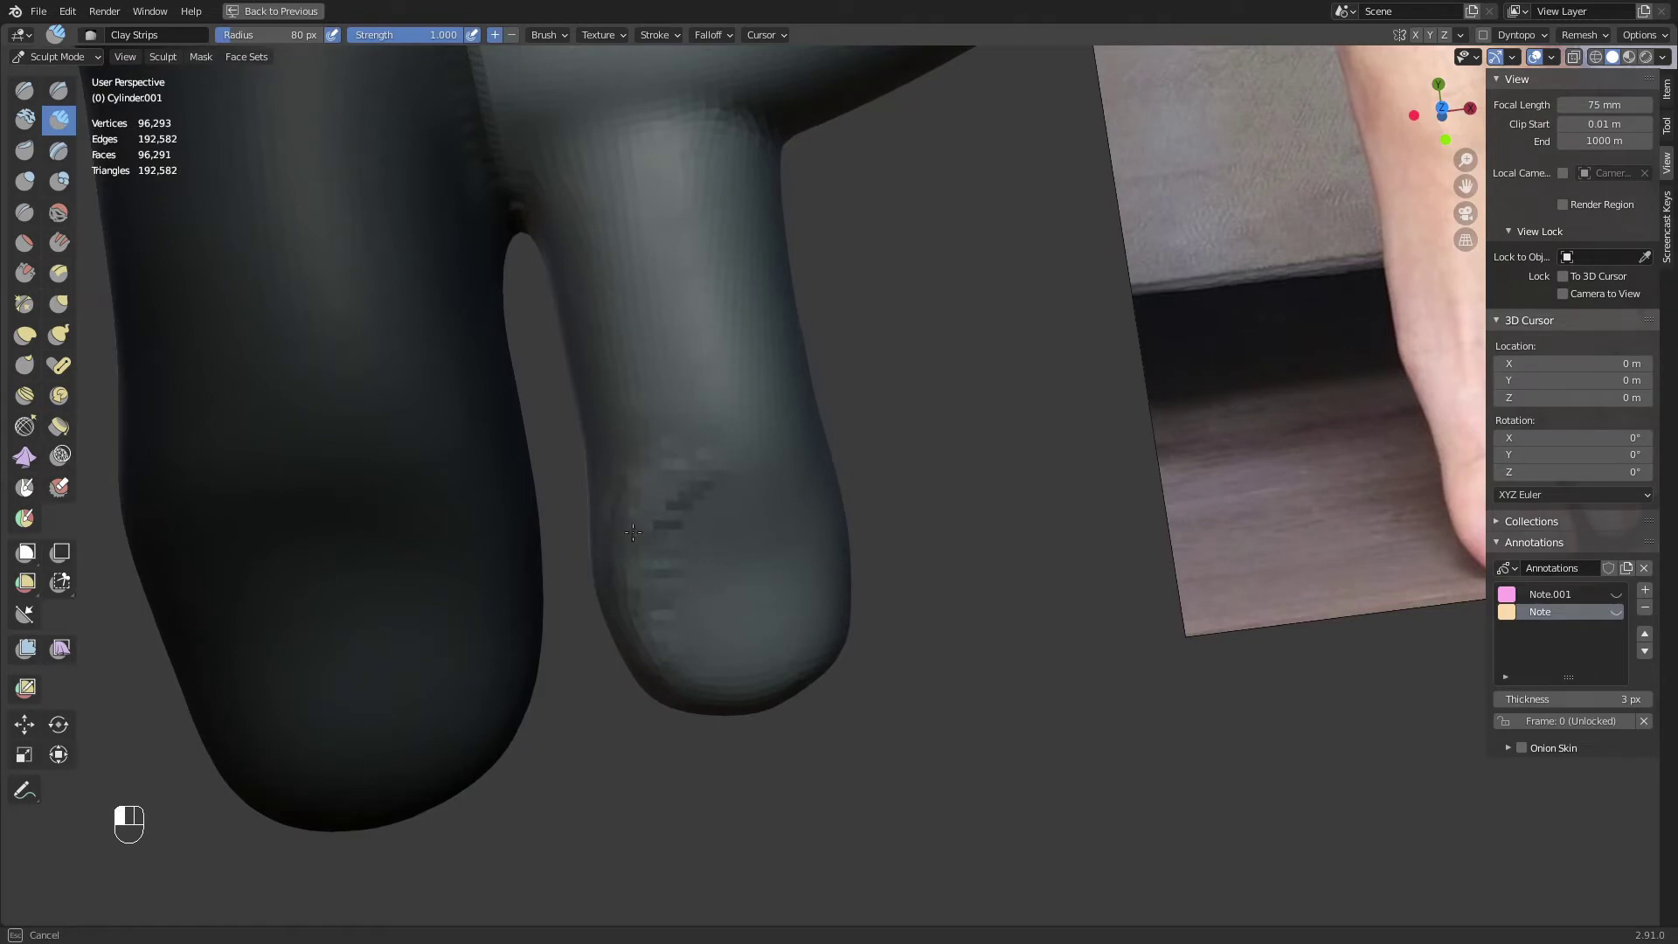
{"action": "left_click_drag", "start_coordinate": [703, 458], "coordinate": [733, 460]}
Build up the skin around the back and outer side of the second toe's nail bed with Clay Strips at about 90 to 122 px
{"action": "middle_click_drag", "start_coordinate": [778, 502], "coordinate": [713, 479]}
{"action": "key", "text": "f"}
{"action": "left_click", "coordinate": [711, 487]}
{"action": "left_click_drag", "start_coordinate": [753, 392], "coordinate": [789, 448]}
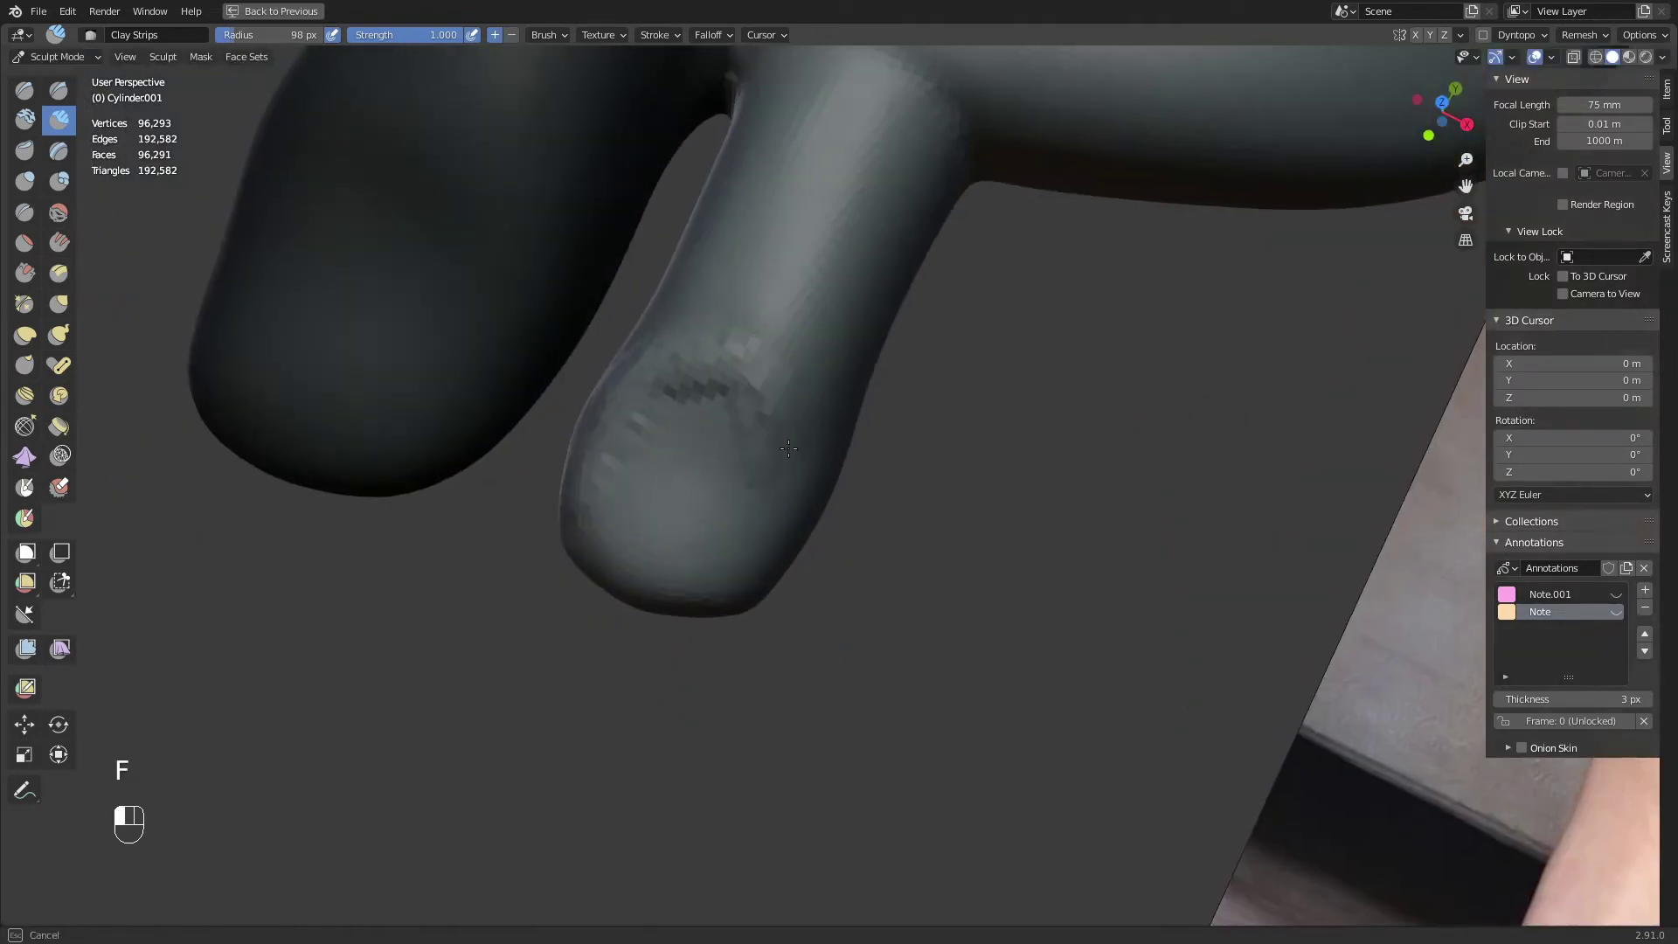
{"action": "middle_click_drag", "start_coordinate": [755, 578], "coordinate": [734, 559]}
{"action": "key", "text": "f"}
{"action": "left_click", "coordinate": [714, 537]}
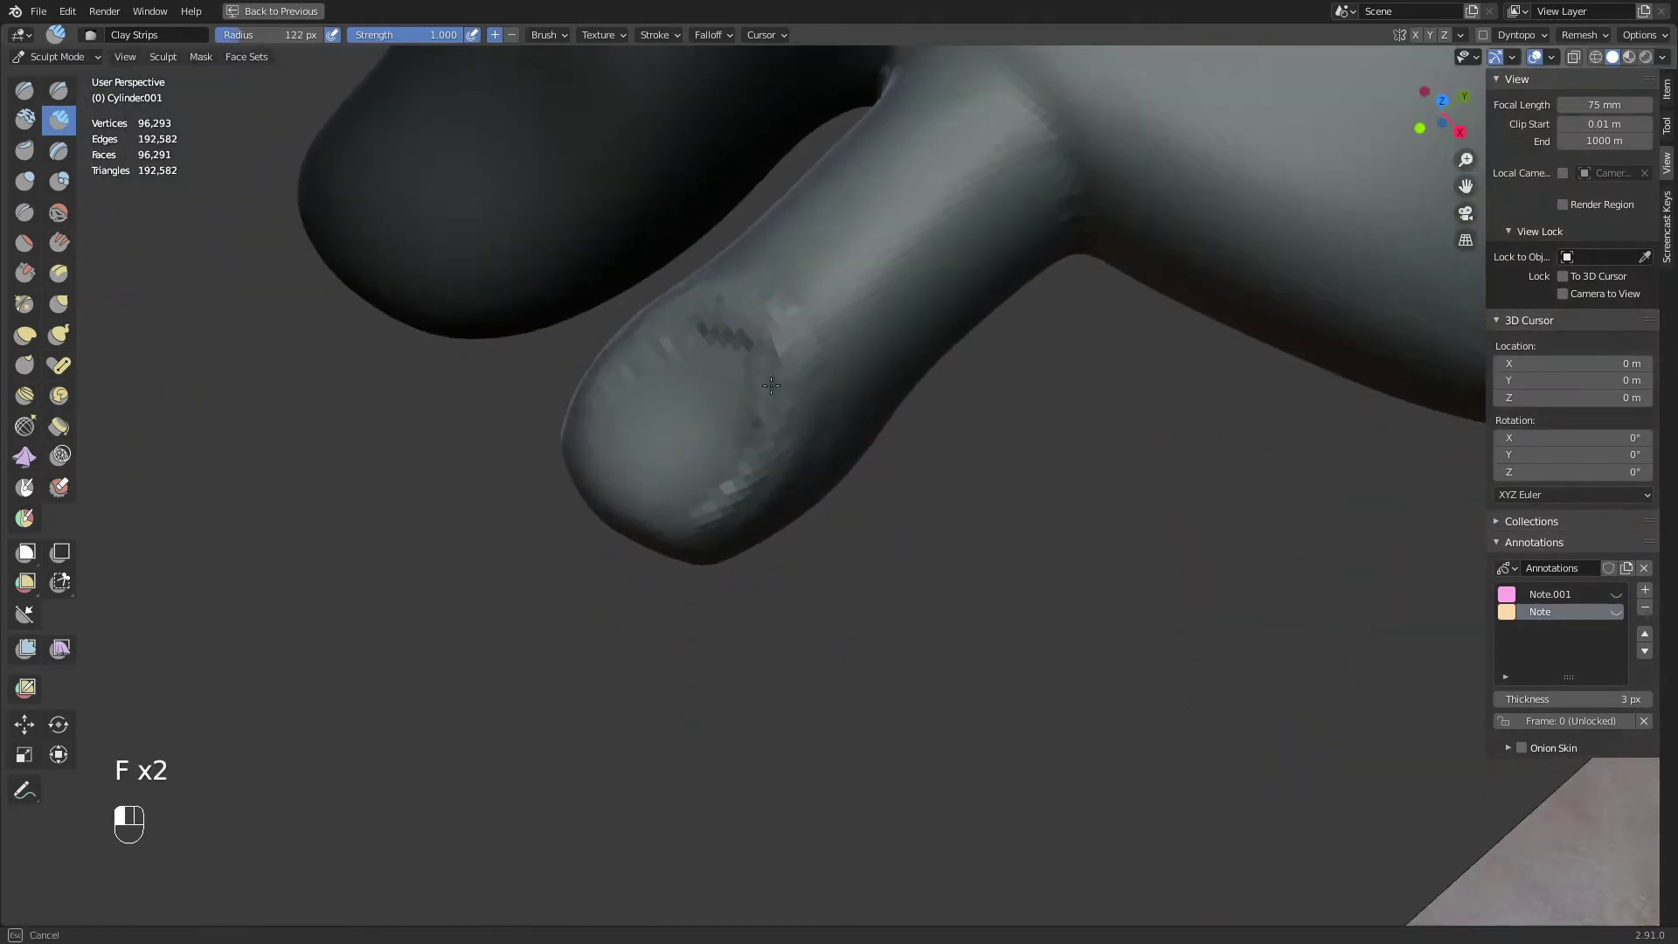
{"action": "left_click_drag", "start_coordinate": [771, 384], "coordinate": [677, 336]}
Thicken the skin fold on the big-toe side of the second toe's nail bed with Clay Strips
{"action": "middle_click_drag", "start_coordinate": [677, 337], "coordinate": [674, 457]}
{"action": "middle_click_drag", "start_coordinate": [562, 618], "coordinate": [731, 486]}
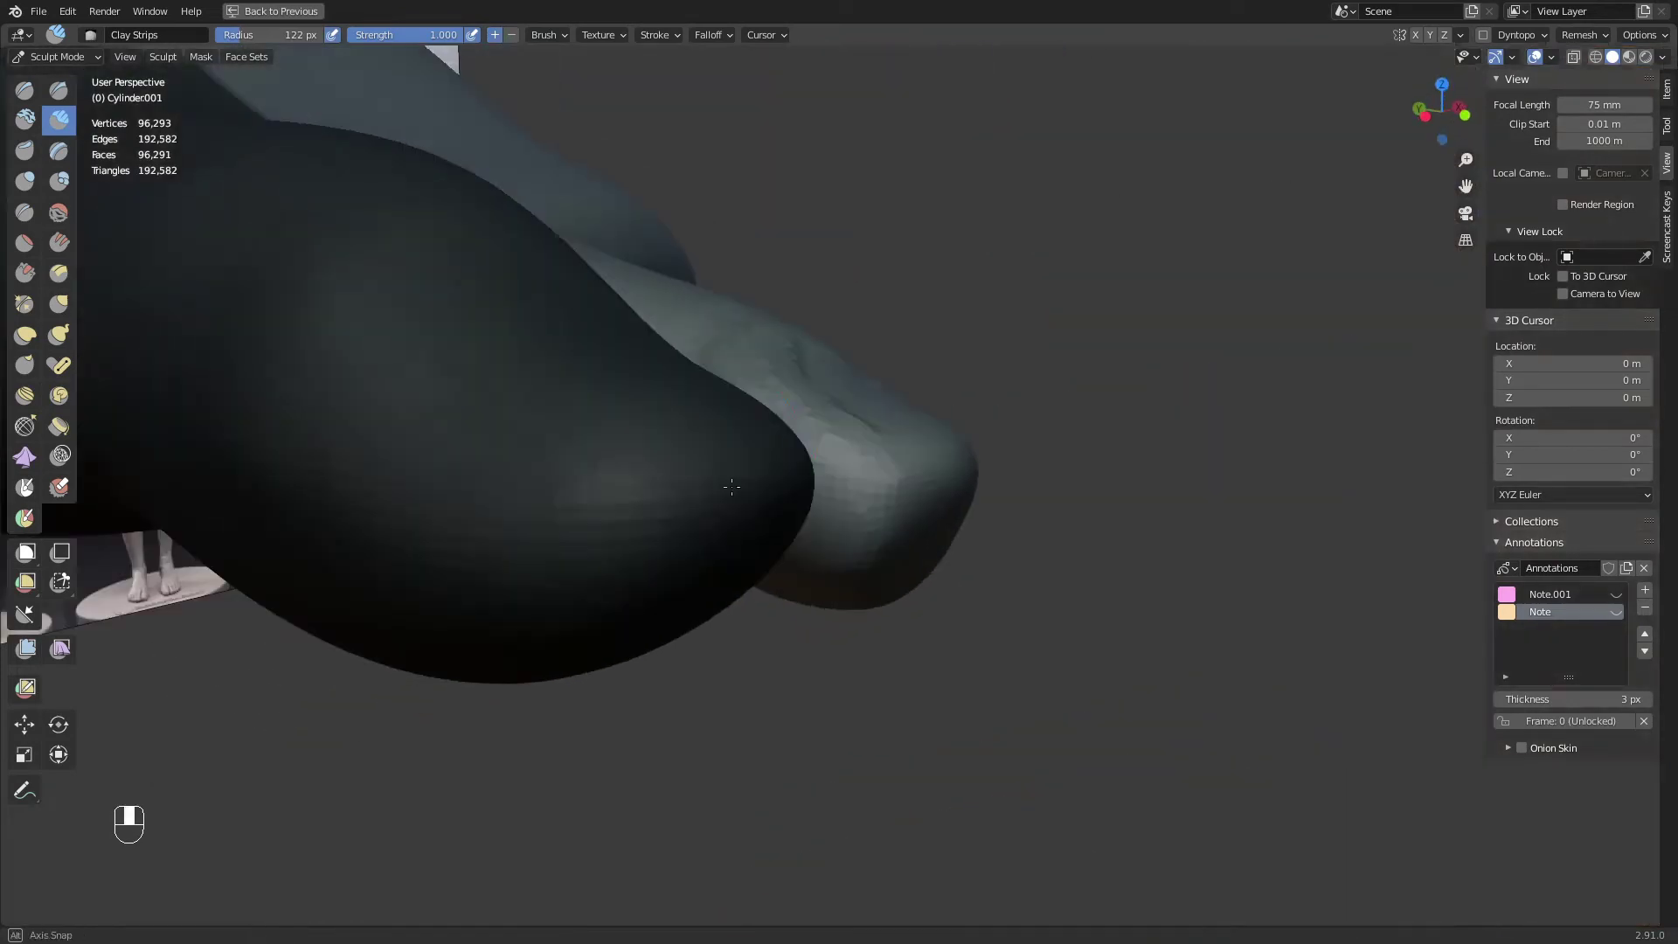
{"action": "mouse_move", "coordinate": [881, 465]}
{"action": "middle_mouse_down"}
{"action": "mouse_move", "coordinate": [842, 487]}
{"action": "mouse_move", "coordinate": [791, 463]}
{"action": "middle_mouse_up"}
{"action": "mouse_move", "coordinate": [745, 468]}
{"action": "left_mouse_down"}
{"action": "mouse_move", "coordinate": [759, 420]}
{"action": "mouse_move", "coordinate": [725, 445]}
{"action": "left_mouse_up"}
{"action": "middle_click_drag", "start_coordinate": [725, 428], "coordinate": [689, 475]}
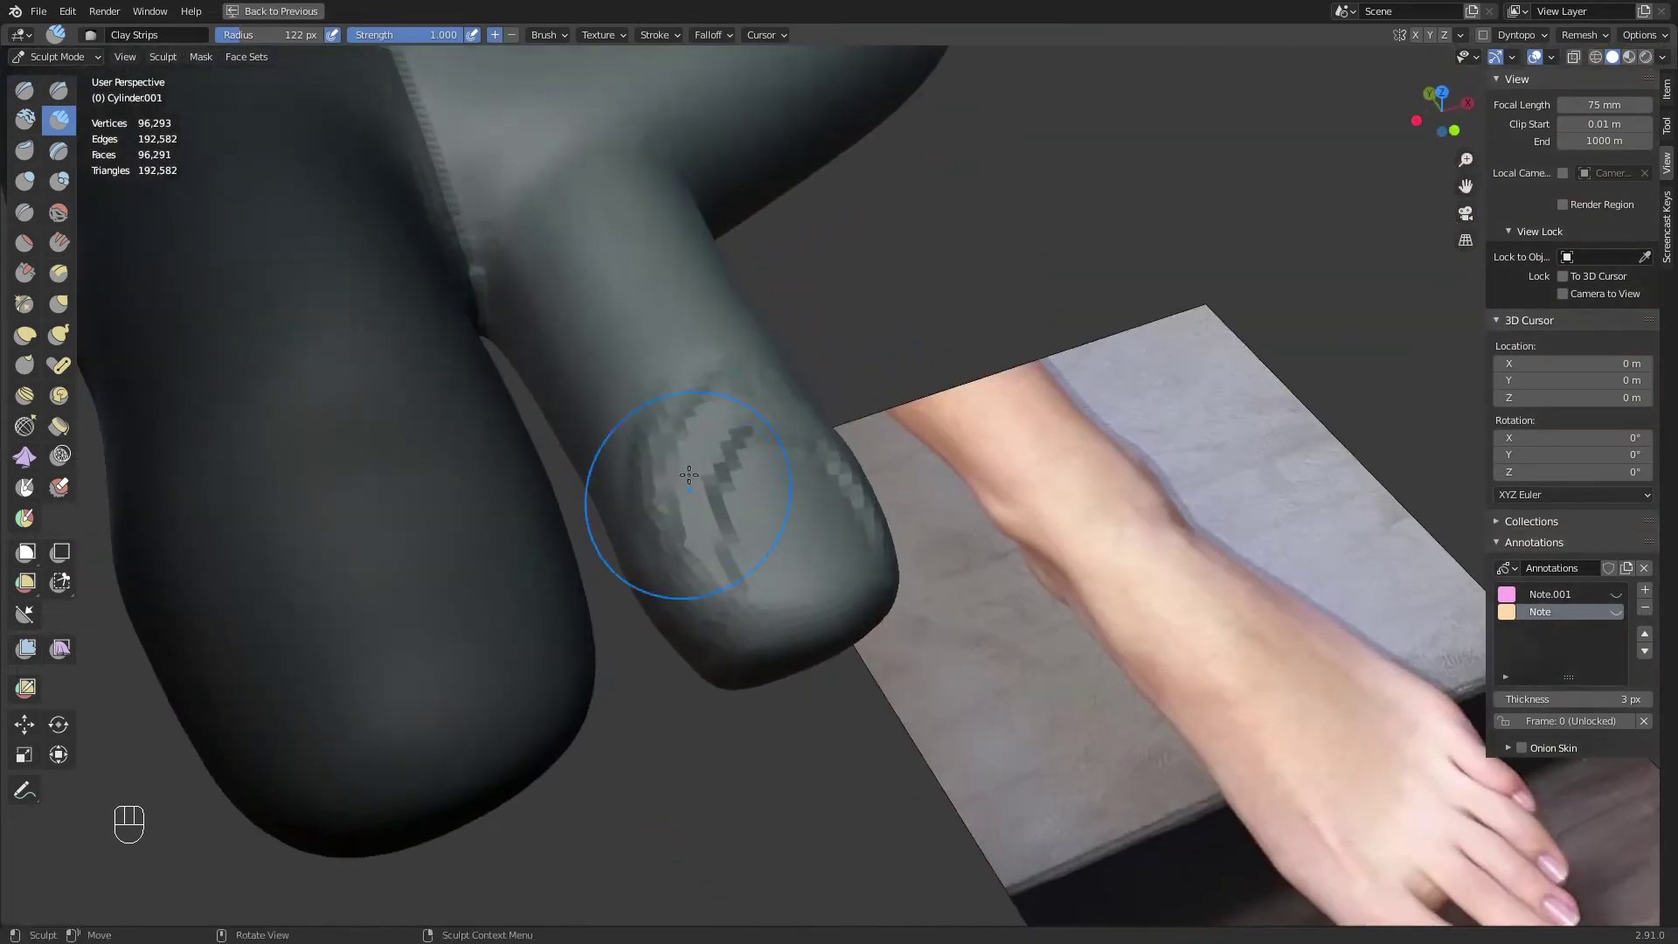
{"action": "mouse_move", "coordinate": [689, 475]}
{"action": "left_mouse_down"}
{"action": "mouse_move", "coordinate": [732, 426]}
{"action": "mouse_move", "coordinate": [684, 465]}
{"action": "left_mouse_up"}
Add more volume behind the second toe's nail bed and along its outer side with Clay Strips
{"action": "middle_click_drag", "start_coordinate": [683, 465], "coordinate": [564, 514]}
{"action": "left_click_drag", "start_coordinate": [720, 356], "coordinate": [768, 339]}
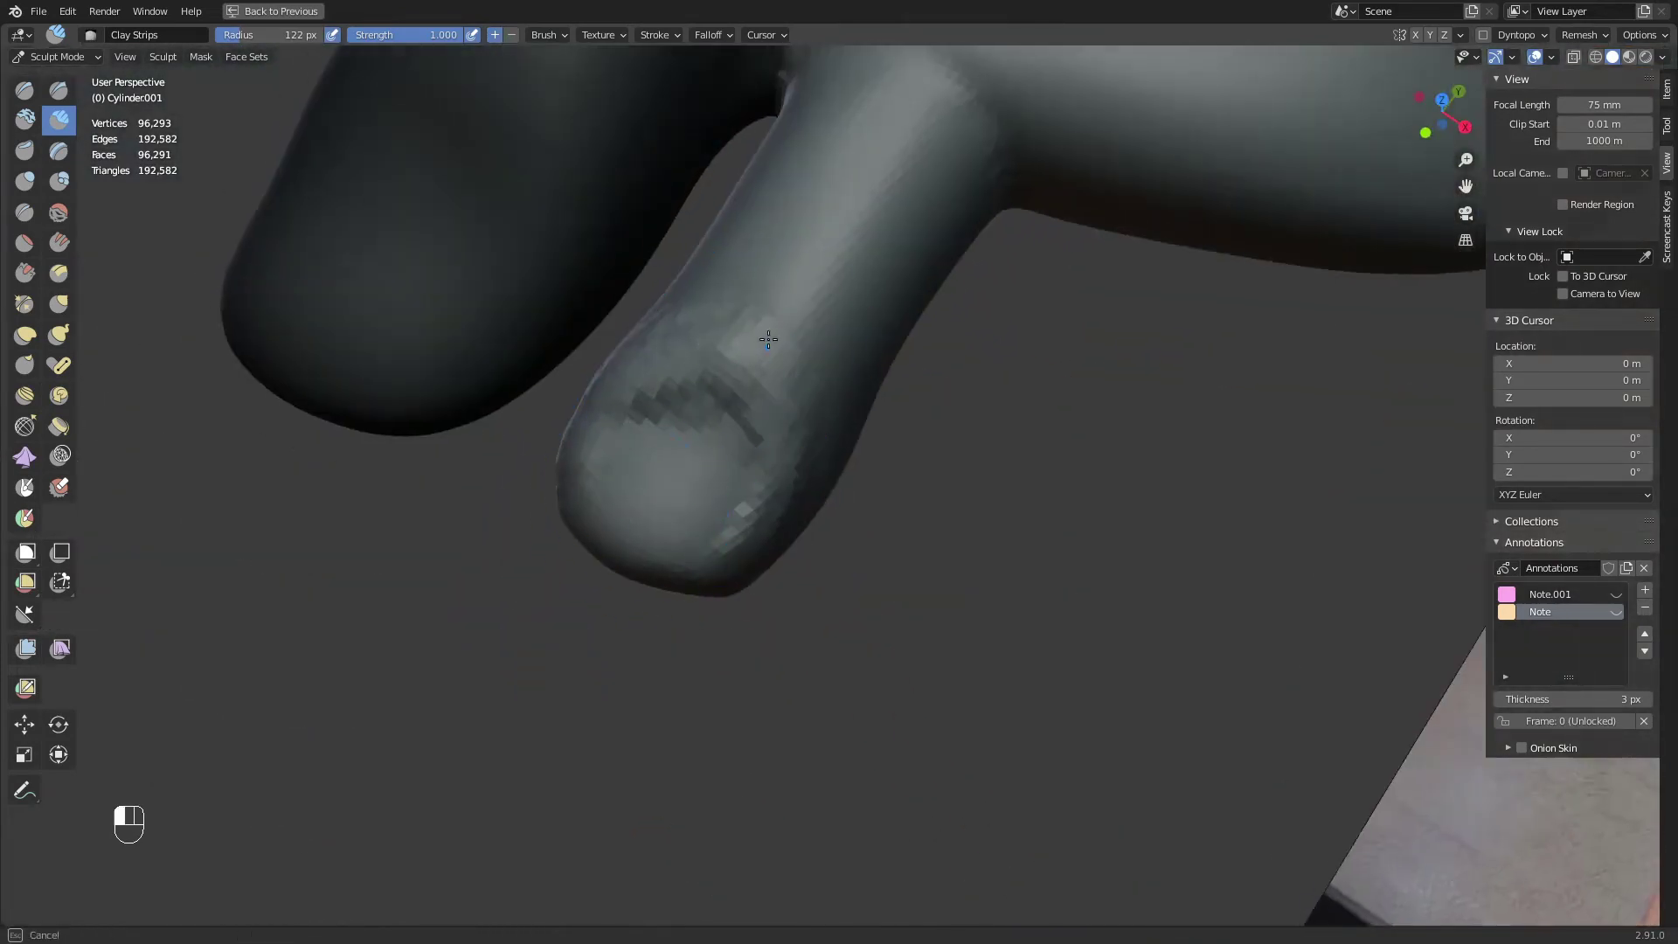
{"action": "left_click_drag", "start_coordinate": [783, 484], "coordinate": [752, 551]}
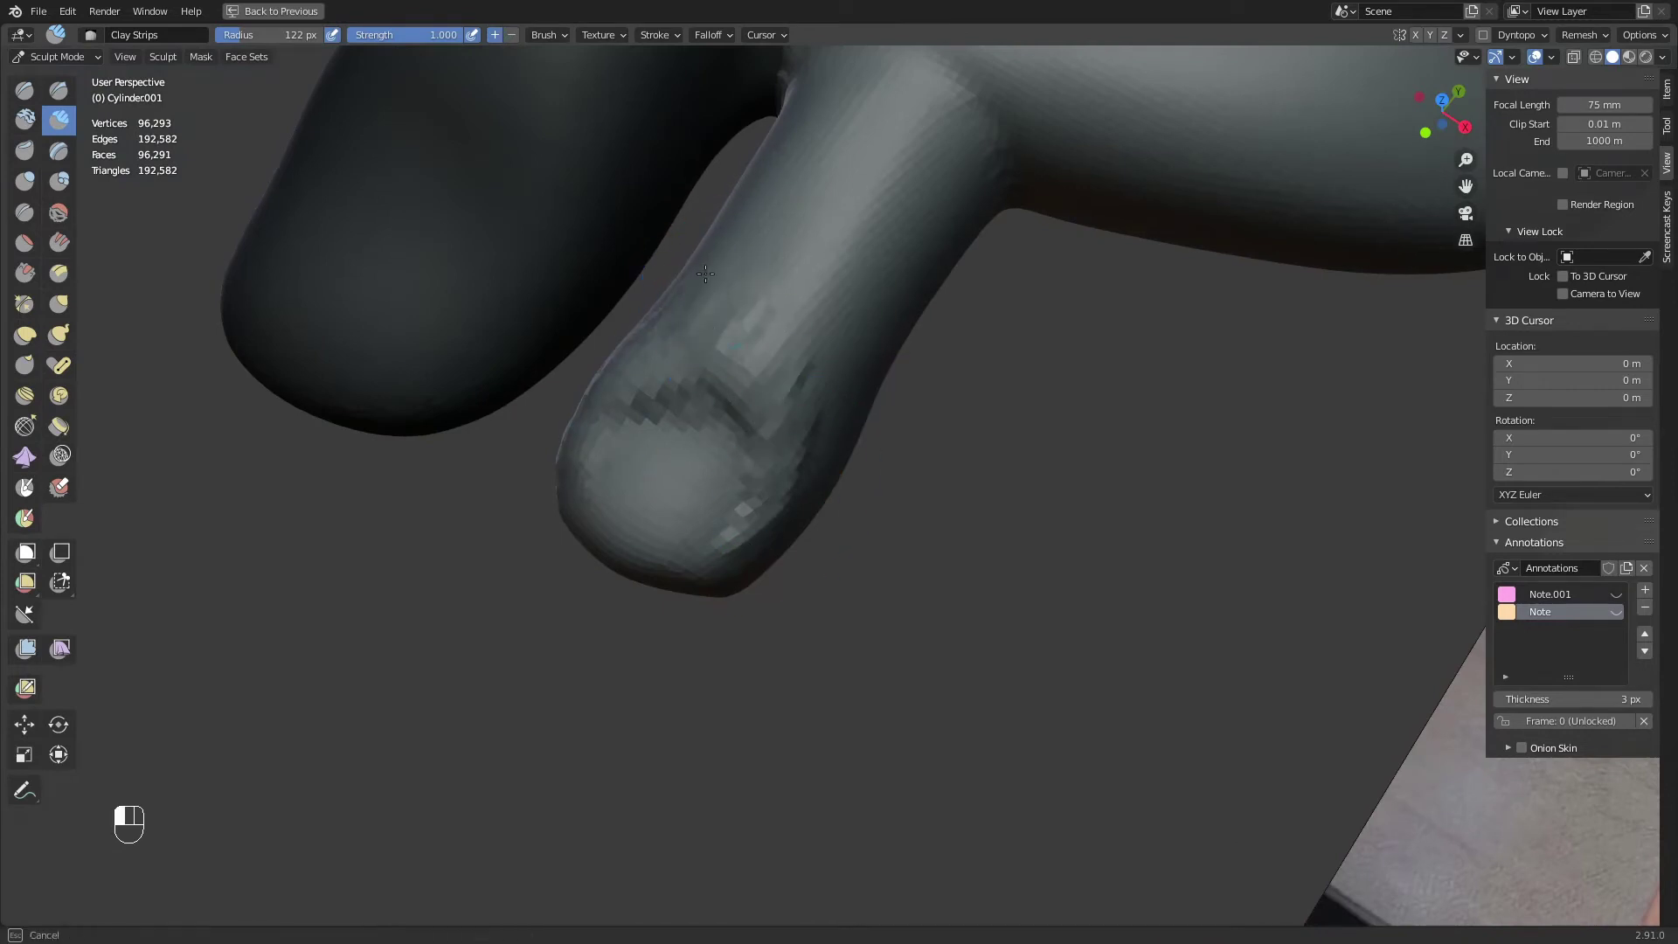
{"action": "left_click_drag", "start_coordinate": [705, 273], "coordinate": [653, 351]}
{"action": "middle_click_drag", "start_coordinate": [791, 424], "coordinate": [798, 437]}
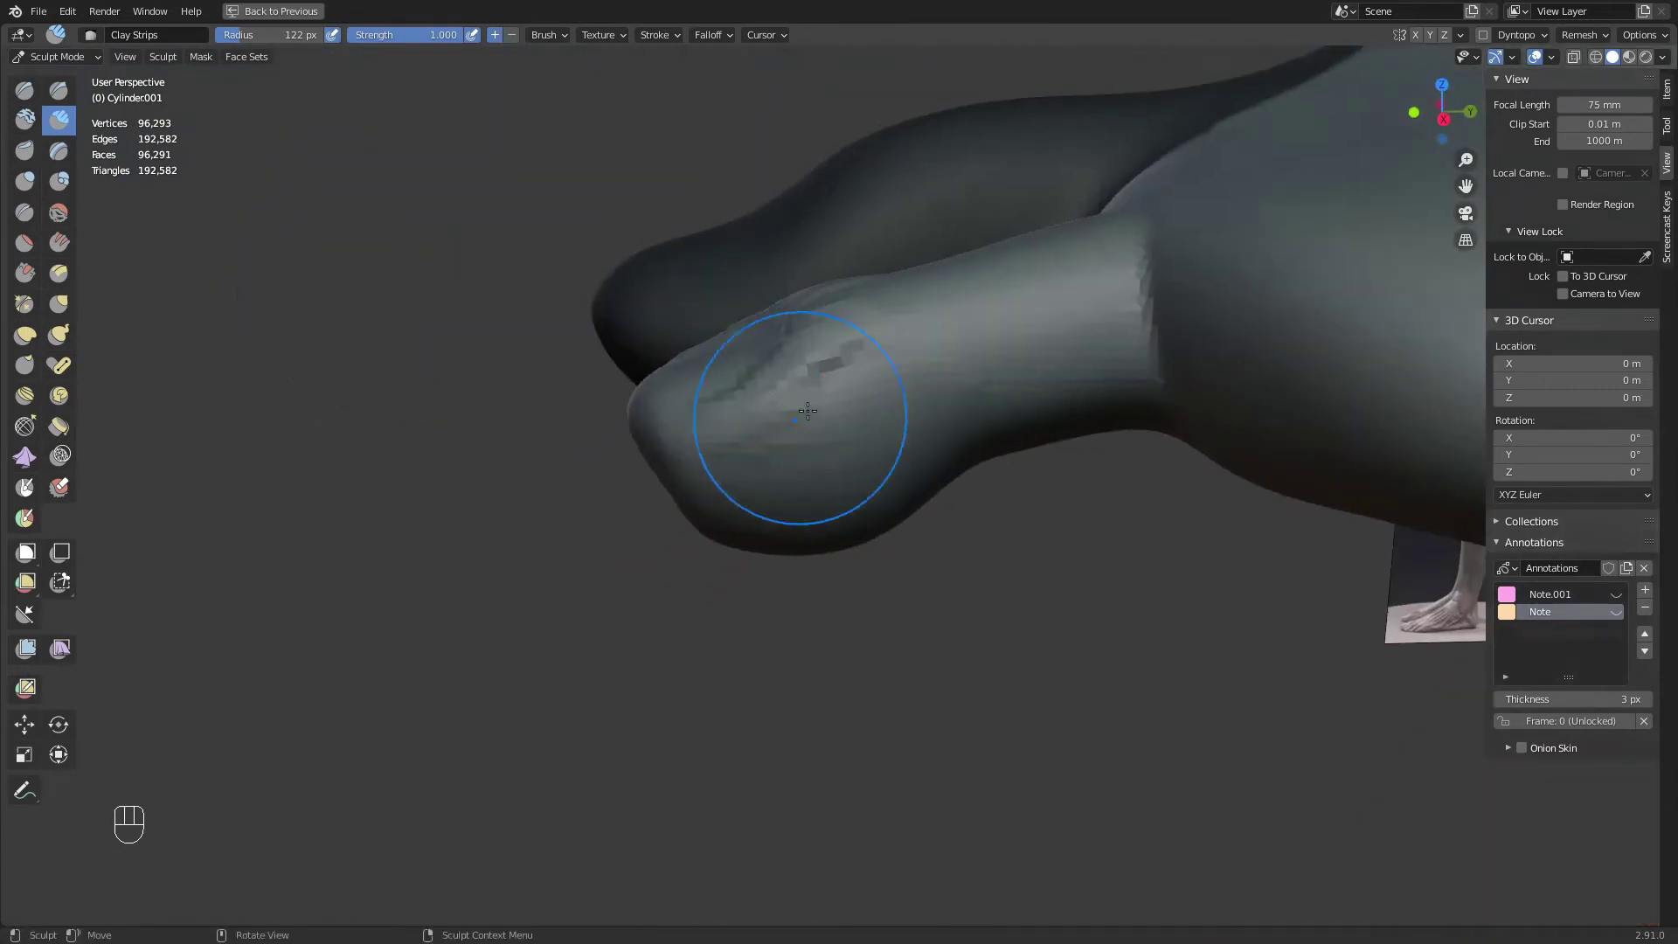
{"action": "left_click_drag", "start_coordinate": [798, 437], "coordinate": [818, 394]}
Build up the fleshy pad on the underside of the second toe's tip with Clay Strips at a 122 px radius
{"action": "mouse_move", "coordinate": [697, 463]}
{"action": "middle_mouse_down"}
{"action": "mouse_move", "coordinate": [749, 442]}
{"action": "mouse_move", "coordinate": [755, 416]}
{"action": "mouse_move", "coordinate": [699, 433]}
{"action": "mouse_move", "coordinate": [745, 493]}
{"action": "mouse_move", "coordinate": [817, 403]}
{"action": "middle_mouse_up"}
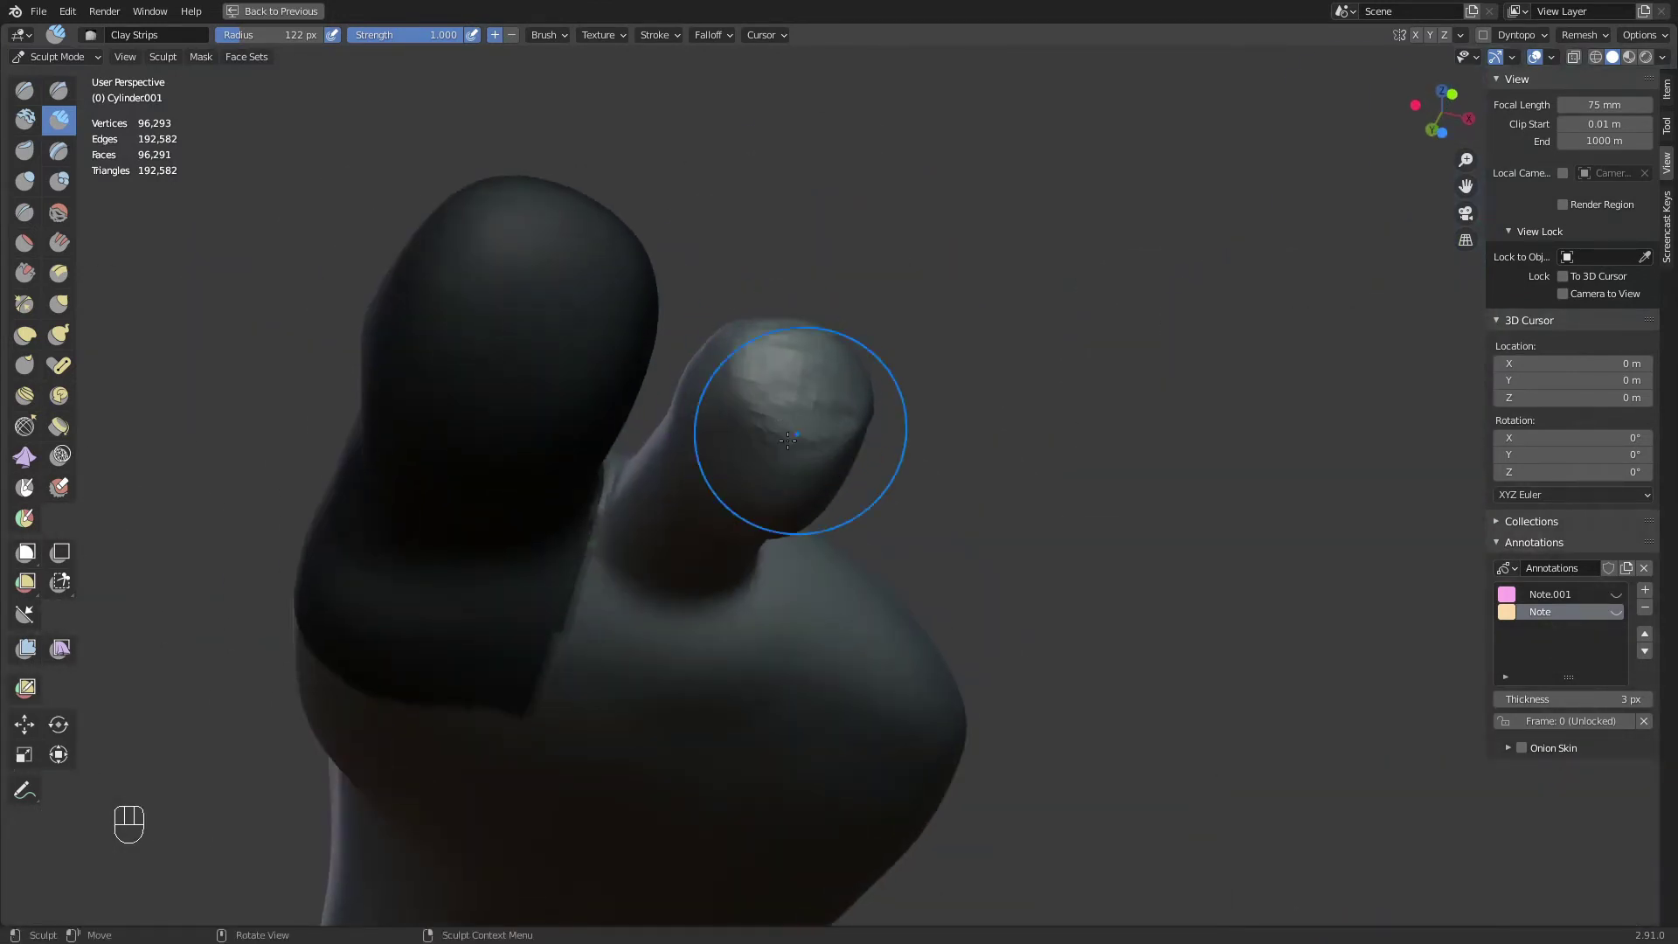
{"action": "middle_click_drag", "start_coordinate": [722, 432], "coordinate": [878, 324]}
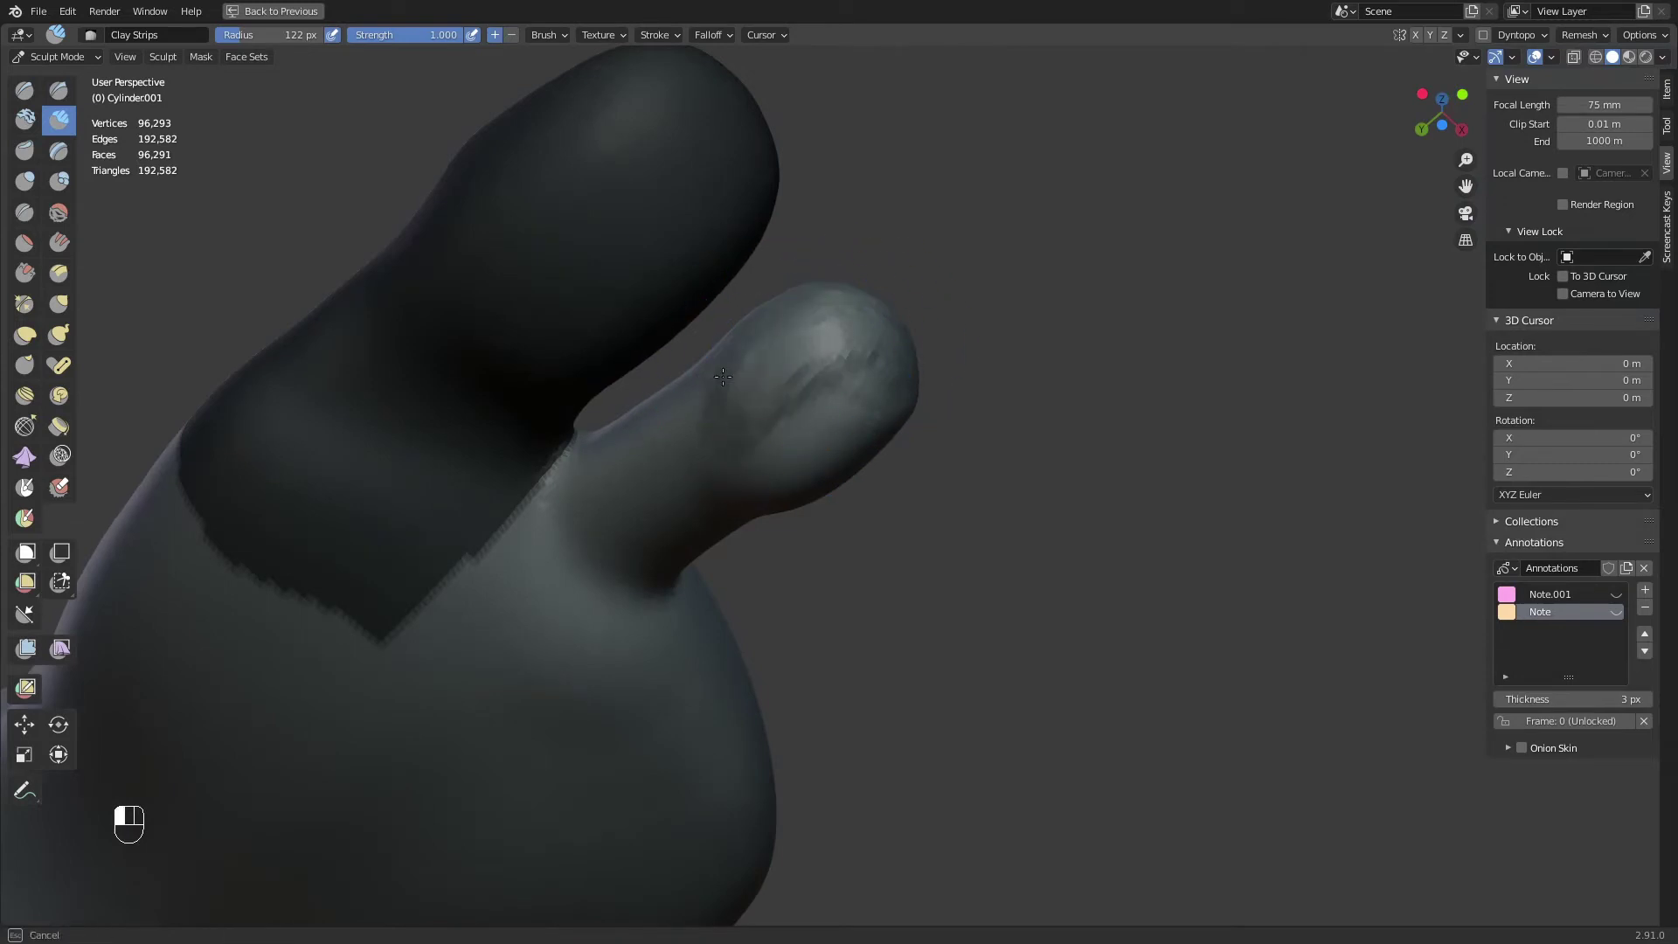
{"action": "middle_click_drag", "start_coordinate": [778, 437], "coordinate": [884, 324]}
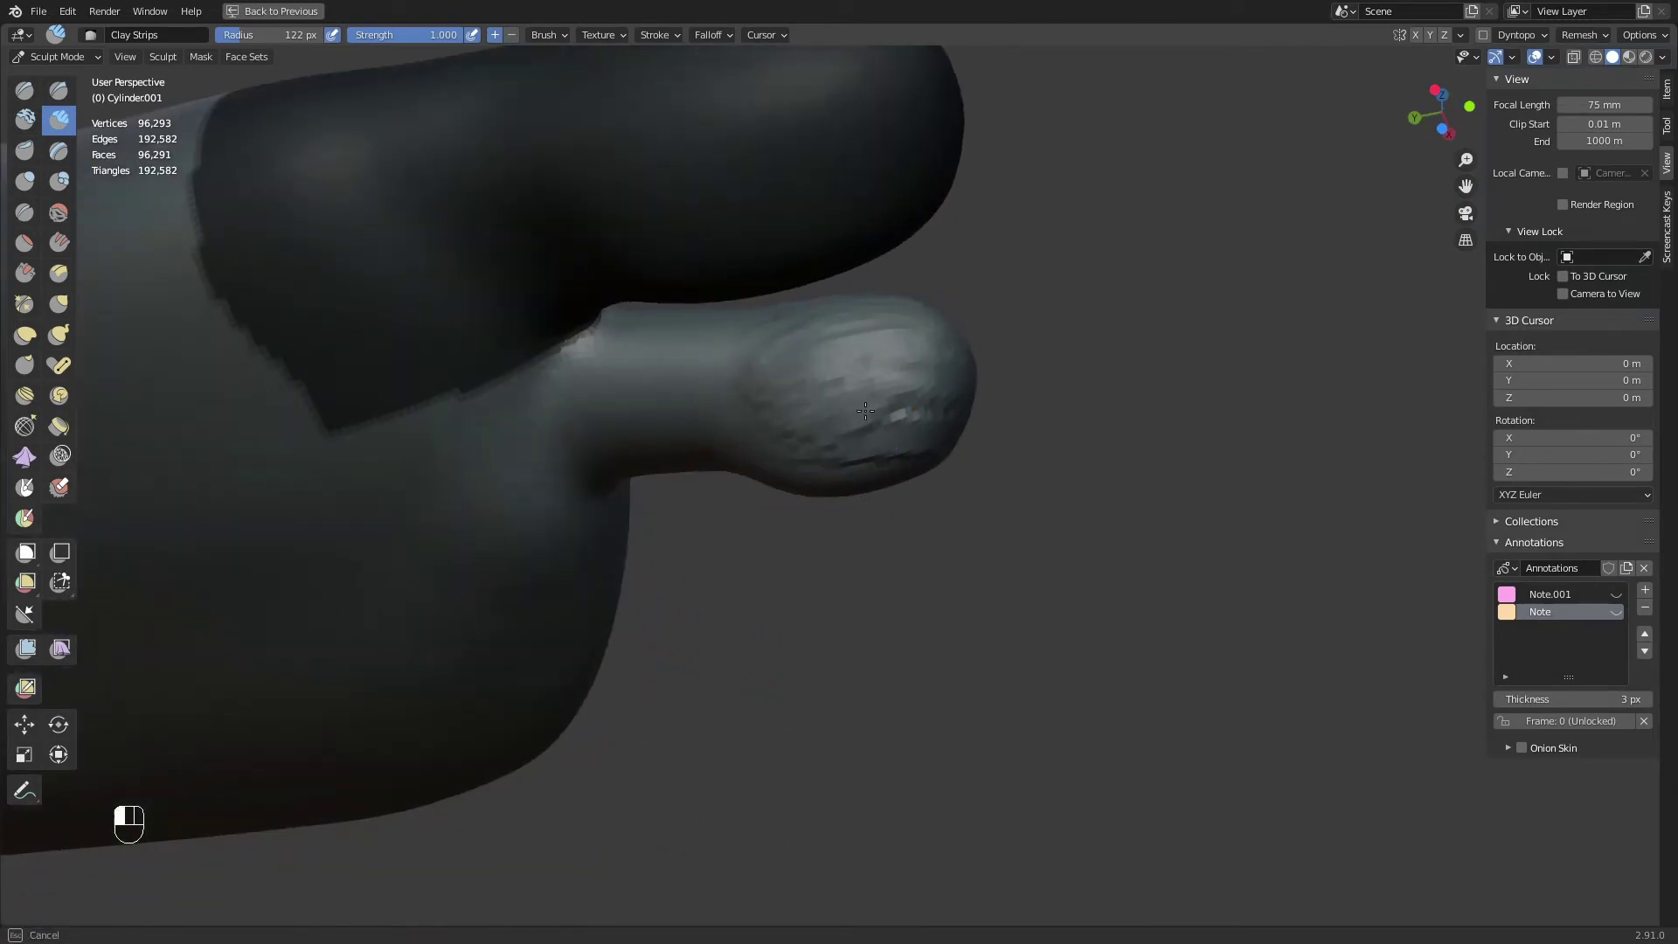
Reinforce the fold around the second toe's nail bed with Clay Strips and smooth its rough strokes
{"action": "mouse_move", "coordinate": [882, 362]}
{"action": "middle_mouse_down"}
{"action": "mouse_move", "coordinate": [742, 472]}
{"action": "mouse_move", "coordinate": [682, 480]}
{"action": "middle_mouse_up"}
{"action": "mouse_move", "coordinate": [699, 463]}
{"action": "left_mouse_down", "text": "shift"}
{"action": "mouse_move", "coordinate": [761, 490]}
{"action": "mouse_move", "coordinate": [743, 437]}
{"action": "left_mouse_up", "text": "shift"}
{"action": "mouse_move", "coordinate": [743, 437]}
{"action": "middle_mouse_down"}
{"action": "mouse_move", "coordinate": [708, 445]}
{"action": "mouse_move", "coordinate": [839, 559]}
{"action": "middle_mouse_up"}
{"action": "left_click_drag", "start_coordinate": [708, 393], "coordinate": [753, 441]}
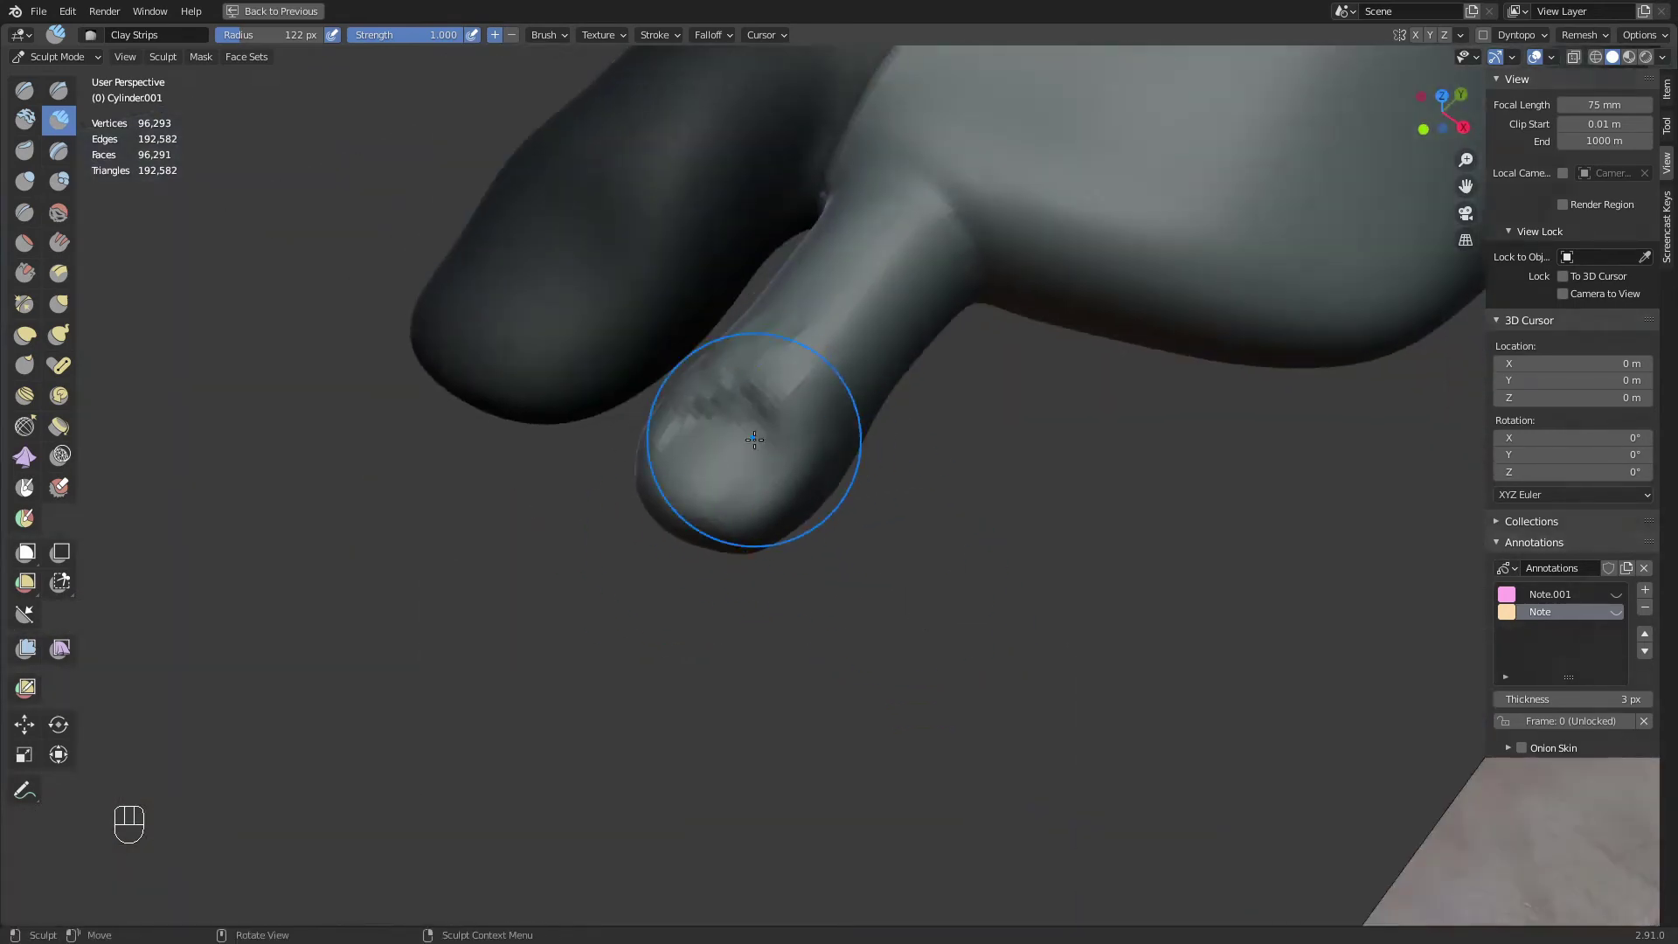
{"action": "middle_click_drag", "start_coordinate": [753, 440], "coordinate": [787, 490]}
{"action": "mouse_move", "coordinate": [752, 455]}
{"action": "left_mouse_down", "text": "shift"}
{"action": "mouse_move", "coordinate": [694, 467]}
{"action": "mouse_move", "coordinate": [723, 478]}
{"action": "left_mouse_up", "text": "shift"}
{"action": "middle_click_drag", "start_coordinate": [723, 479], "coordinate": [819, 493]}
Build up the second toe's base and its transition onto the forefoot with Clay Strips at about 98 px, and smooth the strokes
{"action": "mouse_move", "coordinate": [819, 494]}
{"action": "middle_mouse_down", "text": "ctrl"}
{"action": "mouse_move", "coordinate": [848, 577]}
{"action": "mouse_move", "coordinate": [794, 602]}
{"action": "mouse_move", "coordinate": [847, 498]}
{"action": "middle_mouse_up", "text": "ctrl"}
{"action": "key", "text": "KP_7"}
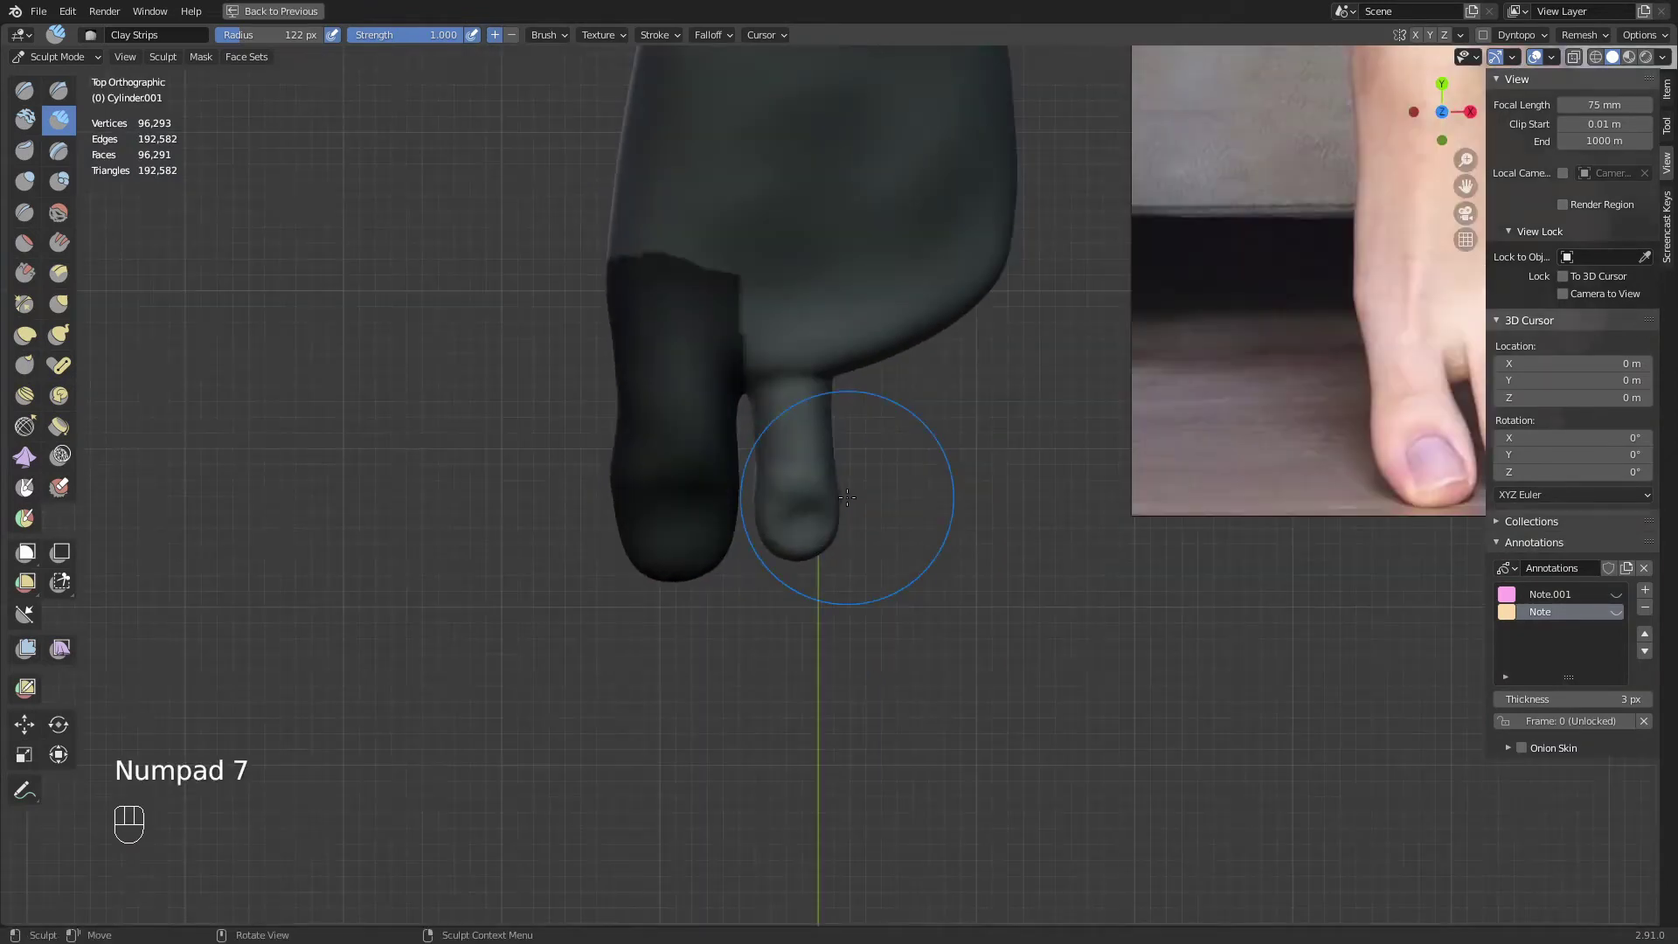
{"action": "middle_click_drag", "start_coordinate": [953, 489], "coordinate": [918, 426], "text": "ctrl"}
{"action": "middle_click_drag", "start_coordinate": [838, 532], "coordinate": [822, 451], "text": "shift"}
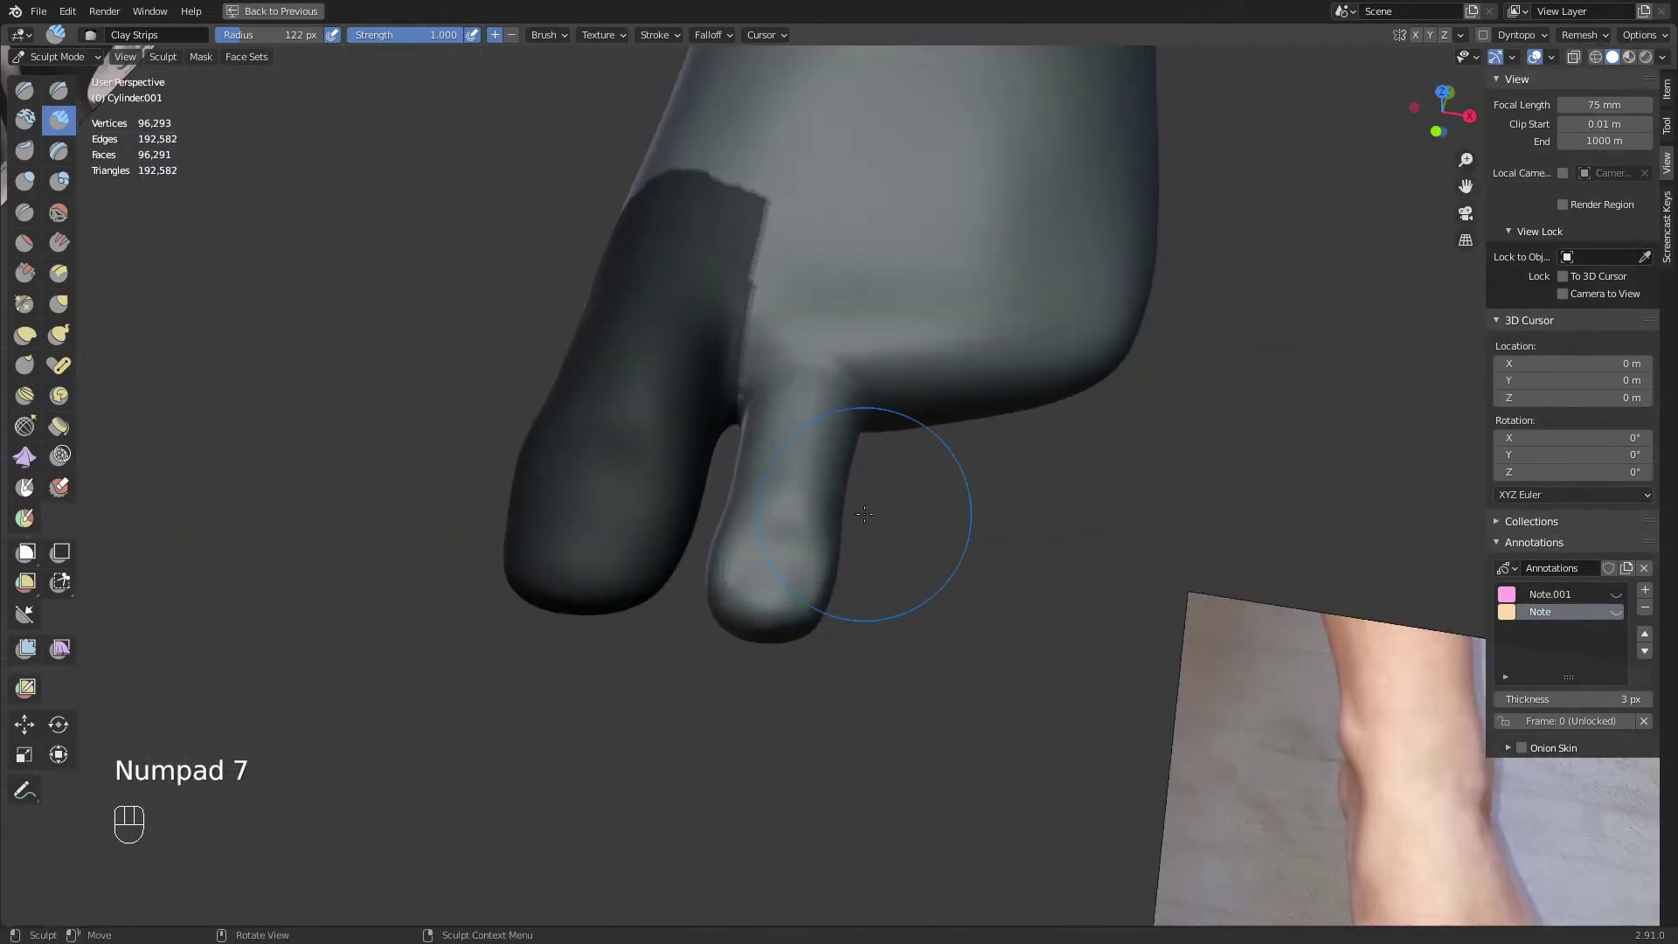
{"action": "middle_click_drag", "start_coordinate": [893, 498], "coordinate": [805, 656]}
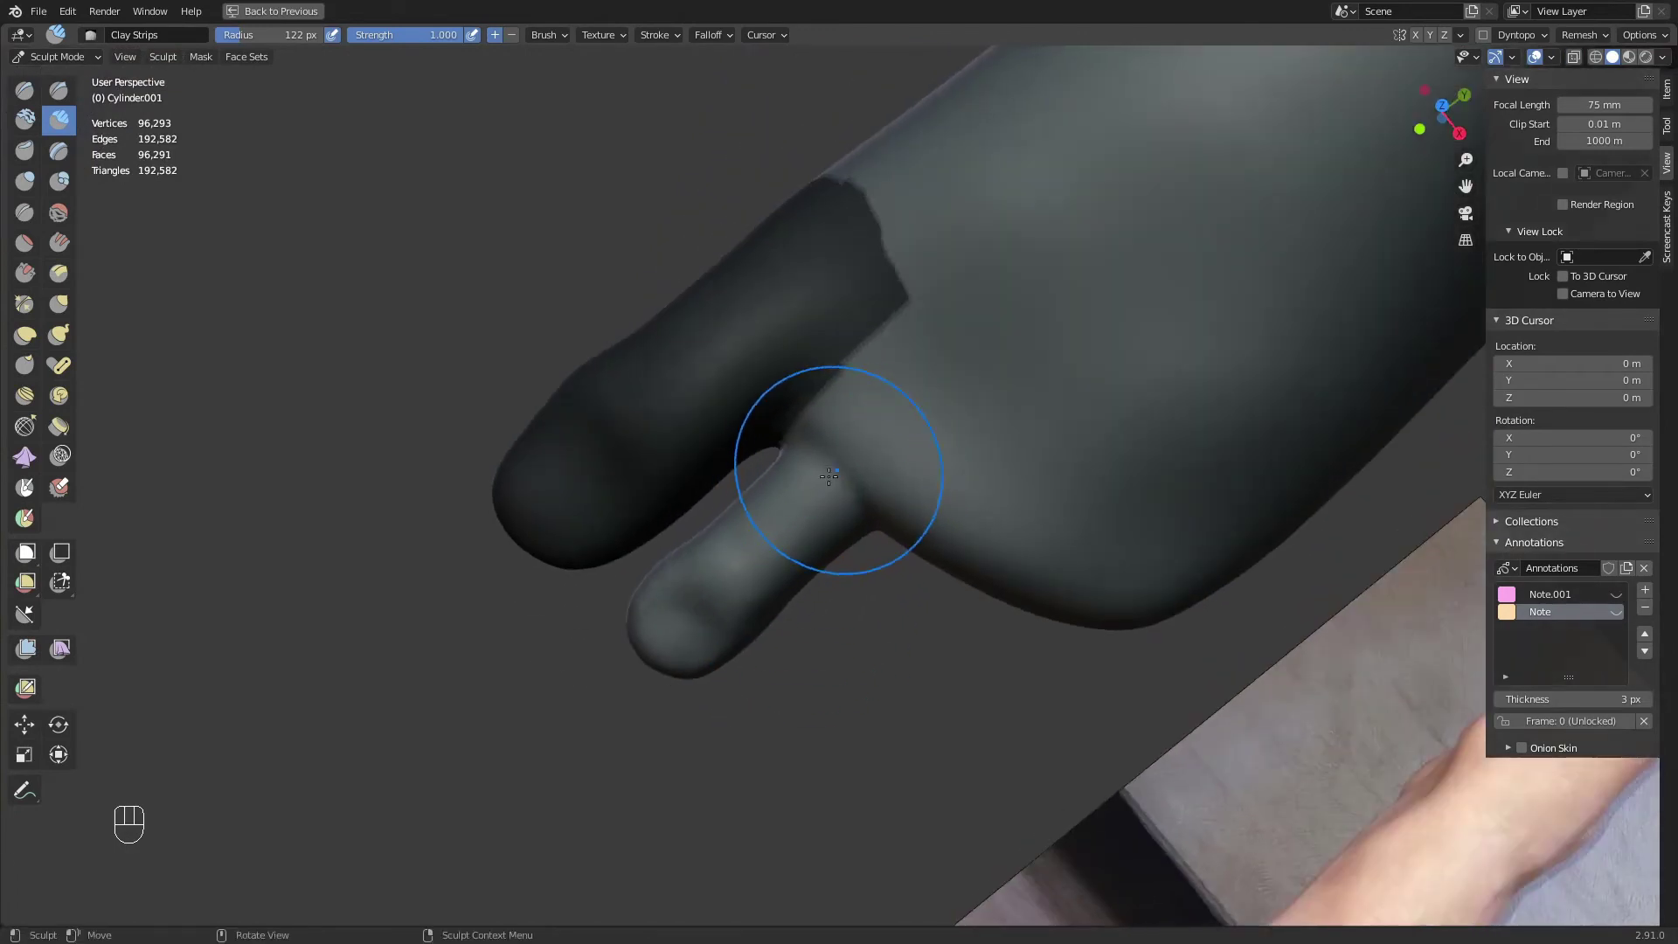
{"action": "middle_click_drag", "start_coordinate": [817, 468], "coordinate": [842, 673], "text": "ctrl"}
{"action": "key", "text": "q"}
{"action": "left_click", "coordinate": [813, 419]}
{"action": "middle_click_drag", "start_coordinate": [950, 426], "coordinate": [948, 481], "text": "ctrl"}
{"action": "key", "text": "f"}
{"action": "left_click", "coordinate": [919, 457]}
{"action": "mouse_move", "coordinate": [881, 423]}
{"action": "left_mouse_down"}
{"action": "mouse_move", "coordinate": [874, 463]}
{"action": "mouse_move", "coordinate": [794, 494]}
{"action": "left_mouse_up"}
{"action": "left_click_drag", "start_coordinate": [891, 411], "coordinate": [796, 505]}
{"action": "left_click_drag", "start_coordinate": [873, 442], "coordinate": [1053, 288]}
{"action": "left_click_drag", "start_coordinate": [1049, 291], "coordinate": [846, 454]}
{"action": "left_click_drag", "start_coordinate": [1012, 344], "coordinate": [812, 503], "text": "shift"}
Show the Note.001 annotation layer and activate the Annotate tool at the reference foot photo
{"action": "middle_click_drag", "start_coordinate": [795, 543], "coordinate": [852, 503]}
{"action": "mouse_move", "coordinate": [852, 502]}
{"action": "middle_mouse_down", "text": "shift"}
{"action": "mouse_move", "coordinate": [755, 391]}
{"action": "mouse_move", "coordinate": [559, 254]}
{"action": "mouse_move", "coordinate": [856, 463]}
{"action": "middle_mouse_up", "text": "shift"}
{"action": "middle_click_drag", "start_coordinate": [891, 664], "coordinate": [867, 582], "text": "shift"}
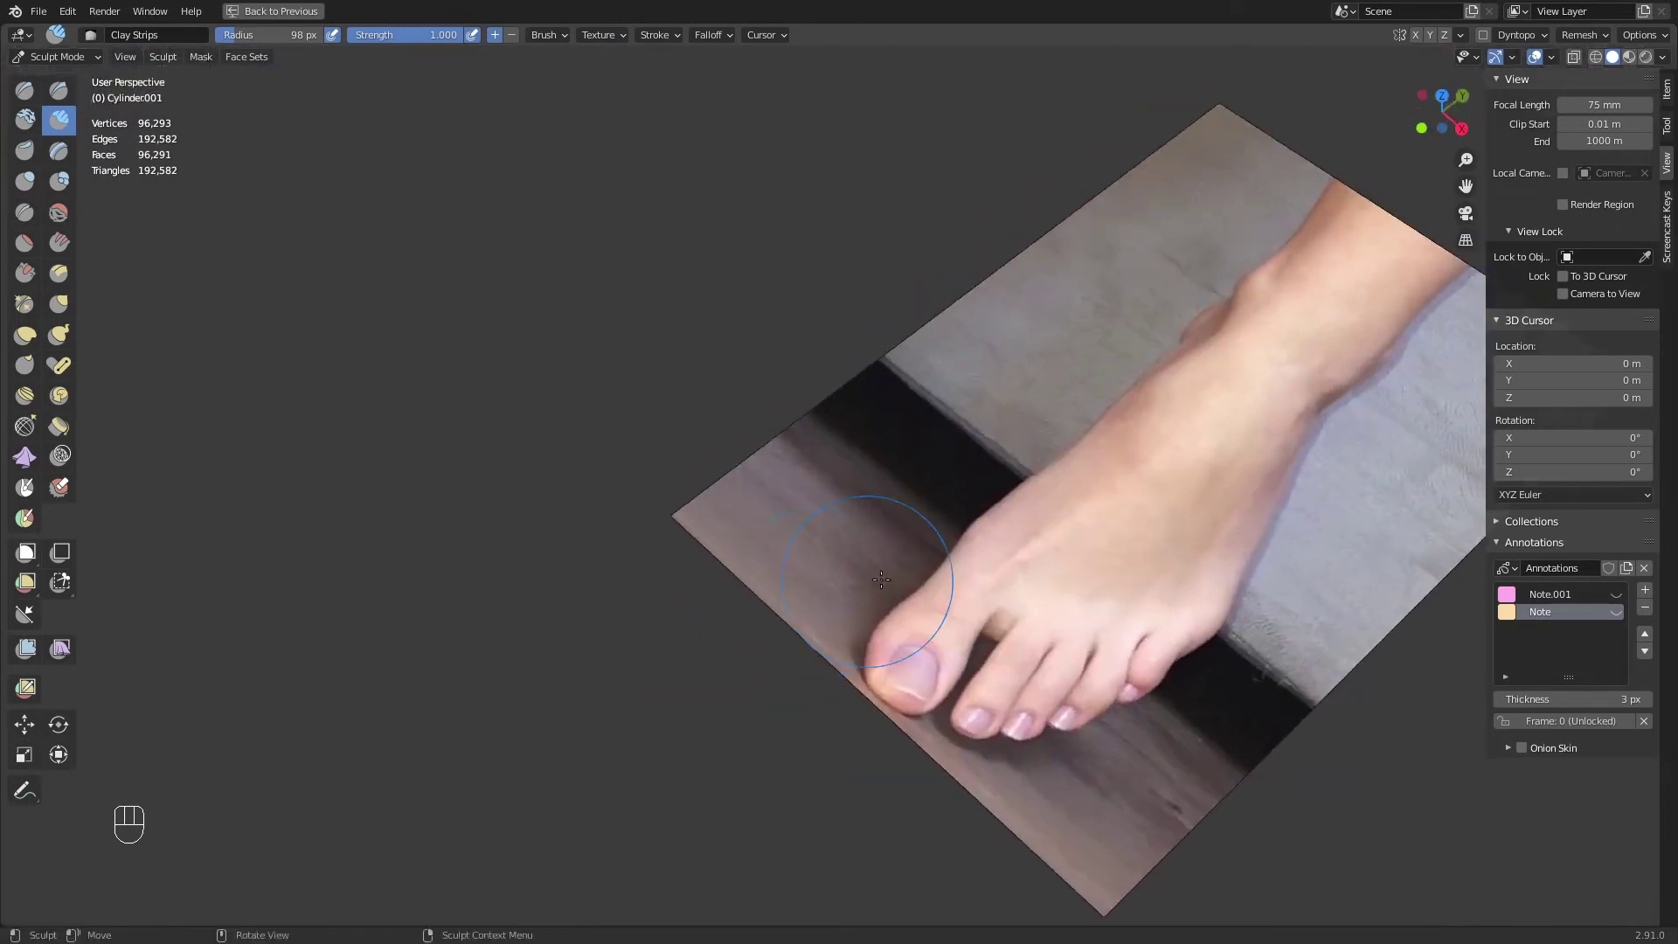
{"action": "middle_click_drag", "start_coordinate": [1000, 555], "coordinate": [910, 618], "text": "shift"}
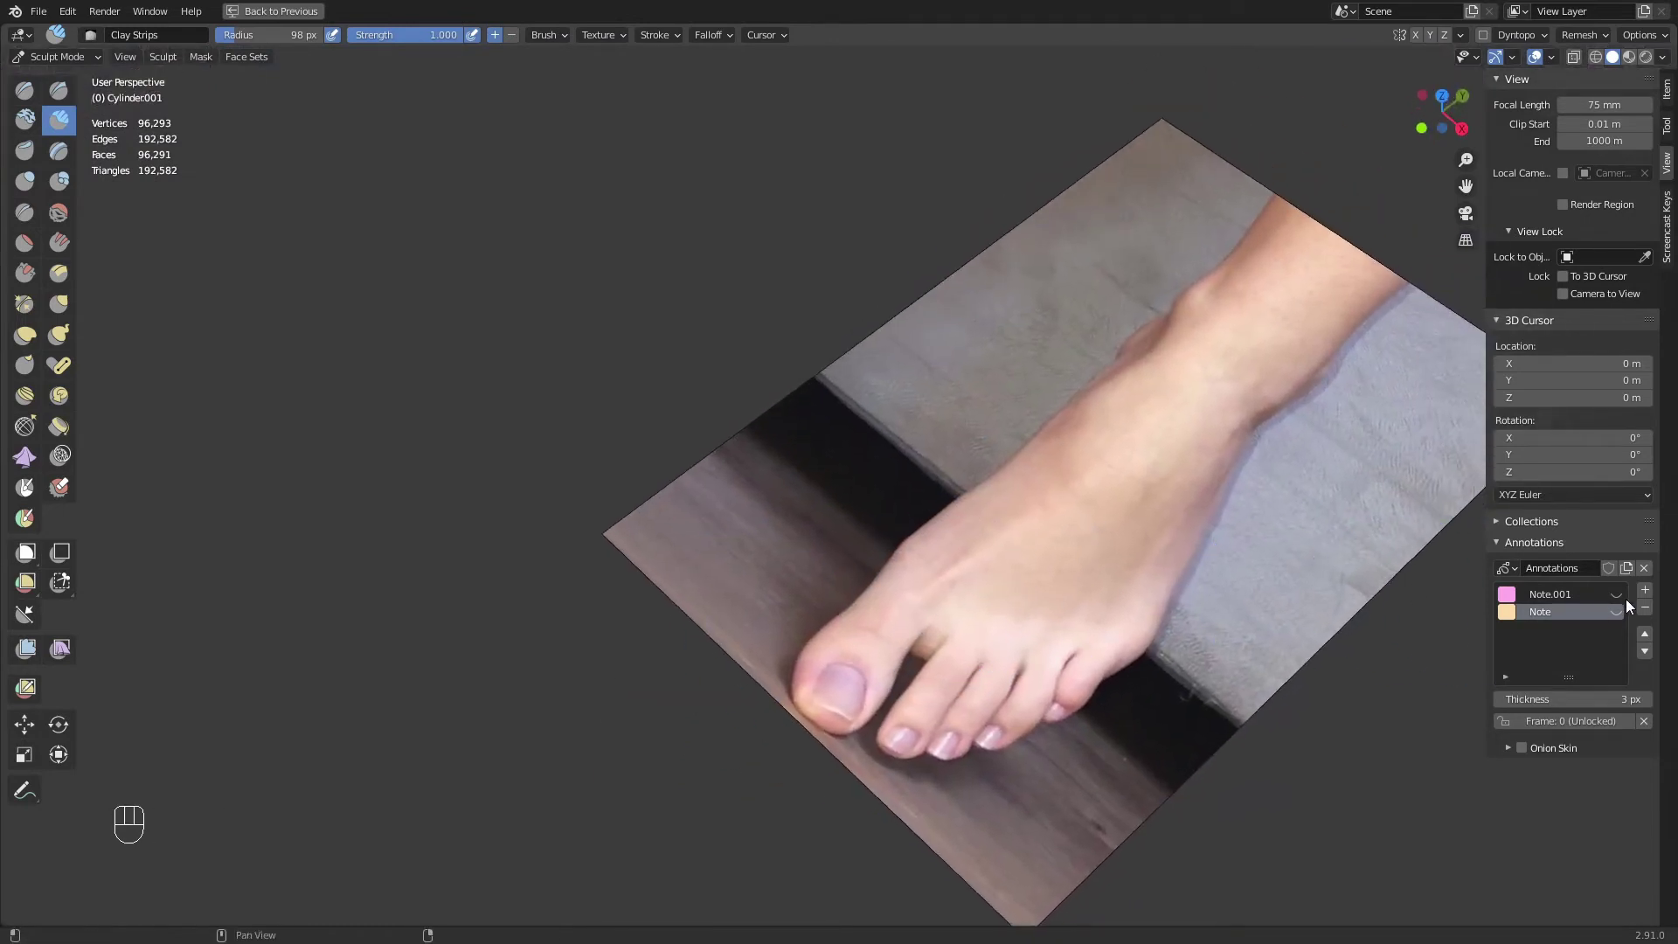
{"action": "left_click", "coordinate": [25, 790]}
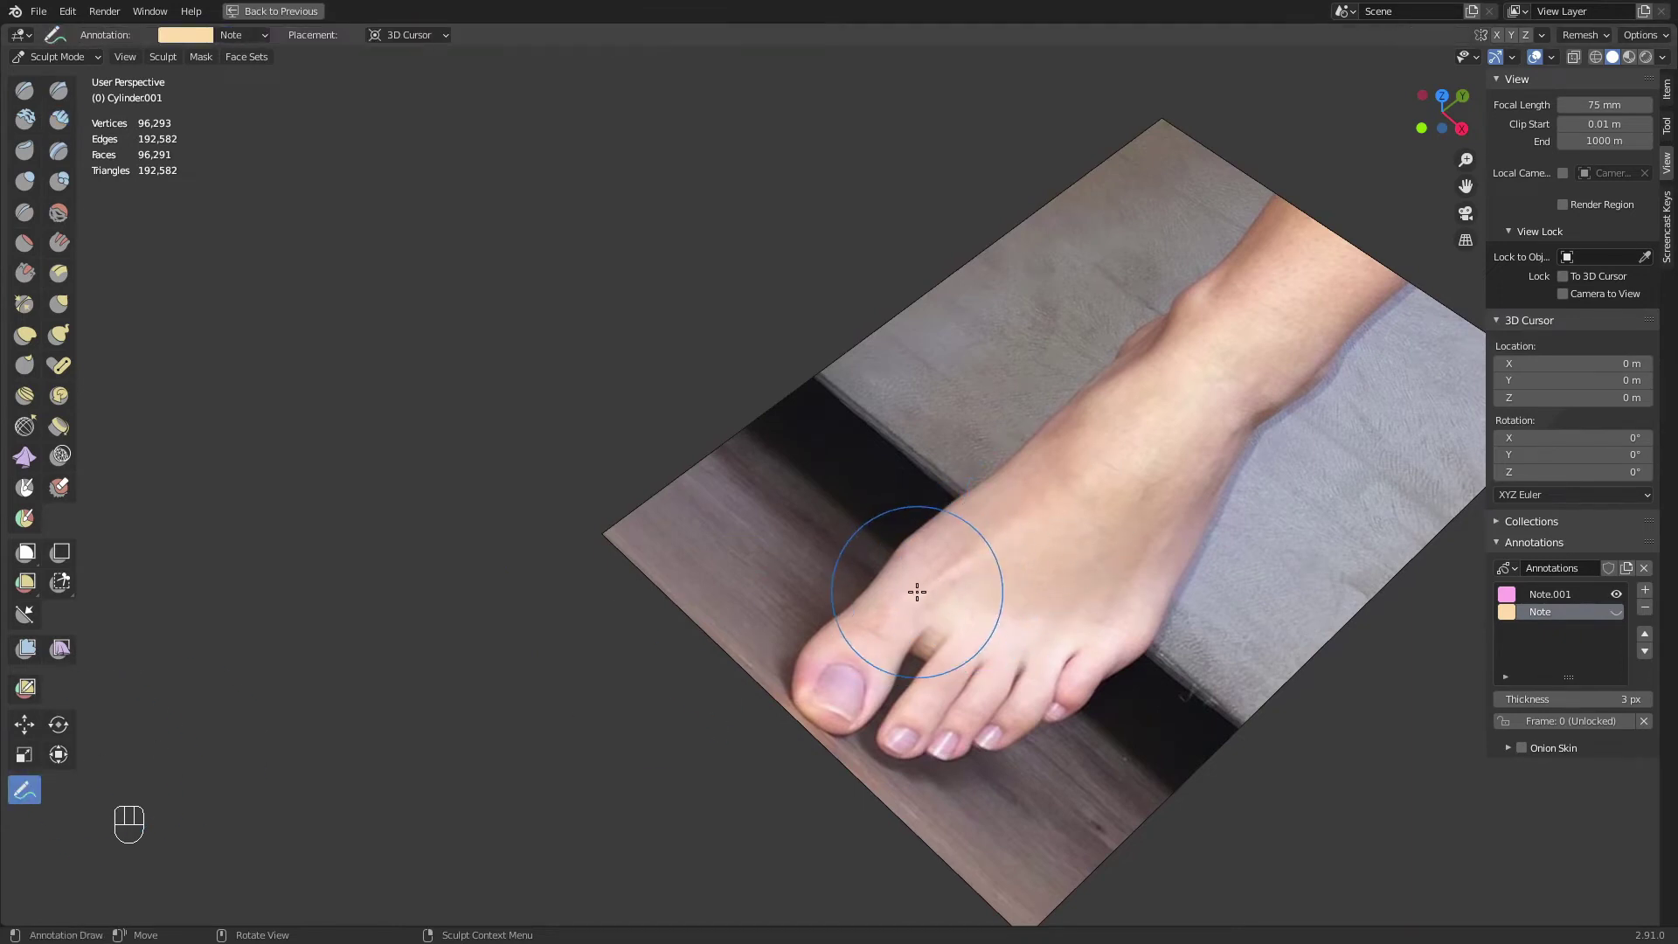
From the top view, annotate the tendon lines above the big toe on the foot photo using the Note.001 layer
{"action": "key", "text": "KP_7"}
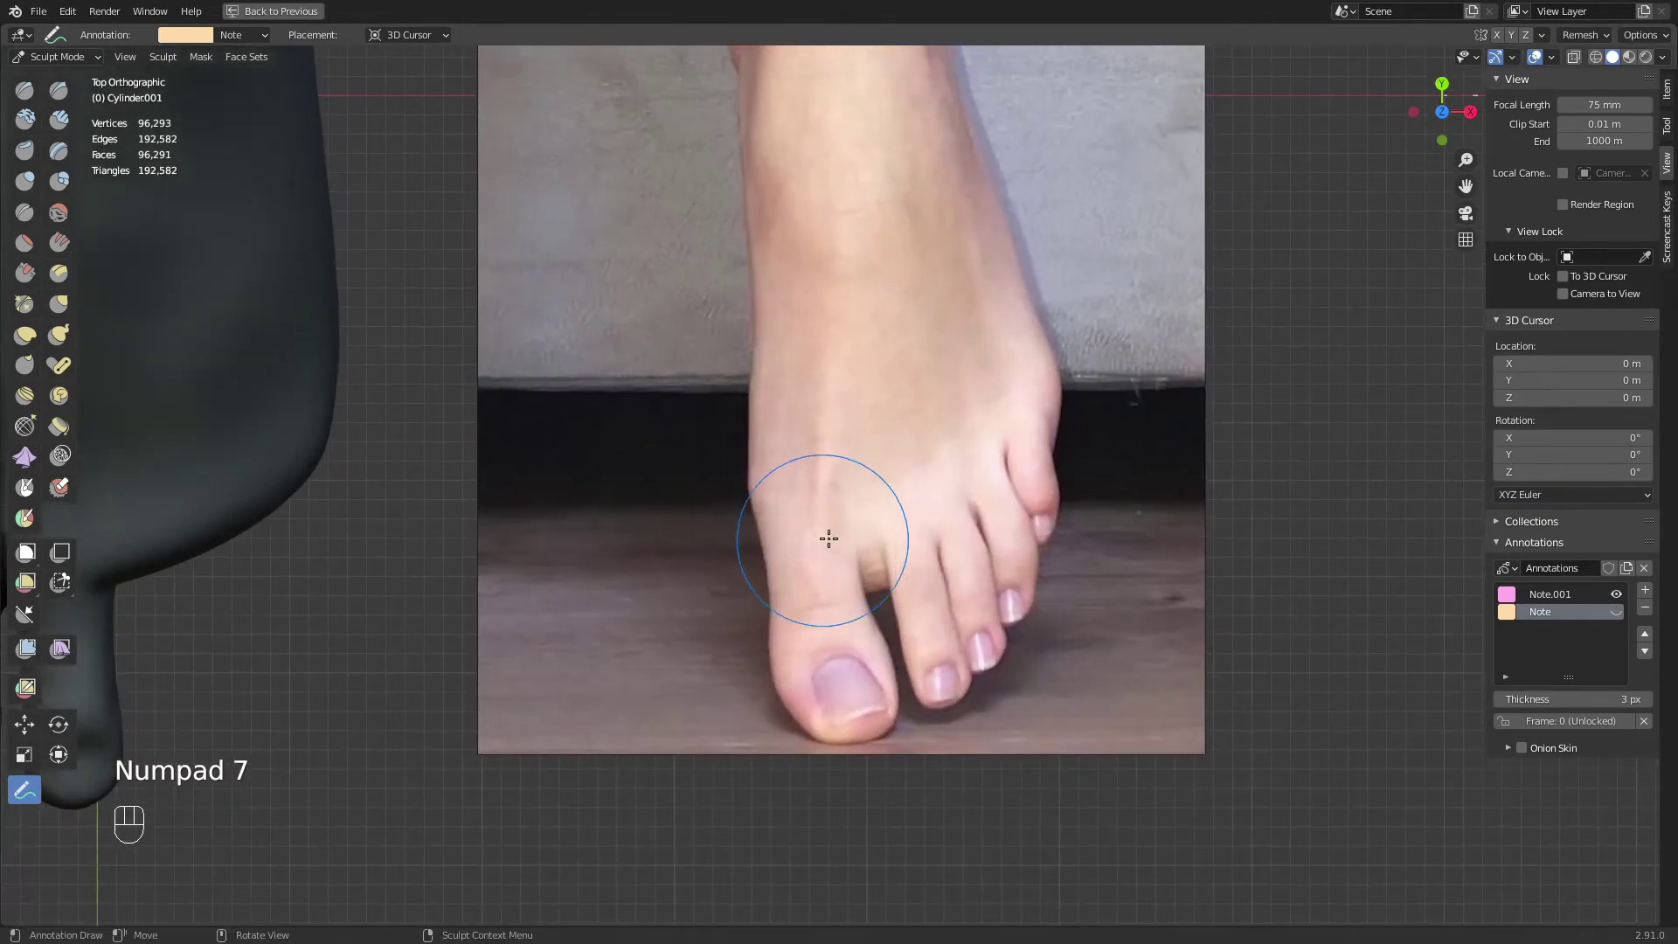
{"action": "left_click", "coordinate": [1548, 595]}
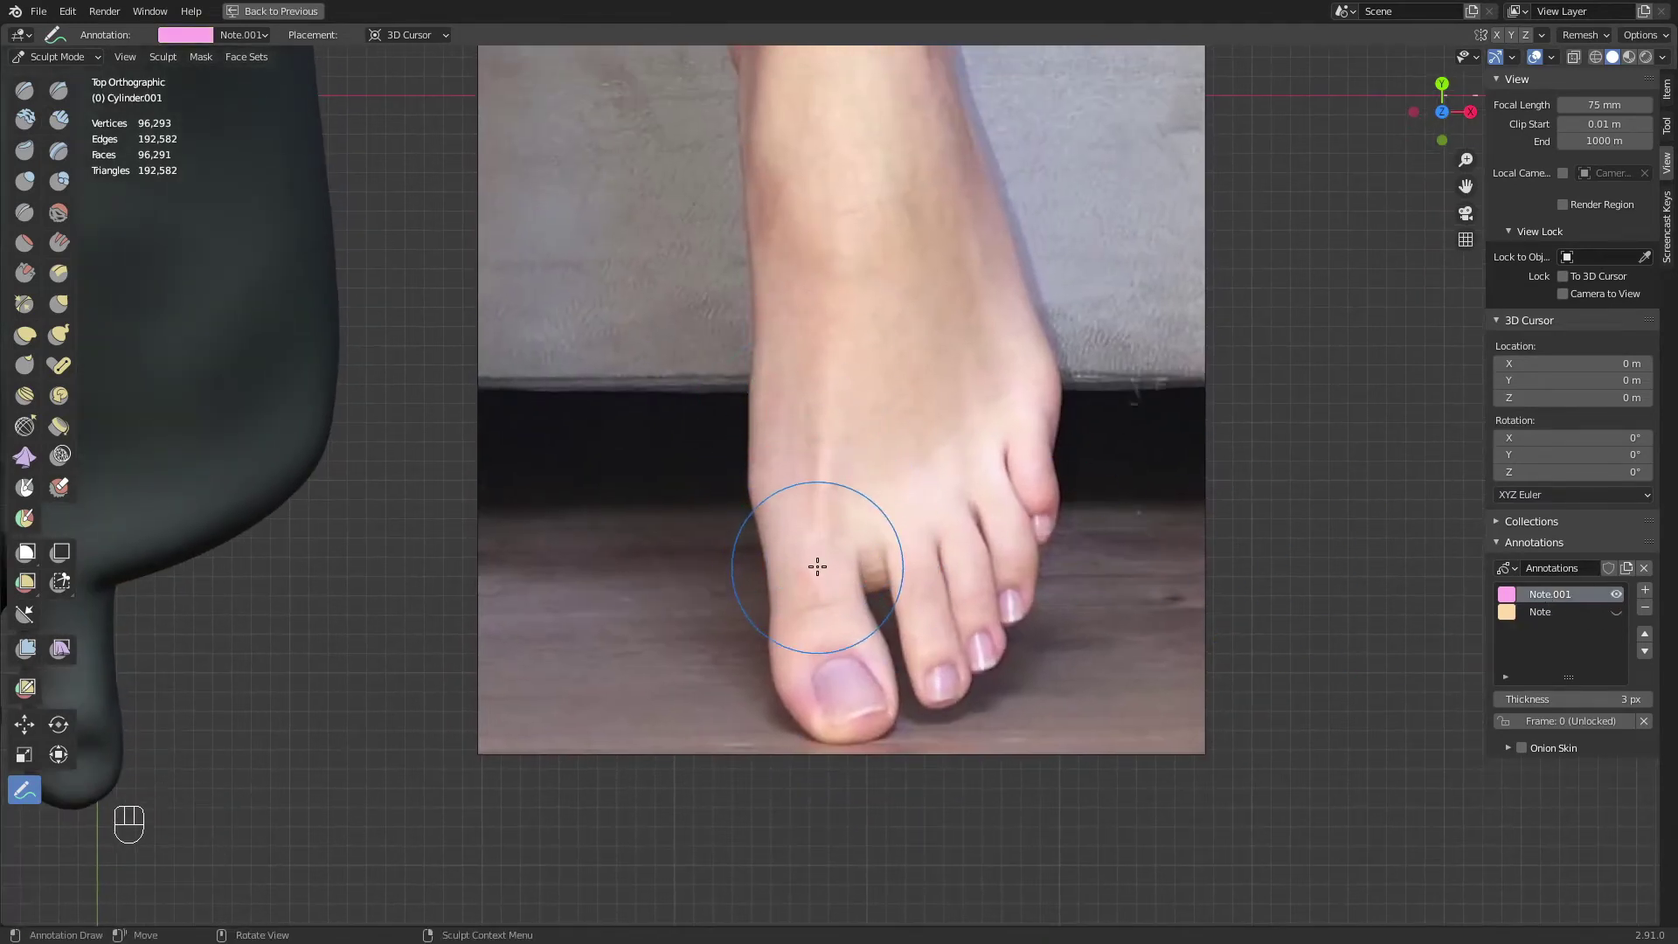
{"action": "mouse_move", "coordinate": [820, 554]}
{"action": "left_mouse_down"}
{"action": "mouse_move", "coordinate": [842, 378]}
{"action": "mouse_move", "coordinate": [830, 556]}
{"action": "left_mouse_up"}
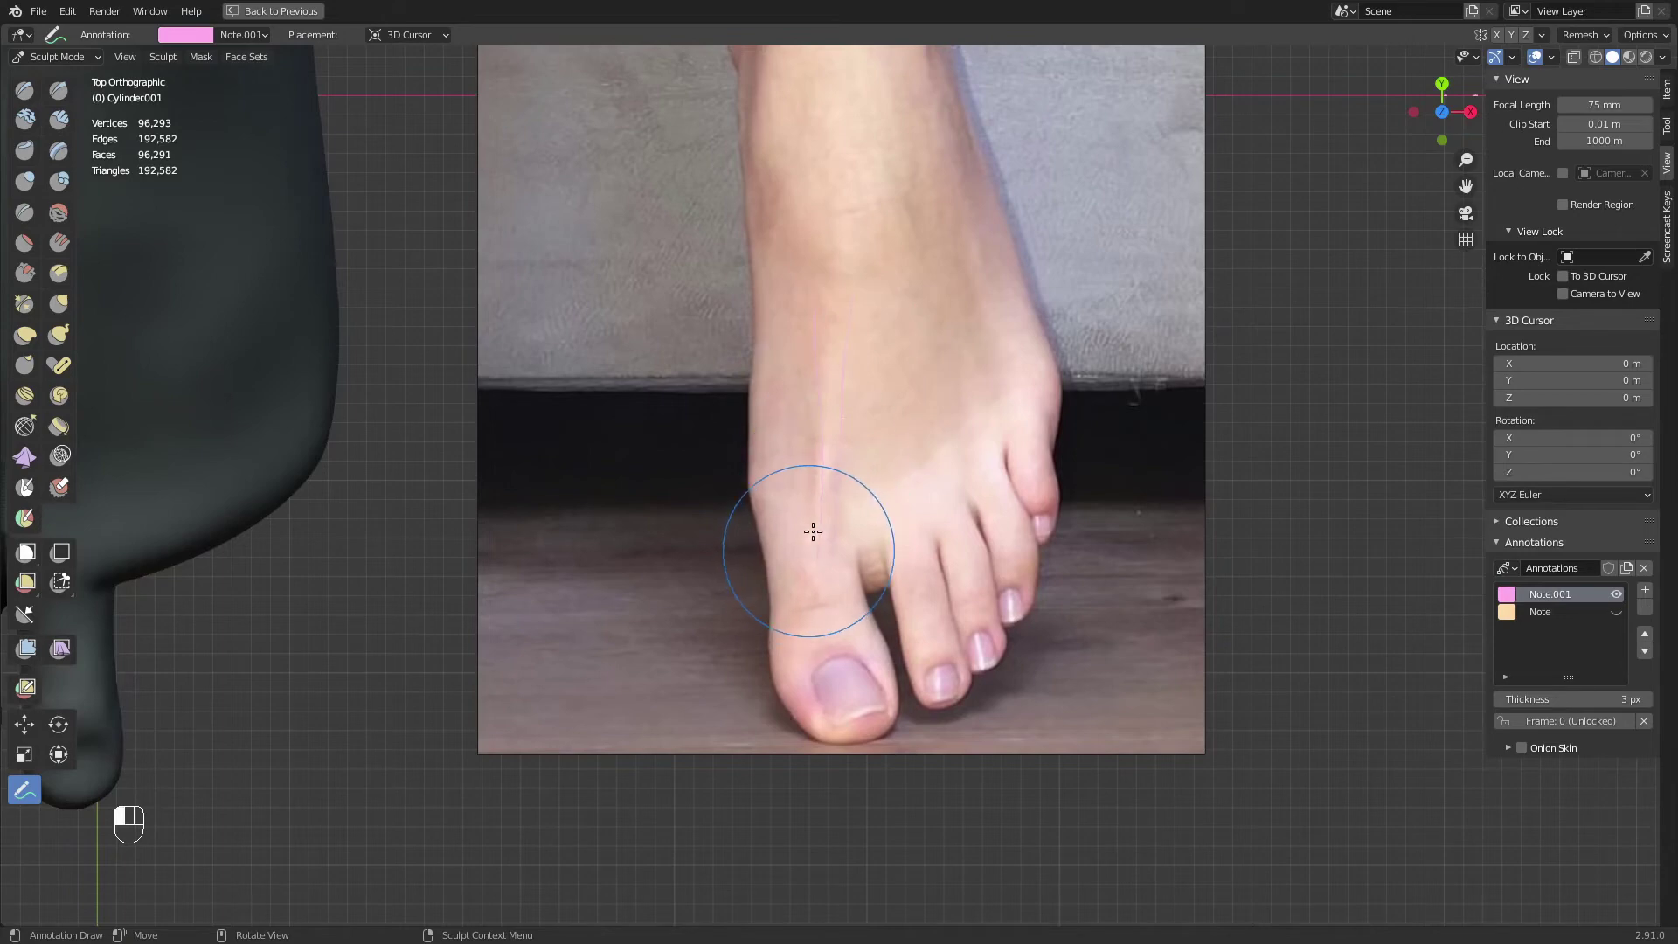
{"action": "left_click_drag", "start_coordinate": [860, 319], "coordinate": [834, 554]}
Change the Note.001 annotation colour to saturated magenta and draw tendon lines towards the smaller toes on the foot photo
{"action": "left_click", "coordinate": [1507, 595]}
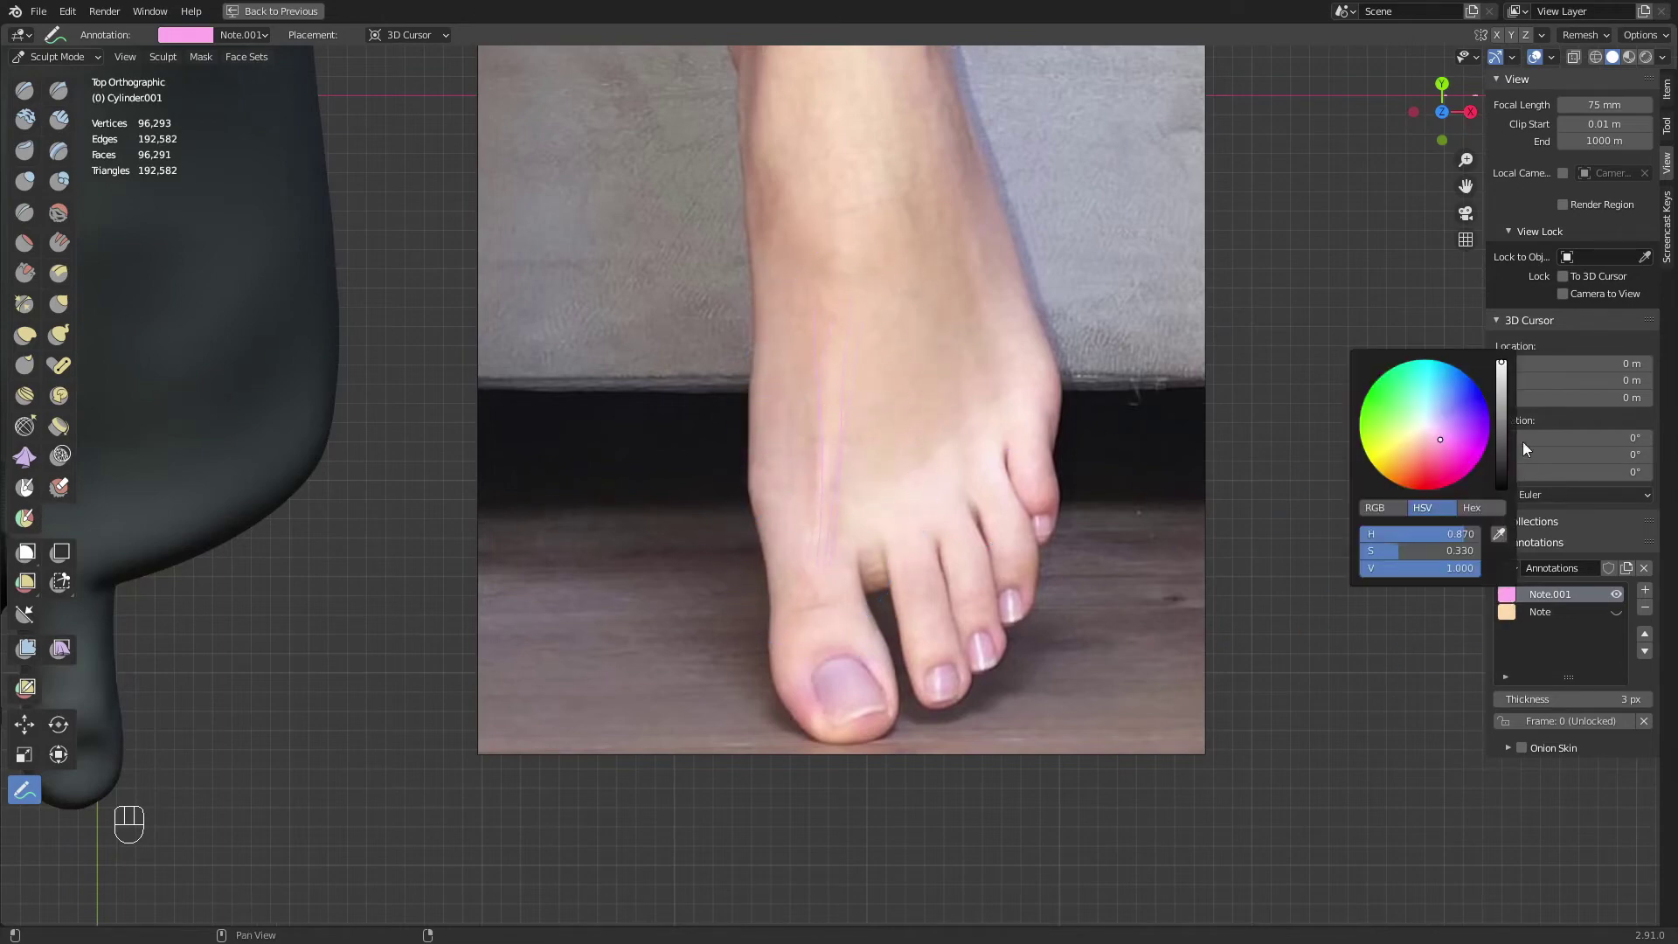
{"action": "left_click_drag", "start_coordinate": [1454, 456], "coordinate": [1471, 478]}
{"action": "scroll", "coordinate": [858, 435], "scroll_direction": "up", "scroll_amount": 3, "text": "shift"}
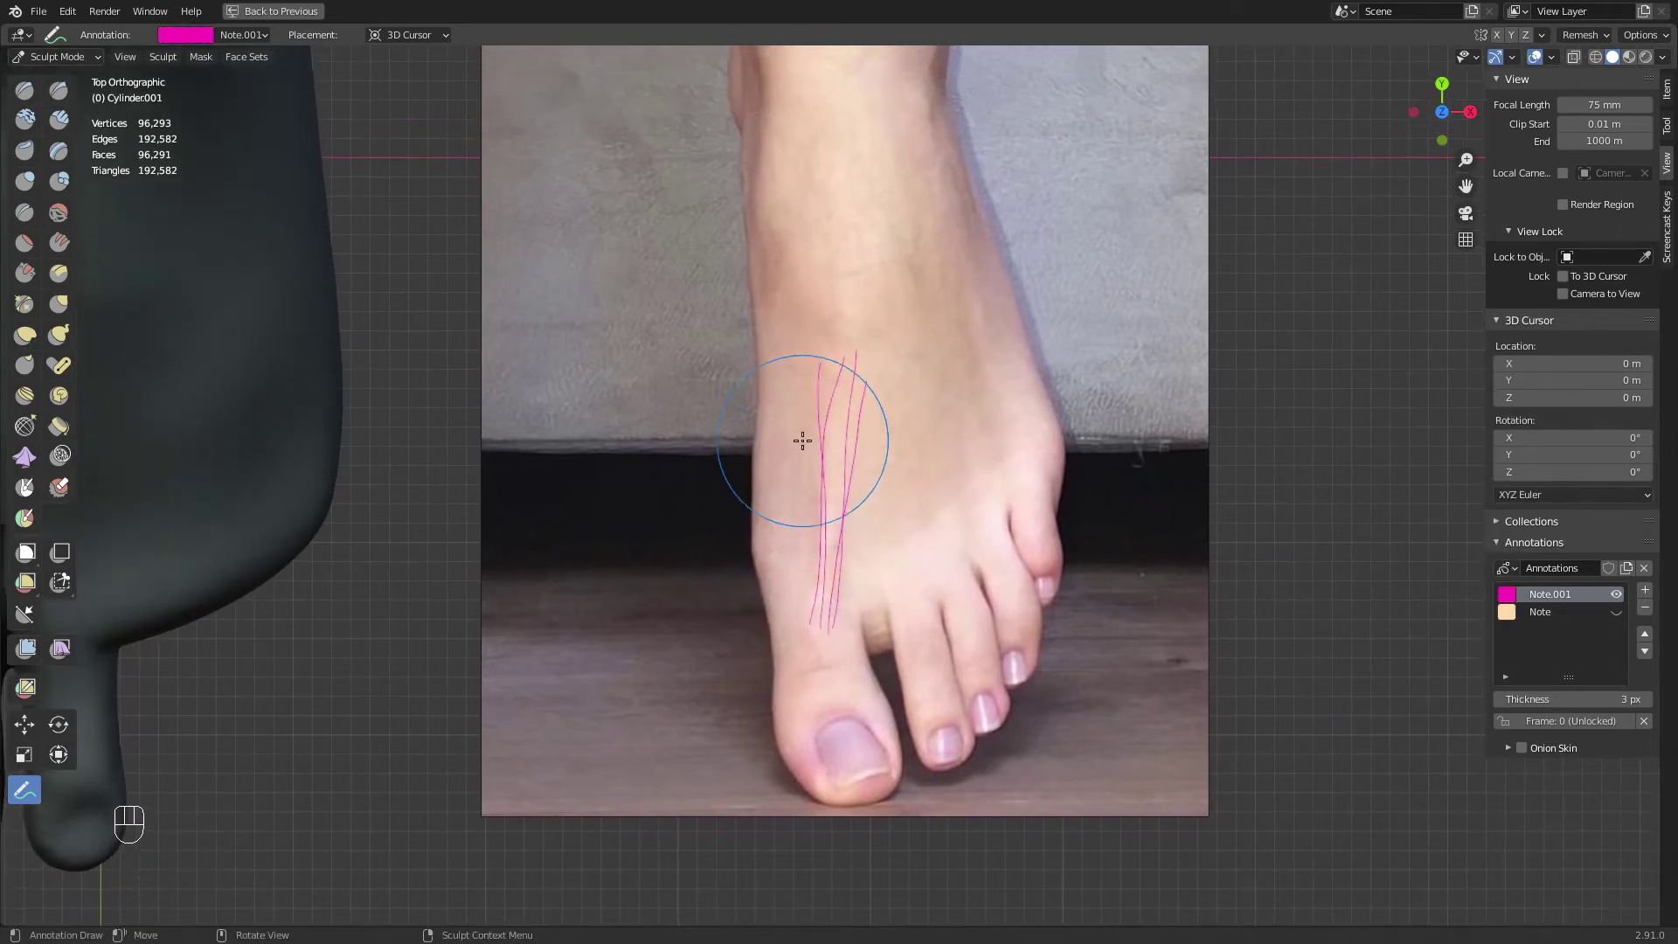
{"action": "mouse_move", "coordinate": [905, 553]}
{"action": "left_mouse_down"}
{"action": "mouse_move", "coordinate": [869, 457]}
{"action": "mouse_move", "coordinate": [868, 348]}
{"action": "mouse_move", "coordinate": [903, 405]}
{"action": "mouse_move", "coordinate": [936, 546]}
{"action": "left_mouse_up"}
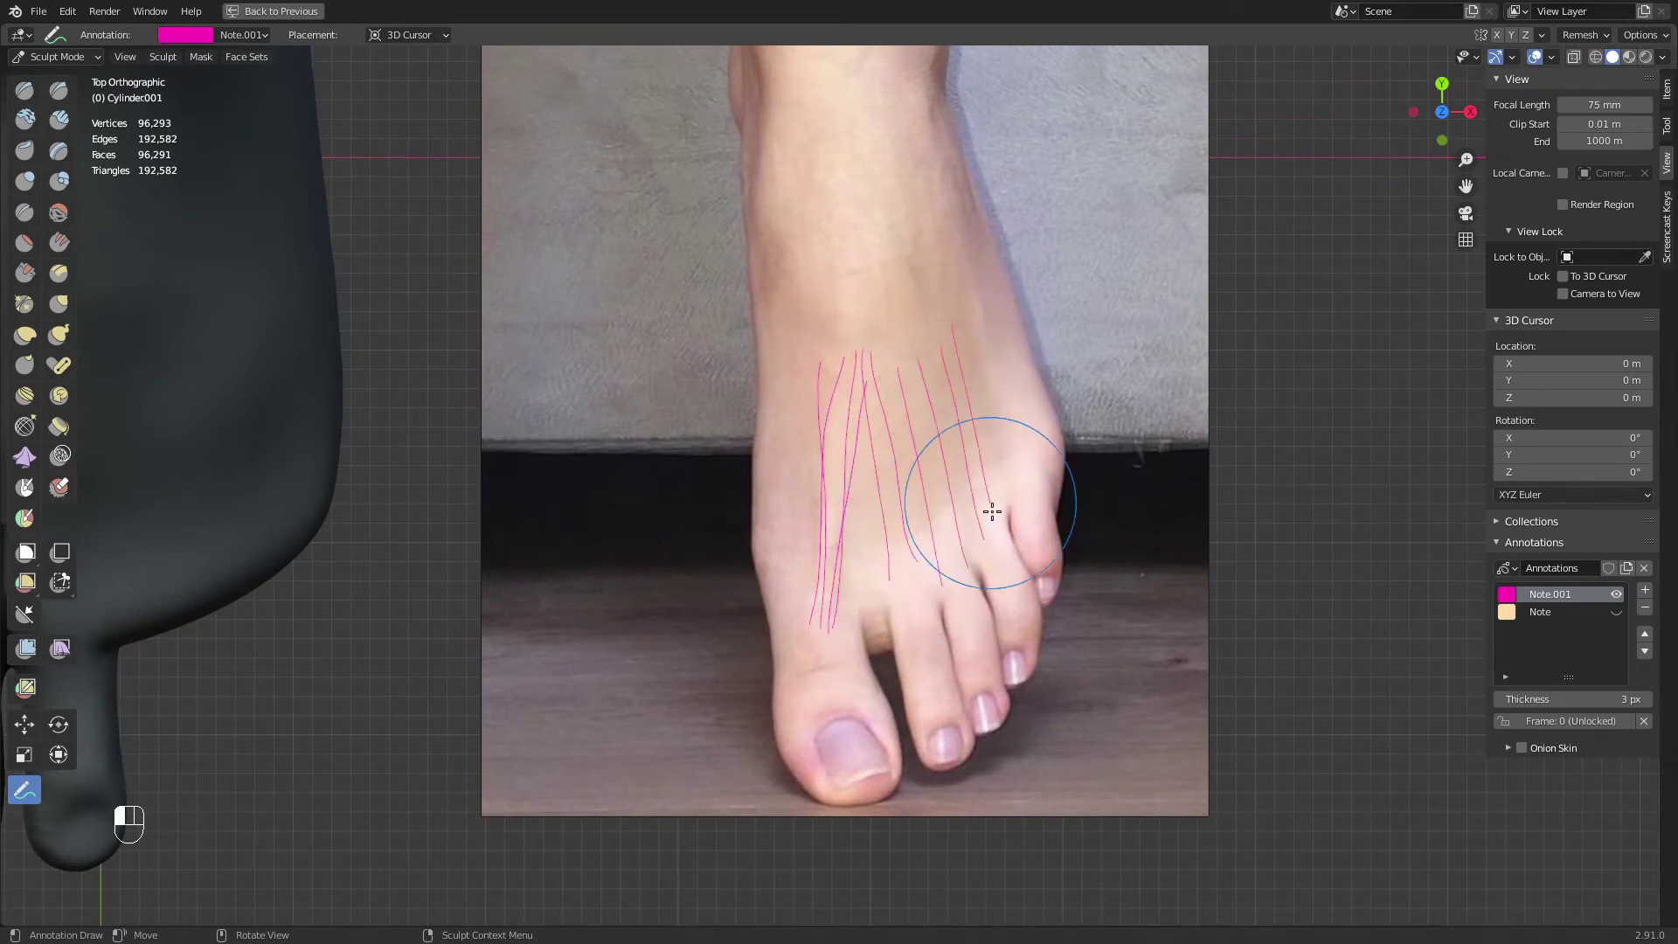
{"action": "scroll", "coordinate": [992, 691], "scroll_direction": "down", "scroll_amount": 3}
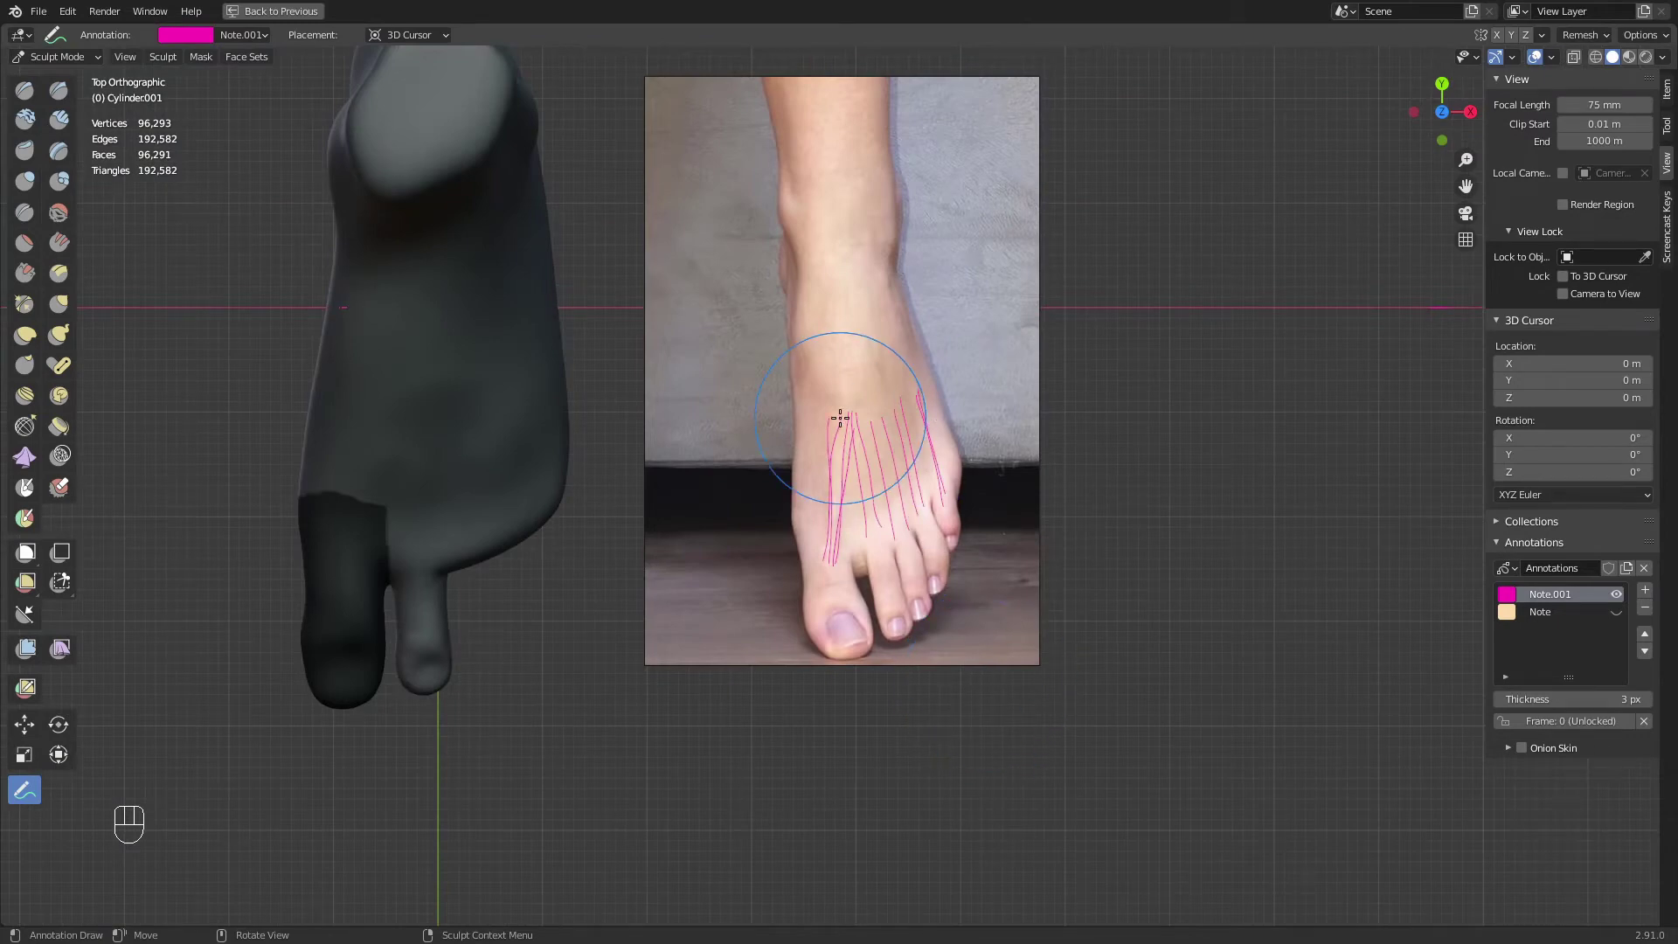
Reshape the lower tip of the second toe from the front with the Grab brush at 173 px radius
{"action": "key", "text": "KP_1"}
{"action": "middle_click_drag", "start_coordinate": [840, 417], "coordinate": [738, 218], "text": "shift"}
{"action": "mouse_move", "coordinate": [634, 255]}
{"action": "middle_mouse_down", "text": "shift"}
{"action": "mouse_move", "coordinate": [1053, 508]}
{"action": "mouse_move", "coordinate": [806, 443]}
{"action": "middle_mouse_up", "text": "shift"}
{"action": "key", "text": "g"}
{"action": "key", "text": "f"}
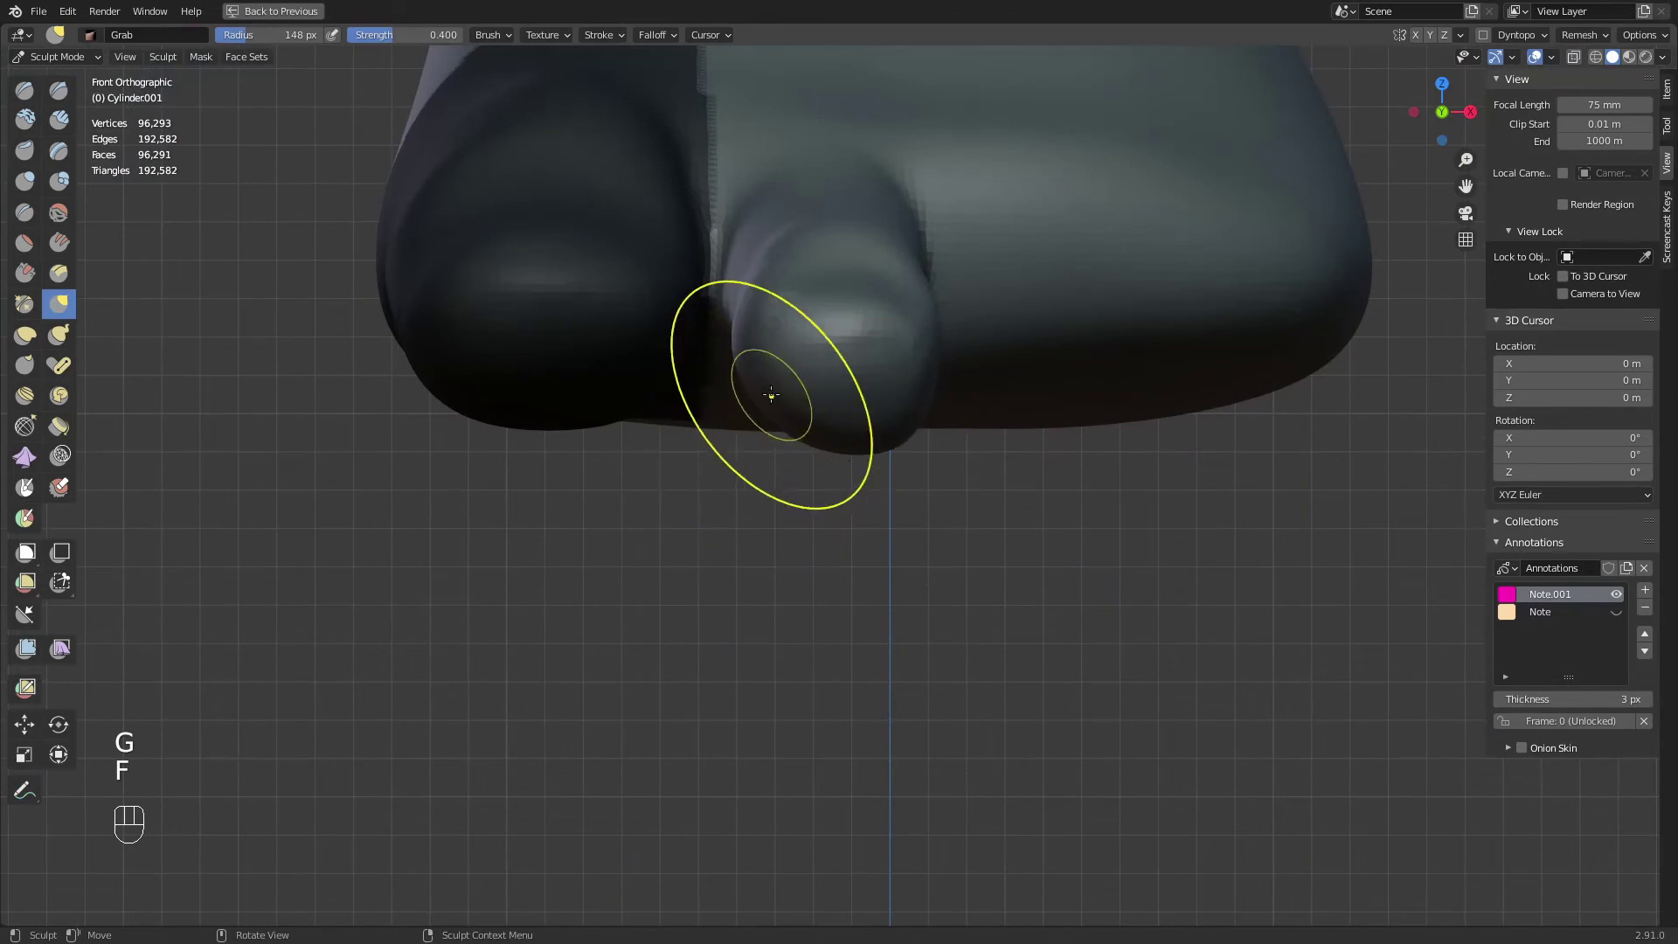
{"action": "key", "text": "f"}
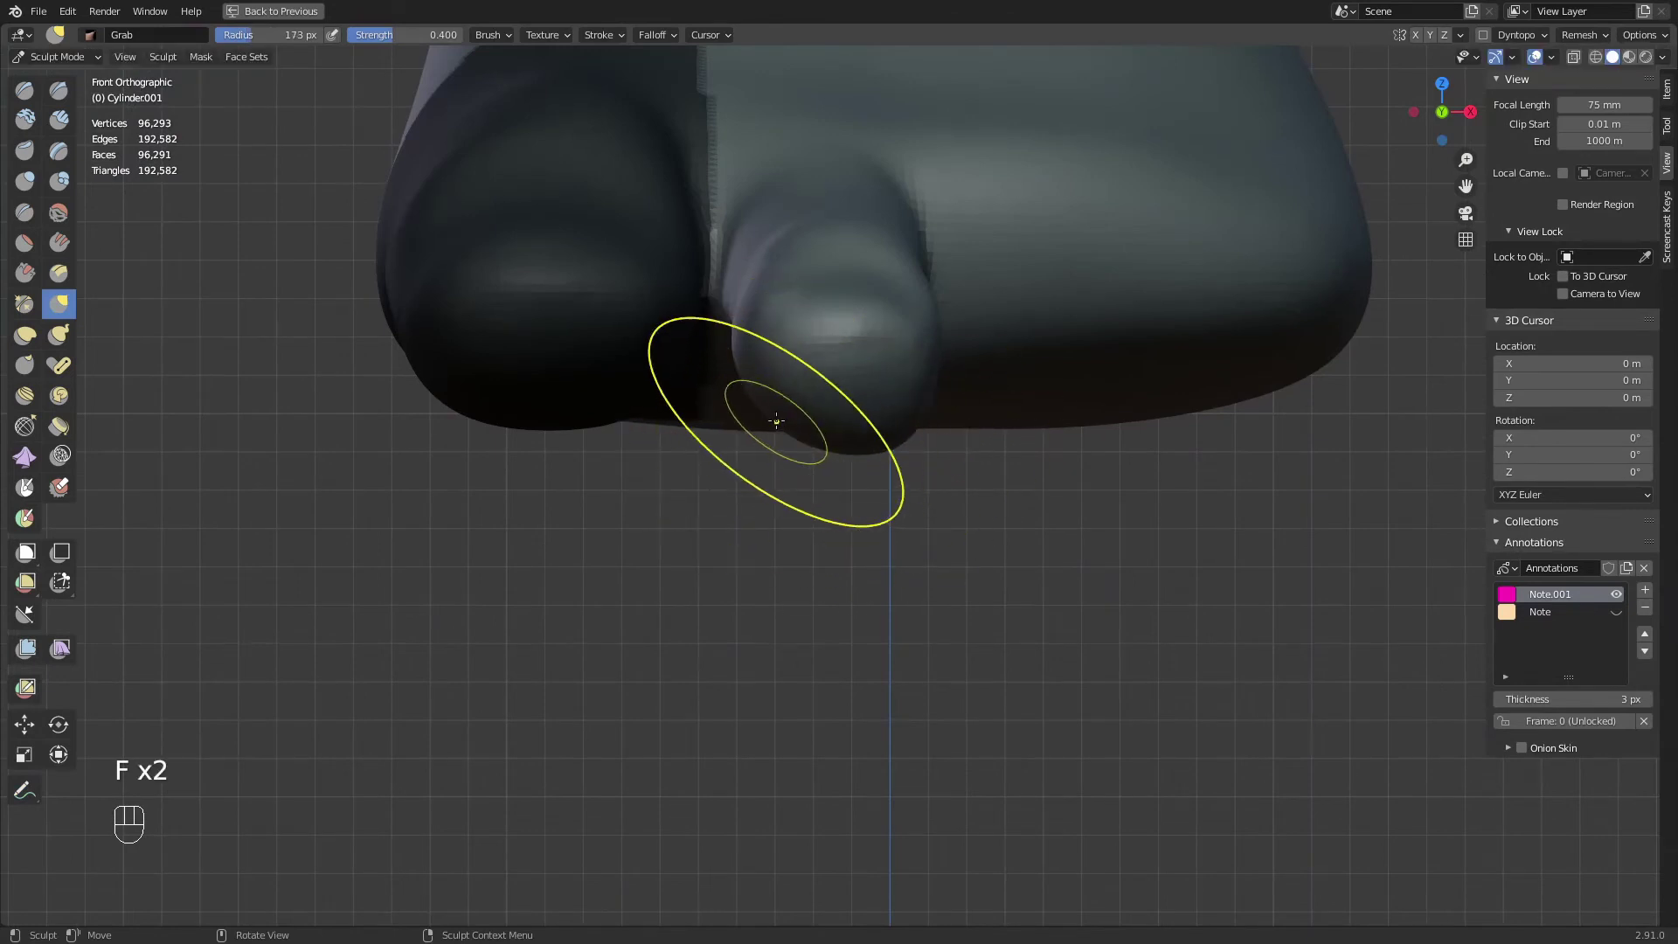
{"action": "left_click", "coordinate": [741, 445]}
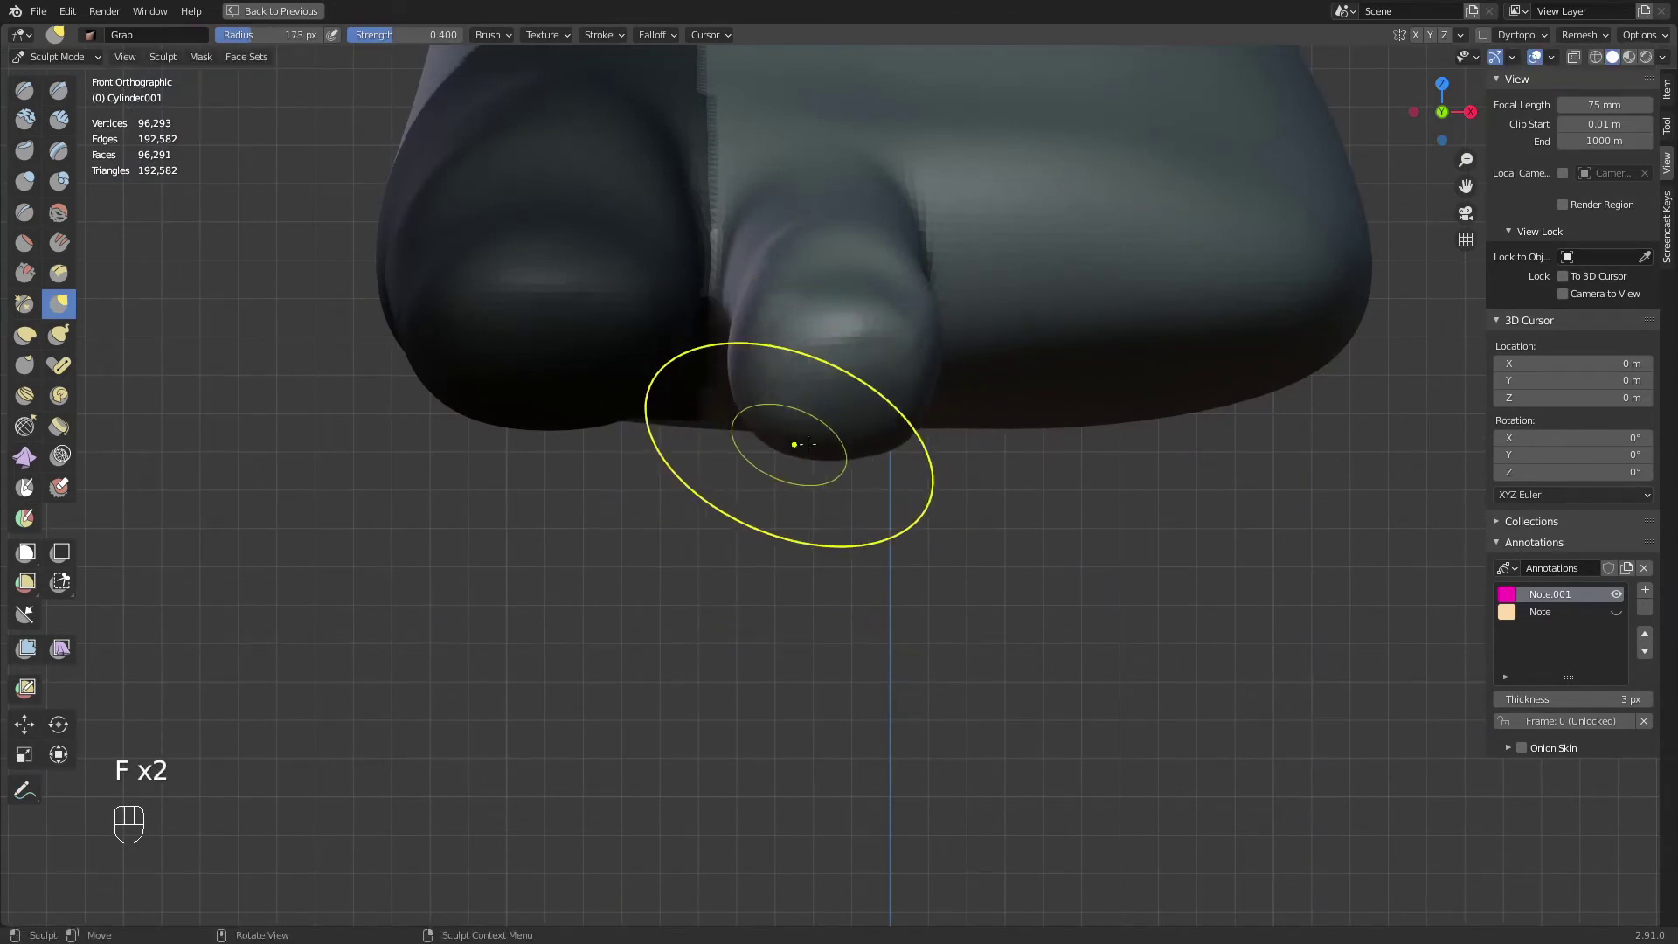
{"action": "left_click_drag", "start_coordinate": [806, 442], "coordinate": [753, 398]}
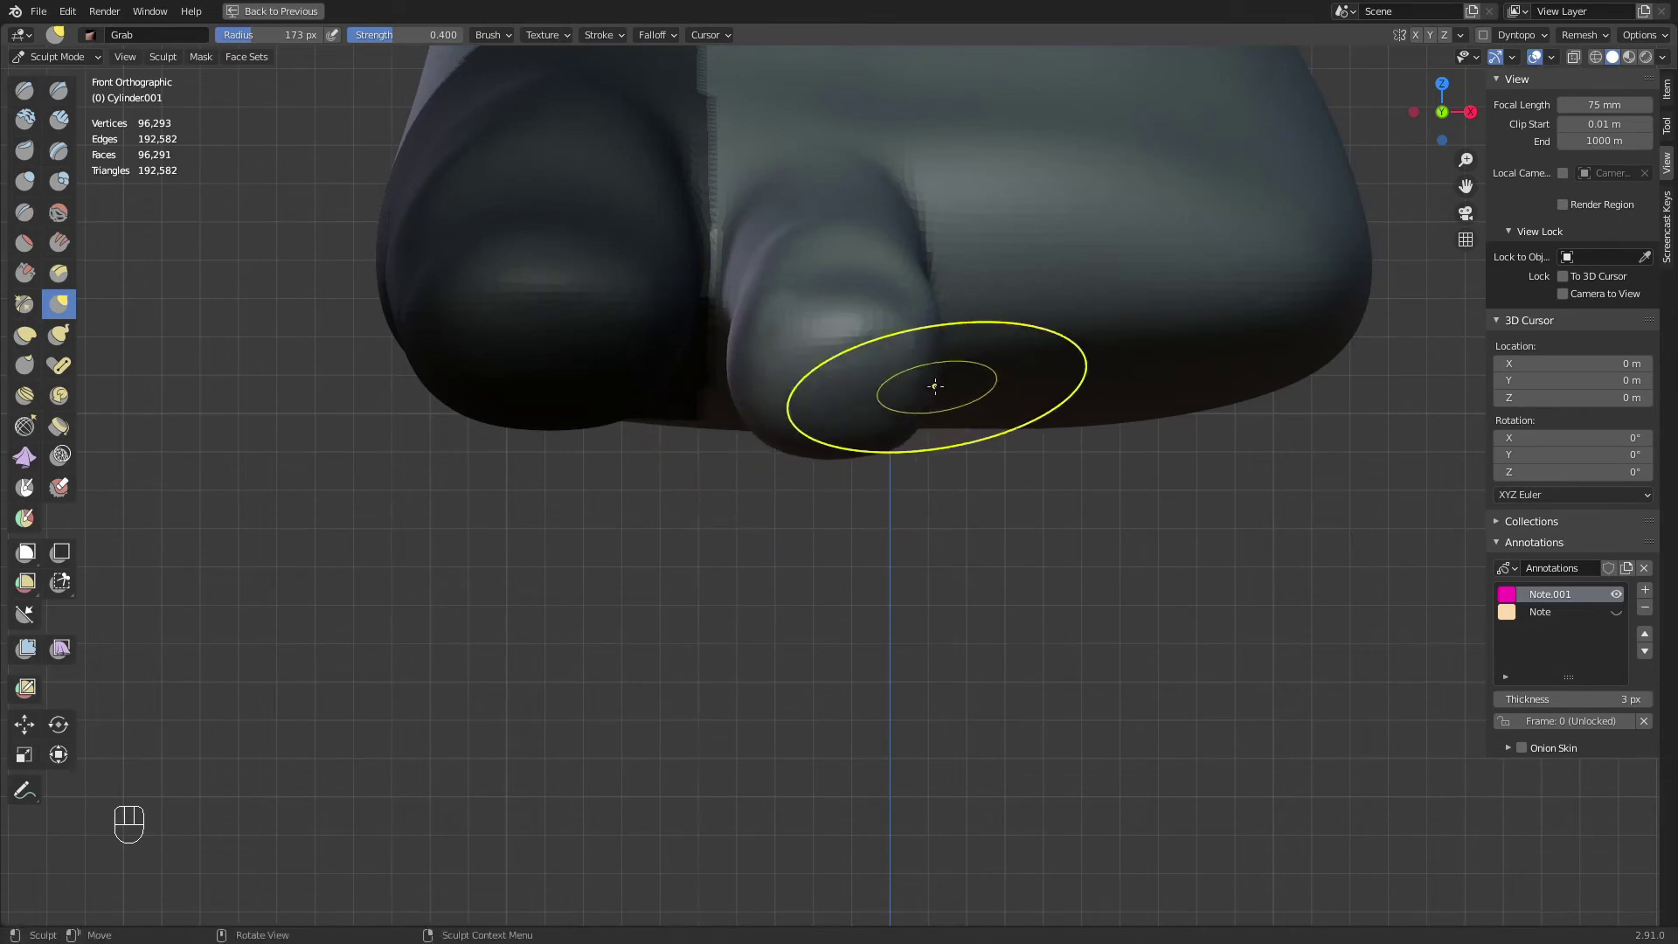
Shape both sides of the second toe from above with the Grab brush, reducing its radius to 116 px
{"action": "middle_click_drag", "start_coordinate": [935, 385], "coordinate": [899, 484]}
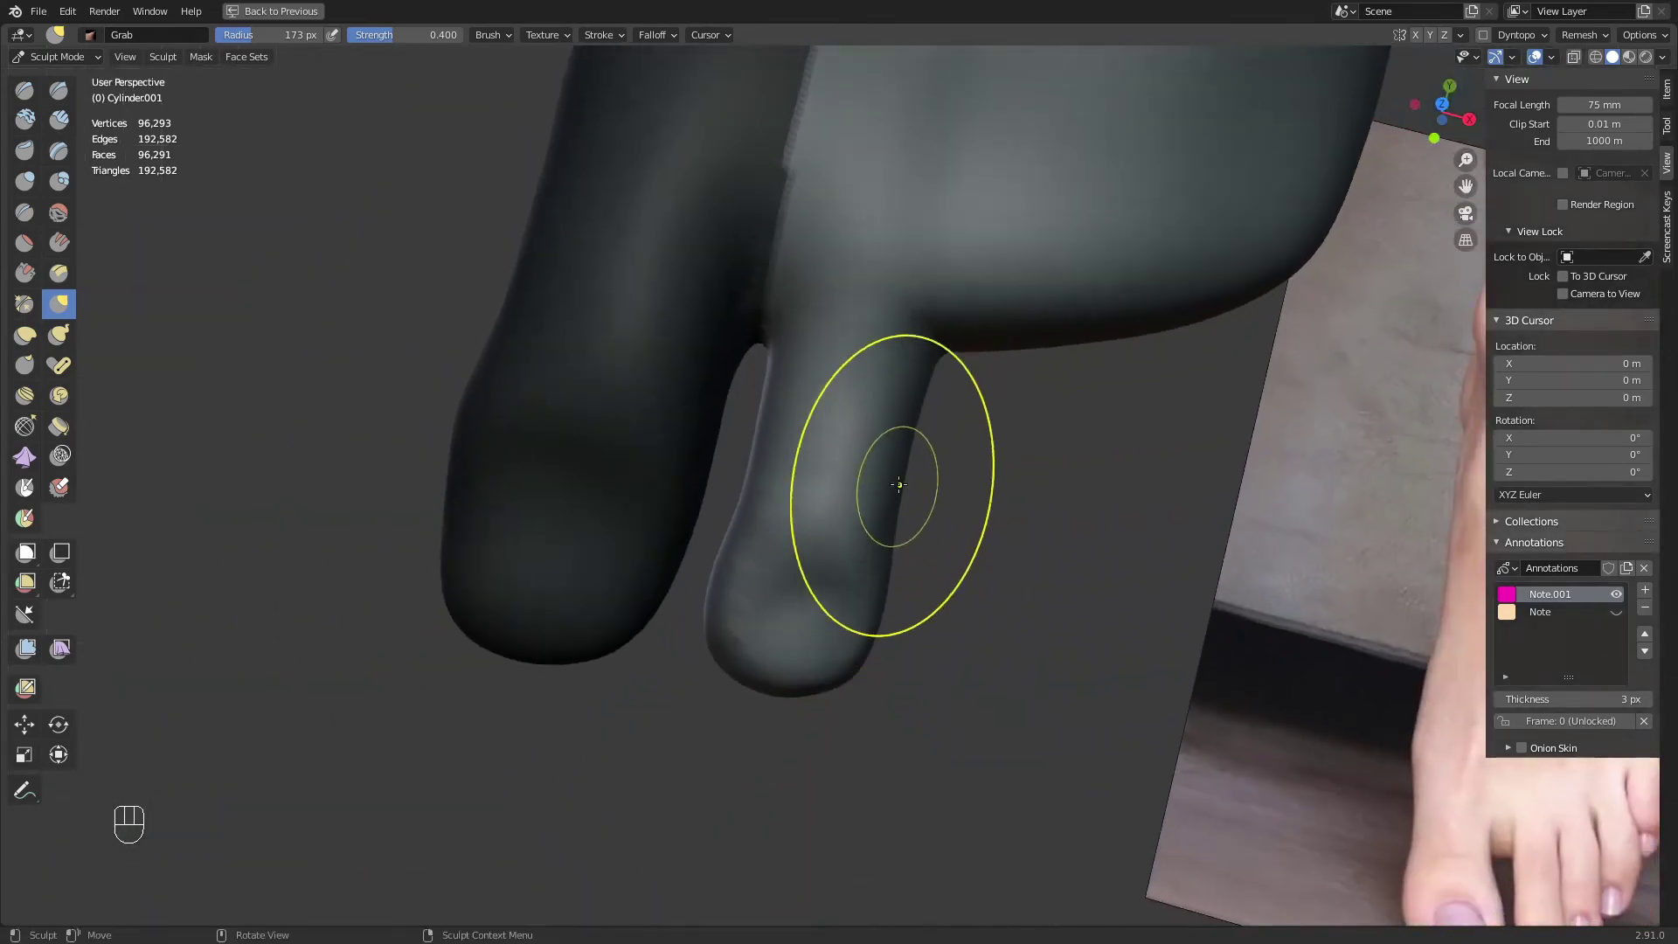
{"action": "left_click_drag", "start_coordinate": [908, 422], "coordinate": [899, 432]}
{"action": "middle_click_drag", "start_coordinate": [896, 456], "coordinate": [1054, 476]}
{"action": "key", "text": "f"}
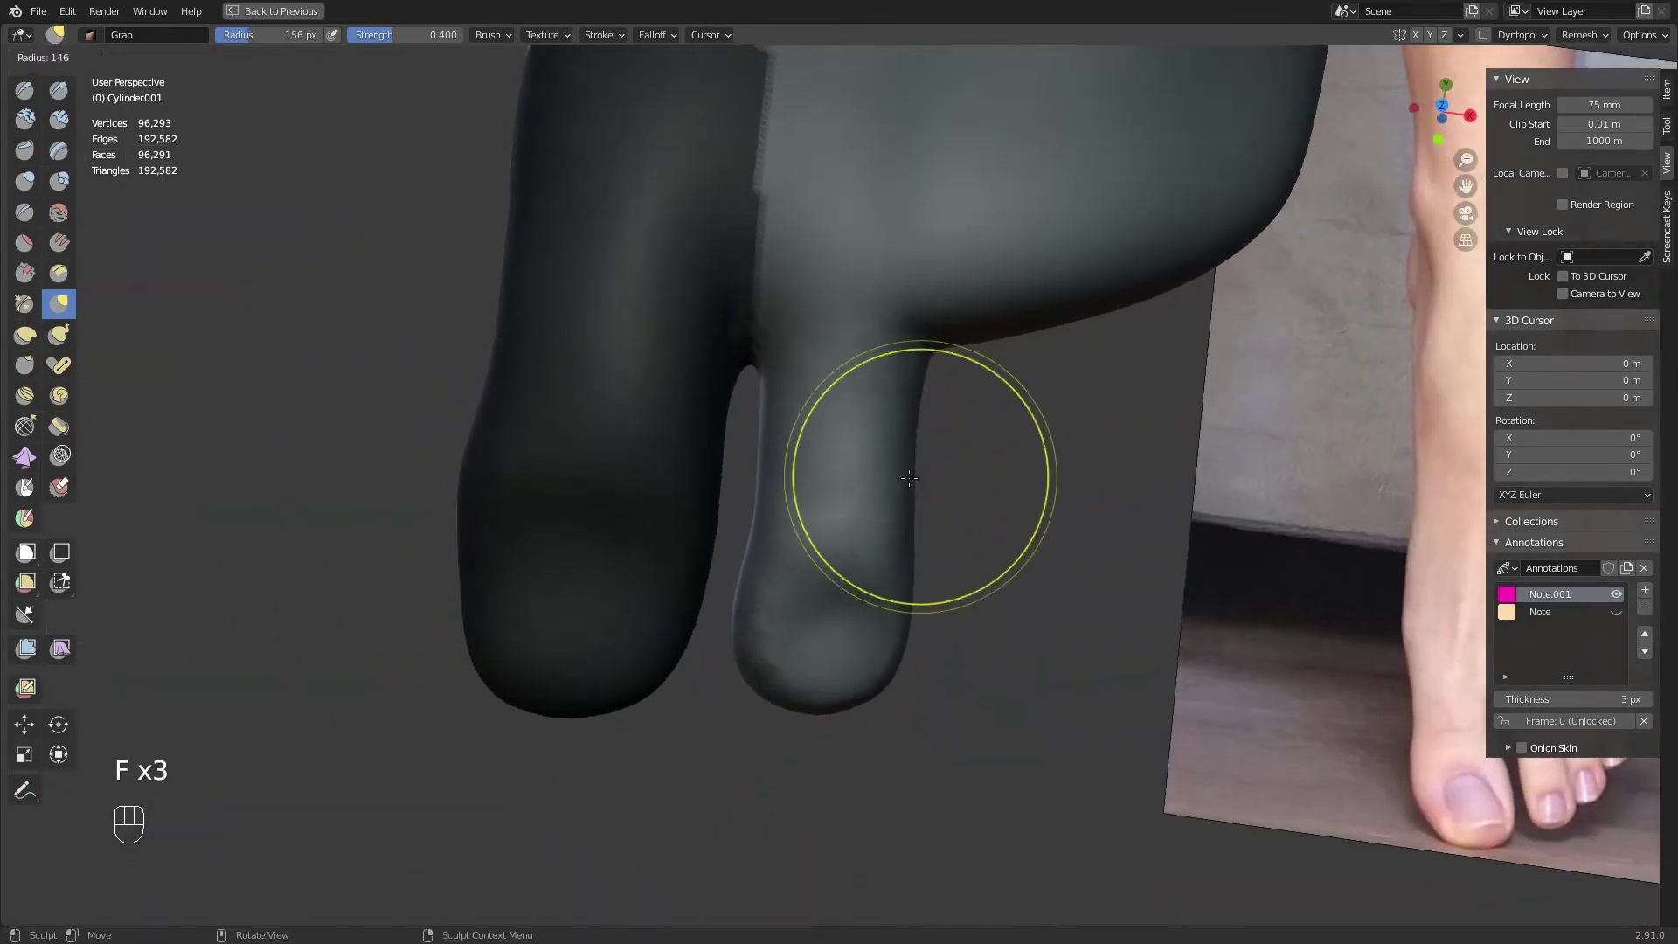
{"action": "left_click", "coordinate": [1021, 477]}
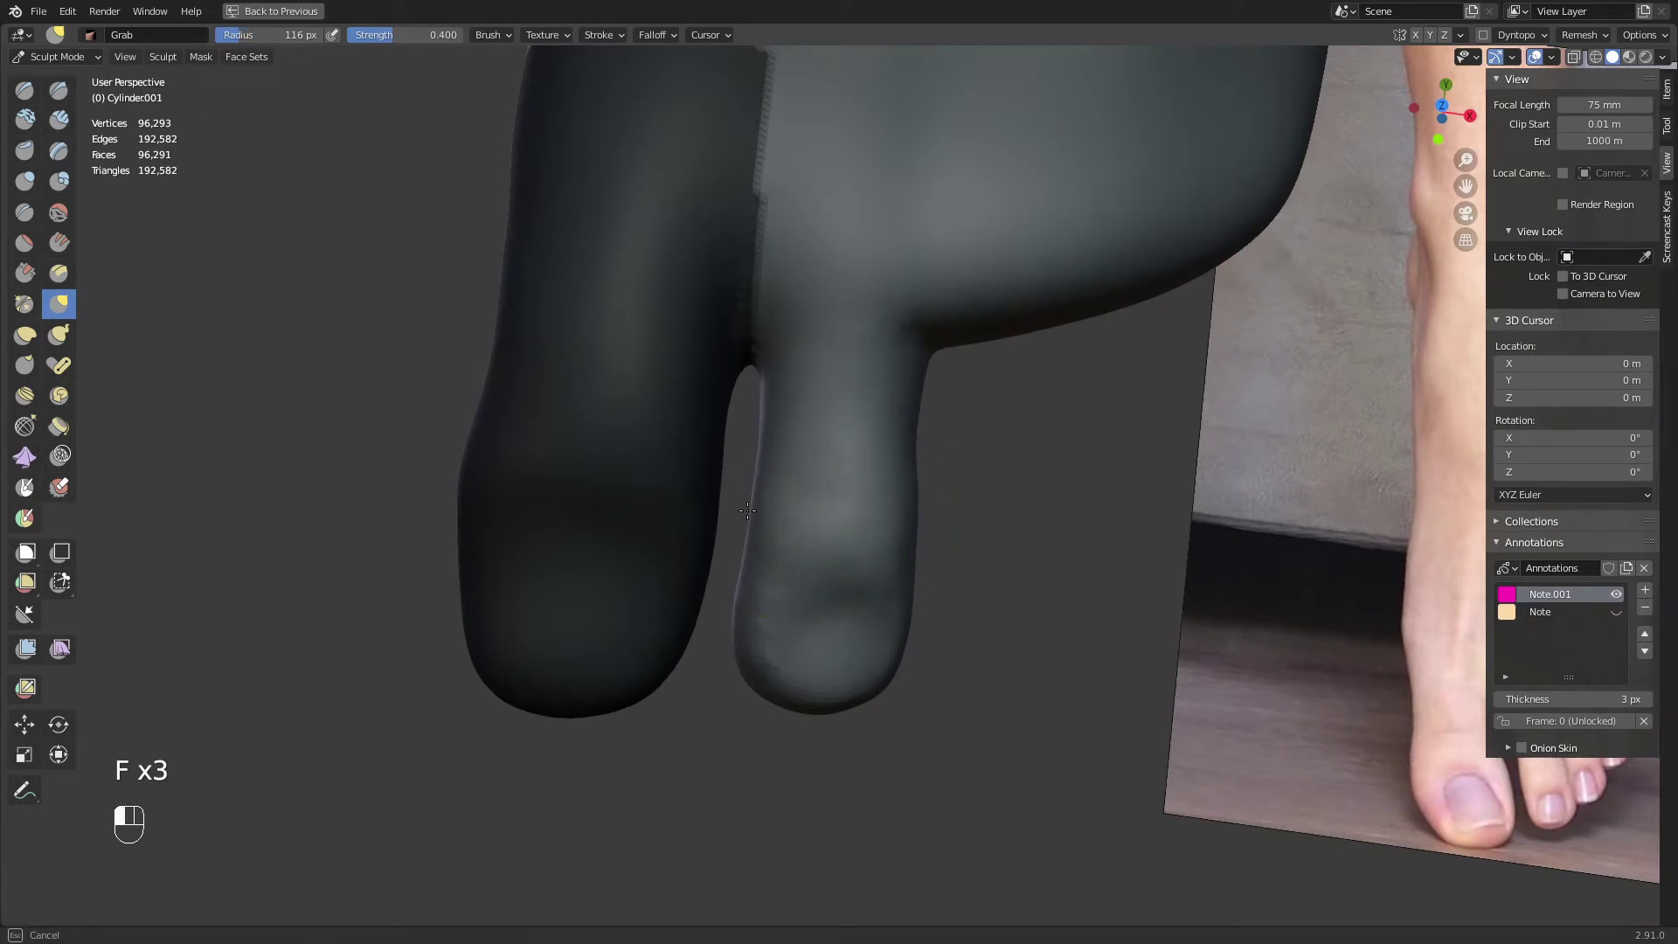
{"action": "middle_click_drag", "start_coordinate": [747, 510], "coordinate": [938, 508]}
{"action": "left_click_drag", "start_coordinate": [927, 491], "coordinate": [922, 493]}
Raise the second toe level with the sole in the front view using the Grab brush at 309 px radius
{"action": "mouse_move", "coordinate": [922, 493]}
{"action": "middle_mouse_down", "text": "ctrl"}
{"action": "mouse_move", "coordinate": [899, 532]}
{"action": "mouse_move", "coordinate": [910, 438]}
{"action": "mouse_move", "coordinate": [910, 525]}
{"action": "mouse_move", "coordinate": [931, 524]}
{"action": "mouse_move", "coordinate": [874, 489]}
{"action": "mouse_move", "coordinate": [917, 468]}
{"action": "mouse_move", "coordinate": [995, 519]}
{"action": "mouse_move", "coordinate": [987, 594]}
{"action": "middle_mouse_up", "text": "ctrl"}
{"action": "key", "text": "KP_1"}
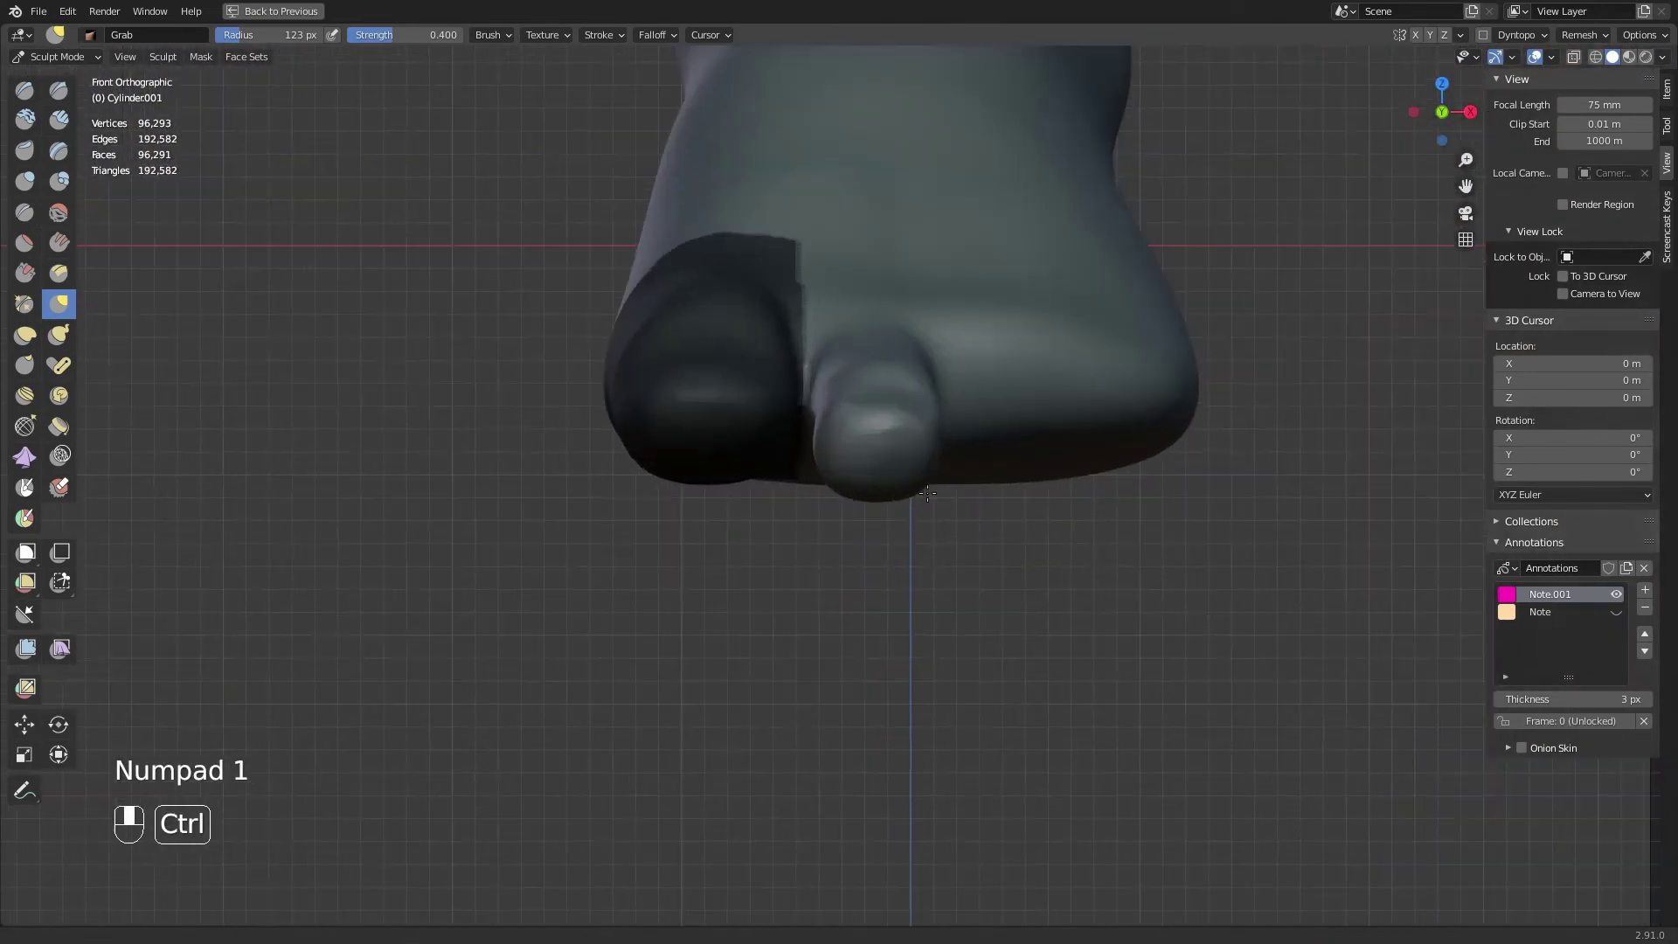
{"action": "key", "text": "f"}
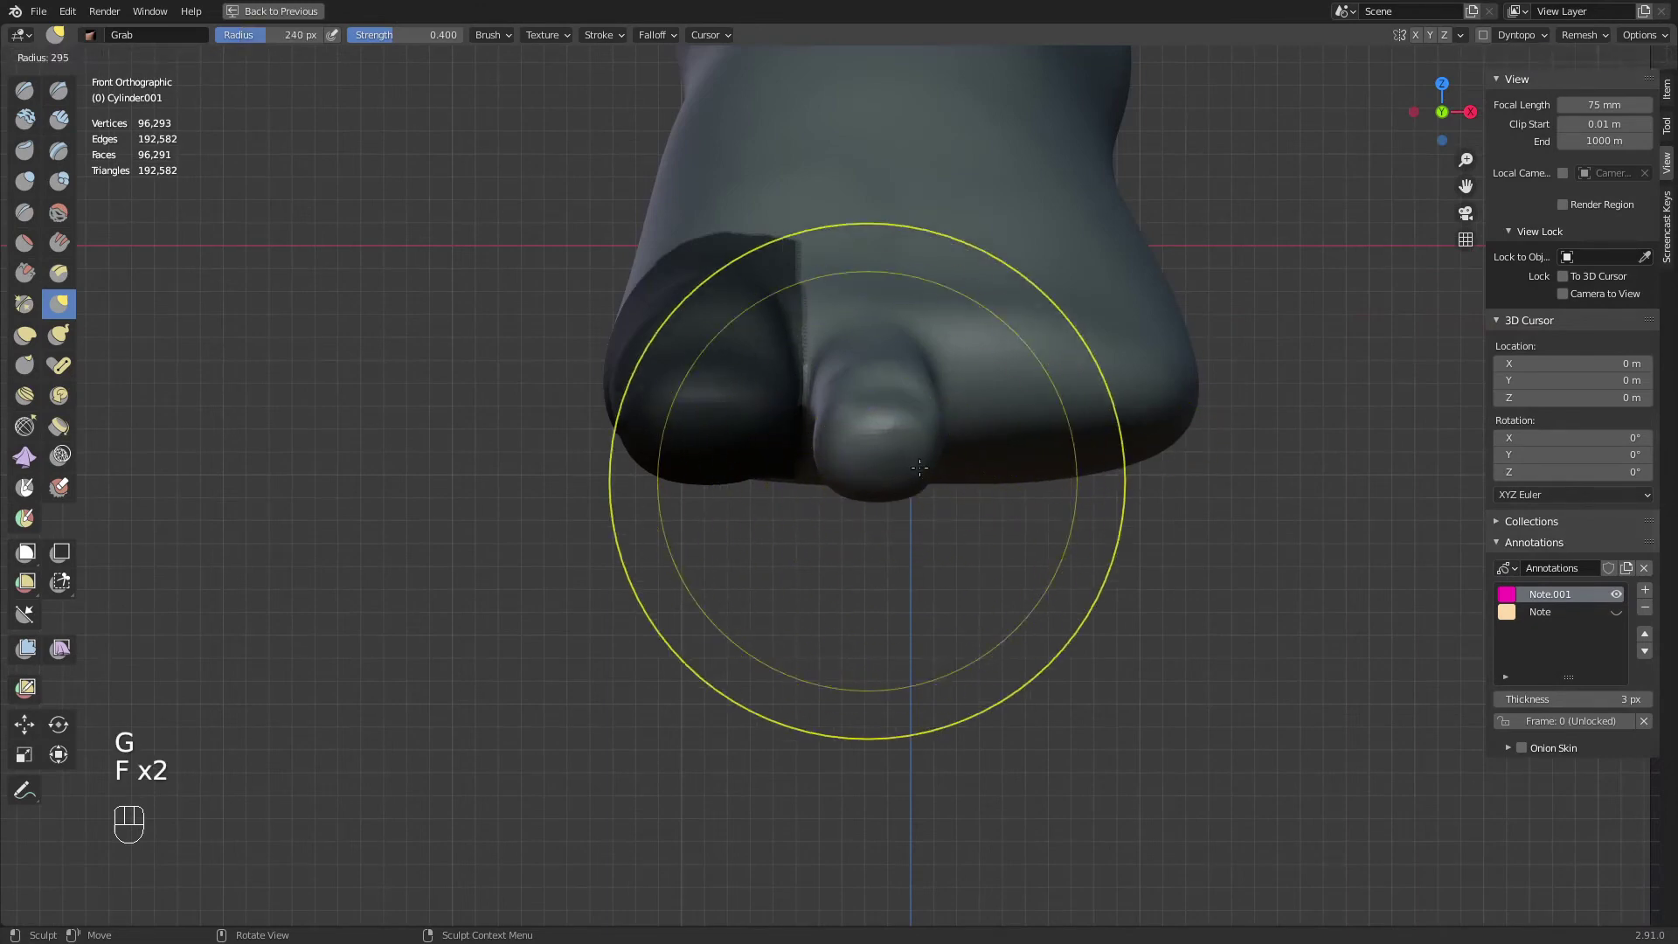
{"action": "left_click", "coordinate": [870, 441]}
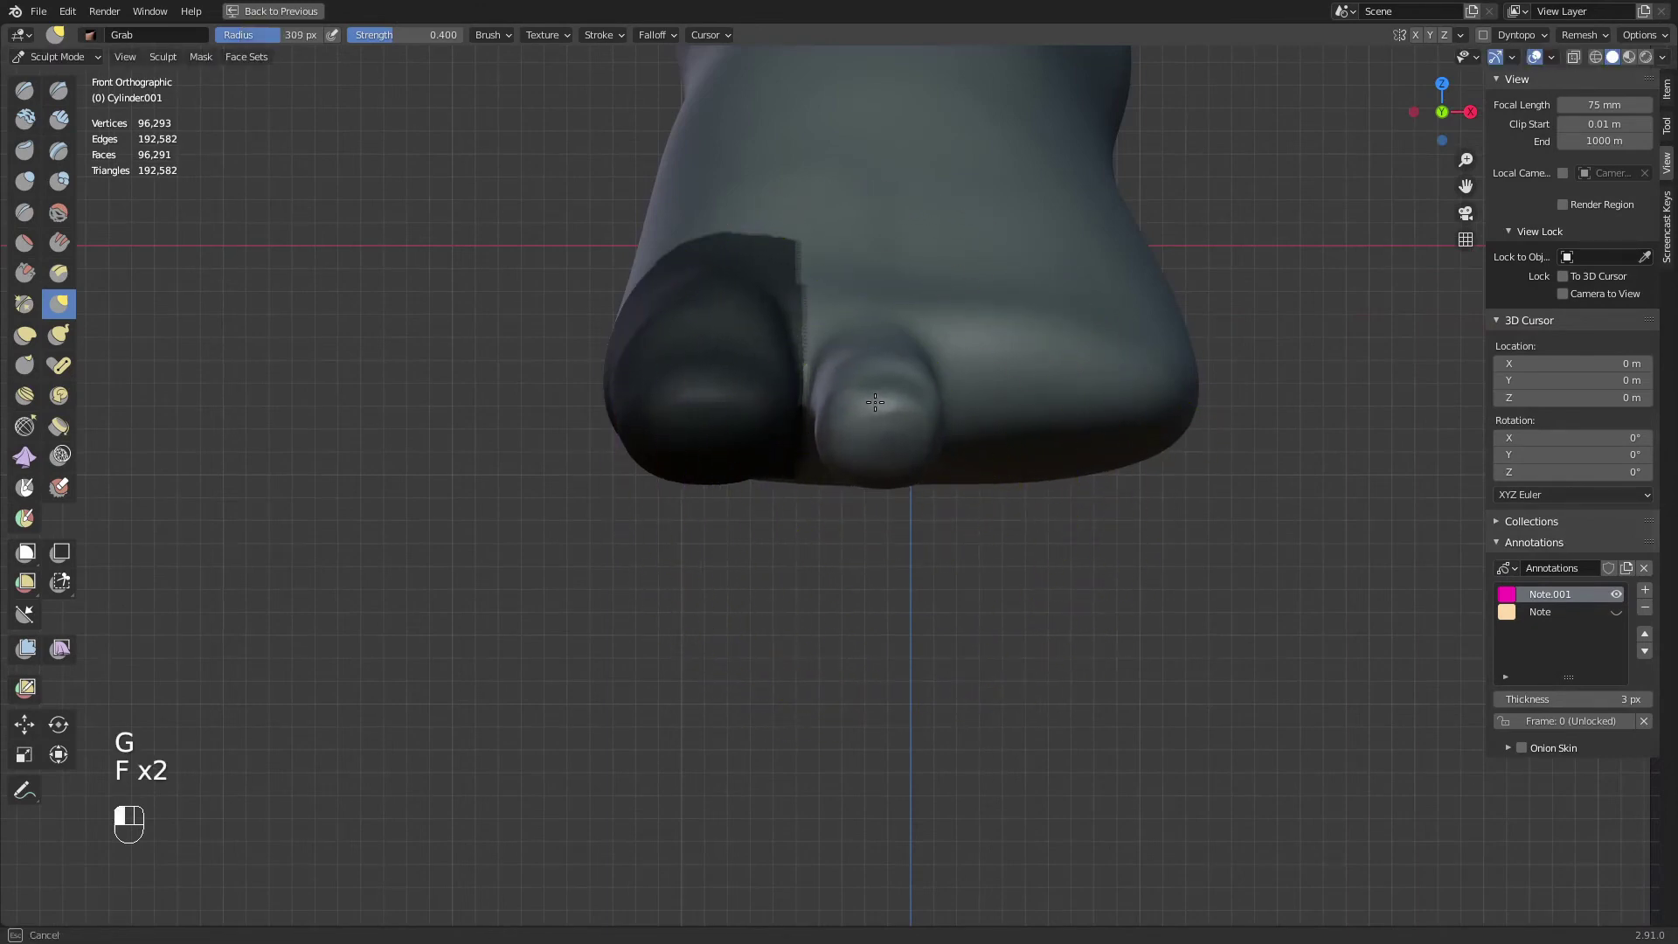
Adjust the second toe's profile in the right side view with the Grab brush at 146 px radius
{"action": "key", "text": "KP_3"}
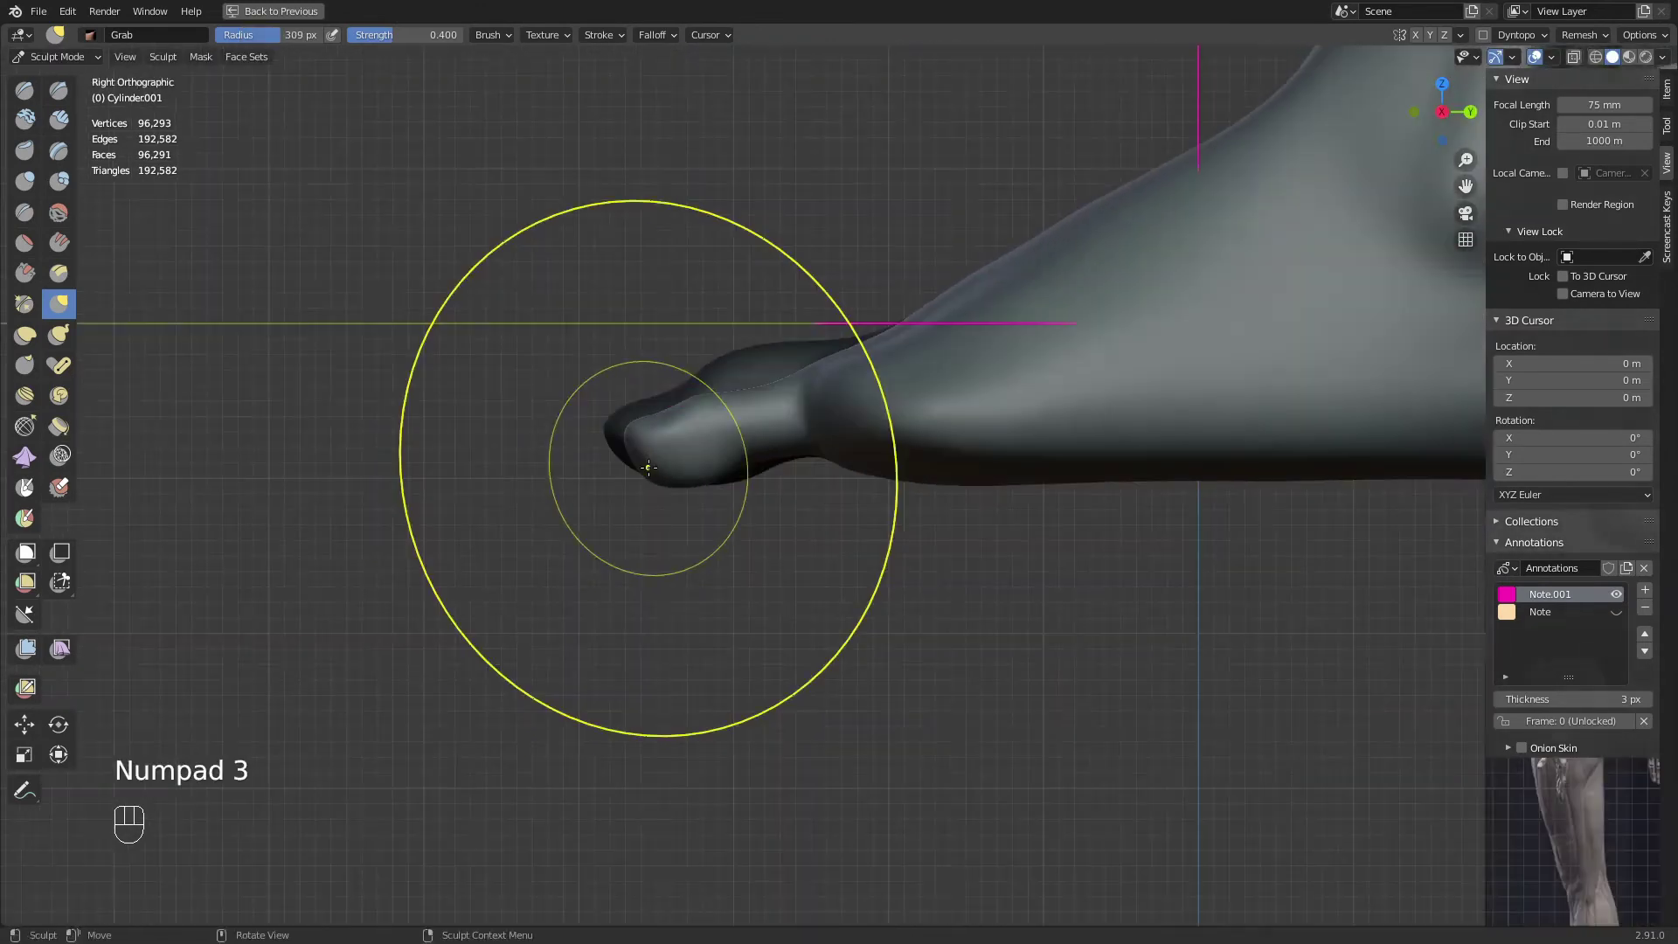
{"action": "middle_click_drag", "start_coordinate": [648, 467], "coordinate": [808, 522], "text": "shift"}
{"action": "middle_click_drag", "start_coordinate": [881, 457], "coordinate": [926, 425], "text": "ctrl"}
{"action": "key", "text": "f"}
{"action": "left_click", "coordinate": [885, 426]}
{"action": "key", "text": "f"}
{"action": "left_click", "coordinate": [886, 420]}
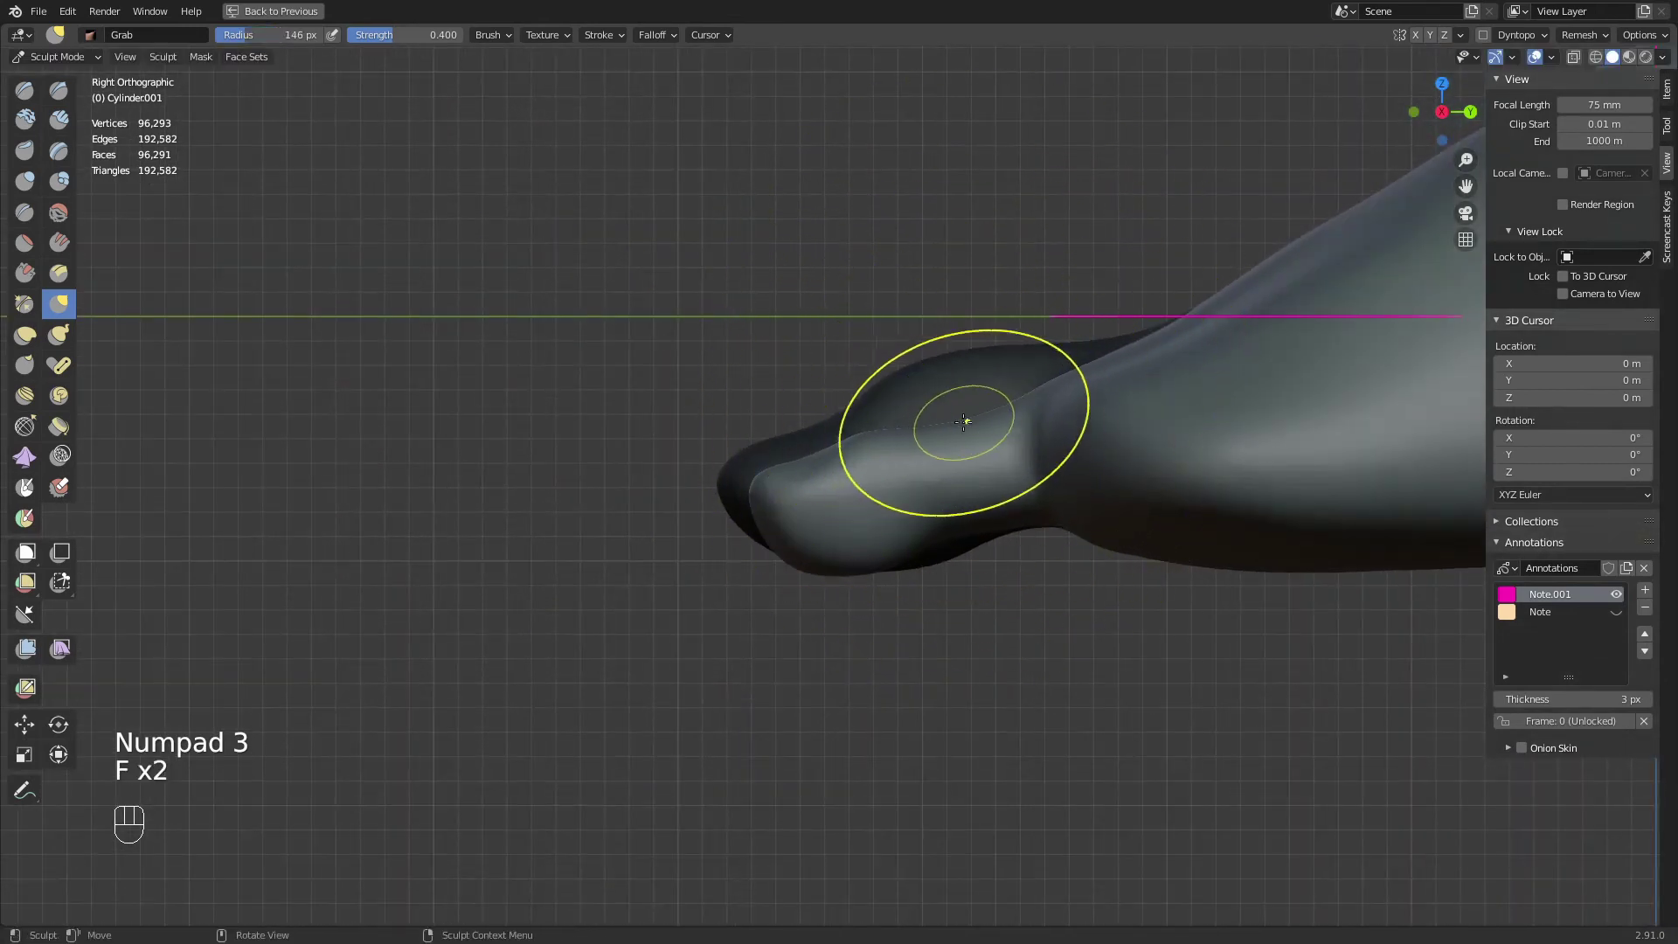
Refine the second toe's tip and sides in the top view with the Grab brush at 207, 75 and 96 px radius
{"action": "scroll", "coordinate": [944, 524], "scroll_direction": "down", "scroll_amount": 4}
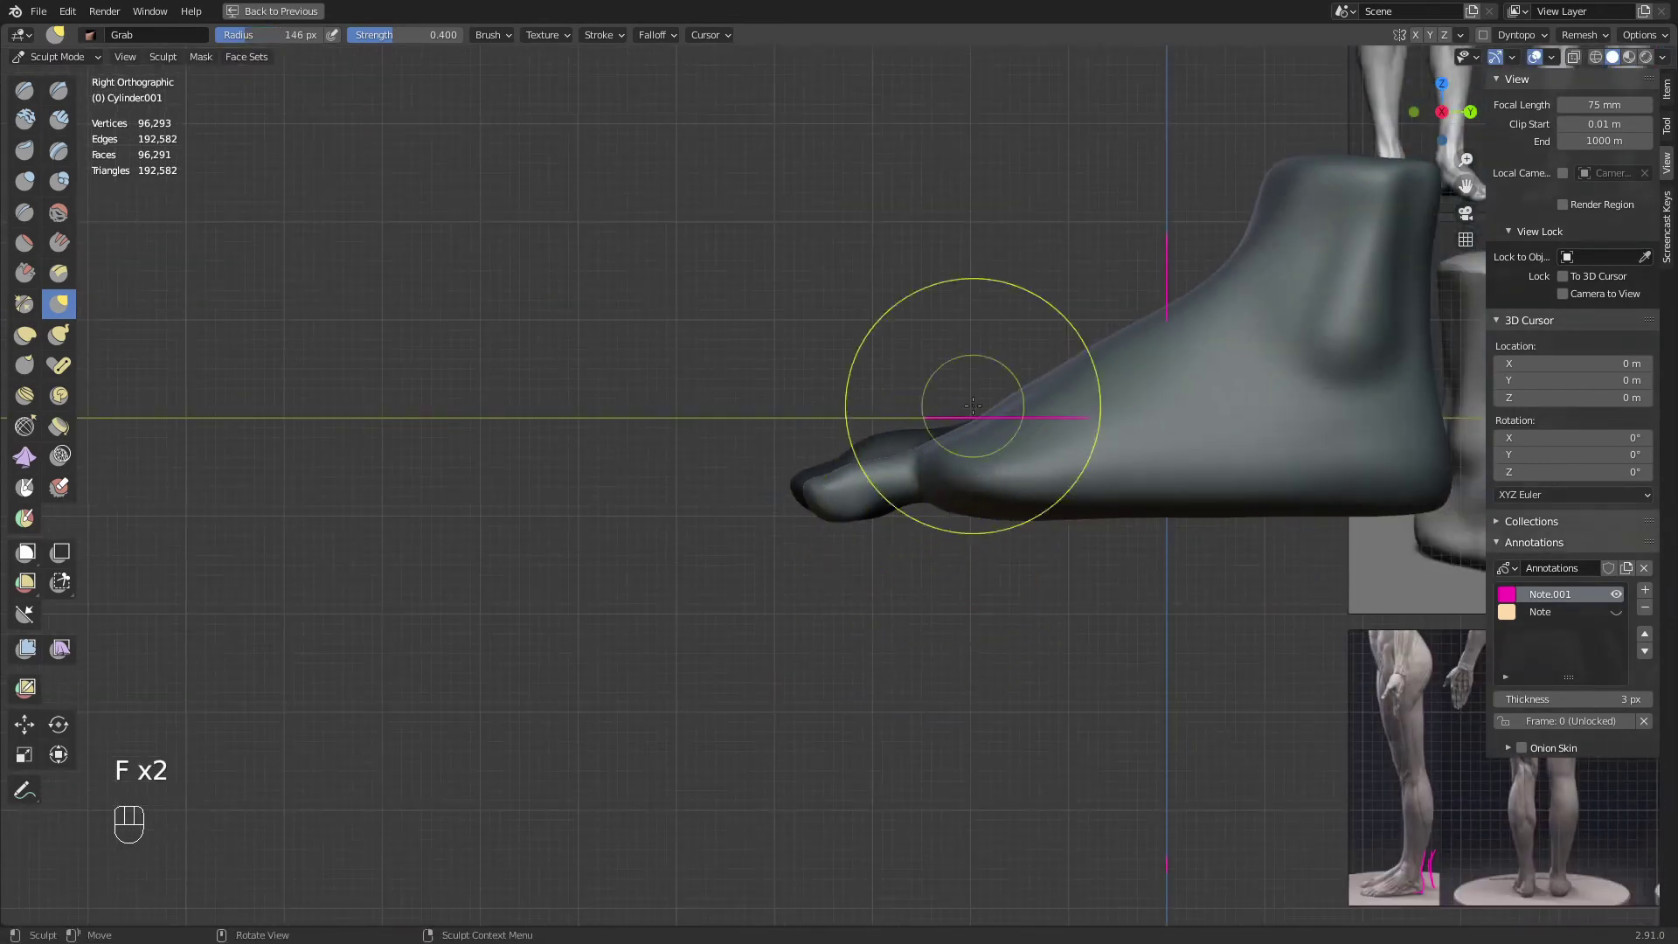
{"action": "middle_click_drag", "start_coordinate": [973, 404], "coordinate": [869, 487]}
{"action": "key", "text": "KP_7"}
{"action": "key", "text": "f"}
{"action": "left_click", "coordinate": [835, 505]}
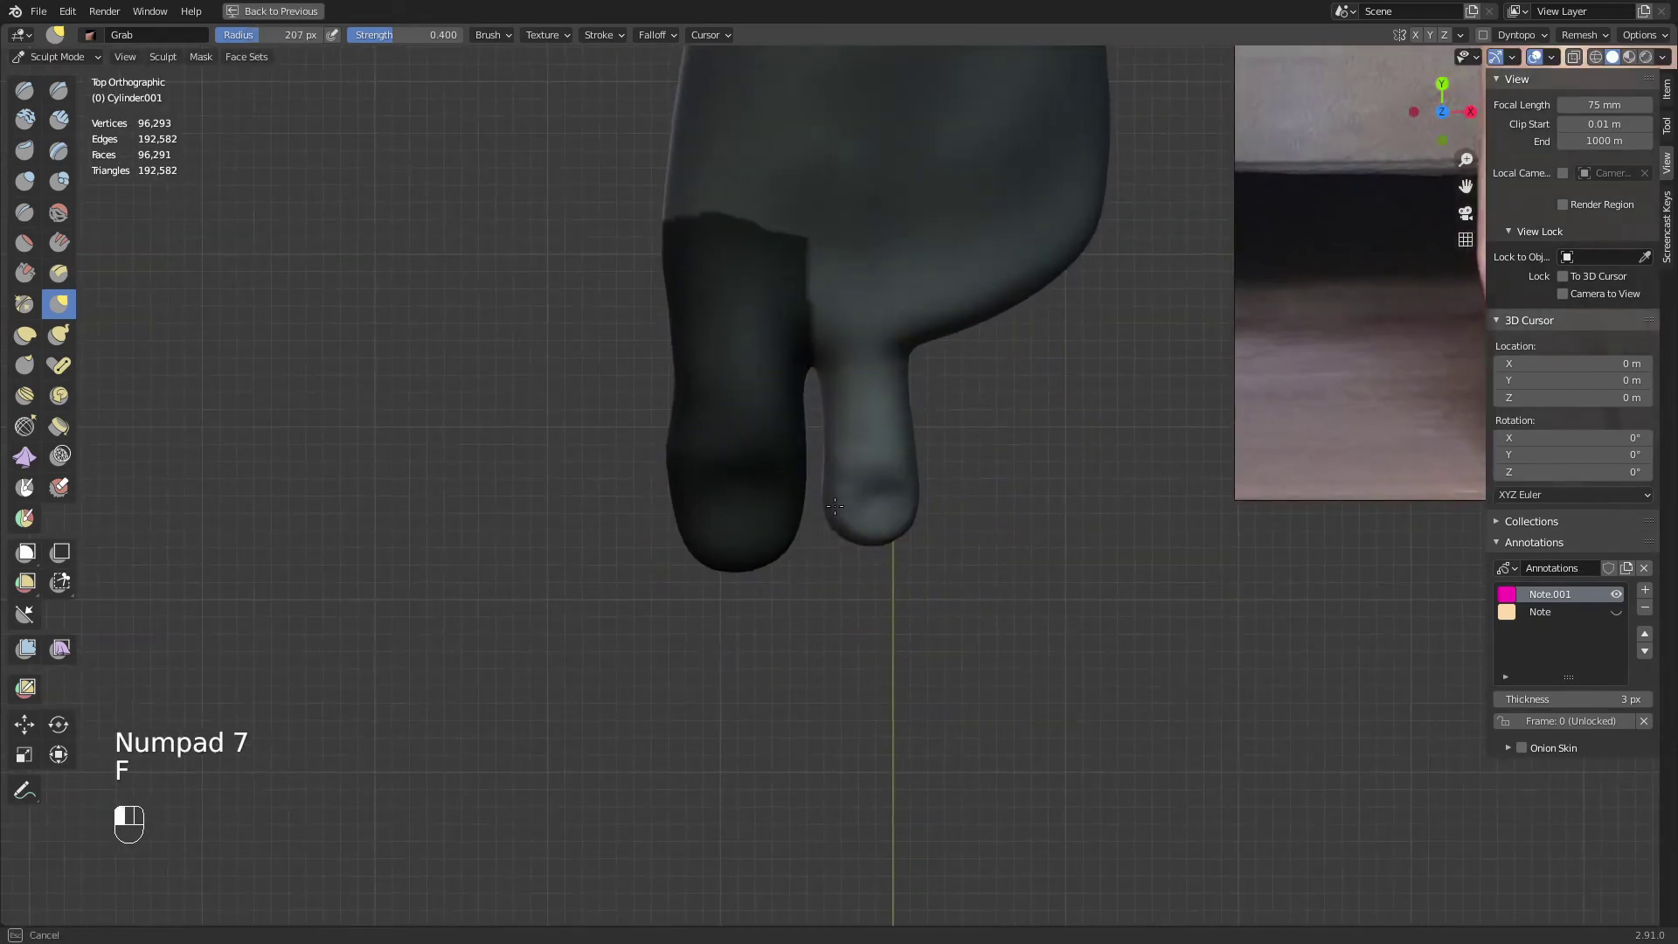
{"action": "key", "text": "f"}
{"action": "left_click", "coordinate": [882, 572]}
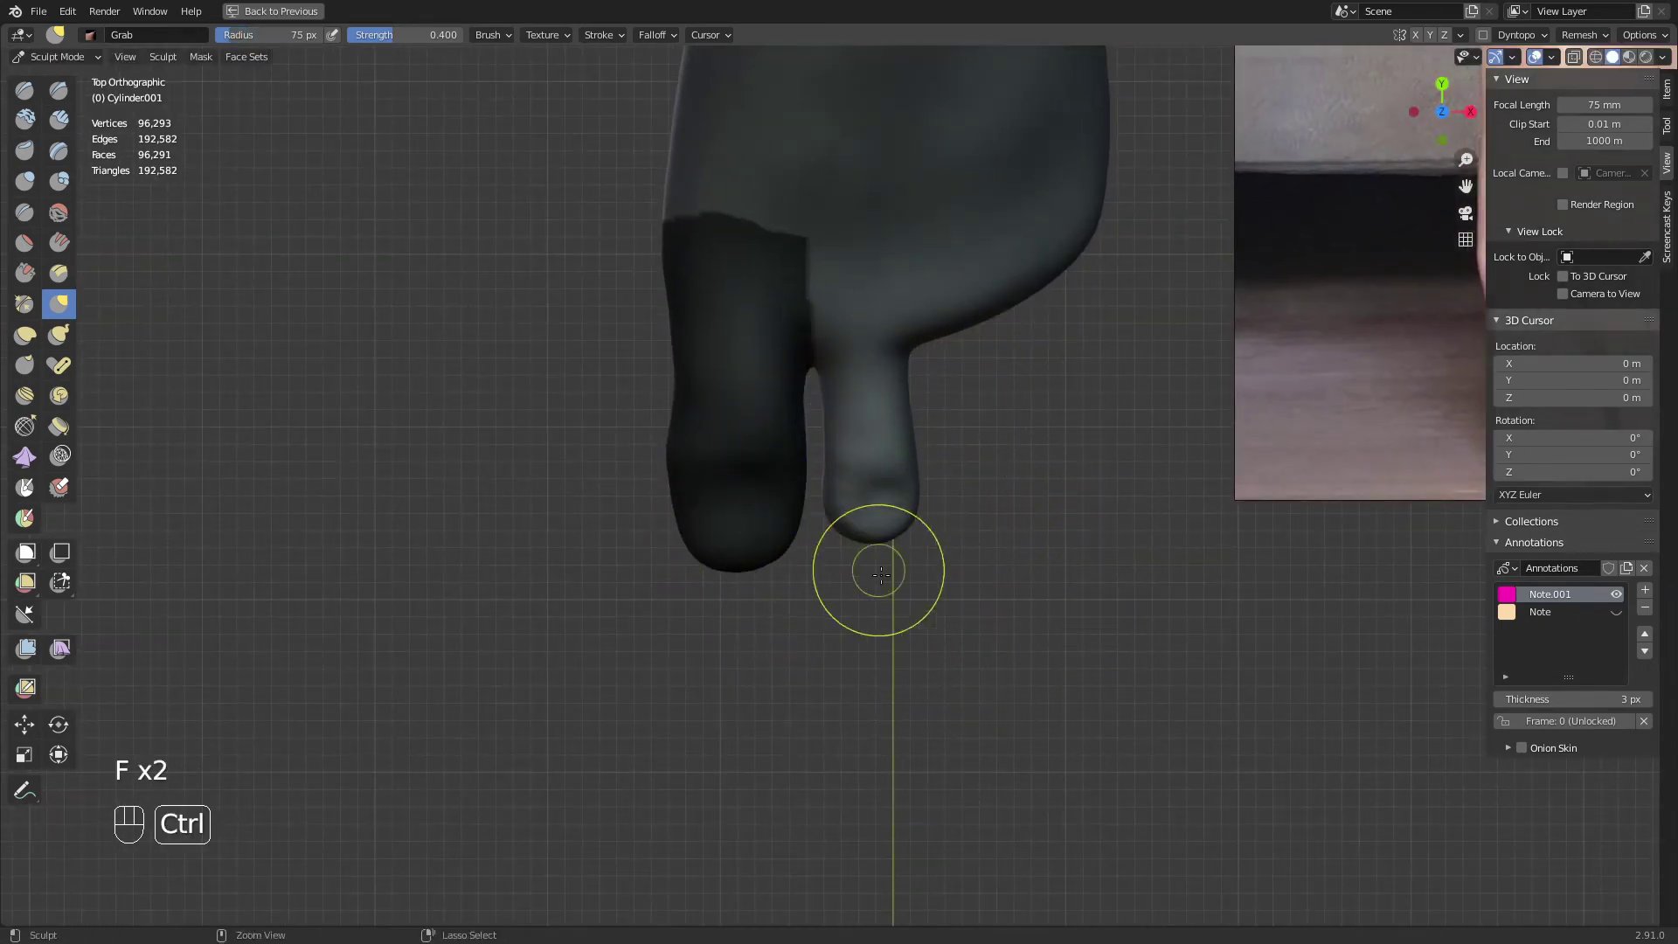
{"action": "key", "text": "f"}
{"action": "left_click", "coordinate": [895, 511]}
{"action": "mouse_move", "coordinate": [881, 573]}
{"action": "middle_mouse_down", "text": "ctrl"}
{"action": "mouse_move", "coordinate": [888, 538]}
{"action": "mouse_move", "coordinate": [967, 569]}
{"action": "mouse_move", "coordinate": [962, 501]}
{"action": "middle_mouse_up", "text": "ctrl"}
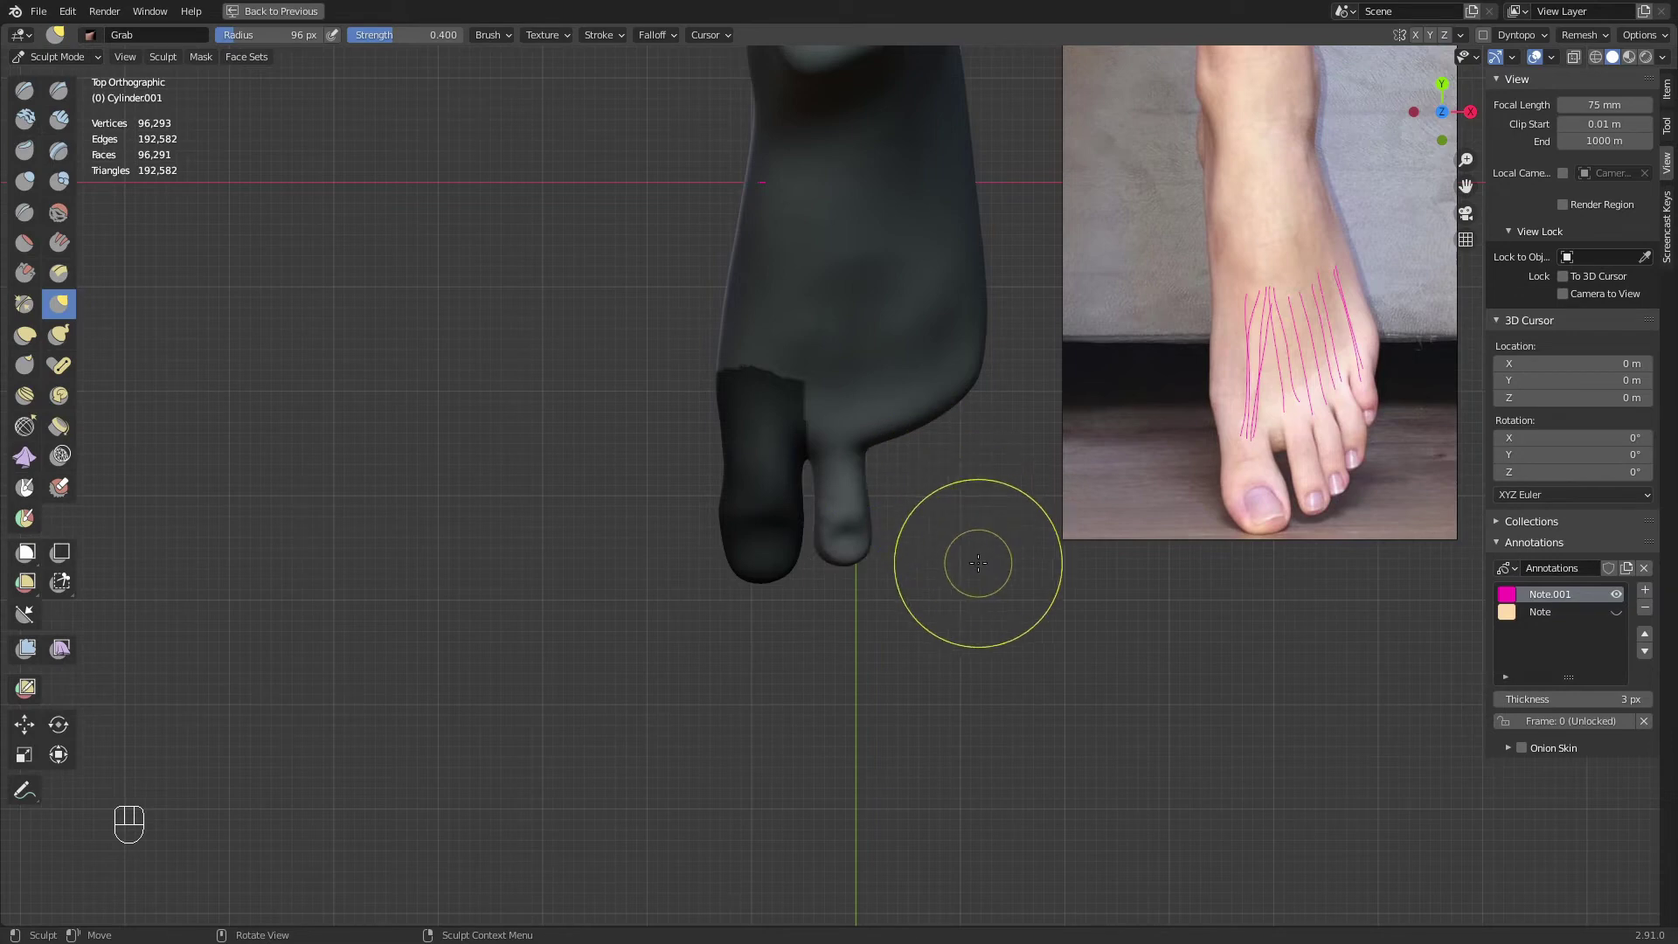
Create a face set from the masked big toe and clear the mask
{"action": "key", "text": "w"}
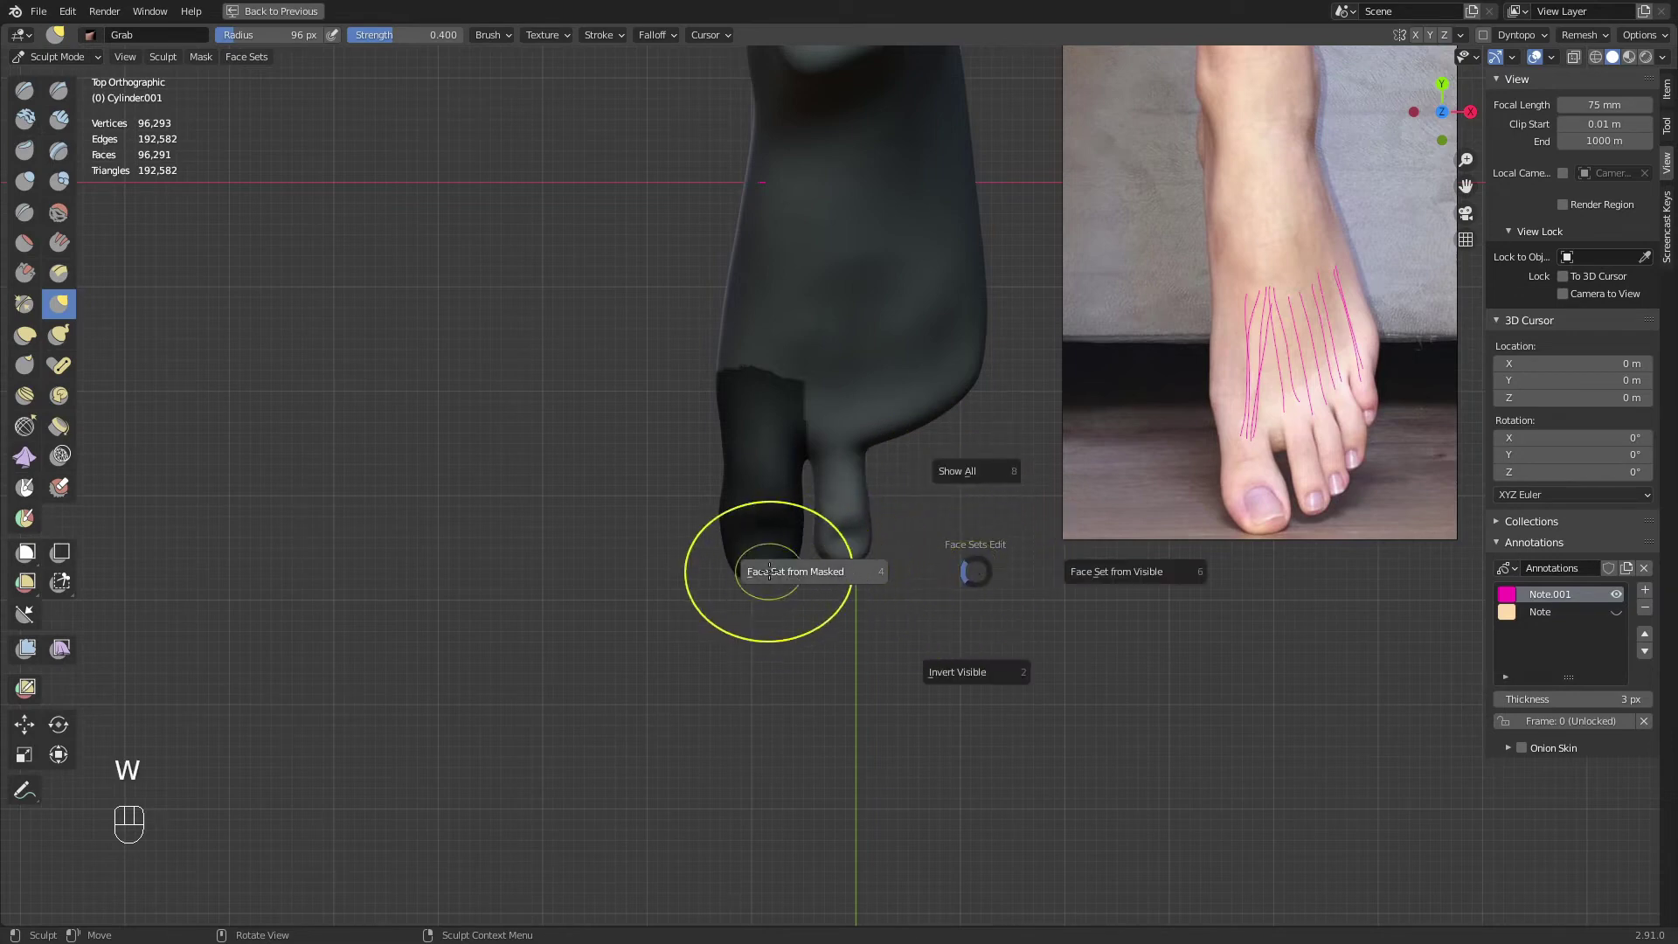
{"action": "left_click", "coordinate": [809, 572]}
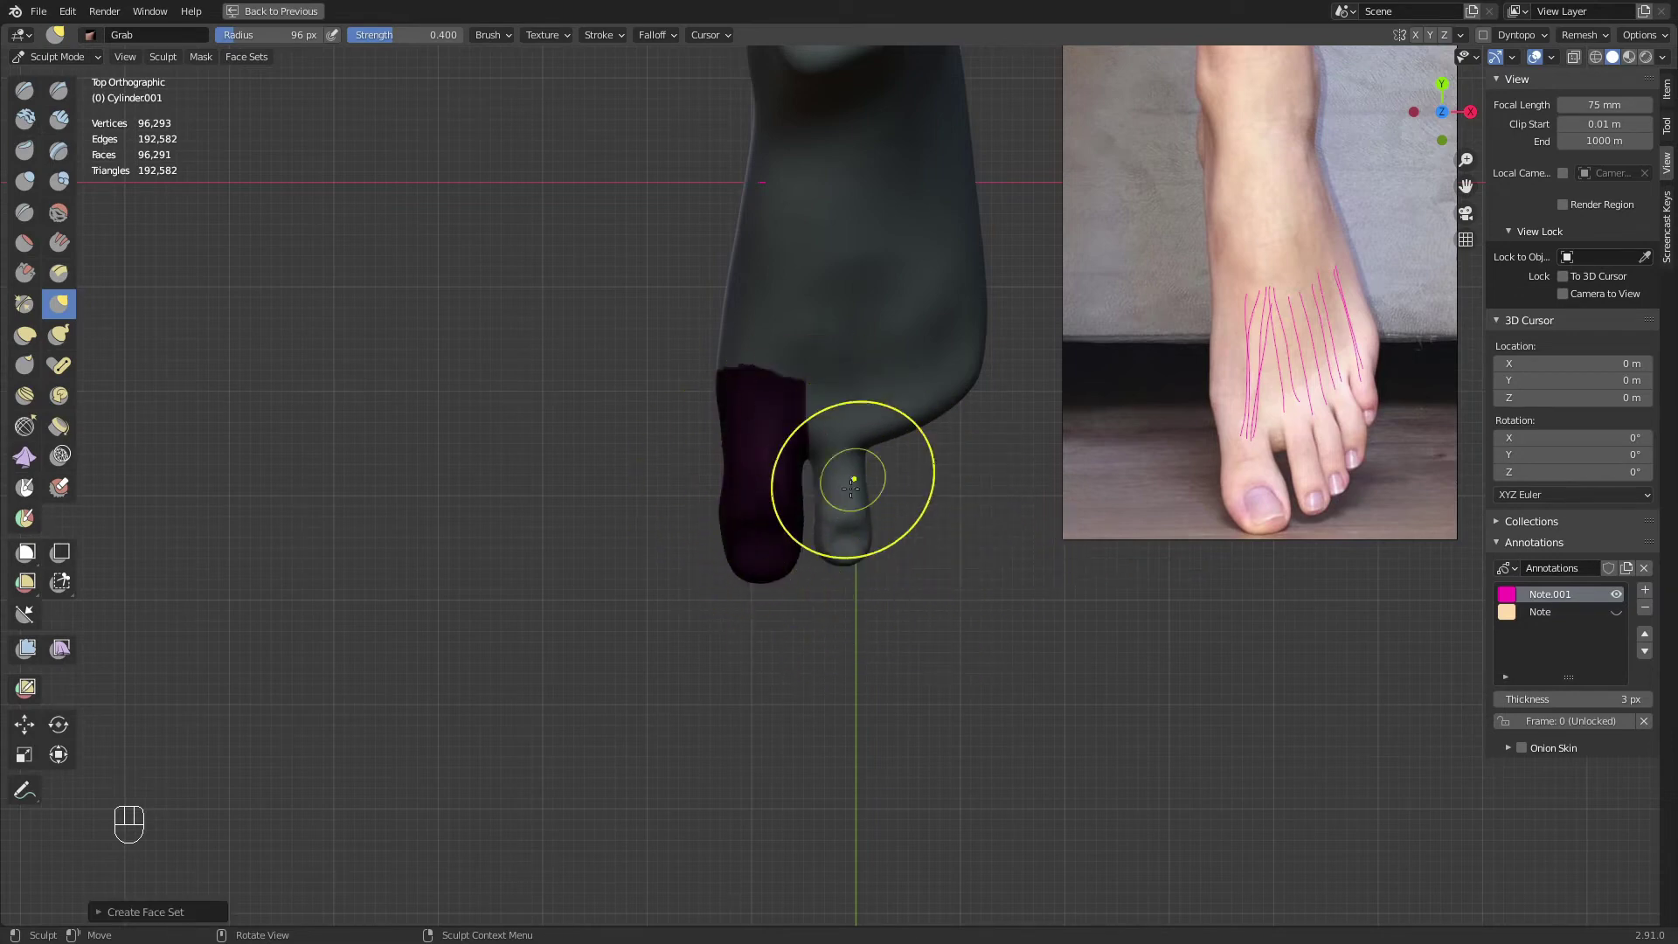
{"action": "middle_click_drag", "start_coordinate": [852, 486], "coordinate": [786, 547]}
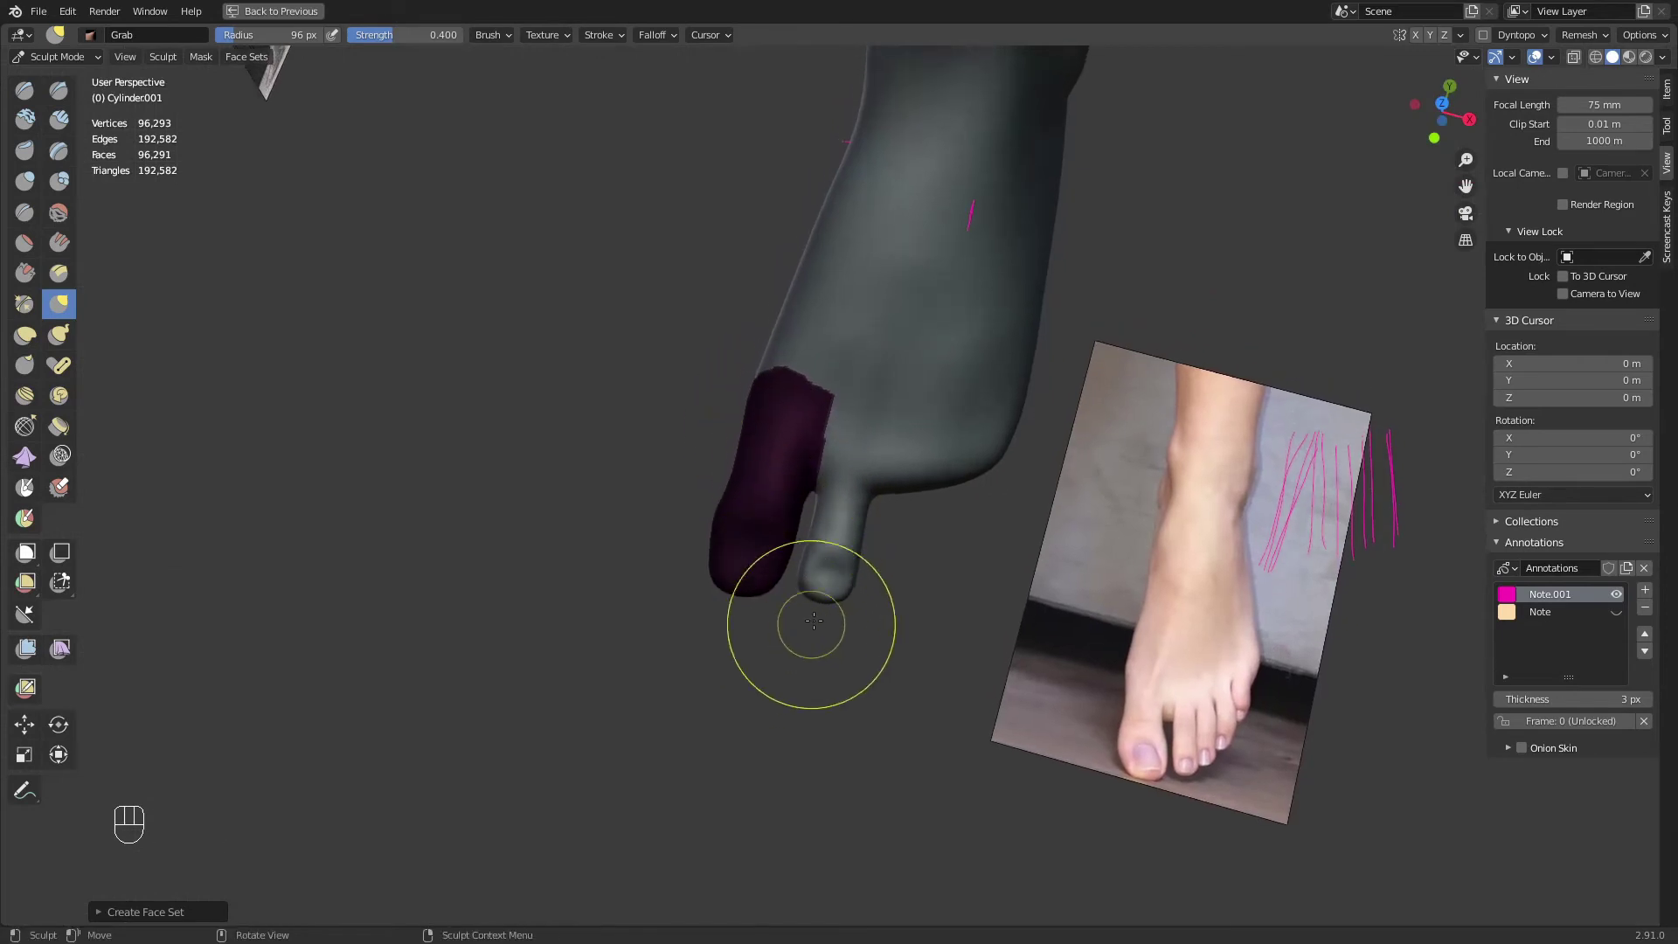
{"action": "key", "text": "a"}
{"action": "left_click", "coordinate": [1039, 555]}
Turn off the face set colours in the viewport overlays
{"action": "middle_click_drag", "start_coordinate": [979, 655], "coordinate": [980, 573], "text": "ctrl"}
{"action": "mouse_move", "coordinate": [980, 572]}
{"action": "middle_mouse_down"}
{"action": "mouse_move", "coordinate": [1016, 506]}
{"action": "mouse_move", "coordinate": [918, 498]}
{"action": "middle_mouse_up"}
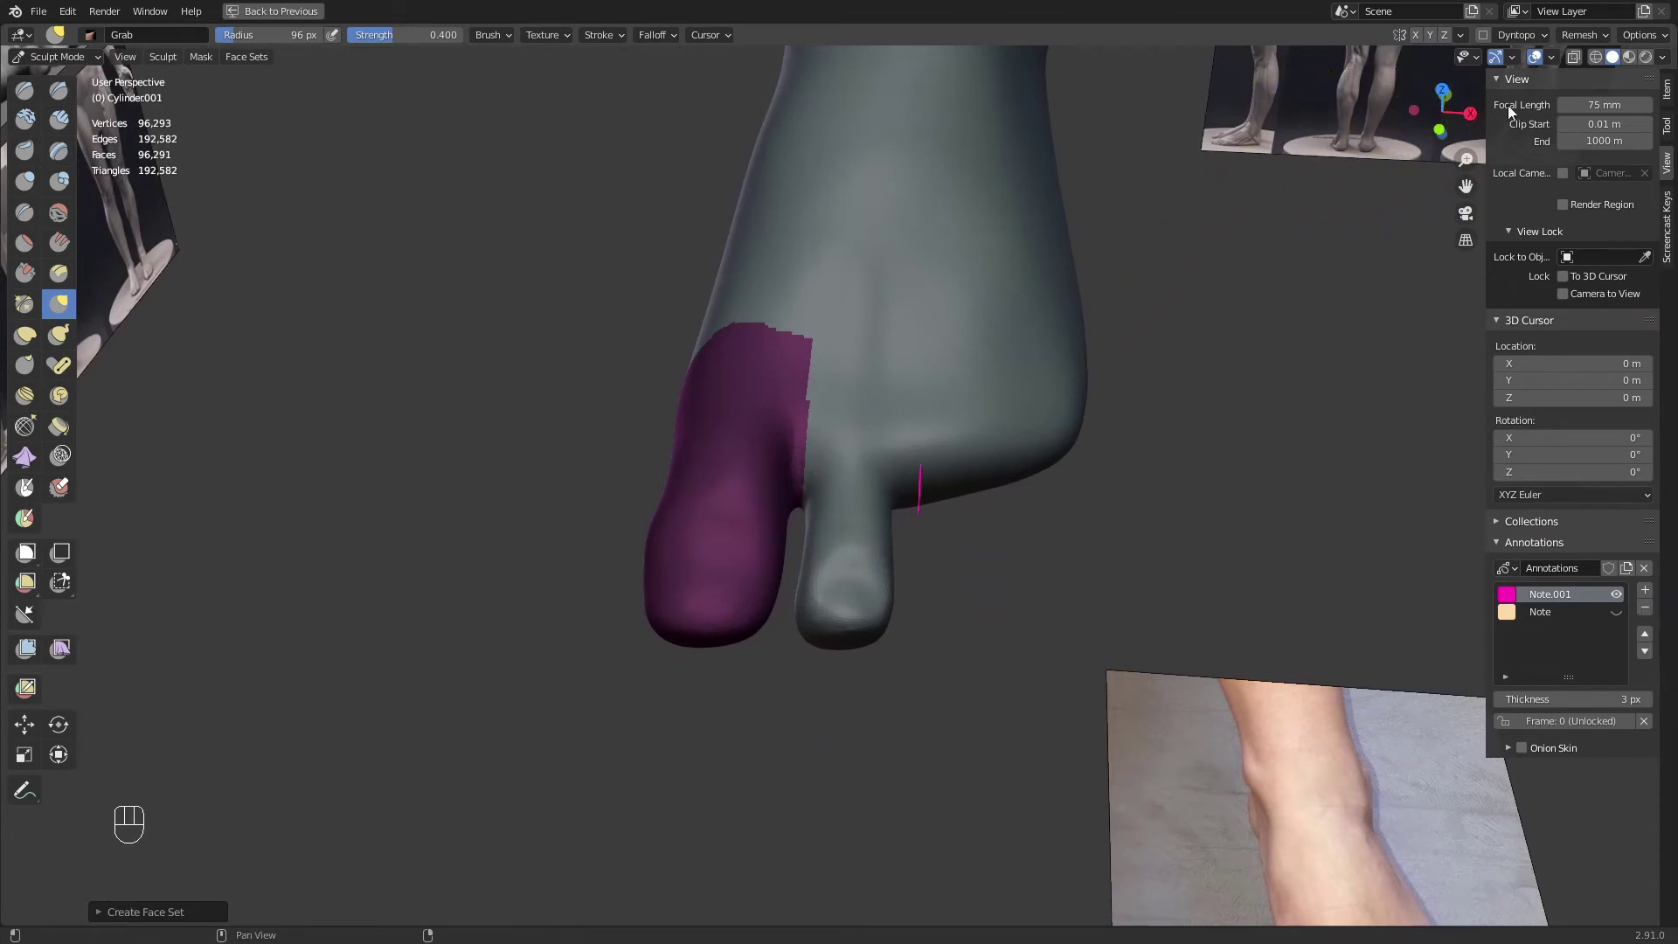
{"action": "left_click", "coordinate": [1552, 58]}
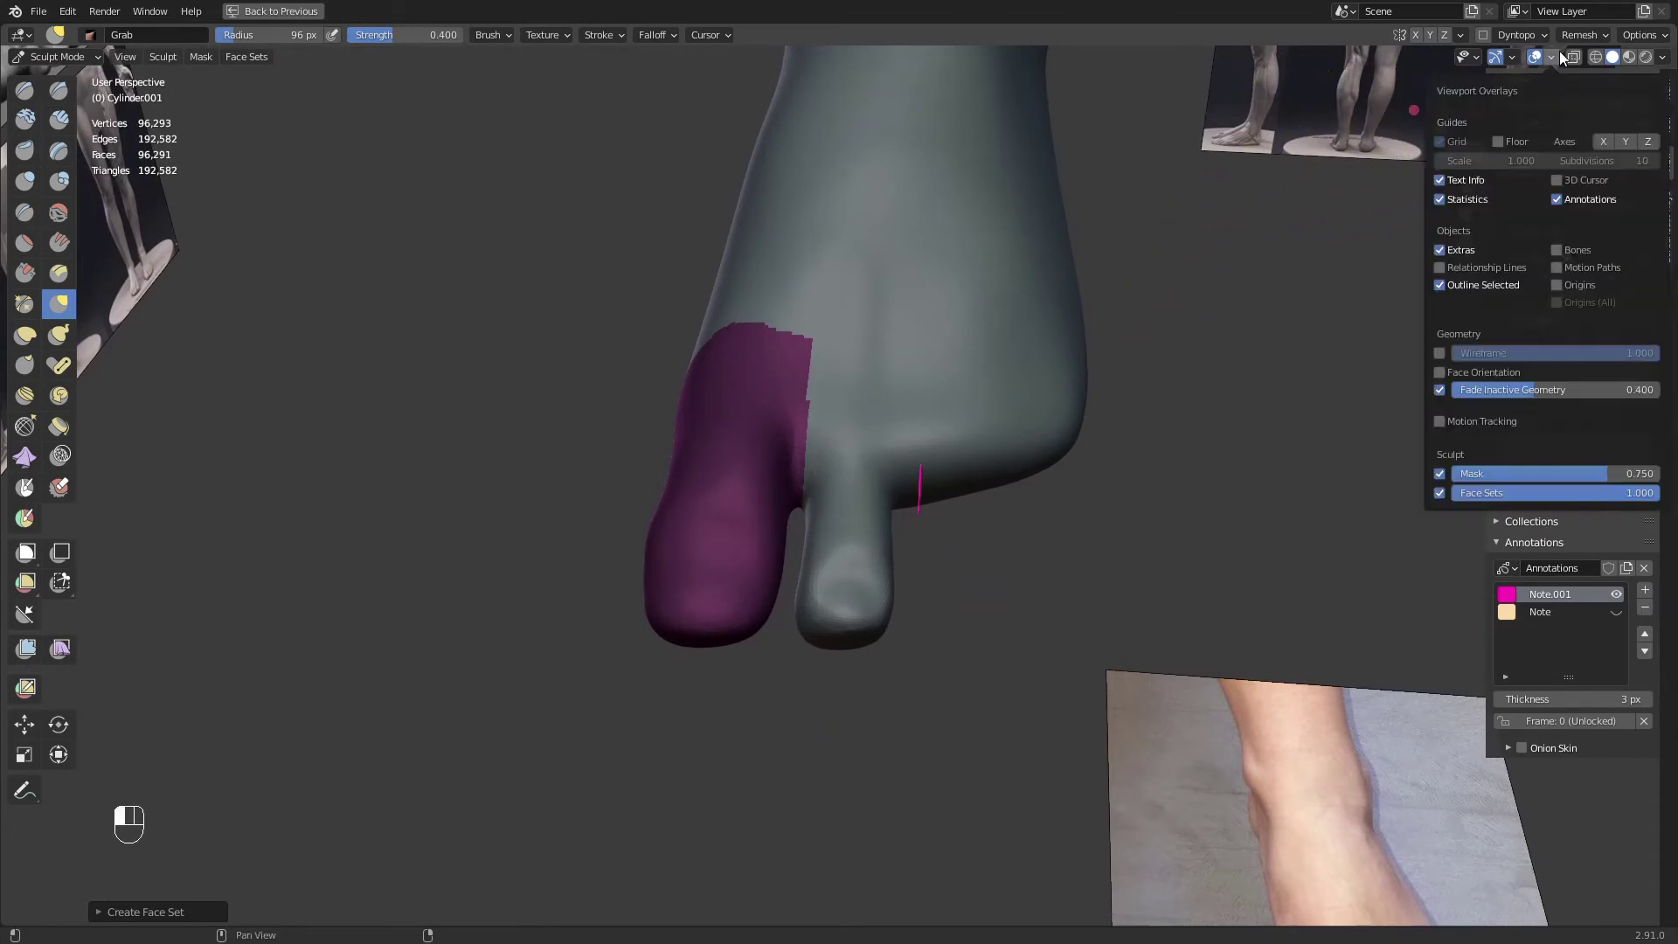
{"action": "left_click", "coordinate": [1440, 493]}
Toggle between isolating the big toe's face set and showing the whole foot to check the face set visibility
{"action": "mouse_move", "coordinate": [909, 605]}
{"action": "middle_mouse_down"}
{"action": "mouse_move", "coordinate": [795, 494]}
{"action": "mouse_move", "coordinate": [644, 525]}
{"action": "middle_mouse_up"}
{"action": "key", "text": "h"}
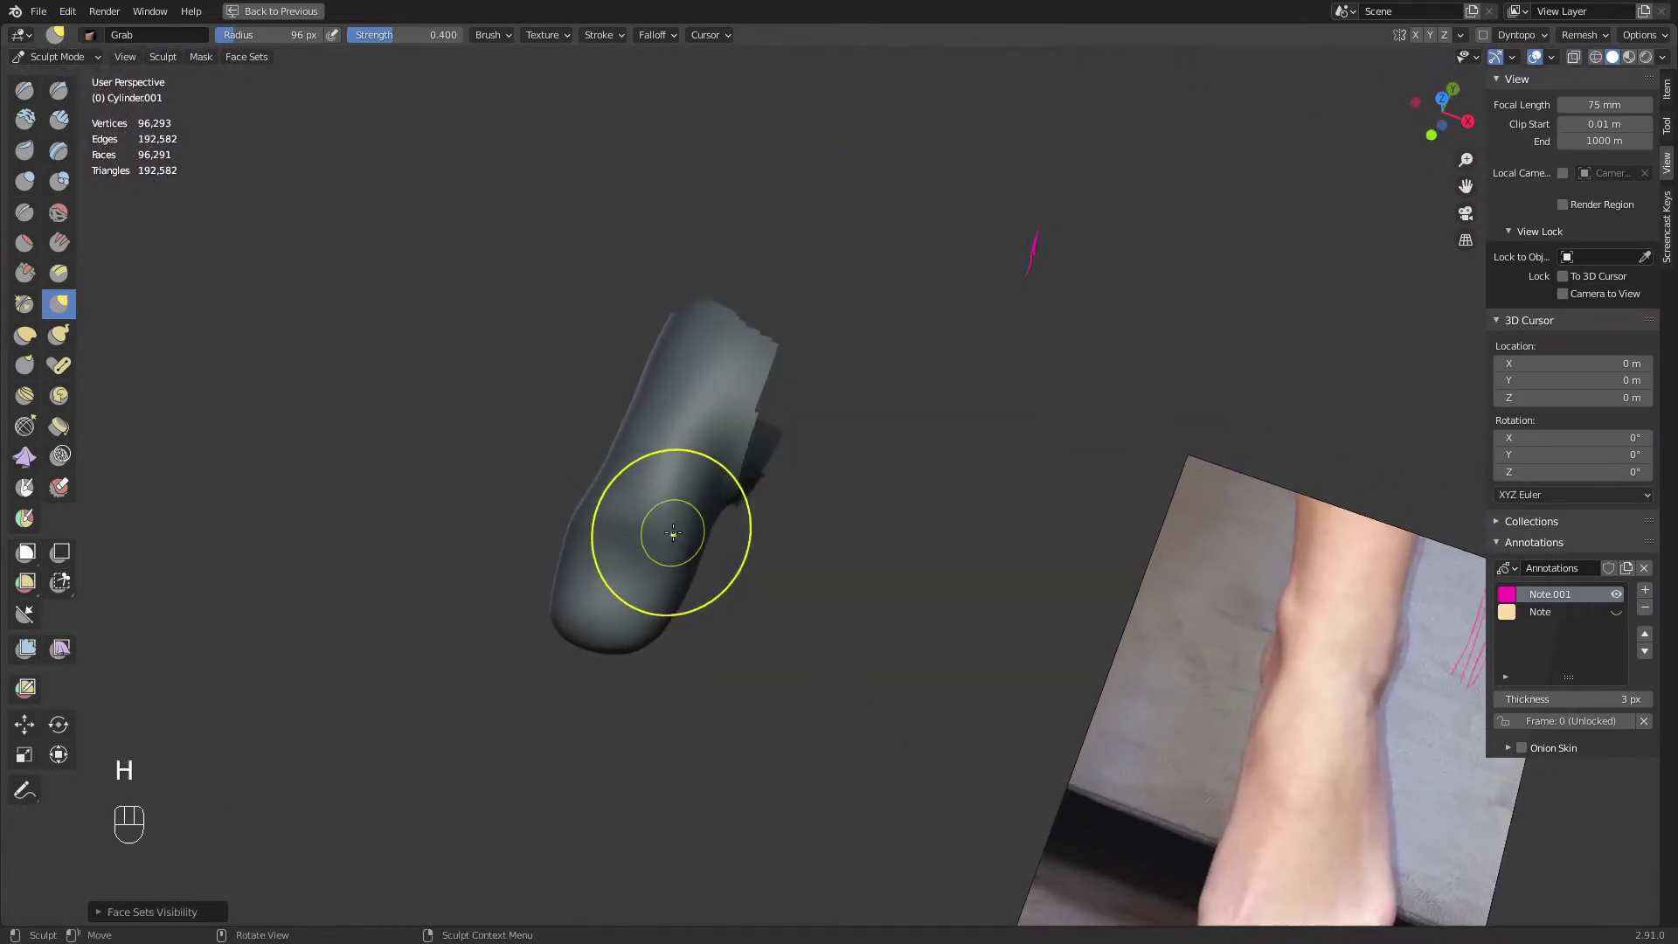
{"action": "key", "text": "h"}
{"action": "key", "text": "h"}
{"action": "key", "text": "h"}
{"action": "key", "text": "h"}
{"action": "key", "text": "h"}
{"action": "key", "text": "h"}
{"action": "key", "text": "h"}
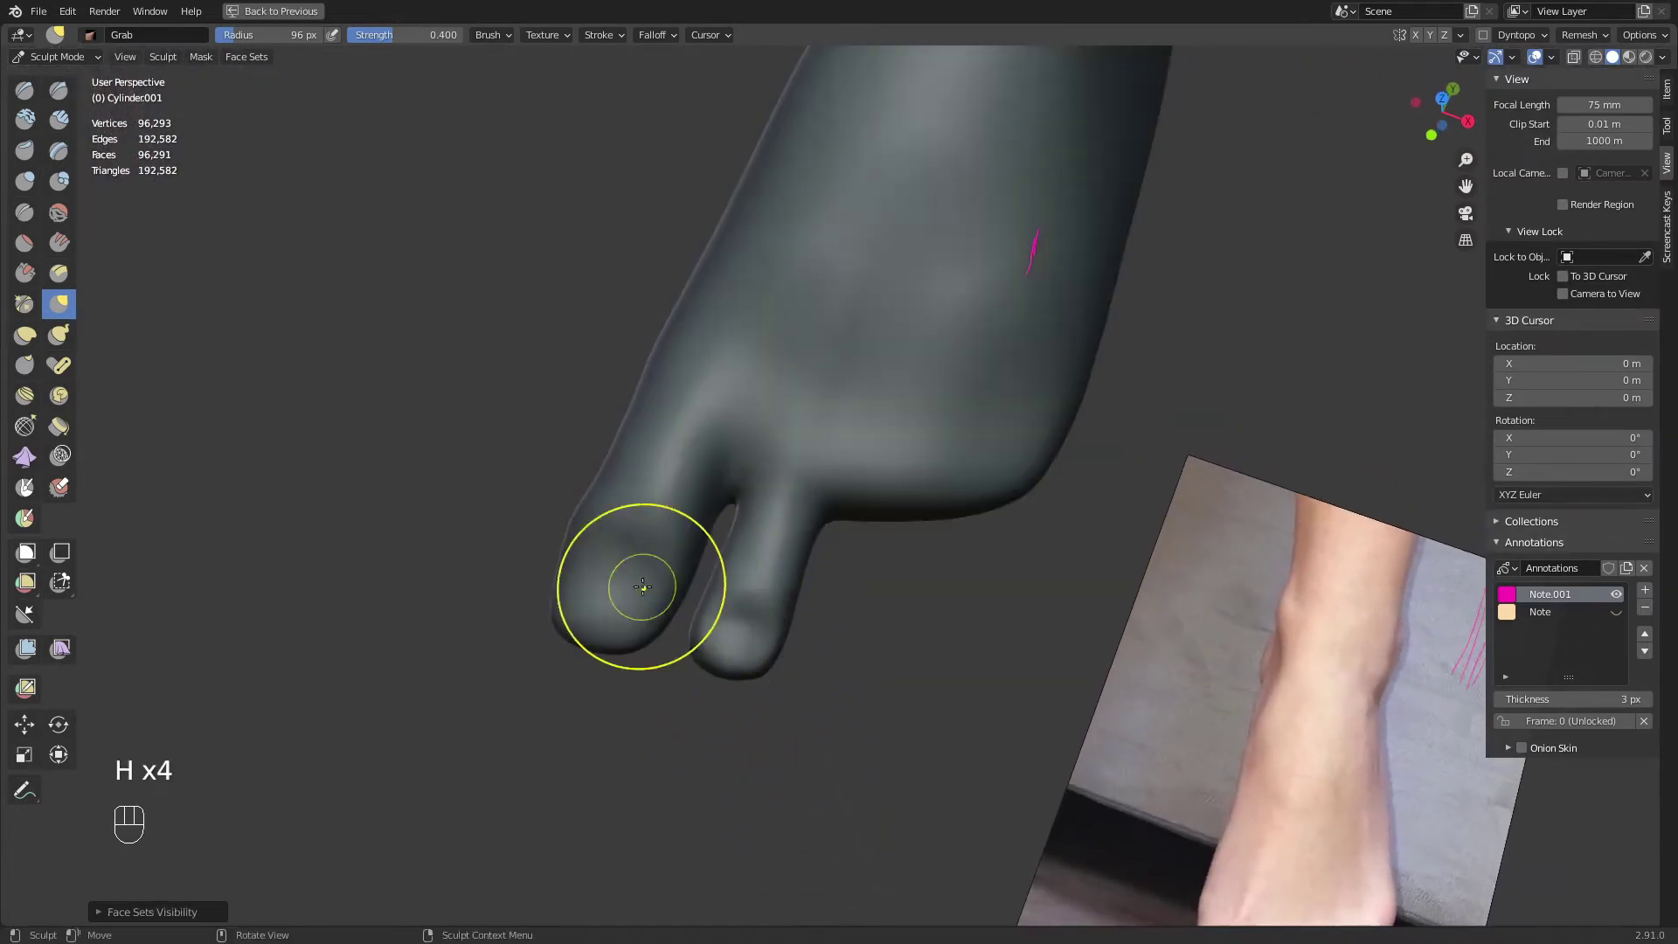
{"action": "key", "text": "h"}
{"action": "key", "text": "h"}
{"action": "key", "text": "h"}
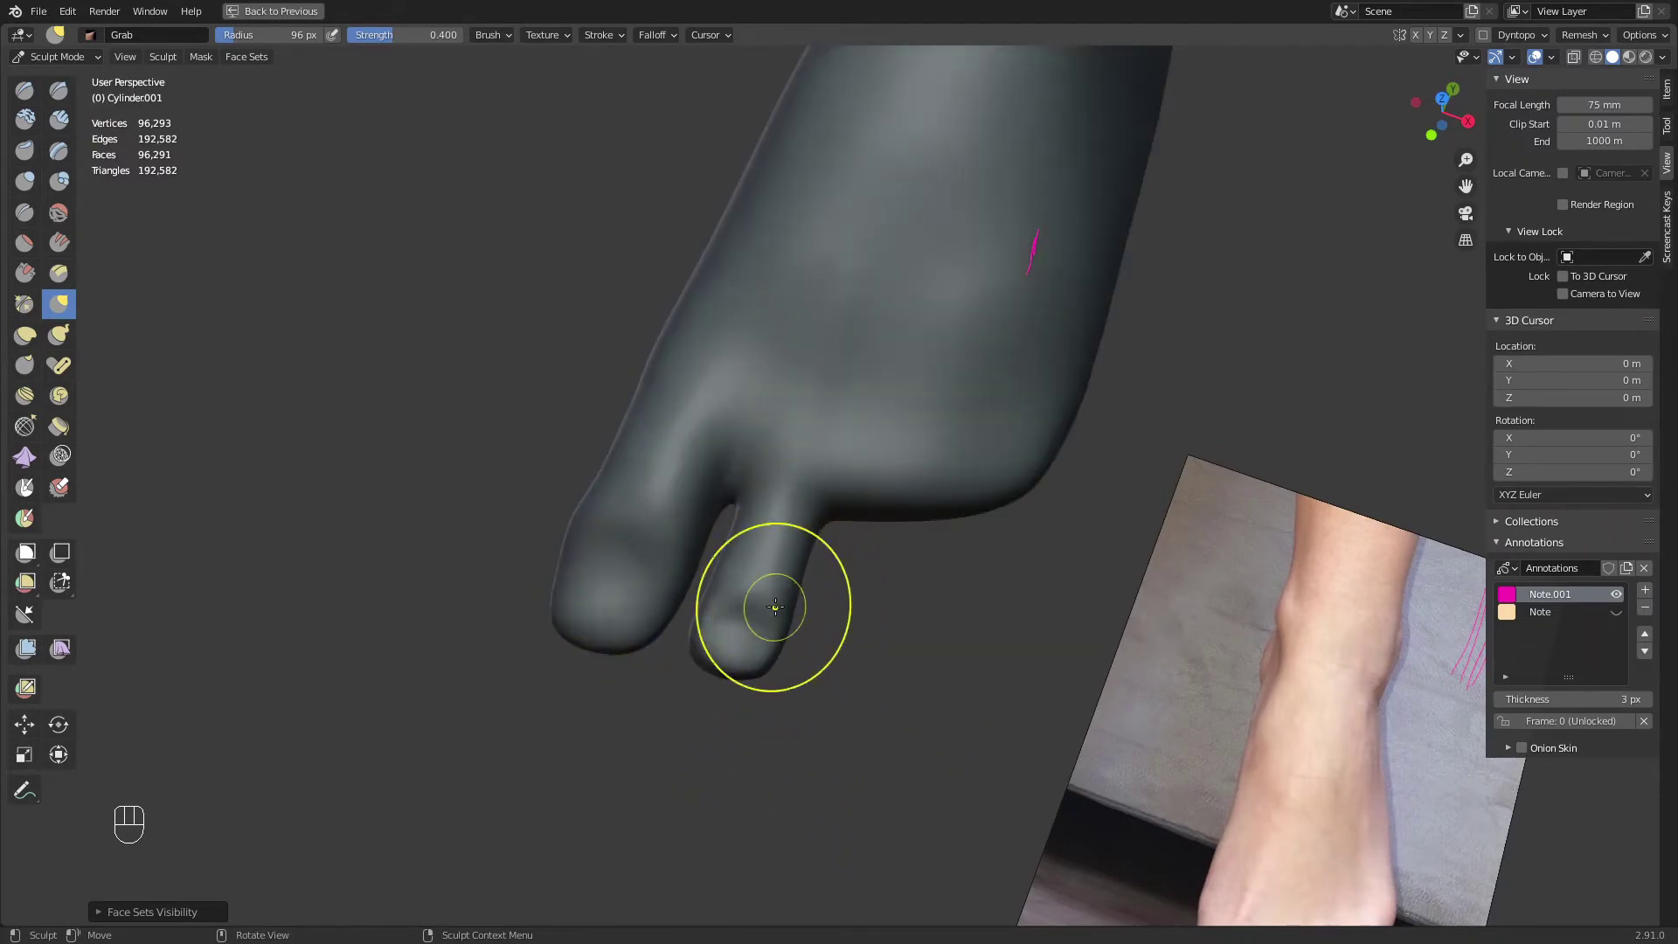
{"action": "key", "text": "KP_1"}
{"action": "key", "text": "shift+KP_1"}
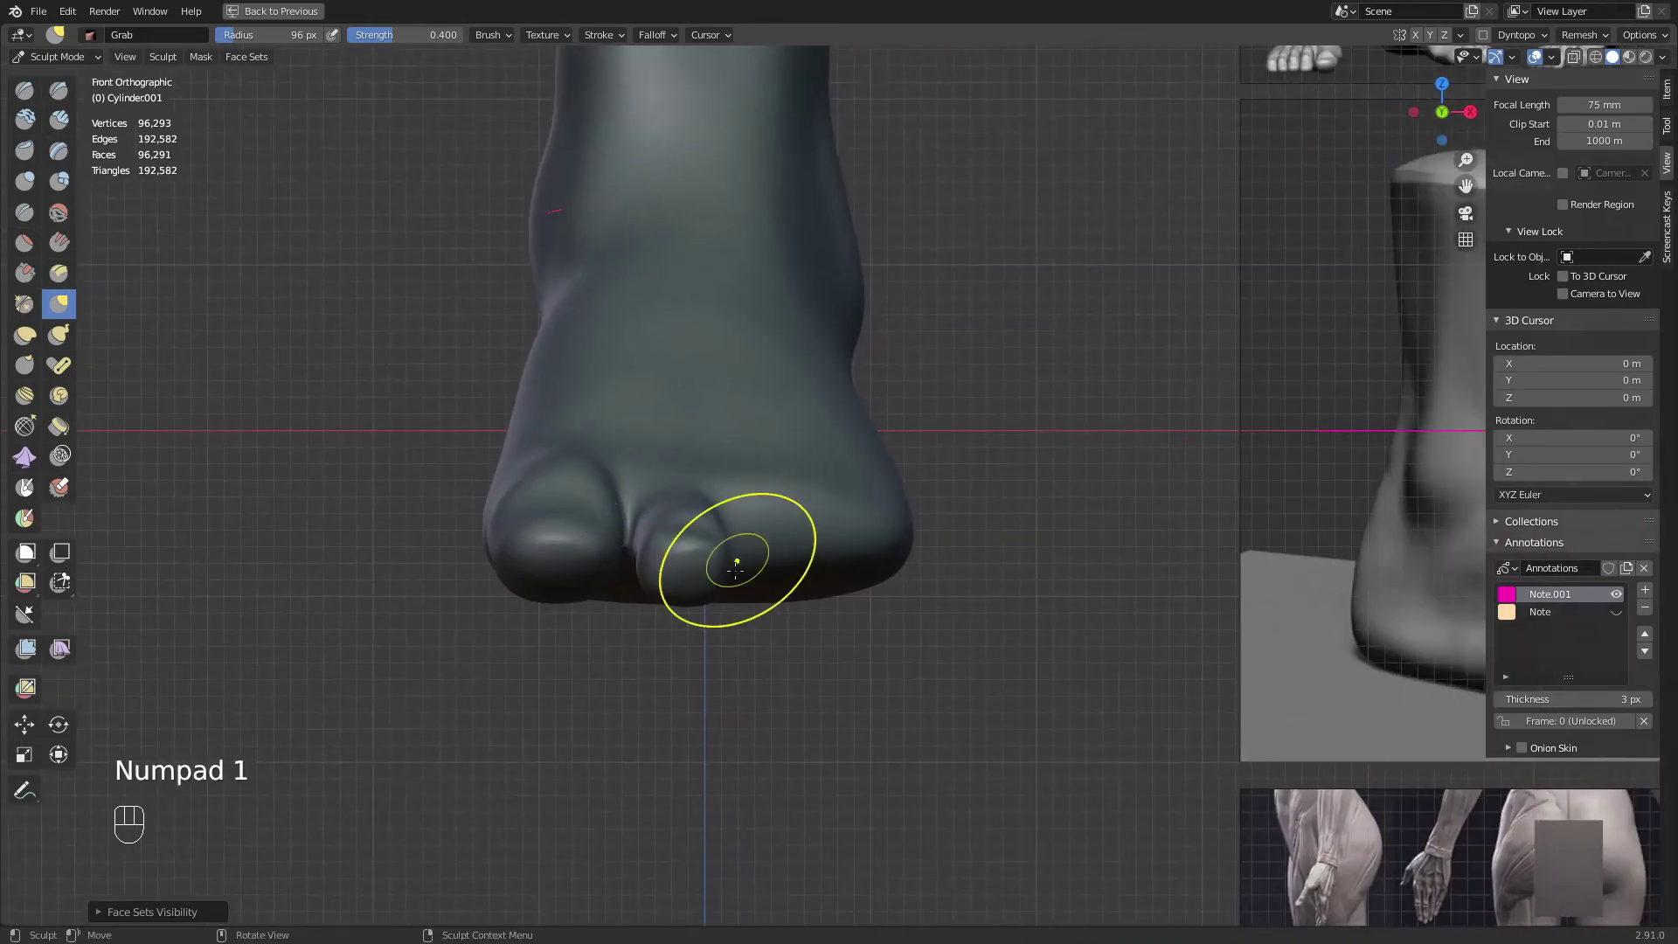
{"action": "key", "text": "g"}
{"action": "key", "text": "f"}
{"action": "left_click", "coordinate": [753, 525]}
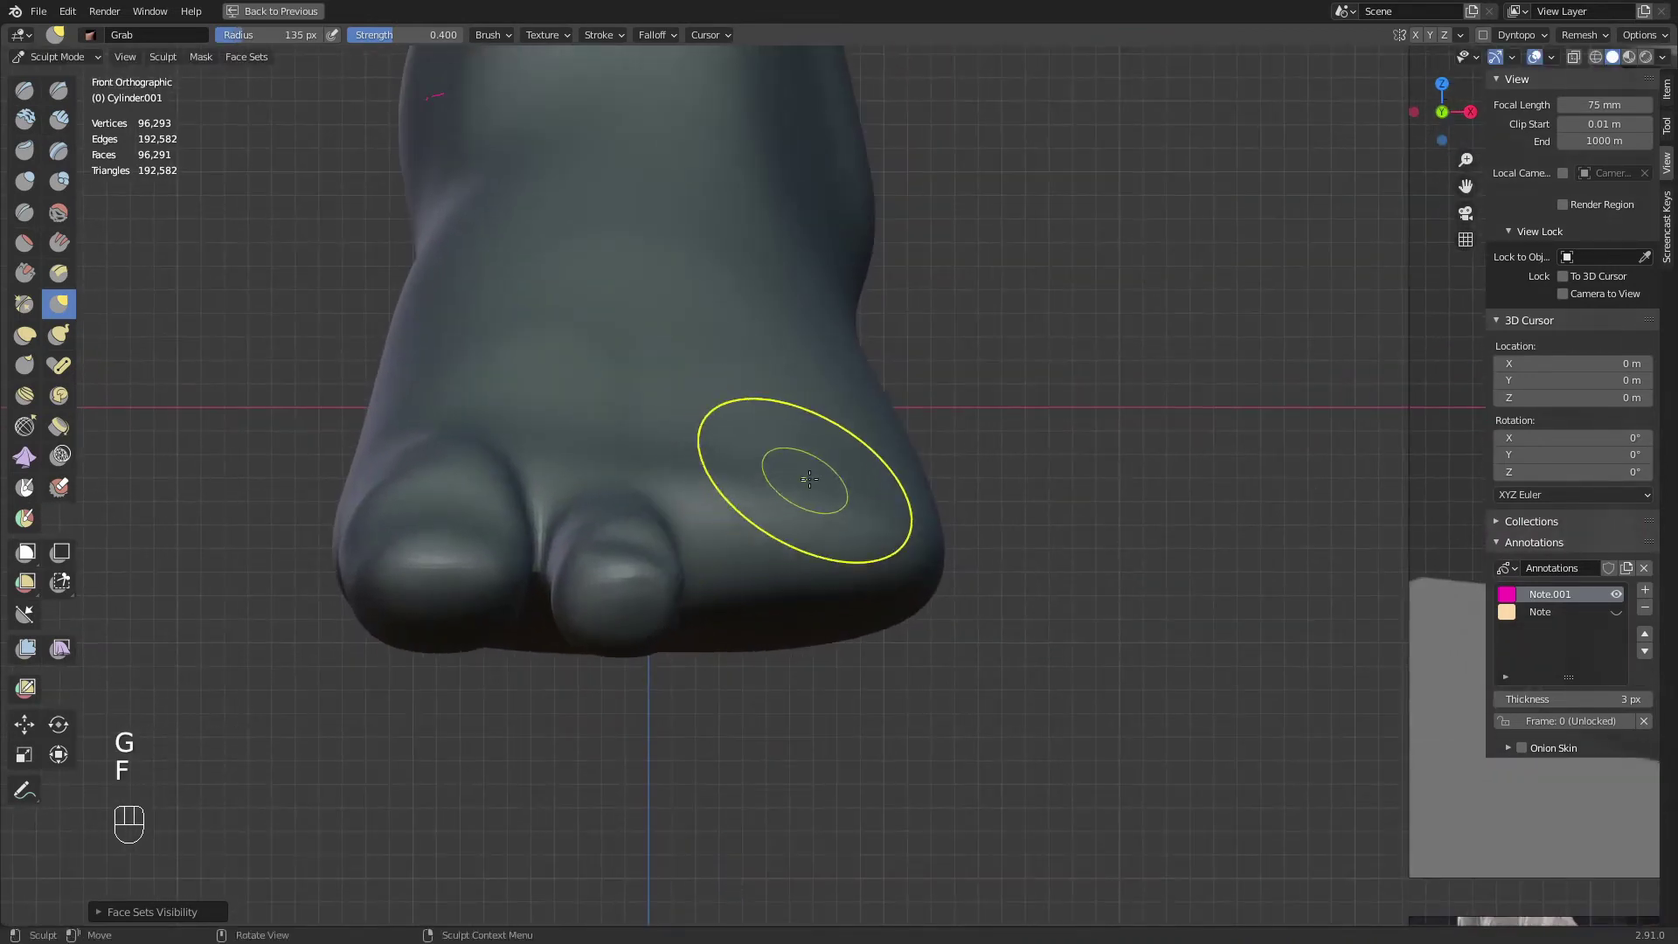
{"action": "key", "text": "q"}
{"action": "left_click", "coordinate": [765, 524]}
{"action": "key", "text": "f"}
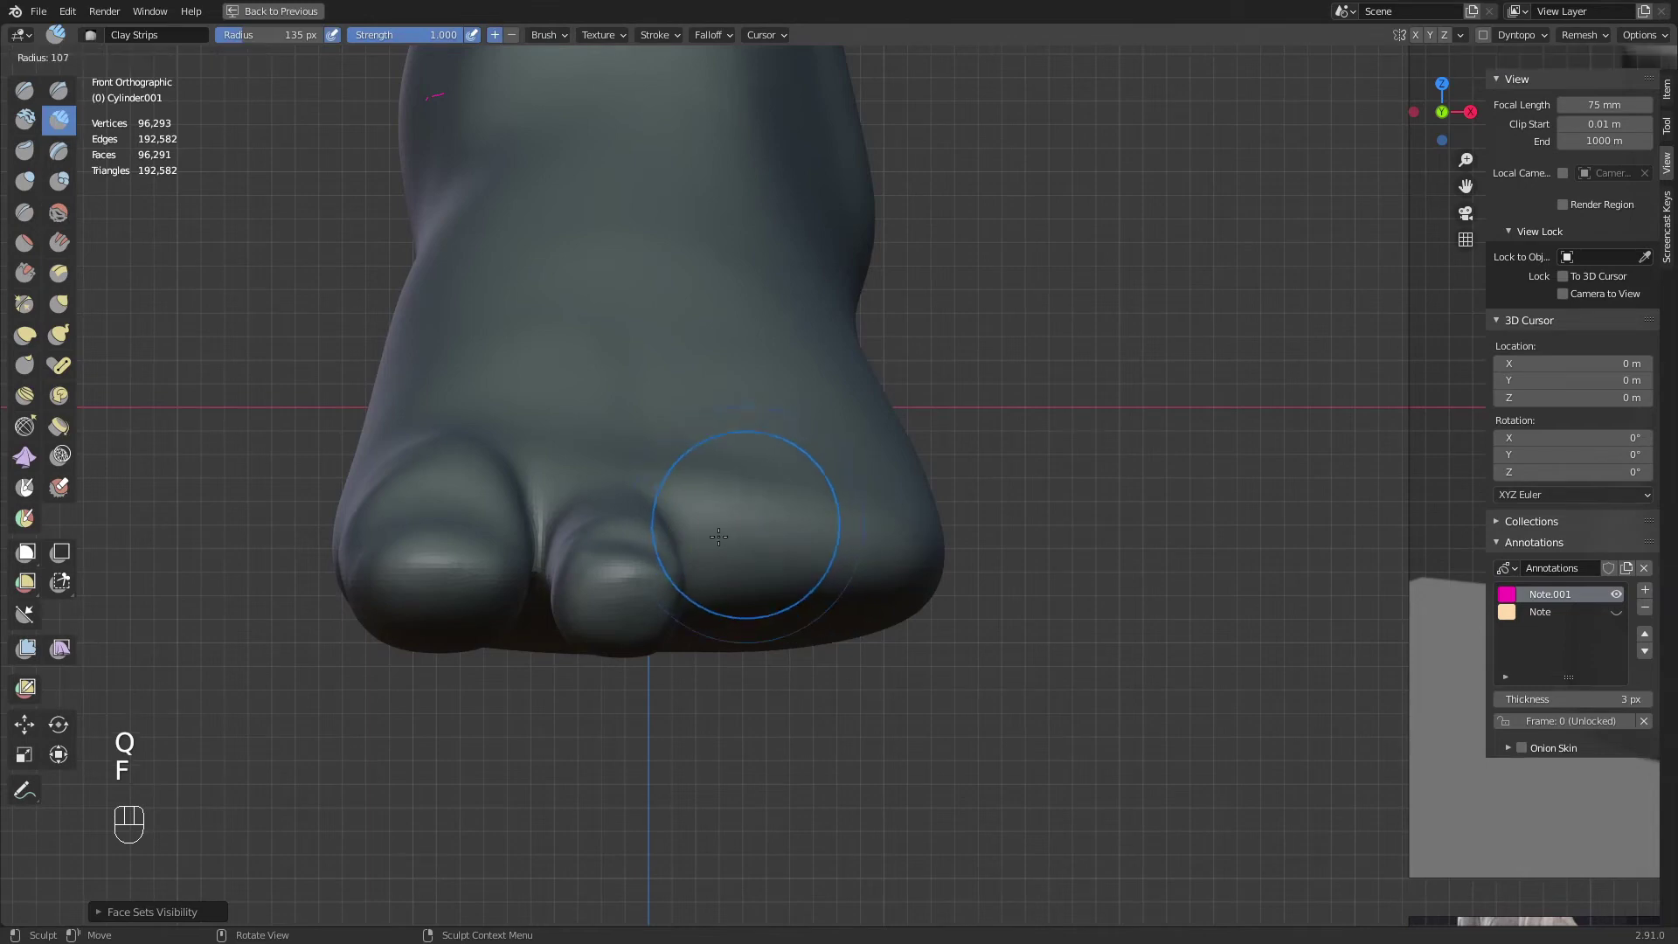
{"action": "left_click", "coordinate": [824, 526]}
Paint a mask at 99 px radius on the foot's front edge beside the second toe and sharpen it
{"action": "key", "text": "m"}
{"action": "mouse_move", "coordinate": [790, 613]}
{"action": "middle_mouse_down", "text": "ctrl"}
{"action": "mouse_move", "coordinate": [750, 564]}
{"action": "mouse_move", "coordinate": [681, 592]}
{"action": "mouse_move", "coordinate": [732, 591]}
{"action": "middle_mouse_up", "text": "ctrl"}
{"action": "key", "text": "f"}
{"action": "left_click", "coordinate": [723, 574]}
{"action": "key", "text": "f"}
{"action": "left_click", "coordinate": [717, 594]}
{"action": "key", "text": "f"}
{"action": "left_click", "coordinate": [724, 592]}
{"action": "left_click_drag", "start_coordinate": [710, 573], "coordinate": [708, 570]}
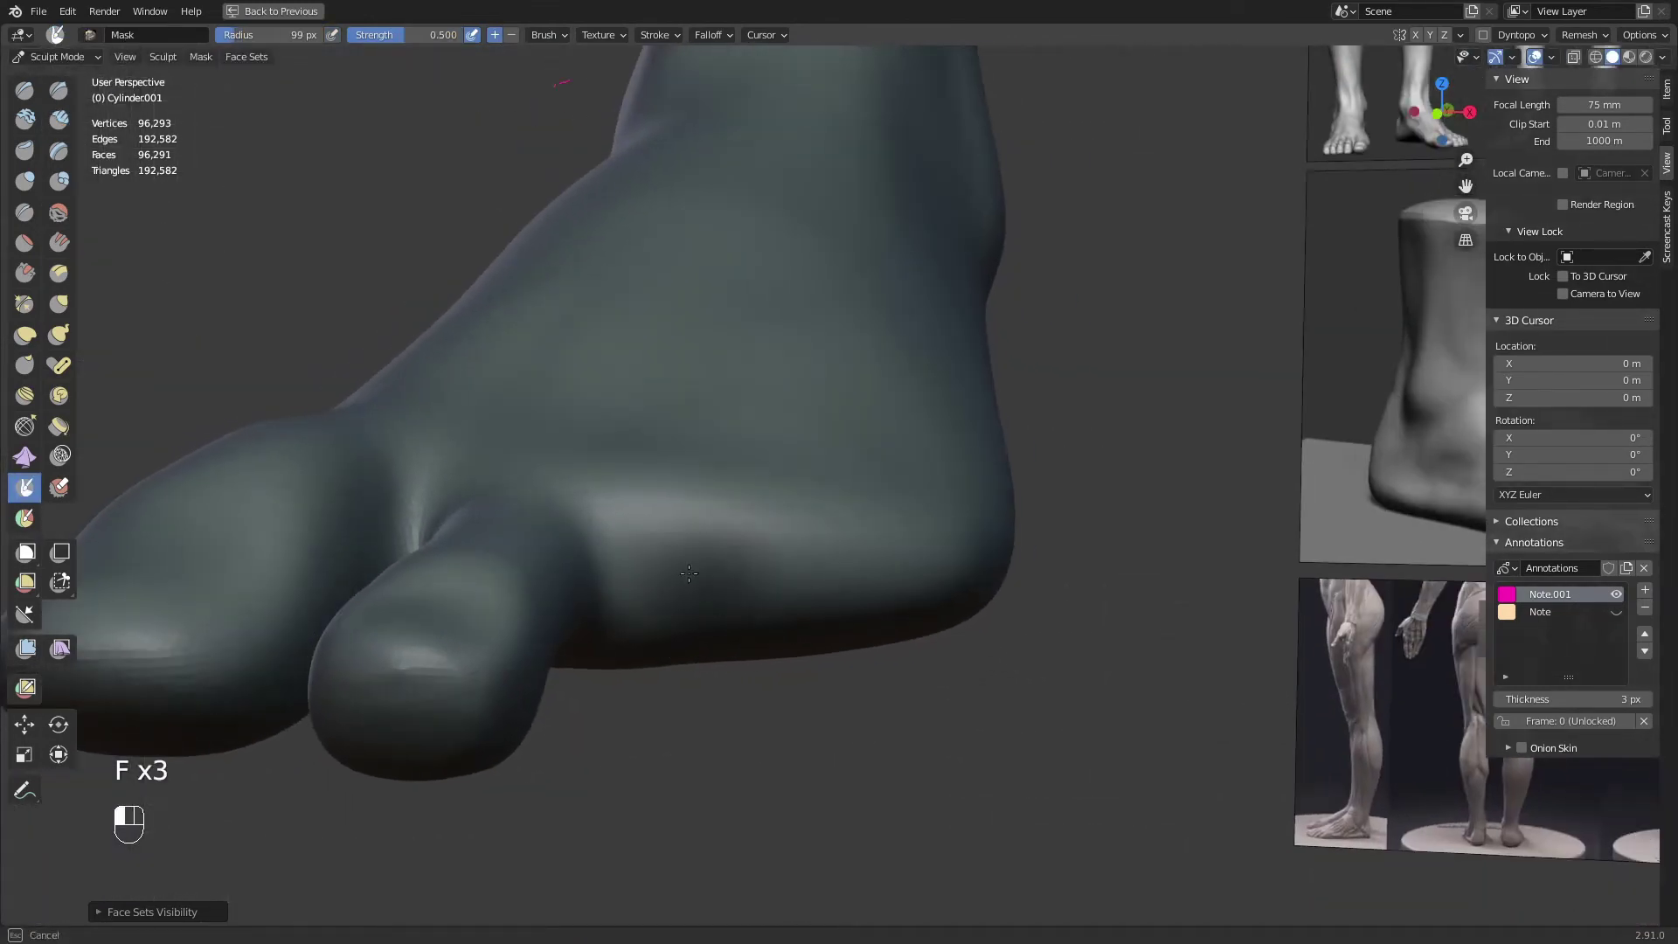
{"action": "key", "text": "a"}
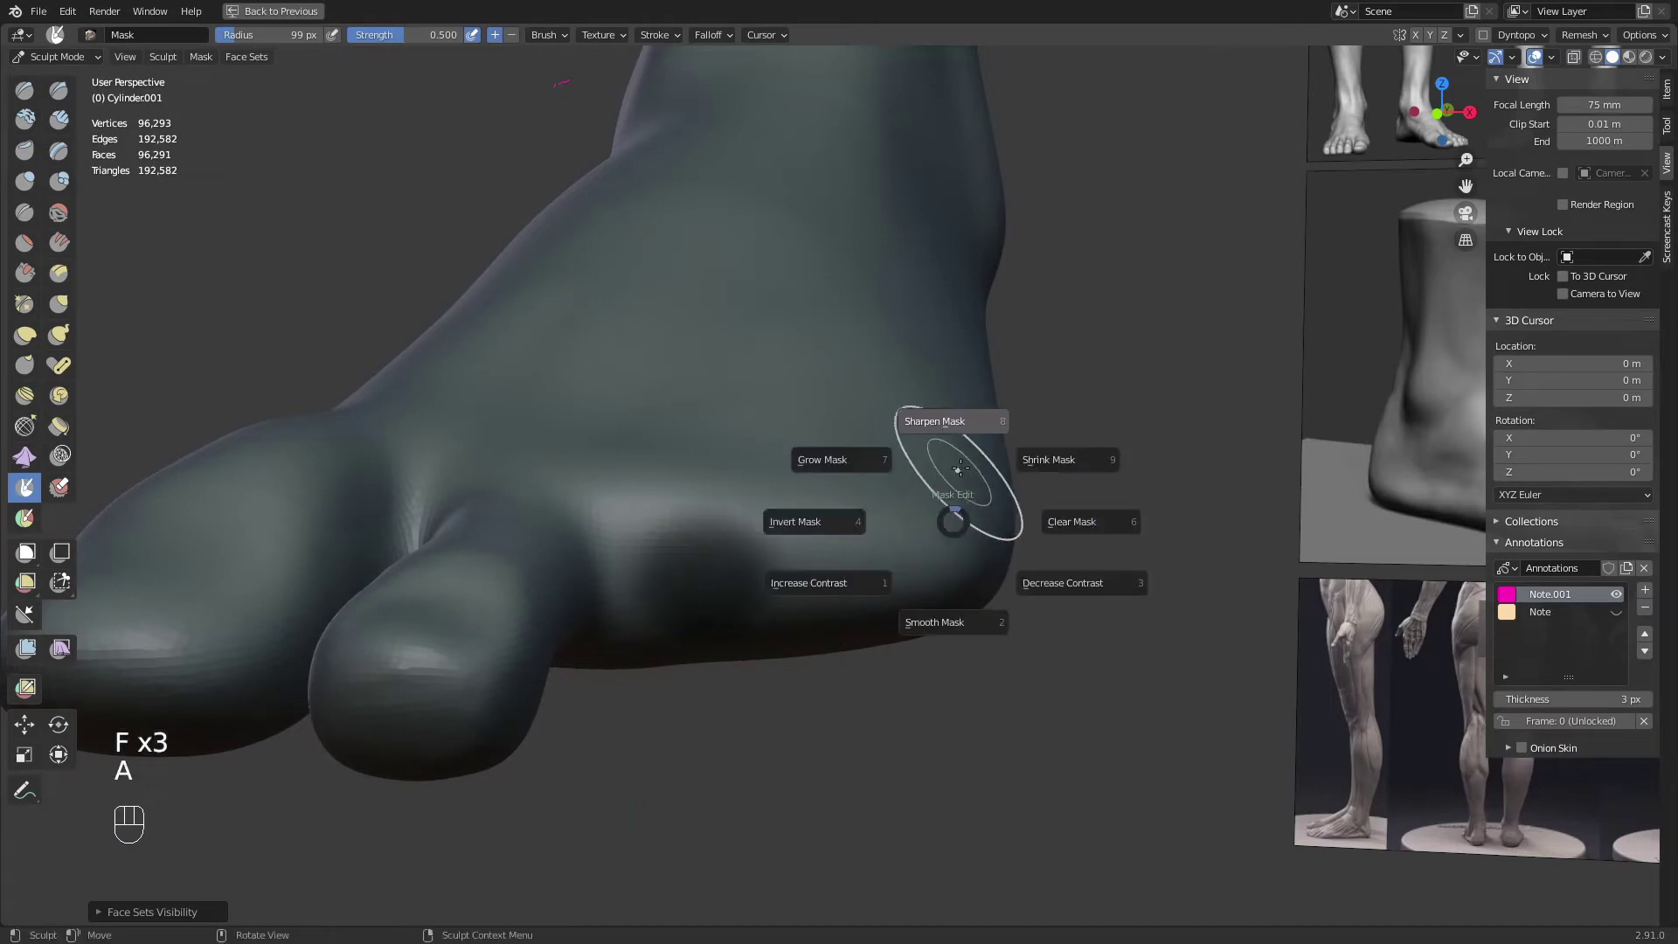
{"action": "key", "text": "a"}
Smooth the crease between the big toe and the second toe on the sole
{"action": "mouse_move", "coordinate": [977, 313]}
{"action": "middle_mouse_down"}
{"action": "mouse_move", "coordinate": [976, 388]}
{"action": "mouse_move", "coordinate": [982, 365]}
{"action": "middle_mouse_up"}
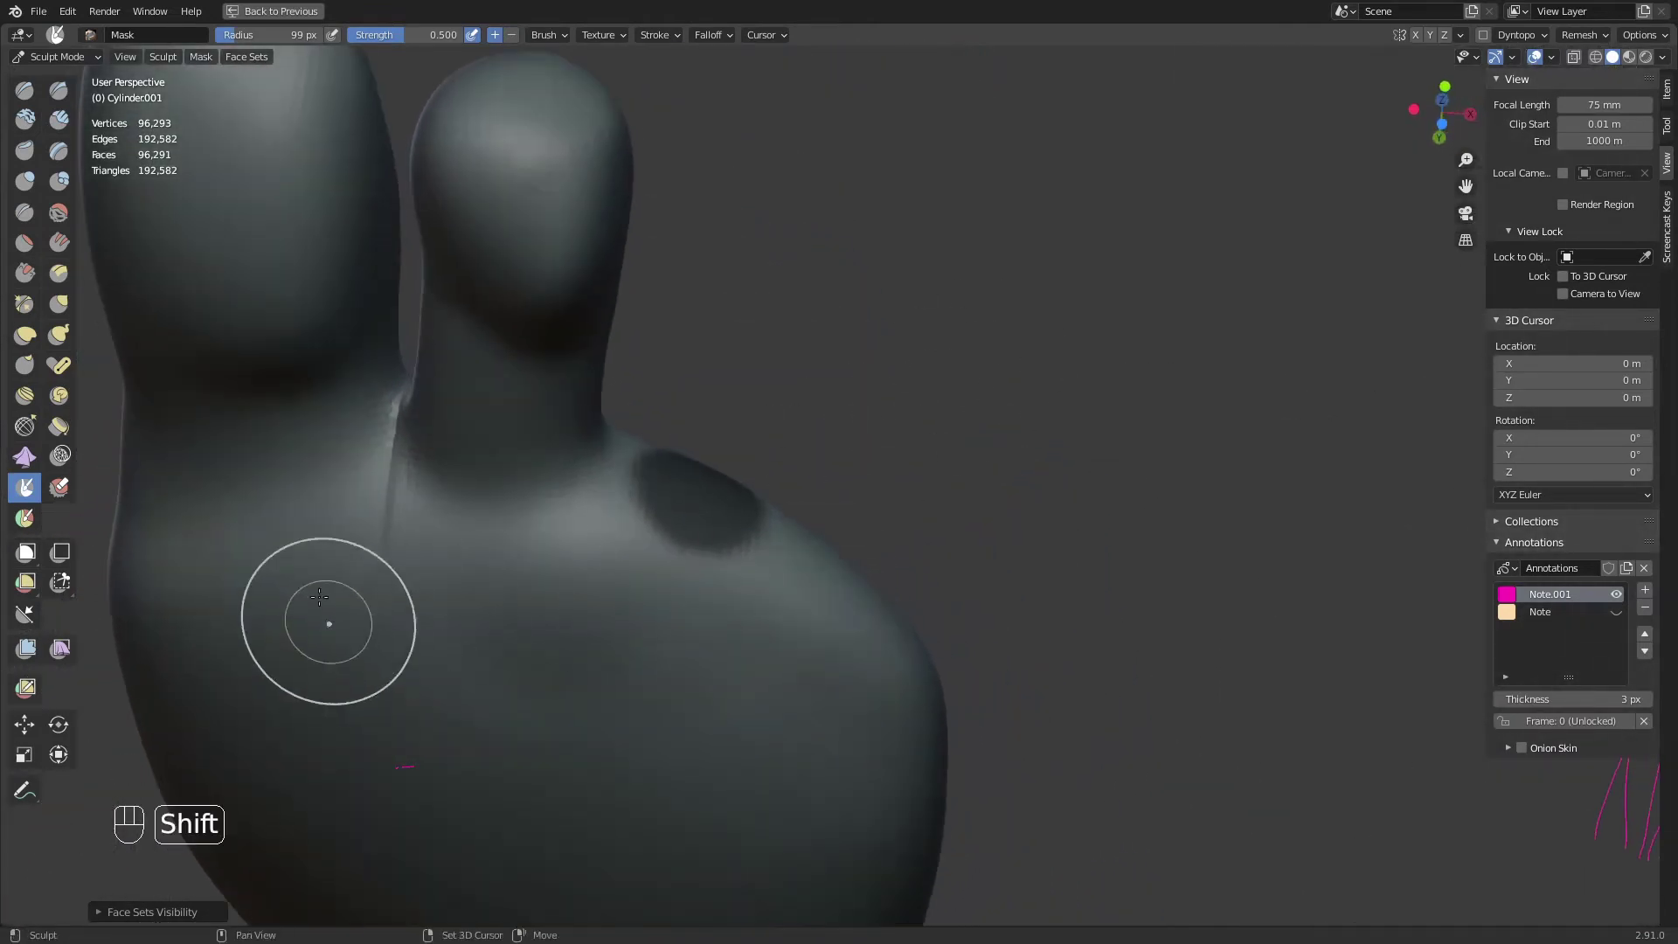
{"action": "left_click_drag", "start_coordinate": [399, 494], "coordinate": [383, 615], "text": "shift"}
{"action": "scroll", "coordinate": [437, 587], "scroll_direction": "down", "scroll_amount": 1}
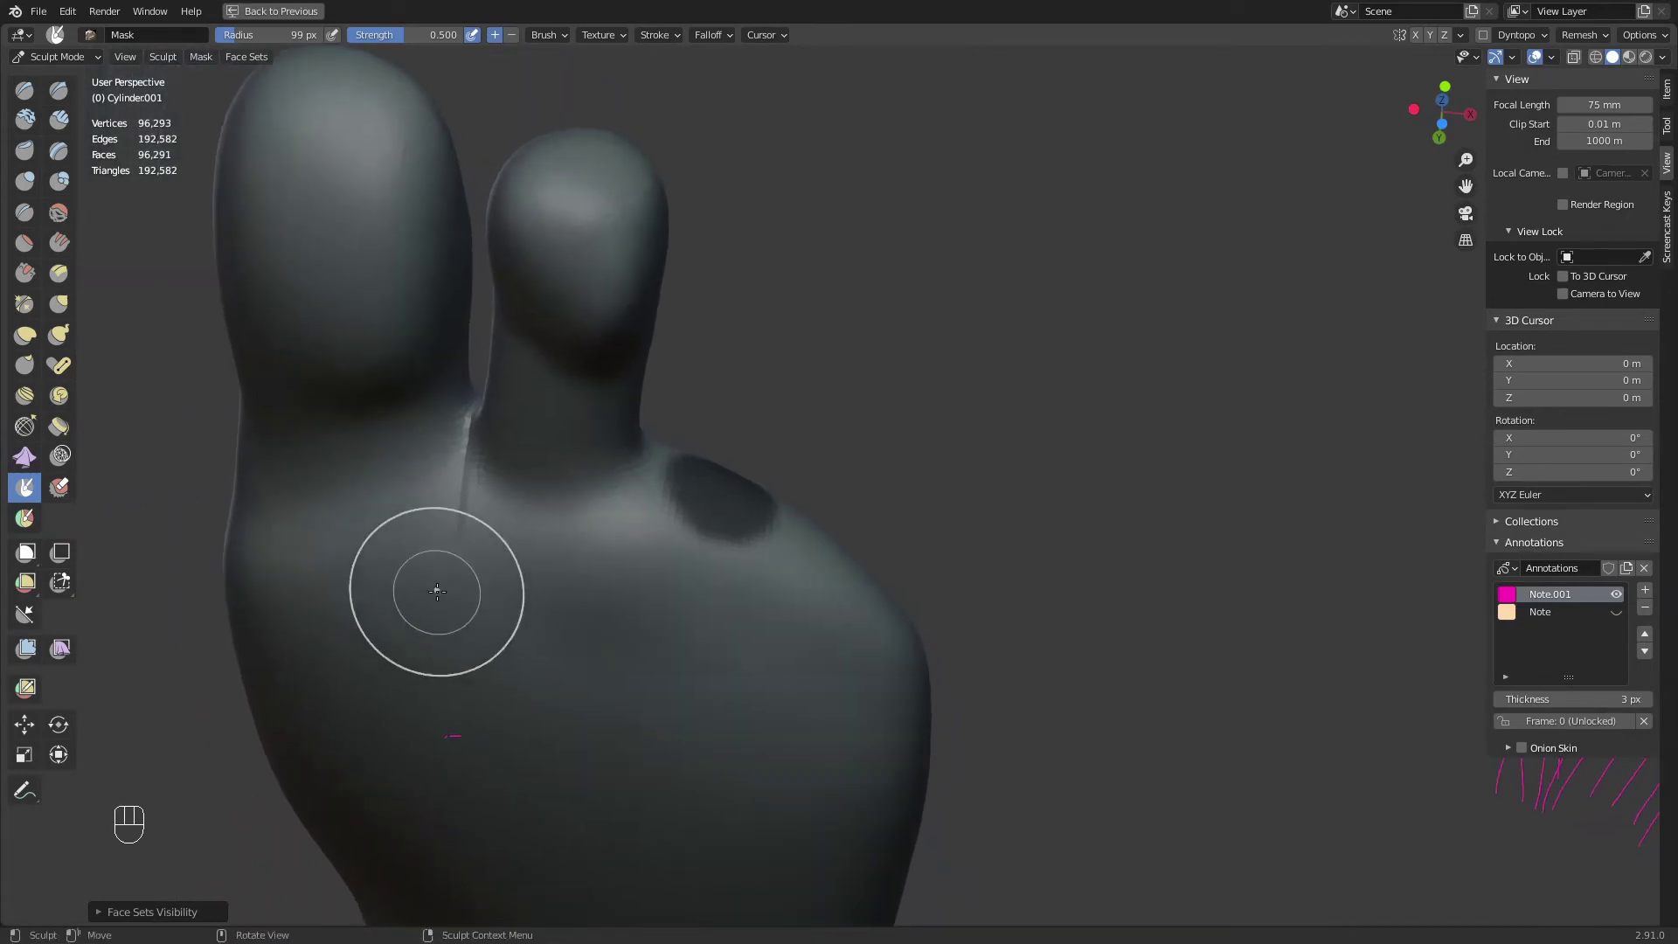
{"action": "middle_click_drag", "start_coordinate": [481, 562], "coordinate": [575, 508], "text": "shift"}
{"action": "key", "text": "b"}
{"action": "left_click_drag", "start_coordinate": [544, 435], "coordinate": [547, 497]}
{"action": "key", "text": "ctrl+z"}
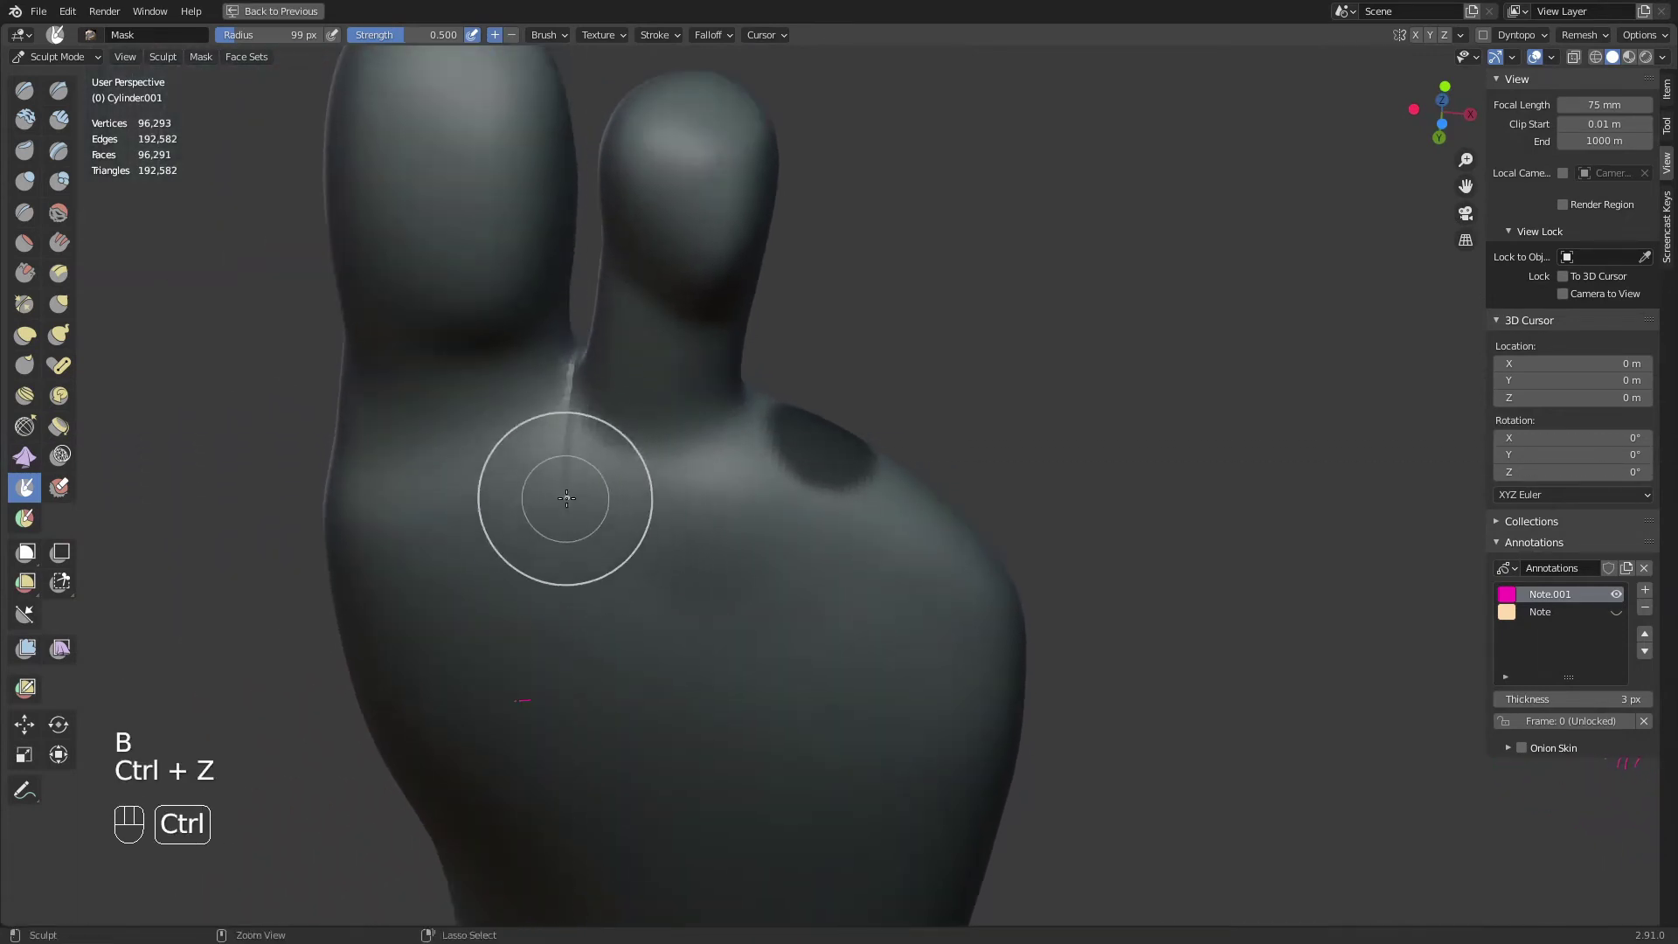
{"action": "left_click_drag", "start_coordinate": [559, 385], "coordinate": [568, 487], "text": "shift"}
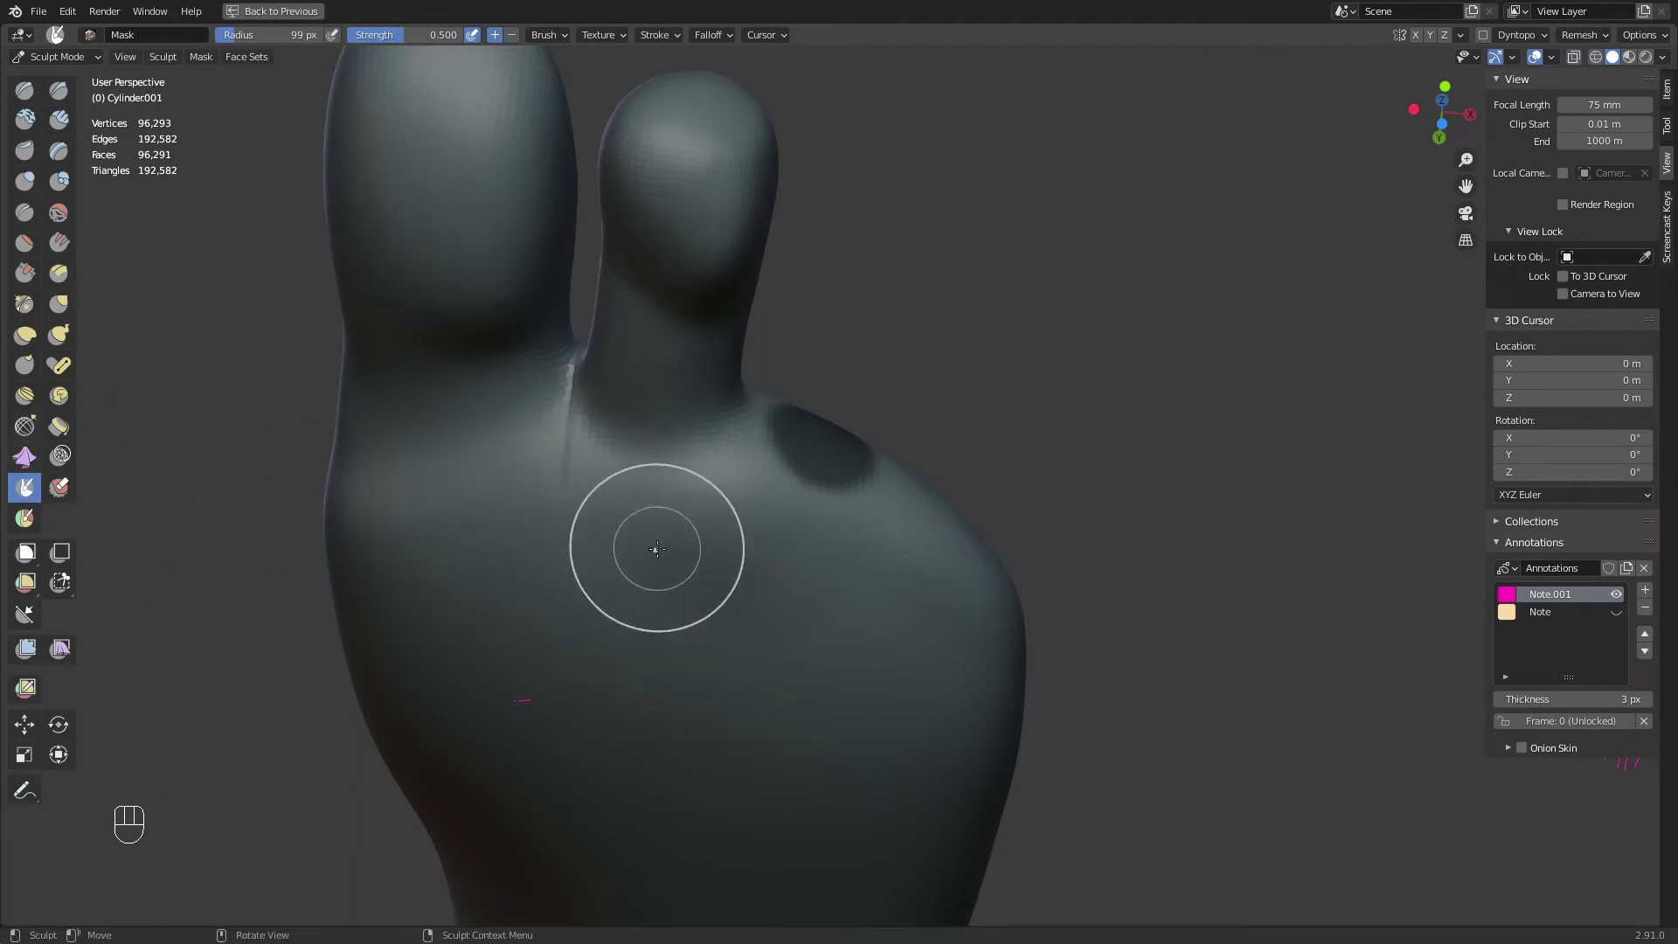
{"action": "key", "text": "b"}
{"action": "right_click", "coordinate": [643, 510]}
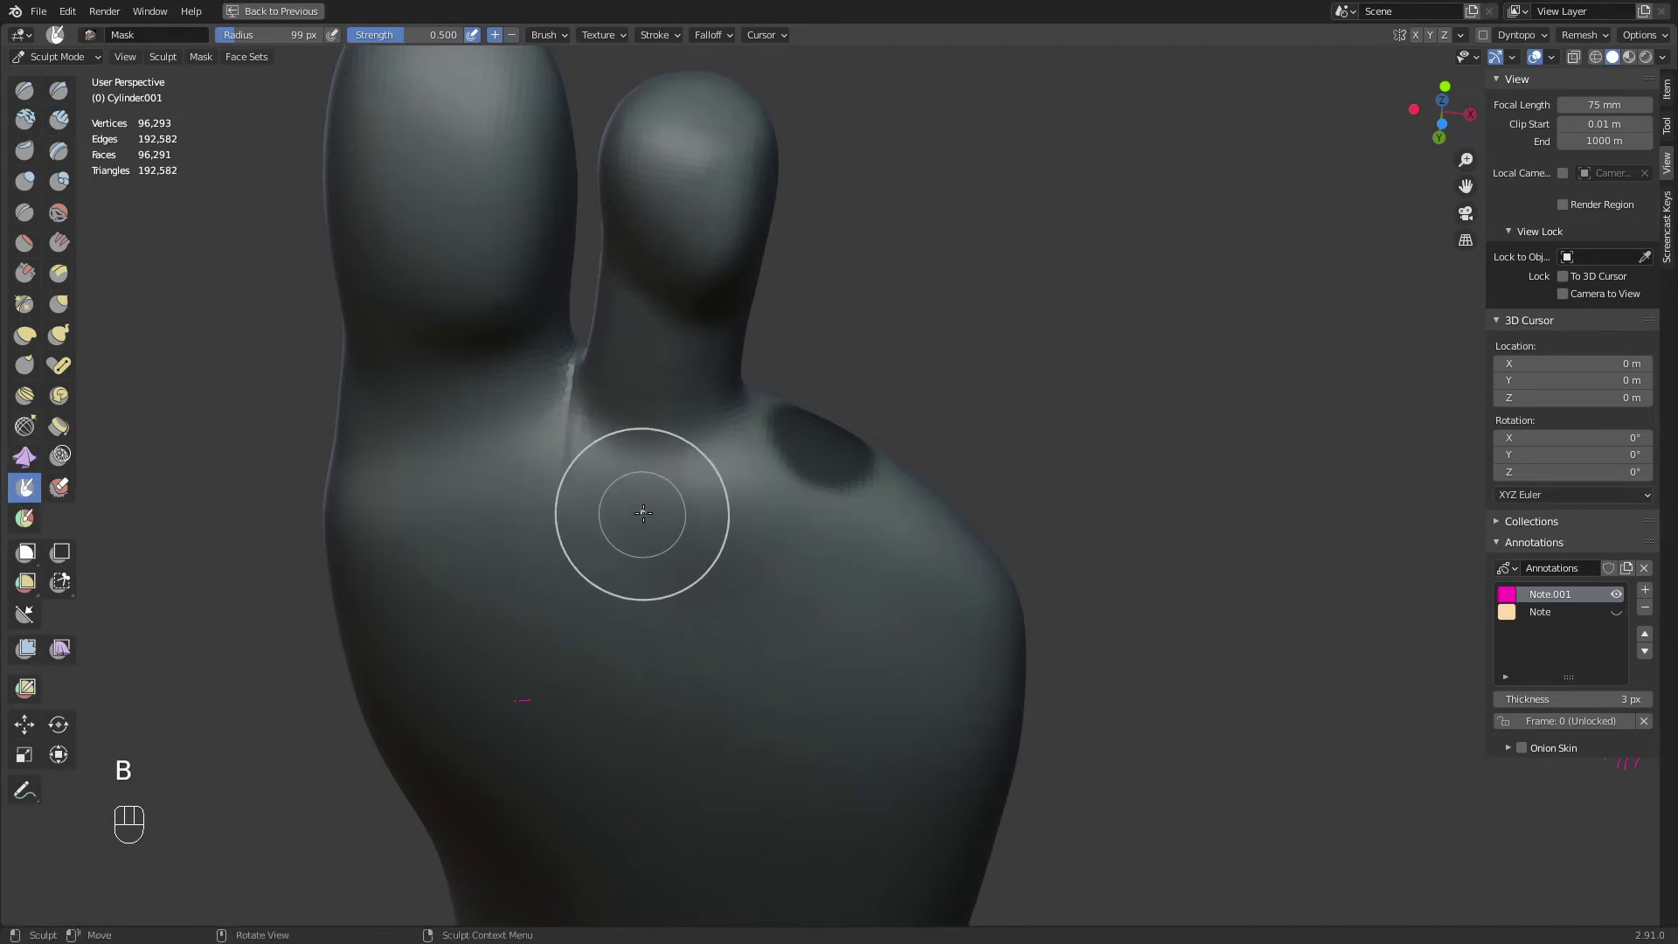
Invert the mask and pull the unmasked patch forward with the Move tool to form the third toe
{"action": "key", "text": "x"}
{"action": "middle_click_drag", "start_coordinate": [546, 495], "coordinate": [713, 581]}
{"action": "key", "text": "a"}
{"action": "left_click", "coordinate": [664, 552]}
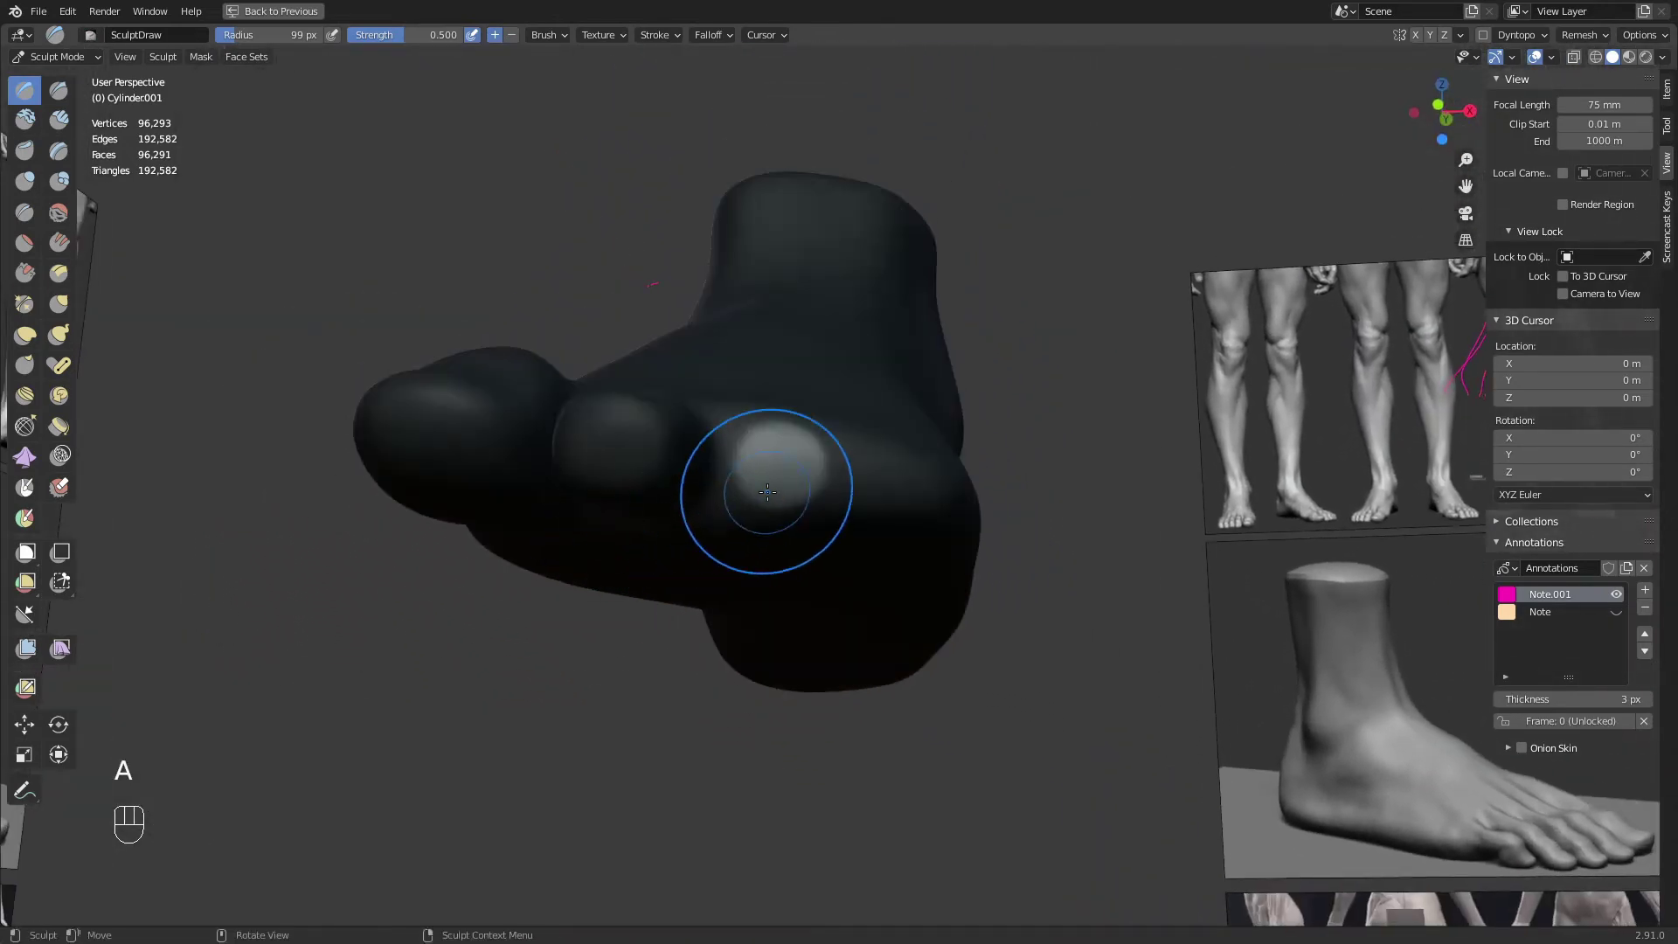
{"action": "middle_click_drag", "start_coordinate": [768, 495], "coordinate": [337, 642]}
{"action": "left_click", "coordinate": [24, 725]}
{"action": "middle_click_drag", "start_coordinate": [522, 564], "coordinate": [776, 583]}
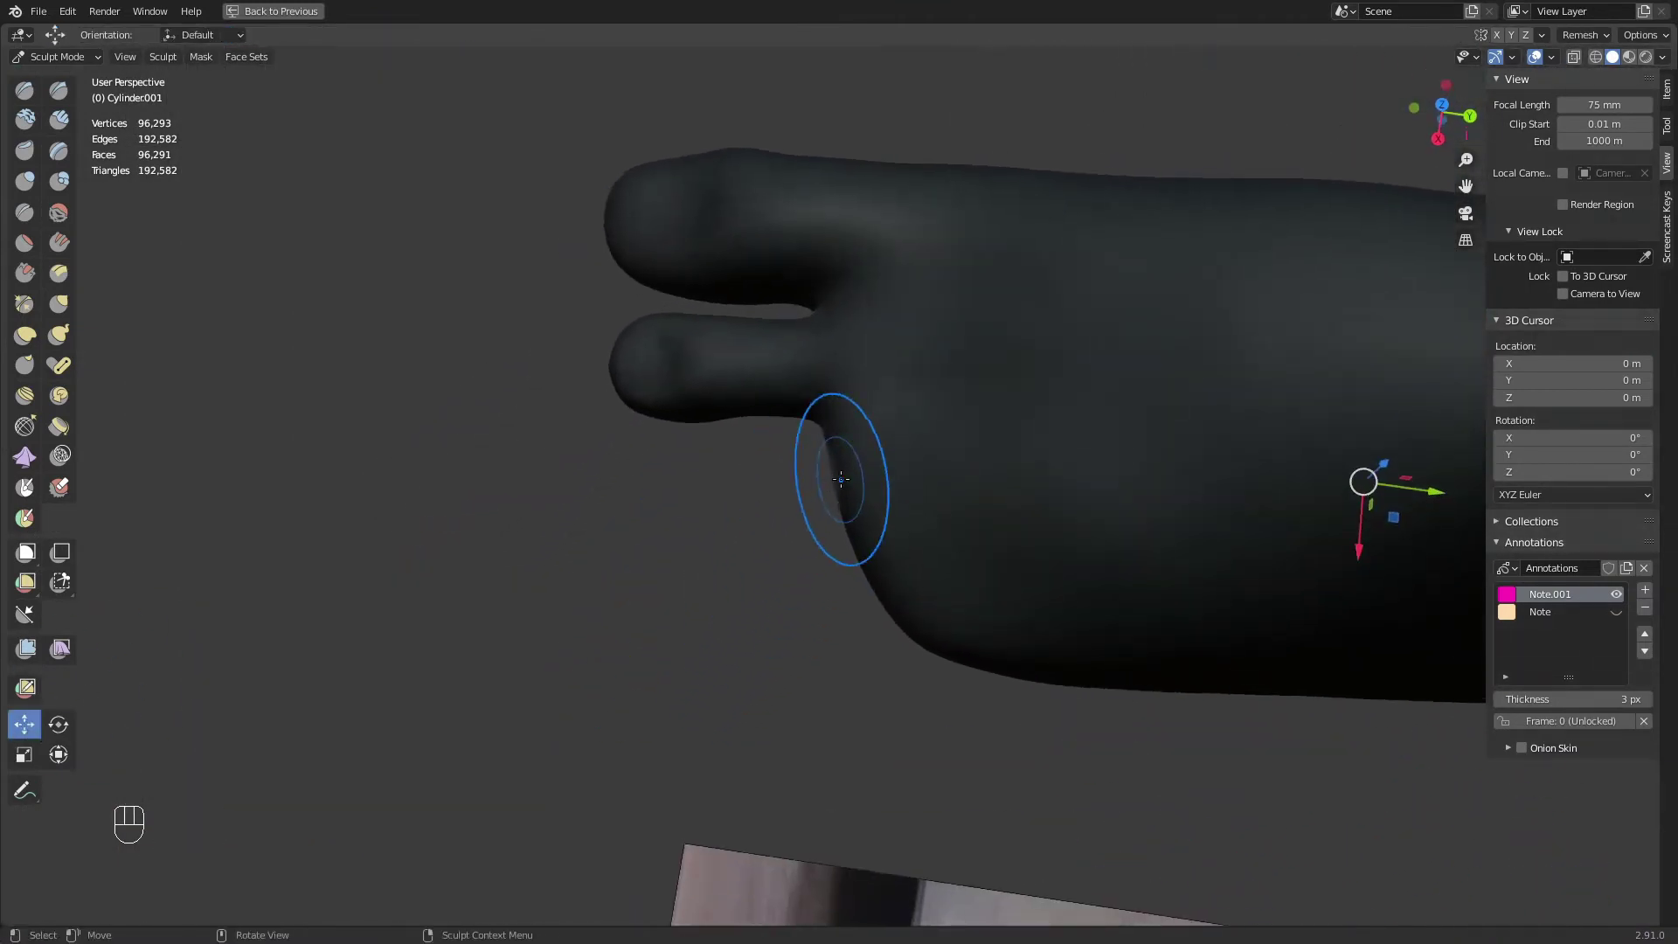
{"action": "left_click_drag", "start_coordinate": [841, 479], "coordinate": [631, 470]}
Hide the Note.001 annotation layer and move the third toe's end downward in the right side view
{"action": "middle_click_drag", "start_coordinate": [631, 470], "coordinate": [611, 517]}
{"action": "key", "text": "KP_3"}
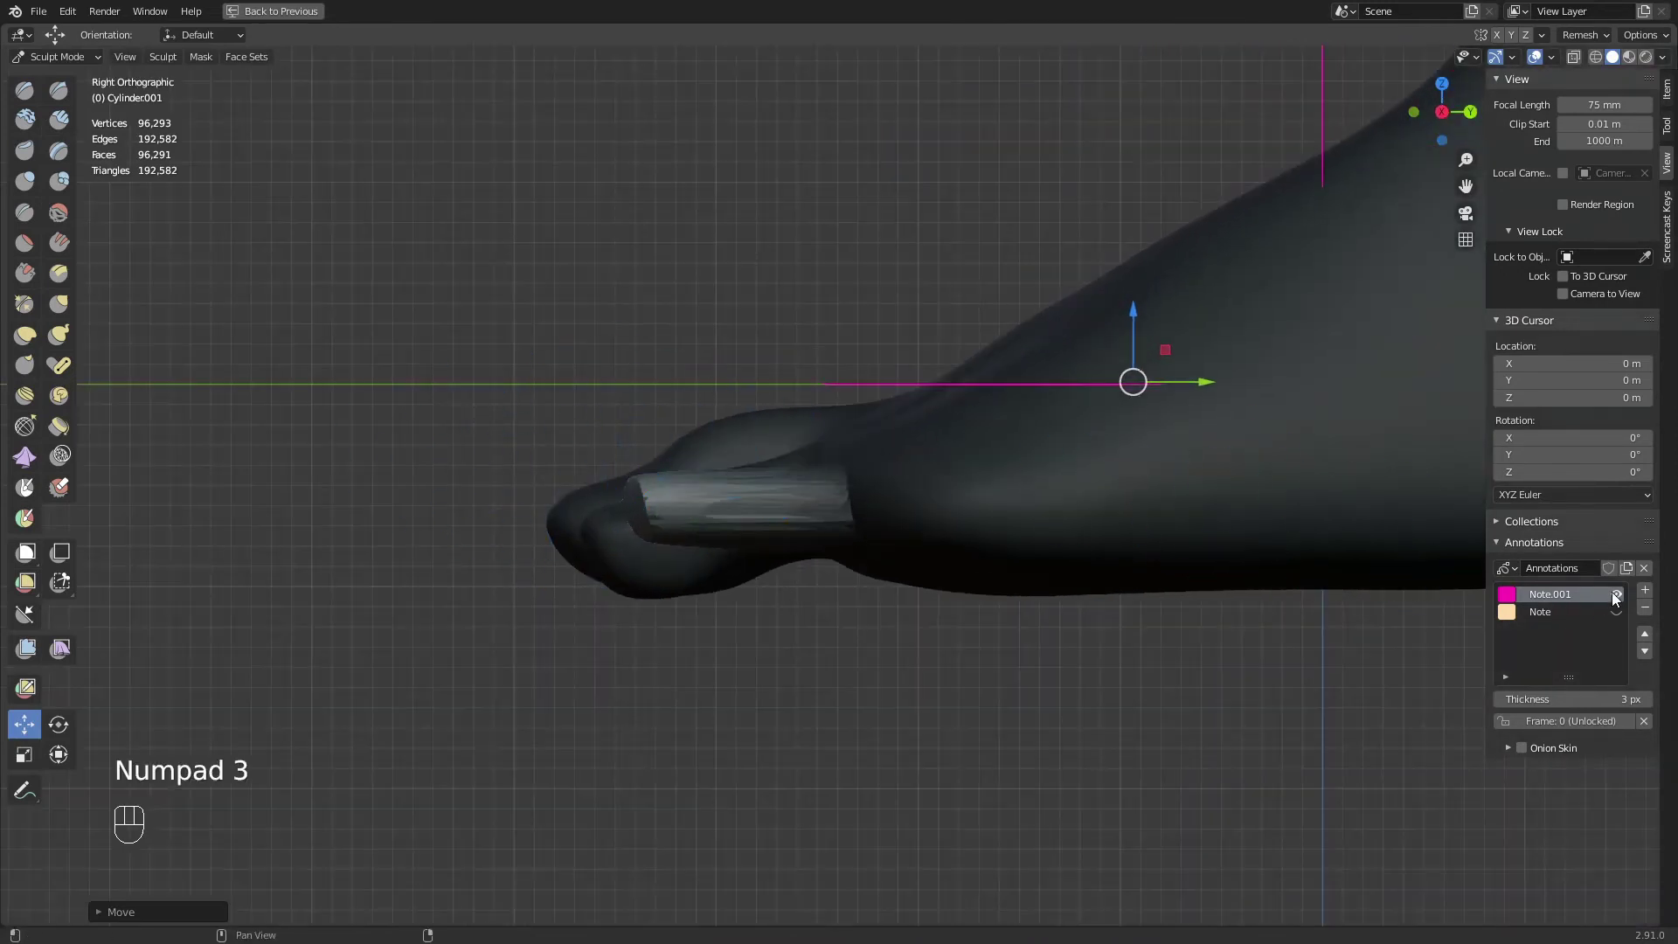
{"action": "left_click_drag", "start_coordinate": [645, 558], "coordinate": [669, 578]}
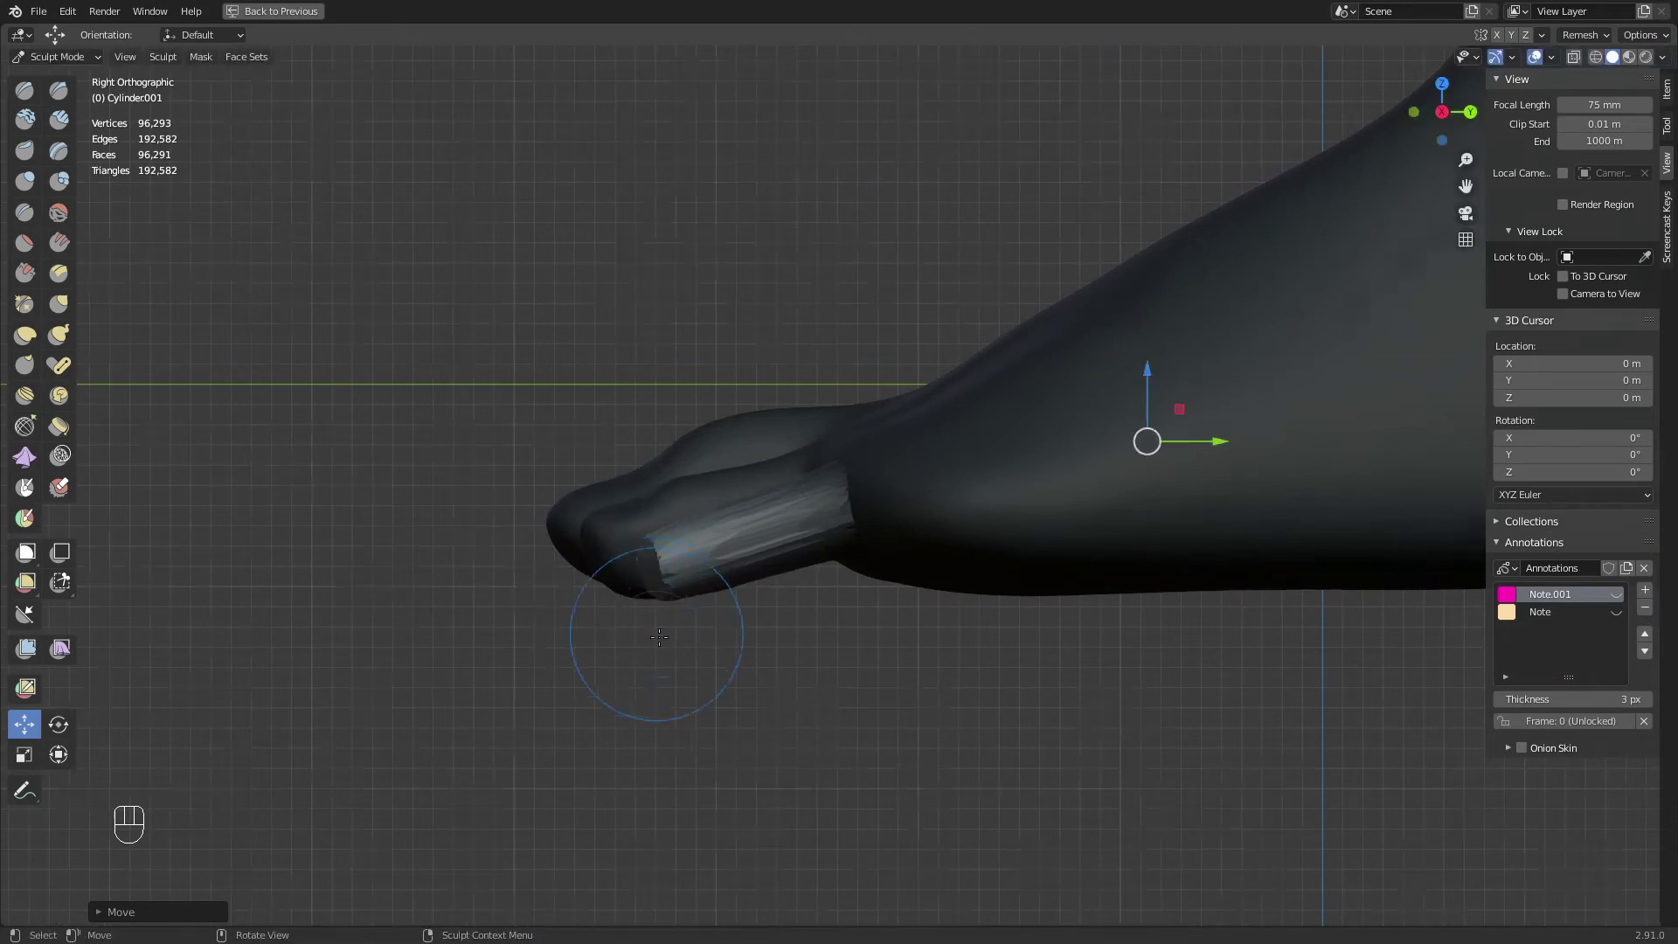
Shift the third toe's end slightly toward the second toe in the top view with the Move tool
{"action": "mouse_move", "coordinate": [667, 664]}
{"action": "middle_mouse_down"}
{"action": "mouse_move", "coordinate": [788, 736]}
{"action": "mouse_move", "coordinate": [822, 668]}
{"action": "middle_mouse_up"}
{"action": "key", "text": "KP_7"}
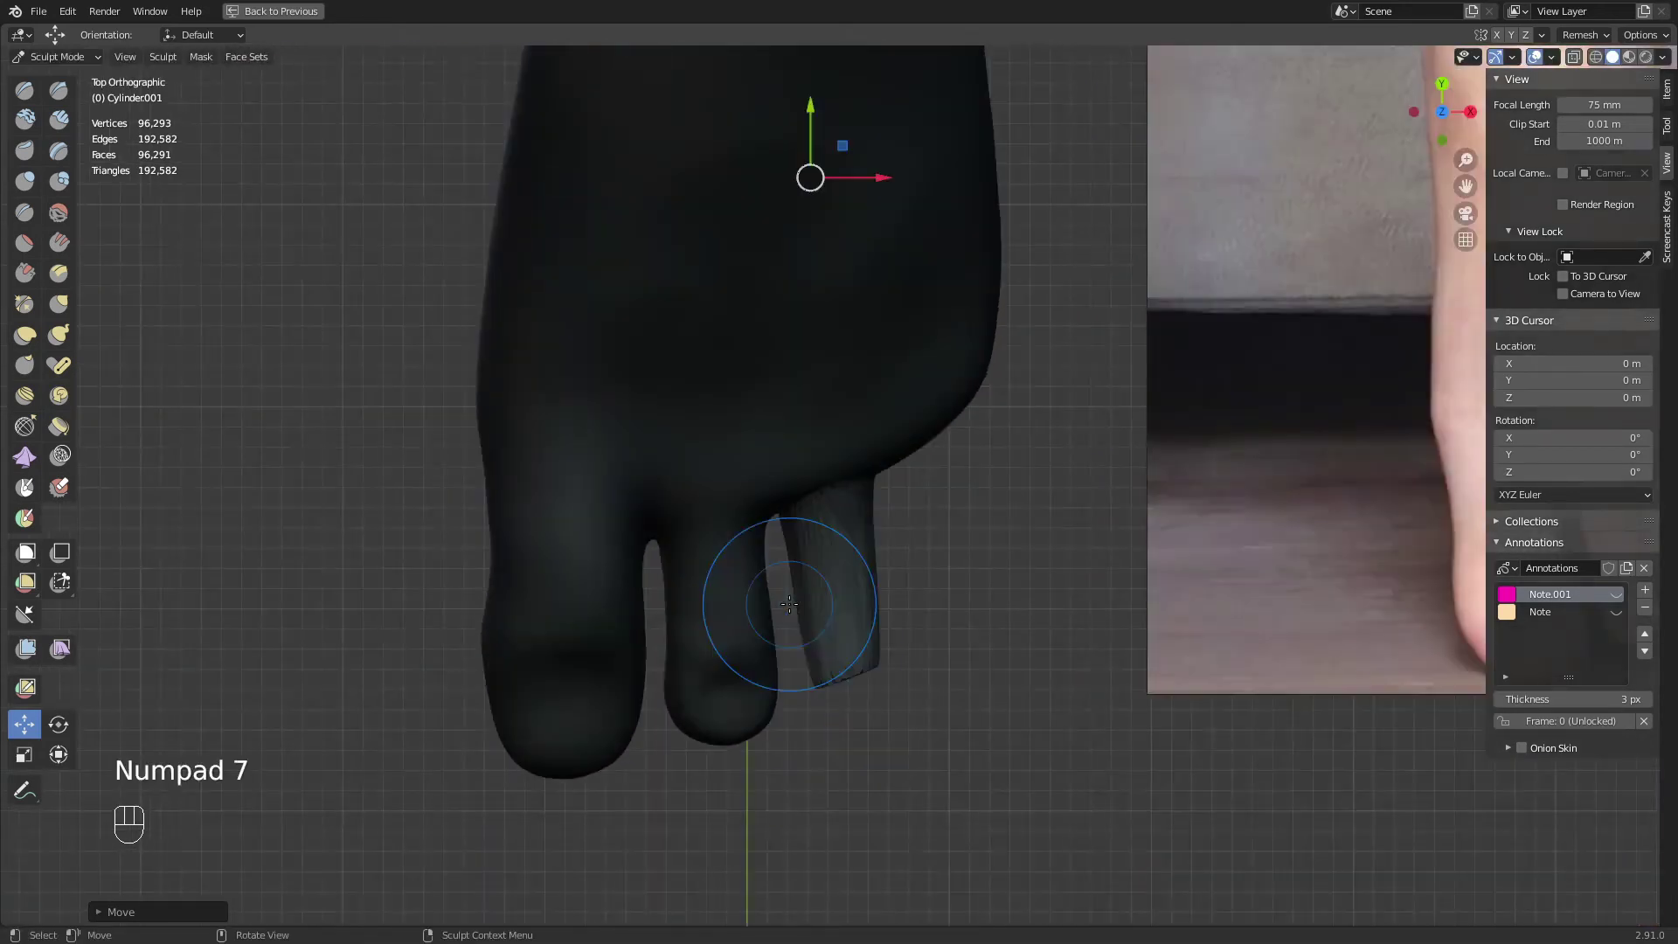
{"action": "middle_click_drag", "start_coordinate": [779, 600], "coordinate": [758, 558], "text": "shift"}
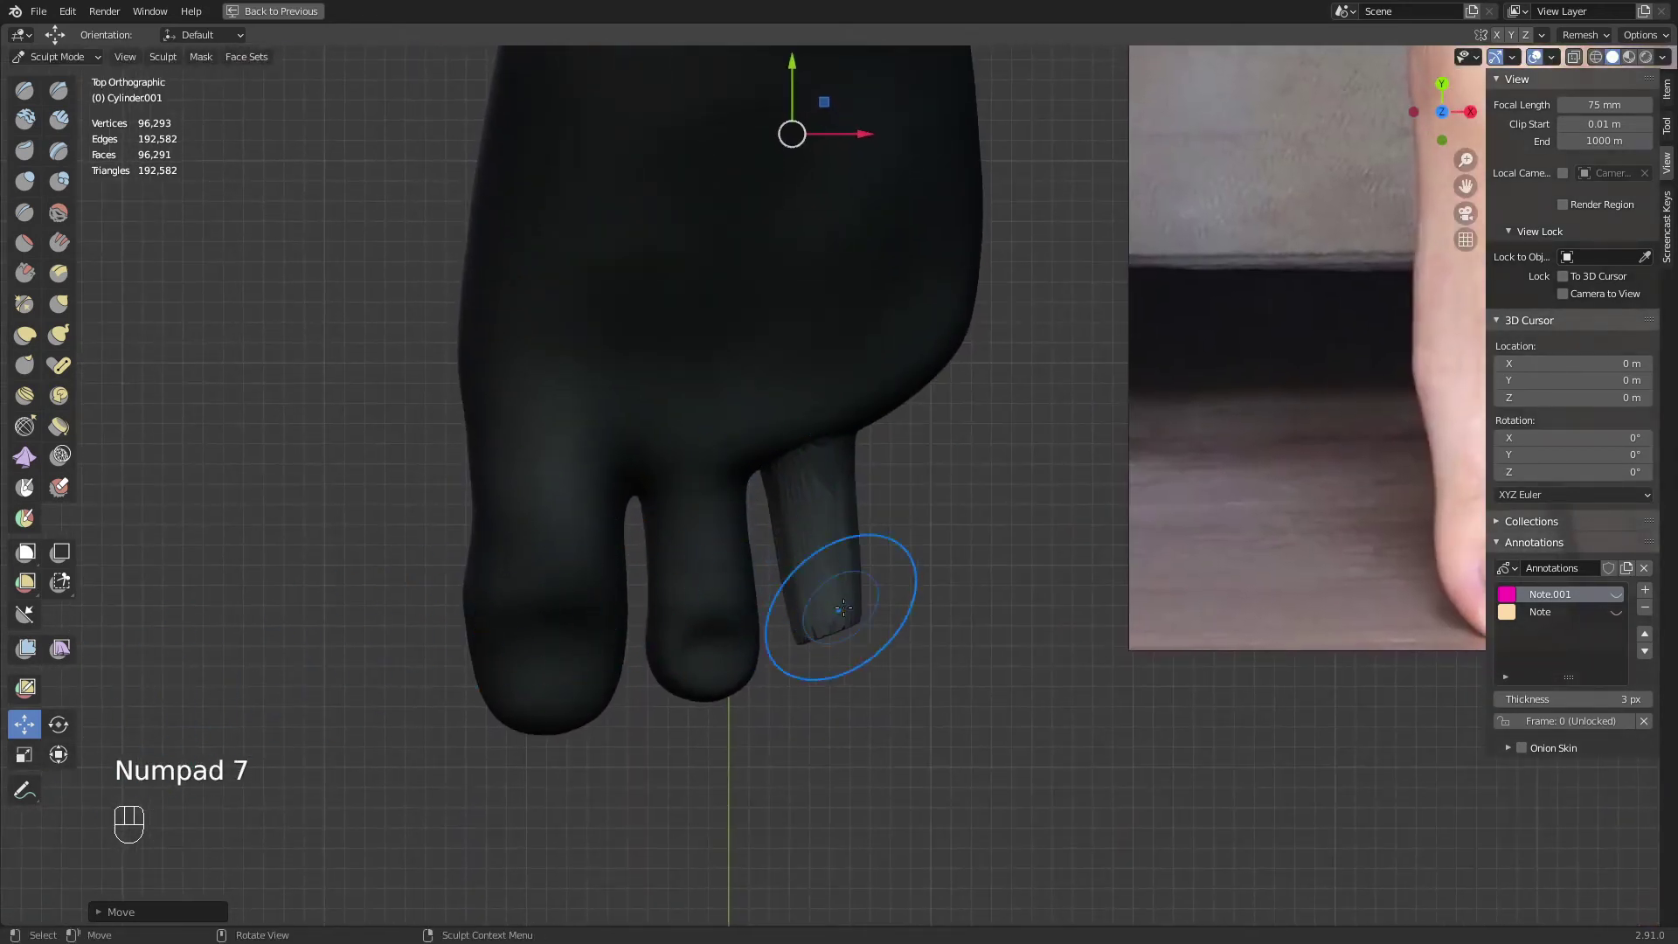
{"action": "middle_click_drag", "start_coordinate": [844, 608], "coordinate": [832, 611], "text": "shift"}
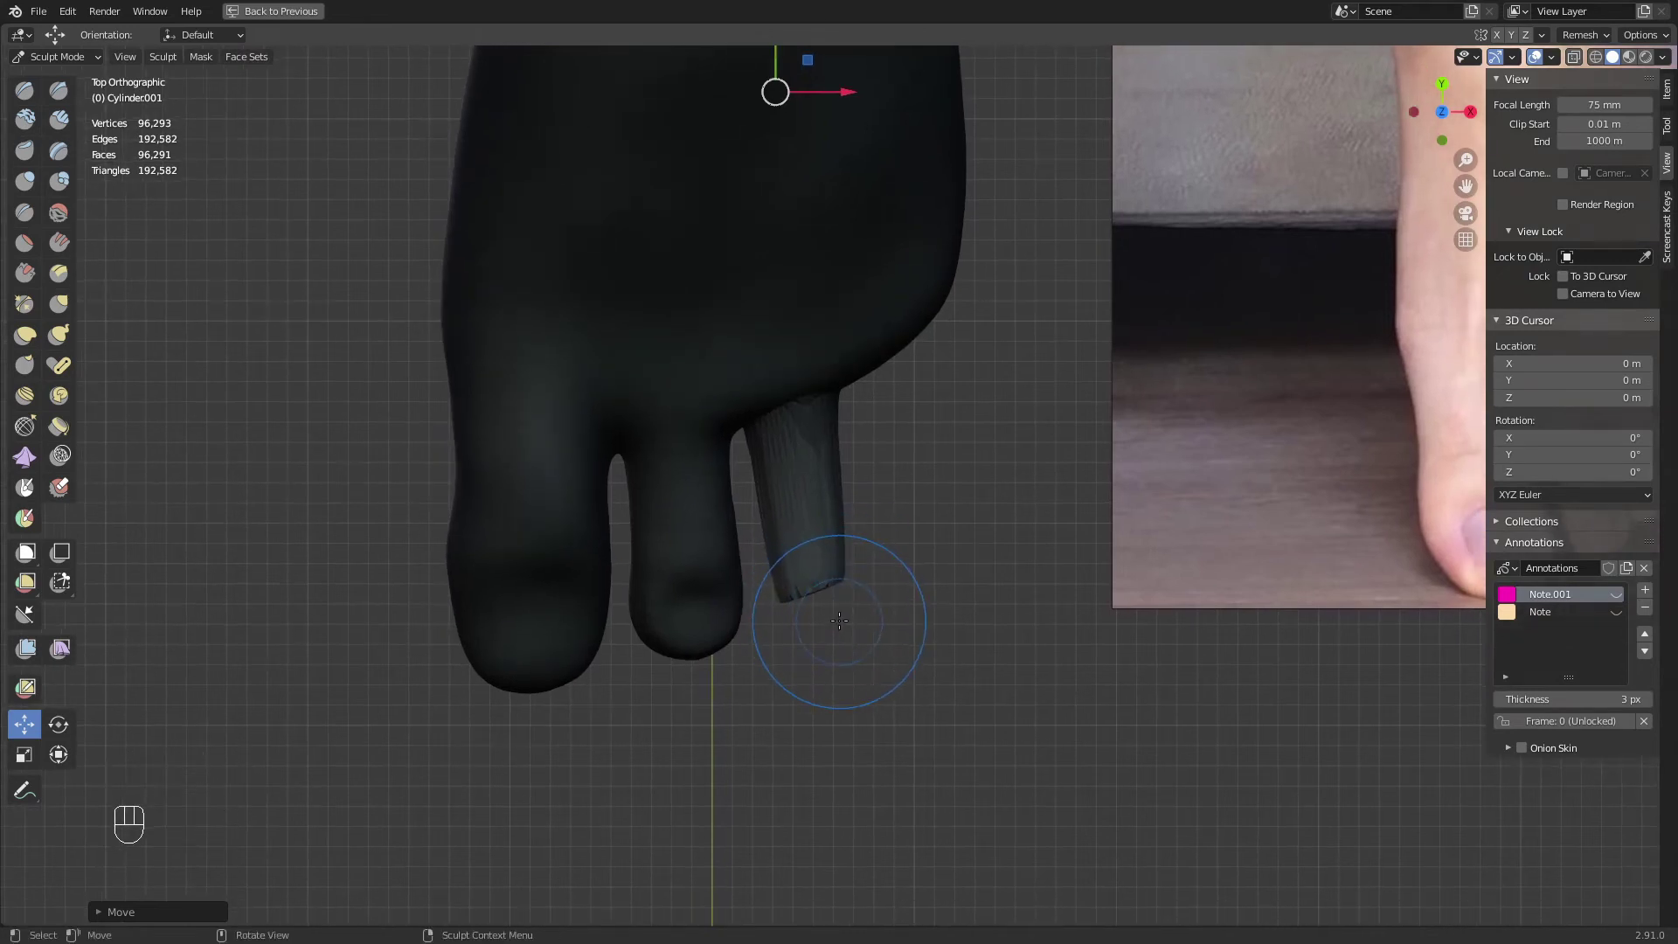
{"action": "left_click_drag", "start_coordinate": [814, 579], "coordinate": [809, 584]}
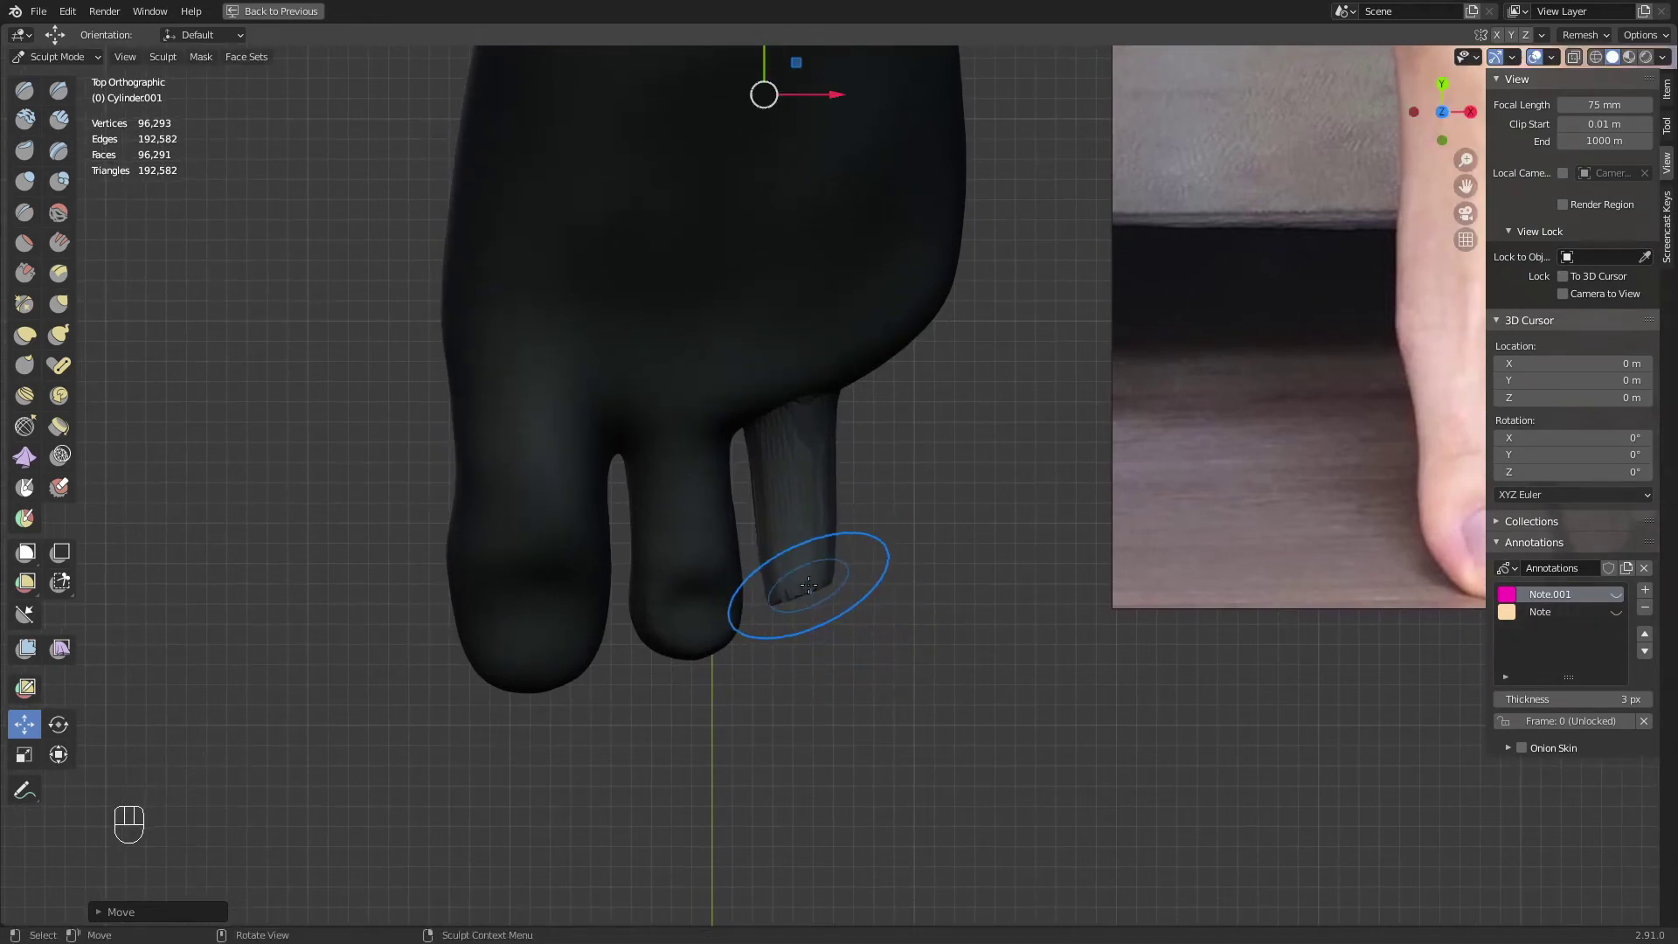
{"action": "key", "text": "g"}
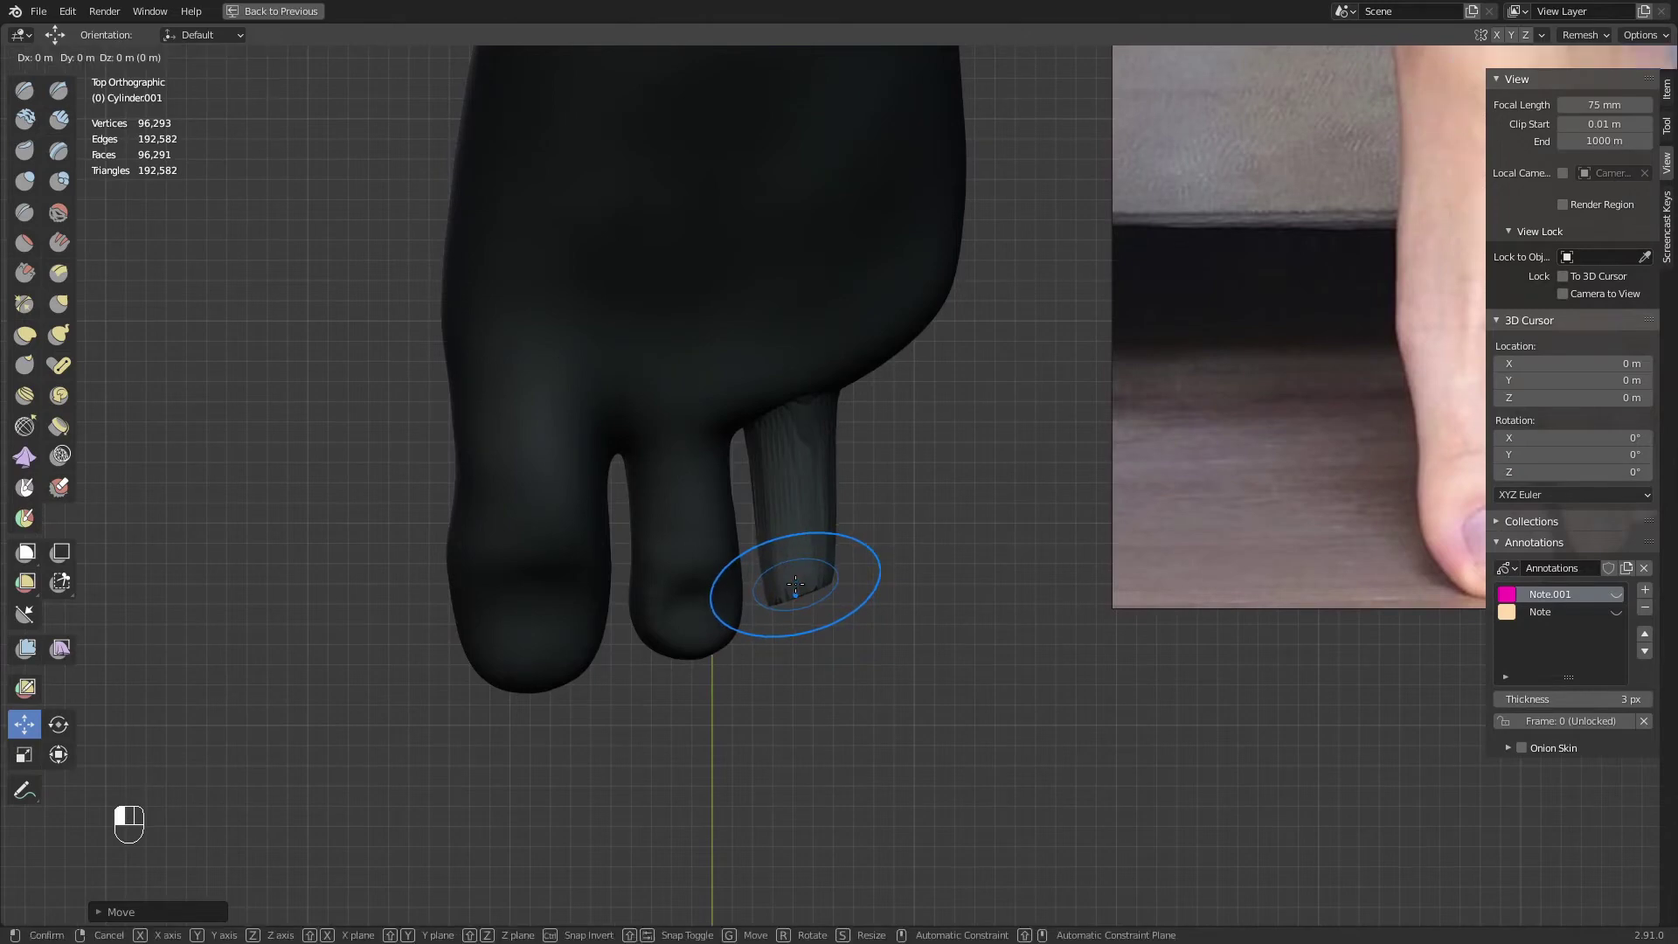
{"action": "left_click_drag", "start_coordinate": [789, 593], "coordinate": [788, 594]}
Adjust the third toe's end position against the reference photo in the top view, then clear the mask
{"action": "middle_click_drag", "start_coordinate": [787, 595], "coordinate": [325, 647], "text": "shift"}
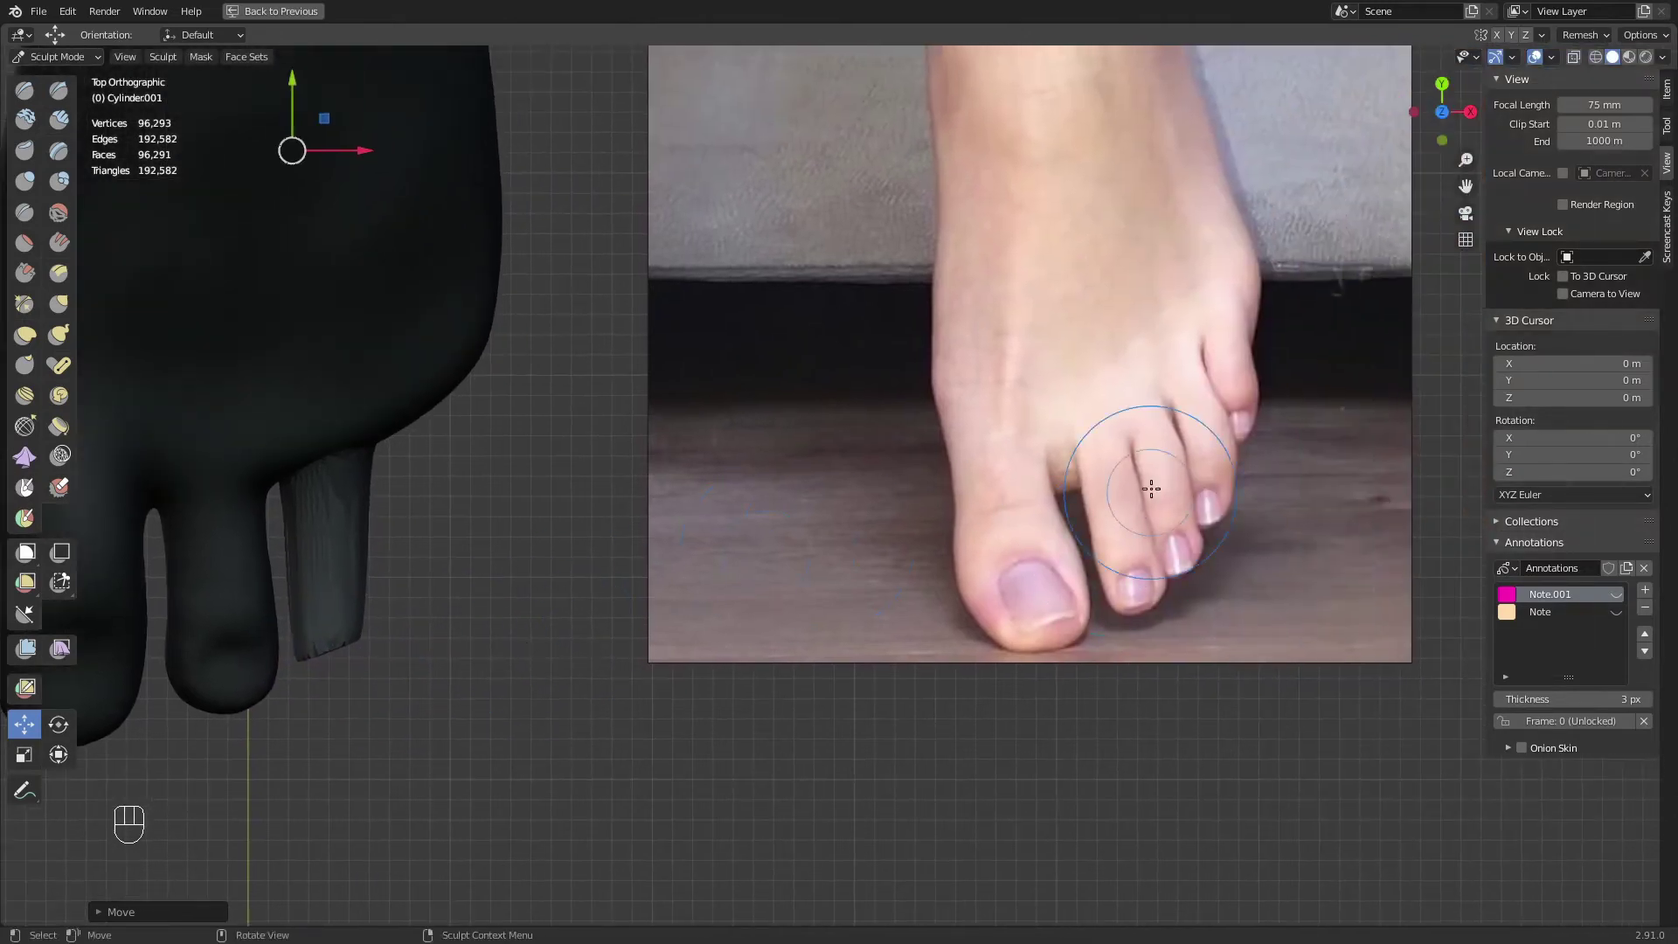
{"action": "middle_click_drag", "start_coordinate": [542, 611], "coordinate": [760, 570], "text": "shift"}
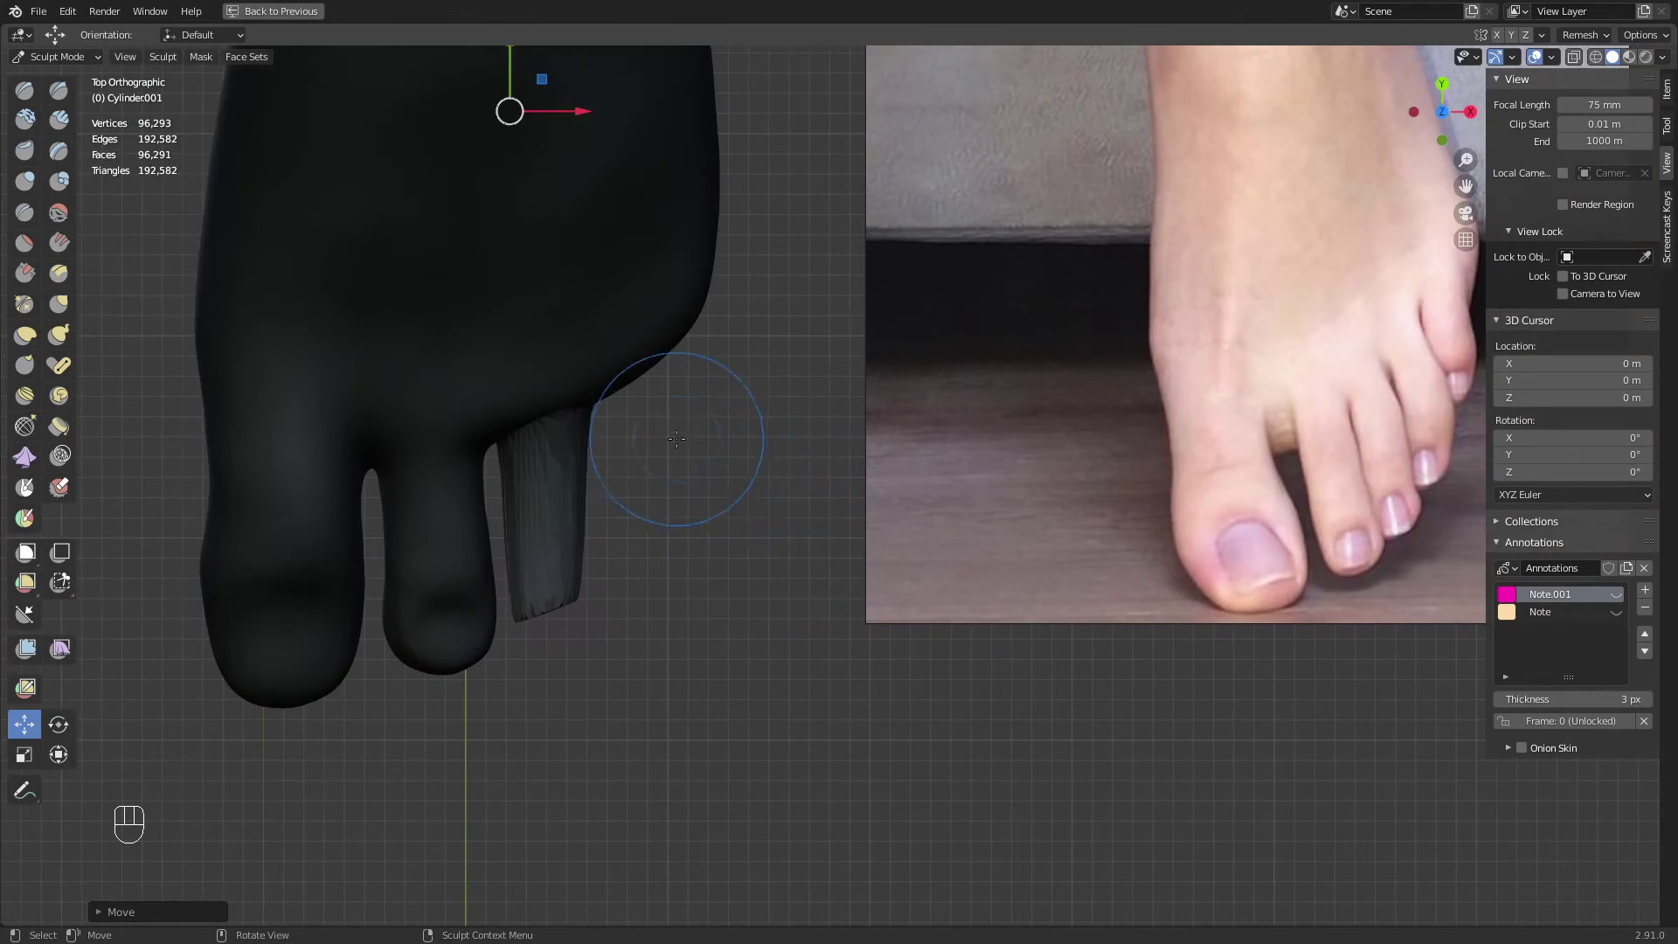
{"action": "middle_click_drag", "start_coordinate": [568, 575], "coordinate": [700, 588], "text": "shift"}
{"action": "key", "text": "g"}
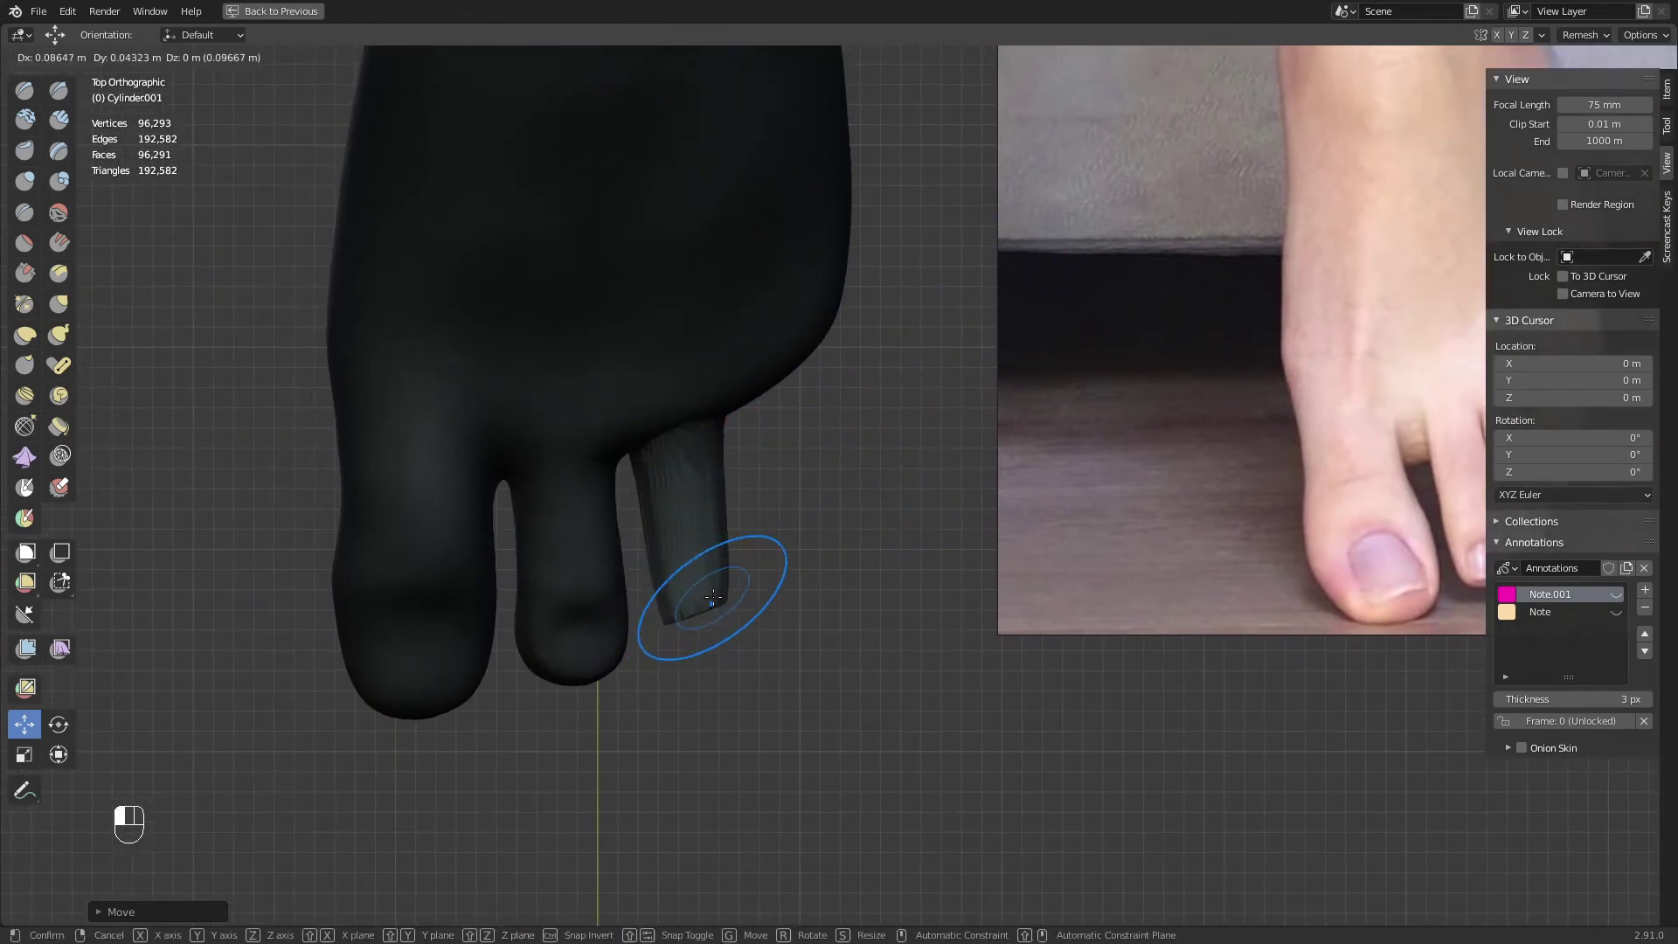
{"action": "left_click", "coordinate": [702, 603]}
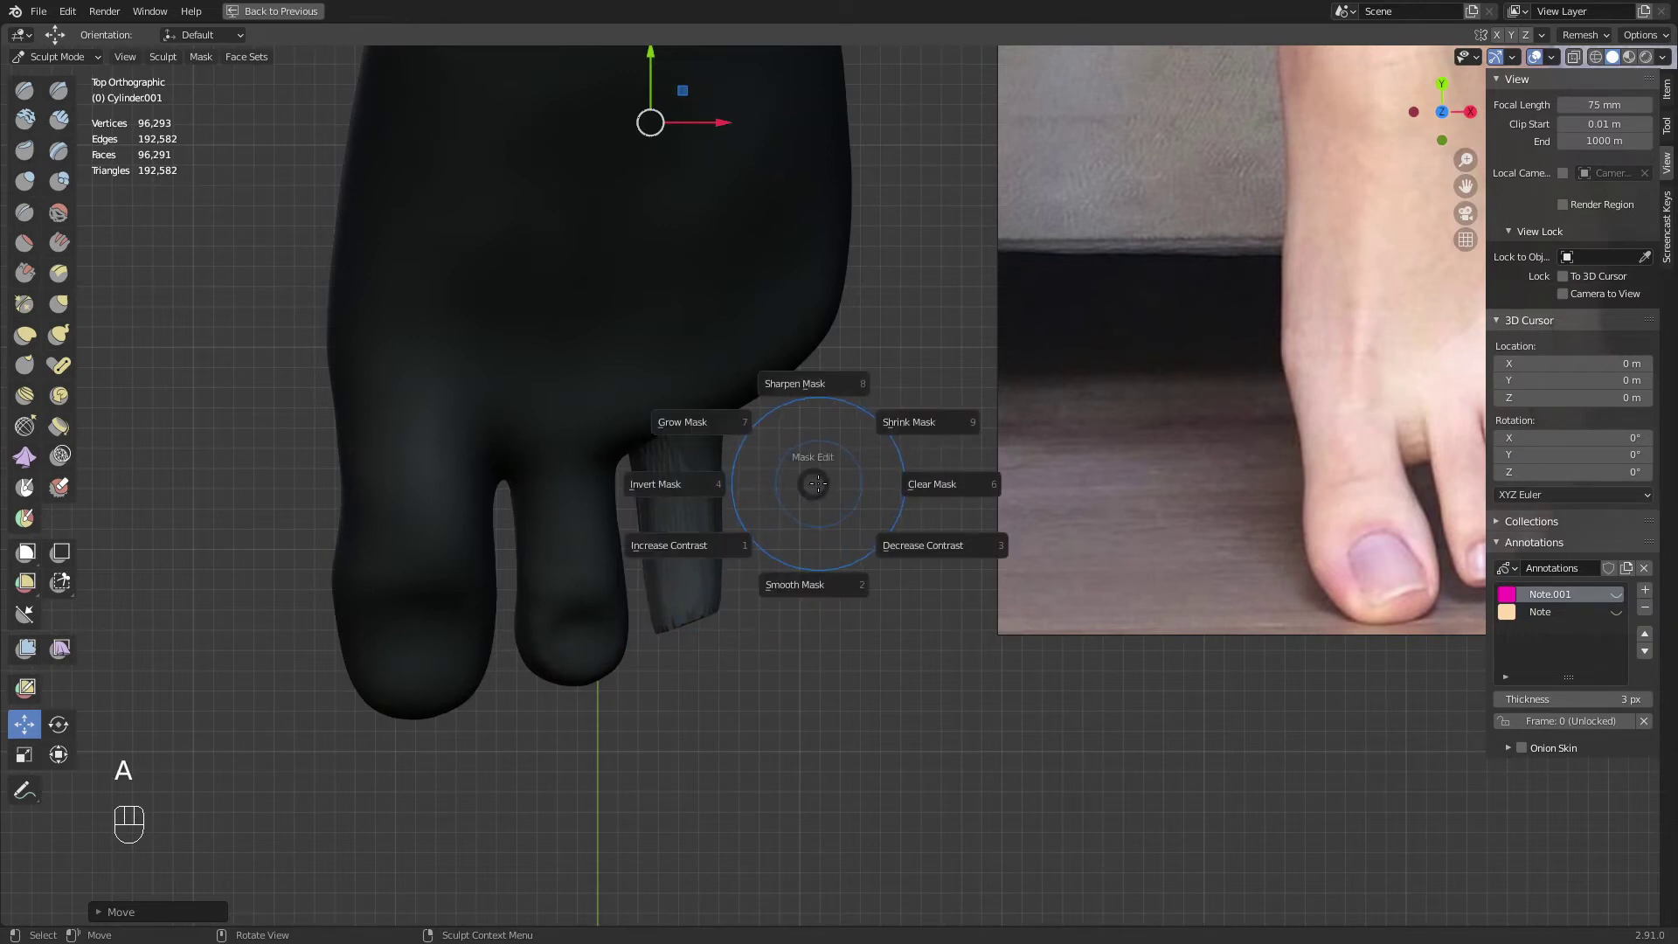
{"action": "left_click", "coordinate": [976, 487]}
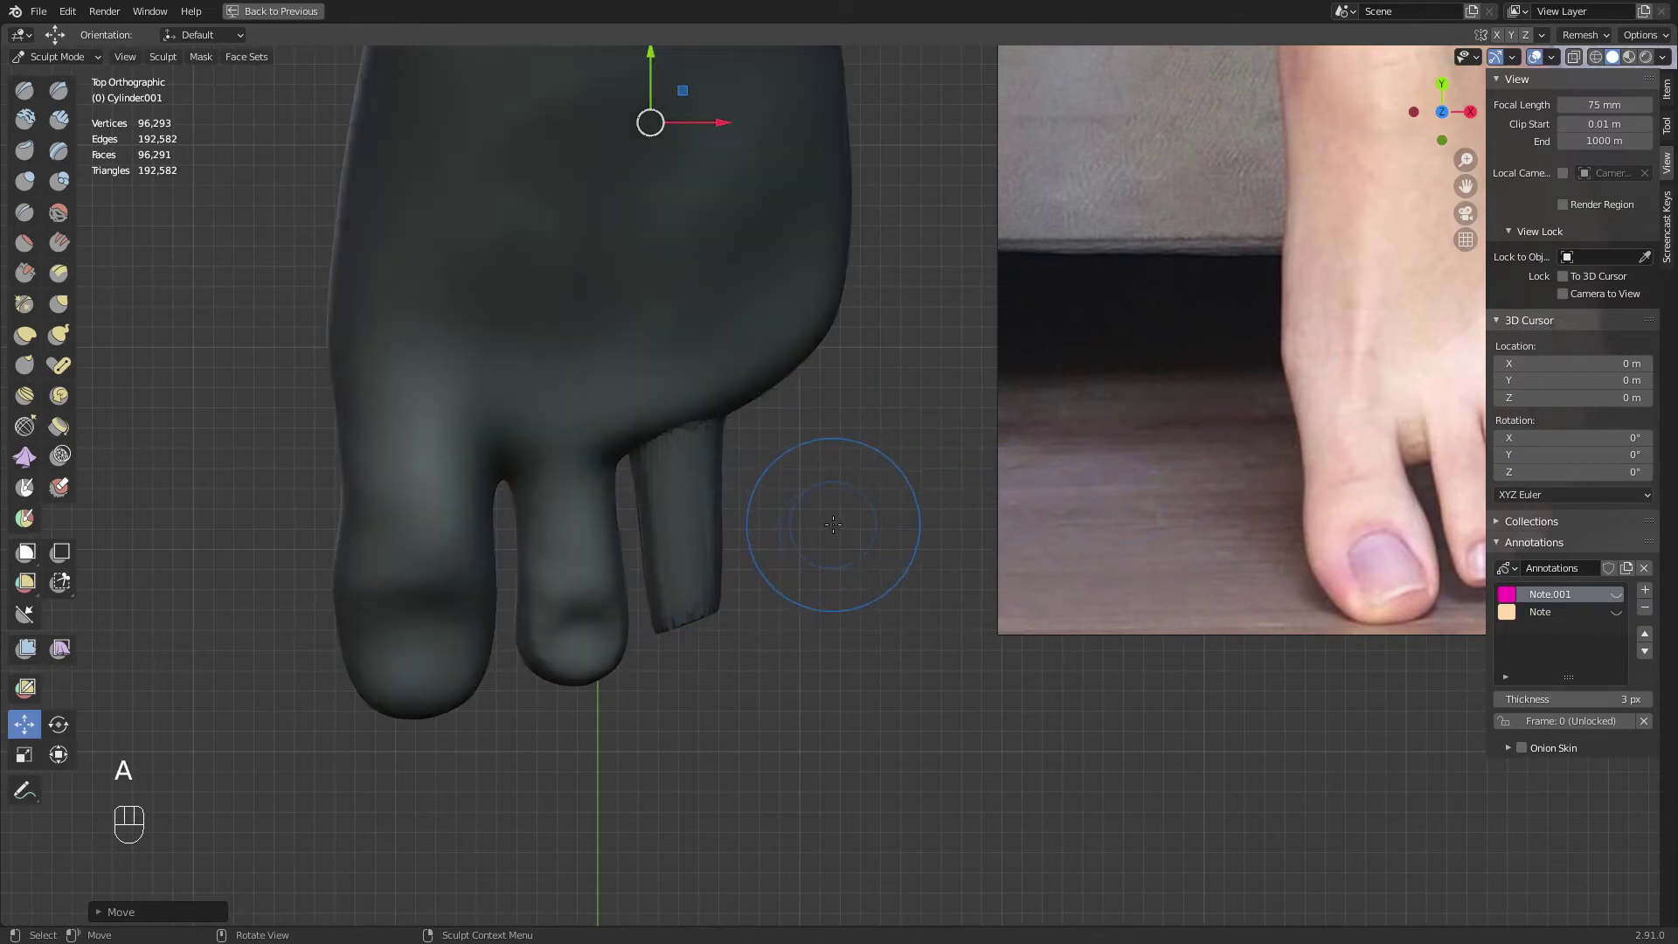
Thicken the third toe with the Inflate/Deflate brush, using radii including 133 px and 114 px
{"action": "key", "text": "i"}
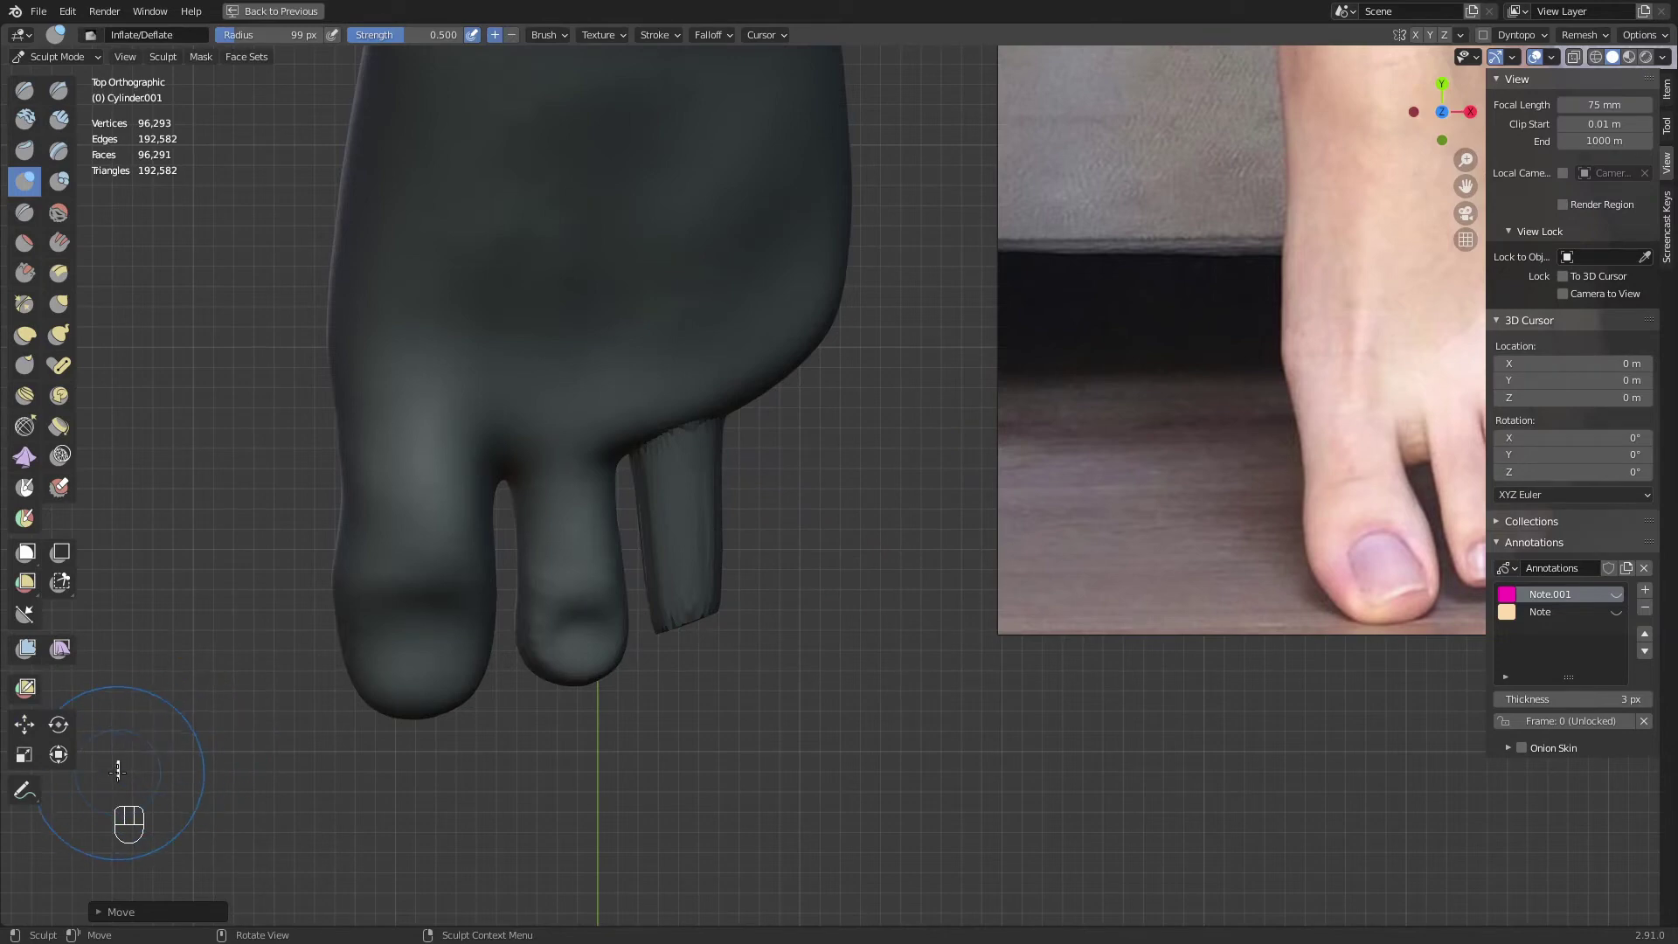
{"action": "mouse_move", "coordinate": [629, 691]}
{"action": "middle_mouse_down"}
{"action": "mouse_move", "coordinate": [651, 573]}
{"action": "mouse_move", "coordinate": [688, 536]}
{"action": "middle_mouse_up"}
{"action": "key", "text": "f"}
{"action": "left_click", "coordinate": [676, 568]}
{"action": "mouse_move", "coordinate": [686, 542]}
{"action": "left_mouse_down"}
{"action": "mouse_move", "coordinate": [676, 569]}
{"action": "mouse_move", "coordinate": [683, 527]}
{"action": "left_mouse_up"}
{"action": "middle_click_drag", "start_coordinate": [684, 526], "coordinate": [590, 551]}
{"action": "key", "text": "f"}
{"action": "left_click", "coordinate": [678, 560]}
{"action": "left_click_drag", "start_coordinate": [678, 560], "coordinate": [669, 547]}
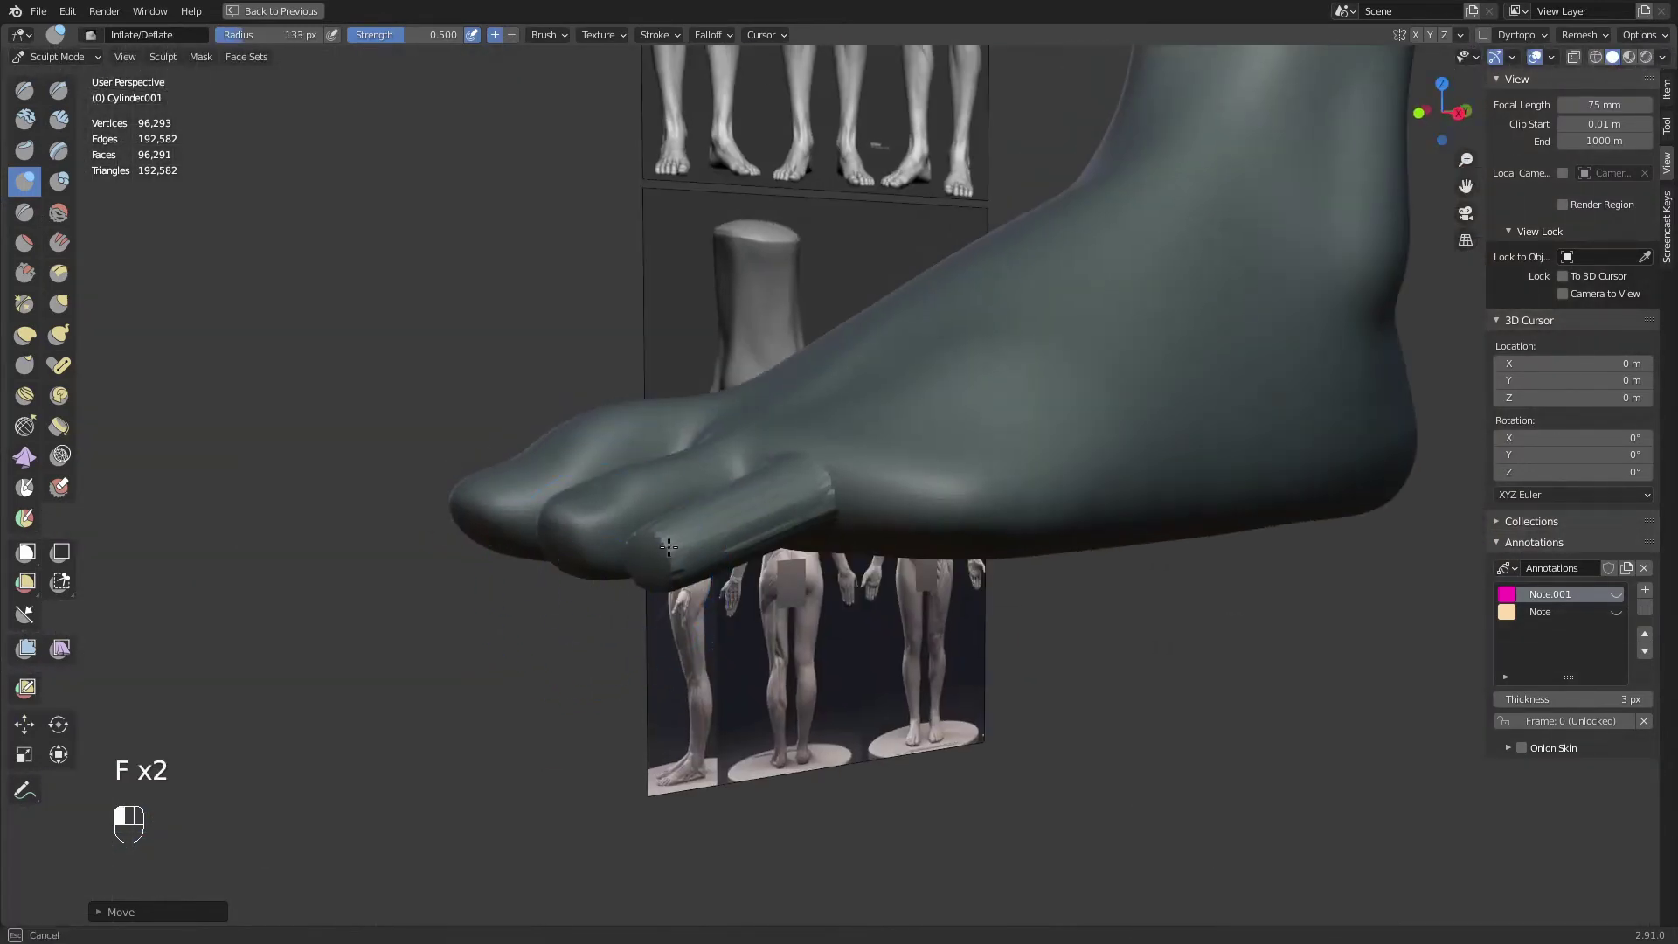
{"action": "mouse_move", "coordinate": [699, 544]}
{"action": "middle_mouse_down"}
{"action": "mouse_move", "coordinate": [661, 515]}
{"action": "mouse_move", "coordinate": [881, 685]}
{"action": "middle_mouse_up"}
{"action": "key", "text": "f"}
{"action": "mouse_move", "coordinate": [881, 685]}
{"action": "middle_mouse_down"}
{"action": "mouse_move", "coordinate": [822, 651]}
{"action": "mouse_move", "coordinate": [883, 686]}
{"action": "middle_mouse_up"}
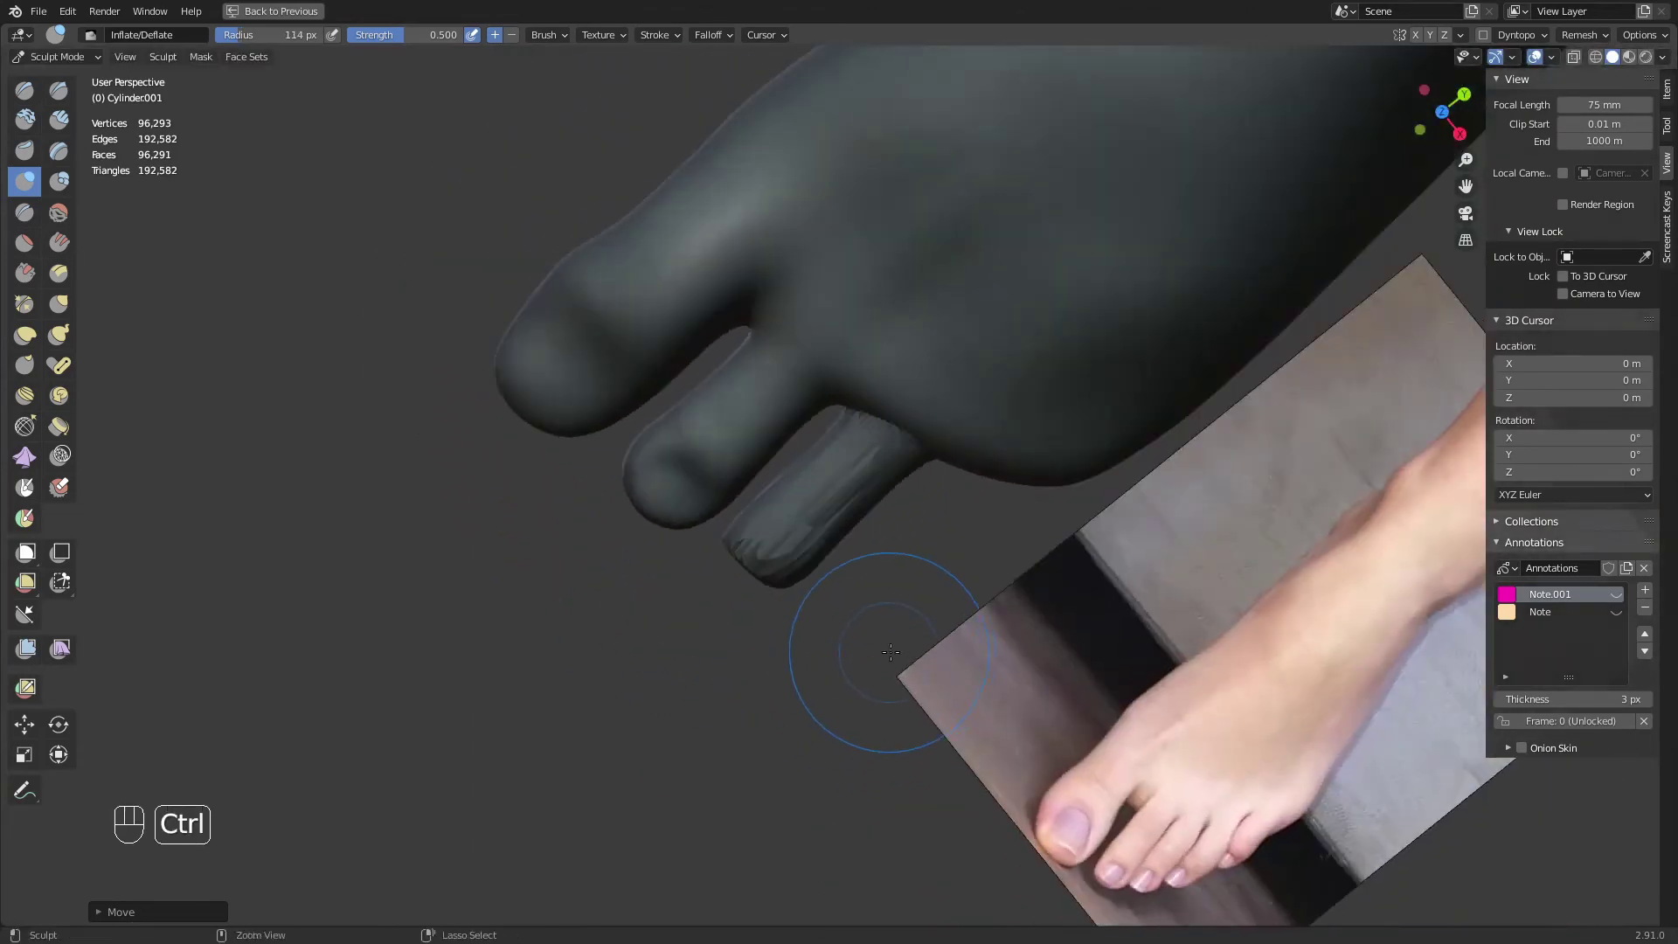
Remesh the foot and smooth the third toe's surface from above, the side and below
{"action": "key", "text": "ctrl+r"}
{"action": "middle_click_drag", "start_coordinate": [779, 637], "coordinate": [816, 469]}
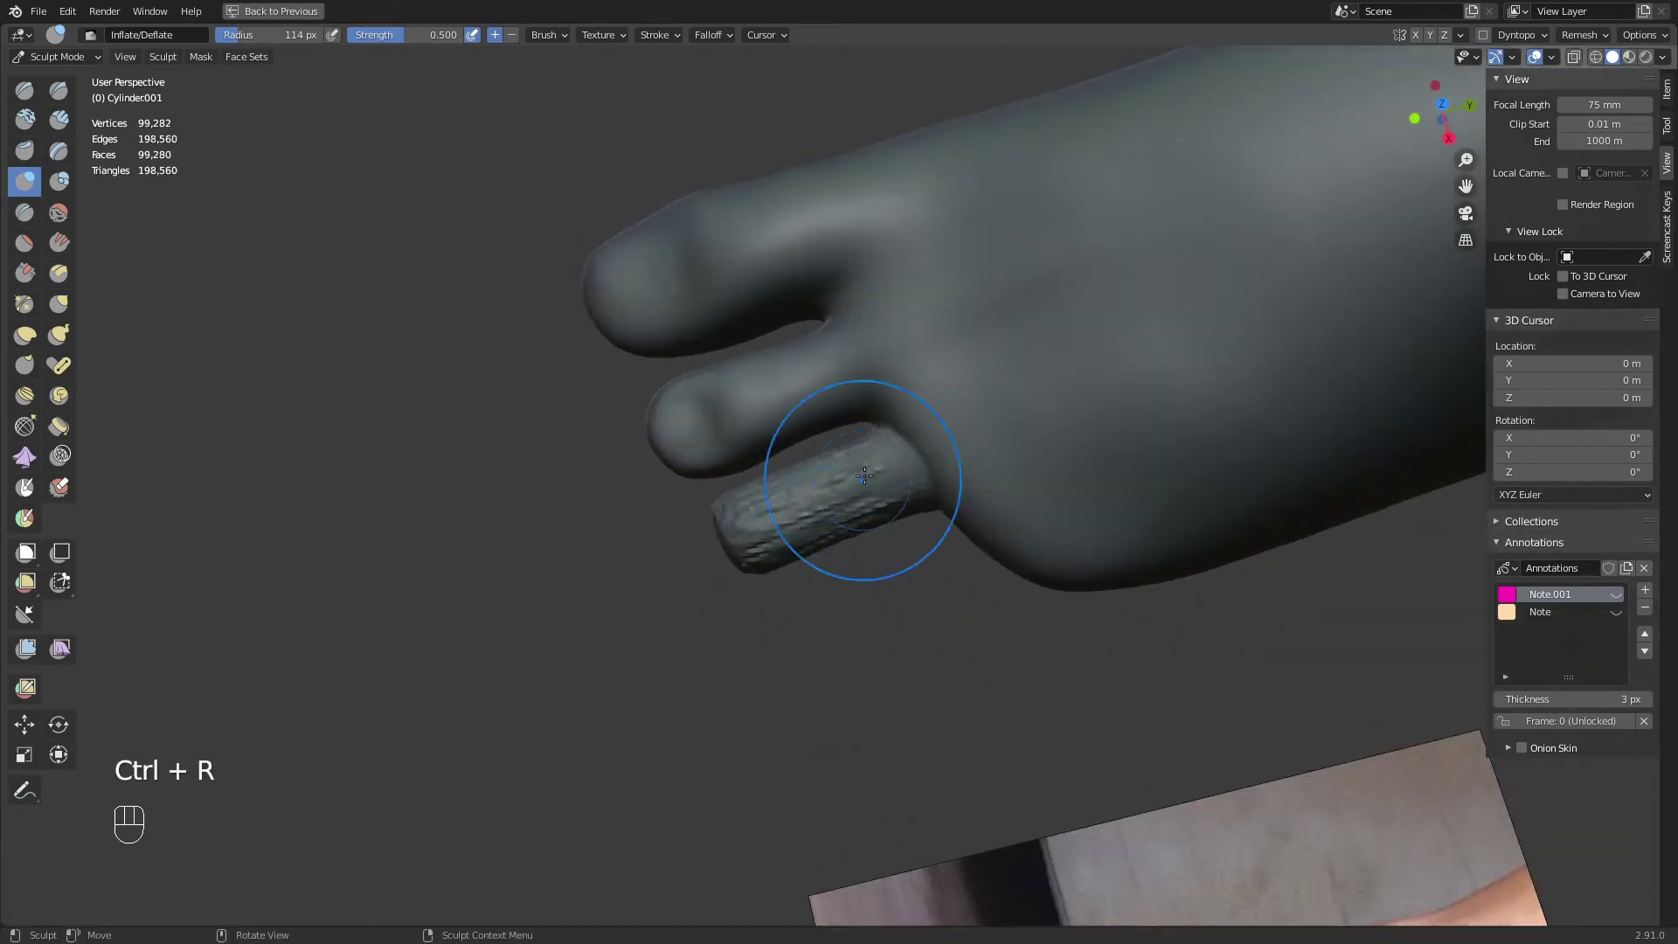
{"action": "left_click_drag", "start_coordinate": [816, 476], "coordinate": [782, 525], "text": "shift"}
{"action": "middle_click_drag", "start_coordinate": [797, 538], "coordinate": [903, 489]}
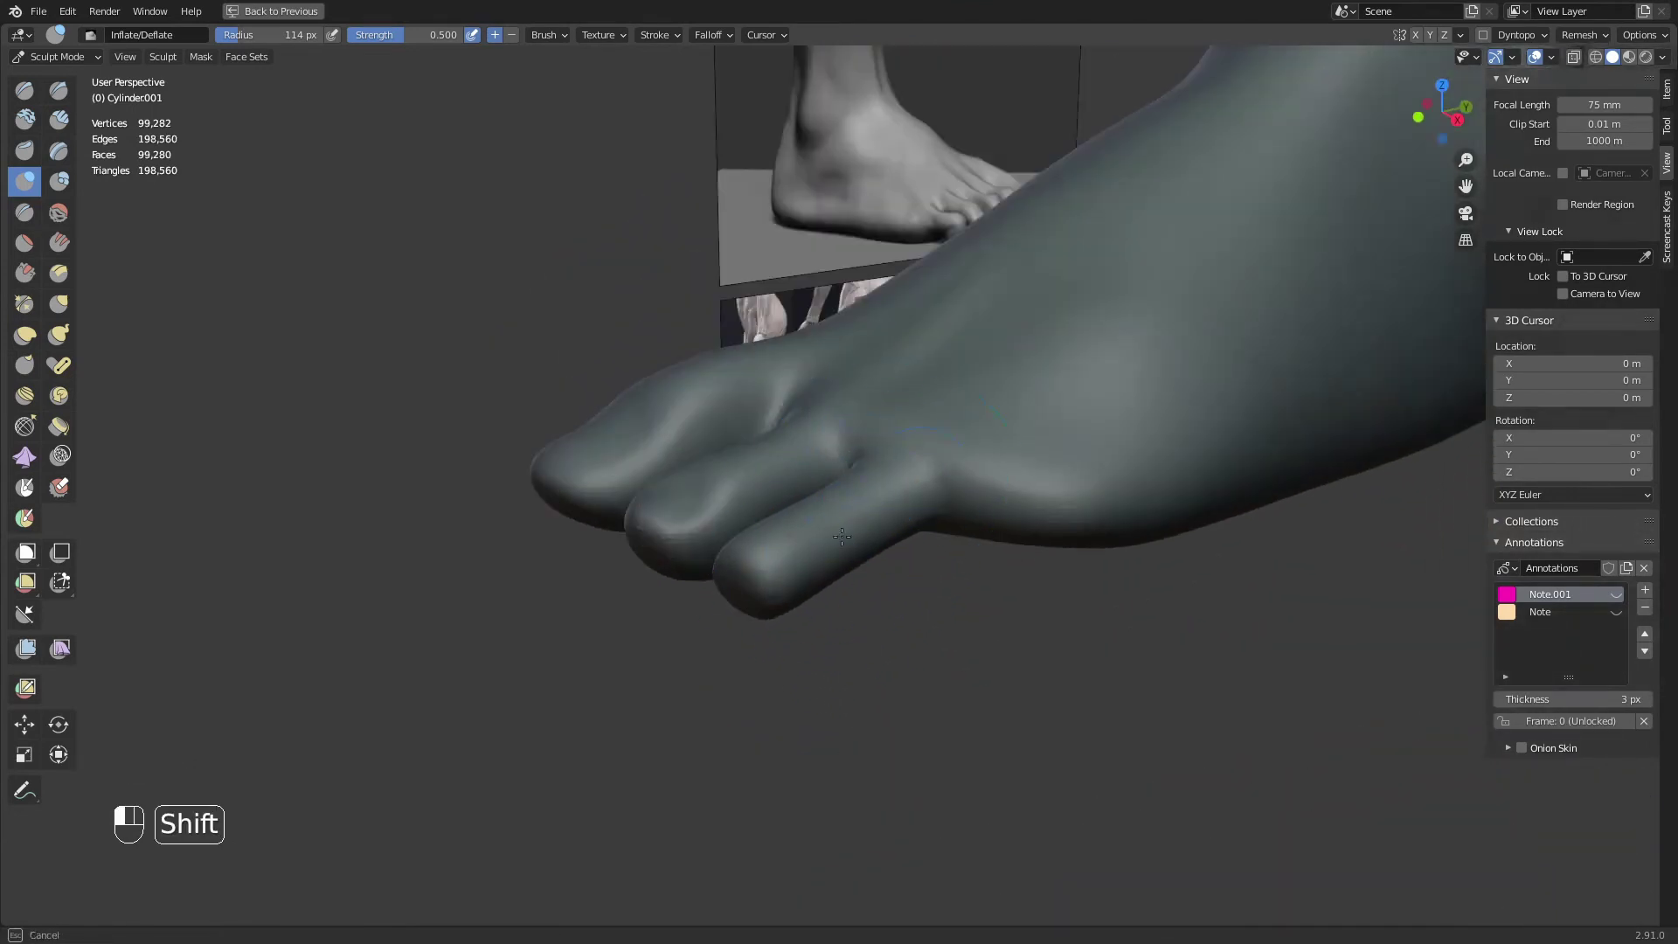
{"action": "middle_click_drag", "start_coordinate": [842, 537], "coordinate": [825, 495]}
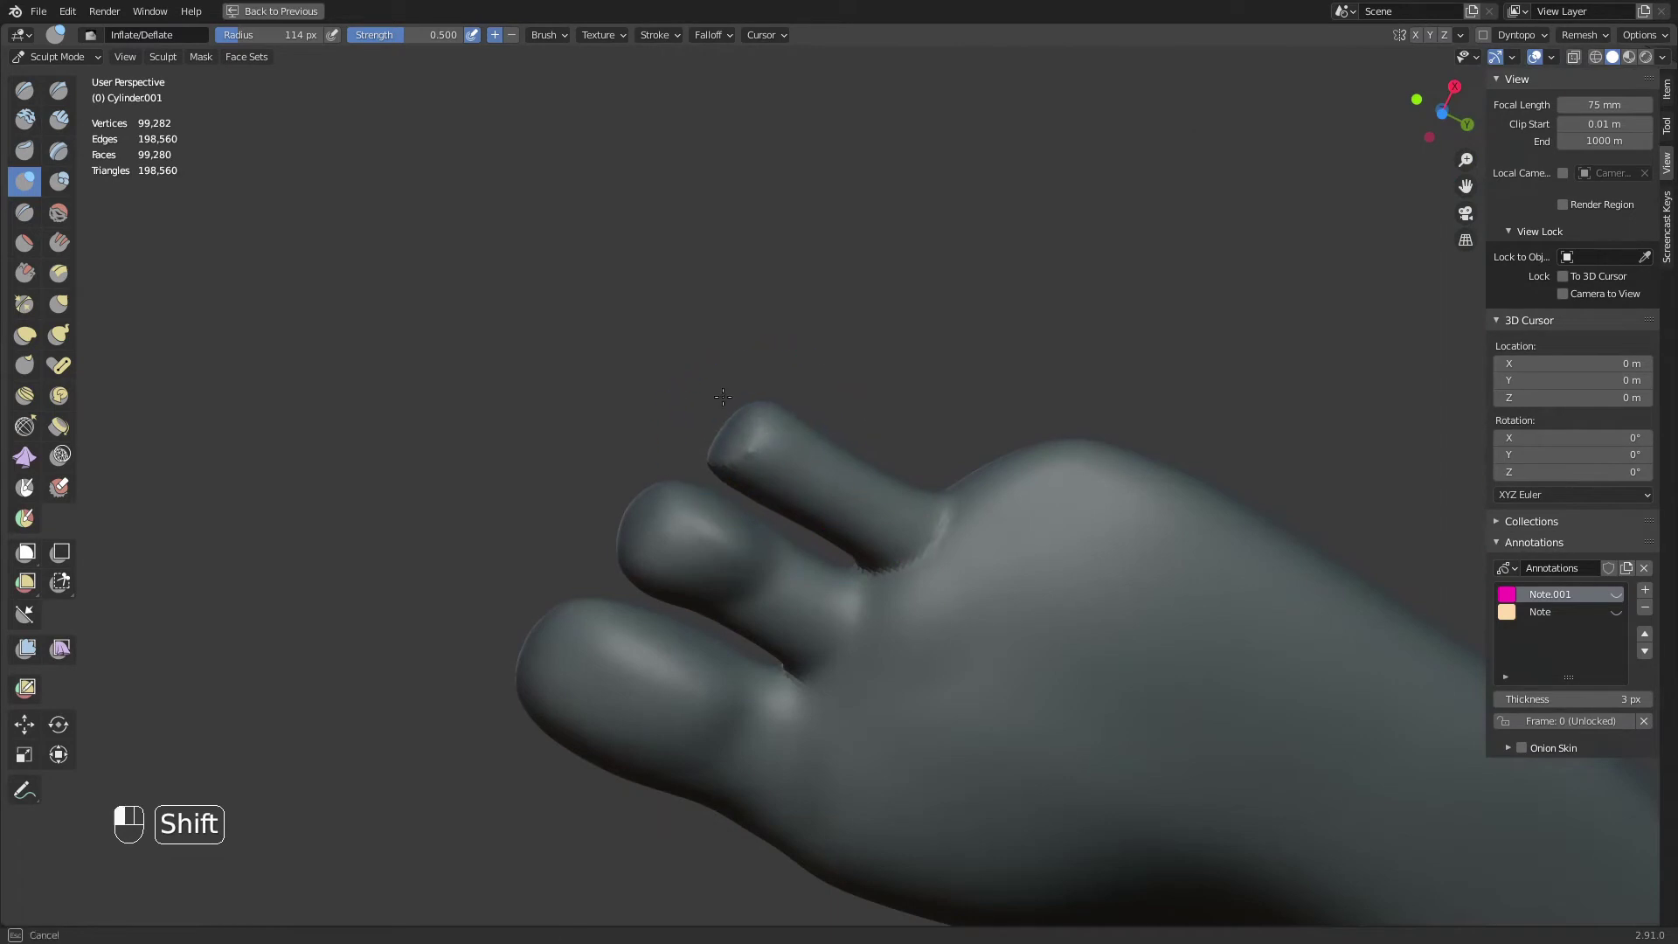
{"action": "middle_click_drag", "start_coordinate": [723, 397], "coordinate": [931, 429]}
Set the Inflate/Deflate brush radius to 142 px and compare the third toe with the reference photo in the top view
{"action": "key", "text": "KP_7"}
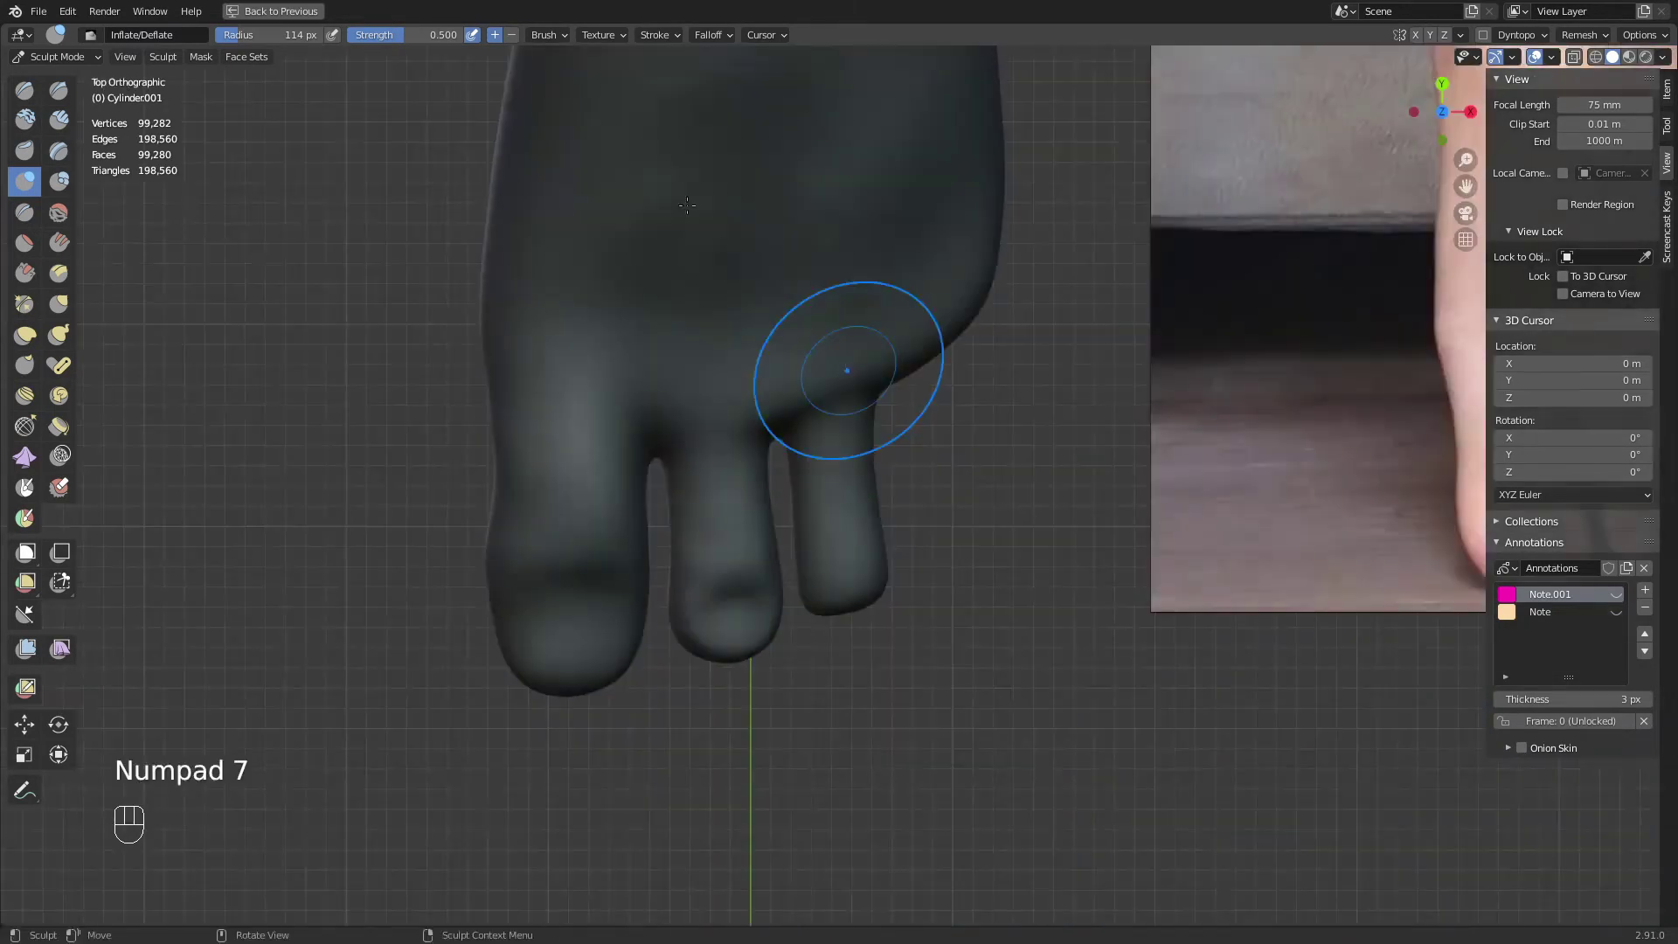
{"action": "scroll", "coordinate": [883, 542], "scroll_direction": "up", "scroll_amount": 4}
{"action": "key", "text": "f"}
{"action": "key", "text": "f"}
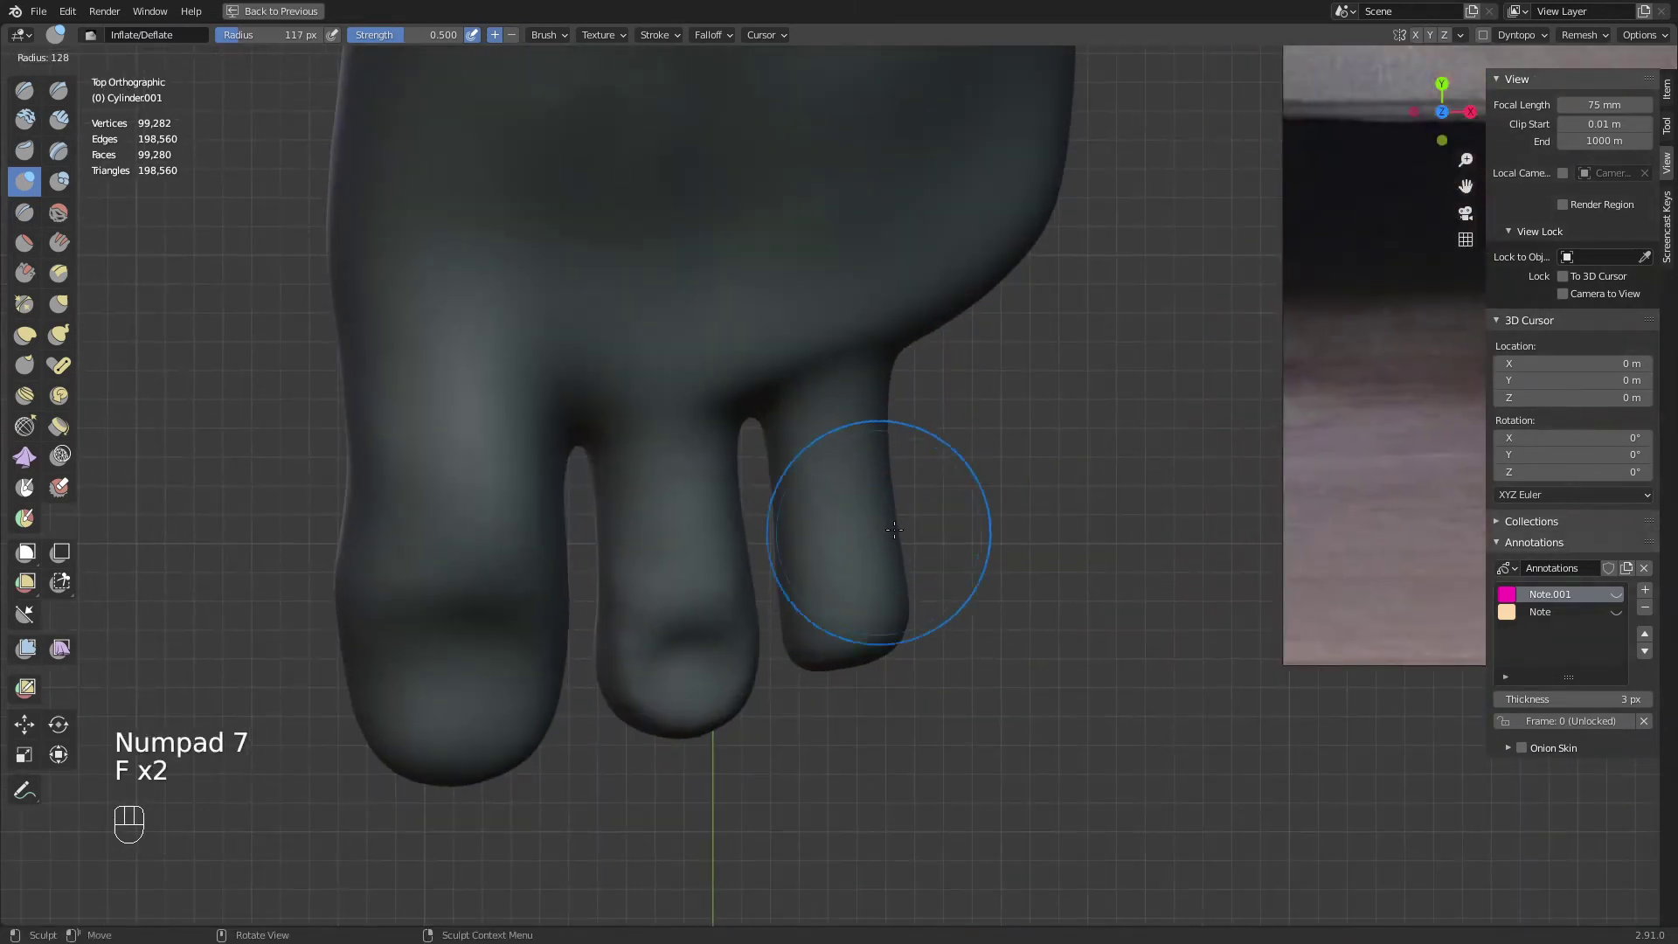
{"action": "left_click", "coordinate": [900, 511]}
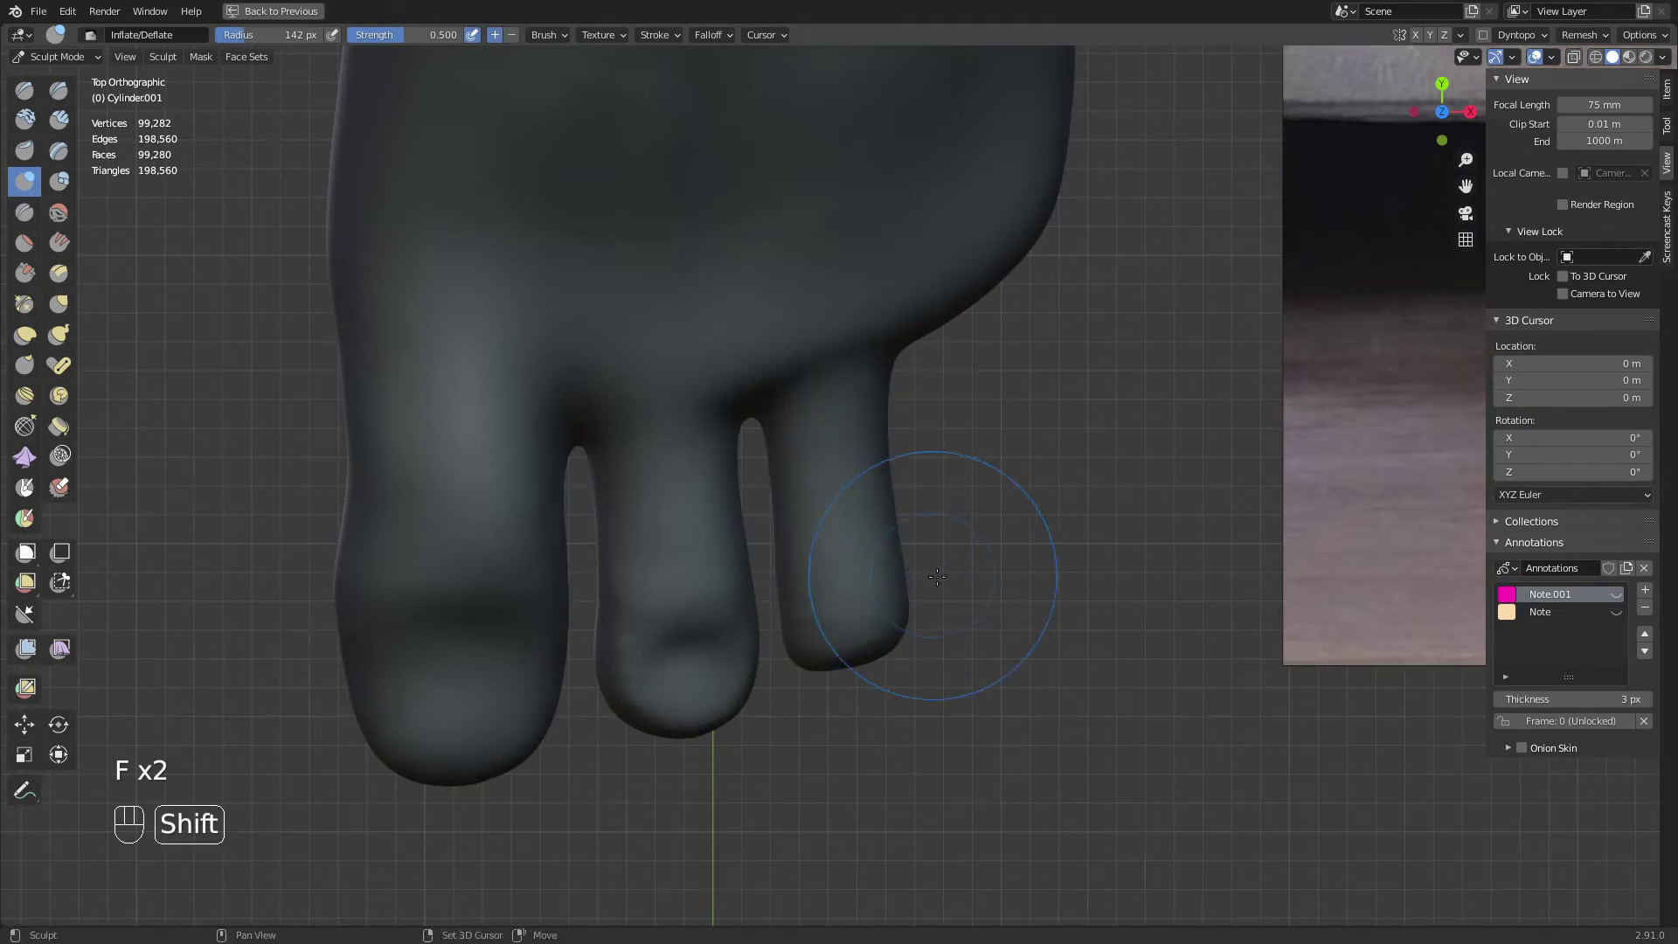
{"action": "middle_click_drag", "start_coordinate": [927, 566], "coordinate": [775, 656], "text": "shift"}
{"action": "scroll", "coordinate": [626, 599], "scroll_direction": "down", "scroll_amount": 1}
{"action": "middle_click_drag", "start_coordinate": [762, 595], "coordinate": [585, 602], "text": "shift"}
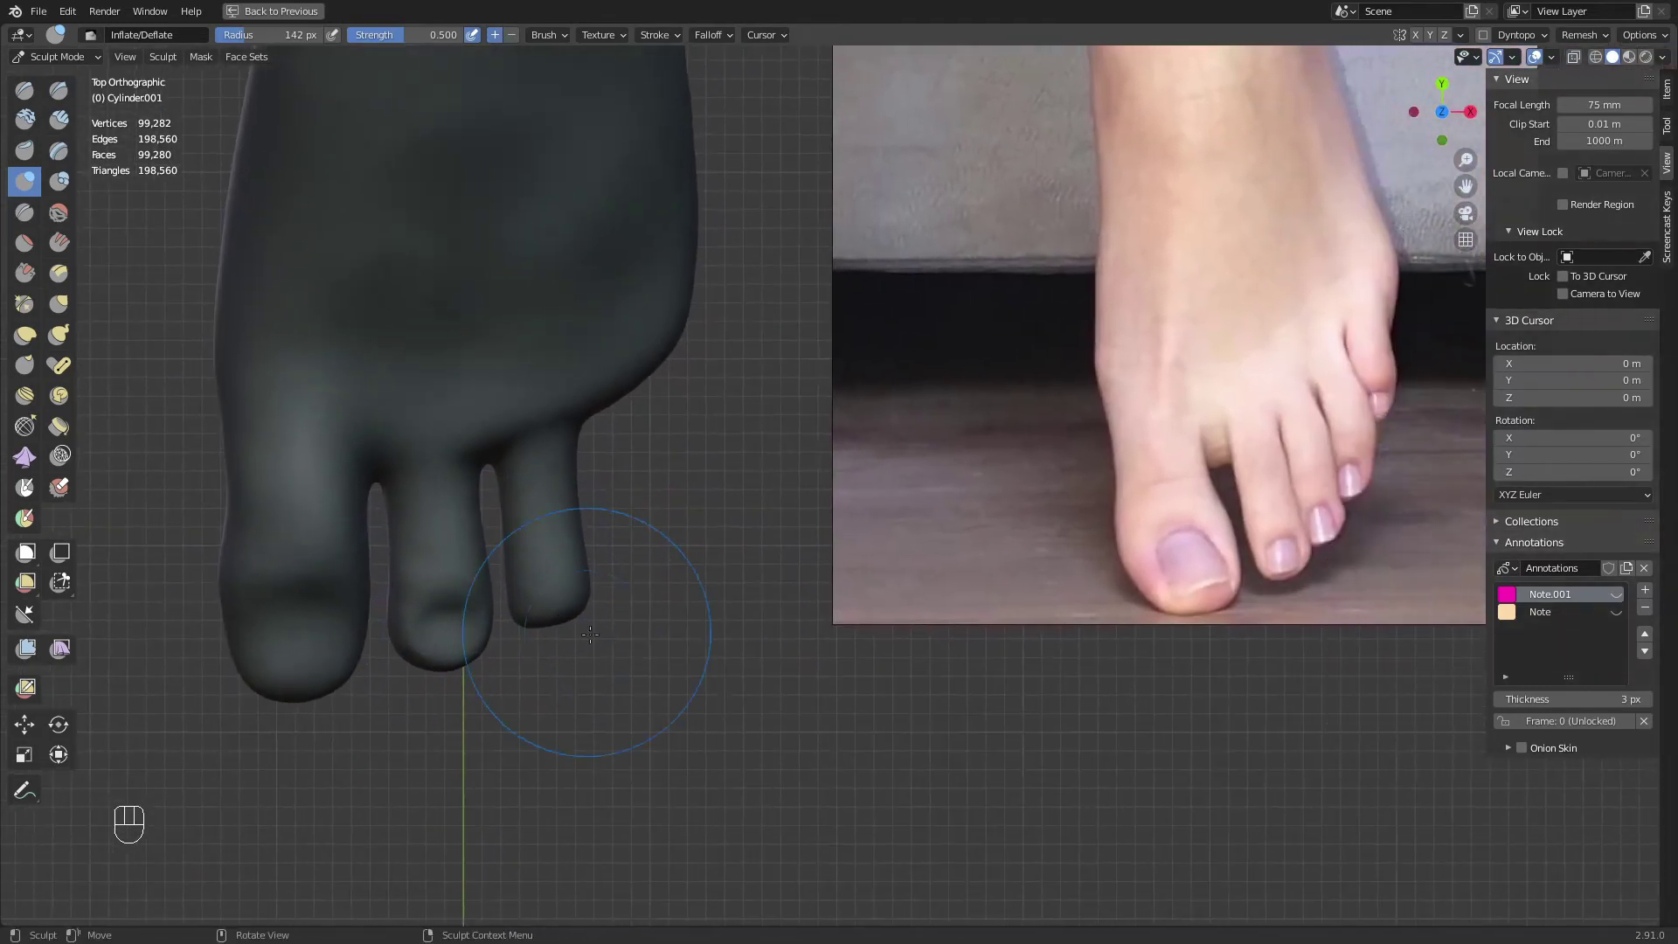
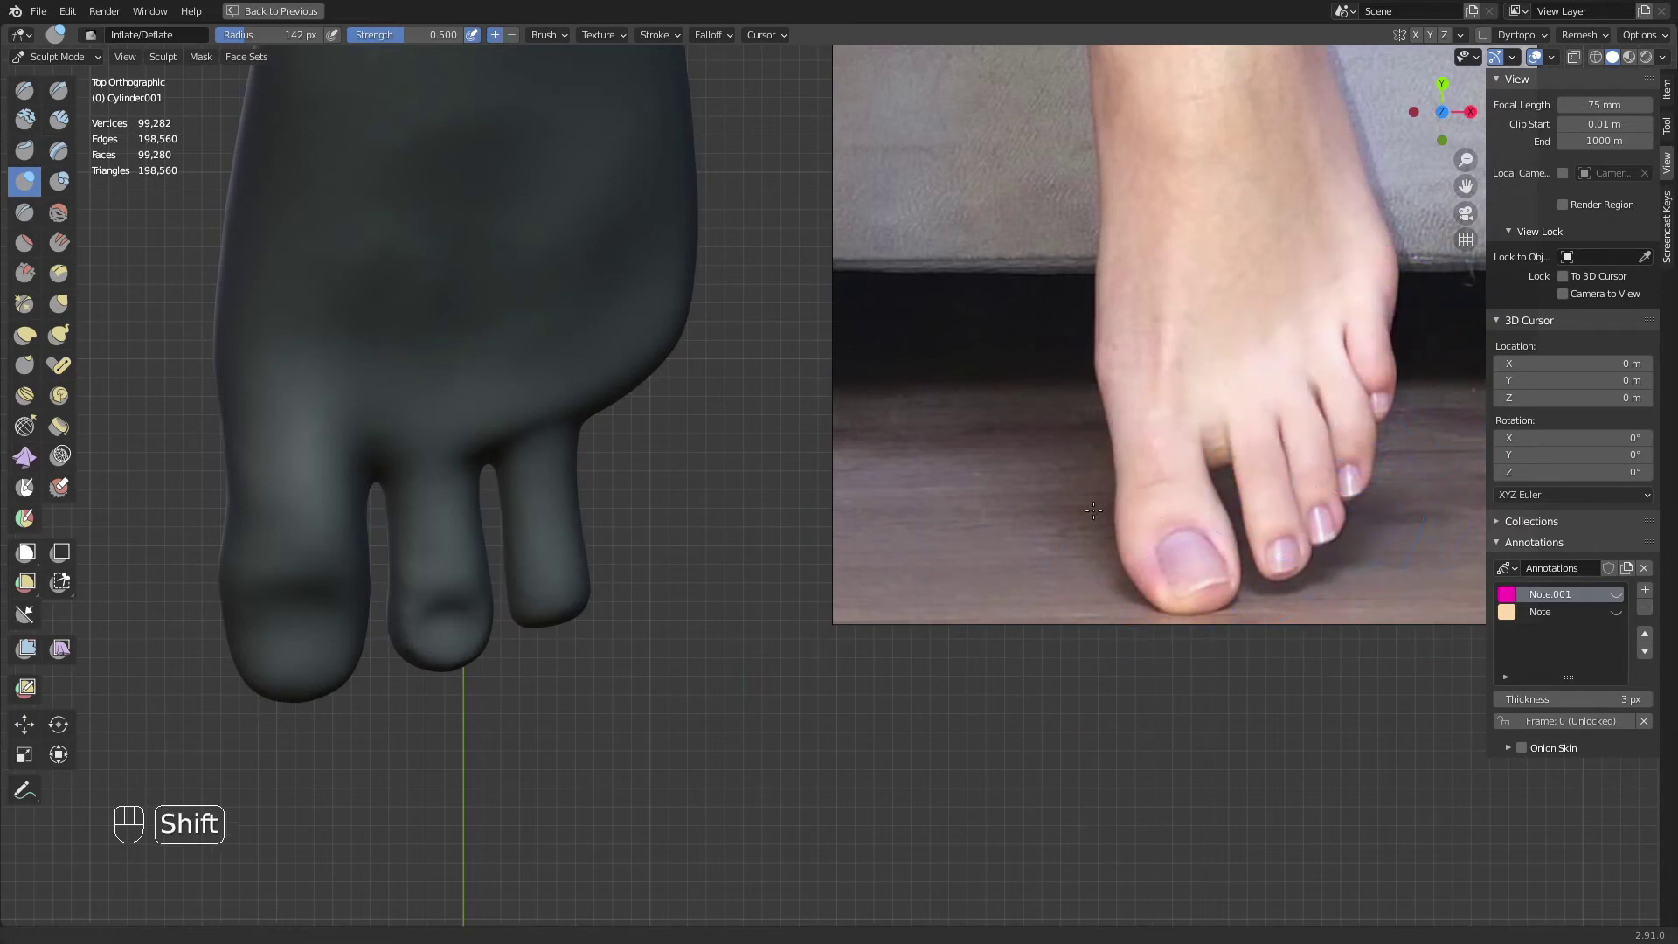
Activate the Annotate tool at the foot reference photo and add a new annotation layer coloured blue
{"action": "middle_click_drag", "start_coordinate": [1363, 490], "coordinate": [1103, 515], "text": "shift"}
{"action": "left_click", "coordinate": [24, 789]}
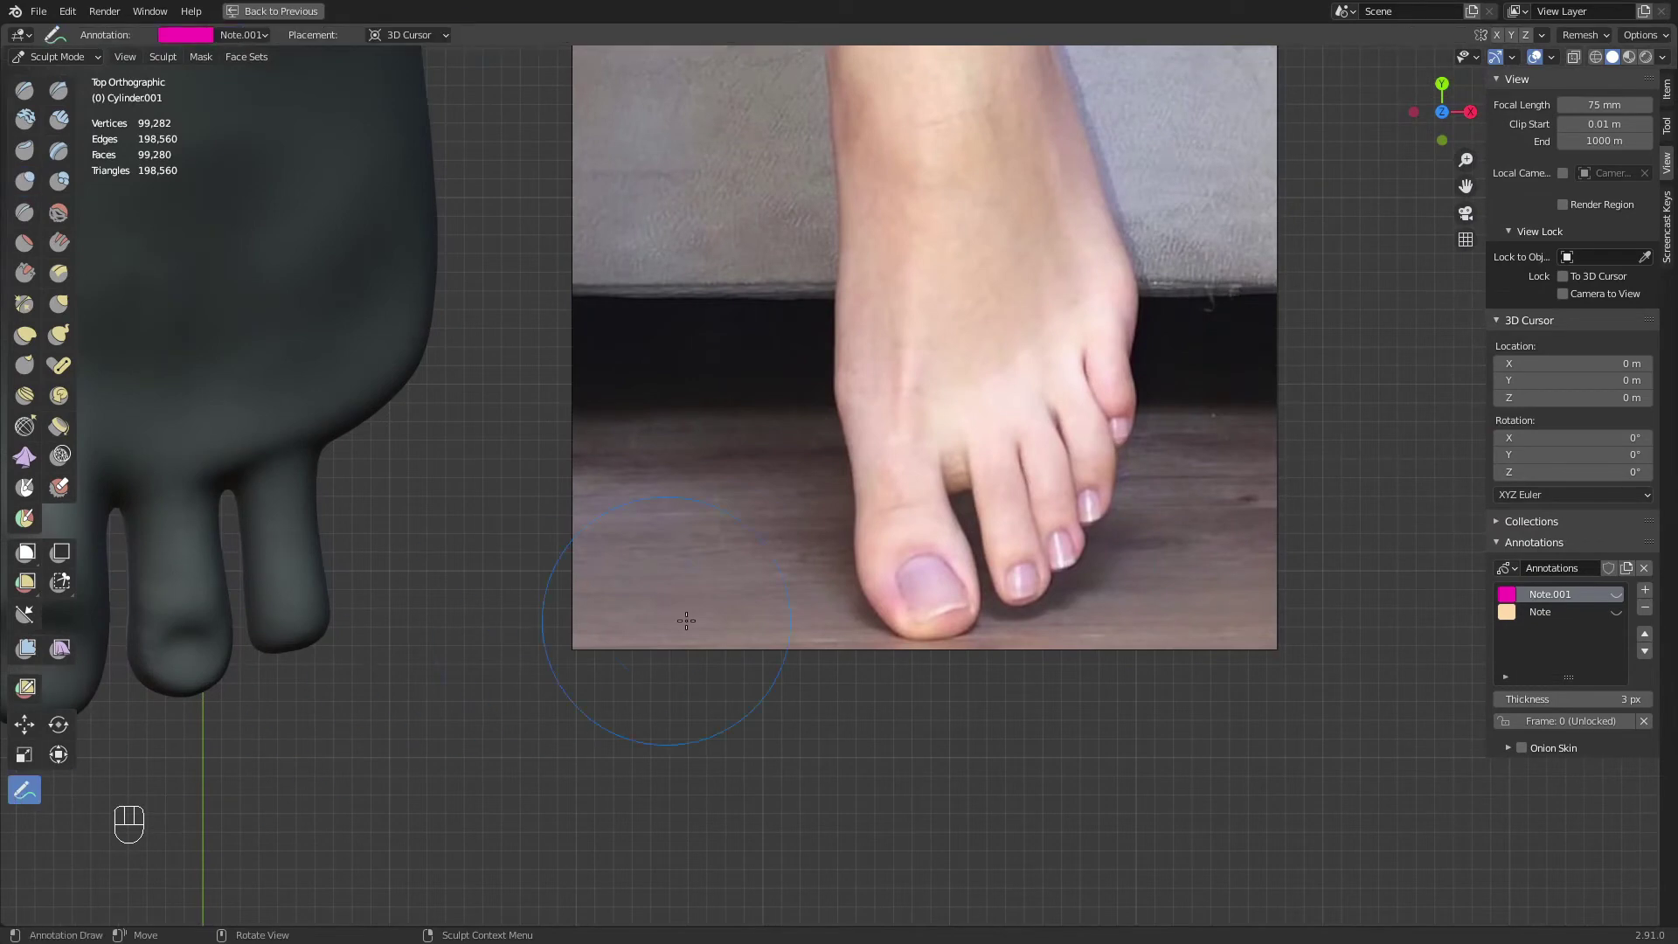
{"action": "scroll", "coordinate": [686, 612], "scroll_direction": "up", "scroll_amount": 2}
{"action": "left_click", "coordinate": [1507, 594]}
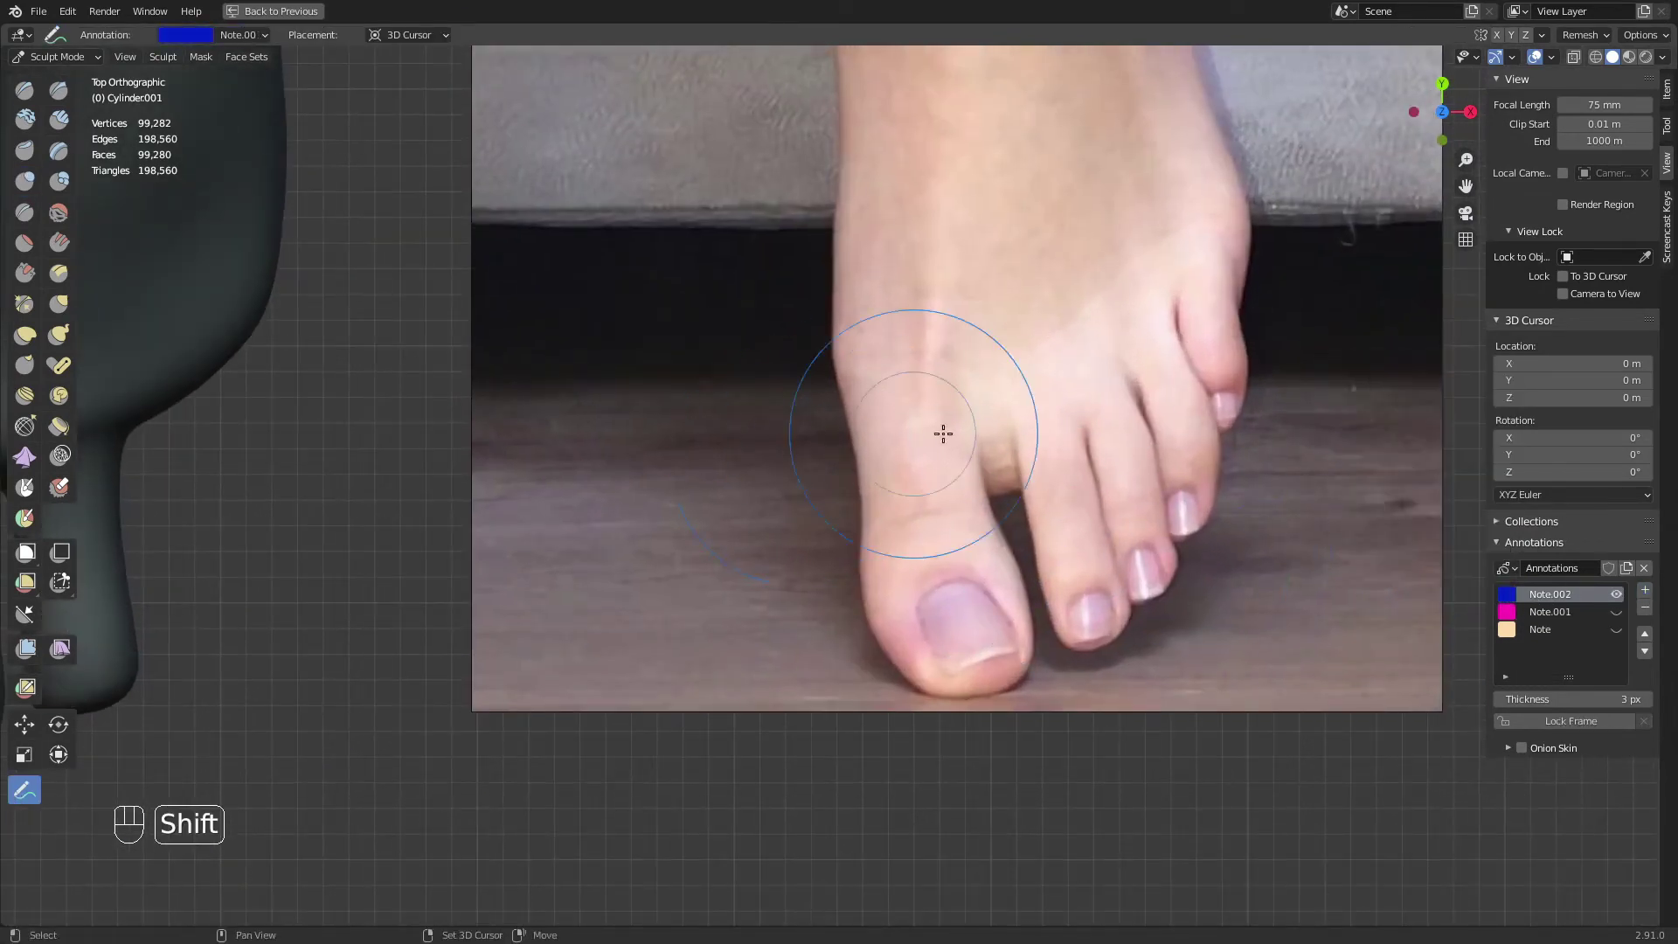
{"action": "middle_click_drag", "start_coordinate": [937, 431], "coordinate": [662, 454], "text": "shift"}
{"action": "key", "text": "f"}
{"action": "left_click", "coordinate": [749, 513]}
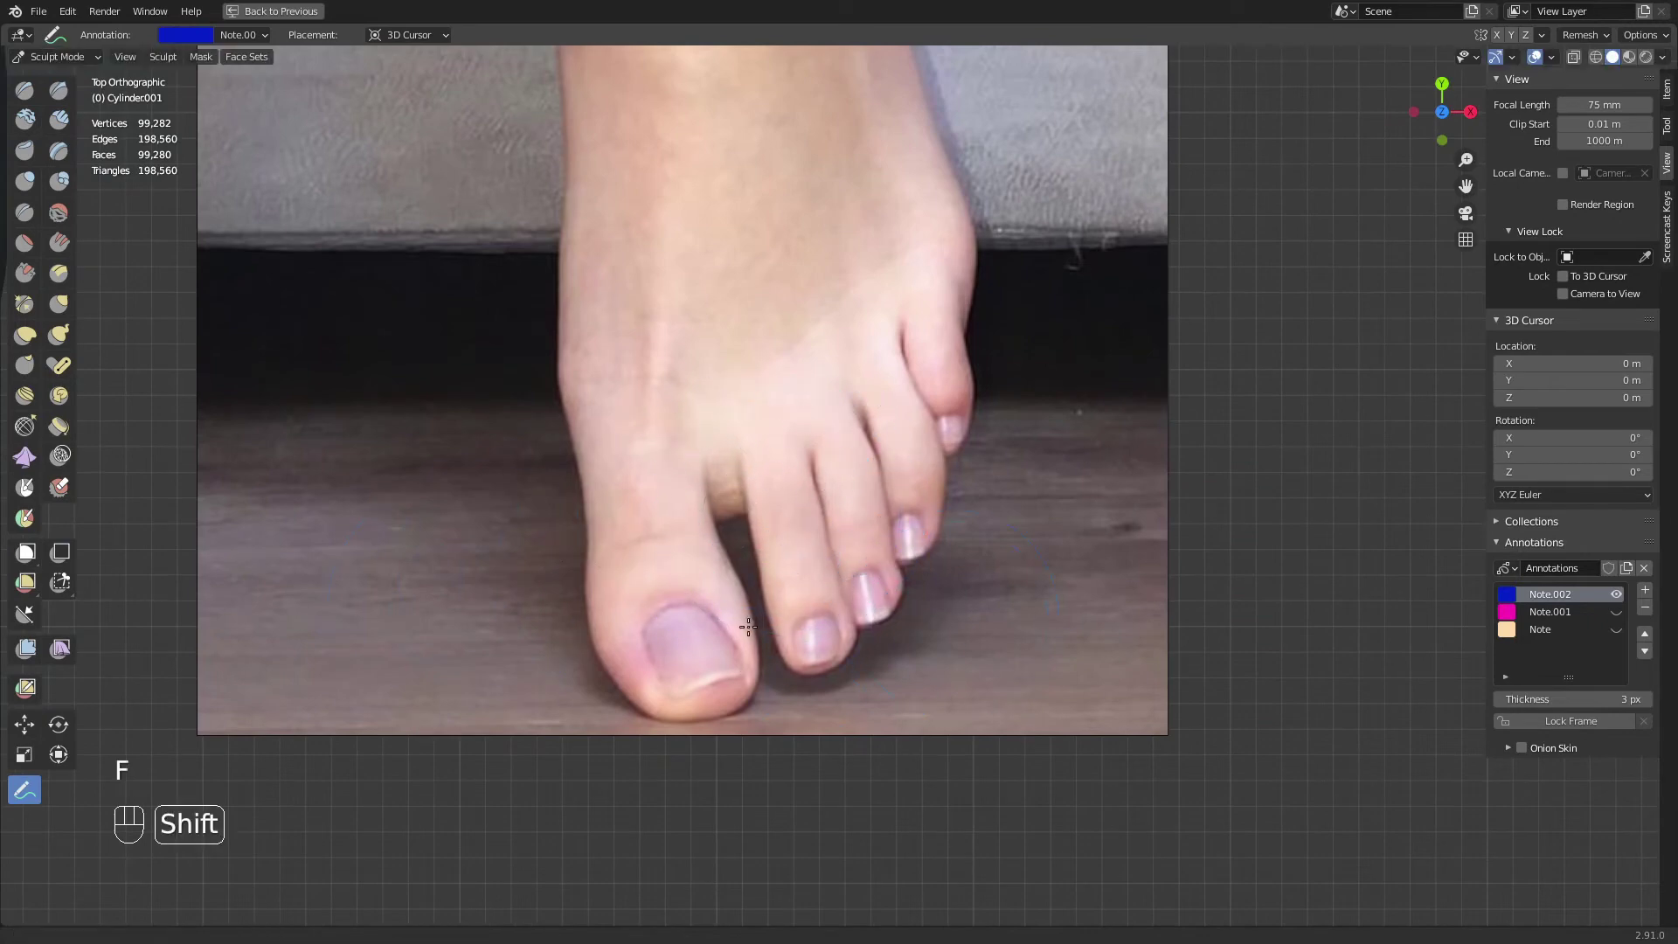
Draw blue annotation outlines on the foot photo around the big toe, the second and third toes, and the two outer toes
{"action": "middle_click_drag", "start_coordinate": [739, 622], "coordinate": [803, 621], "text": "shift"}
{"action": "key", "text": "f"}
{"action": "left_click", "coordinate": [723, 557]}
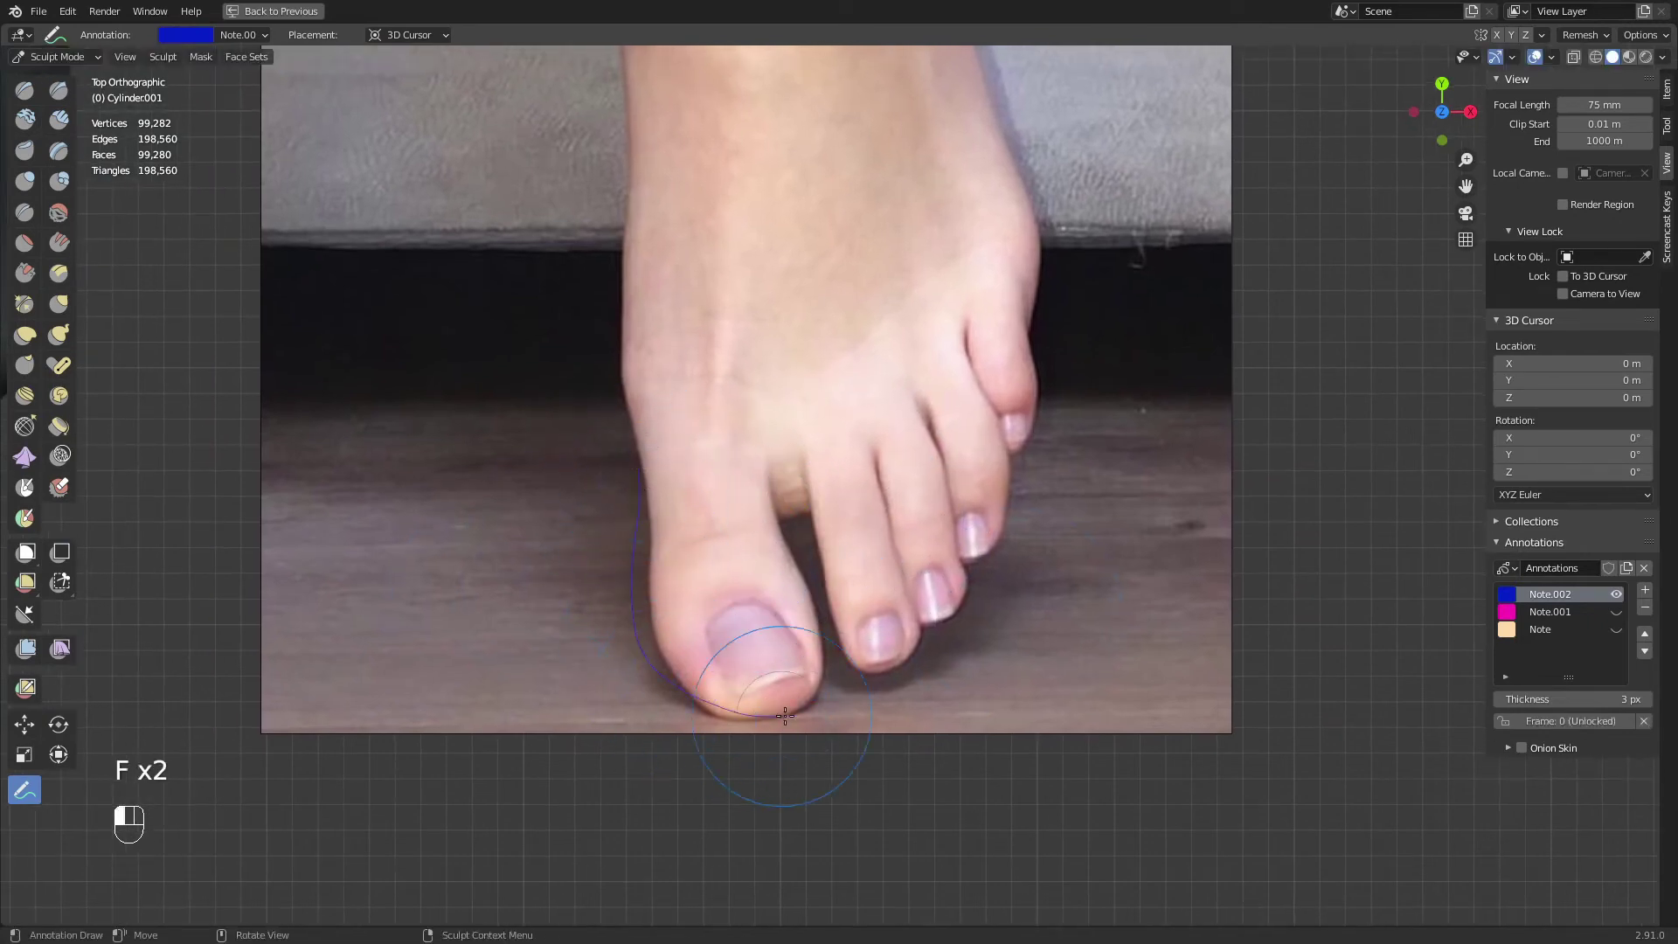
{"action": "mouse_move", "coordinate": [785, 715]}
{"action": "left_mouse_down"}
{"action": "mouse_move", "coordinate": [817, 487]}
{"action": "mouse_move", "coordinate": [660, 556]}
{"action": "left_mouse_up"}
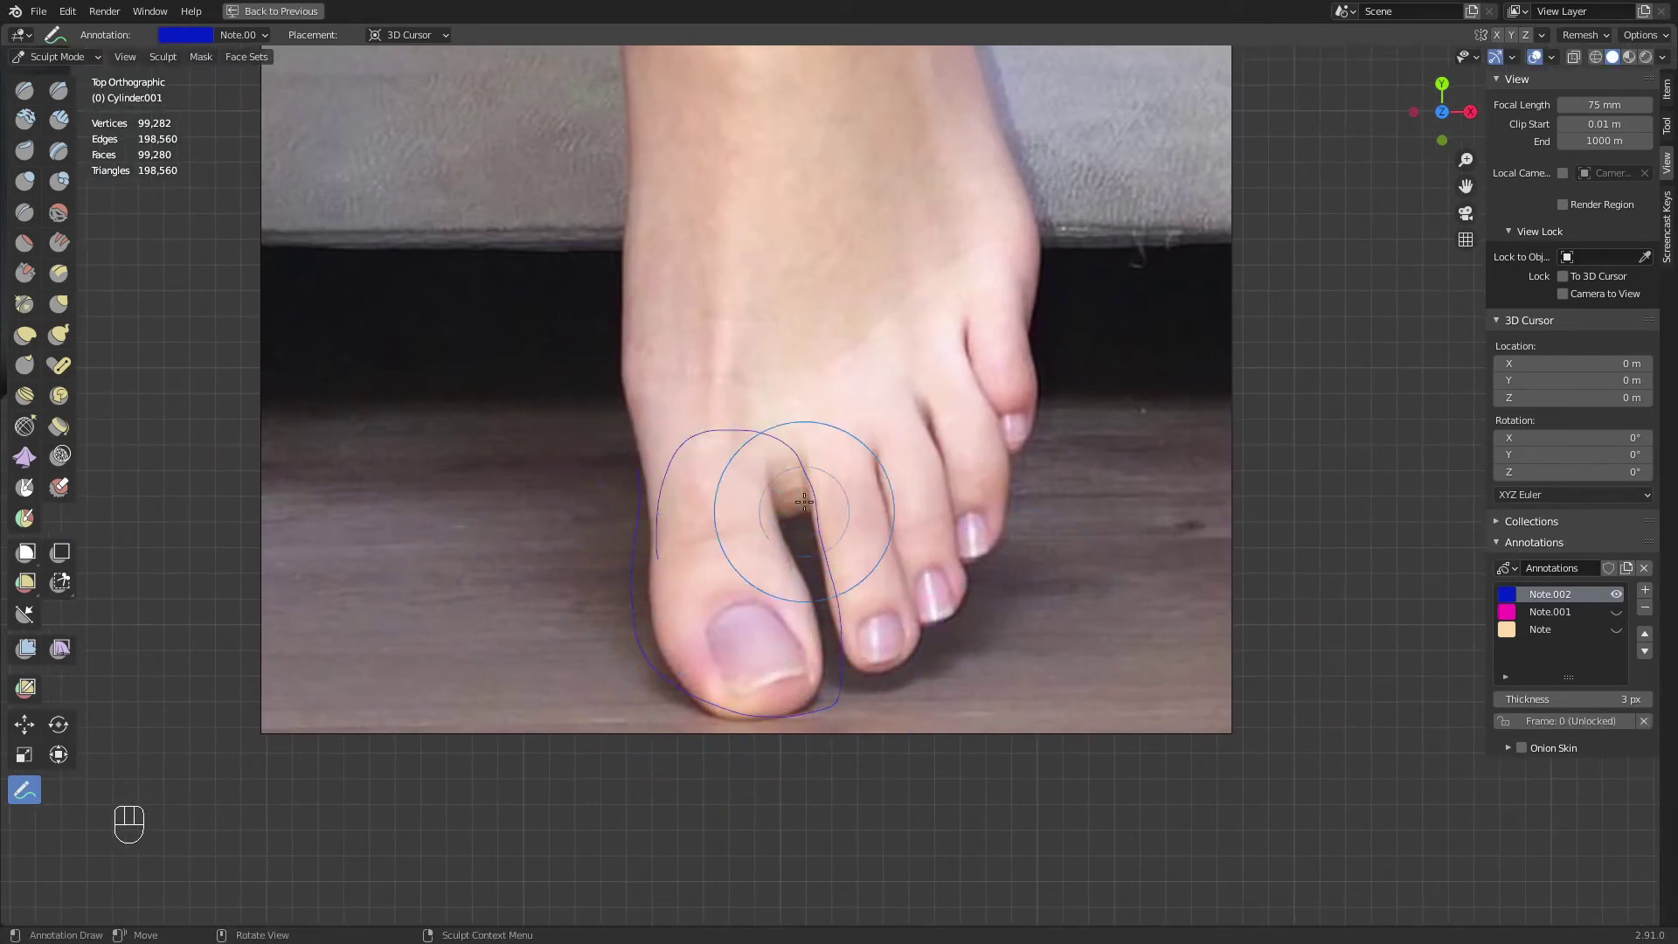
{"action": "mouse_move", "coordinate": [804, 501]}
{"action": "left_mouse_down"}
{"action": "mouse_move", "coordinate": [790, 487]}
{"action": "mouse_move", "coordinate": [824, 600]}
{"action": "left_mouse_up"}
{"action": "left_click_drag", "start_coordinate": [806, 491], "coordinate": [826, 616]}
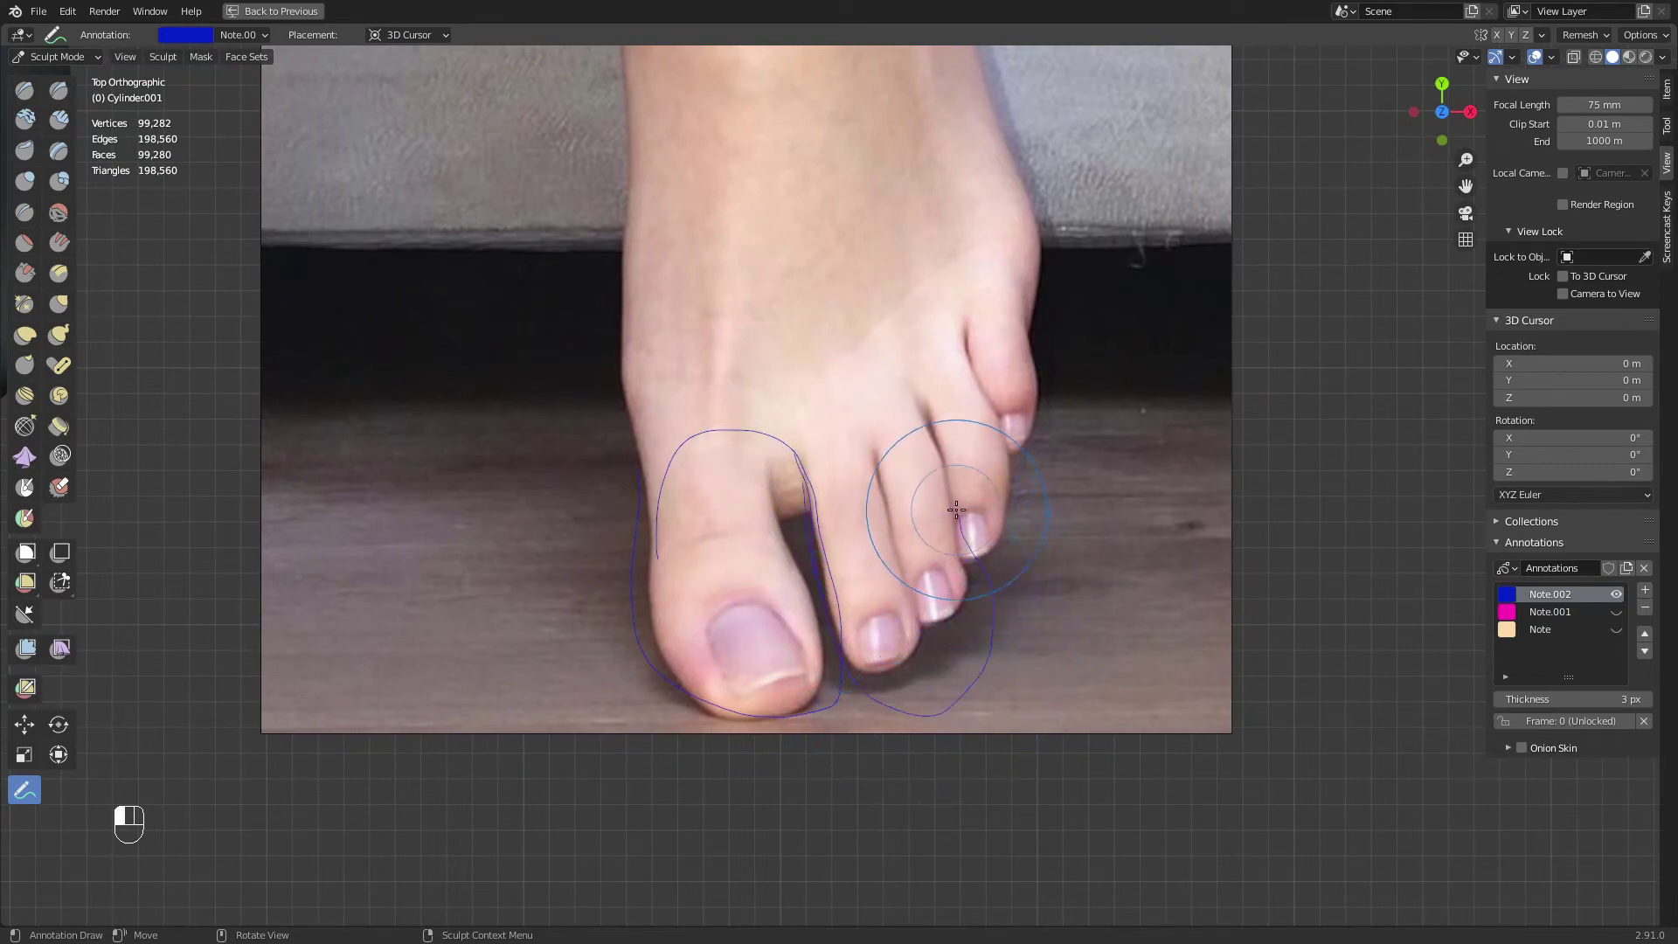
{"action": "mouse_move", "coordinate": [811, 500]}
{"action": "left_mouse_down"}
{"action": "mouse_move", "coordinate": [915, 377]}
{"action": "mouse_move", "coordinate": [956, 508]}
{"action": "left_mouse_up"}
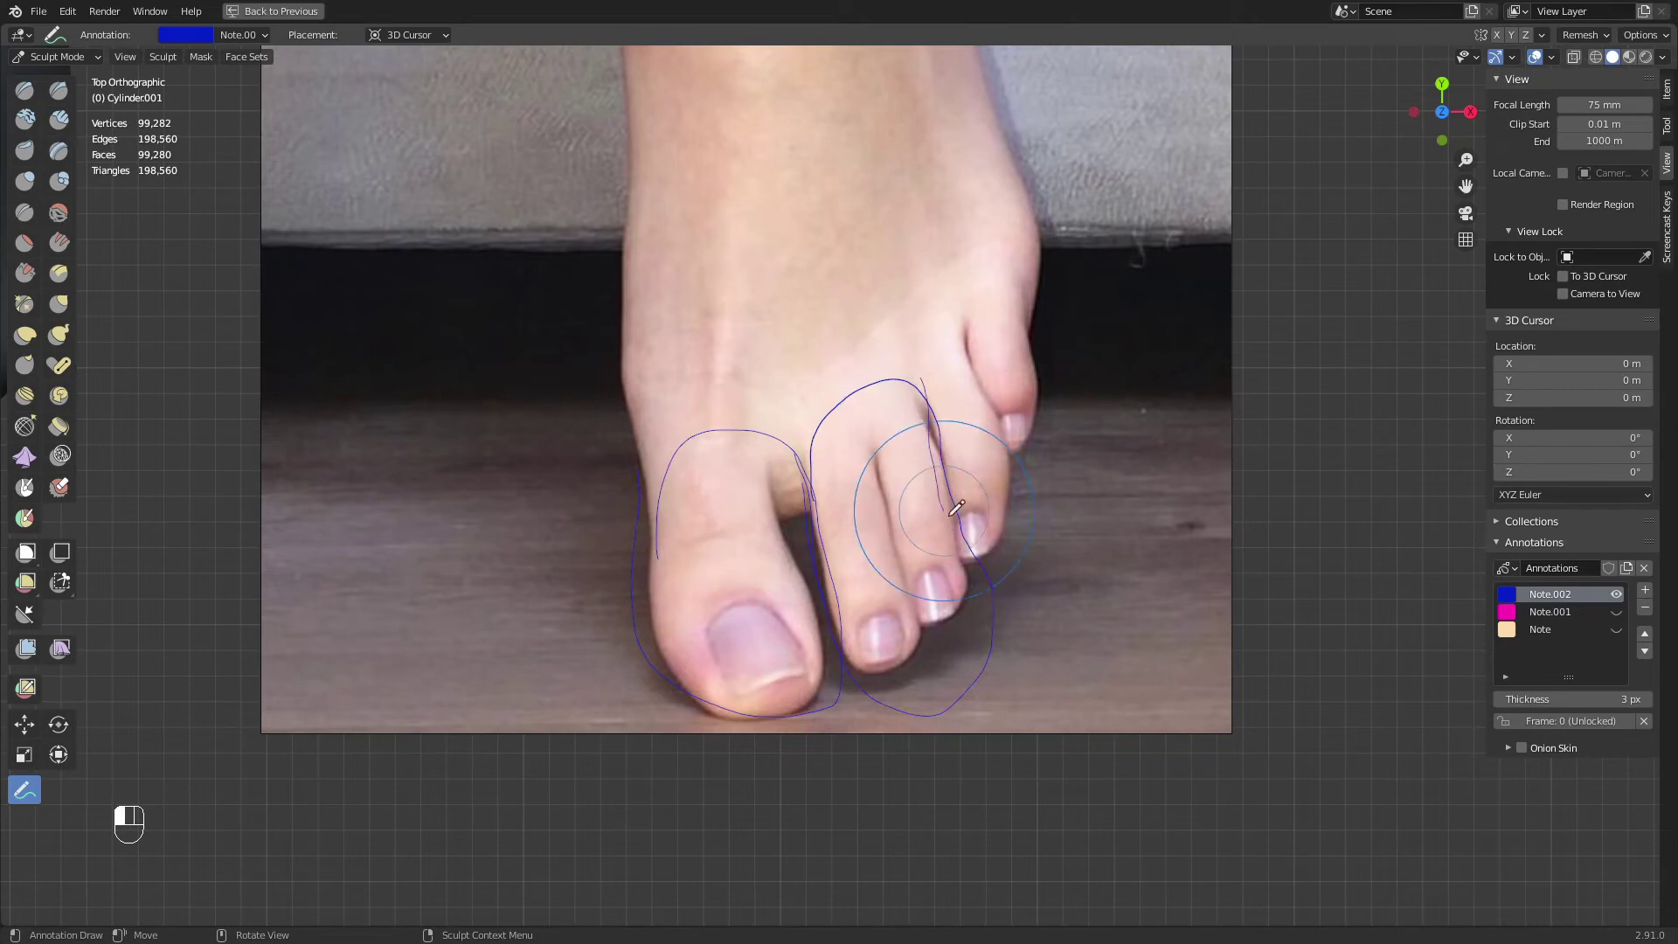
{"action": "mouse_move", "coordinate": [1074, 407]}
{"action": "left_mouse_down"}
{"action": "mouse_move", "coordinate": [955, 341]}
{"action": "mouse_move", "coordinate": [937, 450]}
{"action": "left_mouse_up"}
Pull the third toe's outer edge near the tip outward in the top view with the Grab brush at a 146 px radius
{"action": "mouse_move", "coordinate": [966, 448]}
{"action": "middle_mouse_down", "text": "ctrl"}
{"action": "mouse_move", "coordinate": [970, 465]}
{"action": "mouse_move", "coordinate": [875, 559]}
{"action": "mouse_move", "coordinate": [1027, 541]}
{"action": "middle_mouse_up", "text": "ctrl"}
{"action": "middle_click_drag", "start_coordinate": [848, 572], "coordinate": [1038, 531], "text": "shift"}
{"action": "middle_click_drag", "start_coordinate": [822, 686], "coordinate": [764, 498], "text": "ctrl"}
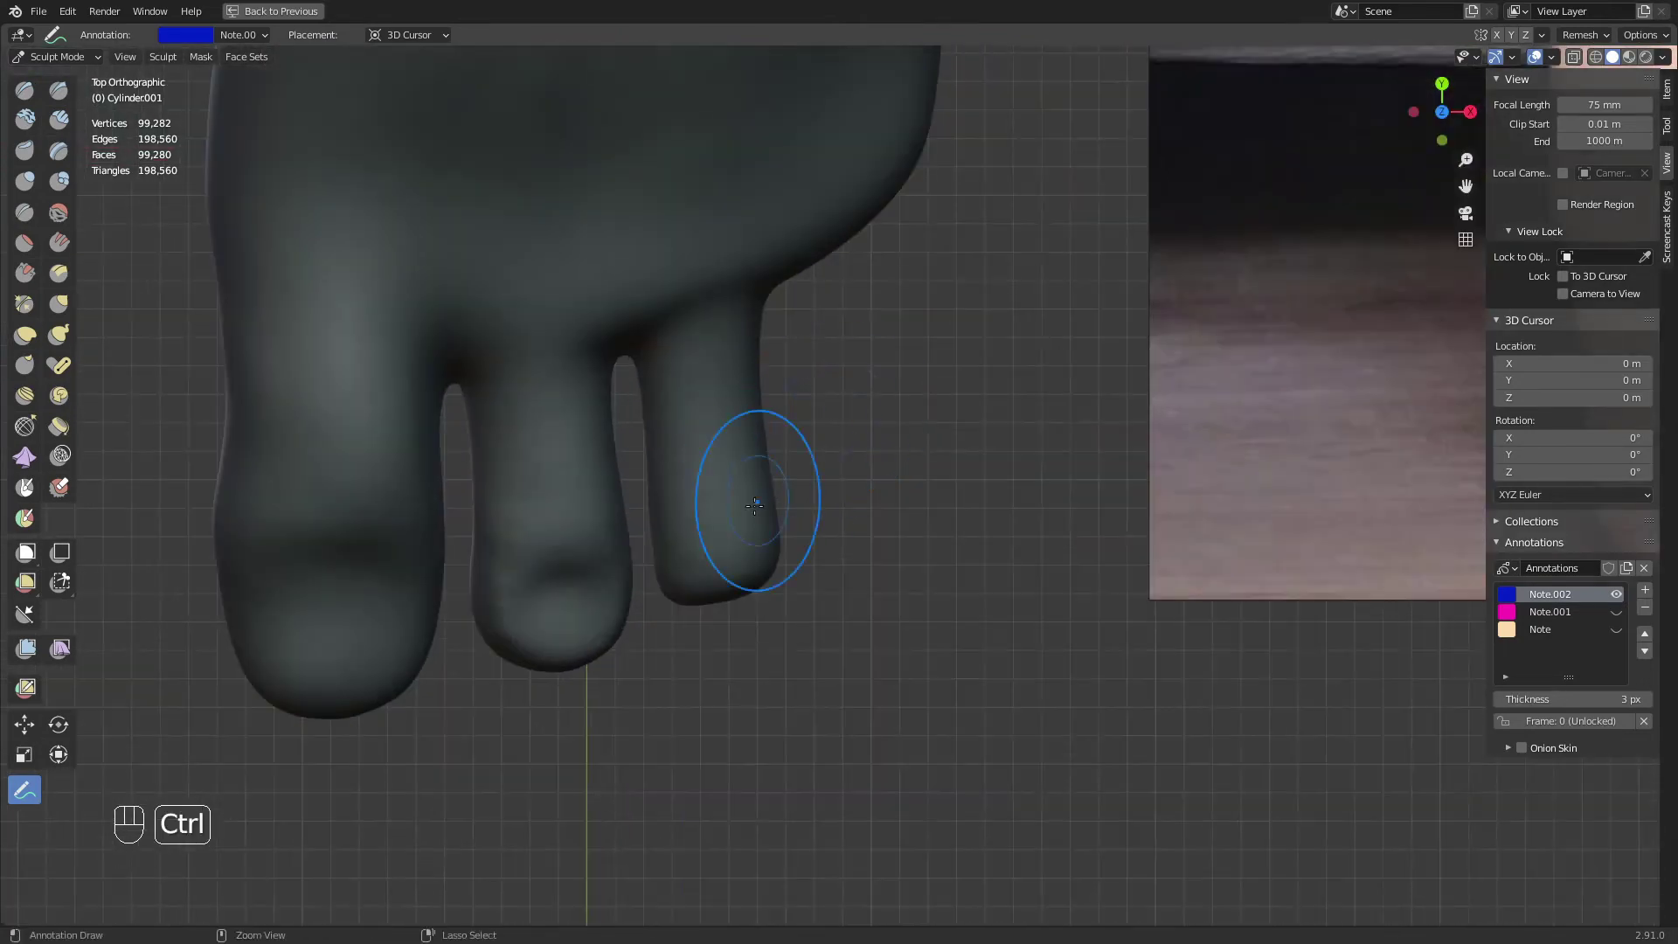
{"action": "middle_click_drag", "start_coordinate": [673, 392], "coordinate": [768, 432], "text": "shift"}
{"action": "middle_click_drag", "start_coordinate": [688, 590], "coordinate": [695, 627], "text": "shift"}
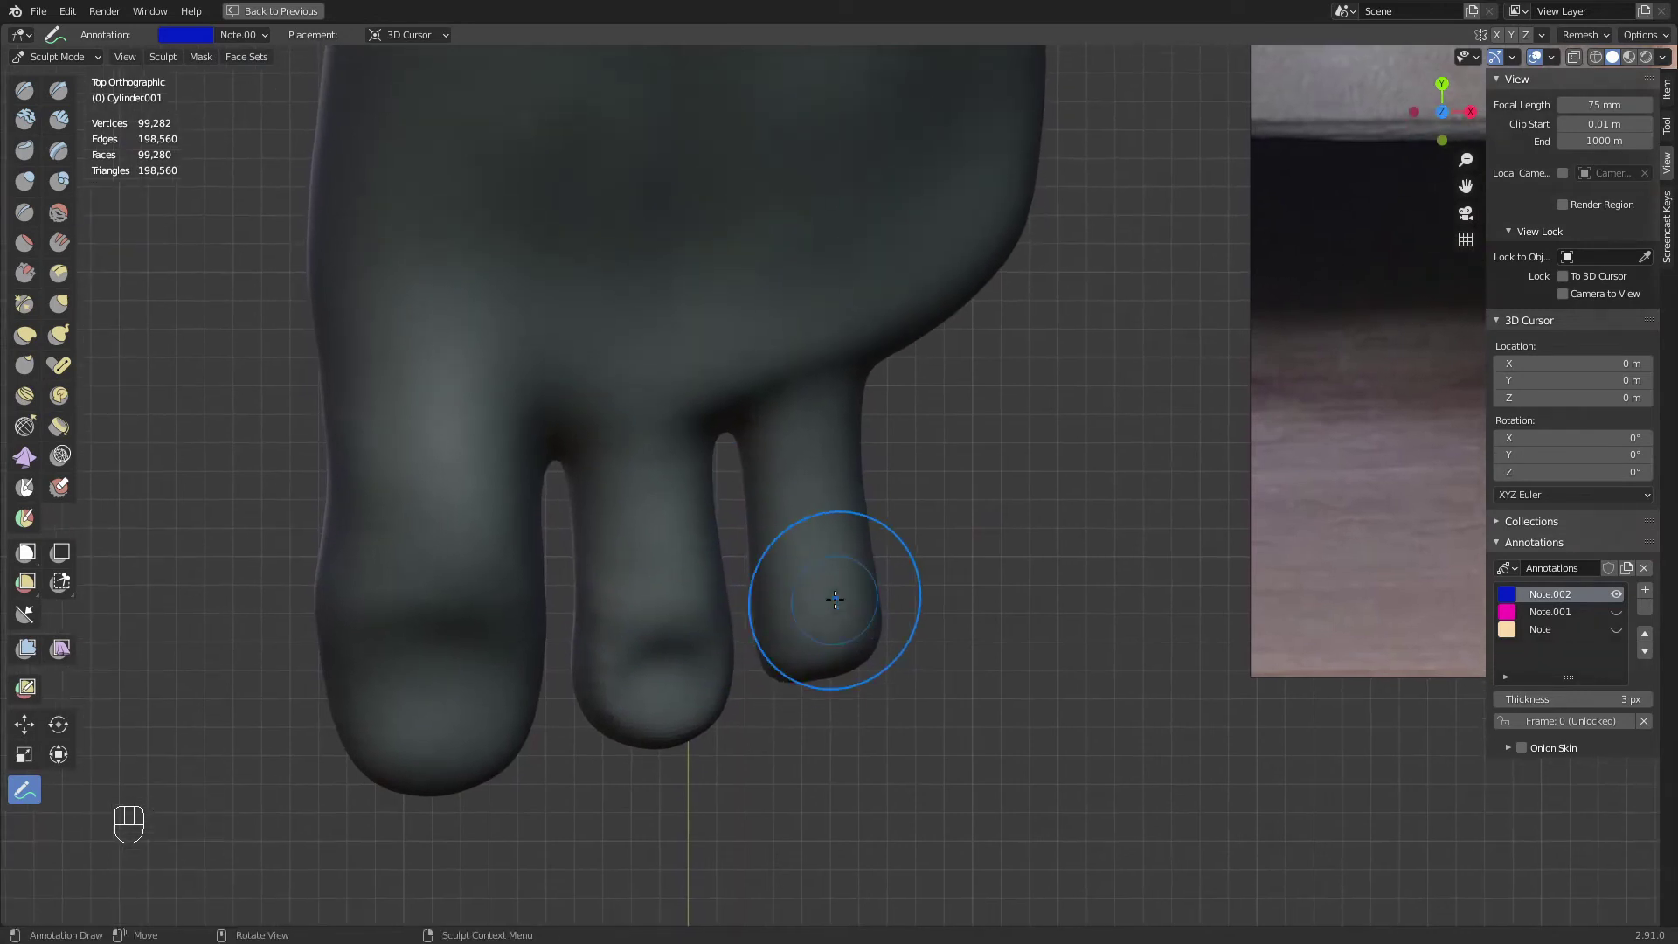
{"action": "key", "text": "g"}
{"action": "key", "text": "f"}
{"action": "left_click", "coordinate": [861, 597]}
{"action": "key", "text": "f"}
{"action": "left_click", "coordinate": [896, 609]}
{"action": "left_click_drag", "start_coordinate": [877, 588], "coordinate": [883, 584]}
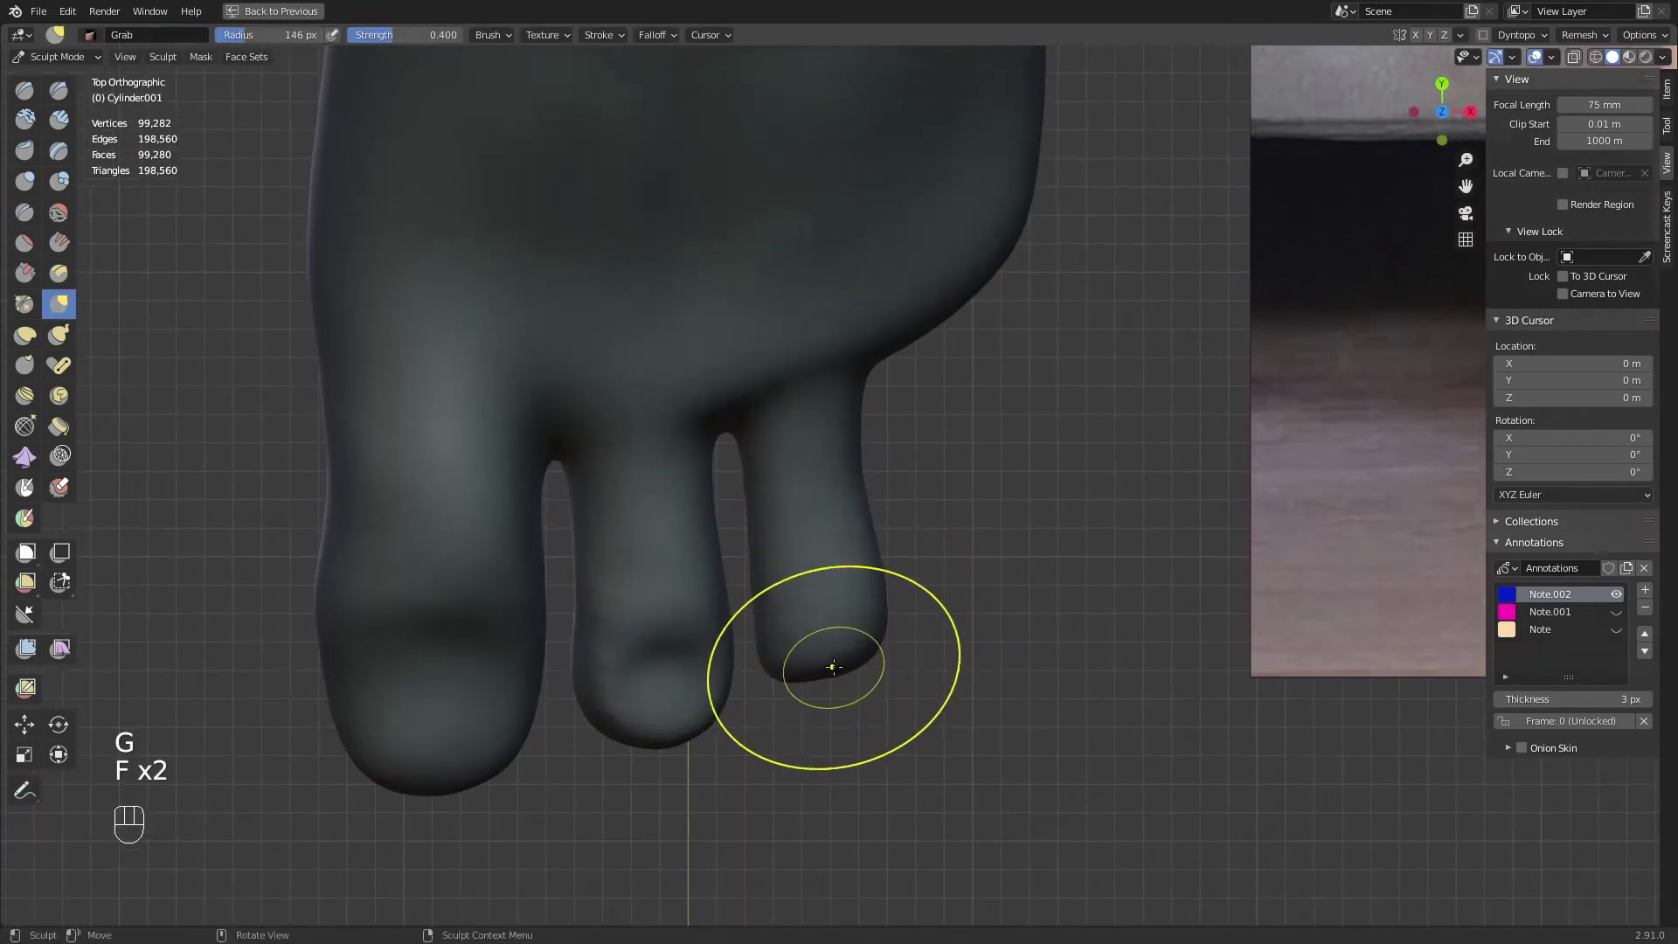
Resize the Grab brush and pull the inner corner of the third toe's tip into a rounder shape
{"action": "key", "text": "f"}
{"action": "left_click", "coordinate": [799, 671]}
{"action": "left_click_drag", "start_coordinate": [799, 675], "coordinate": [813, 688]}
Try to pull in the third toe's inner edge with a 92 px Grab brush, and undo the stroke
{"action": "key", "text": "f"}
{"action": "left_click", "coordinate": [784, 626]}
{"action": "left_click_drag", "start_coordinate": [769, 627], "coordinate": [778, 616]}
{"action": "key", "text": "ctrl+z"}
Raise the Grab brush strength to 0.509
{"action": "middle_click_drag", "start_coordinate": [781, 591], "coordinate": [795, 683], "text": "ctrl"}
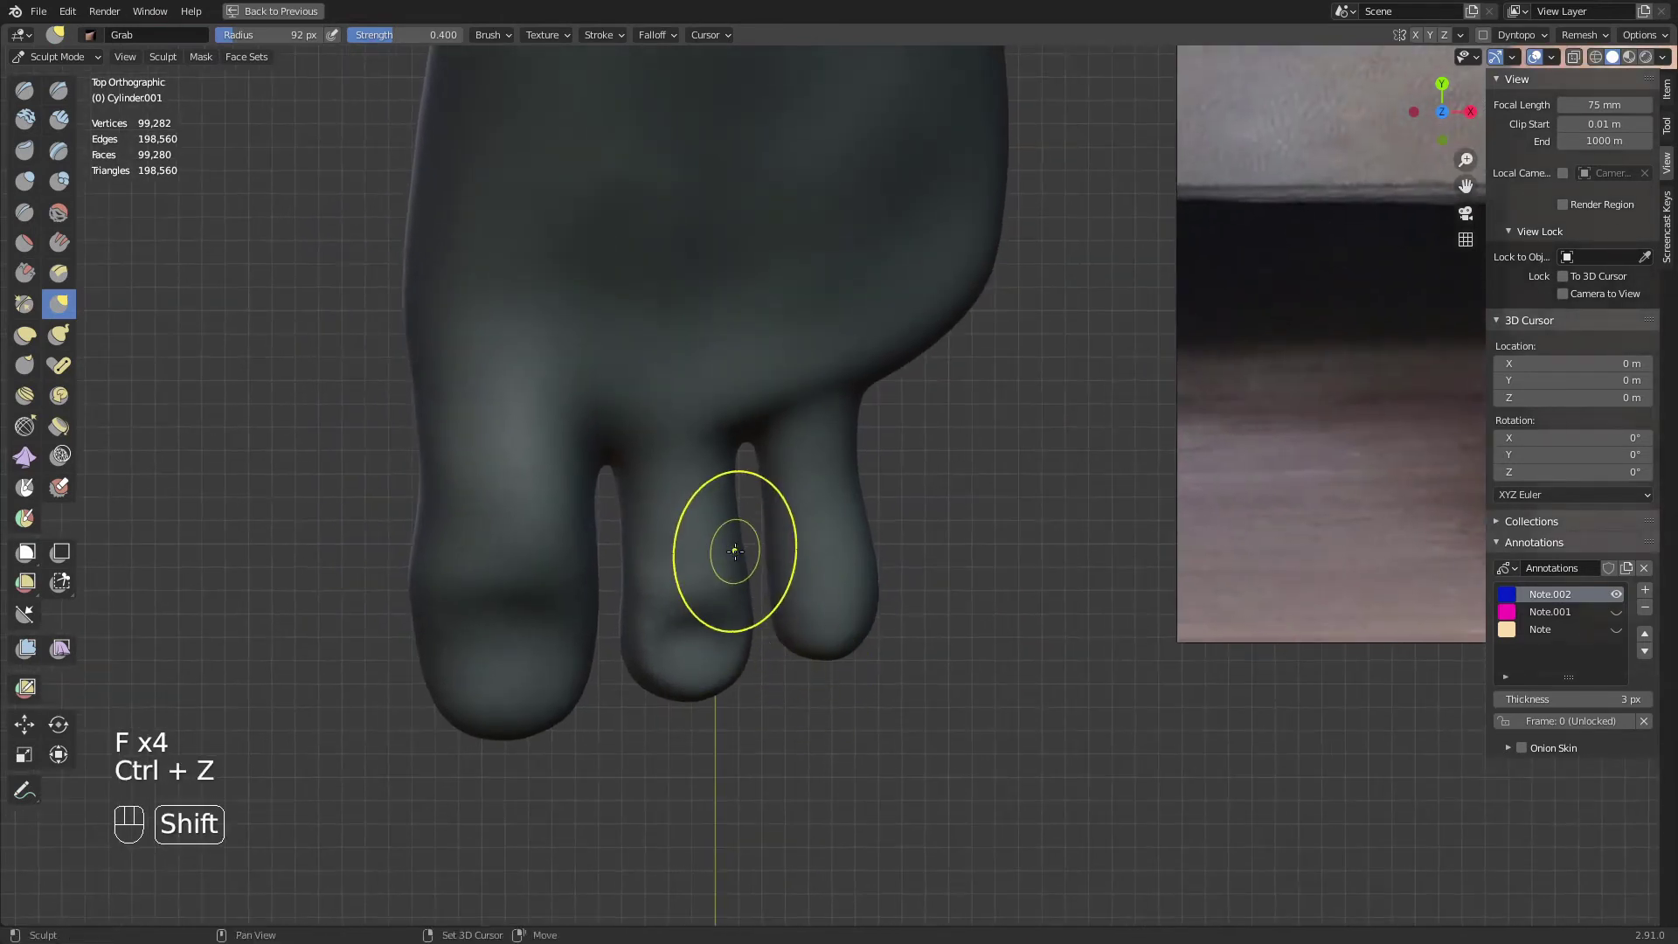
{"action": "middle_click_drag", "start_coordinate": [731, 543], "coordinate": [779, 535], "text": "shift"}
{"action": "key", "text": "shift+f"}
{"action": "left_click", "coordinate": [798, 550]}
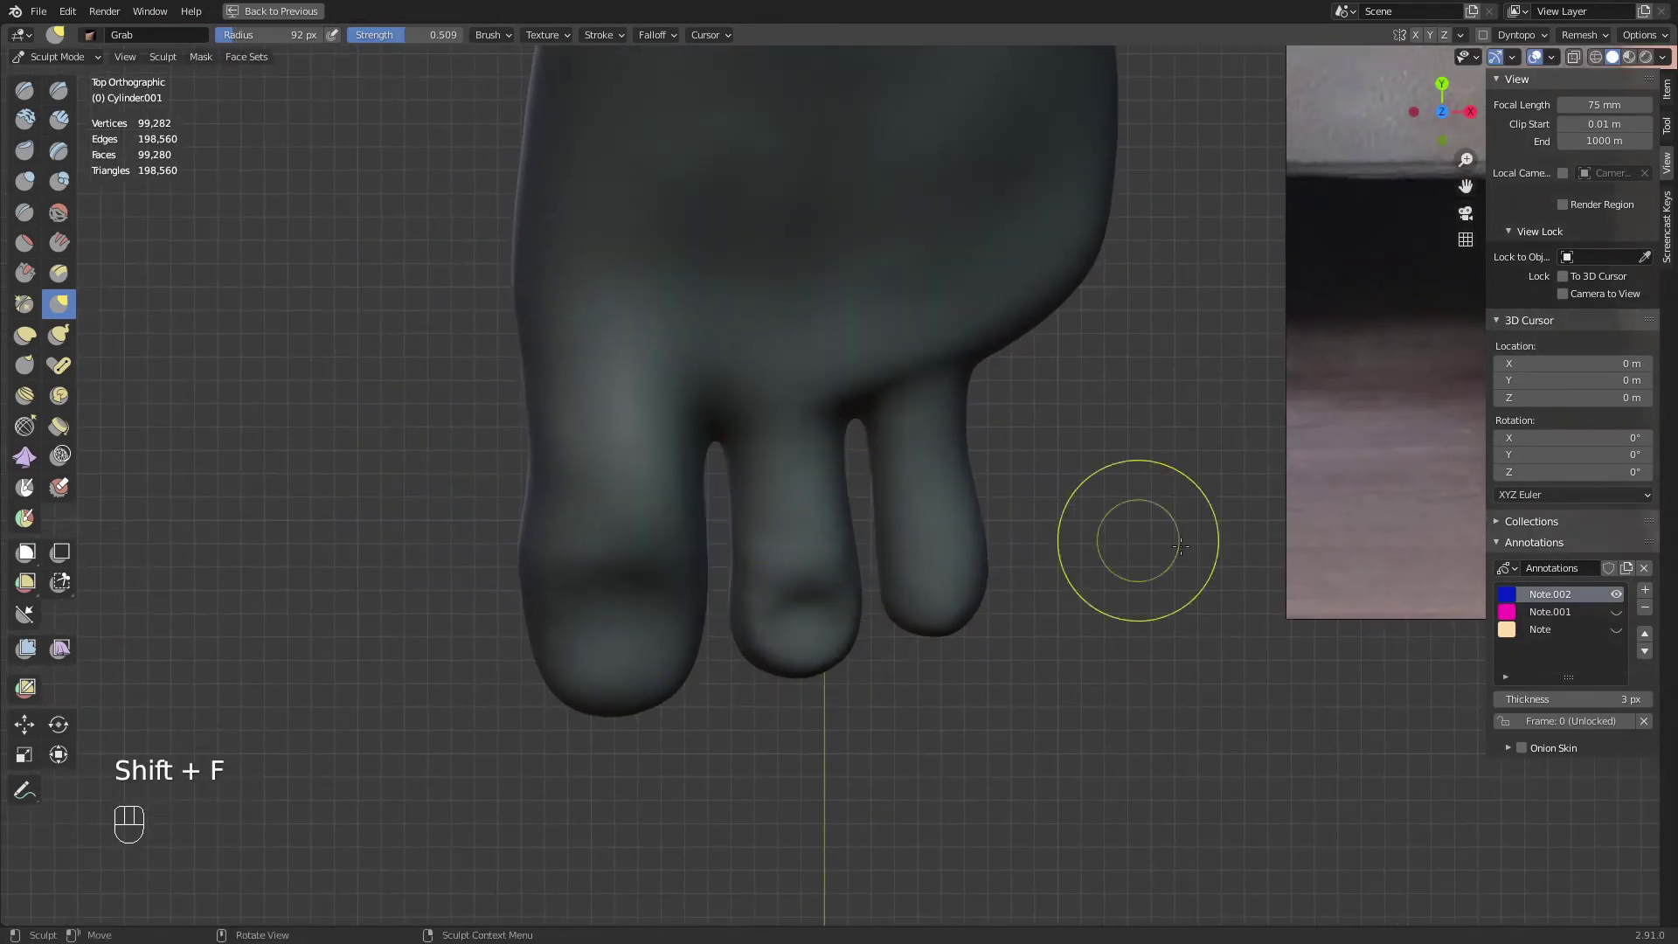
Review the Face Sets overlay setting and the Remesh options for preserving face sets
{"action": "left_click", "coordinate": [1551, 57]}
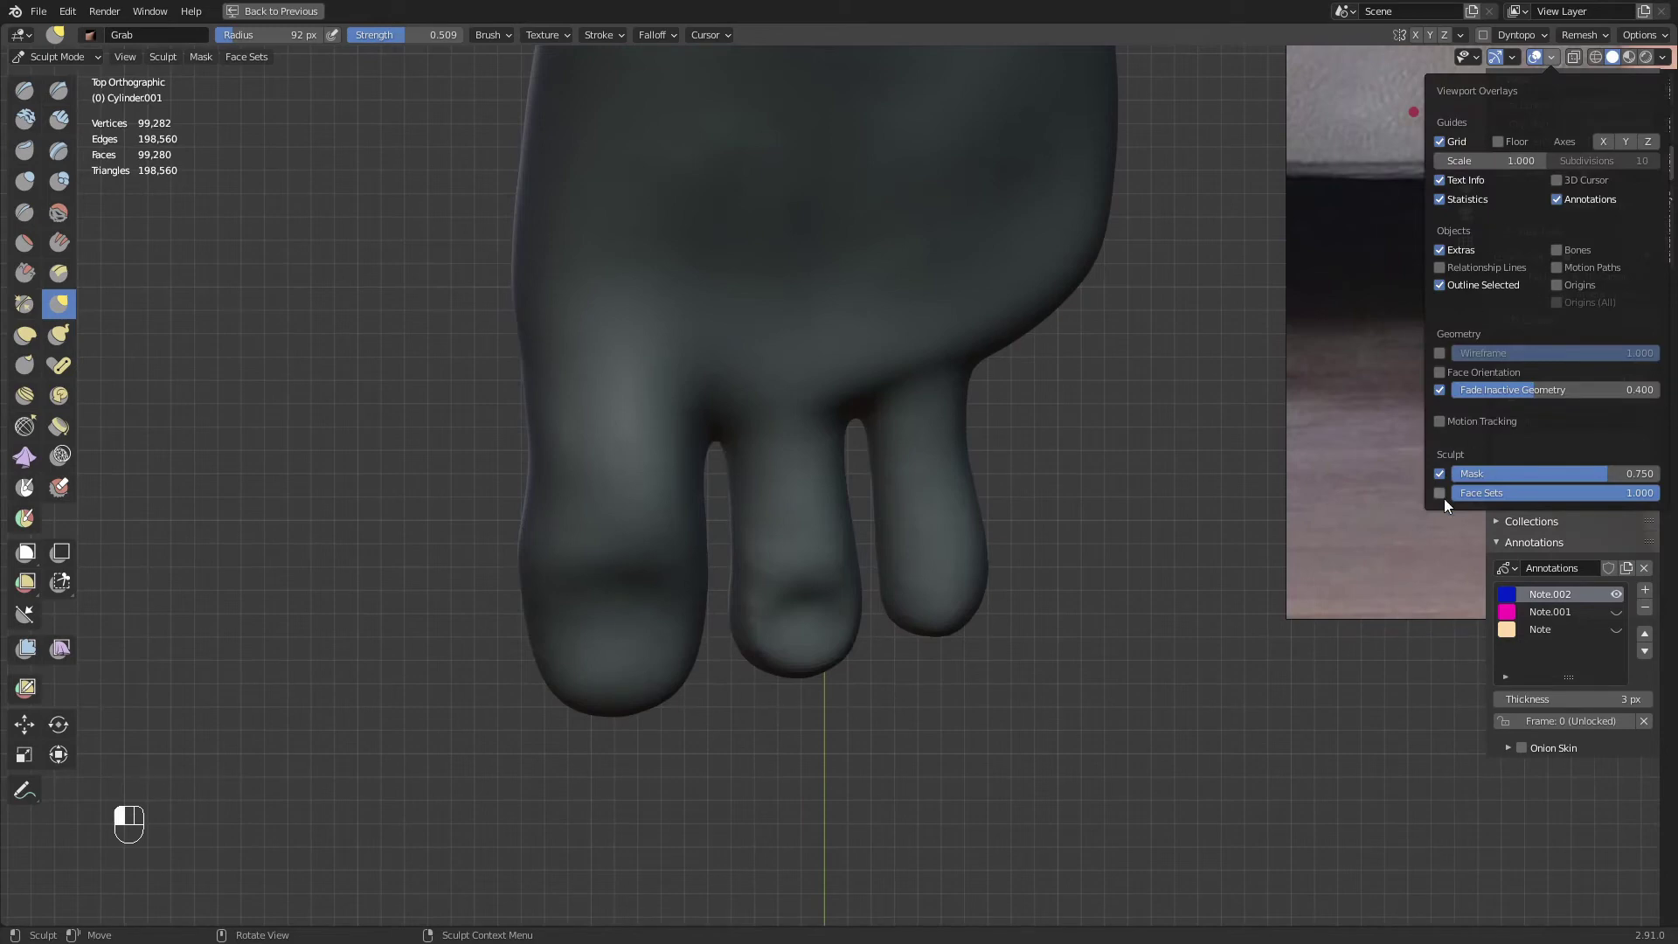
{"action": "left_click", "coordinate": [1439, 494]}
{"action": "left_click", "coordinate": [1551, 57]}
{"action": "left_click_drag", "start_coordinate": [1538, 493], "coordinate": [1575, 494]}
{"action": "middle_click_drag", "start_coordinate": [863, 522], "coordinate": [857, 457]}
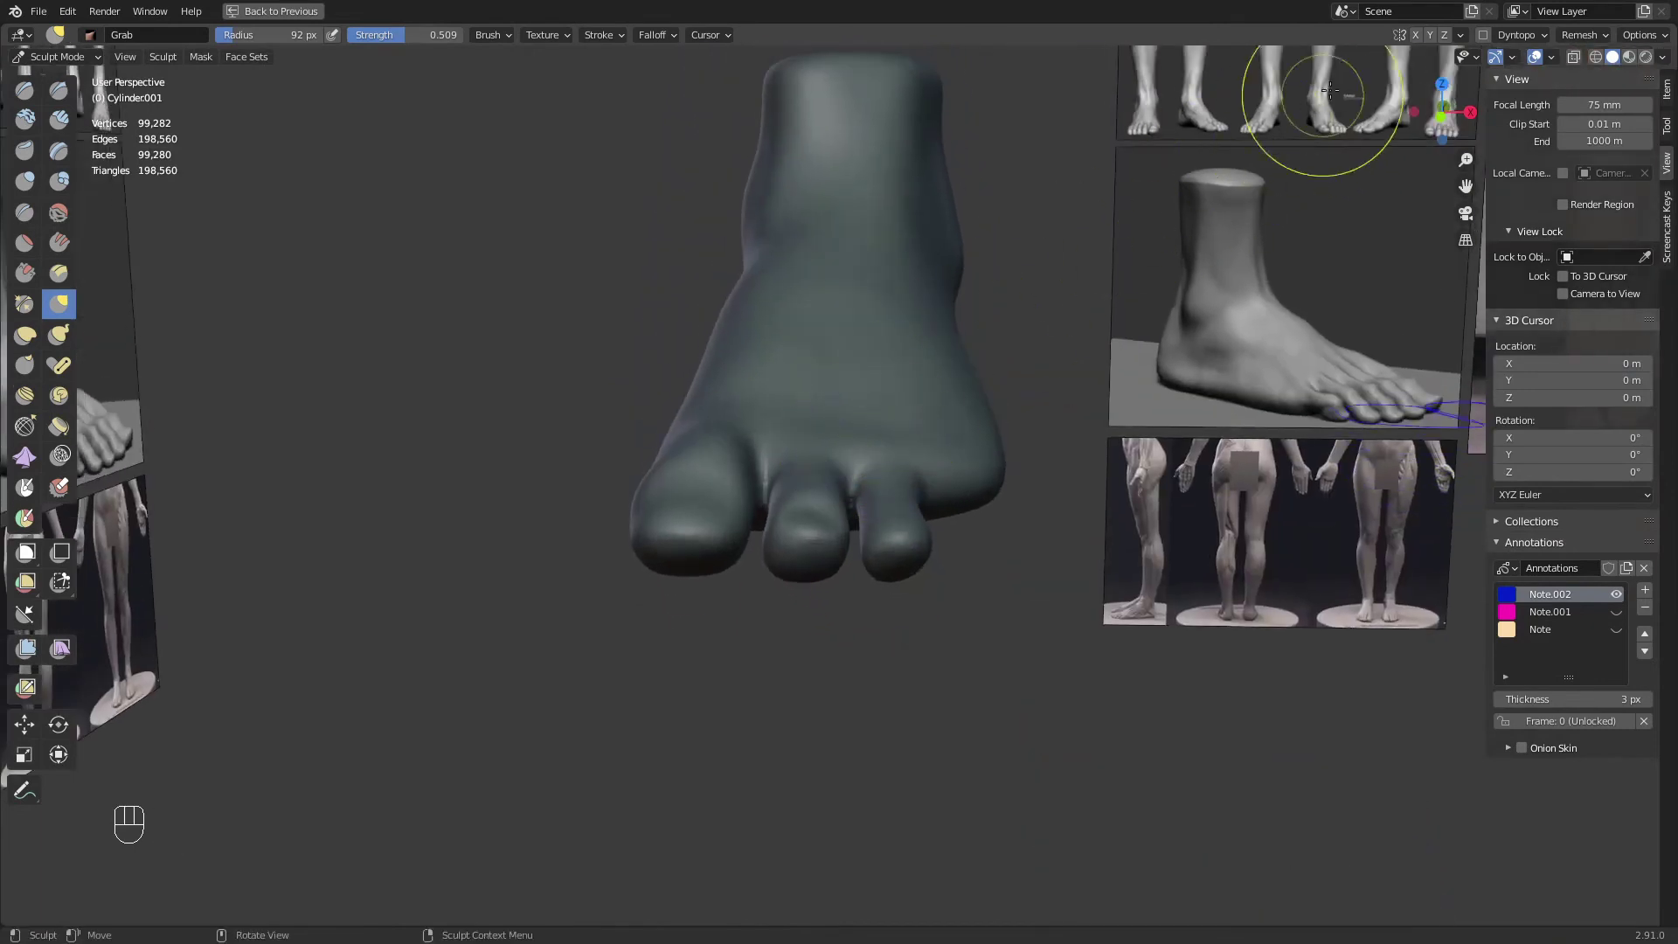
{"action": "left_click", "coordinate": [1581, 36]}
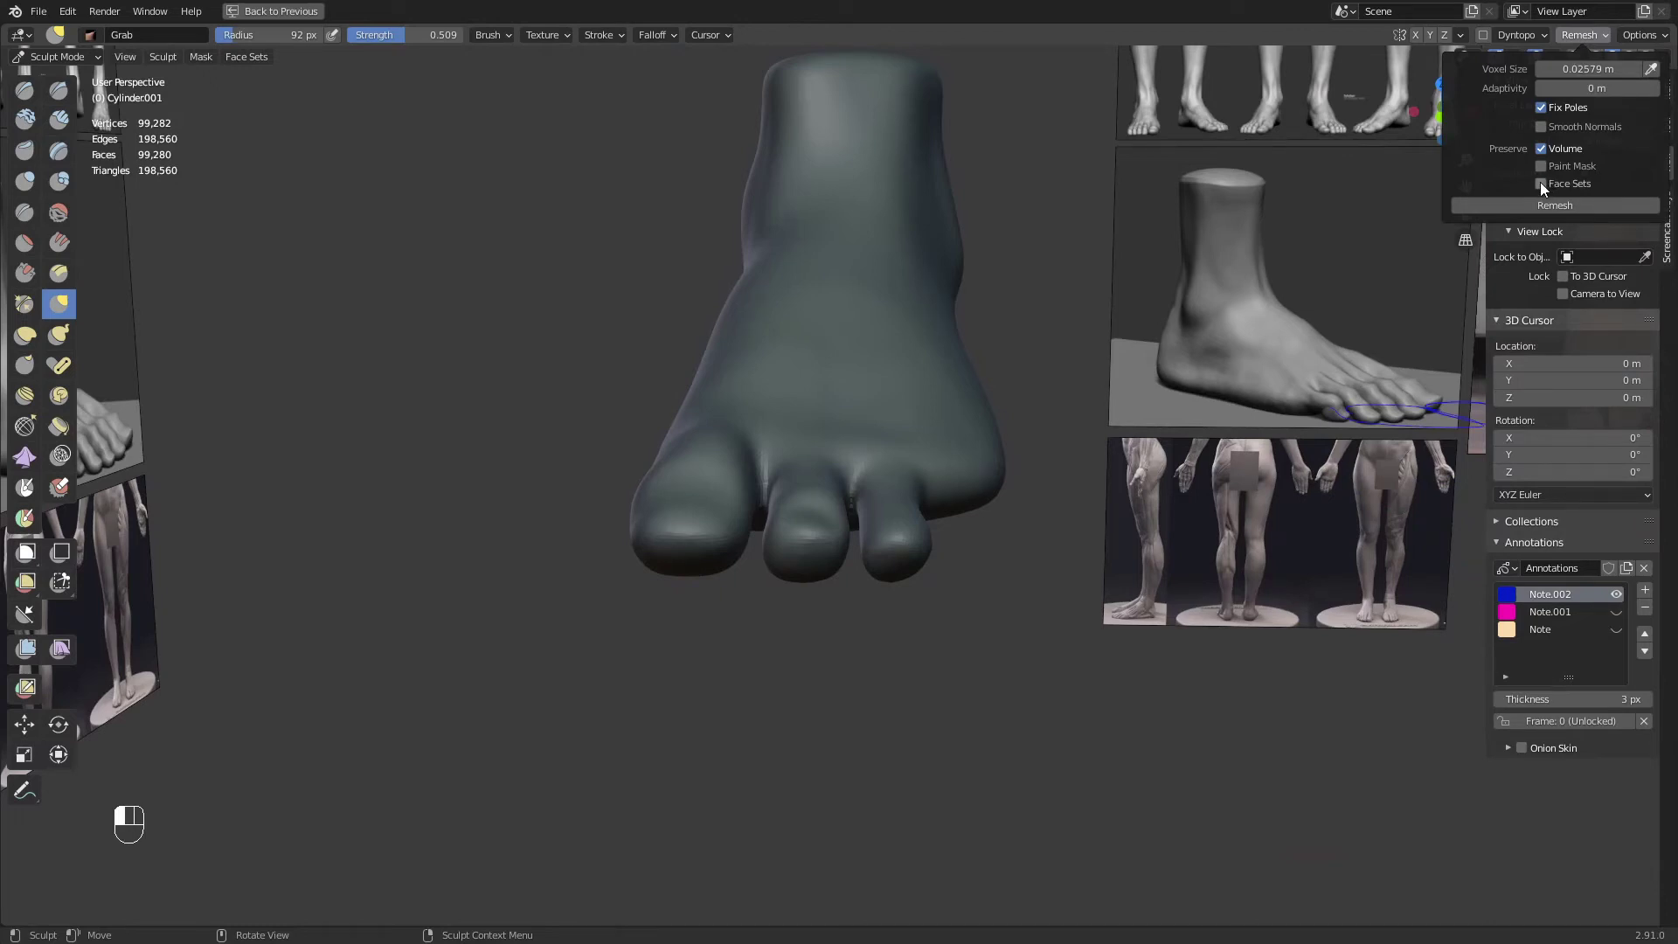
{"action": "middle_click_drag", "start_coordinate": [975, 512], "coordinate": [970, 611]}
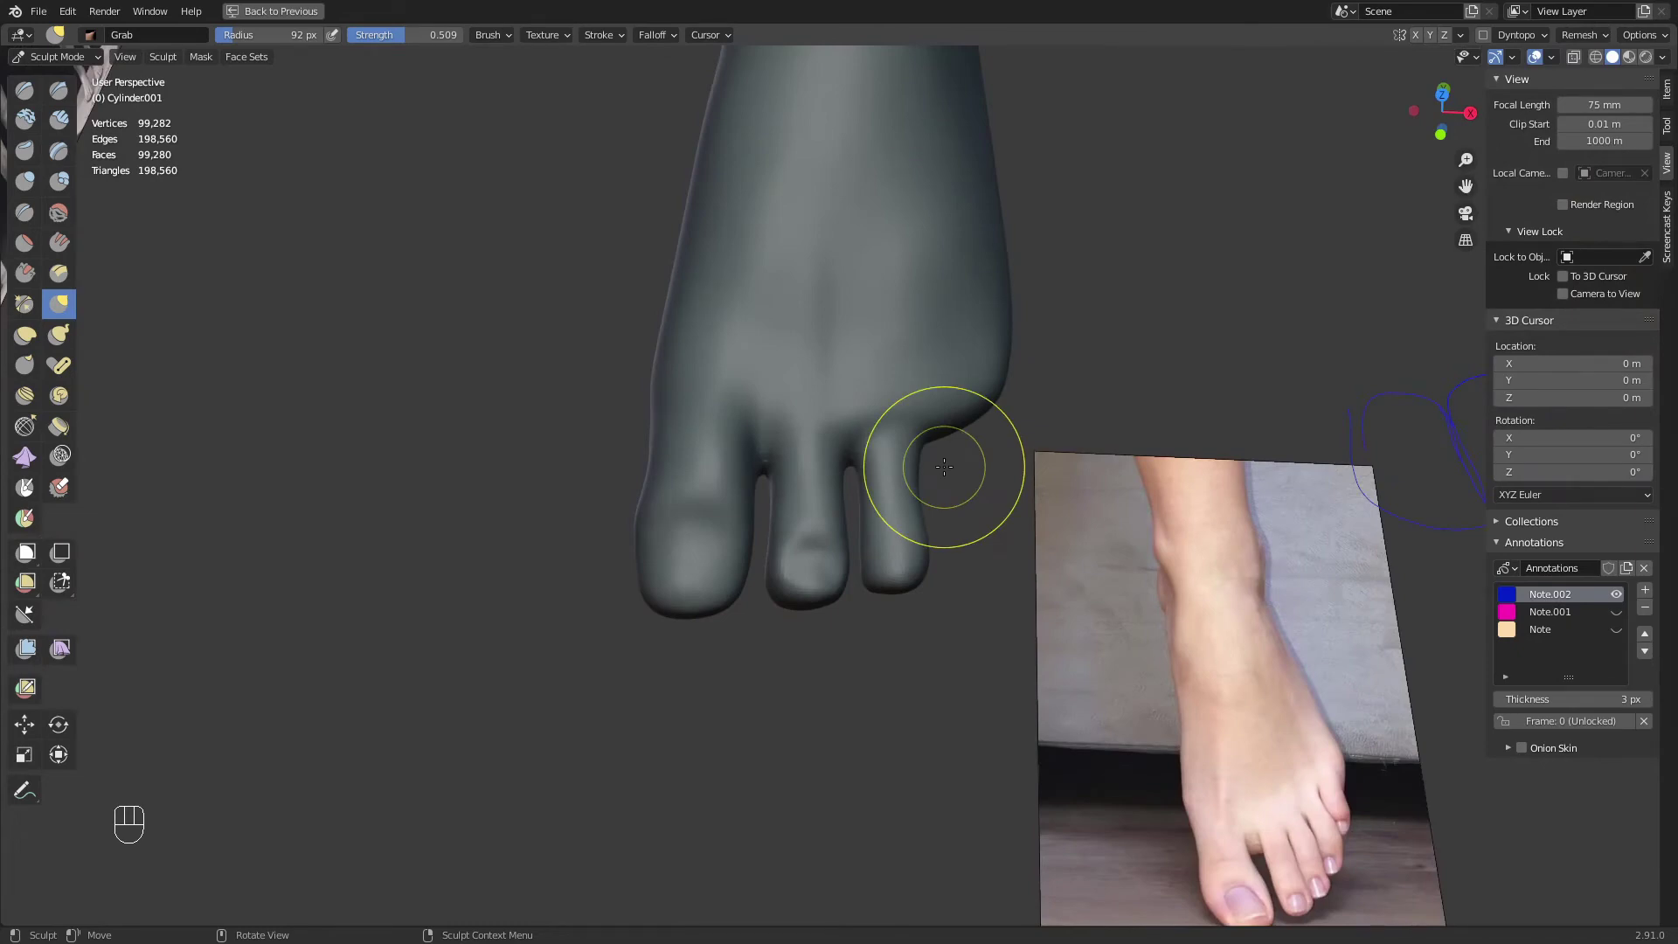
Mask the second toe from its base to its tip with a lasso in the top view
{"action": "key", "text": "KP_1"}
{"action": "key", "text": "KP_7"}
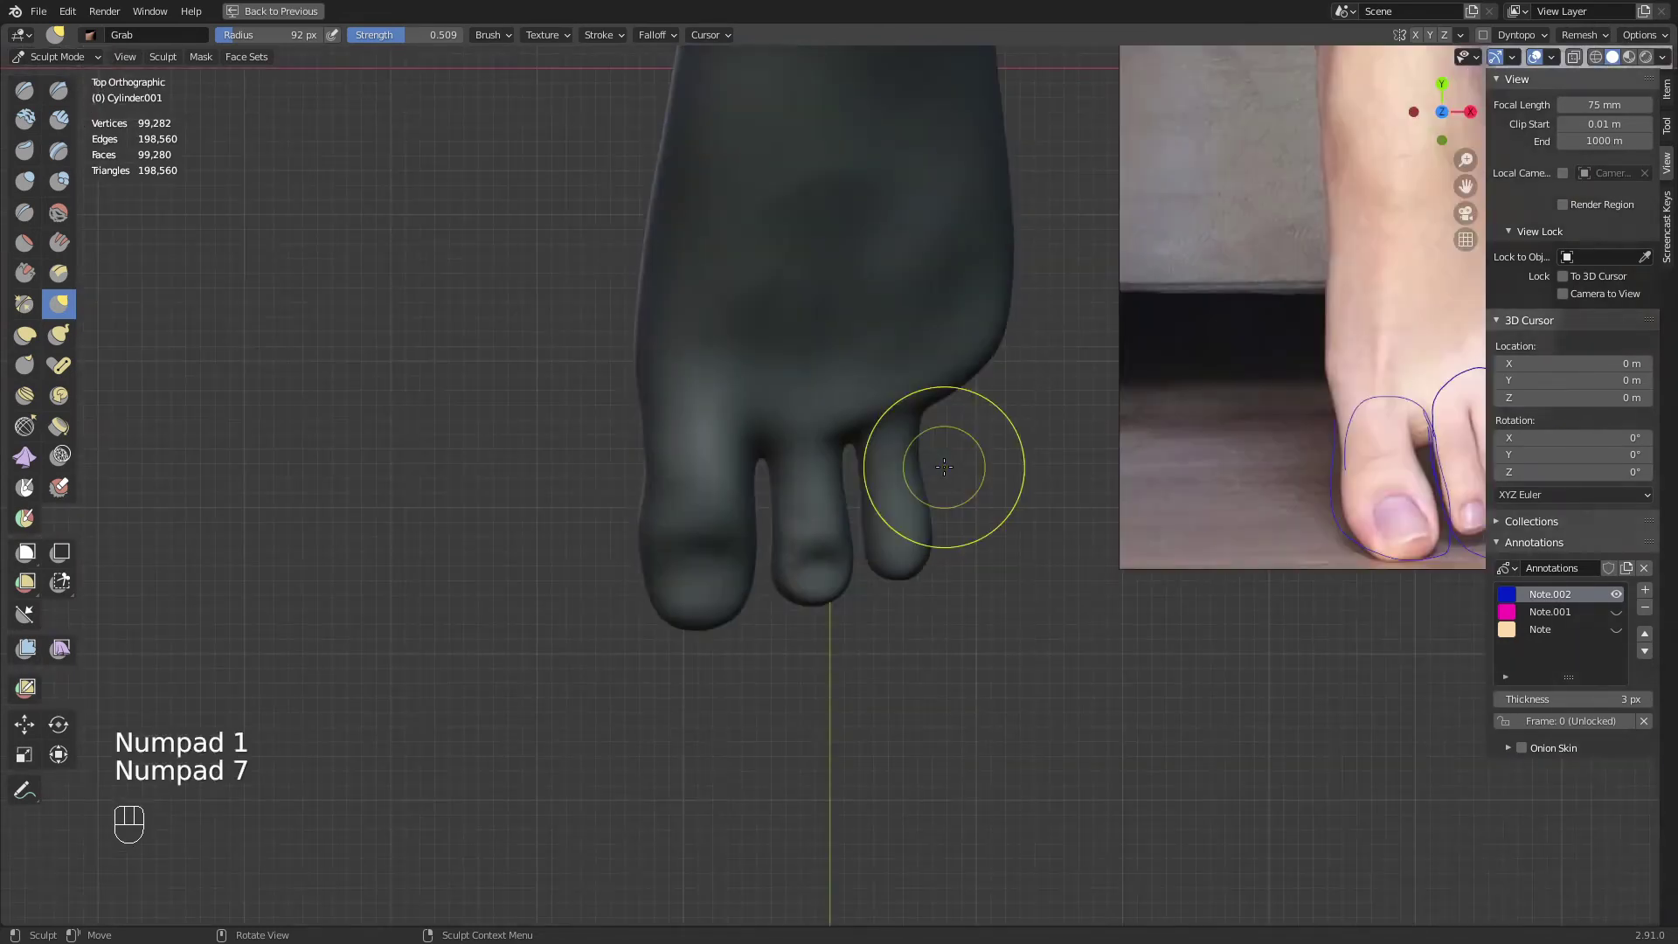
{"action": "middle_click_drag", "start_coordinate": [944, 467], "coordinate": [921, 424], "text": "shift"}
{"action": "scroll", "coordinate": [848, 522], "scroll_direction": "up", "scroll_amount": 2}
{"action": "middle_click_drag", "start_coordinate": [824, 541], "coordinate": [844, 562], "text": "shift"}
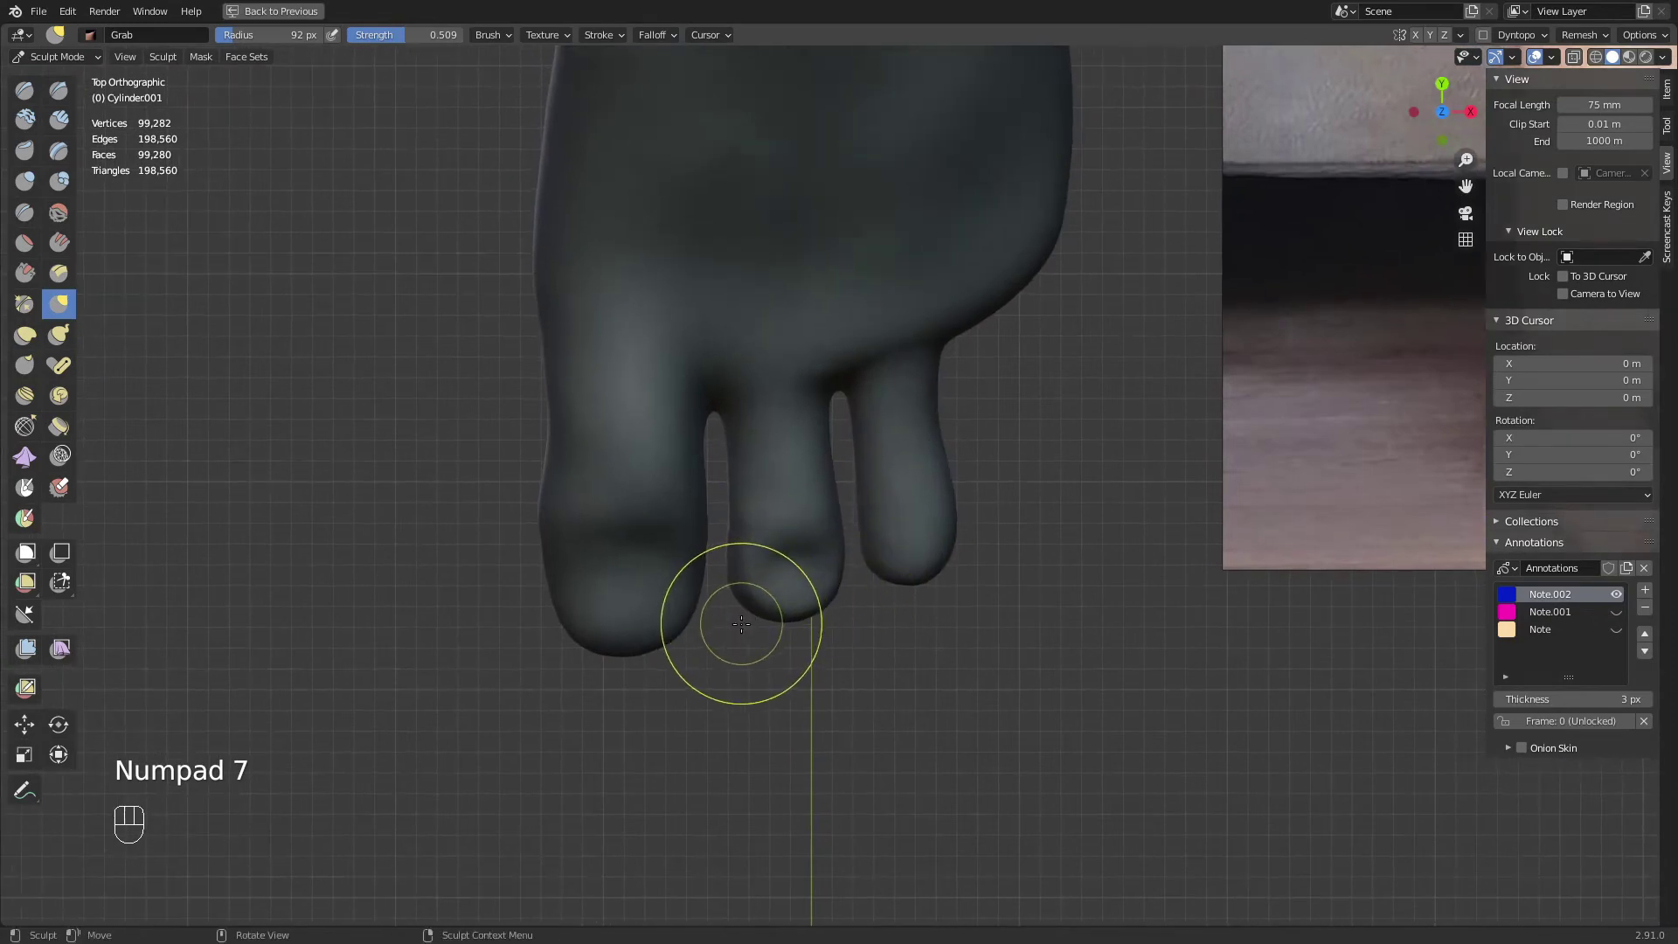
{"action": "mouse_move", "coordinate": [789, 689]}
{"action": "left_mouse_down", "text": "ctrl+shift"}
{"action": "mouse_move", "coordinate": [721, 641]}
{"action": "mouse_move", "coordinate": [711, 457]}
{"action": "mouse_move", "coordinate": [853, 284]}
{"action": "mouse_move", "coordinate": [841, 426]}
{"action": "left_mouse_up", "text": "ctrl+shift"}
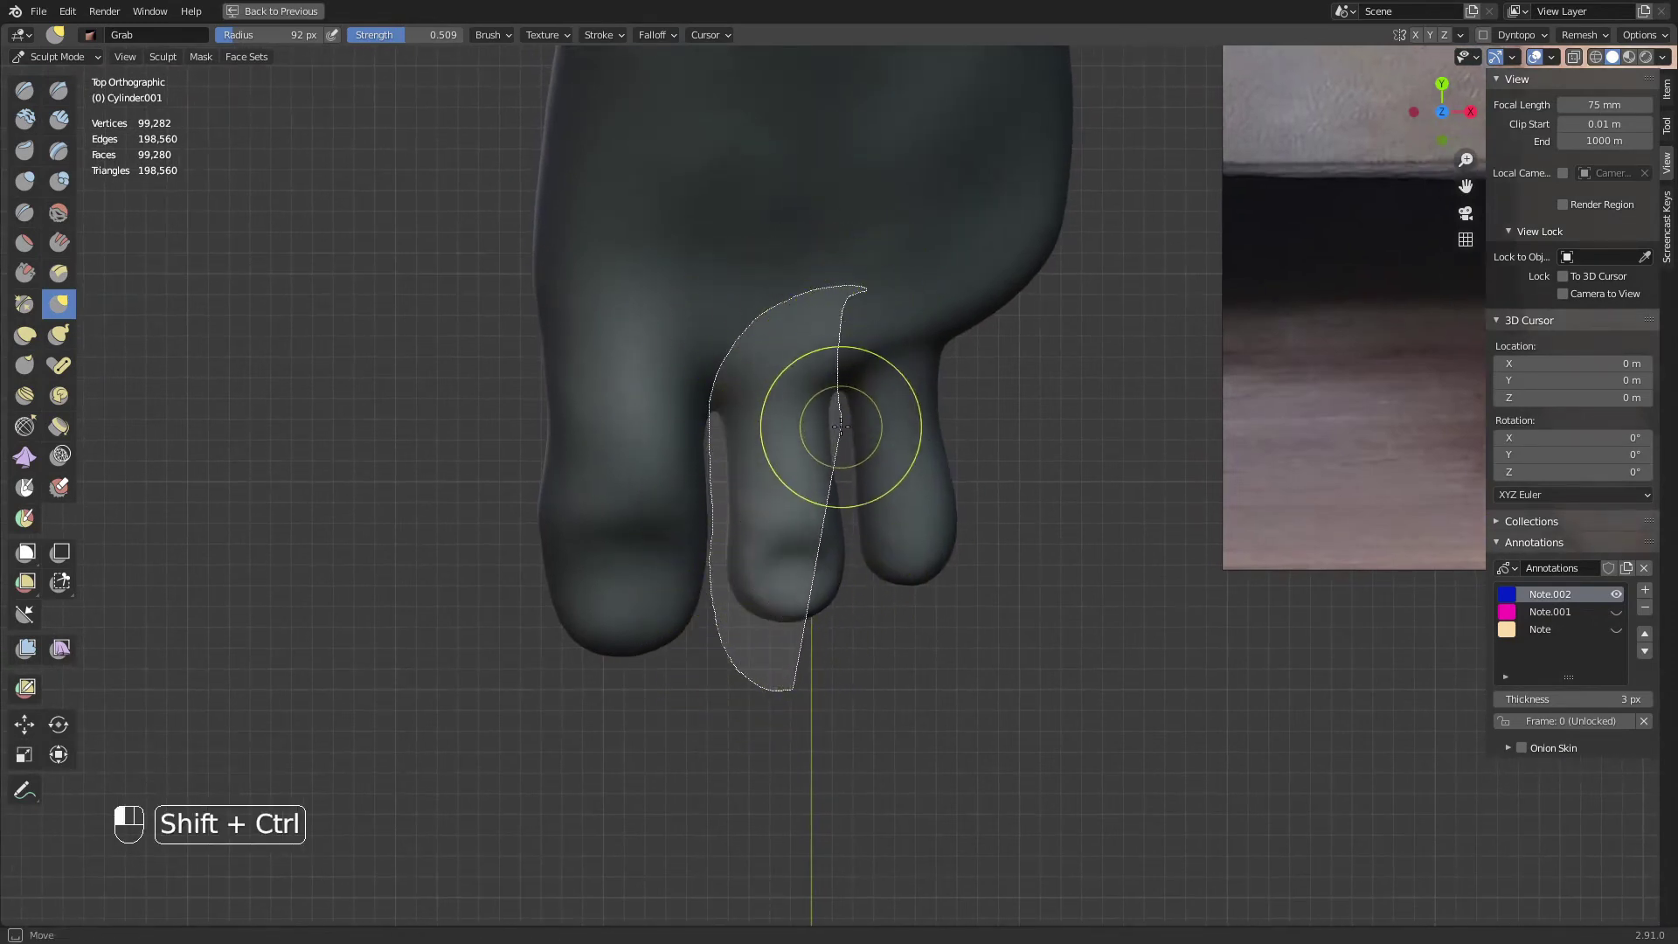
{"action": "left_click_drag", "start_coordinate": [851, 531], "coordinate": [861, 668], "text": "ctrl+shift"}
Adjust the upper outer edge of the third toe in the top view with the Grab brush at a 143 px radius
{"action": "middle_click_drag", "start_coordinate": [1012, 533], "coordinate": [877, 594], "text": "shift"}
{"action": "middle_click_drag", "start_coordinate": [877, 594], "coordinate": [854, 521], "text": "ctrl"}
{"action": "key", "text": "g"}
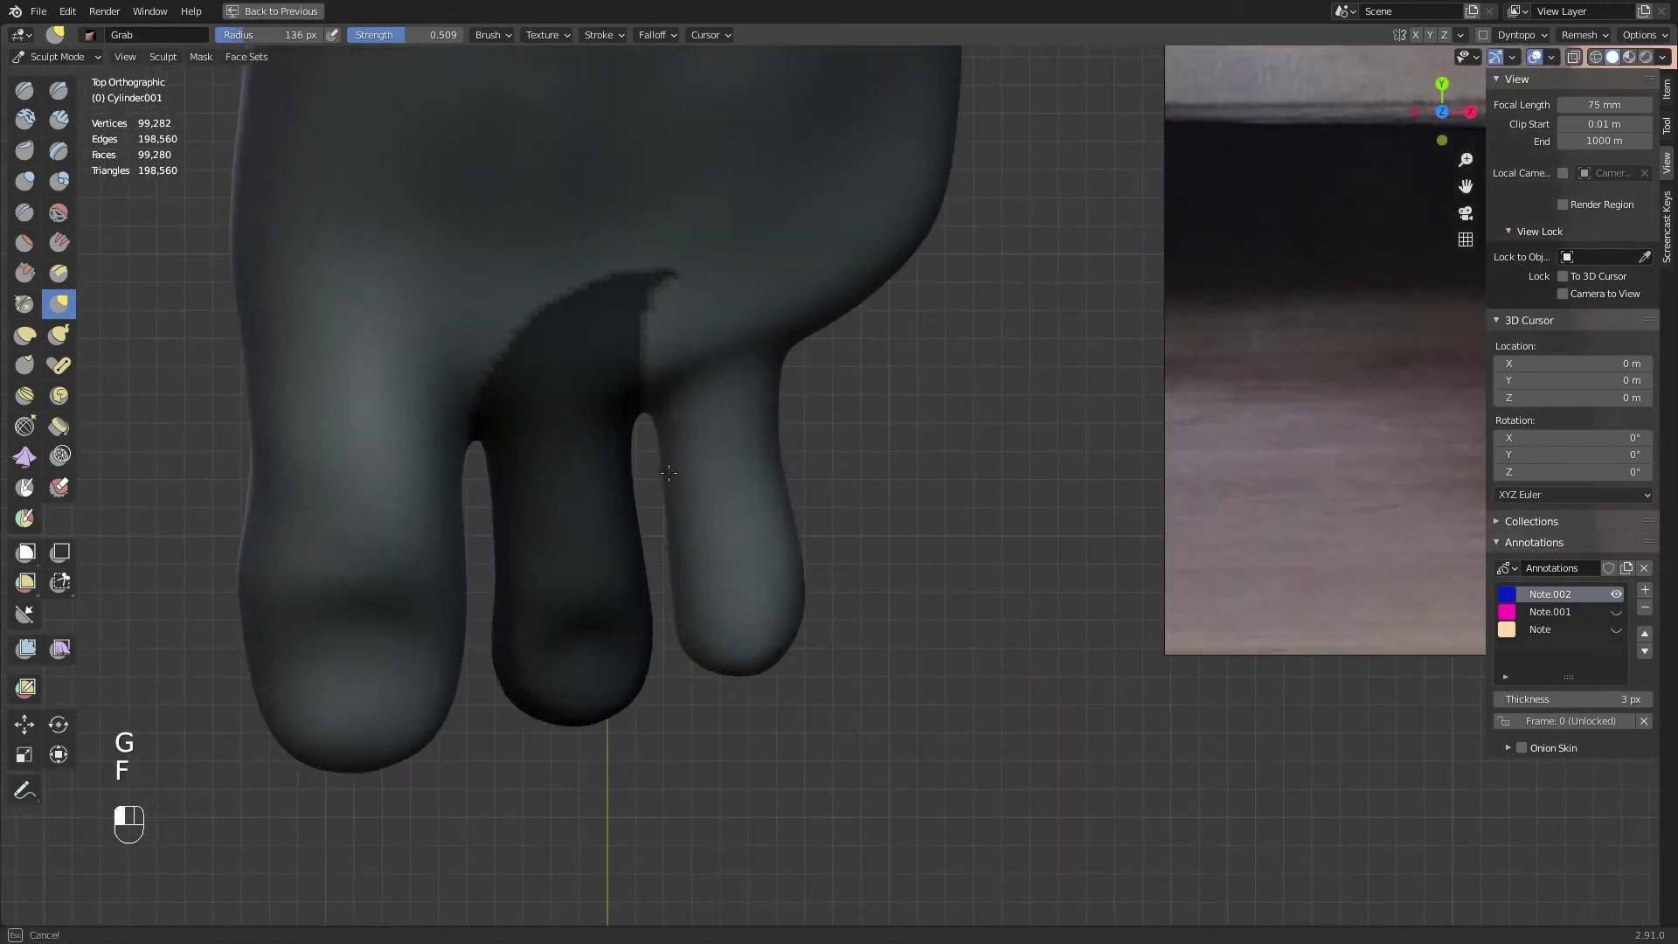
{"action": "middle_click_drag", "start_coordinate": [669, 472], "coordinate": [715, 423], "text": "shift"}
{"action": "key", "text": "f"}
{"action": "key", "text": "f"}
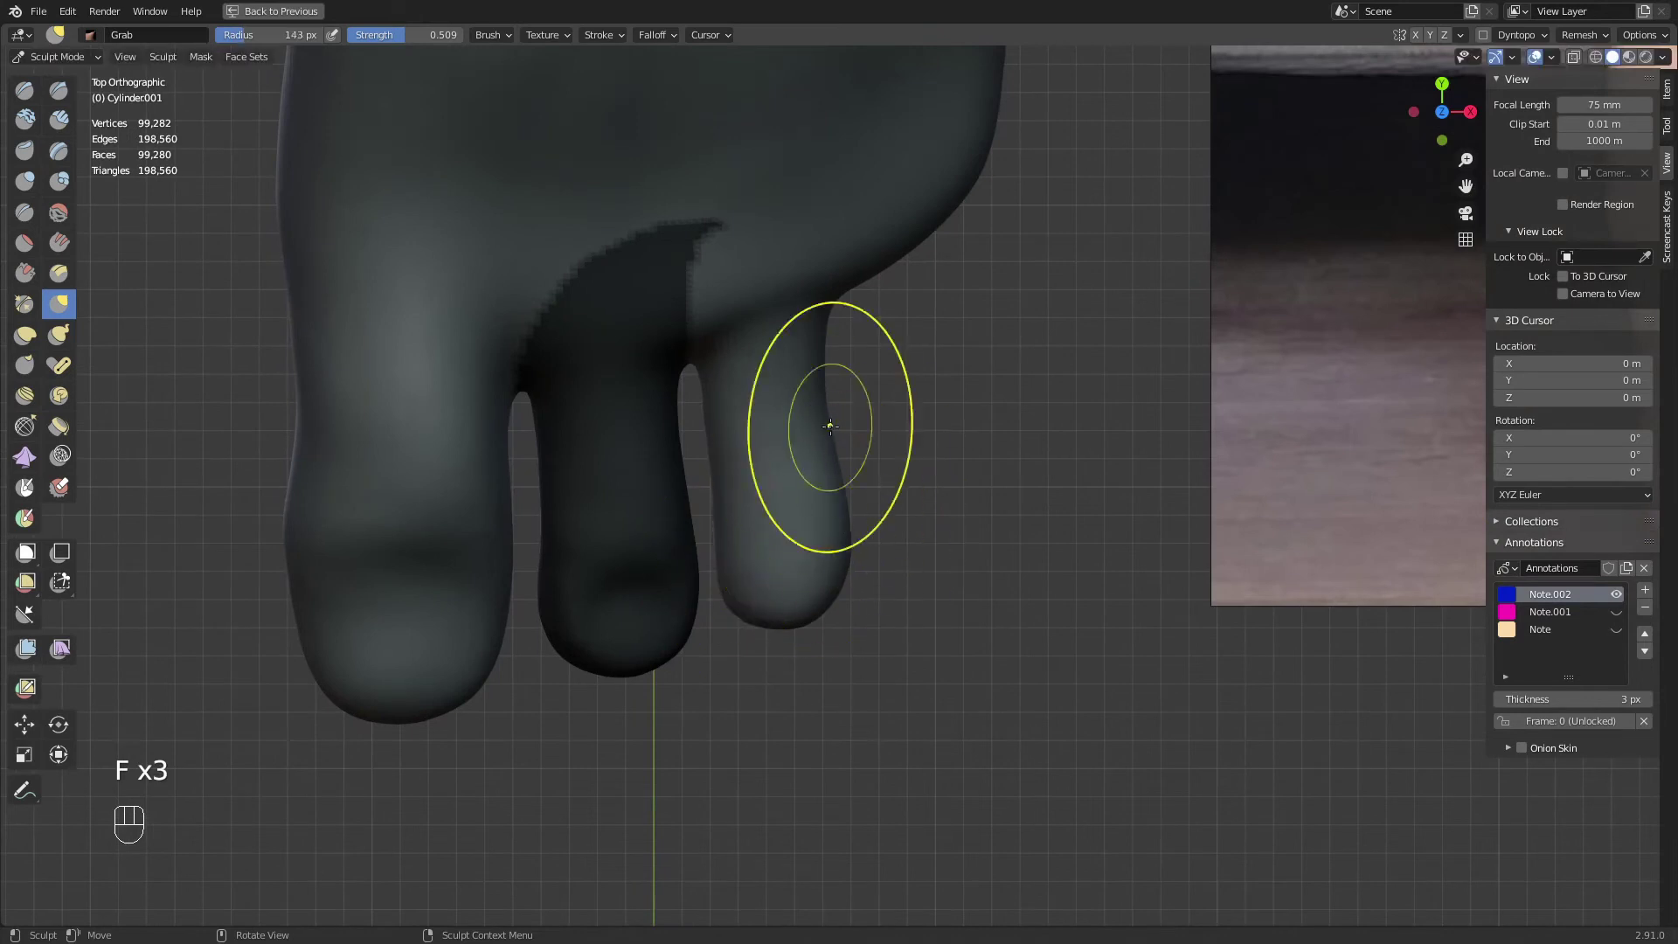
{"action": "left_click_drag", "start_coordinate": [820, 377], "coordinate": [828, 379]}
Refine the third toe's inner and outer sides in the top view with the Grab brush, using a 149 px radius on the inner side
{"action": "key", "text": "f"}
{"action": "left_click", "coordinate": [725, 560]}
{"action": "left_click_drag", "start_coordinate": [709, 448], "coordinate": [714, 443]}
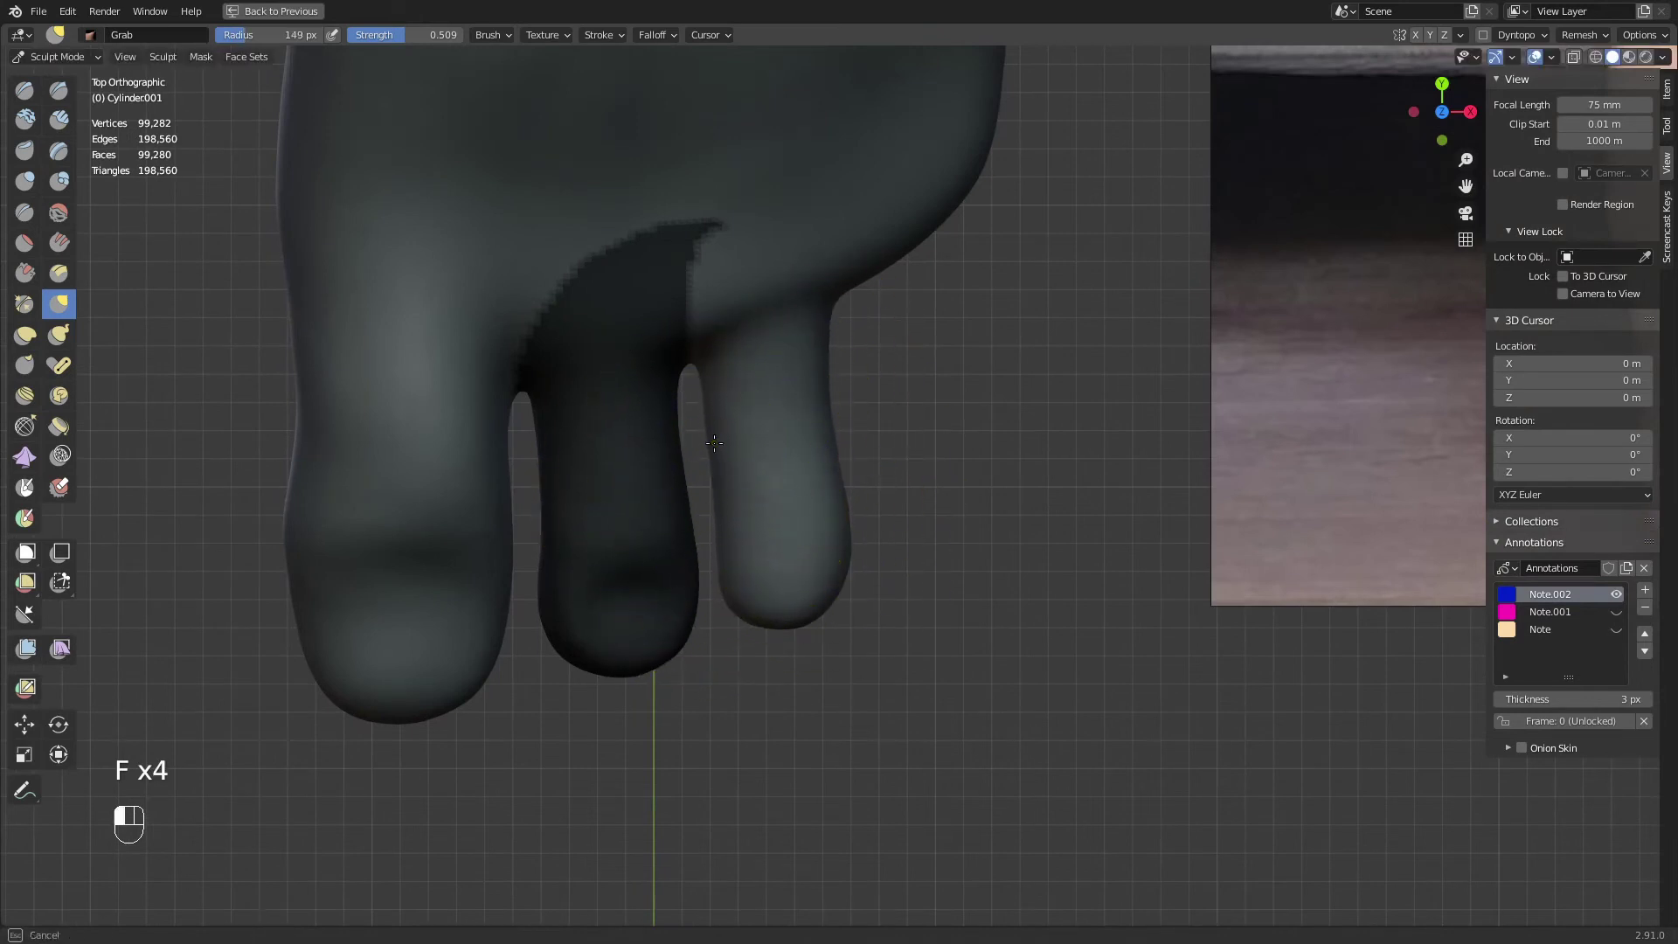
{"action": "middle_click_drag", "start_coordinate": [840, 396], "coordinate": [822, 523], "text": "shift"}
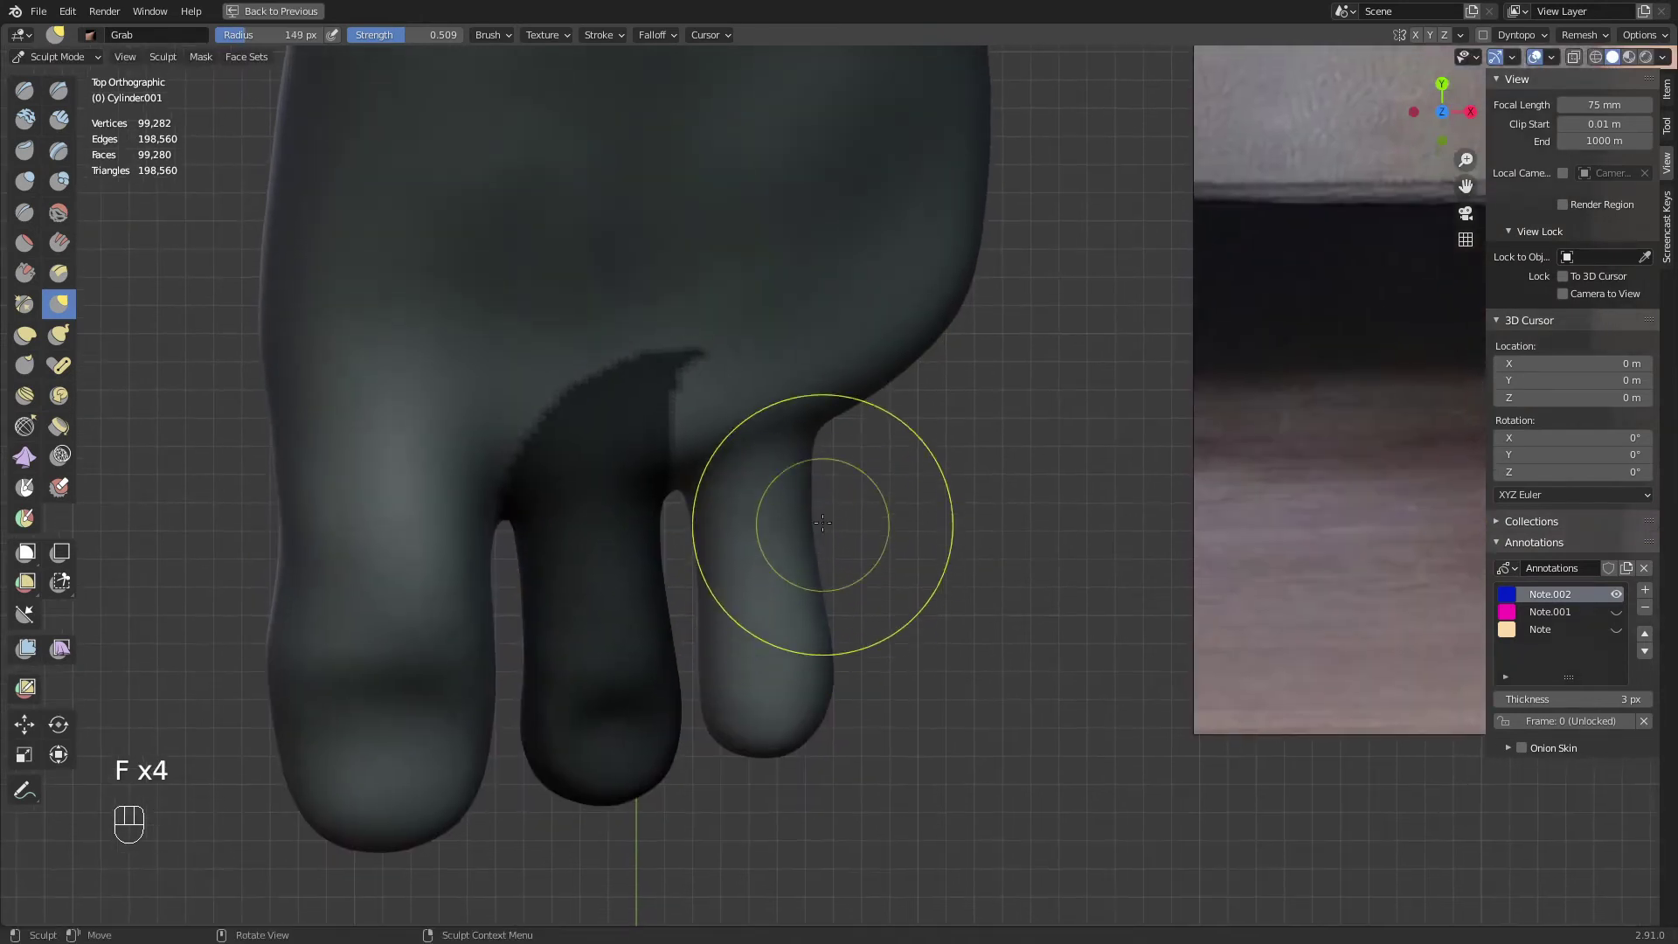
{"action": "key", "text": "f"}
{"action": "left_click", "coordinate": [828, 584]}
{"action": "left_click_drag", "start_coordinate": [827, 584], "coordinate": [836, 589]}
Reshape the third toe's underside and tip from the right side with the Grab brush, using radii including 143 px, 138 px and 122 px
{"action": "mouse_move", "coordinate": [846, 605]}
{"action": "middle_mouse_down"}
{"action": "mouse_move", "coordinate": [700, 455]}
{"action": "mouse_move", "coordinate": [787, 492]}
{"action": "mouse_move", "coordinate": [580, 464]}
{"action": "mouse_move", "coordinate": [852, 467]}
{"action": "middle_mouse_up"}
{"action": "key", "text": "KP_3"}
{"action": "key", "text": "f"}
{"action": "left_click", "coordinate": [873, 421]}
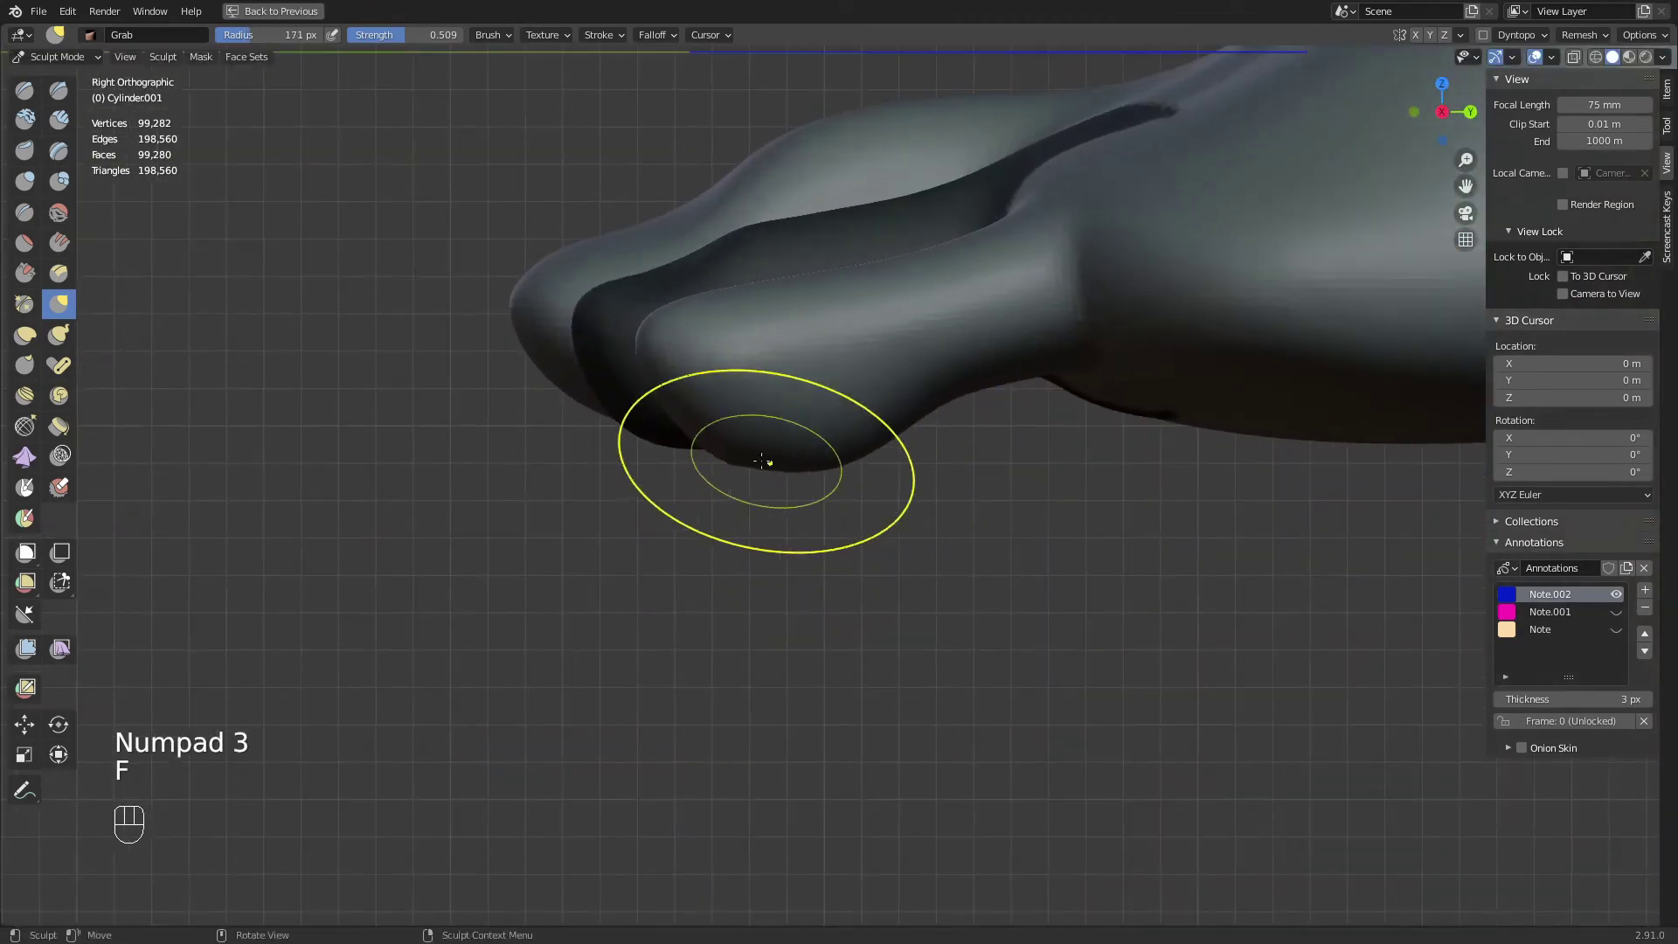
{"action": "key", "text": "f"}
{"action": "left_click", "coordinate": [809, 436]}
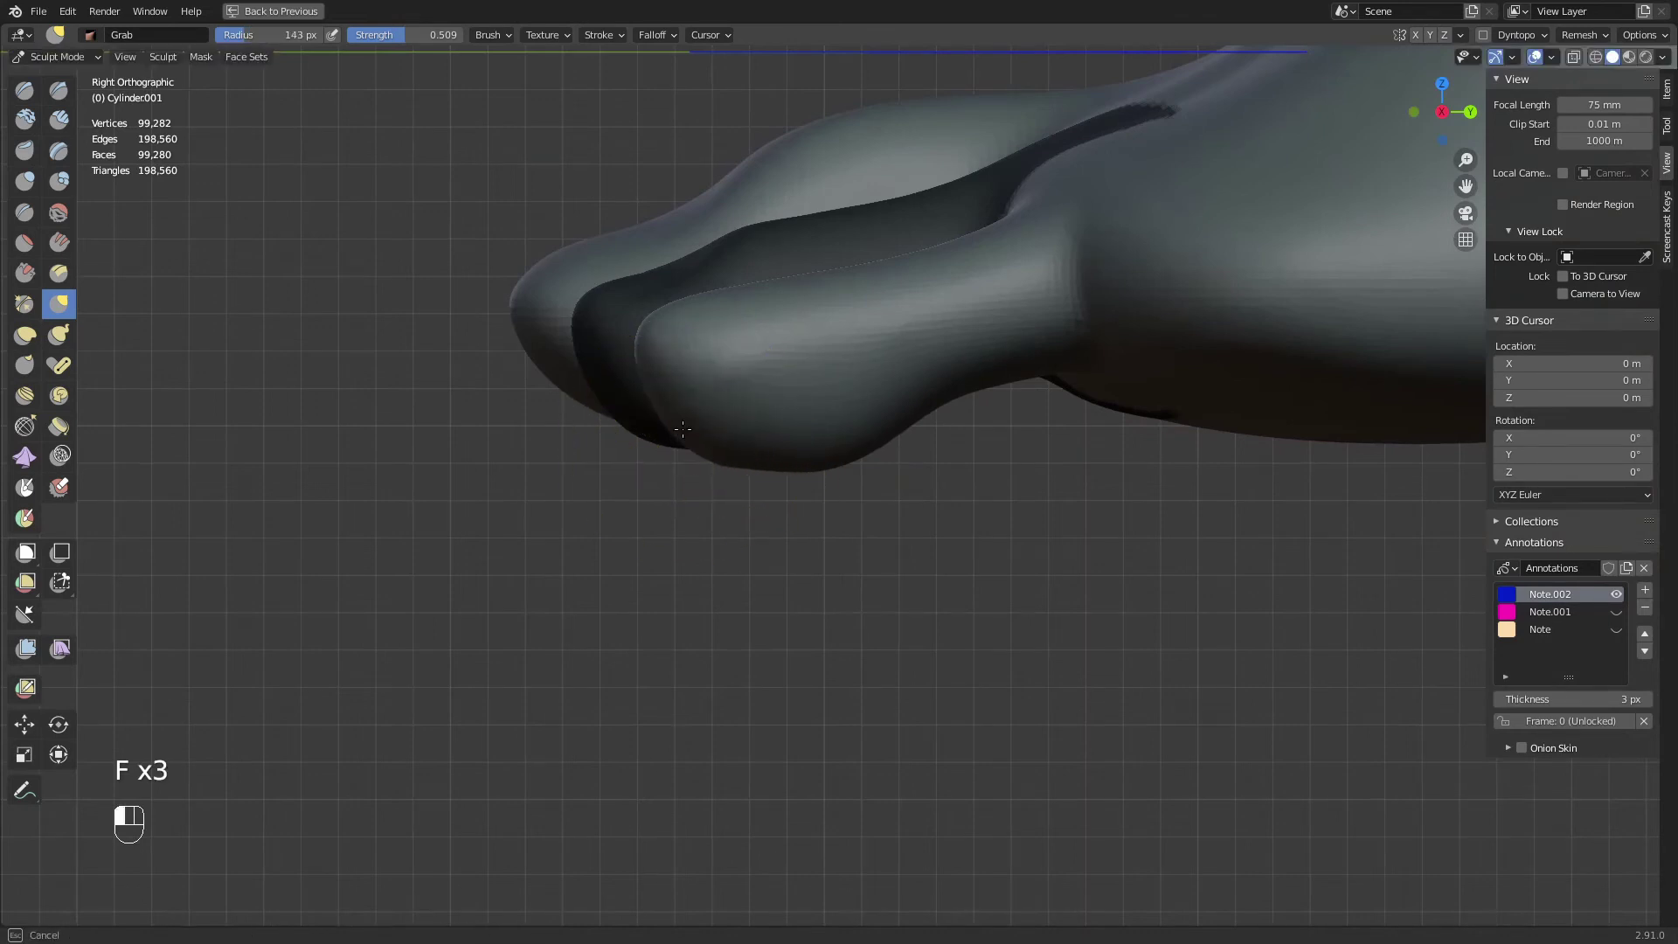
{"action": "key", "text": "f"}
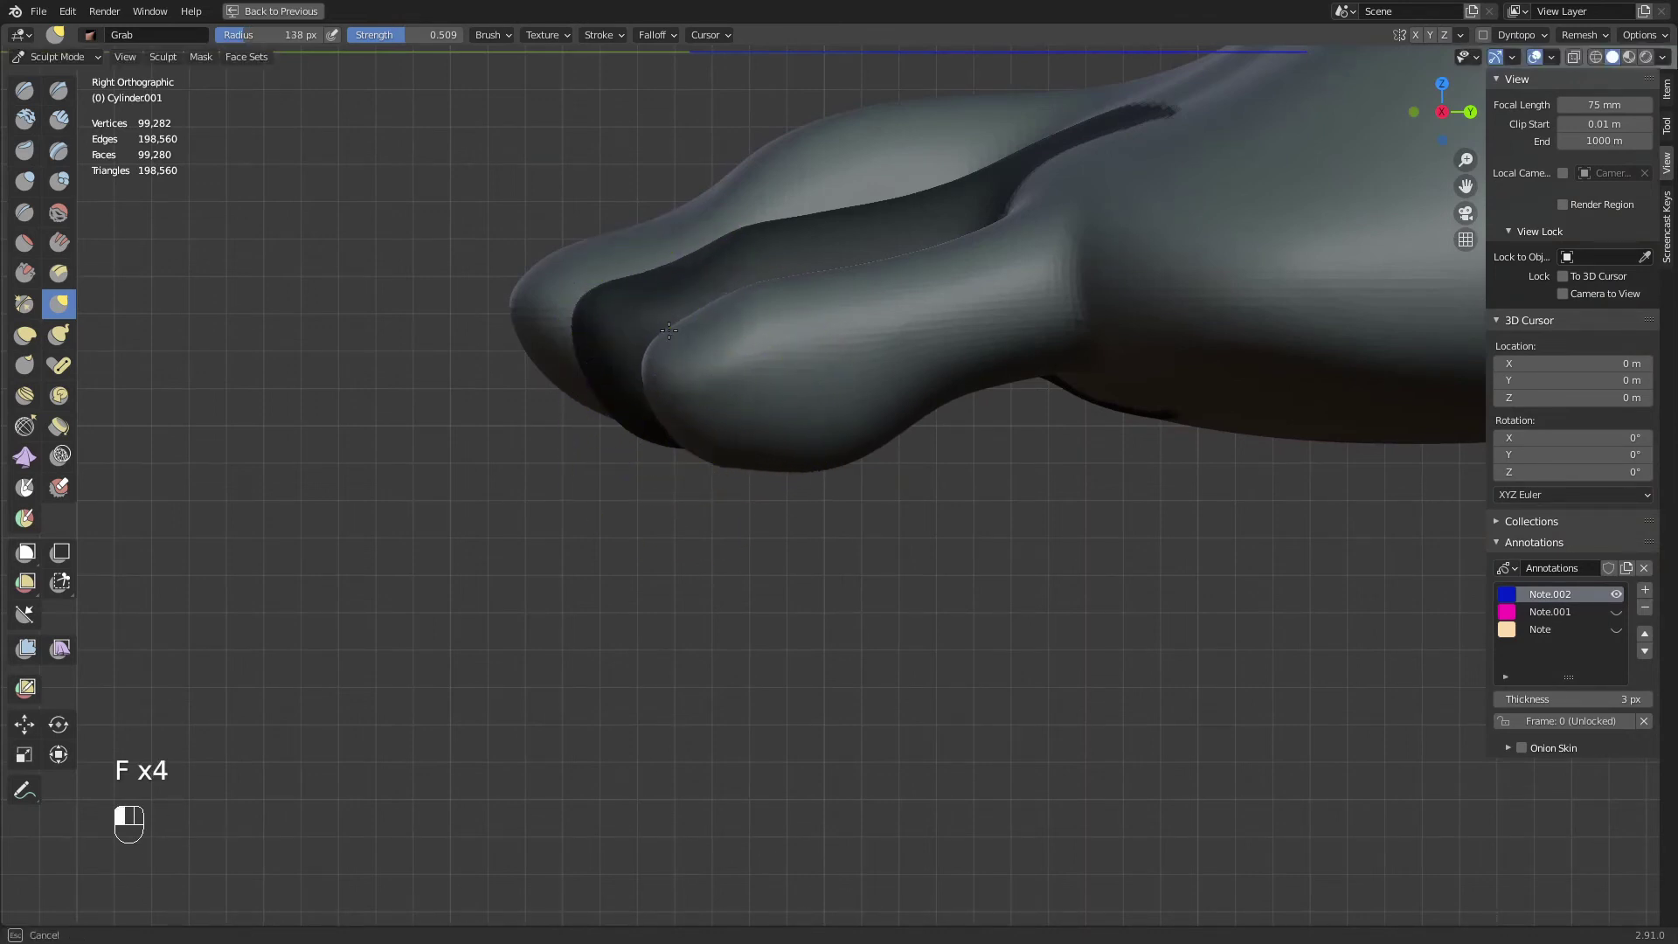
{"action": "left_click", "coordinate": [669, 331]}
{"action": "middle_click_drag", "start_coordinate": [672, 337], "coordinate": [701, 364]}
{"action": "key", "text": "f"}
{"action": "left_click", "coordinate": [716, 363]}
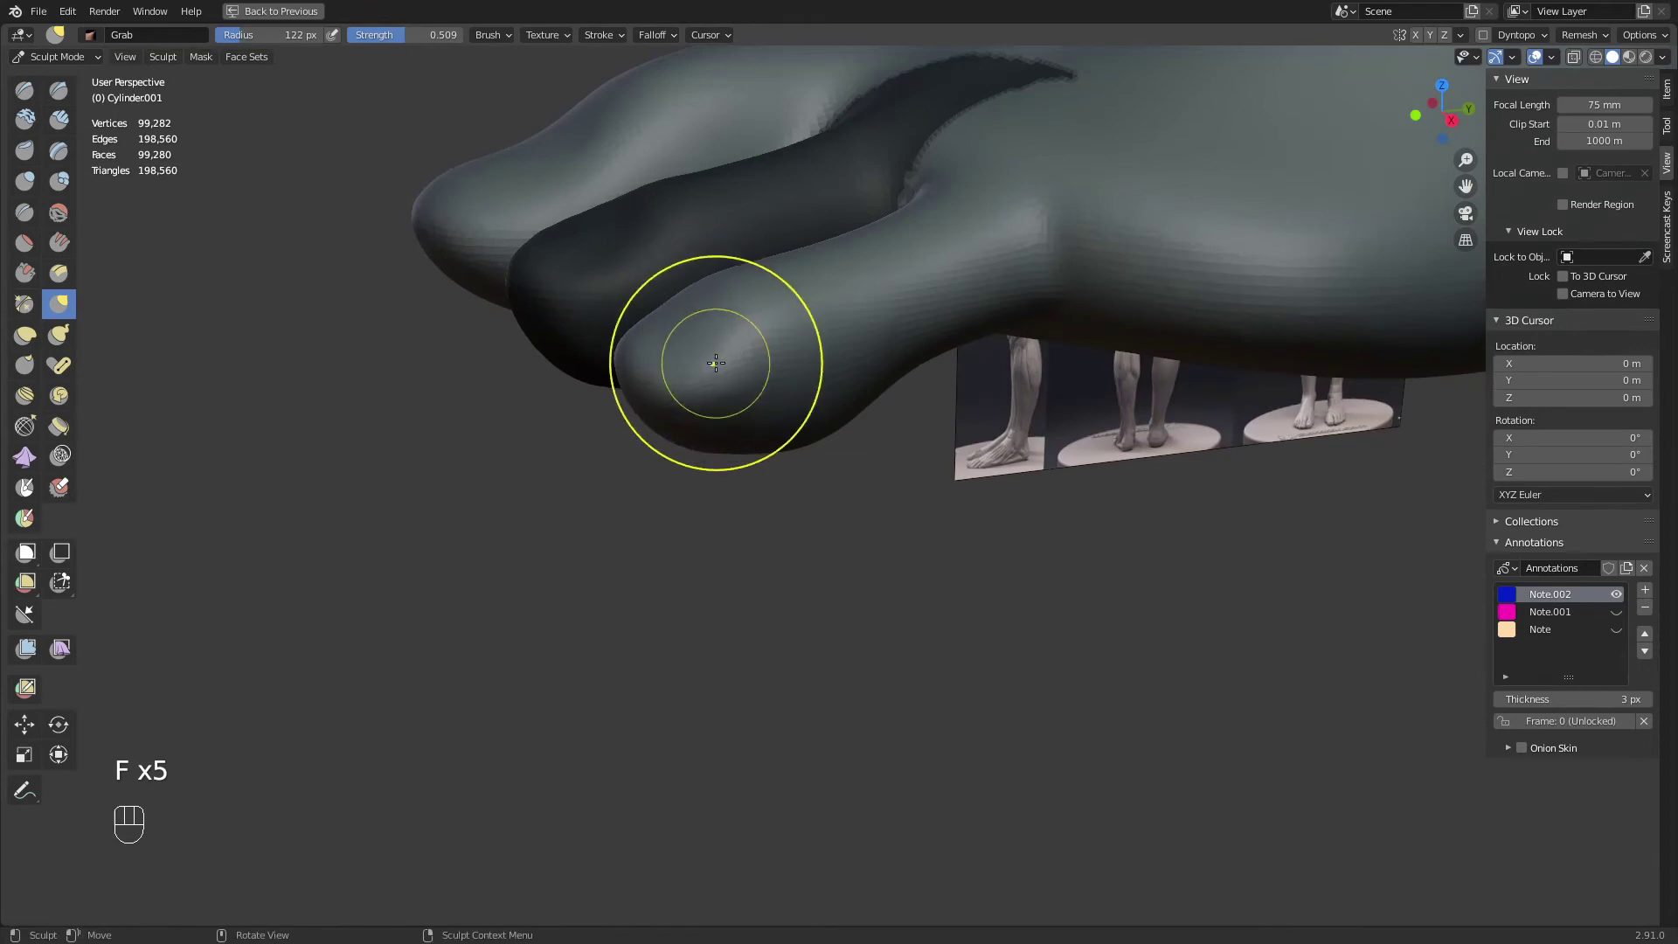
Examine the profile of the toes in the grey side-view foot reference
{"action": "key", "text": "KP_2"}
{"action": "key", "text": "KP_1"}
{"action": "middle_click_drag", "start_coordinate": [1083, 482], "coordinate": [264, 531], "text": "shift"}
{"action": "middle_click_drag", "start_coordinate": [1105, 420], "coordinate": [465, 460], "text": "shift"}
{"action": "middle_click_drag", "start_coordinate": [1346, 743], "coordinate": [926, 417], "text": "shift"}
{"action": "middle_click_drag", "start_coordinate": [1320, 490], "coordinate": [1005, 480], "text": "shift"}
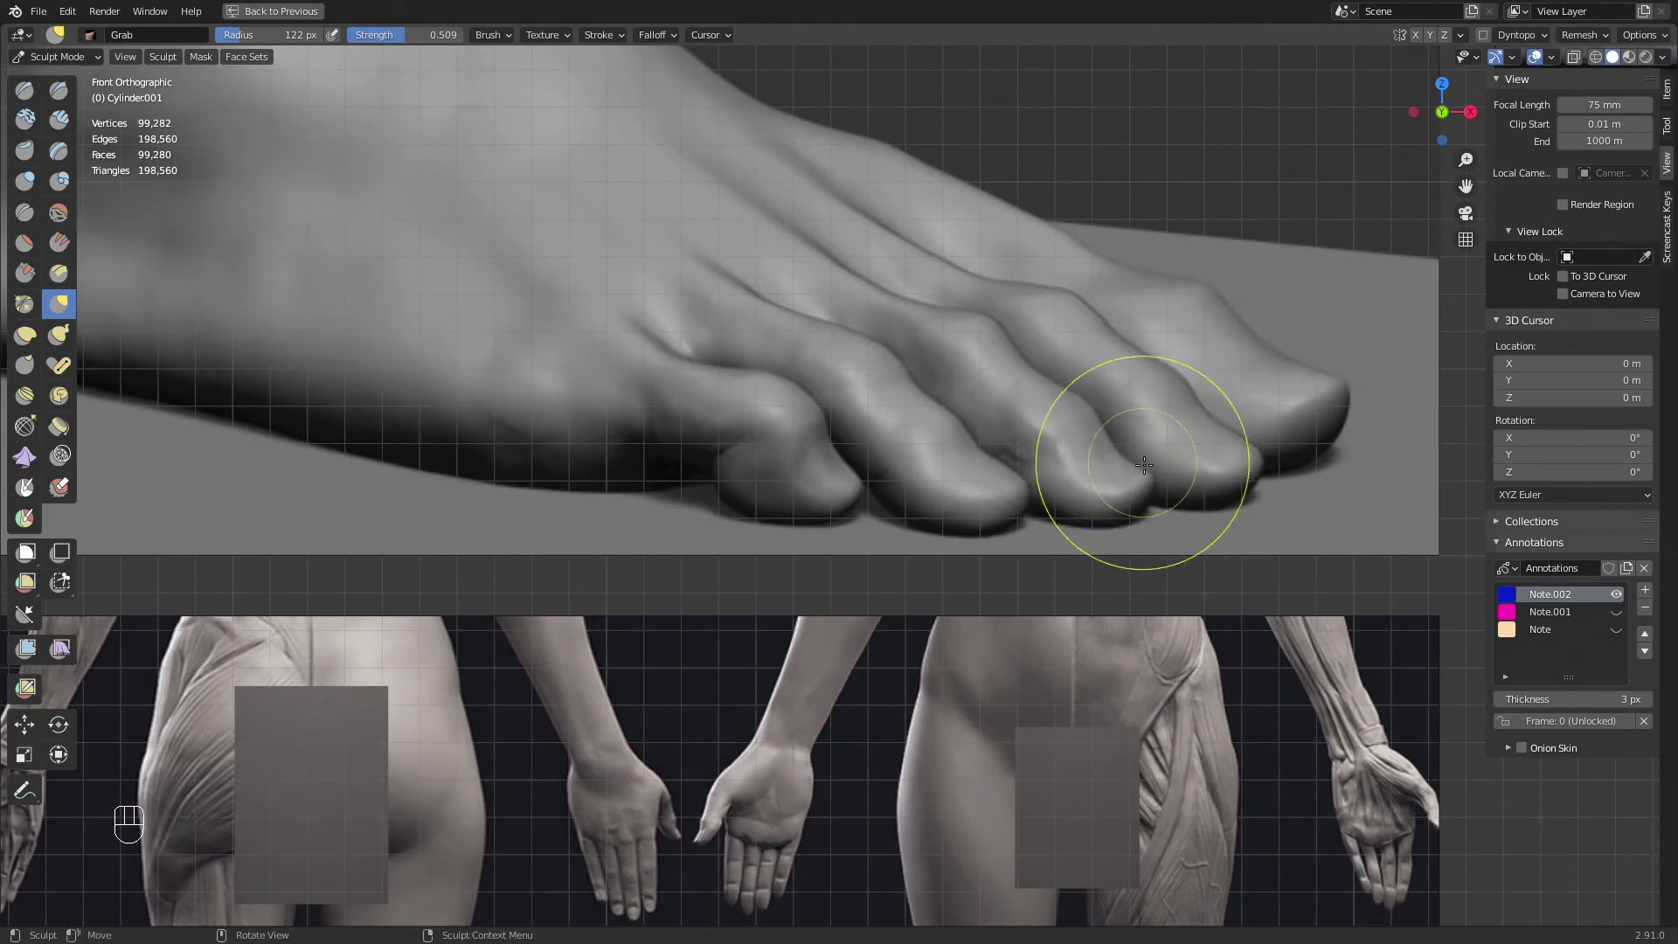
{"action": "mouse_move", "coordinate": [1077, 499]}
{"action": "middle_mouse_down", "text": "shift"}
{"action": "mouse_move", "coordinate": [1094, 491]}
{"action": "mouse_move", "coordinate": [880, 416]}
{"action": "mouse_move", "coordinate": [874, 454]}
{"action": "mouse_move", "coordinate": [754, 406]}
{"action": "middle_mouse_up", "text": "shift"}
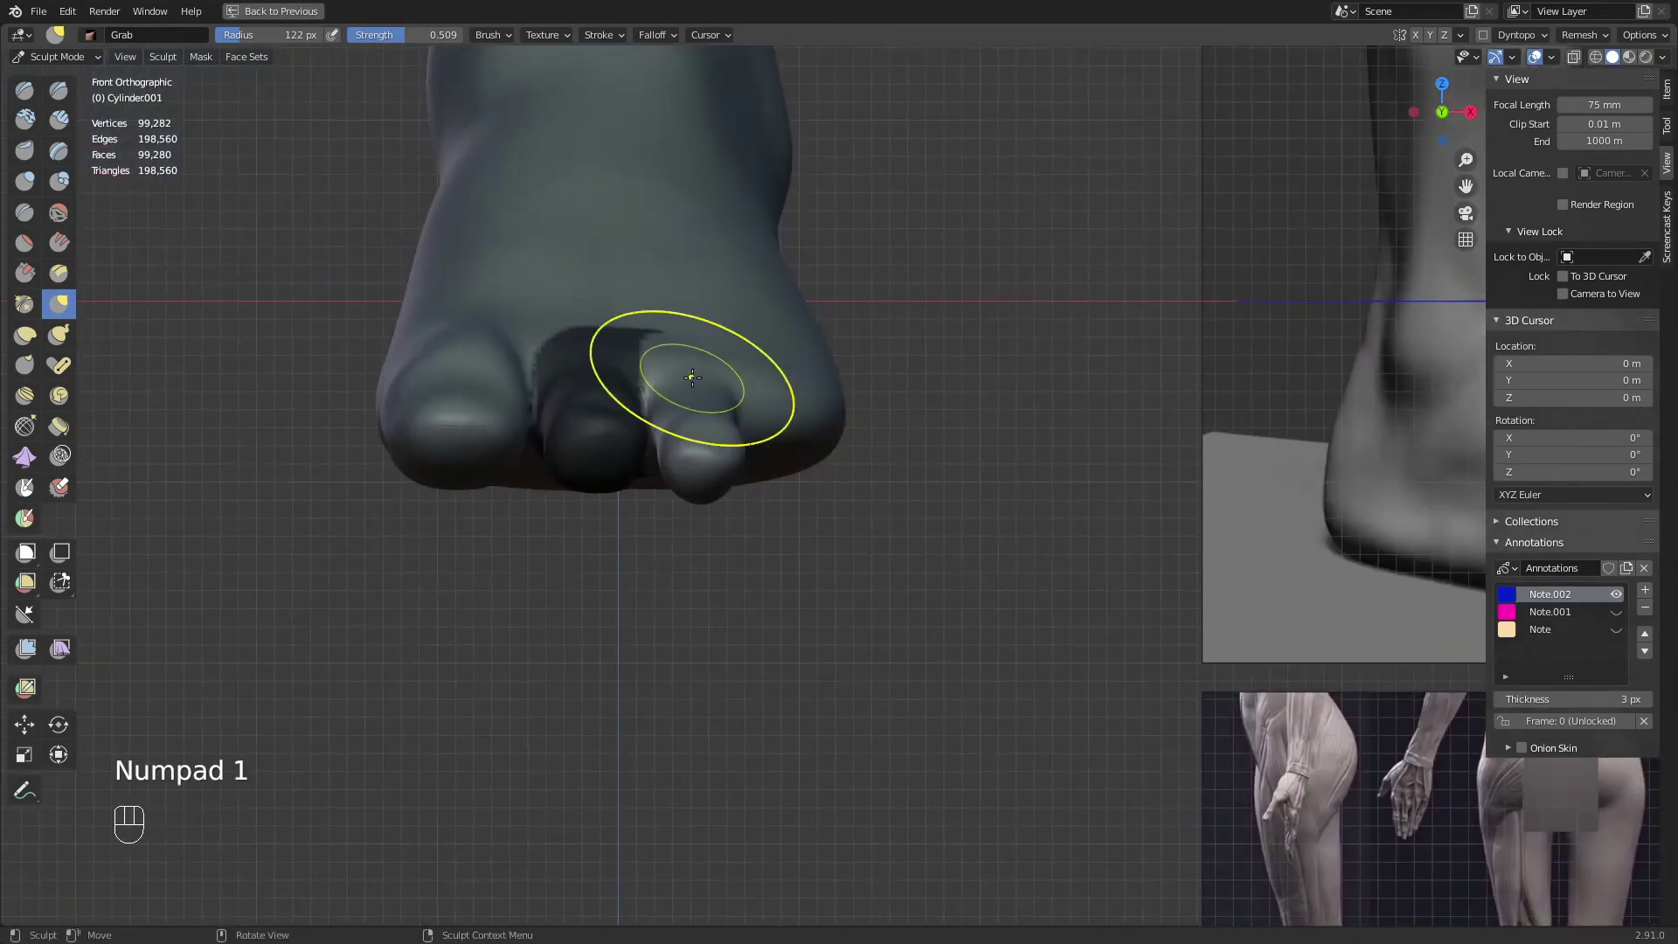
Raise the underside of the third toe's tip in the front view with the Grab brush, using radii including 139 px and 128 px
{"action": "mouse_move", "coordinate": [676, 636]}
{"action": "middle_mouse_down", "text": "ctrl"}
{"action": "mouse_move", "coordinate": [547, 524]}
{"action": "mouse_move", "coordinate": [737, 492]}
{"action": "middle_mouse_up", "text": "ctrl"}
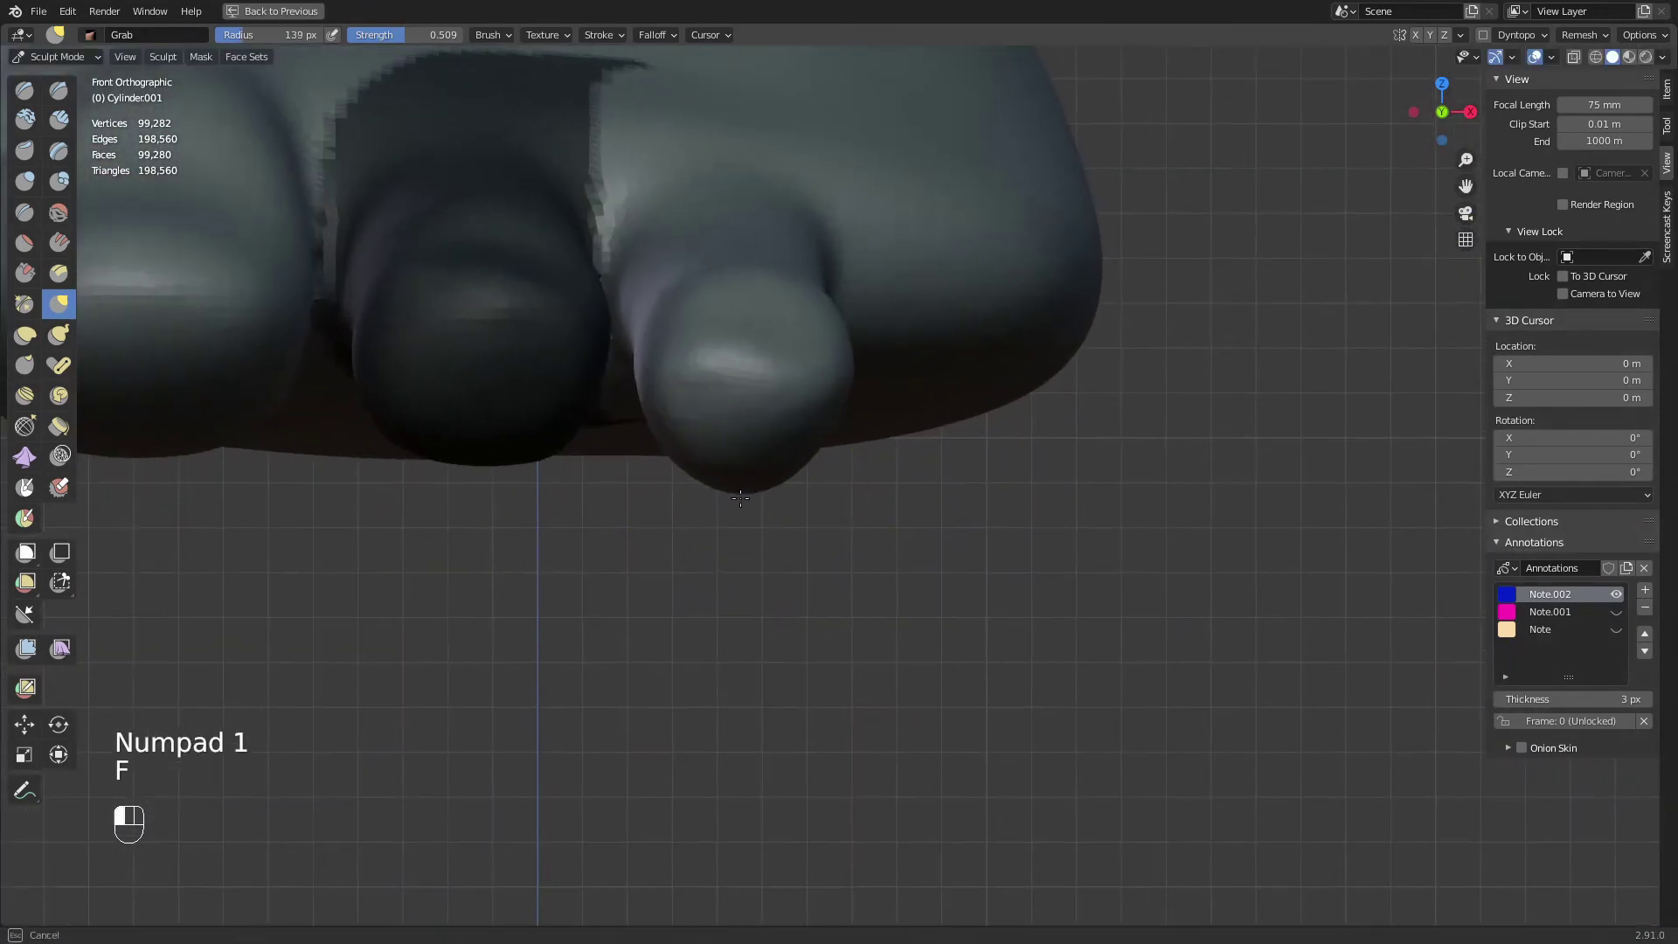
{"action": "key", "text": "f"}
{"action": "left_click", "coordinate": [750, 480]}
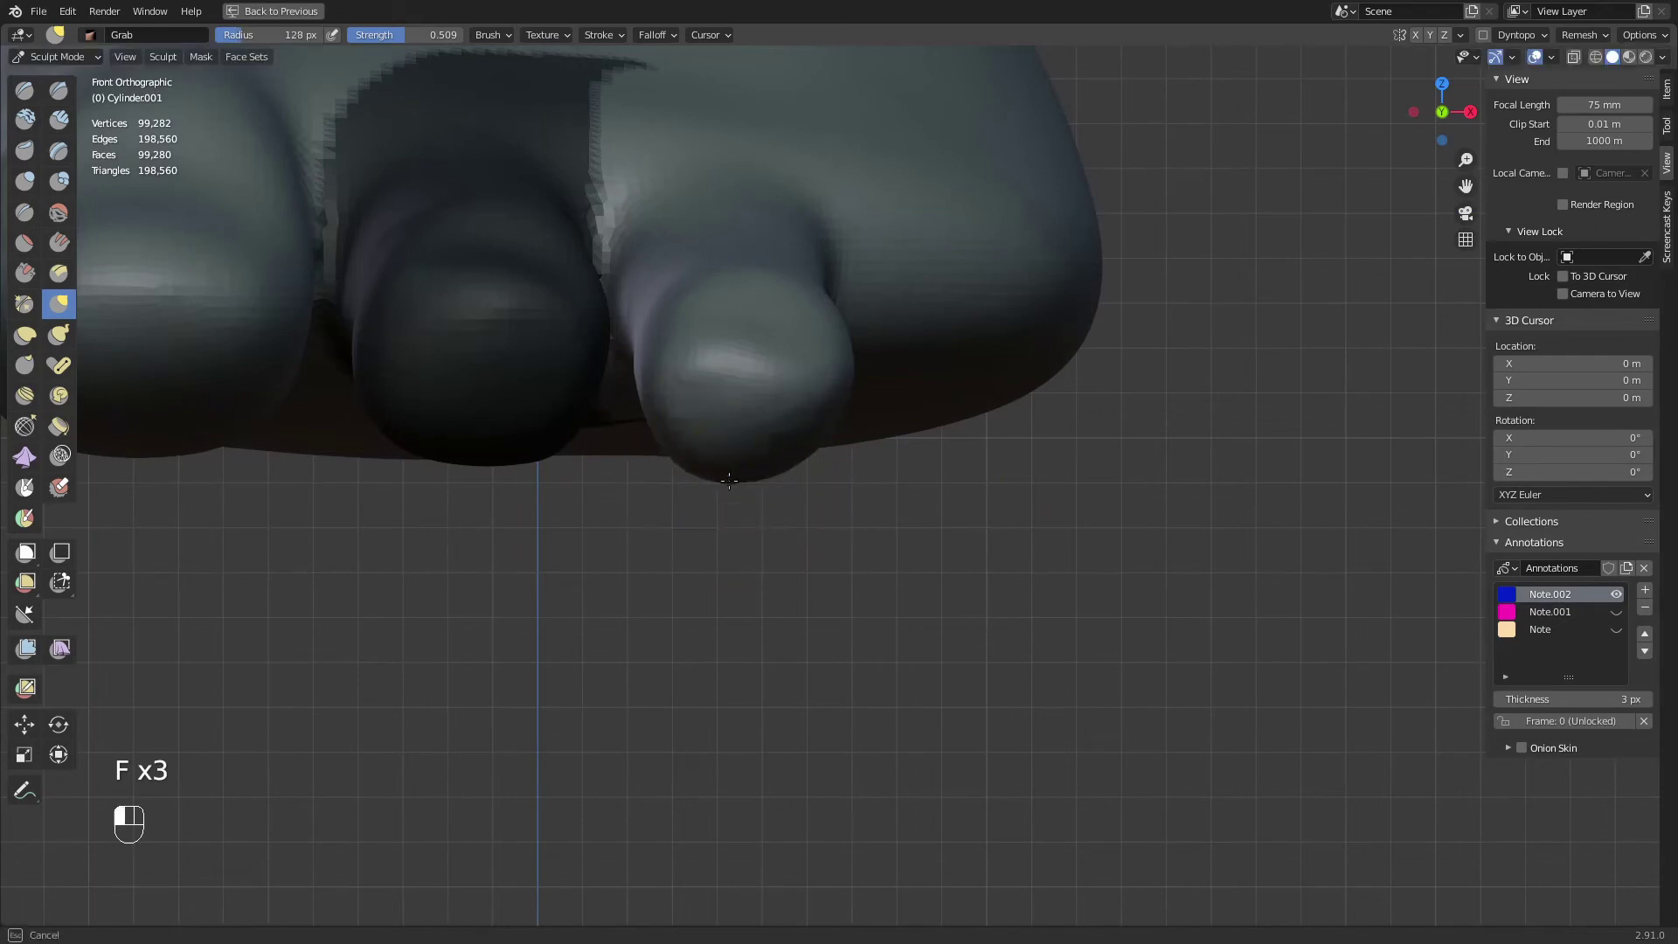
{"action": "key", "text": "f"}
{"action": "left_click", "coordinate": [786, 474]}
Reshape the third toe's underside from below with the Grab brush at a 155 px radius and smooth its surface
{"action": "middle_click_drag", "start_coordinate": [900, 503], "coordinate": [848, 461]}
{"action": "key", "text": "f"}
{"action": "left_click", "coordinate": [836, 463]}
{"action": "left_click_drag", "start_coordinate": [776, 491], "coordinate": [775, 480]}
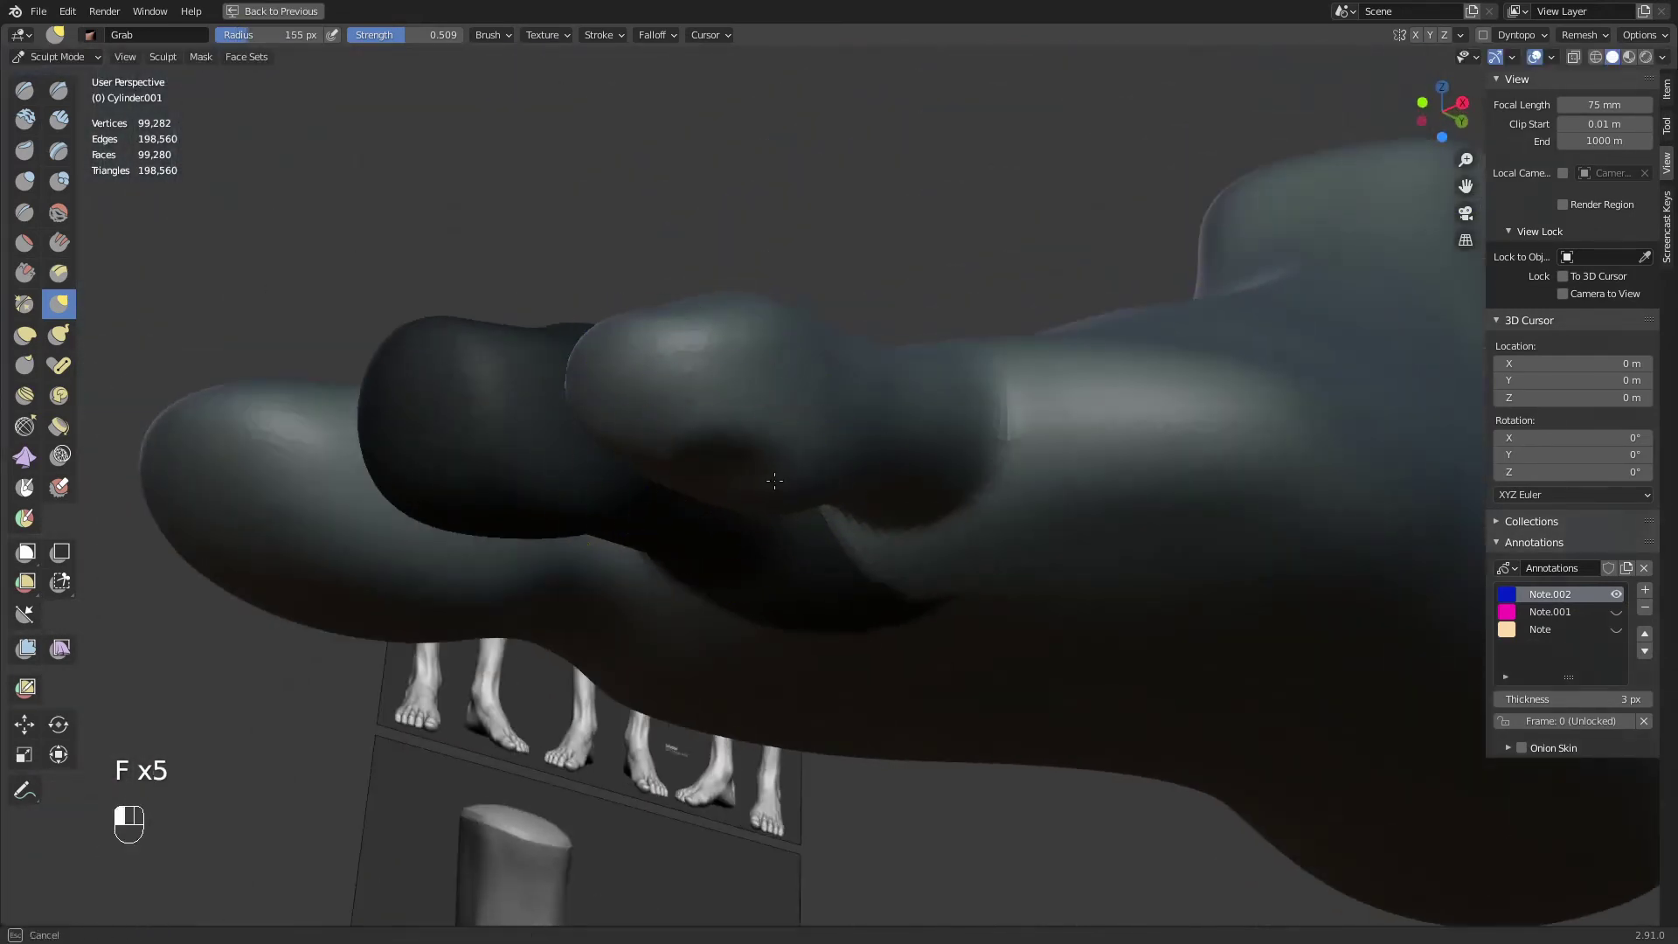
{"action": "middle_click_drag", "start_coordinate": [778, 493], "coordinate": [852, 495]}
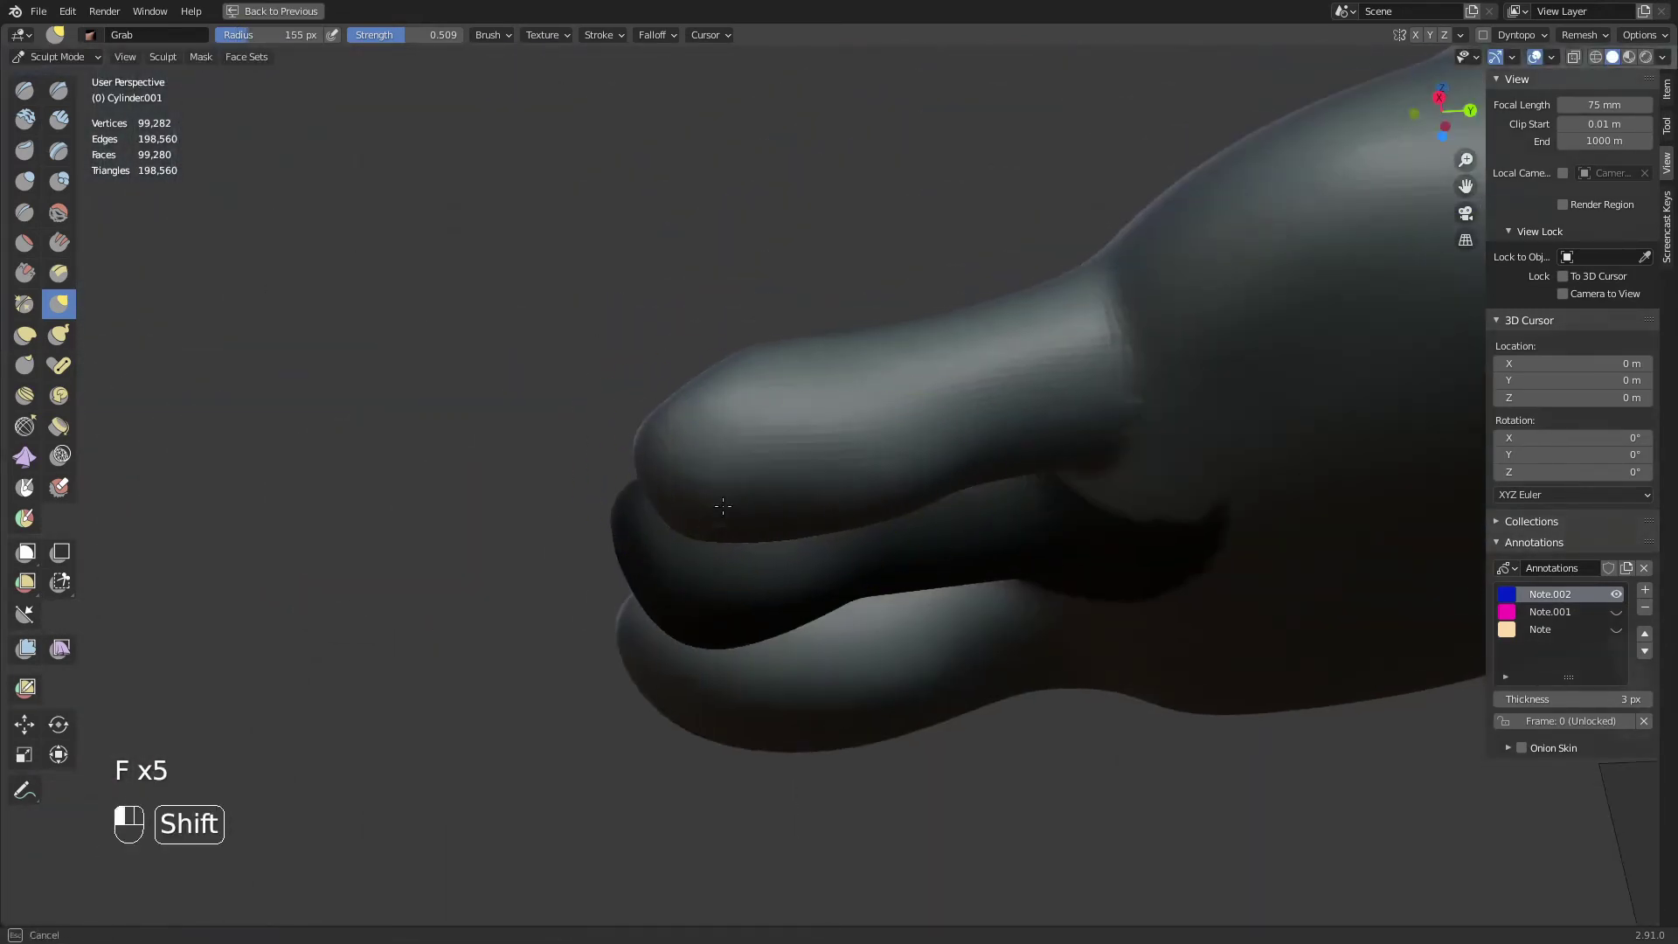
{"action": "middle_click_drag", "start_coordinate": [723, 506], "coordinate": [758, 398]}
Reshape the third toe's pad in the bottom view with the Grab brush
{"action": "key", "text": "KP_7"}
{"action": "key", "text": "KP_9"}
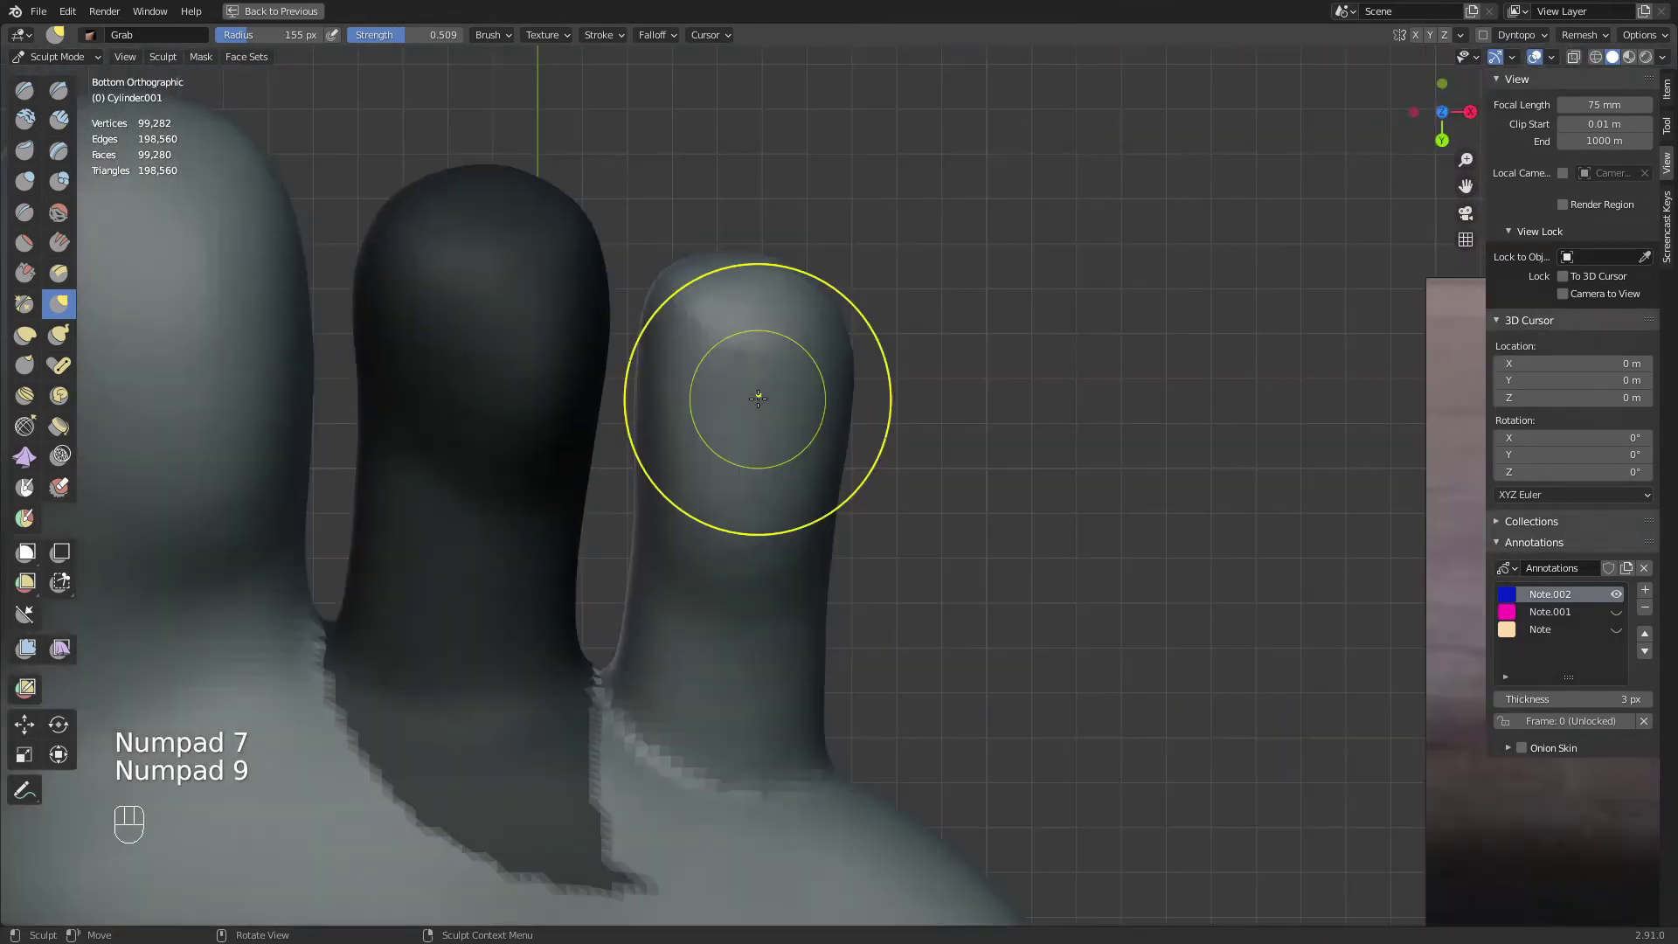
{"action": "key", "text": "g"}
{"action": "key", "text": "f"}
{"action": "left_click", "coordinate": [830, 458]}
{"action": "key", "text": "f"}
{"action": "left_click", "coordinate": [826, 458]}
{"action": "mouse_move", "coordinate": [747, 477]}
{"action": "left_mouse_down"}
{"action": "mouse_move", "coordinate": [743, 428]}
{"action": "mouse_move", "coordinate": [672, 439]}
{"action": "left_mouse_up"}
Shape the area just behind the third toe's pad in the bottom view with the Grab brush at a 195 px radius
{"action": "key", "text": "f"}
{"action": "left_click", "coordinate": [721, 570]}
{"action": "key", "text": "f"}
{"action": "left_click", "coordinate": [815, 505]}
{"action": "key", "text": "f"}
{"action": "left_click", "coordinate": [909, 444]}
{"action": "key", "text": "f"}
{"action": "left_click", "coordinate": [938, 521]}
{"action": "left_click_drag", "start_coordinate": [771, 517], "coordinate": [766, 513]}
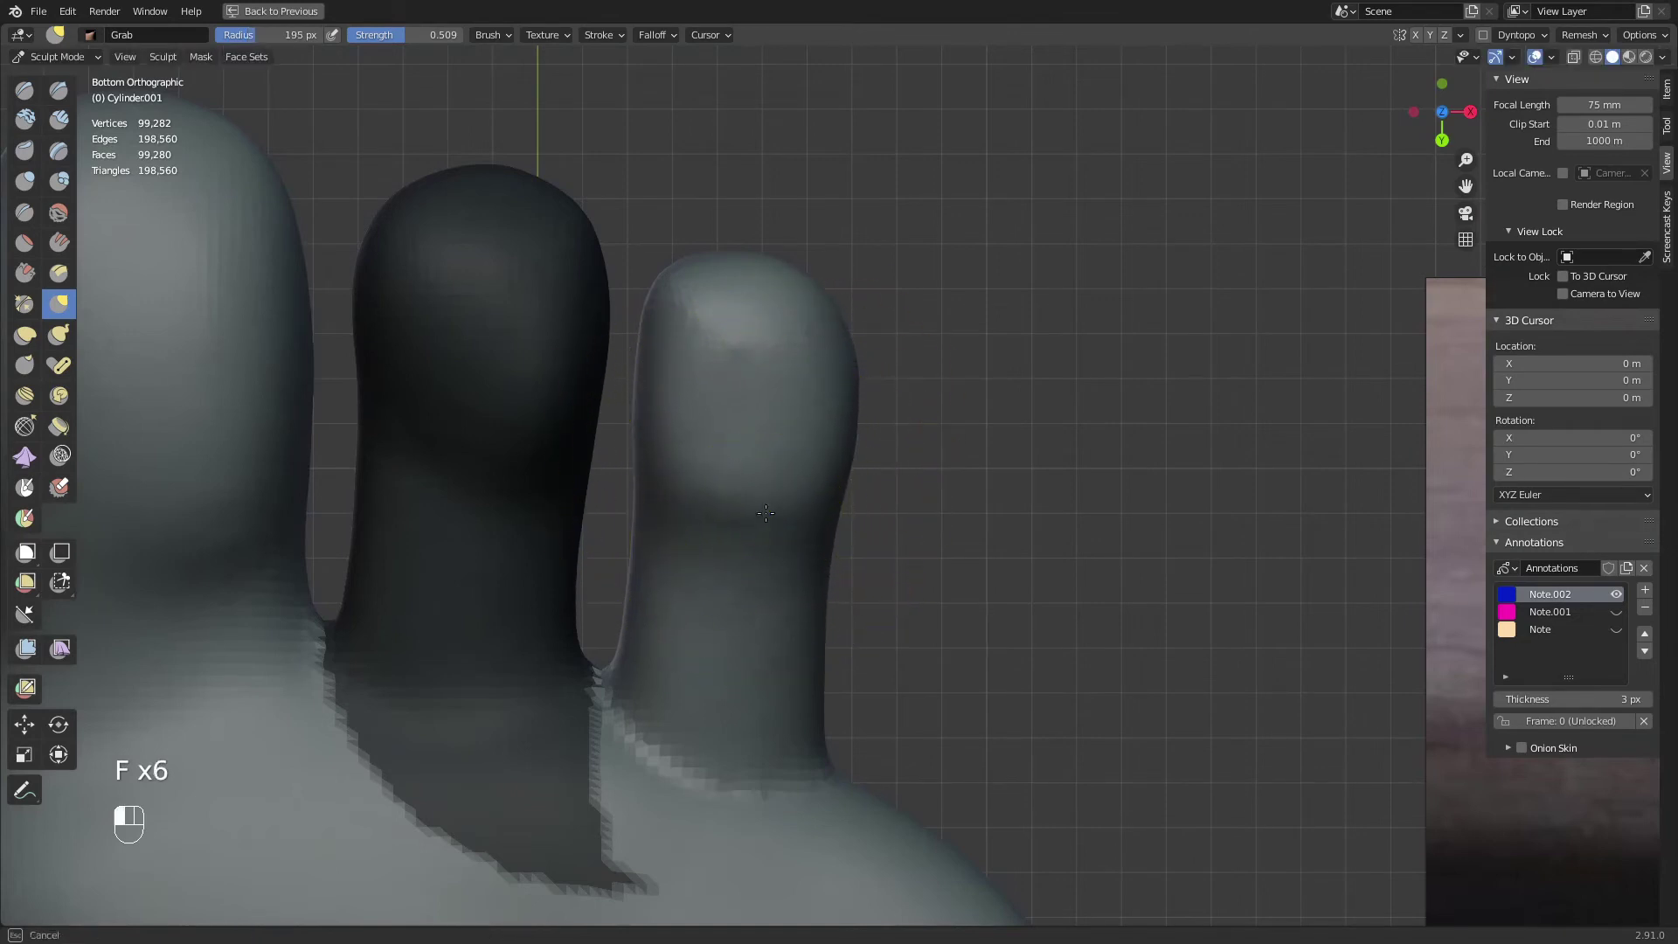
Narrow the third toe's neck near its base from both sides with the Grab brush at a 175 px radius
{"action": "middle_click_drag", "start_coordinate": [764, 603], "coordinate": [823, 469], "text": "shift"}
{"action": "key", "text": "f"}
{"action": "left_click", "coordinate": [813, 470]}
{"action": "left_click_drag", "start_coordinate": [824, 567], "coordinate": [806, 563]}
{"action": "left_click_drag", "start_coordinate": [701, 526], "coordinate": [708, 525]}
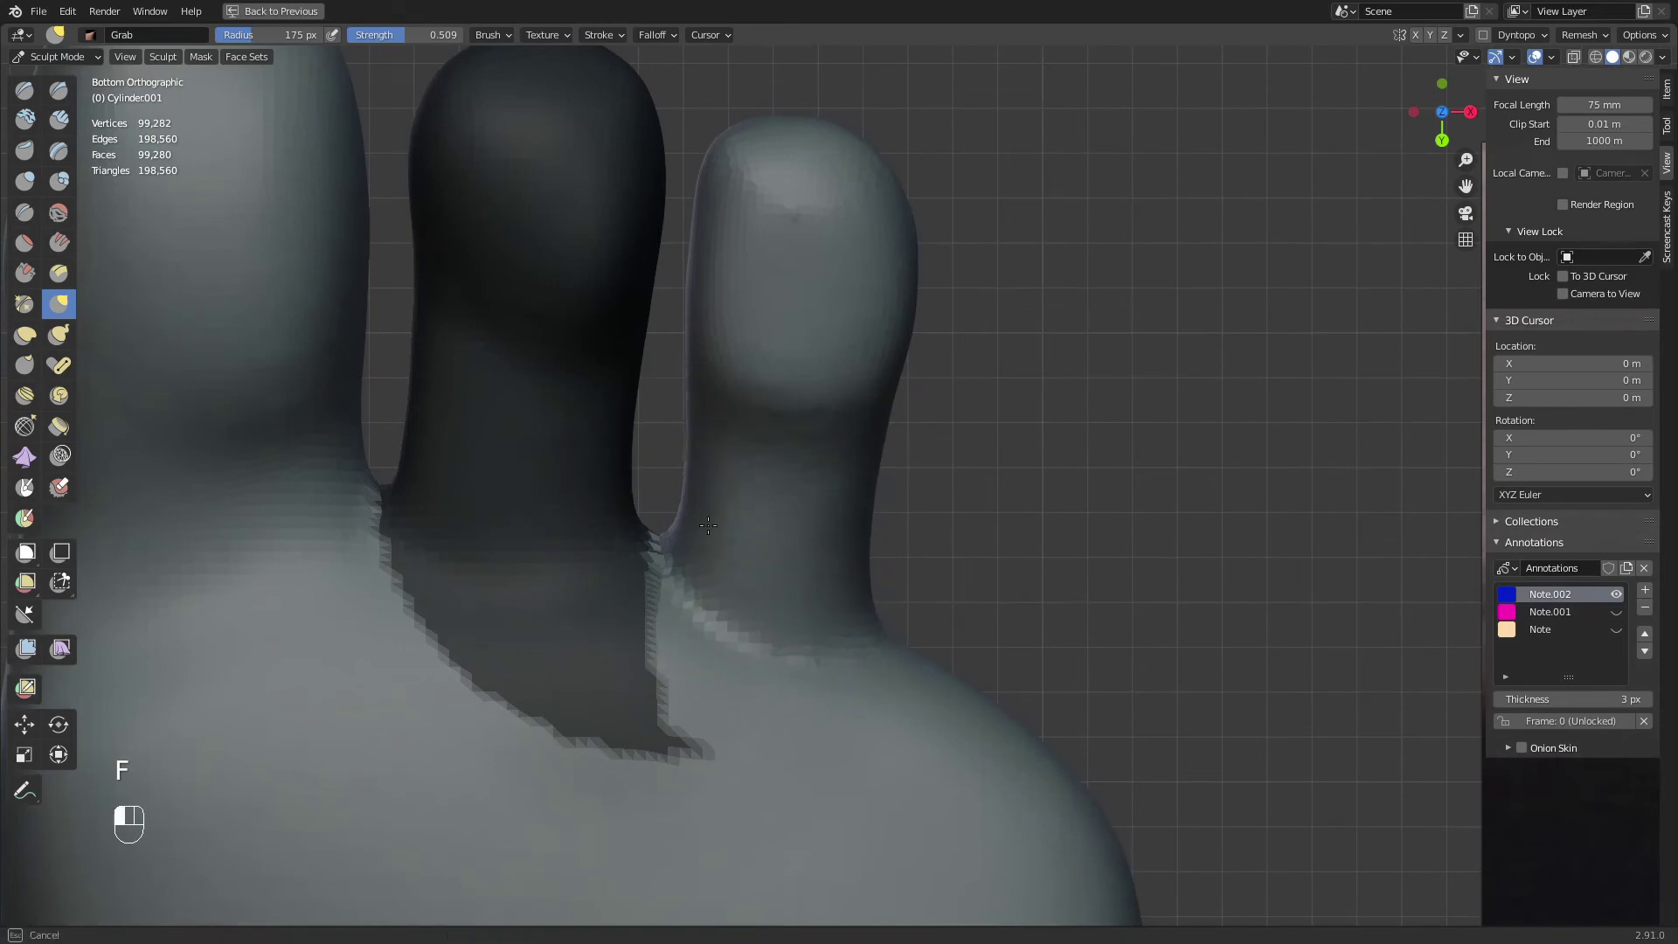
Reshape the top contour of the third toe's base in the right side view with the Grab brush at about a 145 px radius
{"action": "key", "text": "KP_3"}
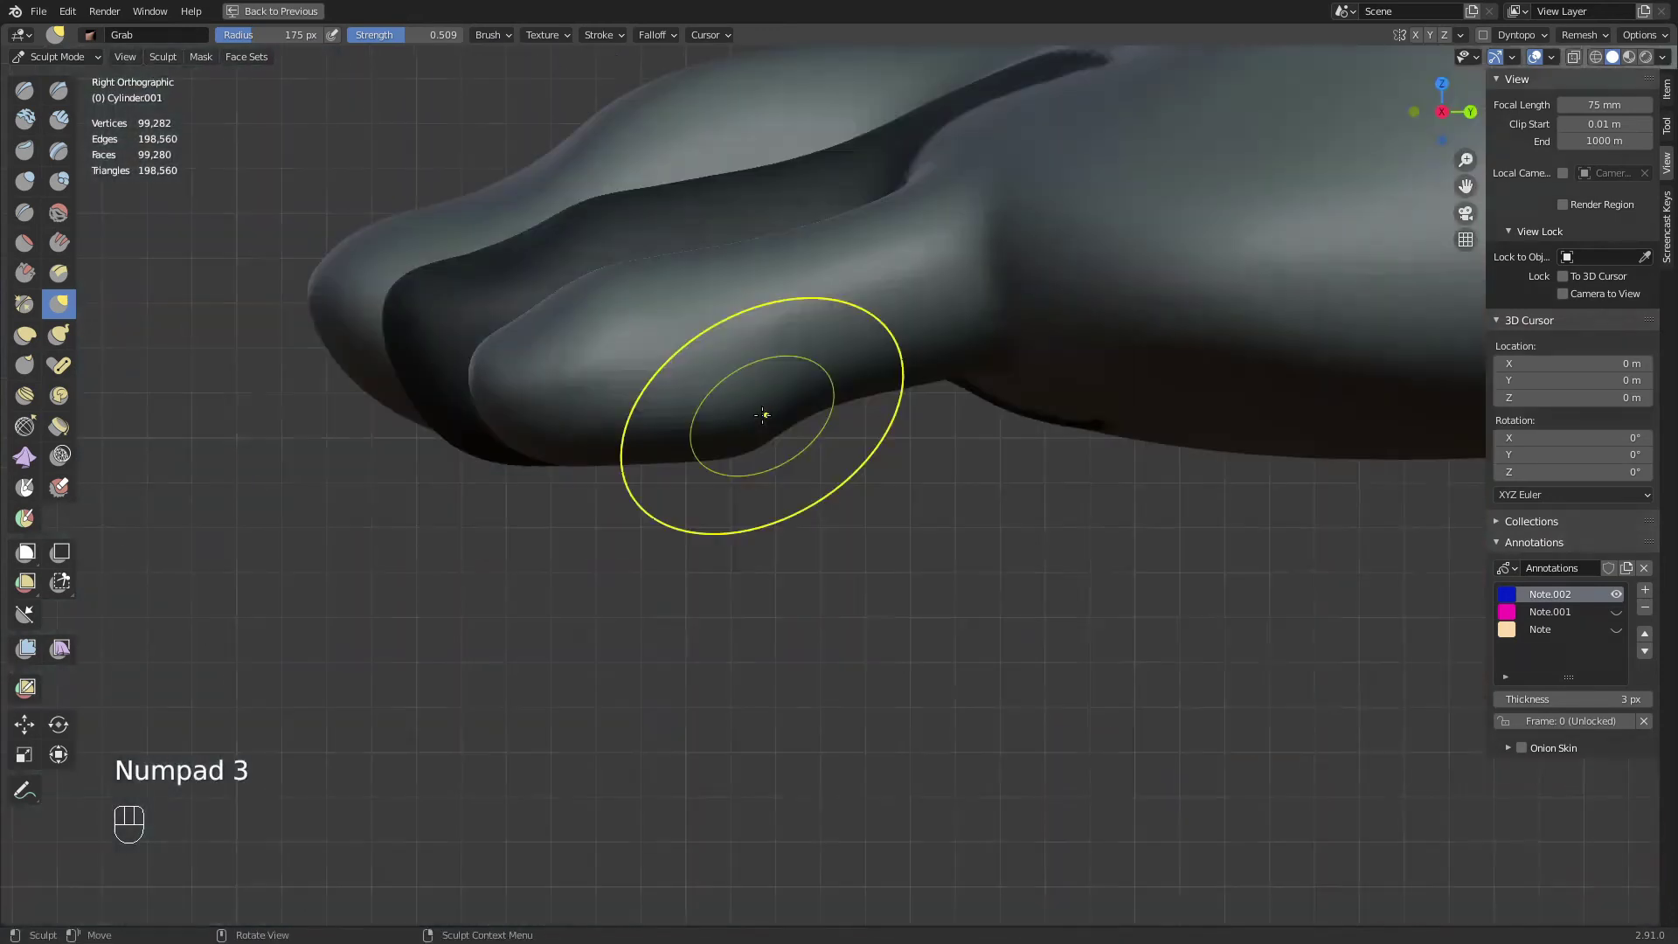
{"action": "mouse_move", "coordinate": [764, 412]}
{"action": "middle_mouse_down", "text": "shift"}
{"action": "mouse_move", "coordinate": [887, 387]}
{"action": "mouse_move", "coordinate": [795, 364]}
{"action": "middle_mouse_up", "text": "shift"}
{"action": "key", "text": "f"}
{"action": "key", "text": "f"}
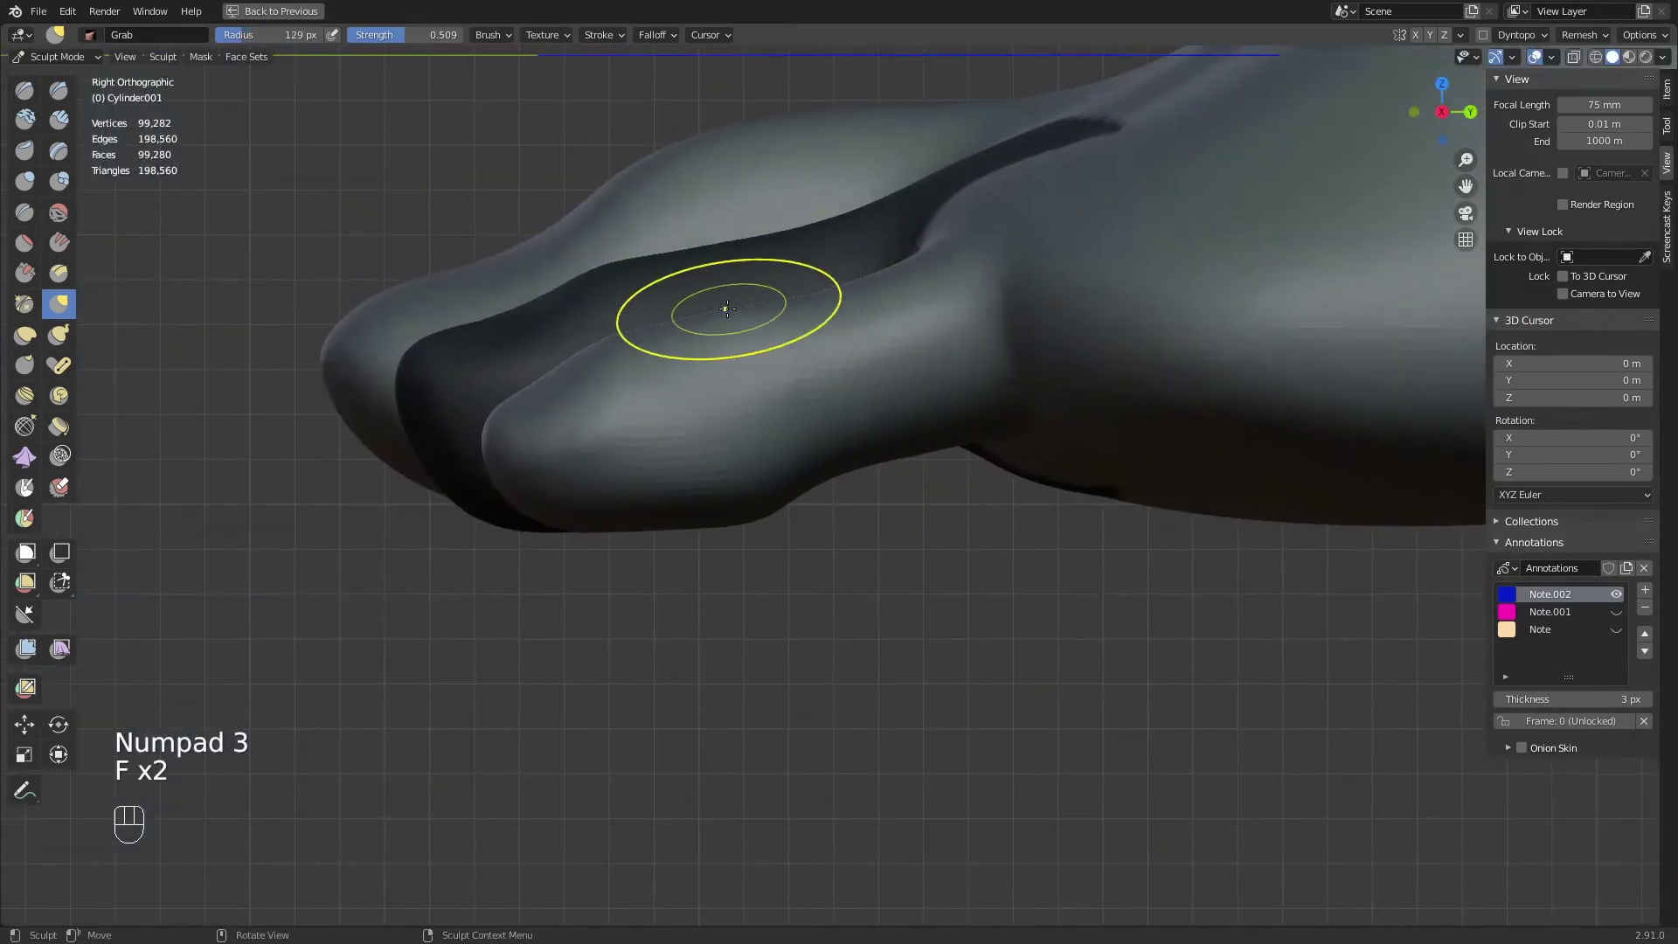
{"action": "key", "text": "f"}
{"action": "key", "text": "f"}
{"action": "left_click", "coordinate": [902, 266]}
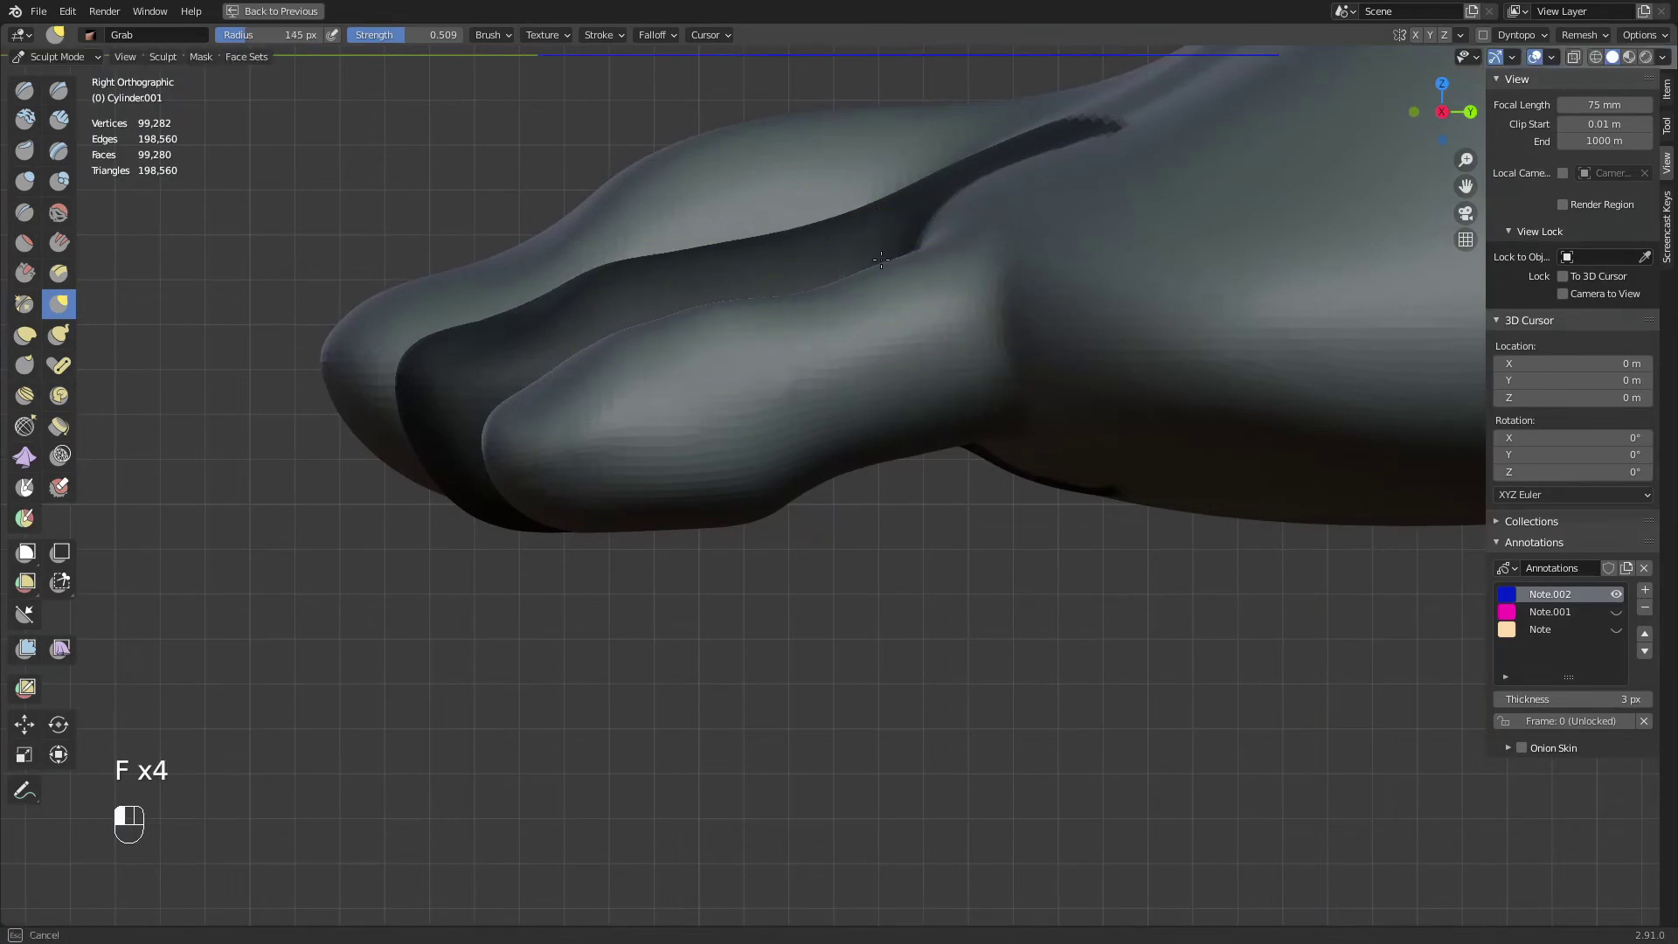
{"action": "key", "text": "f"}
{"action": "left_click", "coordinate": [962, 243]}
{"action": "key", "text": "f"}
{"action": "left_click", "coordinate": [935, 254]}
{"action": "left_click_drag", "start_coordinate": [928, 257], "coordinate": [949, 252]}
Build up a tendon strip from the third toe's base onto the top of the foot with Clay Strips at a 66 px radius
{"action": "mouse_move", "coordinate": [952, 253]}
{"action": "middle_mouse_down", "text": "ctrl"}
{"action": "mouse_move", "coordinate": [887, 525]}
{"action": "mouse_move", "coordinate": [842, 487]}
{"action": "middle_mouse_up", "text": "ctrl"}
{"action": "key", "text": "q"}
{"action": "left_click", "coordinate": [873, 467]}
{"action": "key", "text": "f"}
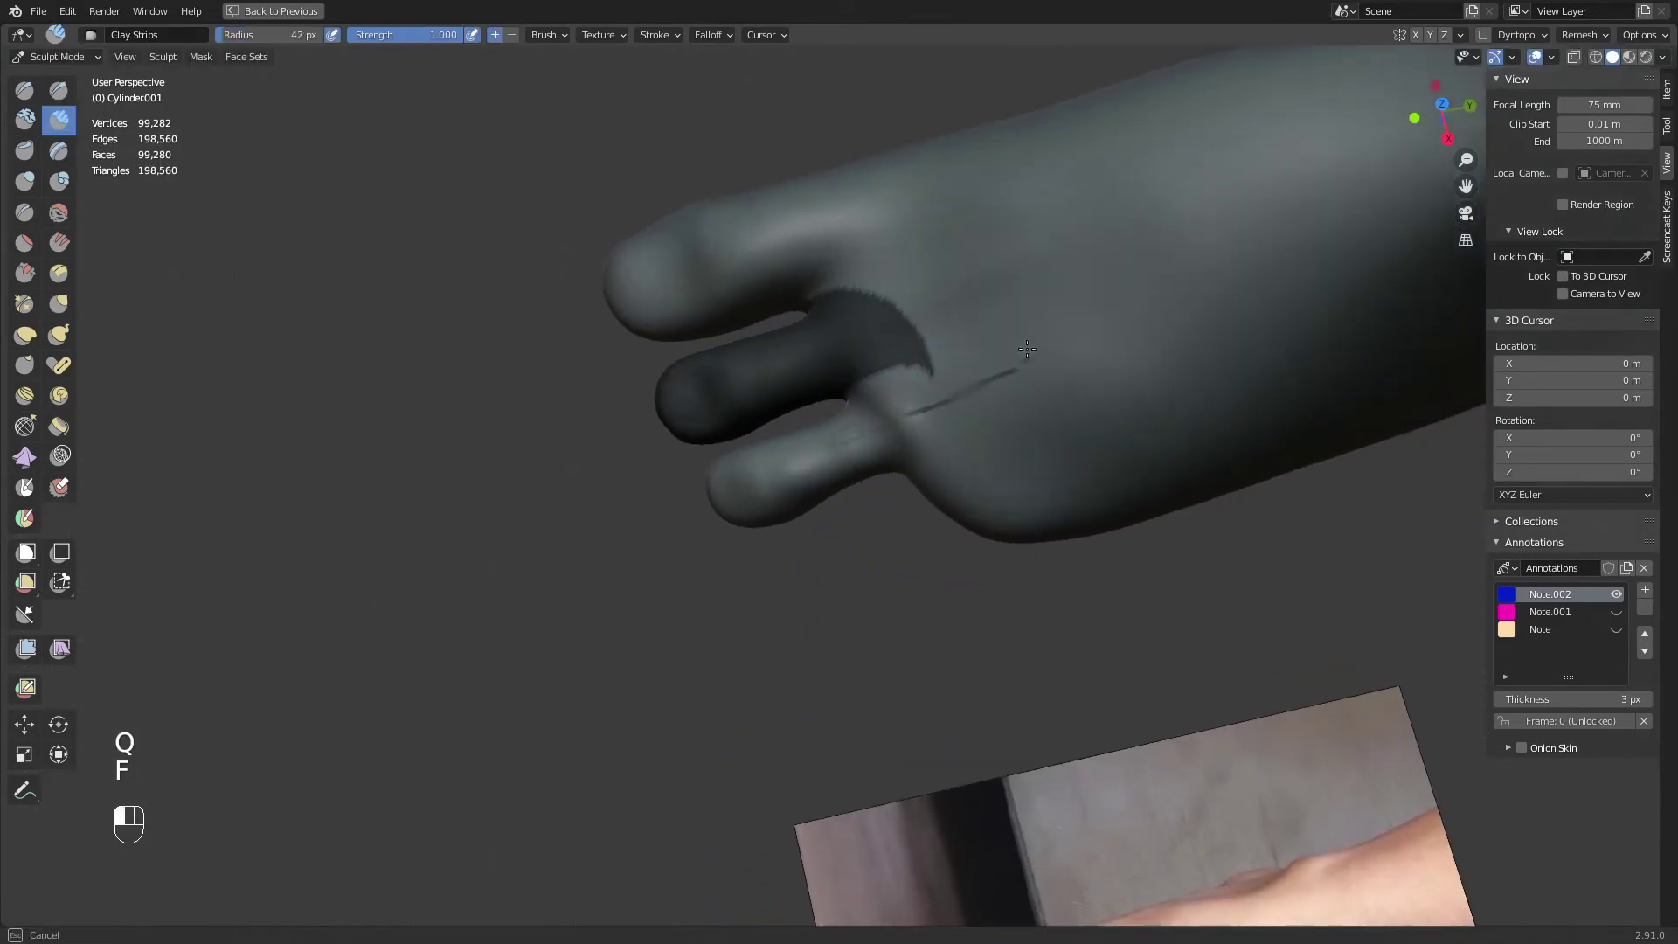
{"action": "left_click_drag", "start_coordinate": [1027, 349], "coordinate": [1037, 337]}
{"action": "key", "text": "f"}
{"action": "left_click", "coordinate": [1049, 338]}
Smooth the tendon strip into the top of the foot with the brush radius enlarged to 93 px
{"action": "middle_click_drag", "start_coordinate": [879, 419], "coordinate": [891, 439]}
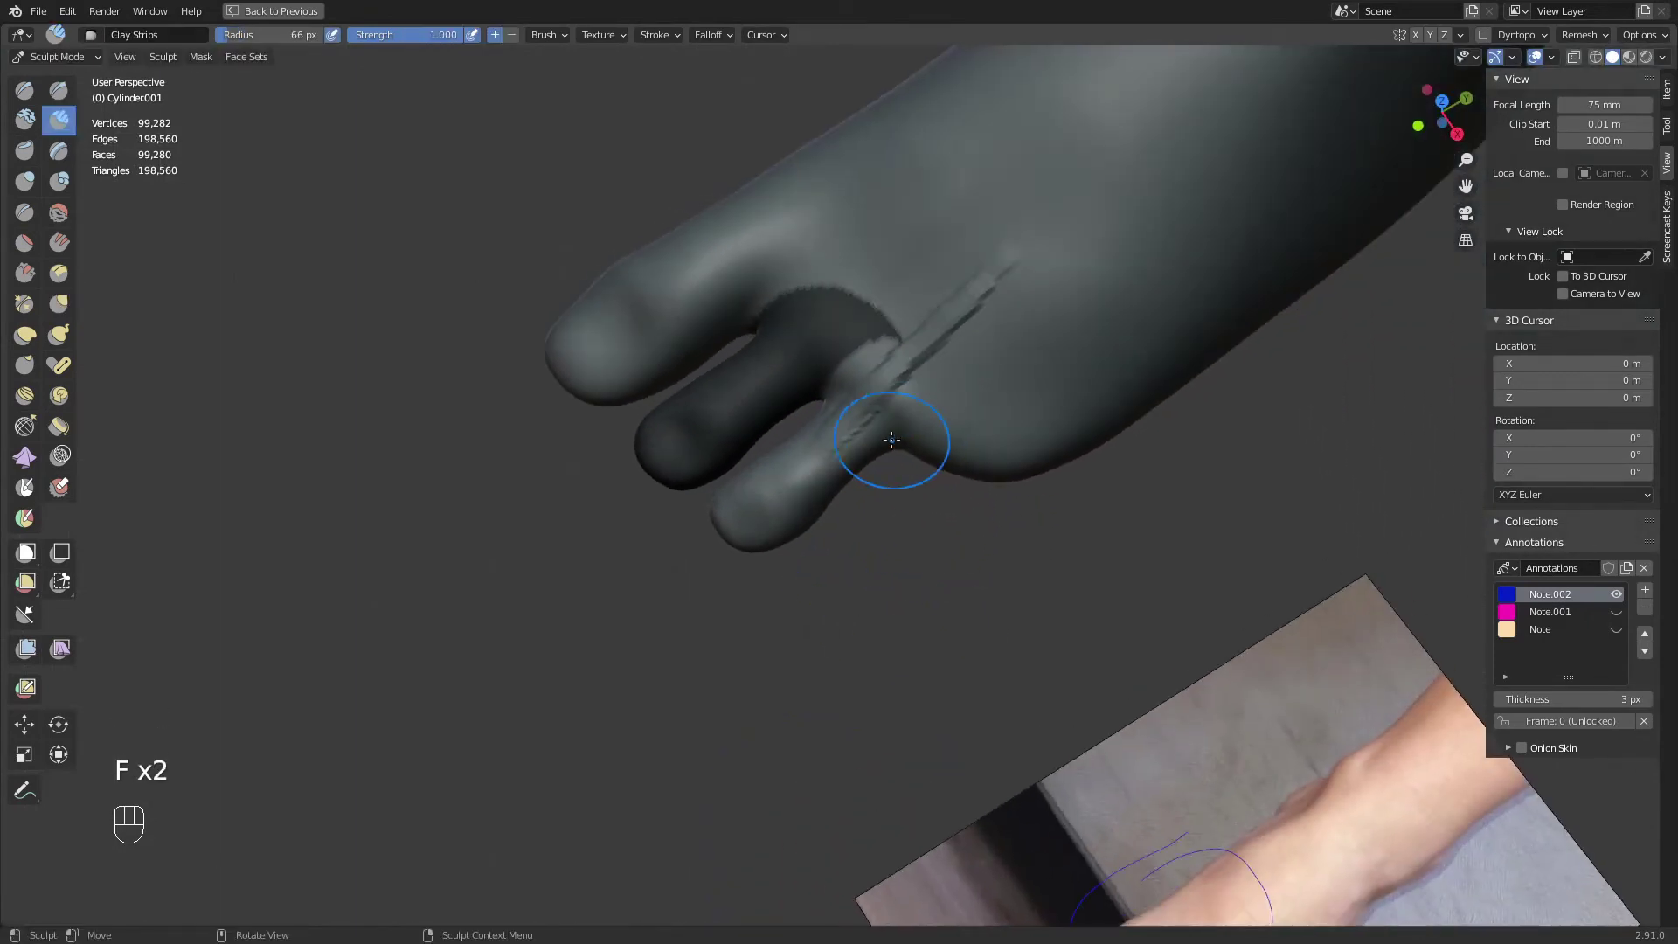
{"action": "middle_click_drag", "start_coordinate": [955, 324], "coordinate": [958, 358]}
{"action": "key", "text": "f"}
{"action": "left_click", "coordinate": [980, 357]}
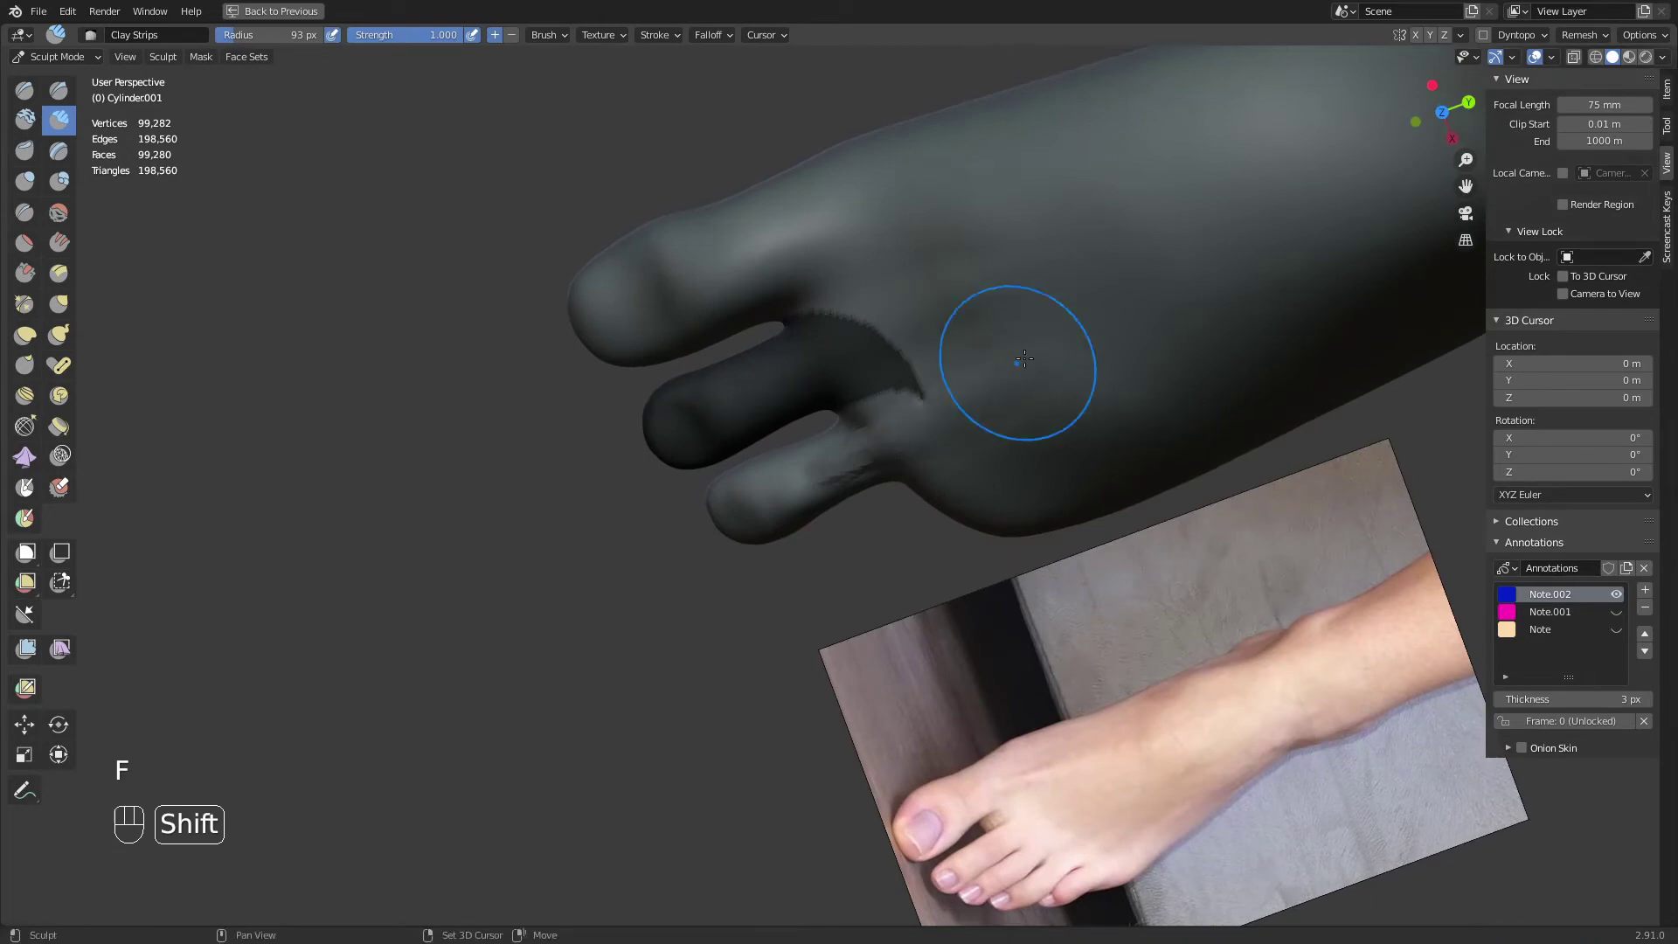
{"action": "mouse_move", "coordinate": [850, 445]}
{"action": "middle_mouse_down"}
{"action": "mouse_move", "coordinate": [952, 389]}
{"action": "mouse_move", "coordinate": [870, 404]}
{"action": "mouse_move", "coordinate": [1014, 359]}
{"action": "mouse_move", "coordinate": [944, 398]}
{"action": "mouse_move", "coordinate": [900, 471]}
{"action": "mouse_move", "coordinate": [809, 487]}
{"action": "mouse_move", "coordinate": [910, 443]}
{"action": "middle_mouse_up"}
Clear the mask covering the second toe
{"action": "key", "text": "KP_1"}
{"action": "key", "text": "b"}
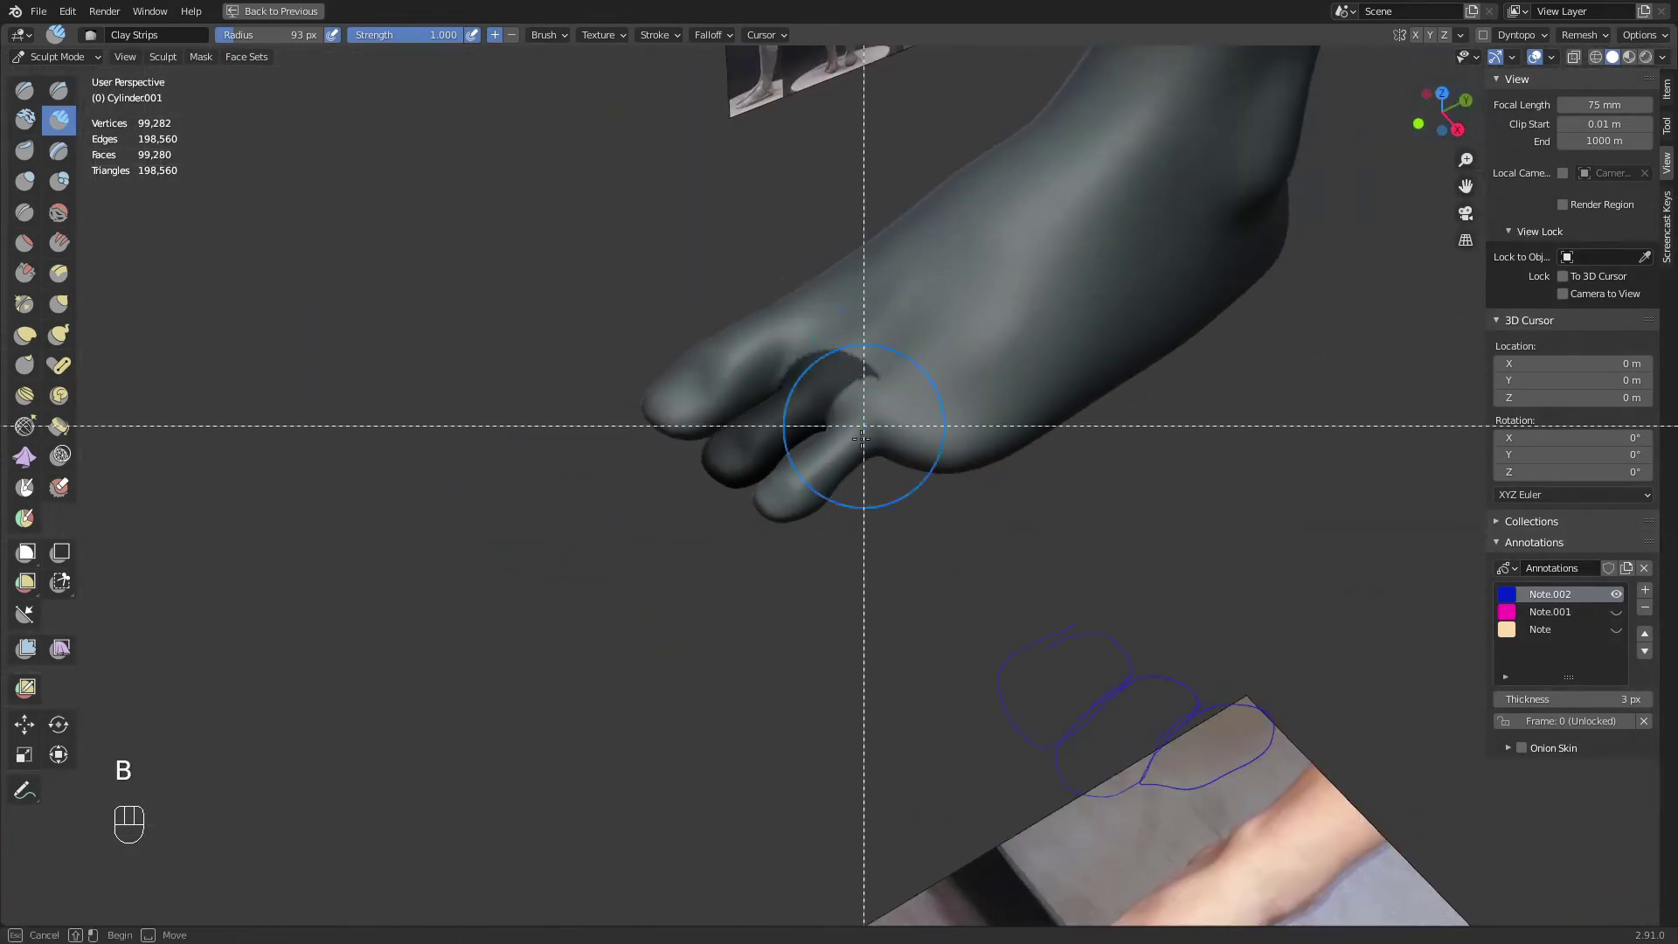
{"action": "right_click", "coordinate": [842, 562]}
{"action": "key", "text": "a"}
{"action": "middle_click_drag", "start_coordinate": [874, 541], "coordinate": [981, 556]}
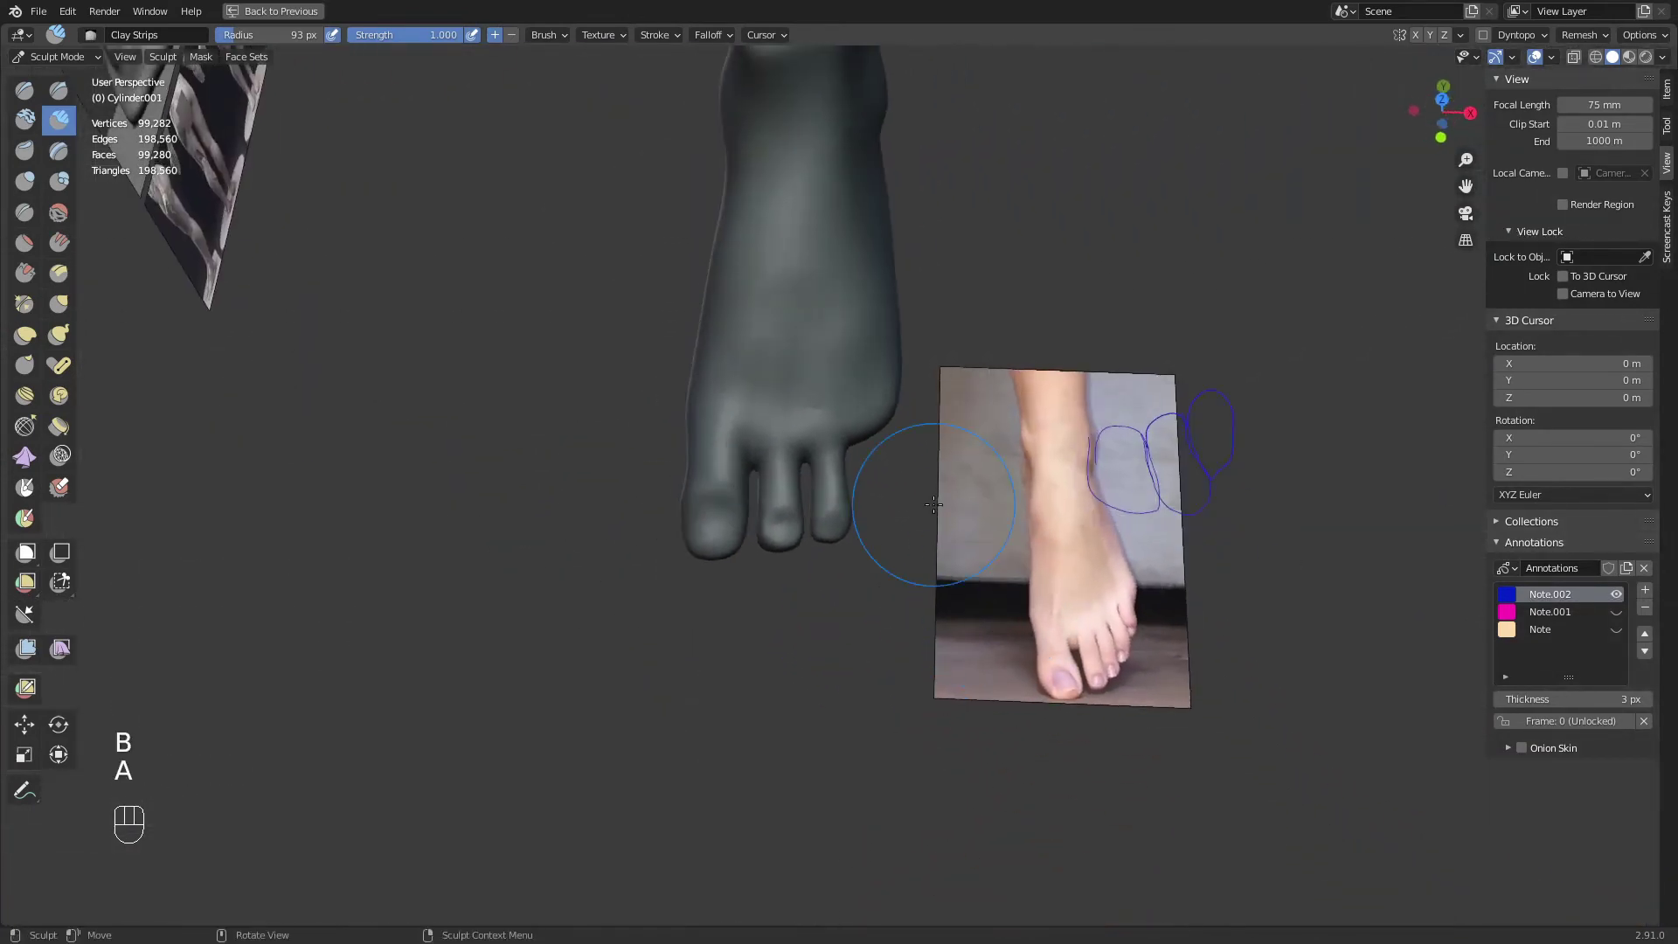
Refine the third toe's outer contour in the top view with the Grab brush at a 139 to 132 px radius, and save the file
{"action": "key", "text": "KP_7"}
{"action": "middle_click_drag", "start_coordinate": [934, 505], "coordinate": [900, 449], "text": "ctrl"}
{"action": "key", "text": "f"}
{"action": "left_click", "coordinate": [870, 423]}
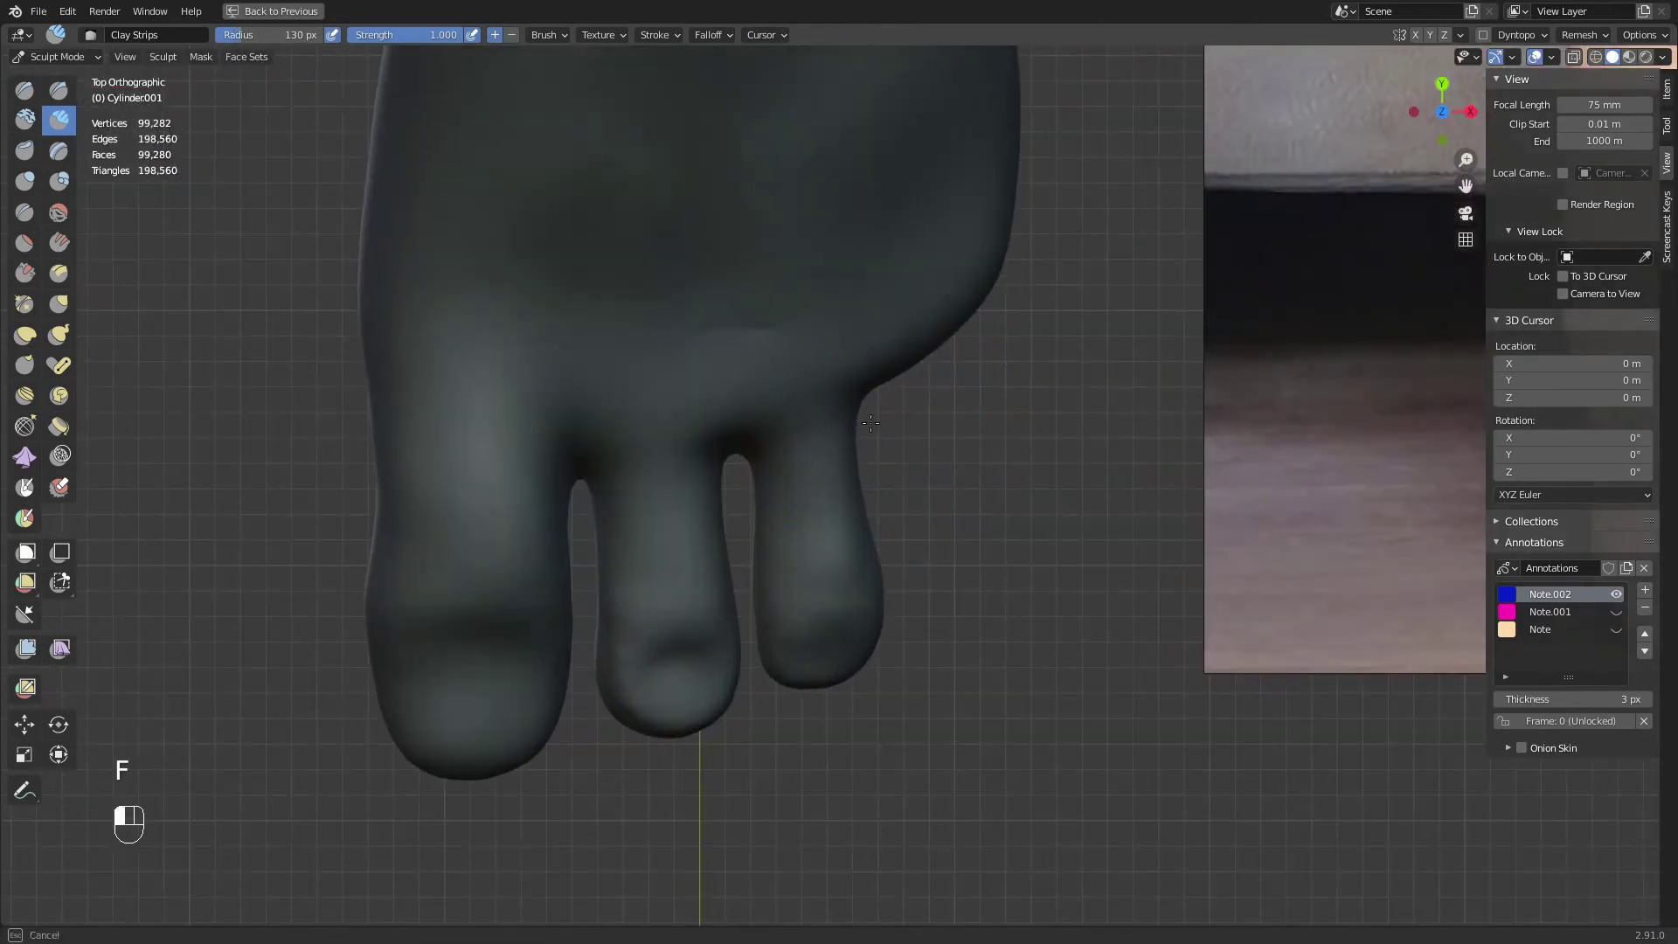
{"action": "key", "text": "g"}
{"action": "key", "text": "f"}
{"action": "left_click", "coordinate": [852, 463]}
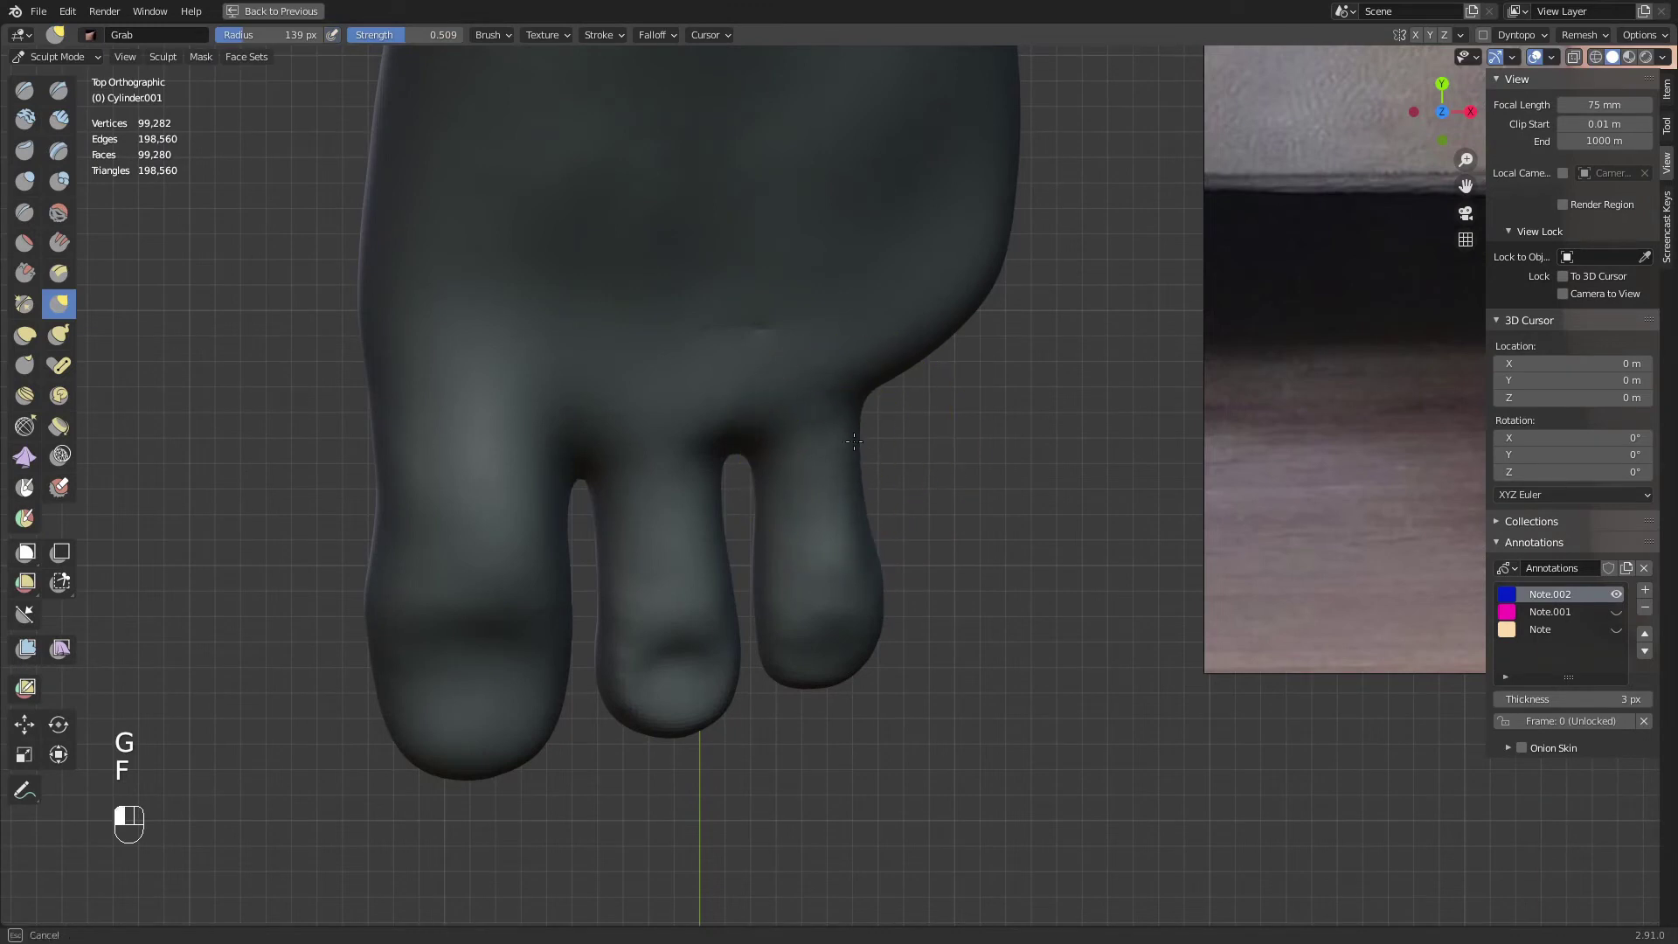
{"action": "key", "text": "f"}
{"action": "left_click", "coordinate": [875, 585]}
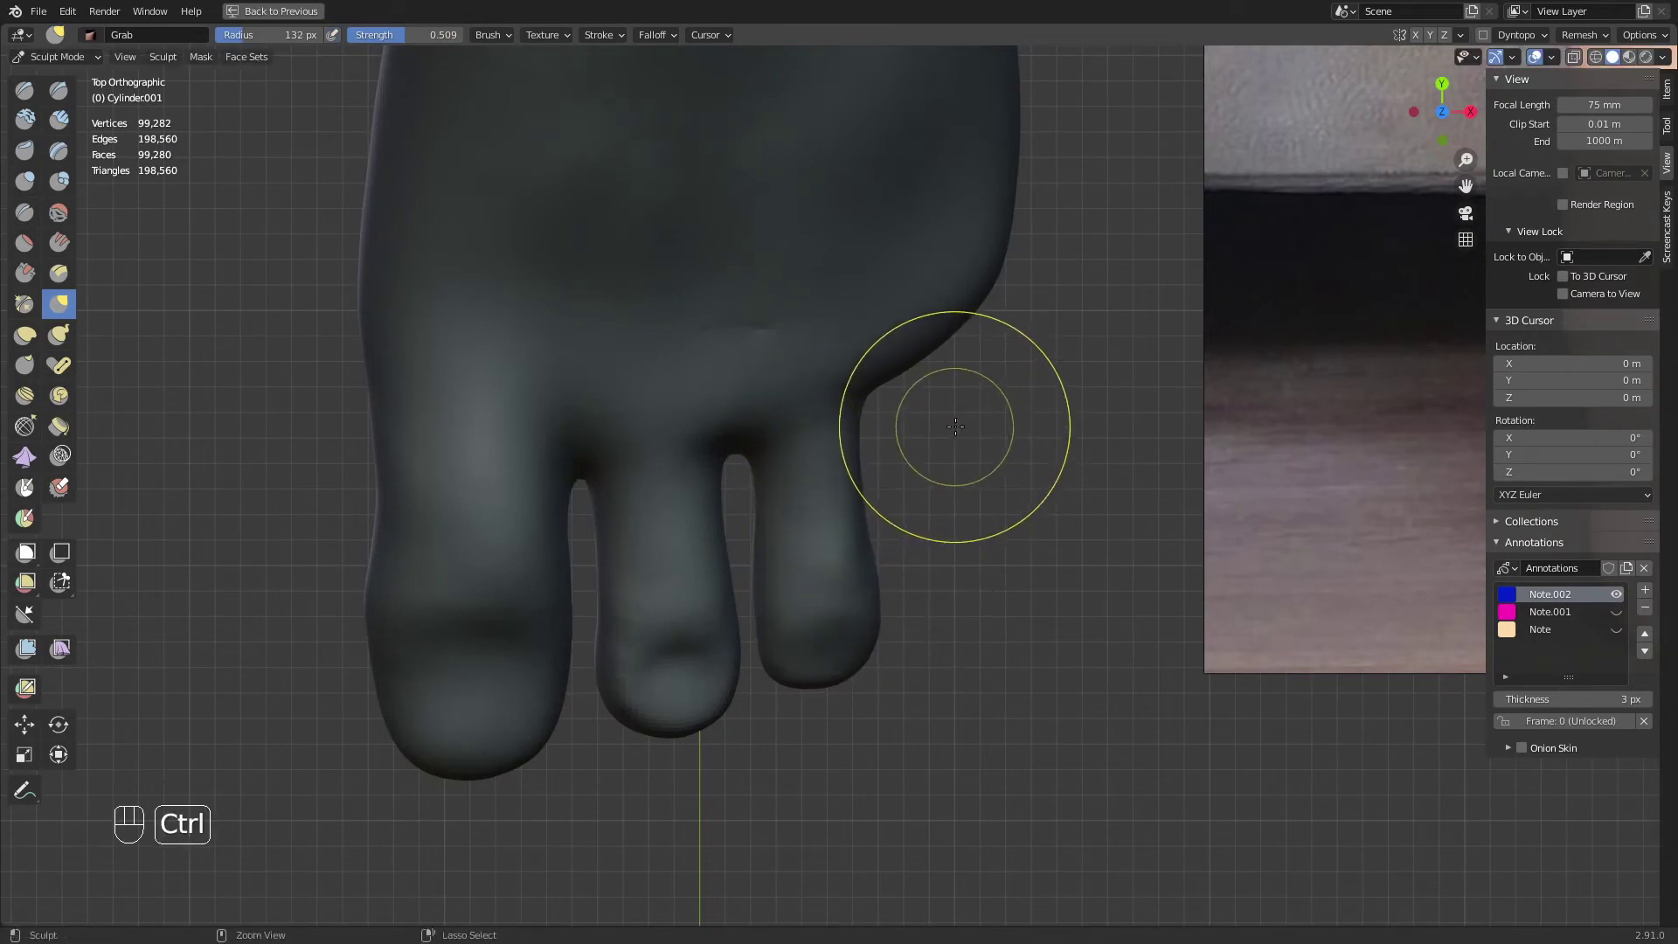
{"action": "key", "text": "ctrl+s"}
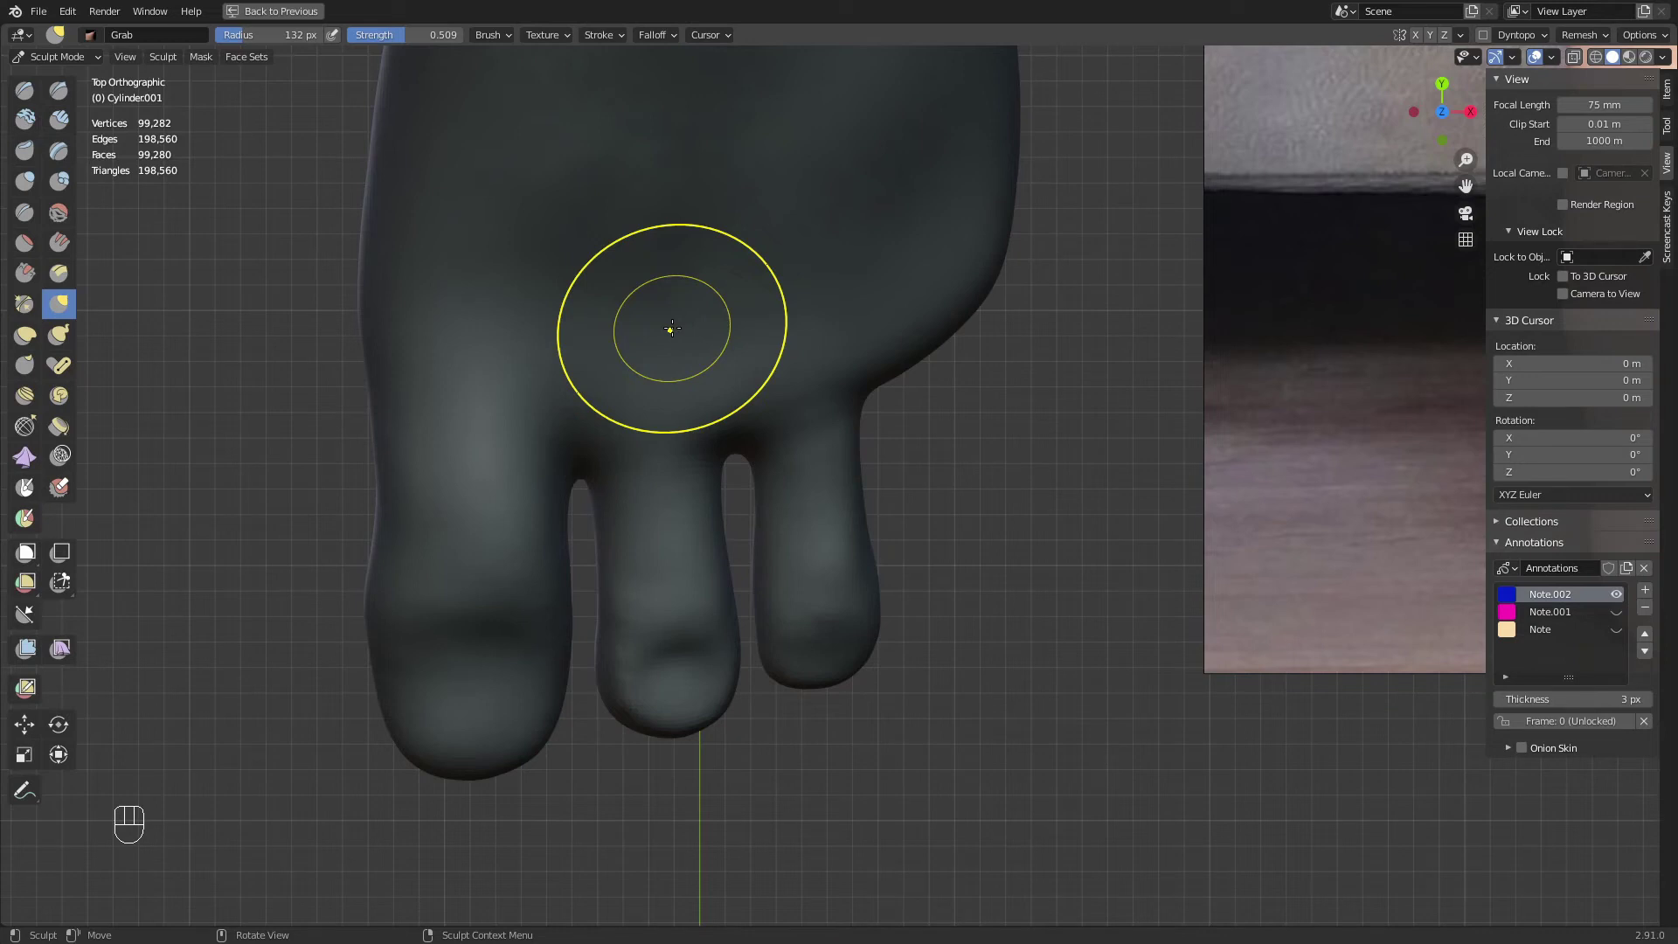
Paint a round mask on the foot's front edge beside the third toe at a 69 px radius and smooth the mask
{"action": "mouse_move", "coordinate": [672, 328]}
{"action": "middle_mouse_down"}
{"action": "mouse_move", "coordinate": [898, 554]}
{"action": "mouse_move", "coordinate": [842, 480]}
{"action": "mouse_move", "coordinate": [694, 524]}
{"action": "mouse_move", "coordinate": [697, 587]}
{"action": "mouse_move", "coordinate": [769, 543]}
{"action": "mouse_move", "coordinate": [773, 496]}
{"action": "middle_mouse_up"}
{"action": "key", "text": "KP_1"}
{"action": "key", "text": "m"}
{"action": "key", "text": "f"}
{"action": "left_click", "coordinate": [749, 507]}
{"action": "key", "text": "f"}
{"action": "left_click", "coordinate": [854, 494]}
{"action": "left_click_drag", "start_coordinate": [806, 479], "coordinate": [804, 480]}
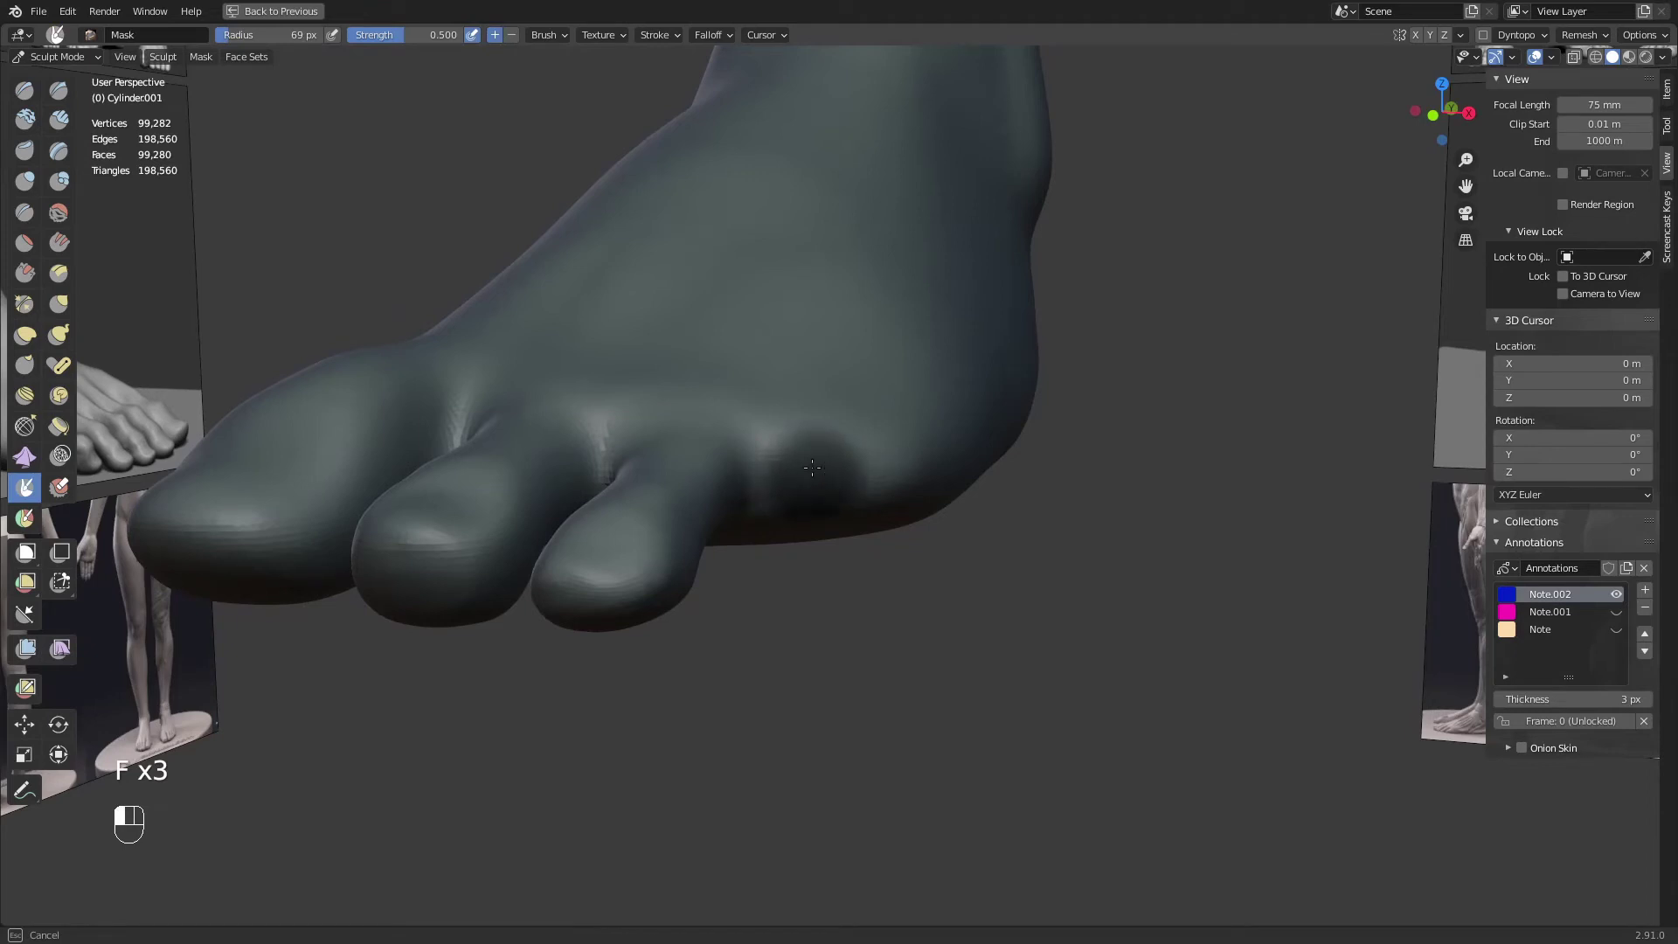
{"action": "key", "text": "a"}
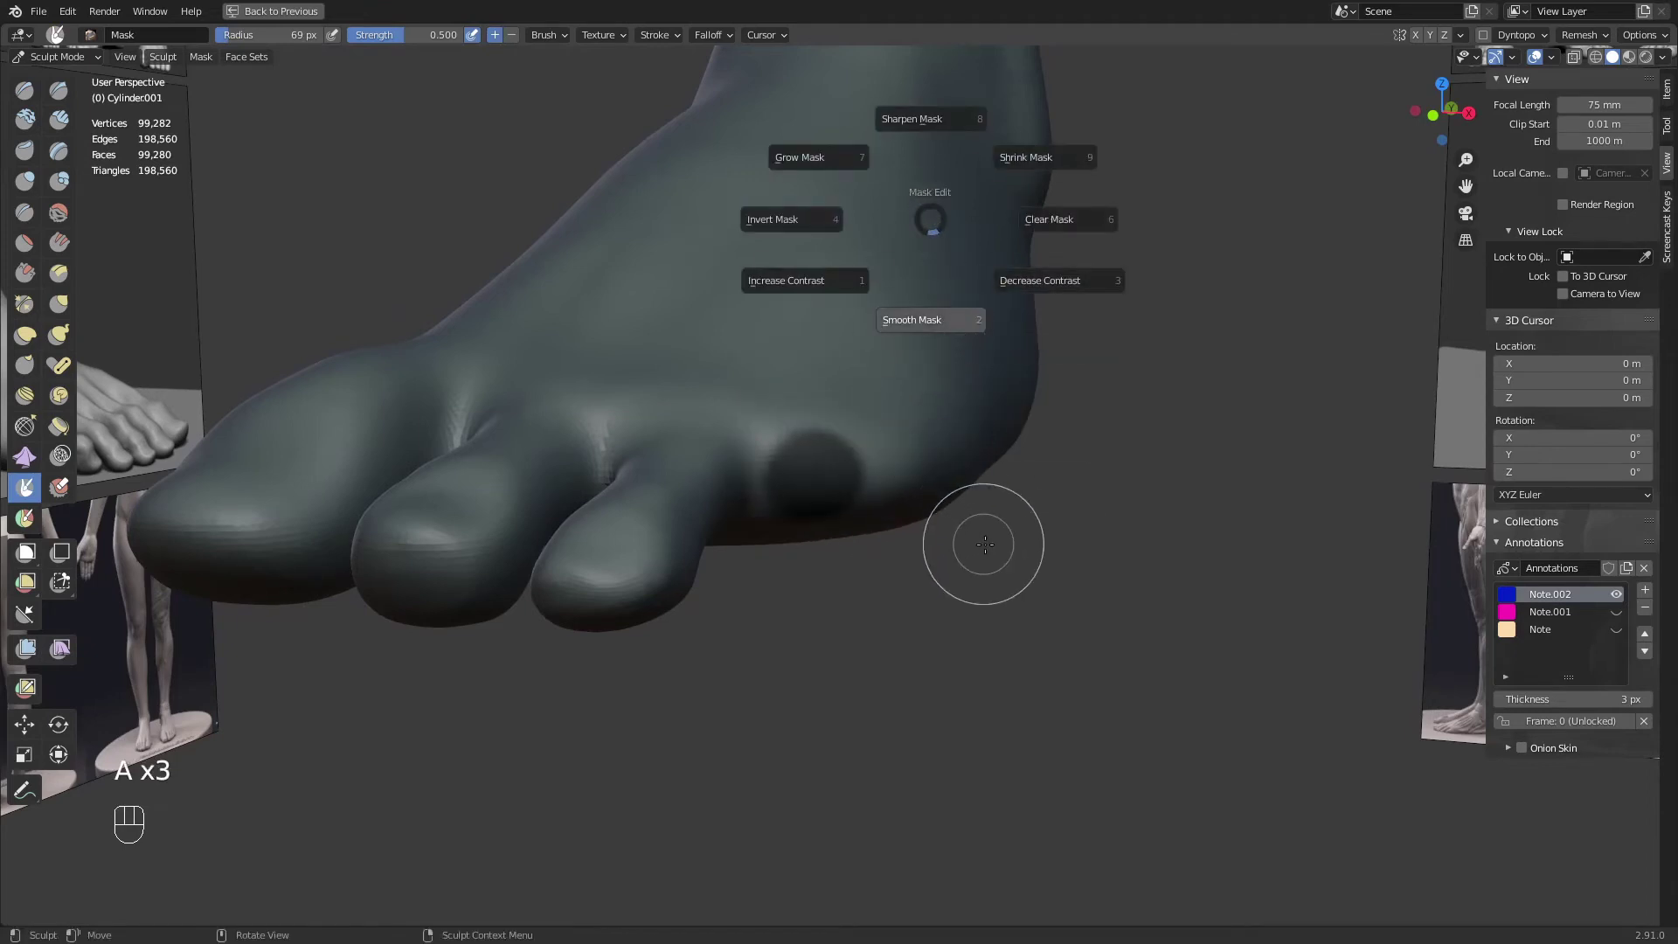
{"action": "left_click", "coordinate": [932, 327]}
Pull the outer edge of the forefoot outward in the top view with the Grab brush at a 154 px radius
{"action": "mouse_move", "coordinate": [952, 384]}
{"action": "middle_mouse_down"}
{"action": "mouse_move", "coordinate": [1026, 502]}
{"action": "mouse_move", "coordinate": [1033, 568]}
{"action": "mouse_move", "coordinate": [981, 441]}
{"action": "mouse_move", "coordinate": [991, 624]}
{"action": "middle_mouse_up"}
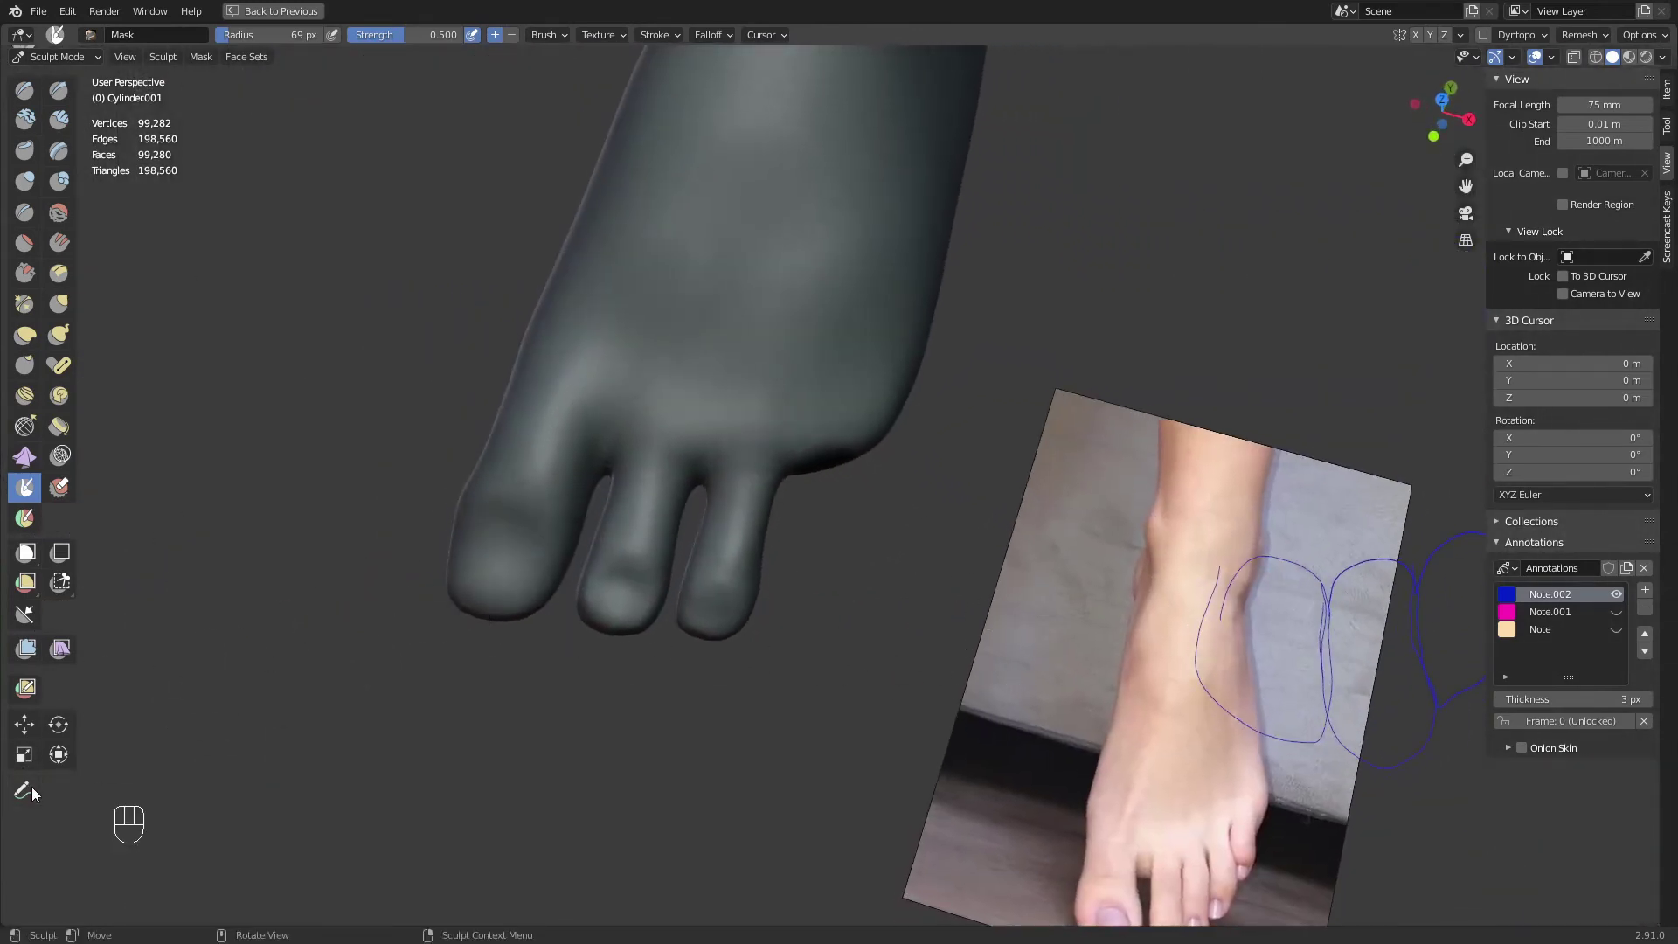
{"action": "key", "text": "KP_1"}
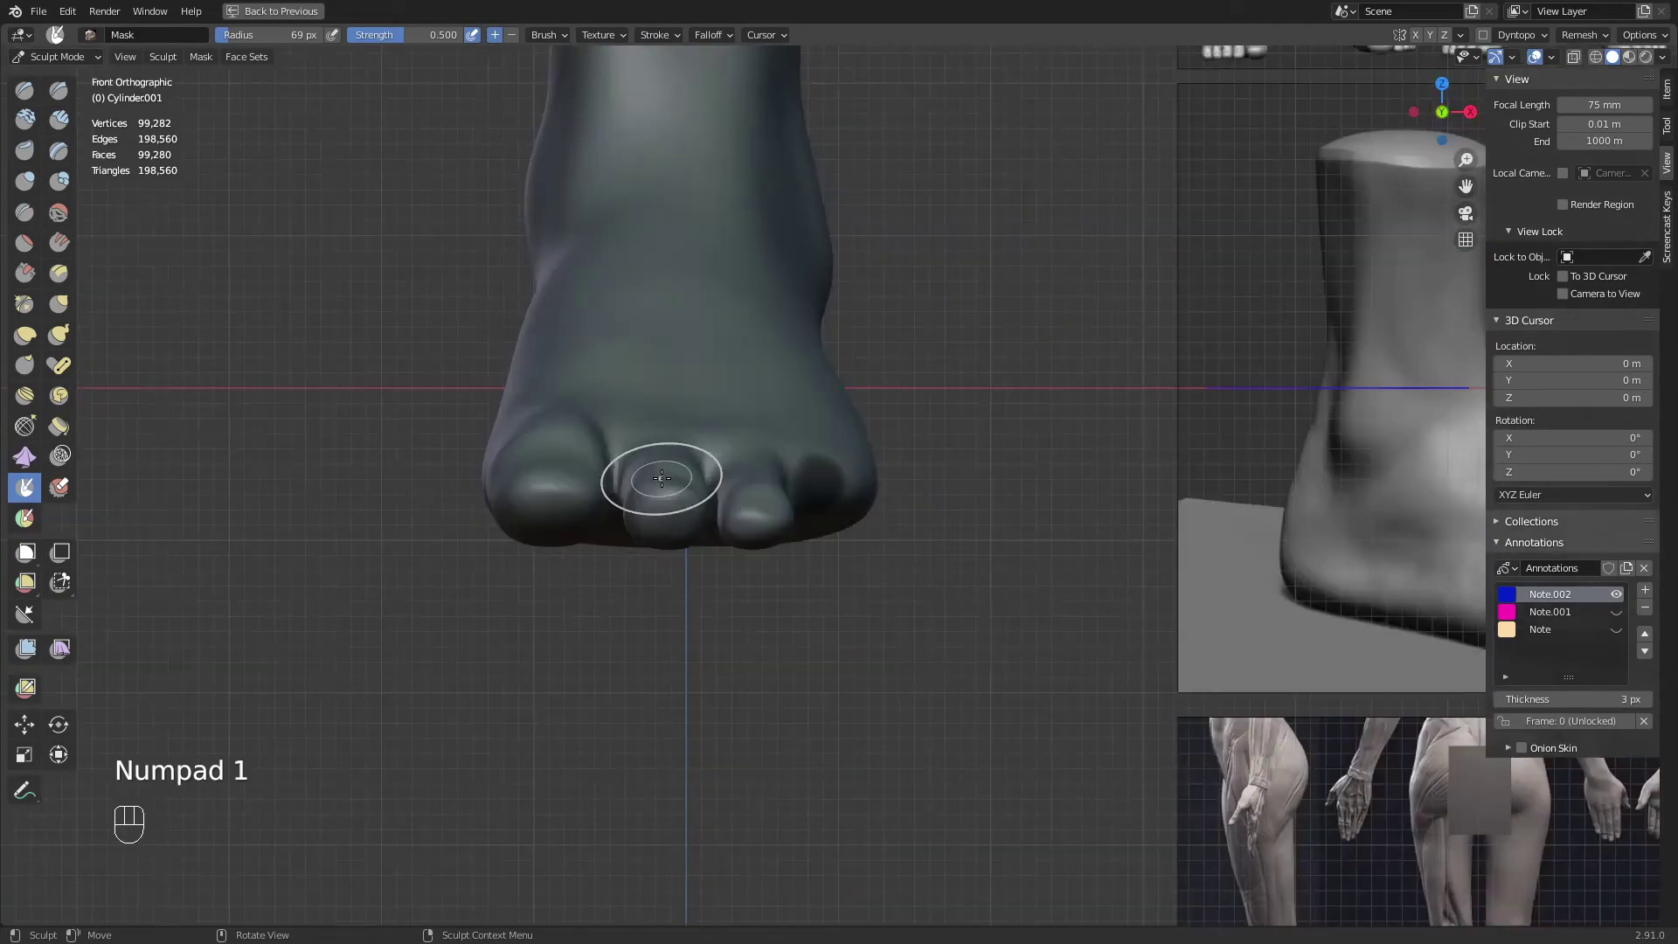
{"action": "key", "text": "KP_7"}
{"action": "middle_click_drag", "start_coordinate": [662, 478], "coordinate": [918, 610], "text": "ctrl"}
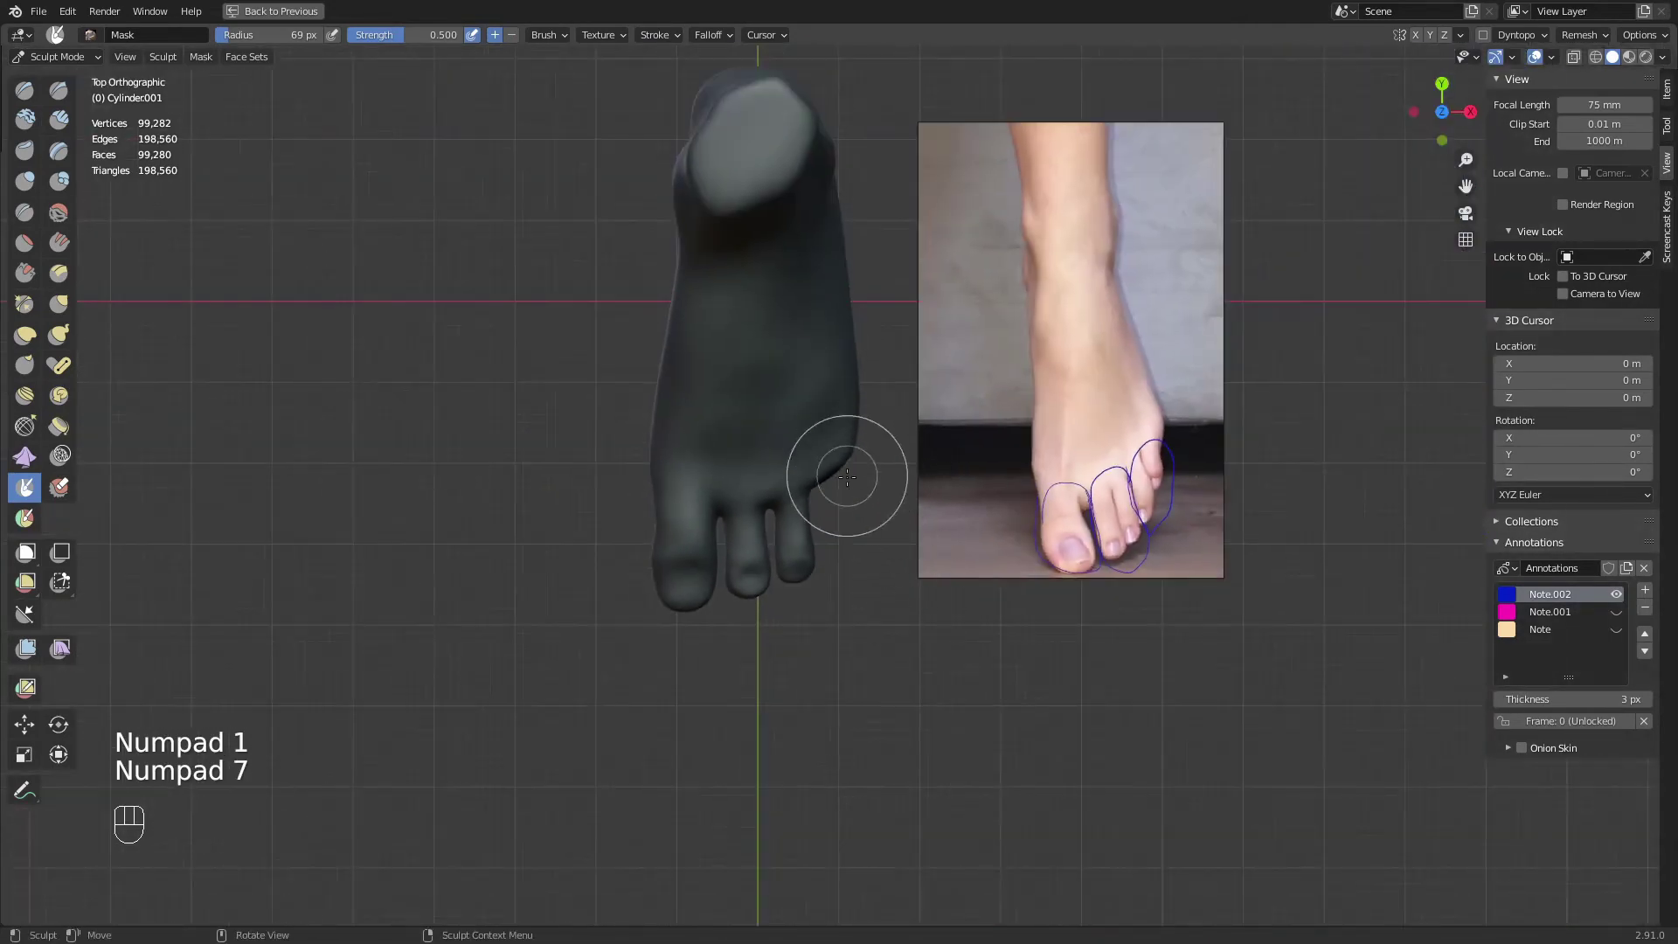
{"action": "scroll", "coordinate": [884, 570], "scroll_direction": "up", "scroll_amount": 2}
{"action": "key", "text": "g"}
{"action": "key", "text": "f"}
{"action": "left_click", "coordinate": [908, 492]}
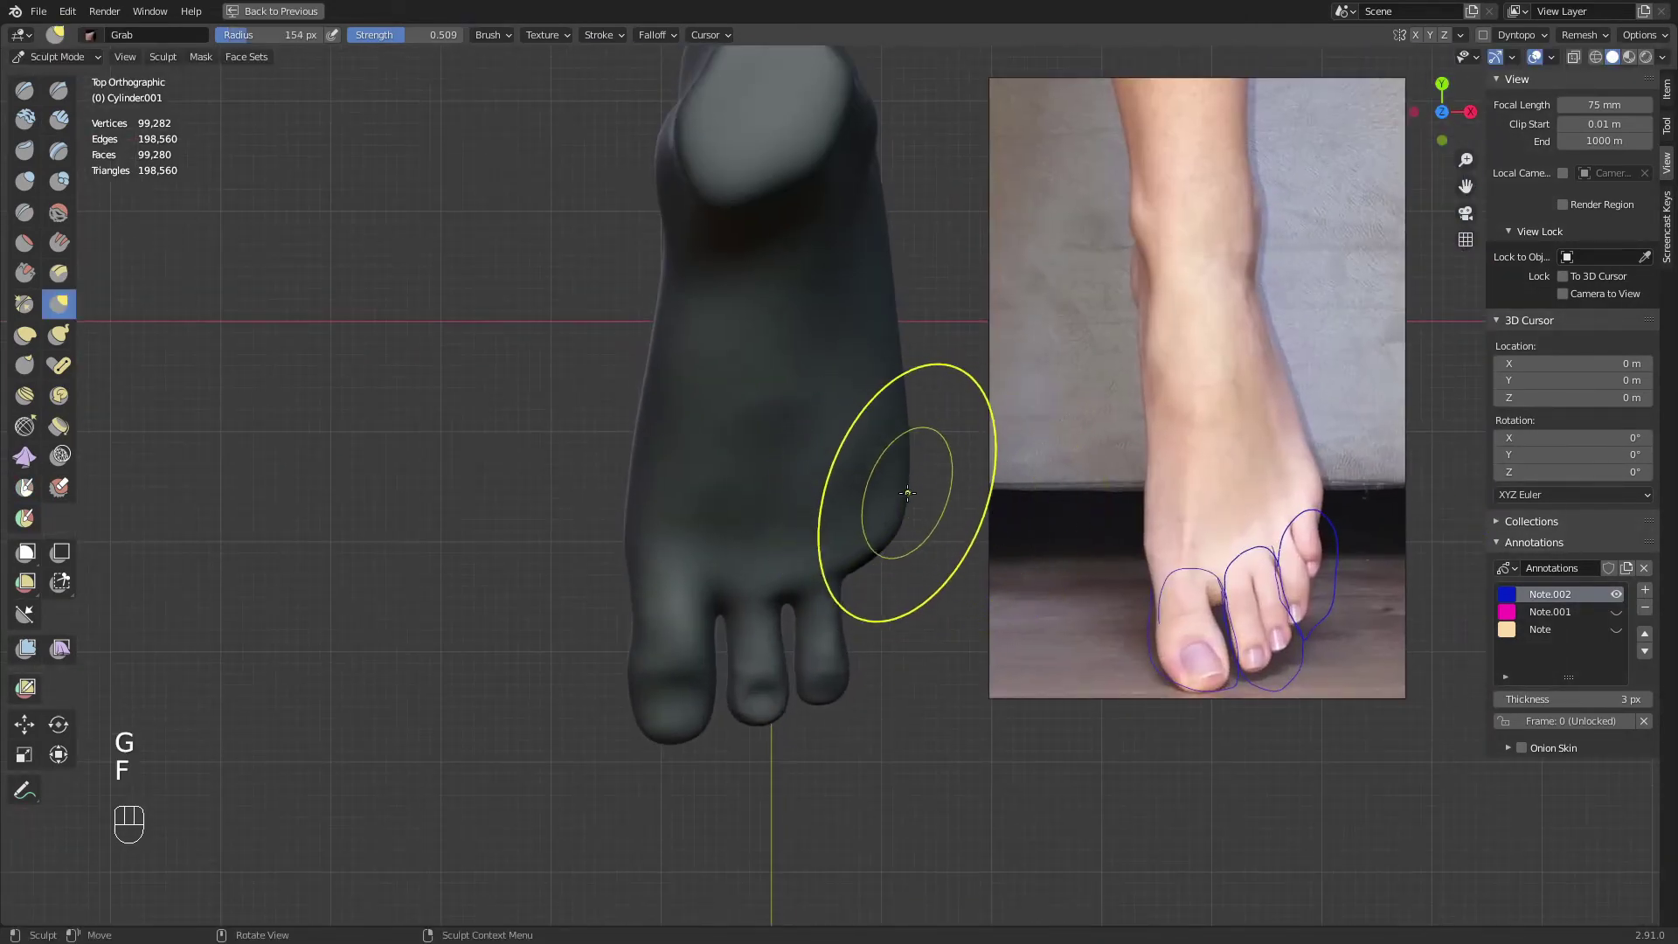
{"action": "left_click_drag", "start_coordinate": [907, 492], "coordinate": [916, 495]}
{"action": "left_click_drag", "start_coordinate": [899, 419], "coordinate": [912, 391]}
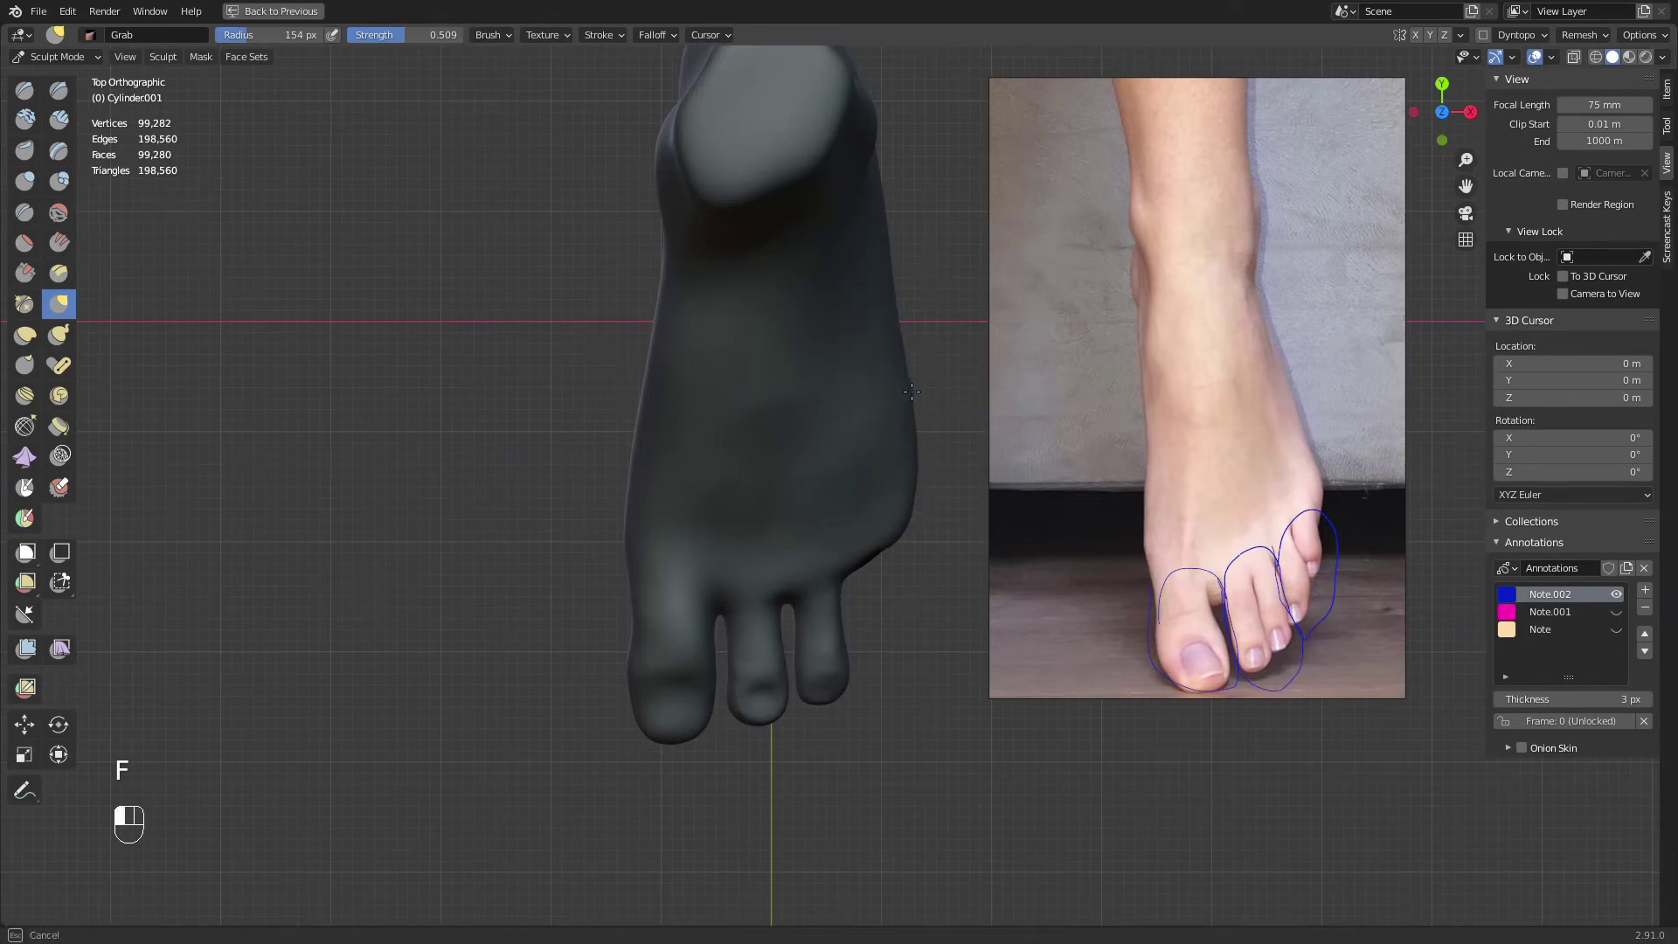
{"action": "left_click_drag", "start_coordinate": [912, 501], "coordinate": [911, 500]}
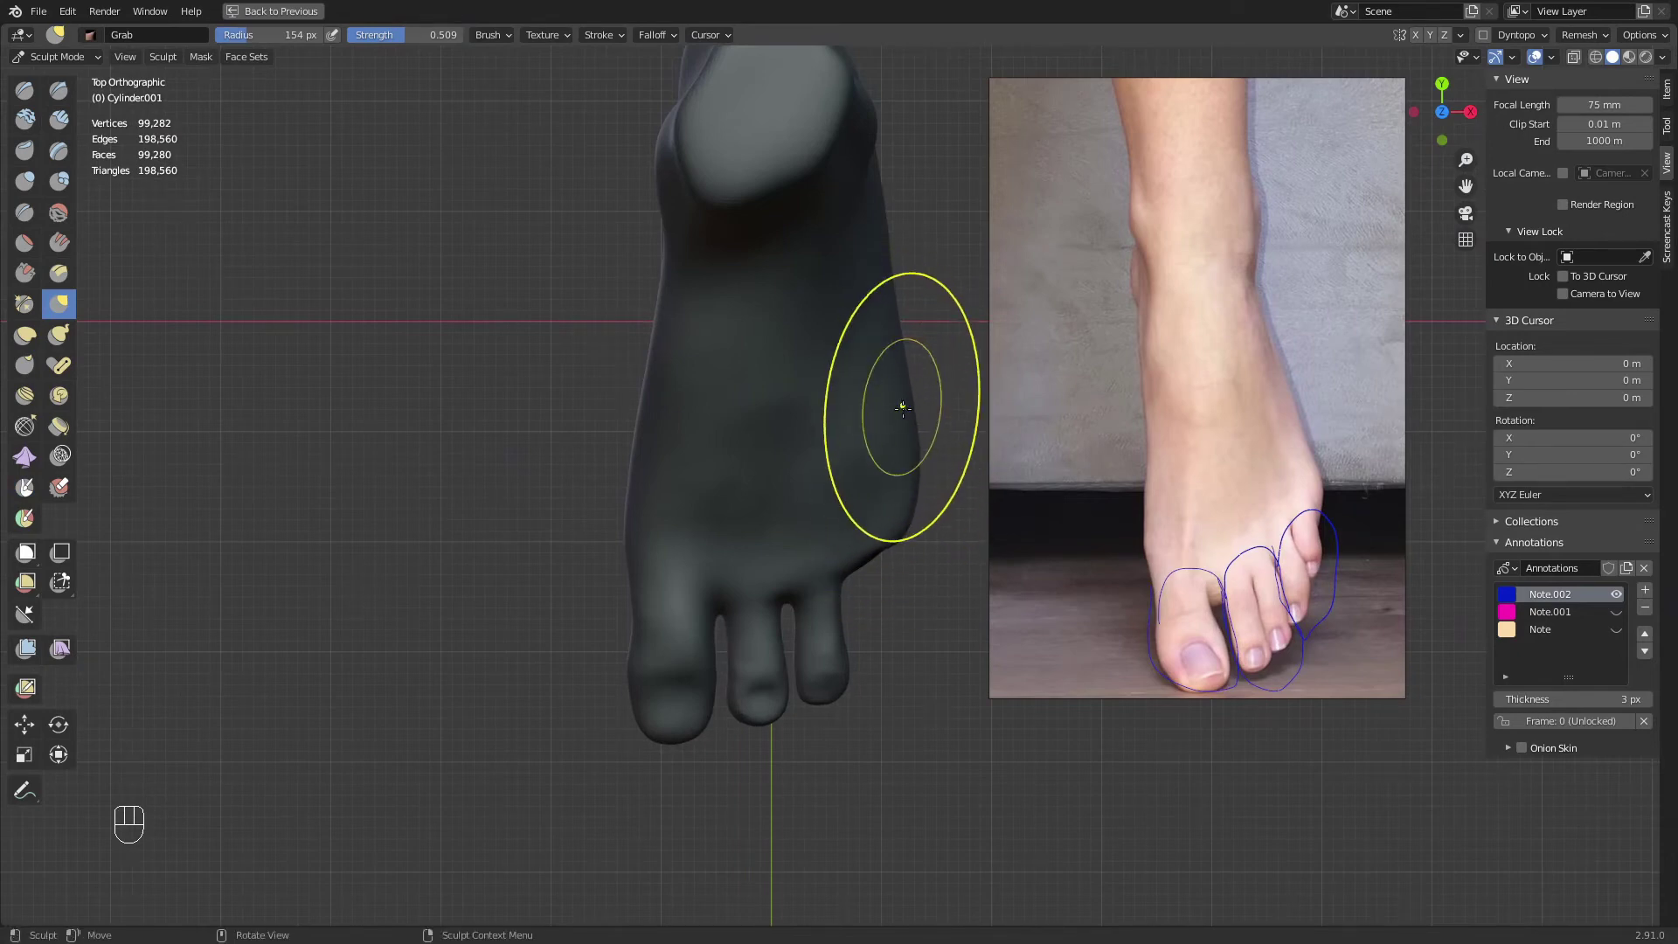
Adjust the side contours of the midfoot in the top view, using the Grab brush at a 163 px radius on the inner side
{"action": "key", "text": "f"}
{"action": "left_click", "coordinate": [694, 433]}
{"action": "key", "text": "f"}
{"action": "left_click", "coordinate": [792, 430]}
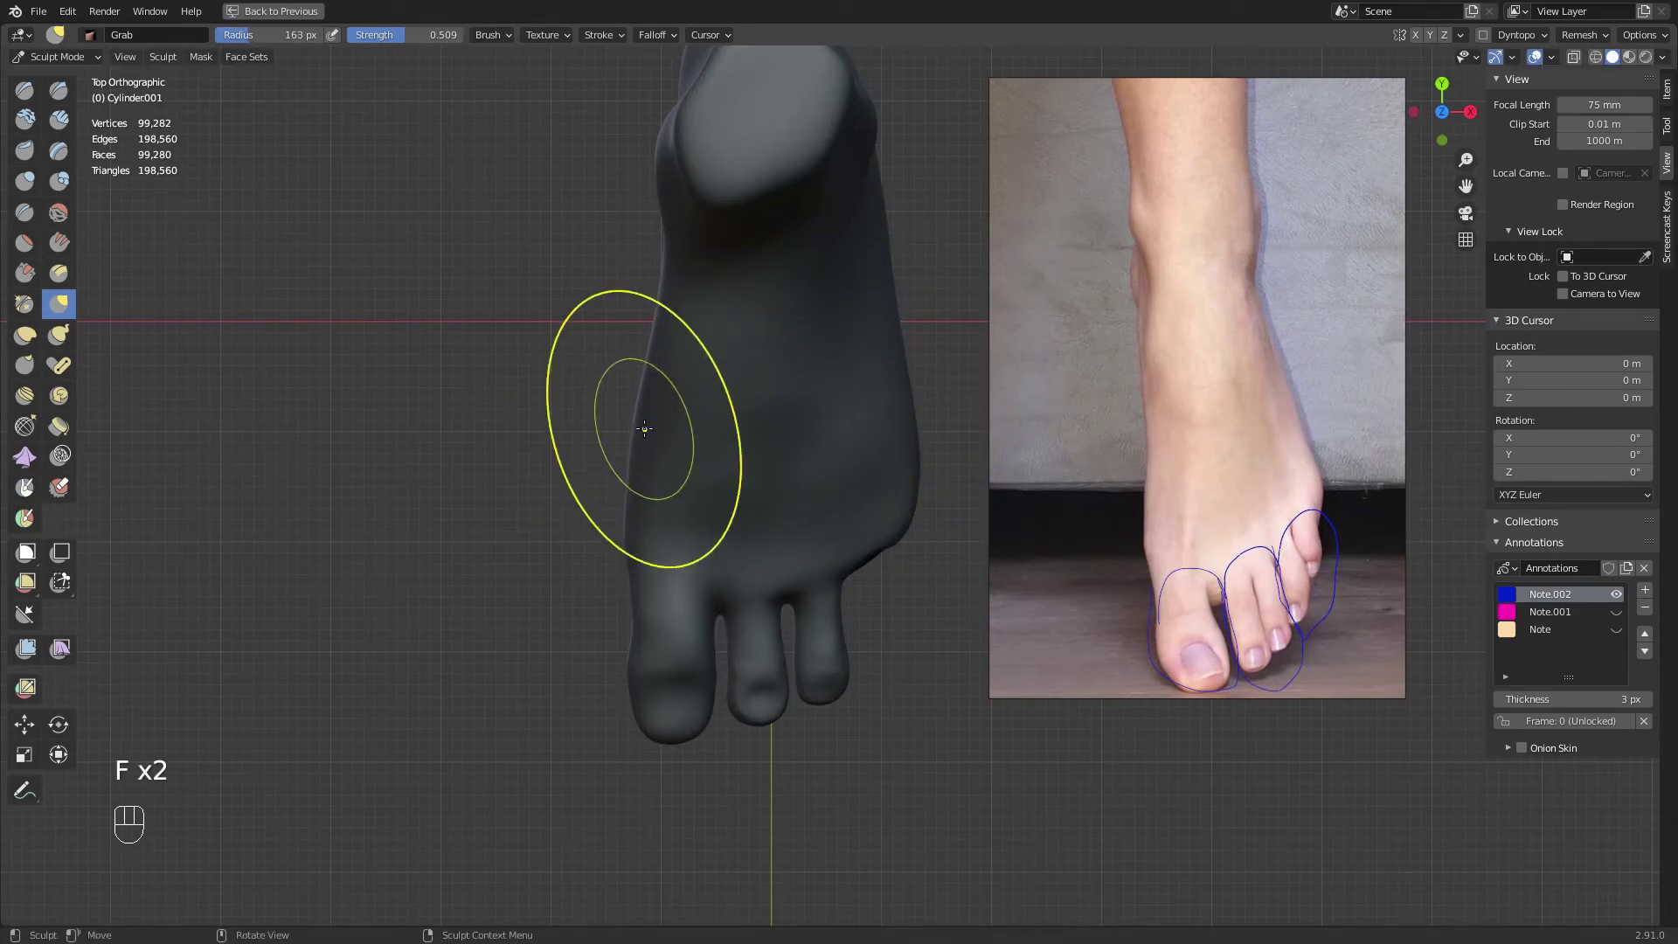
{"action": "middle_click_drag", "start_coordinate": [825, 393], "coordinate": [804, 491], "text": "shift"}
{"action": "key", "text": "f"}
{"action": "left_click", "coordinate": [874, 367]}
Reshape the outer edge of the sole toward the heel from below with the Grab brush at a 124 px radius
{"action": "mouse_move", "coordinate": [911, 375]}
{"action": "middle_mouse_down"}
{"action": "mouse_move", "coordinate": [731, 239]}
{"action": "mouse_move", "coordinate": [936, 274]}
{"action": "mouse_move", "coordinate": [1019, 474]}
{"action": "mouse_move", "coordinate": [1014, 534]}
{"action": "middle_mouse_up"}
{"action": "key", "text": "f"}
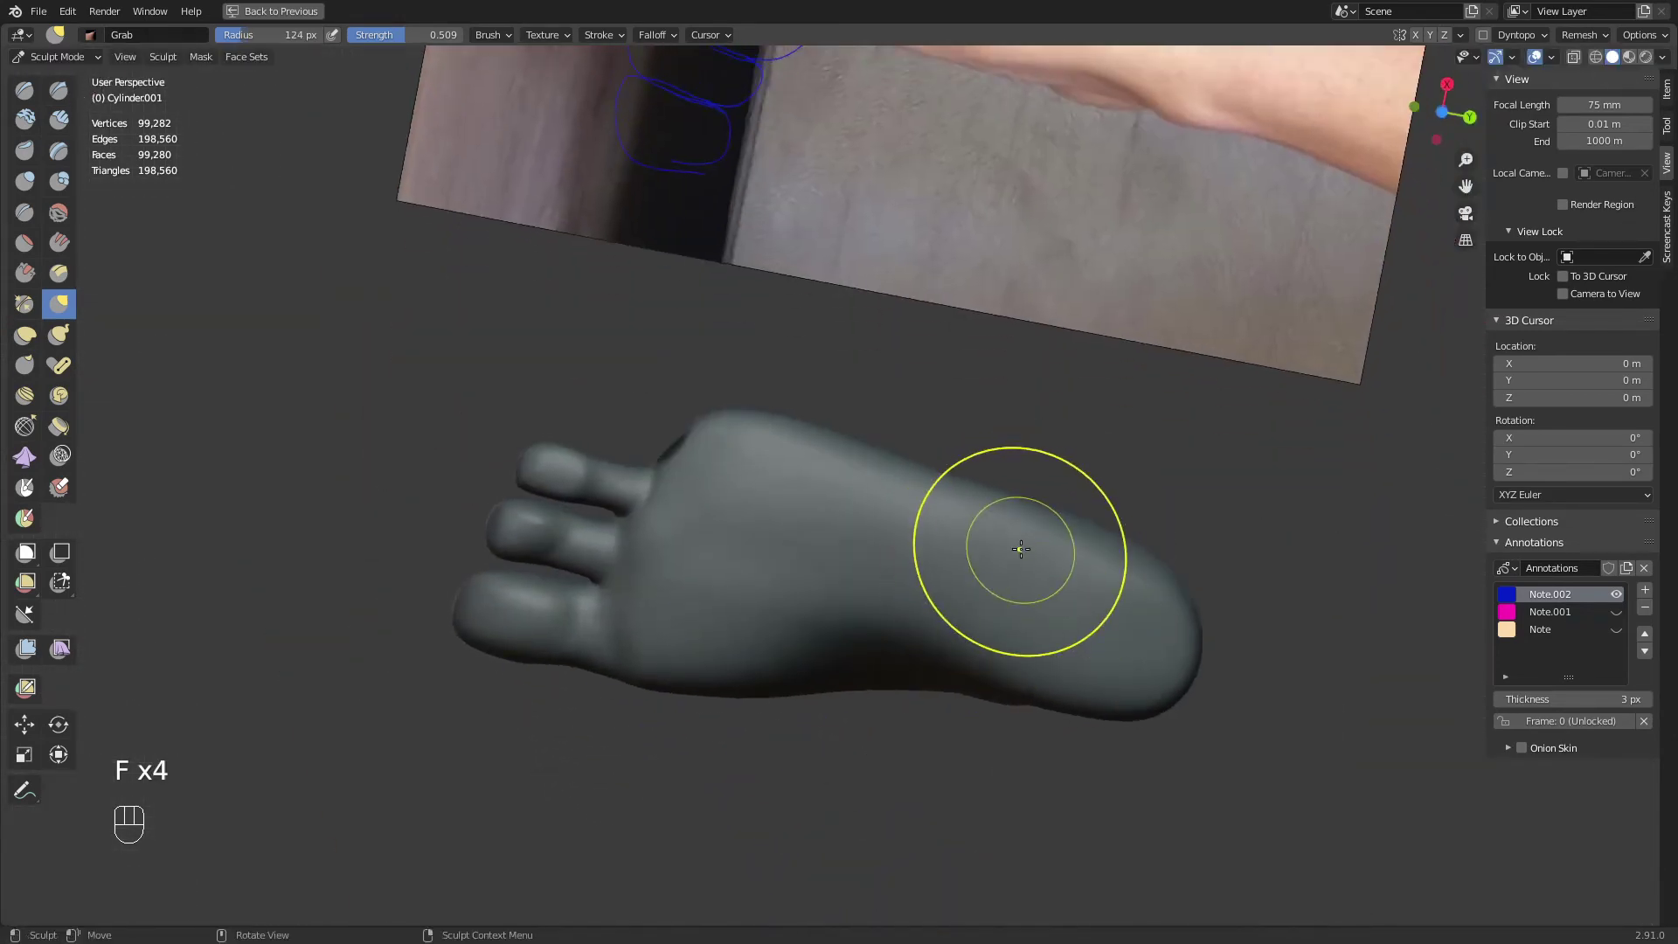
{"action": "left_click", "coordinate": [1023, 514]}
{"action": "left_click_drag", "start_coordinate": [1003, 497], "coordinate": [1007, 492]}
{"action": "left_click_drag", "start_coordinate": [1074, 535], "coordinate": [1086, 535]}
Invert the mask so only the round spot beside the third toe can be edited
{"action": "mouse_move", "coordinate": [1112, 324]}
{"action": "middle_mouse_down"}
{"action": "mouse_move", "coordinate": [1092, 472]}
{"action": "mouse_move", "coordinate": [1037, 598]}
{"action": "middle_mouse_up"}
{"action": "key", "text": "KP_1"}
{"action": "middle_click_drag", "start_coordinate": [543, 487], "coordinate": [1004, 478], "text": "ctrl"}
{"action": "key", "text": "a"}
{"action": "left_click", "coordinate": [966, 483]}
Pull the unmasked spot forward with the Move tool to extrude the fourth toe beside the third
{"action": "middle_click_drag", "start_coordinate": [937, 544], "coordinate": [831, 564]}
{"action": "middle_click_drag", "start_coordinate": [804, 572], "coordinate": [580, 606], "text": "ctrl"}
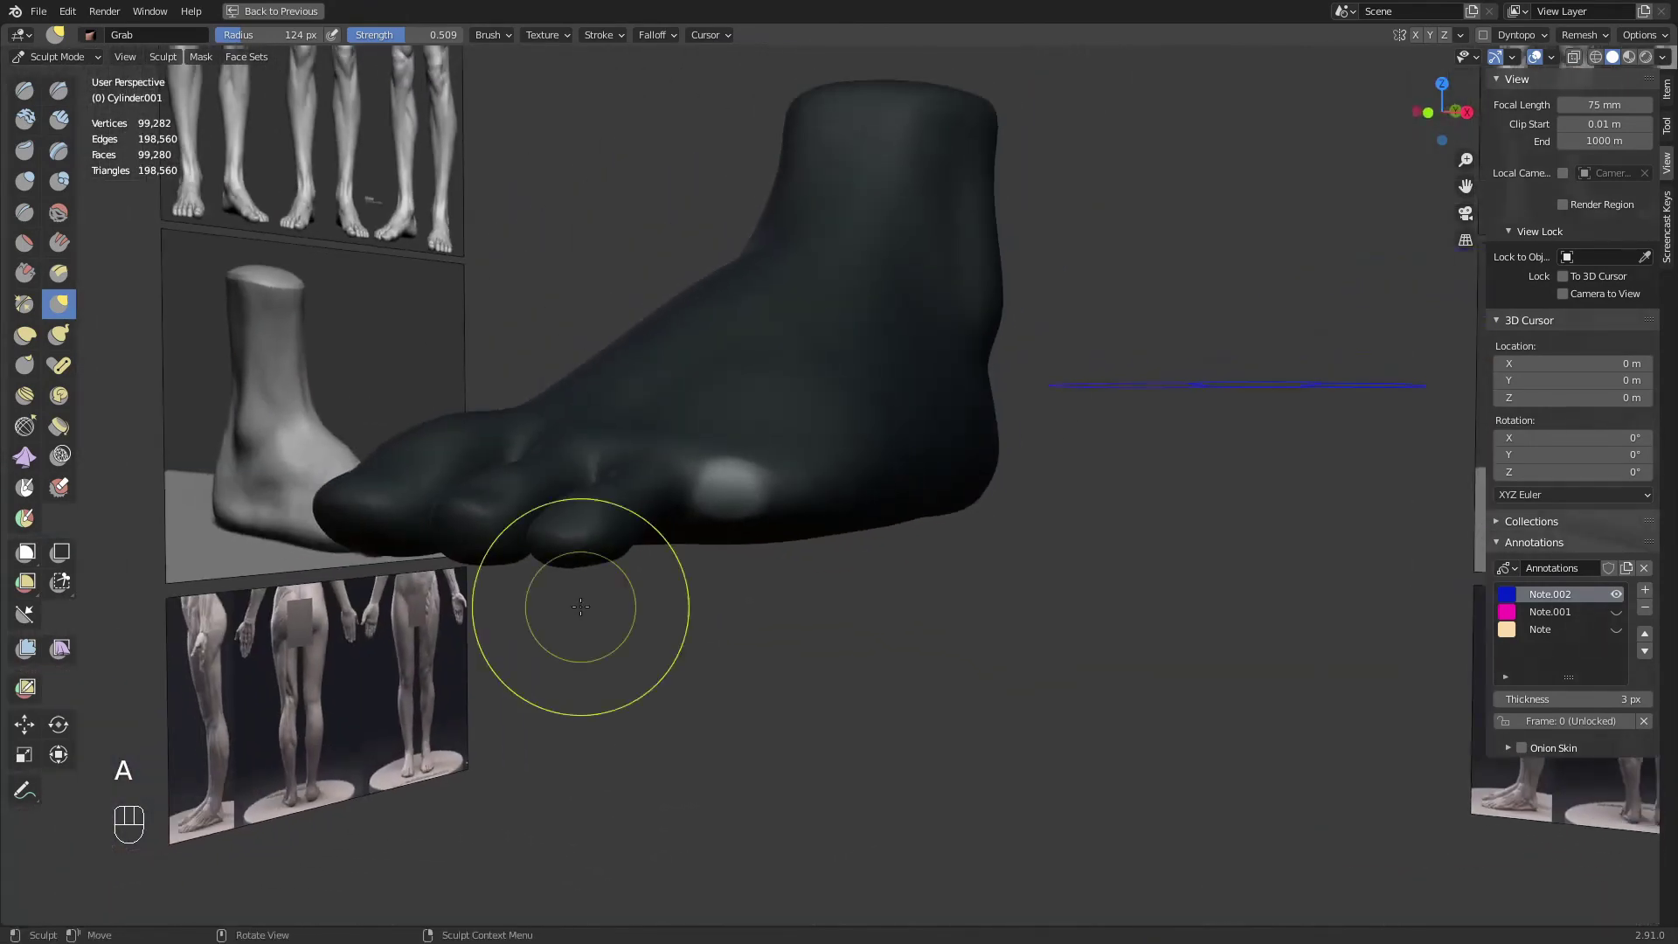
{"action": "left_click", "coordinate": [25, 726]}
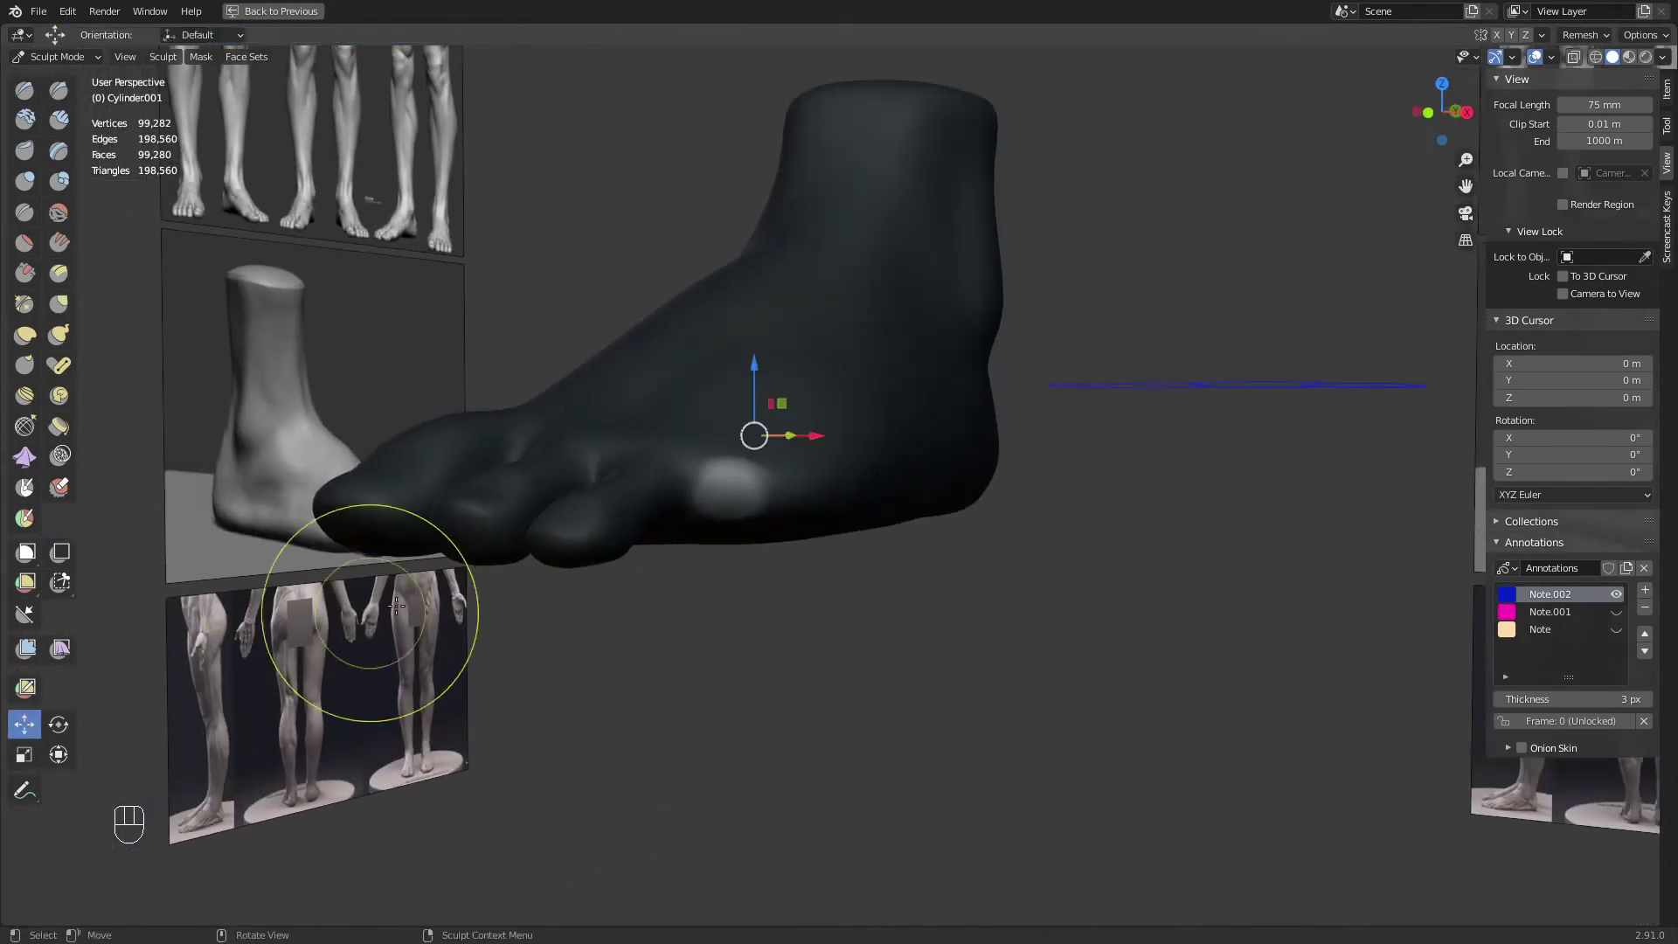
{"action": "middle_click_drag", "start_coordinate": [702, 541], "coordinate": [696, 467]}
{"action": "middle_click_drag", "start_coordinate": [692, 469], "coordinate": [748, 509]}
{"action": "middle_click_drag", "start_coordinate": [747, 509], "coordinate": [855, 504]}
{"action": "middle_click_drag", "start_coordinate": [855, 503], "coordinate": [921, 528]}
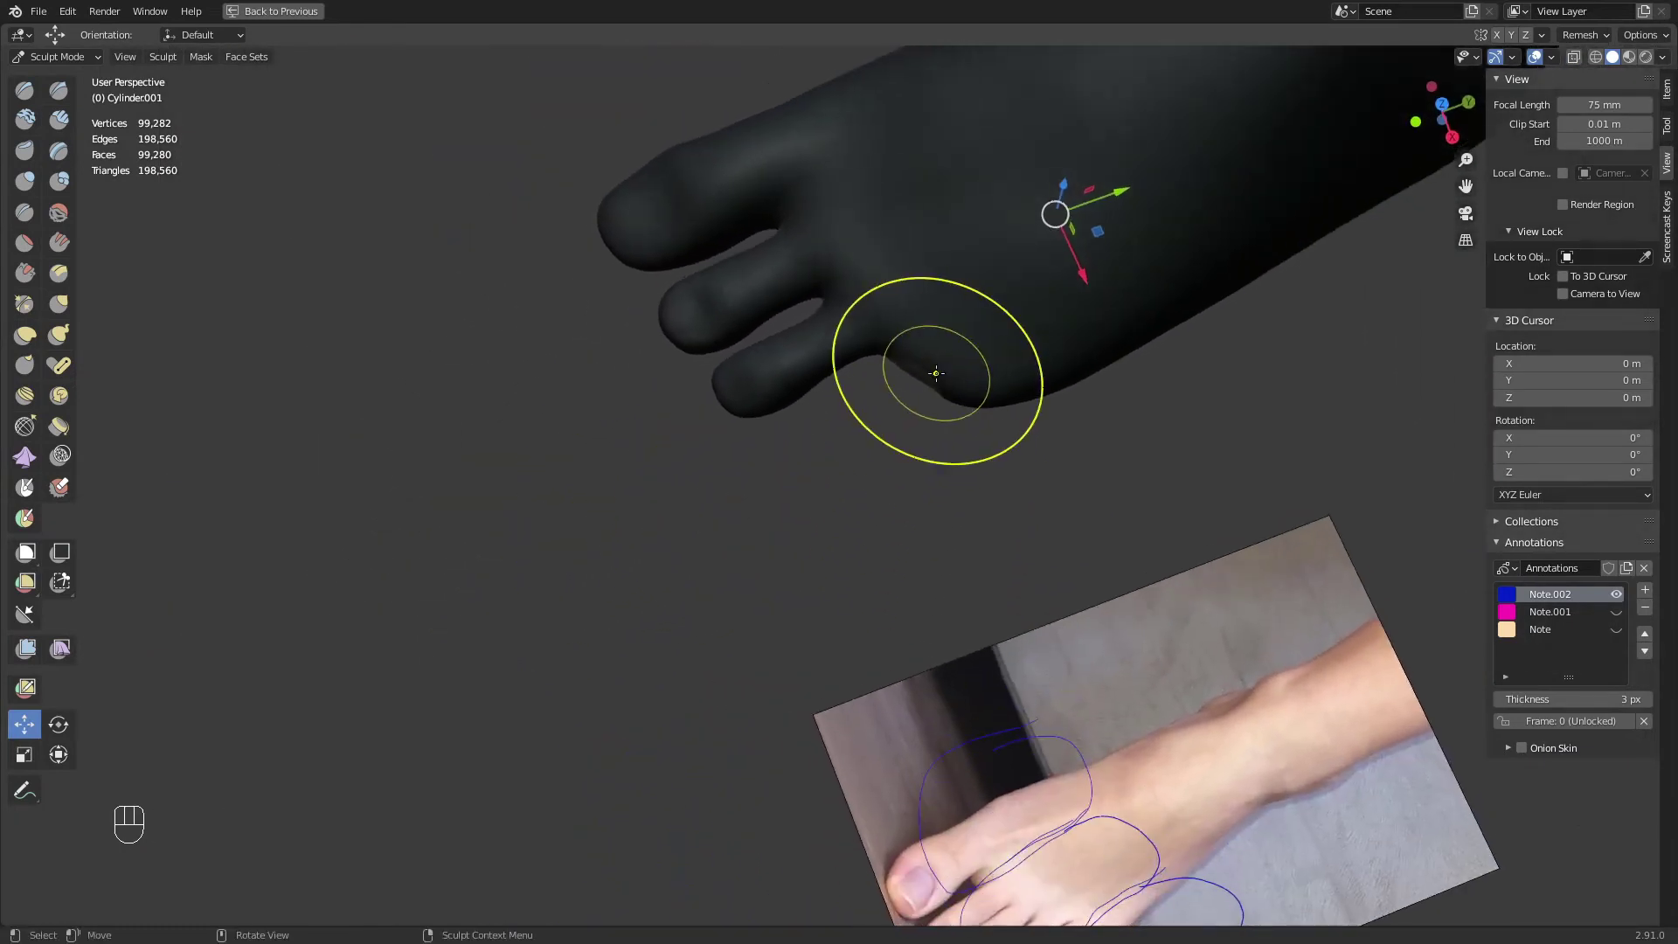
{"action": "left_click_drag", "start_coordinate": [934, 372], "coordinate": [827, 426]}
Lower the fourth toe in the right side view with the Move tool to line up with the other toes
{"action": "middle_click_drag", "start_coordinate": [835, 437], "coordinate": [766, 381]}
{"action": "middle_click_drag", "start_coordinate": [766, 381], "coordinate": [792, 455], "text": "shift"}
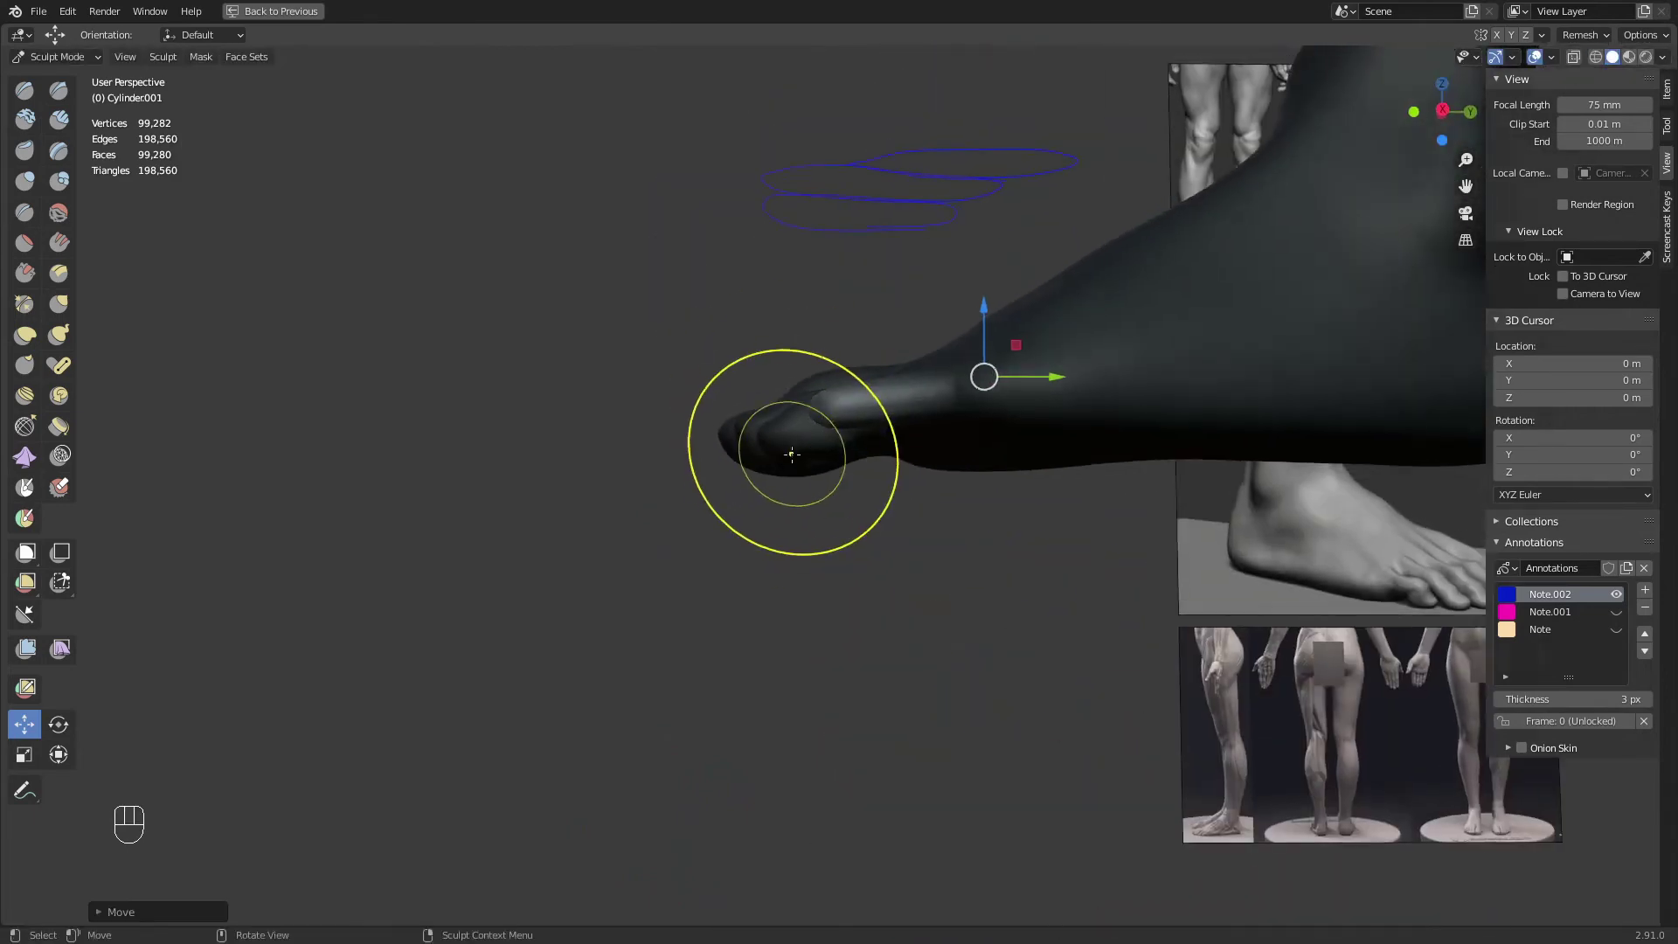
{"action": "key", "text": "KP_3"}
{"action": "middle_click_drag", "start_coordinate": [822, 374], "coordinate": [862, 269], "text": "ctrl"}
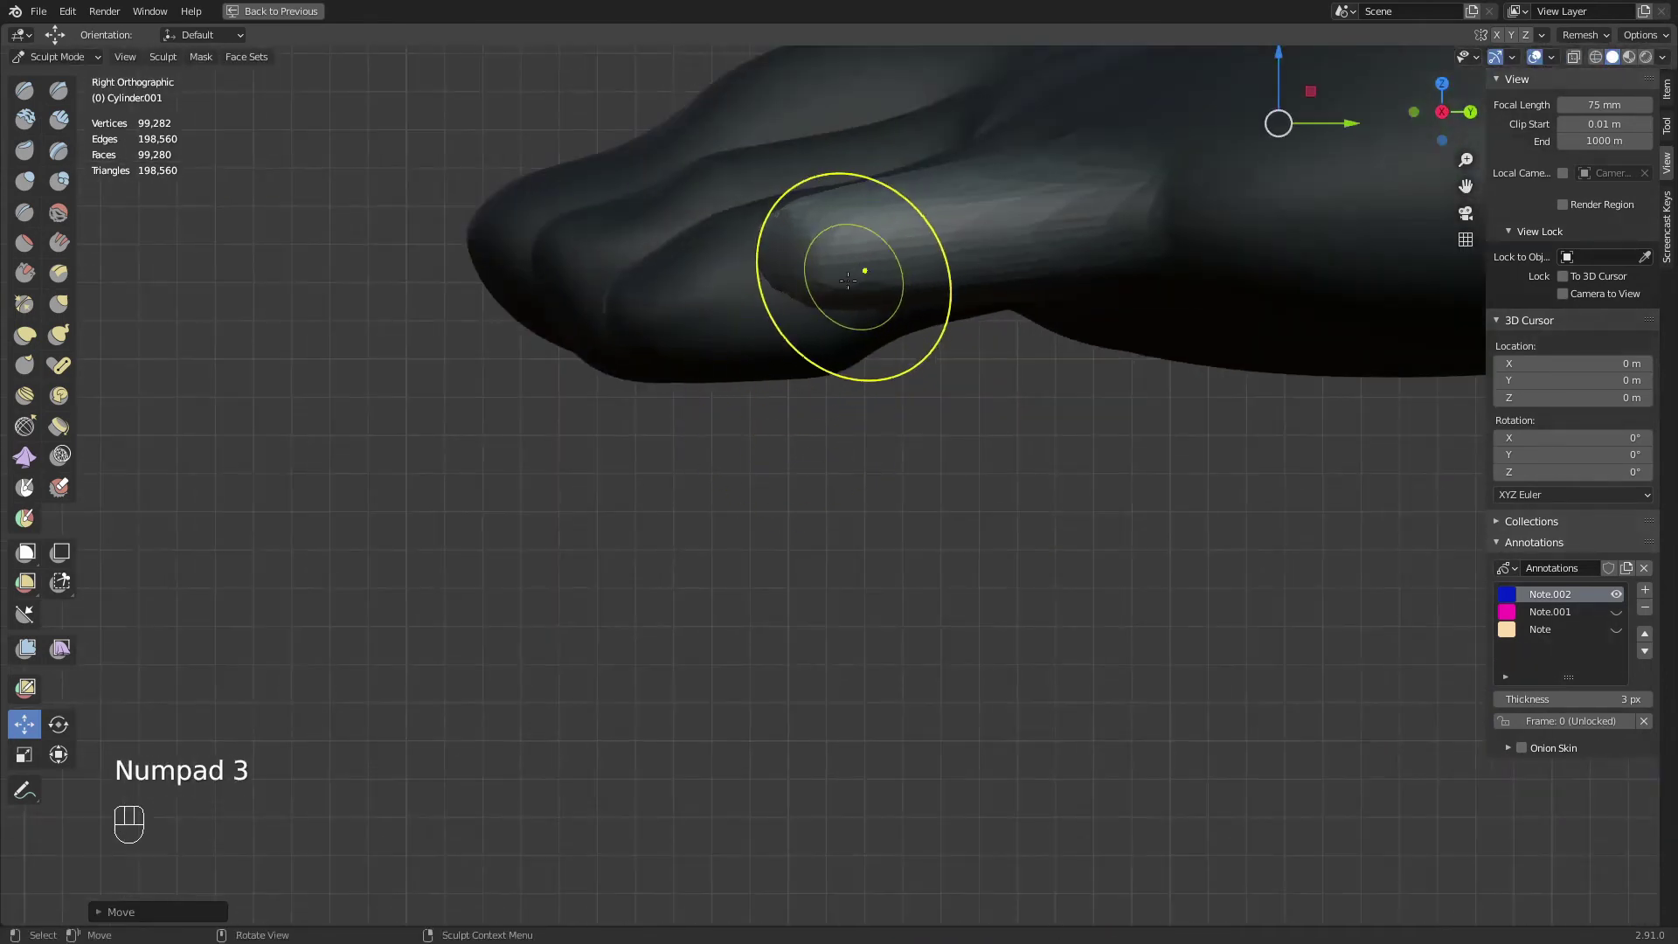
{"action": "left_click_drag", "start_coordinate": [826, 291], "coordinate": [787, 408]}
{"action": "middle_click_drag", "start_coordinate": [786, 408], "coordinate": [880, 486], "text": "ctrl"}
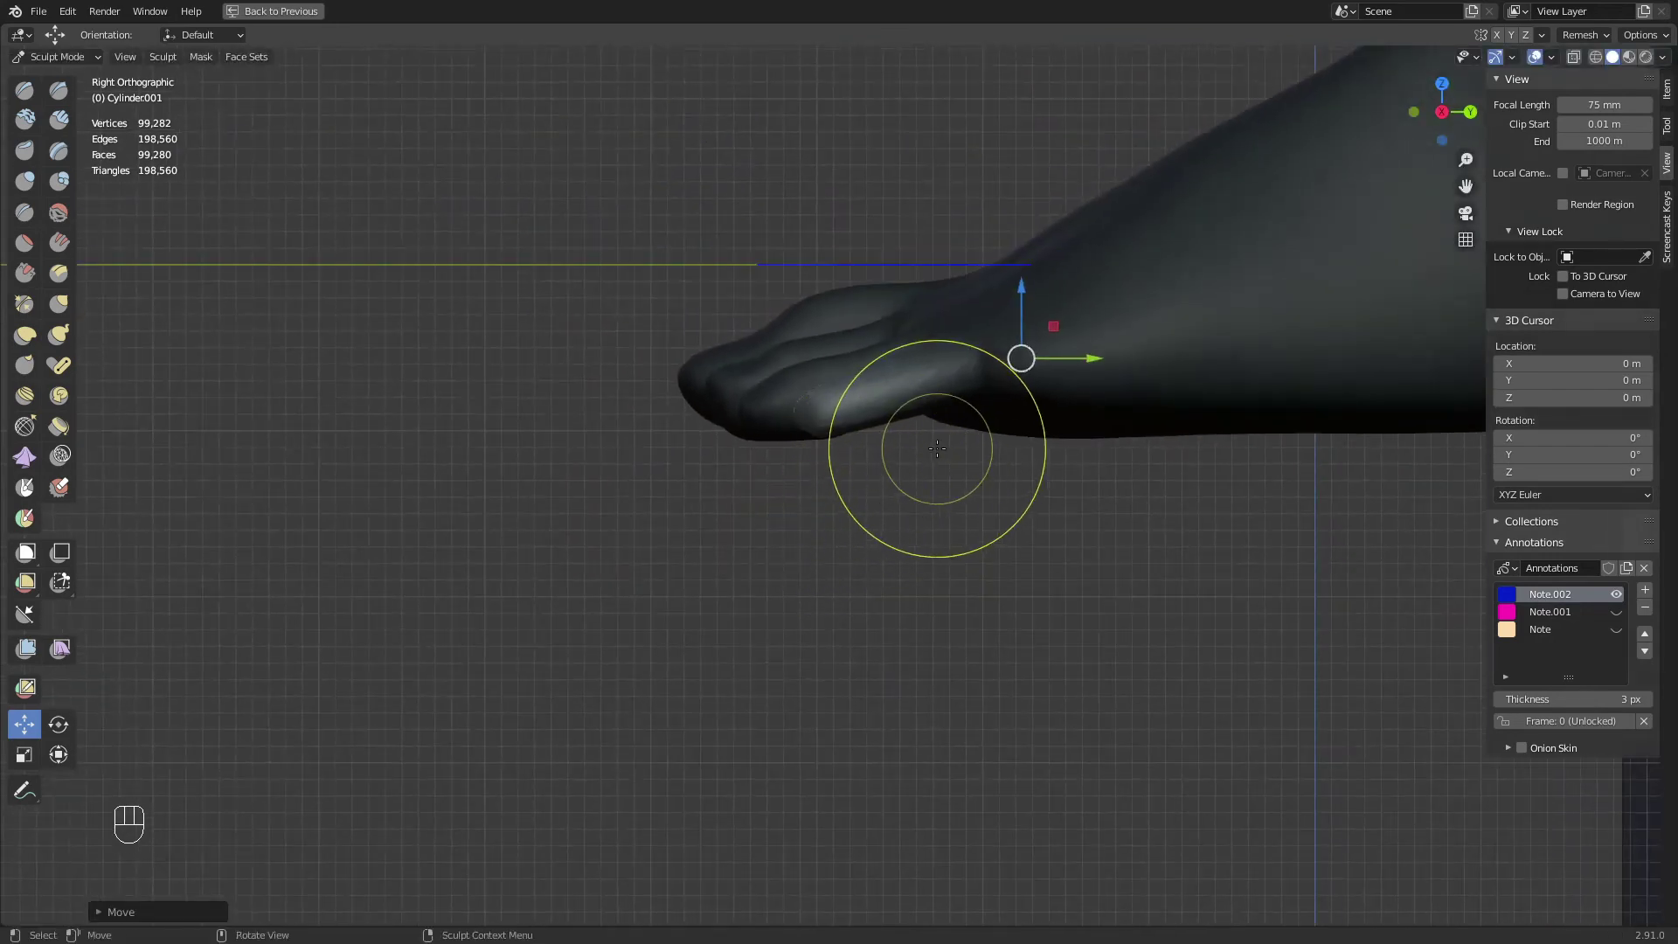
Thicken the fourth toe's tip with the Inflate/Deflate brush at a 124 px radius and 0.500 strength
{"action": "key", "text": "a"}
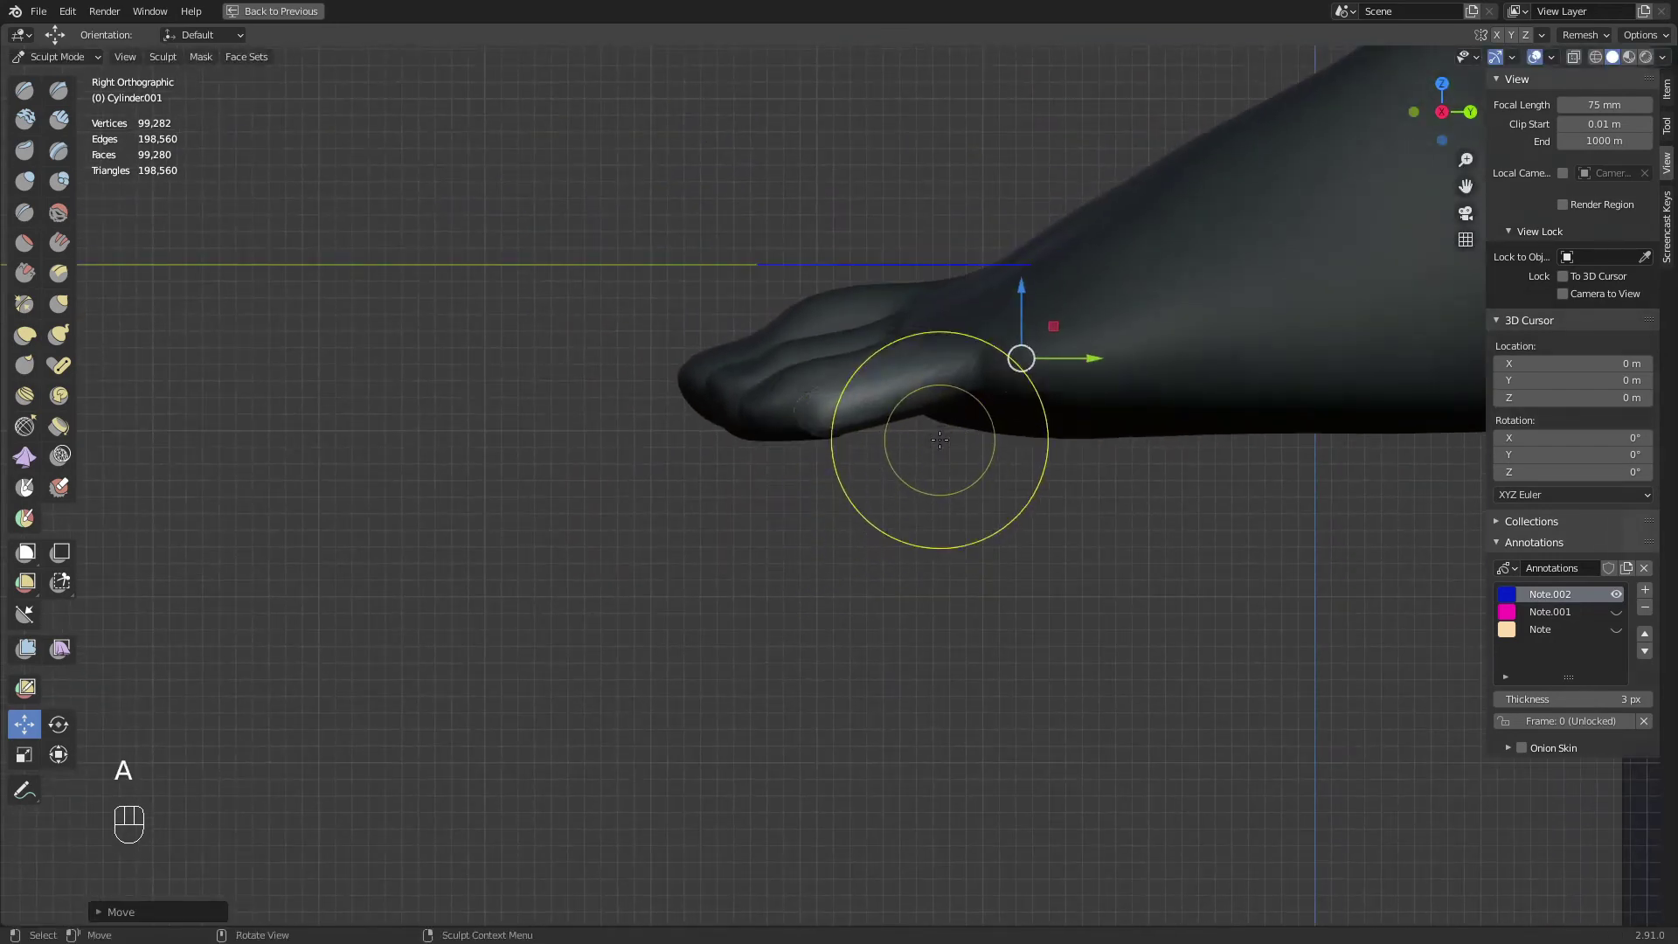
{"action": "middle_click_drag", "start_coordinate": [915, 498], "coordinate": [893, 527]}
{"action": "key", "text": "i"}
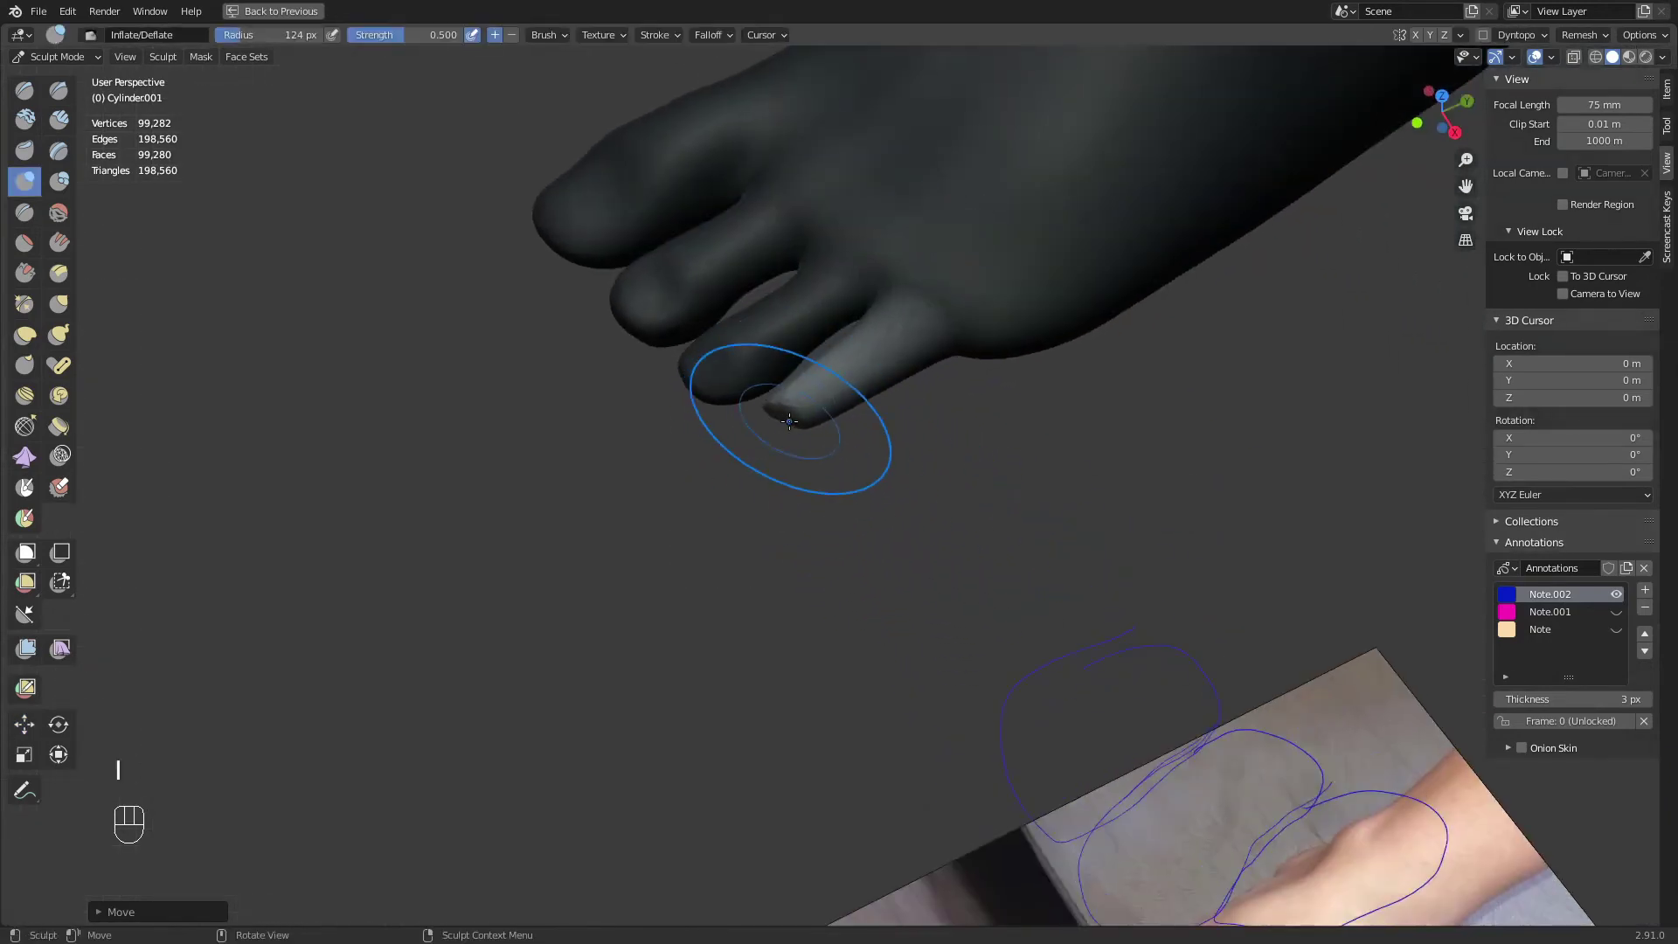
{"action": "middle_click_drag", "start_coordinate": [787, 421], "coordinate": [802, 383]}
{"action": "left_click_drag", "start_coordinate": [778, 412], "coordinate": [785, 422]}
{"action": "mouse_move", "coordinate": [785, 421]}
{"action": "middle_mouse_down", "text": "shift"}
{"action": "mouse_move", "coordinate": [805, 470]}
{"action": "mouse_move", "coordinate": [827, 398]}
{"action": "mouse_move", "coordinate": [874, 375]}
{"action": "mouse_move", "coordinate": [818, 443]}
{"action": "mouse_move", "coordinate": [874, 453]}
{"action": "middle_mouse_up", "text": "shift"}
{"action": "middle_click_drag", "start_coordinate": [871, 516], "coordinate": [929, 543]}
Clear the mask from the foot and smooth the fourth toe's surface along its inner side
{"action": "key", "text": "a"}
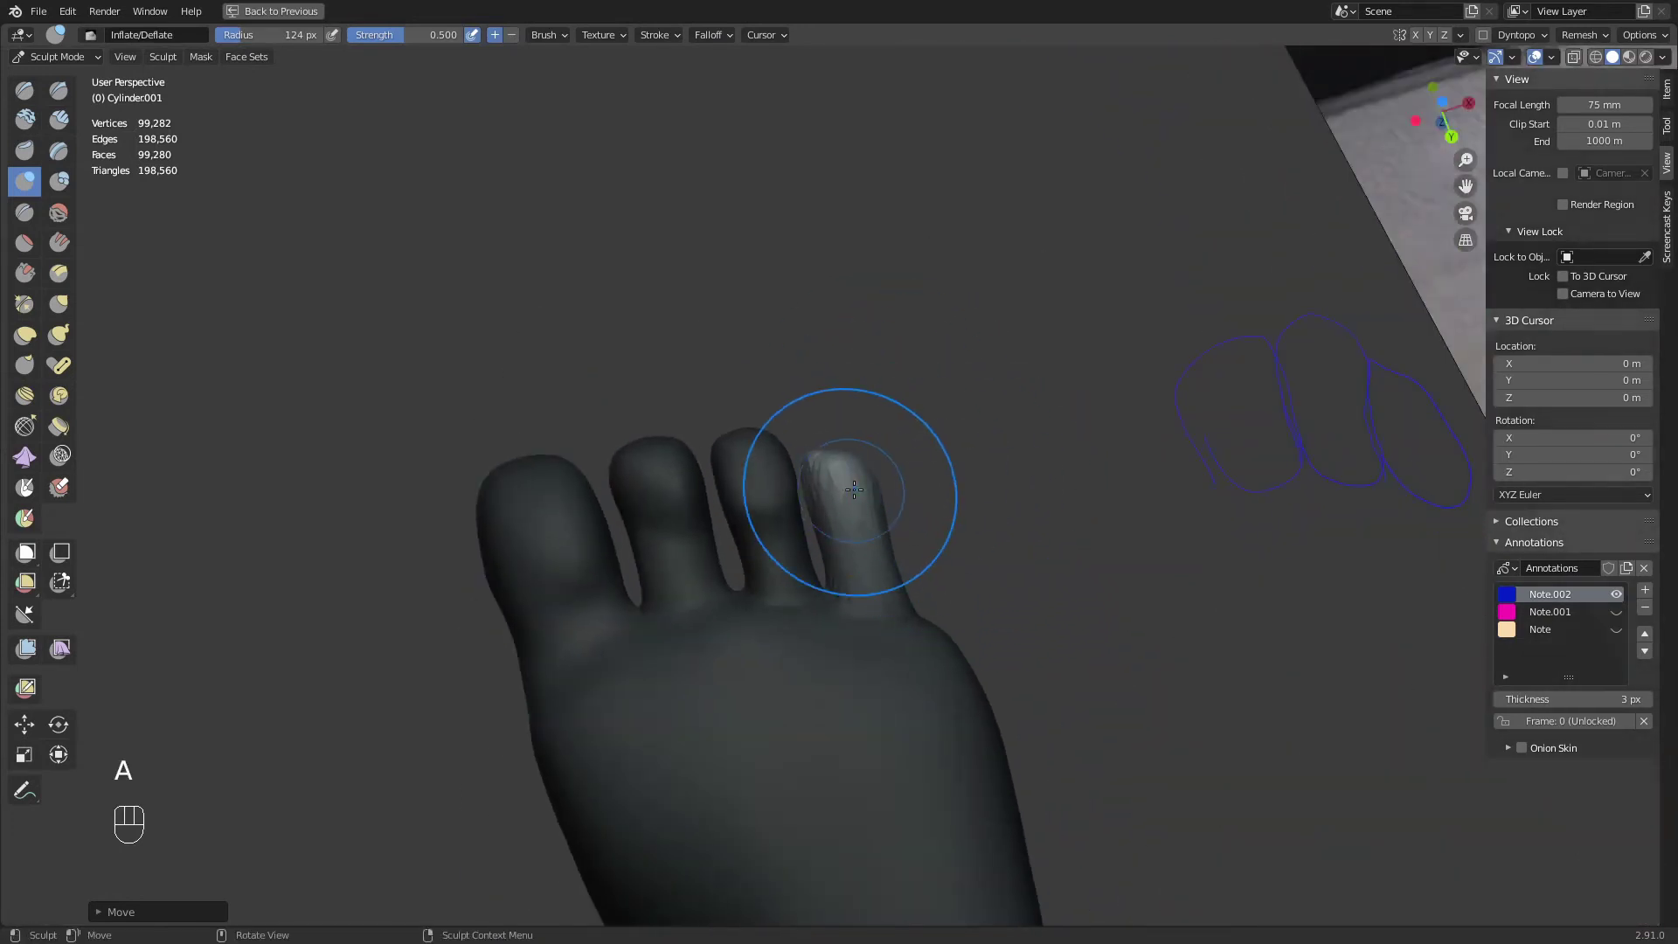
{"action": "key", "text": "a"}
{"action": "left_click", "coordinate": [769, 478]}
{"action": "middle_click_drag", "start_coordinate": [799, 469], "coordinate": [918, 461]}
{"action": "key", "text": "a"}
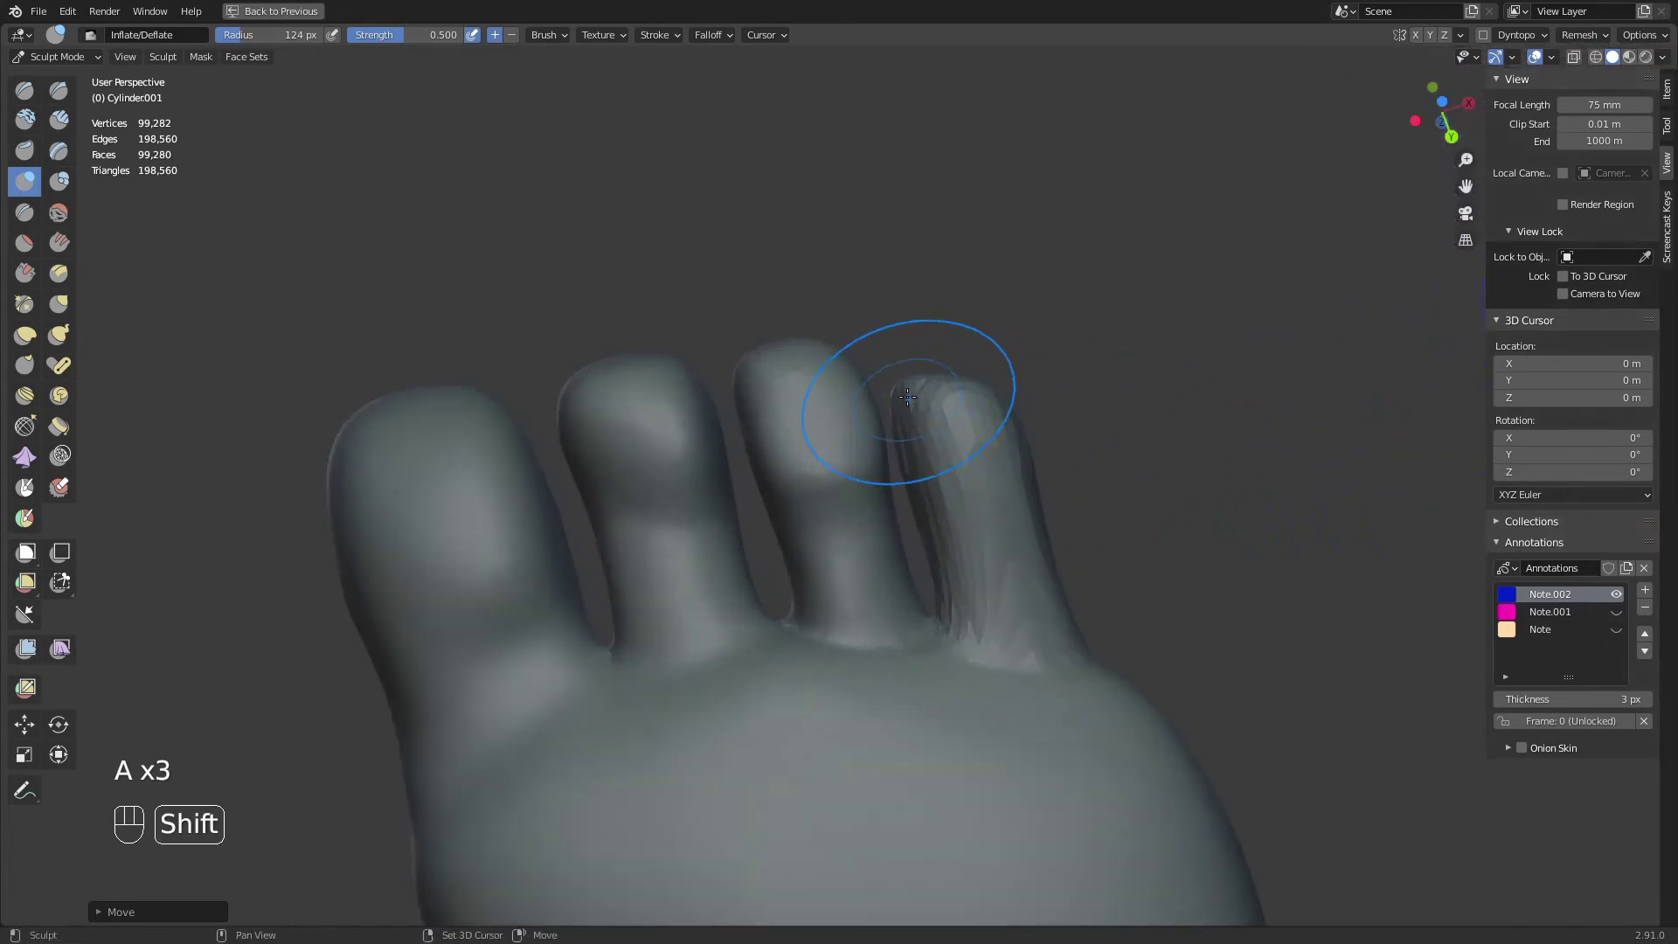
{"action": "left_click_drag", "start_coordinate": [909, 484], "coordinate": [919, 498], "text": "shift"}
Try to remesh the foot to even out the stretched fourth toe, and undo the remesh
{"action": "mouse_move", "coordinate": [920, 499]}
{"action": "middle_mouse_down"}
{"action": "mouse_move", "coordinate": [901, 642]}
{"action": "mouse_move", "coordinate": [914, 573]}
{"action": "mouse_move", "coordinate": [970, 597]}
{"action": "middle_mouse_up"}
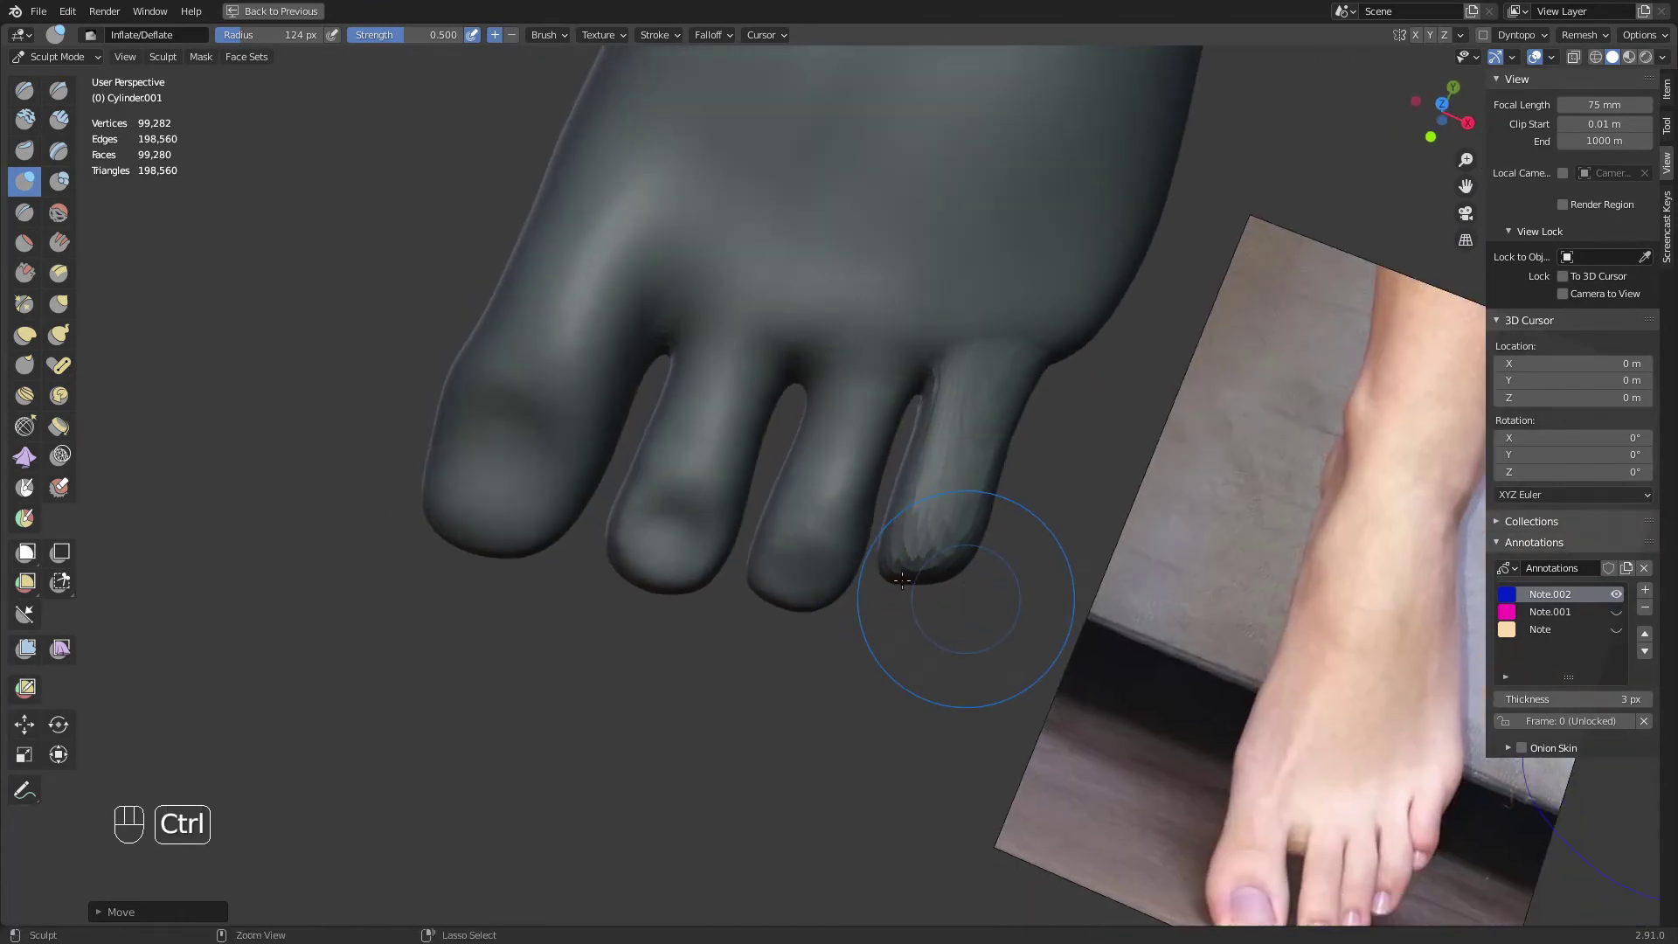
{"action": "key", "text": "ctrl+r"}
{"action": "middle_click_drag", "start_coordinate": [880, 568], "coordinate": [785, 476], "text": "ctrl"}
{"action": "key", "text": "ctrl"}
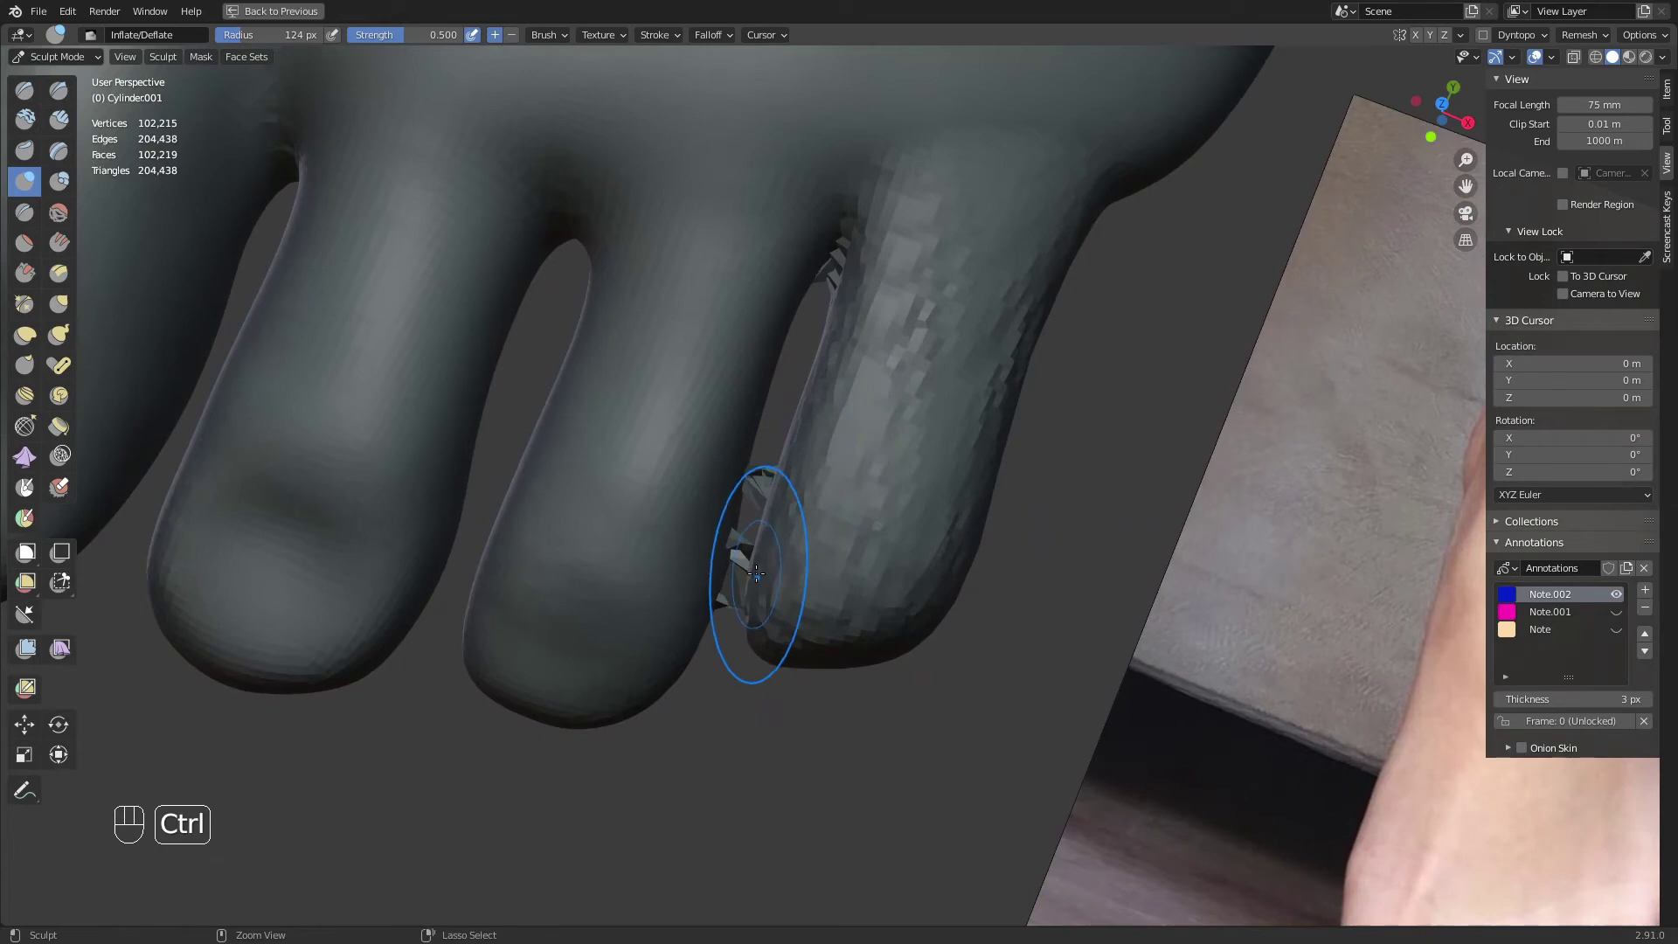
{"action": "key", "text": "ctrl+z"}
Save the file Legs.blend
{"action": "key", "text": "ctrl+s"}
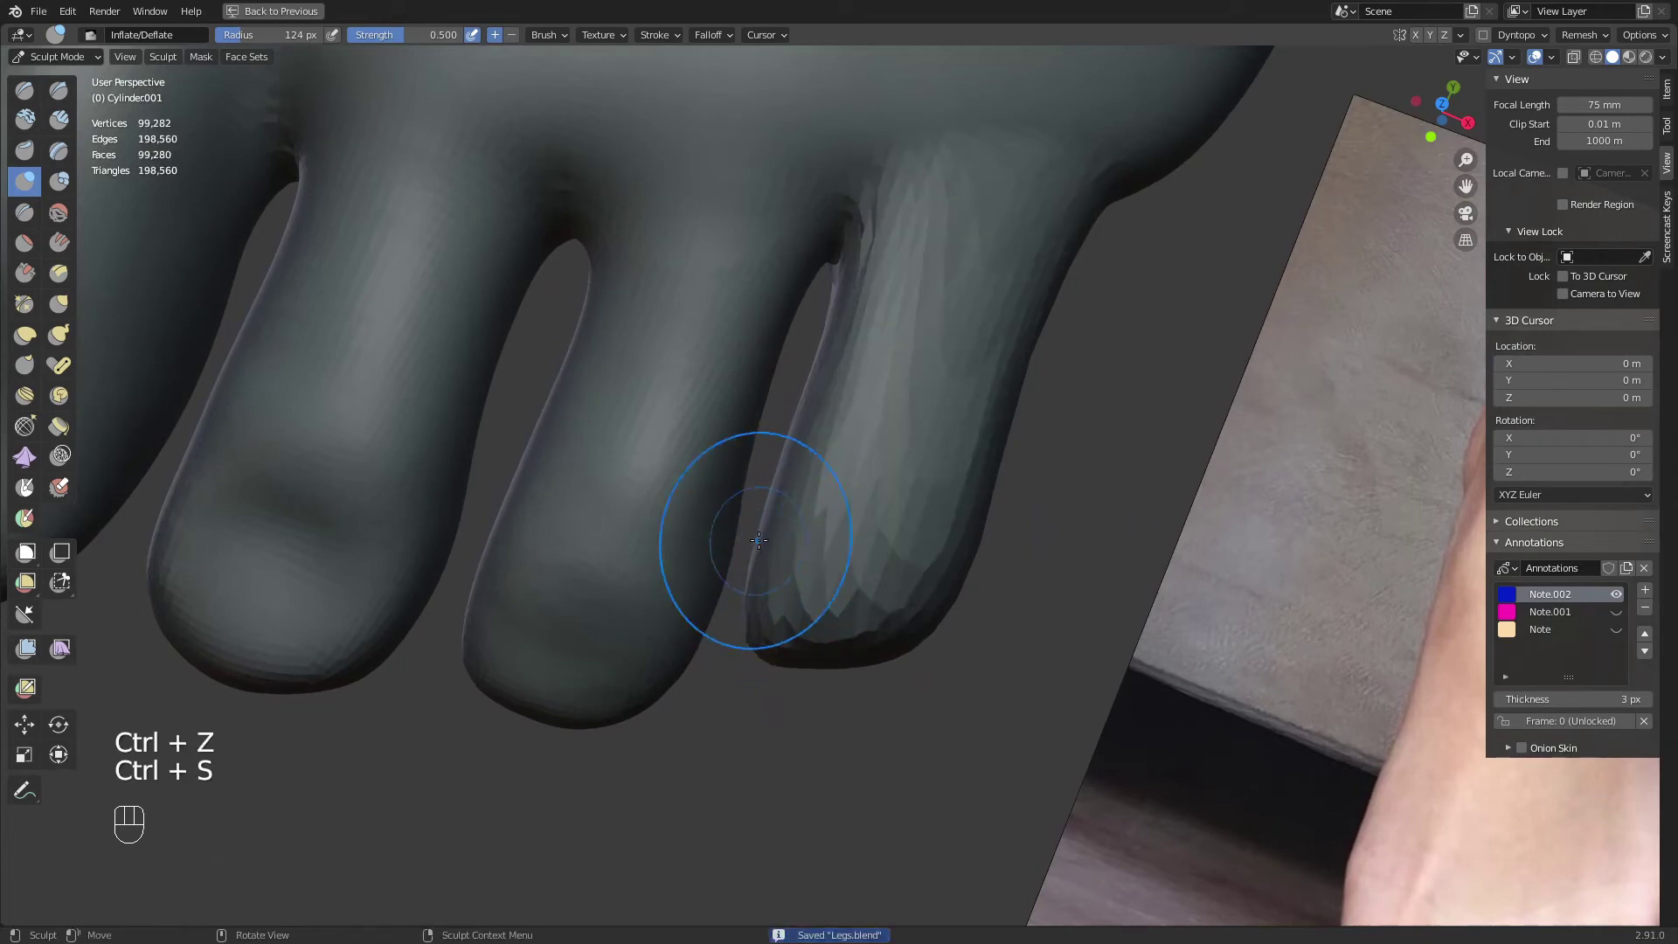
Remesh the whole foot with a finer voxel size to even out the stretched fourth toe
{"action": "middle_click_drag", "start_coordinate": [884, 295], "coordinate": [917, 429], "text": "ctrl"}
{"action": "middle_click_drag", "start_coordinate": [918, 428], "coordinate": [876, 561], "text": "shift"}
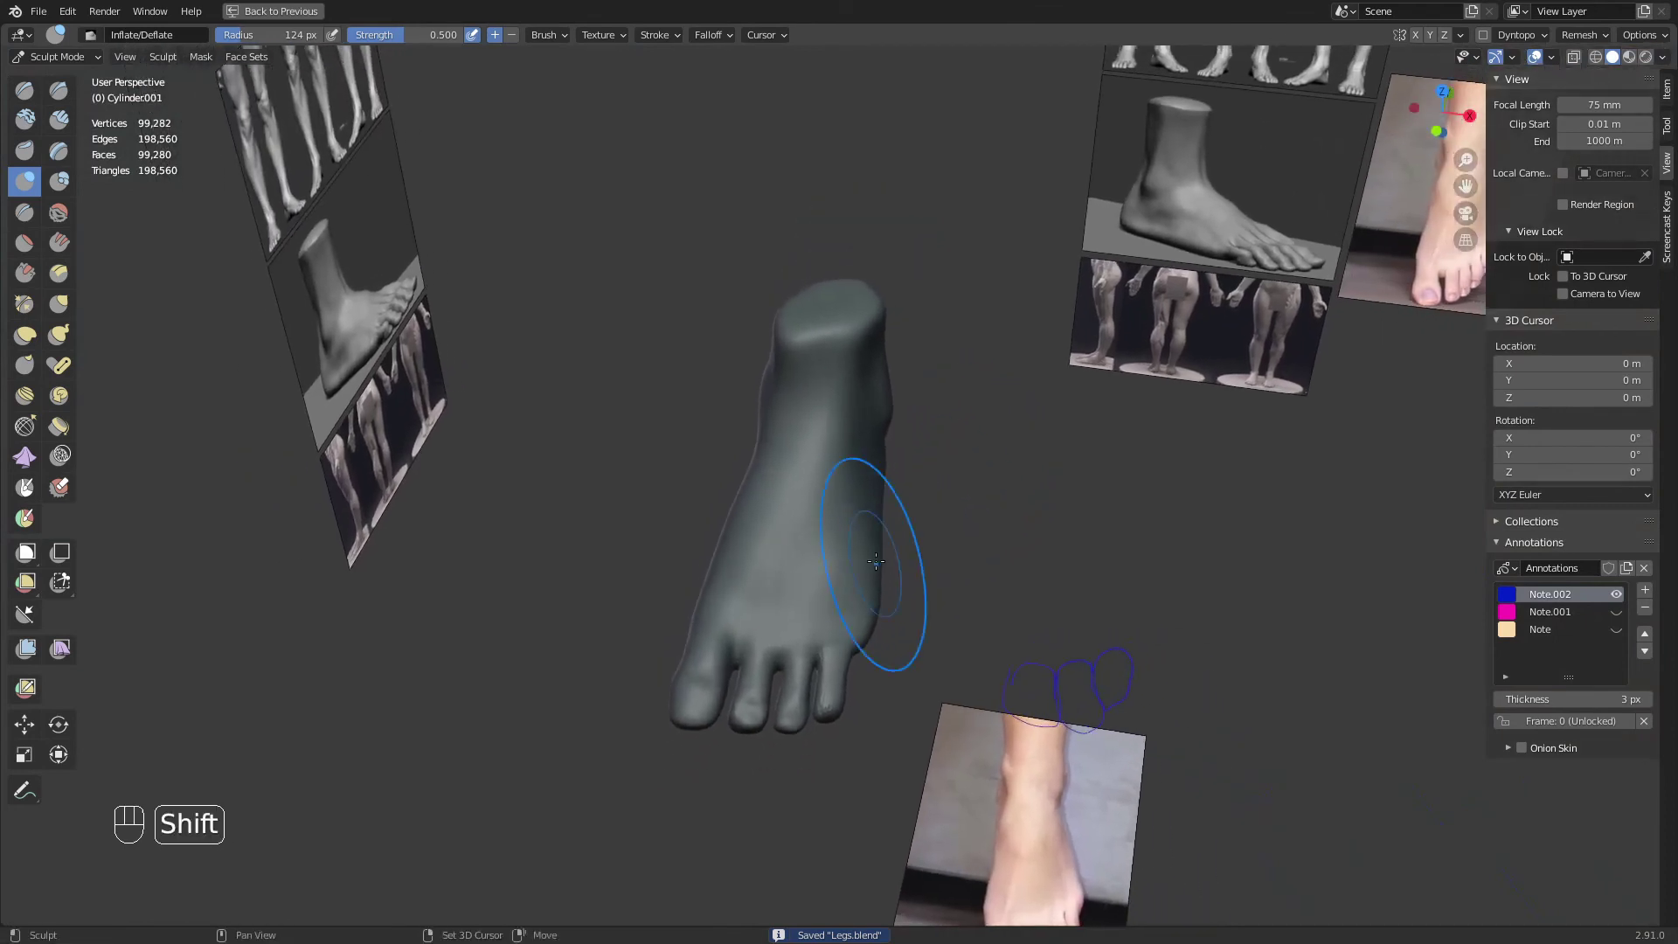
{"action": "key", "text": "shift+r"}
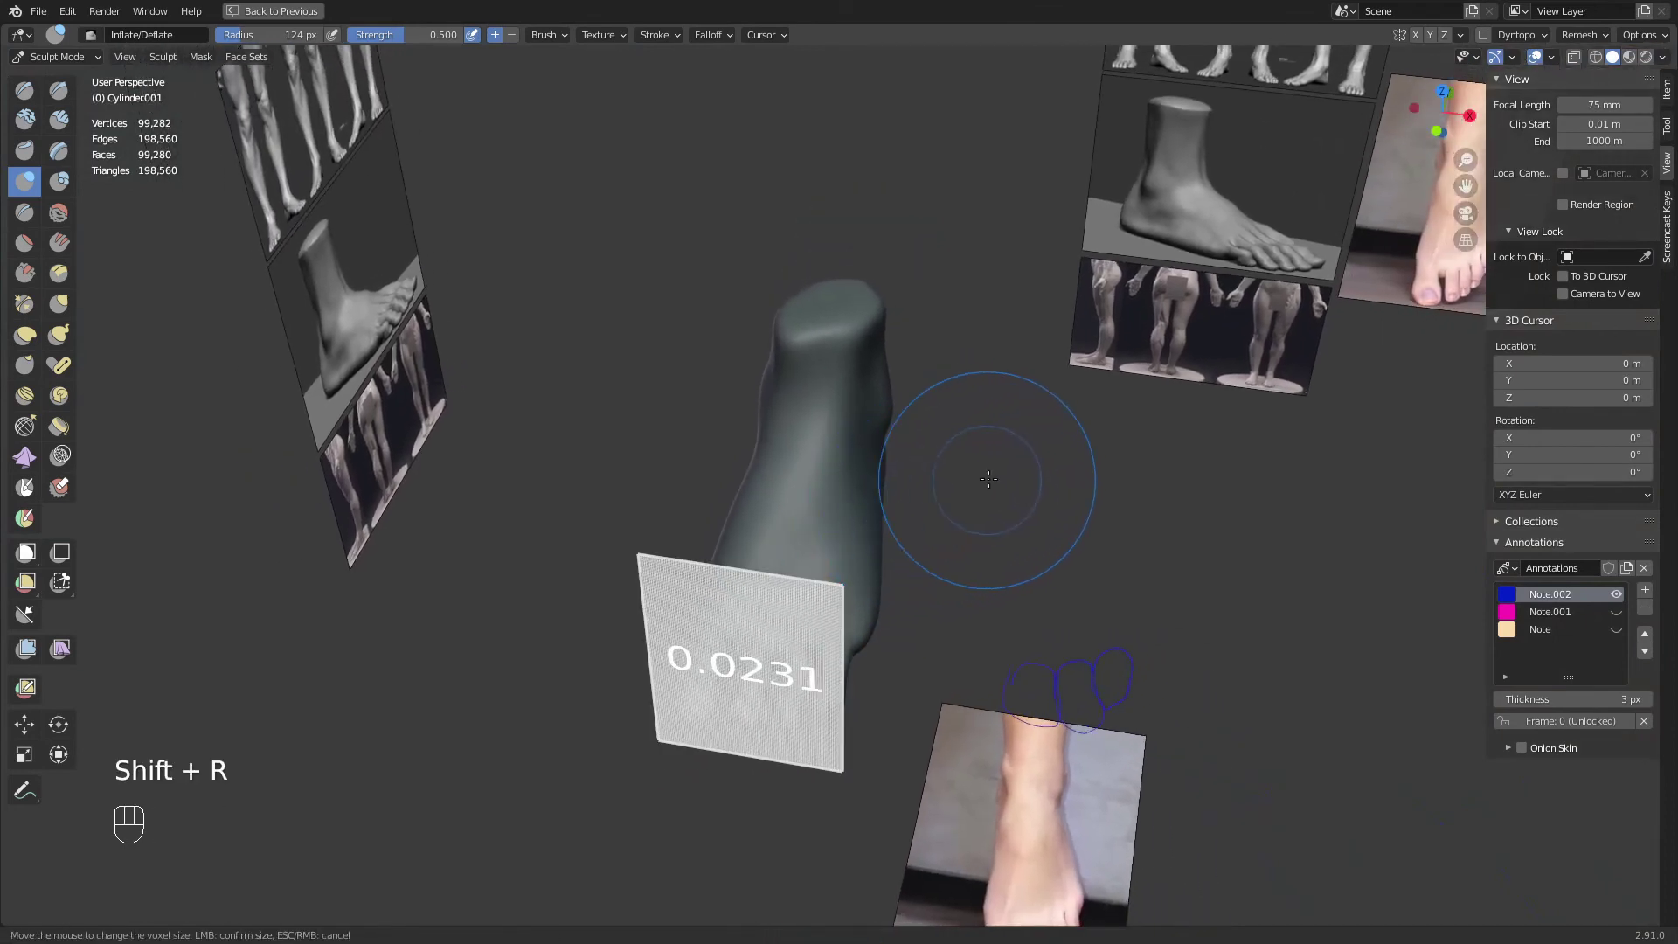
{"action": "left_click", "coordinate": [1184, 401]}
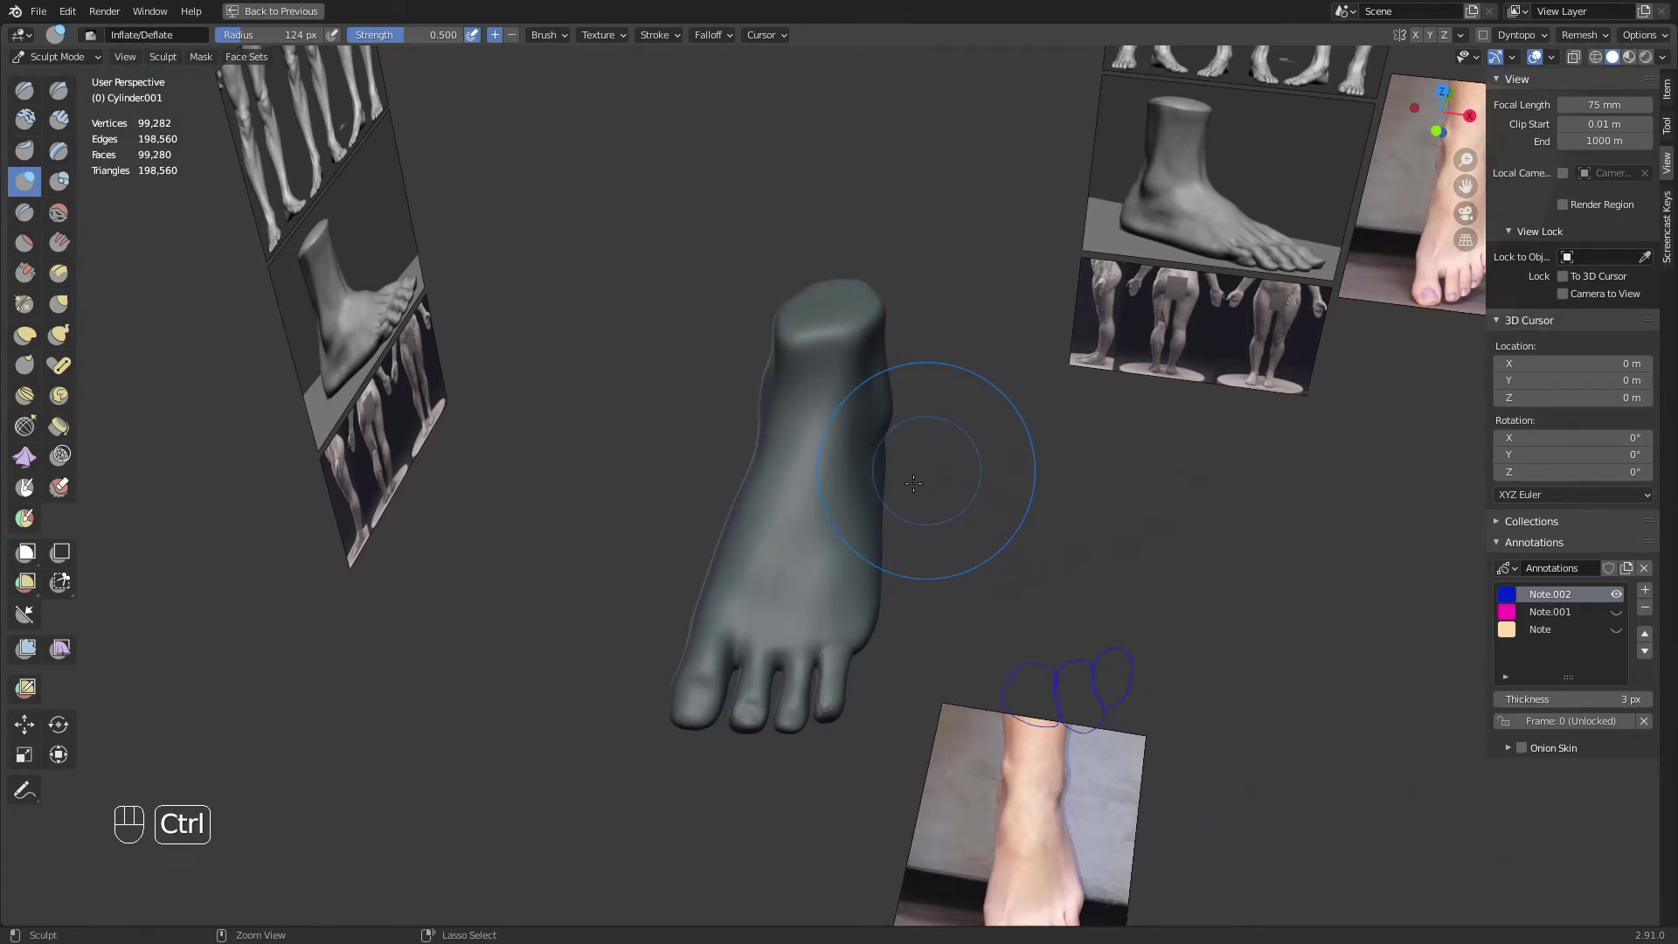
{"action": "key", "text": "ctrl+r"}
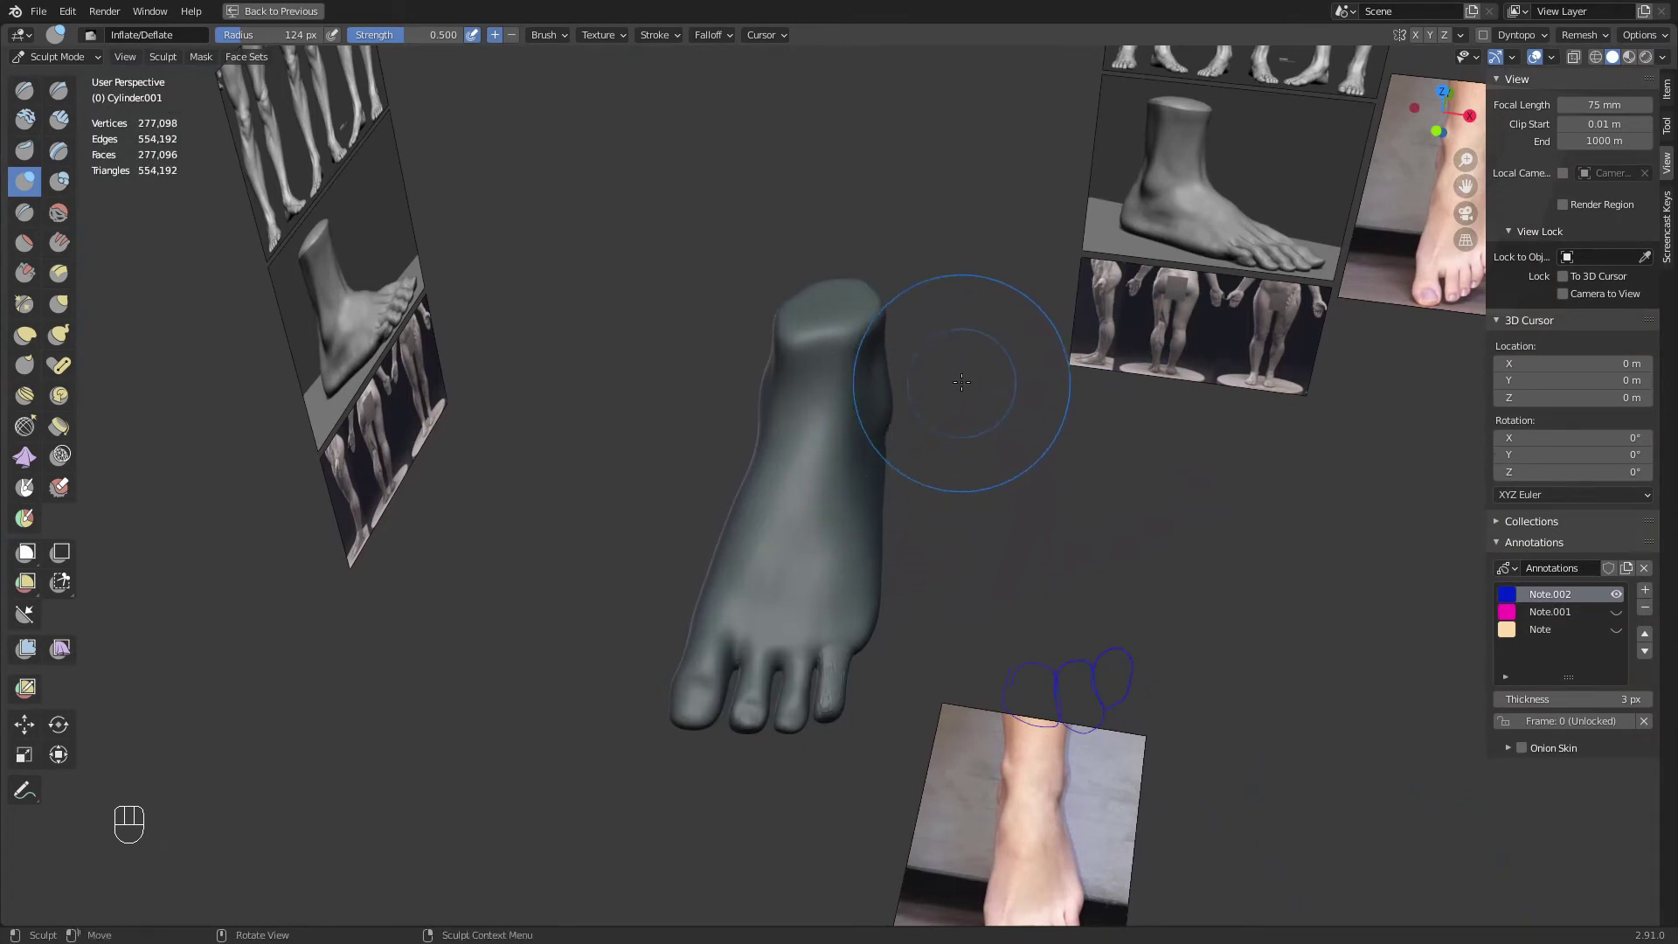
{"action": "key", "text": "shift+r"}
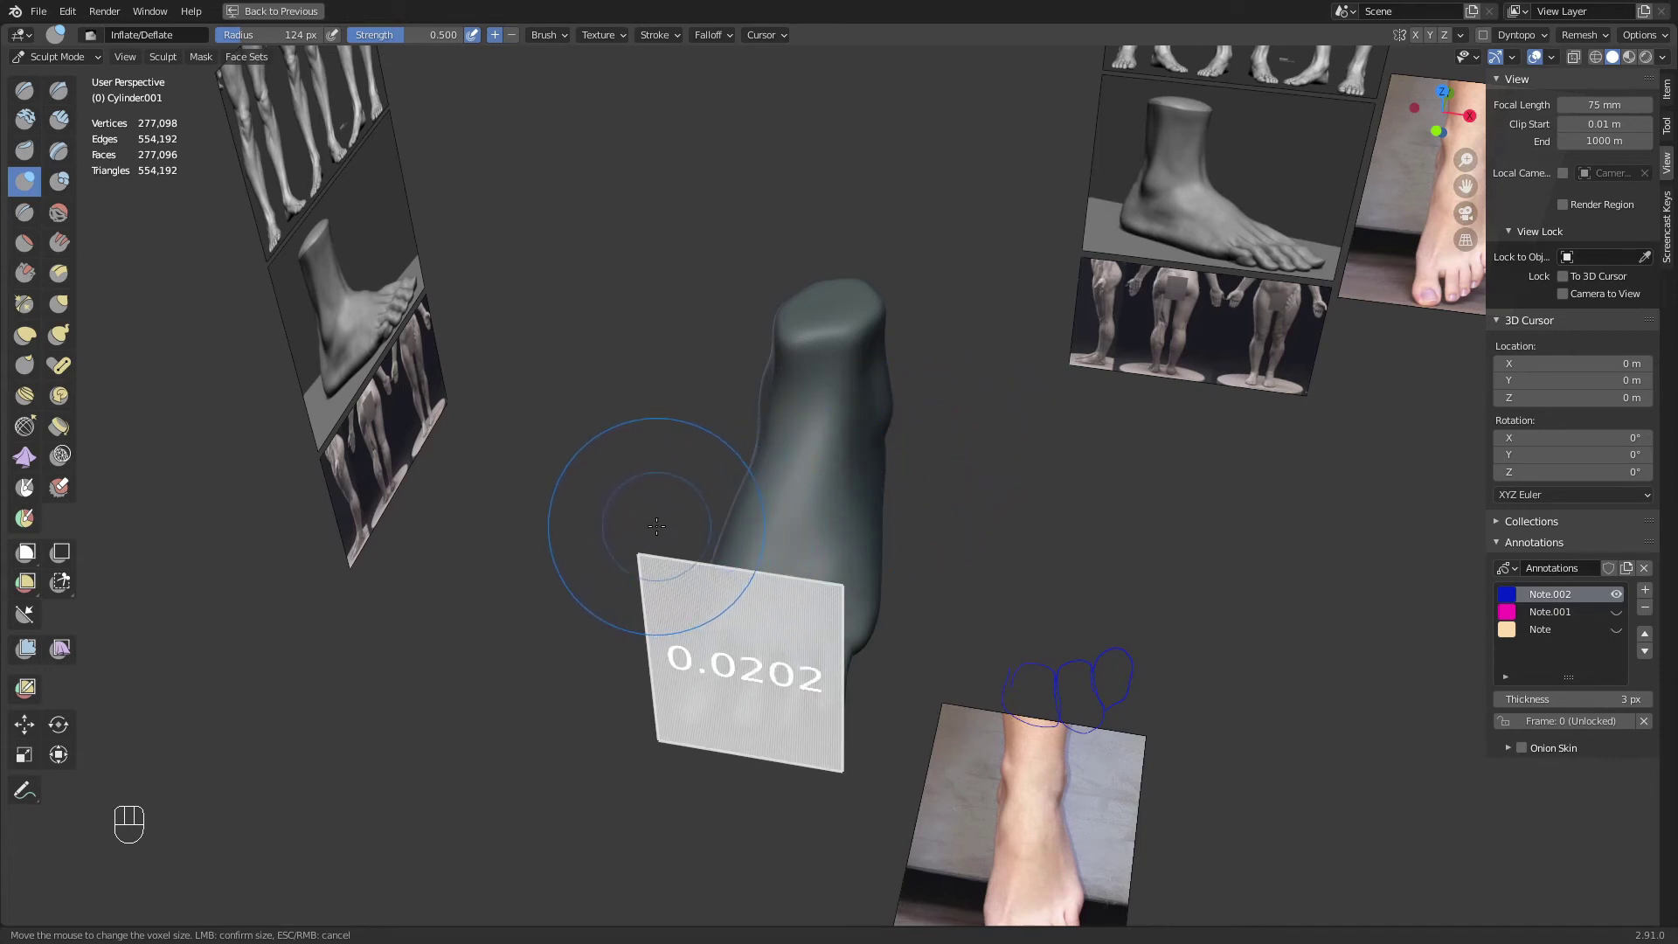
{"action": "left_click", "coordinate": [707, 520]}
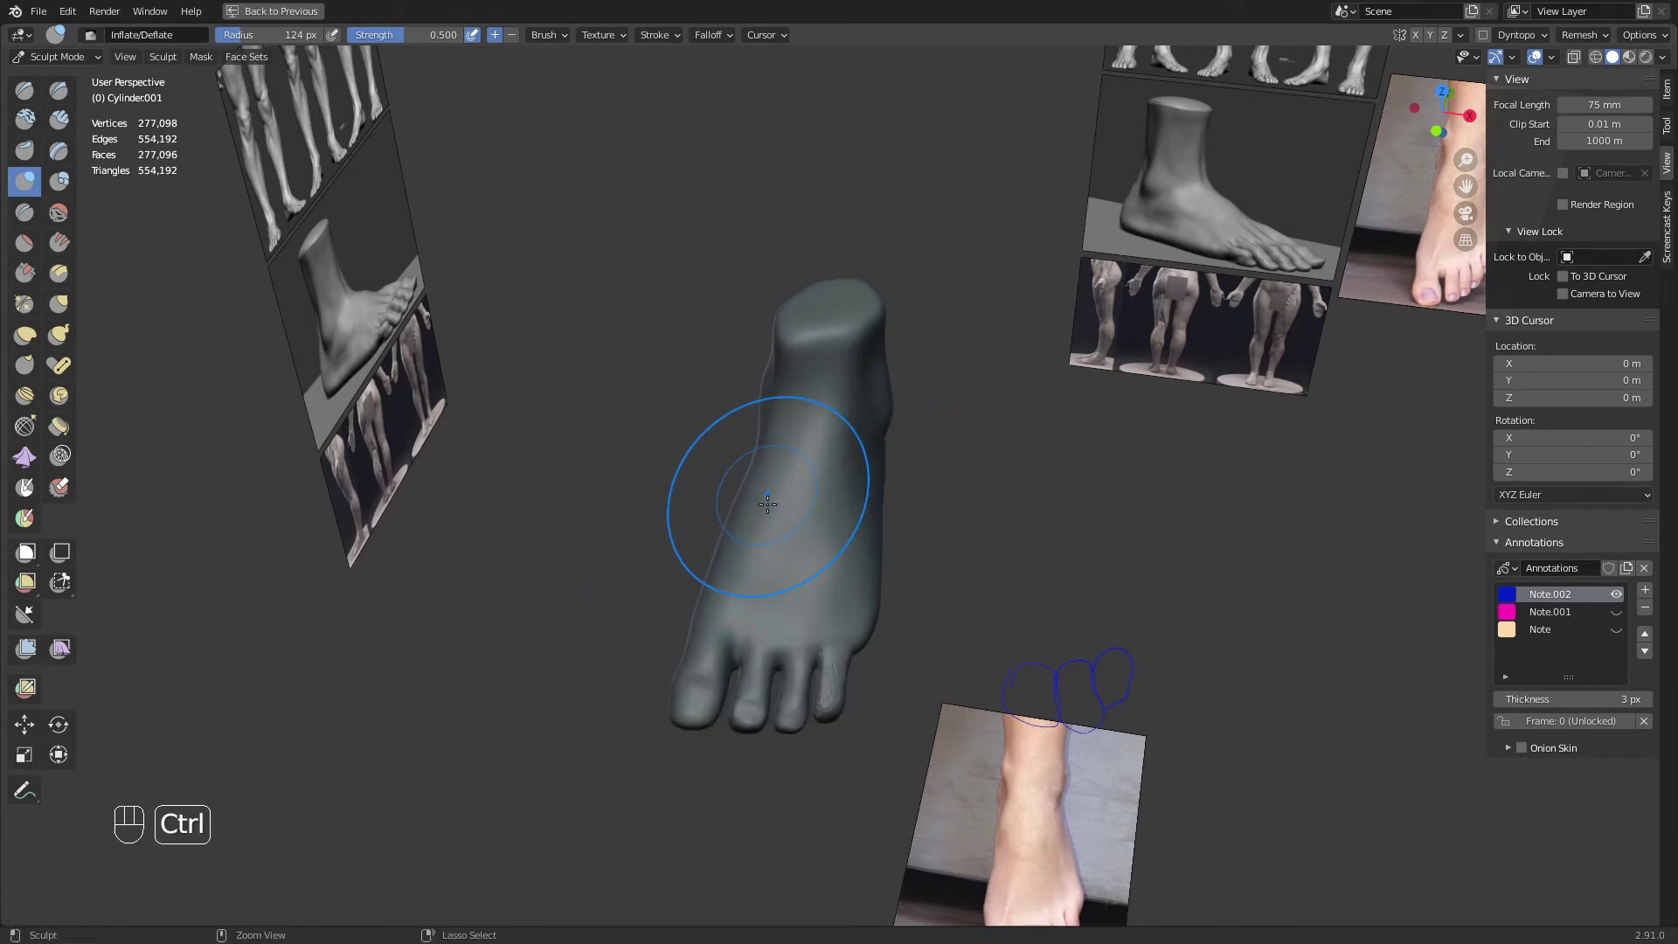
{"action": "key", "text": "ctrl+r"}
Lasso-mask the stray geometry between the tips of the third and fourth toes from the top view
{"action": "middle_click_drag", "start_coordinate": [896, 645], "coordinate": [869, 578]}
{"action": "middle_click_drag", "start_coordinate": [794, 722], "coordinate": [873, 611], "text": "shift"}
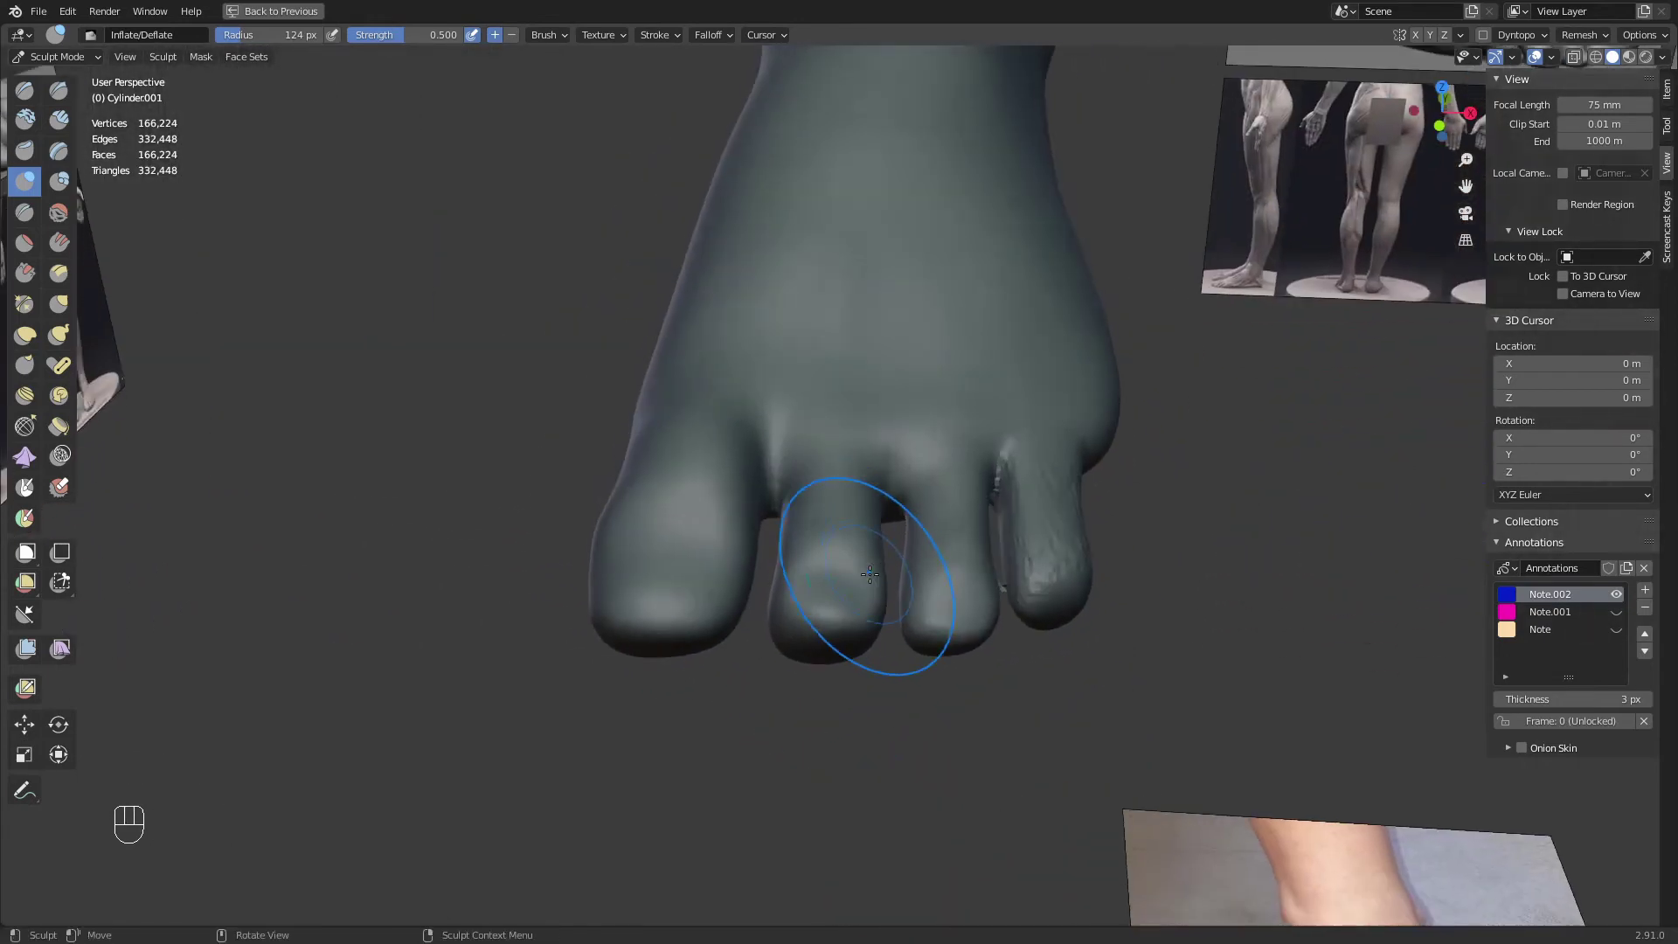
{"action": "scroll", "coordinate": [859, 706], "scroll_direction": "up", "scroll_amount": 3}
{"action": "scroll", "coordinate": [859, 706], "scroll_direction": "down", "scroll_amount": 2}
{"action": "key", "text": "KP_7"}
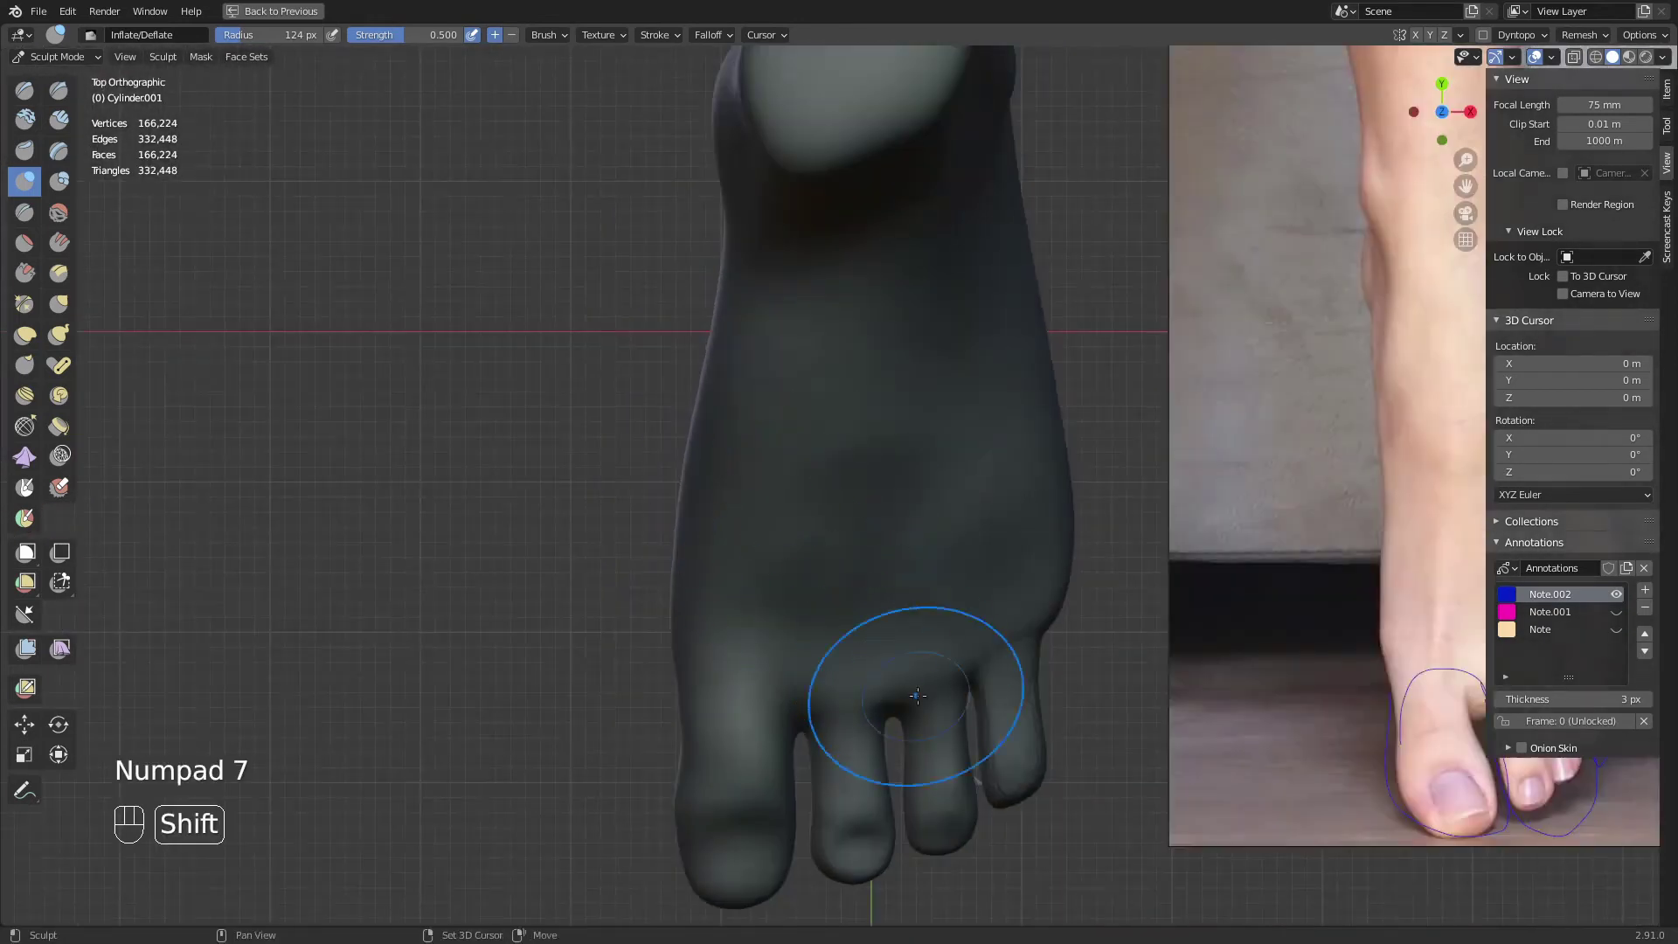
{"action": "middle_click_drag", "start_coordinate": [900, 738], "coordinate": [774, 527], "text": "shift"}
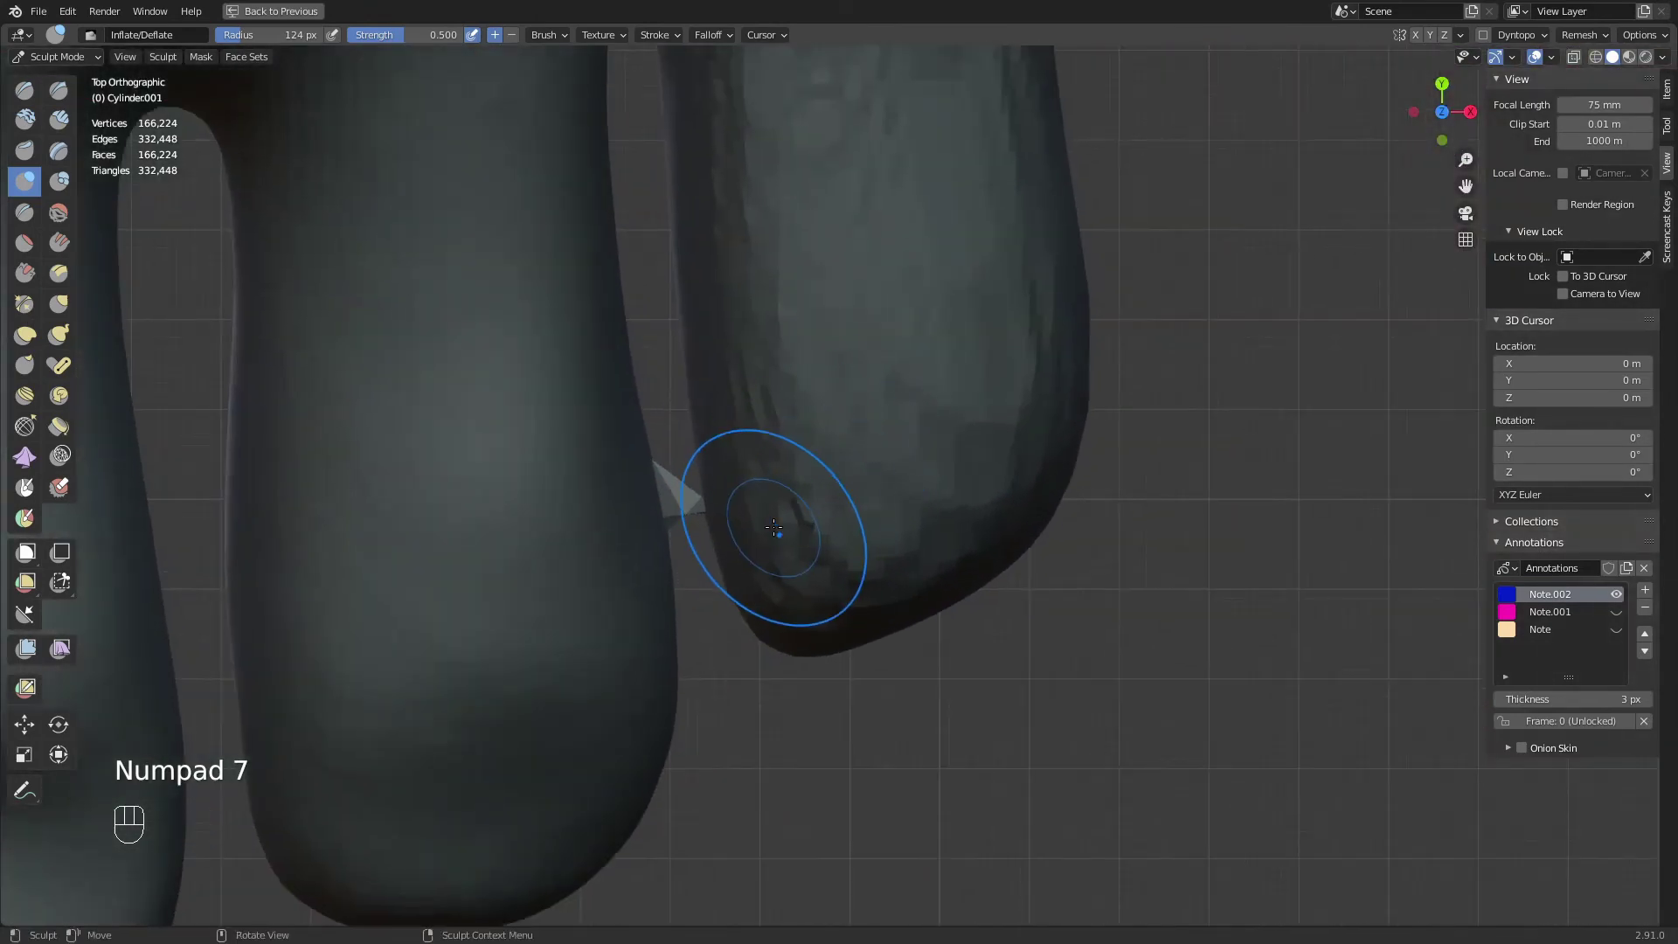
{"action": "middle_click_drag", "start_coordinate": [793, 597], "coordinate": [878, 551], "text": "shift"}
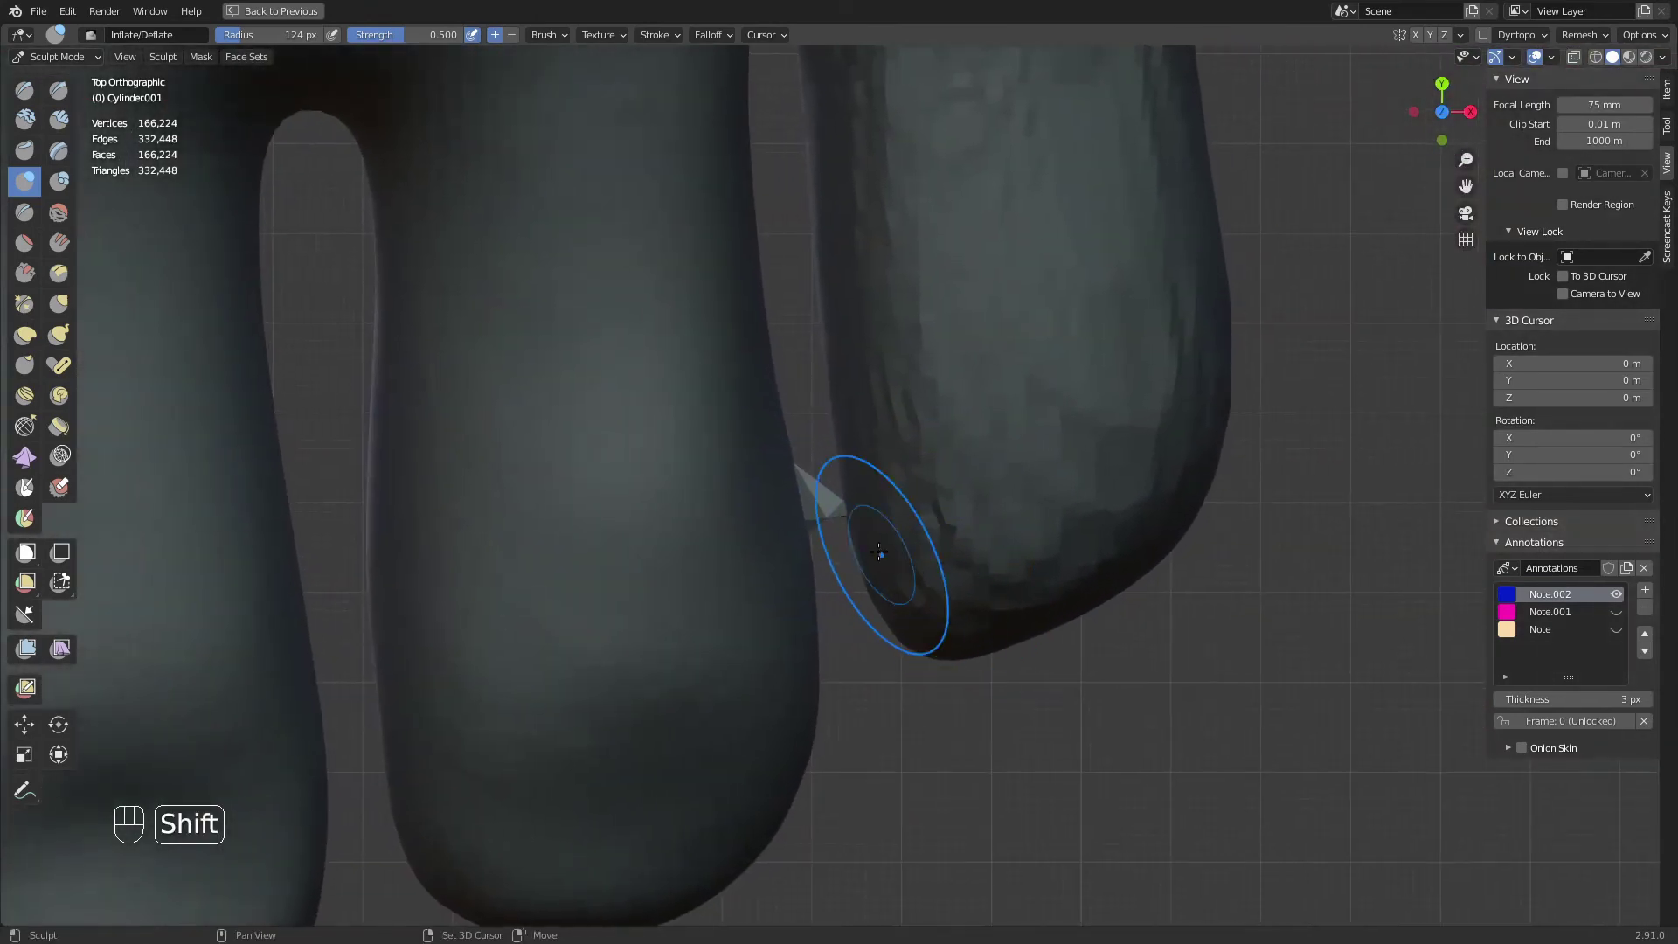
{"action": "scroll", "coordinate": [868, 559], "scroll_direction": "up", "scroll_amount": 2}
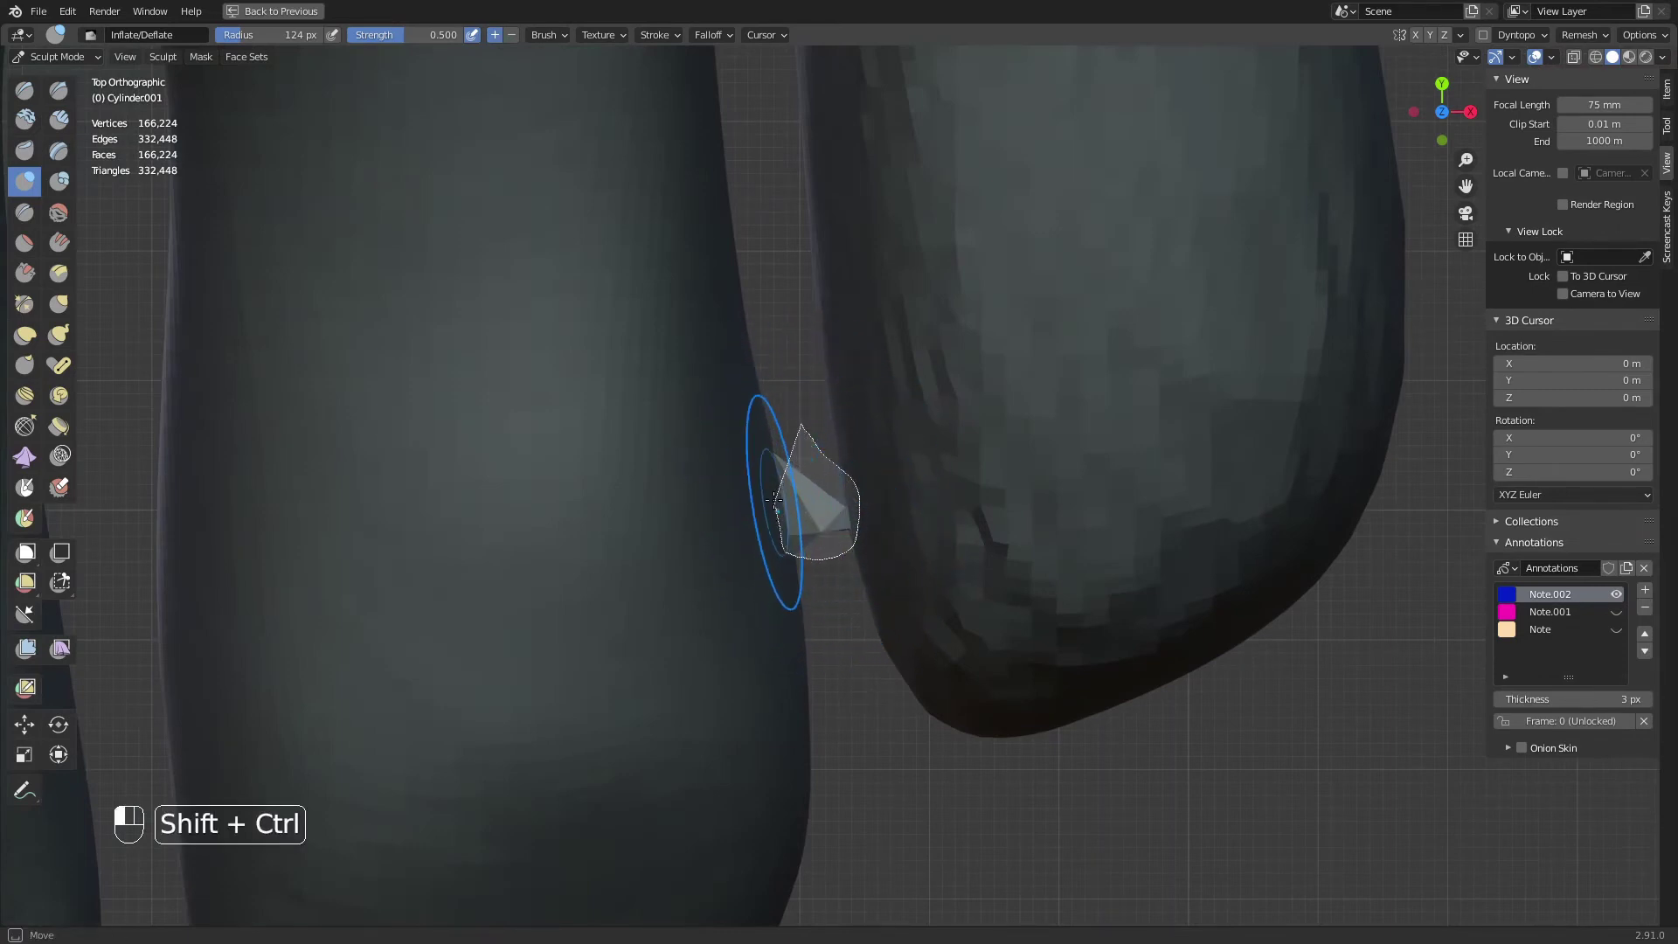
{"action": "middle_click_drag", "start_coordinate": [869, 603], "coordinate": [836, 503]}
{"action": "middle_click_drag", "start_coordinate": [836, 507], "coordinate": [868, 681], "text": "ctrl"}
{"action": "middle_click_drag", "start_coordinate": [891, 462], "coordinate": [909, 730], "text": "shift"}
{"action": "middle_click_drag", "start_coordinate": [909, 730], "coordinate": [909, 520], "text": "ctrl"}
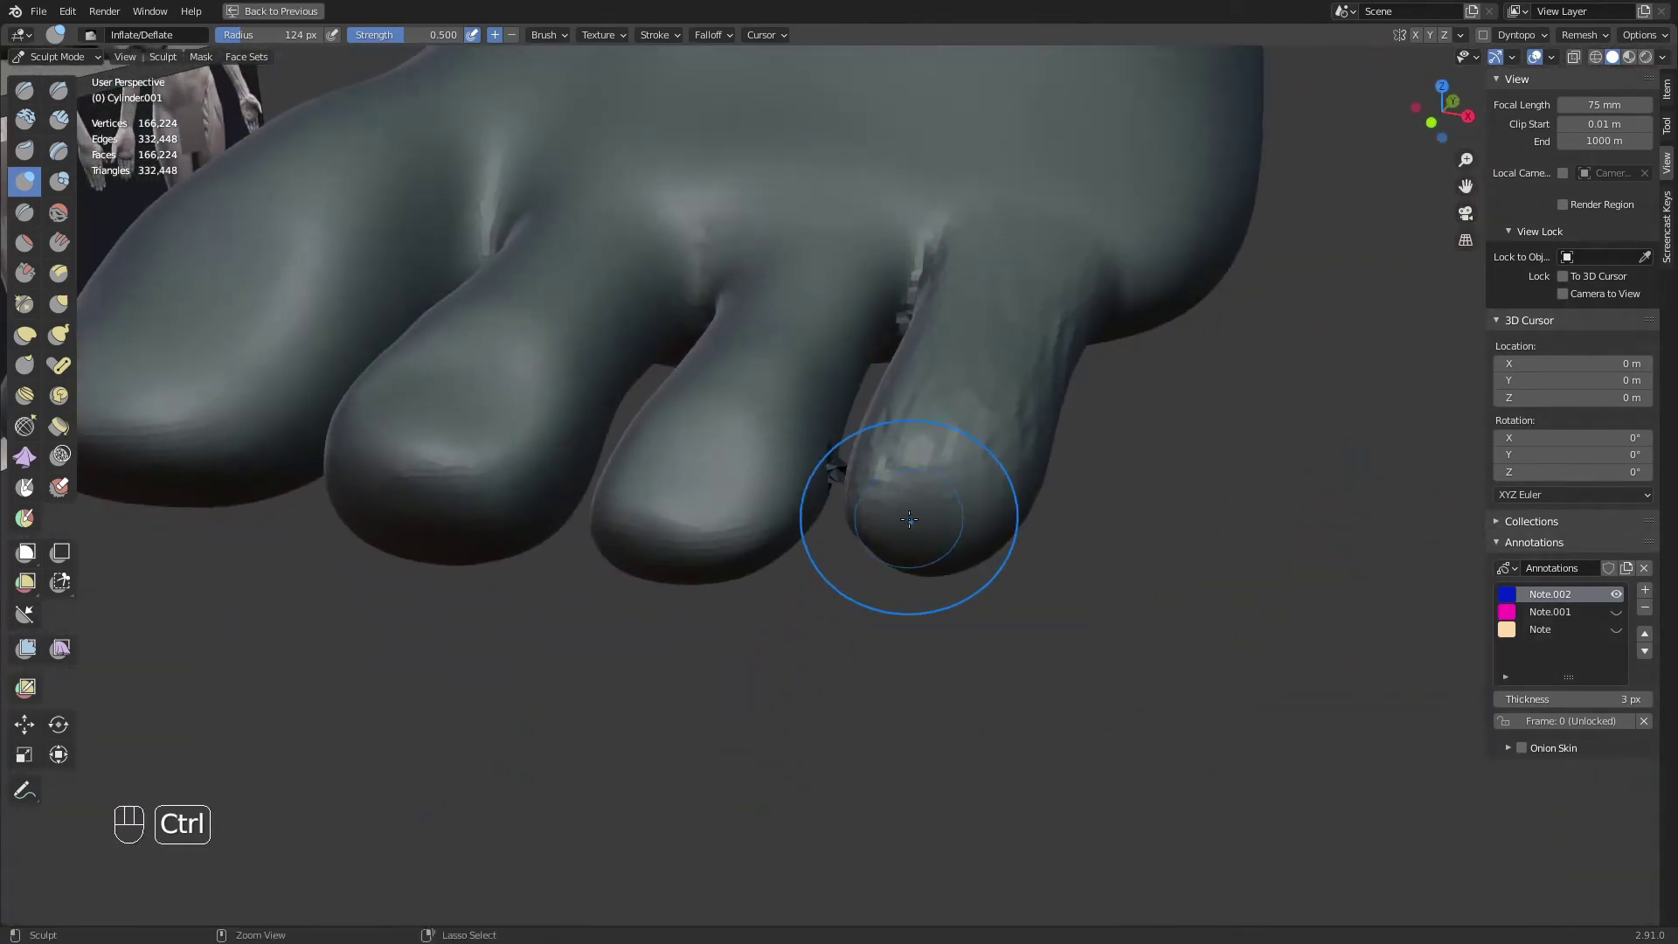
Try Mask Slice and Fill Holes on the masked stray geometry between the toes, and undo it
{"action": "left_click", "coordinate": [201, 55]}
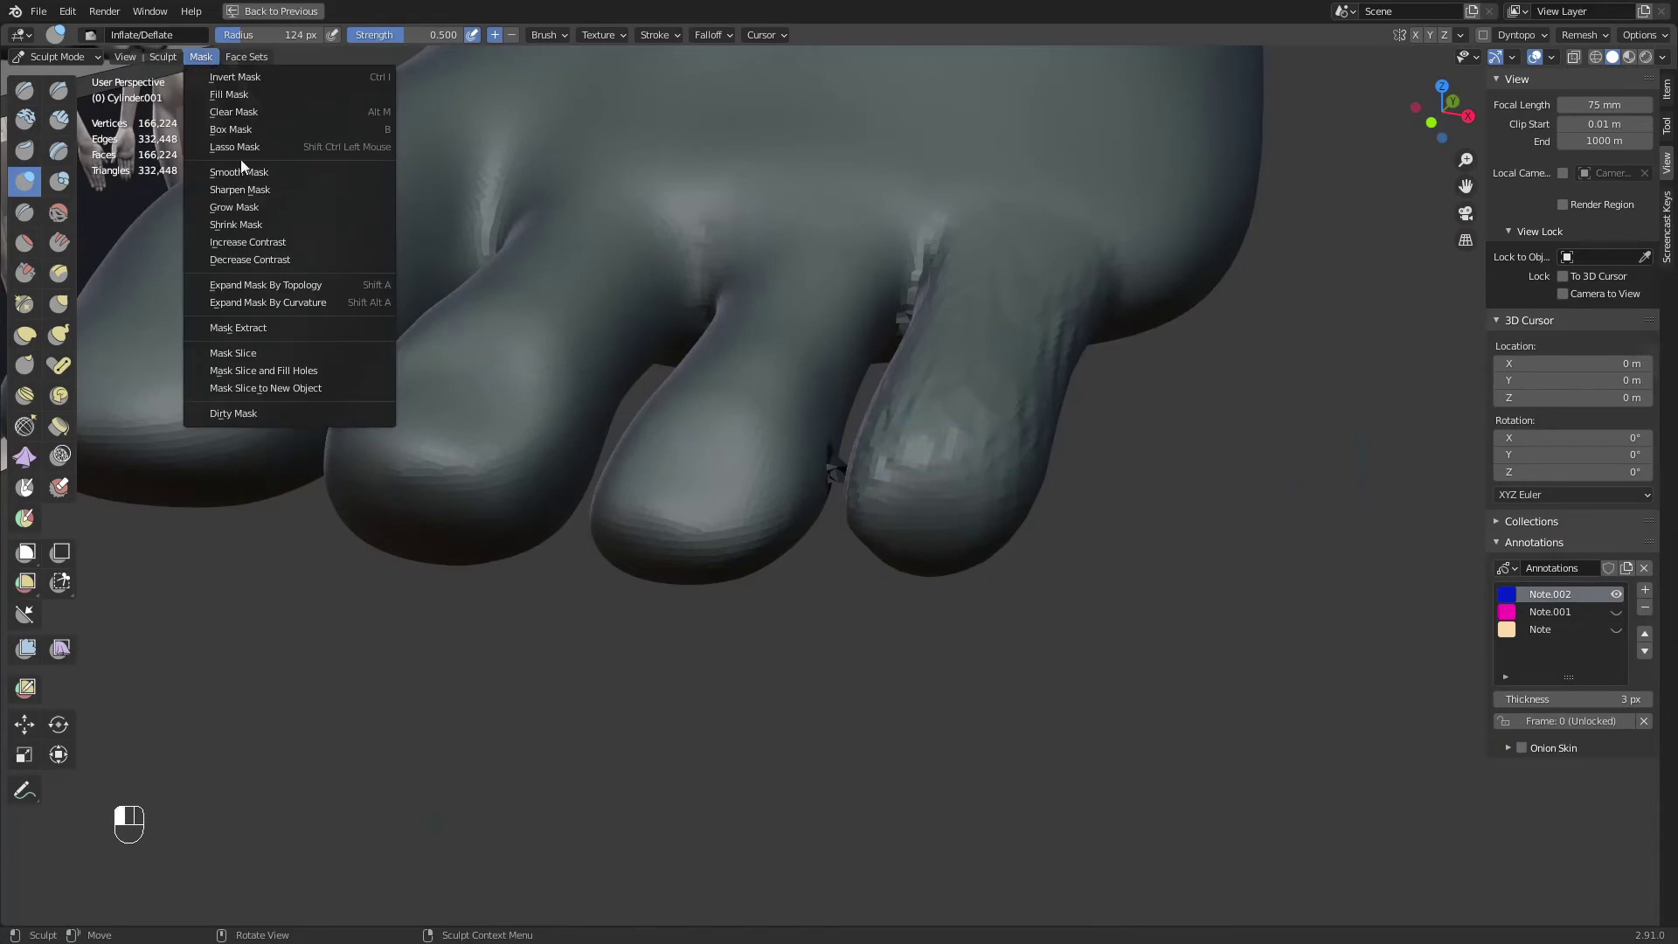
{"action": "left_click", "coordinate": [285, 367]}
{"action": "middle_click_drag", "start_coordinate": [842, 611], "coordinate": [865, 647], "text": "ctrl"}
{"action": "middle_click_drag", "start_coordinate": [865, 646], "coordinate": [862, 516], "text": "ctrl"}
{"action": "middle_click_drag", "start_coordinate": [862, 515], "coordinate": [862, 423]}
{"action": "key", "text": "ctrl+z"}
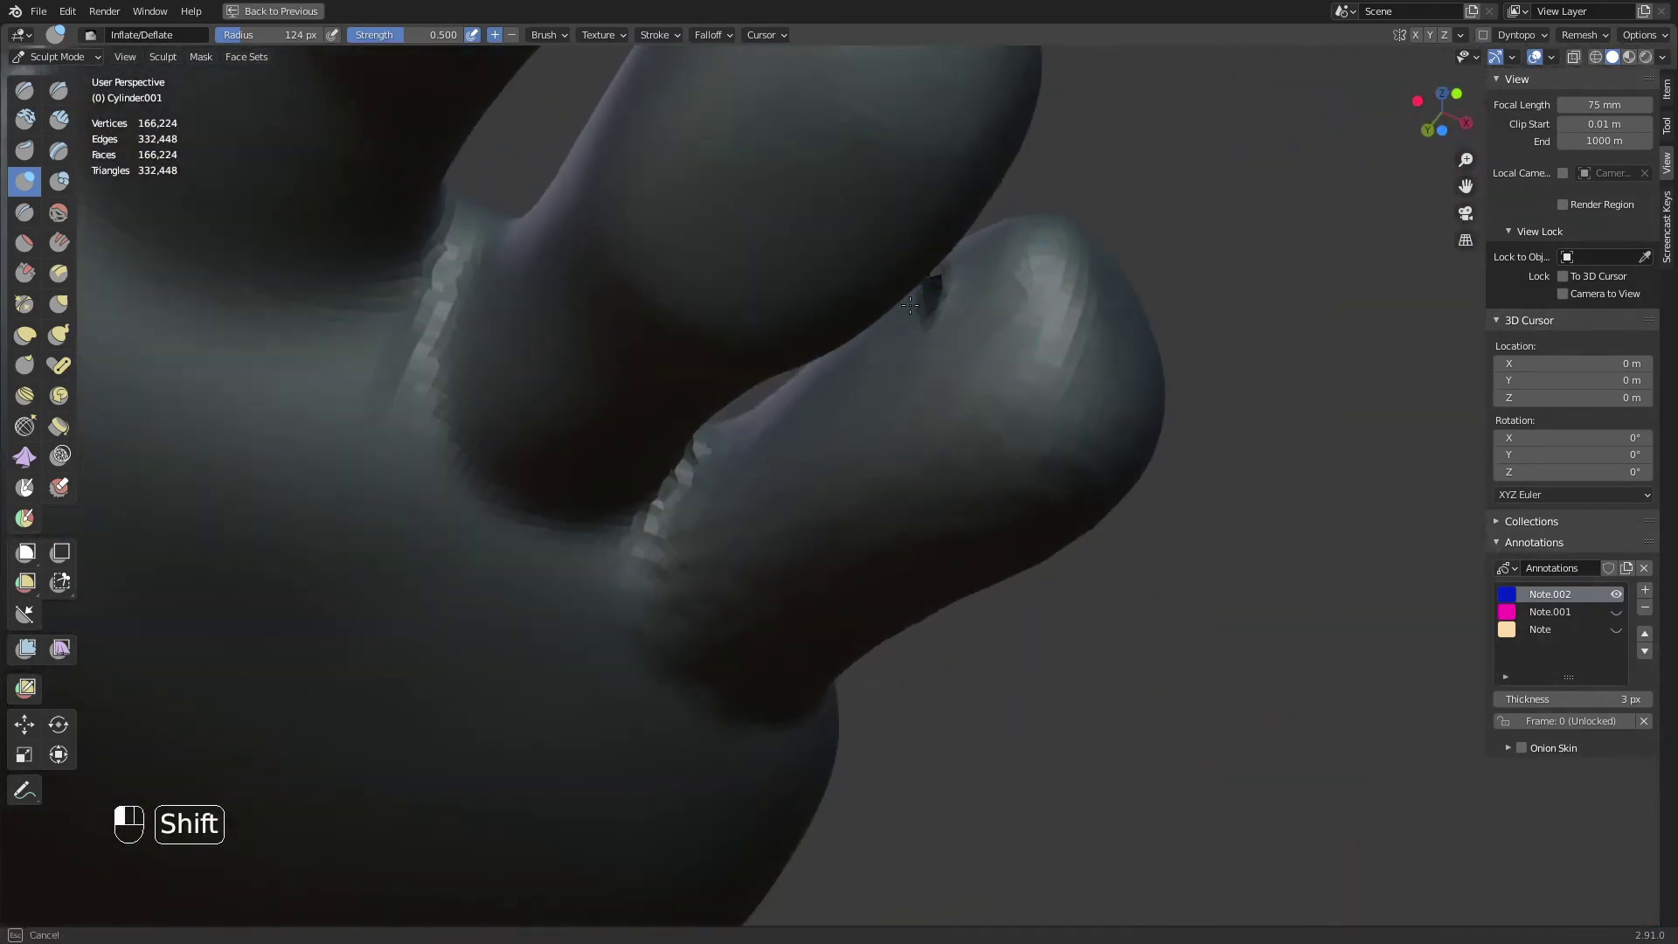
Smooth the stray geometry joining the third and fourth toes near their tips
{"action": "left_click_drag", "start_coordinate": [910, 305], "coordinate": [937, 316], "text": "shift"}
{"action": "key", "text": "a"}
{"action": "middle_click_drag", "start_coordinate": [931, 275], "coordinate": [974, 235]}
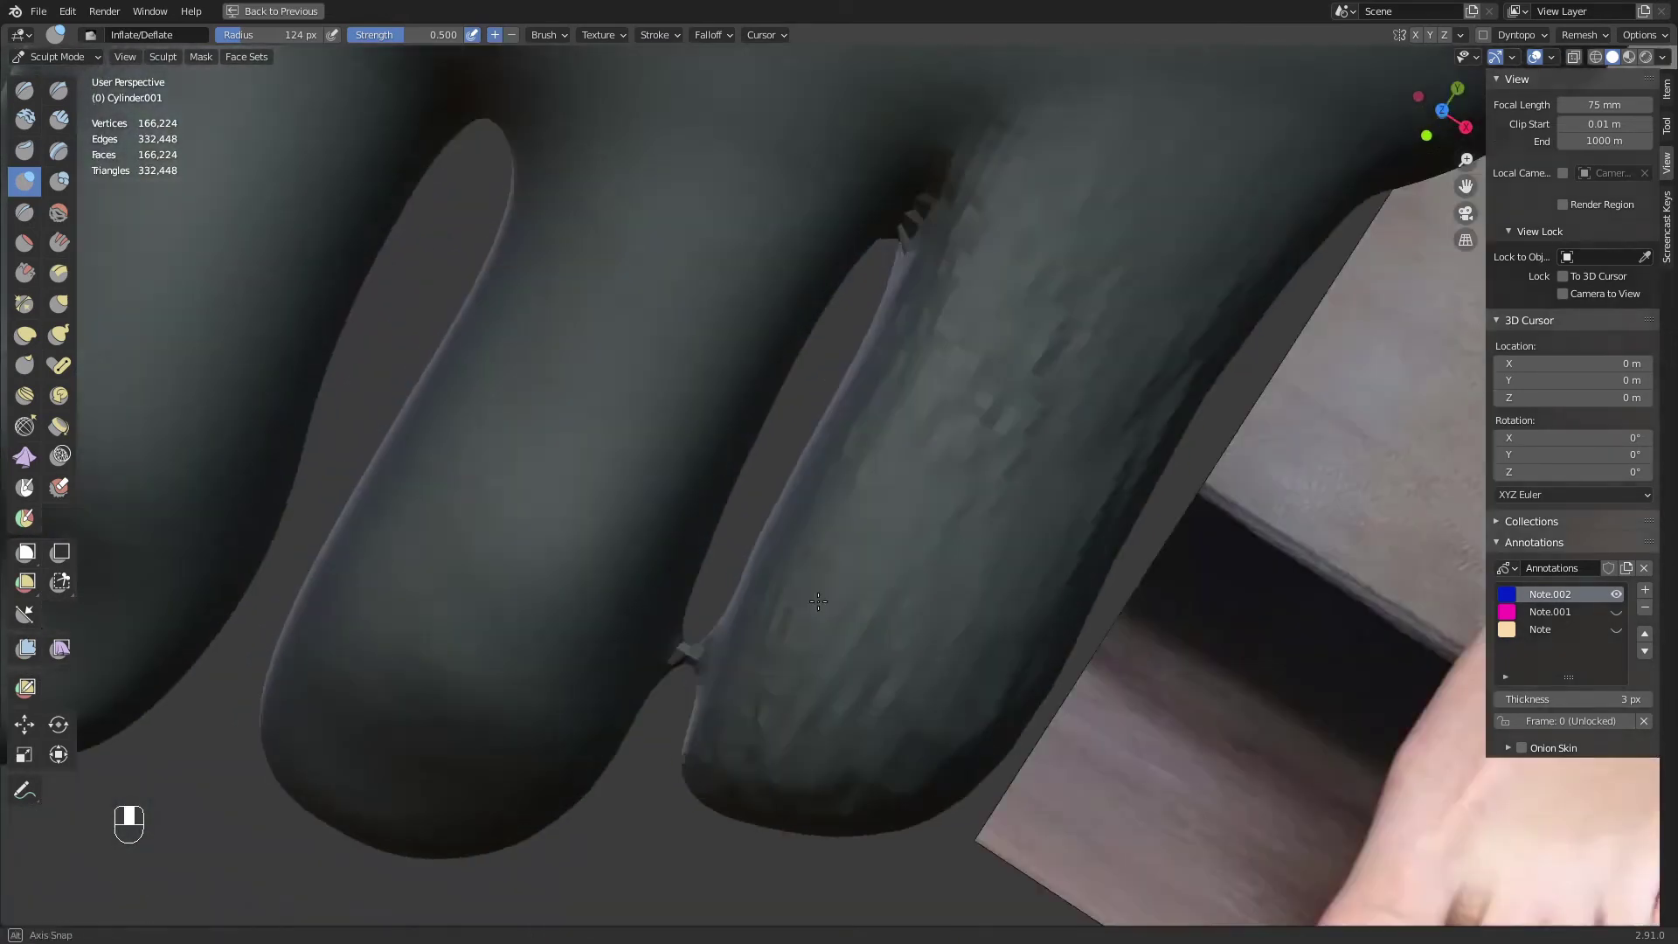
Lasso-mask the thin bridge between the third and fourth toes from the top view and remove it with Mask Slice and Fill Holes
{"action": "scroll", "coordinate": [863, 522], "scroll_direction": "up", "scroll_amount": 3}
{"action": "key", "text": "KP_7"}
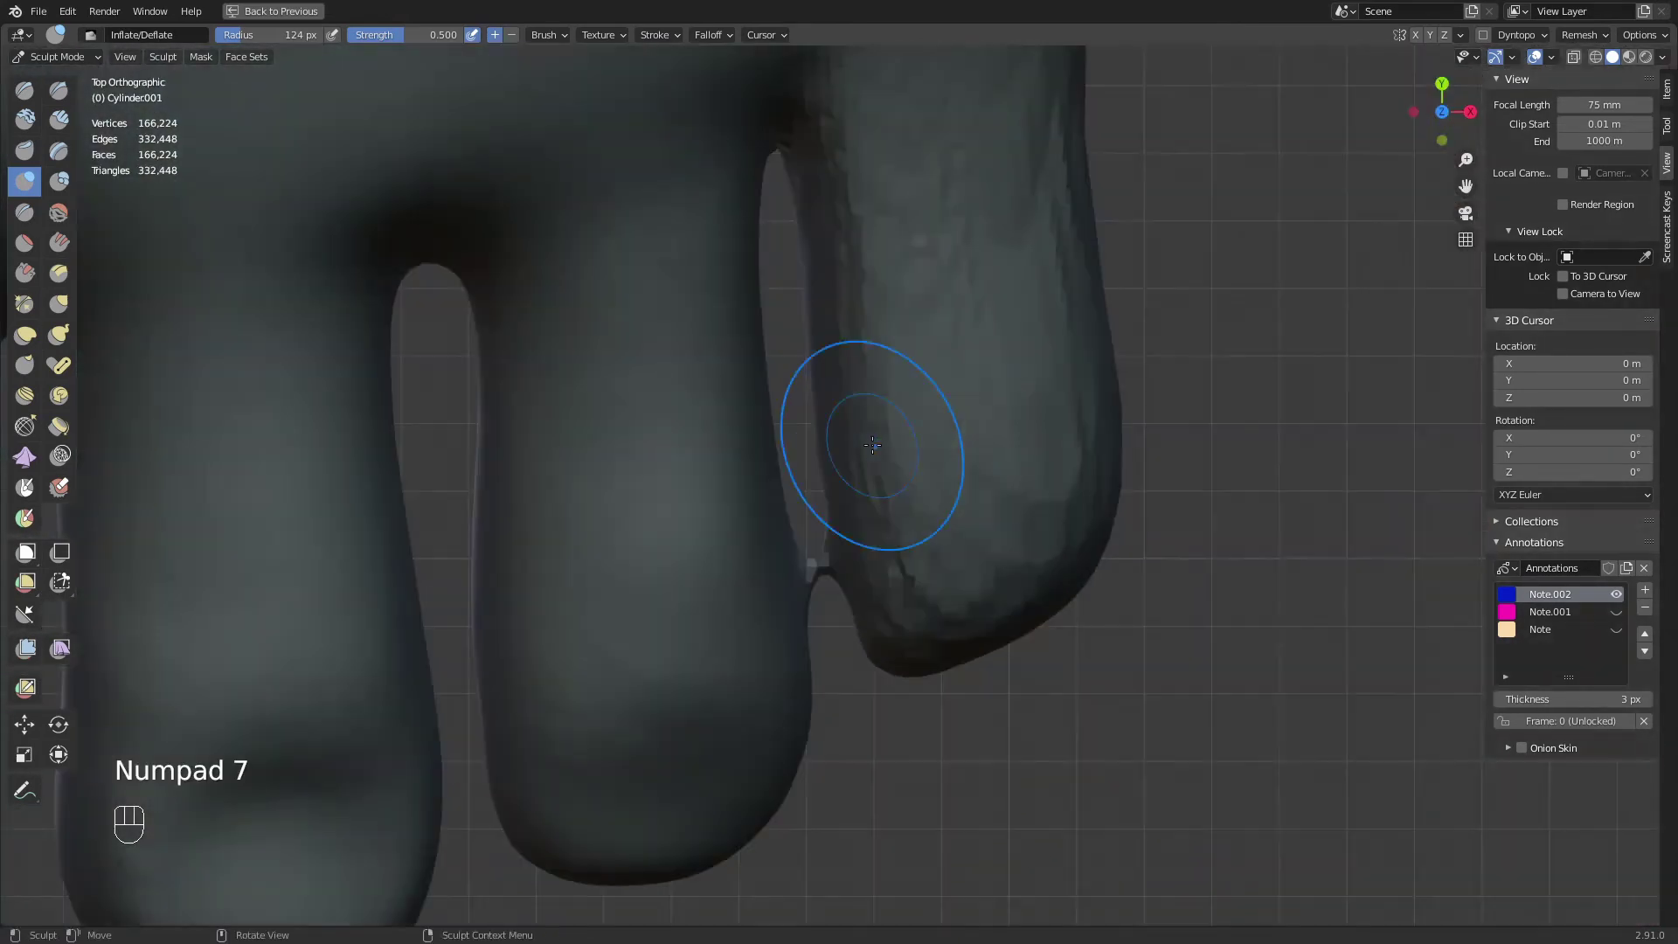
{"action": "middle_click_drag", "start_coordinate": [750, 390], "coordinate": [763, 489], "text": "ctrl"}
{"action": "mouse_move", "coordinate": [780, 591]}
{"action": "left_mouse_down", "text": "shift"}
{"action": "mouse_move", "coordinate": [812, 638]}
{"action": "mouse_move", "coordinate": [845, 584]}
{"action": "mouse_move", "coordinate": [800, 467]}
{"action": "left_mouse_up", "text": "shift"}
{"action": "middle_click_drag", "start_coordinate": [860, 542], "coordinate": [604, 481], "text": "ctrl"}
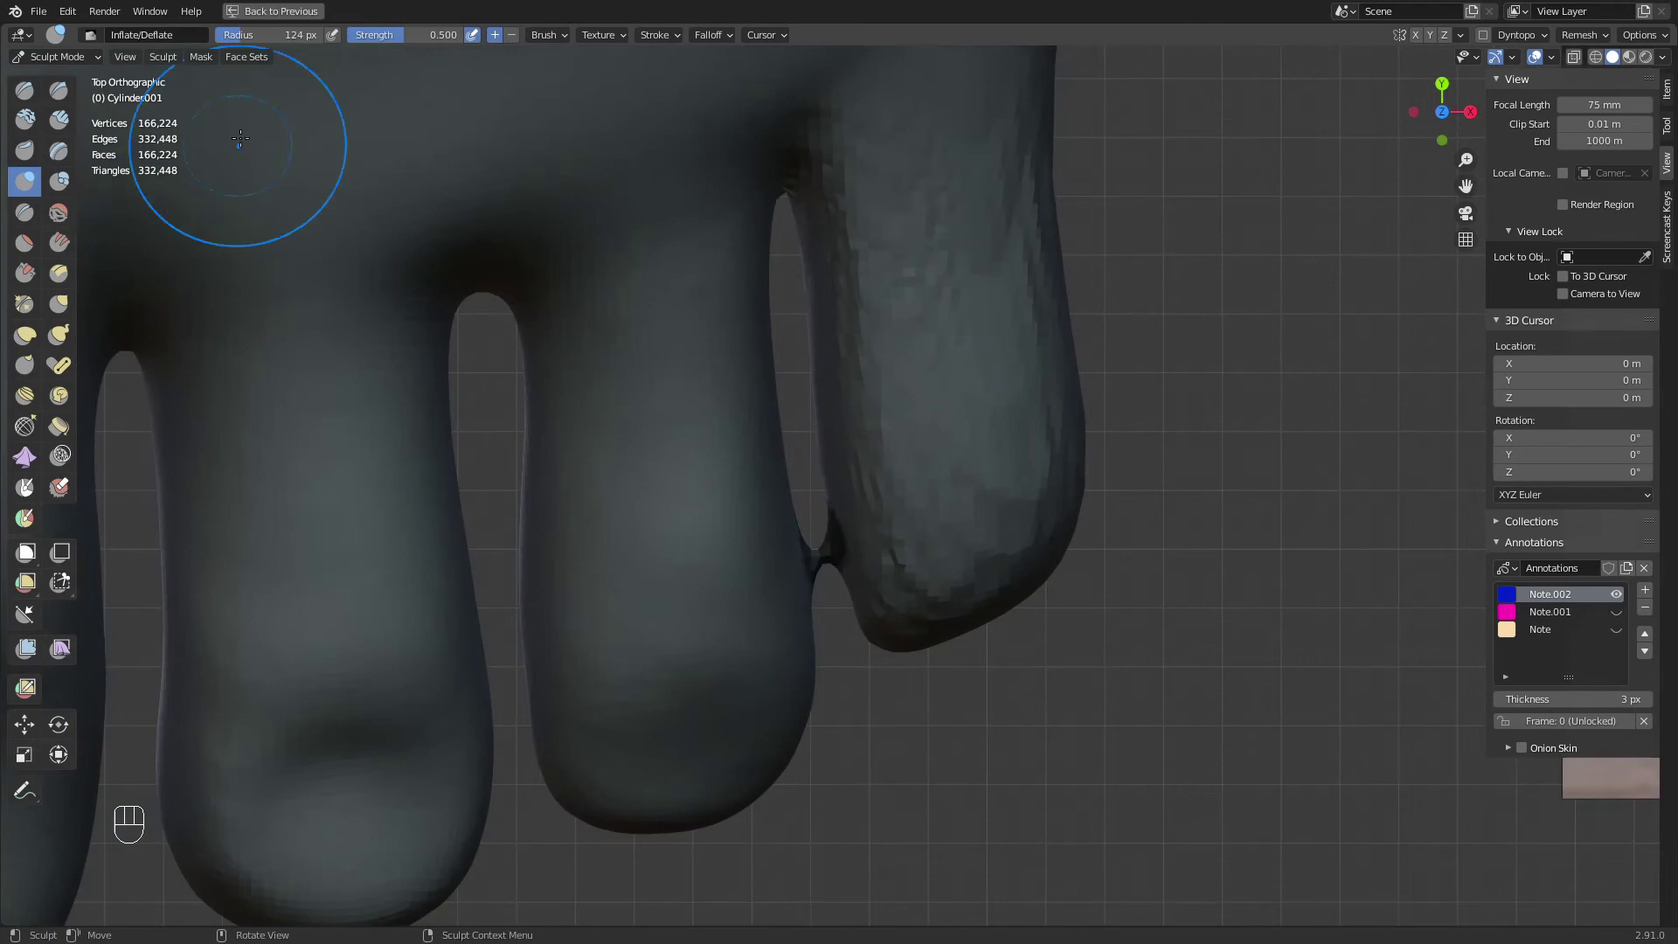
{"action": "left_click", "coordinate": [201, 58]}
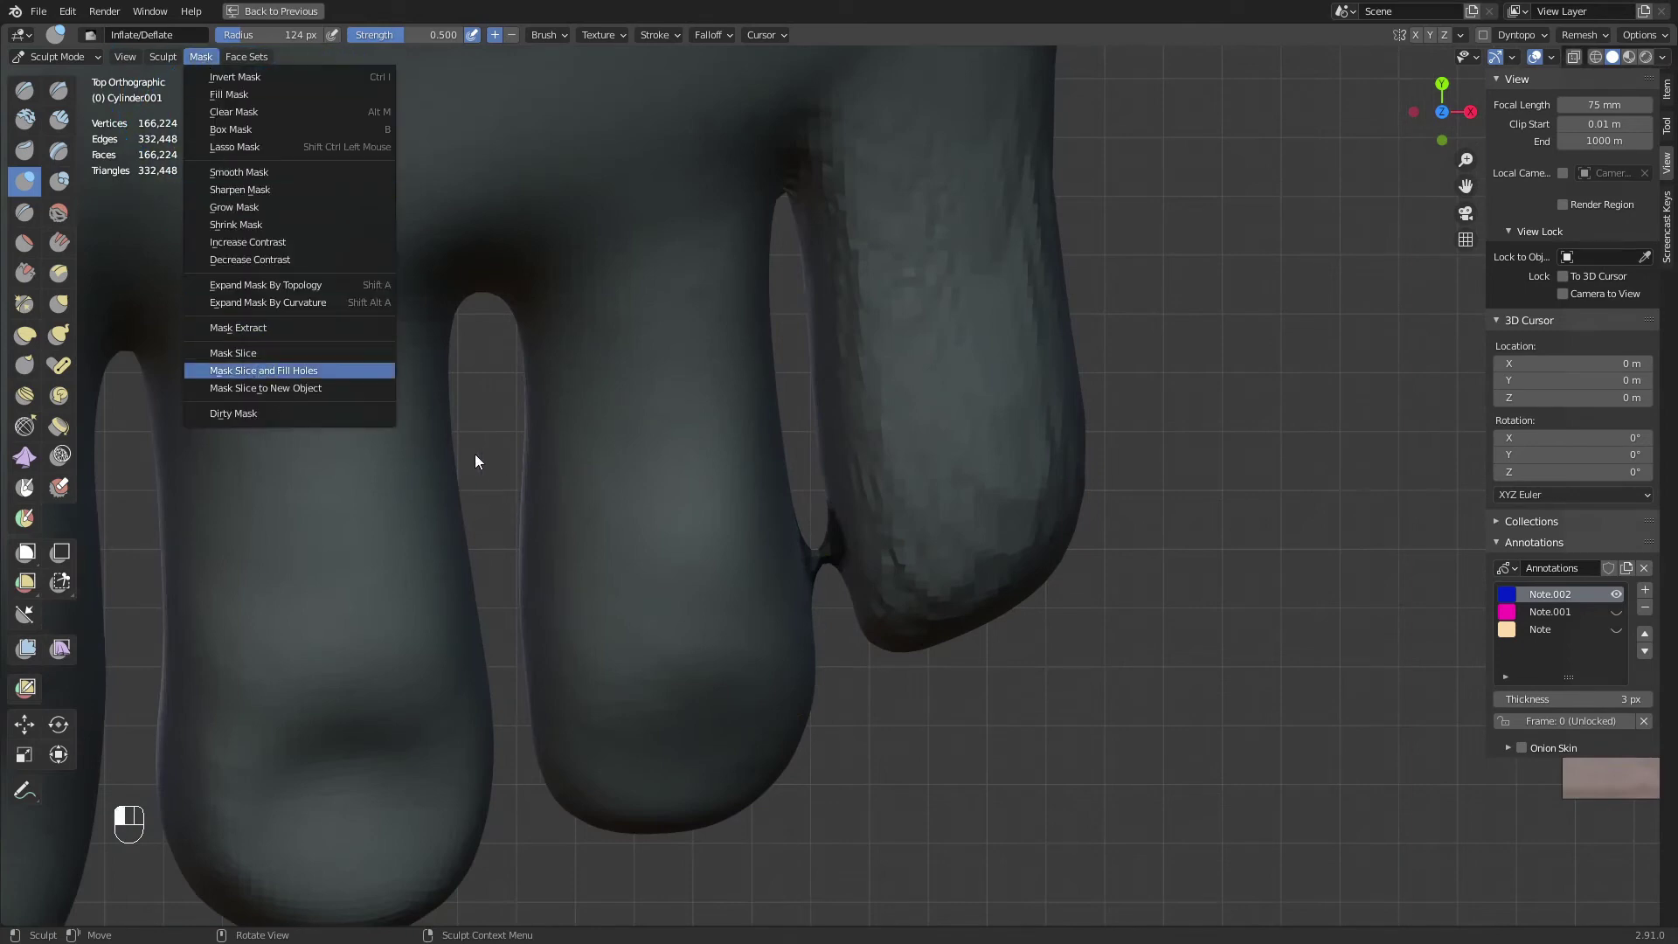
{"action": "left_click", "coordinate": [263, 371]}
Clear the mask and smooth the cut spots on the facing sides of the third and fourth toes
{"action": "middle_click_drag", "start_coordinate": [813, 590], "coordinate": [762, 460], "text": "shift"}
{"action": "mouse_move", "coordinate": [762, 460]}
{"action": "middle_mouse_down", "text": "ctrl"}
{"action": "mouse_move", "coordinate": [826, 442]}
{"action": "mouse_move", "coordinate": [805, 539]}
{"action": "middle_mouse_up", "text": "ctrl"}
{"action": "key", "text": "a"}
{"action": "left_click", "coordinate": [865, 522]}
{"action": "middle_click_drag", "start_coordinate": [761, 453], "coordinate": [728, 456]}
{"action": "left_click_drag", "start_coordinate": [722, 449], "coordinate": [725, 466], "text": "shift"}
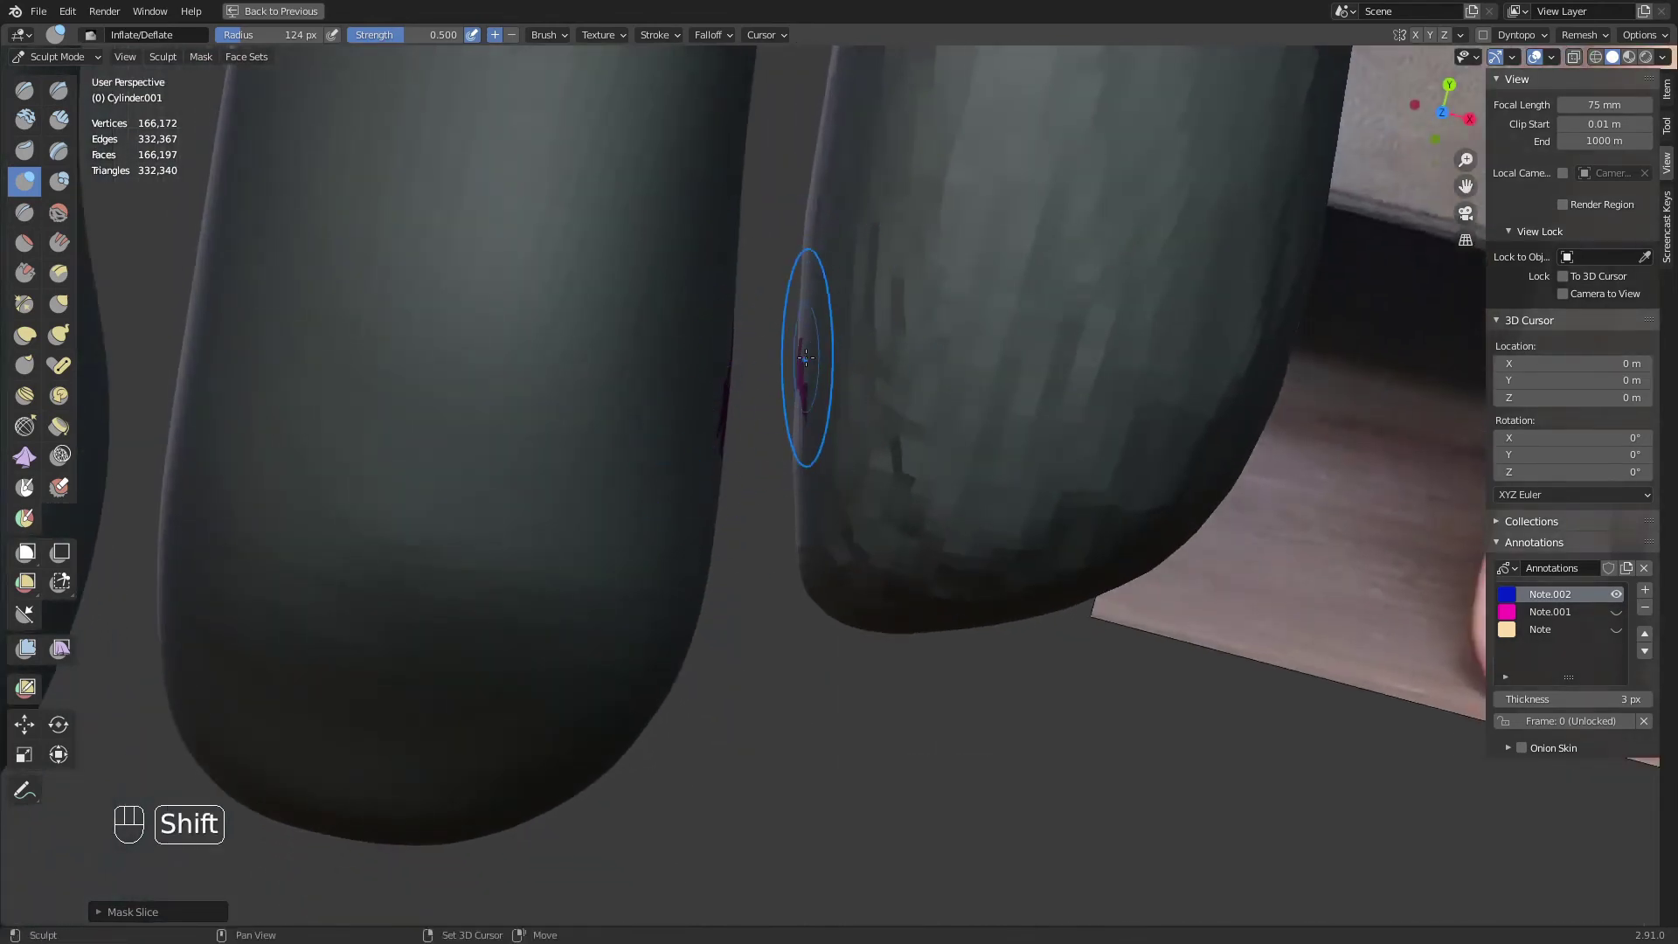
{"action": "left_click_drag", "start_coordinate": [790, 422], "coordinate": [799, 403], "text": "shift"}
Remesh the foot and smooth the fourth toe's rough surface from its base to its tip
{"action": "middle_click_drag", "start_coordinate": [869, 307], "coordinate": [876, 598], "text": "ctrl"}
{"action": "middle_click_drag", "start_coordinate": [876, 599], "coordinate": [880, 549]}
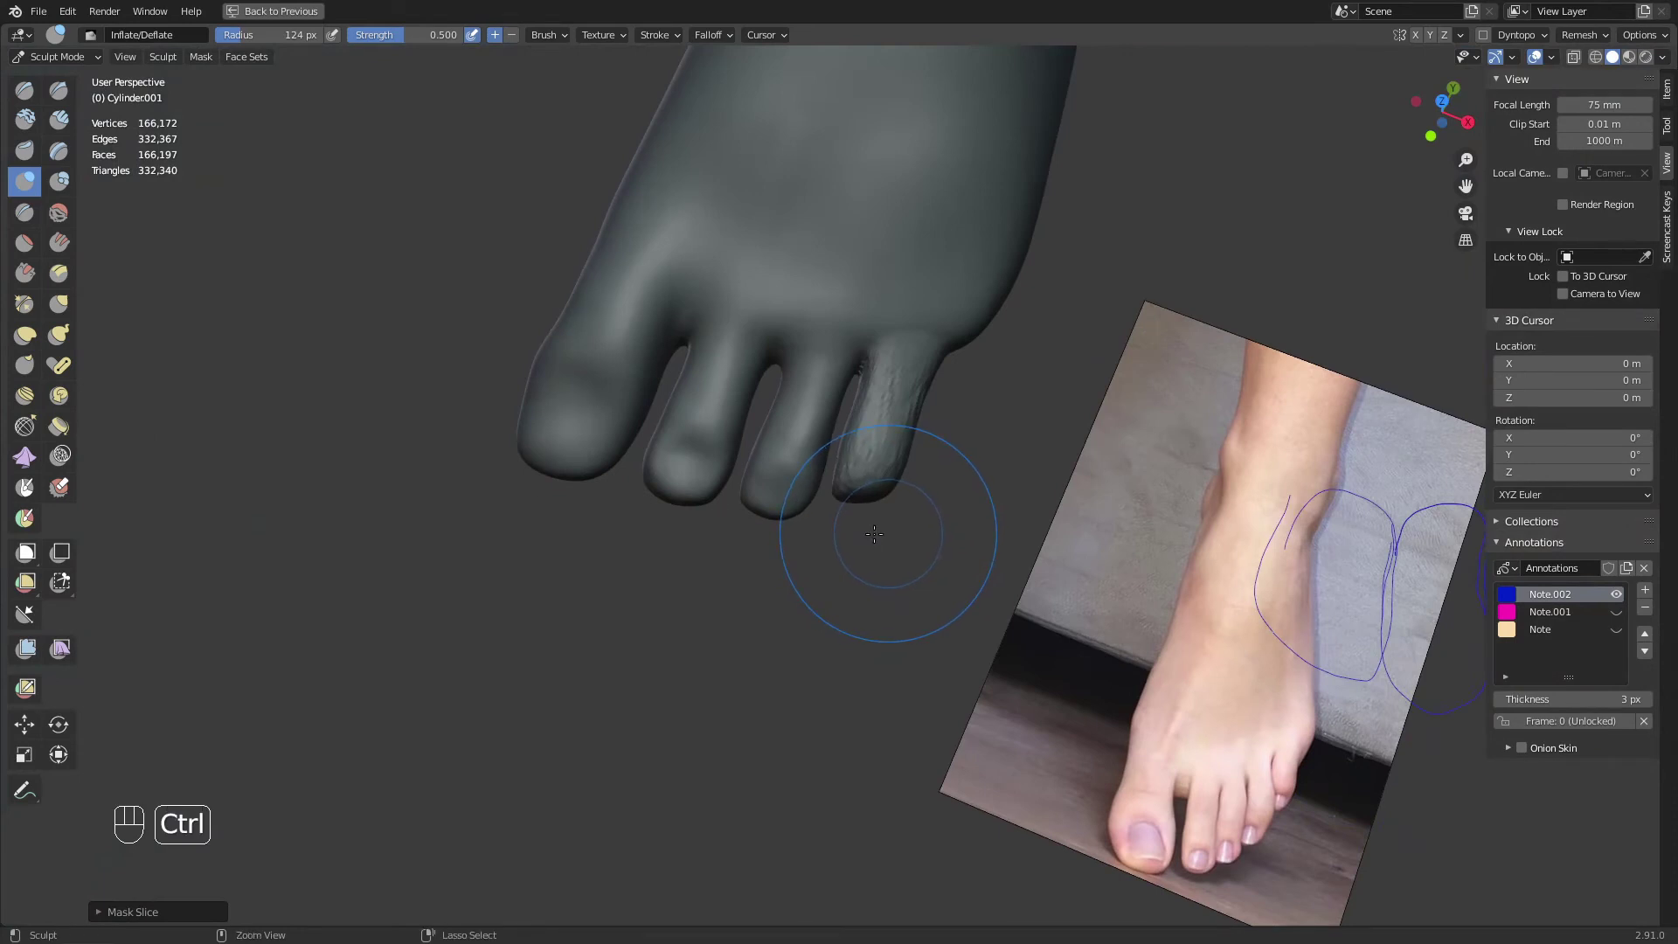
{"action": "key", "text": "ctrl+r"}
{"action": "mouse_move", "coordinate": [887, 535]}
{"action": "middle_mouse_down", "text": "ctrl"}
{"action": "mouse_move", "coordinate": [911, 514]}
{"action": "mouse_move", "coordinate": [893, 463]}
{"action": "middle_mouse_up", "text": "ctrl"}
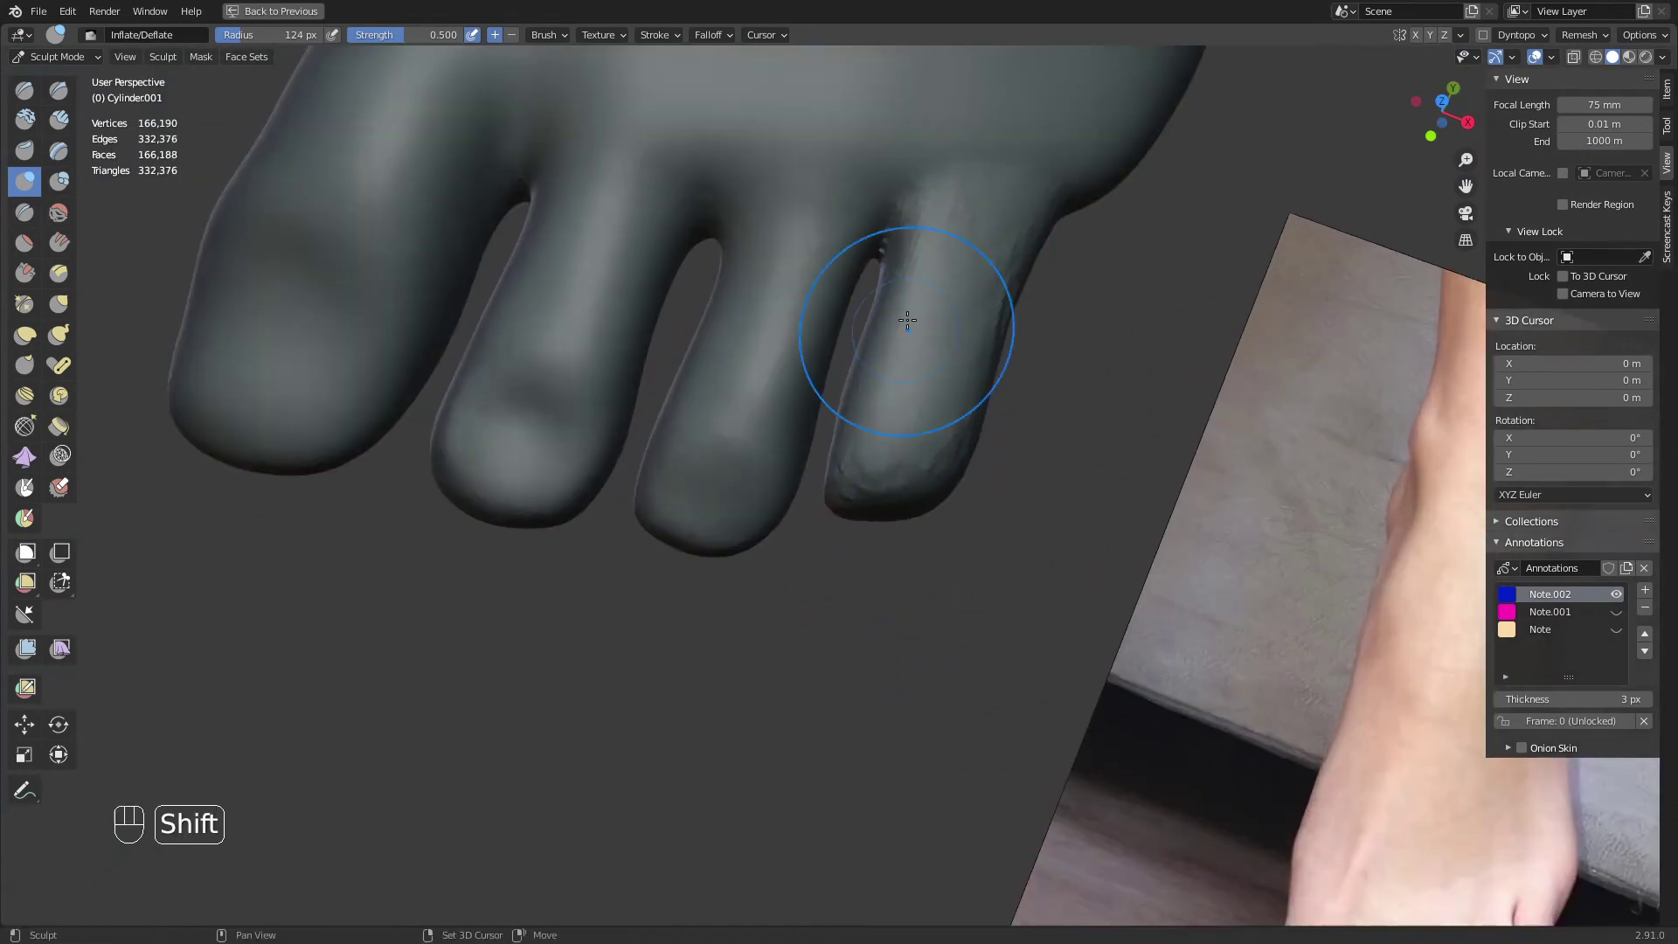
{"action": "left_click_drag", "start_coordinate": [907, 320], "coordinate": [886, 441], "text": "shift"}
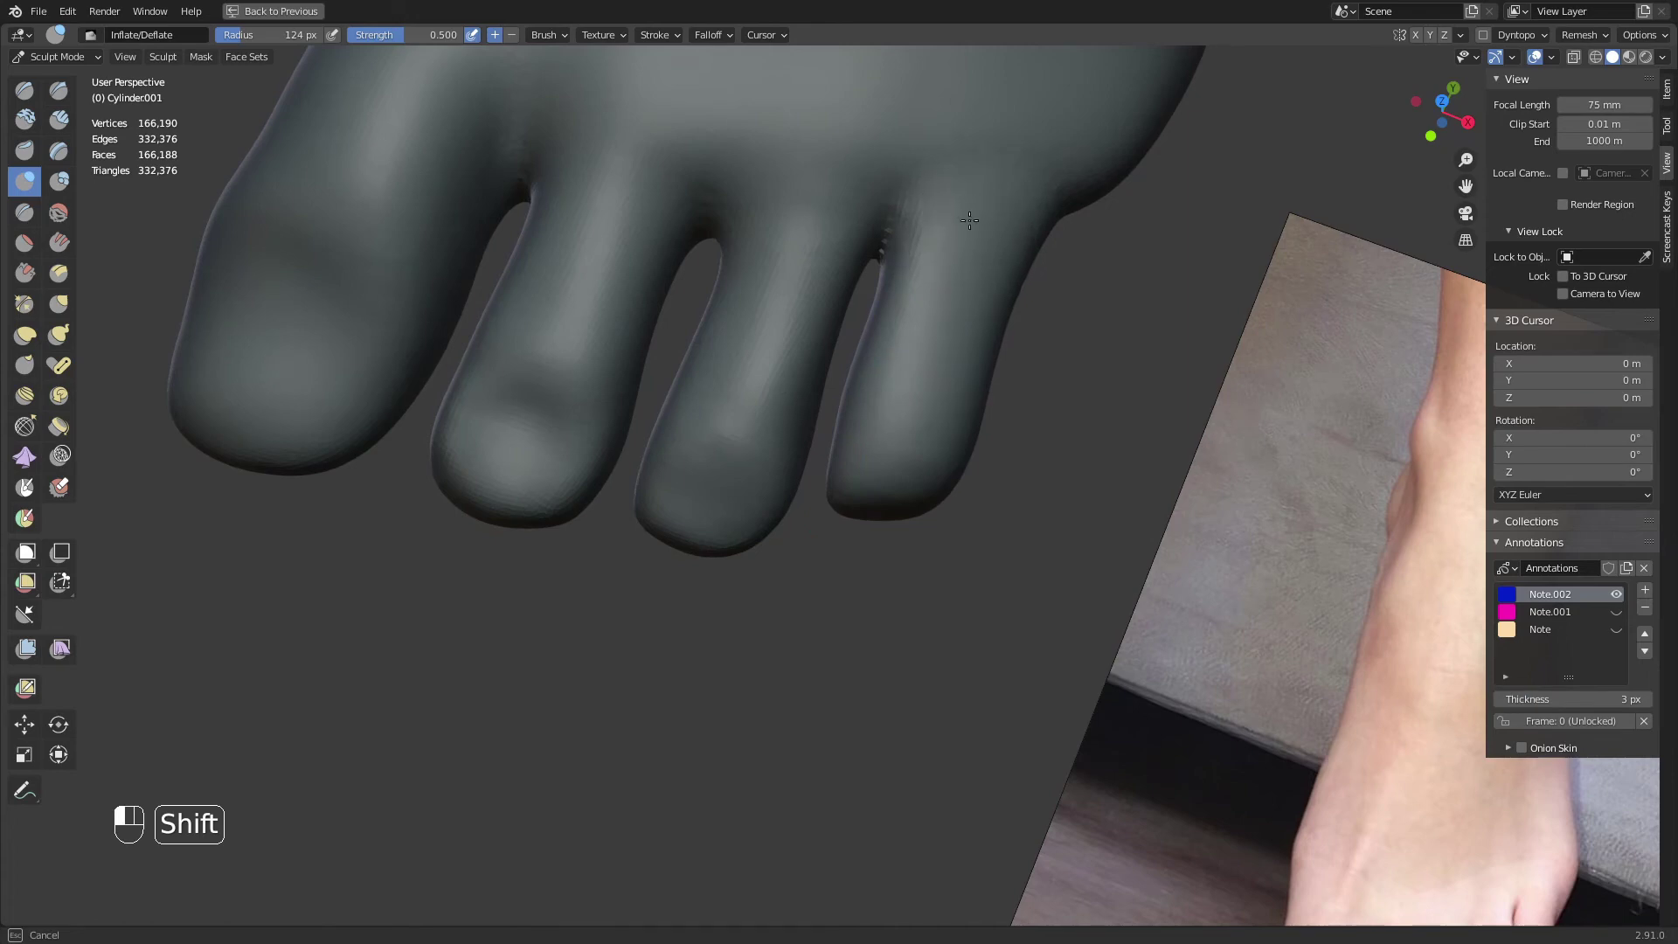
Adjust the fourth toe's tip from the top view with the Grab brush at a 126 px radius
{"action": "mouse_move", "coordinate": [959, 497]}
{"action": "middle_mouse_down"}
{"action": "mouse_move", "coordinate": [912, 441]}
{"action": "mouse_move", "coordinate": [936, 431]}
{"action": "middle_mouse_up"}
{"action": "key", "text": "KP_7"}
{"action": "key", "text": "g"}
{"action": "key", "text": "f"}
{"action": "left_click", "coordinate": [914, 466]}
{"action": "left_click_drag", "start_coordinate": [903, 486], "coordinate": [903, 483]}
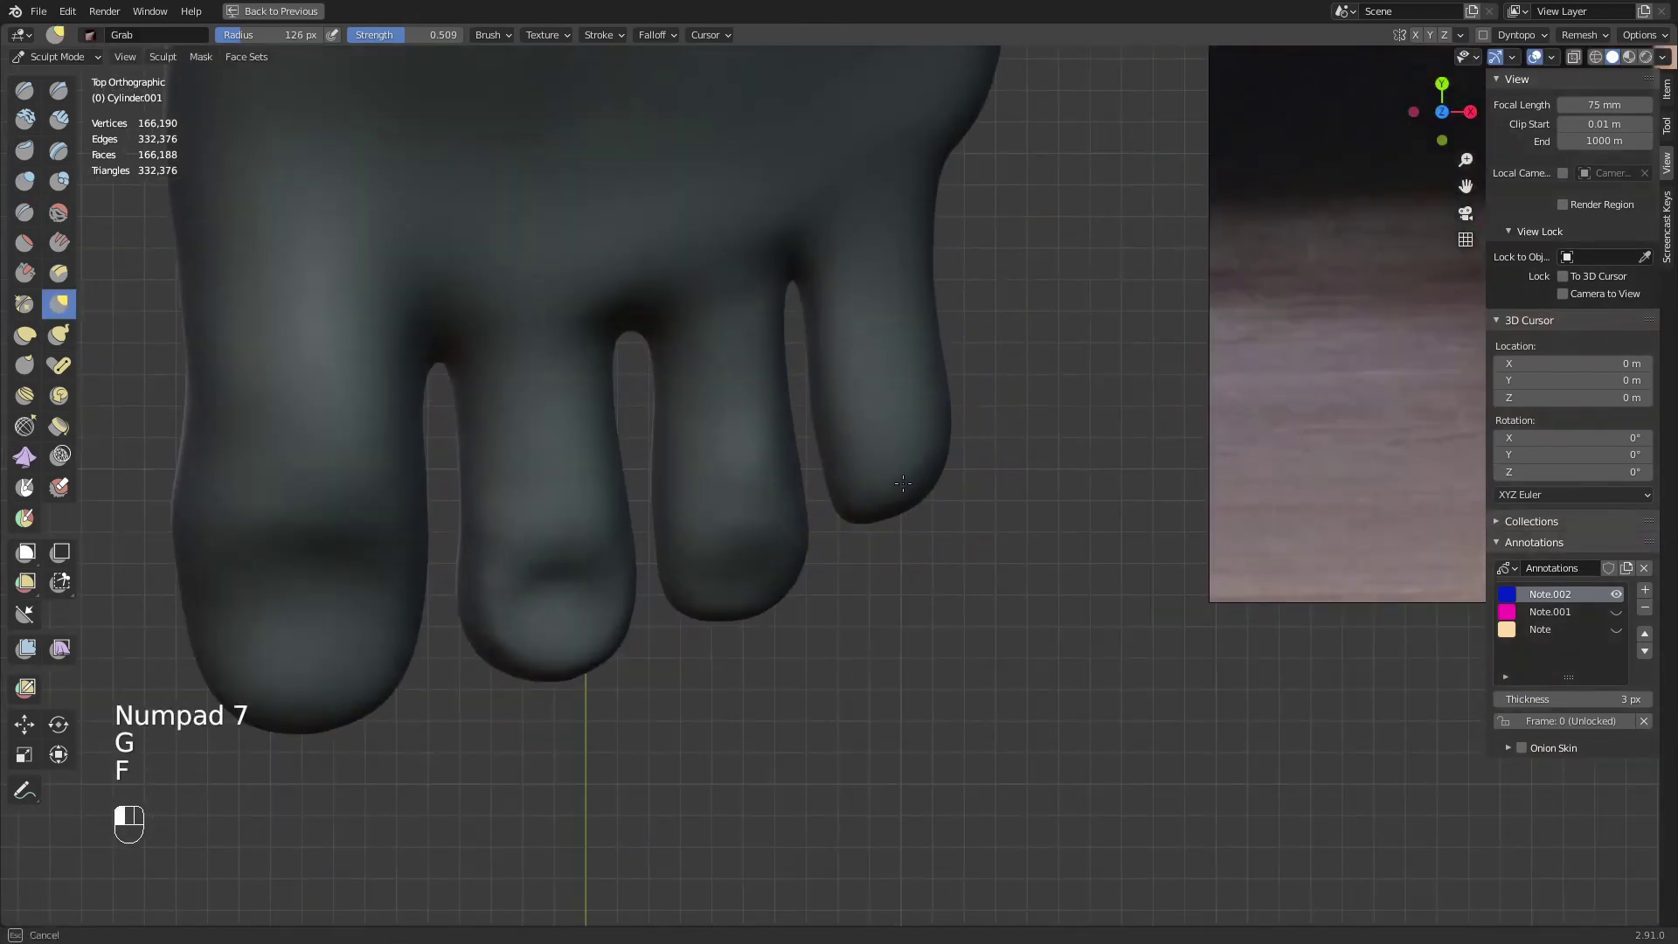
Compare the toes with the reference photo and adjust the third toe's side facing the second toe with Grab at a 113 px radius
{"action": "mouse_move", "coordinate": [1290, 365]}
{"action": "middle_mouse_down", "text": "shift"}
{"action": "mouse_move", "coordinate": [1020, 405]}
{"action": "mouse_move", "coordinate": [1078, 517]}
{"action": "middle_mouse_up", "text": "shift"}
{"action": "mouse_move", "coordinate": [1077, 517]}
{"action": "middle_mouse_down", "text": "shift"}
{"action": "mouse_move", "coordinate": [877, 573]}
{"action": "mouse_move", "coordinate": [923, 617]}
{"action": "middle_mouse_up", "text": "shift"}
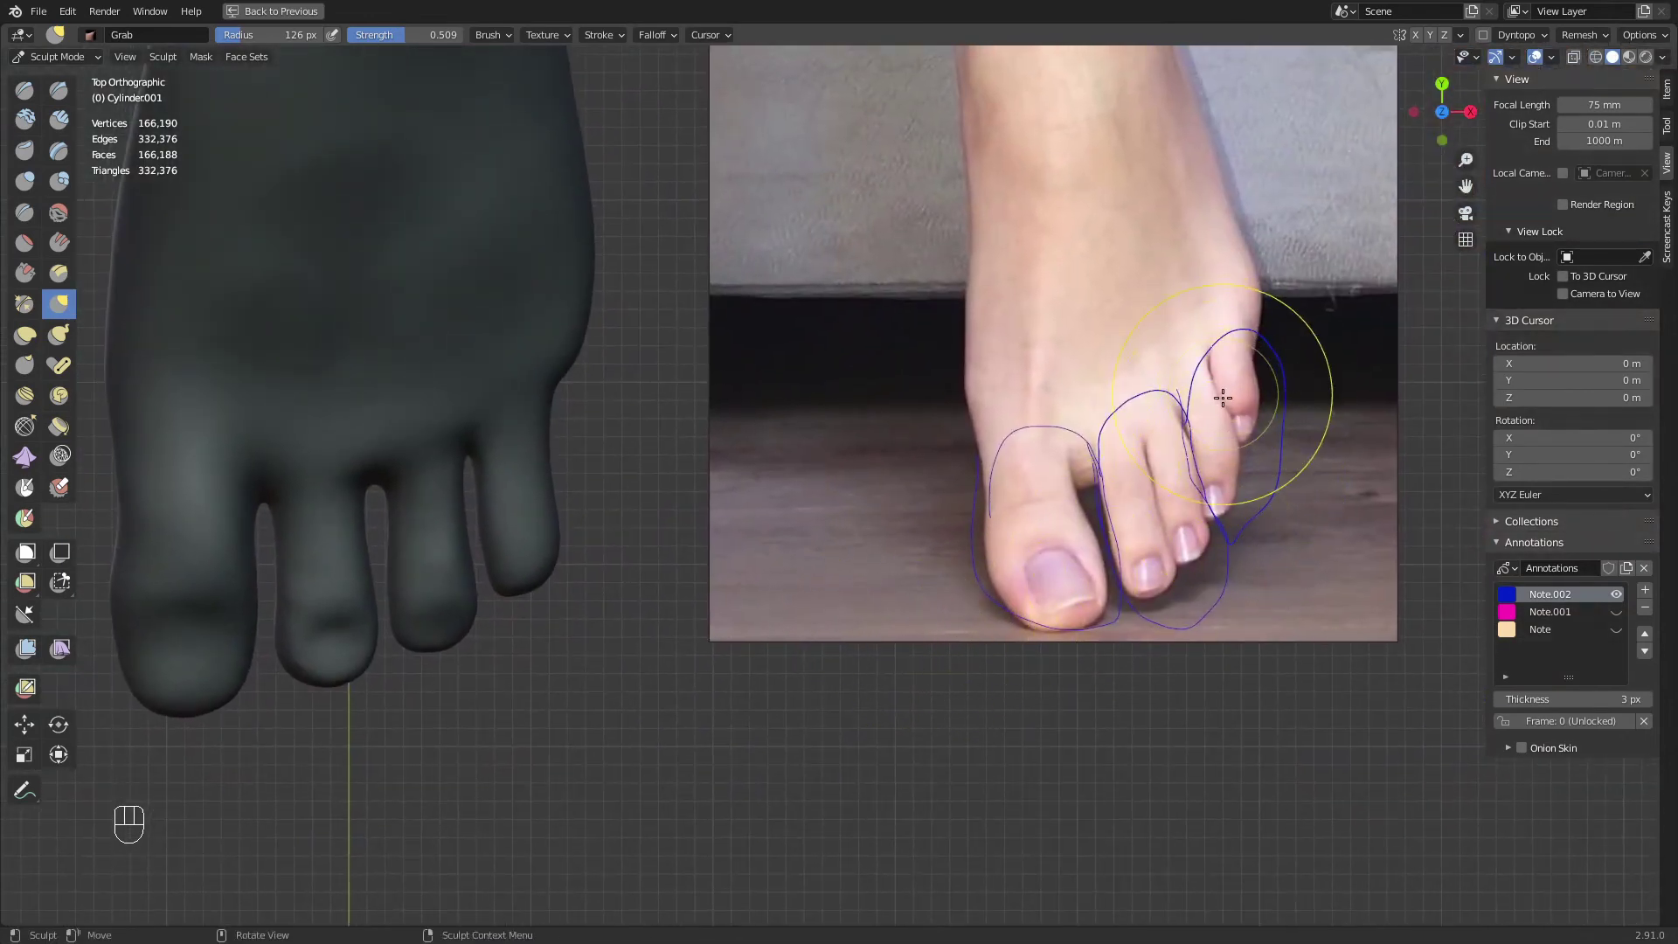
{"action": "mouse_move", "coordinate": [625, 548]}
{"action": "middle_mouse_down", "text": "shift"}
{"action": "mouse_move", "coordinate": [761, 574]}
{"action": "mouse_move", "coordinate": [797, 541]}
{"action": "middle_mouse_up", "text": "shift"}
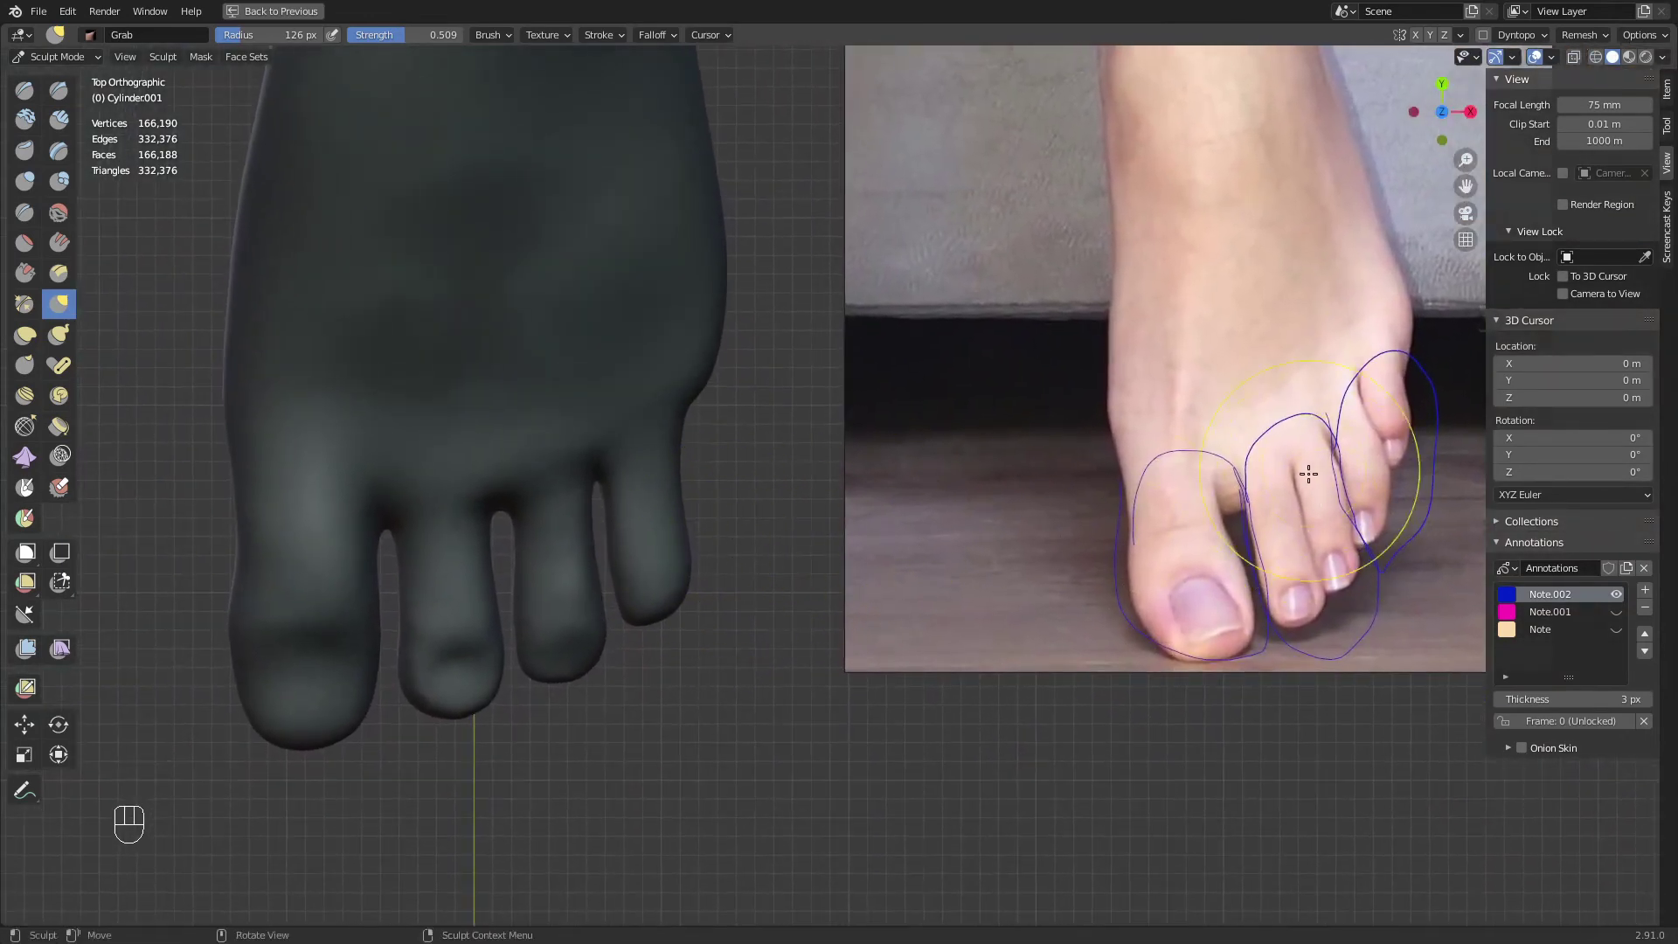
{"action": "middle_click_drag", "start_coordinate": [510, 619], "coordinate": [543, 524], "text": "ctrl"}
{"action": "key", "text": "f"}
{"action": "left_click", "coordinate": [480, 563]}
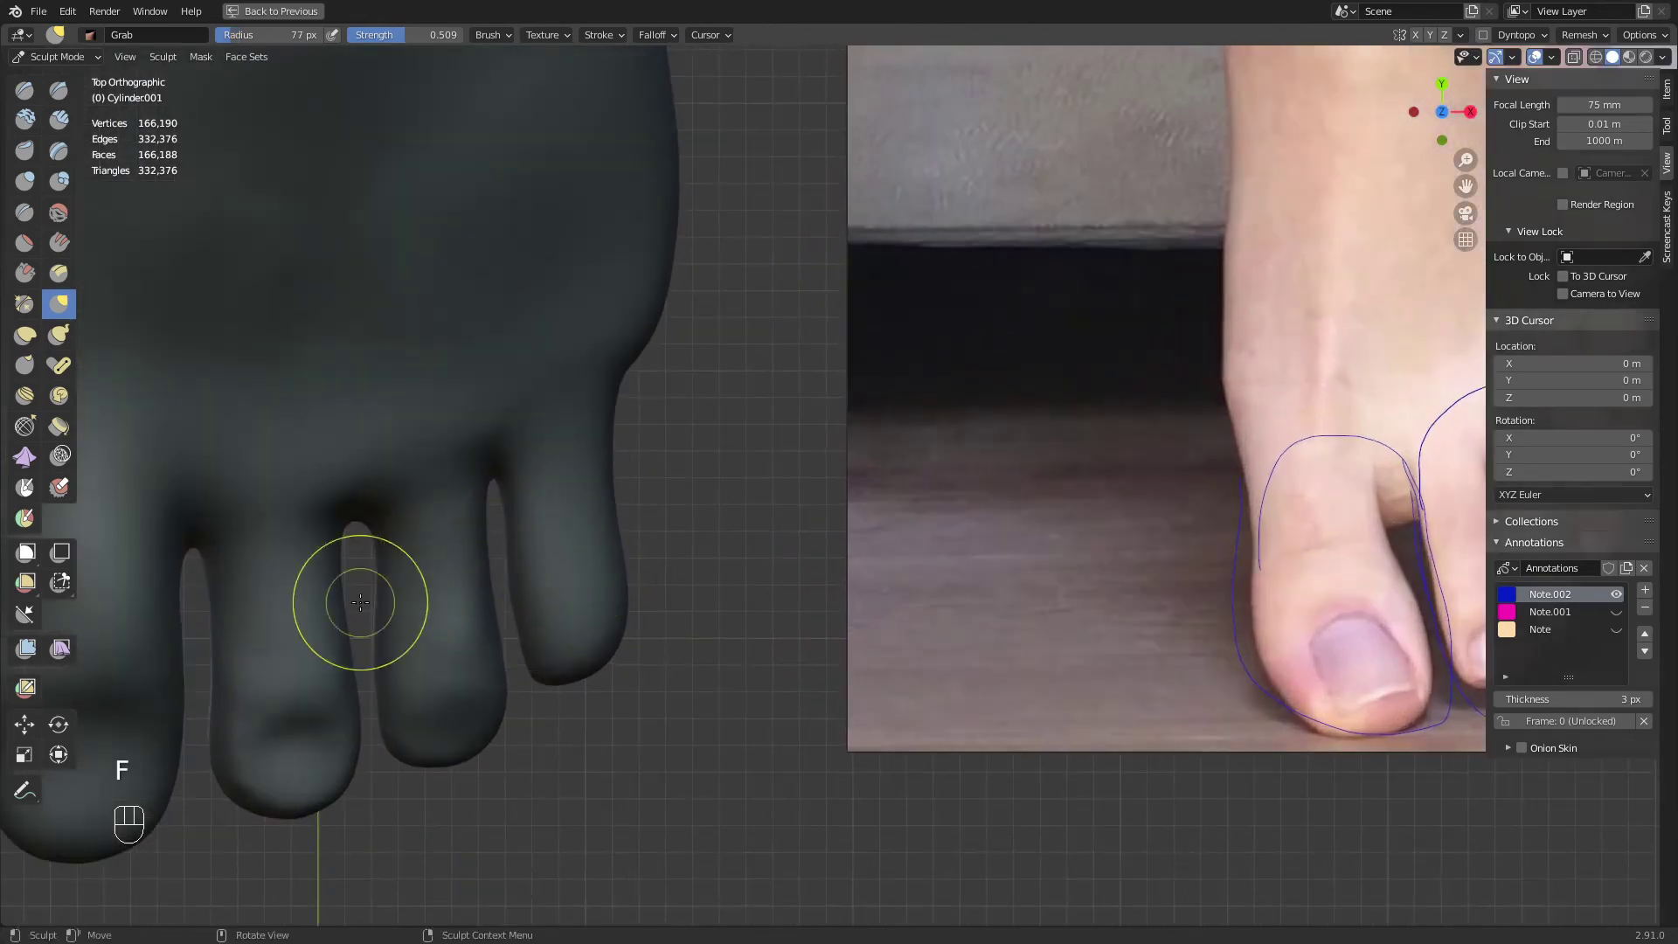
{"action": "key", "text": "f"}
{"action": "left_click", "coordinate": [396, 591]}
{"action": "left_click_drag", "start_coordinate": [387, 570], "coordinate": [379, 572]}
Reshape the outer side of the fourth toe near its base with the Grab brush
{"action": "middle_click_drag", "start_coordinate": [647, 463], "coordinate": [667, 506], "text": "shift"}
{"action": "key", "text": "f"}
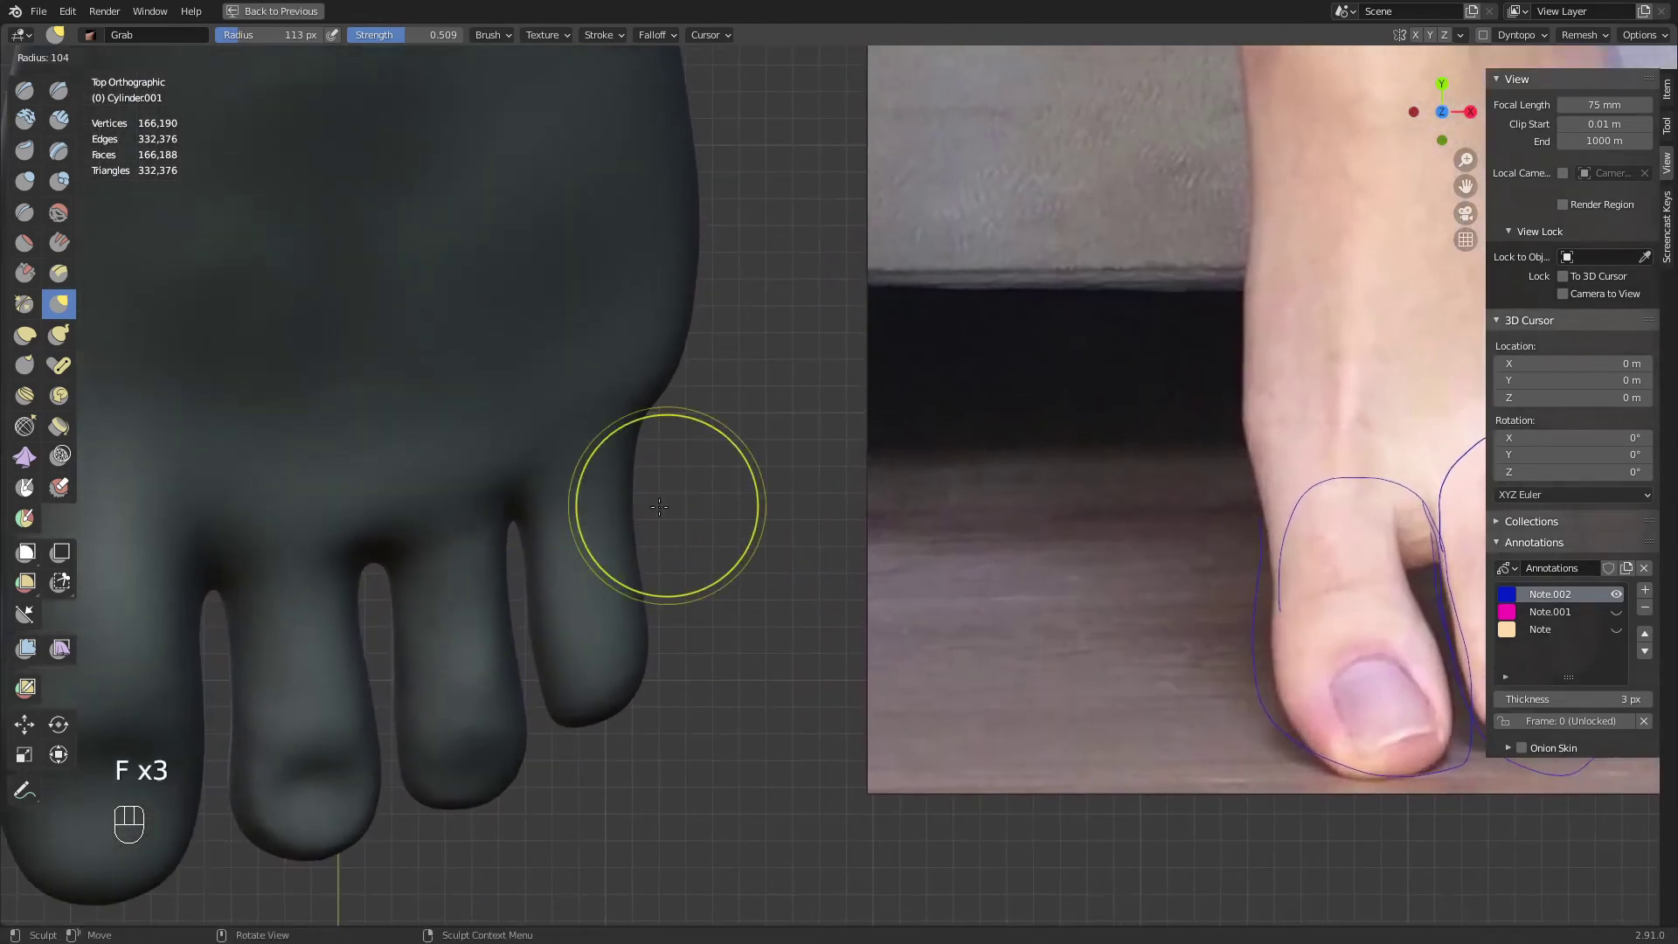
{"action": "left_click", "coordinate": [661, 508]}
{"action": "key", "text": "f"}
{"action": "left_click", "coordinate": [643, 544]}
{"action": "mouse_move", "coordinate": [627, 551]}
{"action": "left_mouse_down"}
{"action": "mouse_move", "coordinate": [629, 572]}
{"action": "mouse_move", "coordinate": [578, 592]}
{"action": "left_mouse_up"}
Refine the outer edge of the fourth toe's tip with the Grab brush at a 117 px radius
{"action": "key", "text": "f"}
{"action": "left_click", "coordinate": [648, 528]}
{"action": "key", "text": "f"}
{"action": "left_click", "coordinate": [570, 589]}
{"action": "key", "text": "f"}
{"action": "left_click", "coordinate": [700, 631]}
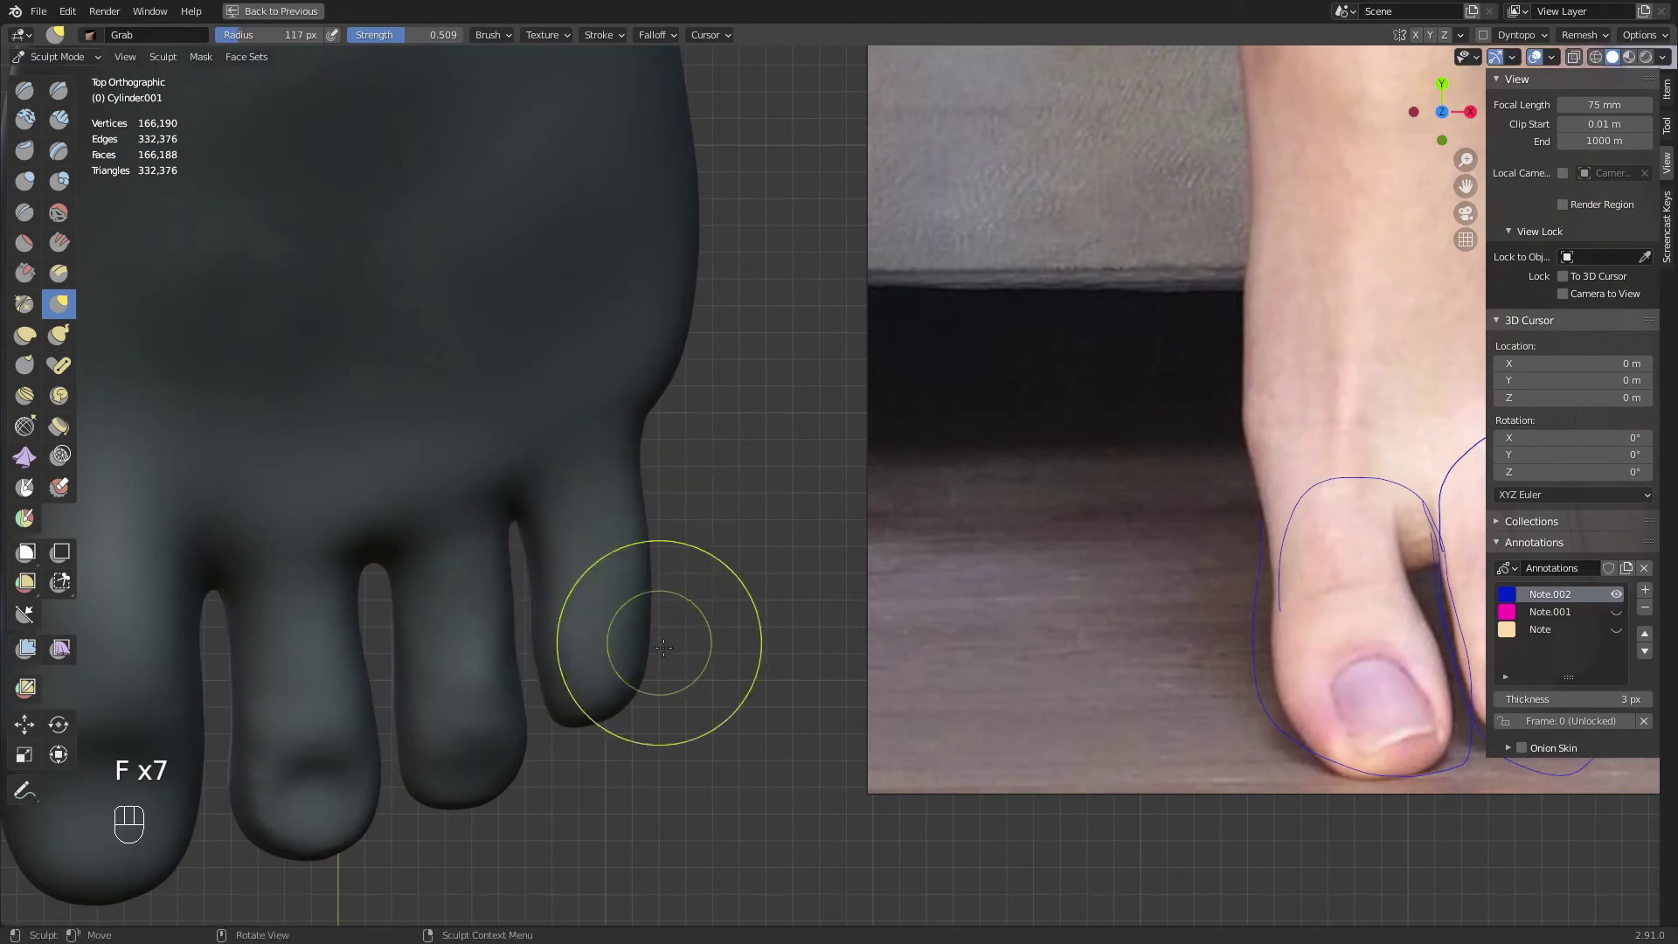
{"action": "left_click_drag", "start_coordinate": [627, 677], "coordinate": [630, 669]}
Raise the underside of the fourth toe's tip from the front view with the Grab brush at a 184 px radius
{"action": "key", "text": "f"}
{"action": "left_click", "coordinate": [617, 673]}
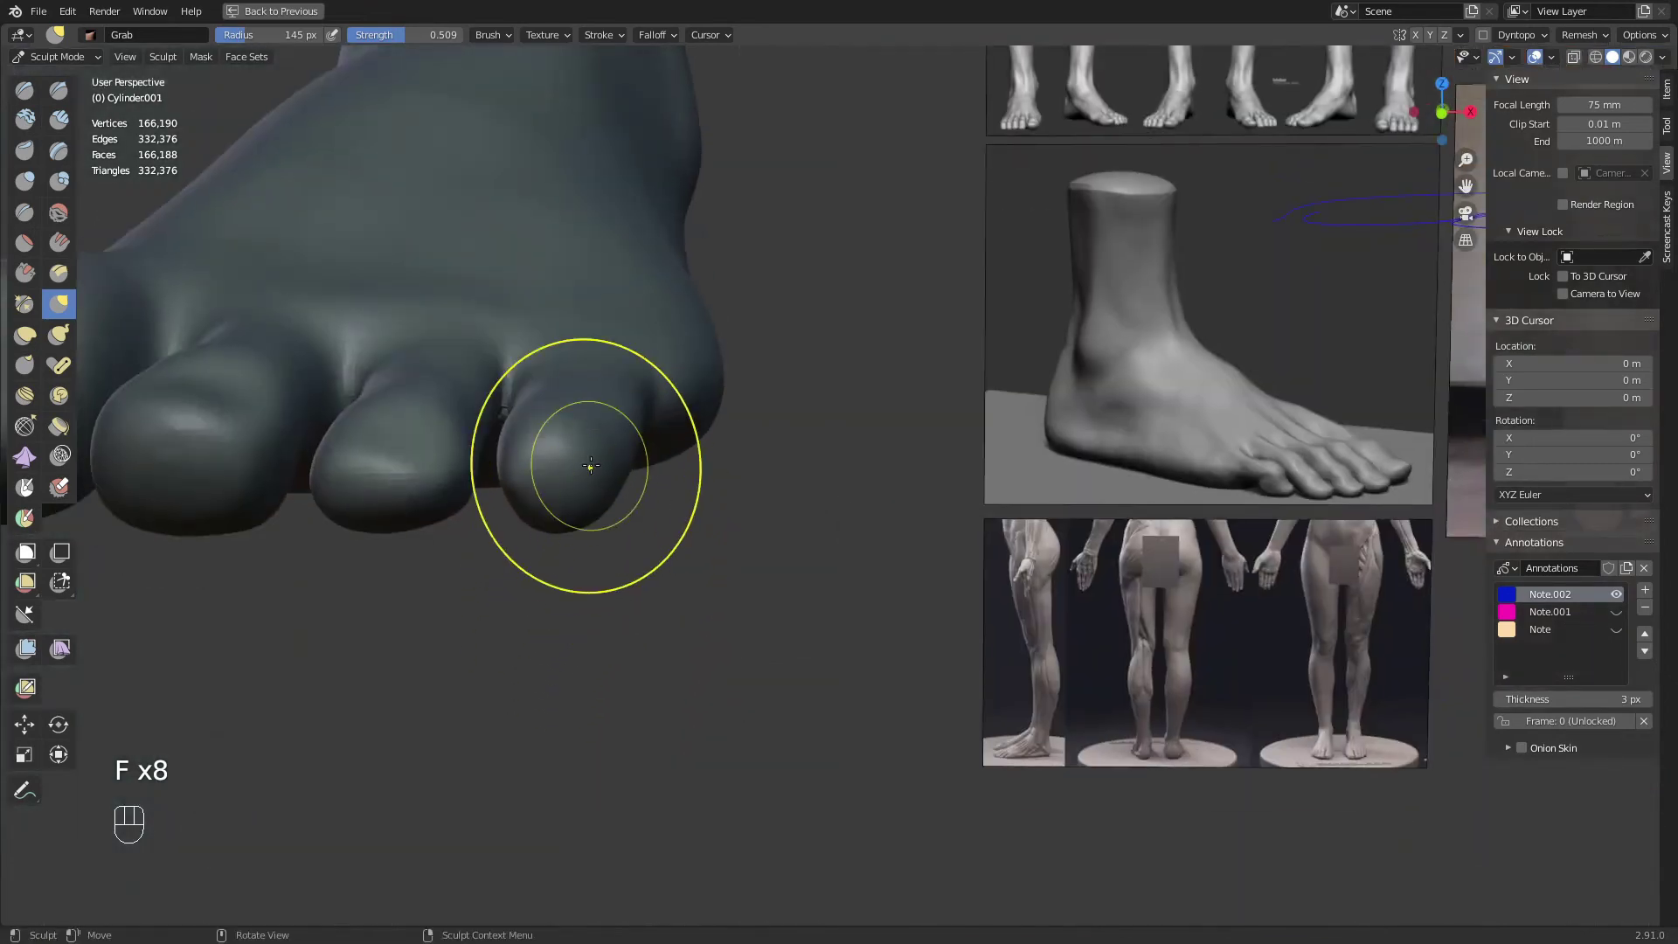
{"action": "key", "text": "KP_1"}
{"action": "middle_click_drag", "start_coordinate": [783, 376], "coordinate": [1006, 337], "text": "shift"}
{"action": "scroll", "coordinate": [782, 459], "scroll_direction": "up", "scroll_amount": 1}
{"action": "key", "text": "f"}
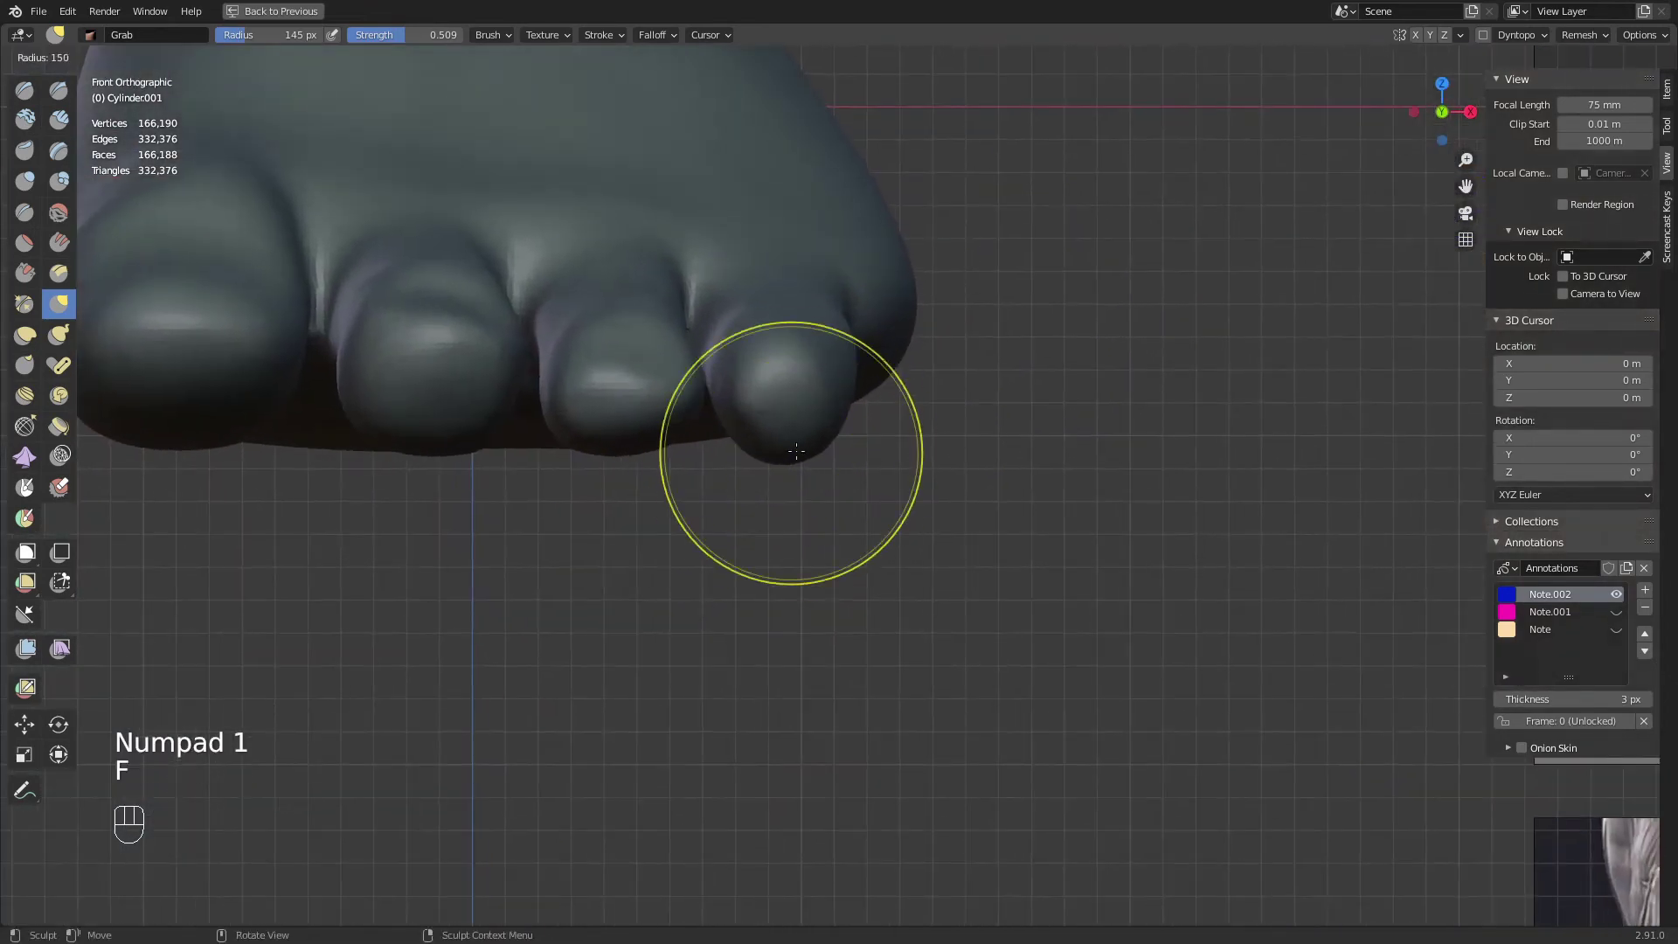
{"action": "left_click", "coordinate": [788, 453]}
Reshape the fourth toe's lower inner side with a smaller Grab brush and undo the last change
{"action": "key", "text": "f"}
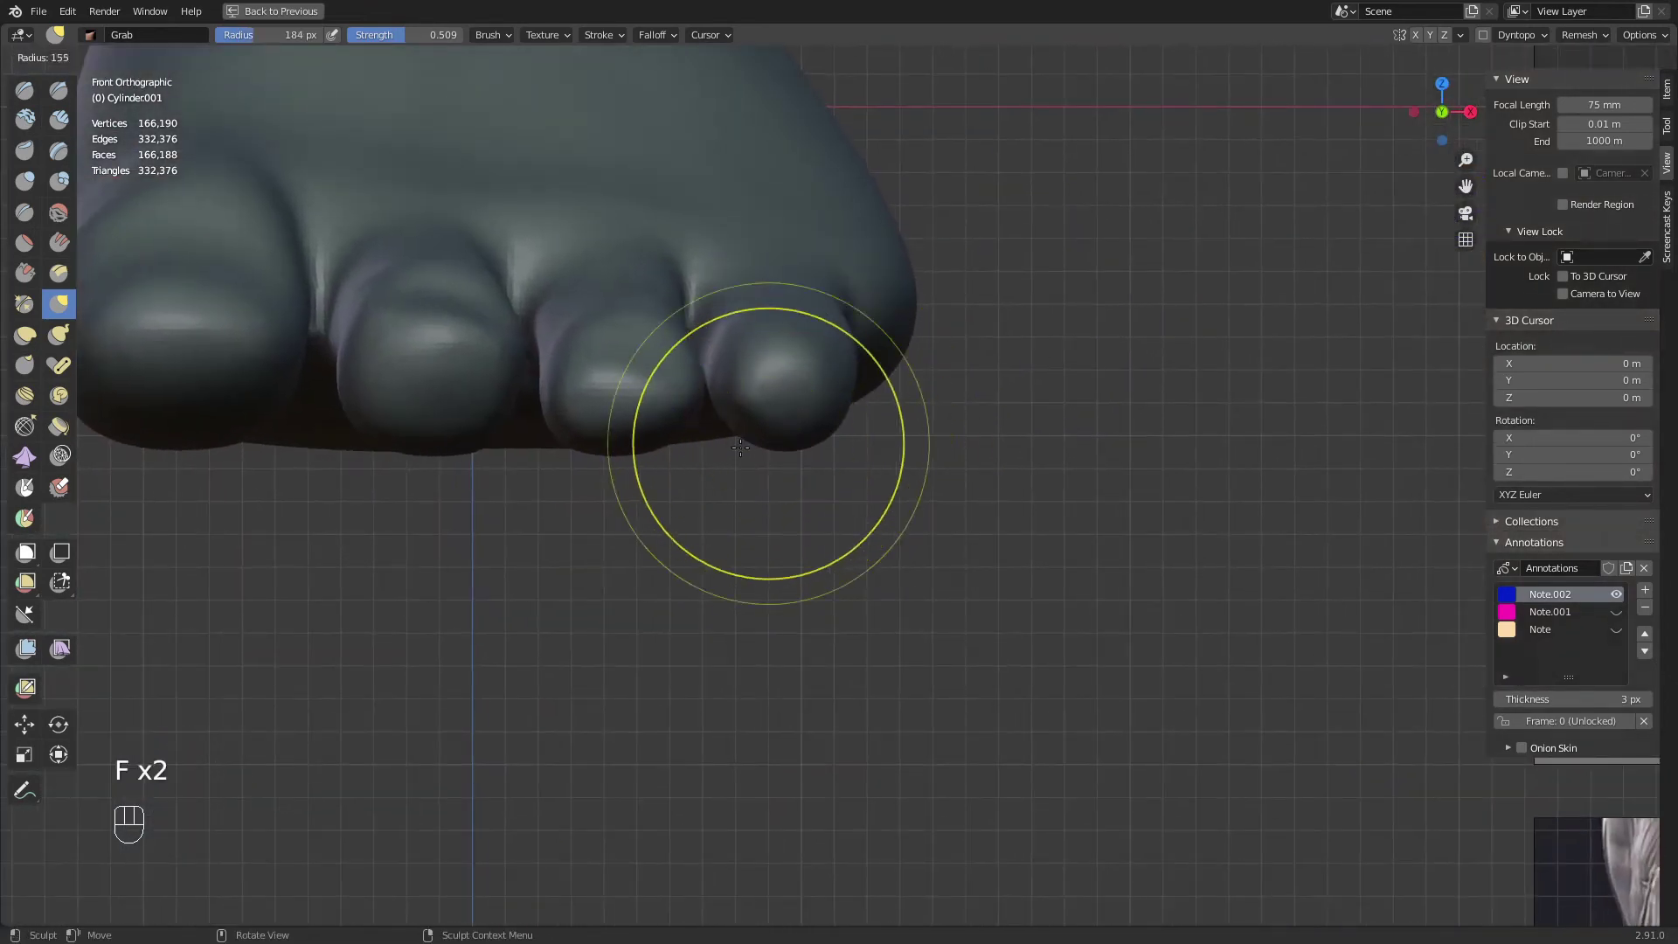
{"action": "left_click", "coordinate": [736, 448]}
{"action": "key", "text": "f"}
{"action": "left_click", "coordinate": [696, 438]}
{"action": "mouse_move", "coordinate": [754, 430]}
{"action": "left_mouse_down"}
{"action": "mouse_move", "coordinate": [736, 441]}
{"action": "mouse_move", "coordinate": [822, 360]}
{"action": "left_mouse_up"}
{"action": "key", "text": "f"}
{"action": "left_click", "coordinate": [753, 437]}
{"action": "mouse_move", "coordinate": [832, 356]}
{"action": "middle_mouse_down"}
{"action": "mouse_move", "coordinate": [689, 531]}
{"action": "mouse_move", "coordinate": [738, 470]}
{"action": "middle_mouse_up"}
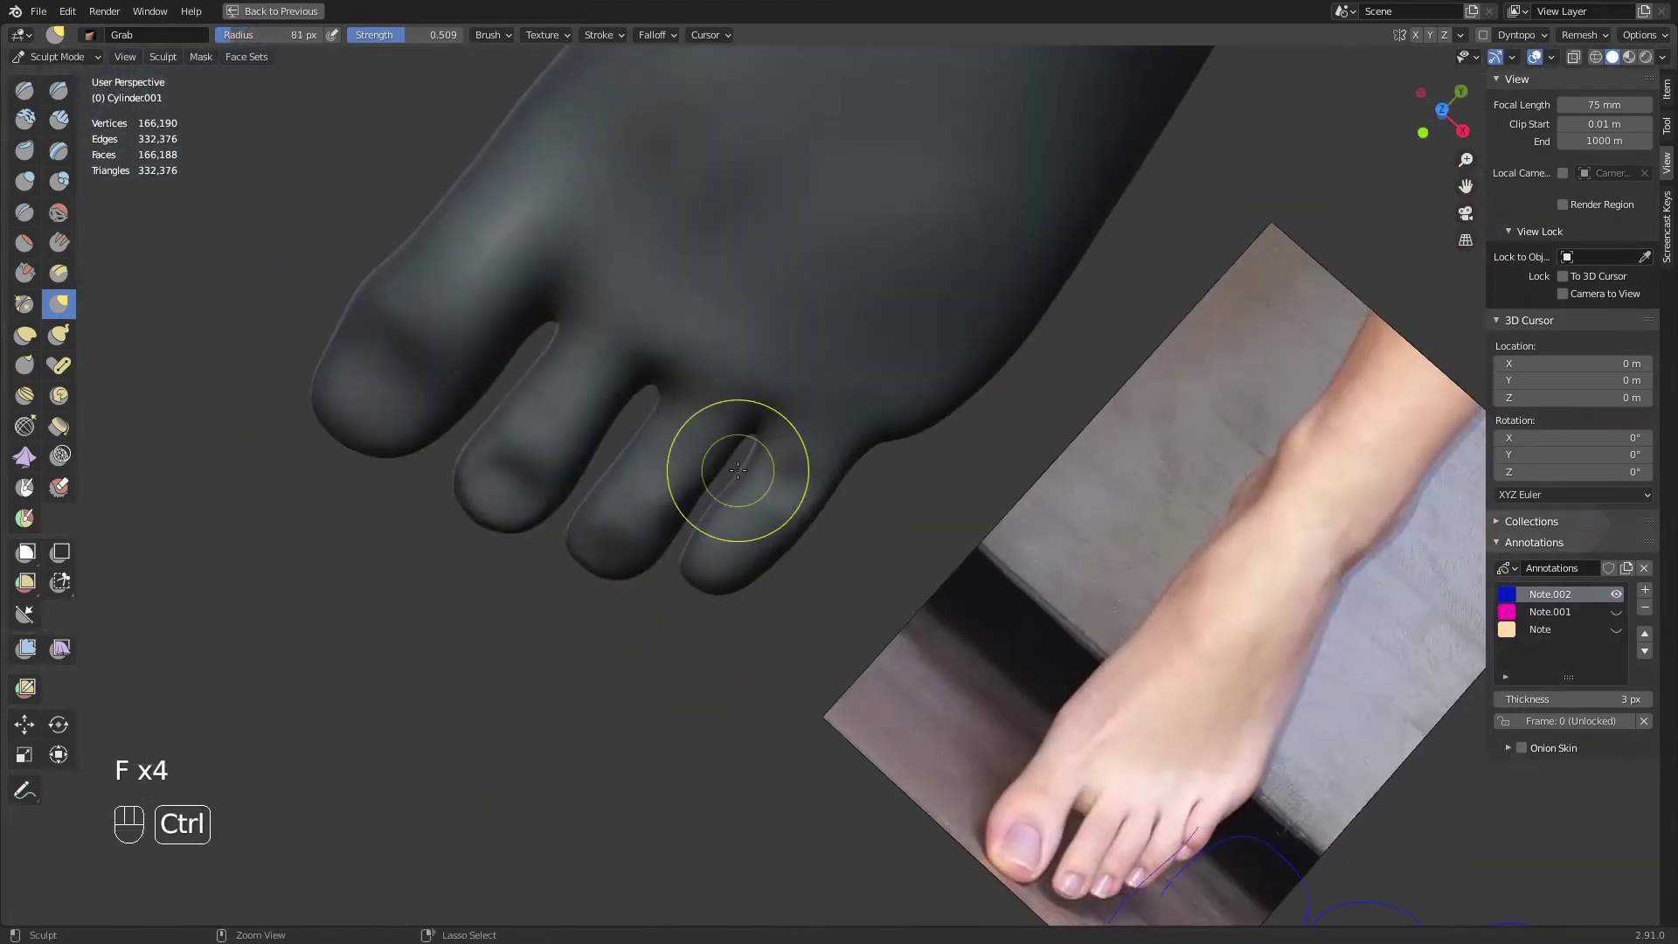
{"action": "key", "text": "ctrl+z"}
Reshape the top of the fourth toe from its middle to its base from the right view, using Grab at about 160 px
{"action": "key", "text": "KP_3"}
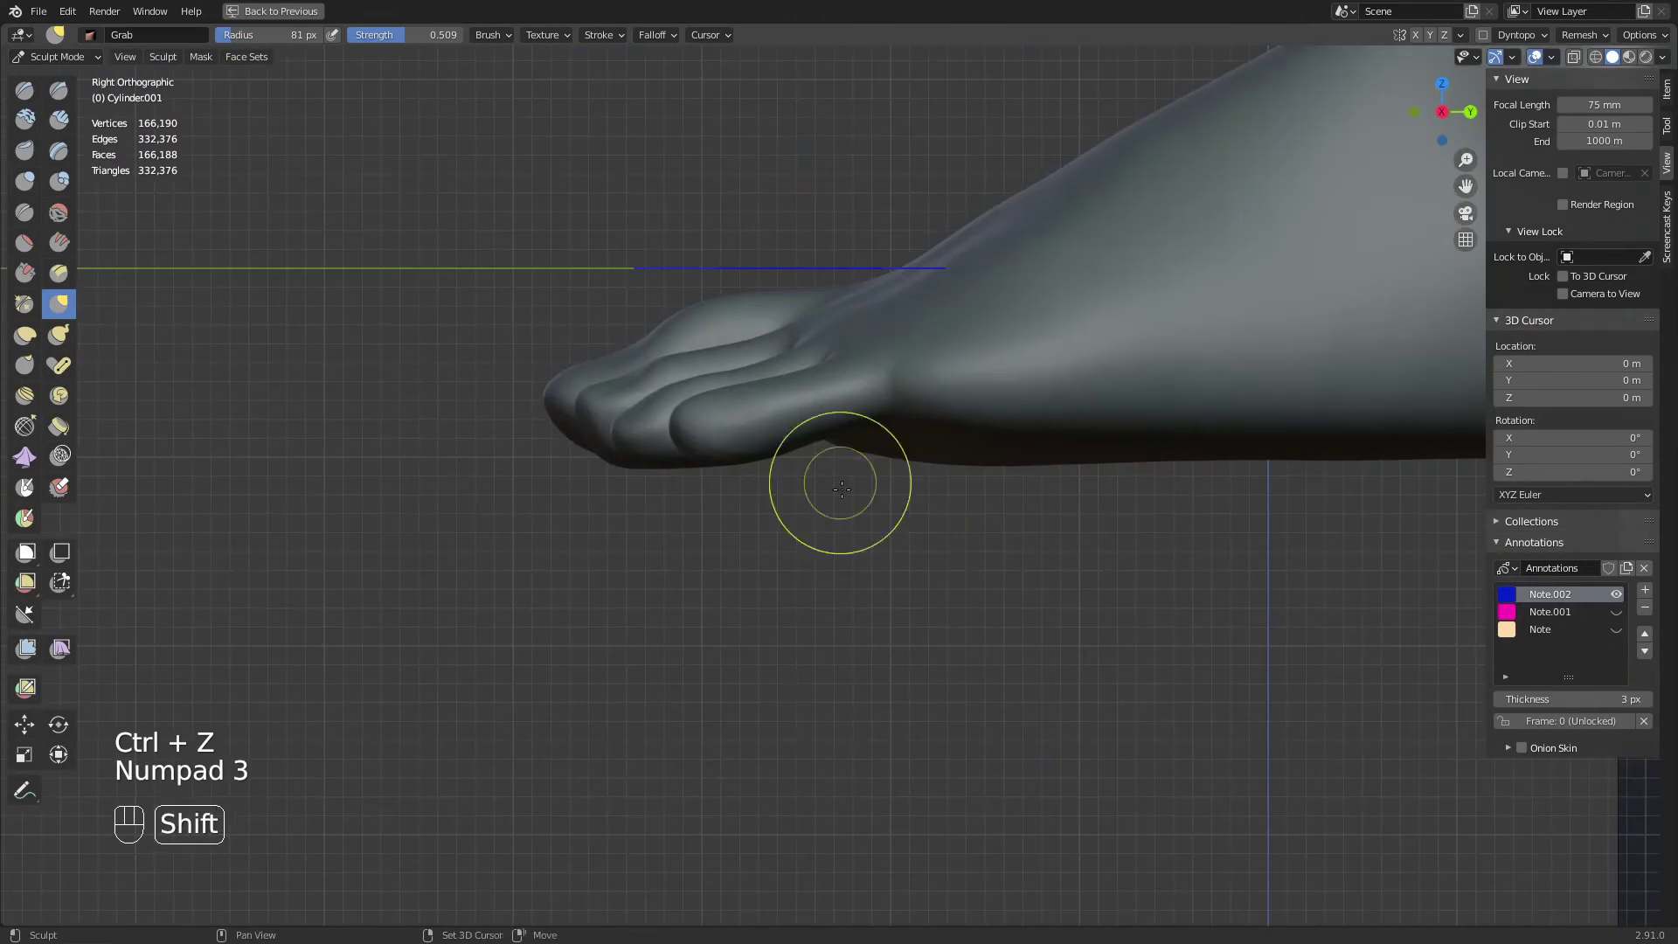
{"action": "mouse_move", "coordinate": [841, 464]}
{"action": "middle_mouse_down", "text": "shift"}
{"action": "mouse_move", "coordinate": [960, 490]}
{"action": "mouse_move", "coordinate": [871, 375]}
{"action": "middle_mouse_up", "text": "shift"}
{"action": "key", "text": "f"}
{"action": "left_click", "coordinate": [939, 351]}
{"action": "key", "text": "f"}
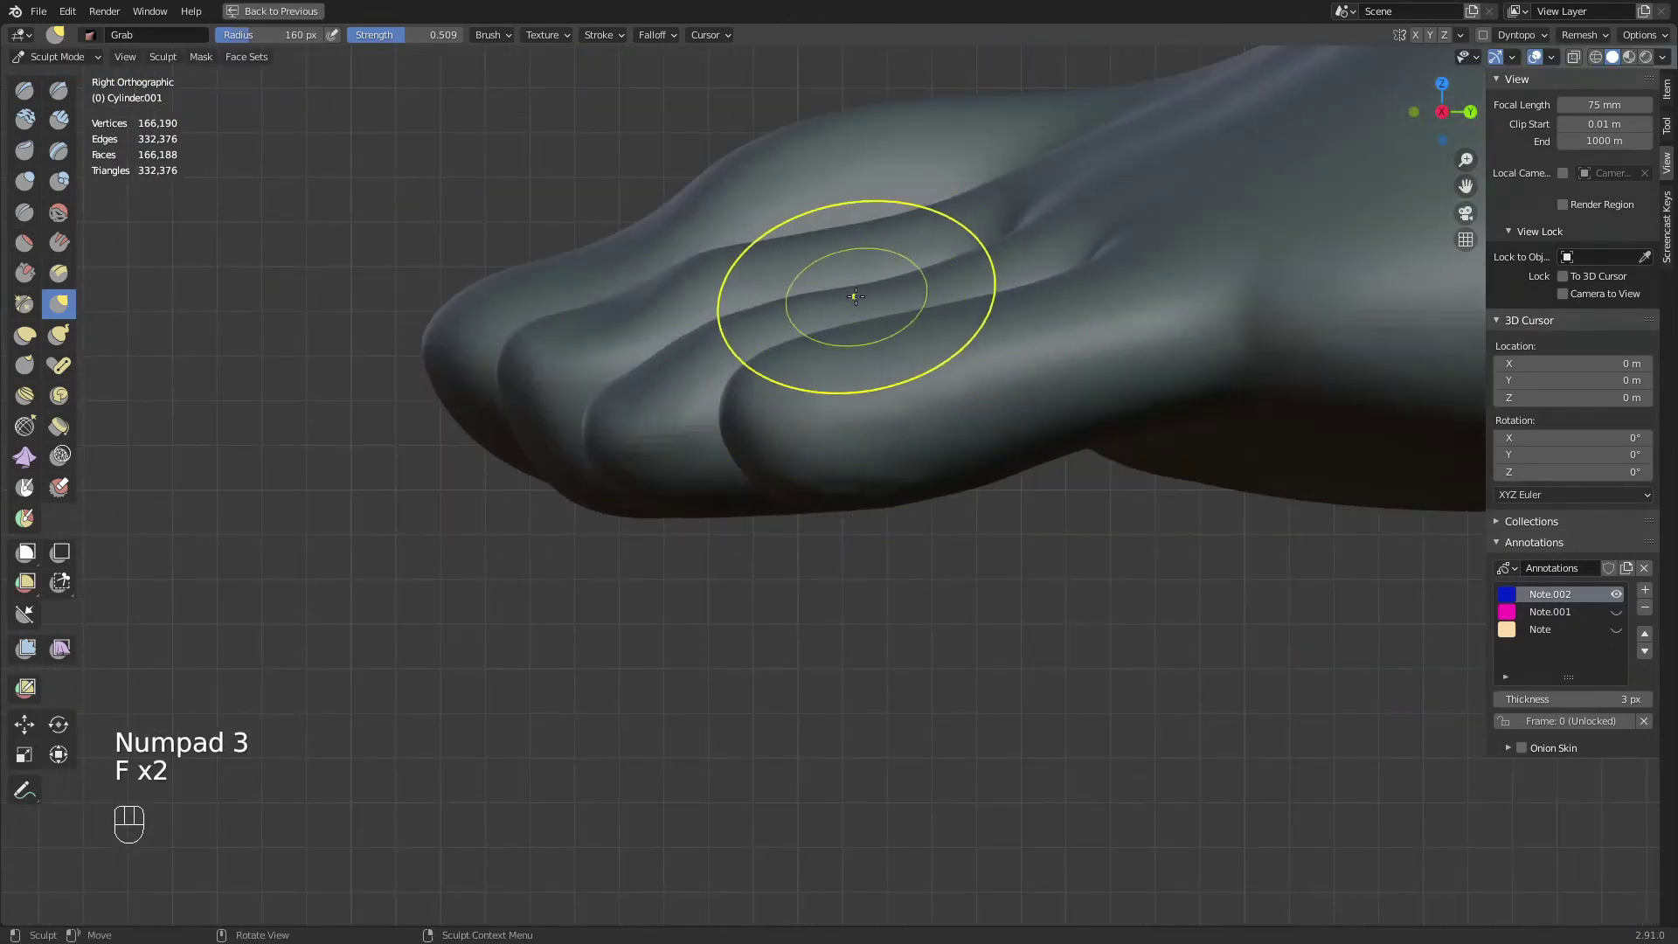
{"action": "key", "text": "f"}
{"action": "left_click", "coordinate": [855, 296]}
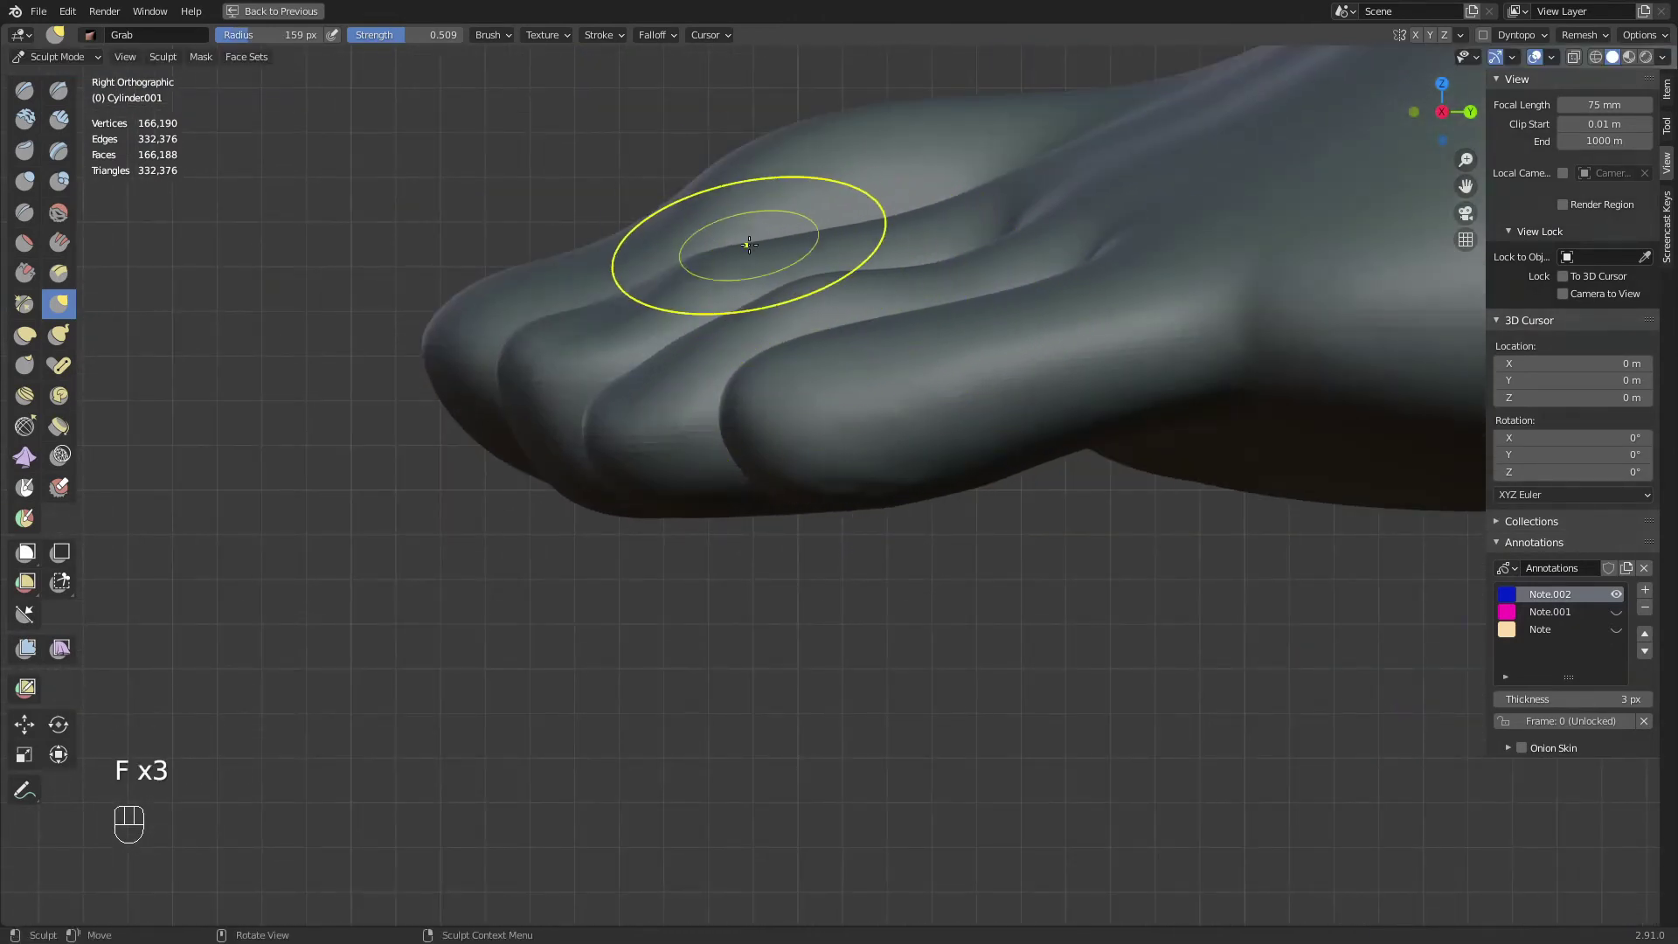
{"action": "mouse_move", "coordinate": [749, 244]}
{"action": "left_mouse_down"}
{"action": "mouse_move", "coordinate": [761, 225]}
{"action": "mouse_move", "coordinate": [879, 235]}
{"action": "mouse_move", "coordinate": [910, 262]}
{"action": "left_mouse_up"}
{"action": "left_click_drag", "start_coordinate": [934, 339], "coordinate": [953, 284]}
{"action": "left_click_drag", "start_coordinate": [1066, 295], "coordinate": [1081, 266]}
{"action": "key", "text": "f"}
{"action": "left_click", "coordinate": [1194, 212]}
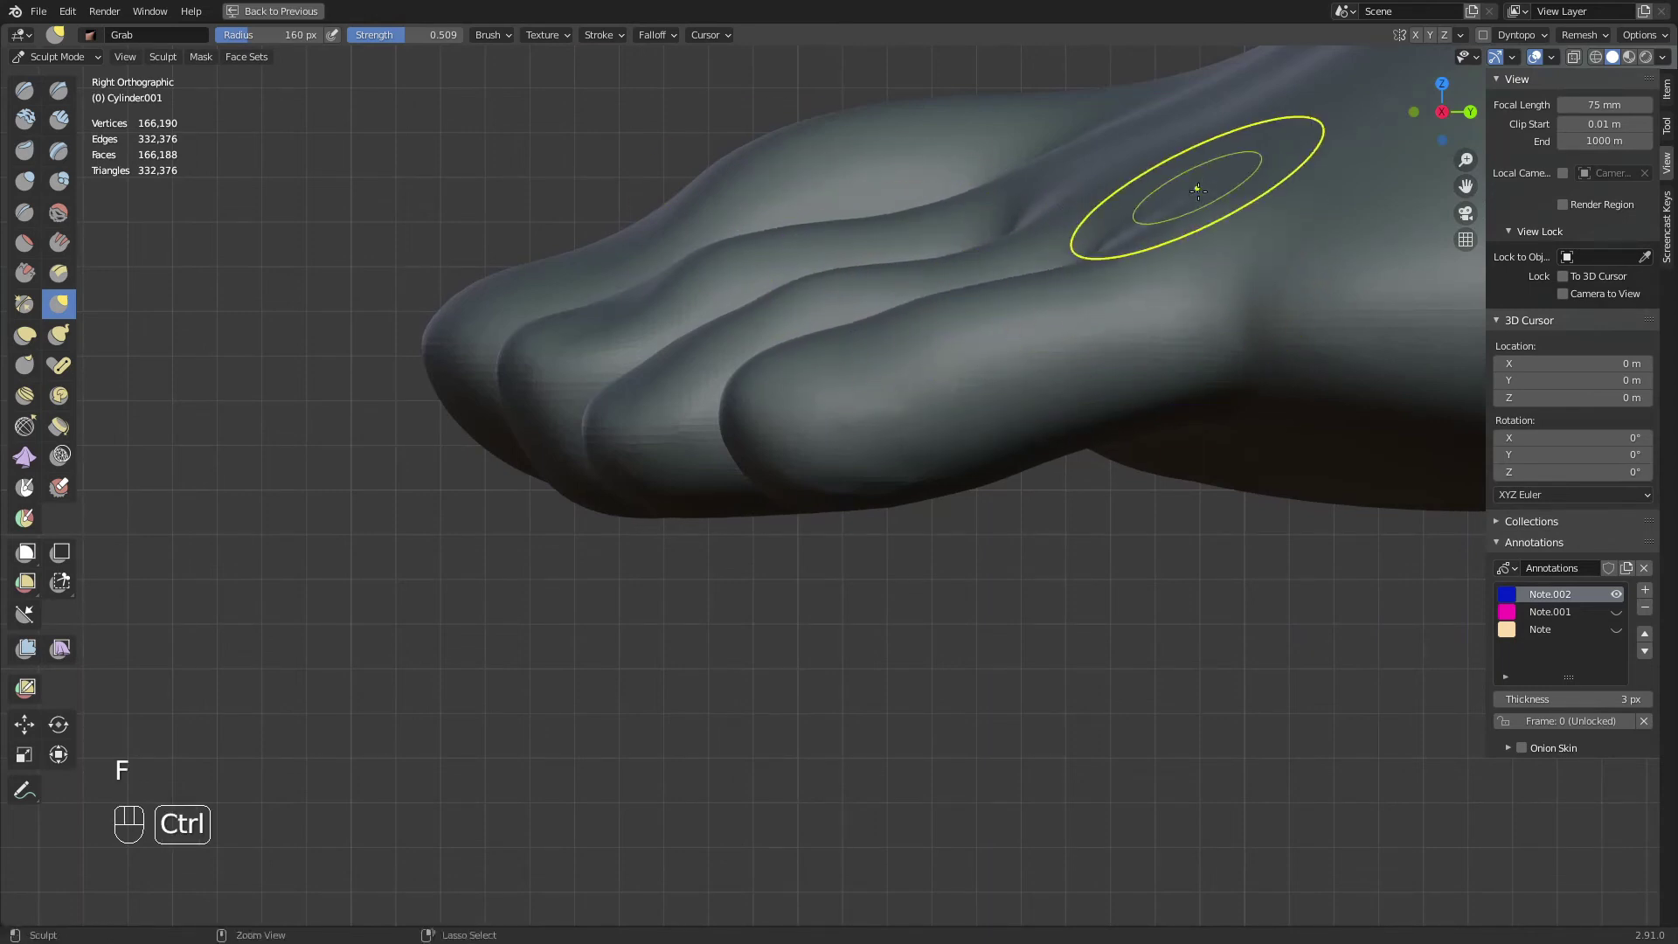
Reshape the underside of the fourth toe from the right view with the Grab brush at 191 px and smooth it
{"action": "middle_click_drag", "start_coordinate": [1197, 191], "coordinate": [1124, 443], "text": "ctrl"}
{"action": "key", "text": "f"}
{"action": "left_click", "coordinate": [885, 451]}
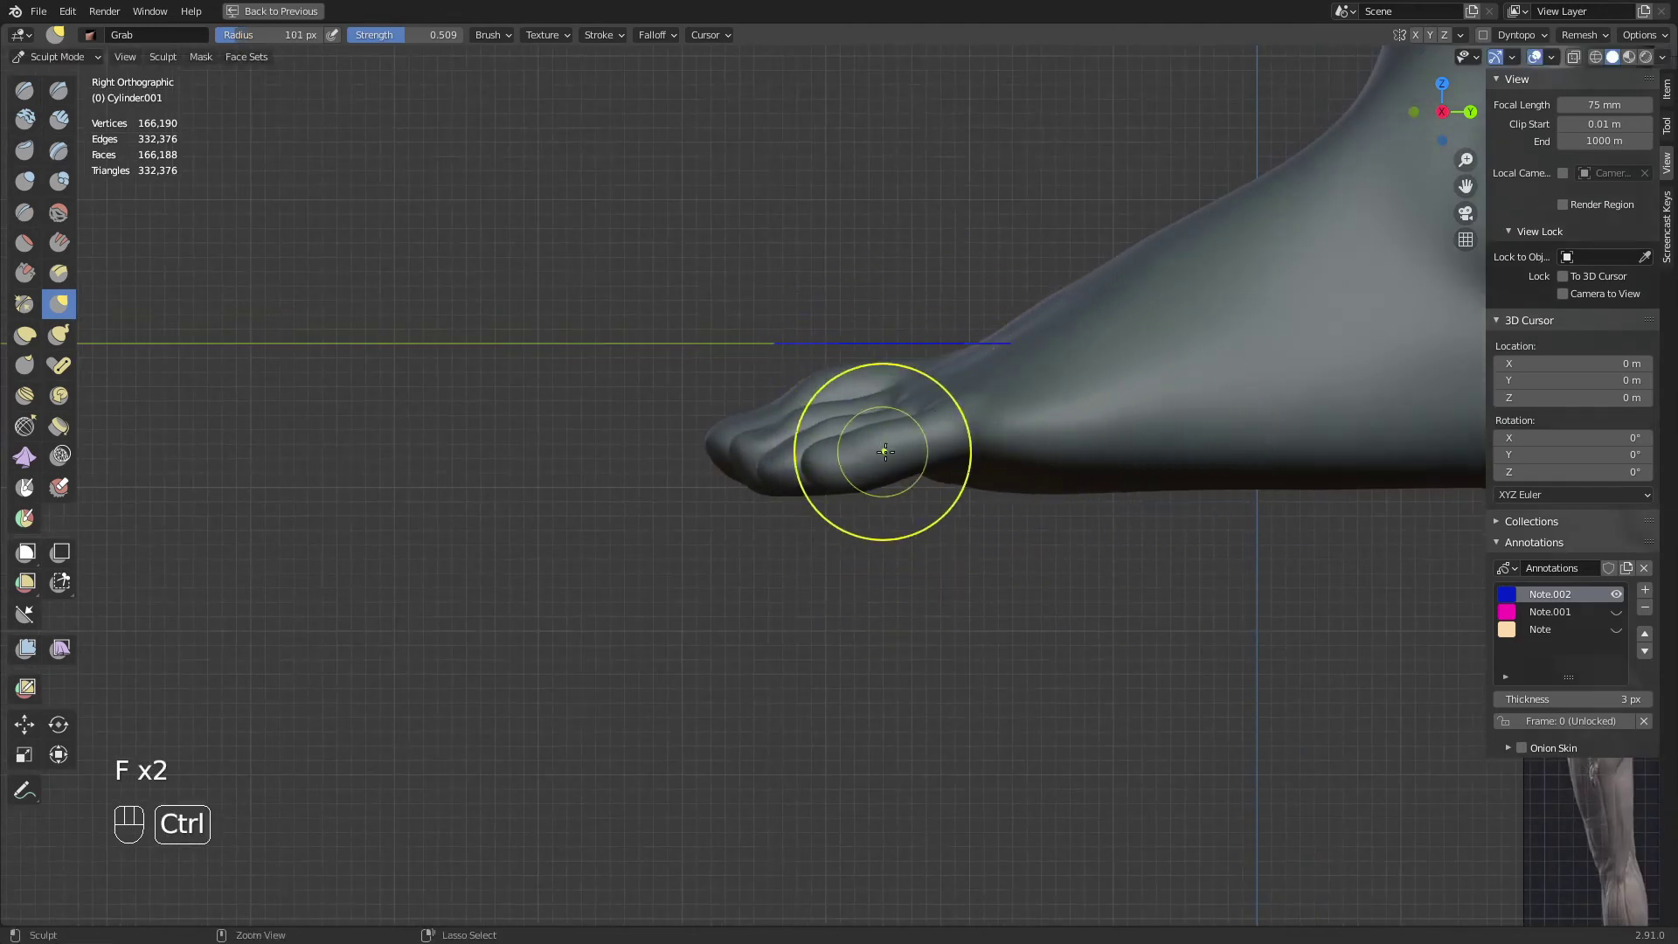
{"action": "middle_click_drag", "start_coordinate": [886, 451], "coordinate": [926, 292], "text": "ctrl"}
{"action": "key", "text": "f"}
{"action": "left_click", "coordinate": [1053, 449]}
{"action": "left_click_drag", "start_coordinate": [976, 486], "coordinate": [985, 479]}
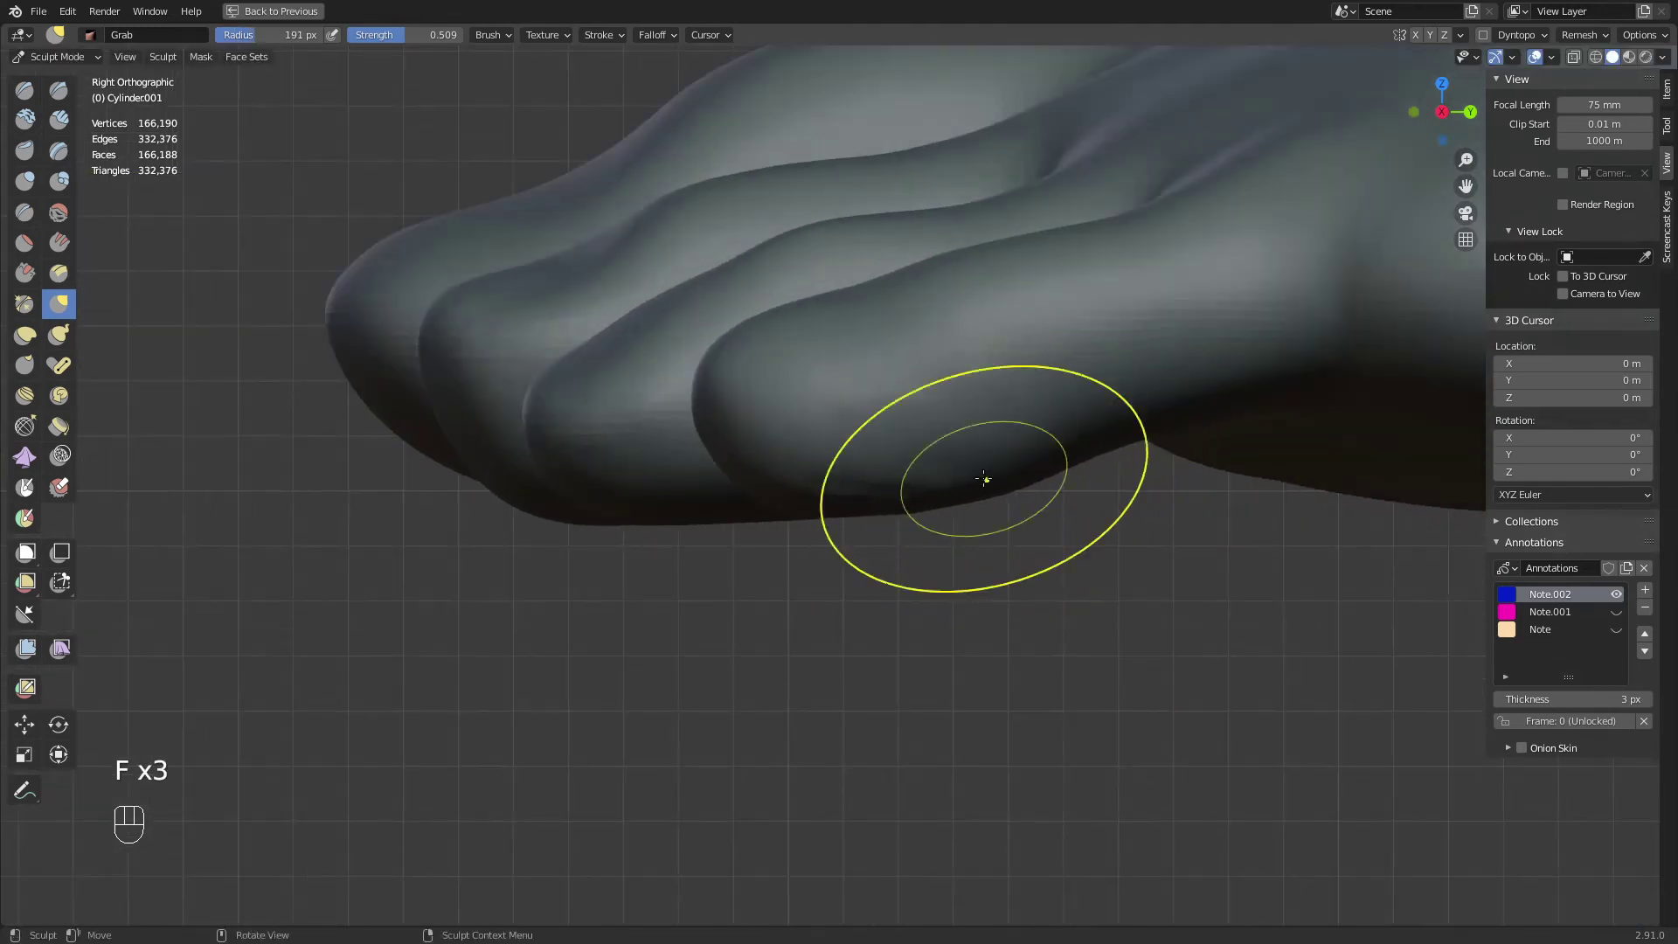
{"action": "left_click_drag", "start_coordinate": [890, 457], "coordinate": [870, 498], "text": "shift"}
{"action": "mouse_move", "coordinate": [870, 499]}
{"action": "middle_mouse_down", "text": "ctrl"}
{"action": "mouse_move", "coordinate": [864, 603]}
{"action": "mouse_move", "coordinate": [922, 386]}
{"action": "mouse_move", "coordinate": [921, 484]}
{"action": "middle_mouse_up", "text": "ctrl"}
Adjust the inner side of the fourth toe's pad from below with a smaller Grab brush
{"action": "key", "text": "f"}
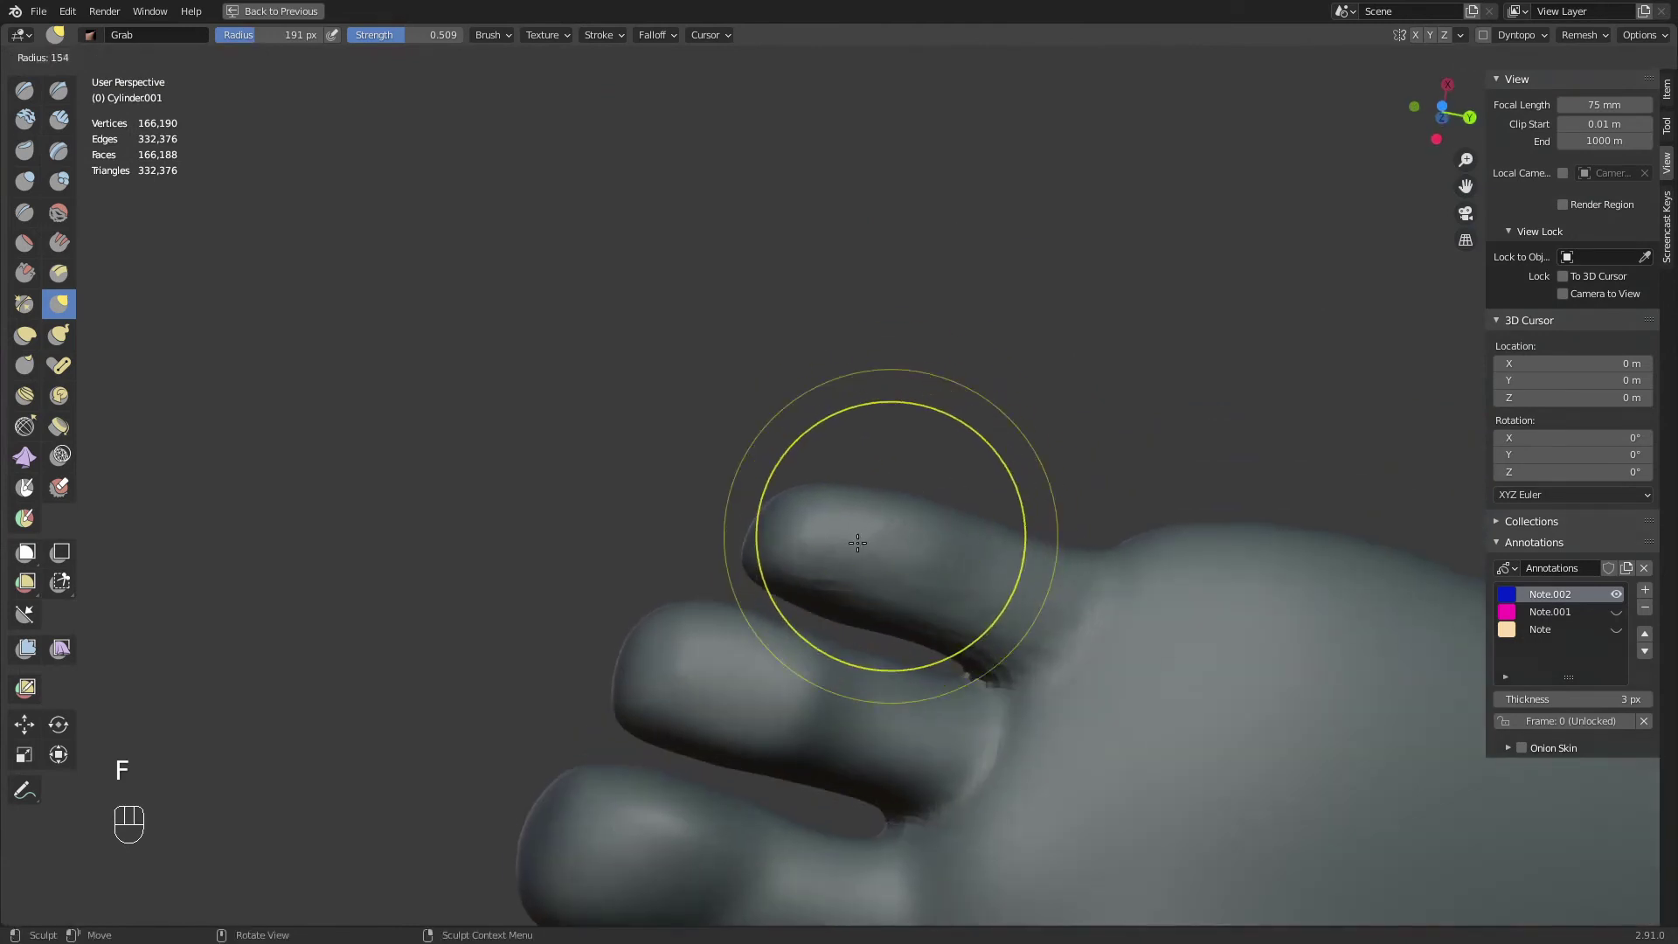
{"action": "left_click", "coordinate": [858, 543]}
{"action": "key", "text": "f"}
{"action": "left_click", "coordinate": [851, 590]}
{"action": "left_click_drag", "start_coordinate": [853, 594], "coordinate": [867, 605]}
Refine the middle and tip of the fourth toe from below with the Grab brush at a 99 px radius
{"action": "key", "text": "f"}
{"action": "left_click", "coordinate": [857, 535]}
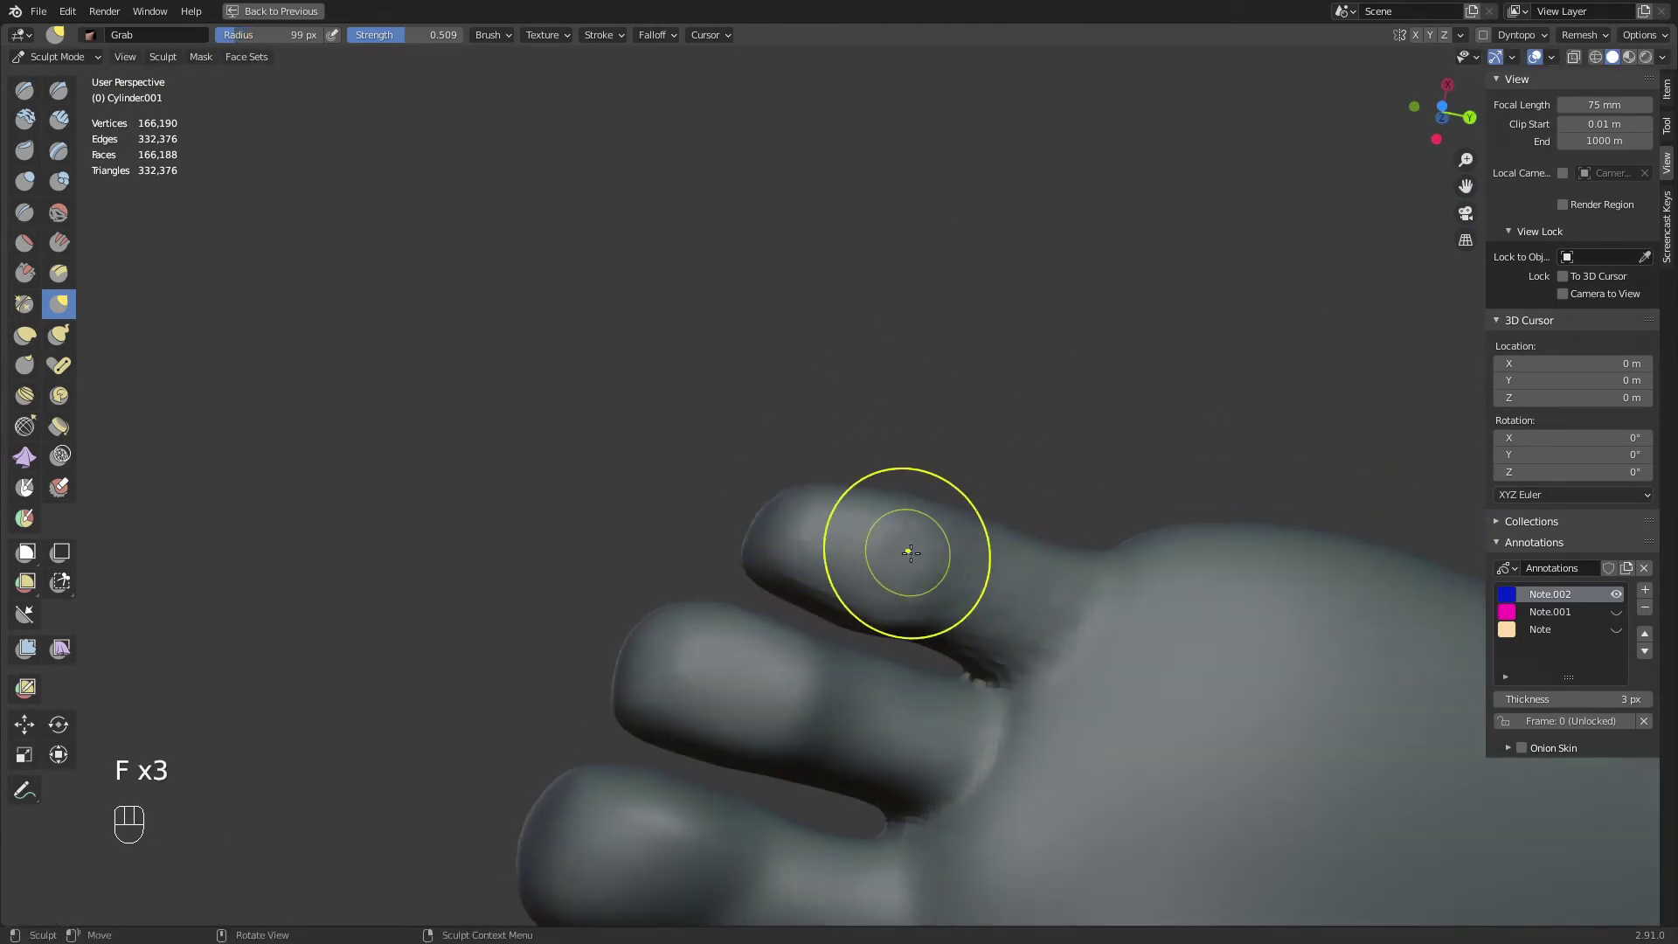
{"action": "left_click_drag", "start_coordinate": [911, 552], "coordinate": [939, 532]}
{"action": "left_click_drag", "start_coordinate": [894, 612], "coordinate": [879, 611]}
{"action": "middle_click_drag", "start_coordinate": [878, 599], "coordinate": [936, 514], "text": "shift"}
{"action": "key", "text": "f"}
{"action": "left_click", "coordinate": [893, 516]}
{"action": "left_click_drag", "start_coordinate": [891, 515], "coordinate": [870, 507]}
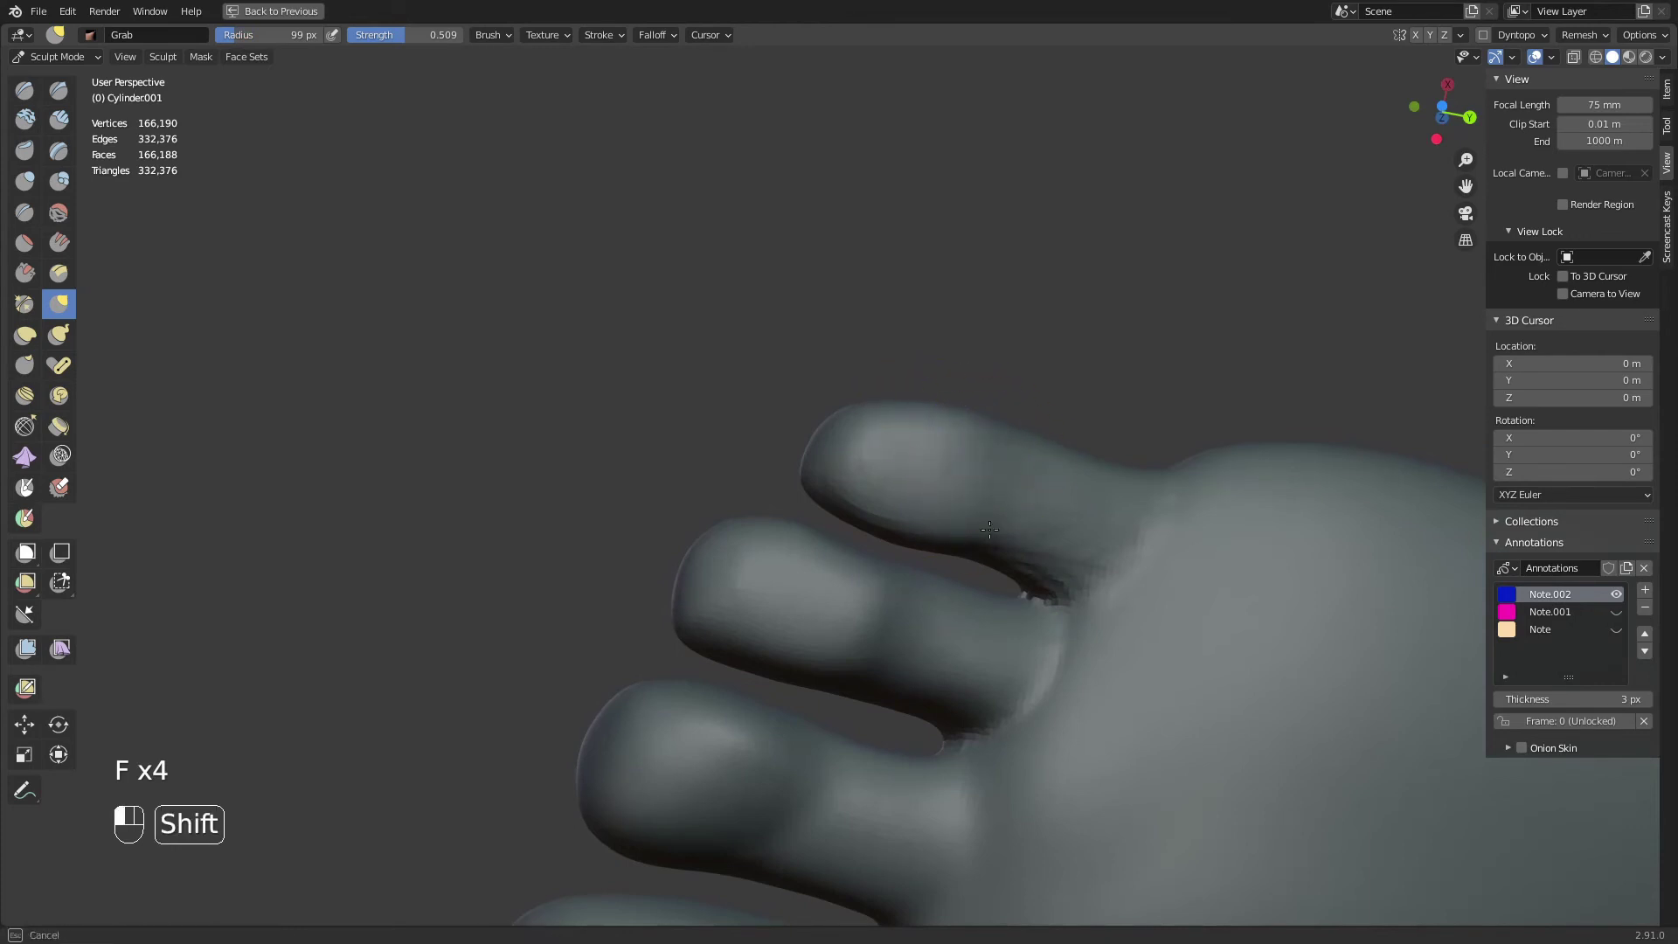
Reshape the web between the third and fourth toes with the Grab brush at 89 px and smooth it
{"action": "key", "text": "f"}
{"action": "left_click", "coordinate": [1050, 586]}
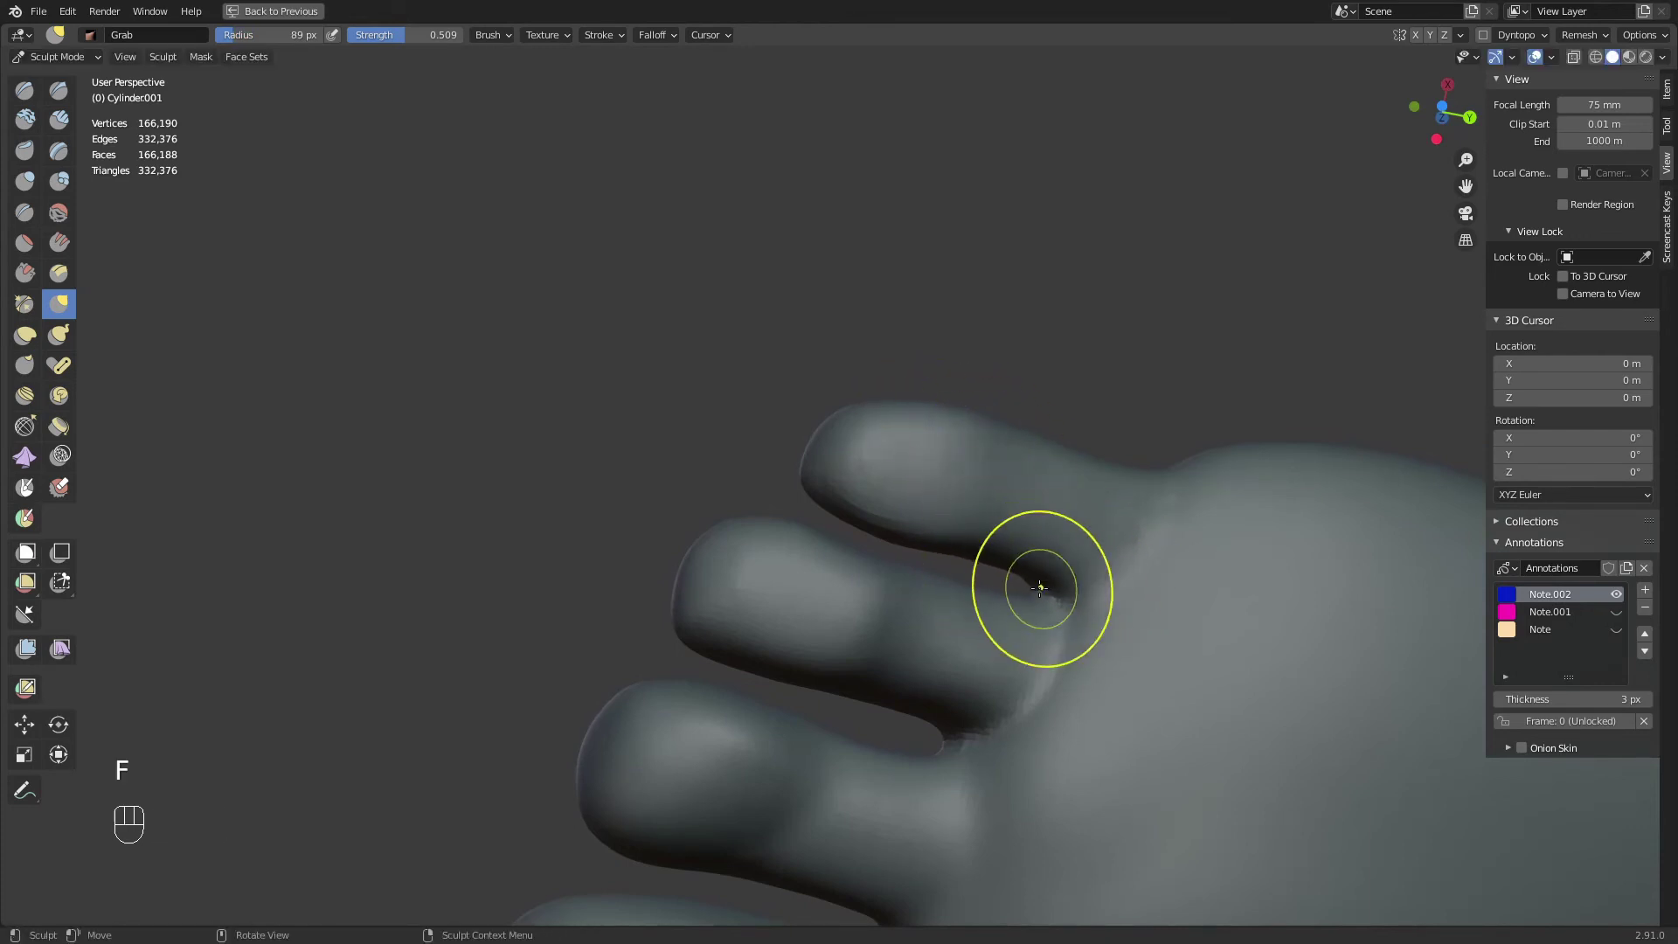
{"action": "left_click_drag", "start_coordinate": [1039, 586], "coordinate": [1032, 566]}
{"action": "middle_click_drag", "start_coordinate": [1077, 594], "coordinate": [1094, 603]}
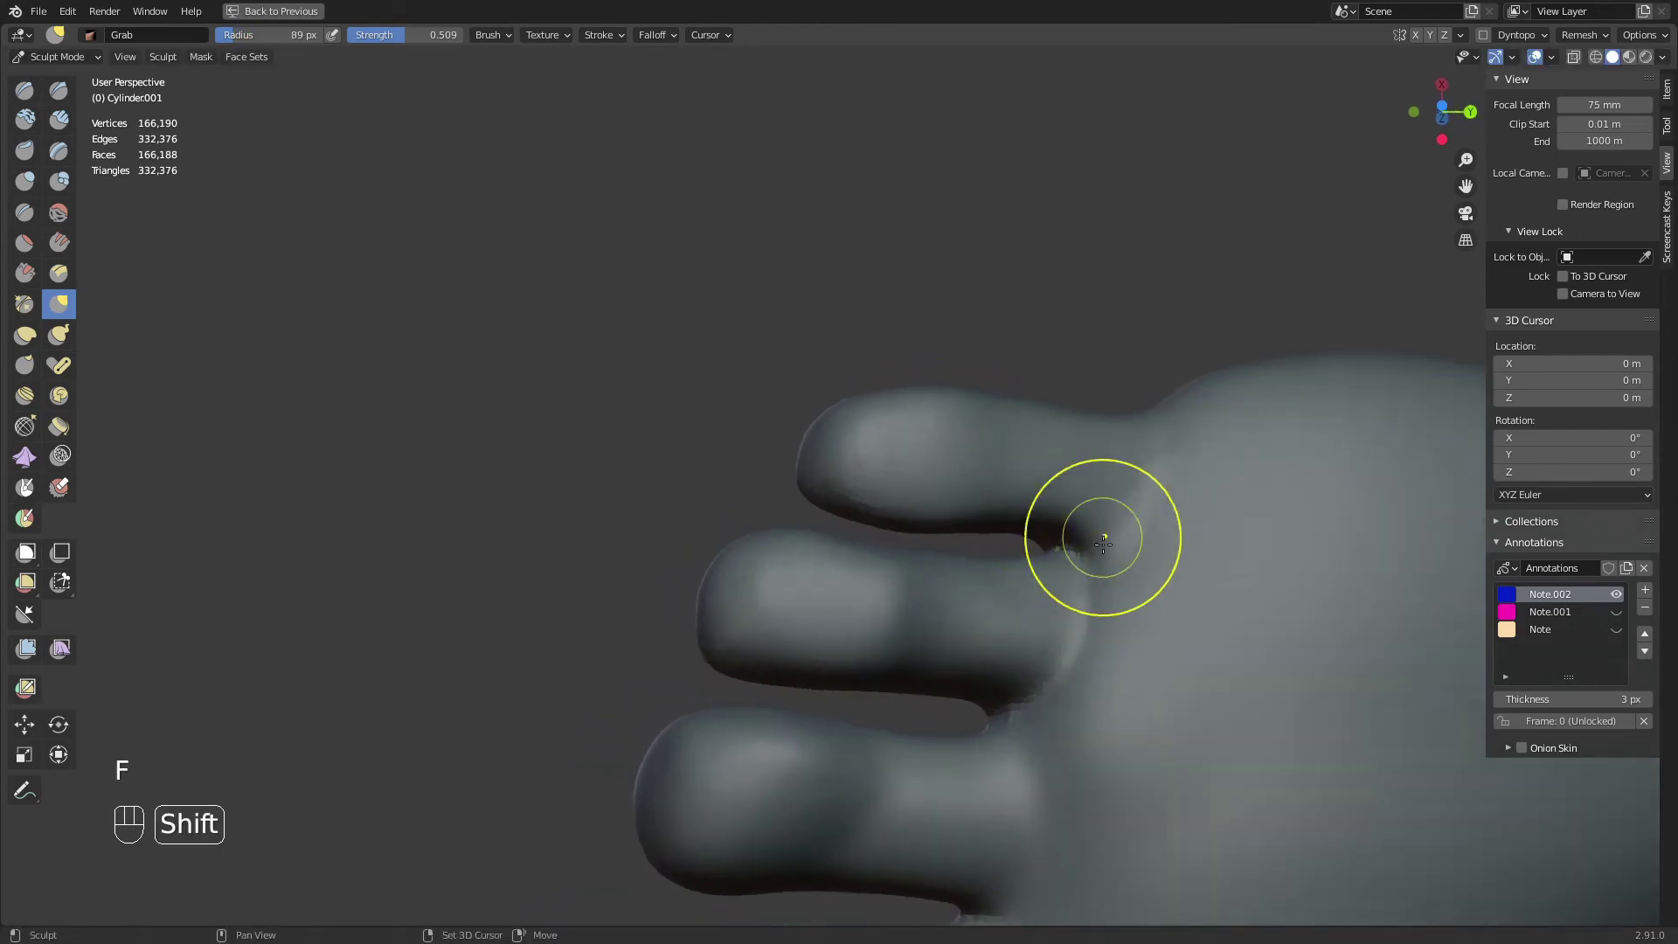
{"action": "left_click_drag", "start_coordinate": [1103, 547], "coordinate": [1049, 616], "text": "shift"}
Carve the gap between the third and fourth toes from above with the Draw Sharp brush at a 76 px radius
{"action": "middle_click_drag", "start_coordinate": [1049, 560], "coordinate": [1031, 699]}
{"action": "middle_click_drag", "start_coordinate": [1031, 454], "coordinate": [1110, 560]}
{"action": "middle_click_drag", "start_coordinate": [1049, 437], "coordinate": [981, 661], "text": "shift"}
{"action": "middle_click_drag", "start_coordinate": [980, 660], "coordinate": [968, 619], "text": "ctrl"}
{"action": "key", "text": "q"}
{"action": "left_click", "coordinate": [835, 463]}
{"action": "middle_click_drag", "start_coordinate": [825, 494], "coordinate": [852, 472]}
{"action": "key", "text": "f"}
{"action": "left_click", "coordinate": [839, 473]}
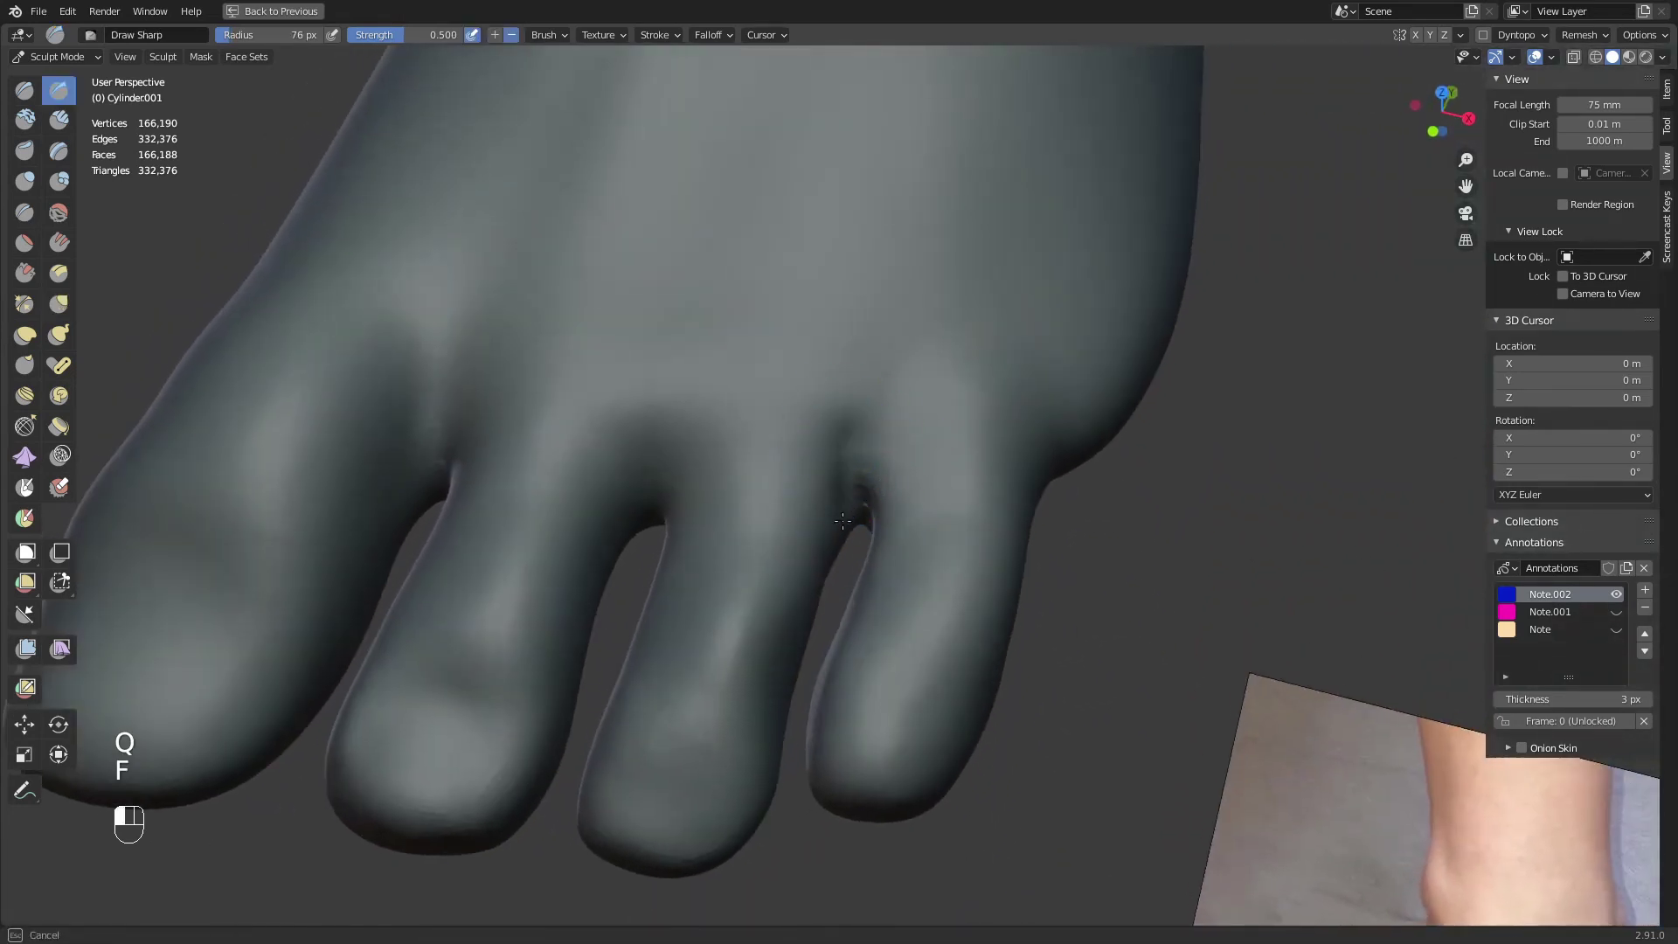
{"action": "left_click_drag", "start_coordinate": [843, 531], "coordinate": [843, 552]}
{"action": "mouse_move", "coordinate": [845, 538]}
{"action": "middle_mouse_down"}
{"action": "mouse_move", "coordinate": [895, 497]}
{"action": "mouse_move", "coordinate": [851, 524]}
{"action": "mouse_move", "coordinate": [841, 505]}
{"action": "middle_mouse_up"}
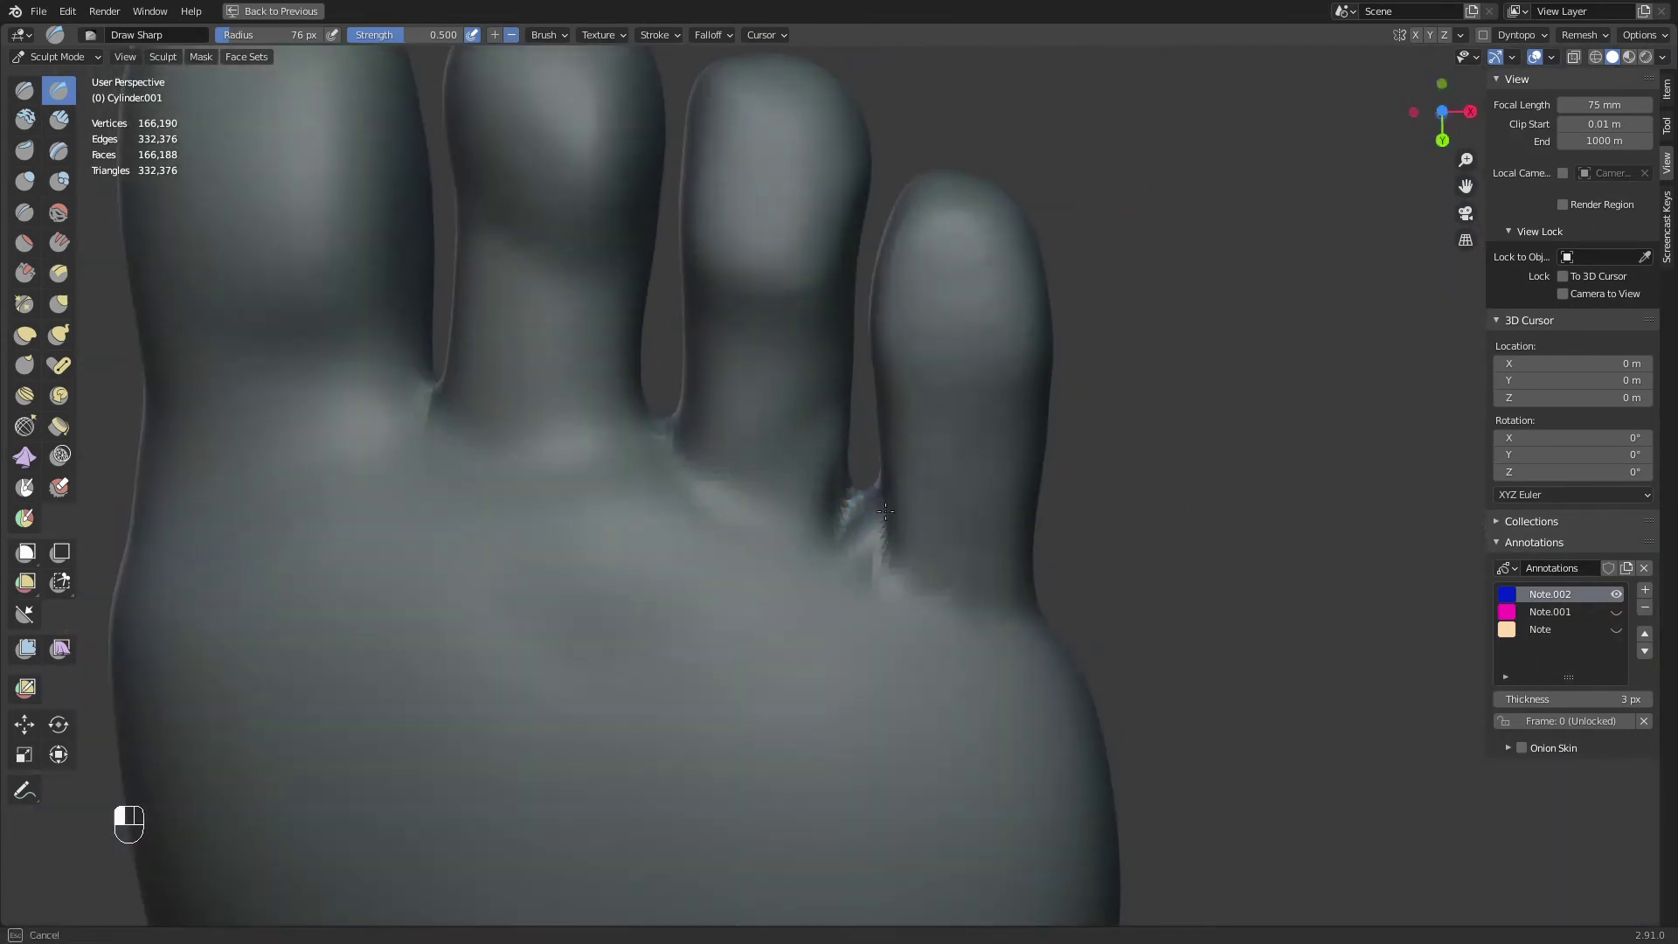
Crease the underside of the web between the third and fourth toes at 0.250 strength and smooth the area
{"action": "key", "text": "shift+c"}
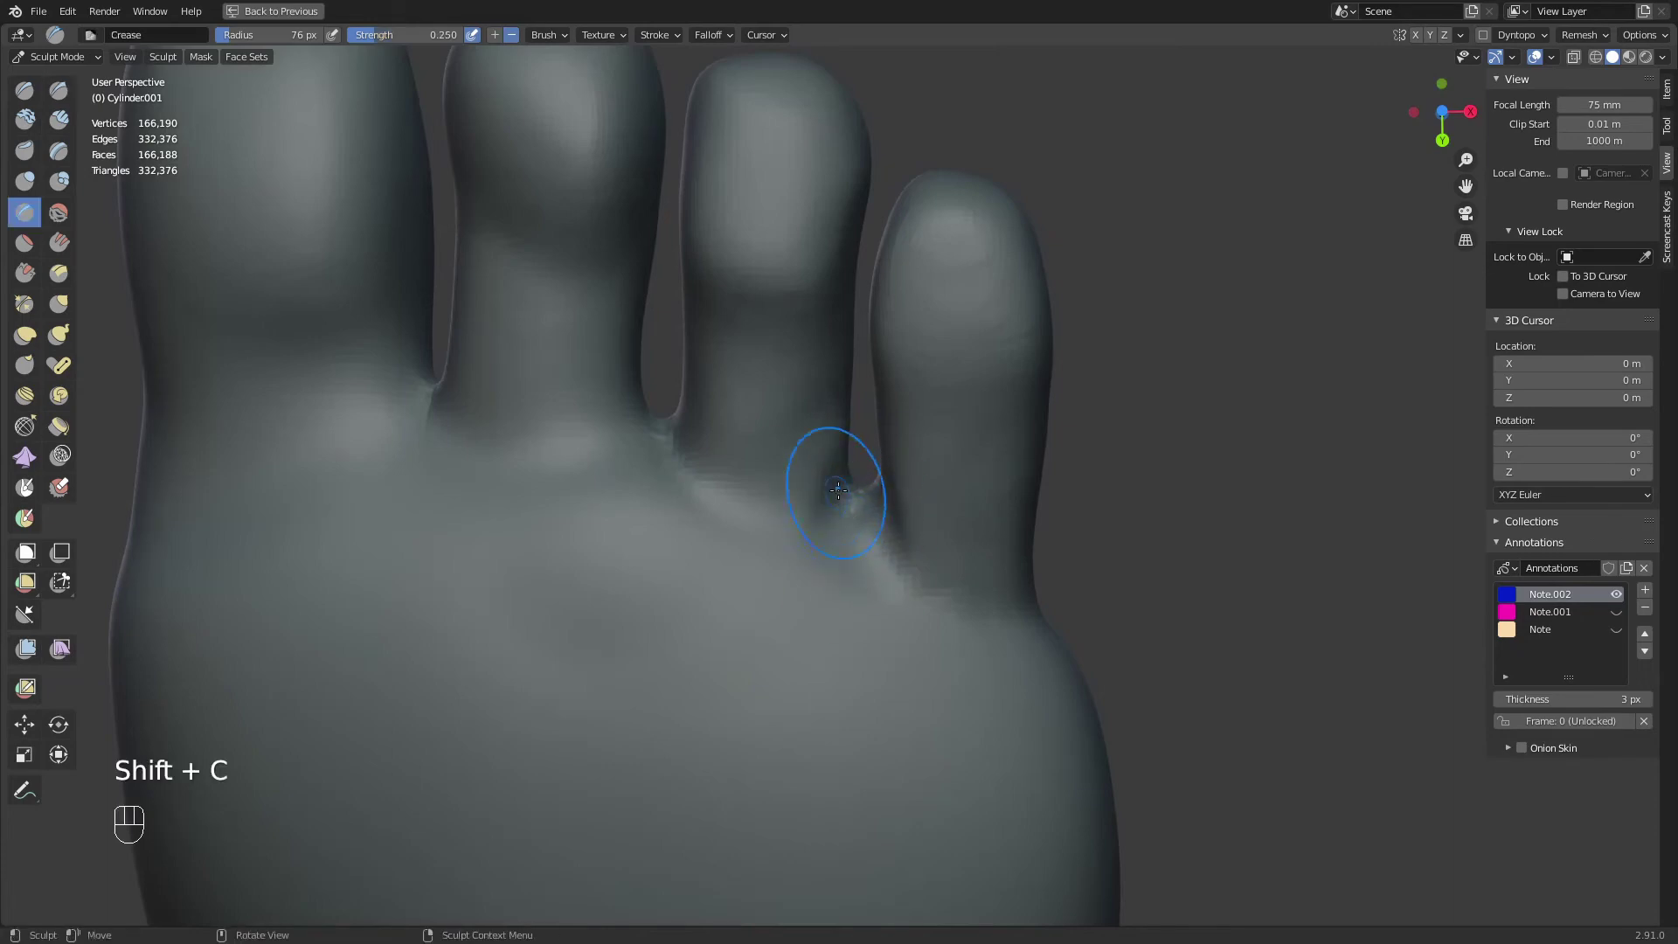
{"action": "mouse_move", "coordinate": [885, 571]}
{"action": "middle_mouse_down"}
{"action": "mouse_move", "coordinate": [813, 475]}
{"action": "mouse_move", "coordinate": [877, 455]}
{"action": "mouse_move", "coordinate": [819, 581]}
{"action": "middle_mouse_up"}
{"action": "scroll", "coordinate": [880, 547], "scroll_direction": "down", "scroll_amount": 3}
{"action": "left_click_drag", "start_coordinate": [866, 513], "coordinate": [876, 502], "text": "shift"}
{"action": "middle_click_drag", "start_coordinate": [912, 536], "coordinate": [972, 472]}
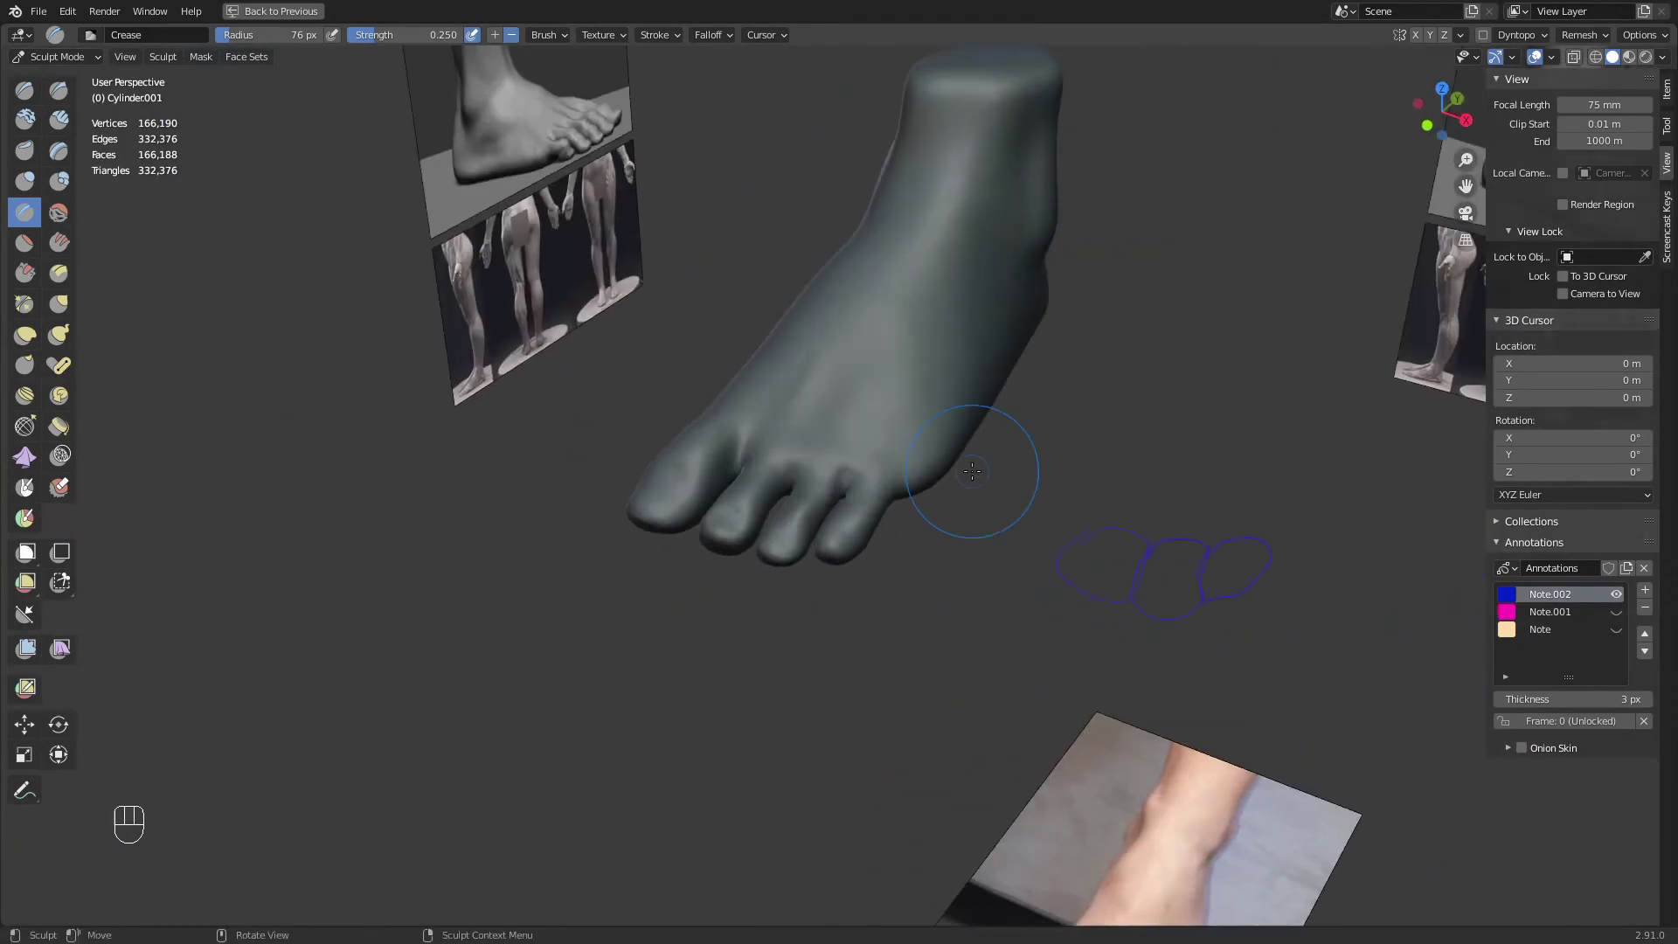
Lower the upper front contour of the fourth toe from the right view with the Grab brush at 105 px and smooth the tip
{"action": "key", "text": "KP_3"}
{"action": "middle_click_drag", "start_coordinate": [863, 479], "coordinate": [813, 503], "text": "ctrl"}
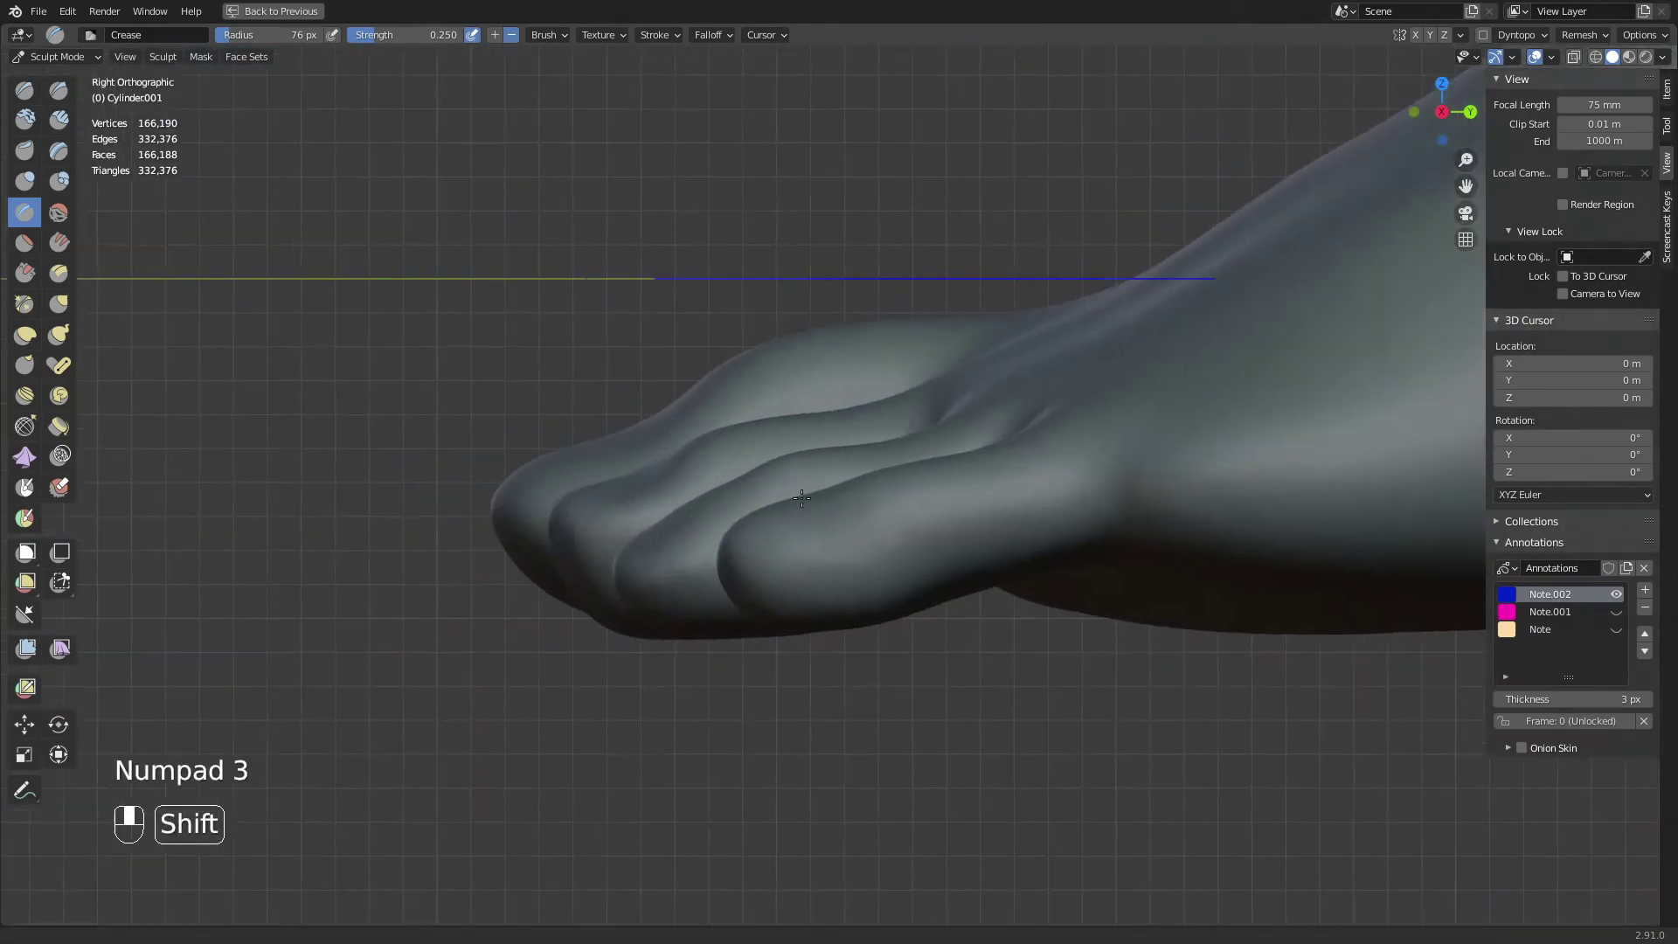
{"action": "key", "text": "g"}
{"action": "key", "text": "f"}
{"action": "left_click", "coordinate": [809, 505]}
{"action": "key", "text": "f"}
{"action": "left_click", "coordinate": [804, 522]}
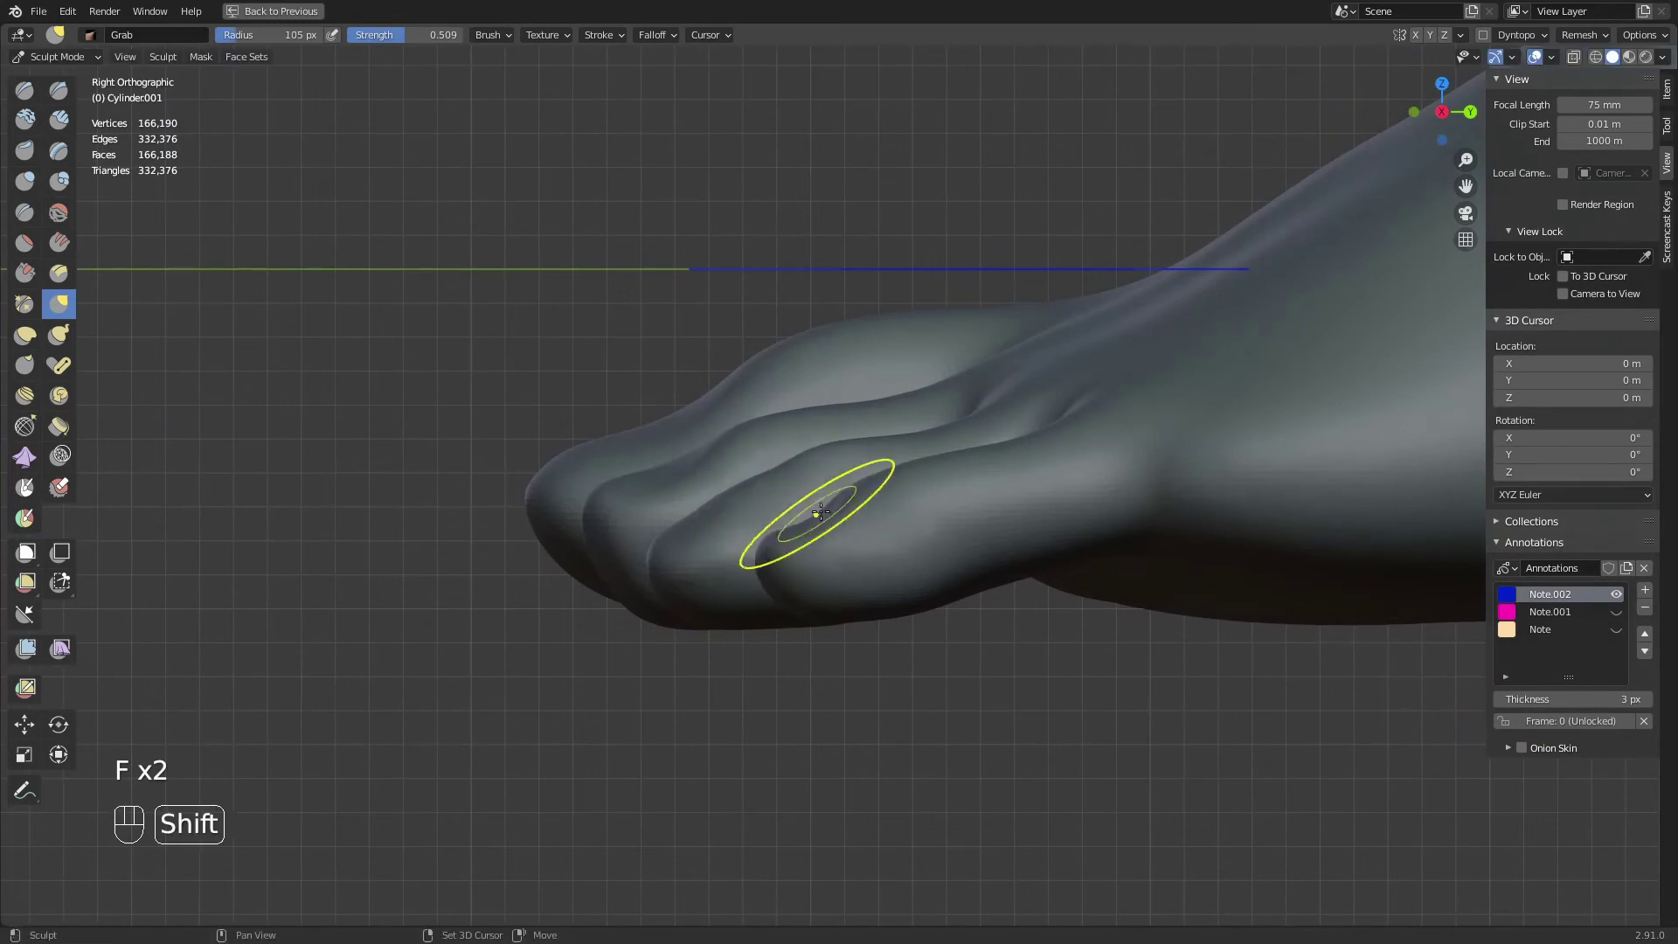
{"action": "left_click_drag", "start_coordinate": [737, 564], "coordinate": [687, 531], "text": "shift"}
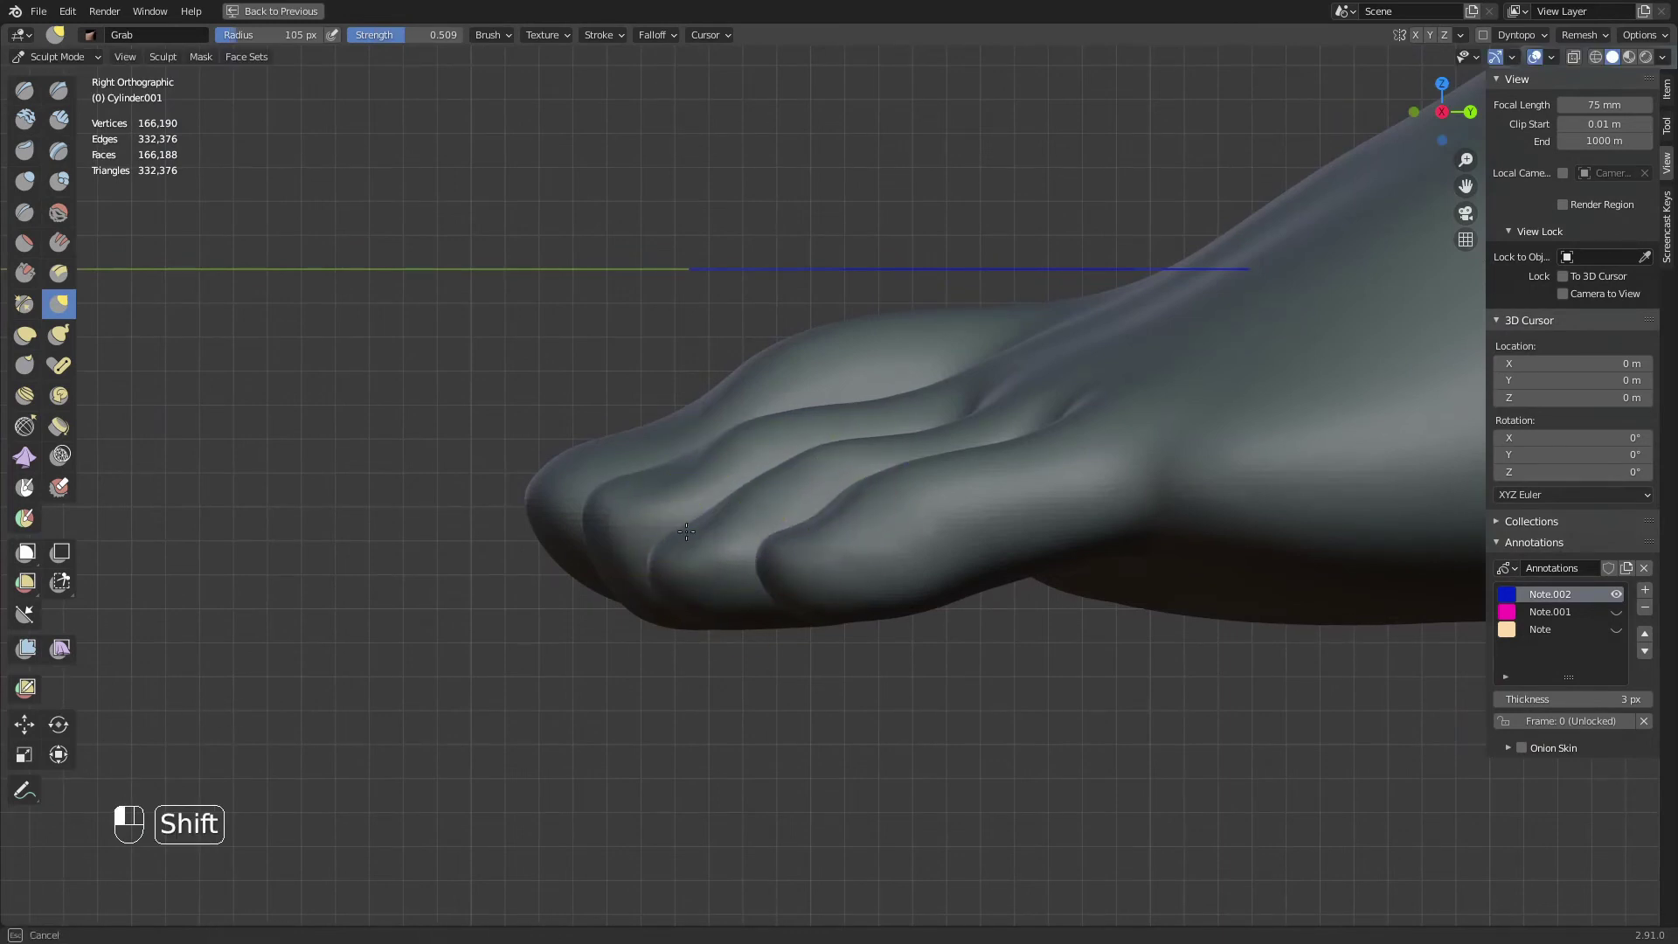
Raise the upper base of the fourth toe from the right view with the Grab brush at 130 px
{"action": "key", "text": "f"}
{"action": "left_click", "coordinate": [1007, 450]}
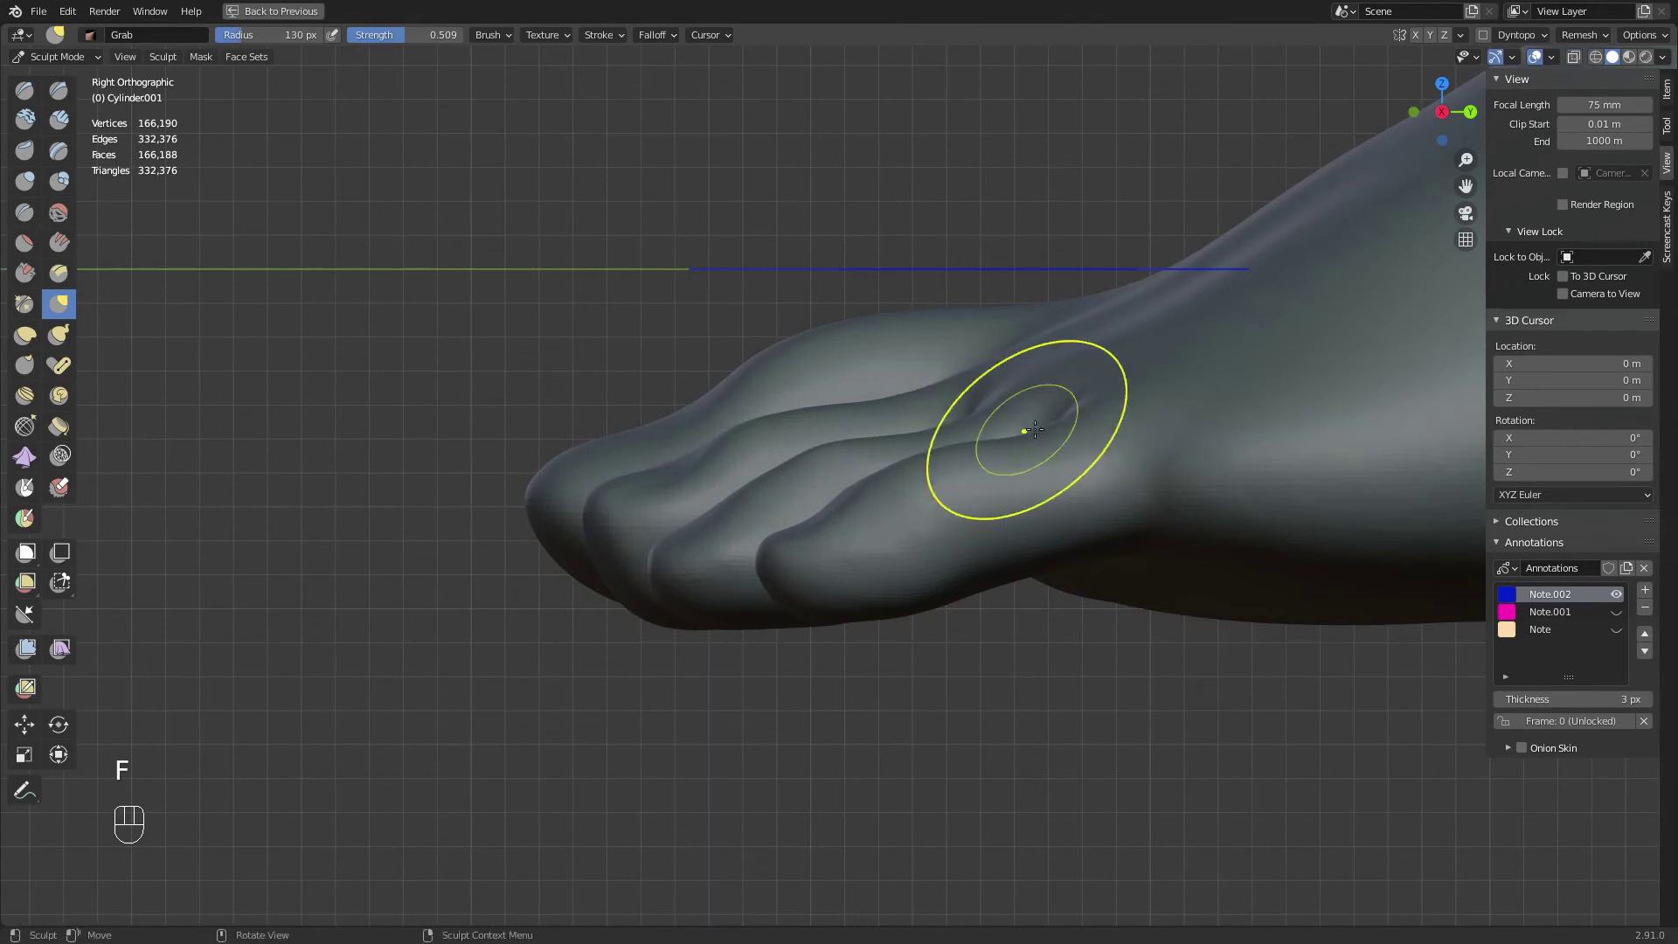
{"action": "left_click_drag", "start_coordinate": [1034, 429], "coordinate": [1132, 385]}
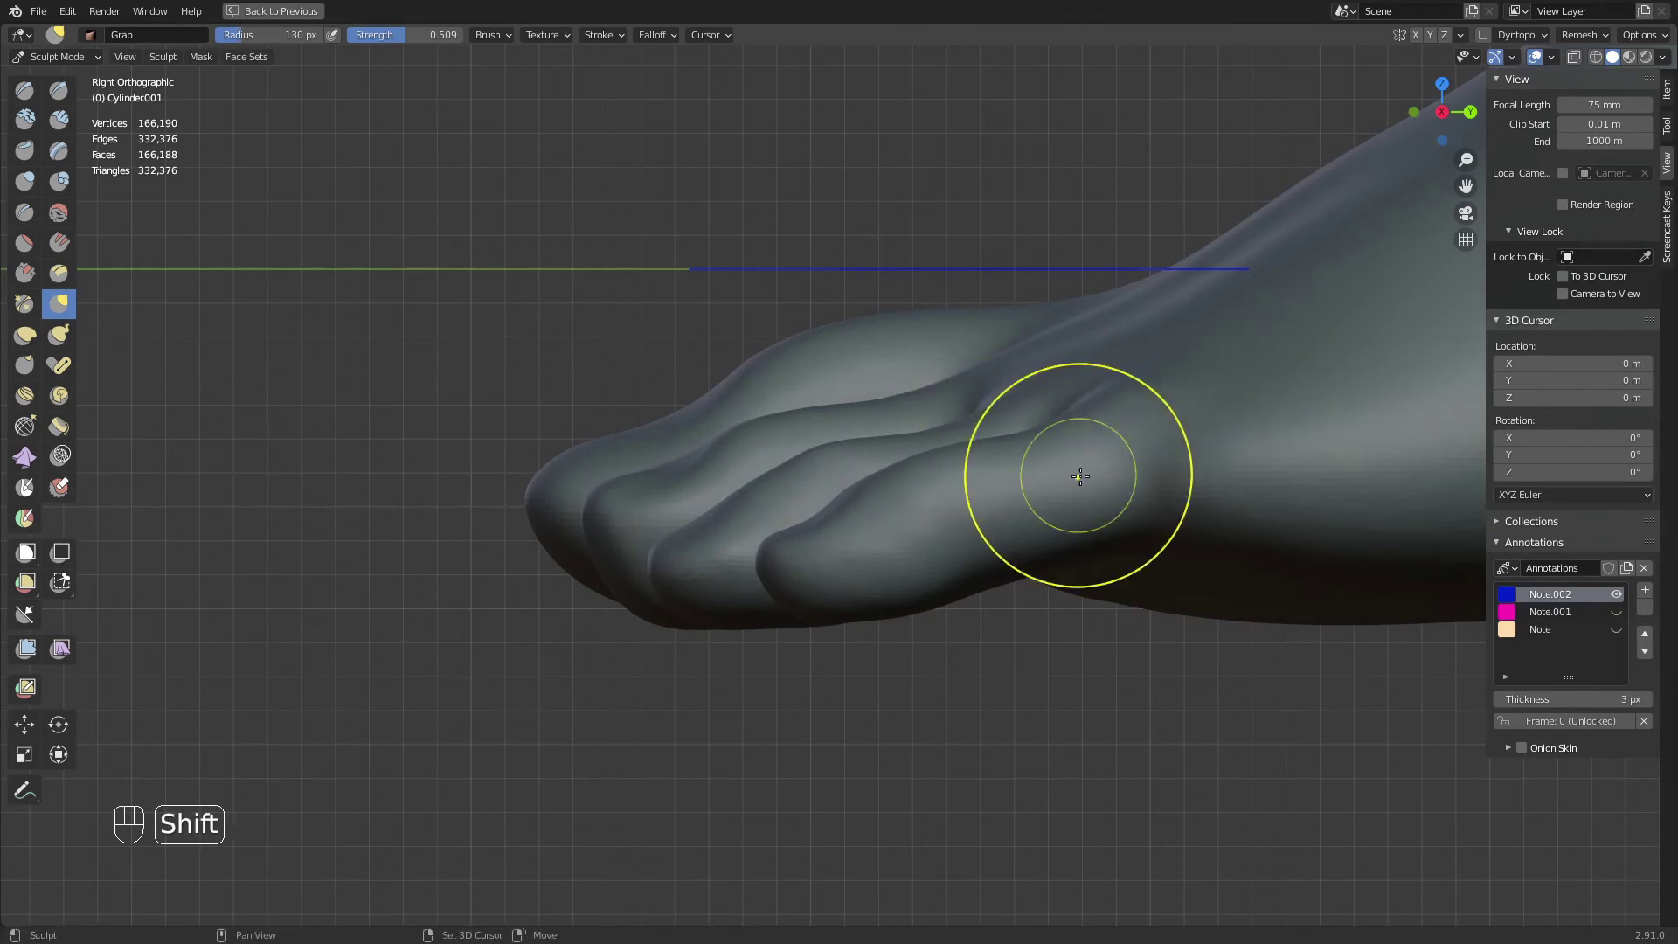
Shape the underside of the fourth toe at 153 px and the adjoining ball of the foot at 175 px with Grab
{"action": "middle_click_drag", "start_coordinate": [1080, 475], "coordinate": [966, 369], "text": "shift"}
{"action": "key", "text": "f"}
{"action": "left_click", "coordinate": [776, 500]}
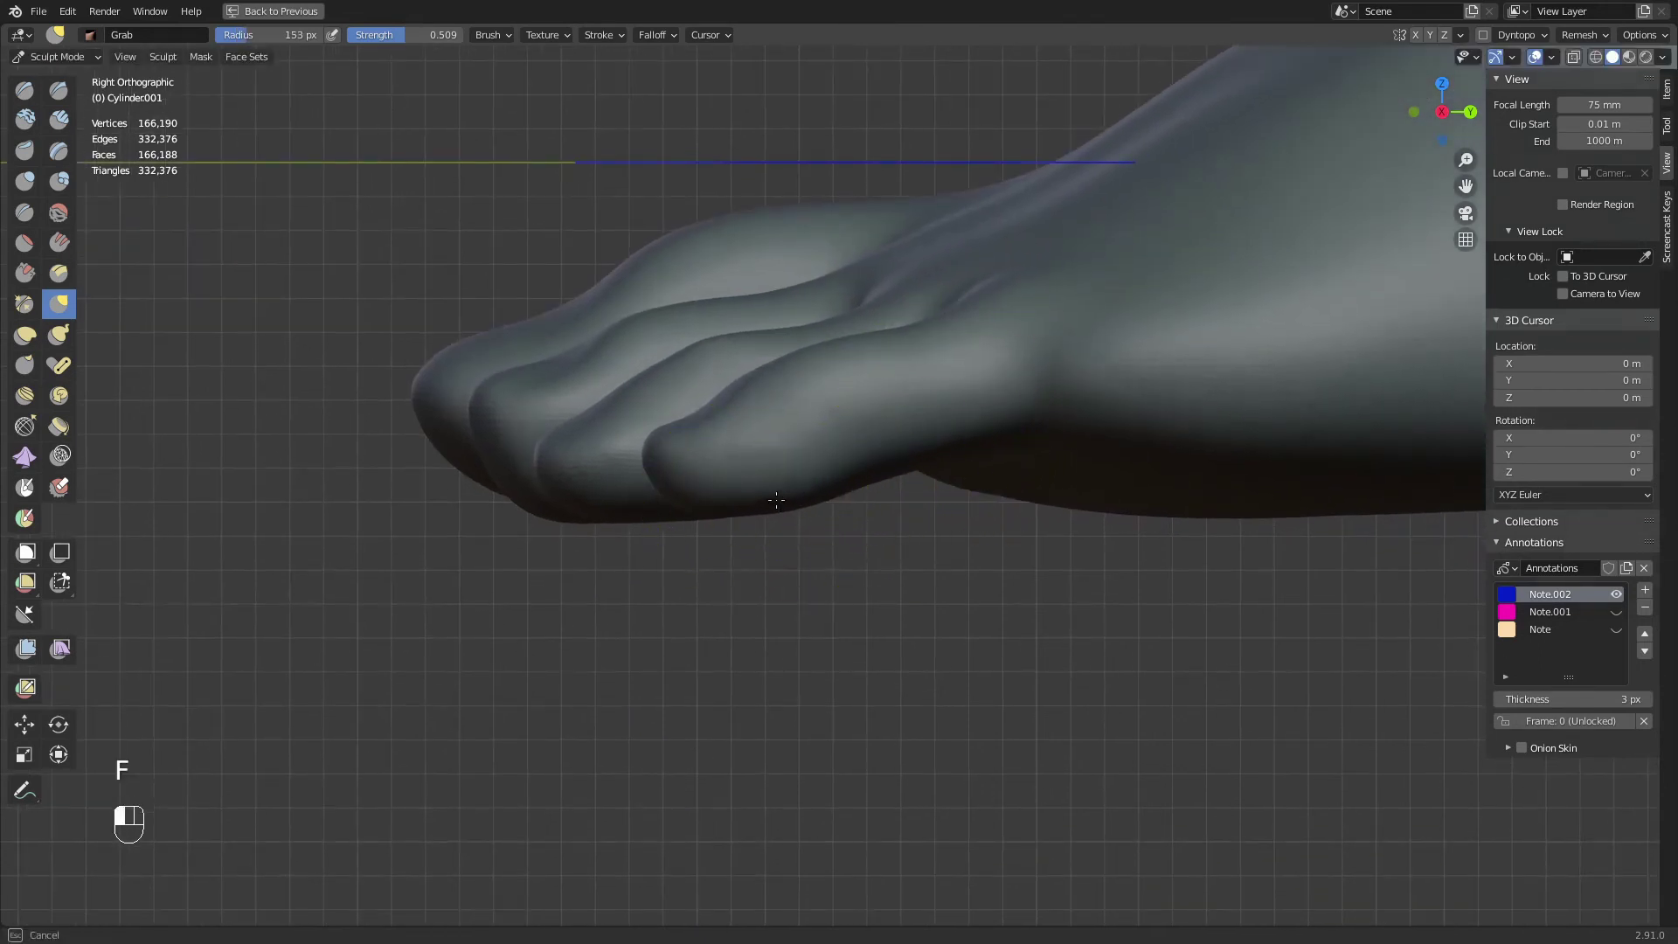
{"action": "key", "text": "f"}
{"action": "left_click", "coordinate": [1047, 460]}
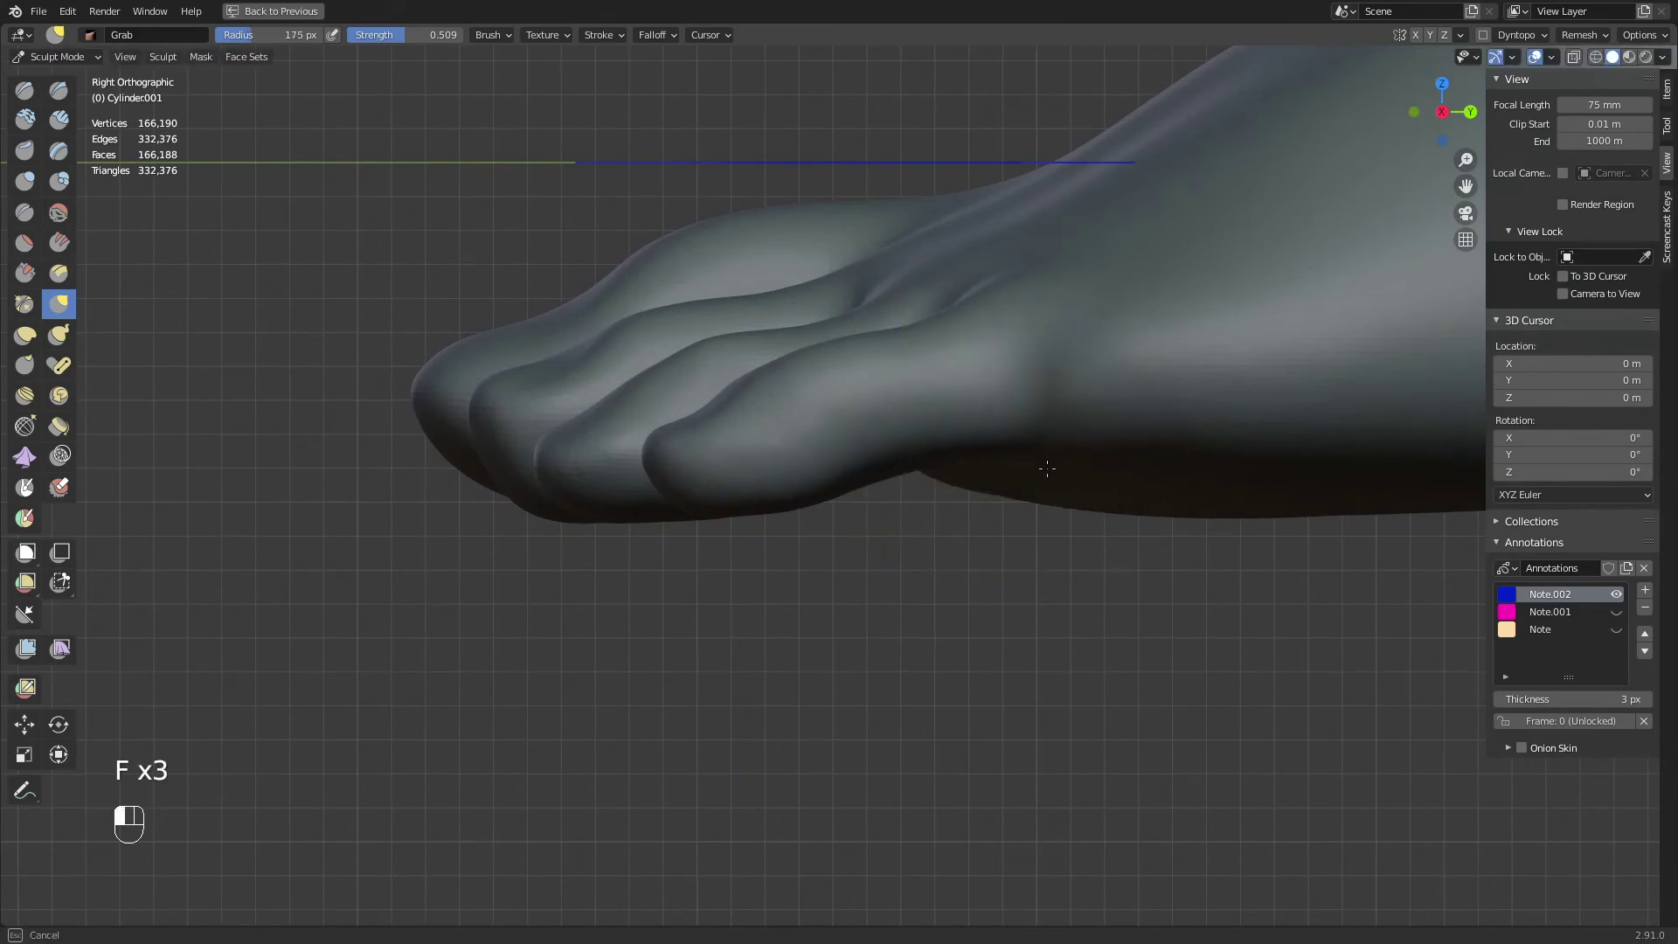
{"action": "key", "text": "f"}
{"action": "left_click", "coordinate": [1090, 476]}
Adjust the outer ball of the foot behind the fourth toe from below with Grab at 145 px and save the file
{"action": "middle_click_drag", "start_coordinate": [1090, 475], "coordinate": [1034, 337]}
{"action": "key", "text": "f"}
{"action": "left_click", "coordinate": [990, 461]}
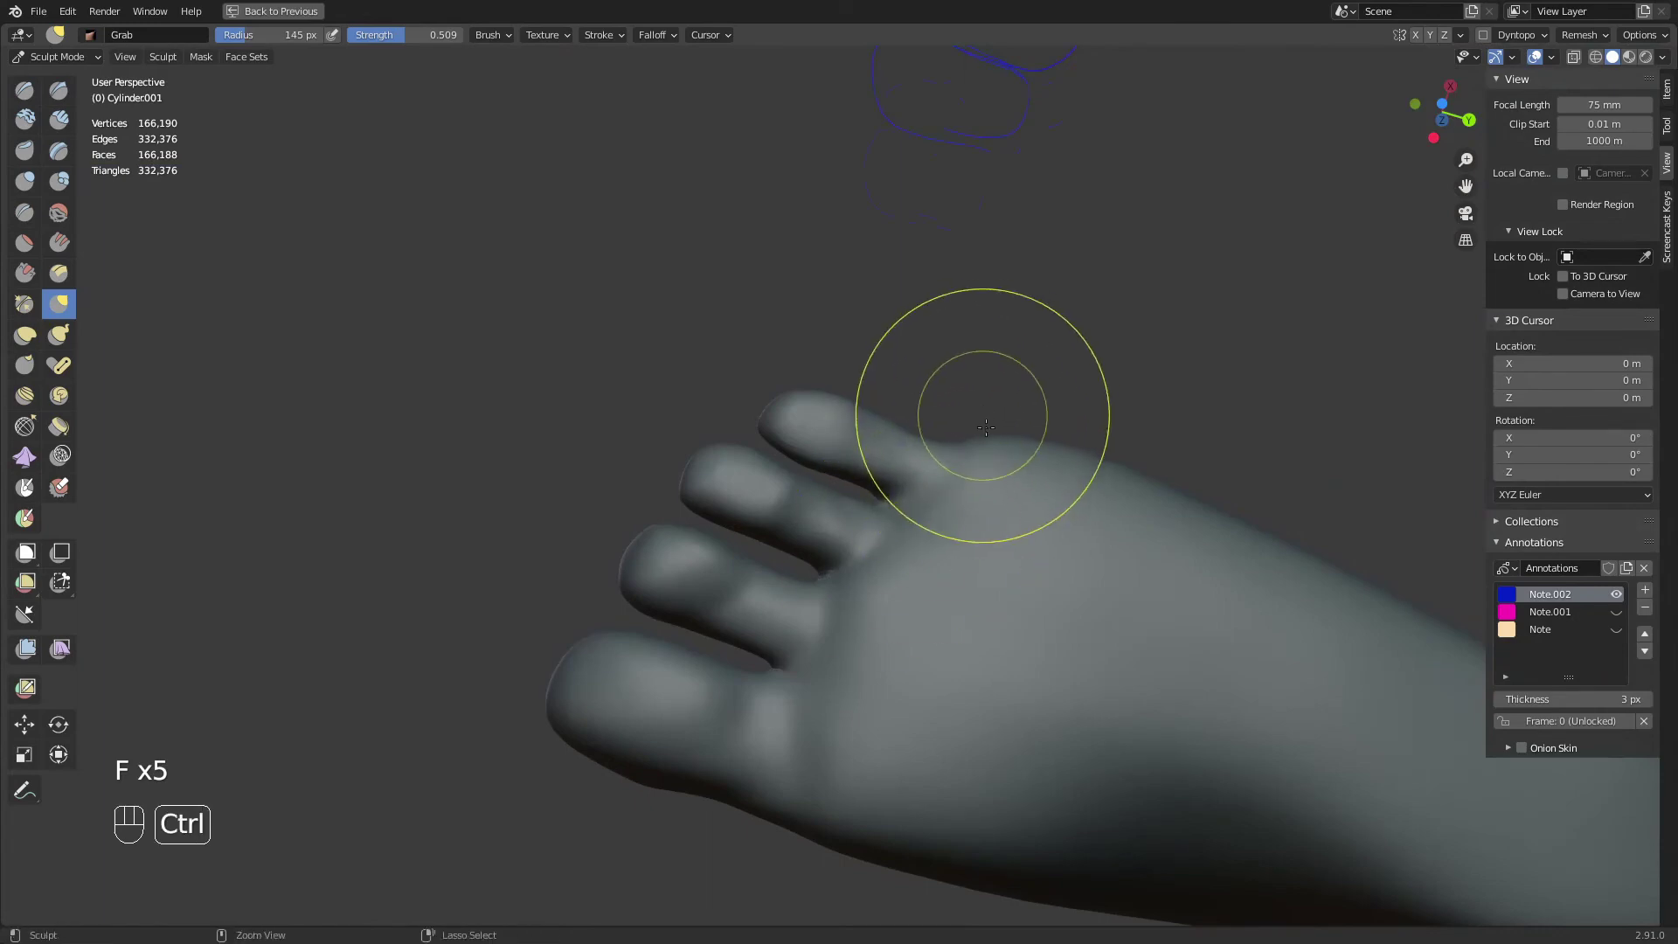
{"action": "middle_click_drag", "start_coordinate": [986, 427], "coordinate": [913, 627], "text": "ctrl"}
{"action": "middle_click_drag", "start_coordinate": [915, 705], "coordinate": [921, 717]}
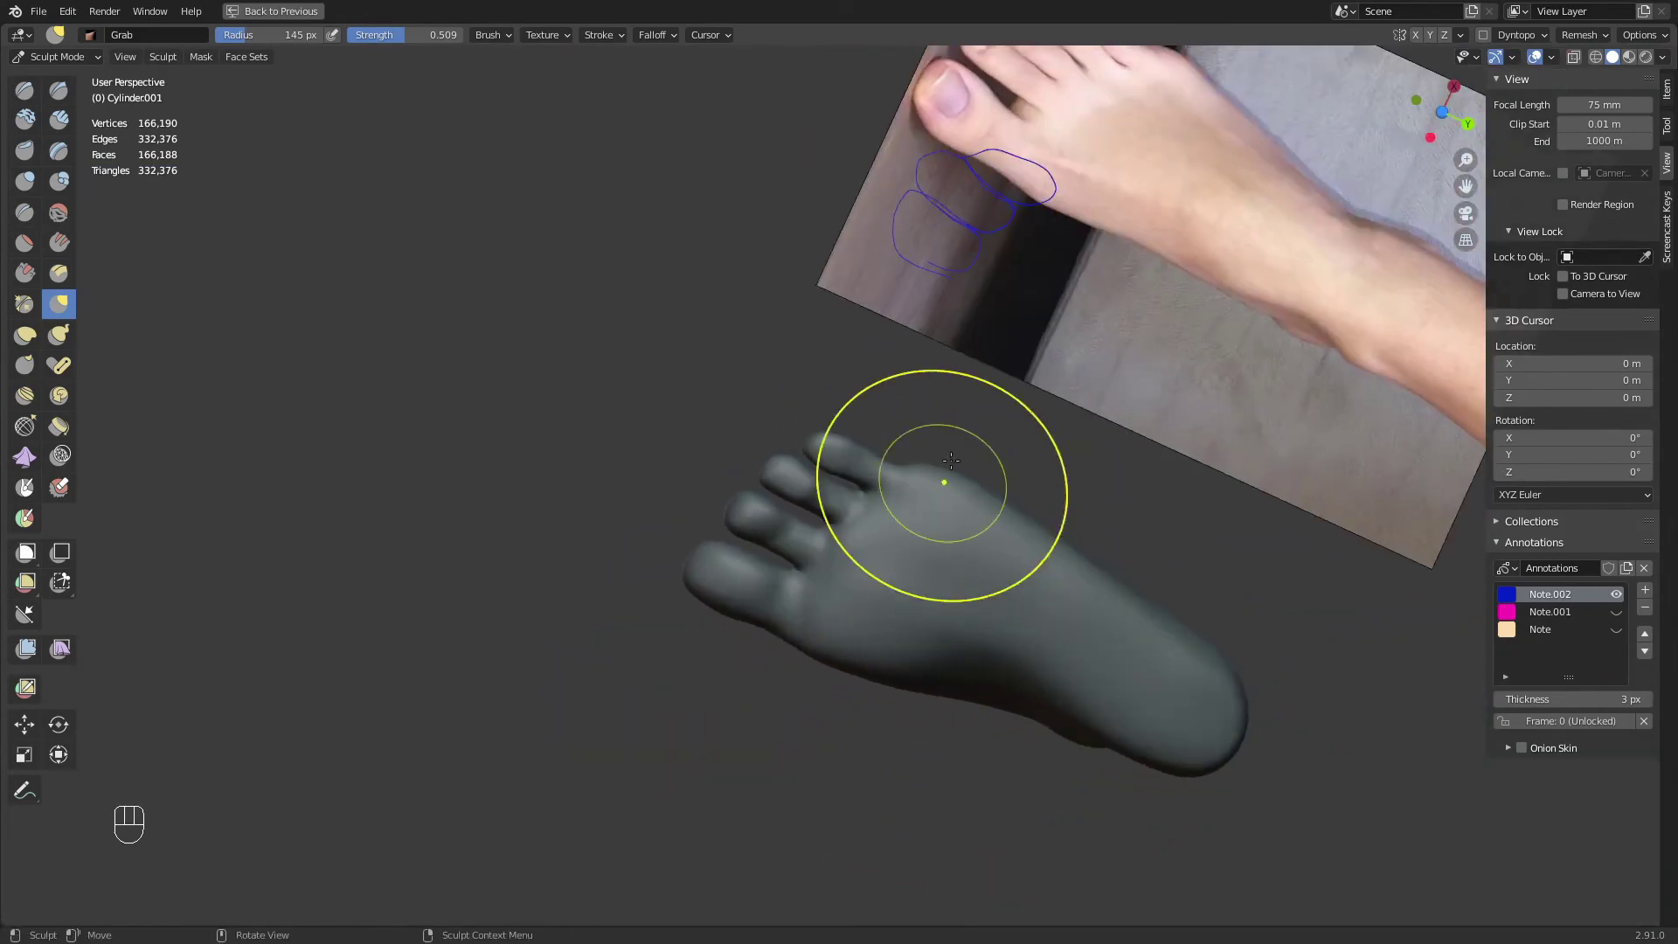
{"action": "middle_click_drag", "start_coordinate": [951, 459], "coordinate": [952, 600]}
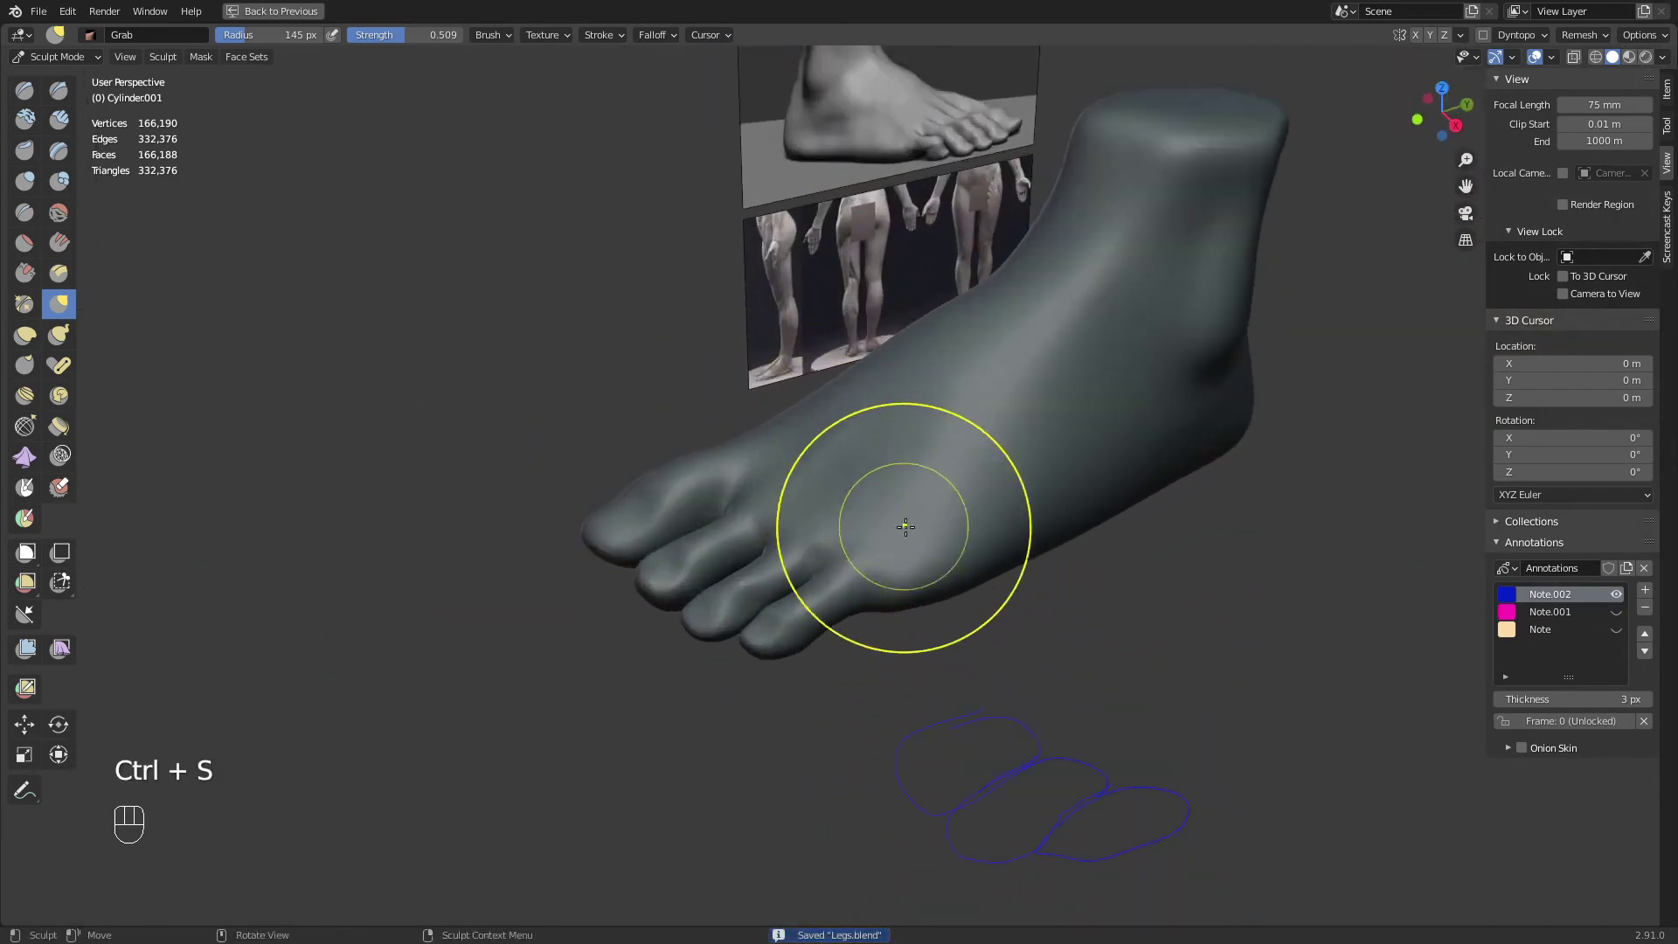
{"action": "middle_click_drag", "start_coordinate": [909, 546], "coordinate": [868, 463]}
Mask the forefoot and its four toes from the top view, leaving a strip along the outer edge unmasked
{"action": "key", "text": "KP_7"}
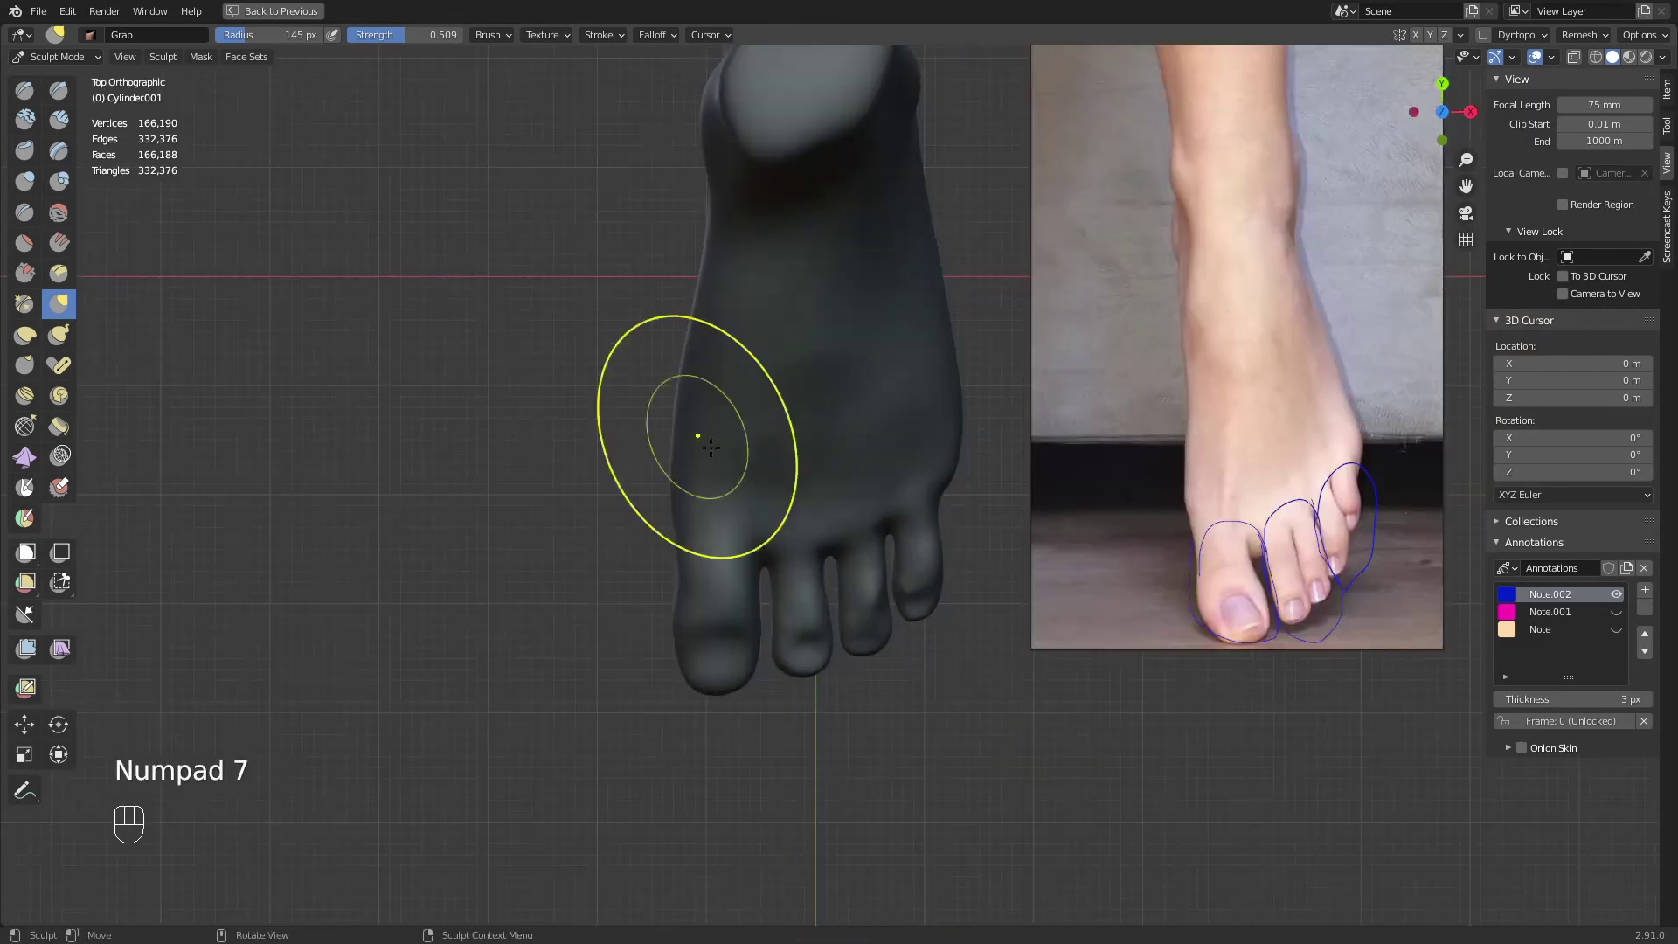
{"action": "mouse_move", "coordinate": [942, 509]}
{"action": "left_mouse_down", "text": "ctrl+shift"}
{"action": "mouse_move", "coordinate": [281, 712]}
{"action": "mouse_move", "coordinate": [798, 344]}
{"action": "mouse_move", "coordinate": [899, 334]}
{"action": "left_mouse_up", "text": "ctrl+shift"}
{"action": "middle_click_drag", "start_coordinate": [1115, 666], "coordinate": [1115, 616], "text": "ctrl"}
{"action": "middle_click_drag", "start_coordinate": [1115, 617], "coordinate": [942, 604], "text": "shift"}
Pull the fifth toe forward out of the unmasked outer edge with the Grab brush at 121 px and 158 px
{"action": "left_click_drag", "start_coordinate": [859, 460], "coordinate": [847, 444]}
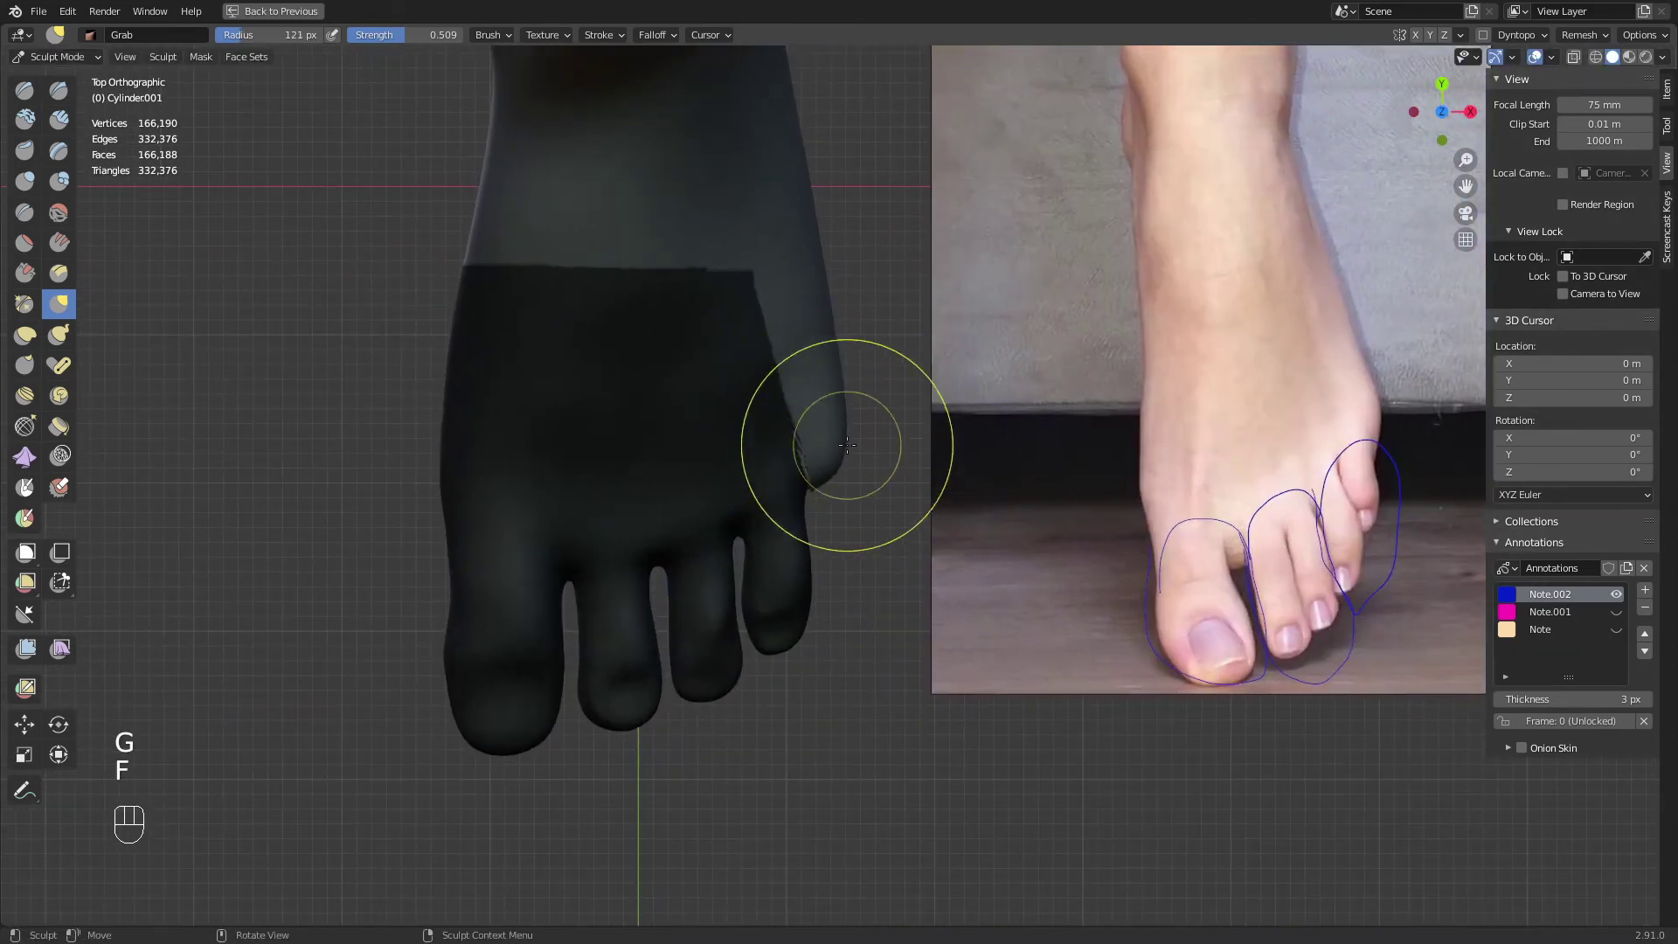
{"action": "key", "text": "f"}
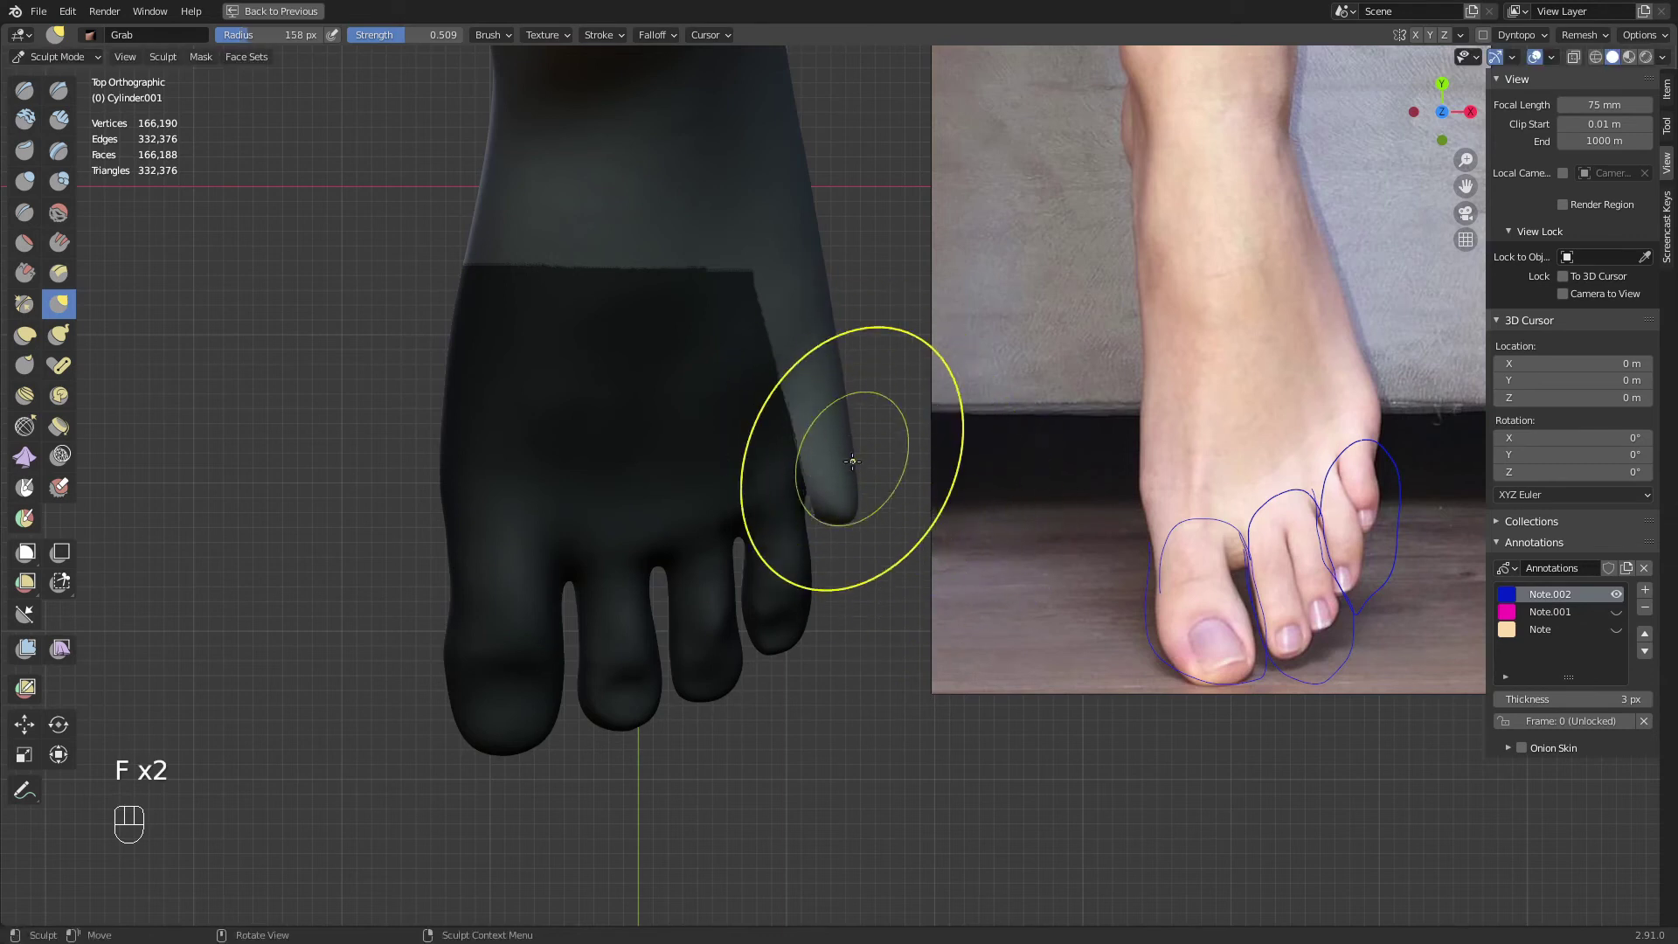
{"action": "left_click", "coordinate": [854, 531]}
{"action": "left_click_drag", "start_coordinate": [854, 530], "coordinate": [849, 559]}
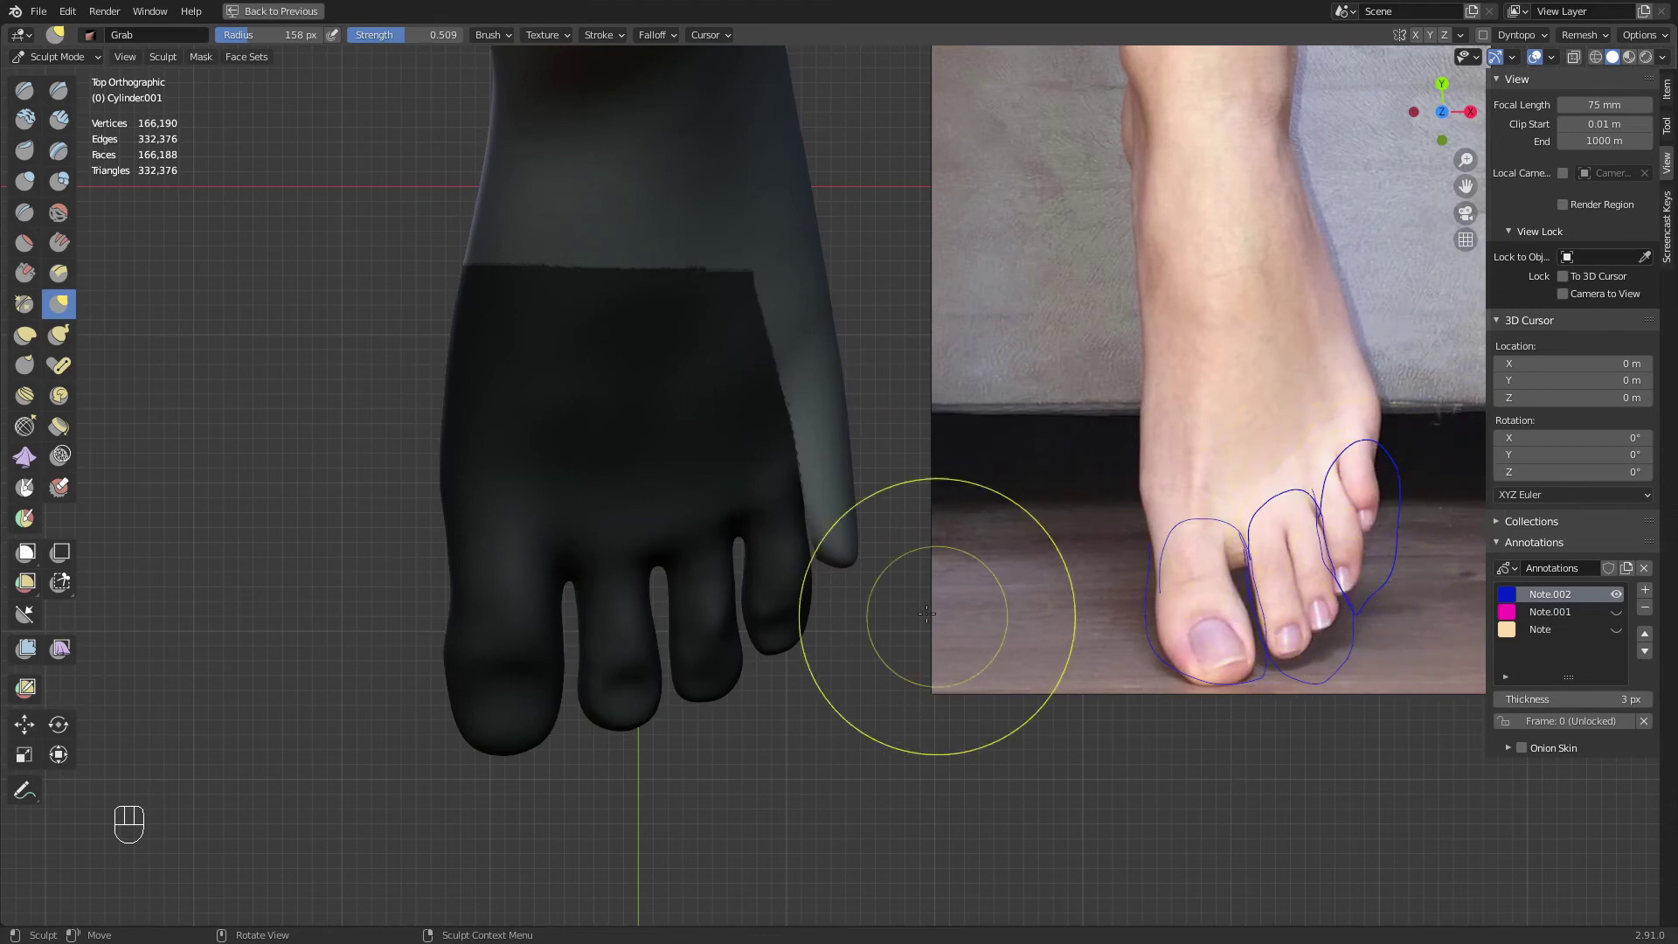
Shape the fifth toe's tip and inner side from the top view with the Grab brush at 67 px and 77 px
{"action": "middle_click_drag", "start_coordinate": [838, 564], "coordinate": [679, 525], "text": "shift"}
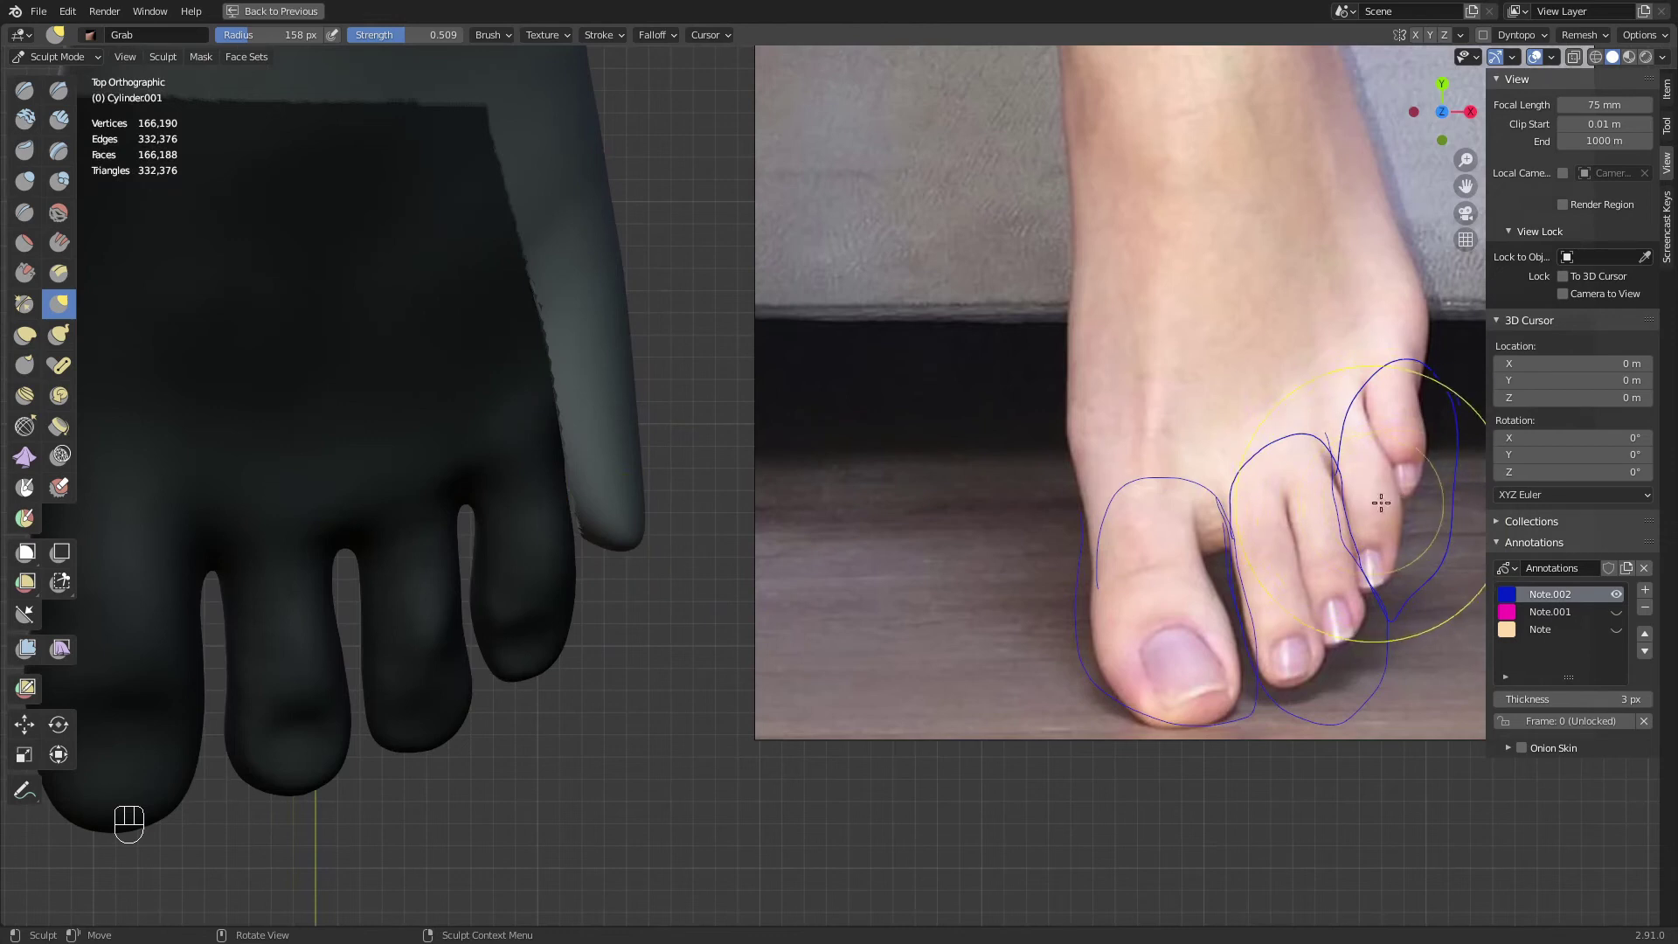
{"action": "key", "text": "f"}
{"action": "left_click", "coordinate": [574, 525]}
{"action": "middle_click_drag", "start_coordinate": [574, 524], "coordinate": [626, 496], "text": "shift"}
{"action": "key", "text": "f"}
{"action": "left_click", "coordinate": [605, 542]}
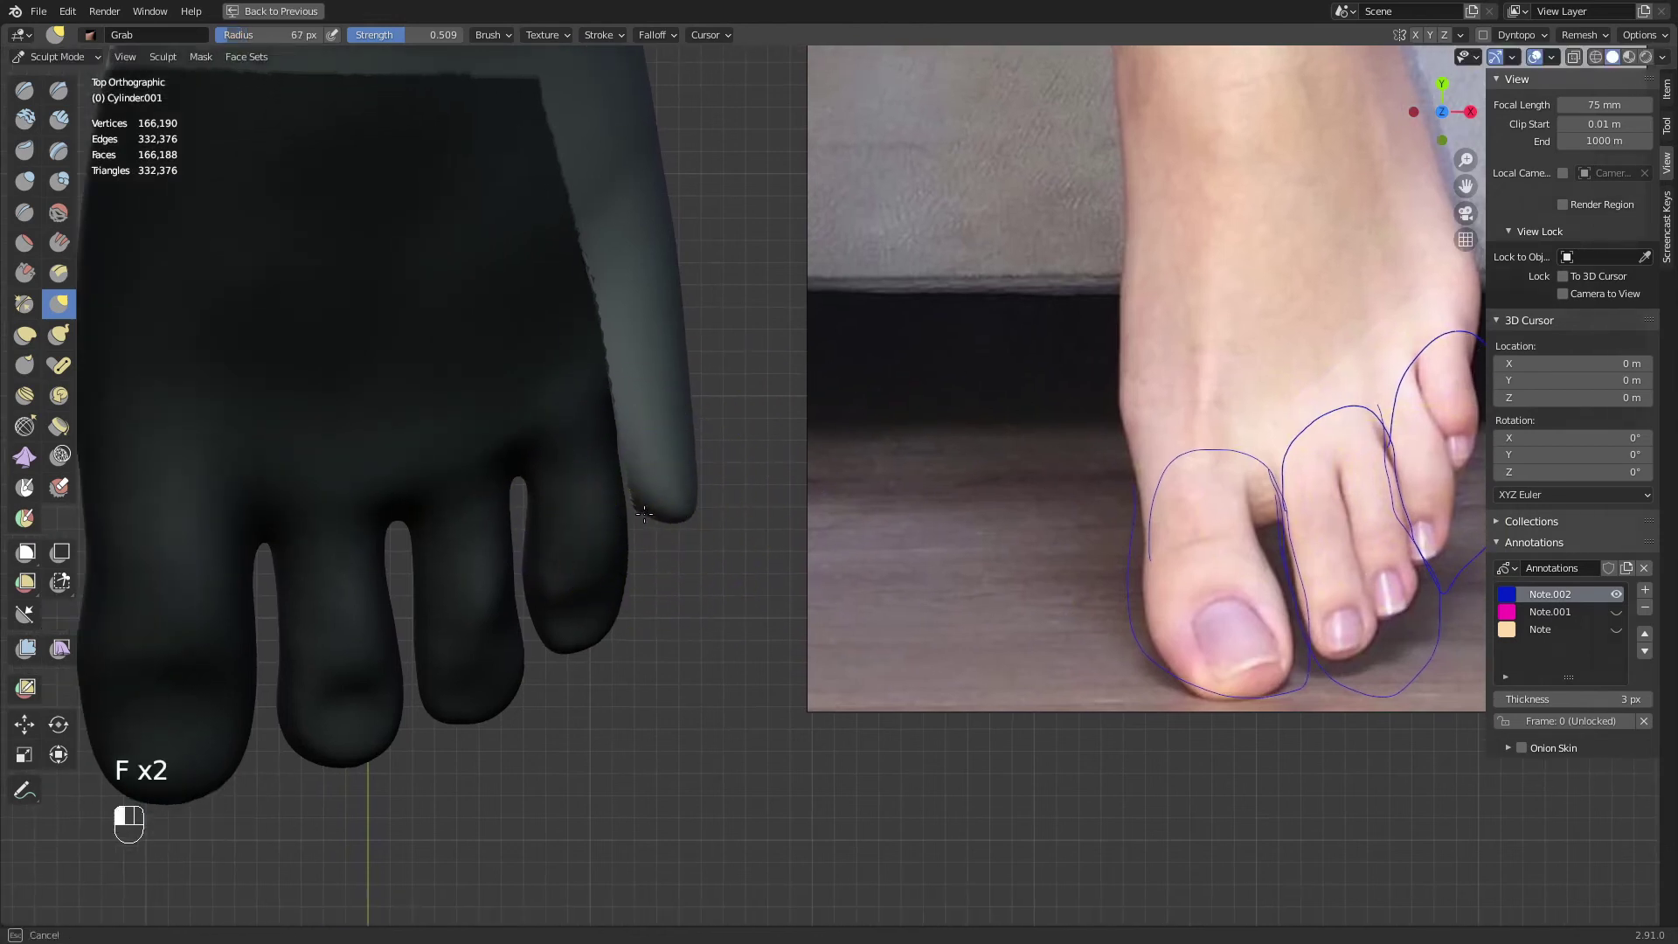
{"action": "key", "text": "f"}
{"action": "left_click", "coordinate": [619, 452]}
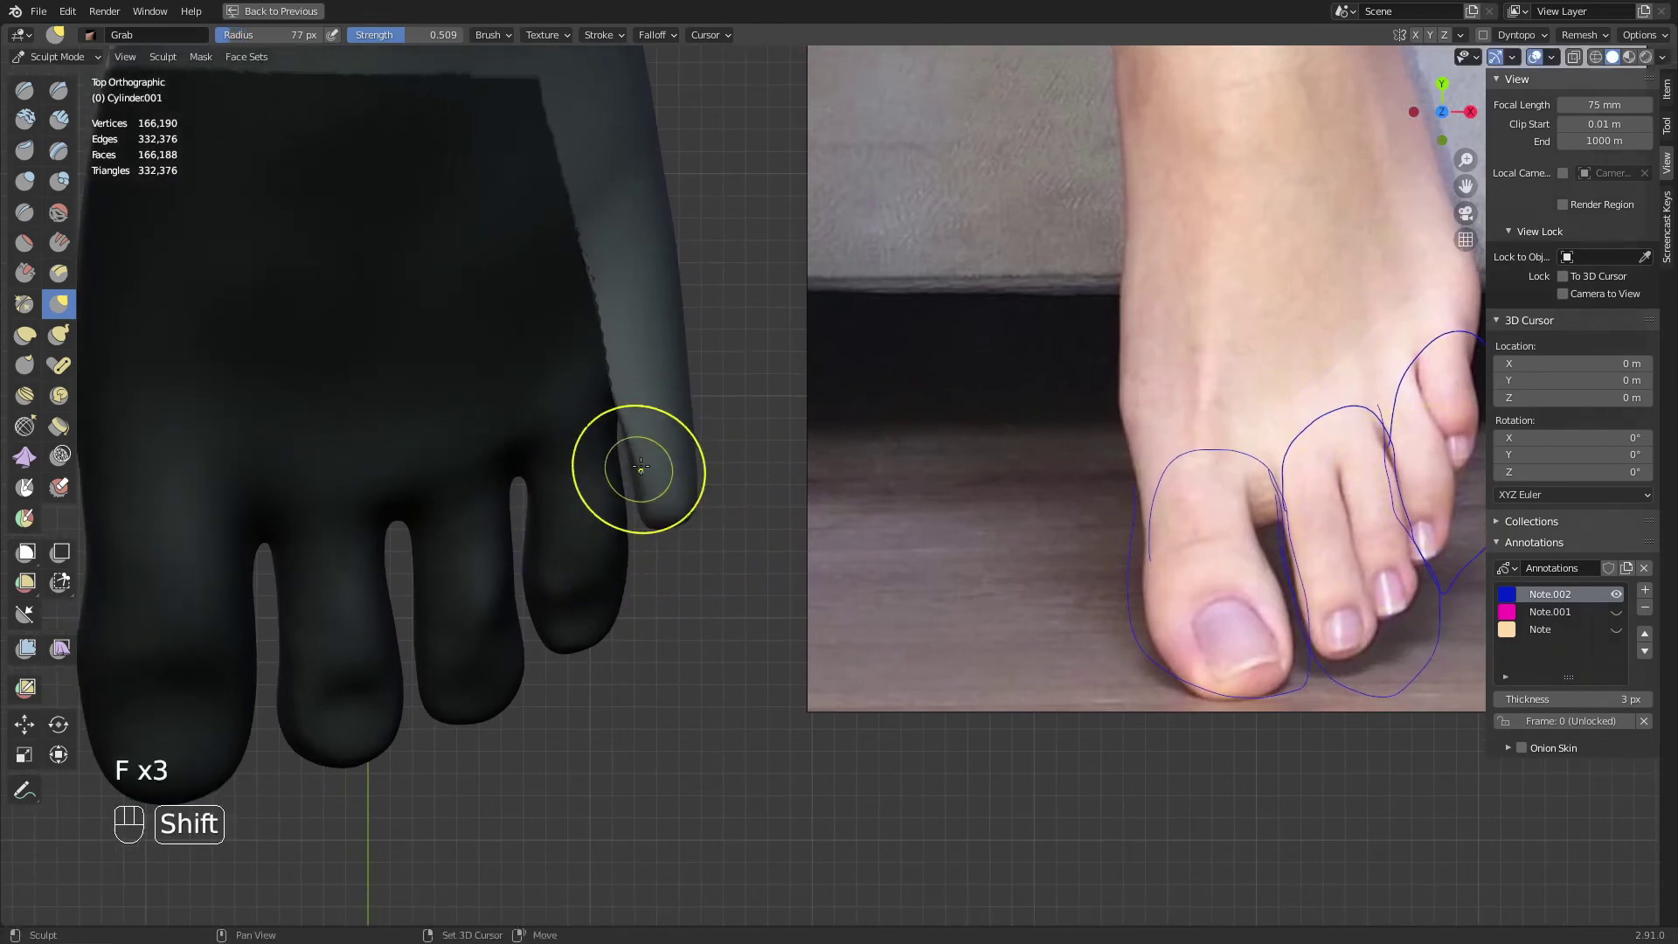
Smooth the fifth toe's inner side and widen its tip outward with the Grab brush at a 114 px radius
{"action": "key", "text": "f"}
{"action": "left_click", "coordinate": [627, 403]}
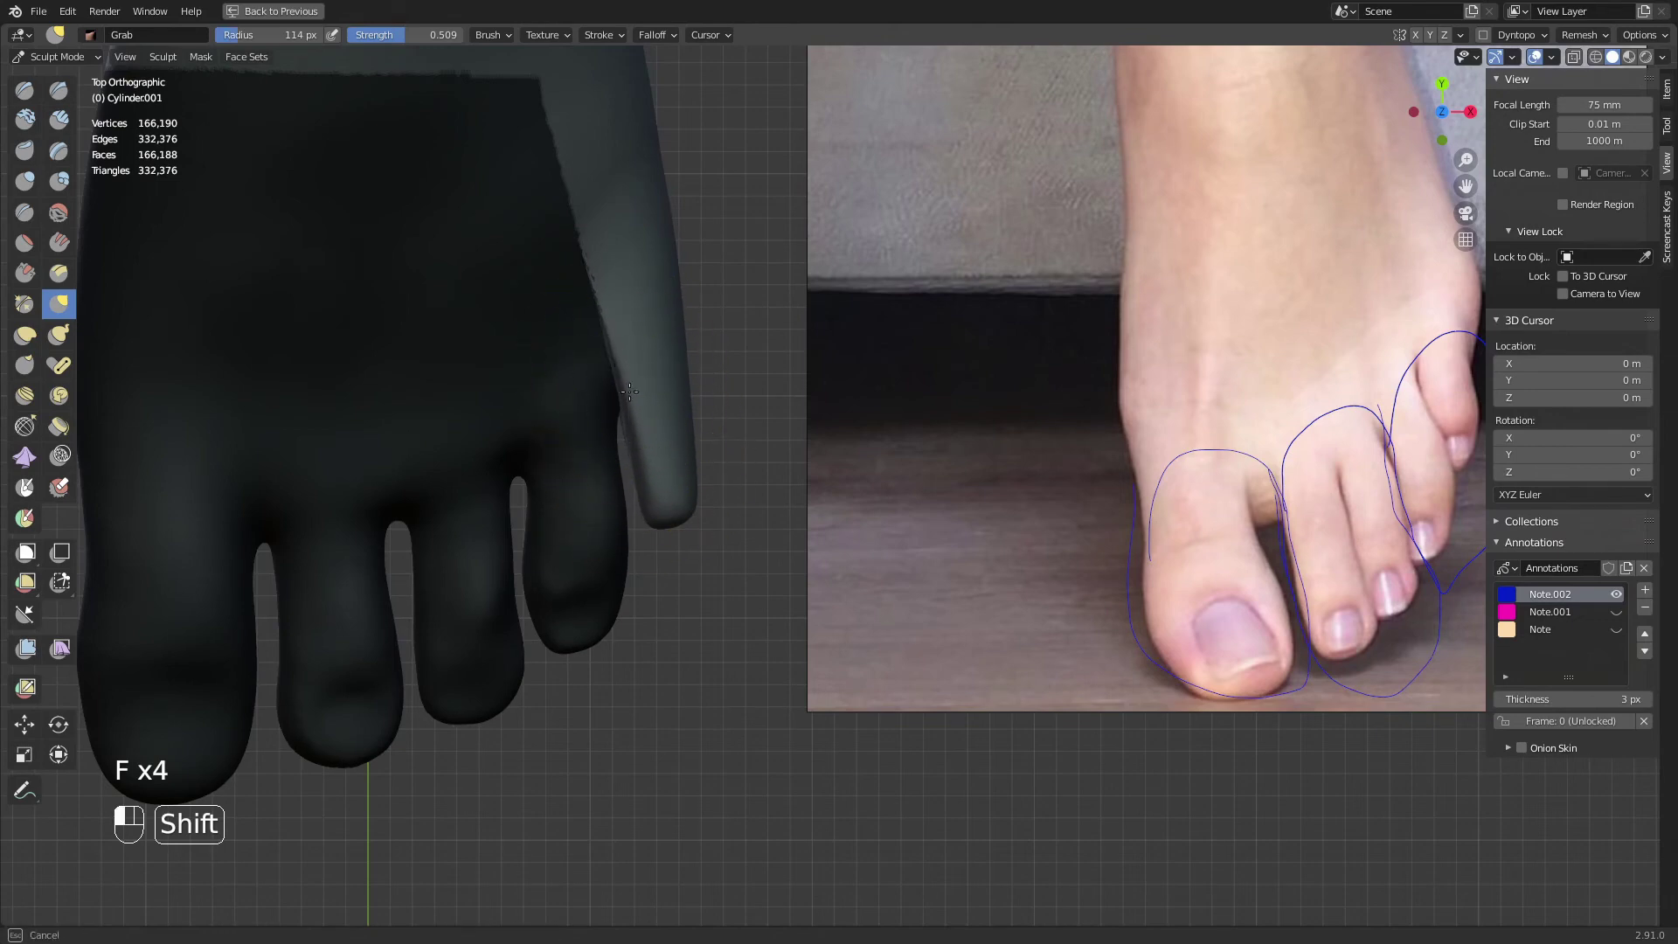
{"action": "key", "text": "f"}
{"action": "left_click", "coordinate": [630, 486]}
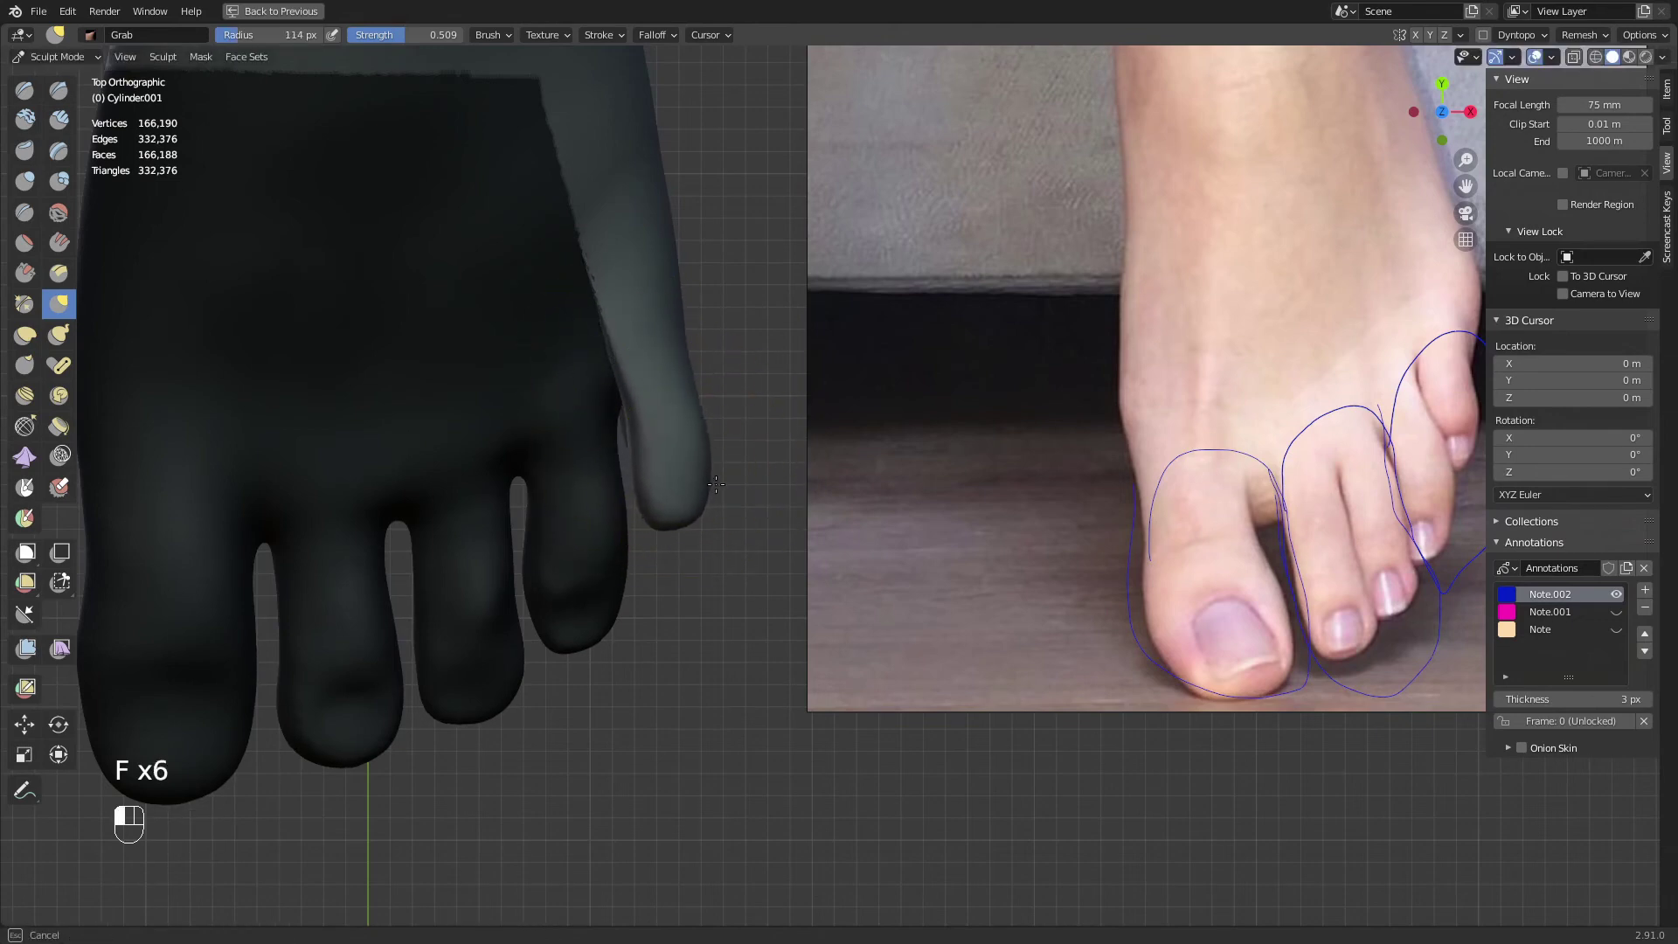
{"action": "middle_click_drag", "start_coordinate": [710, 422], "coordinate": [685, 566], "text": "ctrl"}
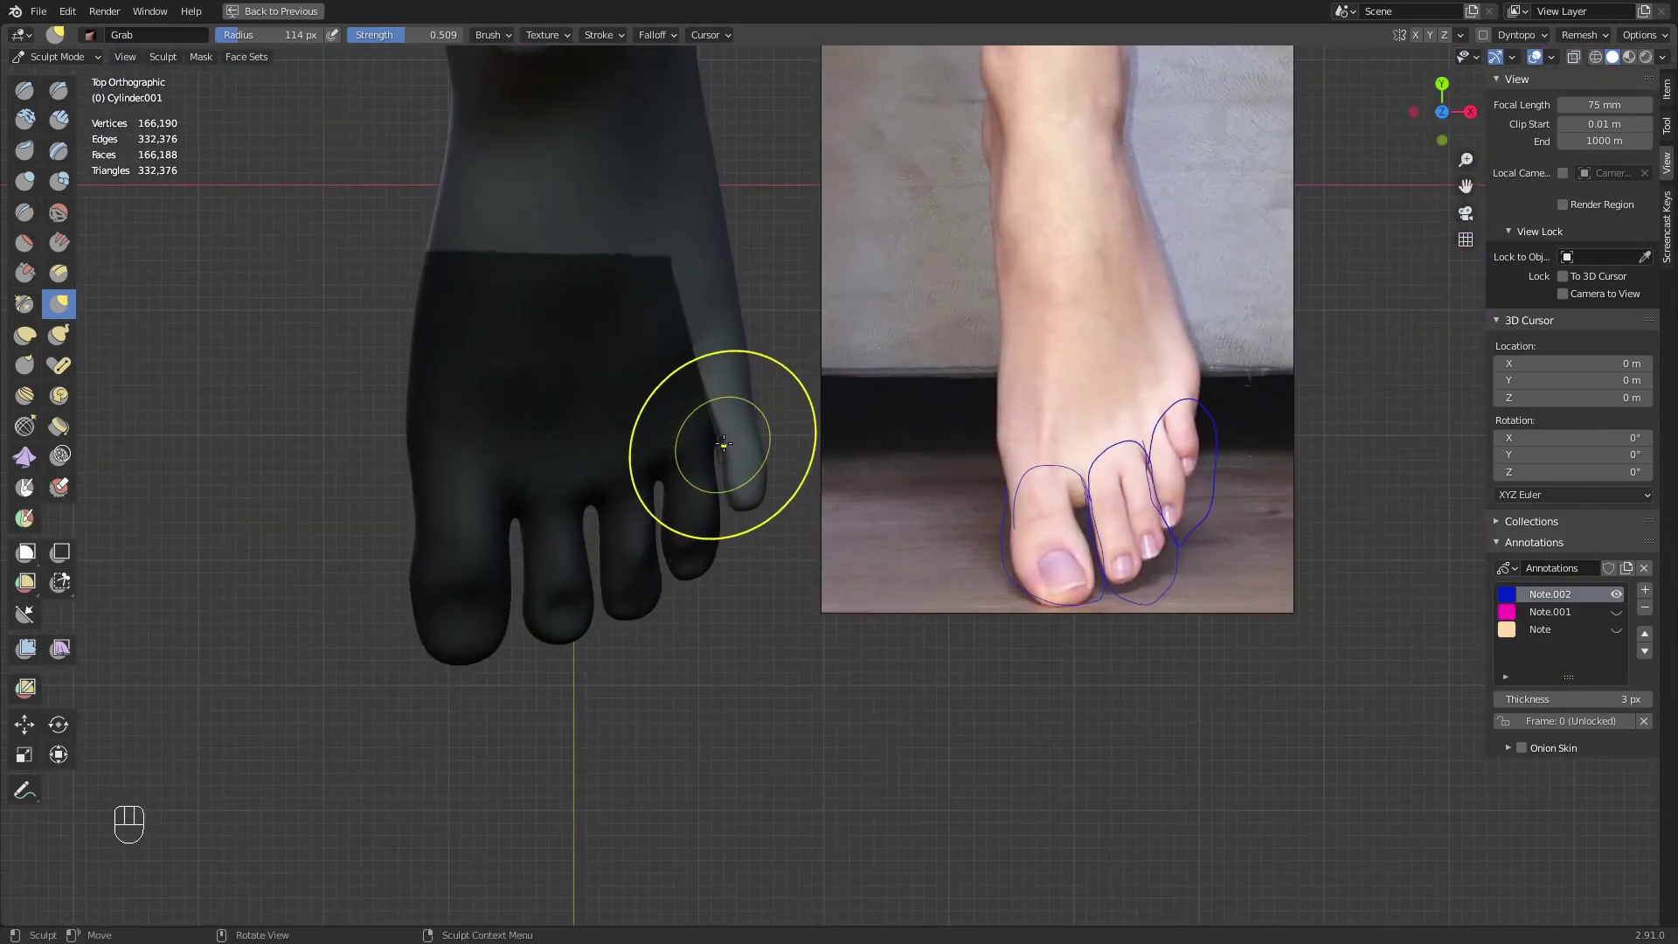
Clear the mask from the foot and remesh it with the fifth toe pulled out
{"action": "middle_click_drag", "start_coordinate": [724, 444], "coordinate": [773, 521], "text": "ctrl"}
{"action": "key", "text": "f"}
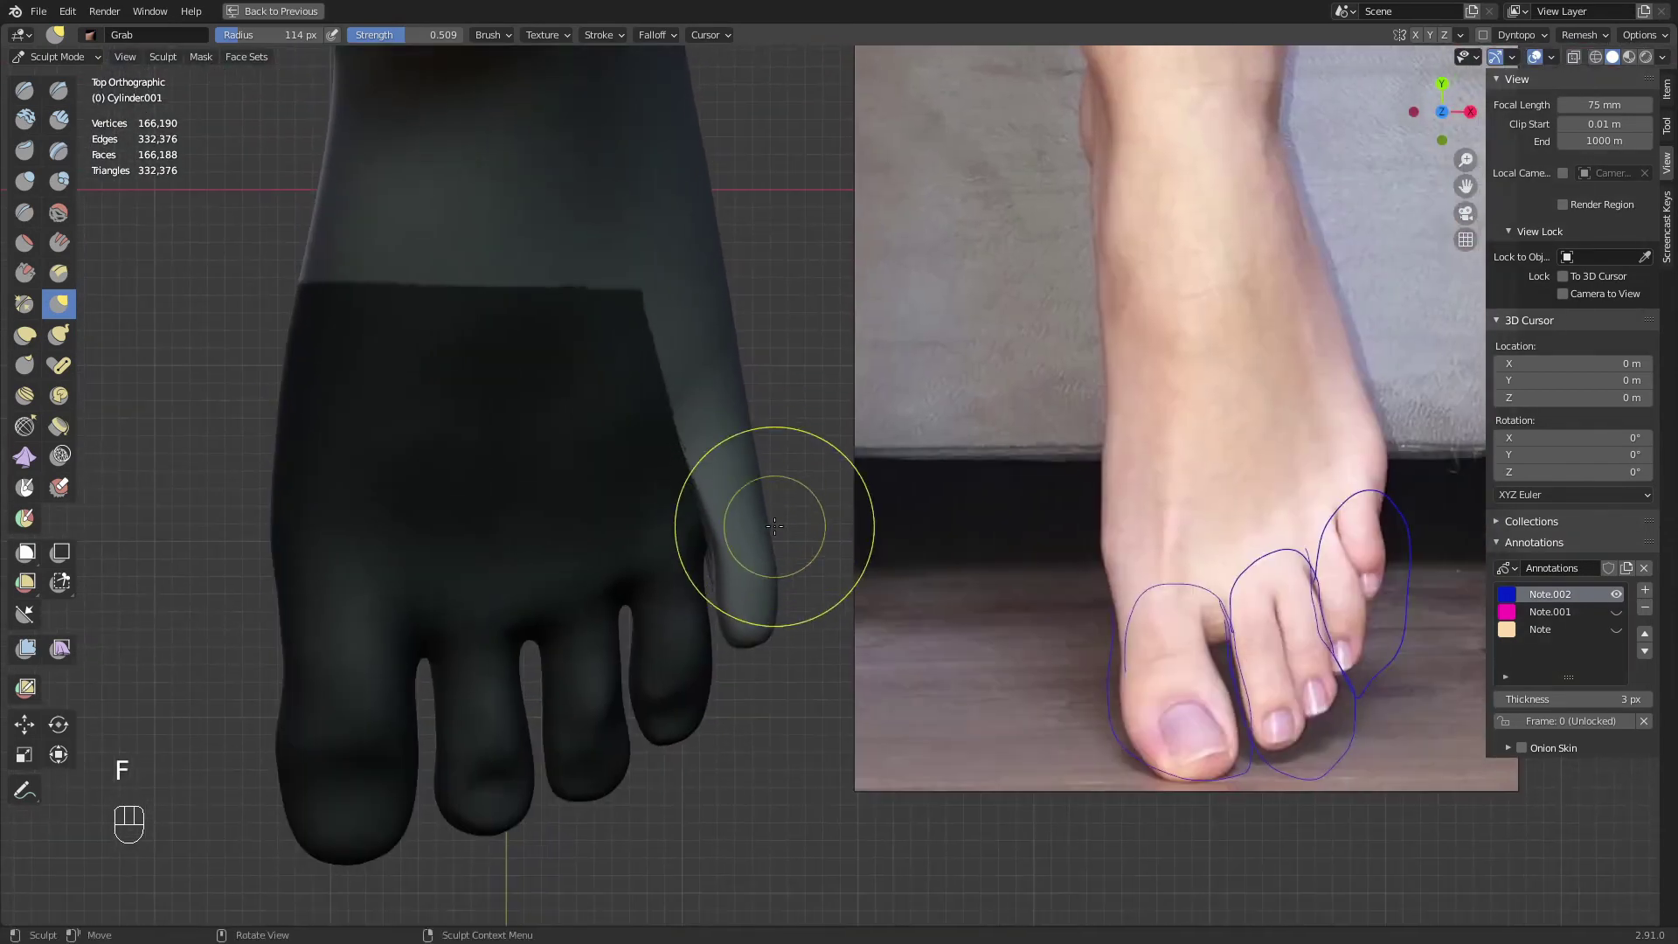
{"action": "middle_click_drag", "start_coordinate": [824, 584], "coordinate": [850, 508], "text": "shift"}
{"action": "key", "text": "a"}
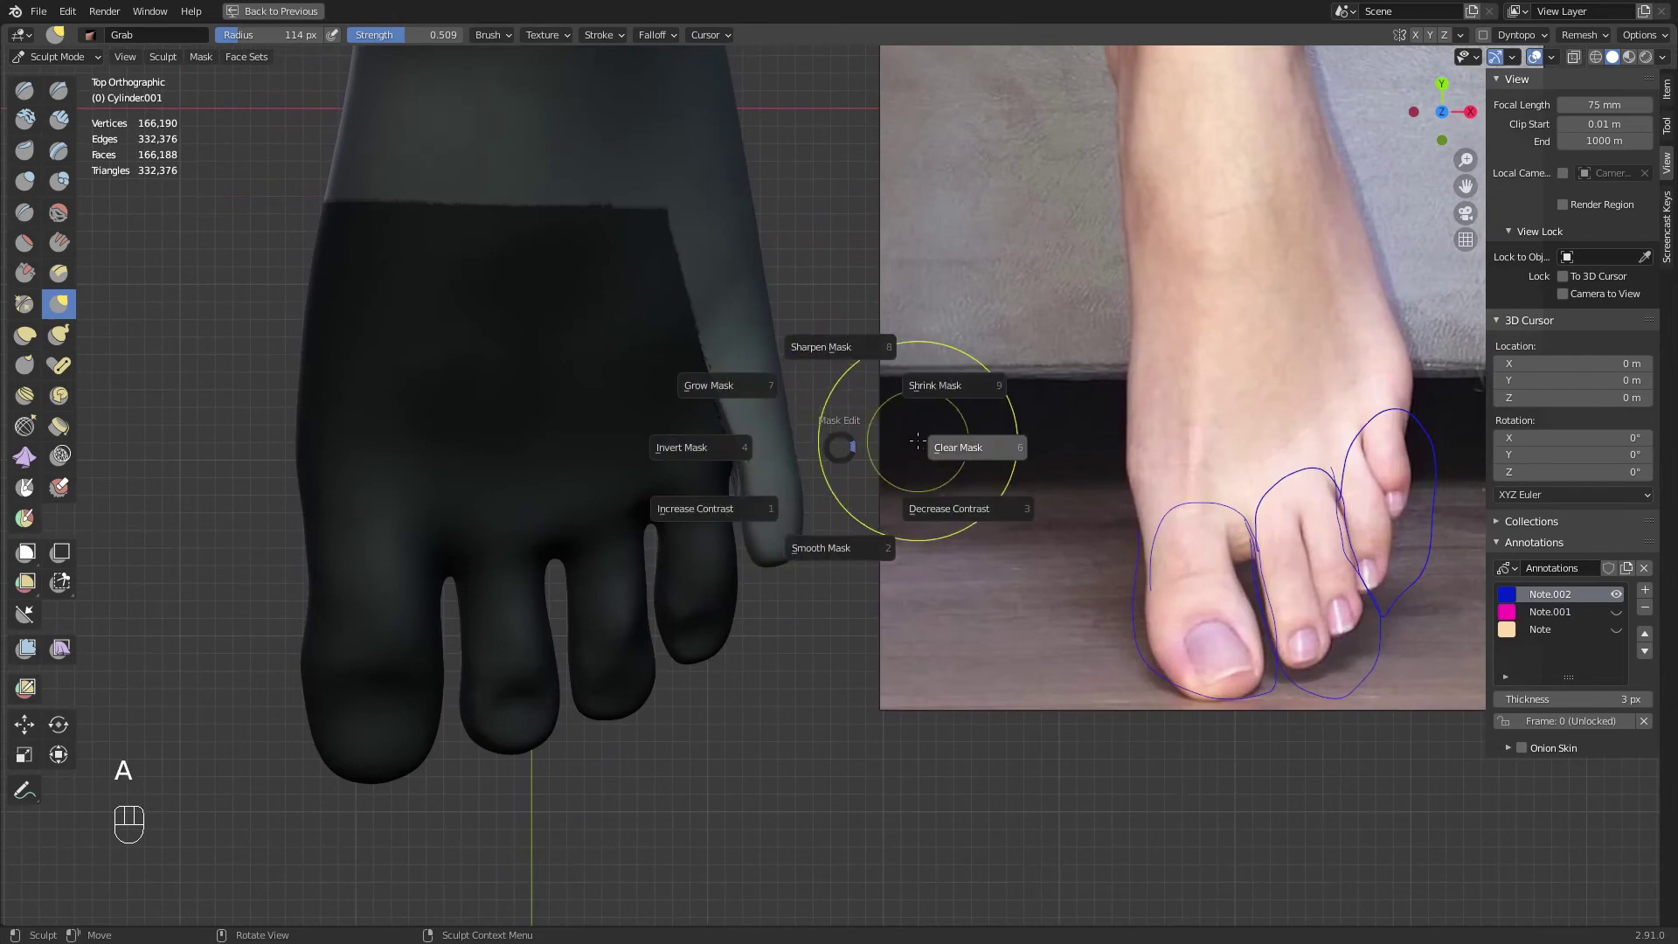
{"action": "left_click", "coordinate": [926, 447]}
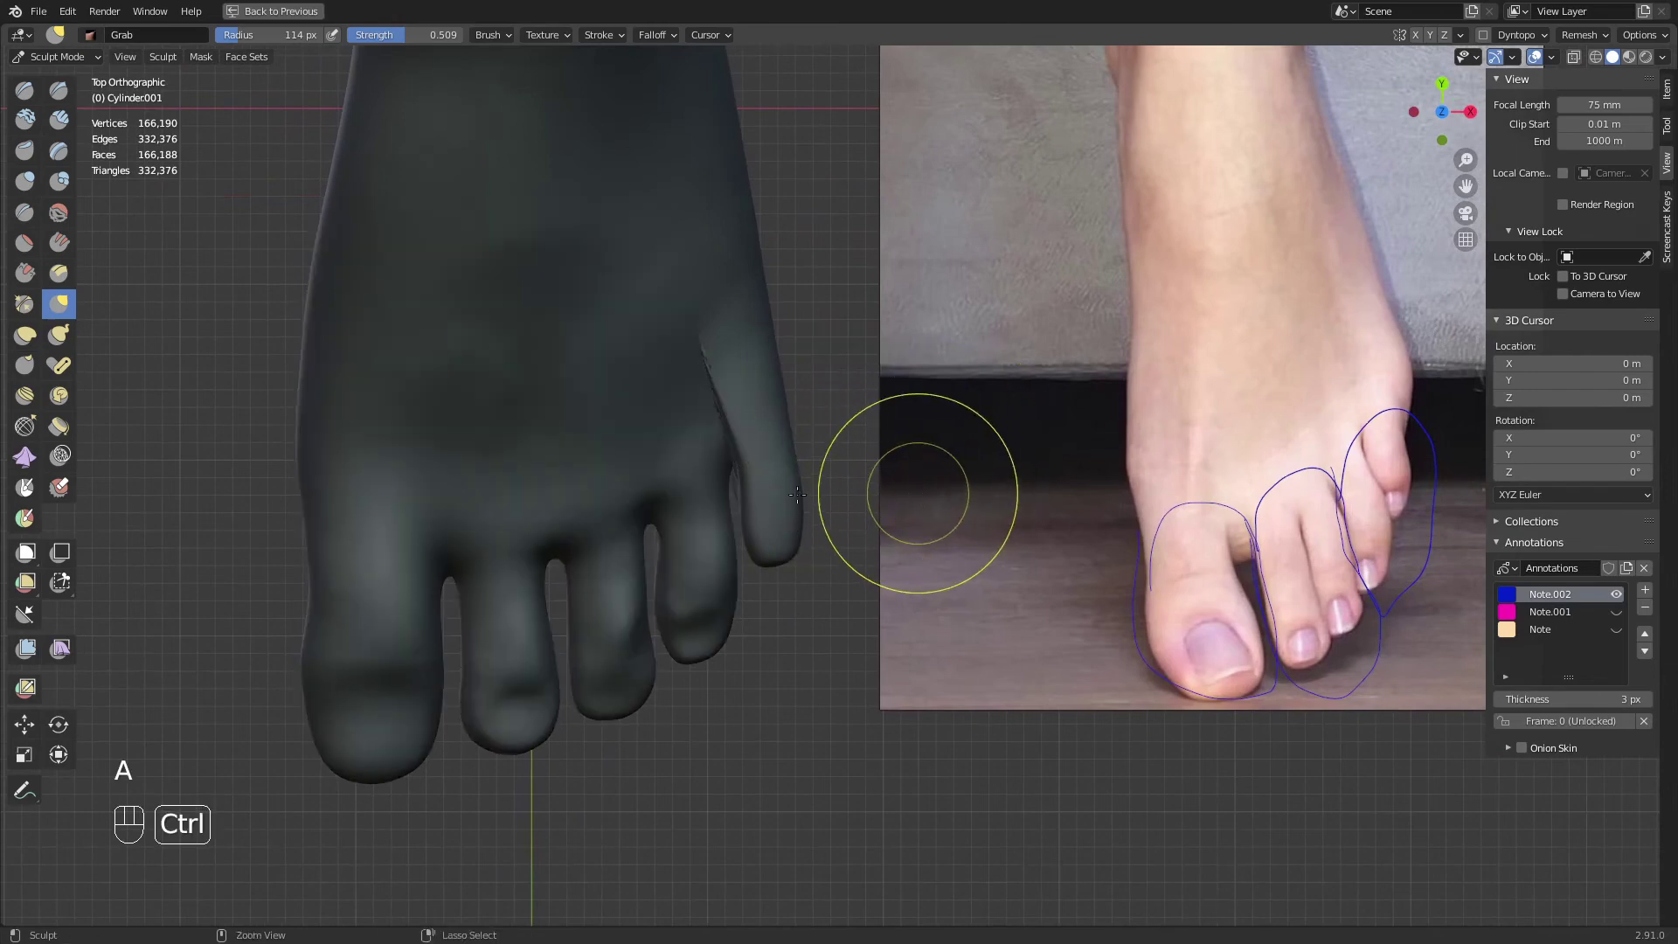
{"action": "key", "text": "ctrl+r"}
{"action": "scroll", "coordinate": [739, 474], "scroll_direction": "up", "scroll_amount": 2}
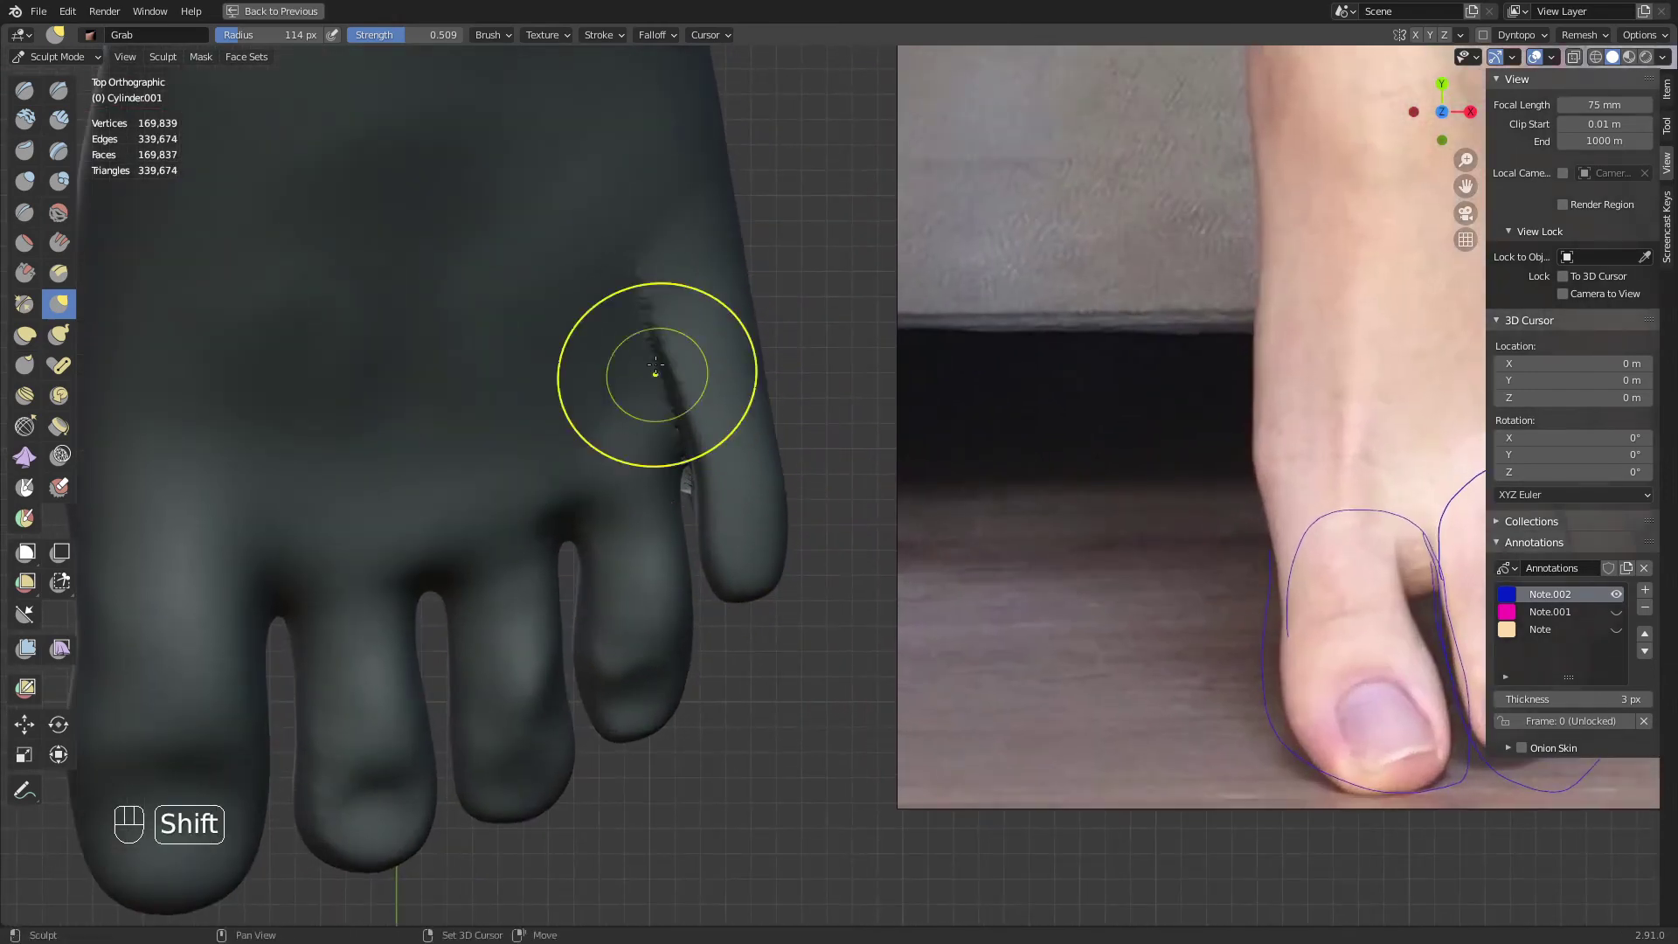
Pull the fifth toe's tip down from the right view with the Grab brush at a 193 px radius
{"action": "middle_click_drag", "start_coordinate": [705, 517], "coordinate": [564, 322]}
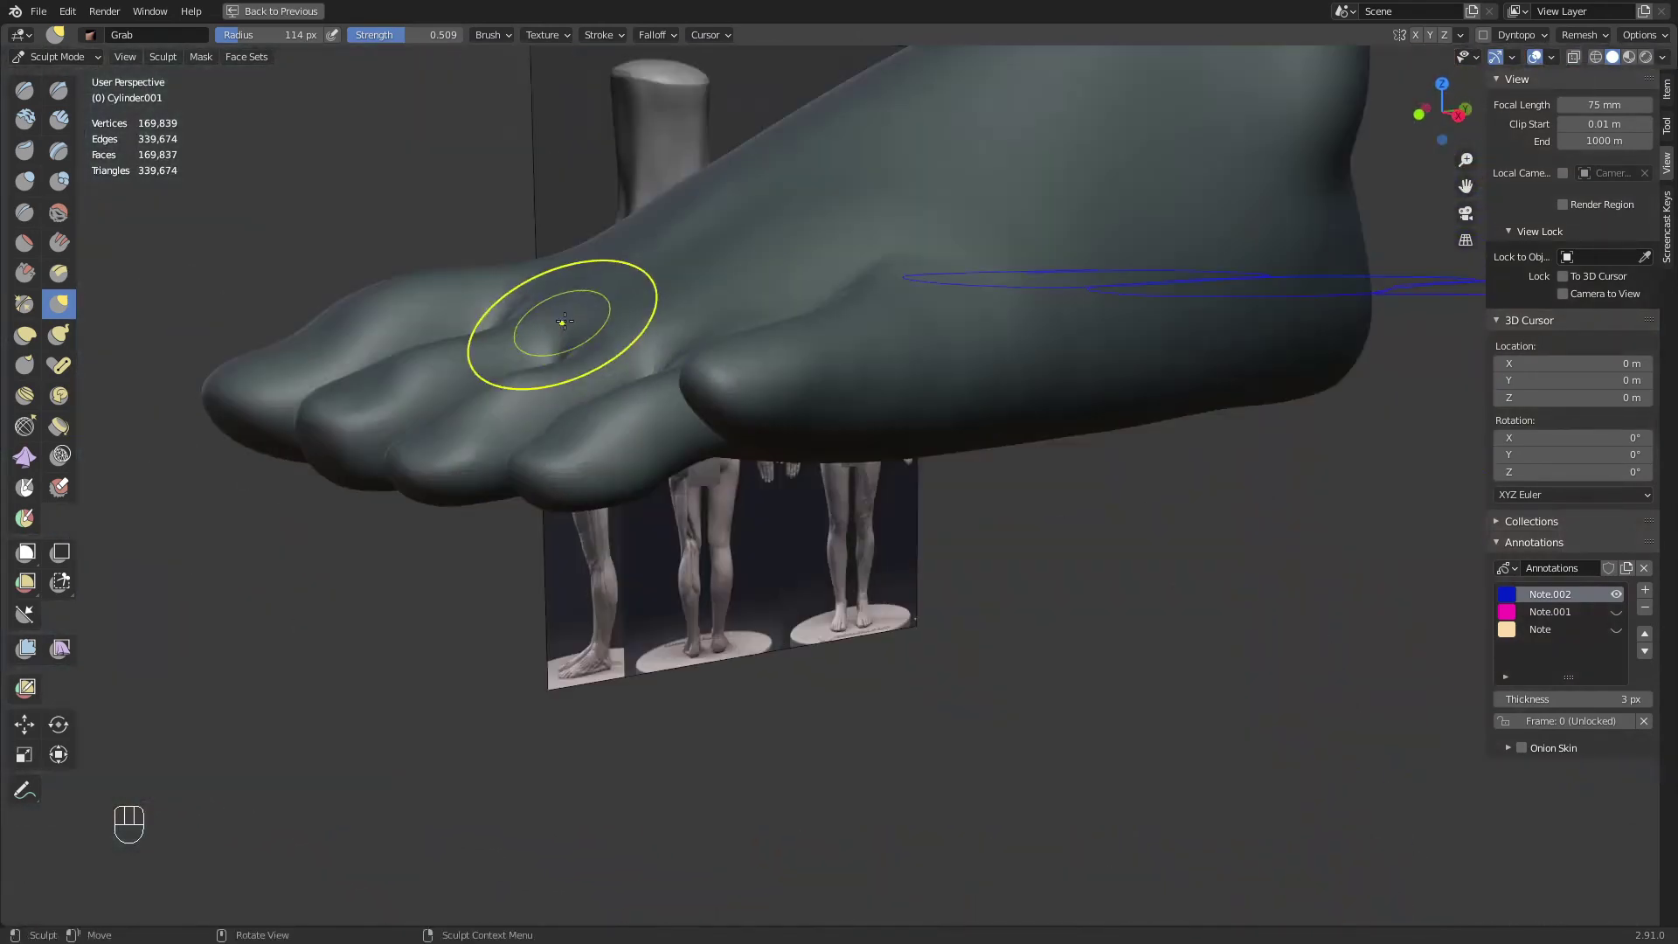
{"action": "key", "text": "KP_1"}
{"action": "key", "text": "KP_3"}
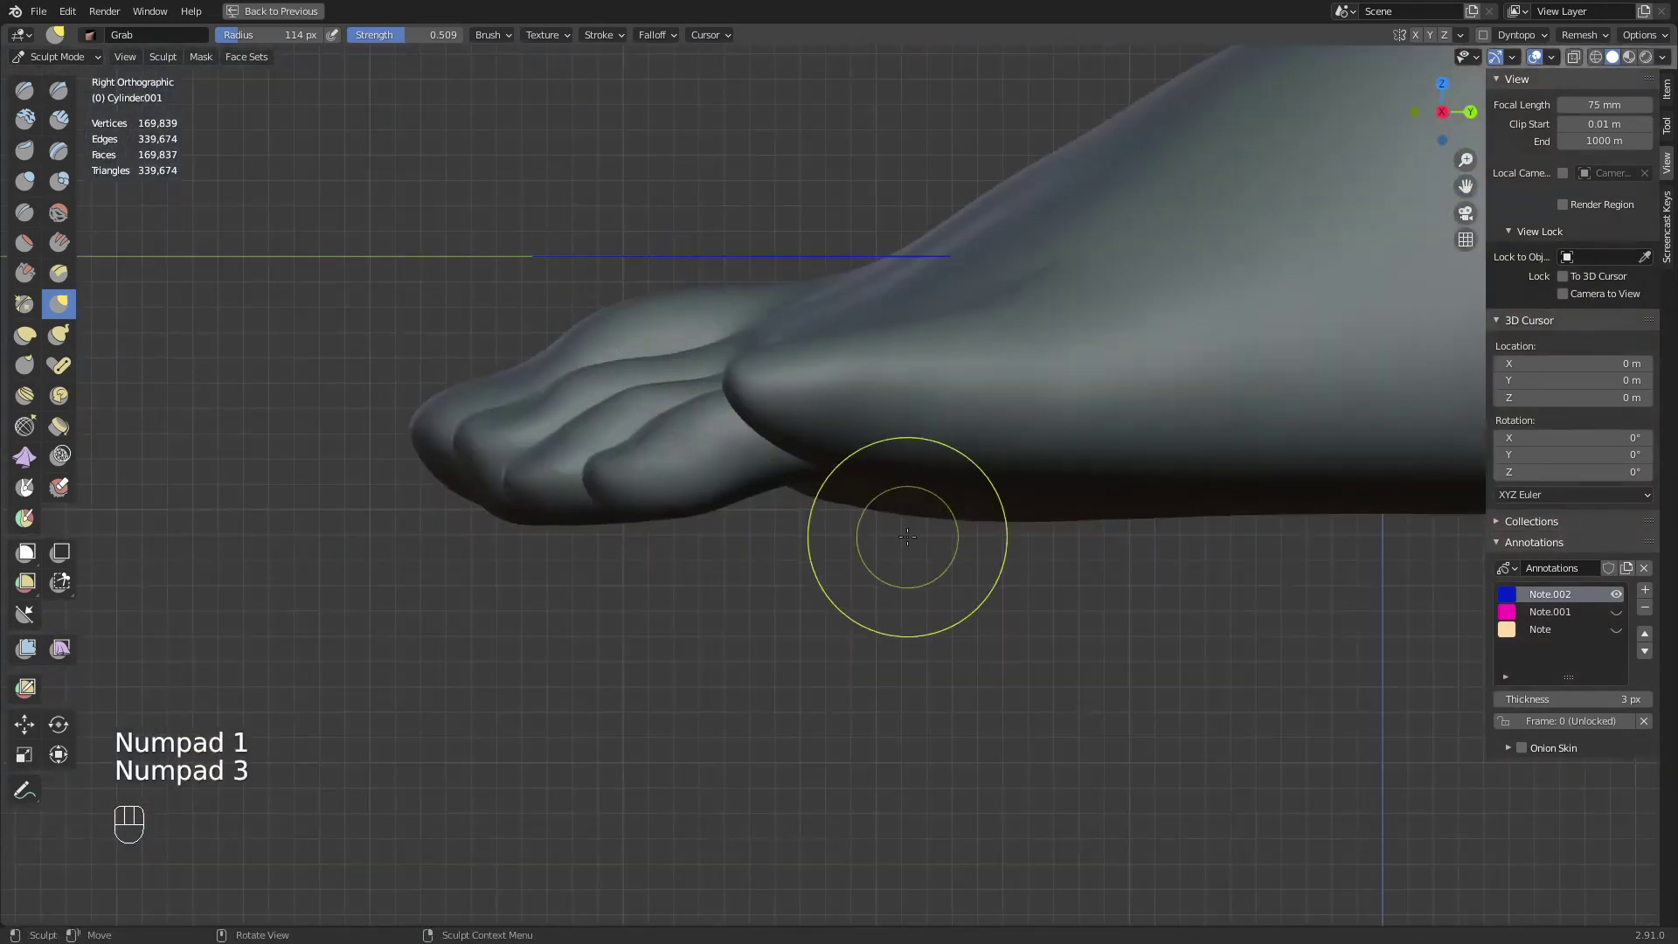
{"action": "key", "text": "g"}
{"action": "key", "text": "f"}
{"action": "key", "text": "f"}
{"action": "left_click", "coordinate": [730, 377]}
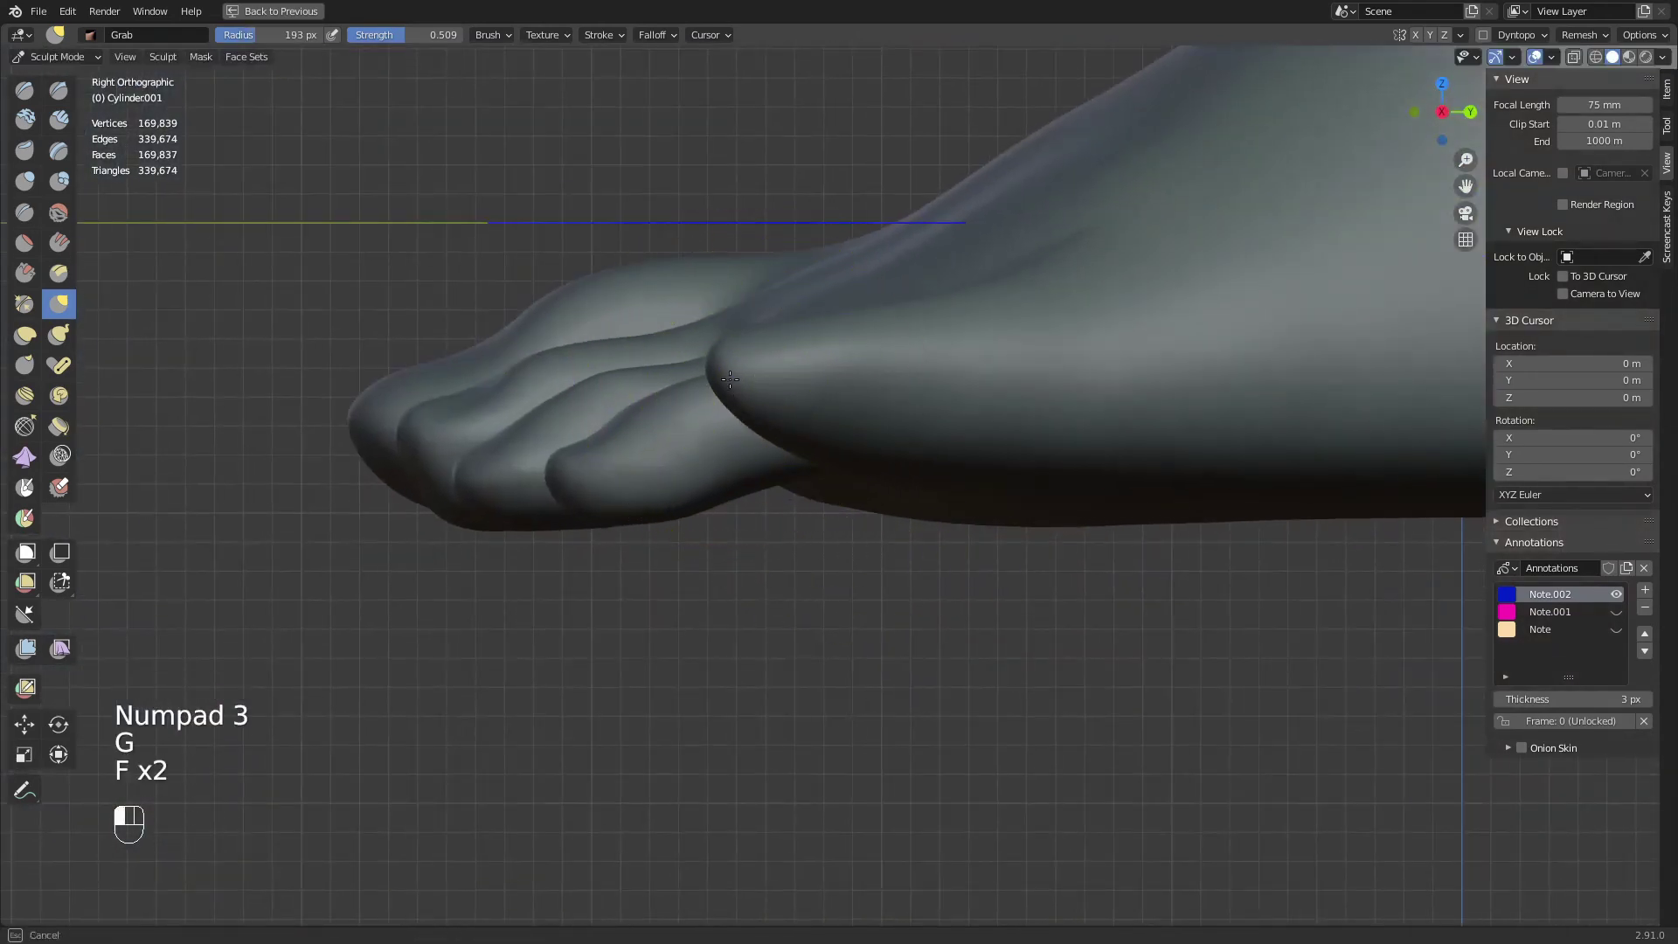
Lasso-mask the middle toes and adjoining forefoot from the top view, and lower the fifth toe from the right view with Grab at 256 px
{"action": "key", "text": "KP_7"}
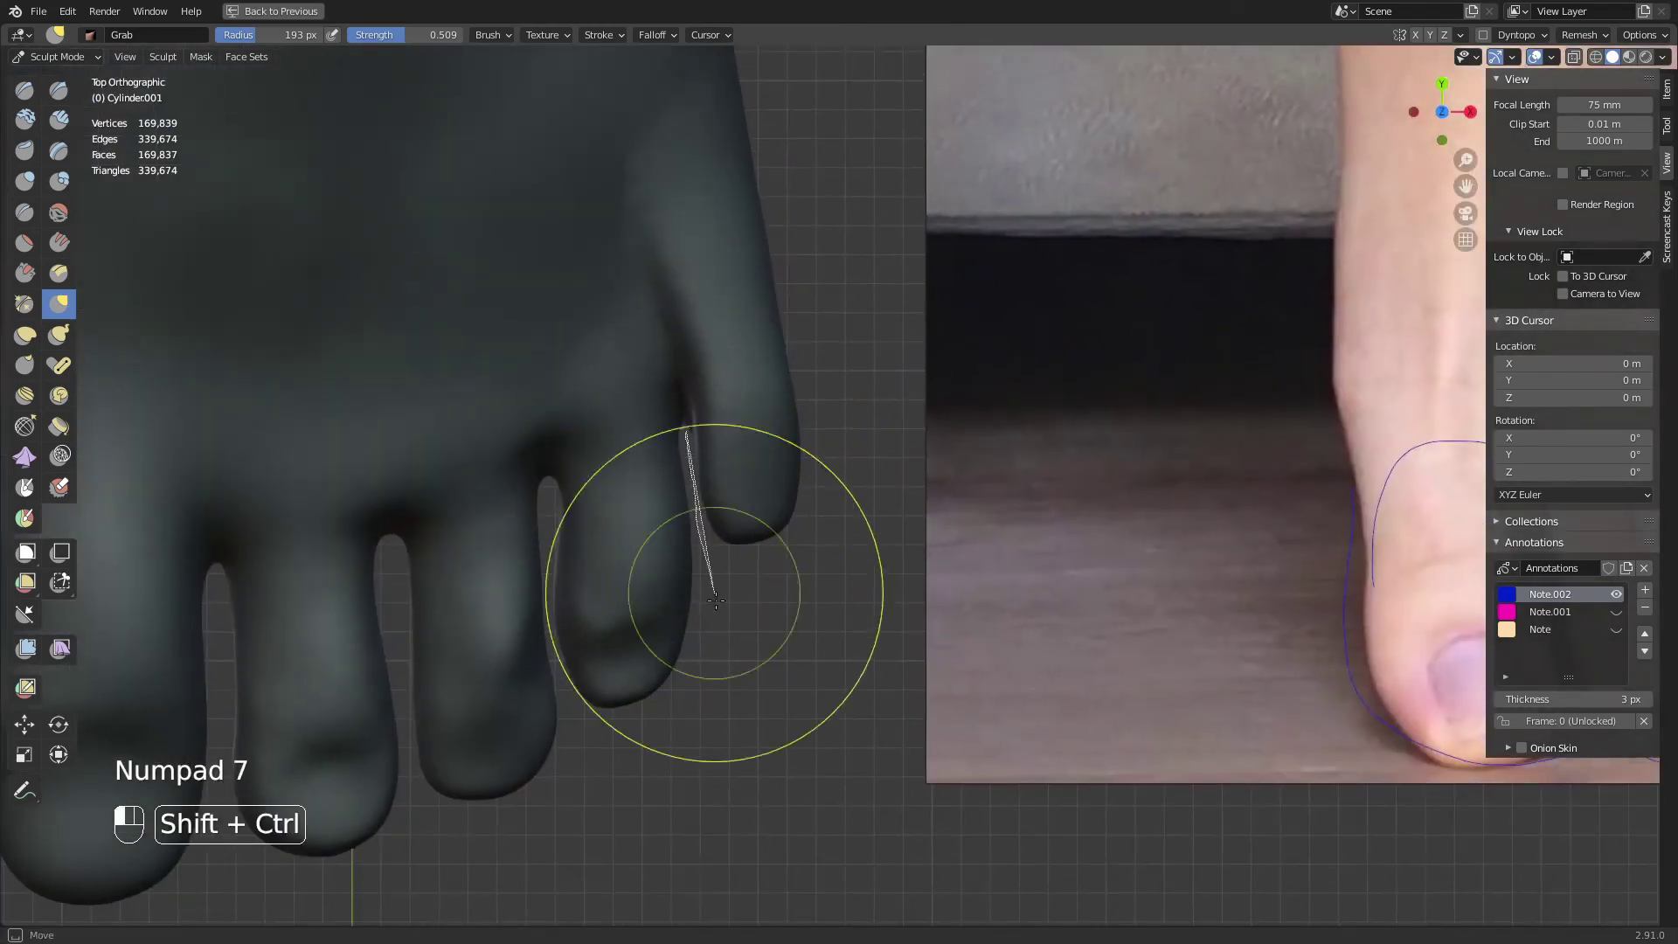
{"action": "mouse_move", "coordinate": [715, 599]}
{"action": "left_mouse_down", "text": "ctrl+shift"}
{"action": "mouse_move", "coordinate": [240, 364]}
{"action": "mouse_move", "coordinate": [547, 150]}
{"action": "mouse_move", "coordinate": [644, 285]}
{"action": "left_mouse_up", "text": "ctrl+shift"}
{"action": "key", "text": "KP_3"}
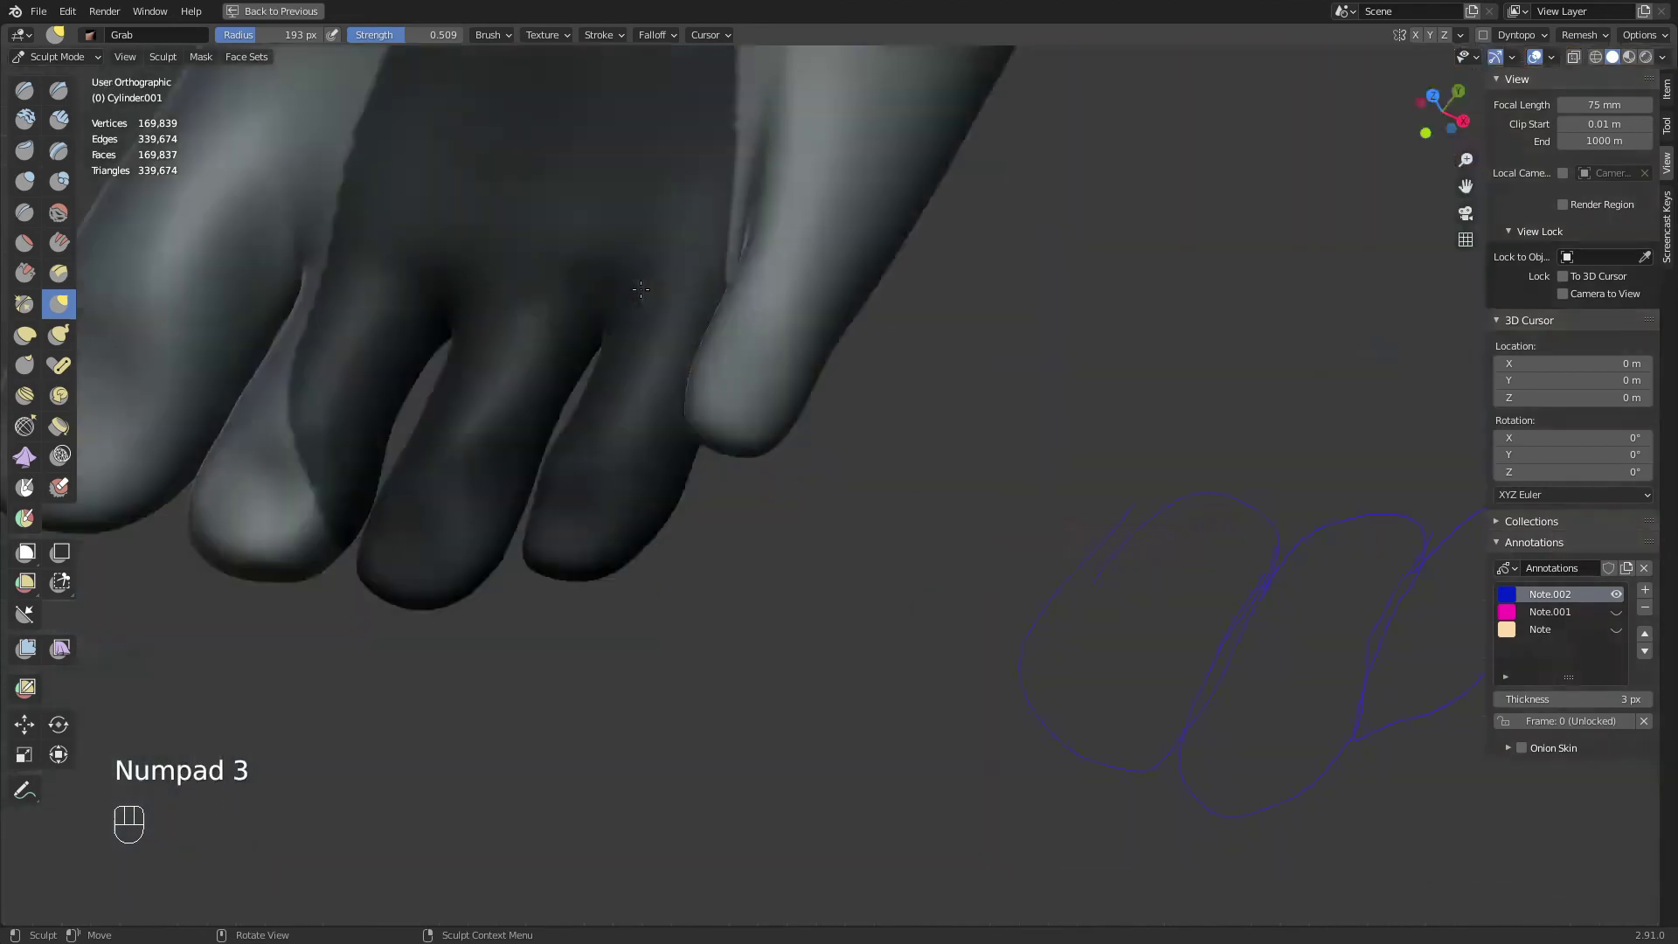
{"action": "key", "text": "g"}
{"action": "key", "text": "f"}
{"action": "left_click", "coordinate": [815, 455]}
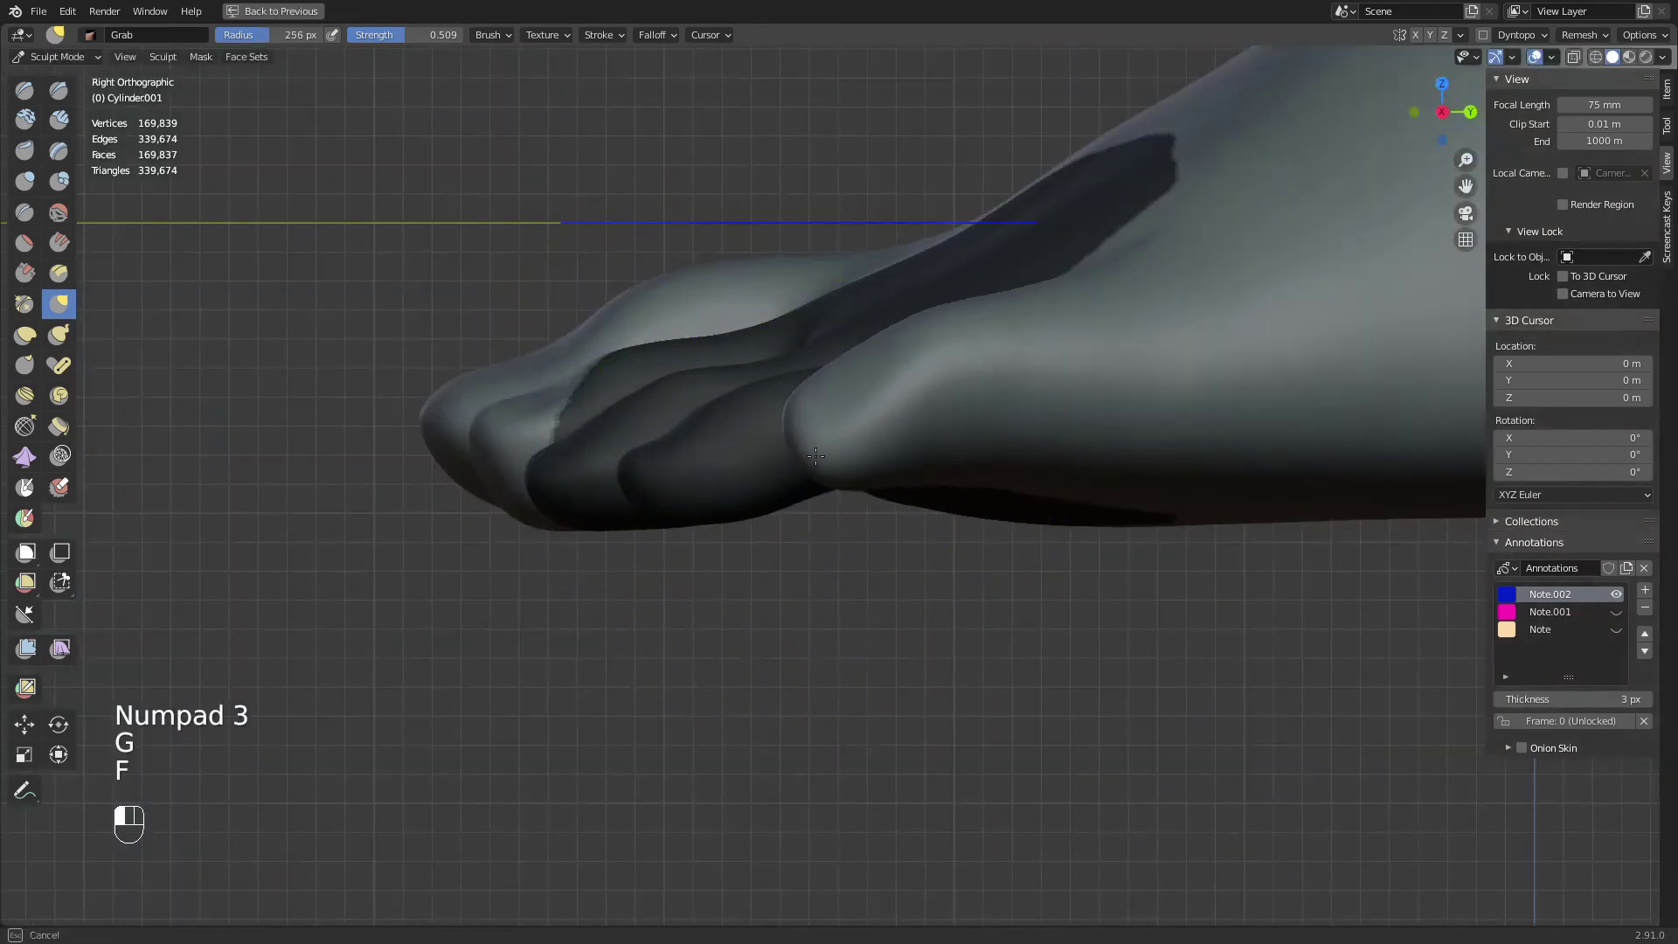
{"action": "left_click_drag", "start_coordinate": [816, 456], "coordinate": [813, 448]}
{"action": "key", "text": "f"}
{"action": "left_click", "coordinate": [803, 480]}
Bring the fifth toe's tip down to the level of the other toes from the front view with Grab at 153 px and 177 px
{"action": "middle_click_drag", "start_coordinate": [802, 480], "coordinate": [962, 477]}
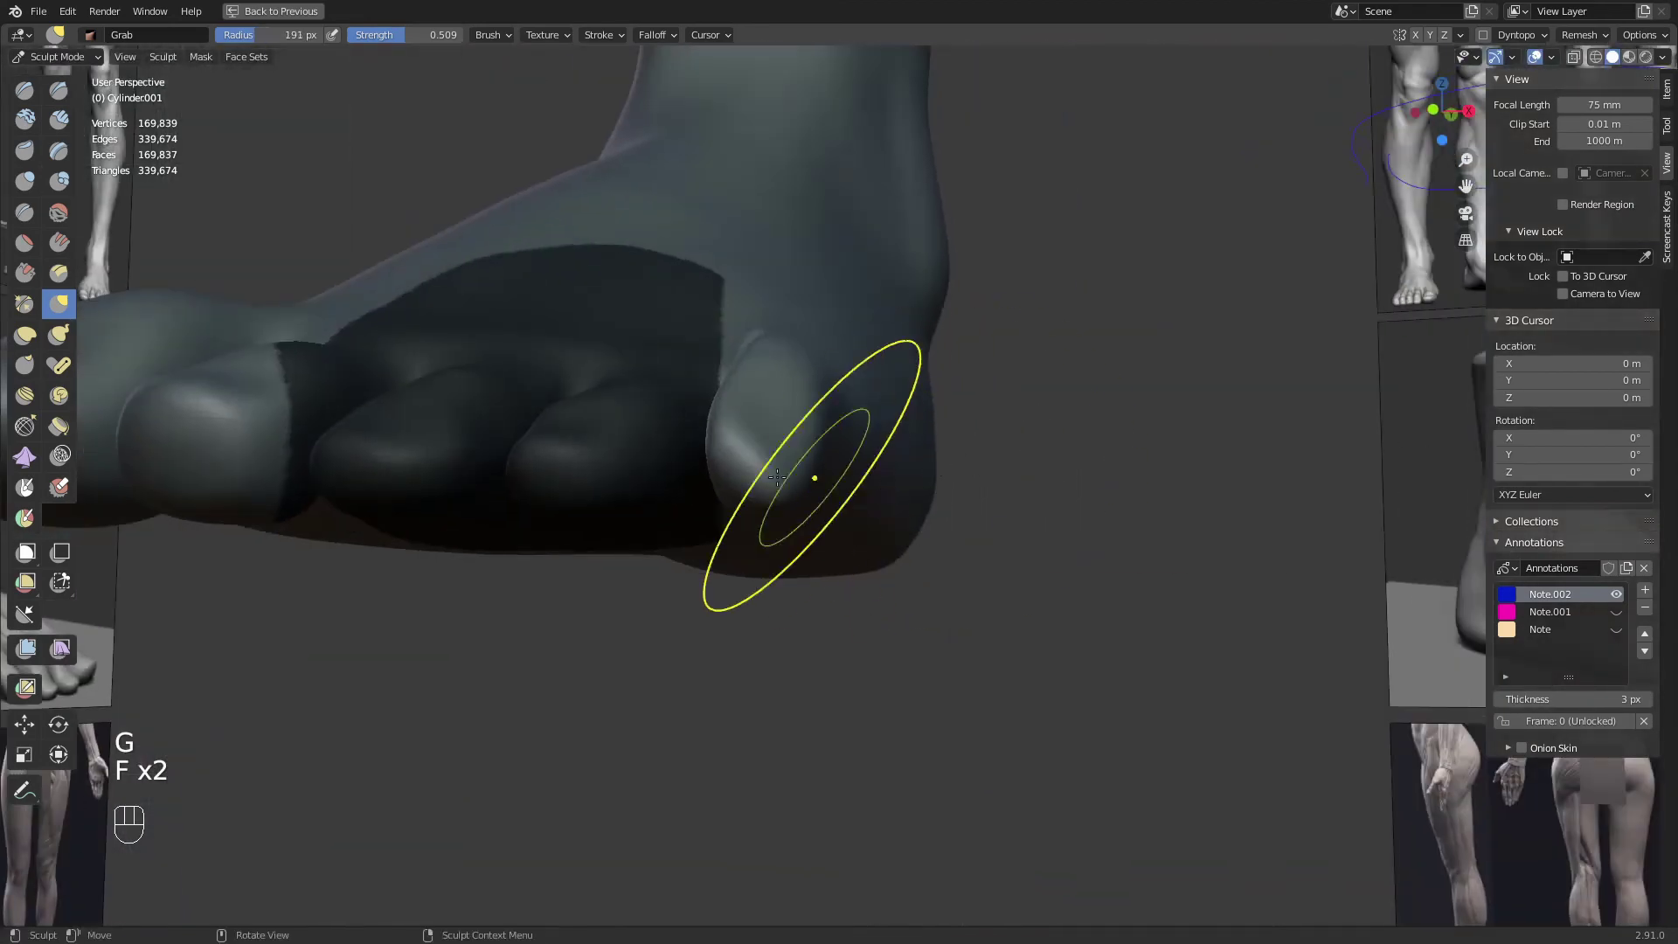
{"action": "key", "text": "KP_1"}
{"action": "key", "text": "f"}
{"action": "key", "text": "f"}
{"action": "left_click", "coordinate": [705, 472]}
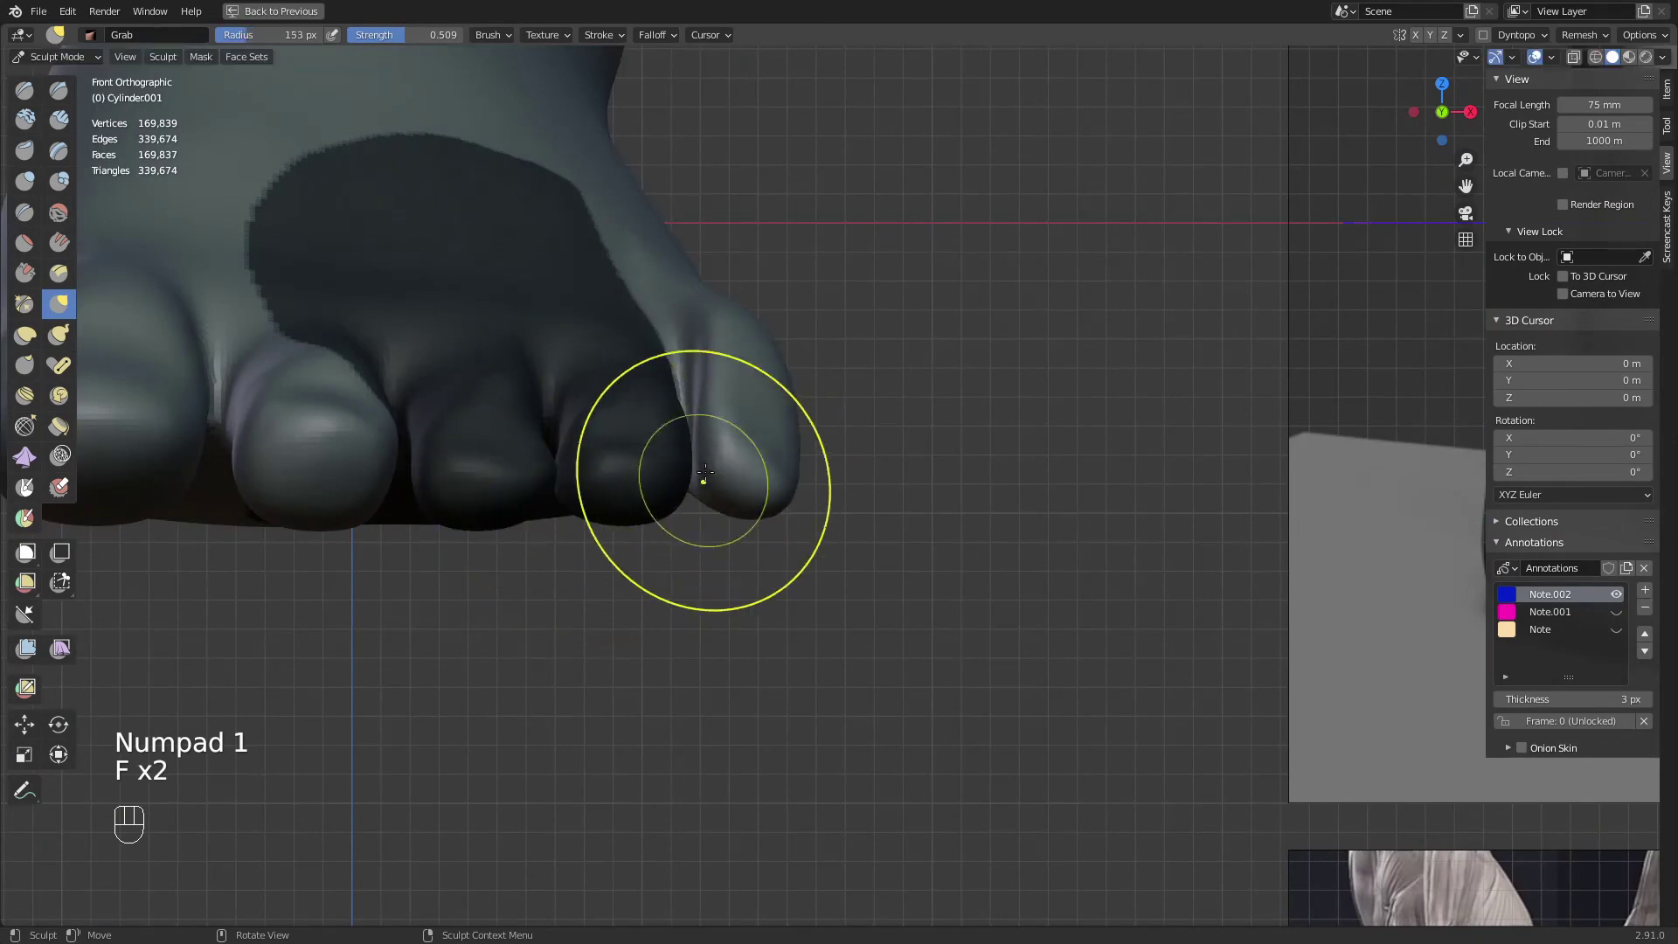
{"action": "key", "text": "f"}
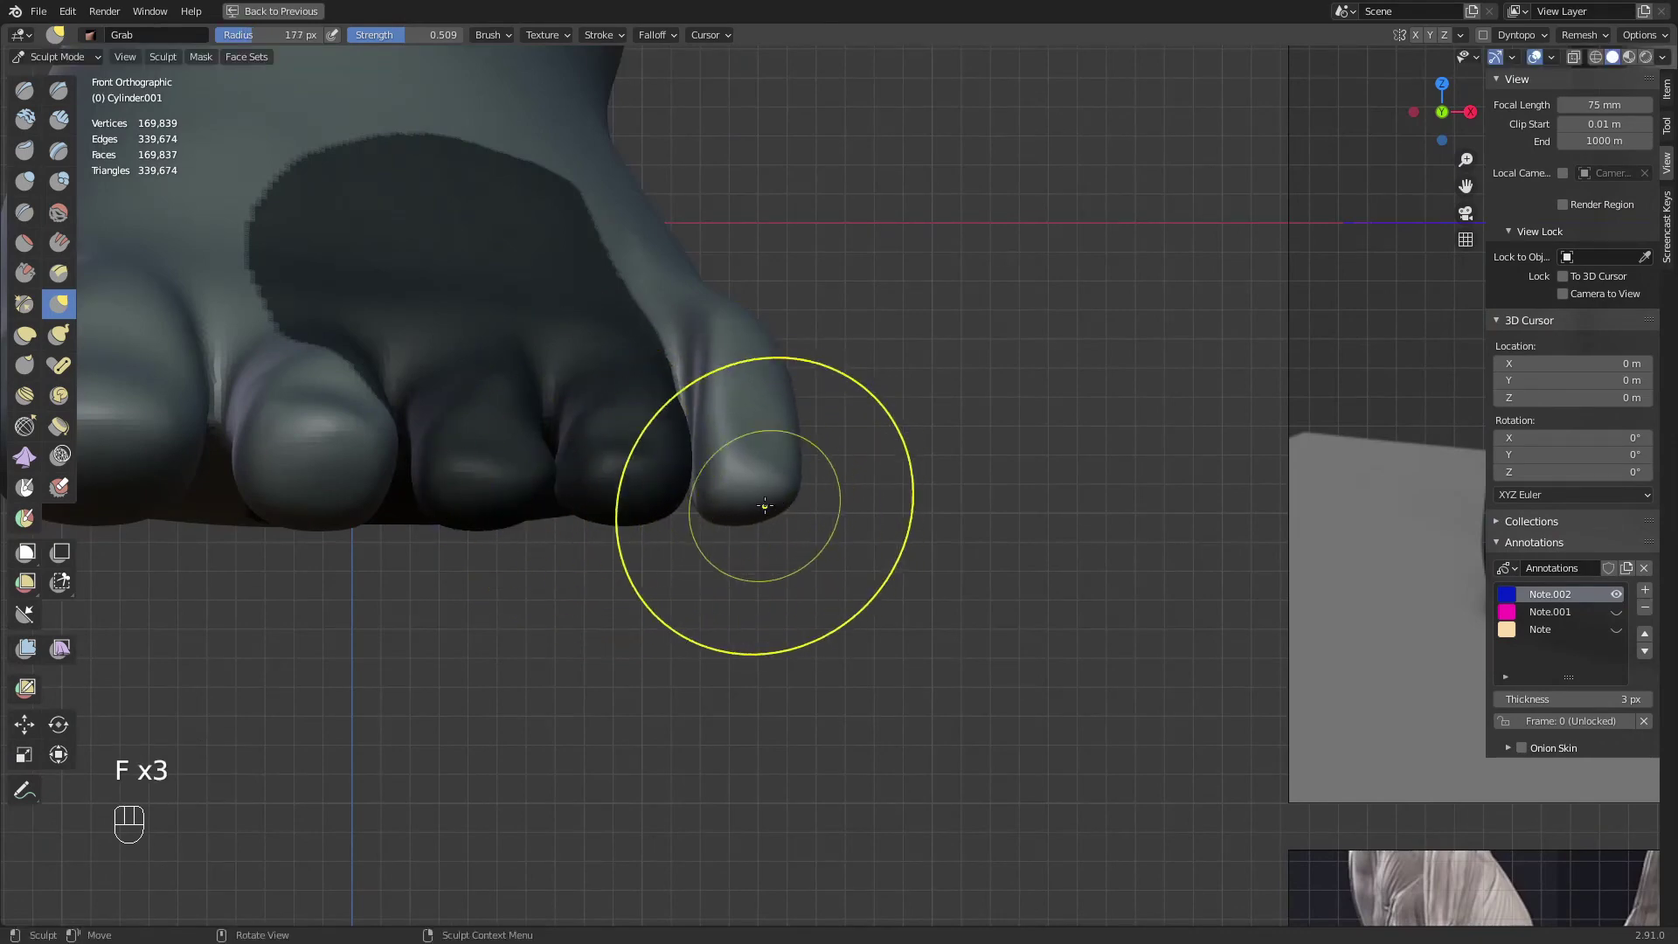
{"action": "left_click", "coordinate": [768, 490]}
{"action": "key", "text": "f"}
Adjust the fifth toe's upper contour from the right view with the Grab brush at a 138 px radius
{"action": "middle_click_drag", "start_coordinate": [764, 476], "coordinate": [626, 453]}
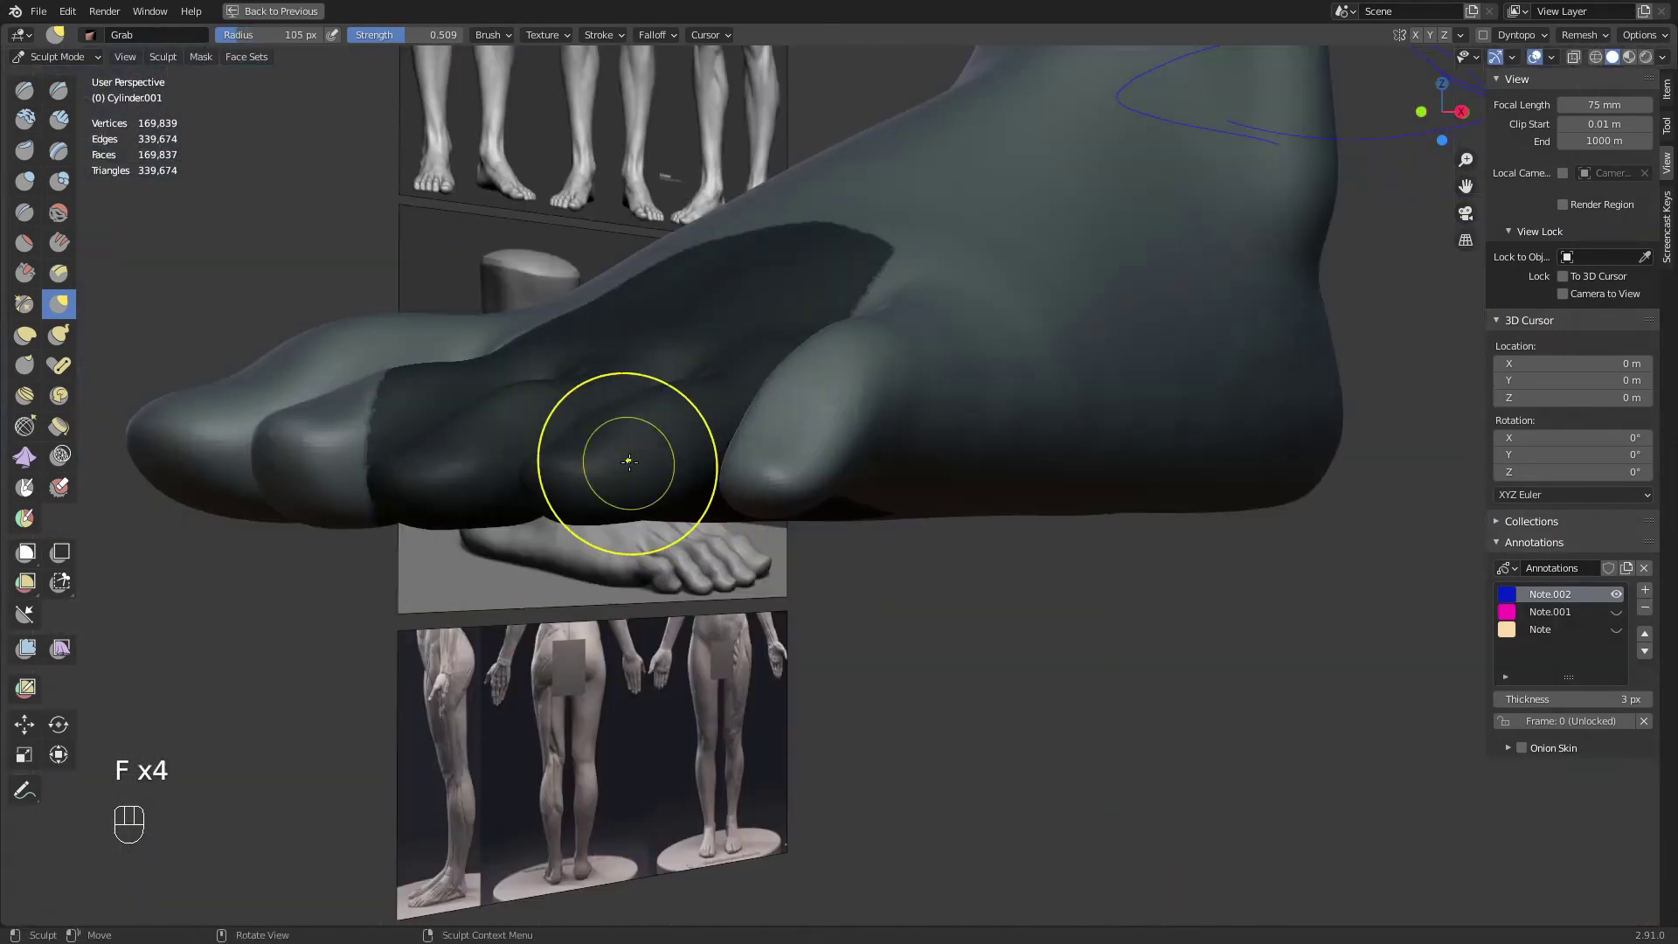
{"action": "key", "text": "KP_3"}
{"action": "key", "text": "f"}
{"action": "key", "text": "f"}
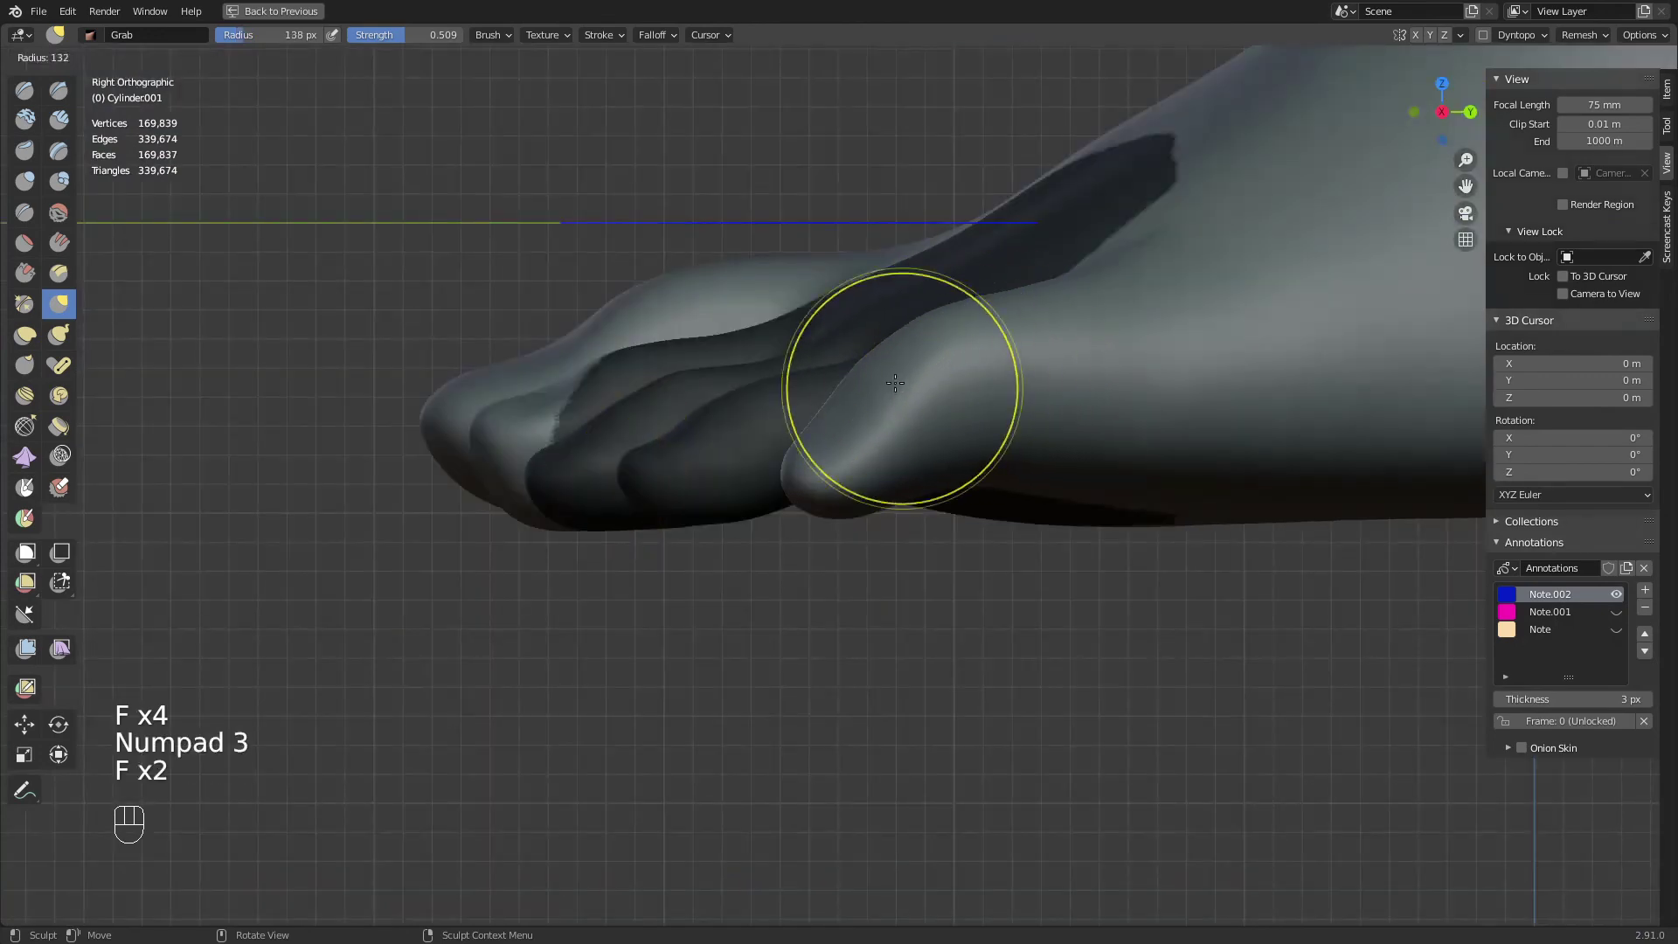
{"action": "left_click", "coordinate": [874, 385]}
Shape the fifth toe's knuckle and base after the side-view foot reference with Grab, starting at a 163 px radius
{"action": "middle_click_drag", "start_coordinate": [881, 439], "coordinate": [518, 500], "text": "ctrl"}
{"action": "middle_click_drag", "start_coordinate": [963, 498], "coordinate": [996, 542], "text": "shift"}
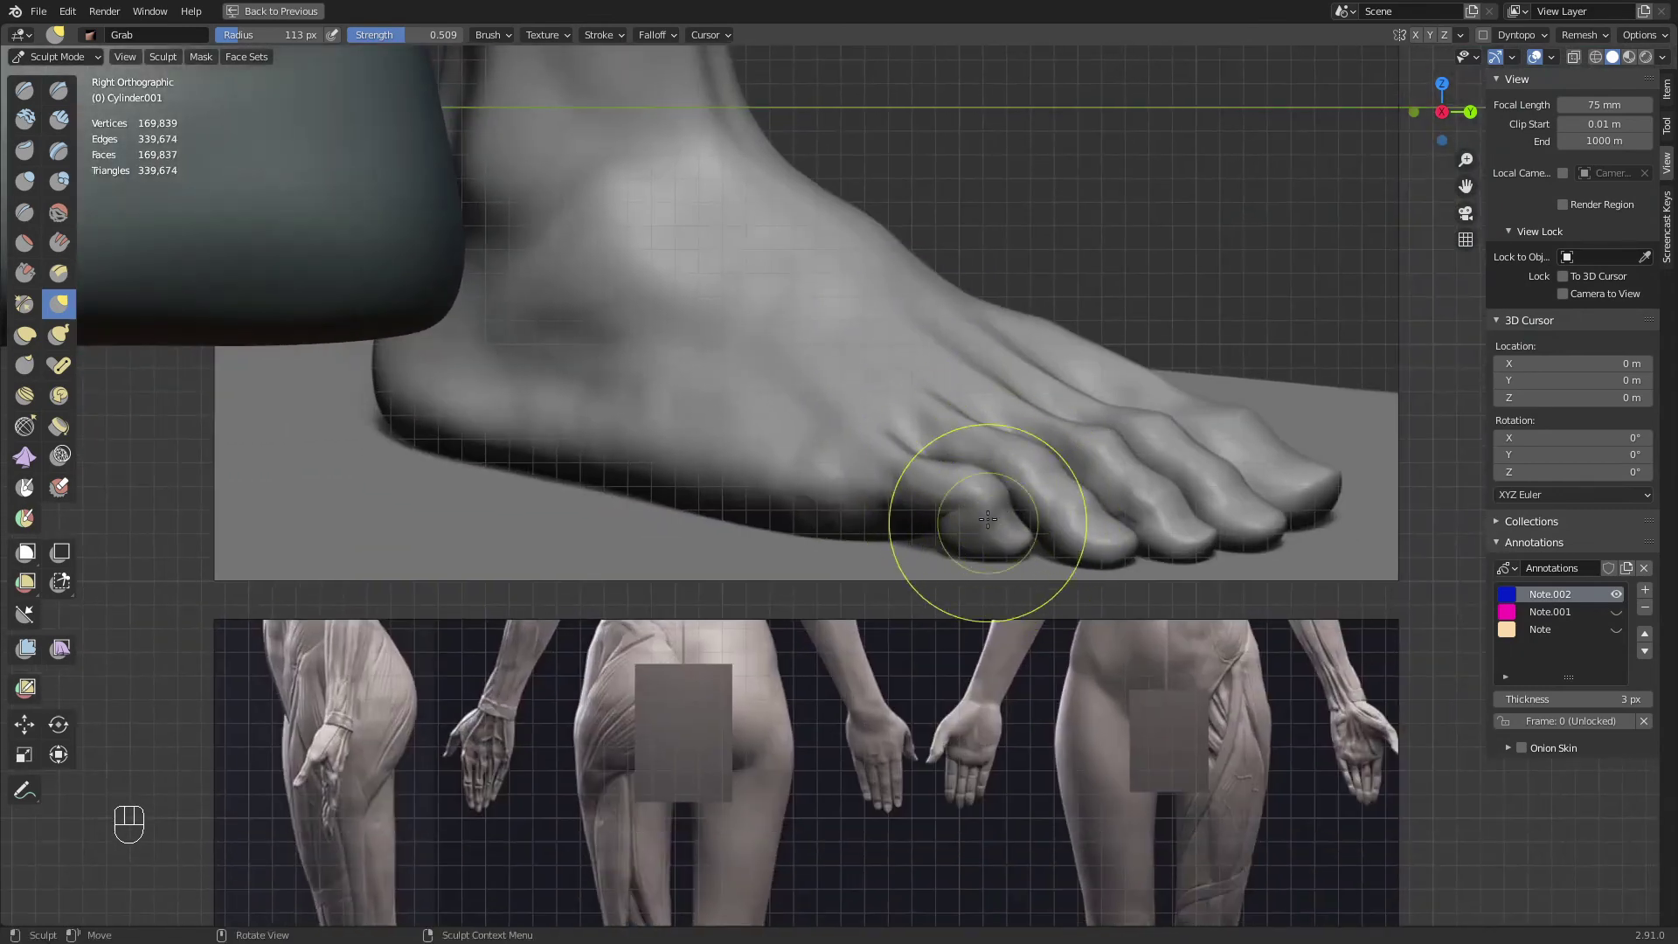
{"action": "middle_click_drag", "start_coordinate": [986, 506], "coordinate": [970, 734], "text": "ctrl"}
{"action": "middle_click_drag", "start_coordinate": [589, 434], "coordinate": [1244, 539], "text": "shift"}
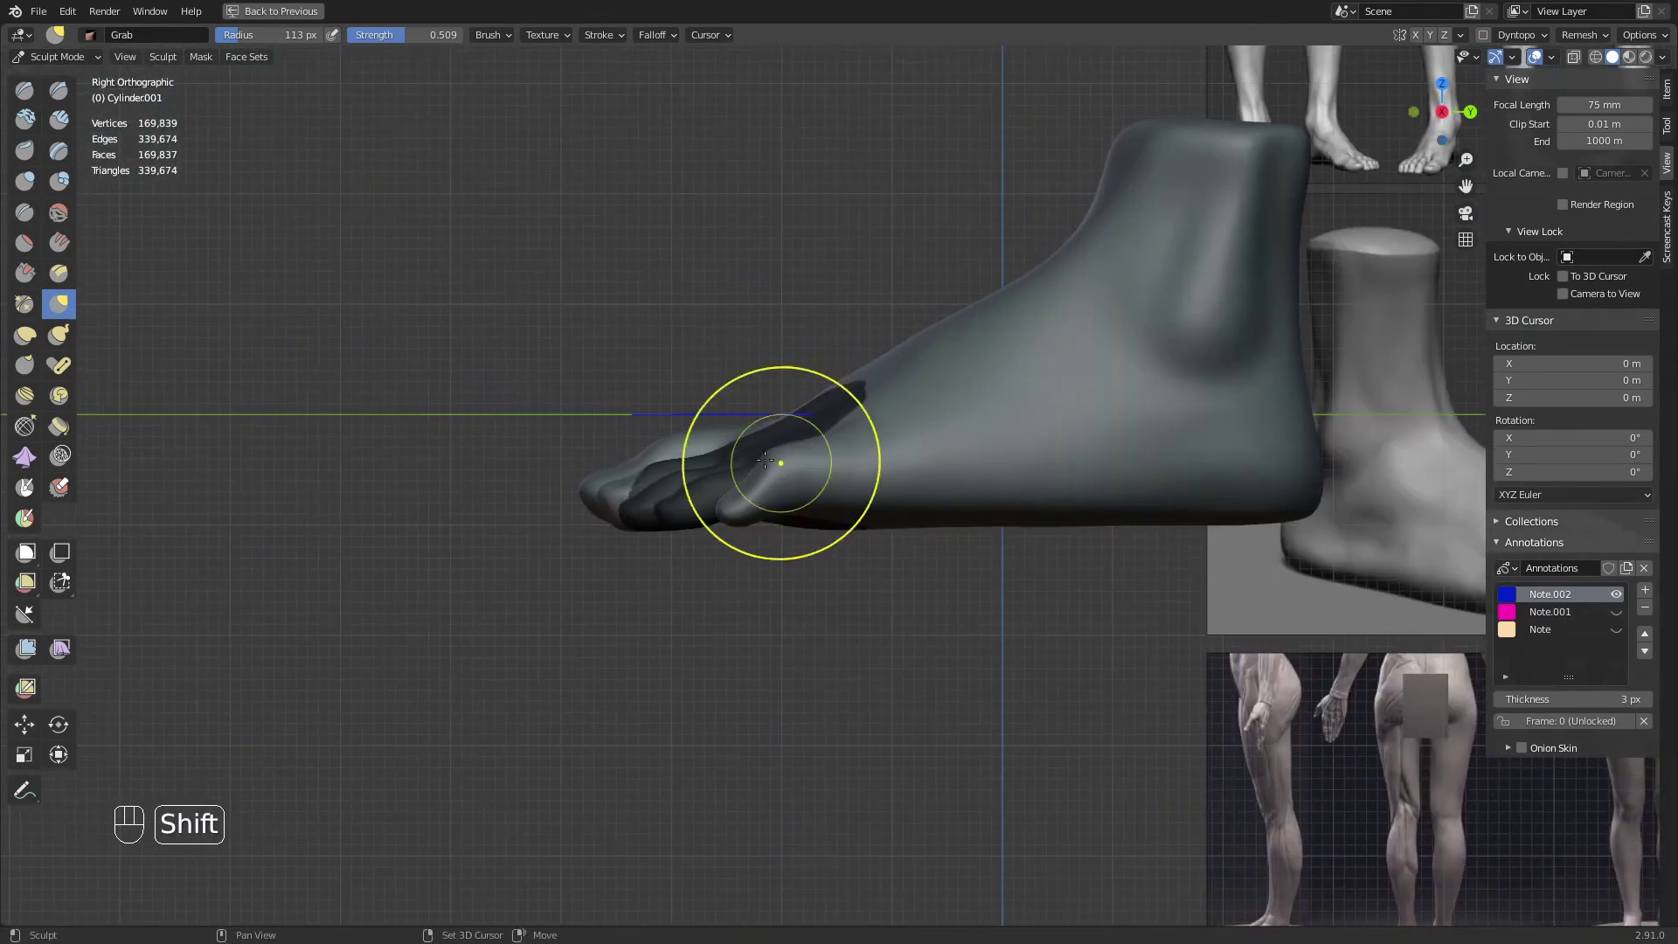
{"action": "middle_click_drag", "start_coordinate": [783, 465], "coordinate": [899, 437], "text": "shift"}
{"action": "middle_click_drag", "start_coordinate": [900, 438], "coordinate": [948, 328], "text": "ctrl"}
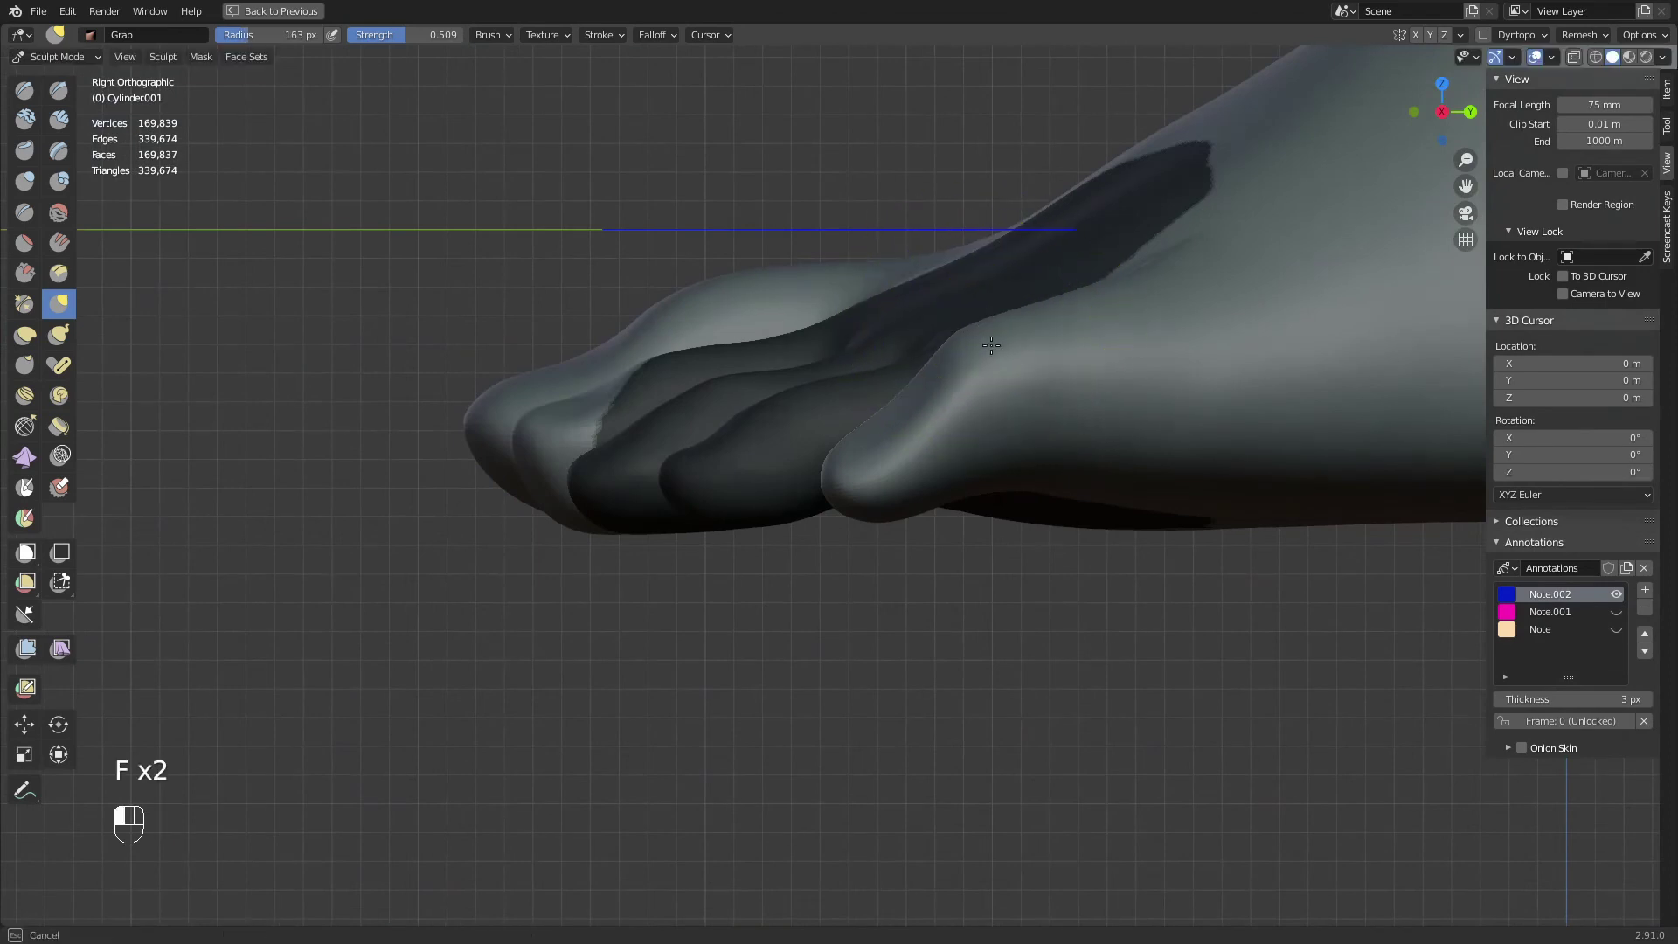
{"action": "left_click_drag", "start_coordinate": [980, 353], "coordinate": [984, 360]}
{"action": "key", "text": "f"}
{"action": "left_click", "coordinate": [1051, 344]}
{"action": "mouse_move", "coordinate": [1120, 296]}
{"action": "left_mouse_down"}
{"action": "mouse_move", "coordinate": [1169, 317]}
{"action": "mouse_move", "coordinate": [1218, 255]}
{"action": "mouse_move", "coordinate": [1150, 254]}
{"action": "mouse_move", "coordinate": [1210, 188]}
{"action": "mouse_move", "coordinate": [1163, 282]}
{"action": "left_mouse_up"}
Refine the top of the fifth toe's base from the right view with the Grab brush at a 135 px radius
{"action": "key", "text": "f"}
{"action": "left_click", "coordinate": [1155, 316]}
{"action": "scroll", "coordinate": [1164, 283], "scroll_direction": "down", "scroll_amount": 1}
{"action": "key", "text": "f"}
{"action": "left_click", "coordinate": [1131, 393]}
{"action": "middle_click_drag", "start_coordinate": [1075, 407], "coordinate": [1021, 346], "text": "ctrl"}
{"action": "key", "text": "f"}
{"action": "left_click", "coordinate": [1019, 319]}
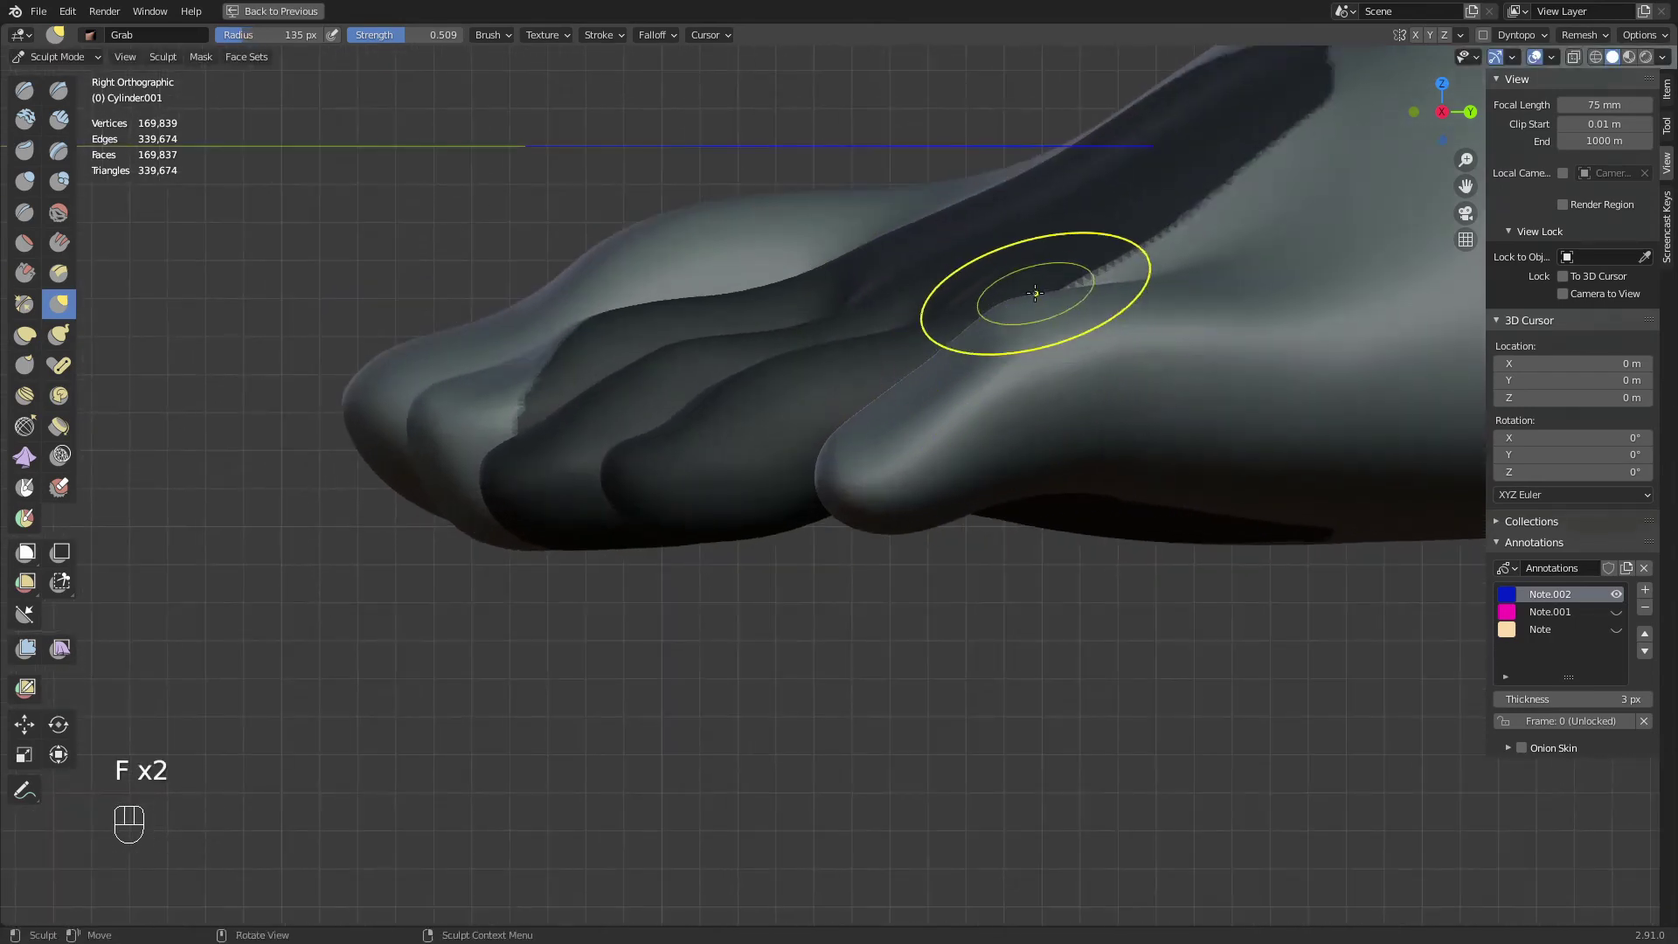
{"action": "left_click_drag", "start_coordinate": [1032, 314], "coordinate": [1010, 330]}
{"action": "left_click_drag", "start_coordinate": [1075, 336], "coordinate": [1077, 369]}
Carve a crease across the underside of the fifth toe's base with the Draw Sharp brush at a 66 px radius
{"action": "mouse_move", "coordinate": [1067, 486]}
{"action": "middle_mouse_down"}
{"action": "mouse_move", "coordinate": [1075, 442]}
{"action": "mouse_move", "coordinate": [1012, 629]}
{"action": "middle_mouse_up"}
{"action": "middle_click_drag", "start_coordinate": [1008, 646], "coordinate": [1040, 380]}
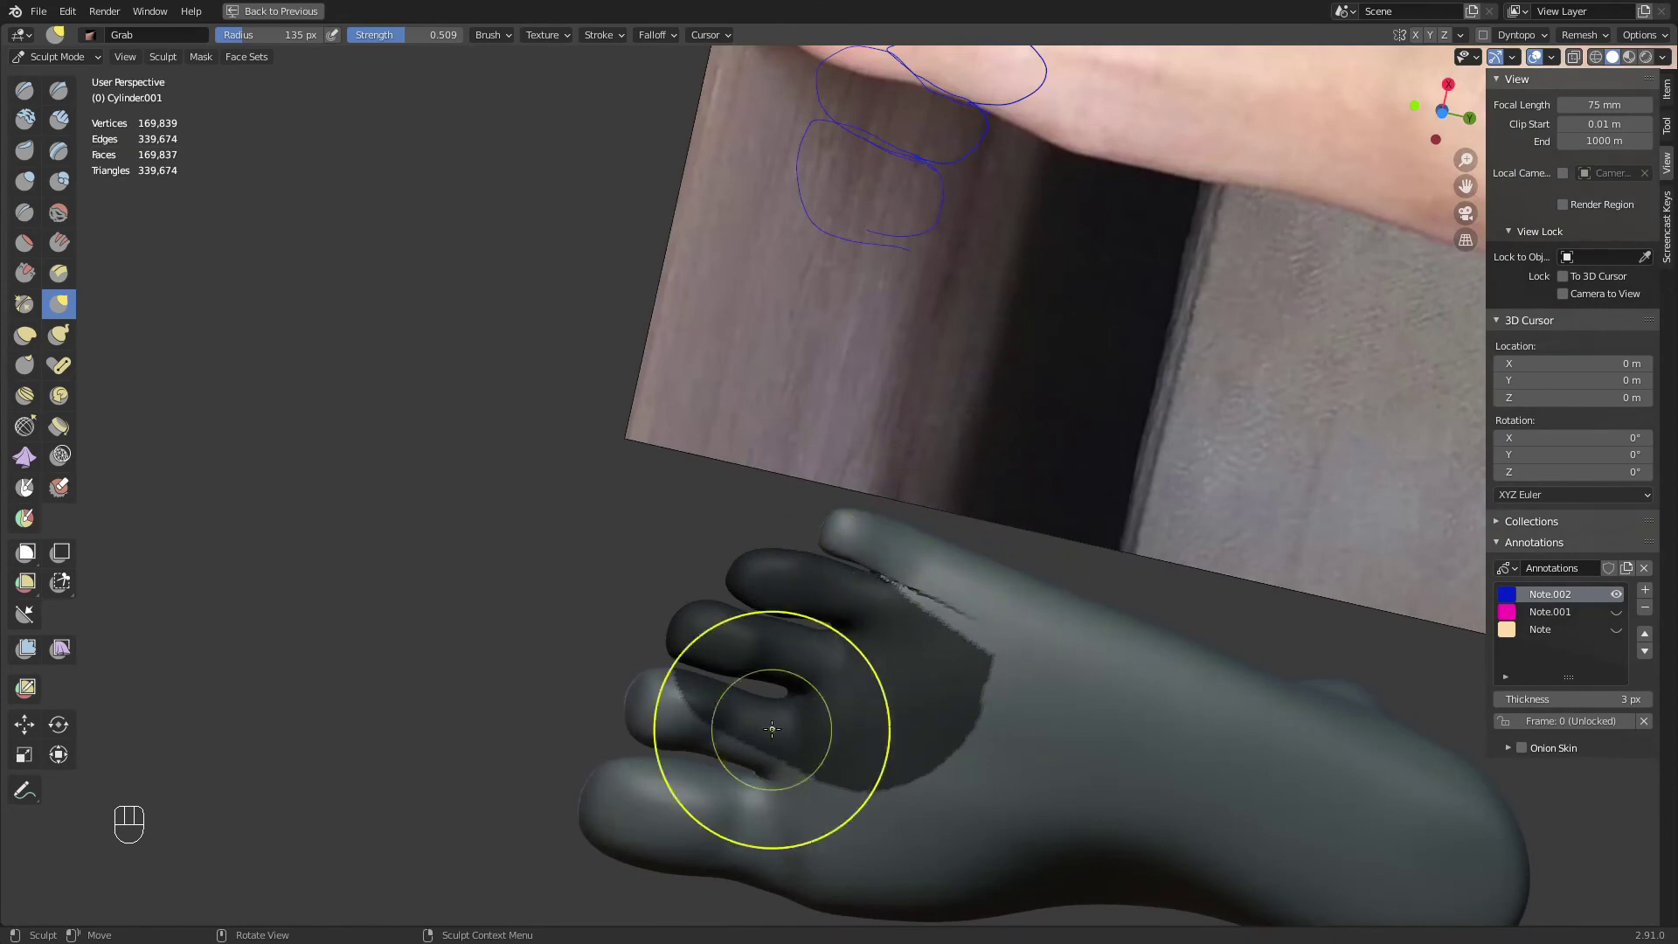
{"action": "middle_click_drag", "start_coordinate": [886, 569], "coordinate": [816, 562], "text": "shift"}
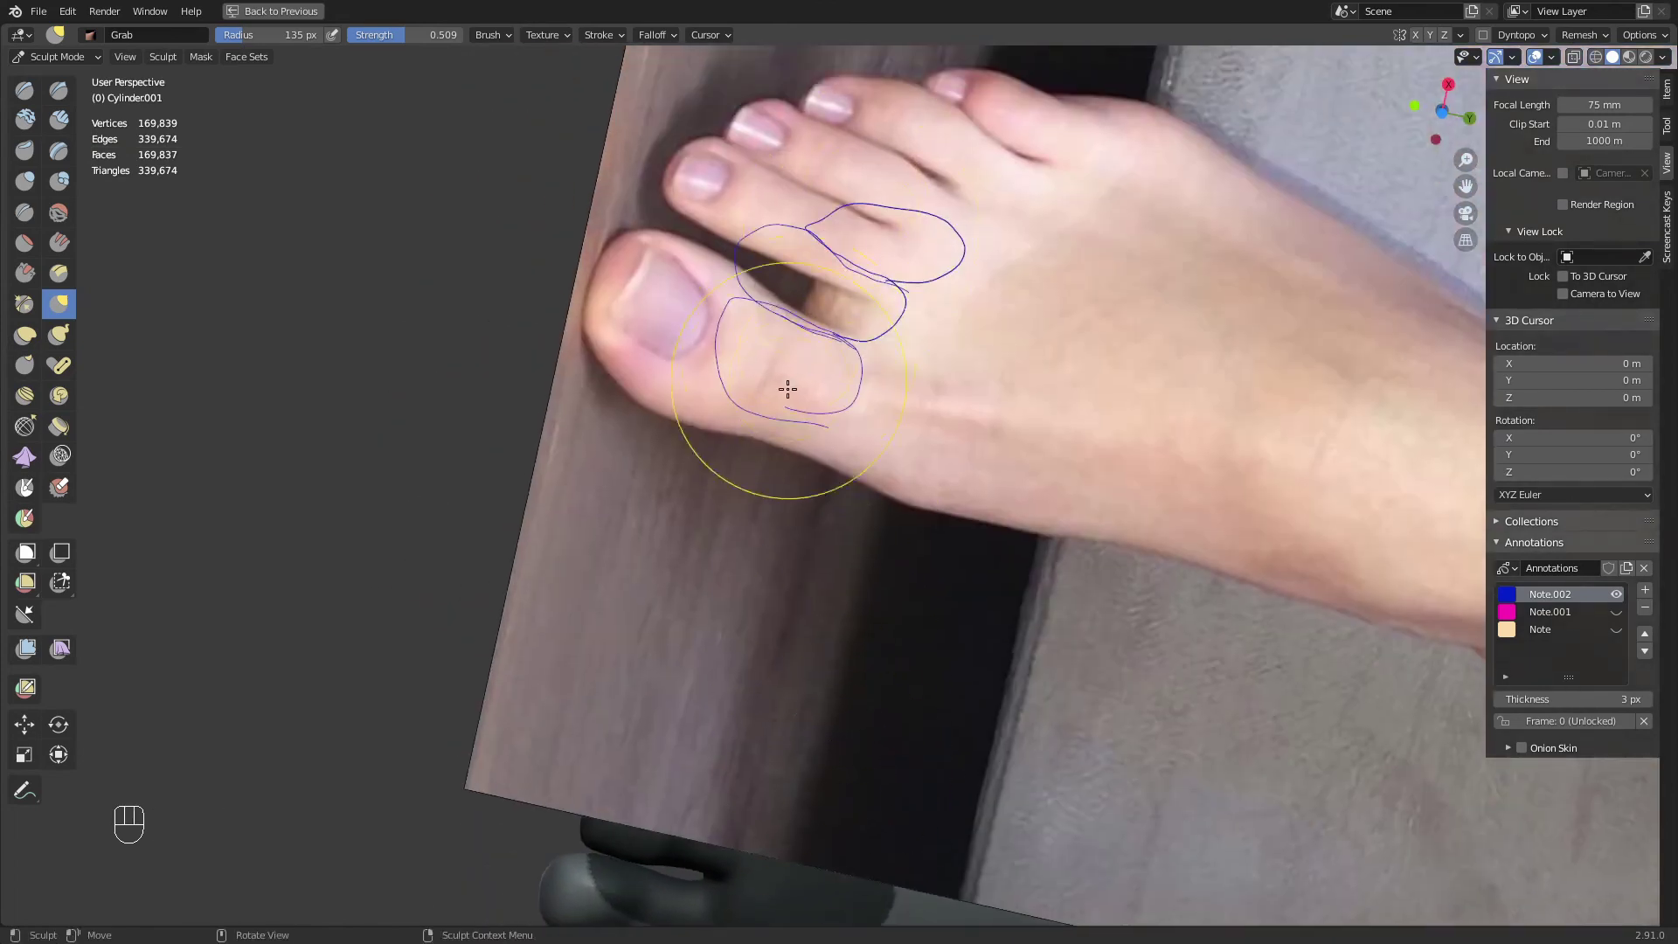
{"action": "middle_click_drag", "start_coordinate": [759, 813], "coordinate": [772, 516], "text": "shift"}
{"action": "middle_click_drag", "start_coordinate": [758, 668], "coordinate": [747, 573], "text": "ctrl"}
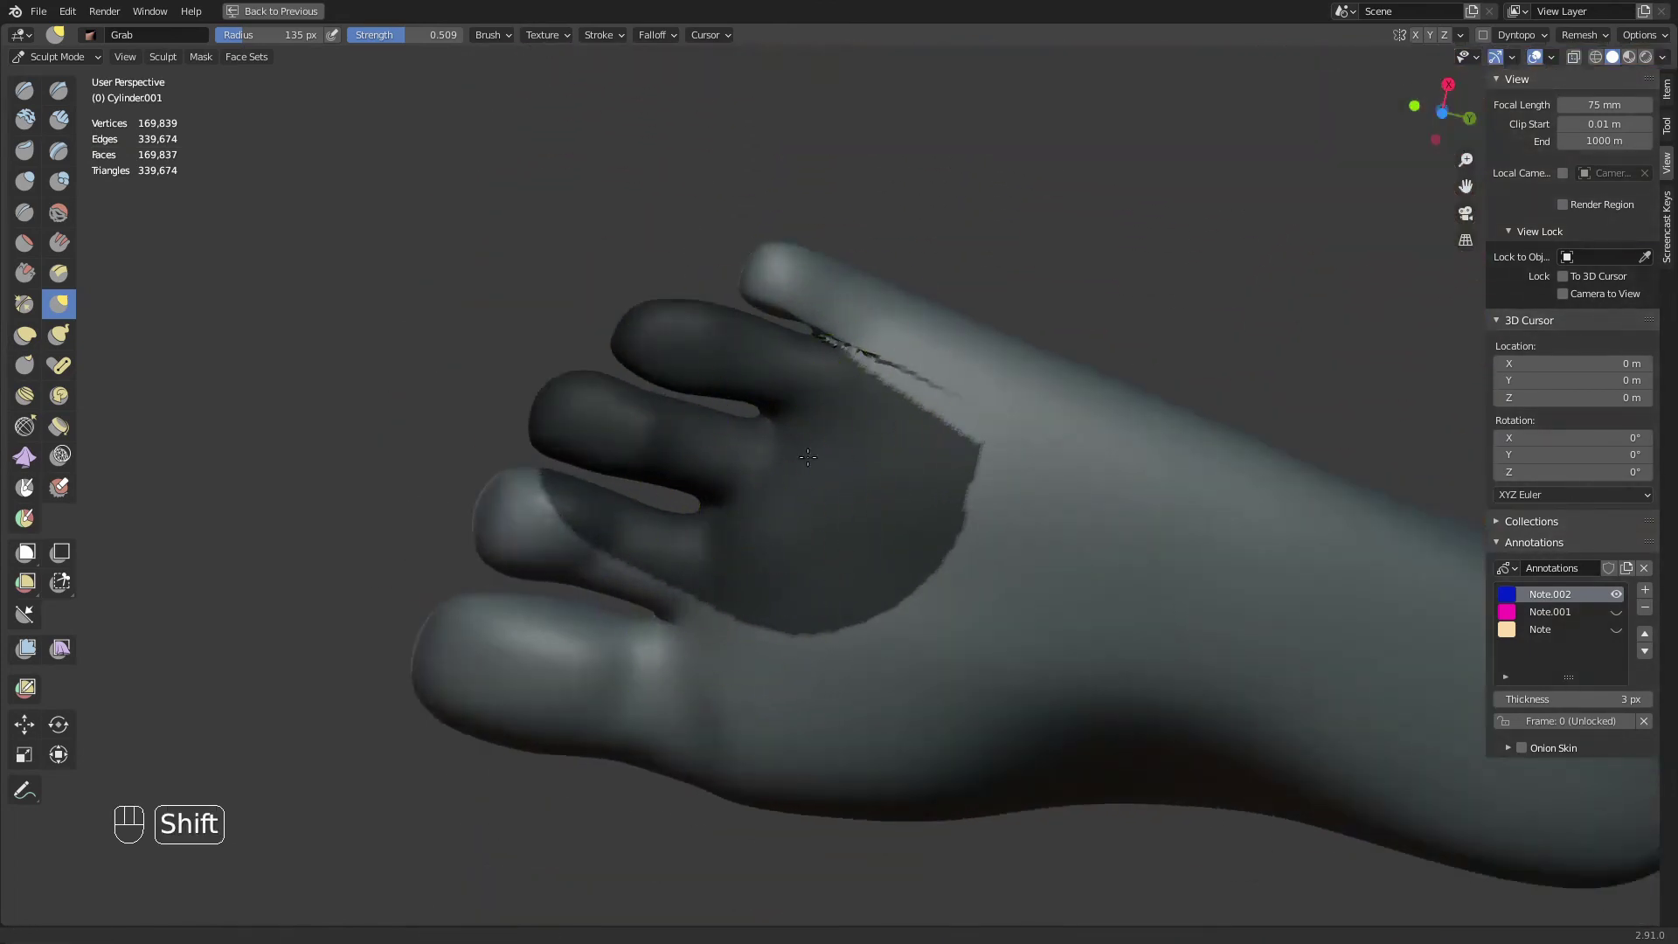
{"action": "middle_click_drag", "start_coordinate": [883, 307], "coordinate": [837, 464], "text": "shift"}
{"action": "middle_click_drag", "start_coordinate": [841, 460], "coordinate": [846, 416], "text": "ctrl"}
{"action": "key", "text": "q"}
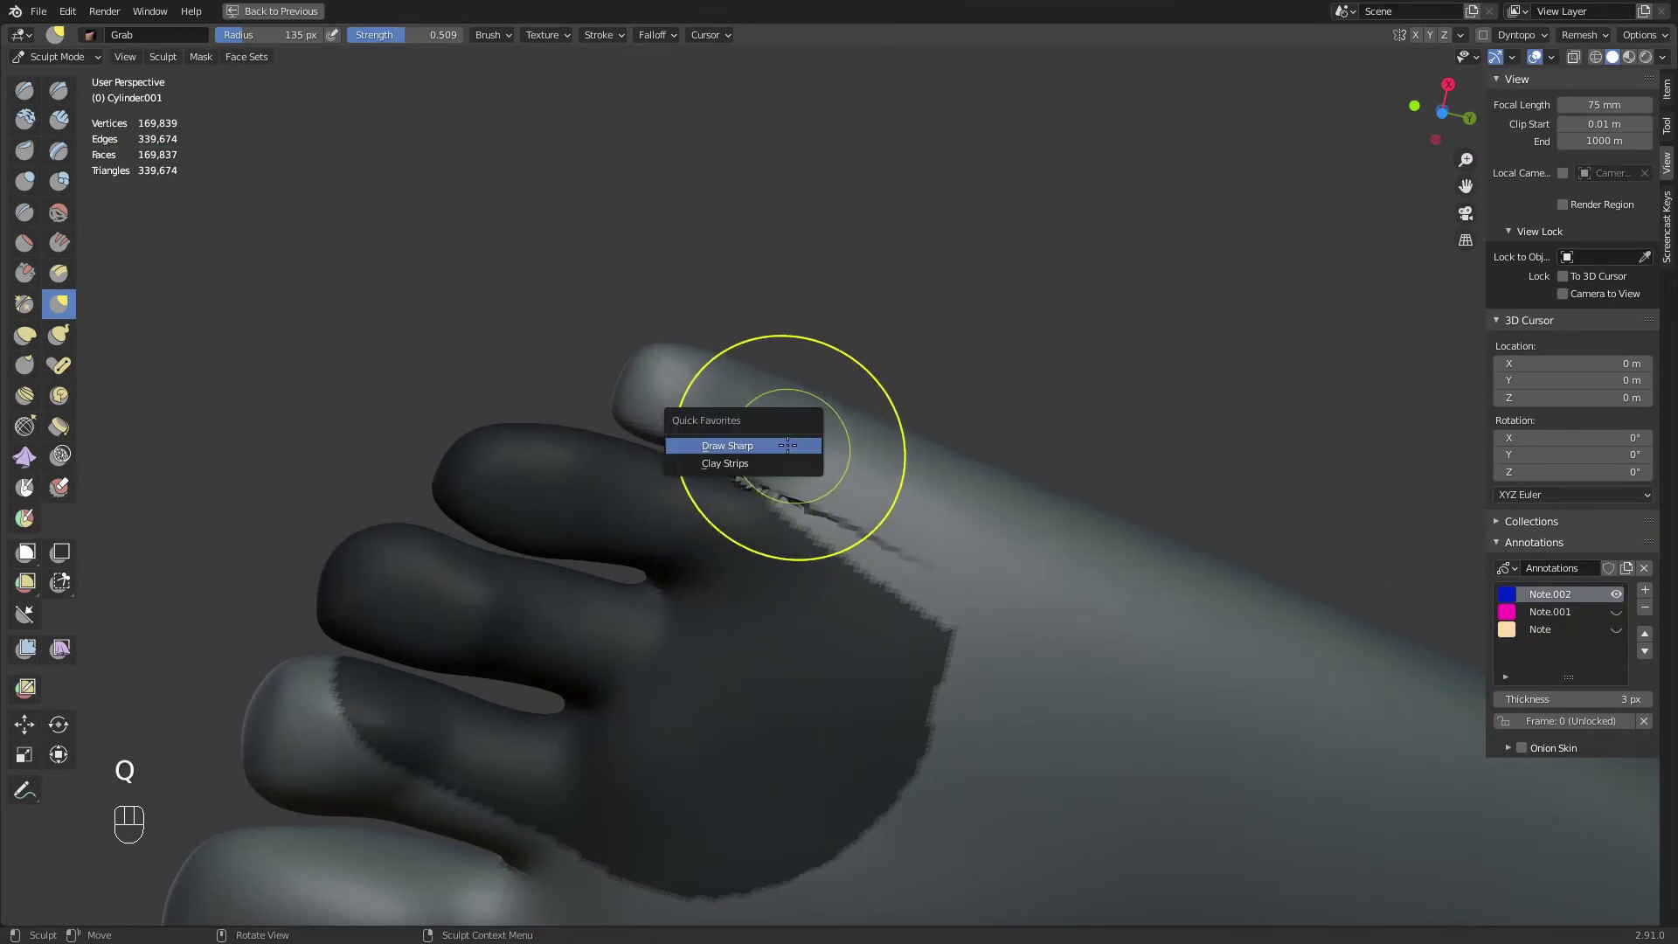
{"action": "left_click", "coordinate": [761, 444]}
{"action": "key", "text": "f"}
{"action": "left_click", "coordinate": [778, 441]}
{"action": "key", "text": "q"}
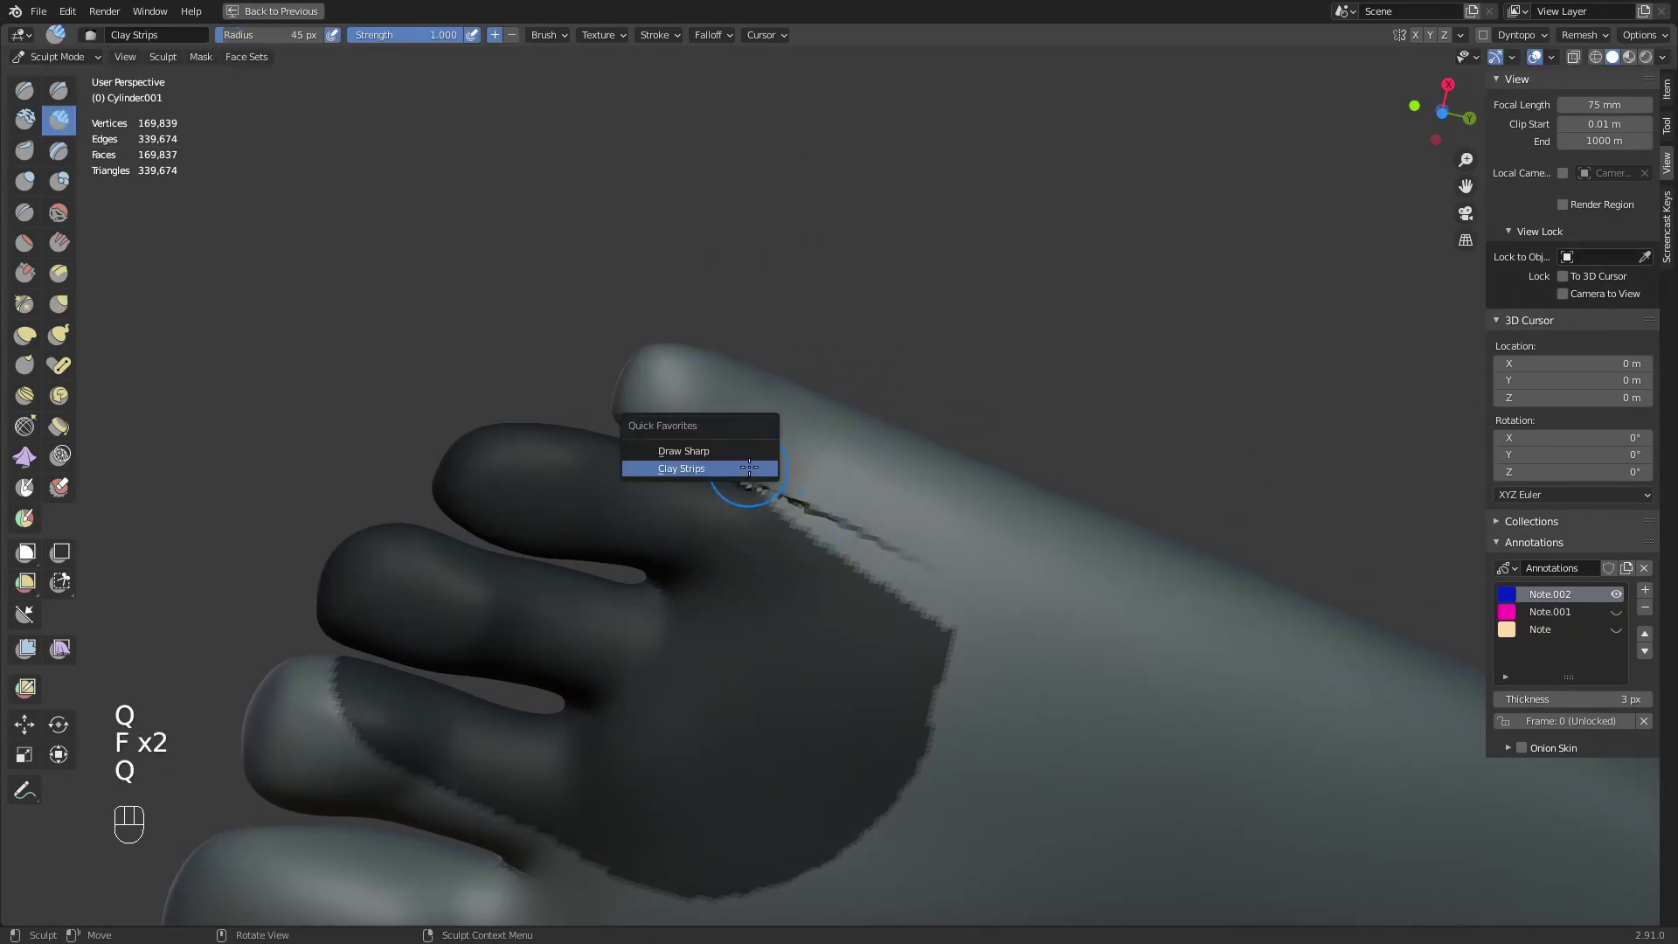
{"action": "left_click", "coordinate": [752, 449]}
{"action": "key", "text": "f"}
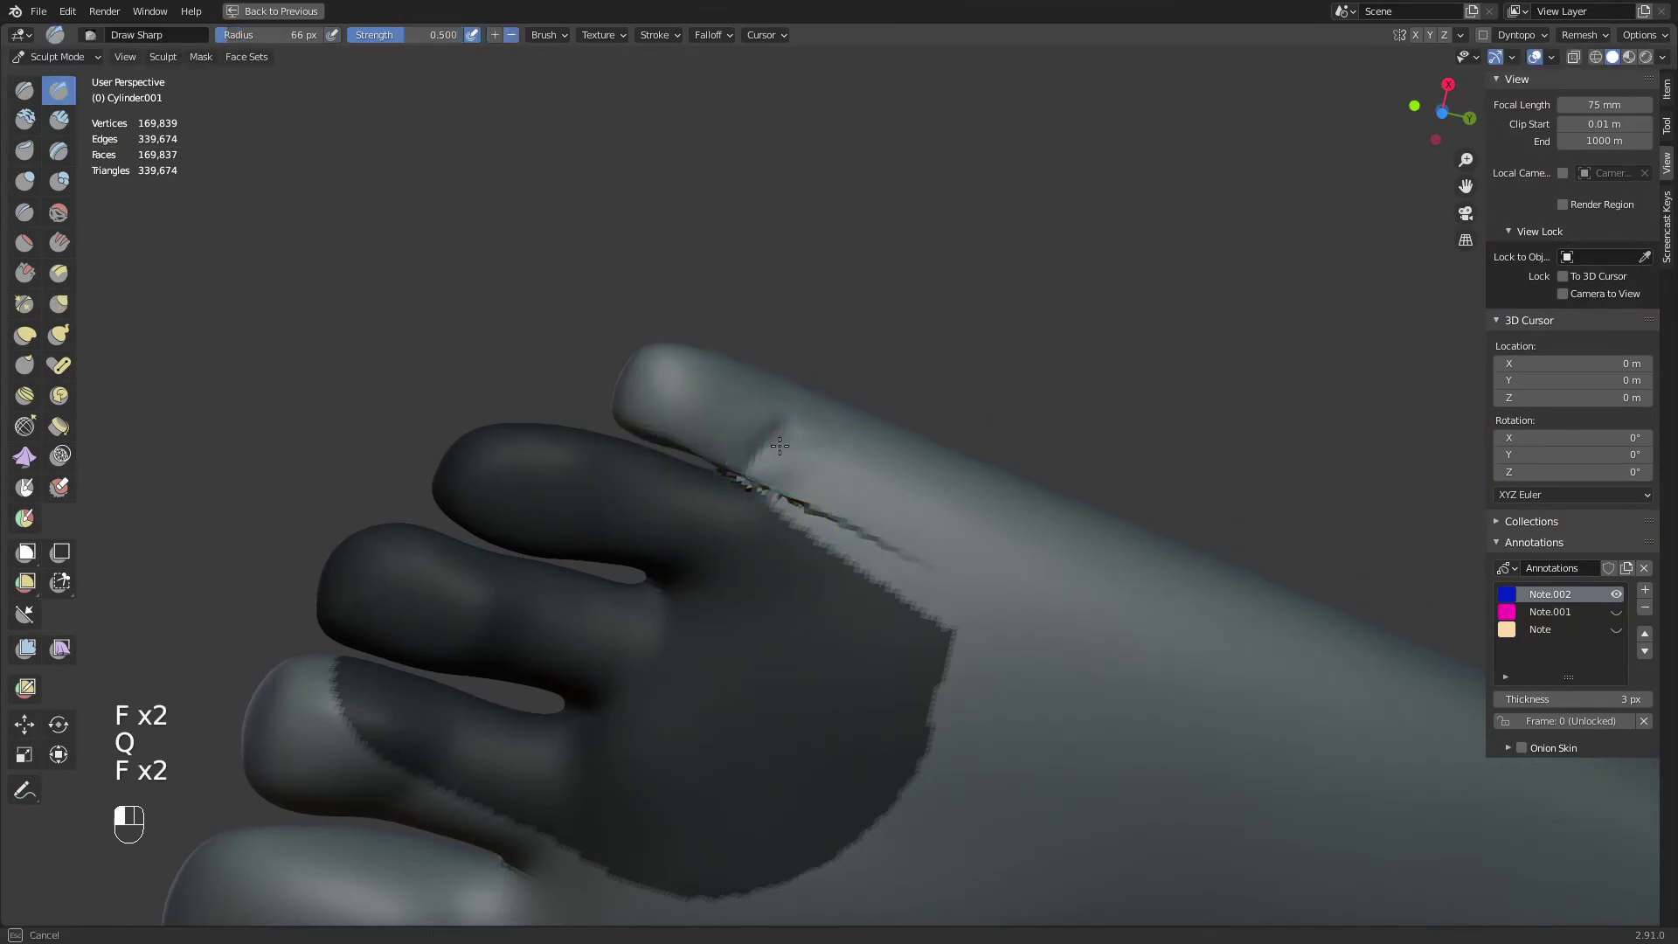
Reshape the fifth toe's underside with Grab at 76 px and smooth the surface beside the mask edge
{"action": "mouse_move", "coordinate": [850, 402]}
{"action": "middle_mouse_down"}
{"action": "mouse_move", "coordinate": [800, 410]}
{"action": "mouse_move", "coordinate": [774, 395]}
{"action": "mouse_move", "coordinate": [829, 356]}
{"action": "mouse_move", "coordinate": [760, 367]}
{"action": "mouse_move", "coordinate": [769, 349]}
{"action": "middle_mouse_up"}
{"action": "key", "text": "g"}
{"action": "key", "text": "f"}
{"action": "left_click", "coordinate": [754, 364]}
{"action": "key", "text": "f"}
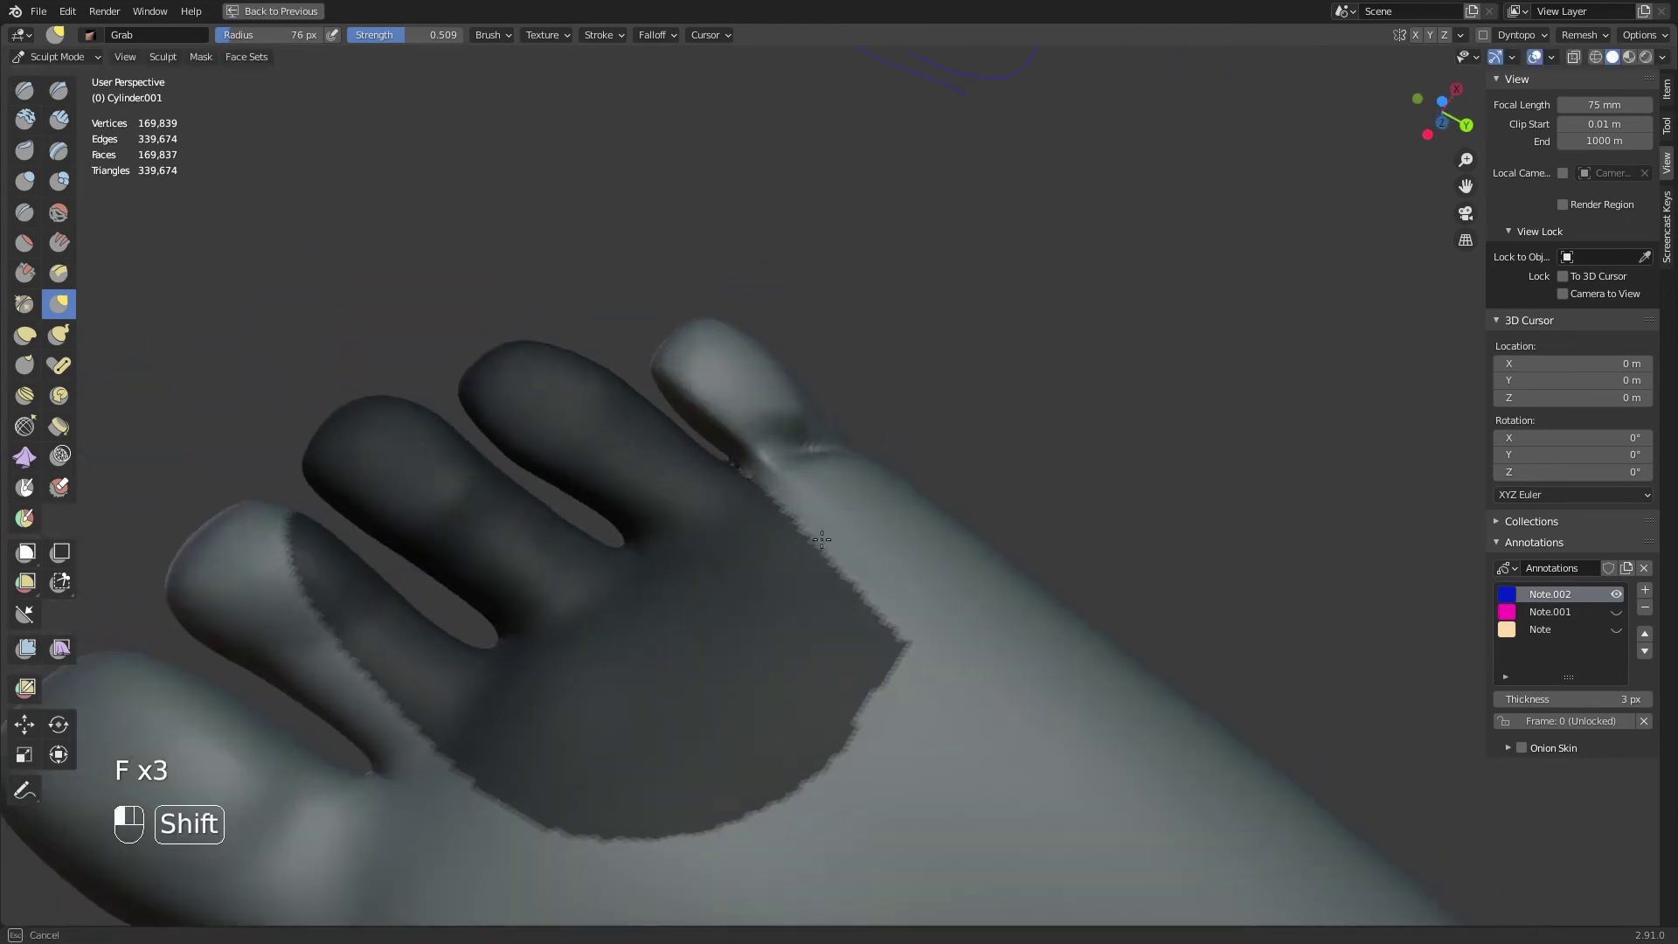
{"action": "left_click_drag", "start_coordinate": [821, 539], "coordinate": [818, 532], "text": "shift"}
Build up the upper side of the fifth toe near its base with the Clay Strips brush at a 69 px radius
{"action": "middle_click_drag", "start_coordinate": [826, 472], "coordinate": [835, 568], "text": "ctrl"}
{"action": "middle_click_drag", "start_coordinate": [901, 402], "coordinate": [800, 531]}
{"action": "middle_click_drag", "start_coordinate": [967, 394], "coordinate": [918, 498]}
{"action": "middle_click_drag", "start_coordinate": [918, 498], "coordinate": [875, 504]}
{"action": "mouse_move", "coordinate": [809, 462]}
{"action": "middle_mouse_down"}
{"action": "mouse_move", "coordinate": [847, 474]}
{"action": "mouse_move", "coordinate": [865, 437]}
{"action": "middle_mouse_up"}
{"action": "key", "text": "q"}
{"action": "left_click", "coordinate": [847, 474]}
{"action": "key", "text": "f"}
{"action": "left_click", "coordinate": [850, 427]}
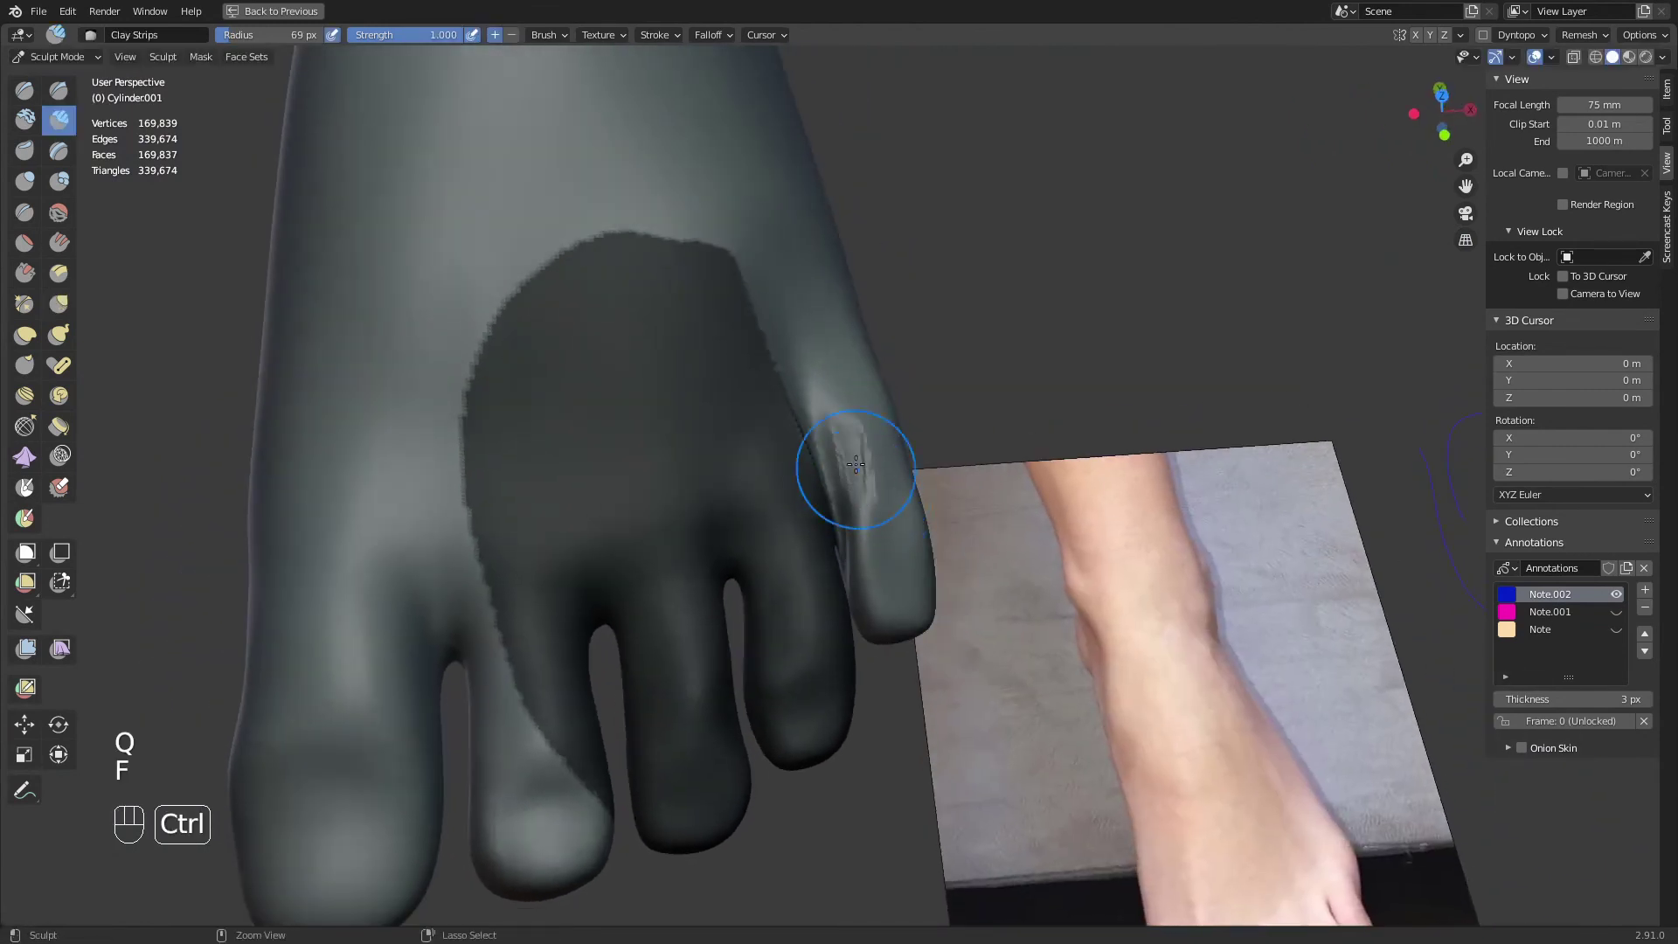
Carve along the fifth toe's inner side with inverted Clay Strips at 75 px and smooth the strokes
{"action": "key", "text": "f"}
{"action": "left_click", "coordinate": [875, 581]}
{"action": "left_click_drag", "start_coordinate": [867, 574], "coordinate": [850, 454], "text": "ctrl"}
{"action": "middle_click_drag", "start_coordinate": [878, 460], "coordinate": [852, 451]}
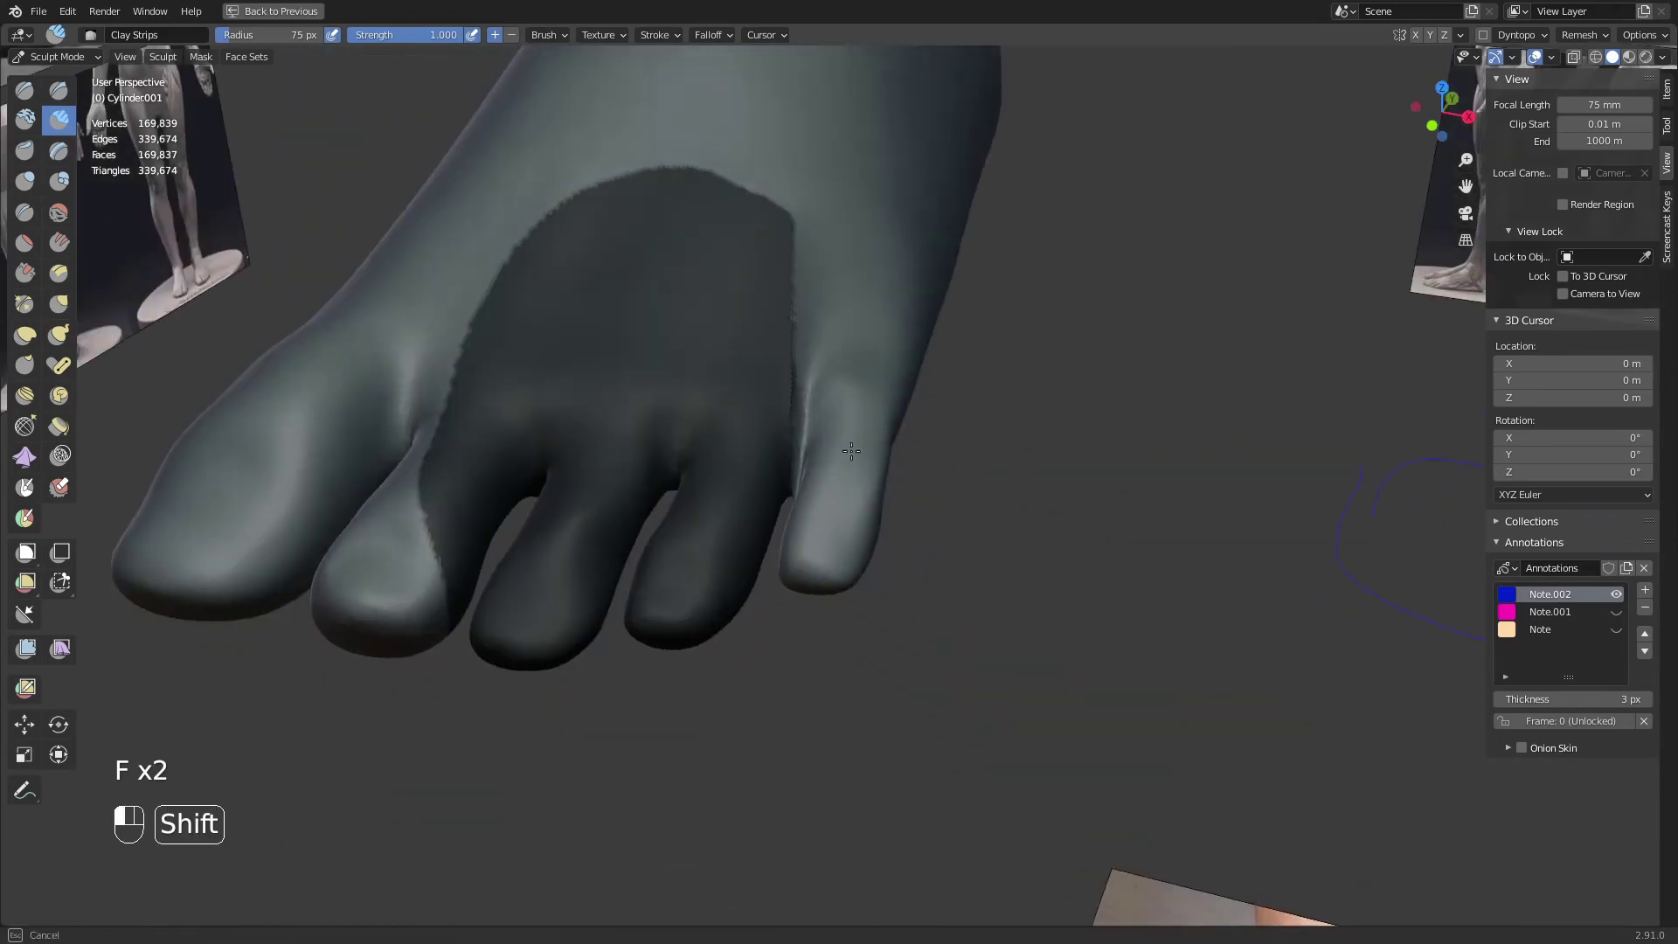
Add a green annotation layer and trace the foot's outer contour above the fifth toe on the top-view reference photo
{"action": "mouse_move", "coordinate": [847, 521]}
{"action": "middle_mouse_down"}
{"action": "mouse_move", "coordinate": [787, 431]}
{"action": "mouse_move", "coordinate": [914, 516]}
{"action": "mouse_move", "coordinate": [958, 607]}
{"action": "mouse_move", "coordinate": [839, 374]}
{"action": "middle_mouse_up"}
{"action": "key", "text": "KP_3"}
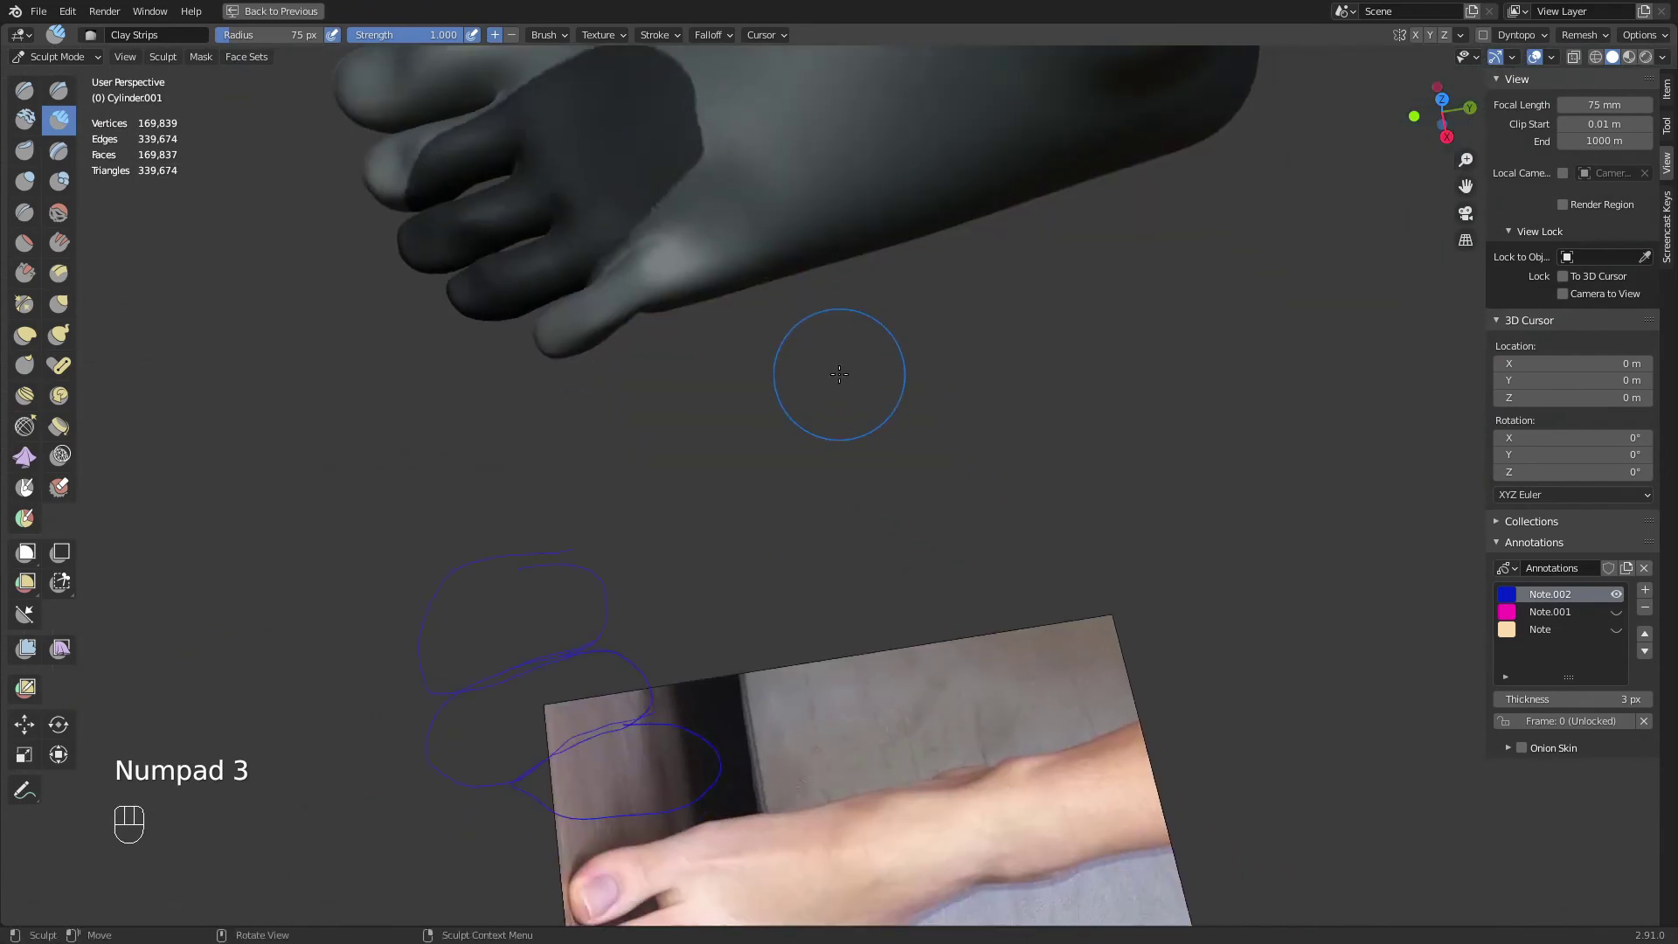
{"action": "key", "text": "KP_7"}
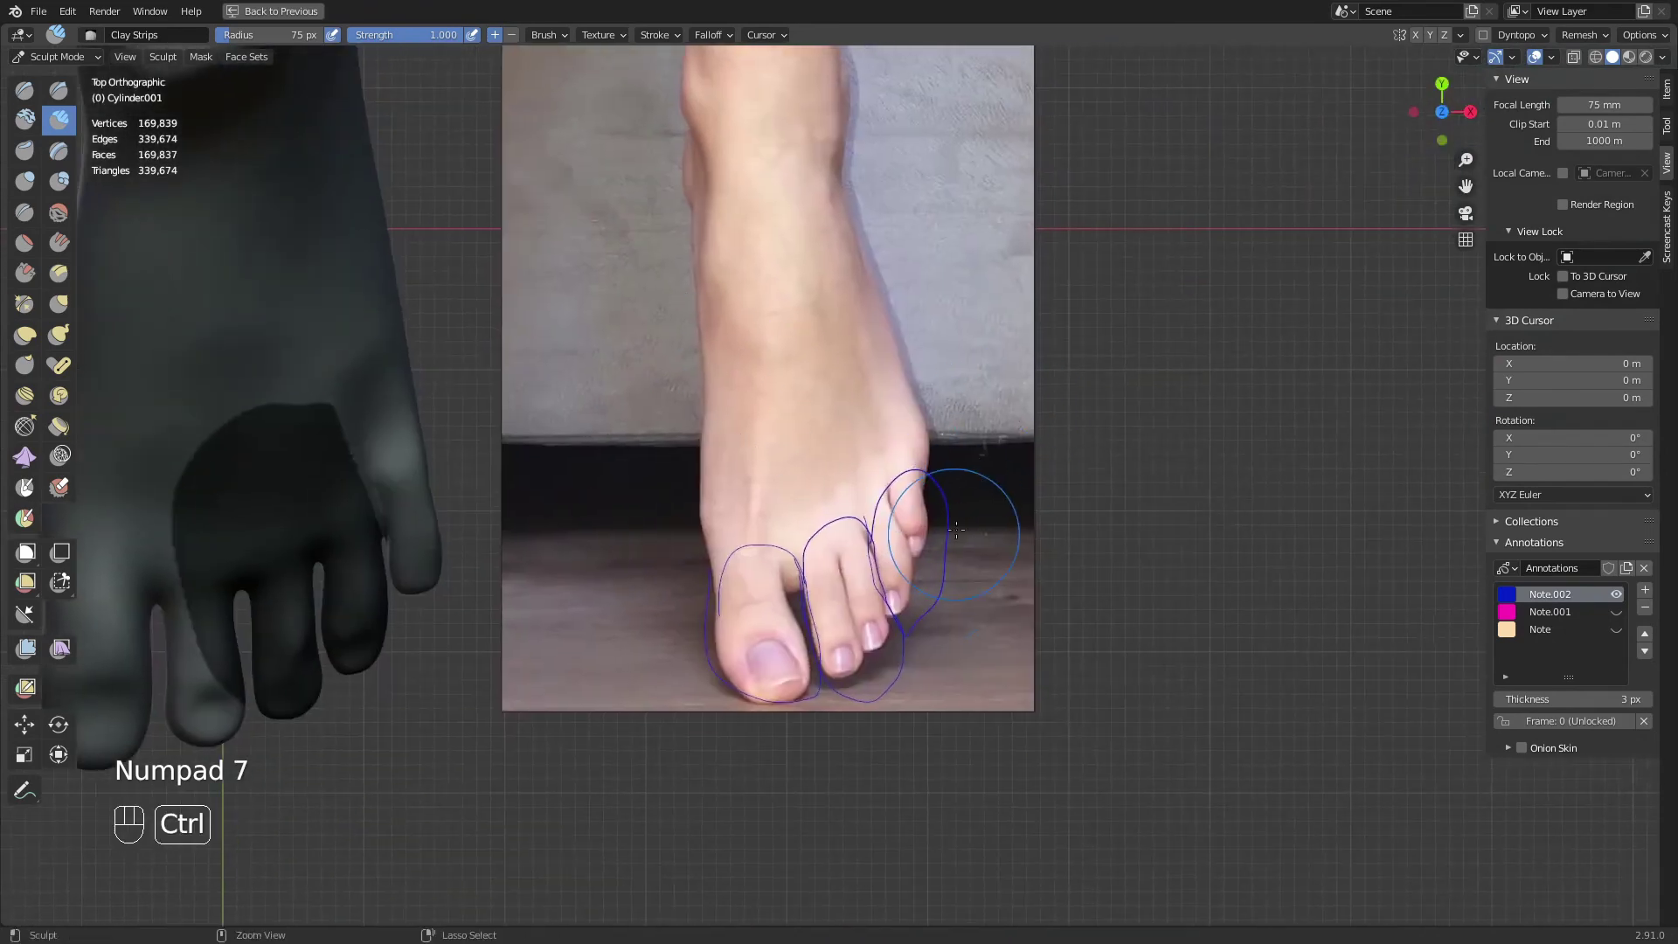
{"action": "middle_click_drag", "start_coordinate": [956, 529], "coordinate": [790, 441], "text": "ctrl"}
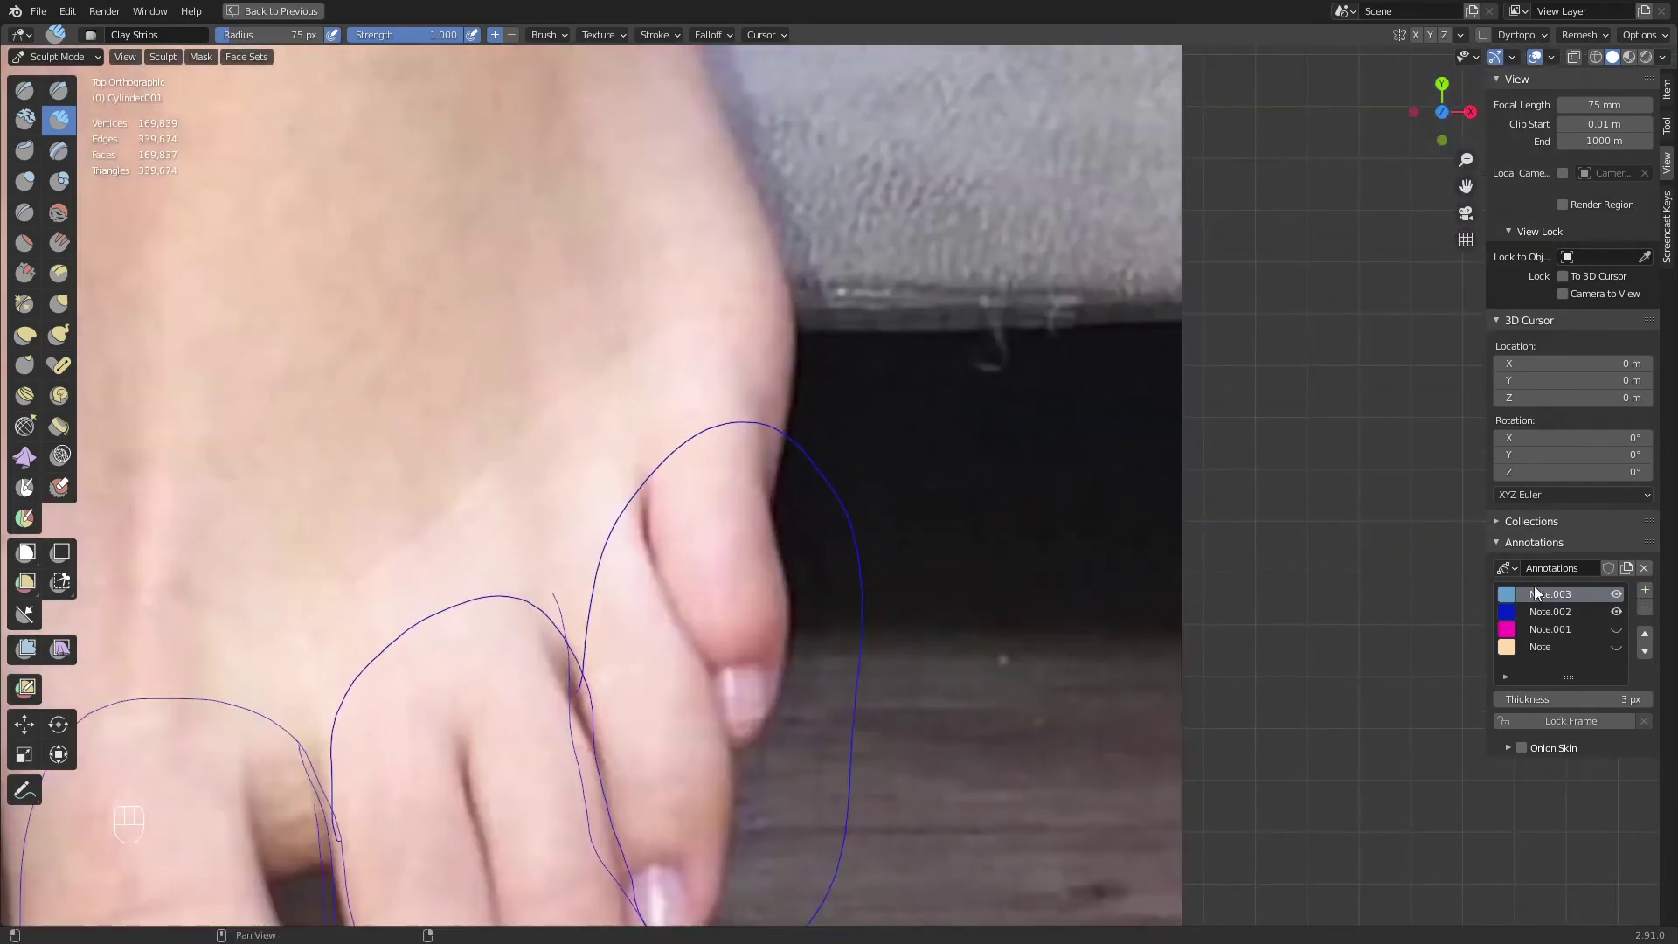
{"action": "left_click", "coordinate": [1509, 595]}
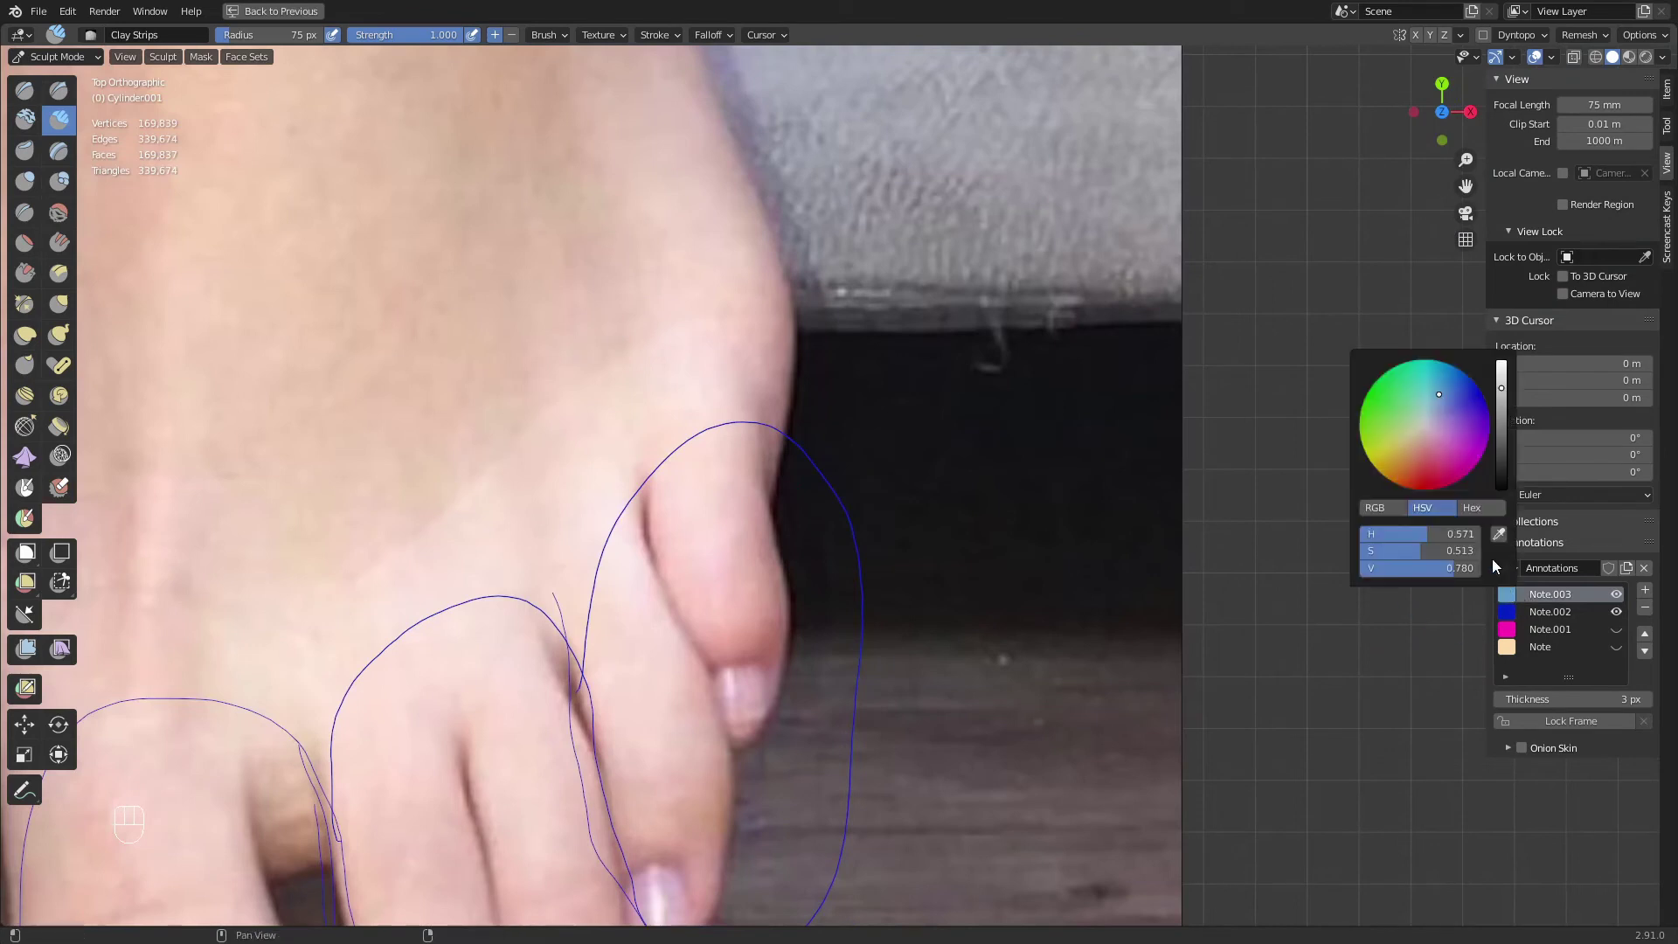
{"action": "left_click", "coordinate": [25, 790]}
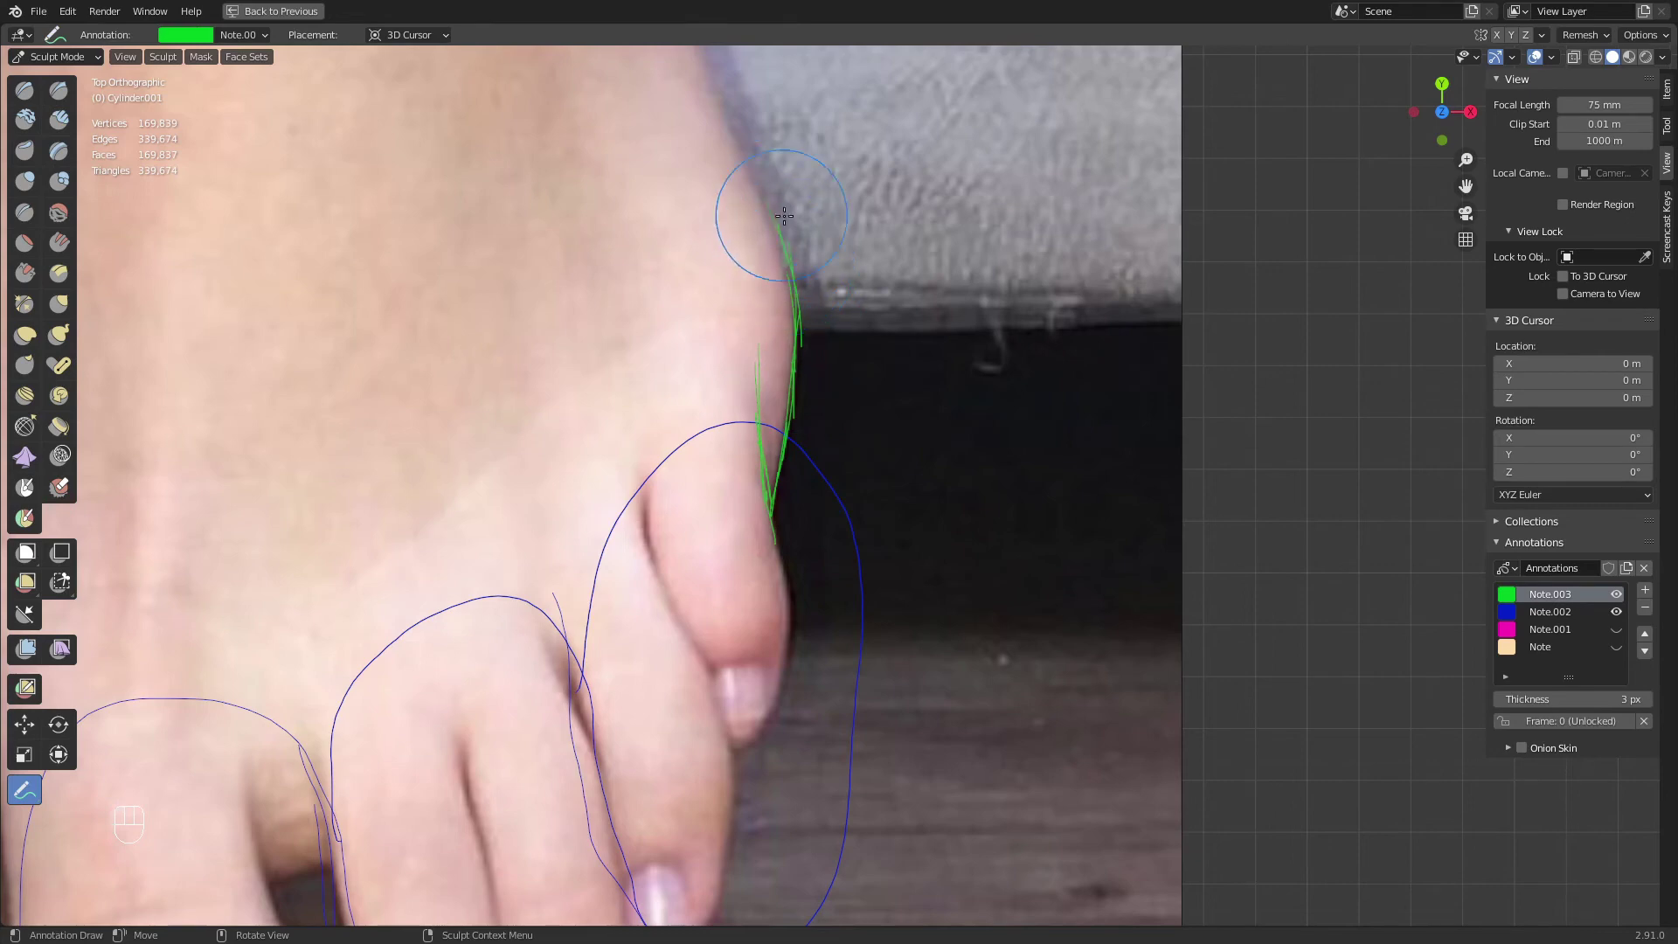
Carve an indentation into the outer side of the fifth toe's base with the Draw Sharp brush at an 86 px radius
{"action": "middle_click_drag", "start_coordinate": [784, 216], "coordinate": [716, 564], "text": "ctrl"}
{"action": "middle_click_drag", "start_coordinate": [616, 591], "coordinate": [787, 364], "text": "shift"}
{"action": "middle_click_drag", "start_coordinate": [657, 230], "coordinate": [761, 430], "text": "shift"}
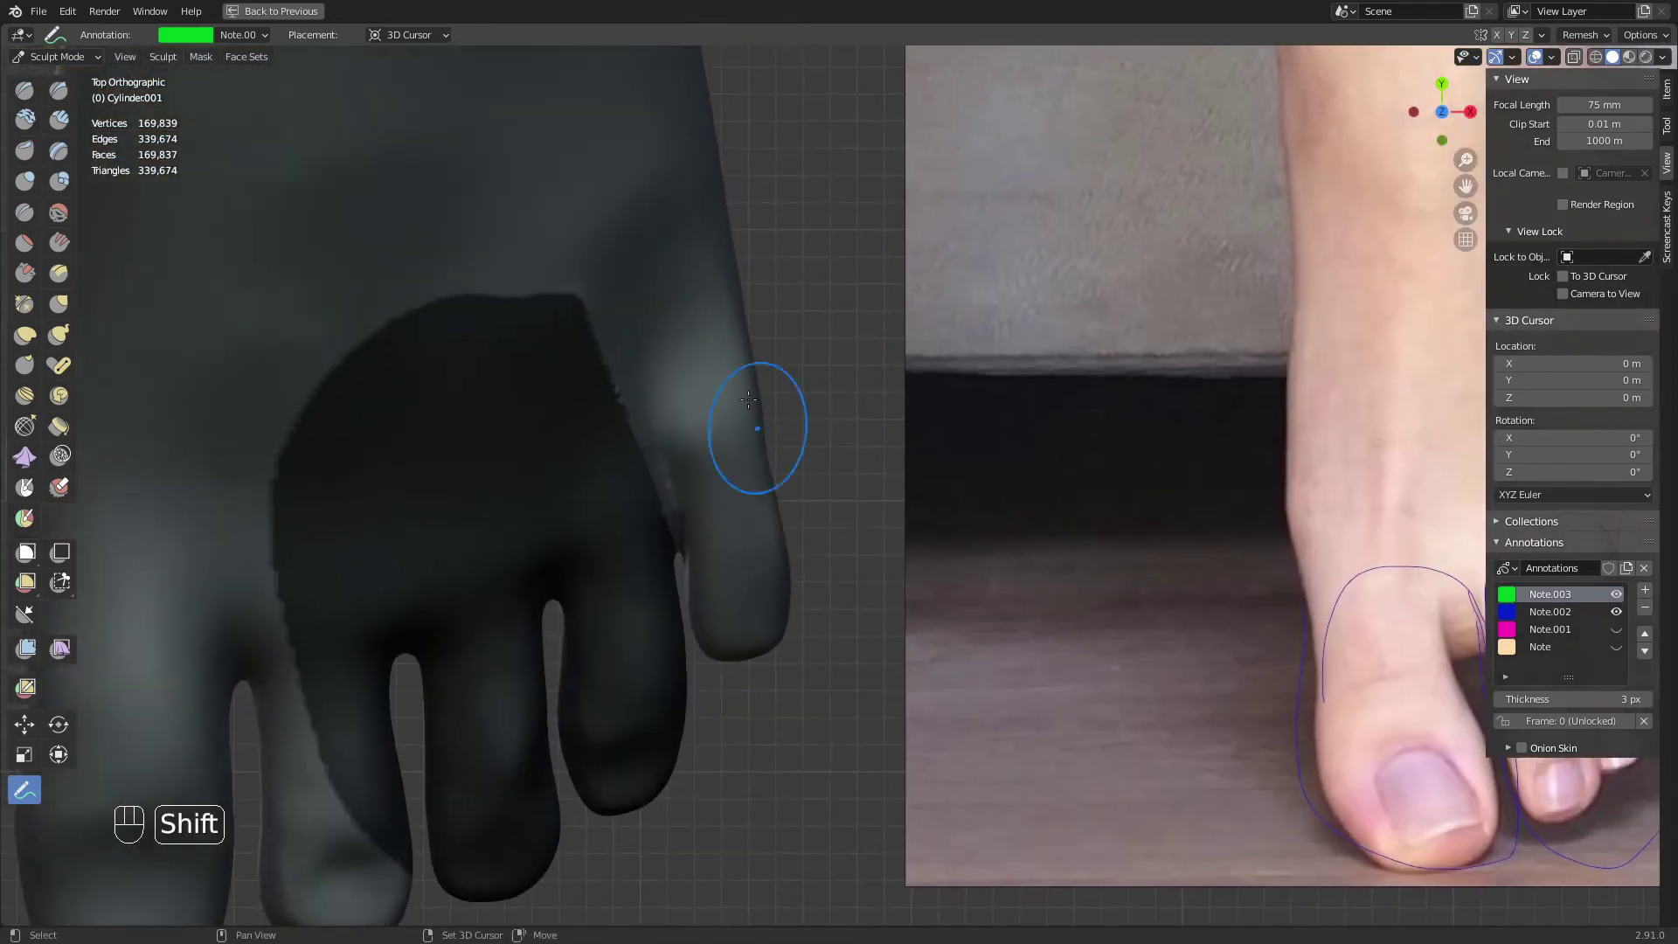
{"action": "mouse_move", "coordinate": [730, 263]}
{"action": "middle_mouse_down"}
{"action": "mouse_move", "coordinate": [774, 305]}
{"action": "mouse_move", "coordinate": [731, 449]}
{"action": "mouse_move", "coordinate": [741, 385]}
{"action": "mouse_move", "coordinate": [710, 385]}
{"action": "middle_mouse_up"}
{"action": "key", "text": "q"}
{"action": "left_click", "coordinate": [758, 285]}
{"action": "key", "text": "f"}
{"action": "key", "text": "f"}
{"action": "left_click", "coordinate": [779, 390]}
{"action": "left_click_drag", "start_coordinate": [711, 375], "coordinate": [712, 414]}
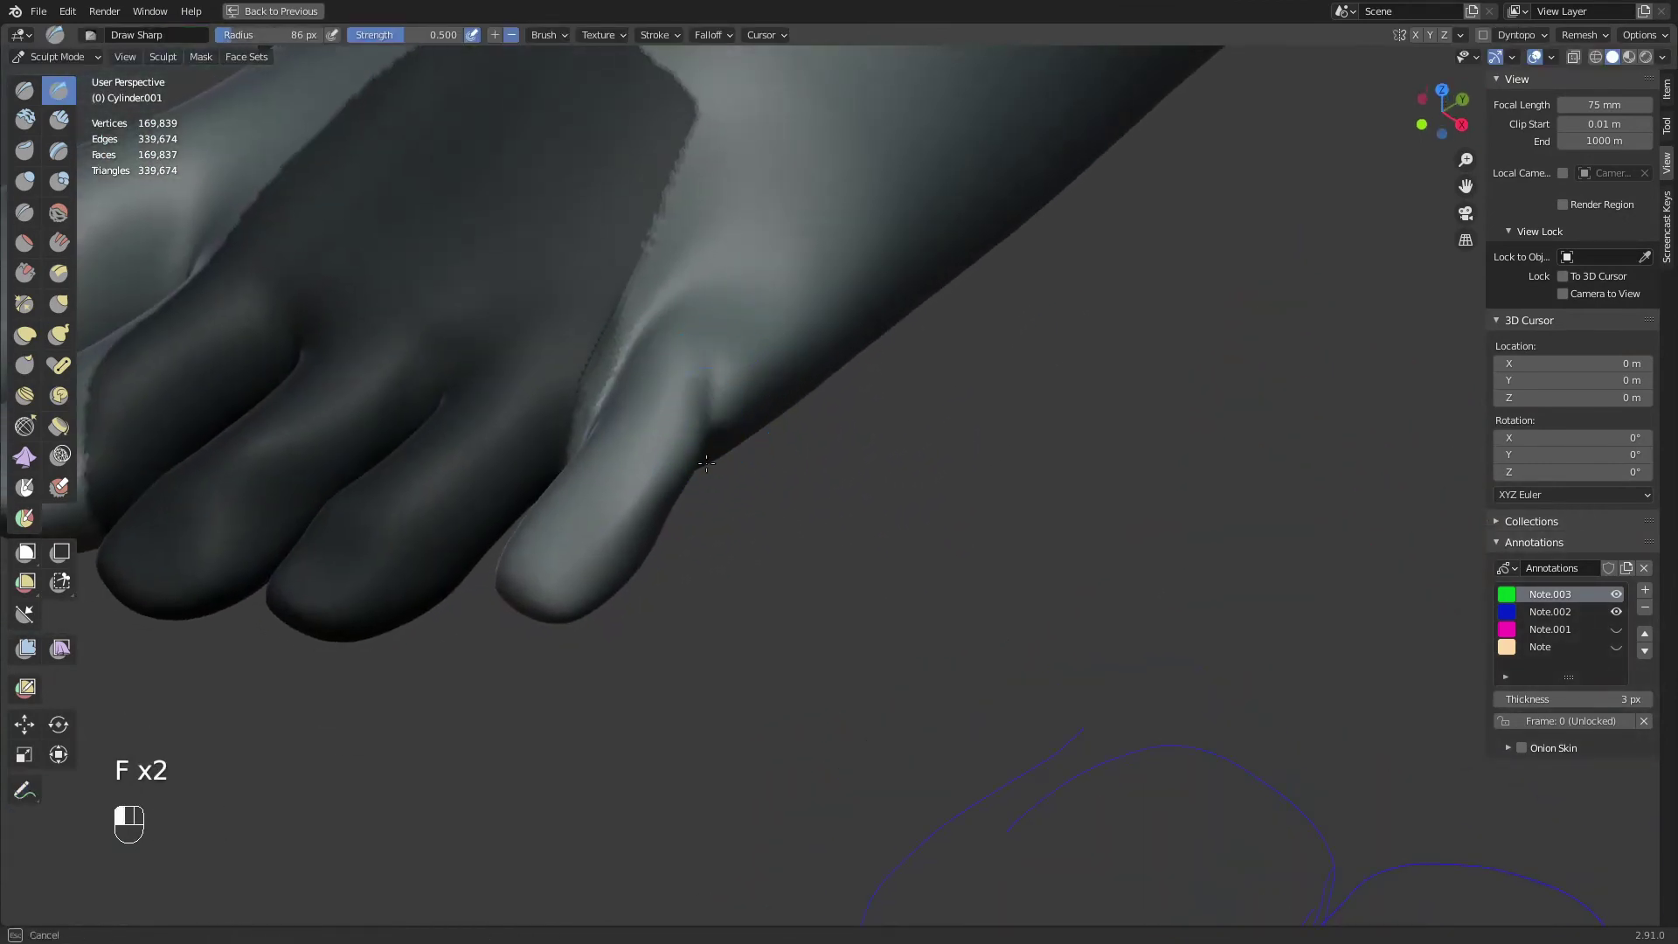
Deepen the crease at the fifth toe's outer base with the Draw Sharp brush at a 77 px radius and smooth around it
{"action": "middle_click_drag", "start_coordinate": [707, 463], "coordinate": [813, 507]}
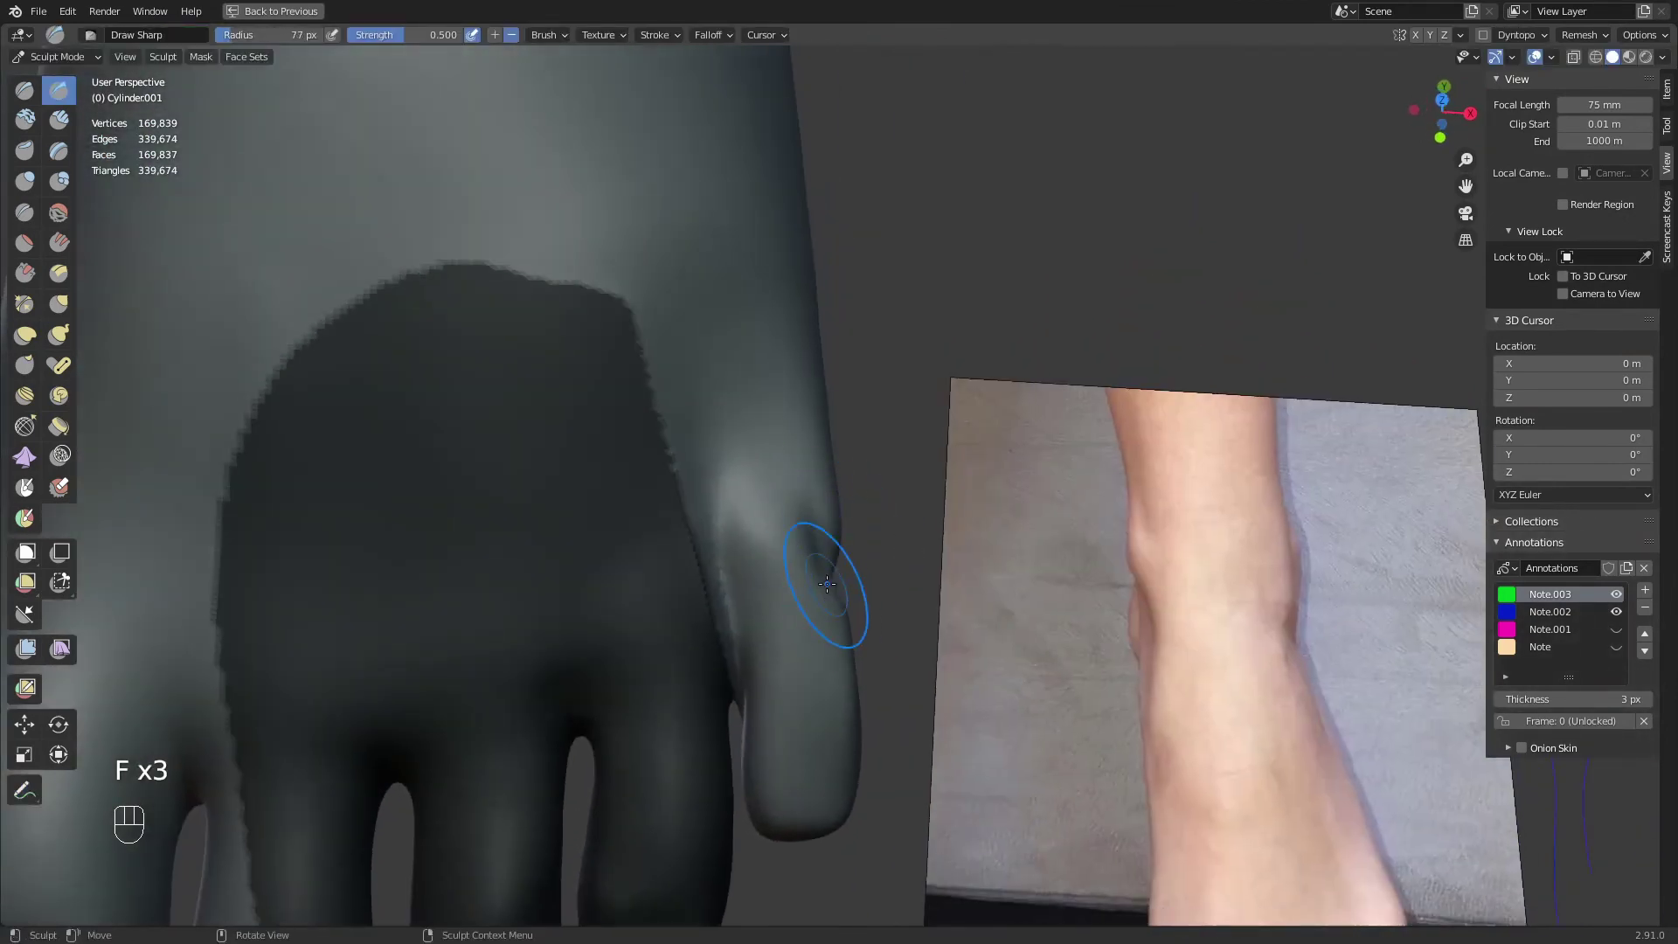
{"action": "middle_click_drag", "start_coordinate": [826, 584], "coordinate": [720, 348]}
{"action": "mouse_move", "coordinate": [718, 336]}
{"action": "left_mouse_down"}
{"action": "mouse_move", "coordinate": [698, 346]}
{"action": "mouse_move", "coordinate": [692, 389]}
{"action": "left_mouse_up"}
{"action": "middle_click_drag", "start_coordinate": [705, 420], "coordinate": [662, 322]}
{"action": "mouse_move", "coordinate": [673, 293]}
{"action": "left_mouse_down", "text": "shift"}
{"action": "mouse_move", "coordinate": [705, 334]}
{"action": "mouse_move", "coordinate": [682, 350]}
{"action": "left_mouse_up", "text": "shift"}
{"action": "middle_click_drag", "start_coordinate": [697, 341], "coordinate": [664, 437]}
{"action": "left_click_drag", "start_coordinate": [713, 325], "coordinate": [697, 328], "text": "shift"}
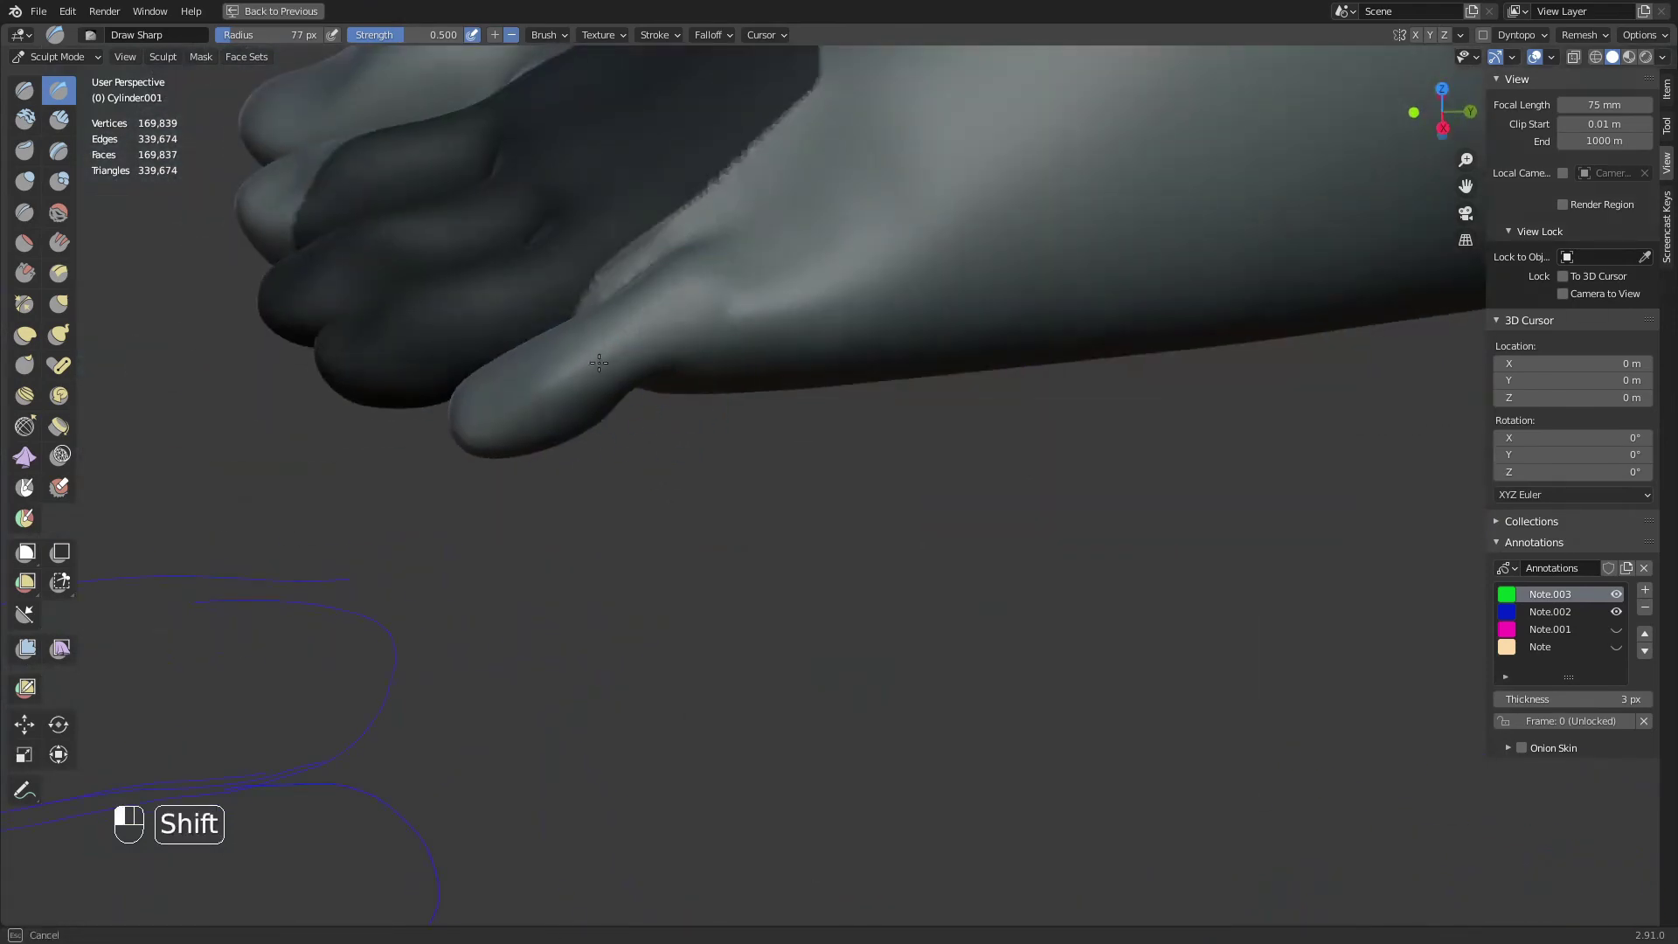
{"action": "middle_click_drag", "start_coordinate": [599, 363], "coordinate": [783, 303]}
{"action": "left_click_drag", "start_coordinate": [706, 351], "coordinate": [707, 325]}
{"action": "middle_click_drag", "start_coordinate": [712, 371], "coordinate": [736, 304]}
{"action": "left_click_drag", "start_coordinate": [736, 302], "coordinate": [702, 347], "text": "shift"}
{"action": "middle_click_drag", "start_coordinate": [700, 372], "coordinate": [649, 337]}
Pull the fifth toe's underside downward in the right side view with the Grab brush at a 150 px radius
{"action": "key", "text": "KP_3"}
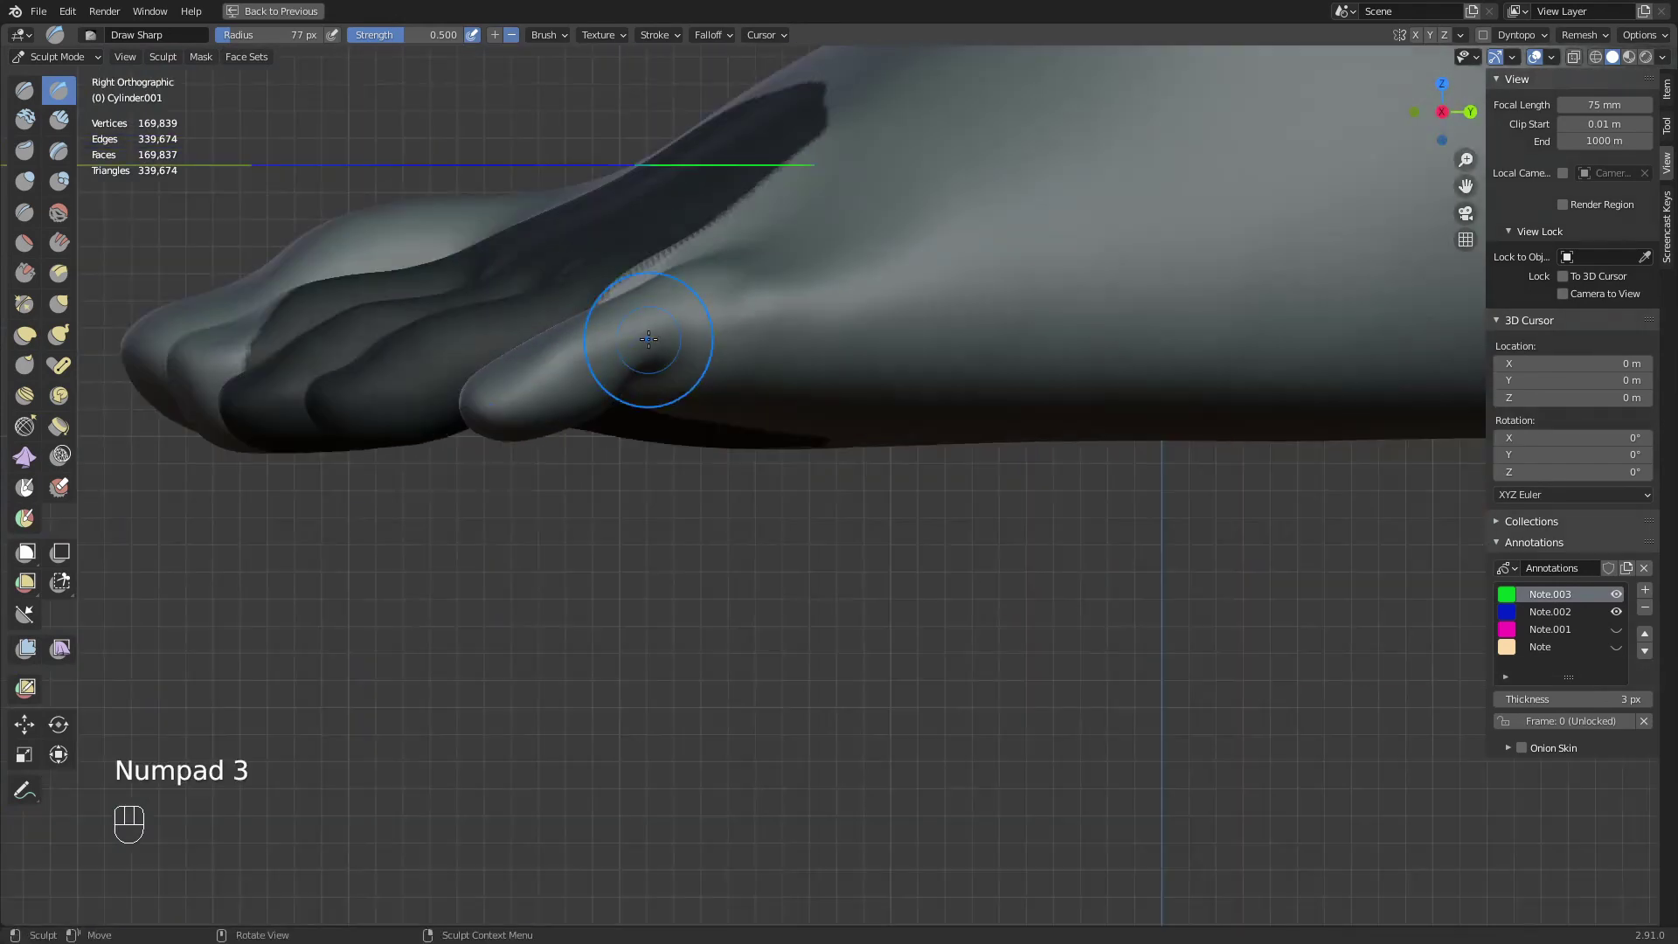
{"action": "middle_click_drag", "start_coordinate": [656, 443], "coordinate": [543, 443], "text": "ctrl"}
{"action": "key", "text": "g"}
{"action": "key", "text": "f"}
{"action": "key", "text": "f"}
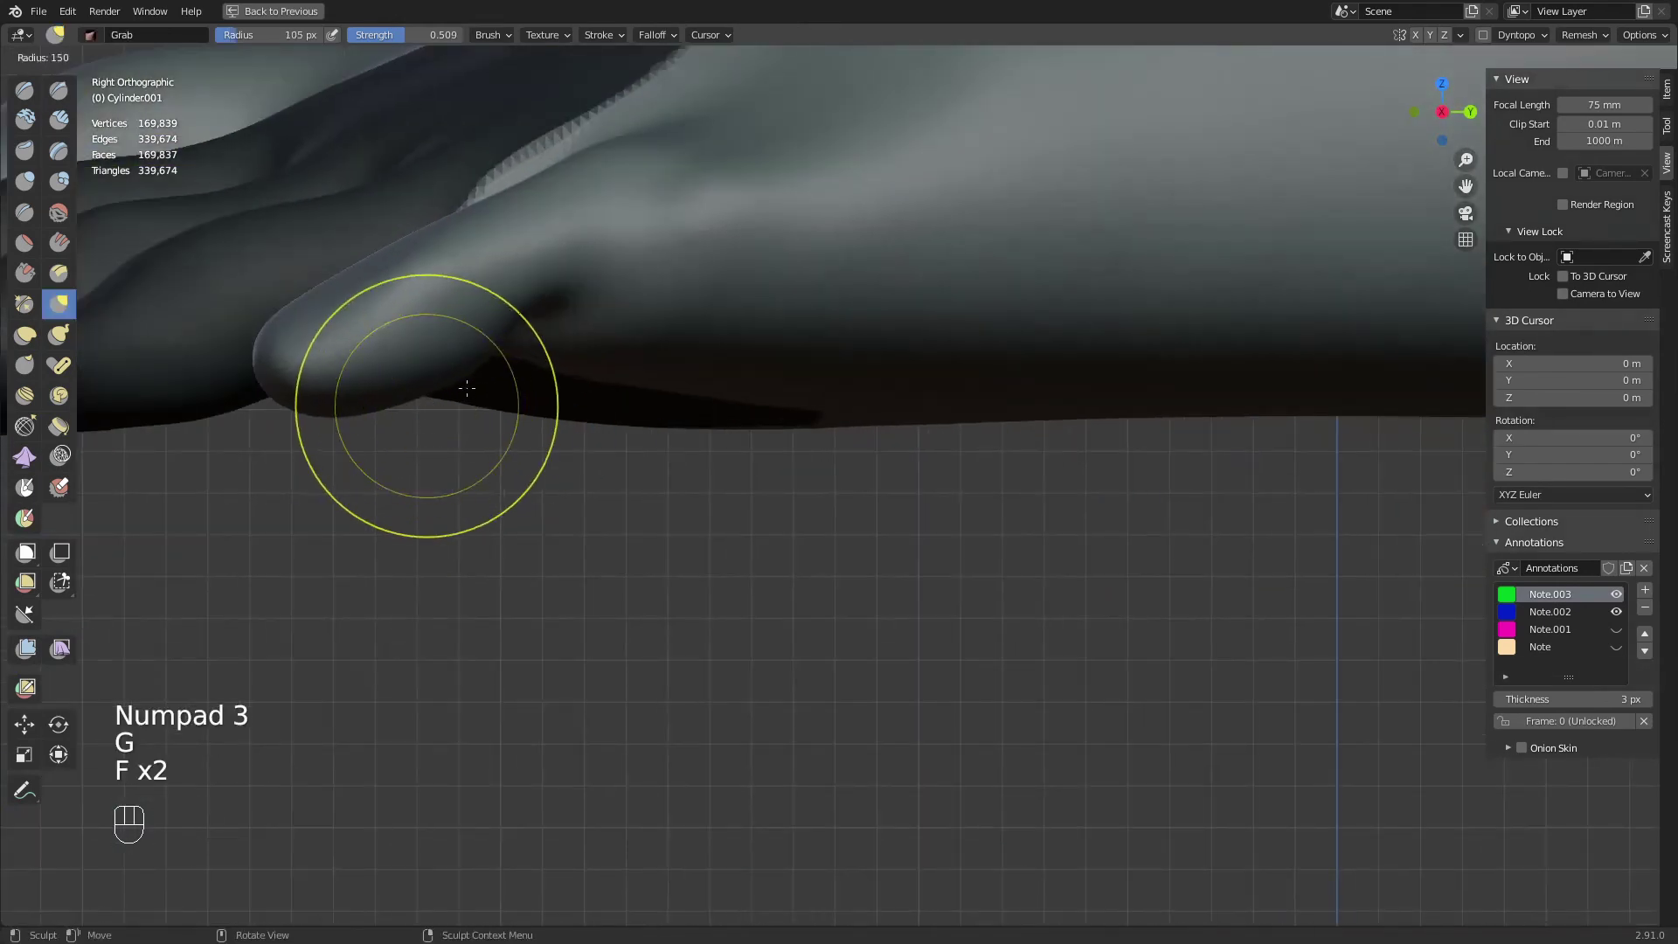
{"action": "left_click", "coordinate": [420, 393]}
{"action": "key", "text": "f"}
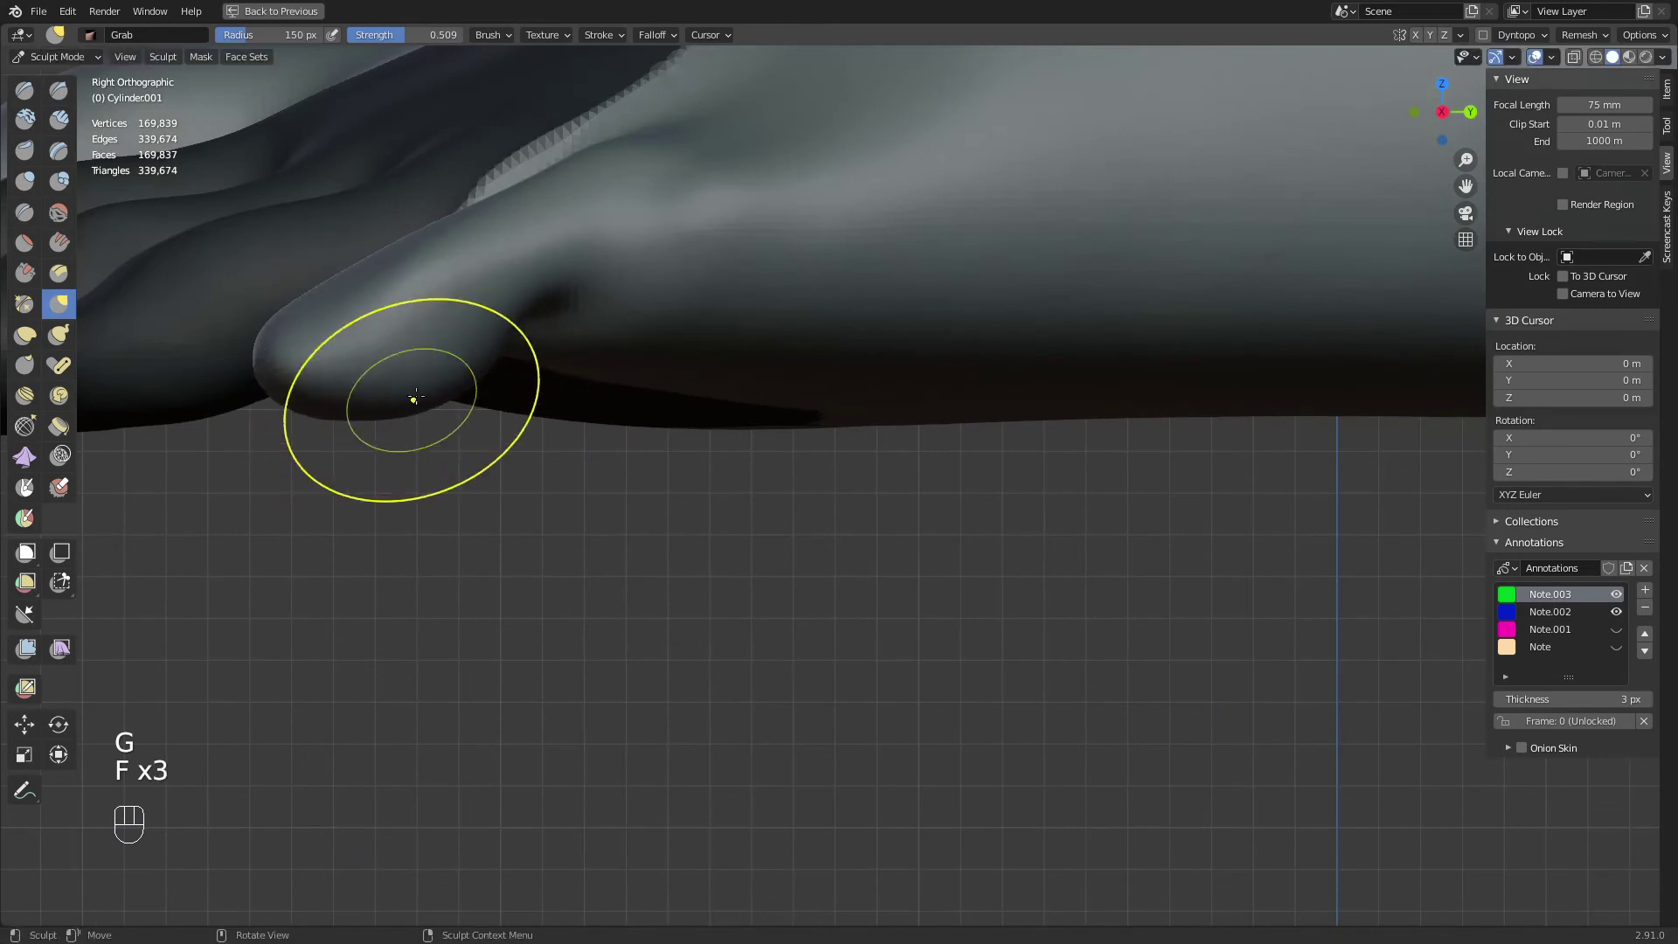
{"action": "left_click_drag", "start_coordinate": [457, 372], "coordinate": [449, 387]}
Push in the top of the fifth toe's tip with Grab at 129 px and lift the toe's upper side near its base
{"action": "middle_click_drag", "start_coordinate": [420, 354], "coordinate": [551, 408], "text": "shift"}
{"action": "key", "text": "f"}
{"action": "left_click", "coordinate": [475, 379]}
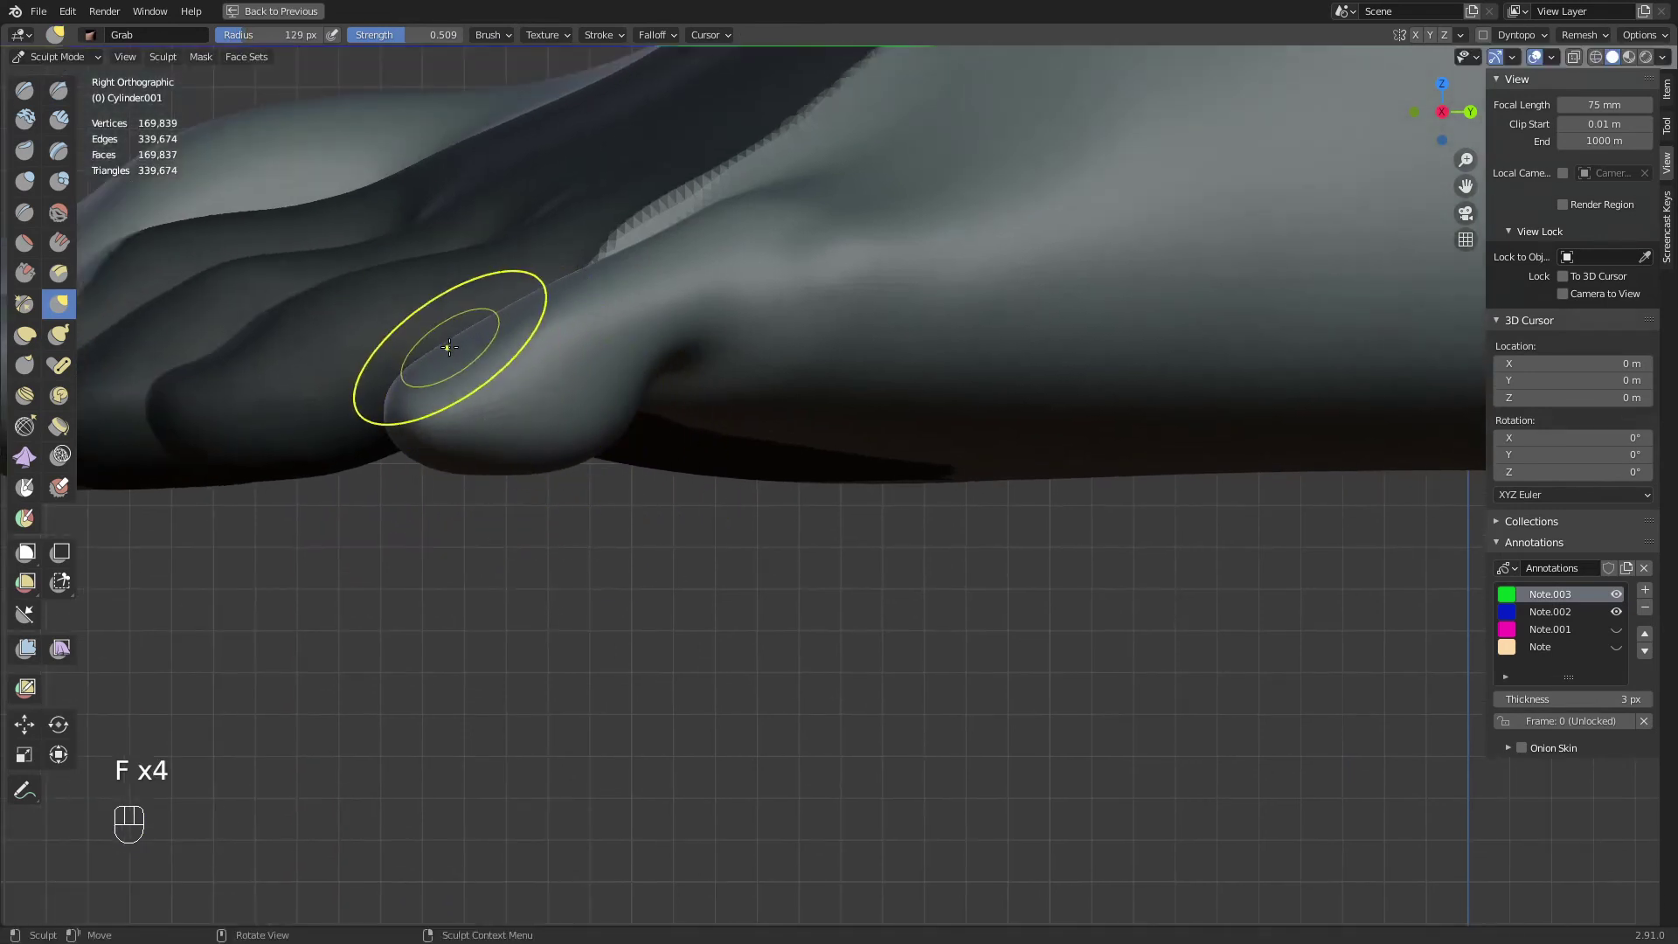
{"action": "left_click_drag", "start_coordinate": [448, 348], "coordinate": [457, 350]}
{"action": "key", "text": "f"}
{"action": "left_click", "coordinate": [444, 349]}
{"action": "key", "text": "f"}
{"action": "left_click", "coordinate": [560, 293]}
{"action": "mouse_move", "coordinate": [584, 288]}
{"action": "left_mouse_down"}
{"action": "mouse_move", "coordinate": [598, 295]}
{"action": "mouse_move", "coordinate": [606, 263]}
{"action": "left_mouse_up"}
{"action": "key", "text": "f"}
{"action": "left_click", "coordinate": [612, 262]}
Shift the fifth toe's inner side outward with the Grab brush, viewing the foot from above
{"action": "mouse_move", "coordinate": [564, 269]}
{"action": "middle_mouse_down"}
{"action": "mouse_move", "coordinate": [695, 376]}
{"action": "mouse_move", "coordinate": [831, 438]}
{"action": "middle_mouse_up"}
{"action": "scroll", "coordinate": [701, 394], "scroll_direction": "down", "scroll_amount": 5}
{"action": "mouse_move", "coordinate": [880, 254]}
{"action": "middle_mouse_down", "text": "ctrl"}
{"action": "mouse_move", "coordinate": [862, 443]}
{"action": "mouse_move", "coordinate": [886, 569]}
{"action": "middle_mouse_up", "text": "ctrl"}
{"action": "key", "text": "f"}
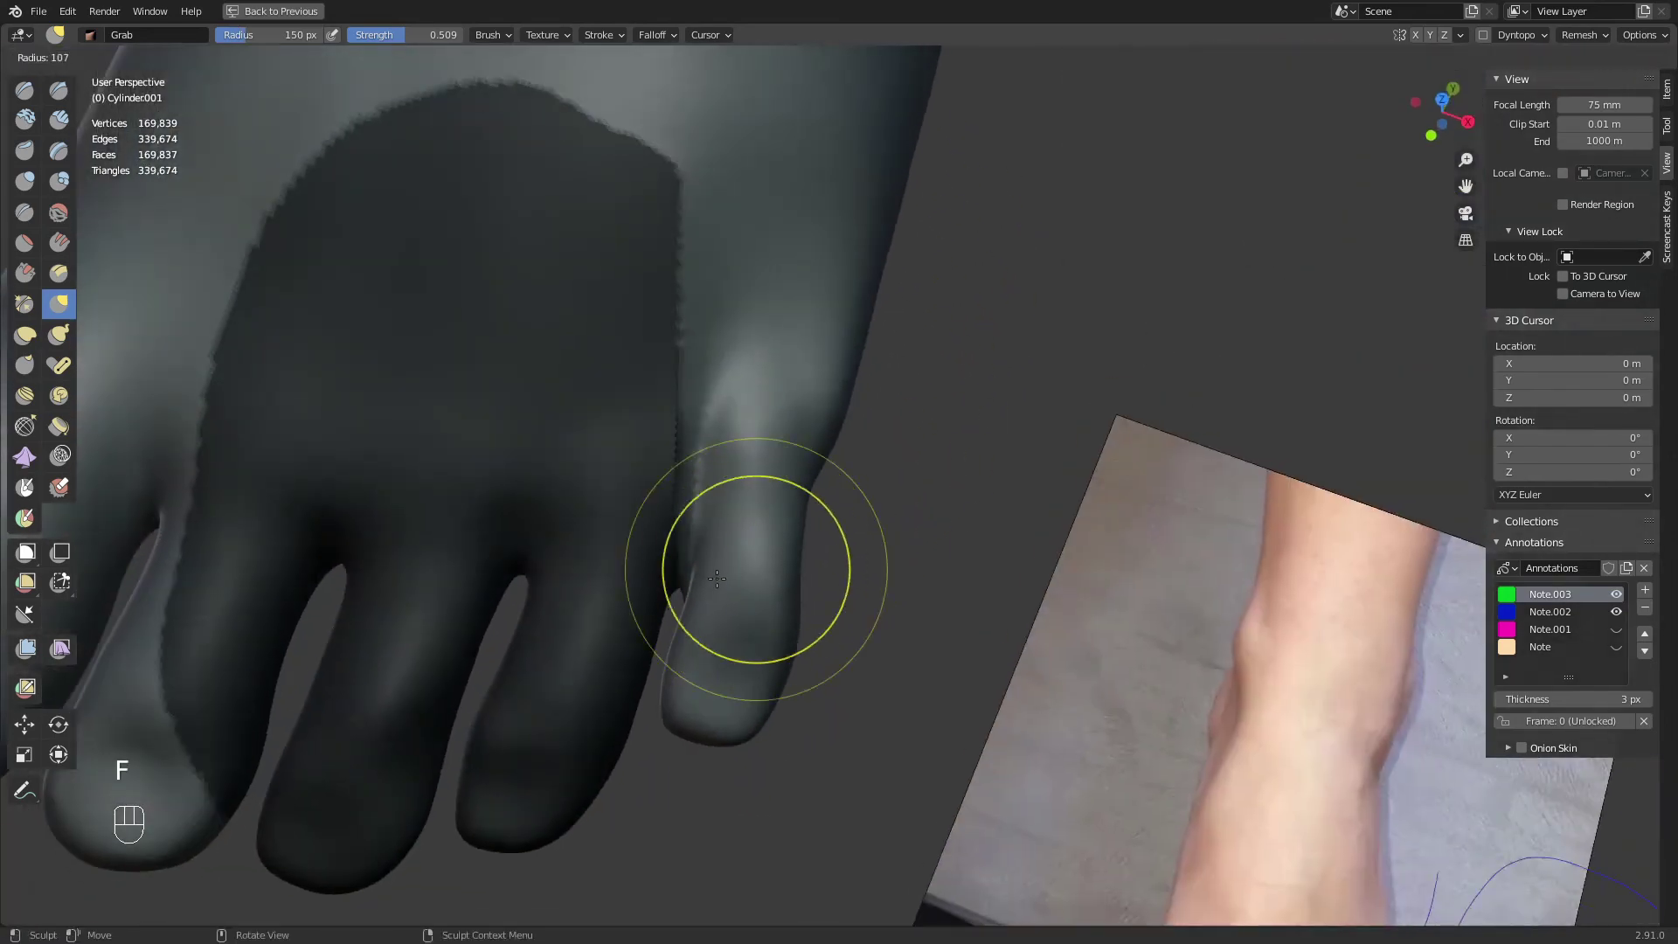
{"action": "left_click", "coordinate": [840, 569]}
{"action": "left_click_drag", "start_coordinate": [705, 579], "coordinate": [732, 570]}
Narrow the outer side of the fifth toe's tip inward with the Grab brush at a 175 px radius
{"action": "mouse_move", "coordinate": [770, 599]}
{"action": "middle_mouse_down"}
{"action": "mouse_move", "coordinate": [826, 617]}
{"action": "mouse_move", "coordinate": [874, 507]}
{"action": "middle_mouse_up"}
{"action": "key", "text": "f"}
{"action": "left_click", "coordinate": [841, 599]}
{"action": "key", "text": "f"}
{"action": "left_click", "coordinate": [882, 542]}
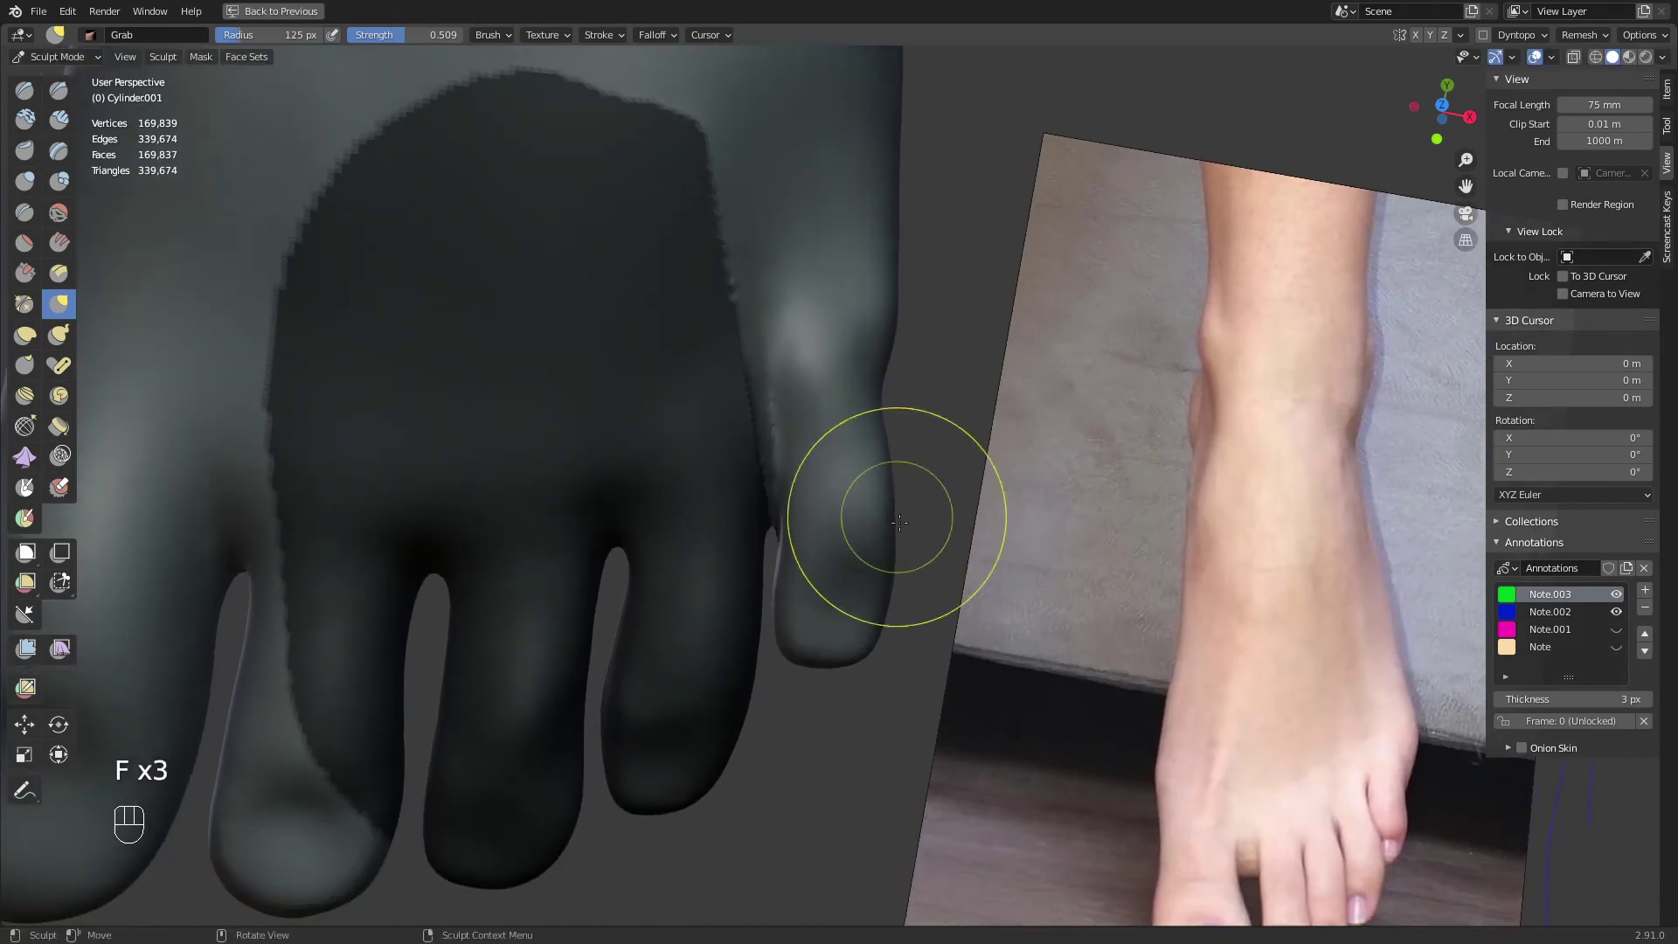
{"action": "key", "text": "f"}
{"action": "key", "text": "f"}
{"action": "left_click", "coordinate": [923, 587]}
{"action": "left_click_drag", "start_coordinate": [869, 652], "coordinate": [846, 656]}
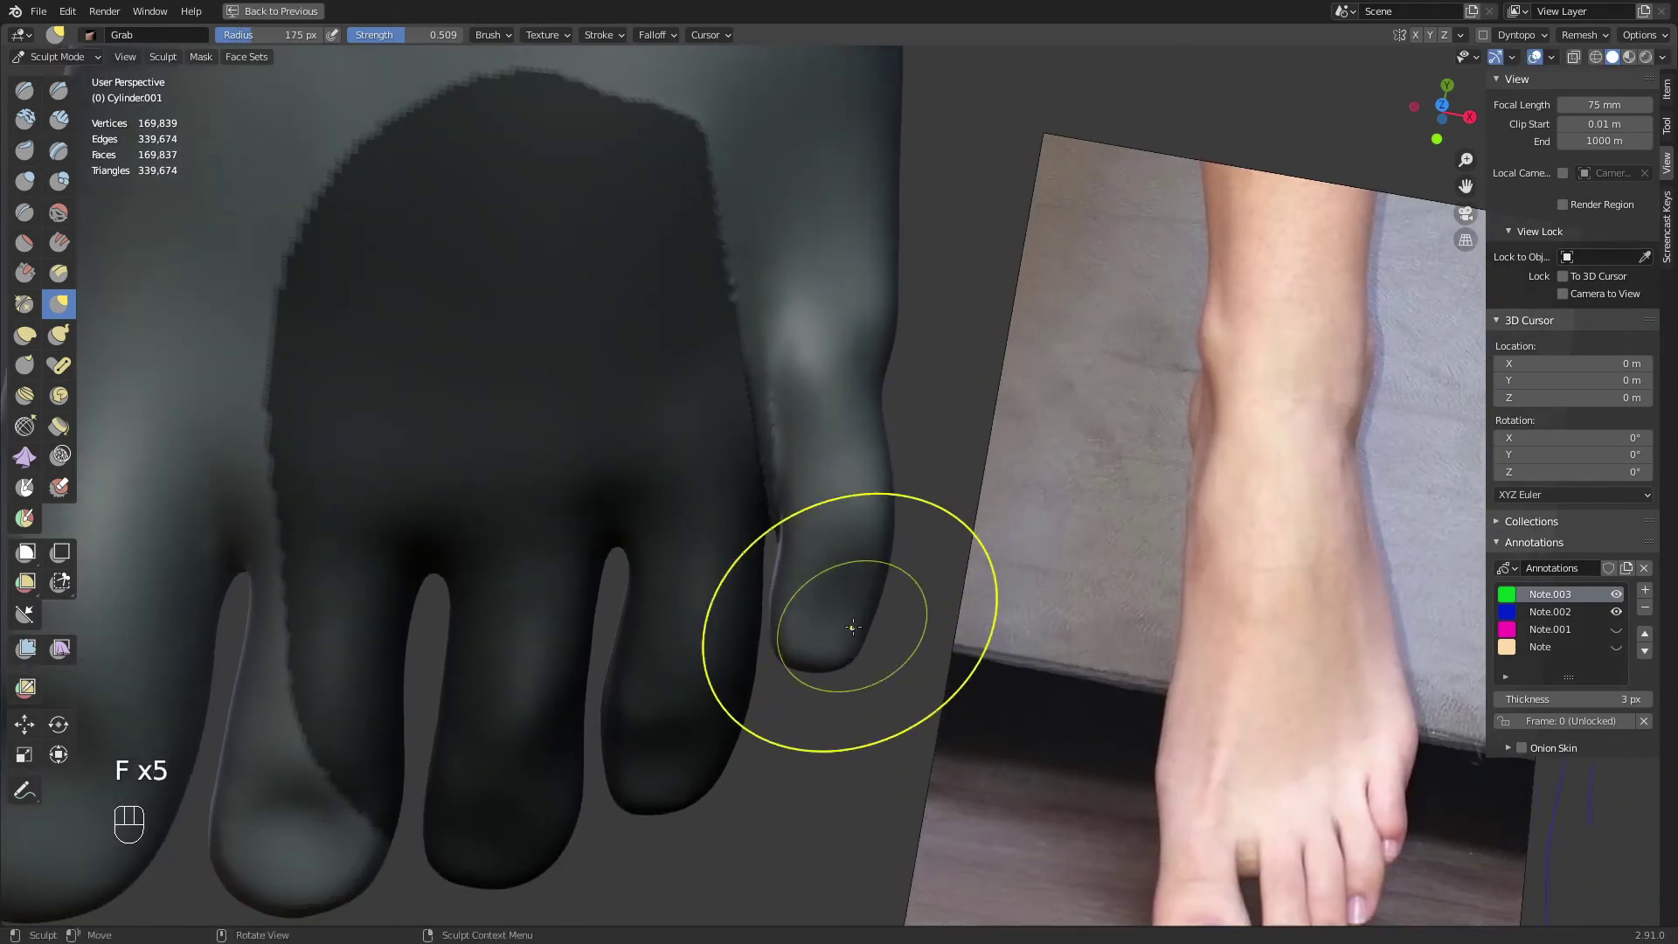
{"action": "key", "text": "f"}
{"action": "left_click", "coordinate": [880, 482]}
Adjust the foot's outer contour just above the fifth toe with the Grab brush at a 150 px radius
{"action": "scroll", "coordinate": [850, 429], "scroll_direction": "down", "scroll_amount": 2}
{"action": "middle_click_drag", "start_coordinate": [850, 430], "coordinate": [839, 510], "text": "shift"}
{"action": "key", "text": "f"}
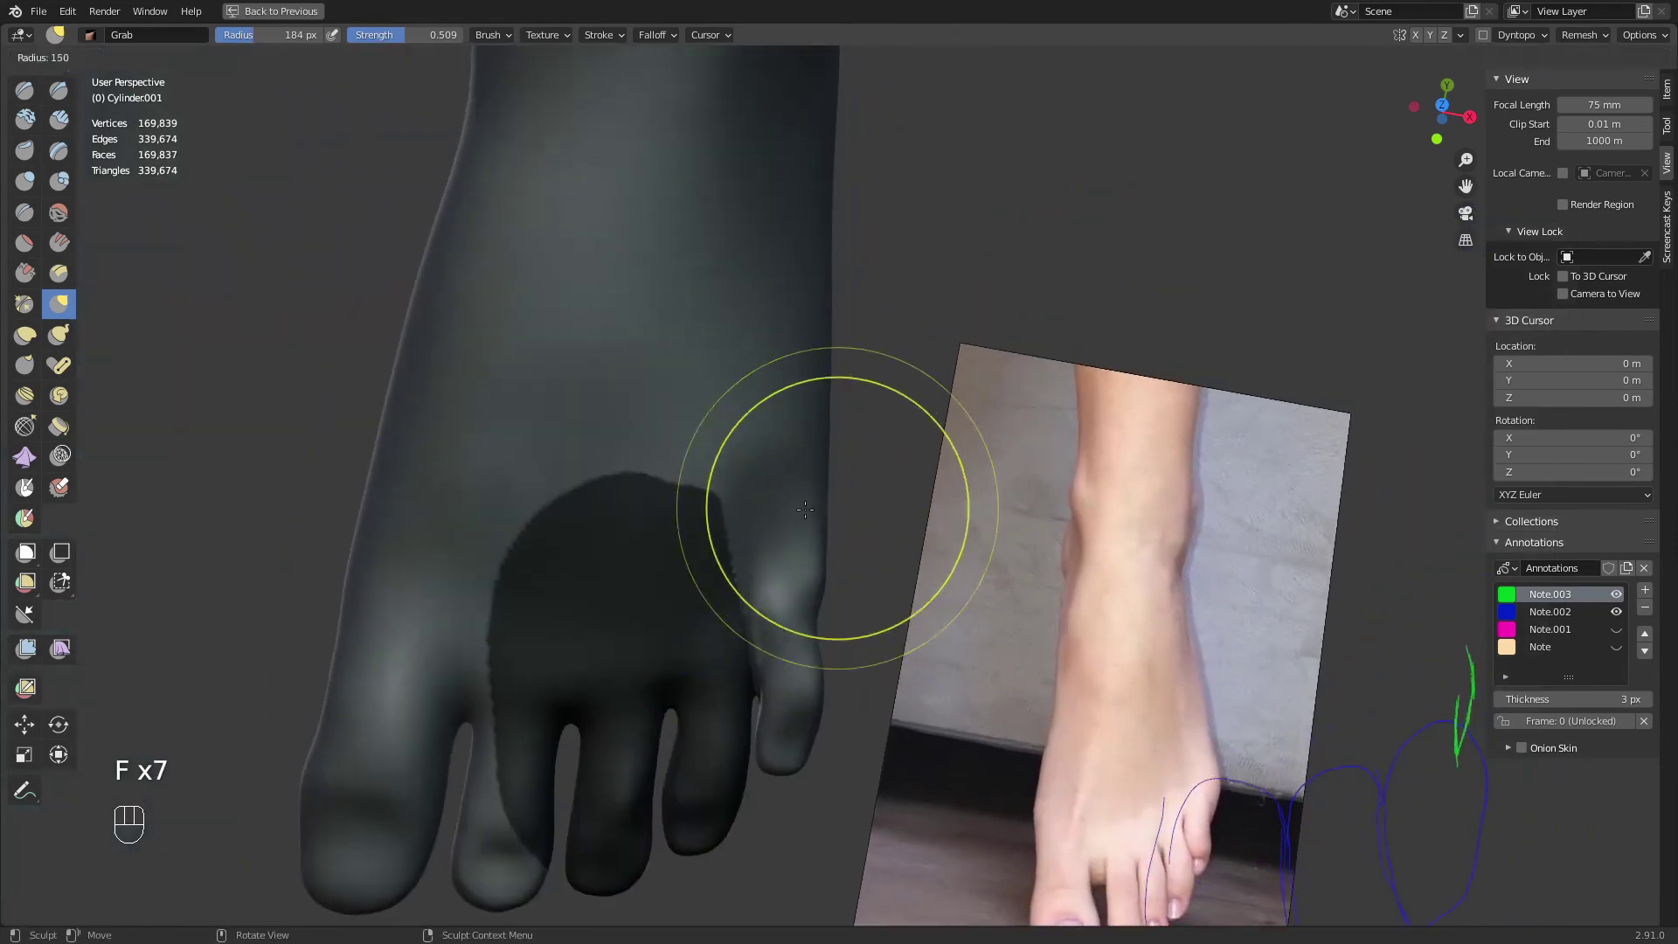
{"action": "left_click", "coordinate": [807, 509]}
{"action": "left_click_drag", "start_coordinate": [820, 584], "coordinate": [812, 588]}
Bulge out the sole's outer edge behind the fifth toe with Grab at 168 px and smooth the area
{"action": "mouse_move", "coordinate": [1176, 734]}
{"action": "middle_mouse_down"}
{"action": "mouse_move", "coordinate": [880, 453]}
{"action": "mouse_move", "coordinate": [746, 473]}
{"action": "mouse_move", "coordinate": [757, 460]}
{"action": "middle_mouse_up"}
{"action": "key", "text": "f"}
{"action": "left_click", "coordinate": [746, 473]}
{"action": "key", "text": "f"}
{"action": "left_click", "coordinate": [733, 488]}
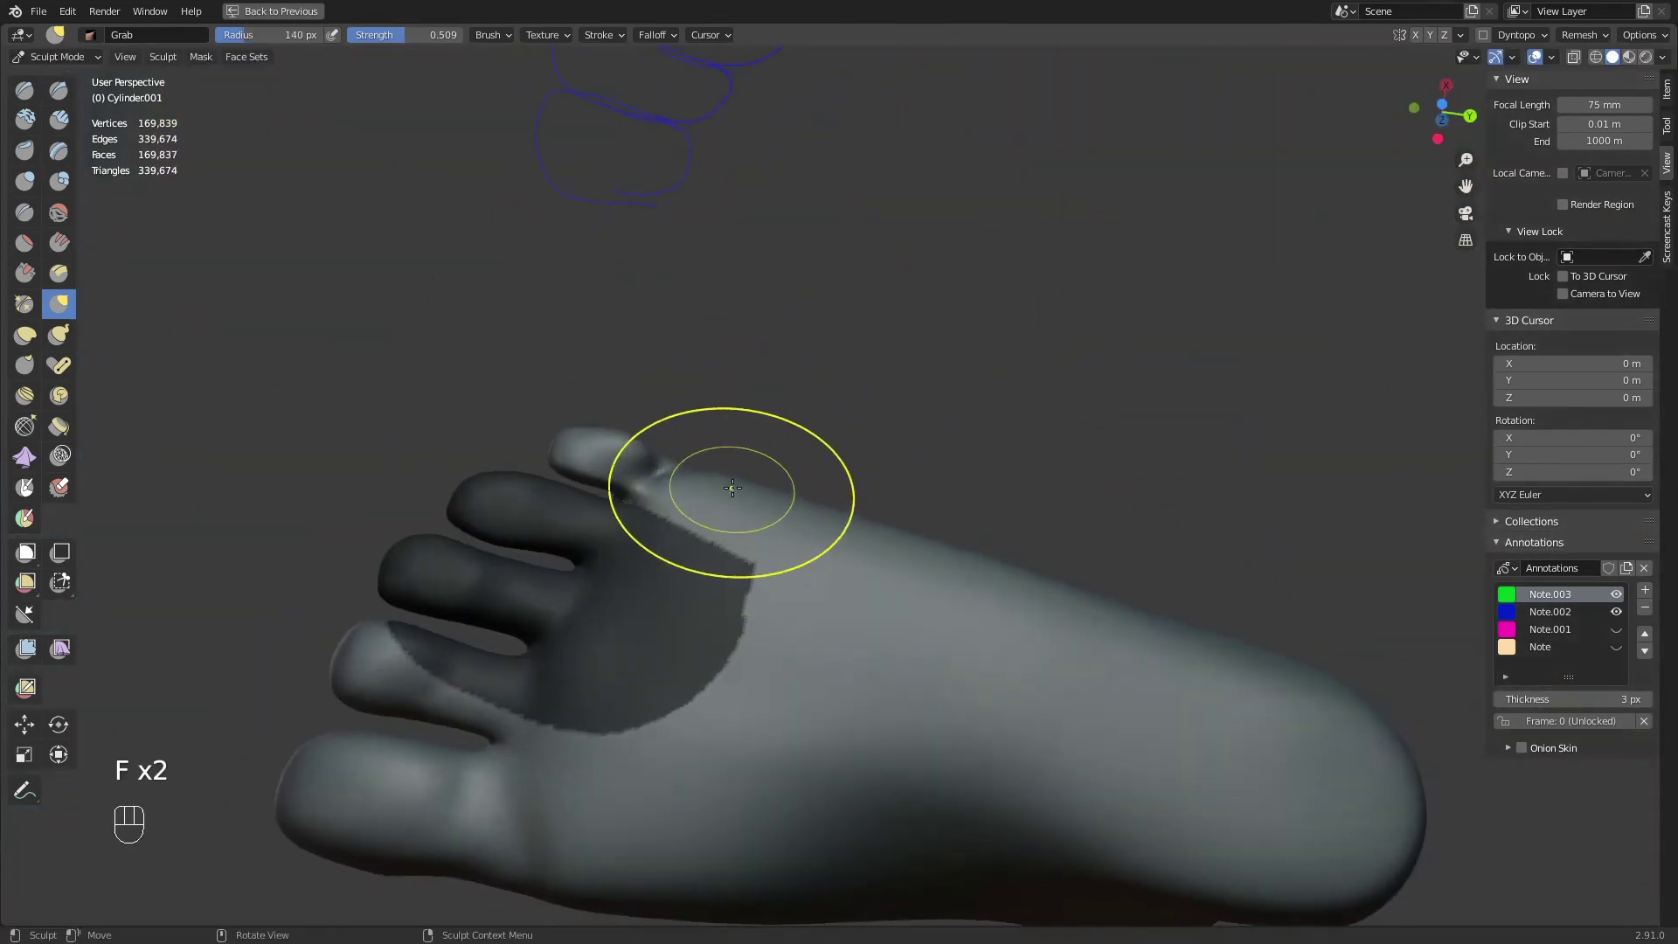
{"action": "left_click", "coordinate": [846, 498]}
{"action": "key", "text": "f"}
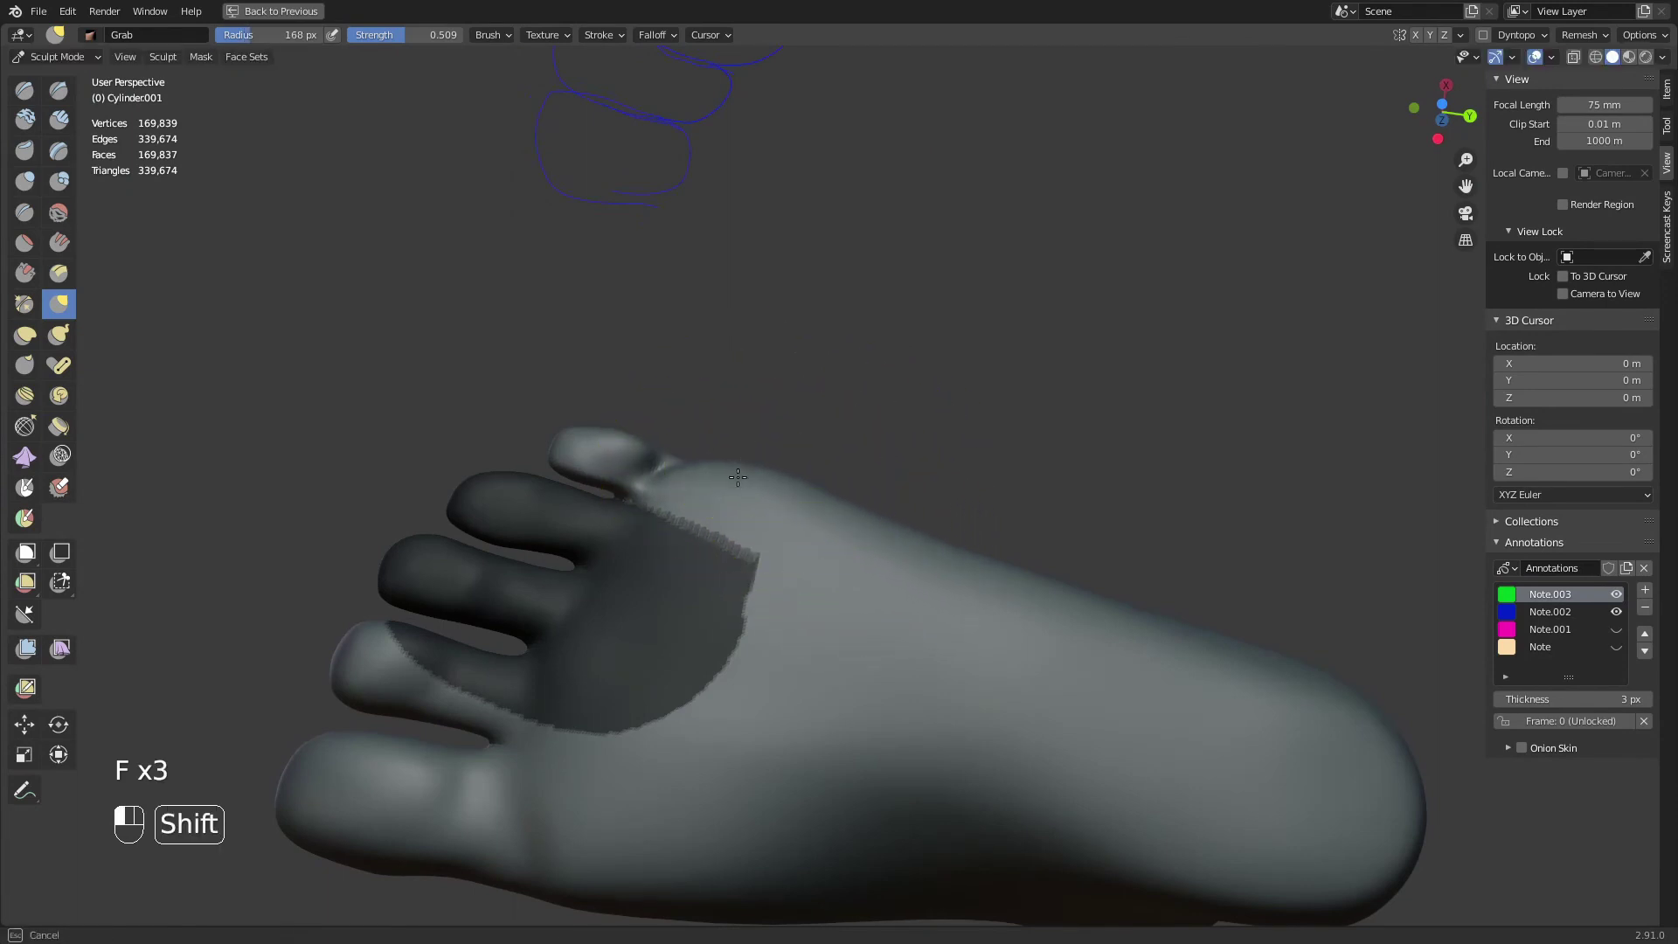
{"action": "left_click_drag", "start_coordinate": [728, 552], "coordinate": [738, 581], "text": "shift"}
Clear the mask covering the middle toes
{"action": "mouse_move", "coordinate": [835, 393]}
{"action": "middle_mouse_down"}
{"action": "mouse_move", "coordinate": [791, 531]}
{"action": "mouse_move", "coordinate": [790, 673]}
{"action": "middle_mouse_up"}
{"action": "middle_click_drag", "start_coordinate": [790, 472], "coordinate": [789, 584], "text": "ctrl"}
{"action": "middle_click_drag", "start_coordinate": [977, 517], "coordinate": [933, 427]}
{"action": "key", "text": "a"}
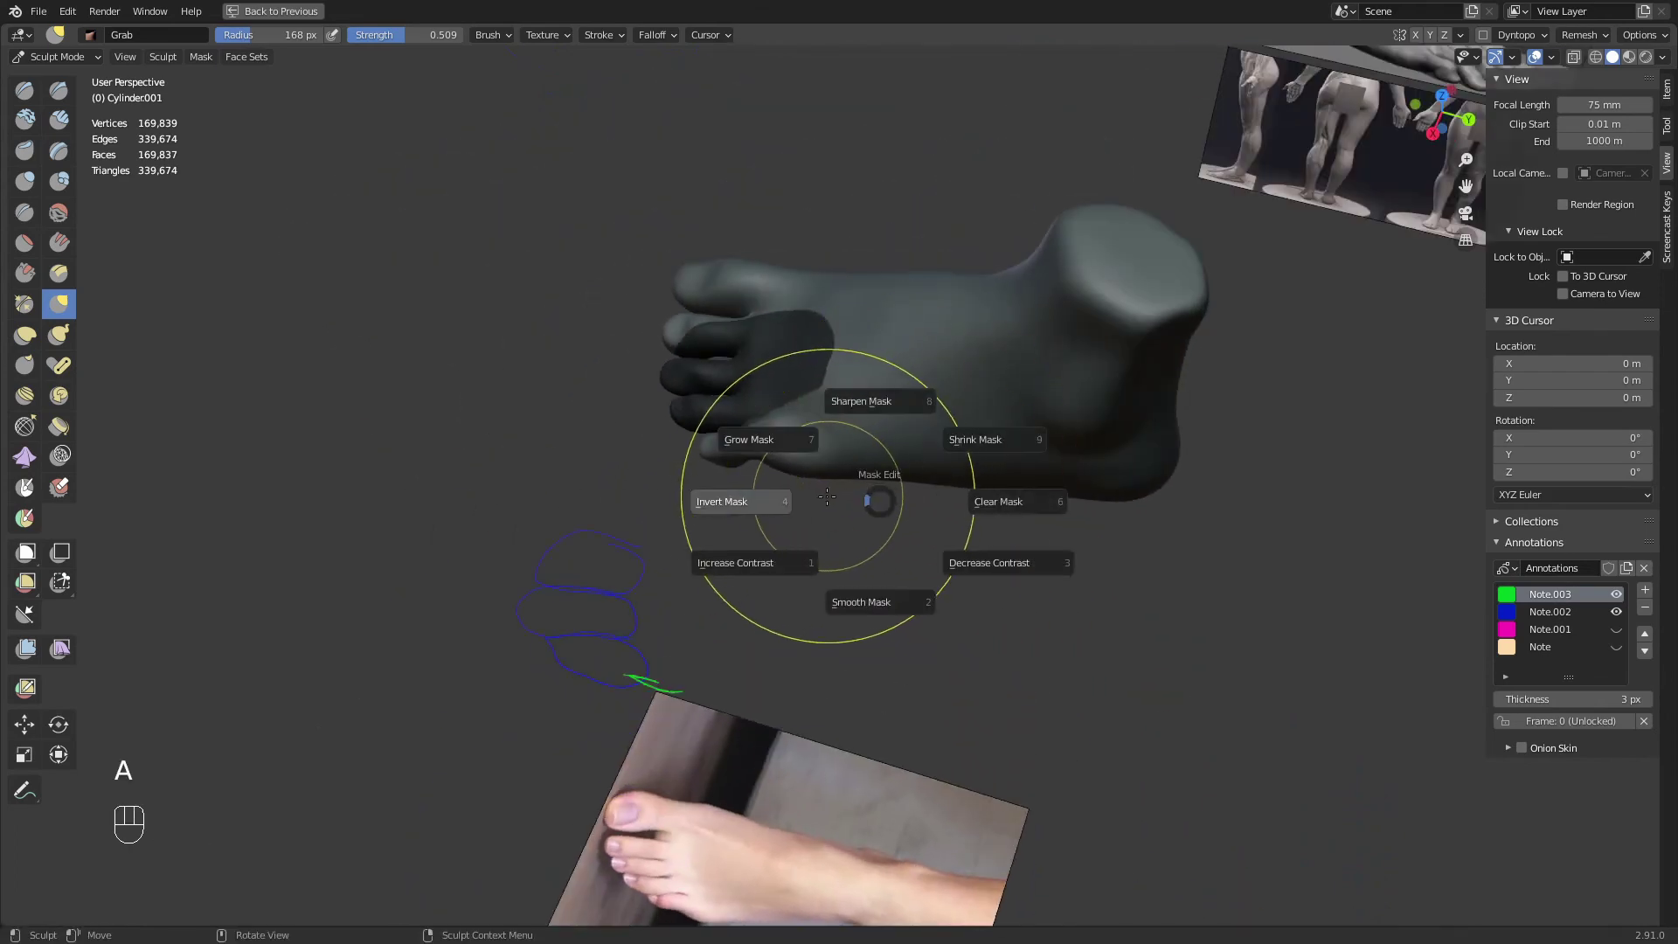
{"action": "left_click", "coordinate": [1011, 503]}
Smooth the ball of the foot below the toe bases on the sole at a 71 px radius
{"action": "middle_click_drag", "start_coordinate": [1061, 518], "coordinate": [873, 401]}
{"action": "key", "text": "f"}
{"action": "left_click", "coordinate": [777, 386]}
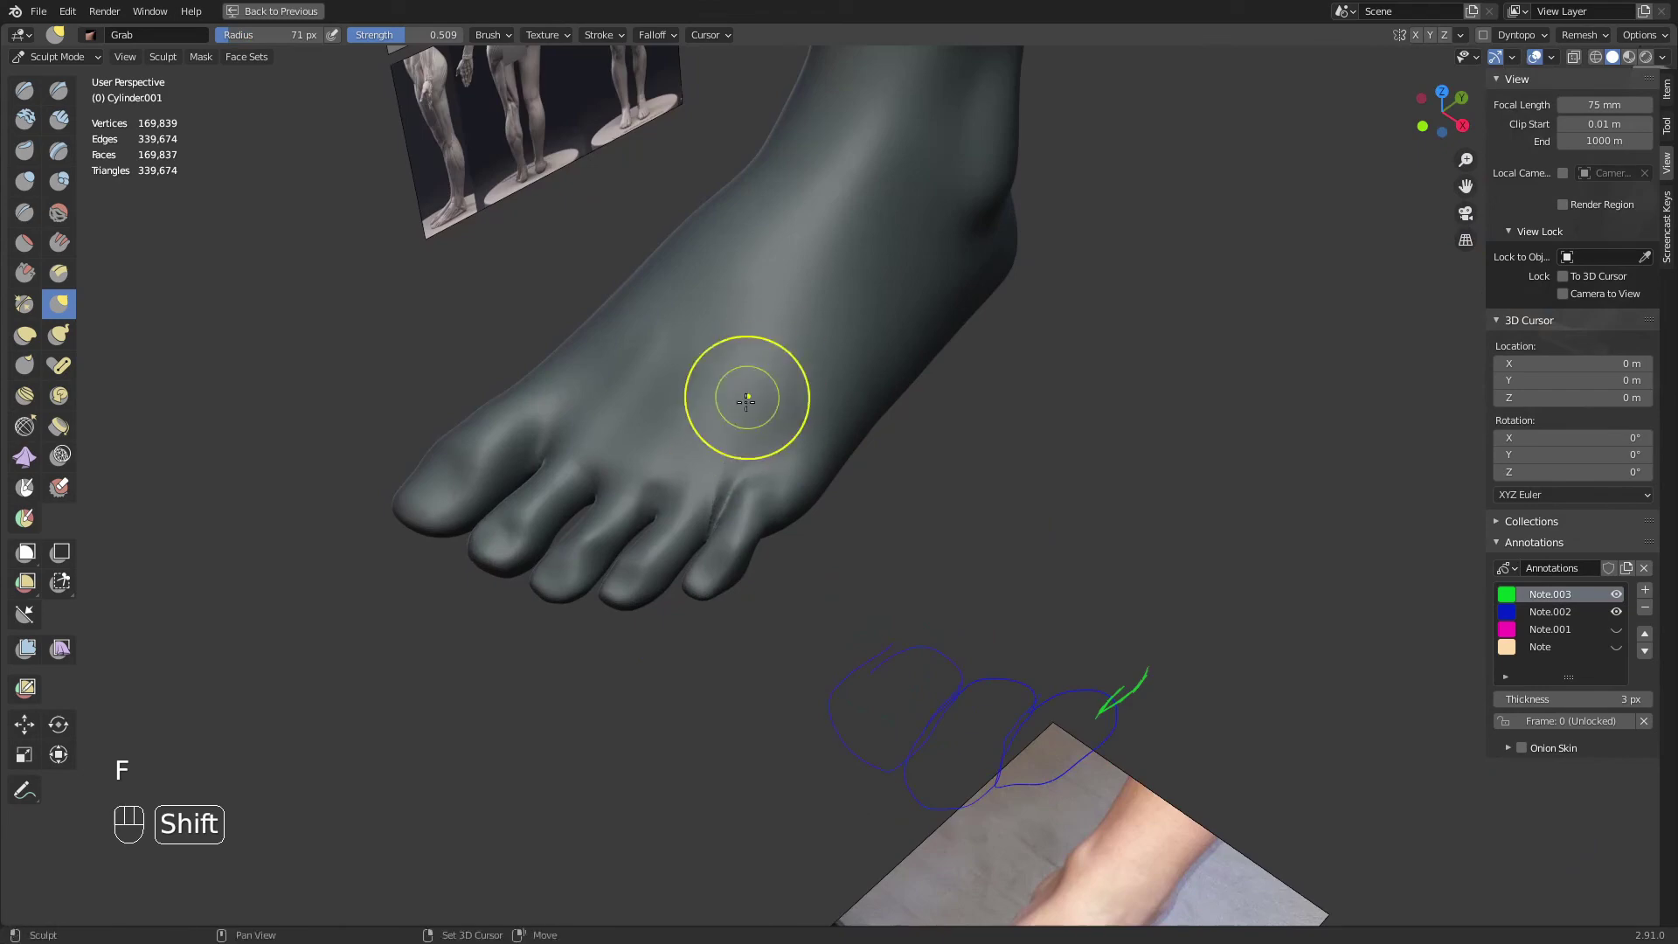
{"action": "middle_click_drag", "start_coordinate": [738, 468], "coordinate": [812, 359]}
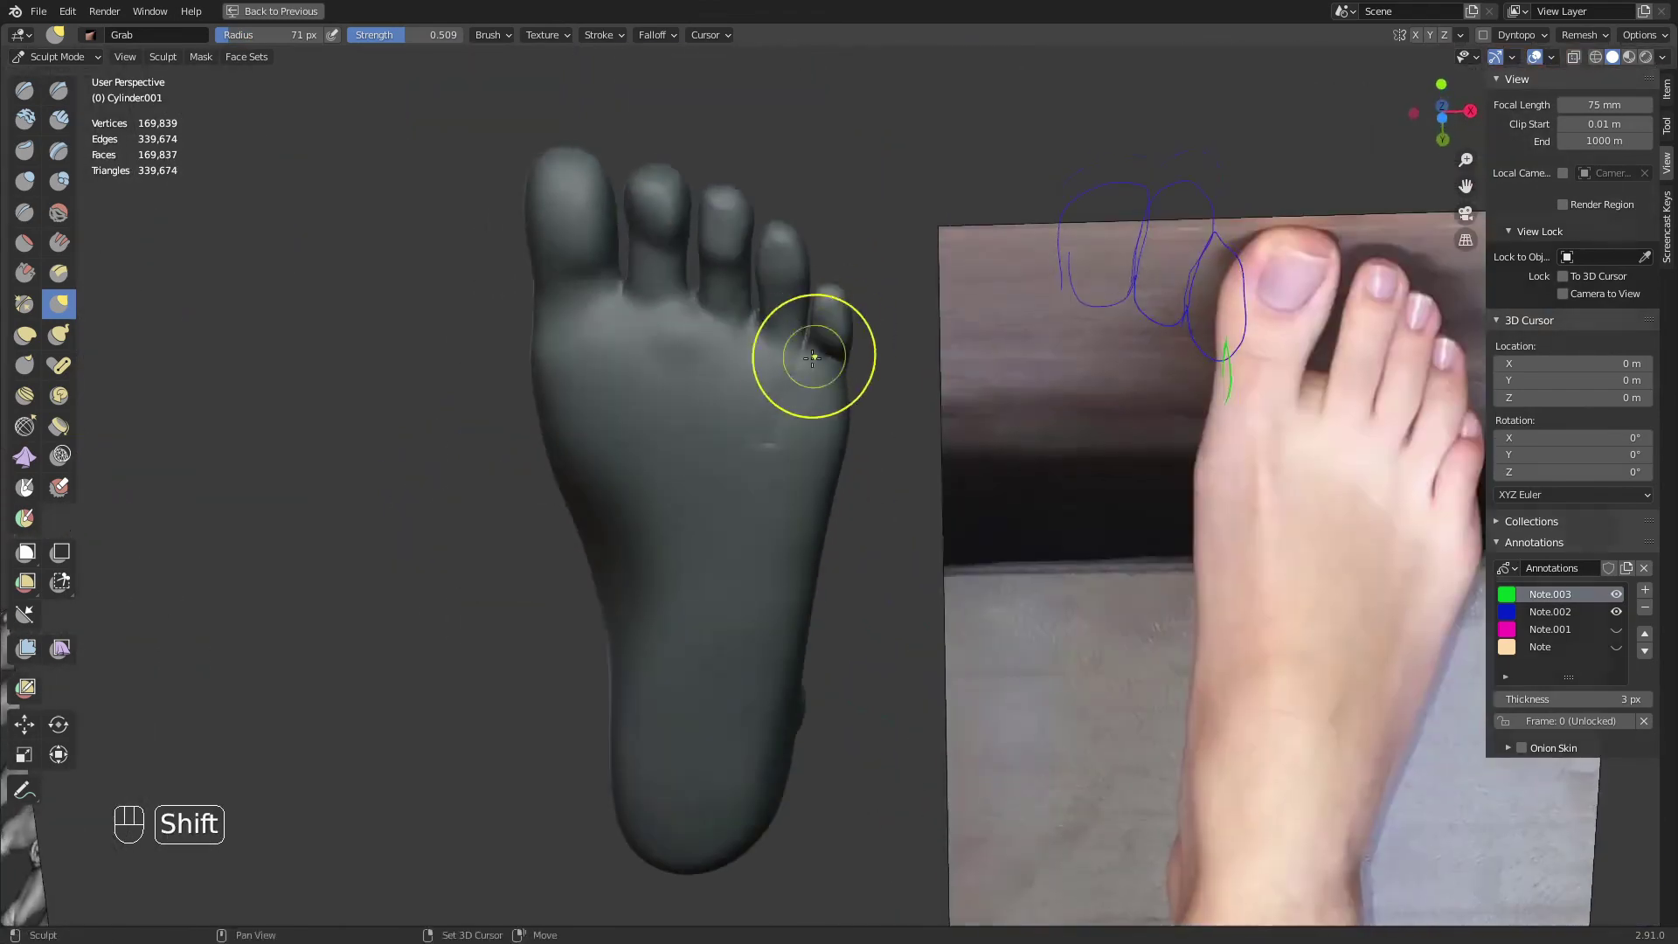
{"action": "left_click_drag", "start_coordinate": [664, 368], "coordinate": [768, 344], "text": "shift"}
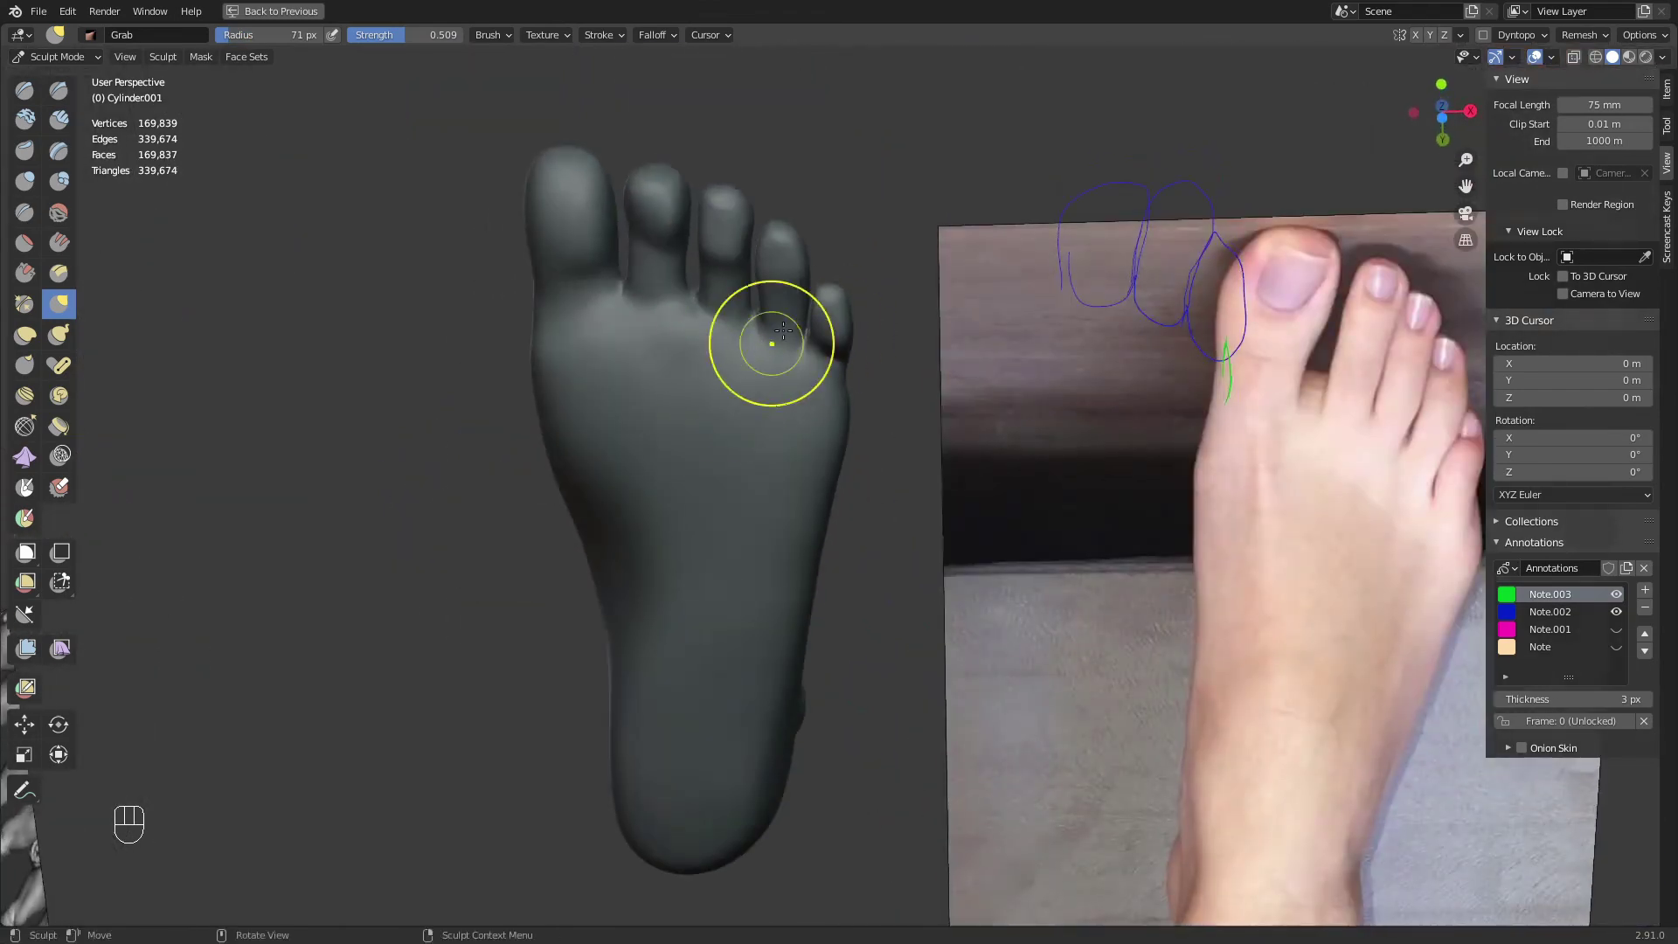
{"action": "middle_click_drag", "start_coordinate": [773, 343], "coordinate": [808, 385], "text": "ctrl"}
{"action": "mouse_move", "coordinate": [809, 385]}
{"action": "middle_mouse_down"}
{"action": "mouse_move", "coordinate": [874, 507]}
{"action": "mouse_move", "coordinate": [914, 516]}
{"action": "middle_mouse_up"}
Hide the Note.002 and Note.003 annotations, Collection 2 and the Empty.006 and Empty.007 reference images, keeping Cylinder.001 shown
{"action": "mouse_move", "coordinate": [914, 515]}
{"action": "middle_mouse_down", "text": "ctrl"}
{"action": "mouse_move", "coordinate": [916, 487]}
{"action": "mouse_move", "coordinate": [1423, 548]}
{"action": "middle_mouse_up", "text": "ctrl"}
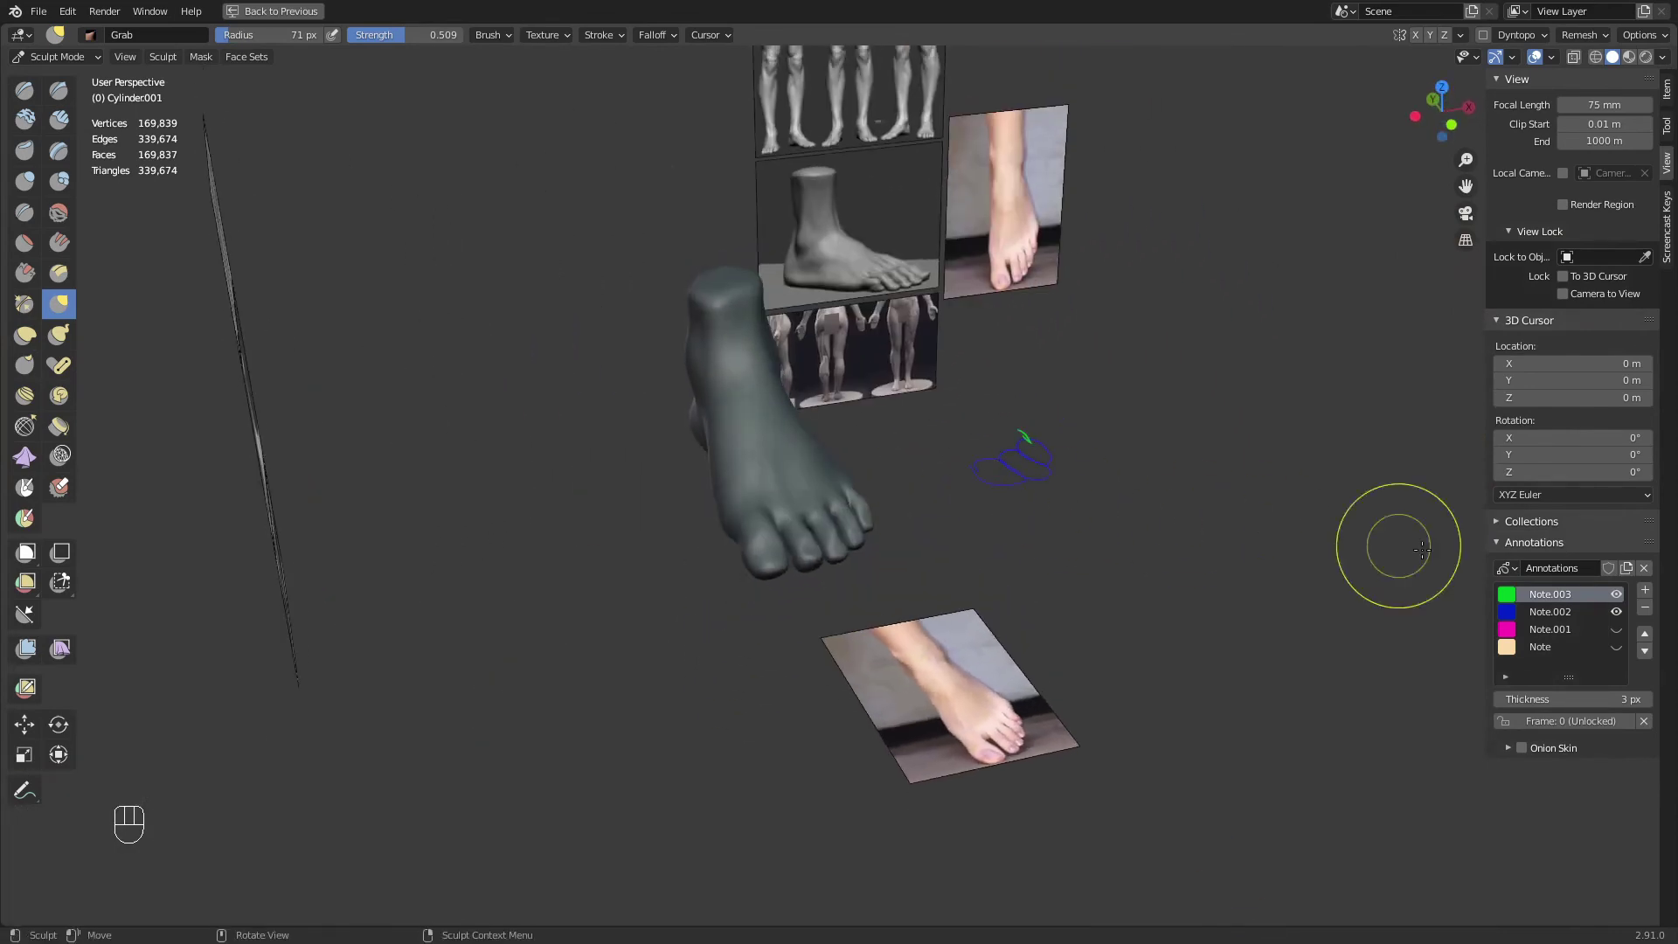
{"action": "middle_click_drag", "start_coordinate": [1568, 619], "coordinate": [1169, 391]}
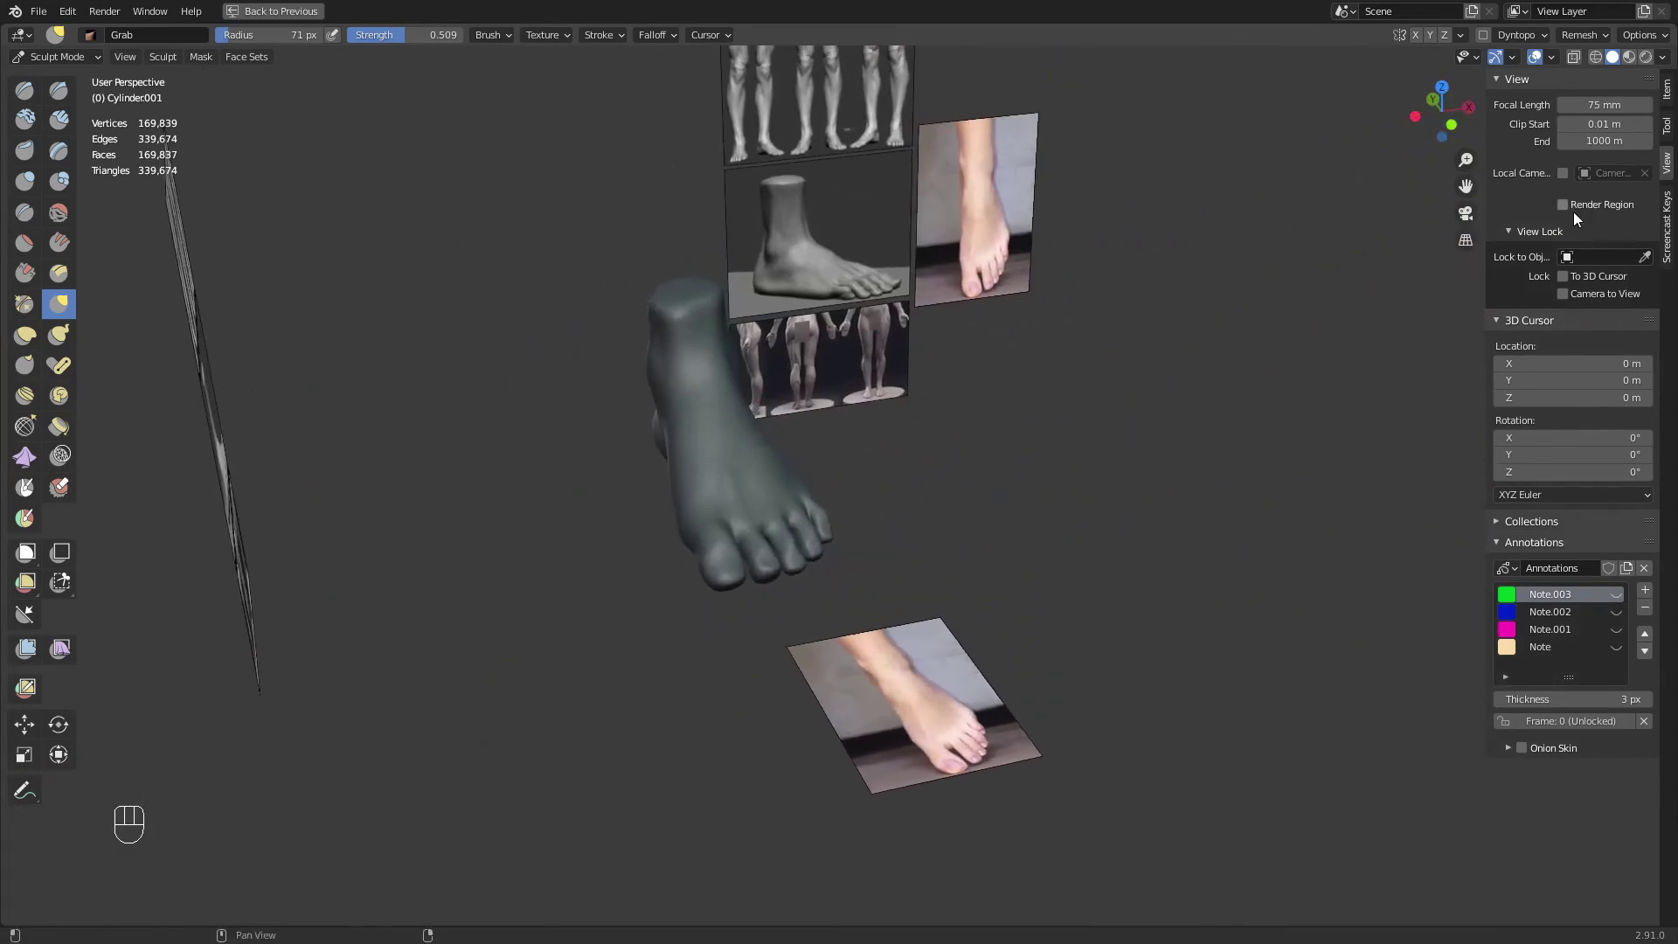
{"action": "key", "text": "ctrl+space"}
{"action": "left_click", "coordinate": [1662, 195]}
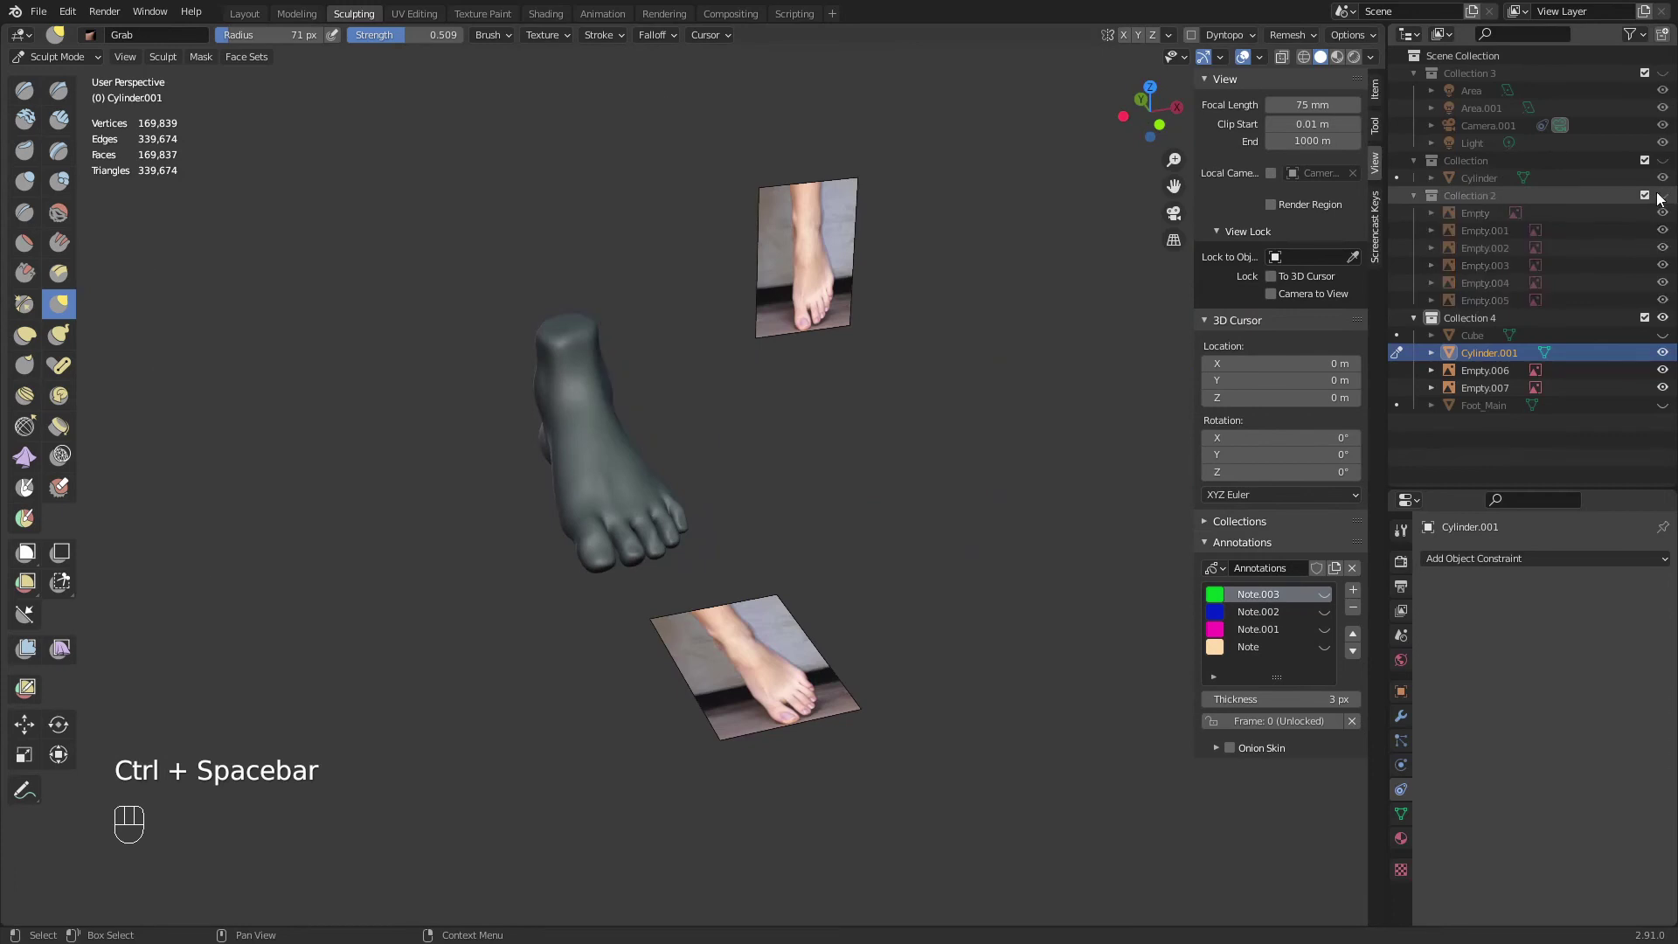
{"action": "left_click", "coordinate": [1662, 353]}
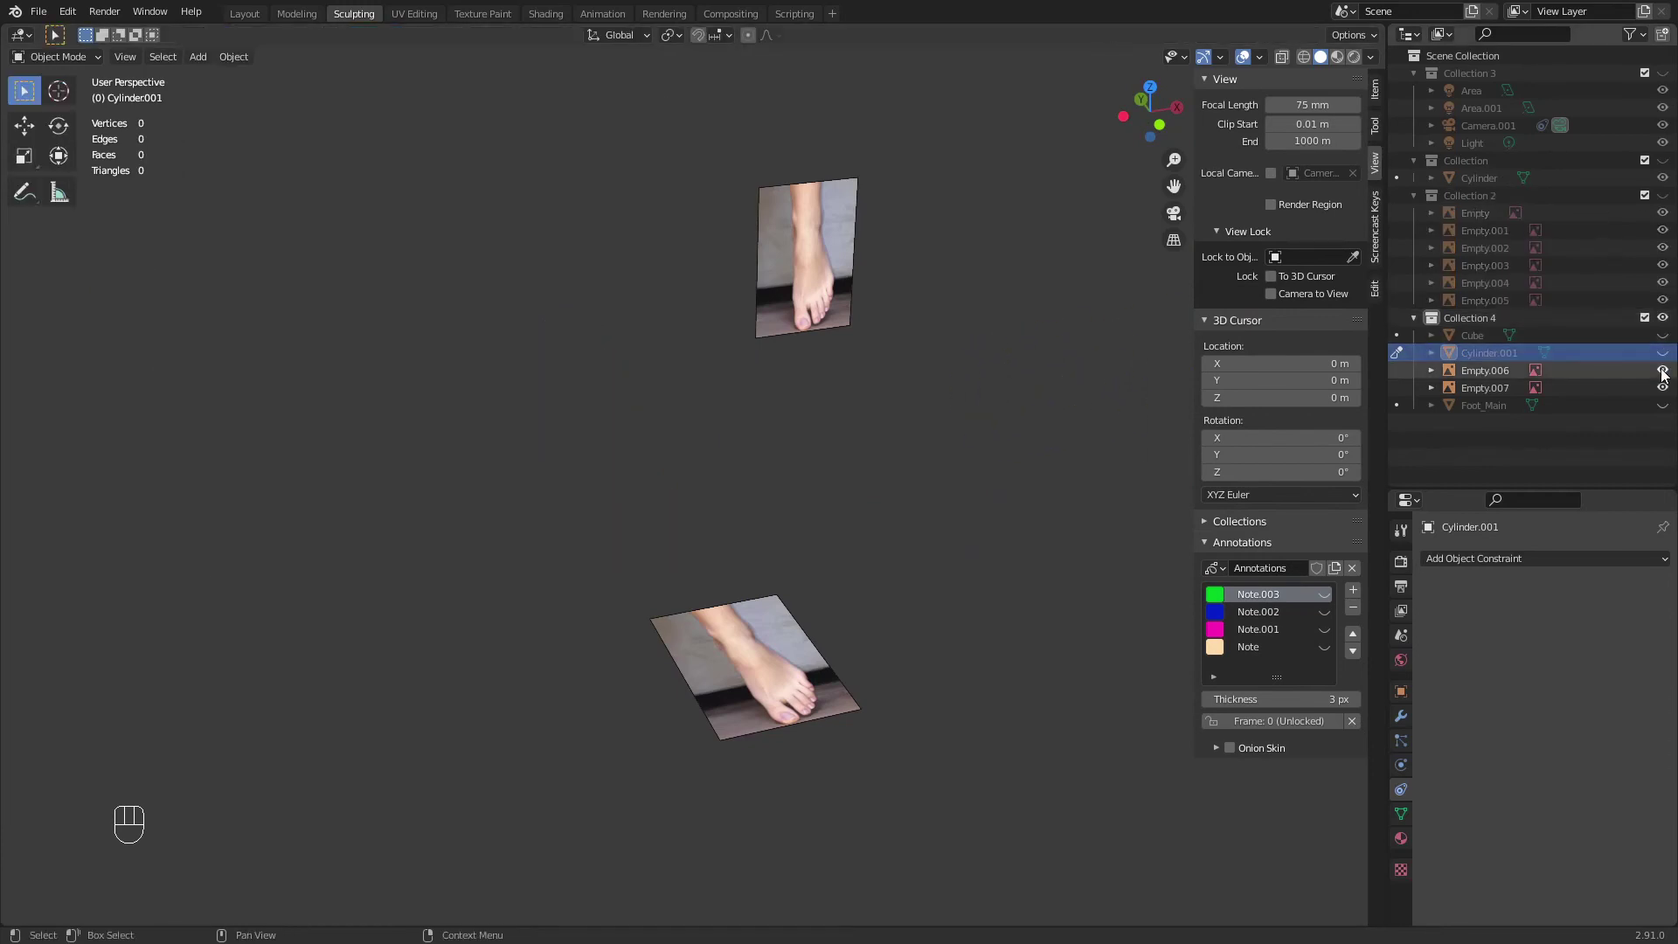
{"action": "left_click", "coordinate": [1663, 354]}
{"action": "left_click", "coordinate": [1663, 372]}
{"action": "left_click", "coordinate": [1662, 388]}
Check the whole foot from several angles and save the file
{"action": "middle_click_drag", "start_coordinate": [811, 527], "coordinate": [738, 556]}
{"action": "middle_click_drag", "start_coordinate": [738, 556], "coordinate": [878, 617], "text": "shift"}
{"action": "middle_click_drag", "start_coordinate": [879, 617], "coordinate": [871, 556], "text": "ctrl"}
{"action": "middle_click_drag", "start_coordinate": [871, 555], "coordinate": [842, 498]}
{"action": "middle_click_drag", "start_coordinate": [841, 499], "coordinate": [874, 544], "text": "shift"}
{"action": "middle_click_drag", "start_coordinate": [865, 442], "coordinate": [861, 538], "text": "ctrl"}
{"action": "mouse_move", "coordinate": [861, 538]}
{"action": "middle_mouse_down"}
{"action": "mouse_move", "coordinate": [1031, 512]}
{"action": "mouse_move", "coordinate": [693, 582]}
{"action": "mouse_move", "coordinate": [702, 528]}
{"action": "mouse_move", "coordinate": [697, 591]}
{"action": "mouse_move", "coordinate": [766, 472]}
{"action": "mouse_move", "coordinate": [782, 523]}
{"action": "mouse_move", "coordinate": [888, 464]}
{"action": "mouse_move", "coordinate": [712, 544]}
{"action": "mouse_move", "coordinate": [746, 487]}
{"action": "mouse_move", "coordinate": [703, 560]}
{"action": "middle_mouse_up"}
{"action": "key", "text": "ctrl+s"}
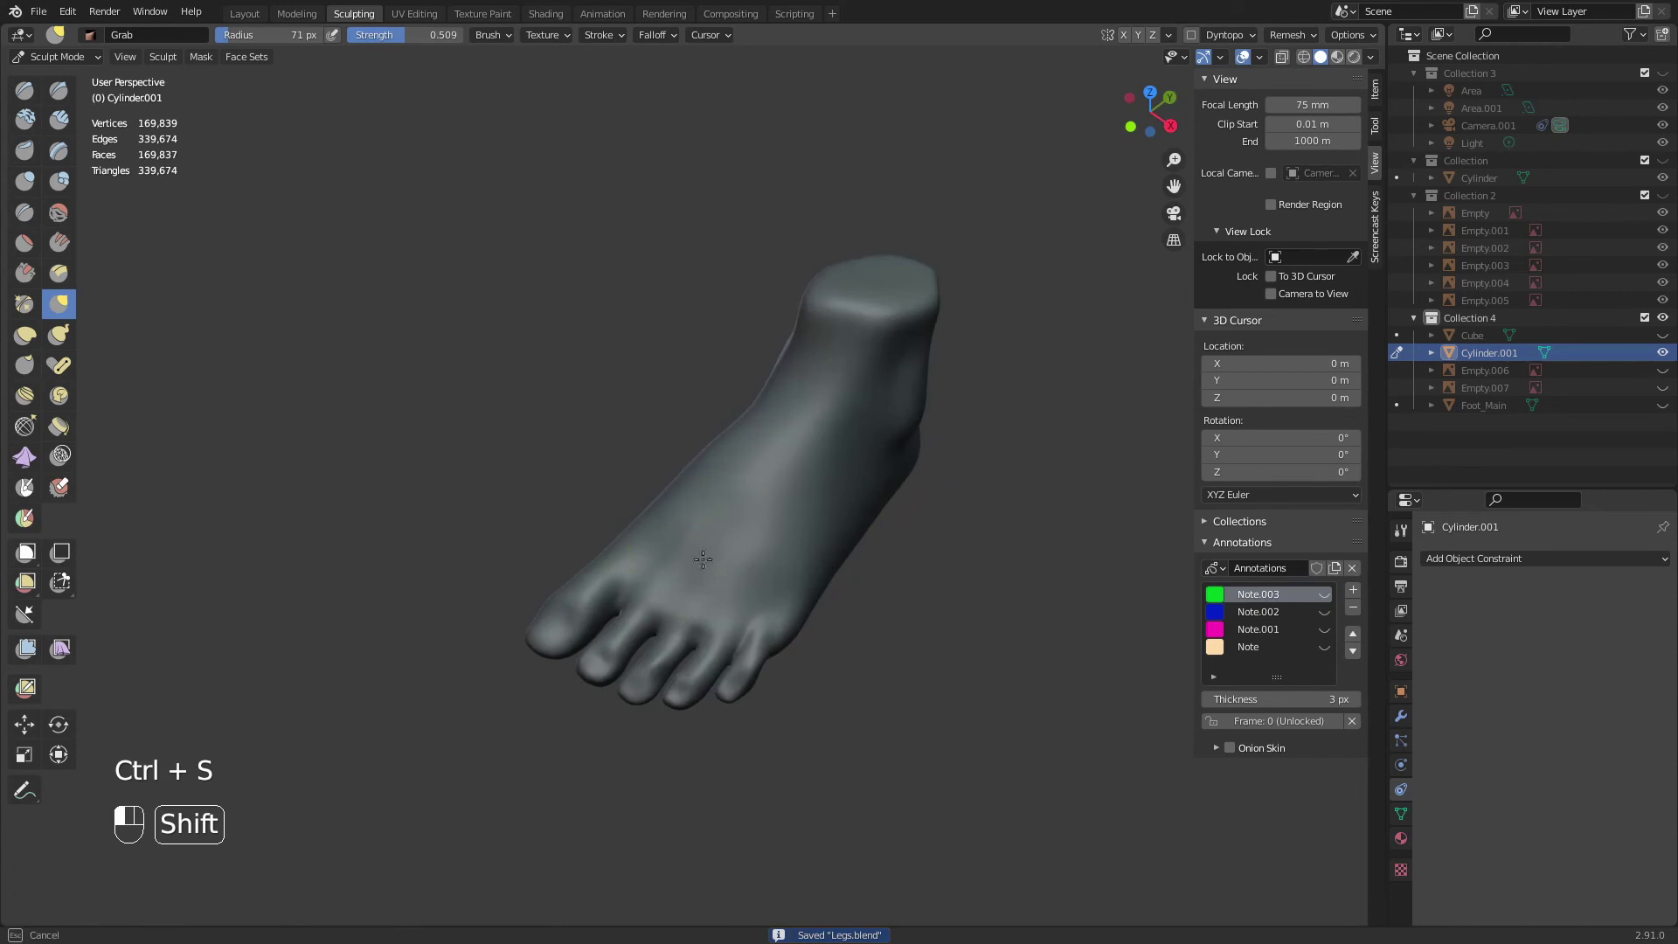
Show Collection 2 and raise the second to fourth toe knuckles in the front view with Grab at 69 to 108 px
{"action": "left_click", "coordinate": [1663, 197]}
{"action": "middle_click_drag", "start_coordinate": [817, 431], "coordinate": [670, 603], "text": "shift"}
{"action": "middle_click_drag", "start_coordinate": [786, 477], "coordinate": [726, 435]}
{"action": "key", "text": "KP_1"}
{"action": "middle_click_drag", "start_coordinate": [822, 521], "coordinate": [856, 433], "text": "shift"}
{"action": "mouse_move", "coordinate": [791, 505]}
{"action": "middle_mouse_down", "text": "ctrl"}
{"action": "mouse_move", "coordinate": [769, 423]}
{"action": "mouse_move", "coordinate": [730, 499]}
{"action": "mouse_move", "coordinate": [710, 459]}
{"action": "mouse_move", "coordinate": [799, 479]}
{"action": "middle_mouse_up", "text": "ctrl"}
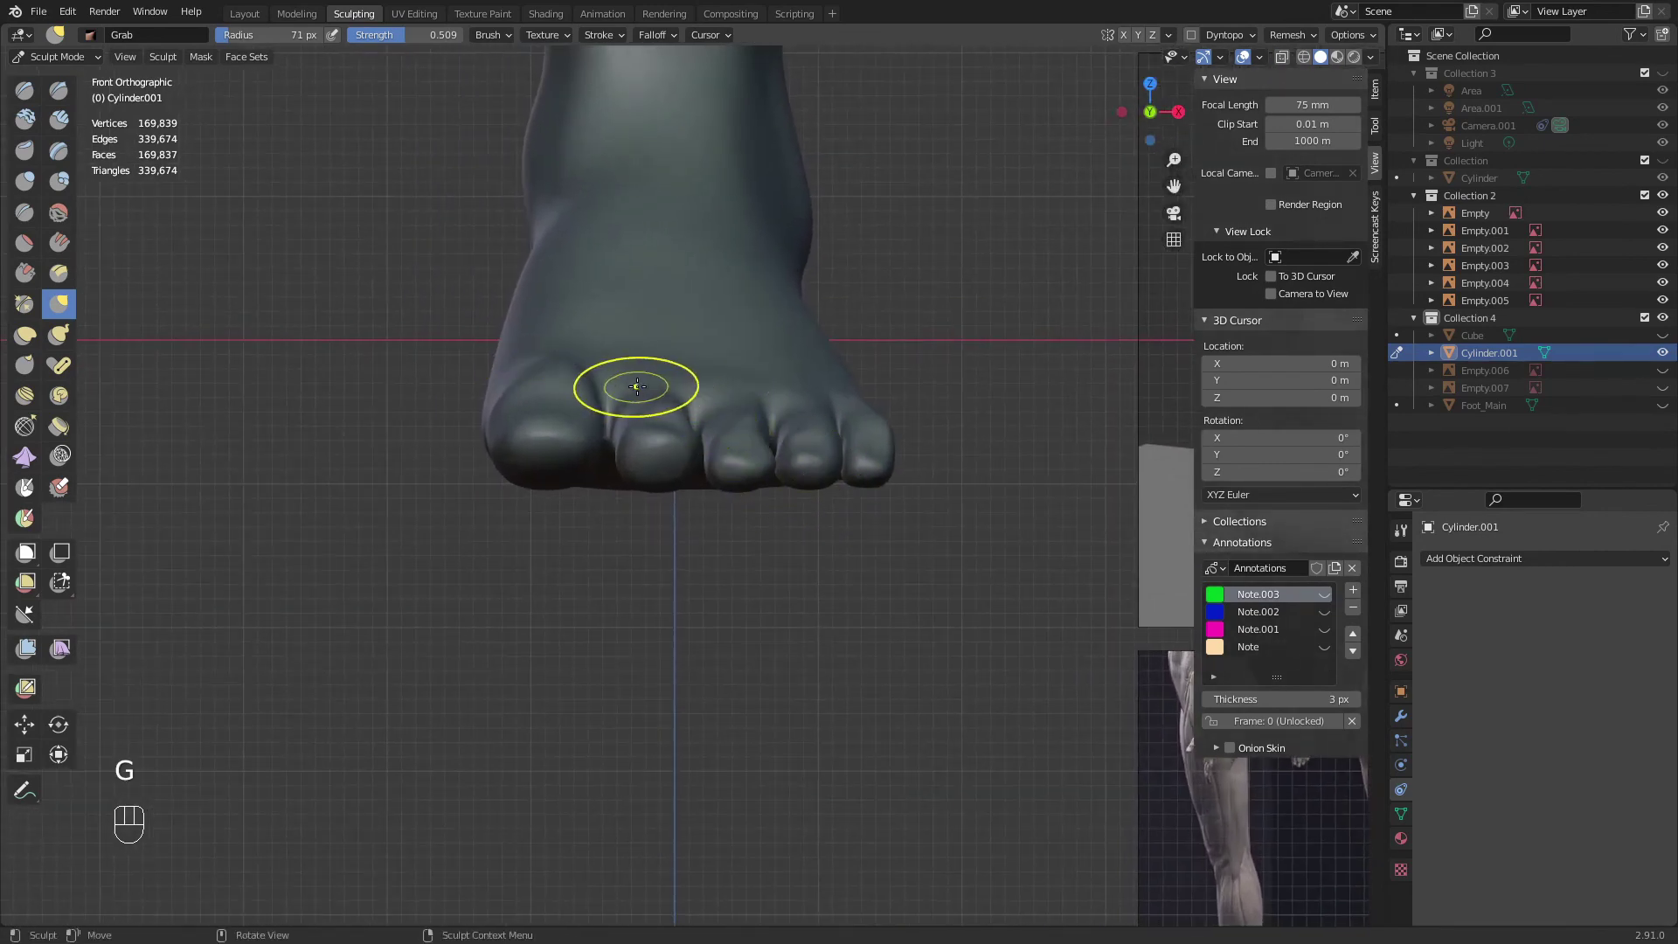
{"action": "key", "text": "f"}
{"action": "key", "text": "f"}
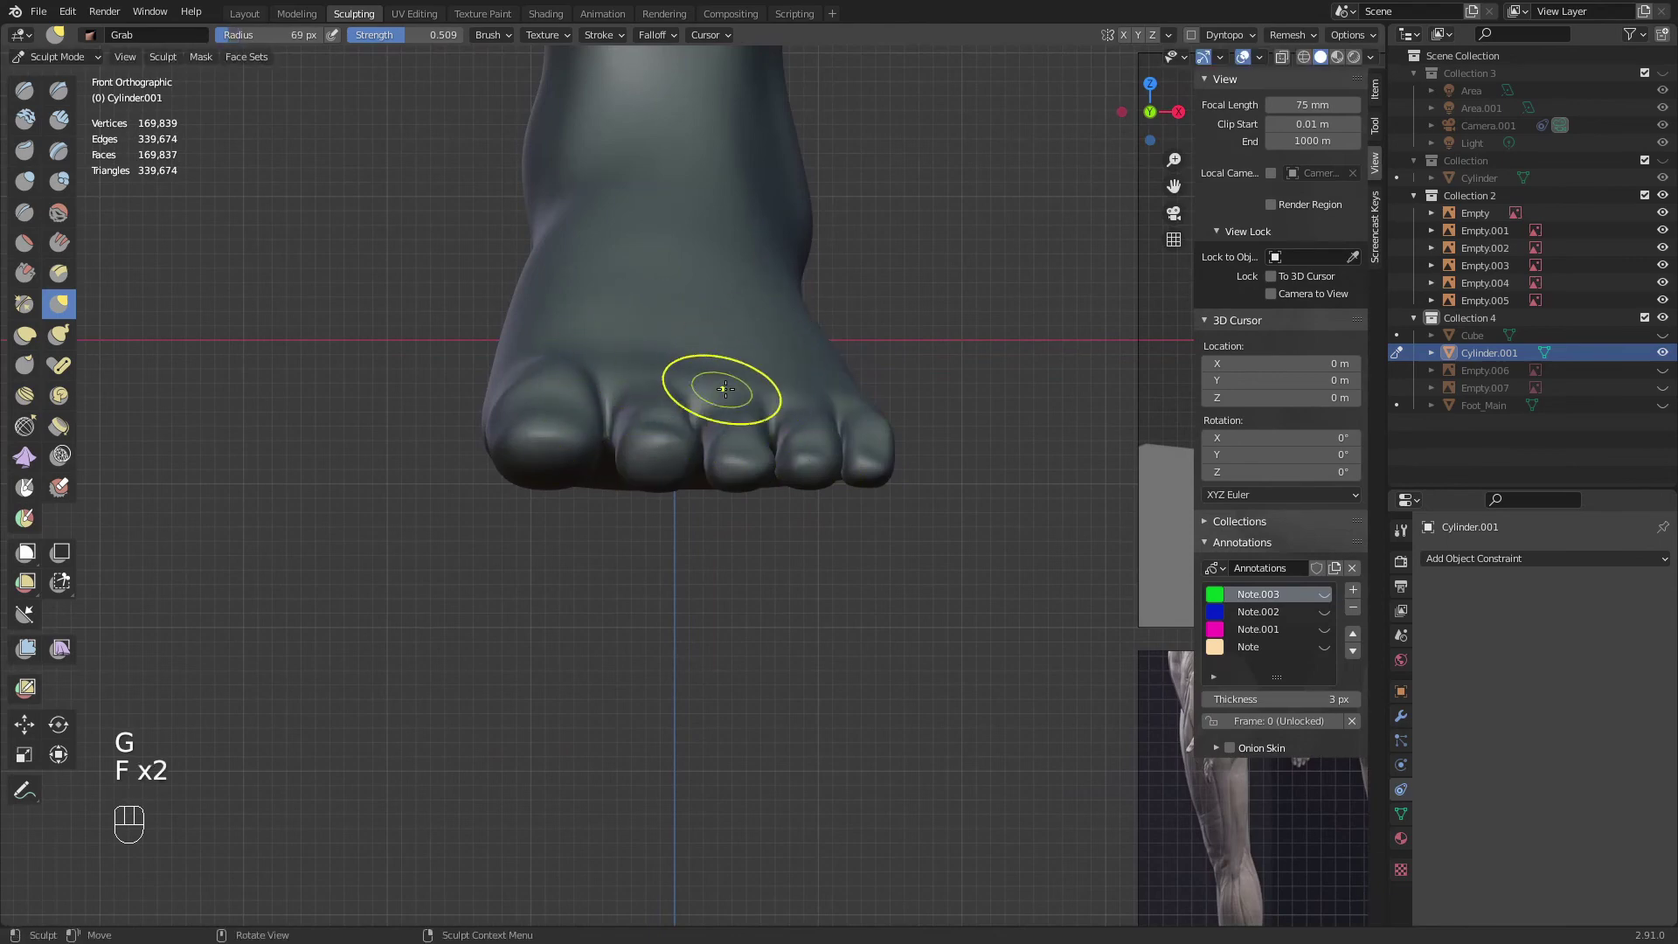
{"action": "key", "text": "f"}
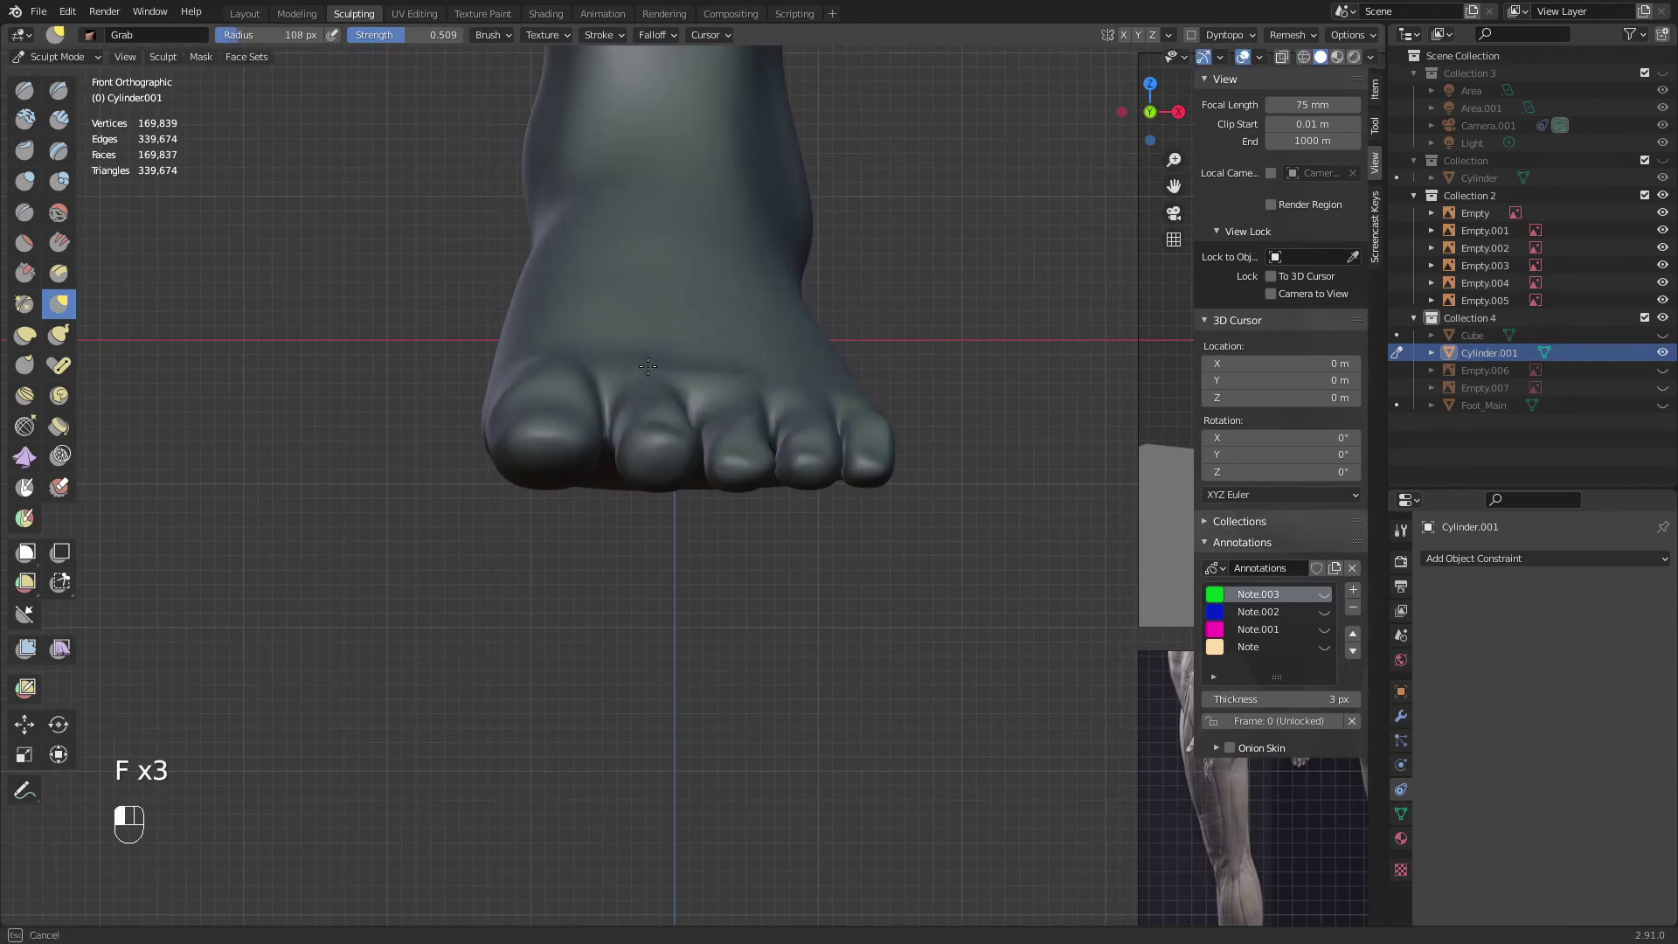
{"action": "key", "text": "f"}
{"action": "left_click_drag", "start_coordinate": [804, 381], "coordinate": [805, 376]}
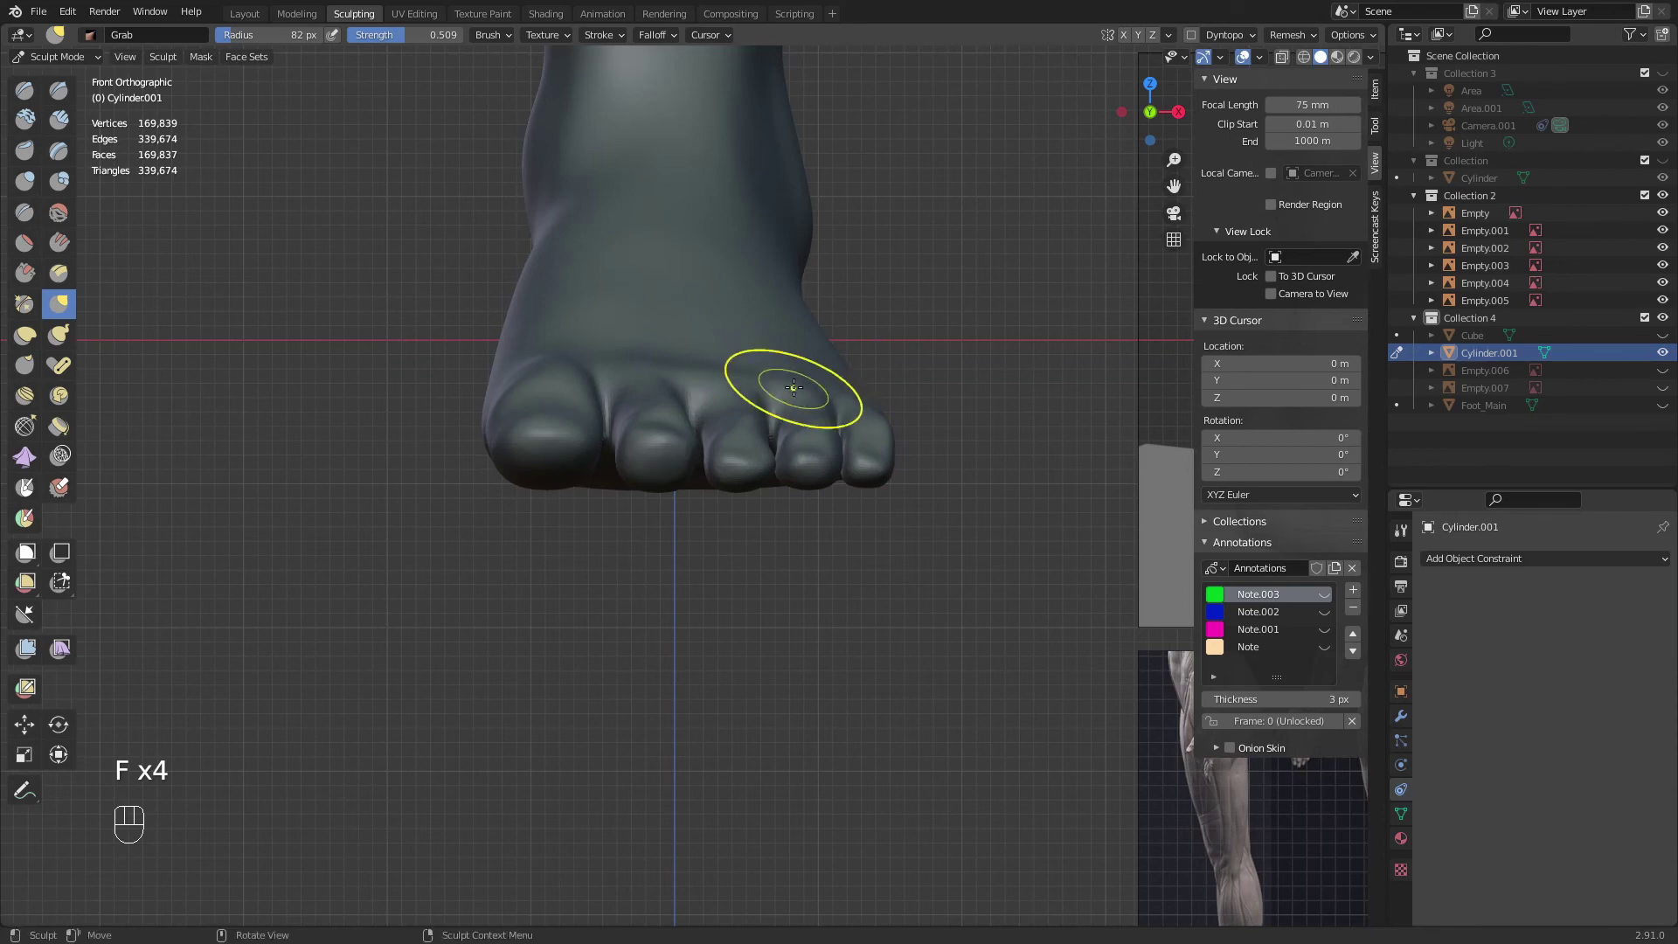
Compare the foot with the references and carve between the toe bases with the Draw Sharp brush at 73 px
{"action": "middle_click_drag", "start_coordinate": [859, 471], "coordinate": [365, 397], "text": "shift"}
{"action": "mouse_move", "coordinate": [1107, 464]}
{"action": "middle_mouse_down", "text": "shift"}
{"action": "mouse_move", "coordinate": [778, 408]}
{"action": "mouse_move", "coordinate": [890, 418]}
{"action": "mouse_move", "coordinate": [1350, 593]}
{"action": "middle_mouse_up", "text": "shift"}
{"action": "middle_click_drag", "start_coordinate": [525, 490], "coordinate": [385, 603]}
{"action": "mouse_move", "coordinate": [384, 603]}
{"action": "middle_mouse_down", "text": "shift"}
{"action": "mouse_move", "coordinate": [790, 436]}
{"action": "mouse_move", "coordinate": [819, 445]}
{"action": "middle_mouse_up", "text": "shift"}
{"action": "middle_click_drag", "start_coordinate": [819, 445], "coordinate": [796, 472], "text": "ctrl"}
{"action": "key", "text": "q"}
{"action": "mouse_move", "coordinate": [544, 486]}
{"action": "middle_mouse_down"}
{"action": "mouse_move", "coordinate": [601, 473]}
{"action": "mouse_move", "coordinate": [582, 555]}
{"action": "mouse_move", "coordinate": [630, 545]}
{"action": "middle_mouse_up"}
{"action": "left_click", "coordinate": [565, 472]}
{"action": "key", "text": "f"}
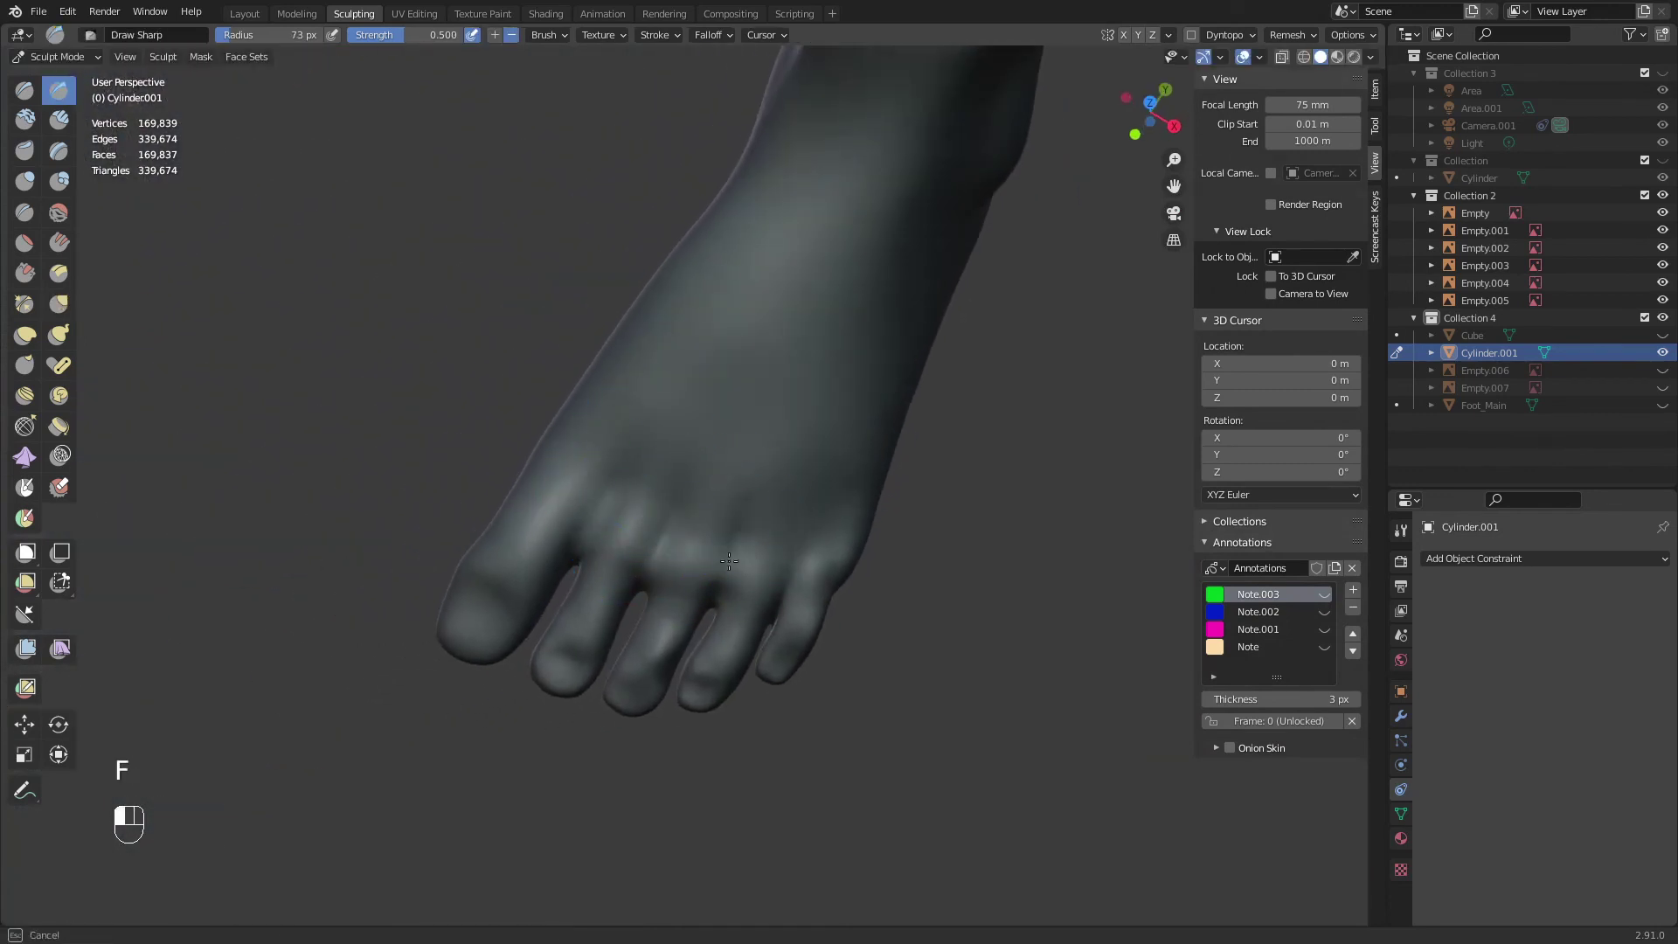
{"action": "mouse_move", "coordinate": [786, 577]}
{"action": "middle_mouse_down"}
{"action": "mouse_move", "coordinate": [679, 470]}
{"action": "mouse_move", "coordinate": [652, 551]}
{"action": "mouse_move", "coordinate": [722, 531]}
{"action": "middle_mouse_up"}
Build up tendon ridges from the big and second toes across the top of the foot with Clay Strips at 74 px
{"action": "key", "text": "q"}
{"action": "left_click", "coordinate": [680, 470]}
{"action": "key", "text": "f"}
{"action": "left_click", "coordinate": [612, 516]}
{"action": "key", "text": "q"}
{"action": "left_click", "coordinate": [613, 536]}
{"action": "key", "text": "f"}
{"action": "left_click", "coordinate": [663, 531]}
{"action": "key", "text": "f"}
{"action": "left_click", "coordinate": [679, 531]}
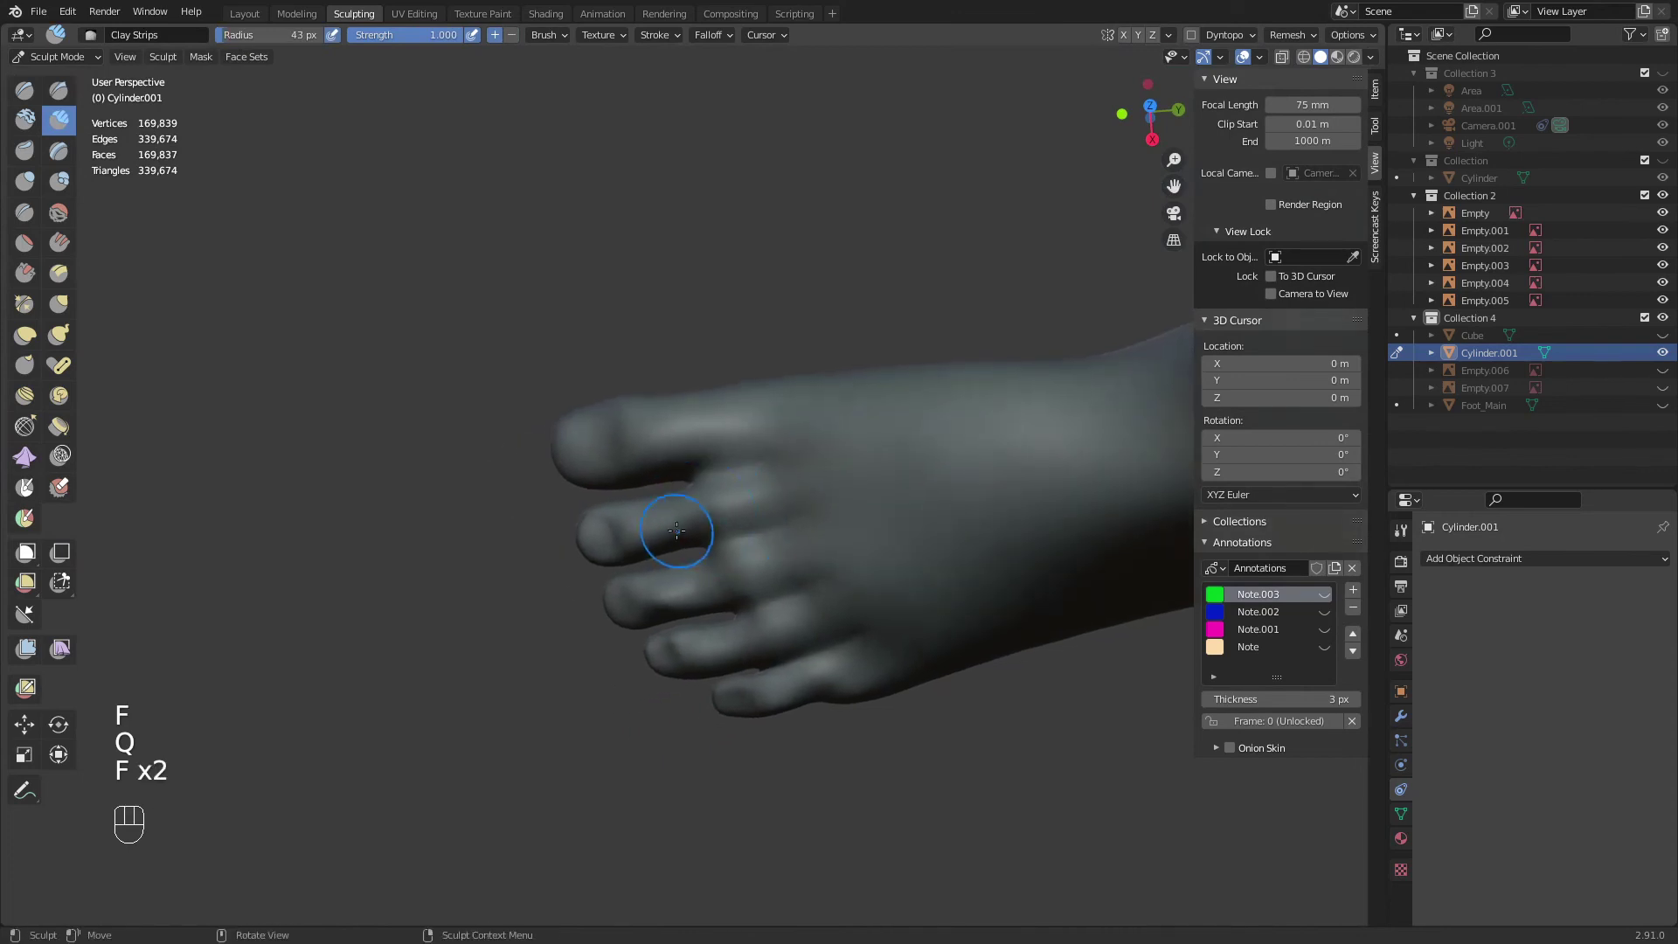
{"action": "left_click_drag", "start_coordinate": [785, 500], "coordinate": [870, 486]}
{"action": "key", "text": "f"}
{"action": "left_click", "coordinate": [792, 501]}
{"action": "left_click_drag", "start_coordinate": [704, 522], "coordinate": [881, 489]}
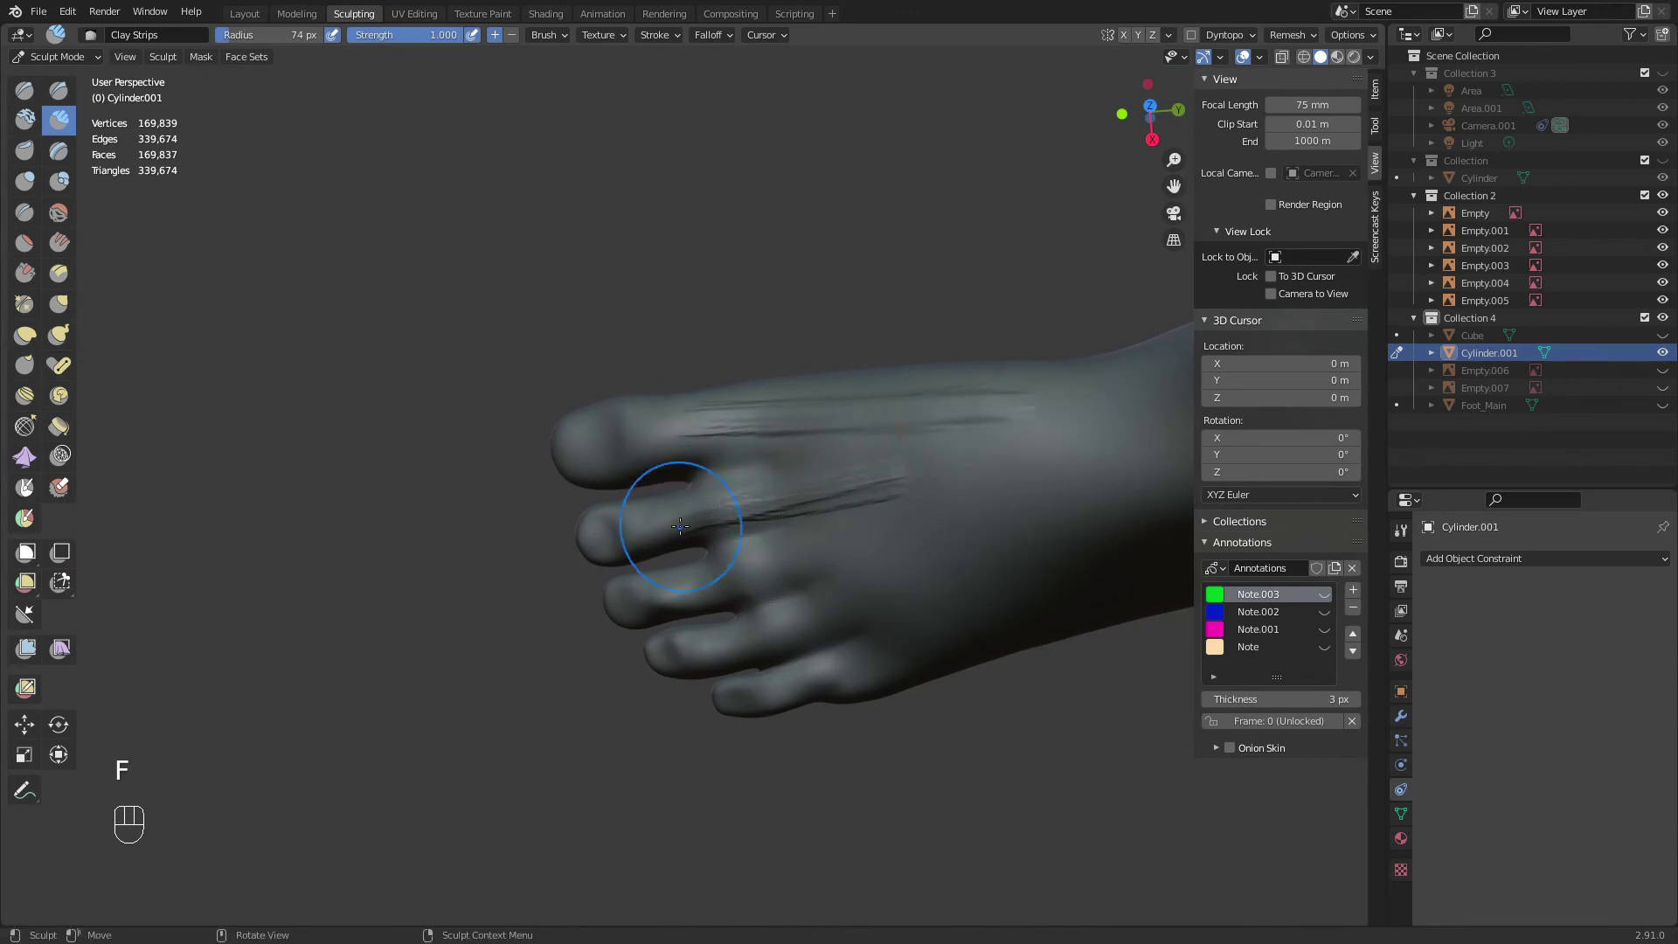
Add tendon ridges behind the third and fourth toes and strengthen the big toe's ridge with Clay Strips
{"action": "middle_click_drag", "start_coordinate": [990, 427], "coordinate": [766, 522]}
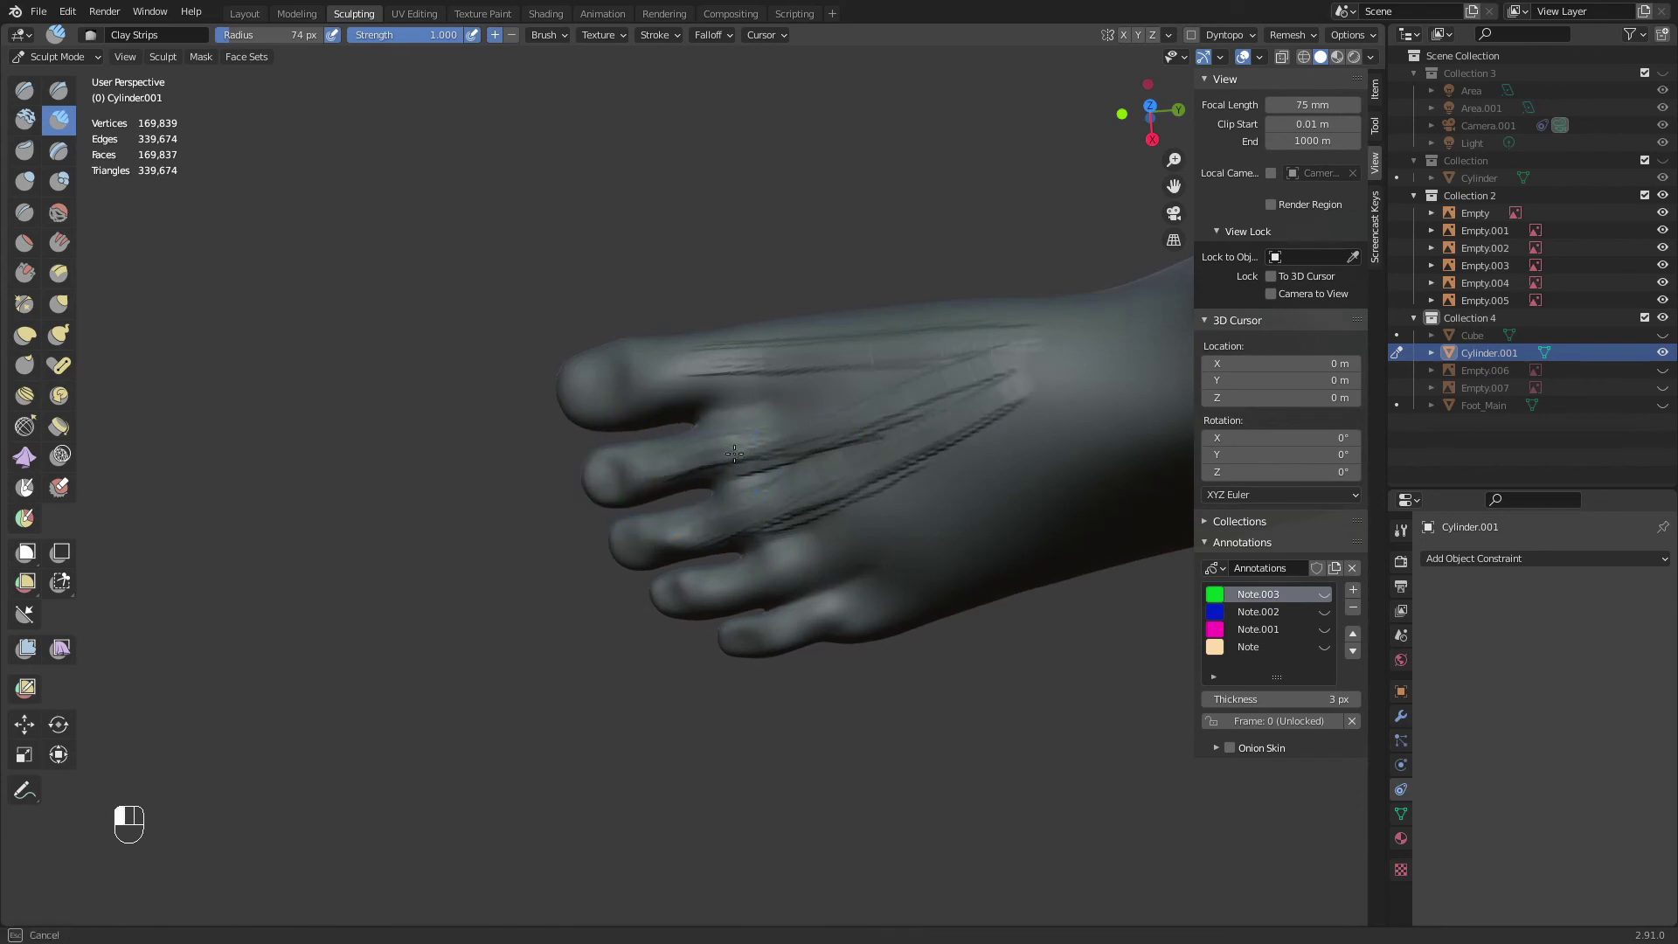
{"action": "left_click_drag", "start_coordinate": [670, 371], "coordinate": [846, 355]}
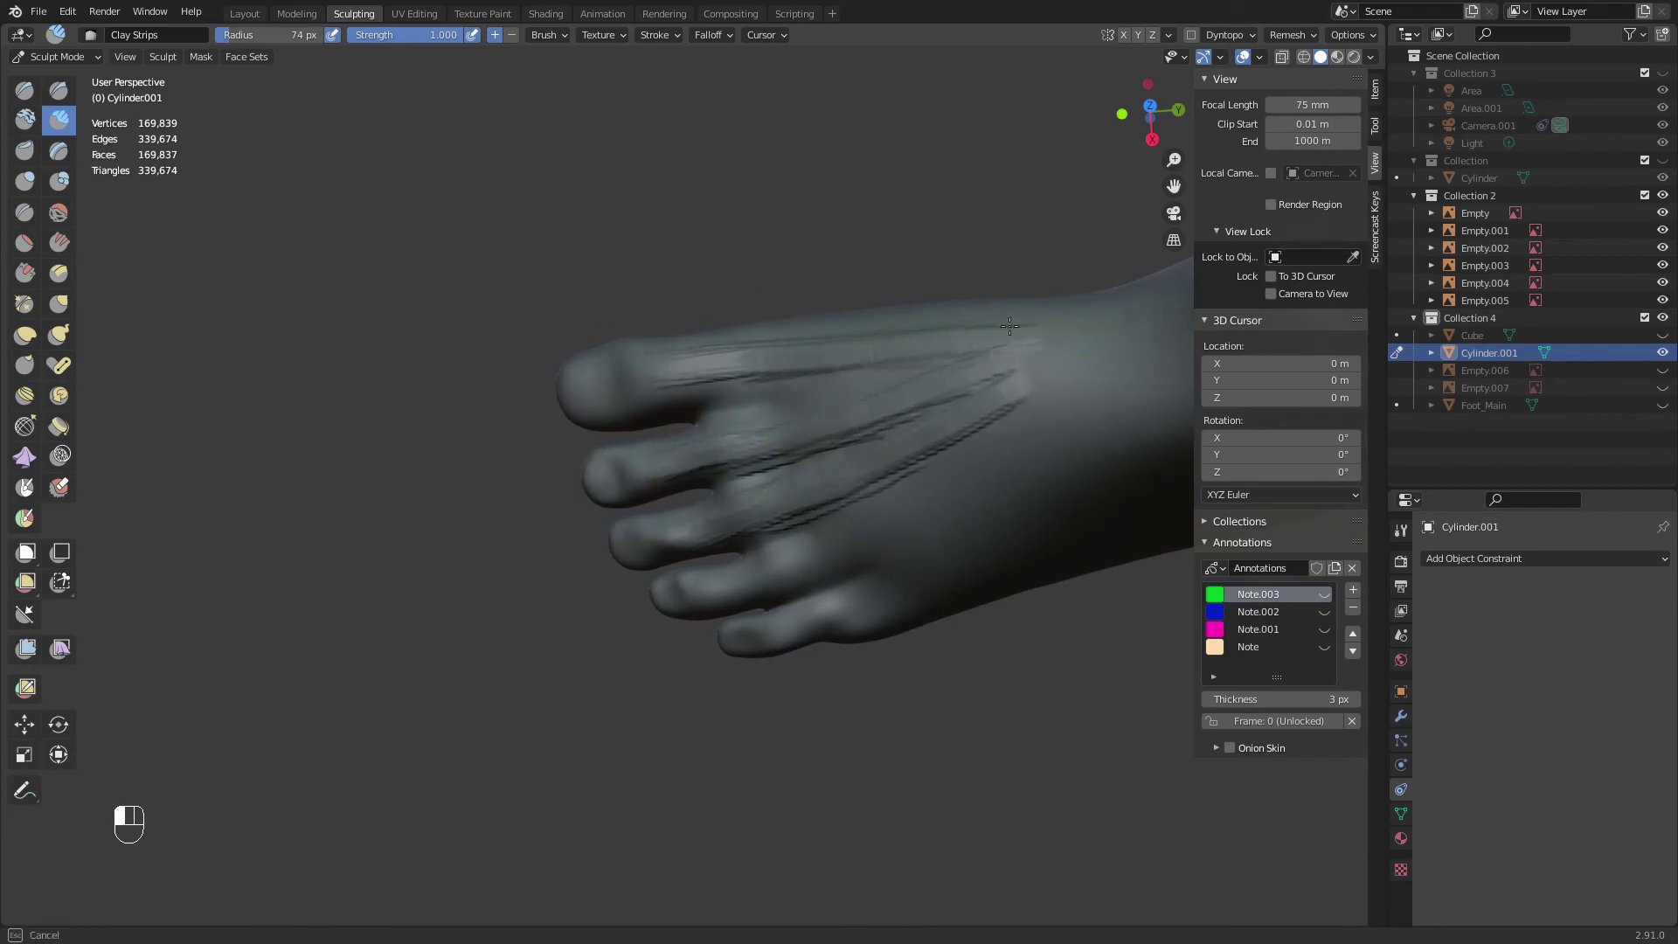
{"action": "middle_click_drag", "start_coordinate": [793, 516], "coordinate": [773, 459], "text": "shift"}
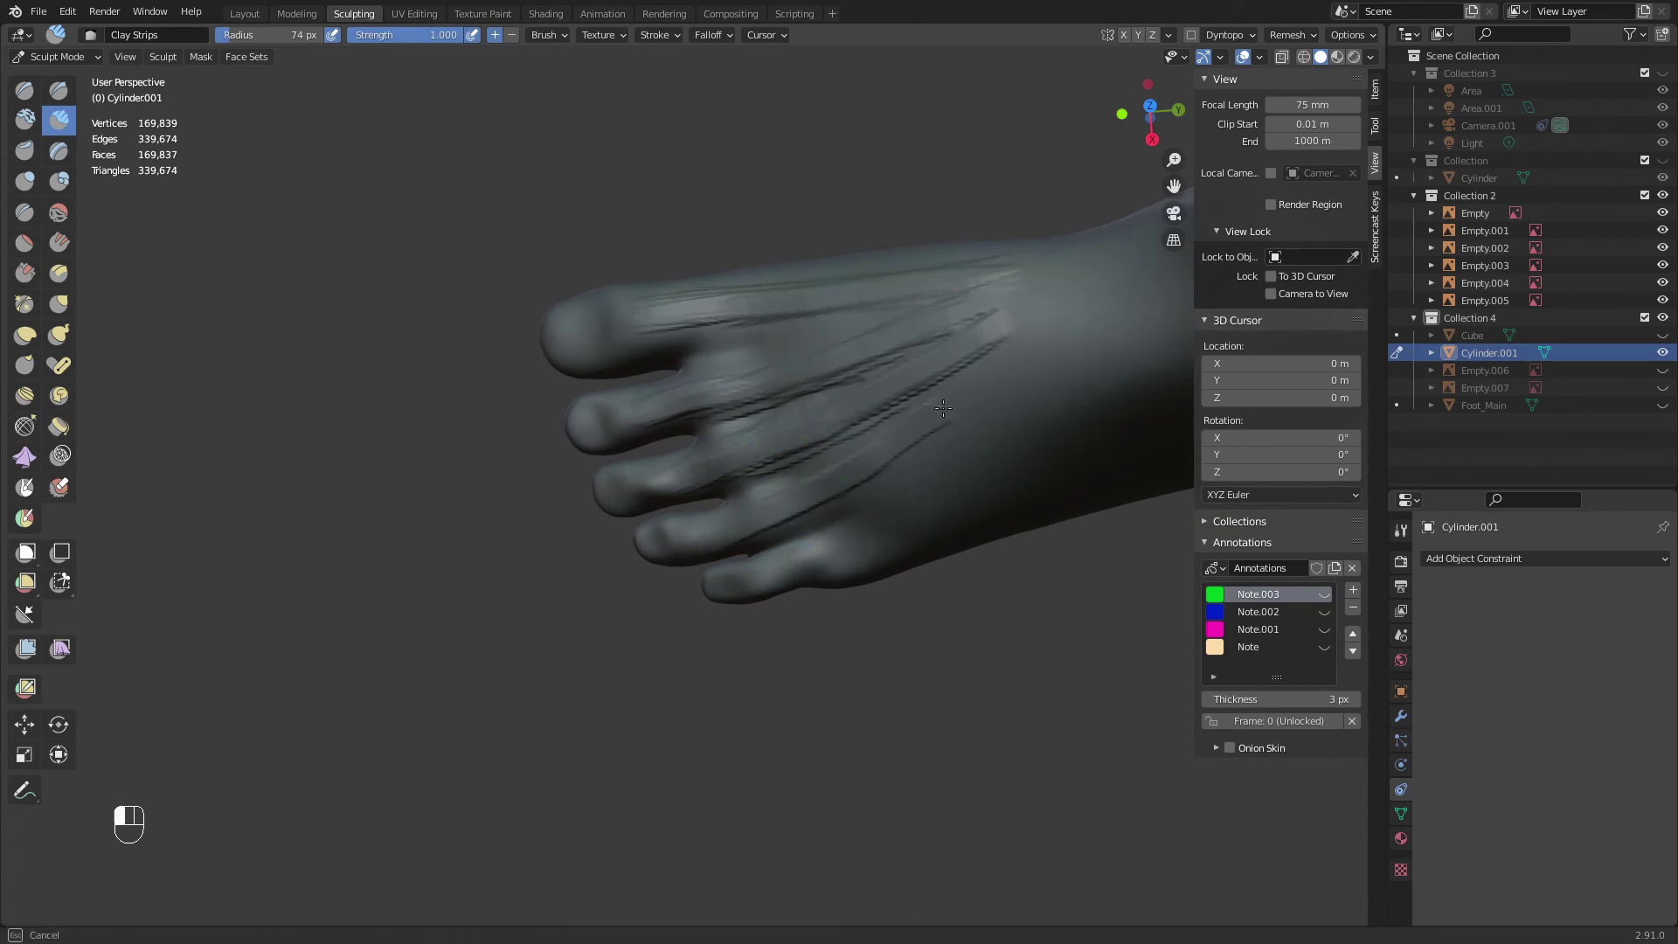
Add the fifth toe's tendon ridge and smooth all tendon ridges at a 95 px radius
{"action": "left_click_drag", "start_coordinate": [774, 510], "coordinate": [917, 431], "text": "shift"}
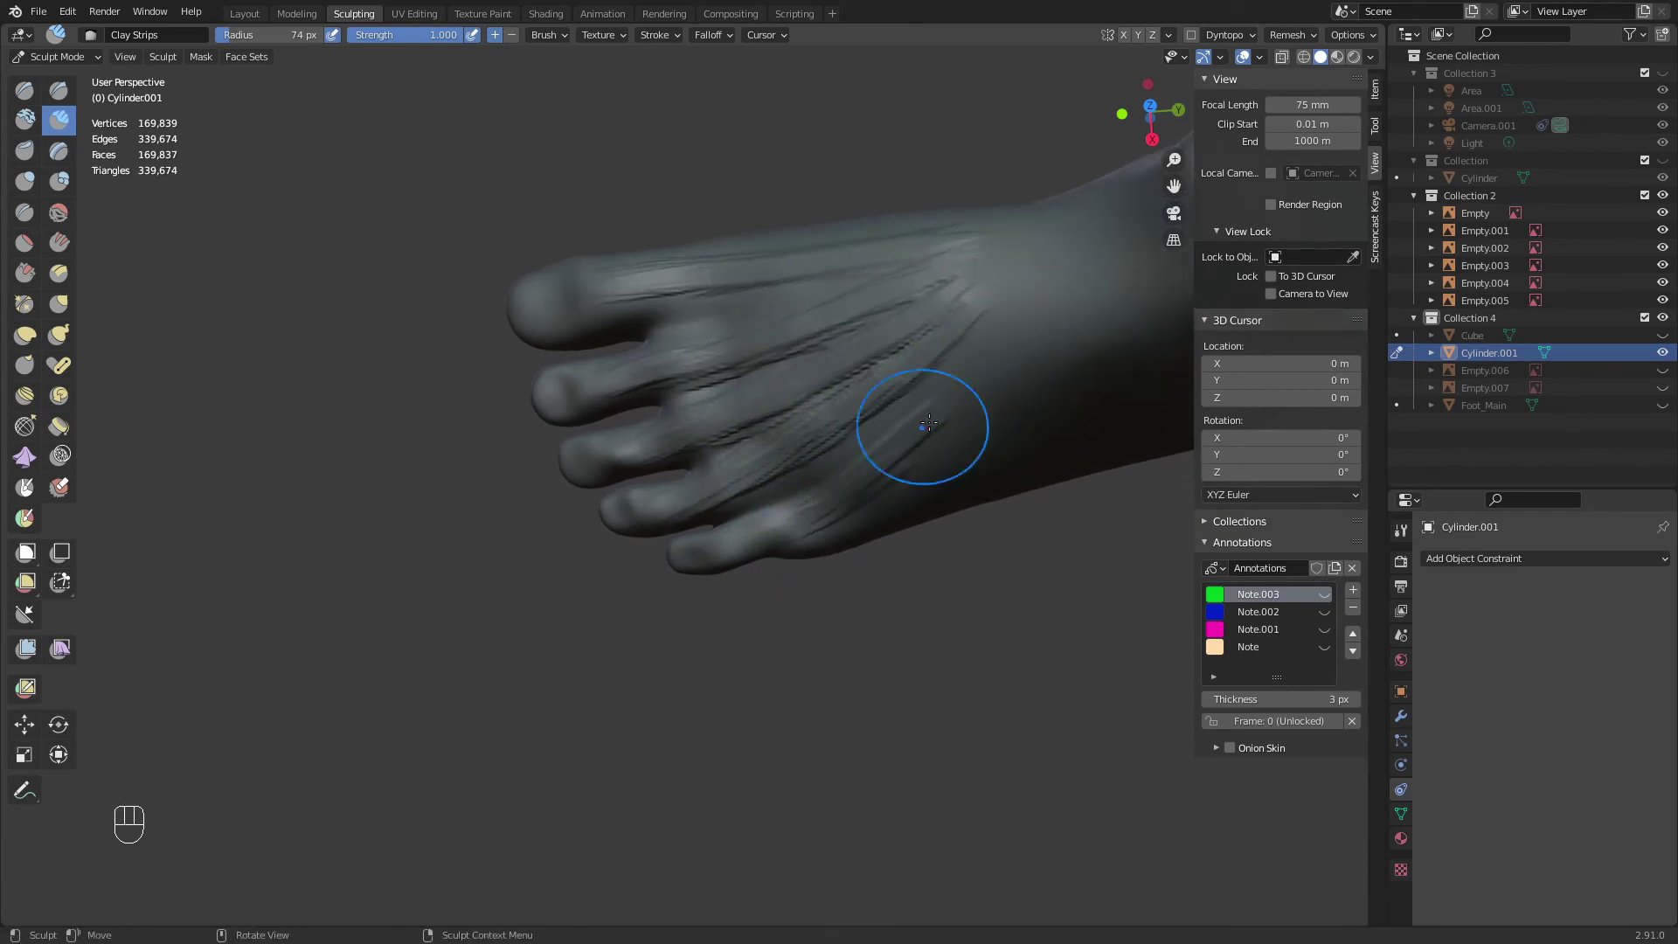
{"action": "left_click_drag", "start_coordinate": [928, 423], "coordinate": [787, 529], "text": "shift"}
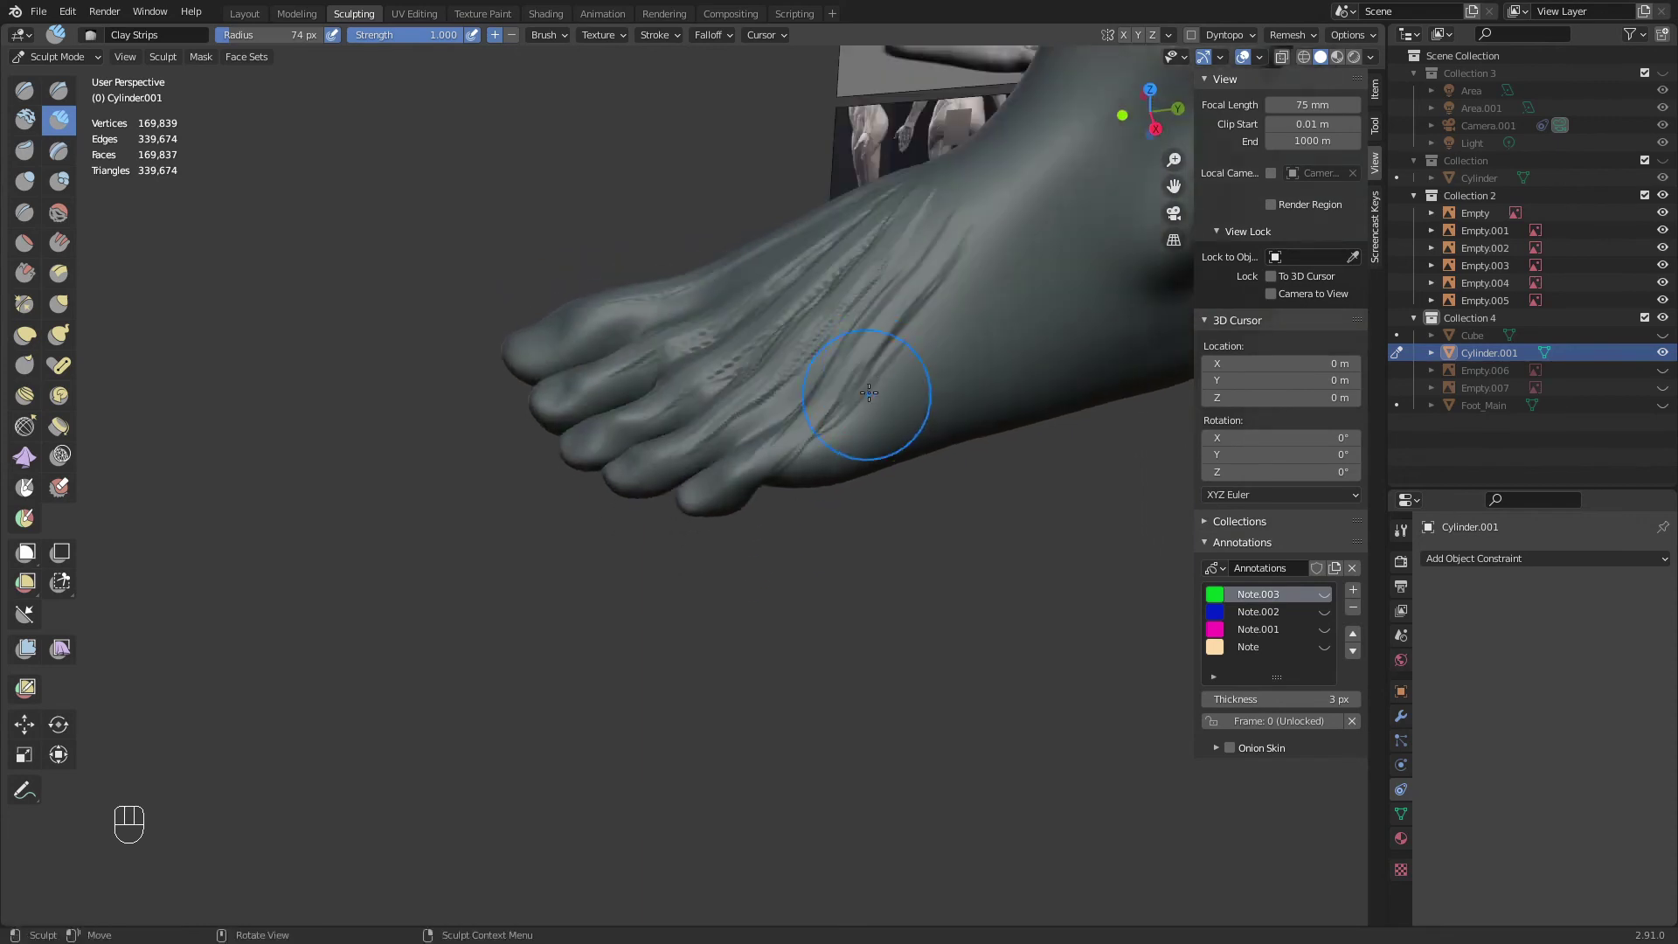
{"action": "key", "text": "f"}
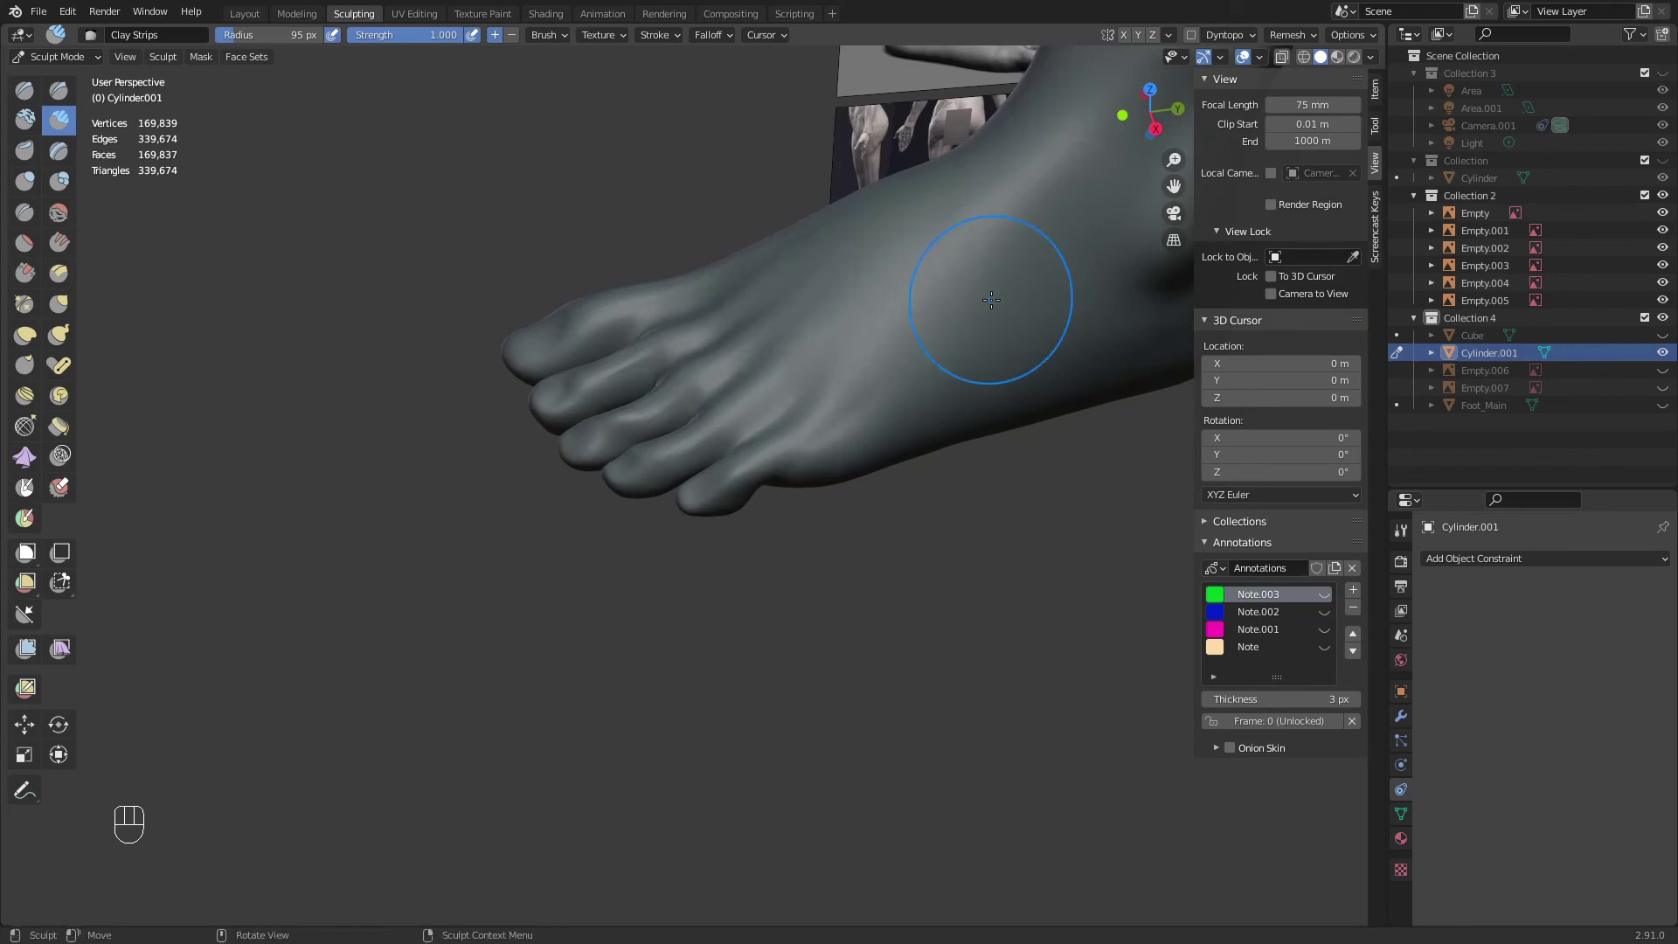
Reshape the top-of-foot profile in the right side view with the Grab brush, adjusting its radius up to 206 px and back to 143 px
{"action": "key", "text": "KP_3"}
{"action": "middle_click_drag", "start_coordinate": [993, 293], "coordinate": [749, 495], "text": "shift"}
{"action": "key", "text": "g"}
{"action": "key", "text": "f"}
{"action": "left_click", "coordinate": [768, 420]}
{"action": "key", "text": "f"}
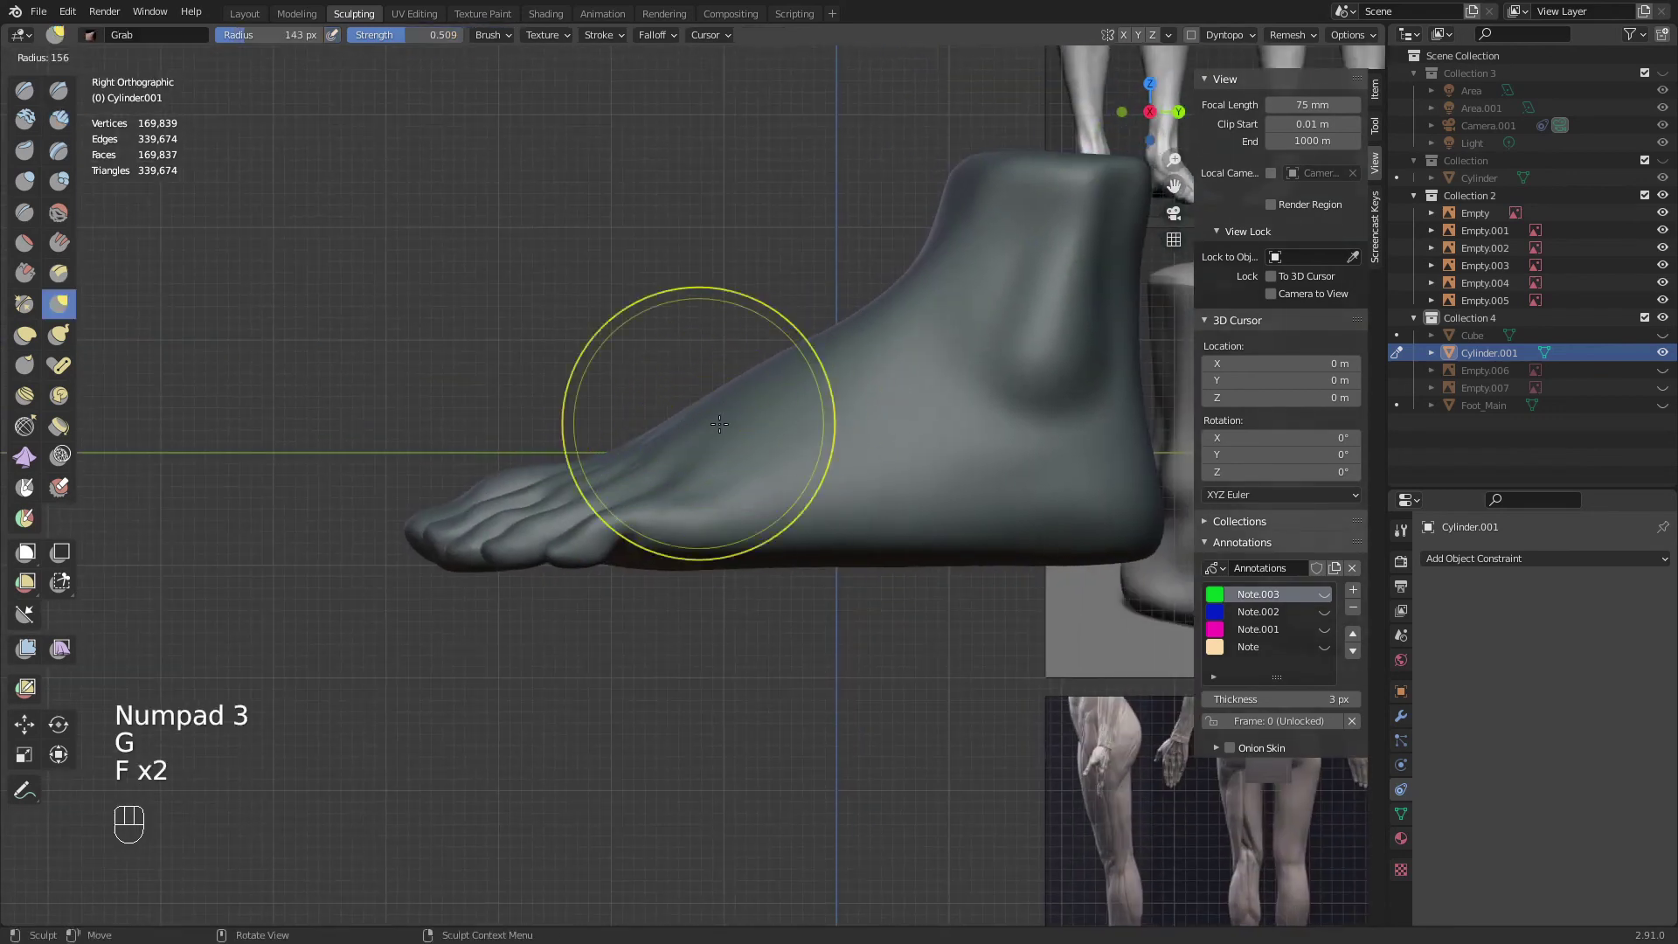
{"action": "left_click", "coordinate": [780, 423]}
{"action": "left_click_drag", "start_coordinate": [726, 407], "coordinate": [741, 436]}
{"action": "key", "text": "f"}
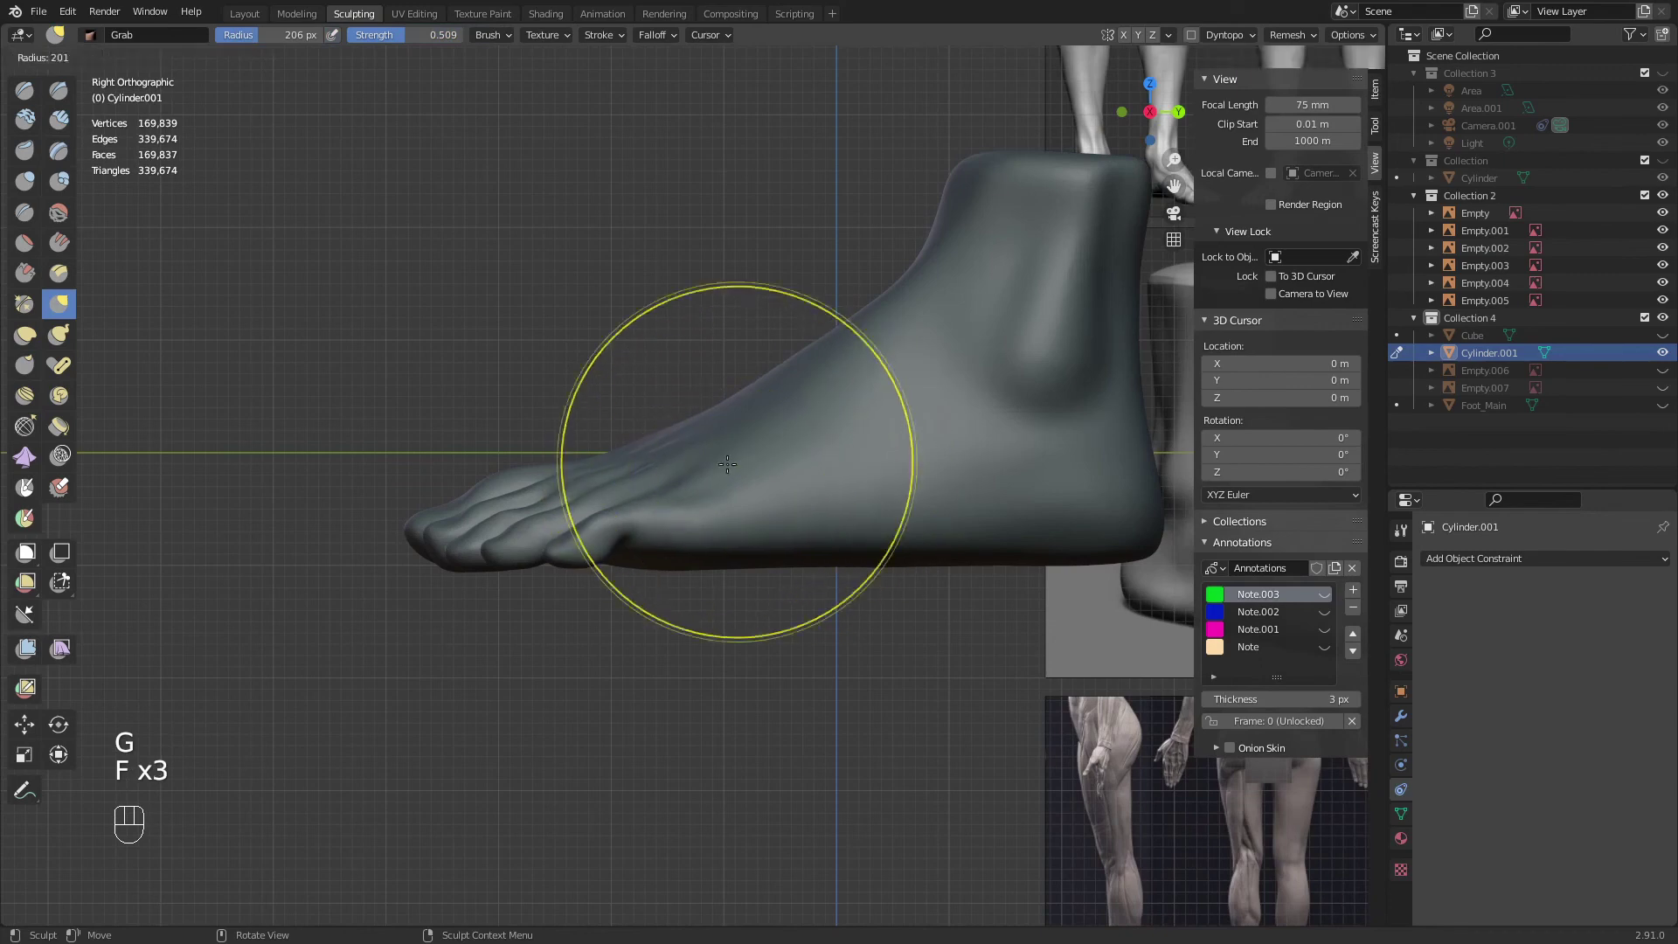
{"action": "left_click", "coordinate": [711, 411]}
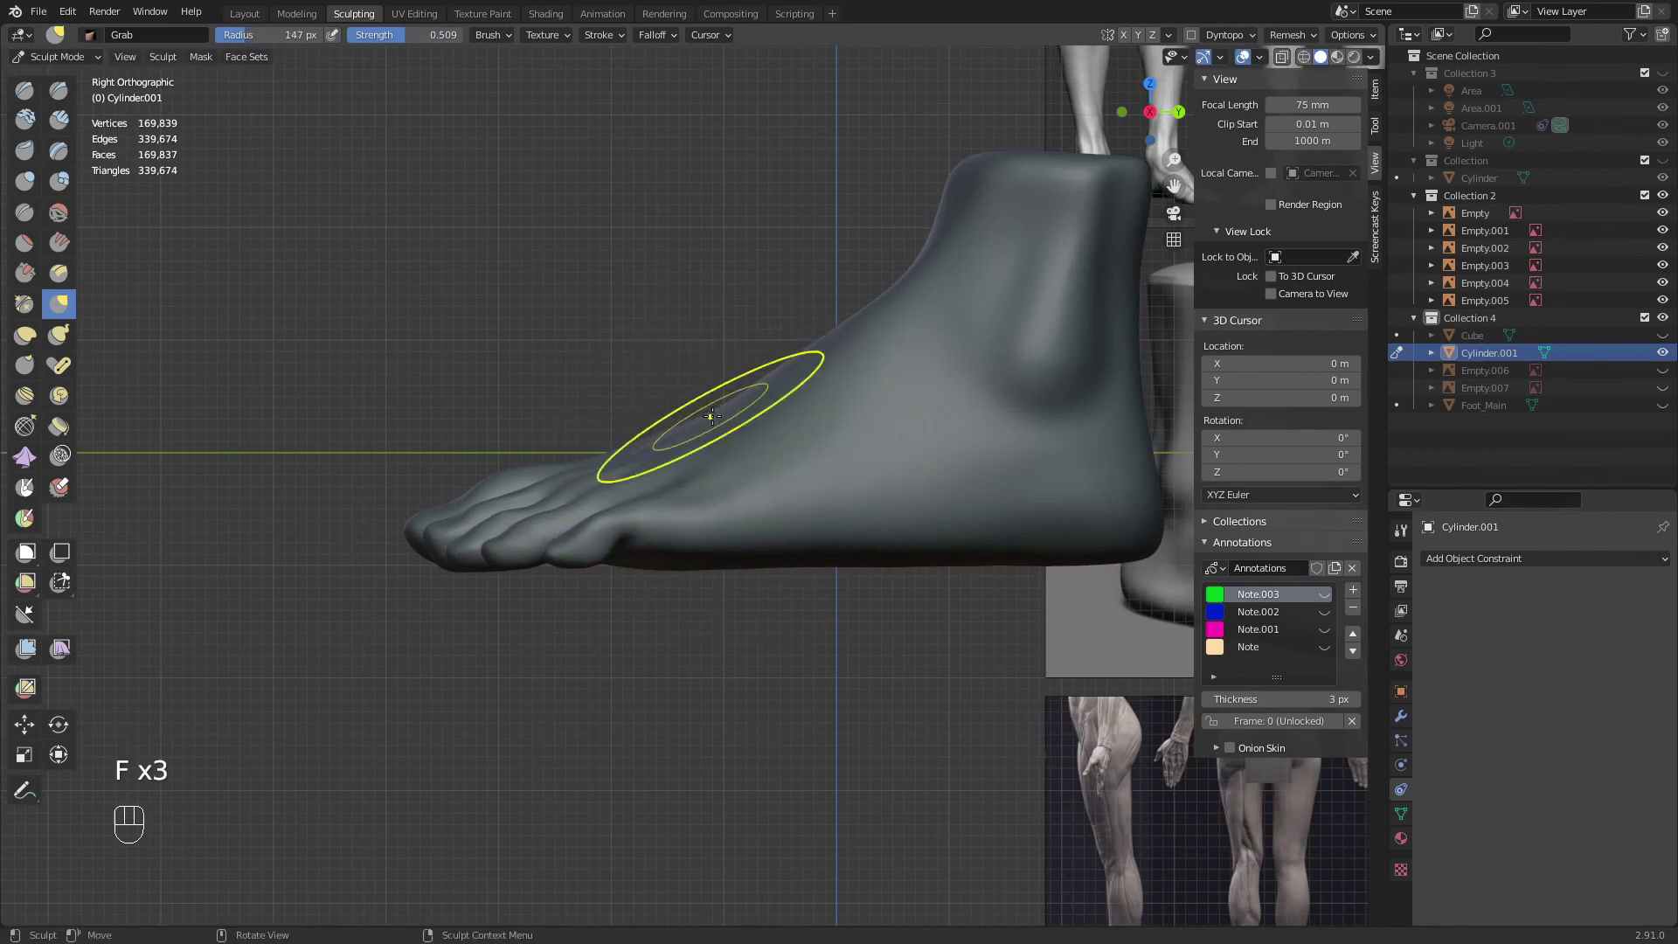
{"action": "key", "text": "f"}
{"action": "left_click", "coordinate": [751, 449]}
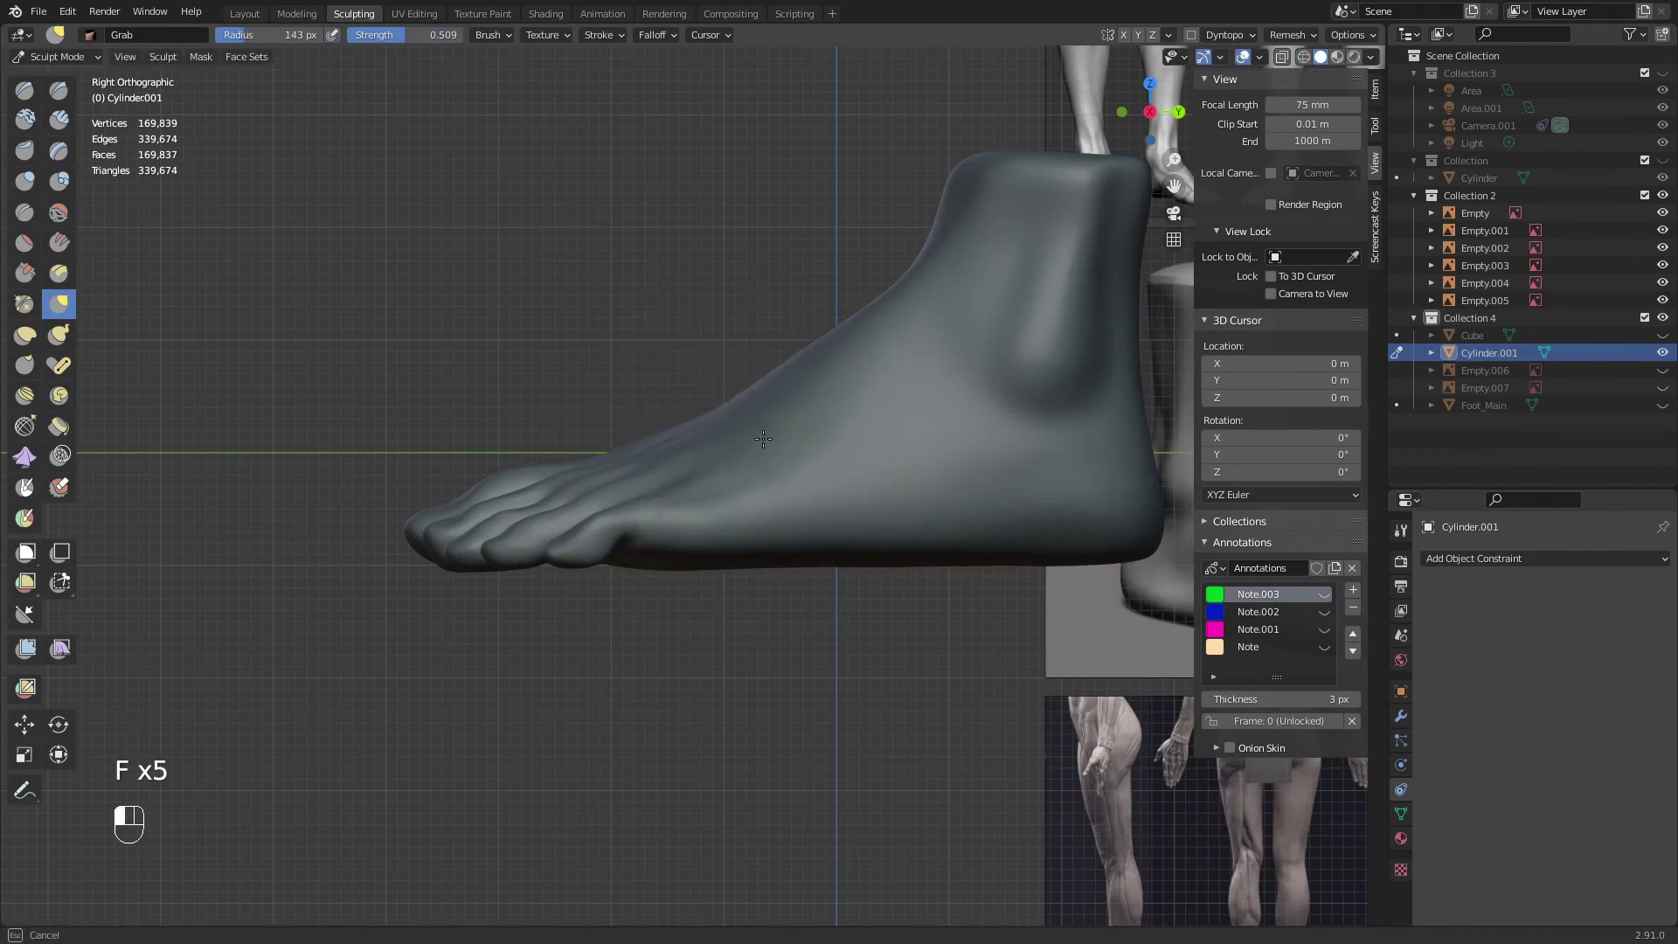
{"action": "left_click_drag", "start_coordinate": [763, 439], "coordinate": [761, 432]}
Smooth the big toe's base, the forefoot and the outer side behind the little toe at a 96 px radius
{"action": "mouse_move", "coordinate": [761, 432]}
{"action": "middle_mouse_down"}
{"action": "mouse_move", "coordinate": [800, 463]}
{"action": "mouse_move", "coordinate": [843, 536]}
{"action": "mouse_move", "coordinate": [838, 560]}
{"action": "middle_mouse_up"}
{"action": "mouse_move", "coordinate": [813, 533]}
{"action": "middle_mouse_down"}
{"action": "mouse_move", "coordinate": [852, 559]}
{"action": "mouse_move", "coordinate": [902, 475]}
{"action": "mouse_move", "coordinate": [819, 420]}
{"action": "middle_mouse_up"}
{"action": "key", "text": "f"}
{"action": "left_click_drag", "start_coordinate": [731, 564], "coordinate": [769, 570], "text": "shift"}
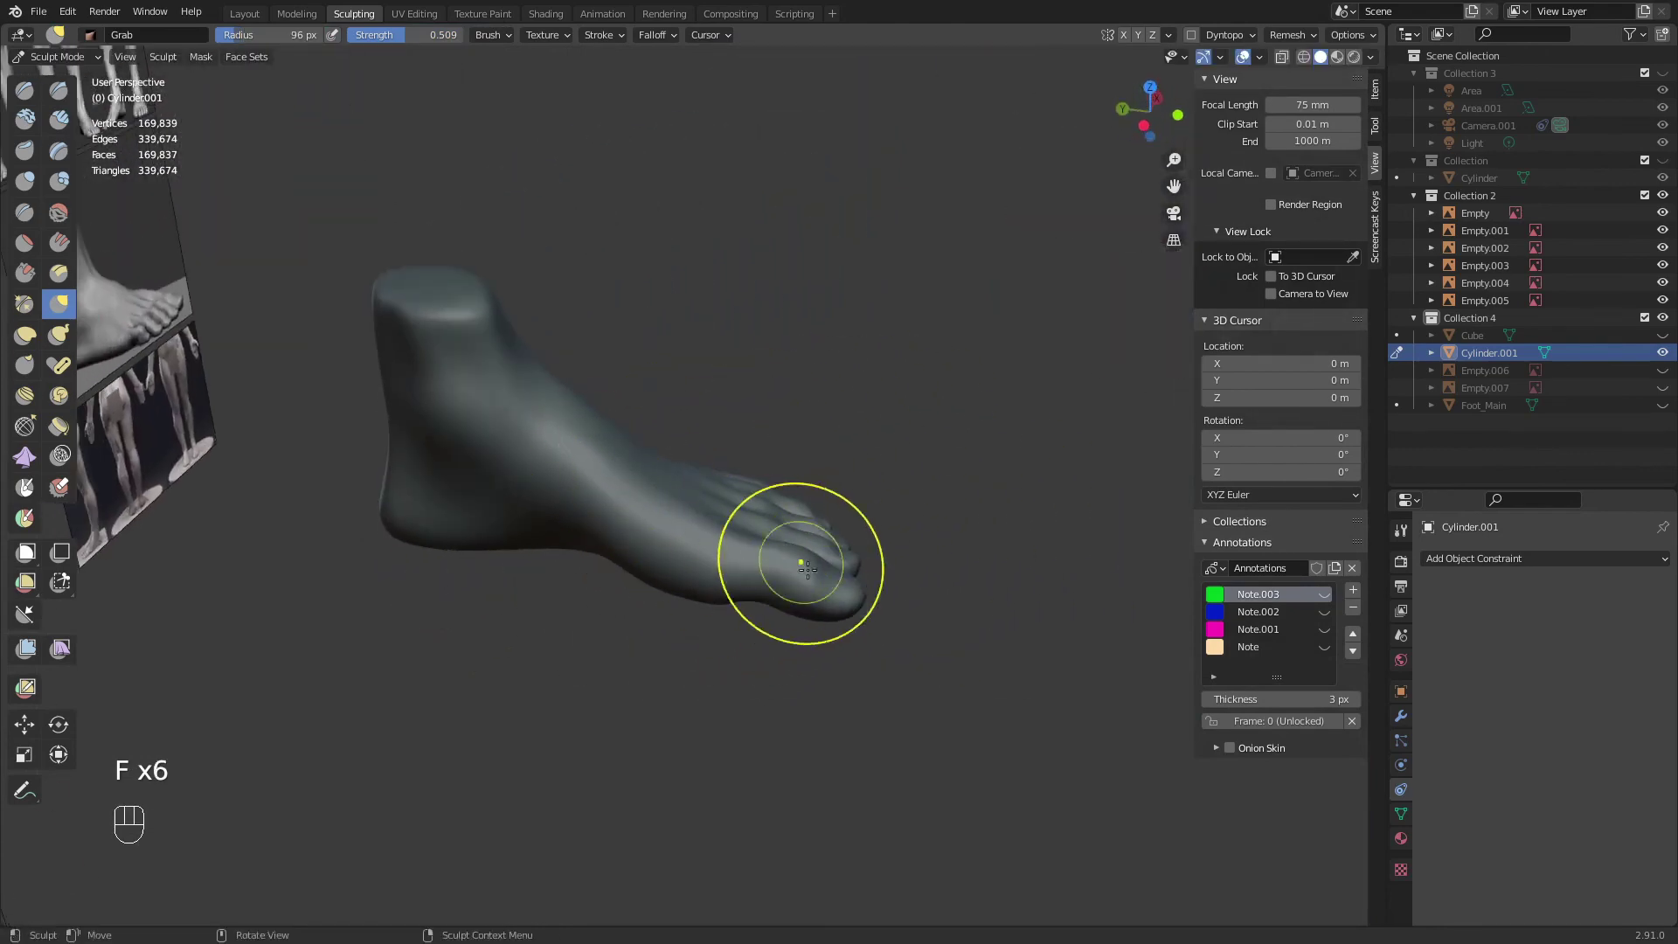
{"action": "mouse_move", "coordinate": [861, 555]}
{"action": "middle_mouse_down"}
{"action": "mouse_move", "coordinate": [787, 500]}
{"action": "mouse_move", "coordinate": [786, 534]}
{"action": "middle_mouse_up"}
{"action": "middle_click_drag", "start_coordinate": [786, 533], "coordinate": [651, 568]}
{"action": "mouse_move", "coordinate": [652, 568]}
{"action": "middle_mouse_down", "text": "ctrl"}
{"action": "mouse_move", "coordinate": [642, 486]}
{"action": "mouse_move", "coordinate": [757, 524]}
{"action": "mouse_move", "coordinate": [834, 465]}
{"action": "middle_mouse_up", "text": "ctrl"}
{"action": "left_click_drag", "start_coordinate": [731, 514], "coordinate": [721, 528], "text": "shift"}
{"action": "middle_click_drag", "start_coordinate": [849, 480], "coordinate": [690, 549]}
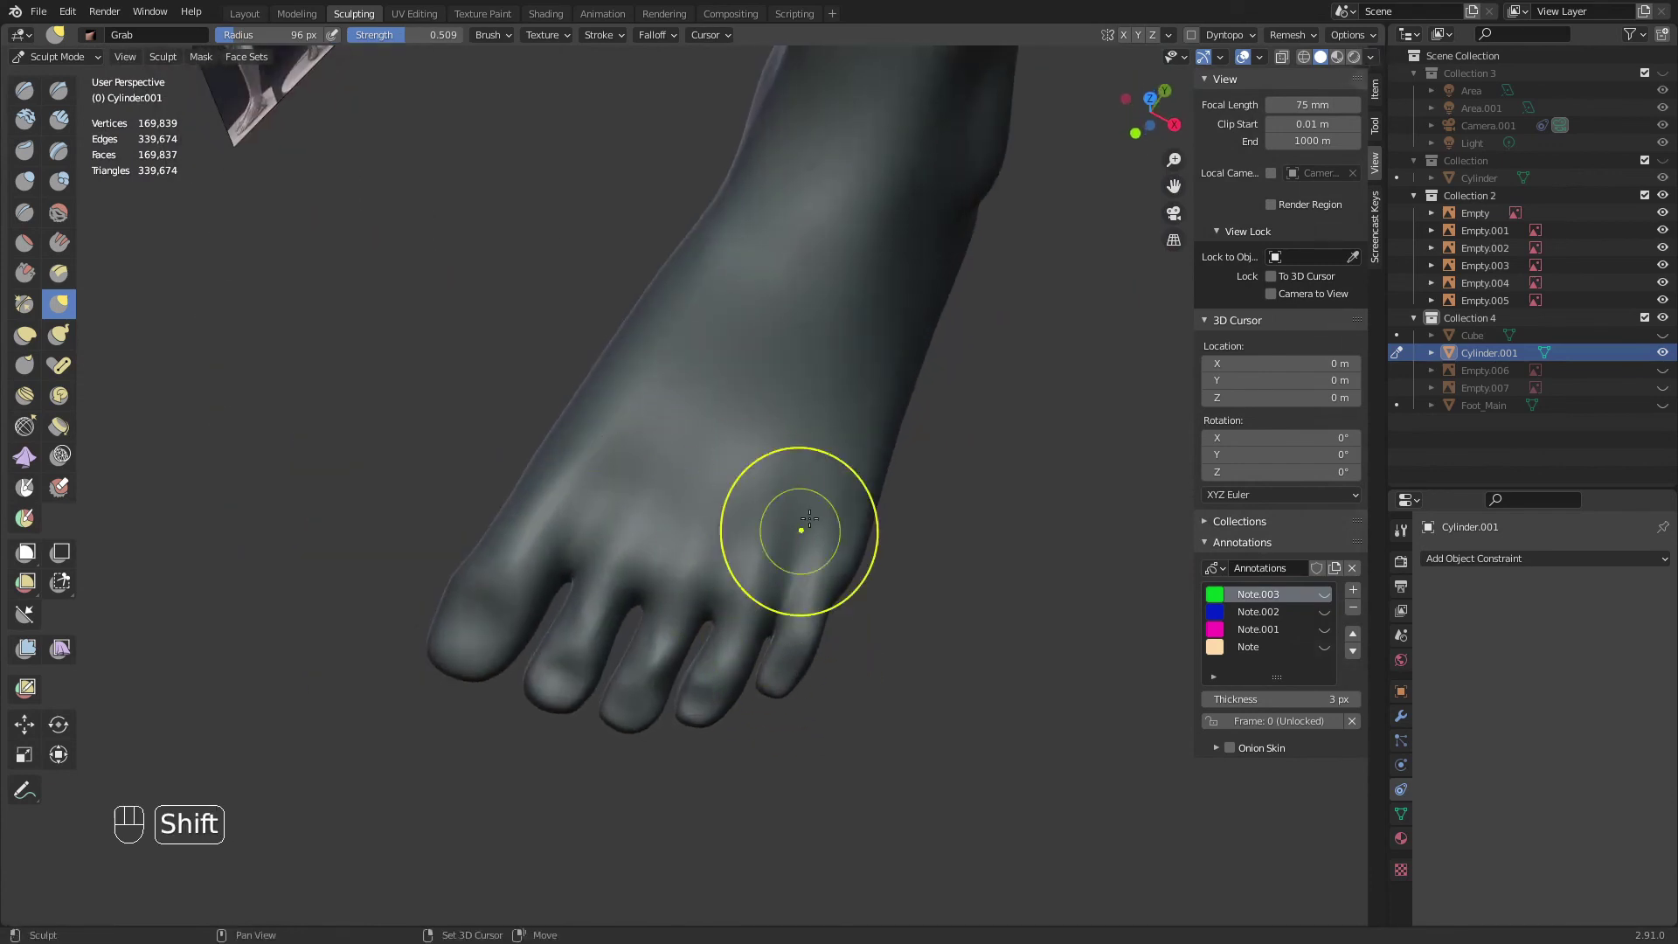
{"action": "left_click_drag", "start_coordinate": [810, 519], "coordinate": [826, 503], "text": "shift"}
{"action": "middle_click_drag", "start_coordinate": [910, 501], "coordinate": [812, 458]}
{"action": "mouse_move", "coordinate": [813, 459]}
{"action": "middle_mouse_down", "text": "ctrl"}
{"action": "mouse_move", "coordinate": [813, 516]}
{"action": "mouse_move", "coordinate": [868, 513]}
{"action": "middle_mouse_up", "text": "ctrl"}
{"action": "left_click_drag", "start_coordinate": [822, 485], "coordinate": [830, 464], "text": "shift"}
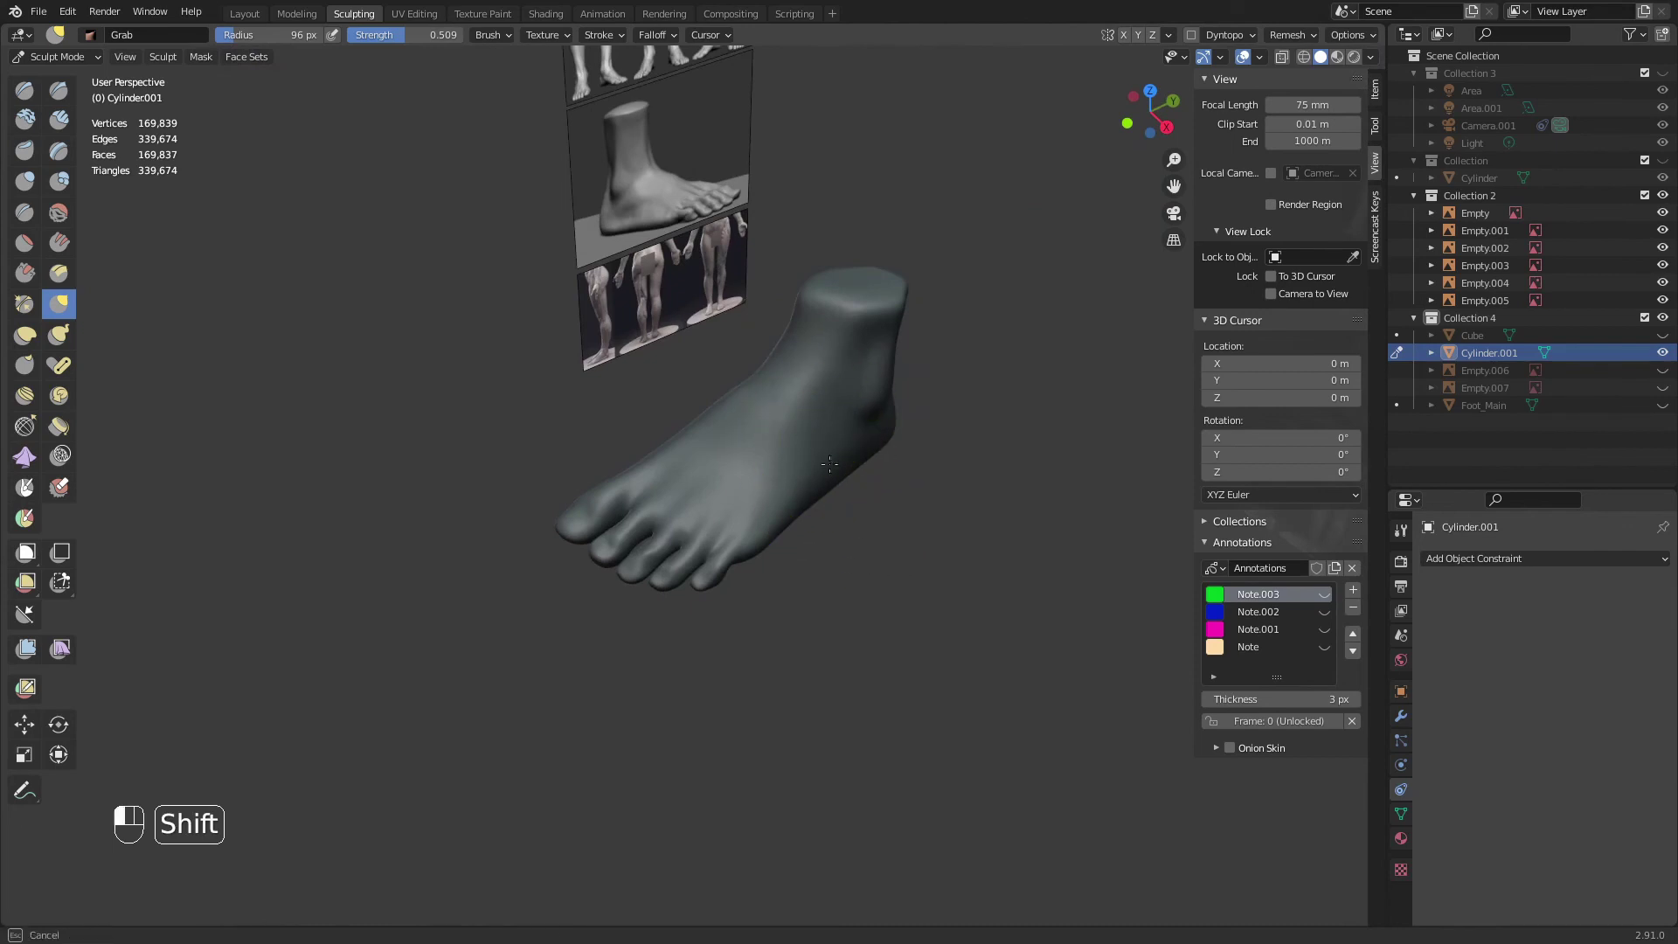
Carve a crease across the big toe's base on the sole with the Draw Sharp brush at 52 px
{"action": "middle_click_drag", "start_coordinate": [743, 421], "coordinate": [795, 507]}
{"action": "middle_click_drag", "start_coordinate": [795, 507], "coordinate": [861, 502], "text": "ctrl"}
{"action": "middle_click_drag", "start_coordinate": [861, 502], "coordinate": [895, 395], "text": "ctrl"}
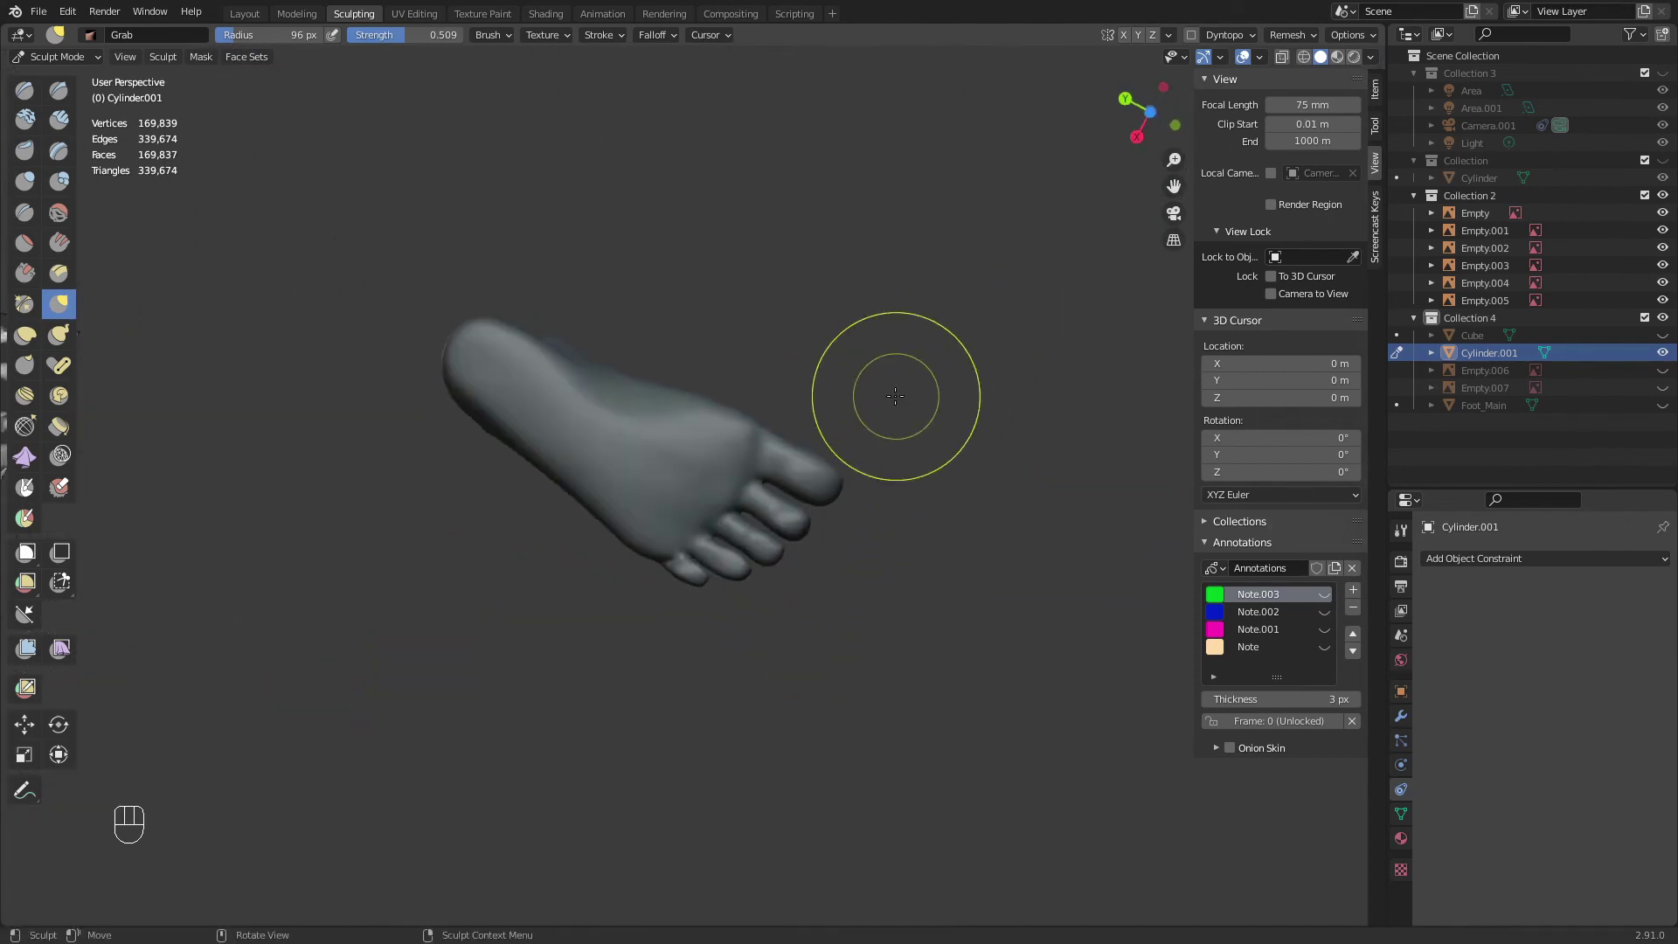
{"action": "key", "text": "KP_7"}
{"action": "key", "text": "KP_9"}
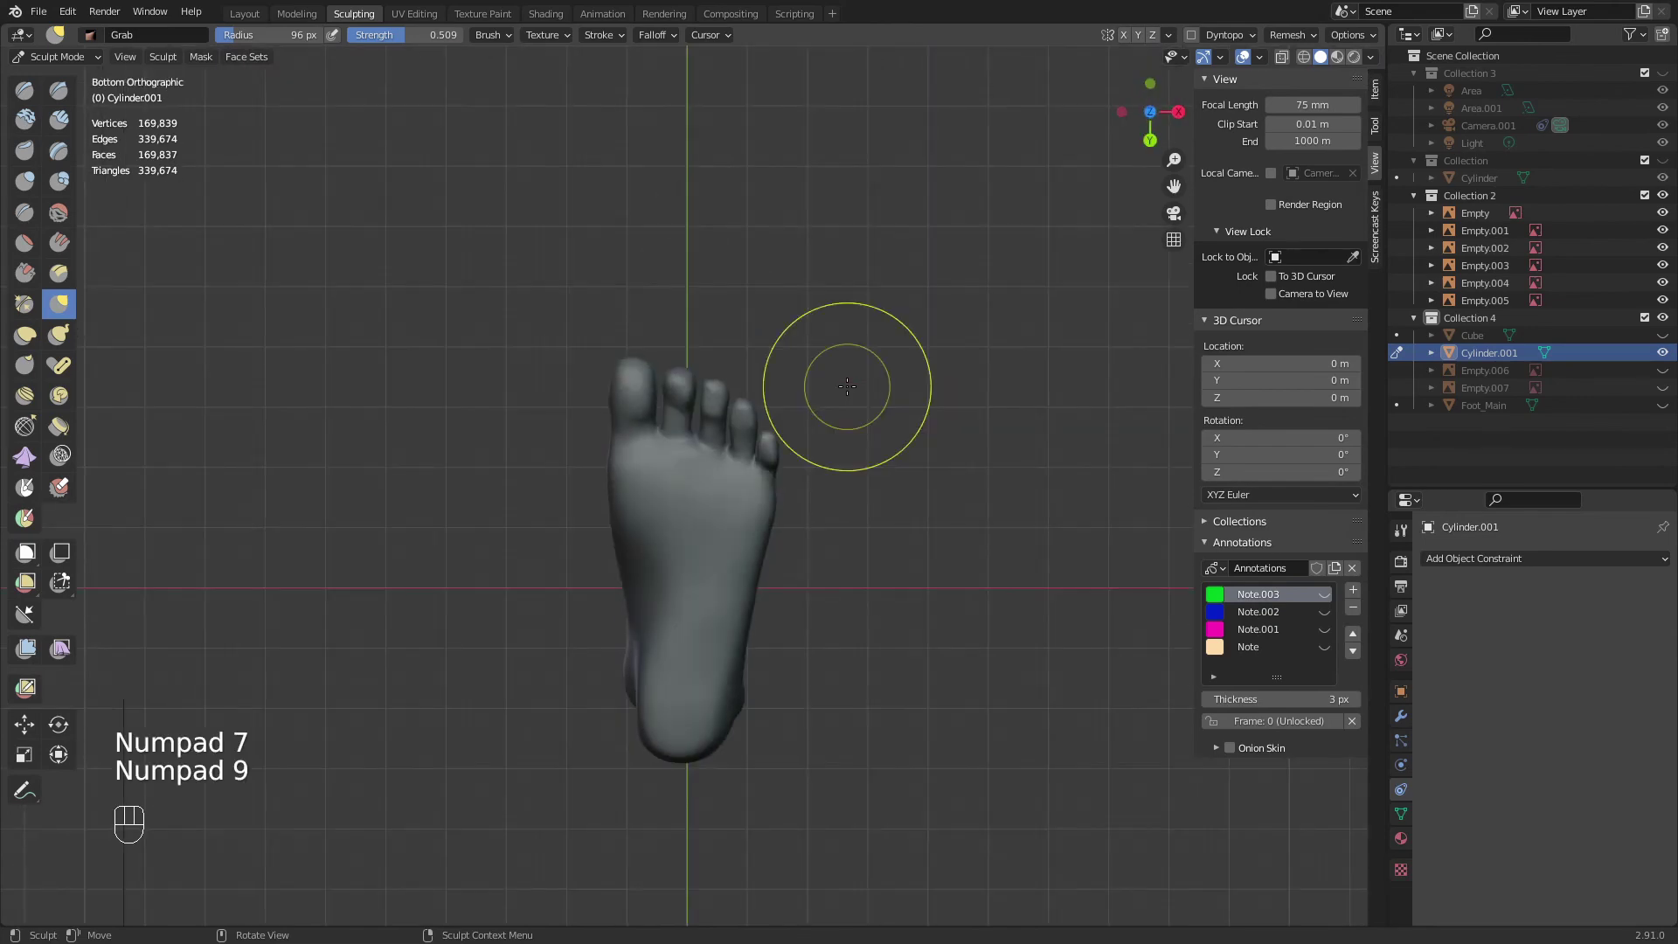
{"action": "middle_click_drag", "start_coordinate": [642, 594], "coordinate": [870, 548], "text": "ctrl"}
{"action": "middle_click_drag", "start_coordinate": [869, 548], "coordinate": [858, 441], "text": "ctrl"}
{"action": "mouse_move", "coordinate": [853, 483]}
{"action": "middle_mouse_down", "text": "shift"}
{"action": "mouse_move", "coordinate": [770, 462]}
{"action": "mouse_move", "coordinate": [787, 472]}
{"action": "mouse_move", "coordinate": [685, 496]}
{"action": "middle_mouse_up", "text": "shift"}
{"action": "key", "text": "q"}
{"action": "left_click", "coordinate": [765, 449]}
{"action": "key", "text": "f"}
{"action": "key", "text": "f"}
{"action": "left_click", "coordinate": [645, 507]}
{"action": "mouse_move", "coordinate": [622, 507]}
{"action": "left_mouse_down"}
{"action": "mouse_move", "coordinate": [791, 444]}
{"action": "mouse_move", "coordinate": [693, 470]}
{"action": "mouse_move", "coordinate": [767, 448]}
{"action": "left_mouse_up"}
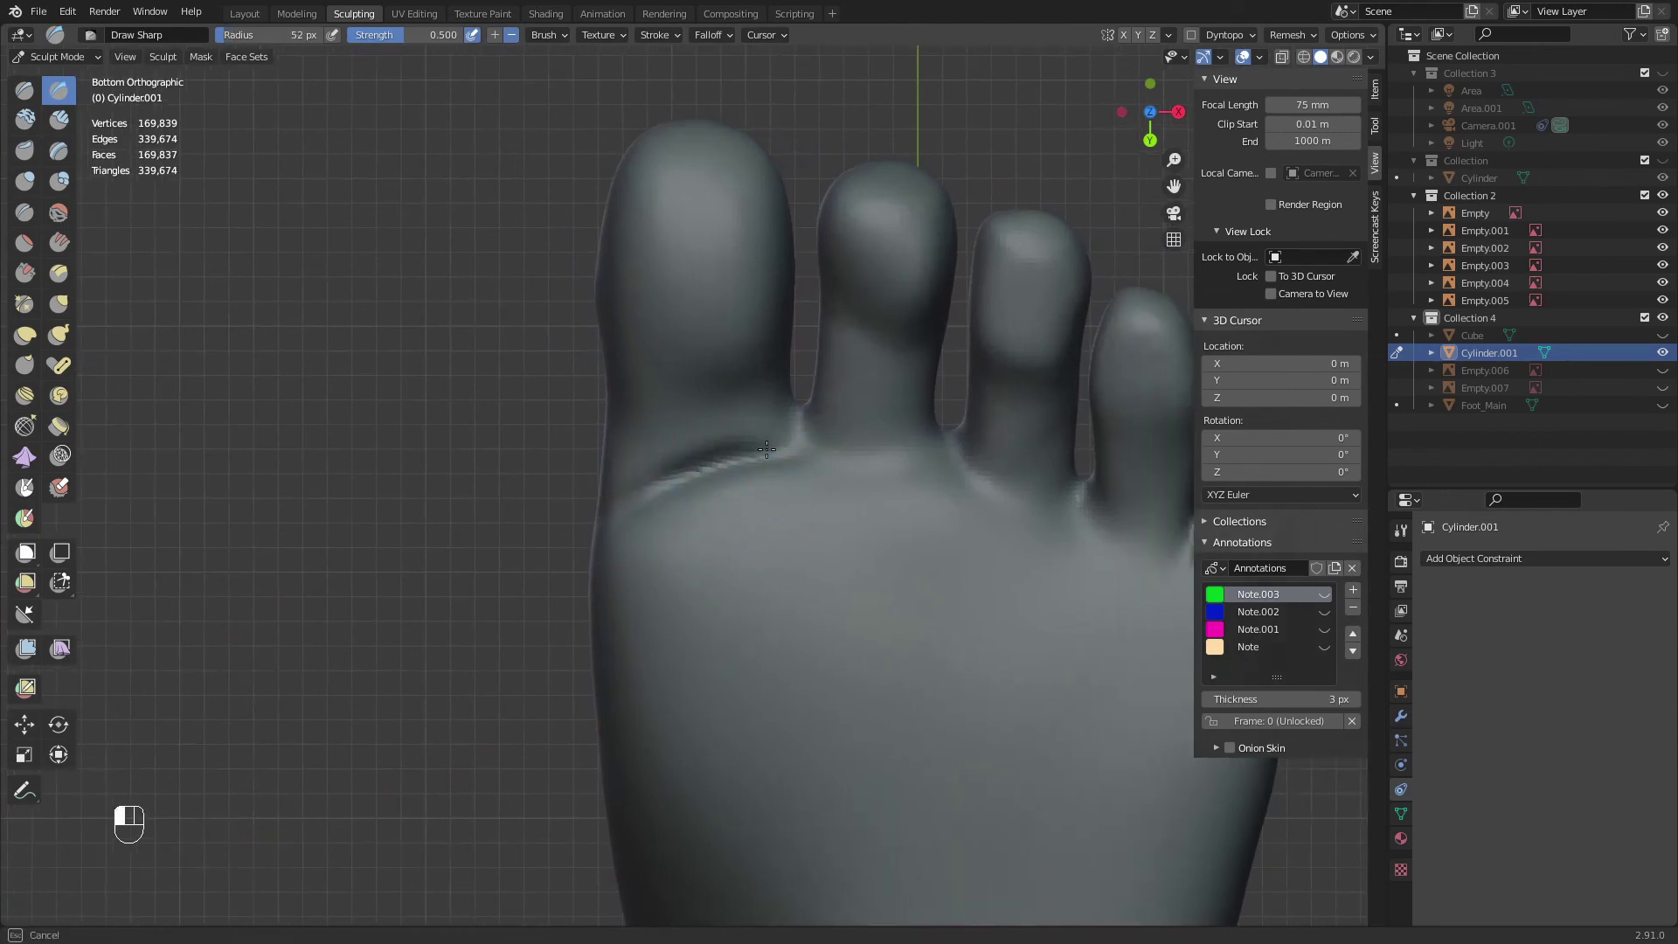
Extend the sole crease beneath the remaining toe bases with Draw Sharp at 72 px, then enlarge the brush to 98 px
{"action": "middle_click_drag", "start_coordinate": [910, 498], "coordinate": [639, 509]}
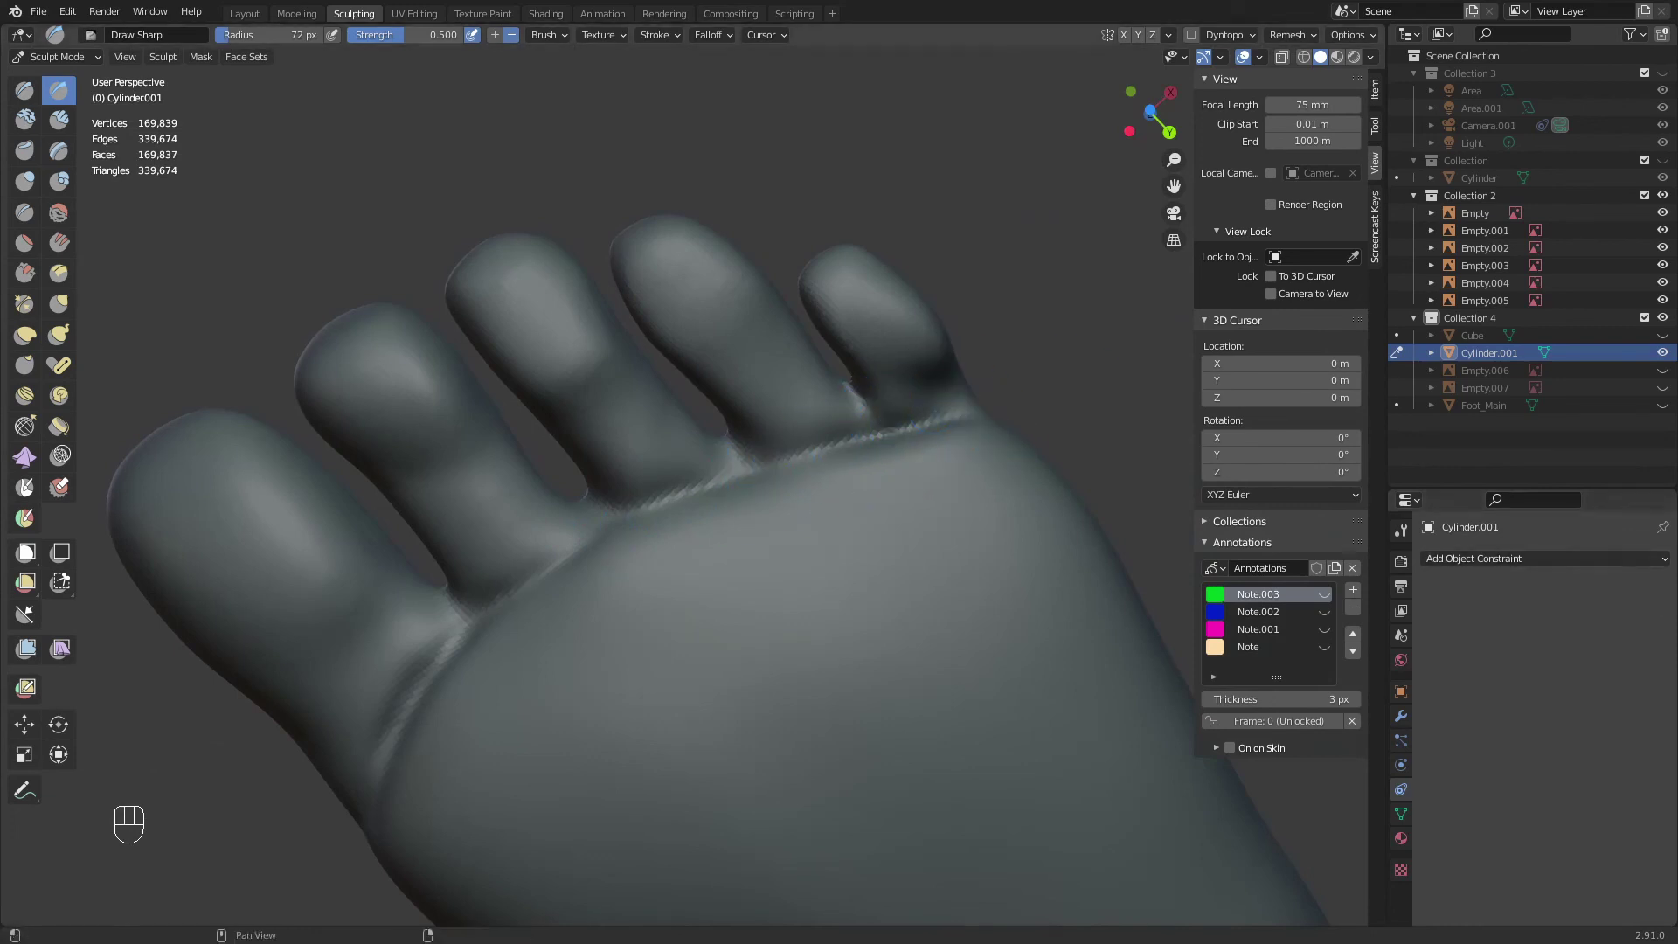
{"action": "right_click", "coordinate": [932, 407]}
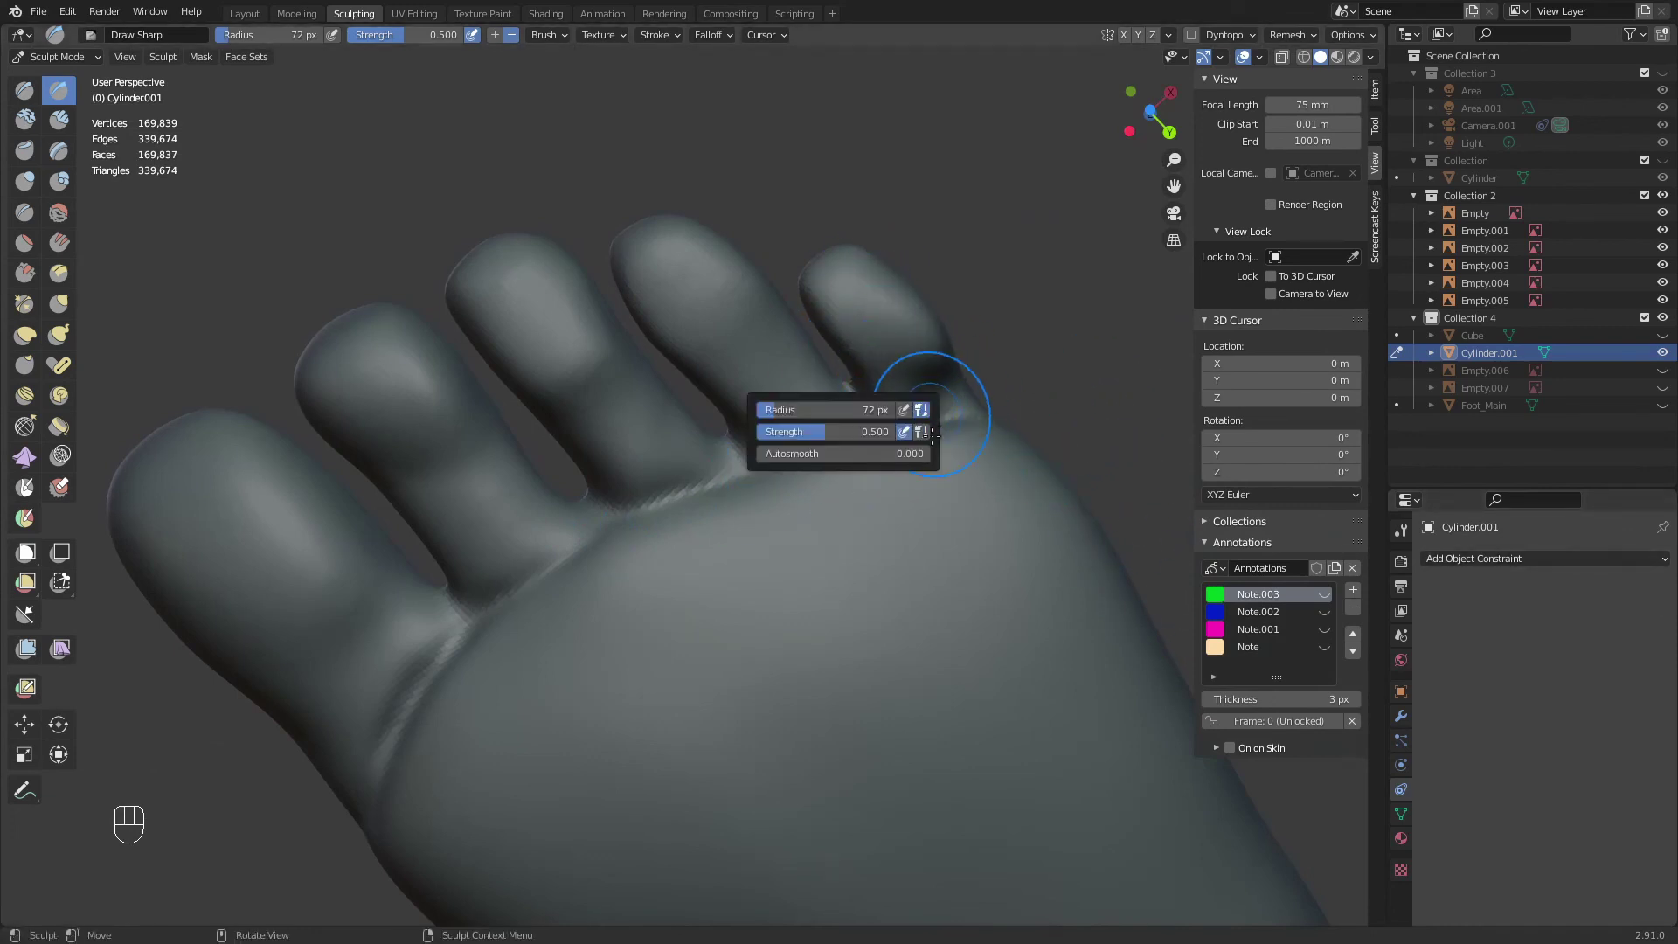
{"action": "key", "text": "f"}
{"action": "left_click", "coordinate": [935, 407]}
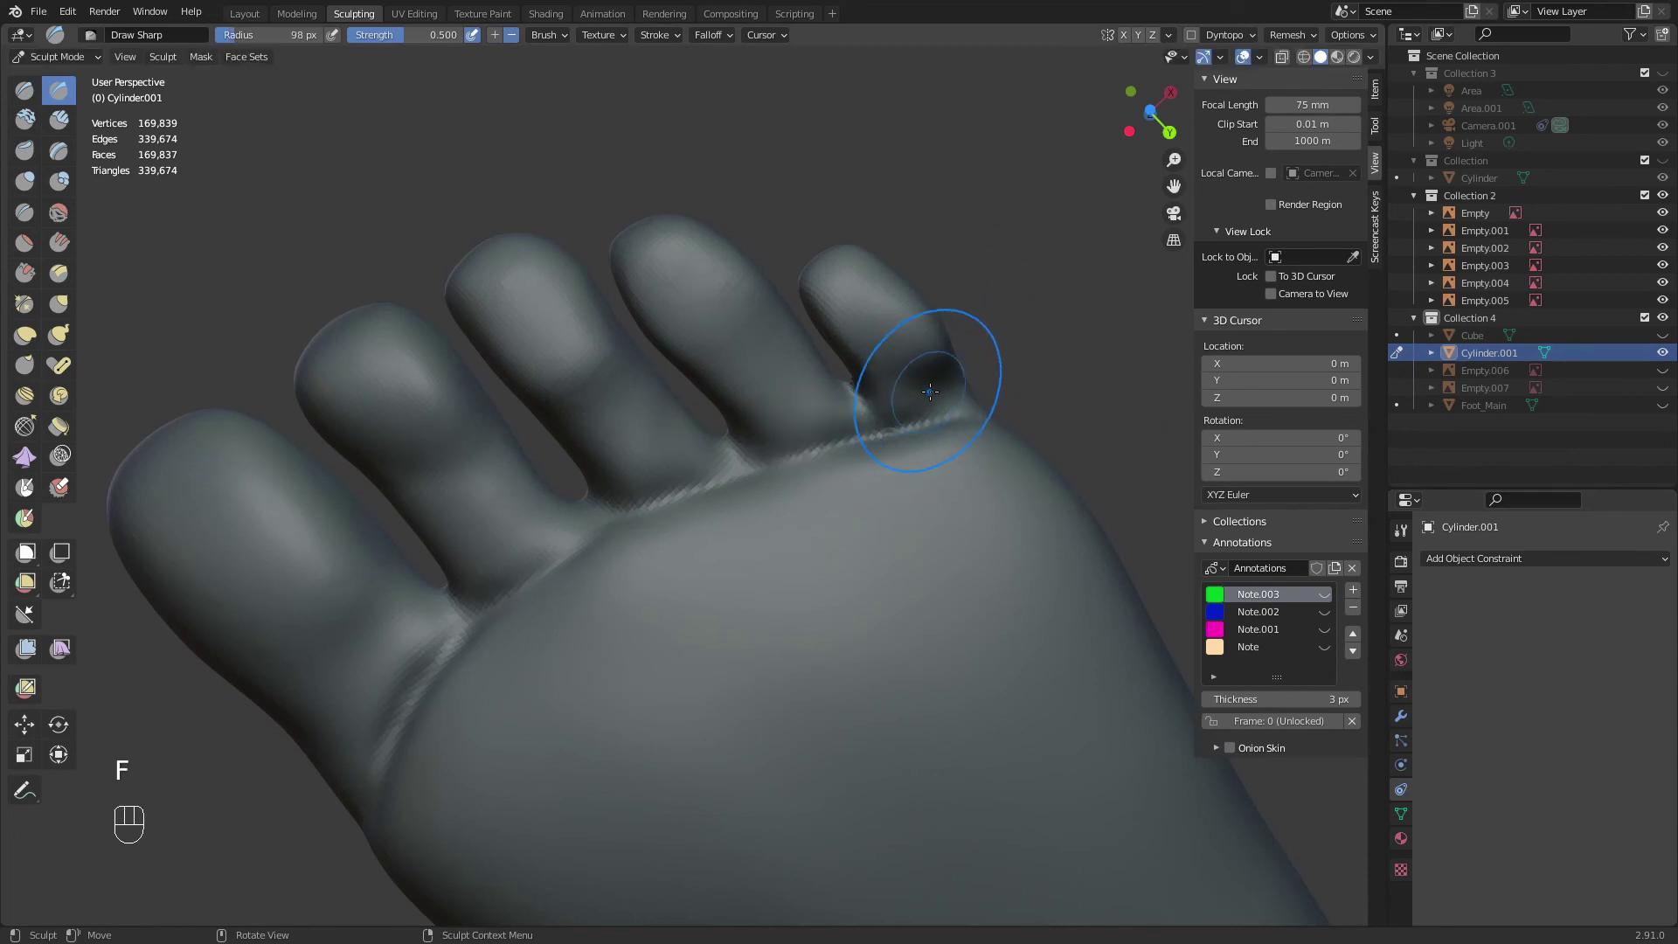
Pull the underside of the little toe outward and down toward its base crease with the Grab brush
{"action": "key", "text": "g"}
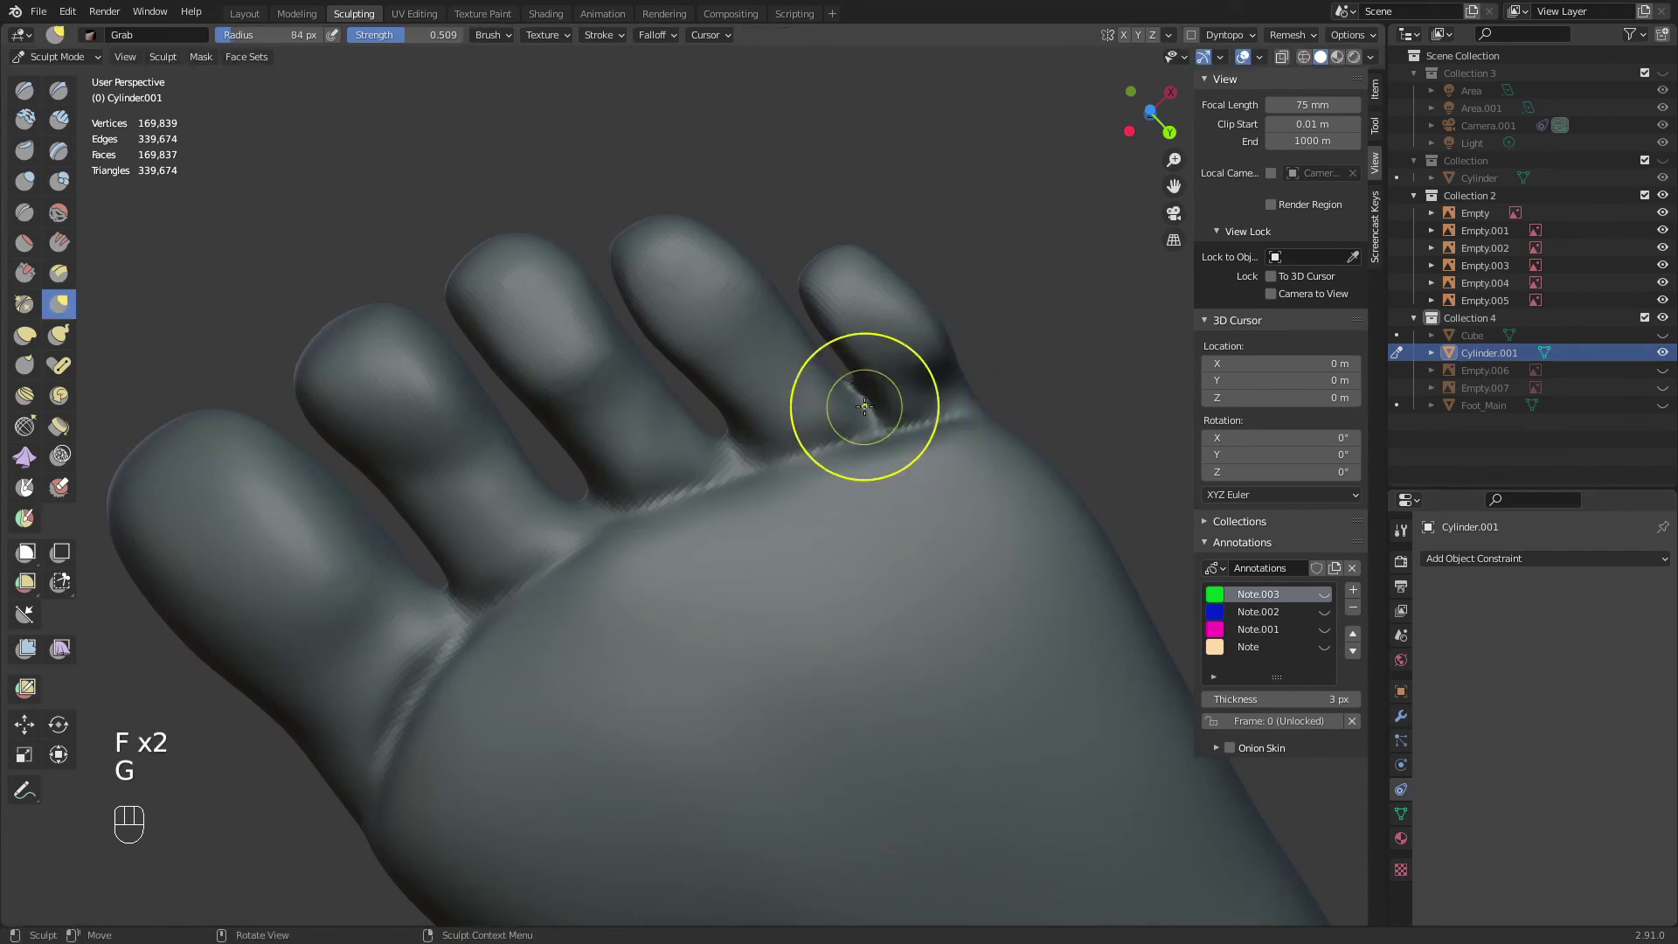
{"action": "key", "text": "f"}
{"action": "key", "text": "f"}
{"action": "left_click", "coordinate": [918, 390]}
{"action": "left_click_drag", "start_coordinate": [875, 424], "coordinate": [949, 404]}
{"action": "key", "text": "f"}
{"action": "left_click", "coordinate": [949, 388]}
{"action": "key", "text": "f"}
{"action": "left_click", "coordinate": [936, 329]}
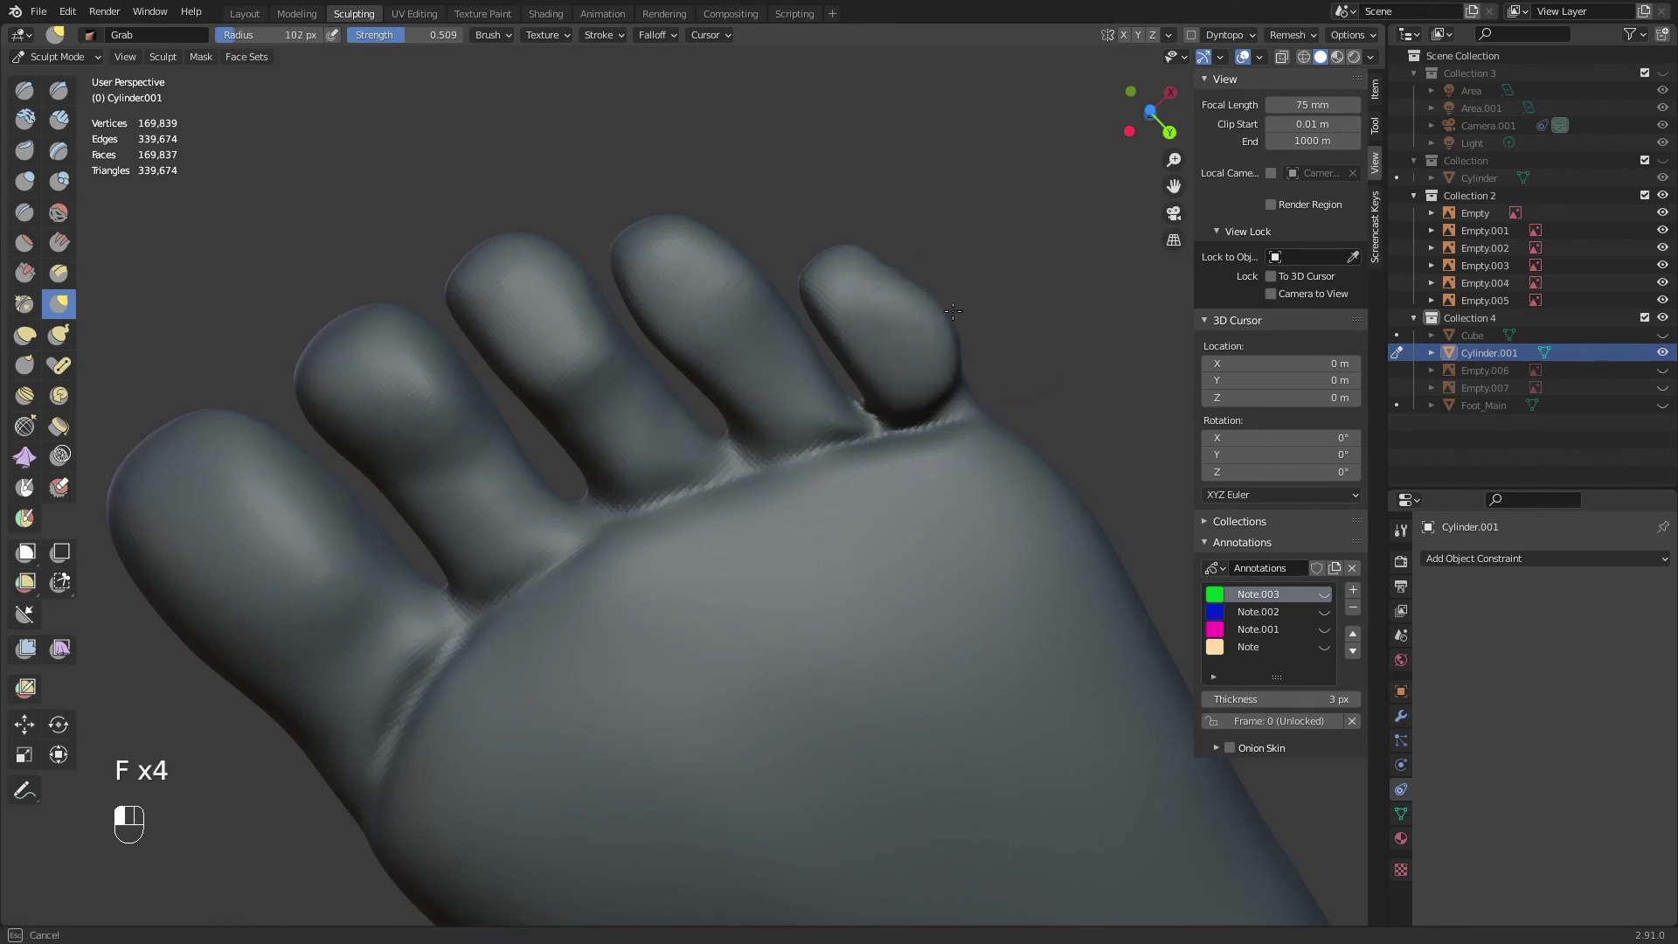
Shorten and round the little toe's tip and outer side with the Grab brush at 123 and 100 px
{"action": "key", "text": "f"}
{"action": "left_click", "coordinate": [898, 267]}
{"action": "key", "text": "f"}
{"action": "left_click", "coordinate": [904, 275]}
{"action": "left_click_drag", "start_coordinate": [897, 267], "coordinate": [863, 288]}
{"action": "key", "text": "f"}
{"action": "left_click", "coordinate": [895, 278]}
{"action": "key", "text": "f"}
{"action": "left_click", "coordinate": [831, 265]}
{"action": "left_click_drag", "start_coordinate": [840, 291], "coordinate": [842, 304]}
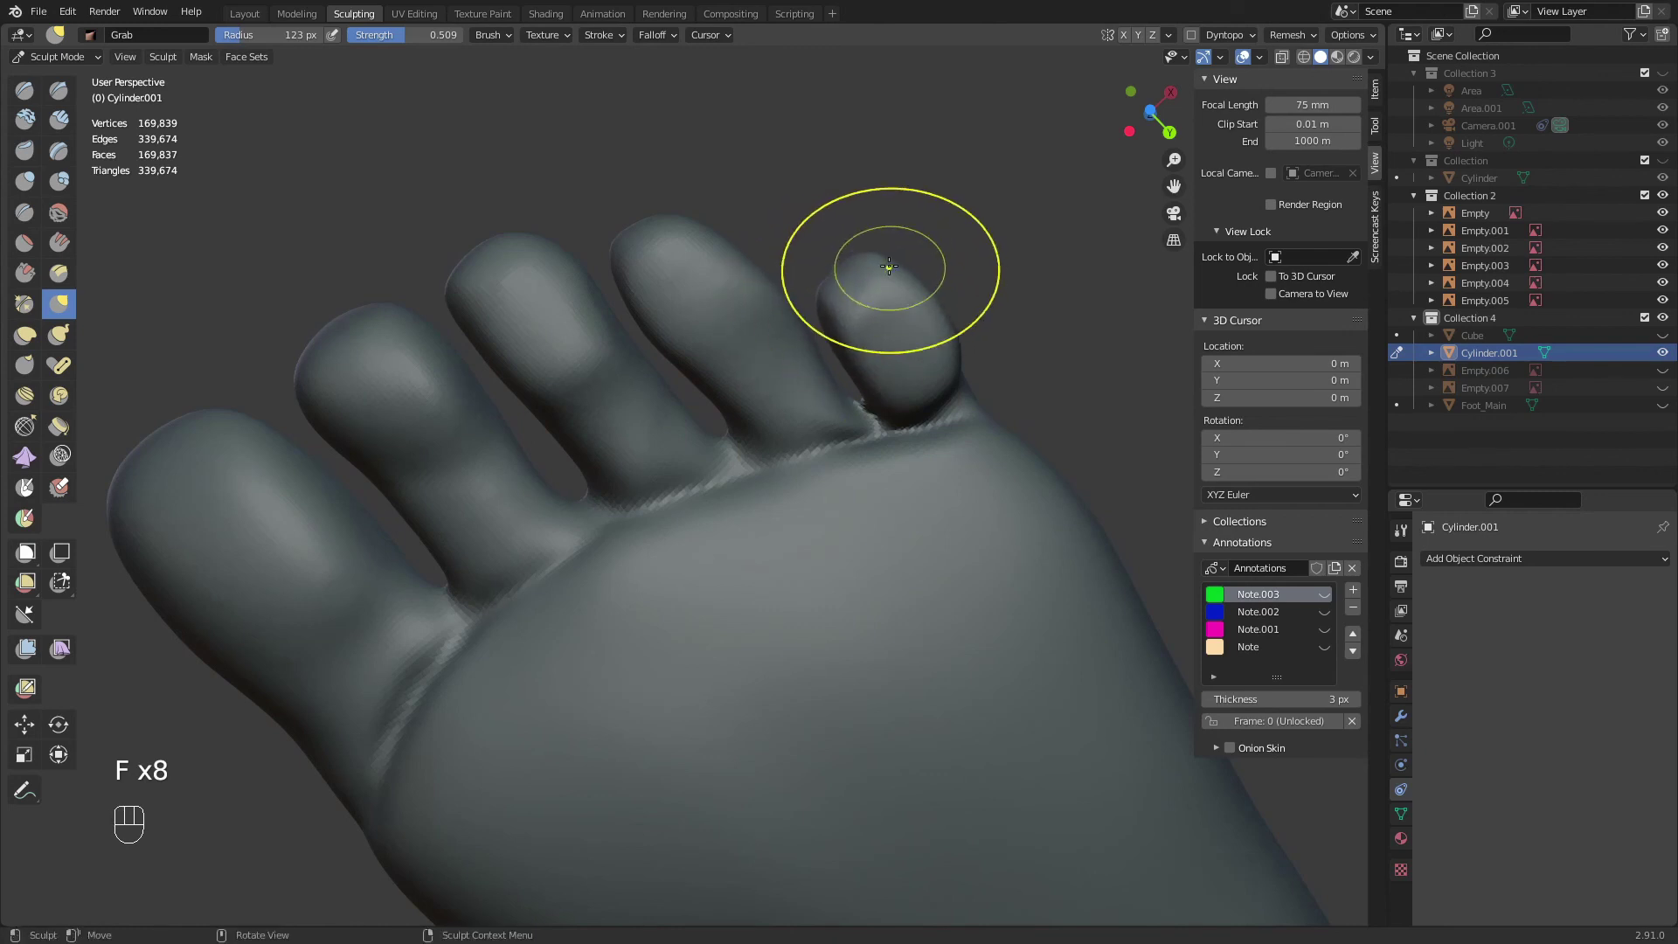
{"action": "middle_click_drag", "start_coordinate": [914, 293], "coordinate": [922, 236]}
{"action": "key", "text": "f"}
{"action": "left_click", "coordinate": [964, 341]}
{"action": "left_click_drag", "start_coordinate": [958, 343], "coordinate": [937, 345]}
Refine and smooth the underside of the big toe's base with the Grab brush at 151 px
{"action": "middle_click_drag", "start_coordinate": [772, 447], "coordinate": [985, 367], "text": "shift"}
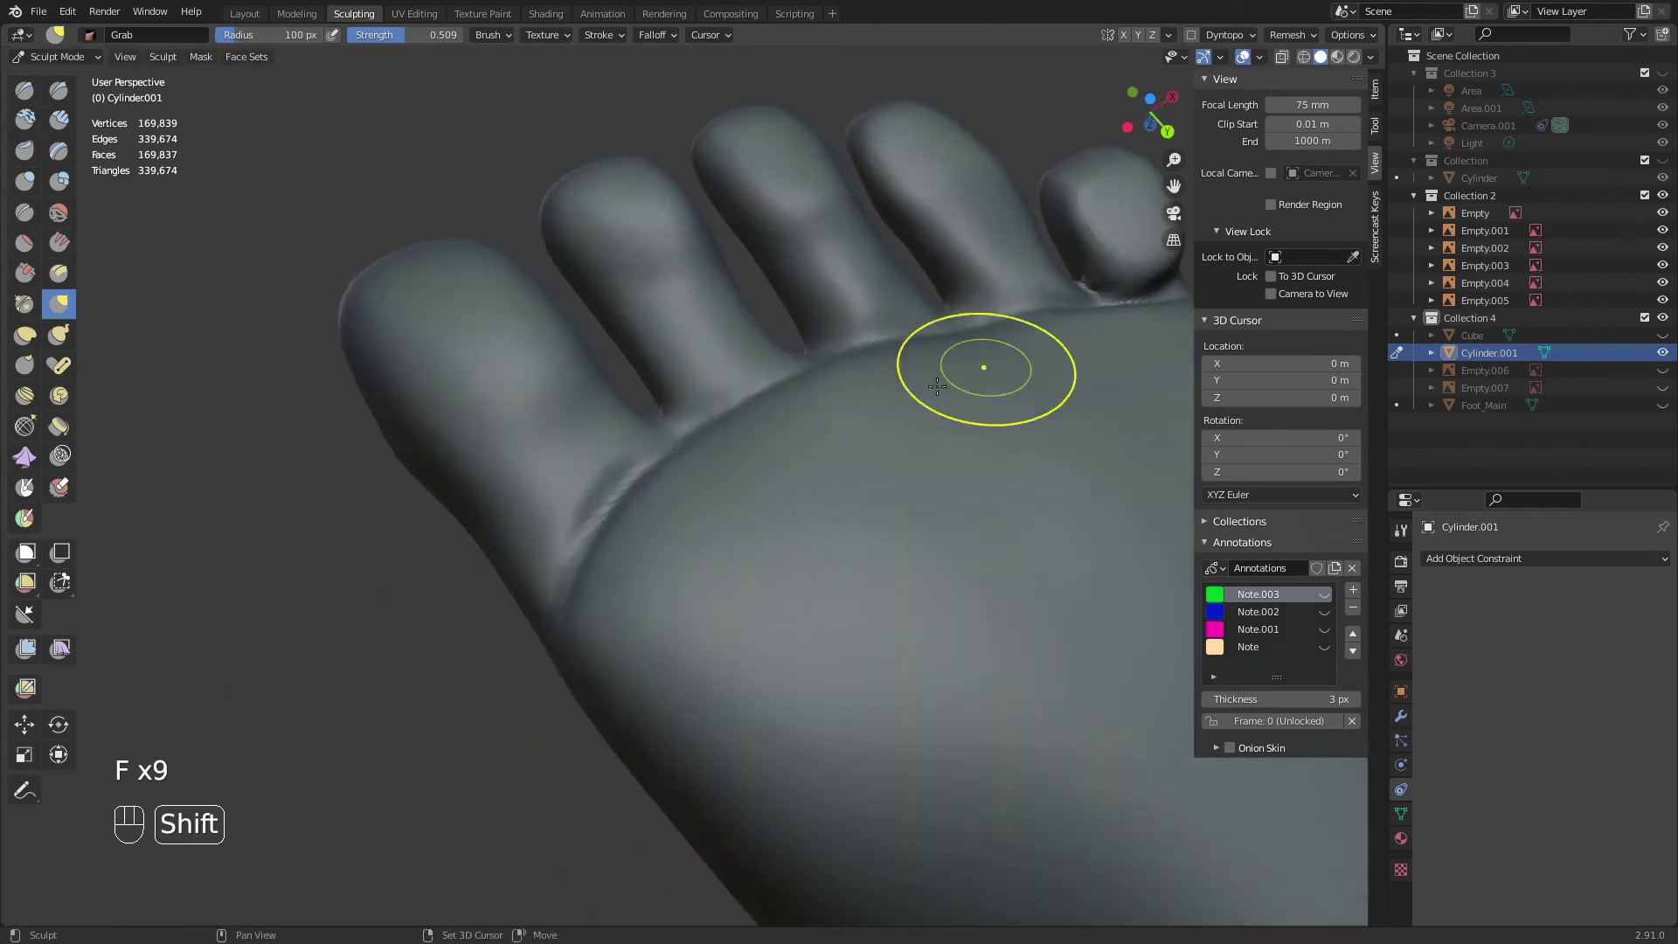
{"action": "middle_click_drag", "start_coordinate": [704, 456], "coordinate": [723, 517]}
{"action": "middle_click_drag", "start_coordinate": [615, 555], "coordinate": [731, 500], "text": "shift"}
{"action": "key", "text": "f"}
{"action": "left_click", "coordinate": [747, 498]}
{"action": "key", "text": "f"}
{"action": "left_click", "coordinate": [703, 520]}
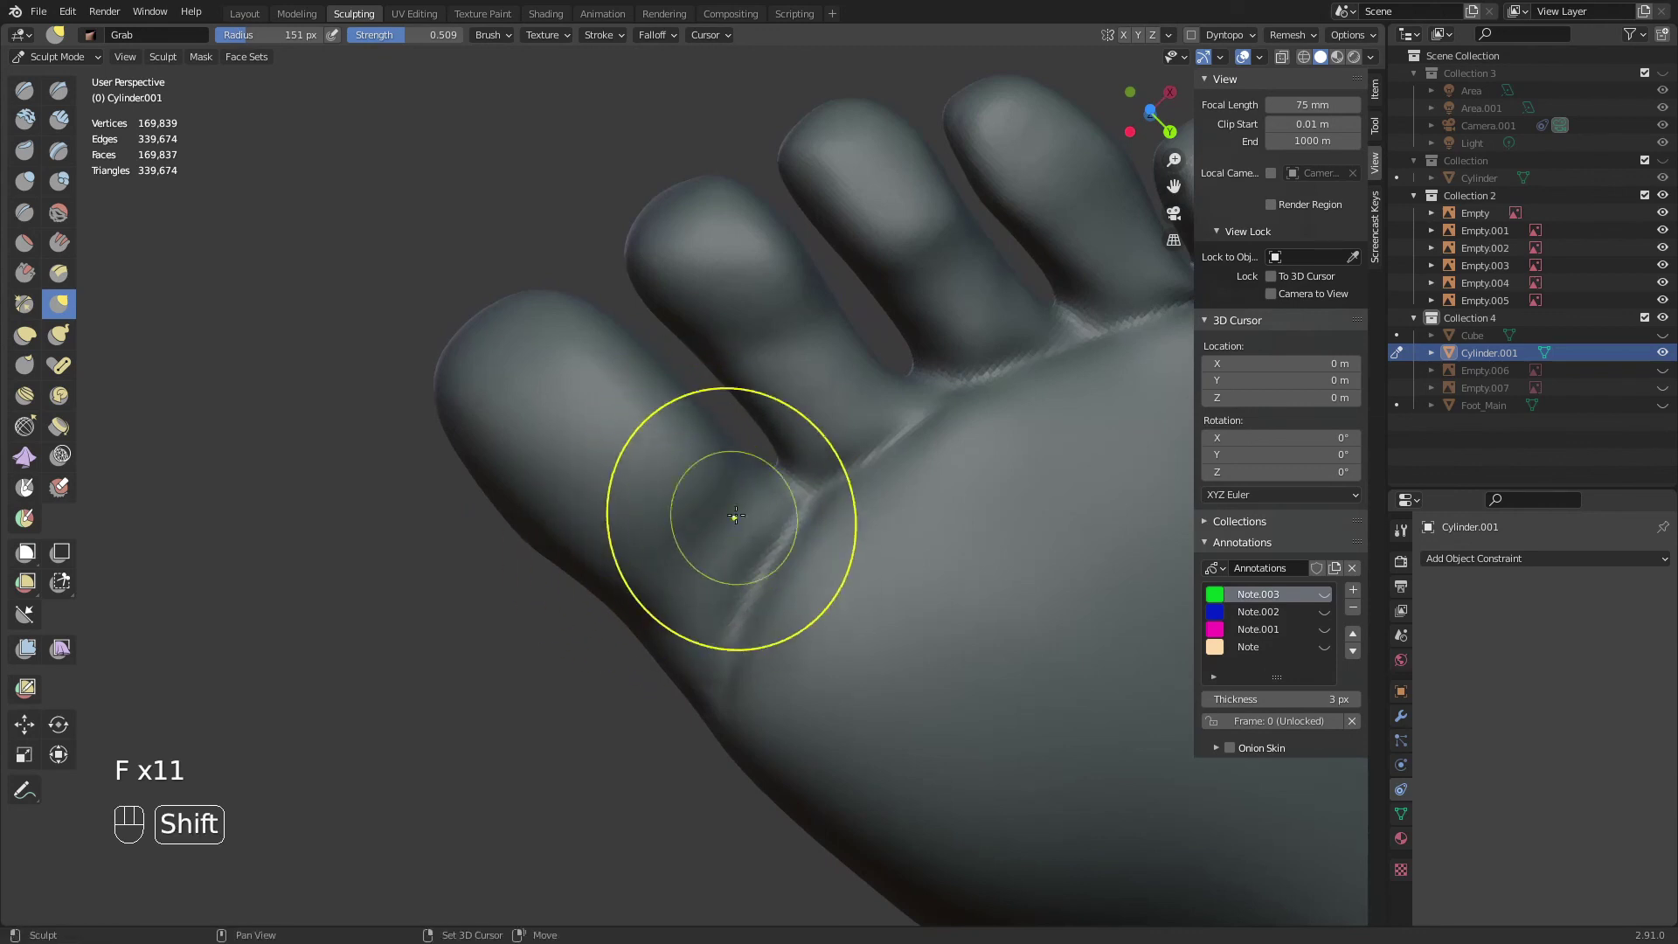
Carve creases behind the pads of the second, third and fourth toes with Draw Sharp at about 70 px, smoothing the toe-base crease
{"action": "scroll", "coordinate": [735, 672], "scroll_direction": "down", "scroll_amount": 5}
{"action": "mouse_move", "coordinate": [735, 672]}
{"action": "middle_mouse_down", "text": "ctrl"}
{"action": "mouse_move", "coordinate": [768, 442]}
{"action": "mouse_move", "coordinate": [708, 504]}
{"action": "mouse_move", "coordinate": [699, 485]}
{"action": "middle_mouse_up", "text": "ctrl"}
{"action": "key", "text": "q"}
{"action": "left_click", "coordinate": [761, 446]}
{"action": "key", "text": "f"}
{"action": "left_click", "coordinate": [724, 490]}
{"action": "key", "text": "f"}
{"action": "left_click", "coordinate": [735, 437]}
{"action": "key", "text": "f"}
{"action": "left_click_drag", "start_coordinate": [733, 424], "coordinate": [697, 449]}
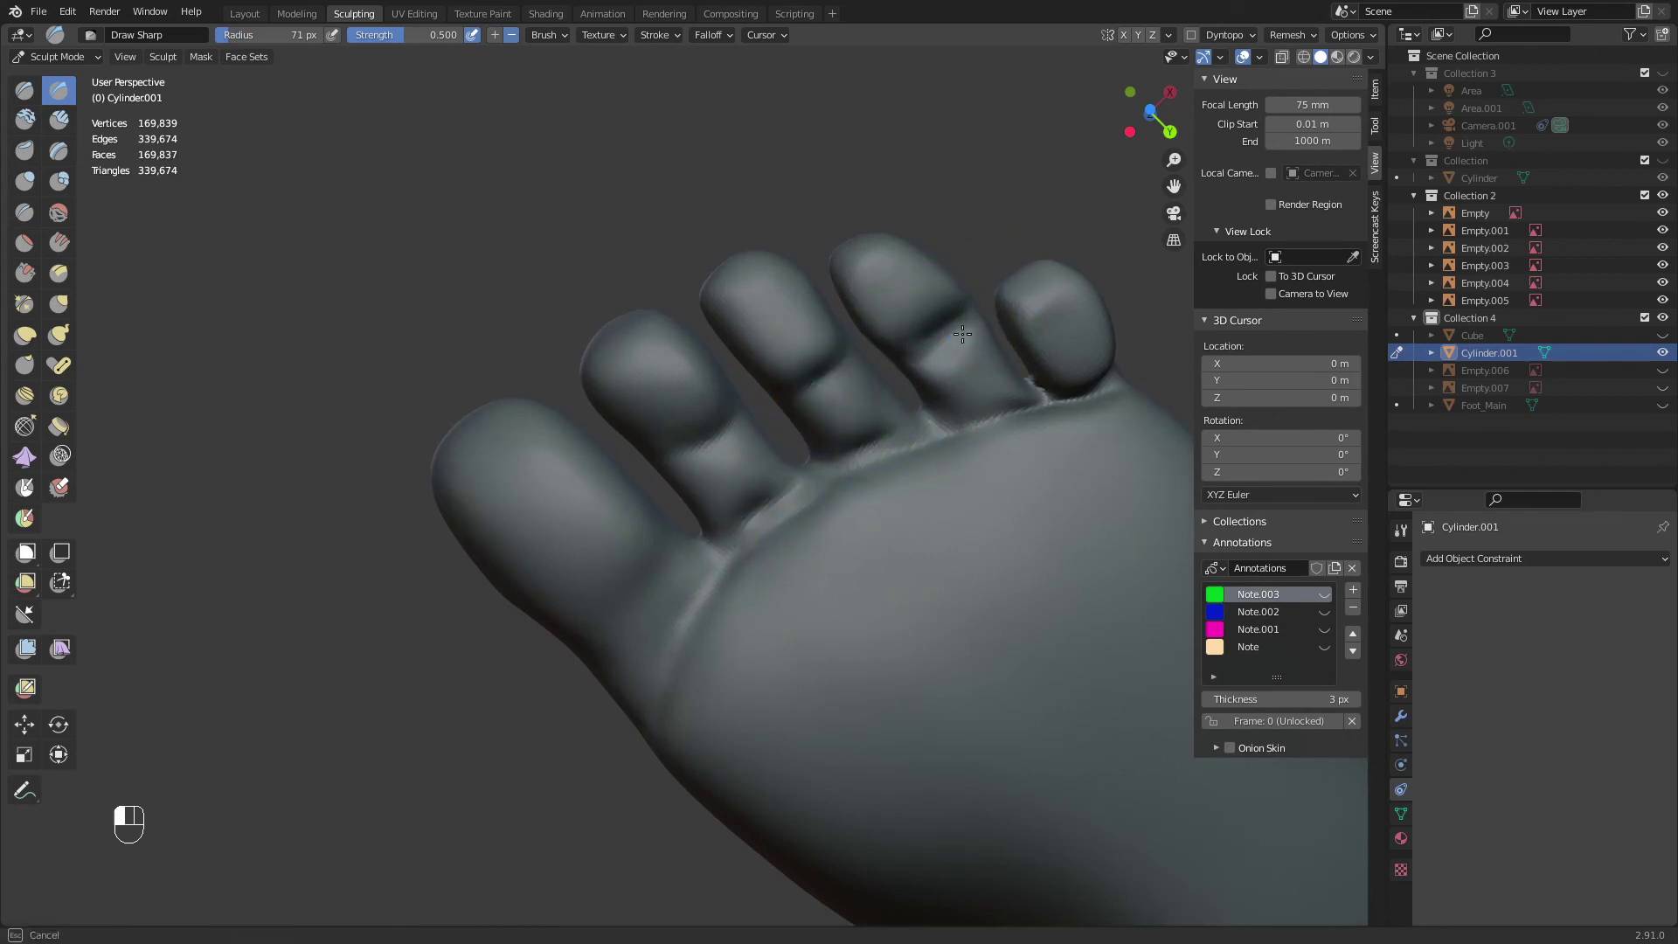
{"action": "middle_click_drag", "start_coordinate": [993, 357], "coordinate": [976, 335], "text": "shift"}
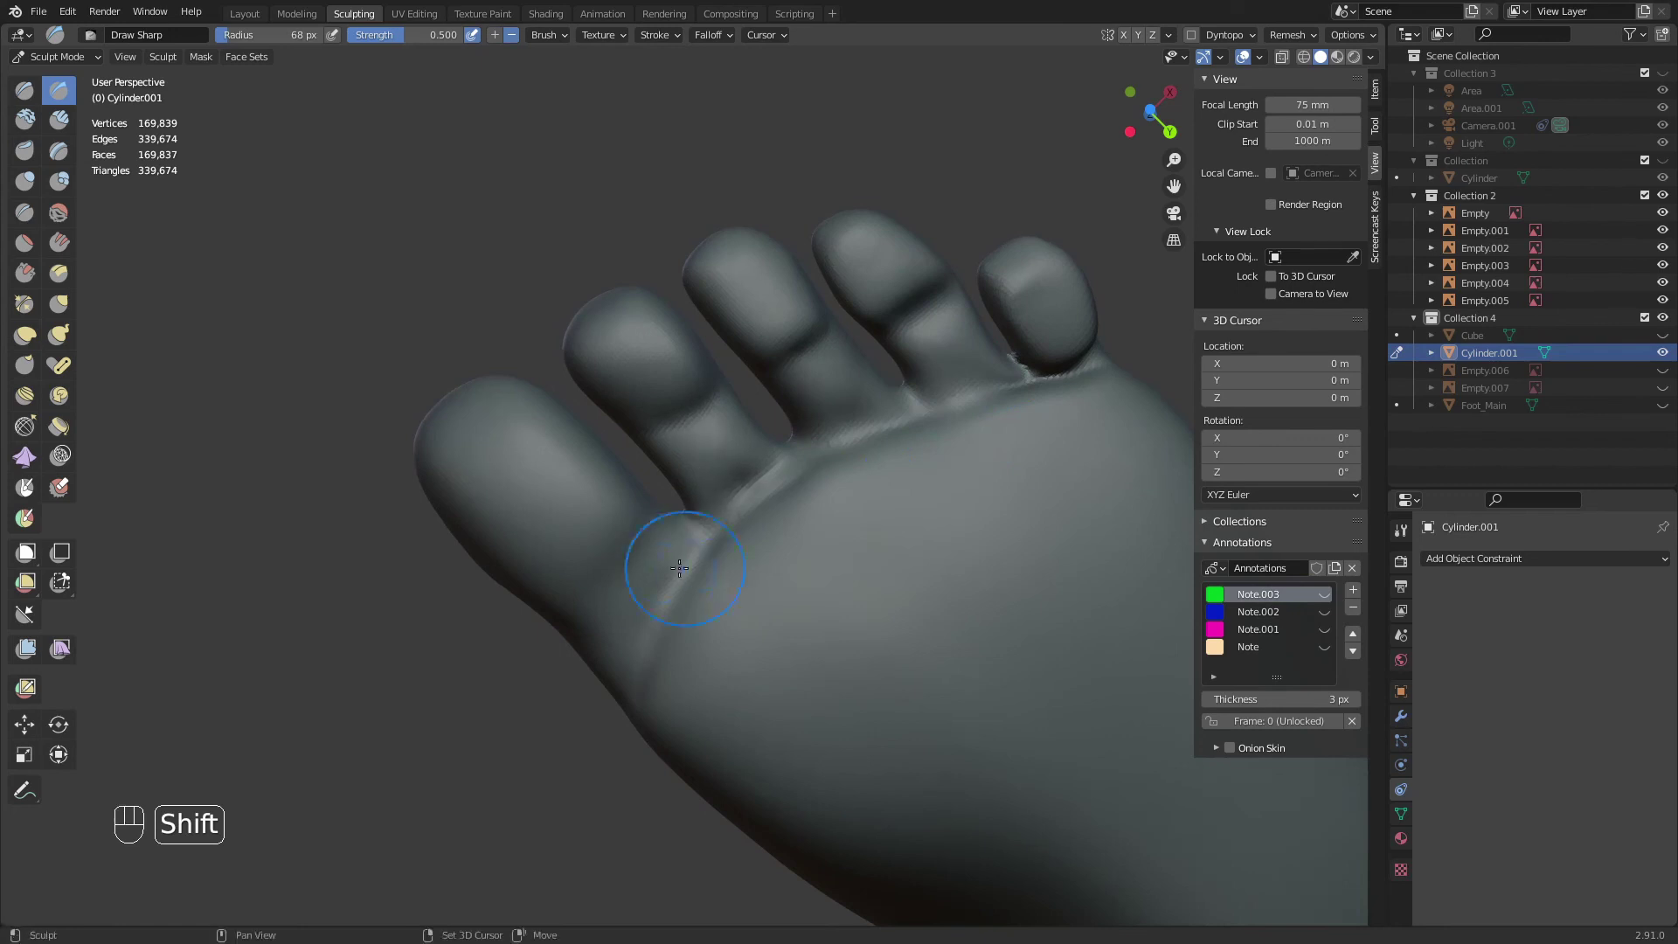
Push out the fourth toe's pad above its crease with the Grab brush
{"action": "mouse_move", "coordinate": [789, 456]}
{"action": "middle_mouse_down"}
{"action": "mouse_move", "coordinate": [778, 496]}
{"action": "mouse_move", "coordinate": [795, 455]}
{"action": "middle_mouse_up"}
{"action": "key", "text": "g"}
{"action": "key", "text": "f"}
{"action": "left_click", "coordinate": [997, 331]}
{"action": "middle_click_drag", "start_coordinate": [992, 349], "coordinate": [1001, 328]}
{"action": "key", "text": "f"}
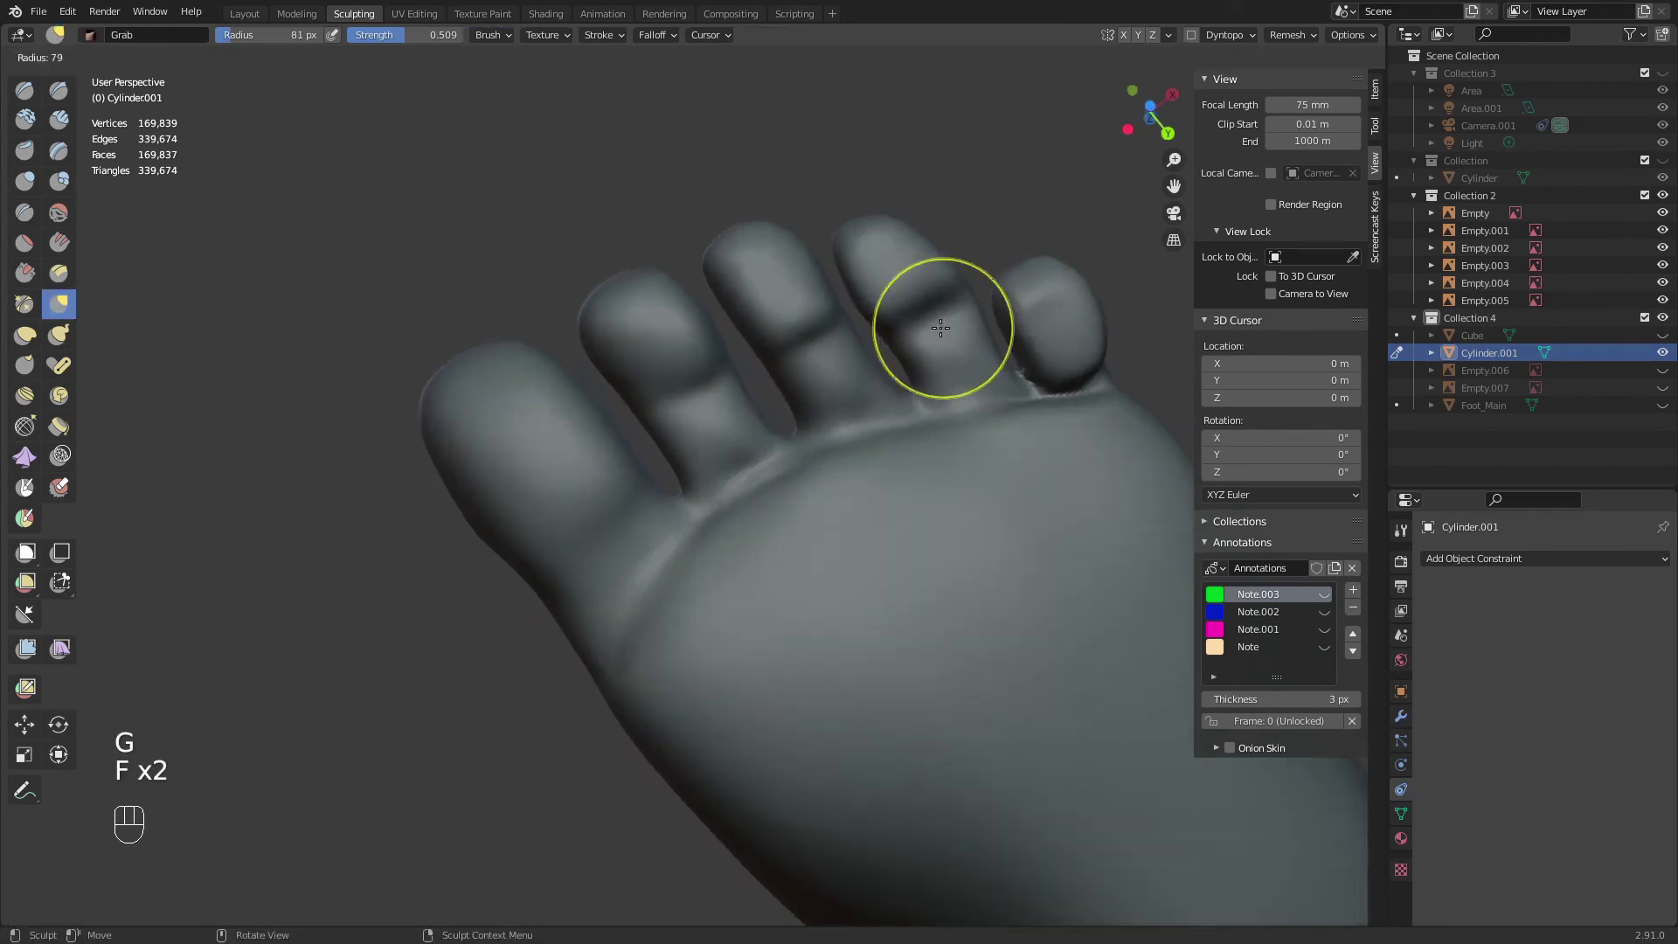
{"action": "left_click", "coordinate": [992, 326]}
{"action": "left_click_drag", "start_coordinate": [928, 323], "coordinate": [927, 299]}
Pull the third and second toes' pads fuller over their creases with the Grab brush, enlarging it to 93 px
{"action": "key", "text": "f"}
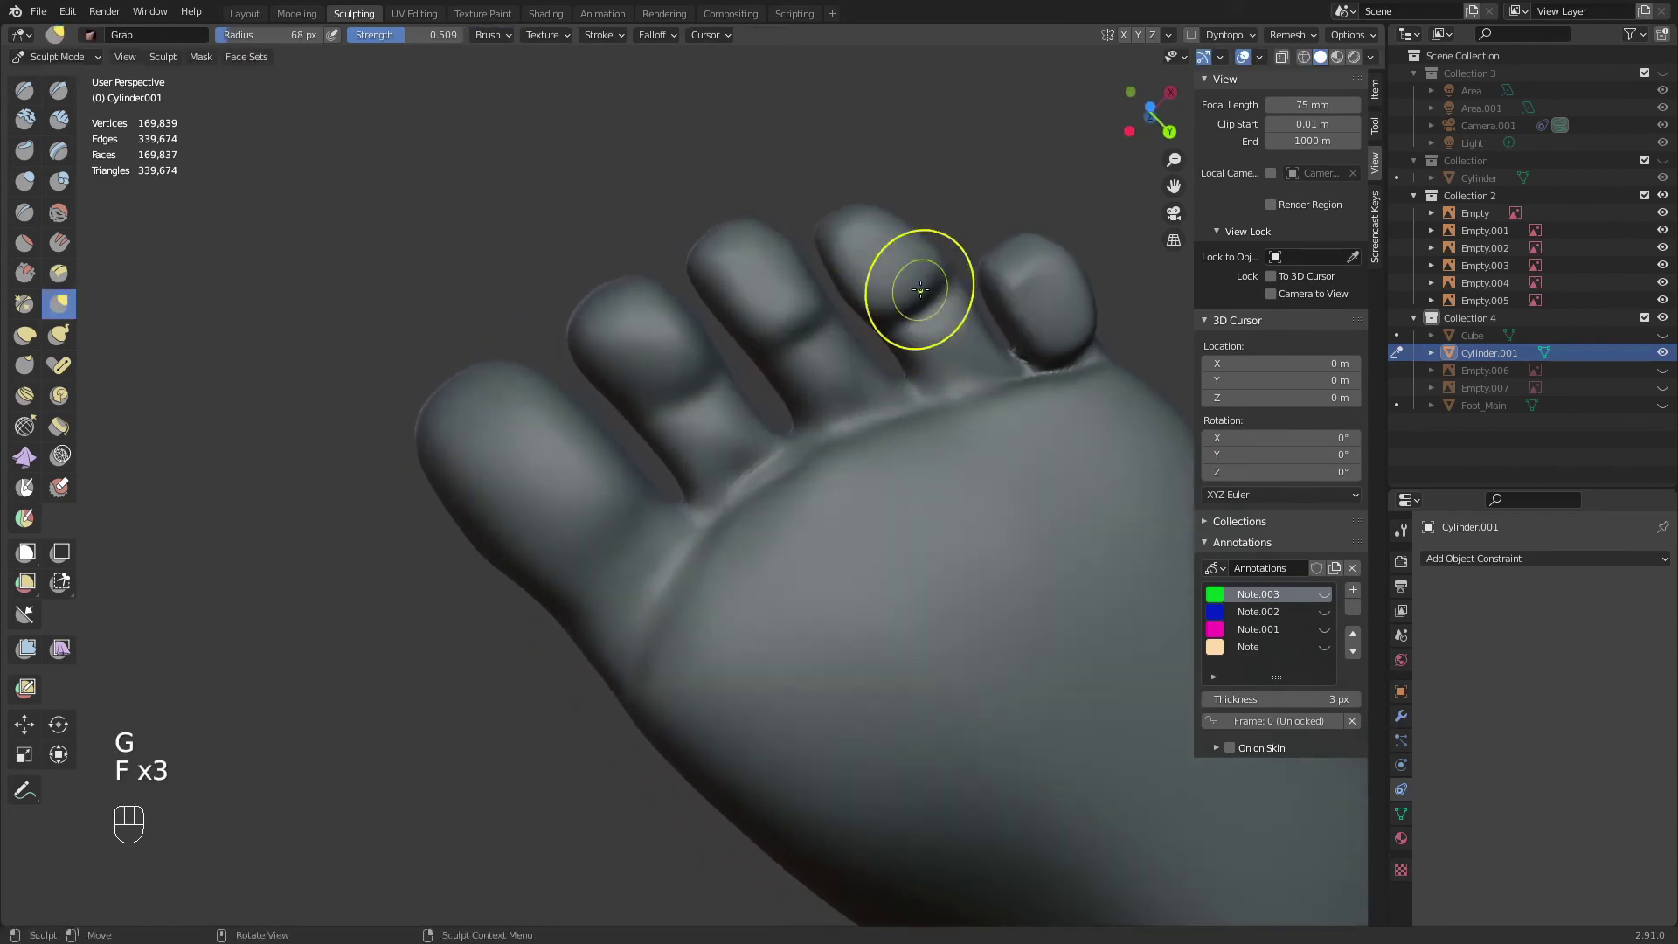
{"action": "left_click_drag", "start_coordinate": [794, 334], "coordinate": [794, 337]}
{"action": "key", "text": "f"}
{"action": "left_click", "coordinate": [810, 282]}
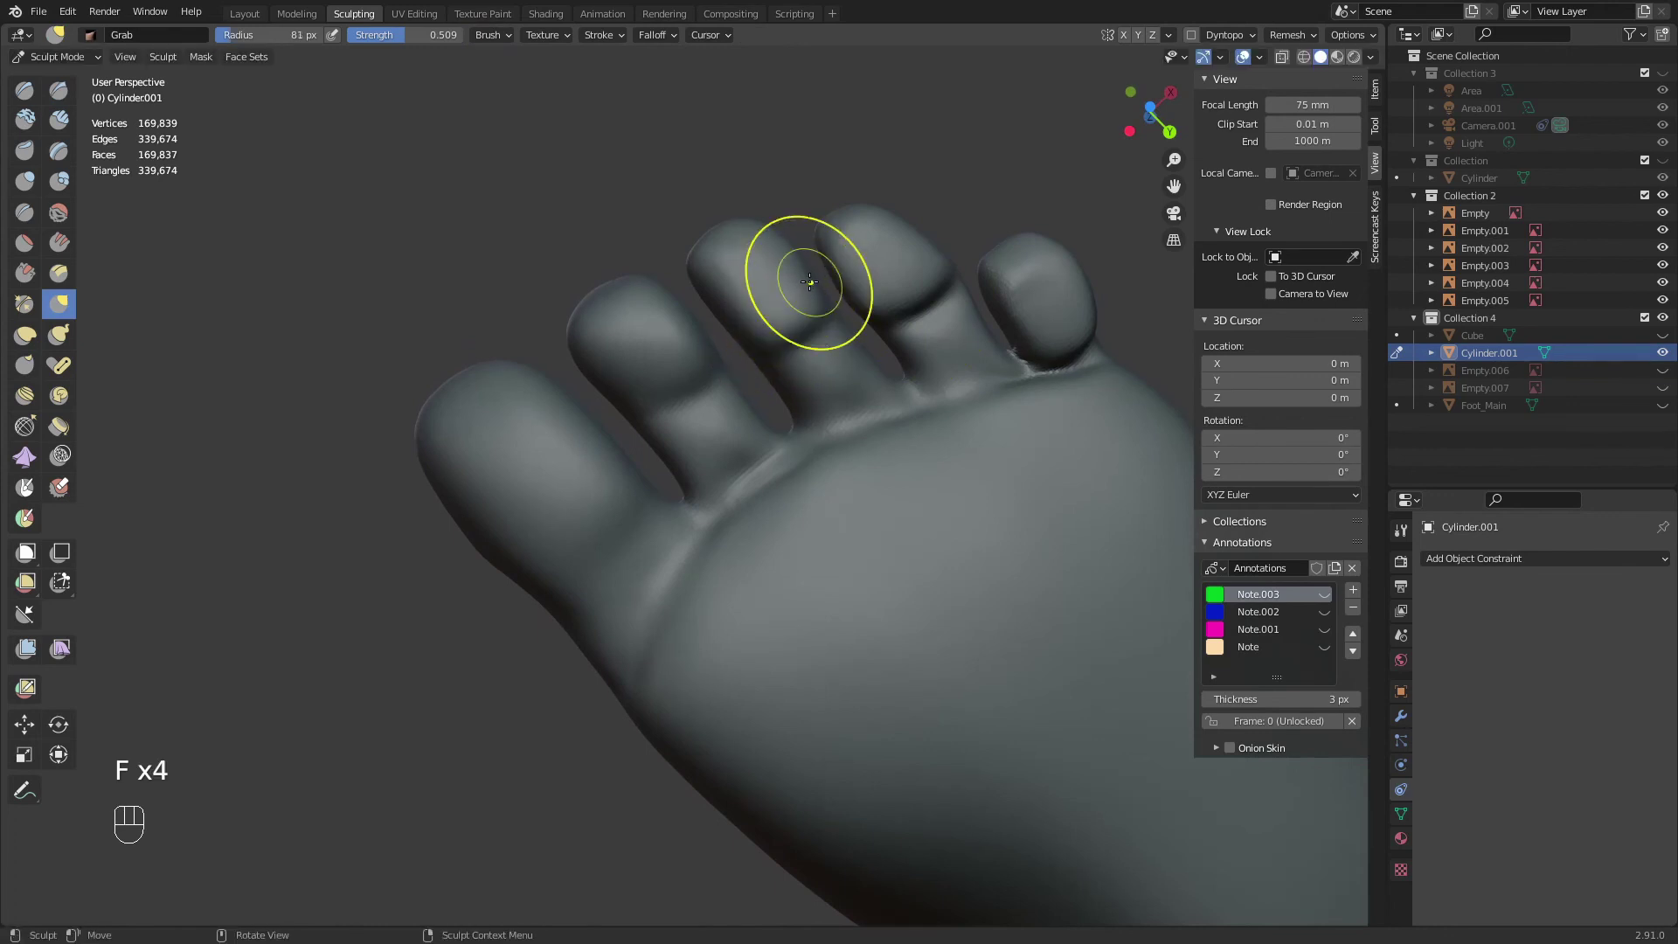
{"action": "left_click_drag", "start_coordinate": [680, 348], "coordinate": [685, 415]}
{"action": "key", "text": "f"}
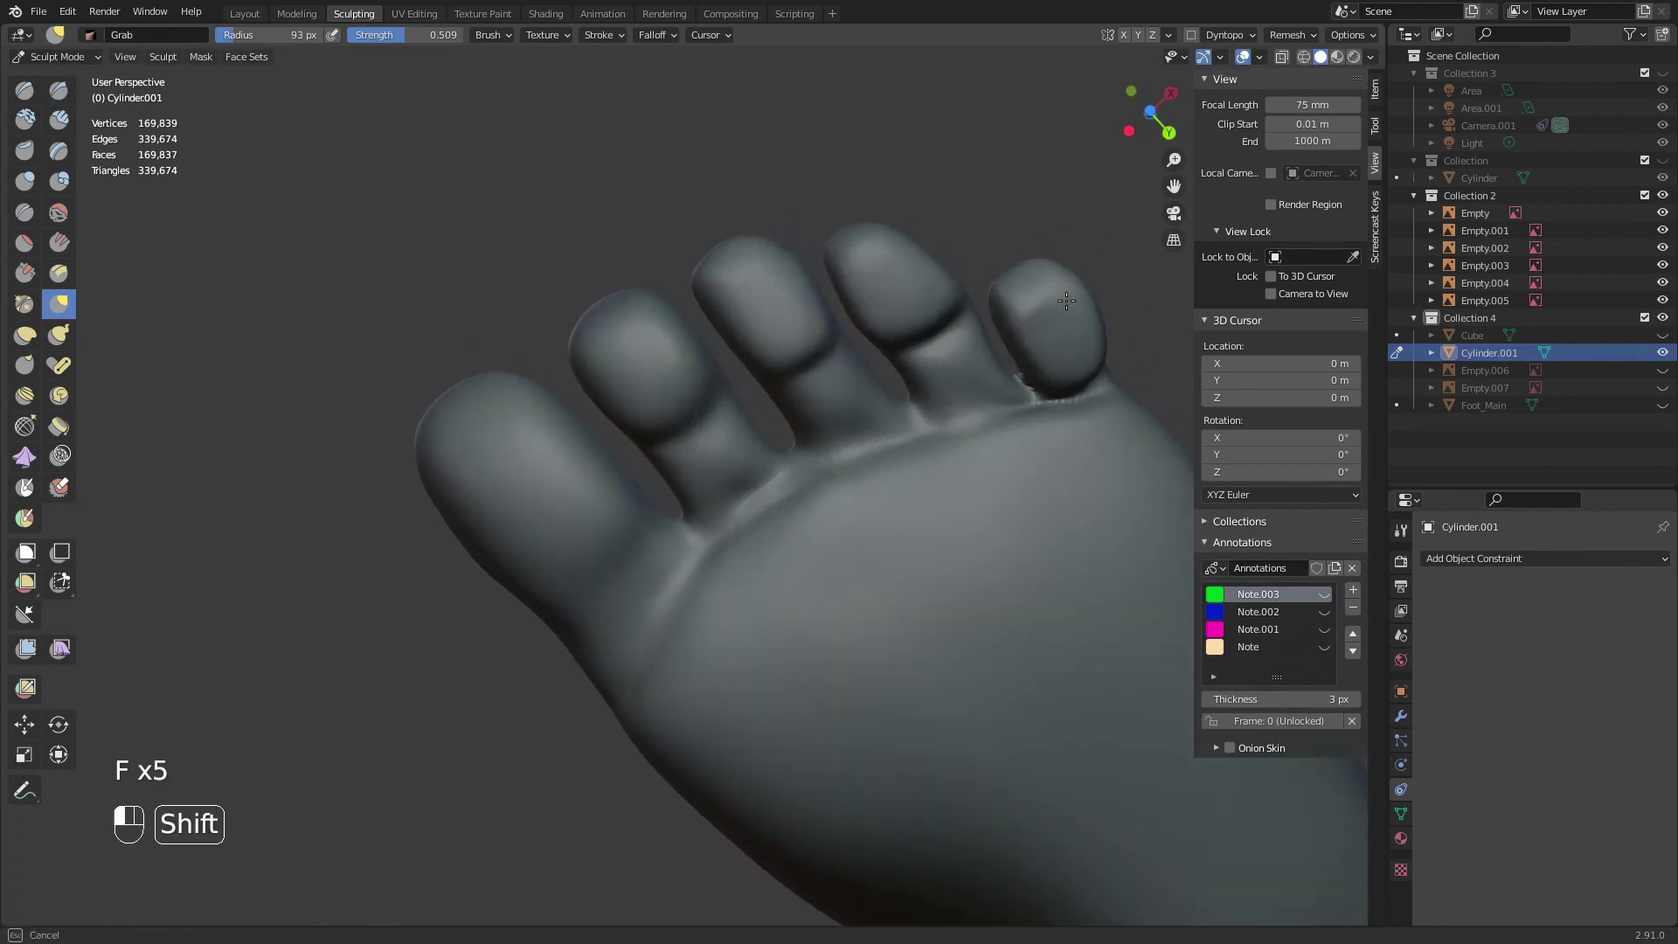
Smooth the little toe's pad and base and the surrounding sole at a 93 px radius
{"action": "left_click_drag", "start_coordinate": [1067, 301], "coordinate": [1059, 297], "text": "shift"}
{"action": "left_click_drag", "start_coordinate": [1065, 361], "coordinate": [1048, 360], "text": "shift"}
{"action": "scroll", "coordinate": [961, 306], "scroll_direction": "down", "scroll_amount": 7}
{"action": "mouse_move", "coordinate": [770, 437]}
{"action": "middle_mouse_down"}
{"action": "mouse_move", "coordinate": [762, 594]}
{"action": "mouse_move", "coordinate": [743, 555]}
{"action": "mouse_move", "coordinate": [802, 485]}
{"action": "mouse_move", "coordinate": [712, 442]}
{"action": "middle_mouse_up"}
{"action": "left_click_drag", "start_coordinate": [738, 412], "coordinate": [755, 412], "text": "shift"}
{"action": "mouse_move", "coordinate": [755, 412]}
{"action": "middle_mouse_down"}
{"action": "mouse_move", "coordinate": [743, 536]}
{"action": "mouse_move", "coordinate": [790, 421]}
{"action": "middle_mouse_up"}
{"action": "middle_click_drag", "start_coordinate": [724, 530], "coordinate": [750, 453]}
Smooth the crease under the big toe's base on the sole at a 64 px radius
{"action": "middle_click_drag", "start_coordinate": [732, 614], "coordinate": [740, 557], "text": "shift"}
{"action": "scroll", "coordinate": [747, 533], "scroll_direction": "up", "scroll_amount": 2}
{"action": "mouse_move", "coordinate": [816, 442]}
{"action": "middle_mouse_down"}
{"action": "mouse_move", "coordinate": [712, 580]}
{"action": "mouse_move", "coordinate": [783, 515]}
{"action": "middle_mouse_up"}
{"action": "key", "text": "g"}
{"action": "key", "text": "f"}
{"action": "left_click", "coordinate": [682, 579]}
{"action": "left_click_drag", "start_coordinate": [742, 535], "coordinate": [731, 549], "text": "shift"}
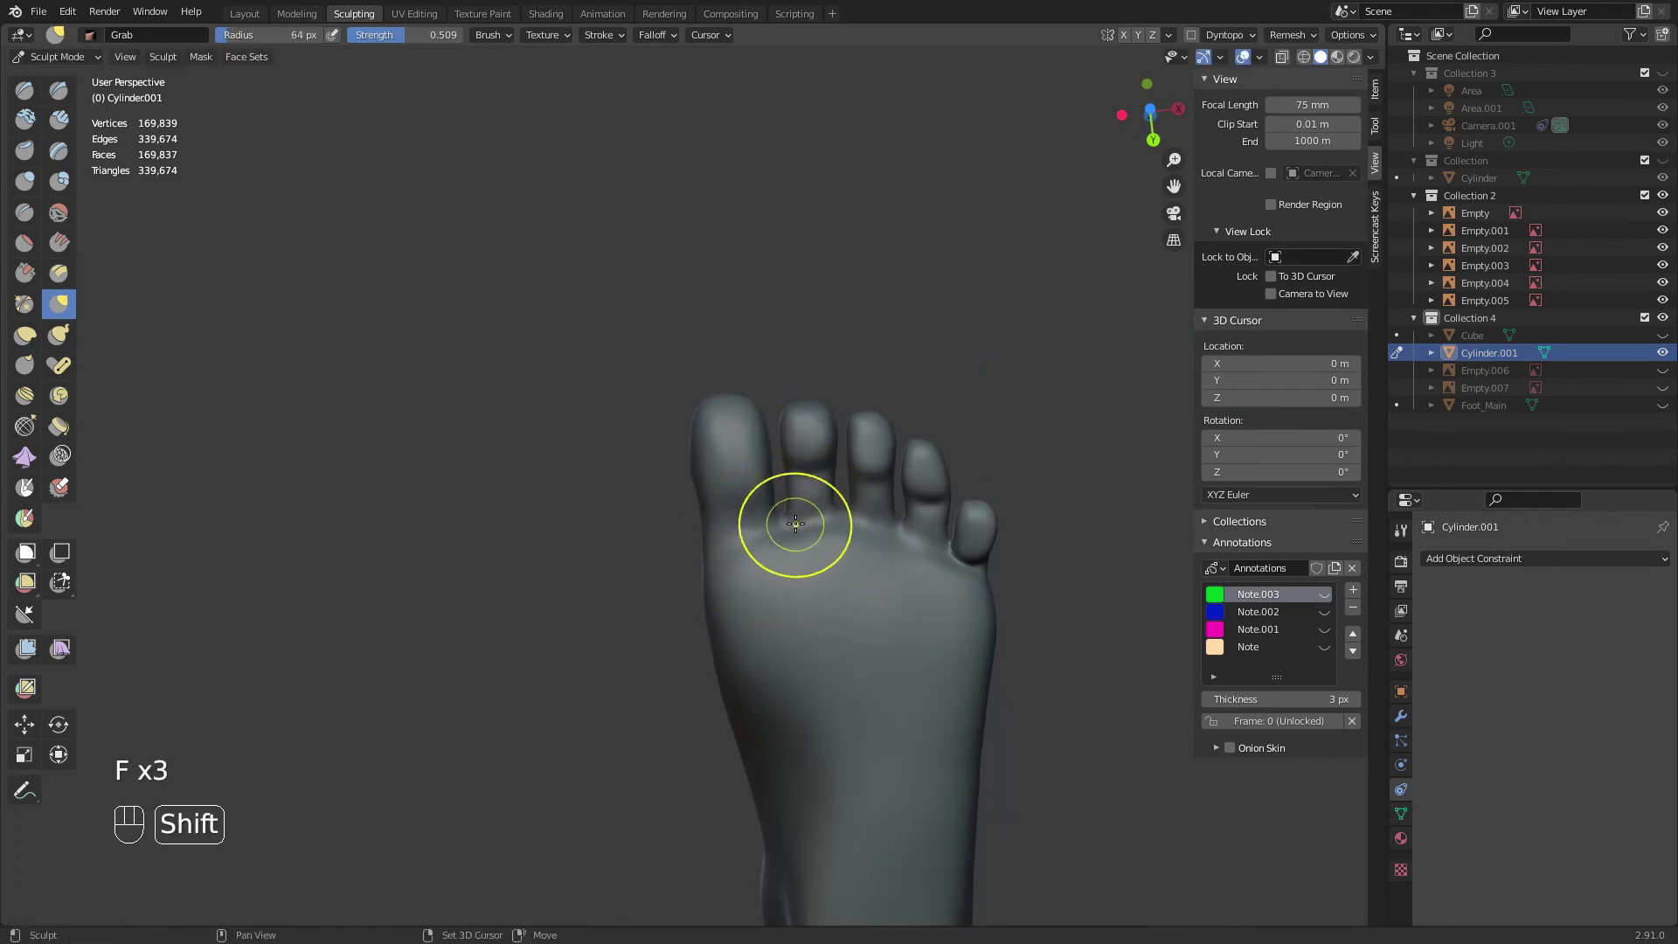
{"action": "mouse_move", "coordinate": [795, 523]}
{"action": "middle_mouse_down", "text": "shift"}
{"action": "mouse_move", "coordinate": [792, 477]}
{"action": "mouse_move", "coordinate": [786, 495]}
{"action": "mouse_move", "coordinate": [735, 477]}
{"action": "middle_mouse_up", "text": "shift"}
Reshape the outer edge of the ball of the foot in the bottom view with the Grab brush at 197 px
{"action": "key", "text": "f"}
{"action": "left_click", "coordinate": [800, 494]}
{"action": "key", "text": "f"}
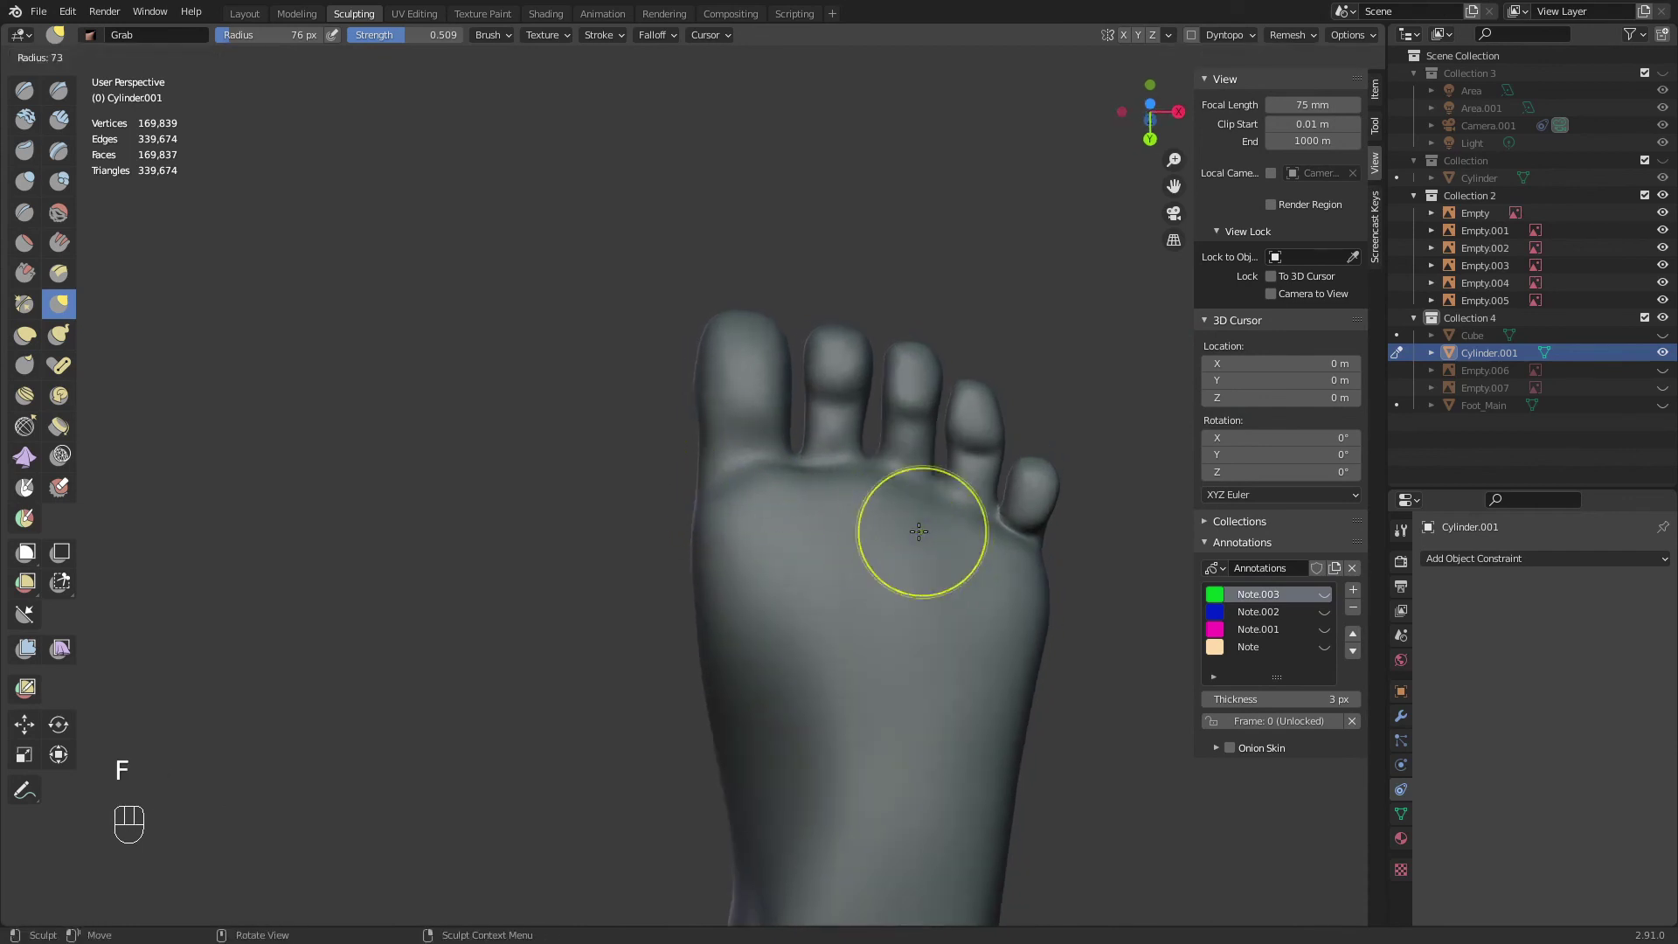
{"action": "left_click", "coordinate": [906, 485]}
{"action": "key", "text": "KP_7"}
{"action": "key", "text": "KP_9"}
{"action": "middle_click_drag", "start_coordinate": [907, 485], "coordinate": [872, 406], "text": "shift"}
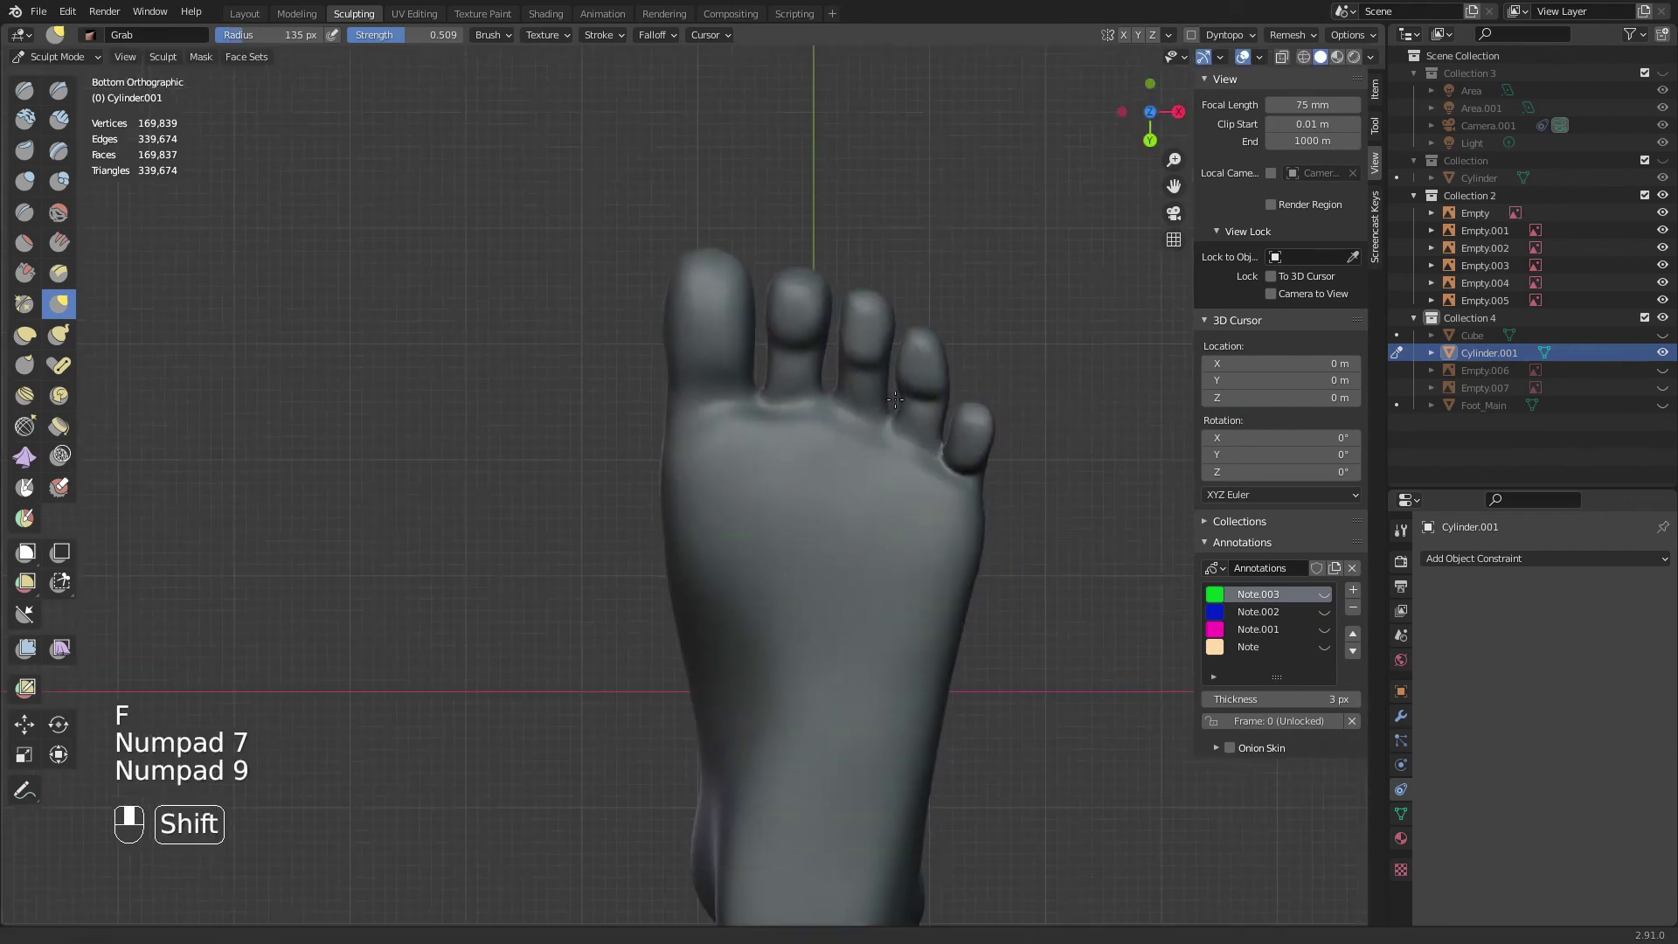
{"action": "key", "text": "f"}
{"action": "key", "text": "f"}
{"action": "left_click", "coordinate": [968, 523]}
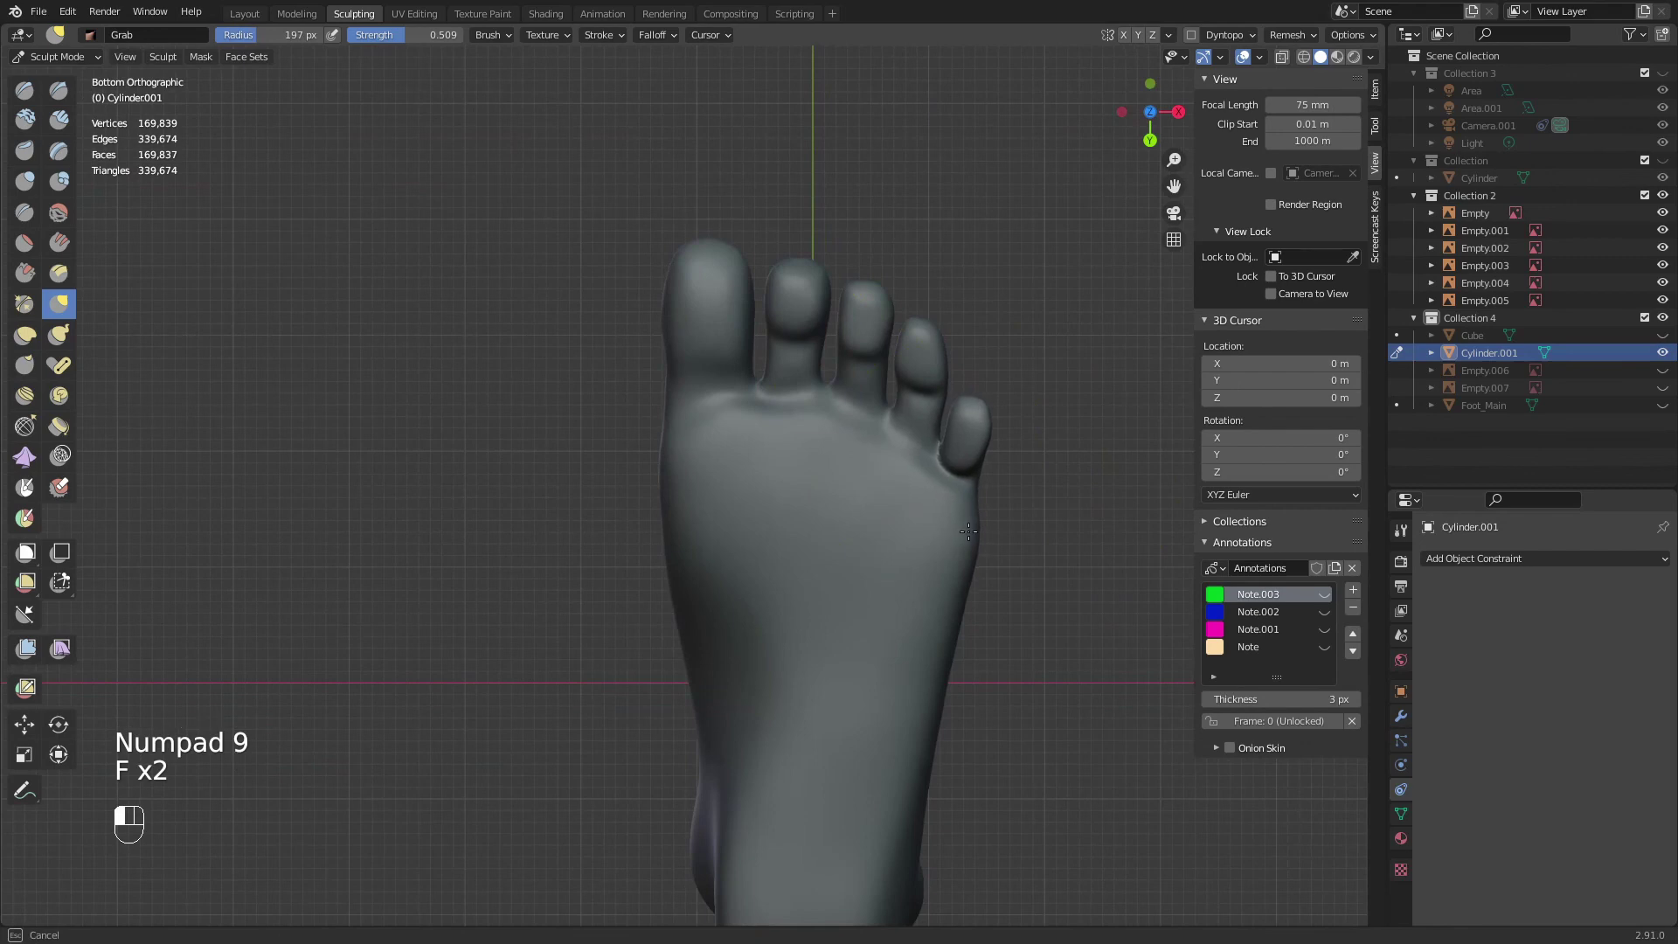
{"action": "left_click_drag", "start_coordinate": [969, 531], "coordinate": [965, 507]}
Adjust the curve of the ball of the foot beneath the toe bases with the Grab brush at 121 and 110 px
{"action": "key", "text": "f"}
{"action": "left_click", "coordinate": [959, 481]}
{"action": "key", "text": "f"}
{"action": "left_click", "coordinate": [927, 464]}
{"action": "left_click_drag", "start_coordinate": [948, 448], "coordinate": [920, 436]}
{"action": "key", "text": "f"}
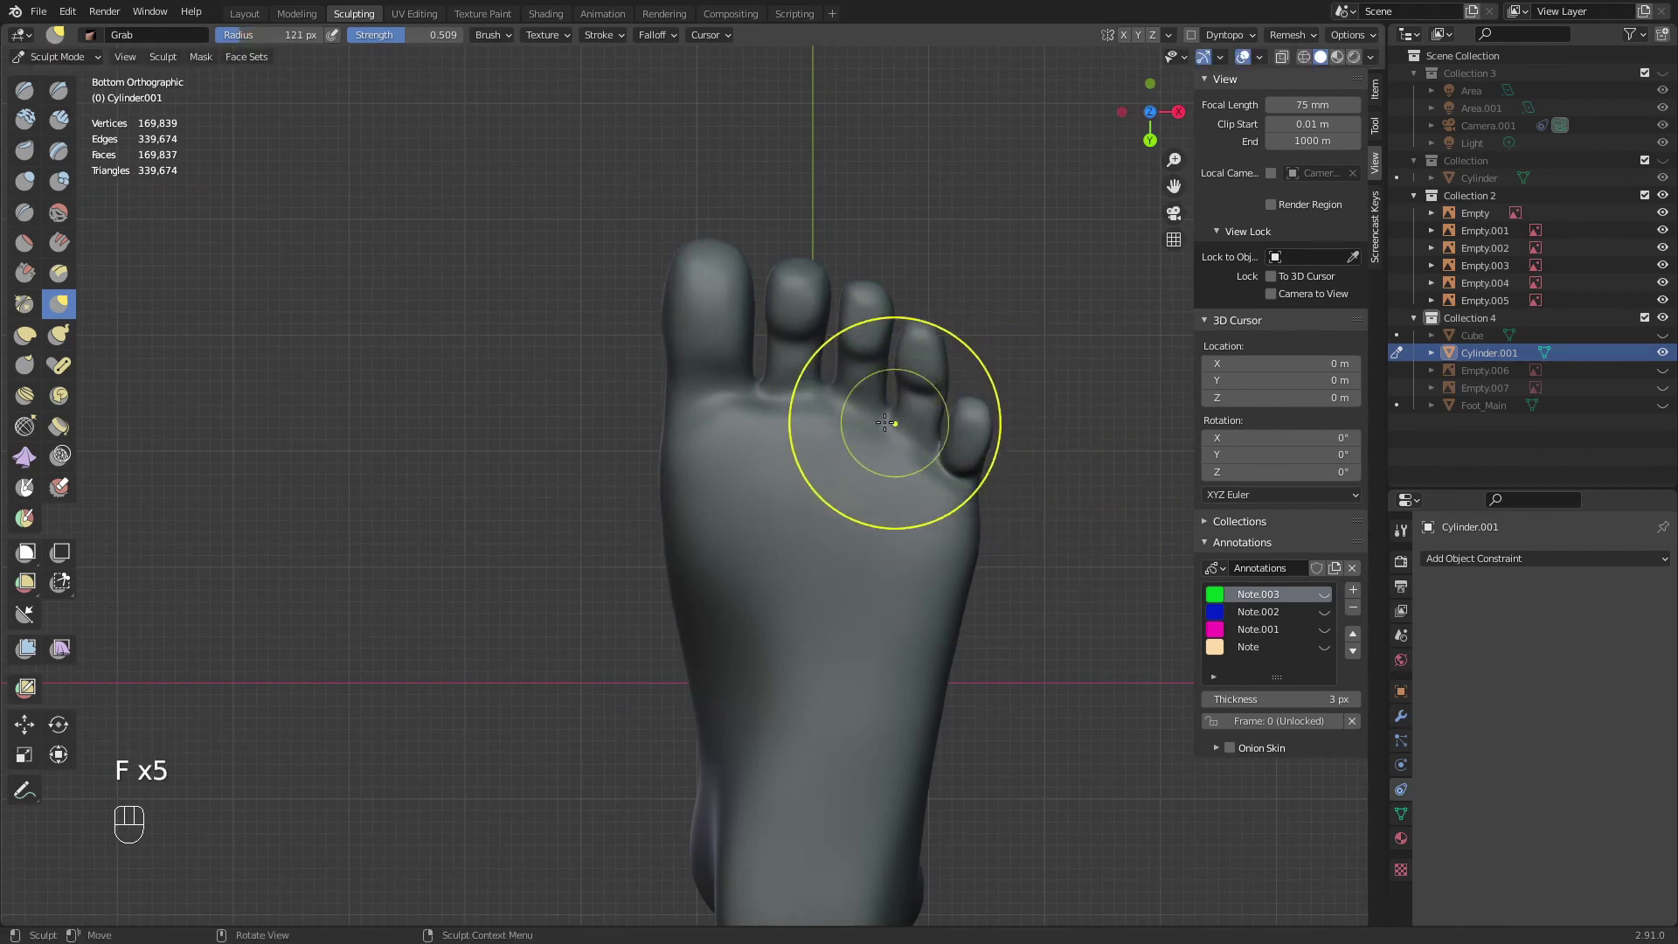
{"action": "key", "text": "f"}
{"action": "key", "text": "f"}
{"action": "key", "text": "f"}
{"action": "left_click", "coordinate": [879, 452]}
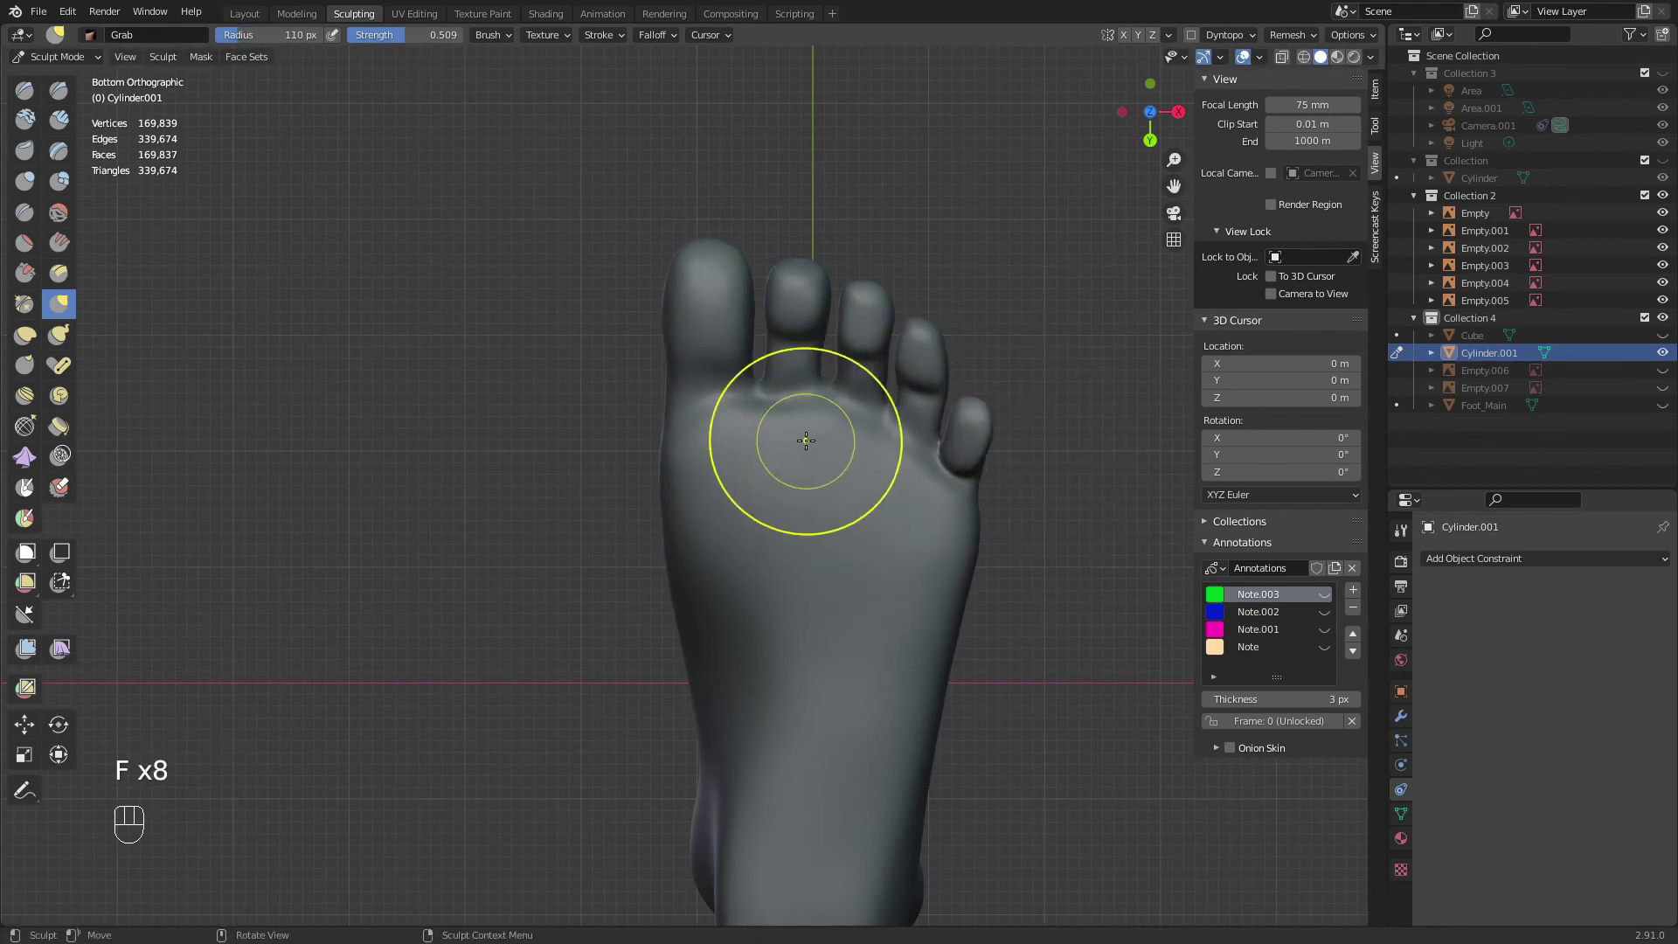
{"action": "left_click_drag", "start_coordinate": [791, 424], "coordinate": [794, 418]}
{"action": "left_click_drag", "start_coordinate": [867, 437], "coordinate": [890, 433]}
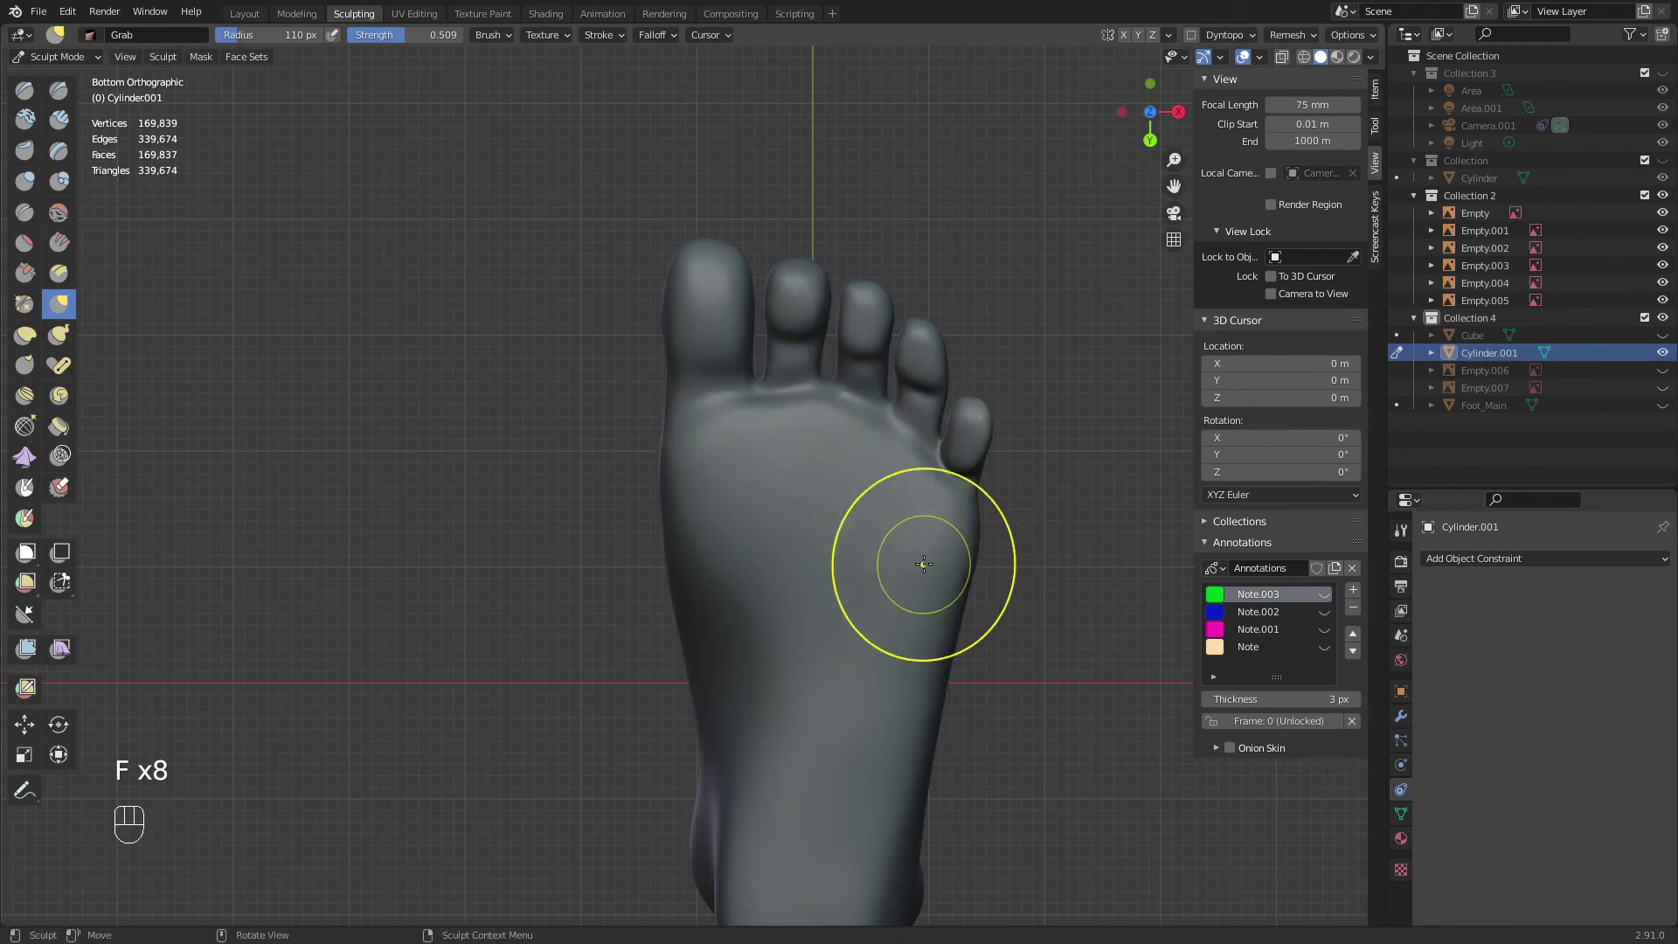
Refine the ball of the foot along the big toe crease using Grab at 66 px and Clay Strips at 68 px, including smoothing
{"action": "scroll", "coordinate": [873, 472], "scroll_direction": "down", "scroll_amount": 4}
{"action": "middle_click_drag", "start_coordinate": [873, 463], "coordinate": [649, 452]}
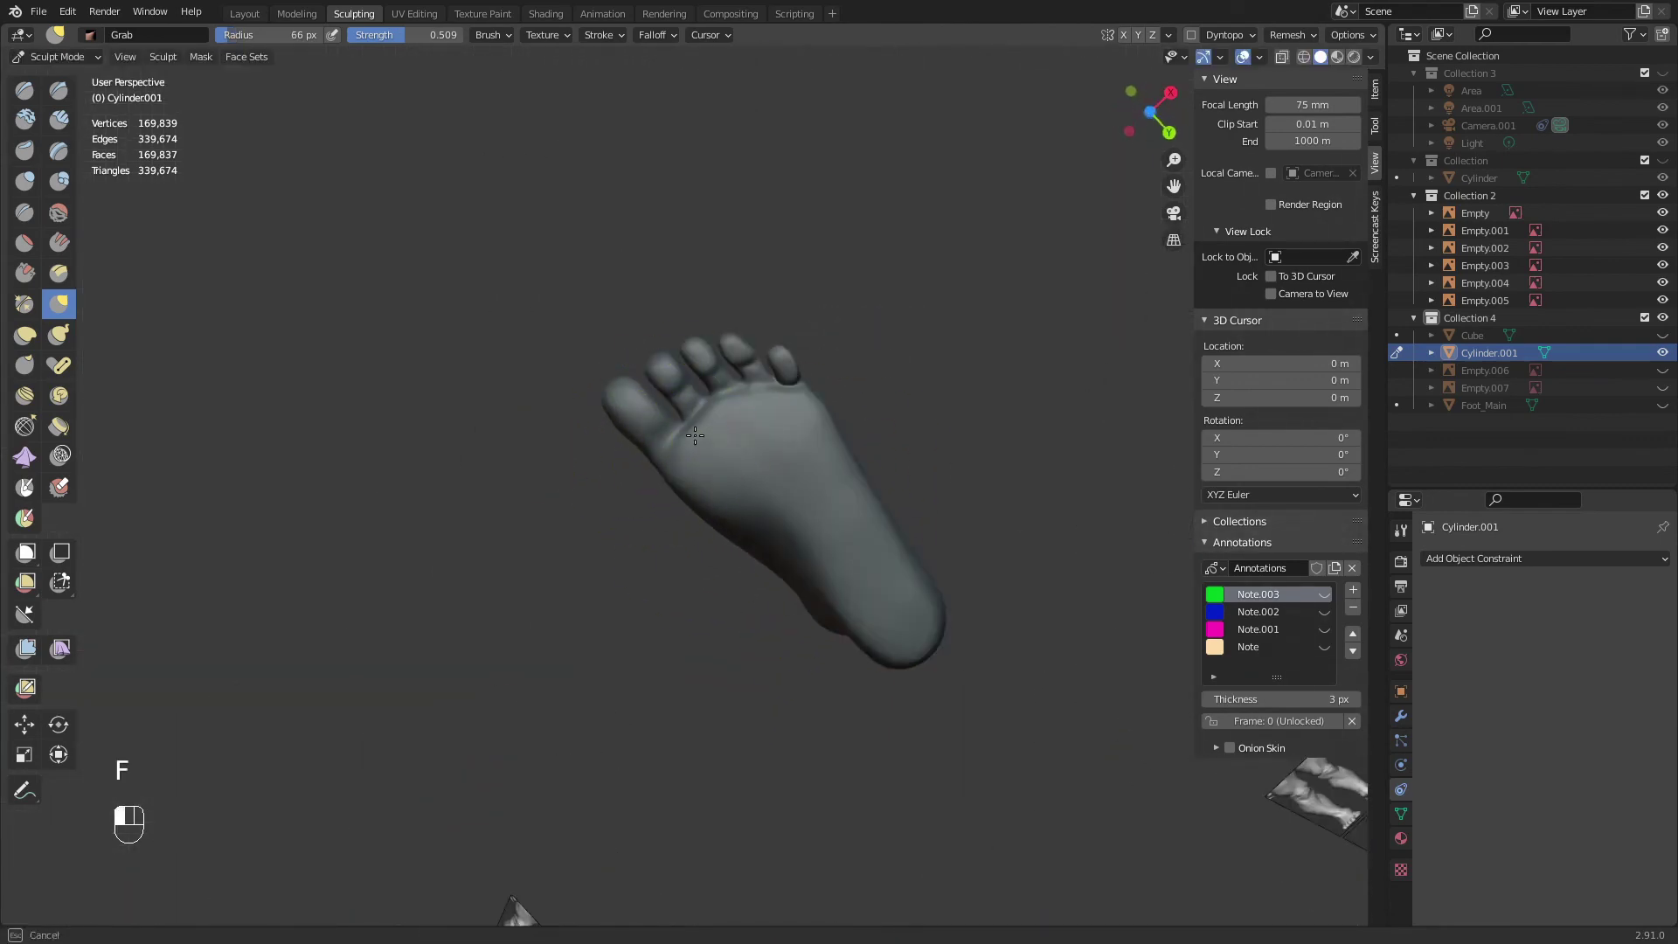
{"action": "middle_click_drag", "start_coordinate": [798, 506], "coordinate": [686, 424], "text": "ctrl"}
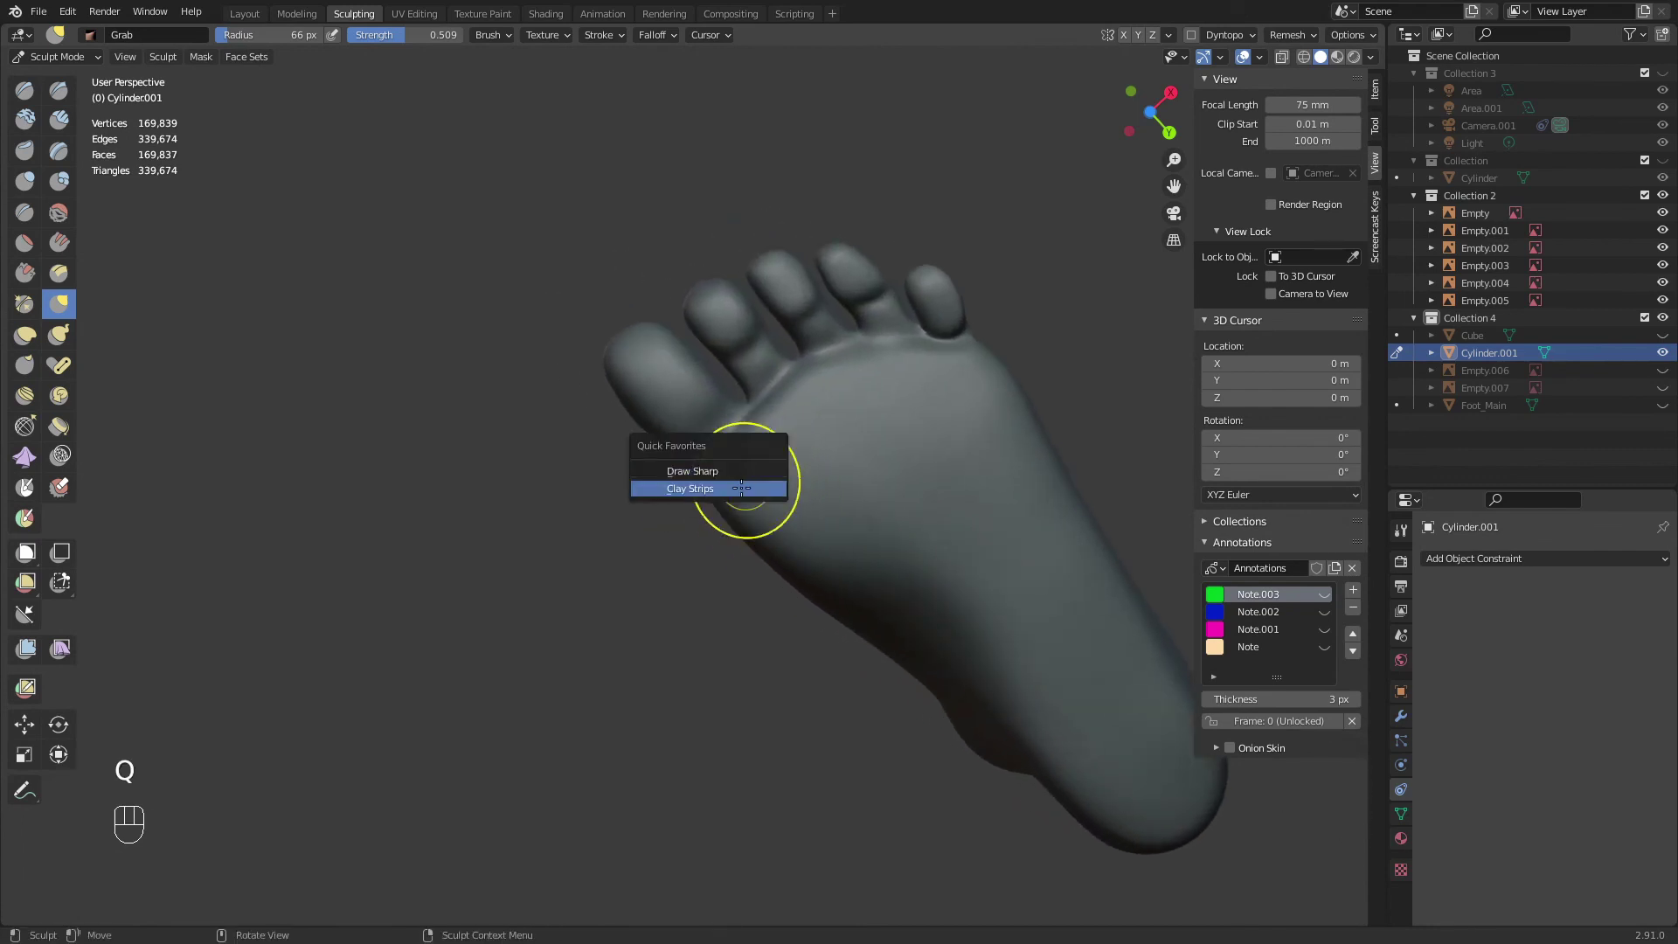
{"action": "left_click", "coordinate": [742, 487]}
{"action": "key", "text": "f"}
{"action": "key", "text": "f"}
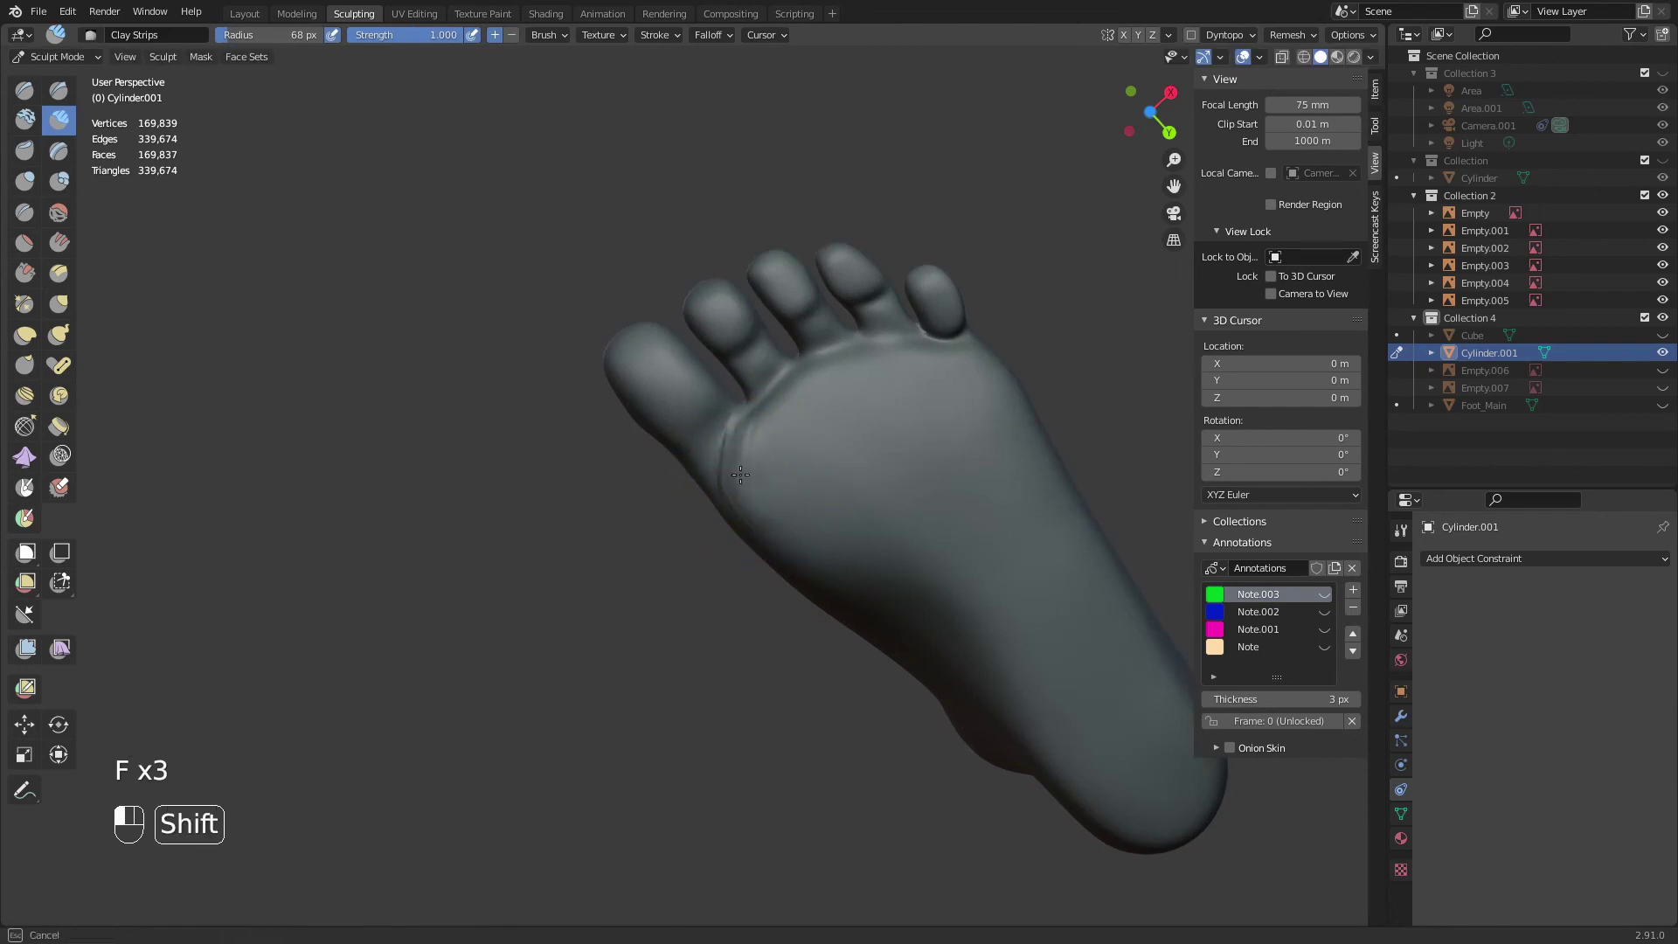
{"action": "middle_click_drag", "start_coordinate": [828, 439], "coordinate": [825, 494], "text": "ctrl"}
{"action": "middle_click_drag", "start_coordinate": [826, 494], "coordinate": [883, 514]}
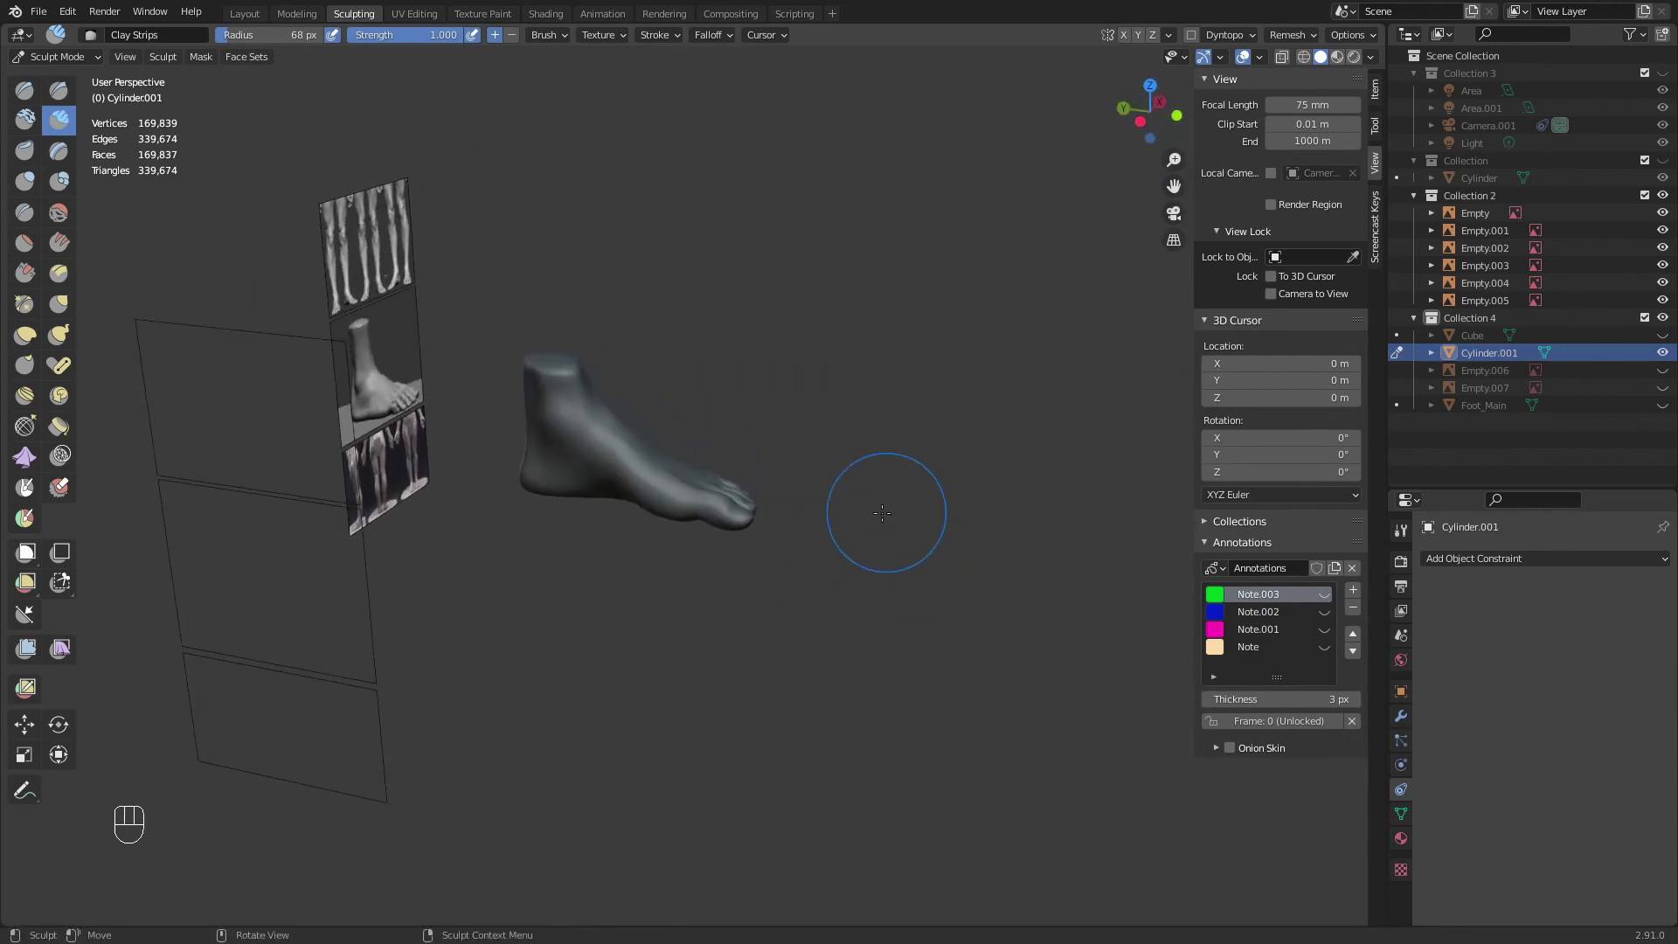
Save the file and display the foot's sole from directly below
{"action": "middle_click_drag", "start_coordinate": [757, 500], "coordinate": [836, 494]}
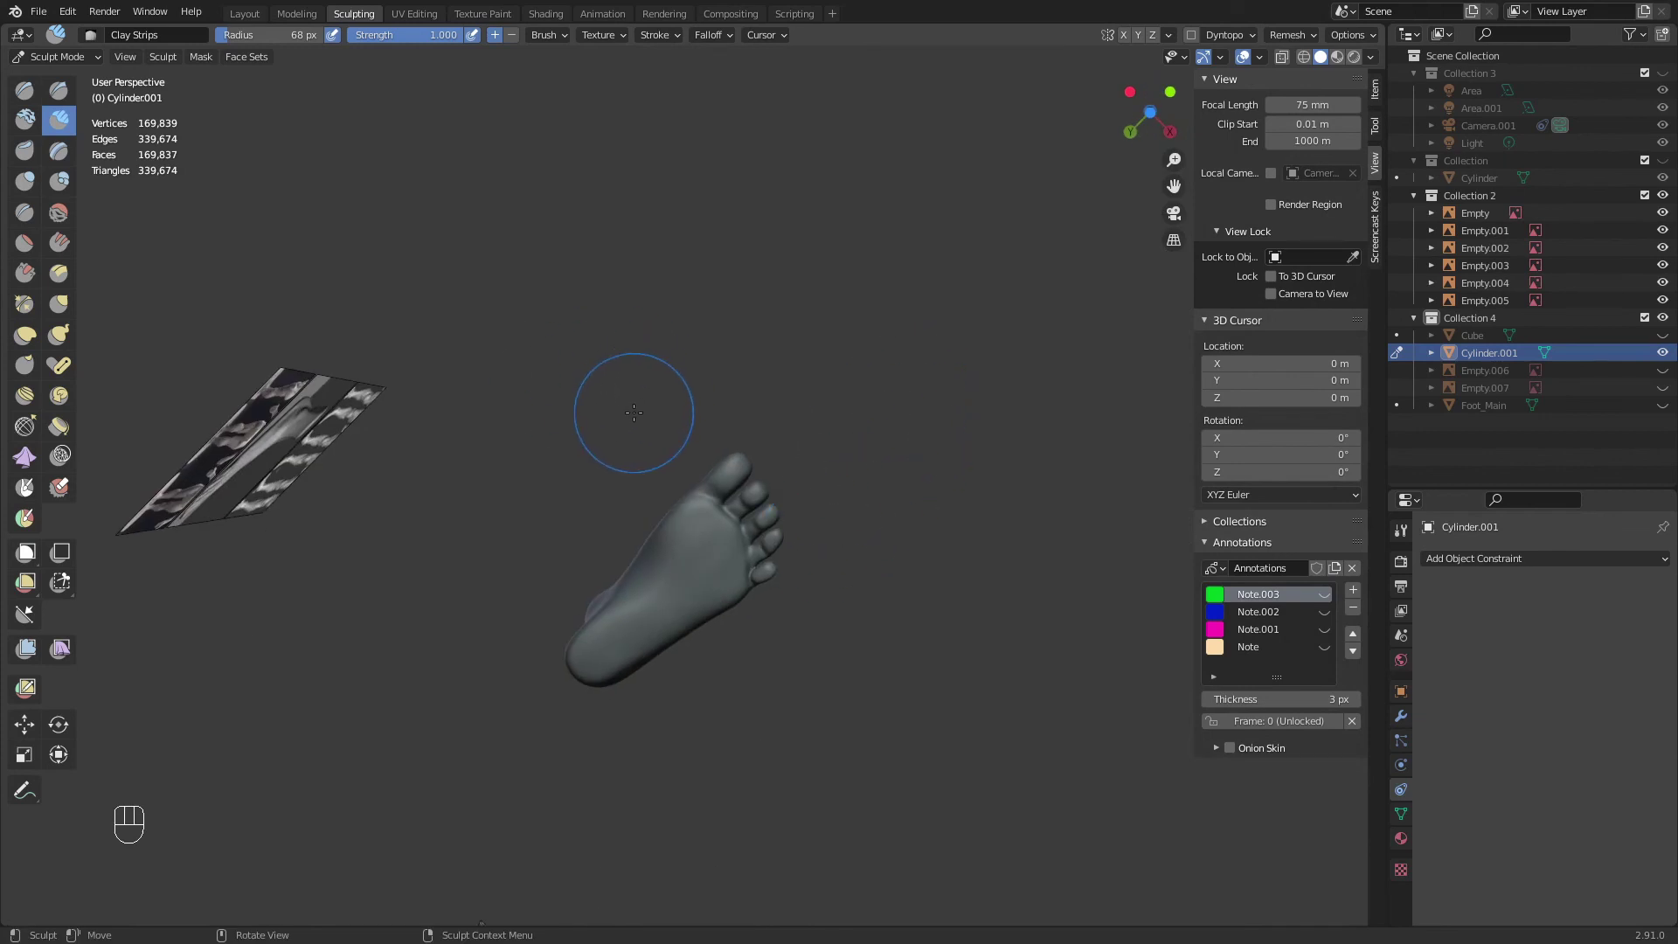
{"action": "key", "text": "ctrl+s"}
{"action": "key", "text": "KP_7"}
{"action": "key", "text": "KP_9"}
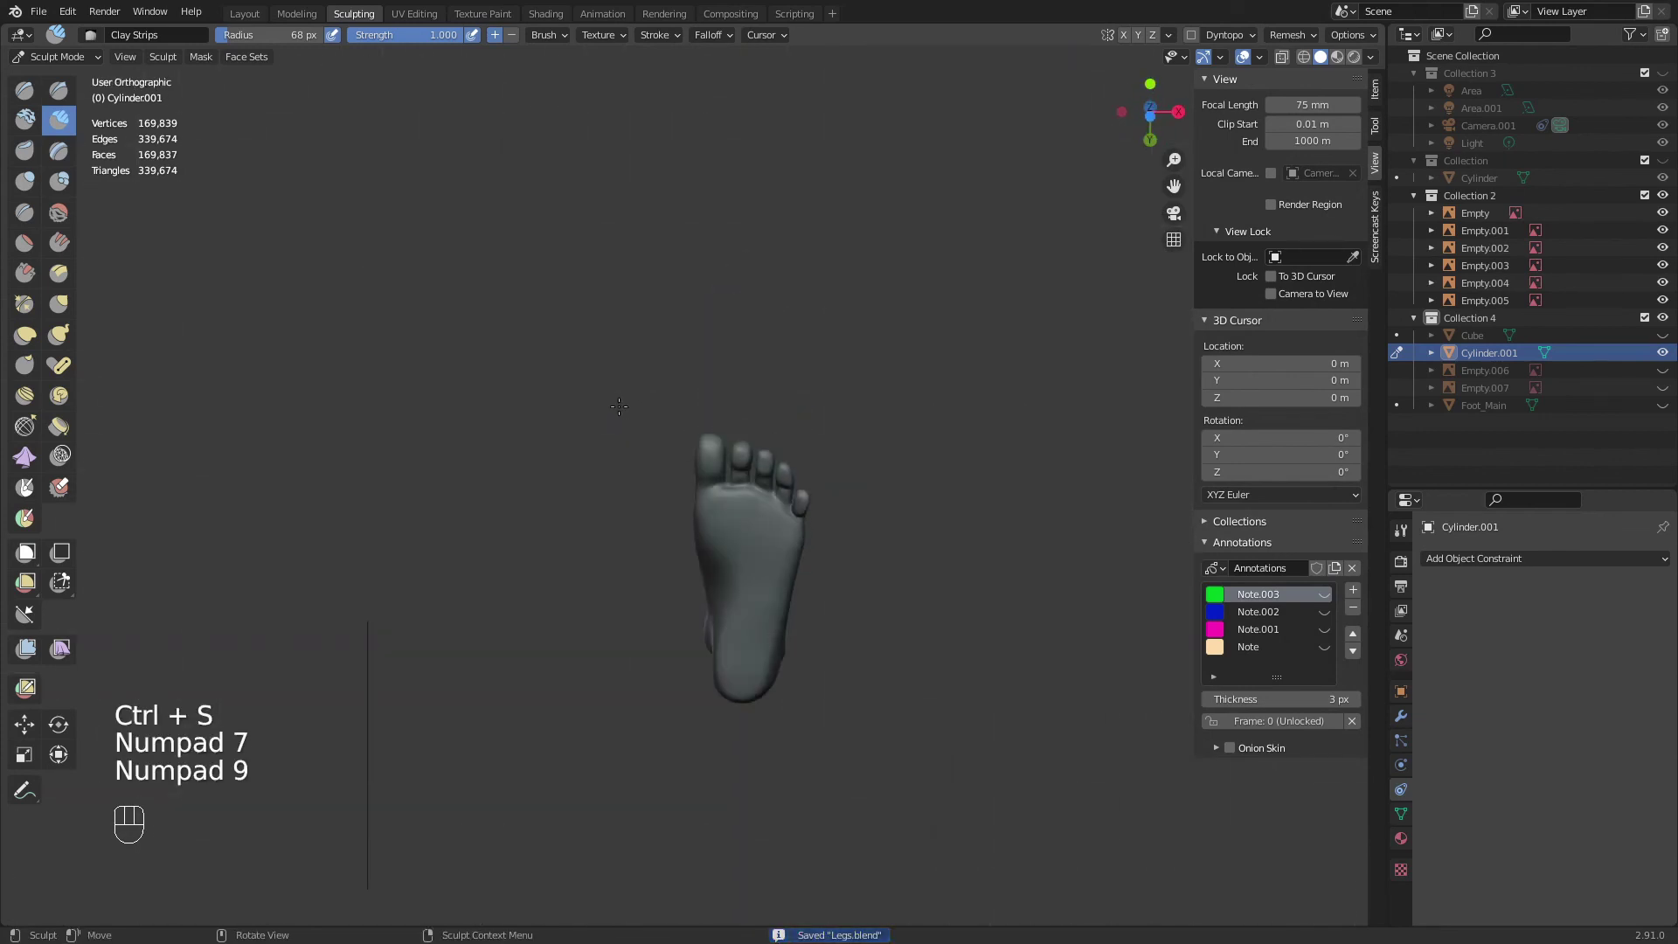
{"action": "middle_click_drag", "start_coordinate": [857, 340], "coordinate": [748, 466]}
{"action": "key", "text": "KP_7"}
{"action": "key", "text": "KP_9"}
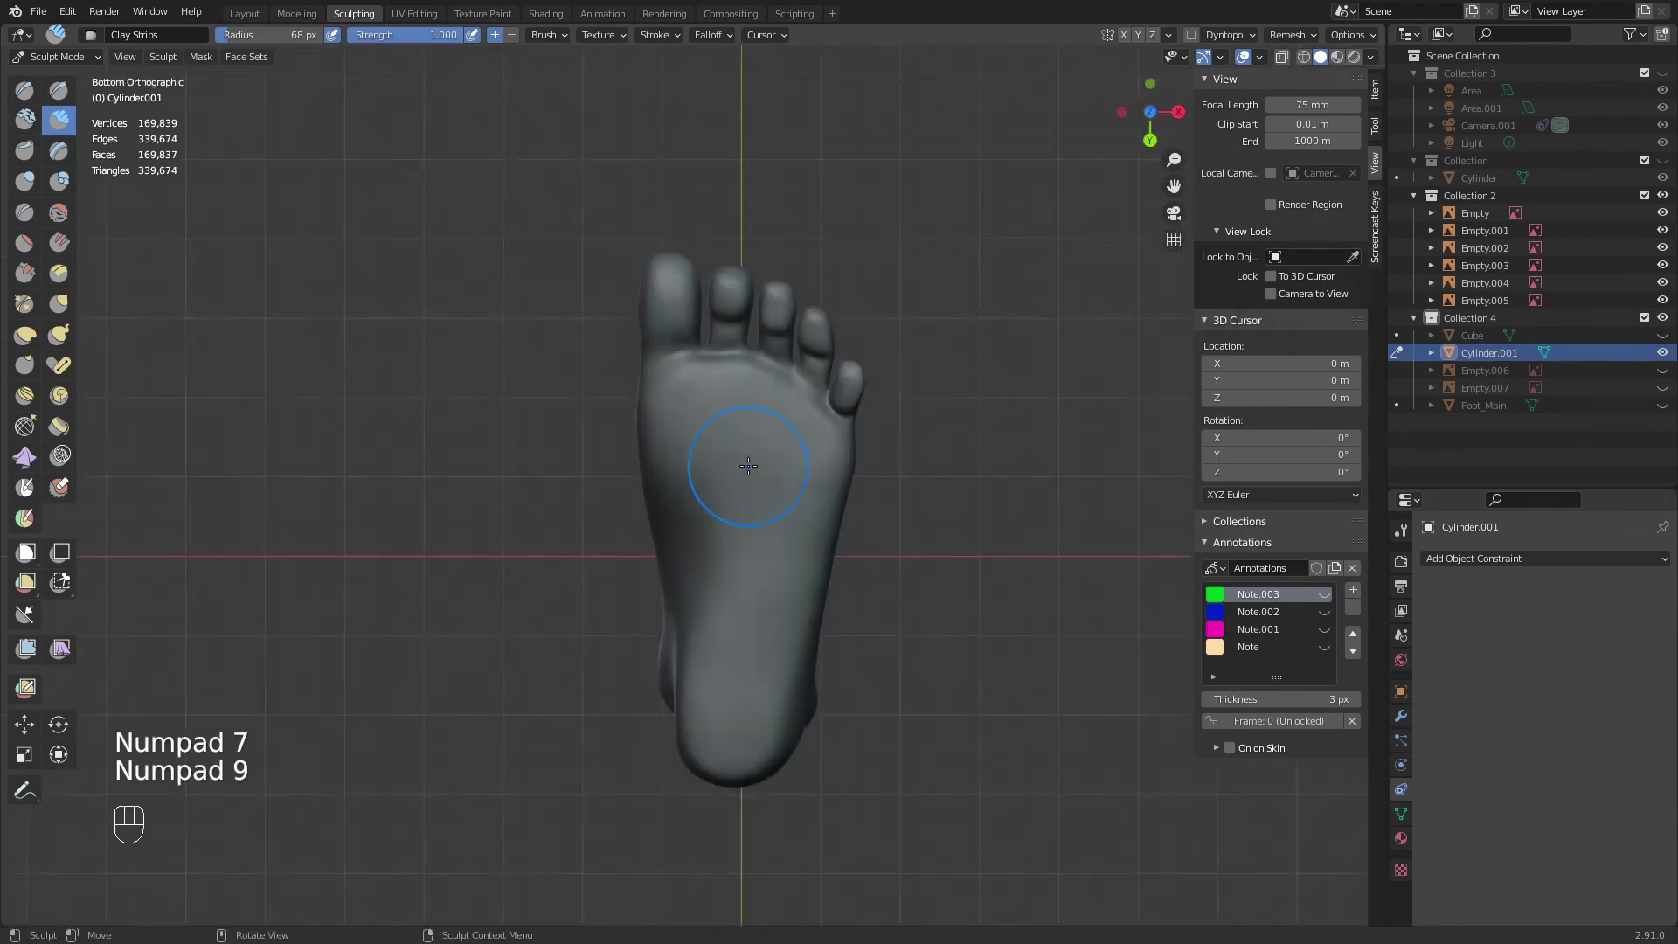
Build up the ball of the foot under the big toe and the inner arch with Clay Strips at 136 px
{"action": "mouse_move", "coordinate": [854, 443]}
{"action": "middle_mouse_down", "text": "shift"}
{"action": "mouse_move", "coordinate": [722, 464]}
{"action": "mouse_move", "coordinate": [705, 386]}
{"action": "middle_mouse_up", "text": "shift"}
{"action": "key", "text": "f"}
{"action": "left_click", "coordinate": [753, 371]}
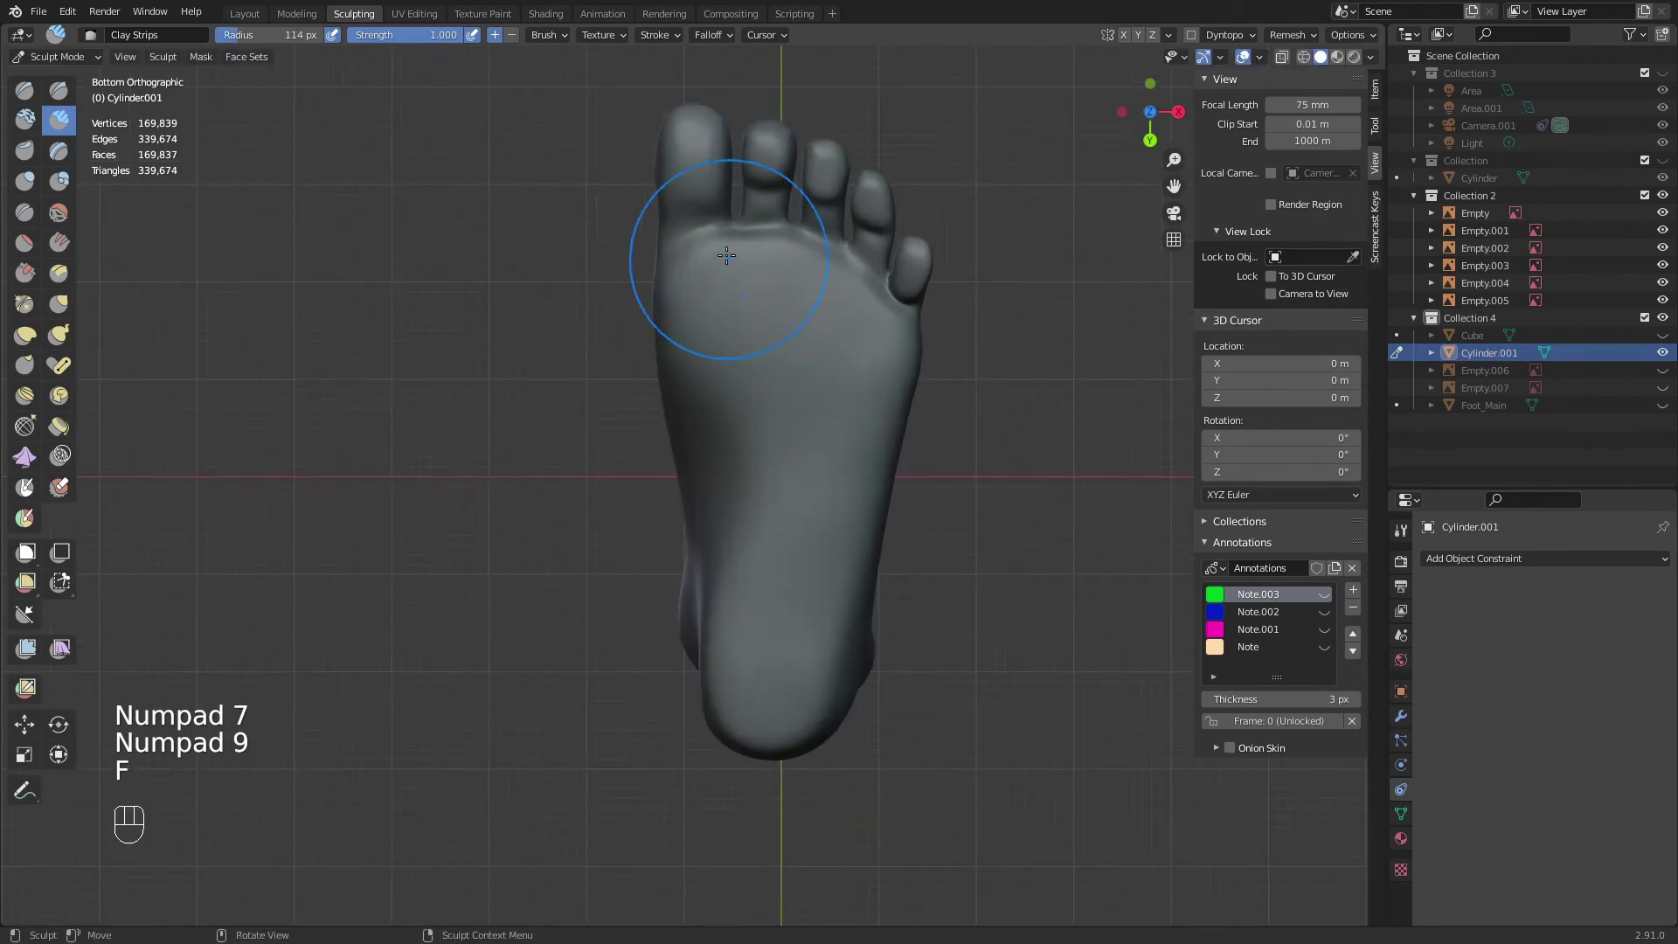
{"action": "key", "text": "f"}
{"action": "left_click", "coordinate": [734, 320]}
{"action": "mouse_move", "coordinate": [730, 270]}
{"action": "left_mouse_down"}
{"action": "mouse_move", "coordinate": [728, 349]}
{"action": "mouse_move", "coordinate": [704, 357]}
{"action": "mouse_move", "coordinate": [734, 343]}
{"action": "left_mouse_up"}
{"action": "mouse_move", "coordinate": [749, 253]}
{"action": "left_mouse_down"}
{"action": "mouse_move", "coordinate": [750, 339]}
{"action": "mouse_move", "coordinate": [775, 350]}
{"action": "left_mouse_up"}
{"action": "mouse_move", "coordinate": [736, 458]}
{"action": "left_mouse_down"}
{"action": "mouse_move", "coordinate": [746, 648]}
{"action": "mouse_move", "coordinate": [761, 522]}
{"action": "left_mouse_up"}
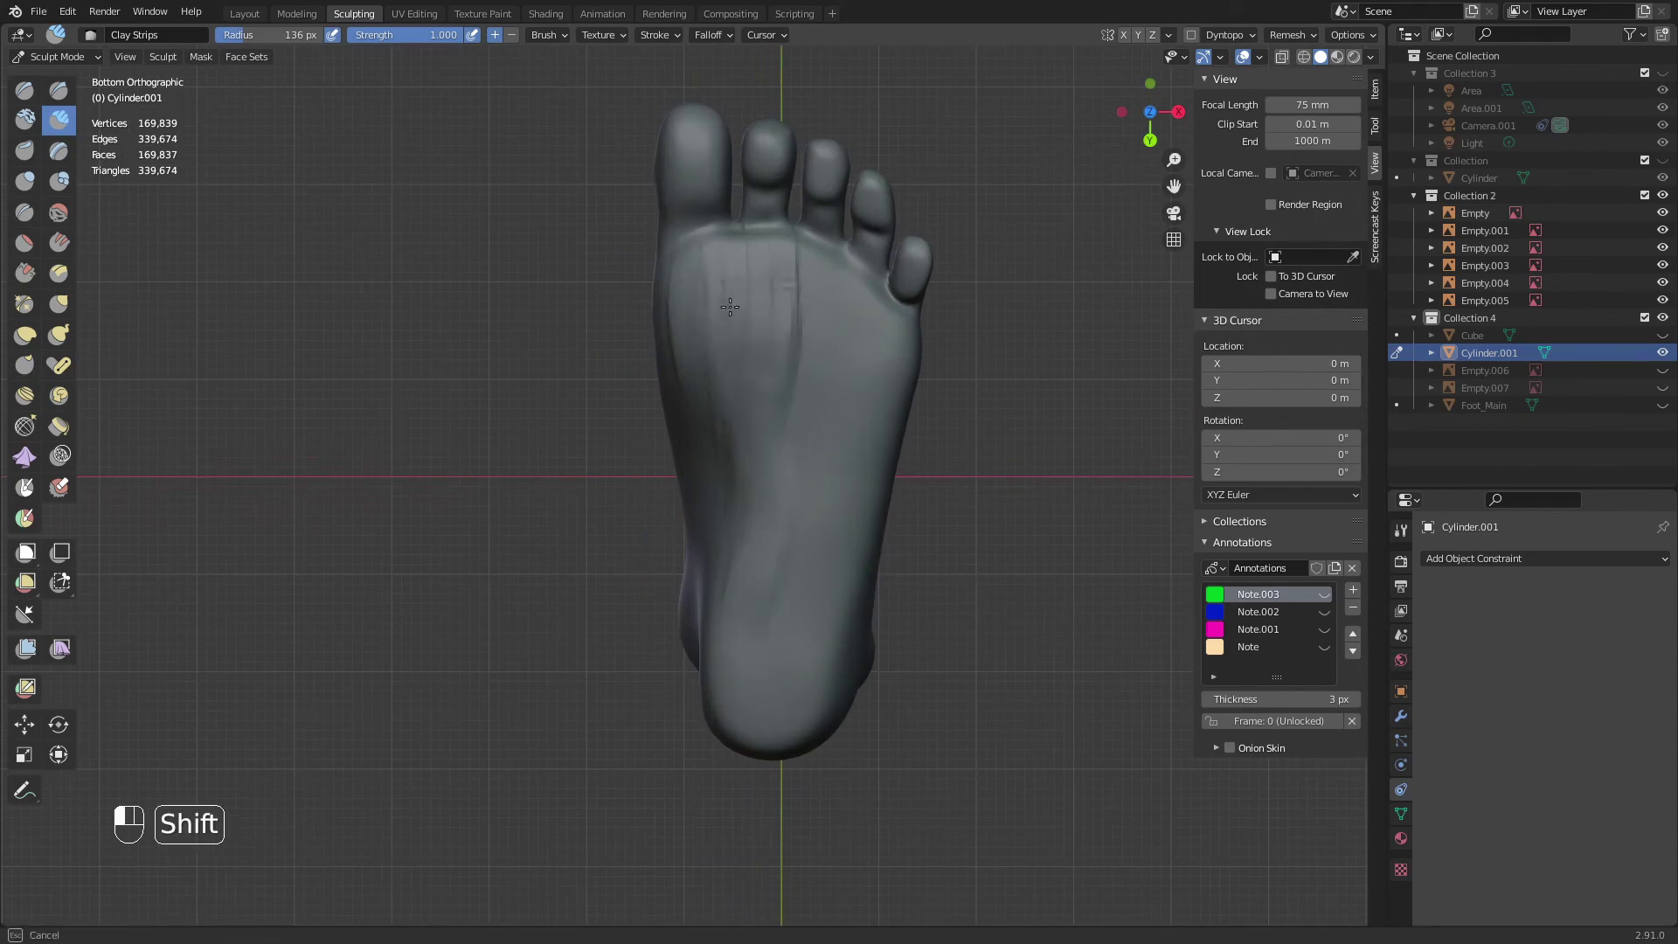
Build up the sole beneath the smaller toes, along its outer half and at the heel with Clay Strips at 136 px, including smoothing
{"action": "left_click_drag", "start_coordinate": [795, 318], "coordinate": [824, 386]}
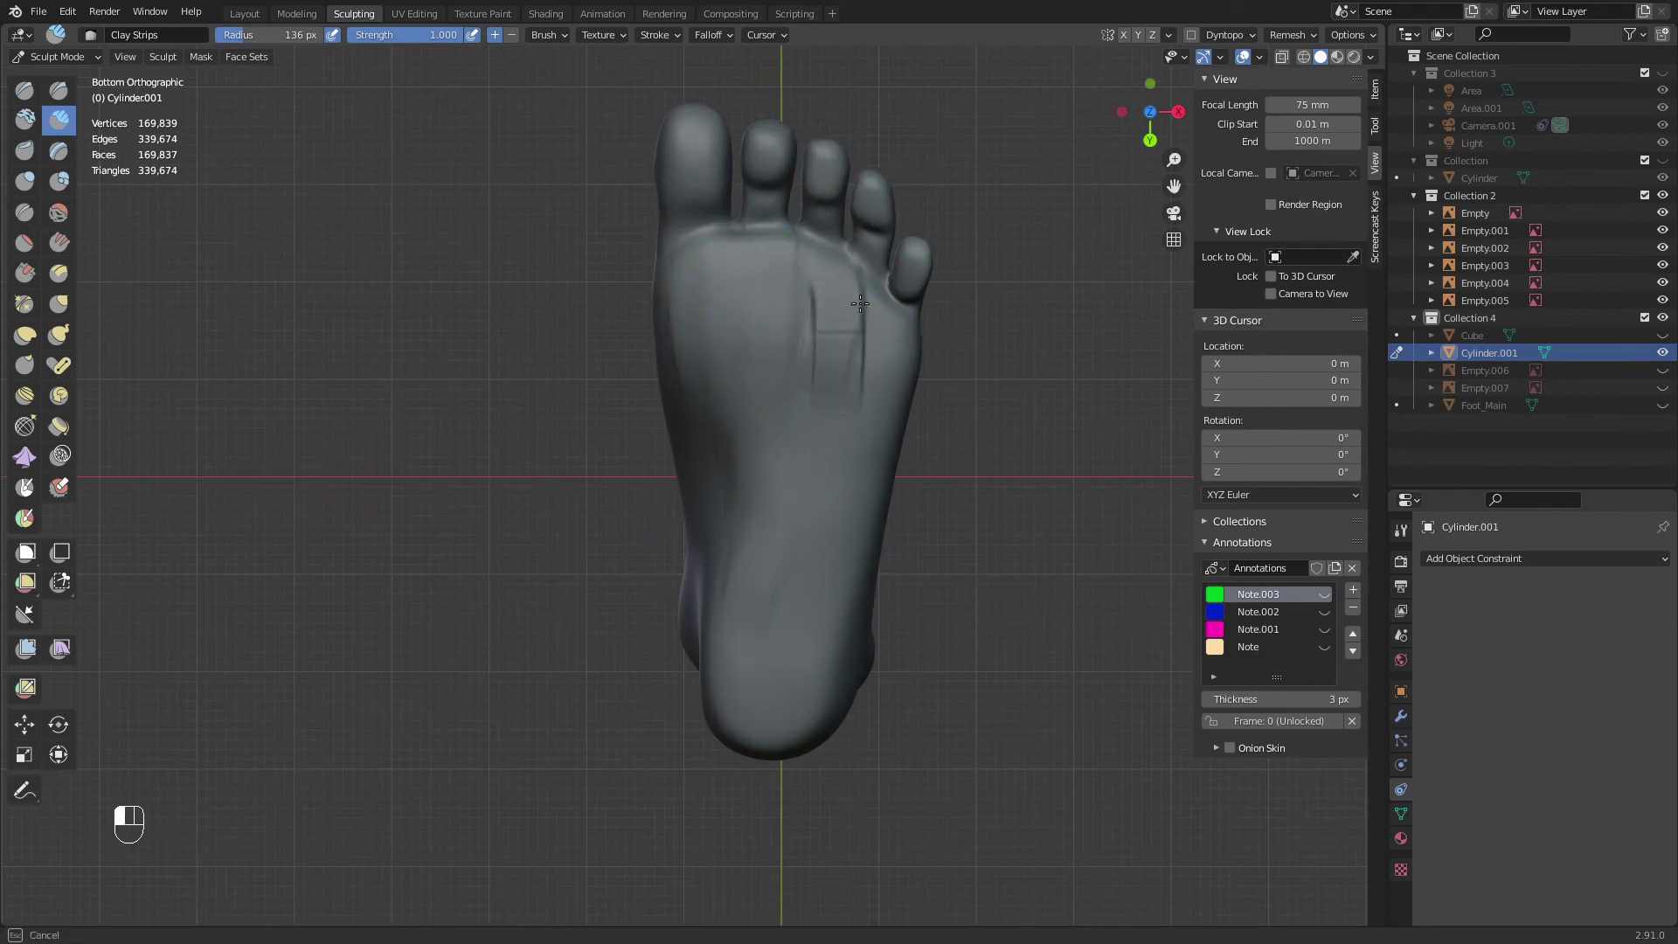
{"action": "left_click_drag", "start_coordinate": [861, 303], "coordinate": [893, 351]}
{"action": "left_click_drag", "start_coordinate": [817, 400], "coordinate": [872, 444]}
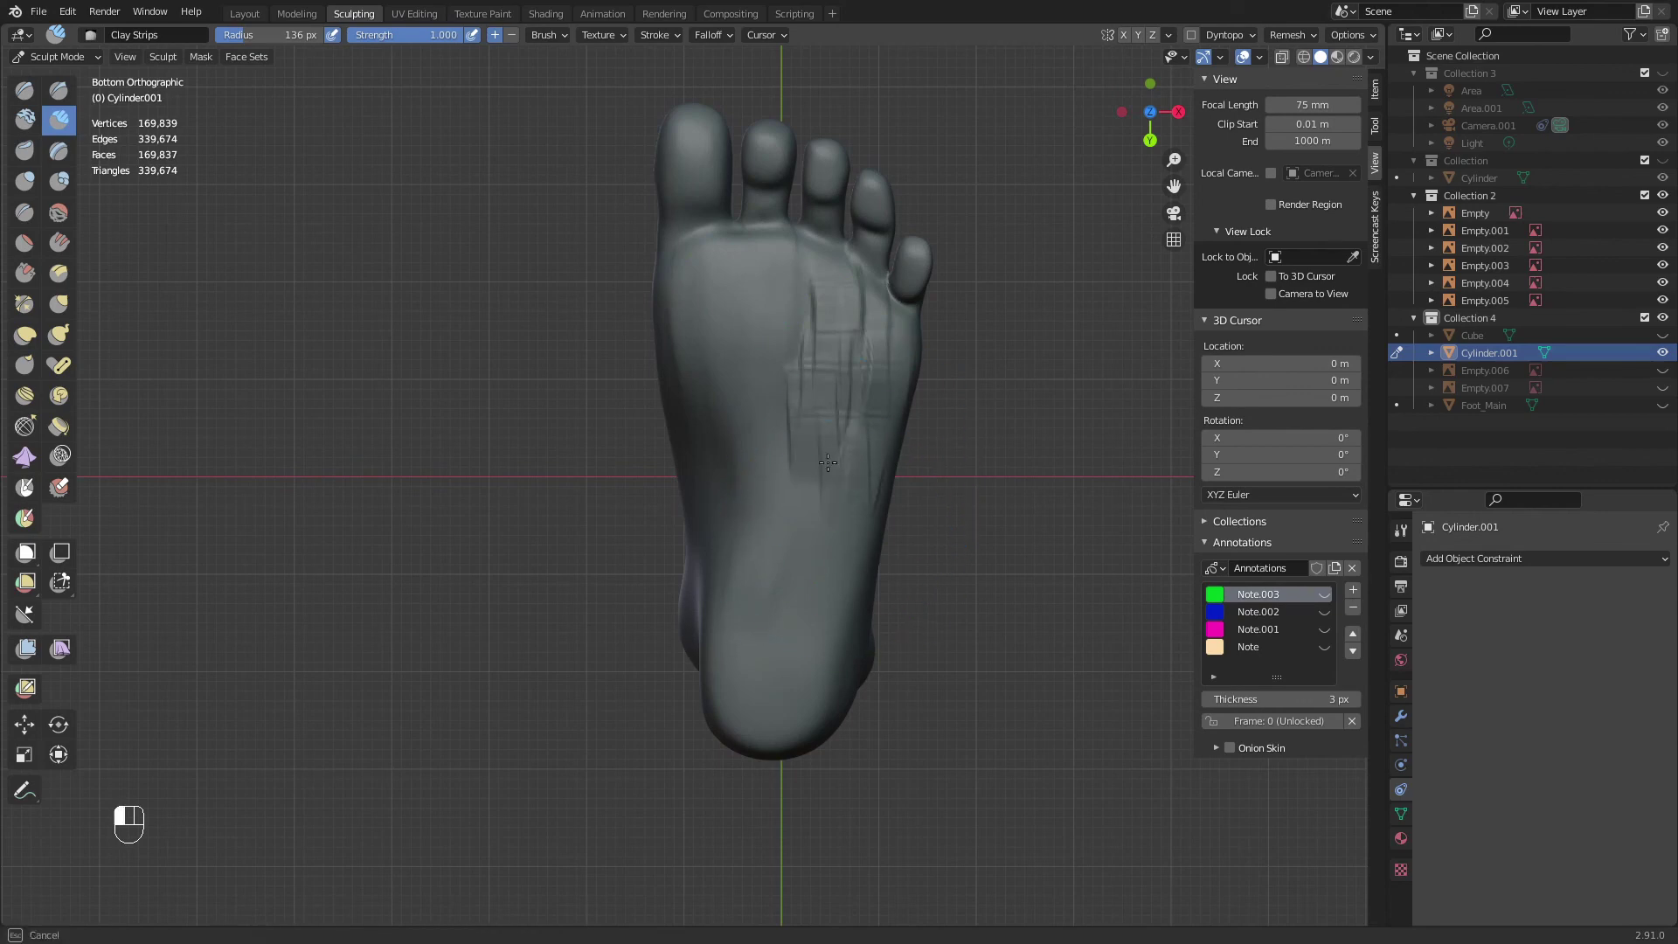
{"action": "left_click_drag", "start_coordinate": [812, 602], "coordinate": [736, 667]}
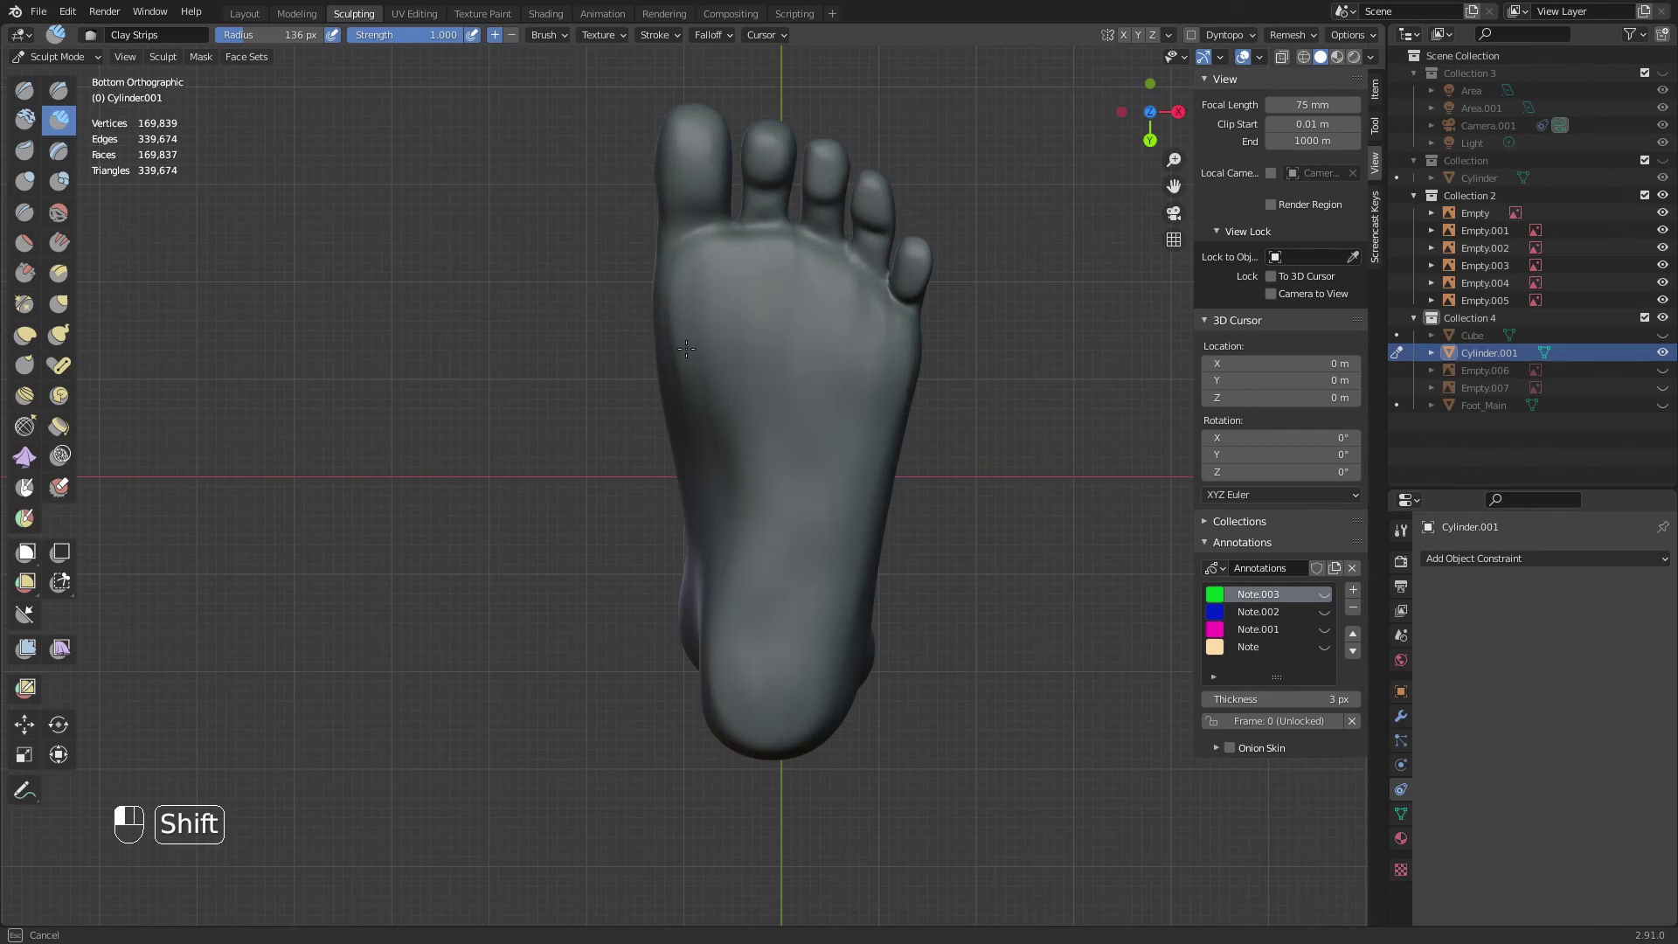
Choose the Grab brush, smooth the inner arch of the sole and resize the brush for shaping that area
{"action": "key", "text": "g"}
{"action": "mouse_move", "coordinate": [759, 441]}
{"action": "left_mouse_down", "text": "shift"}
{"action": "mouse_move", "coordinate": [740, 461]}
{"action": "mouse_move", "coordinate": [750, 497]}
{"action": "mouse_move", "coordinate": [702, 488]}
{"action": "left_mouse_up", "text": "shift"}
{"action": "key", "text": "f"}
{"action": "left_click", "coordinate": [724, 502]}
{"action": "key", "text": "f"}
{"action": "left_click", "coordinate": [757, 497]}
{"action": "key", "text": "f"}
{"action": "left_click", "coordinate": [696, 506]}
{"action": "mouse_move", "coordinate": [702, 488]}
{"action": "middle_mouse_down"}
{"action": "mouse_move", "coordinate": [850, 498]}
{"action": "mouse_move", "coordinate": [775, 562]}
{"action": "mouse_move", "coordinate": [738, 634]}
{"action": "mouse_move", "coordinate": [685, 543]}
{"action": "mouse_move", "coordinate": [700, 487]}
{"action": "mouse_move", "coordinate": [804, 522]}
{"action": "mouse_move", "coordinate": [694, 537]}
{"action": "mouse_move", "coordinate": [784, 574]}
{"action": "mouse_move", "coordinate": [611, 525]}
{"action": "mouse_move", "coordinate": [565, 559]}
{"action": "mouse_move", "coordinate": [583, 541]}
{"action": "mouse_move", "coordinate": [888, 527]}
{"action": "mouse_move", "coordinate": [900, 506]}
{"action": "mouse_move", "coordinate": [815, 331]}
{"action": "middle_mouse_up"}
{"action": "key", "text": "f"}
{"action": "left_click", "coordinate": [772, 573]}
Push the outer ankle contour inward in the front view with the Grab brush at 122 px
{"action": "key", "text": "f"}
{"action": "key", "text": "KP_1"}
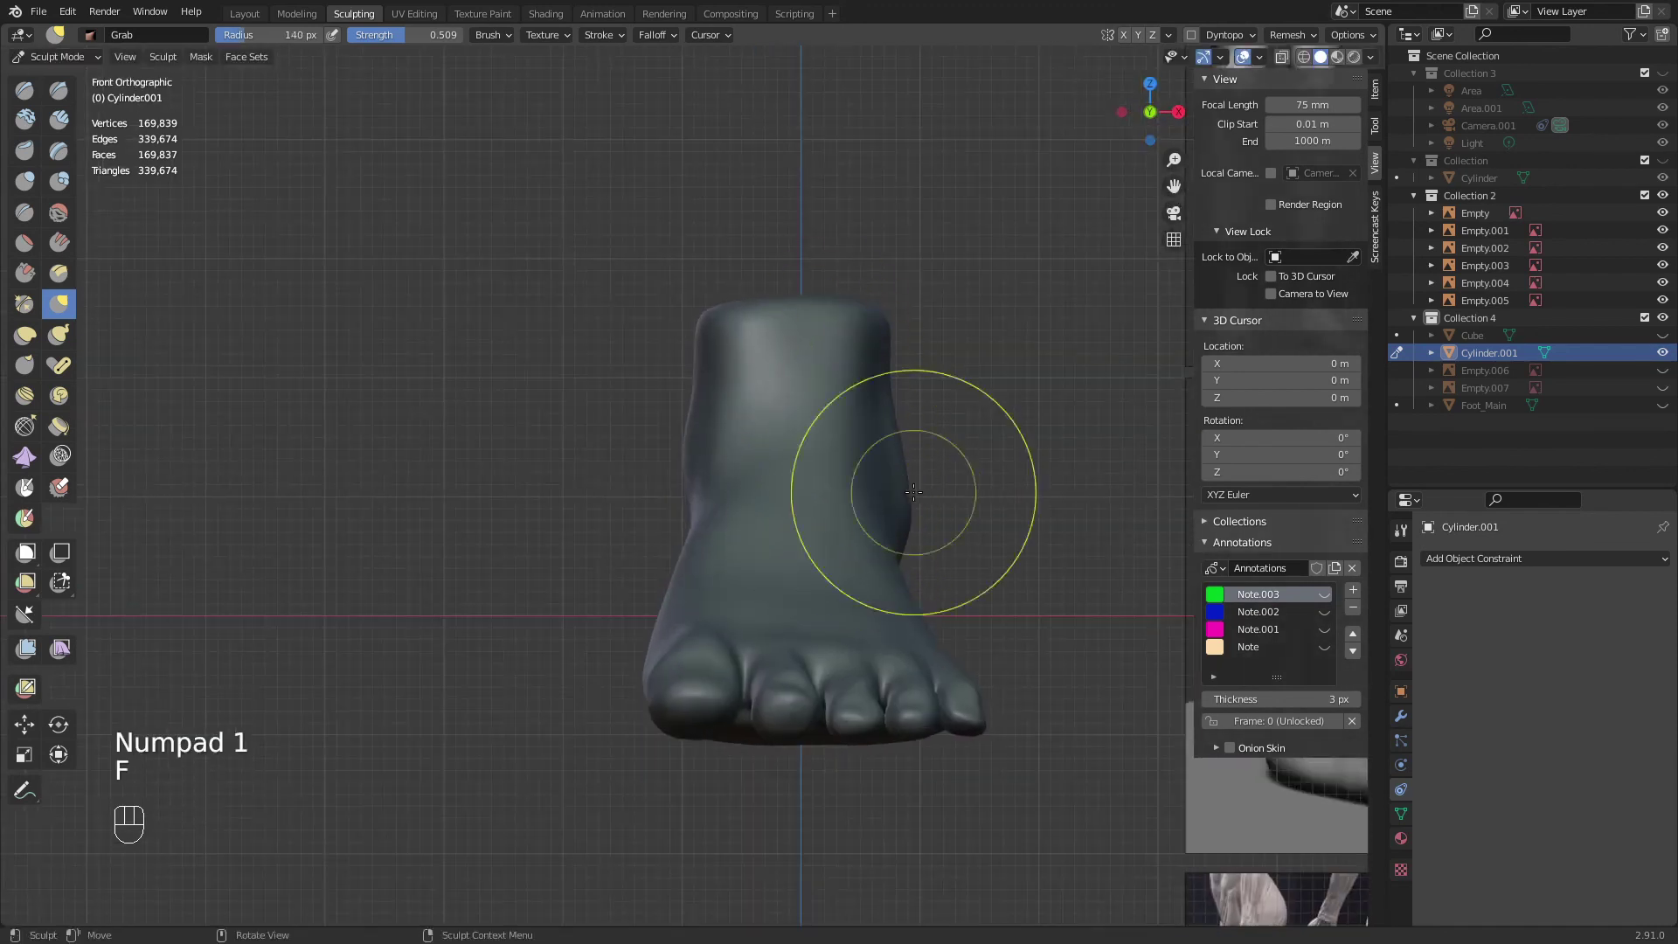
{"action": "left_click", "coordinate": [886, 492]}
{"action": "key", "text": "f"}
{"action": "left_click", "coordinate": [887, 451]}
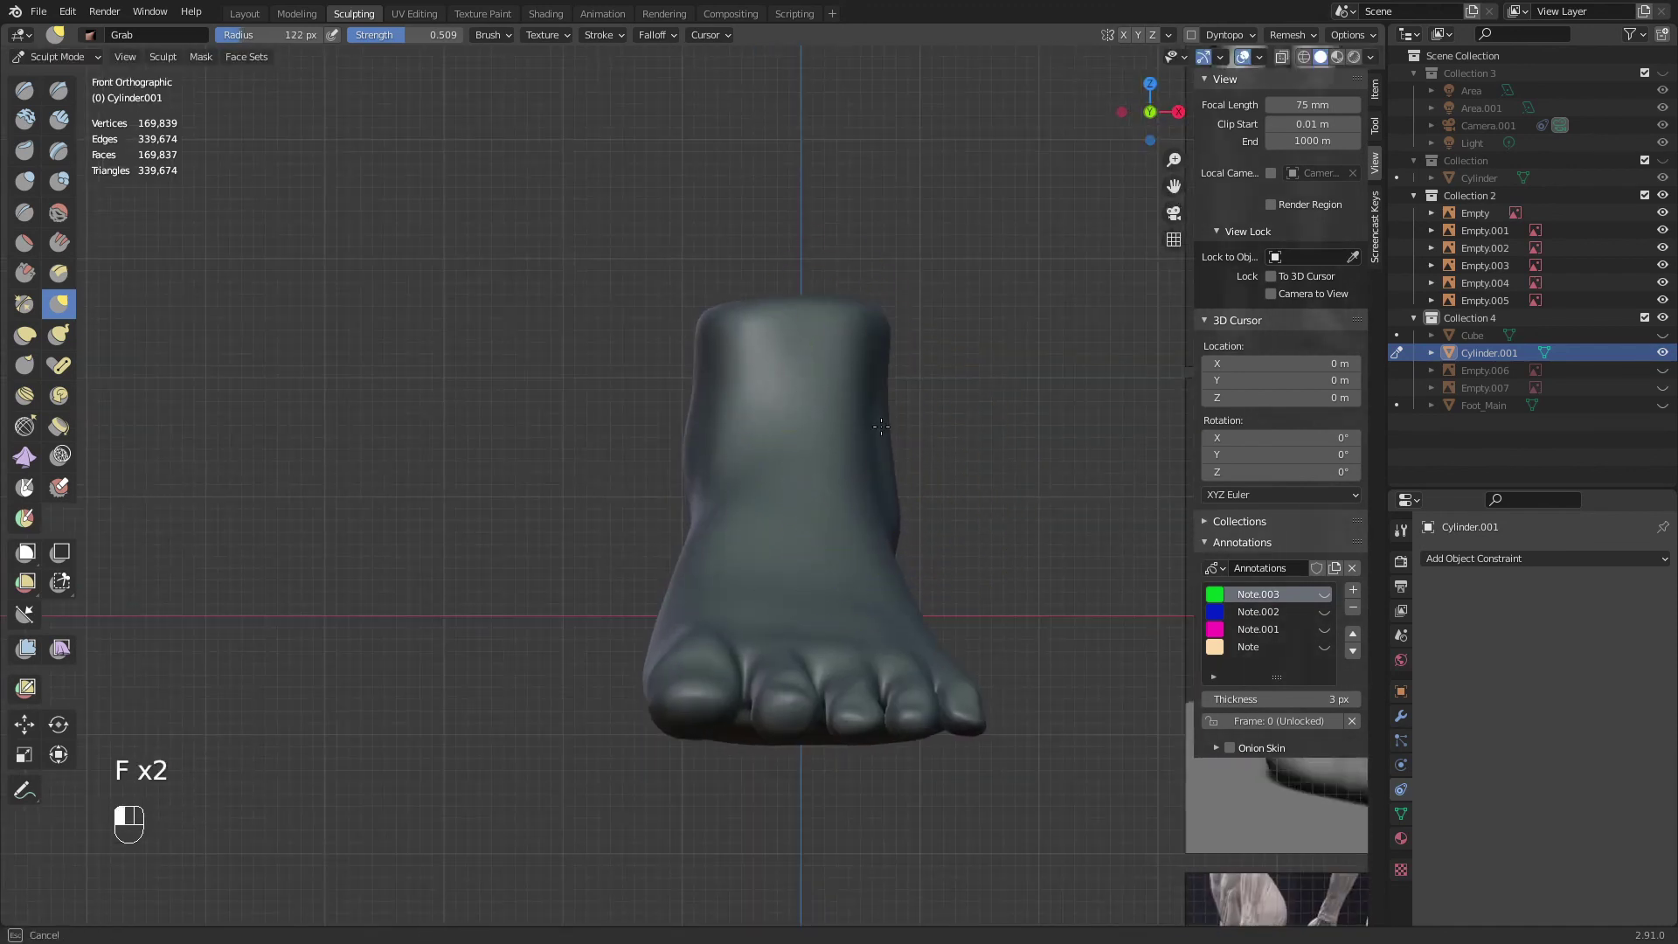
{"action": "left_click_drag", "start_coordinate": [881, 426], "coordinate": [874, 432]}
{"action": "key", "text": "f"}
{"action": "left_click", "coordinate": [926, 493]}
Reshape the ankle area from the outer side, above and front with the Grab brush at 149 to 171 px
{"action": "middle_click_drag", "start_coordinate": [927, 496], "coordinate": [801, 506]}
{"action": "key", "text": "f"}
{"action": "left_click", "coordinate": [977, 516]}
{"action": "key", "text": "f"}
{"action": "left_click", "coordinate": [995, 513]}
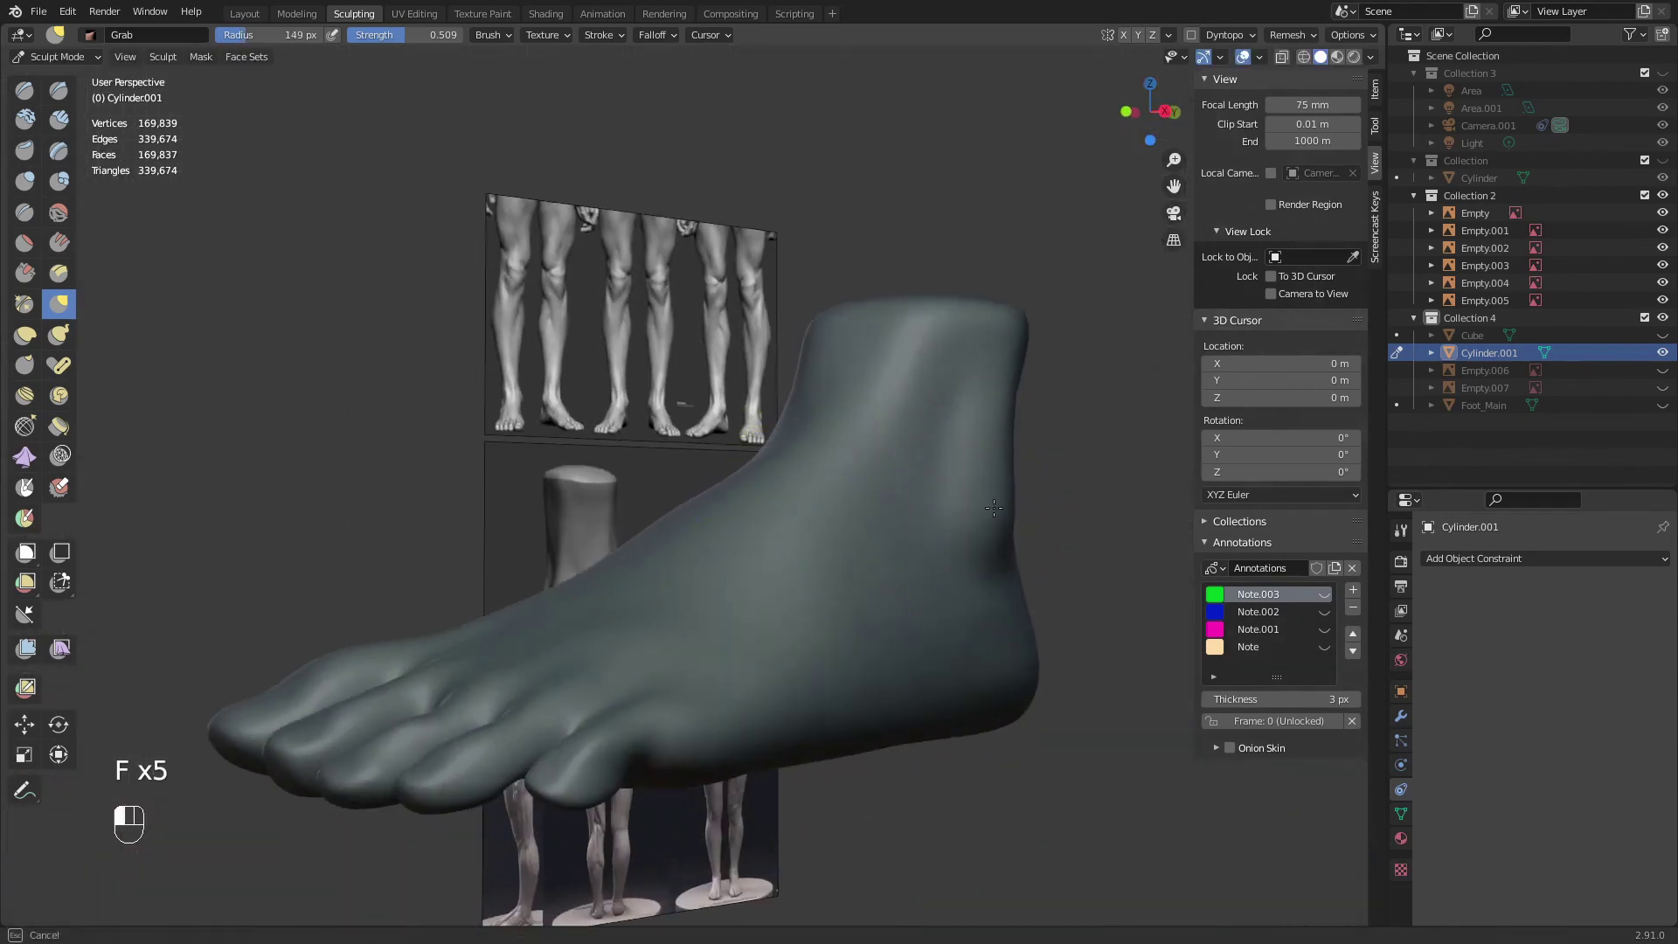
{"action": "middle_click_drag", "start_coordinate": [983, 529], "coordinate": [855, 491]}
{"action": "key", "text": "f"}
{"action": "left_click", "coordinate": [797, 447]}
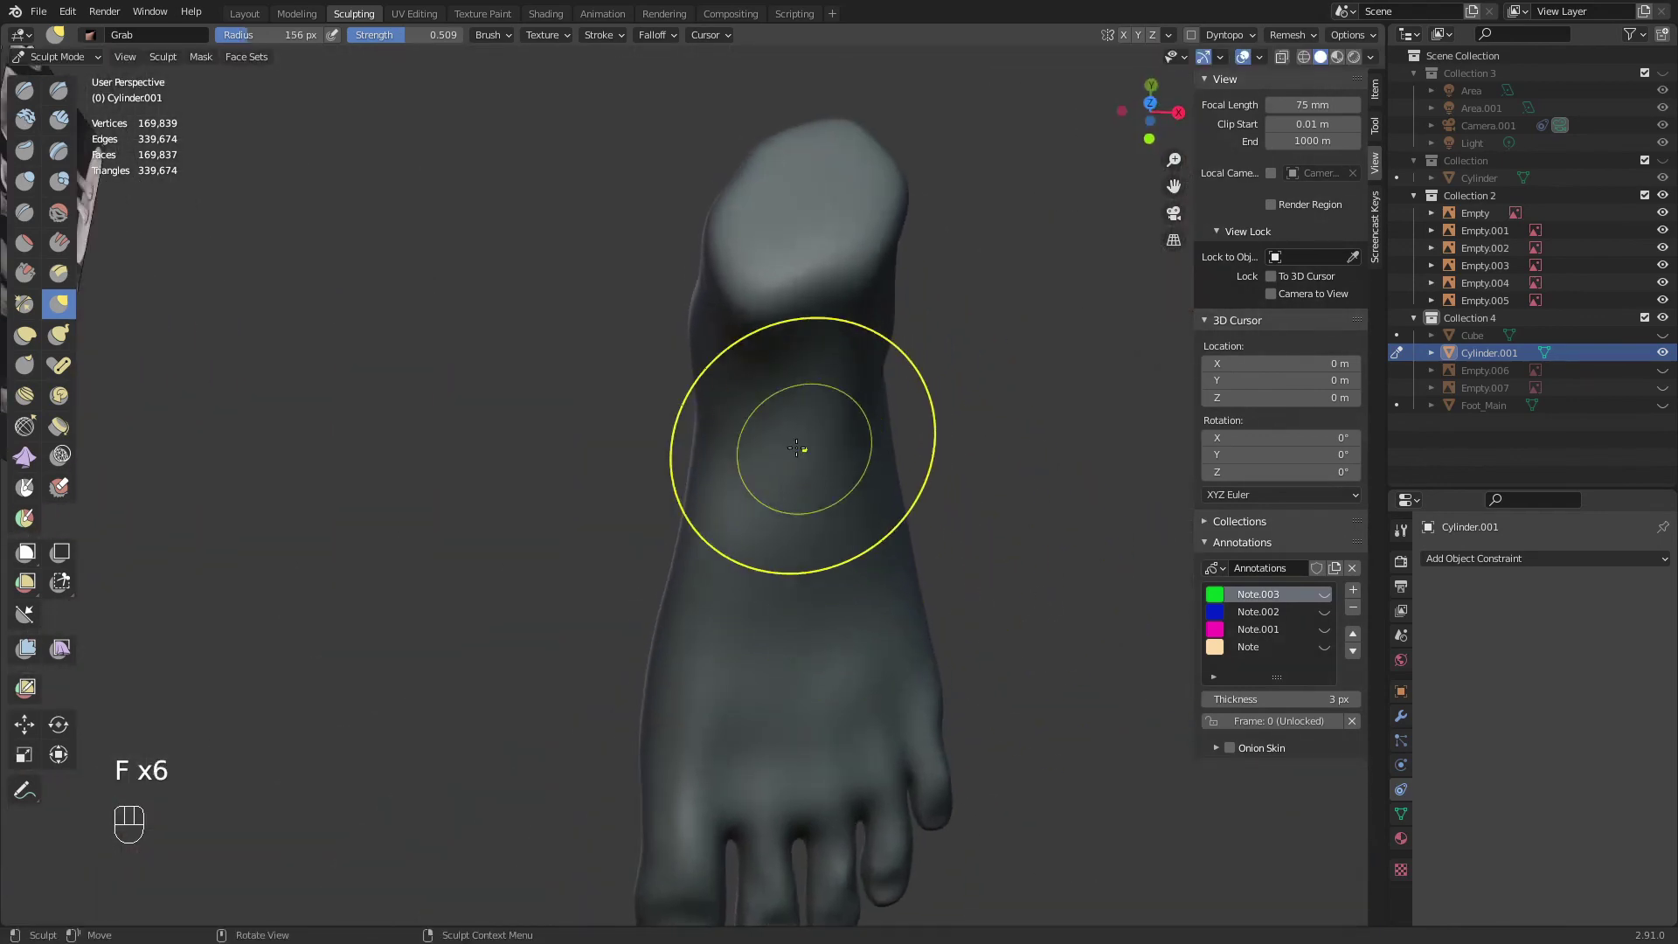
{"action": "key", "text": "KP_1"}
{"action": "key", "text": "f"}
{"action": "left_click", "coordinate": [732, 500]}
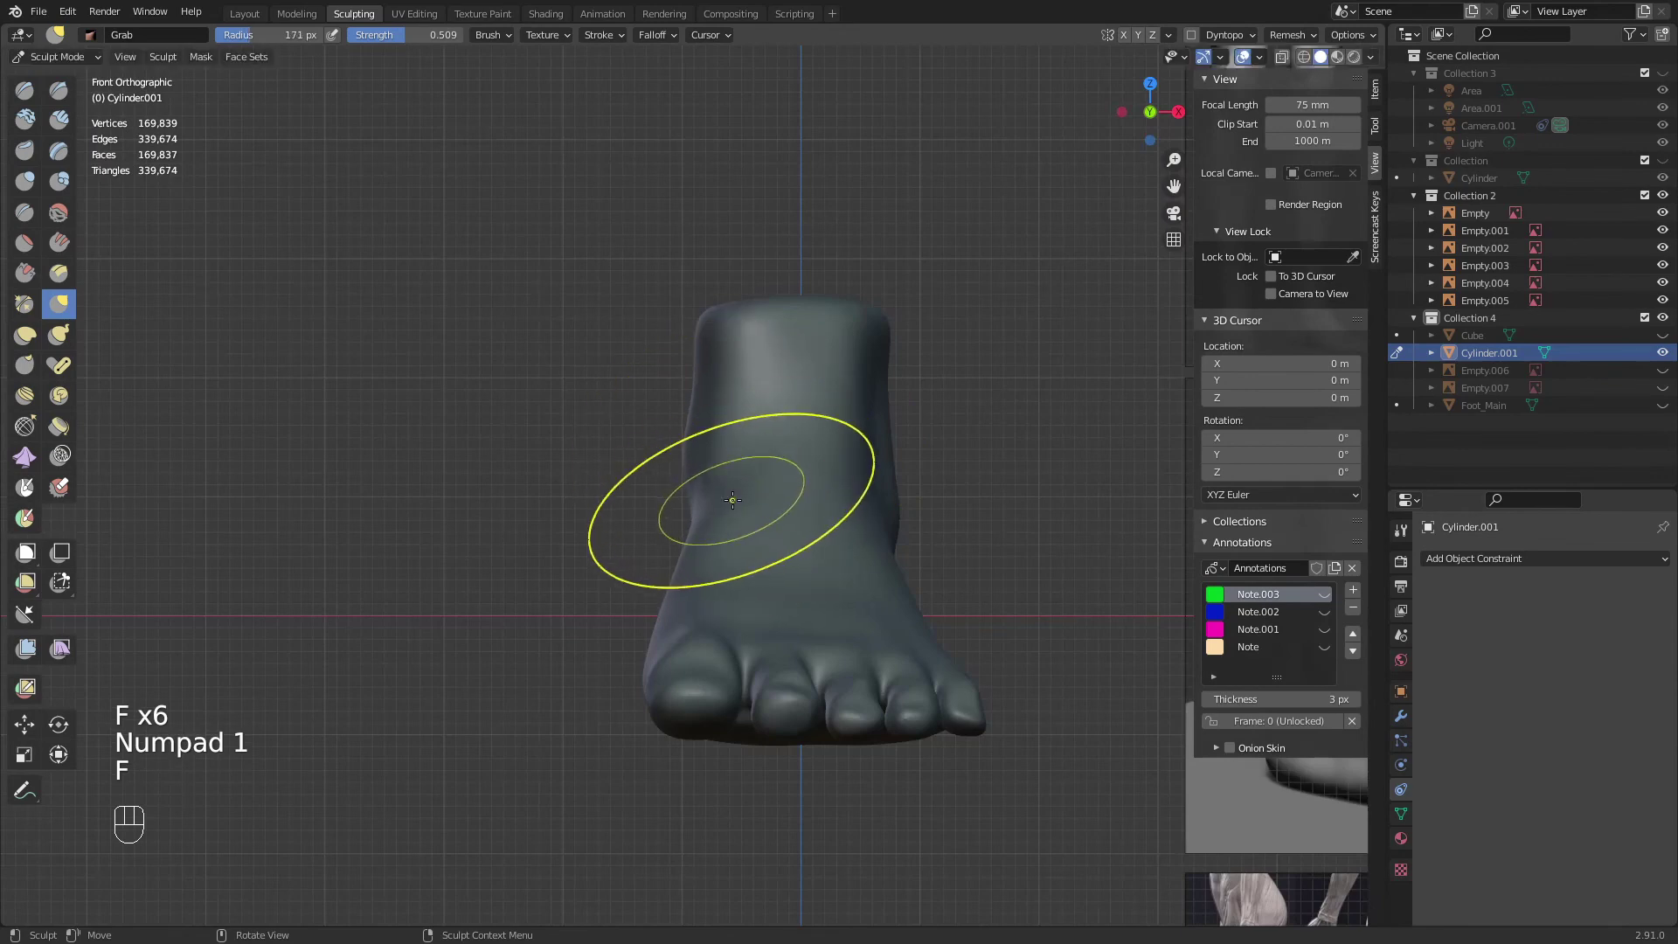
Adjust the foot's profile from the inner side with the Grab brush at 151 and 117 px
{"action": "middle_click_drag", "start_coordinate": [732, 500], "coordinate": [813, 541]}
{"action": "key", "text": "f"}
{"action": "left_click", "coordinate": [794, 545]}
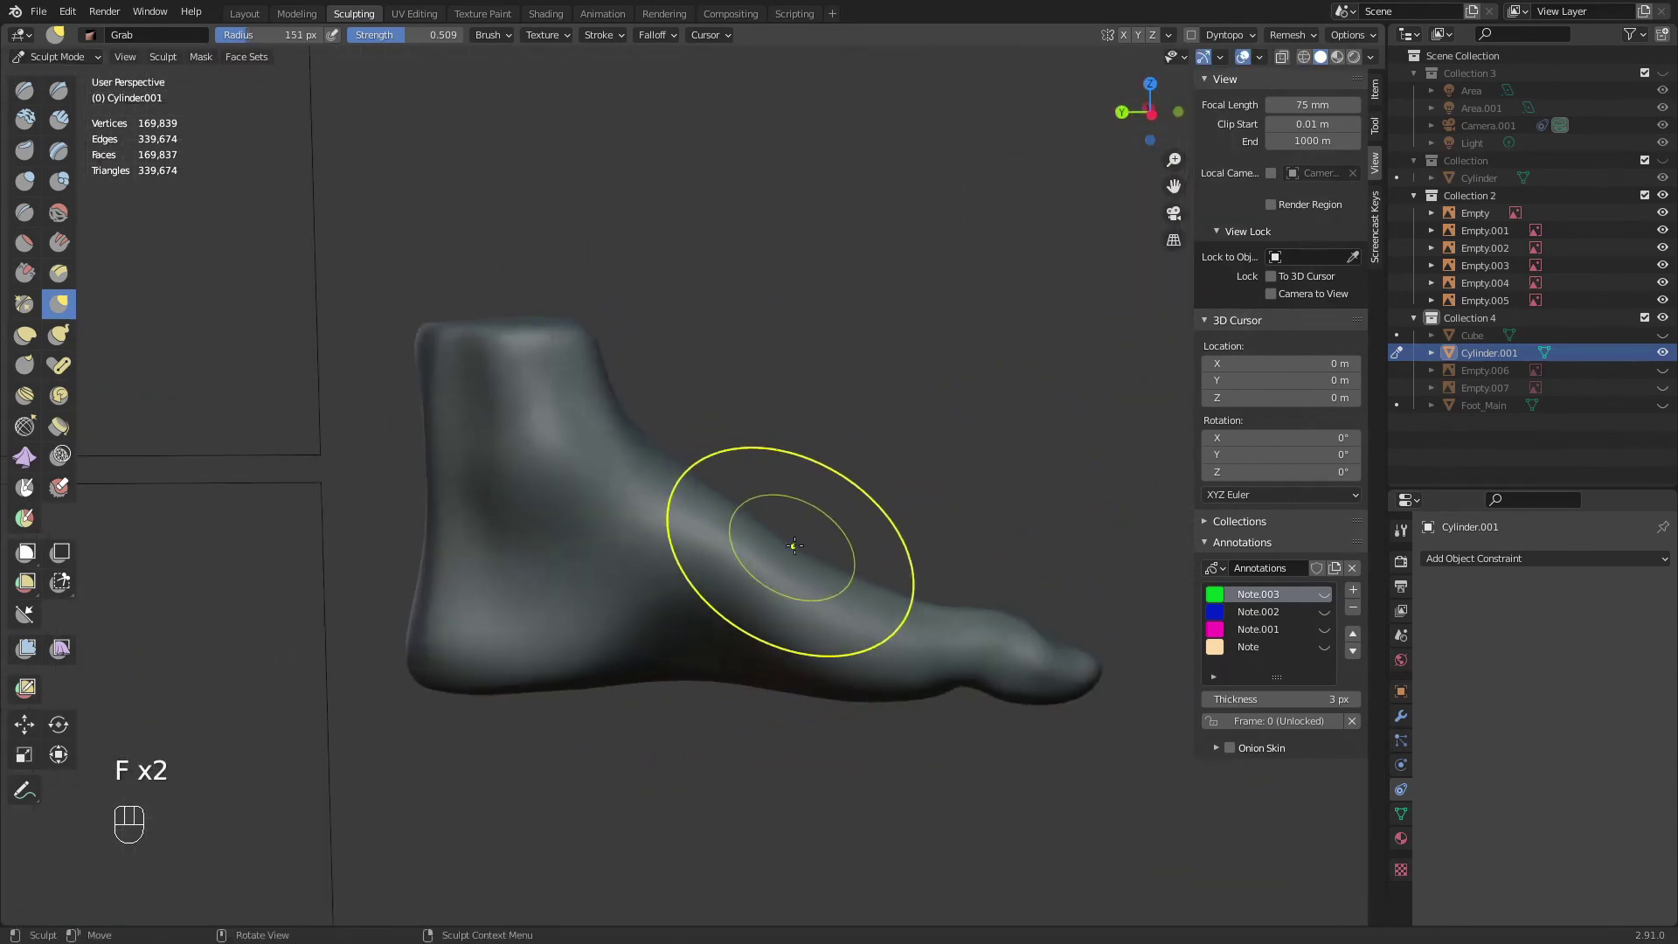
{"action": "key", "text": "f"}
{"action": "left_click", "coordinate": [794, 543]}
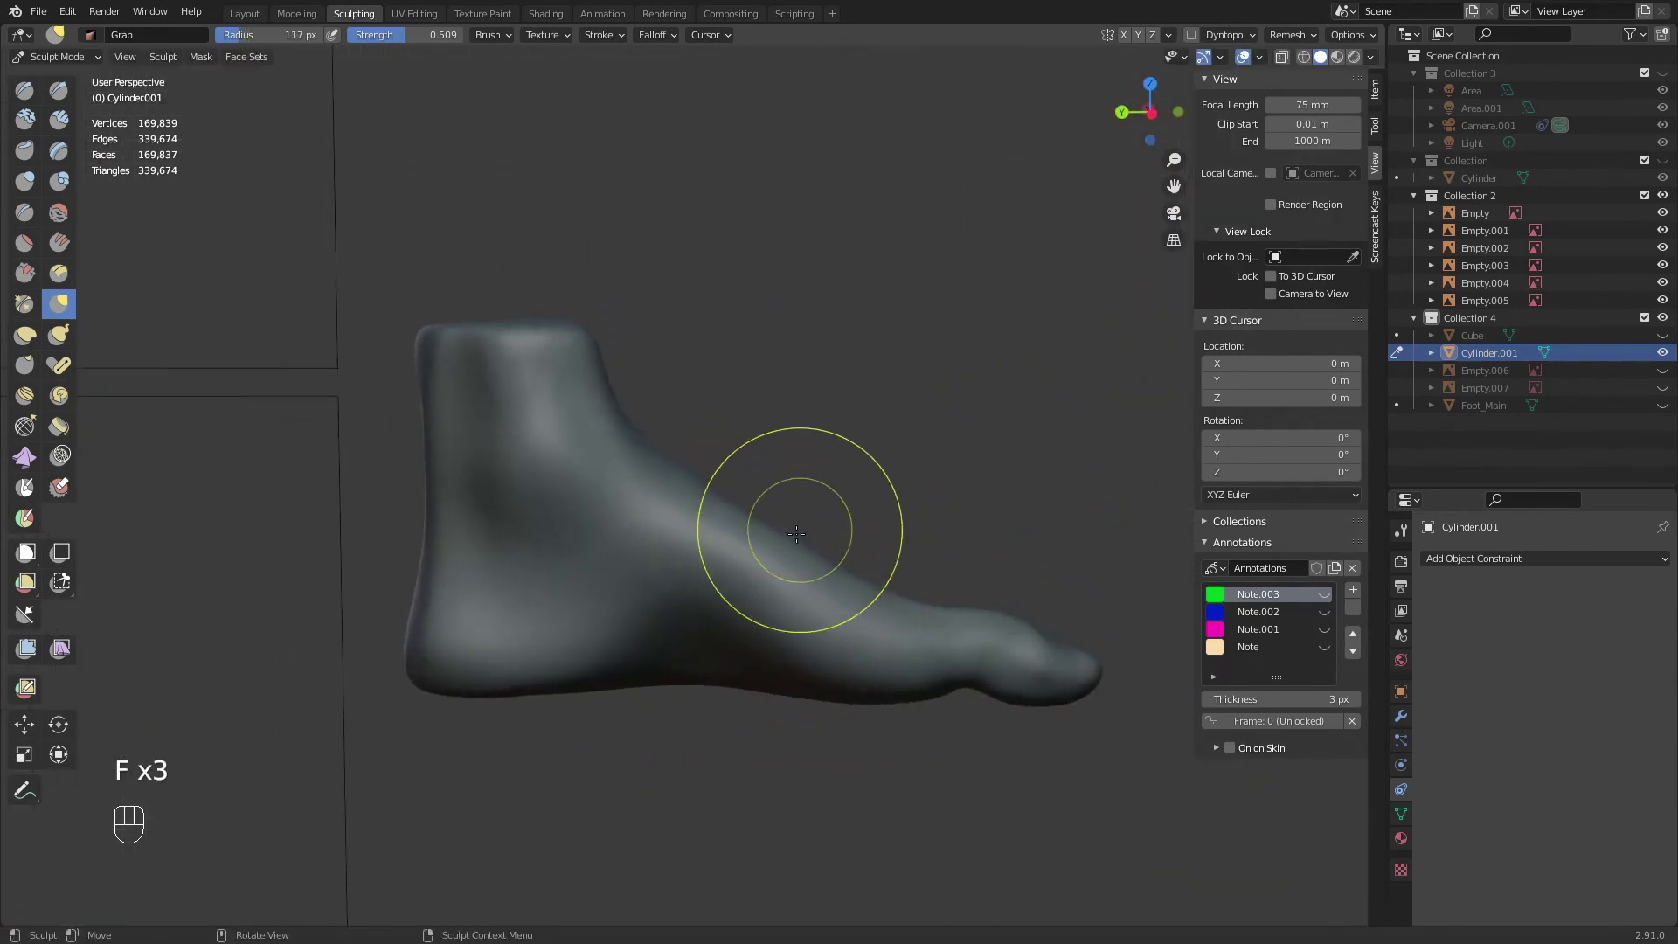
{"action": "middle_click_drag", "start_coordinate": [797, 533], "coordinate": [832, 704]}
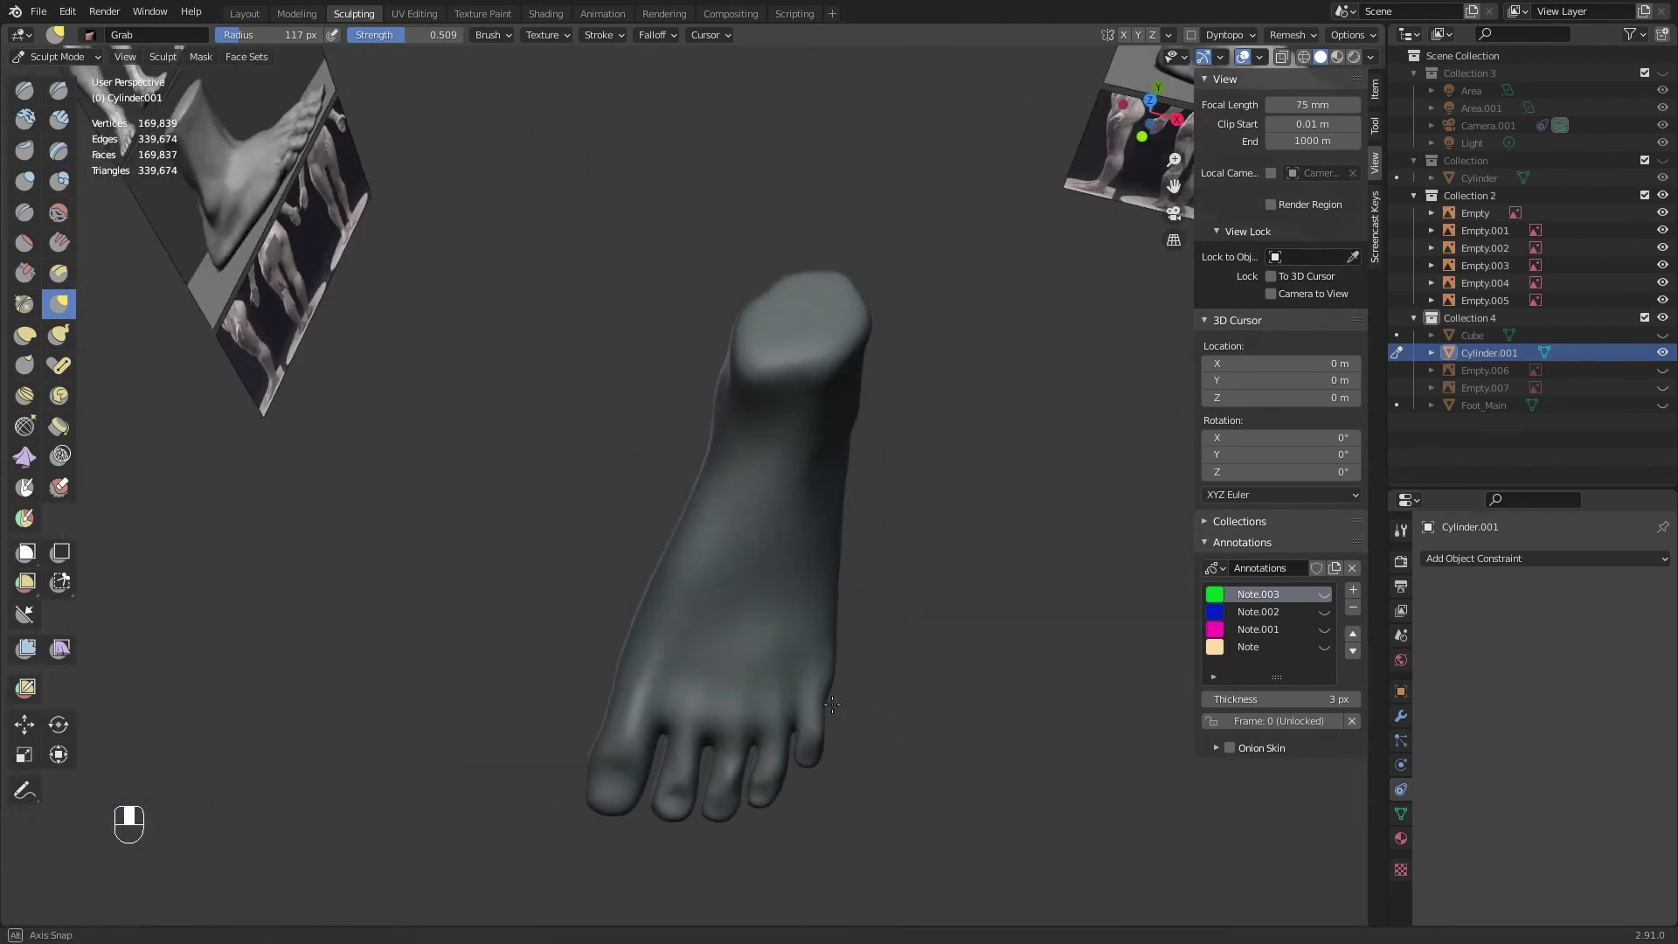
Try shaping the top of the foot above the toes with the Crease brush at 76 px, including smoothing
{"action": "key", "text": "q"}
{"action": "left_click", "coordinate": [797, 583]}
{"action": "mouse_move", "coordinate": [705, 612]}
{"action": "middle_mouse_down", "text": "shift"}
{"action": "mouse_move", "coordinate": [645, 528]}
{"action": "mouse_move", "coordinate": [668, 561]}
{"action": "mouse_move", "coordinate": [787, 514]}
{"action": "middle_mouse_up", "text": "shift"}
{"action": "key", "text": "shift+c"}
{"action": "key", "text": "f"}
{"action": "left_click", "coordinate": [679, 543]}
{"action": "scroll", "coordinate": [679, 543], "scroll_direction": "up", "scroll_amount": 1}
{"action": "key", "text": "f"}
{"action": "left_click", "coordinate": [800, 433]}
{"action": "key", "text": "f"}
{"action": "left_click", "coordinate": [645, 529]}
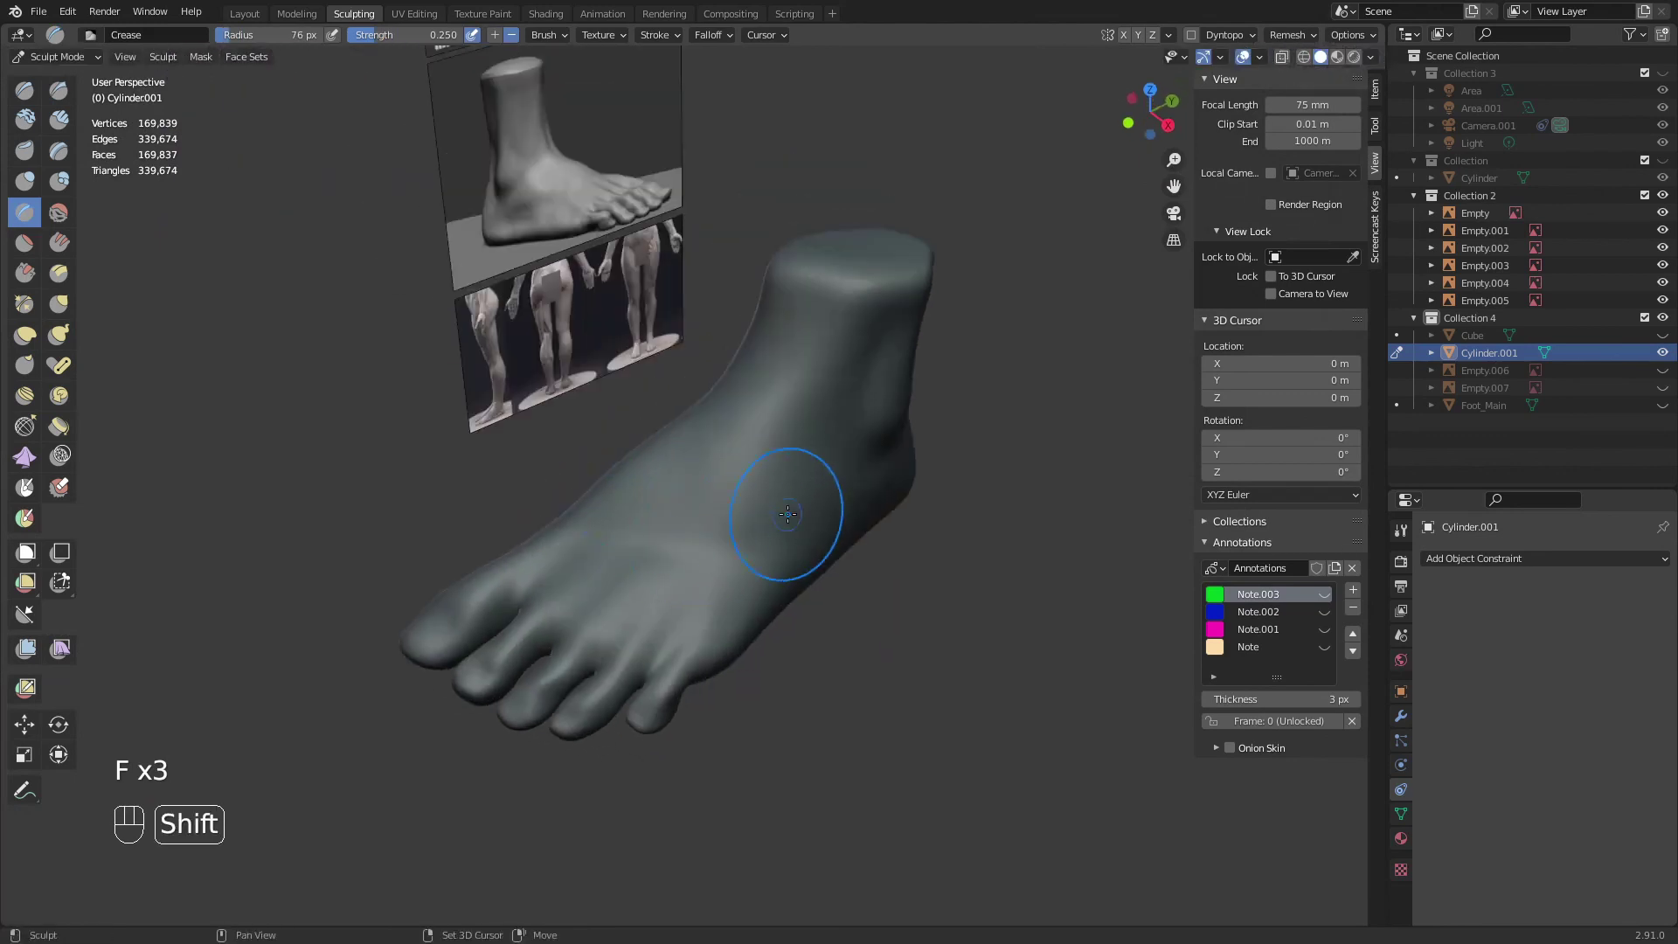
{"action": "left_click_drag", "start_coordinate": [788, 514], "coordinate": [684, 561], "text": "shift"}
{"action": "middle_click_drag", "start_coordinate": [743, 511], "coordinate": [795, 562]}
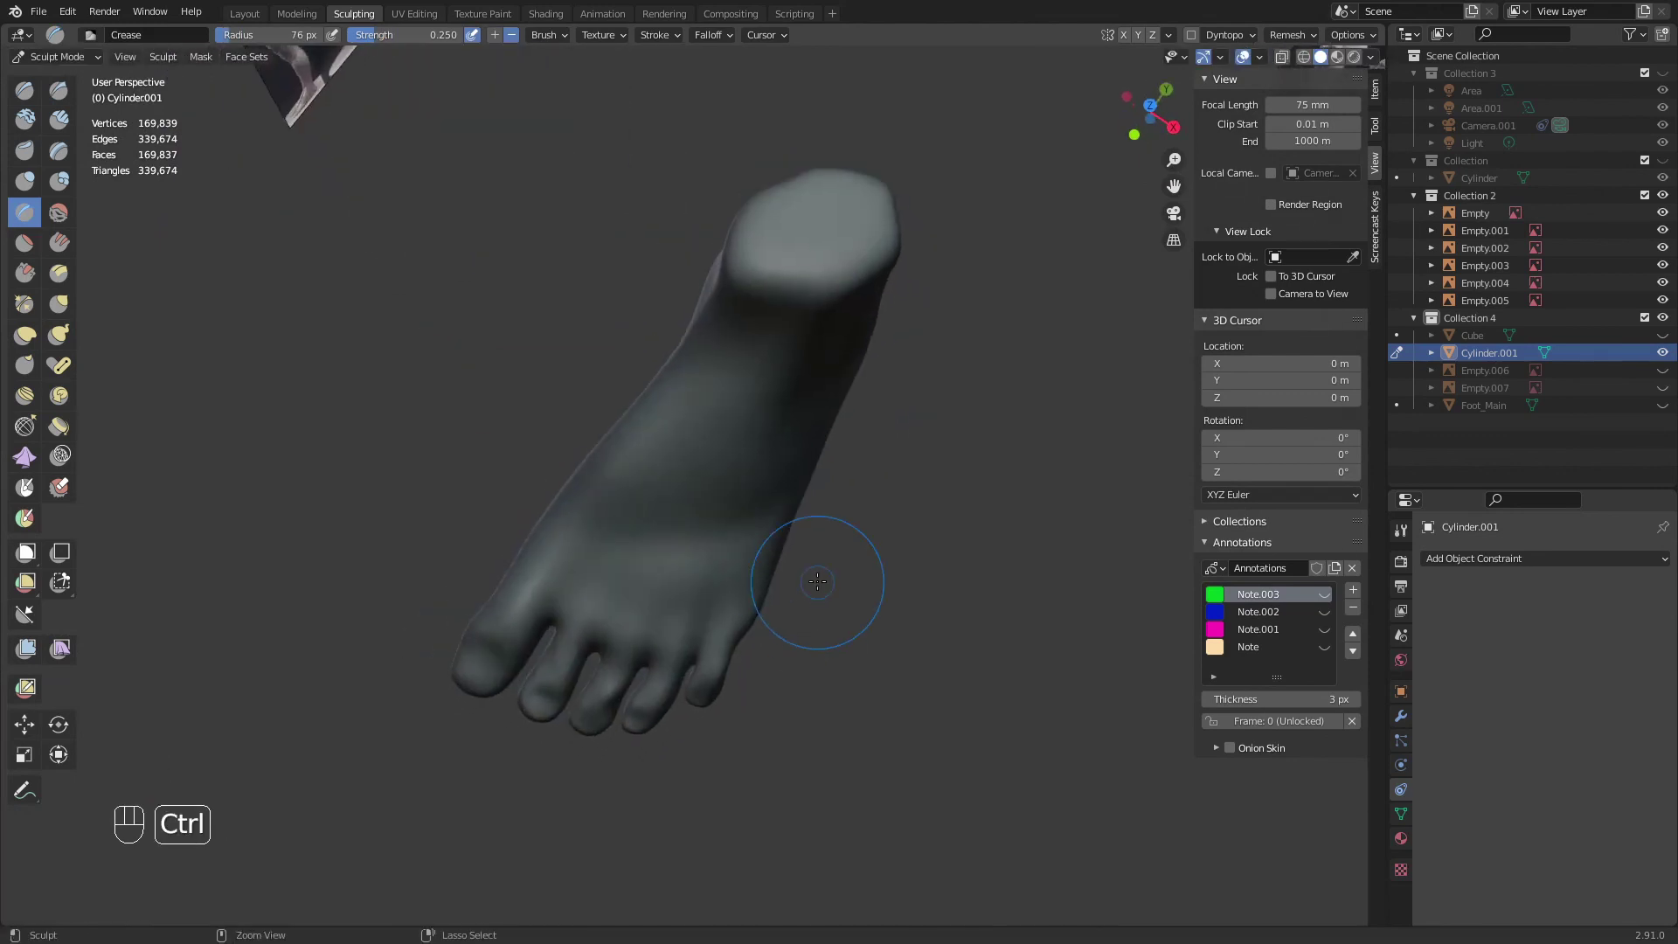
Undo the last six sculpting operations on the top of the foot
{"action": "key", "text": "ctrl+z"}
{"action": "key", "text": "ctrl+z"}
{"action": "key", "text": "ctrl+z"}
{"action": "key", "text": "ctrl+z"}
{"action": "key", "text": "ctrl+z"}
{"action": "key", "text": "ctrl+z"}
Smooth the top of the foot above the smaller toes at a 71 px radius
{"action": "key", "text": "f"}
{"action": "left_click", "coordinate": [777, 507]}
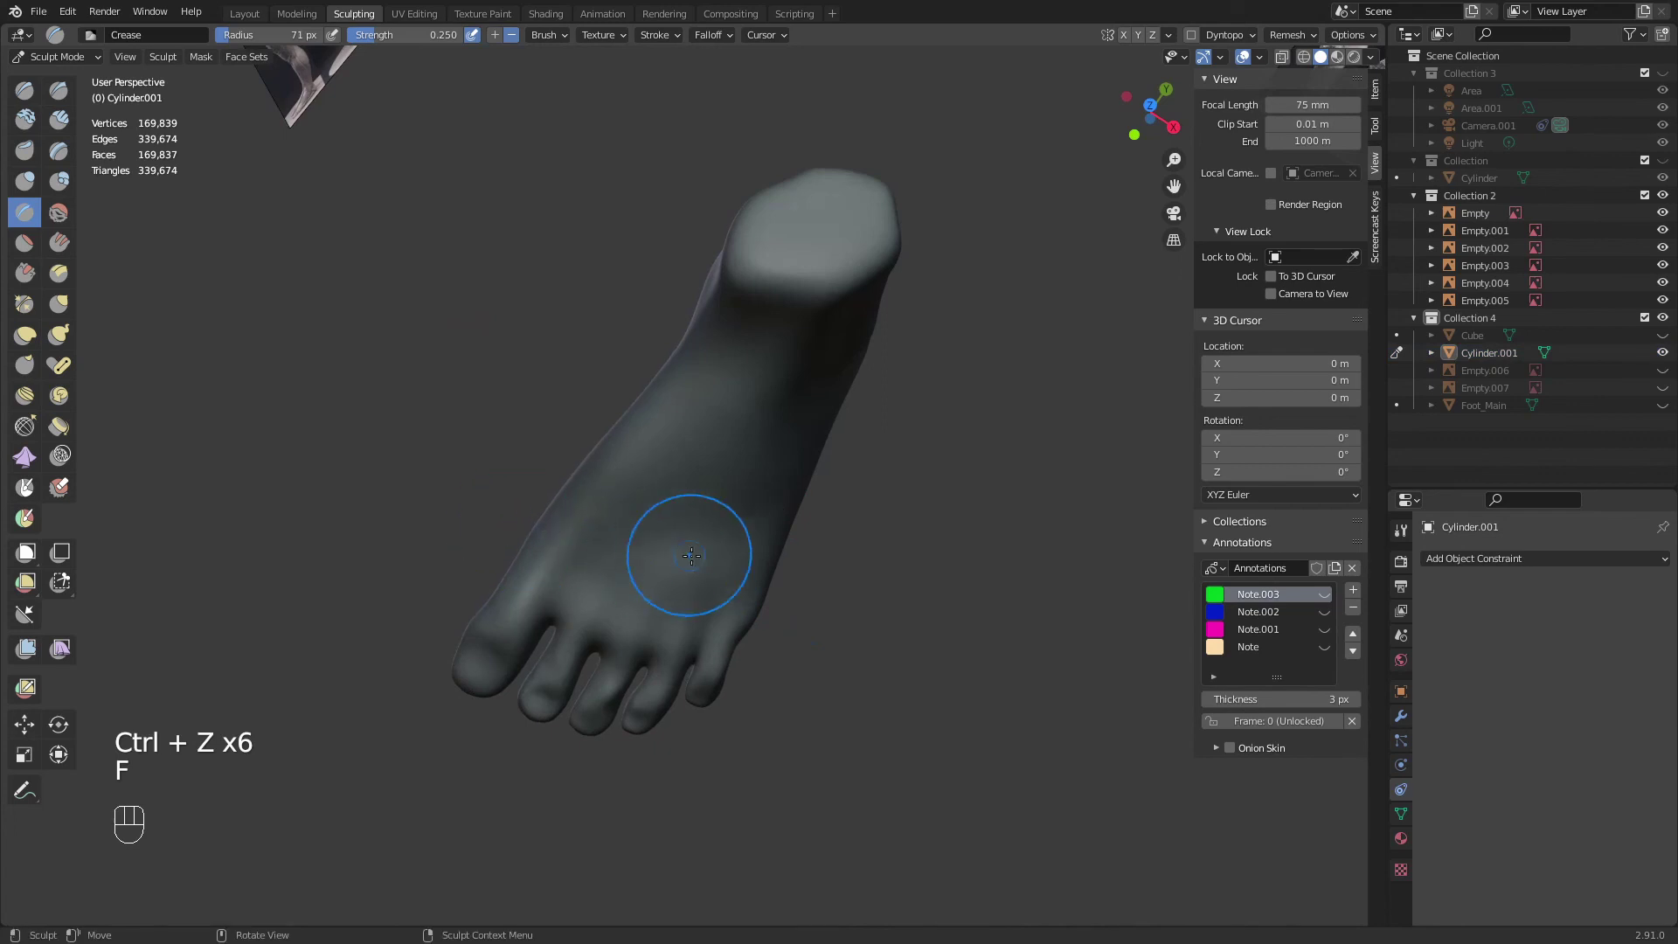
{"action": "left_click_drag", "start_coordinate": [692, 556], "coordinate": [650, 513], "text": "shift"}
{"action": "mouse_move", "coordinate": [778, 551]}
{"action": "middle_mouse_down"}
{"action": "mouse_move", "coordinate": [776, 423]}
{"action": "mouse_move", "coordinate": [765, 585]}
{"action": "middle_mouse_up"}
{"action": "middle_click_drag", "start_coordinate": [765, 585], "coordinate": [701, 600]}
{"action": "mouse_move", "coordinate": [702, 599]}
{"action": "middle_mouse_down", "text": "shift"}
{"action": "mouse_move", "coordinate": [715, 504]}
{"action": "mouse_move", "coordinate": [691, 490]}
{"action": "mouse_move", "coordinate": [894, 587]}
{"action": "mouse_move", "coordinate": [900, 625]}
{"action": "middle_mouse_up", "text": "shift"}
{"action": "mouse_move", "coordinate": [798, 543]}
{"action": "middle_mouse_down"}
{"action": "mouse_move", "coordinate": [734, 679]}
{"action": "mouse_move", "coordinate": [734, 594]}
{"action": "middle_mouse_up"}
{"action": "middle_click_drag", "start_coordinate": [734, 594], "coordinate": [727, 381], "text": "shift"}
{"action": "middle_click_drag", "start_coordinate": [717, 603], "coordinate": [711, 543], "text": "ctrl"}
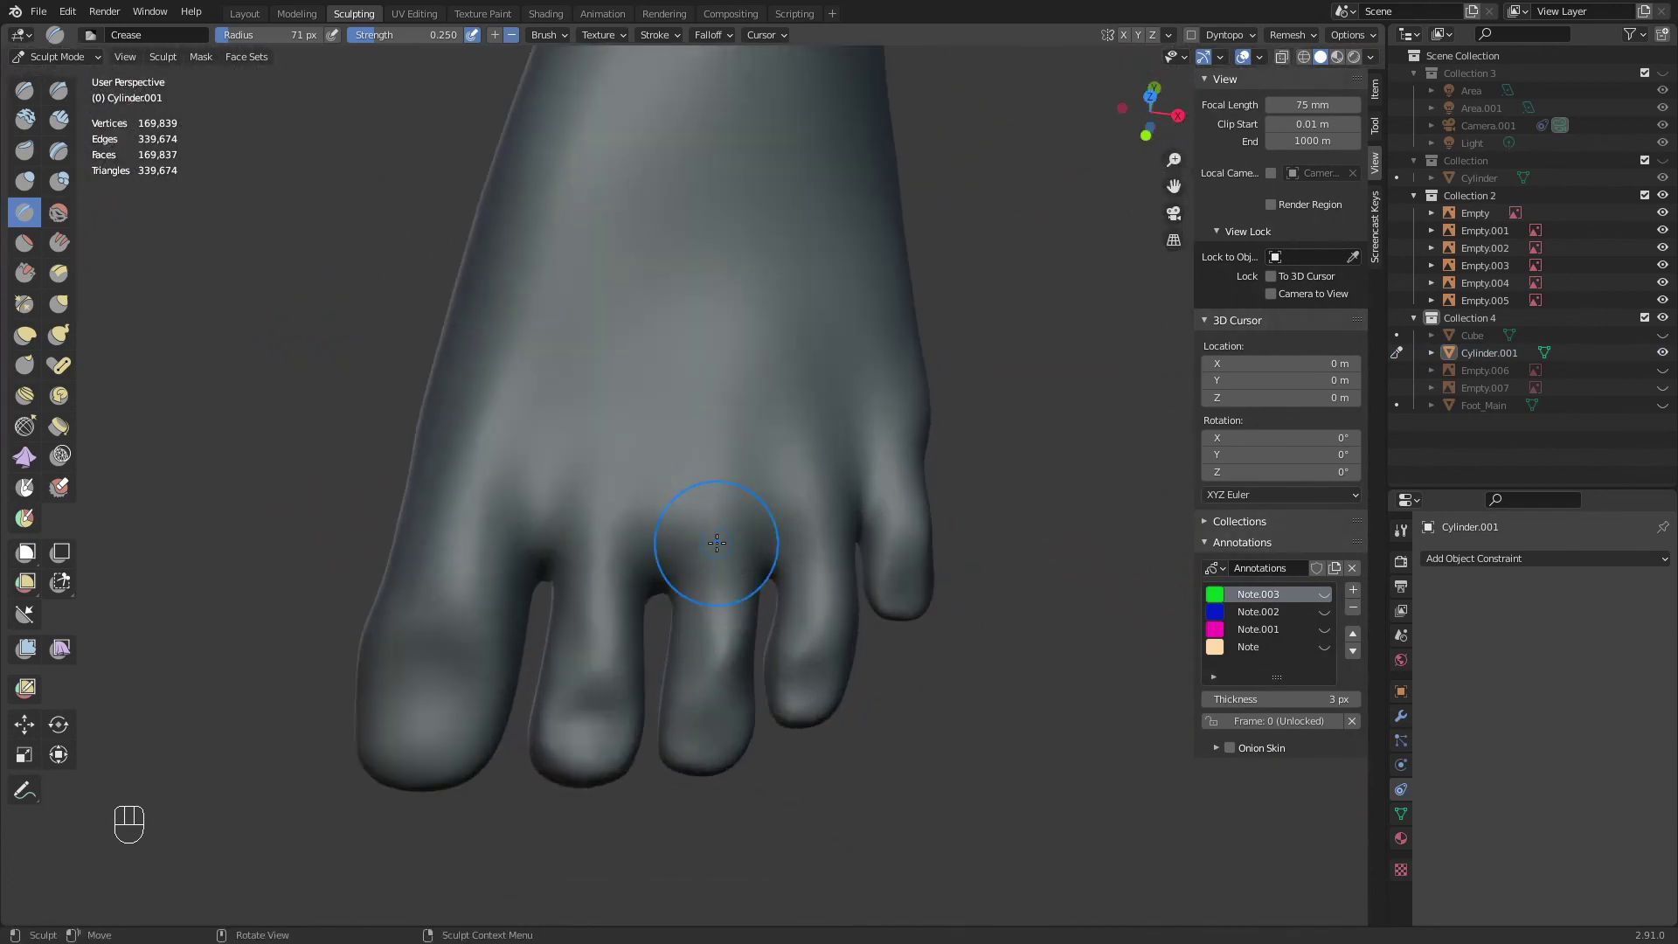
Build up the upper side of the third toe with Clay Strips at 63 px and smooth the strokes
{"action": "key", "text": "q"}
{"action": "left_click", "coordinate": [697, 562]}
{"action": "key", "text": "f"}
{"action": "left_click", "coordinate": [687, 595]}
{"action": "key", "text": "f"}
{"action": "left_click", "coordinate": [709, 578]}
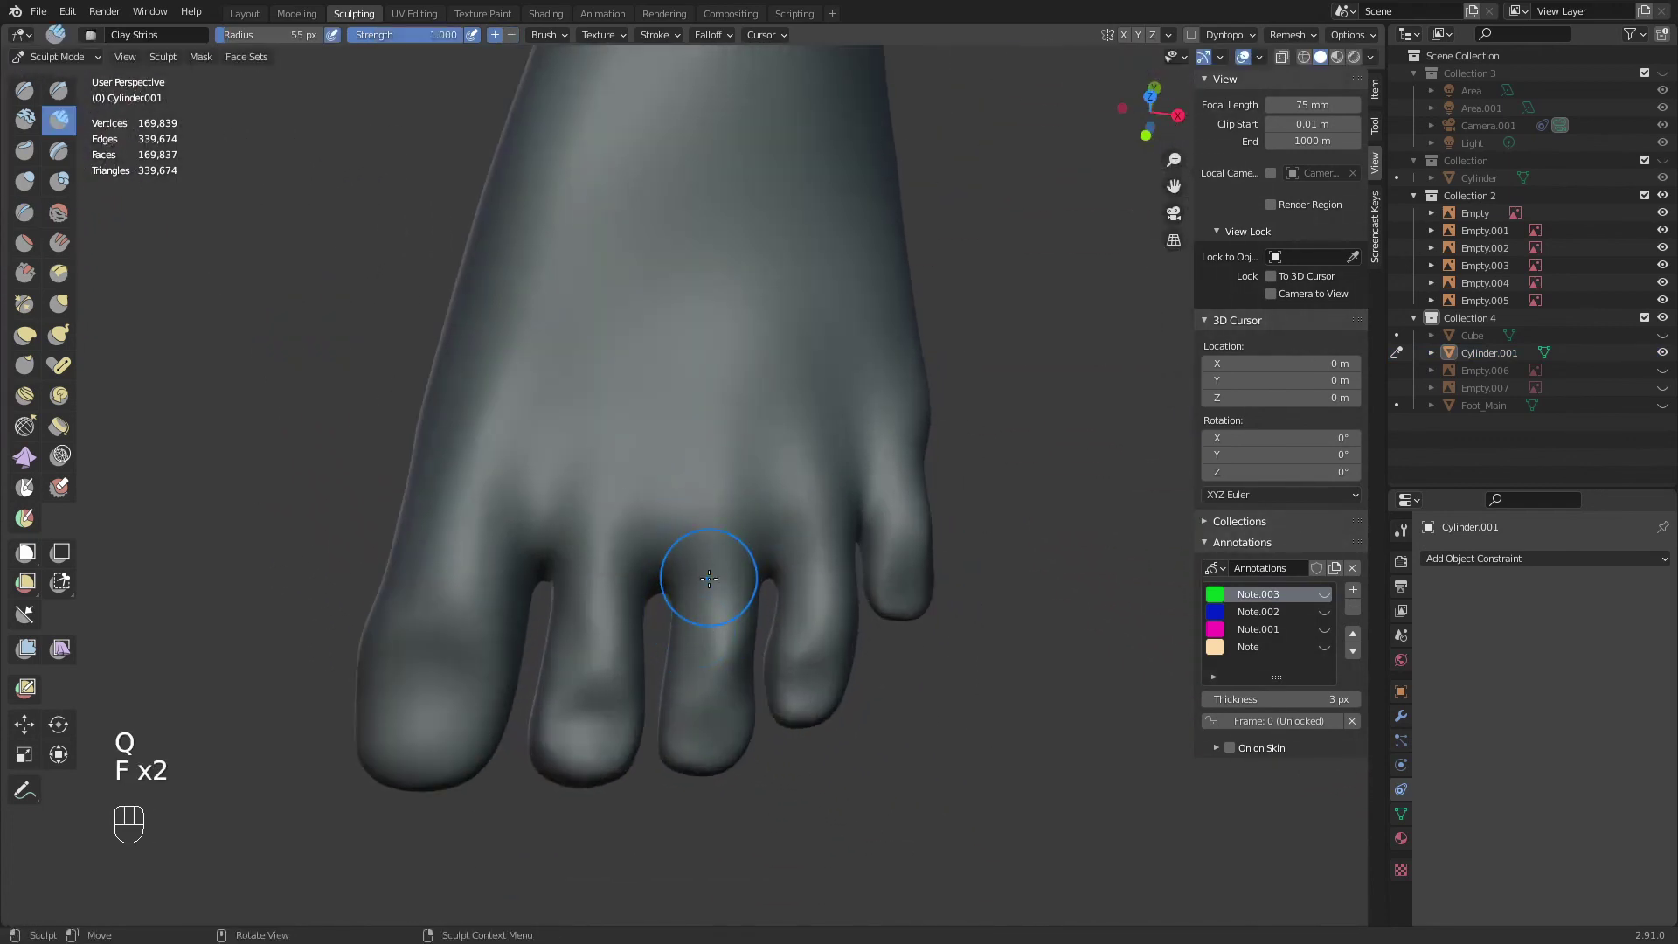
{"action": "middle_click_drag", "start_coordinate": [706, 631], "coordinate": [759, 615]}
{"action": "key", "text": "f"}
{"action": "left_click", "coordinate": [774, 614]}
{"action": "left_click_drag", "start_coordinate": [731, 570], "coordinate": [722, 581]}
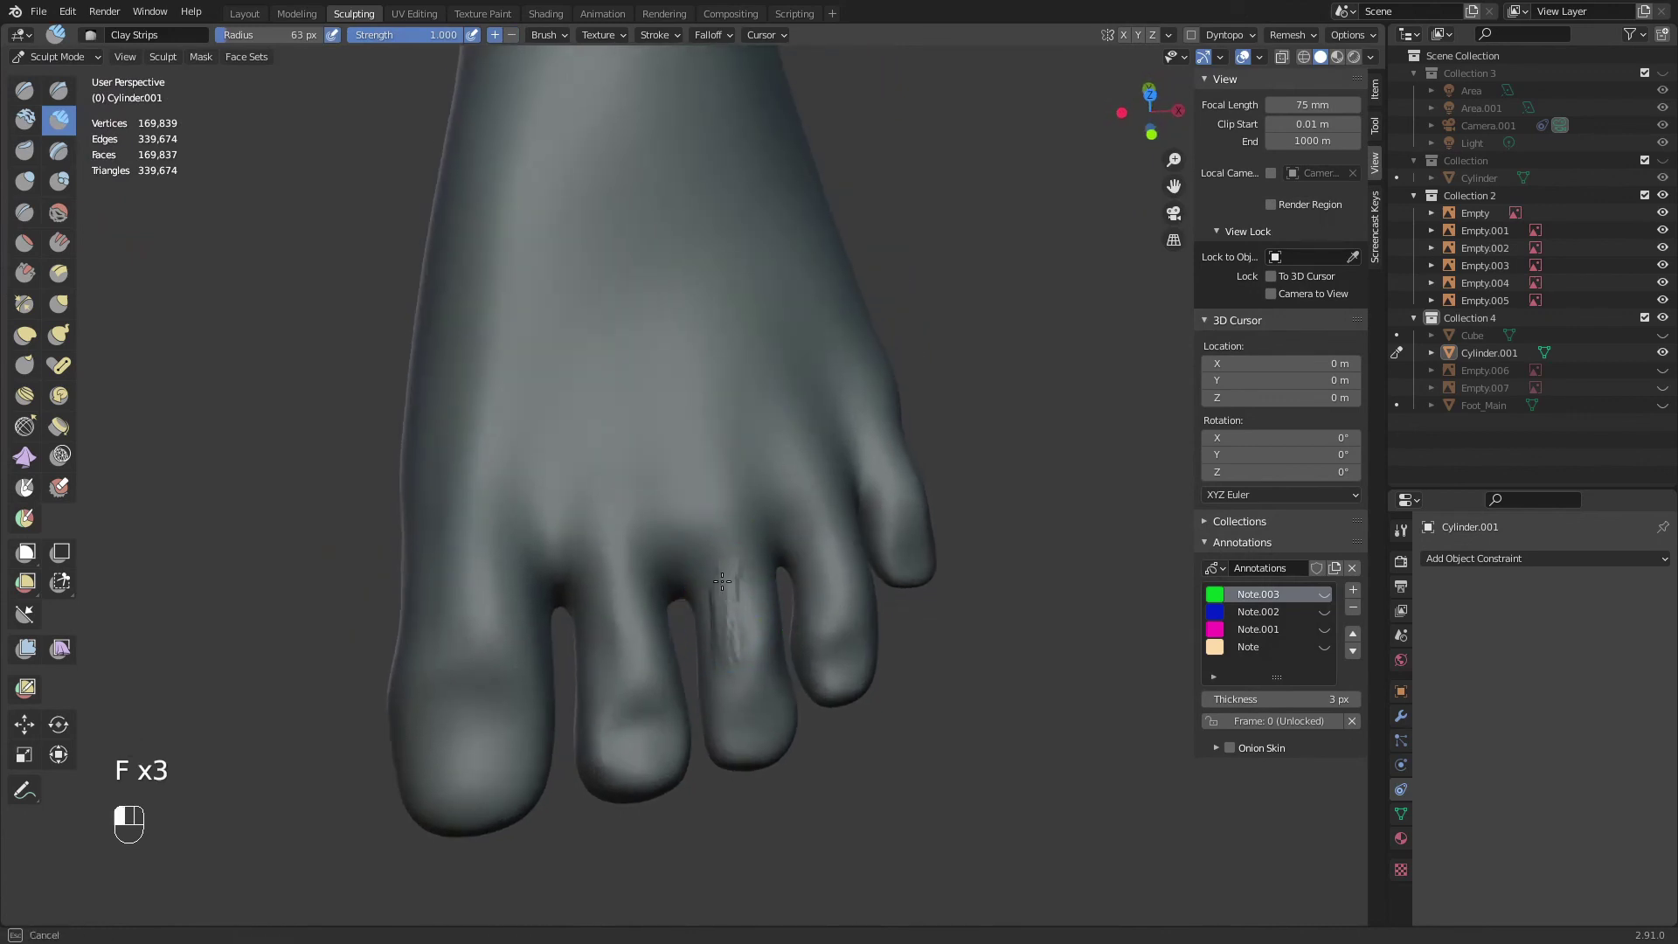
{"action": "left_click", "coordinate": [744, 627]}
{"action": "left_click_drag", "start_coordinate": [739, 638], "coordinate": [731, 565], "text": "shift"}
{"action": "left_click_drag", "start_coordinate": [738, 663], "coordinate": [736, 652], "text": "shift"}
{"action": "middle_click_drag", "start_coordinate": [733, 651], "coordinate": [753, 673]}
Build up the upper side of the second toe with Clay Strips and smooth it at 80 px
{"action": "key", "text": "f"}
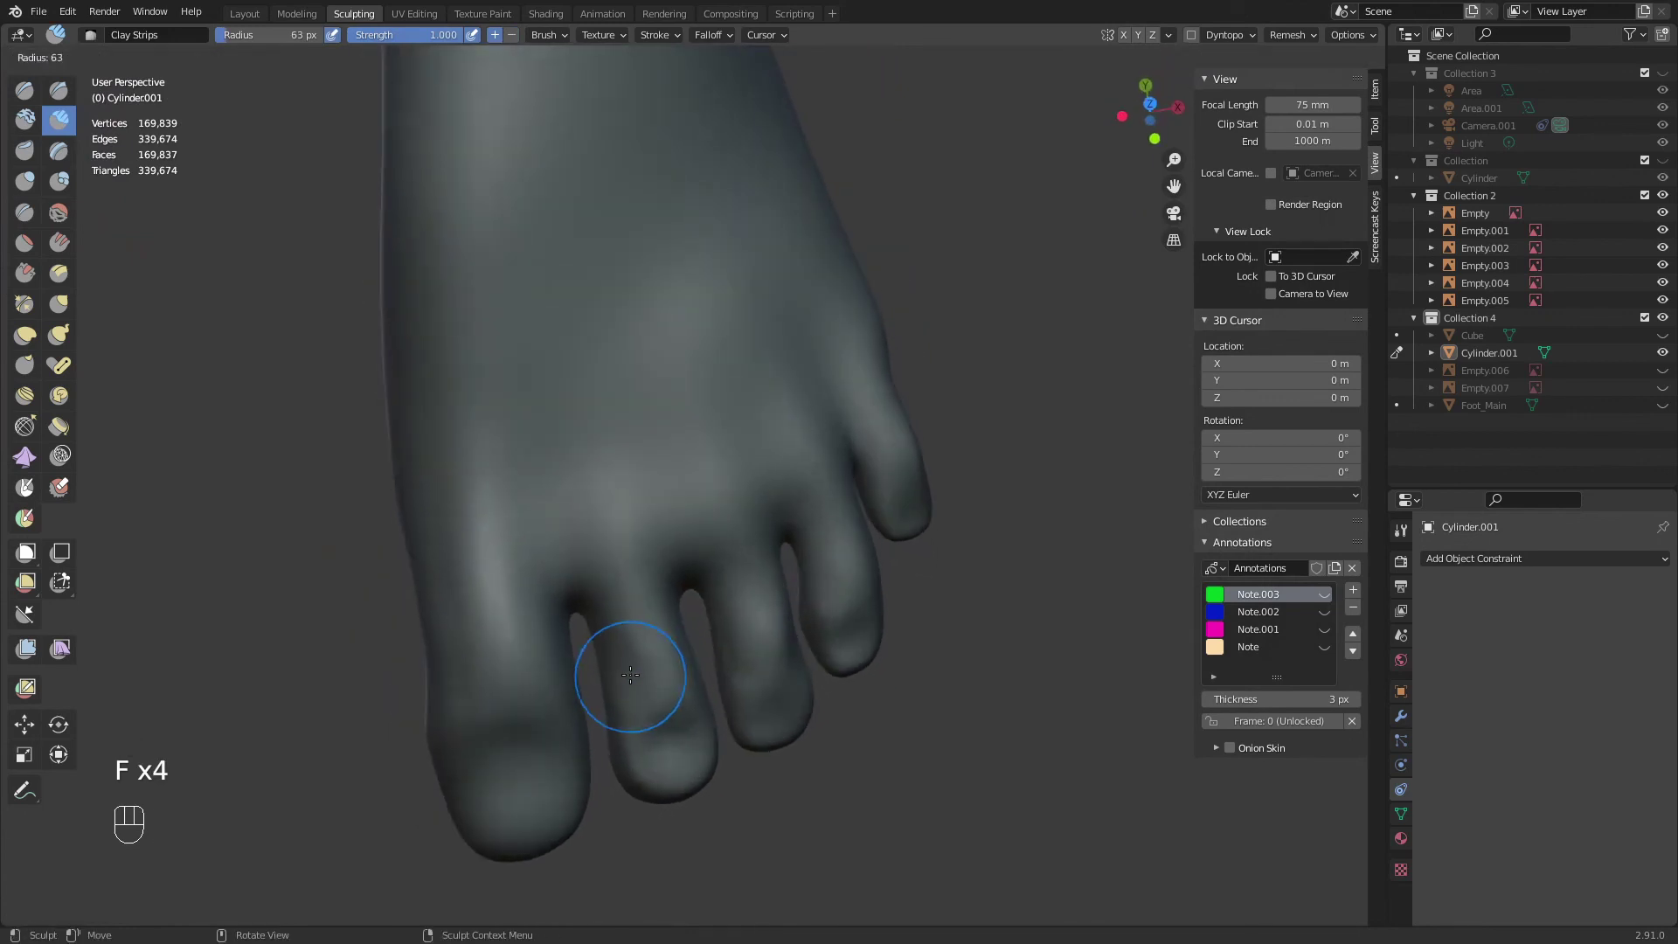
{"action": "left_click", "coordinate": [695, 679]}
{"action": "left_click_drag", "start_coordinate": [622, 622], "coordinate": [632, 701]}
{"action": "mouse_move", "coordinate": [630, 642]}
{"action": "middle_mouse_down"}
{"action": "mouse_move", "coordinate": [769, 594]}
{"action": "mouse_move", "coordinate": [882, 583]}
{"action": "middle_mouse_up"}
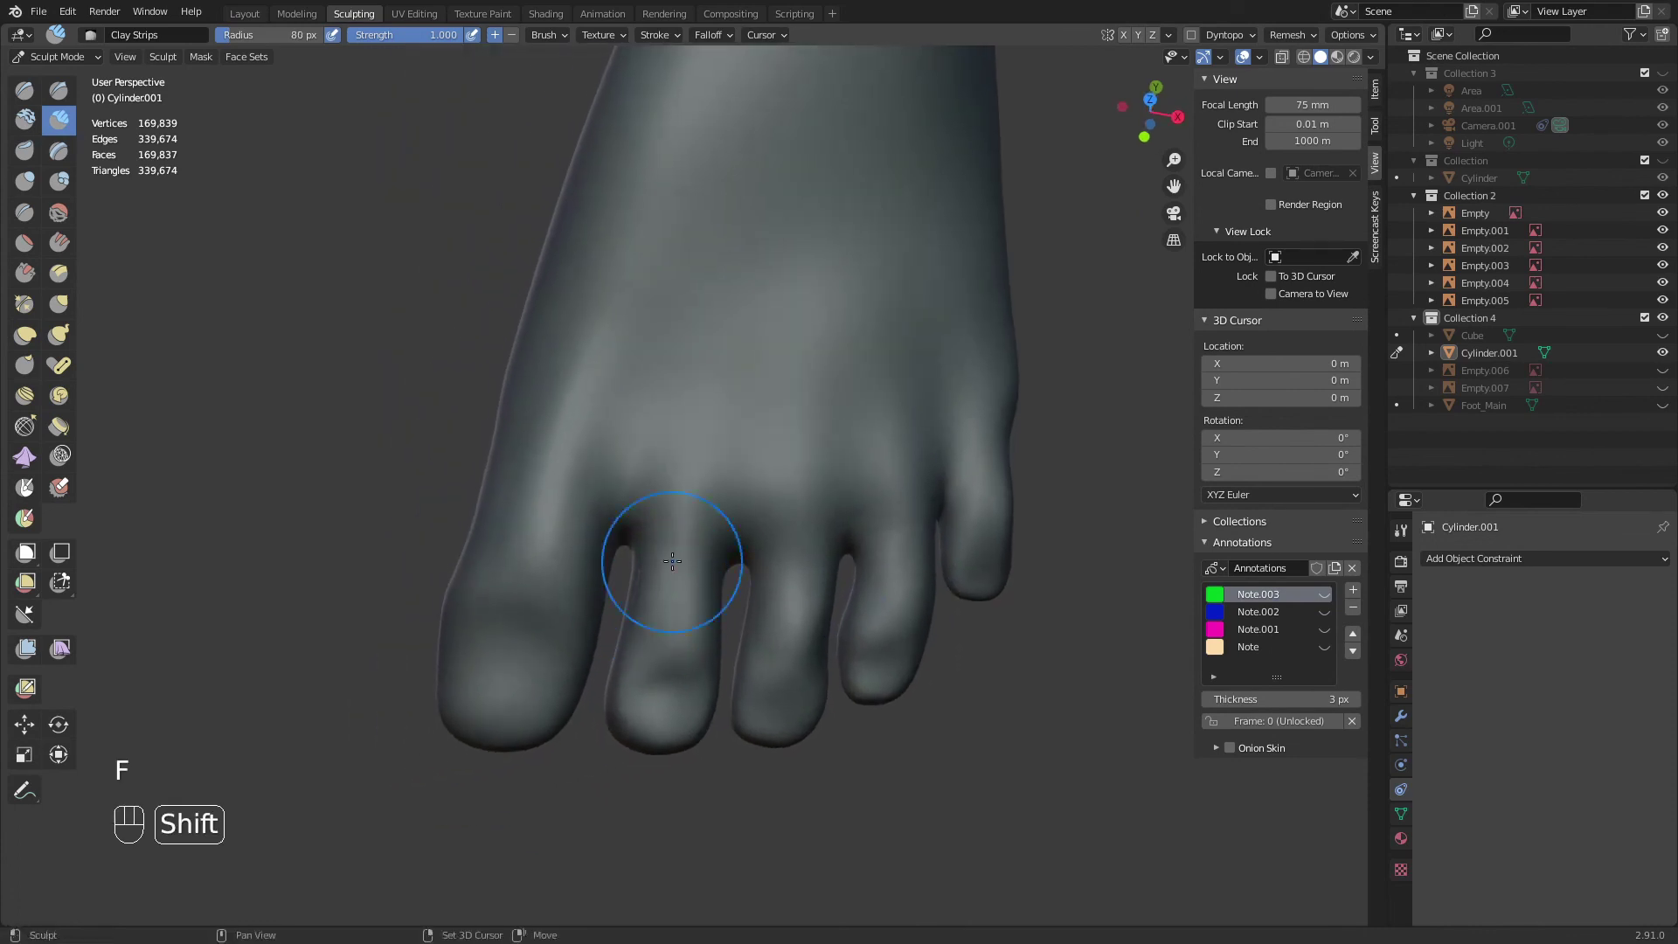
Define the area below the outer ankle bone near the heel with Draw Sharp at 105 px
{"action": "mouse_move", "coordinate": [655, 612]}
{"action": "middle_mouse_down", "text": "ctrl"}
{"action": "mouse_move", "coordinate": [693, 637]}
{"action": "mouse_move", "coordinate": [757, 460]}
{"action": "mouse_move", "coordinate": [738, 588]}
{"action": "mouse_move", "coordinate": [963, 498]}
{"action": "mouse_move", "coordinate": [975, 515]}
{"action": "mouse_move", "coordinate": [906, 542]}
{"action": "mouse_move", "coordinate": [918, 431]}
{"action": "mouse_move", "coordinate": [899, 564]}
{"action": "mouse_move", "coordinate": [720, 549]}
{"action": "mouse_move", "coordinate": [711, 583]}
{"action": "mouse_move", "coordinate": [667, 534]}
{"action": "mouse_move", "coordinate": [693, 494]}
{"action": "mouse_move", "coordinate": [660, 529]}
{"action": "mouse_move", "coordinate": [638, 487]}
{"action": "middle_mouse_up", "text": "ctrl"}
{"action": "scroll", "coordinate": [700, 542], "scroll_direction": "up", "scroll_amount": 2}
{"action": "key", "text": "f"}
{"action": "left_click", "coordinate": [709, 566]}
{"action": "key", "text": "q"}
{"action": "left_click", "coordinate": [695, 472]}
{"action": "key", "text": "f"}
{"action": "left_click", "coordinate": [602, 463]}
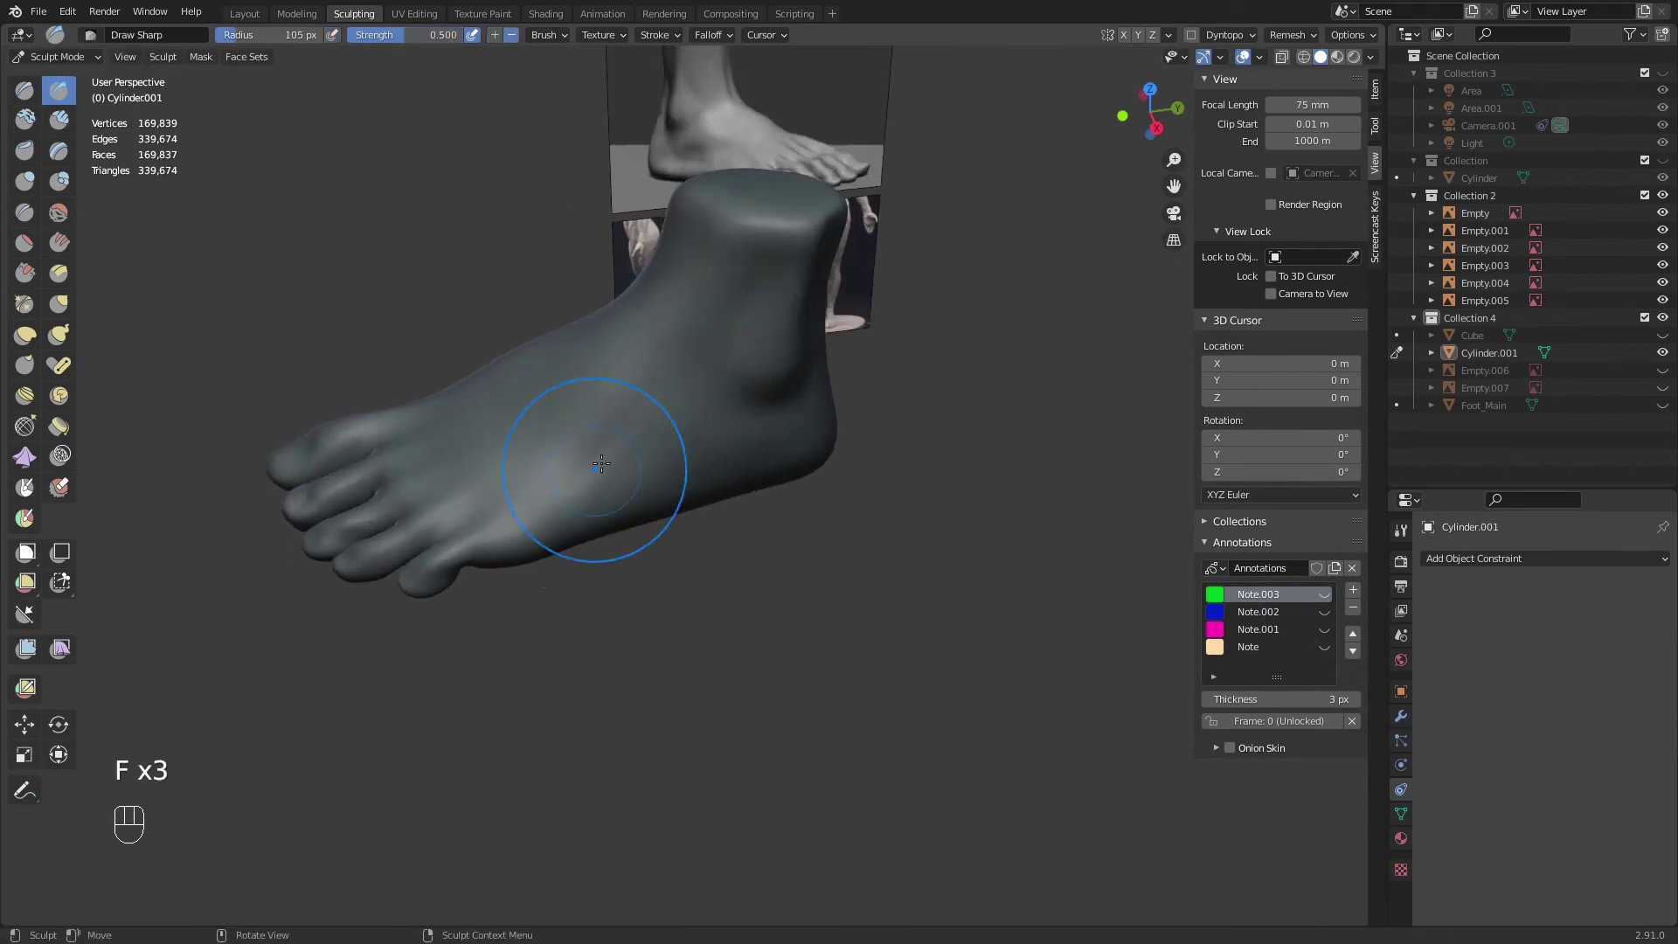
{"action": "left_click_drag", "start_coordinate": [739, 448], "coordinate": [769, 444]}
Carve hollows in front of and below the outer ankle bone with inverted Clay Strips, starting at 77 px
{"action": "key", "text": "q"}
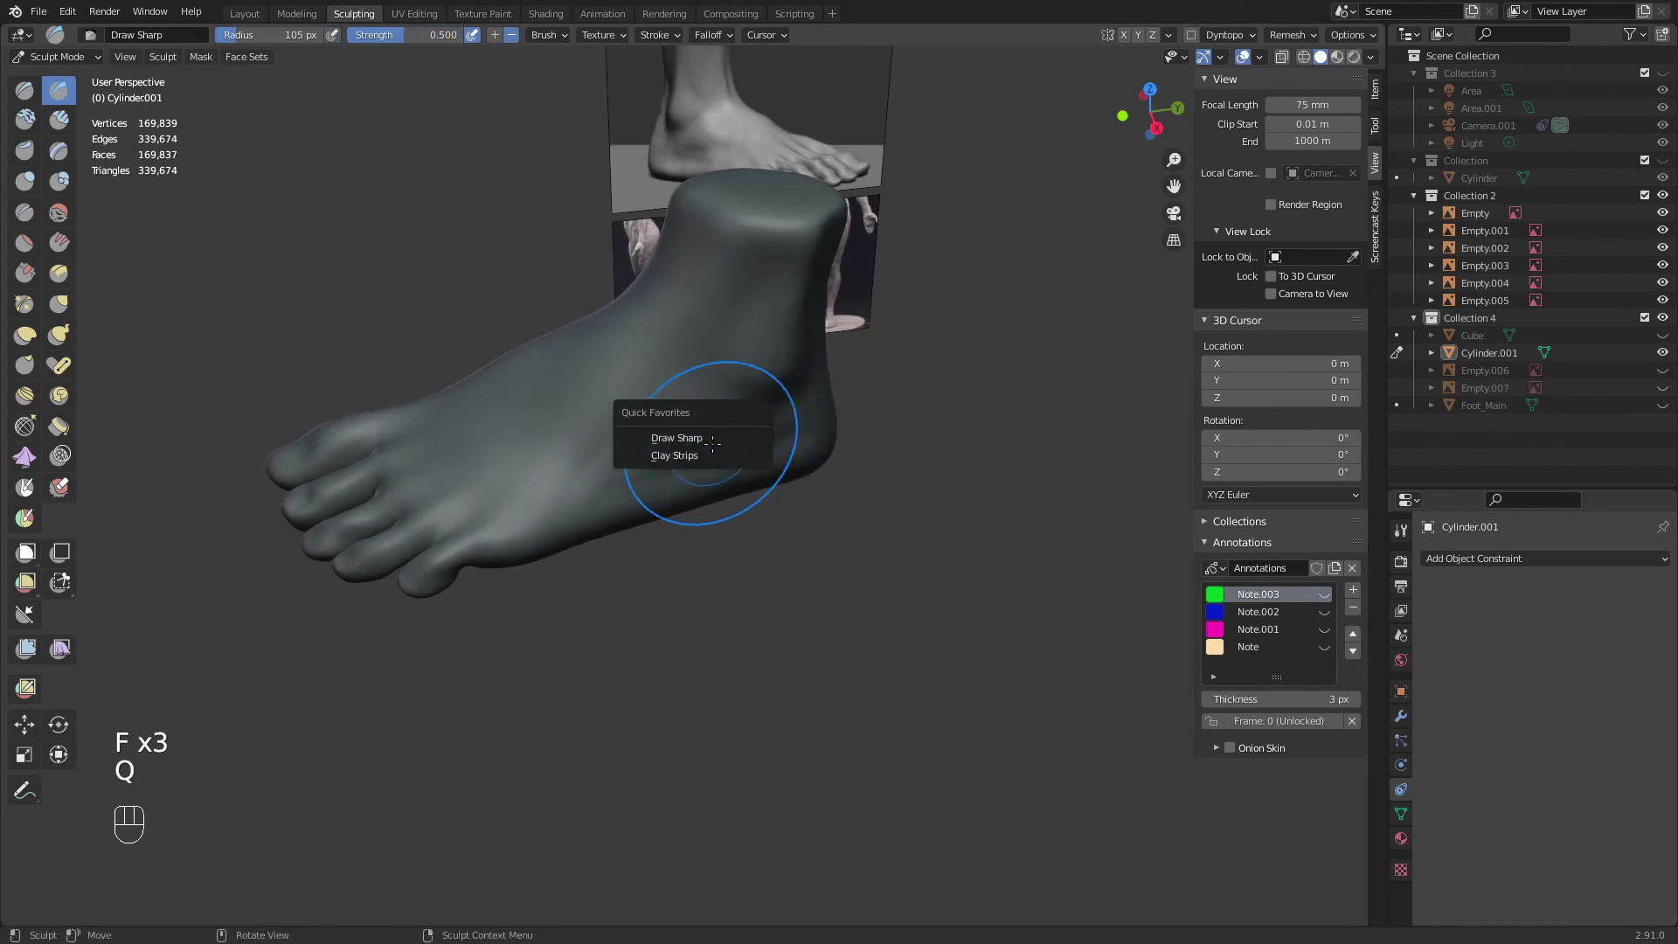
{"action": "left_click", "coordinate": [704, 440]}
{"action": "middle_click_drag", "start_coordinate": [704, 447], "coordinate": [687, 432]}
{"action": "key", "text": "f"}
{"action": "left_click", "coordinate": [666, 436]}
{"action": "key", "text": "q"}
{"action": "left_click", "coordinate": [642, 452]}
{"action": "key", "text": "f"}
{"action": "left_click", "coordinate": [632, 441]}
{"action": "left_click_drag", "start_coordinate": [696, 328], "coordinate": [682, 366], "text": "ctrl"}
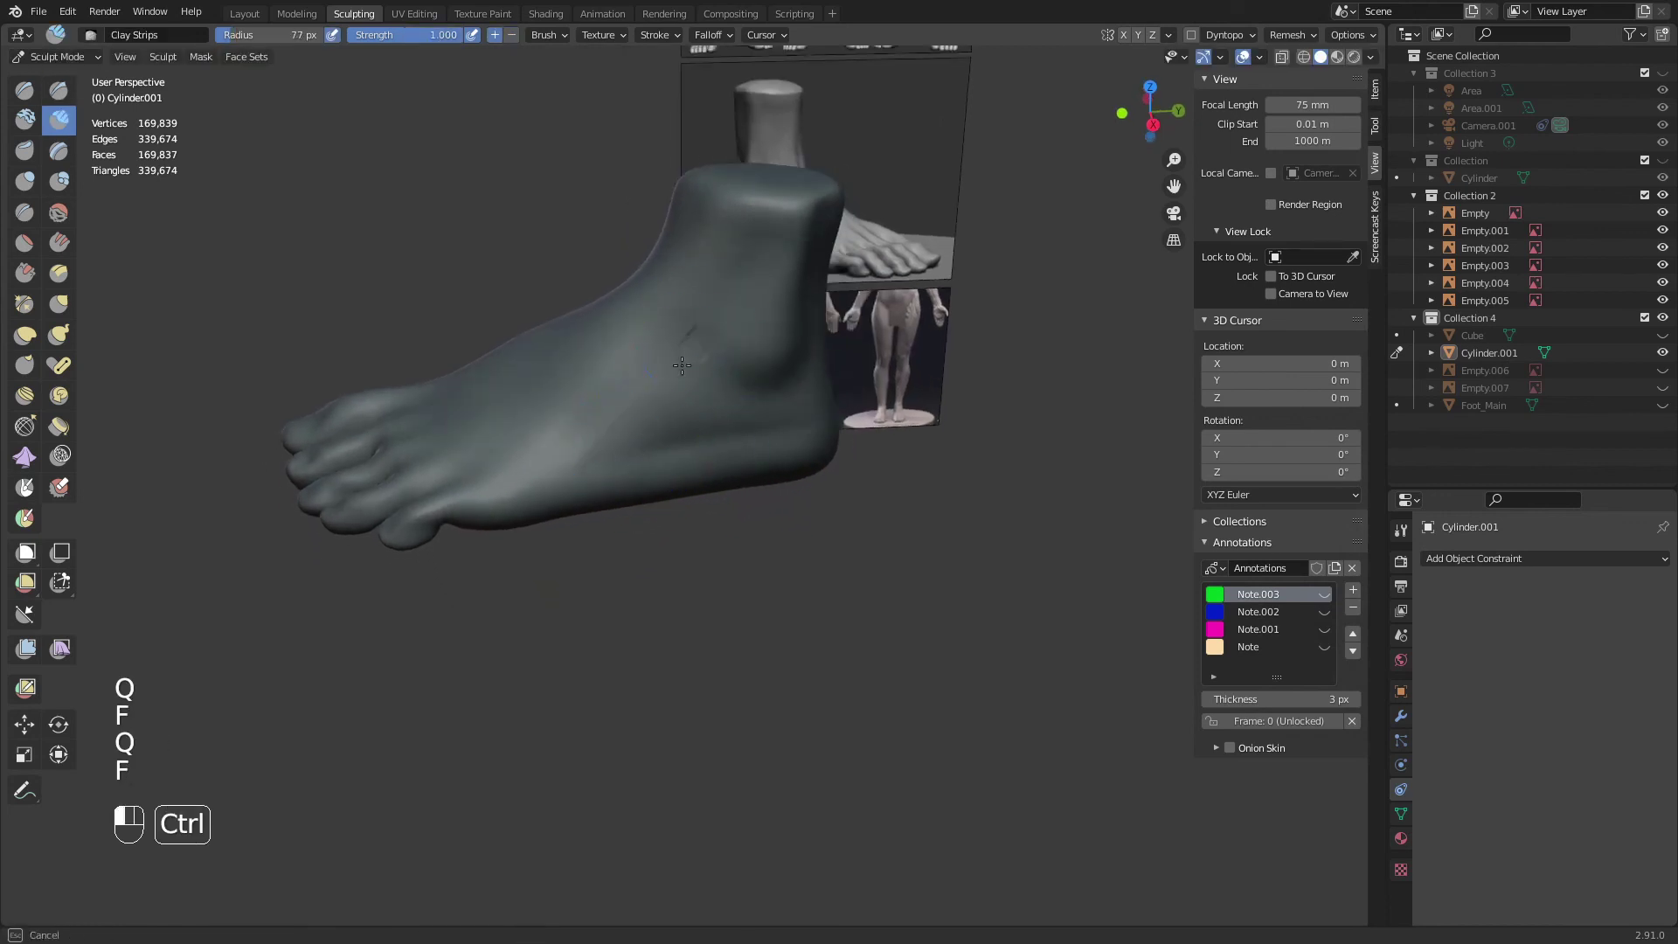
{"action": "left_click_drag", "start_coordinate": [734, 418], "coordinate": [765, 412], "text": "ctrl"}
{"action": "key", "text": "f"}
{"action": "left_click", "coordinate": [808, 411]}
{"action": "mouse_move", "coordinate": [702, 338]}
{"action": "left_mouse_down", "text": "ctrl"}
{"action": "mouse_move", "coordinate": [612, 450]}
{"action": "mouse_move", "coordinate": [765, 418]}
{"action": "mouse_move", "coordinate": [669, 401]}
{"action": "mouse_move", "coordinate": [645, 420]}
{"action": "left_mouse_up", "text": "ctrl"}
Carve the outer side of the midfoot with inverted Clay Strips at 96 px and smooth it
{"action": "key", "text": "f"}
{"action": "left_click", "coordinate": [773, 417]}
{"action": "middle_click_drag", "start_coordinate": [588, 453], "coordinate": [599, 476]}
{"action": "key", "text": "f"}
{"action": "left_click", "coordinate": [604, 480]}
{"action": "left_click_drag", "start_coordinate": [581, 503], "coordinate": [636, 444], "text": "ctrl"}
{"action": "mouse_move", "coordinate": [622, 455]}
{"action": "left_mouse_down", "text": "shift"}
{"action": "mouse_move", "coordinate": [640, 433]}
{"action": "mouse_move", "coordinate": [649, 469]}
{"action": "left_mouse_up", "text": "shift"}
Carve and smooth the hollow around the back of the ankle with inverted Clay Strips at 96 px
{"action": "middle_click_drag", "start_coordinate": [649, 463], "coordinate": [717, 262]}
{"action": "left_click_drag", "start_coordinate": [753, 245], "coordinate": [741, 379], "text": "ctrl"}
{"action": "middle_click_drag", "start_coordinate": [733, 332], "coordinate": [779, 316]}
{"action": "mouse_move", "coordinate": [779, 318]}
{"action": "left_mouse_down", "text": "shift"}
{"action": "mouse_move", "coordinate": [780, 367]}
{"action": "mouse_move", "coordinate": [762, 381]}
{"action": "left_mouse_up", "text": "shift"}
{"action": "middle_click_drag", "start_coordinate": [750, 386], "coordinate": [780, 376]}
{"action": "left_click_drag", "start_coordinate": [774, 359], "coordinate": [724, 375], "text": "ctrl"}
Carve the inner side of the heel below the ankle with inverted Clay Strips at 96 px and smooth it
{"action": "middle_click_drag", "start_coordinate": [754, 443], "coordinate": [457, 454]}
{"action": "middle_click_drag", "start_coordinate": [743, 415], "coordinate": [673, 418]}
{"action": "left_click_drag", "start_coordinate": [660, 376], "coordinate": [668, 419], "text": "shift"}
{"action": "middle_click_drag", "start_coordinate": [673, 429], "coordinate": [709, 390]}
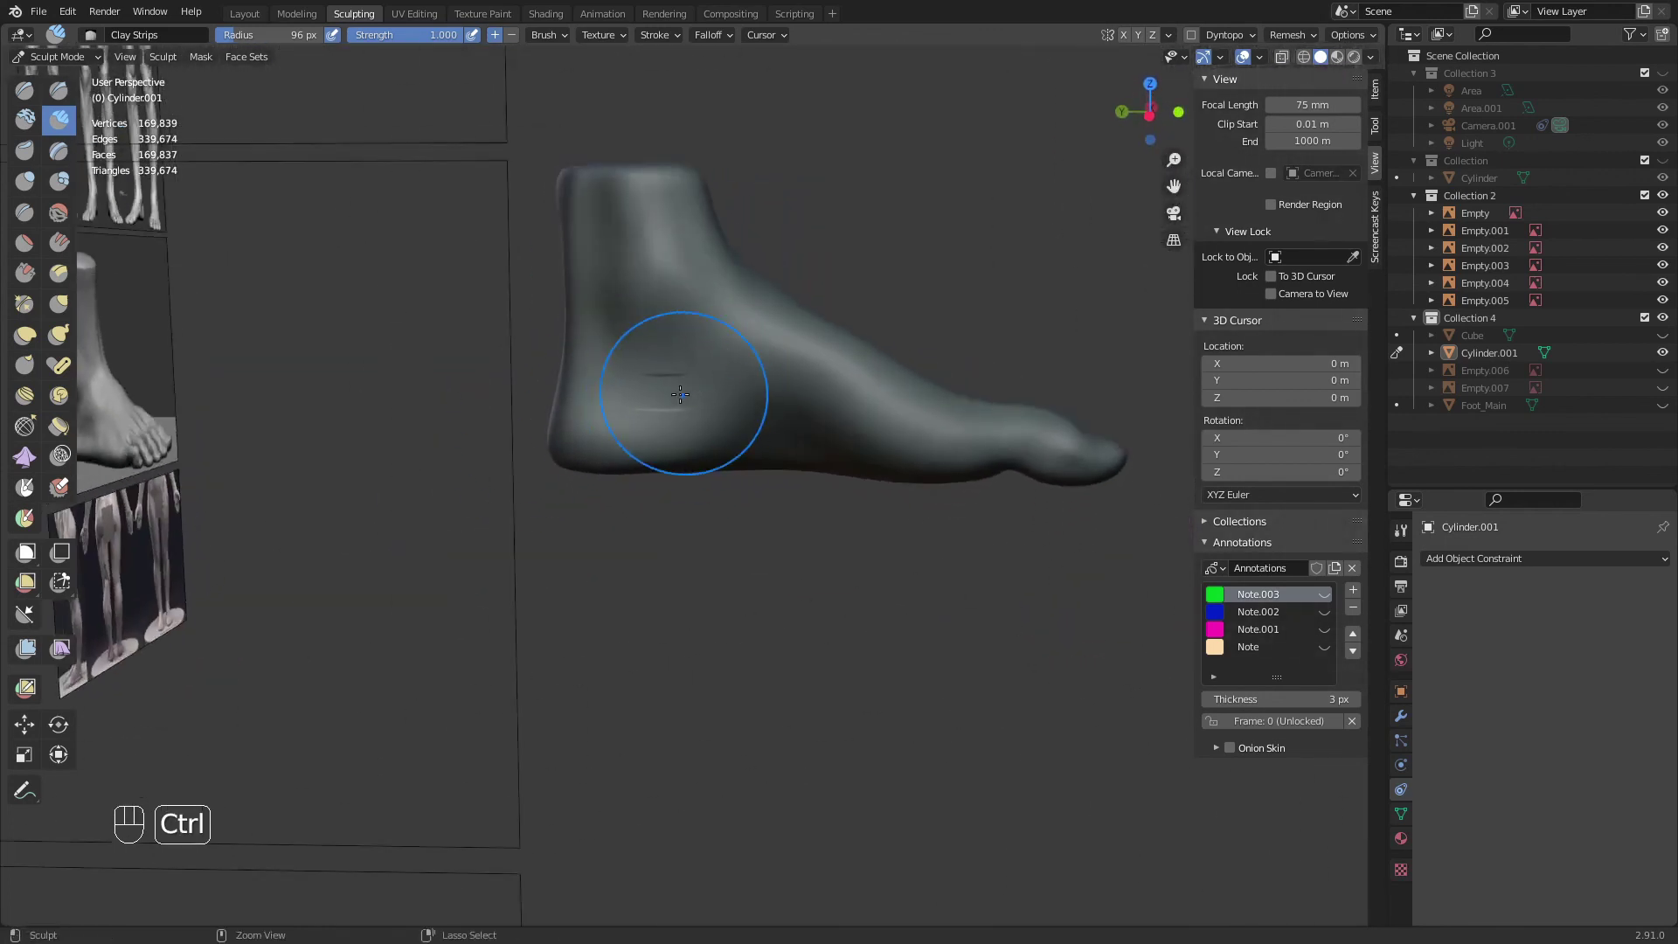
{"action": "left_click_drag", "start_coordinate": [691, 395], "coordinate": [654, 397], "text": "ctrl"}
{"action": "left_click_drag", "start_coordinate": [648, 396], "coordinate": [622, 336], "text": "shift"}
Smooth the inner side of the lower leg above the ankle at a 77 px radius
{"action": "middle_click_drag", "start_coordinate": [623, 337], "coordinate": [651, 342]}
{"action": "key", "text": "f"}
{"action": "left_click", "coordinate": [617, 278]}
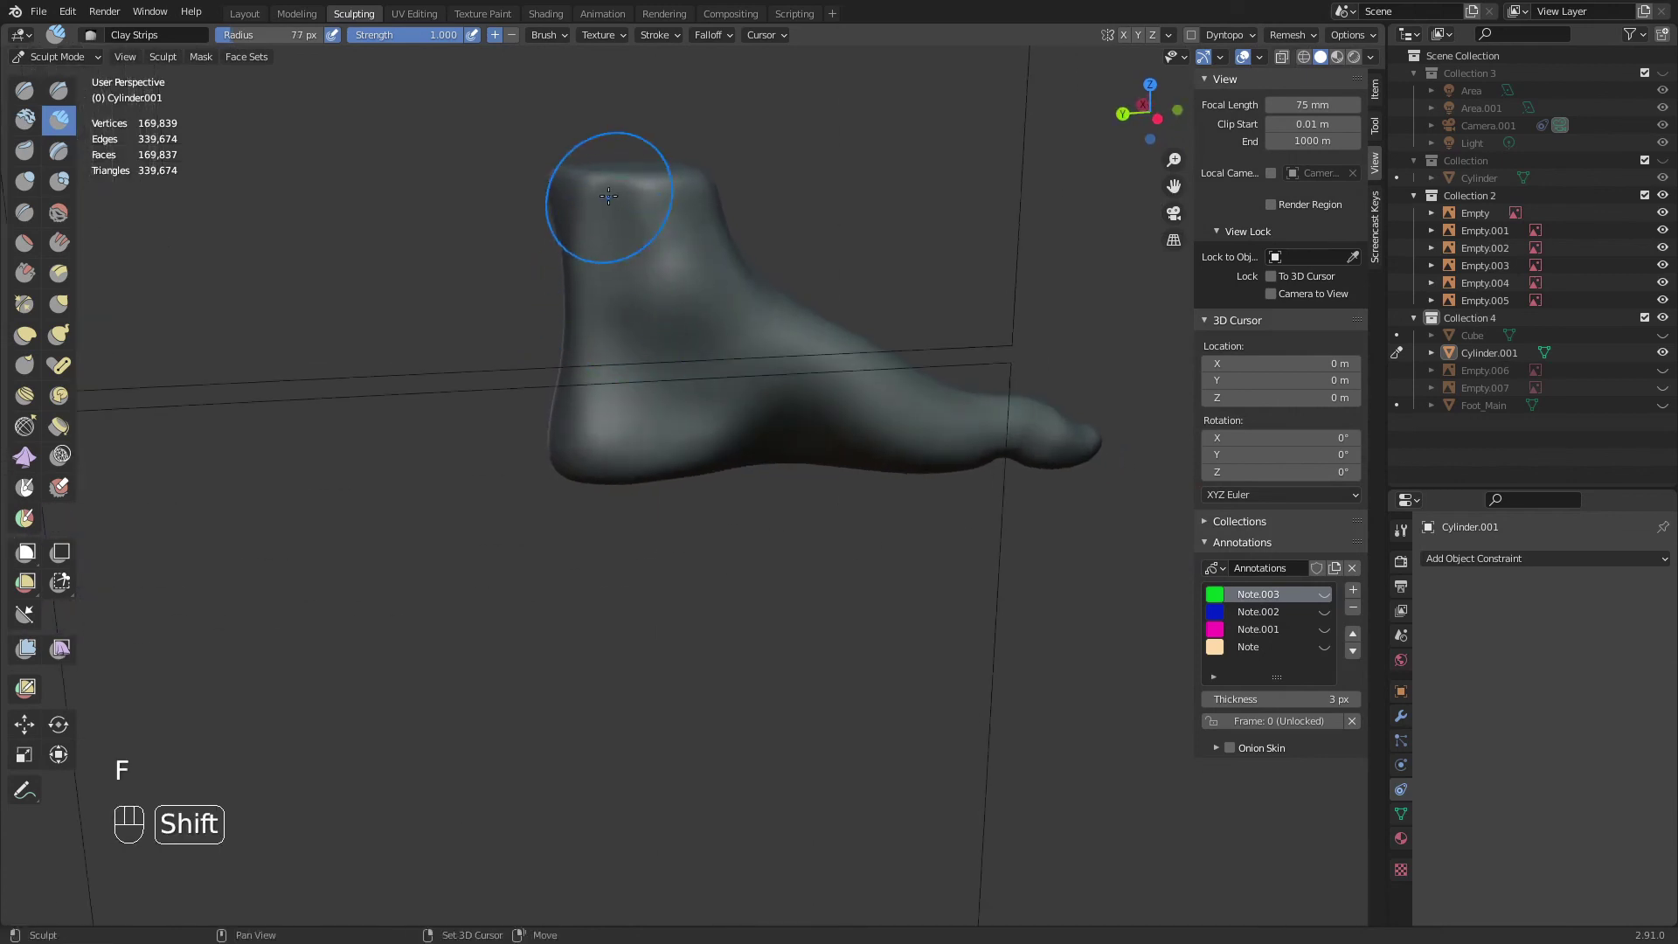
{"action": "left_click_drag", "start_coordinate": [615, 265], "coordinate": [617, 241], "text": "shift"}
Smooth the outer part of the top of the foot toward the smaller toes and check the overall shape
{"action": "mouse_move", "coordinate": [660, 293]}
{"action": "middle_mouse_down"}
{"action": "mouse_move", "coordinate": [607, 329]}
{"action": "mouse_move", "coordinate": [742, 487]}
{"action": "mouse_move", "coordinate": [717, 464]}
{"action": "mouse_move", "coordinate": [749, 430]}
{"action": "mouse_move", "coordinate": [693, 486]}
{"action": "mouse_move", "coordinate": [736, 404]}
{"action": "mouse_move", "coordinate": [670, 486]}
{"action": "middle_mouse_up"}
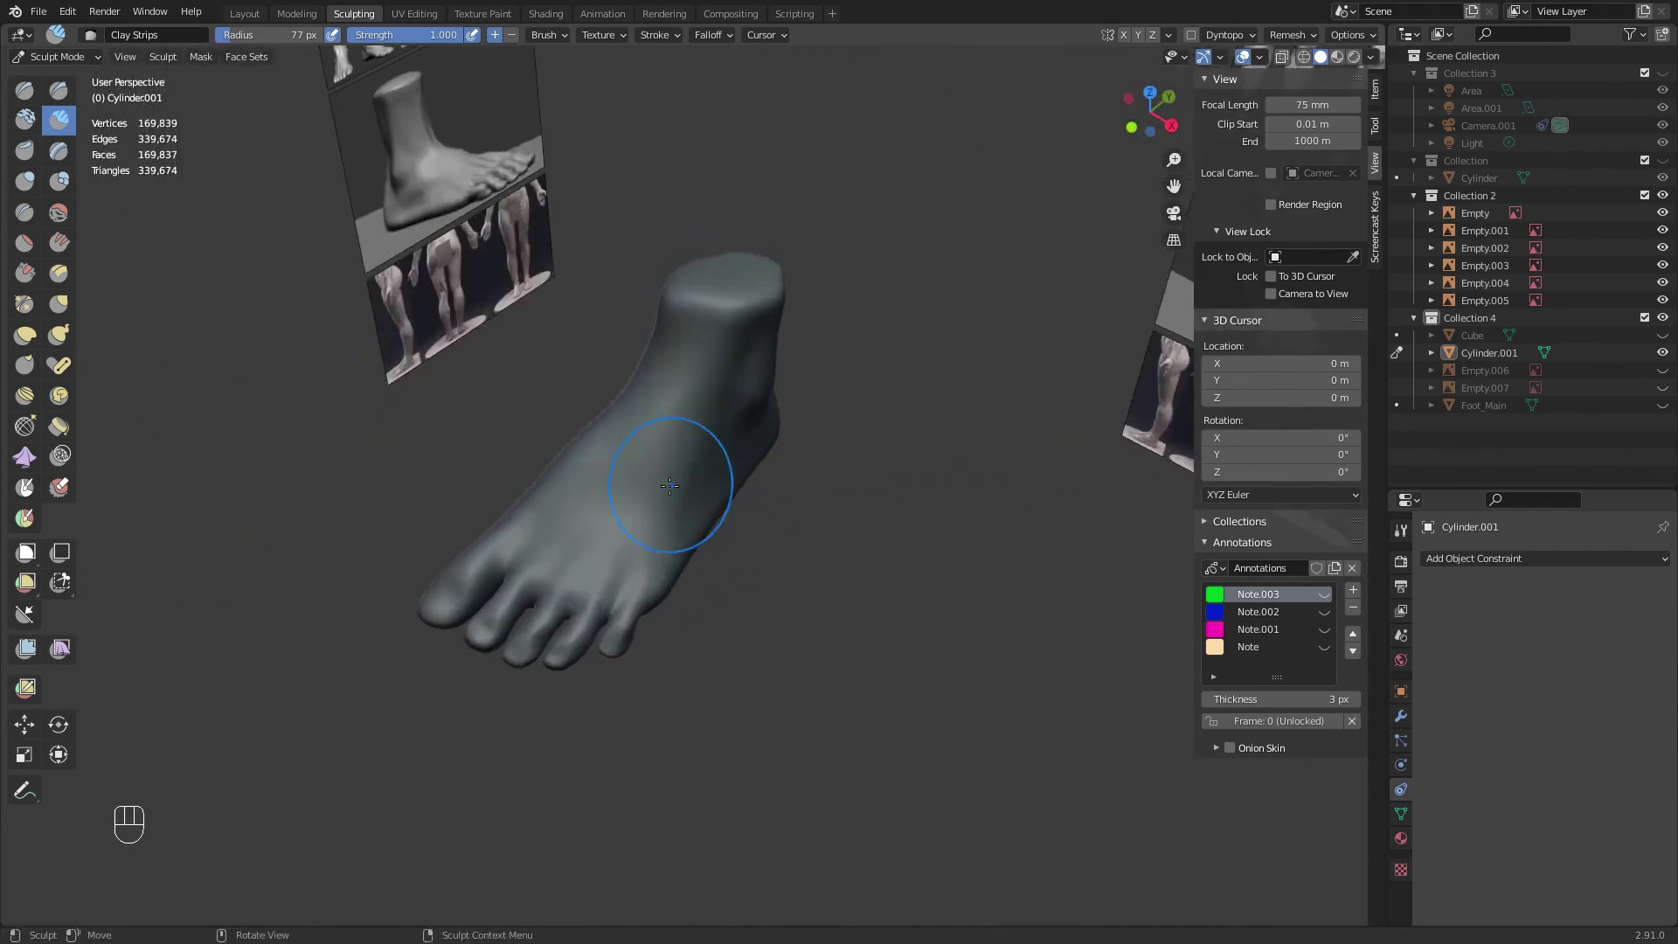
{"action": "left_click_drag", "start_coordinate": [674, 449], "coordinate": [631, 579], "text": "shift"}
{"action": "middle_click_drag", "start_coordinate": [631, 572], "coordinate": [668, 502]}
{"action": "middle_click_drag", "start_coordinate": [673, 500], "coordinate": [729, 590], "text": "ctrl"}
{"action": "middle_click_drag", "start_coordinate": [798, 499], "coordinate": [789, 553], "text": "ctrl"}
{"action": "mouse_move", "coordinate": [790, 554]}
{"action": "middle_mouse_down", "text": "shift"}
{"action": "mouse_move", "coordinate": [844, 556]}
{"action": "mouse_move", "coordinate": [877, 517]}
{"action": "mouse_move", "coordinate": [1052, 473]}
{"action": "mouse_move", "coordinate": [852, 498]}
{"action": "mouse_move", "coordinate": [763, 542]}
{"action": "middle_mouse_up", "text": "shift"}
{"action": "mouse_move", "coordinate": [764, 544]}
{"action": "middle_mouse_down", "text": "ctrl"}
{"action": "mouse_move", "coordinate": [825, 499]}
{"action": "mouse_move", "coordinate": [848, 537]}
{"action": "mouse_move", "coordinate": [913, 549]}
{"action": "middle_mouse_up", "text": "ctrl"}
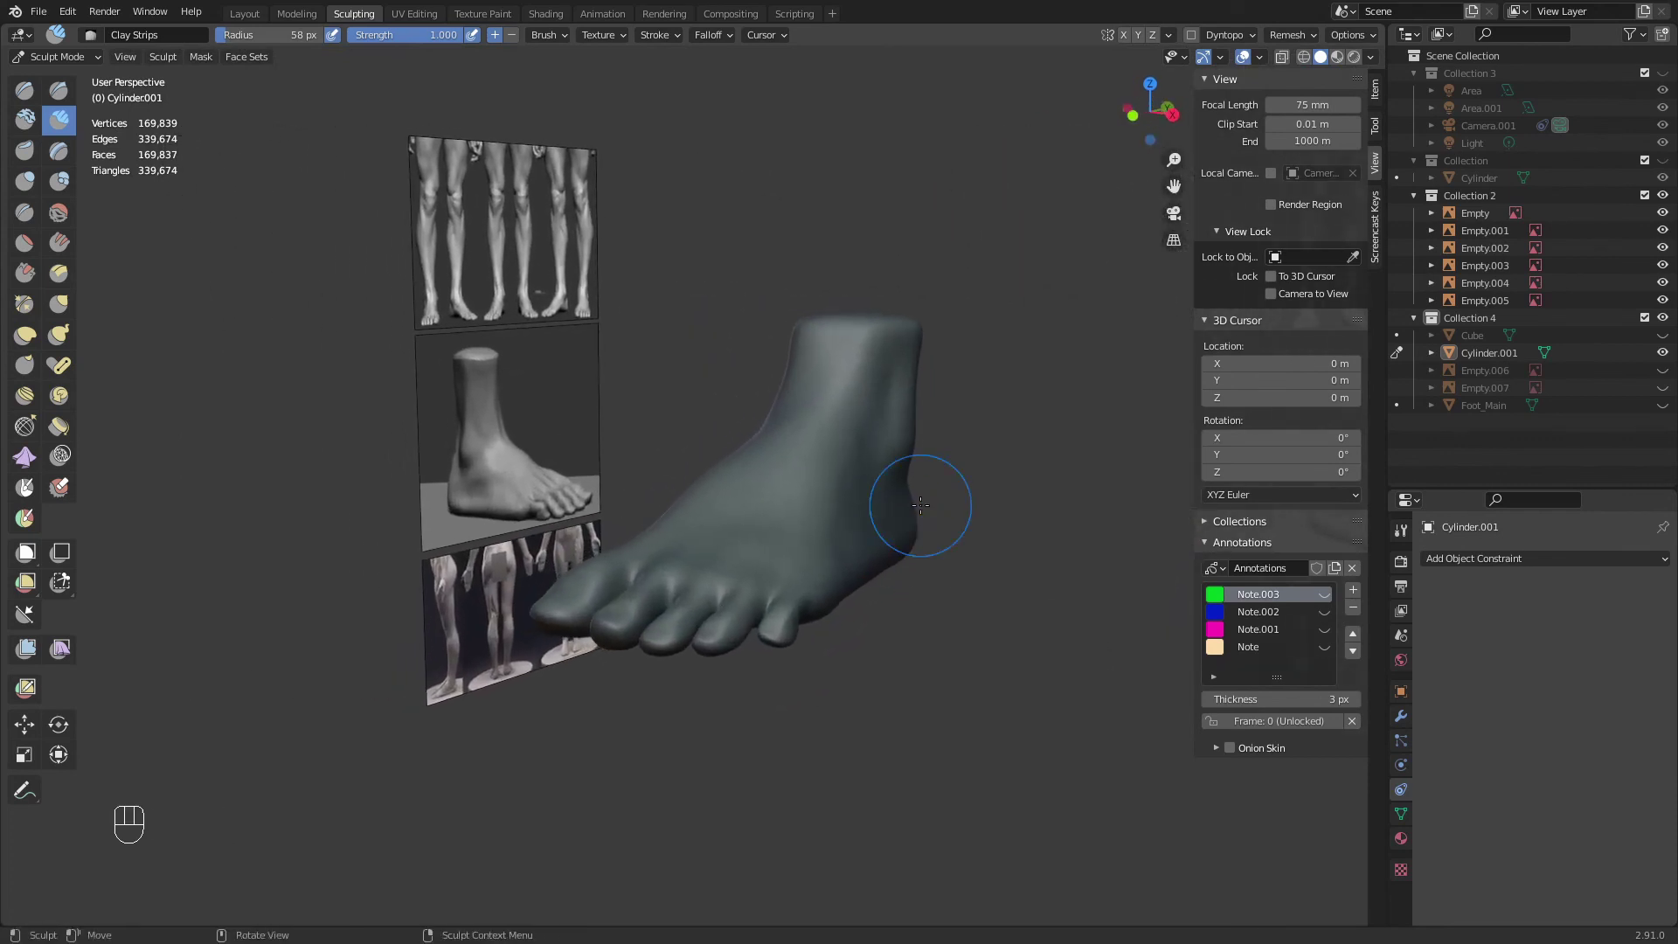